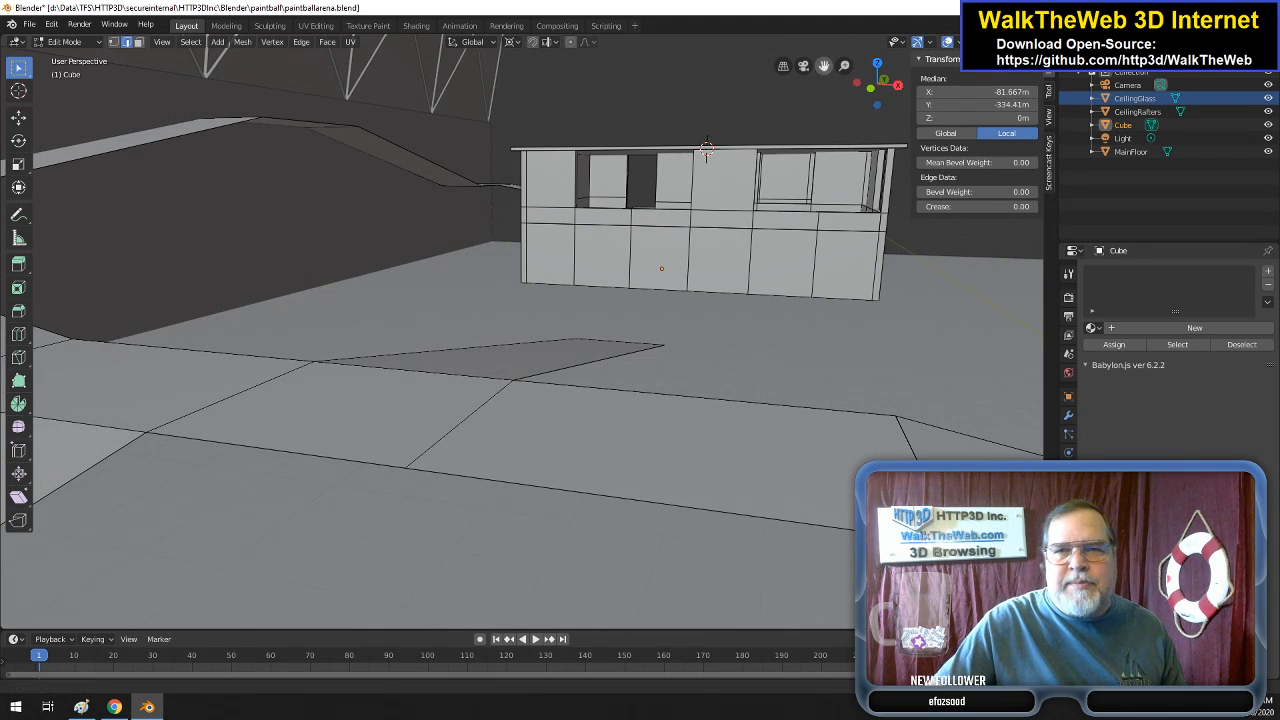
- Switch to Paint to examine the paintball arena reference picture, move its window aside, and return to Blender
{"action": "left_click_drag", "start_coordinate": [824, 66], "coordinate": [818, 66]}
{"action": "middle_click_drag", "start_coordinate": [672, 150], "coordinate": [436, 163]}
{"action": "left_click_drag", "start_coordinate": [824, 66], "coordinate": [1076, 86]}
{"action": "left_click_drag", "start_coordinate": [887, 92], "coordinate": [652, 238]}
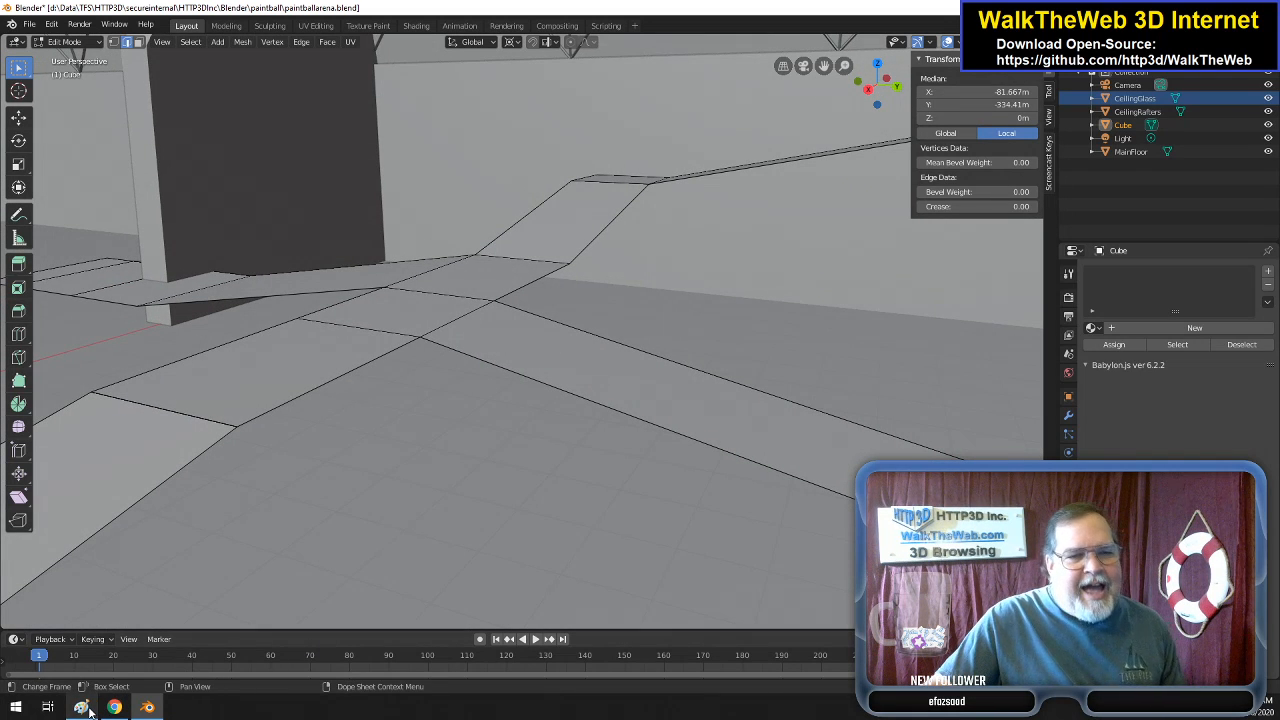
{"action": "mouse_move", "coordinate": [86, 708]}
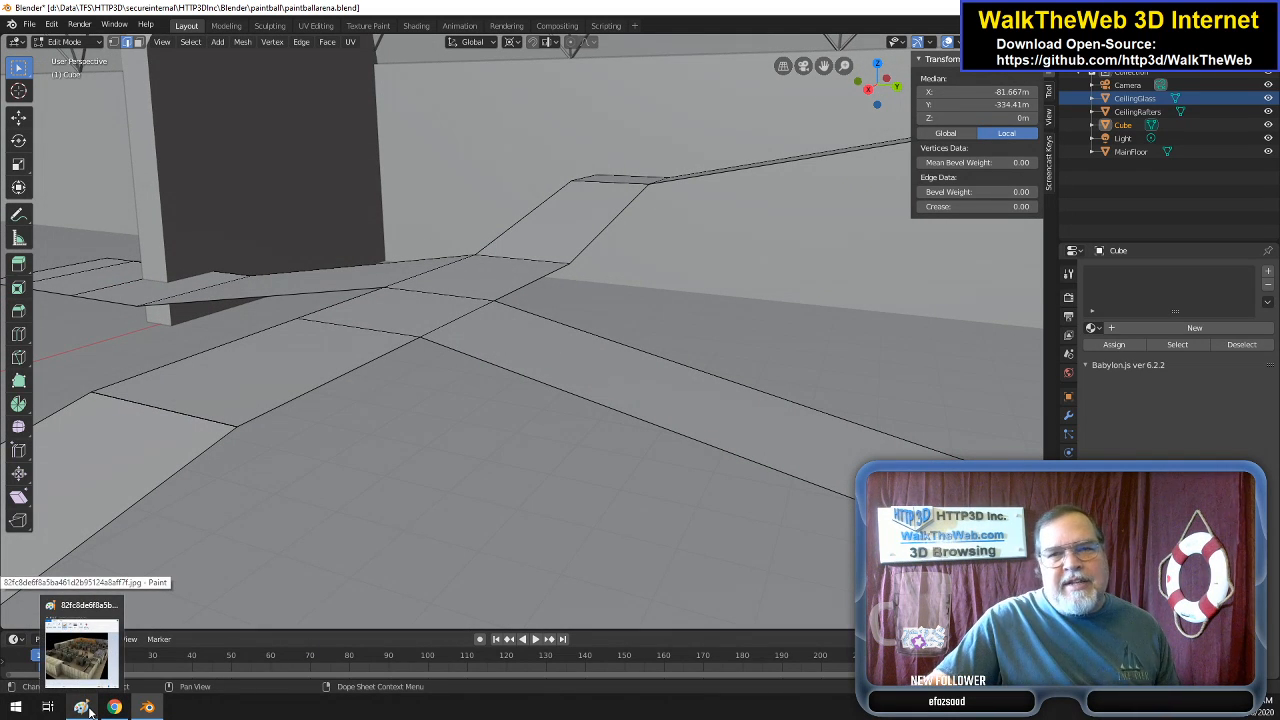
{"action": "left_click", "coordinate": [88, 708]}
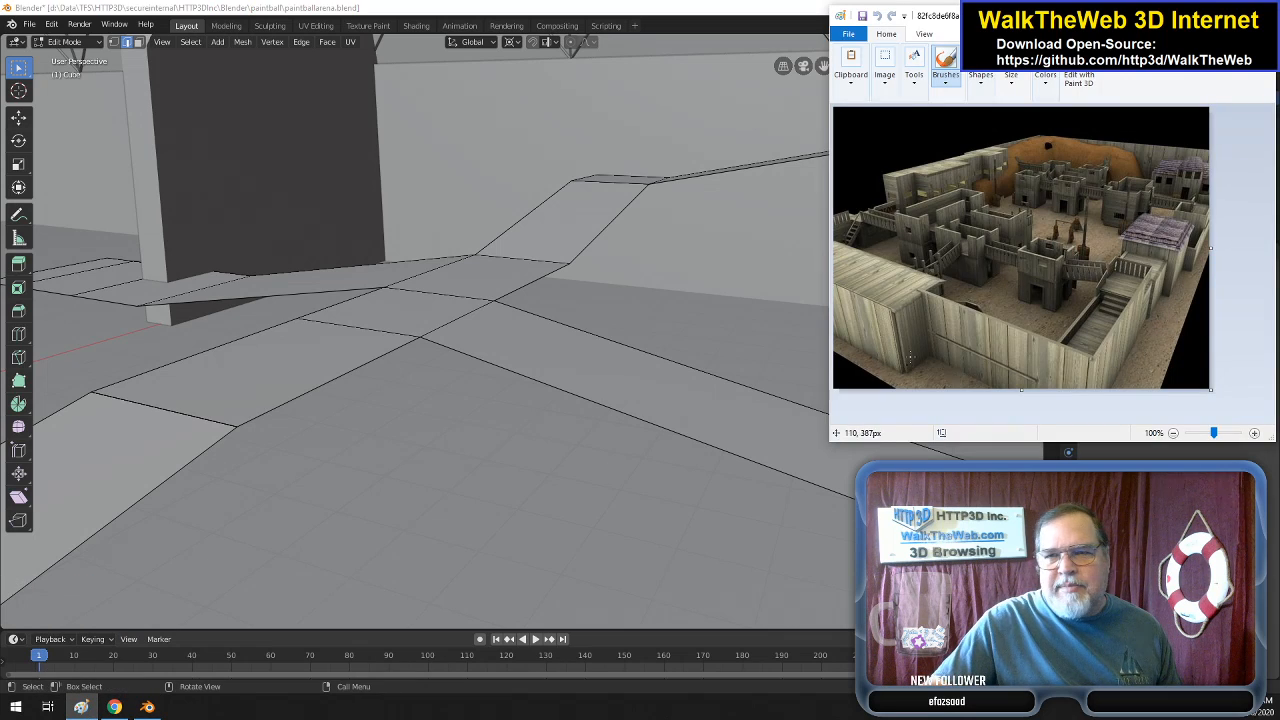
{"action": "left_click_drag", "start_coordinate": [1134, 24], "coordinate": [542, 55]}
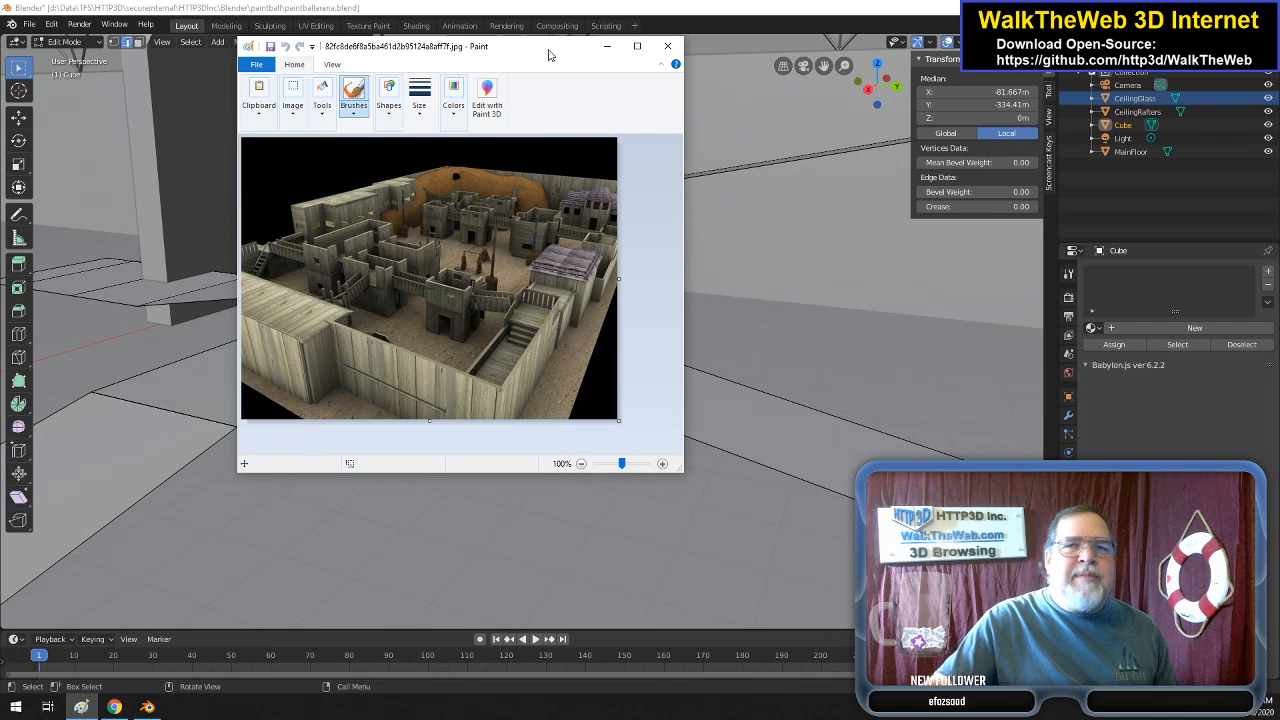
{"action": "left_click_drag", "start_coordinate": [552, 46], "coordinate": [1094, 57]}
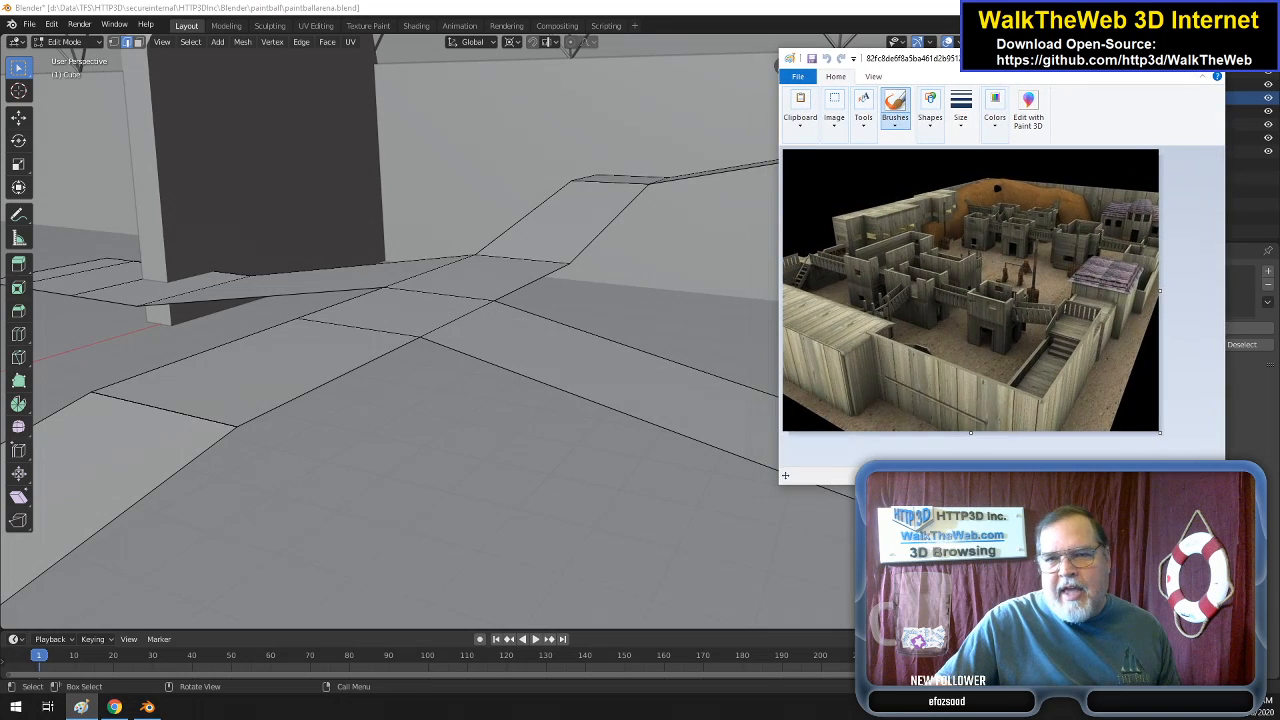
{"action": "left_click", "coordinate": [708, 8]}
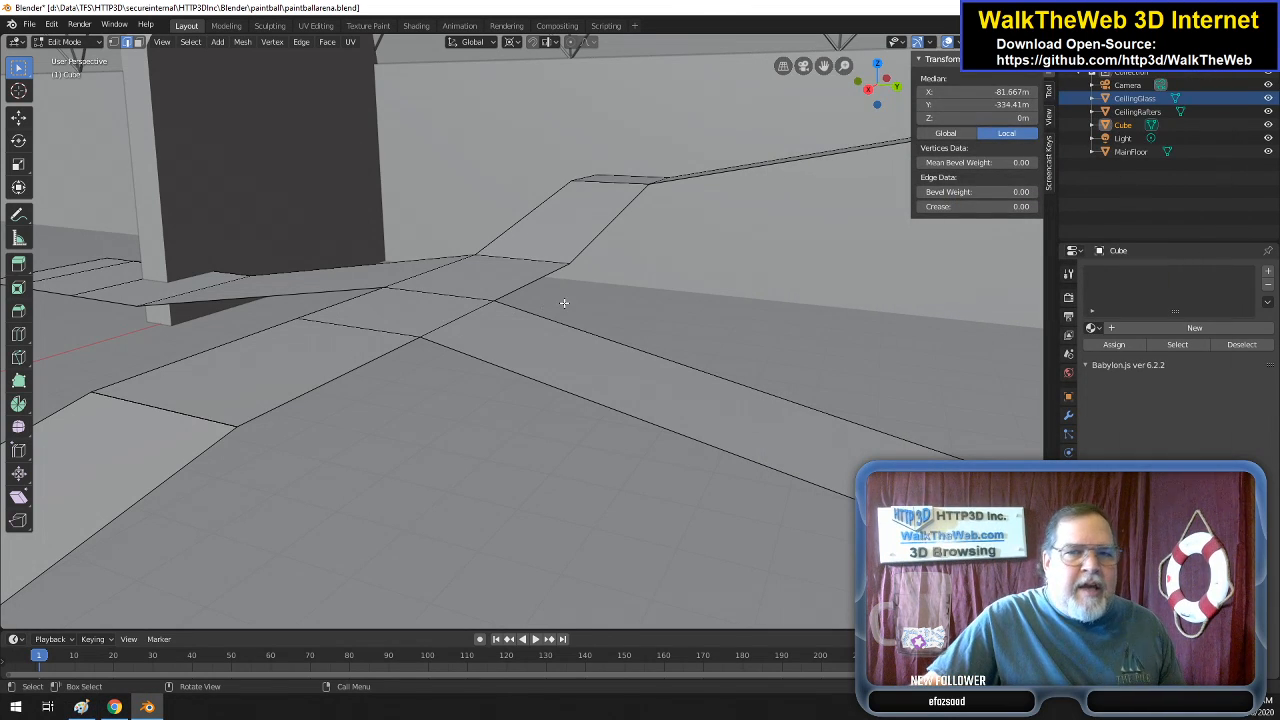
{"action": "left_click_drag", "start_coordinate": [894, 84], "coordinate": [868, 98]}
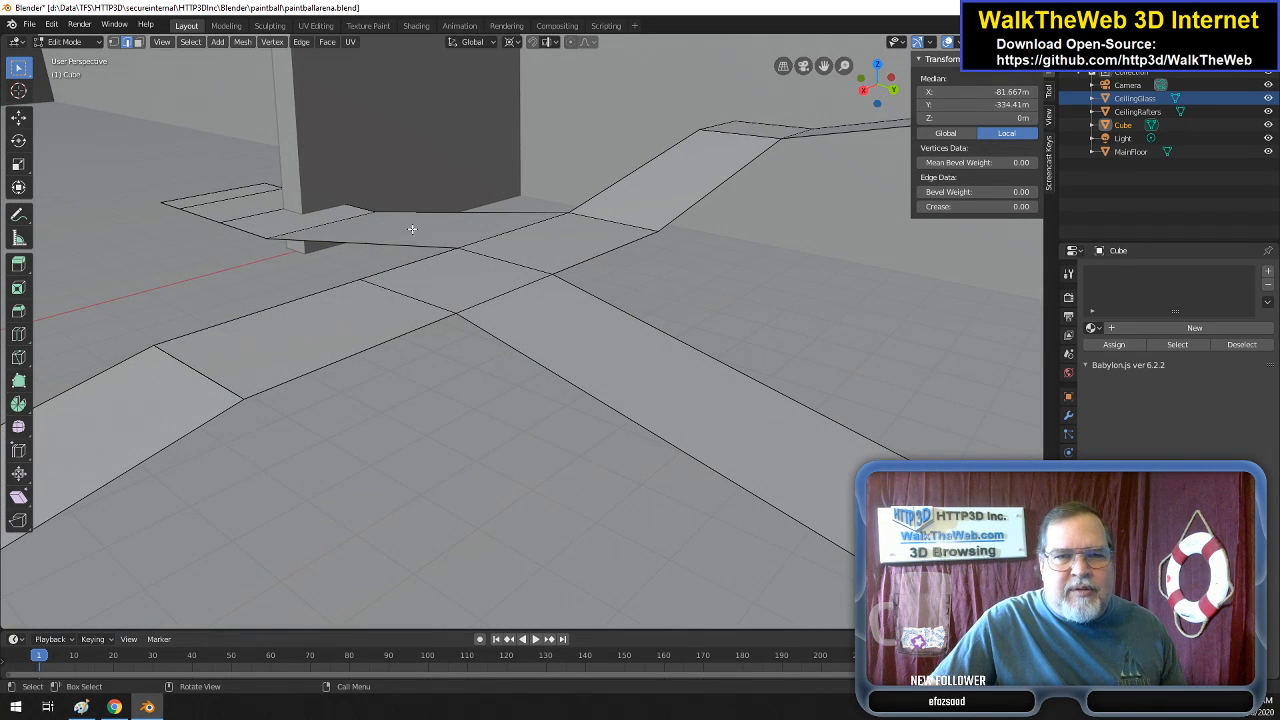
{"action": "left_click", "coordinate": [463, 270]}
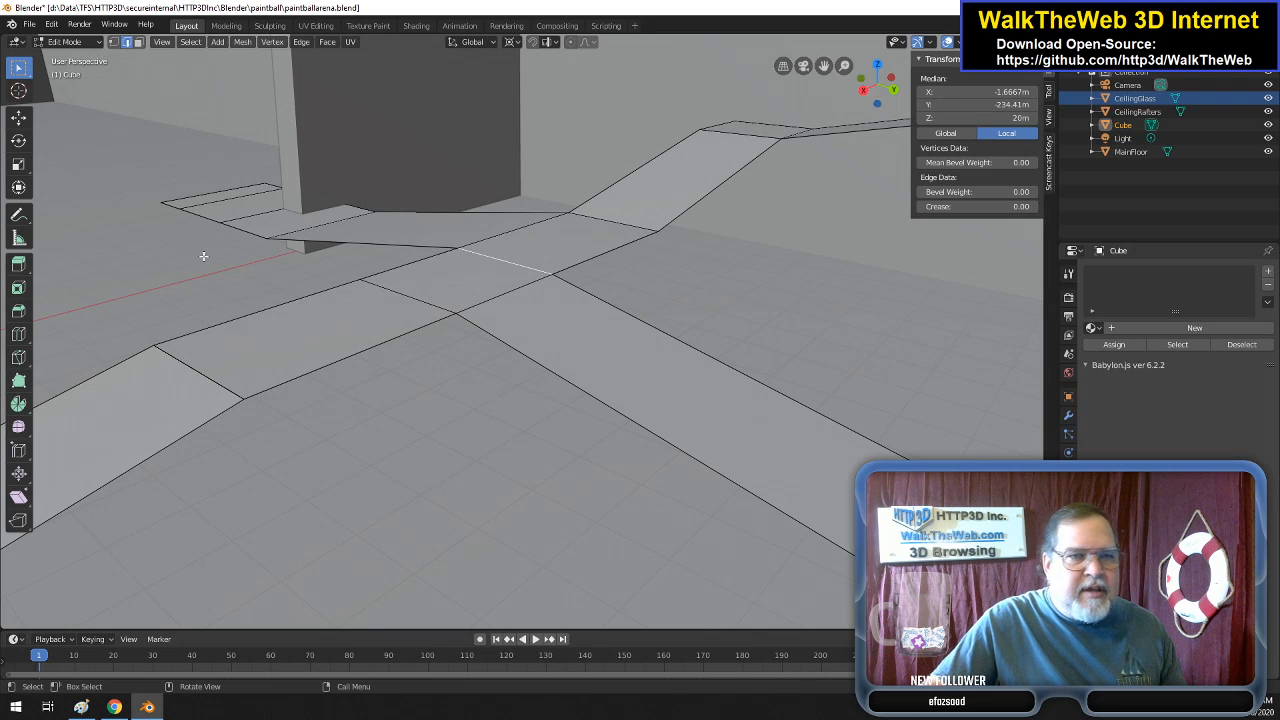
{"action": "key", "text": "Tab"}
{"action": "key", "text": "Tab"}
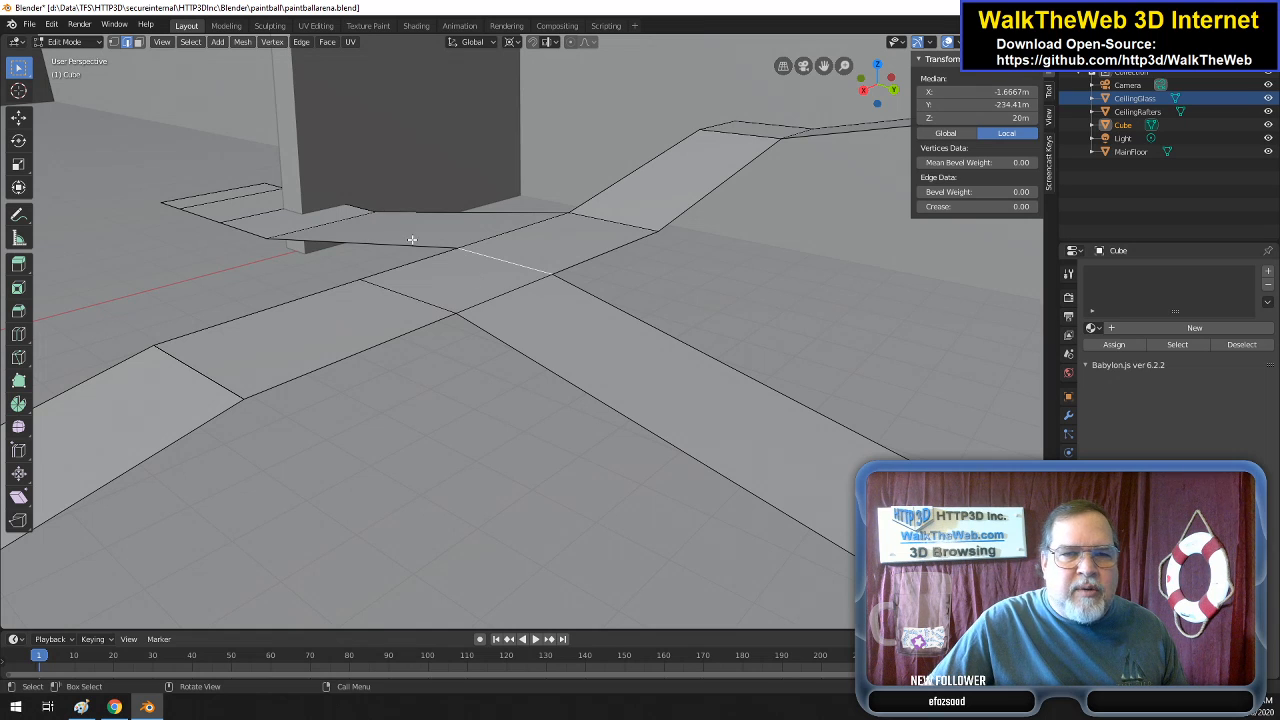
{"action": "left_click", "coordinate": [379, 241]}
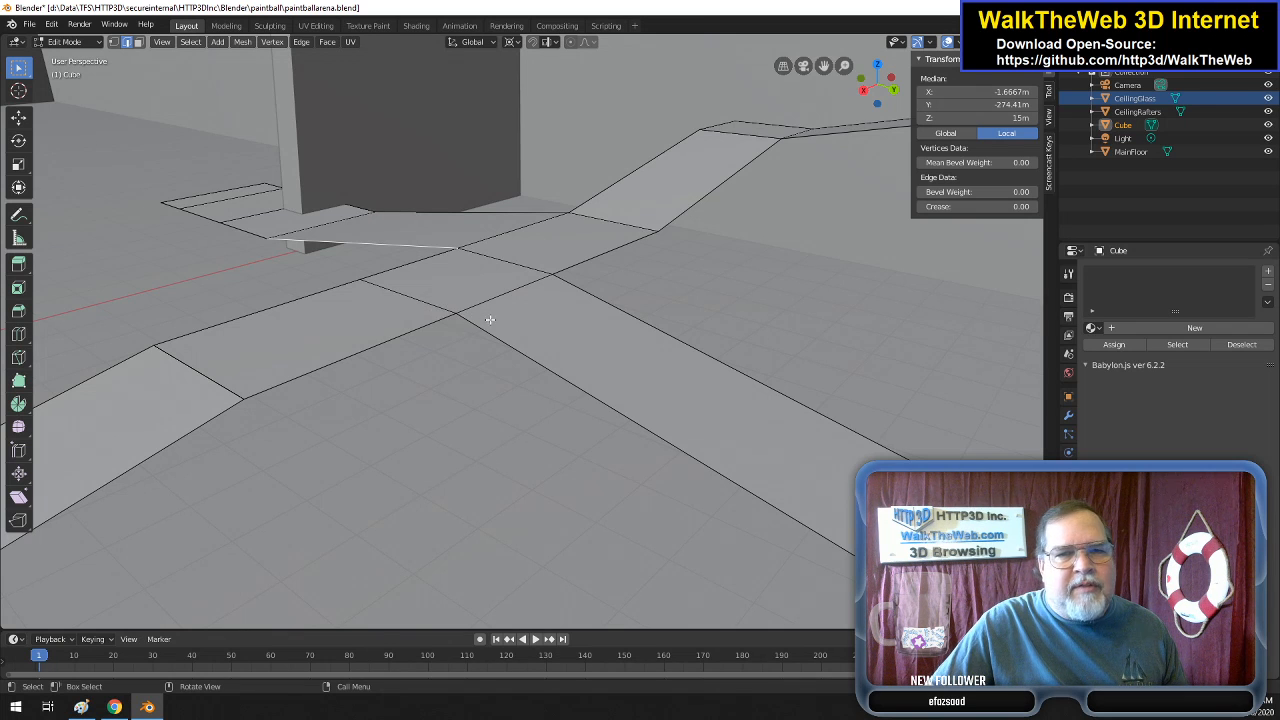
{"action": "left_click_drag", "start_coordinate": [878, 88], "coordinate": [971, 108]}
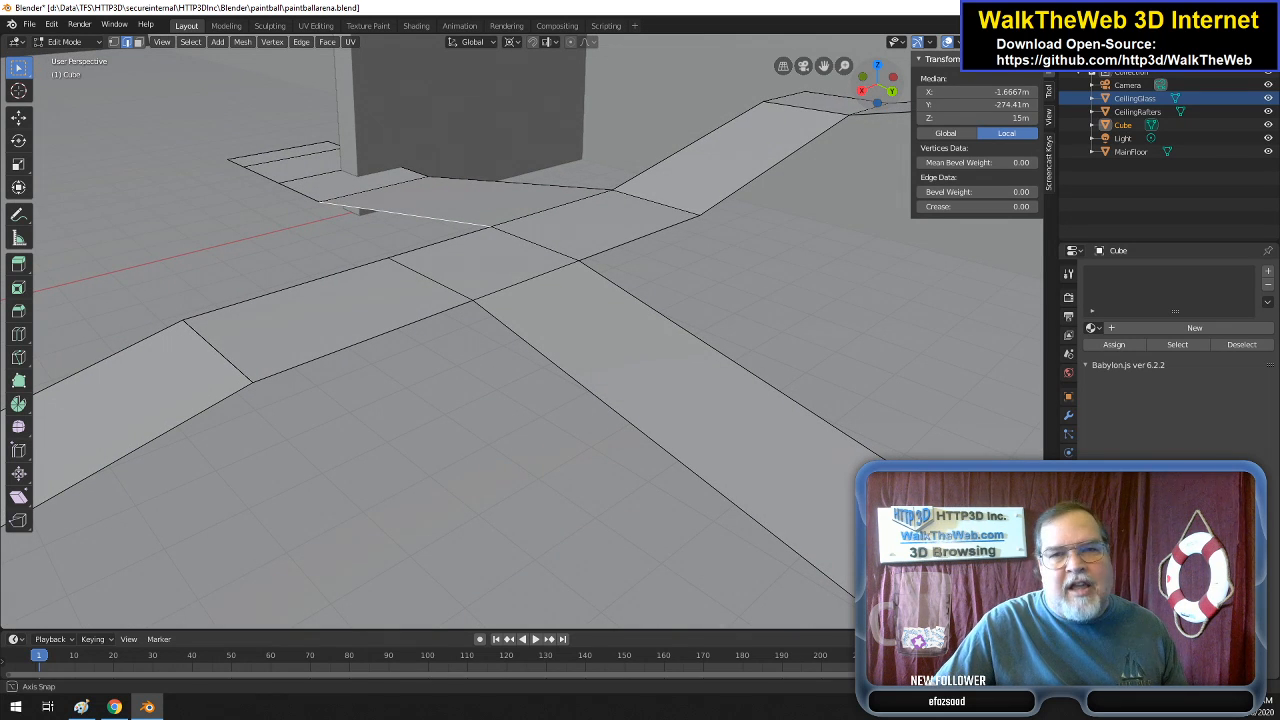
{"action": "mouse_move", "coordinate": [971, 108]}
{"action": "left_mouse_down"}
{"action": "mouse_move", "coordinate": [988, 114]}
{"action": "mouse_move", "coordinate": [975, 107]}
{"action": "left_mouse_up"}
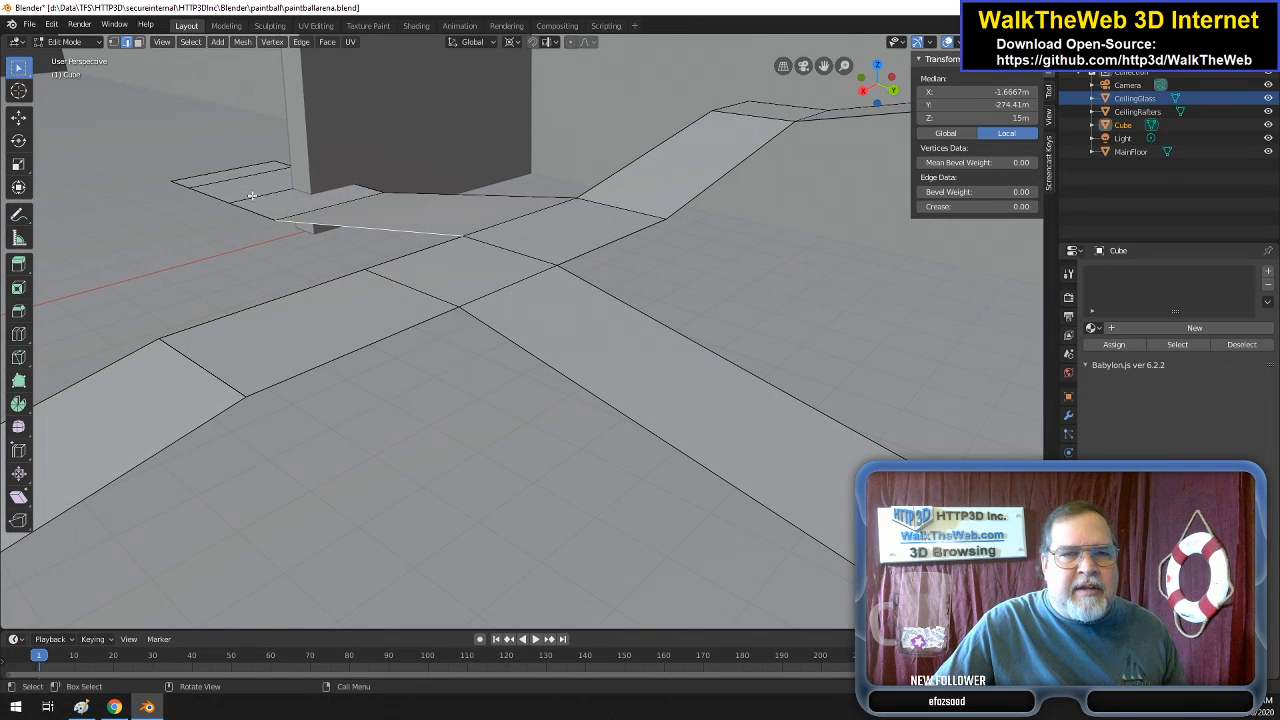
- Switch the mesh to vertex selection and display it with wireframe shading
{"action": "left_click", "coordinate": [114, 42]}
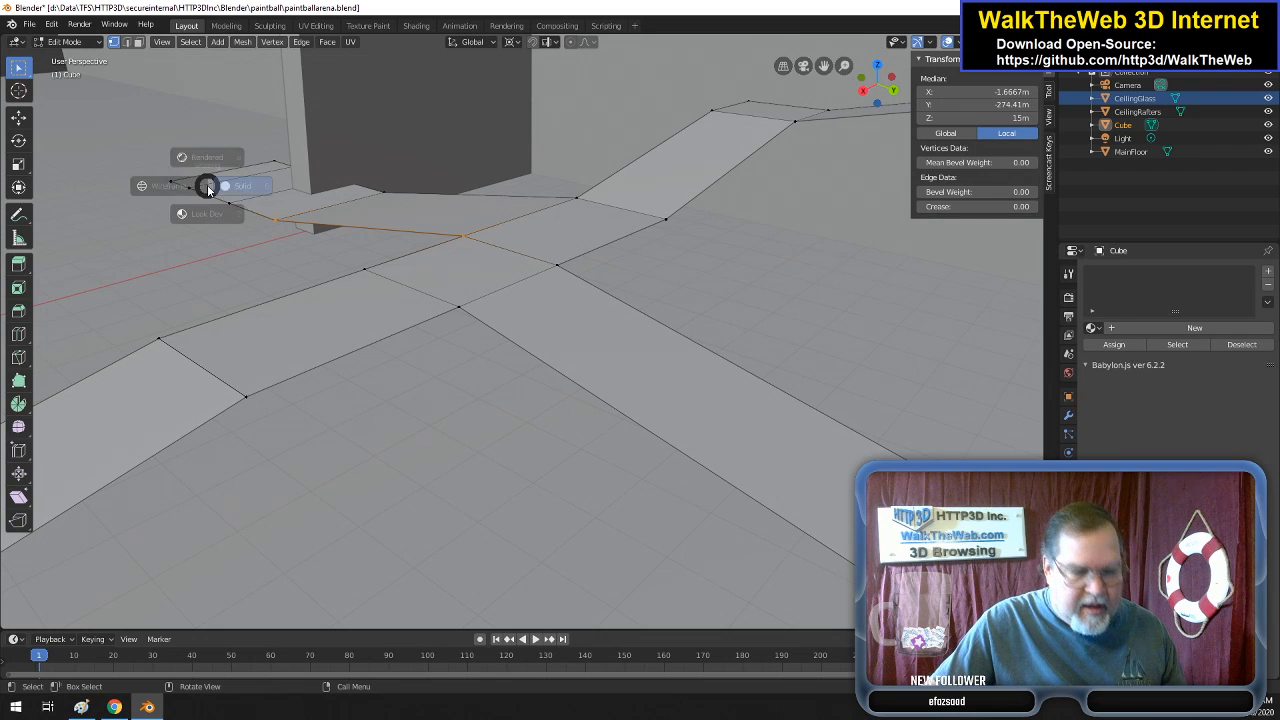
{"action": "key", "text": "z"}
{"action": "left_click", "coordinate": [101, 186]}
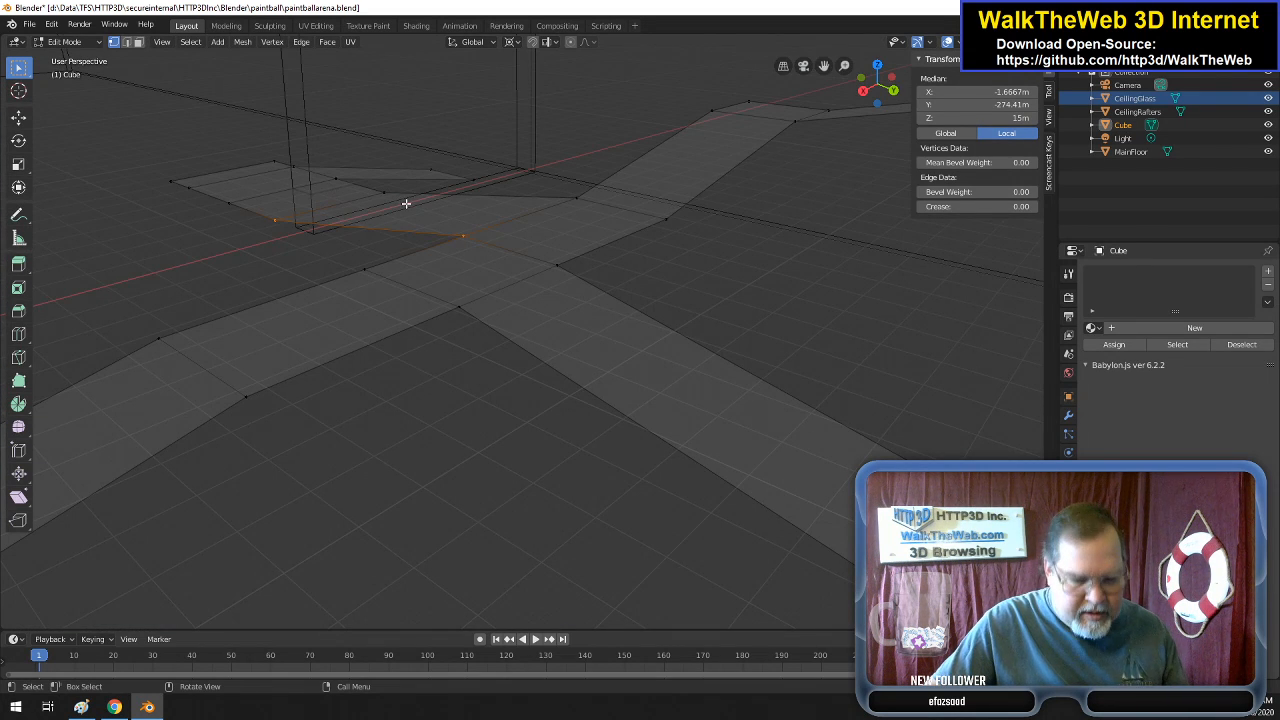
- Circle-select the vertices of the side walkway branch beside the tall block and delete those vertices
{"action": "left_click", "coordinate": [284, 215]}
{"action": "key", "text": "c"}
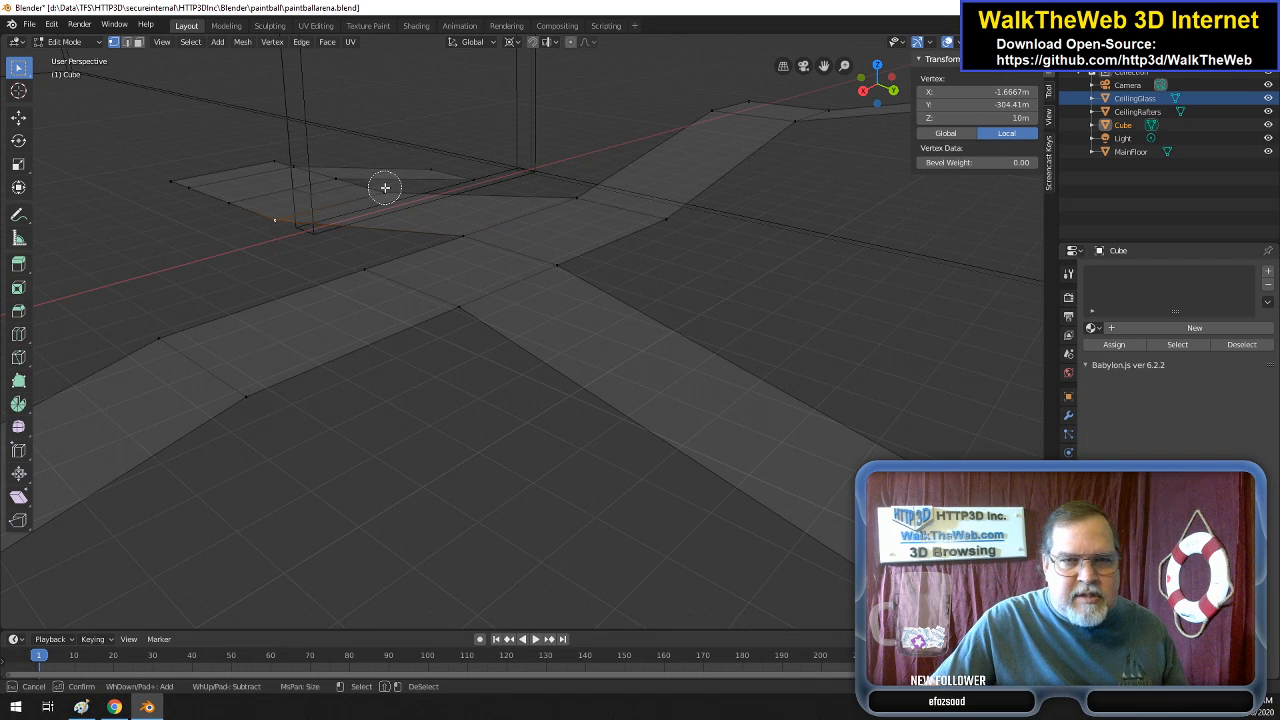
{"action": "left_click", "coordinate": [383, 188]}
{"action": "left_click", "coordinate": [338, 181]}
{"action": "mouse_move", "coordinate": [432, 176]}
{"action": "left_mouse_down"}
{"action": "mouse_move", "coordinate": [466, 177]}
{"action": "mouse_move", "coordinate": [286, 163]}
{"action": "mouse_move", "coordinate": [177, 180]}
{"action": "mouse_move", "coordinate": [212, 204]}
{"action": "mouse_move", "coordinate": [283, 216]}
{"action": "left_mouse_up"}
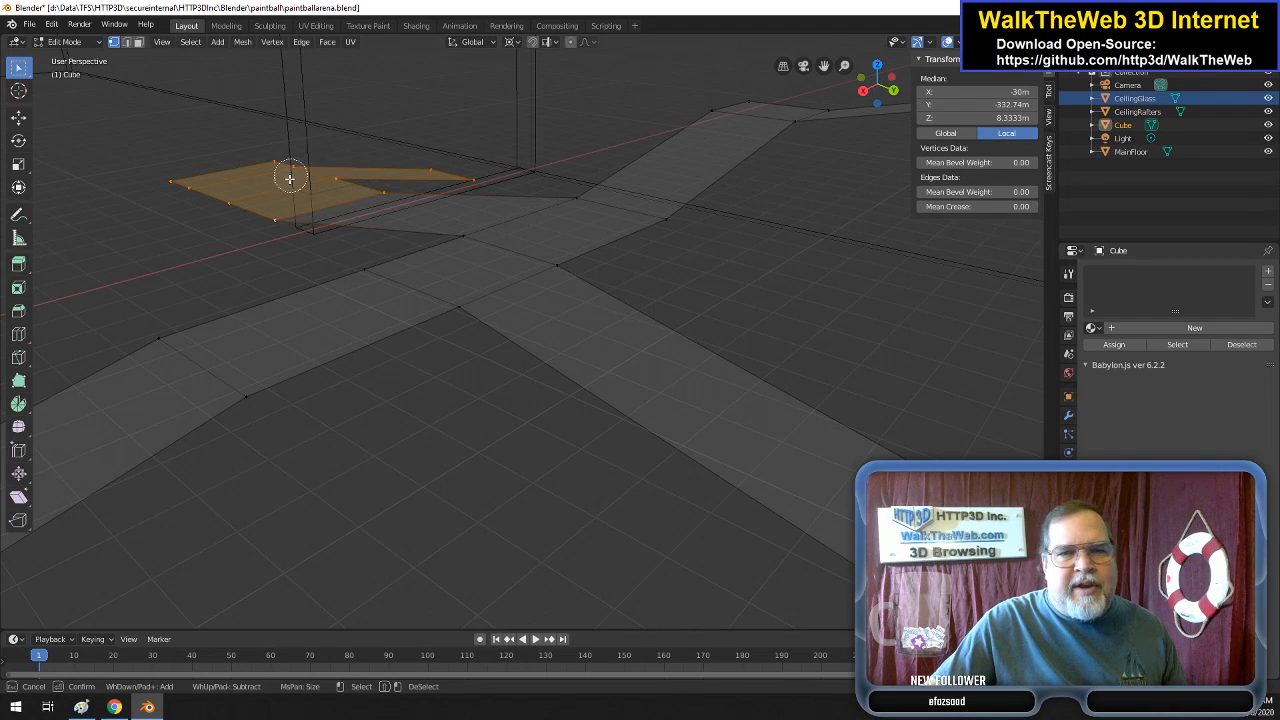
{"action": "right_click", "coordinate": [285, 183]}
{"action": "left_click", "coordinate": [206, 188]}
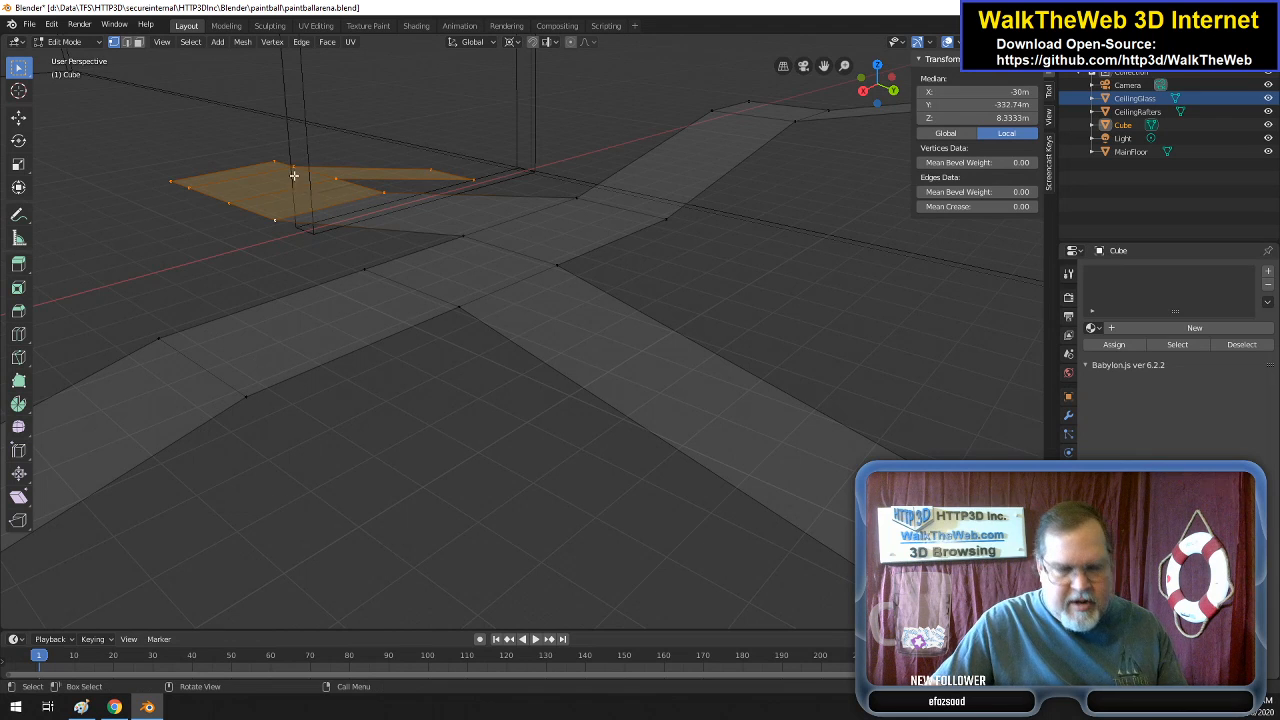
{"action": "key", "text": "x"}
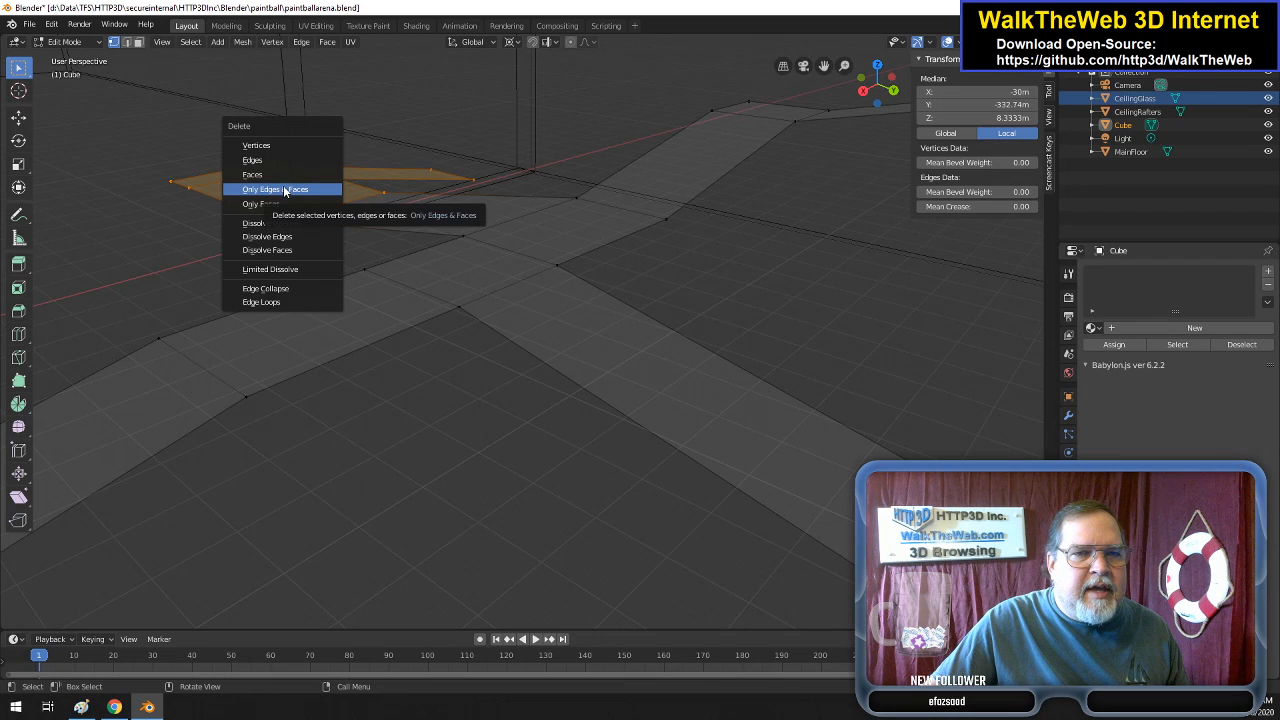
{"action": "left_click", "coordinate": [273, 146]}
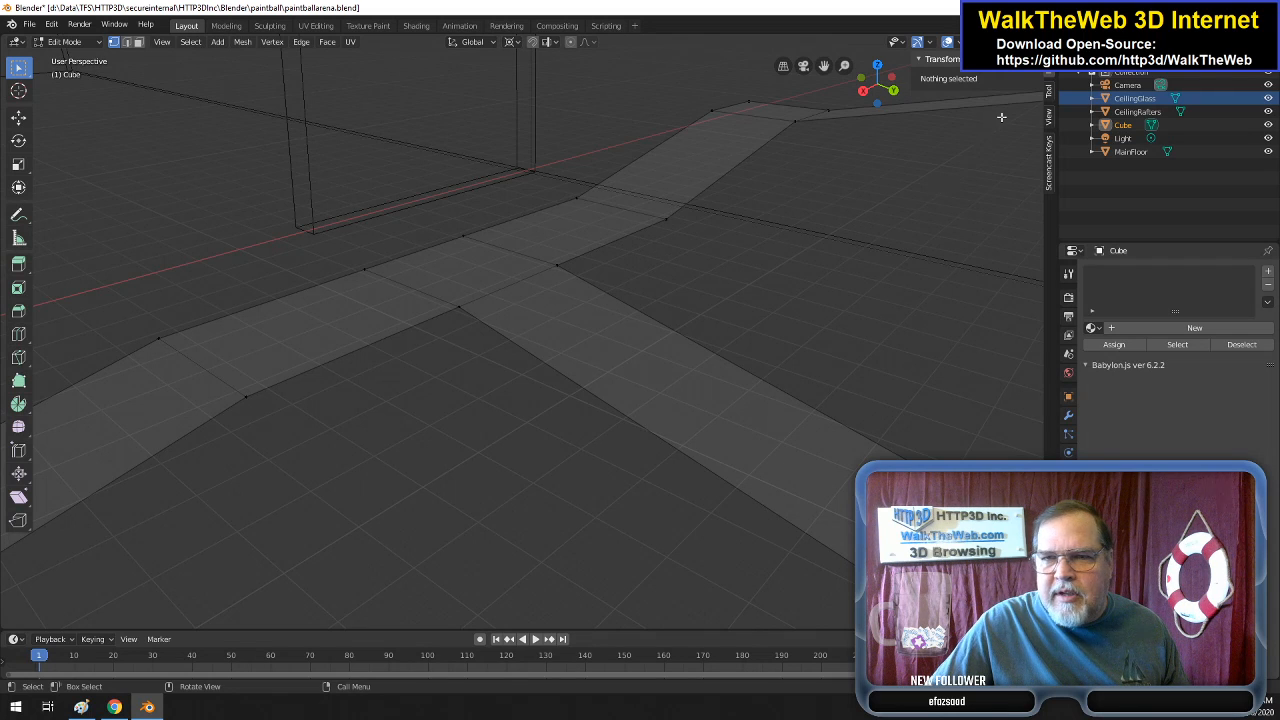
- Display the Screencast Keys settings in the viewport sidebar
{"action": "left_click", "coordinate": [1049, 165]}
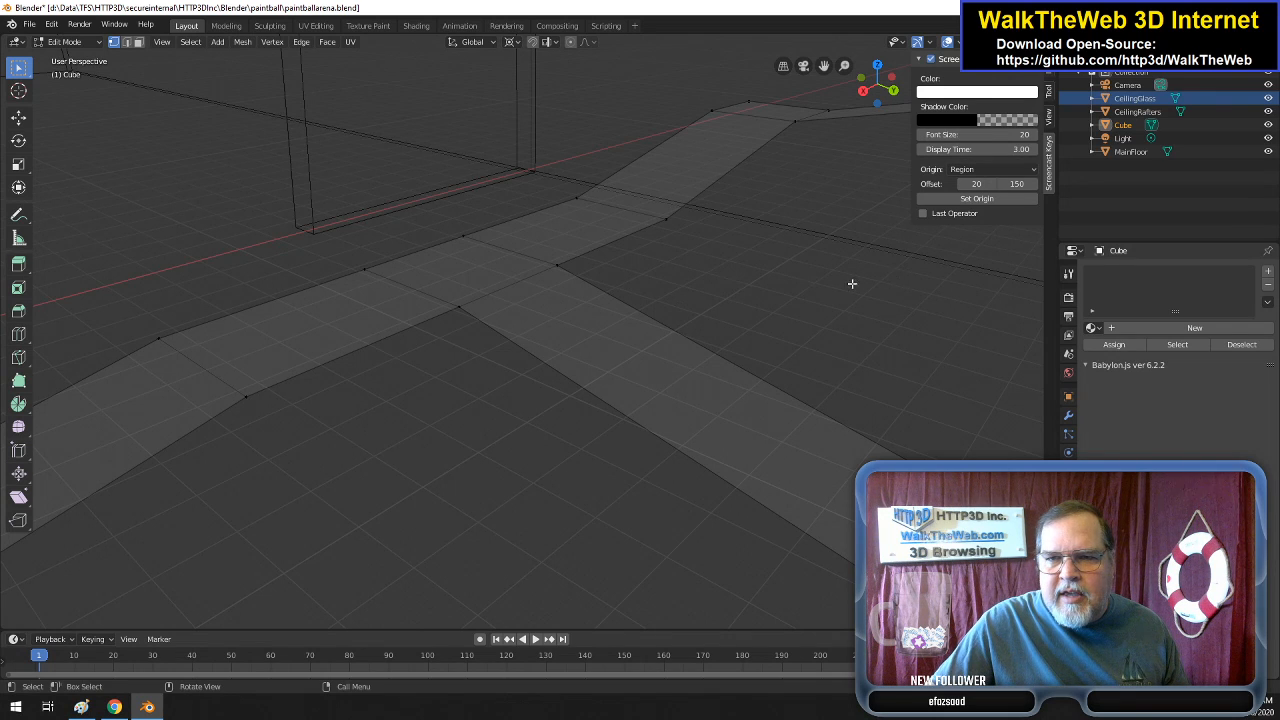
{"action": "left_click", "coordinate": [764, 321]}
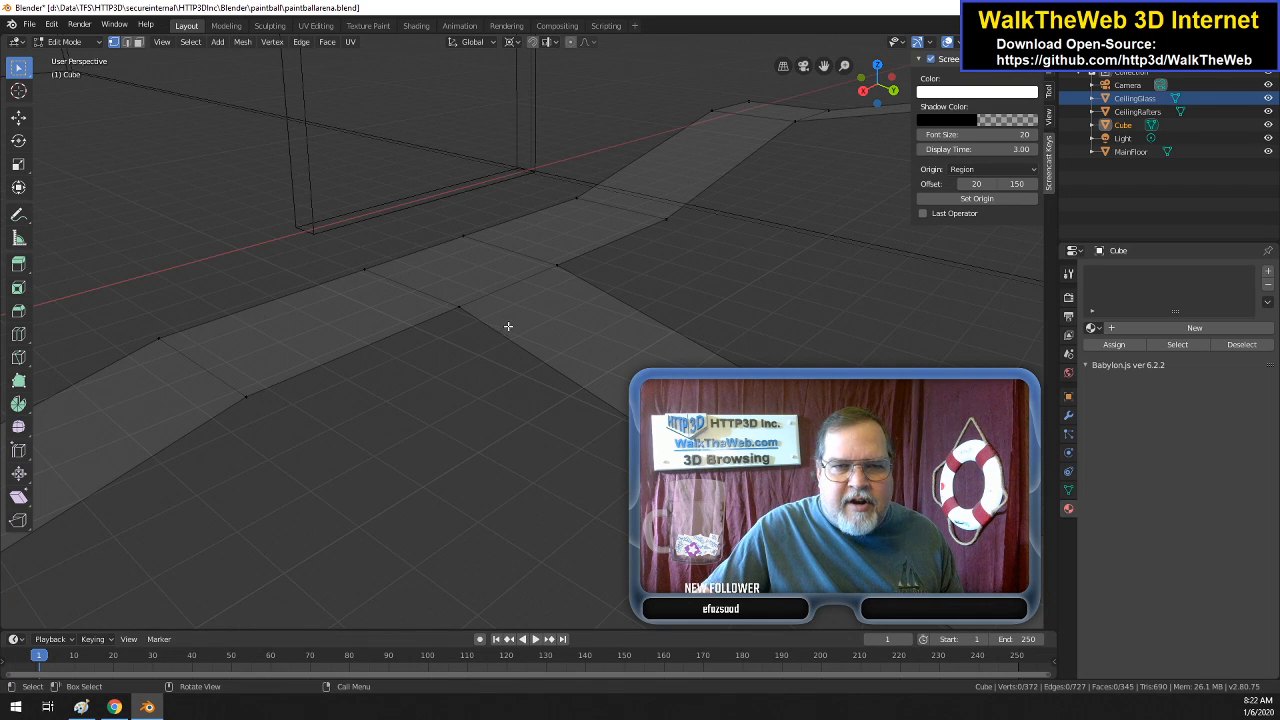
{"action": "left_click_drag", "start_coordinate": [888, 105], "coordinate": [852, 92]}
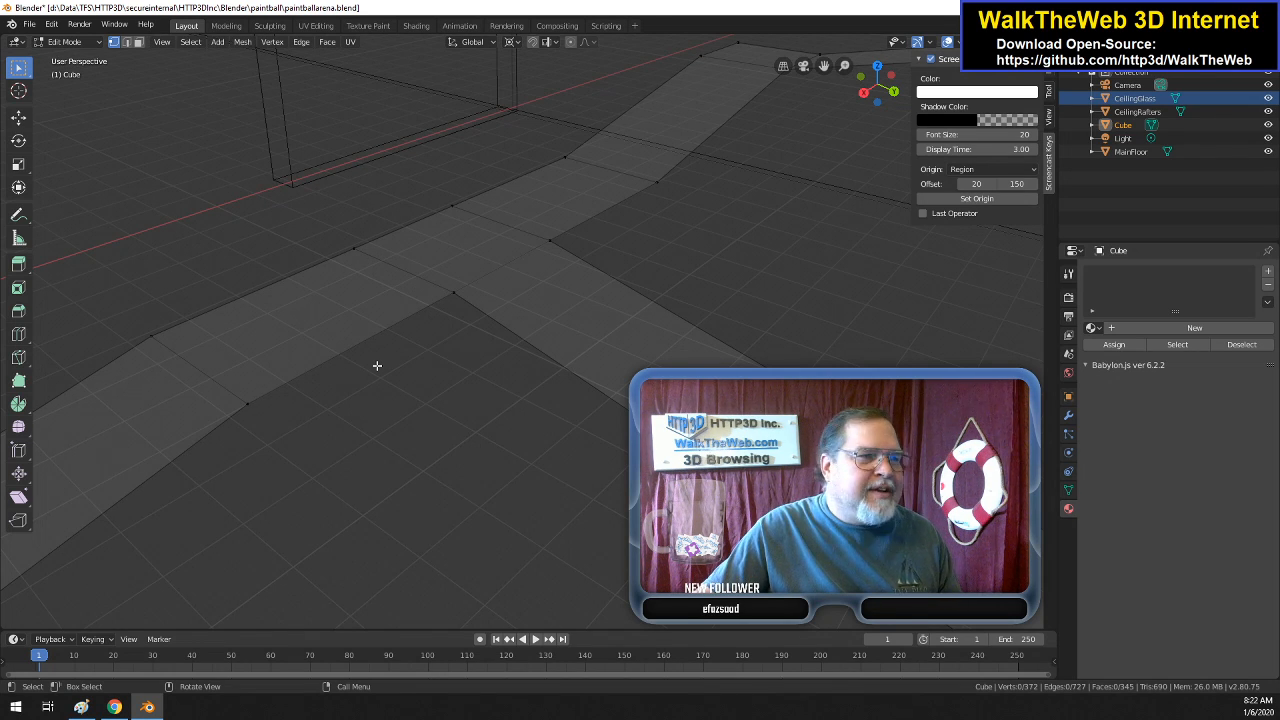
- Check the arena reference picture again over the WalkTheWeb page, moving its window aside, and go back to Blender
{"action": "left_click", "coordinate": [147, 707]}
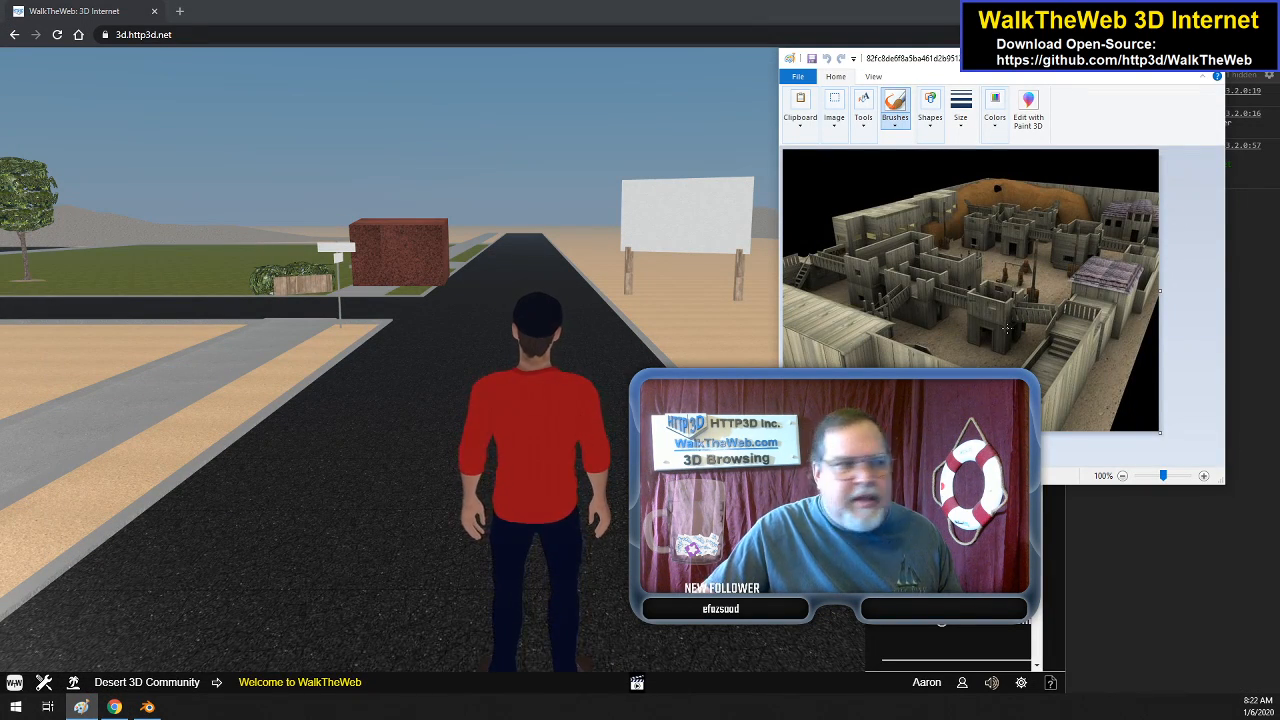
{"action": "mouse_move", "coordinate": [1113, 62]}
{"action": "left_mouse_down"}
{"action": "mouse_move", "coordinate": [676, 66]}
{"action": "mouse_move", "coordinate": [345, 36]}
{"action": "mouse_move", "coordinate": [336, 48]}
{"action": "left_mouse_up"}
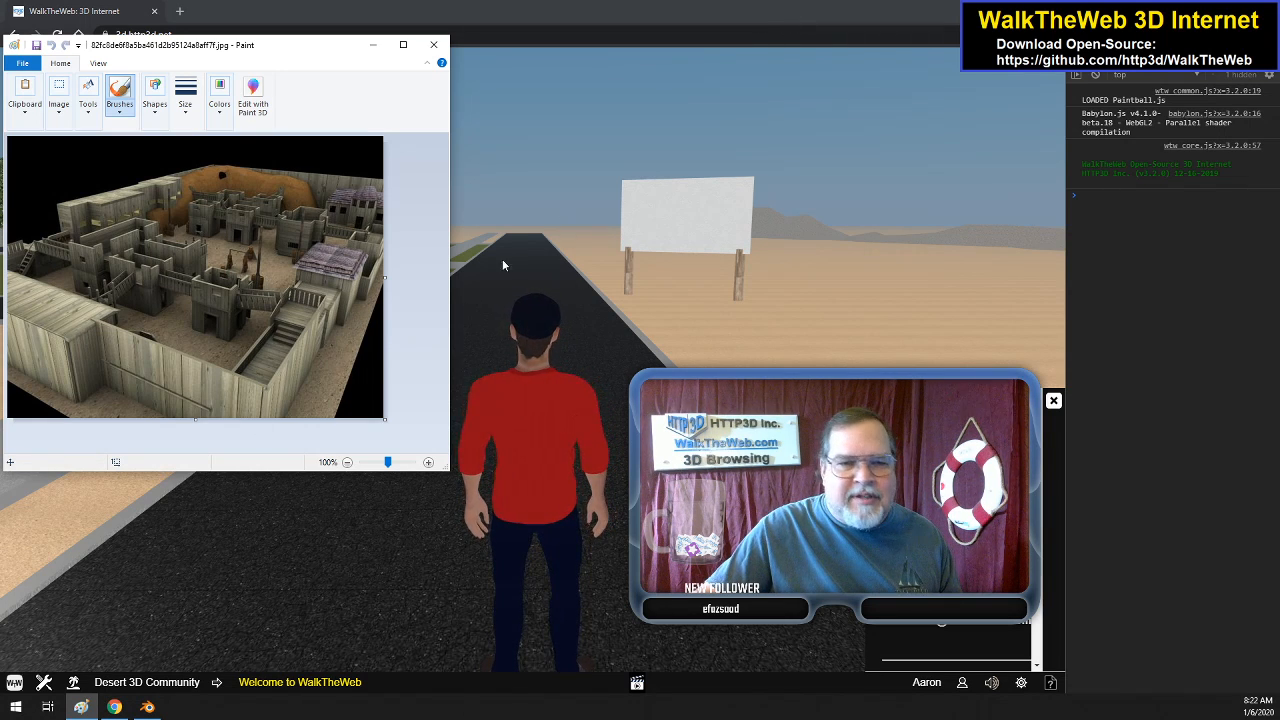
{"action": "left_click", "coordinate": [147, 707]}
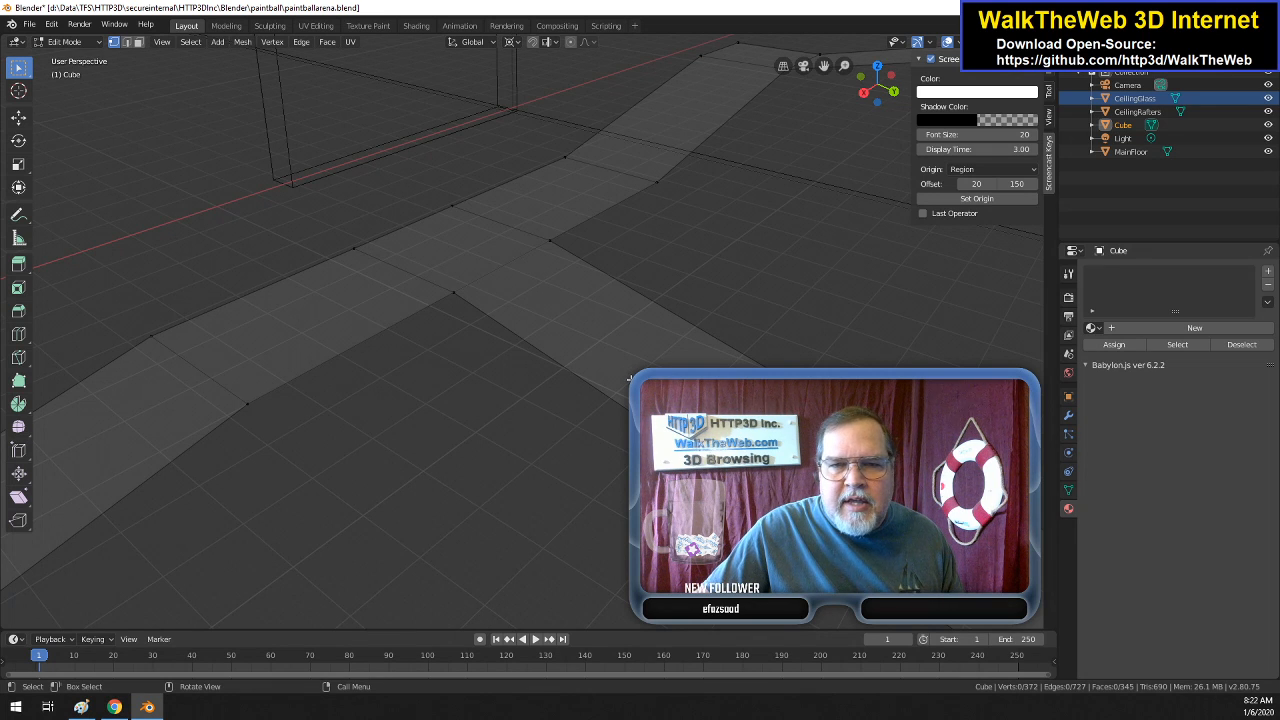
- Delete the two end vertices of the remaining side branch extending from the main walkway
{"action": "left_click_drag", "start_coordinate": [877, 86], "coordinate": [905, 108]}
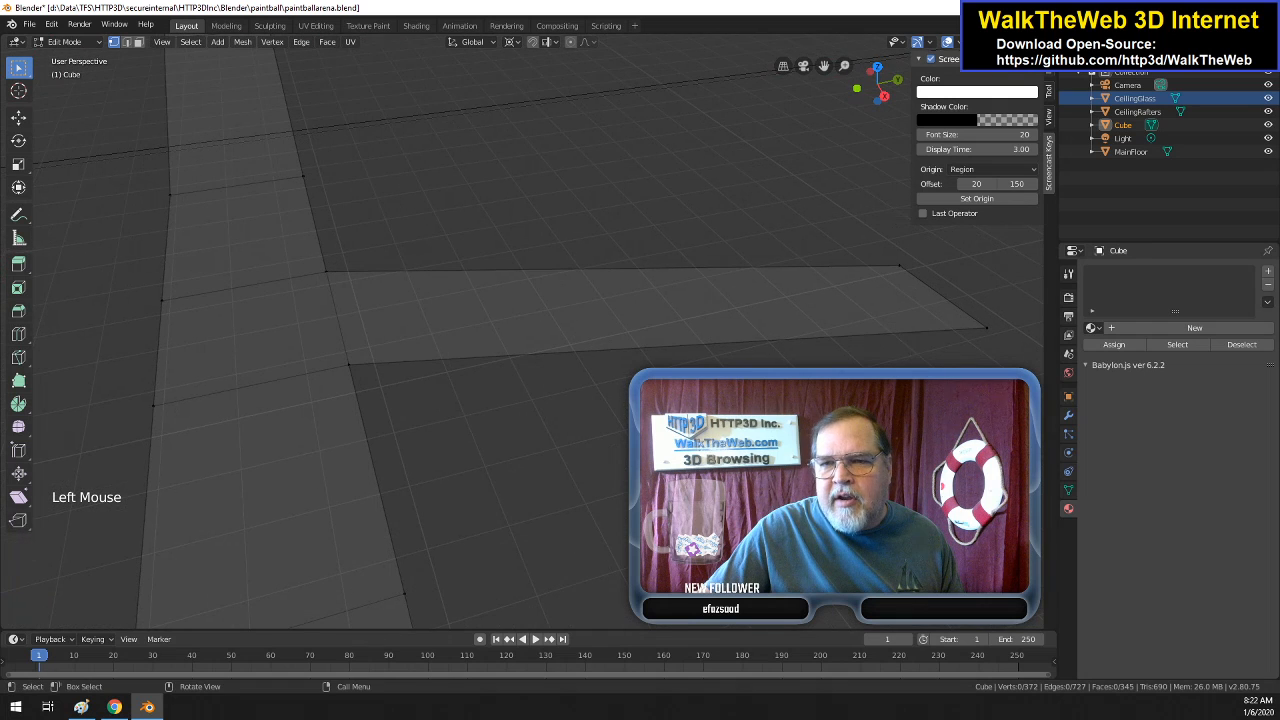
{"action": "left_click", "coordinate": [962, 316]}
{"action": "left_click", "coordinate": [905, 276], "text": "shift"}
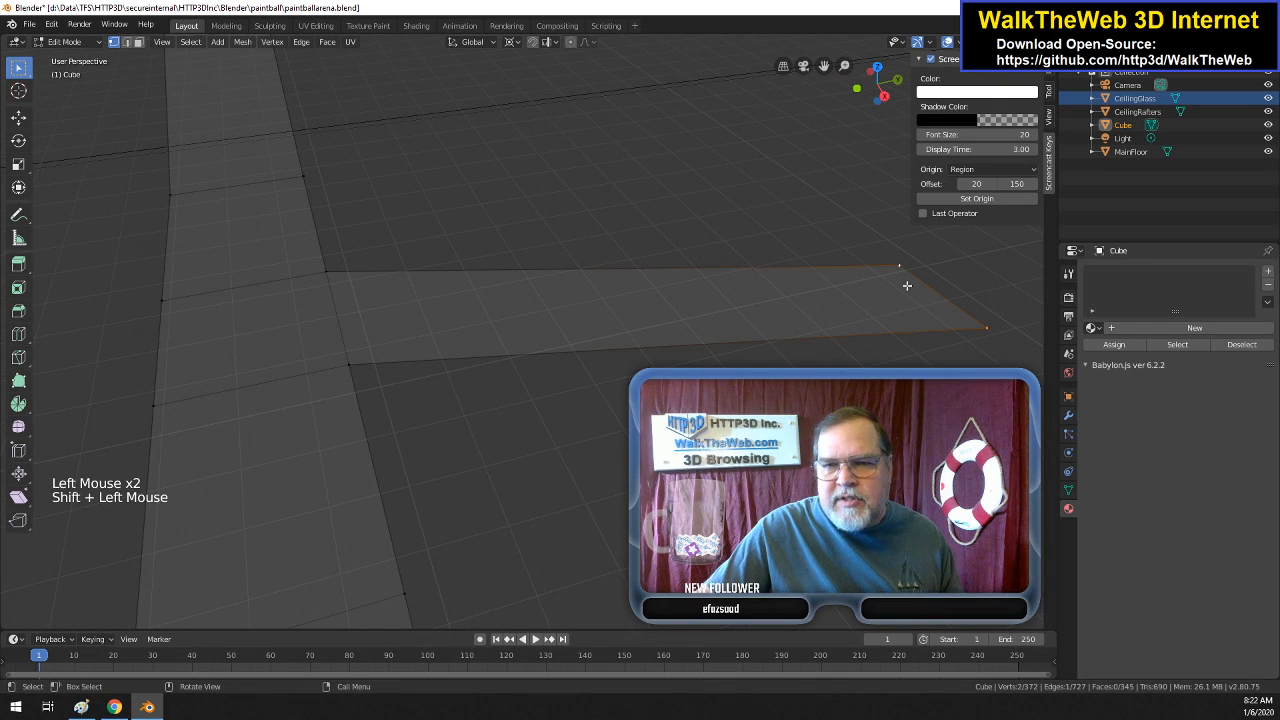
{"action": "key", "text": "x"}
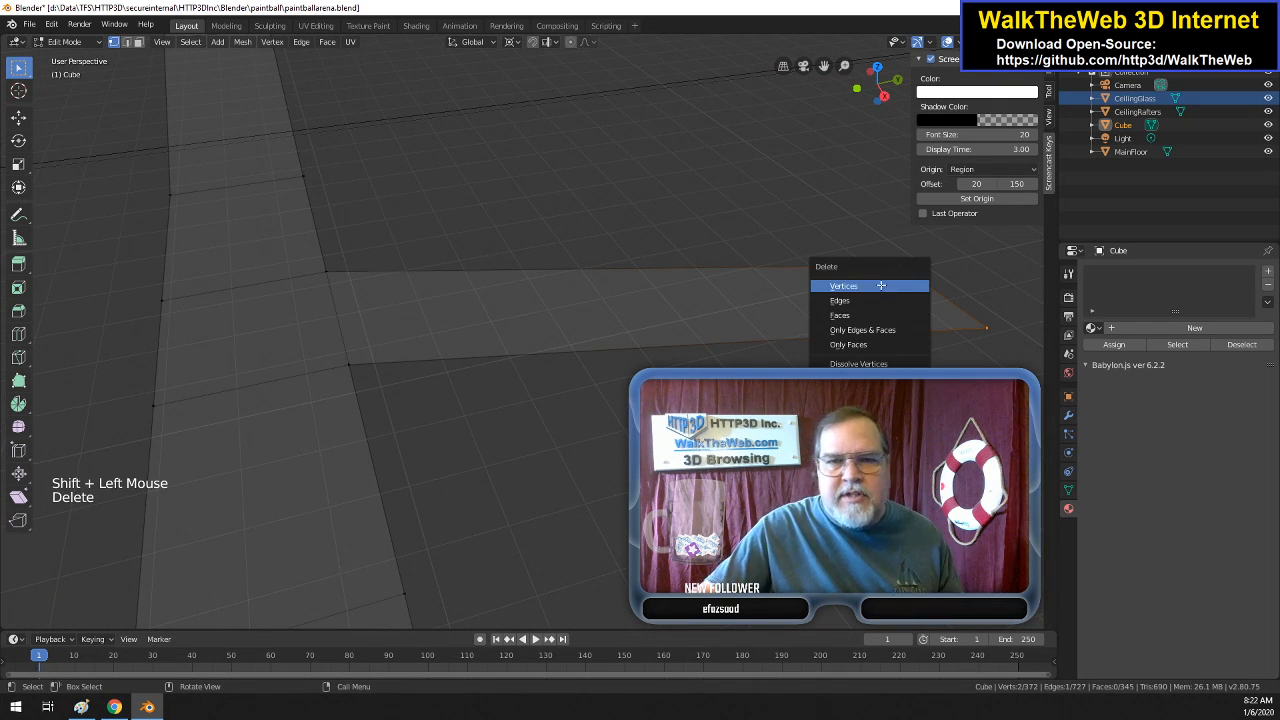
{"action": "left_click", "coordinate": [884, 287]}
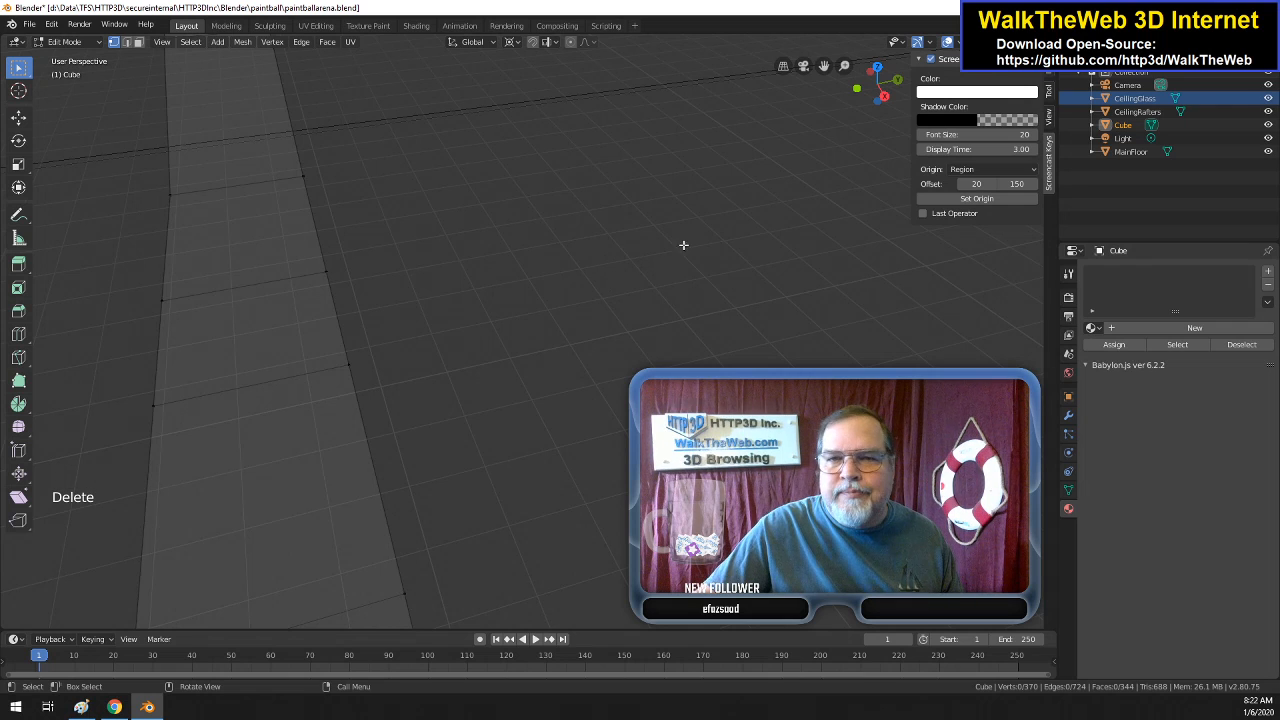
- Add one loop cut across the level walkway section beyond the central square, sliding it toward the far slope to a factor of about 0.354
{"action": "left_click", "coordinate": [896, 97]}
{"action": "left_click_drag", "start_coordinate": [896, 97], "coordinate": [783, 82]}
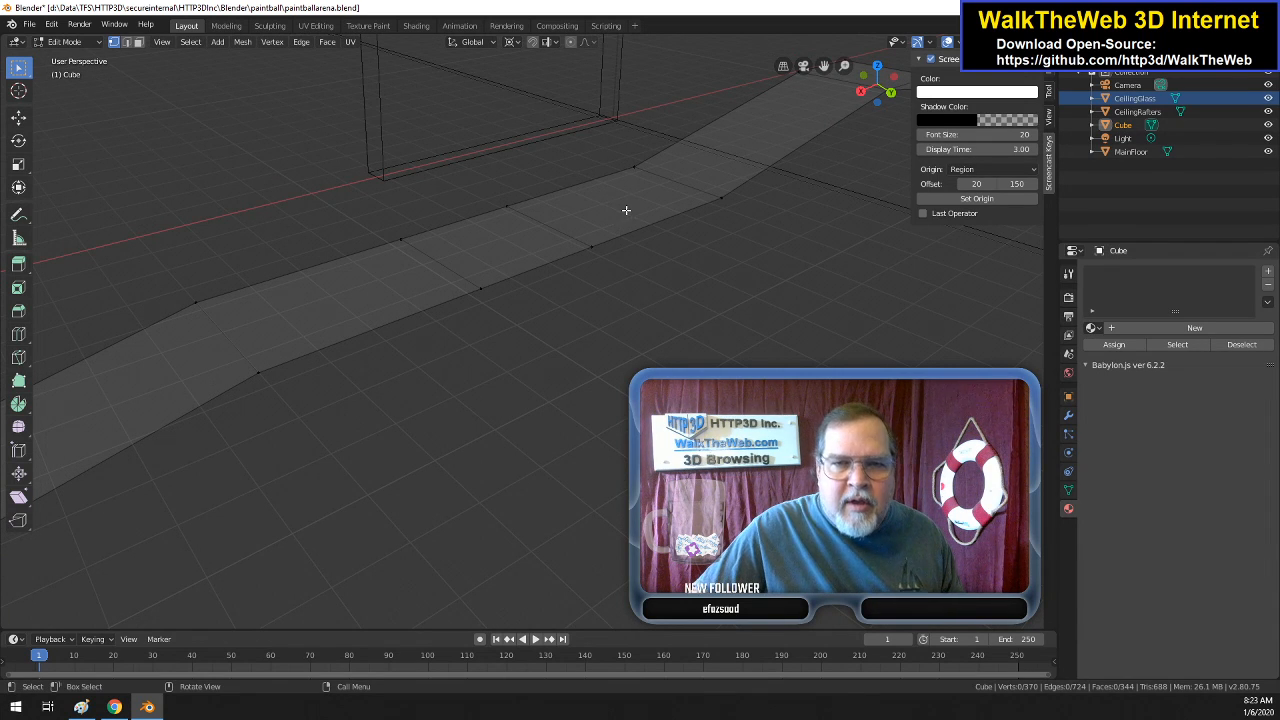
{"action": "key", "text": "ctrl+r"}
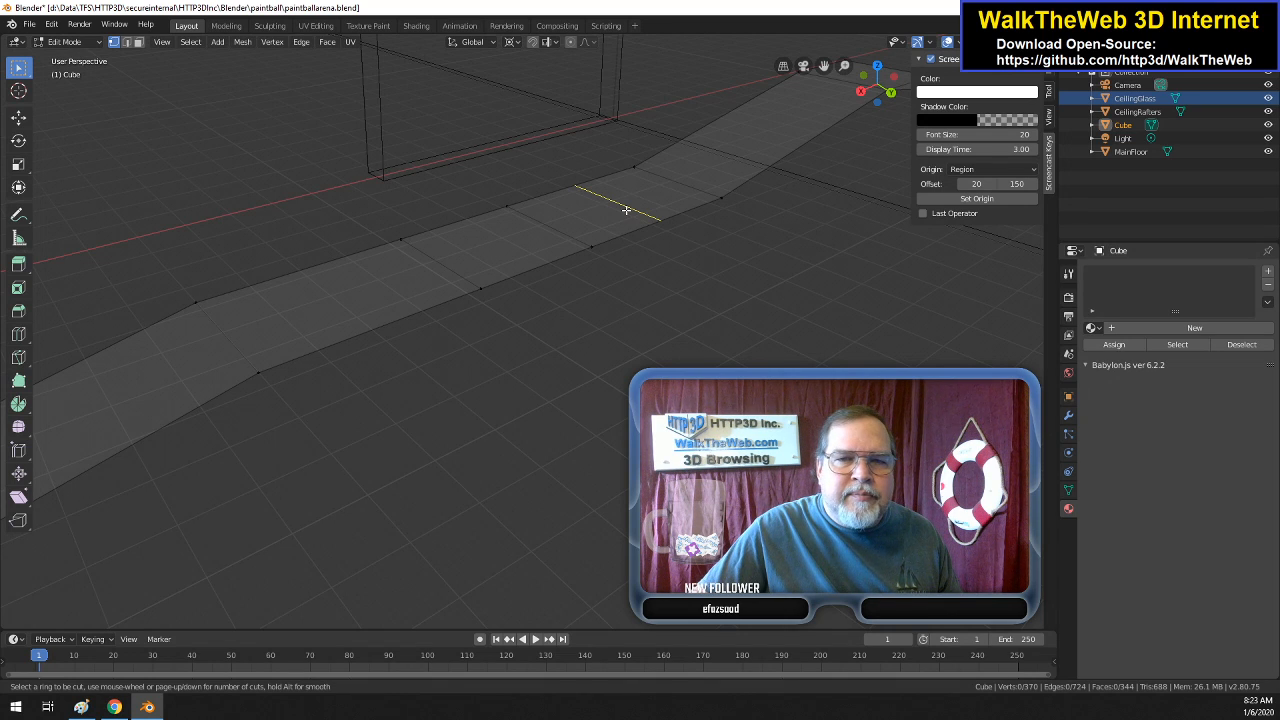
{"action": "left_click", "coordinate": [626, 210]}
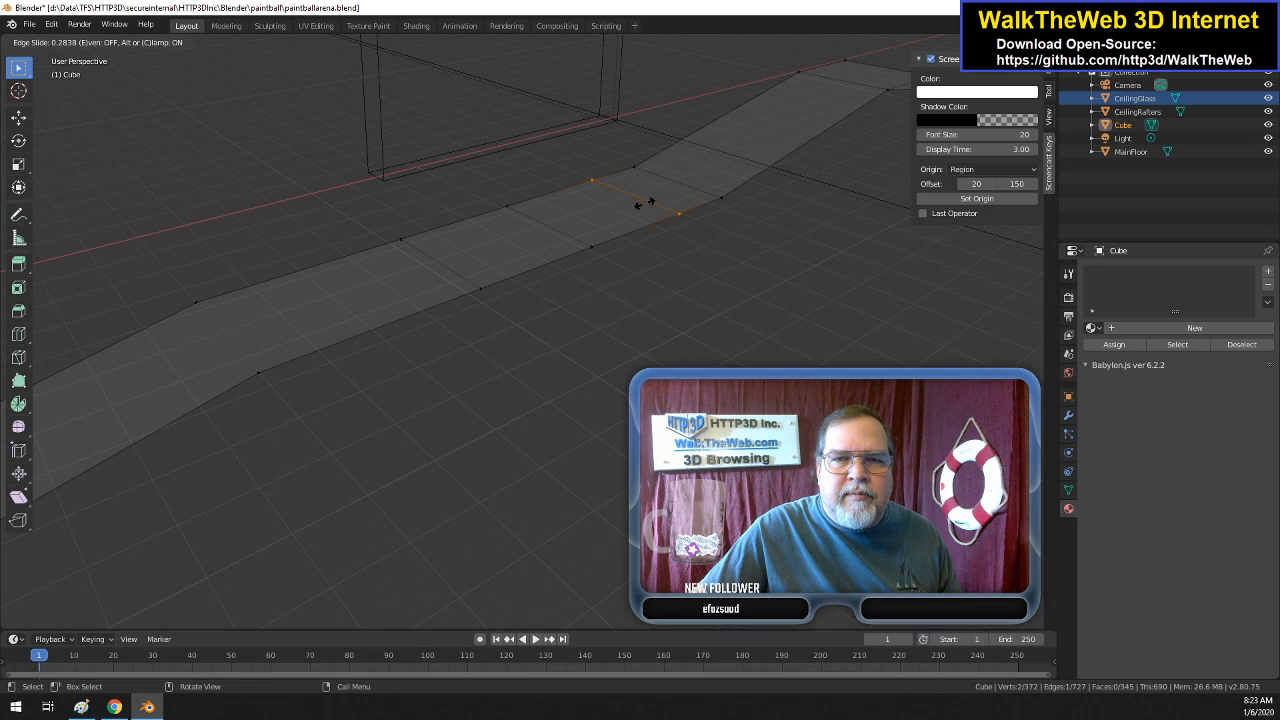
{"action": "left_click", "coordinate": [649, 200]}
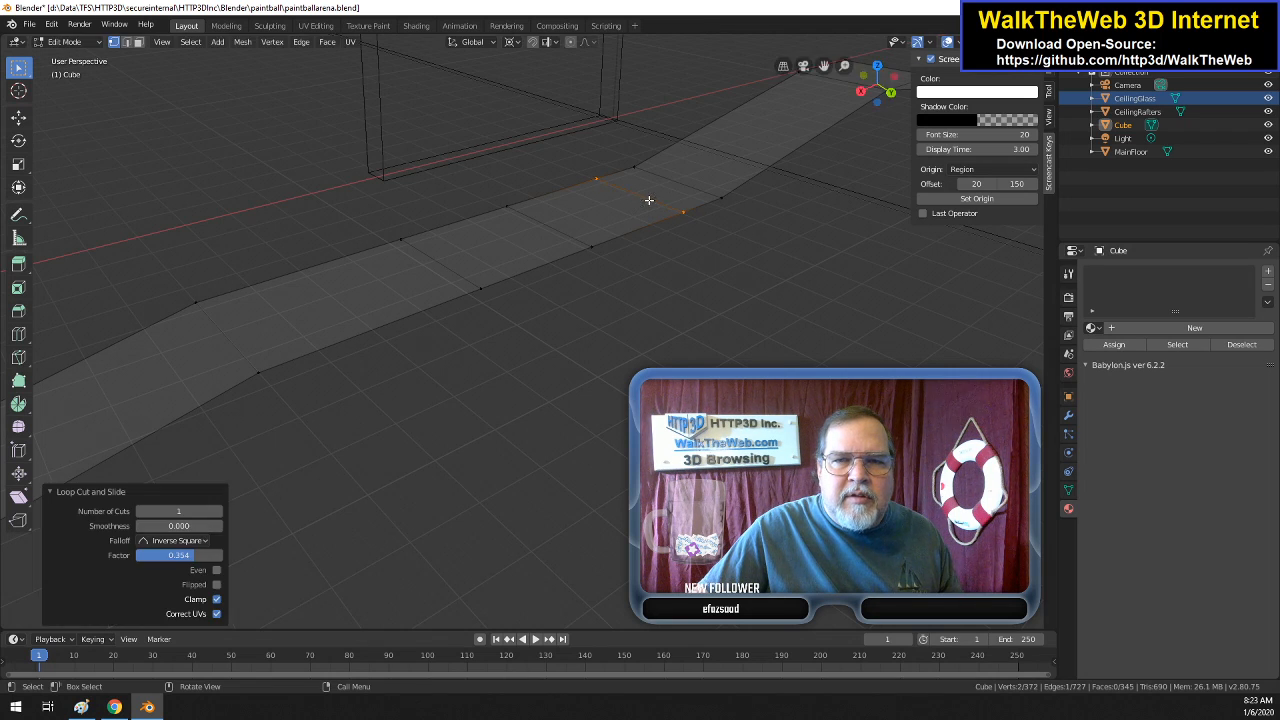
- Add one loop cut across the level walkway section on the near side of the central square, sliding it toward the square to a factor of about 0.423
{"action": "key", "text": "ctrl+r"}
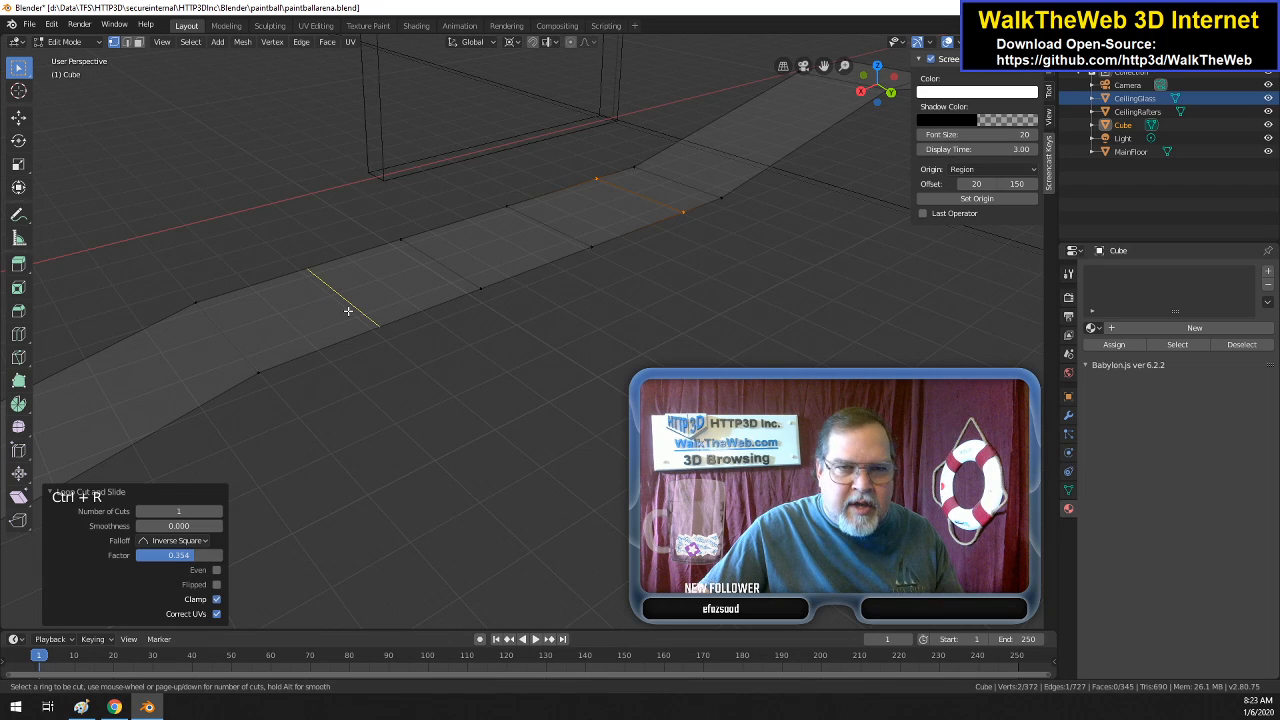
{"action": "left_click", "coordinate": [353, 311]}
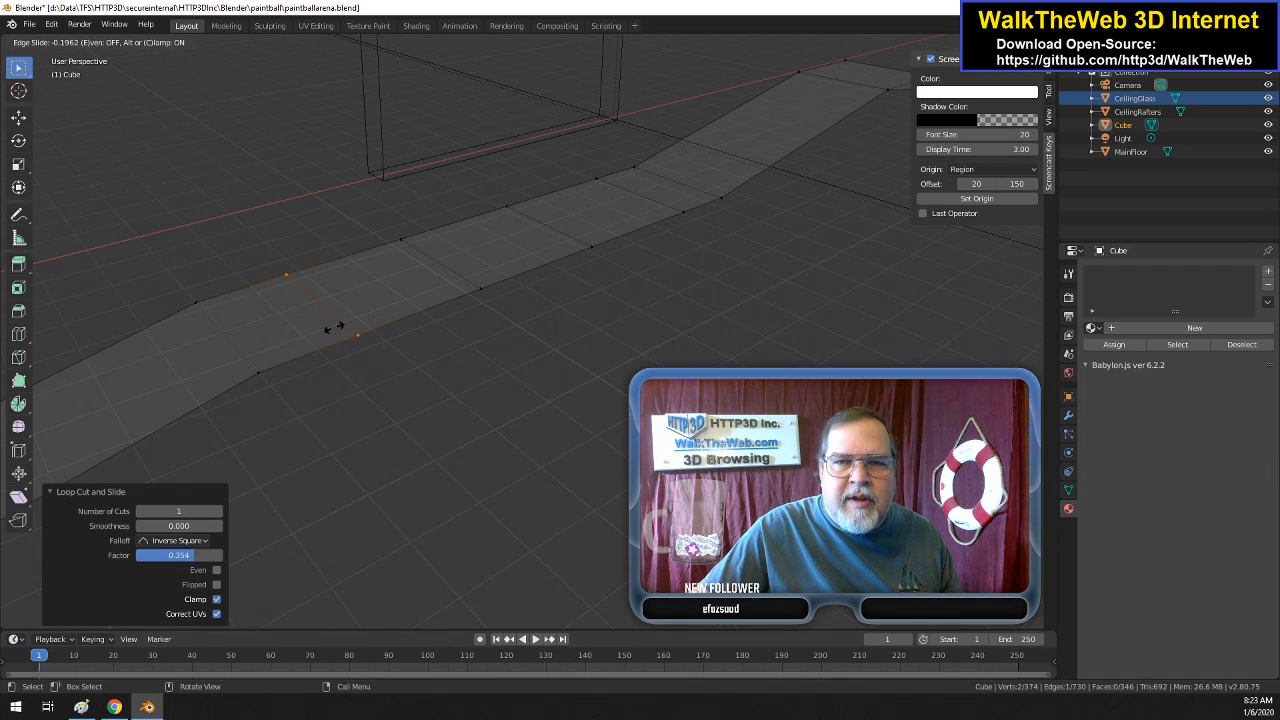
{"action": "left_click", "coordinate": [403, 302]}
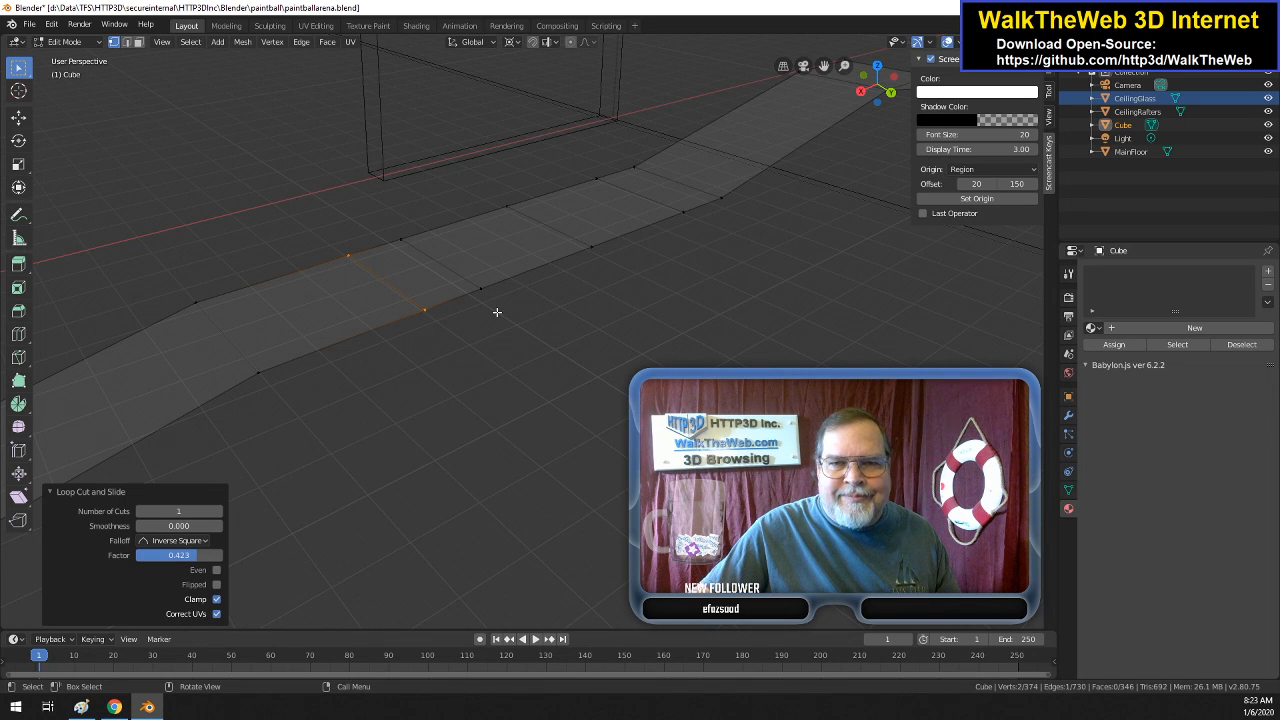
- Extrude the two loop-cut edges on either side of the central square in place, with zero offset
{"action": "left_click", "coordinate": [683, 213], "text": "shift"}
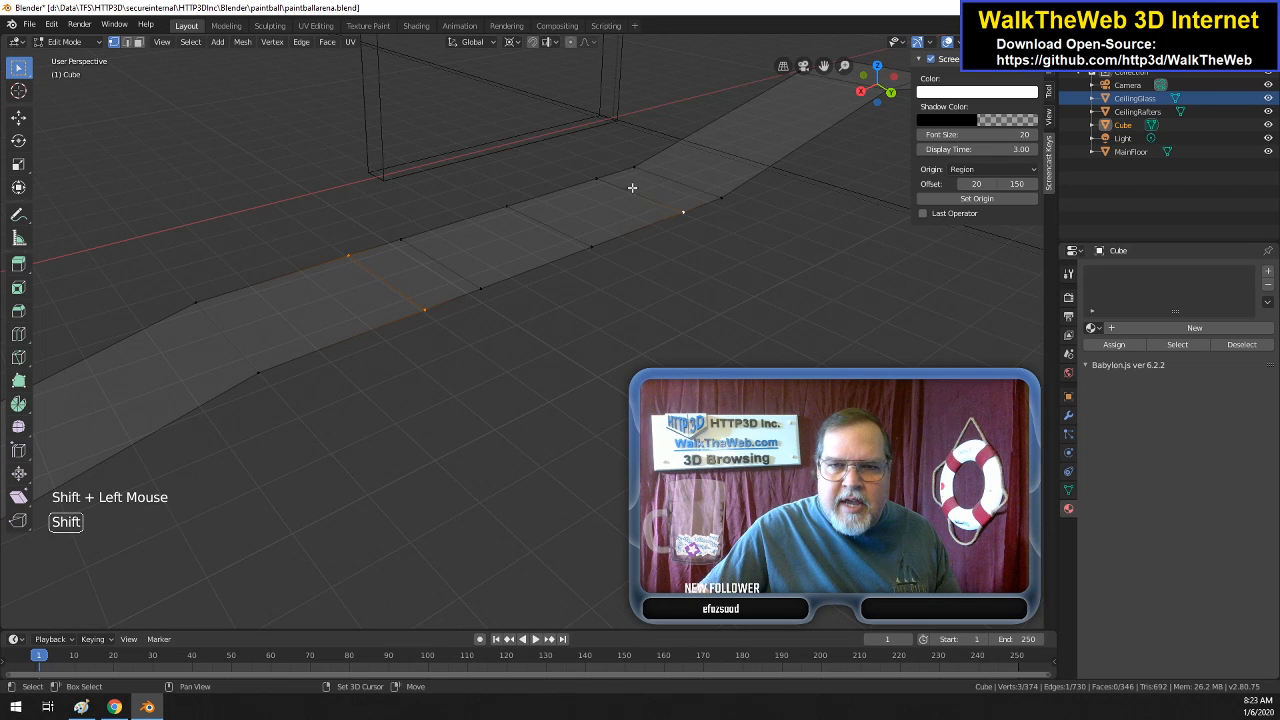
{"action": "left_click", "coordinate": [597, 179], "text": "shift"}
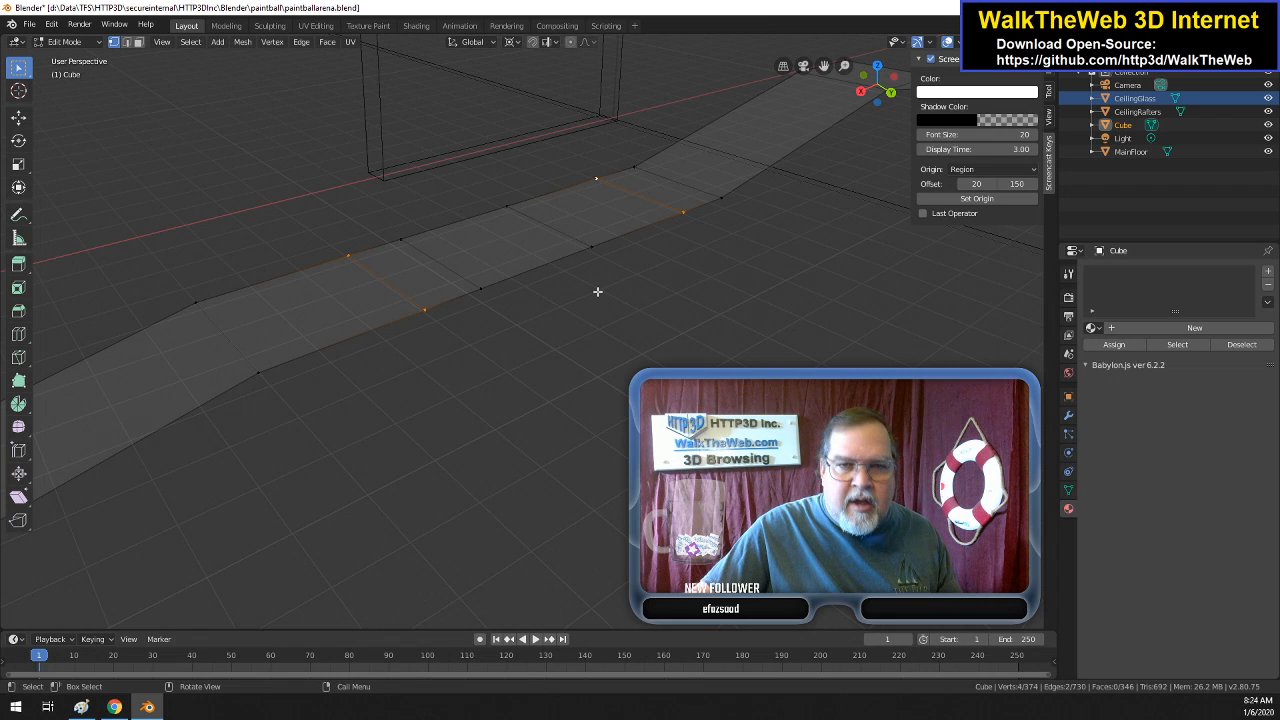
{"action": "key", "text": "e"}
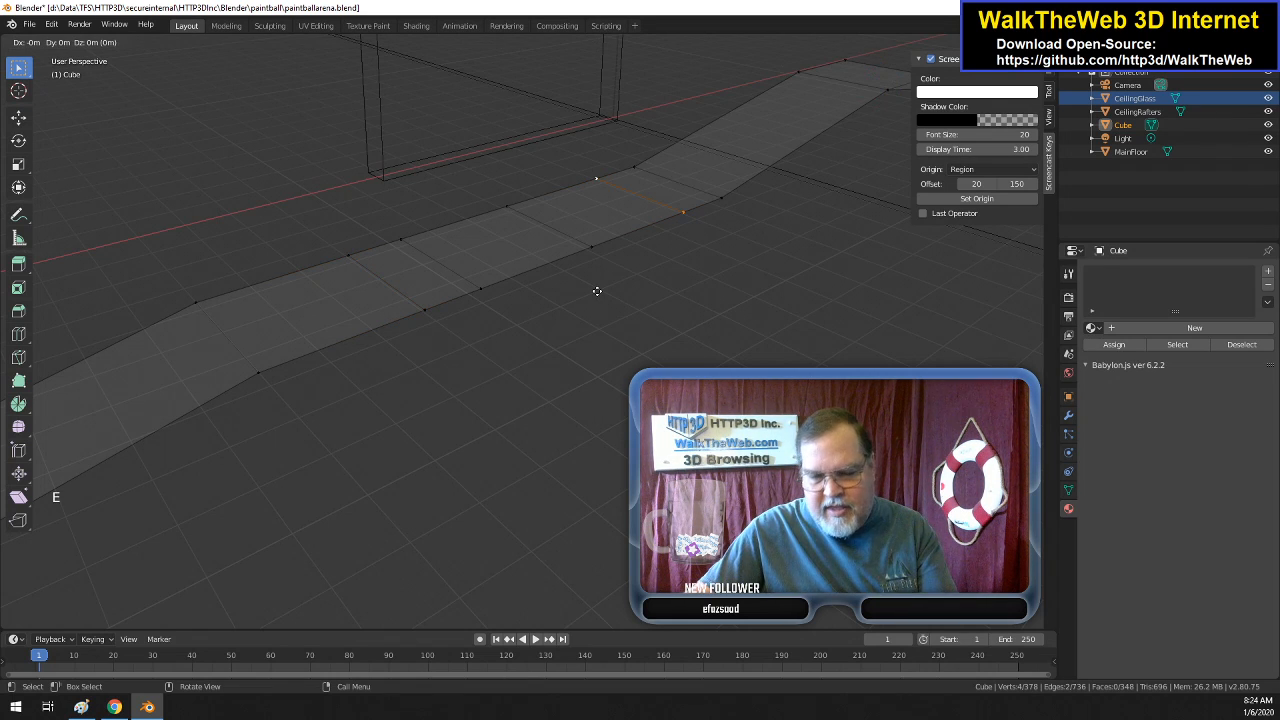
{"action": "left_click", "coordinate": [597, 291]}
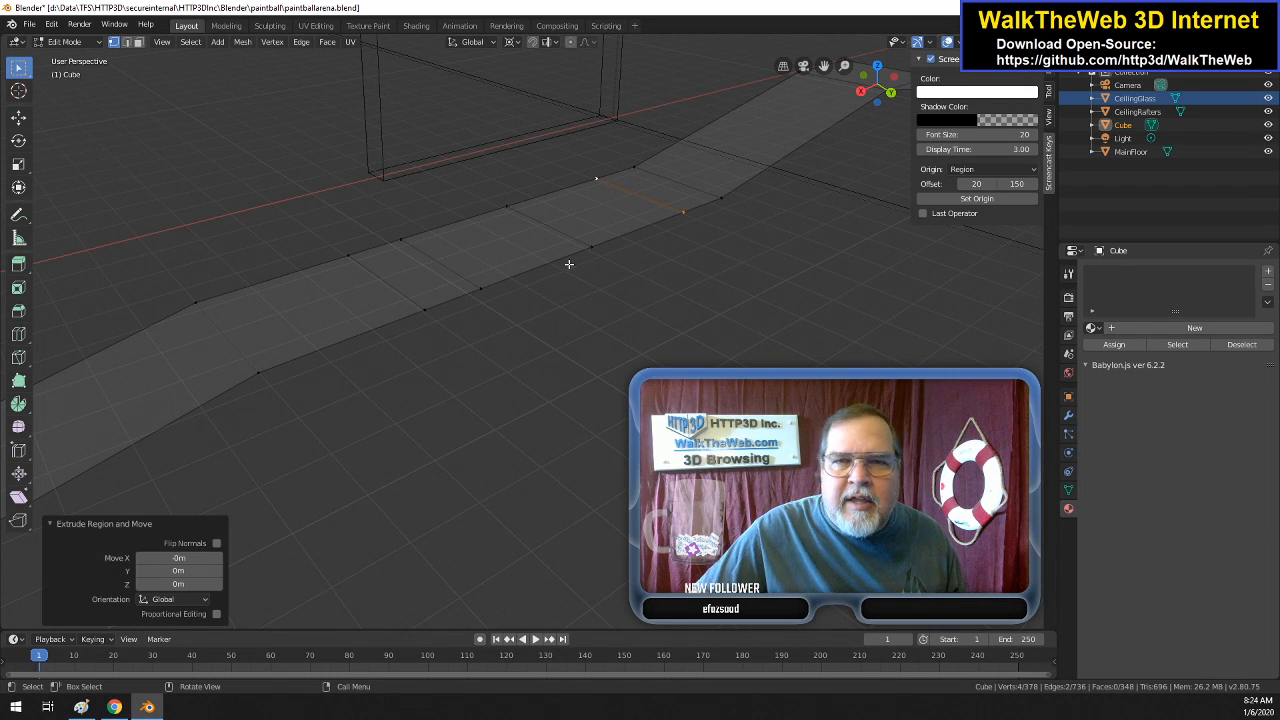
{"action": "scroll", "coordinate": [568, 263], "scroll_direction": "up", "scroll_amount": 4}
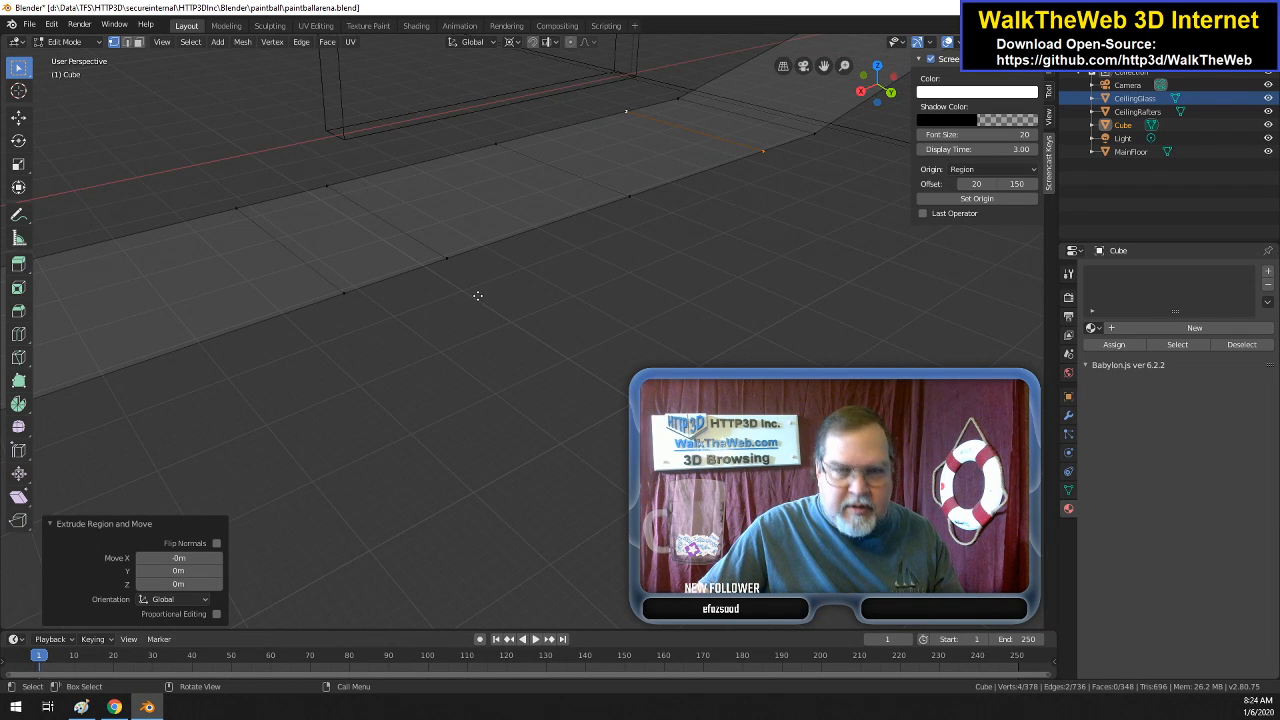
{"action": "key", "text": "g"}
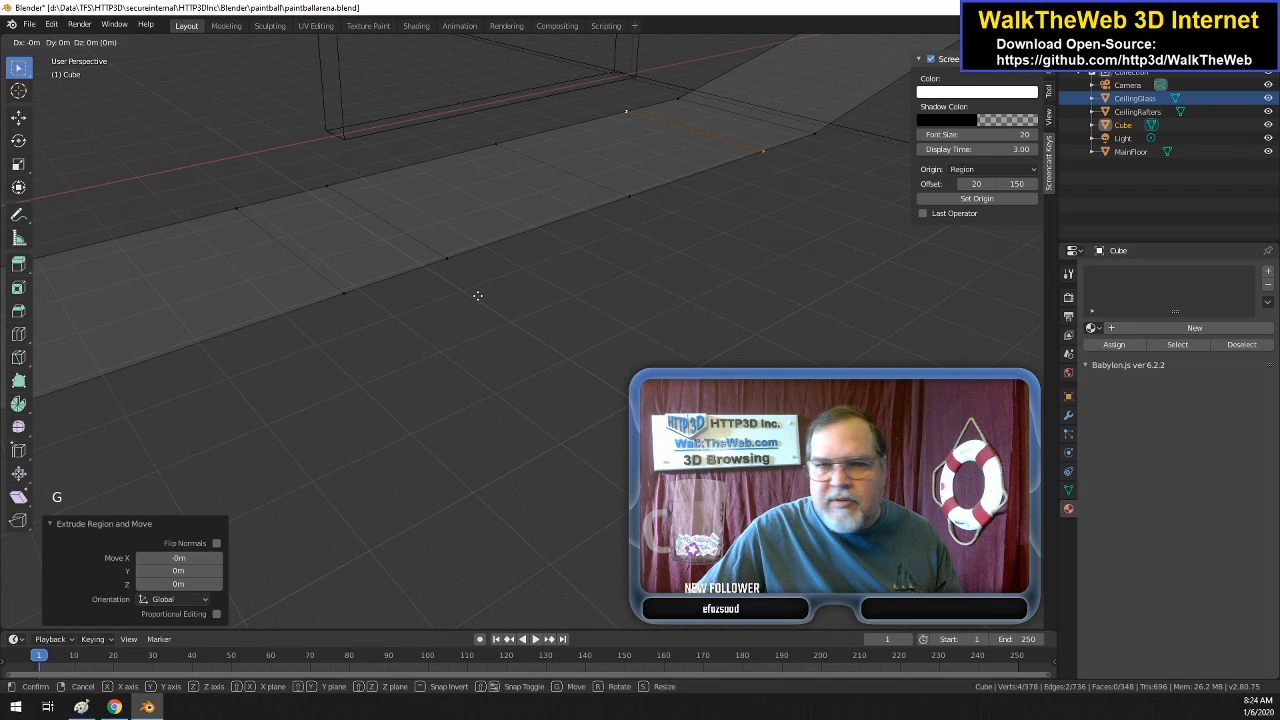
{"action": "key", "text": "y"}
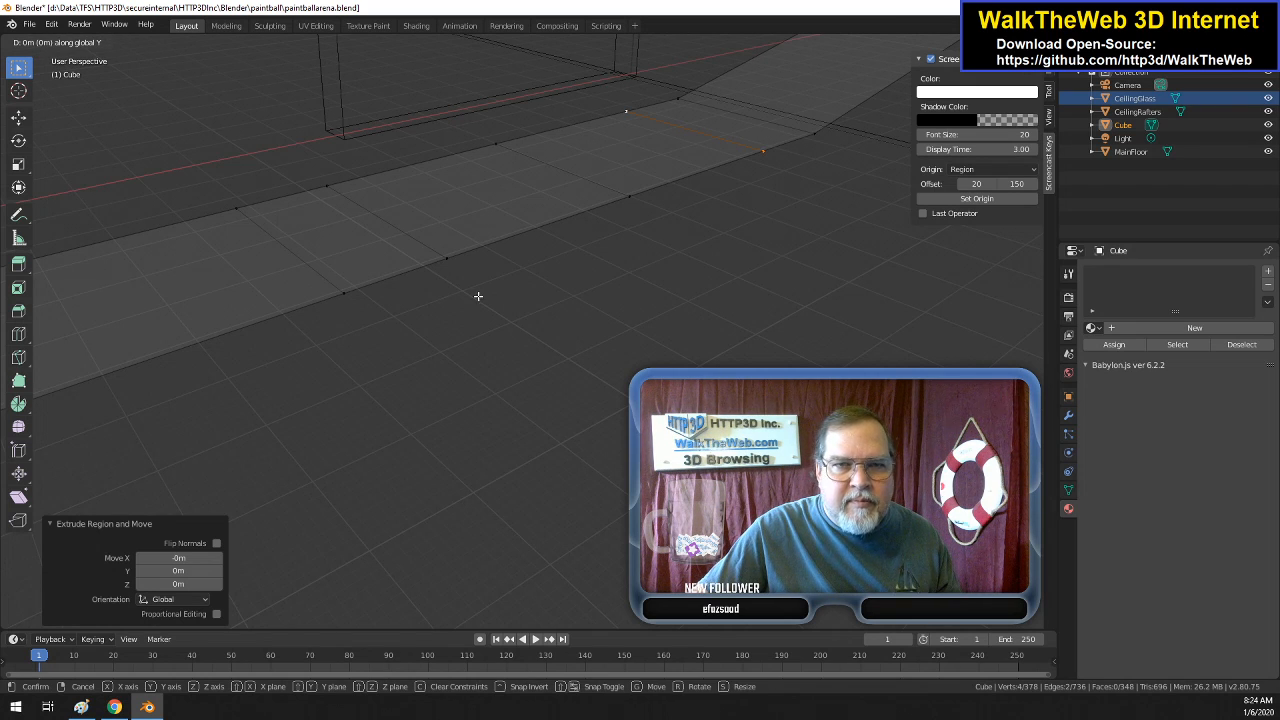
{"action": "right_click", "coordinate": [478, 296]}
{"action": "right_click", "coordinate": [478, 296]}
{"action": "key", "text": "g"}
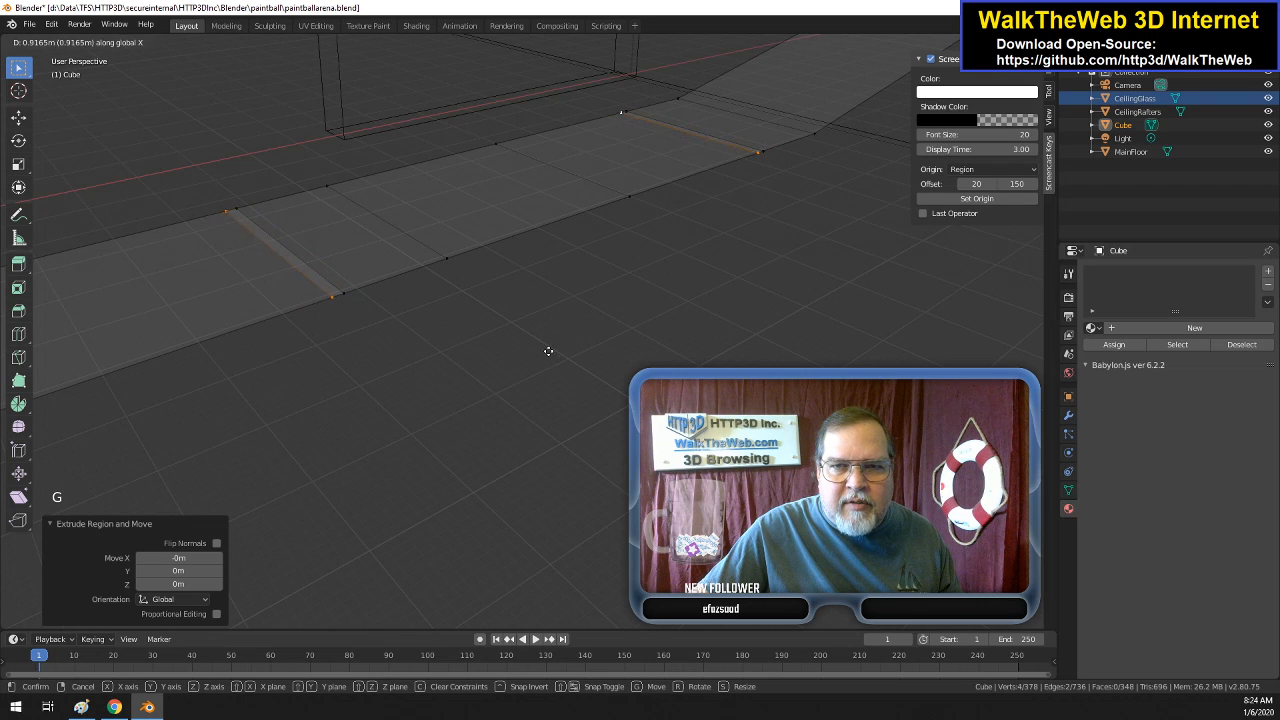
{"action": "left_click", "coordinate": [549, 351]}
- Move the two extruded edges 1 m along the global Y axis
{"action": "key", "text": "g"}
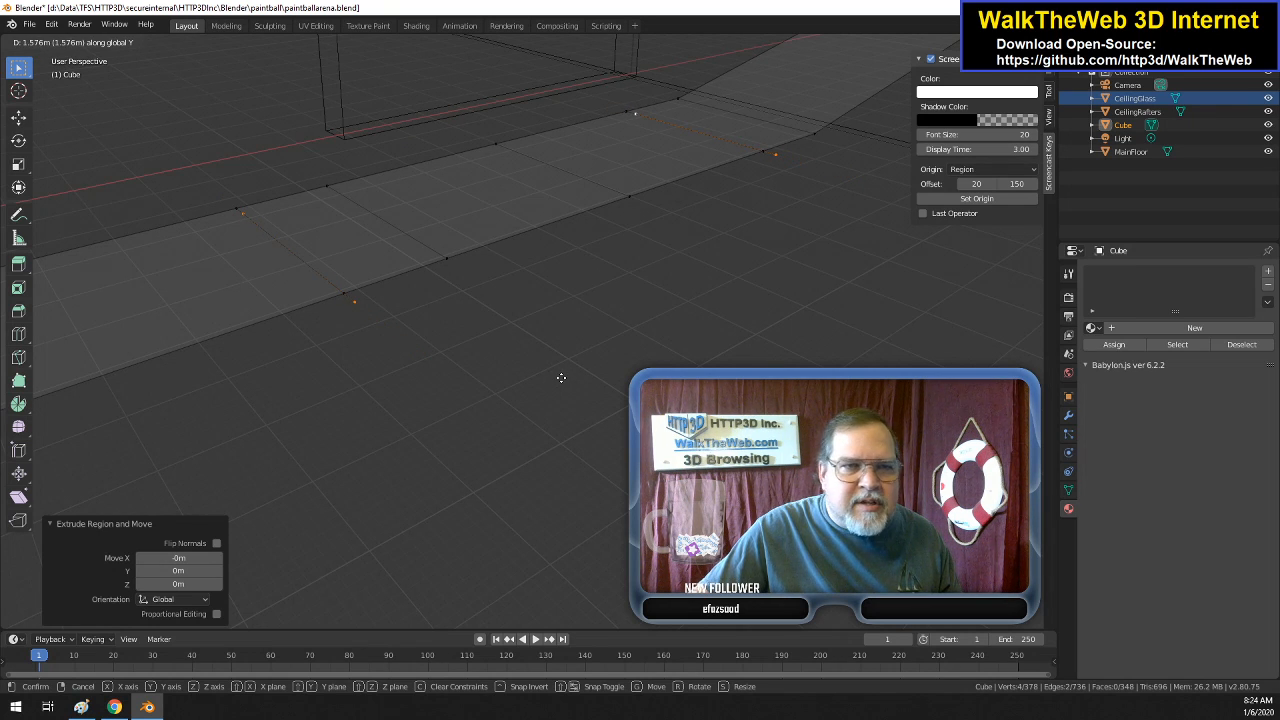
{"action": "type", "text": "1"}
{"action": "key", "text": "Return"}
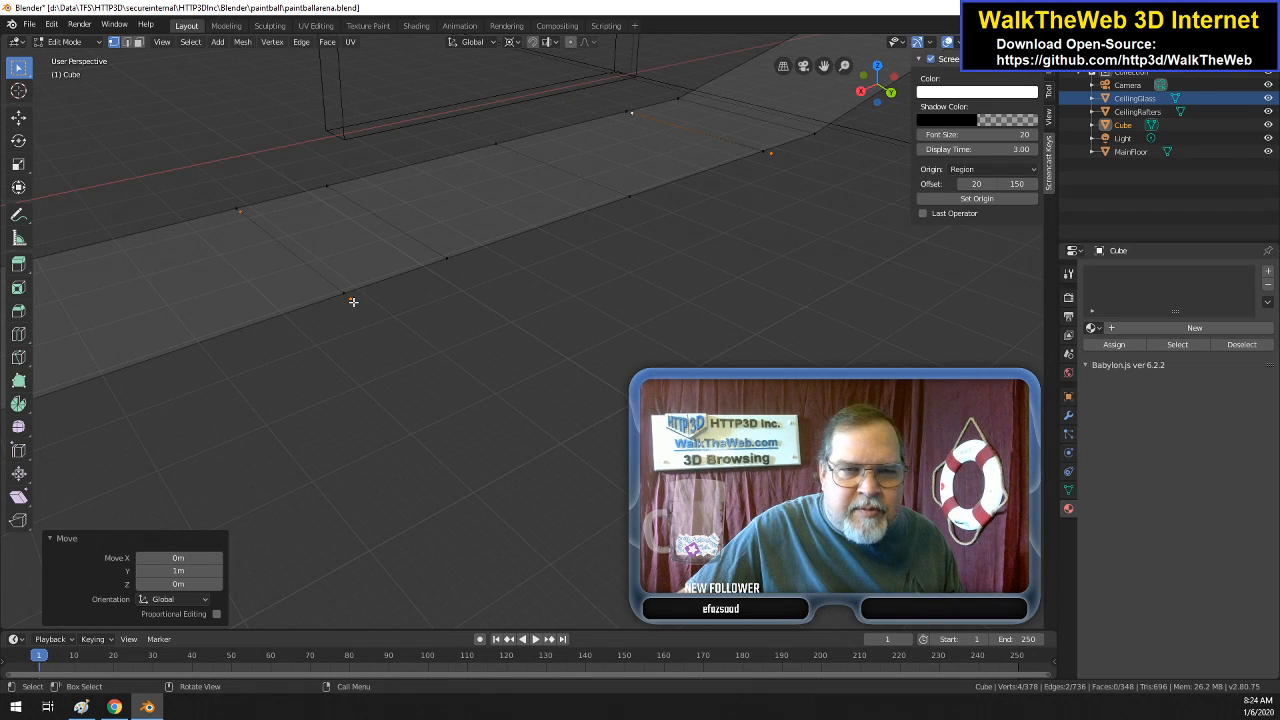
- Move the two outer extruded vertices and the central square's two corners between them 5 m along the global Y axis
{"action": "left_click", "coordinate": [350, 298]}
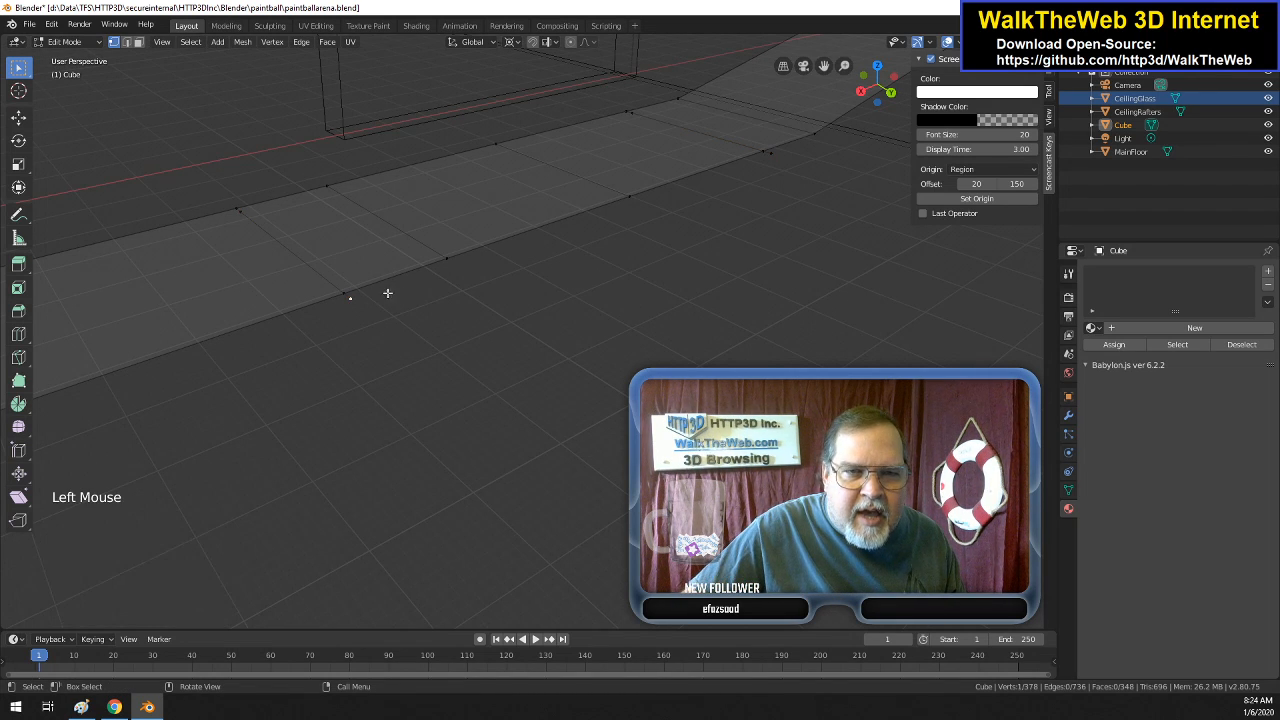
{"action": "left_click", "coordinate": [446, 259], "text": "shift"}
{"action": "left_click", "coordinate": [627, 196], "text": "shift"}
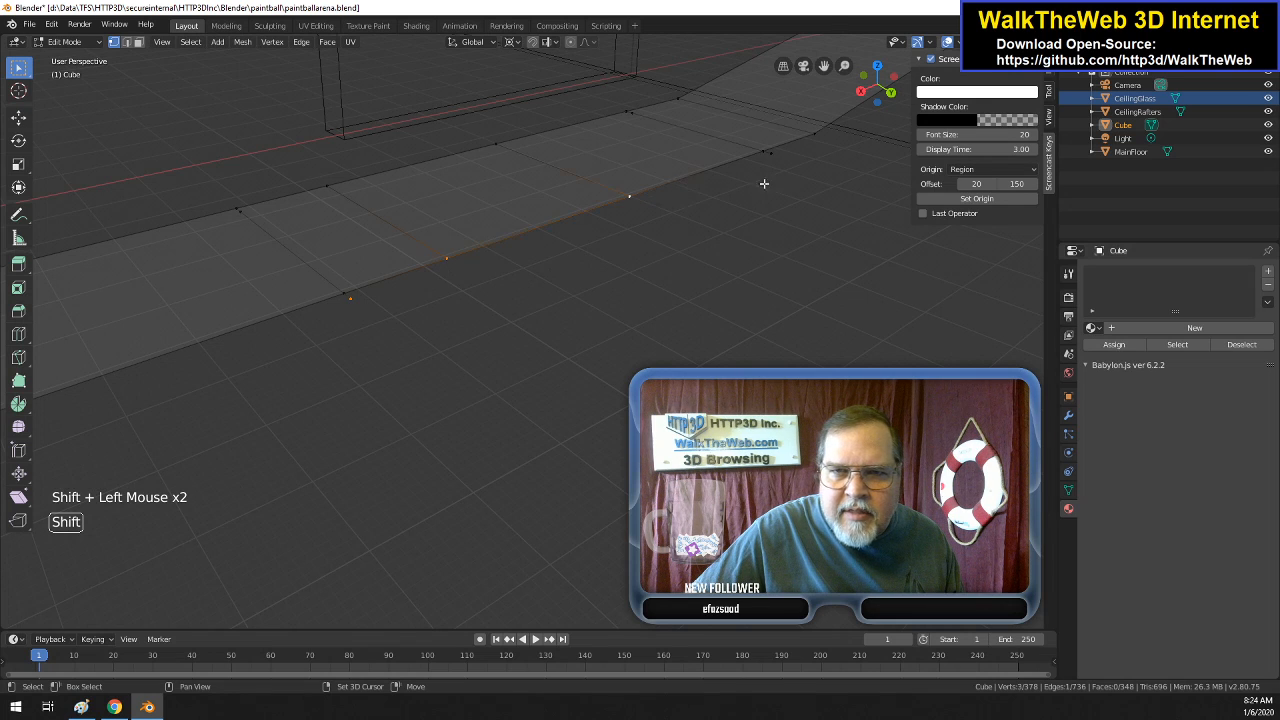
{"action": "left_click", "coordinate": [770, 153], "text": "shift"}
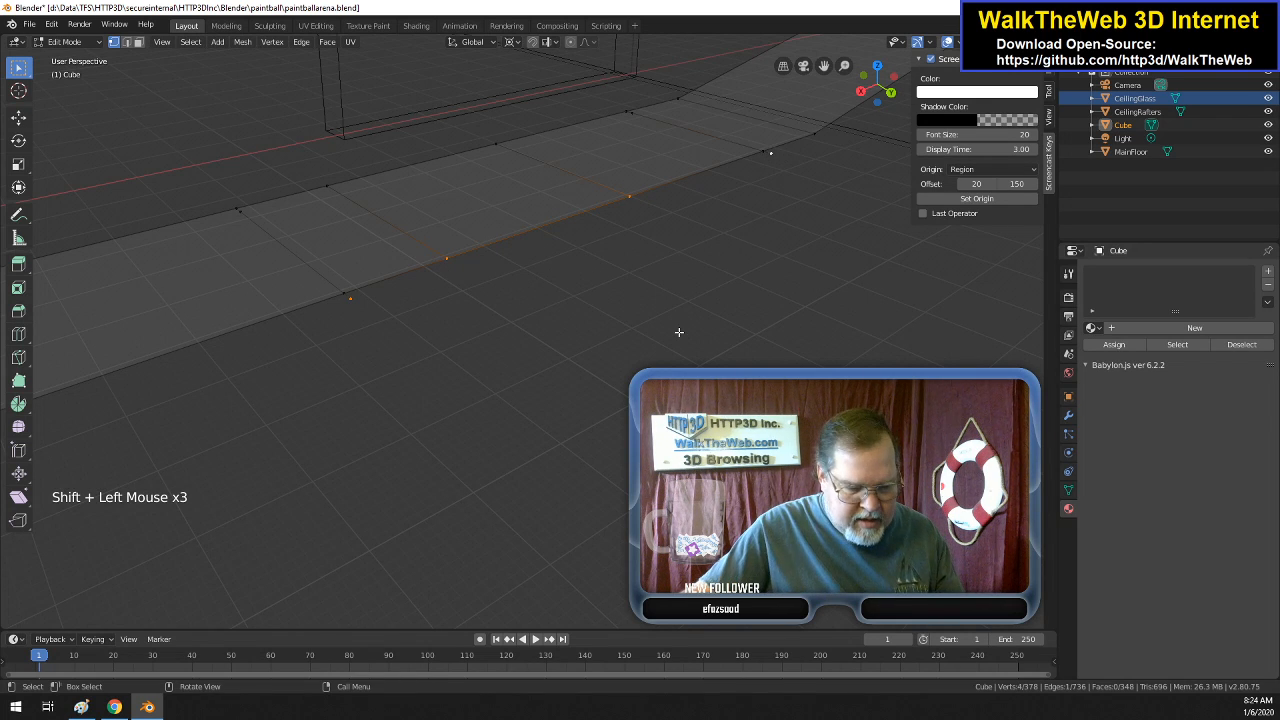
{"action": "key", "text": "g"}
{"action": "key", "text": "y"}
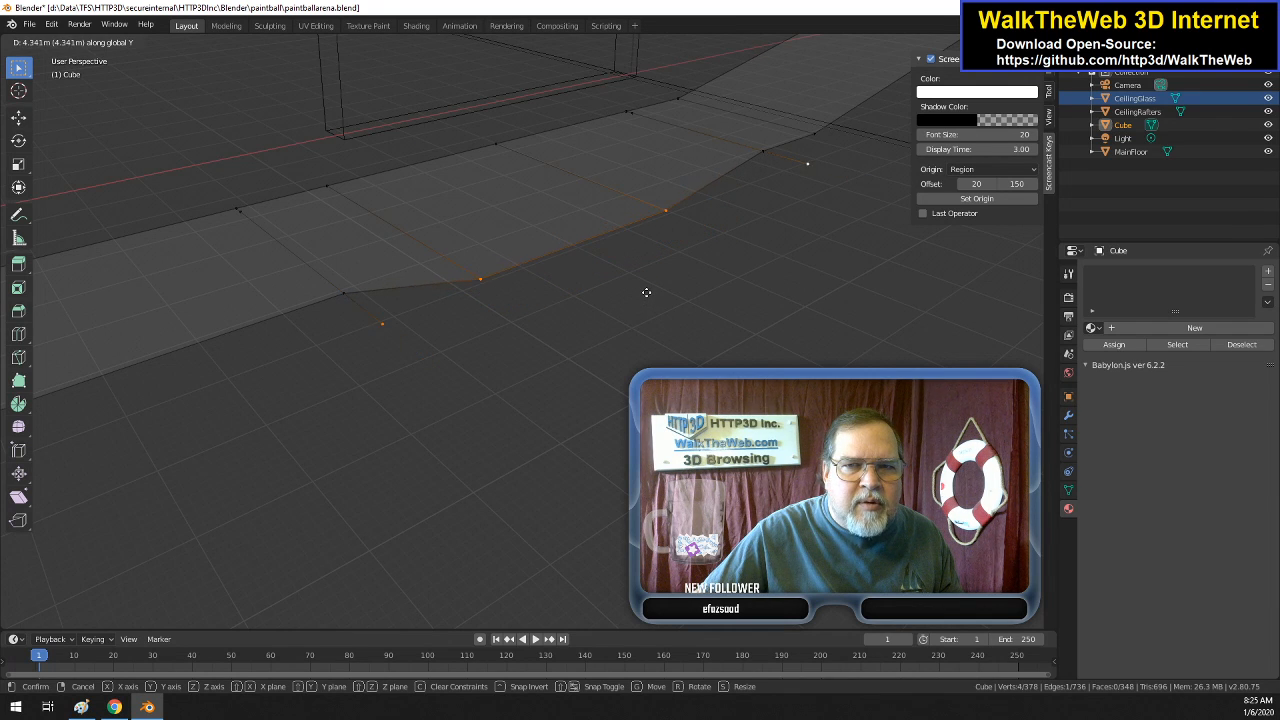
{"action": "type", "text": "5"}
{"action": "key", "text": "Return"}
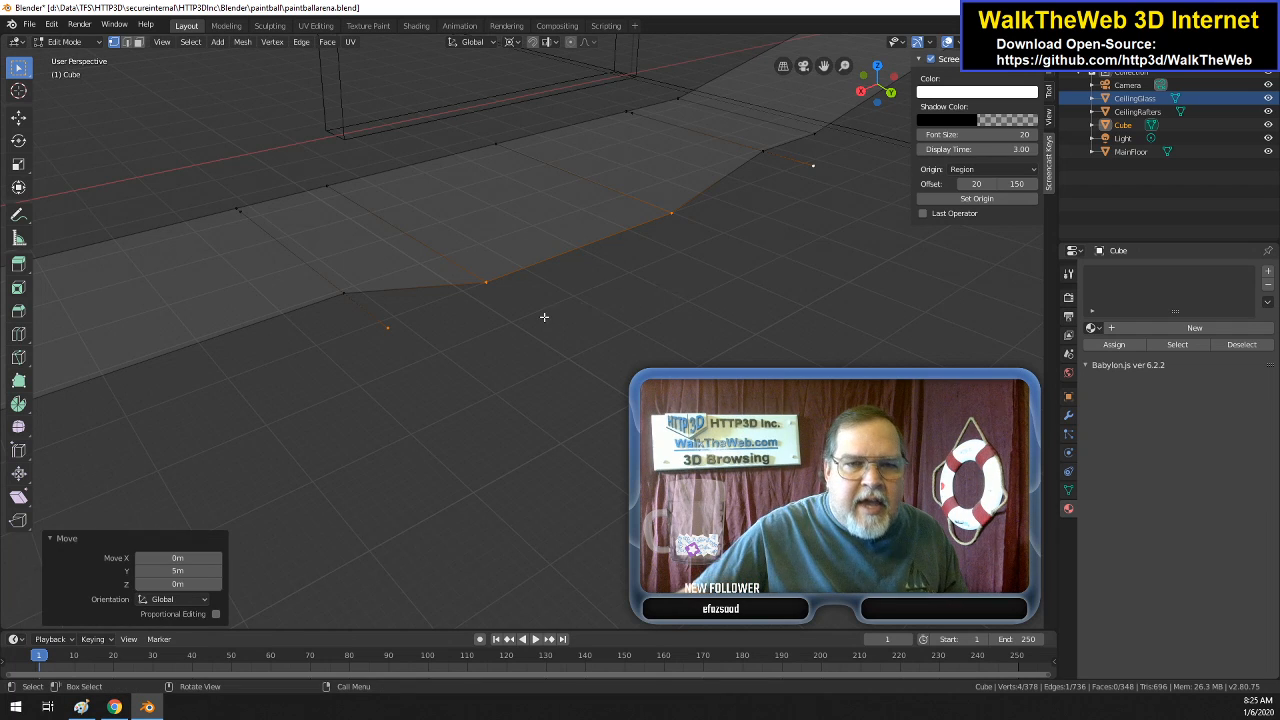
- Move only the two outer extruded vertices back by -1 m along the global Y axis
{"action": "left_click", "coordinate": [390, 329]}
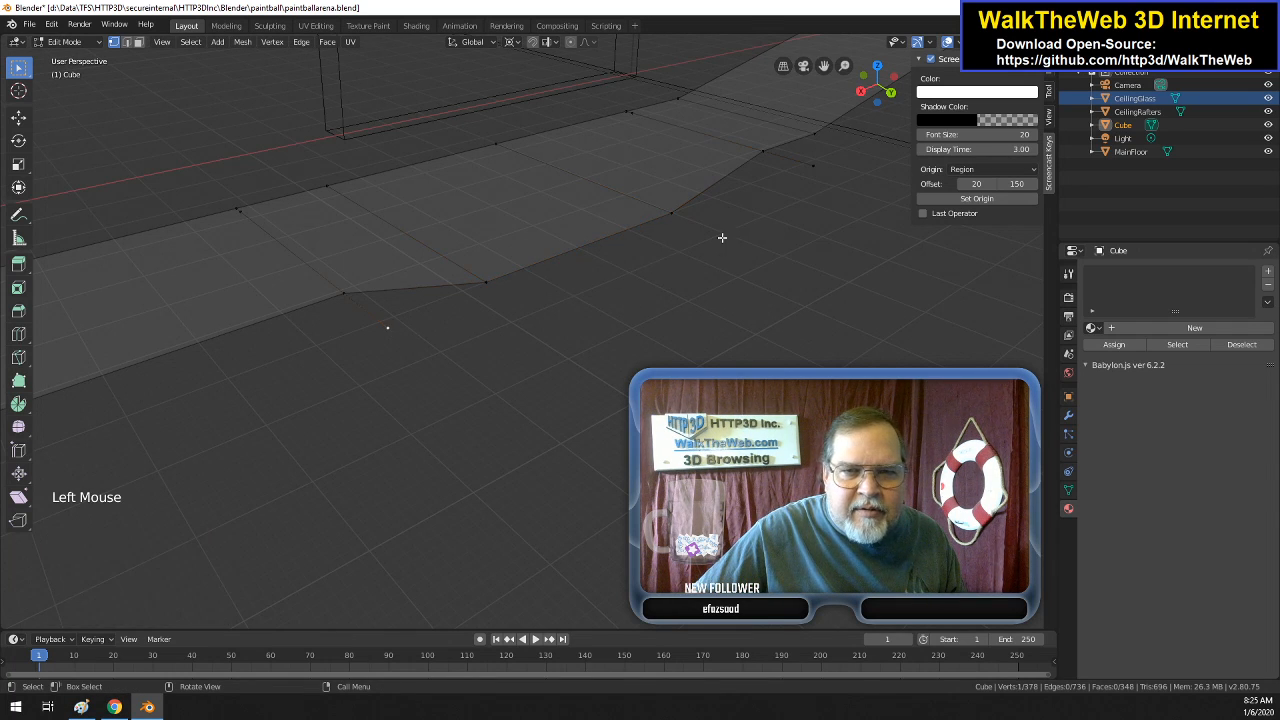
{"action": "left_click", "coordinate": [814, 164], "text": "shift"}
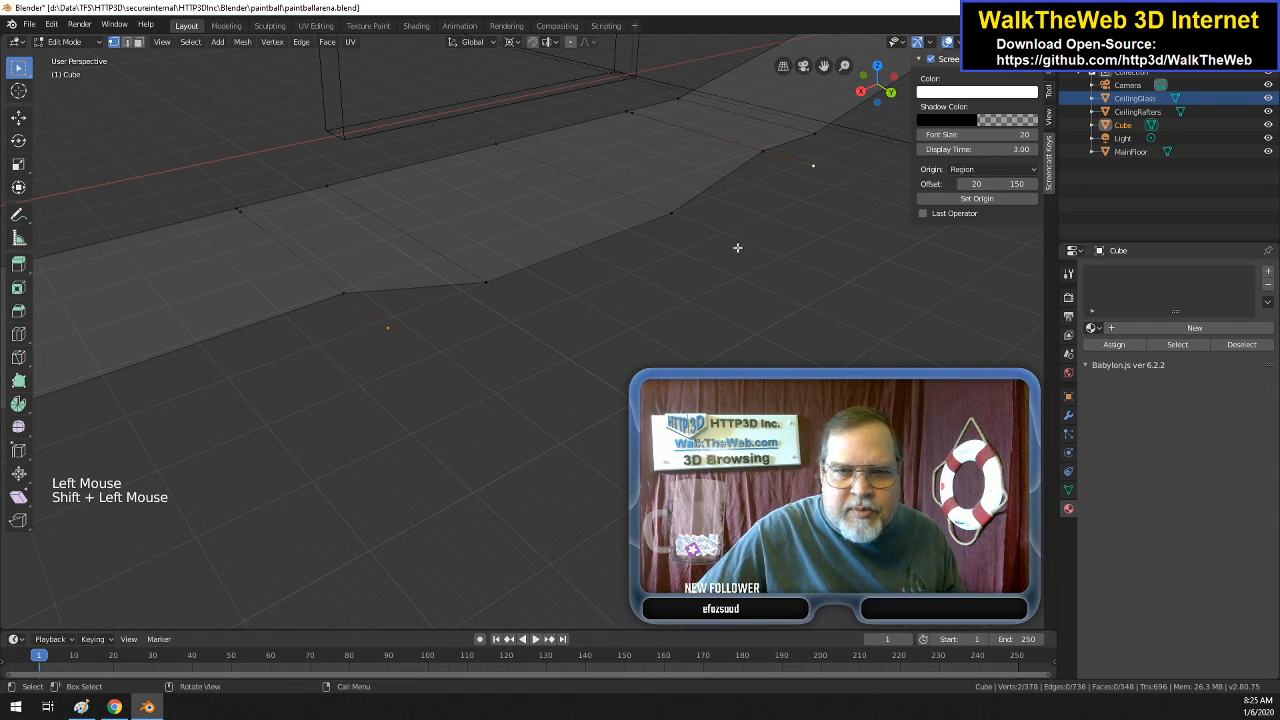
{"action": "key", "text": "g"}
{"action": "key", "text": "y"}
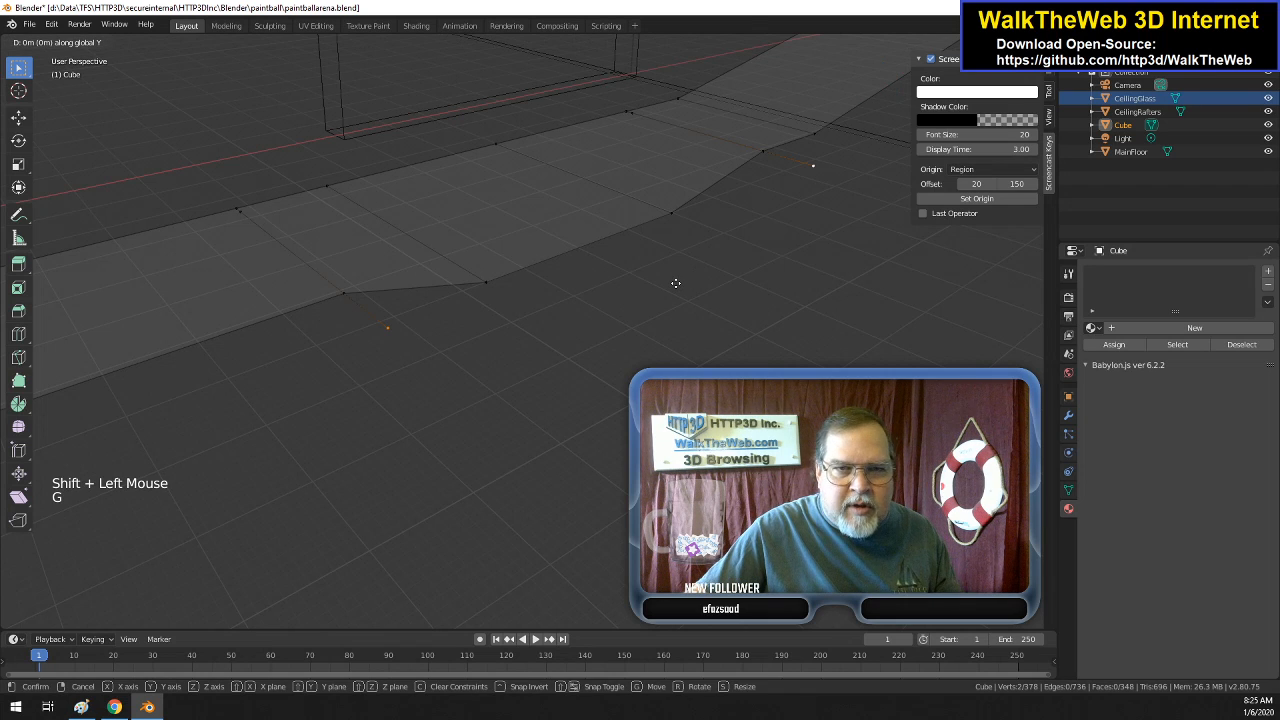
{"action": "type", "text": "-1"}
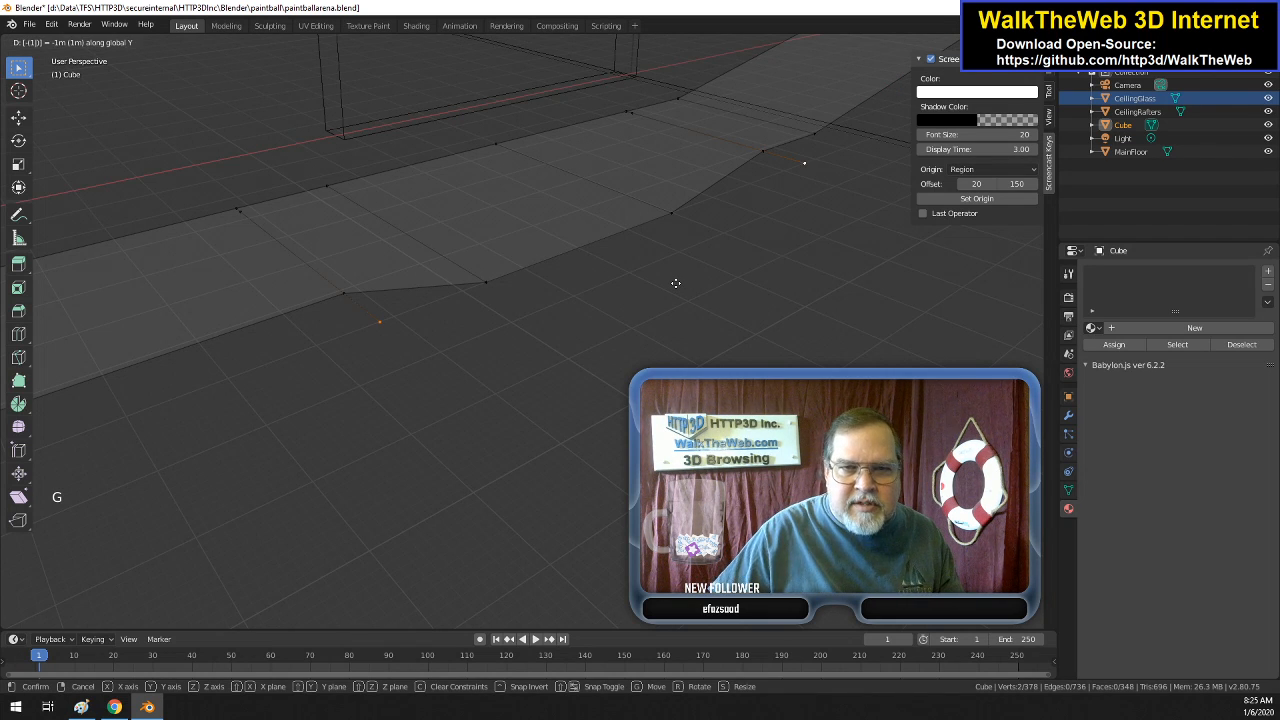
{"action": "key", "text": "Return"}
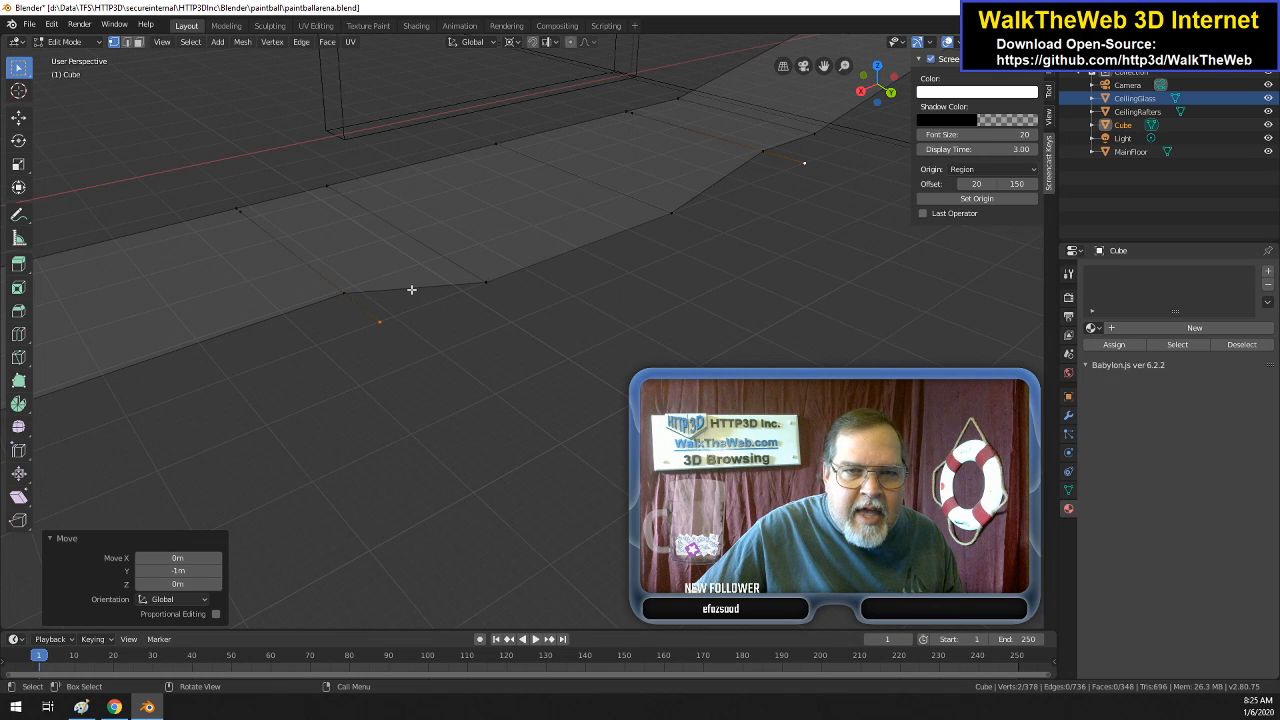
- Subdivide each of the two slanted walkway edges flanking the central square with one cut, one edge at a time
{"action": "left_click", "coordinate": [126, 41]}
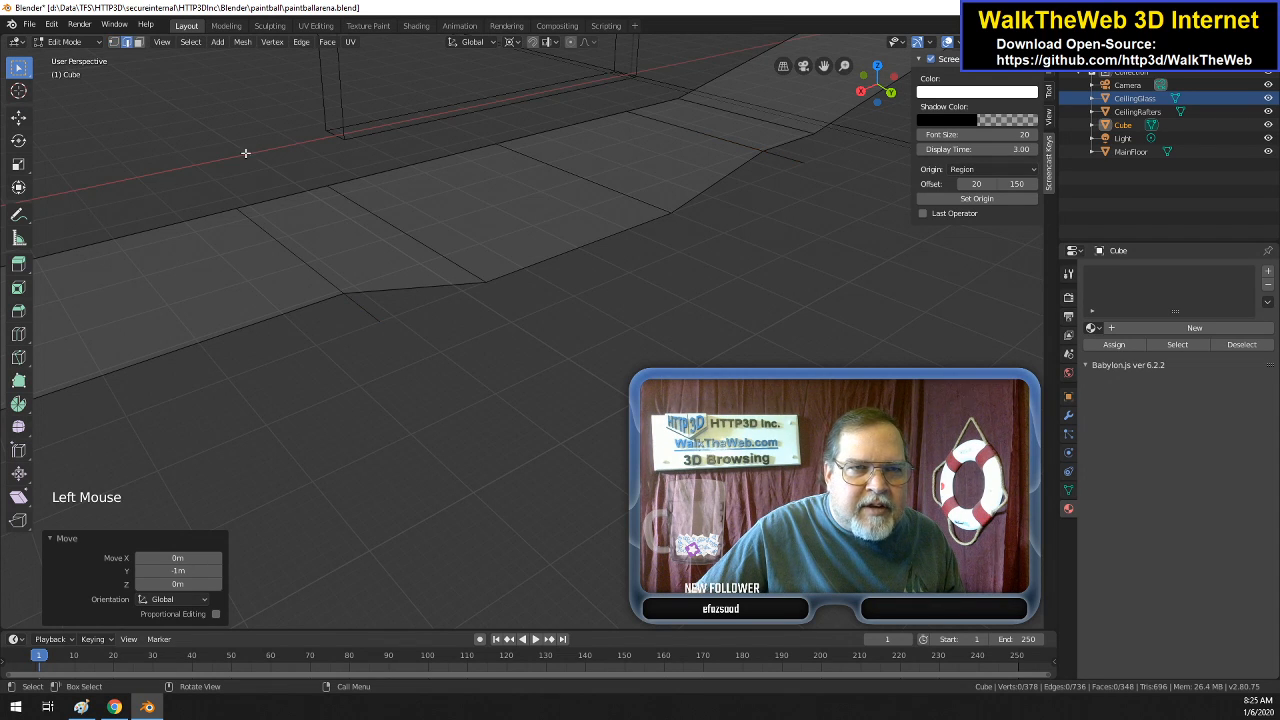
{"action": "left_click", "coordinate": [408, 289]}
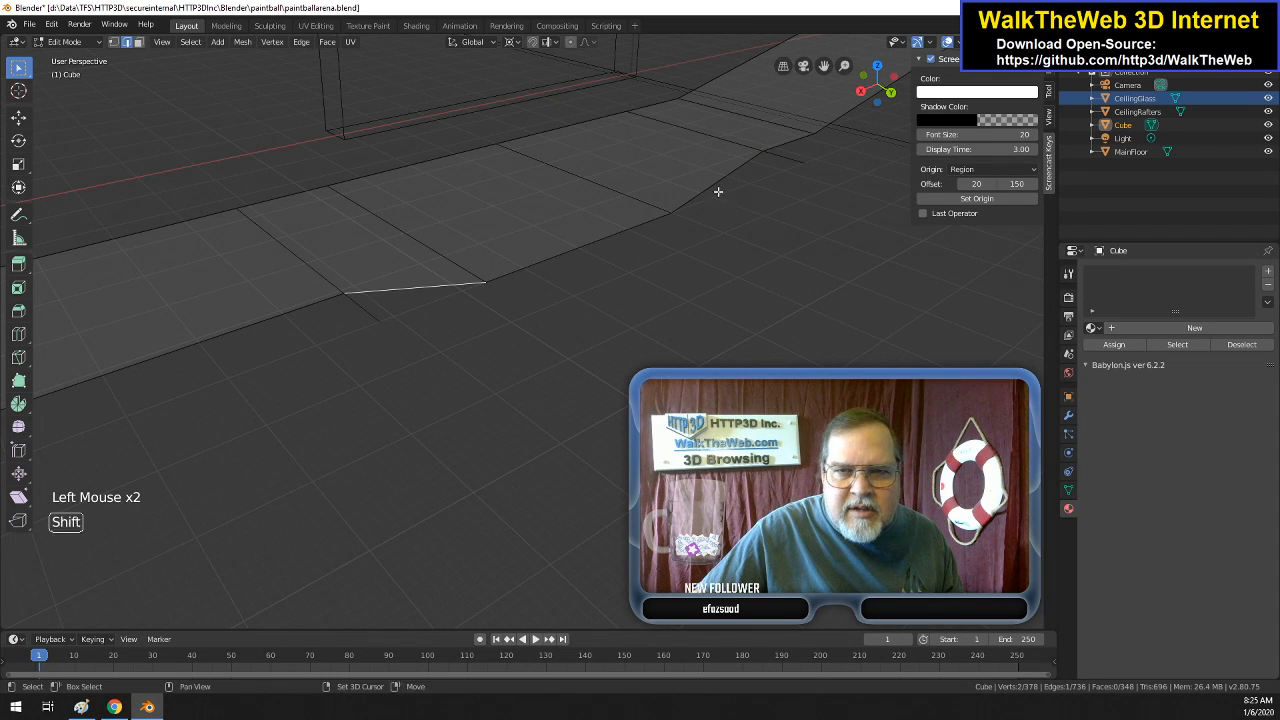
{"action": "left_click", "coordinate": [299, 41]}
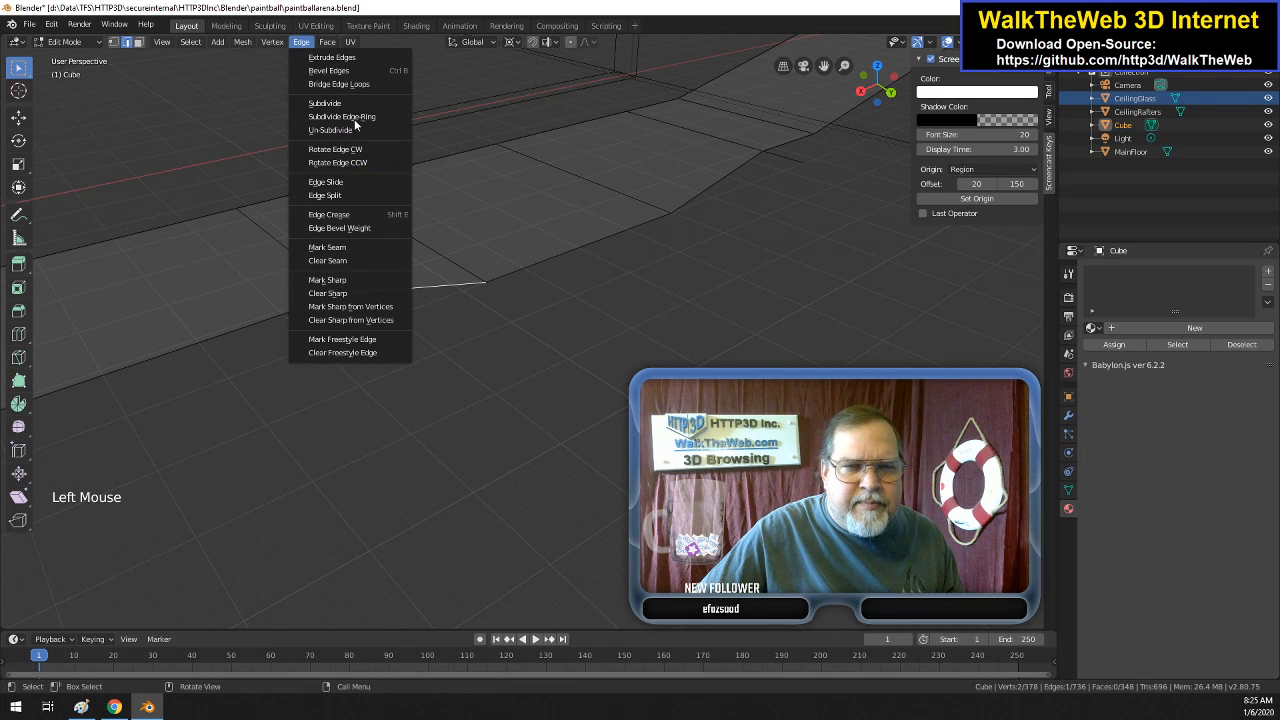
{"action": "left_click", "coordinate": [326, 103]}
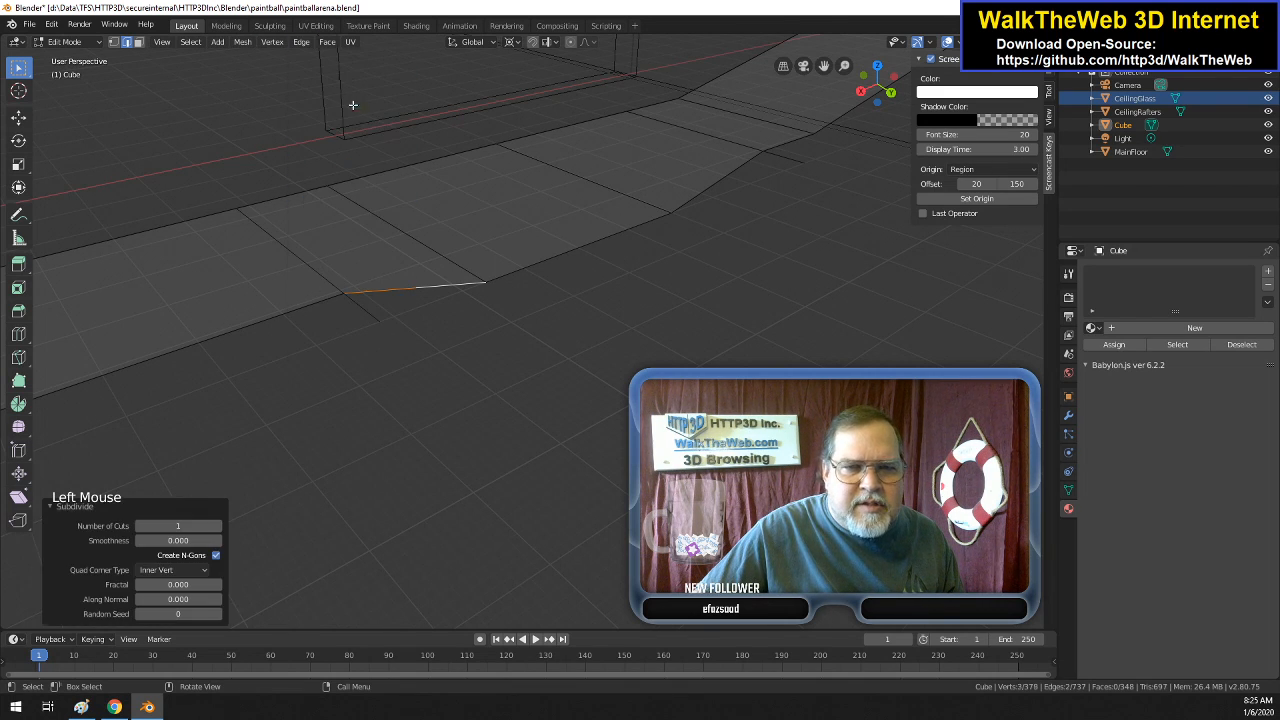
{"action": "left_click", "coordinate": [731, 176]}
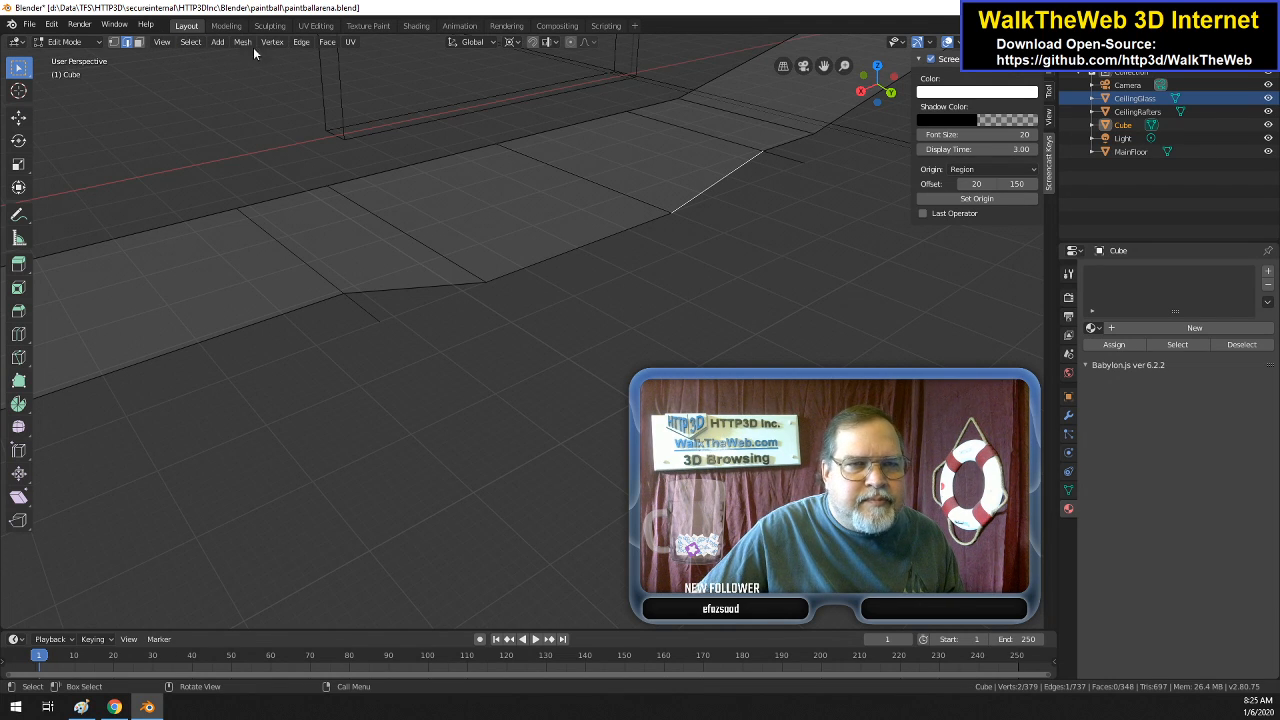
{"action": "left_click", "coordinate": [301, 42]}
{"action": "left_click", "coordinate": [352, 104]}
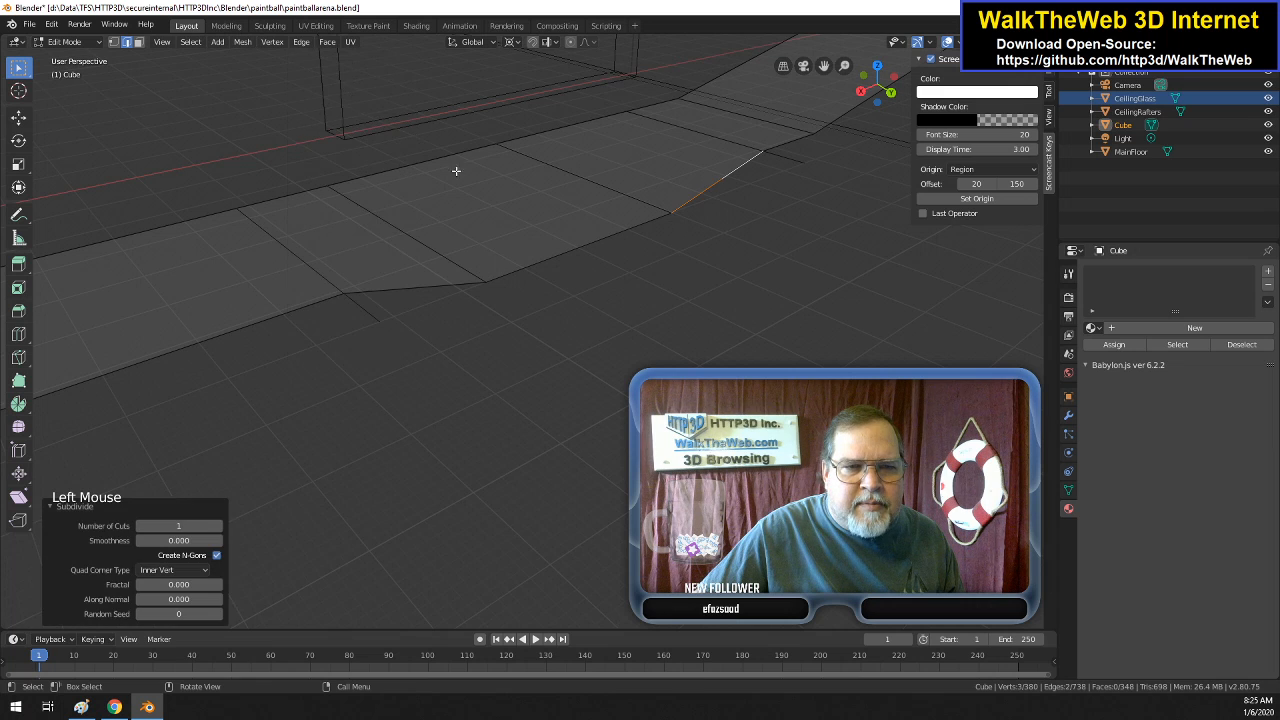
- Merge the near slanted edge's midpoint vertex into the adjacent outer extruded vertex using At Last
{"action": "left_click", "coordinate": [114, 42]}
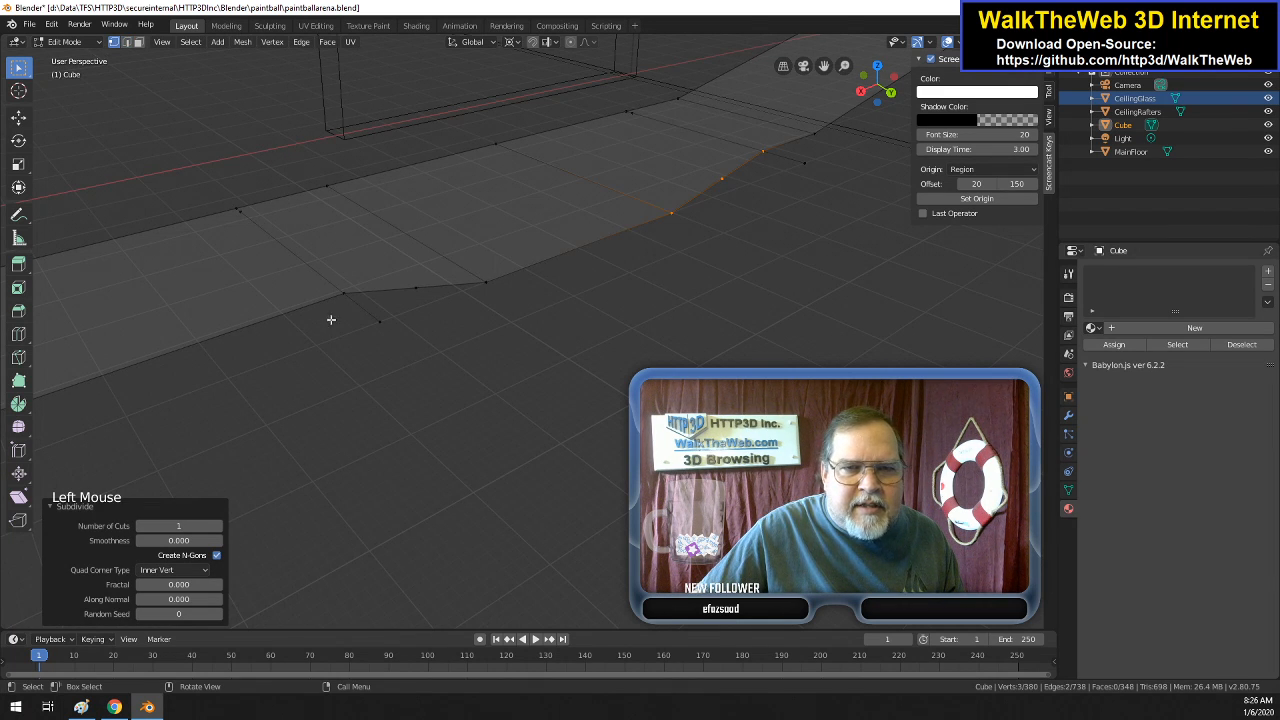
{"action": "left_click", "coordinate": [416, 289]}
{"action": "left_click", "coordinate": [389, 340], "text": "shift"}
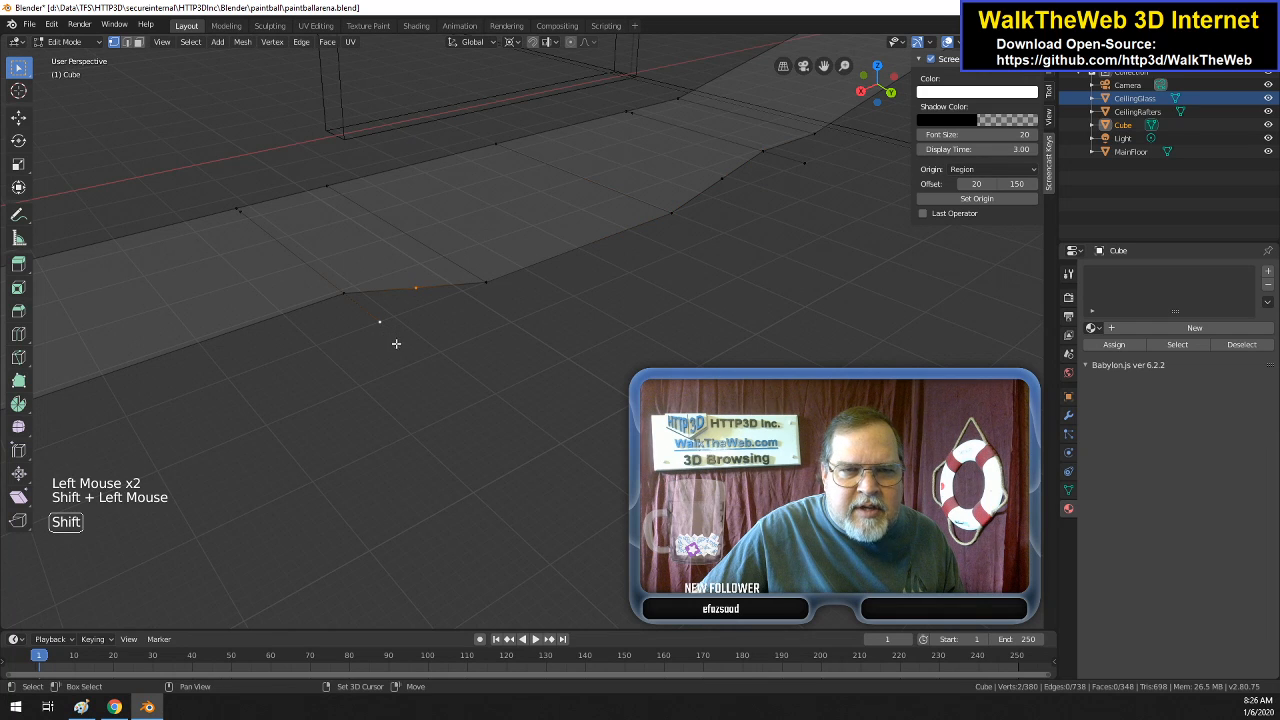
{"action": "key", "text": "alt+m"}
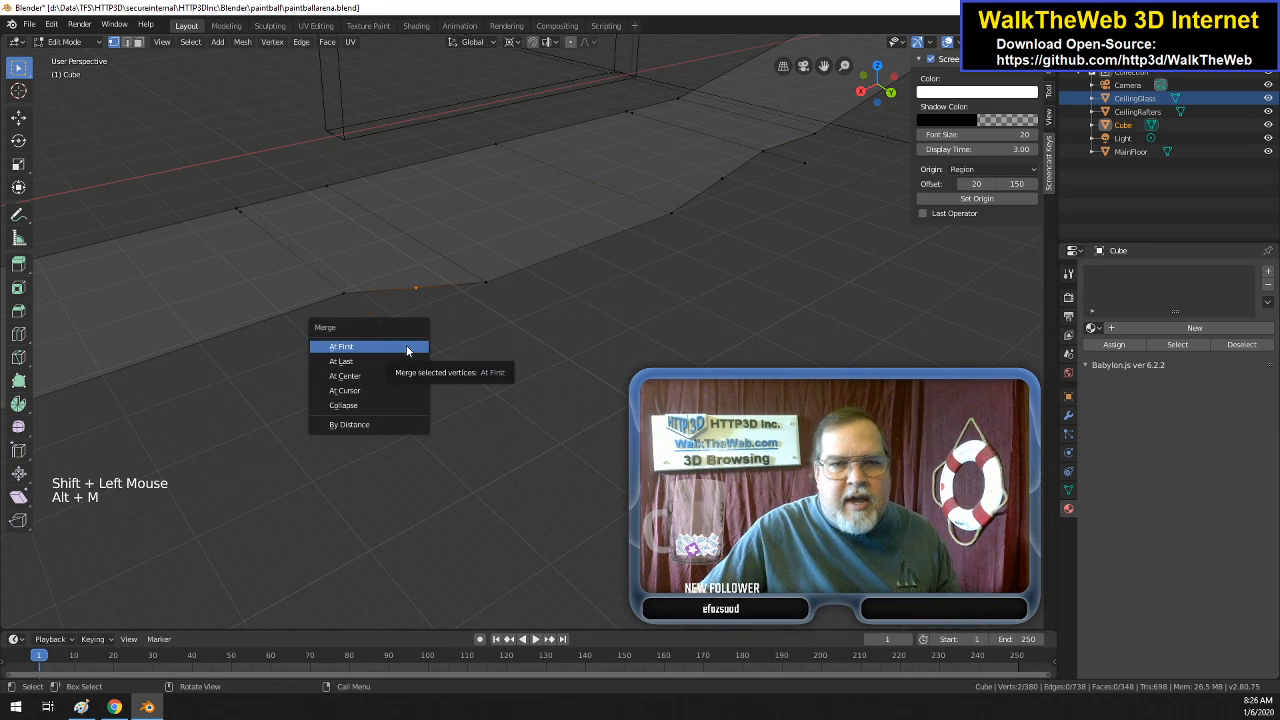
{"action": "left_click", "coordinate": [406, 361]}
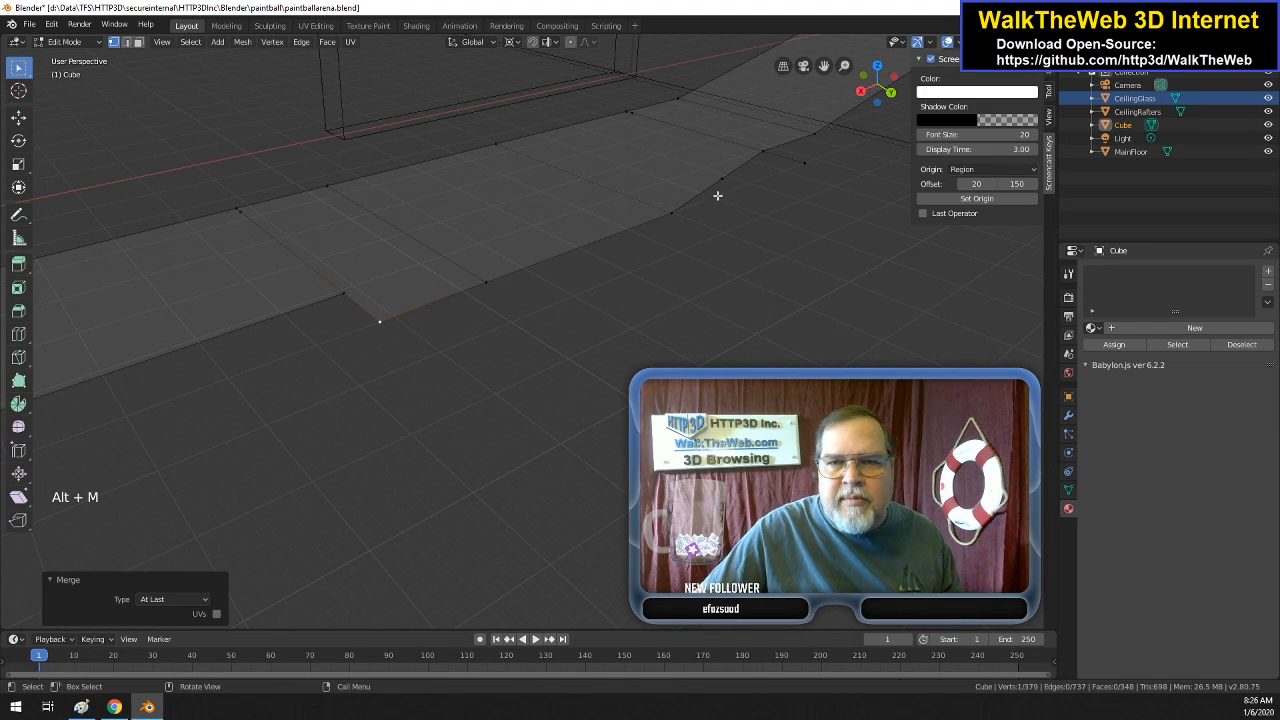
- Merge the far slanted edge's midpoint vertex on the +Y side into the adjacent outer extruded vertex using At Last
{"action": "left_click", "coordinate": [721, 179]}
{"action": "left_click", "coordinate": [802, 162], "text": "shift"}
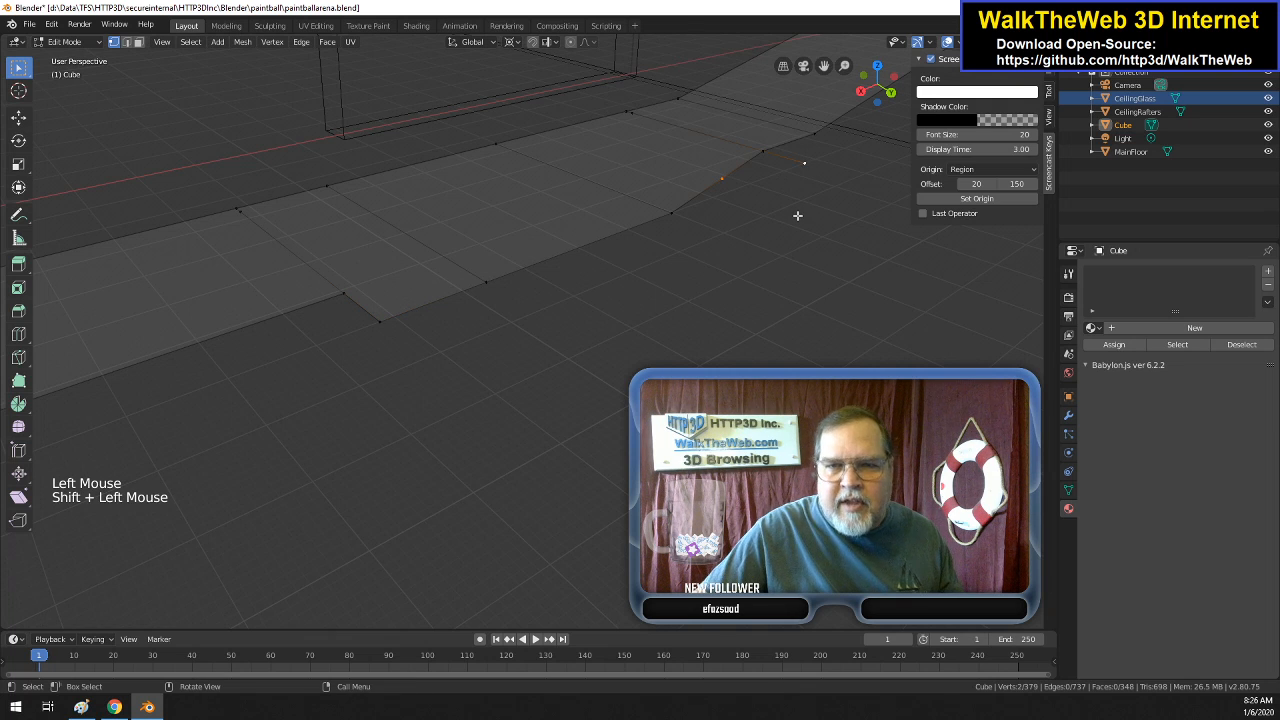
{"action": "key", "text": "alt+m"}
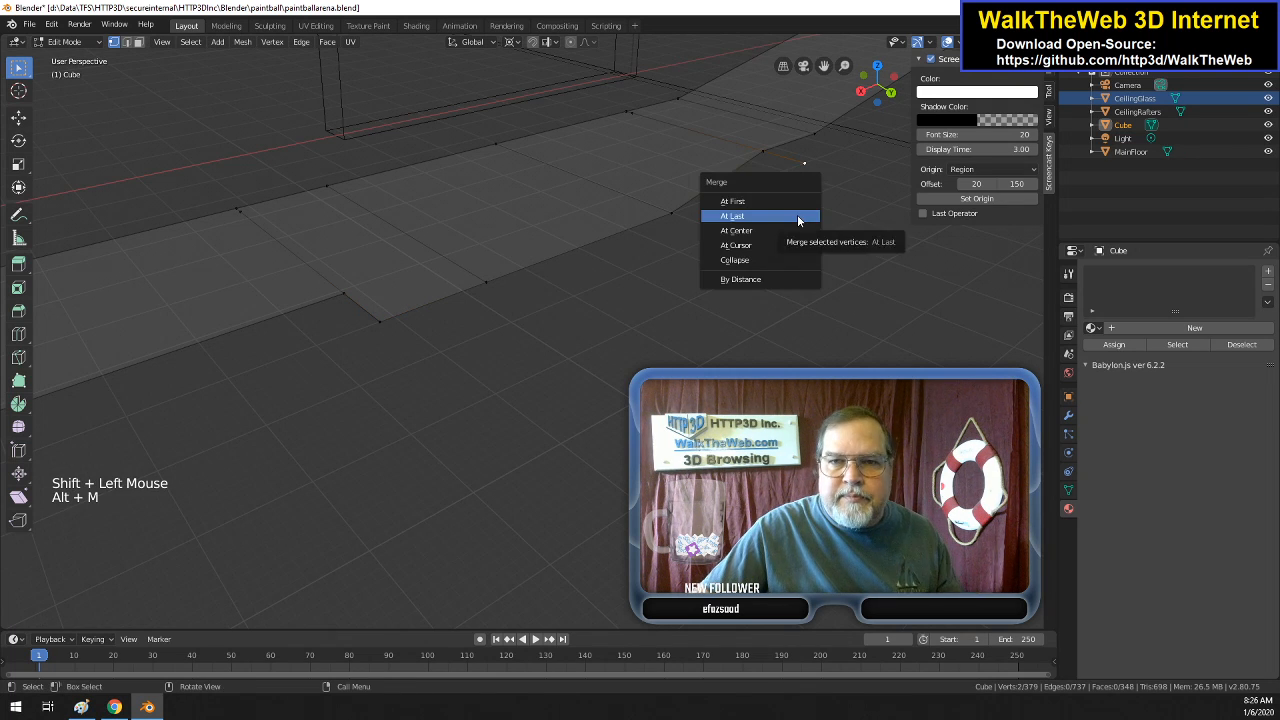
{"action": "left_click", "coordinate": [745, 216]}
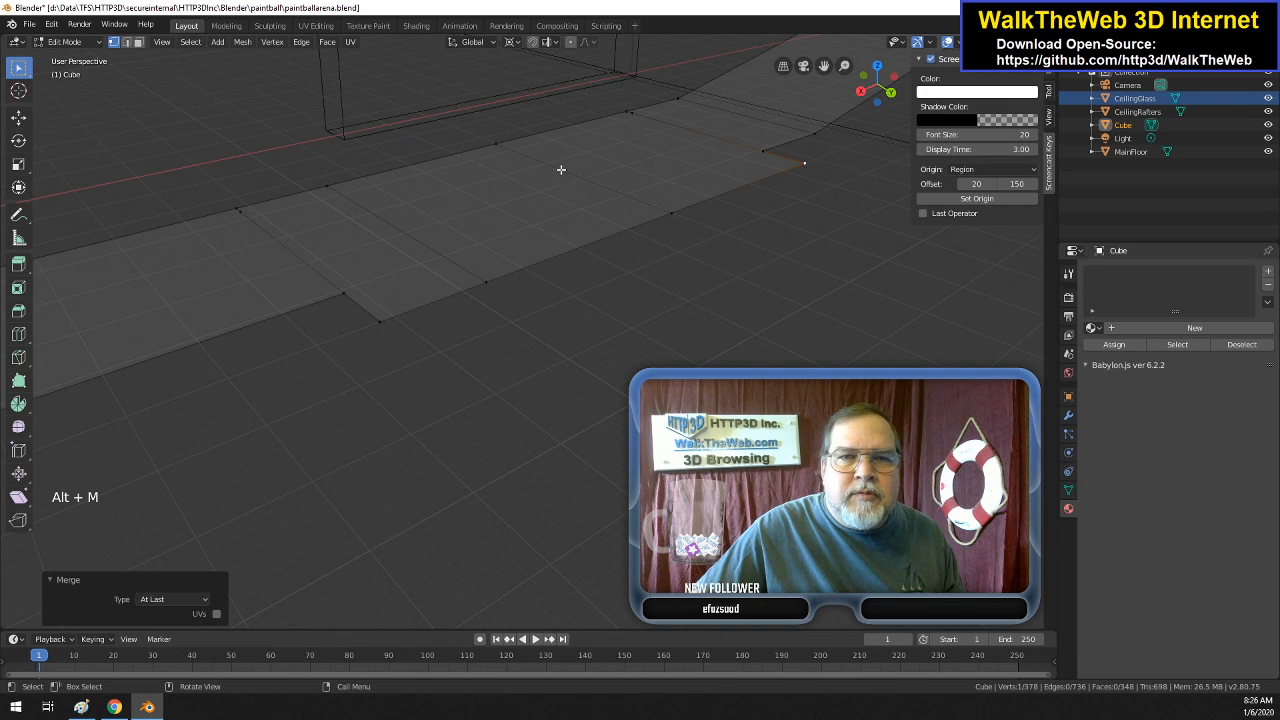
- Move the two outer extruded vertices and the central square's two corners on the -Y side by -5 m along the global Y axis
{"action": "left_click", "coordinate": [631, 113]}
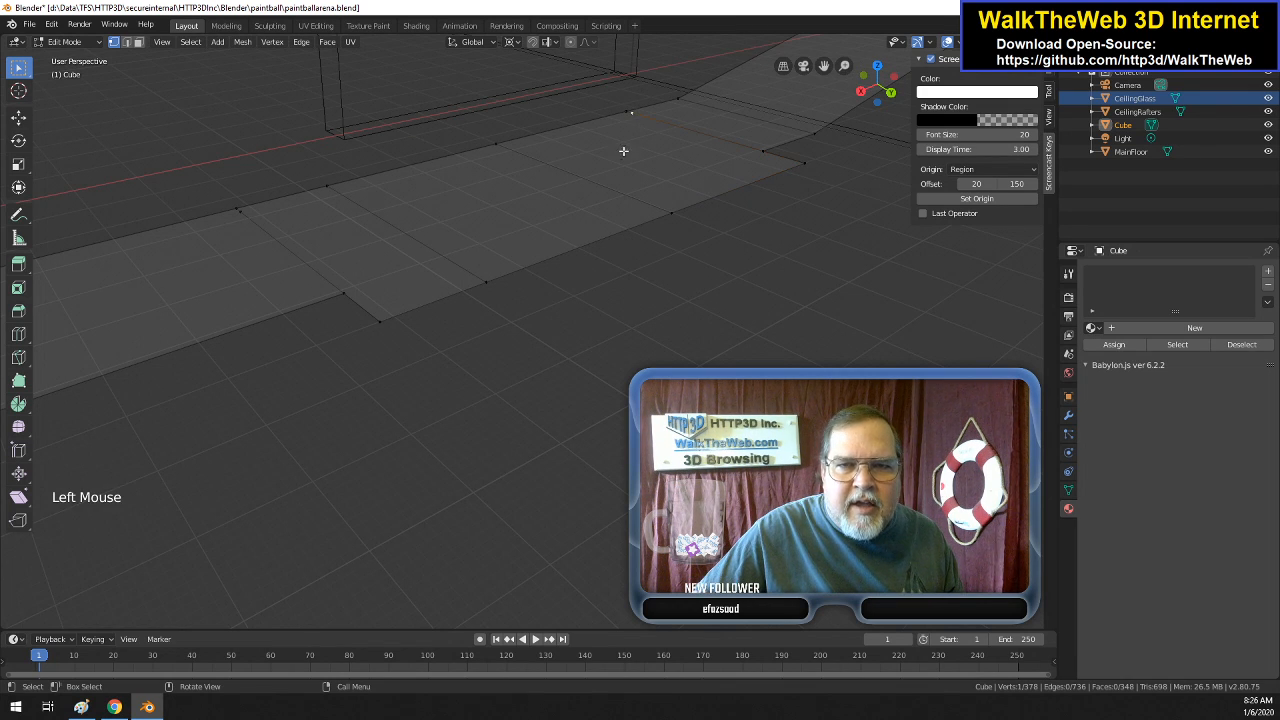
{"action": "left_click", "coordinate": [498, 143], "text": "shift"}
{"action": "left_click", "coordinate": [327, 186], "text": "shift"}
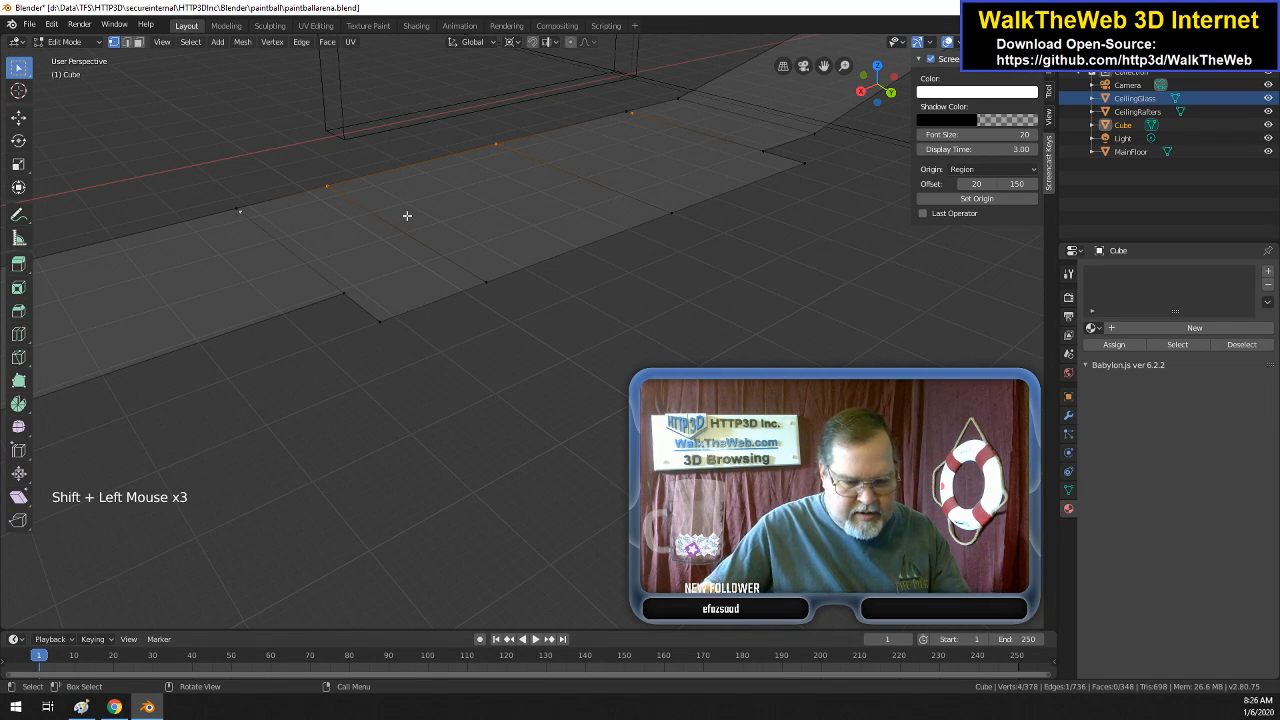
{"action": "key", "text": "g"}
{"action": "key", "text": "y"}
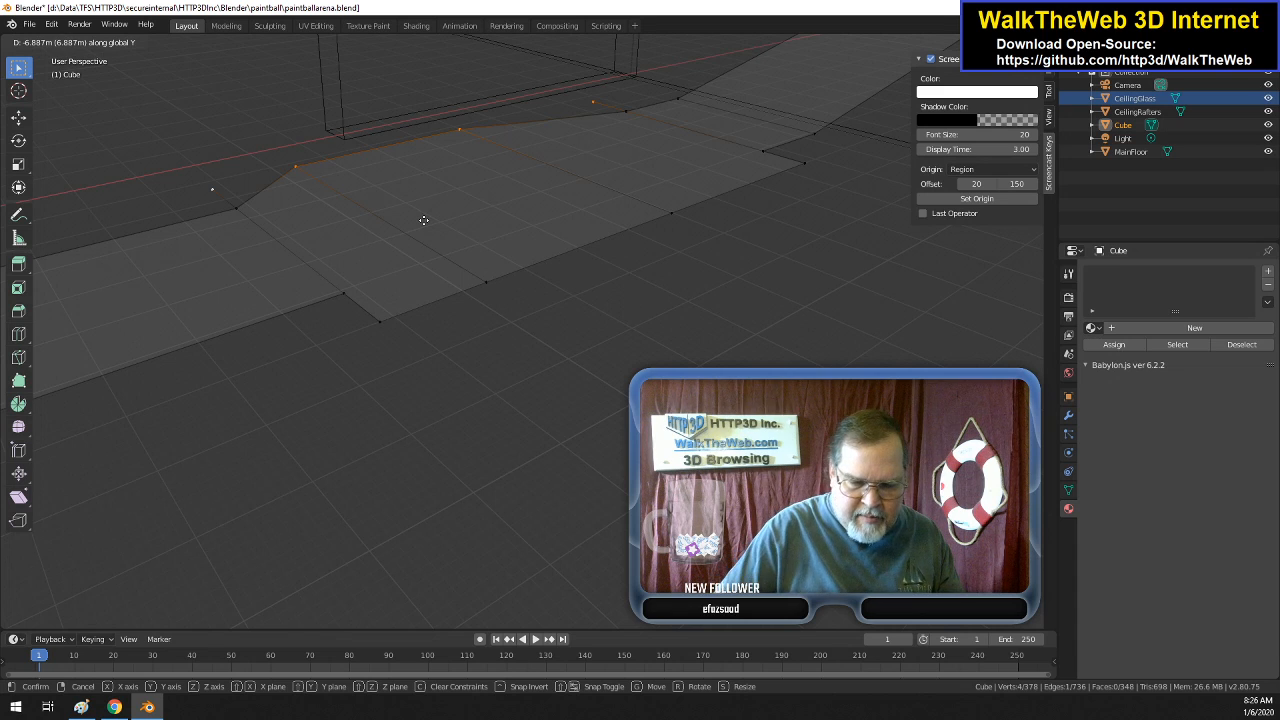
{"action": "type", "text": "-5"}
{"action": "key", "text": "Return"}
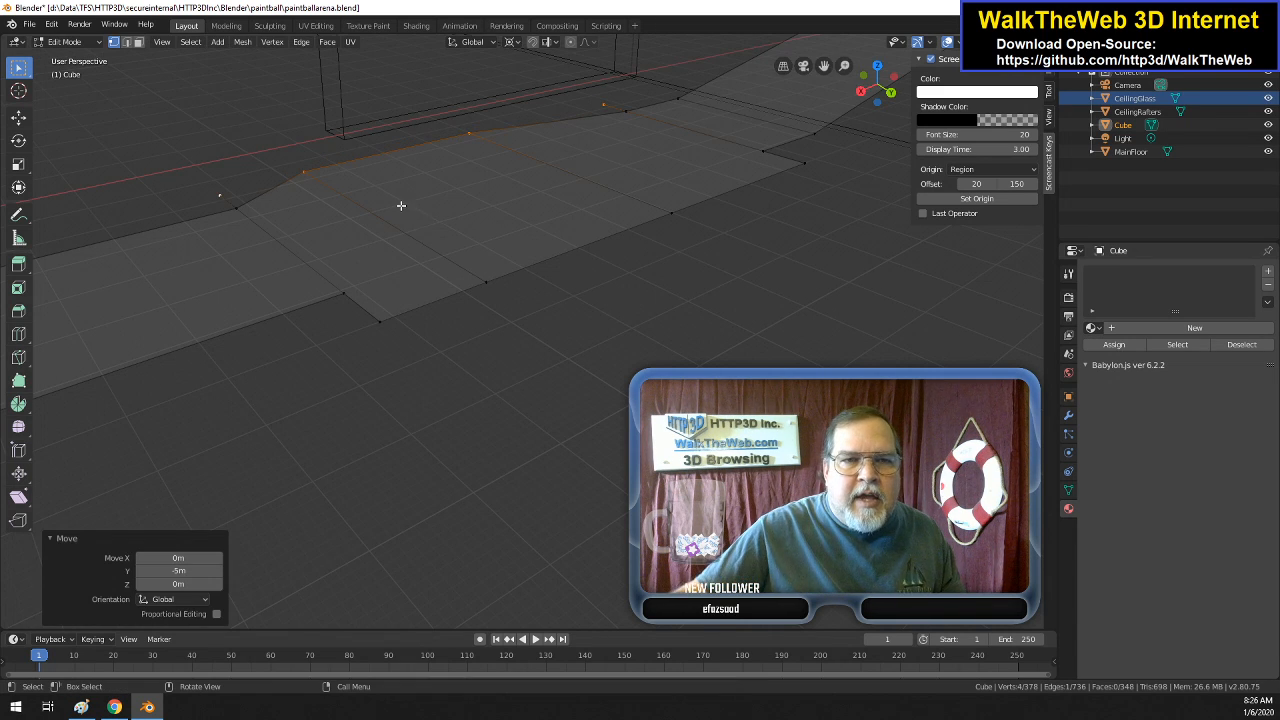
- Move only the two outer extruded vertices on the -Y side a further -1 m along the global Y axis
{"action": "left_click", "coordinate": [267, 187]}
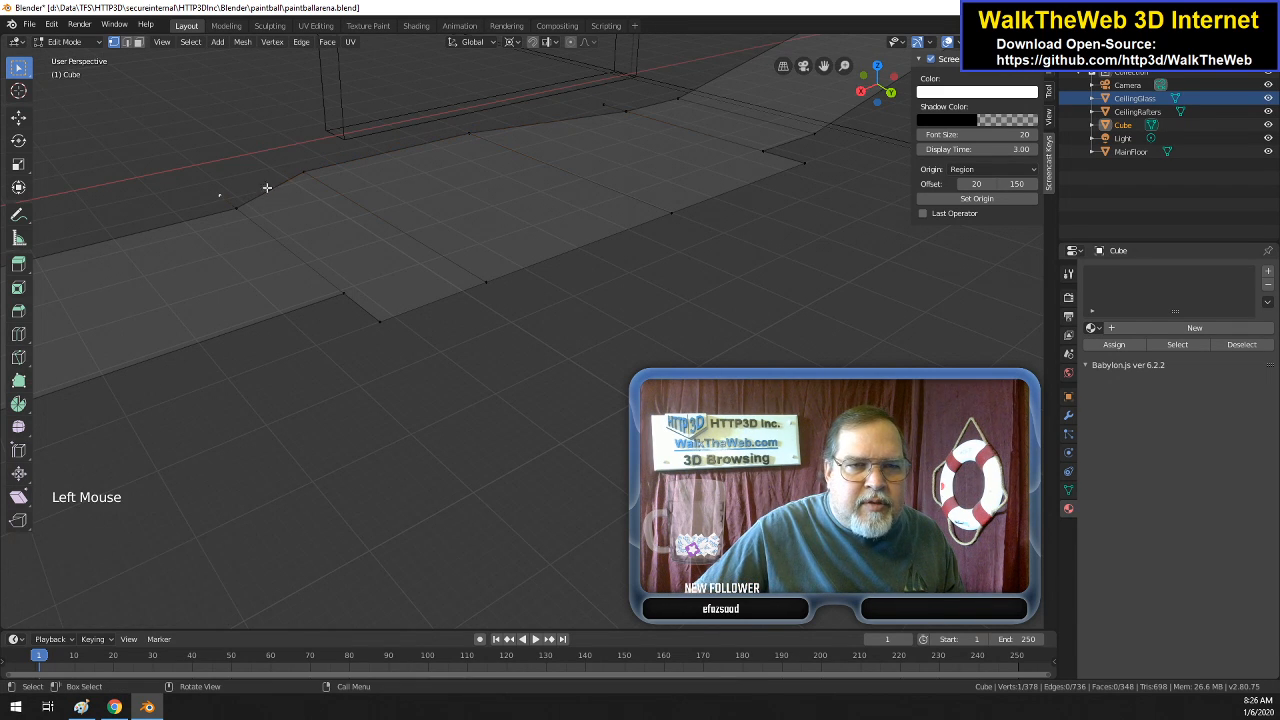
{"action": "left_click", "coordinate": [603, 103], "text": "shift"}
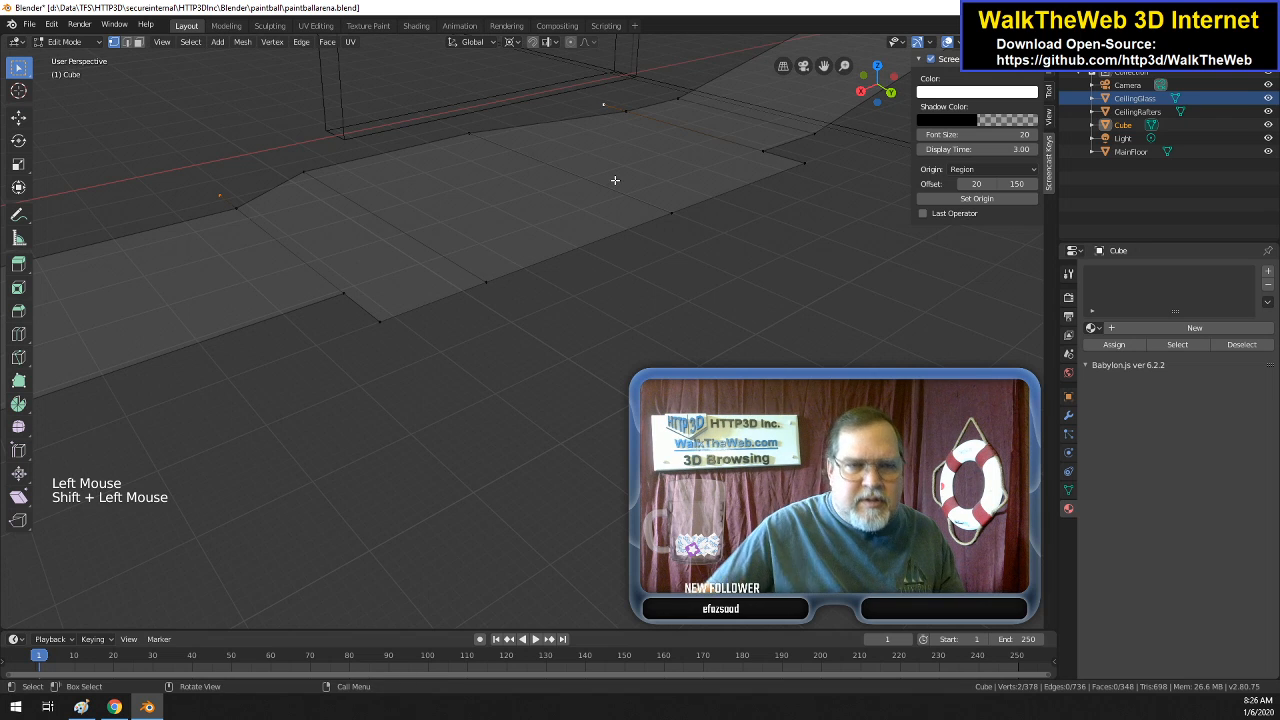
{"action": "type", "text": "gy"}
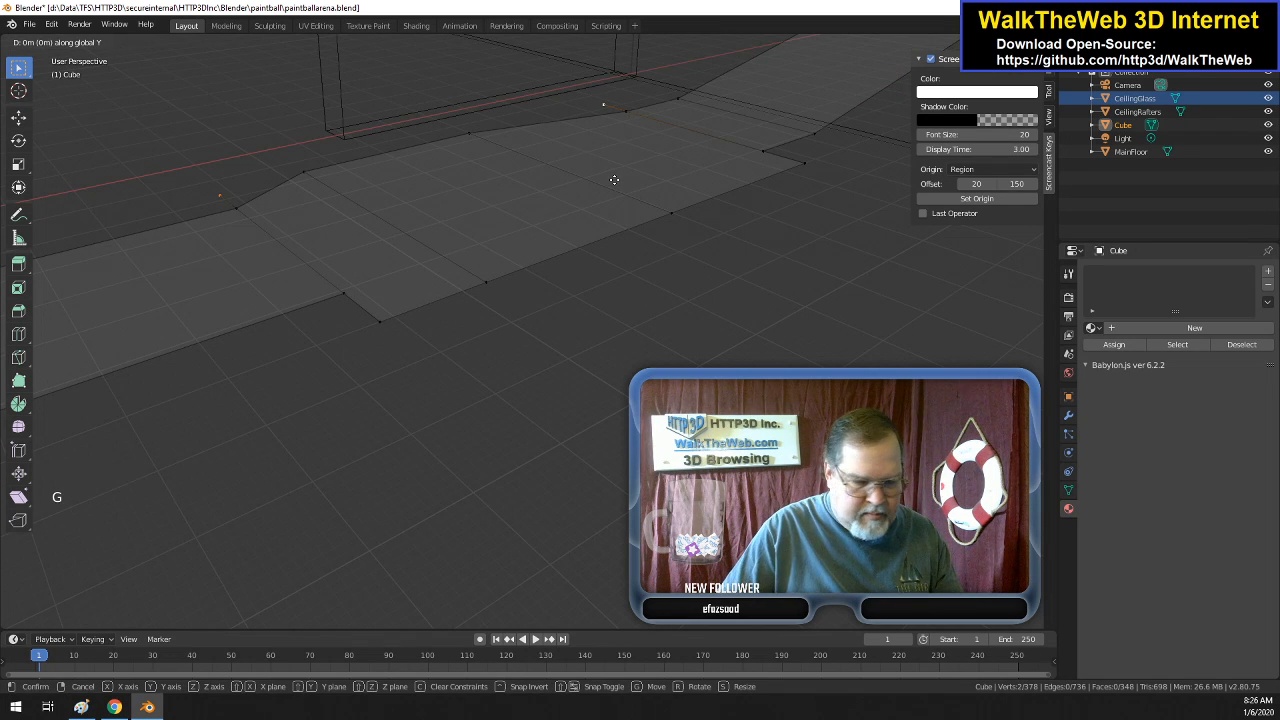
{"action": "type", "text": "-1"}
{"action": "key", "text": "Return"}
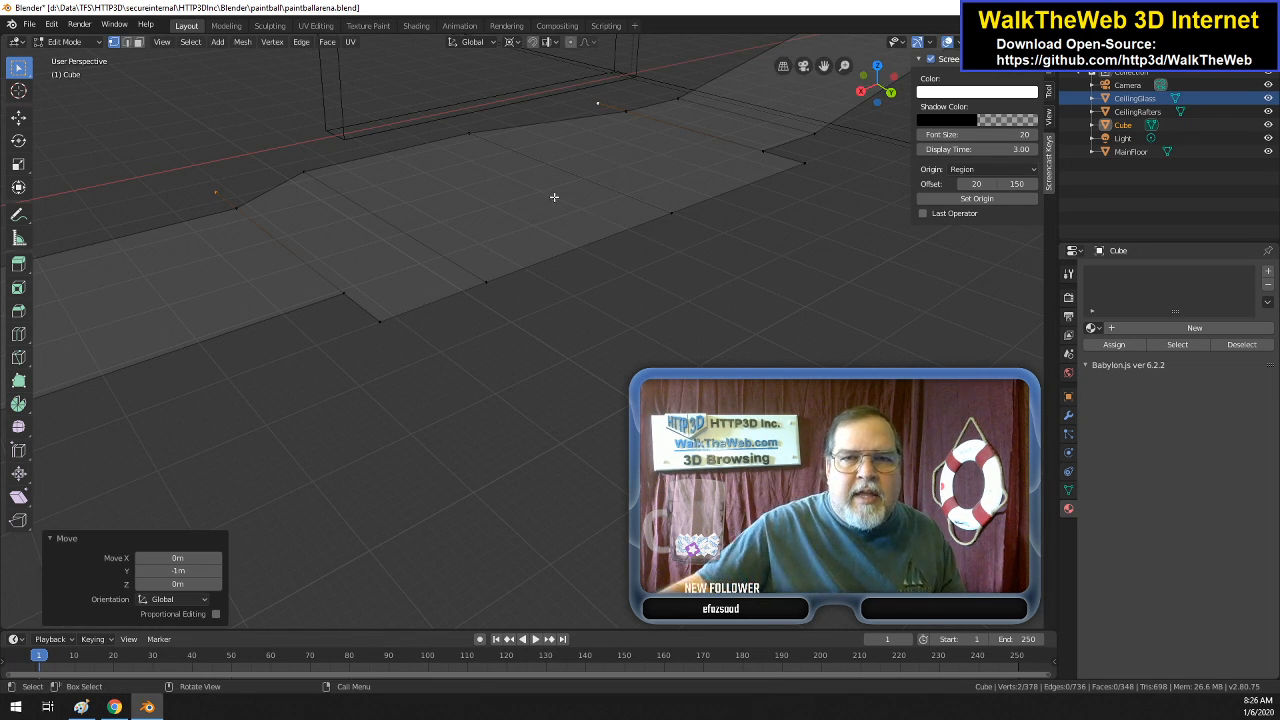
- Subdivide each of the two slanted walkway edges on the -Y side of the central square with one cut, one edge at a time
{"action": "left_click", "coordinate": [127, 43]}
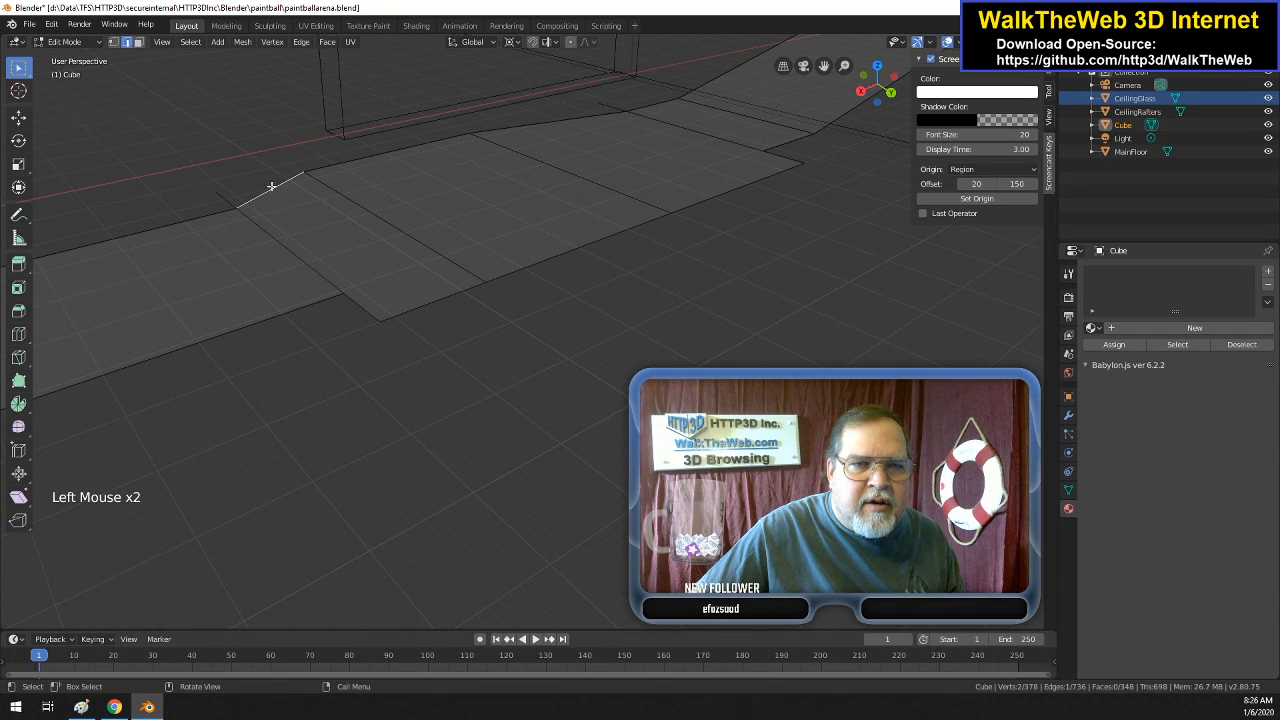
{"action": "right_click", "coordinate": [272, 183]}
{"action": "left_click", "coordinate": [258, 197]}
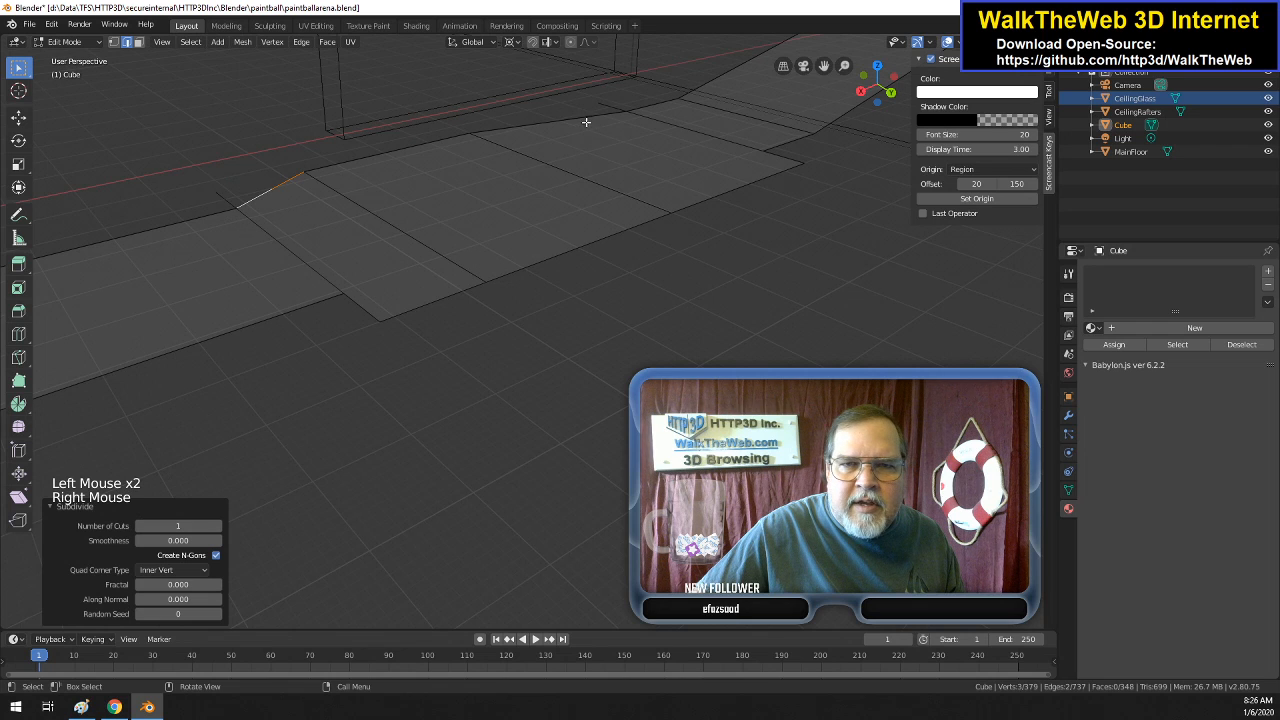
{"action": "left_click", "coordinate": [586, 120]}
{"action": "left_click", "coordinate": [577, 118]}
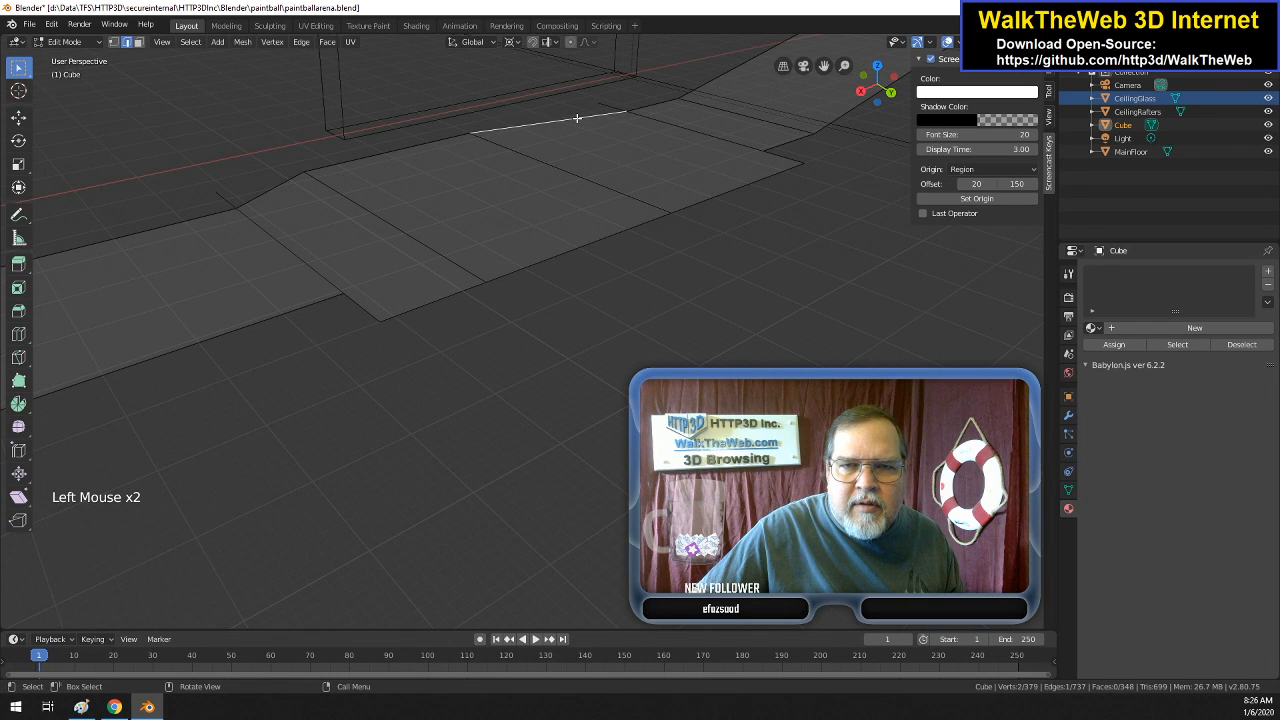
{"action": "right_click", "coordinate": [577, 118]}
{"action": "left_click", "coordinate": [549, 117]}
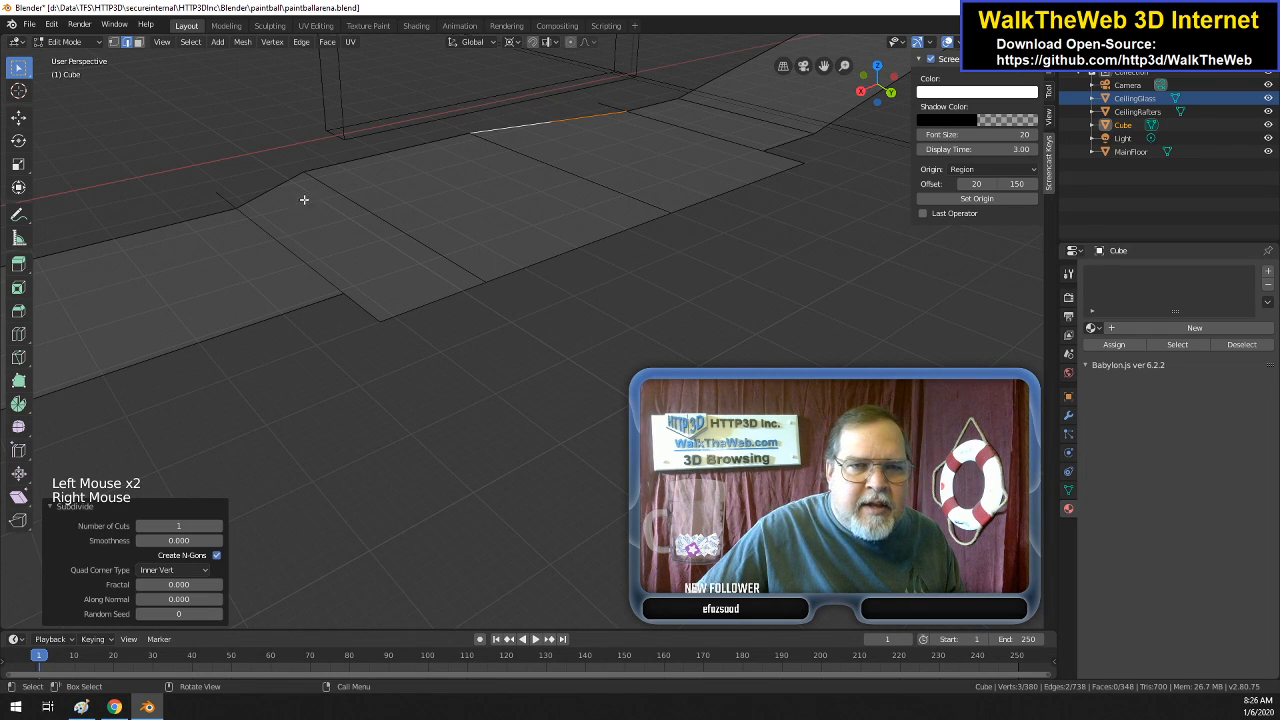
- Merge the near slanted edge's midpoint vertex on the -Y side into the near outer extruded vertex using At Last
{"action": "left_click", "coordinate": [113, 41]}
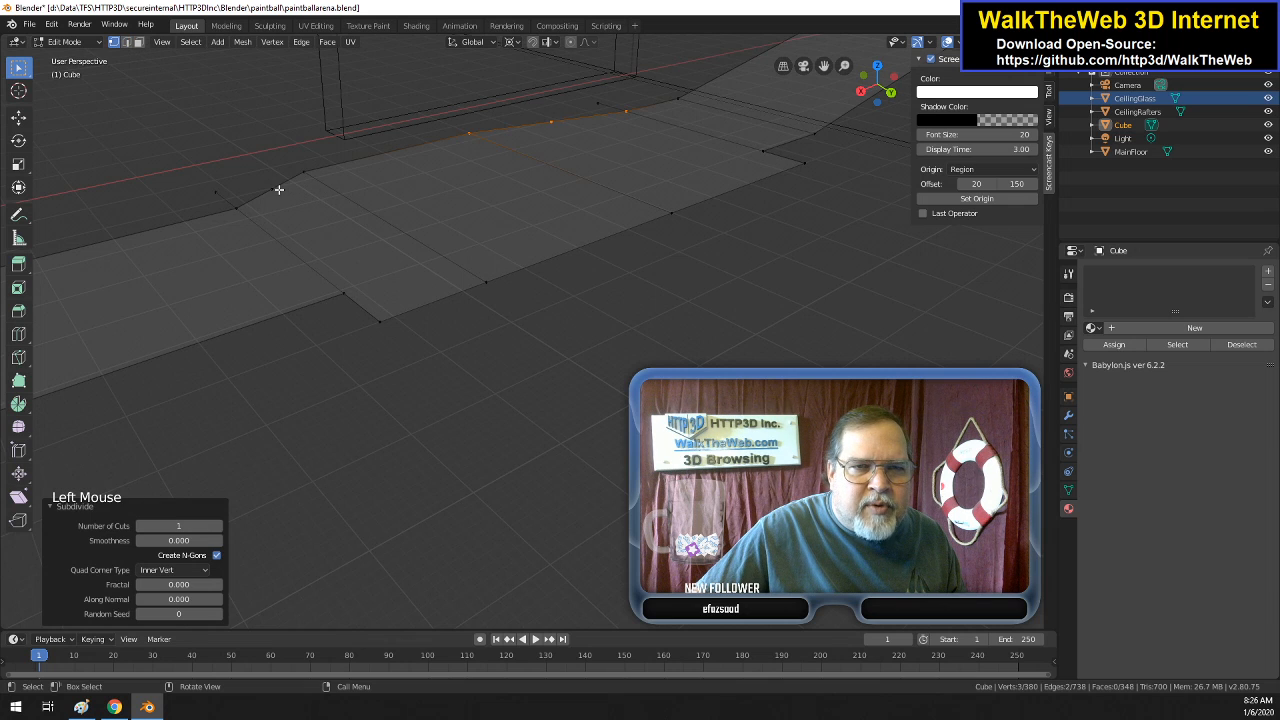
{"action": "left_click", "coordinate": [276, 190]}
{"action": "left_click", "coordinate": [214, 194], "text": "shift"}
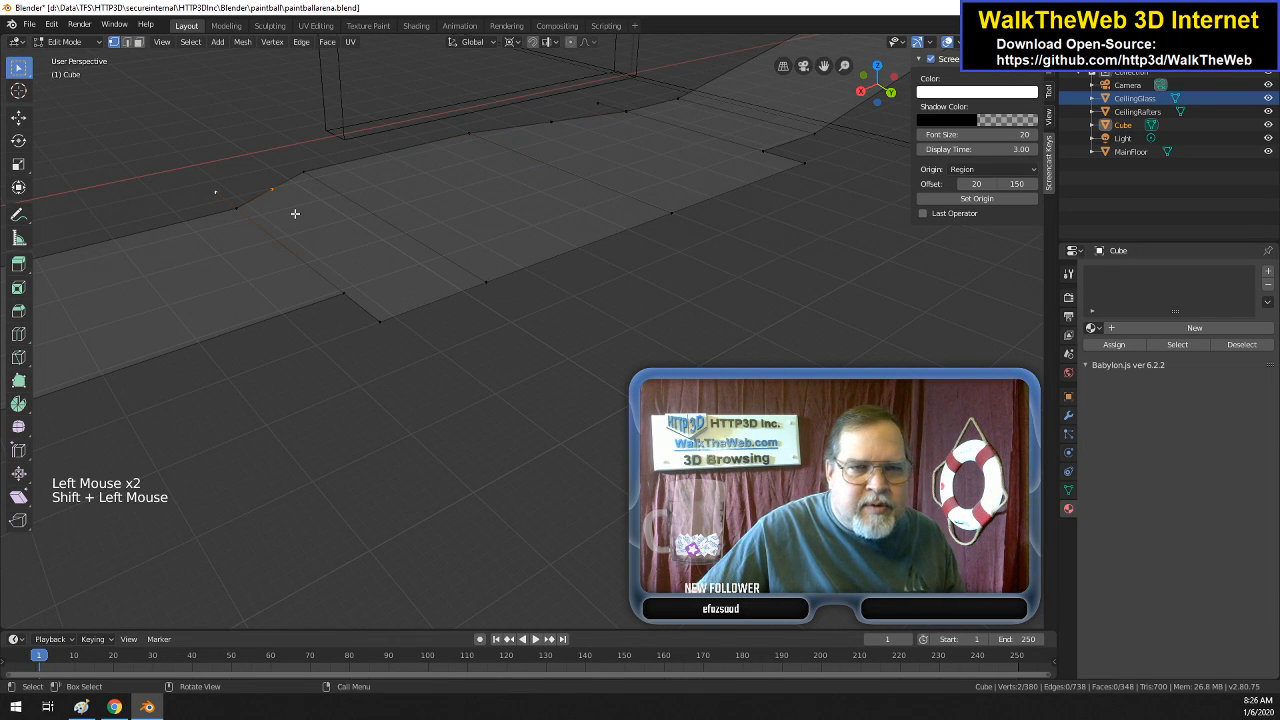
{"action": "key", "text": "alt+m"}
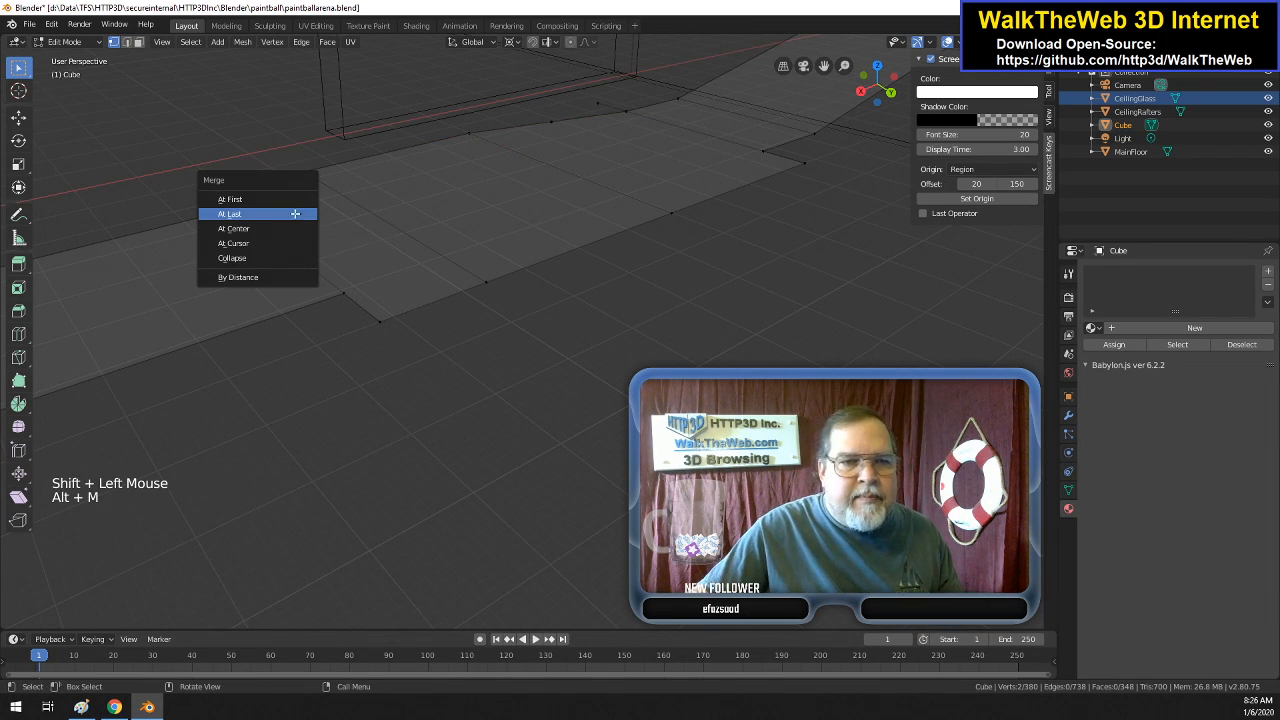
{"action": "left_click", "coordinate": [294, 212]}
- Merge the far slanted edge's midpoint vertex on the -Y side into the far outer extruded vertex using At Last
{"action": "left_click", "coordinate": [551, 121]}
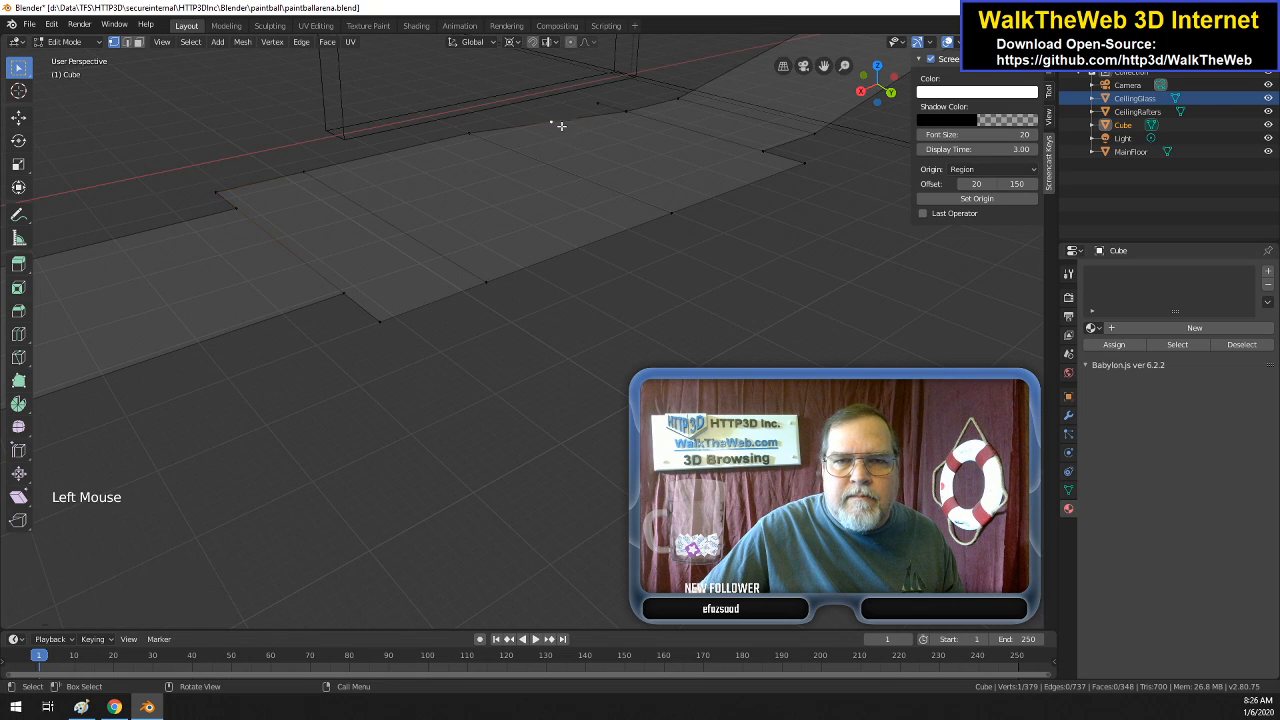
{"action": "left_click", "coordinate": [598, 103], "text": "shift"}
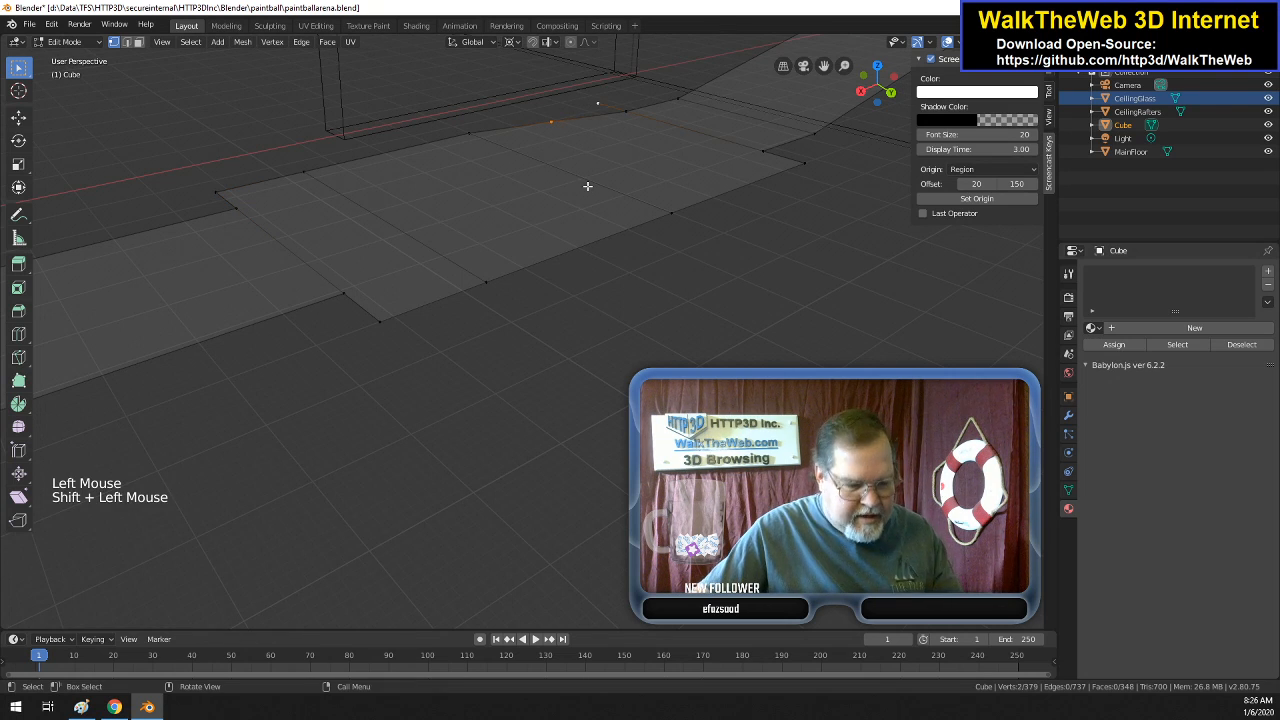
{"action": "key", "text": "alt+m"}
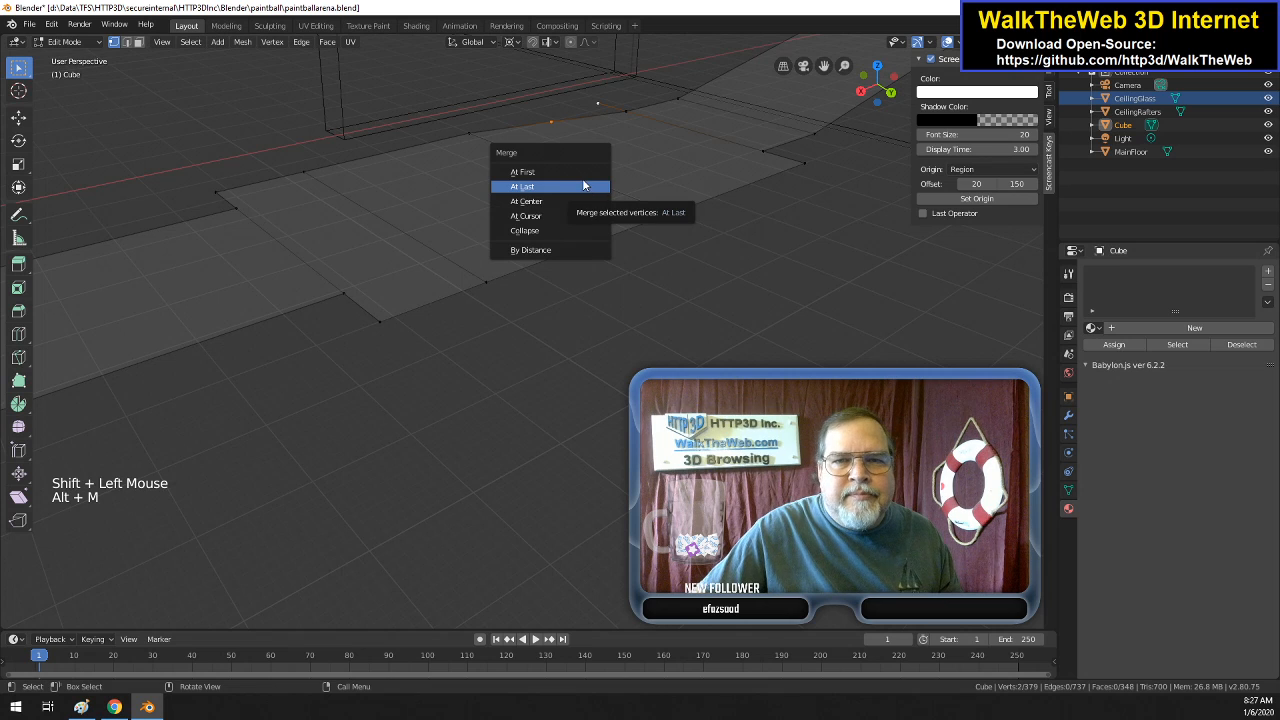
{"action": "left_click", "coordinate": [577, 187]}
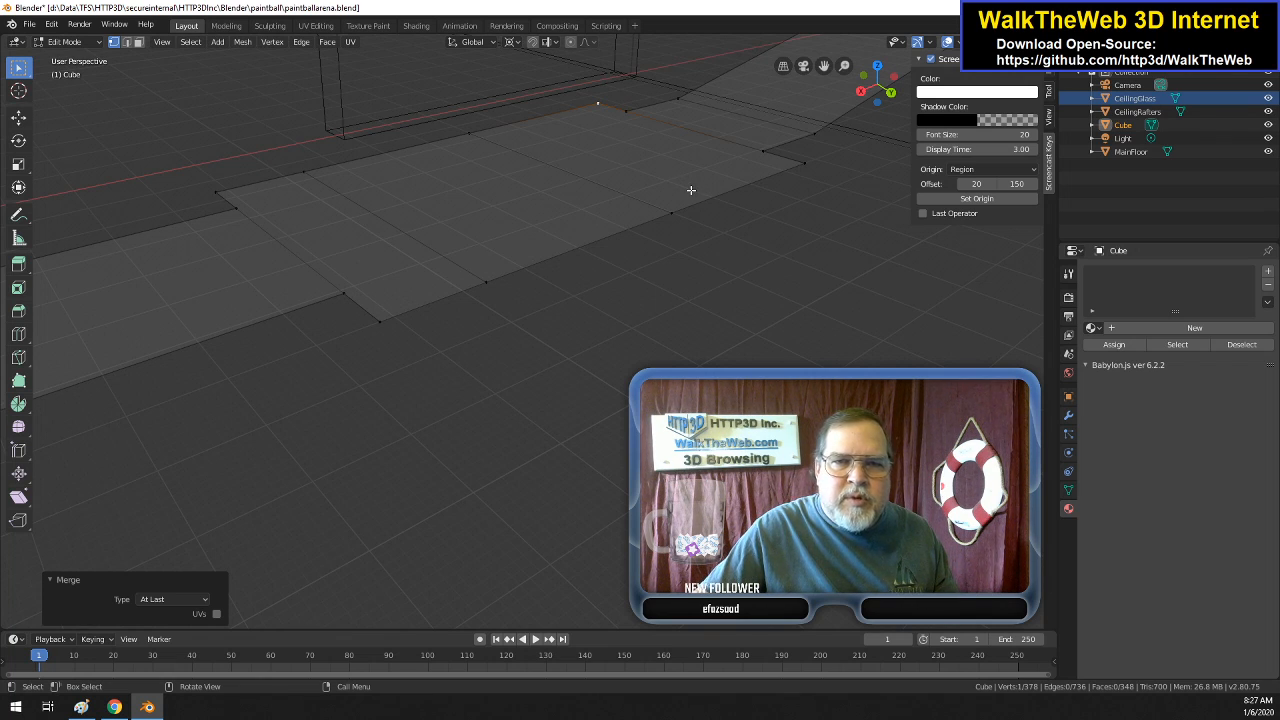
- Delete the two faces flanking the central square, between it and the near and far walkway sections
{"action": "left_click", "coordinate": [668, 212]}
{"action": "left_click", "coordinate": [791, 163], "text": "shift"}
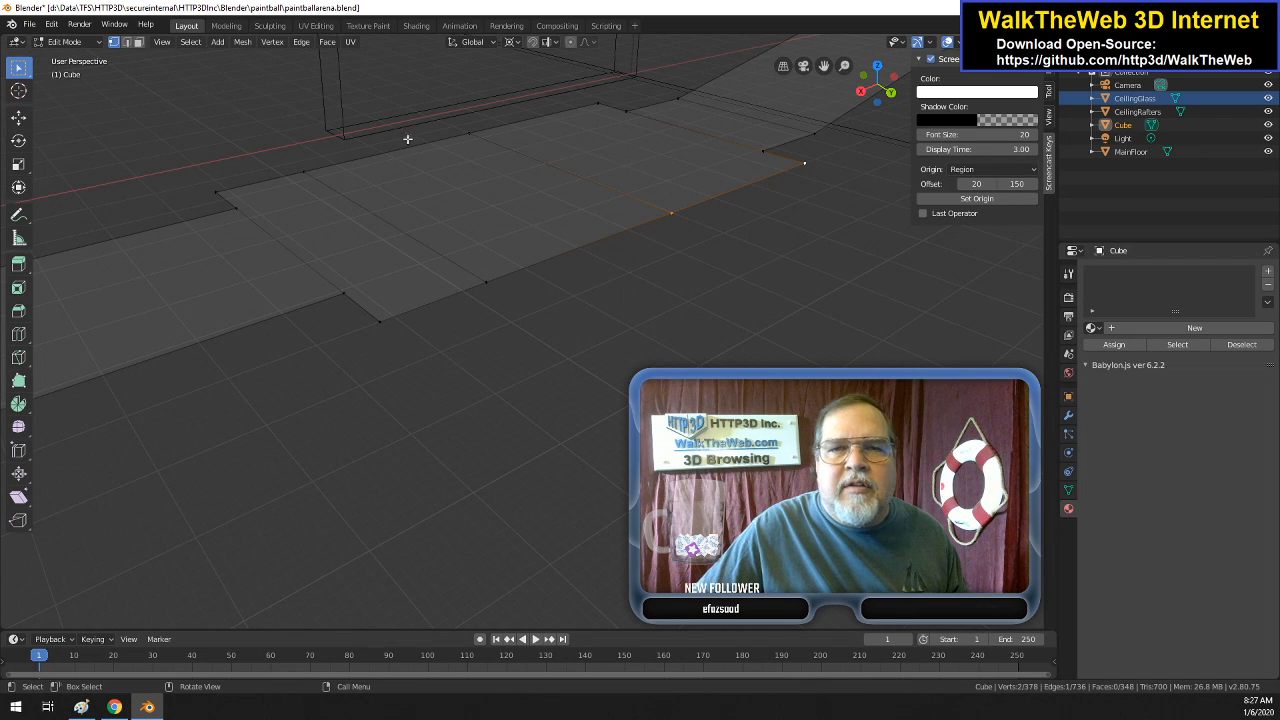
{"action": "left_click", "coordinate": [139, 42]}
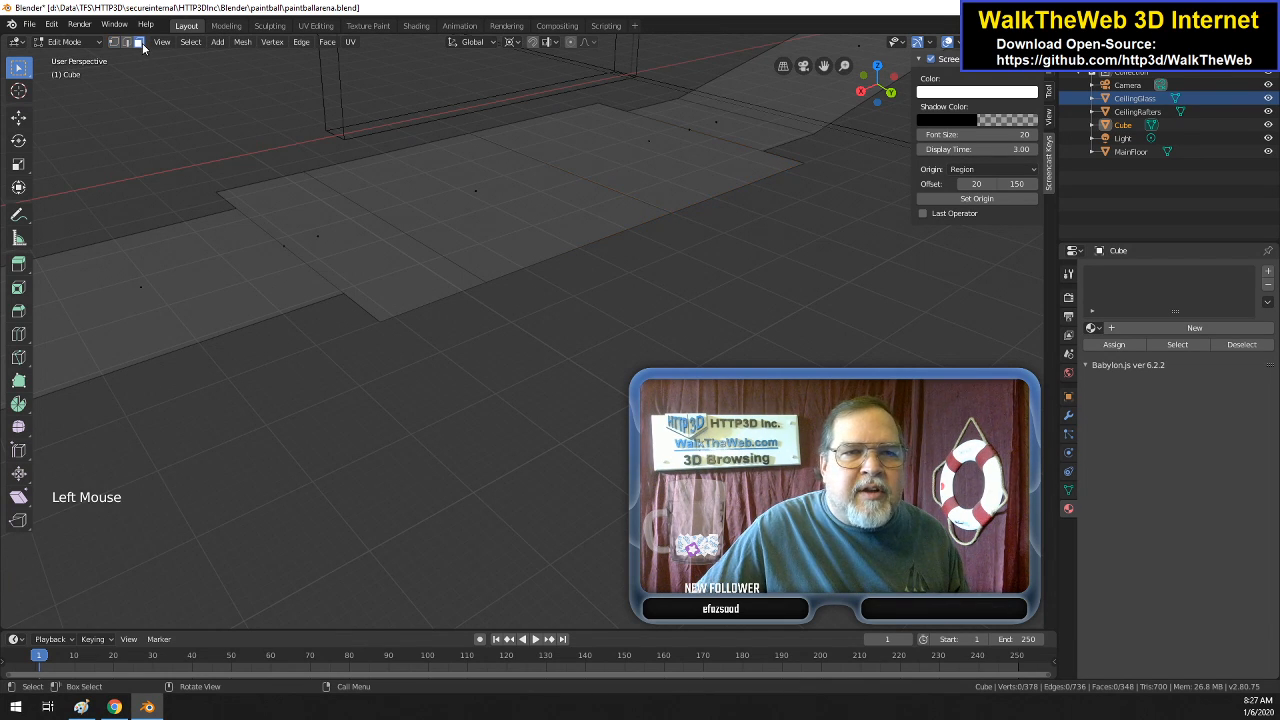
{"action": "left_click", "coordinate": [647, 151]}
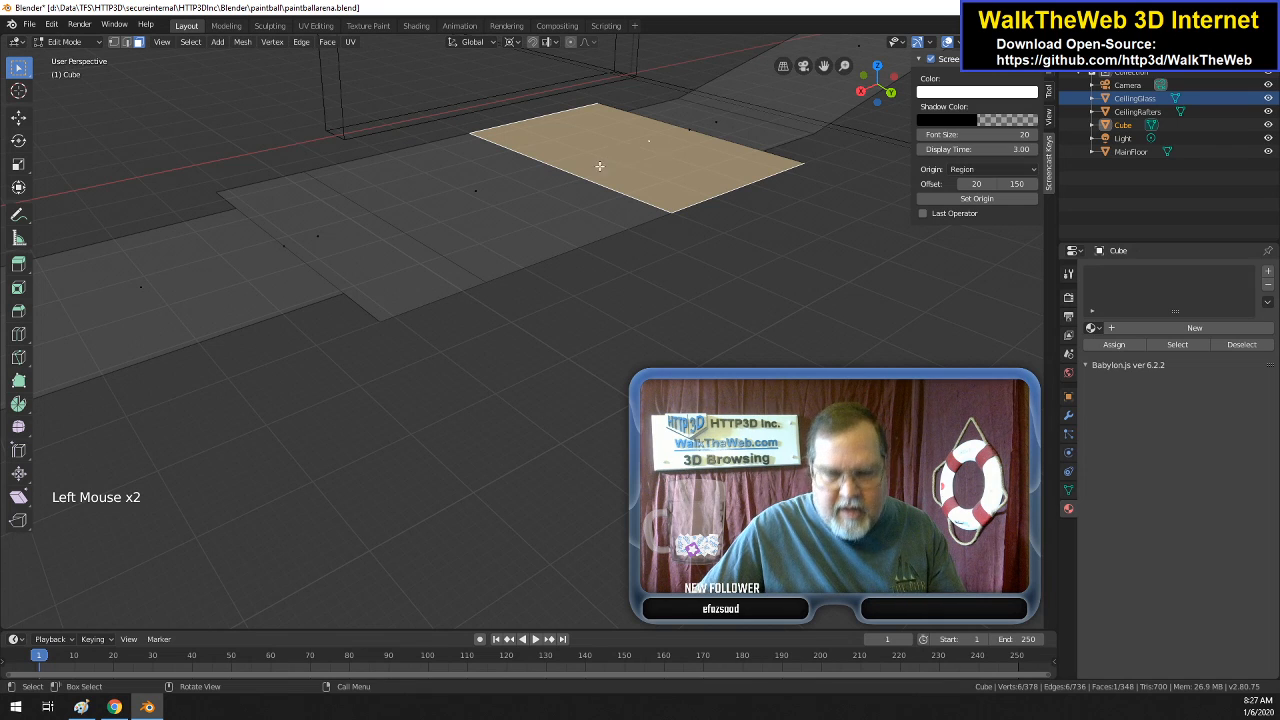
{"action": "left_click", "coordinate": [376, 244], "text": "shift"}
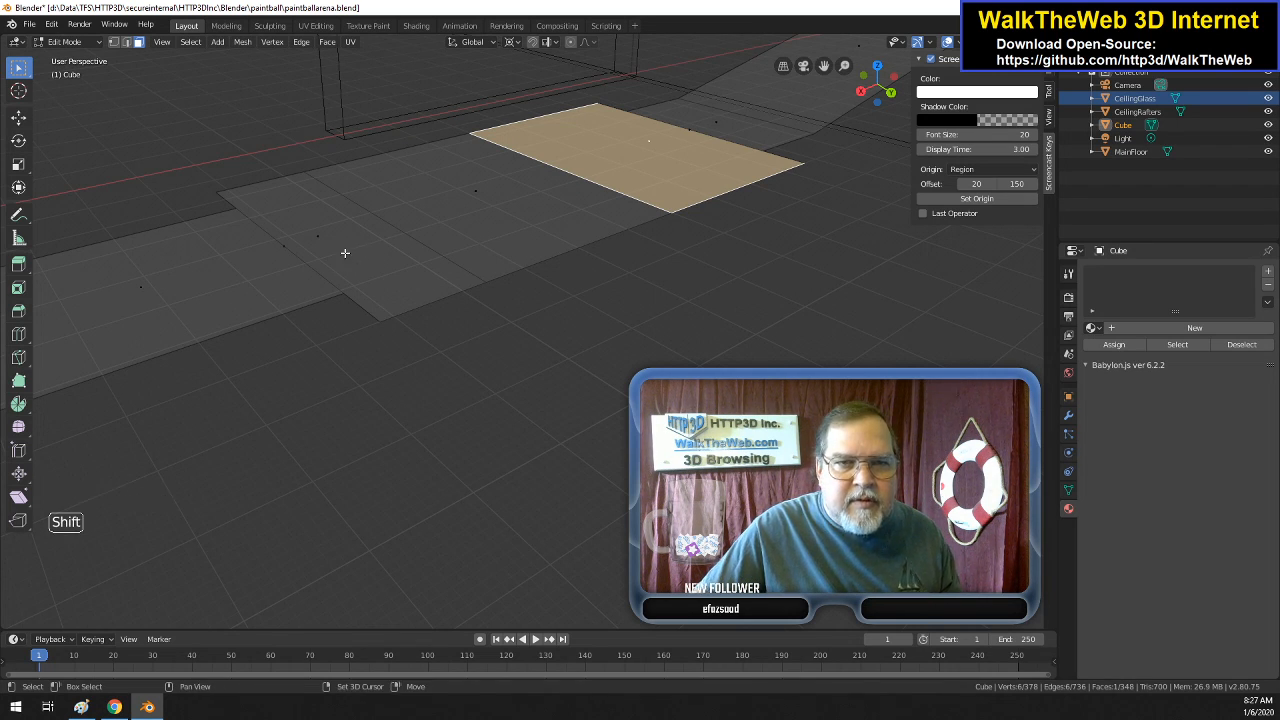
{"action": "left_click", "coordinate": [346, 247], "text": "shift"}
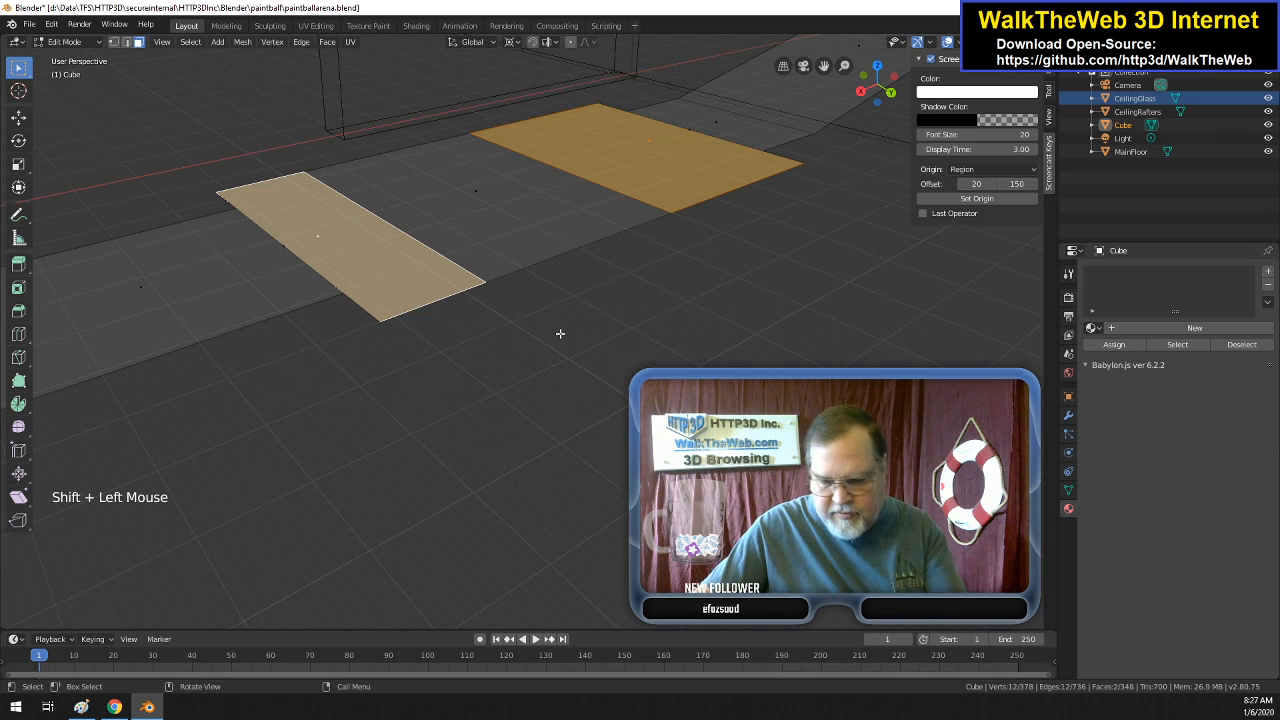
{"action": "key", "text": "Delete"}
{"action": "left_click", "coordinate": [540, 363]}
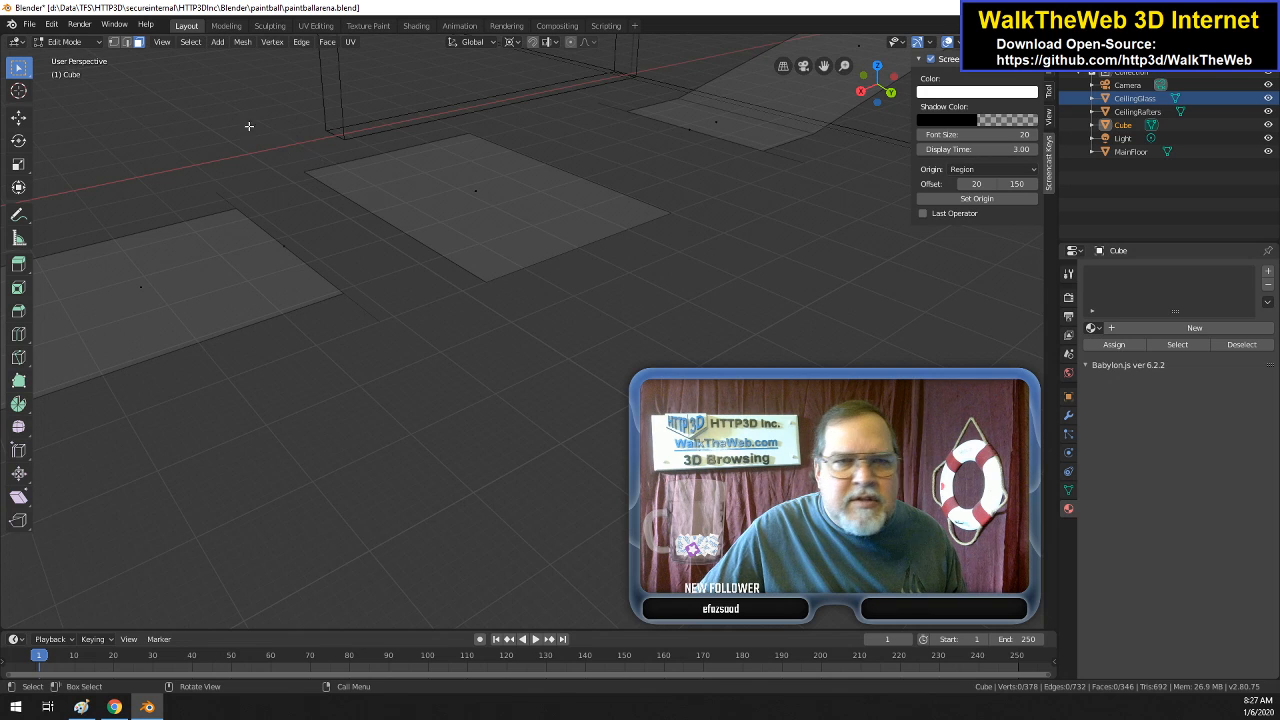
- Merge the central square's far corner on the +Y side into the far outer vertex on that side using At Last
{"action": "left_click", "coordinate": [113, 42]}
{"action": "left_click", "coordinate": [668, 213]}
{"action": "left_click", "coordinate": [805, 163], "text": "shift"}
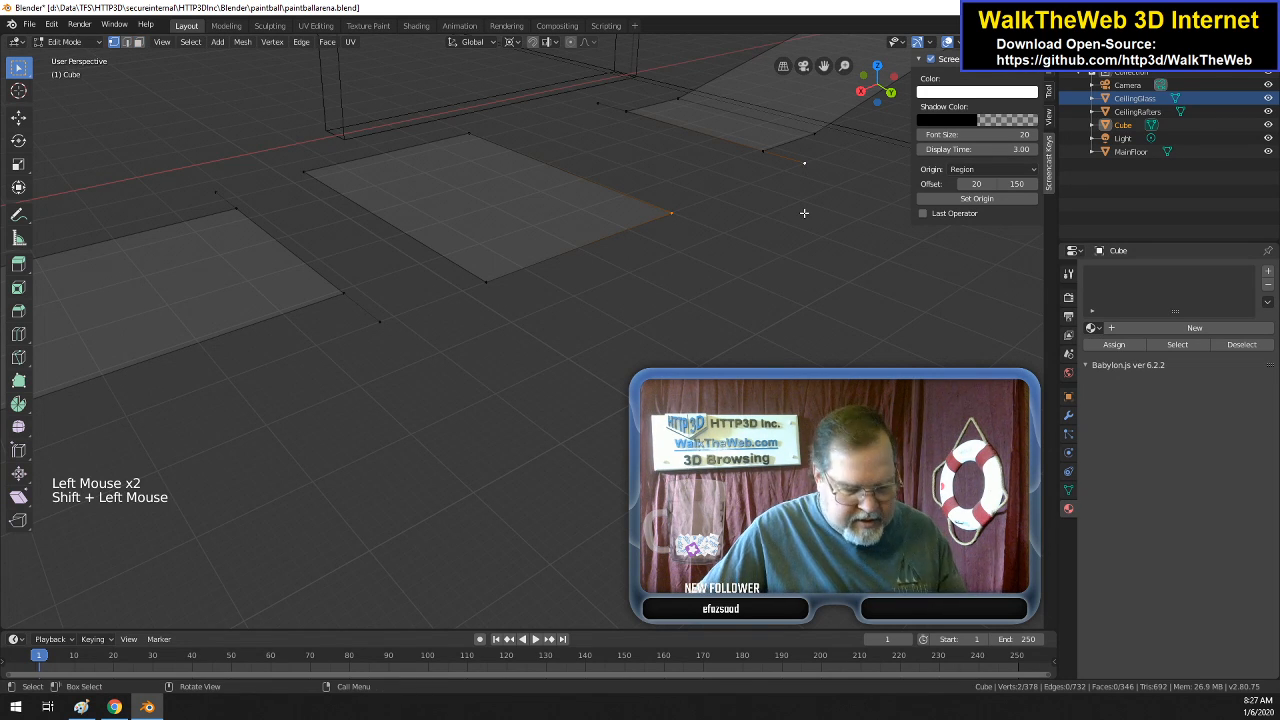
{"action": "key", "text": "alt+m"}
{"action": "left_click", "coordinate": [804, 212]}
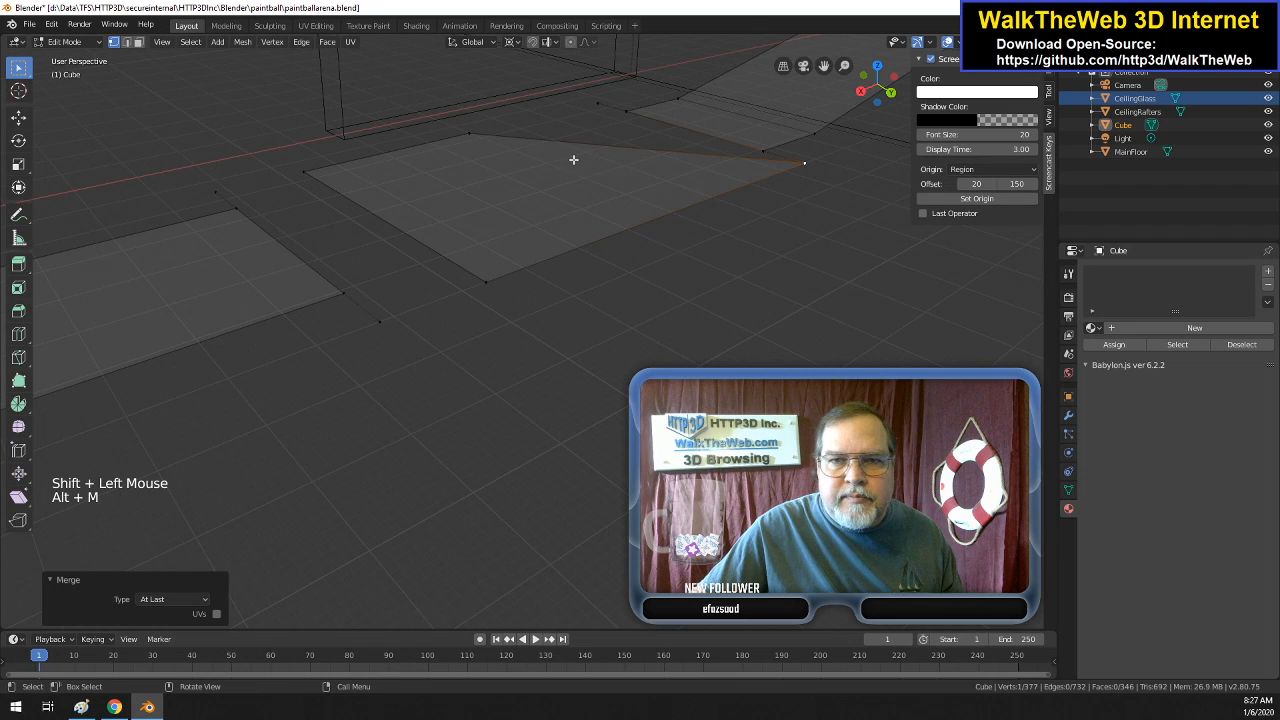
- Merge the central square's far corner on the -Y side into the far outer vertex on that side using At Last
{"action": "left_click", "coordinate": [470, 134]}
{"action": "left_click", "coordinate": [599, 105], "text": "shift"}
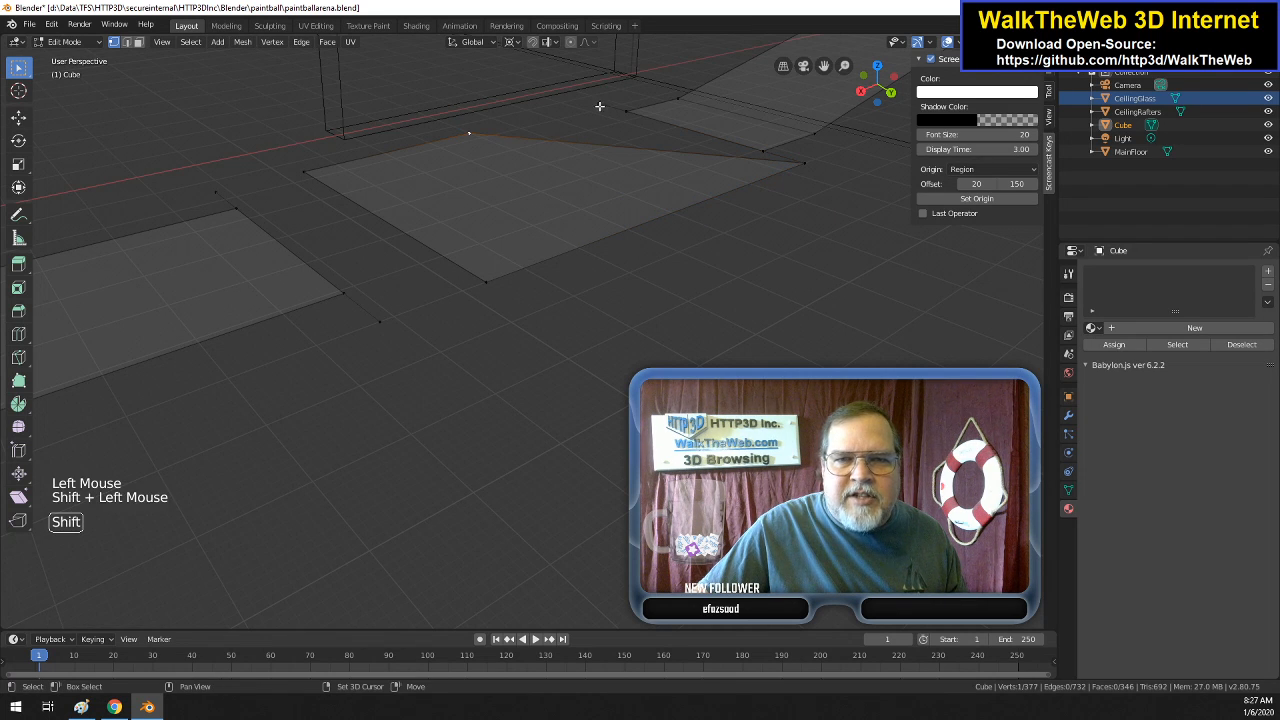
{"action": "key", "text": "alt+m"}
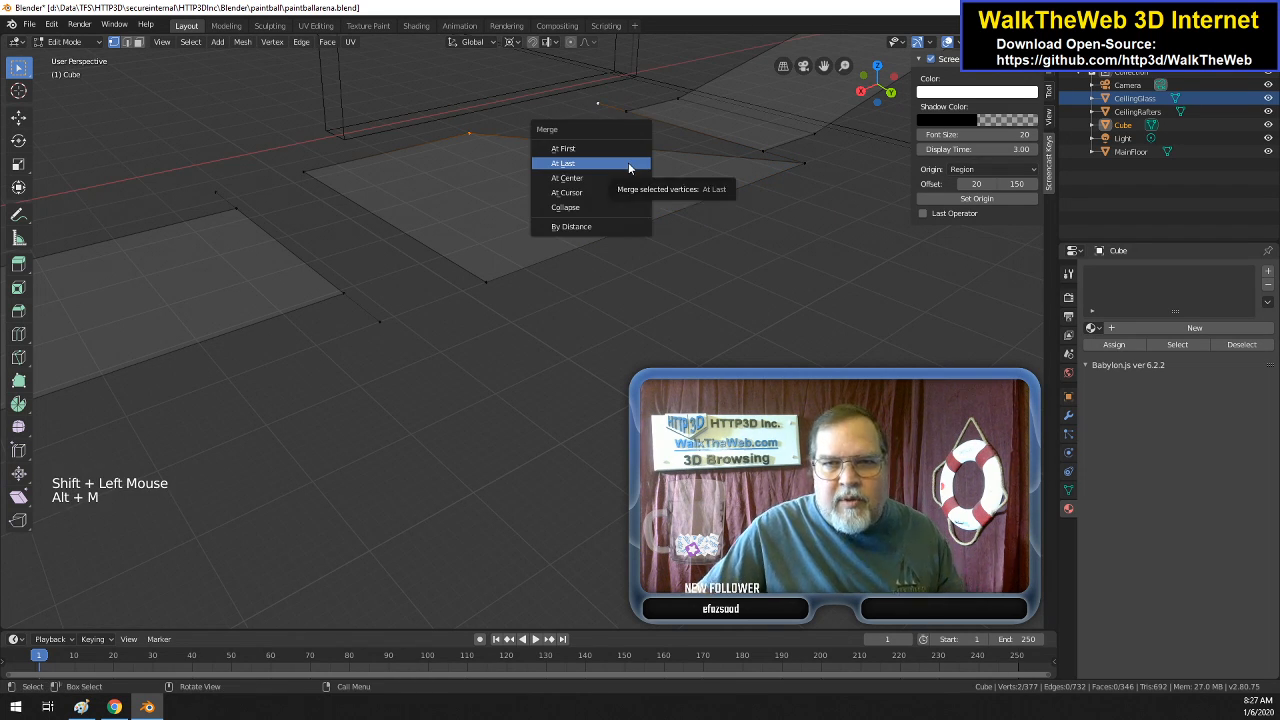
{"action": "left_click", "coordinate": [628, 162]}
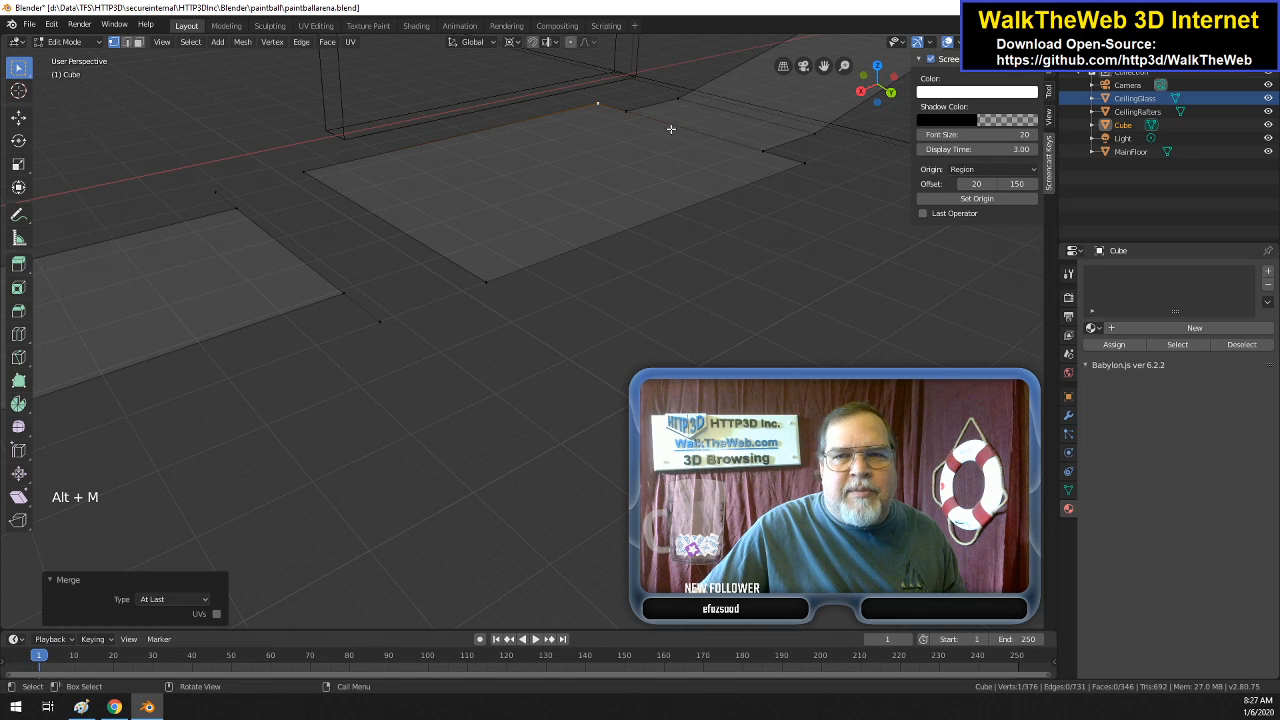
- Merge the central square's near corner on the +Y side into the near outer vertex on that side using At Last
{"action": "left_click", "coordinate": [490, 278], "text": "shift"}
{"action": "left_click", "coordinate": [378, 319], "text": "shift"}
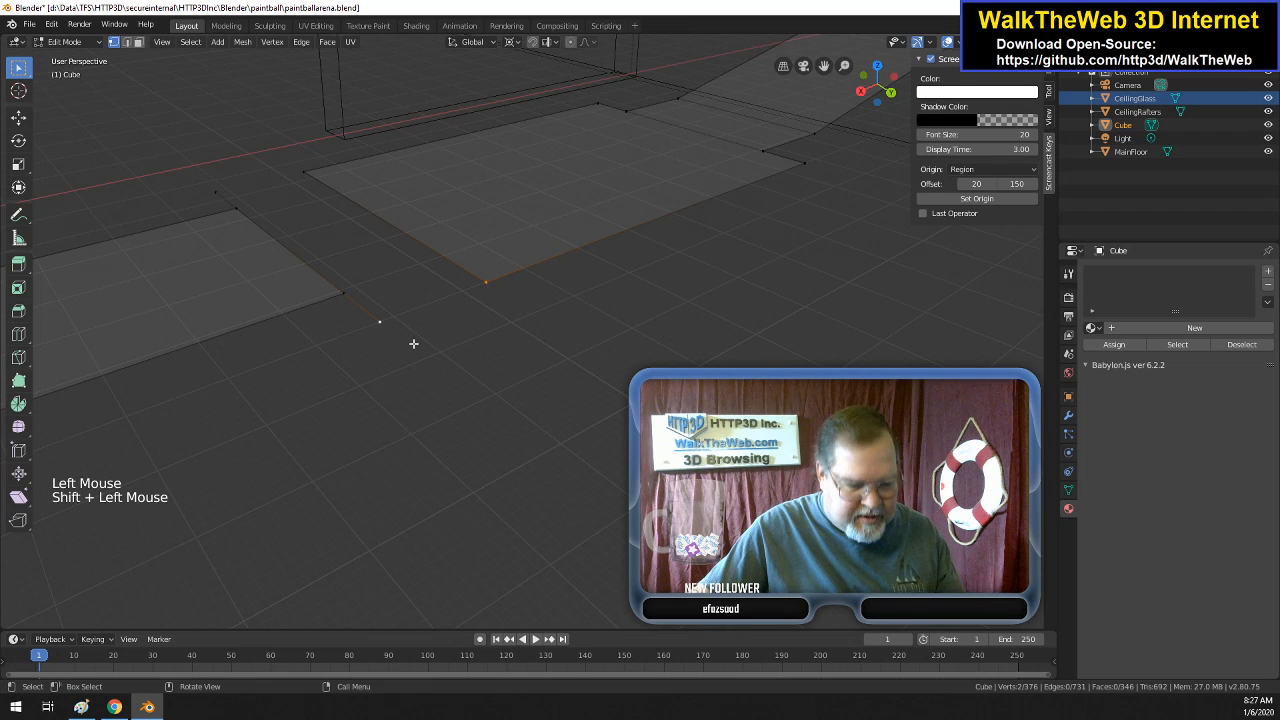
{"action": "key", "text": "alt+m"}
{"action": "left_click", "coordinate": [413, 344]}
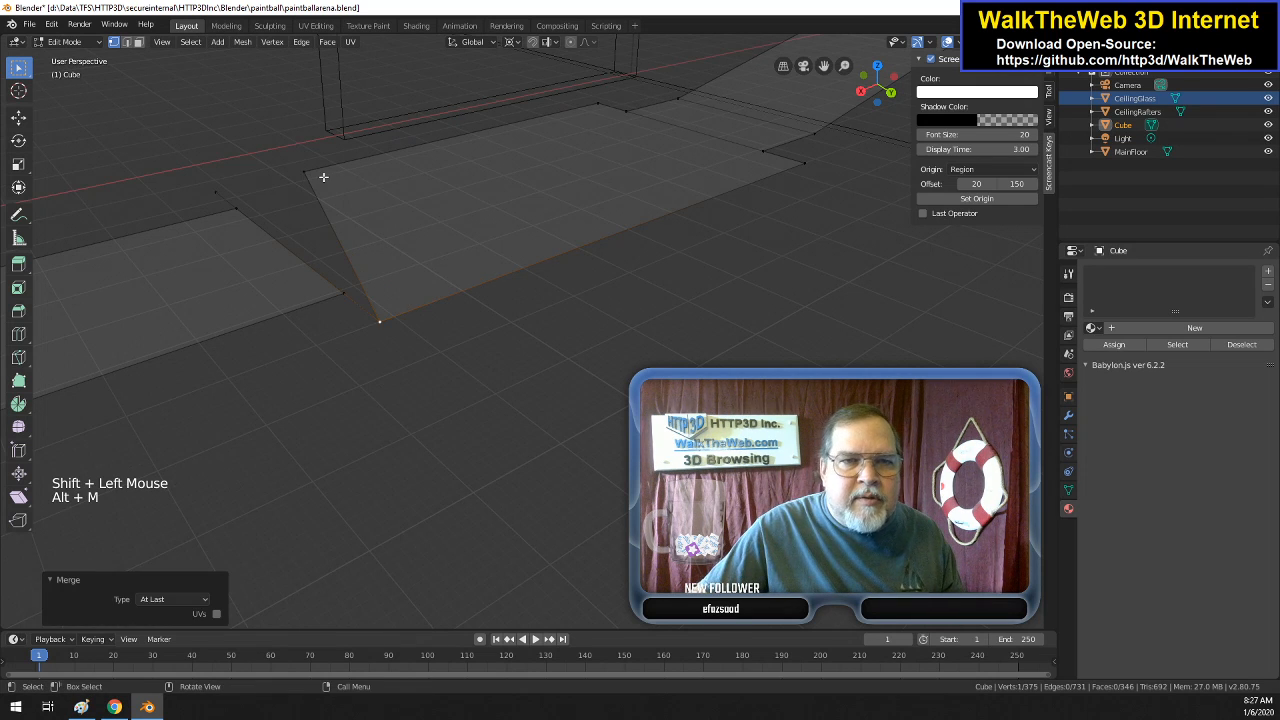
- Merge the central square's near corner on the -Y side into the near outer vertex on that side using At Last
{"action": "left_click", "coordinate": [306, 174]}
{"action": "left_click", "coordinate": [215, 192], "text": "shift"}
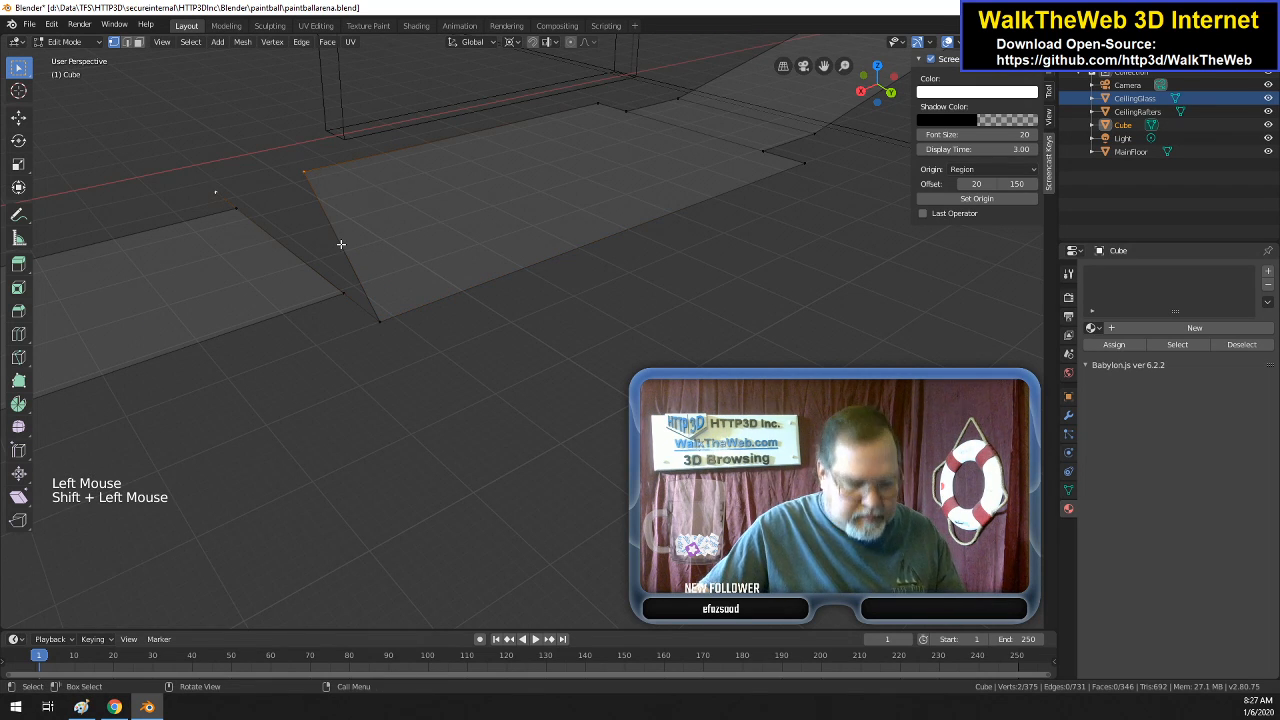
{"action": "key", "text": "alt+m"}
{"action": "left_click", "coordinate": [341, 246]}
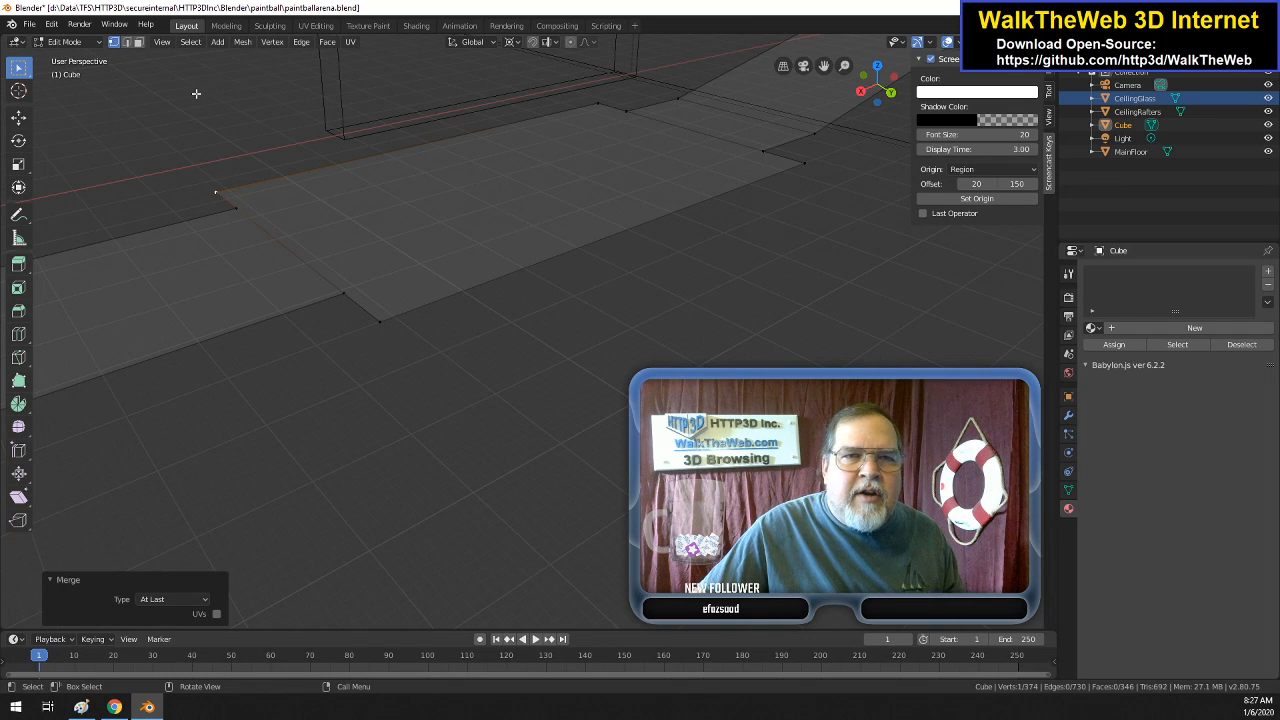
- Add three evenly spaced loop cuts across the central square, parallel to its near and far edges
{"action": "left_click", "coordinate": [138, 42]}
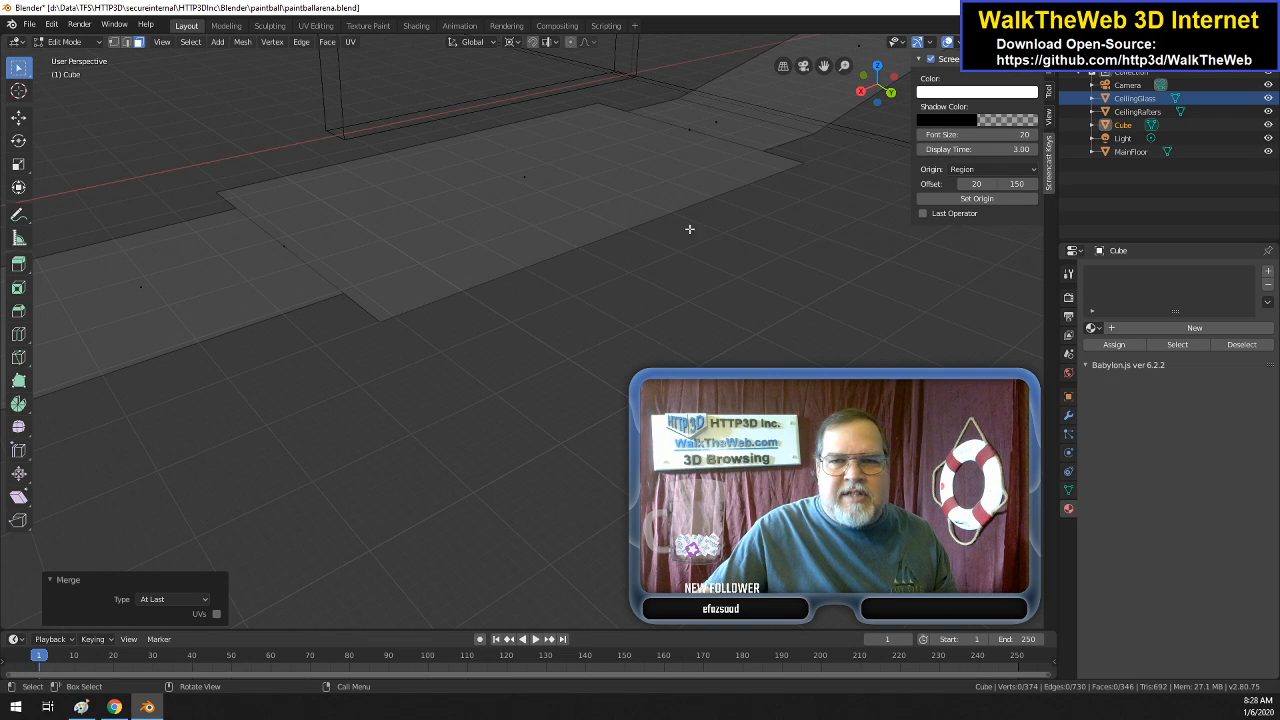
{"action": "key", "text": "ctrl+r"}
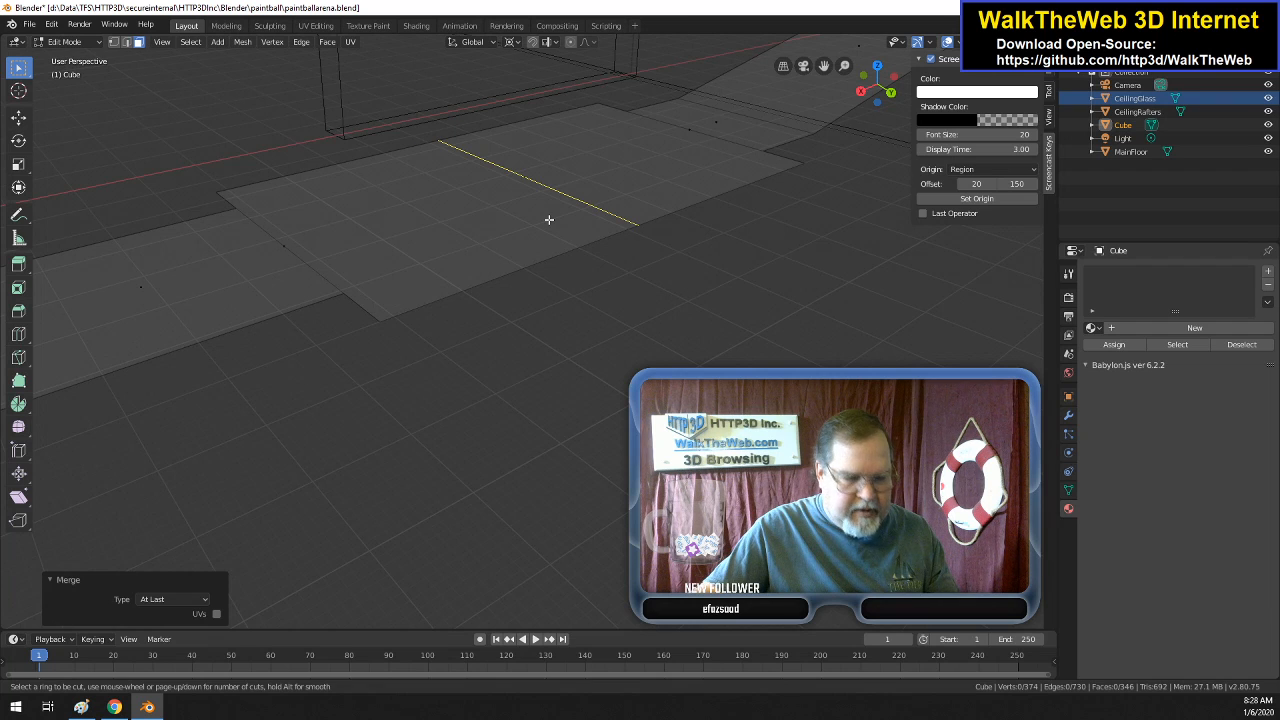
{"action": "key", "text": "3"}
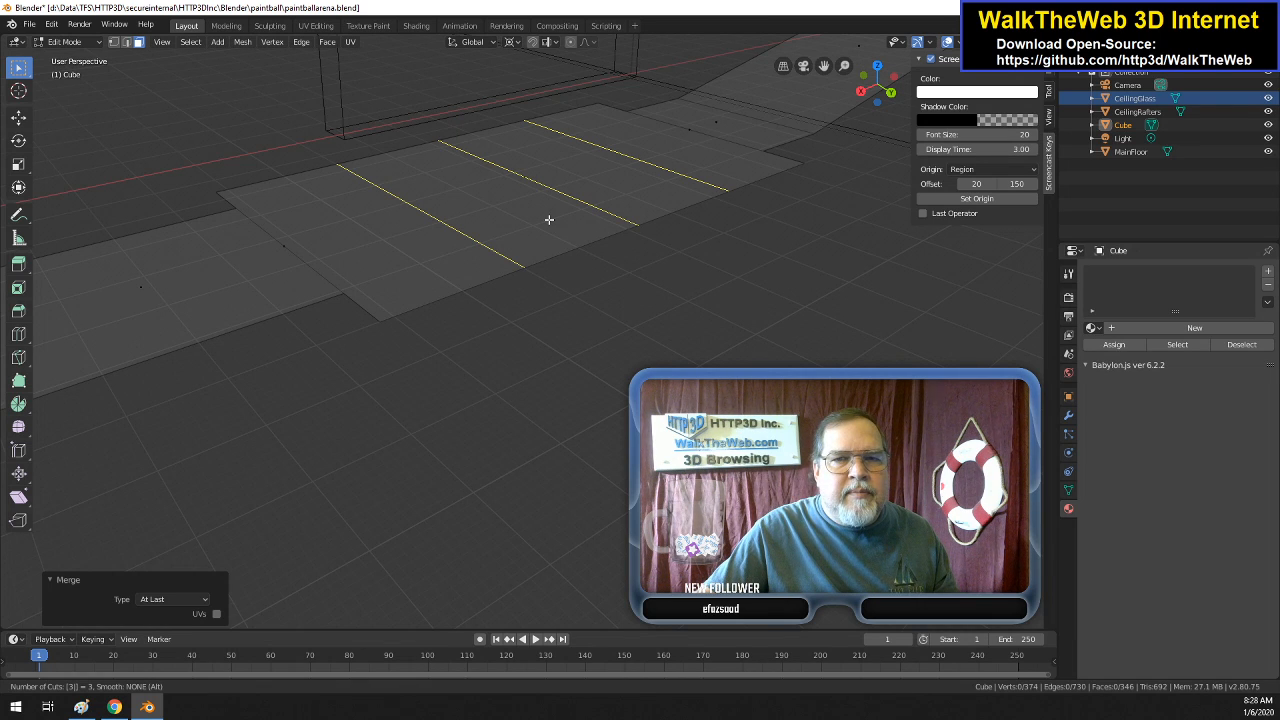
{"action": "left_click", "coordinate": [543, 217]}
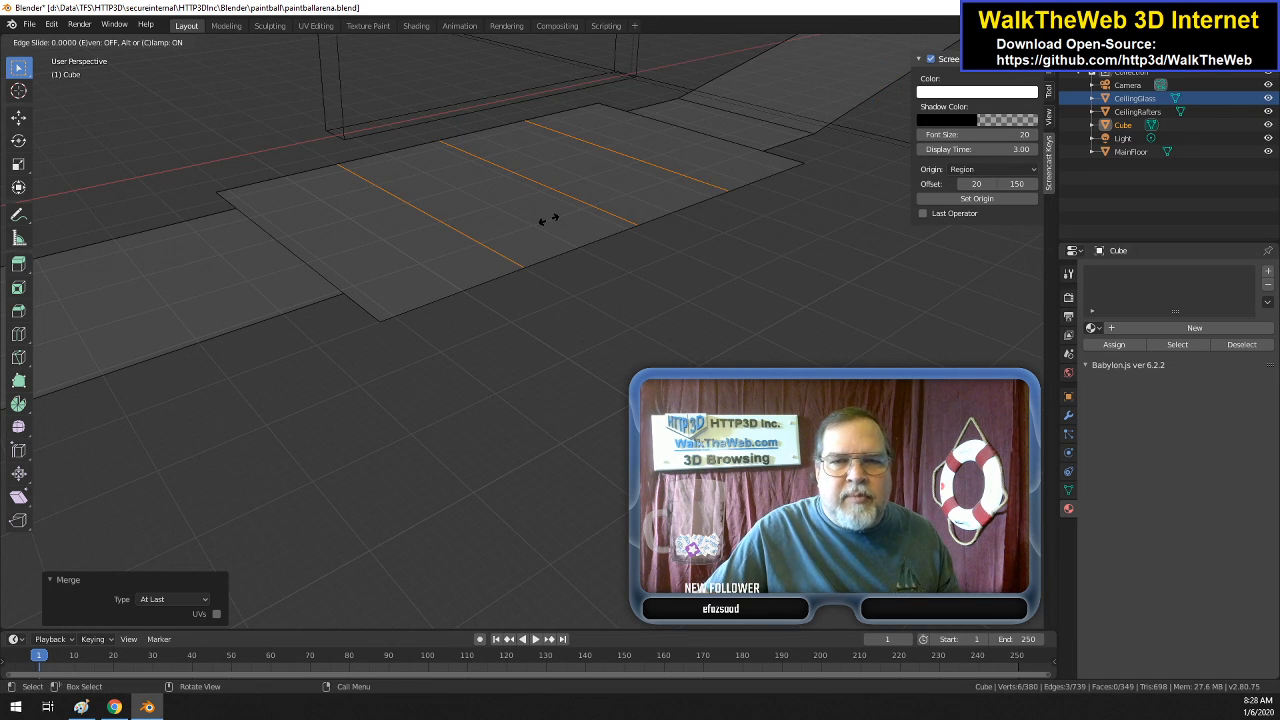
{"action": "left_click", "coordinate": [548, 219]}
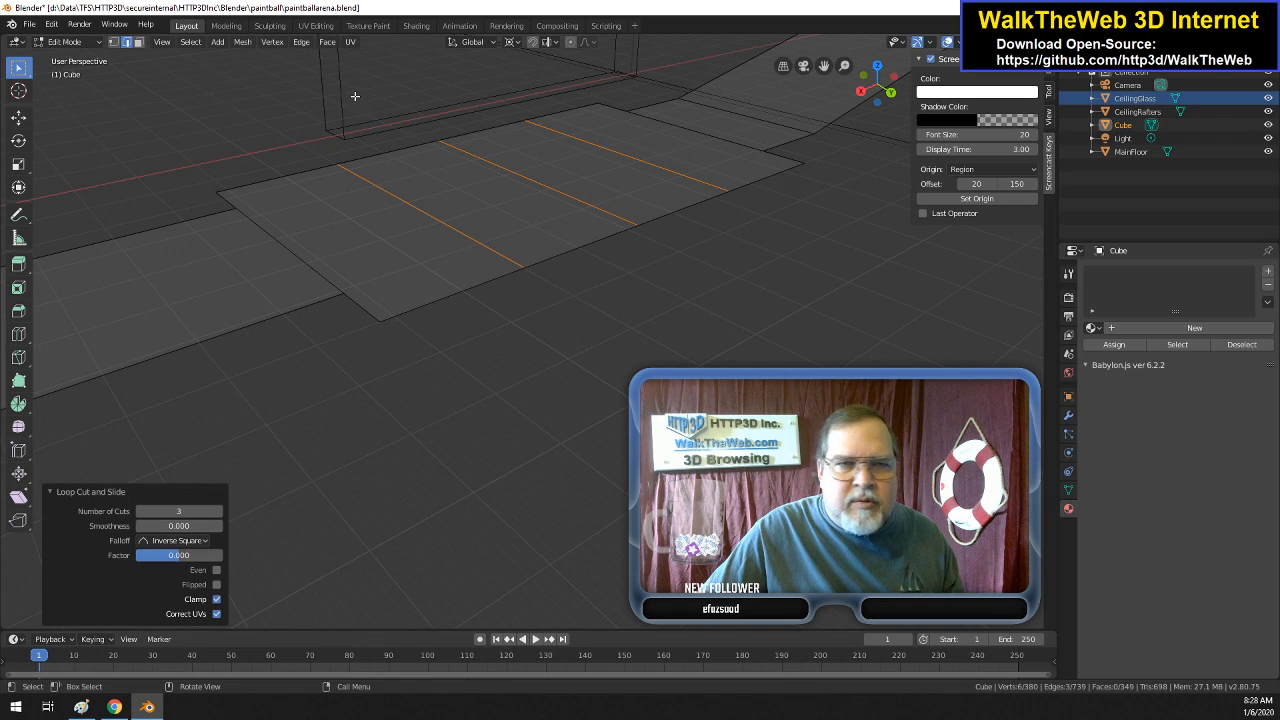
- Select the two outer loop cuts of the central square and snap the 3D cursor to the middle of that selection
{"action": "left_click", "coordinate": [628, 160]}
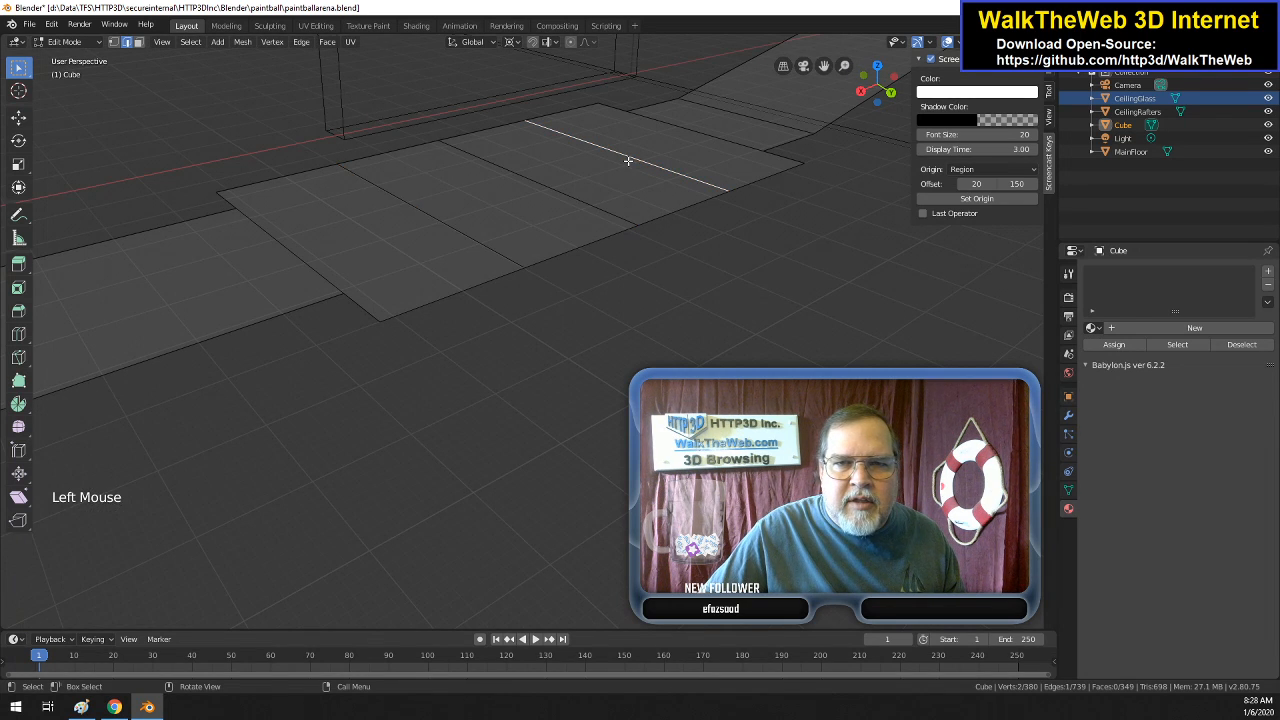
{"action": "left_click", "coordinate": [443, 225], "text": "shift"}
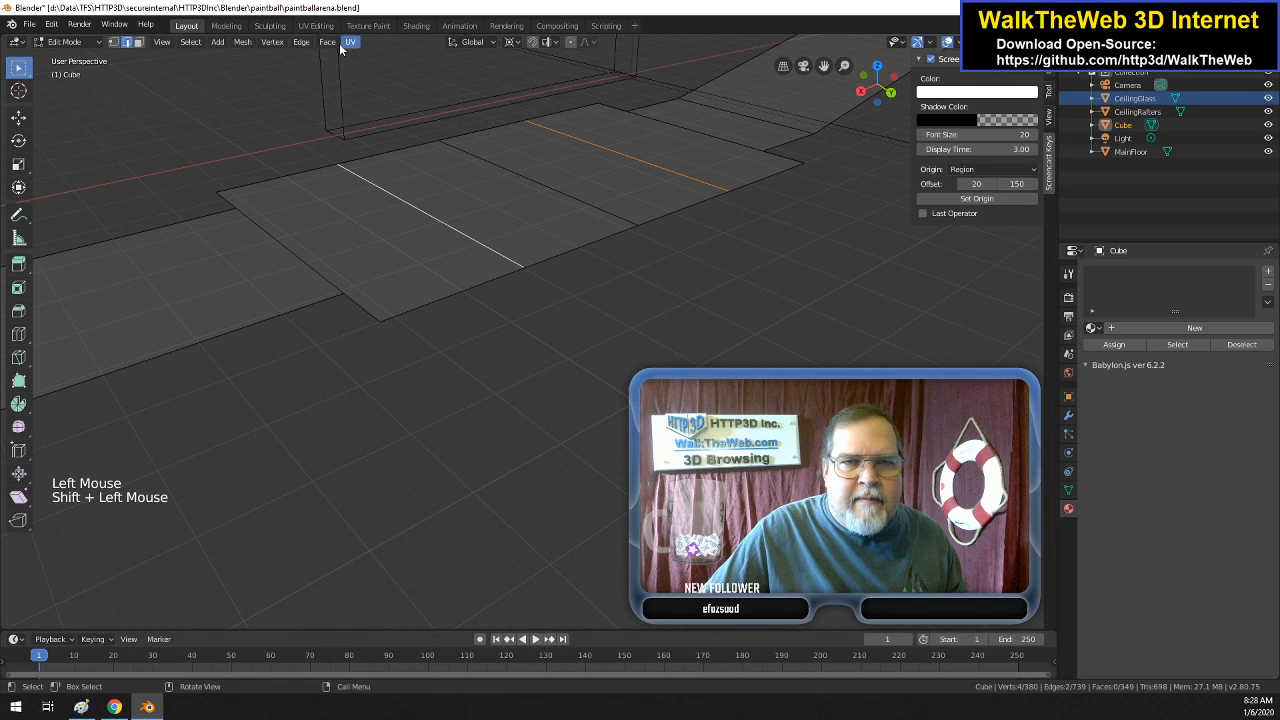
{"action": "left_click", "coordinate": [246, 43]}
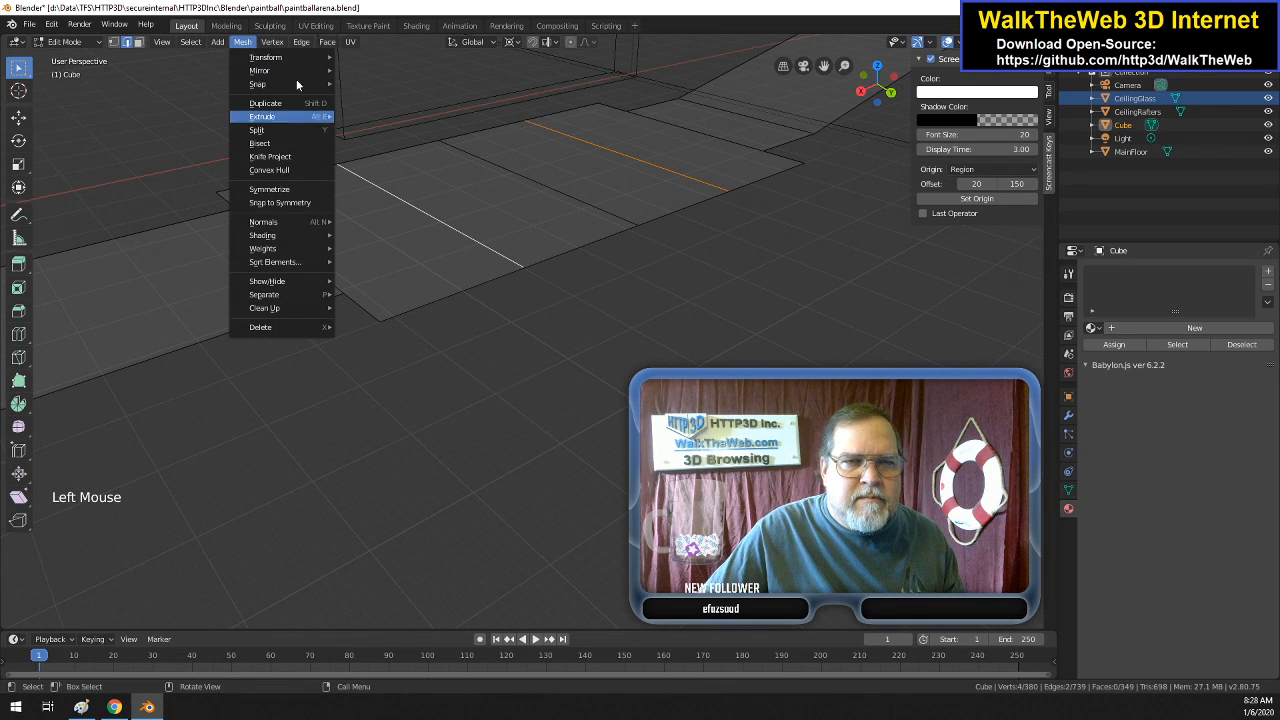
{"action": "mouse_move", "coordinate": [296, 84]}
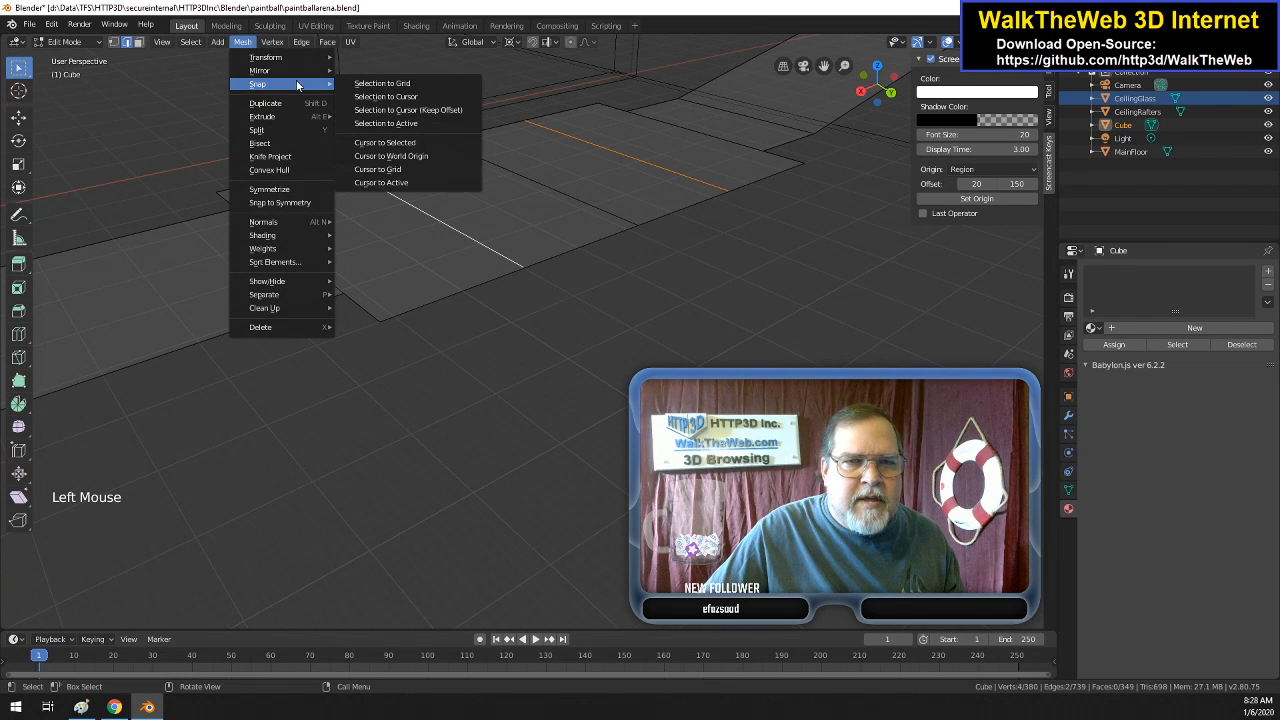
{"action": "left_click", "coordinate": [406, 157]}
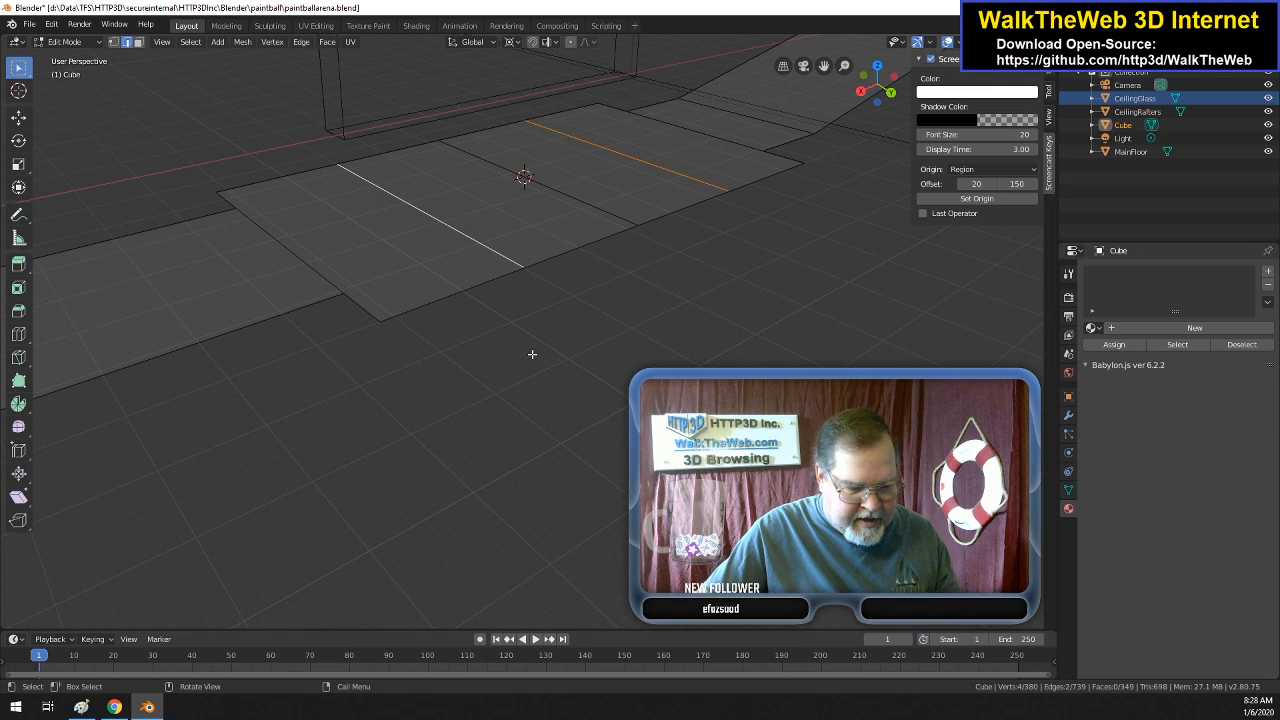
{"action": "key", "text": "s"}
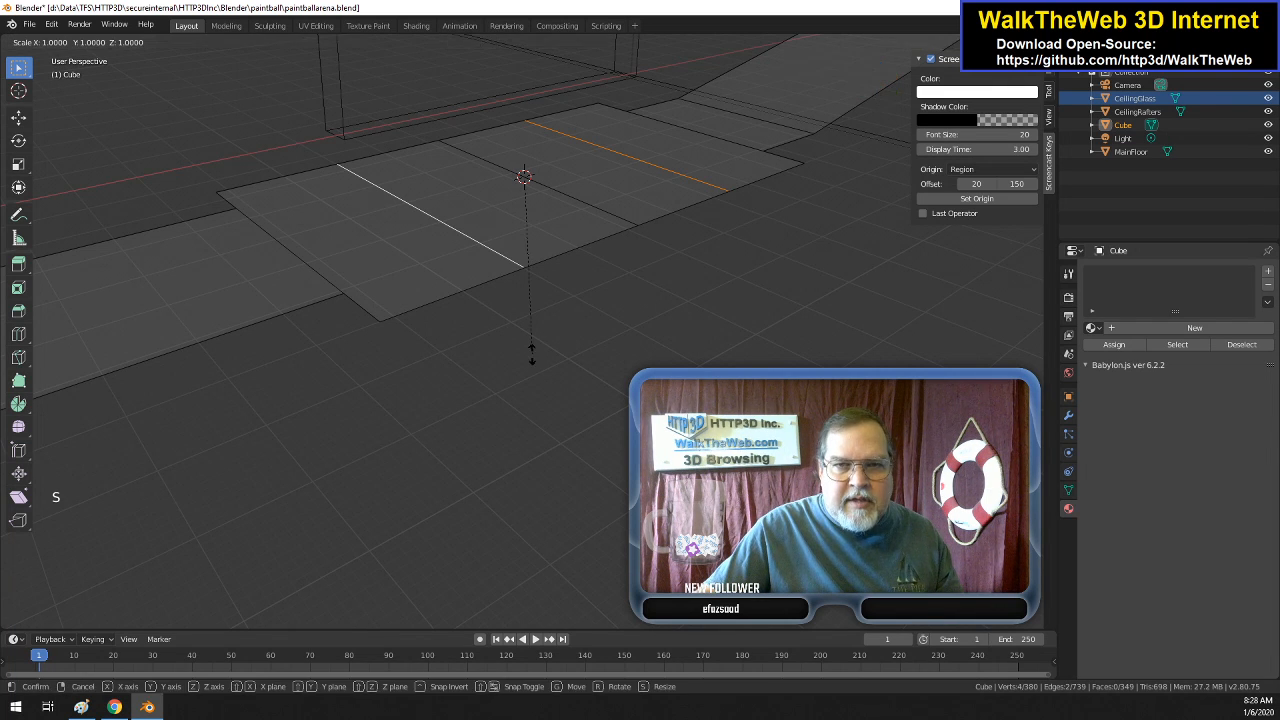
{"action": "key", "text": "shift+z"}
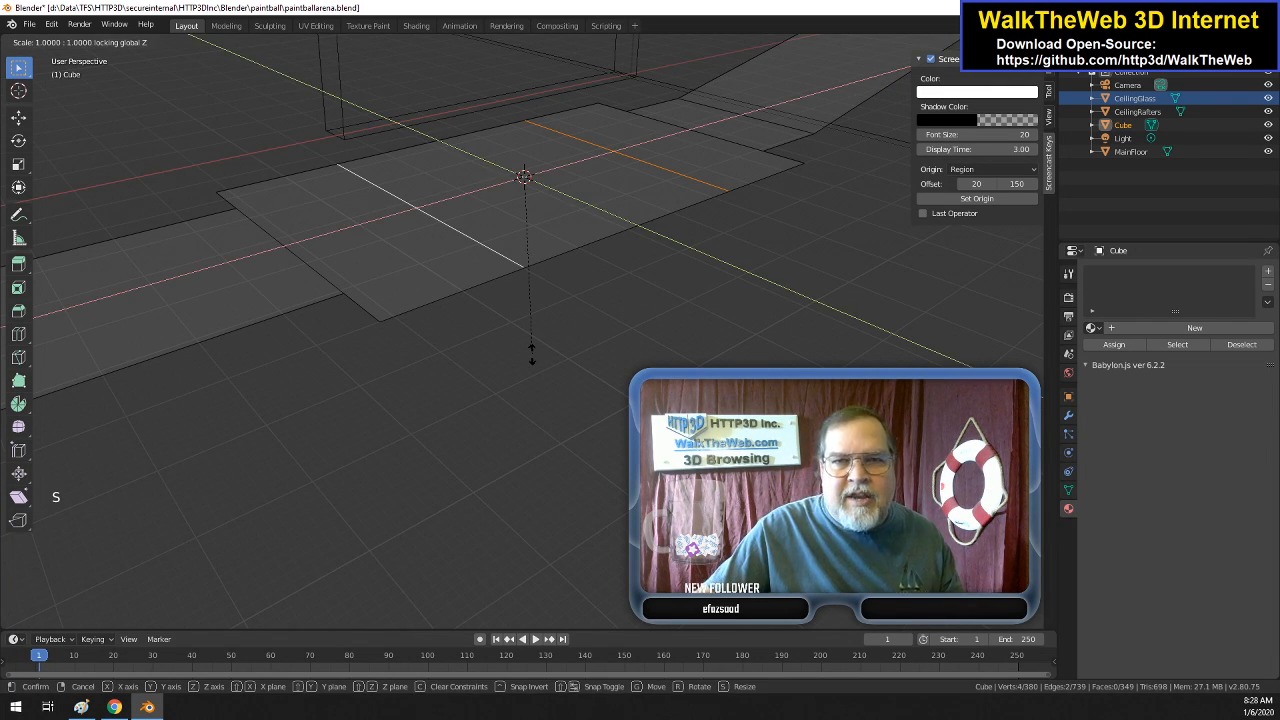
{"action": "key", "text": "Escape"}
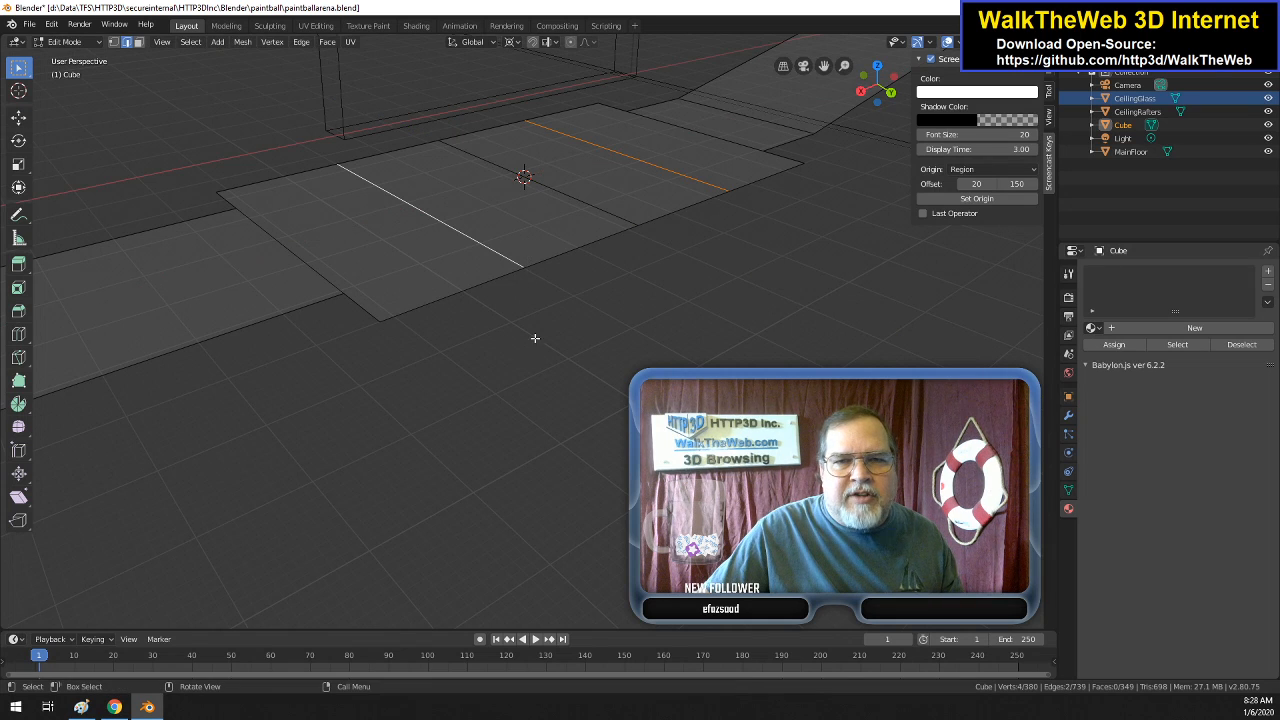
- Scale the two selected outer cuts apart along the X axis by a factor of 1.4
{"action": "key", "text": "s"}
{"action": "key", "text": "x"}
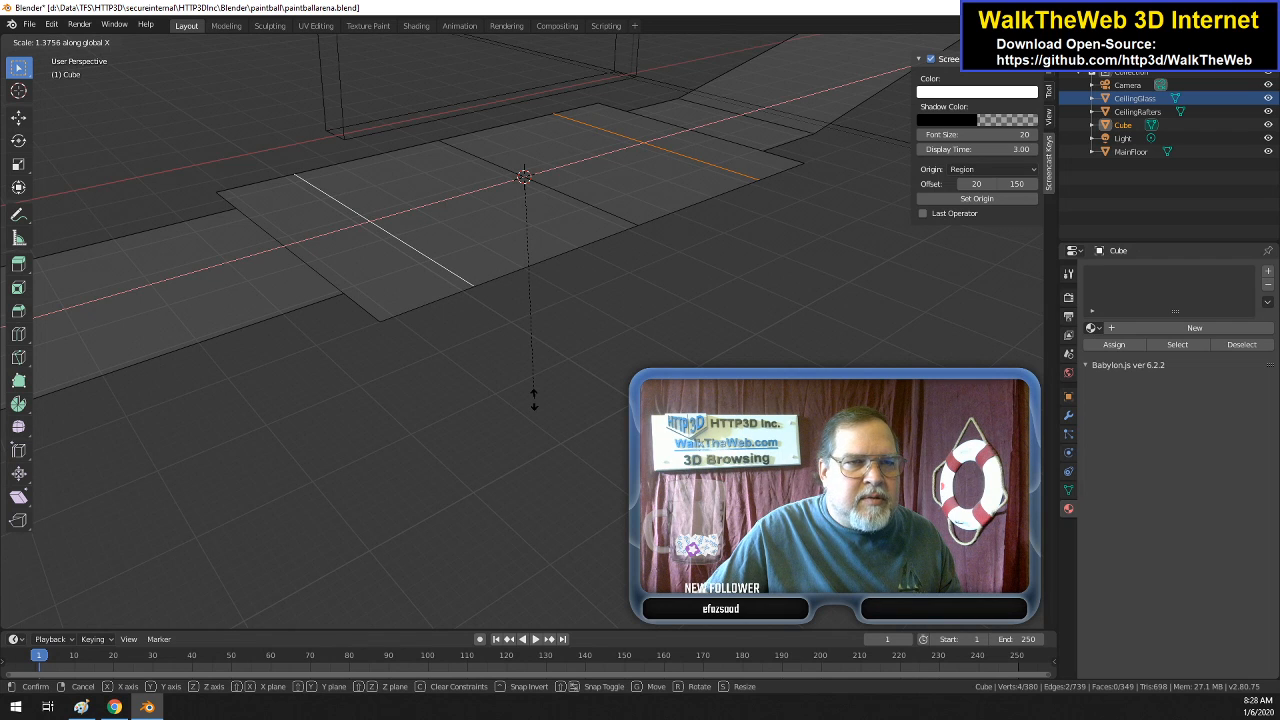
{"action": "type", "text": "1.4"}
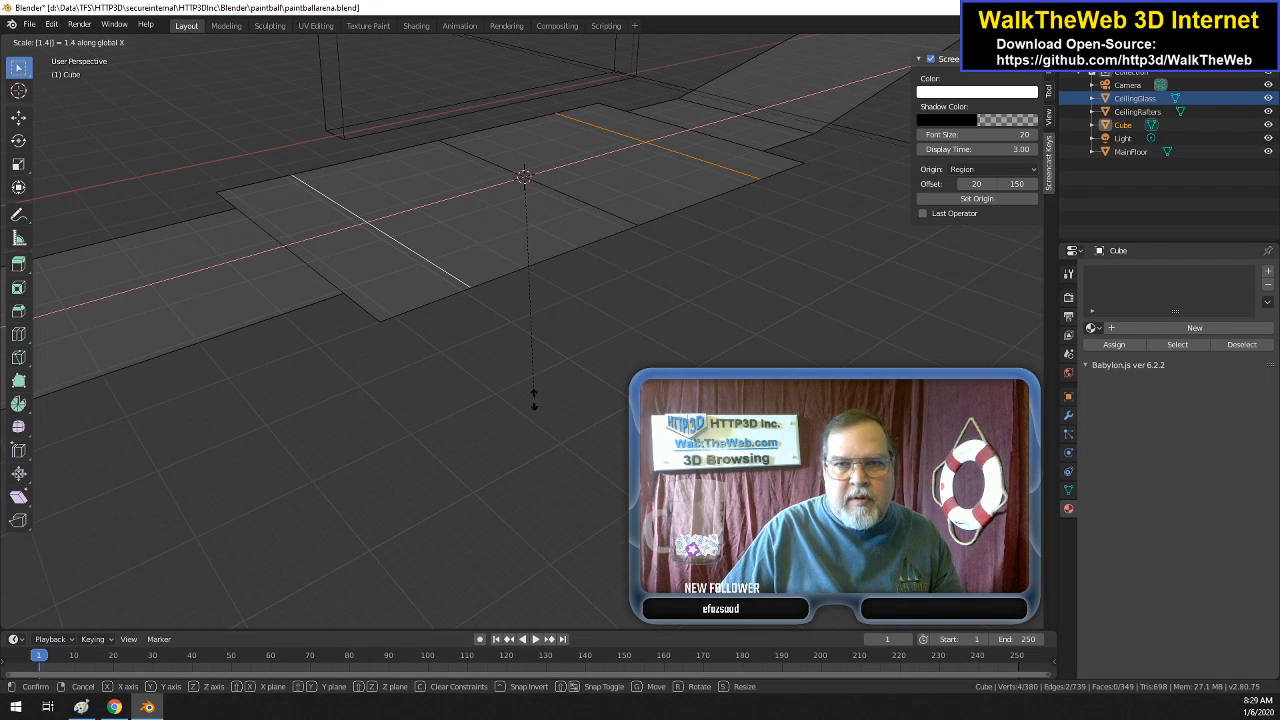
{"action": "key", "text": "Return"}
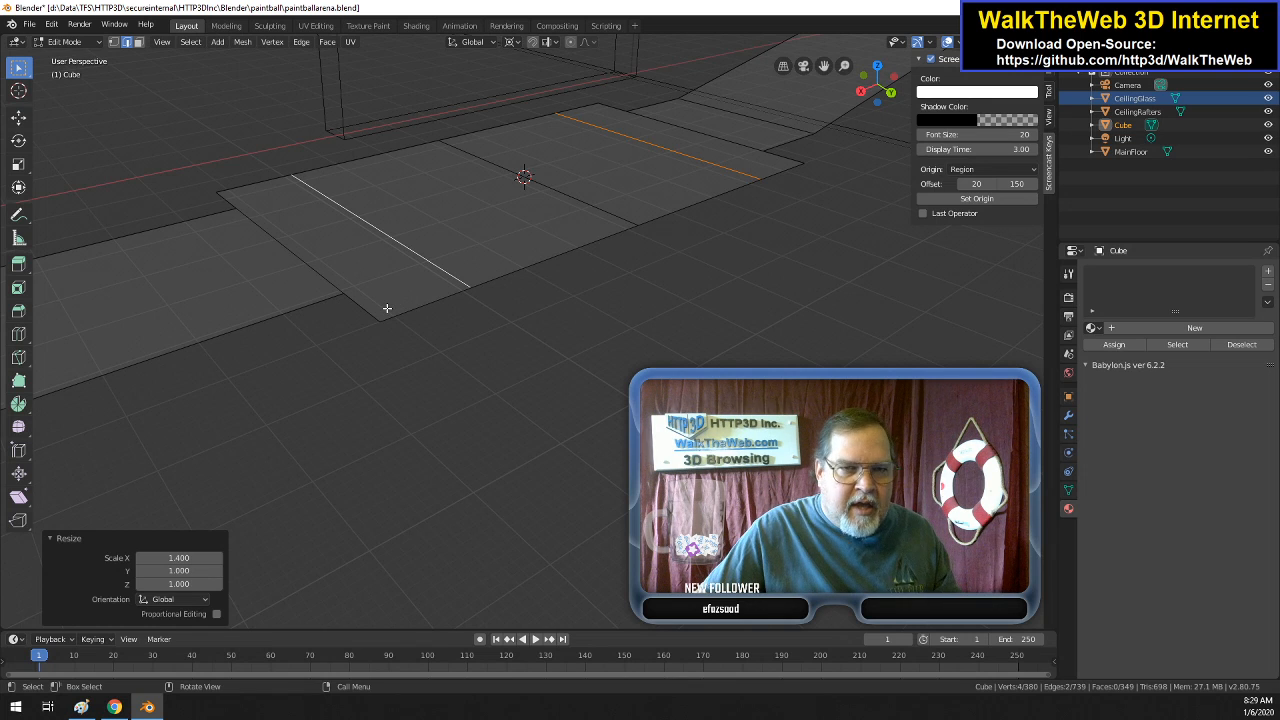
- Add a loop cut in the square's near end strip and slide it towards the near edge with factor -0.6
{"action": "key", "text": "ctrl"}
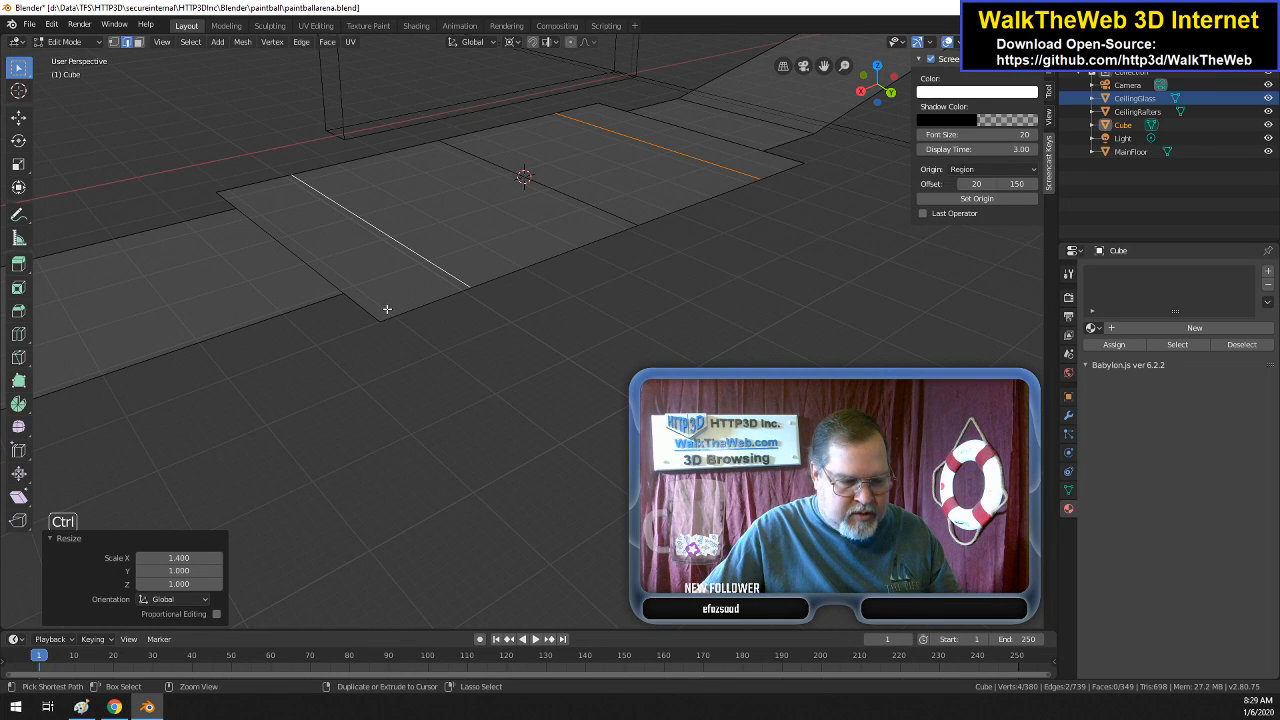
{"action": "key", "text": "ctrl+r"}
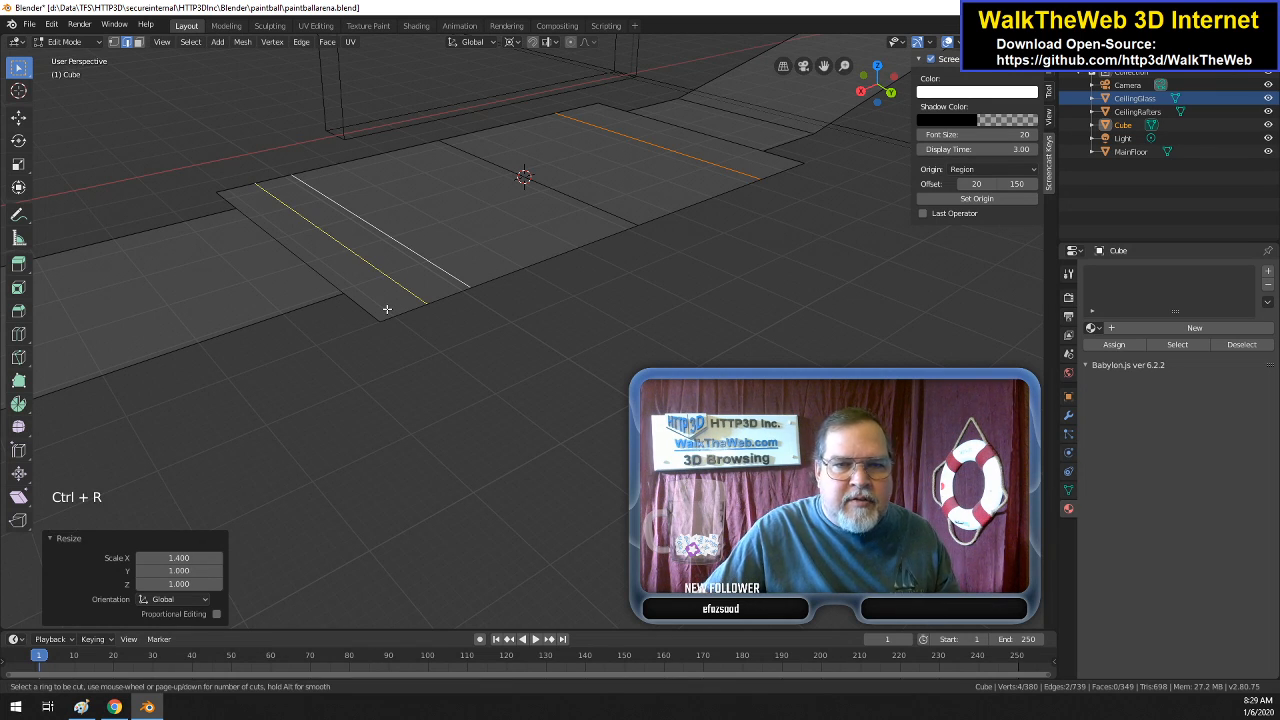
{"action": "left_click", "coordinate": [387, 309]}
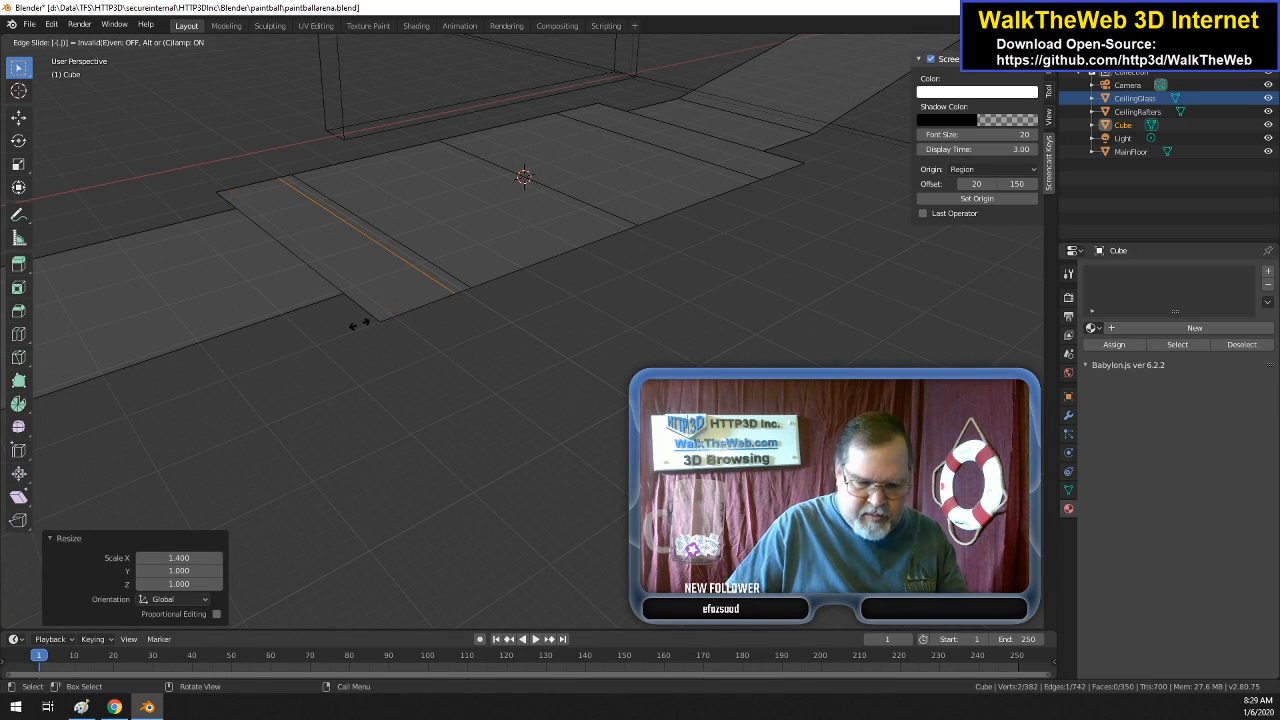
{"action": "left_click", "coordinate": [358, 325]}
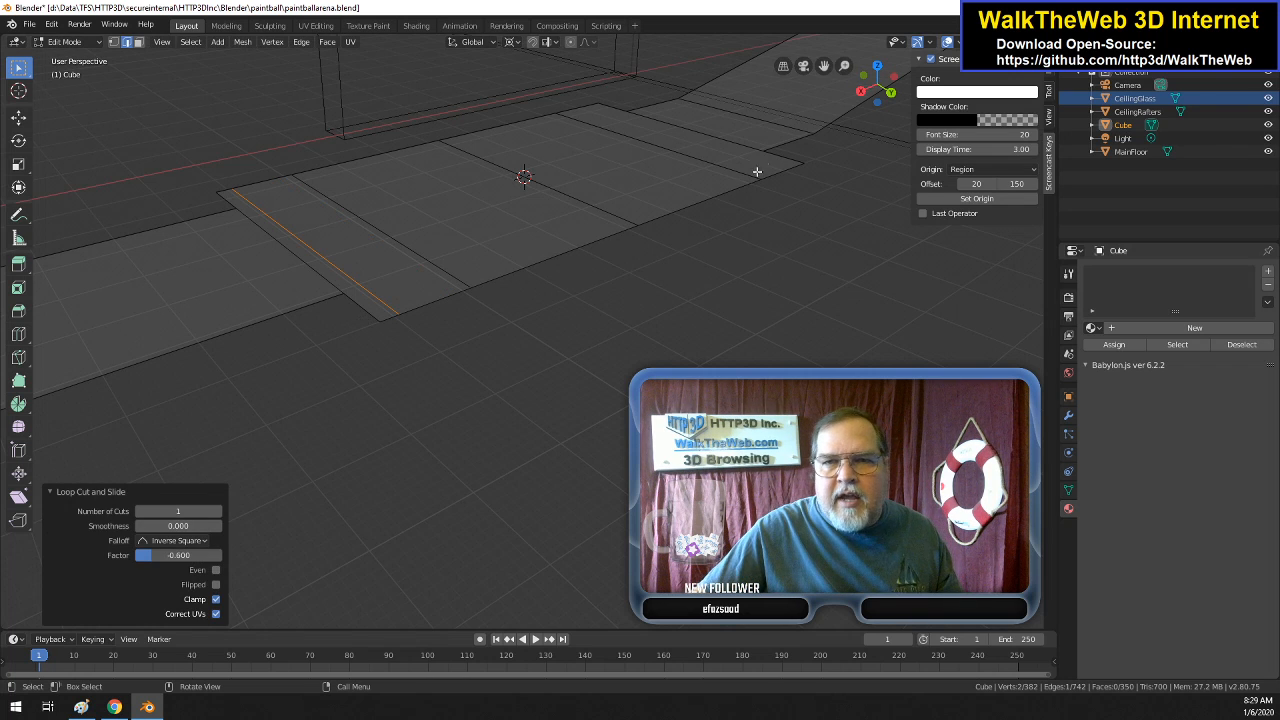
- Add a loop cut in the square's far end strip and slide it towards the far edge with factor 0.6
{"action": "key", "text": "ctrl"}
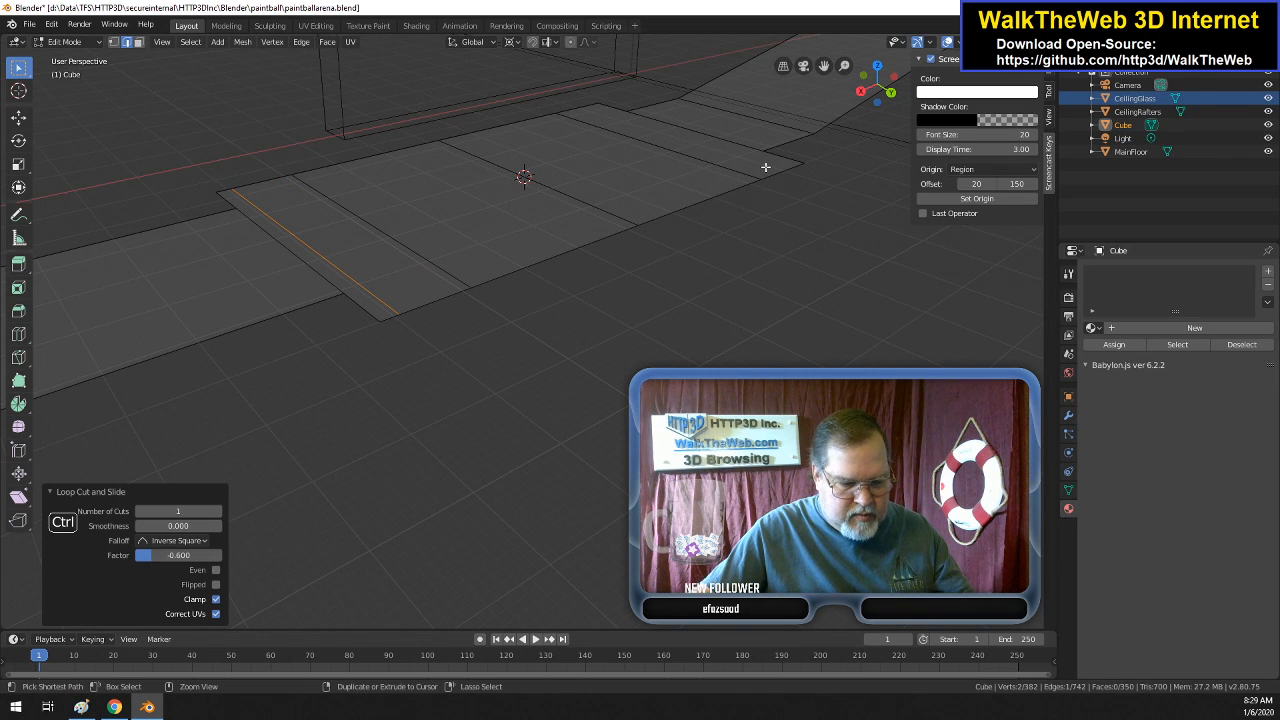
{"action": "key", "text": "ctrl+r"}
{"action": "left_click", "coordinate": [765, 166]}
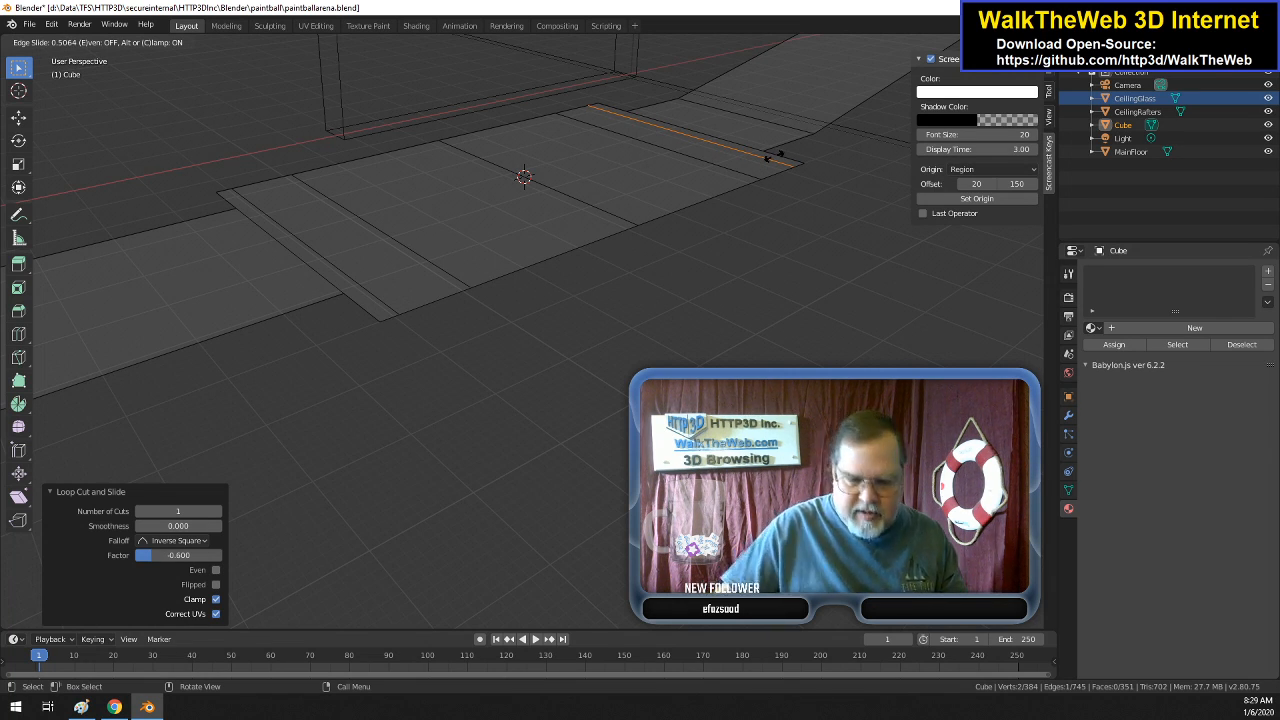
{"action": "left_click", "coordinate": [754, 145]}
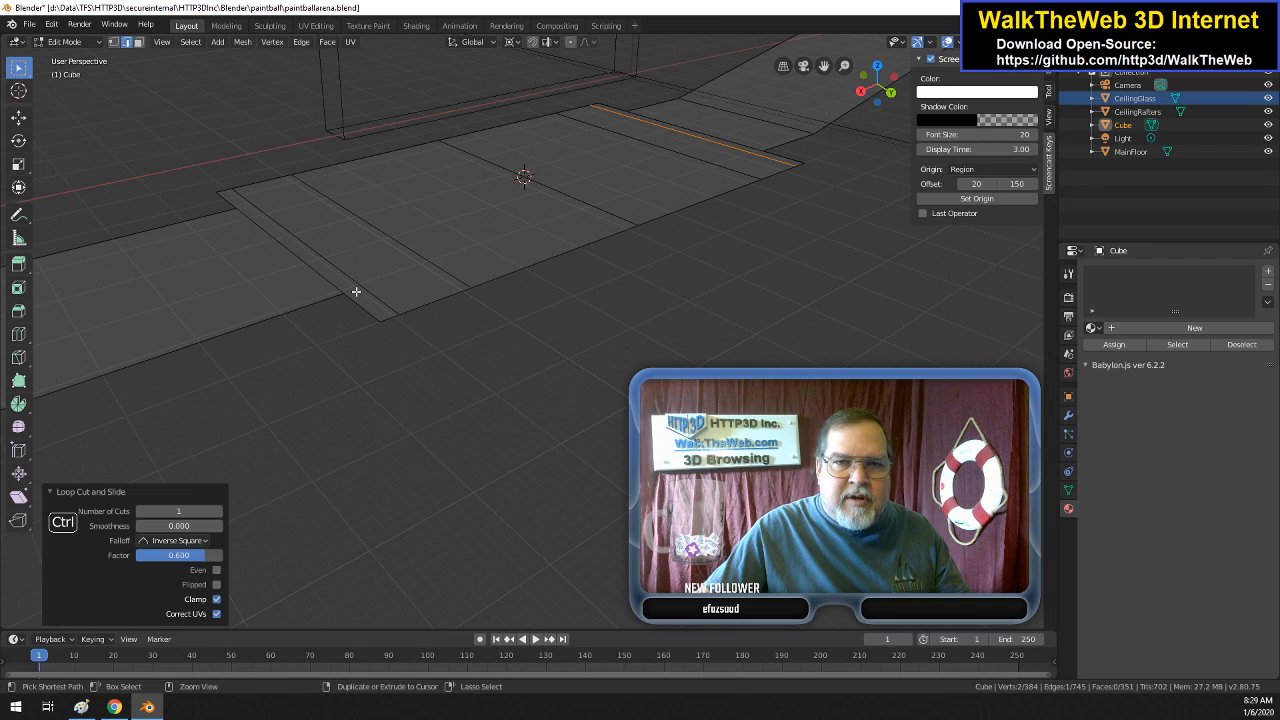
{"action": "key", "text": "ctrl+r"}
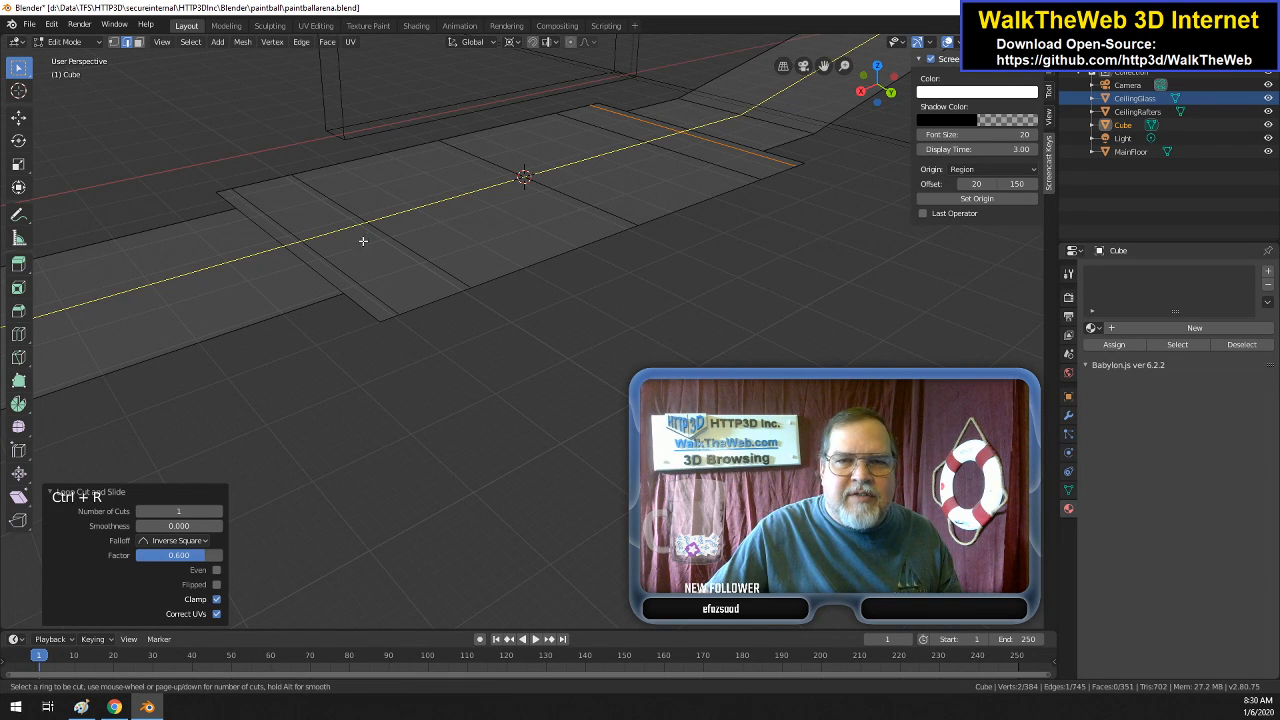
{"action": "key", "text": "Escape"}
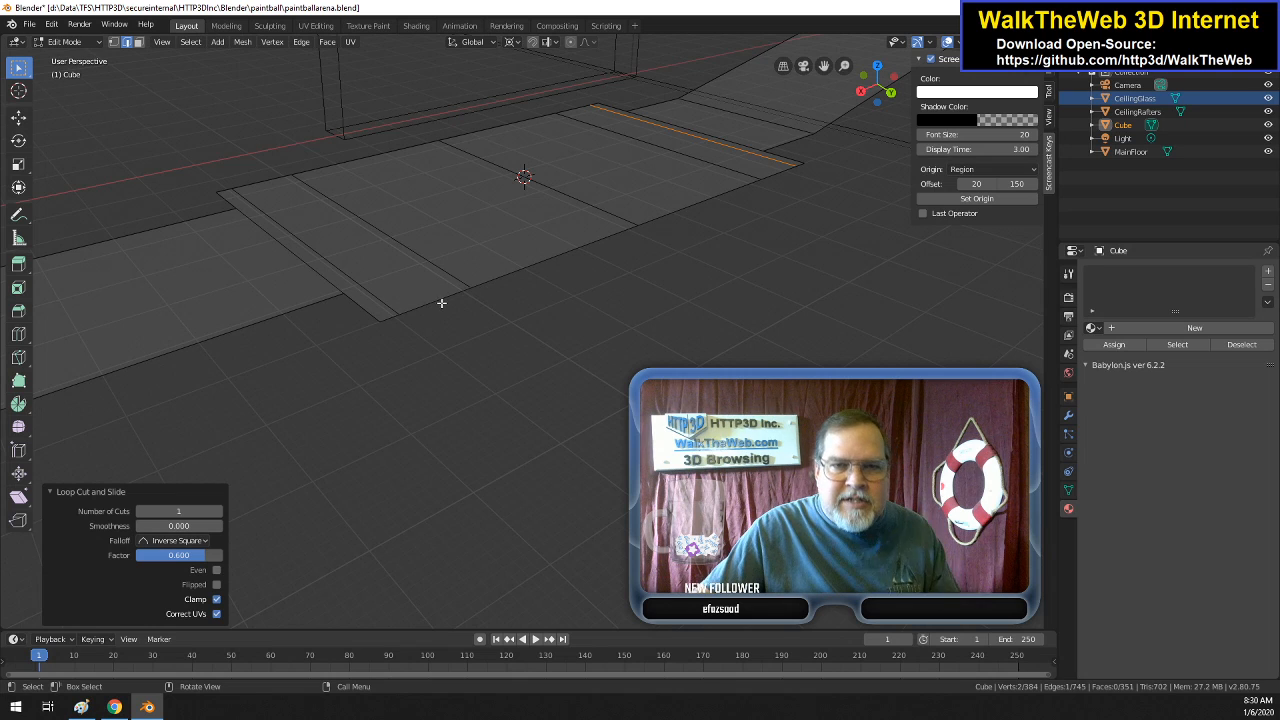
- Extrude all six edge segments along the central square's +Y side outward by 1.3 m along the Y axis
{"action": "left_click", "coordinate": [562, 255]}
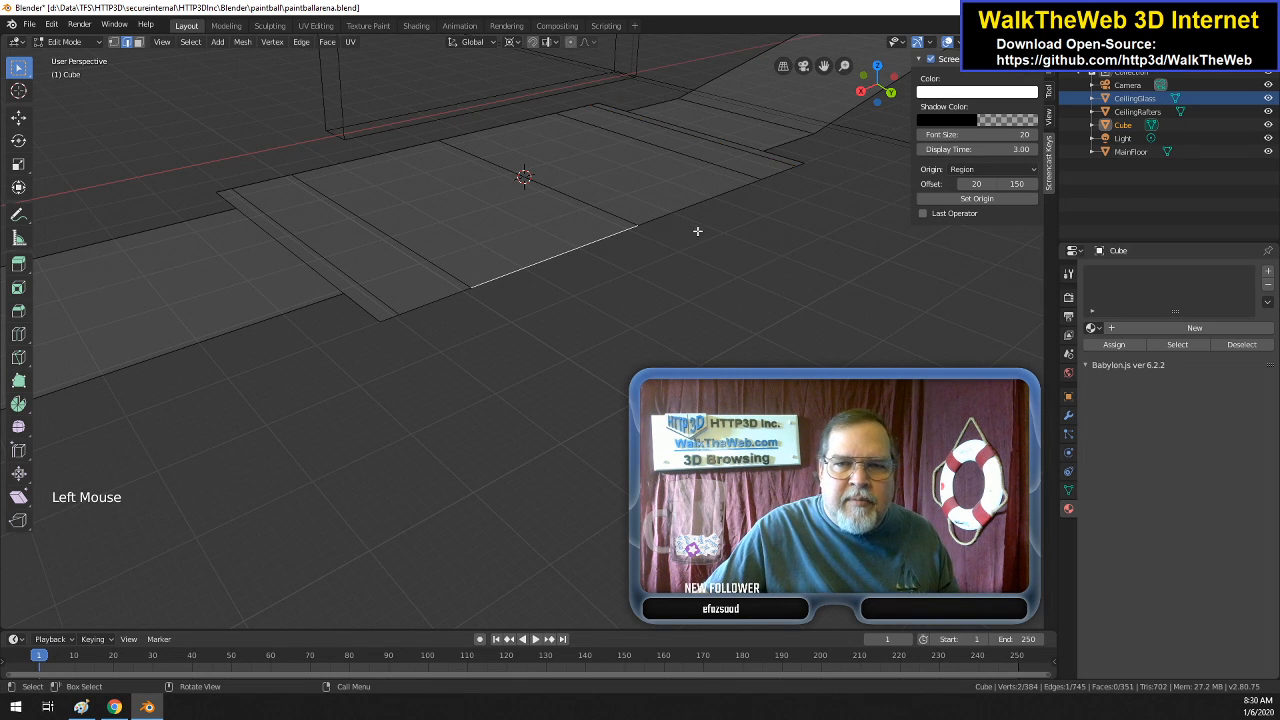
{"action": "left_click", "coordinate": [792, 164], "text": "shift"}
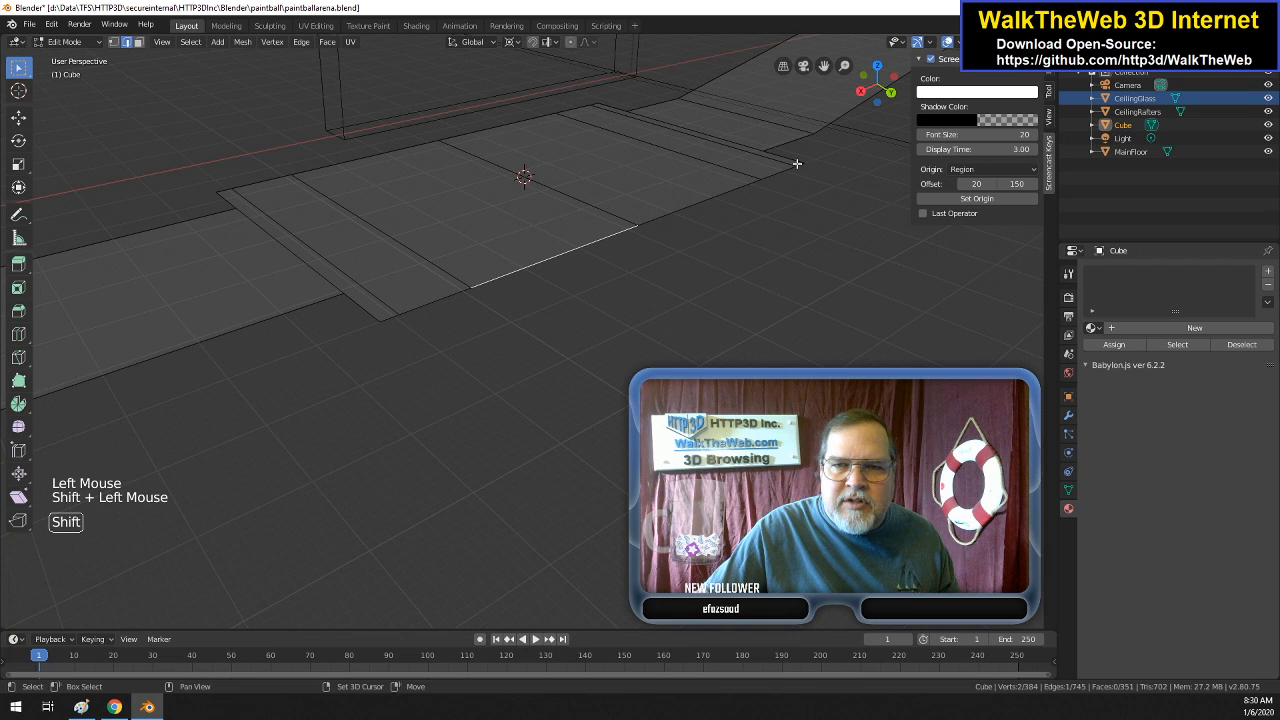
{"action": "left_click", "coordinate": [805, 163], "text": "shift"}
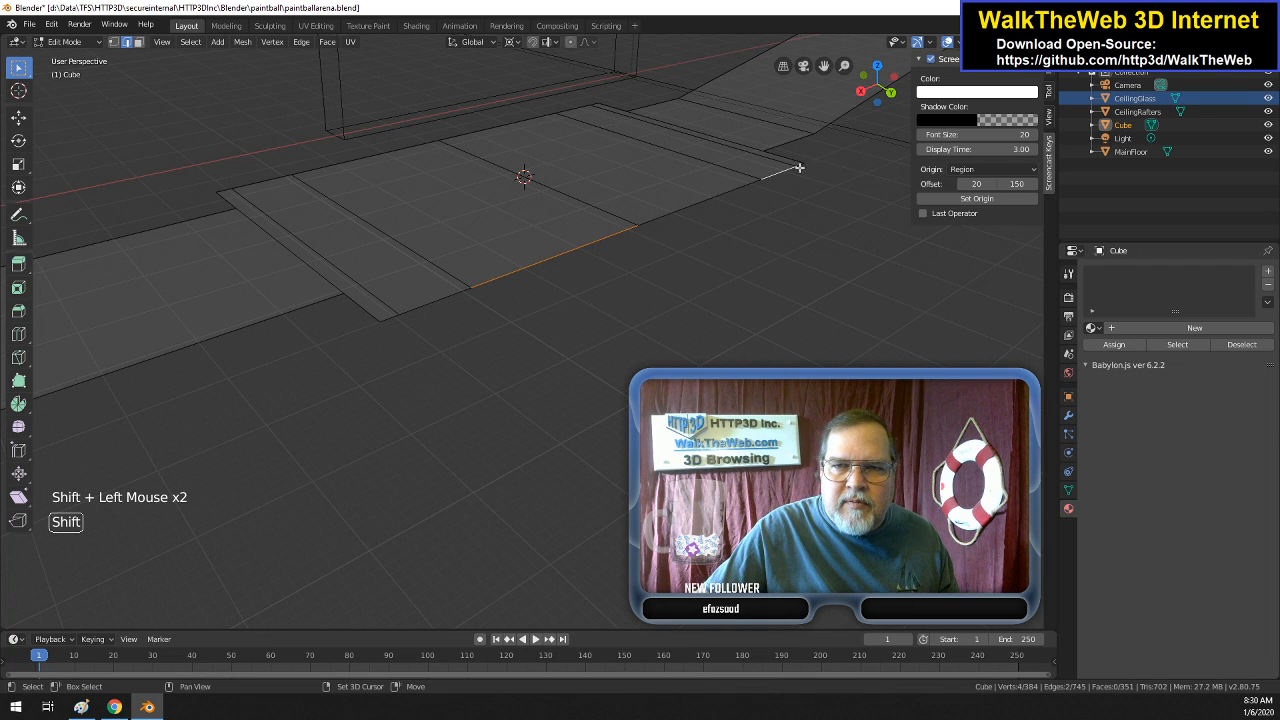
{"action": "left_click", "coordinate": [700, 200], "text": "shift"}
{"action": "left_click", "coordinate": [420, 305], "text": "shift"}
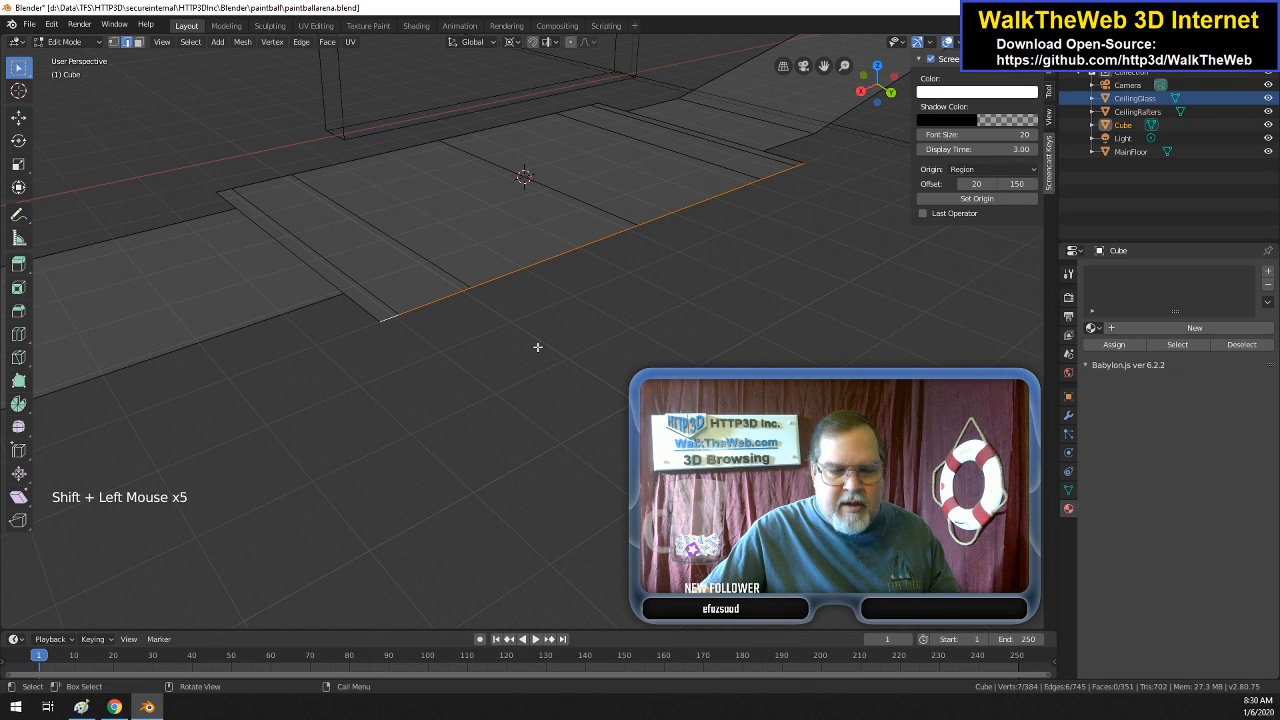
{"action": "key", "text": "e"}
{"action": "key", "text": "y"}
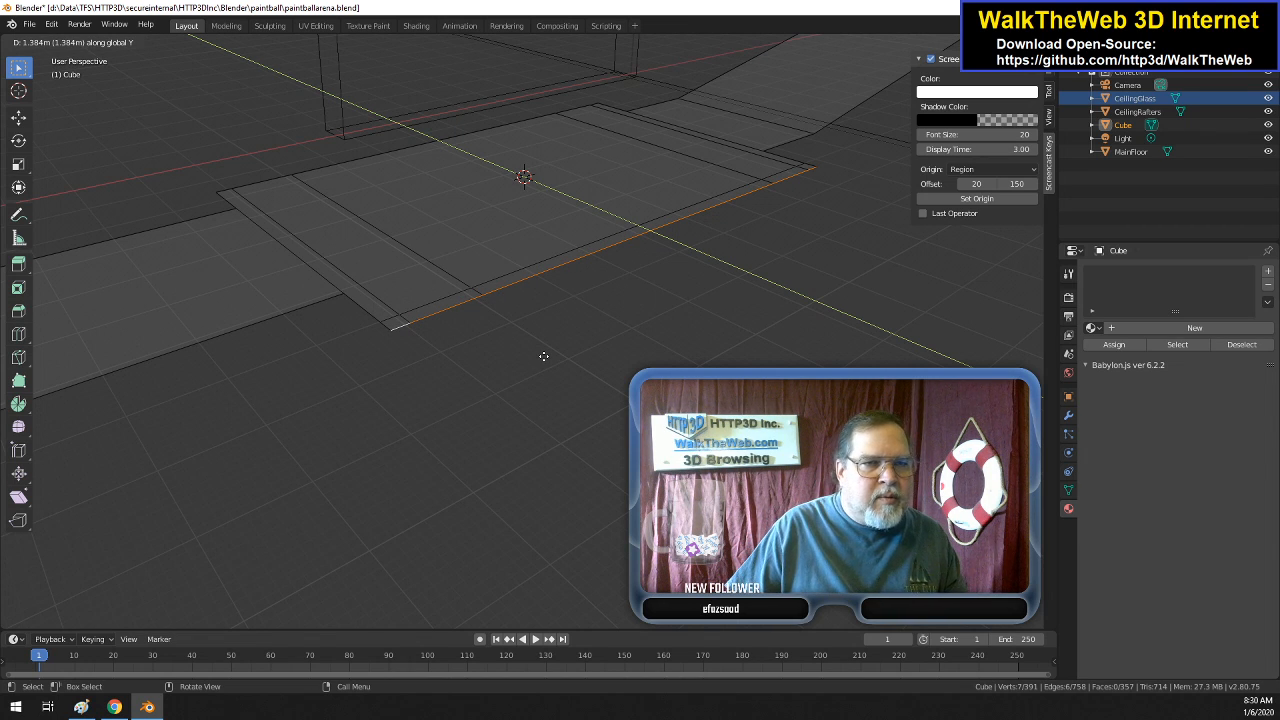
{"action": "type", "text": "1.3"}
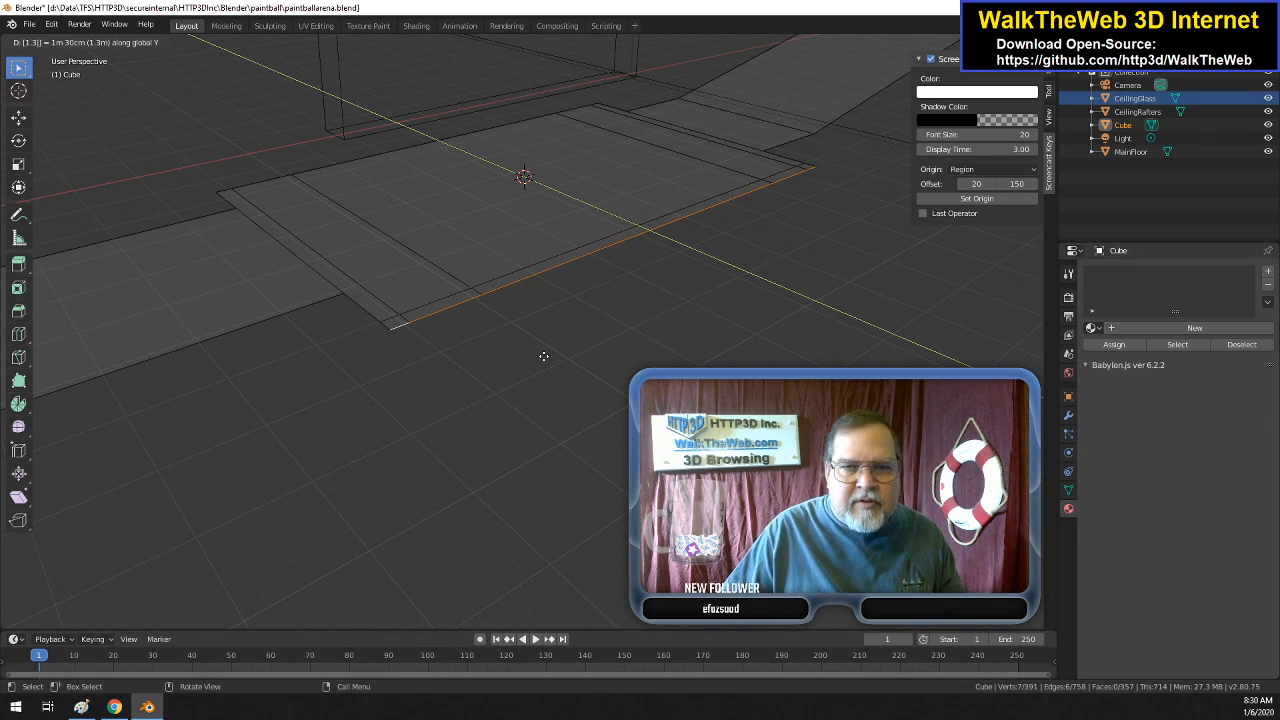
{"action": "key", "text": "Return"}
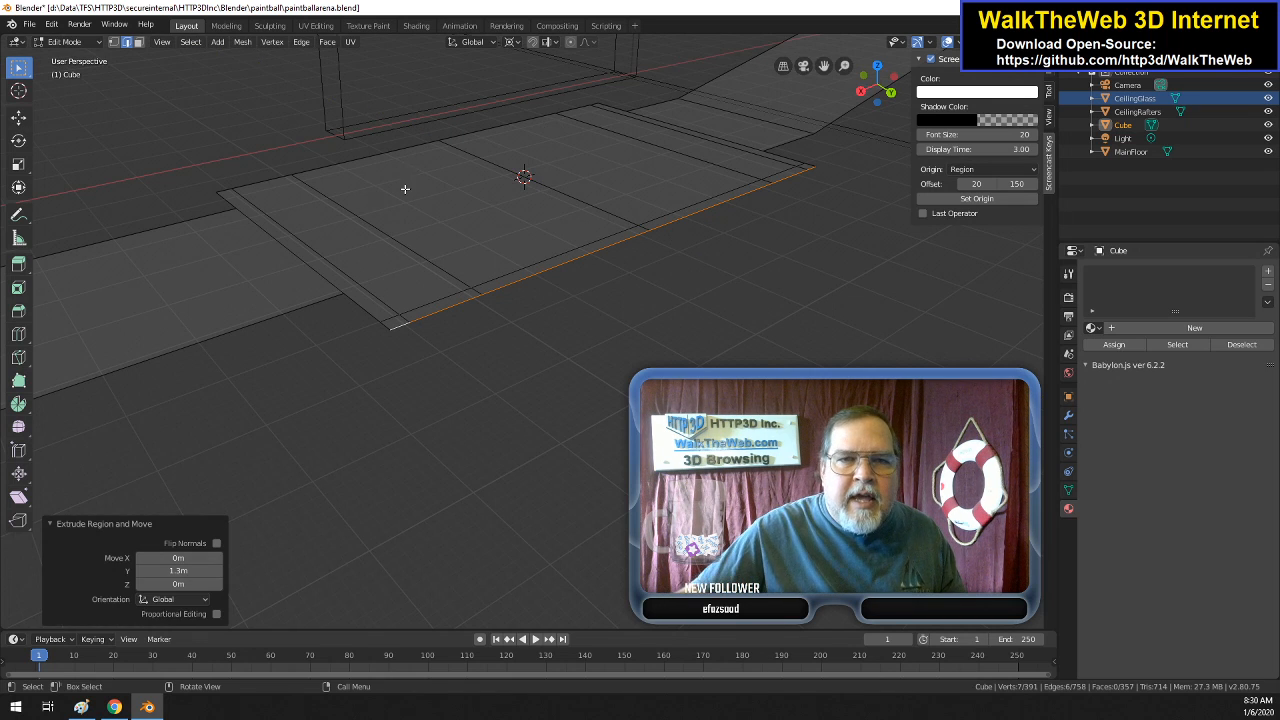
- Extrude all six edge segments along the central square's -Y side outward by -1.3 m along the Y axis
{"action": "left_click", "coordinate": [250, 189]}
{"action": "left_click", "coordinate": [257, 187], "text": "shift"}
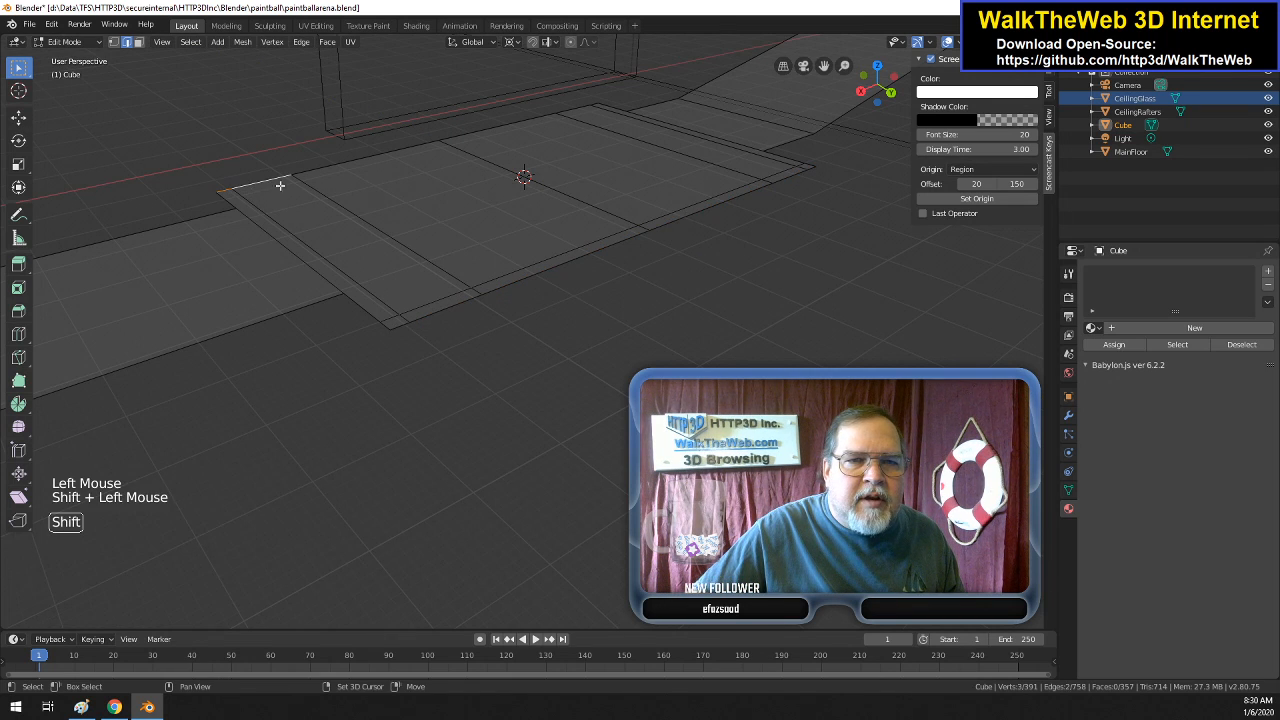
{"action": "left_click", "coordinate": [430, 146], "text": "shift"}
{"action": "left_click", "coordinate": [543, 126], "text": "shift"}
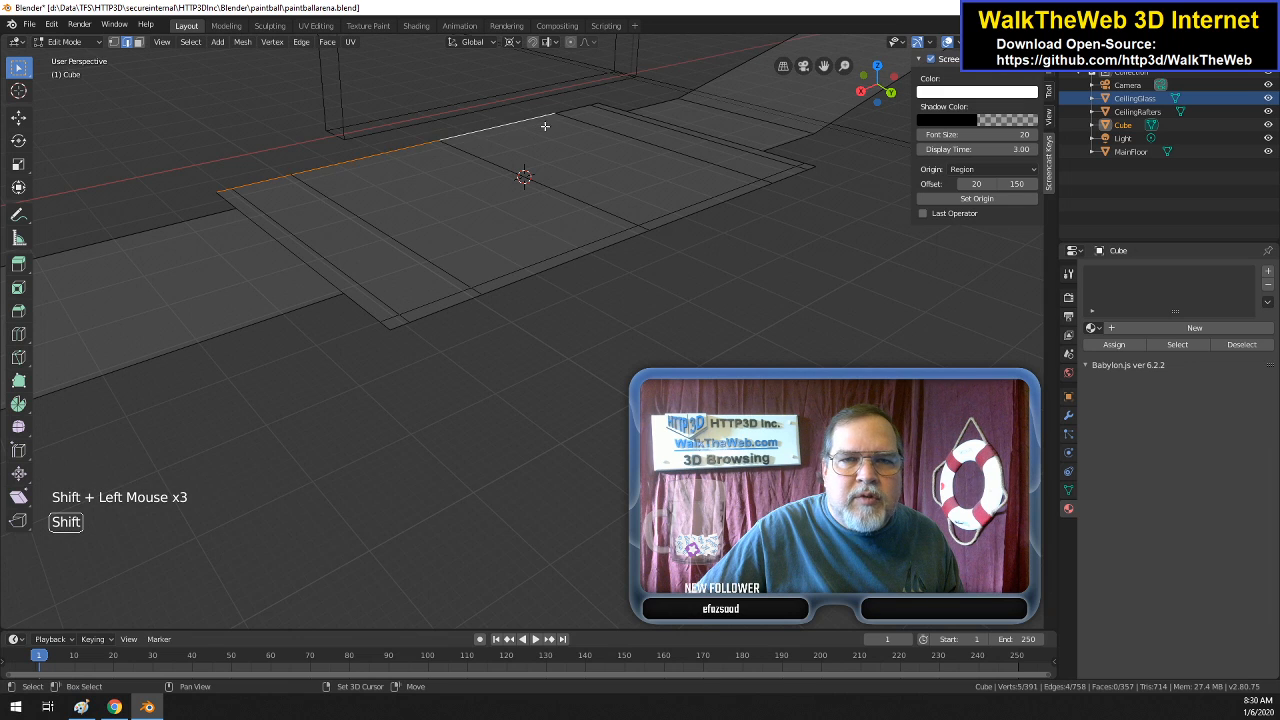
{"action": "left_click", "coordinate": [578, 110], "text": "shift"}
{"action": "left_click", "coordinate": [594, 105], "text": "shift"}
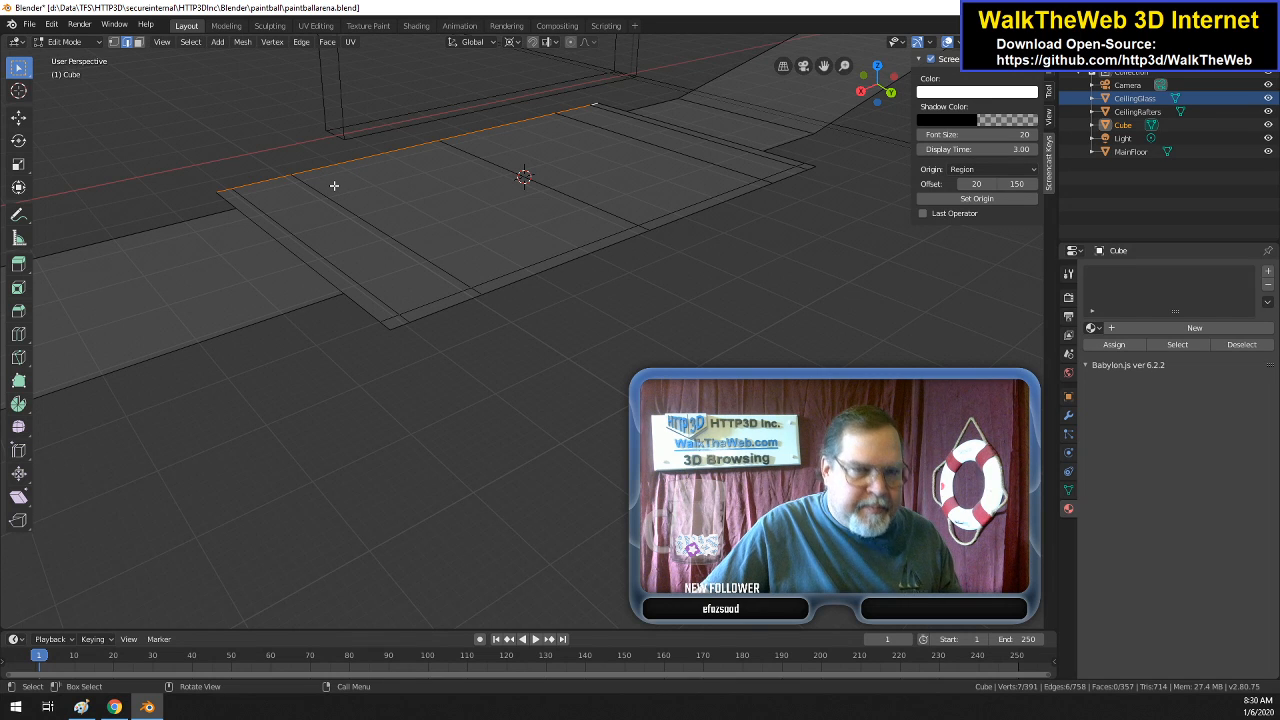
{"action": "key", "text": "e"}
{"action": "key", "text": "y"}
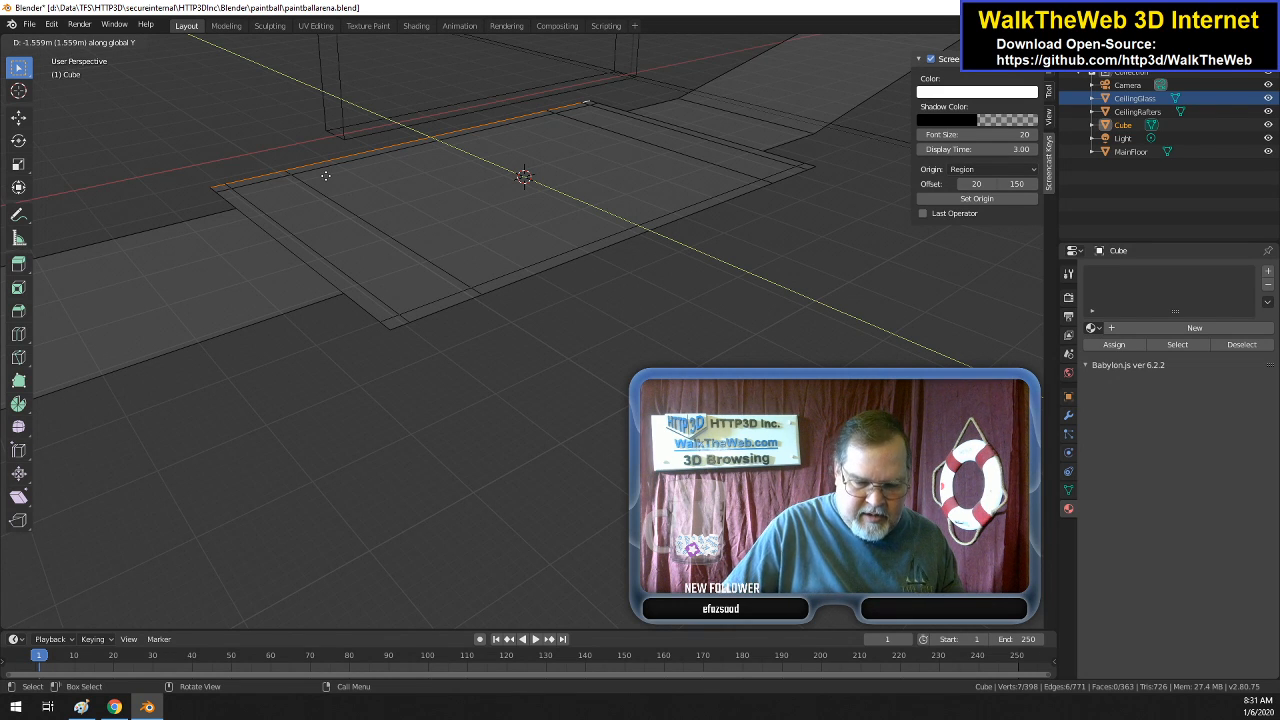
{"action": "type", "text": "-1.3"}
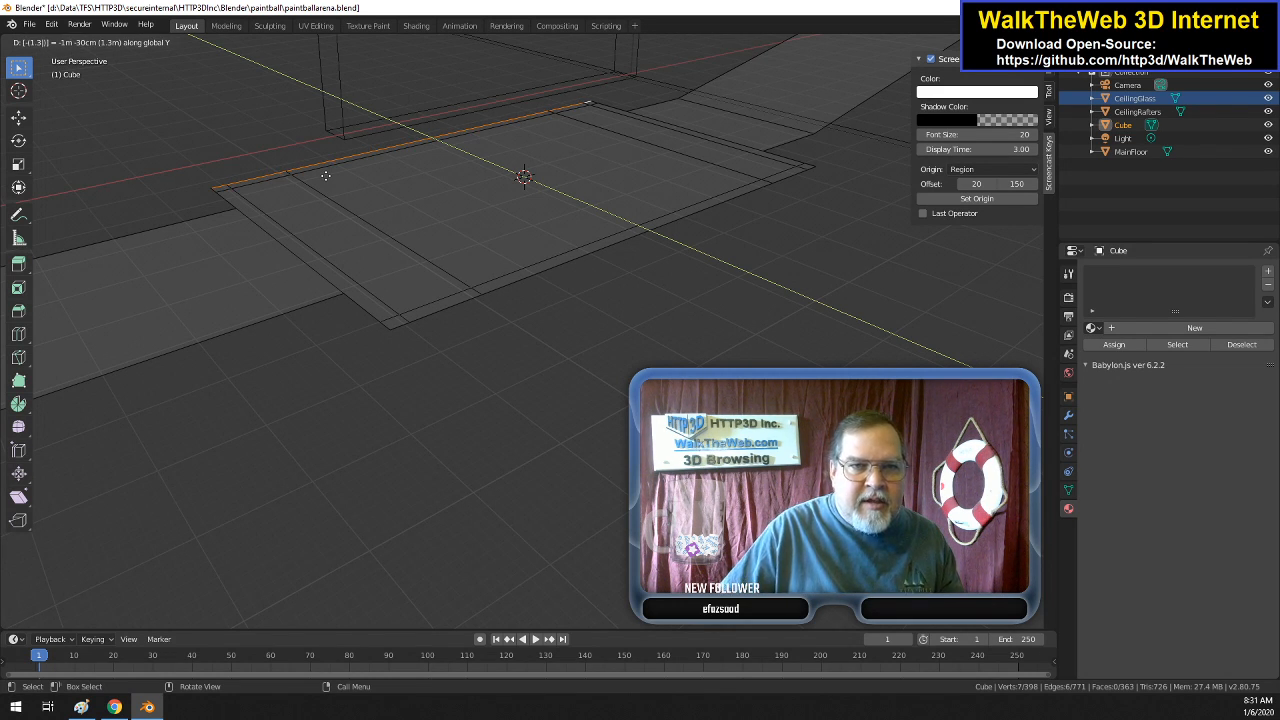
{"action": "key", "text": "Return"}
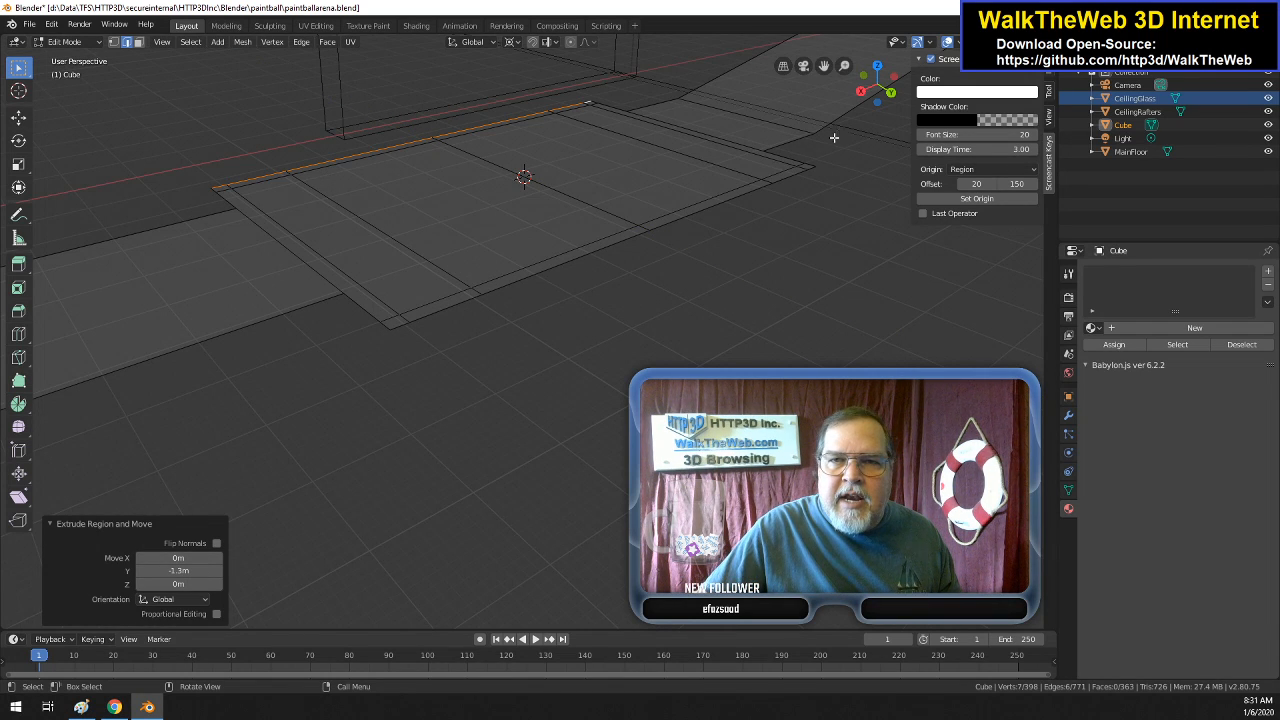
- Display the item transform values for the edges selected along the square's -Y side
{"action": "left_click_drag", "start_coordinate": [870, 98], "coordinate": [869, 71]}
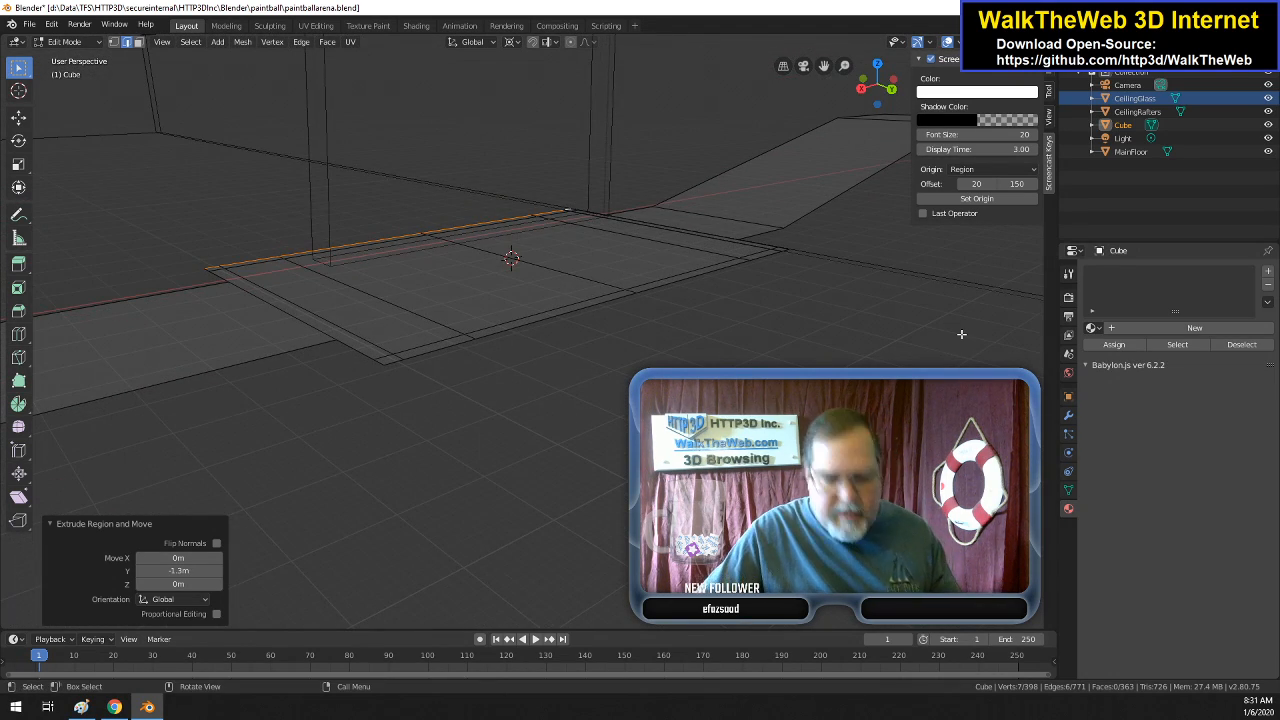
{"action": "key", "text": "n"}
{"action": "key", "text": "n"}
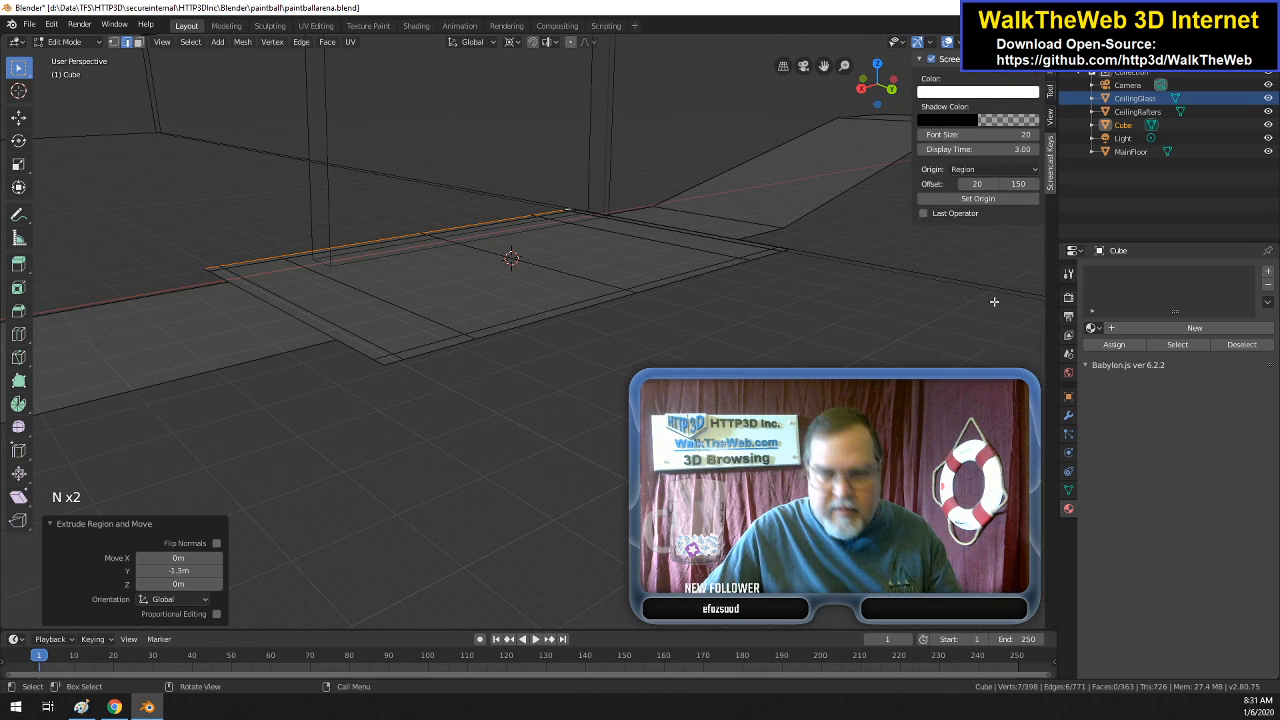
{"action": "left_click", "coordinate": [1050, 95]}
{"action": "left_click", "coordinate": [1051, 79]}
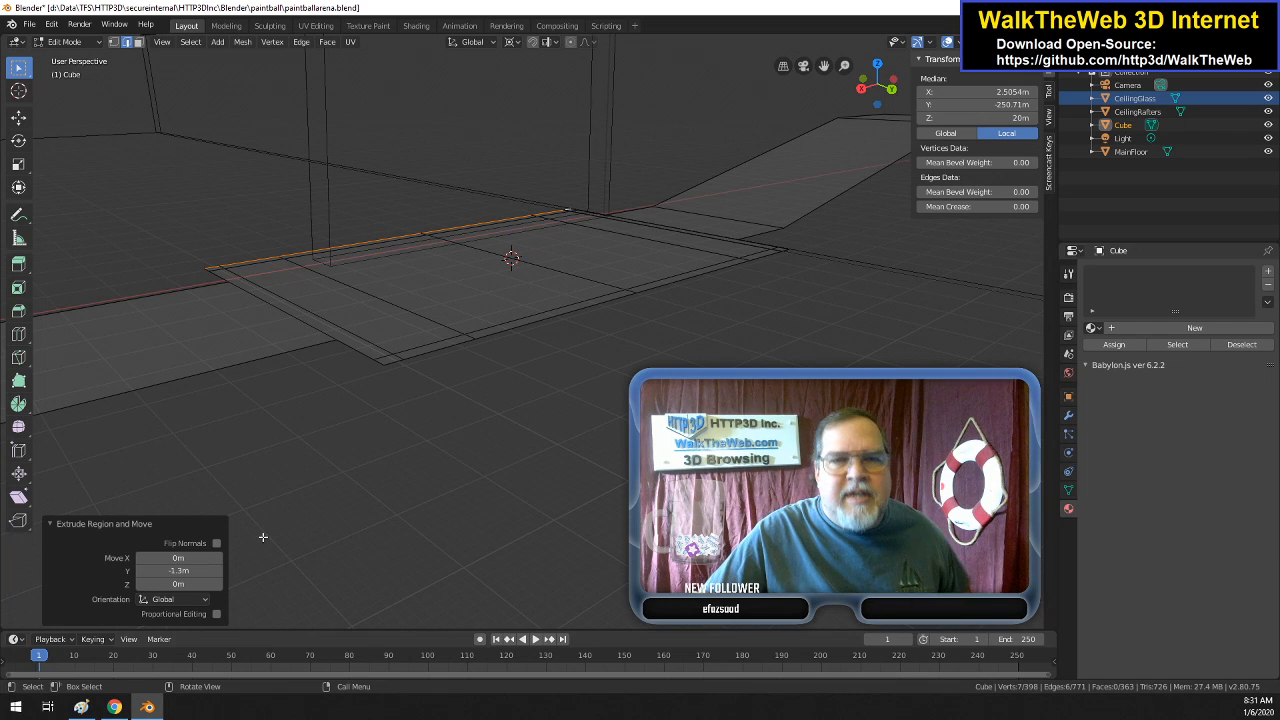
- In face select mode, select the square's near end border strip and all +Y side border faces, including both corners
{"action": "mouse_move", "coordinate": [126, 710]}
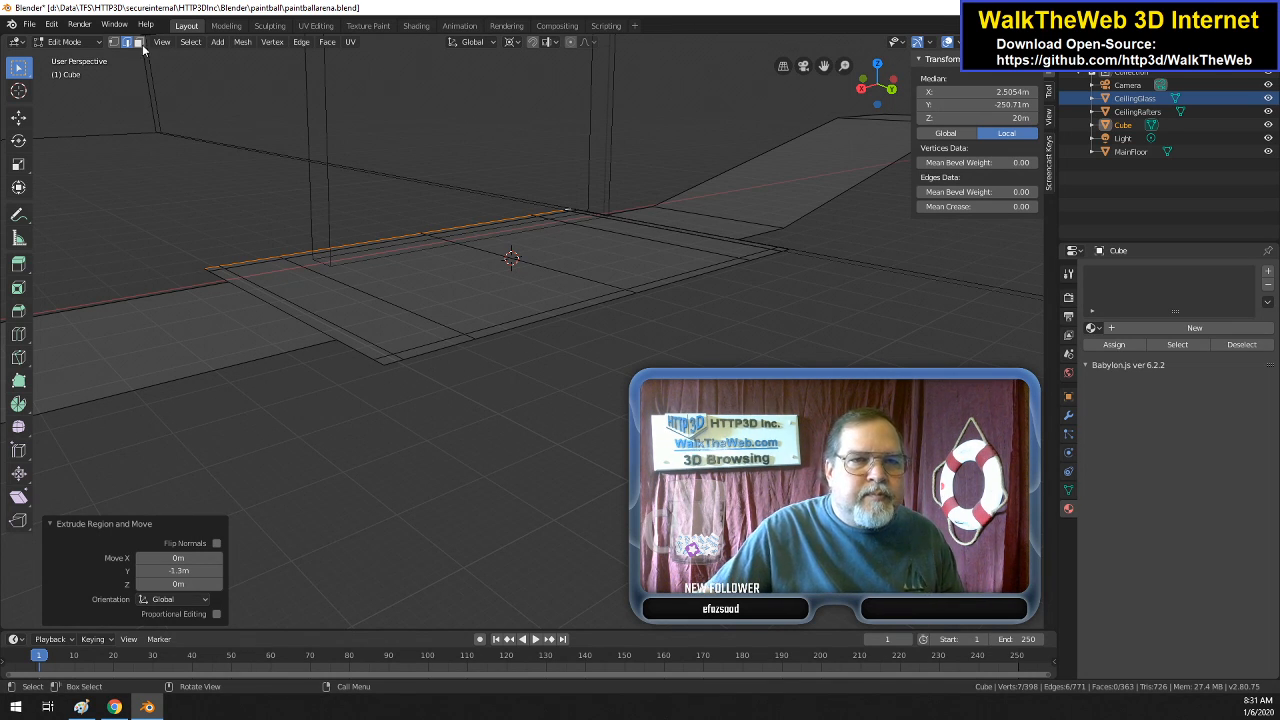
{"action": "left_click", "coordinate": [241, 228]}
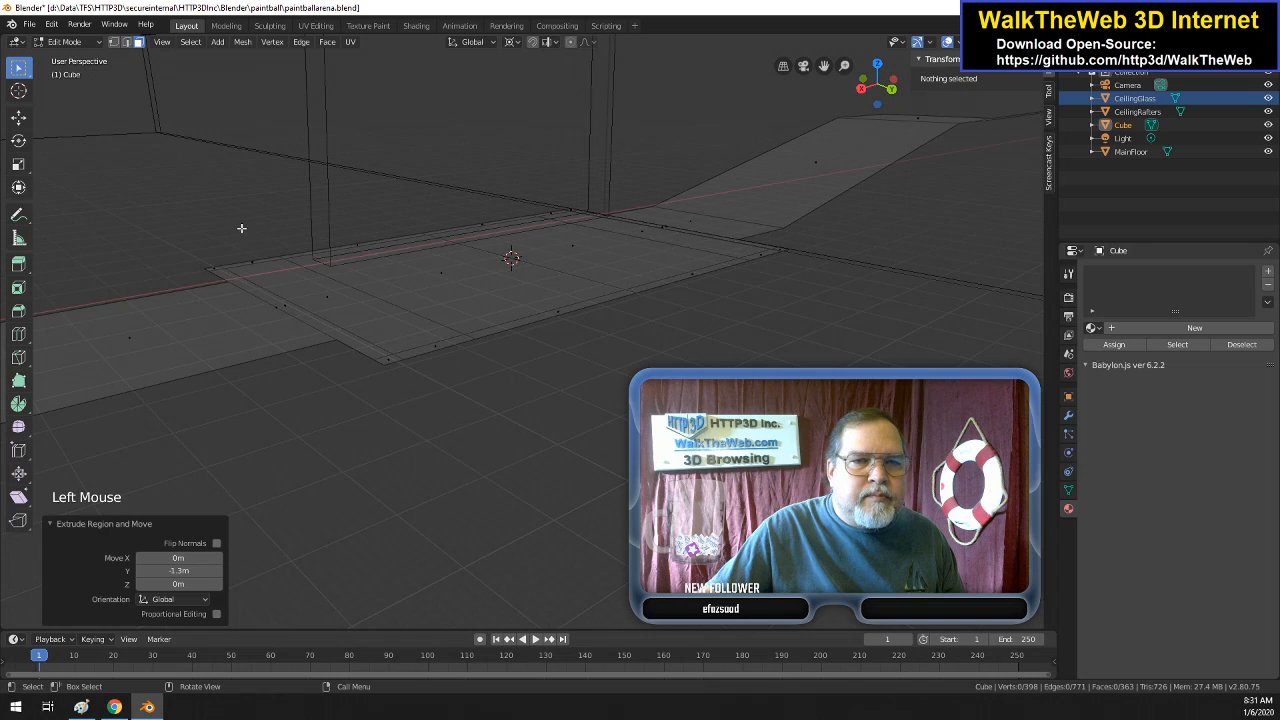
{"action": "double_click", "coordinate": [301, 314]}
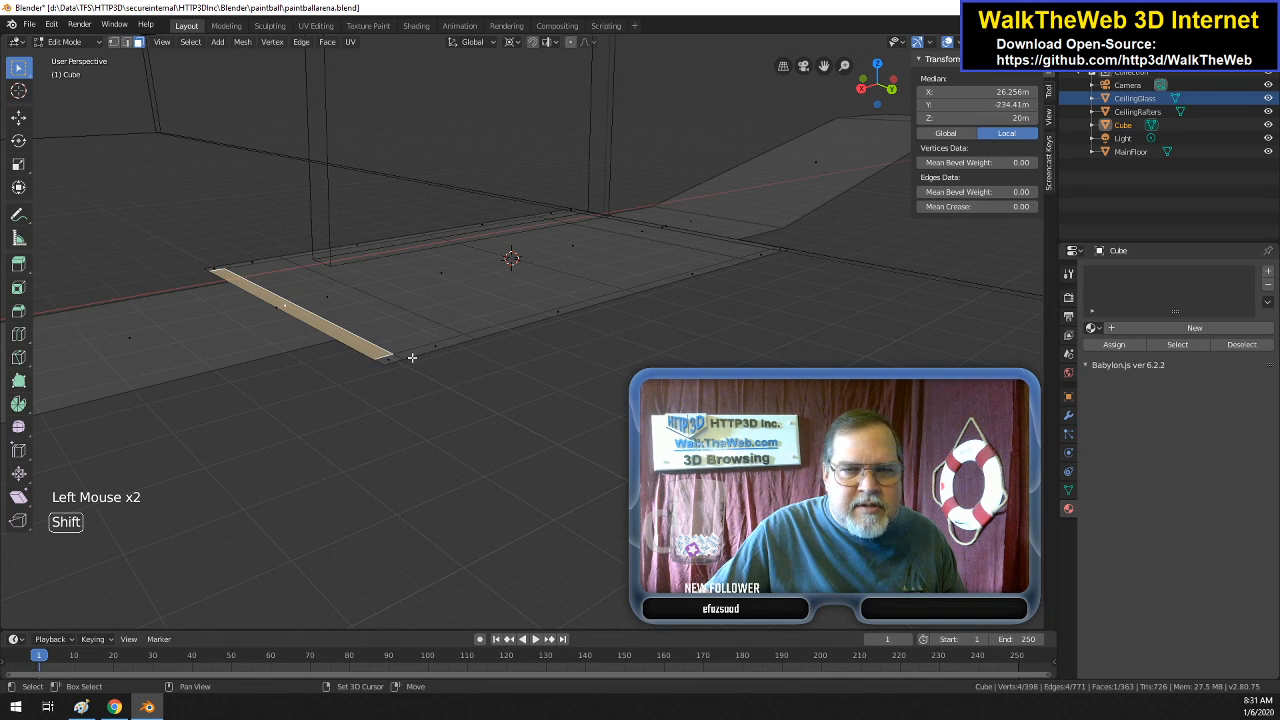
{"action": "left_click", "coordinate": [389, 359], "text": "shift"}
{"action": "left_click", "coordinate": [527, 318], "text": "shift"}
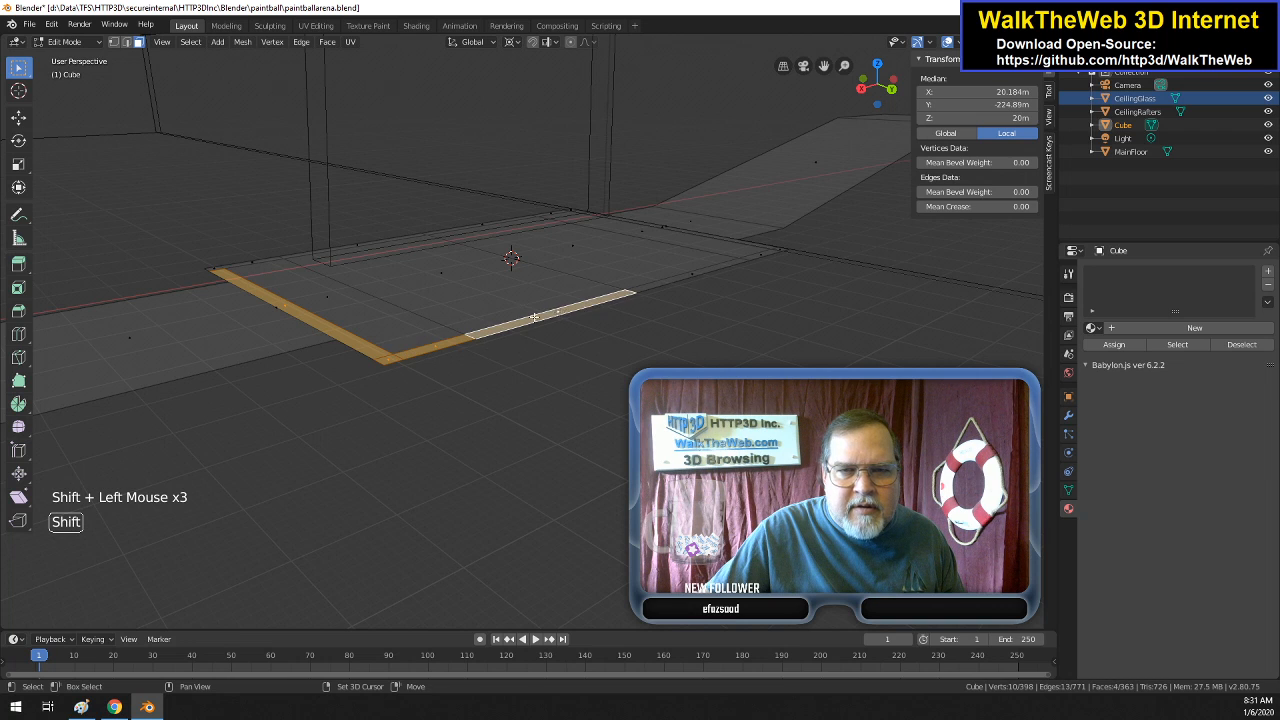
{"action": "left_click", "coordinate": [675, 280], "text": "shift"}
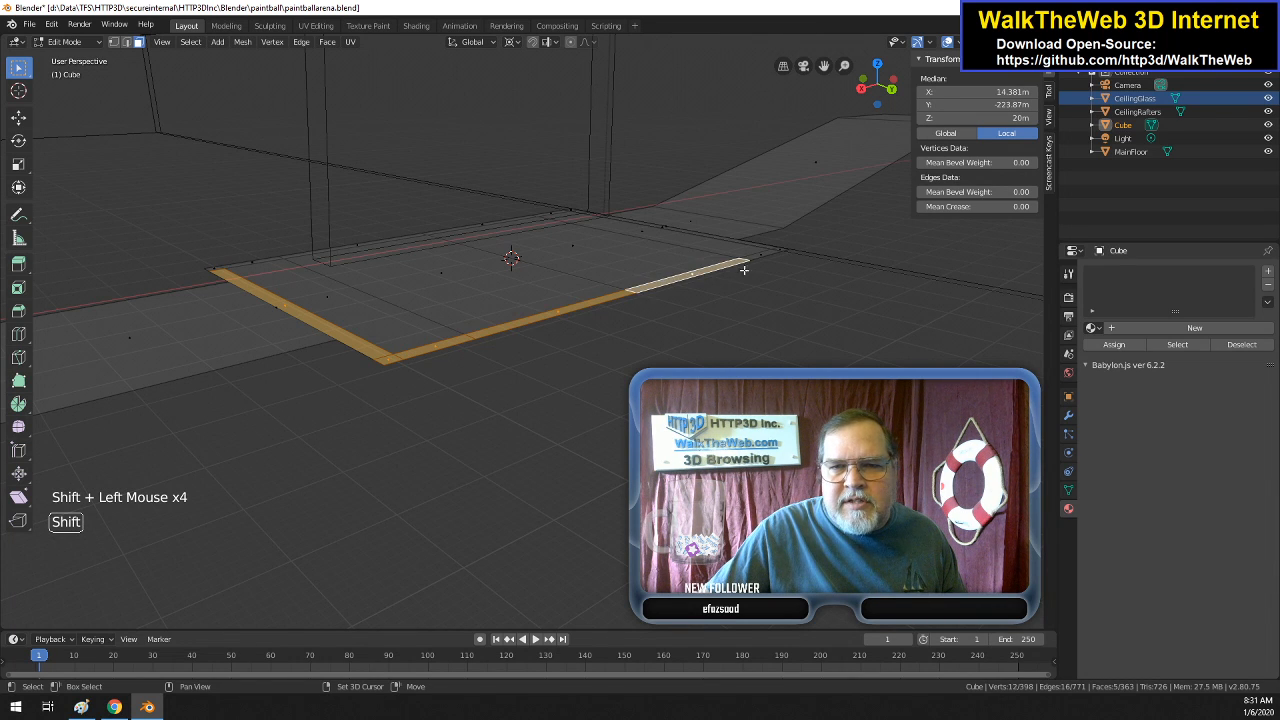
{"action": "left_click", "coordinate": [770, 252], "text": "shift"}
{"action": "left_click", "coordinate": [795, 244], "text": "shift"}
- Add the far end border strip and all -Y side border faces, including their corners, to the selection to complete the frame
{"action": "left_click_drag", "start_coordinate": [877, 78], "coordinate": [709, 217]}
{"action": "left_click", "coordinate": [717, 200], "text": "shift"}
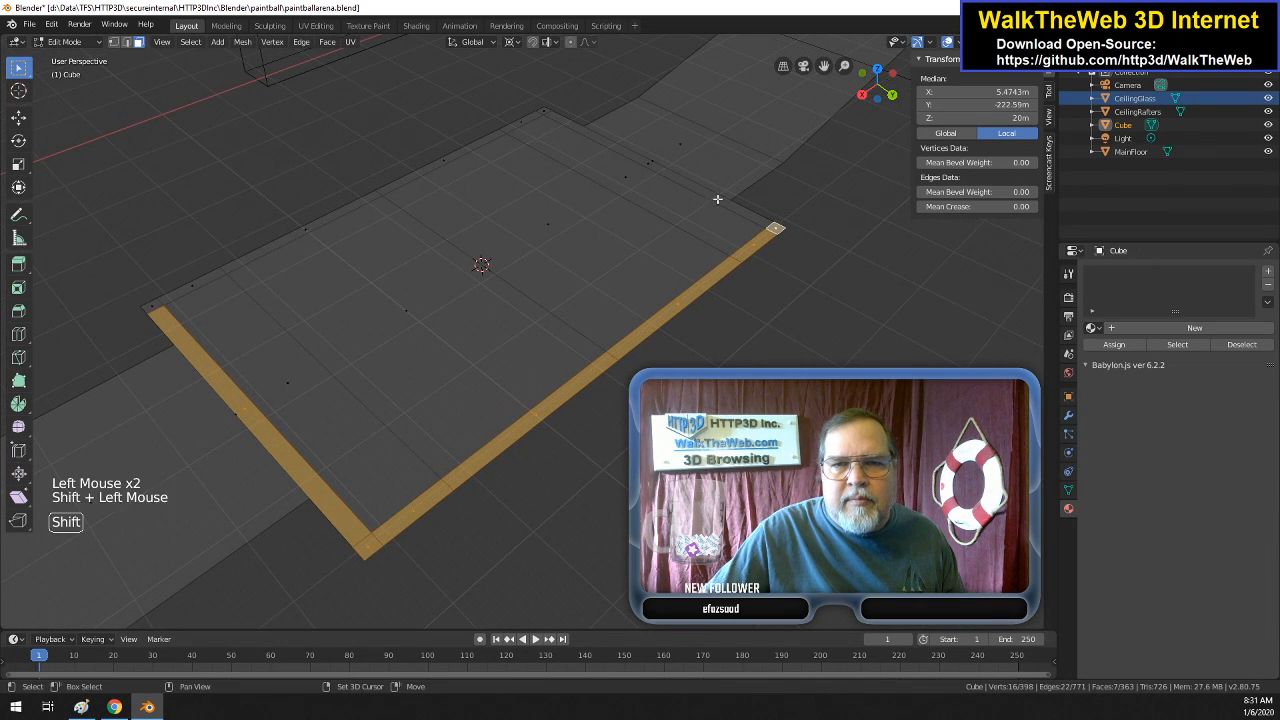
{"action": "left_click", "coordinate": [540, 112], "text": "shift"}
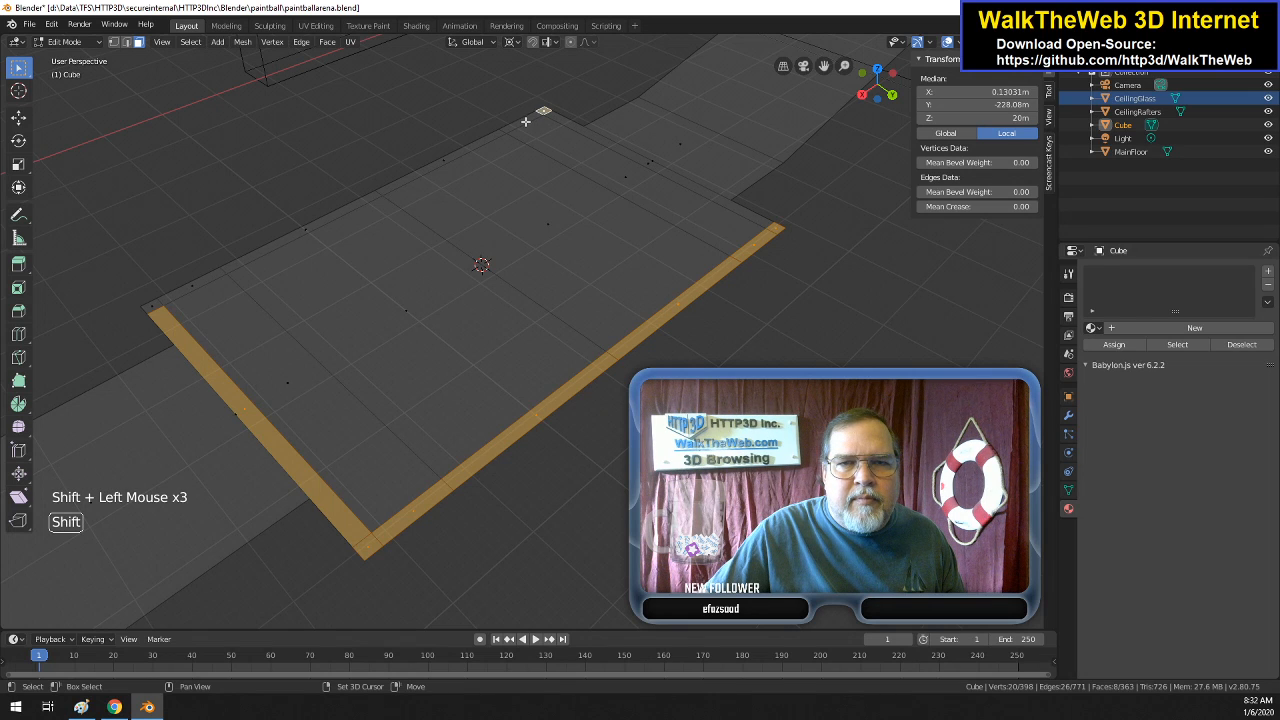
{"action": "left_click", "coordinate": [643, 160], "text": "shift"}
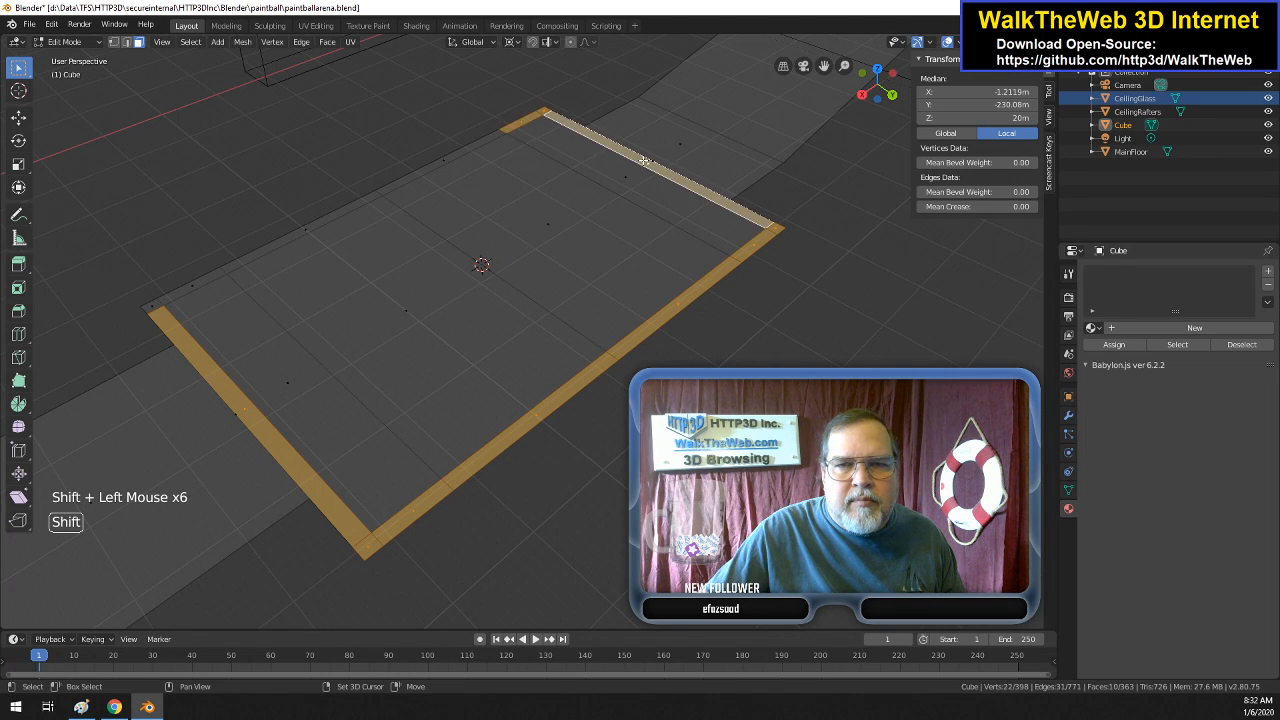
{"action": "left_click", "coordinate": [450, 158], "text": "shift"}
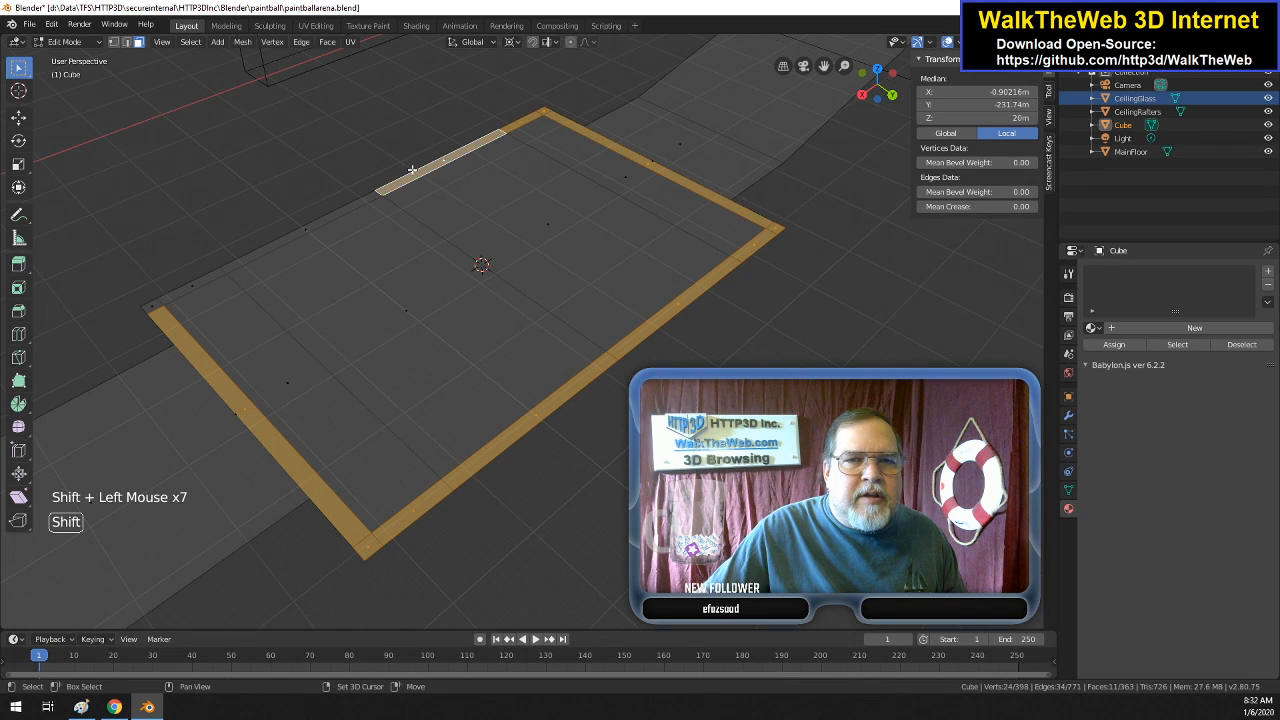
{"action": "left_click", "coordinate": [310, 227], "text": "shift"}
{"action": "left_click", "coordinate": [172, 295], "text": "shift"}
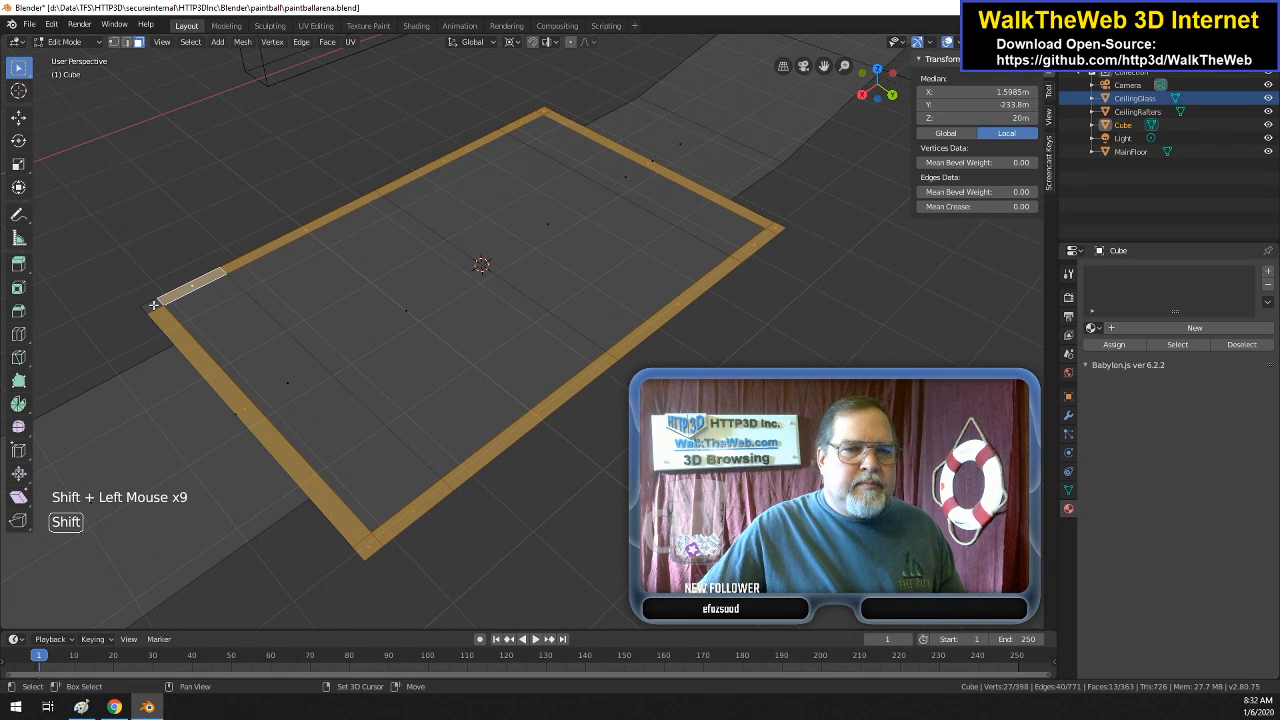
{"action": "left_click", "coordinate": [153, 305], "text": "shift"}
- Extrude the selected border frame 20 m downward along the local Z axis
{"action": "left_click", "coordinate": [897, 85]}
{"action": "left_click_drag", "start_coordinate": [897, 85], "coordinate": [838, 506]}
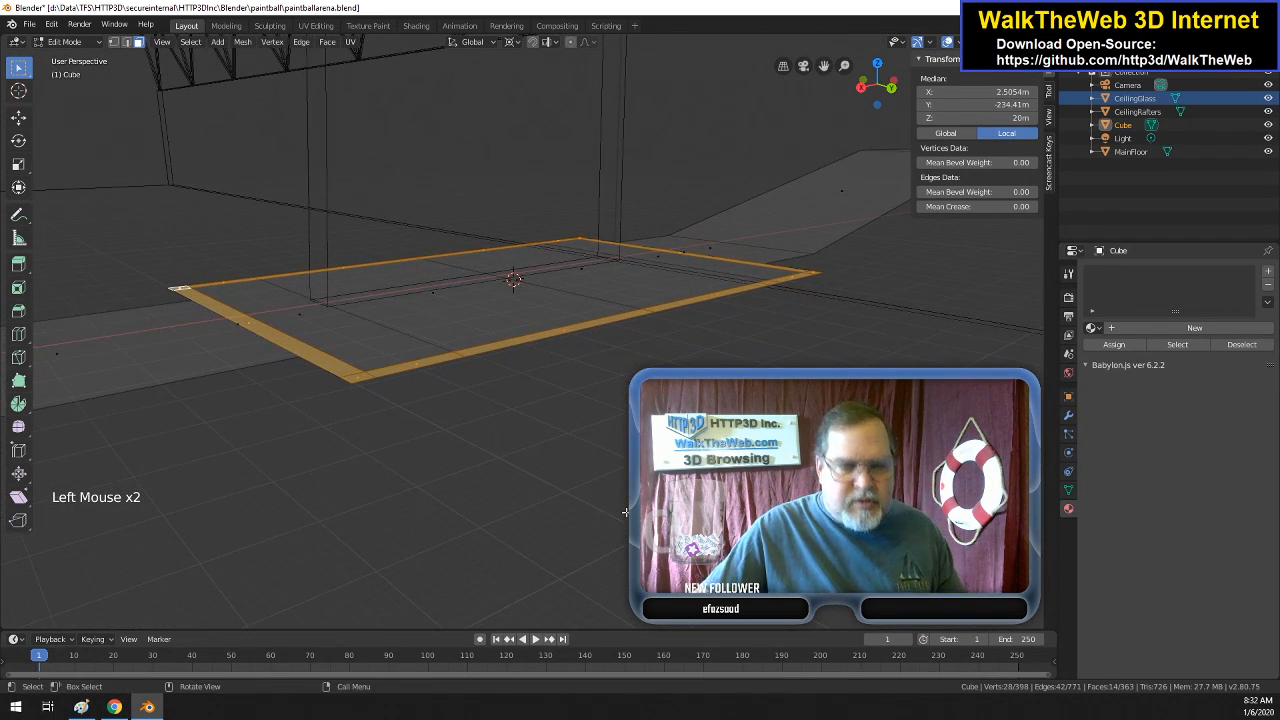
{"action": "key", "text": "e"}
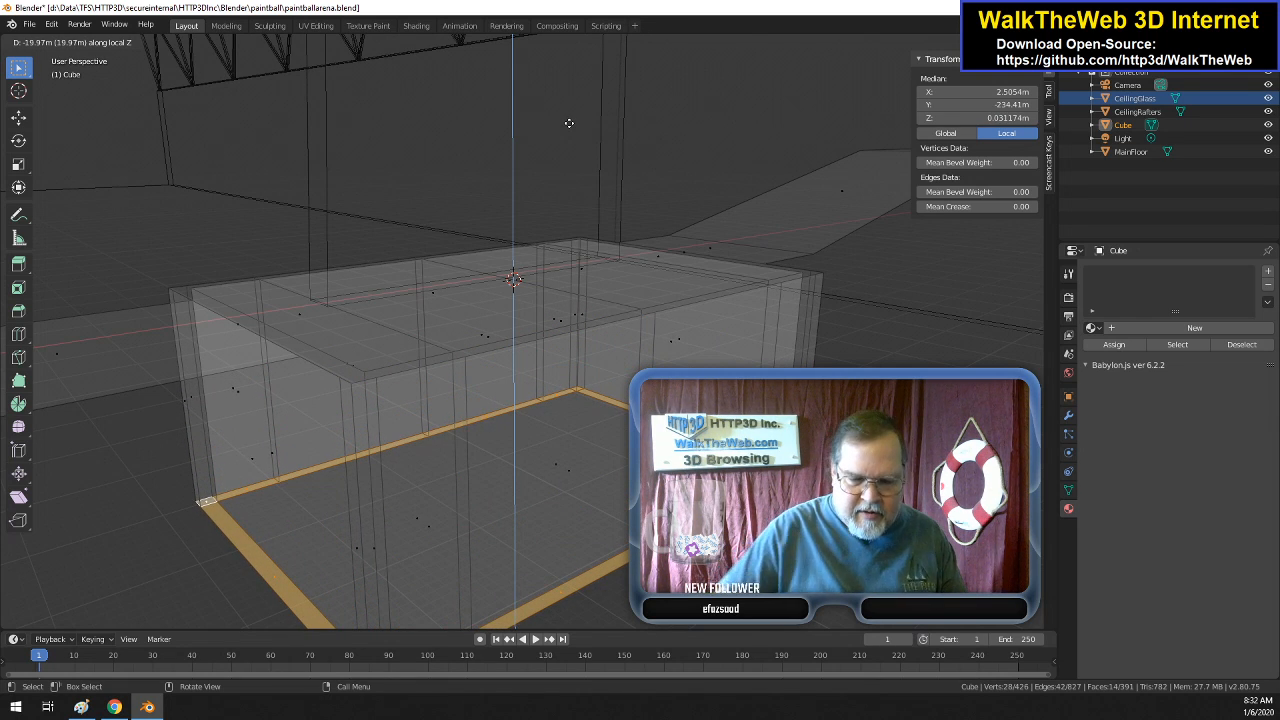
{"action": "type", "text": "-20"}
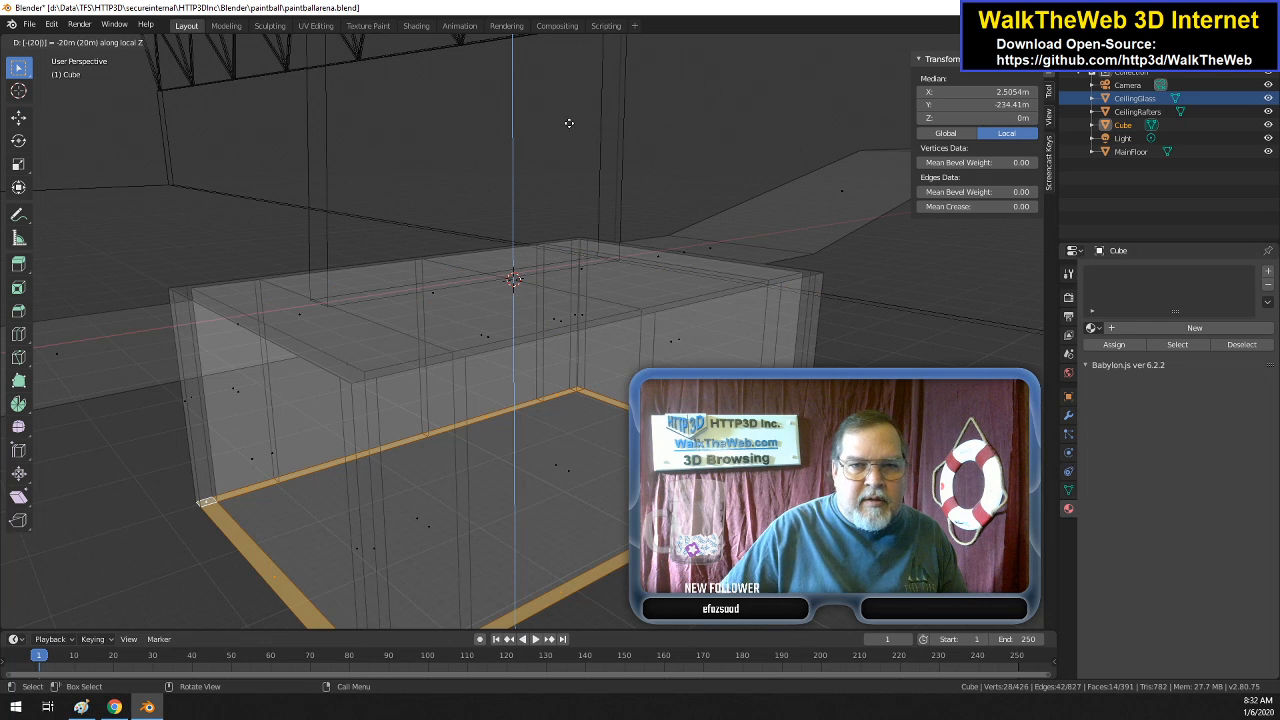
{"action": "key", "text": "Return"}
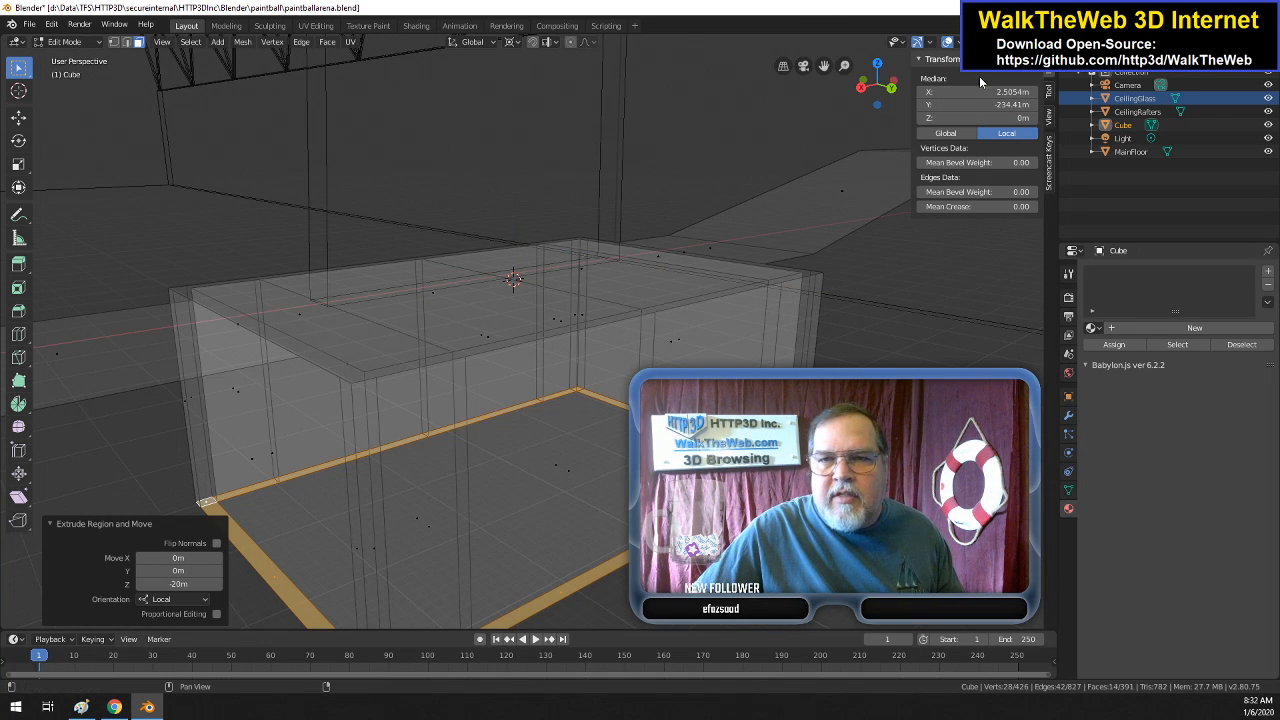
- Switch the viewport shading from wireframe to solid and inspect the extruded walls beneath the central square
{"action": "left_click_drag", "start_coordinate": [887, 101], "coordinate": [841, 199]}
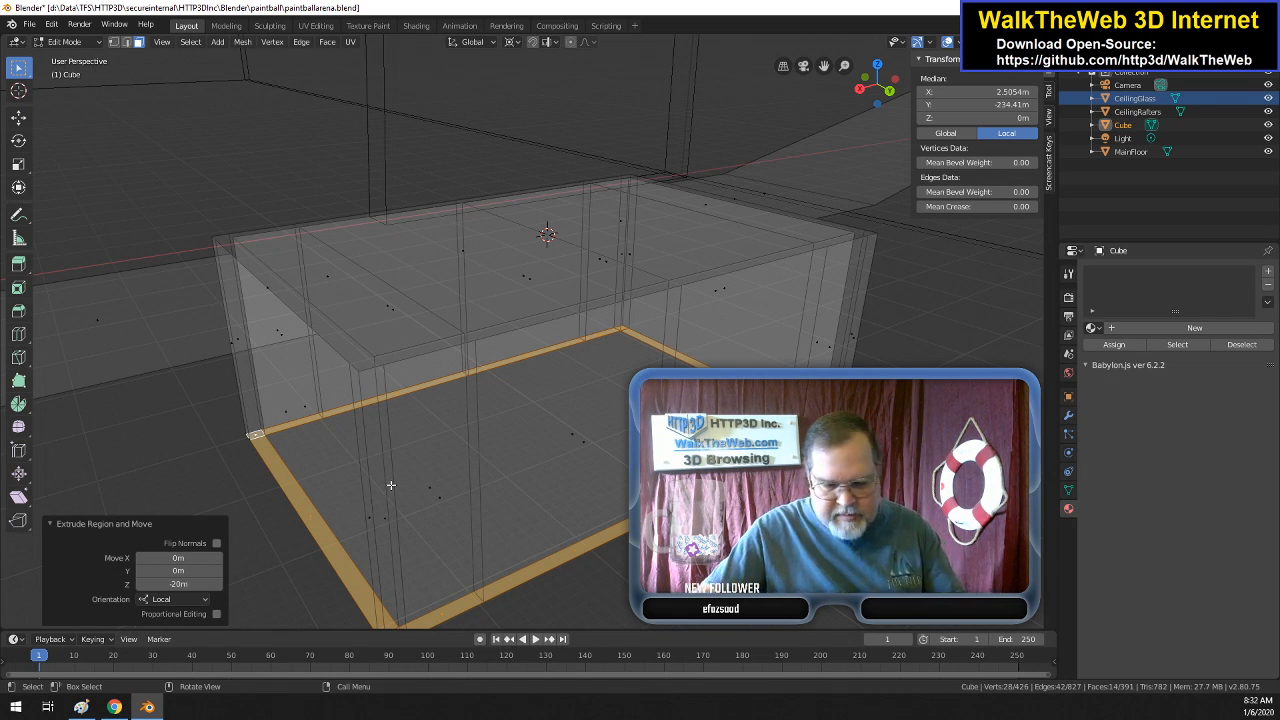
{"action": "key", "text": "z"}
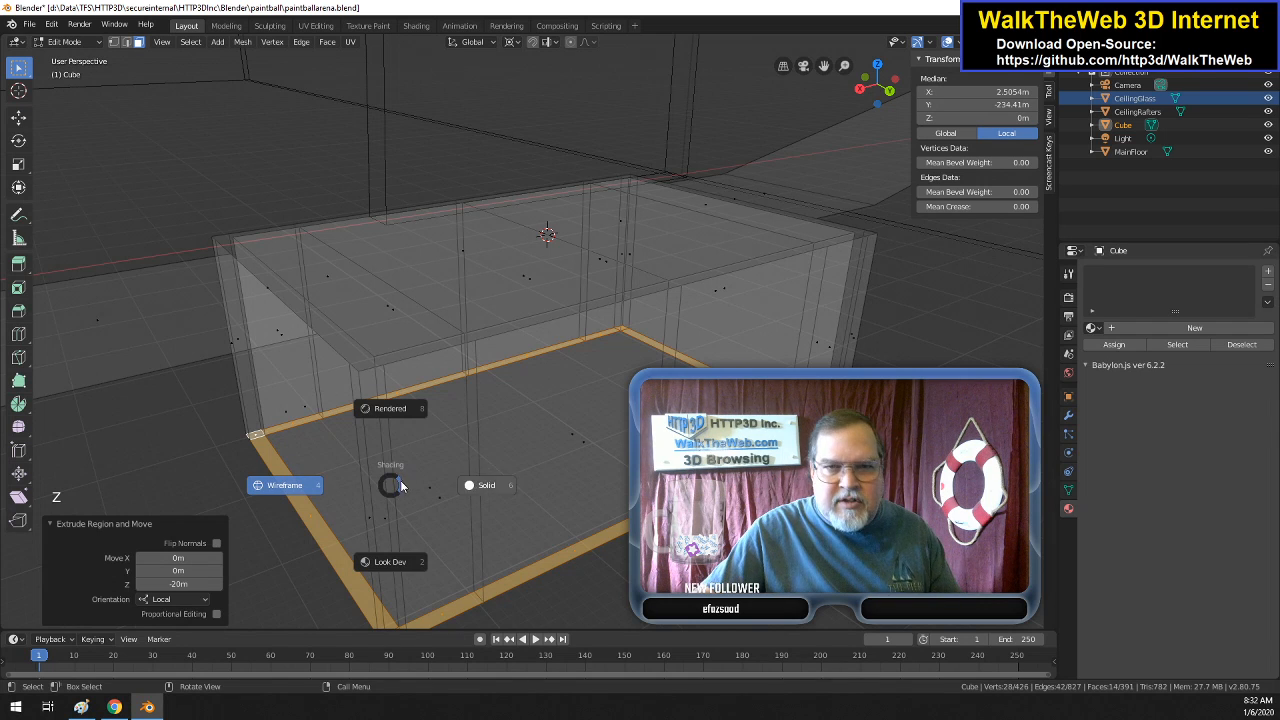
{"action": "left_click", "coordinate": [481, 485]}
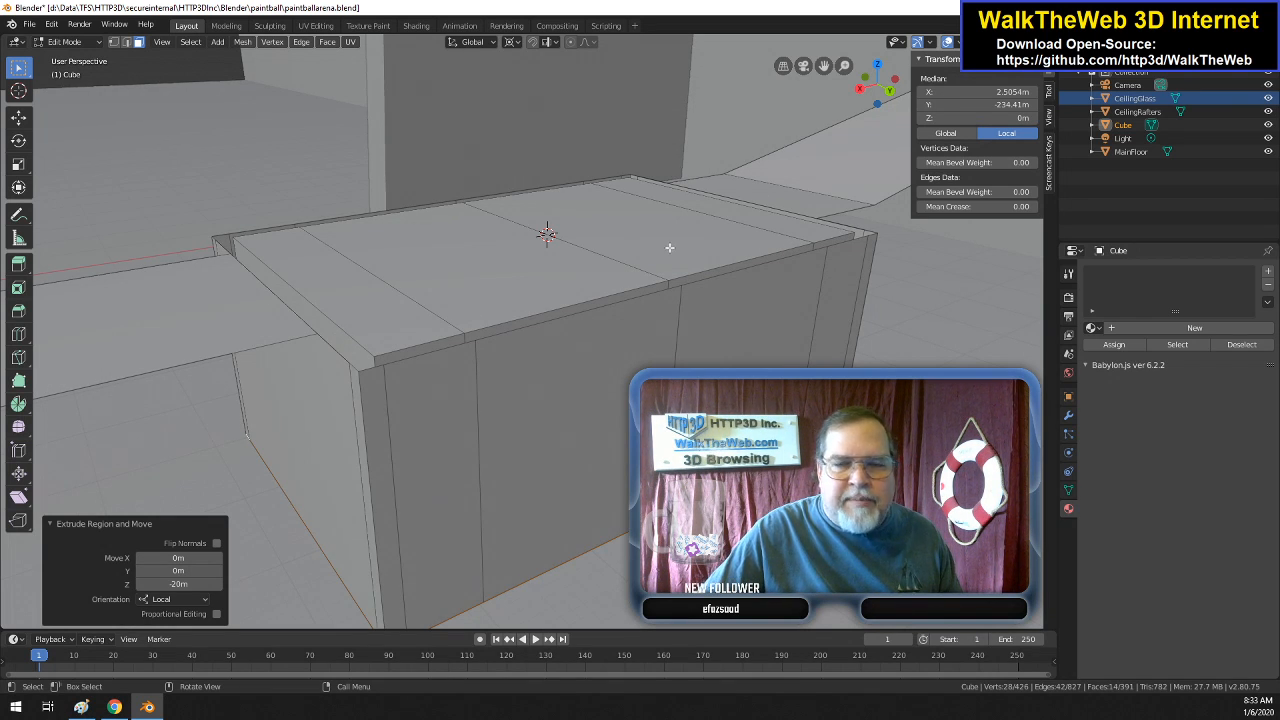
{"action": "left_click_drag", "start_coordinate": [880, 92], "coordinate": [877, 112]}
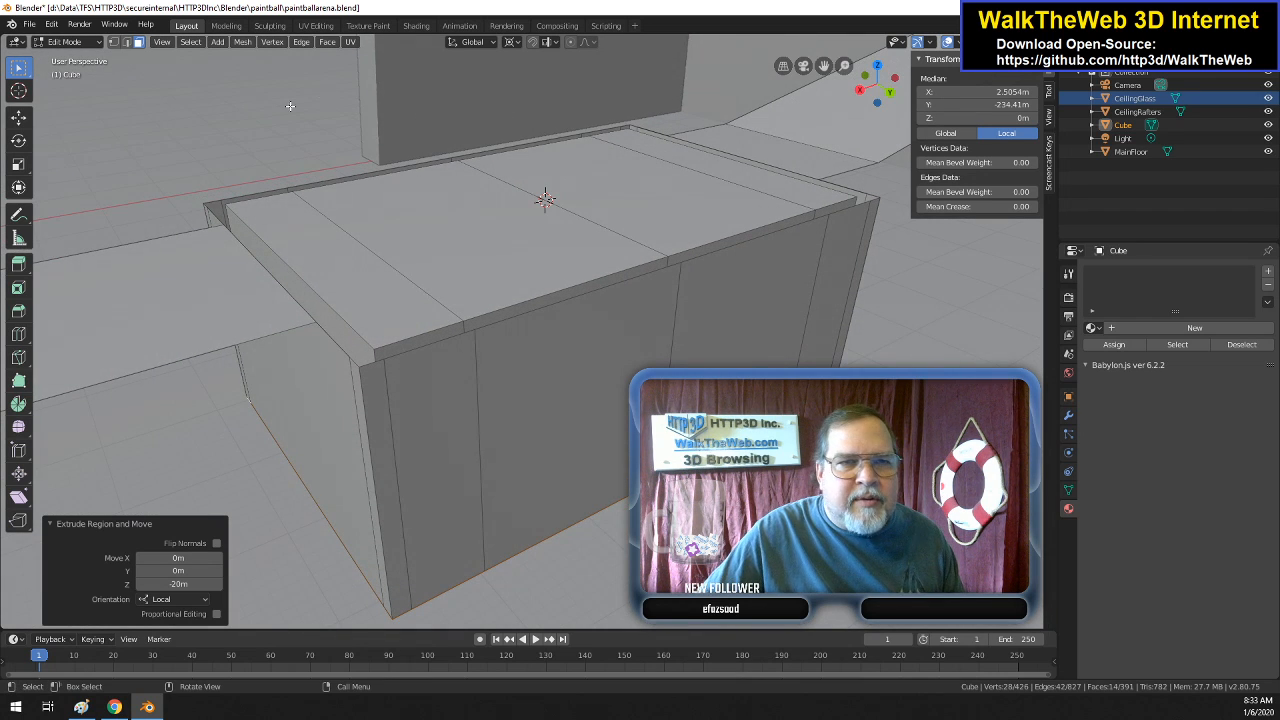
- In vertex select mode, fill the open wall top at the square's near +Y corner with a four-vertex face
{"action": "left_click", "coordinate": [114, 43]}
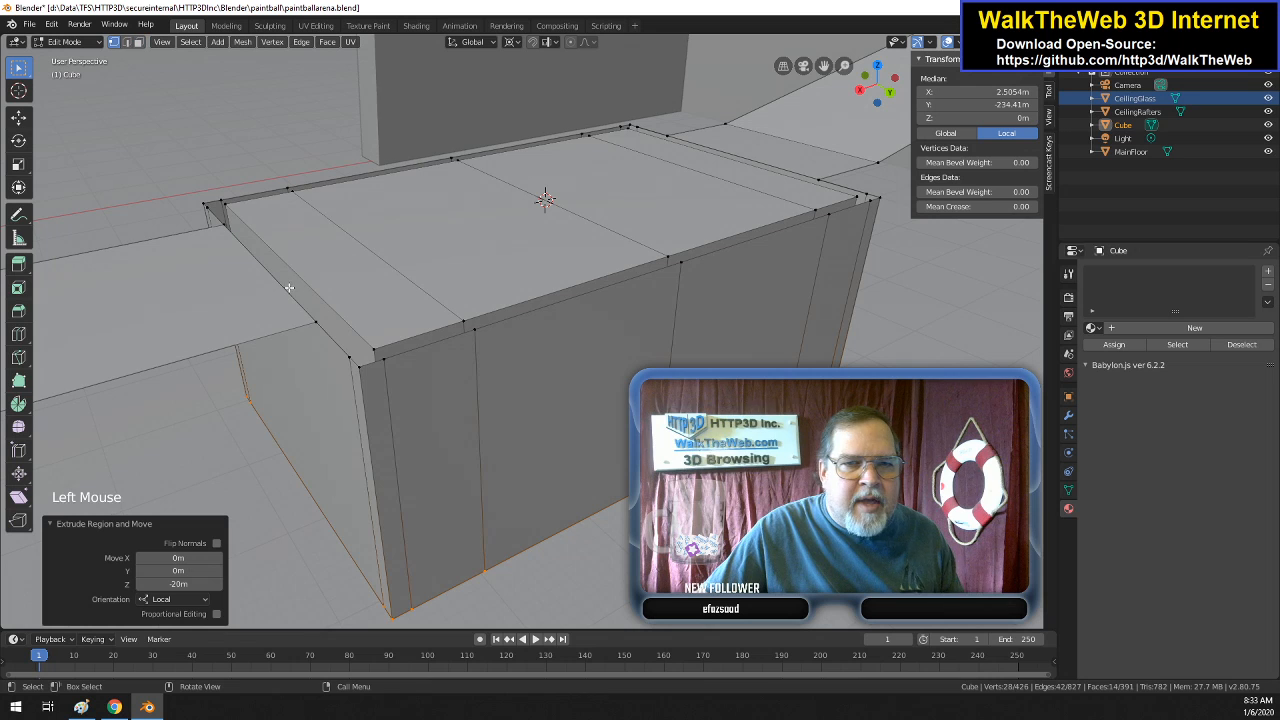
{"action": "left_click", "coordinate": [360, 368]}
{"action": "left_click", "coordinate": [380, 354], "text": "shift"}
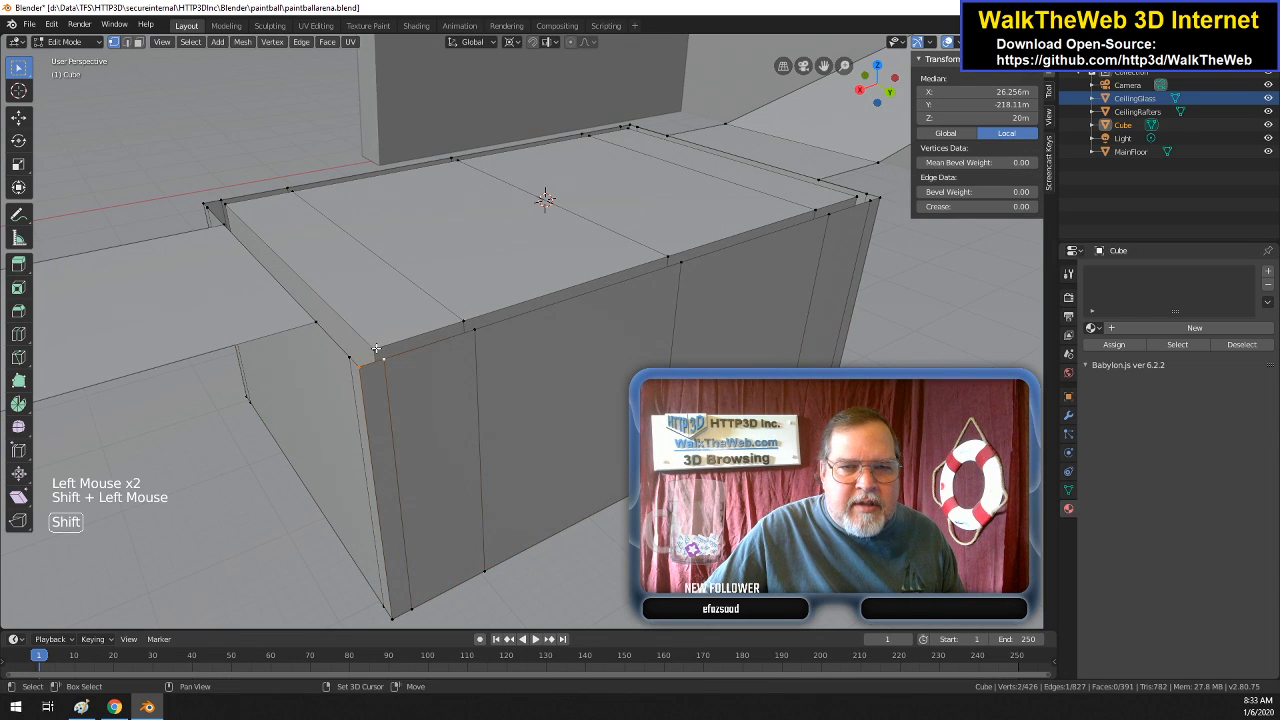
{"action": "left_click", "coordinate": [353, 356], "text": "shift"}
{"action": "key", "text": "f"}
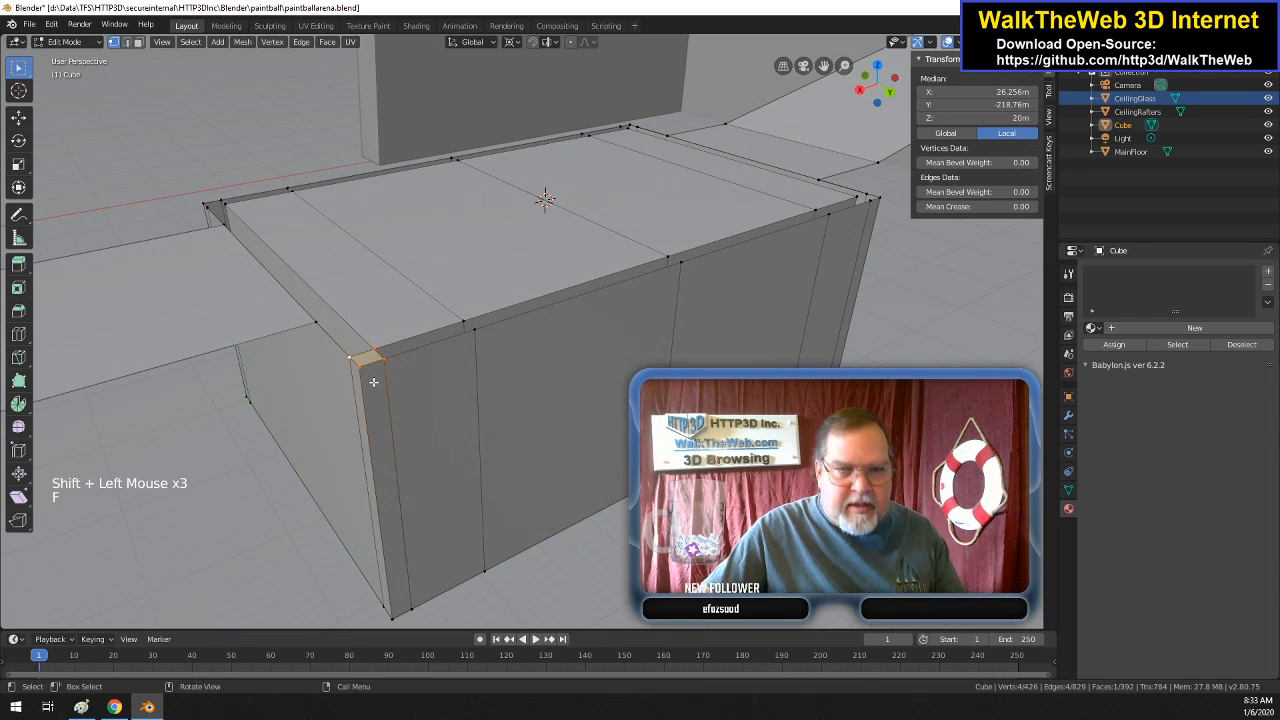
- Fill the gap beside the near corner along the +Y wall top with a four-vertex face
{"action": "left_click", "coordinate": [391, 358]}
{"action": "left_click", "coordinate": [375, 345], "text": "shift"}
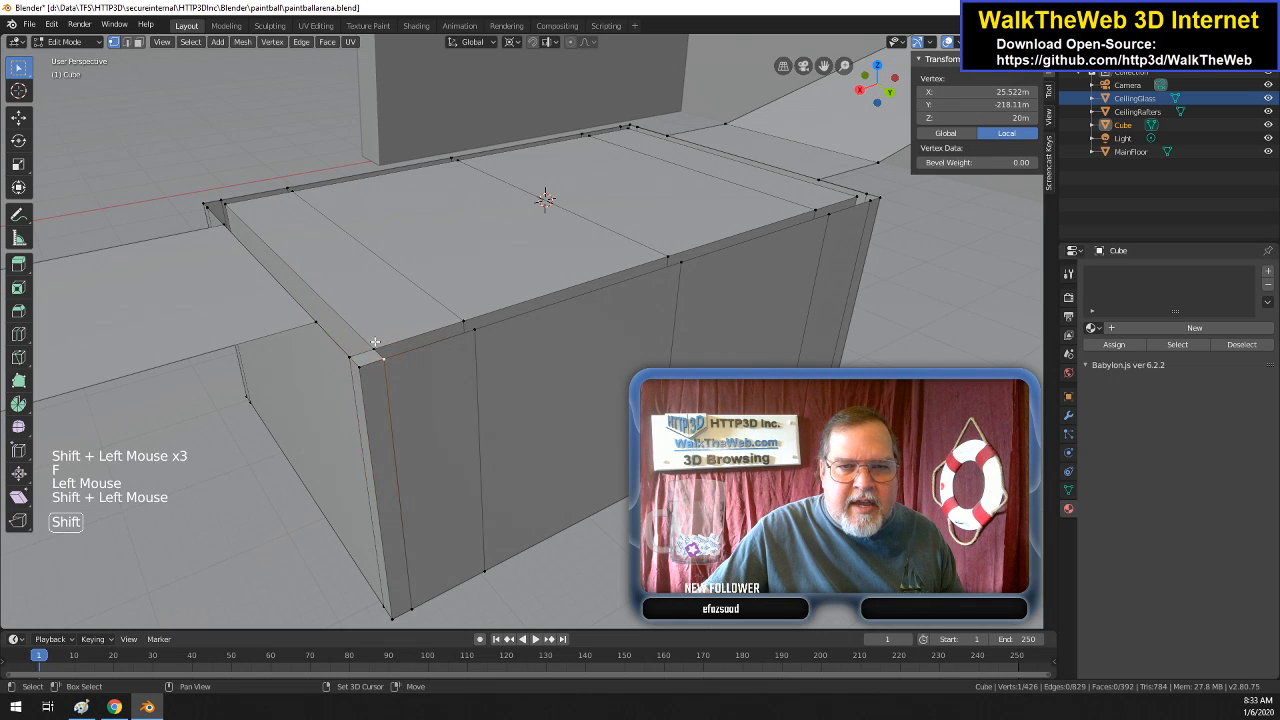
{"action": "left_click", "coordinate": [475, 327], "text": "shift"}
{"action": "left_click", "coordinate": [465, 323], "text": "shift"}
{"action": "key", "text": "f"}
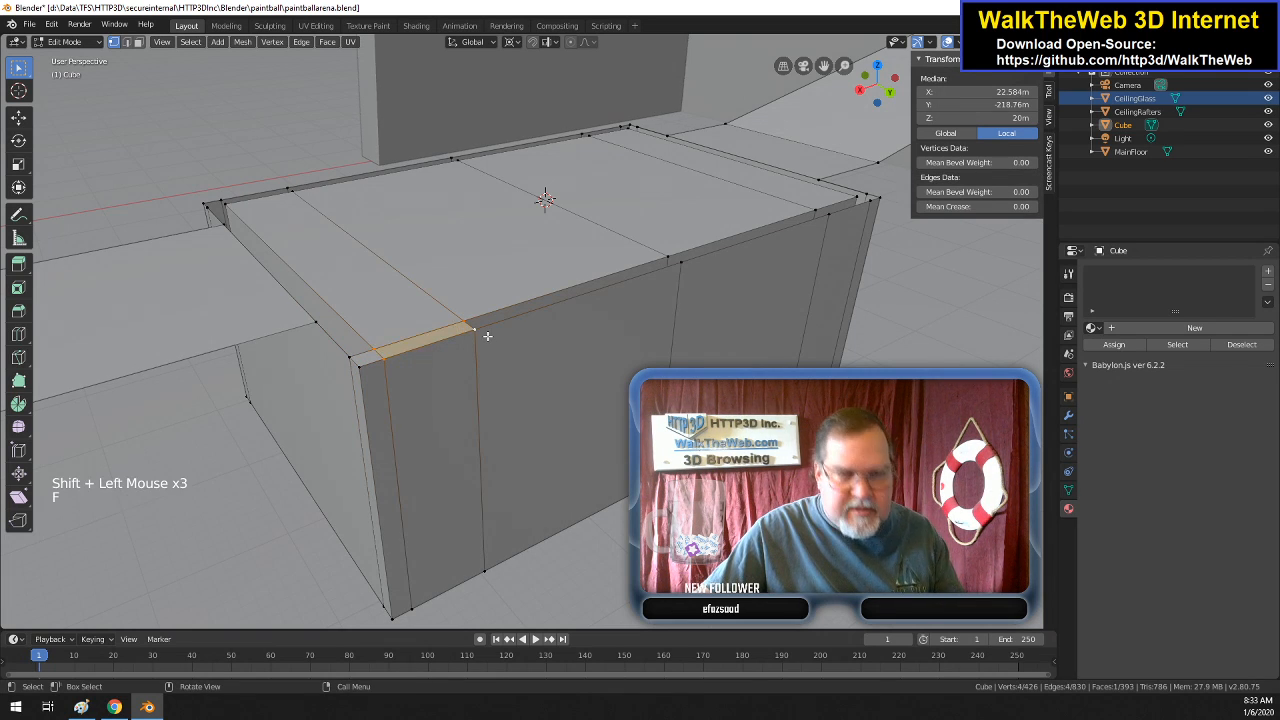
{"action": "left_click", "coordinate": [877, 70]}
{"action": "scroll", "coordinate": [690, 274], "scroll_direction": "down", "scroll_amount": 16}
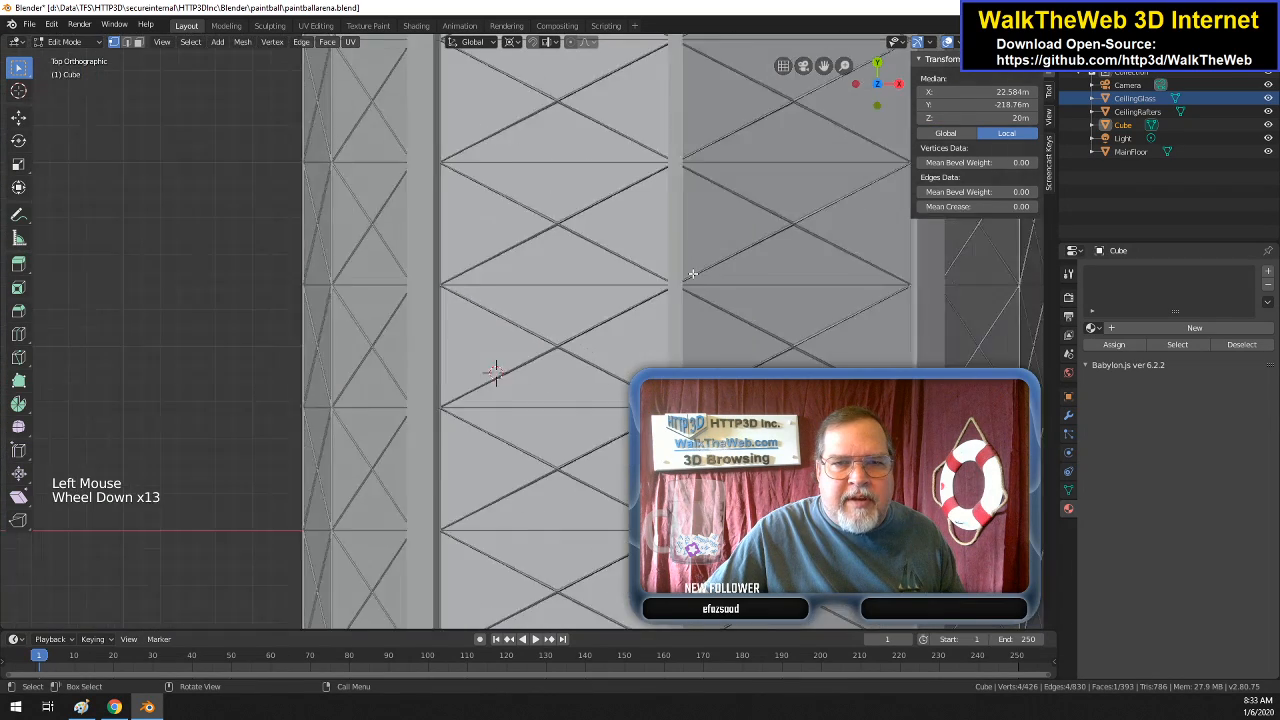
{"action": "scroll", "coordinate": [693, 273], "scroll_direction": "down", "scroll_amount": 4}
{"action": "scroll", "coordinate": [693, 273], "scroll_direction": "up", "scroll_amount": 17}
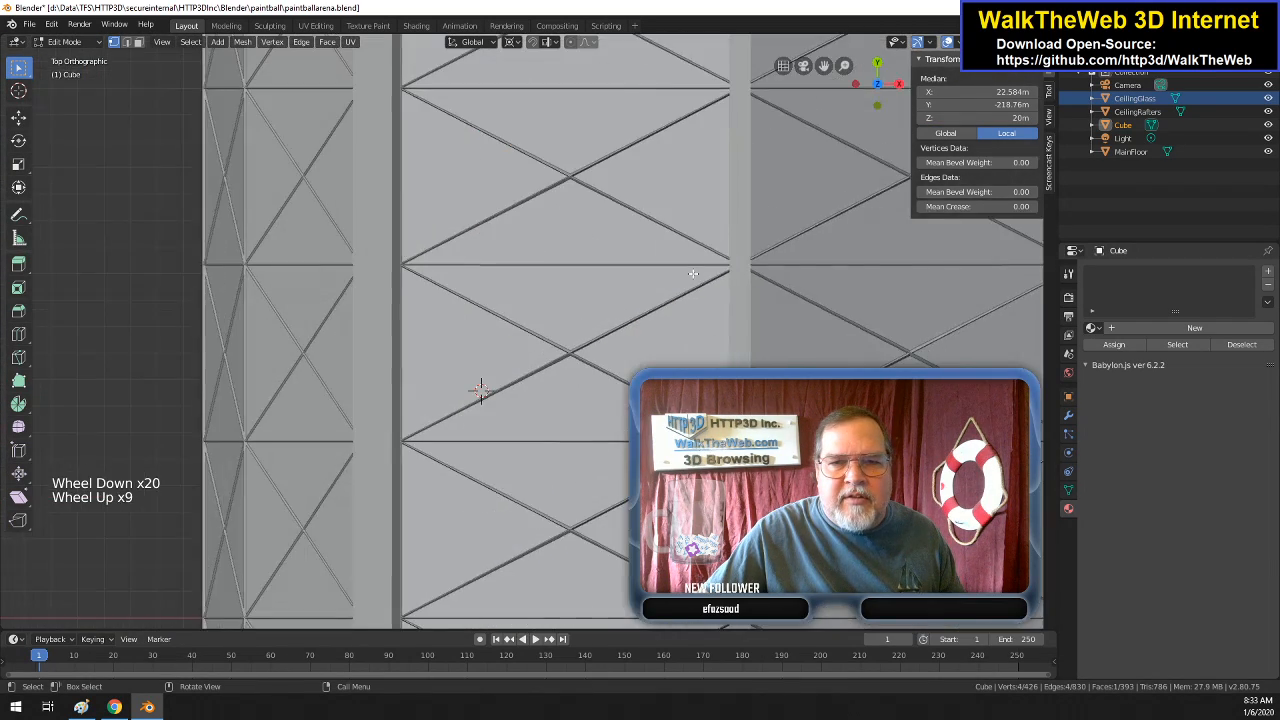
{"action": "scroll", "coordinate": [693, 273], "scroll_direction": "up", "scroll_amount": 20}
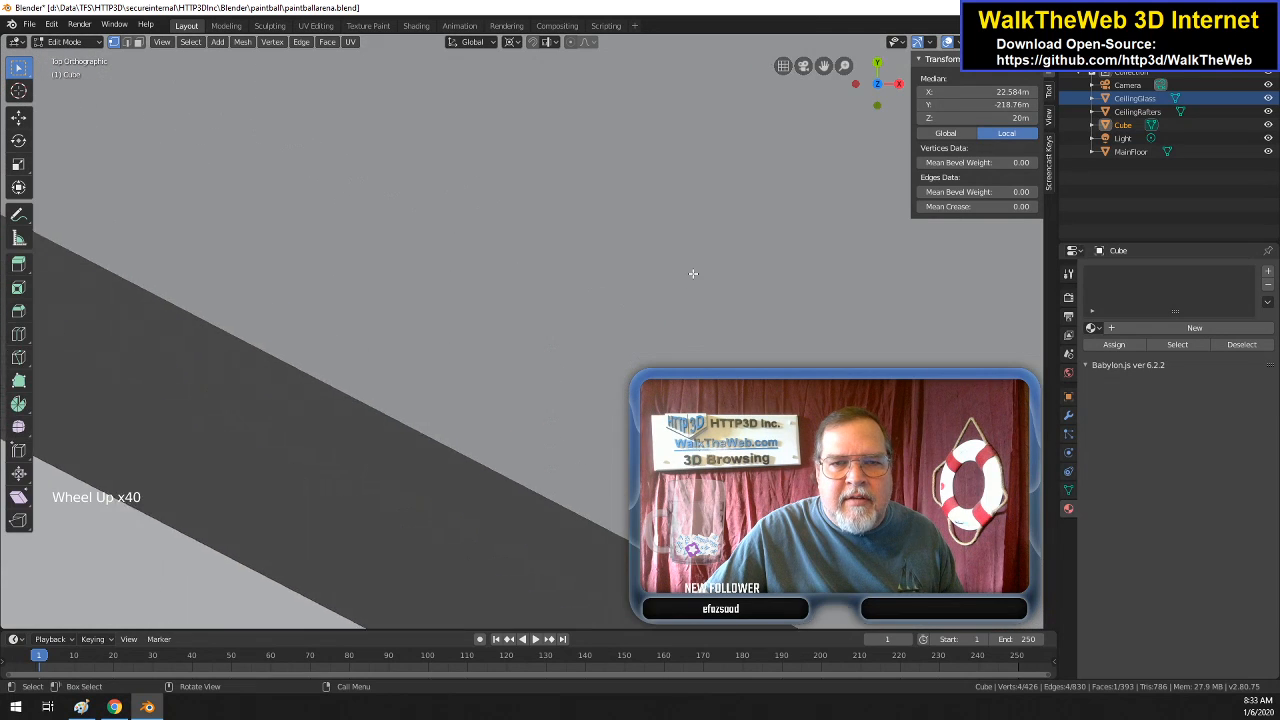
- Fill the +Y wall-top gap between the second cross edge from the +X corner and the square's middle edge with a four-vertex face
{"action": "scroll", "coordinate": [693, 273], "scroll_direction": "up", "scroll_amount": 5}
{"action": "left_click", "coordinate": [866, 90]}
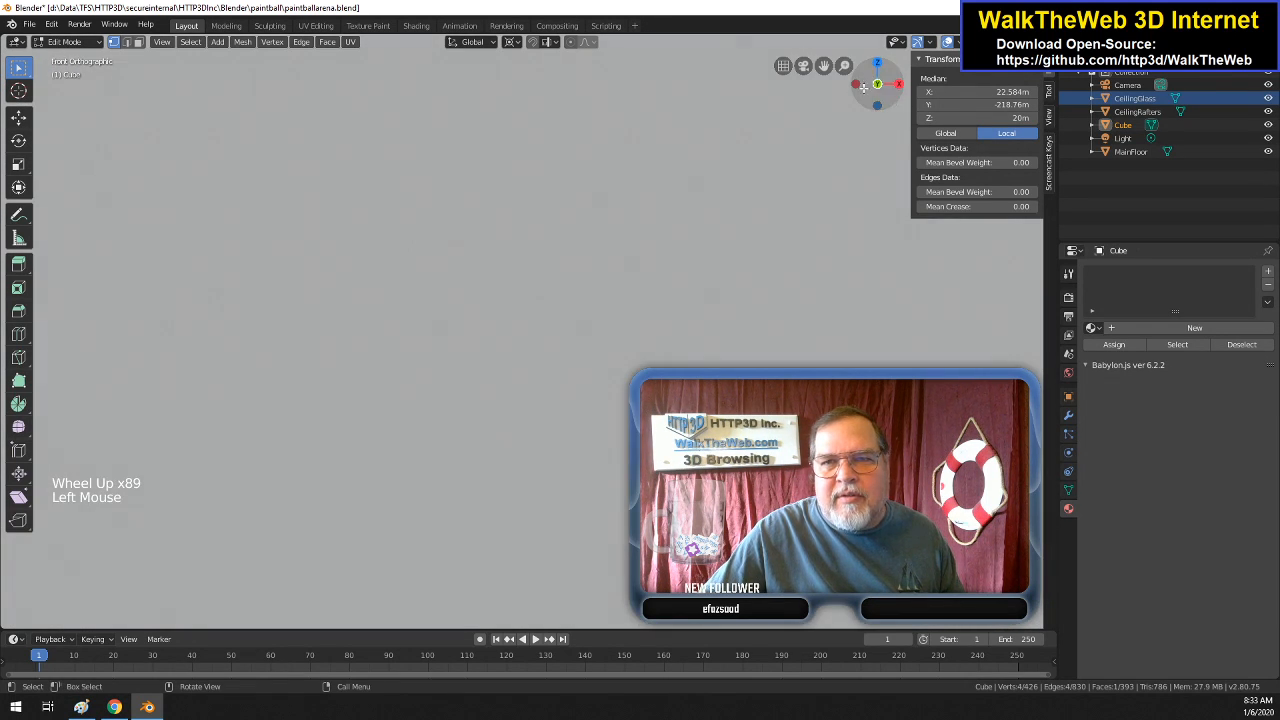
{"action": "left_click_drag", "start_coordinate": [885, 97], "coordinate": [769, 246]}
{"action": "scroll", "coordinate": [769, 246], "scroll_direction": "down", "scroll_amount": 15}
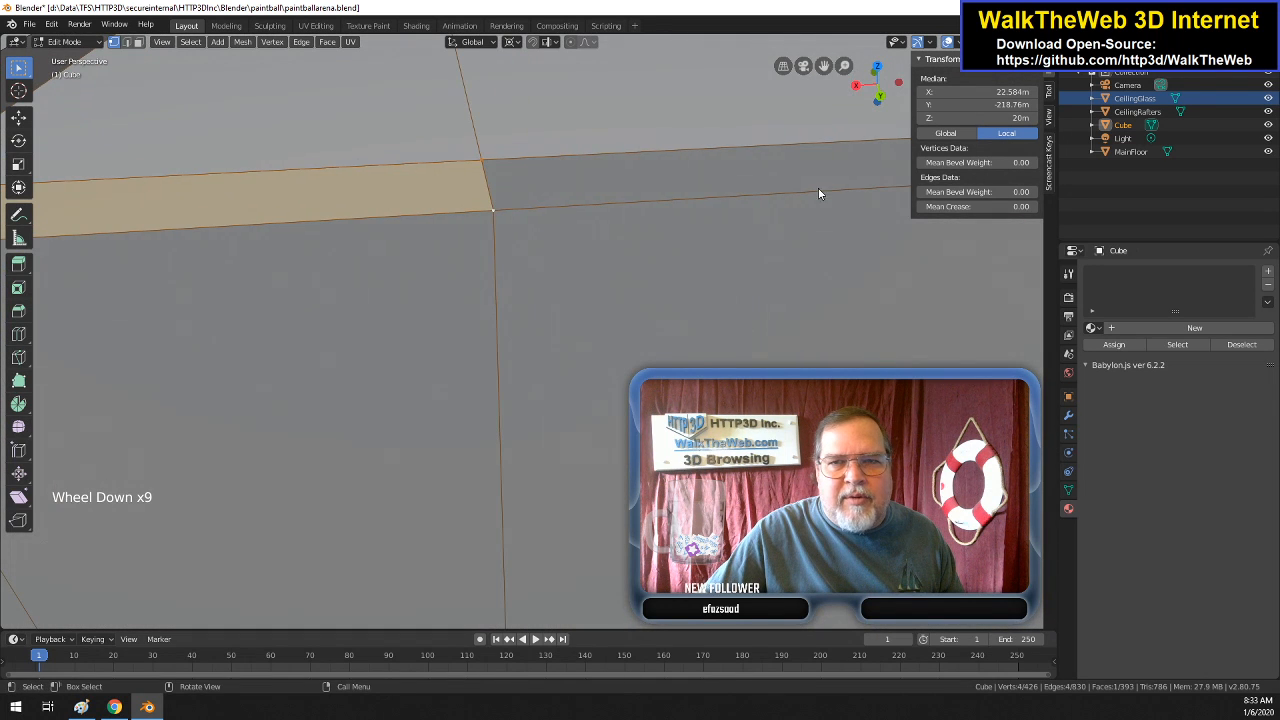
{"action": "scroll", "coordinate": [793, 243], "scroll_direction": "down", "scroll_amount": 20}
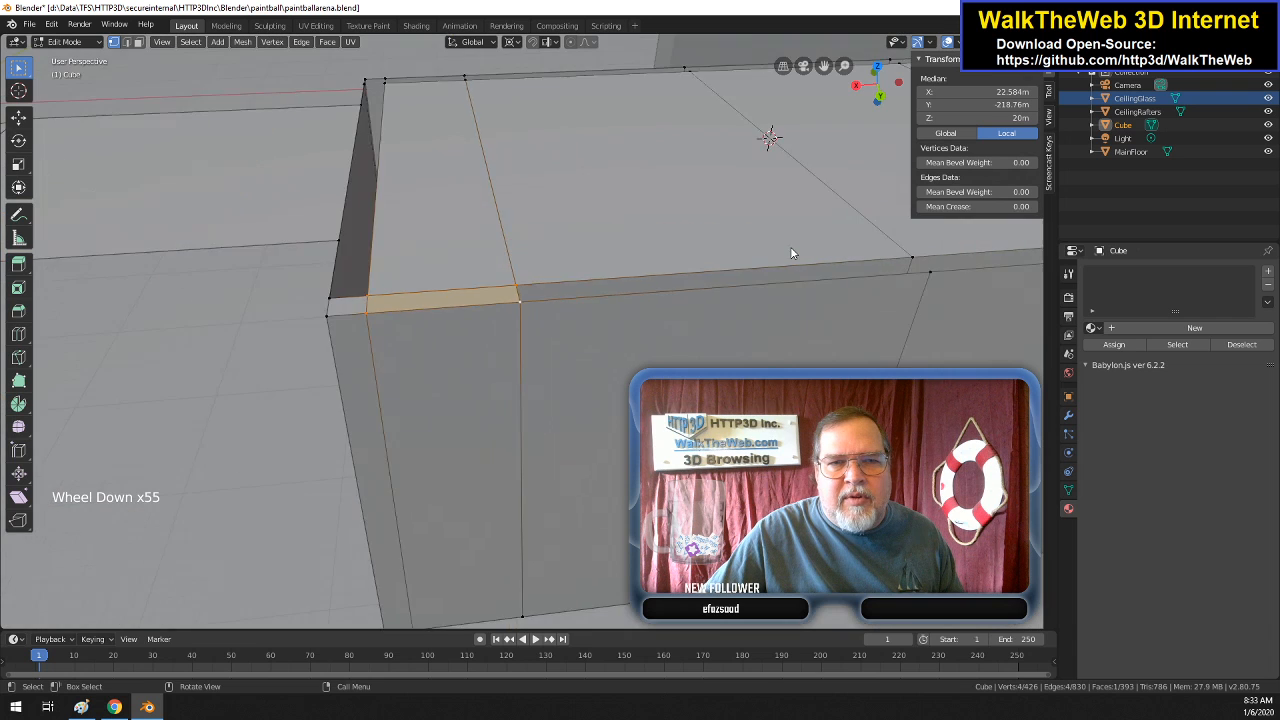
{"action": "scroll", "coordinate": [806, 254], "scroll_direction": "up", "scroll_amount": 2}
{"action": "left_click_drag", "start_coordinate": [824, 66], "coordinate": [648, 218]}
{"action": "left_click", "coordinate": [315, 486]}
{"action": "left_click", "coordinate": [320, 473], "text": "shift"}
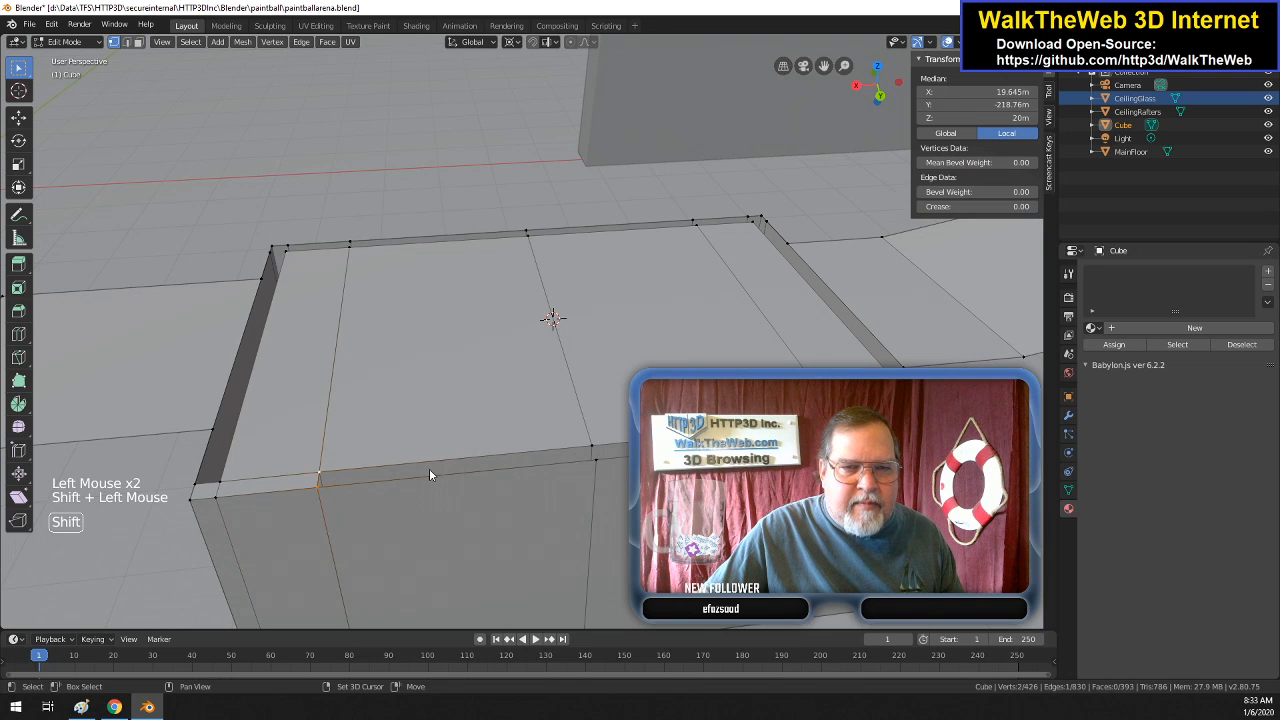
{"action": "left_click", "coordinate": [599, 446], "text": "shift"}
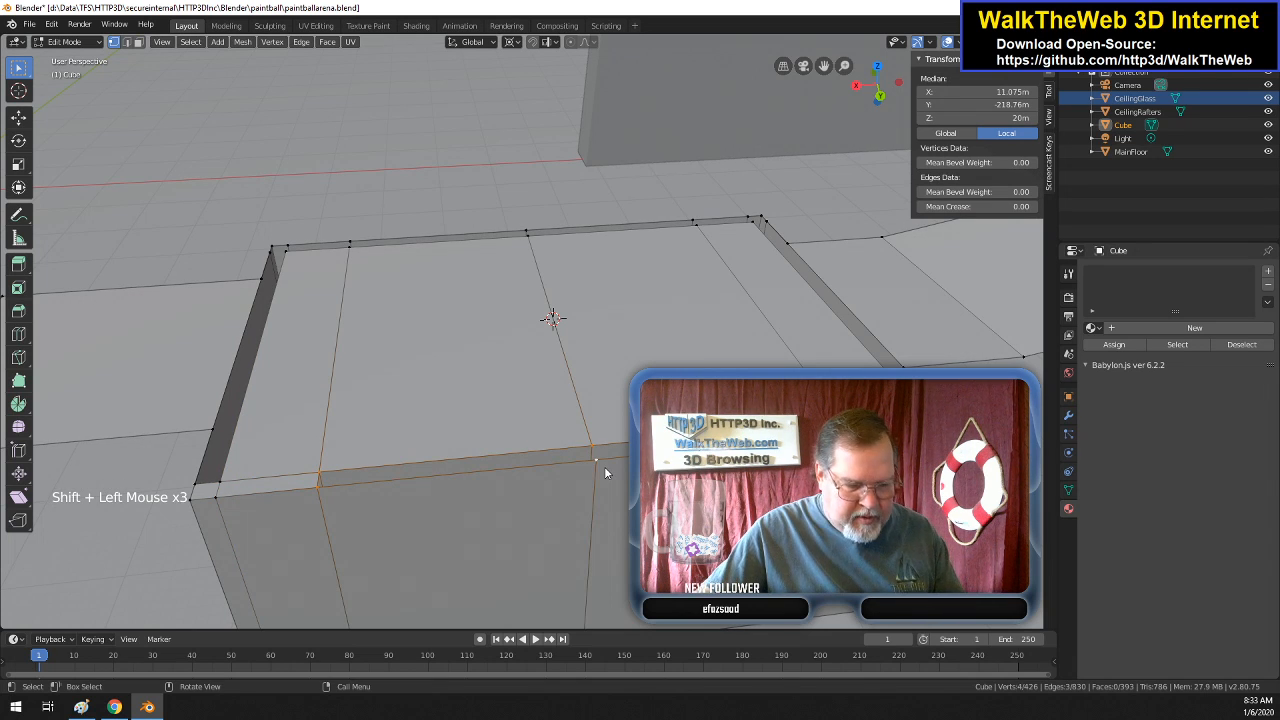
{"action": "key", "text": "f"}
- Fill the two remaining straight gaps along the +Y wall top toward the -X corner with four-vertex faces
{"action": "left_click", "coordinate": [597, 438]}
{"action": "left_click", "coordinate": [596, 460], "text": "shift"}
{"action": "left_click", "coordinate": [552, 318], "text": "shift"}
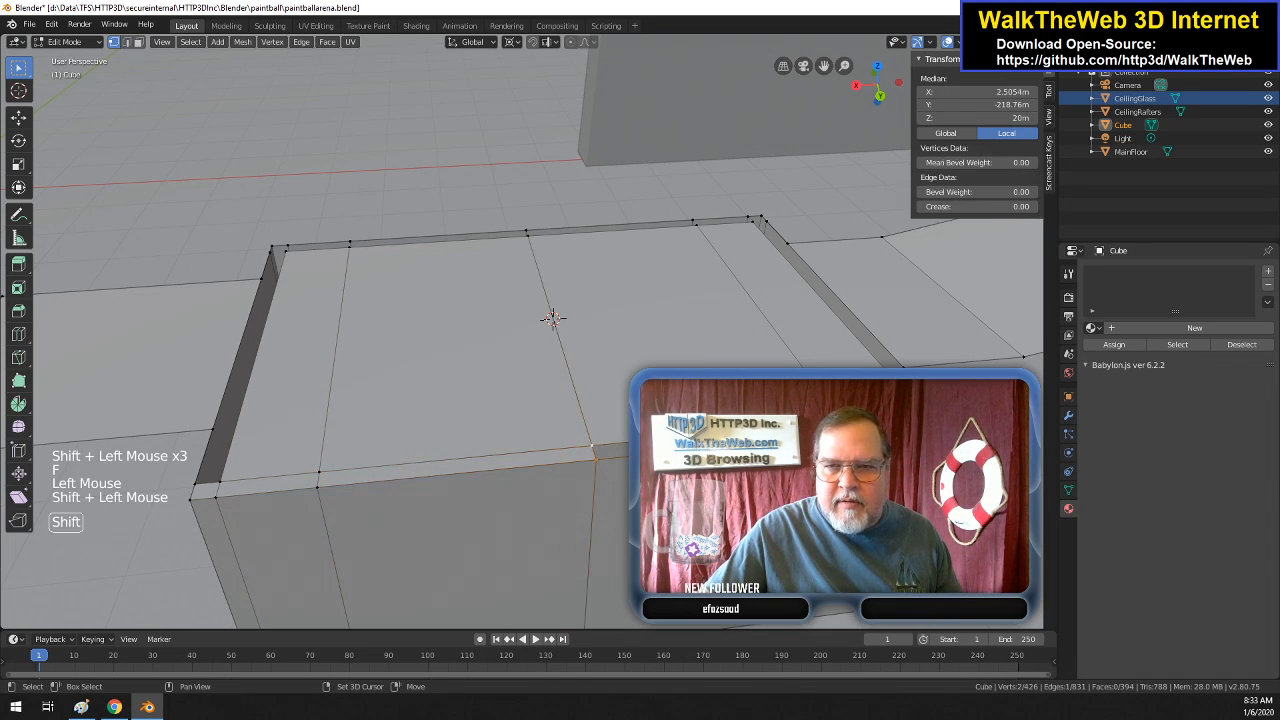
{"action": "key", "text": "f"}
{"action": "left_click", "coordinate": [552, 318]}
{"action": "left_click", "coordinate": [552, 318], "text": "shift"}
{"action": "left_click", "coordinate": [552, 318], "text": "shift"}
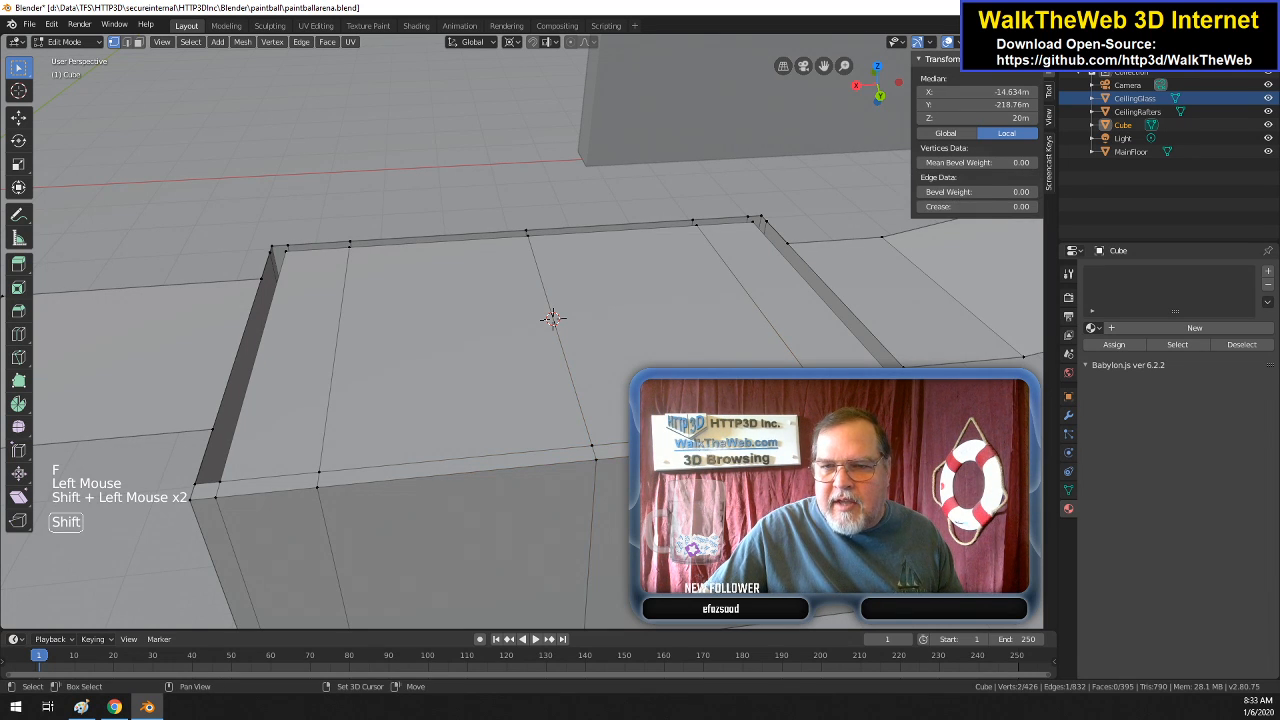
{"action": "left_click", "coordinate": [552, 318], "text": "shift"}
{"action": "key", "text": "f"}
- Close the wall top at the -X, +Y corner and along the full -X wall with four-vertex faces
{"action": "left_click", "coordinate": [552, 318]}
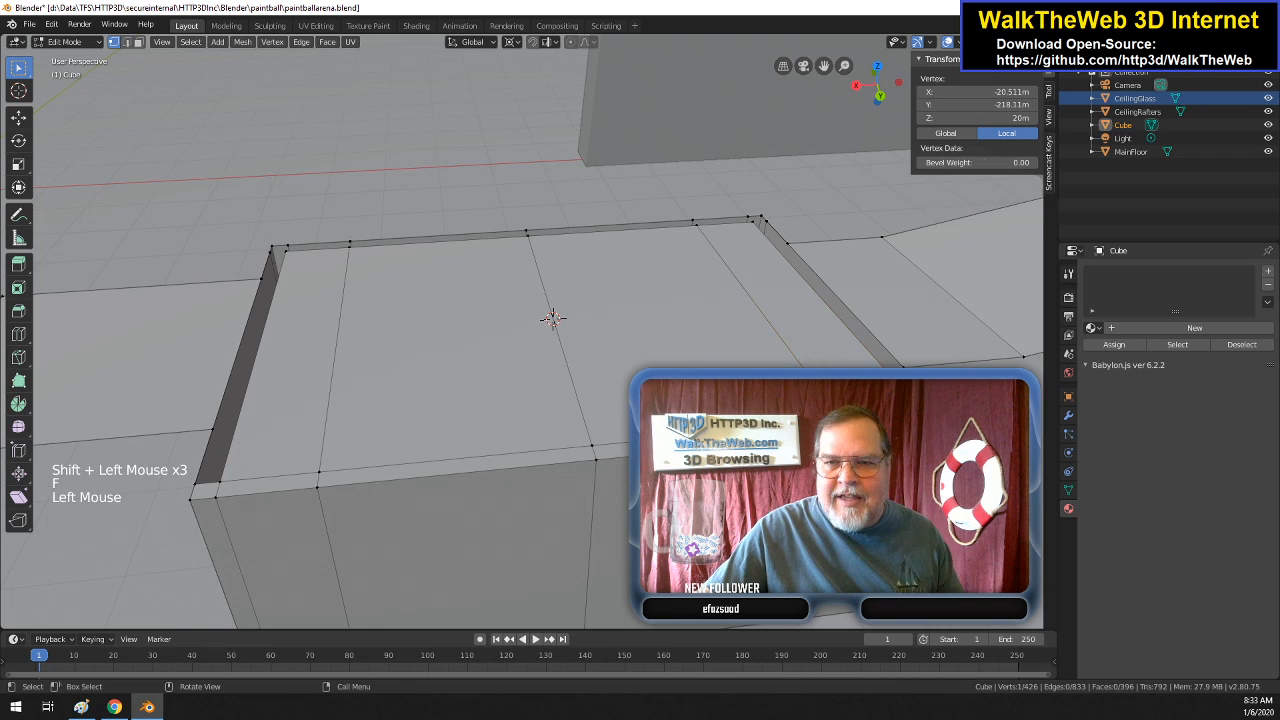
{"action": "left_click", "coordinate": [552, 318], "text": "shift"}
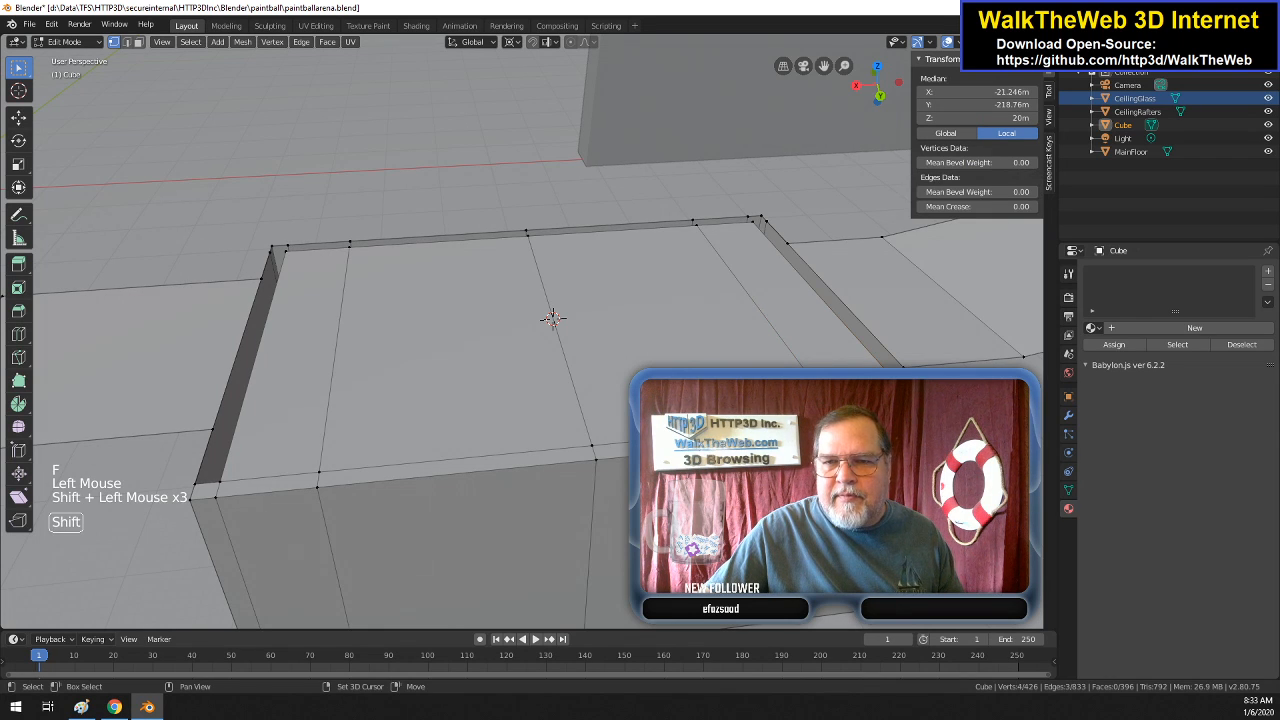
{"action": "left_click", "coordinate": [552, 318], "text": "shift"}
{"action": "key", "text": "f"}
{"action": "left_click", "coordinate": [552, 318]}
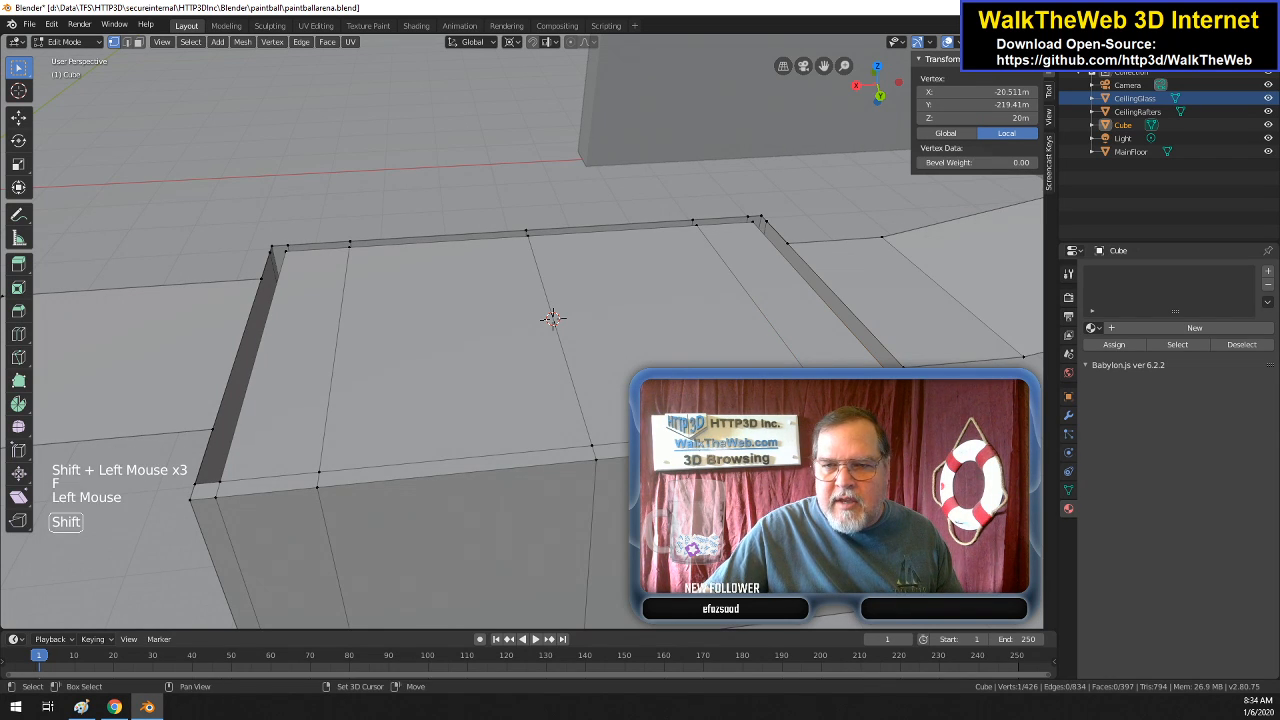
{"action": "left_click", "coordinate": [848, 328], "text": "shift"}
{"action": "left_click", "coordinate": [757, 226], "text": "shift"}
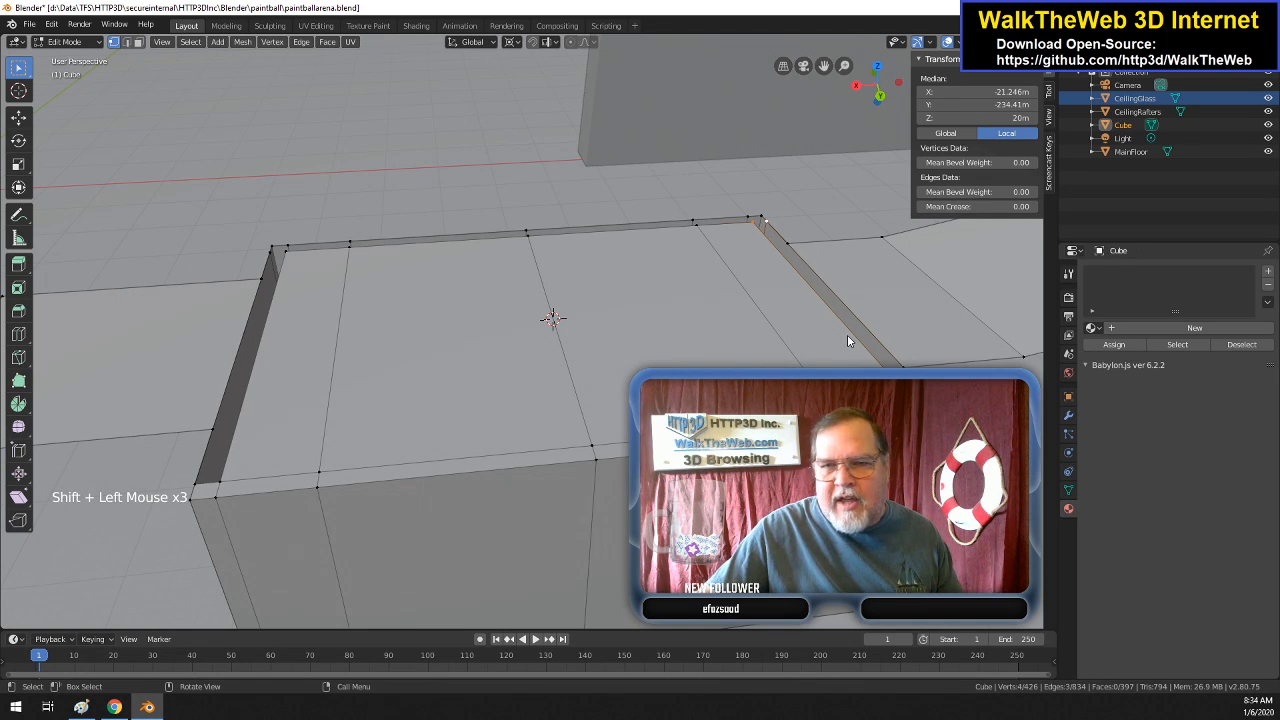
{"action": "key", "text": "f"}
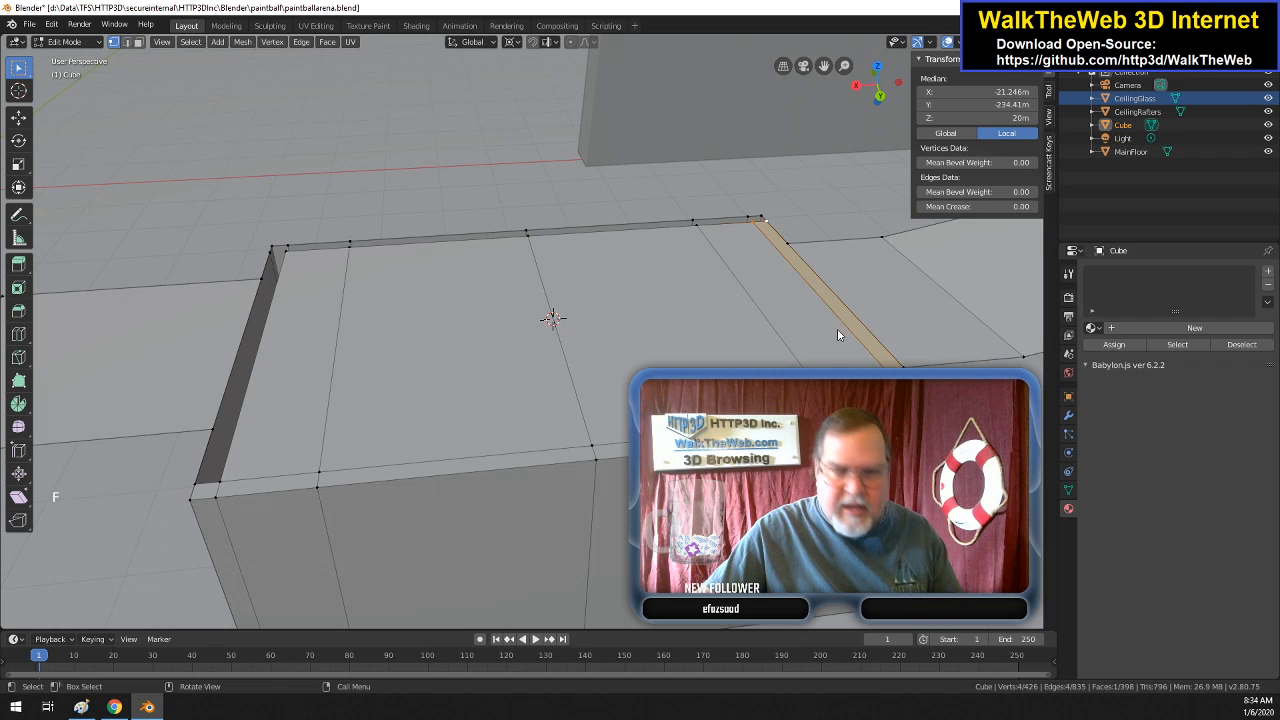
- Fill the -X, -Y corner of the wall top and the short gap beside it along the -Y wall with four-vertex faces
{"action": "left_click", "coordinate": [760, 221]}
{"action": "left_click", "coordinate": [762, 219], "text": "shift"}
{"action": "left_click", "coordinate": [755, 221], "text": "shift"}
{"action": "key", "text": "f"}
{"action": "left_click", "coordinate": [746, 223]}
{"action": "left_click", "coordinate": [745, 222]}
{"action": "left_click", "coordinate": [747, 220], "text": "shift"}
{"action": "left_click", "coordinate": [692, 220], "text": "shift"}
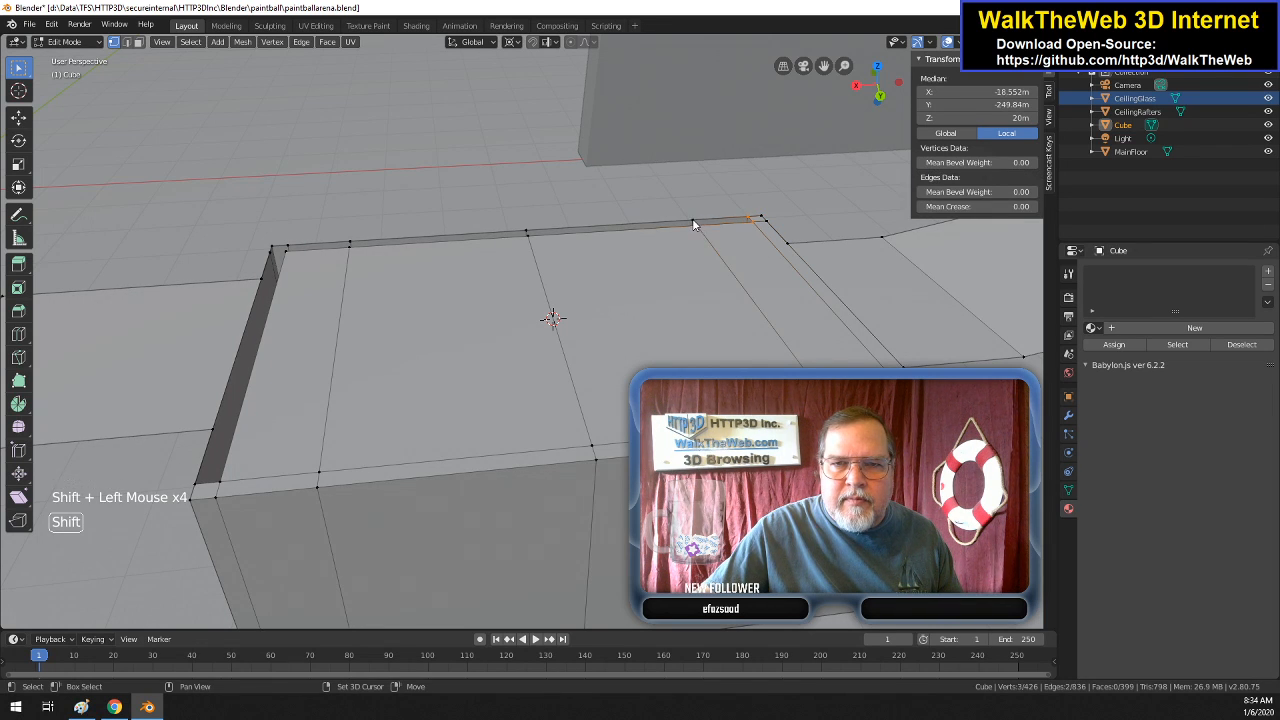
{"action": "key", "text": "f"}
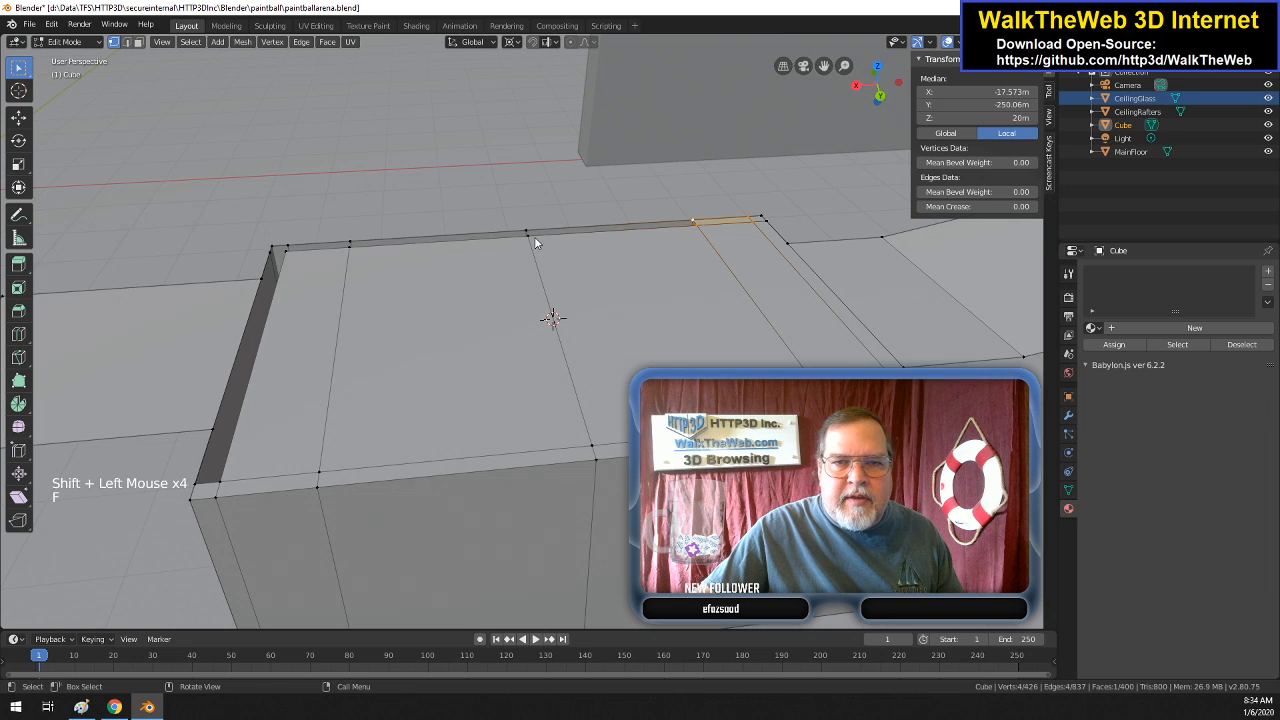
- Fill the two long gaps on either side of the middle edge along the -Y wall top with four-vertex faces
{"action": "left_click", "coordinate": [531, 230]}
{"action": "left_click", "coordinate": [684, 221], "text": "shift"}
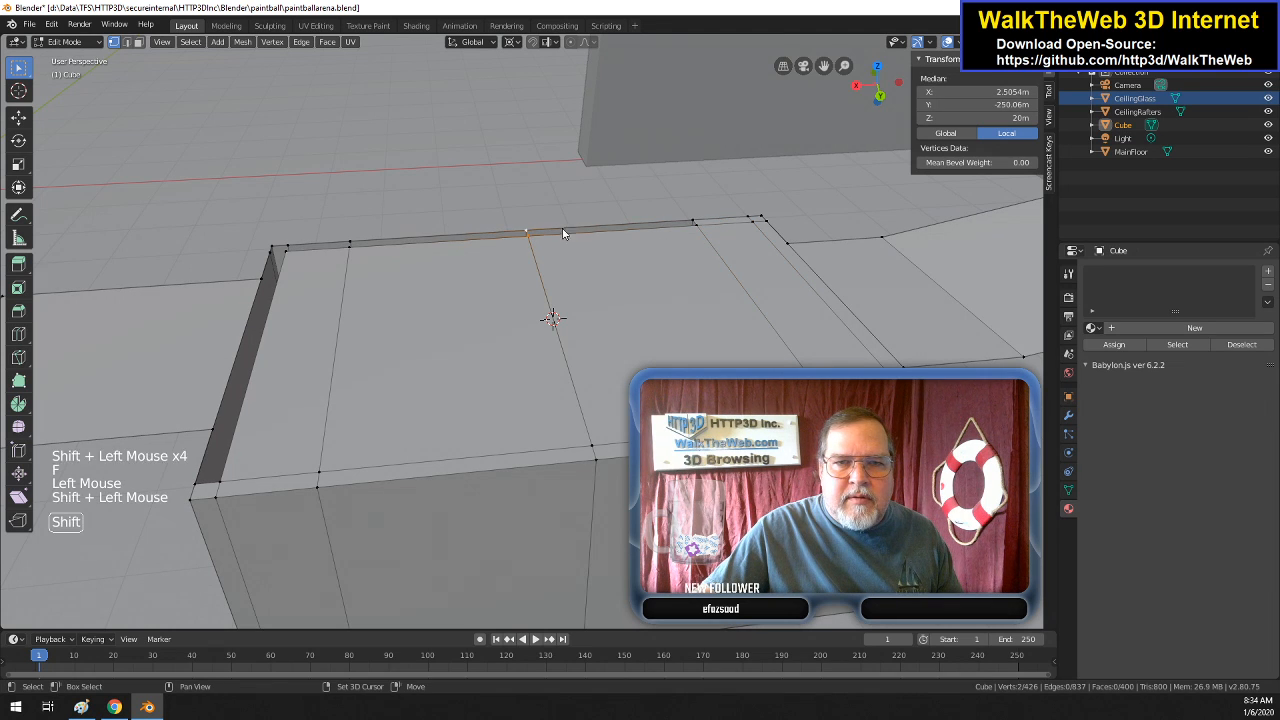
{"action": "left_click", "coordinate": [699, 229], "text": "shift"}
{"action": "key", "text": "f"}
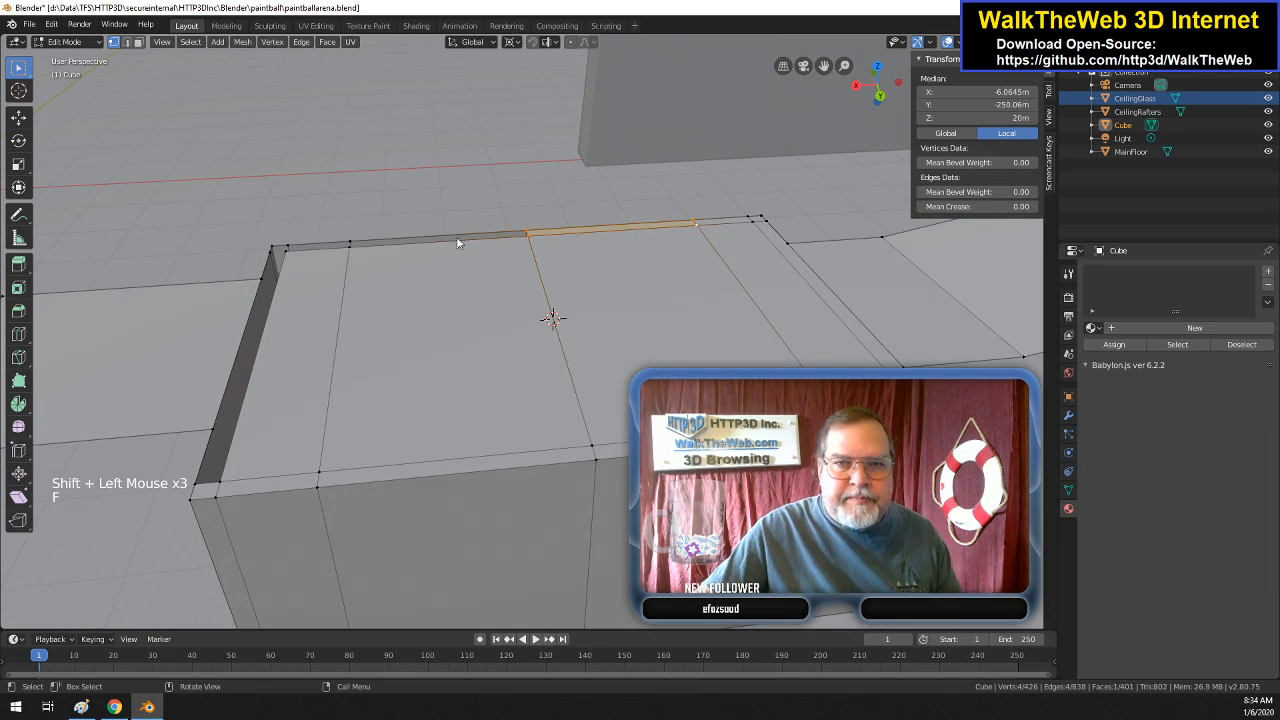
{"action": "left_click", "coordinate": [530, 233]}
{"action": "left_click", "coordinate": [446, 243], "text": "shift"}
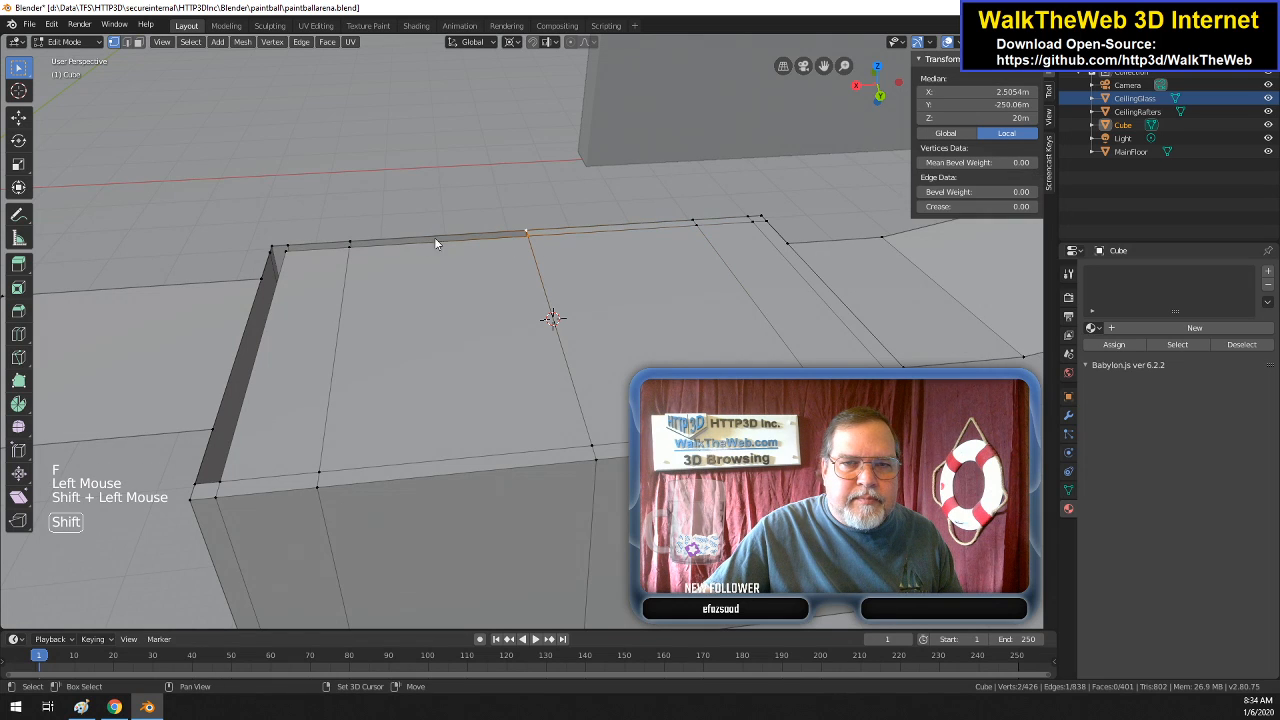
{"action": "left_click", "coordinate": [354, 245], "text": "shift"}
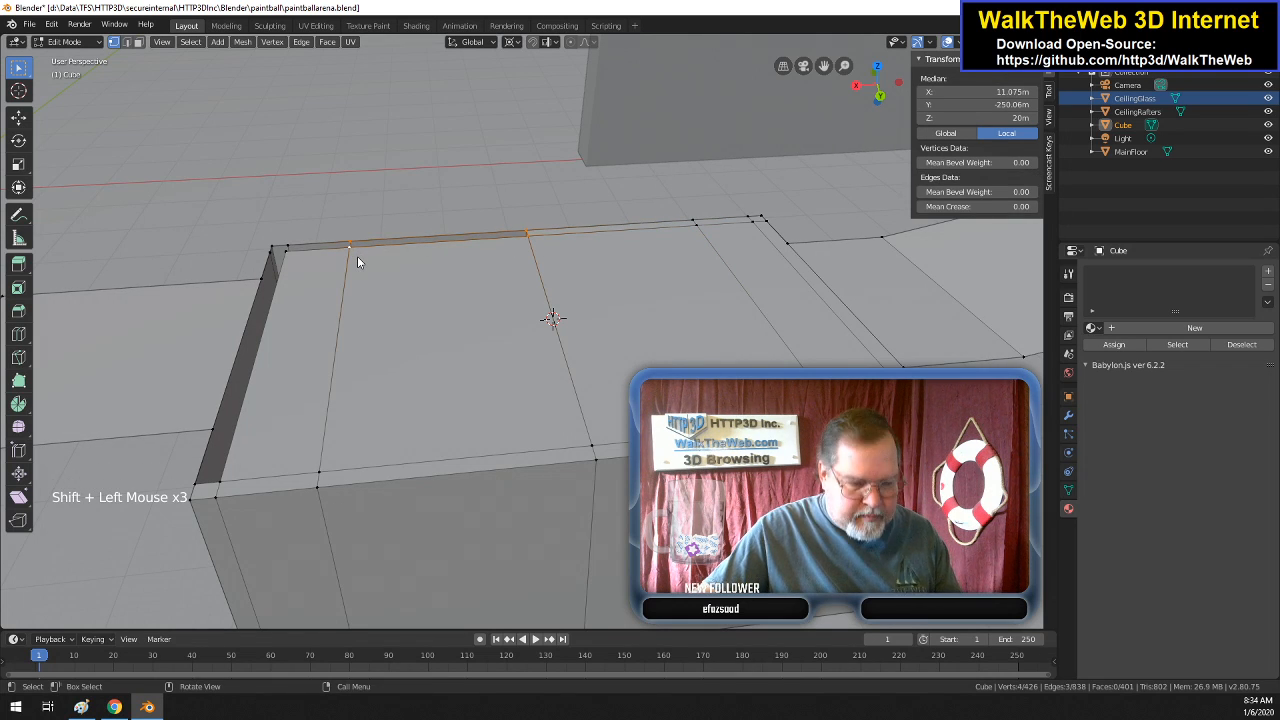
{"action": "key", "text": "f"}
- Fill the last short gap of the -Y wall top and the adjoining +X, -Y corner with four-vertex faces
{"action": "left_click", "coordinate": [290, 248]}
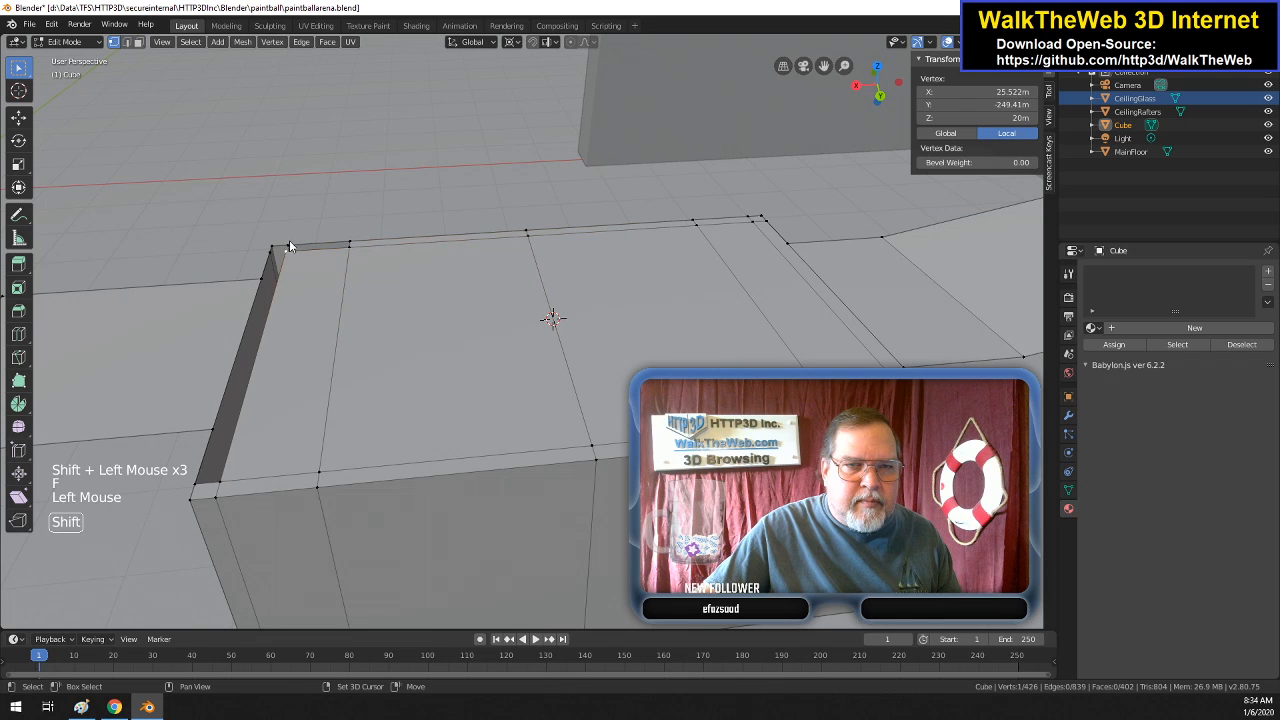
{"action": "left_click", "coordinate": [294, 248], "text": "shift"}
{"action": "left_click", "coordinate": [355, 246], "text": "shift"}
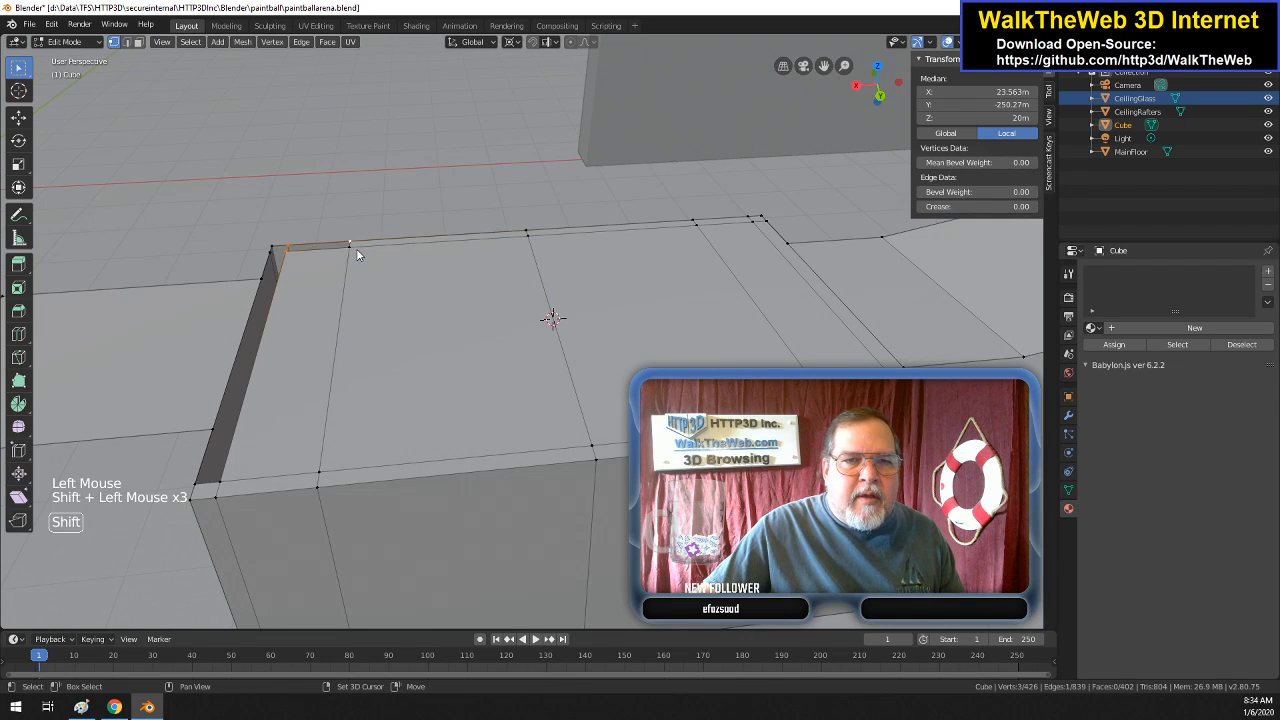
{"action": "key", "text": "f"}
{"action": "left_click", "coordinate": [292, 252]}
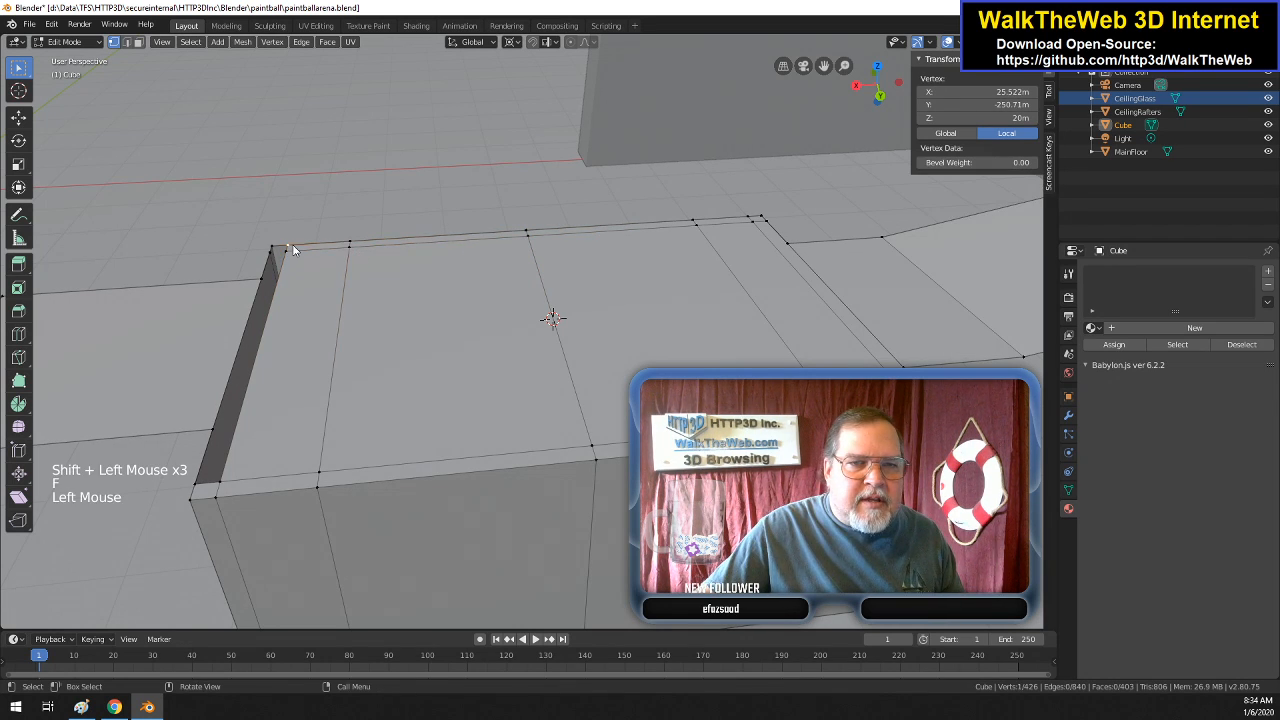
{"action": "left_click", "coordinate": [270, 251], "text": "shift"}
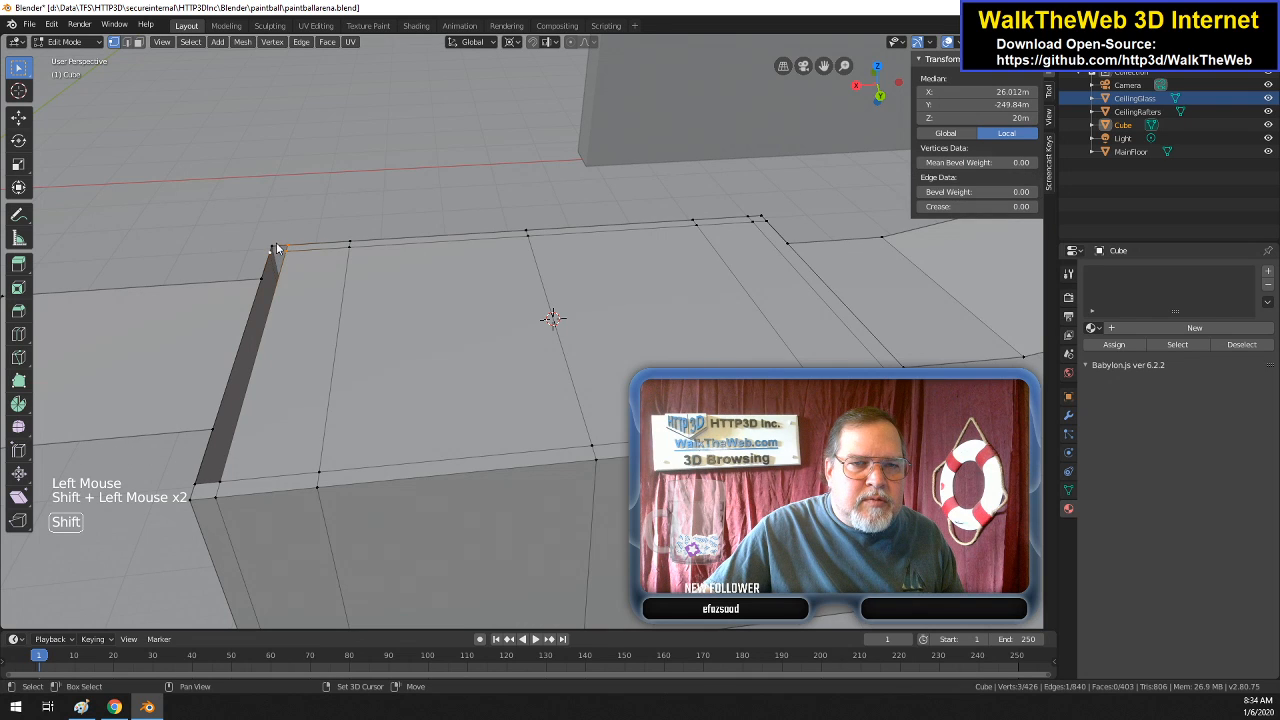
{"action": "left_click", "coordinate": [273, 245], "text": "shift"}
{"action": "key", "text": "f"}
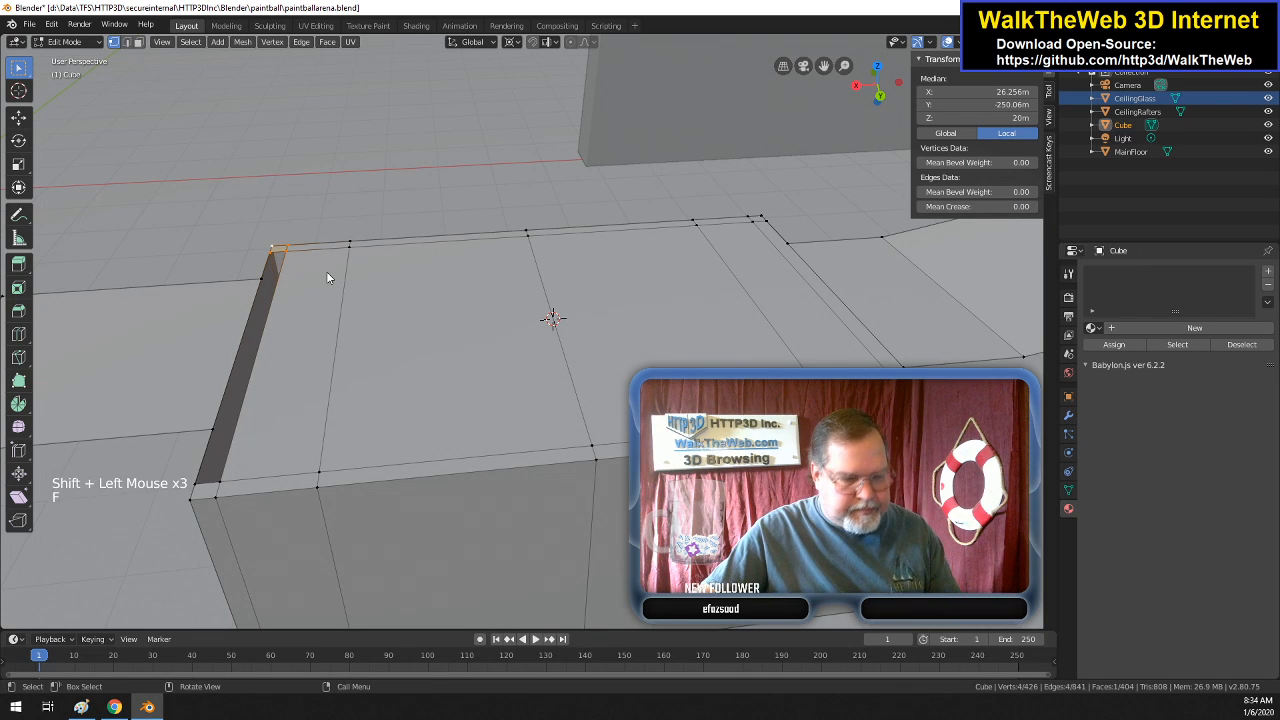
- Fill the long open wall top along the +X side of the square with a four-vertex face
{"action": "left_click", "coordinate": [286, 255]}
{"action": "left_click", "coordinate": [274, 254], "text": "shift"}
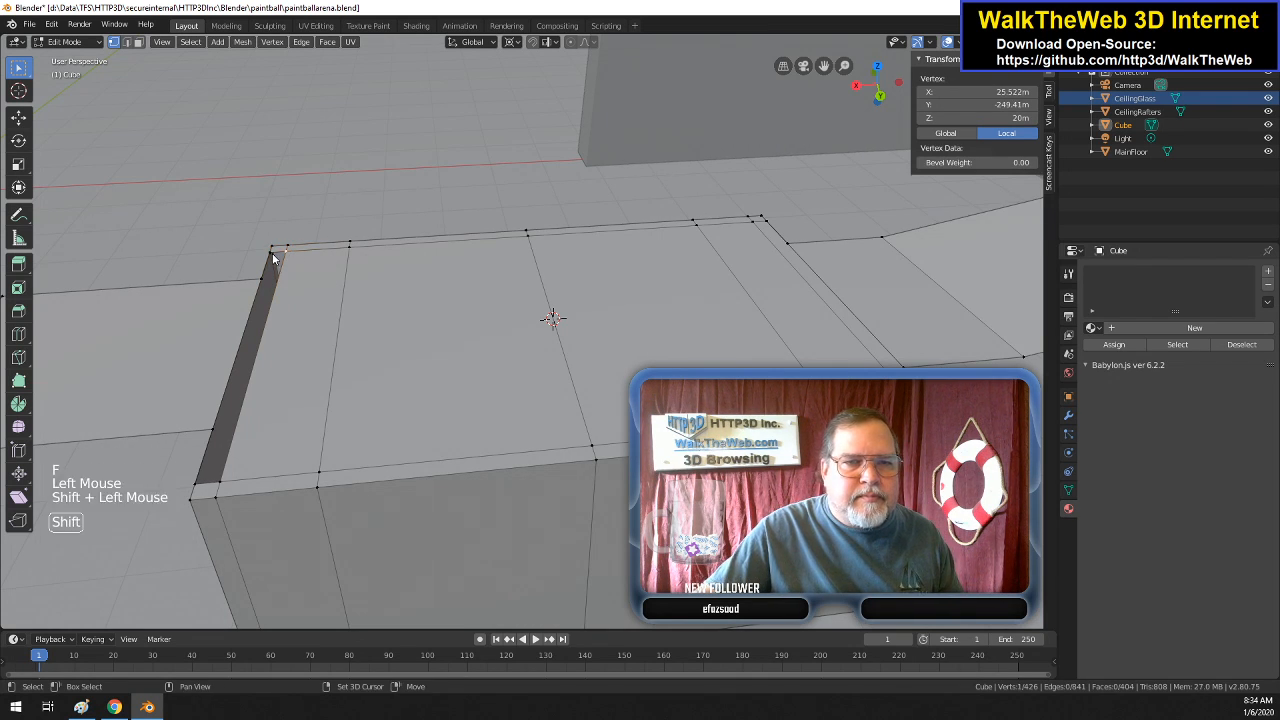
{"action": "left_click", "coordinate": [229, 476], "text": "shift"}
{"action": "key", "text": "f"}
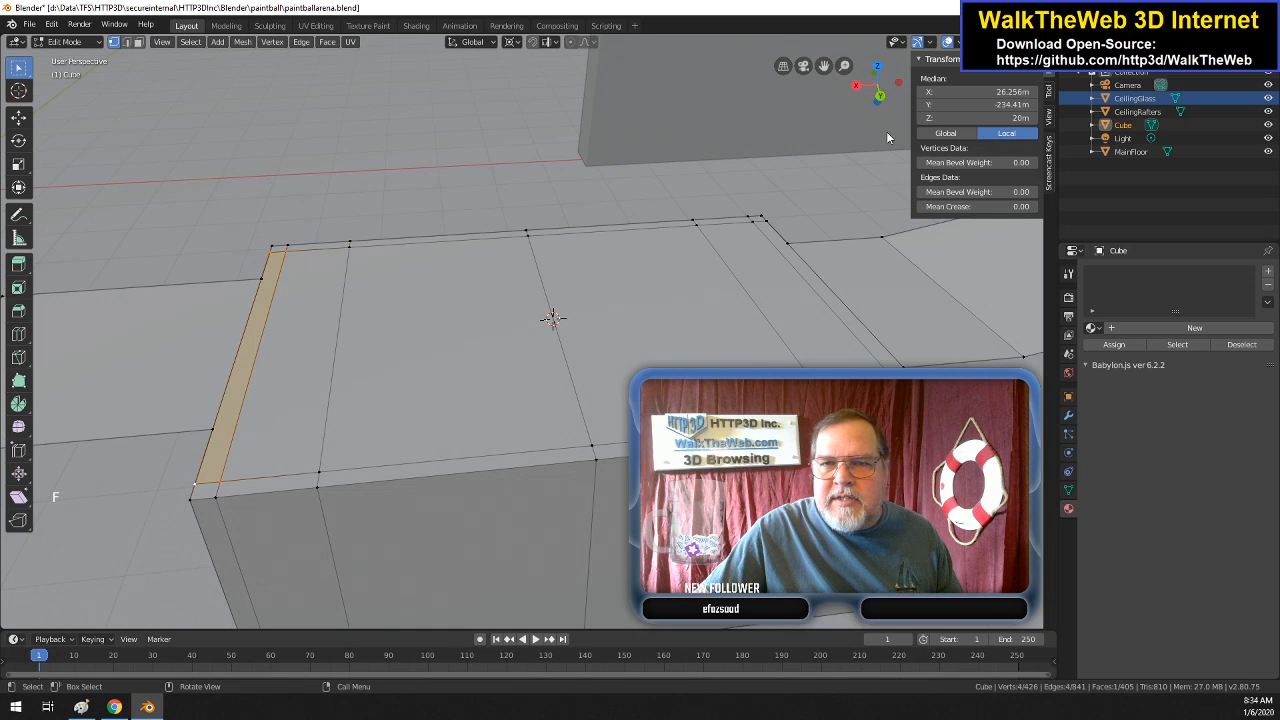
- In edge select mode, extrude the six outer top edges of the +Y wall 1.3 m along the global Y axis
{"action": "scroll", "coordinate": [795, 250], "scroll_direction": "down", "scroll_amount": 2}
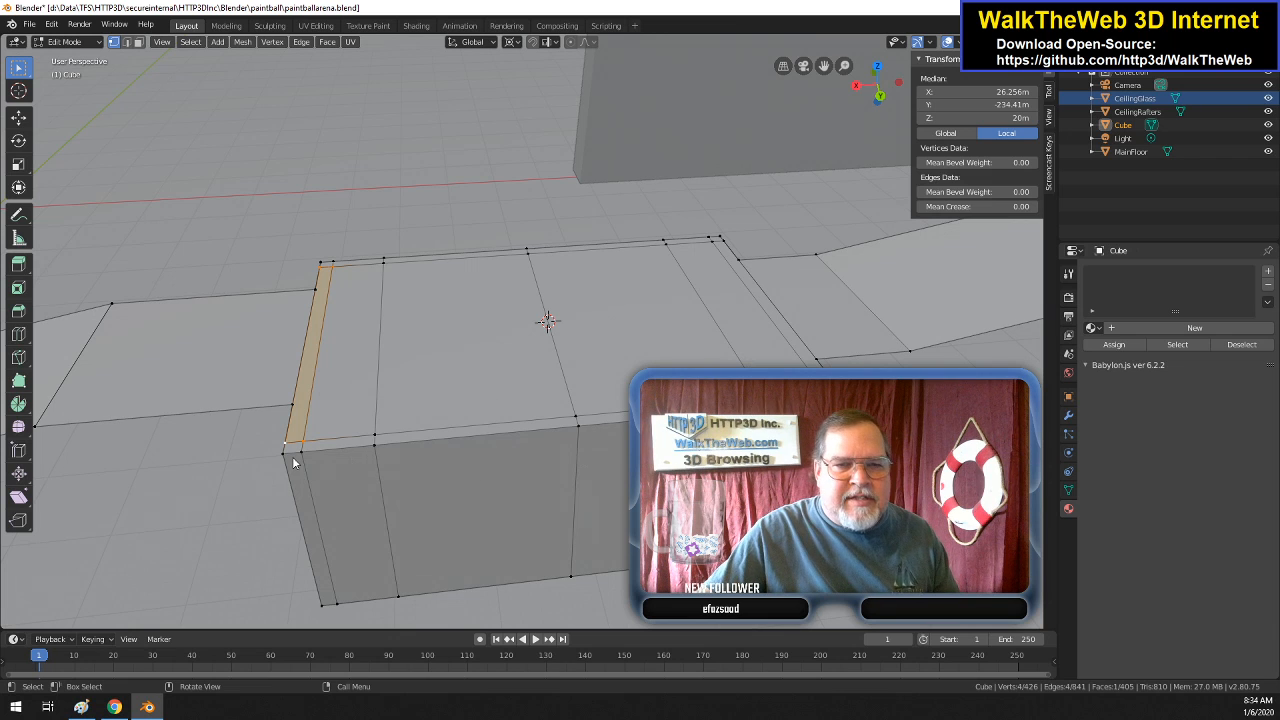
{"action": "left_click", "coordinate": [126, 41]}
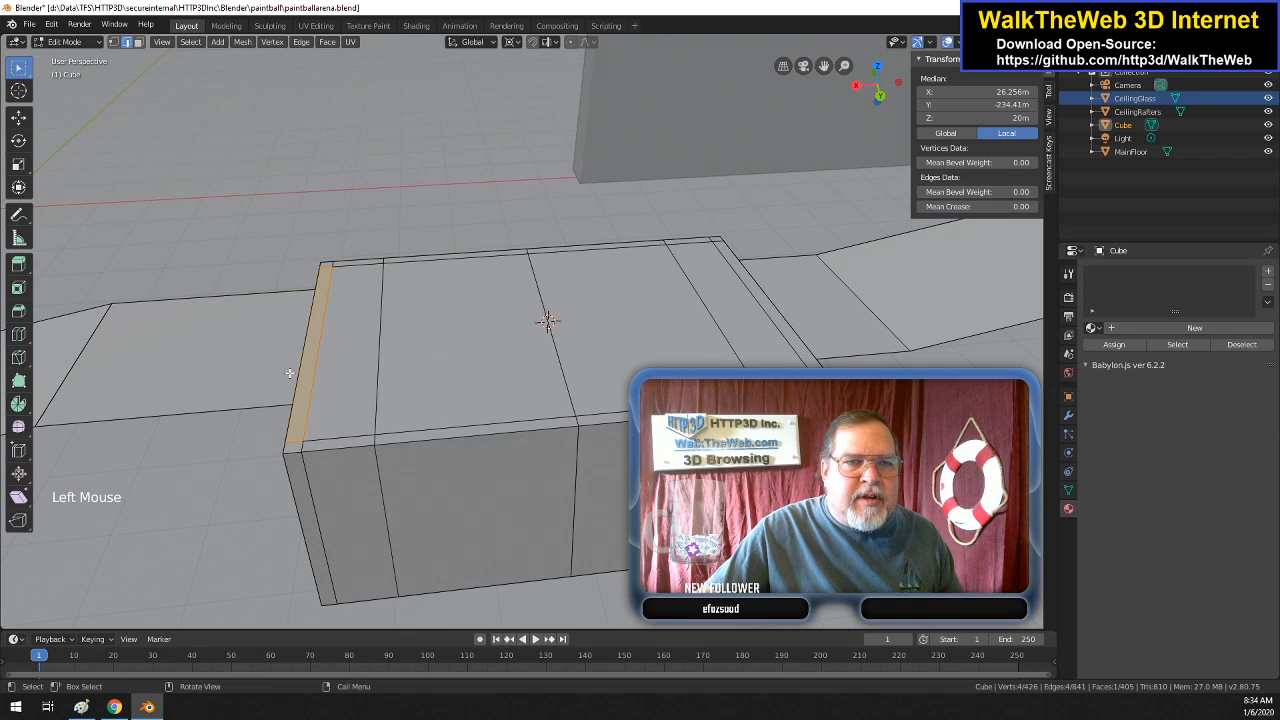
{"action": "left_click", "coordinate": [289, 455]}
{"action": "left_click", "coordinate": [375, 452], "text": "shift"}
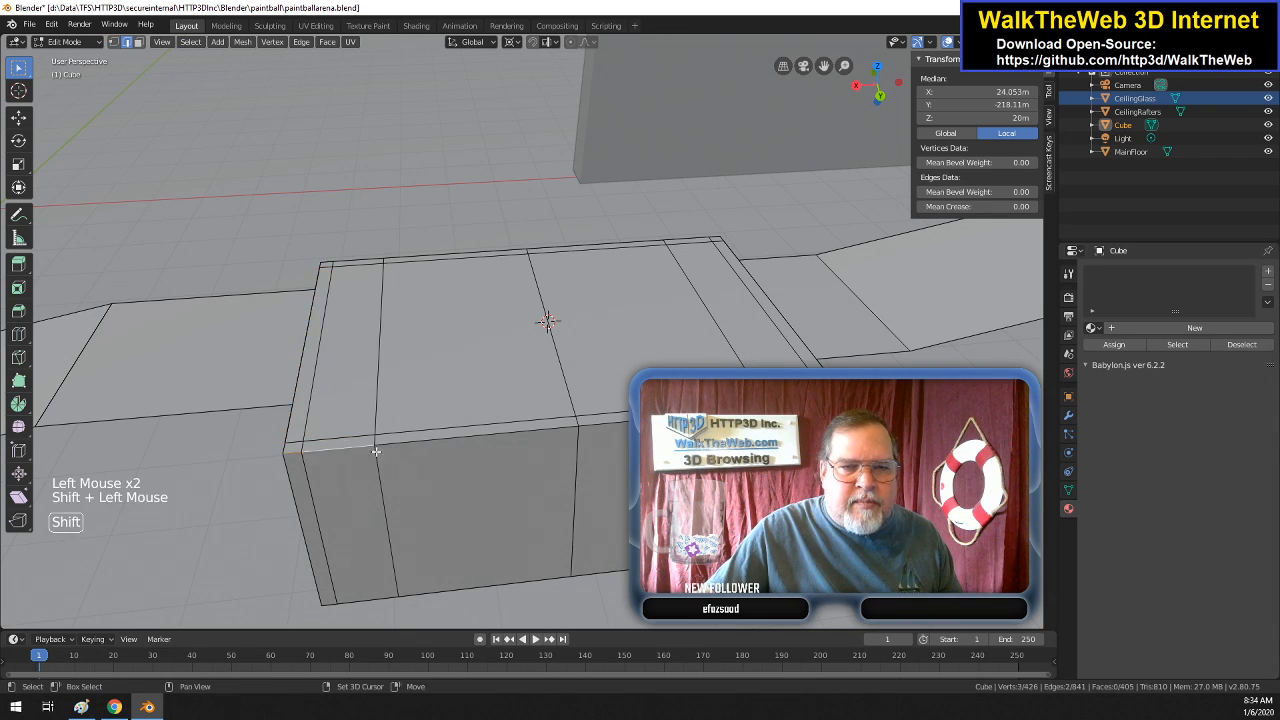
{"action": "left_click", "coordinate": [510, 433], "text": "shift"}
{"action": "left_click", "coordinate": [622, 419], "text": "shift"}
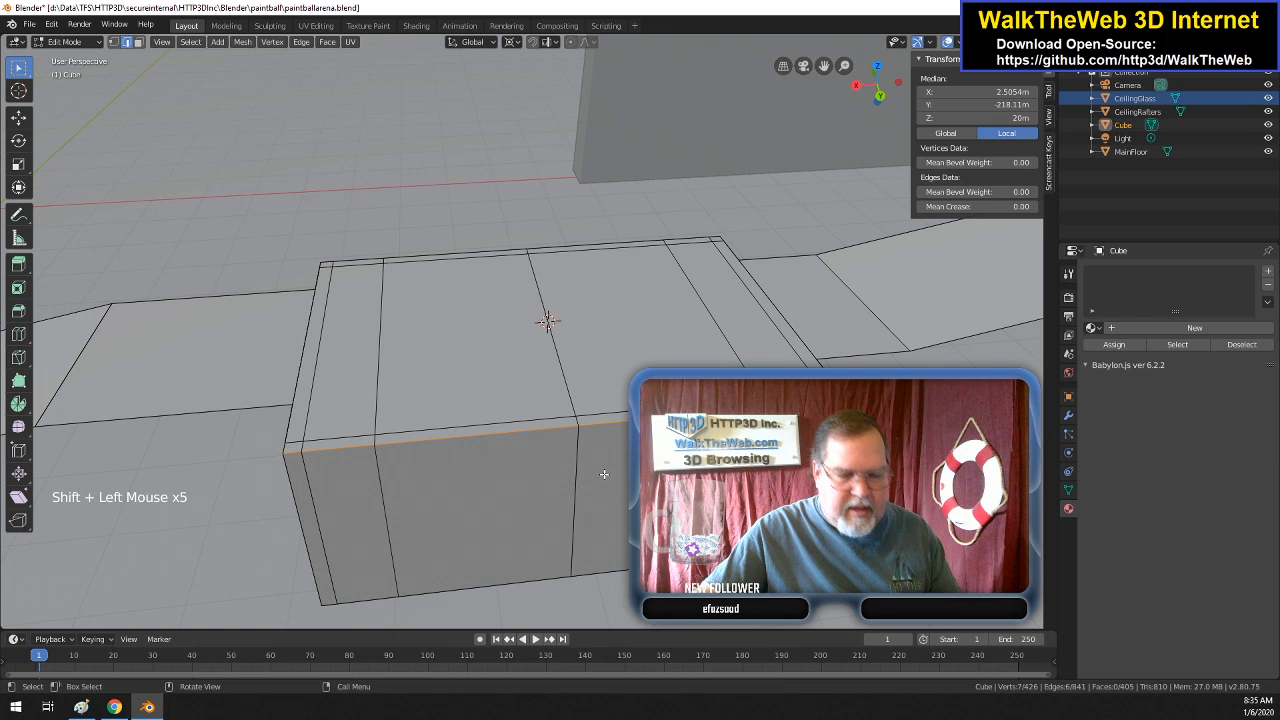
{"action": "key", "text": "e"}
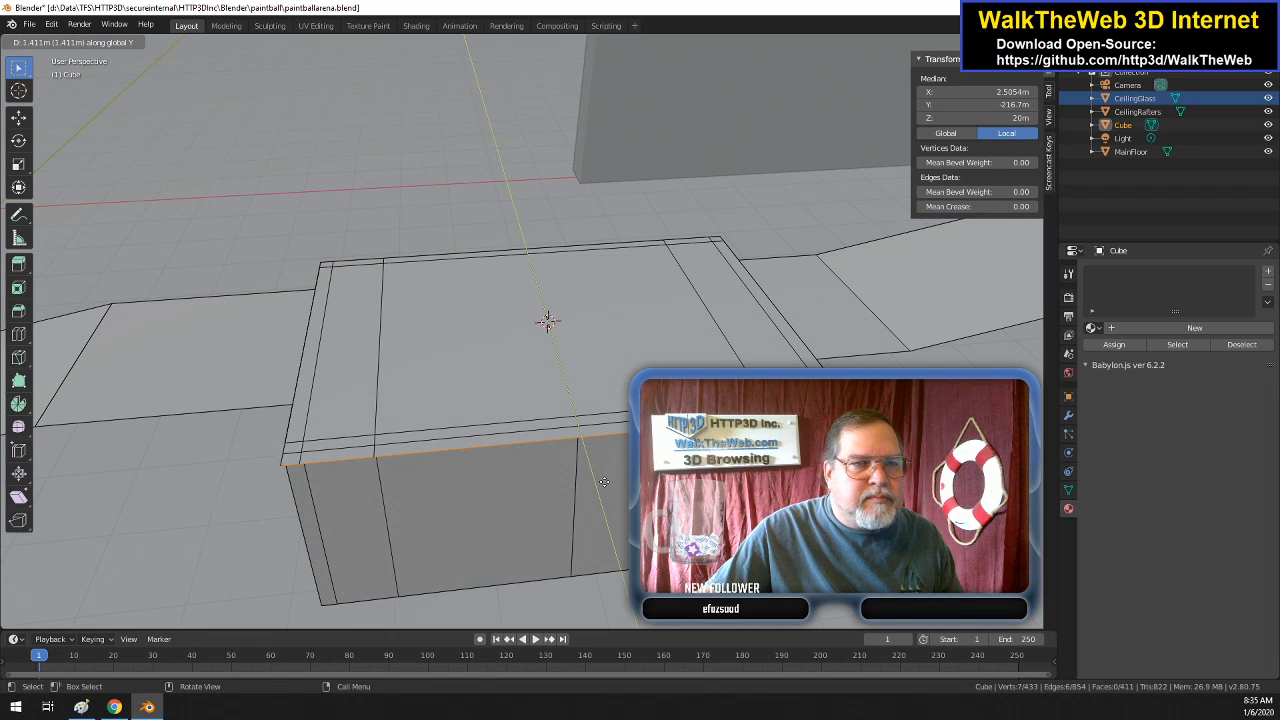
{"action": "type", "text": "1"}
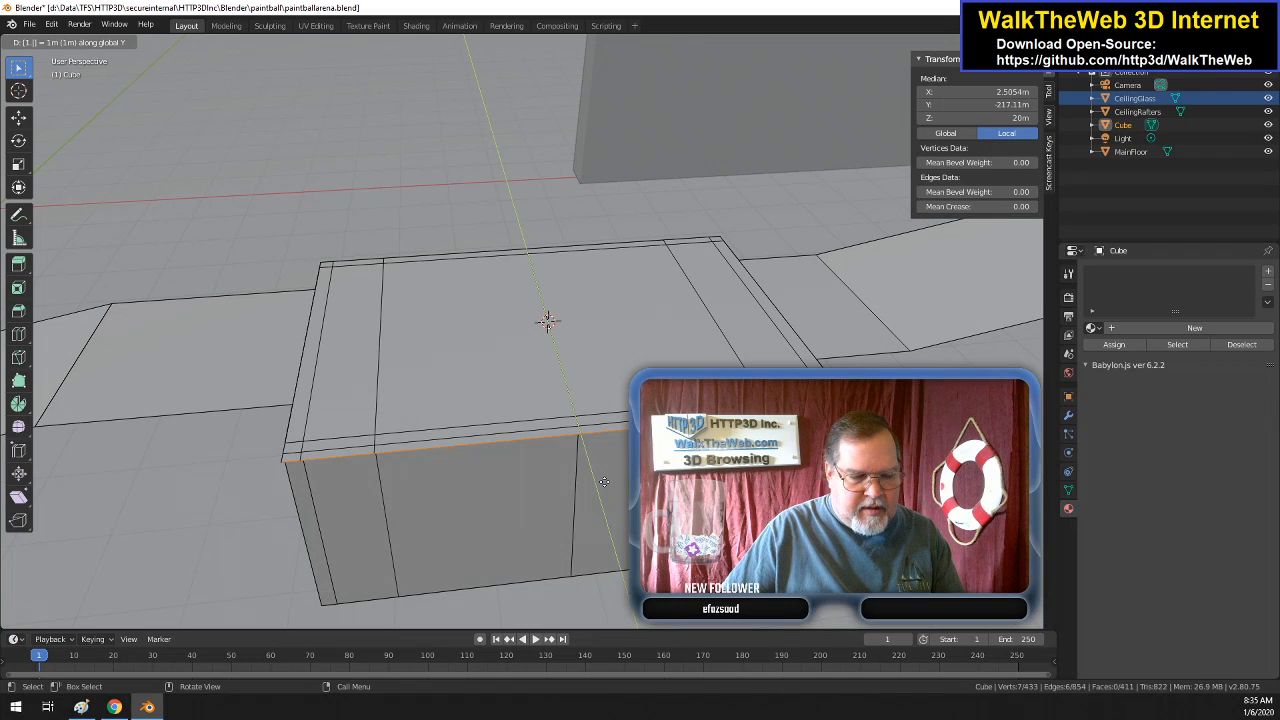
{"action": "type", "text": ".3"}
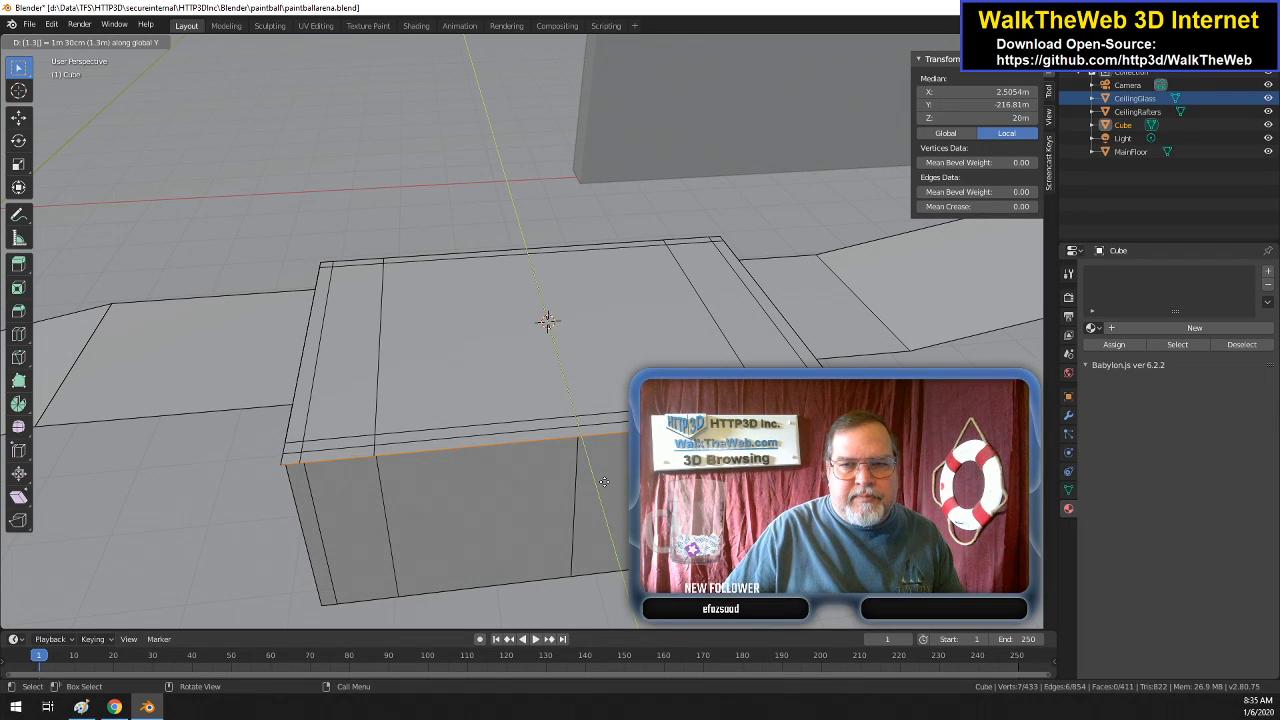
{"action": "key", "text": "Return"}
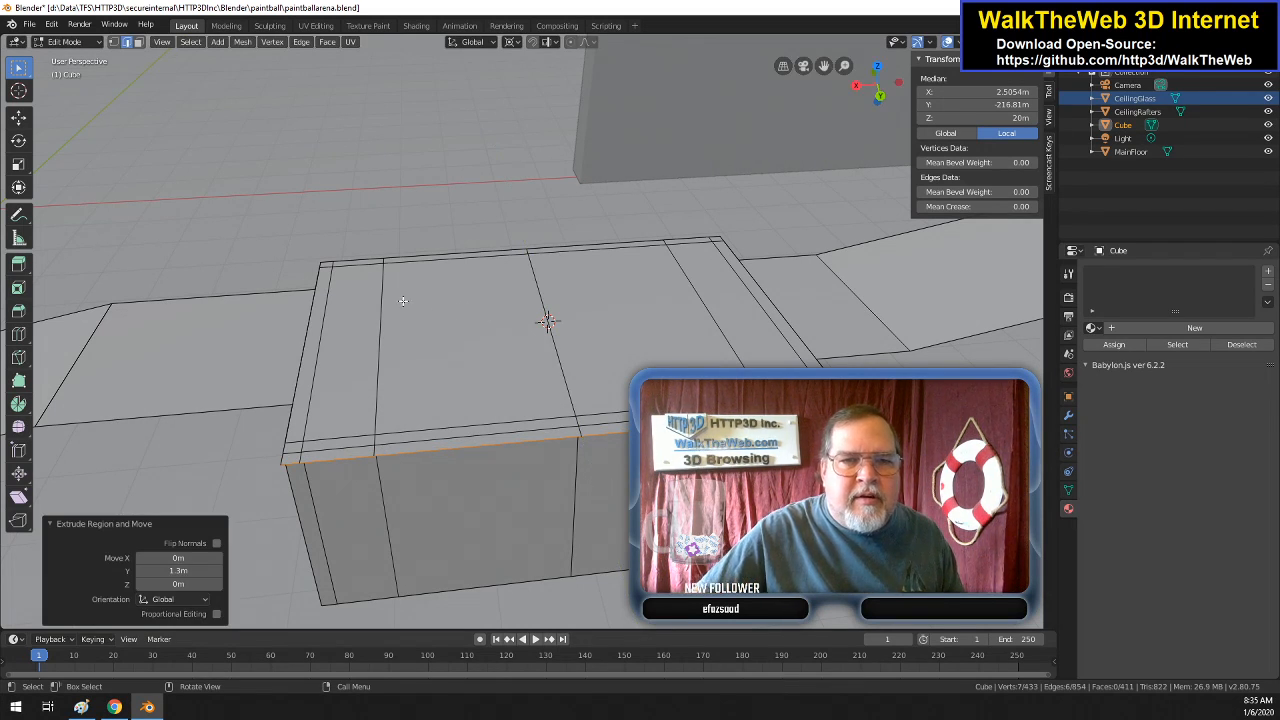
- Extrude the six outer top edges of the -Y wall -1.3 m along the global Y axis
{"action": "left_click", "coordinate": [325, 263]}
{"action": "left_click", "coordinate": [382, 259], "text": "shift"}
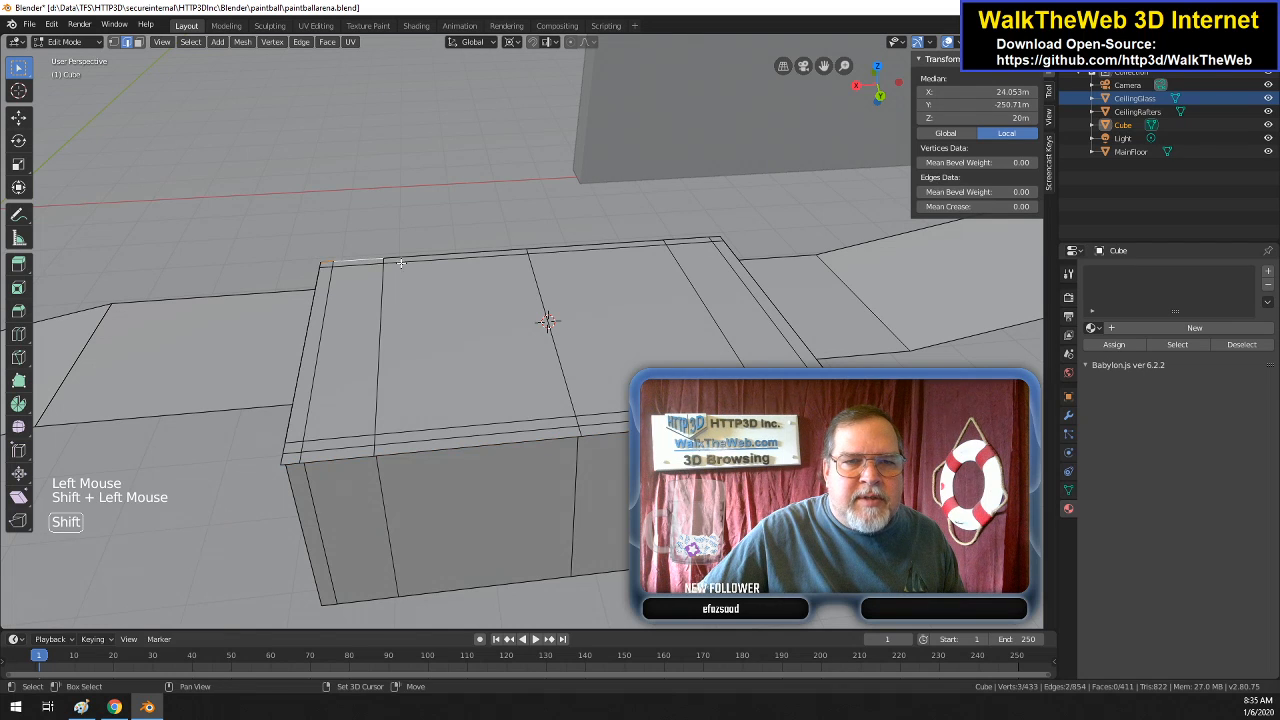
{"action": "left_click", "coordinate": [526, 253], "text": "shift"}
{"action": "left_click", "coordinate": [664, 242], "text": "shift"}
{"action": "left_click", "coordinate": [715, 238], "text": "shift"}
{"action": "left_click", "coordinate": [716, 238], "text": "shift"}
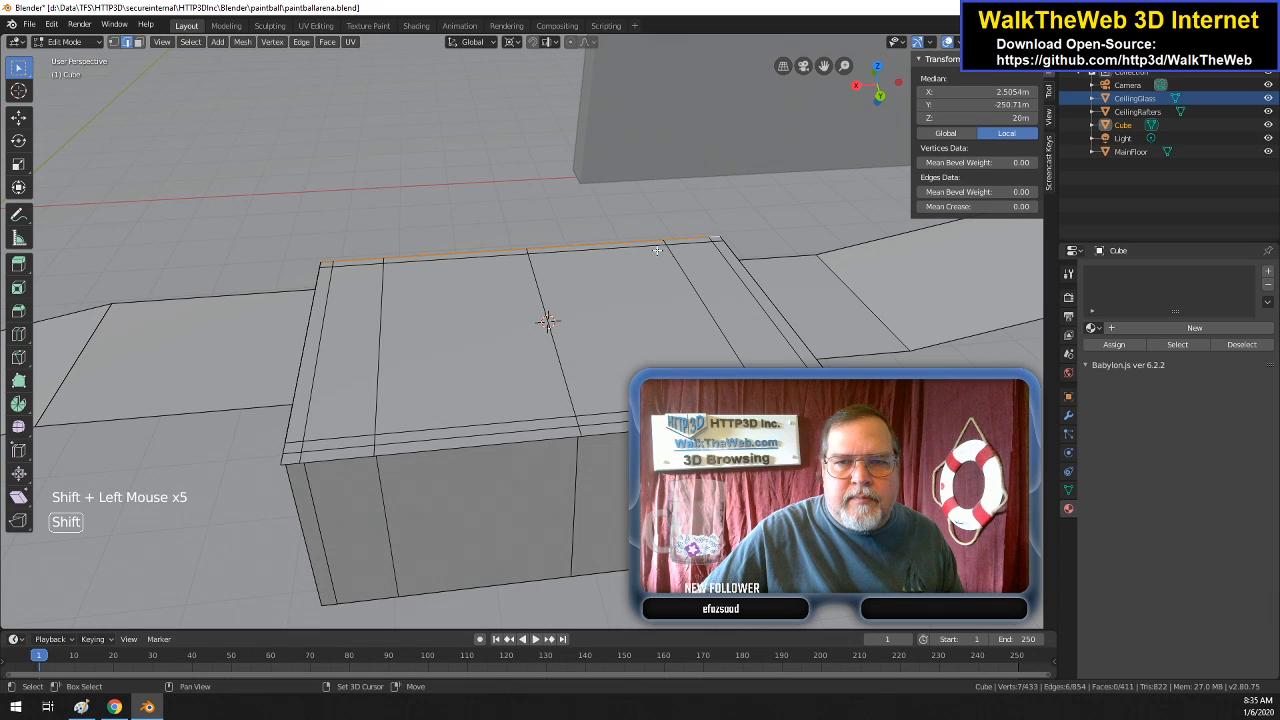
{"action": "key", "text": "e"}
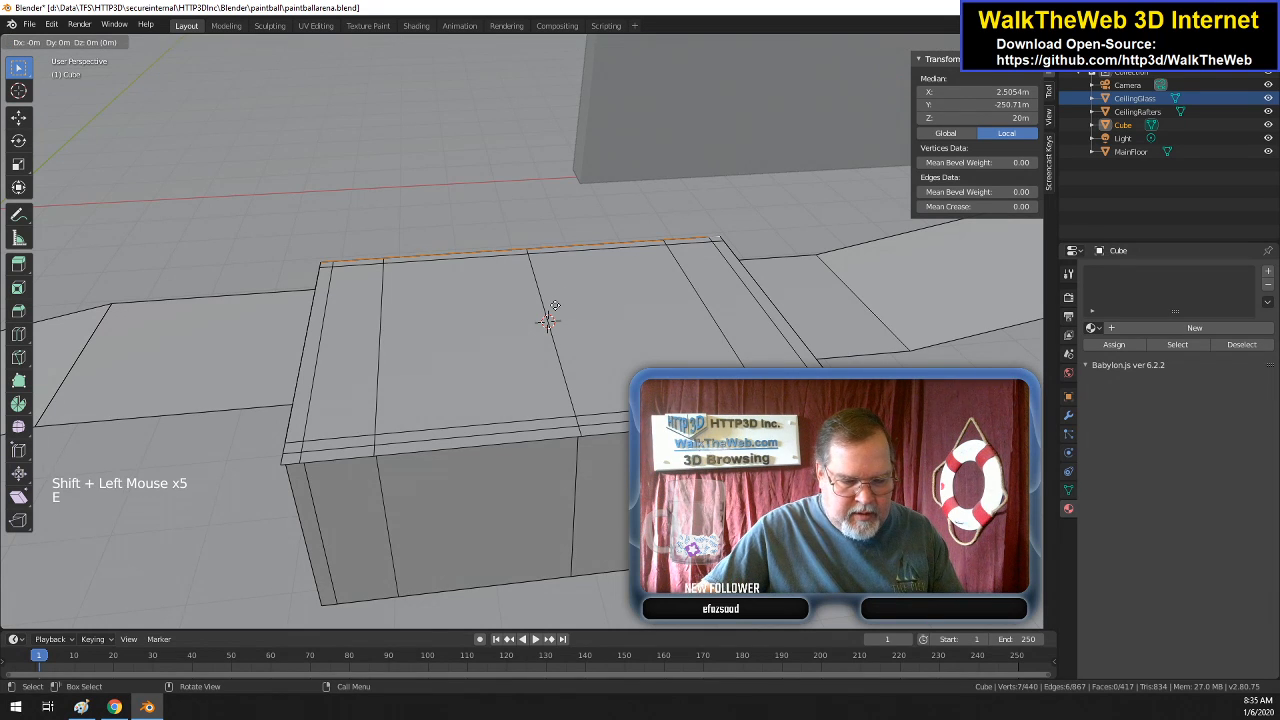
{"action": "key", "text": "y"}
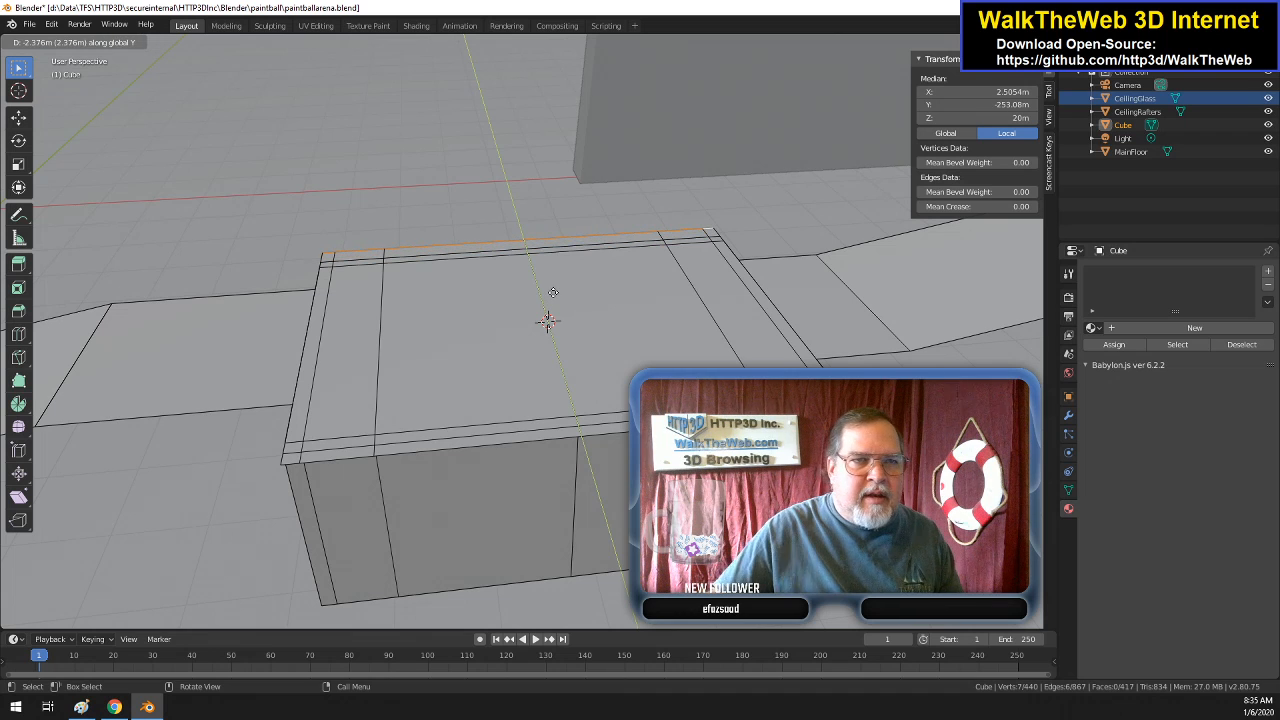
{"action": "type", "text": "-1.3"}
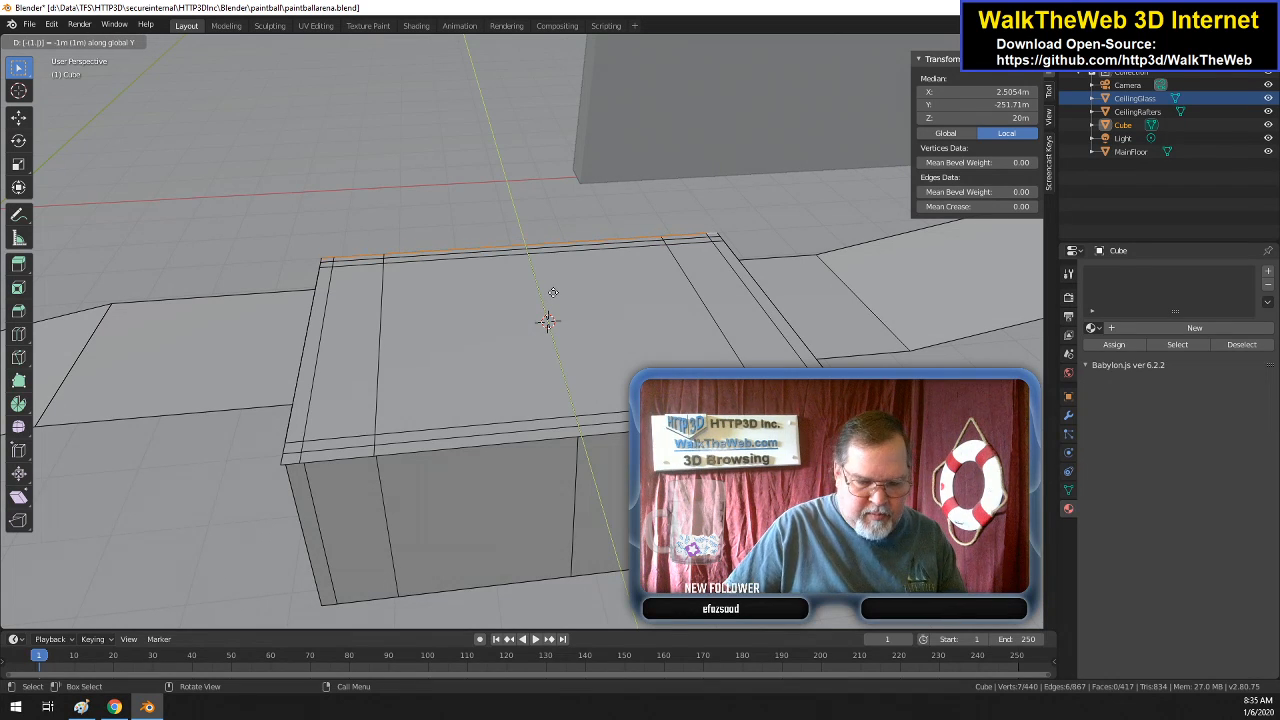
{"action": "key", "text": "Return"}
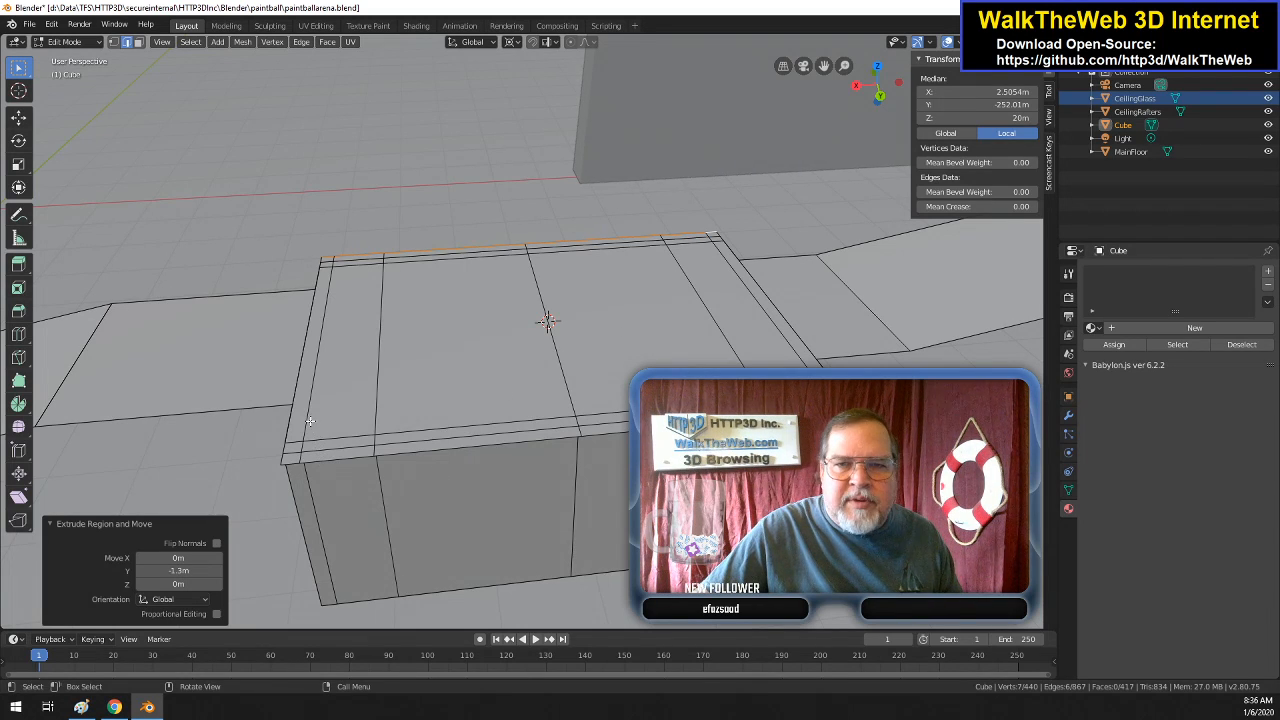
{"action": "left_click", "coordinate": [311, 351]}
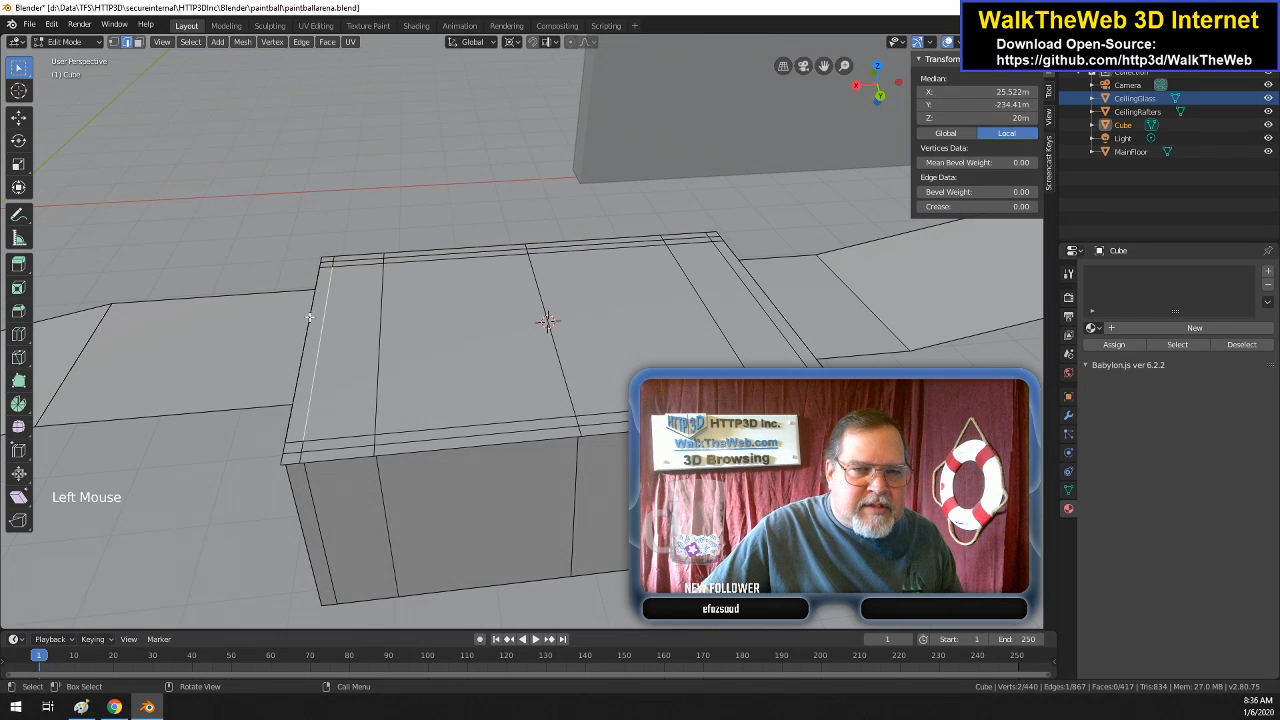
{"action": "key", "text": "ctrl"}
{"action": "key", "text": "ctrl+r"}
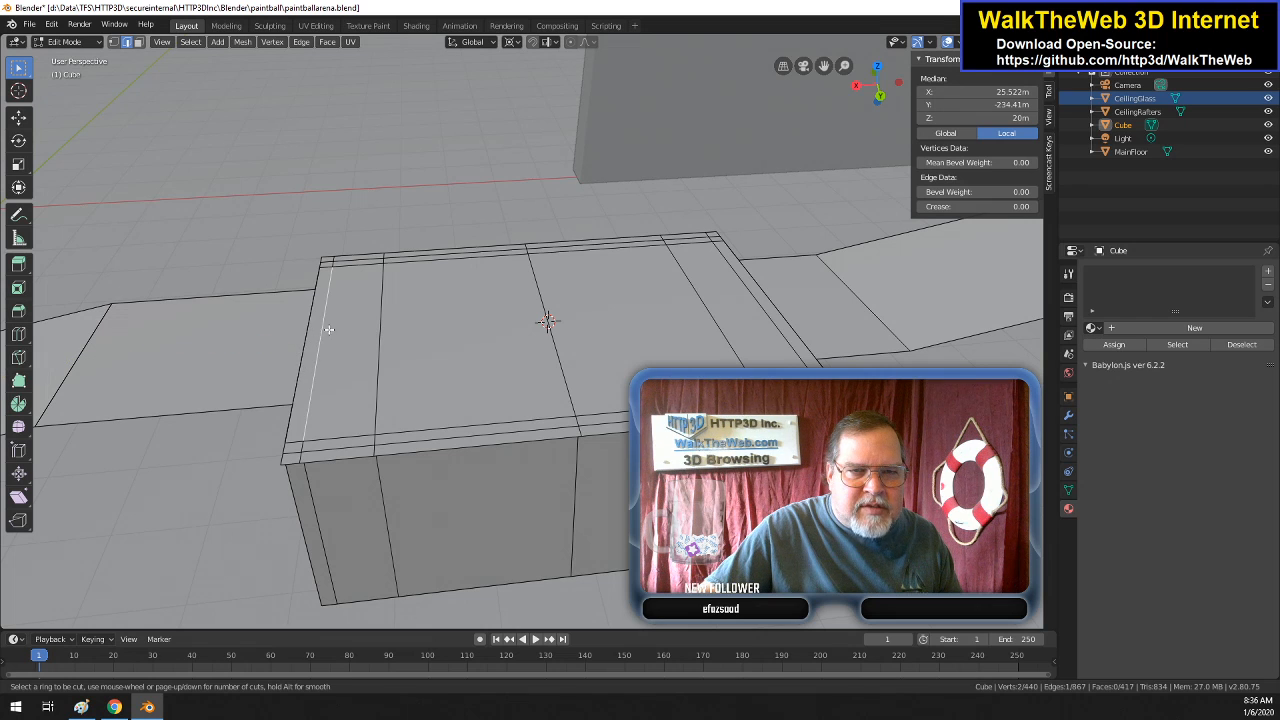
{"action": "key", "text": "Escape"}
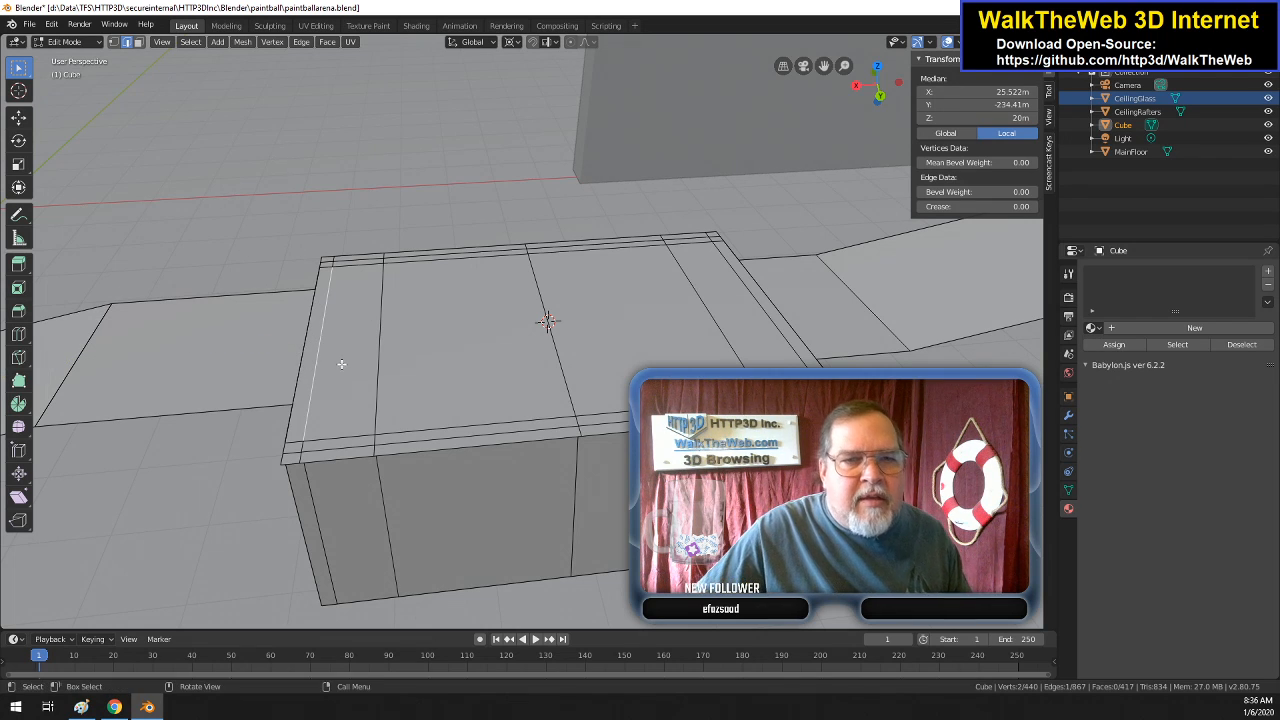
{"action": "left_click", "coordinate": [308, 355]}
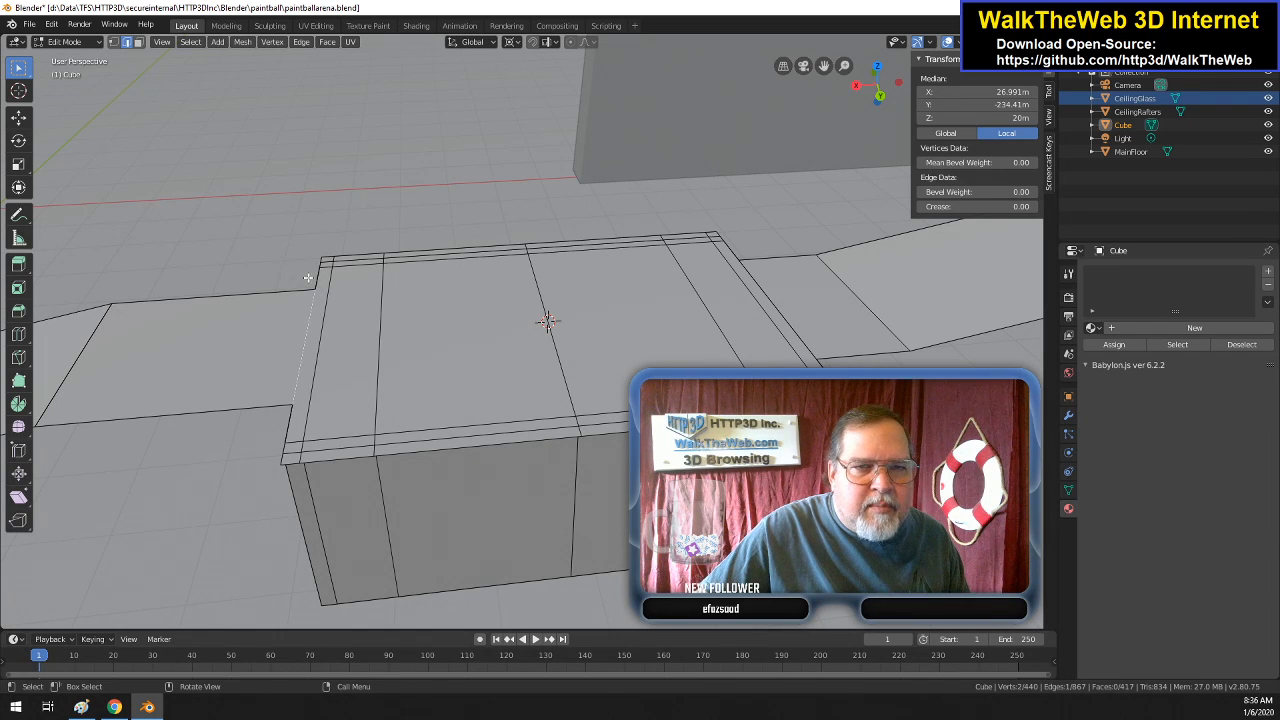
{"action": "left_click", "coordinate": [321, 284]}
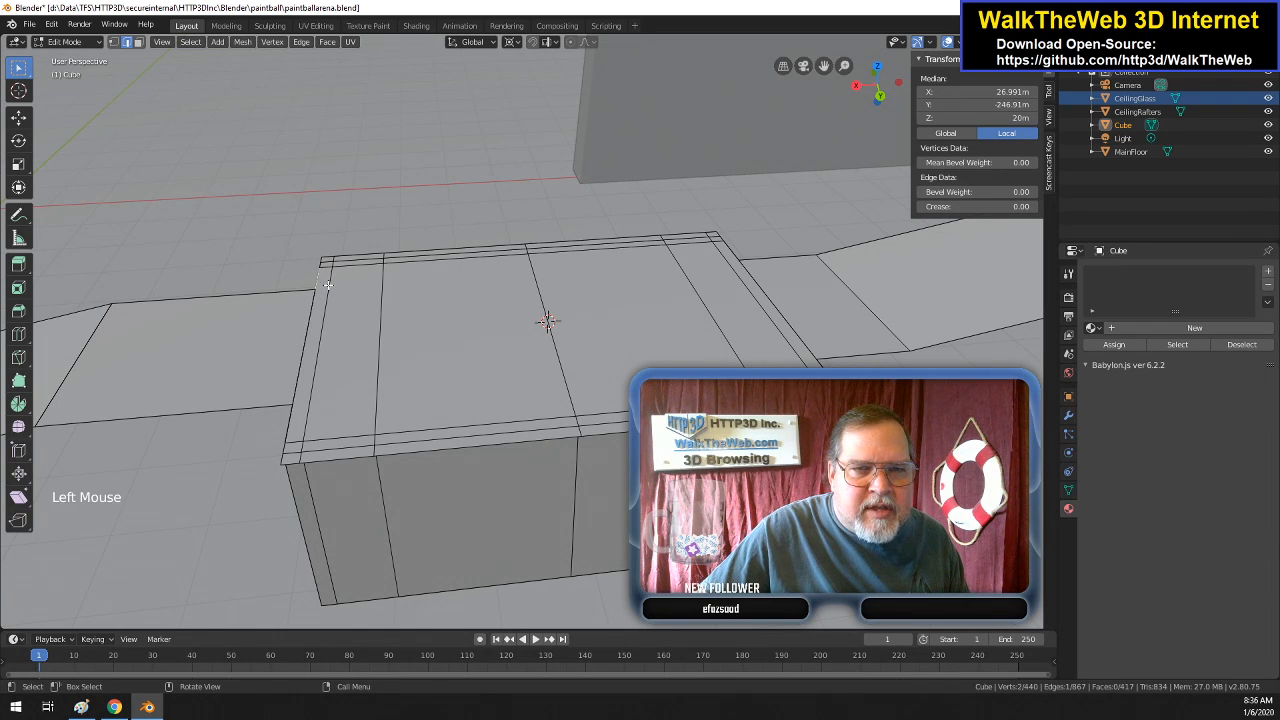
{"action": "left_click", "coordinate": [292, 416]}
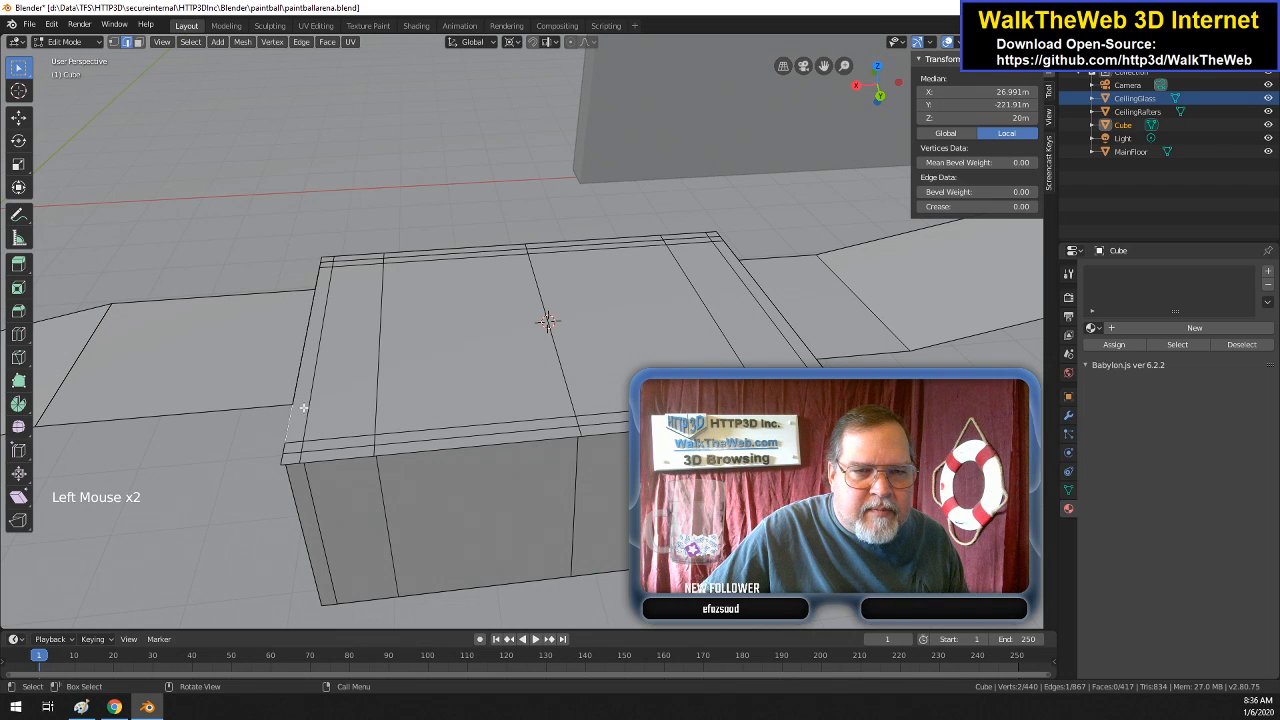
{"action": "left_click", "coordinate": [305, 413]}
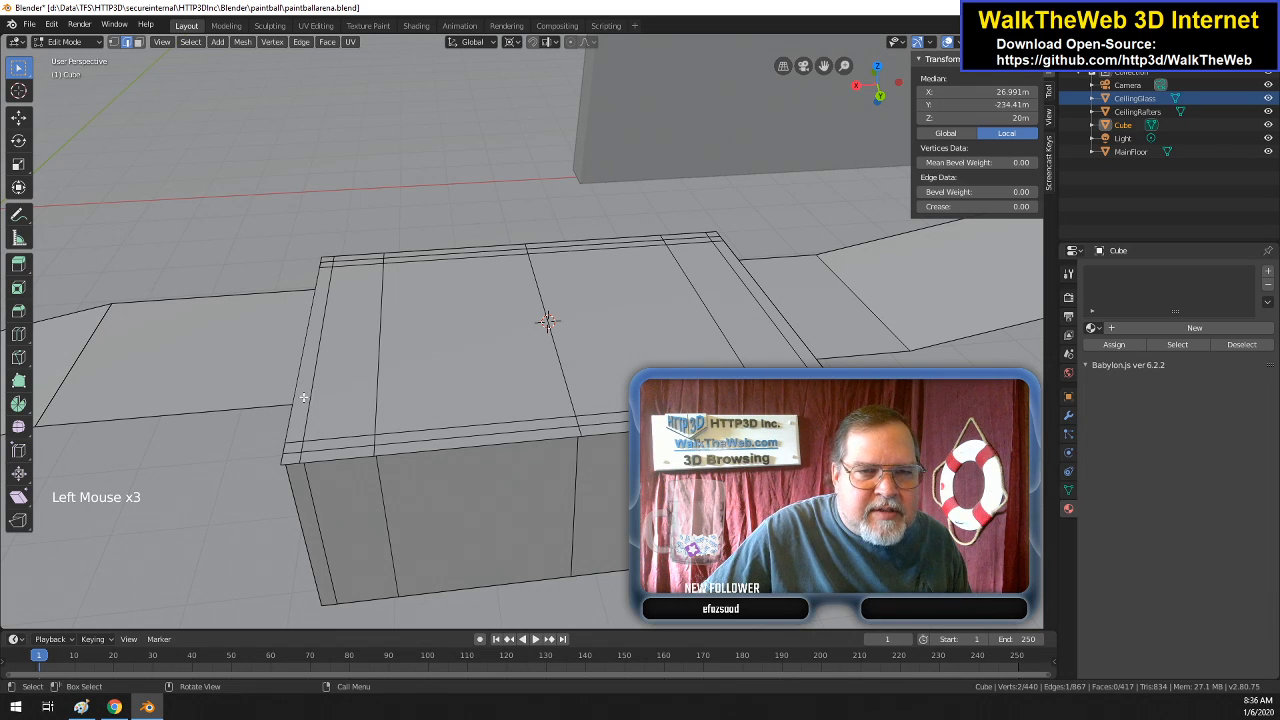
- In face select mode, subdivide the long top faces of the +X and -X walls with one cut
{"action": "left_click", "coordinate": [138, 41]}
{"action": "left_click", "coordinate": [311, 325]}
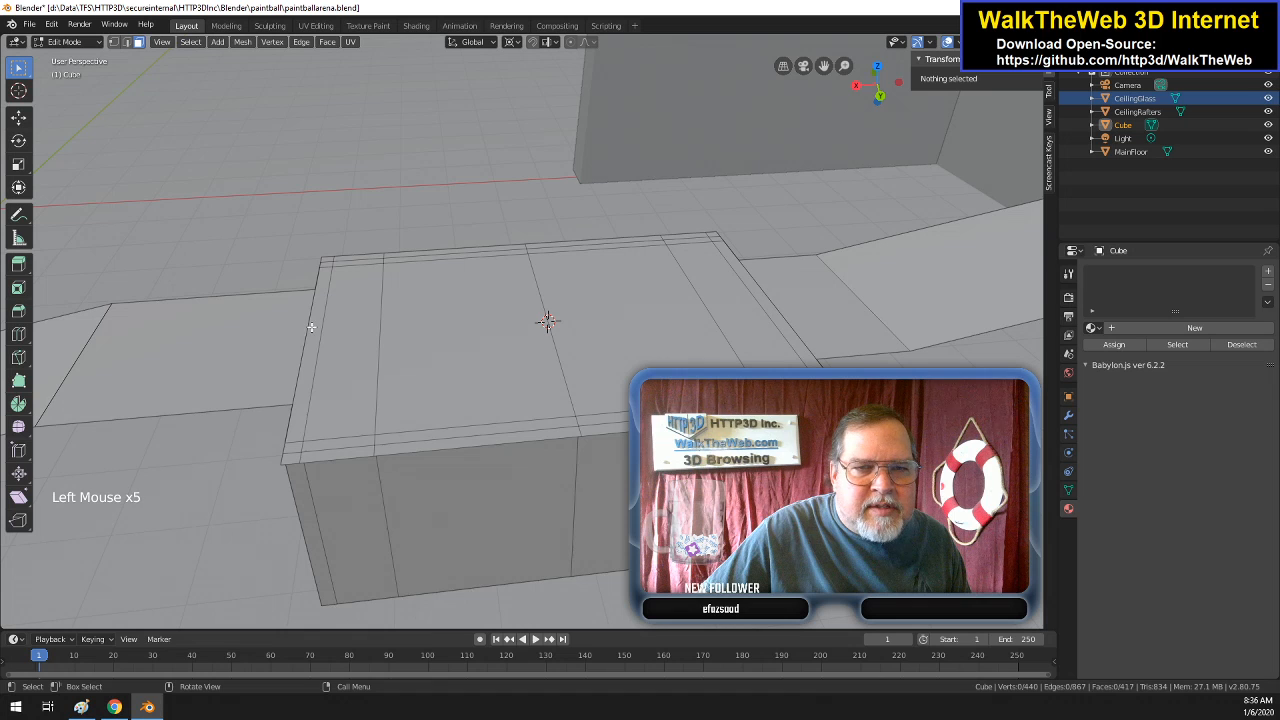
{"action": "left_click", "coordinate": [769, 304], "text": "shift"}
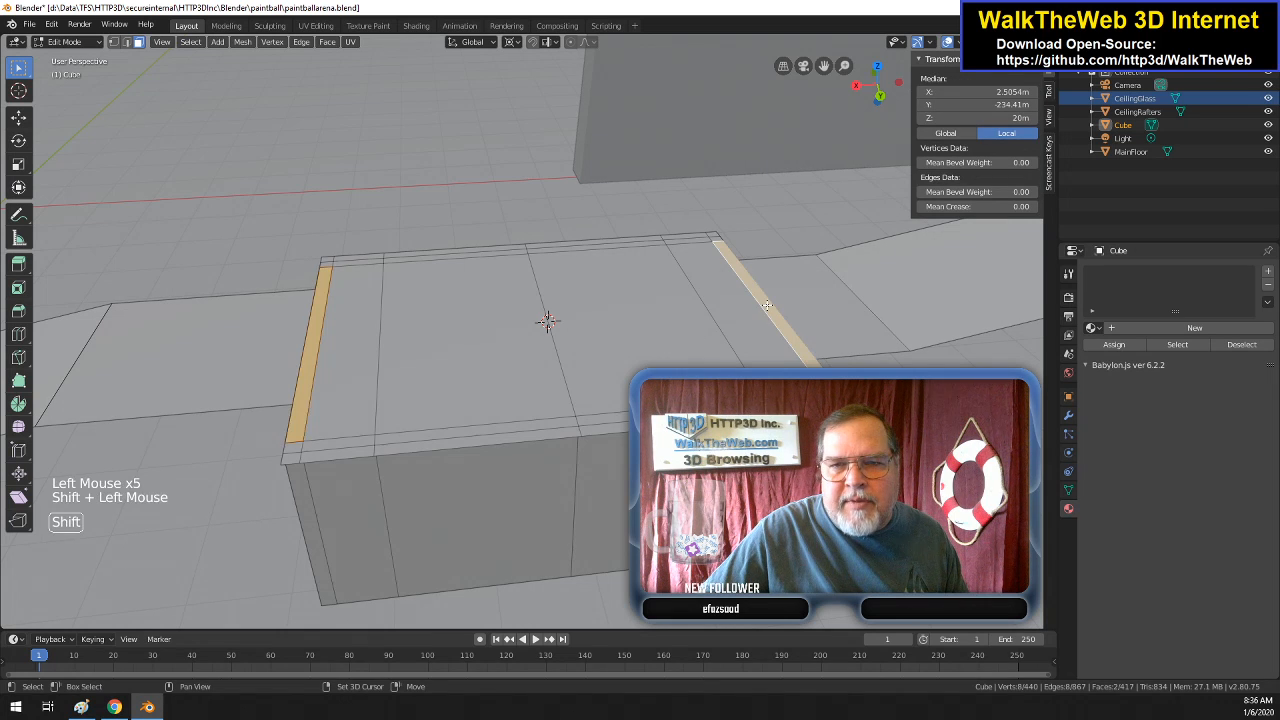
{"action": "right_click", "coordinate": [310, 382]}
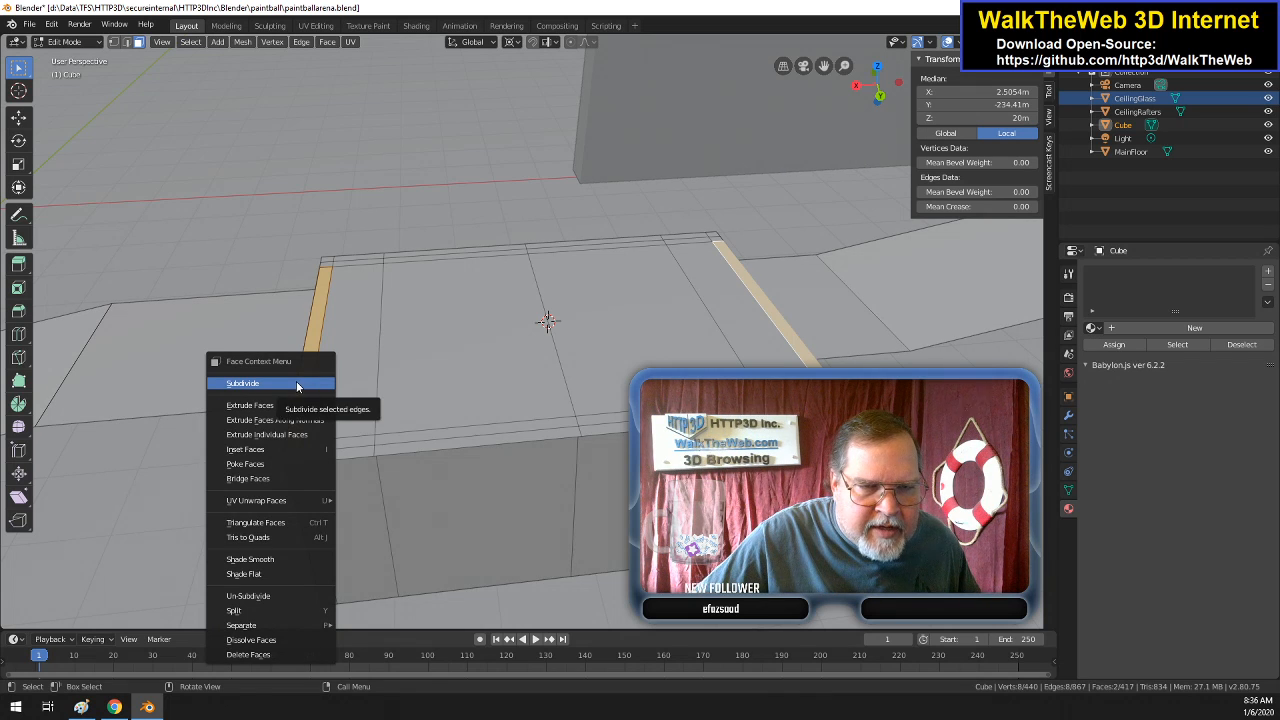
{"action": "left_click", "coordinate": [296, 383]}
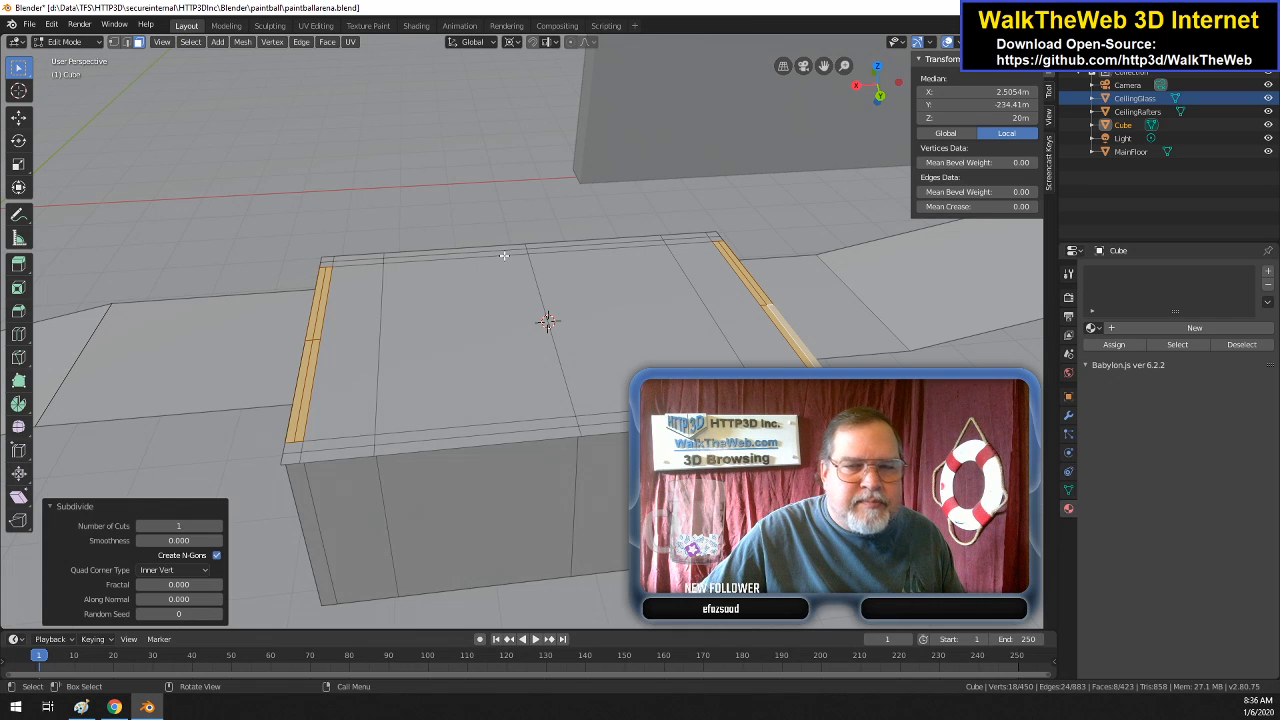
- In vertex select mode, merge the centre vertex of the subdivided +X wall top into the inner-edge midpoint using At Last
{"action": "left_click_drag", "start_coordinate": [861, 102], "coordinate": [828, 108]}
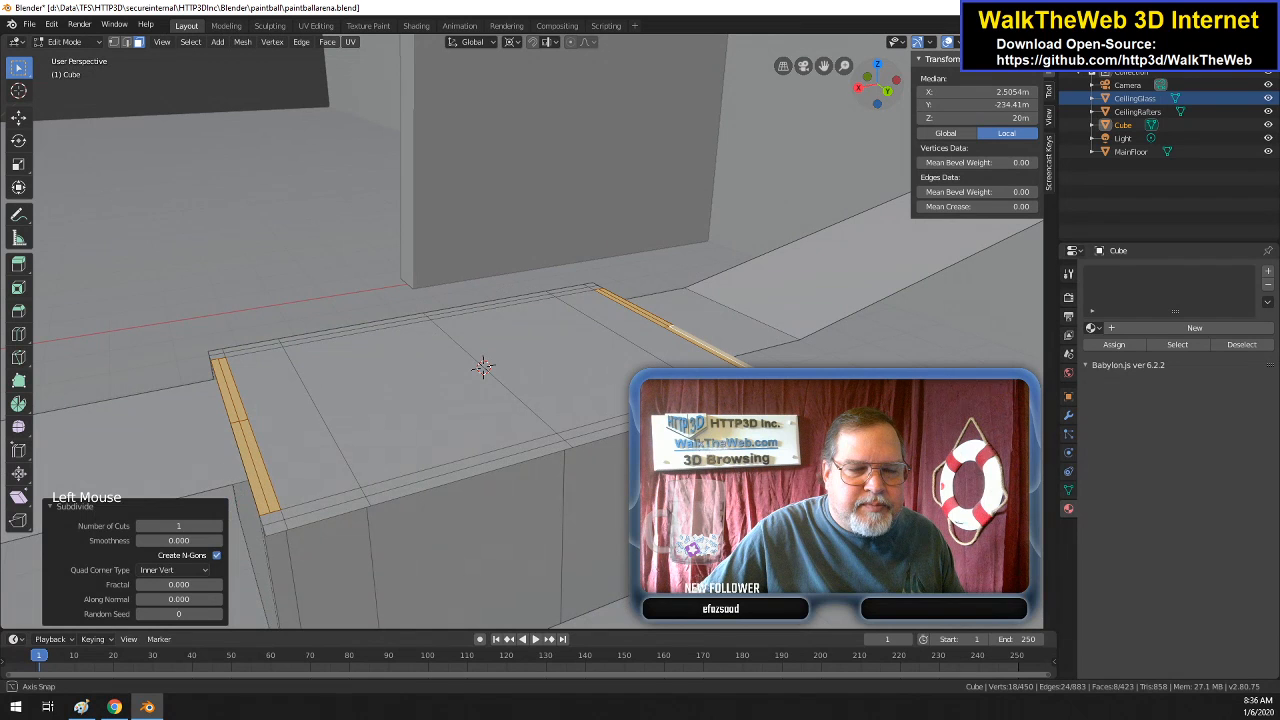
{"action": "middle_click_drag", "start_coordinate": [486, 363], "coordinate": [515, 345]}
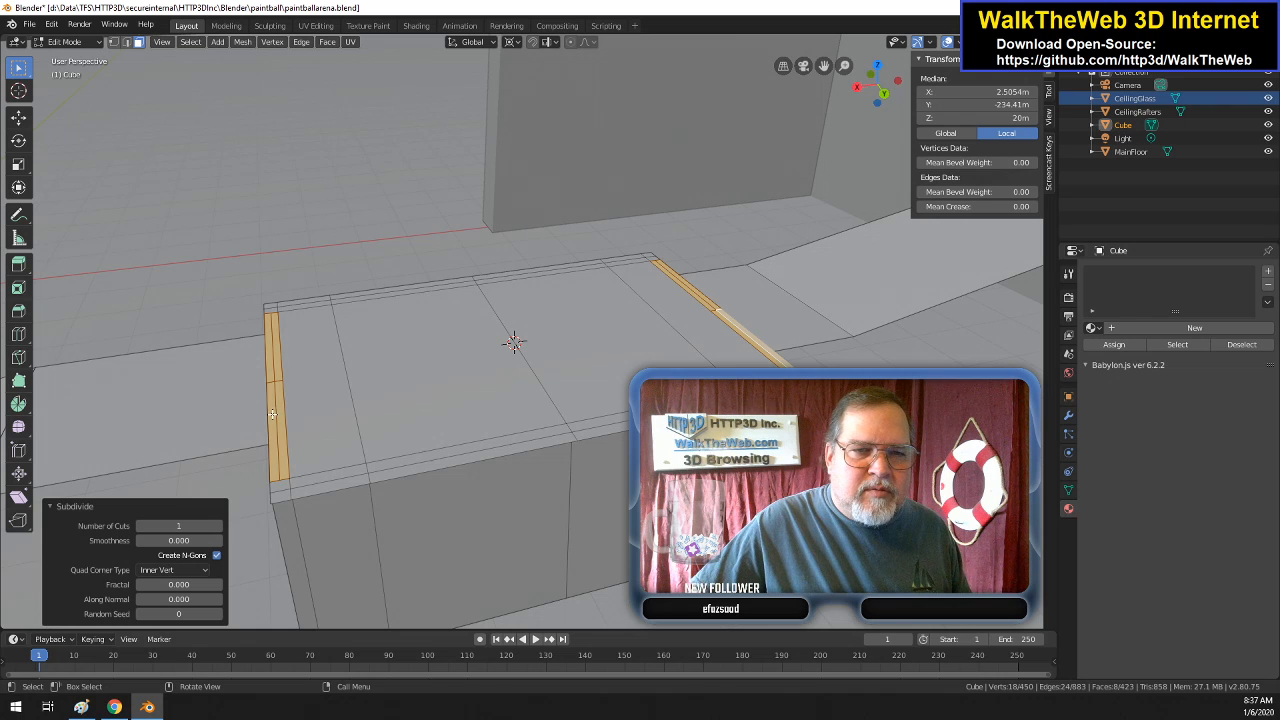
{"action": "left_click", "coordinate": [114, 43]}
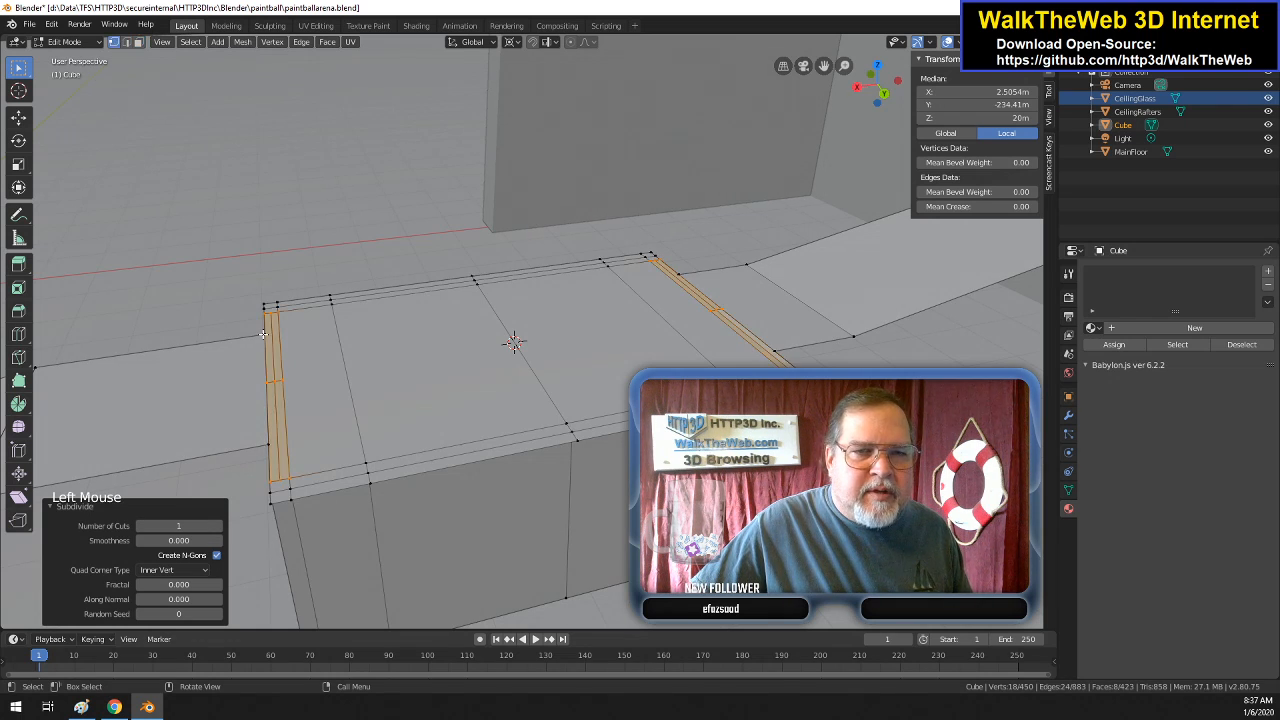
{"action": "left_click", "coordinate": [283, 384]}
{"action": "left_click", "coordinate": [287, 400], "text": "shift"}
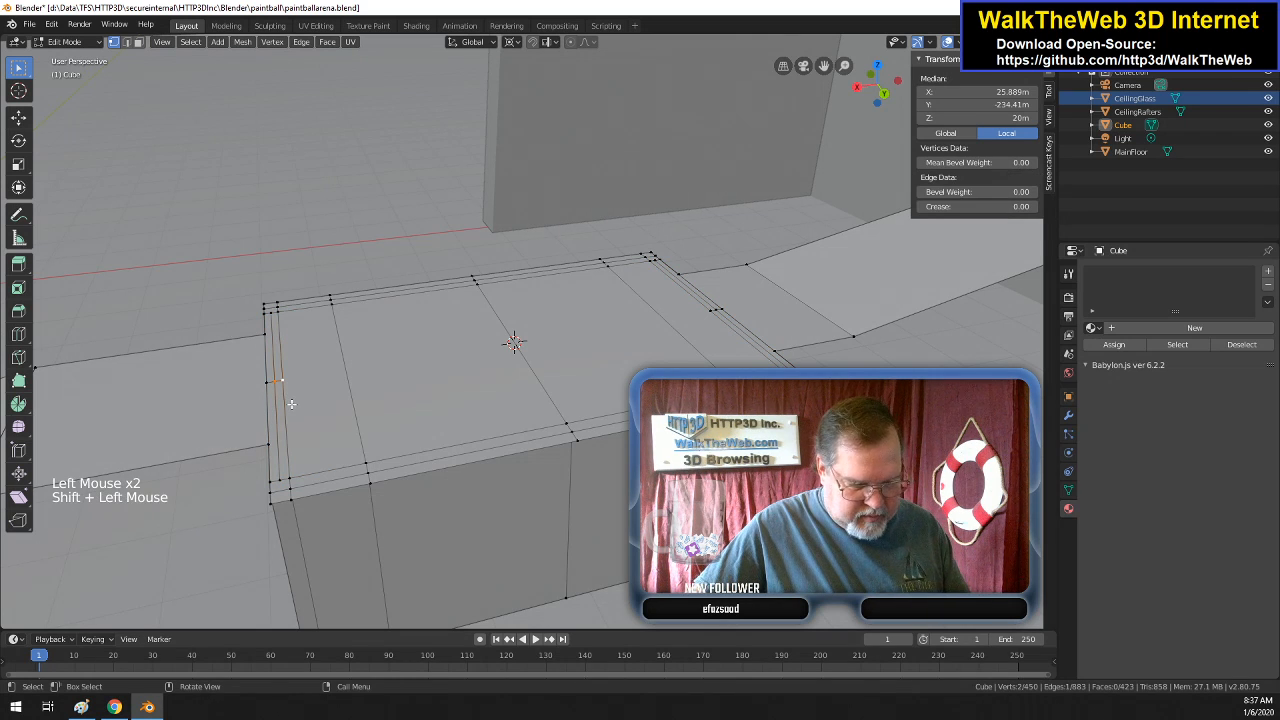
{"action": "key", "text": "alt+m"}
{"action": "left_click", "coordinate": [291, 404]}
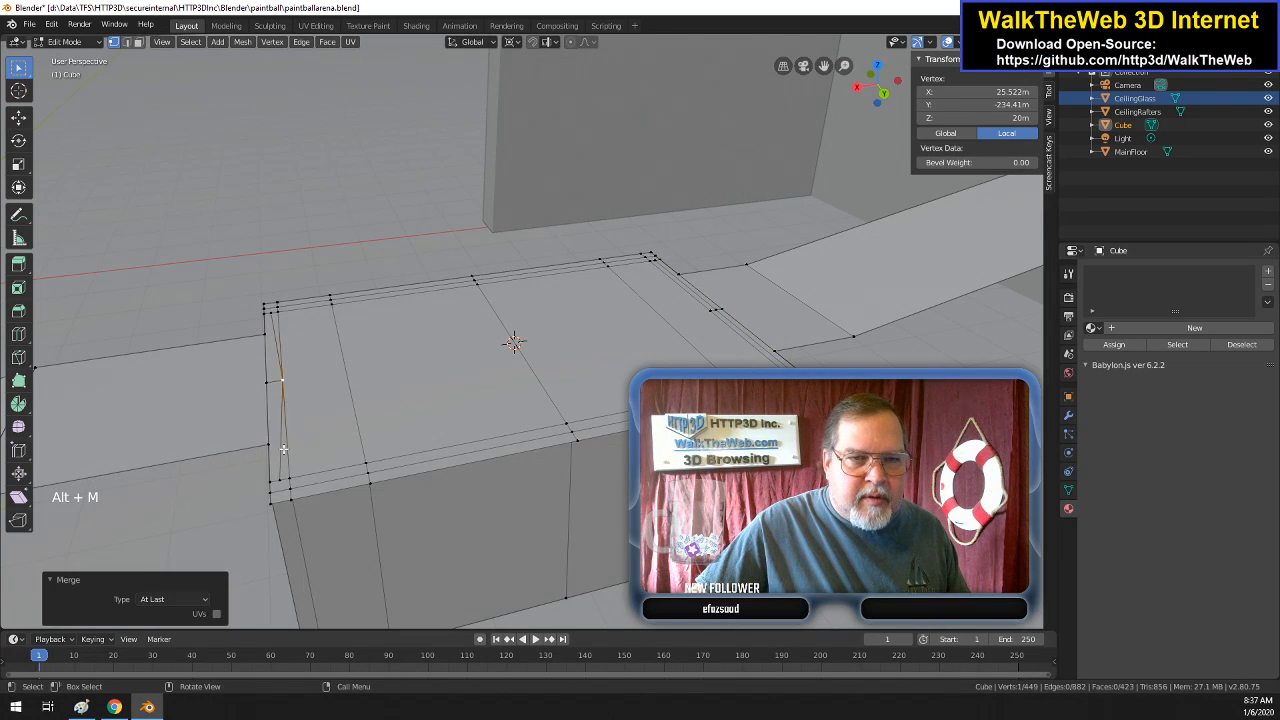
- Merge the extra vertices at the +Y and -Y ends of the +X wall top into their inner-edge neighbours using At Last
{"action": "left_click", "coordinate": [278, 466]}
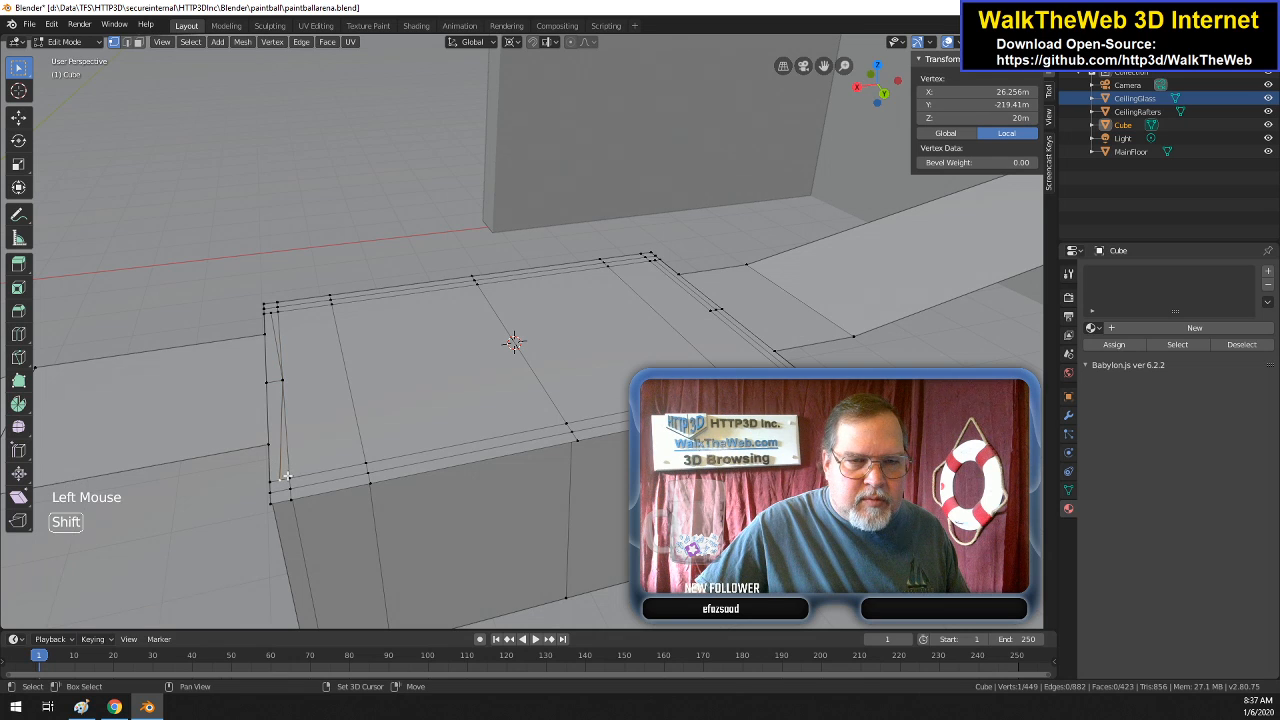
{"action": "left_click", "coordinate": [296, 474], "text": "shift"}
{"action": "key", "text": "alt+m"}
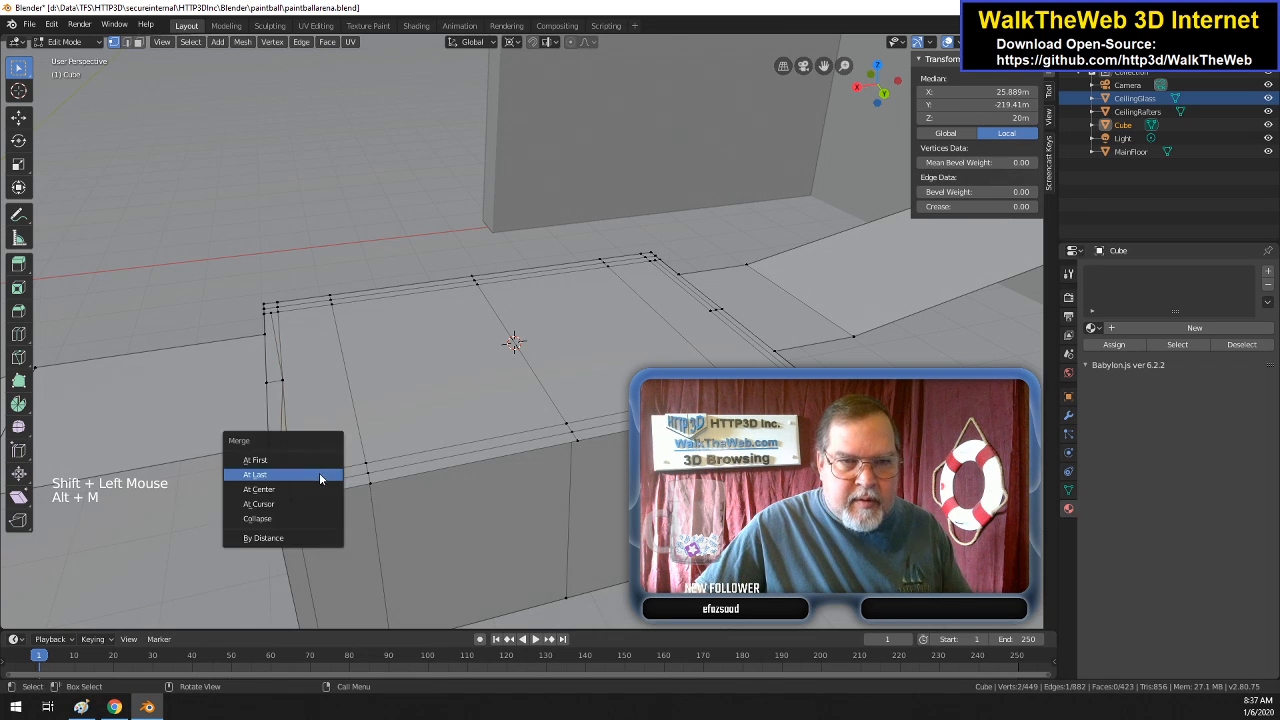
{"action": "left_click", "coordinate": [314, 475]}
{"action": "left_click", "coordinate": [274, 316]}
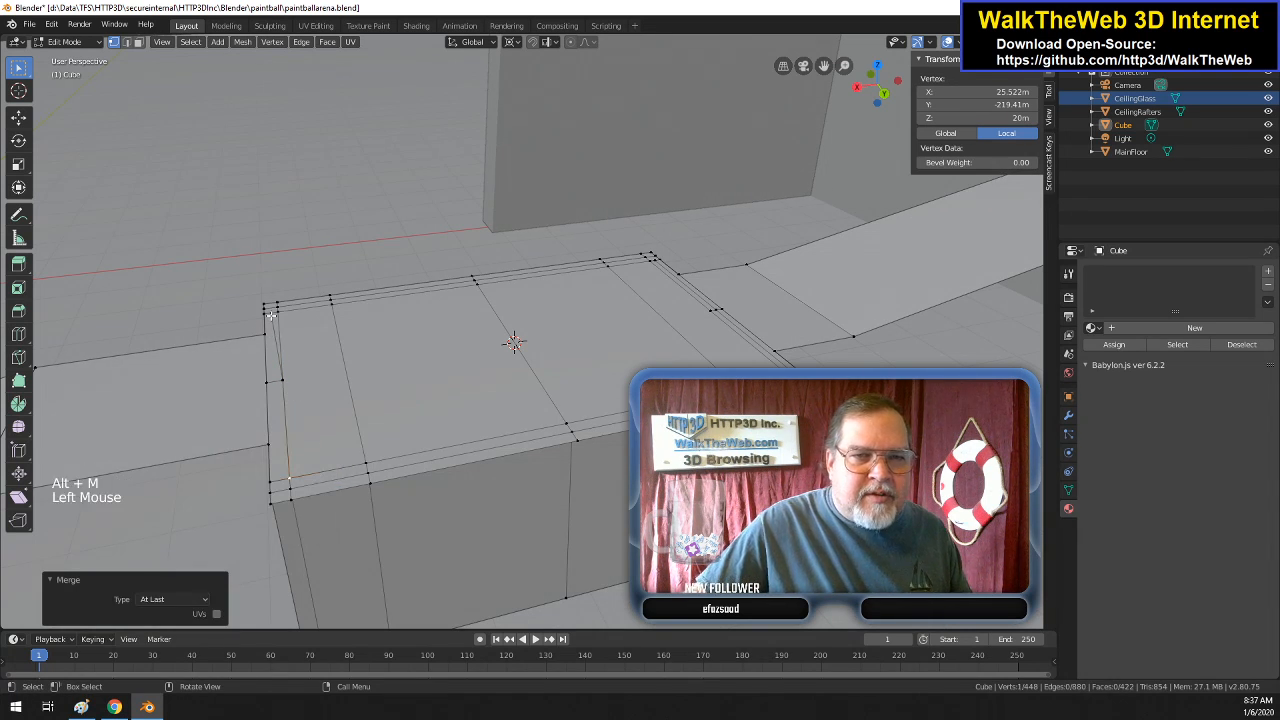
{"action": "left_click", "coordinate": [286, 333], "text": "shift"}
{"action": "key", "text": "alt+m"}
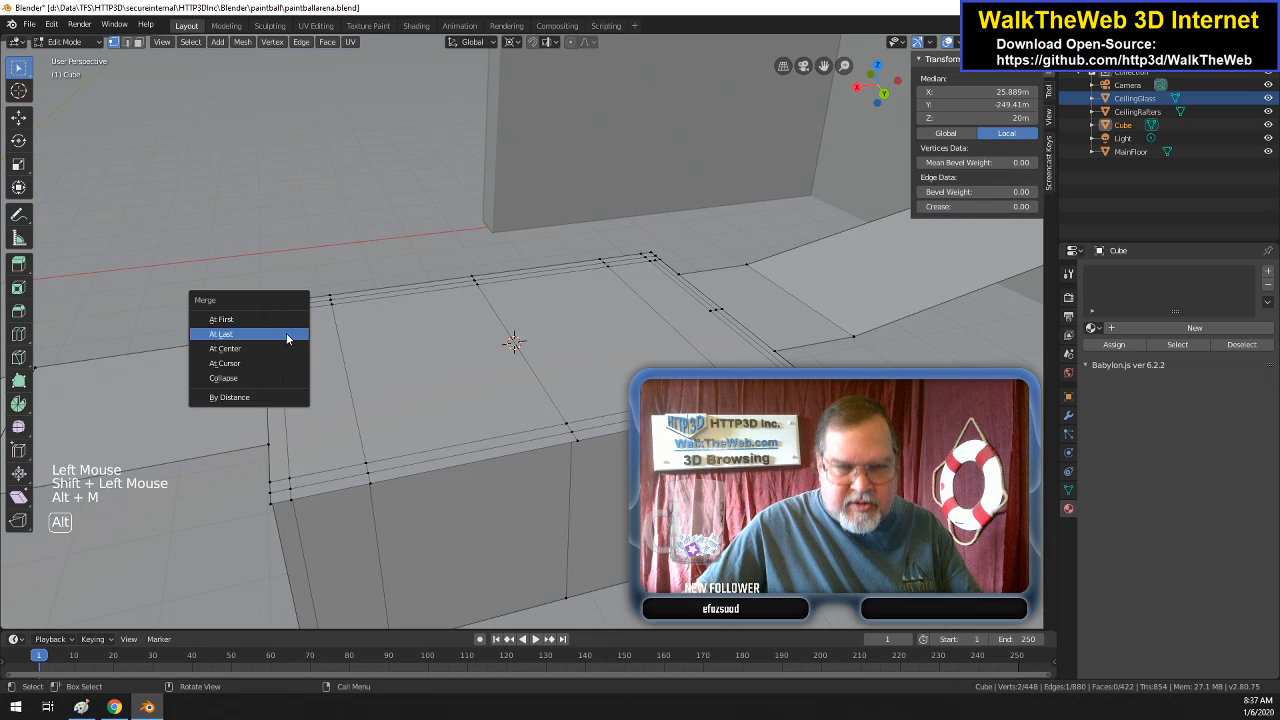
{"action": "left_click", "coordinate": [286, 333]}
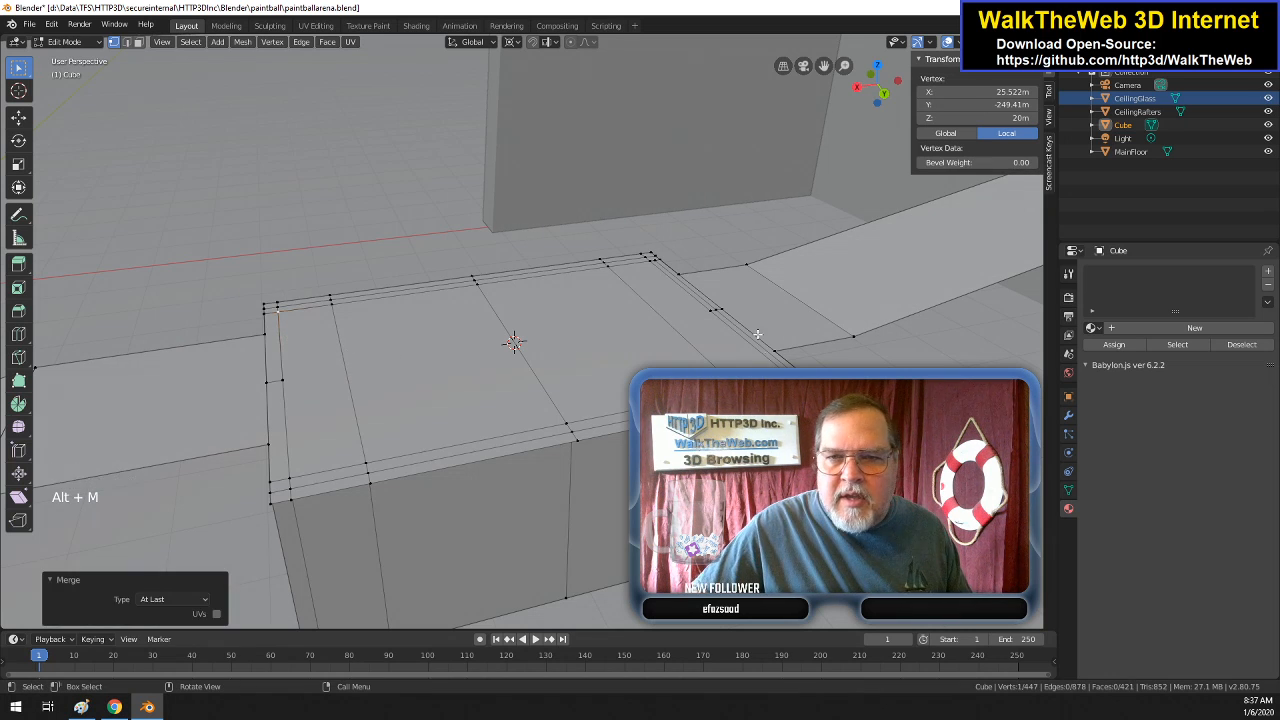
- Merge the centre vertex of the subdivided -X wall top into the inner-edge midpoint using At Last
{"action": "left_click", "coordinate": [712, 313]}
{"action": "left_click", "coordinate": [714, 331], "text": "shift"}
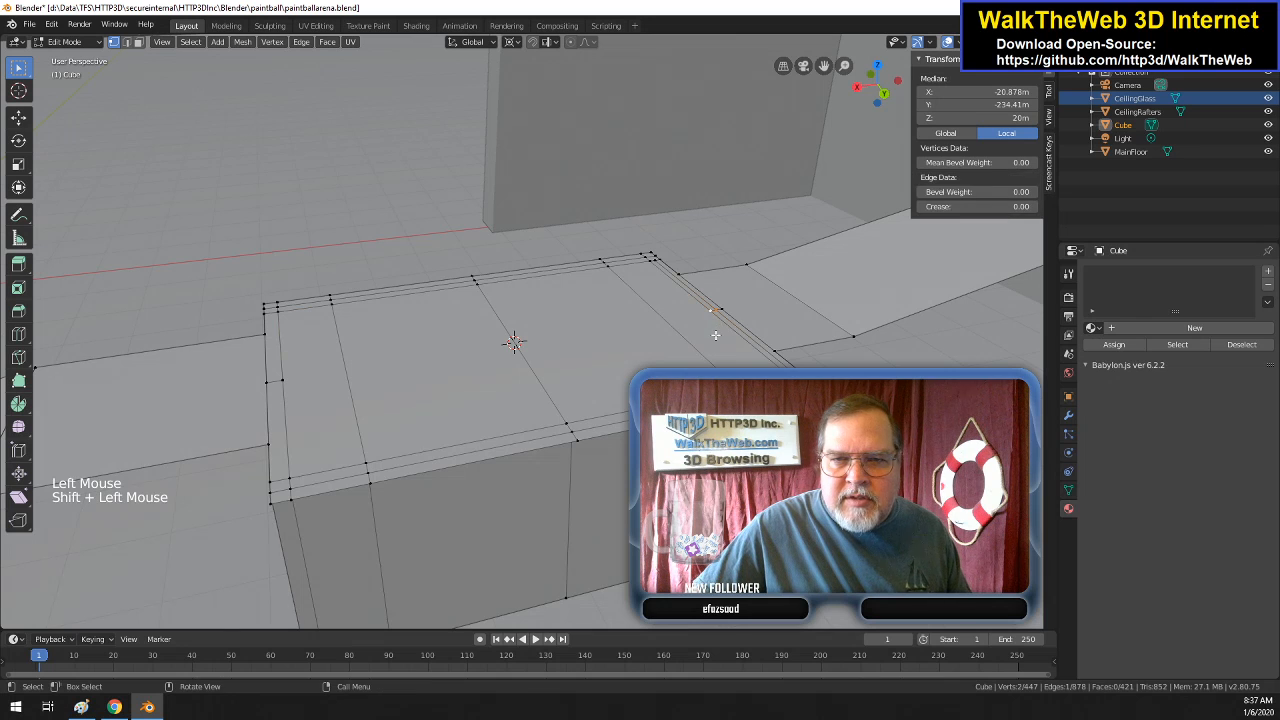
{"action": "key", "text": "alt+m"}
{"action": "left_click", "coordinate": [715, 335]}
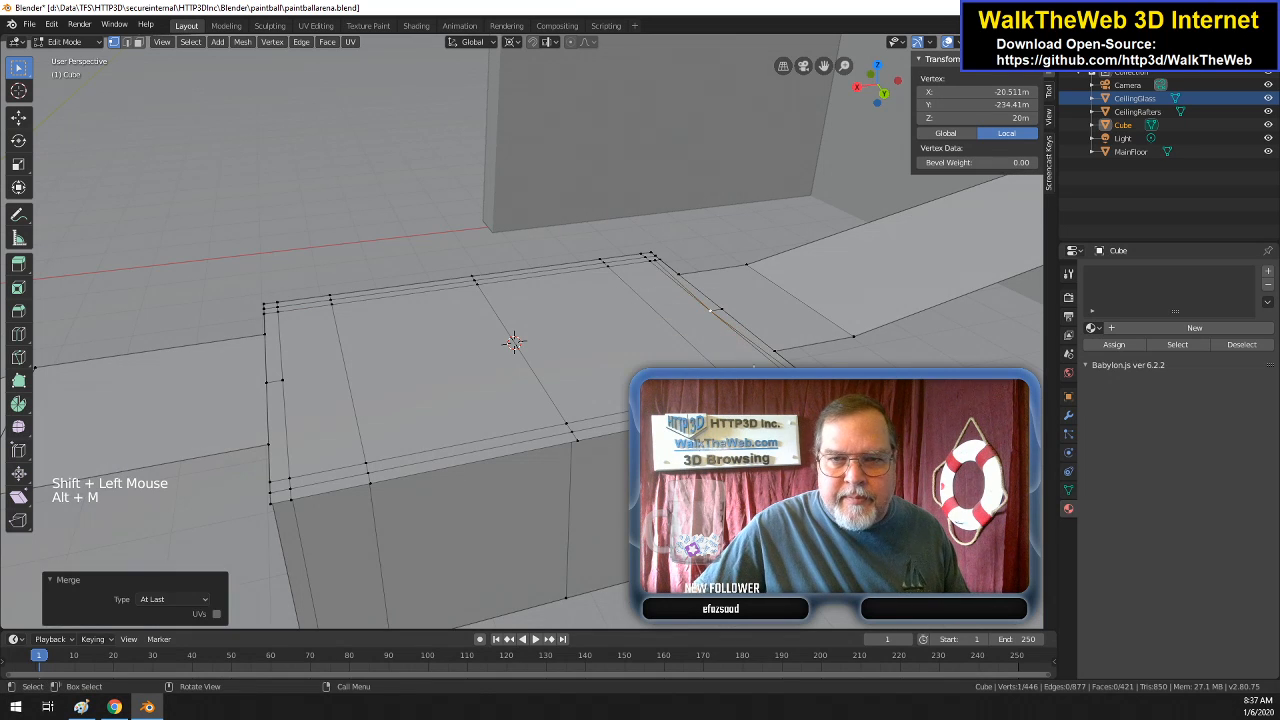
- Merge the extra vertices at both ends of the -X wall top into their inner-edge neighbours using At Last
{"action": "left_click", "coordinate": [716, 311]}
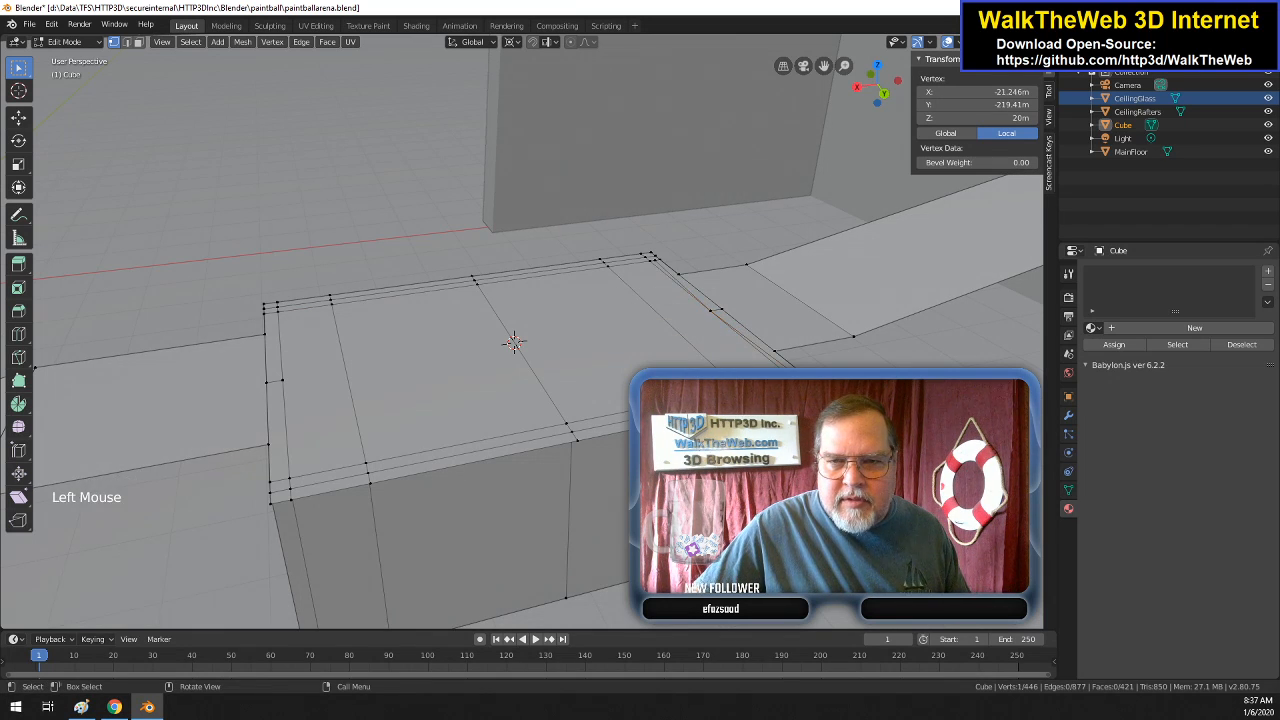
{"action": "left_click", "coordinate": [722, 317], "text": "shift"}
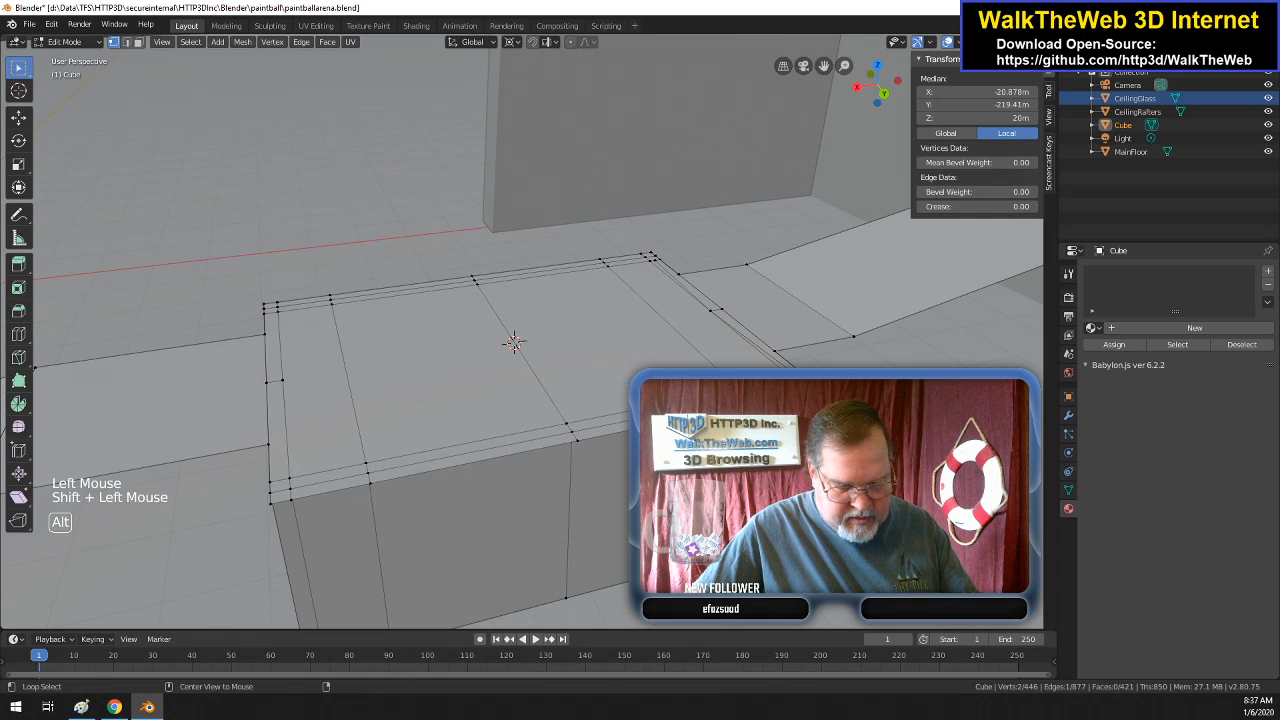
{"action": "key", "text": "alt+m"}
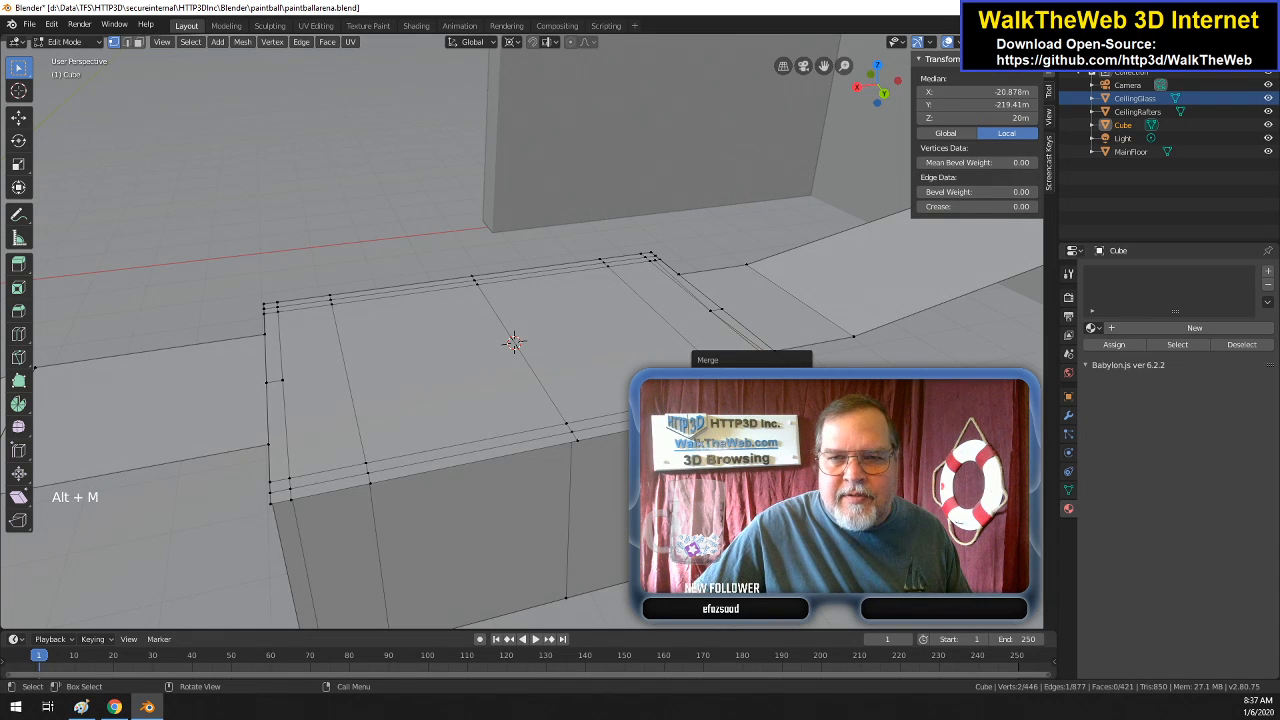
{"action": "left_click", "coordinate": [786, 391]}
{"action": "left_click", "coordinate": [659, 265]}
{"action": "left_click", "coordinate": [652, 258], "text": "shift"}
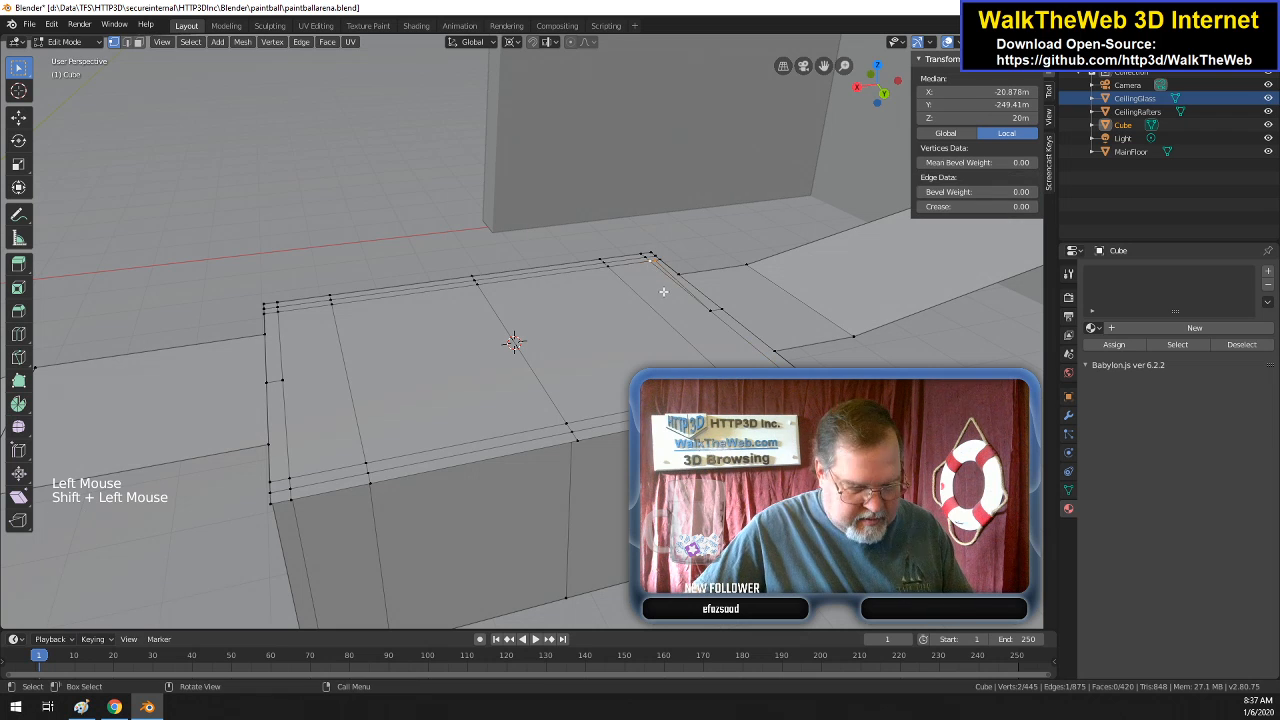
{"action": "key", "text": "alt+m"}
{"action": "left_click", "coordinate": [665, 292]}
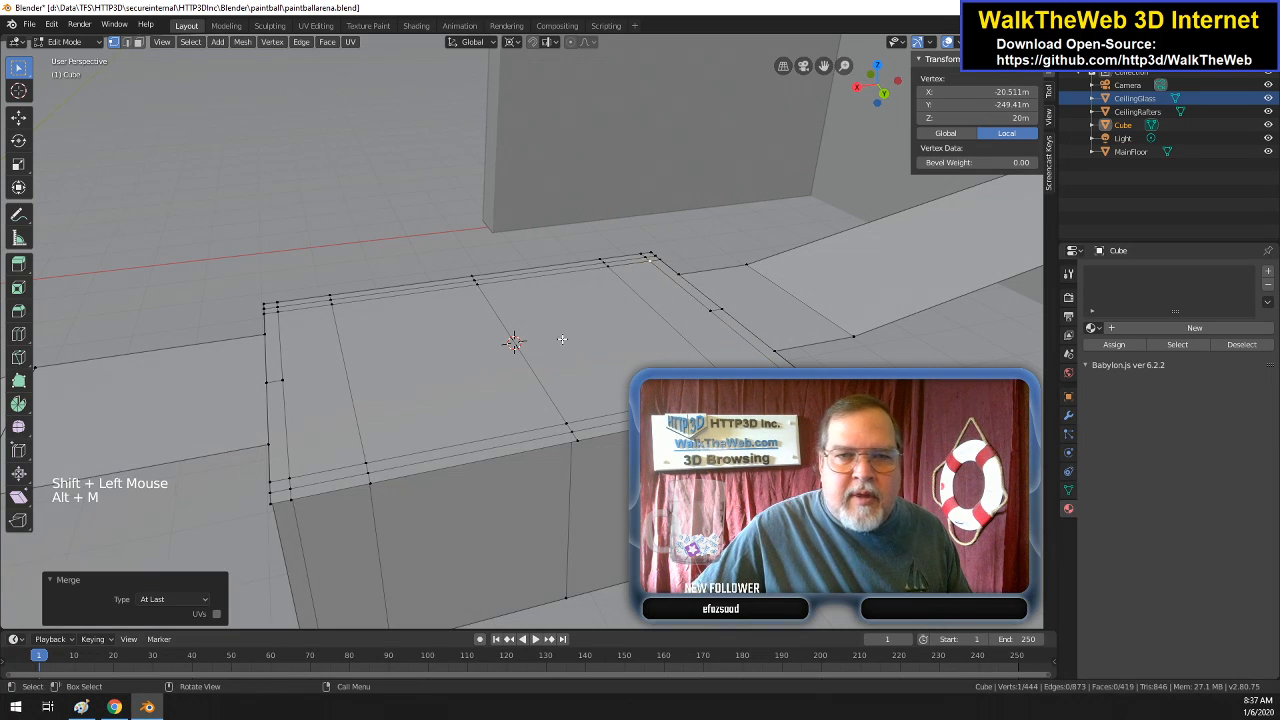
- In face select mode, subdivide both halves of the +X and -X wall tops with one cut
{"action": "left_click", "coordinate": [138, 42]}
{"action": "left_click", "coordinate": [275, 418]}
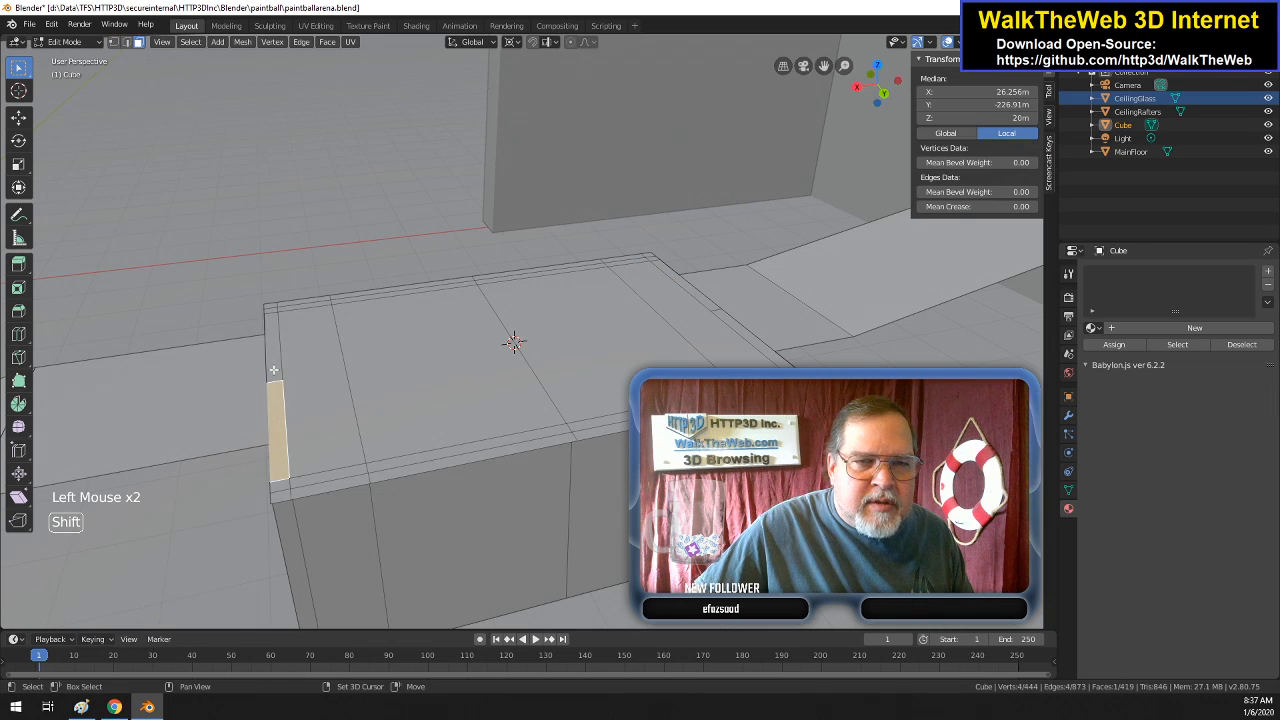
{"action": "left_click", "coordinate": [273, 370], "text": "shift"}
{"action": "left_click", "coordinate": [689, 291], "text": "shift"}
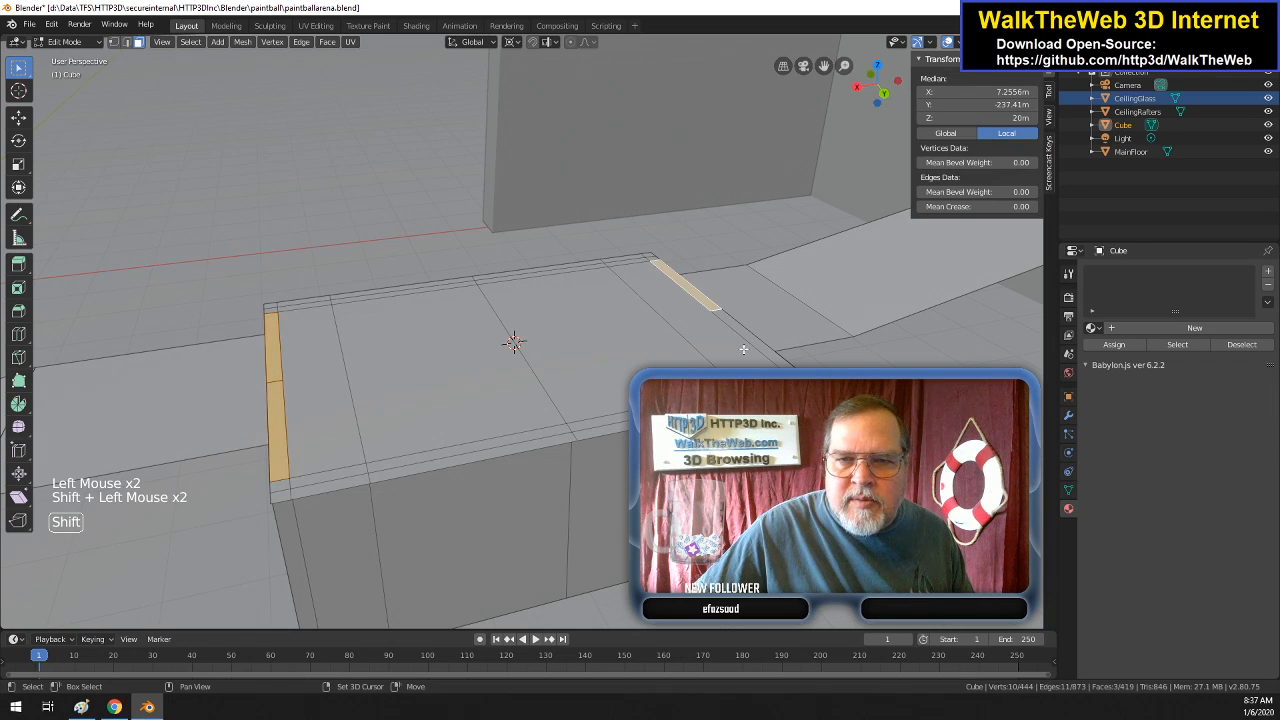
{"action": "left_click", "coordinate": [752, 338], "text": "shift"}
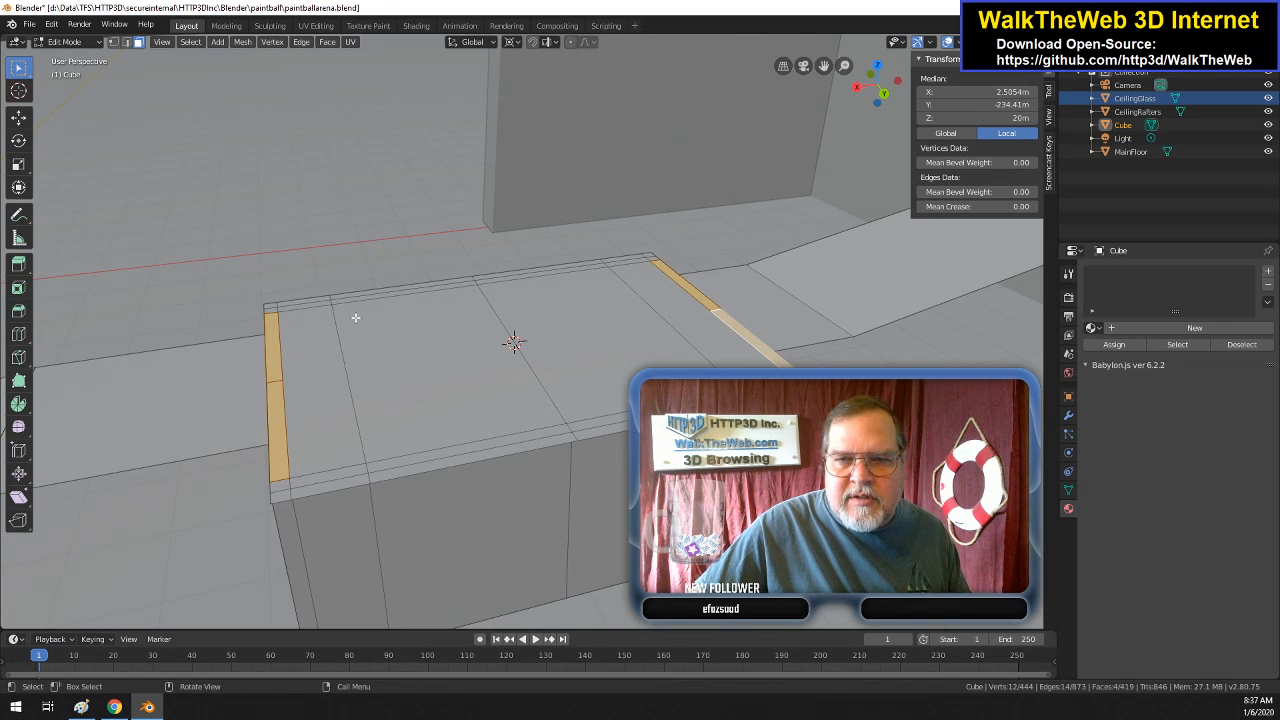
{"action": "right_click", "coordinate": [277, 362]}
{"action": "left_click", "coordinate": [272, 363]}
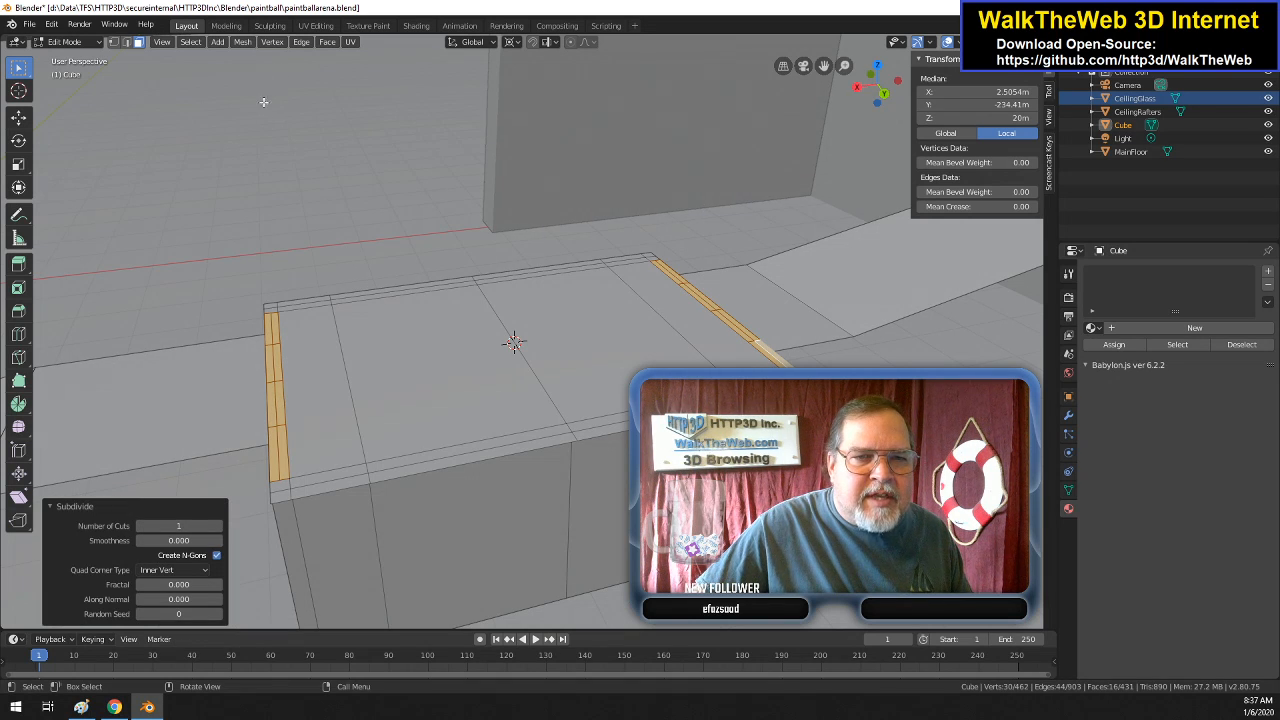
- In vertex select mode, merge the middle vertices at the +X wall top's +Y end and +Y quarter row into their inner-edge neighbours using At Last
{"action": "left_click", "coordinate": [113, 41]}
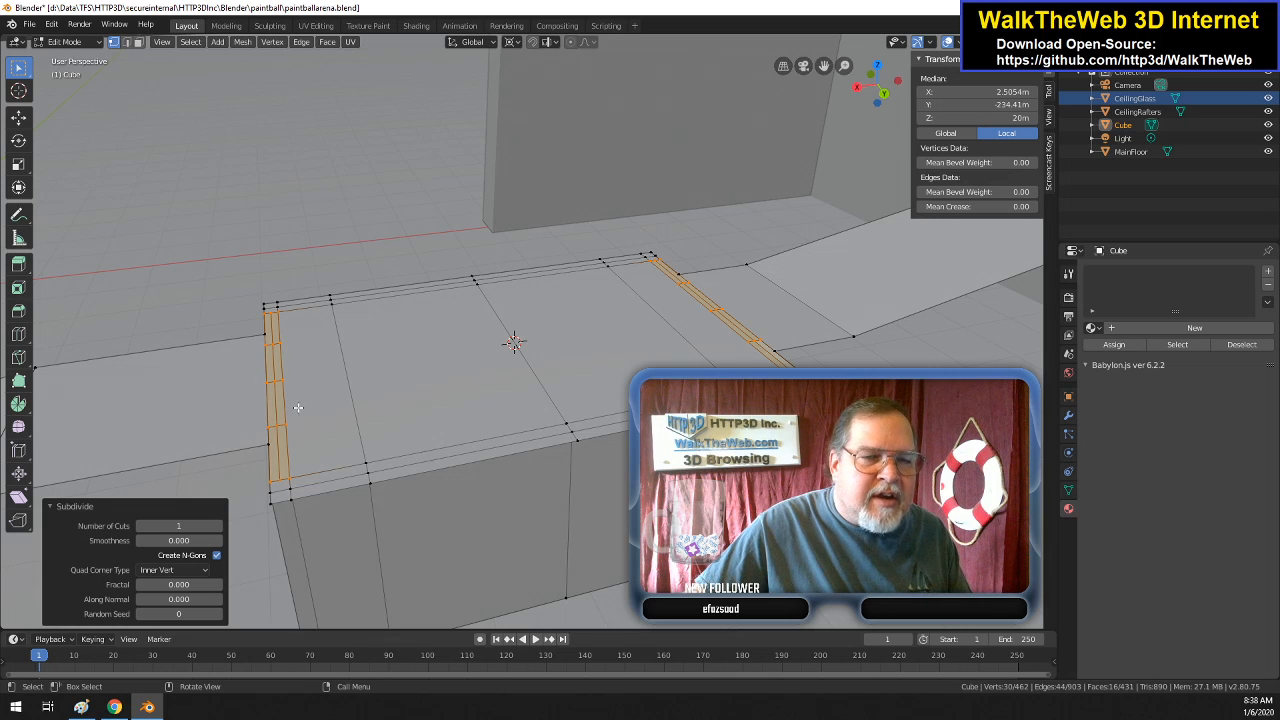
{"action": "left_click", "coordinate": [276, 478]}
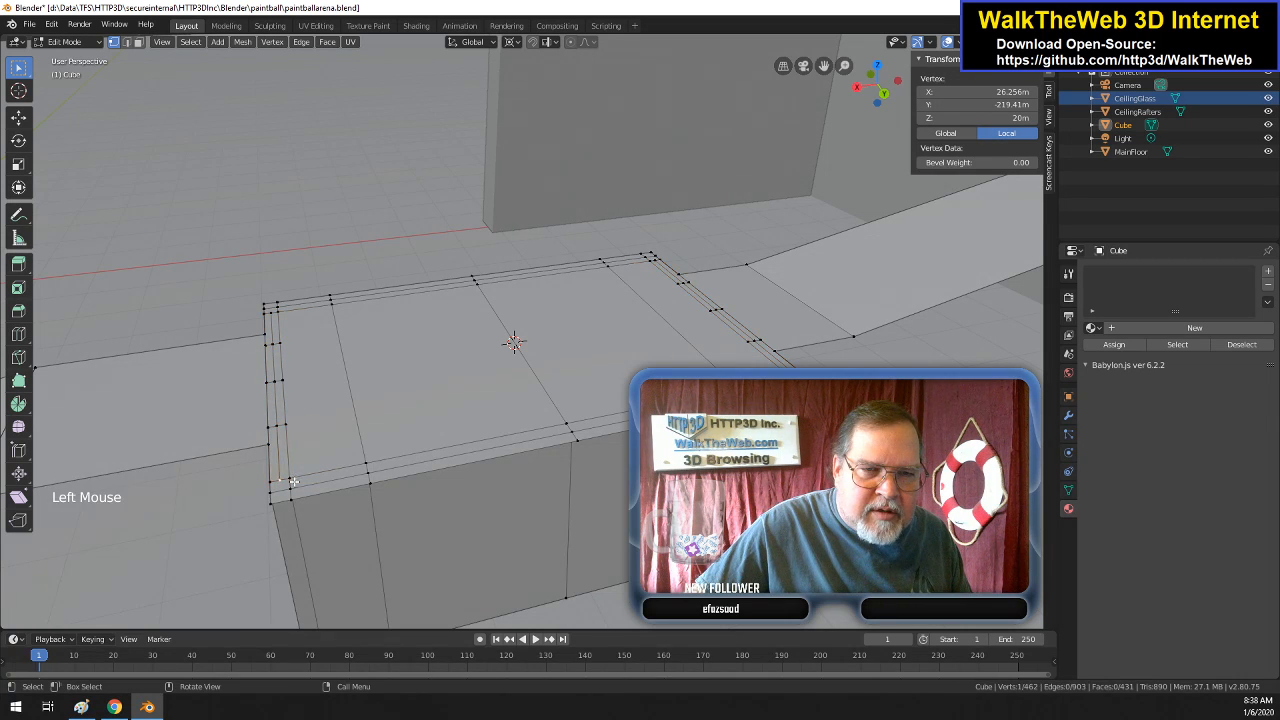
{"action": "left_click", "coordinate": [289, 478], "text": "shift"}
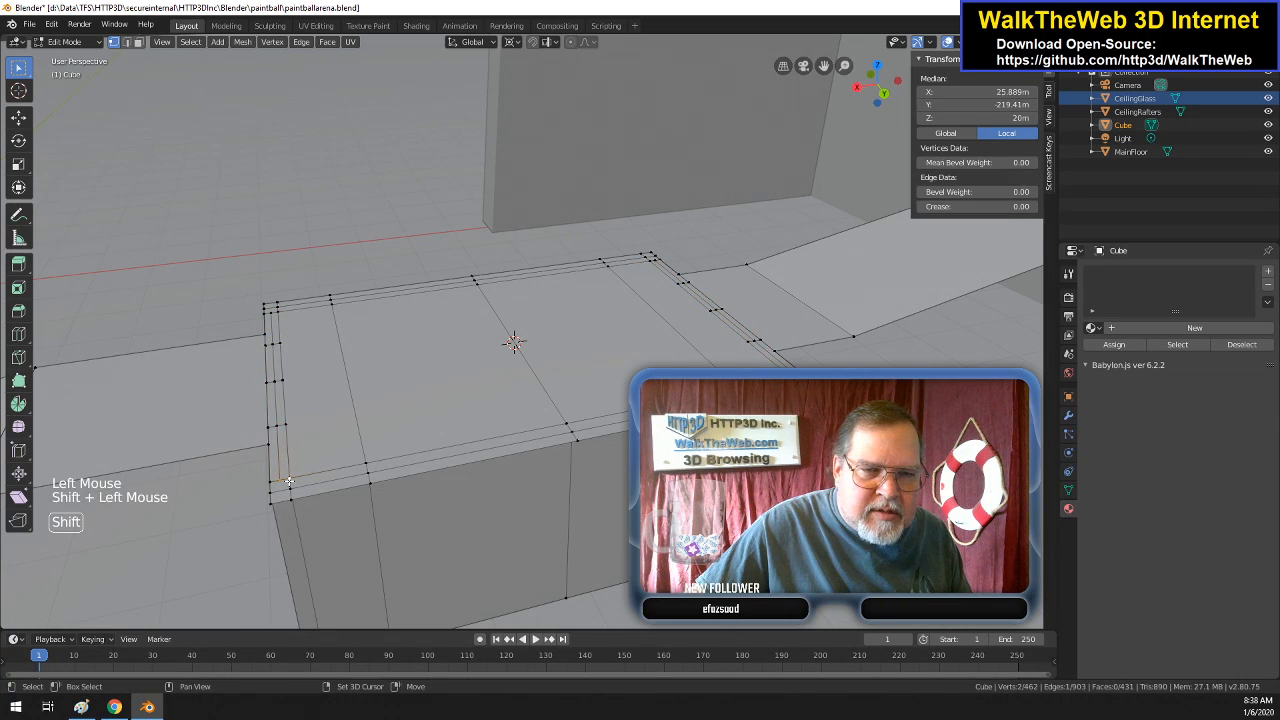
{"action": "key", "text": "alt+m"}
{"action": "left_click", "coordinate": [357, 460]}
{"action": "left_click", "coordinate": [283, 427]}
{"action": "left_click", "coordinate": [270, 427], "text": "shift"}
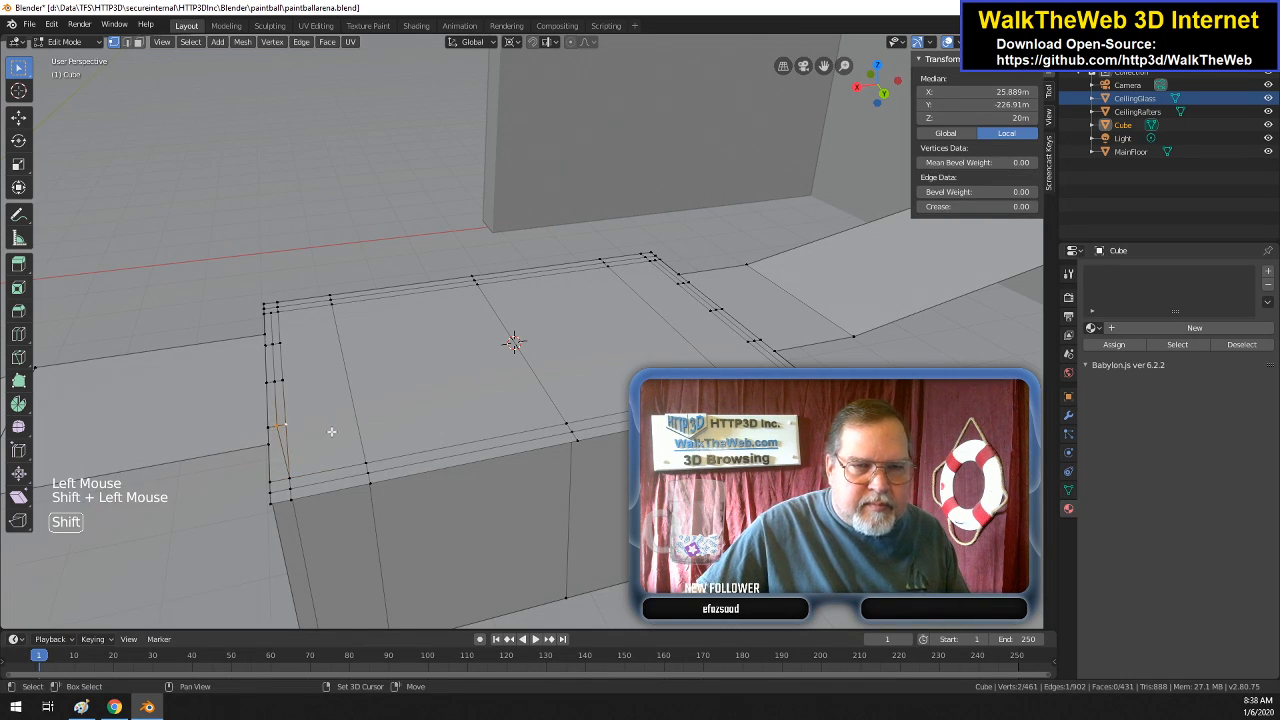
{"action": "key", "text": "alt+m"}
{"action": "left_click", "coordinate": [331, 430]}
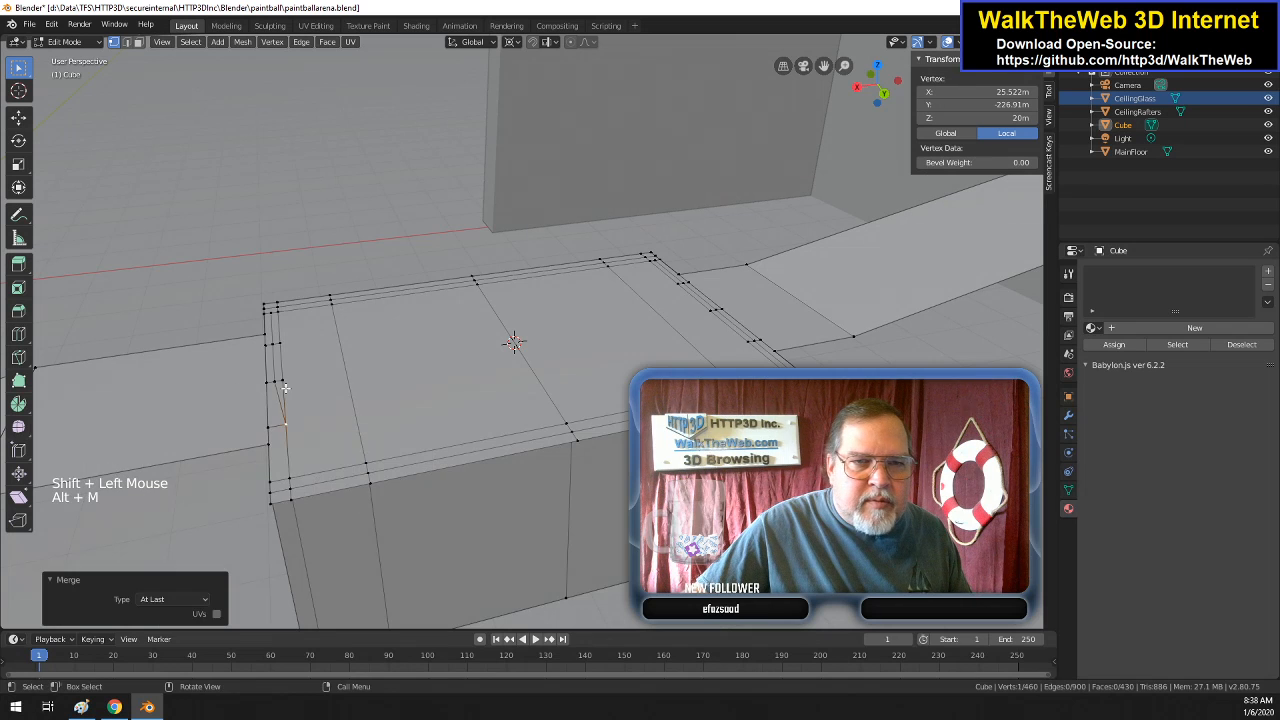
- Merge the +X wall top's centre-row vertices into the +Y quarter row's inner-edge and outer-edge vertices using At Last
{"action": "left_click", "coordinate": [274, 384]}
{"action": "left_click", "coordinate": [282, 382], "text": "shift"}
{"action": "left_click", "coordinate": [290, 429], "text": "shift"}
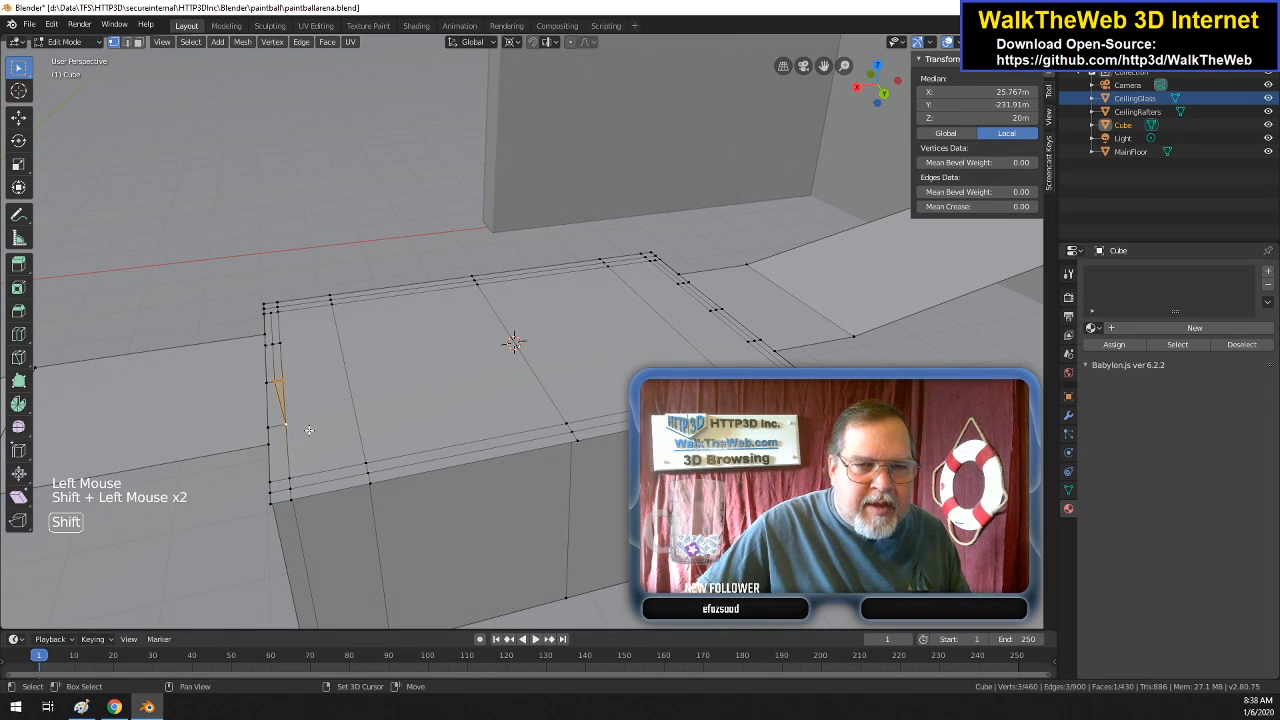
{"action": "key", "text": "alt+m"}
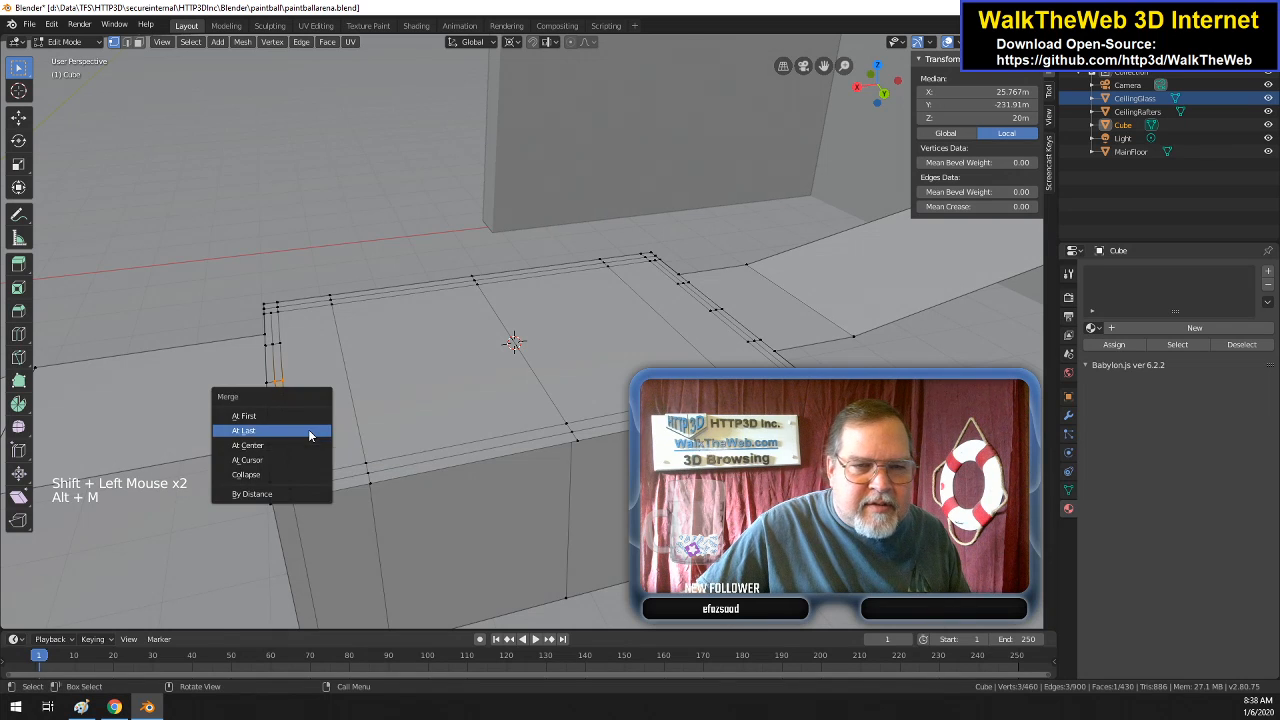
{"action": "left_click", "coordinate": [310, 432]}
{"action": "left_click", "coordinate": [268, 427]}
{"action": "left_click", "coordinate": [290, 434], "text": "shift"}
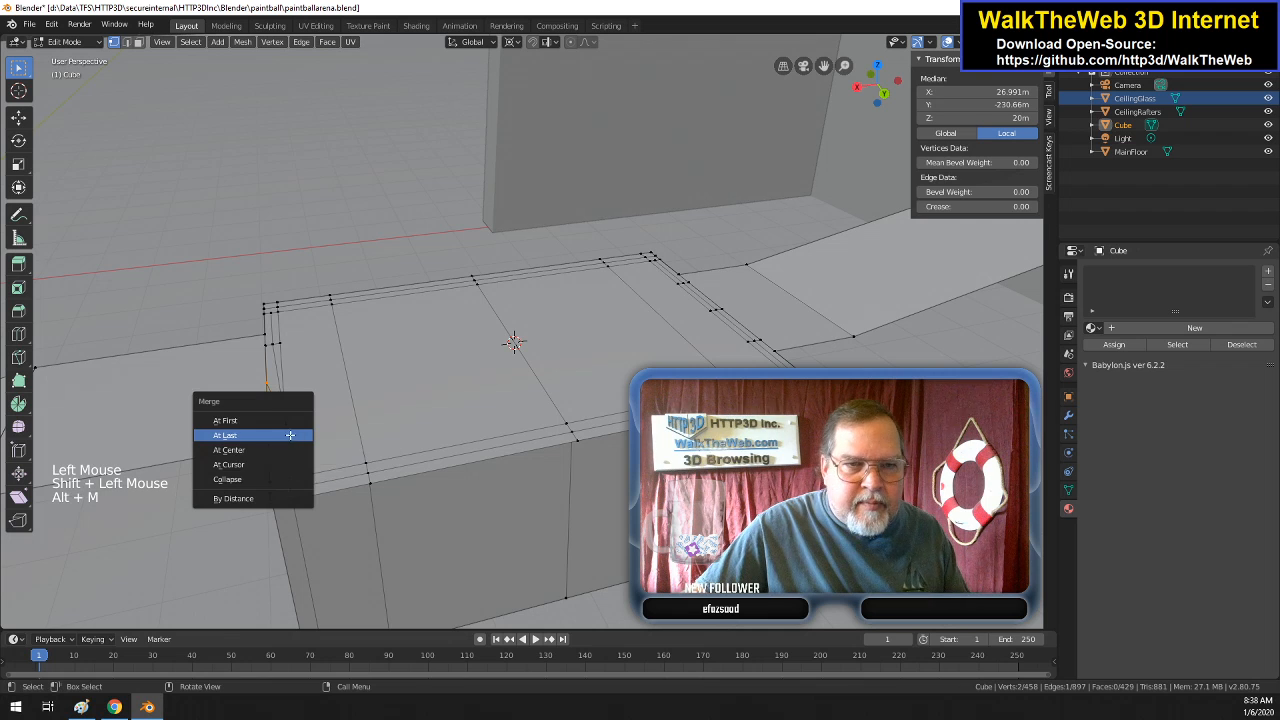
{"action": "left_click", "coordinate": [290, 437]}
- Merge the middle vertices at the +X wall top's -Y quarter row and -Y end into their inner-edge neighbours using At Last
{"action": "left_click", "coordinate": [279, 347]}
{"action": "left_click", "coordinate": [268, 345], "text": "shift"}
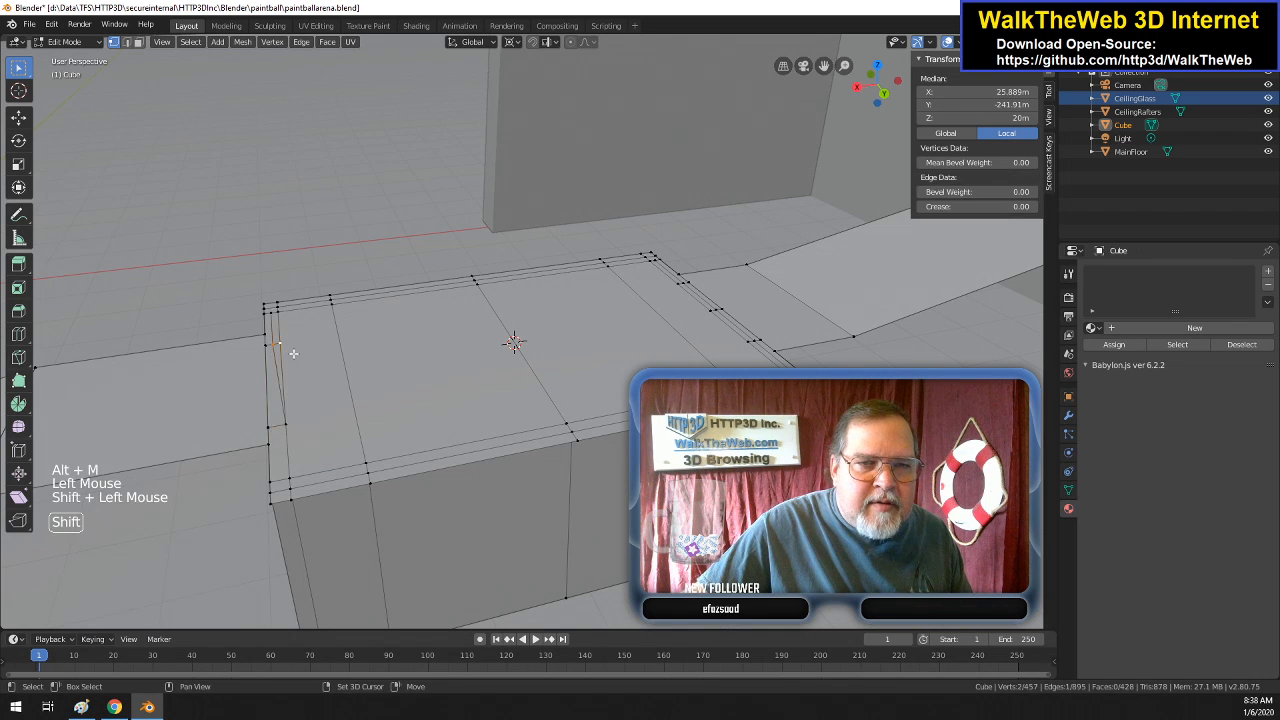
{"action": "key", "text": "alt+m"}
{"action": "left_click", "coordinate": [297, 356]}
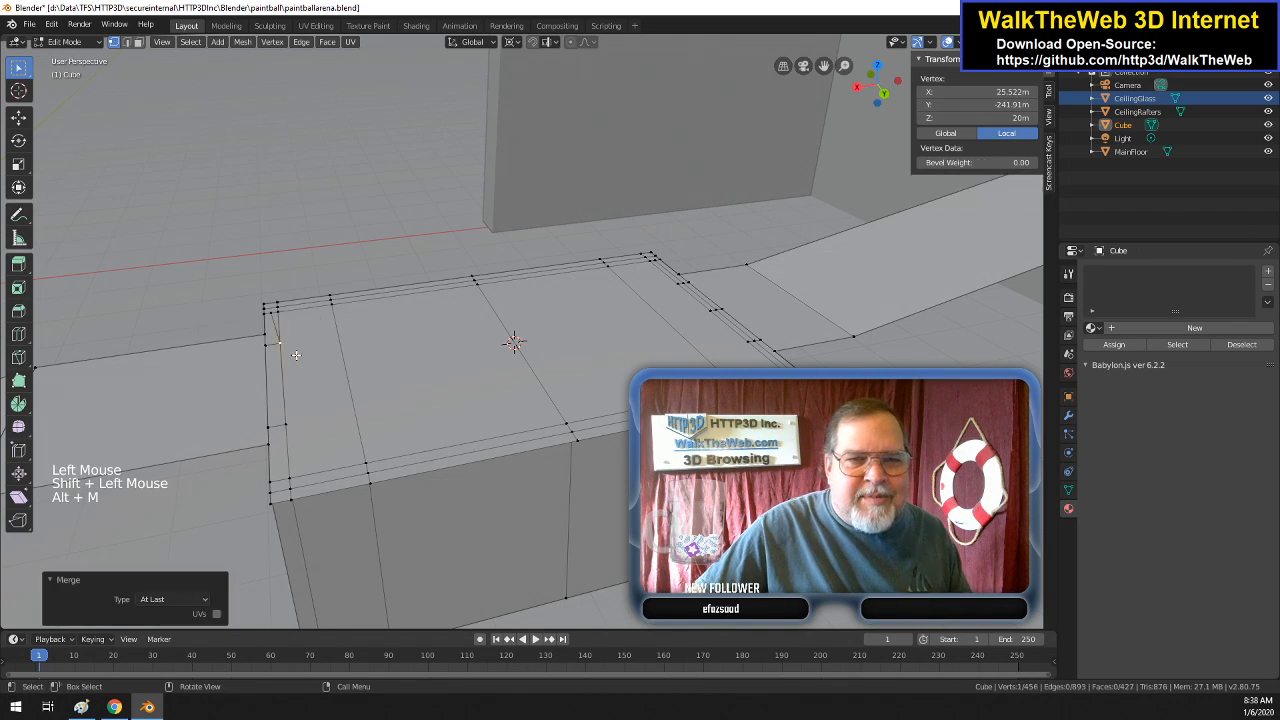
{"action": "left_click", "coordinate": [283, 319]}
{"action": "left_click", "coordinate": [270, 310], "text": "shift"}
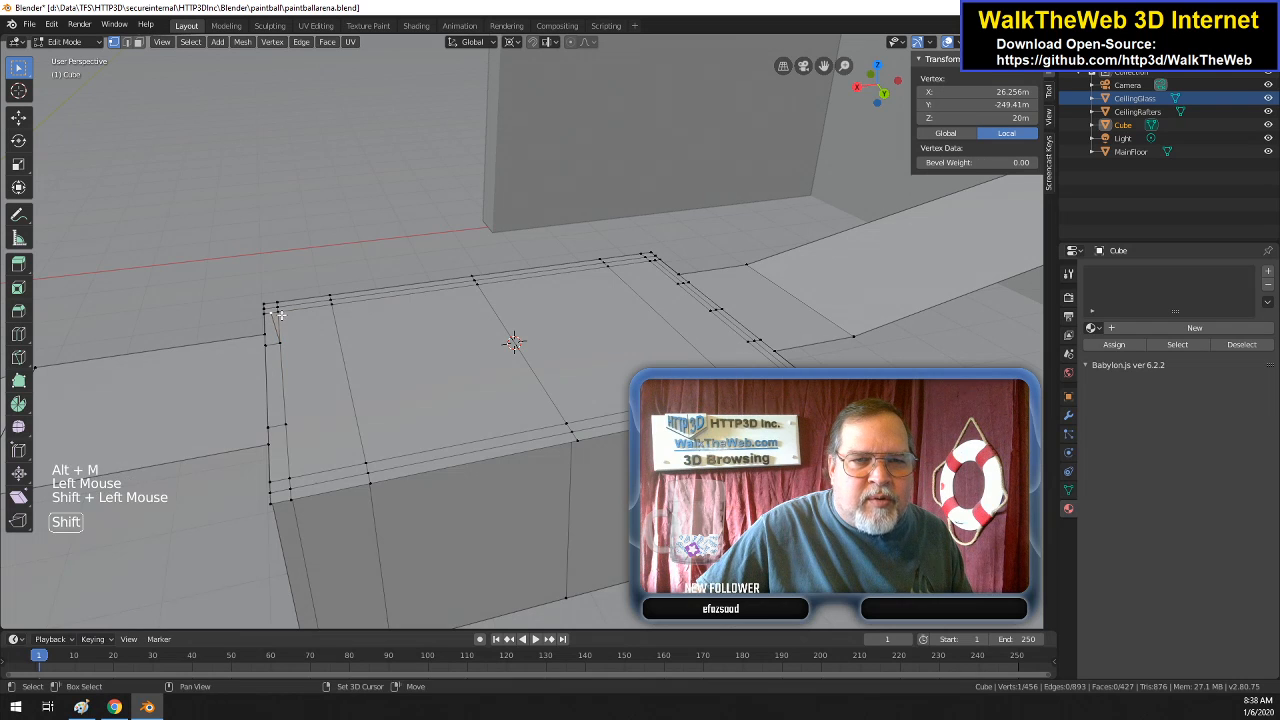
{"action": "key", "text": "alt+m"}
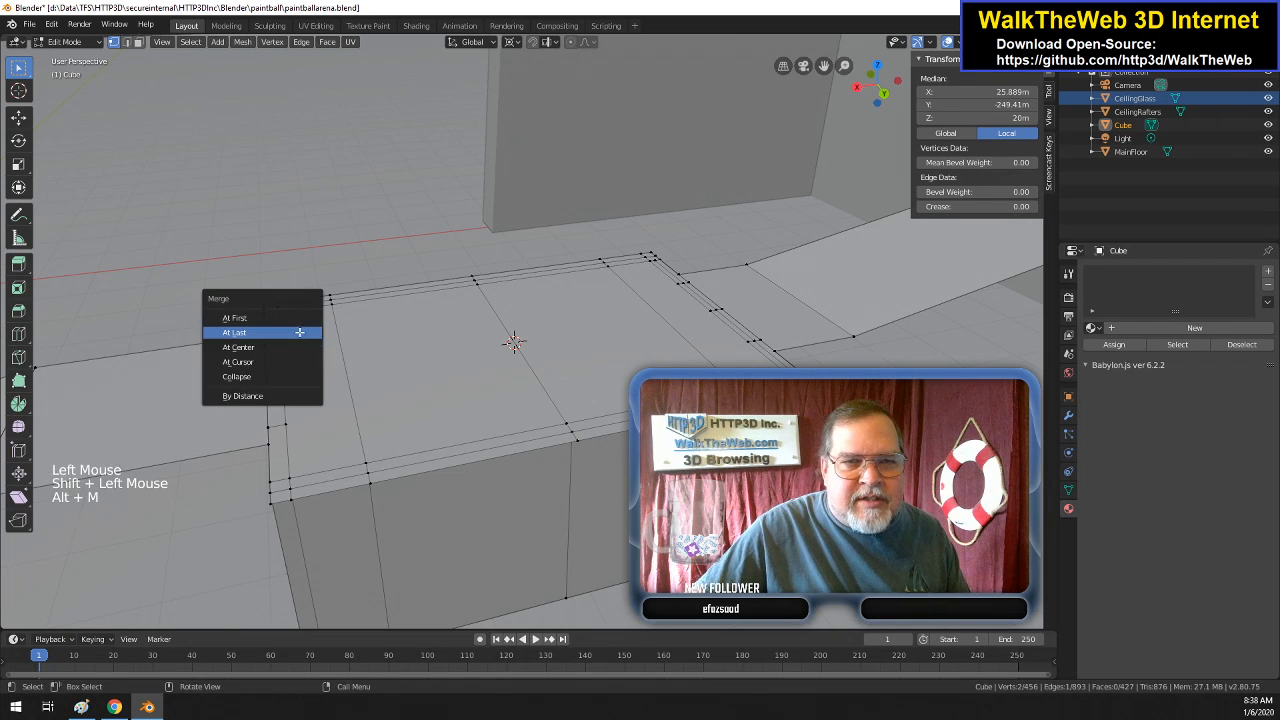
{"action": "left_click", "coordinate": [301, 337]}
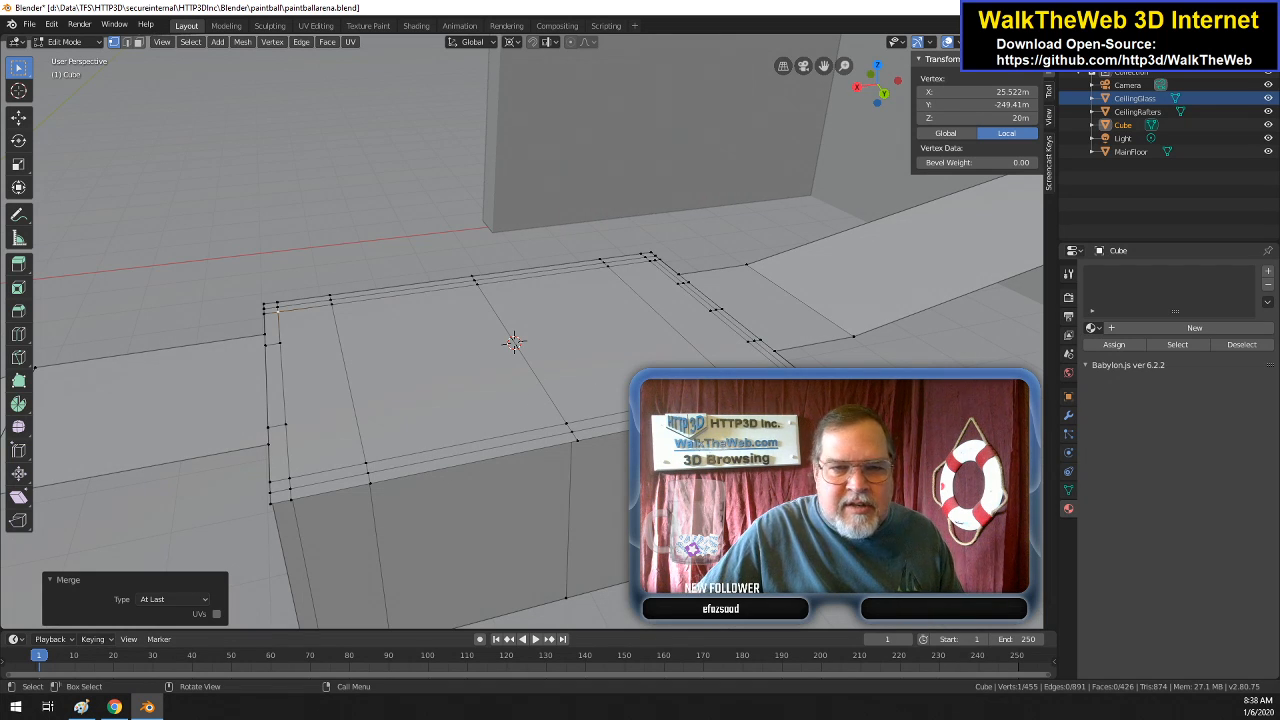
- Merge the middle vertex of the -X wall top's +Y quarter row into its inner-edge neighbour using At Last
{"action": "left_click", "coordinate": [752, 342]}
{"action": "left_click", "coordinate": [757, 353], "text": "shift"}
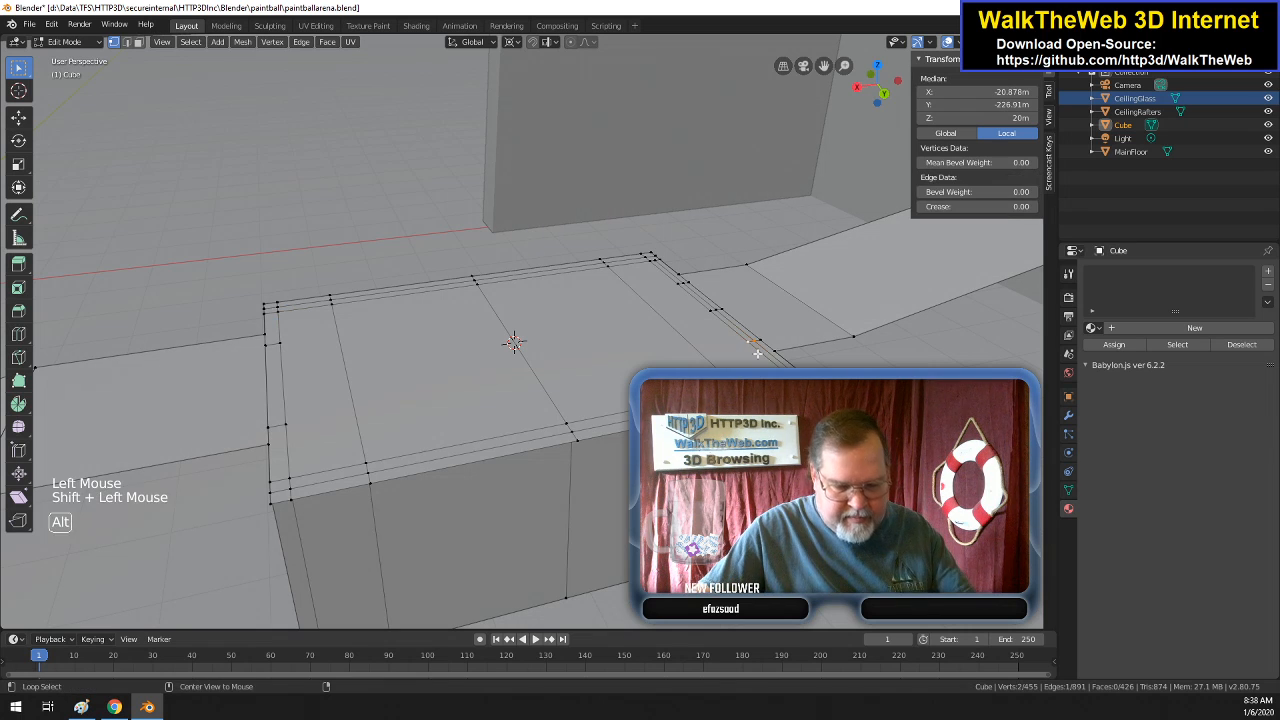
{"action": "key", "text": "alt+m"}
{"action": "left_click", "coordinate": [750, 349]}
- Merge the -X wall top's centre-row vertices into the +Y quarter row's inner-edge and outer-edge vertices using At Last
{"action": "left_click", "coordinate": [716, 312]}
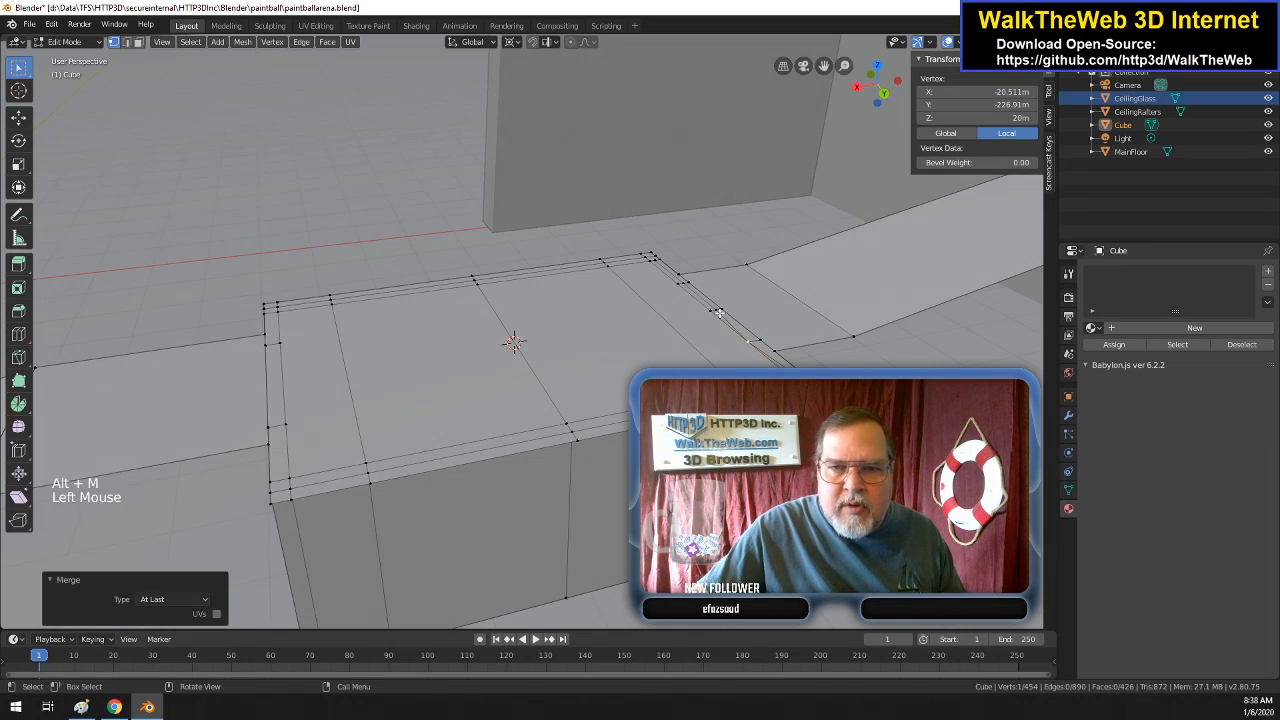
{"action": "left_click", "coordinate": [747, 344], "text": "shift"}
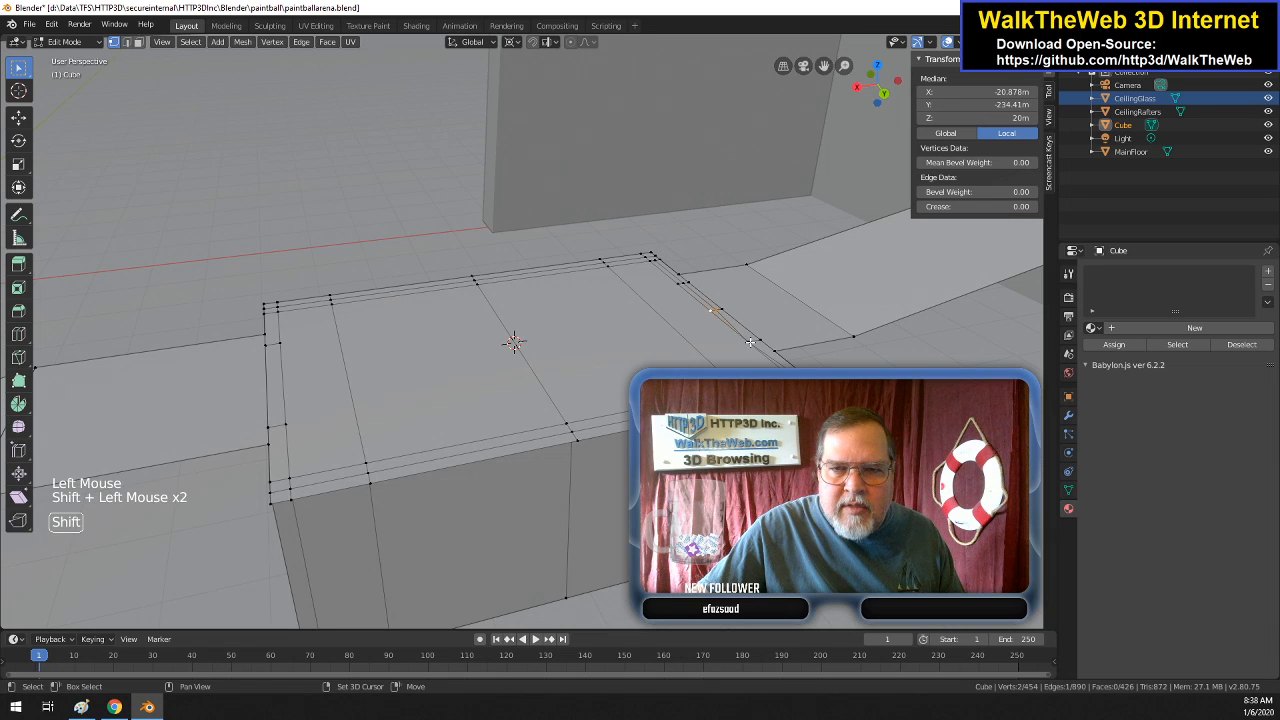
{"action": "key", "text": "alt+m"}
{"action": "left_click", "coordinate": [757, 349]}
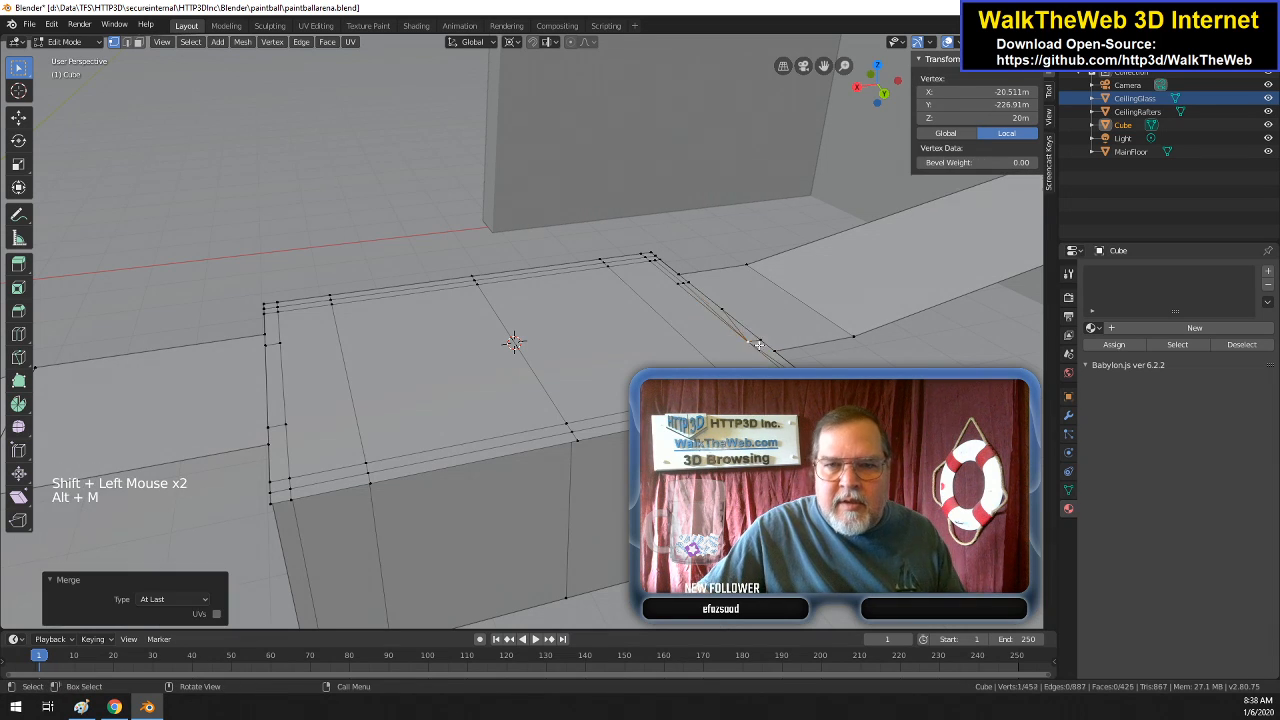
{"action": "left_click", "coordinate": [722, 313]}
{"action": "left_click", "coordinate": [762, 341], "text": "shift"}
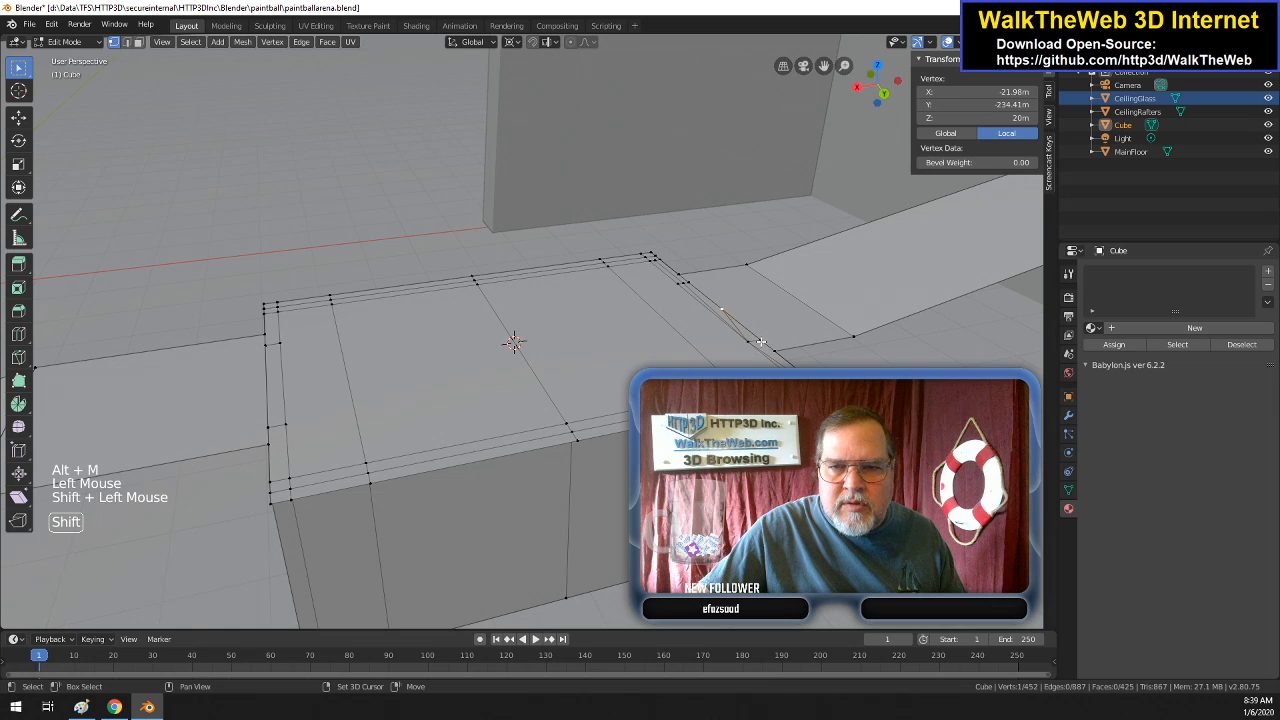
{"action": "key", "text": "alt+m"}
{"action": "left_click", "coordinate": [731, 334]}
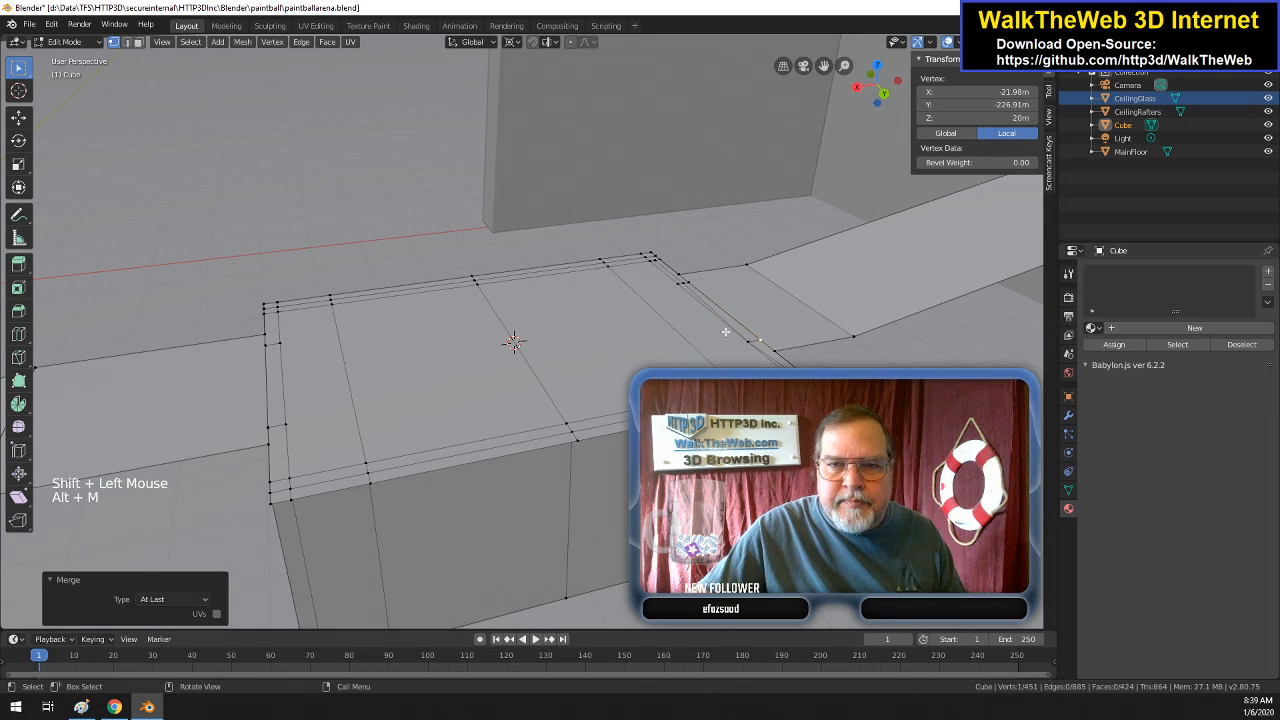
- Merge the middle vertices at the -X wall top's -Y quarter row and -Y end into their inner-edge neighbours using At Last
{"action": "left_click", "coordinate": [684, 286]}
{"action": "left_click", "coordinate": [697, 300], "text": "shift"}
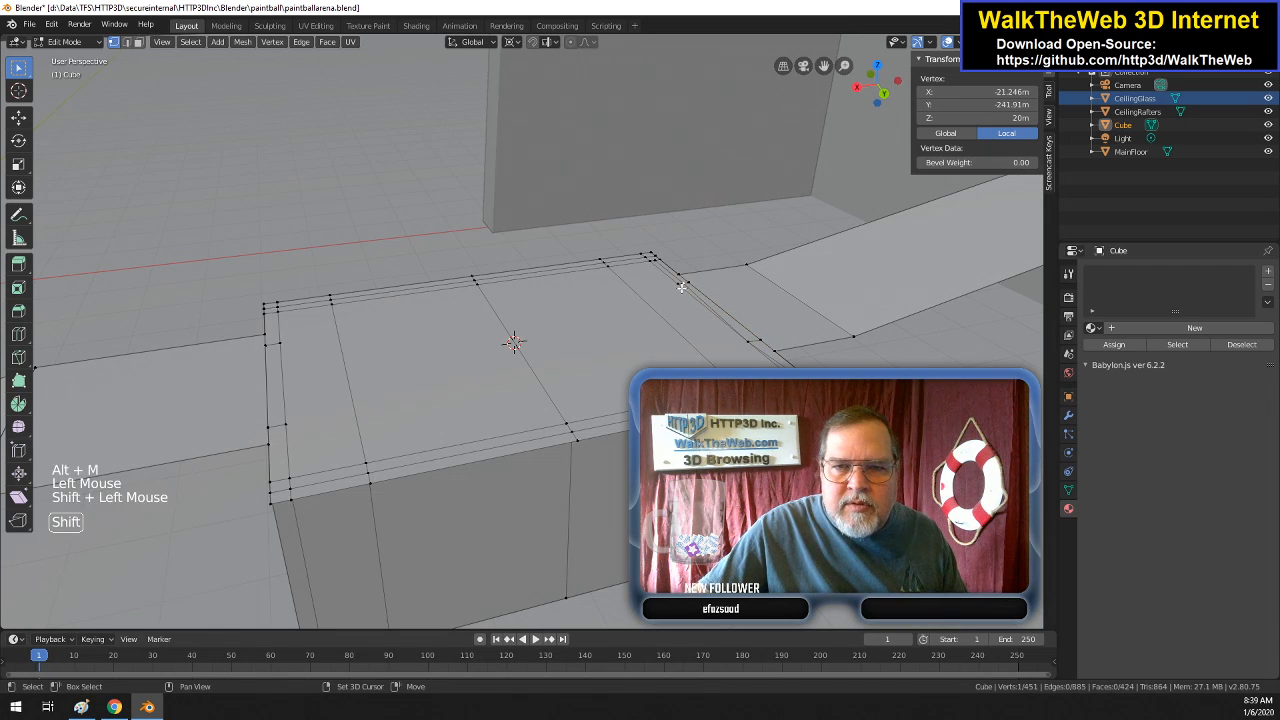
{"action": "key", "text": "alt+m"}
{"action": "left_click", "coordinate": [691, 302]}
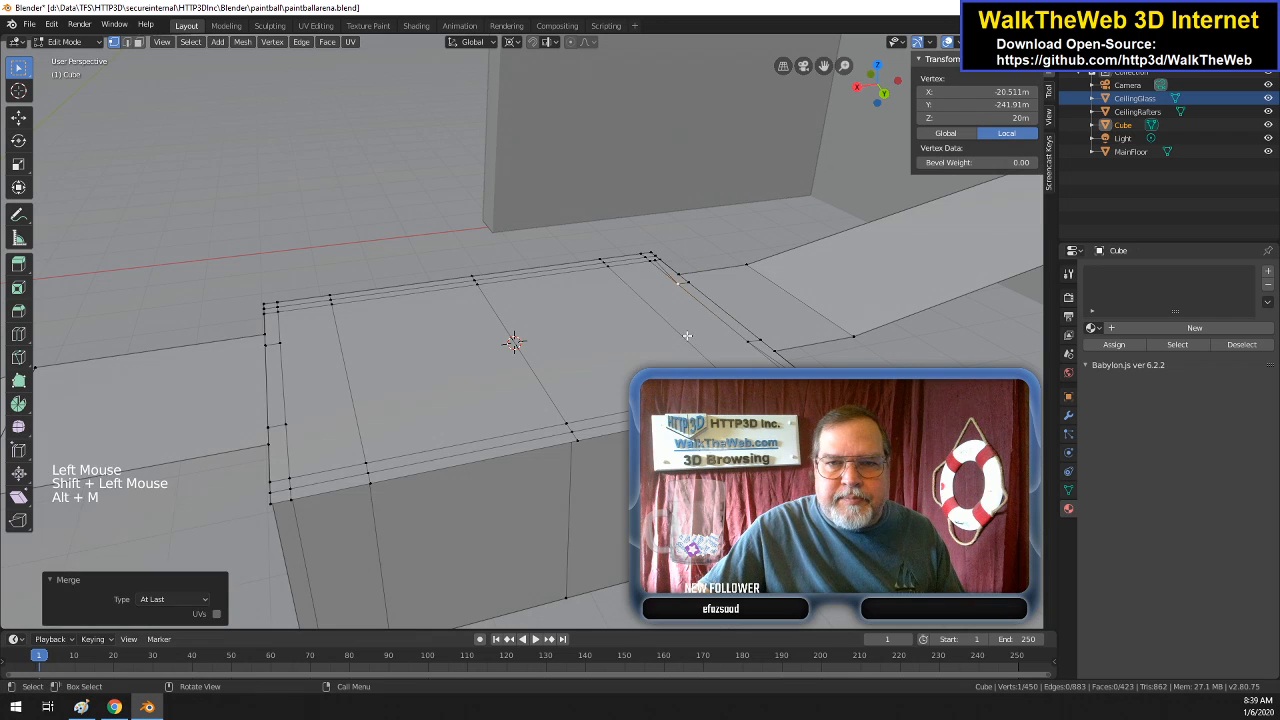
{"action": "left_click", "coordinate": [652, 258]}
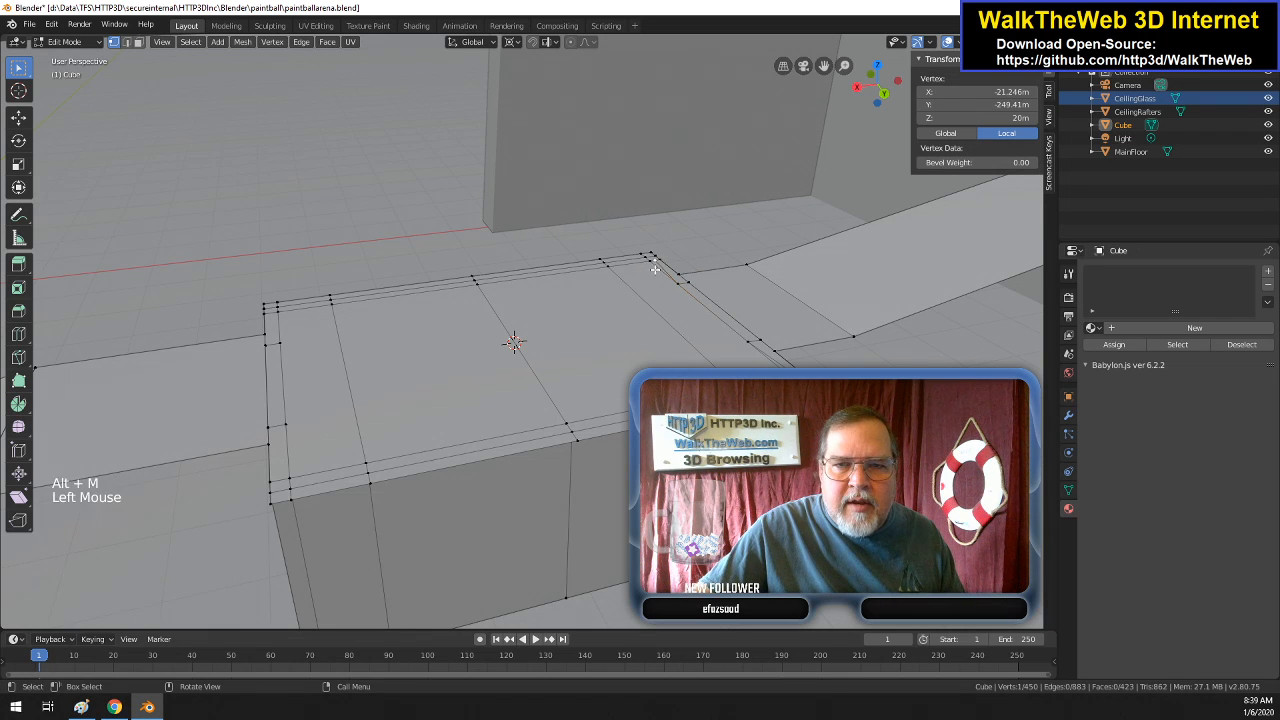
{"action": "left_click", "coordinate": [654, 289], "text": "shift"}
{"action": "key", "text": "alt+m"}
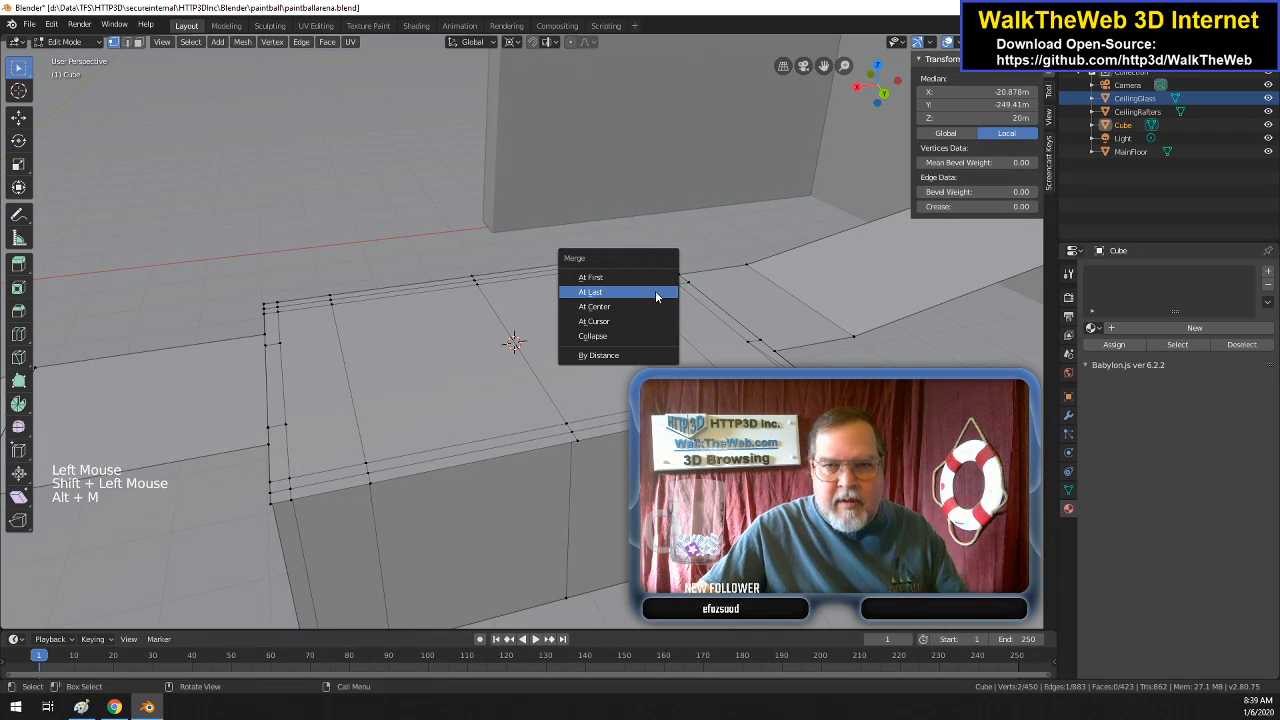
{"action": "left_click", "coordinate": [655, 290]}
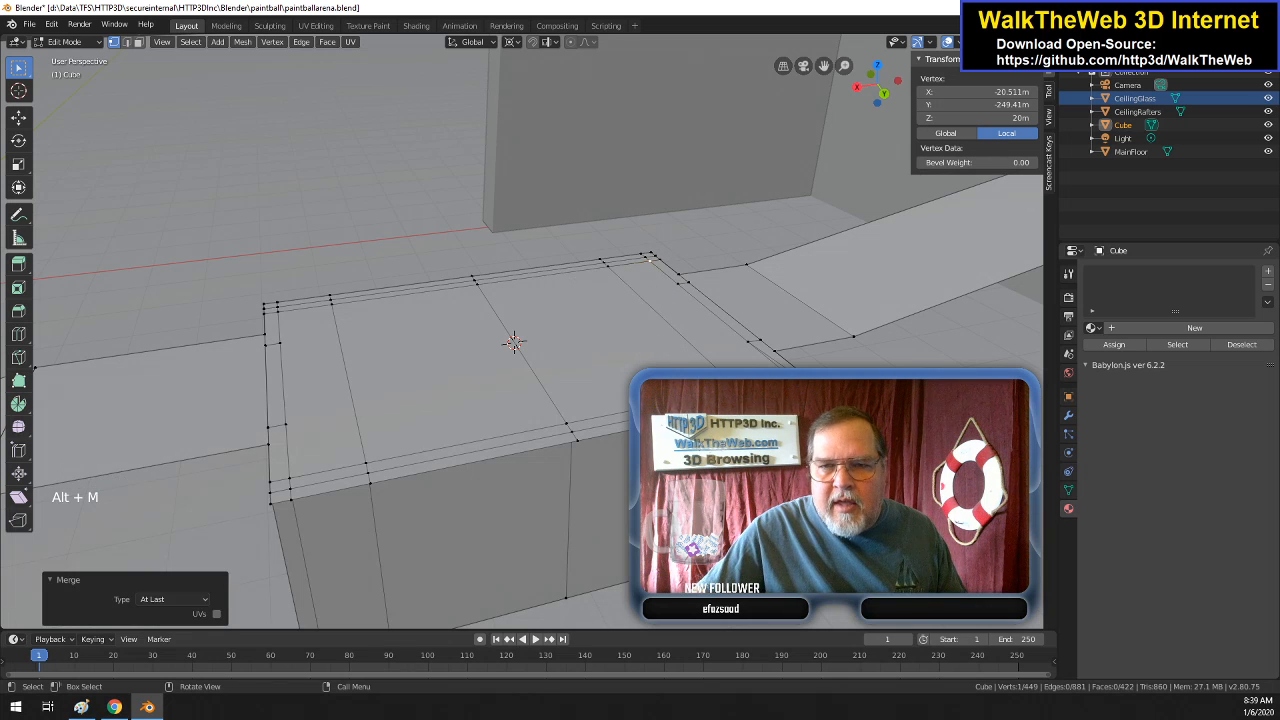
- Merge the middle vertex at the -X wall top's +Y end into its inner-edge neighbour using At Last
{"action": "left_click", "coordinate": [800, 380]}
{"action": "left_click", "coordinate": [793, 378], "text": "shift"}
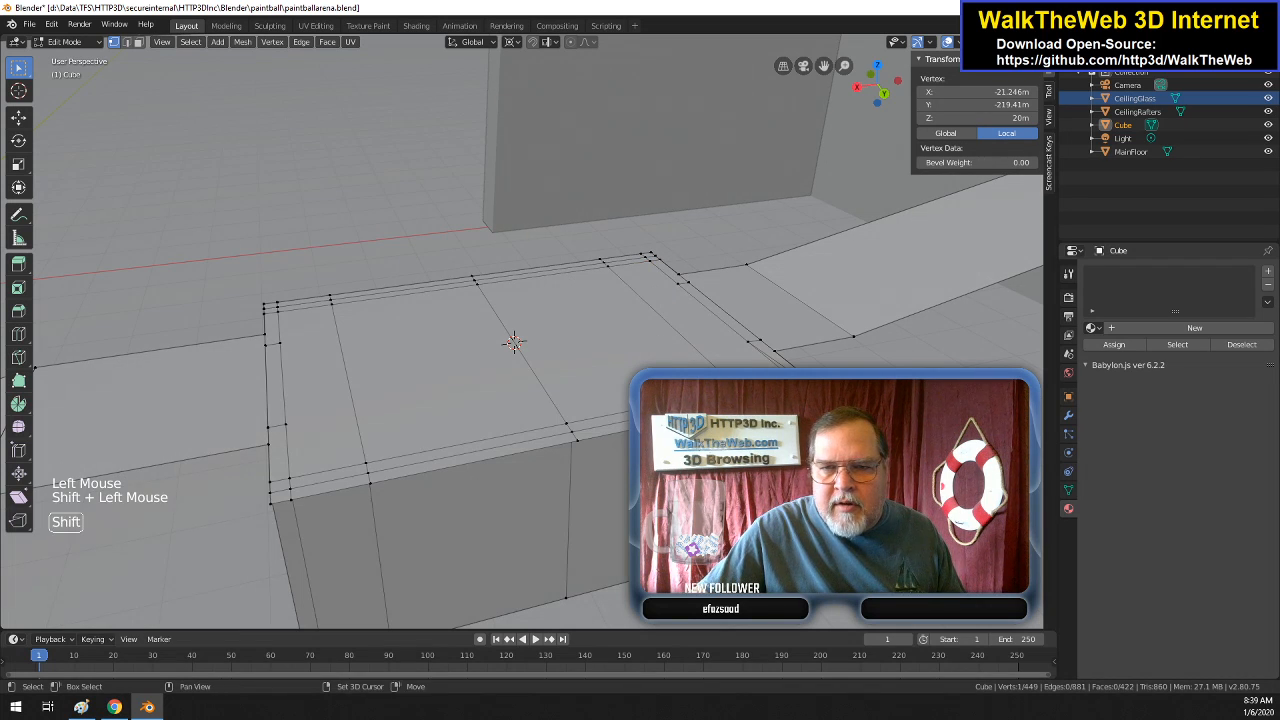
{"action": "key", "text": "alt+m"}
{"action": "left_click", "coordinate": [513, 343]}
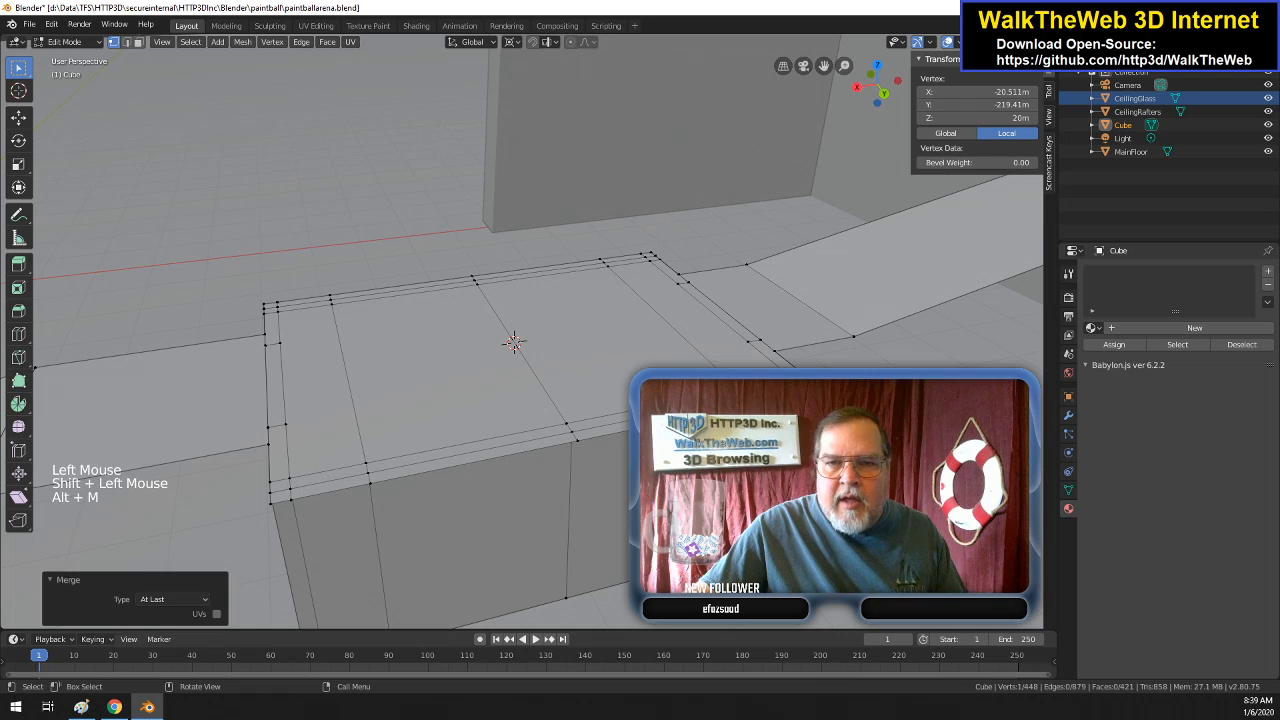
- Extrude the four outer corner vertices of the central square's top in place
{"action": "left_click", "coordinate": [862, 92]}
{"action": "mouse_move", "coordinate": [864, 95]}
{"action": "left_mouse_down"}
{"action": "mouse_move", "coordinate": [864, 35]}
{"action": "mouse_move", "coordinate": [855, 108]}
{"action": "mouse_move", "coordinate": [862, 19]}
{"action": "mouse_move", "coordinate": [860, 70]}
{"action": "left_mouse_up"}
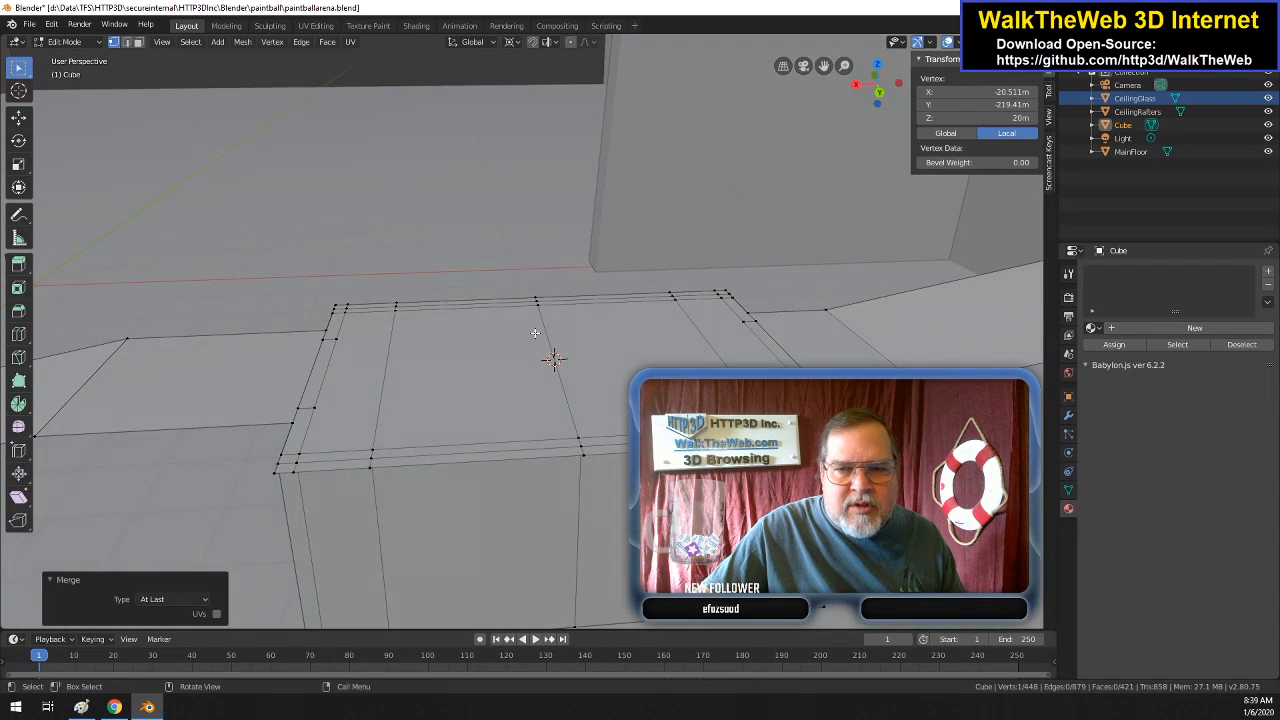
{"action": "left_click", "coordinate": [274, 473]}
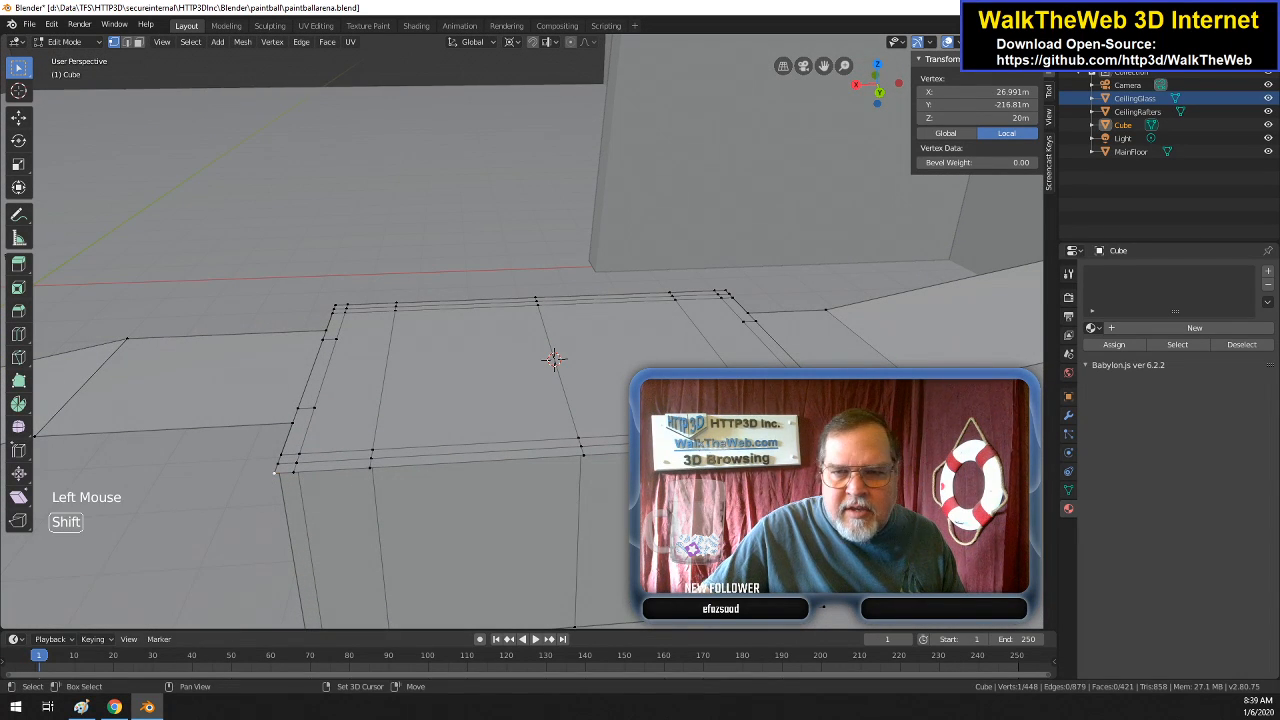
{"action": "left_click", "coordinate": [826, 311], "text": "shift"}
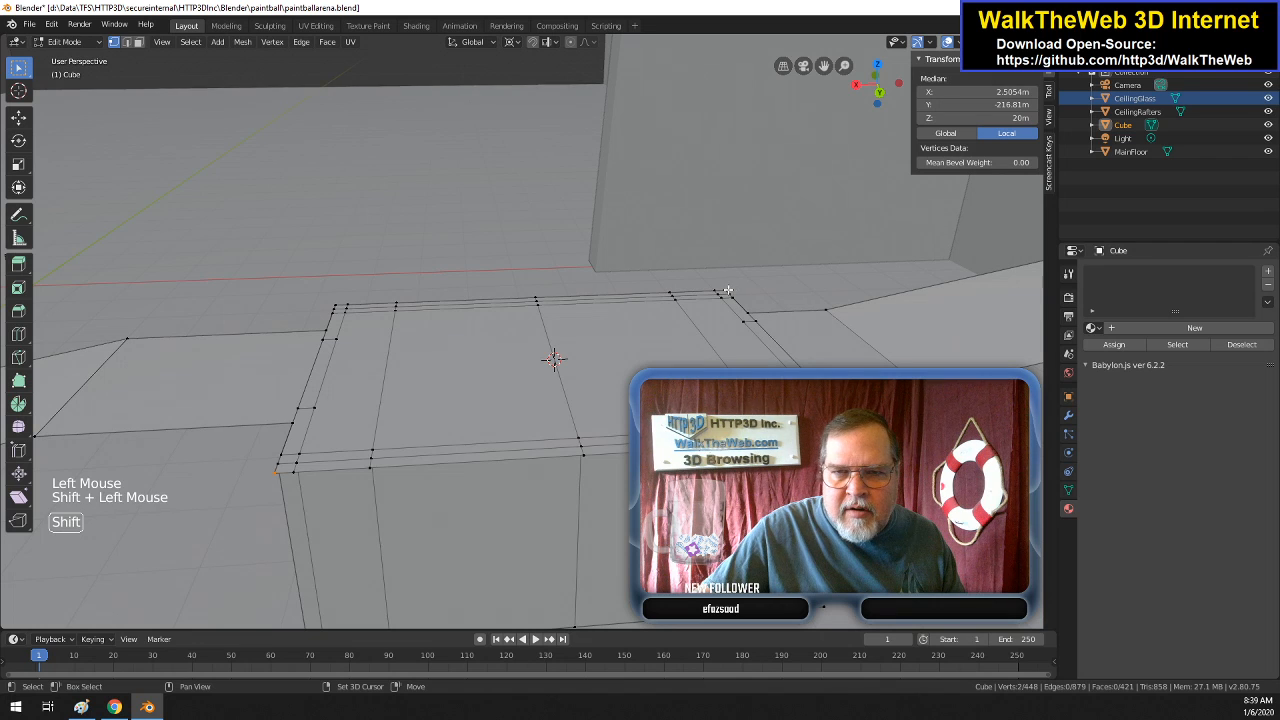
{"action": "left_click", "coordinate": [673, 296], "text": "shift"}
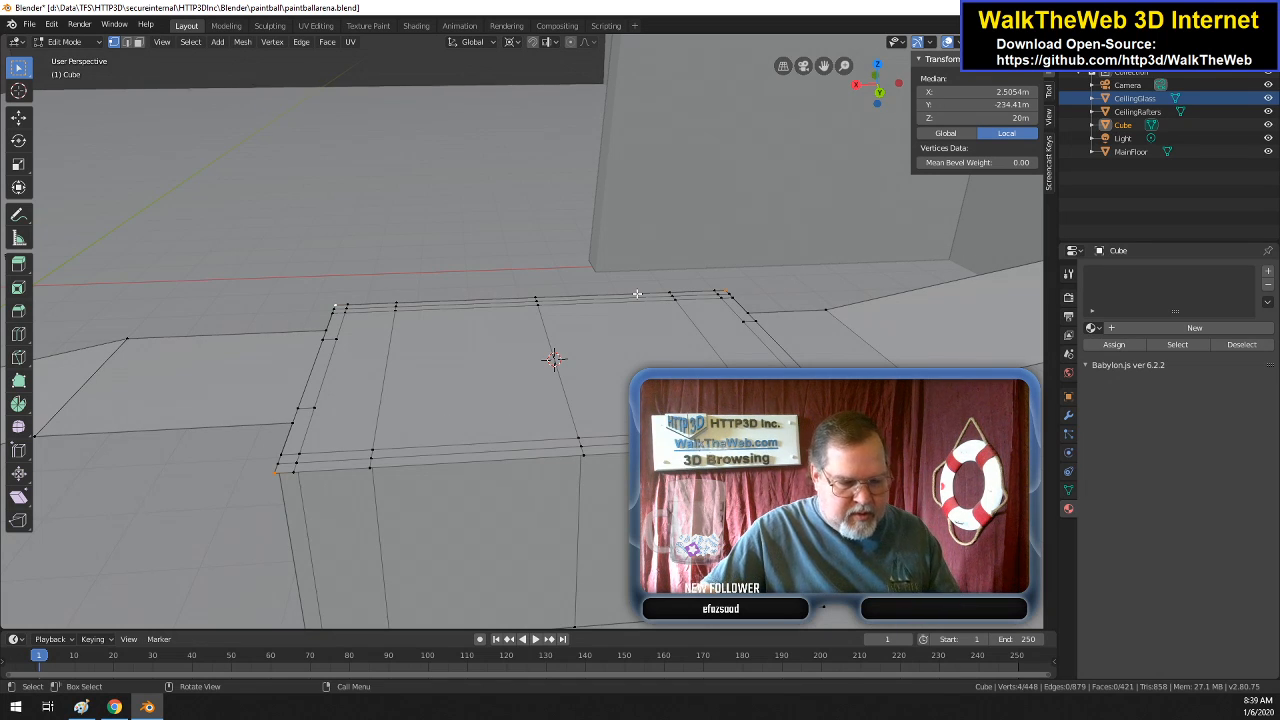
{"action": "key", "text": "e"}
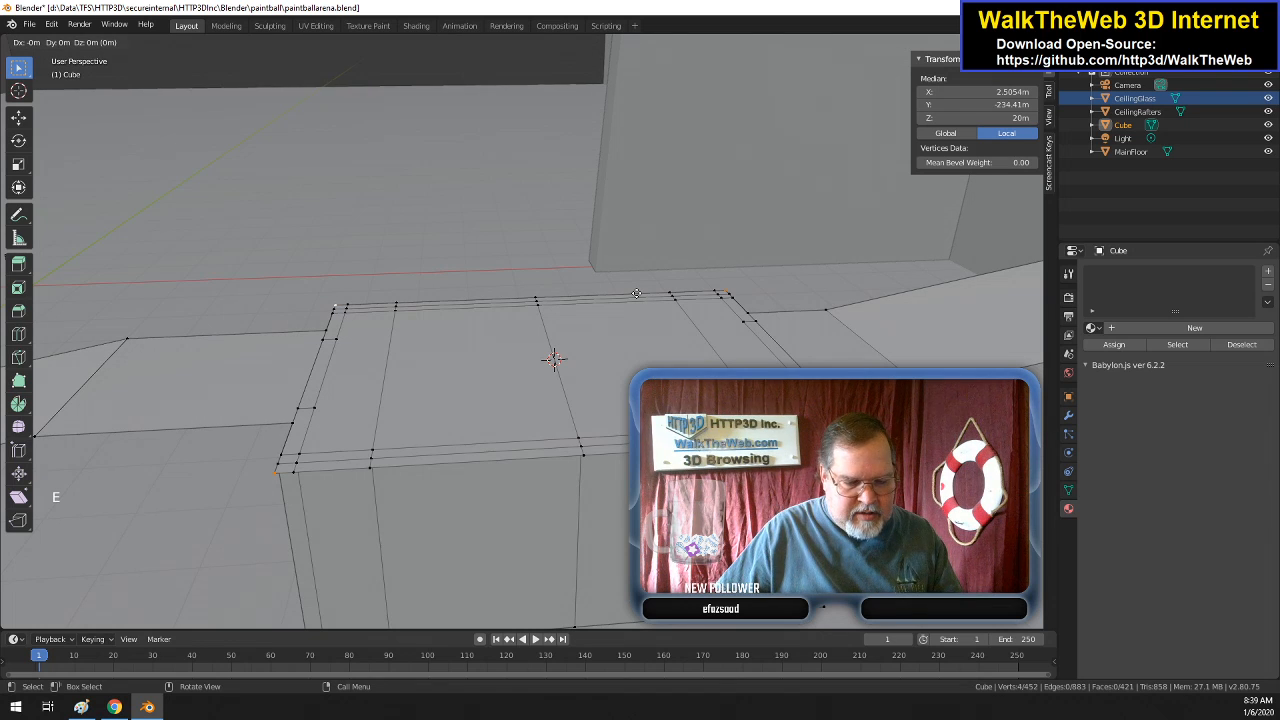
{"action": "left_click", "coordinate": [637, 294]}
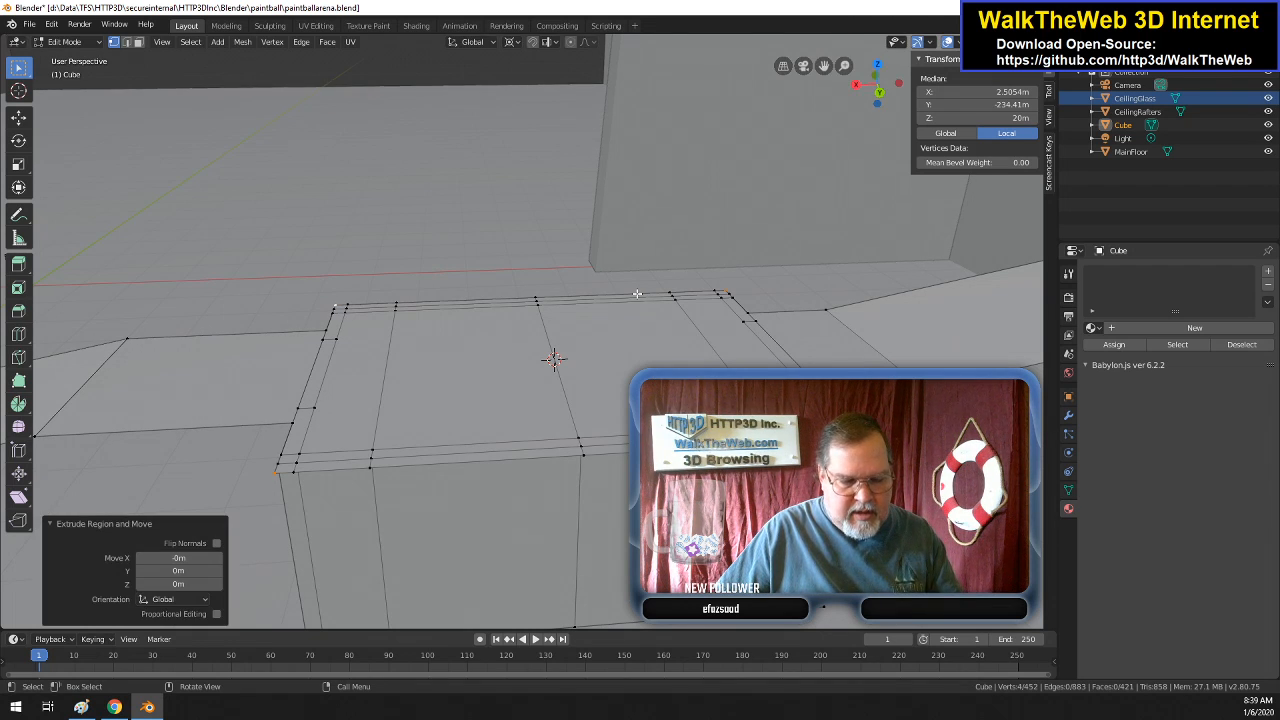
- Move the four extruded corner vertices -1.5 m along the Z axis
{"action": "key", "text": "g"}
{"action": "key", "text": "y"}
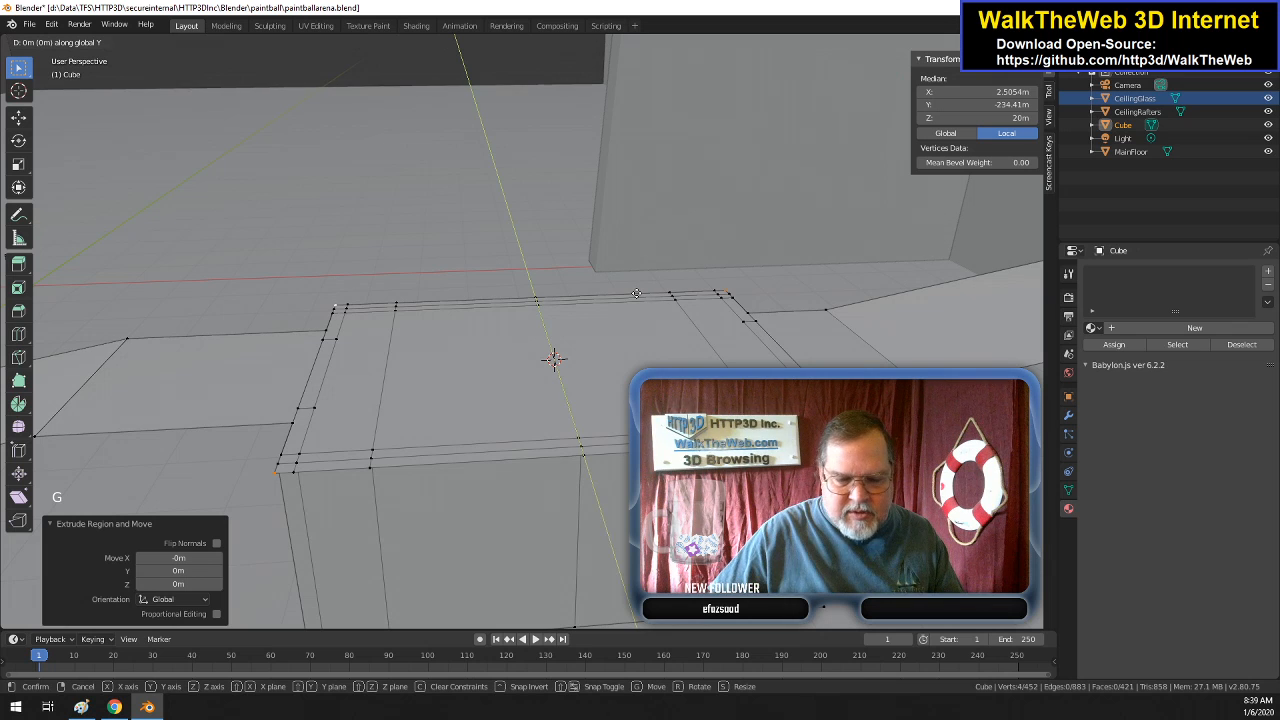
{"action": "right_click", "coordinate": [636, 294]}
{"action": "key", "text": "g"}
{"action": "key", "text": "z"}
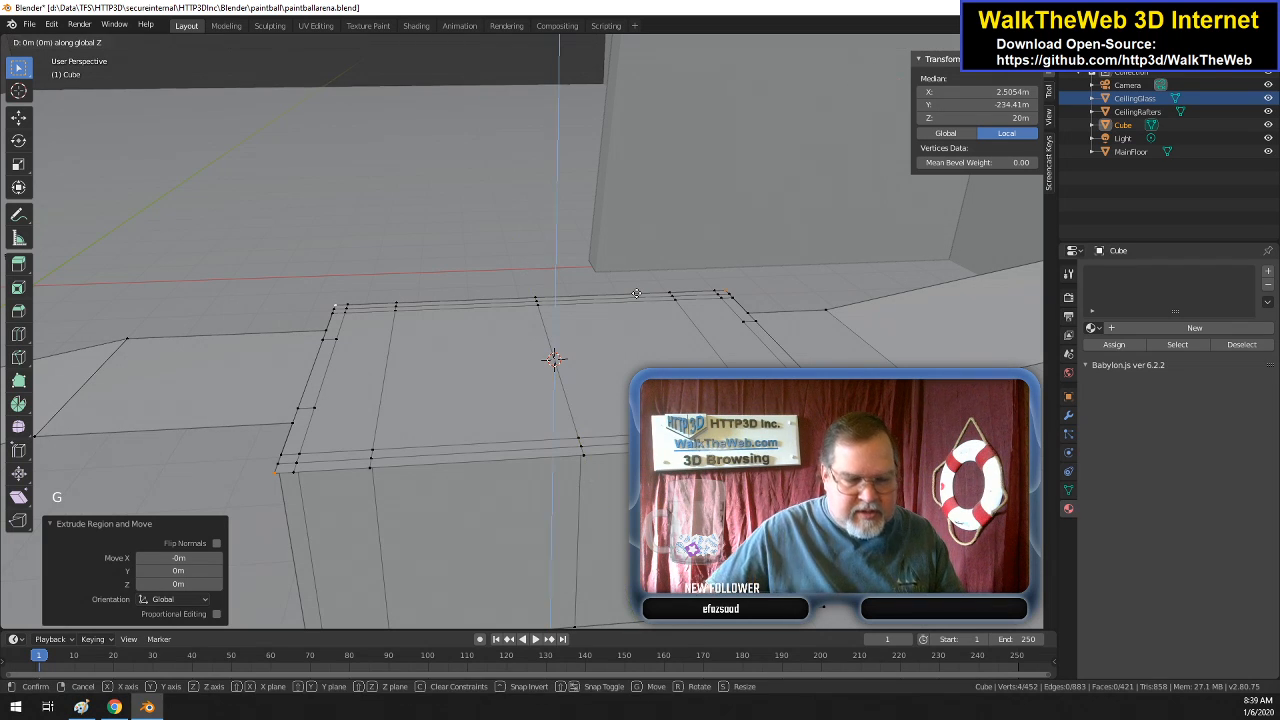
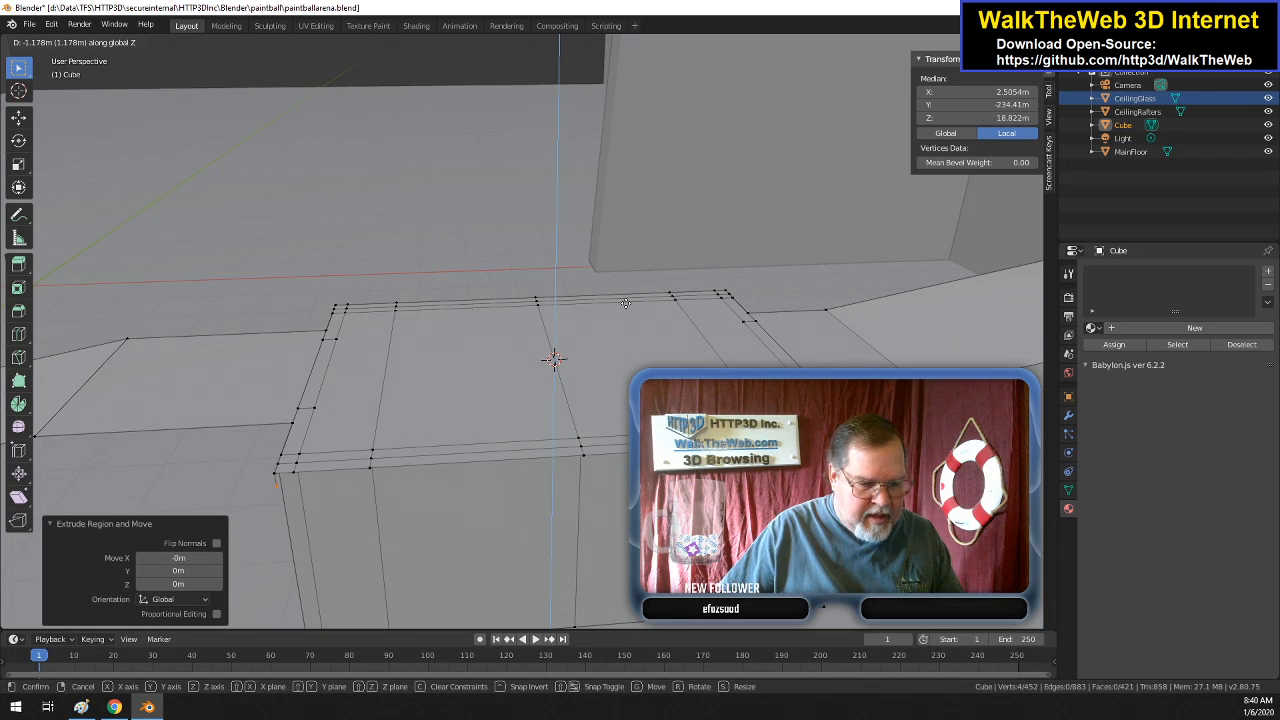
{"action": "type", "text": "1.5"}
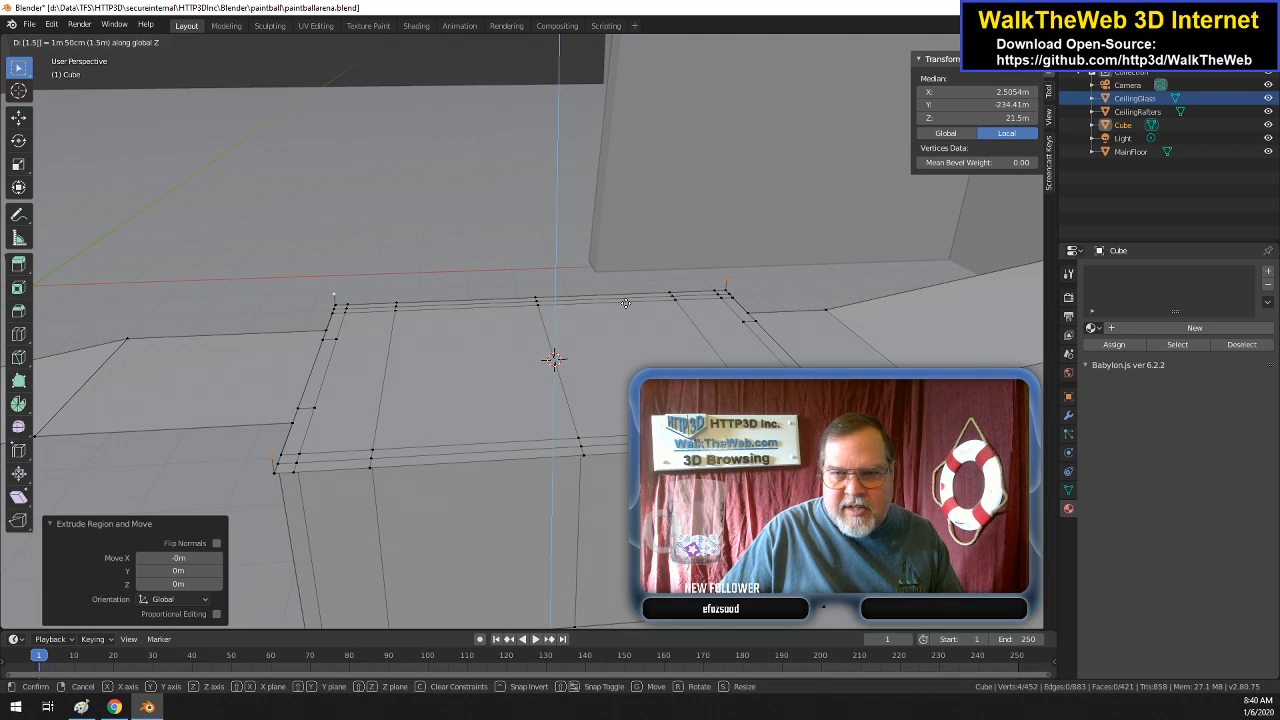
{"action": "key", "text": "BackSpace"}
{"action": "key", "text": "BackSpace"}
{"action": "key", "text": "BackSpace"}
{"action": "key", "text": "BackSpace"}
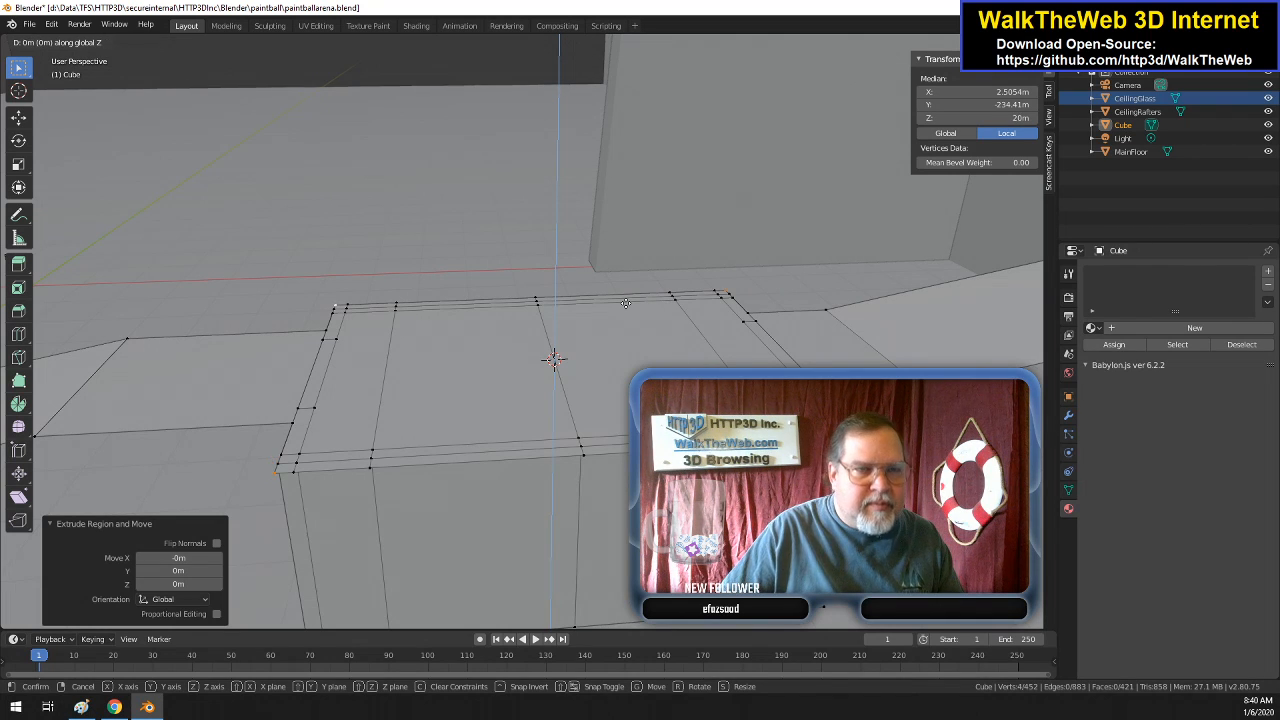
{"action": "type", "text": "-1.5"}
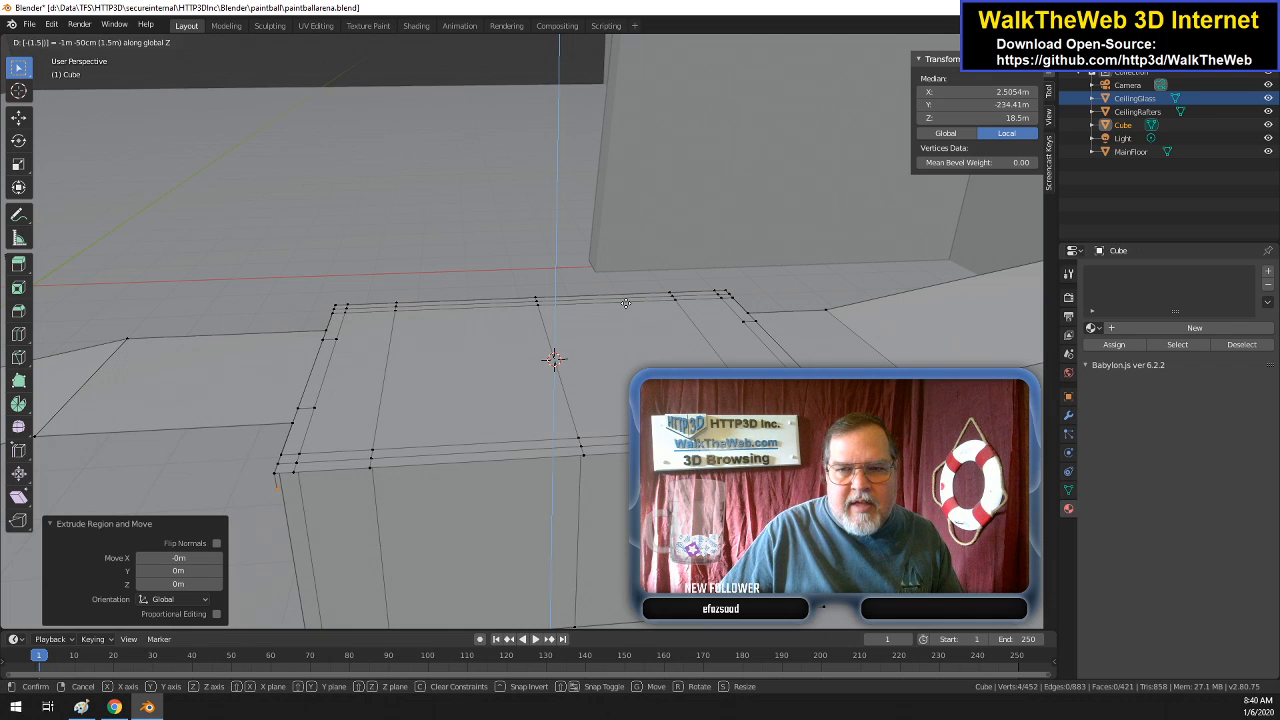
{"action": "key", "text": "Return"}
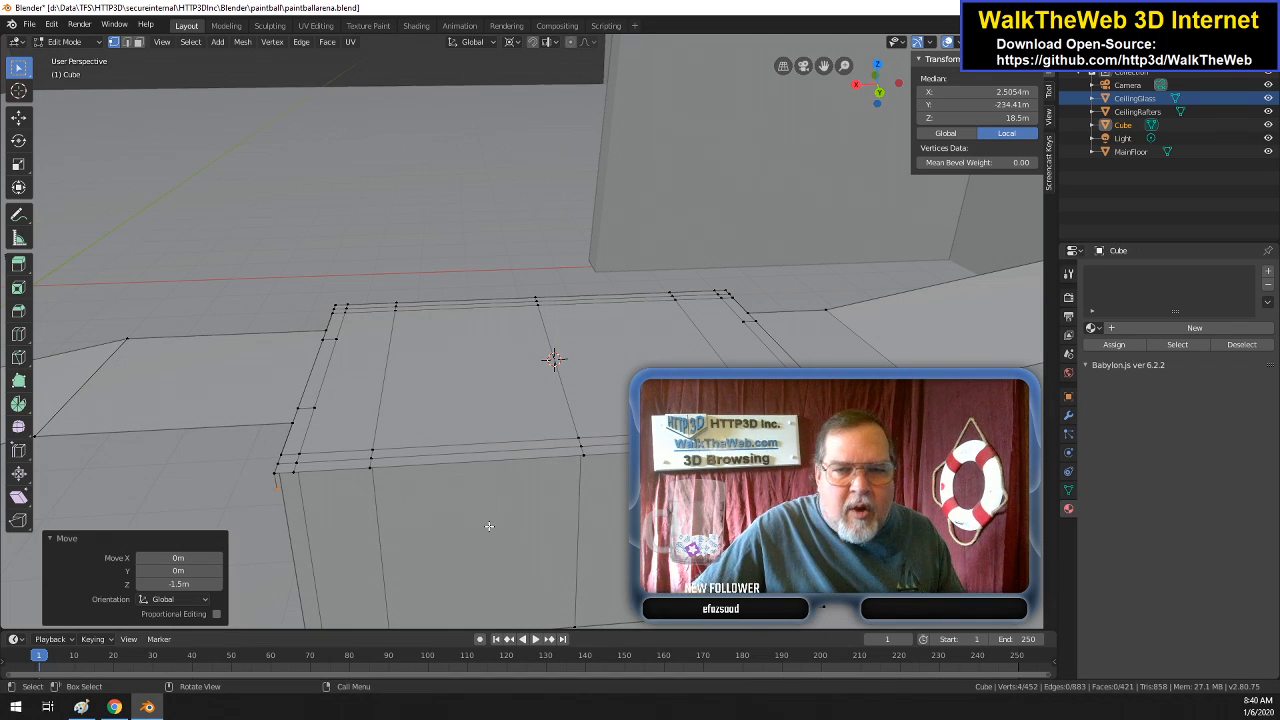
- Switch to wireframe shading and fill a face between the four lowered corner vertices of the central square
{"action": "left_click", "coordinate": [275, 487]}
{"action": "left_click", "coordinate": [276, 477], "text": "shift"}
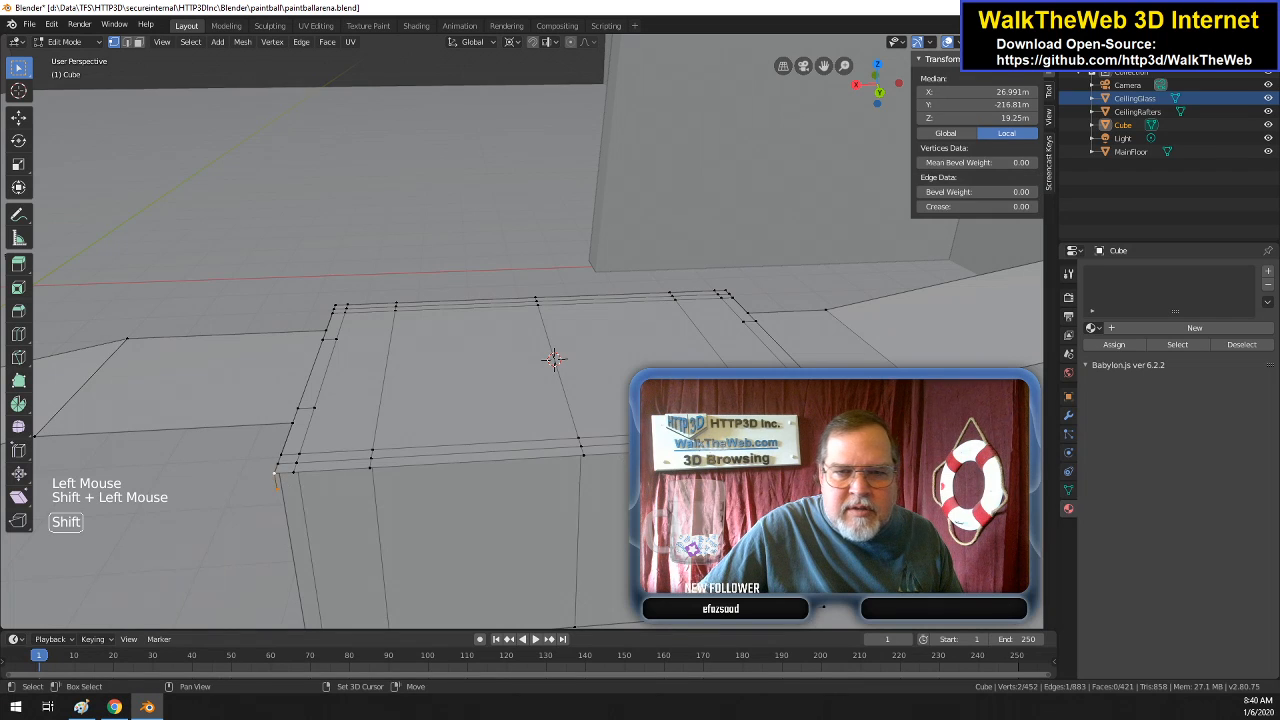
{"action": "left_click", "coordinate": [277, 474], "text": "shift"}
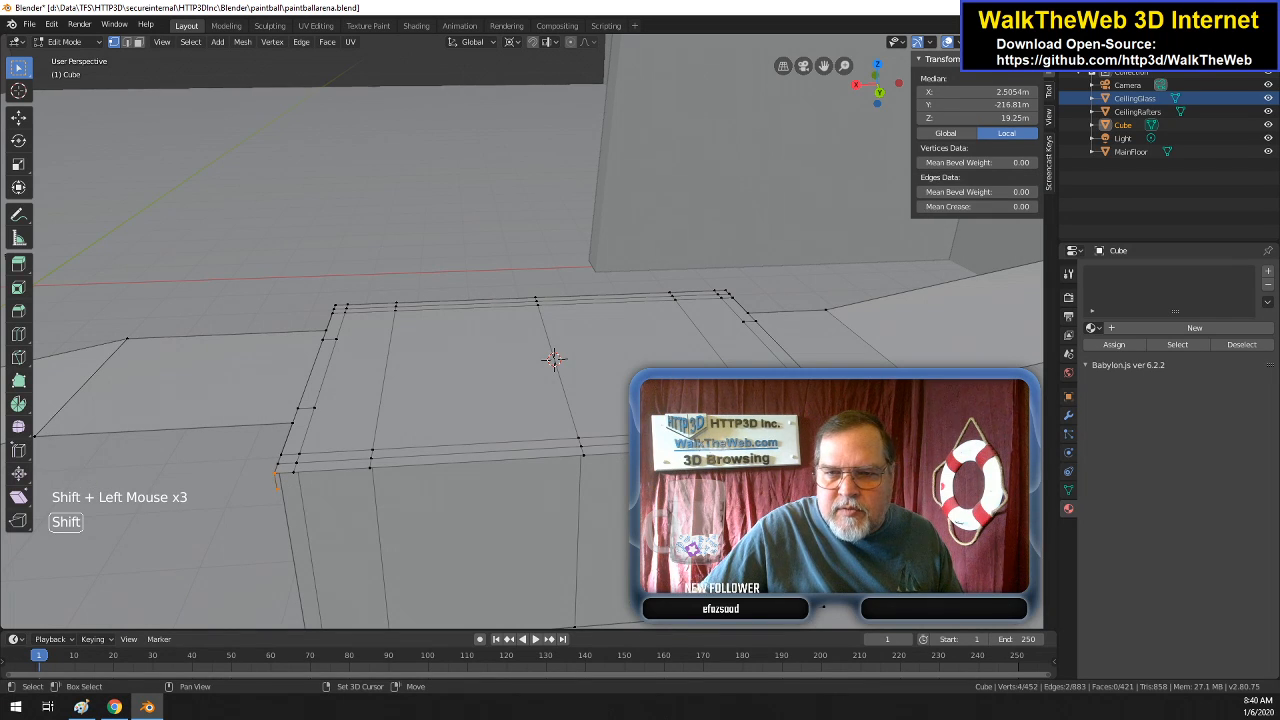
{"action": "left_click", "coordinate": [277, 488]}
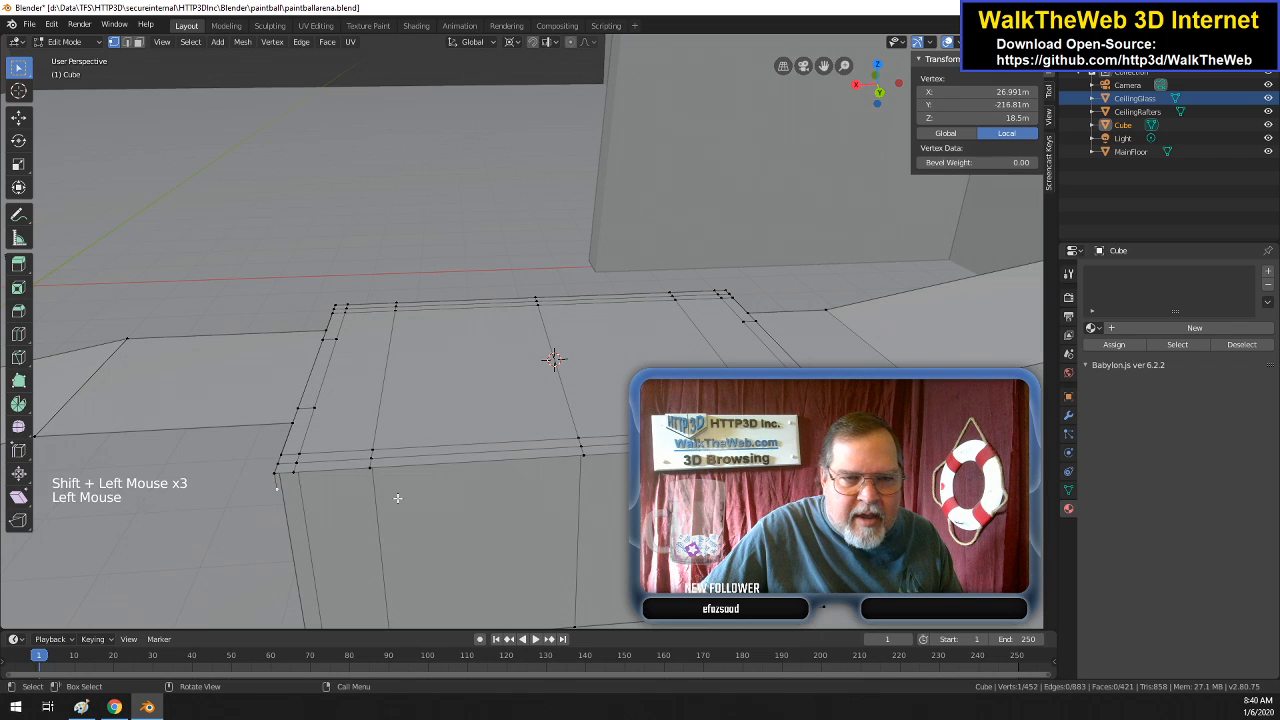
{"action": "left_click", "coordinate": [277, 486], "text": "shift"}
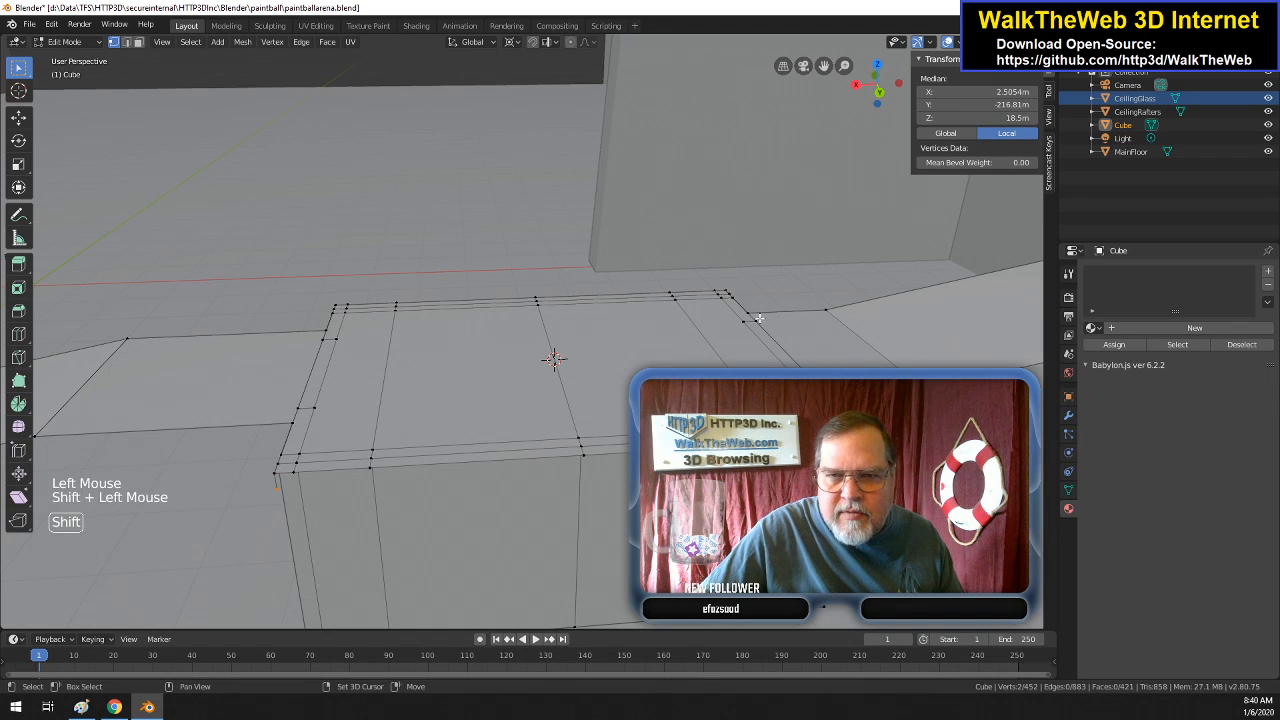
{"action": "key", "text": "z"}
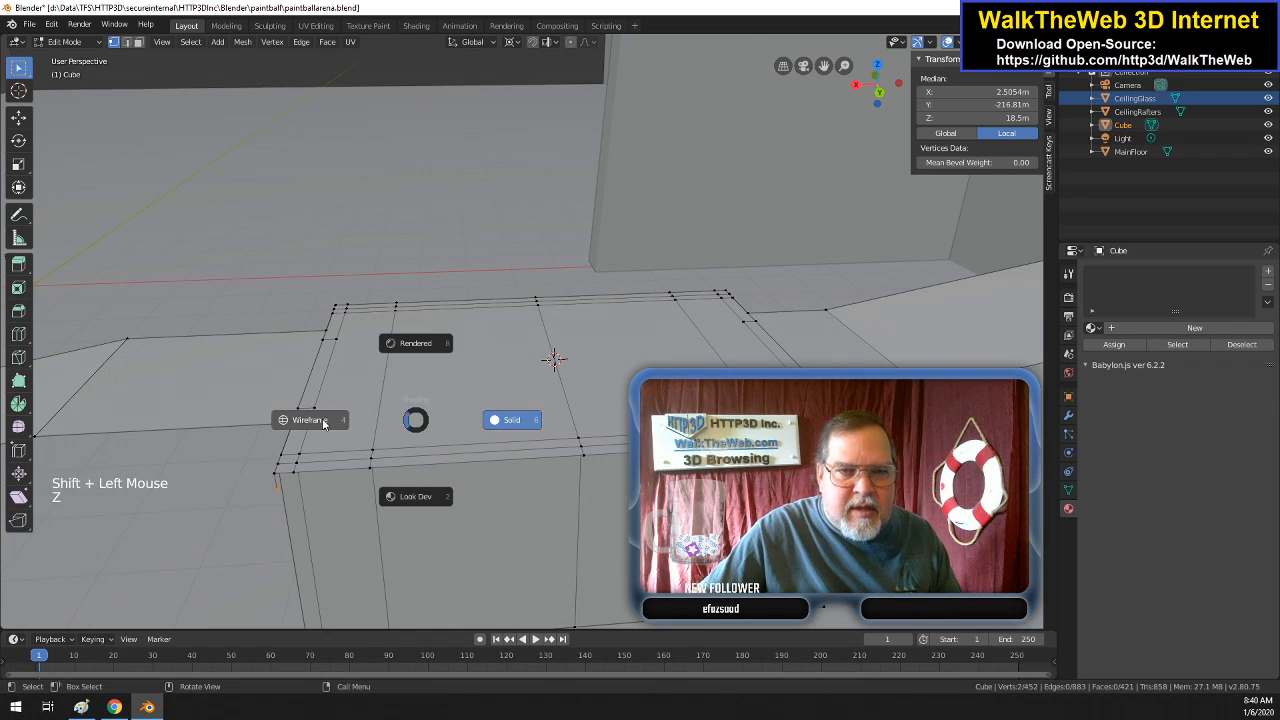
{"action": "left_click", "coordinate": [323, 423]}
{"action": "left_click", "coordinate": [337, 317], "text": "shift"}
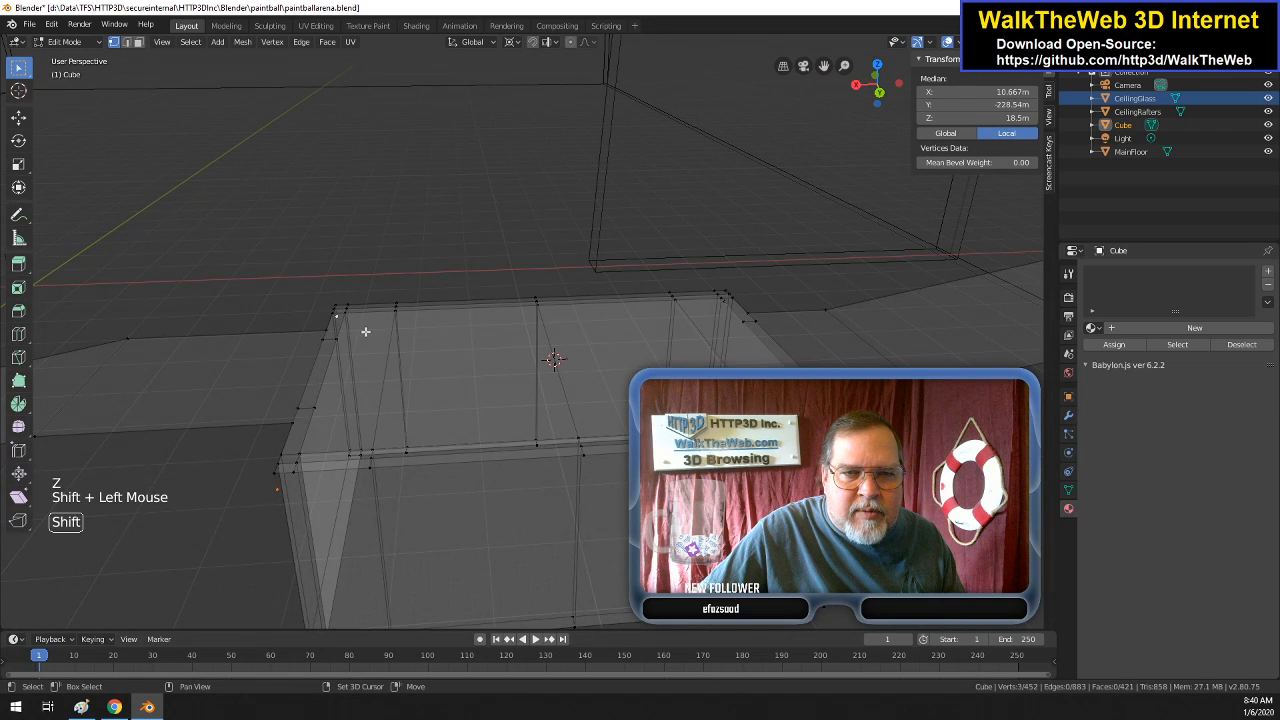
{"action": "left_click", "coordinate": [724, 303], "text": "shift"}
{"action": "left_click_drag", "start_coordinate": [890, 100], "coordinate": [675, 55]}
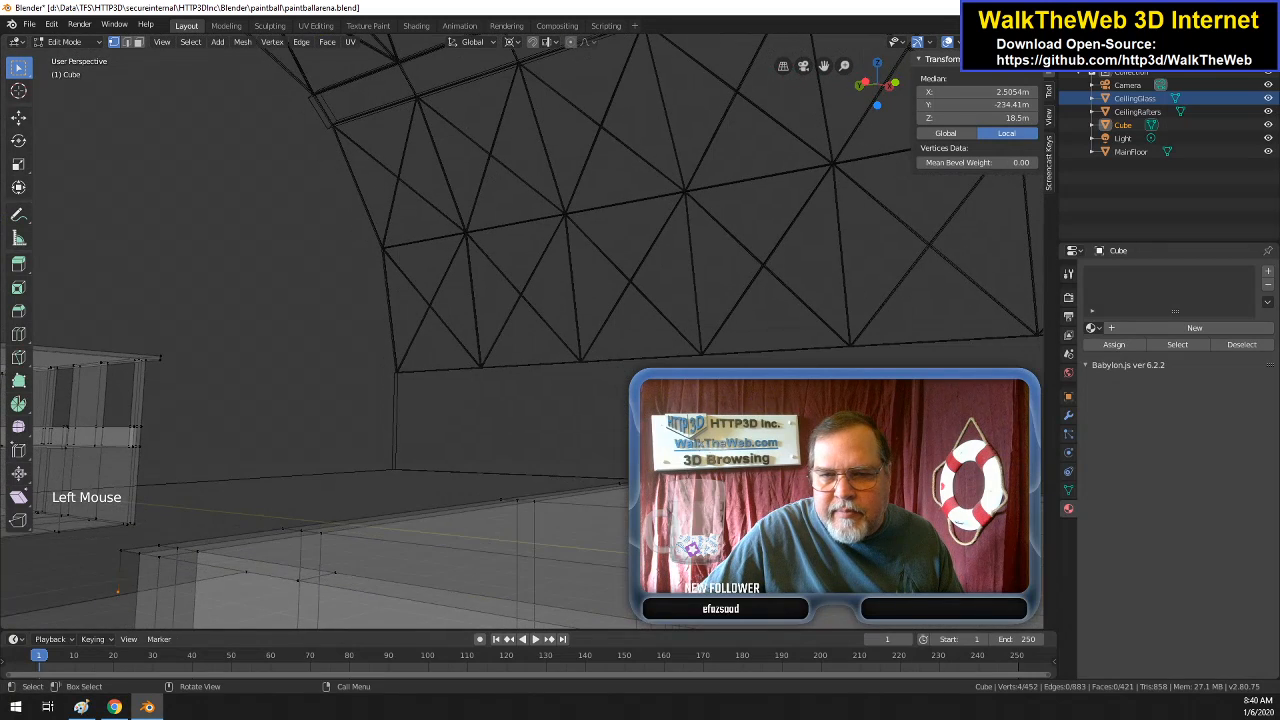
{"action": "scroll", "coordinate": [915, 362], "scroll_direction": "down", "scroll_amount": 3}
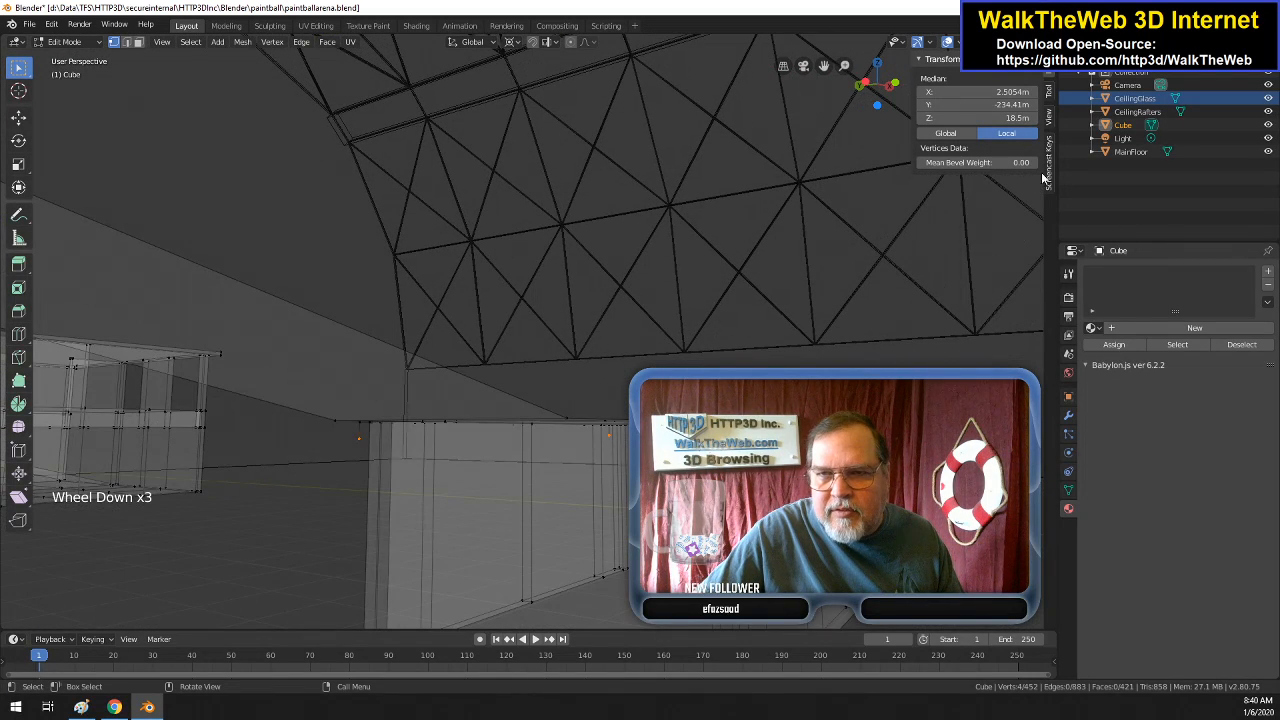
{"action": "left_click_drag", "start_coordinate": [872, 92], "coordinate": [646, 240]}
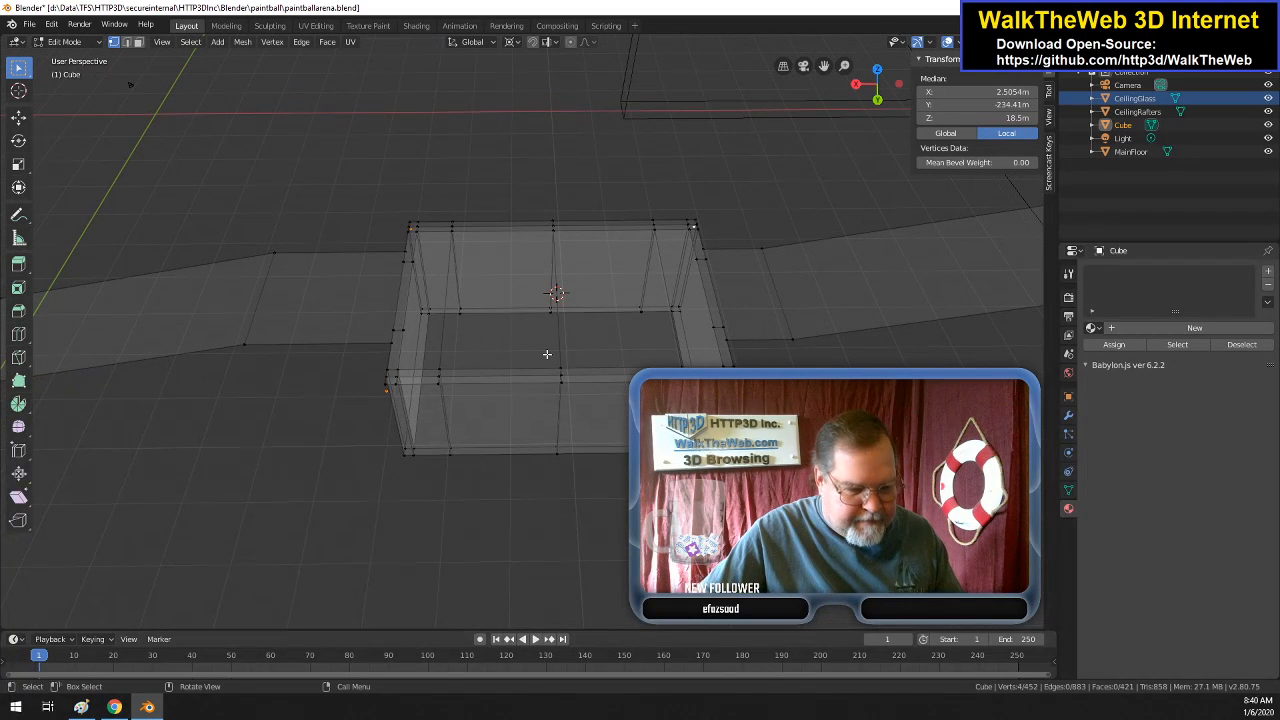
{"action": "key", "text": "f"}
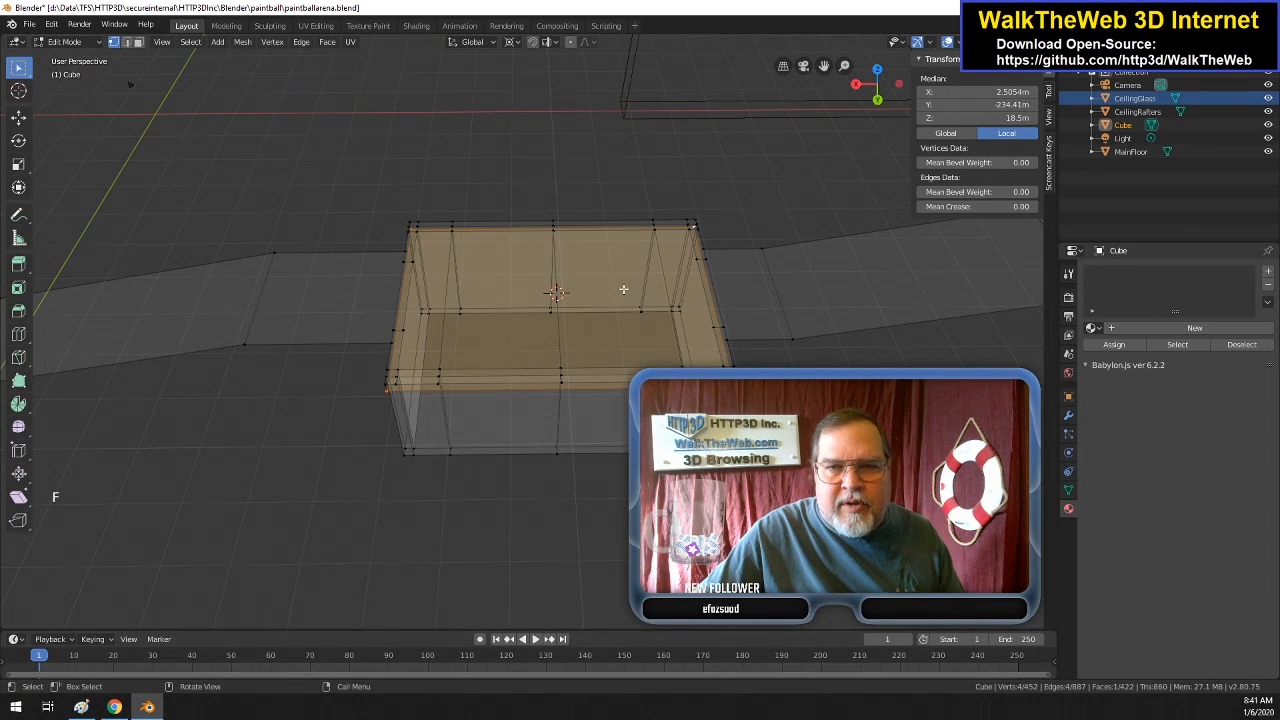
- Flip the normals of the new face spanning the central square
{"action": "left_click", "coordinate": [336, 42]}
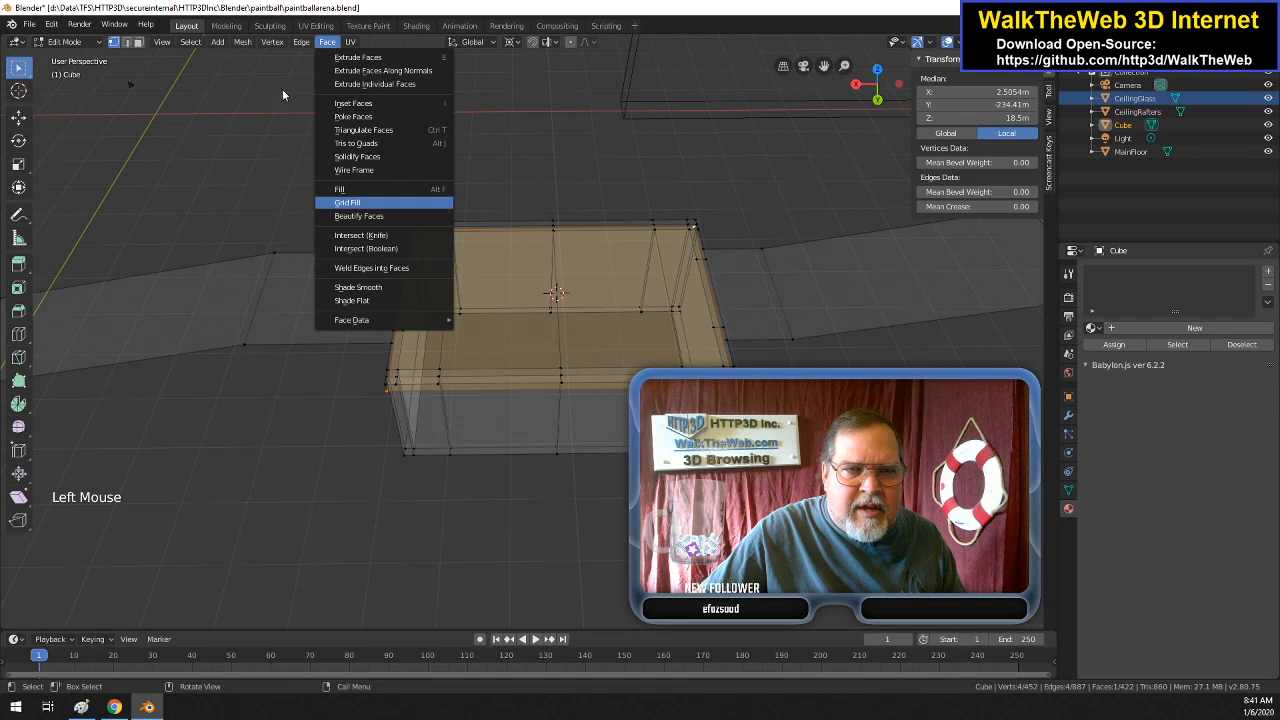
{"action": "left_click", "coordinate": [246, 43]}
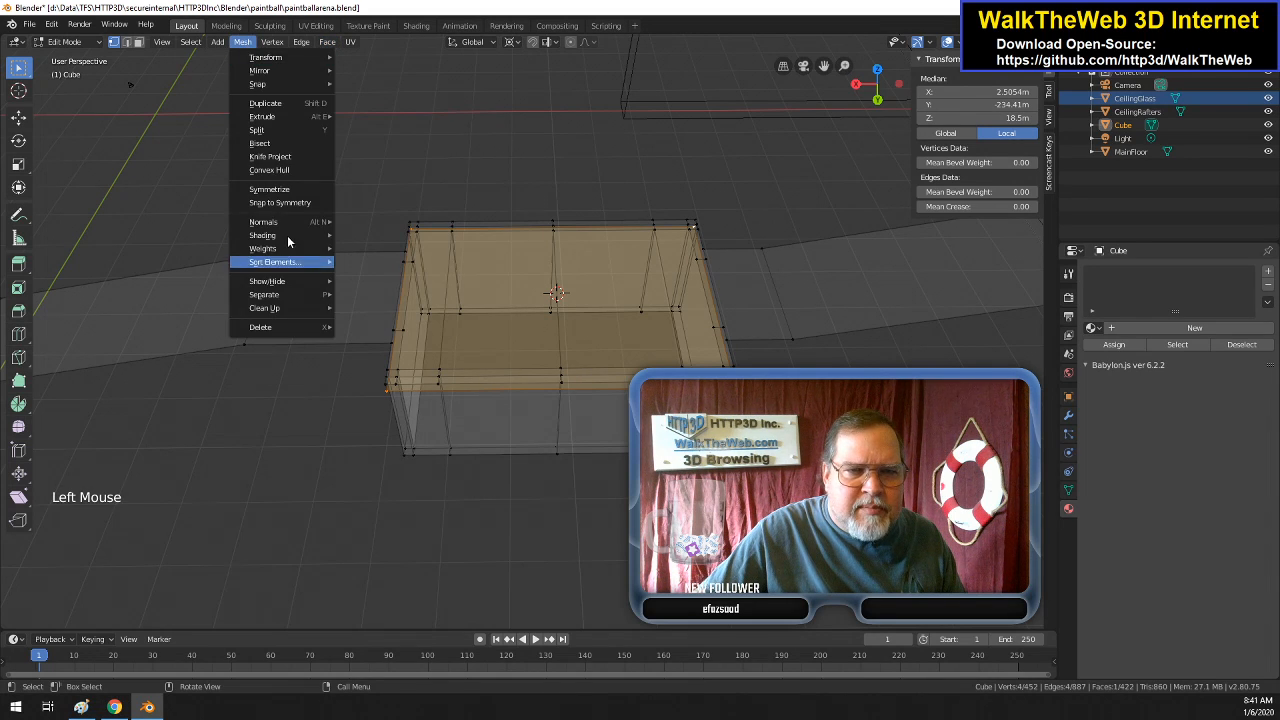
{"action": "mouse_move", "coordinate": [283, 221]}
{"action": "left_click", "coordinate": [379, 221]}
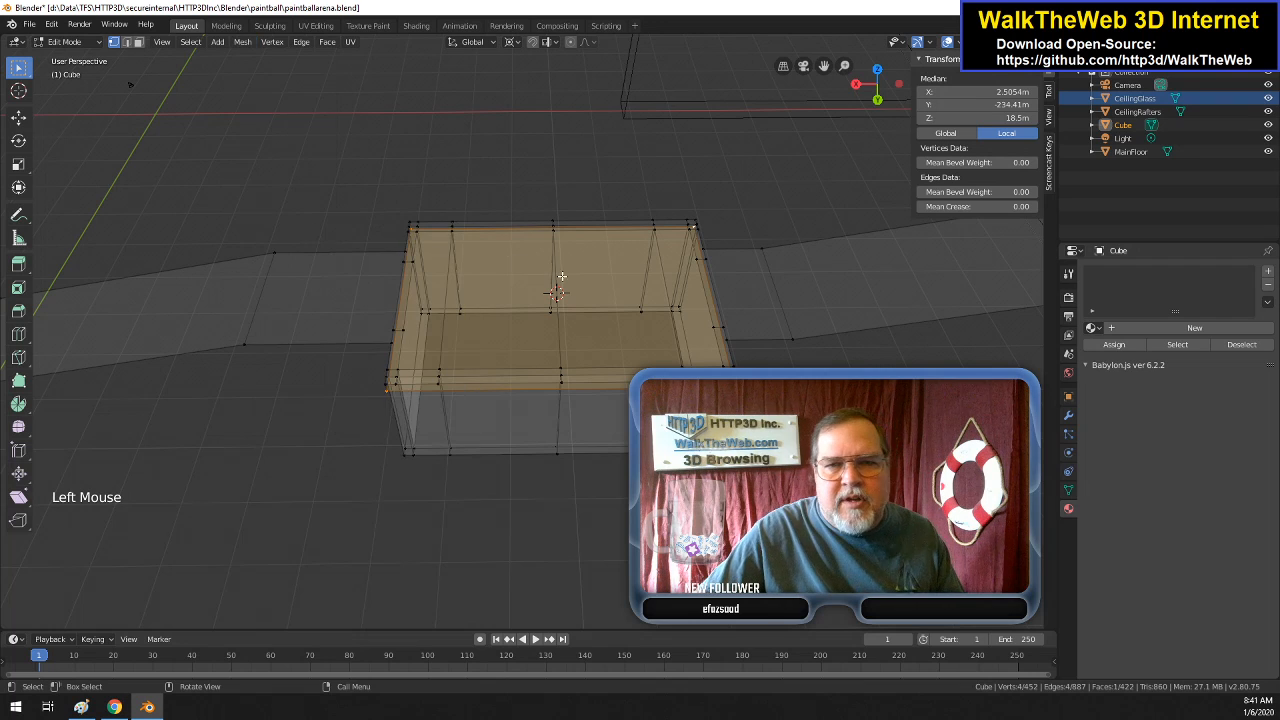
- Display the face normals of the mesh through the viewport overlays
{"action": "left_click", "coordinate": [895, 98]}
{"action": "left_click_drag", "start_coordinate": [895, 98], "coordinate": [896, 32]}
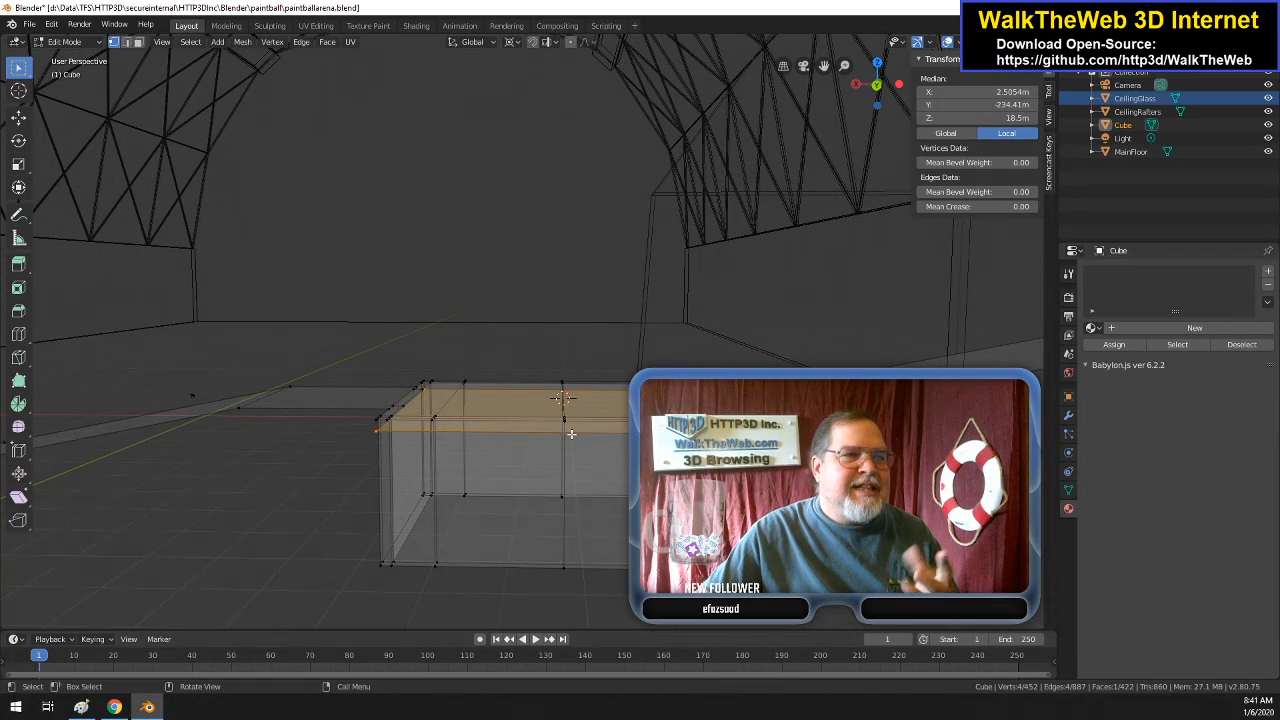
{"action": "scroll", "coordinate": [817, 253], "scroll_direction": "up", "scroll_amount": 2}
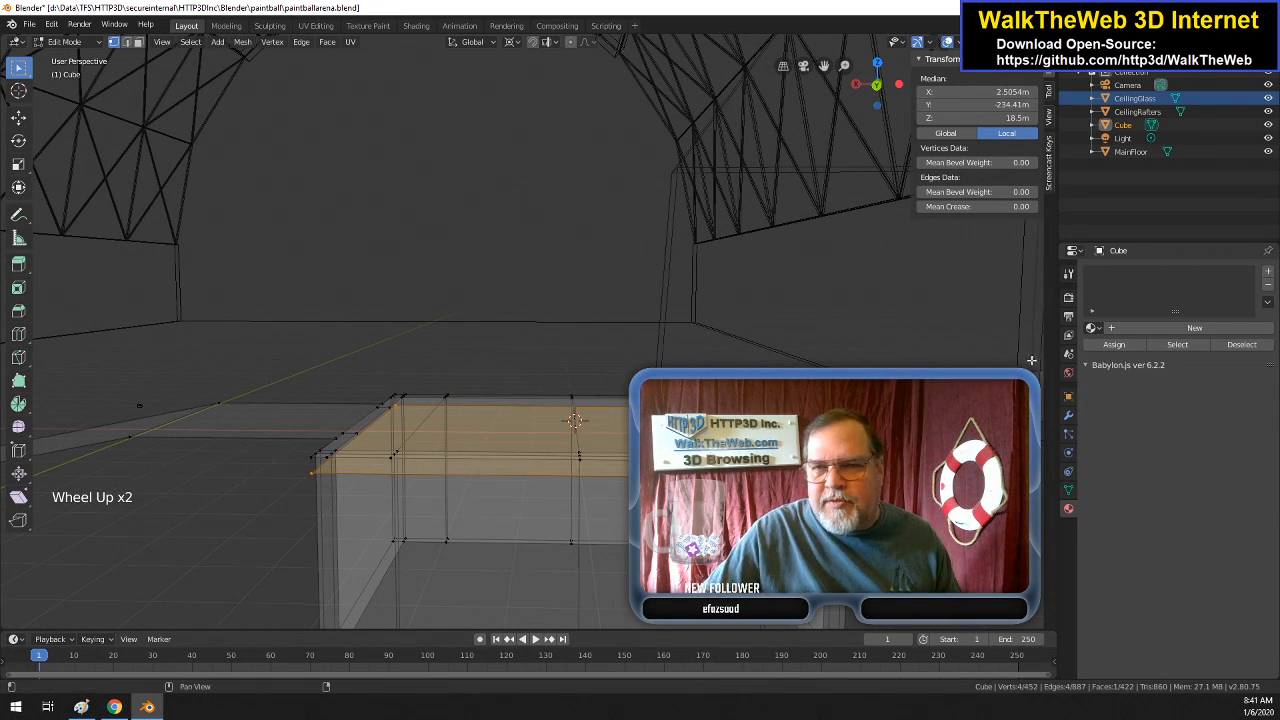
{"action": "left_click", "coordinate": [957, 44]}
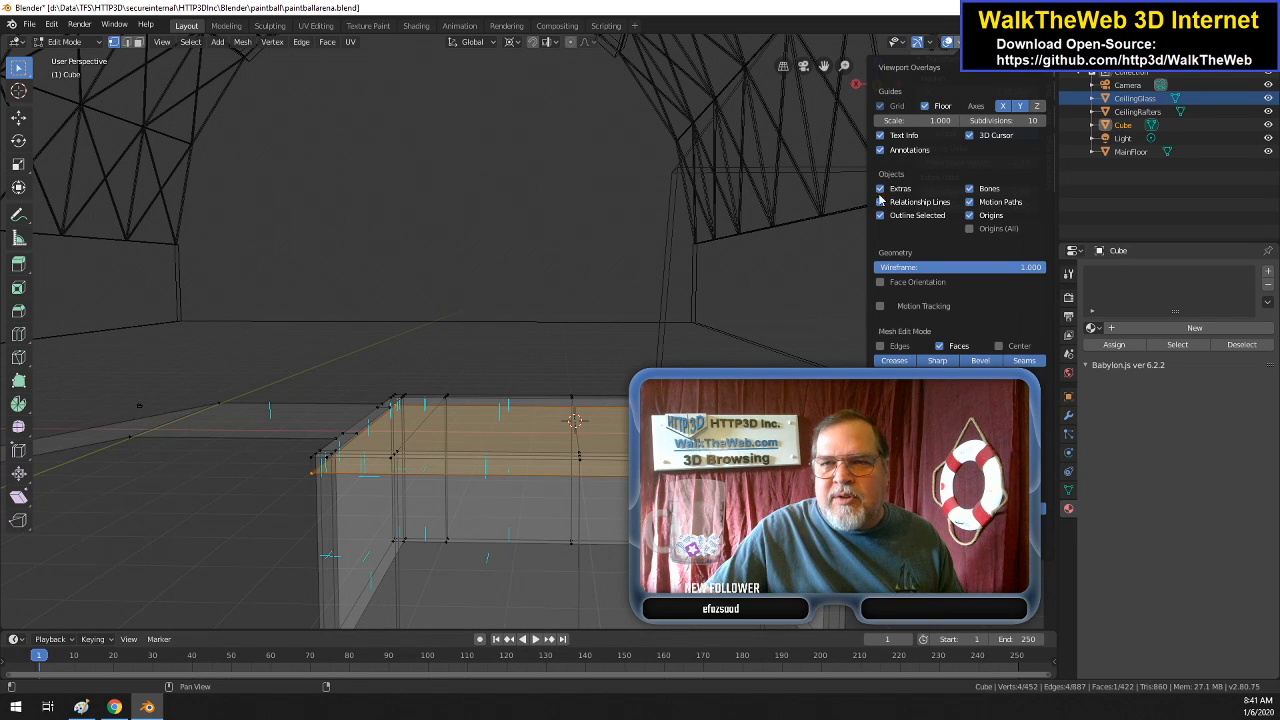
{"action": "key", "text": "n"}
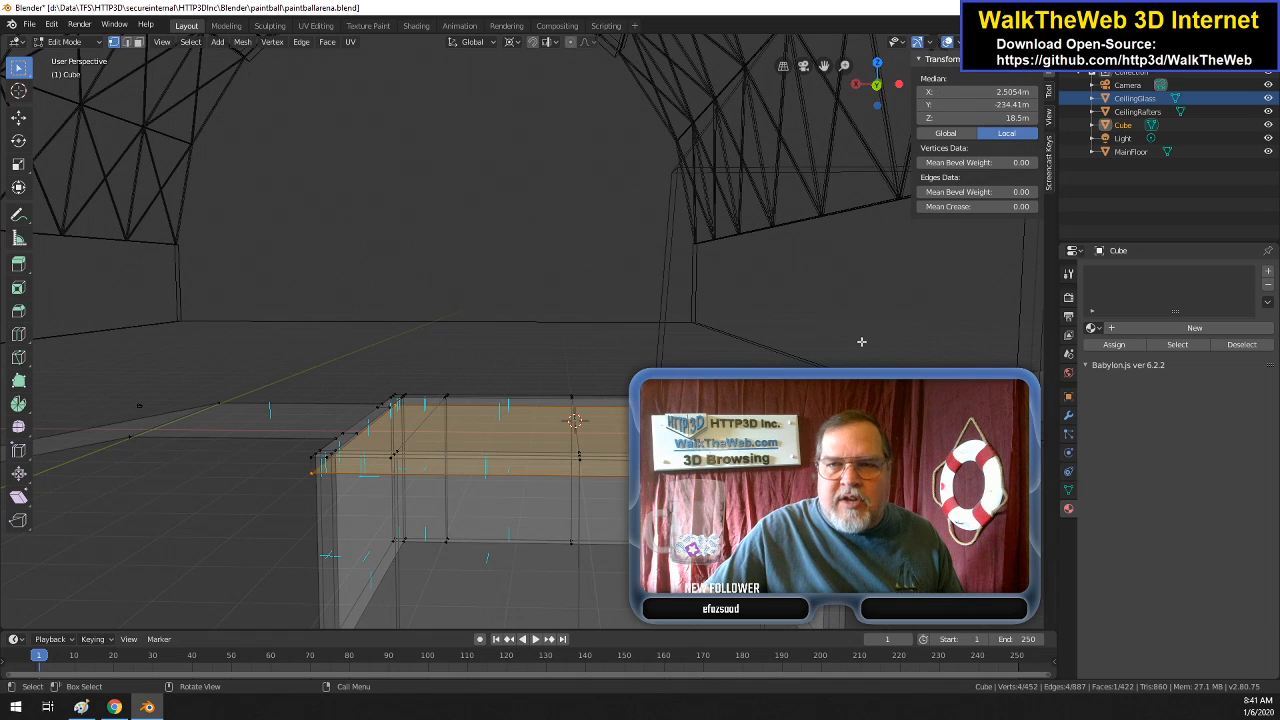
- Flip the normals of the lowered central square face once more
{"action": "left_click_drag", "start_coordinate": [877, 80], "coordinate": [867, 42]}
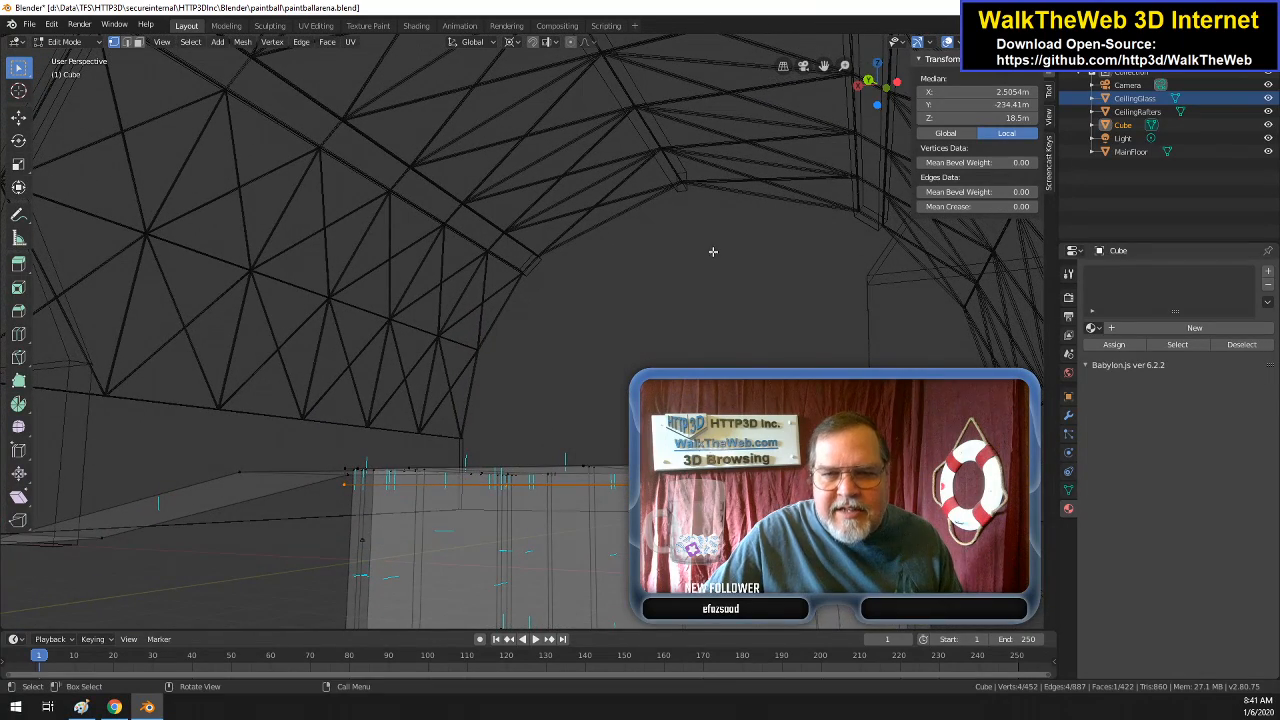
{"action": "left_click", "coordinate": [242, 42]}
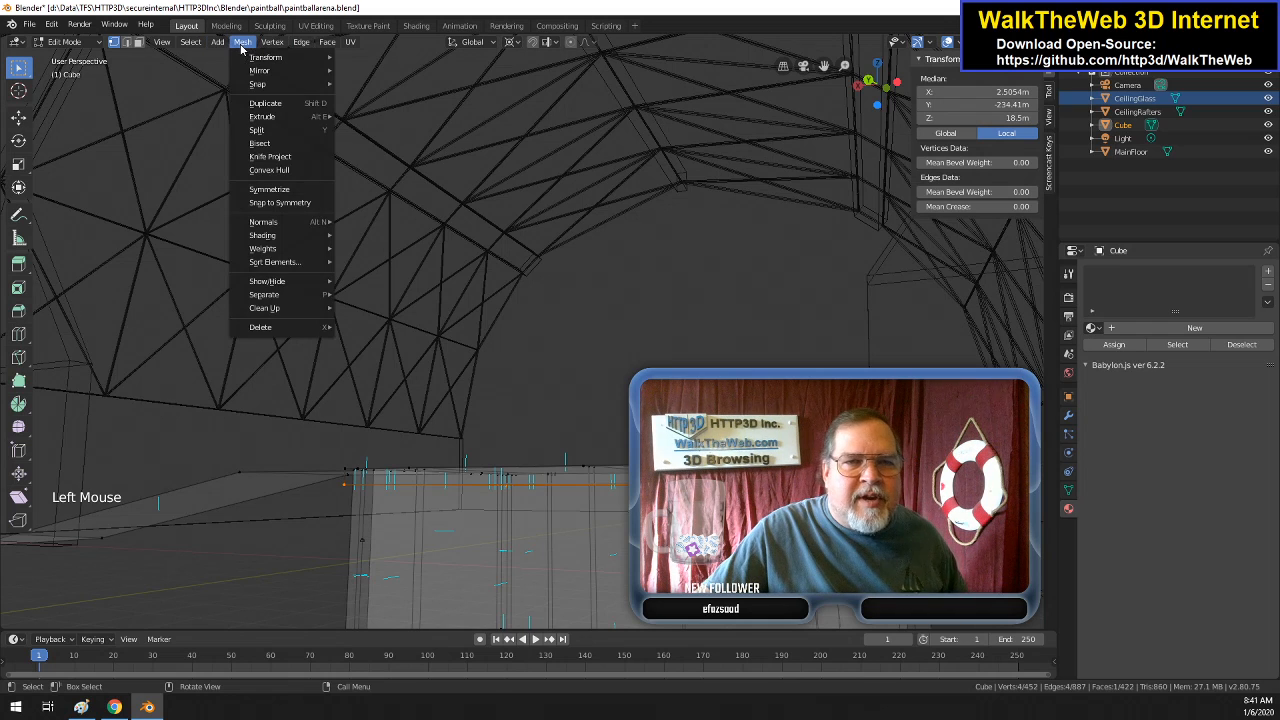
{"action": "mouse_move", "coordinate": [292, 221]}
{"action": "left_click", "coordinate": [383, 224]}
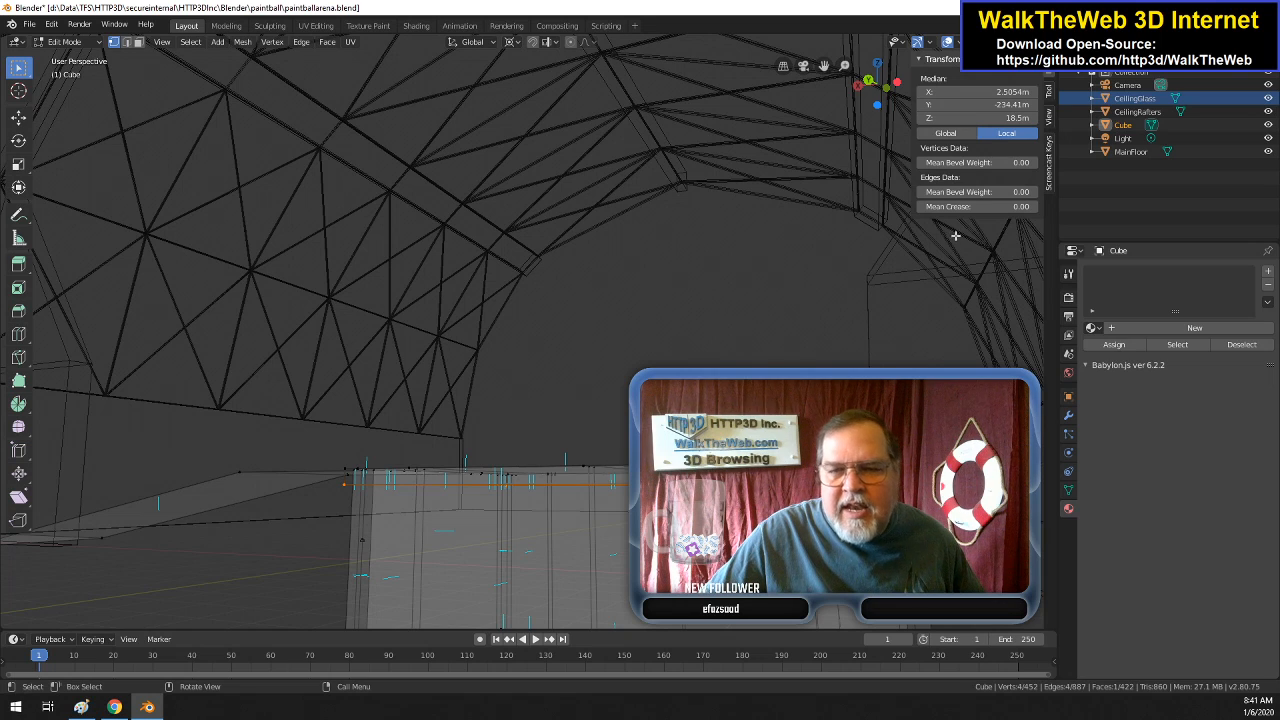
- Hide the face normals through the viewport overlays and clear the selection
{"action": "left_click_drag", "start_coordinate": [886, 87], "coordinate": [923, 138]}
{"action": "middle_click_drag", "start_coordinate": [573, 408], "coordinate": [562, 308]}
{"action": "middle_click_drag", "start_coordinate": [722, 440], "coordinate": [717, 434]}
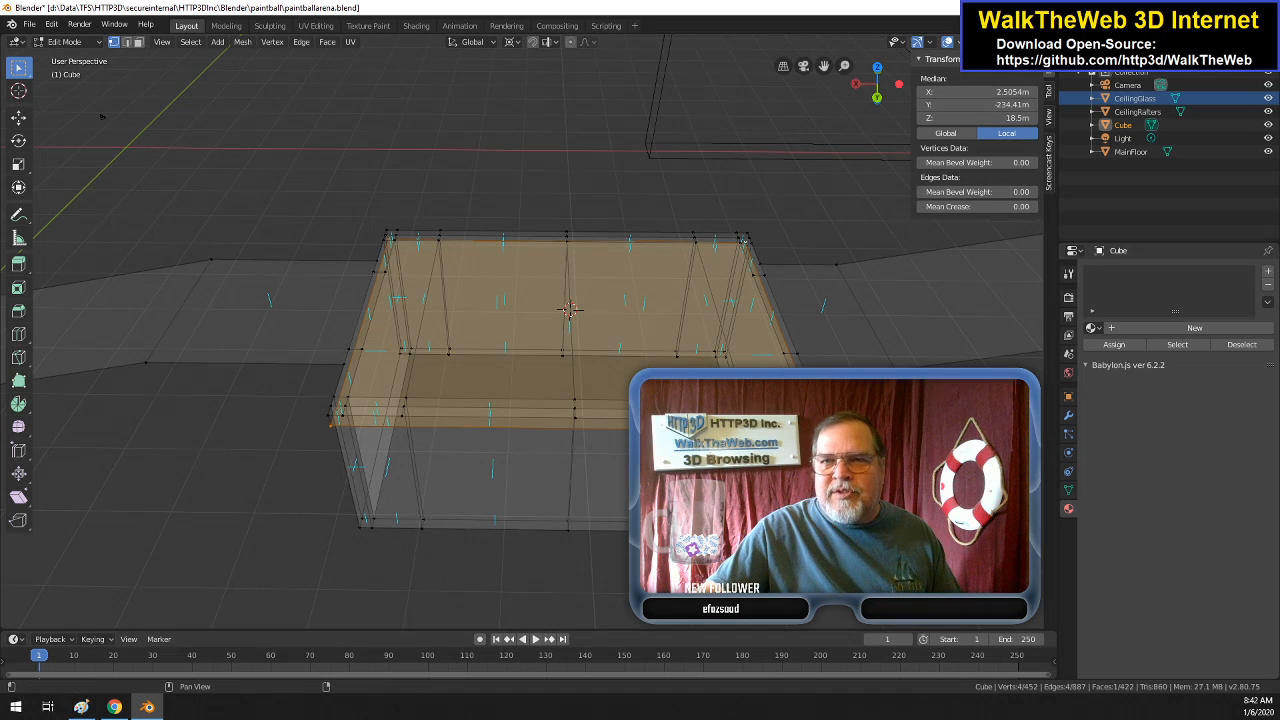
{"action": "left_click", "coordinate": [955, 42]}
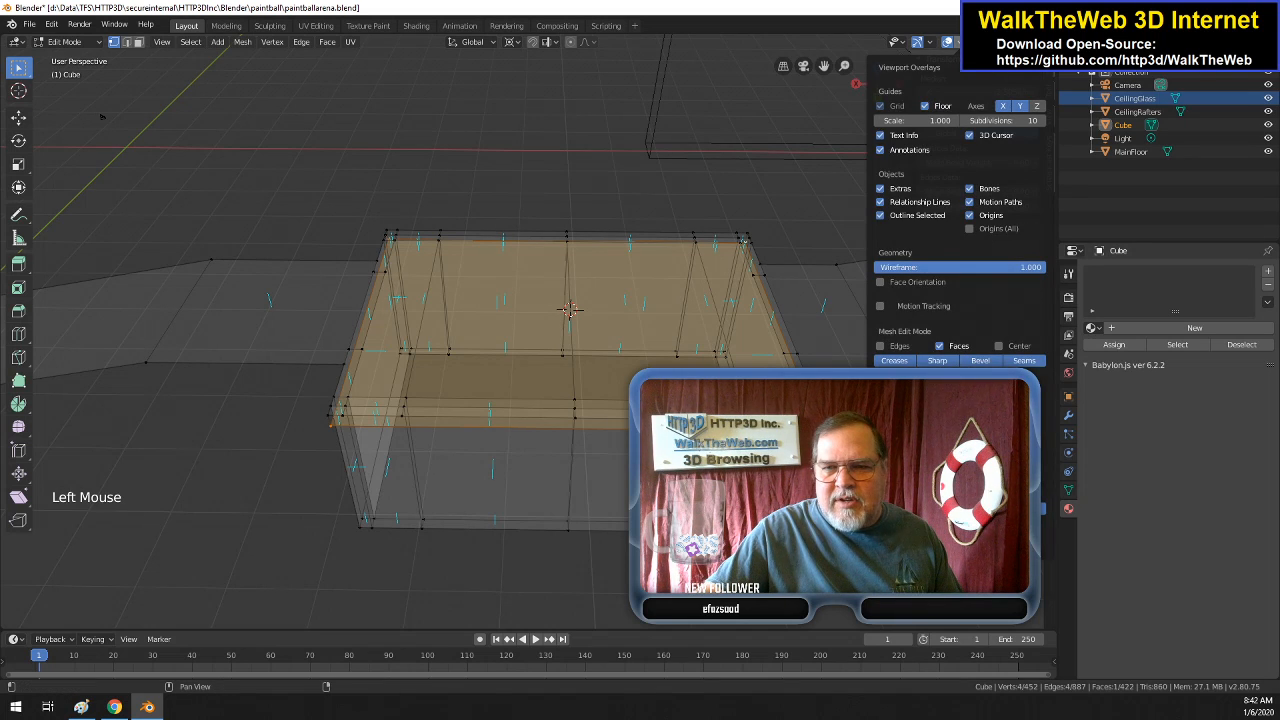
{"action": "left_click", "coordinate": [854, 266]}
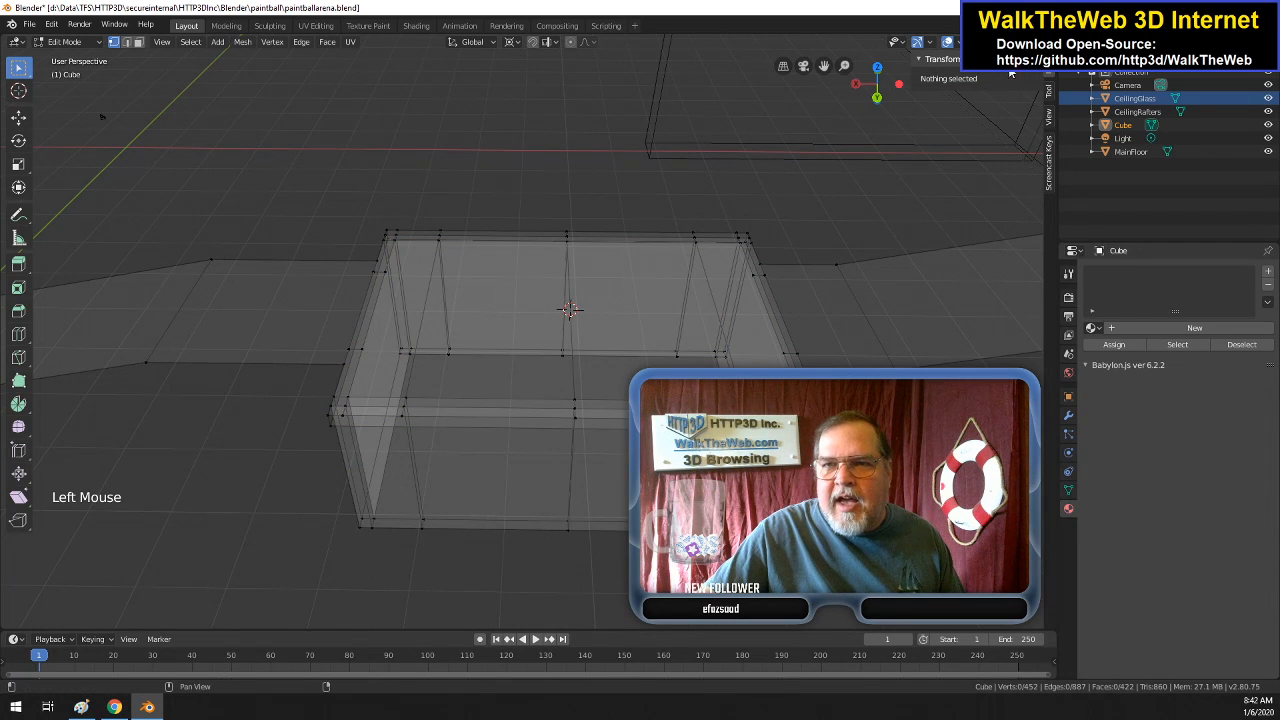
- Fill a face between the upper and lower corner vertices along the central square's side at Y -216.81 m
{"action": "left_click_drag", "start_coordinate": [874, 76], "coordinate": [880, 106]}
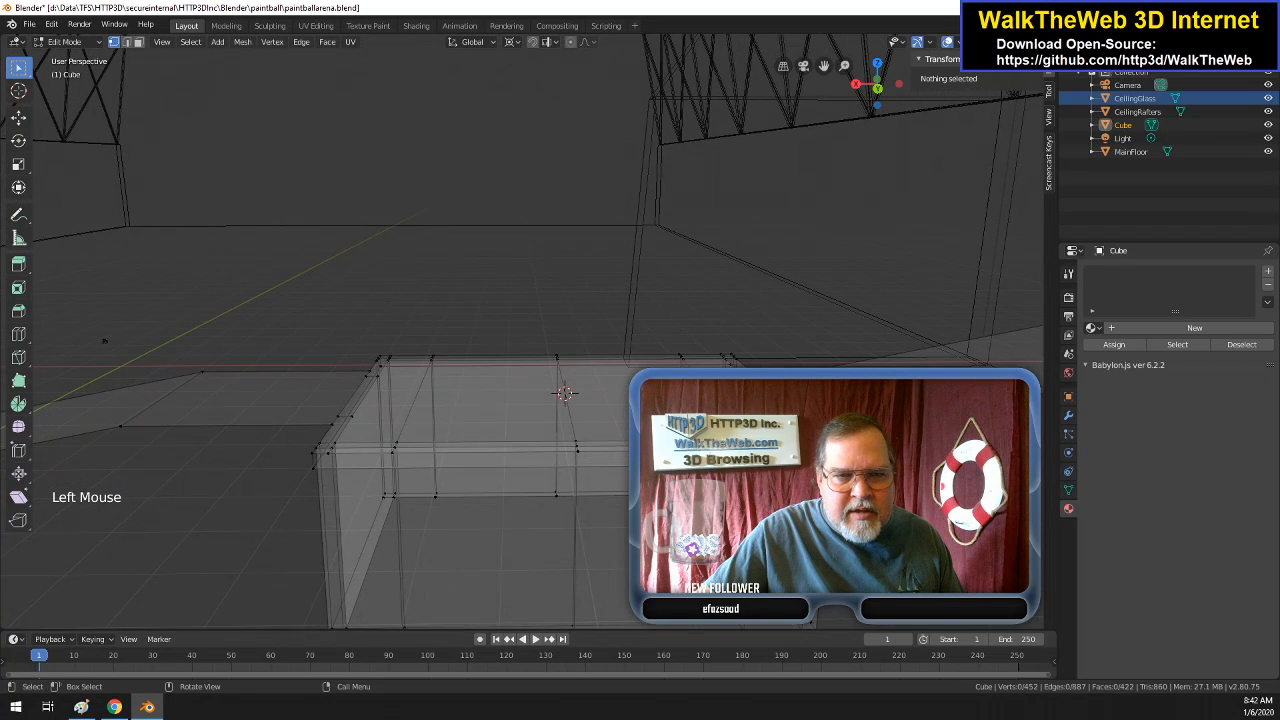
{"action": "left_click", "coordinate": [315, 459], "text": "shift"}
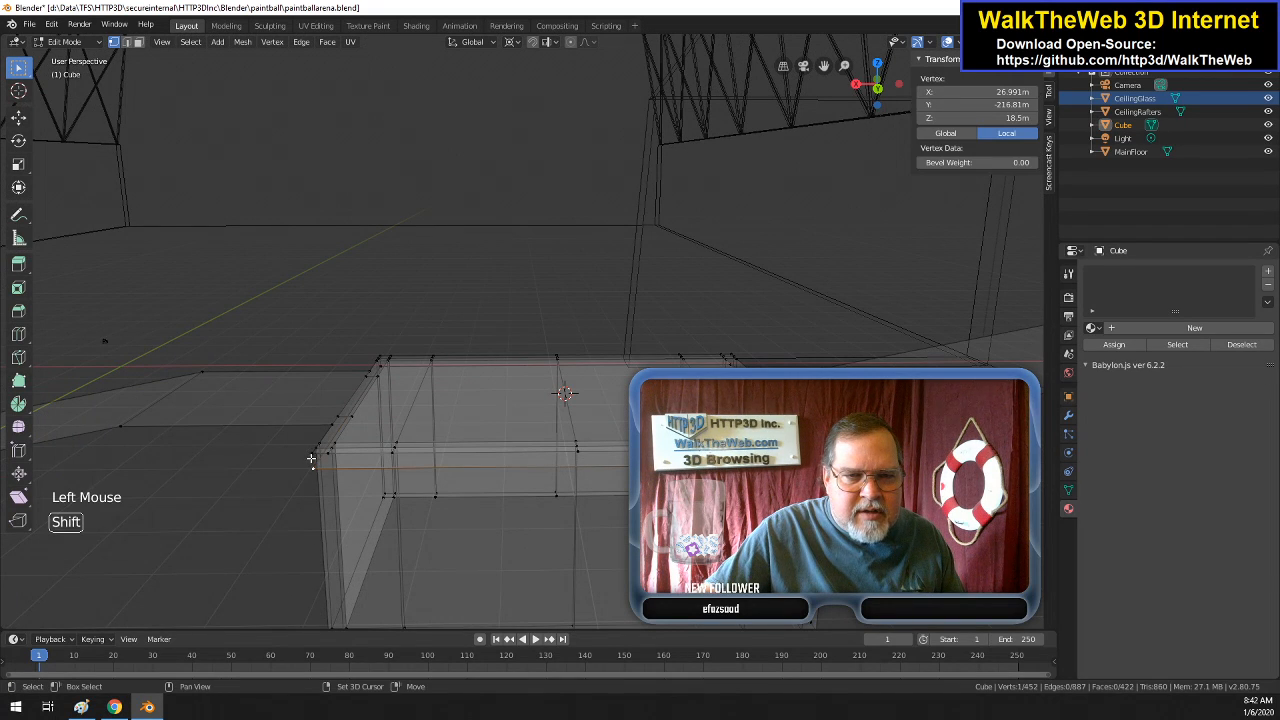
{"action": "left_click", "coordinate": [313, 453], "text": "shift"}
{"action": "left_click", "coordinate": [830, 465], "text": "shift"}
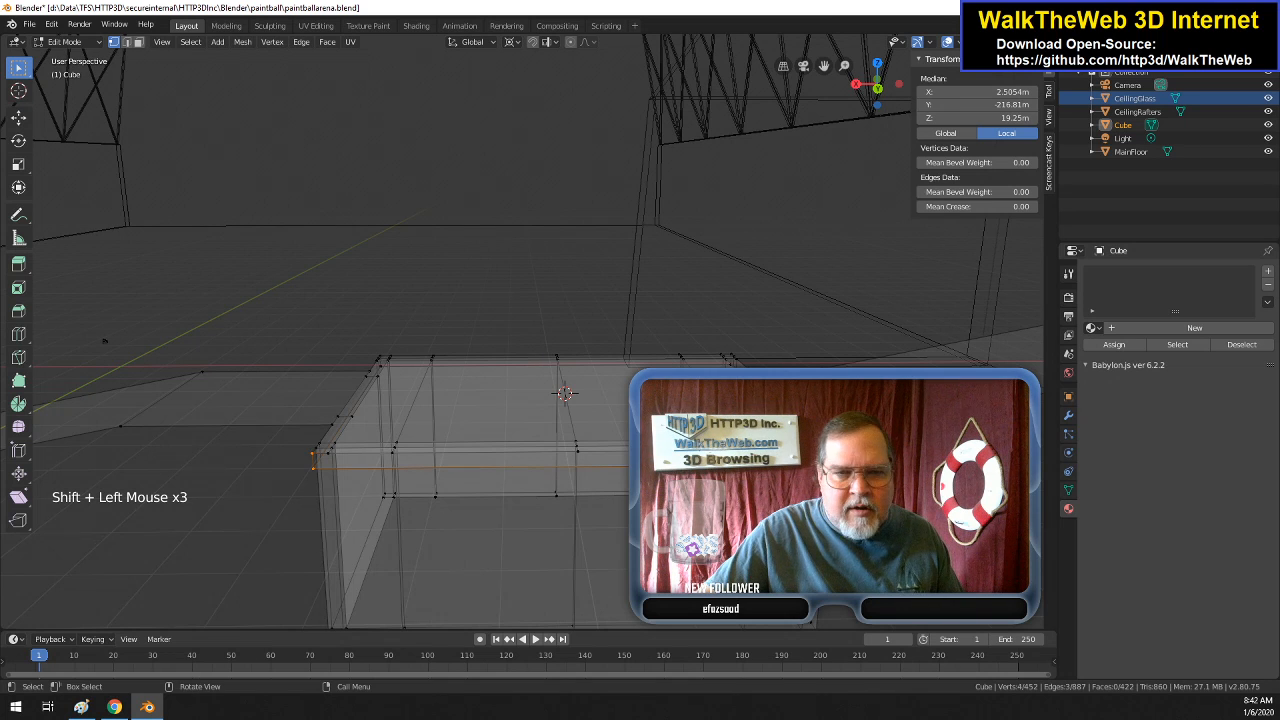
{"action": "key", "text": "f"}
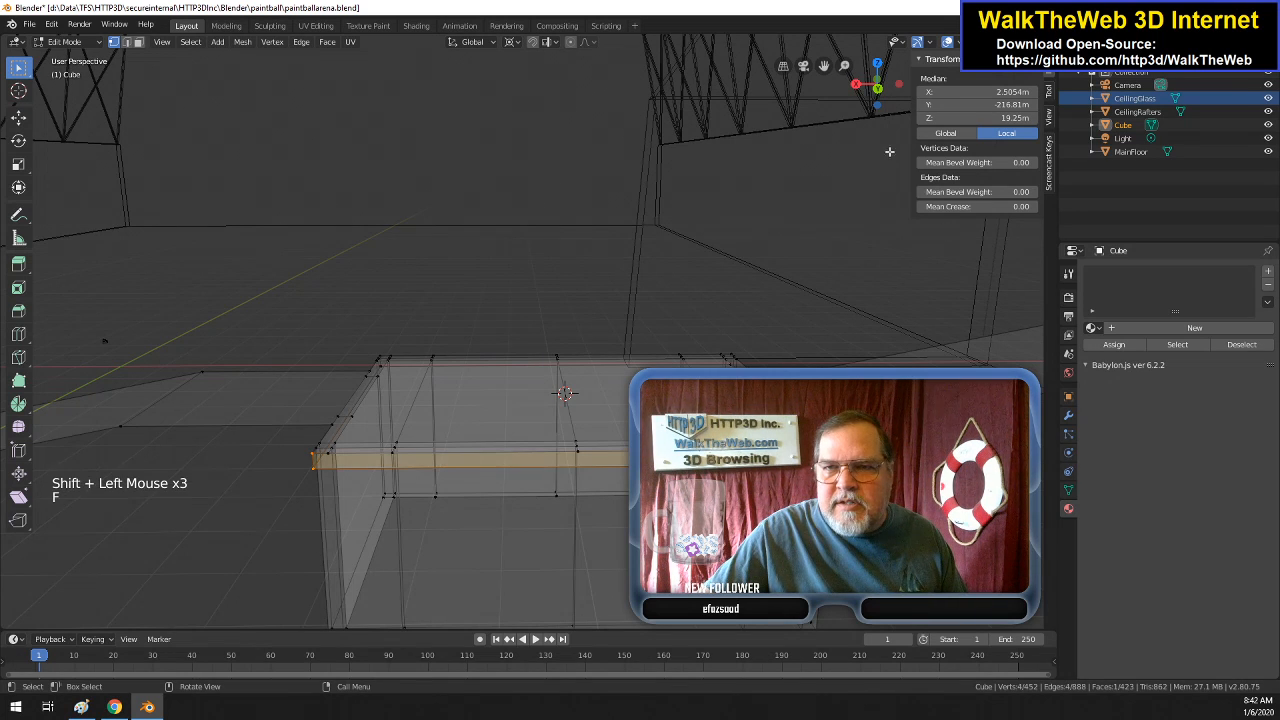
- Select the upper and lower corner vertices on the central square's side at X -21.98 m and switch to solid shading
{"action": "left_click_drag", "start_coordinate": [877, 85], "coordinate": [832, 128]}
{"action": "left_click_drag", "start_coordinate": [825, 66], "coordinate": [594, 404]}
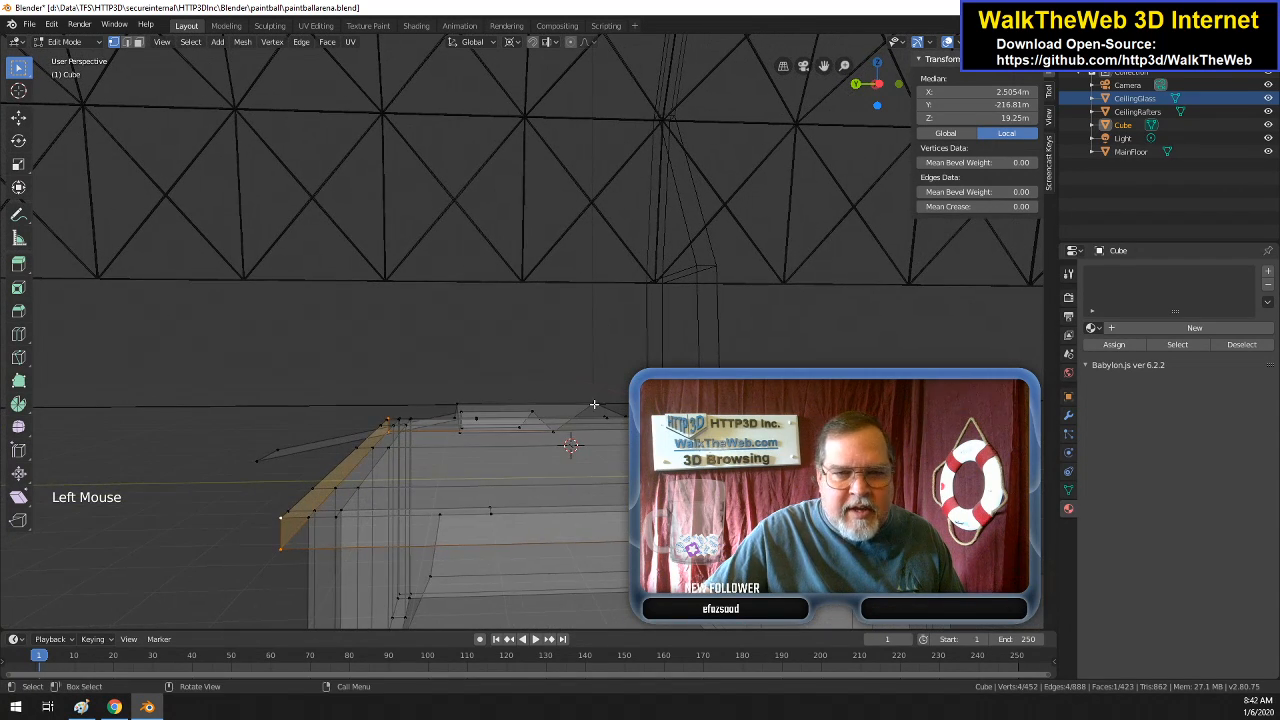
{"action": "left_click", "coordinate": [281, 549]}
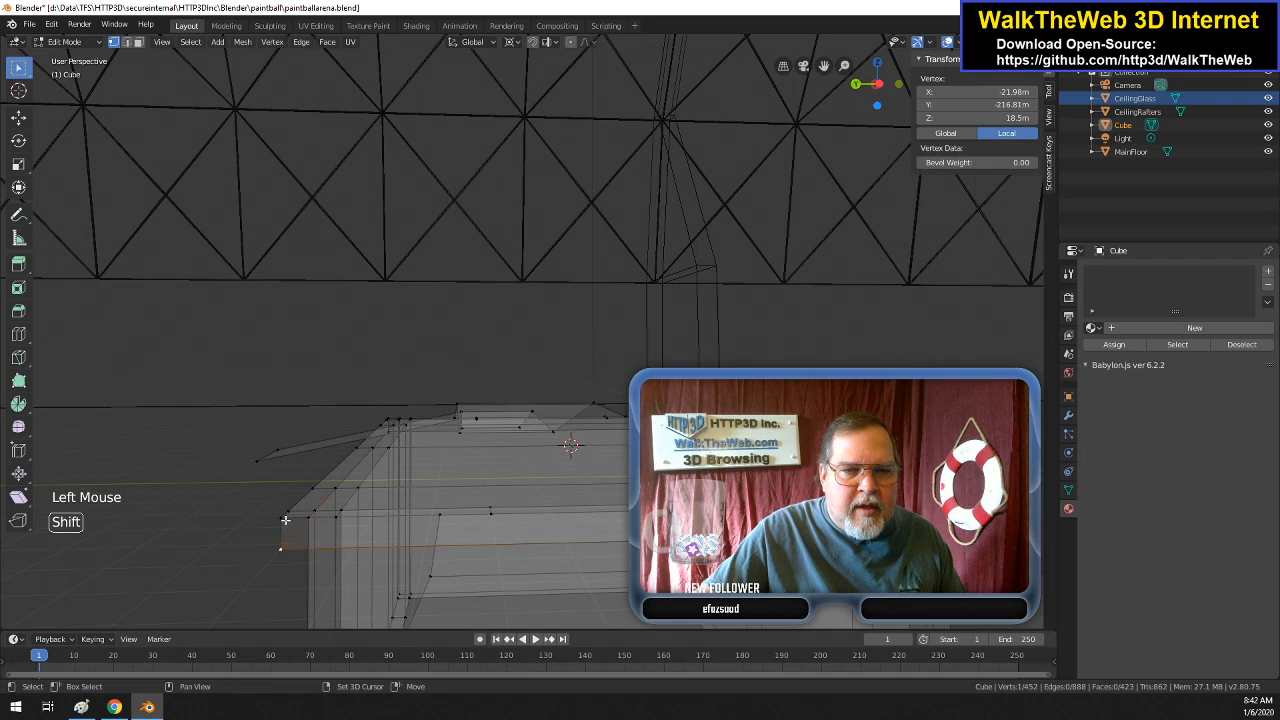
{"action": "left_click", "coordinate": [510, 543], "text": "shift"}
{"action": "left_click", "coordinate": [972, 535], "text": "shift"}
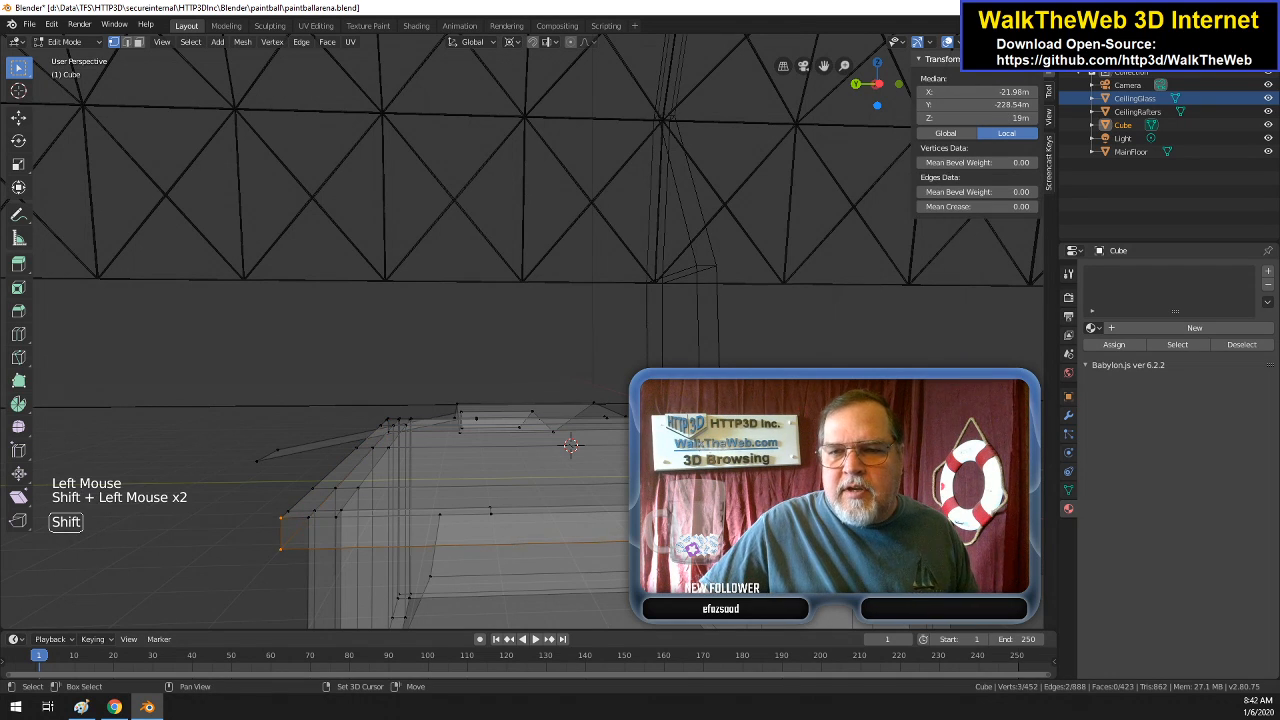
{"action": "left_click", "coordinate": [972, 504], "text": "shift"}
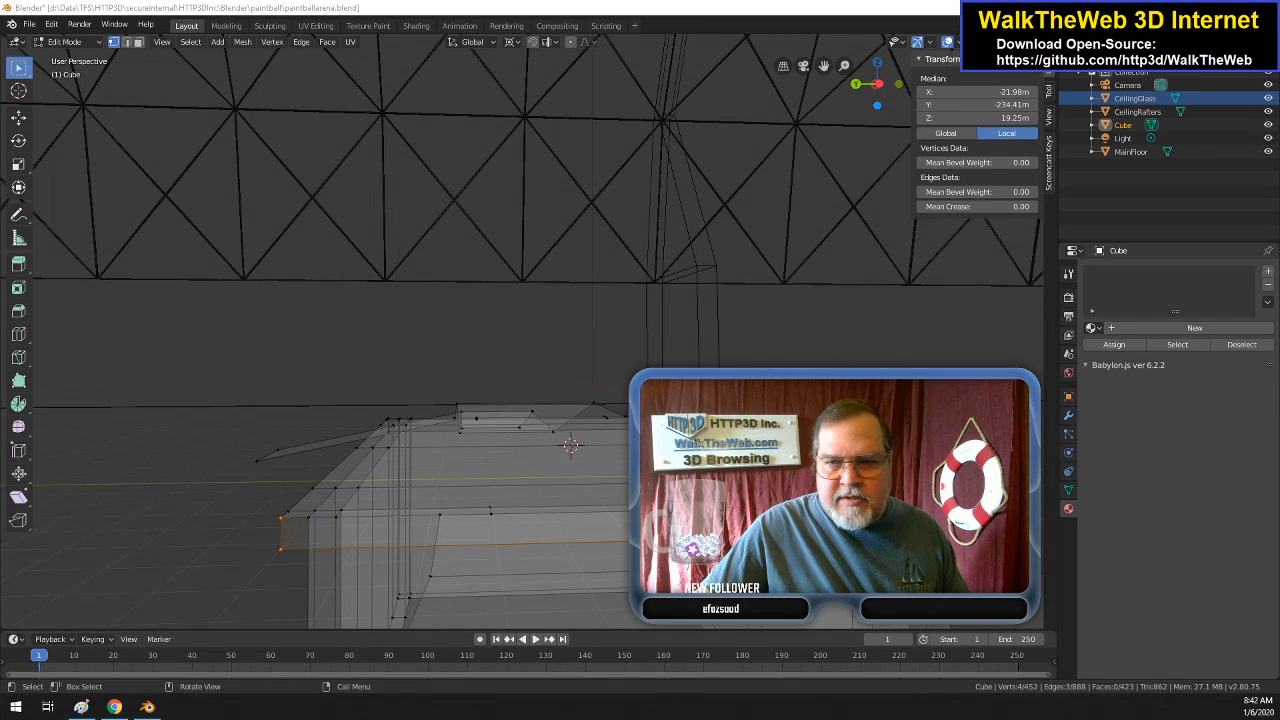
{"action": "left_click_drag", "start_coordinate": [880, 88], "coordinate": [762, 118]}
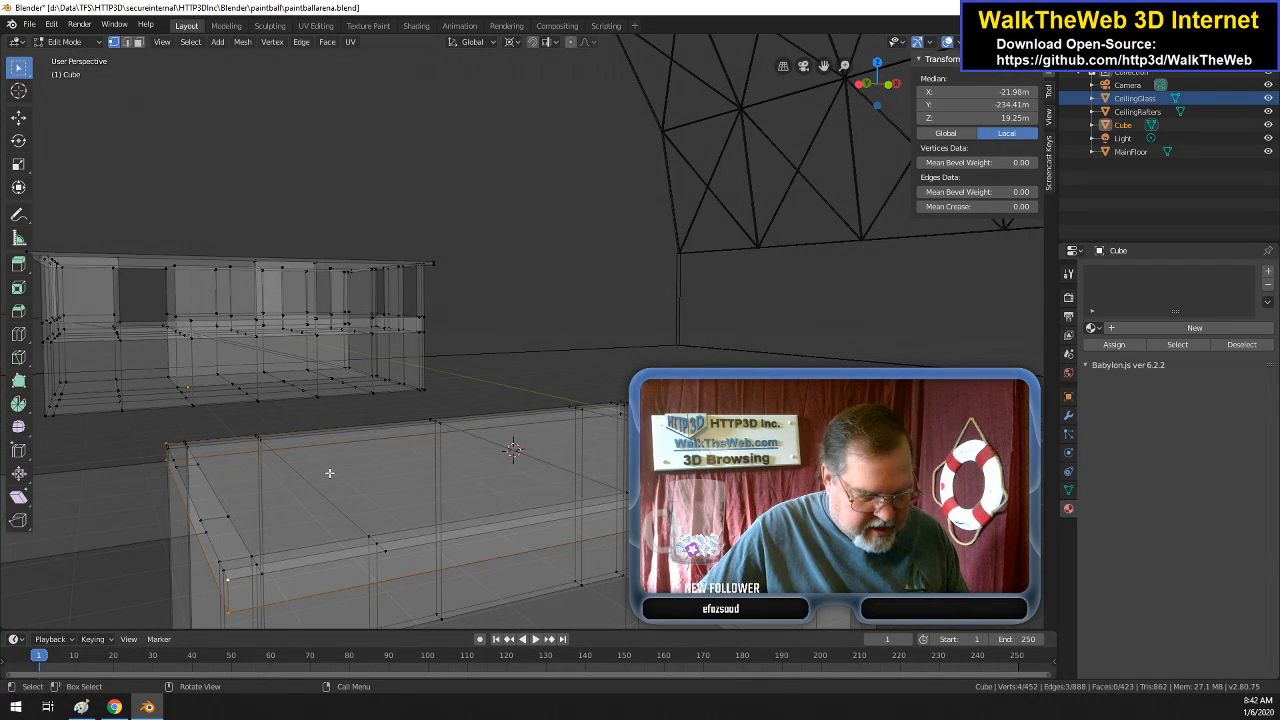
{"action": "key", "text": "z"}
{"action": "left_click", "coordinate": [425, 474]}
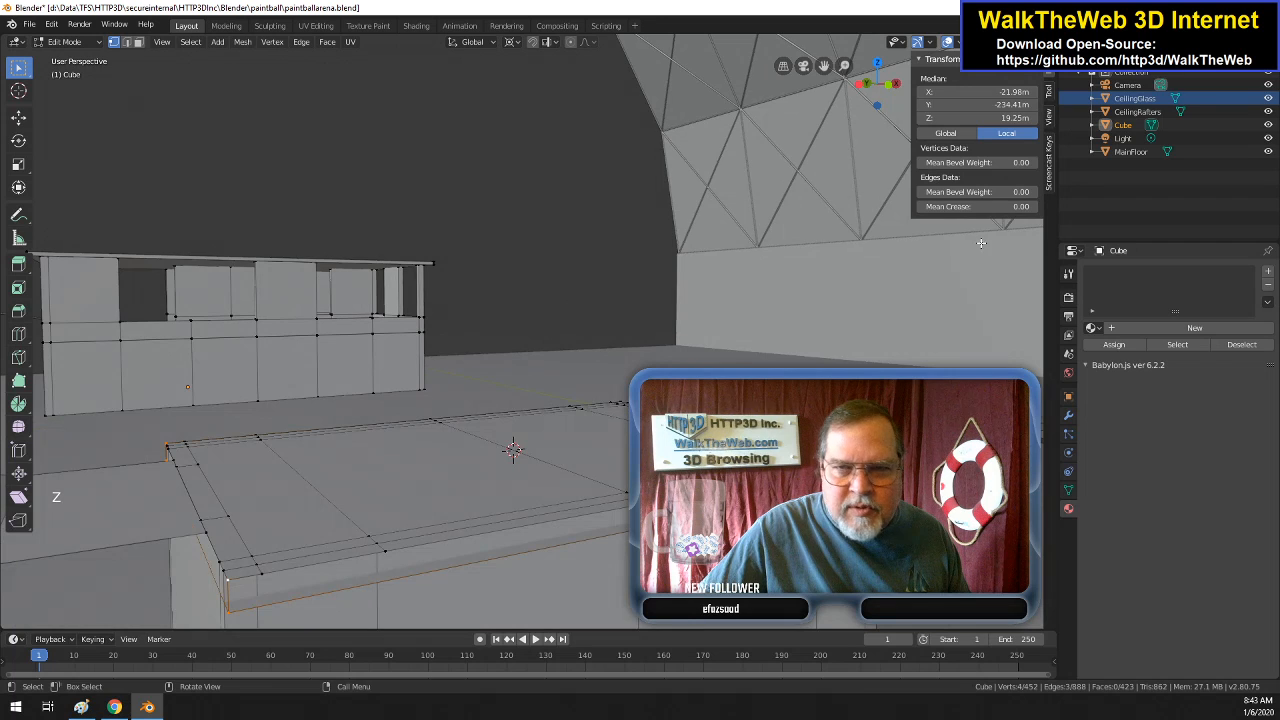
- Try to fill a face between the selected corner vertices at X -21.98 m, then undo the fill
{"action": "left_click_drag", "start_coordinate": [895, 97], "coordinate": [908, 127]}
{"action": "middle_click_drag", "start_coordinate": [596, 289], "coordinate": [593, 280]}
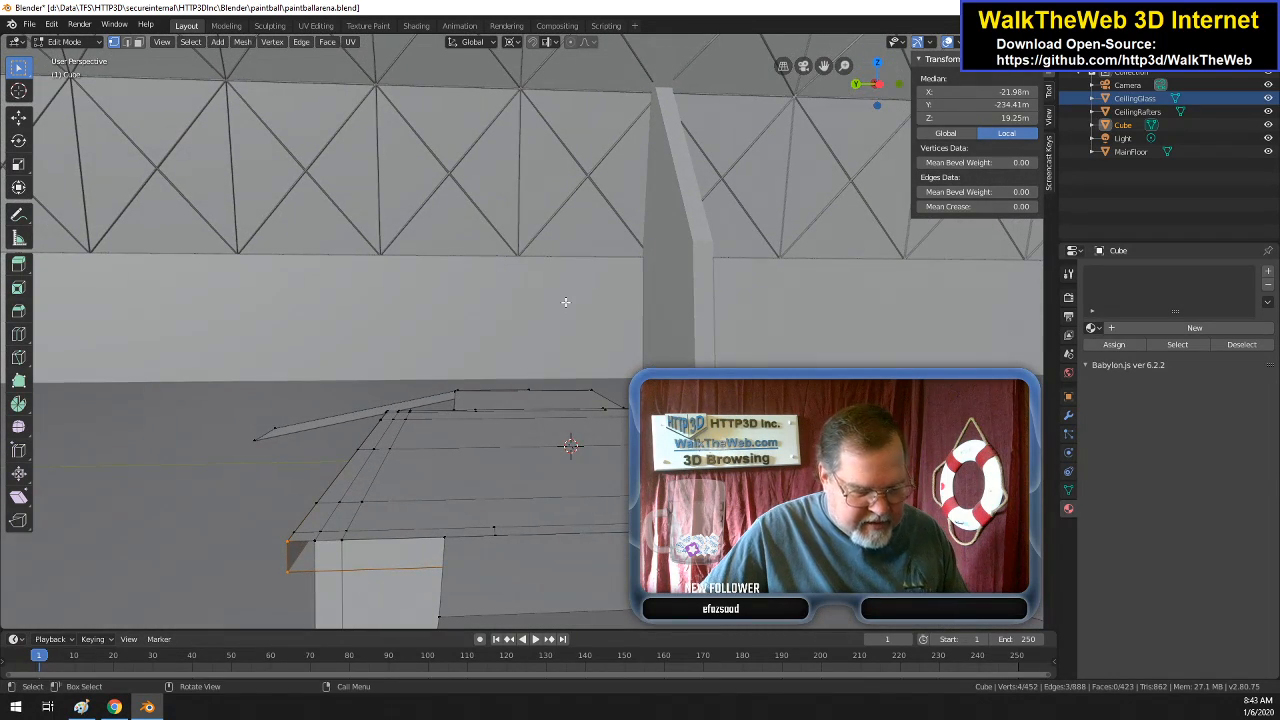
{"action": "key", "text": "f"}
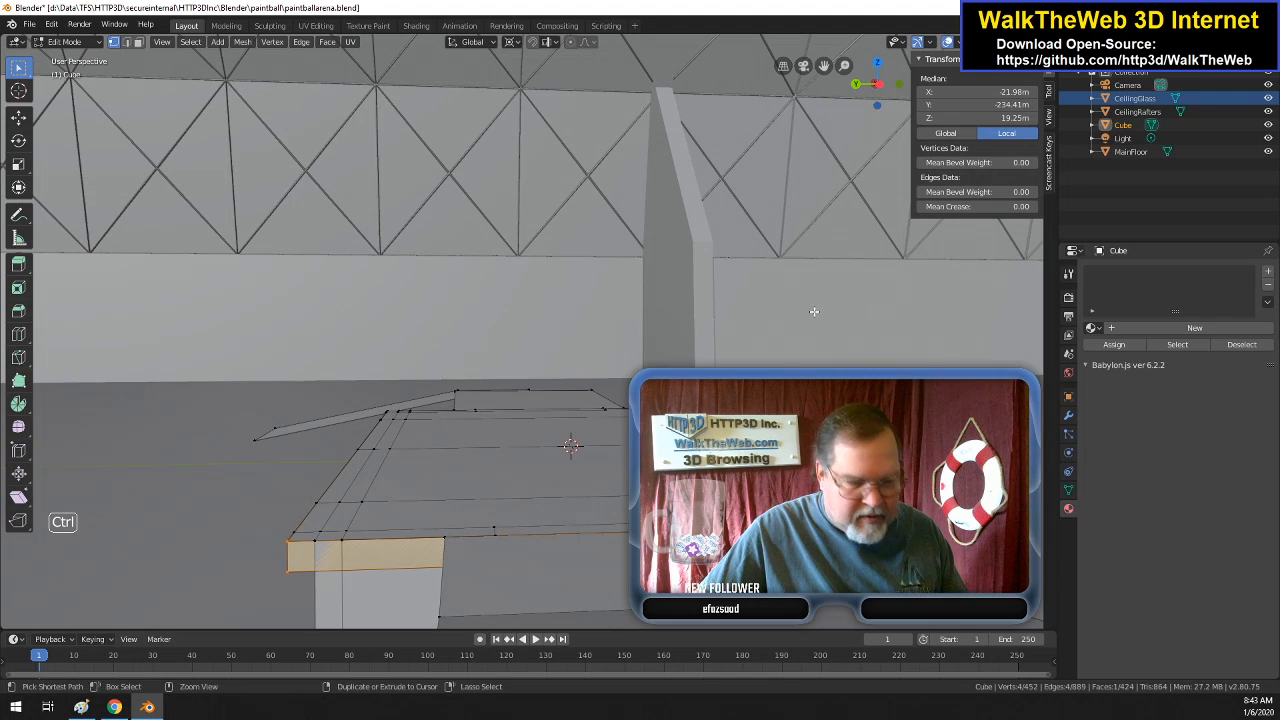
{"action": "key", "text": "ctrl+z"}
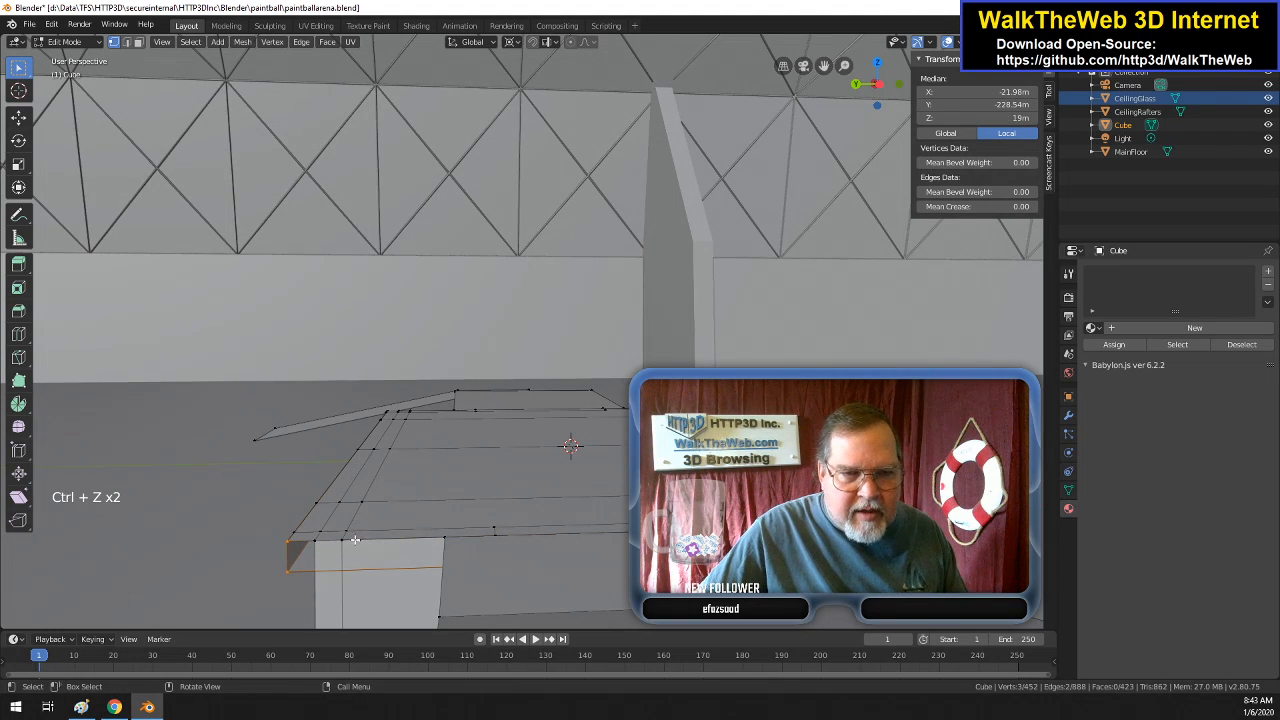
- Reselect the four corner vertices at X -21.98 m, try filling the side face again, and undo it
{"action": "left_click", "coordinate": [290, 568]}
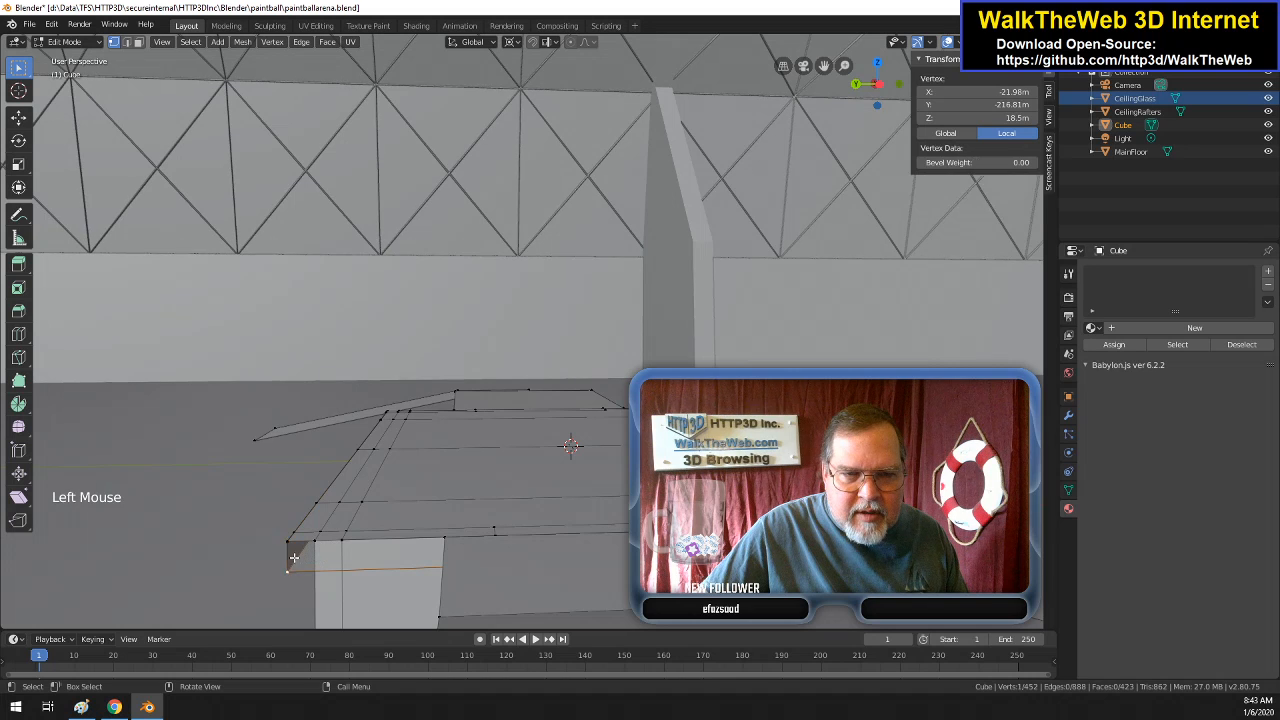
{"action": "left_click", "coordinate": [289, 543], "text": "shift"}
{"action": "left_click", "coordinate": [442, 567], "text": "shift"}
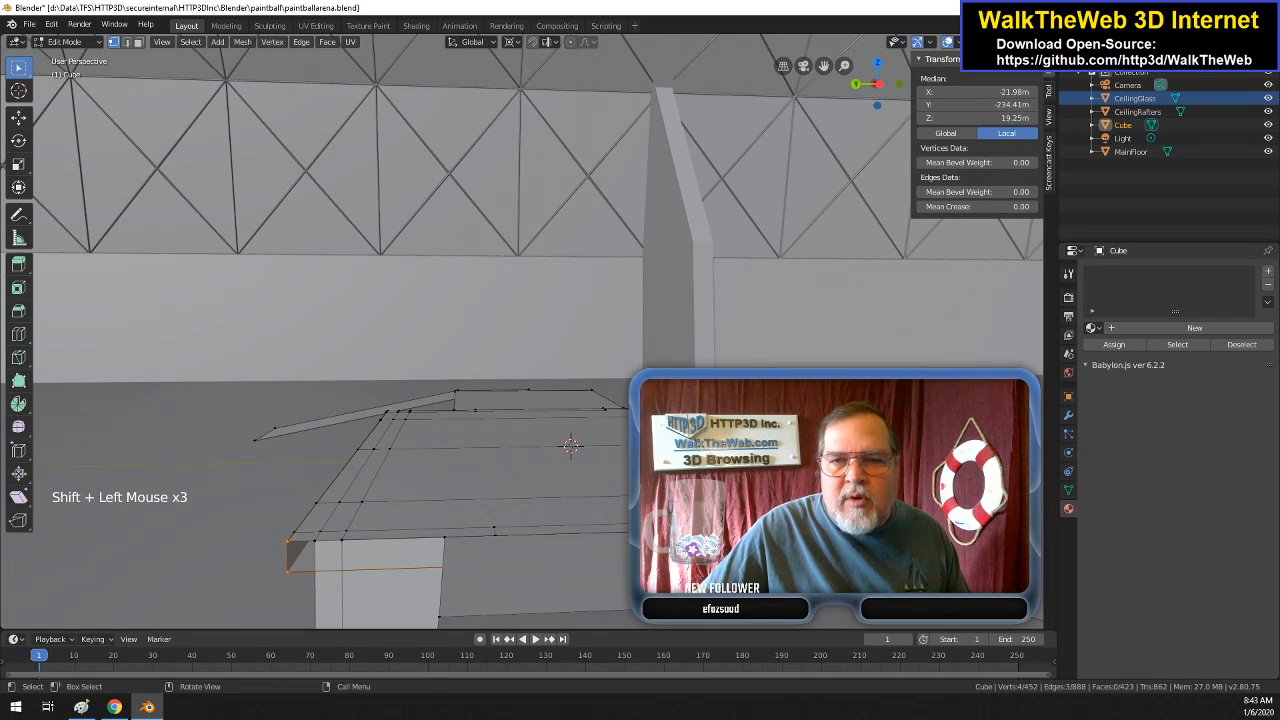
{"action": "key", "text": "f"}
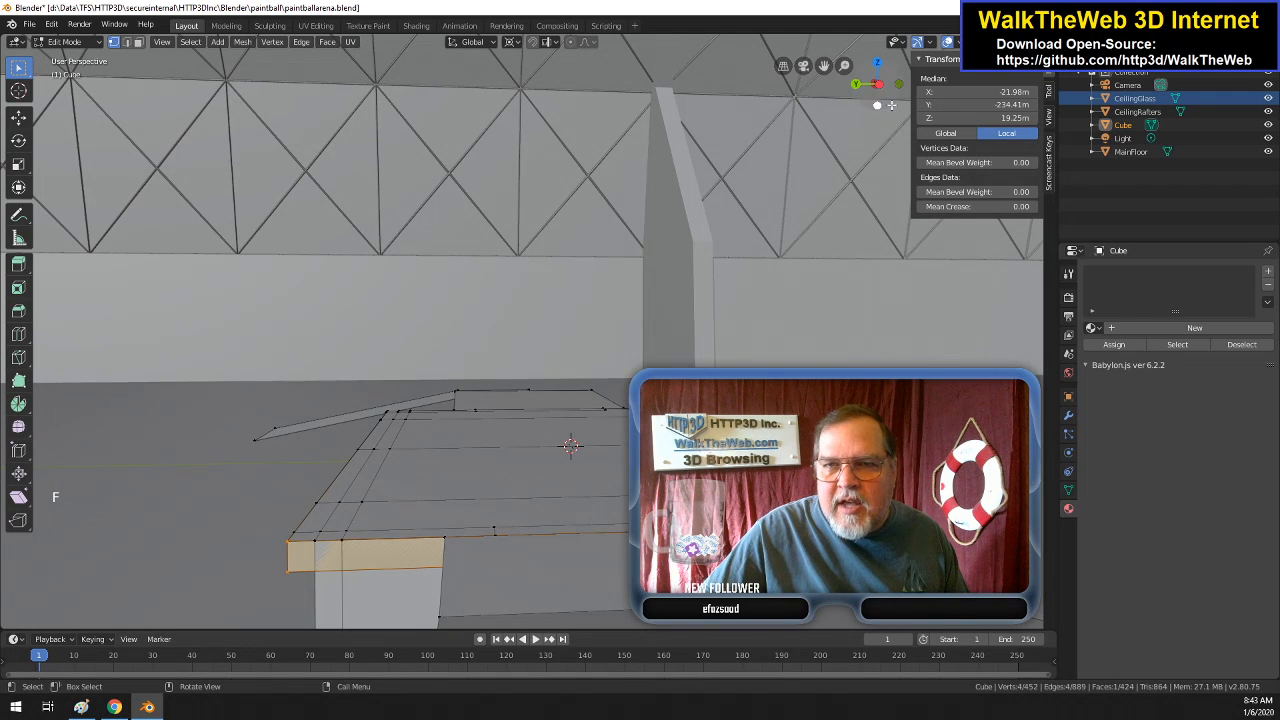
{"action": "left_click_drag", "start_coordinate": [893, 103], "coordinate": [1029, 104]}
{"action": "middle_click_drag", "start_coordinate": [515, 446], "coordinate": [566, 447]}
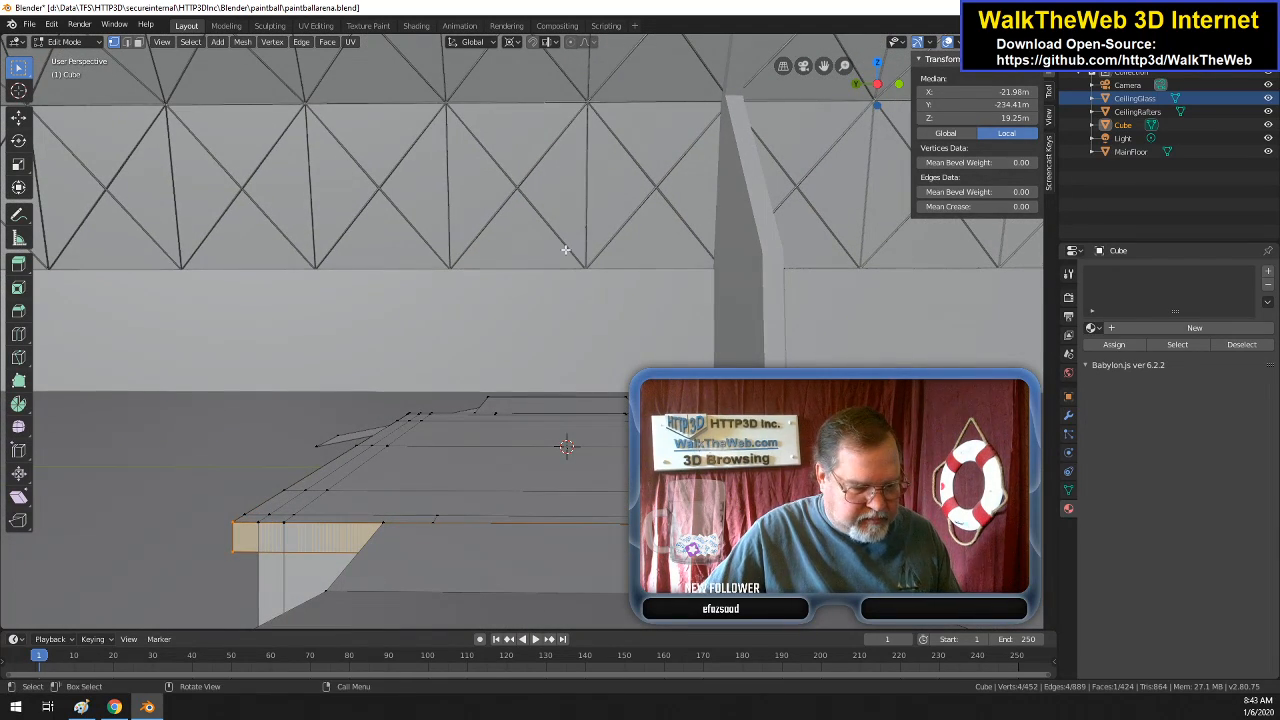
{"action": "key", "text": "ctrl+z"}
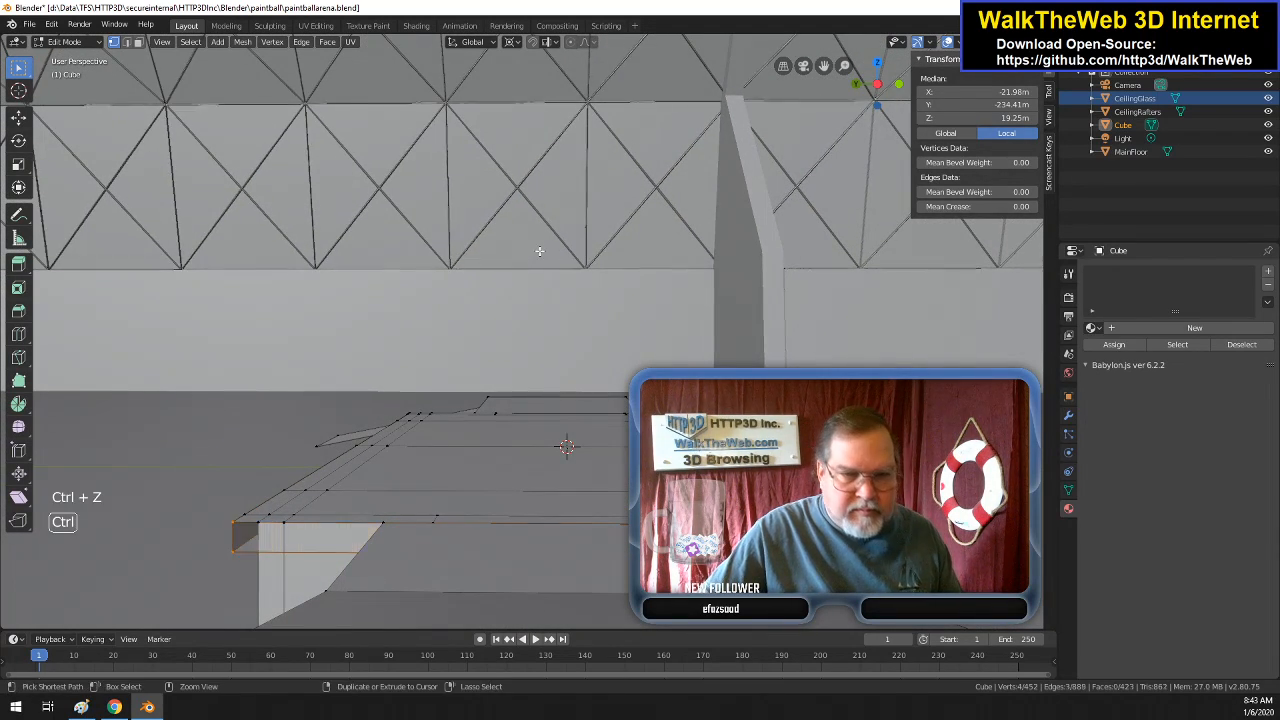
- Fill a face between the four corner vertices of the X -21.98 m side and switch to face selection
{"action": "left_click", "coordinate": [263, 551]}
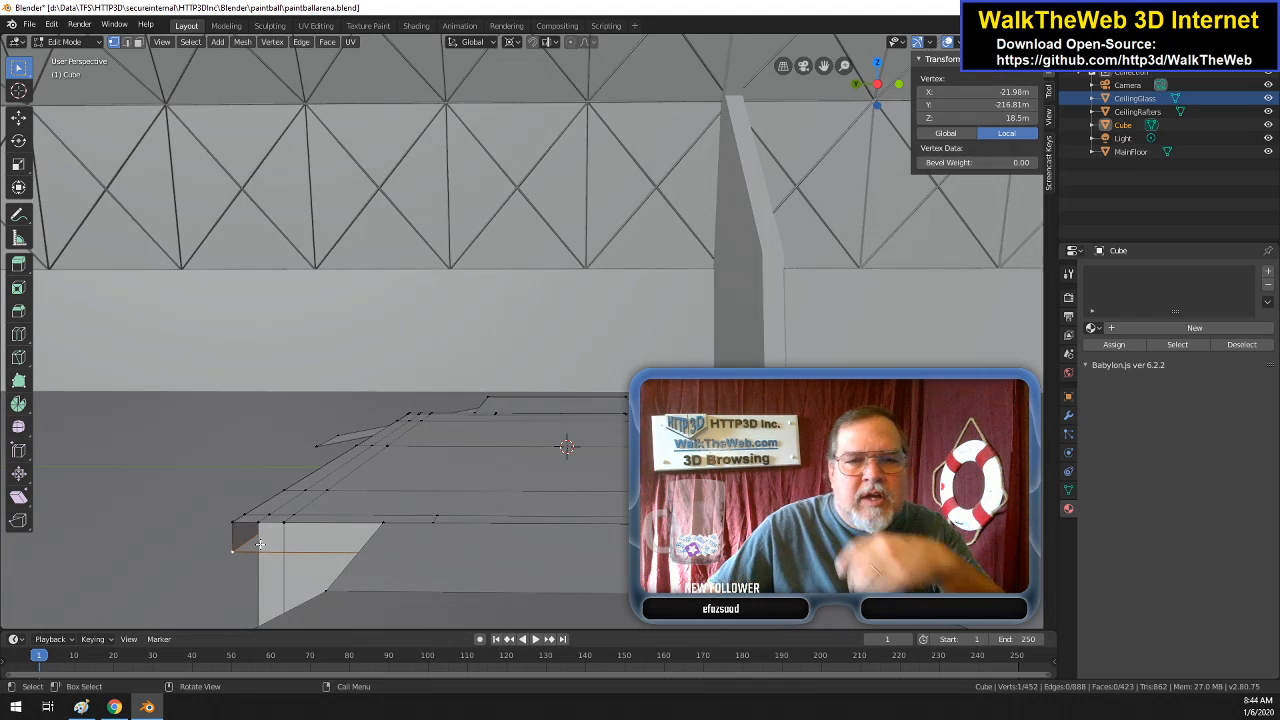
{"action": "left_click", "coordinate": [236, 524], "text": "shift"}
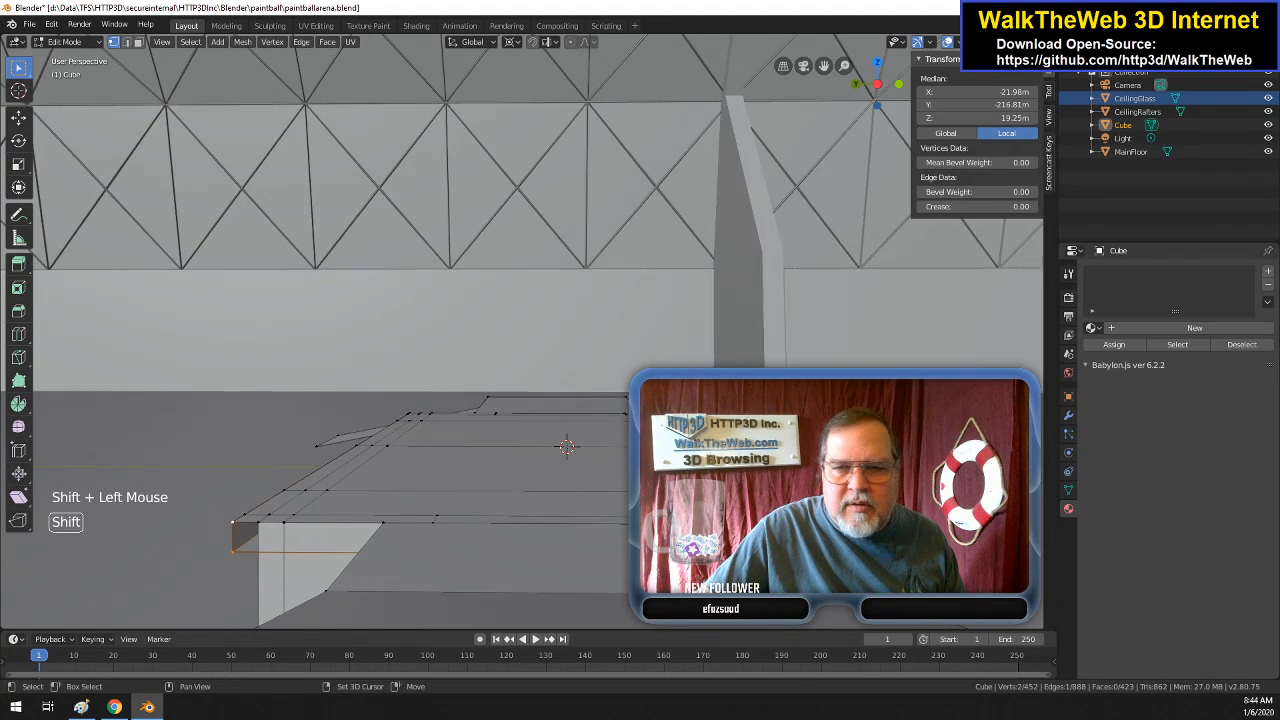
{"action": "left_click", "coordinate": [835, 530], "text": "shift"}
{"action": "left_click", "coordinate": [935, 552], "text": "shift"}
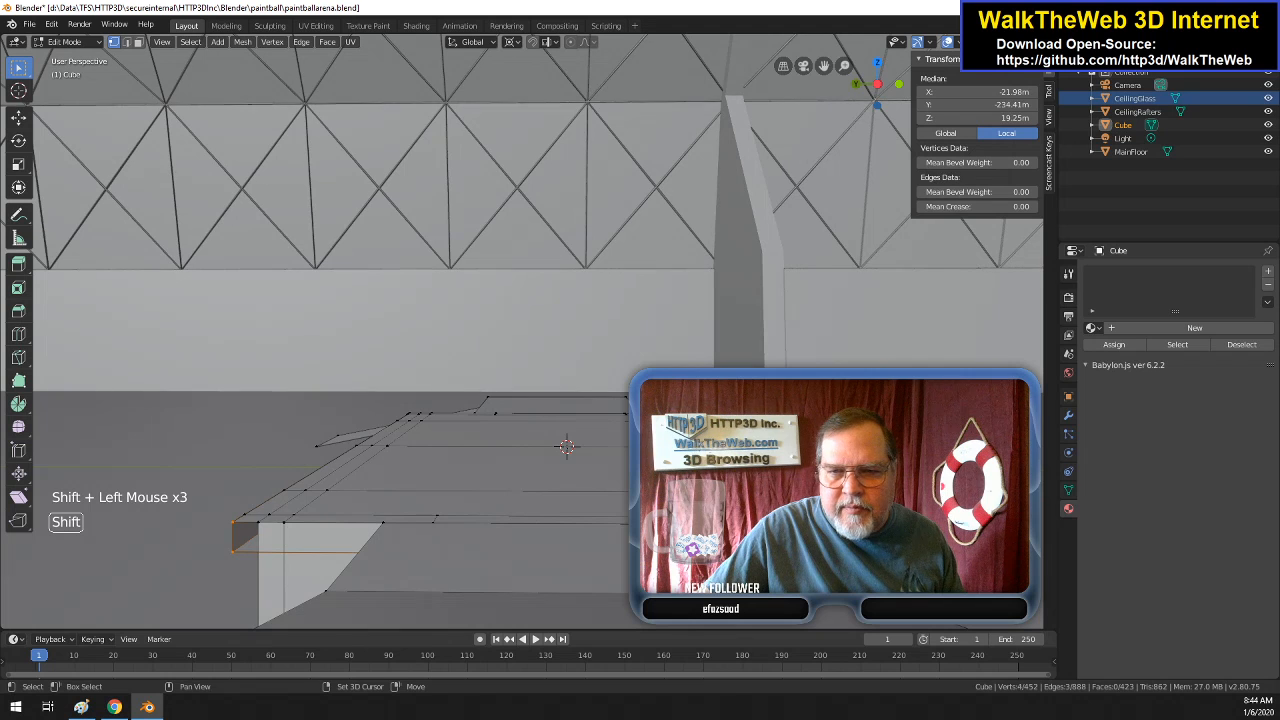
{"action": "key", "text": "f"}
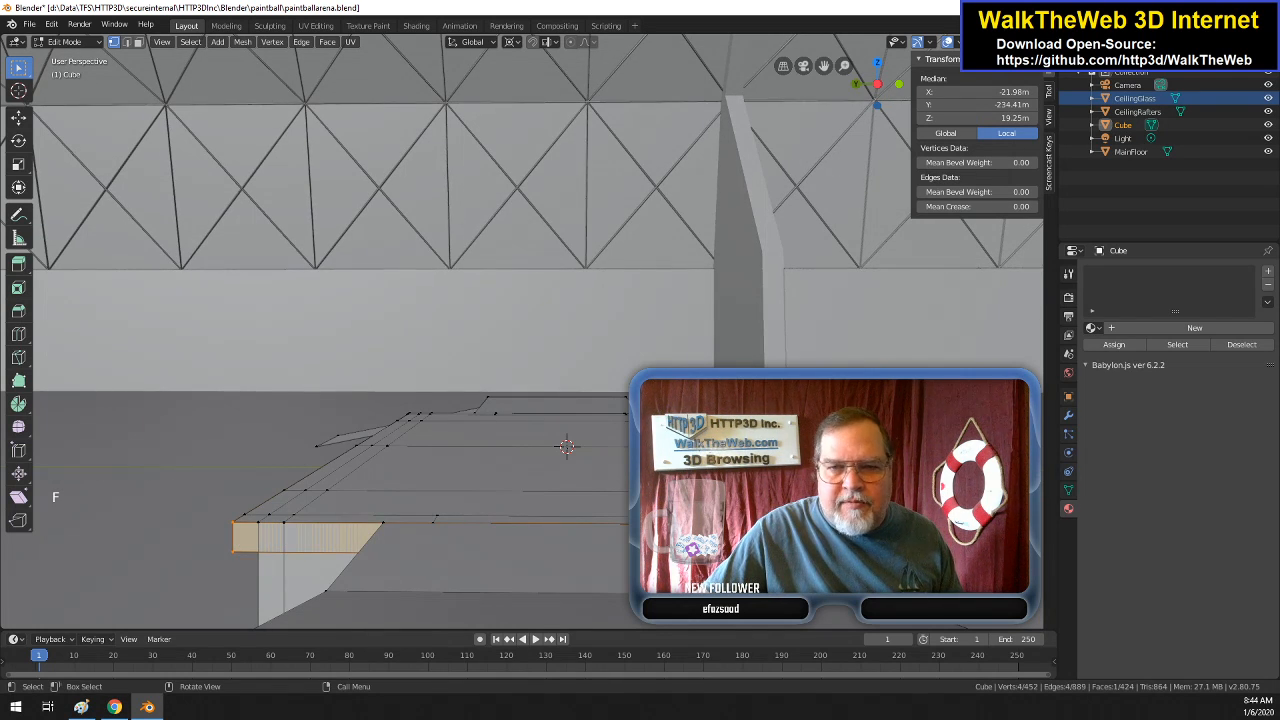
{"action": "left_click_drag", "start_coordinate": [890, 100], "coordinate": [746, 302]}
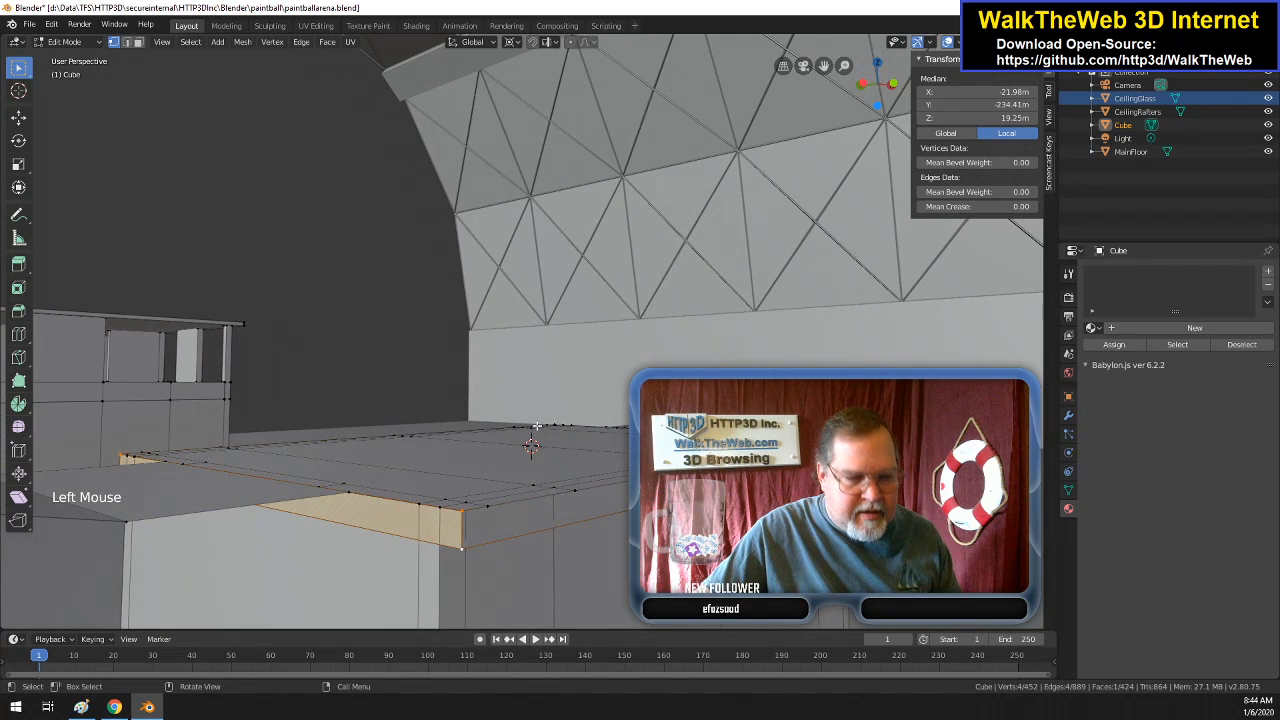
{"action": "left_click", "coordinate": [139, 43]}
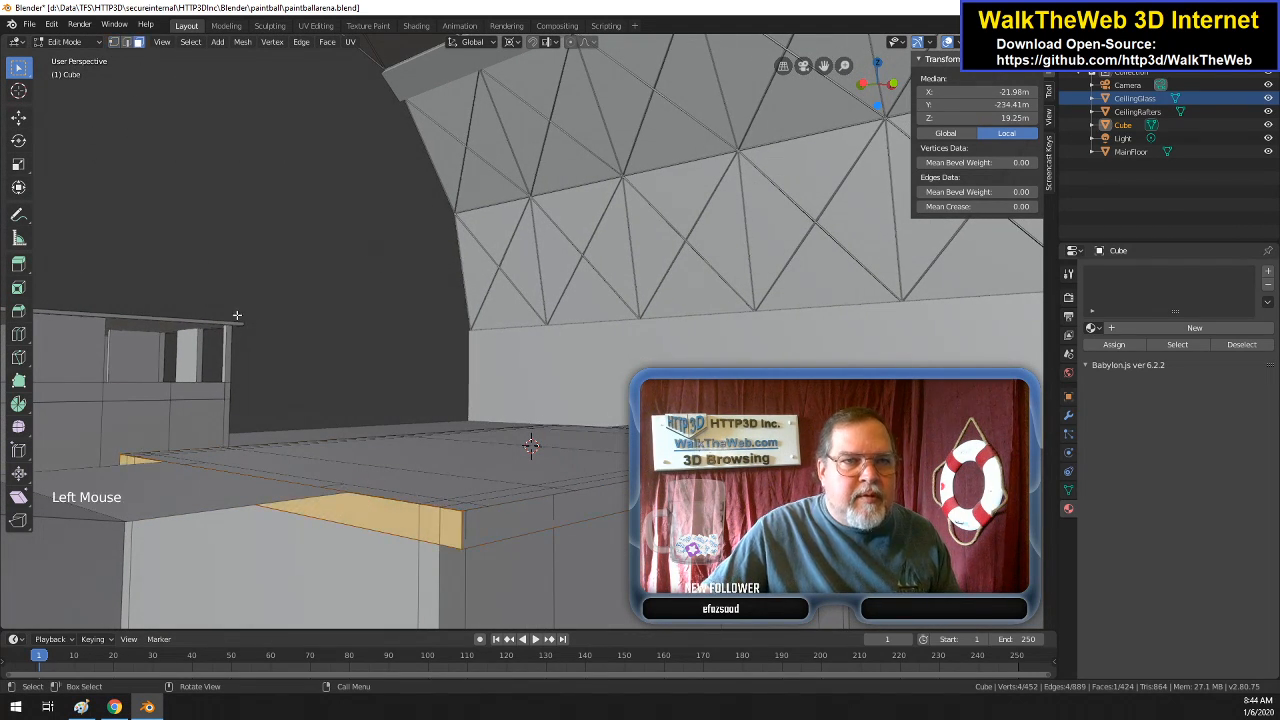
{"action": "key", "text": "e"}
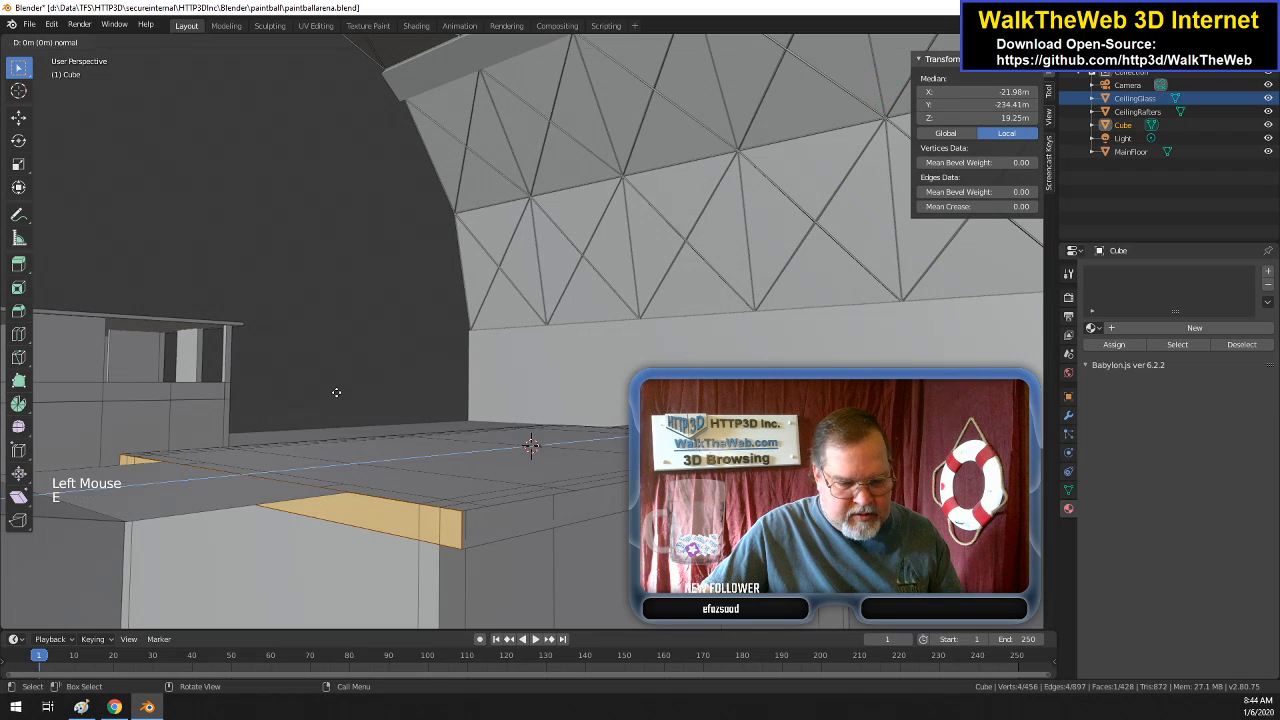
{"action": "key", "text": "y"}
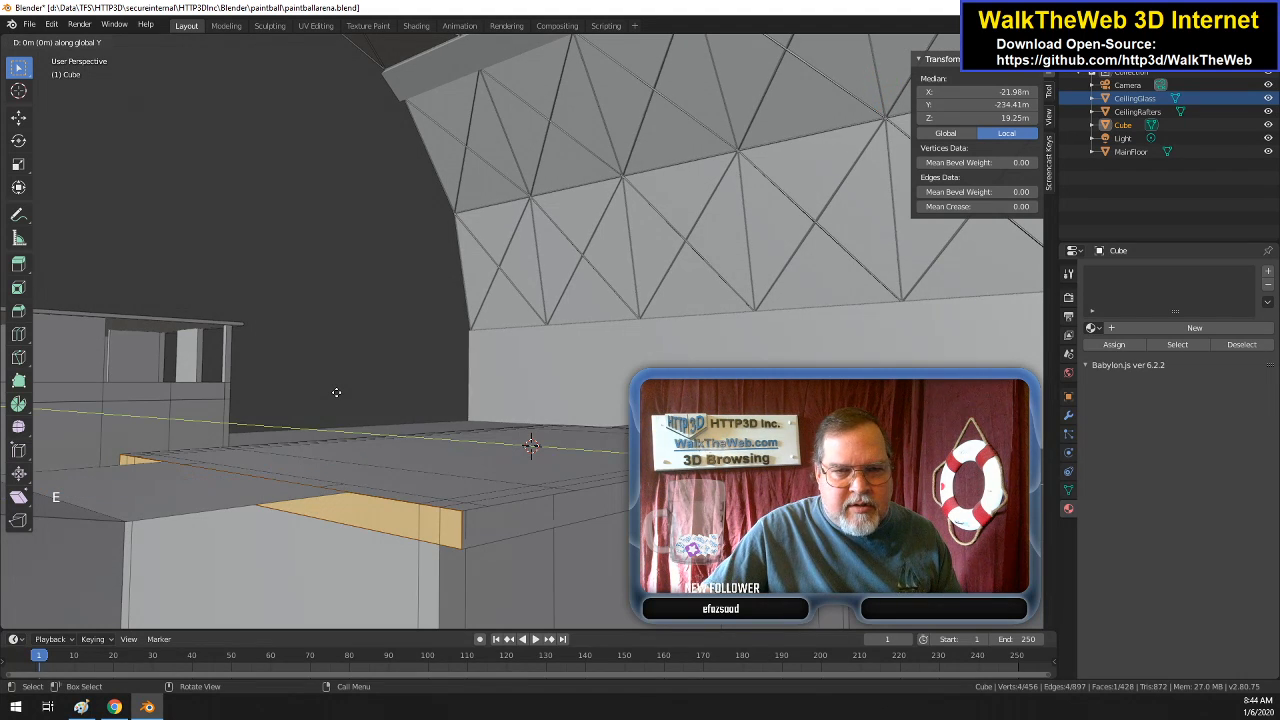
{"action": "right_click", "coordinate": [336, 392]}
{"action": "right_click", "coordinate": [336, 392]}
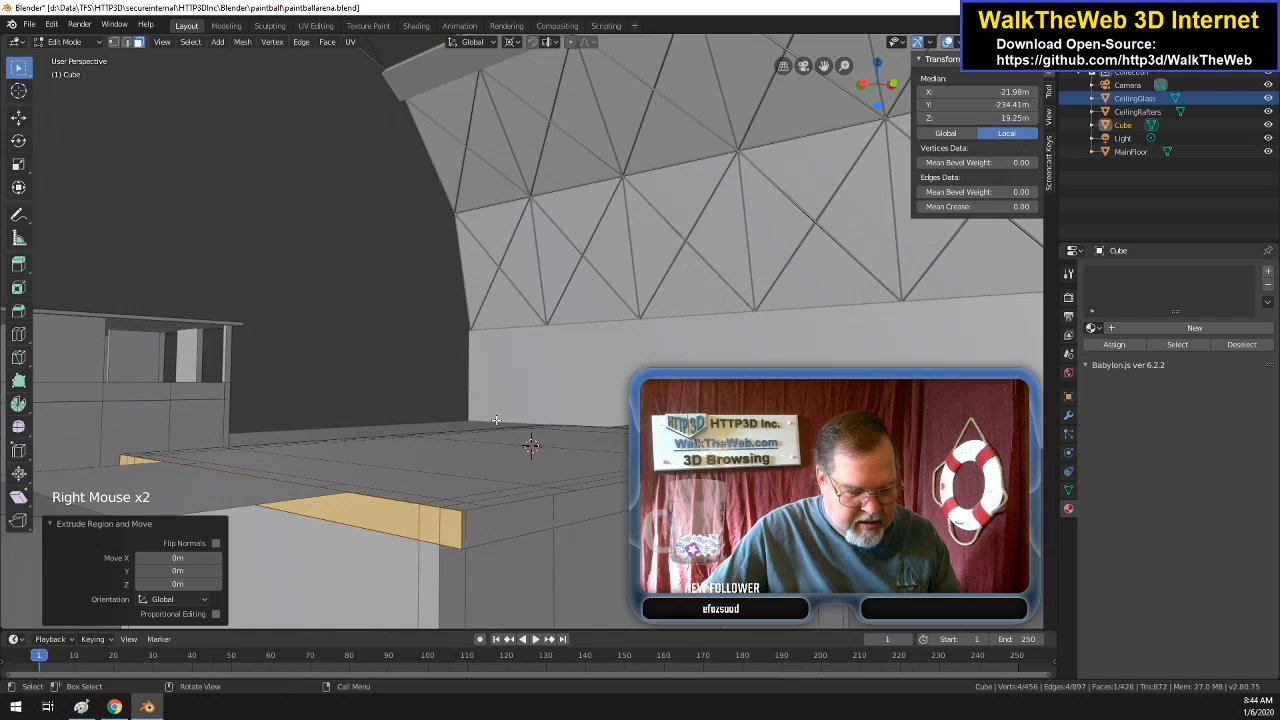
- Extrude the new side face of the central square by -0.7 m along the X axis
{"action": "key", "text": "e"}
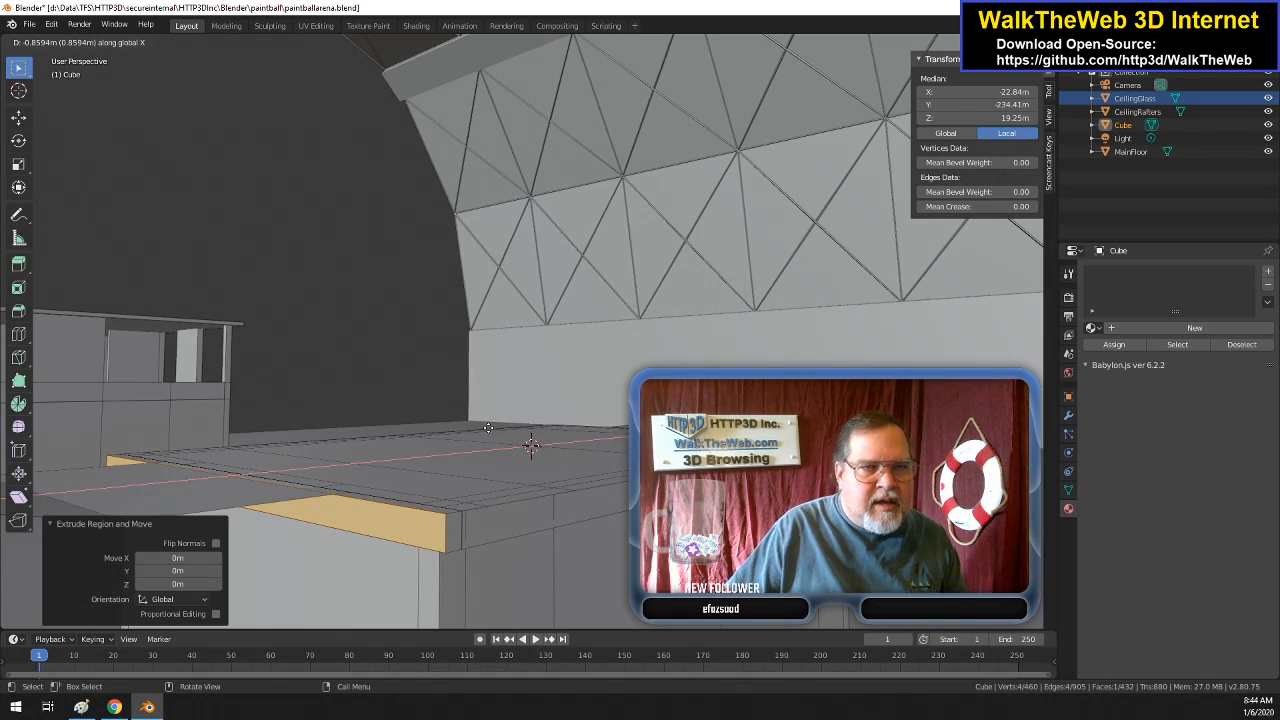
{"action": "type", "text": "-.8"}
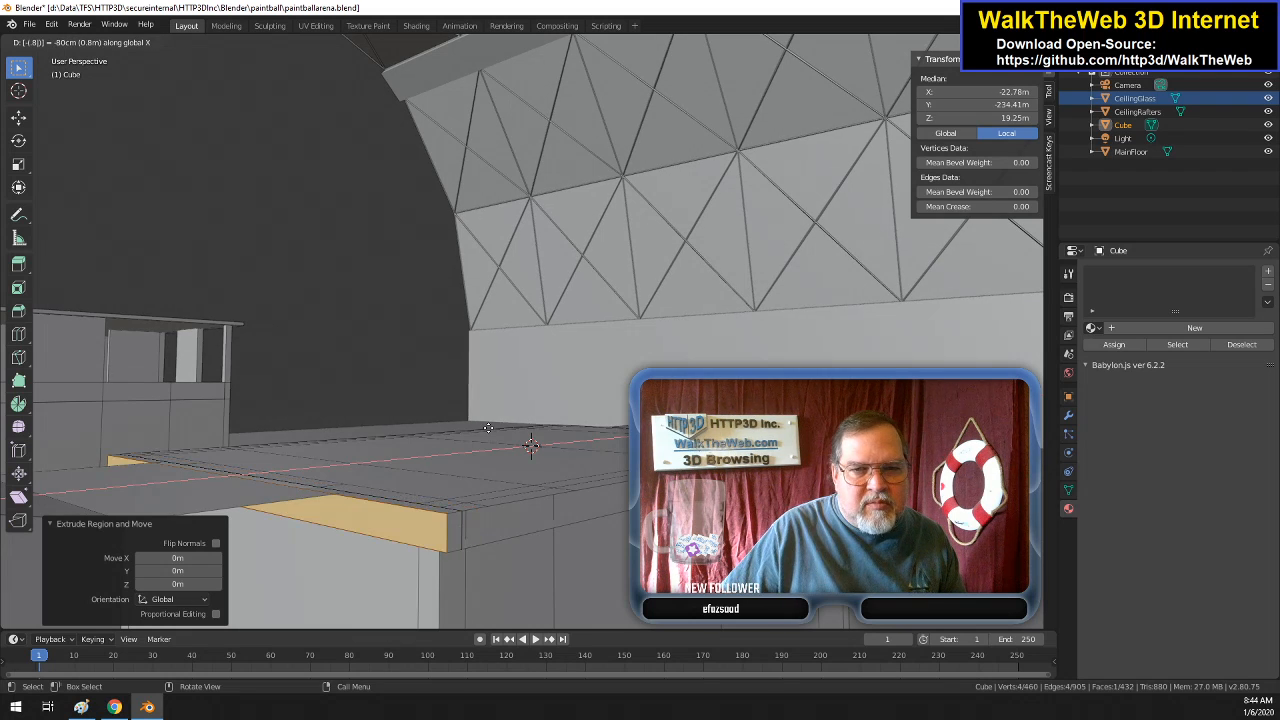
{"action": "key", "text": "BackSpace"}
{"action": "type", "text": "7"}
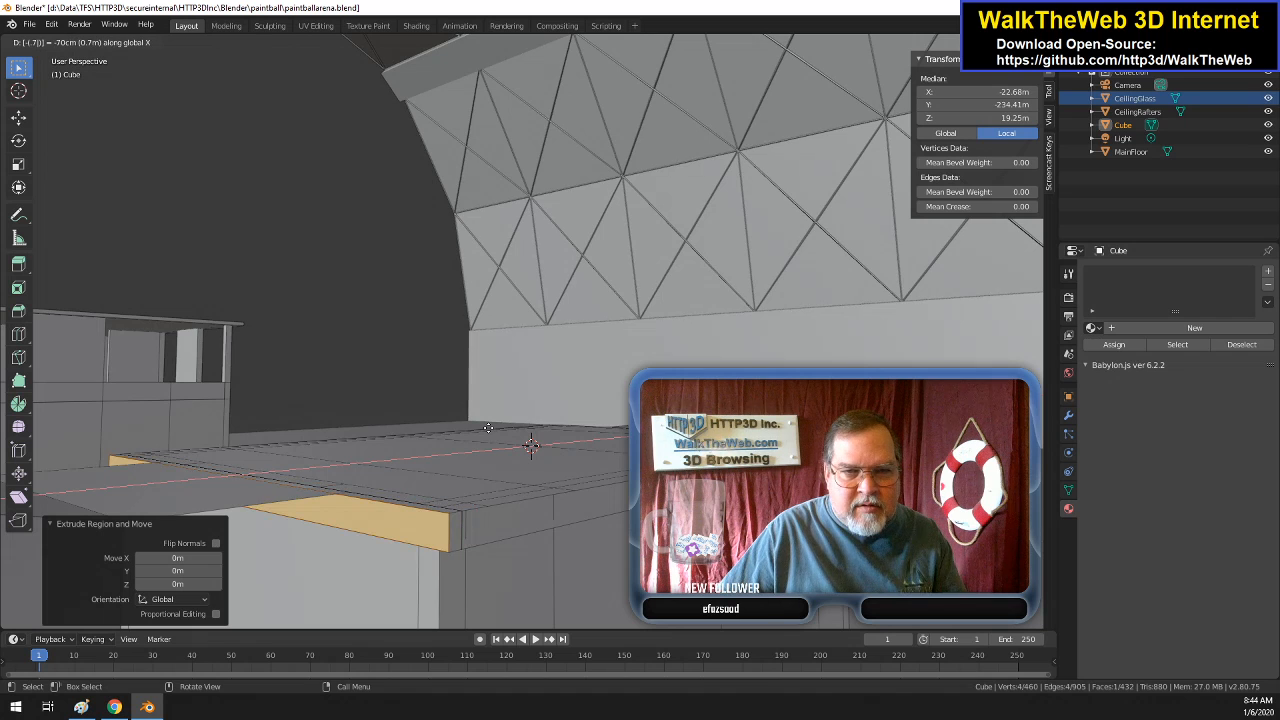
{"action": "key", "text": "Return"}
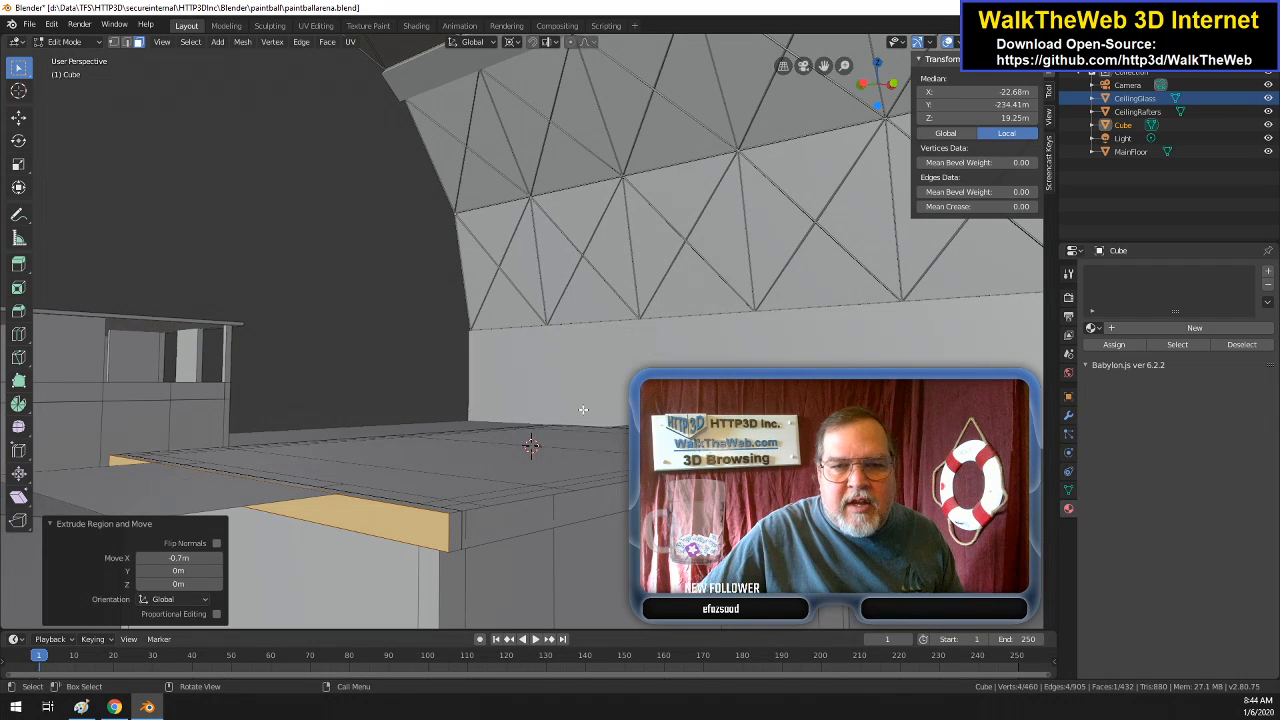
{"action": "mouse_move", "coordinate": [887, 100]}
{"action": "left_mouse_down"}
{"action": "mouse_move", "coordinate": [881, 120]}
{"action": "mouse_move", "coordinate": [876, 109]}
{"action": "mouse_move", "coordinate": [840, 117]}
{"action": "mouse_move", "coordinate": [838, 97]}
{"action": "mouse_move", "coordinate": [870, 89]}
{"action": "left_mouse_up"}
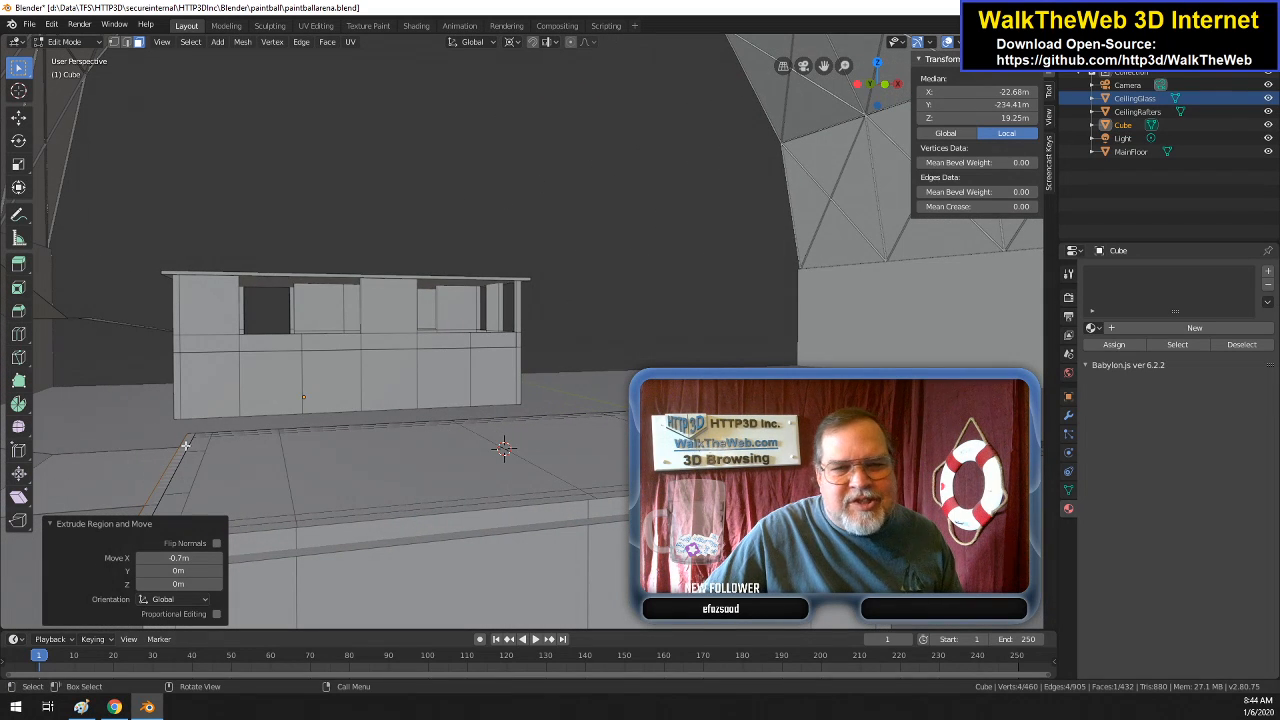
- Delete only the small end face of the newly extruded strip at the central square's corner, keeping its edges
{"action": "left_click_drag", "start_coordinate": [880, 84], "coordinate": [892, 91]}
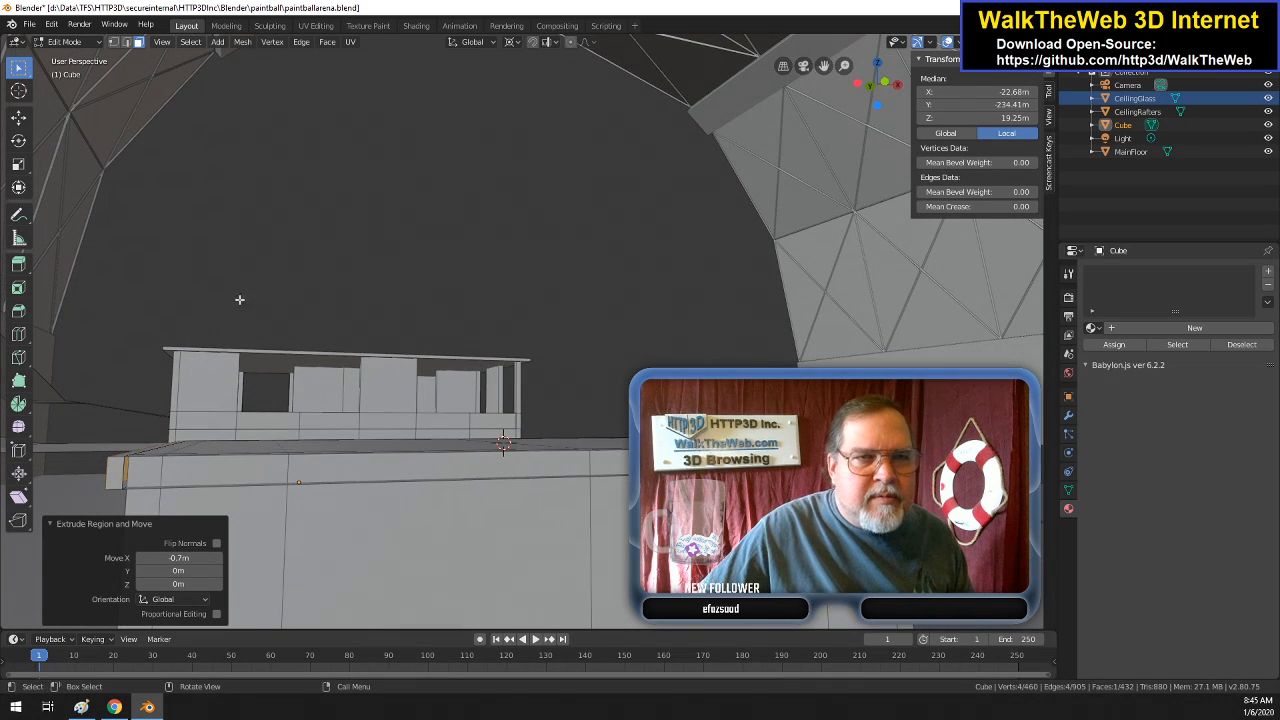
{"action": "left_click", "coordinate": [115, 478]}
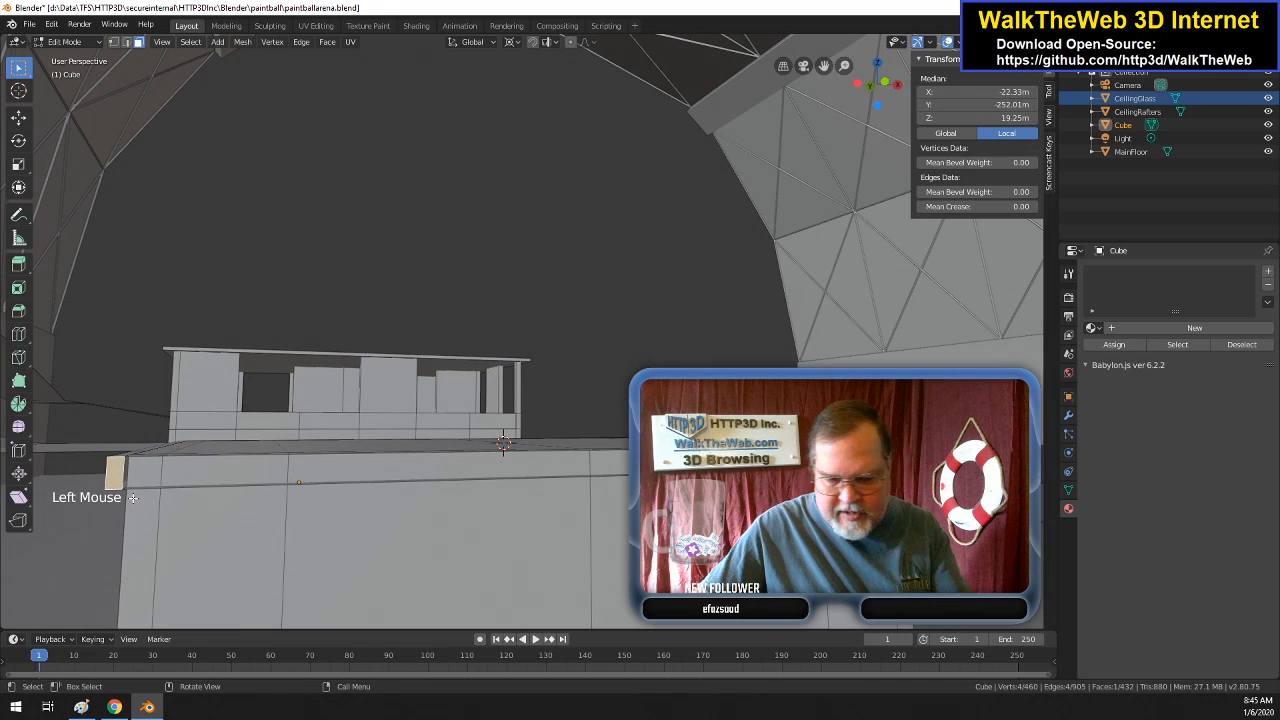
{"action": "key", "text": "x"}
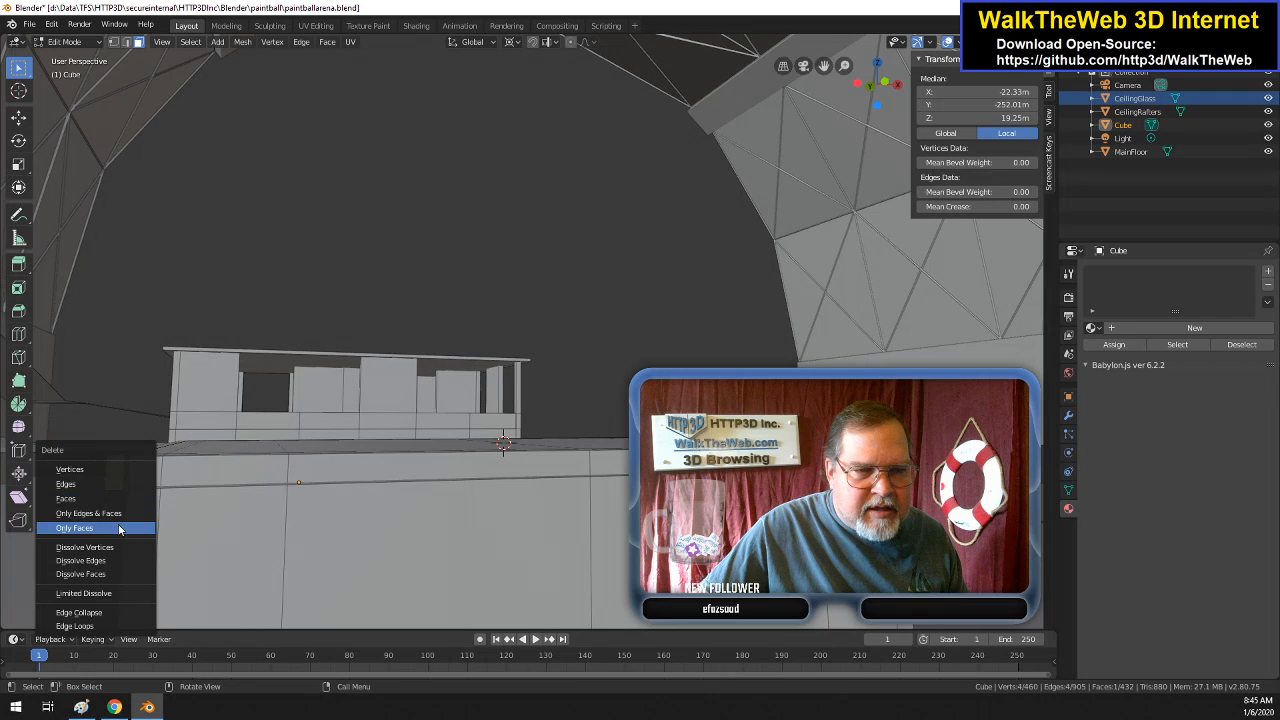
{"action": "left_click", "coordinate": [118, 526]}
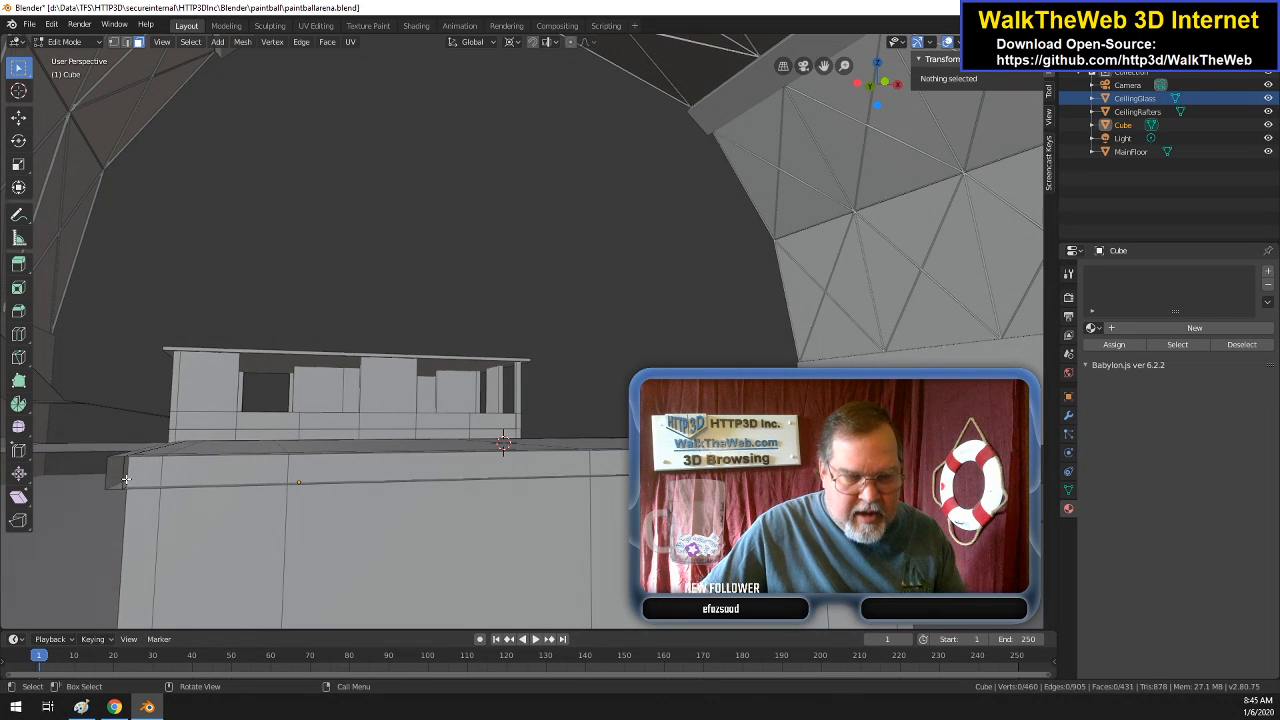
- Switch to edge selection and delete the short vertical edge at X -21.98 m beside the open strip end
{"action": "left_click", "coordinate": [126, 43]}
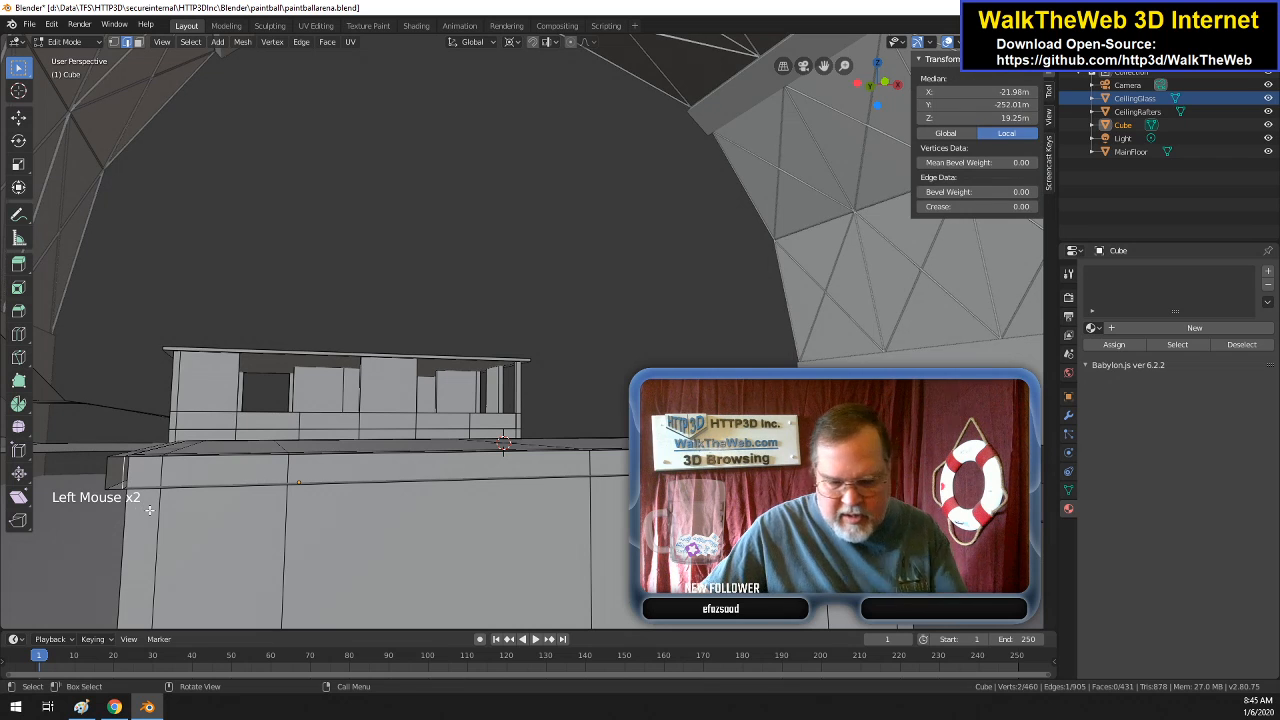
{"action": "key", "text": "Delete"}
{"action": "left_click", "coordinate": [155, 494]}
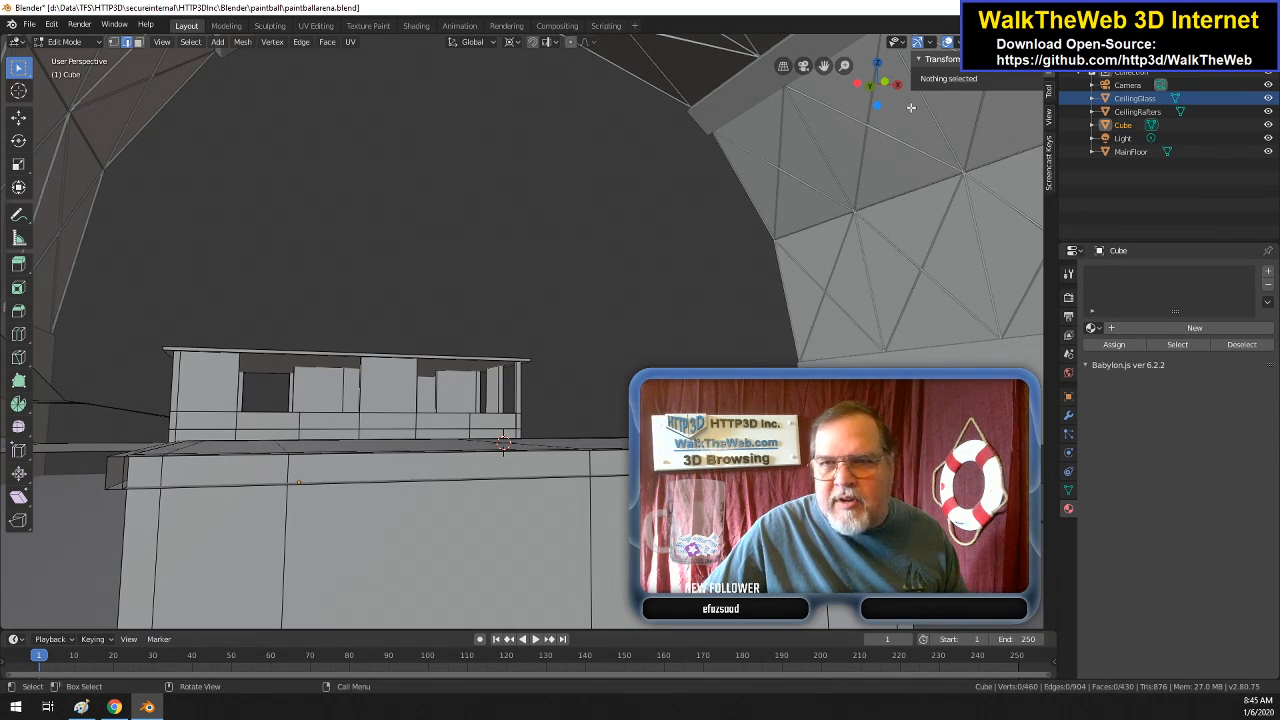
- Fill a face between the four corner vertices of the square's X 26.991 m side and switch to face selection
{"action": "left_click_drag", "start_coordinate": [876, 101], "coordinate": [698, 105]}
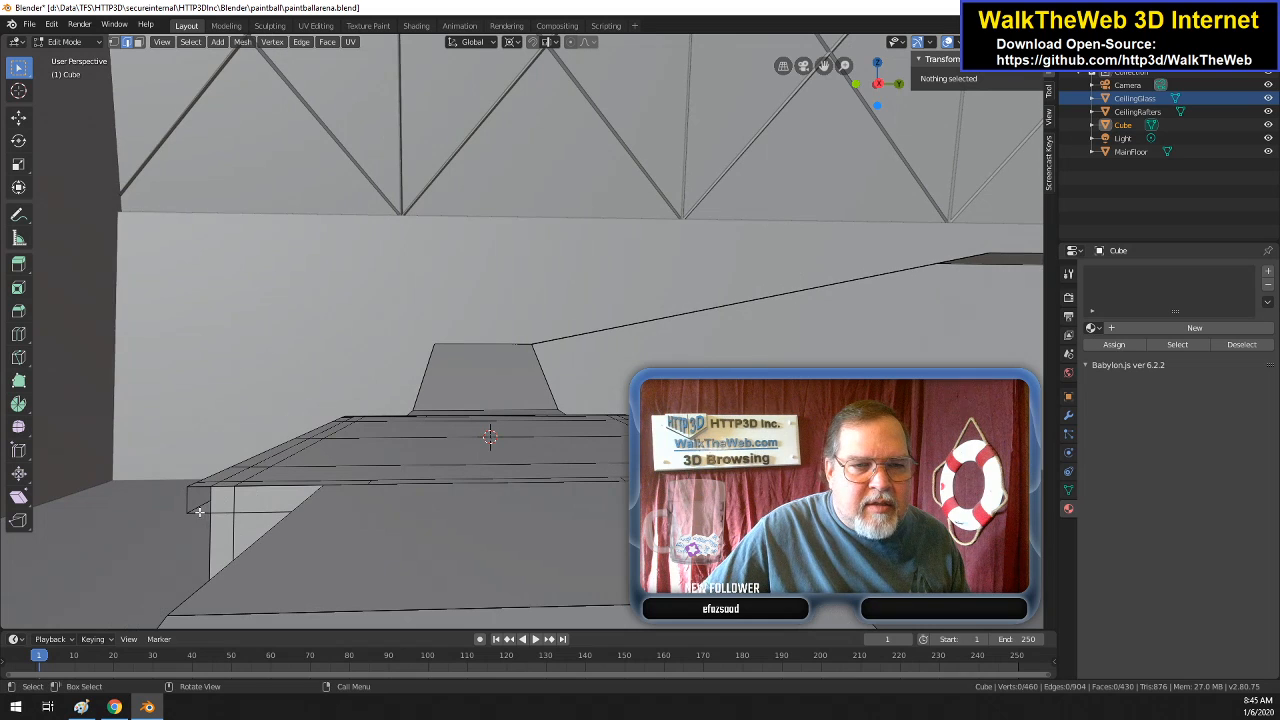
{"action": "left_click", "coordinate": [113, 42]}
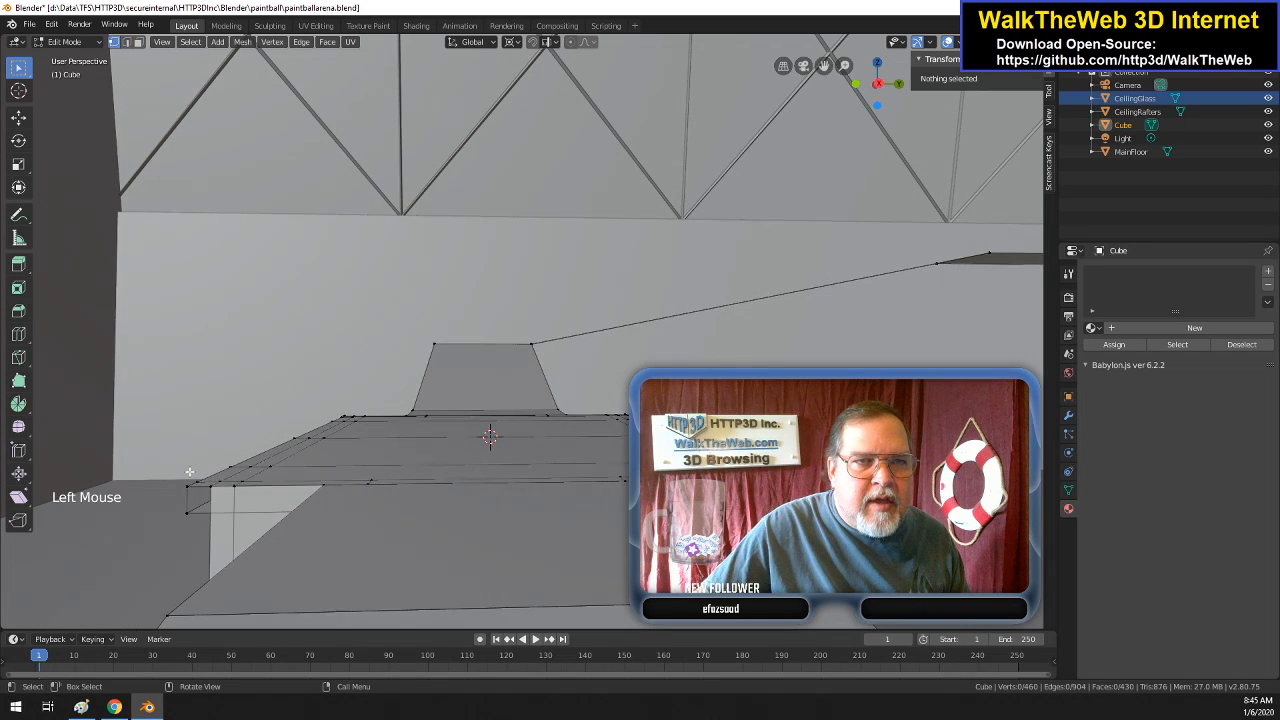
{"action": "left_click", "coordinate": [189, 513]}
{"action": "left_click", "coordinate": [186, 486], "text": "shift"}
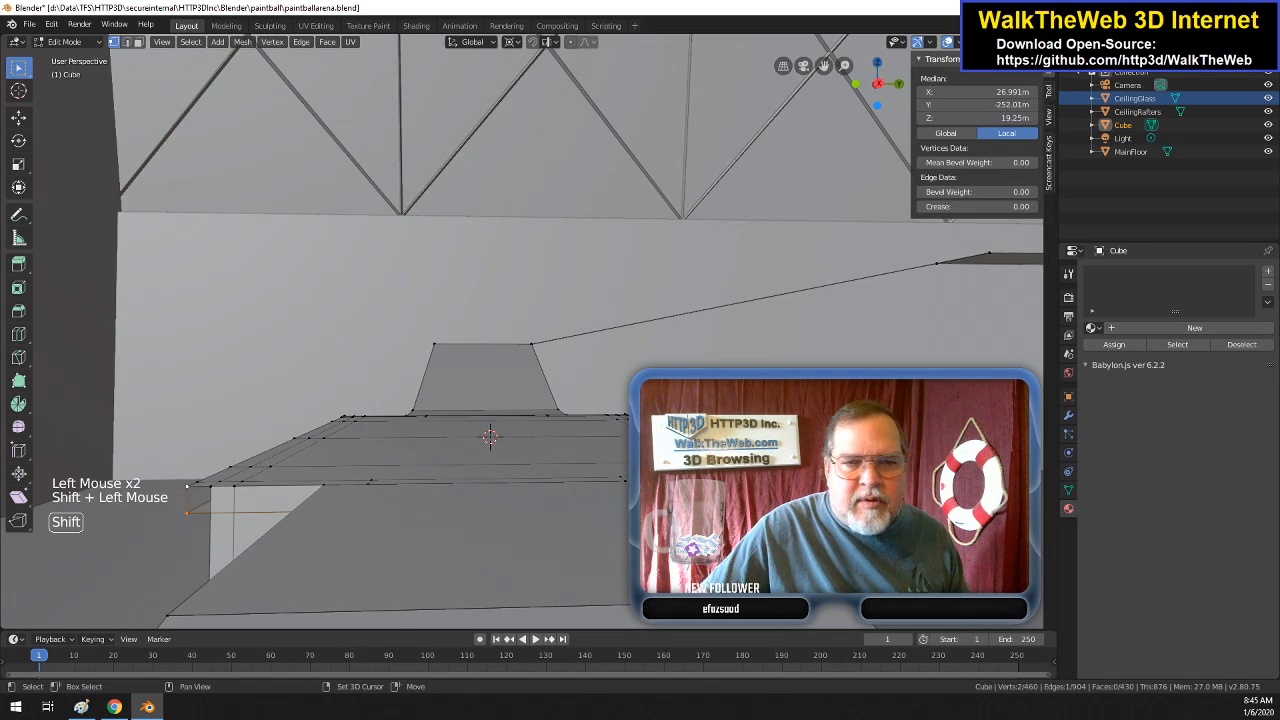
{"action": "left_click", "coordinate": [813, 506], "text": "shift"}
{"action": "left_click", "coordinate": [811, 480], "text": "shift"}
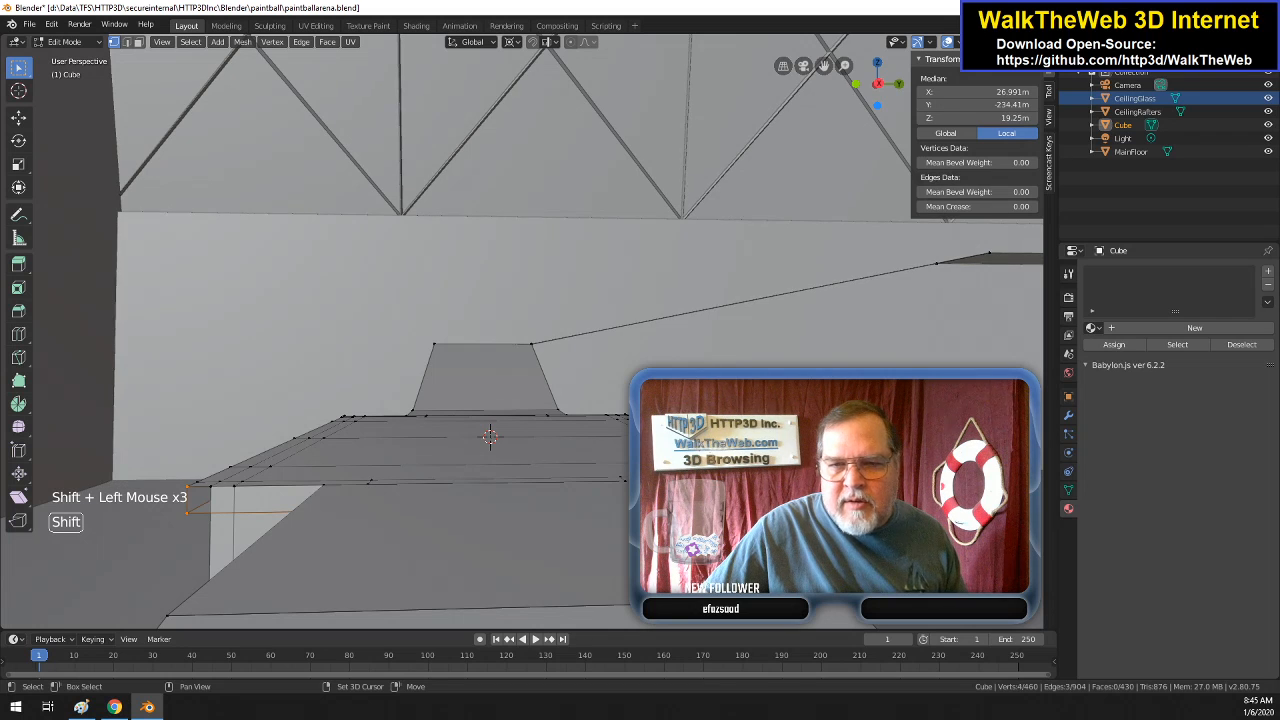
{"action": "key", "text": "f"}
{"action": "left_click", "coordinate": [138, 42]}
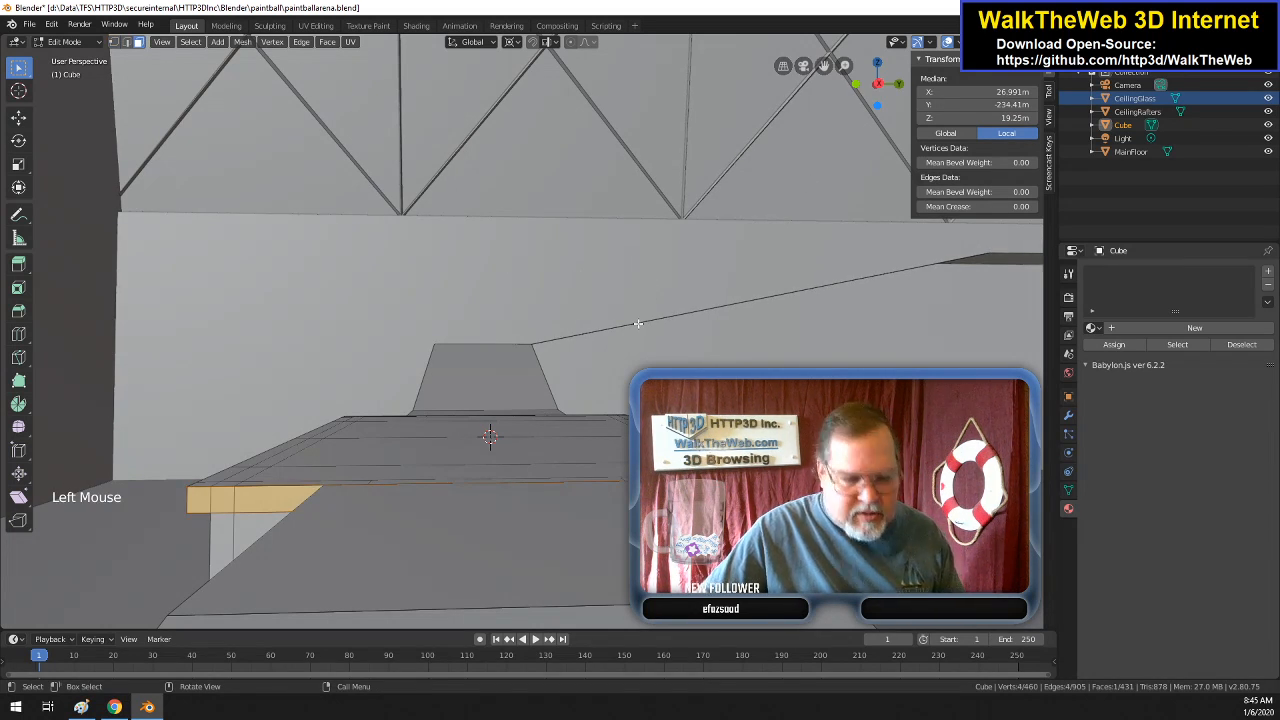
- Extrude the new side face at X 26.991 m by 1.3 m along the X axis
{"action": "key", "text": "e"}
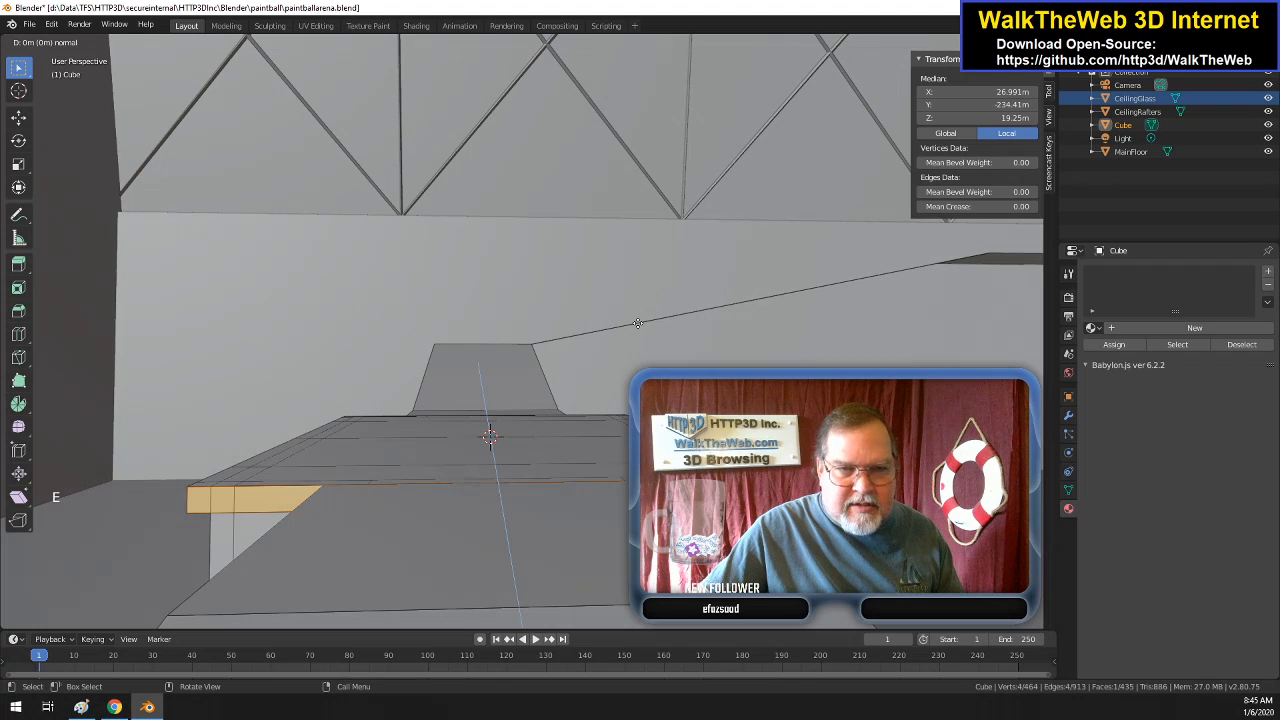
{"action": "key", "text": "x"}
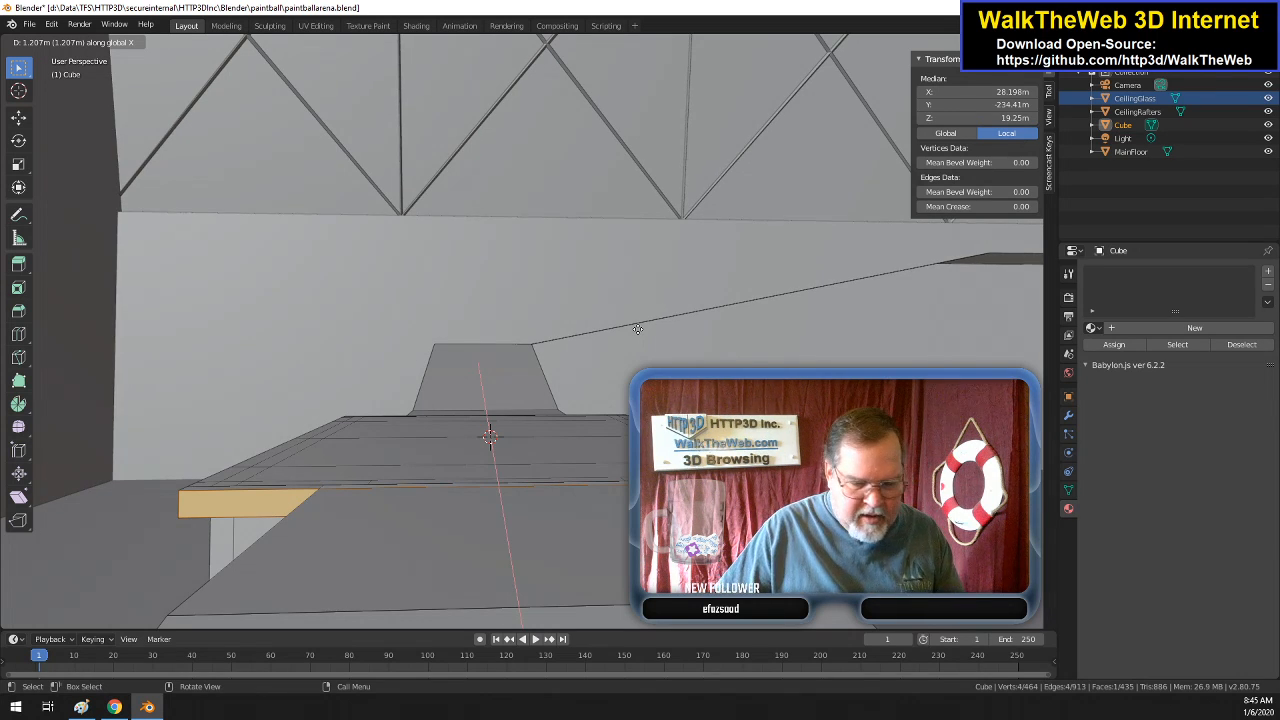
{"action": "type", "text": "1.3"}
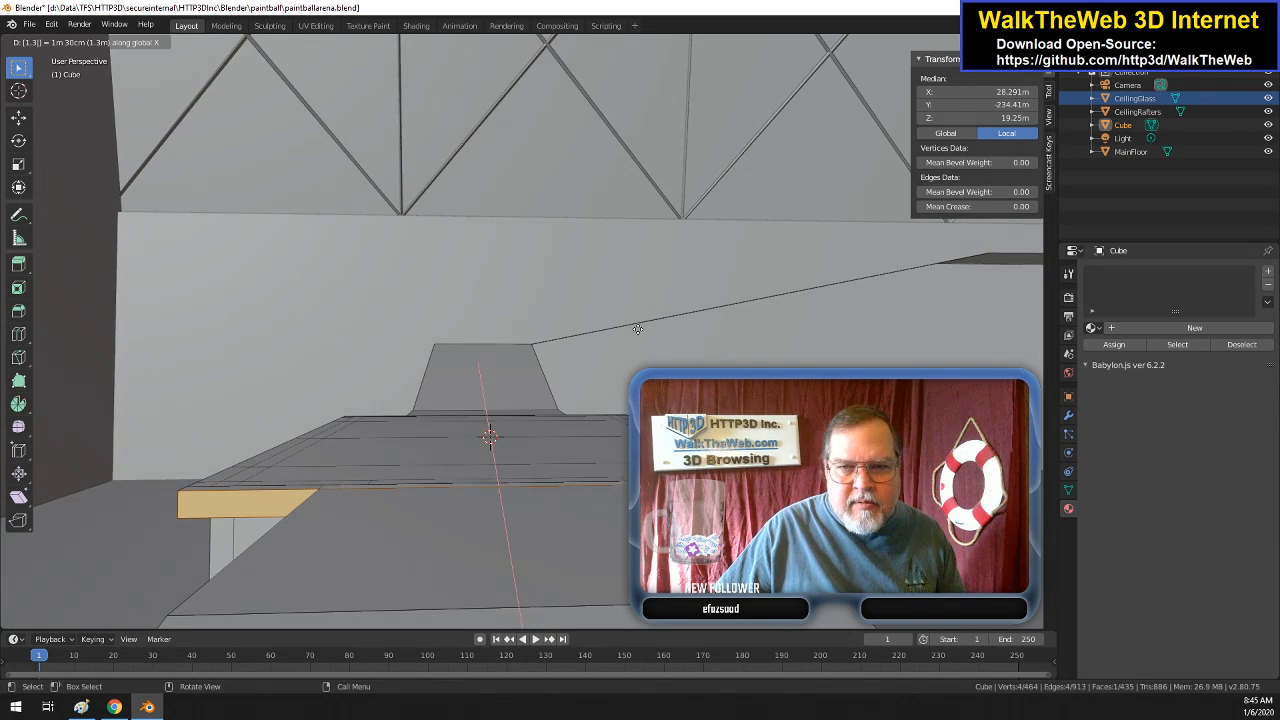
{"action": "key", "text": "Return"}
- Open the viewport shading choices with the central square's platform in view
{"action": "left_click_drag", "start_coordinate": [904, 93], "coordinate": [856, 180]}
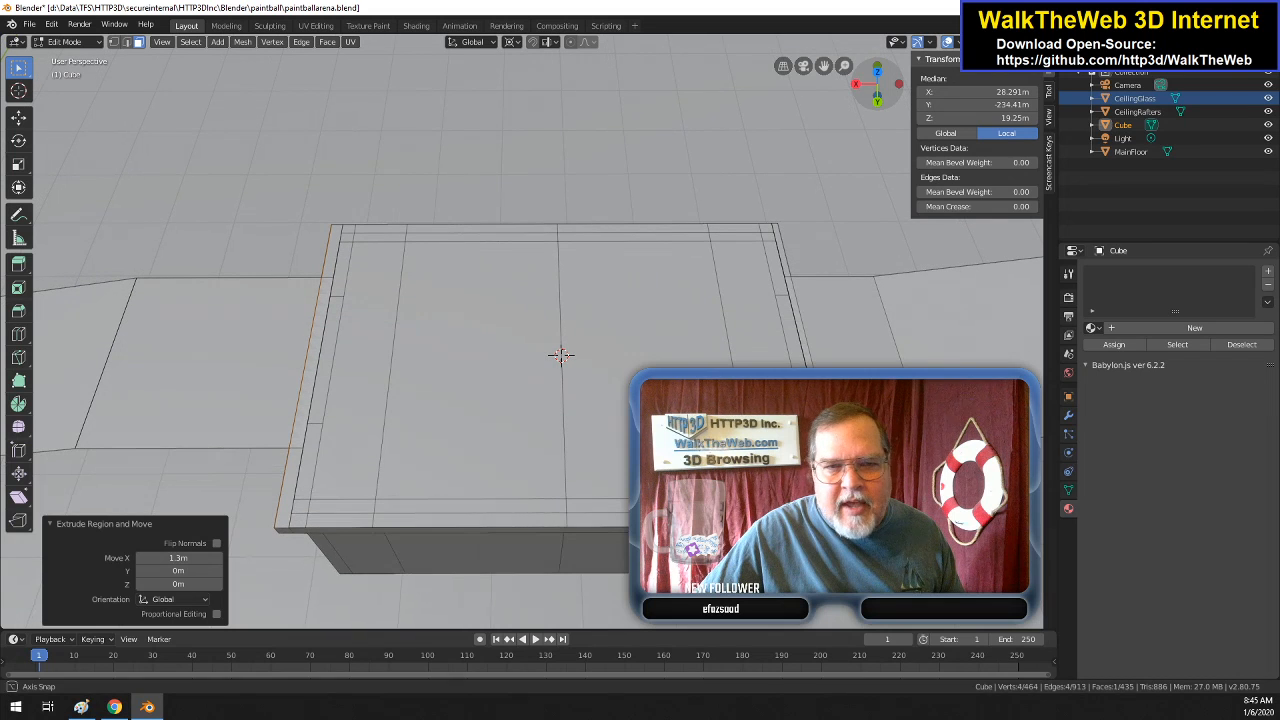
{"action": "middle_click_drag", "start_coordinate": [561, 355], "coordinate": [560, 403]}
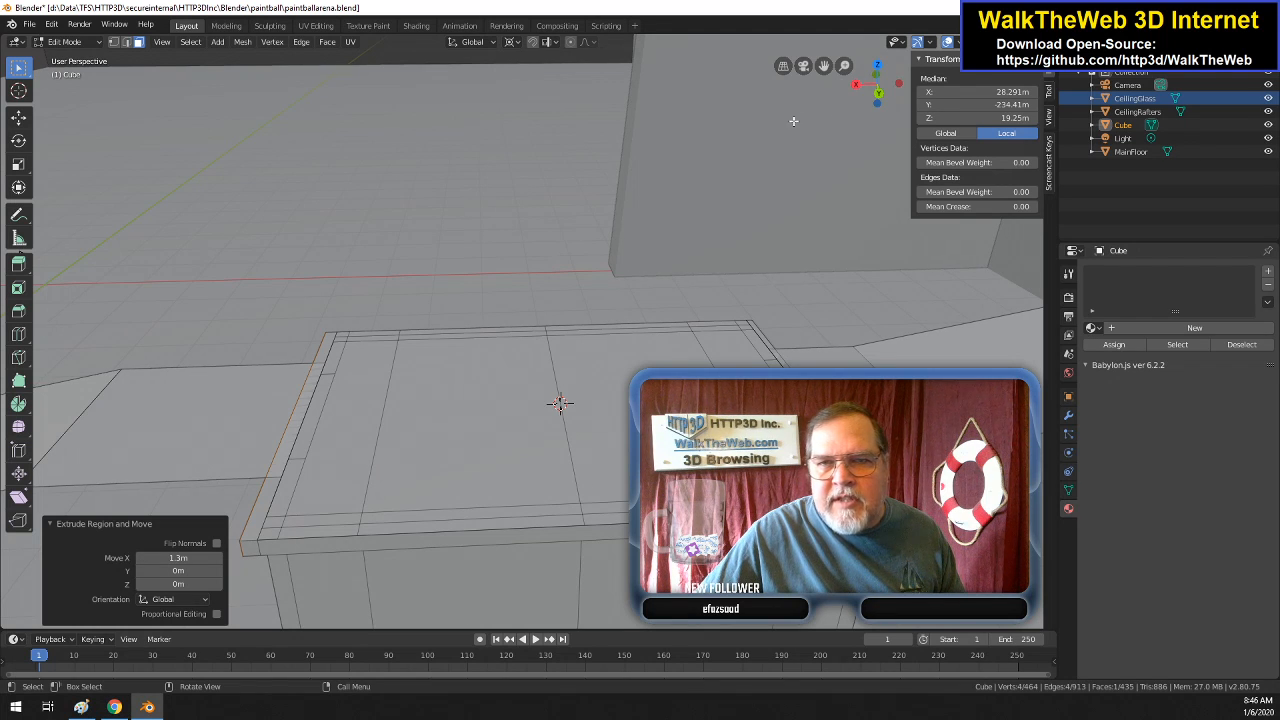
{"action": "key", "text": "z"}
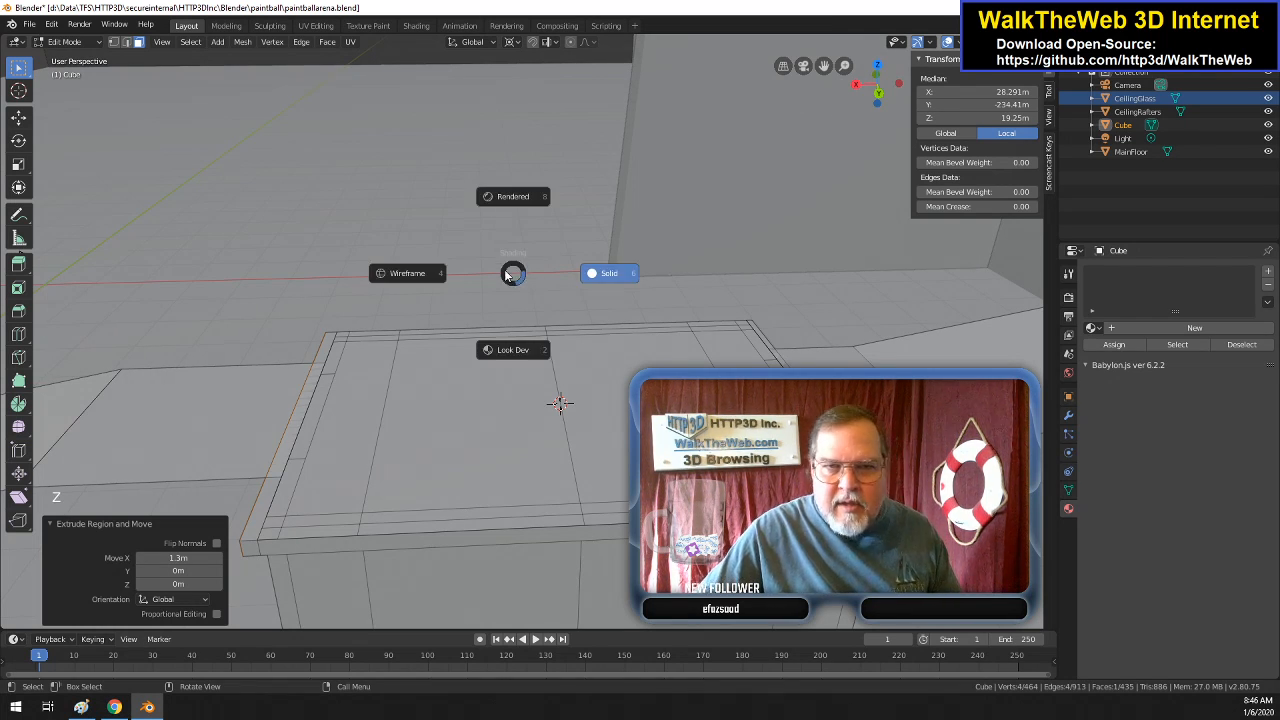
- In wireframe view, move the four outer vertices at one end of the box's top slab -0.6 m along the X axis
{"action": "left_click", "coordinate": [420, 272]}
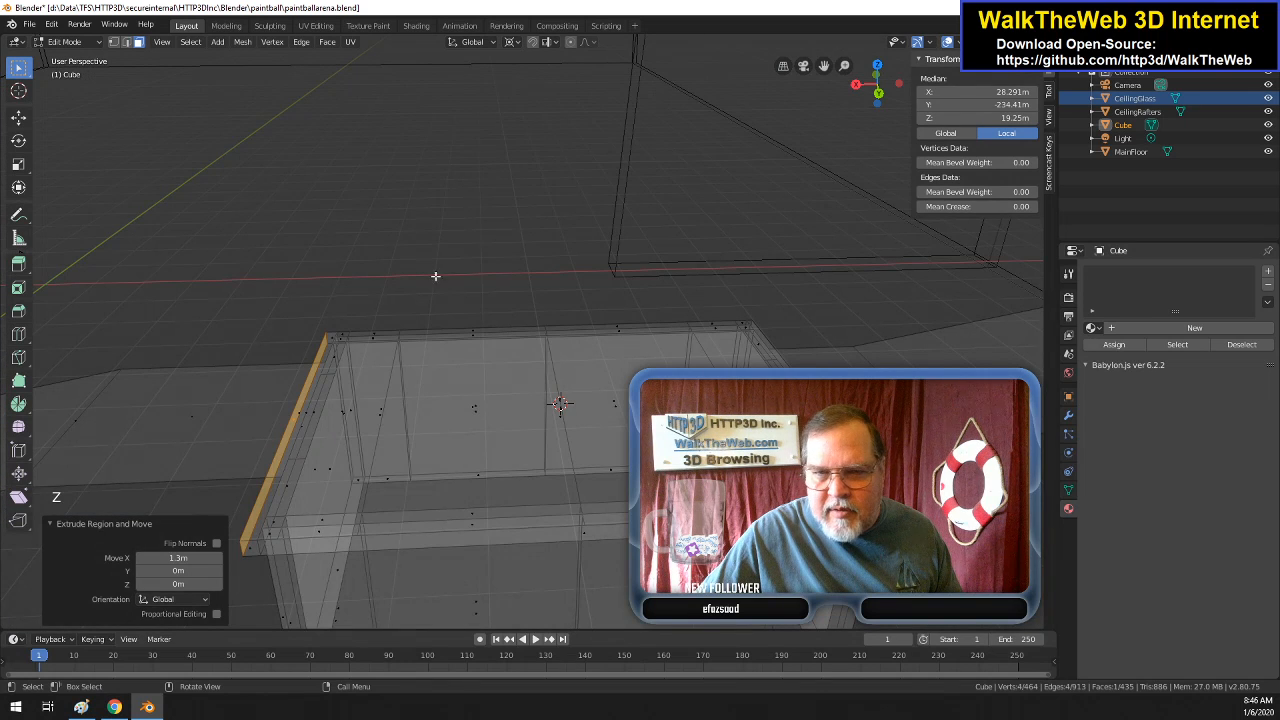
{"action": "left_click", "coordinate": [114, 42]}
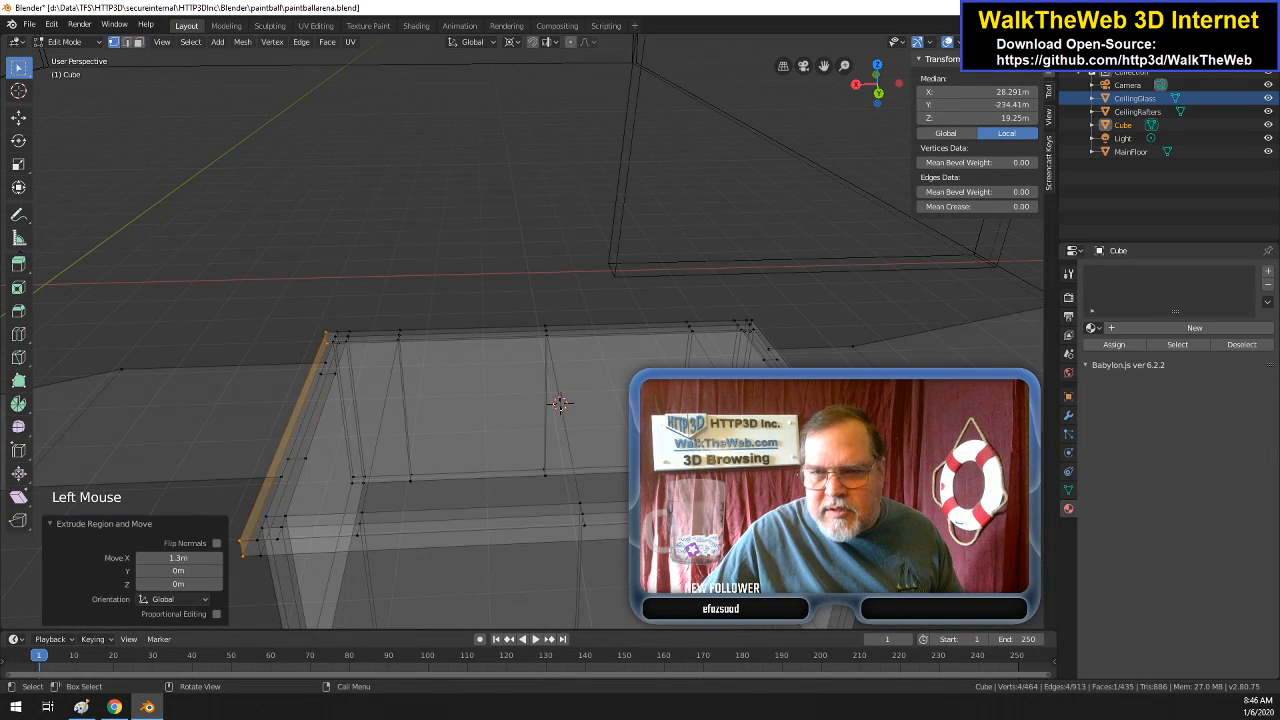
{"action": "left_click", "coordinate": [560, 403], "text": "shift"}
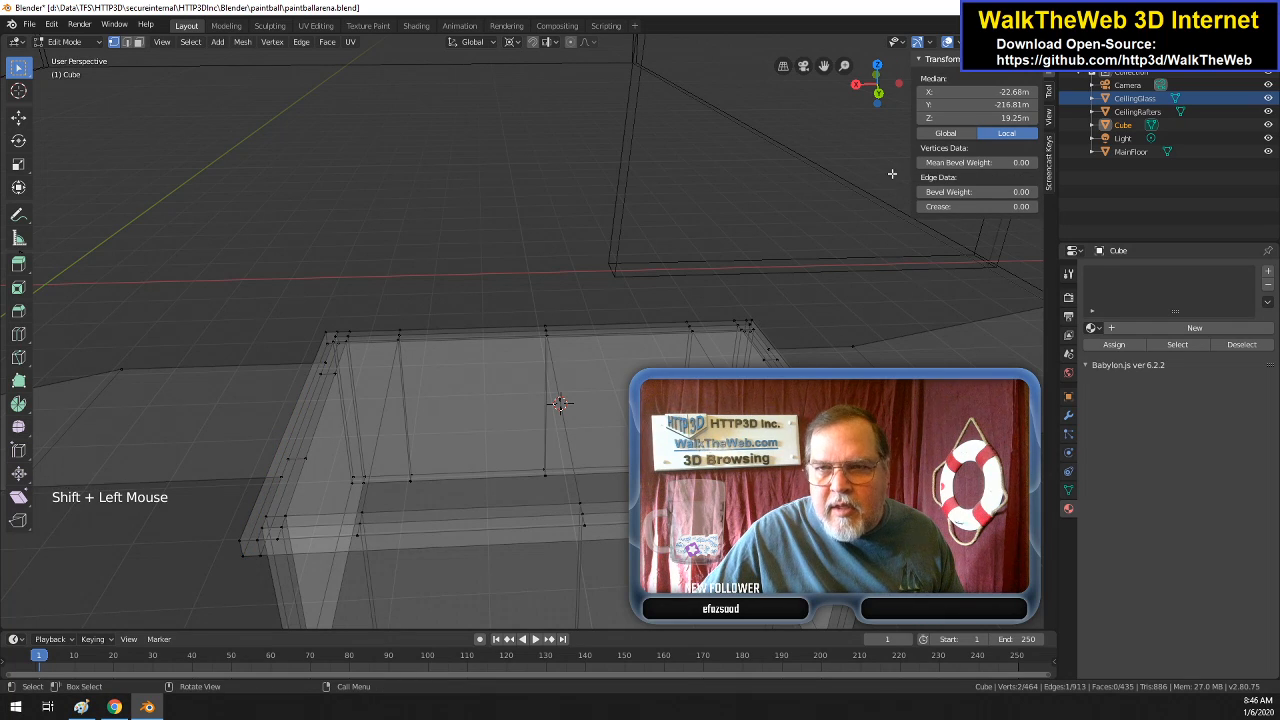
{"action": "left_click_drag", "start_coordinate": [885, 85], "coordinate": [858, 86]}
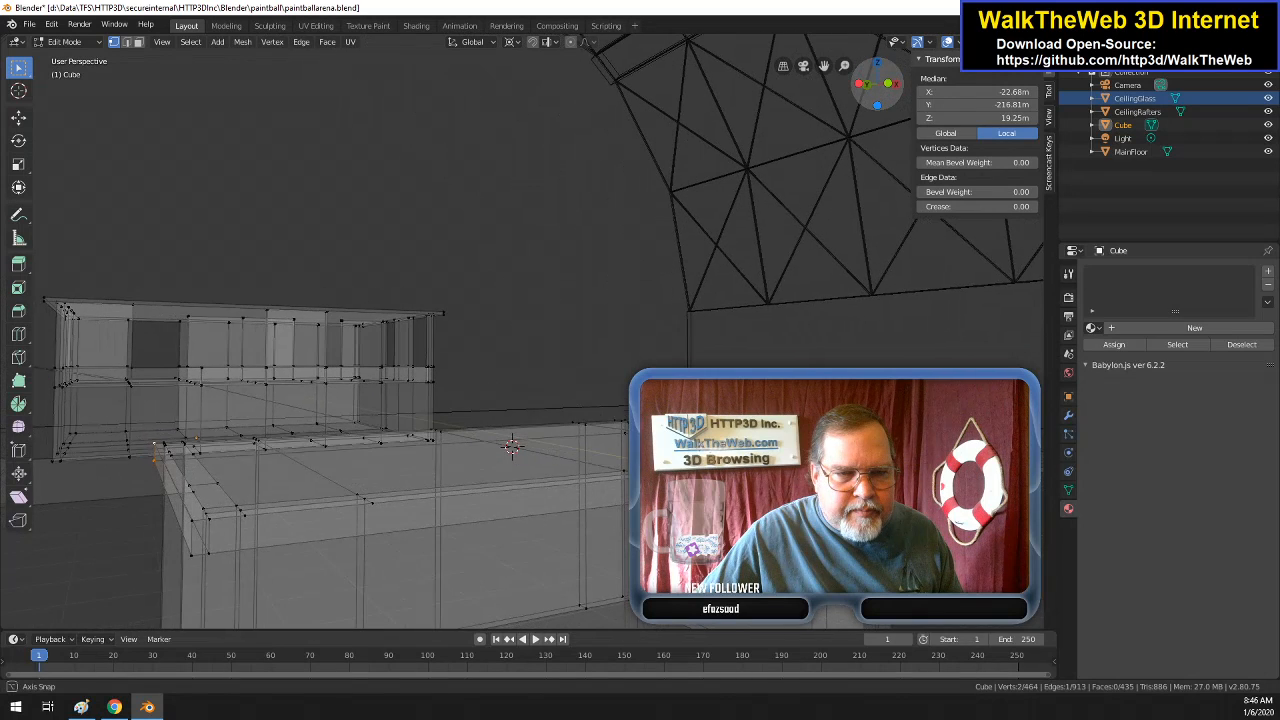
{"action": "left_click", "coordinate": [197, 560], "text": "shift"}
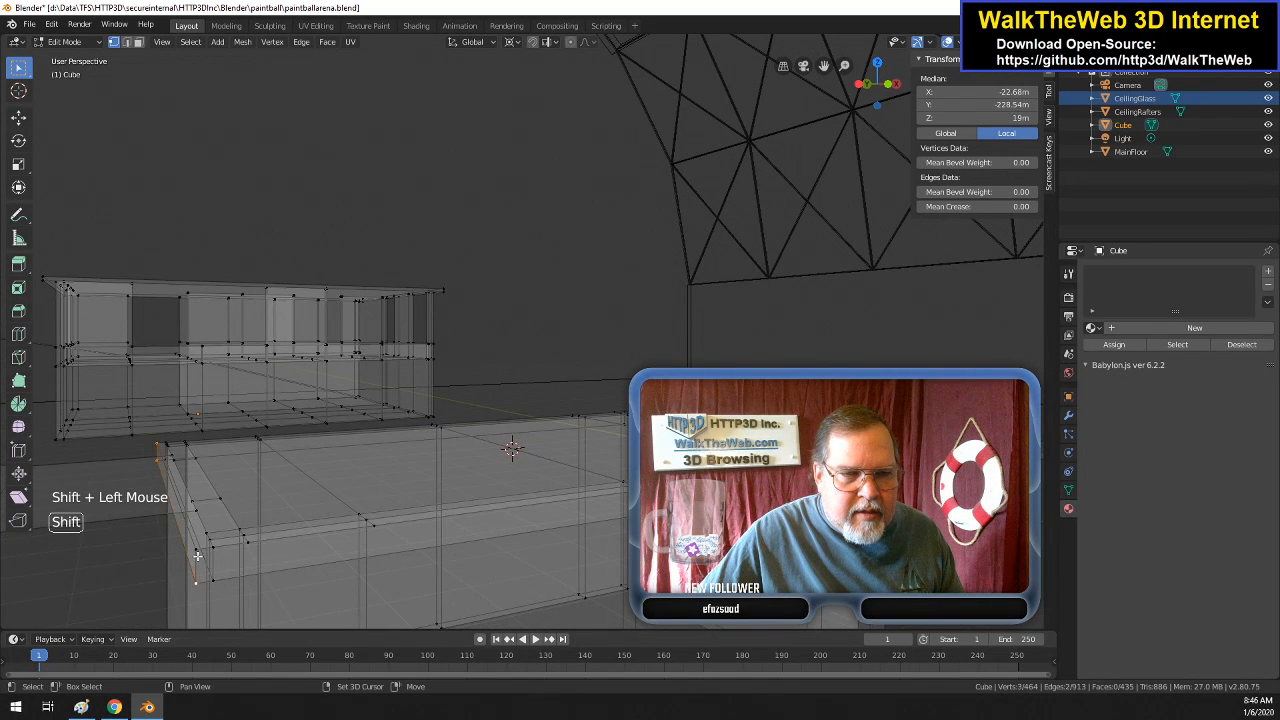
{"action": "left_click", "coordinate": [197, 552], "text": "shift"}
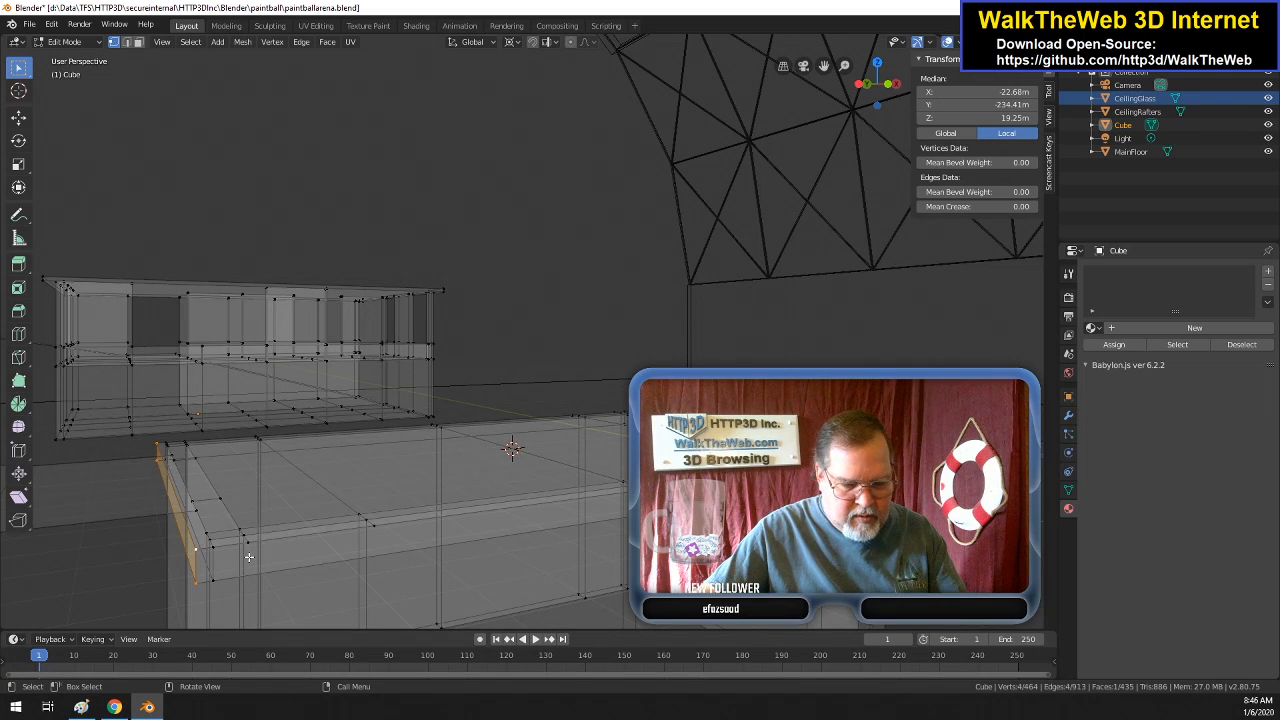
{"action": "key", "text": "g"}
{"action": "key", "text": "x"}
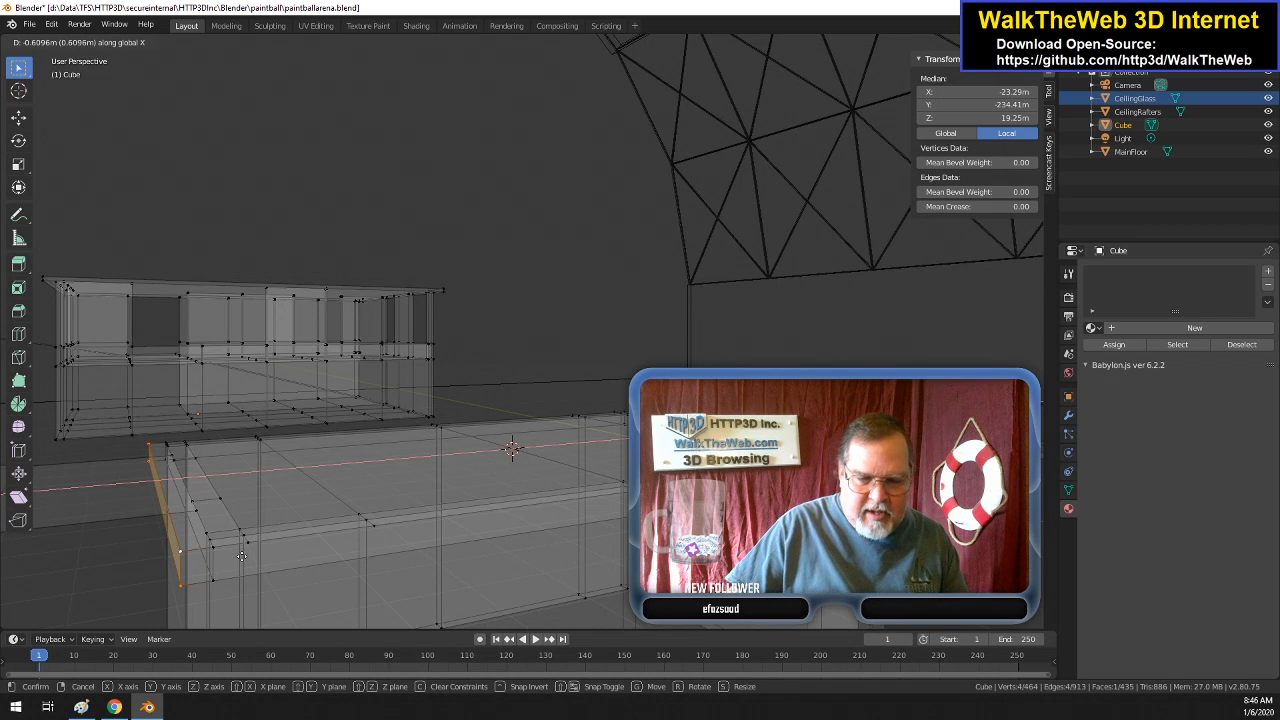
{"action": "left_click", "coordinate": [242, 556]}
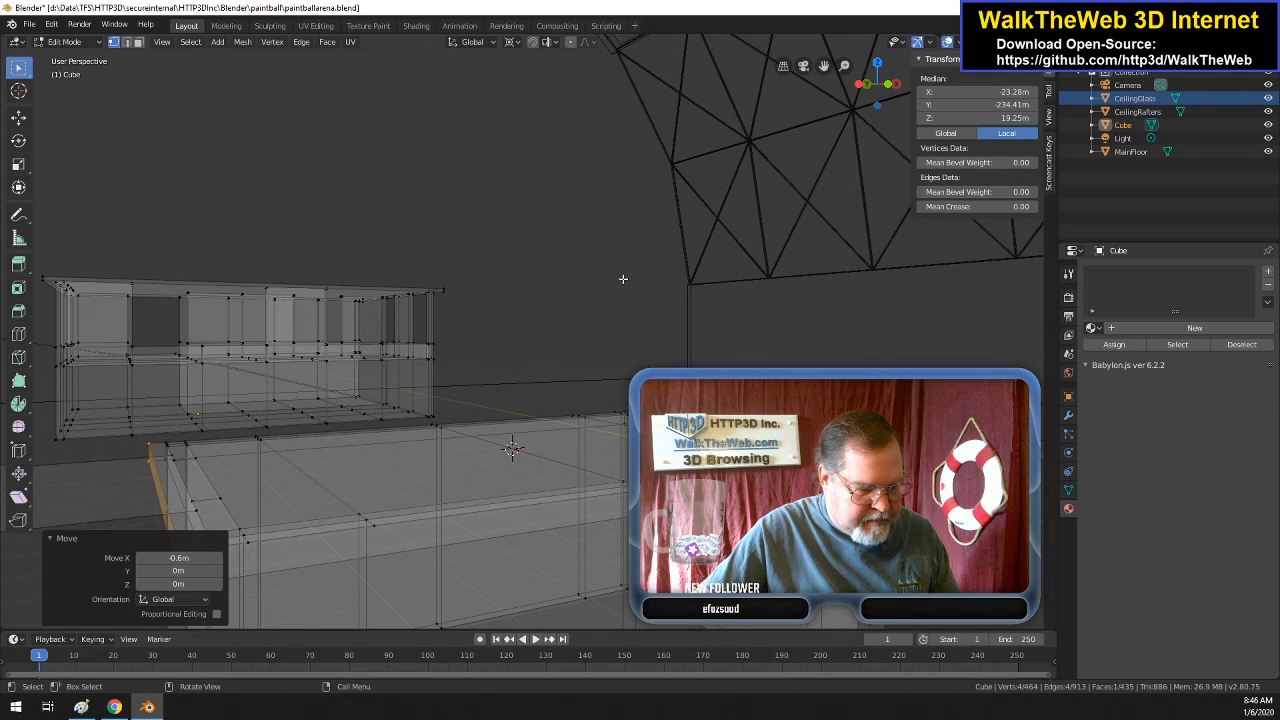
- Return to solid shading and delete the three rim faces along one long side of the top slab
{"action": "key", "text": "z"}
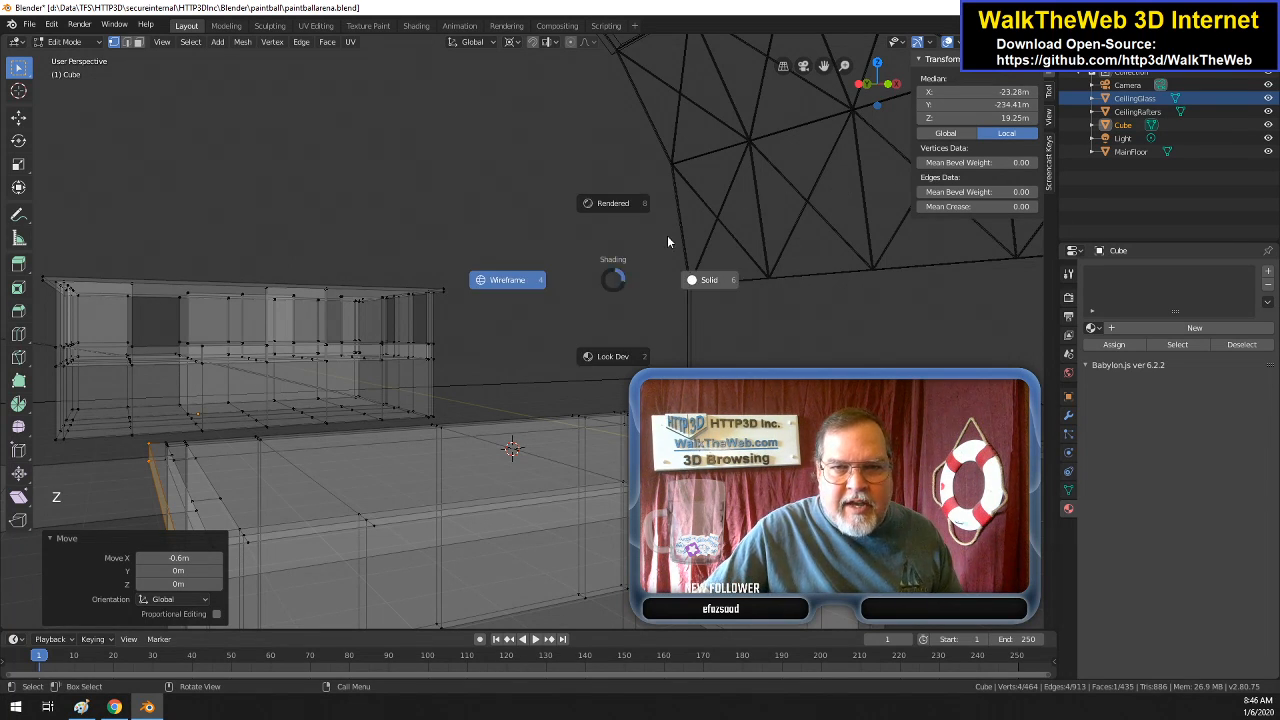
{"action": "left_click", "coordinate": [709, 280]}
{"action": "mouse_move", "coordinate": [872, 110]}
{"action": "left_mouse_down"}
{"action": "mouse_move", "coordinate": [848, 120]}
{"action": "mouse_move", "coordinate": [861, 105]}
{"action": "mouse_move", "coordinate": [890, 121]}
{"action": "mouse_move", "coordinate": [880, 90]}
{"action": "left_mouse_up"}
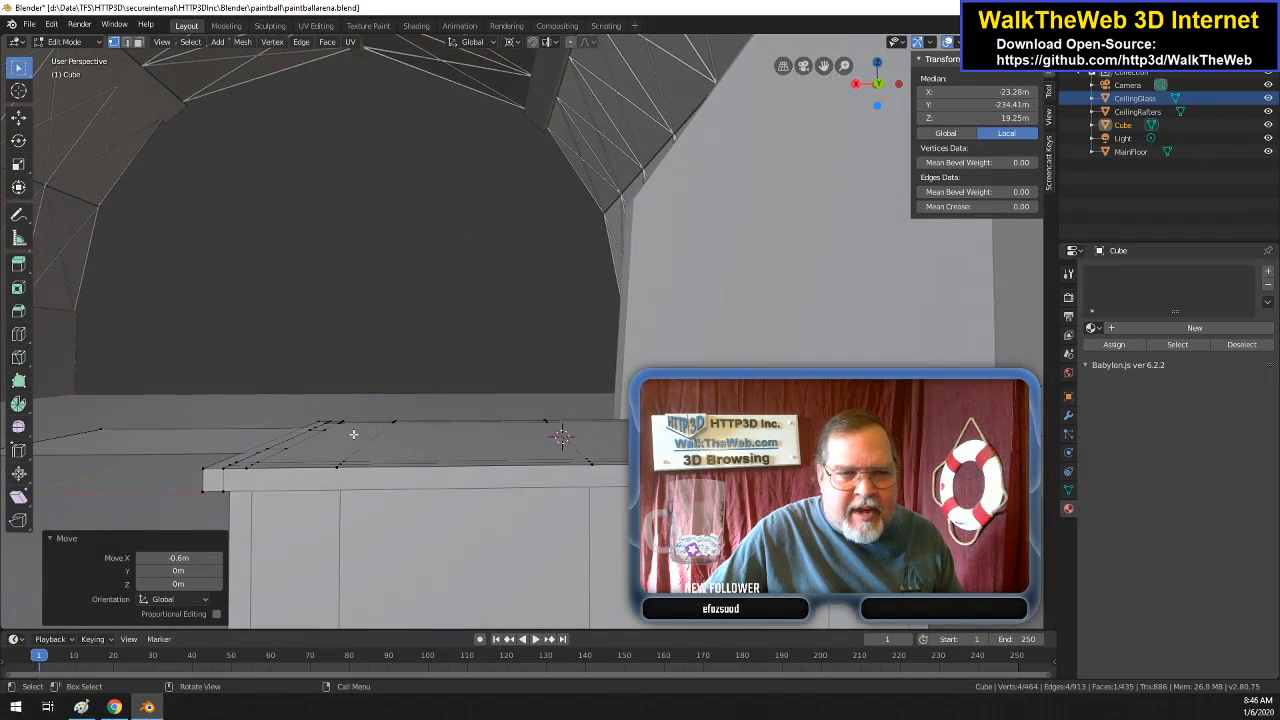
{"action": "left_click", "coordinate": [138, 42]}
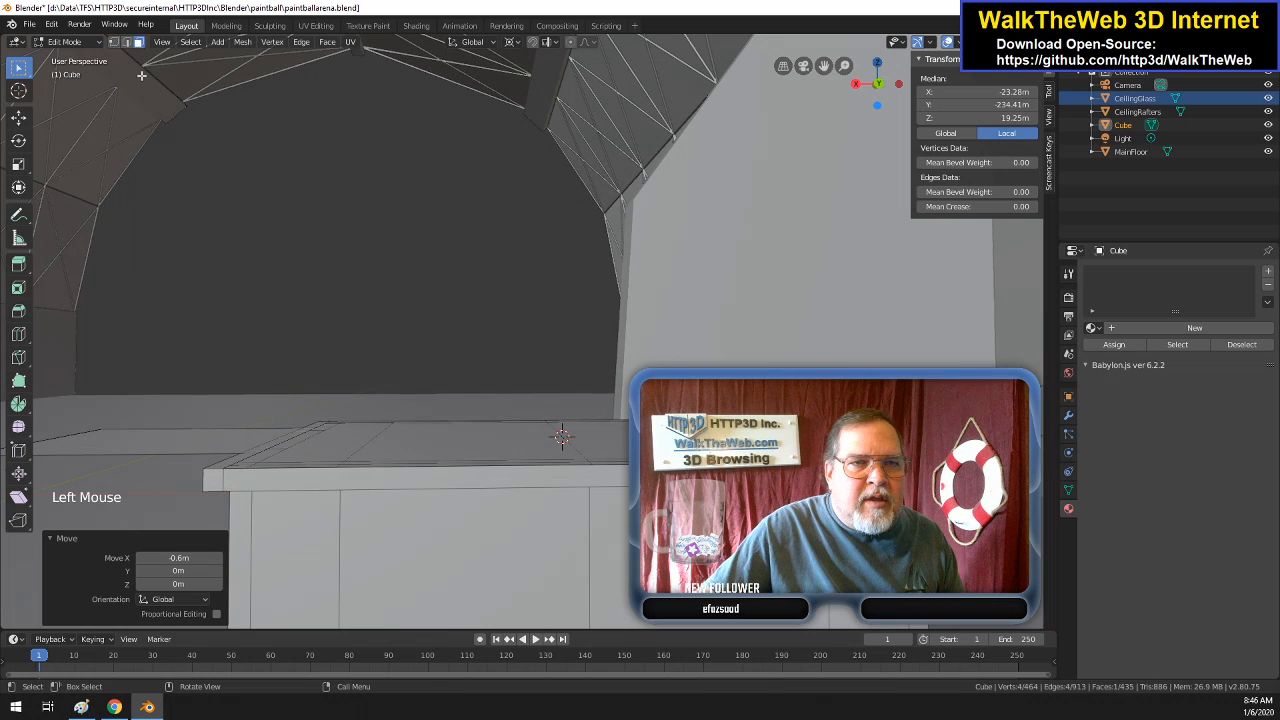
{"action": "double_click", "coordinate": [211, 480]}
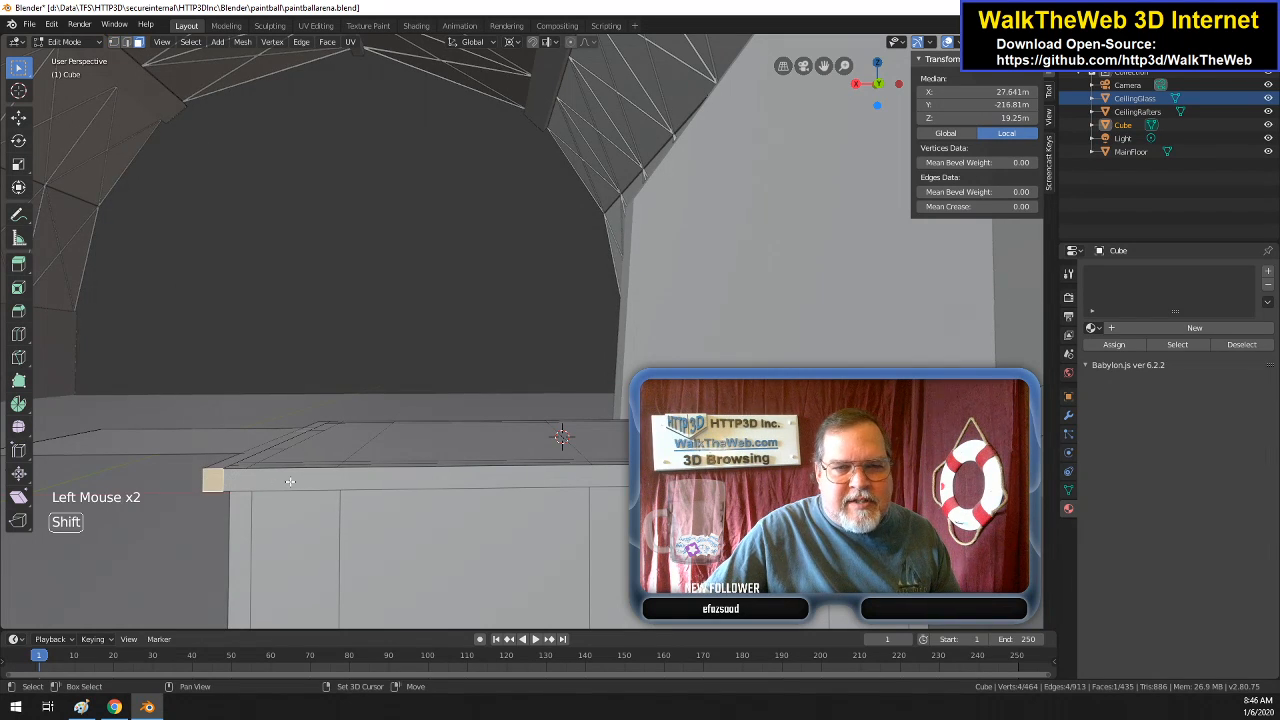
{"action": "left_click", "coordinate": [322, 485], "text": "shift"}
{"action": "left_click", "coordinate": [940, 473], "text": "shift"}
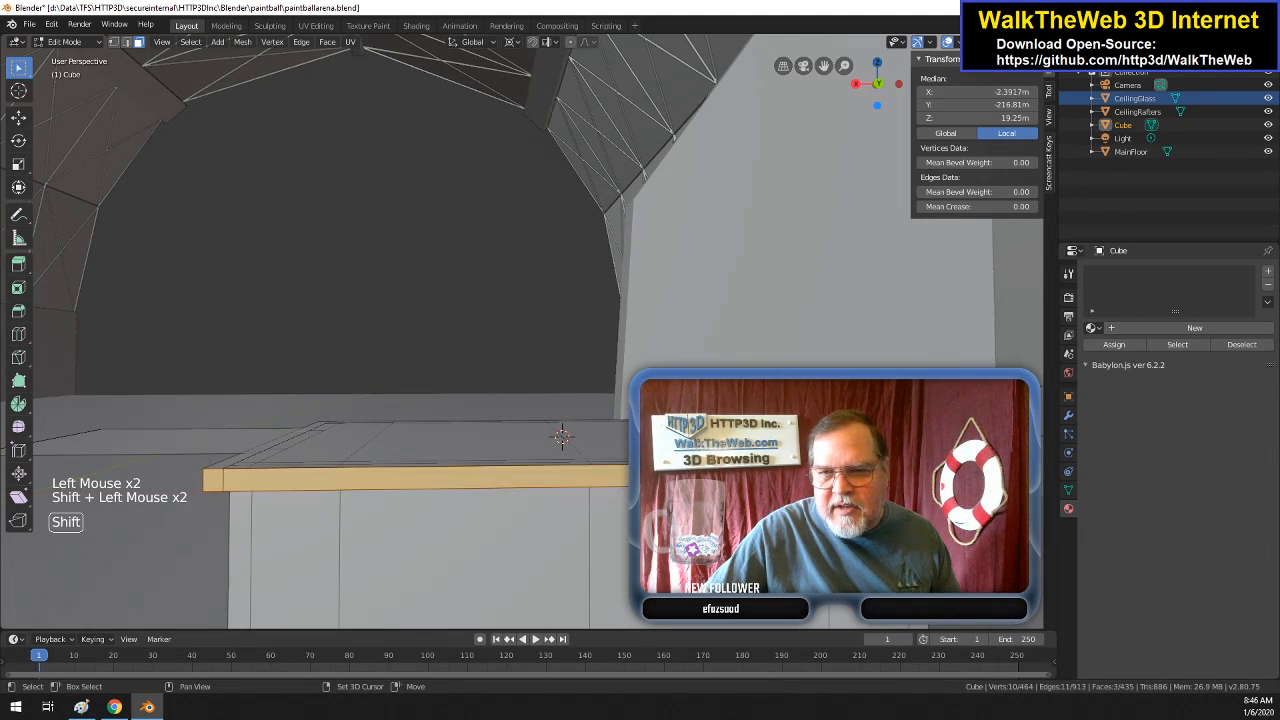
{"action": "key", "text": "Delete"}
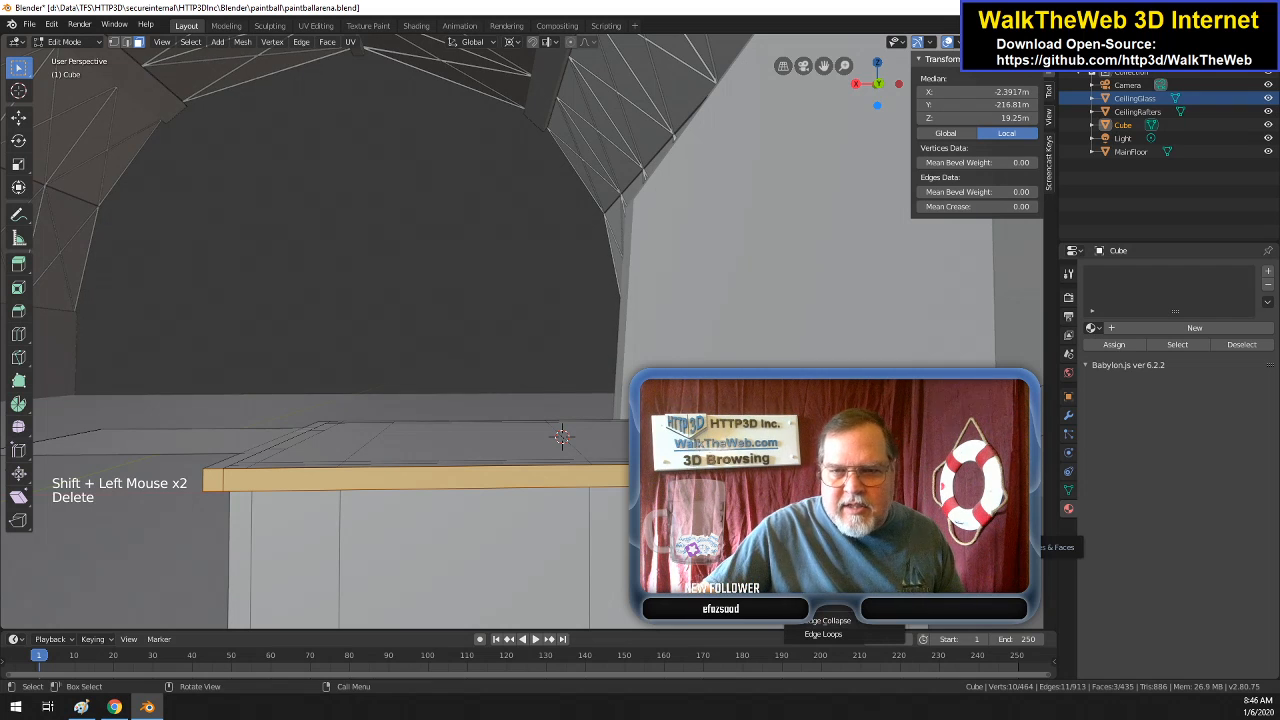
{"action": "left_click", "coordinate": [862, 513]}
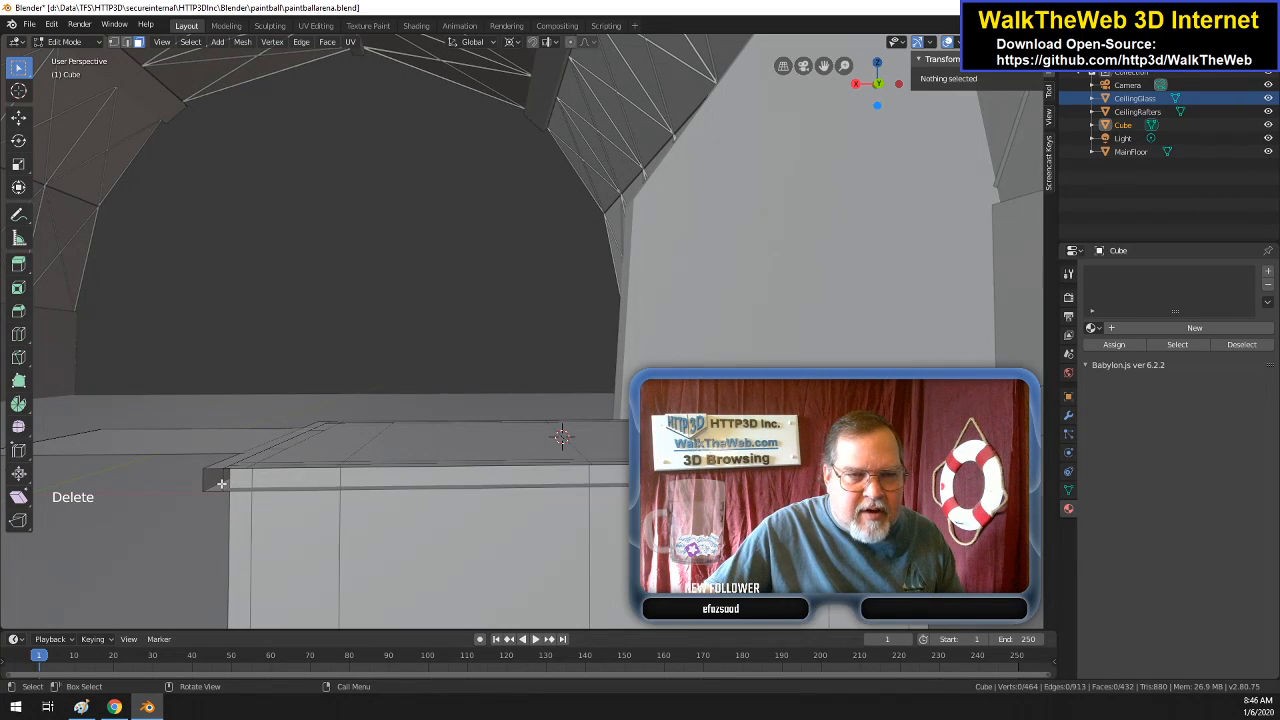
- Delete the leftover short vertical edges near both ends of the slab's open long side
{"action": "left_click", "coordinate": [126, 42]}
{"action": "left_click", "coordinate": [249, 471]}
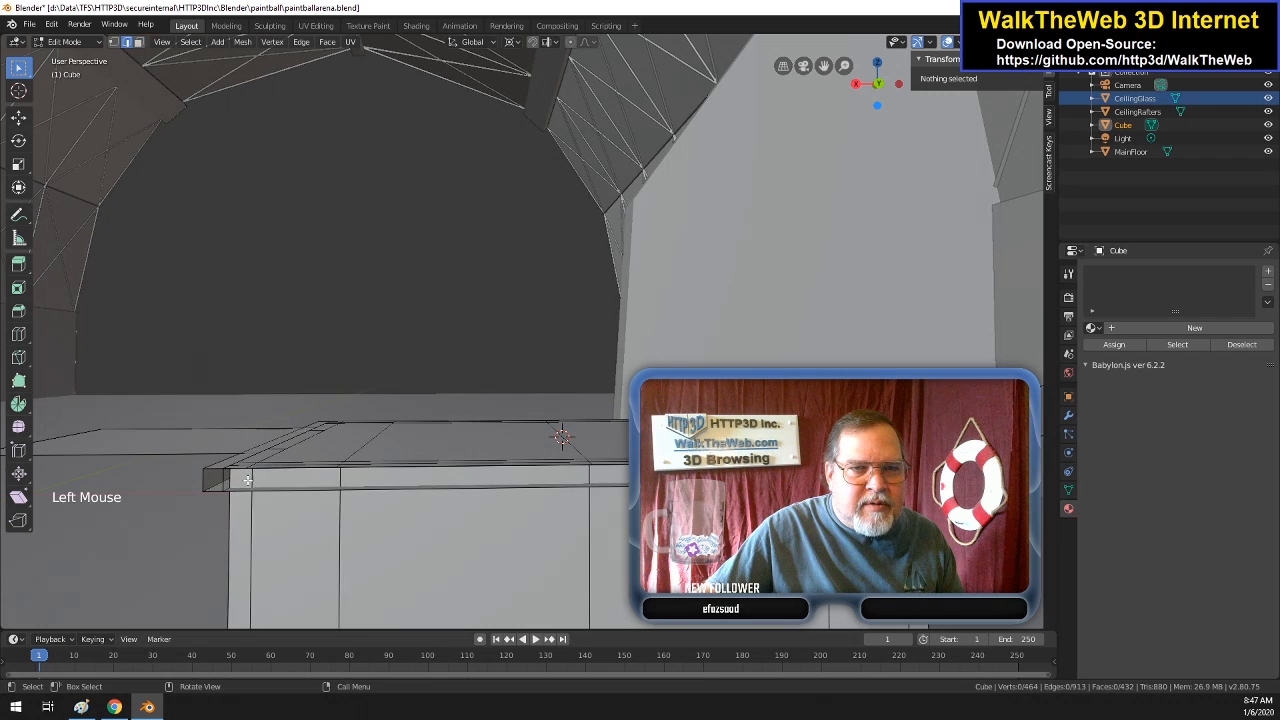
{"action": "left_click", "coordinate": [222, 480]}
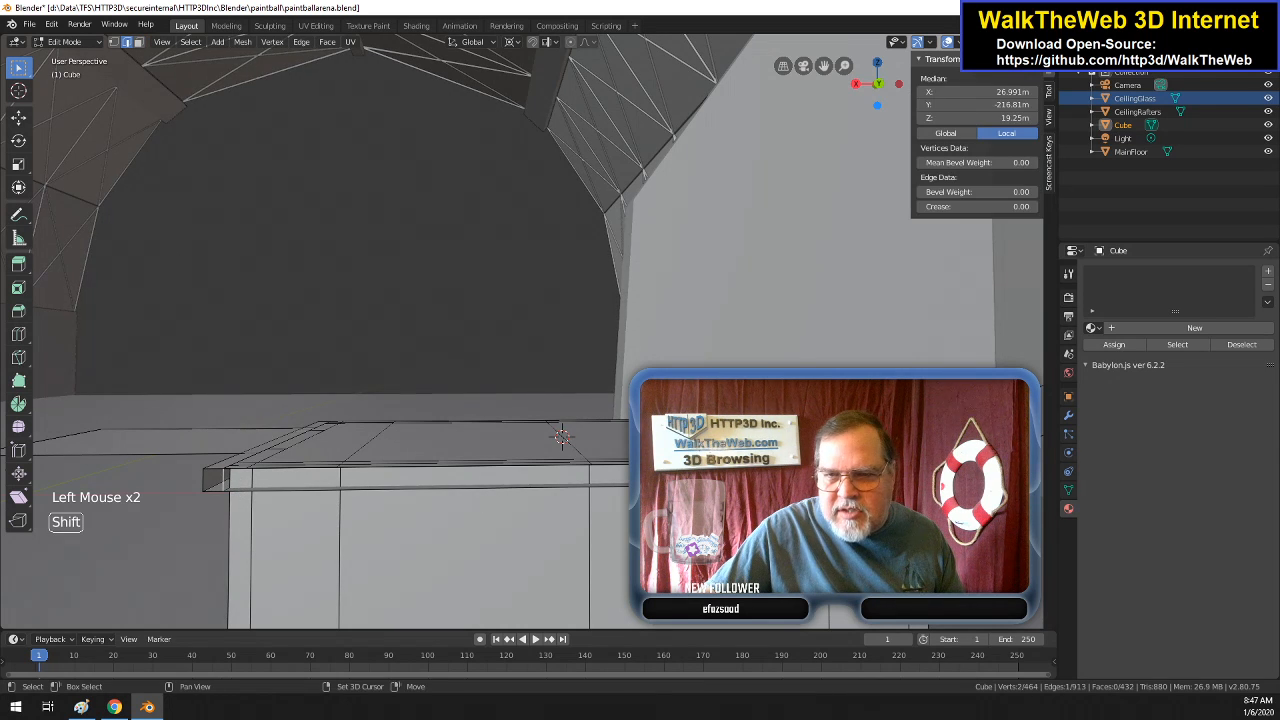
{"action": "left_click", "coordinate": [938, 477], "text": "shift"}
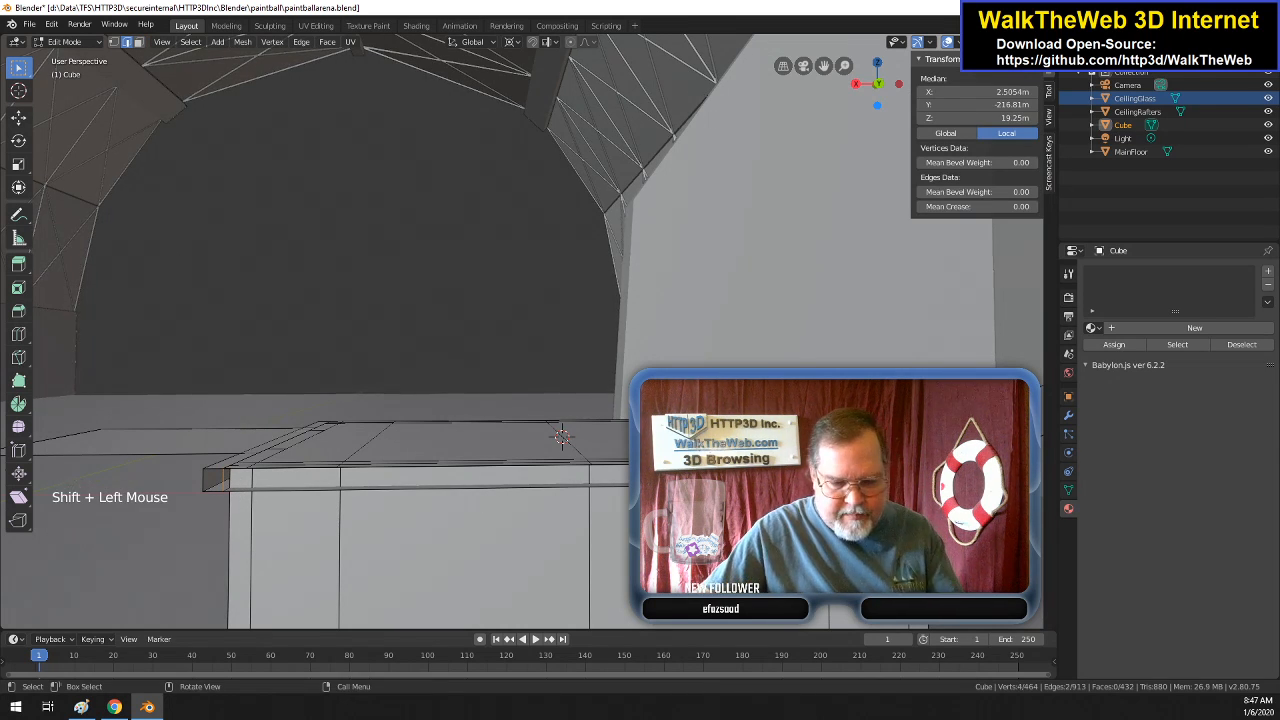
{"action": "key", "text": "Delete"}
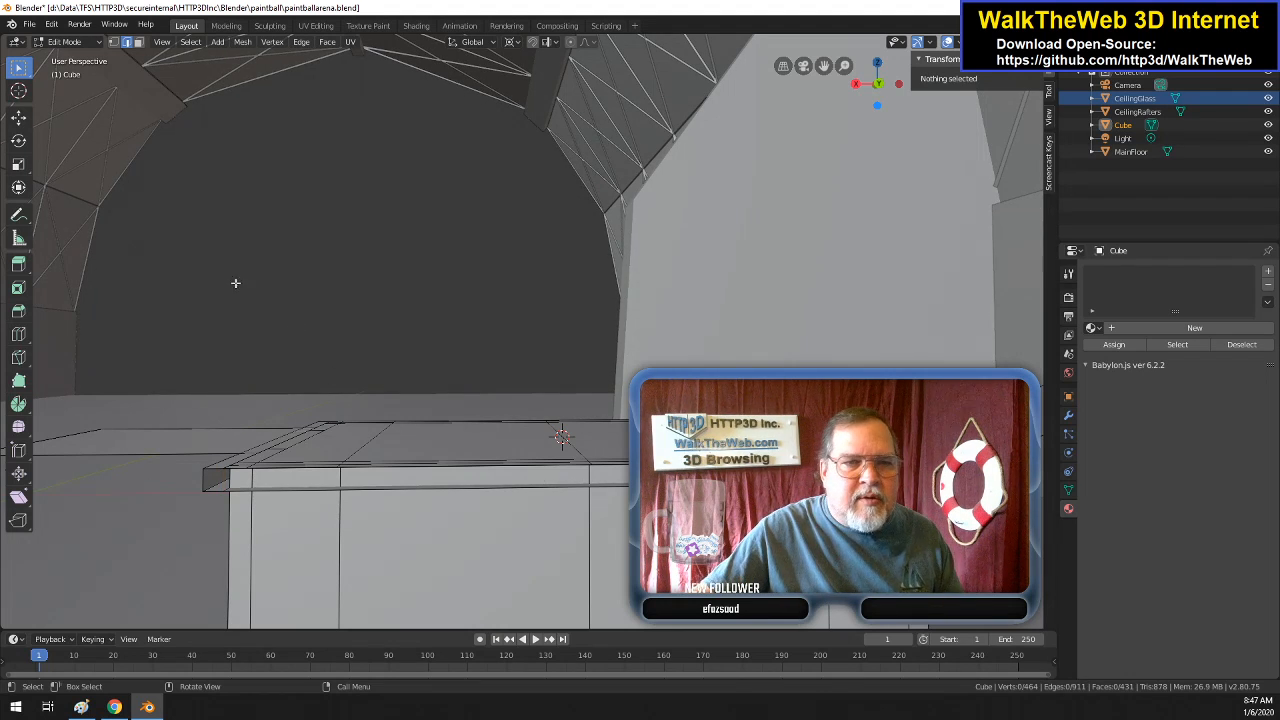
- Try to fill the slab's open long side with one face between its four corner vertices
{"action": "left_click", "coordinate": [114, 42]}
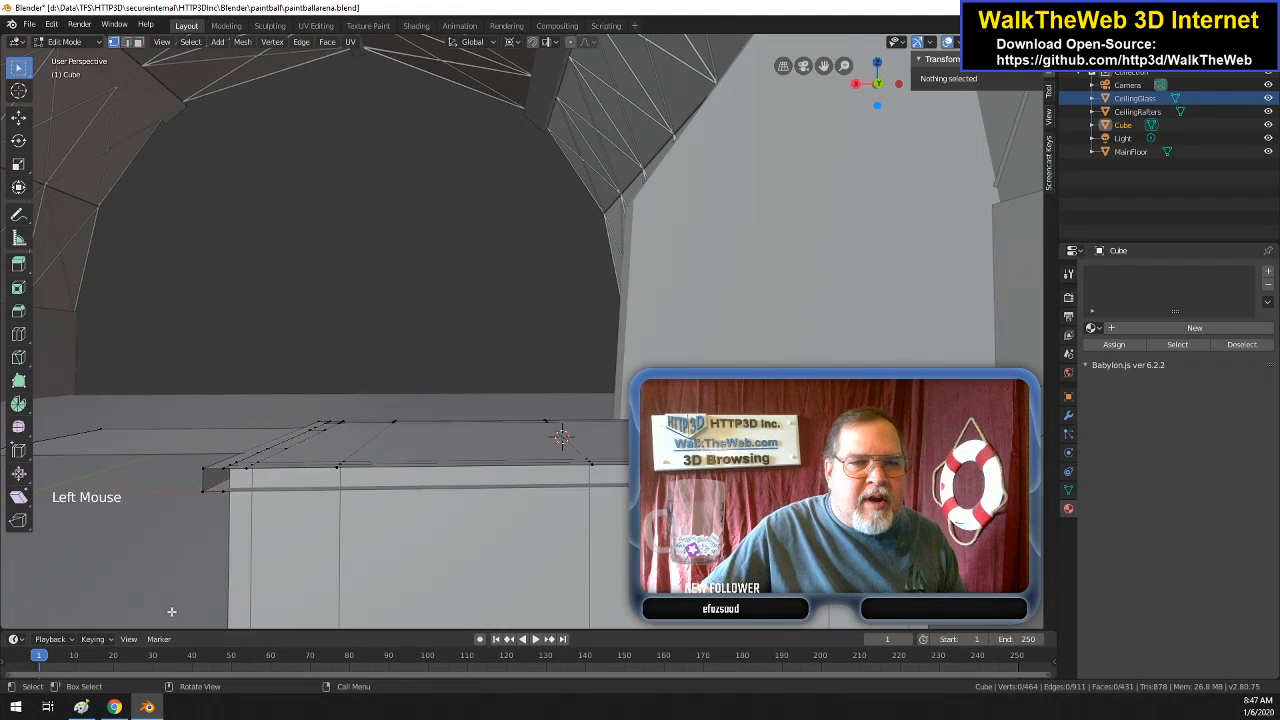
{"action": "left_click", "coordinate": [202, 476]}
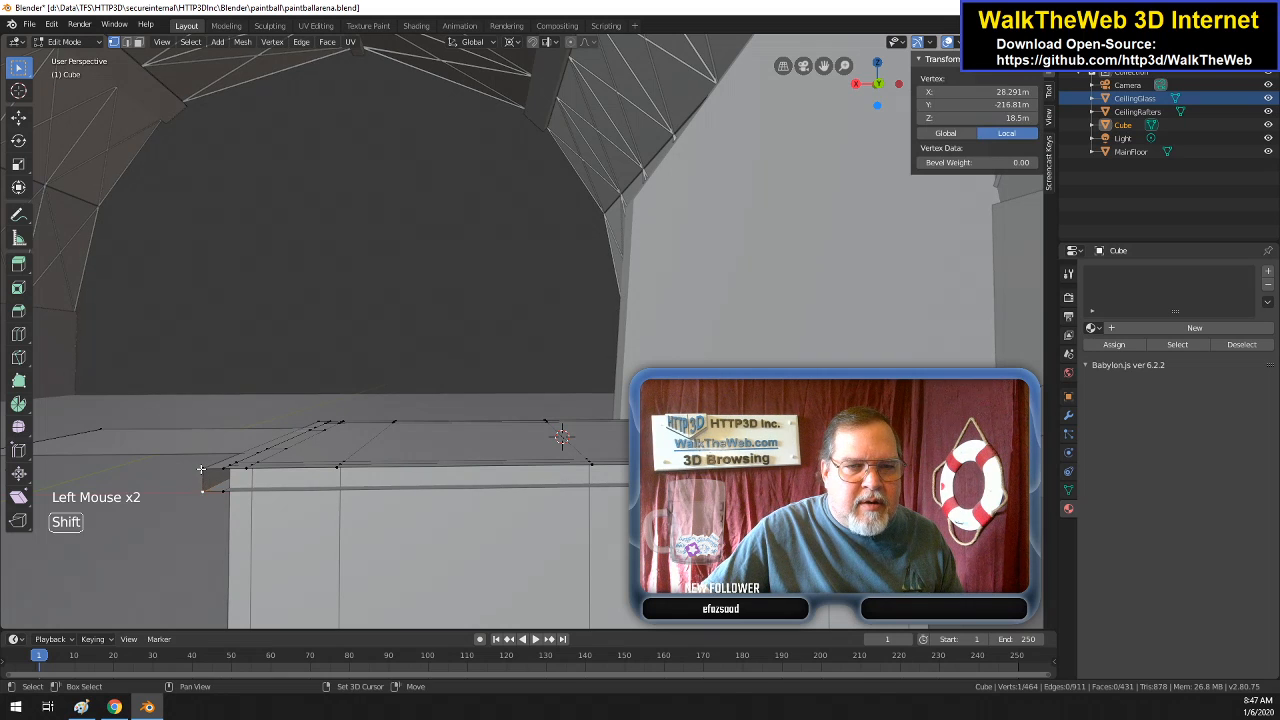
{"action": "left_click", "coordinate": [202, 468], "text": "shift"}
{"action": "left_click", "coordinate": [952, 462], "text": "shift"}
{"action": "left_click", "coordinate": [952, 481], "text": "shift"}
{"action": "key", "text": "f"}
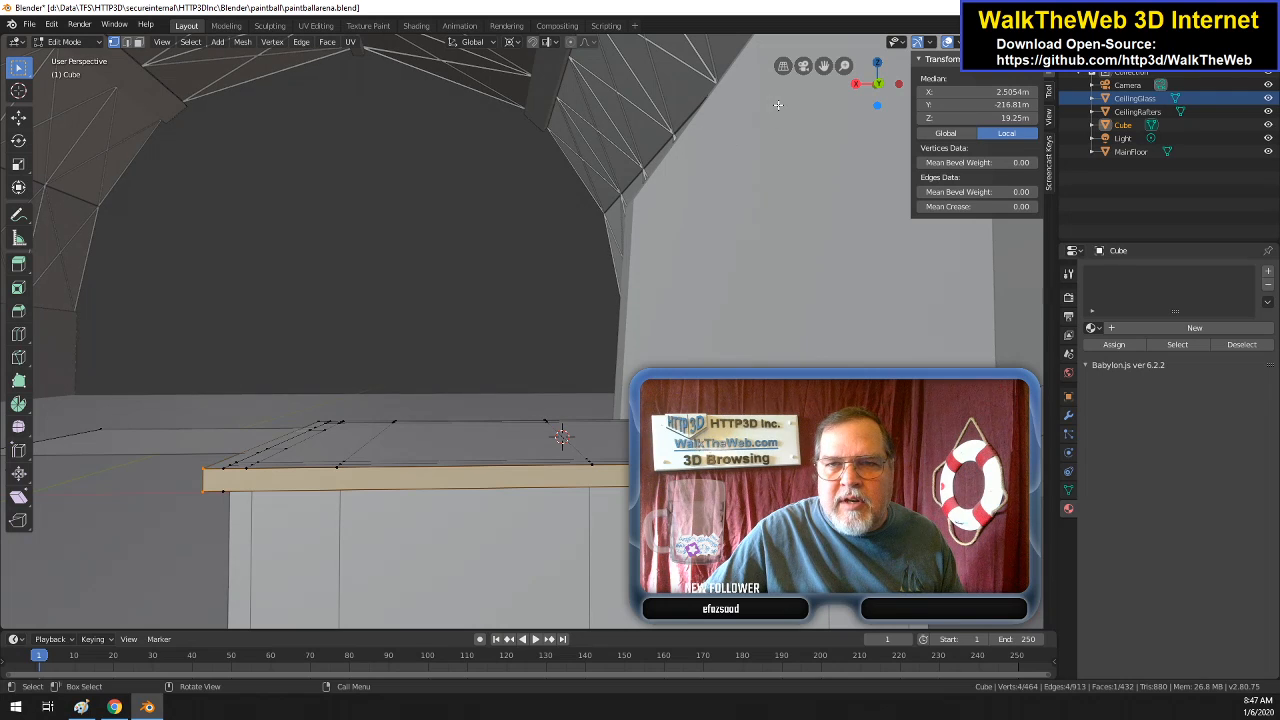
{"action": "left_click_drag", "start_coordinate": [876, 86], "coordinate": [930, 105]}
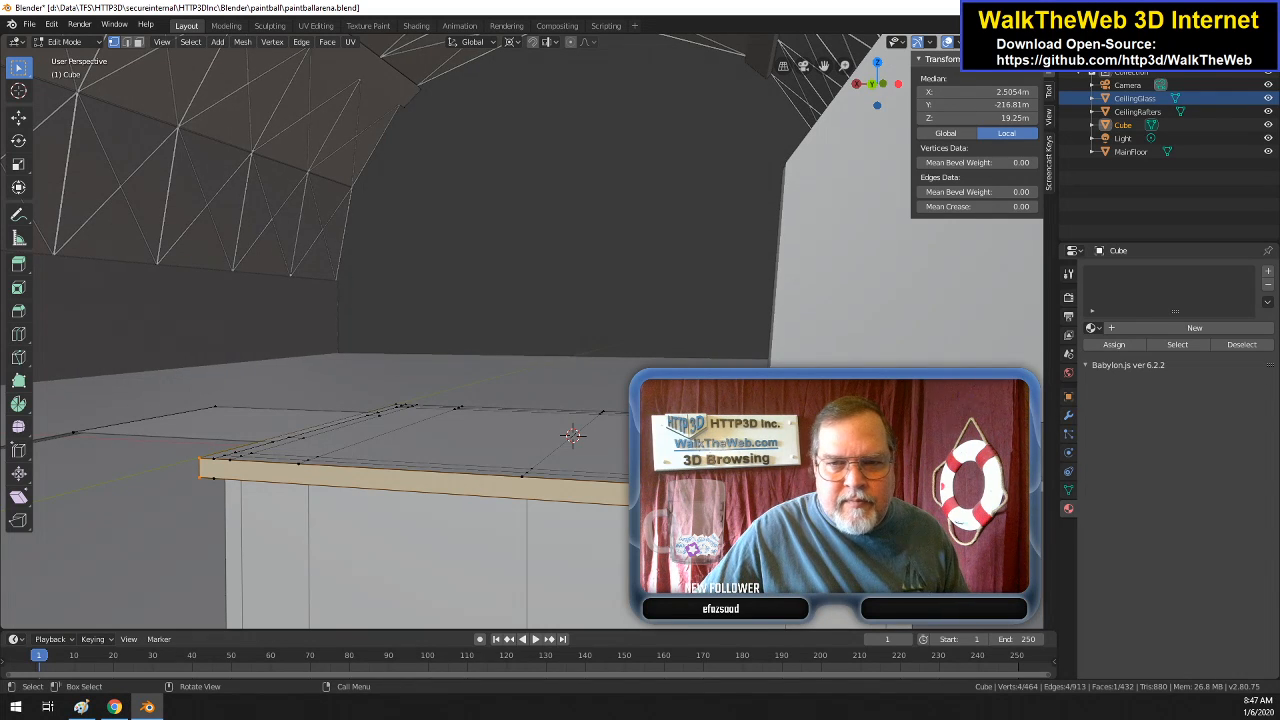
{"action": "key", "text": "ctrl+z"}
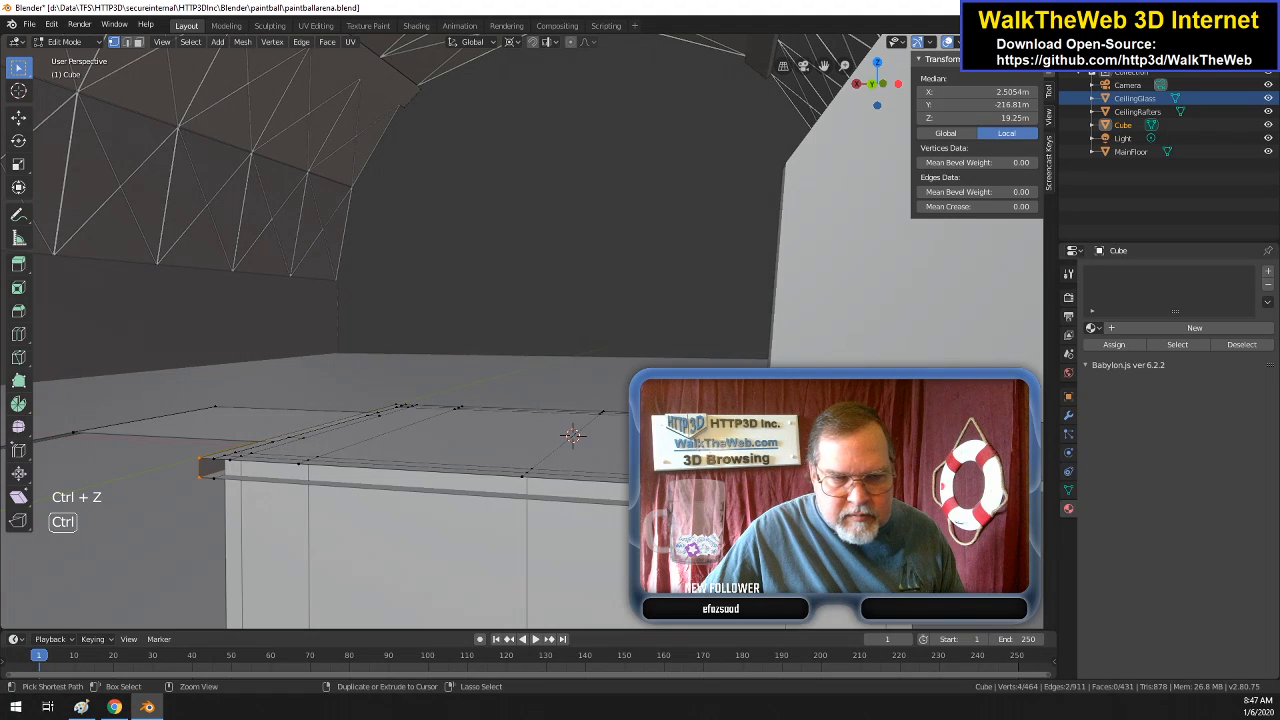
- Delete the remaining short vertical edge near the far end of the slab's open side
{"action": "left_click_drag", "start_coordinate": [891, 95], "coordinate": [815, 128]}
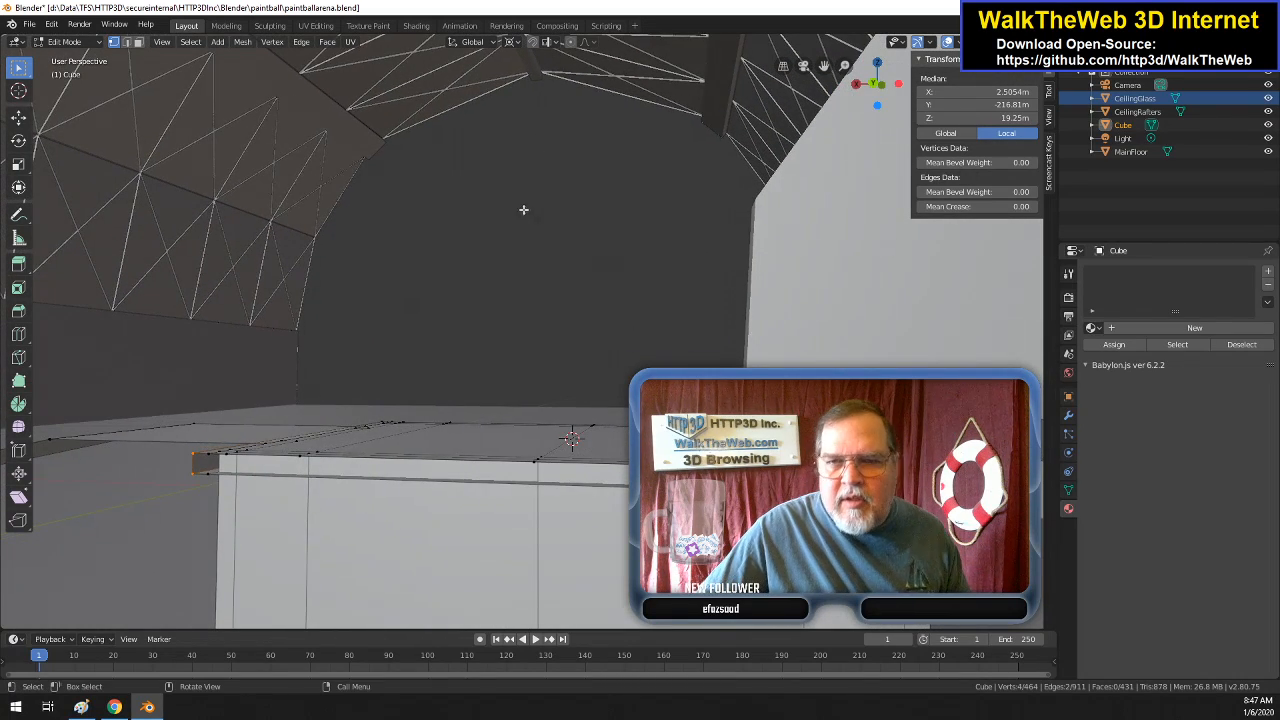
{"action": "left_click", "coordinate": [126, 41]}
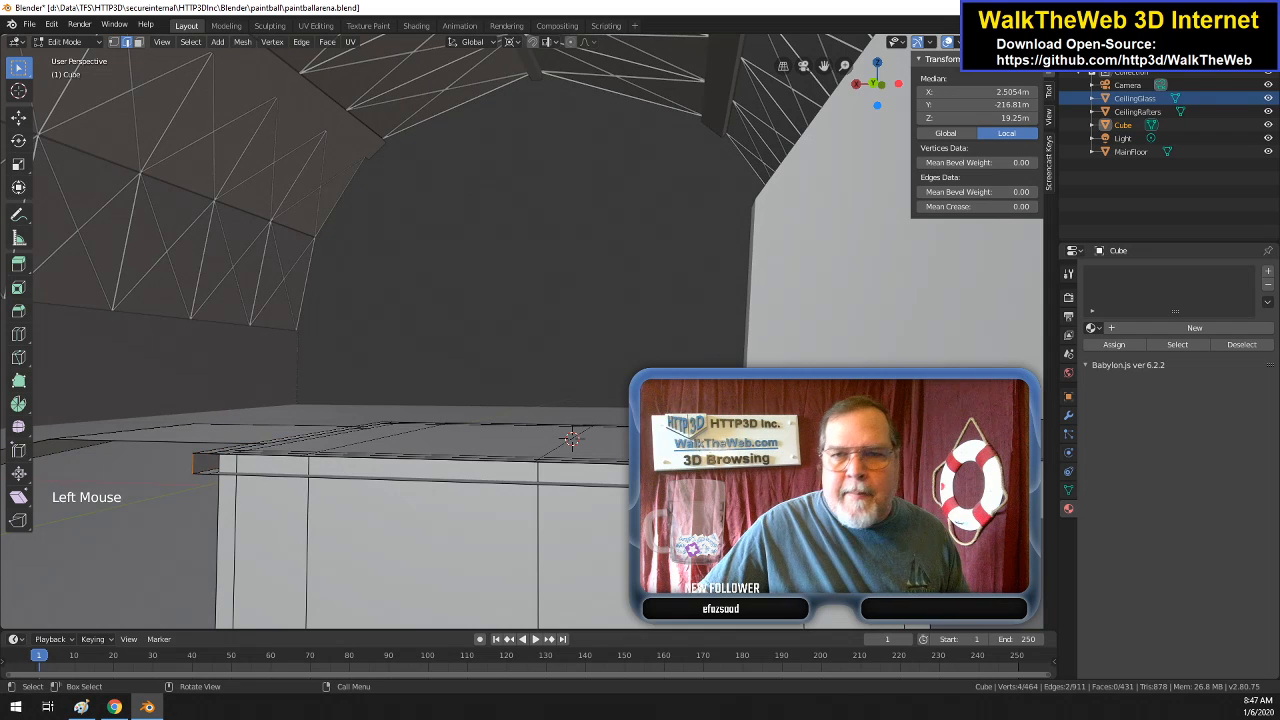
{"action": "left_click", "coordinate": [957, 482]}
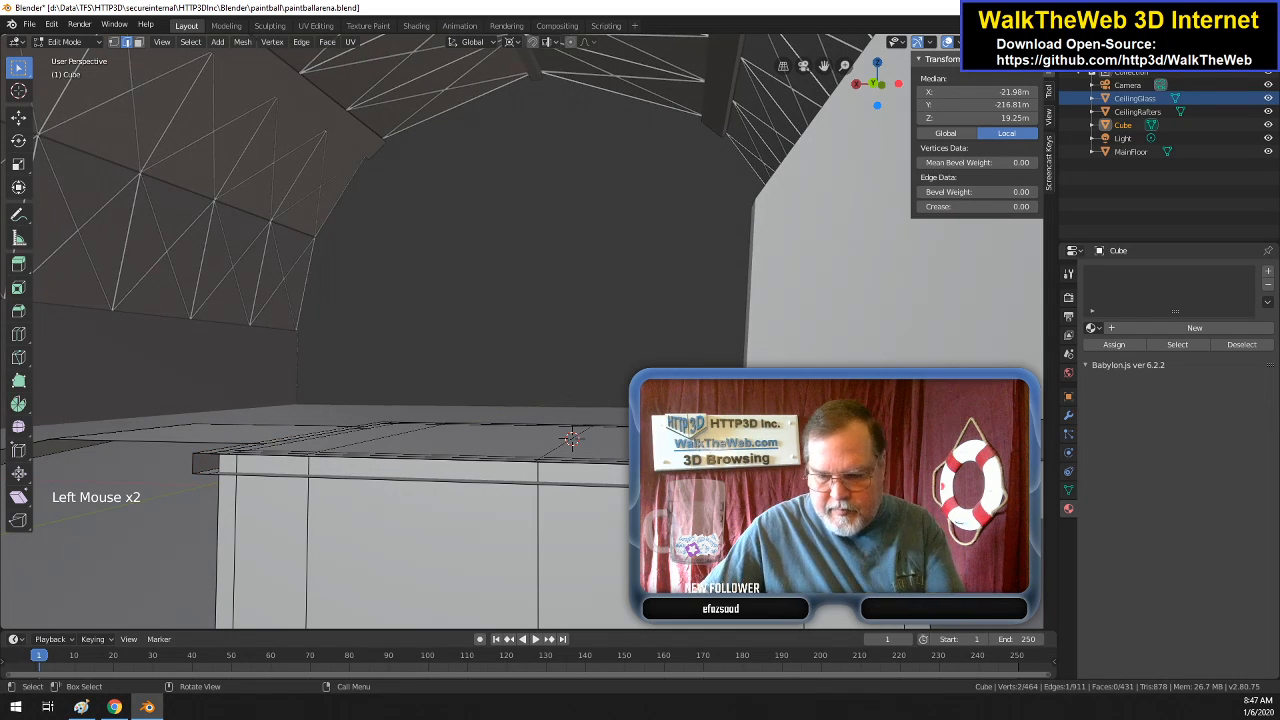
{"action": "key", "text": "Delete"}
{"action": "left_click", "coordinate": [938, 482]}
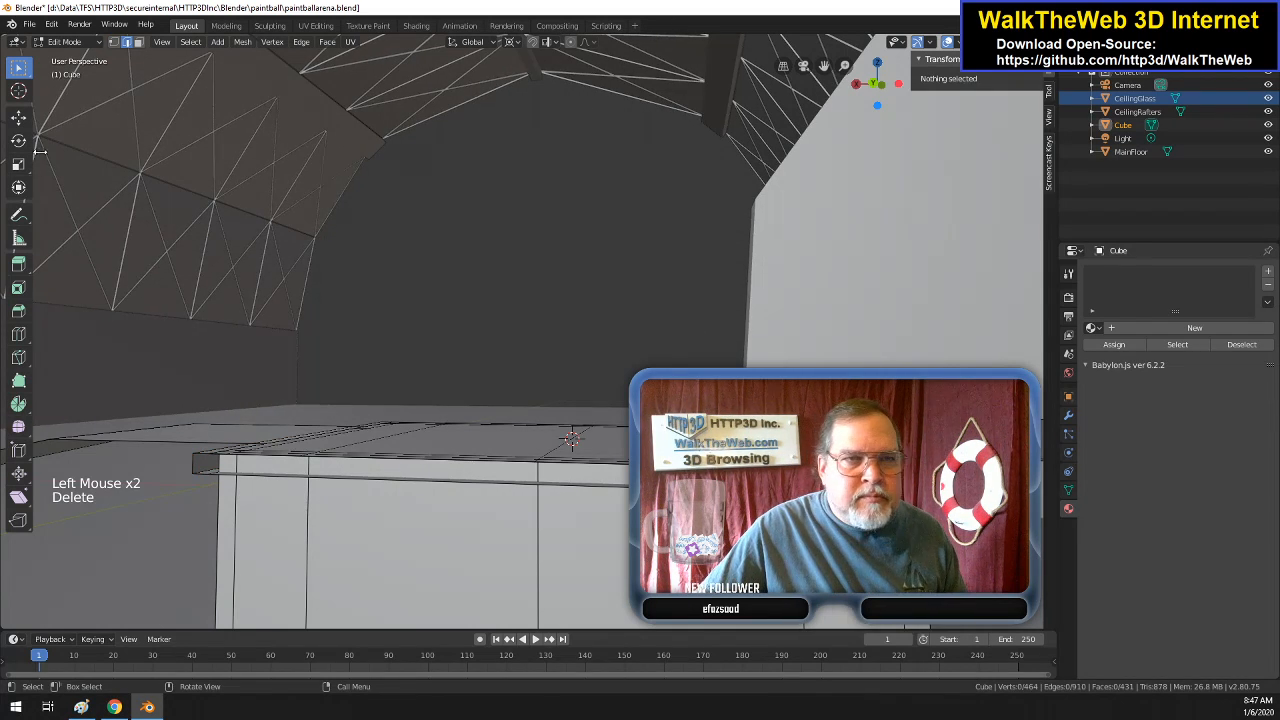
- Fill the slab's open long side with a single face from its four outer corner vertices
{"action": "left_click", "coordinate": [114, 42]}
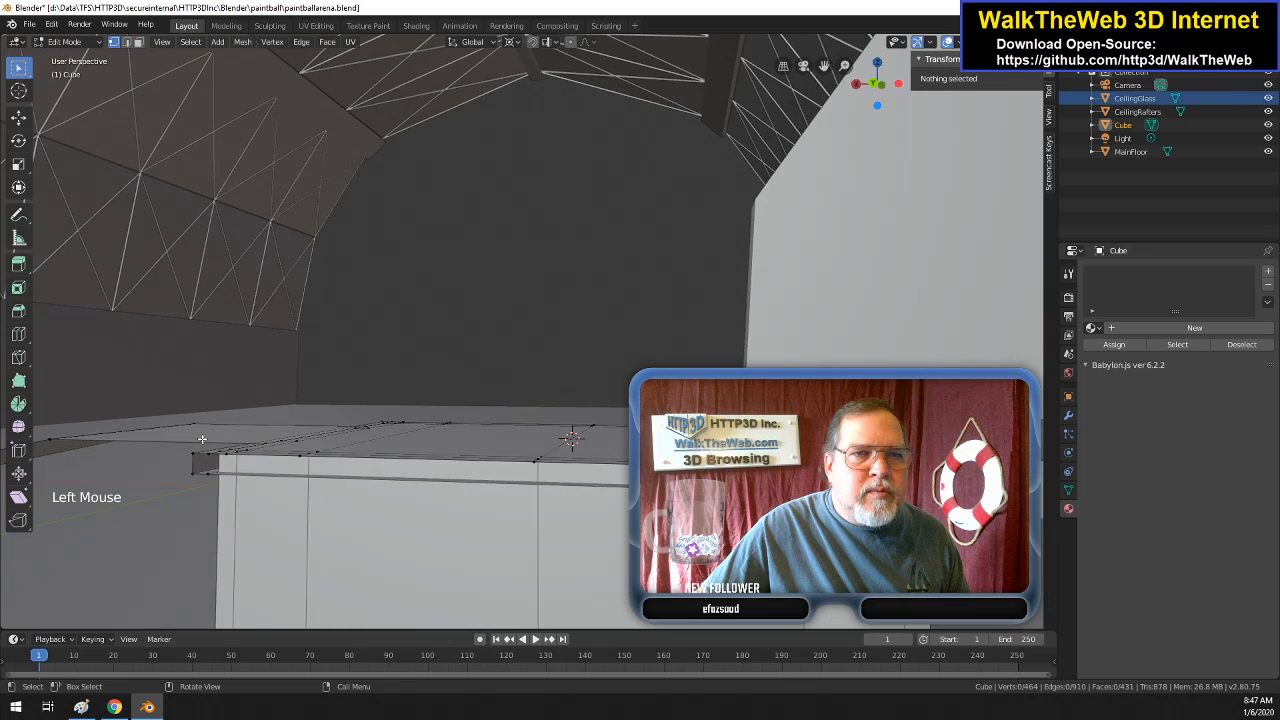
{"action": "left_click", "coordinate": [196, 470]}
{"action": "left_click", "coordinate": [193, 454], "text": "shift"}
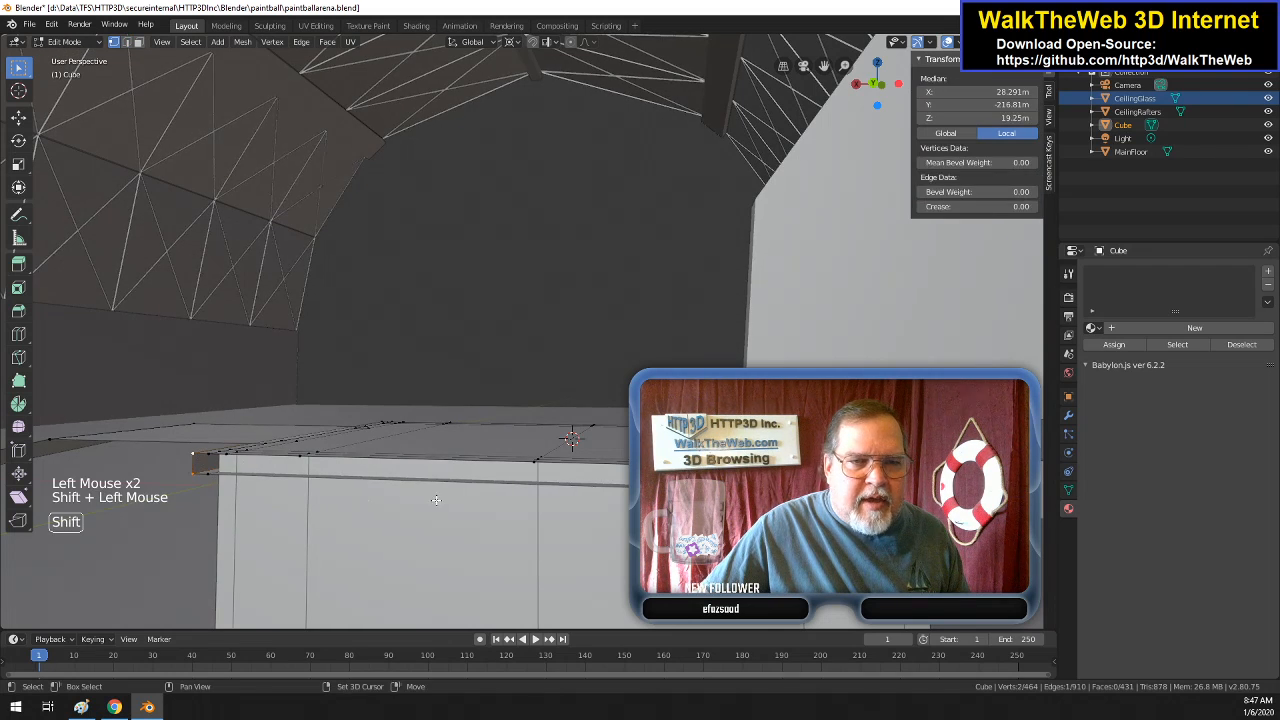
{"action": "left_click", "coordinate": [700, 480], "text": "shift"}
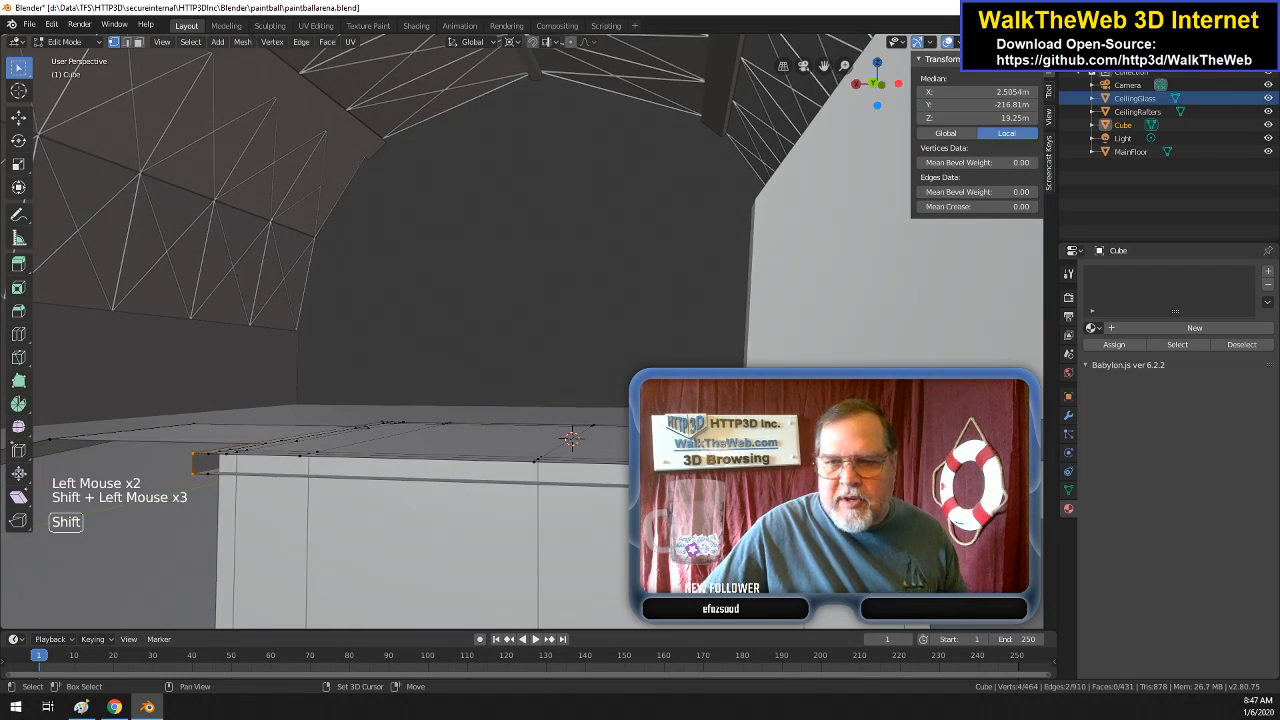
{"action": "key", "text": "f"}
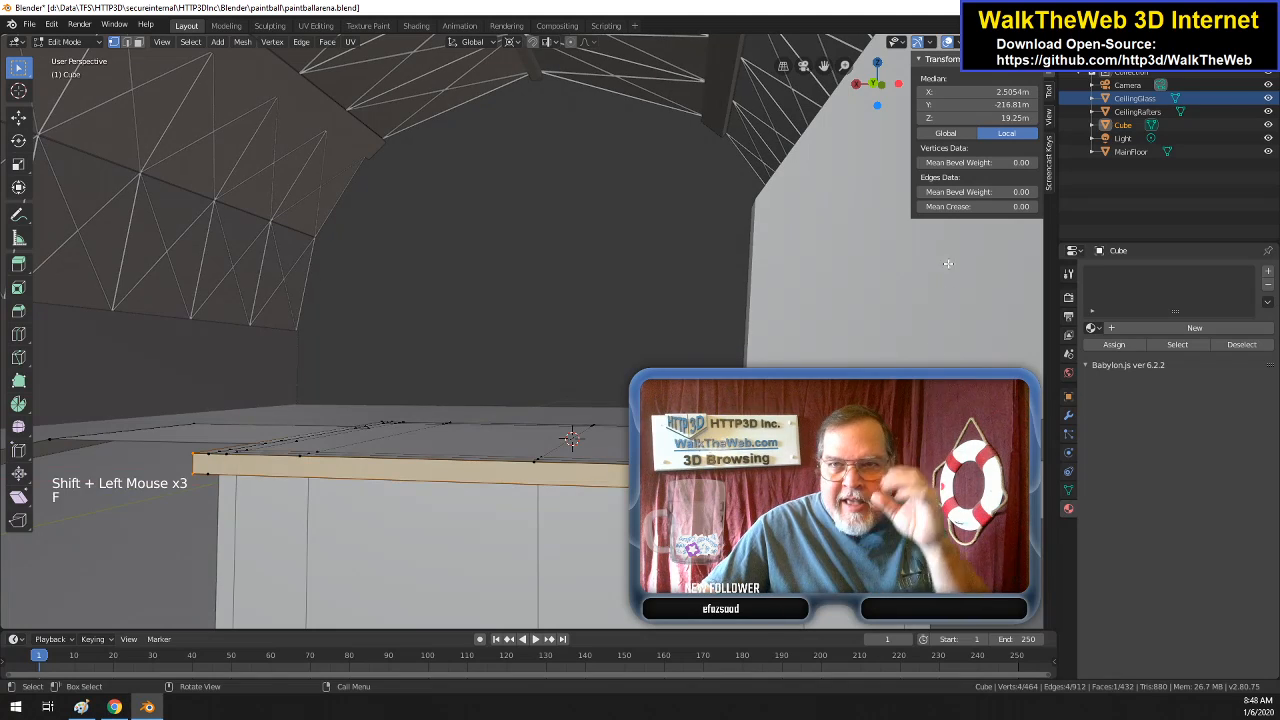
- Delete the segmented rim face on the slab's opposite long side
{"action": "left_click_drag", "start_coordinate": [877, 85], "coordinate": [901, 180]}
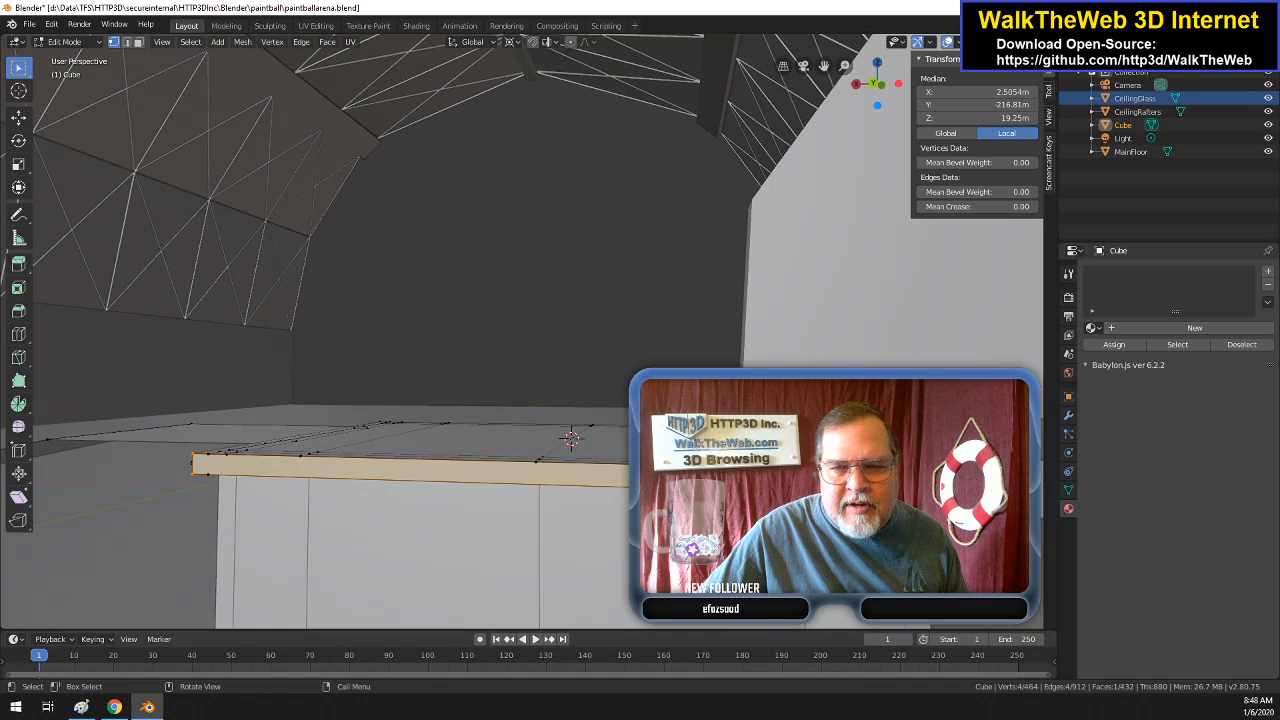
{"action": "left_click_drag", "start_coordinate": [877, 85], "coordinate": [905, 120]}
{"action": "left_click_drag", "start_coordinate": [553, 450], "coordinate": [498, 443]}
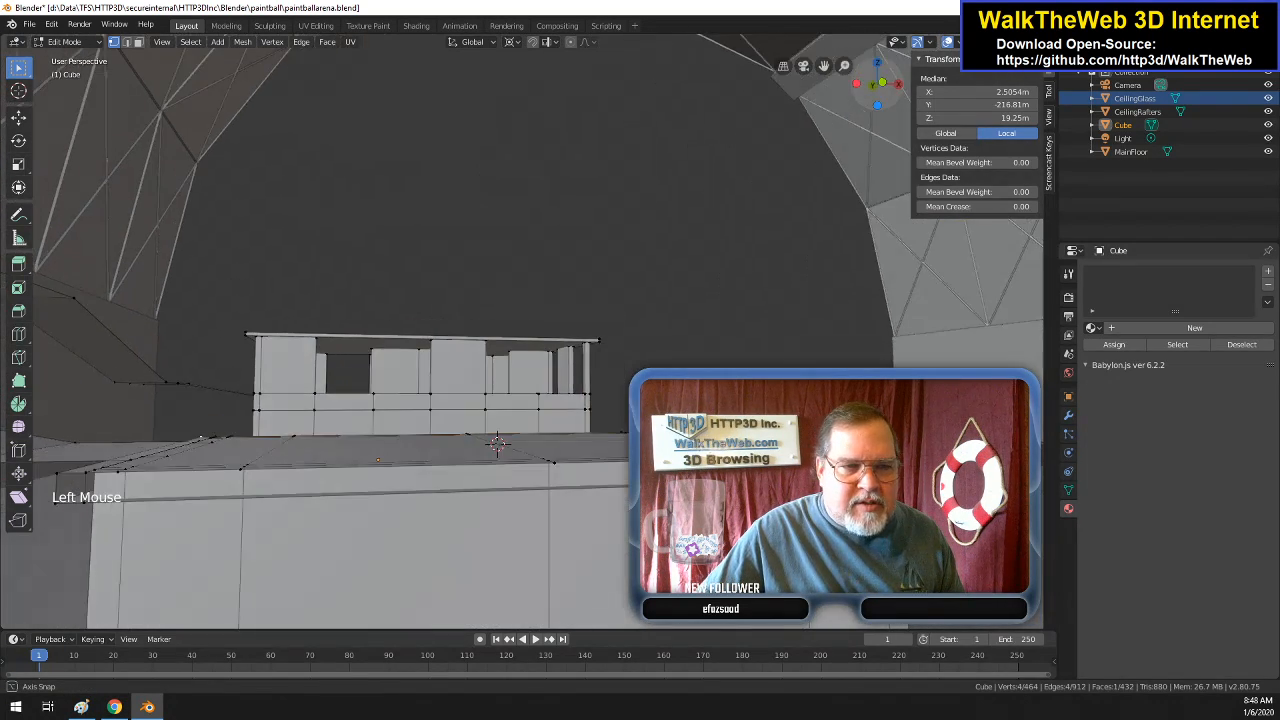
{"action": "left_click_drag", "start_coordinate": [830, 190], "coordinate": [843, 202]}
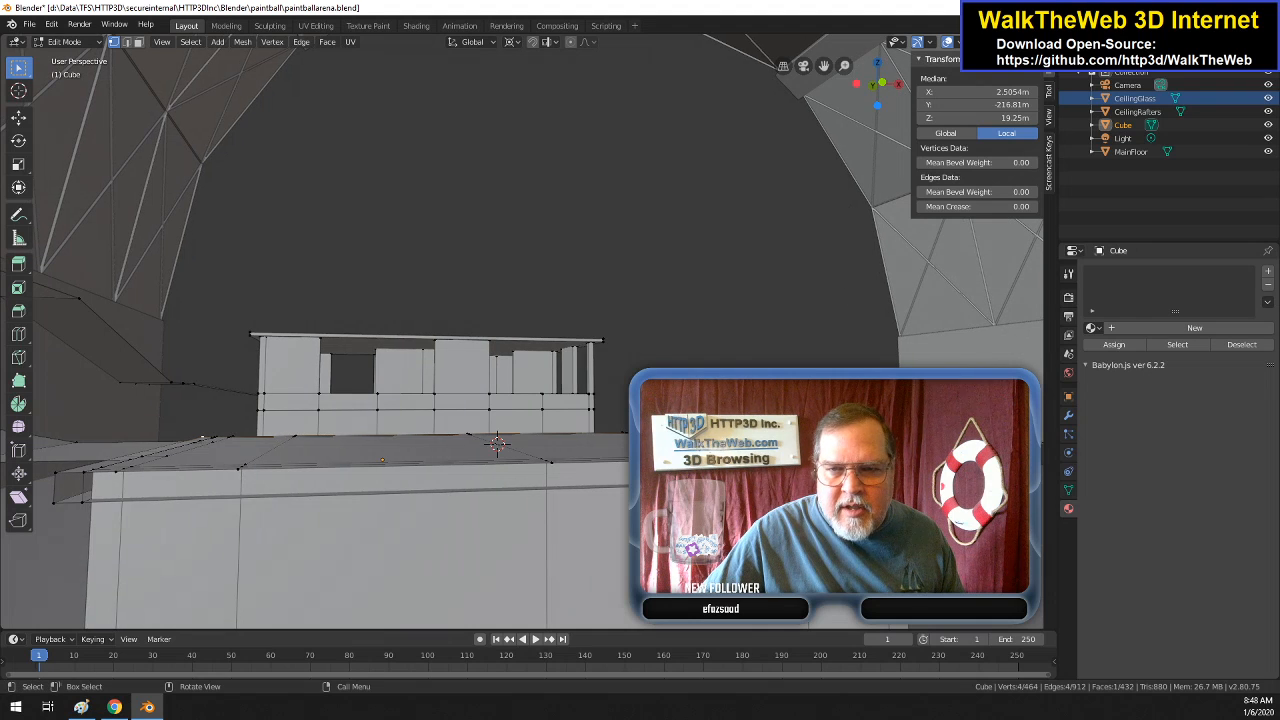
{"action": "left_click", "coordinate": [138, 41]}
{"action": "left_click", "coordinate": [498, 443]}
{"action": "key", "text": "Delete"}
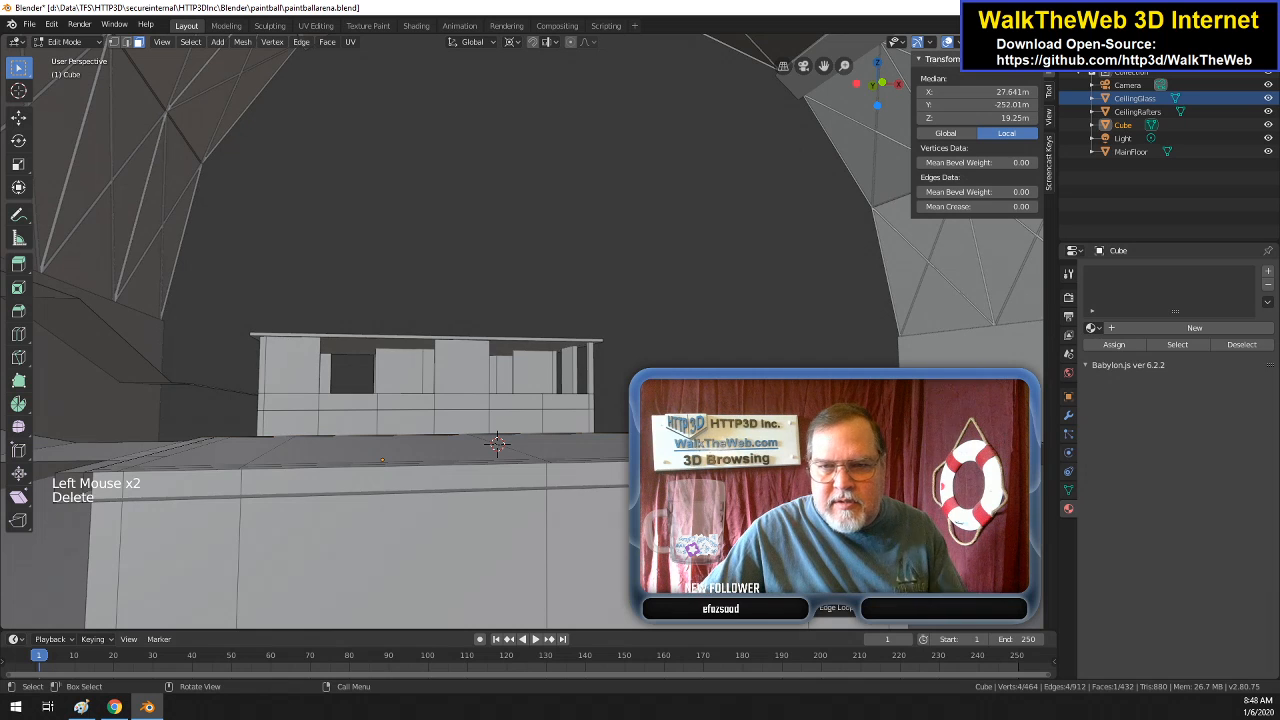
{"action": "left_click", "coordinate": [842, 481]}
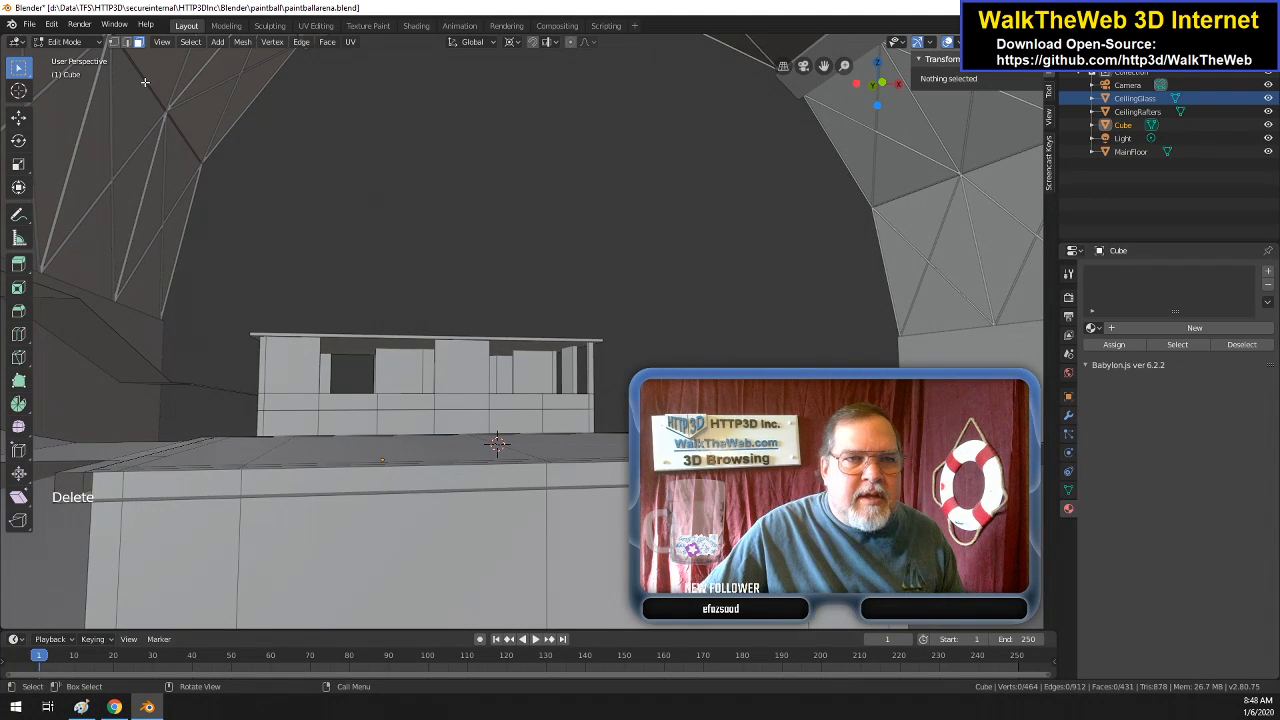
- Delete the two leftover short vertical edges near the ends of the slab's newly opened long side
{"action": "left_click", "coordinate": [127, 42]}
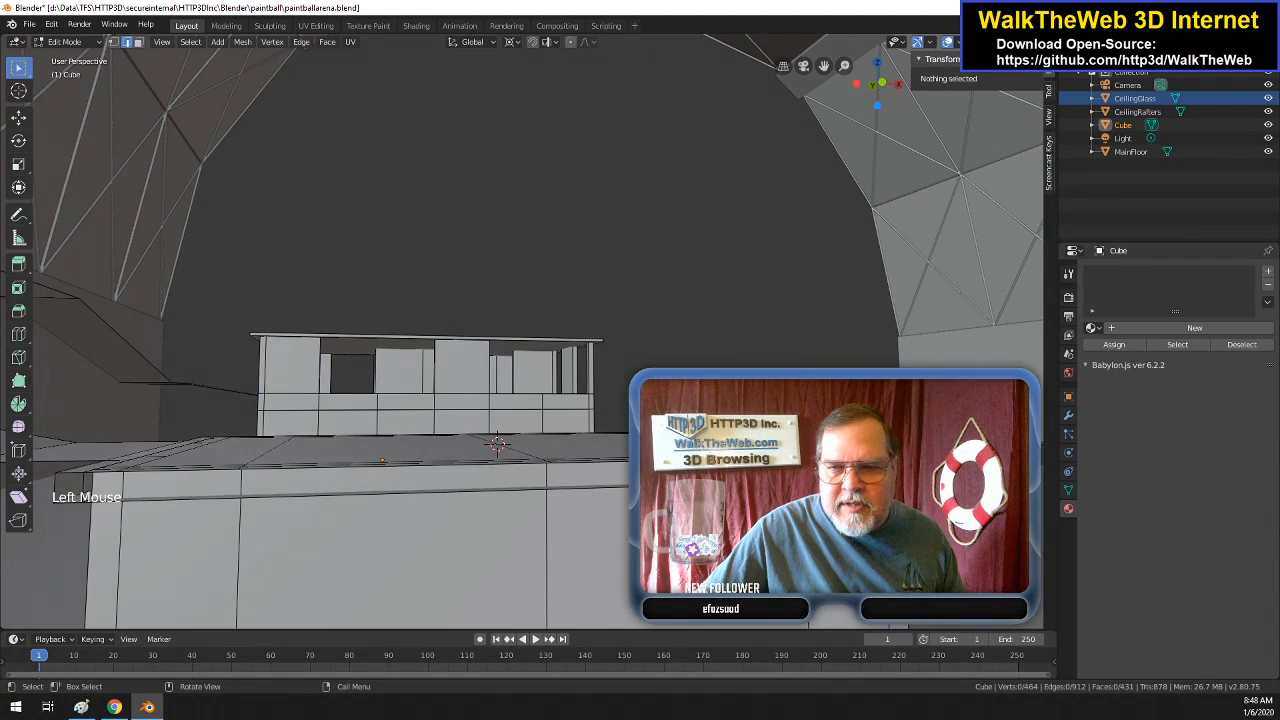
{"action": "left_click", "coordinate": [308, 492]}
{"action": "left_click", "coordinate": [121, 500], "text": "shift"}
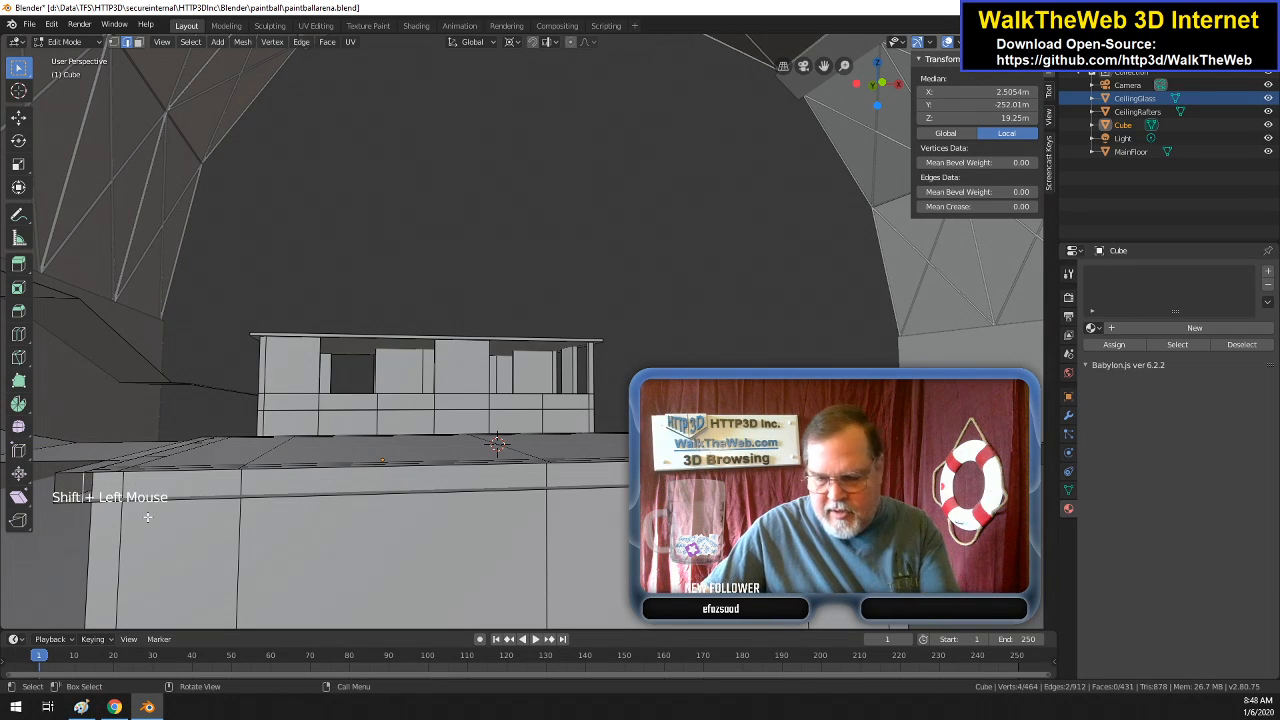
{"action": "key", "text": "Delete"}
{"action": "left_click", "coordinate": [120, 500]}
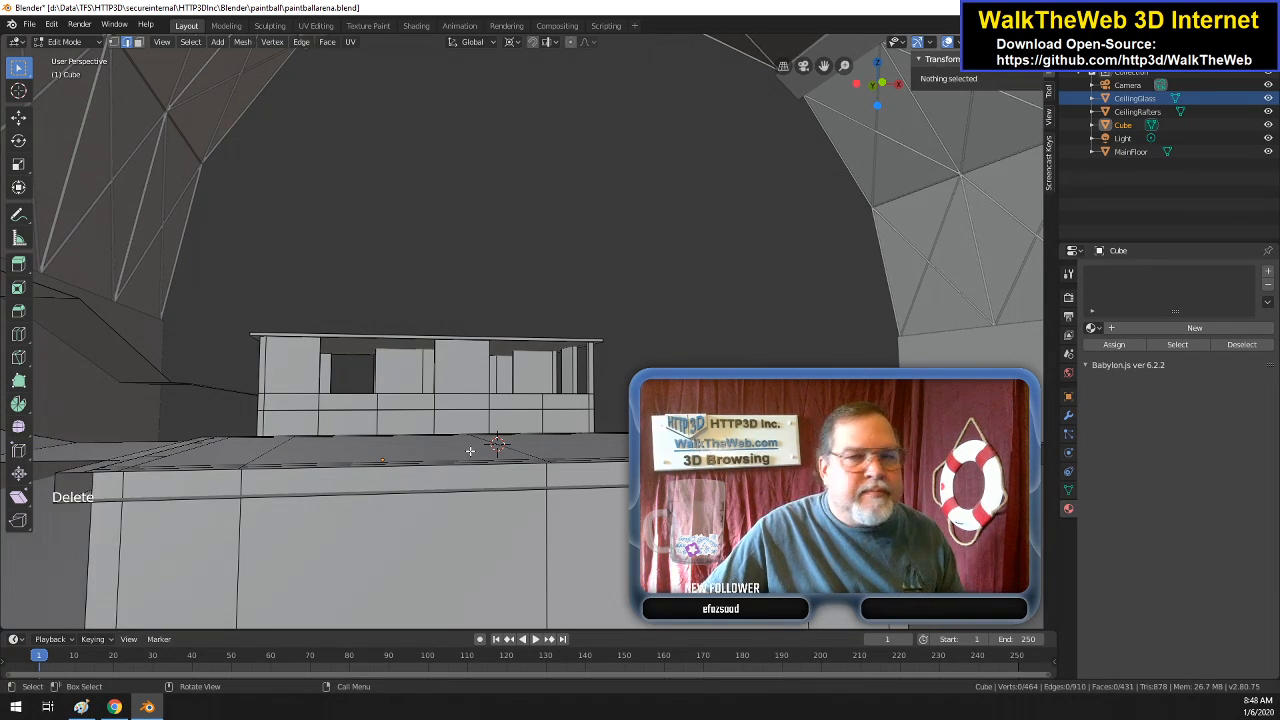
- Fill that open long side of the slab with a single face from its four outer corner vertices
{"action": "left_click", "coordinate": [114, 42]}
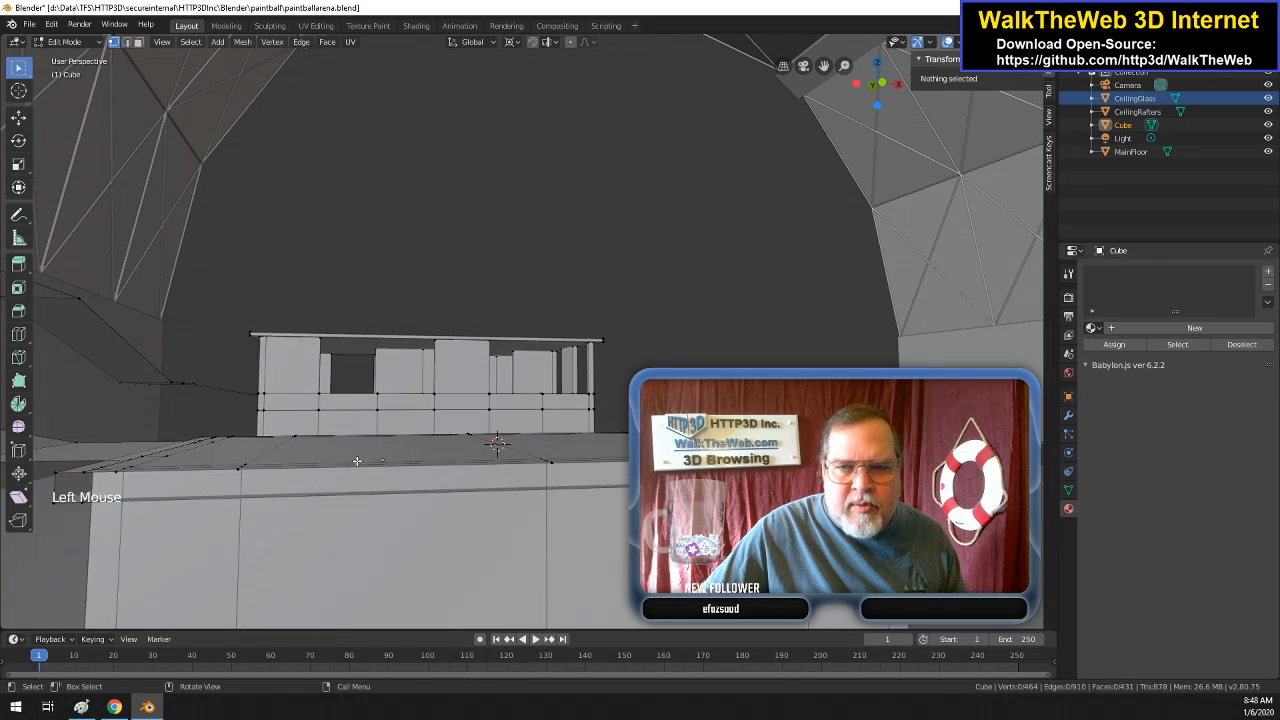
{"action": "left_click", "coordinate": [57, 475]}
{"action": "left_click", "coordinate": [55, 502], "text": "shift"}
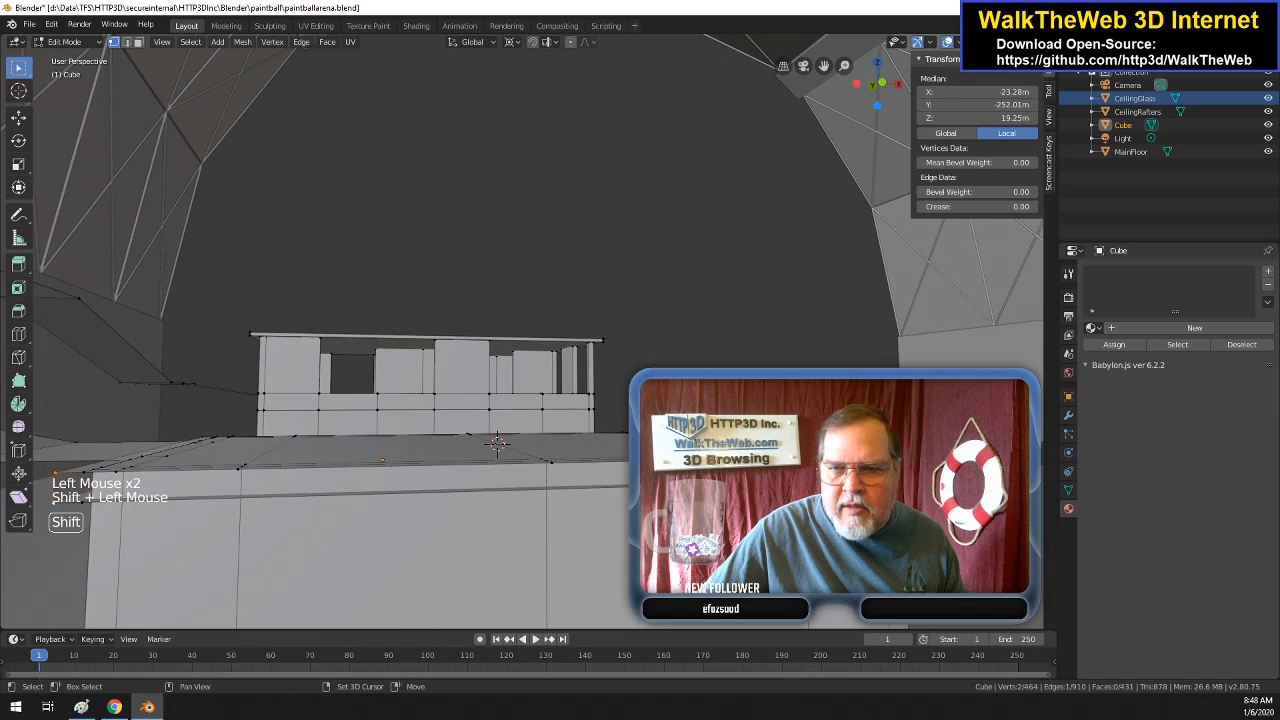
{"action": "left_click", "coordinate": [990, 477], "text": "shift"}
{"action": "left_click", "coordinate": [990, 450], "text": "shift"}
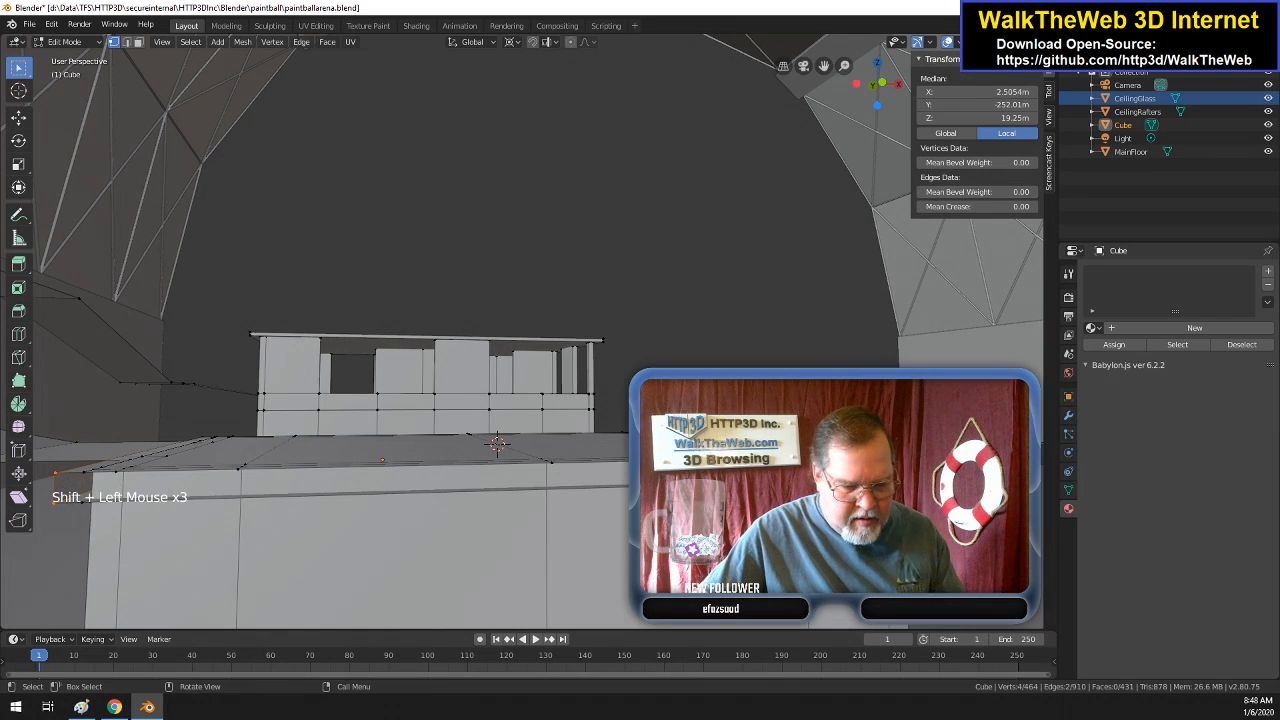
{"action": "key", "text": "f"}
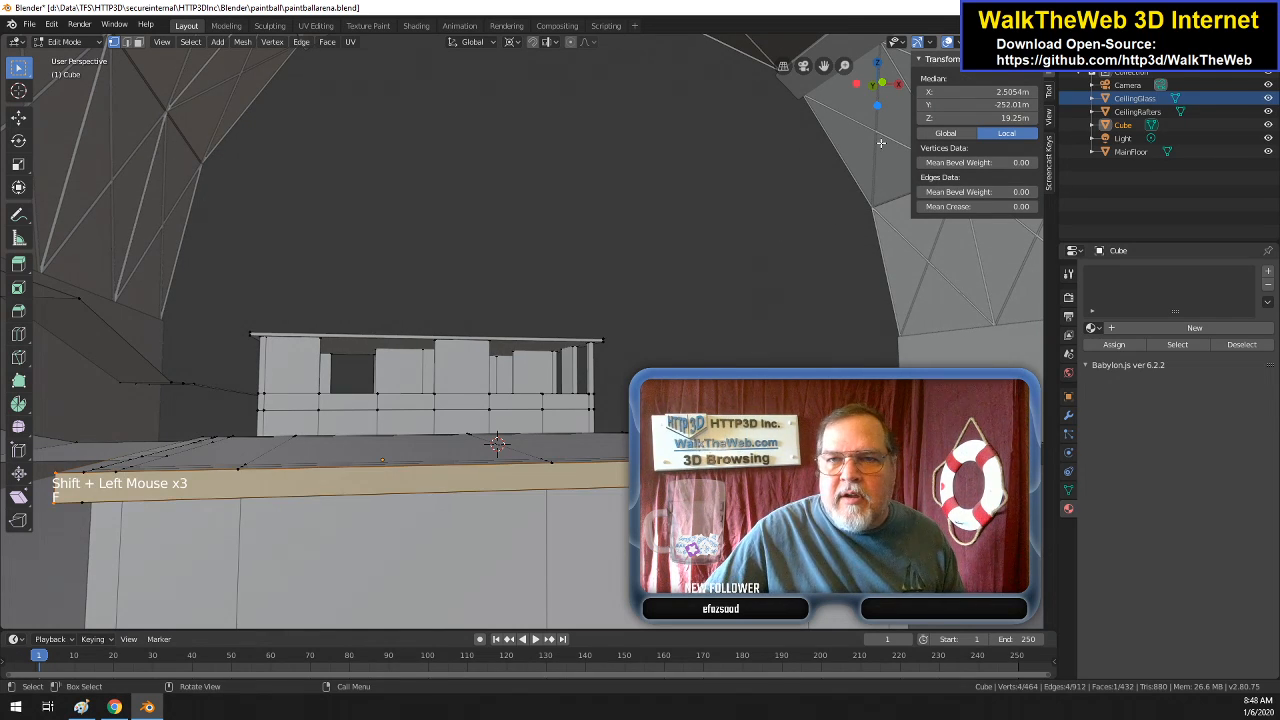
- Select the two middle faces of the narrow strip along the near long edge of the slab's top
{"action": "left_click_drag", "start_coordinate": [891, 101], "coordinate": [560, 386]}
{"action": "left_click", "coordinate": [139, 43]}
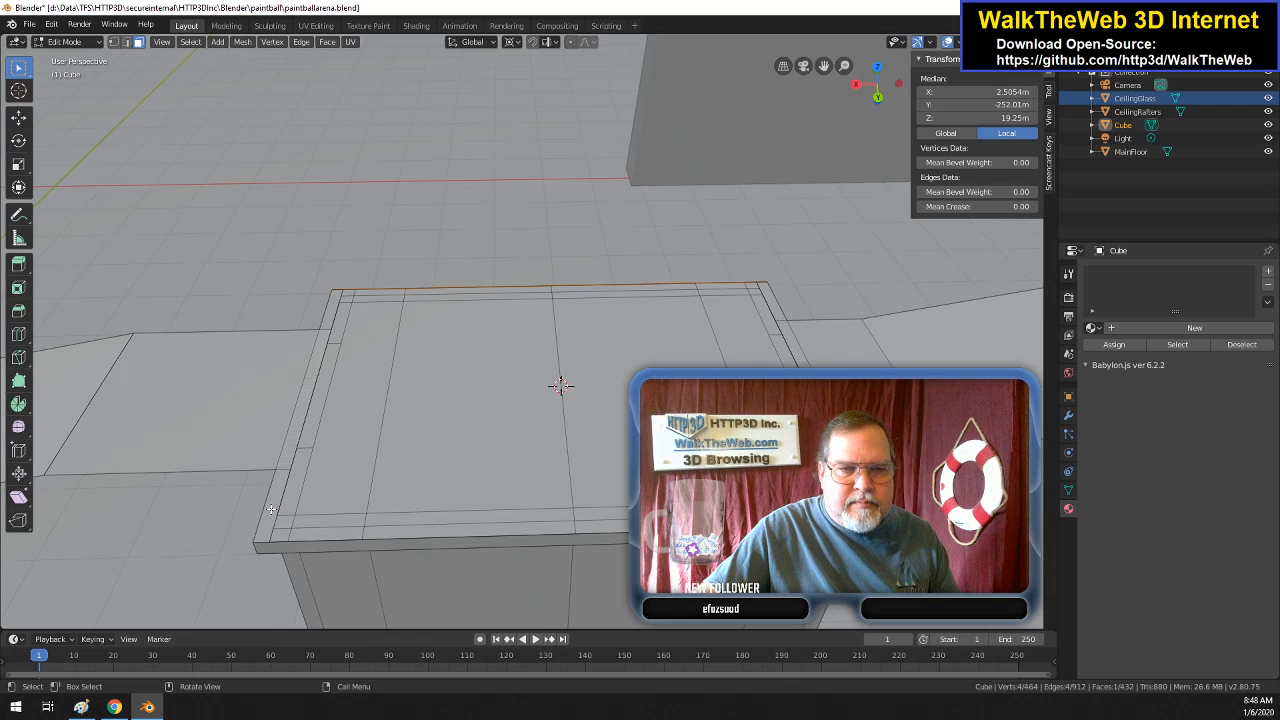
{"action": "left_click", "coordinate": [469, 530]}
{"action": "left_click", "coordinate": [619, 525], "text": "shift"}
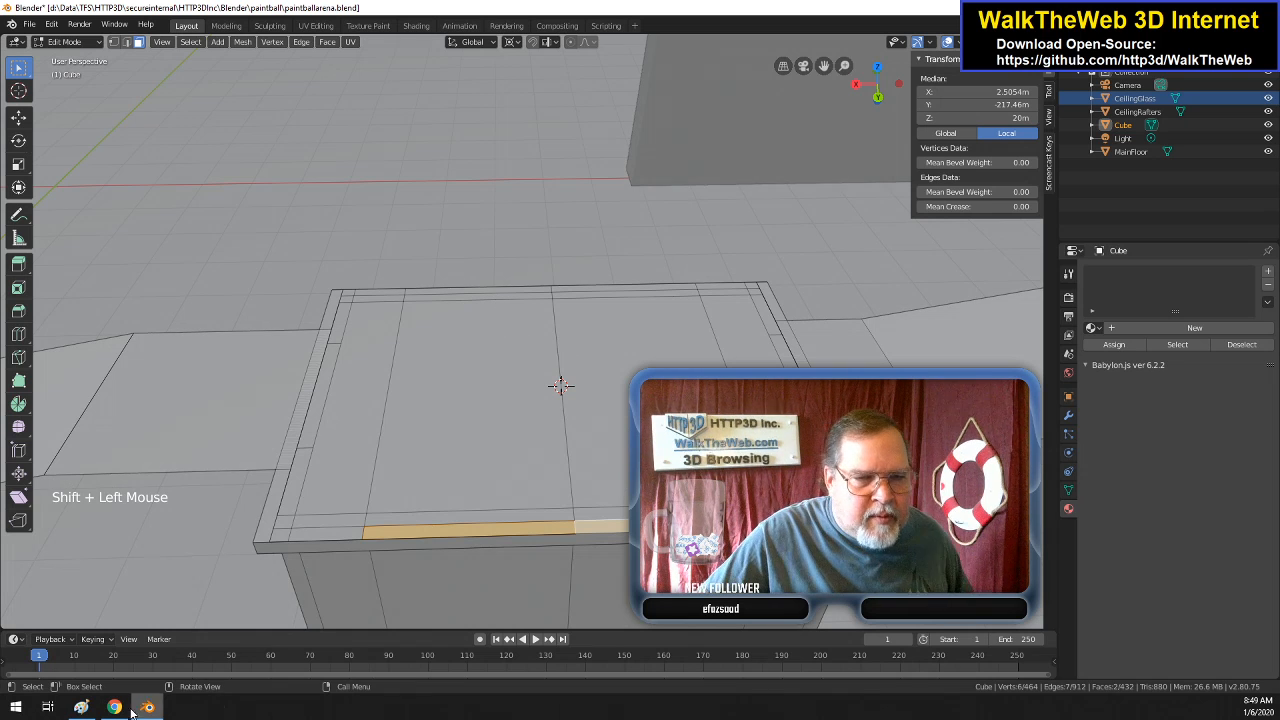
- Switch to Paint to view the reference picture of the arena, and return to the Blender model
{"action": "mouse_move", "coordinate": [118, 708]}
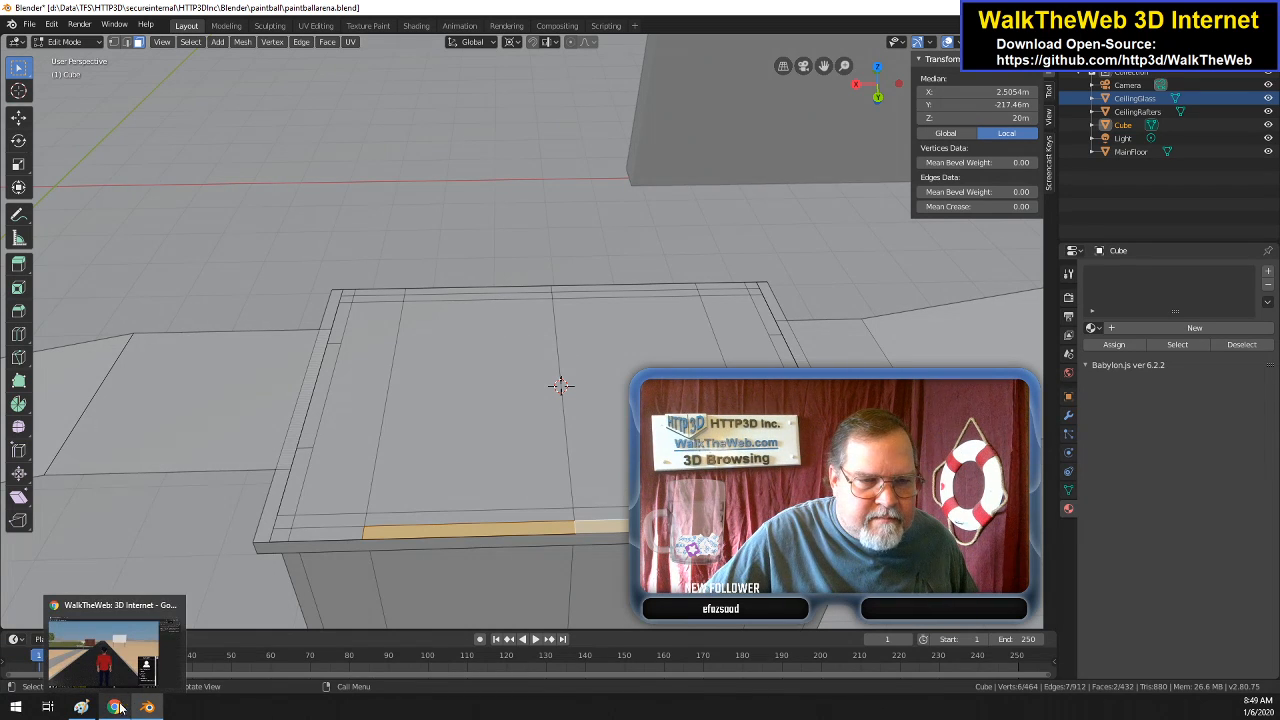
{"action": "left_click", "coordinate": [81, 707]}
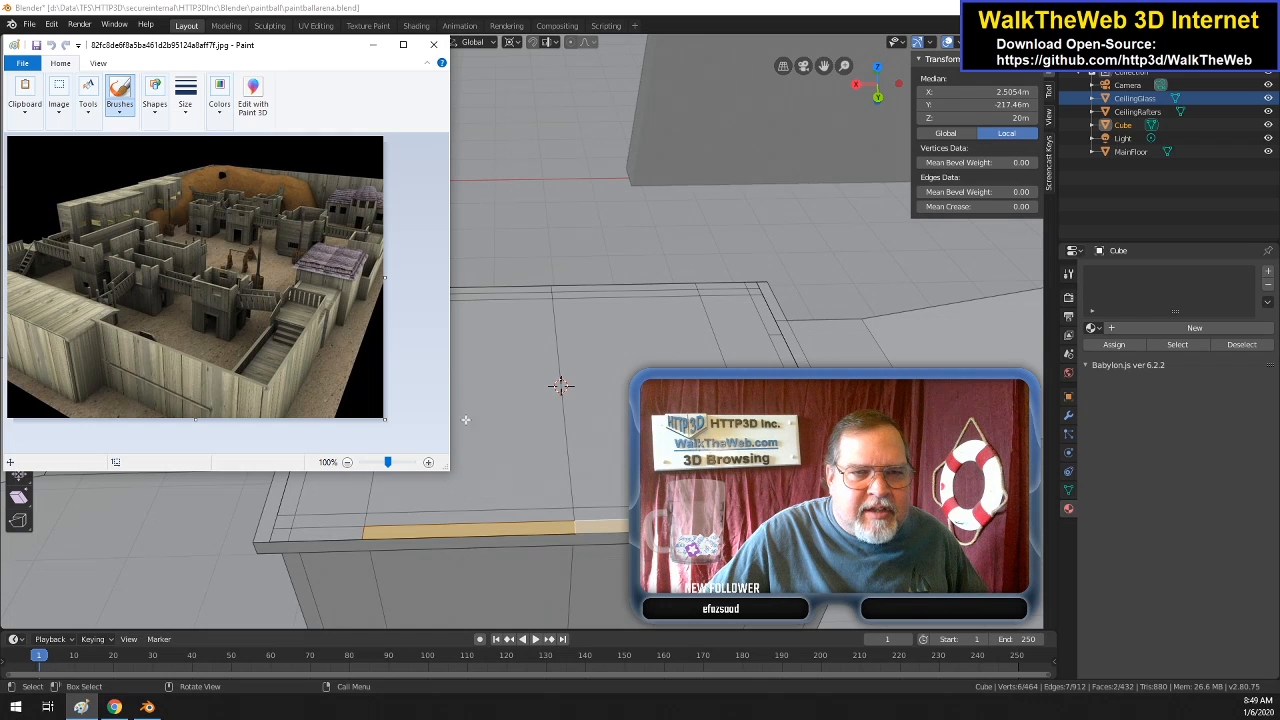
{"action": "left_click", "coordinate": [542, 14]}
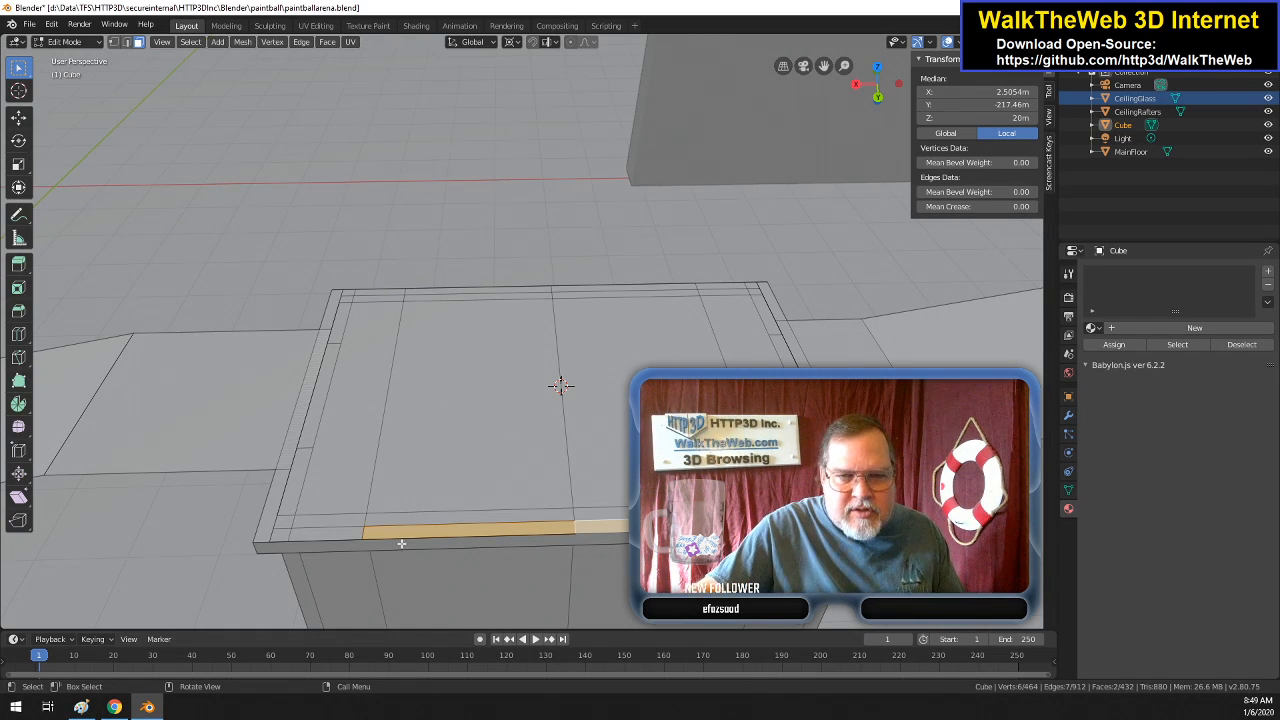
- Select the three adjoining faces at the corner end of the narrow strip on the slab's top
{"action": "left_click", "coordinate": [471, 524]}
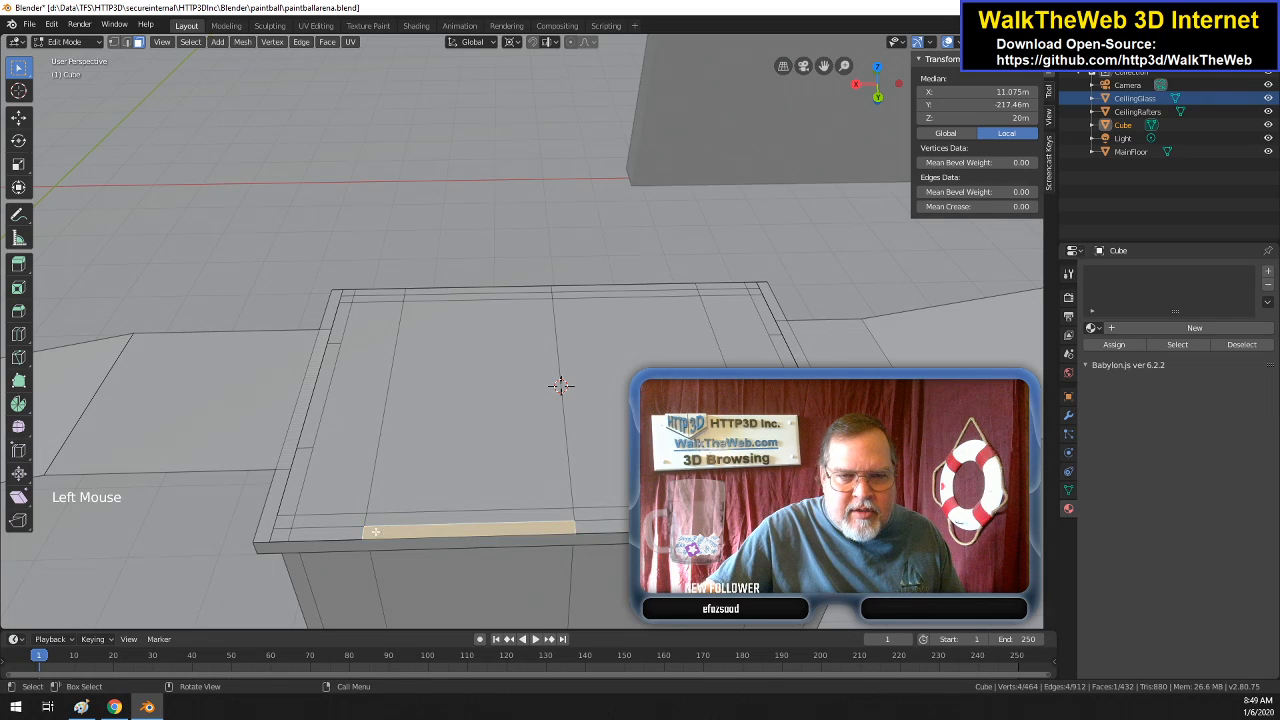
{"action": "left_click", "coordinate": [291, 533], "text": "shift"}
{"action": "left_click", "coordinate": [275, 539], "text": "shift"}
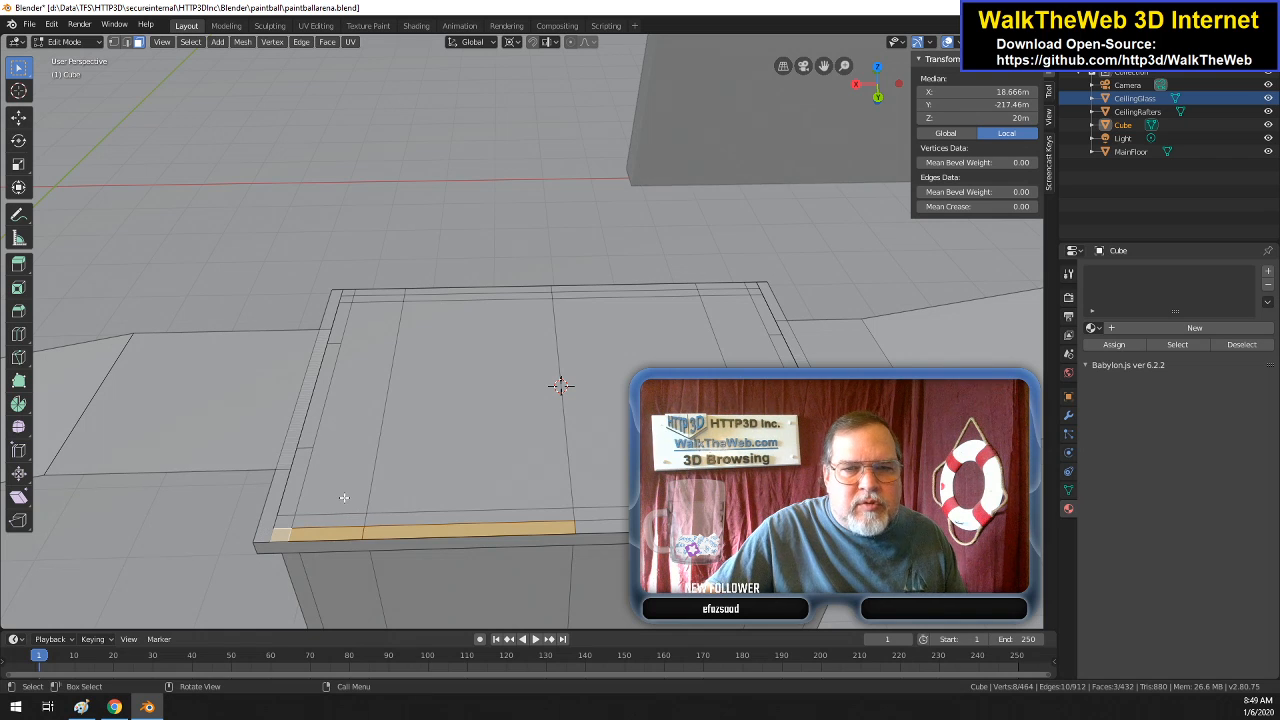
- Merge the three vertices on the strip's outer line near the corner at the last one, at the line's end
{"action": "left_click", "coordinate": [113, 41]}
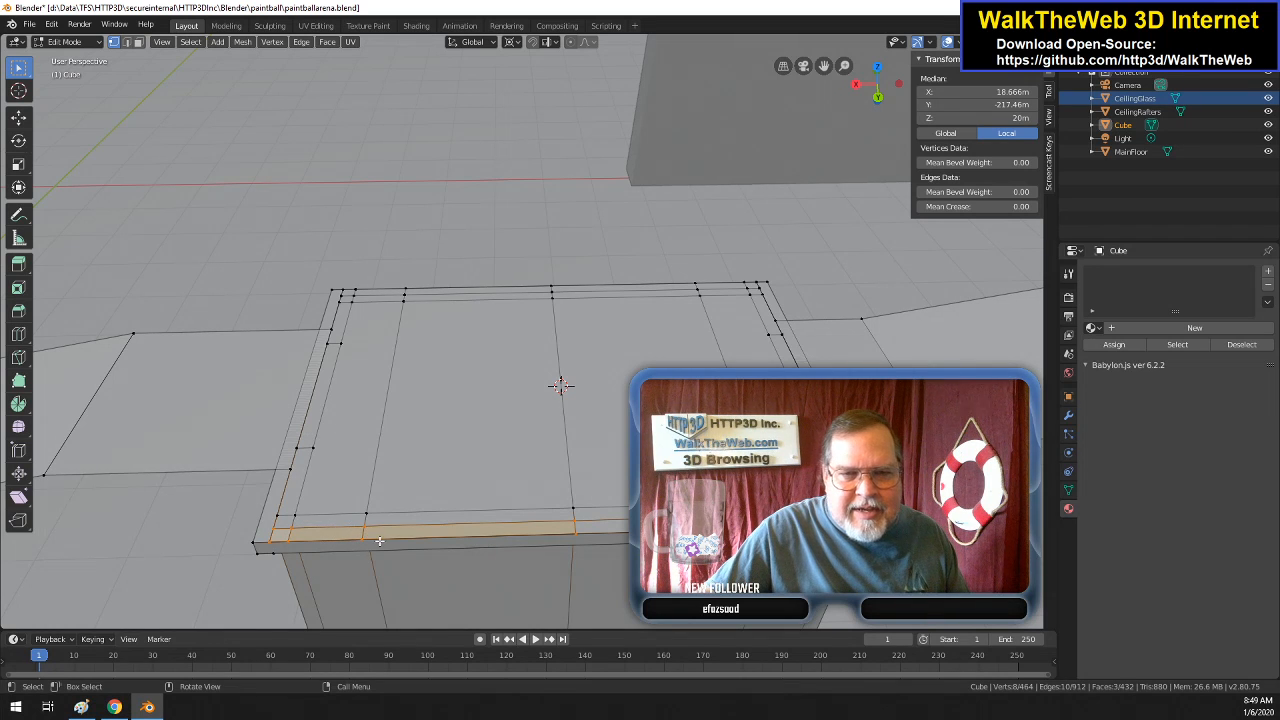
{"action": "scroll", "coordinate": [403, 566], "scroll_direction": "down", "scroll_amount": 1}
{"action": "scroll", "coordinate": [405, 566], "scroll_direction": "up", "scroll_amount": 1}
{"action": "scroll", "coordinate": [403, 566], "scroll_direction": "down", "scroll_amount": 1}
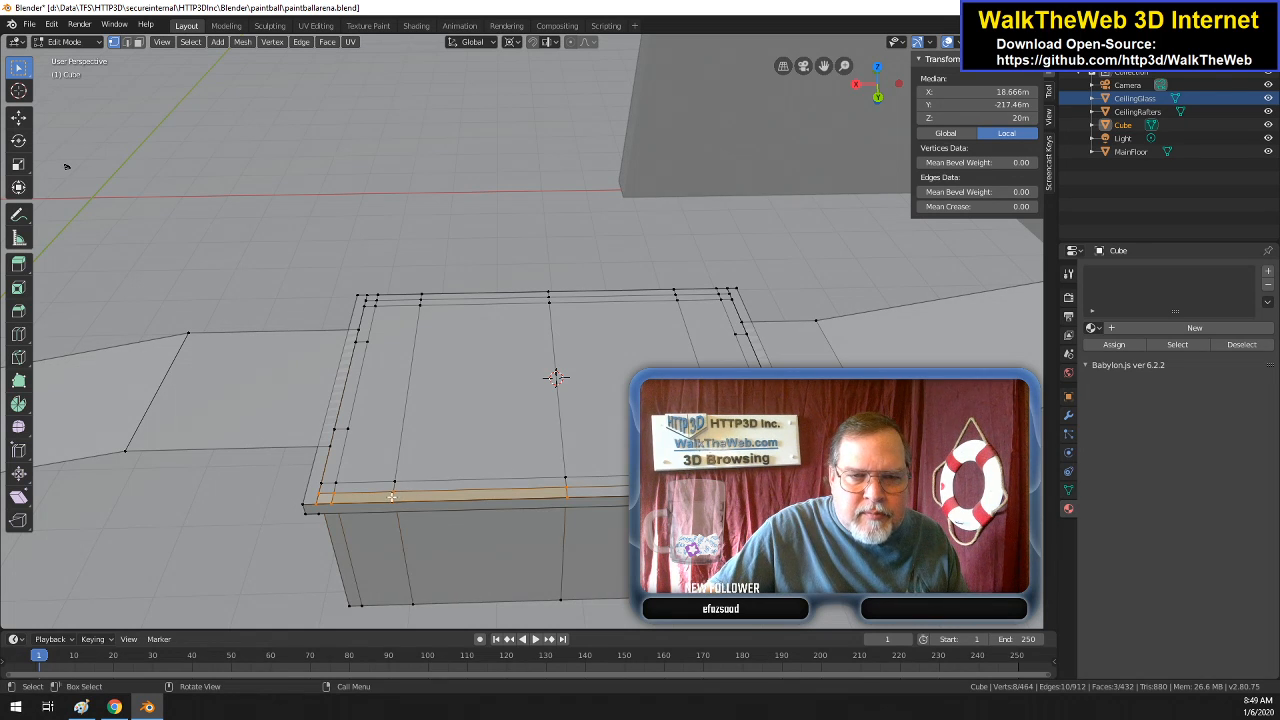
{"action": "left_click", "coordinate": [395, 500]}
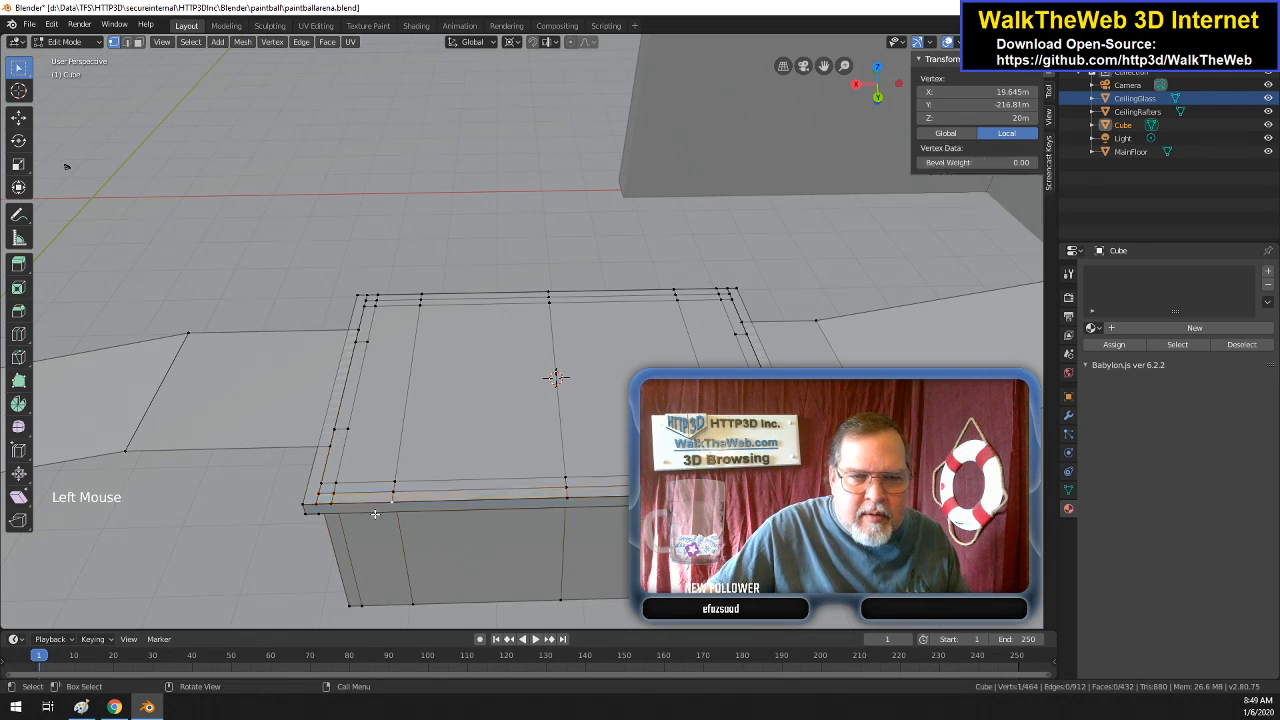
{"action": "left_click", "coordinate": [322, 500], "text": "shift"}
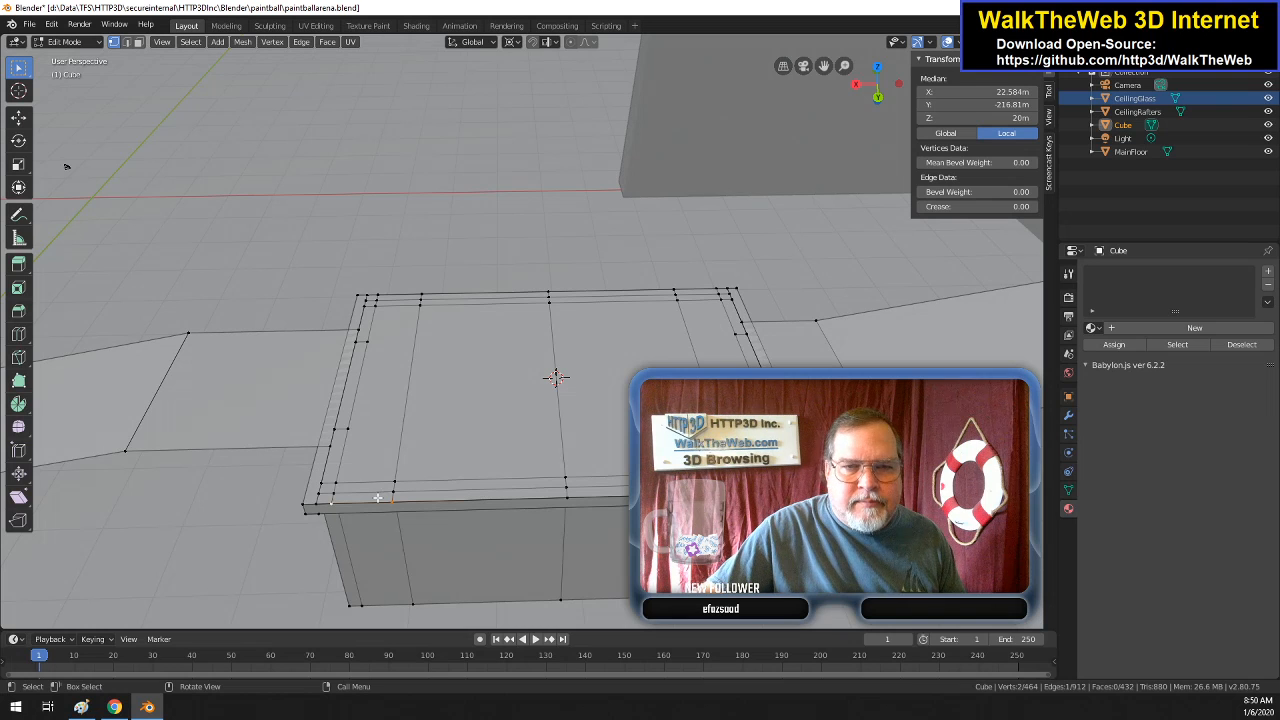
{"action": "left_click", "coordinate": [318, 505], "text": "shift"}
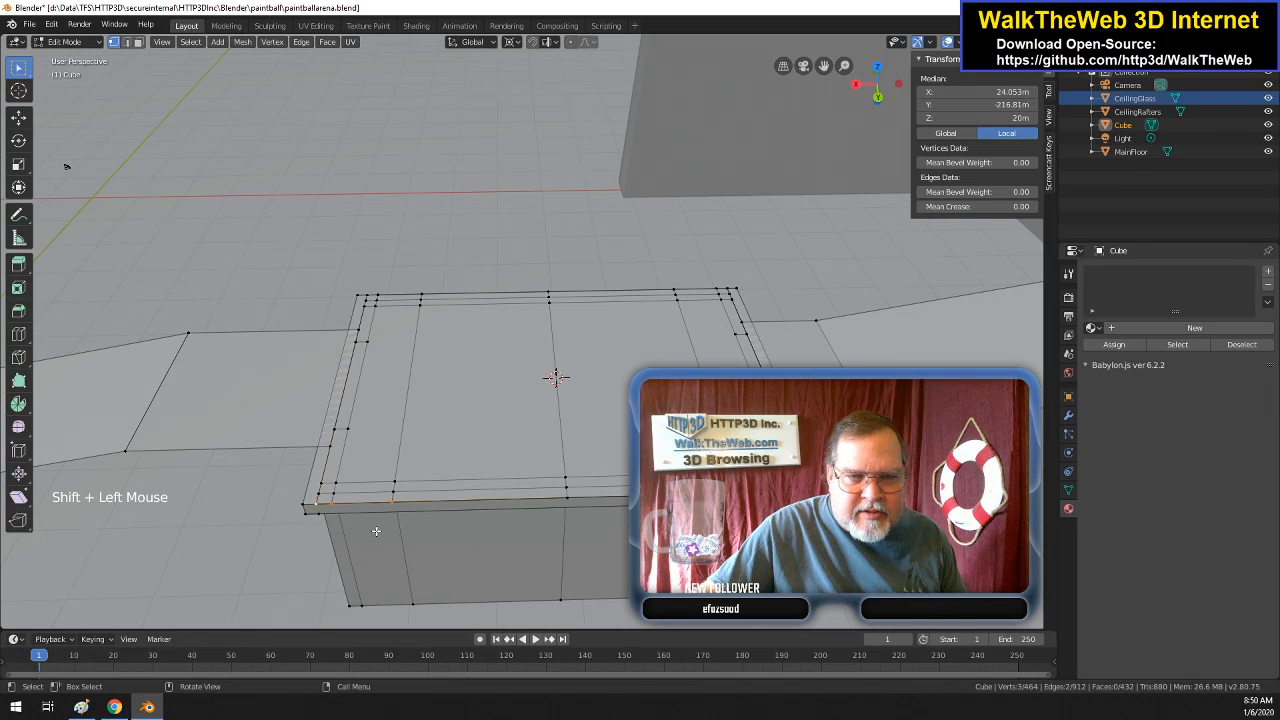
{"action": "key", "text": "alt+m"}
{"action": "left_click", "coordinate": [376, 530]}
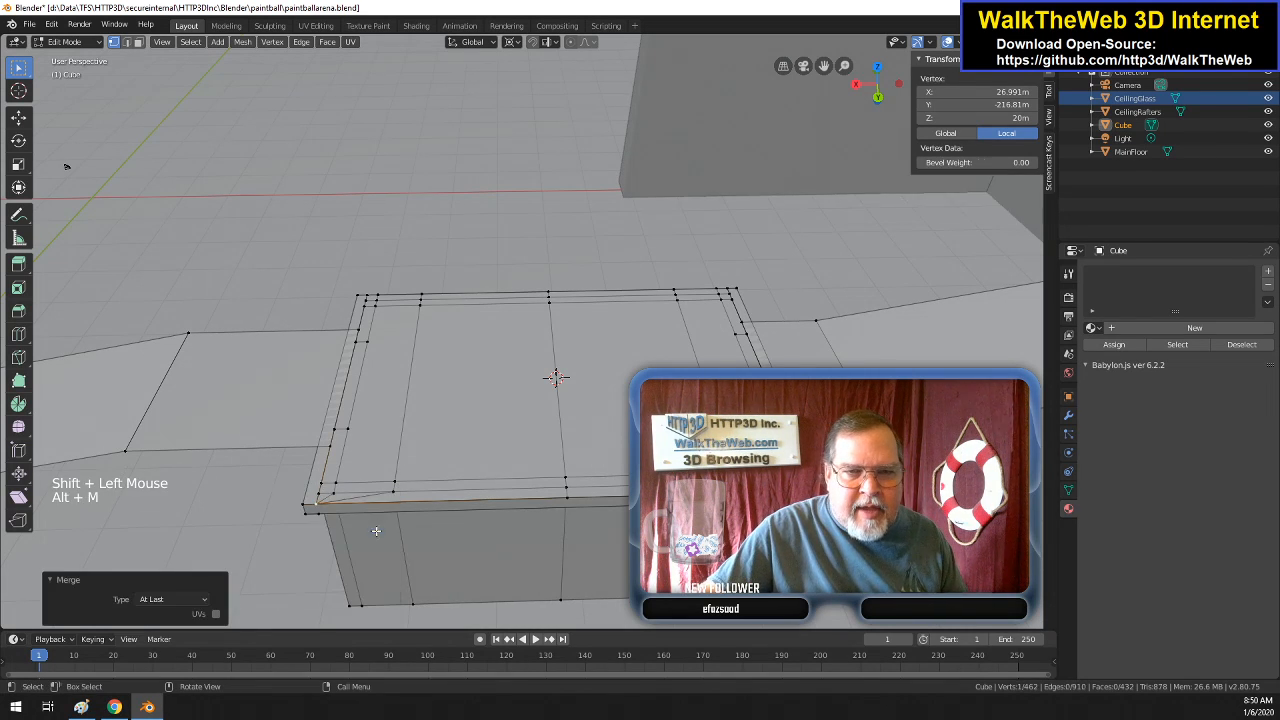
- Try to merge the three vertices on the strip's middle line at the last one, beside the slab's corner
{"action": "left_click", "coordinate": [401, 483]}
{"action": "left_click", "coordinate": [320, 492], "text": "shift"}
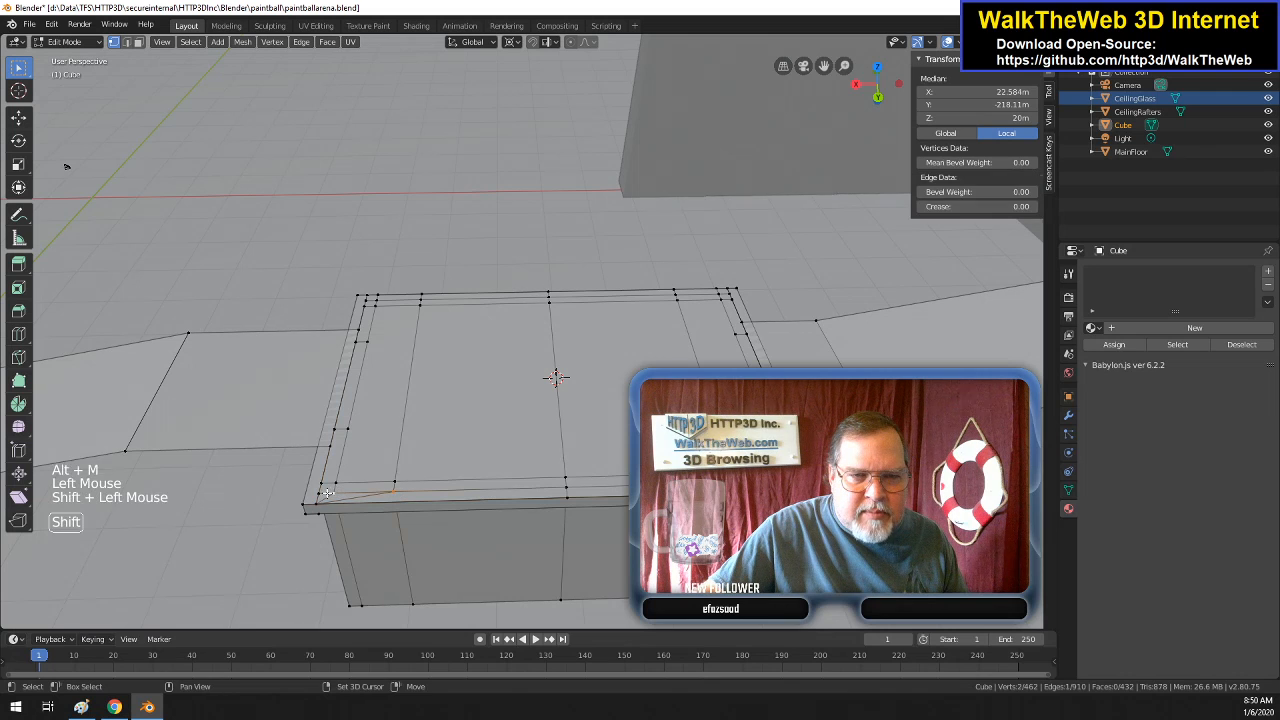
{"action": "left_click", "coordinate": [314, 506], "text": "shift"}
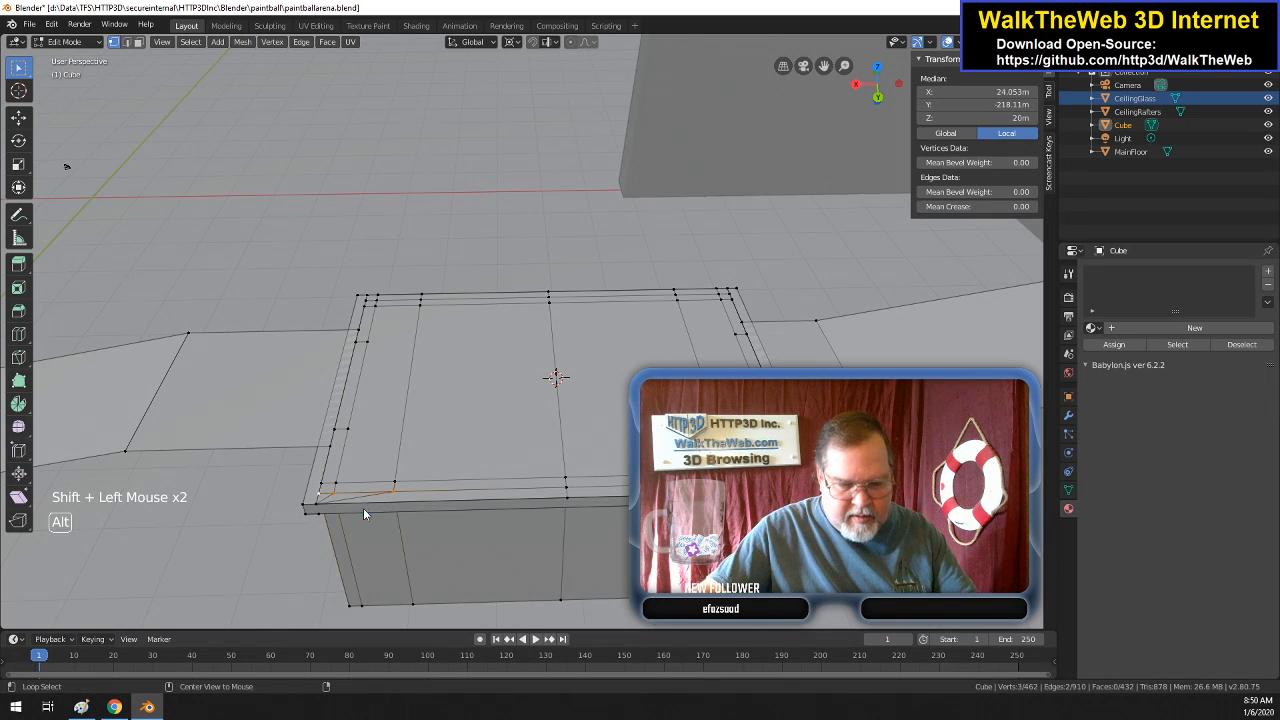
{"action": "key", "text": "alt+m"}
{"action": "left_click", "coordinate": [364, 513]}
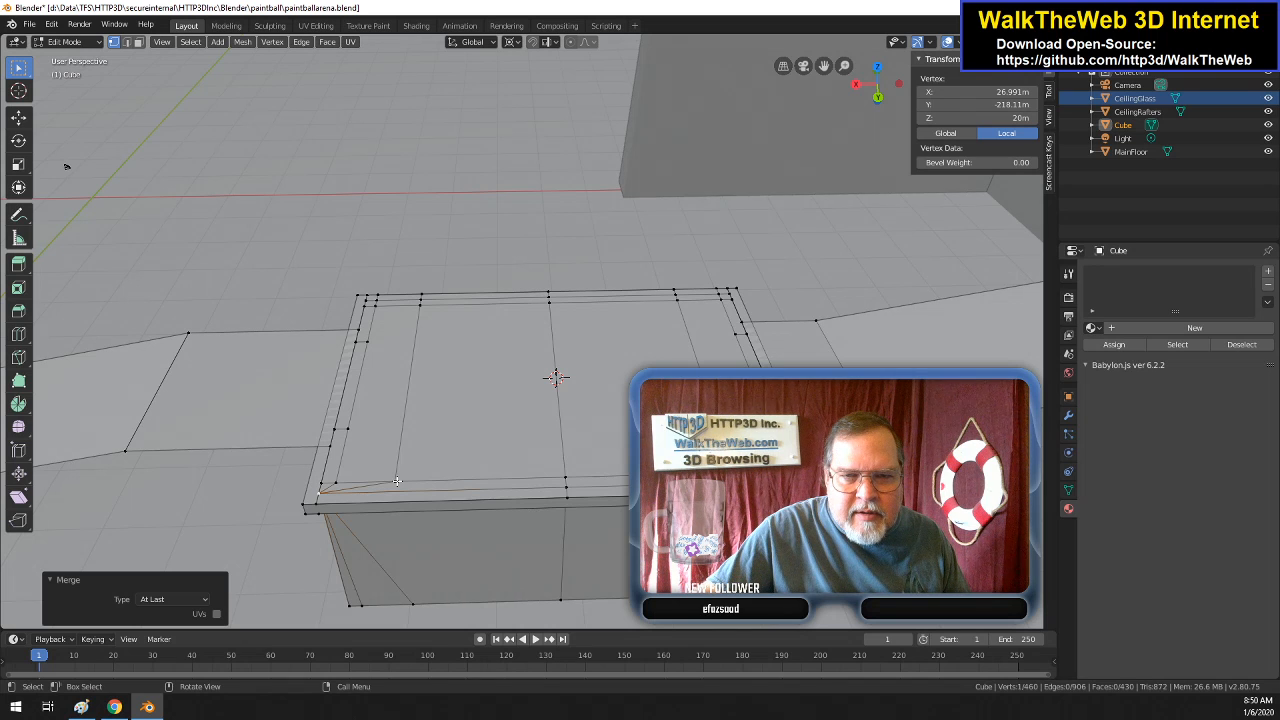
- Try to merge the two corner vertices on the strip's inner line at the last one
{"action": "left_click", "coordinate": [397, 482], "text": "shift"}
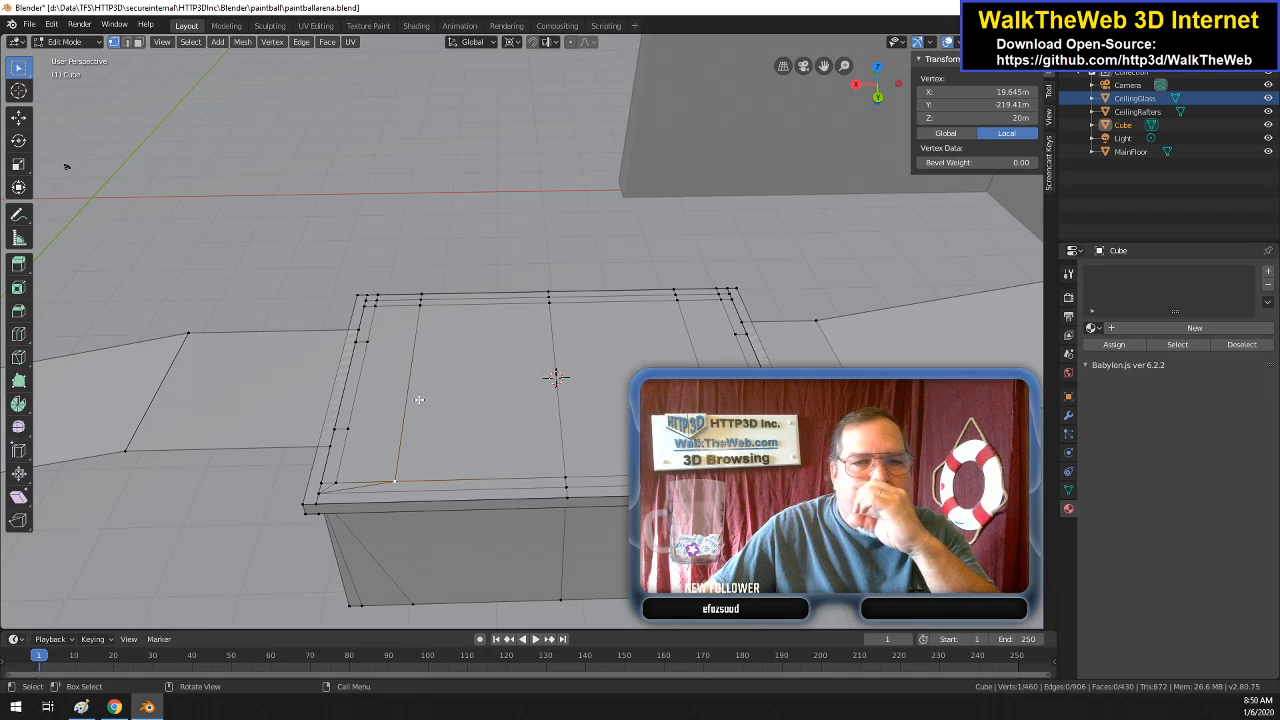
{"action": "left_click", "coordinate": [336, 484]}
{"action": "left_click", "coordinate": [345, 492], "text": "shift"}
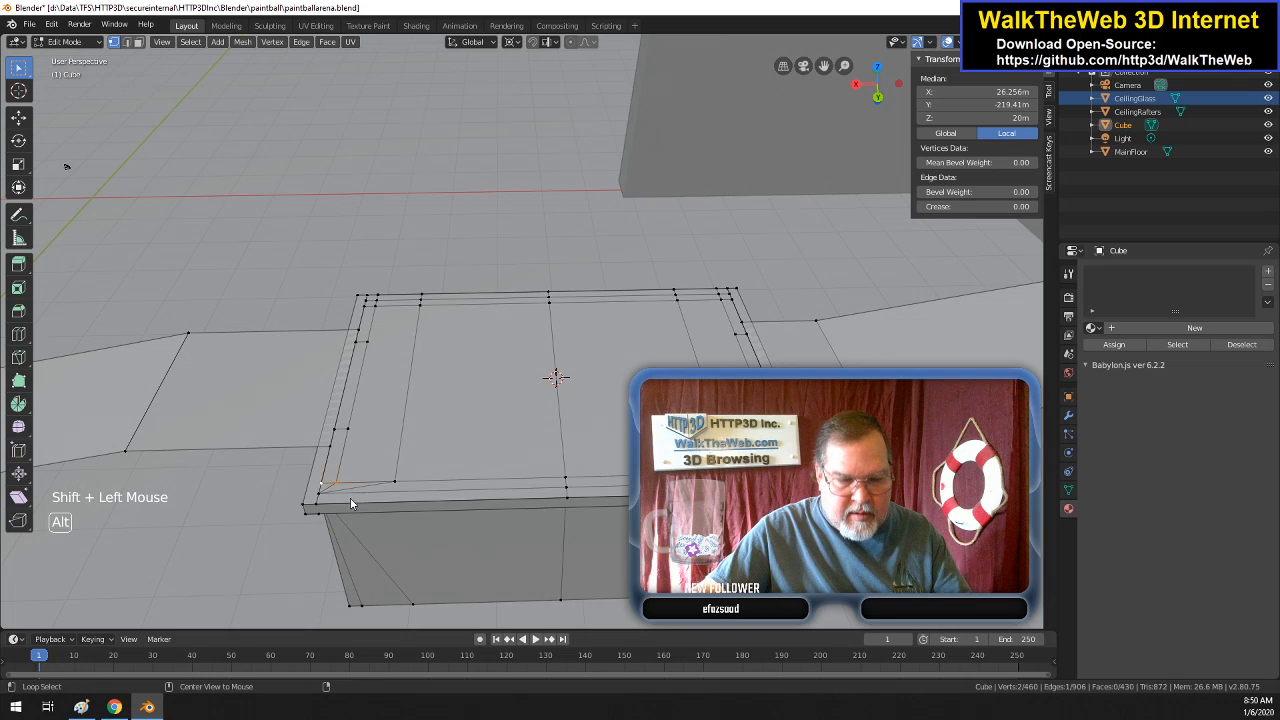
{"action": "key", "text": "alt+m"}
{"action": "left_click", "coordinate": [350, 500]}
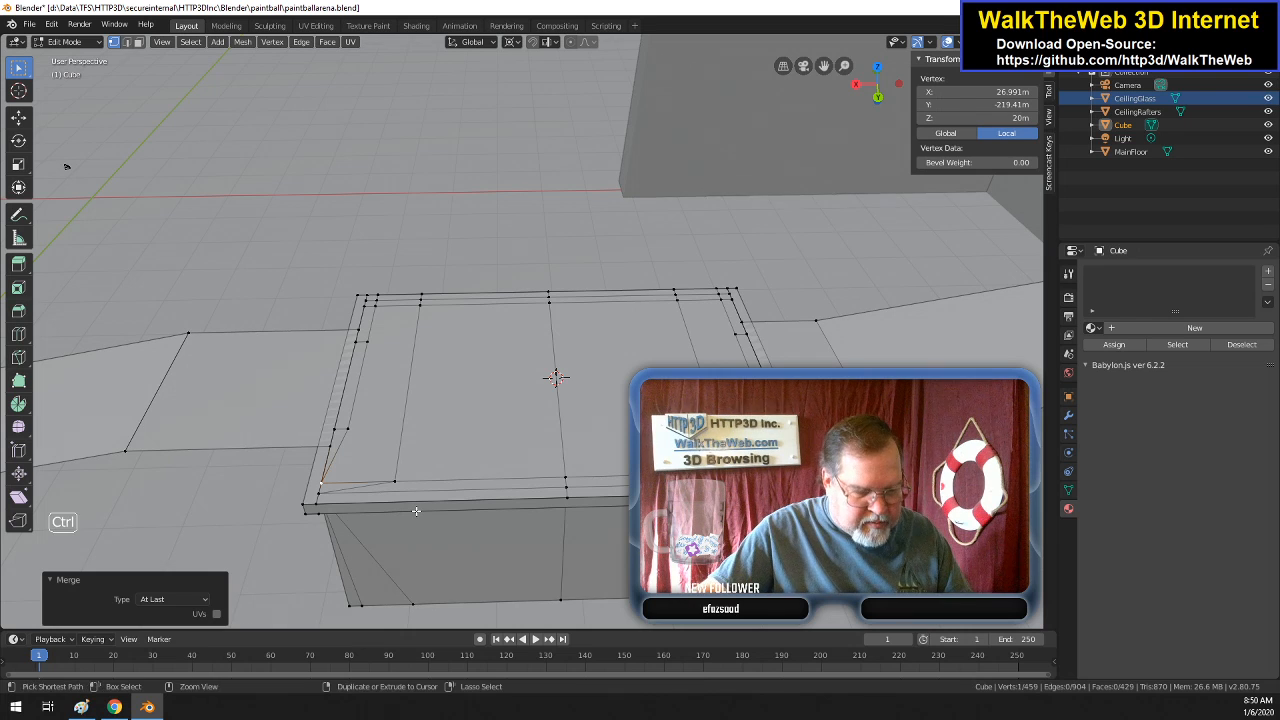
- Undo the vertex merges on the strip's inner and middle lines
{"action": "key", "text": "ctrl+z"}
{"action": "key", "text": "ctrl+z"}
{"action": "key", "text": "ctrl+z"}
{"action": "key", "text": "ctrl+z"}
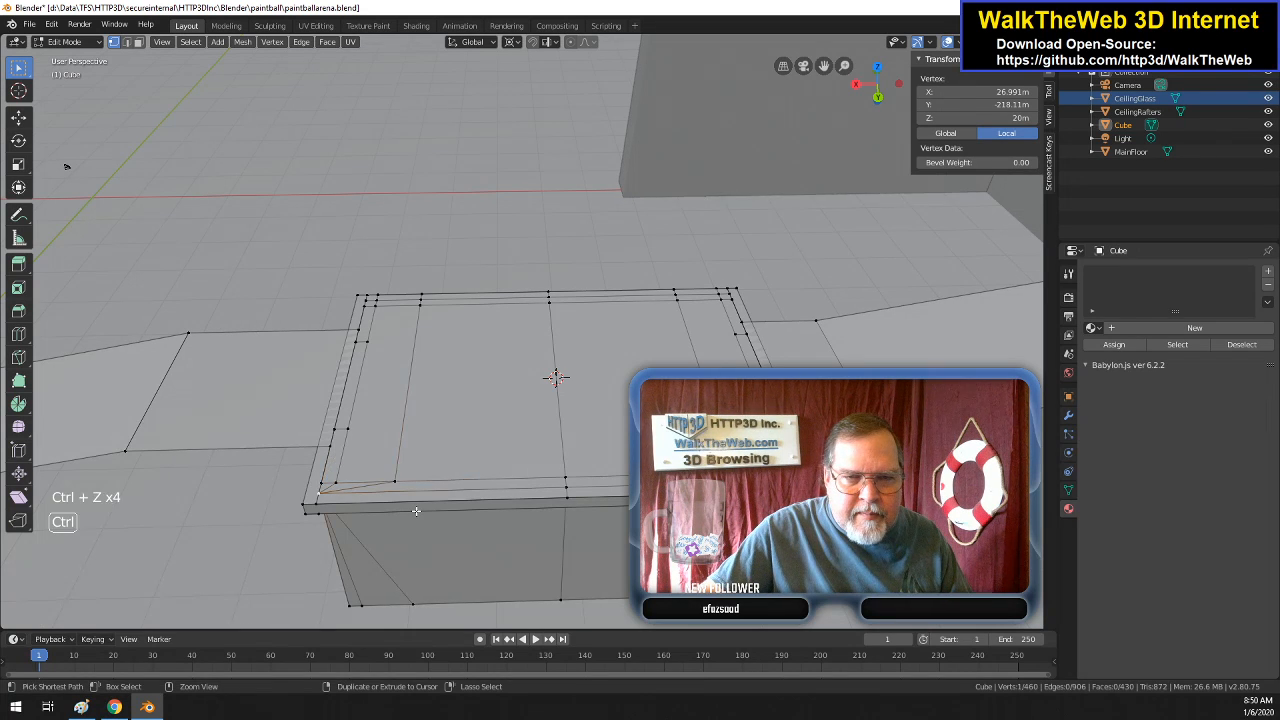
{"action": "key", "text": "ctrl+z"}
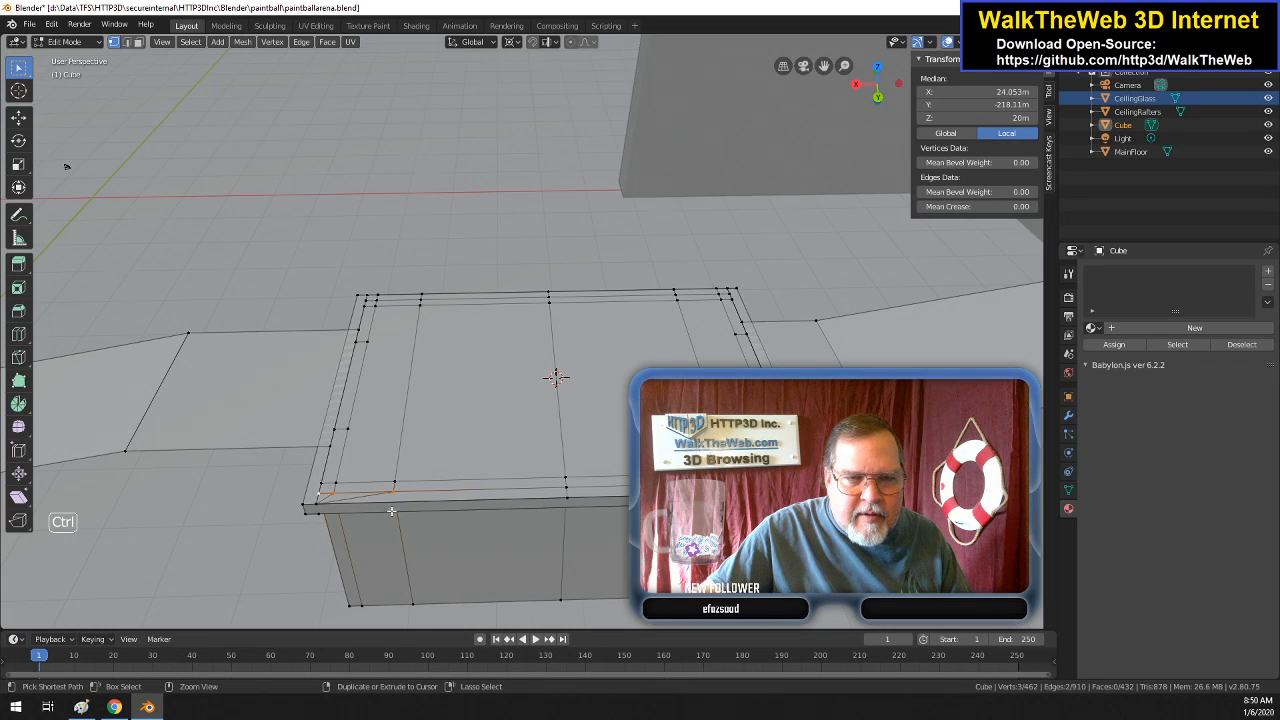
- Merge the two inner-line vertices at the slab's near-left corner into their outer-line neighbours, one pair at a time, using At Last
{"action": "left_click", "coordinate": [320, 494]}
{"action": "left_click", "coordinate": [317, 494], "text": "shift"}
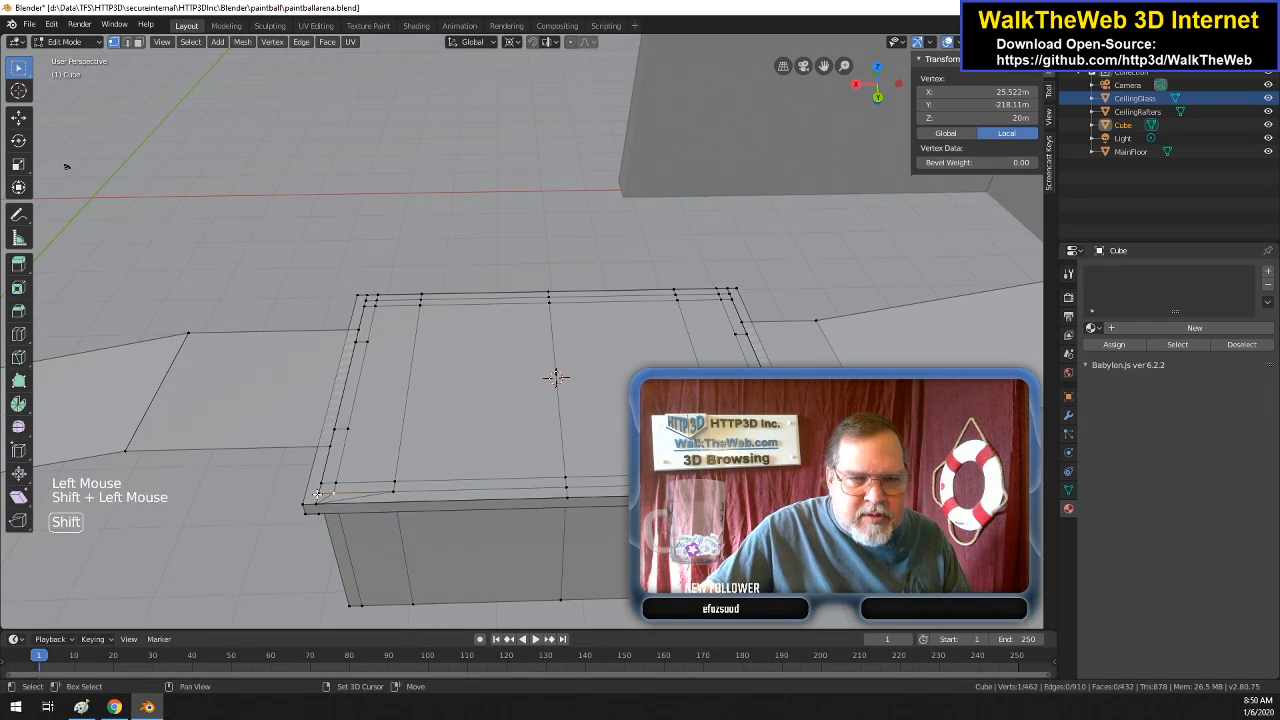
{"action": "key", "text": "alt+m"}
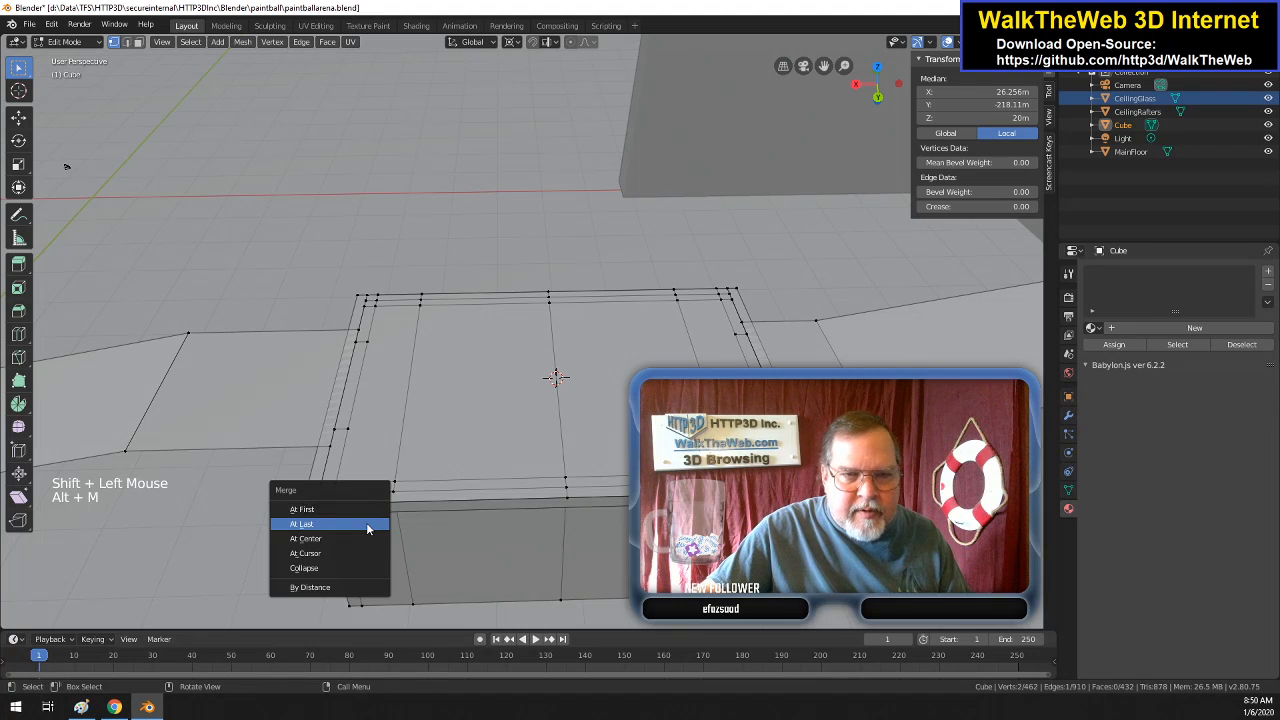
{"action": "left_click", "coordinate": [367, 528]}
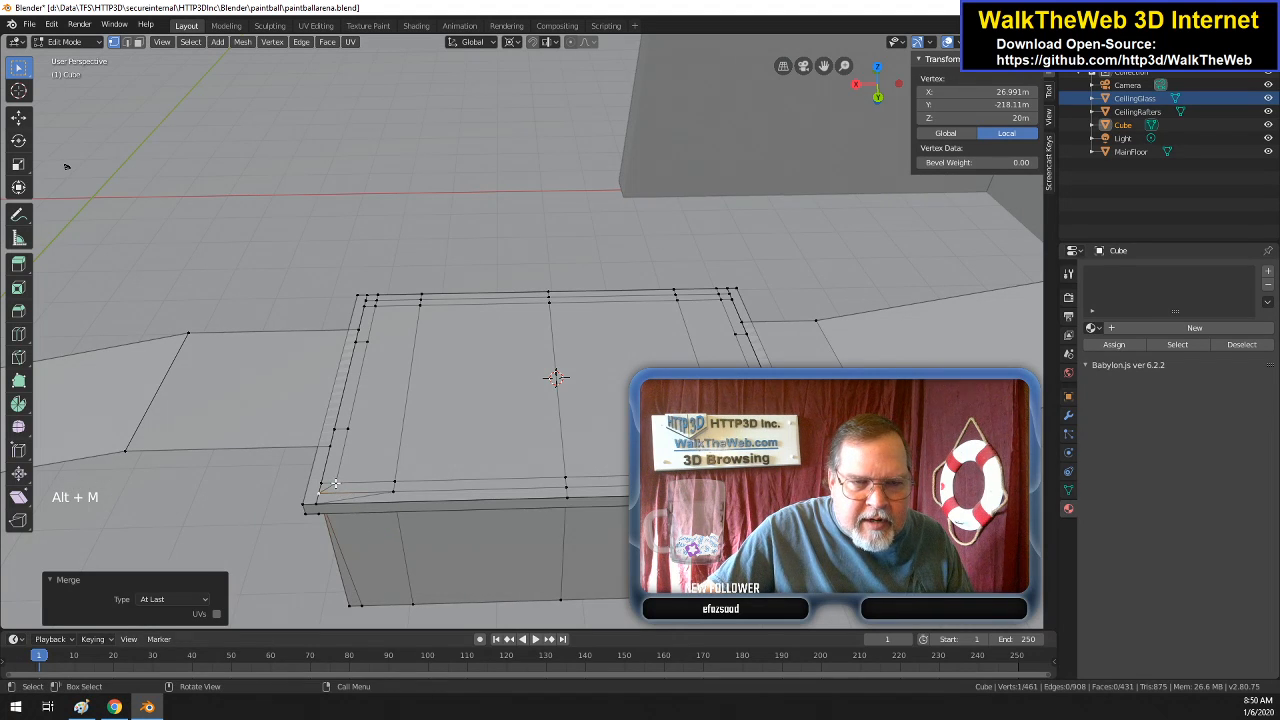
{"action": "left_click", "coordinate": [337, 482]}
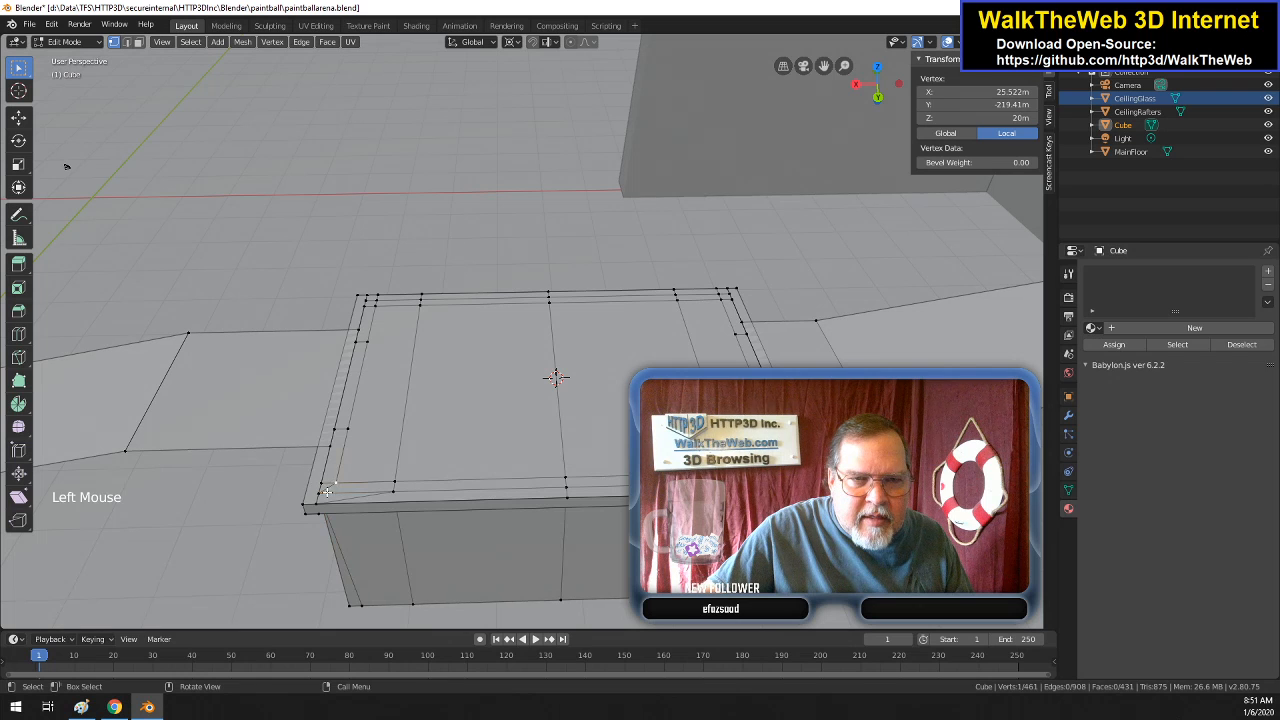
{"action": "left_click", "coordinate": [321, 483], "text": "shift"}
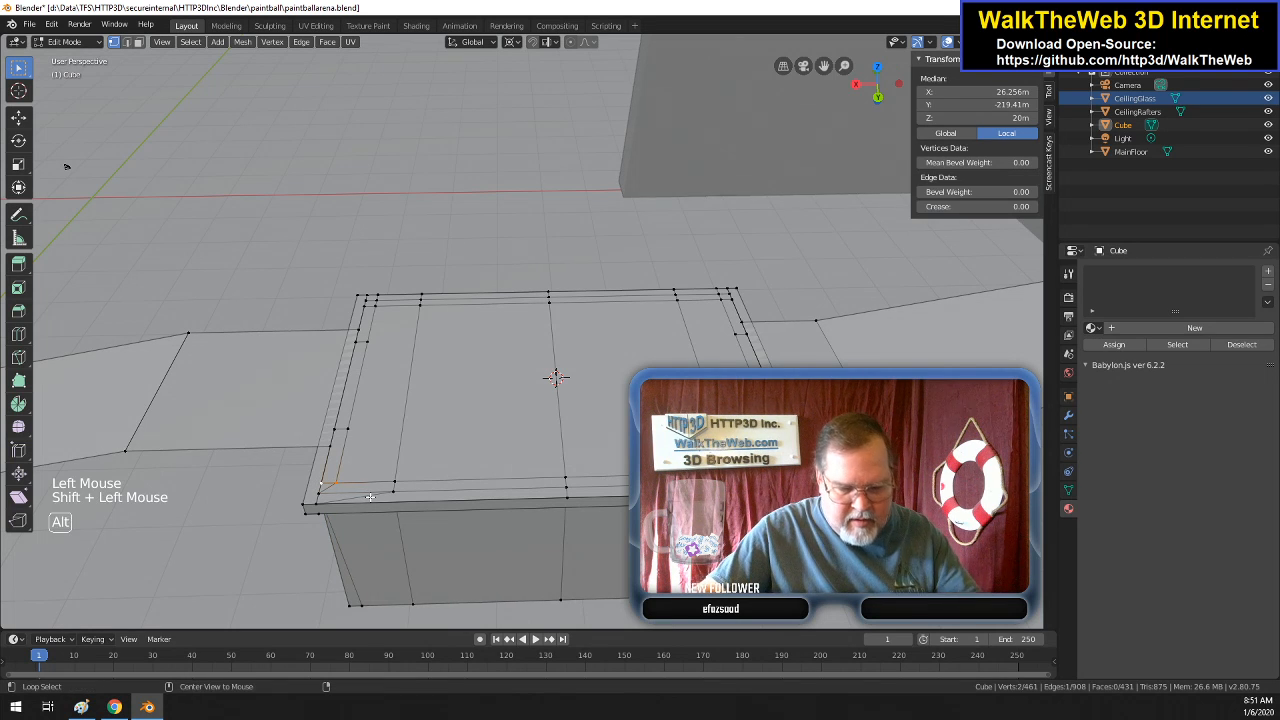
{"action": "key", "text": "alt+m"}
{"action": "left_click", "coordinate": [371, 500]}
- Merge the two intermediate inner-line vertices along the slab's left side into their outer-line neighbours, pair by pair, using At Last
{"action": "left_click", "coordinate": [349, 432]}
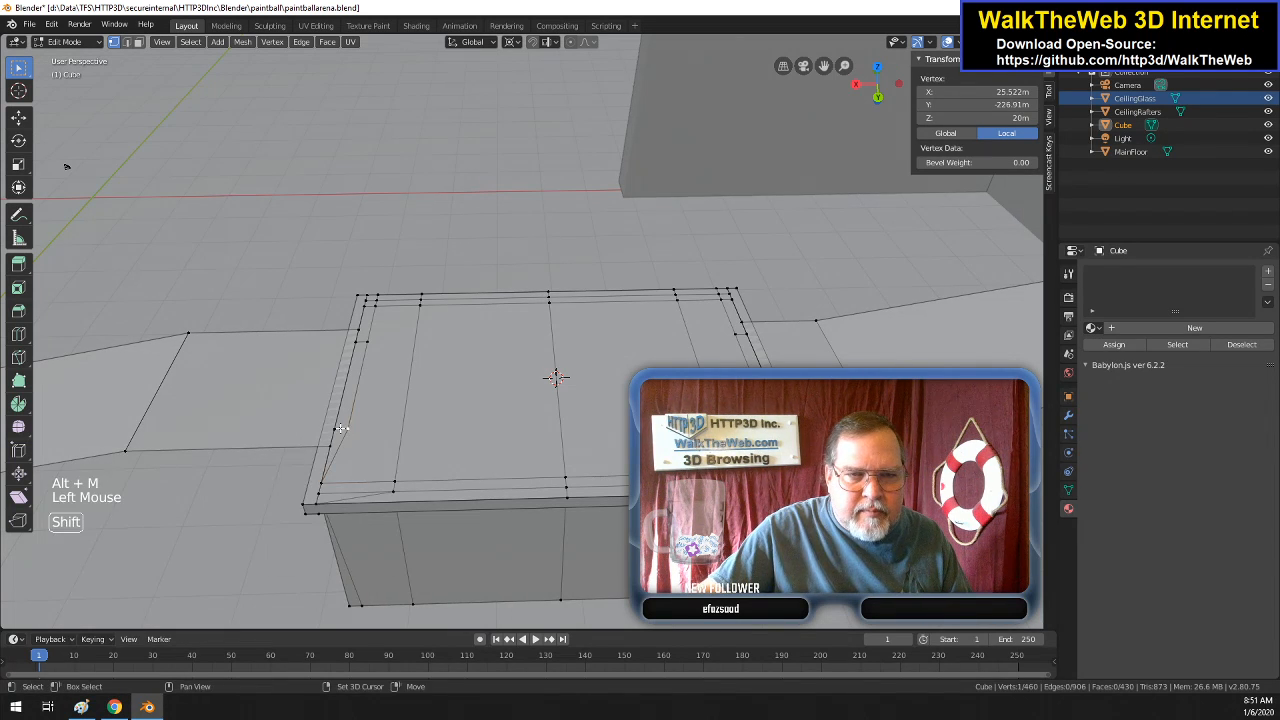
{"action": "left_click", "coordinate": [348, 434], "text": "shift"}
{"action": "key", "text": "alt+m"}
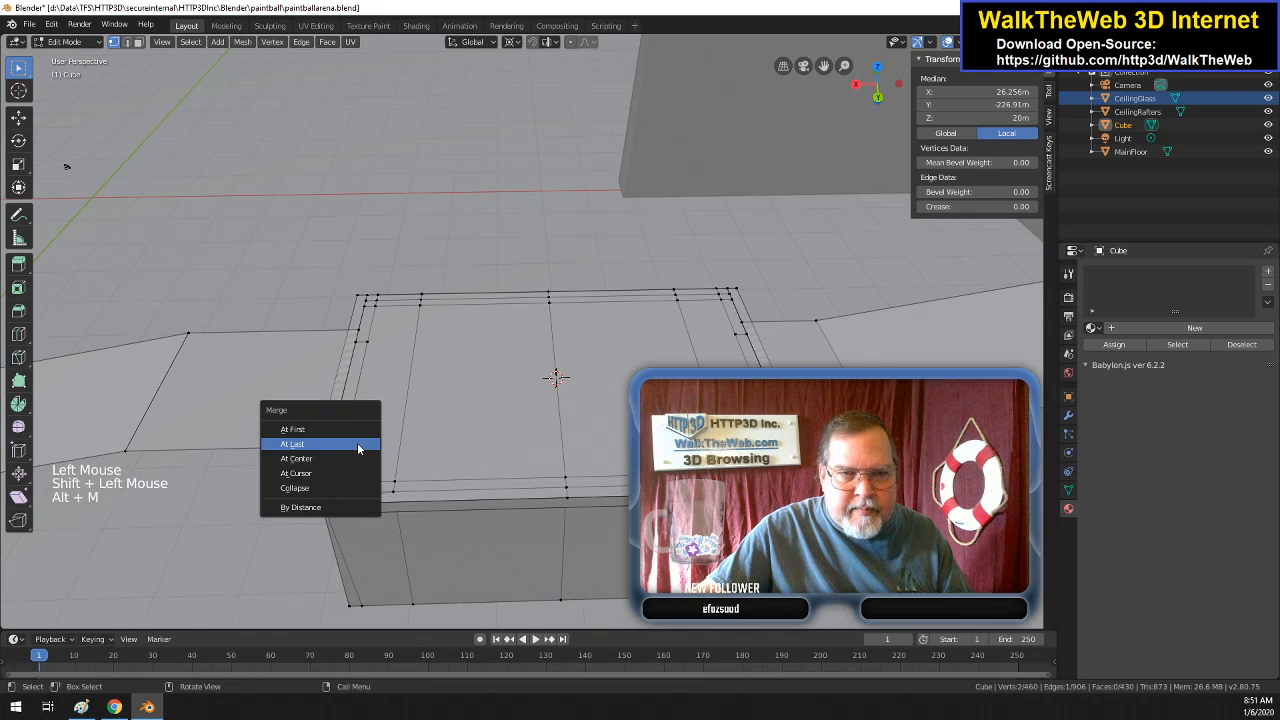
{"action": "left_click", "coordinate": [357, 442]}
{"action": "left_click", "coordinate": [361, 345]}
{"action": "left_click", "coordinate": [361, 344], "text": "shift"}
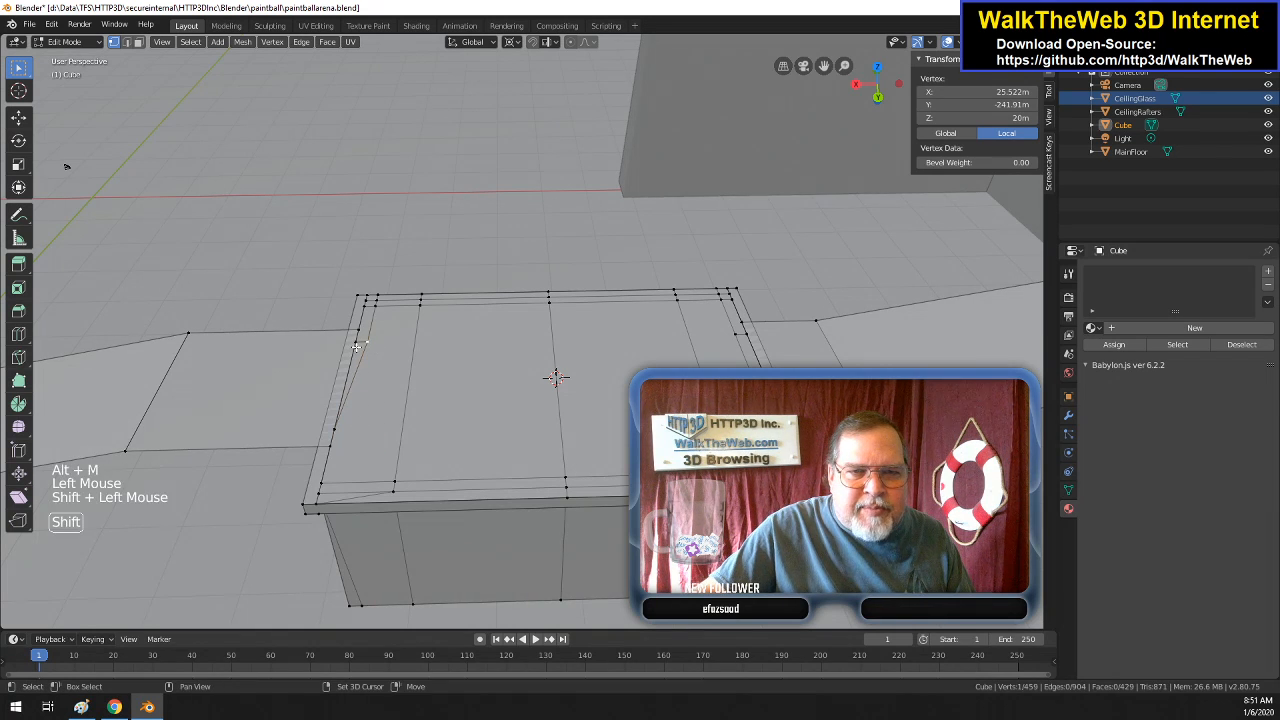
{"action": "key", "text": "alt+m"}
{"action": "left_click", "coordinate": [383, 377]}
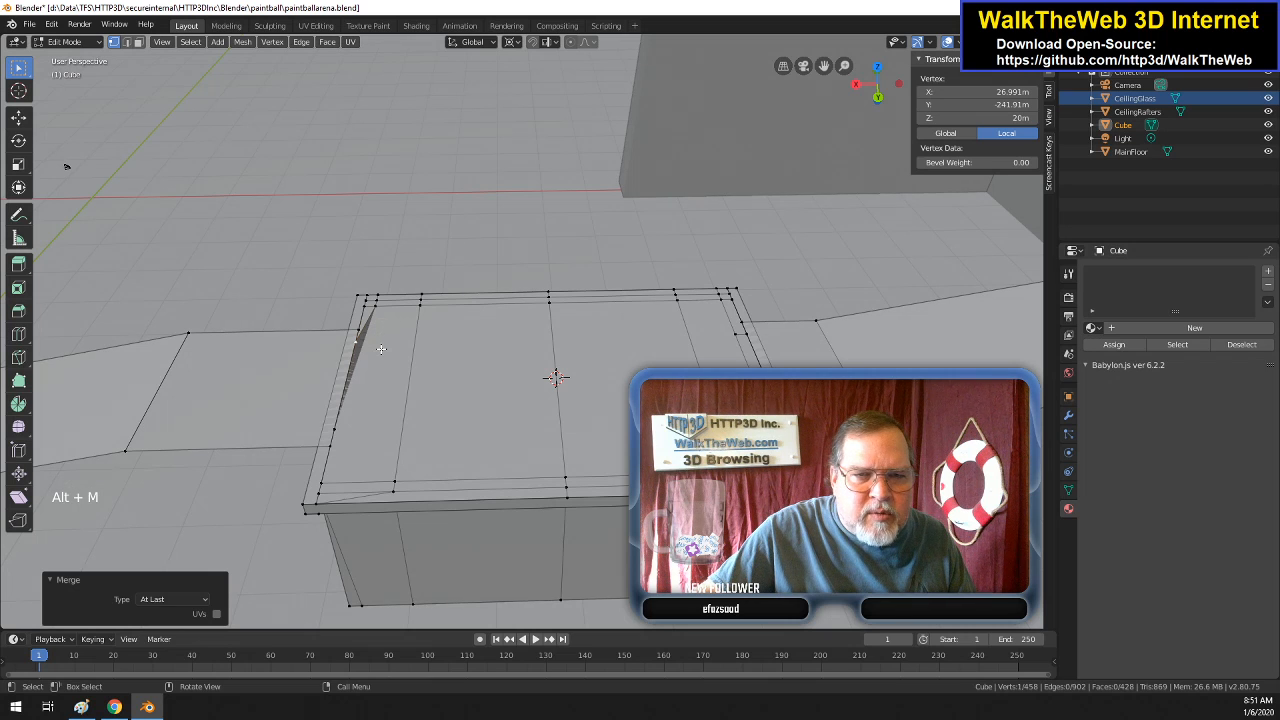
- Merge the inner and middle vertex pairs at the slab's far-left corner at the left strip's outer line, using At Last
{"action": "left_click", "coordinate": [376, 317]}
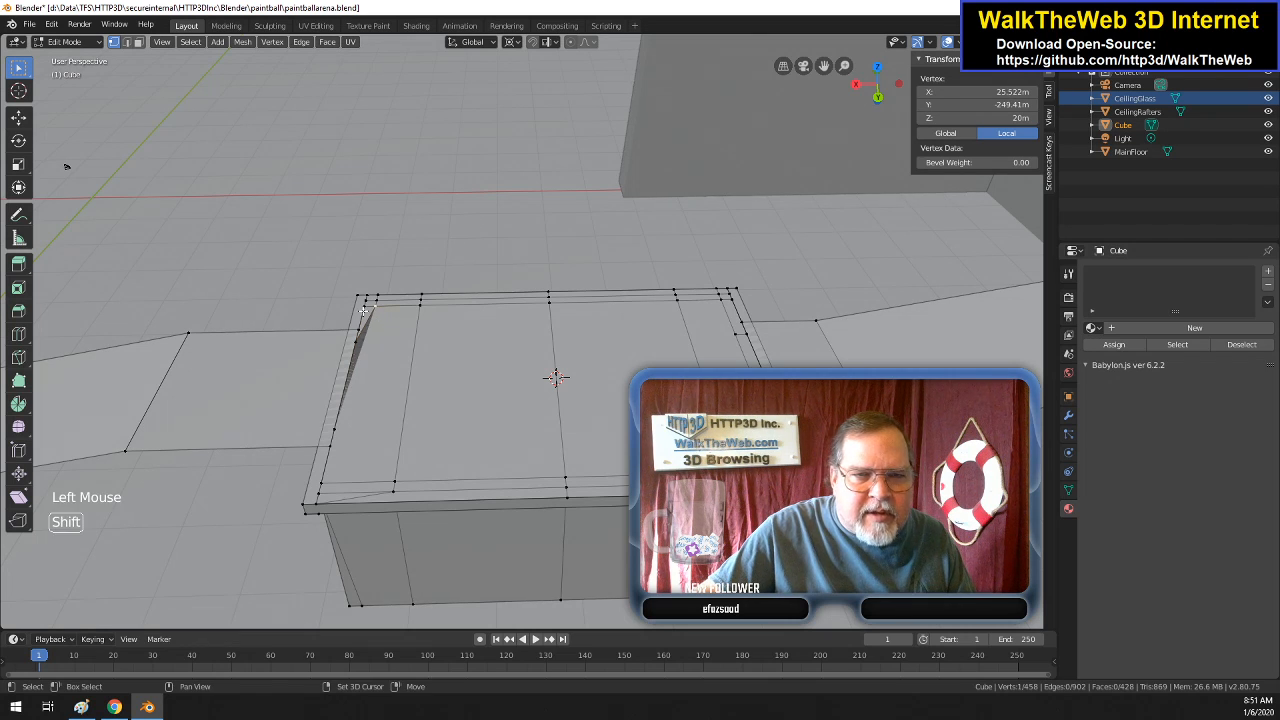
{"action": "left_click", "coordinate": [400, 338], "text": "shift"}
{"action": "key", "text": "alt+m"}
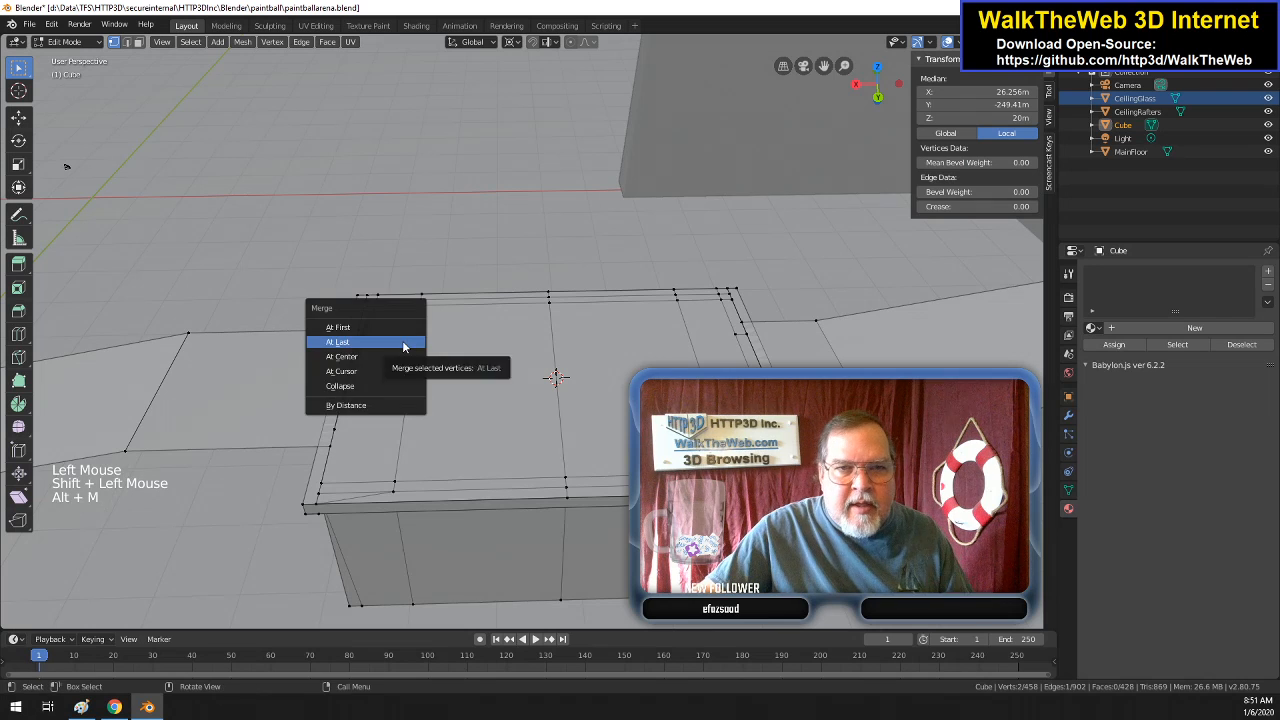
{"action": "left_click", "coordinate": [402, 347]}
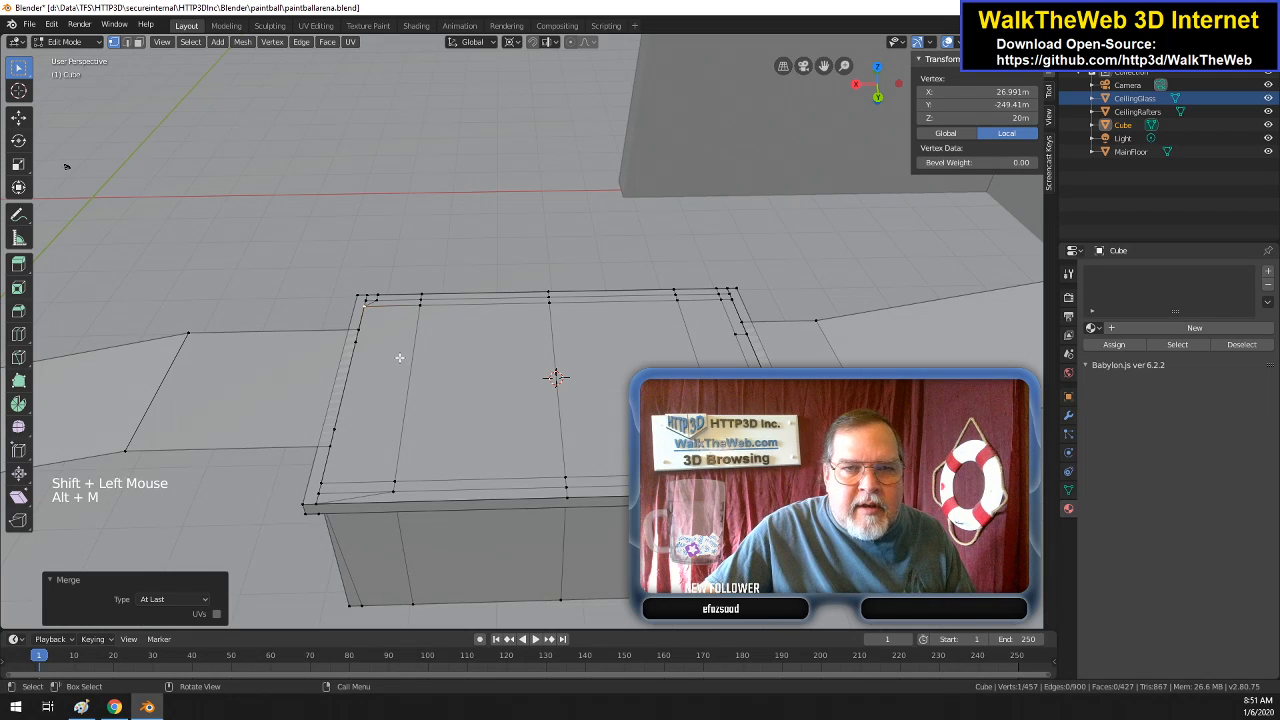
{"action": "left_click", "coordinate": [383, 298]}
{"action": "left_click", "coordinate": [376, 300]}
{"action": "left_click", "coordinate": [368, 299], "text": "shift"}
{"action": "key", "text": "alt+m"}
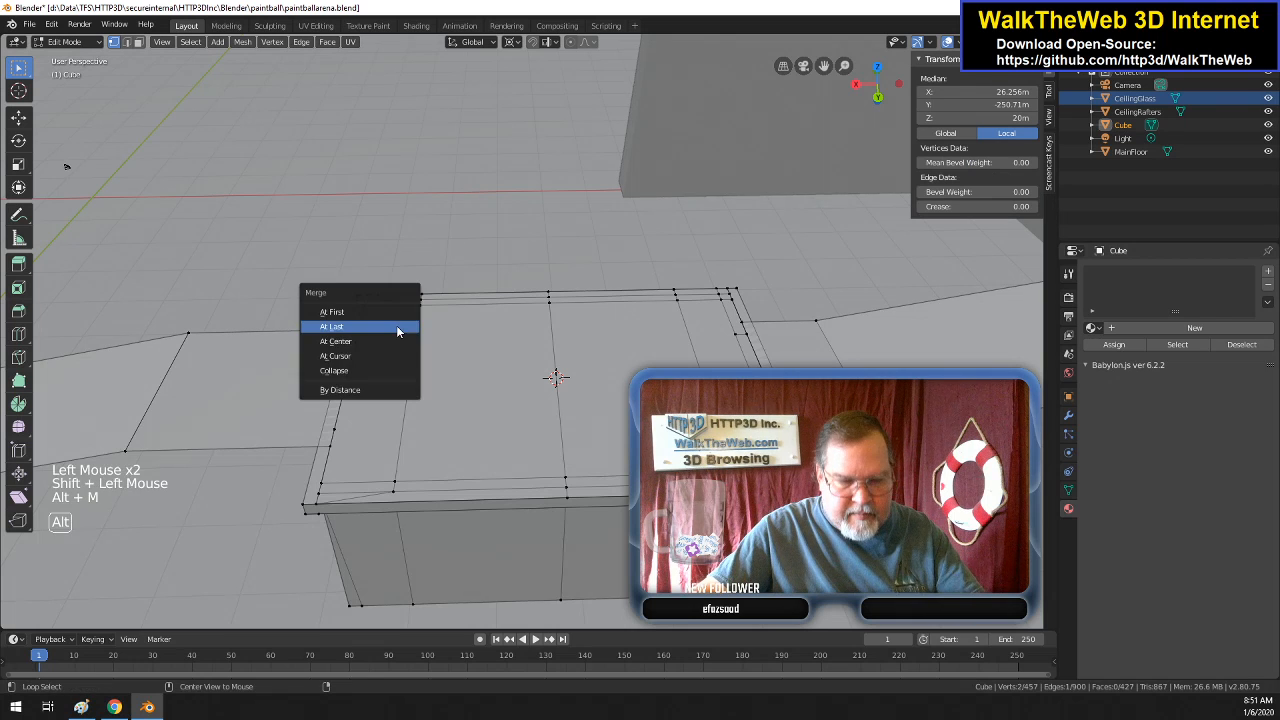
{"action": "left_click", "coordinate": [399, 328]}
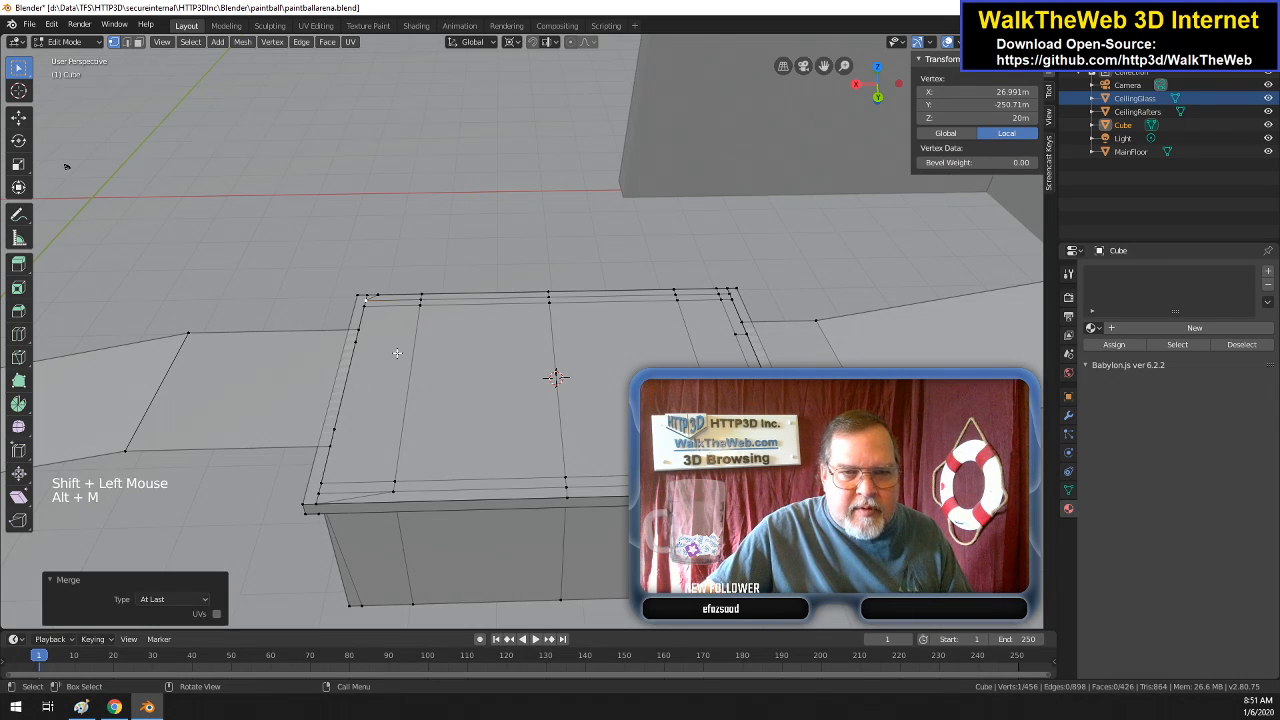
- Undo the last vertex merge at the slab's far-left corner
{"action": "left_click", "coordinate": [381, 296]}
{"action": "left_click", "coordinate": [369, 298], "text": "shift"}
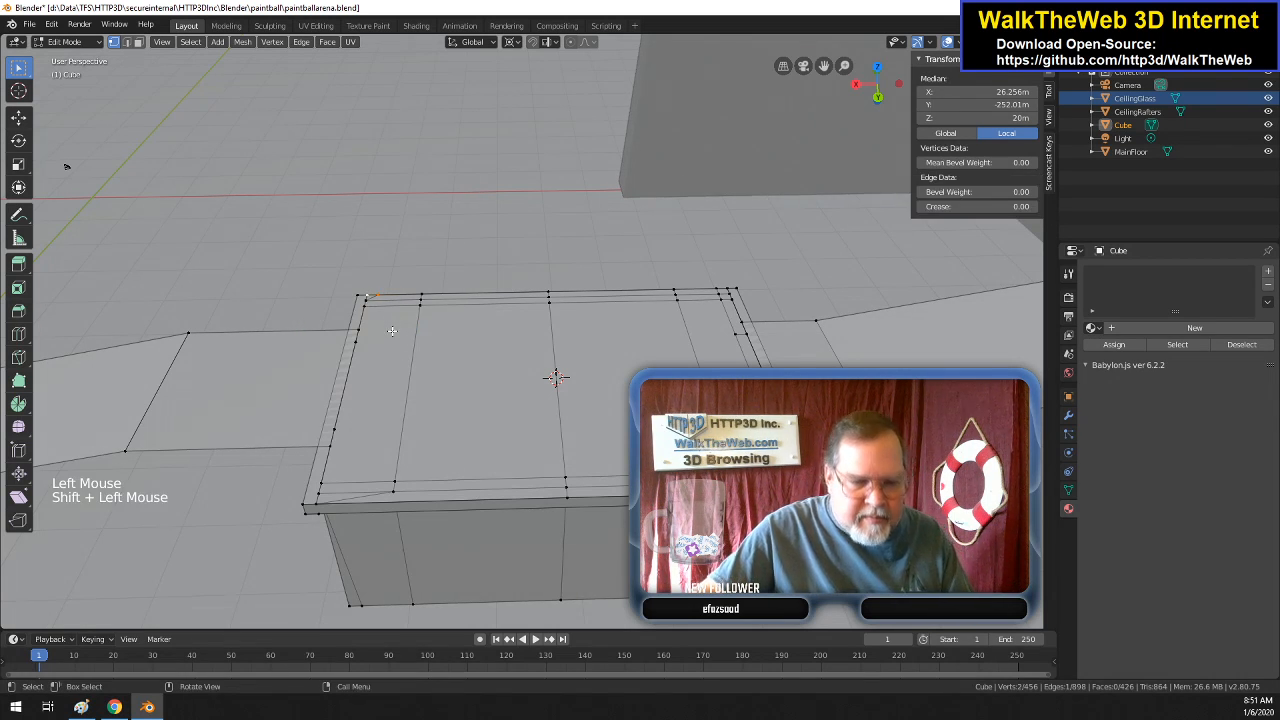
{"action": "key", "text": "alt+m"}
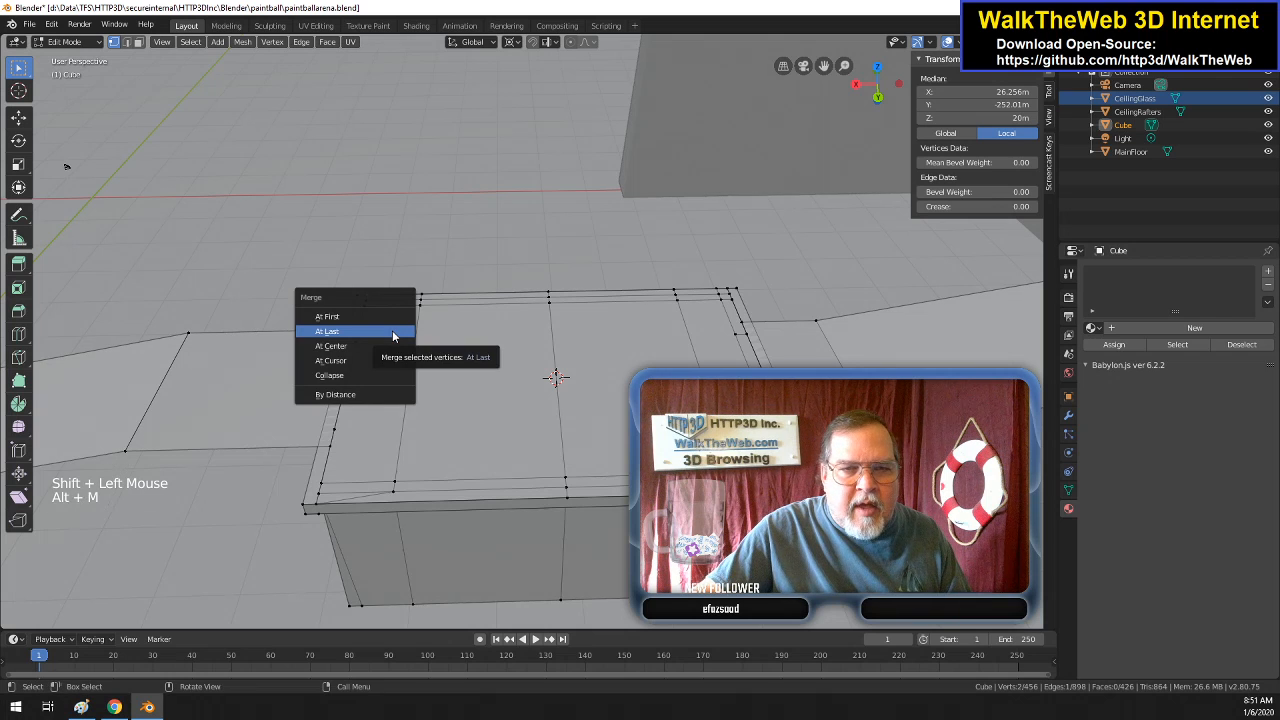
{"action": "key", "text": "Escape"}
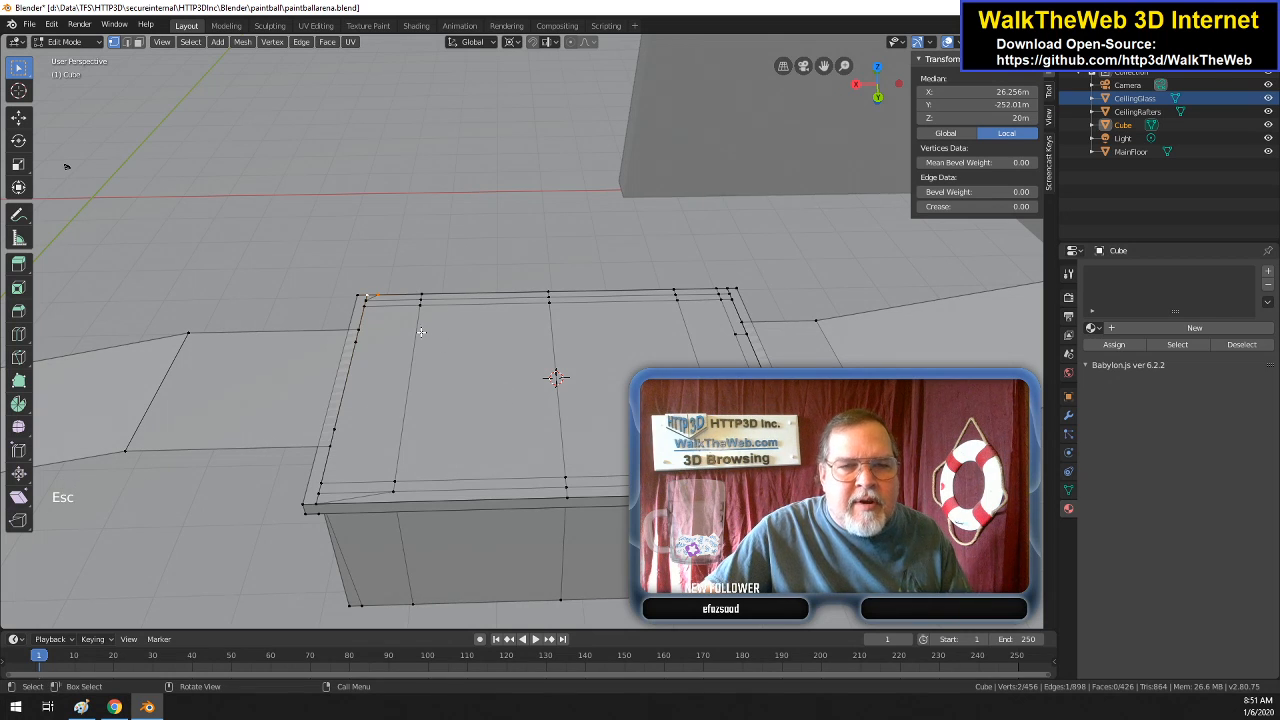
{"action": "key", "text": "ctrl+z"}
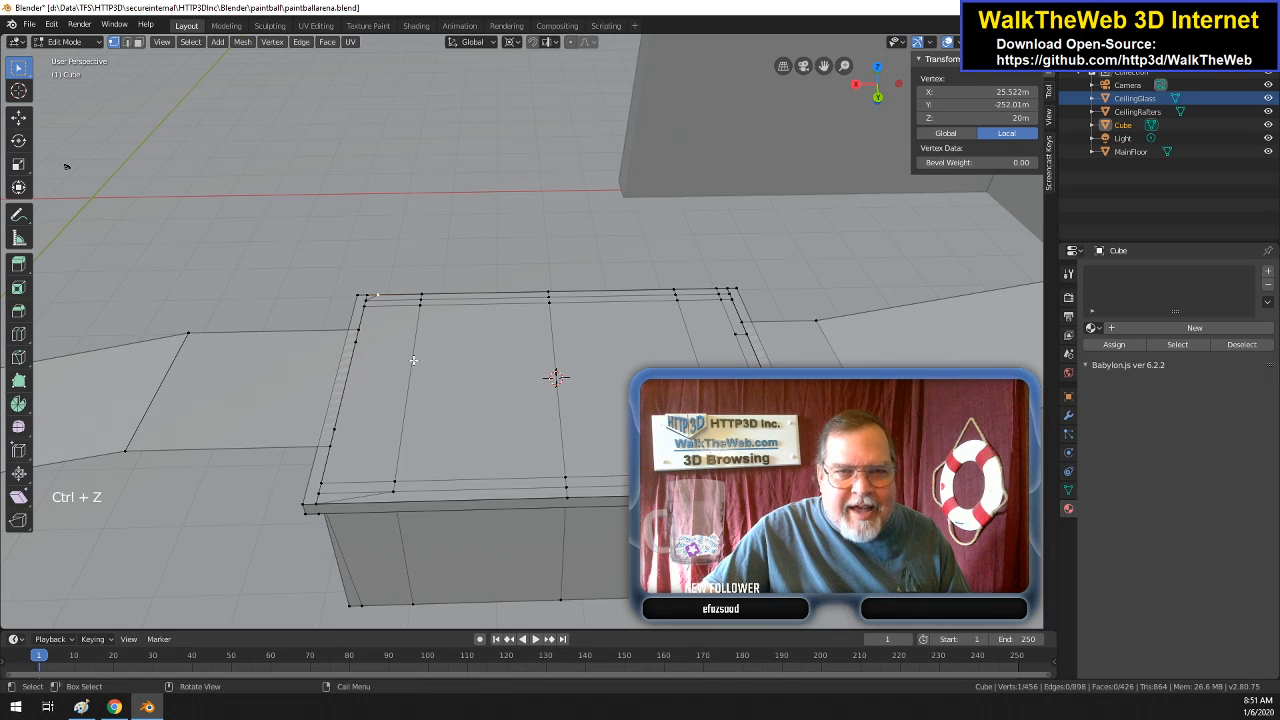
{"action": "key", "text": "ctrl+z"}
{"action": "key", "text": "ctrl+z"}
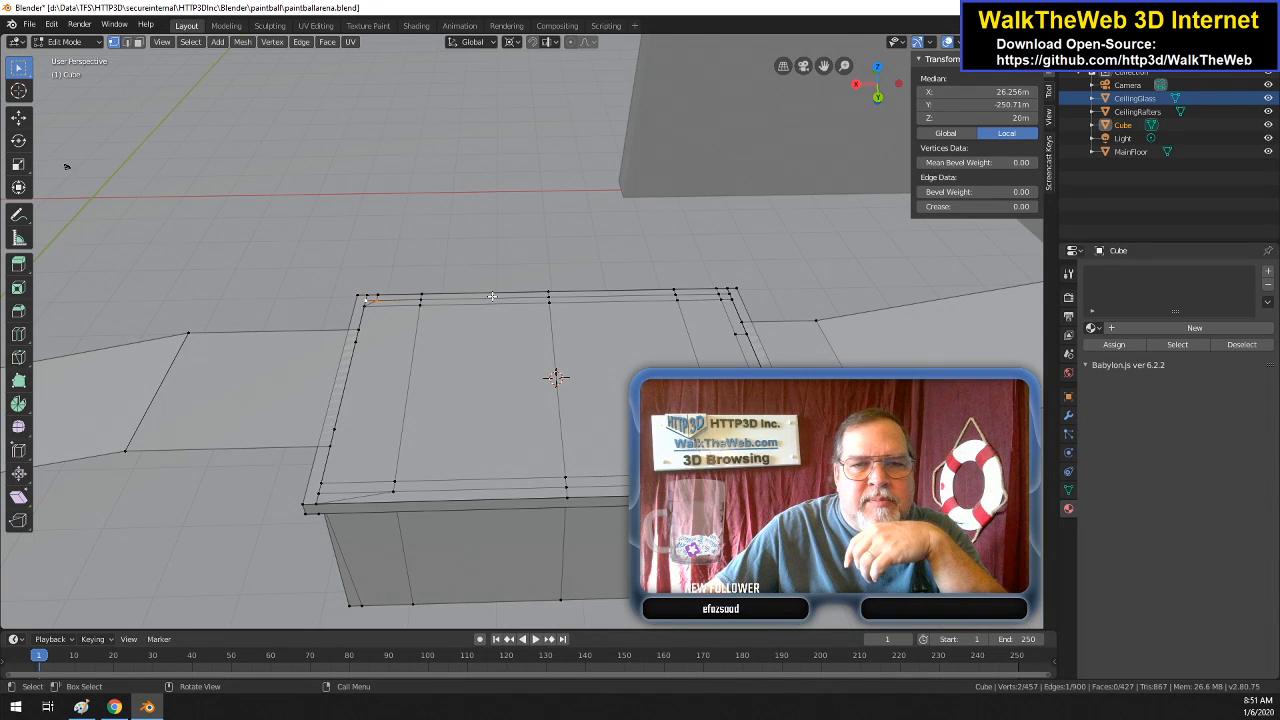
- Redo the middle pair's merge at the far-left corner and merge the far edge's vertex pair there, both At Last
{"action": "key", "text": "alt+m"}
{"action": "left_click", "coordinate": [391, 312]}
{"action": "left_click", "coordinate": [370, 297]}
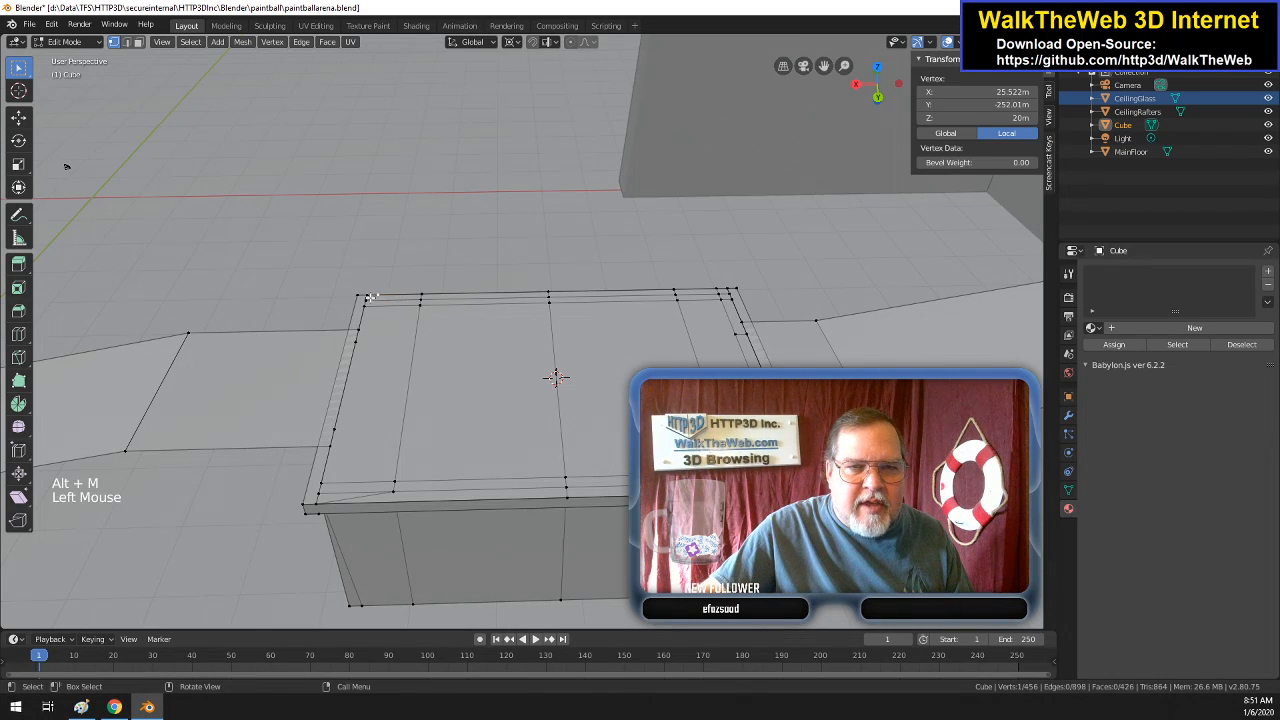
{"action": "left_click", "coordinate": [391, 317], "text": "shift"}
{"action": "key", "text": "alt+m"}
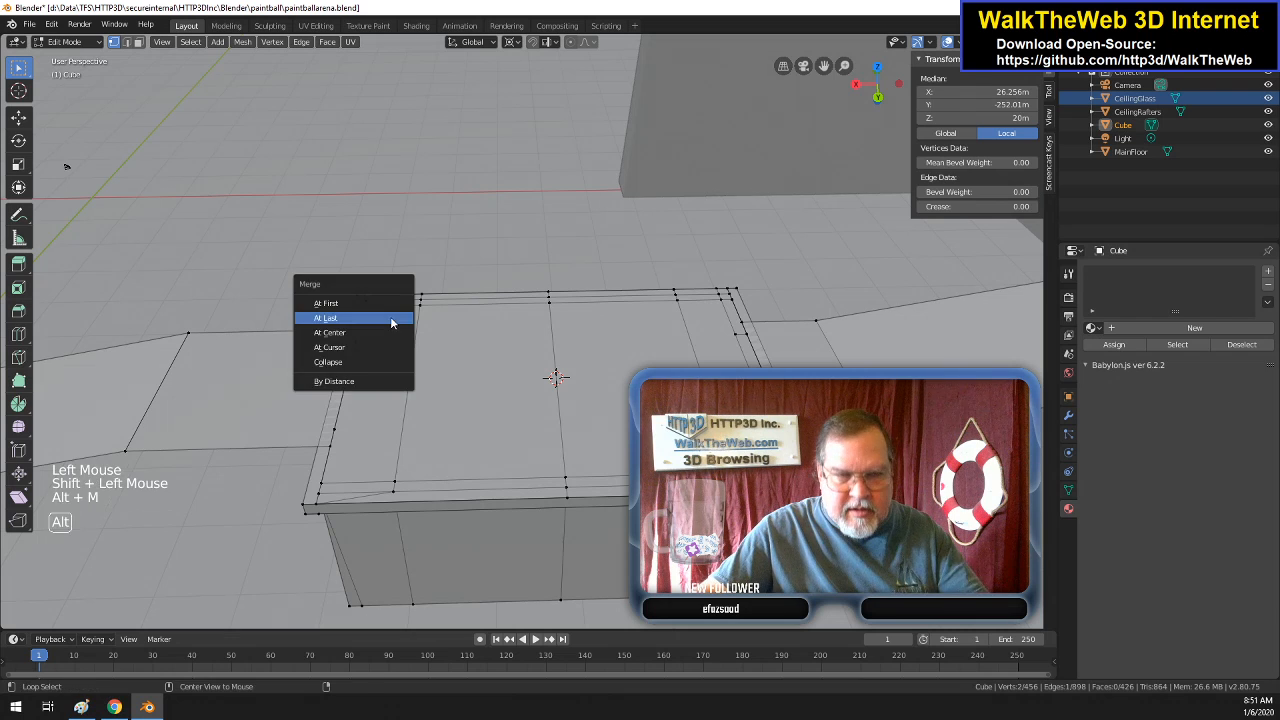
{"action": "left_click", "coordinate": [391, 318]}
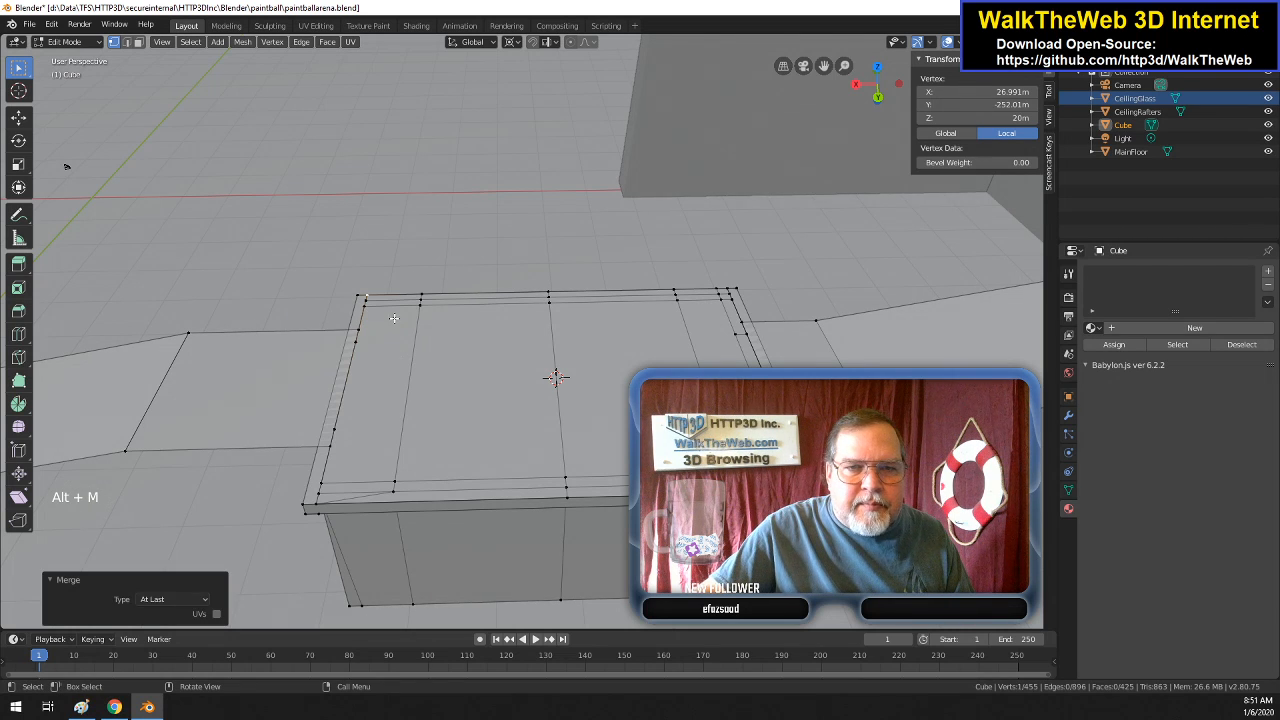
- Merge the far strip's inner-line vertices at the left corner and the adjacent cross line into the middle-line vertices, using At Last
{"action": "left_click", "coordinate": [385, 313]}
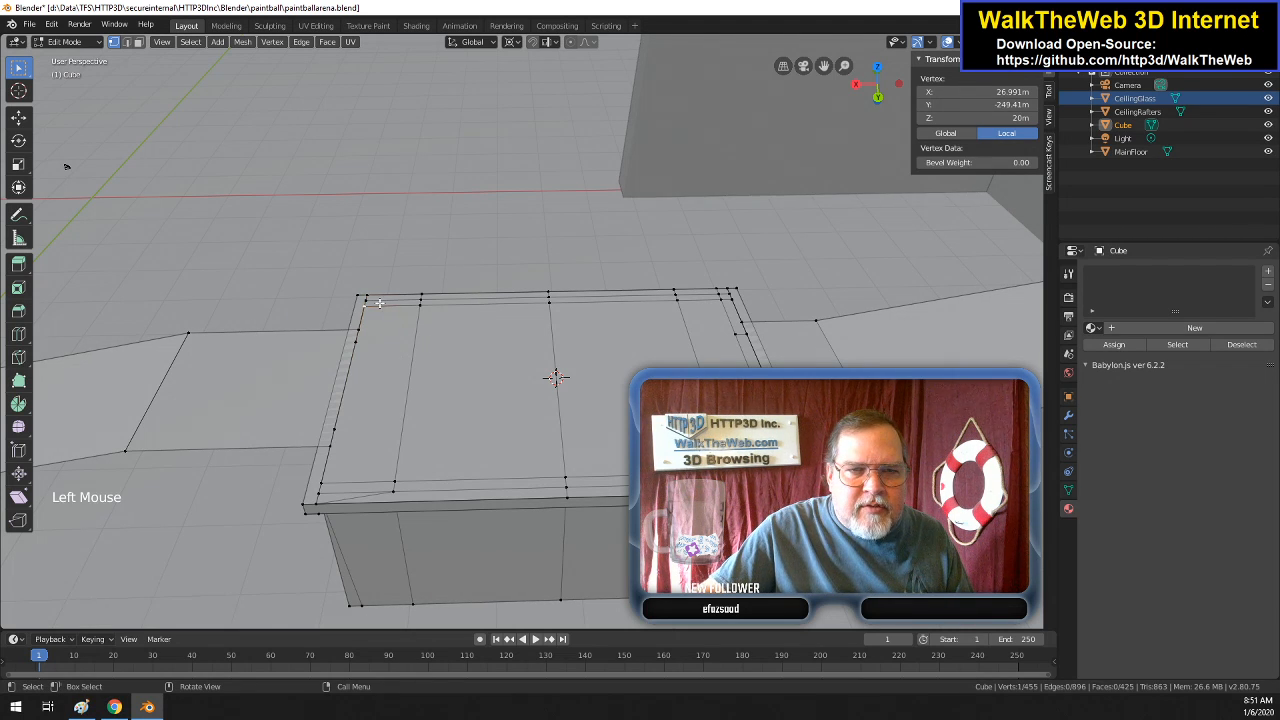
{"action": "left_click", "coordinate": [386, 316], "text": "shift"}
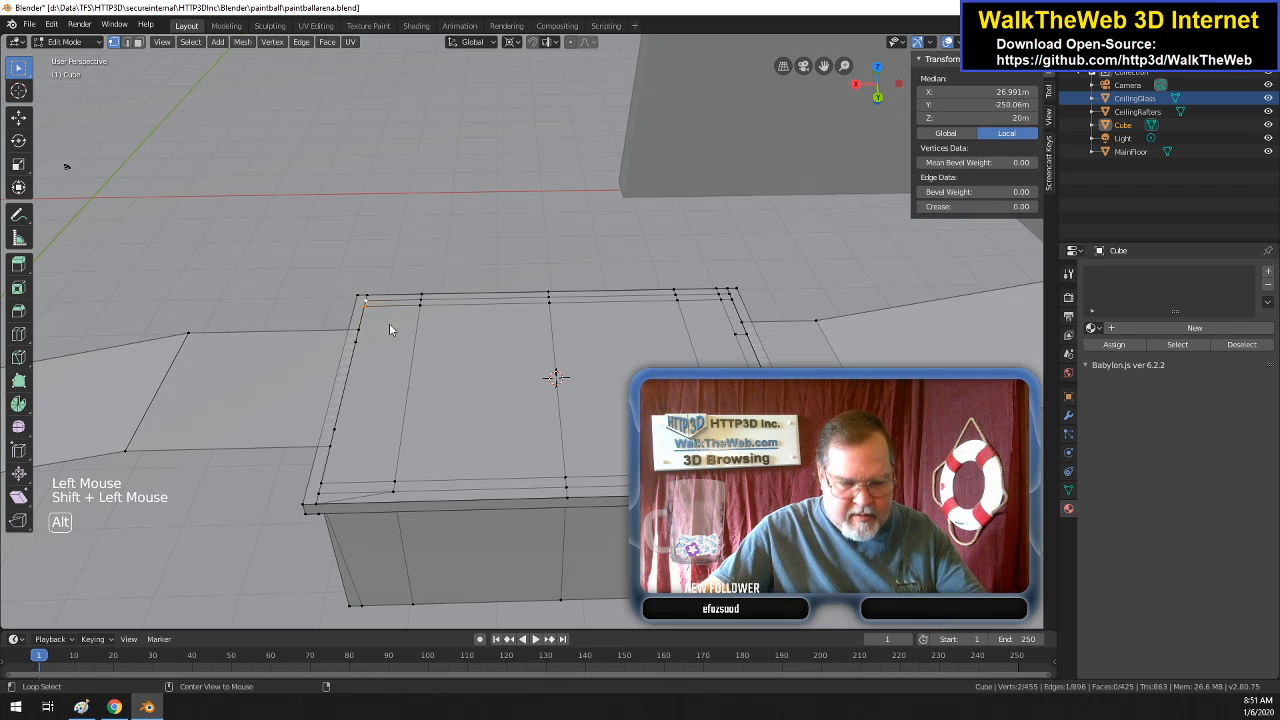
{"action": "key", "text": "alt+m"}
{"action": "left_click", "coordinate": [389, 323]}
{"action": "left_click", "coordinate": [424, 302]}
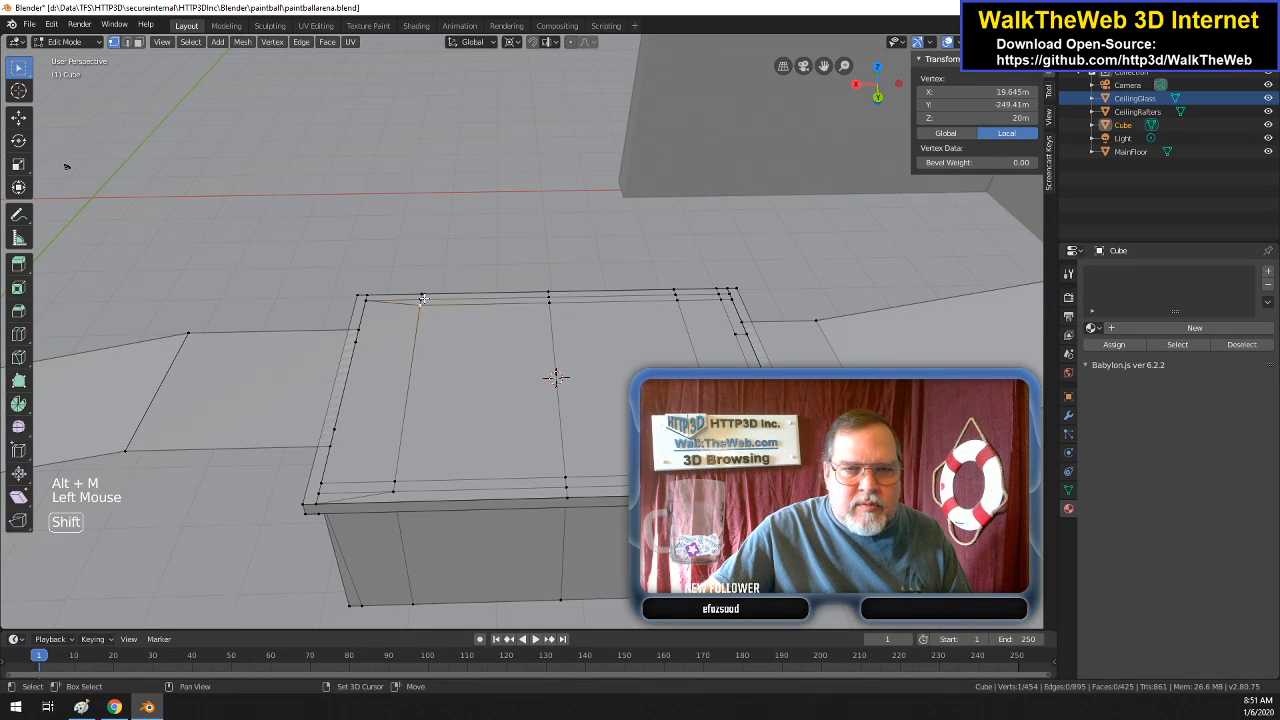
{"action": "left_click", "coordinate": [422, 298], "text": "shift"}
{"action": "key", "text": "alt+m"}
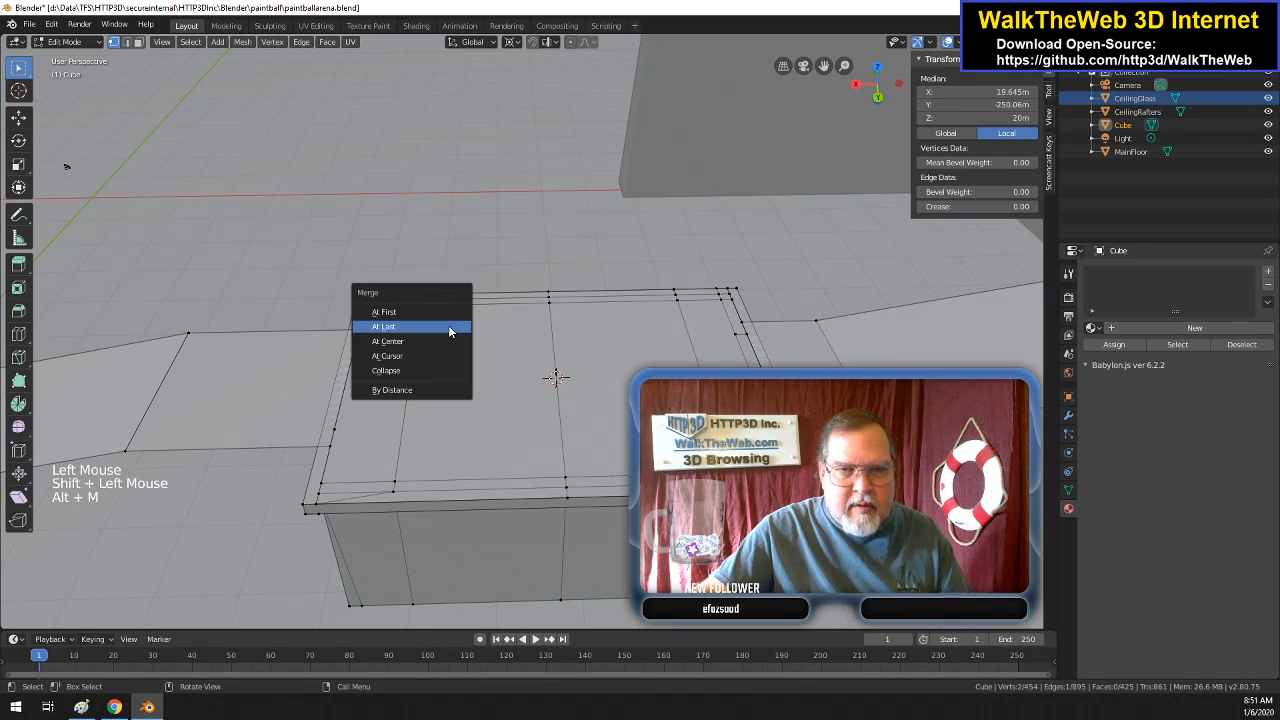
{"action": "left_click", "coordinate": [449, 331]}
- Merge the far strip's inner-line vertices at the central cross line and the one right of it into the middle line, using At Last
{"action": "left_click", "coordinate": [579, 319], "text": "shift"}
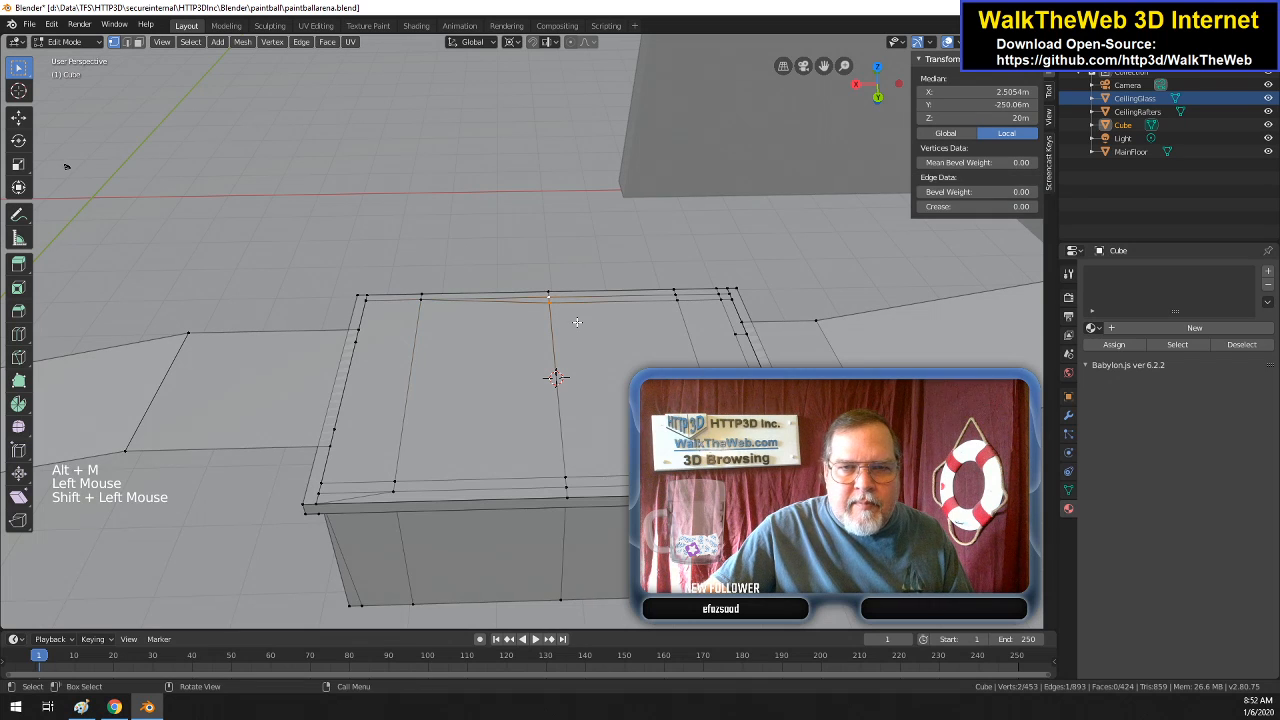
{"action": "key", "text": "alt+m"}
{"action": "left_click", "coordinate": [577, 322]}
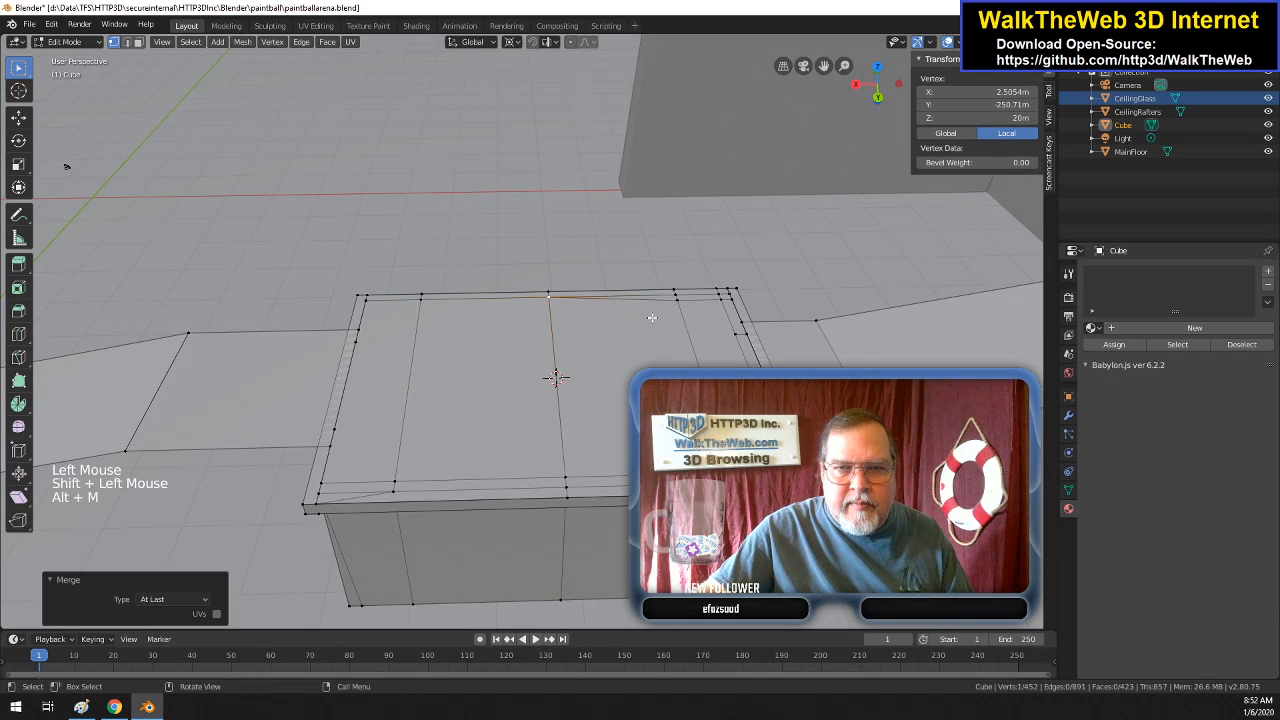
{"action": "left_click", "coordinate": [676, 301]}
{"action": "left_click", "coordinate": [675, 293], "text": "shift"}
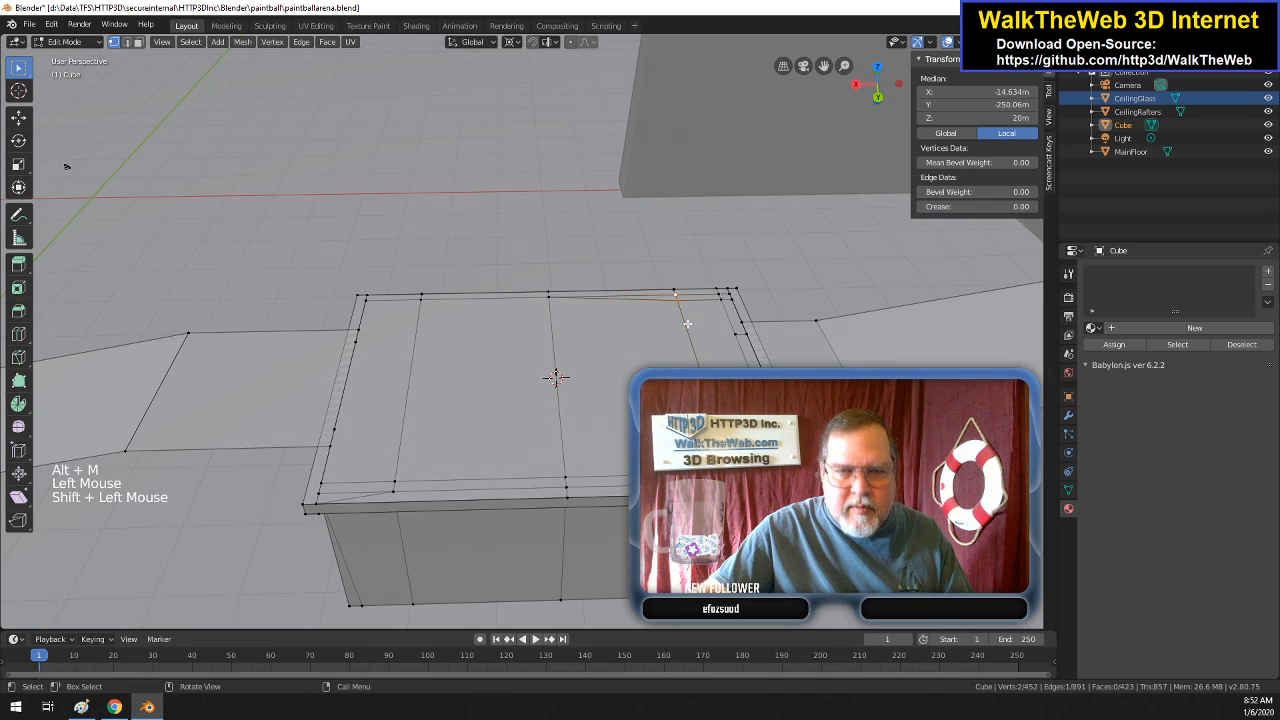
{"action": "key", "text": "alt+m"}
{"action": "left_click", "coordinate": [687, 322]}
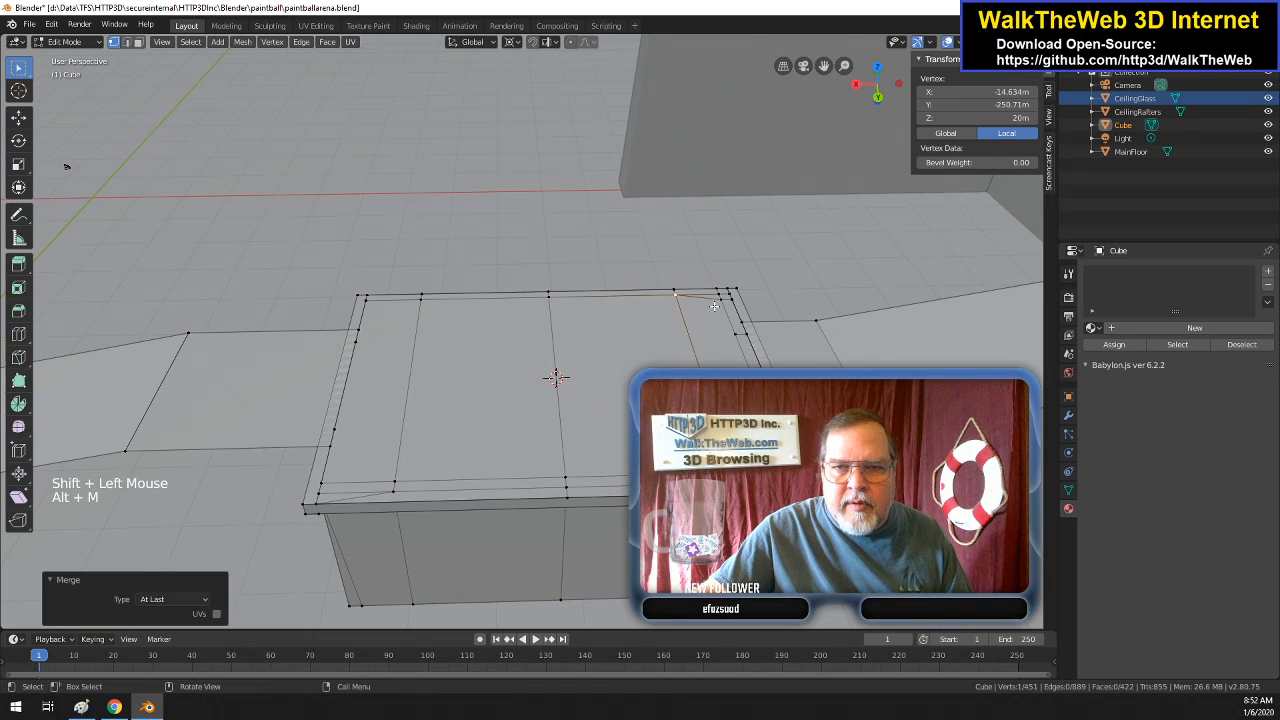
- Merge the two inner-line vertices at the slab's far-right corner into the far strip's middle-line vertices, pair by pair, using At Last
{"action": "left_click", "coordinate": [718, 300]}
{"action": "left_click", "coordinate": [733, 290], "text": "shift"}
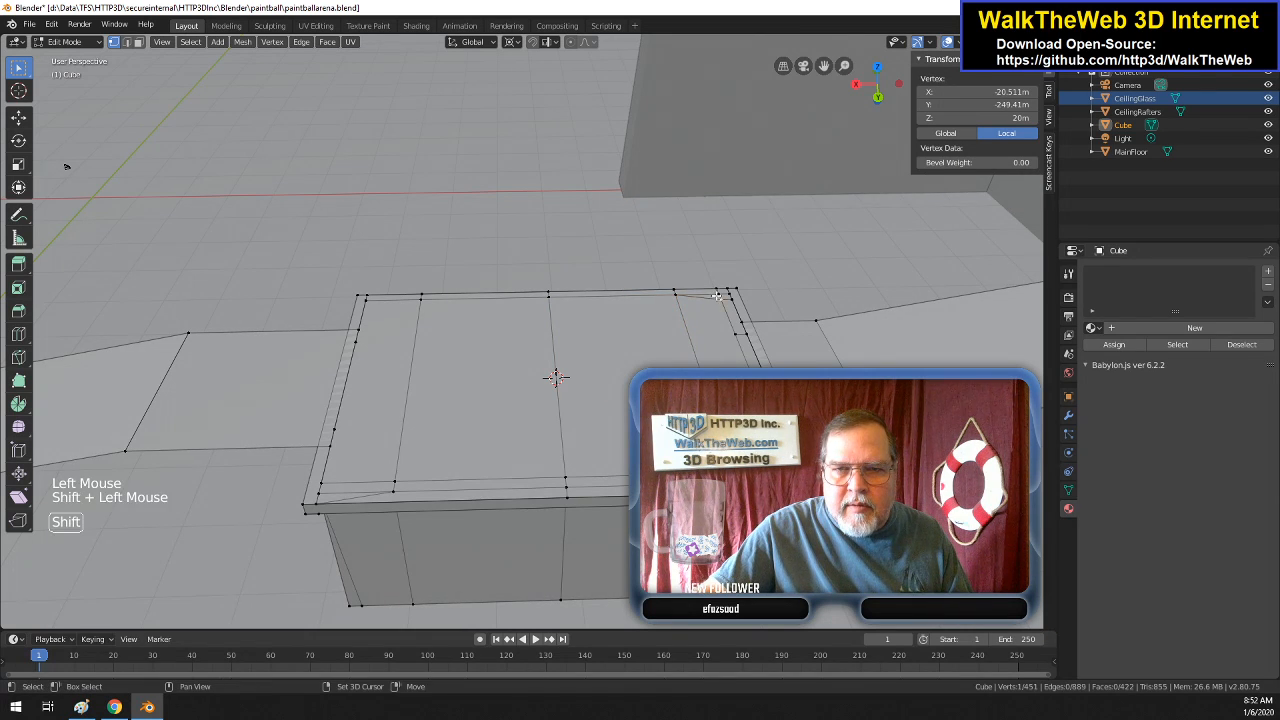
{"action": "key", "text": "alt+m"}
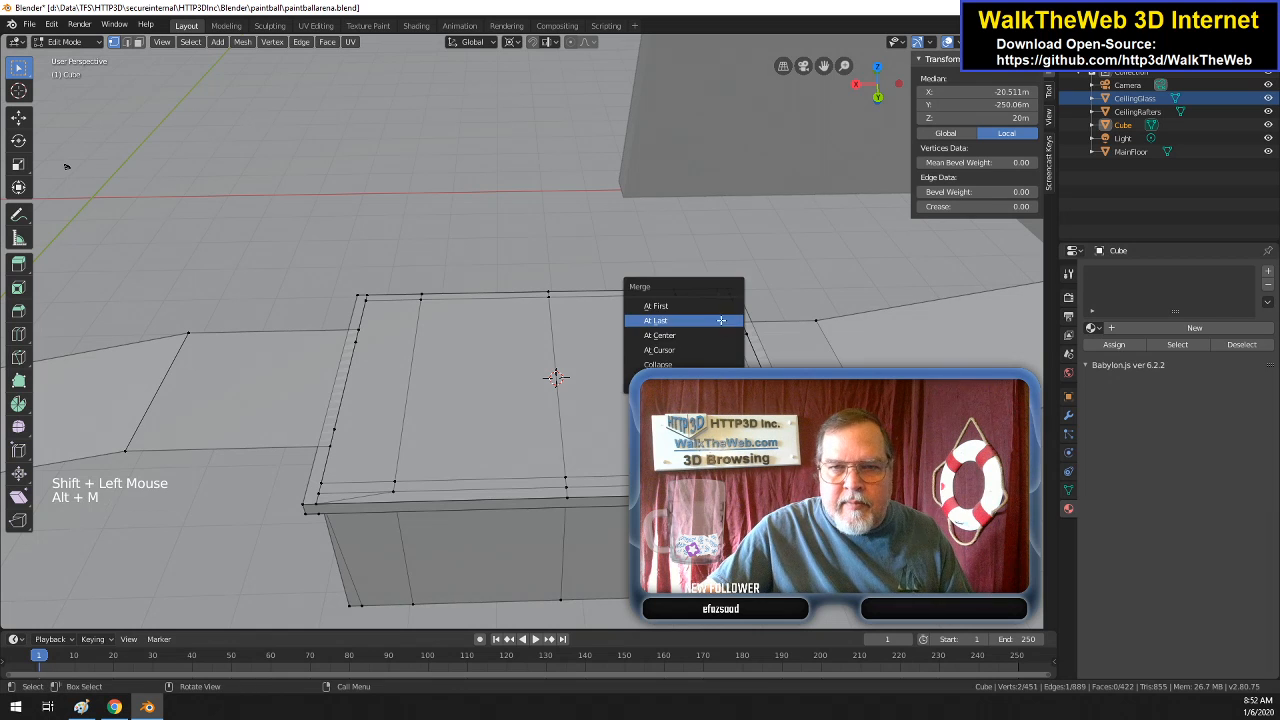
{"action": "left_click", "coordinate": [720, 319]}
{"action": "left_click", "coordinate": [733, 304]}
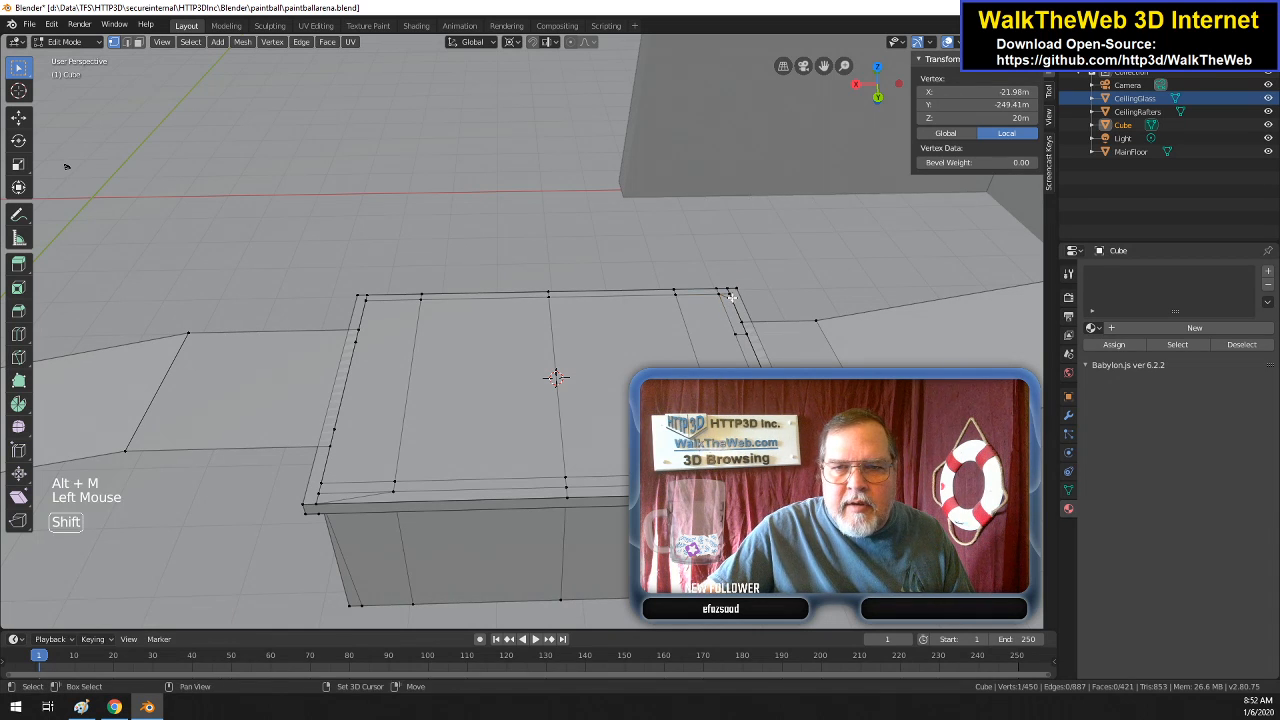
{"action": "left_click", "coordinate": [740, 310], "text": "shift"}
{"action": "key", "text": "alt+m"}
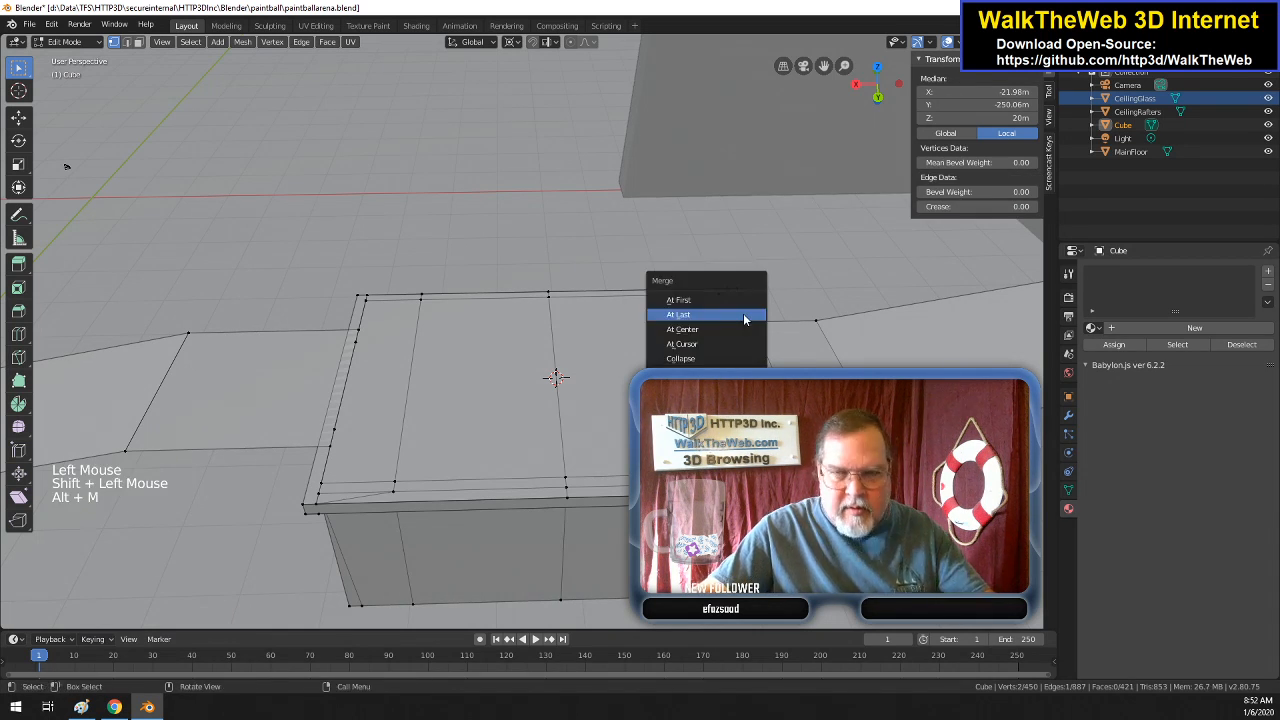
{"action": "left_click", "coordinate": [743, 313]}
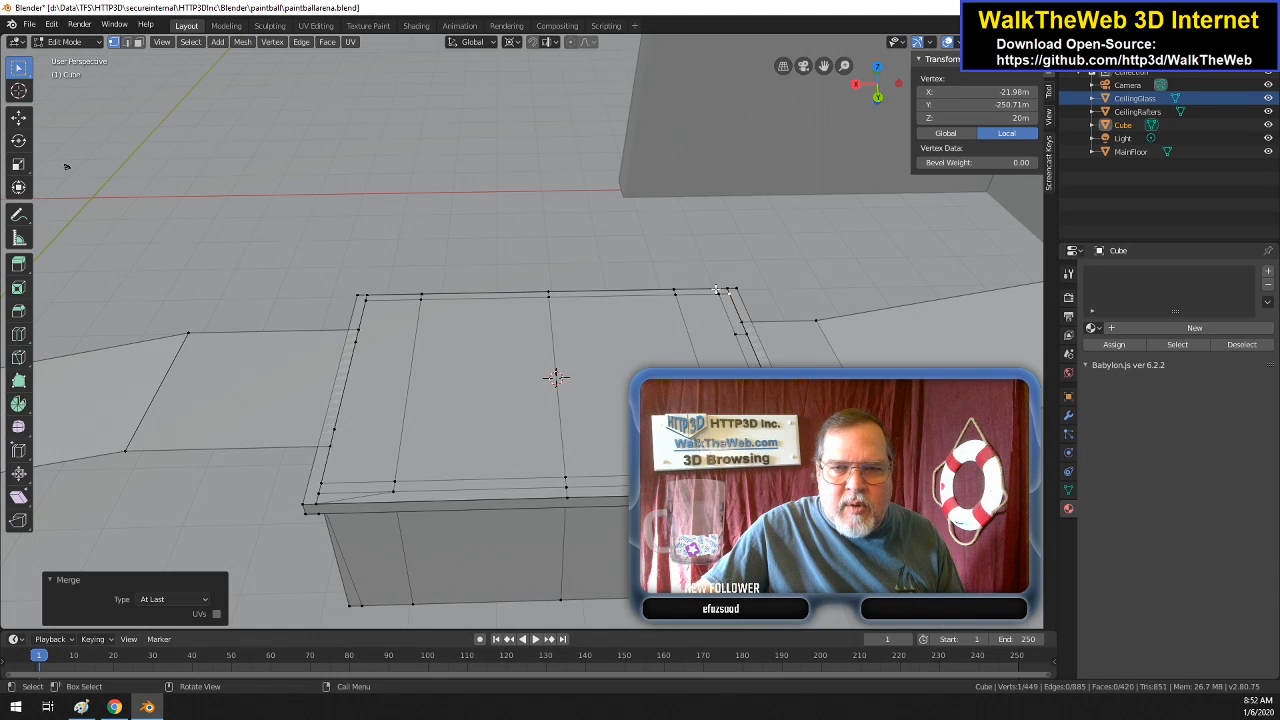
- Merge the right strip's two inner-line vertices at the slab's far-right corner into the middle line, pair by pair, using At Last
{"action": "left_click", "coordinate": [720, 290]}
{"action": "left_click", "coordinate": [734, 291], "text": "shift"}
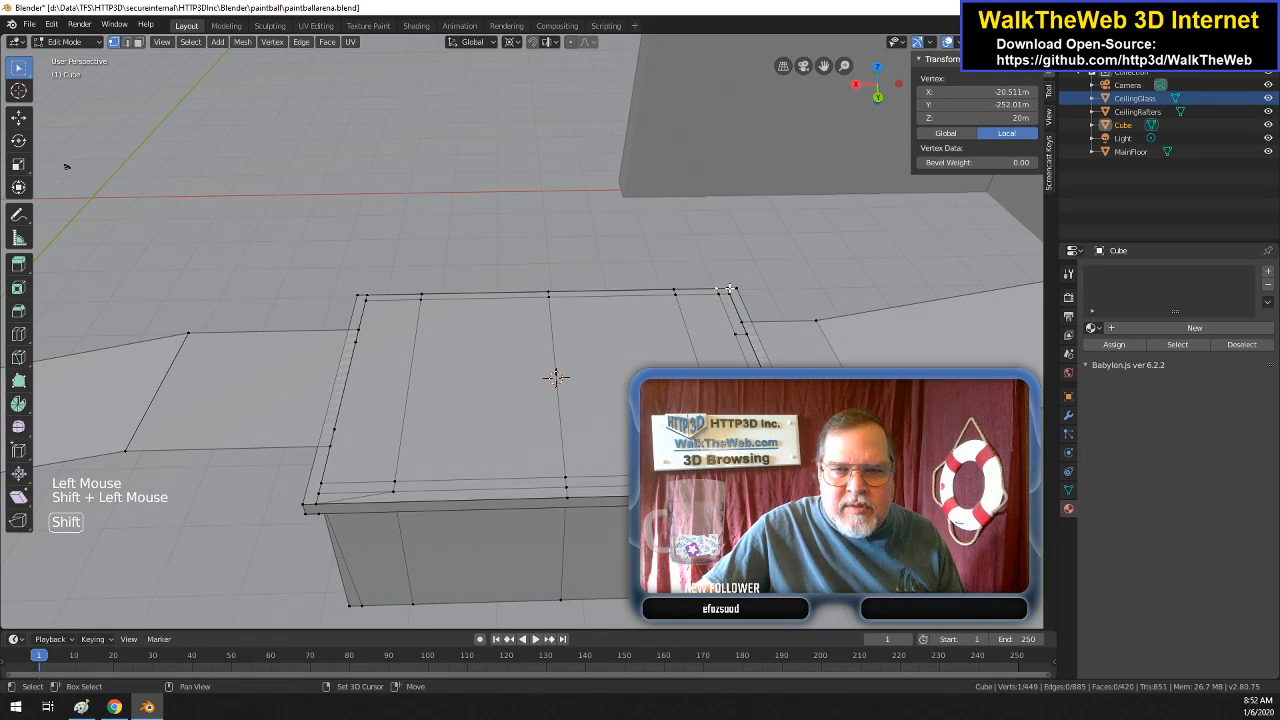
{"action": "key", "text": "alt+m"}
{"action": "left_click", "coordinate": [738, 315]}
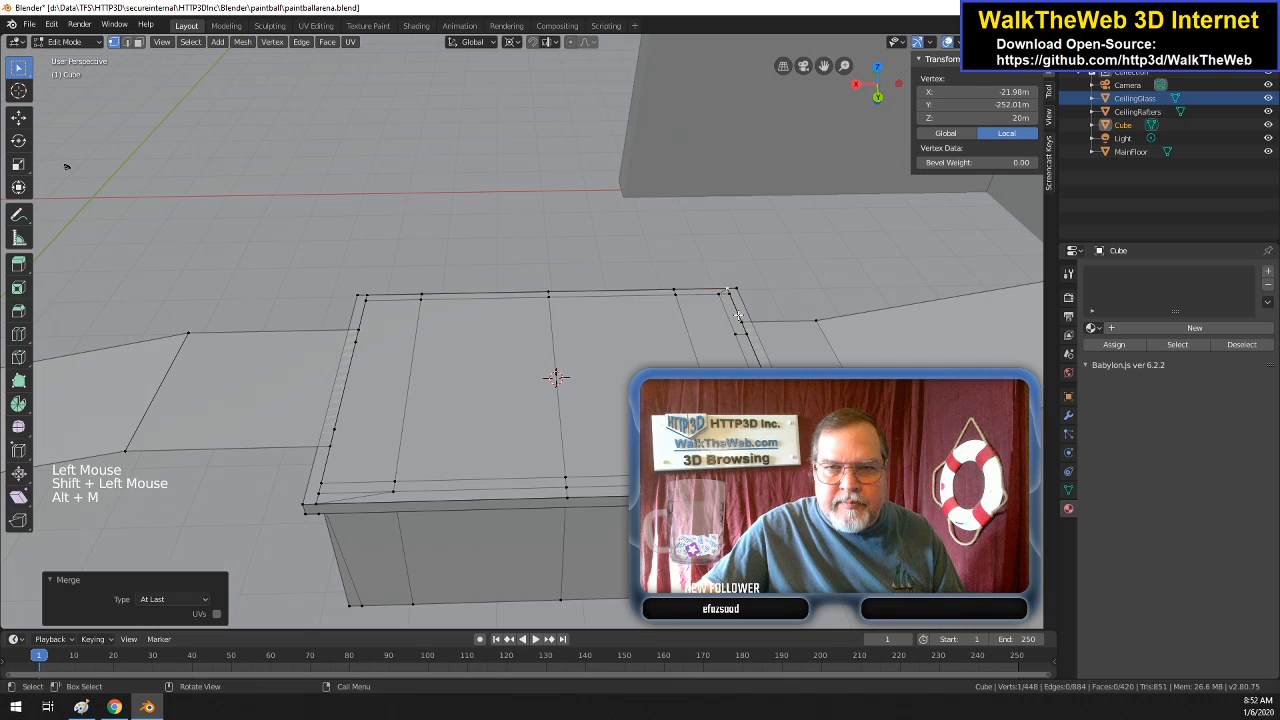
{"action": "left_click", "coordinate": [728, 293]}
{"action": "left_click", "coordinate": [736, 292], "text": "shift"}
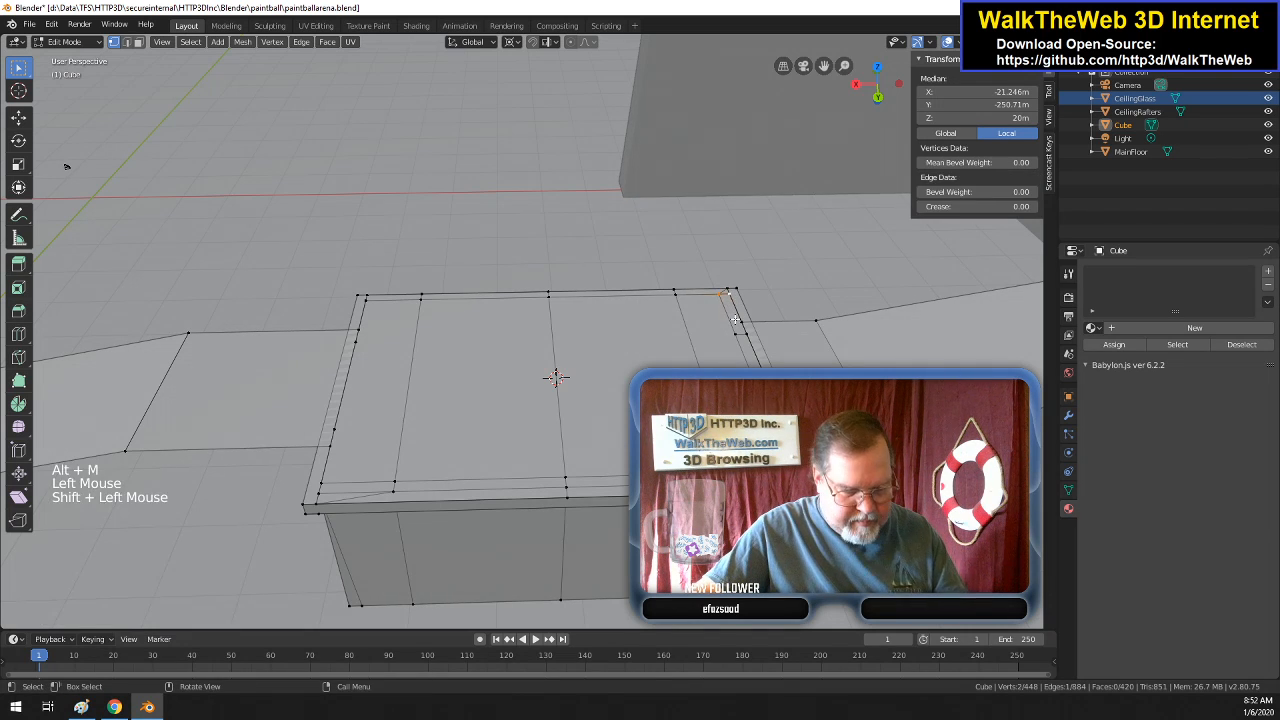
{"action": "key", "text": "alt+m"}
{"action": "left_click", "coordinate": [734, 318]}
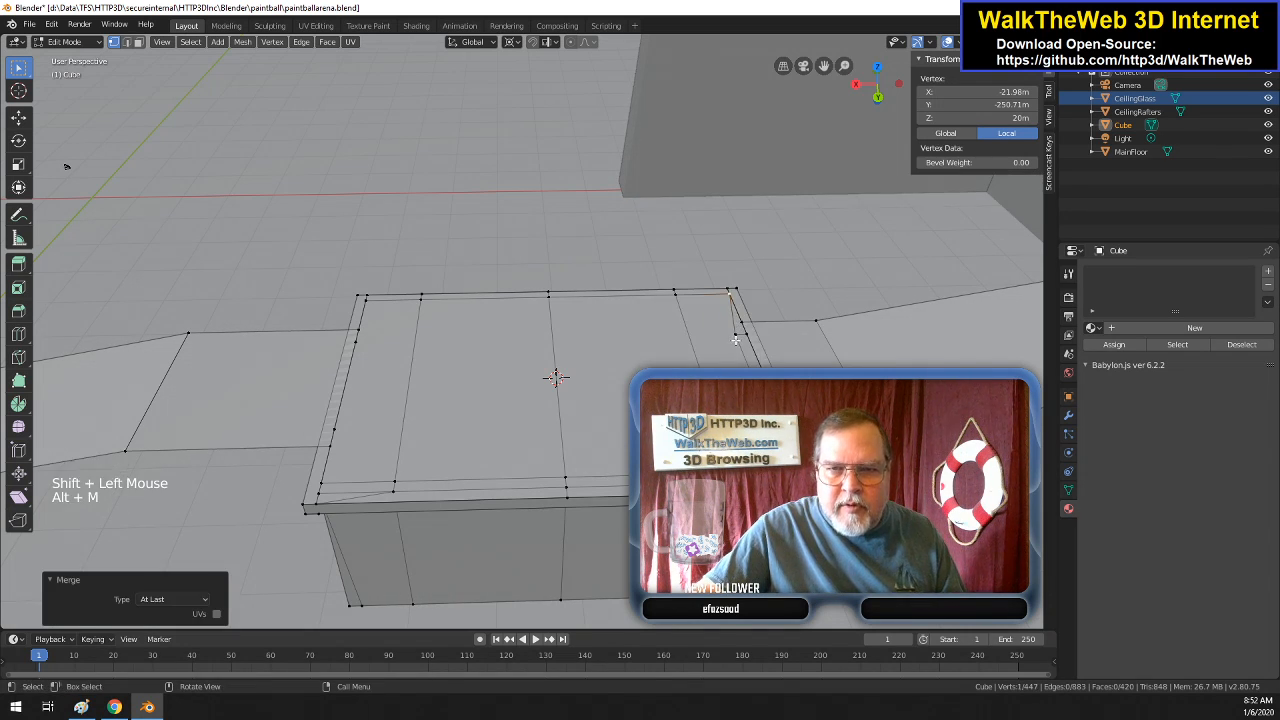
- Merge the right strip's next two inner-line vertices along the slab's right side into their middle-line neighbours, using At Last
{"action": "left_click", "coordinate": [744, 332]}
{"action": "left_click", "coordinate": [746, 338], "text": "shift"}
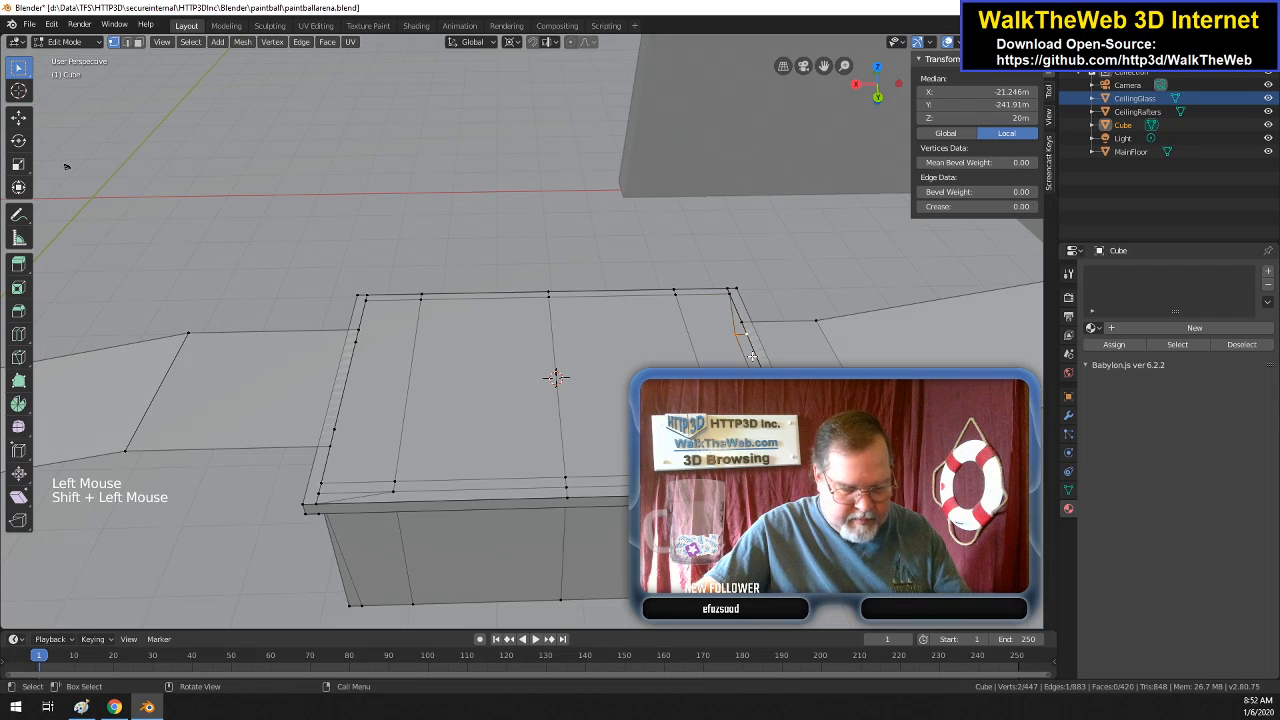
{"action": "key", "text": "alt+m"}
{"action": "left_click", "coordinate": [752, 357]}
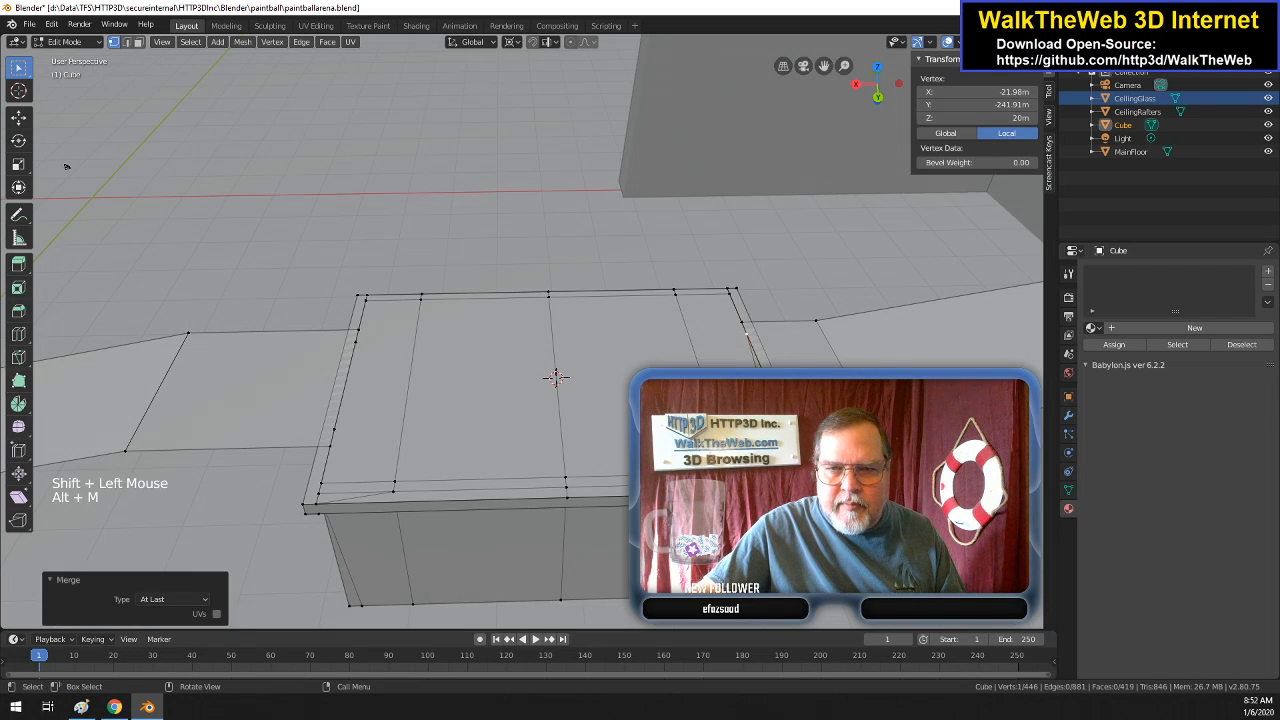
{"action": "left_click", "coordinate": [783, 420]}
{"action": "left_click", "coordinate": [786, 427], "text": "shift"}
{"action": "key", "text": "alt+m"}
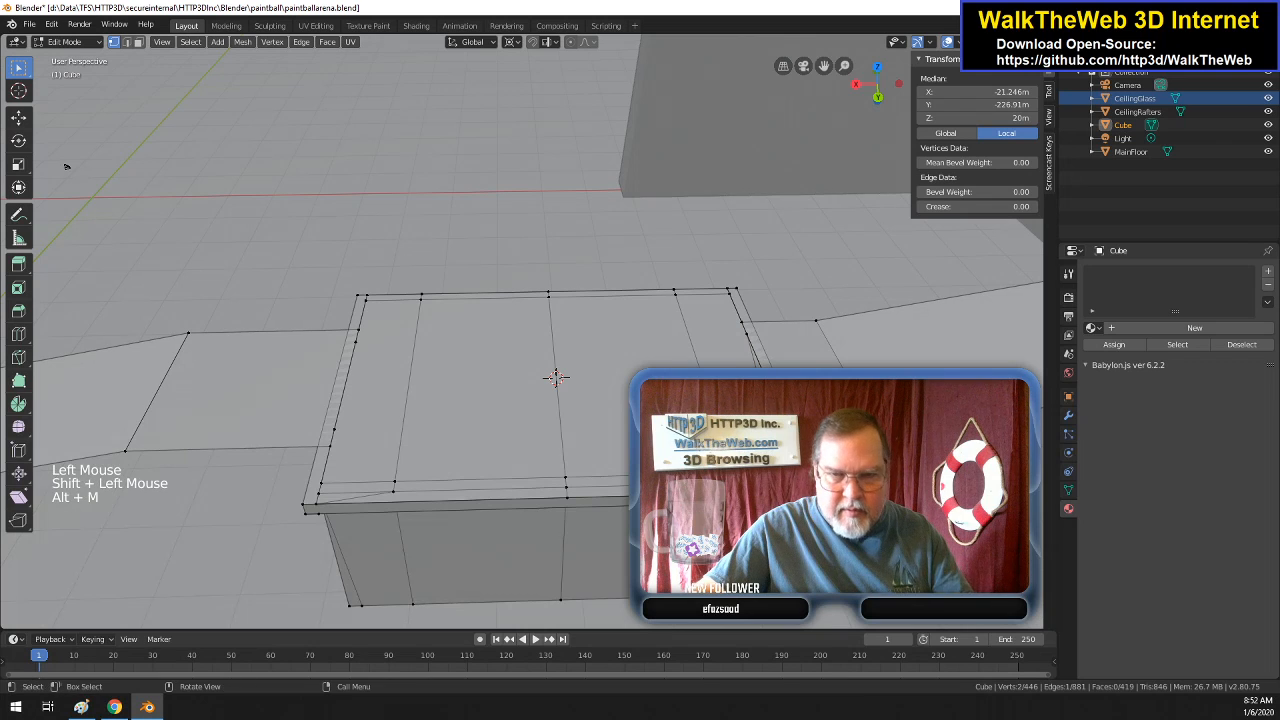
{"action": "left_click", "coordinate": [788, 430]}
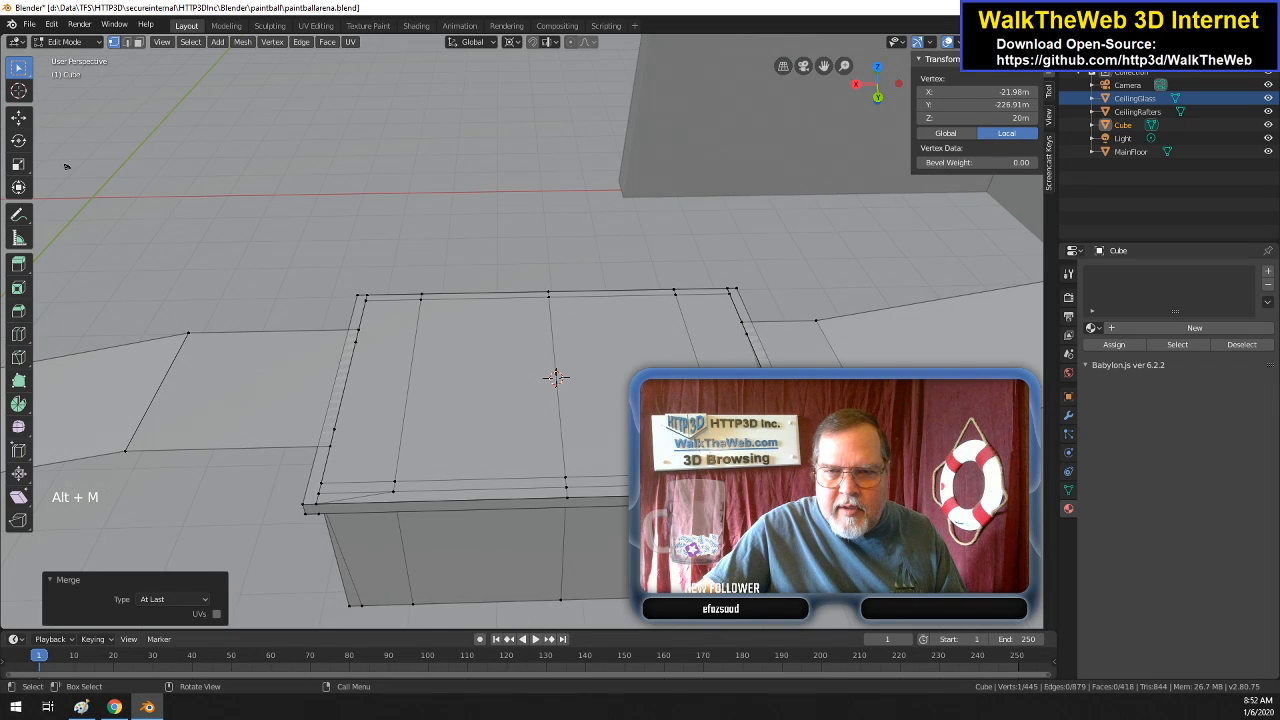
- Merge the right strip's two inner-line vertices just inside the slab's near-right corner into the middle line, using At Last
{"action": "left_click", "coordinate": [803, 470]}
{"action": "left_click", "coordinate": [815, 476], "text": "shift"}
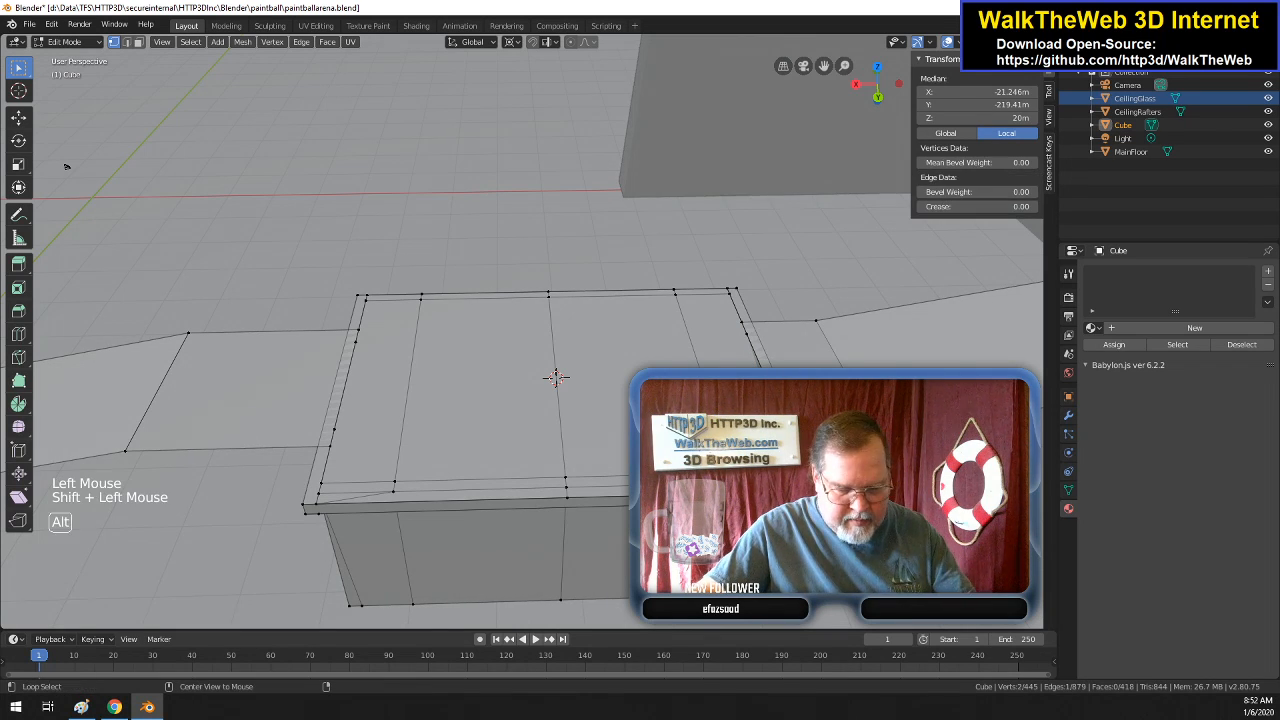
{"action": "key", "text": "alt+m"}
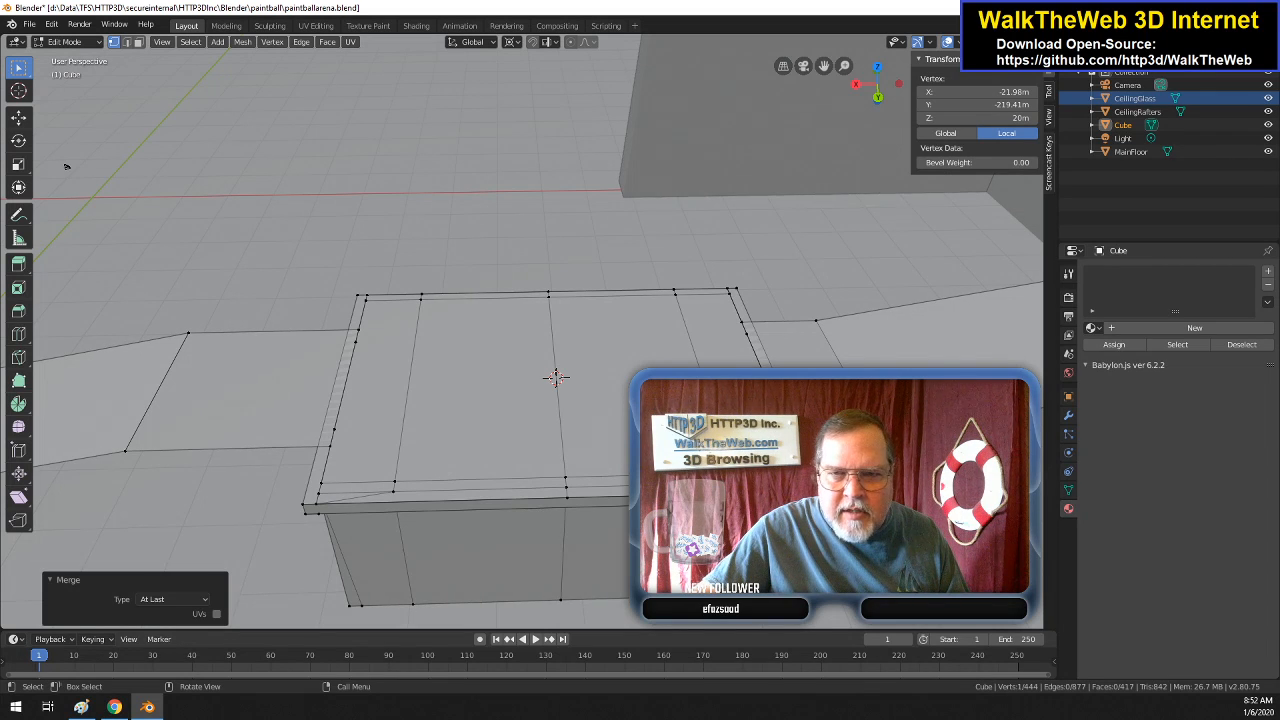
{"action": "left_click", "coordinate": [556, 377]}
{"action": "left_click", "coordinate": [556, 377], "text": "shift"}
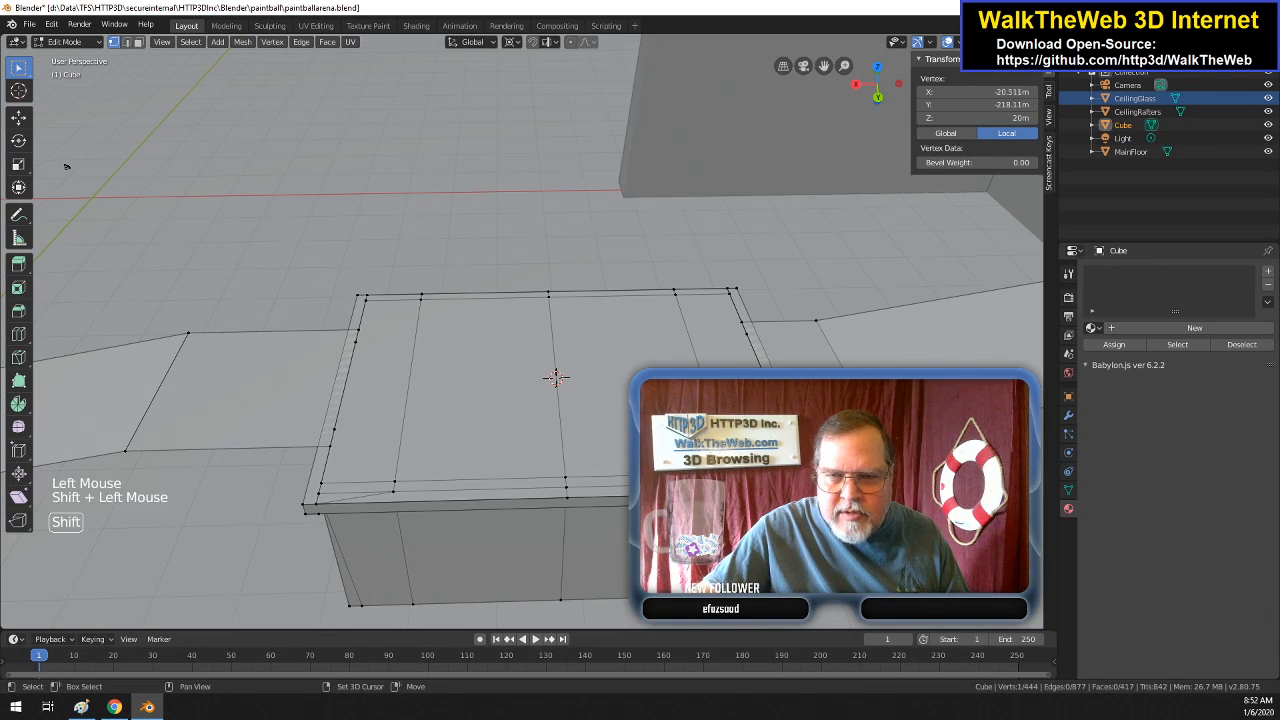
{"action": "key", "text": "alt+m"}
{"action": "left_click", "coordinate": [556, 377]}
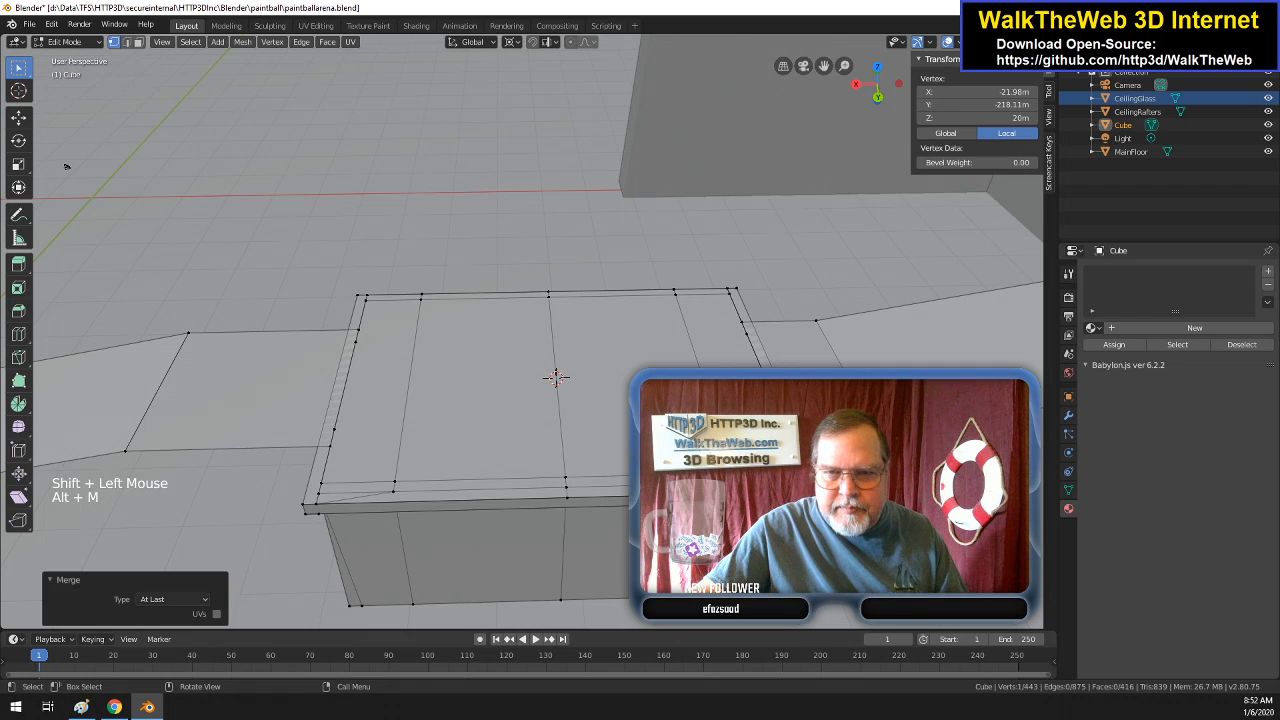
- Merge the near edge's vertex pair at the near-right corner, plus the near strip's inner and middle vertices there, using At Last
{"action": "left_click", "coordinate": [556, 377]}
{"action": "left_click", "coordinate": [556, 377], "text": "shift"}
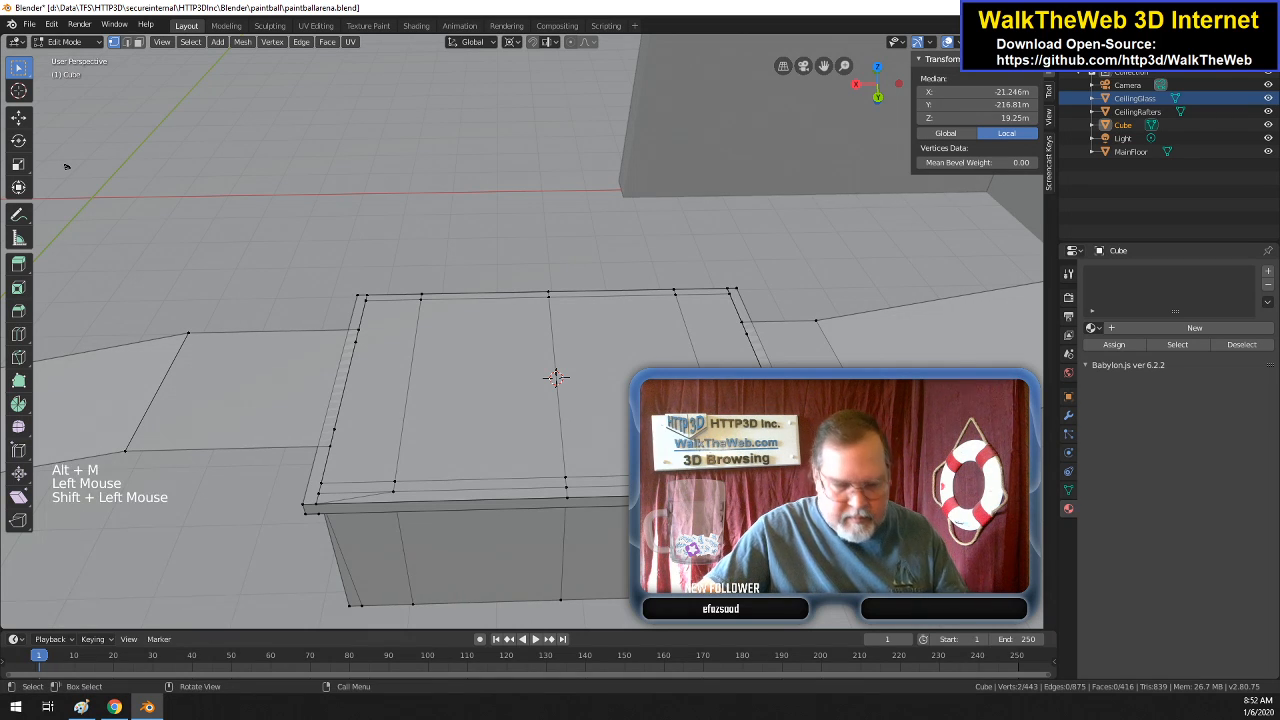
{"action": "left_click", "coordinate": [556, 377]}
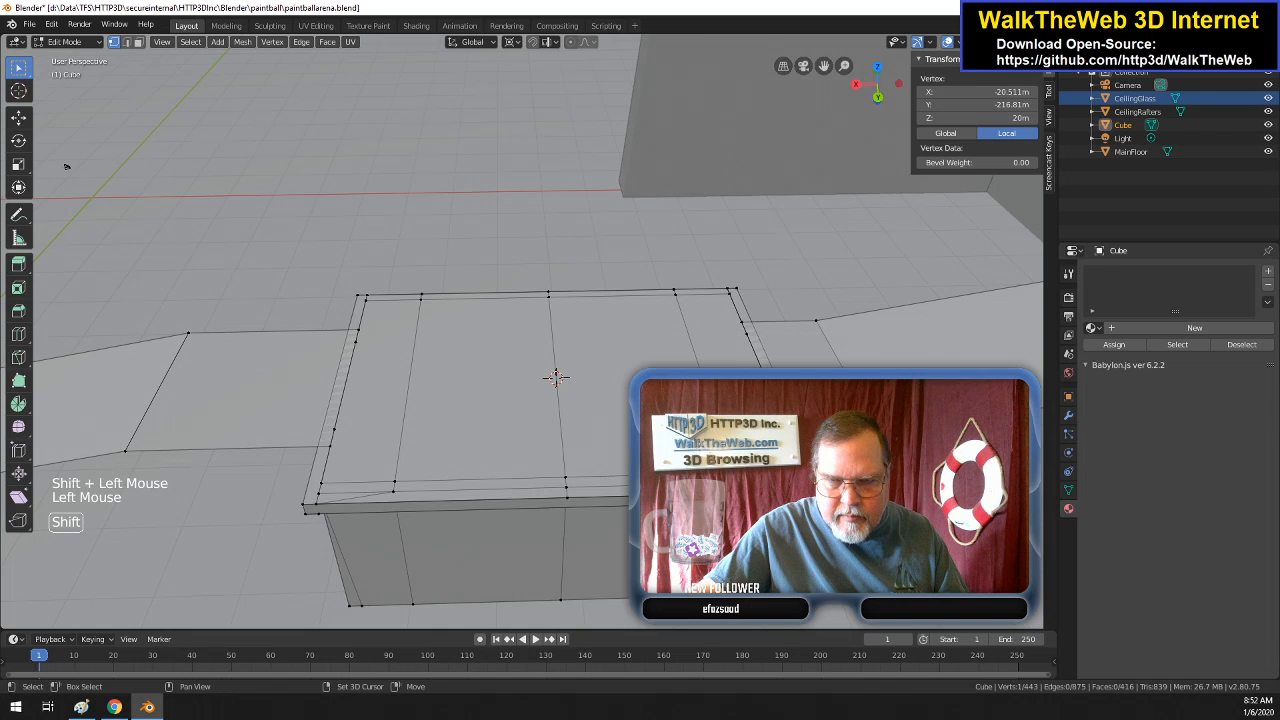
{"action": "left_click", "coordinate": [556, 377], "text": "shift"}
{"action": "key", "text": "alt+m"}
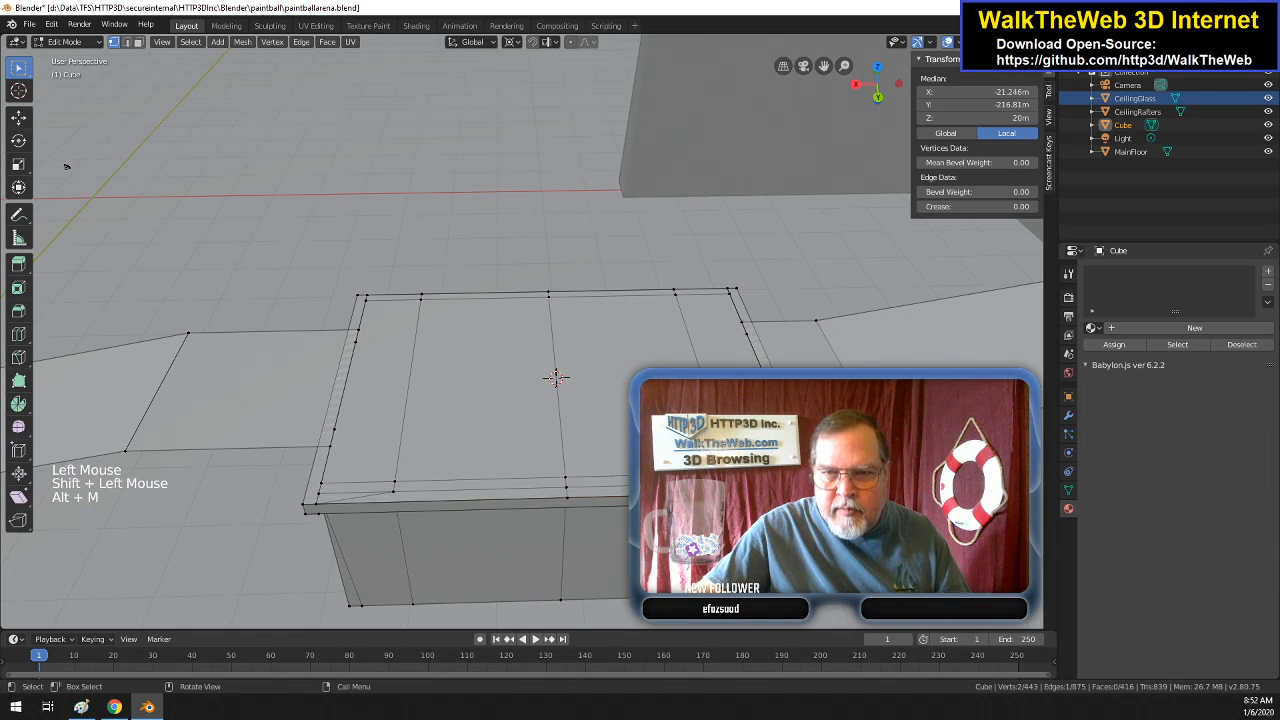
{"action": "left_click", "coordinate": [556, 377]}
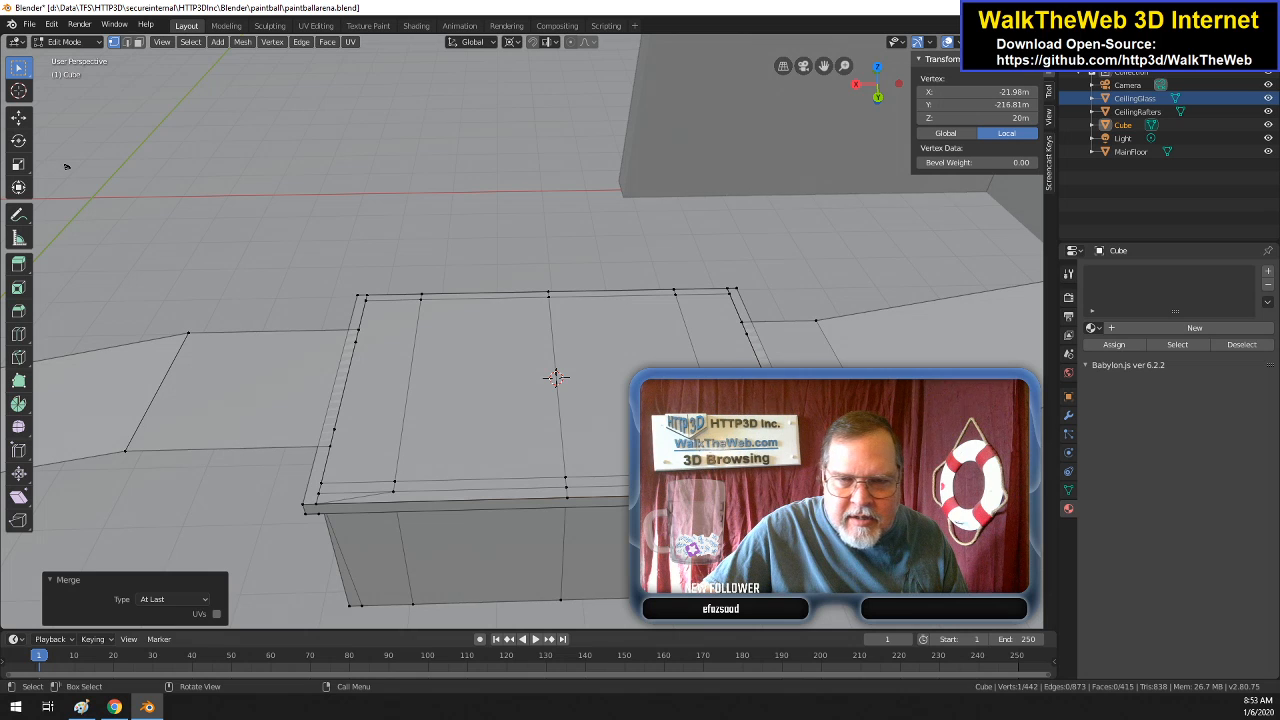
{"action": "left_click", "coordinate": [556, 377]}
{"action": "left_click", "coordinate": [556, 377], "text": "shift"}
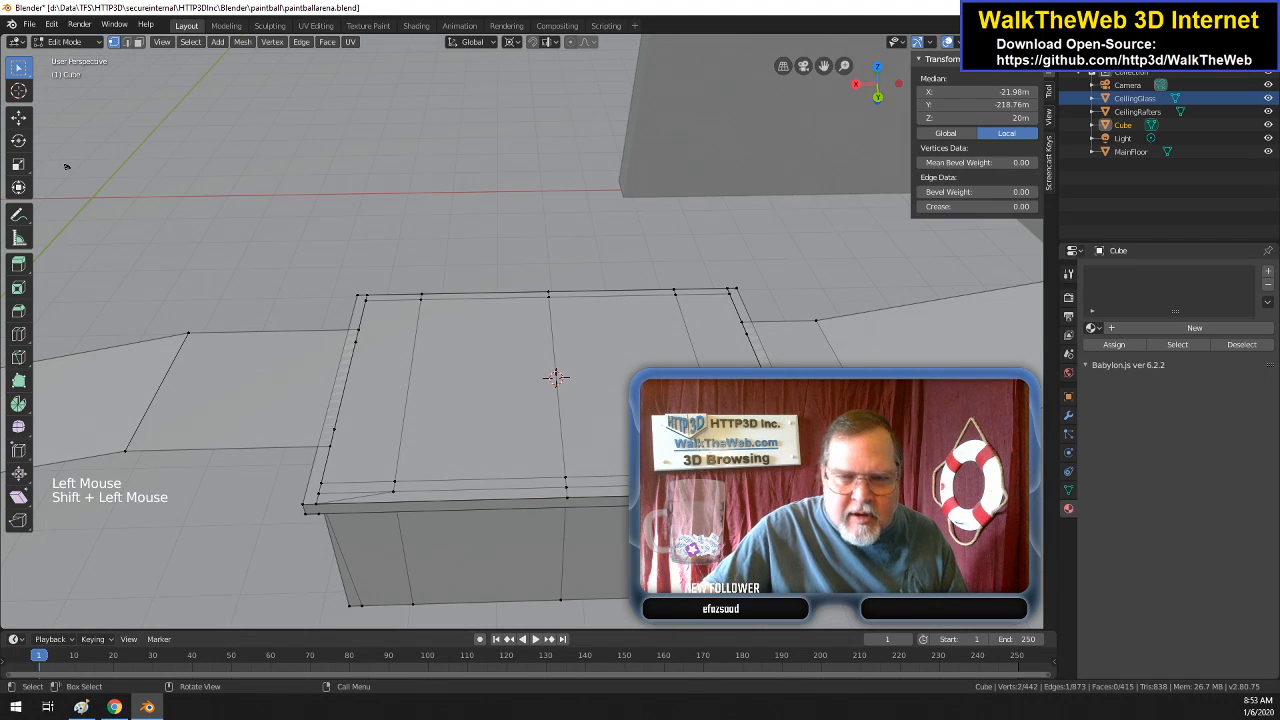
{"action": "key", "text": "alt+m"}
{"action": "left_click", "coordinate": [556, 377]}
- Merge the near strip's inner-line vertices at the right cross line and the central cross line into the middle line, using At Last
{"action": "left_click", "coordinate": [556, 377]}
{"action": "left_click", "coordinate": [556, 377], "text": "shift"}
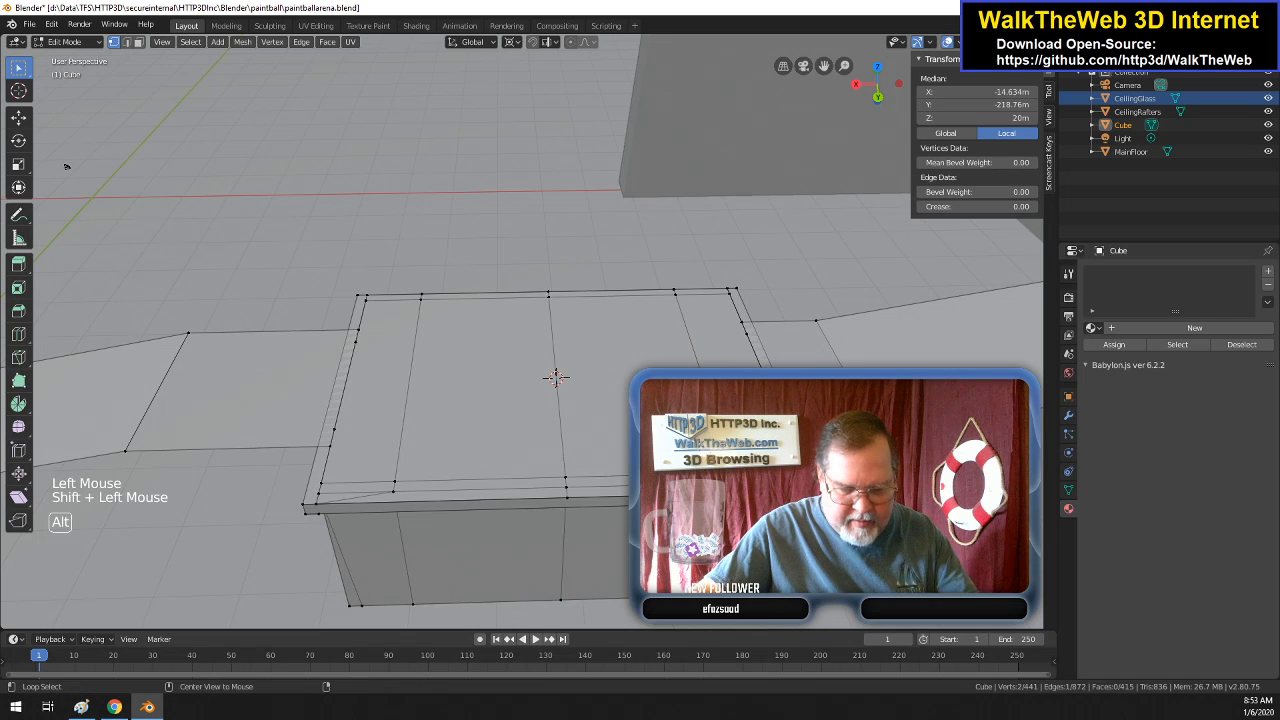
{"action": "key", "text": "alt+m"}
{"action": "left_click", "coordinate": [748, 487]}
{"action": "left_click", "coordinate": [583, 479]}
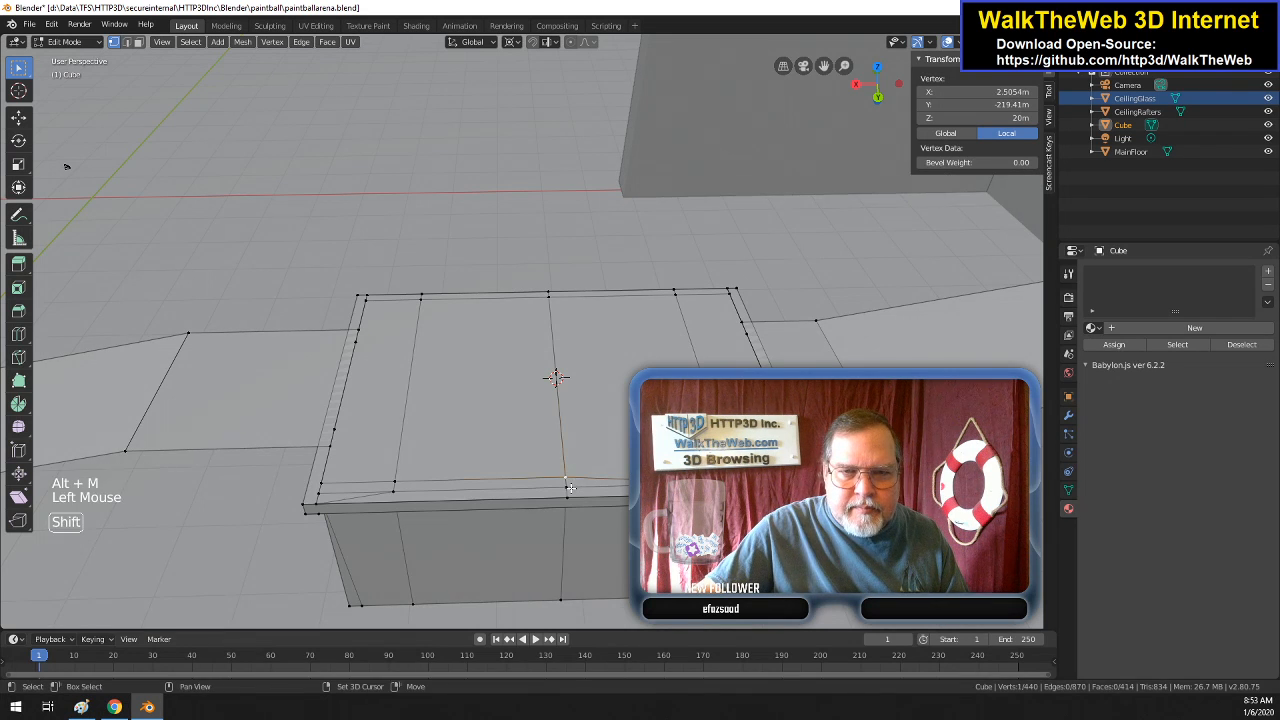
{"action": "left_click", "coordinate": [579, 489], "text": "shift"}
{"action": "key", "text": "alt+m"}
{"action": "left_click", "coordinate": [579, 489]}
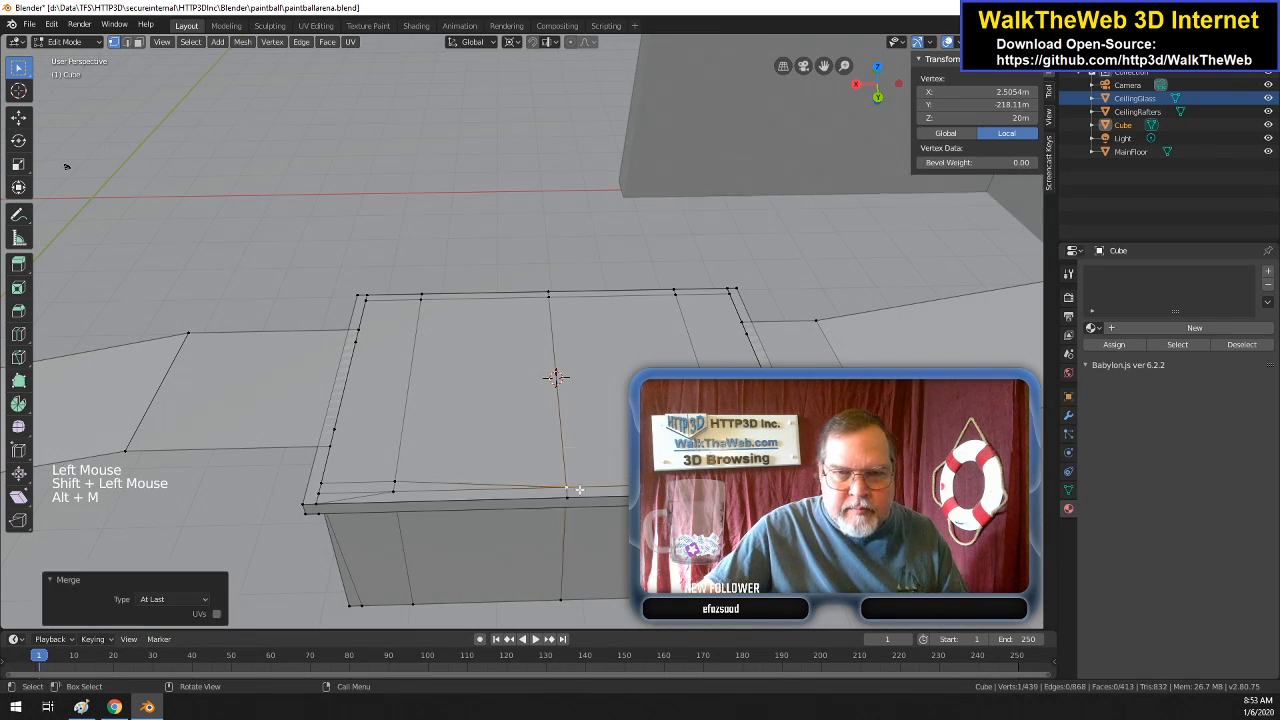
- Merge the near strip's inner-line vertices at the left cross line and the near-left corner into the middle line, using At Last
{"action": "left_click", "coordinate": [394, 486]}
{"action": "left_click", "coordinate": [396, 489], "text": "shift"}
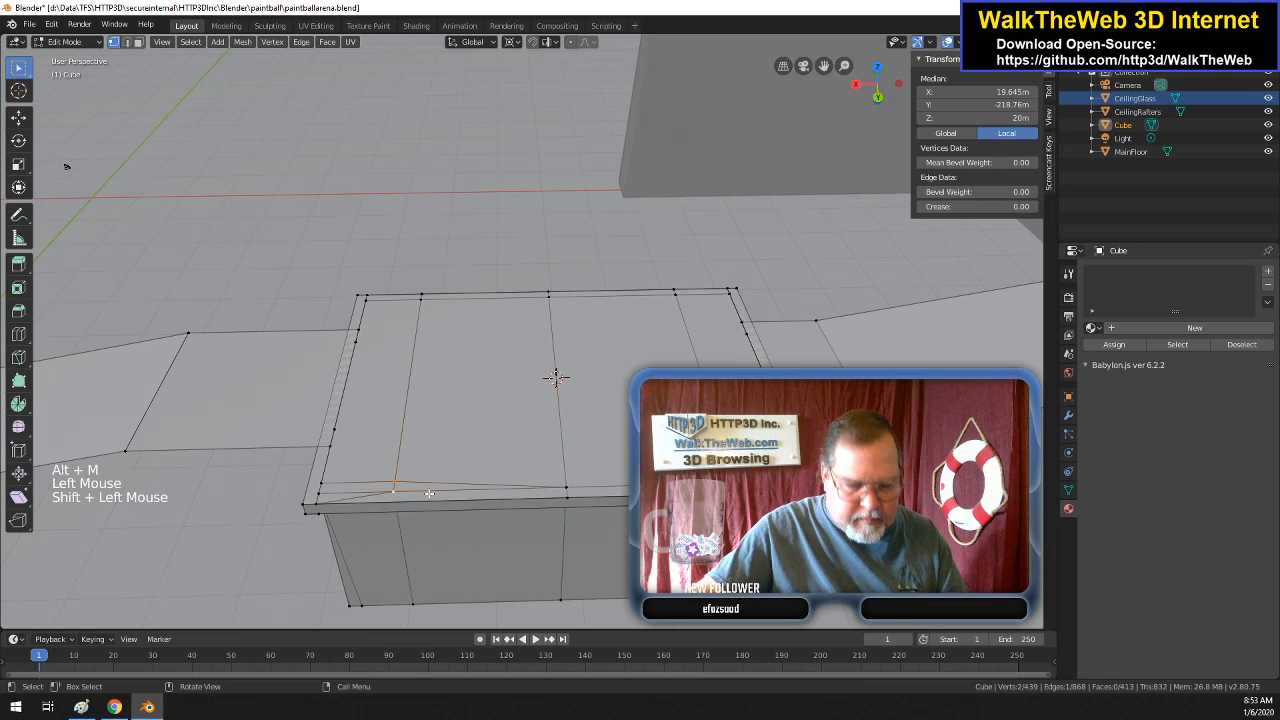
{"action": "key", "text": "alt+m"}
{"action": "left_click", "coordinate": [429, 494]}
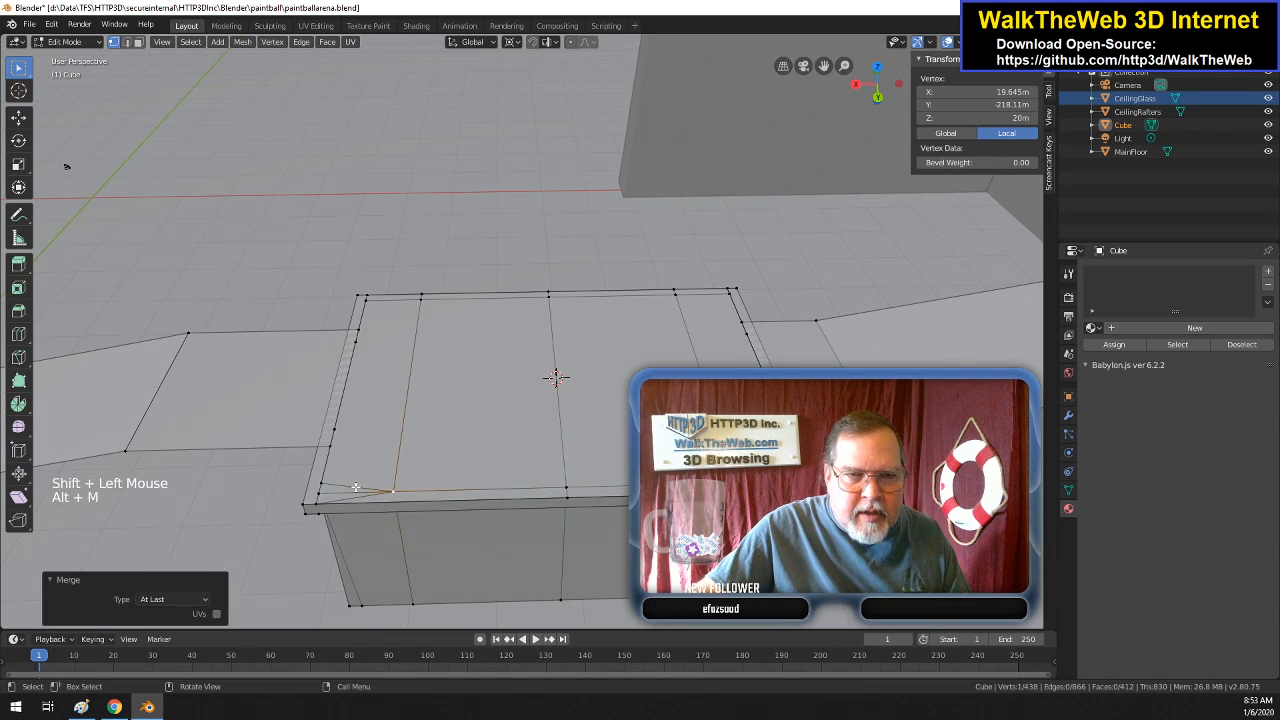
{"action": "left_click", "coordinate": [321, 484]}
{"action": "left_click", "coordinate": [392, 490], "text": "shift"}
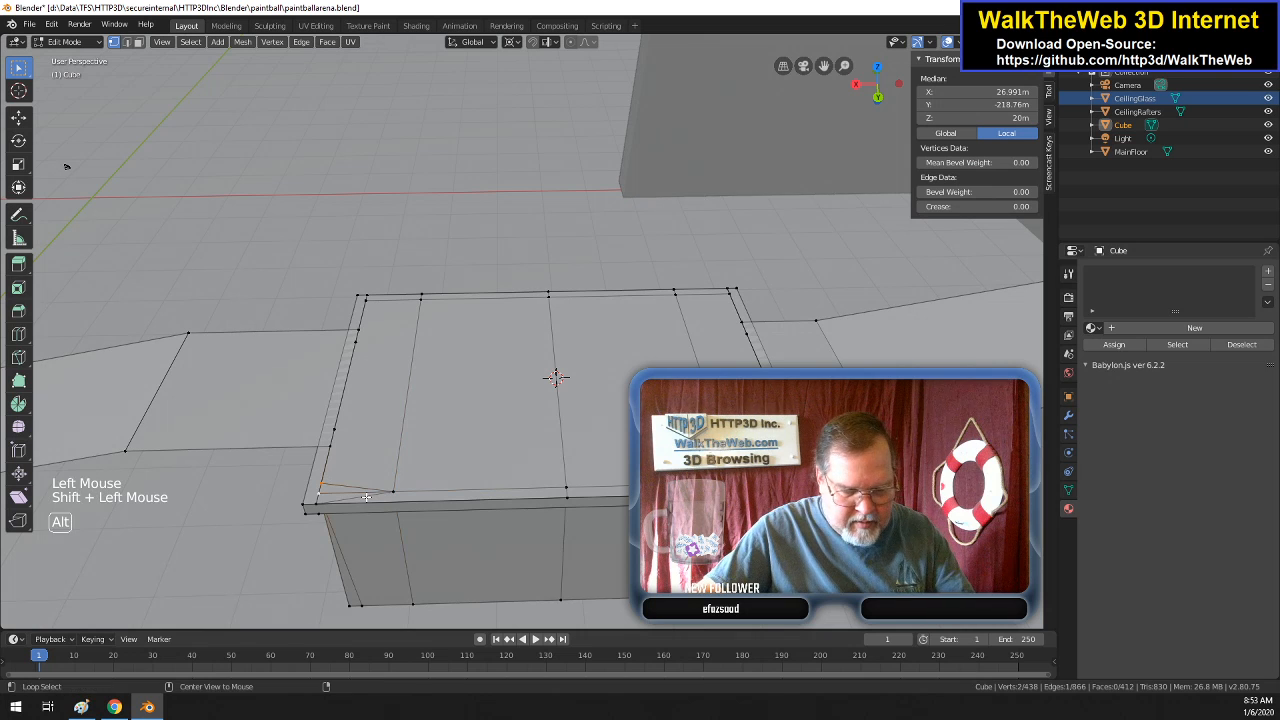
{"action": "key", "text": "alt+m"}
{"action": "left_click", "coordinate": [366, 497]}
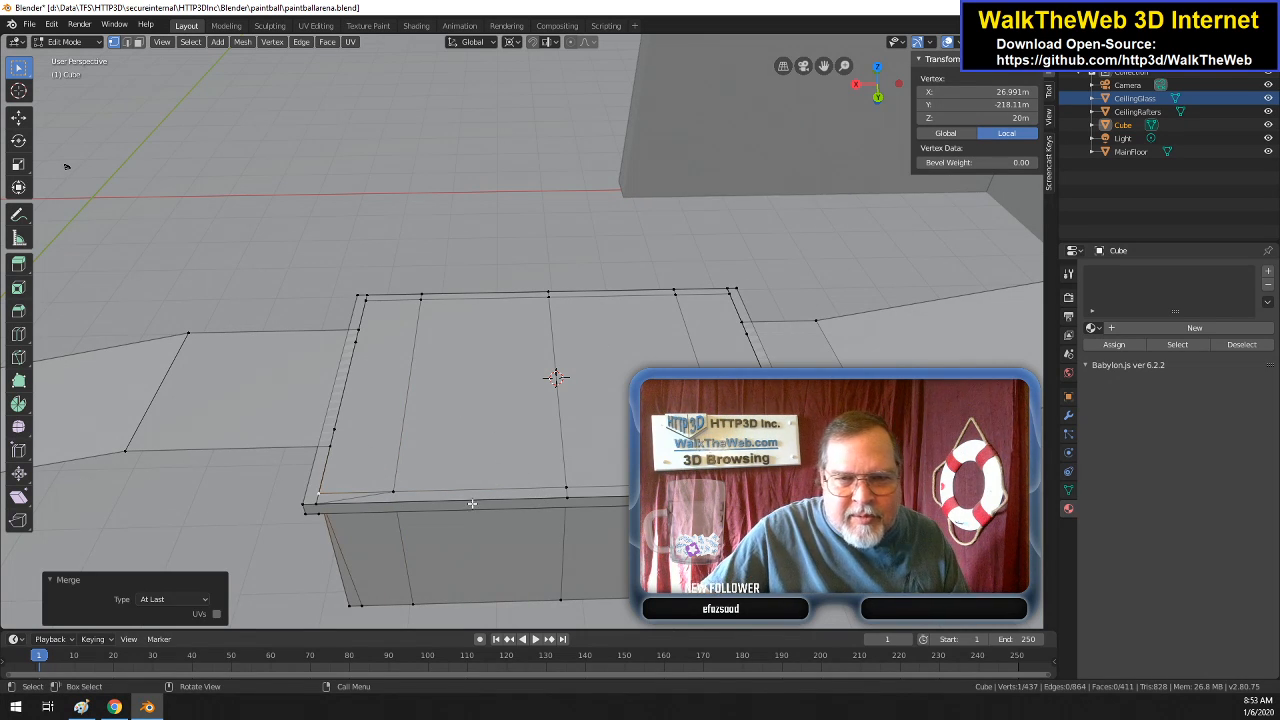
- Subdivide the slanted edge at the slab's near-left corner and merge its midpoint into the corner's inner vertex, using At Last
{"action": "left_click", "coordinate": [126, 41]}
{"action": "left_click", "coordinate": [351, 496]}
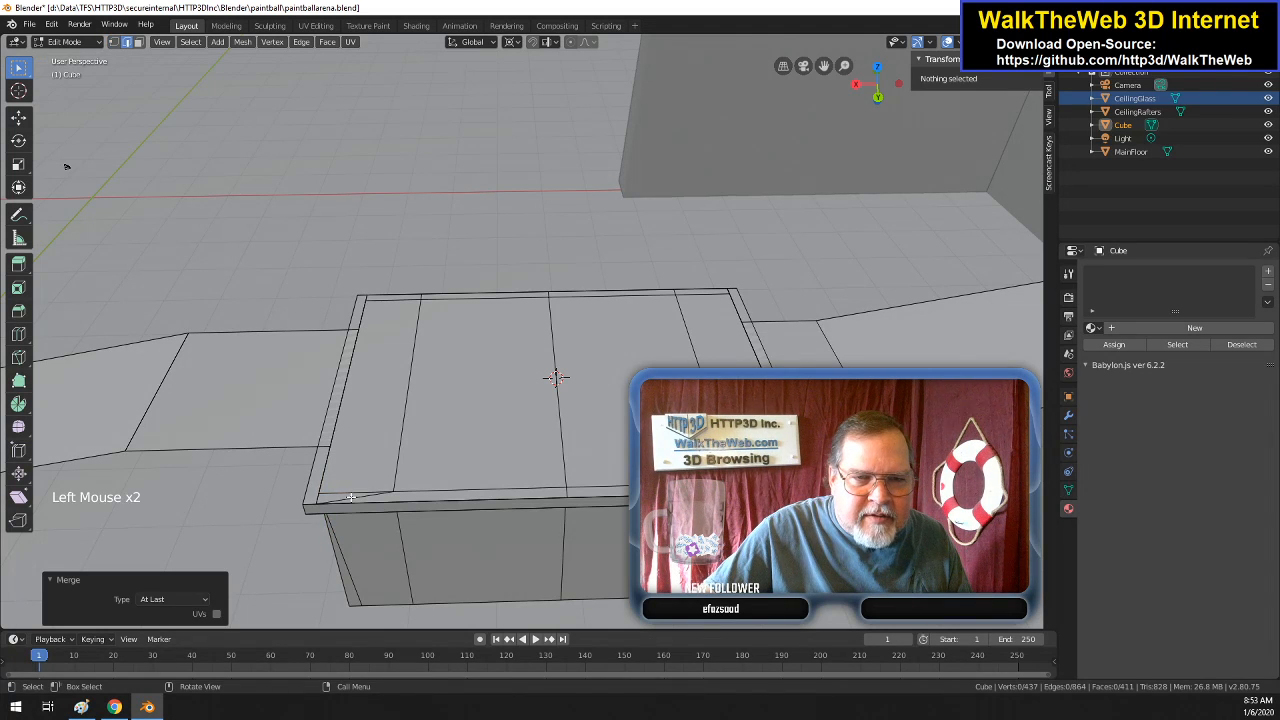
{"action": "right_click", "coordinate": [358, 496]}
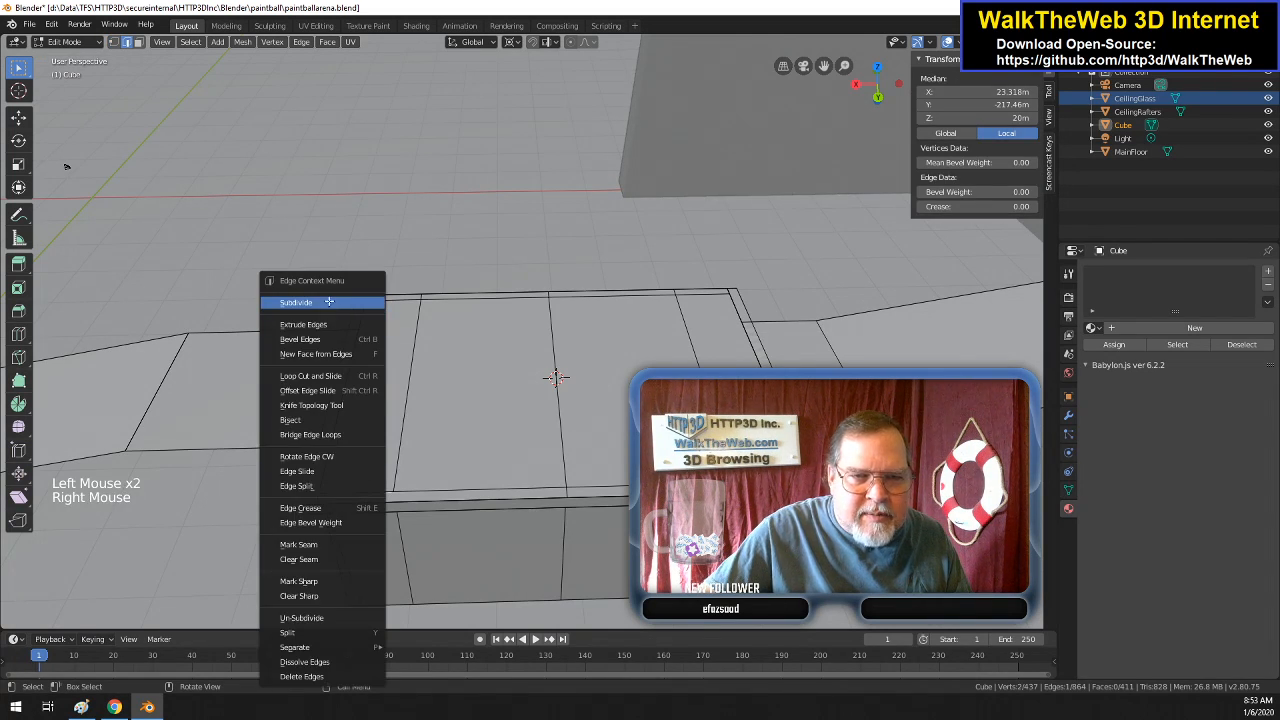
{"action": "left_click", "coordinate": [328, 301]}
{"action": "left_click", "coordinate": [355, 496]}
{"action": "left_click", "coordinate": [350, 510], "text": "shift"}
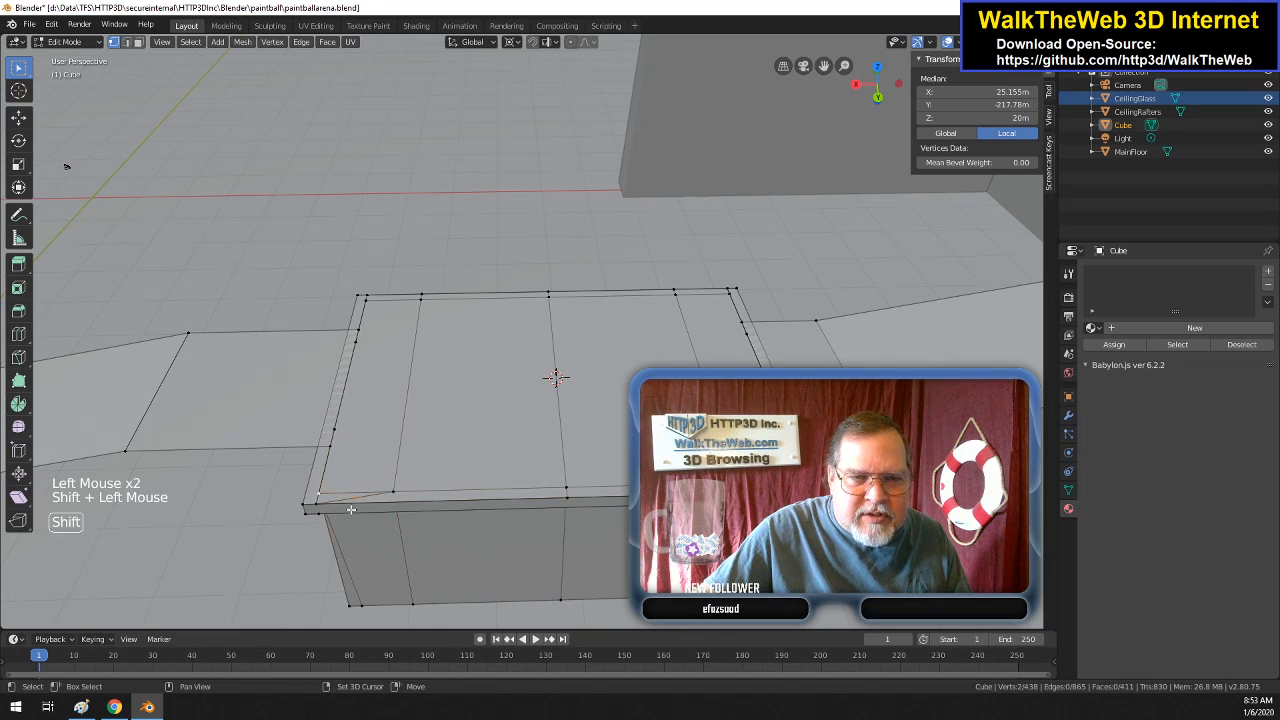
{"action": "key", "text": "alt+m"}
{"action": "left_click", "coordinate": [351, 510]}
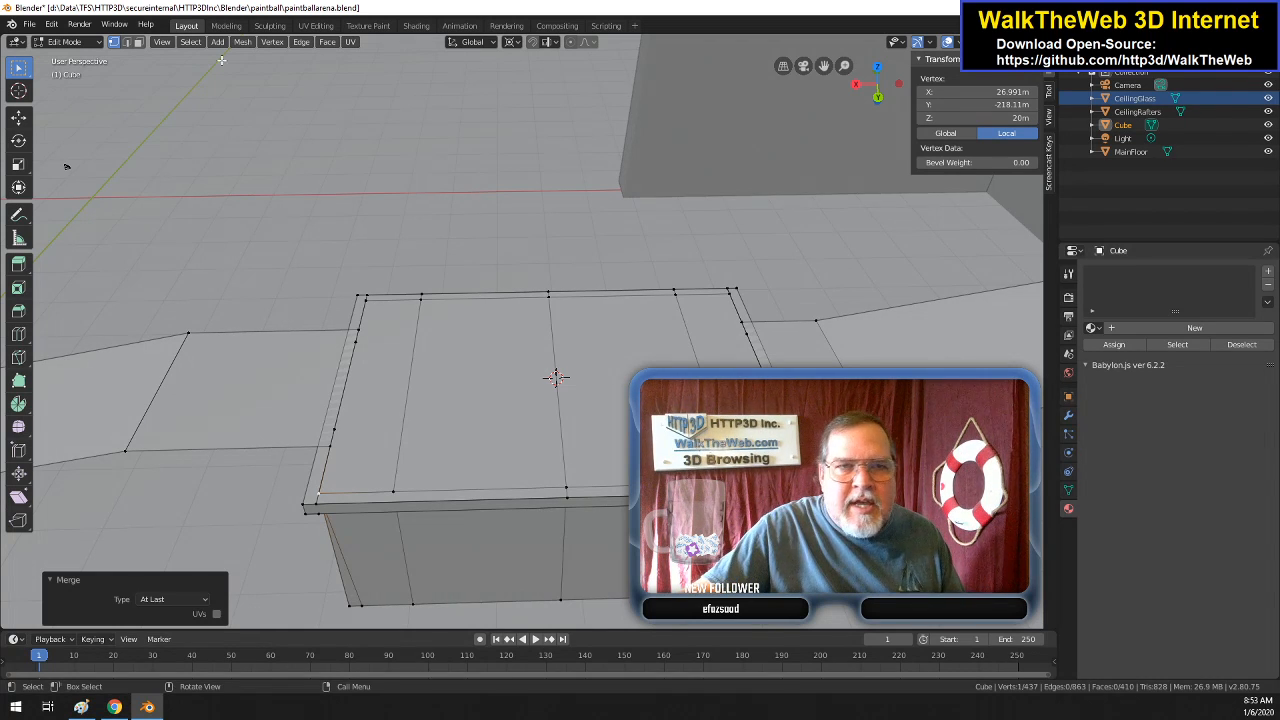
- Subdivide the slab's right and left rim strip faces twice with one cut each time
{"action": "left_click", "coordinate": [556, 377]}
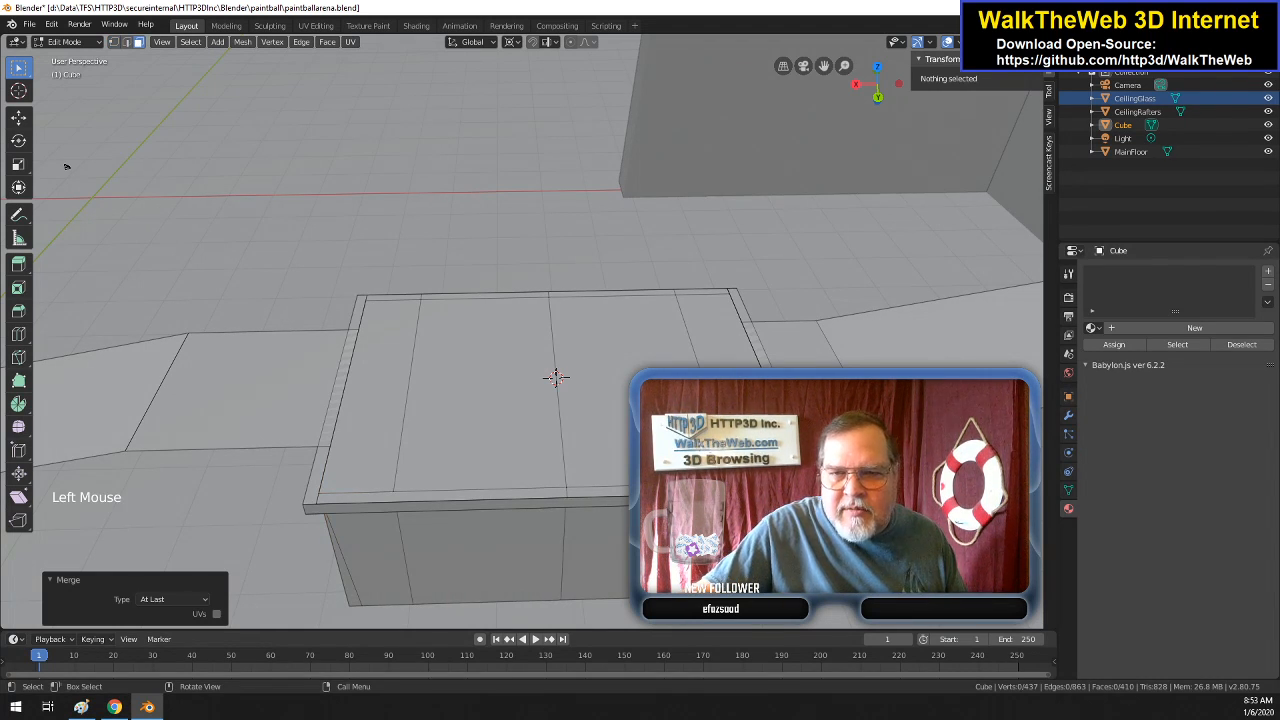
{"action": "left_click", "coordinate": [556, 377]}
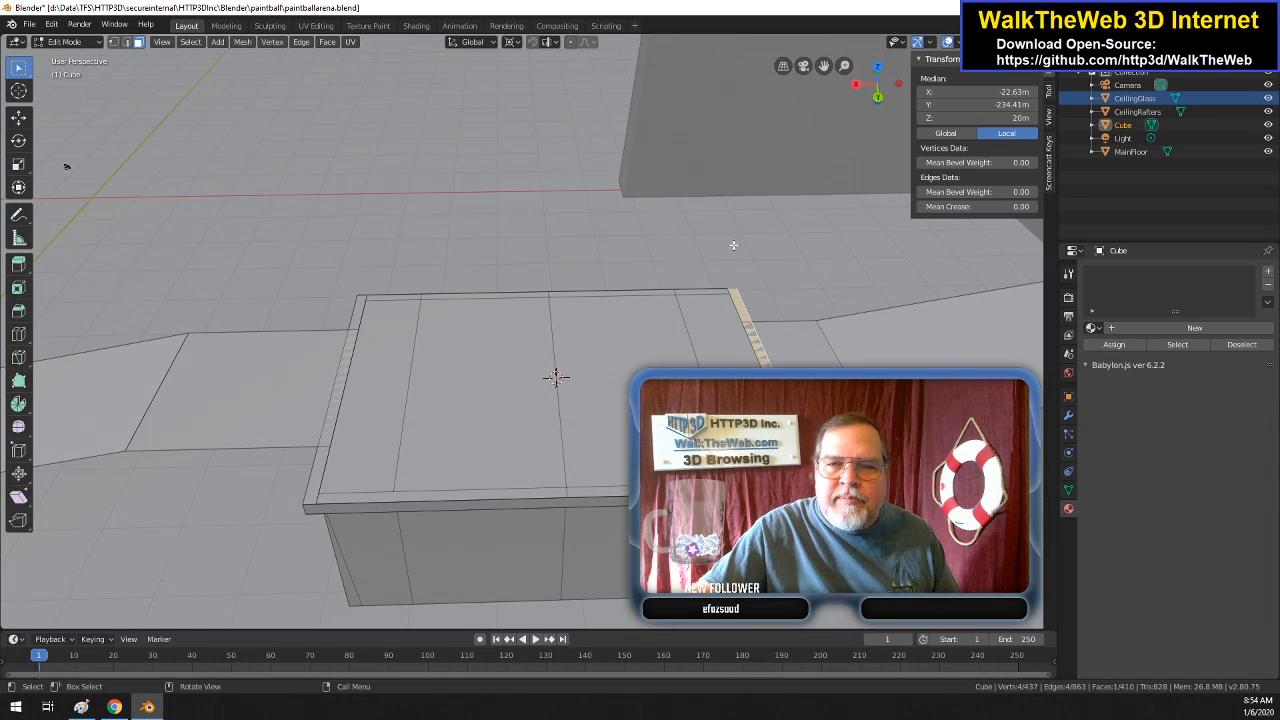
{"action": "left_click", "coordinate": [330, 466], "text": "shift"}
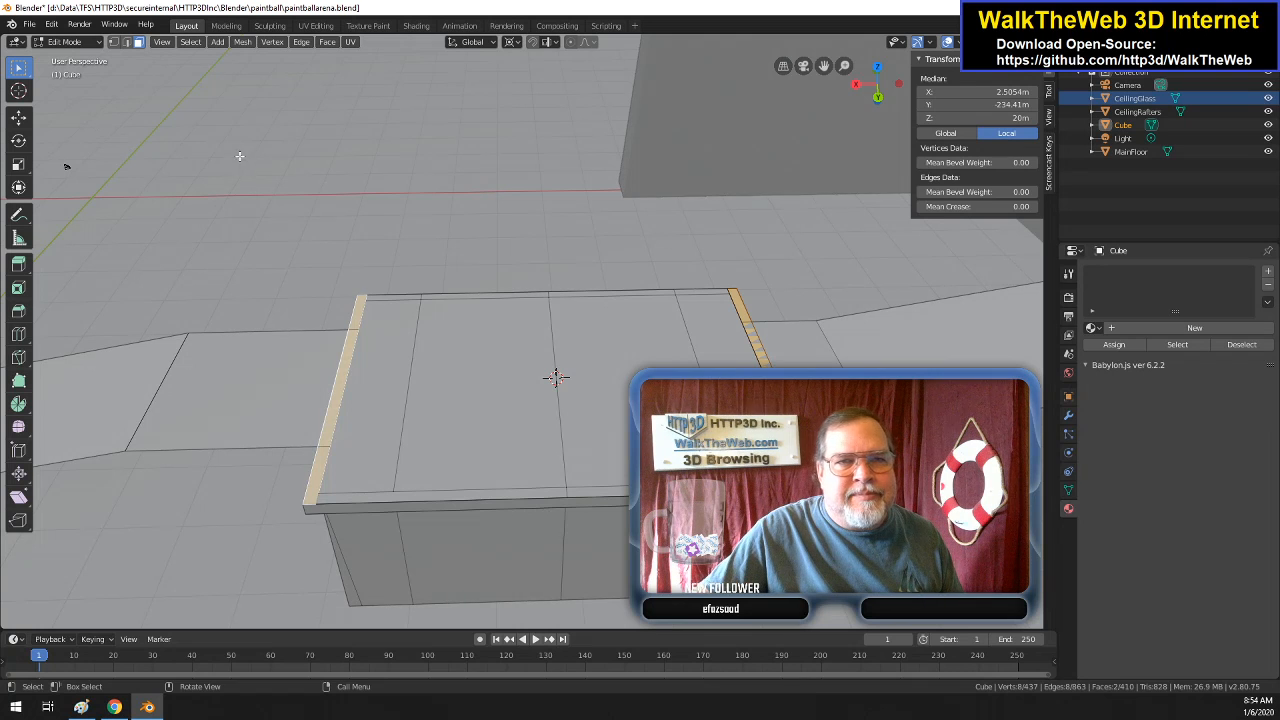
{"action": "right_click", "coordinate": [341, 385]}
{"action": "left_click", "coordinate": [340, 377]}
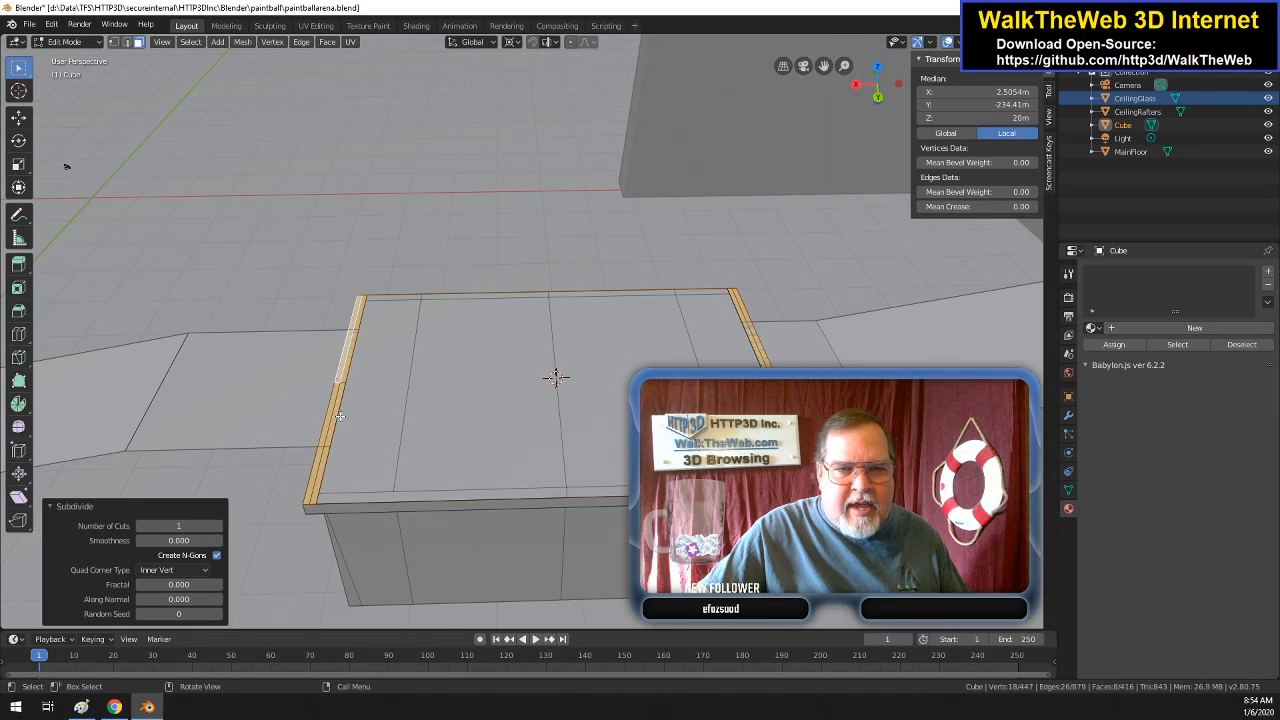
{"action": "right_click", "coordinate": [337, 416]}
{"action": "left_click", "coordinate": [325, 404]}
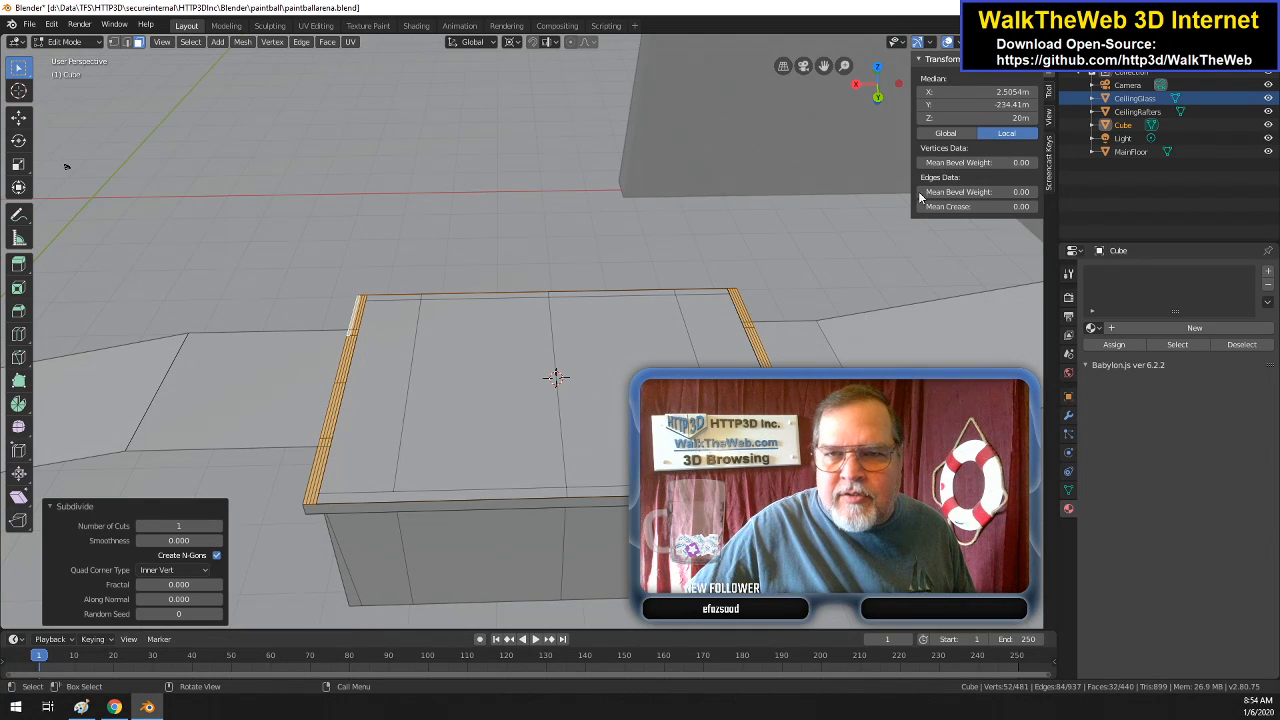
- In vertex select mode, merge the left rim strip's surplus vertices at the far-left corner into the outer corner vertex, using At Last
{"action": "left_click_drag", "start_coordinate": [884, 94], "coordinate": [846, 105]}
{"action": "left_click_drag", "start_coordinate": [532, 354], "coordinate": [557, 347]}
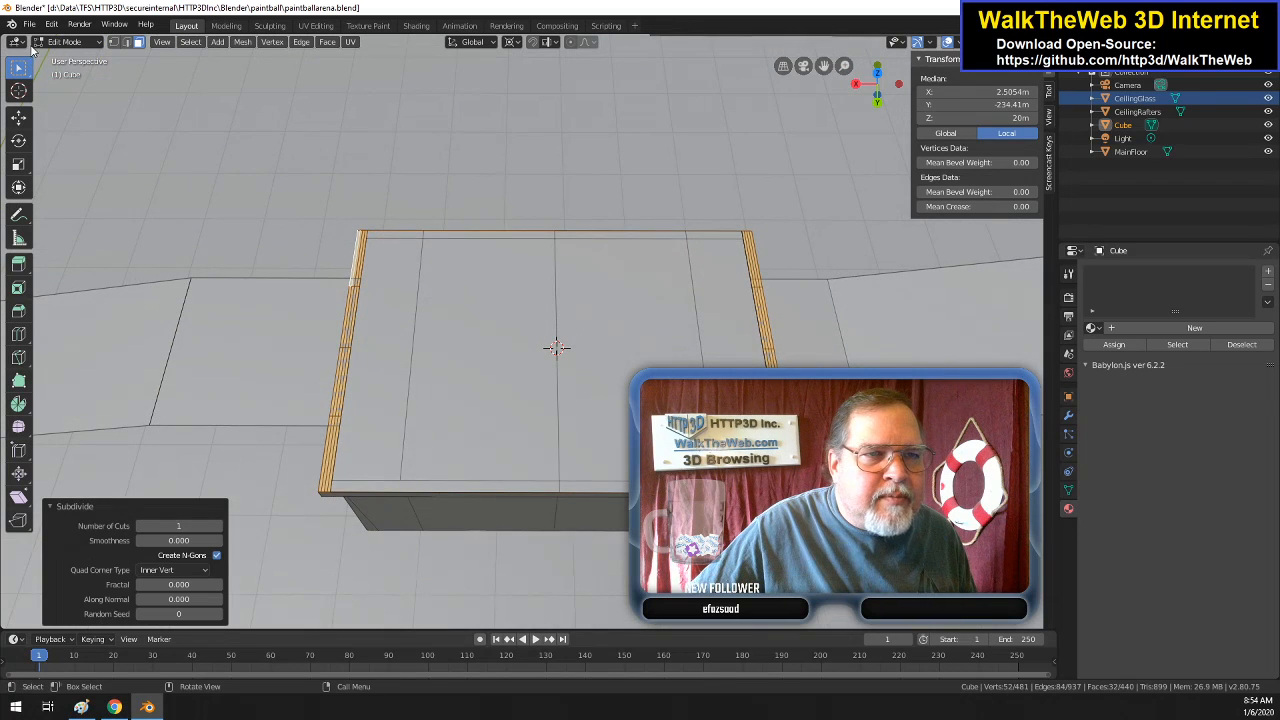
{"action": "left_click", "coordinate": [113, 41]}
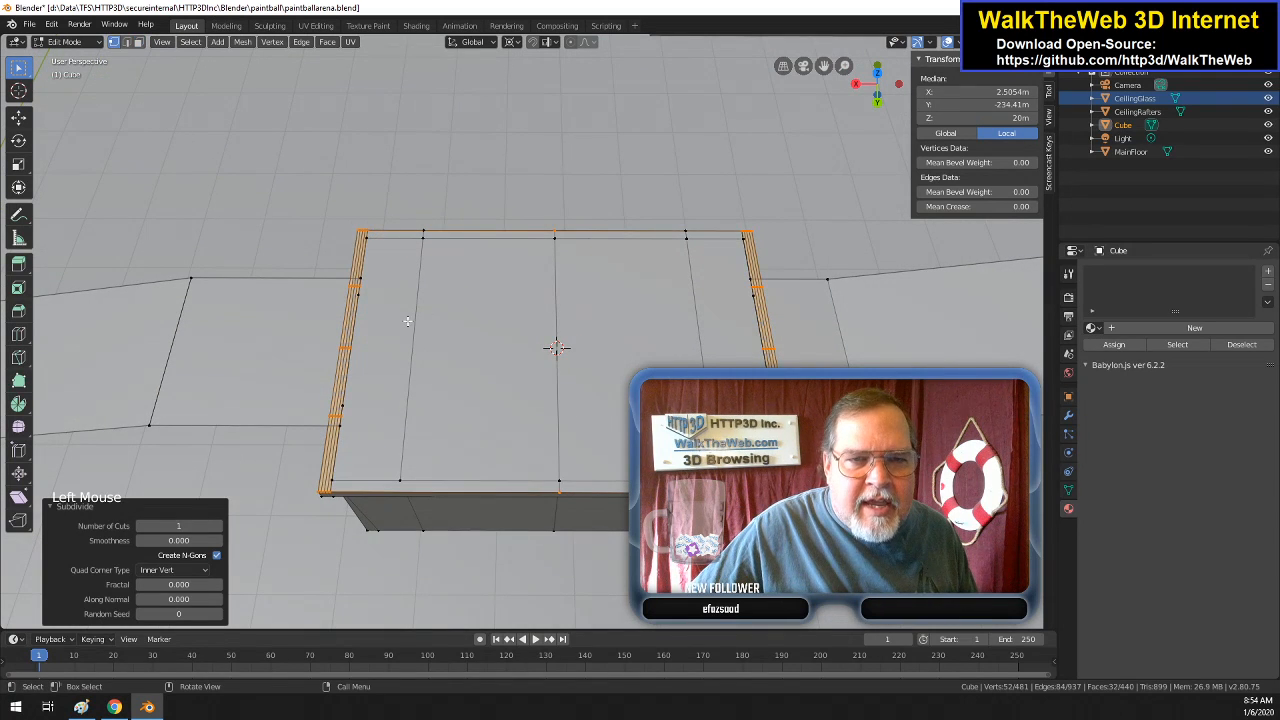
{"action": "scroll", "coordinate": [401, 315], "scroll_direction": "up", "scroll_amount": 6}
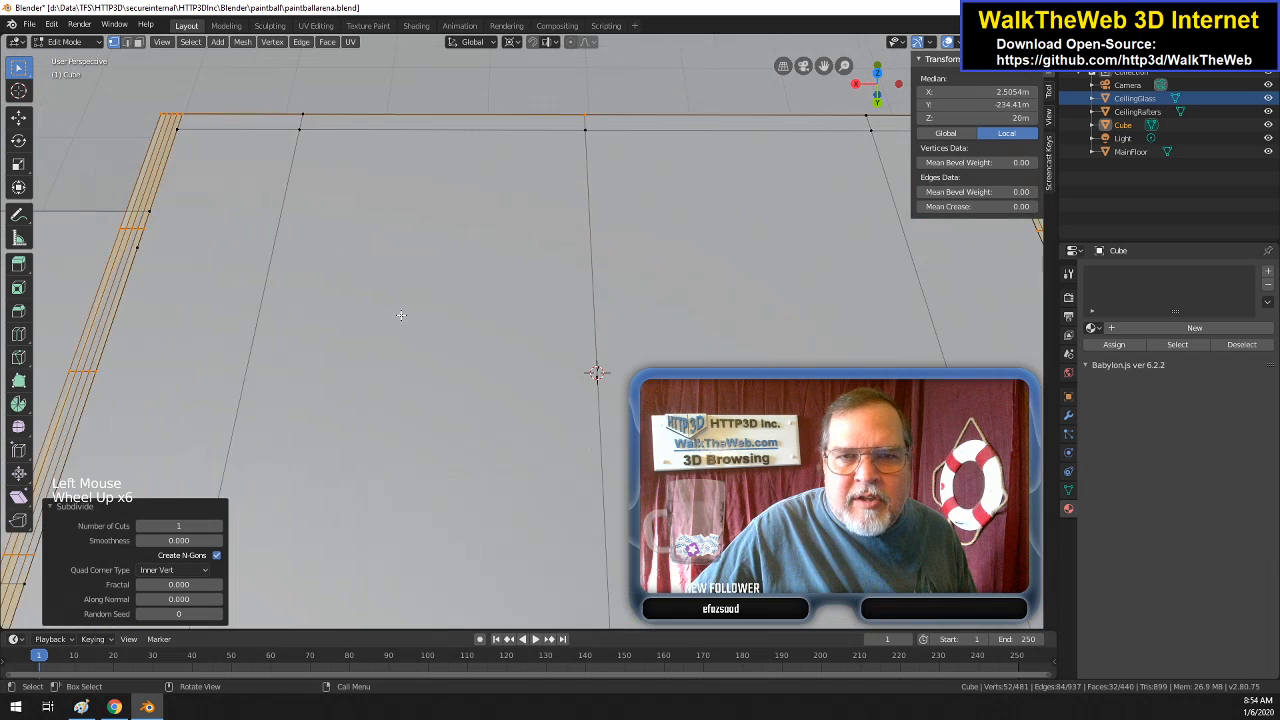
{"action": "left_click_drag", "start_coordinate": [879, 93], "coordinate": [1174, 230]}
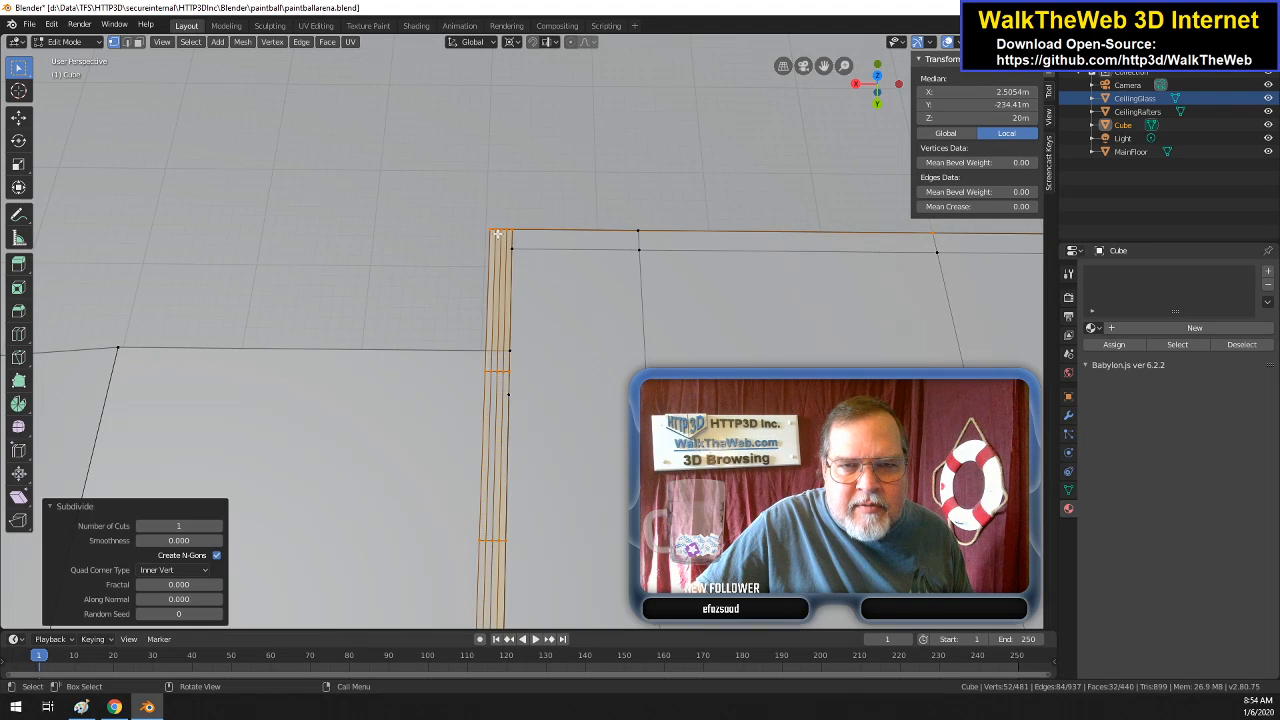
{"action": "left_click", "coordinate": [500, 234]}
{"action": "left_click", "coordinate": [497, 233], "text": "shift"}
{"action": "left_click", "coordinate": [495, 232], "text": "shift"}
{"action": "left_click", "coordinate": [490, 231], "text": "shift"}
{"action": "key", "text": "alt+m"}
{"action": "left_click", "coordinate": [496, 259]}
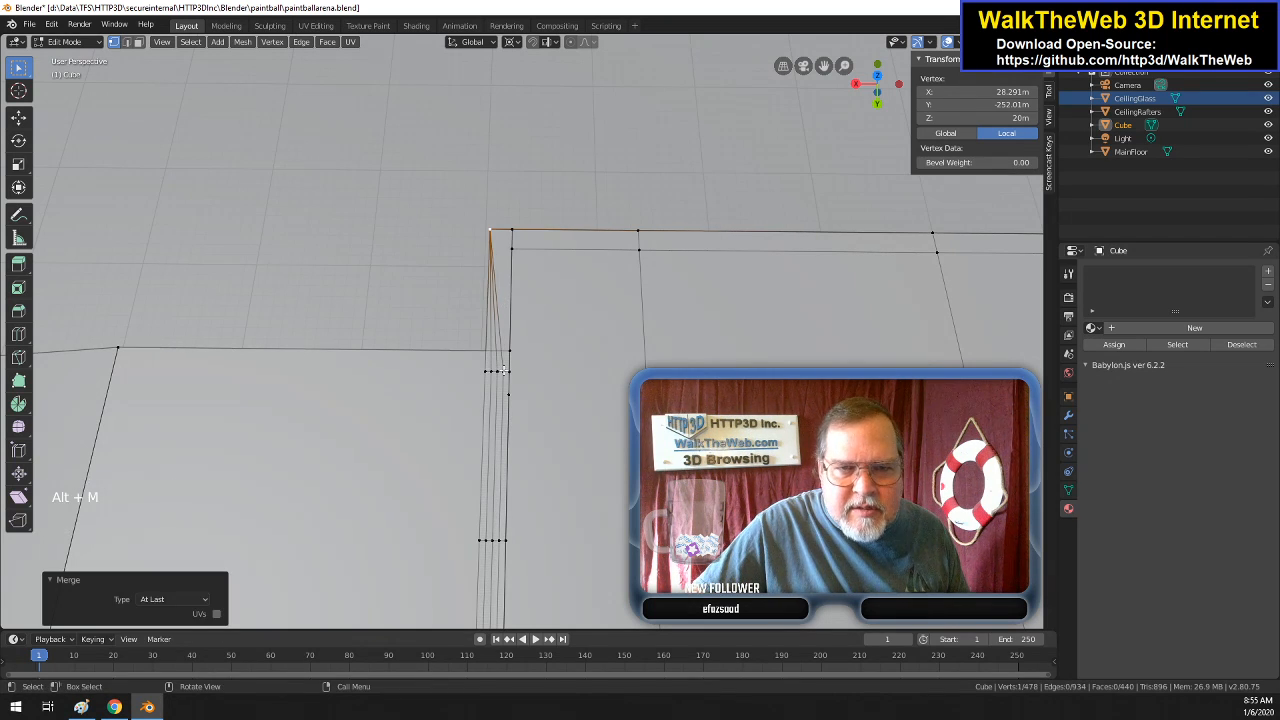
- Merge the left strip's inner-line vertices at the far cross line into the outer edge vertex, using At Last
{"action": "left_click", "coordinate": [505, 371]}
{"action": "left_click", "coordinate": [500, 372]}
{"action": "left_click", "coordinate": [493, 376], "text": "shift"}
{"action": "double_click", "coordinate": [489, 375], "text": "shift"}
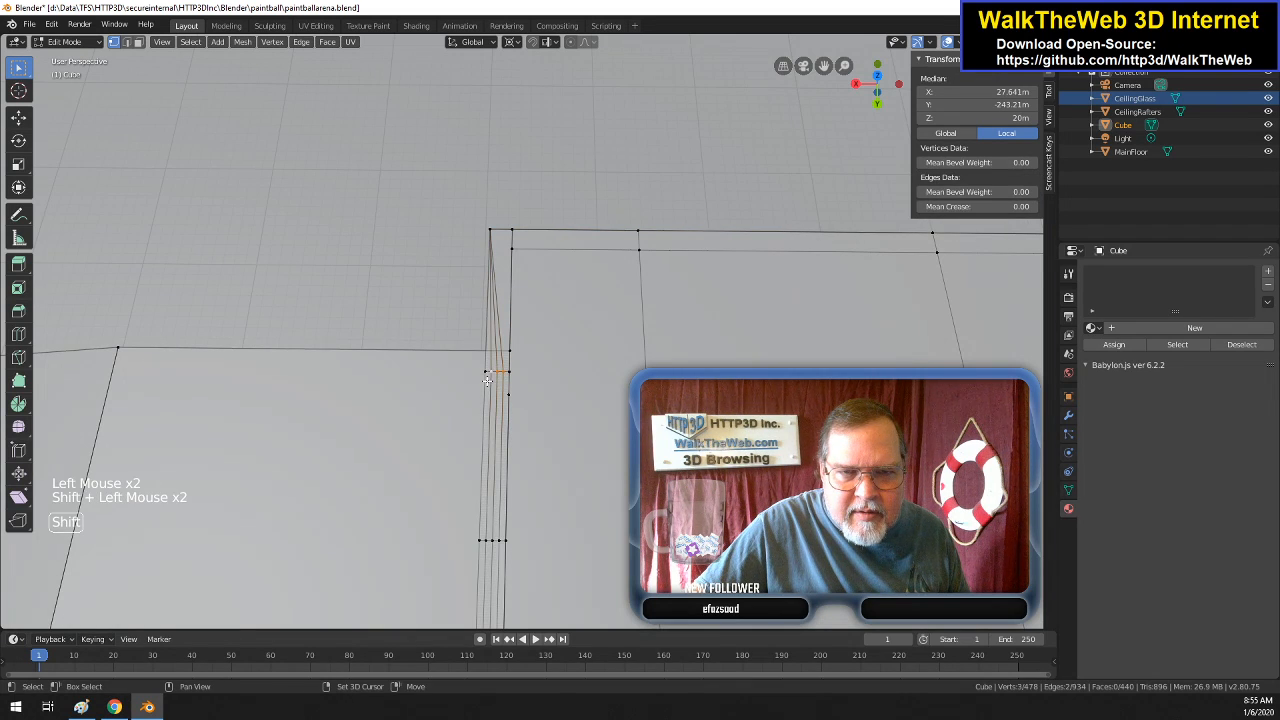
{"action": "left_click", "coordinate": [486, 376], "text": "shift"}
{"action": "key", "text": "alt"}
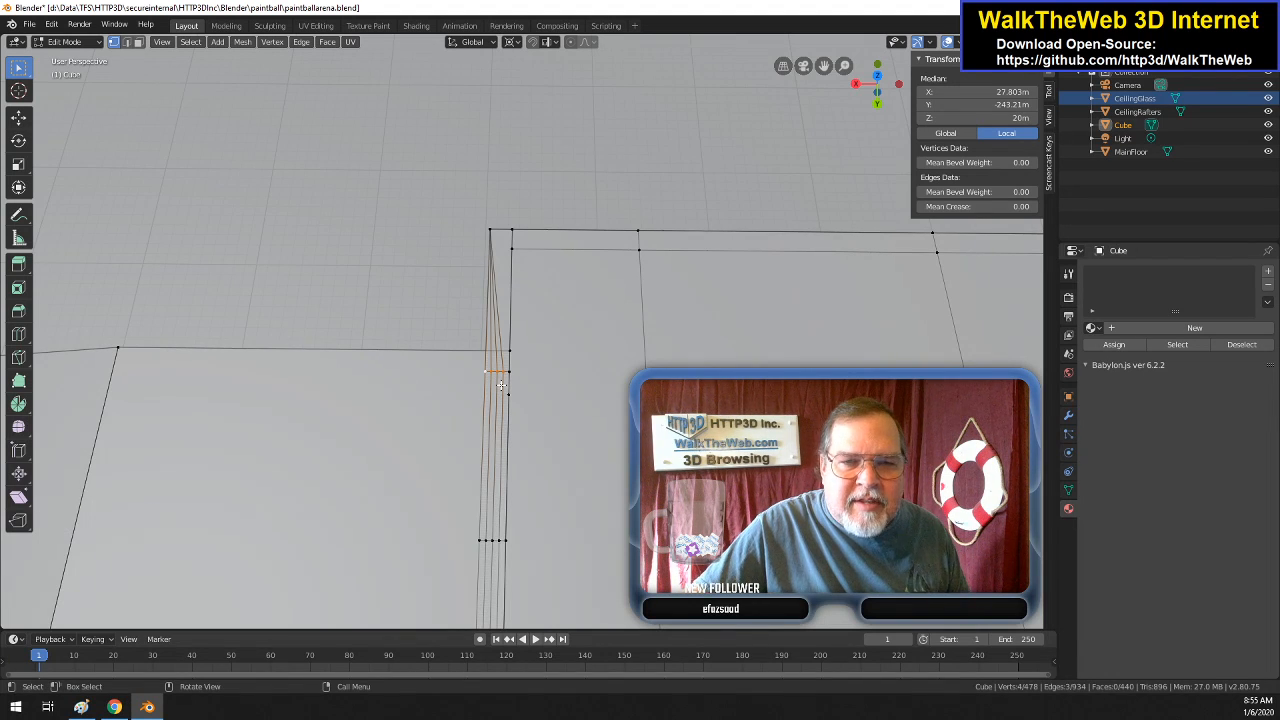
{"action": "key", "text": "alt+m"}
{"action": "left_click", "coordinate": [507, 401]}
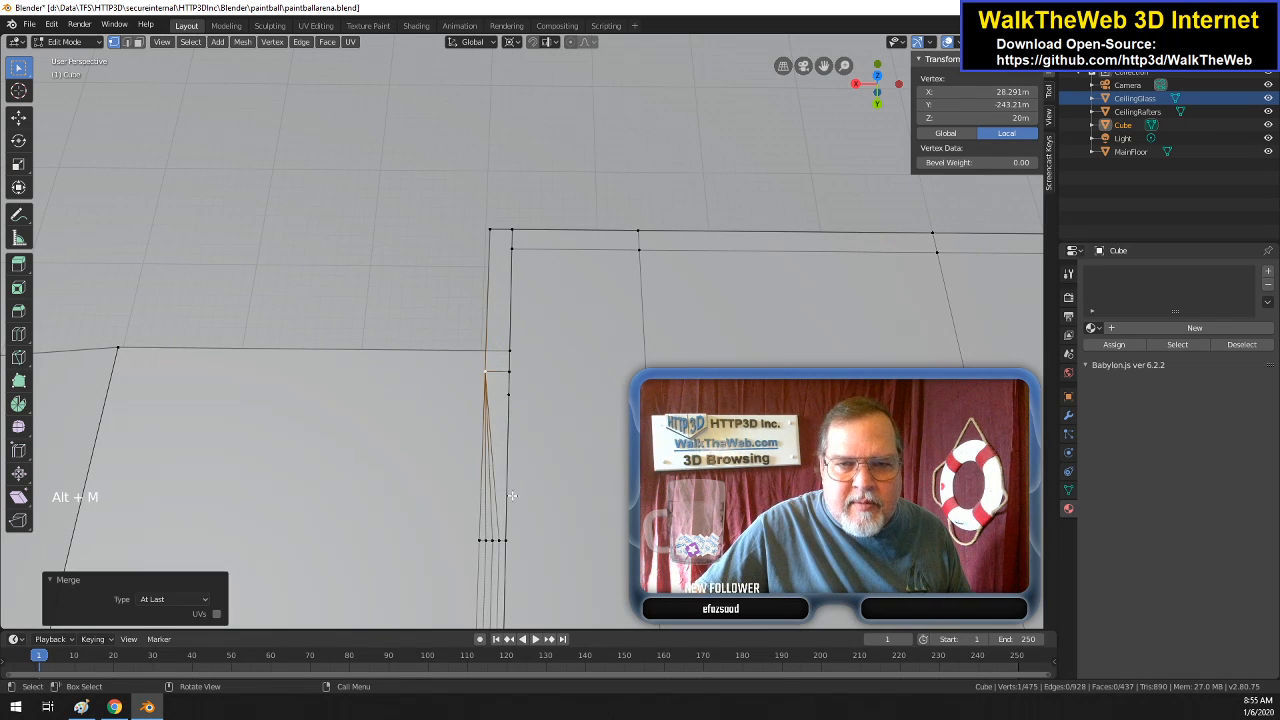
- Merge the left strip's middle cross line vertices, except the inner edge one, into the far cross line's outer vertex, using At Last
{"action": "left_click", "coordinate": [491, 543]}
{"action": "left_click", "coordinate": [481, 542], "text": "shift"}
{"action": "left_click", "coordinate": [480, 541], "text": "shift"}
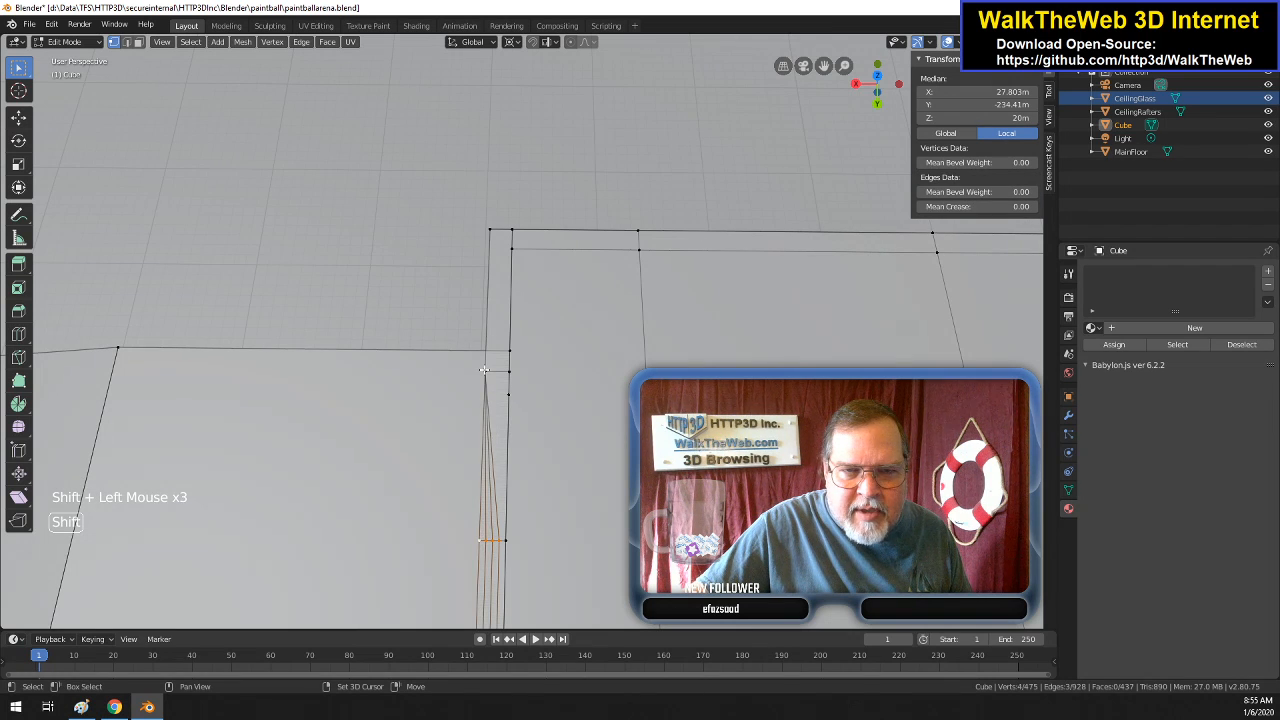
{"action": "key", "text": "alt+m"}
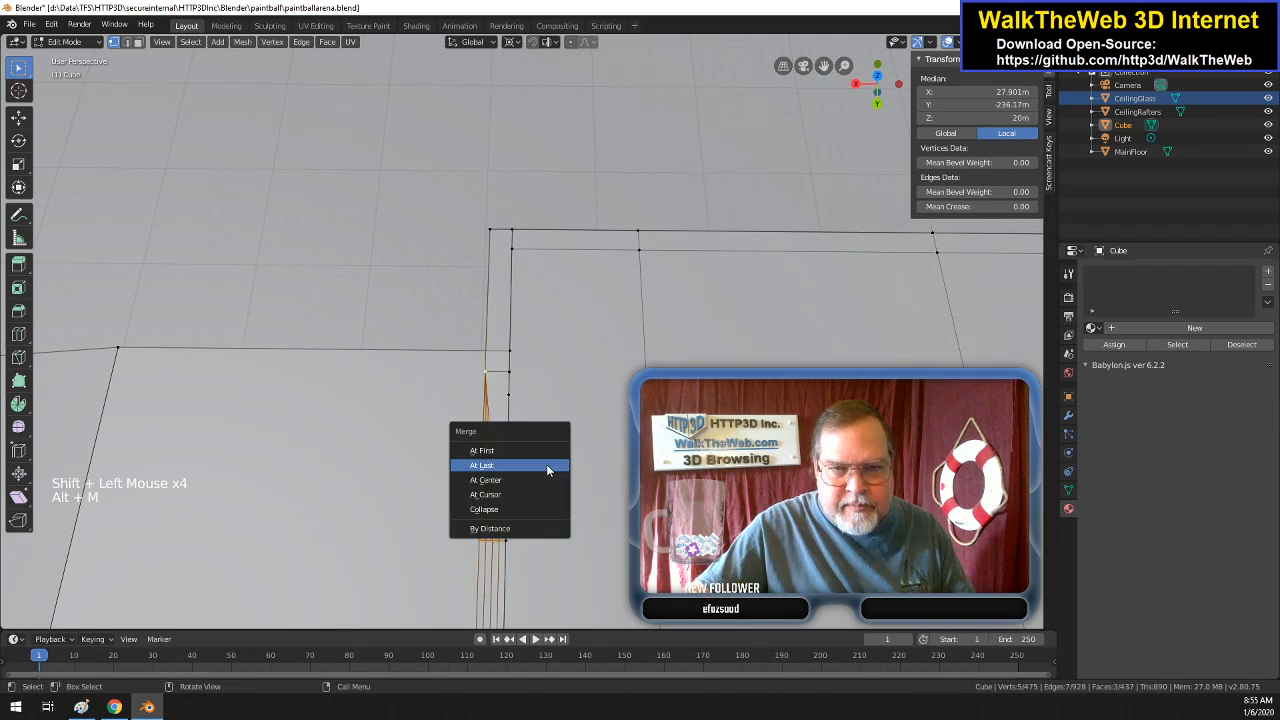
{"action": "left_click", "coordinate": [546, 465]}
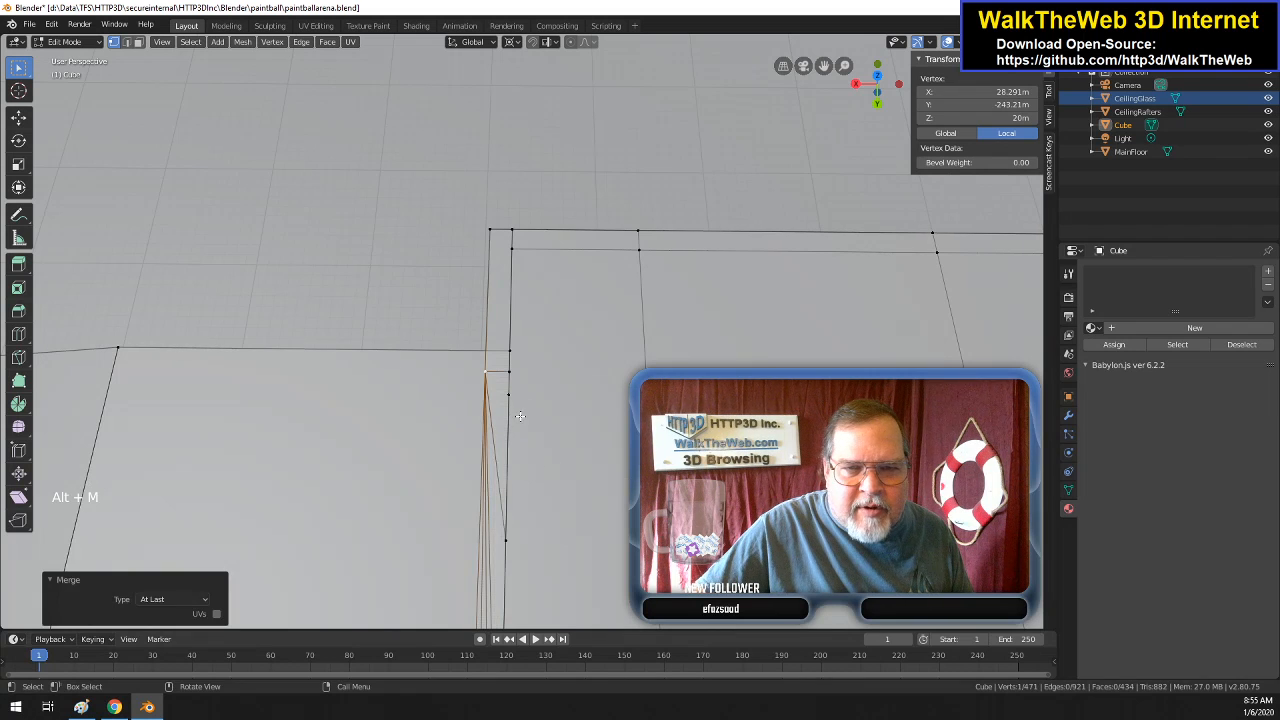
- Merge the left strip's remaining middle vertex and the stray inner-edge vertex into the far cross line's inner end, using At Last
{"action": "left_click", "coordinate": [503, 543]}
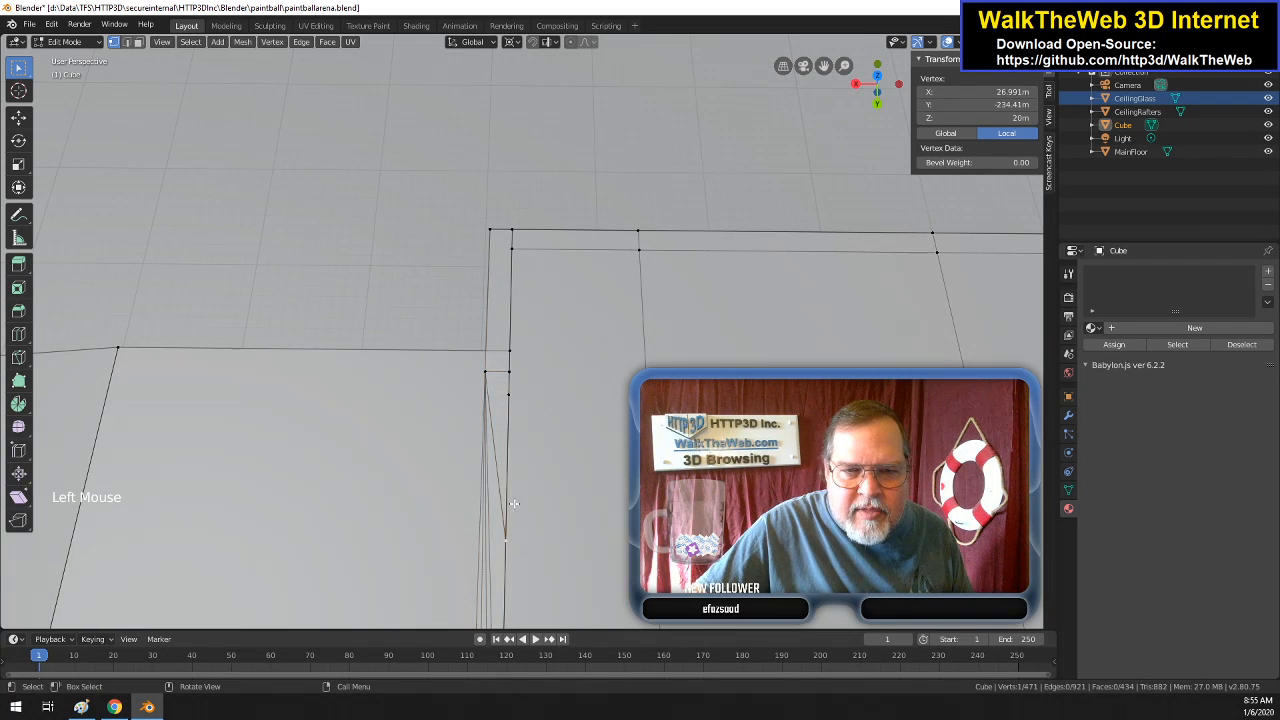
{"action": "left_click", "coordinate": [508, 394], "text": "shift"}
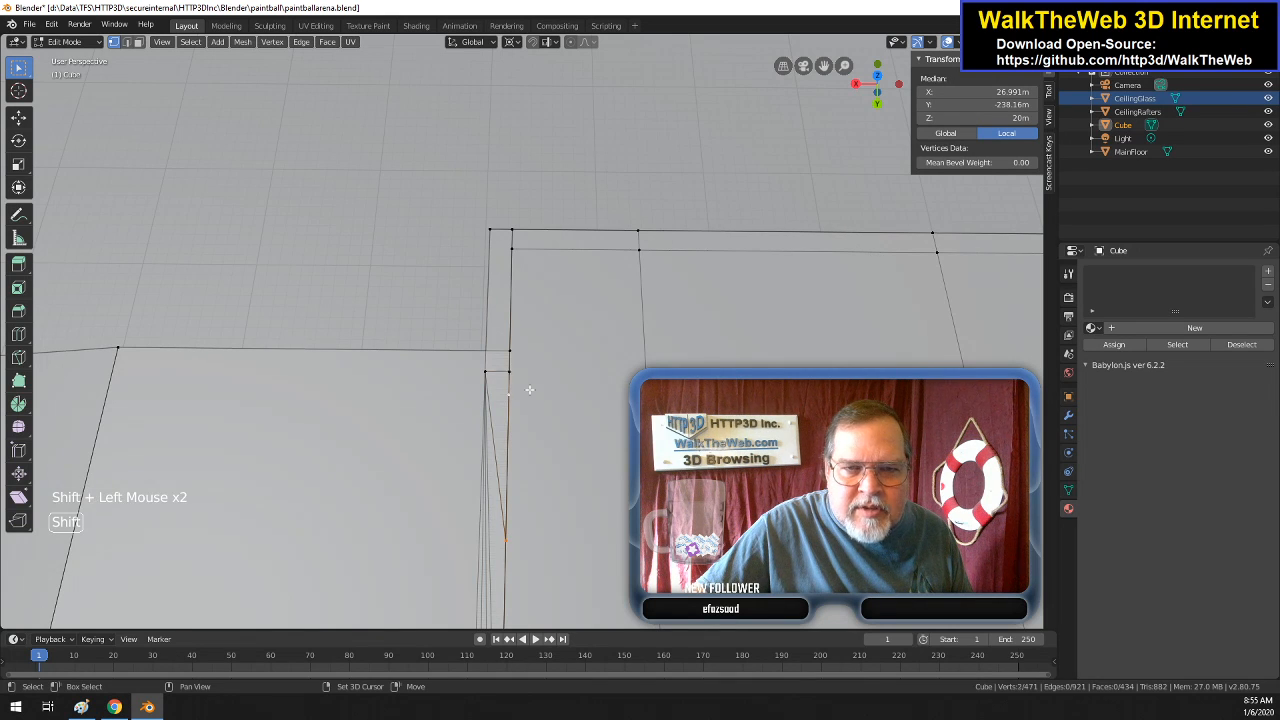
{"action": "left_click", "coordinate": [511, 374], "text": "shift"}
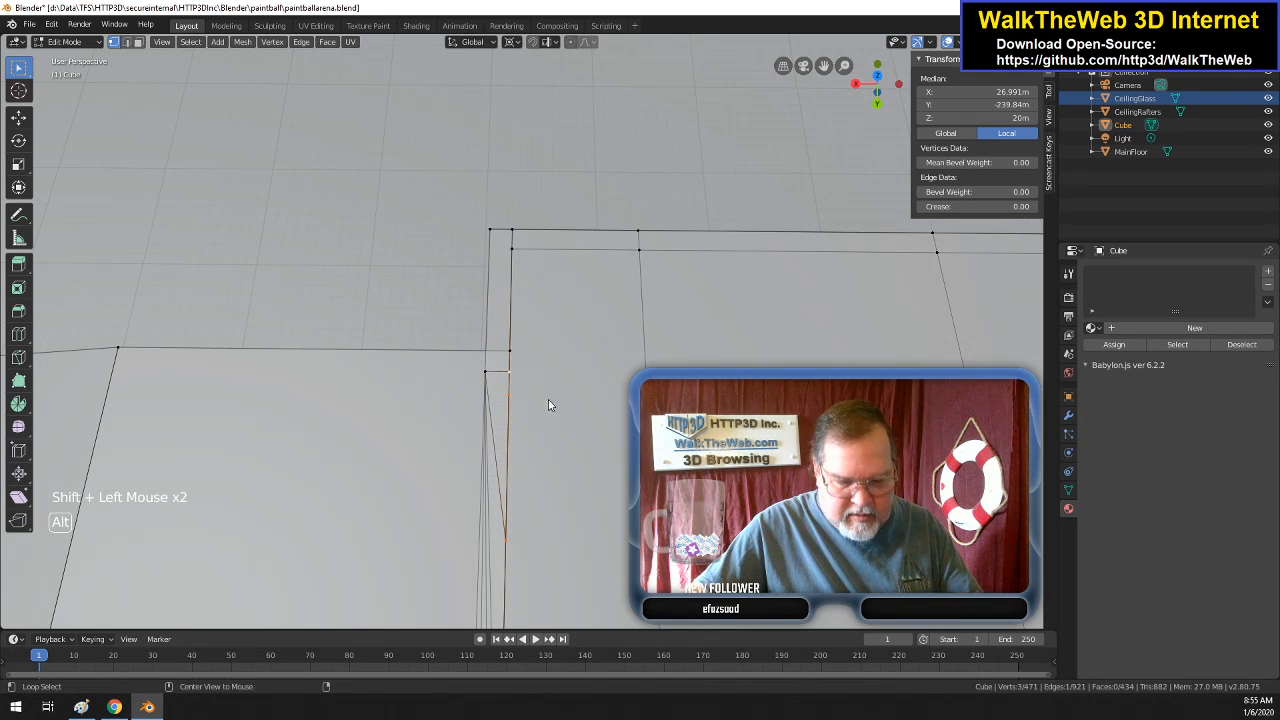
{"action": "key", "text": "alt+m"}
{"action": "left_click", "coordinate": [549, 413]}
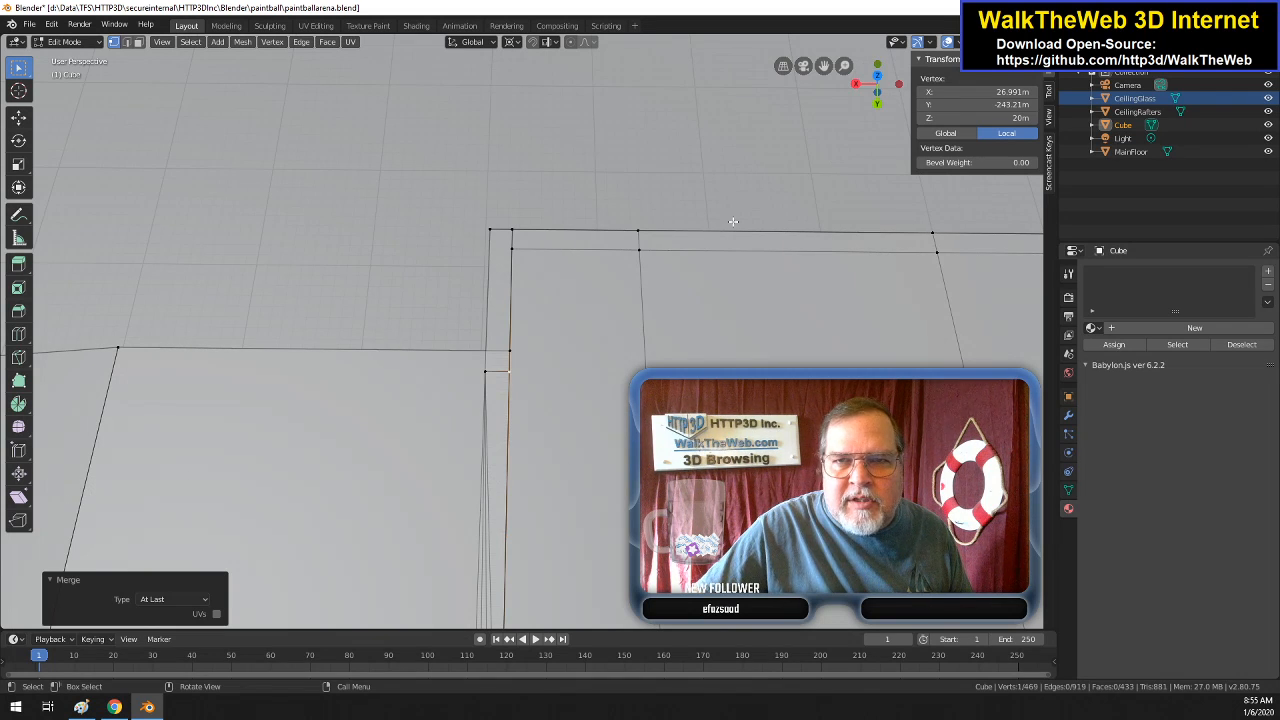
- Merge the left strip's inner-line vertices at the near cross line into the outer edge vertex, using At Last
{"action": "left_click_drag", "start_coordinate": [824, 66], "coordinate": [832, 2]}
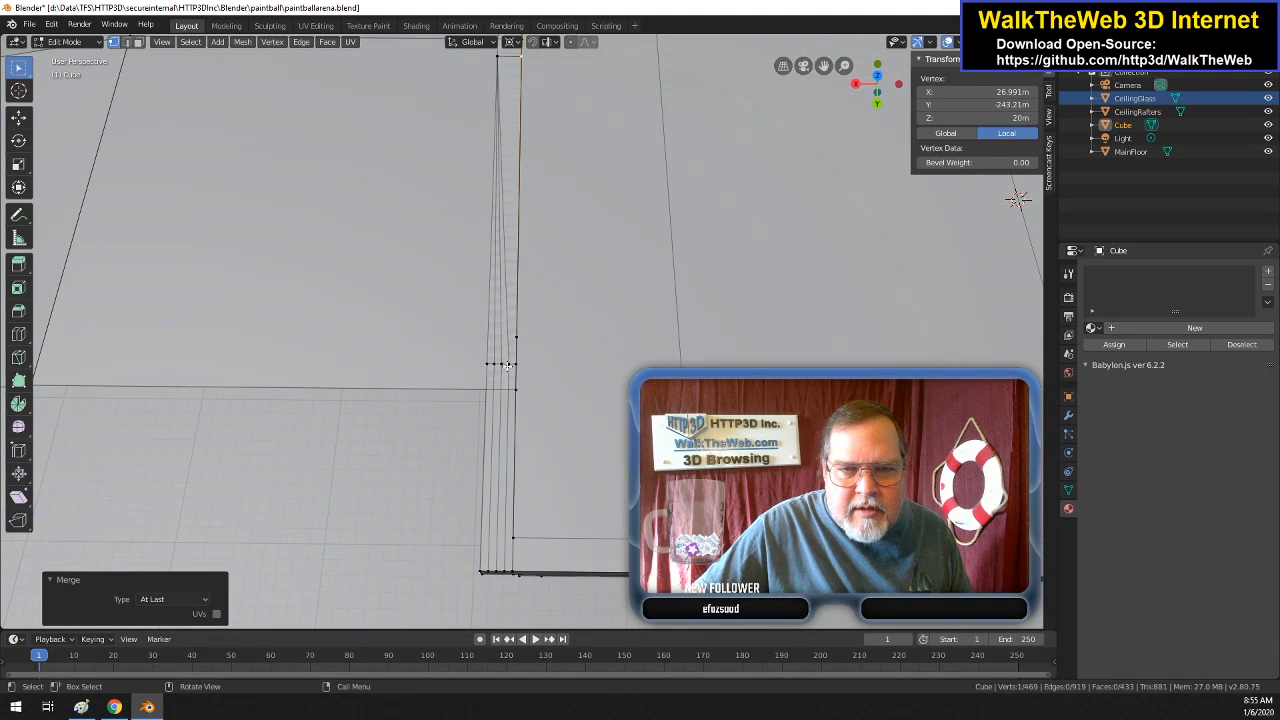
{"action": "left_click", "coordinate": [506, 365]}
{"action": "left_click", "coordinate": [496, 365], "text": "shift"}
{"action": "left_click", "coordinate": [489, 368], "text": "shift"}
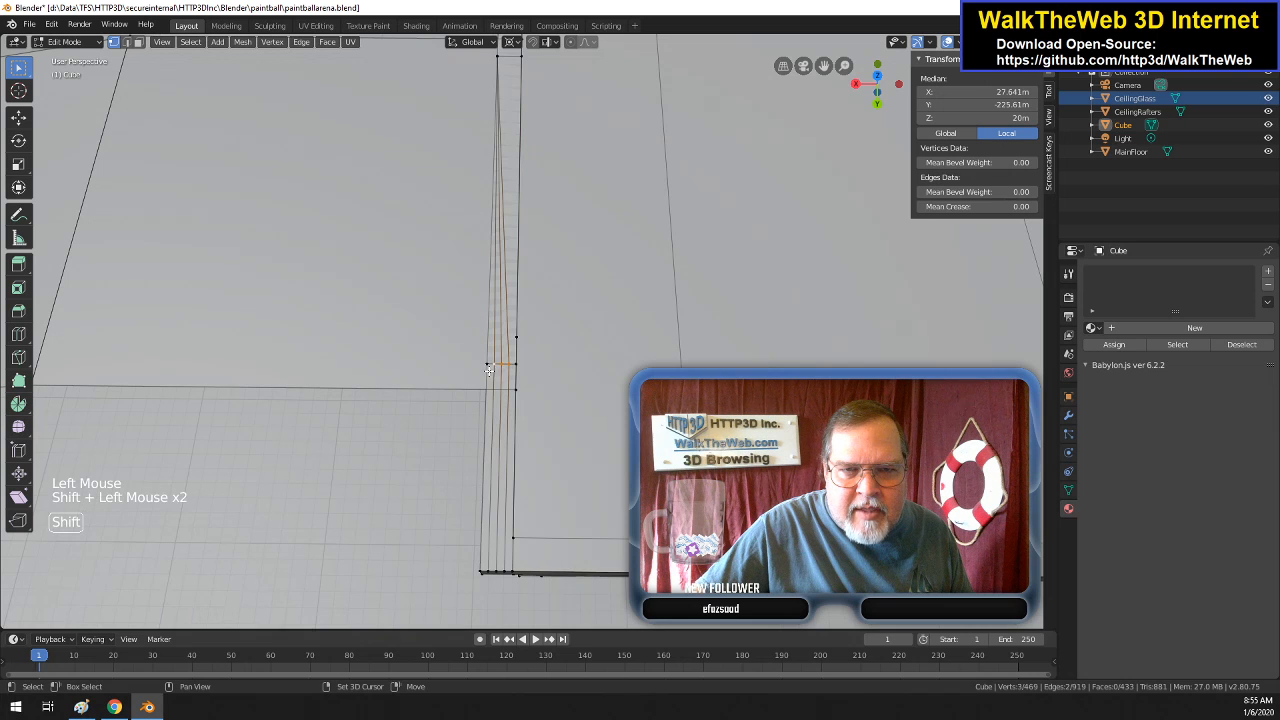
{"action": "key", "text": "alt+m"}
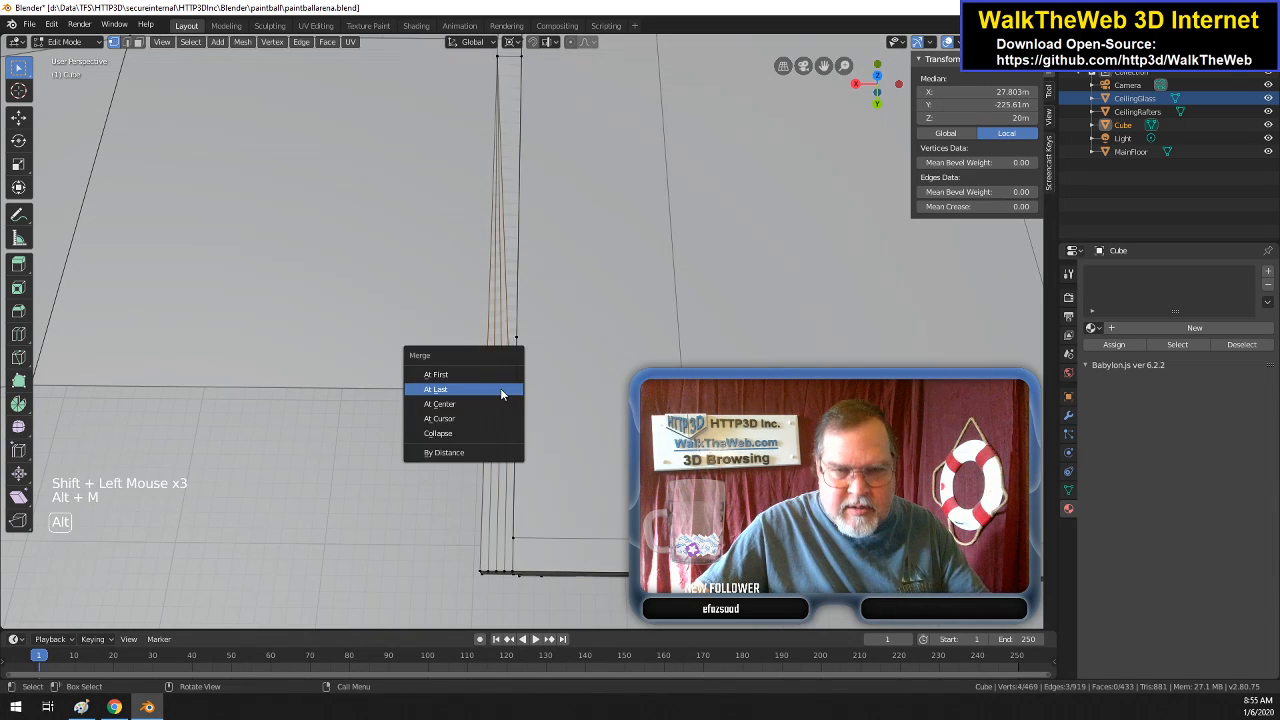
{"action": "left_click", "coordinate": [501, 389]}
- Merge the stray vertex on the left strip's inner edge into the near cross line's inner end, using At Last
{"action": "left_click", "coordinate": [515, 362]}
{"action": "left_click", "coordinate": [517, 365], "text": "shift"}
{"action": "key", "text": "alt+m"}
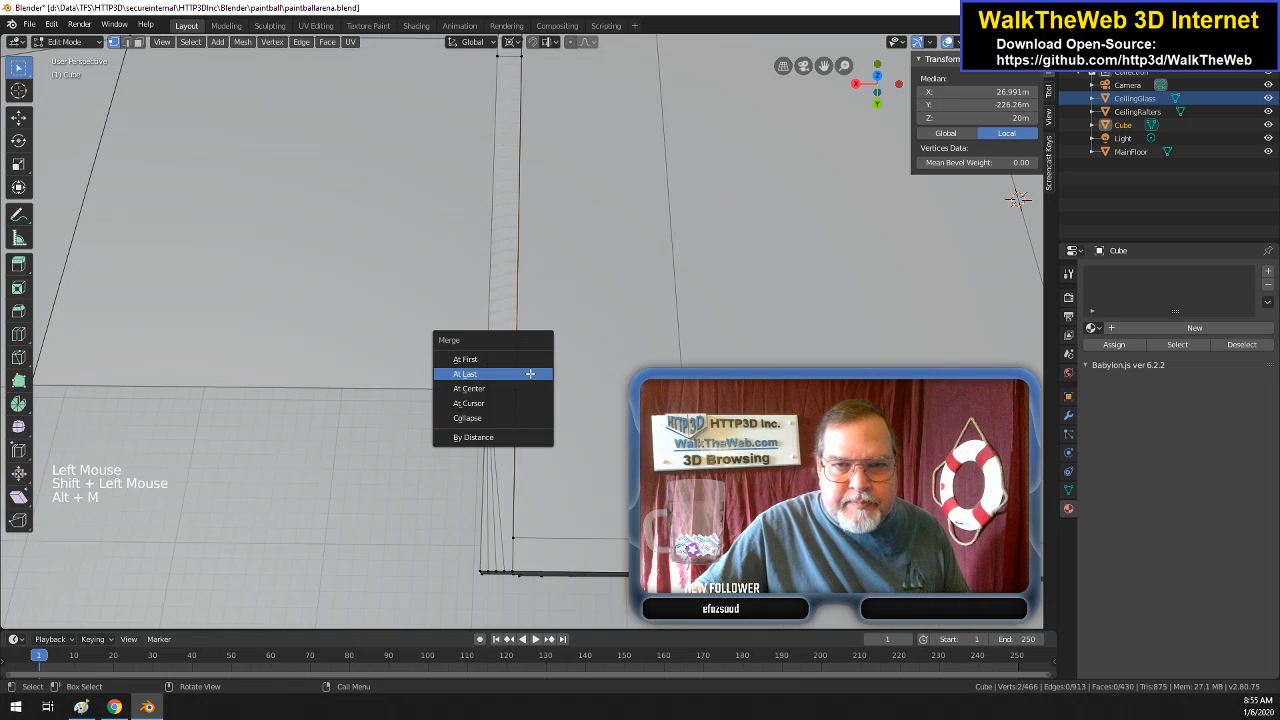
{"action": "left_click", "coordinate": [530, 373]}
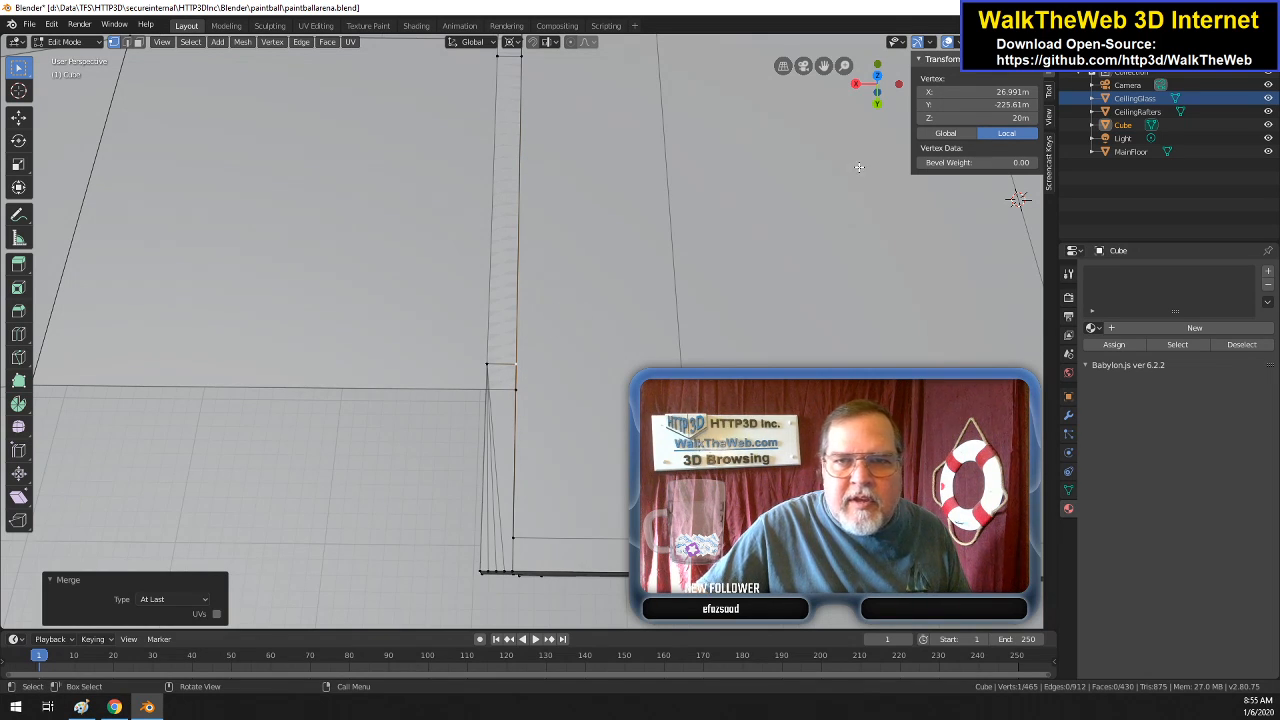
- Merge the left strip's surplus vertices at the near-left corner into the outer corner vertex, using At Last
{"action": "left_click_drag", "start_coordinate": [887, 92], "coordinate": [877, 113]}
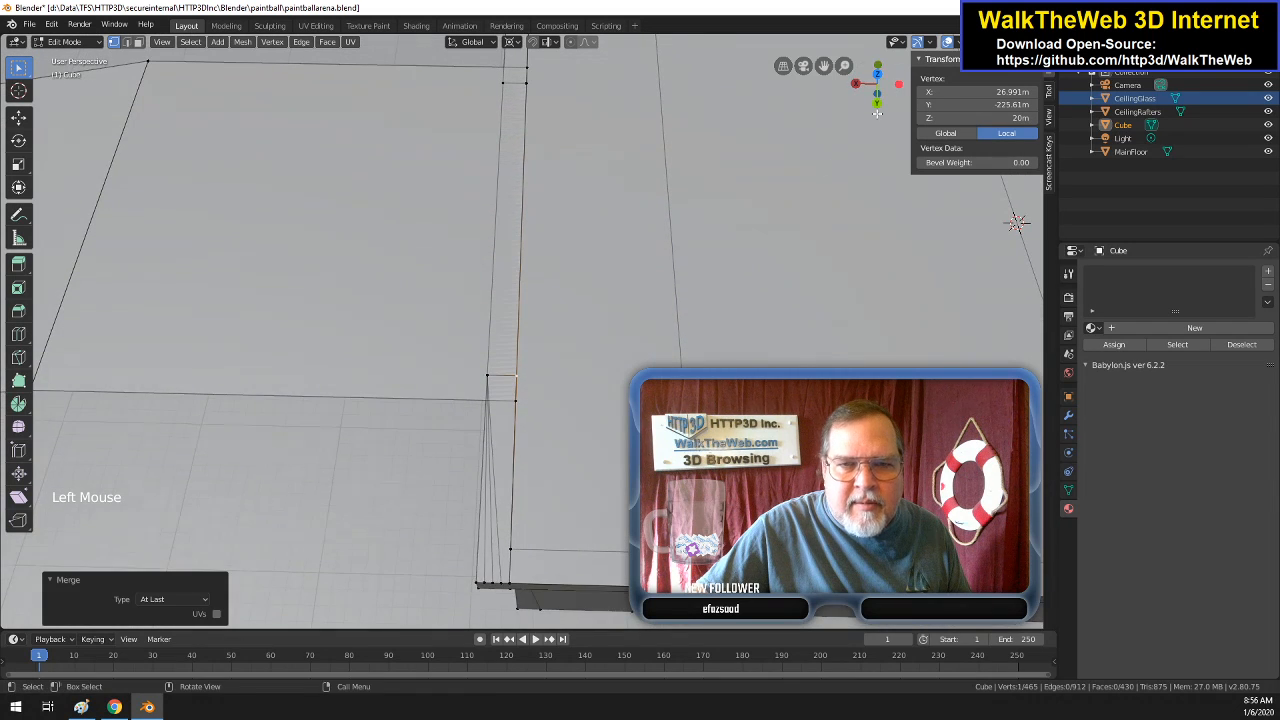
{"action": "left_click", "coordinate": [502, 583]}
{"action": "left_click", "coordinate": [494, 584], "text": "shift"}
{"action": "left_click", "coordinate": [485, 587], "text": "shift"}
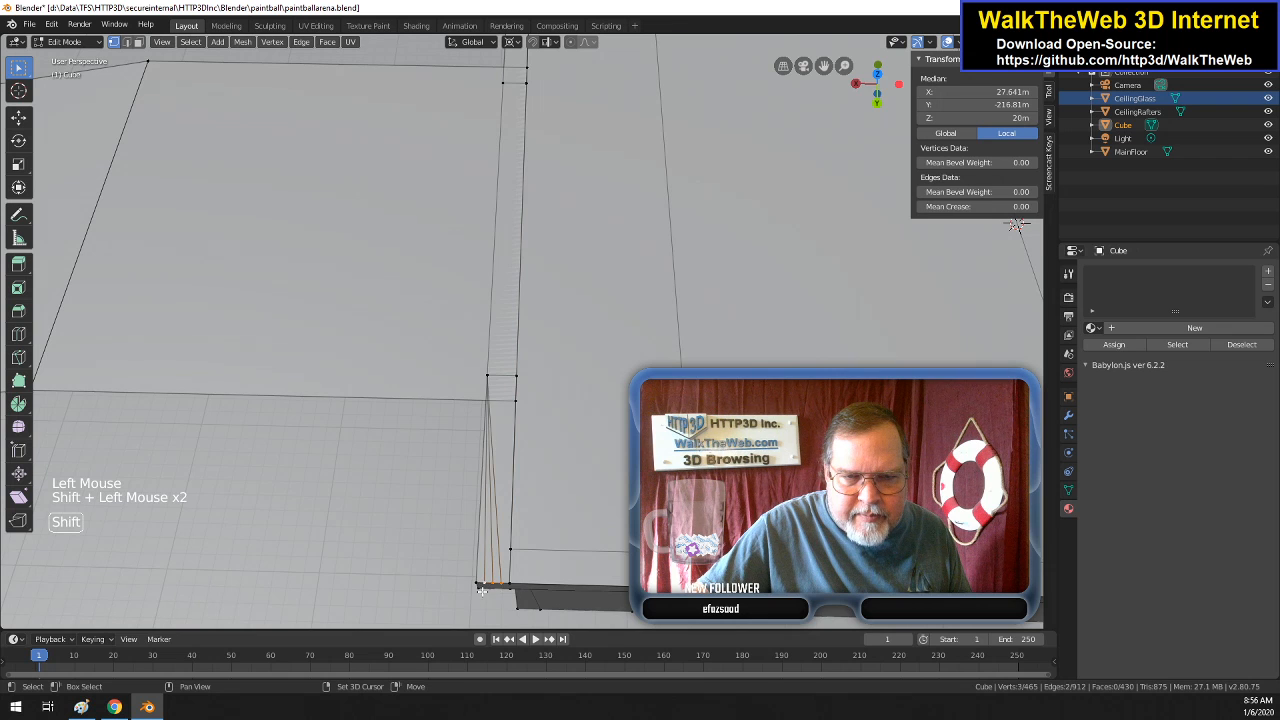
{"action": "key", "text": "alt+m"}
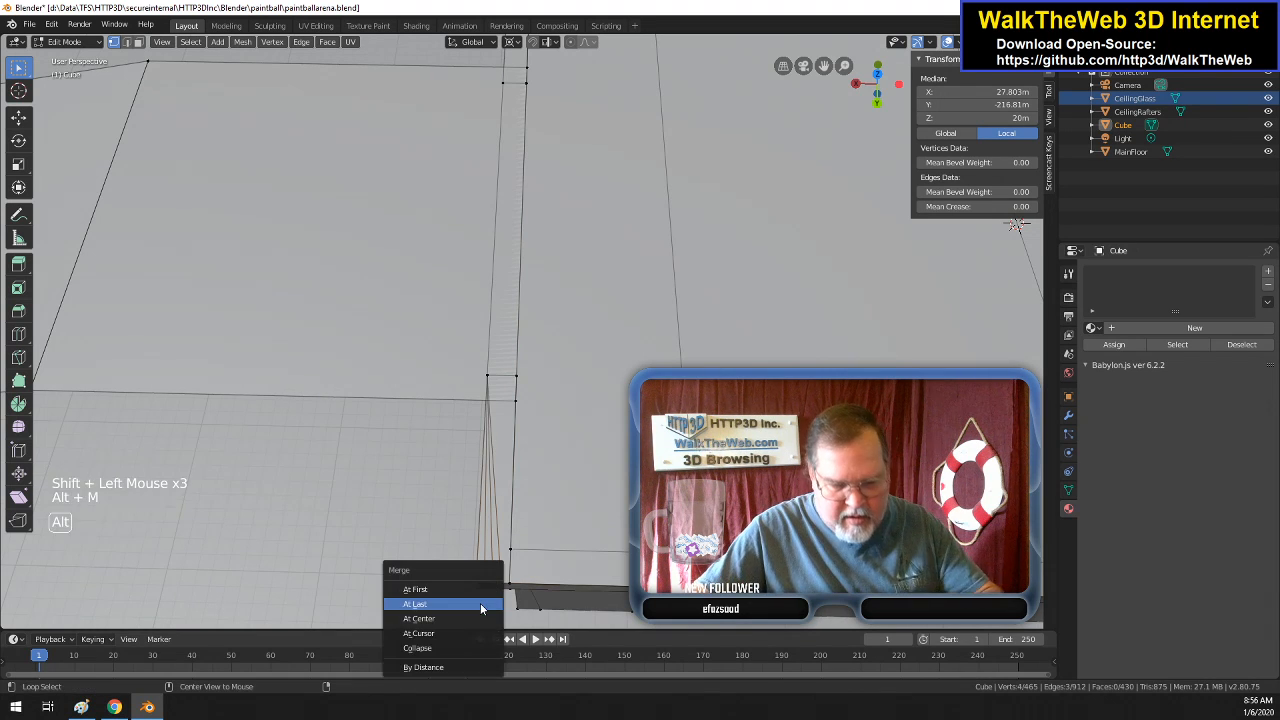
{"action": "left_click", "coordinate": [480, 603]}
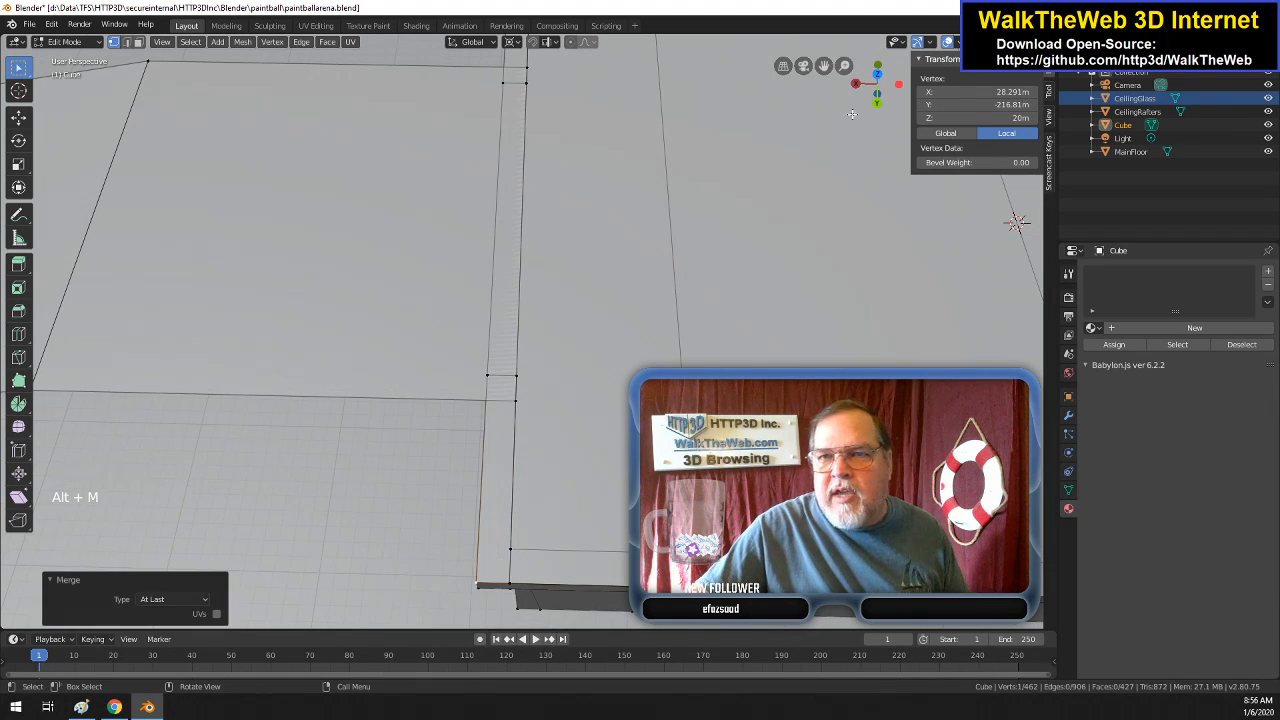
- Merge the right strip's surplus vertices at the near-right corner into the outer corner vertex, using At Last
{"action": "left_click_drag", "start_coordinate": [824, 67], "coordinate": [13, 45]}
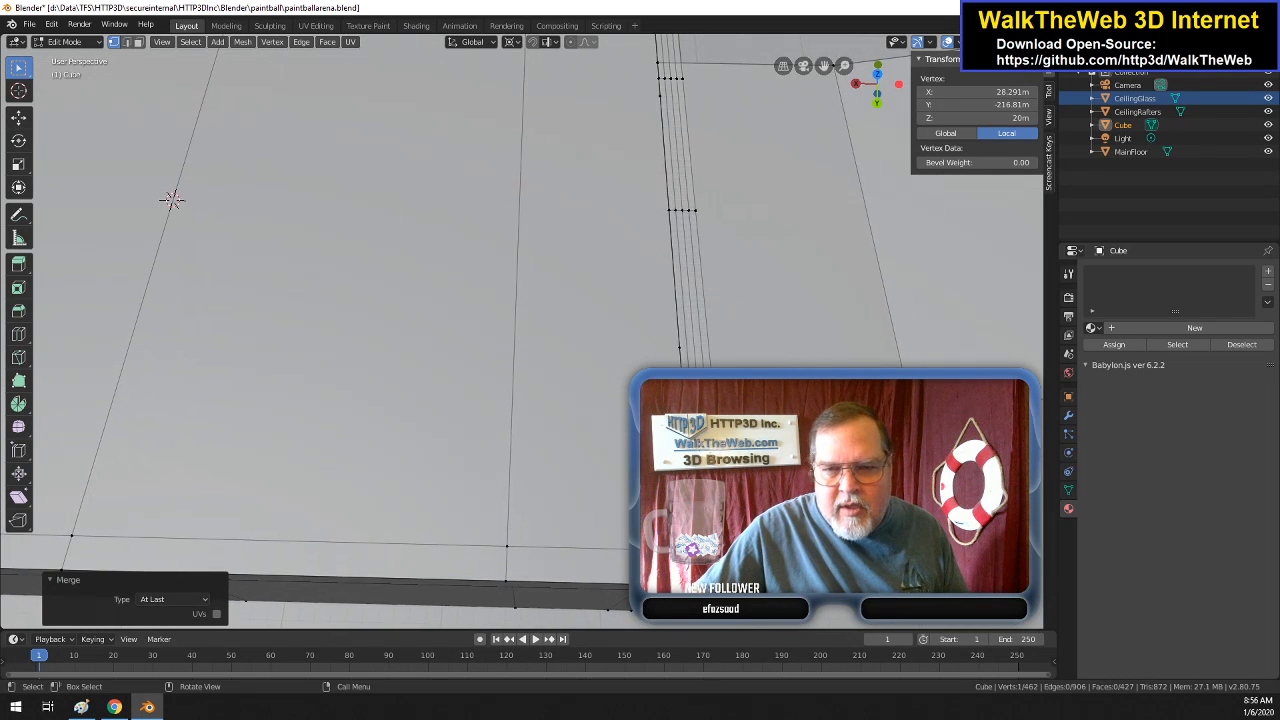
{"action": "left_click", "coordinate": [695, 550]}
{"action": "left_click", "coordinate": [703, 550], "text": "shift"}
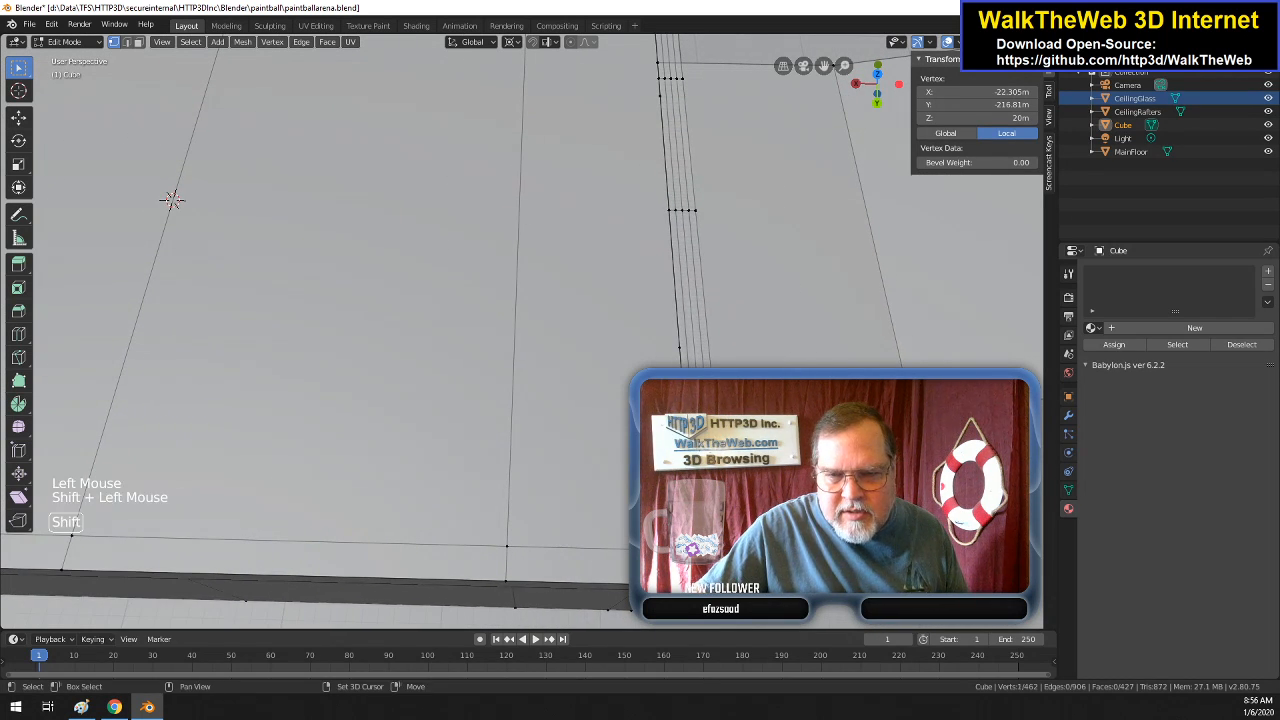
{"action": "left_click", "coordinate": [711, 551], "text": "shift"}
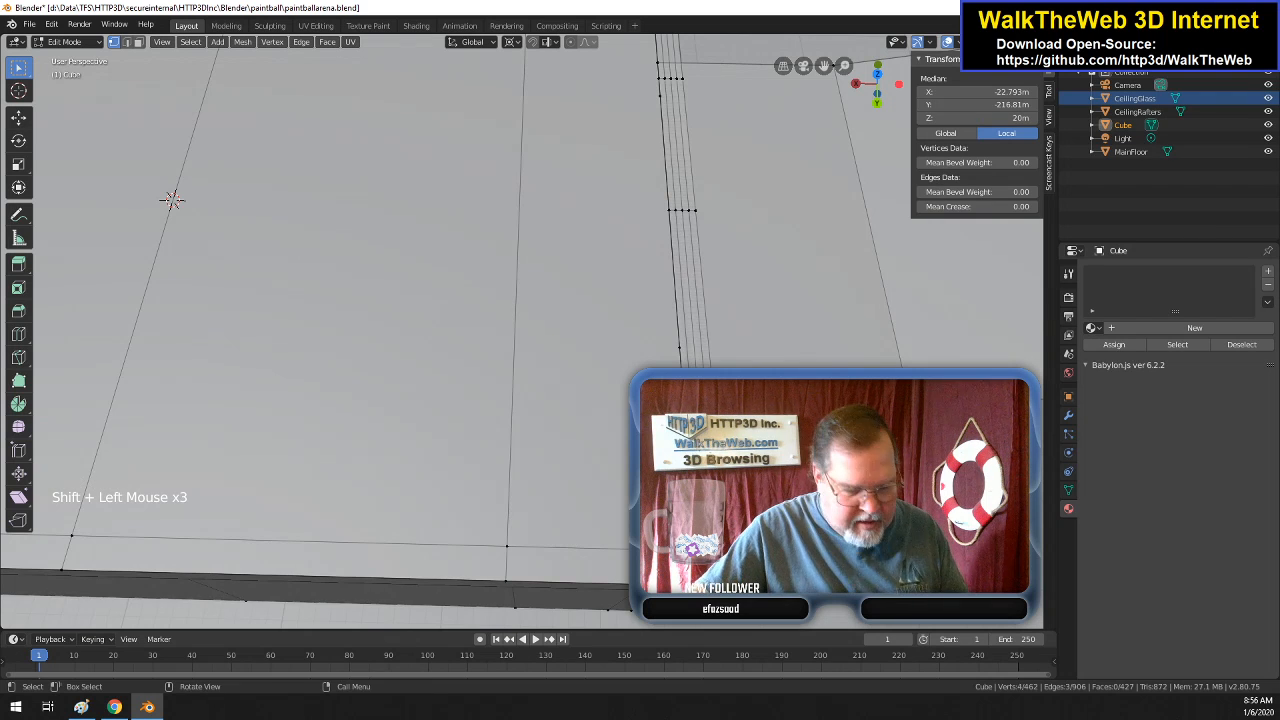
{"action": "key", "text": "alt+m"}
{"action": "left_click", "coordinate": [714, 597]}
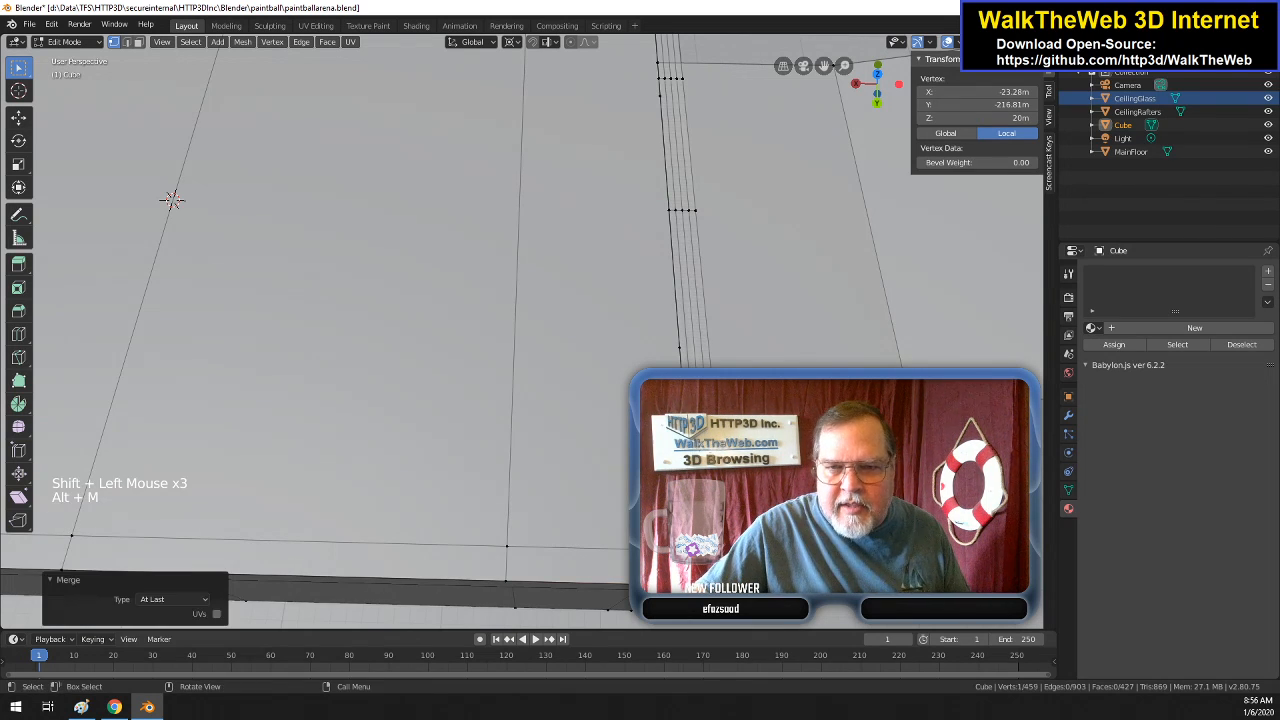
- Merge the right strip's inner-line vertices at the near cross line into the outer edge vertex, using At Last
{"action": "left_click", "coordinate": [688, 374]}
{"action": "left_click", "coordinate": [696, 374], "text": "shift"}
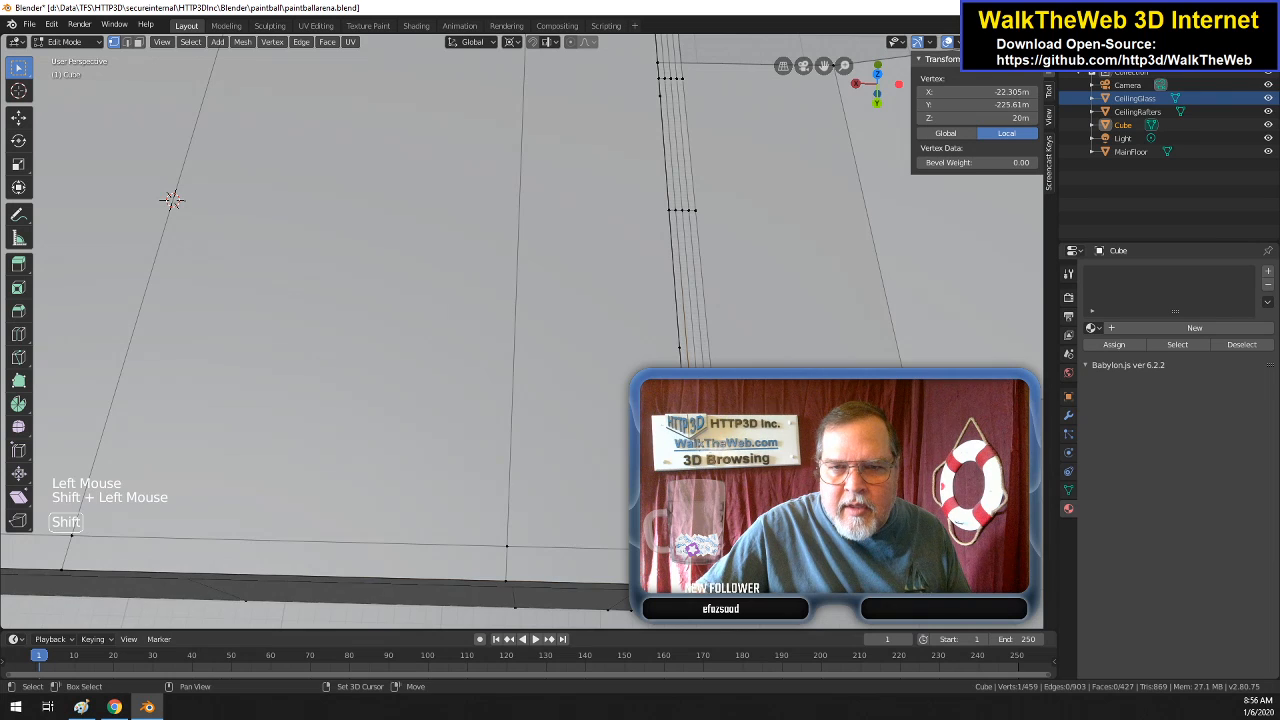
{"action": "left_click", "coordinate": [703, 374], "text": "shift"}
{"action": "left_click", "coordinate": [172, 200], "text": "shift"}
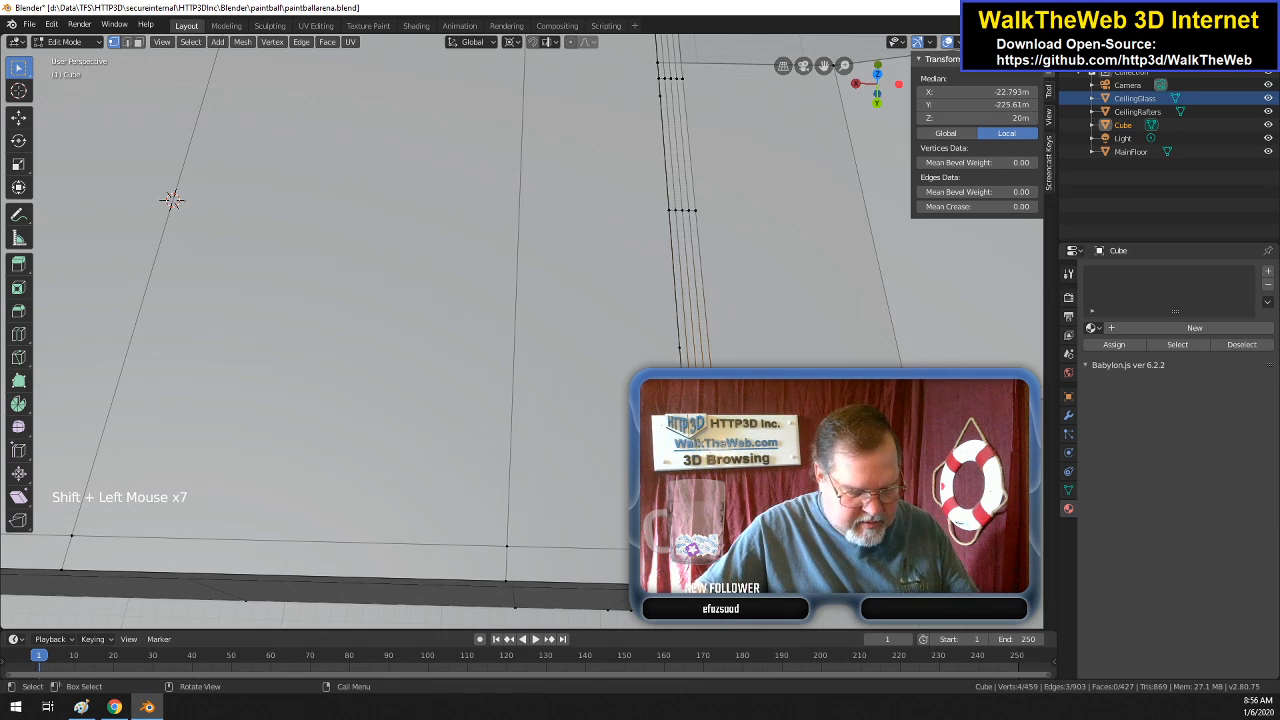
{"action": "key", "text": "alt+m"}
{"action": "left_click", "coordinate": [693, 360]}
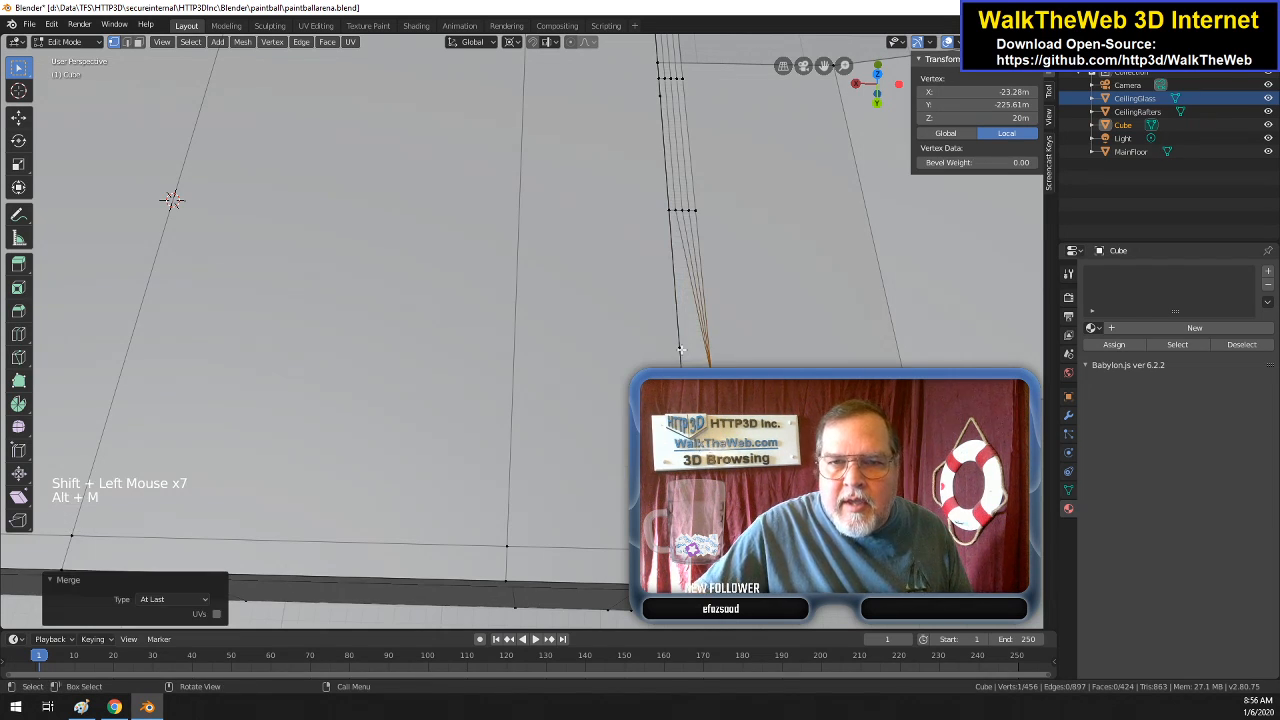
- Merge the stray vertex on the right strip's inner edge into the near cross line's inner end, using At Last
{"action": "left_click", "coordinate": [681, 349]}
{"action": "left_click", "coordinate": [682, 372], "text": "shift"}
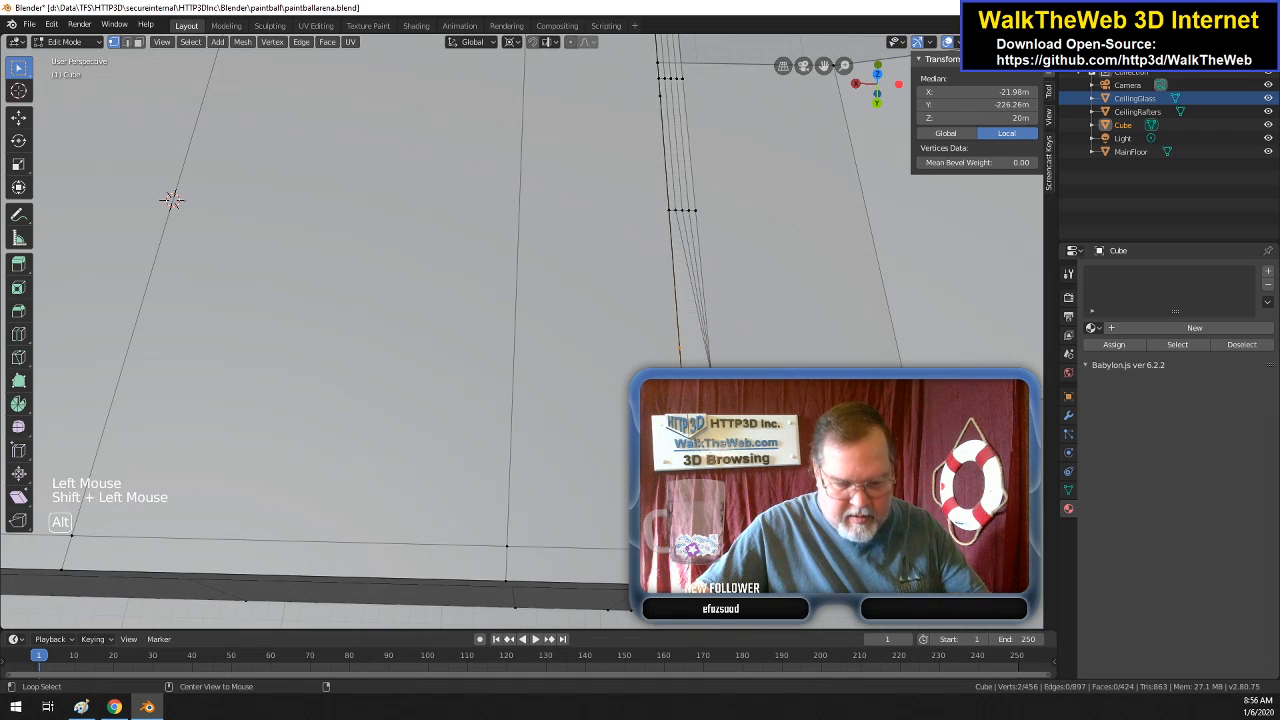
{"action": "key", "text": "alt+m"}
{"action": "left_click", "coordinate": [693, 358]}
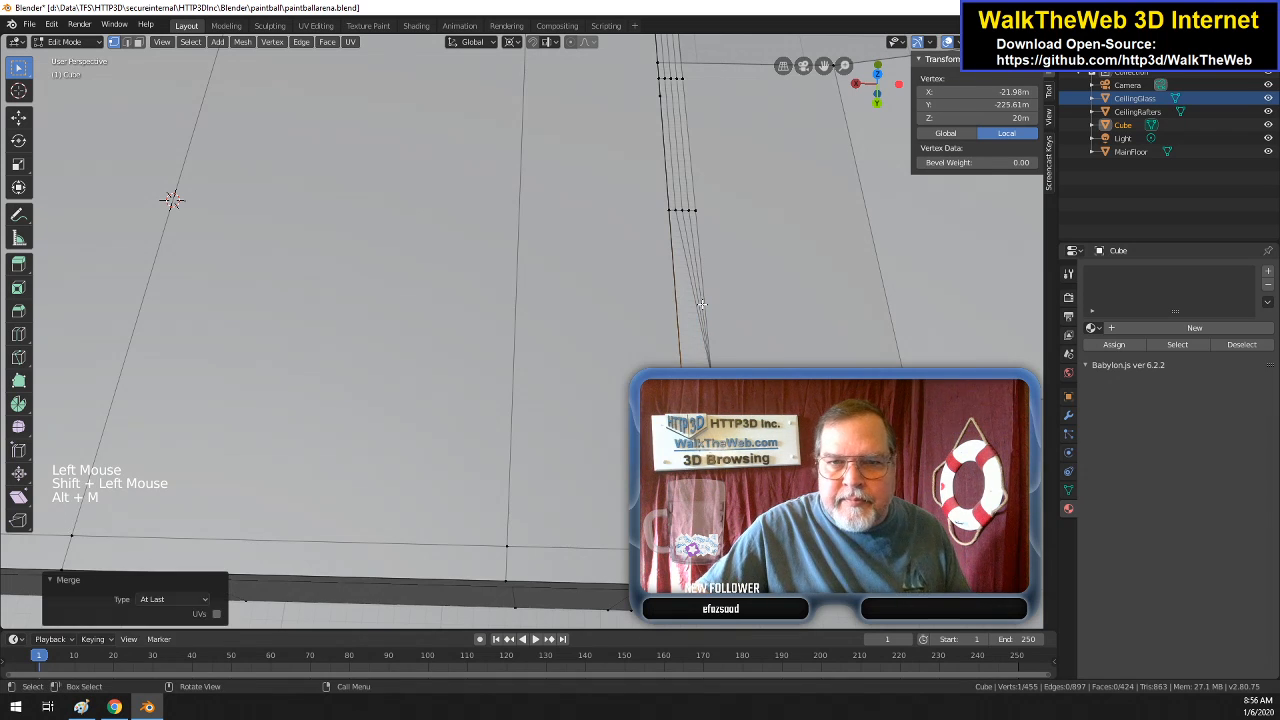
- Merge the right strip's middle cross line vertices, except the inner edge one, into the far cross line's outer vertex, using At Last
{"action": "left_click", "coordinate": [676, 212]}
{"action": "left_click", "coordinate": [684, 213], "text": "shift"}
{"action": "left_click", "coordinate": [695, 216], "text": "shift"}
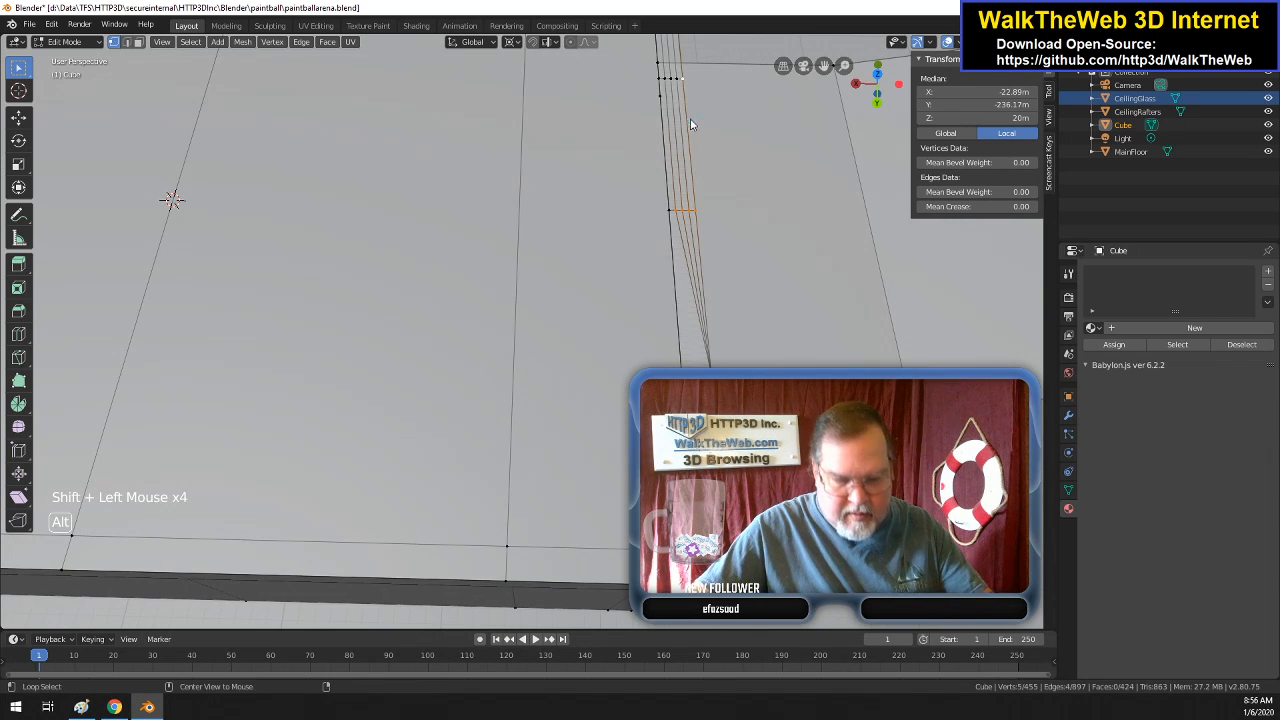
{"action": "key", "text": "alt+m"}
{"action": "left_click", "coordinate": [690, 118]}
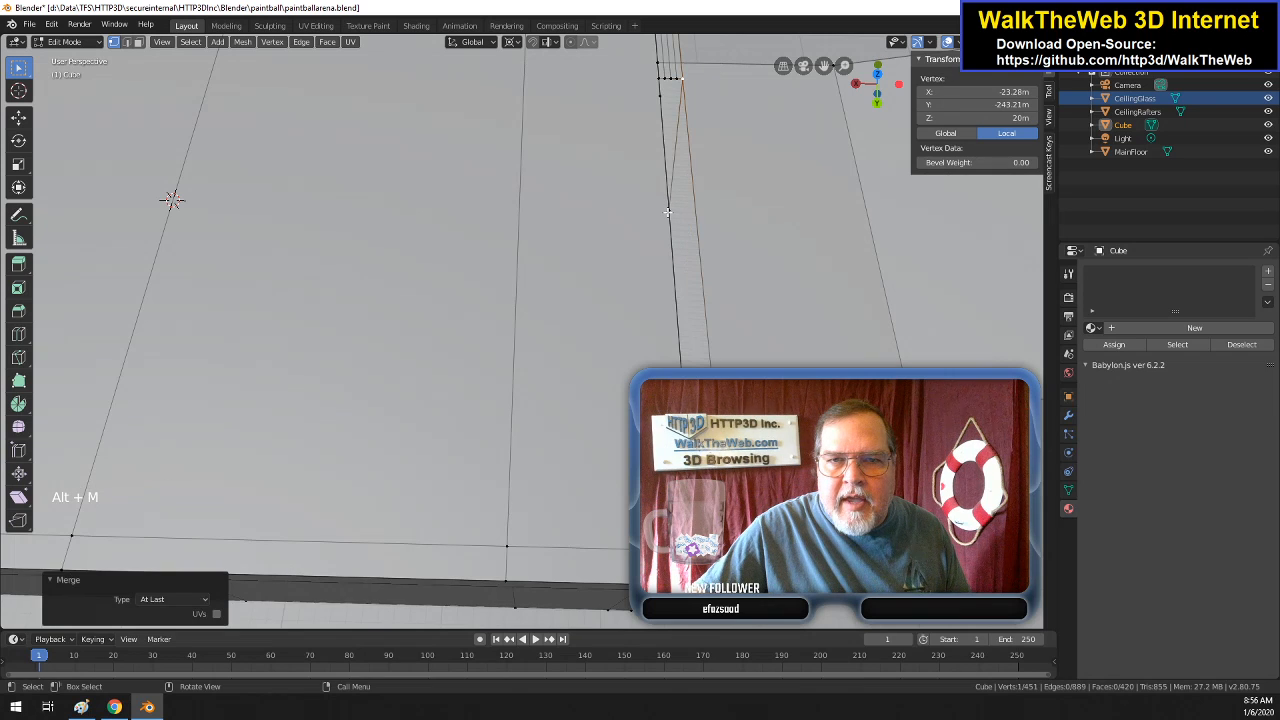
- Merge the two stray vertices on the right strip's inner edge into the far cross line's inner end, using At Last
{"action": "left_click", "coordinate": [669, 208]}
{"action": "left_click", "coordinate": [661, 97], "text": "shift"}
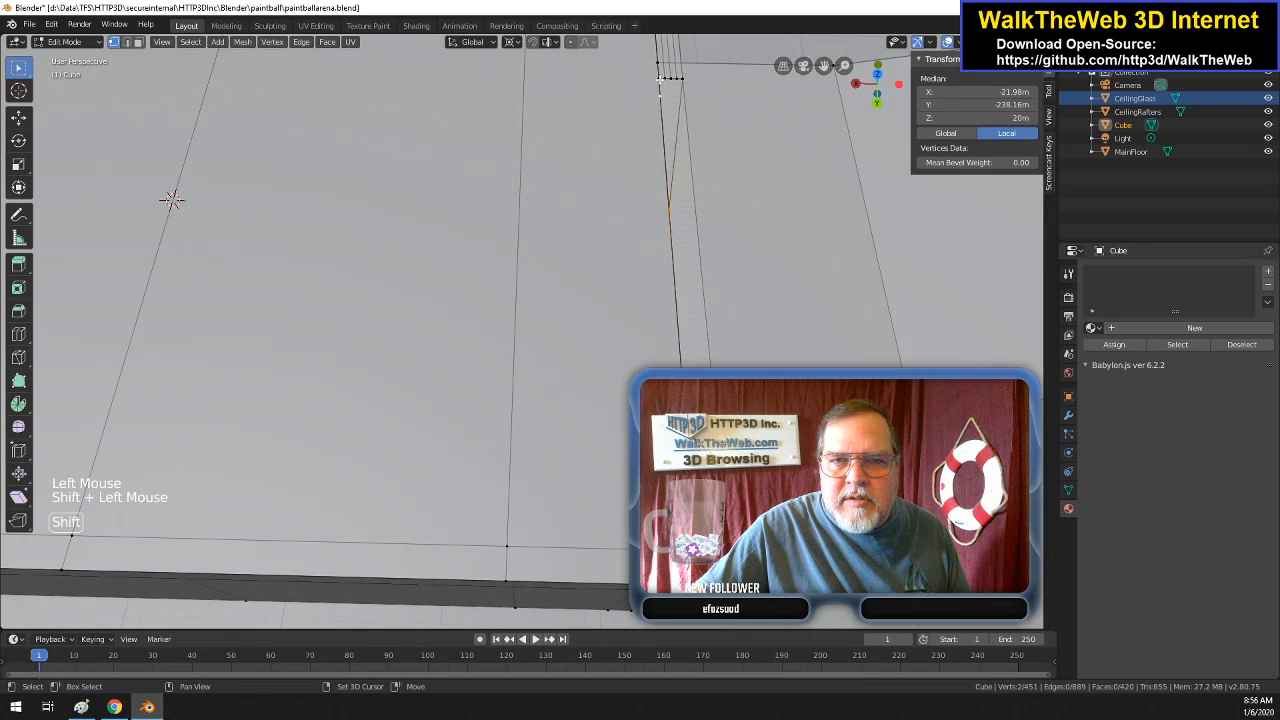
{"action": "left_click", "coordinate": [674, 118], "text": "shift"}
{"action": "key", "text": "alt+m"}
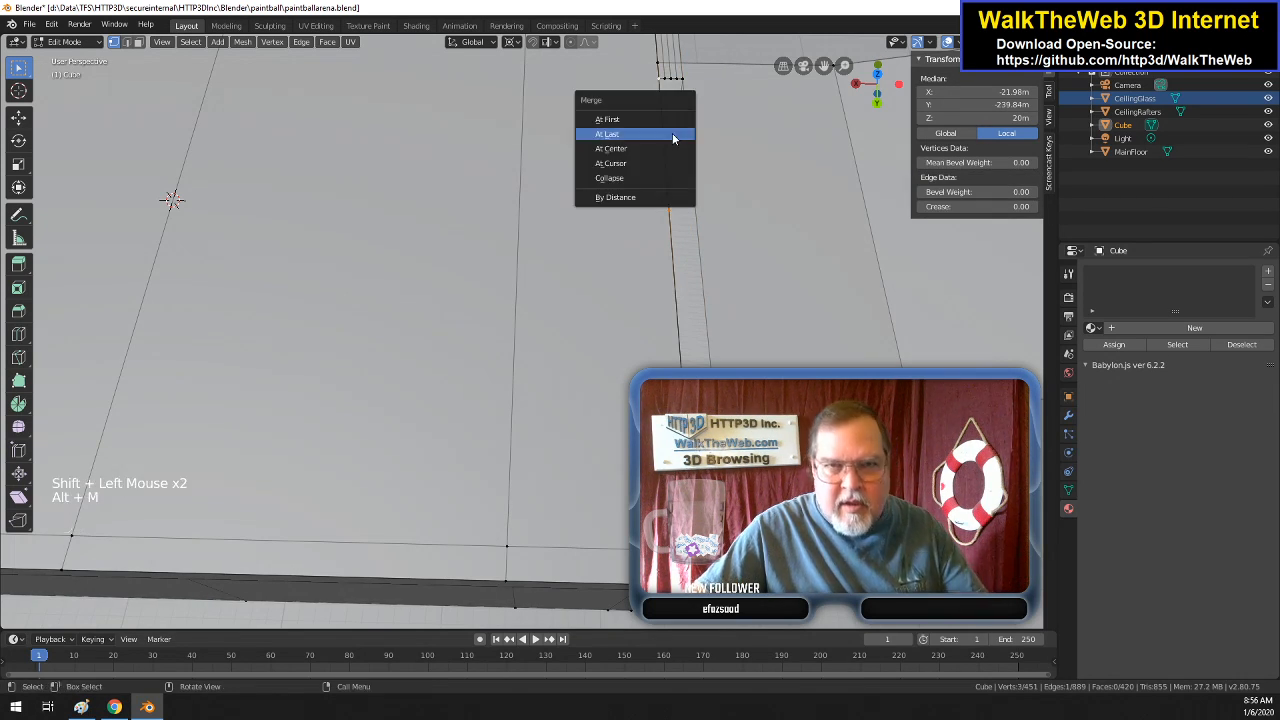
{"action": "left_click", "coordinate": [672, 133]}
- Merge the far cross line's middle vertices on the right strip into its outer edge vertex, using At Last
{"action": "left_click", "coordinate": [673, 86]}
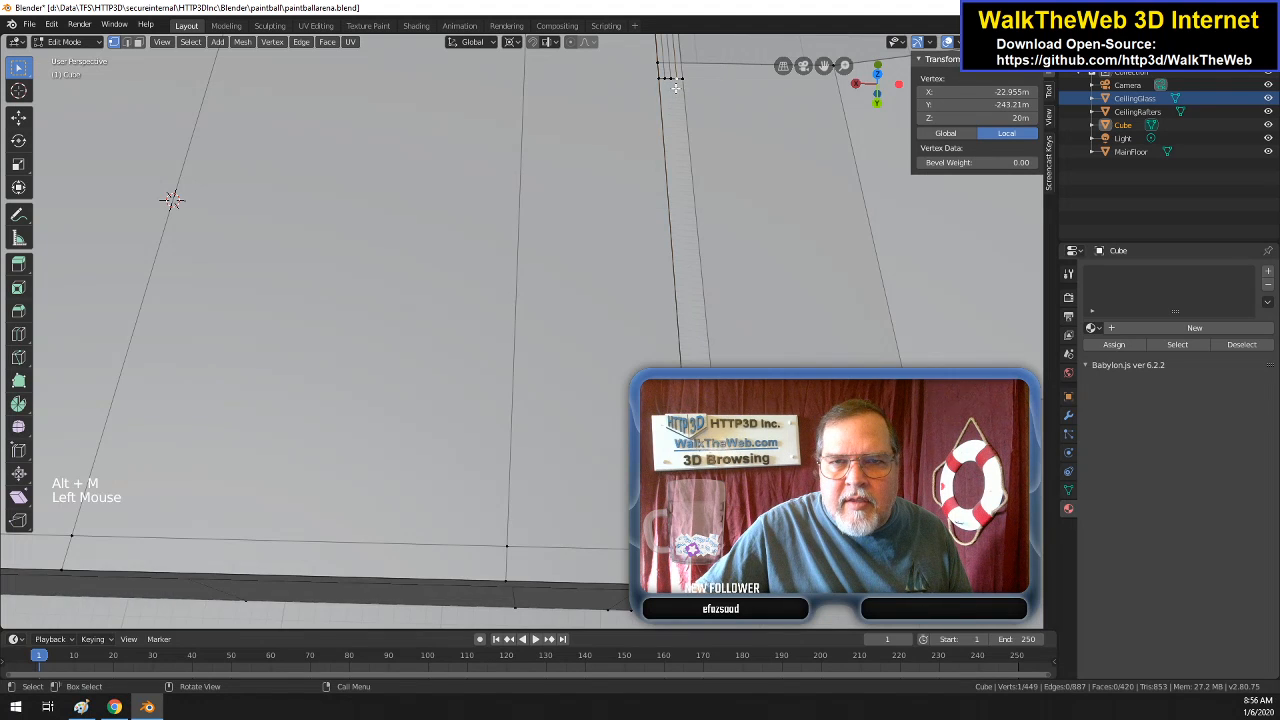
{"action": "left_click", "coordinate": [667, 82], "text": "shift"}
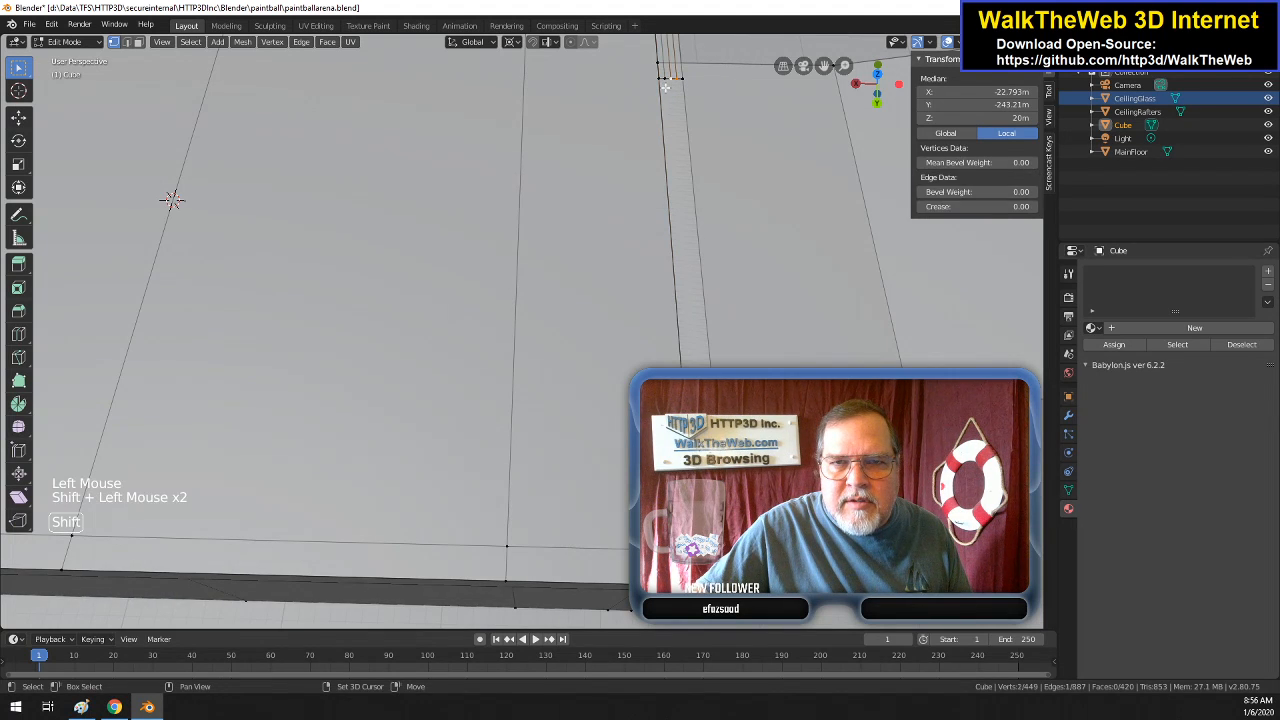
{"action": "left_click", "coordinate": [667, 85]}
{"action": "left_click", "coordinate": [671, 86], "text": "shift"}
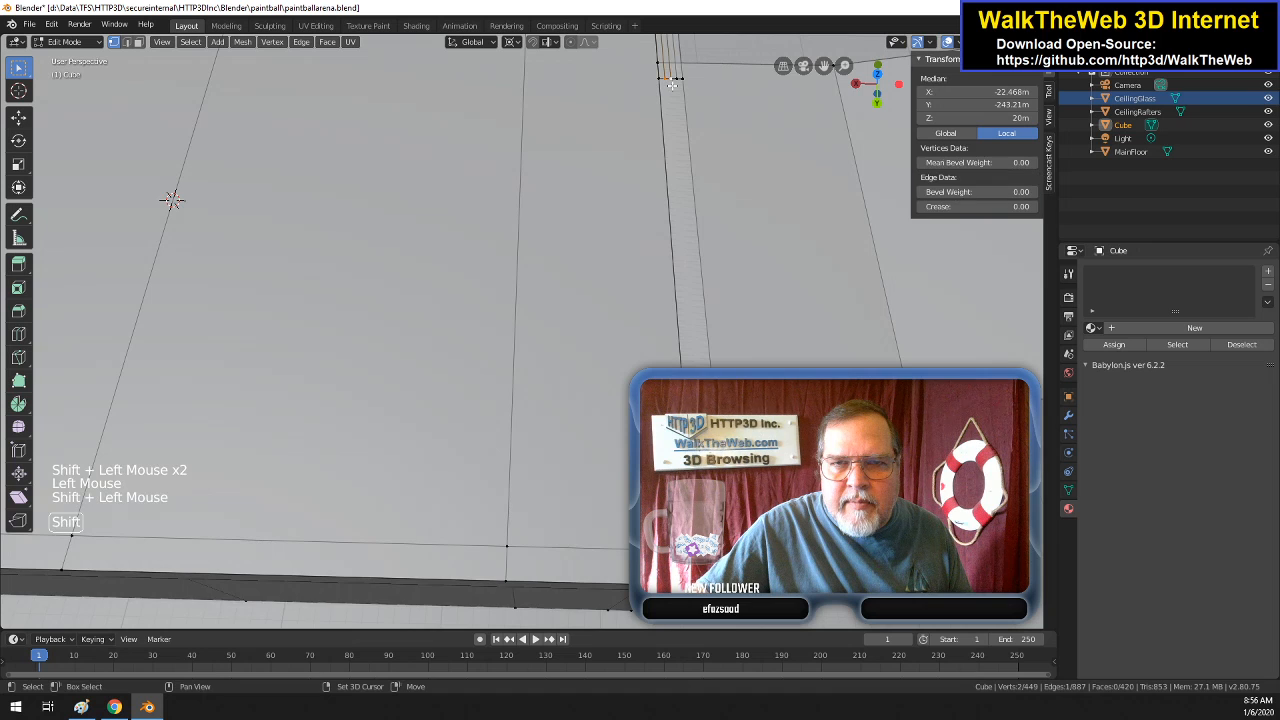
{"action": "left_click", "coordinate": [676, 82], "text": "shift"}
{"action": "left_click", "coordinate": [672, 82], "text": "shift"}
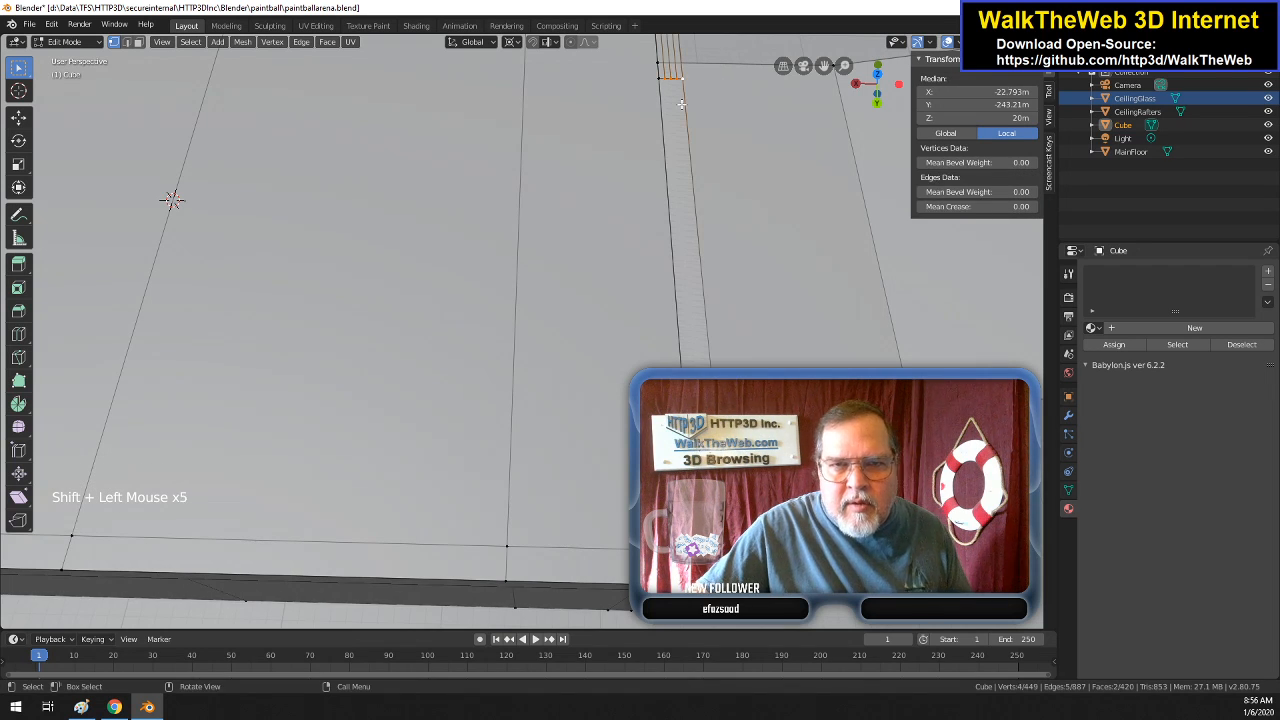
{"action": "key", "text": "alt+m"}
{"action": "left_click", "coordinate": [681, 103]}
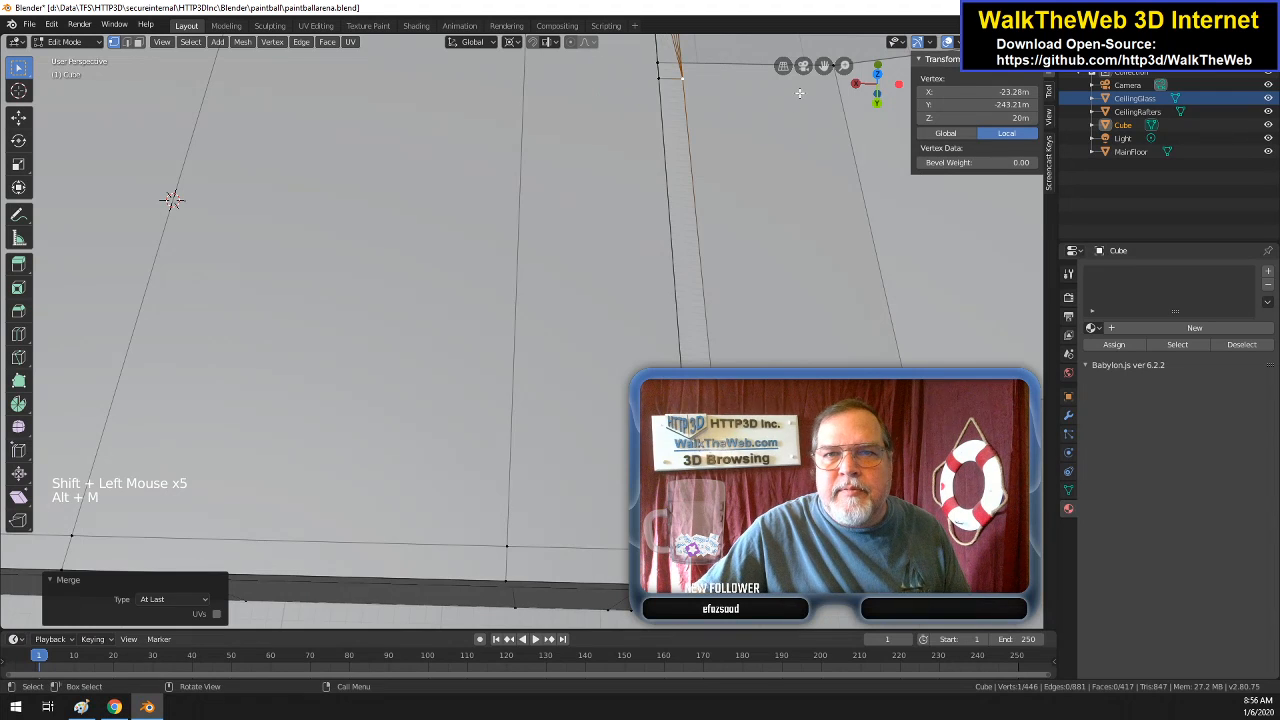
- Merge the right strip's surplus vertices at the slab's far-right corner into the outer corner vertex, using At Last
{"action": "left_click_drag", "start_coordinate": [824, 66], "coordinate": [810, 274]}
{"action": "left_click", "coordinate": [645, 213]}
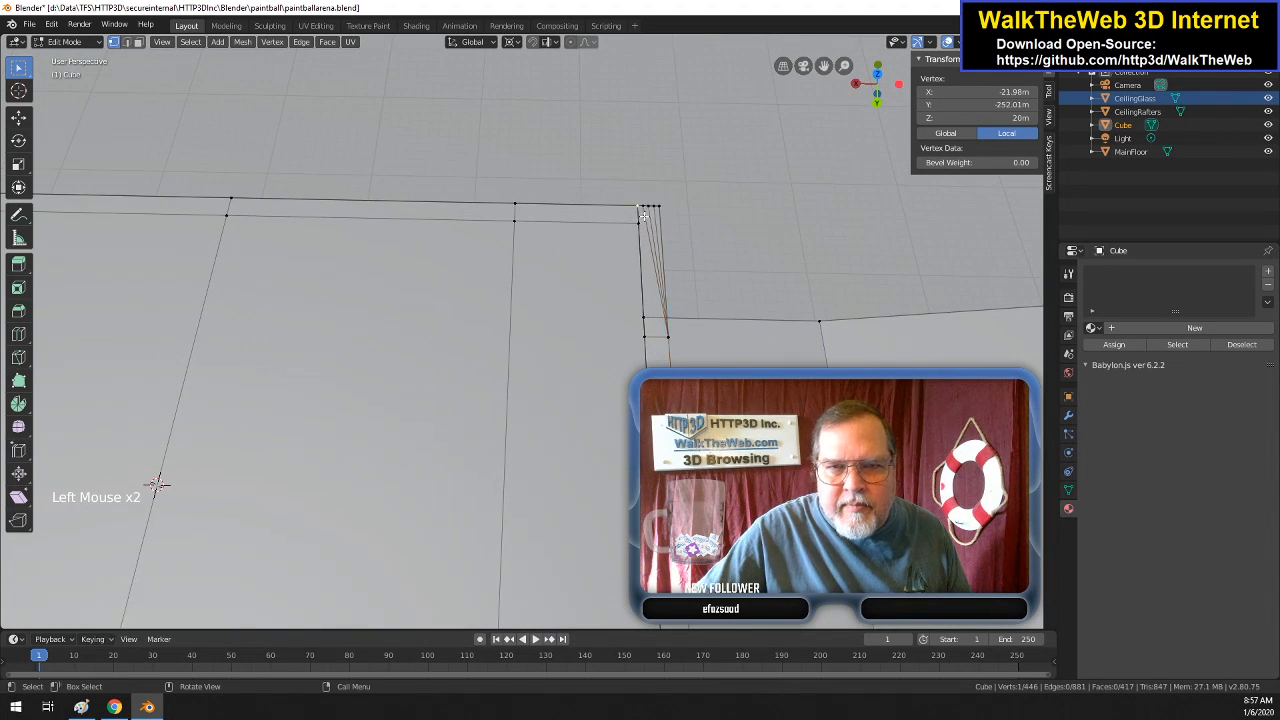
{"action": "left_click", "coordinate": [648, 212], "text": "shift"}
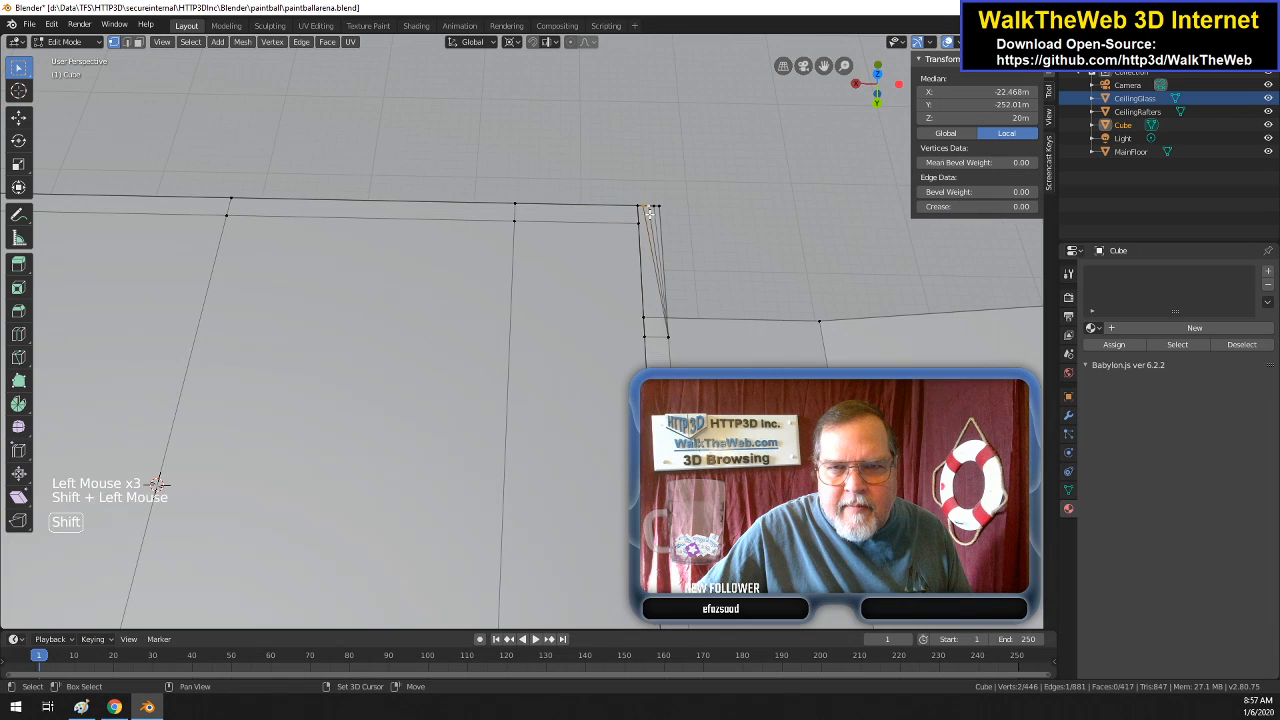
{"action": "left_click", "coordinate": [649, 209]}
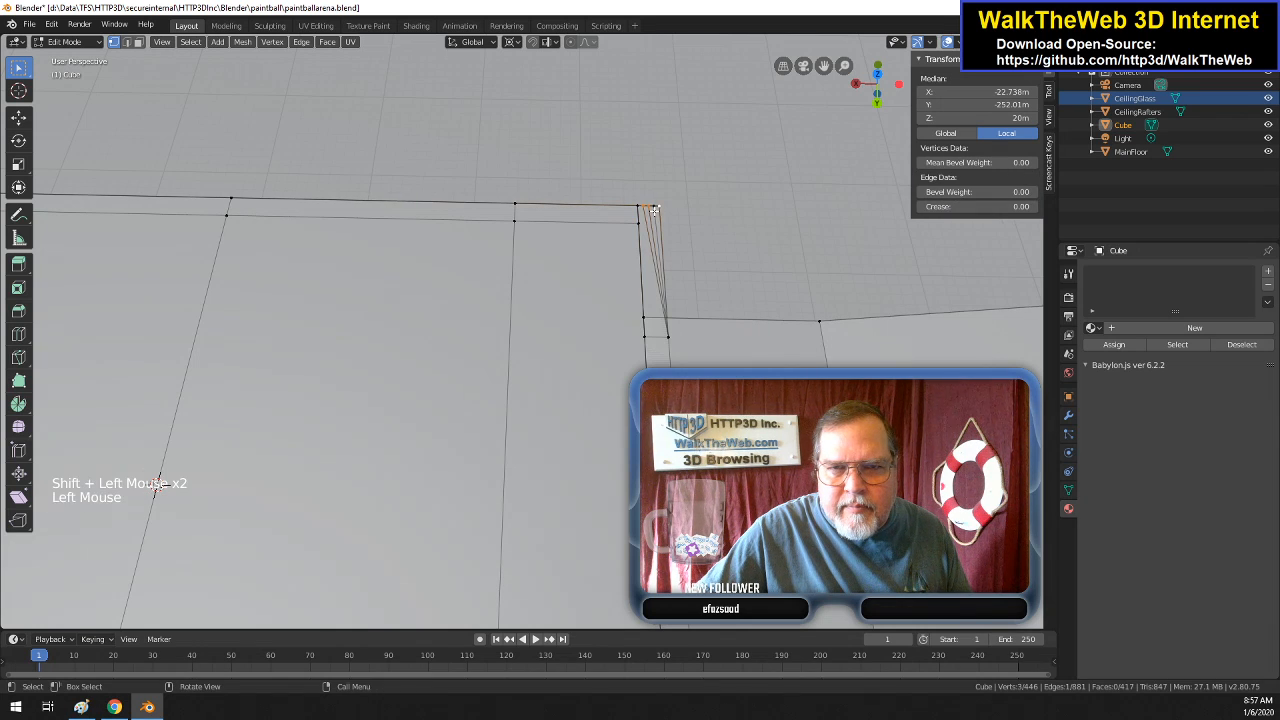
{"action": "left_click", "coordinate": [648, 212], "text": "shift"}
{"action": "left_click", "coordinate": [651, 212], "text": "shift"}
{"action": "left_click", "coordinate": [652, 210], "text": "shift"}
{"action": "left_click", "coordinate": [656, 209], "text": "shift"}
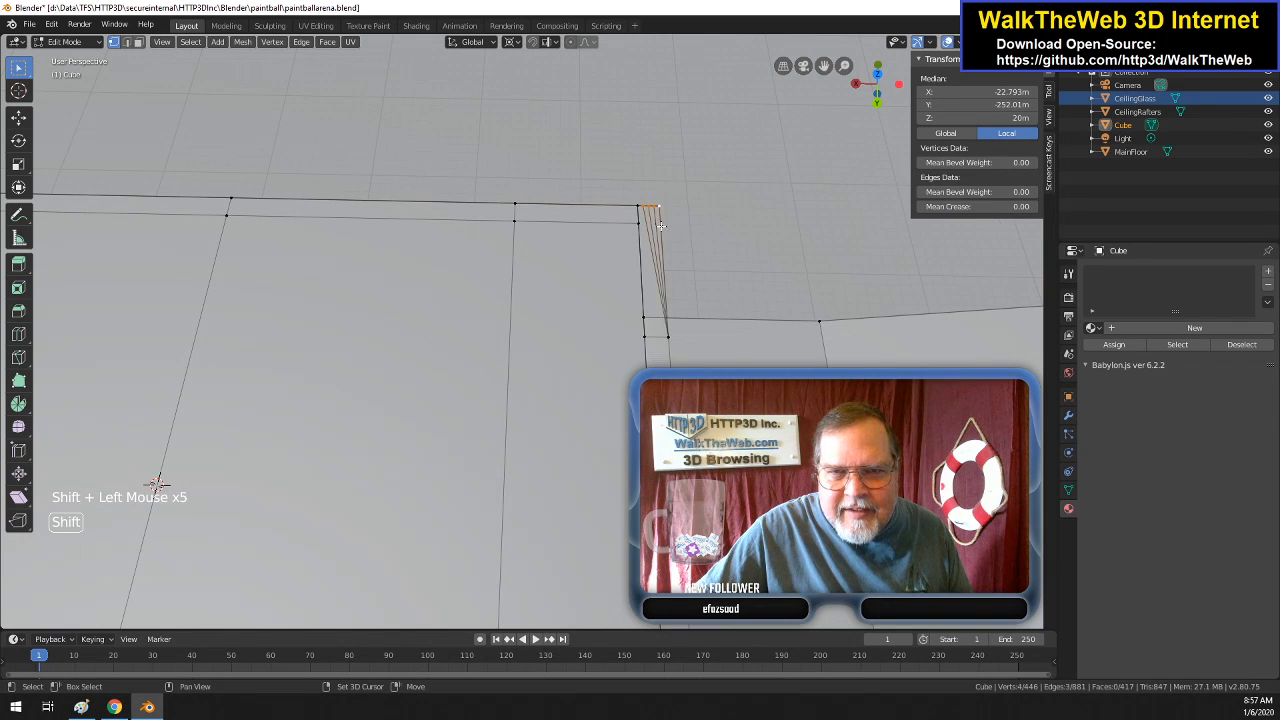
{"action": "key", "text": "alt+n"}
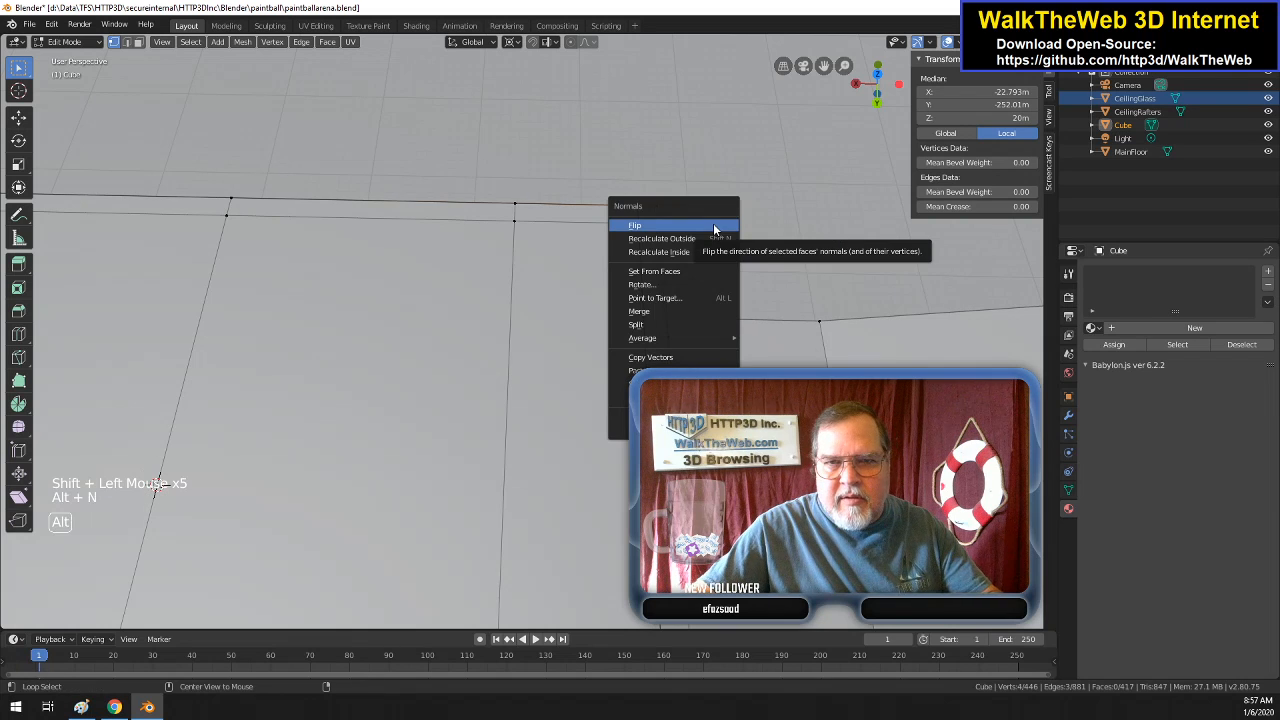
{"action": "left_click", "coordinate": [713, 225]}
{"action": "key", "text": "alt+m"}
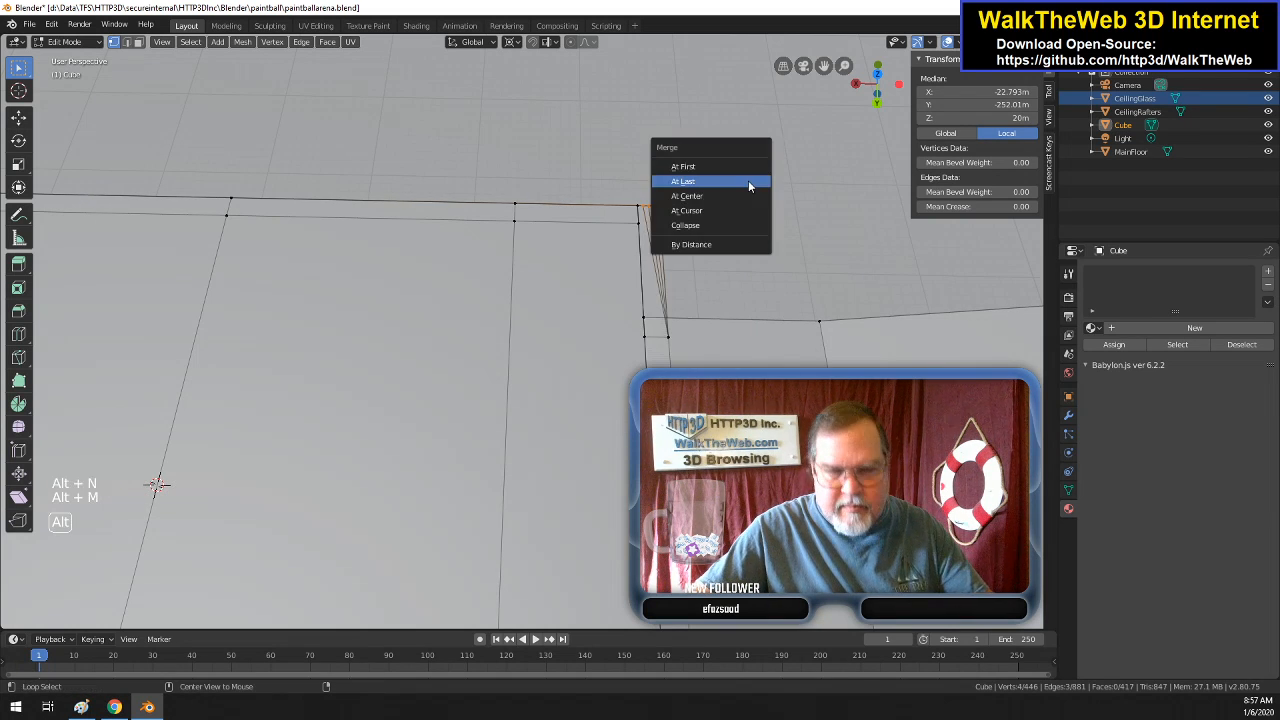
{"action": "left_click", "coordinate": [746, 180]}
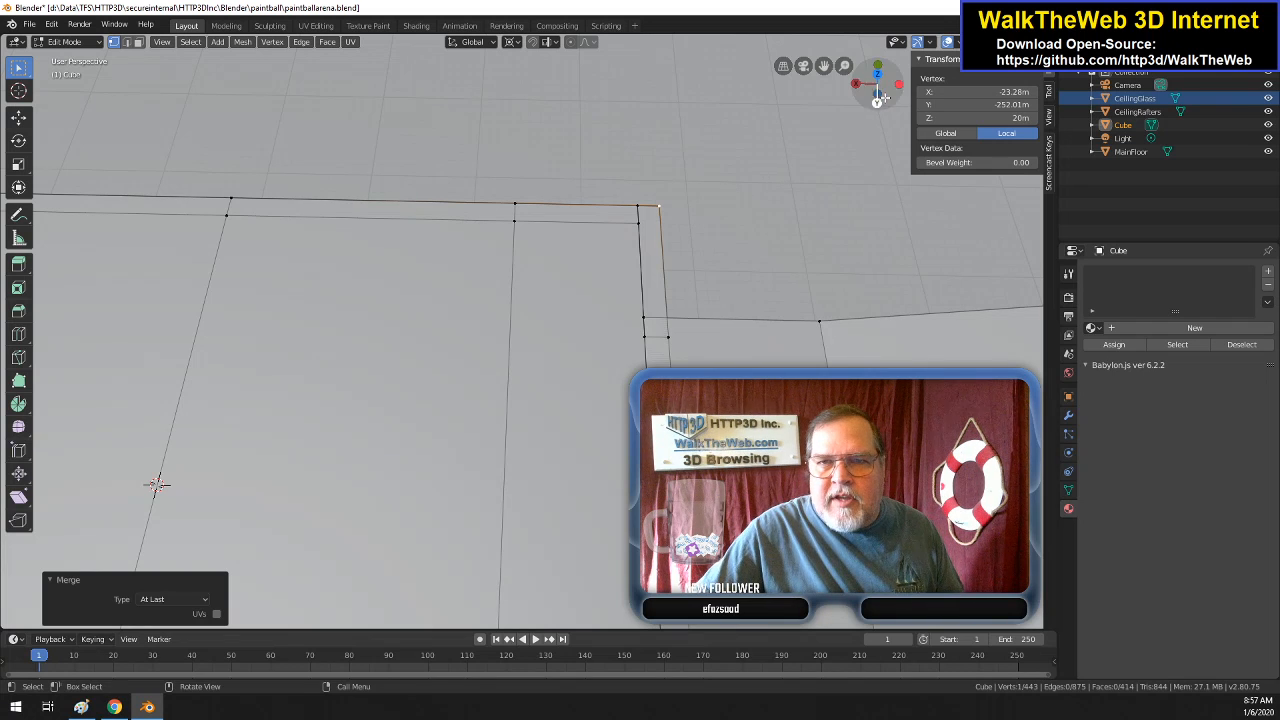
- Merge the surplus base vertex beside each end of the near wall into the adjacent bottom corner, using At Last
{"action": "left_click_drag", "start_coordinate": [880, 100], "coordinate": [727, 132]}
{"action": "scroll", "coordinate": [540, 370], "scroll_direction": "down", "scroll_amount": 5}
{"action": "scroll", "coordinate": [580, 333], "scroll_direction": "up", "scroll_amount": 1}
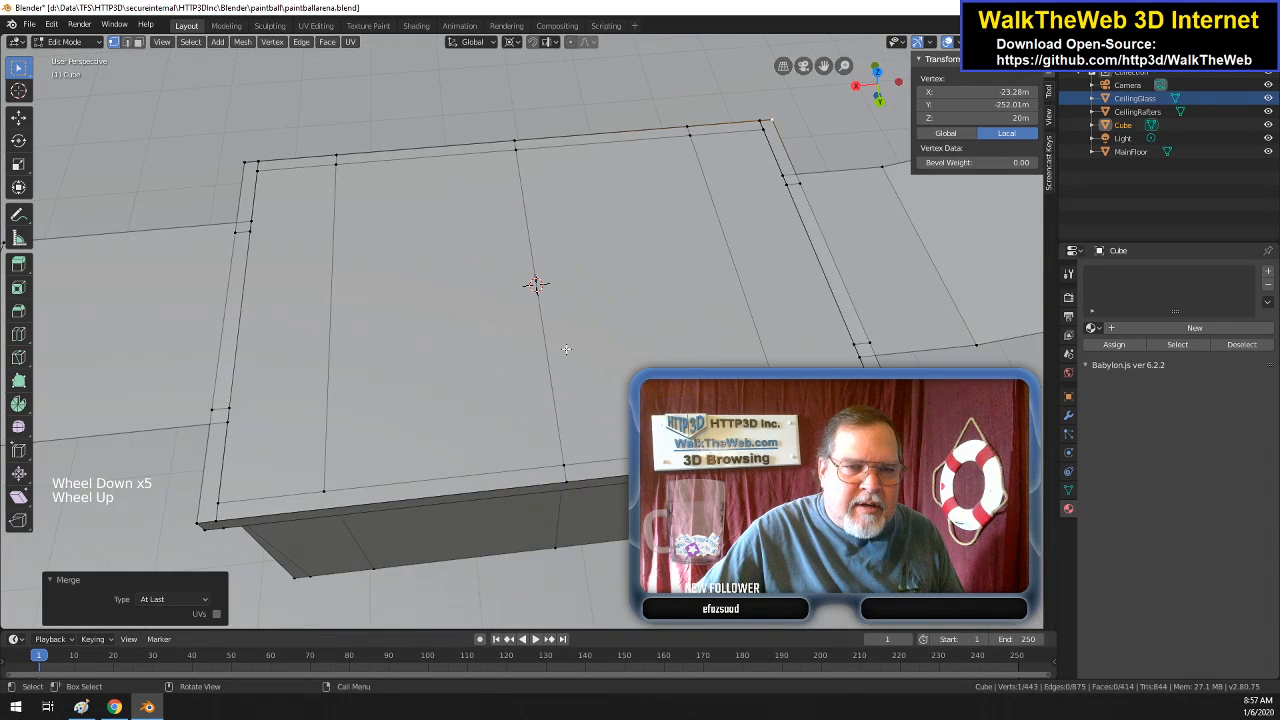
{"action": "left_click_drag", "start_coordinate": [880, 100], "coordinate": [807, 2]}
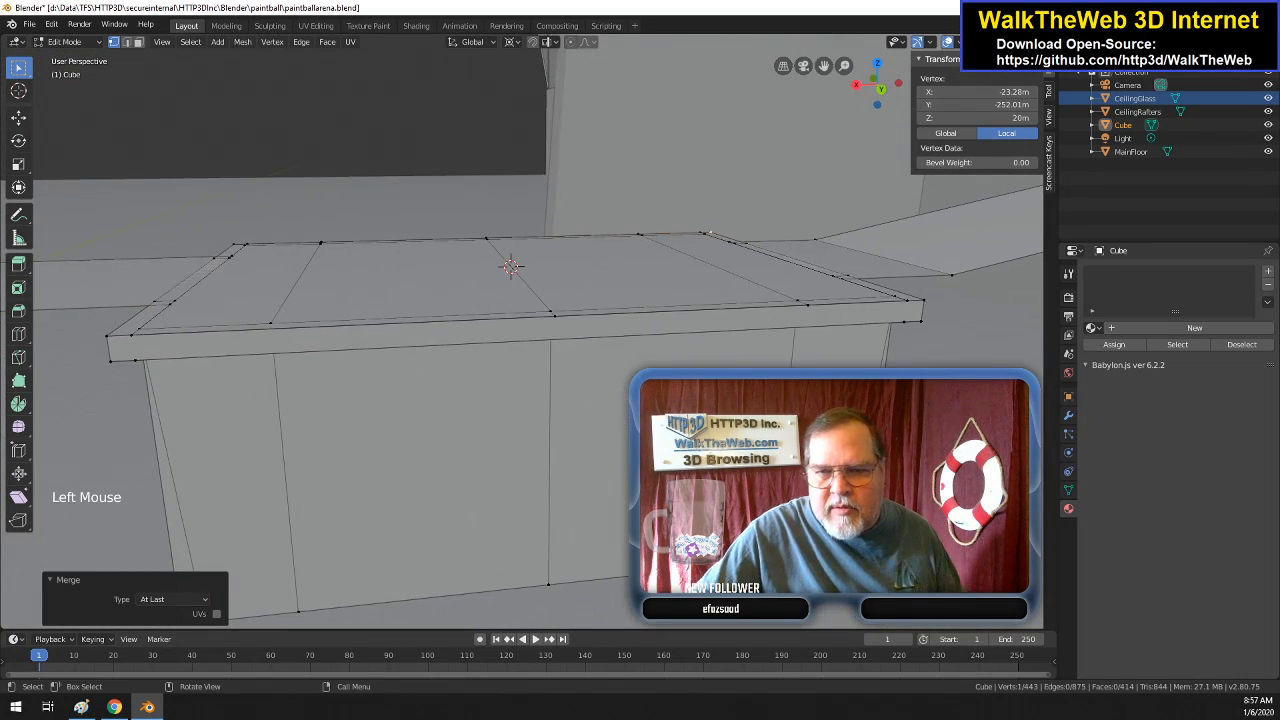
{"action": "left_click", "coordinate": [838, 552]}
{"action": "left_click", "coordinate": [860, 549], "text": "shift"}
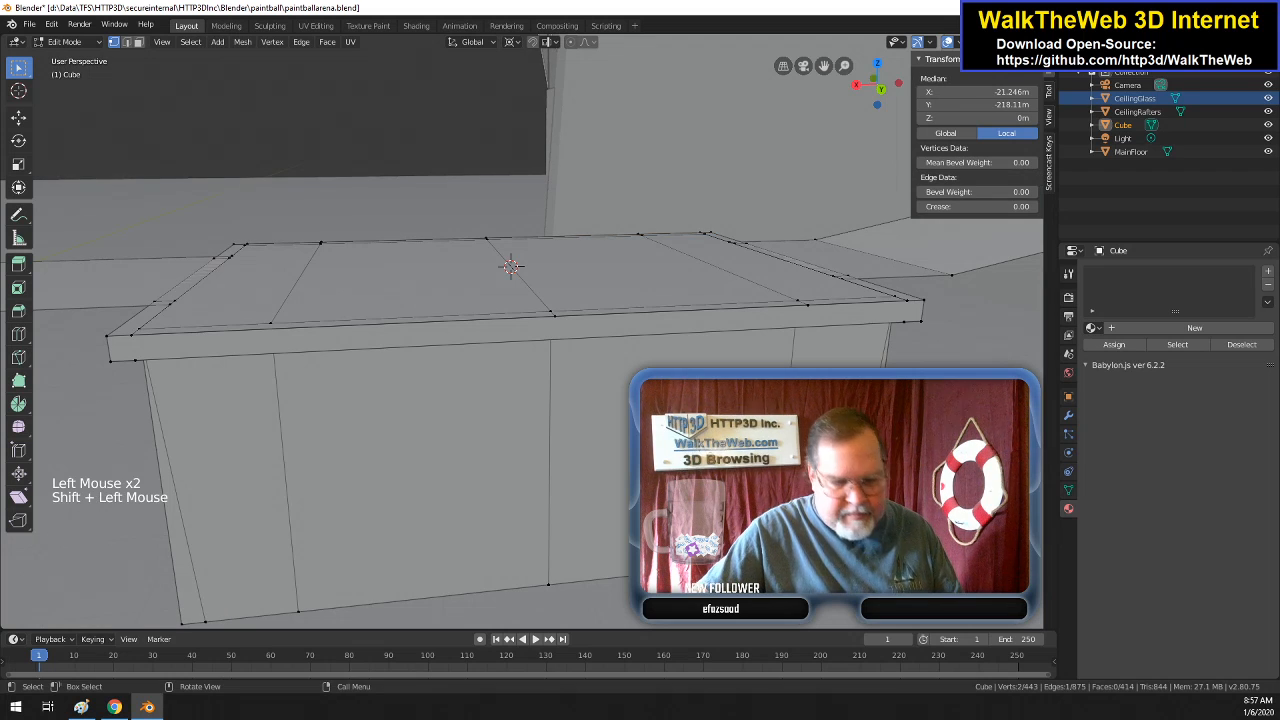
{"action": "key", "text": "alt+m"}
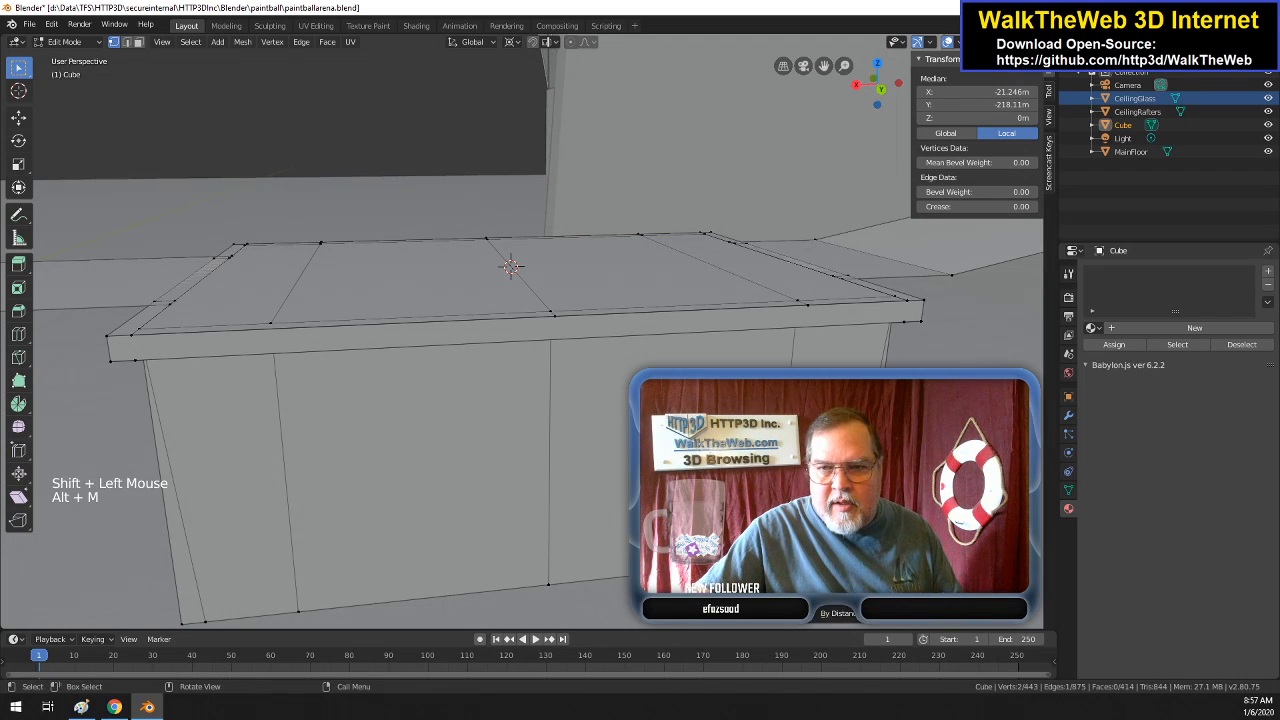
{"action": "left_click", "coordinate": [553, 600]}
{"action": "left_click", "coordinate": [227, 607]}
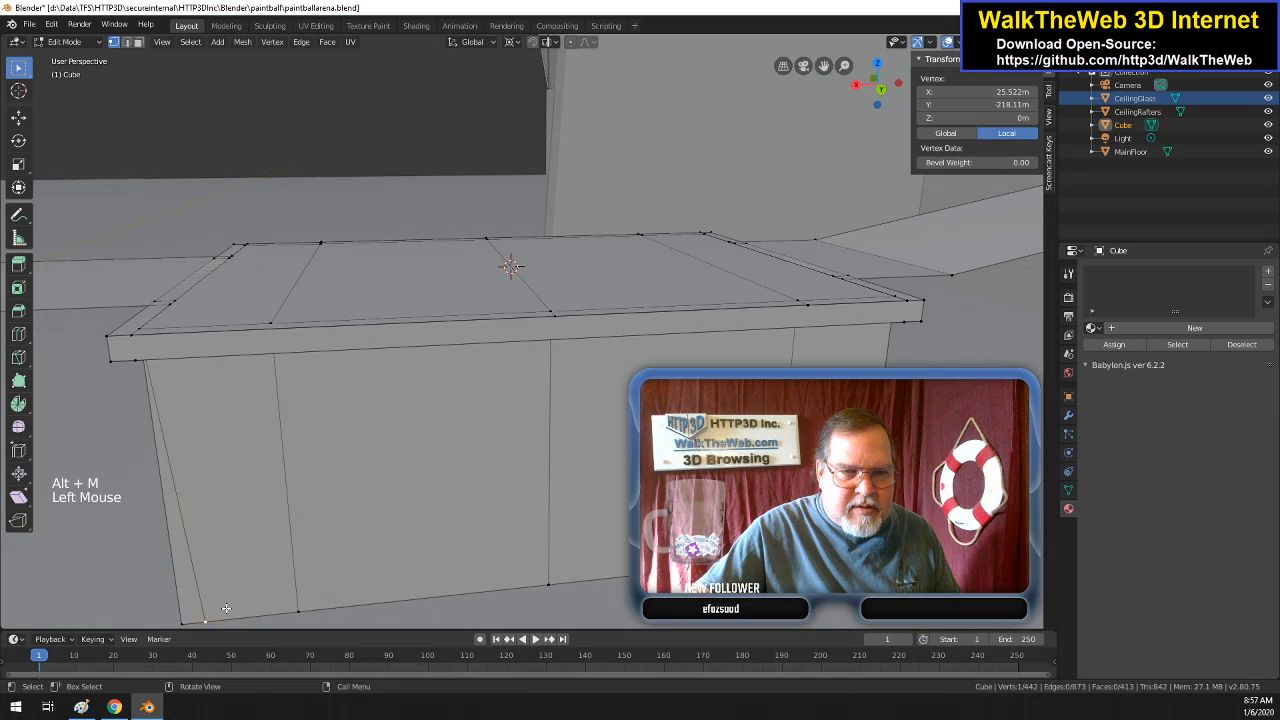
{"action": "left_click", "coordinate": [196, 619], "text": "shift"}
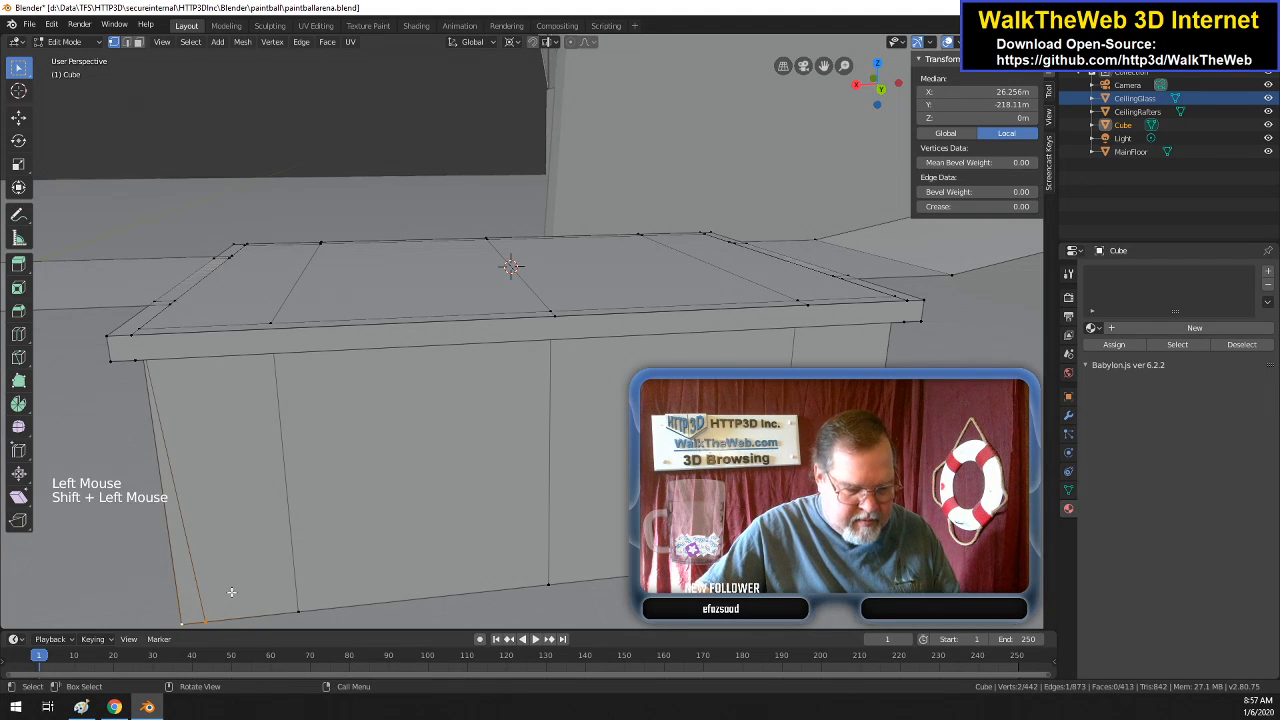
{"action": "key", "text": "alt+m"}
{"action": "left_click", "coordinate": [231, 594]}
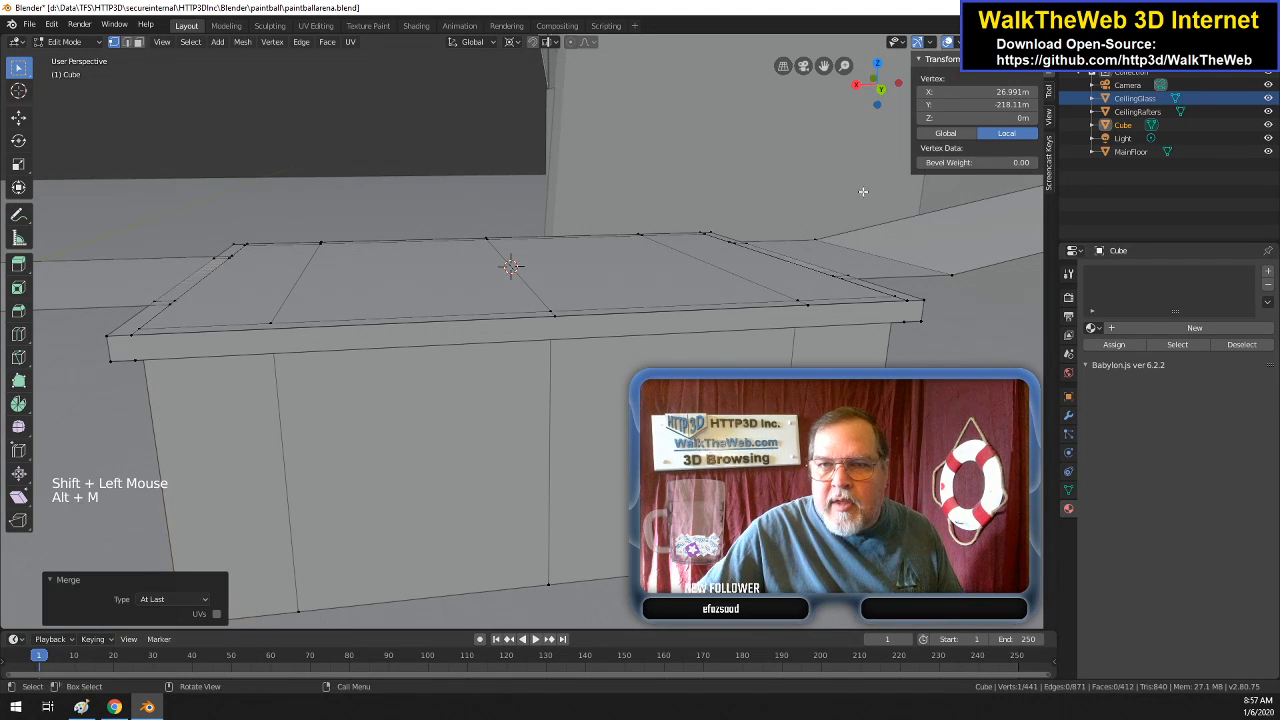
- Merge the surplus base vertices near both ends of the right wall into its bottom corners, using At Last
{"action": "left_click_drag", "start_coordinate": [876, 82], "coordinate": [820, 277]}
{"action": "scroll", "coordinate": [835, 250], "scroll_direction": "down", "scroll_amount": 2}
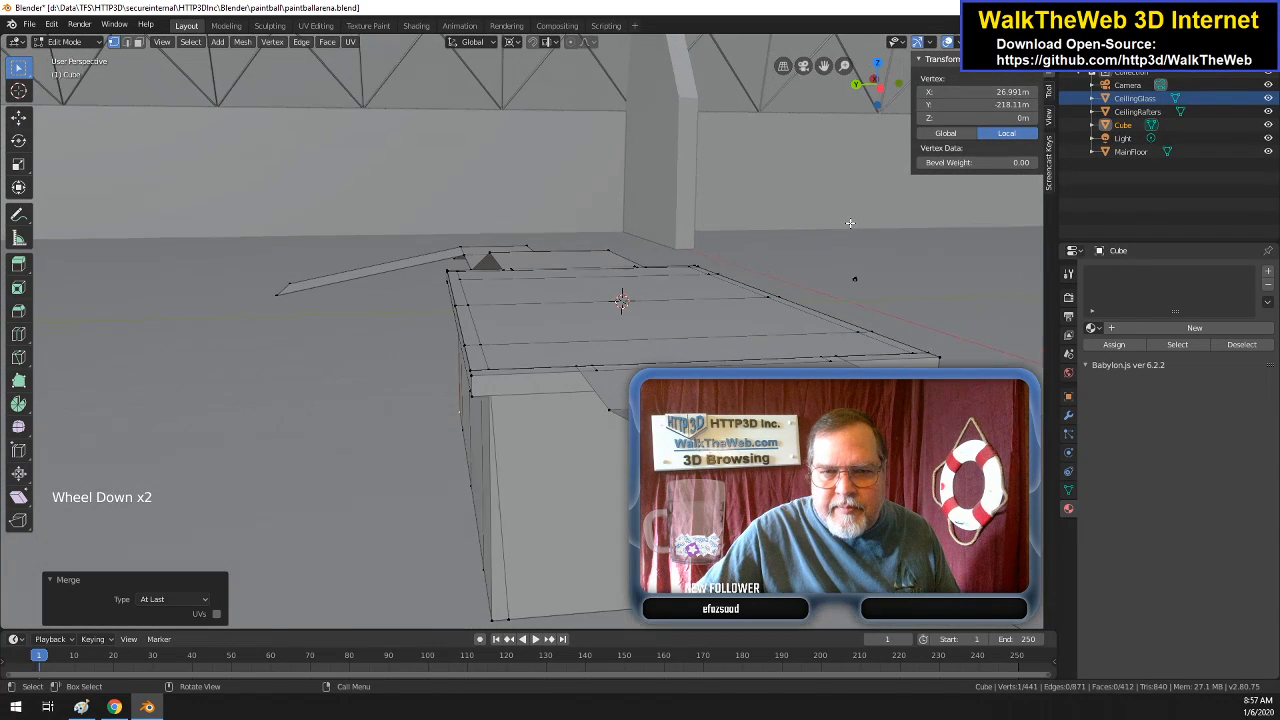
{"action": "left_click", "coordinate": [540, 607]}
{"action": "left_click", "coordinate": [500, 616], "text": "shift"}
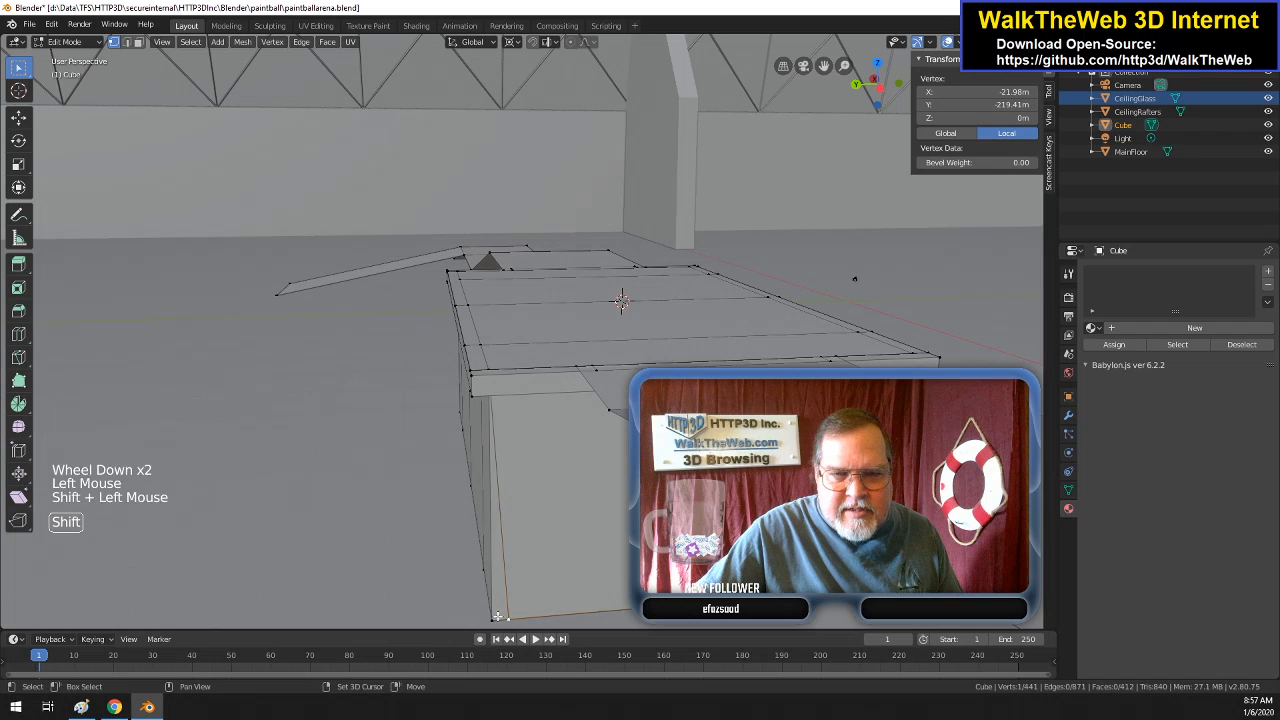
{"action": "key", "text": "alt+m"}
{"action": "left_click", "coordinate": [577, 596]}
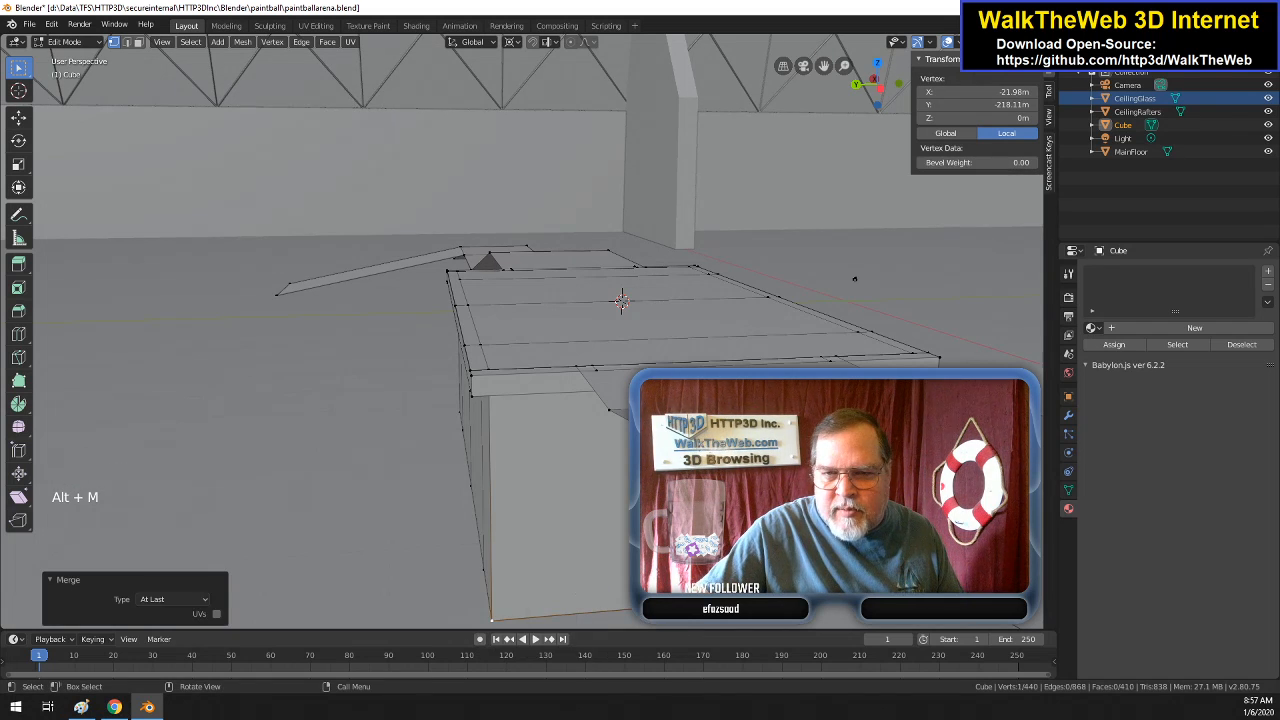
{"action": "left_click", "coordinate": [852, 591]}
{"action": "left_click", "coordinate": [890, 588], "text": "shift"}
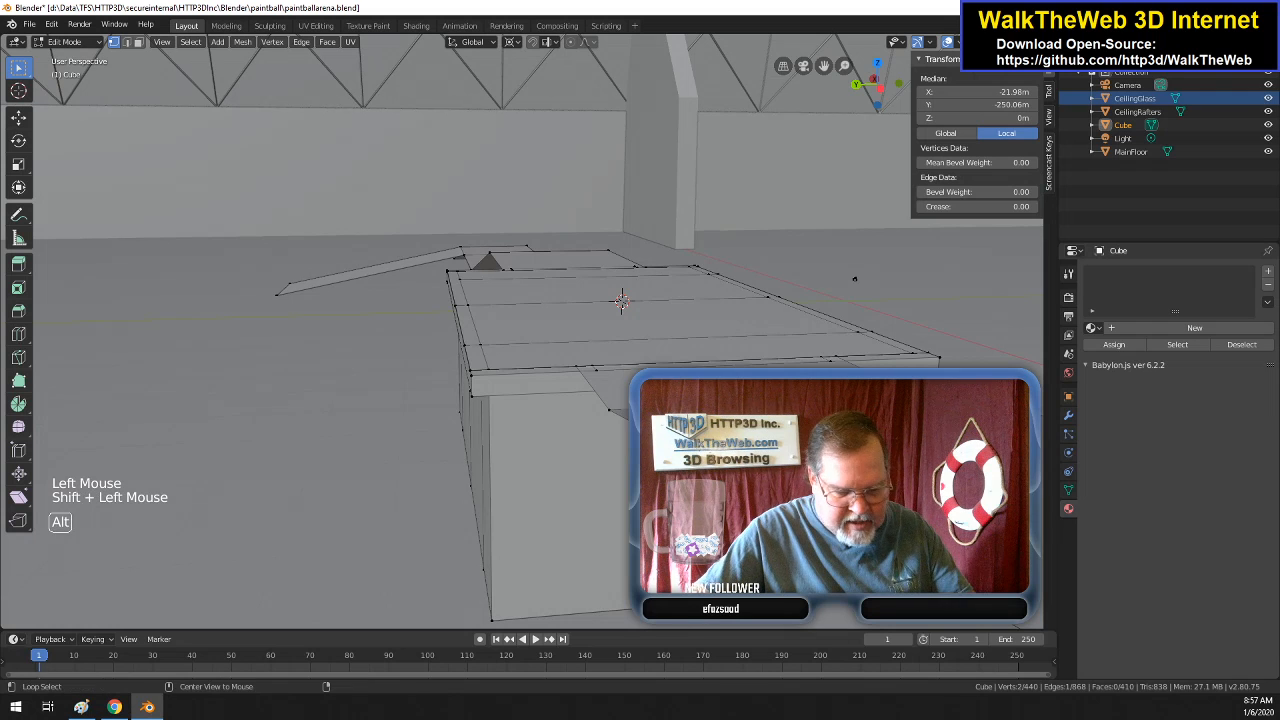
{"action": "key", "text": "alt+m"}
{"action": "left_click", "coordinate": [888, 592]}
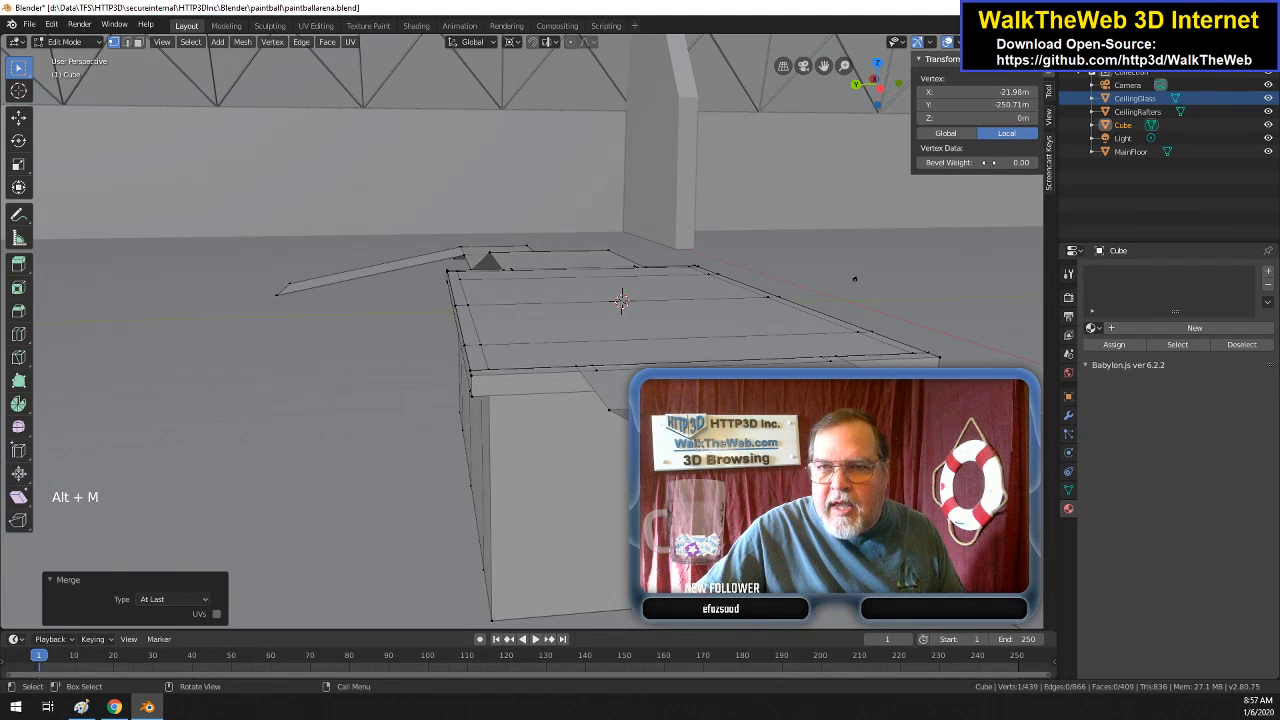
- Merge the surplus base vertices near both ends of the far wall into its bottom corners, using At Last
{"action": "left_click_drag", "start_coordinate": [881, 89], "coordinate": [438, 75]}
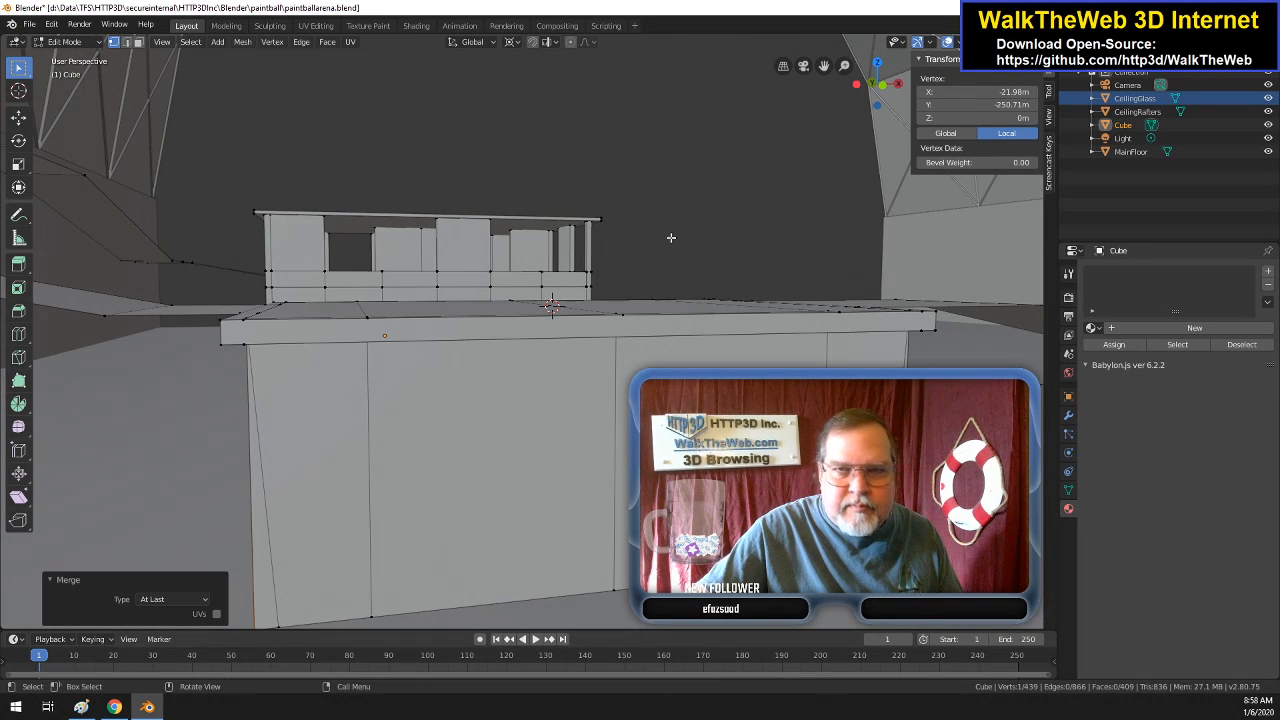
{"action": "left_click_drag", "start_coordinate": [881, 88], "coordinate": [881, 81]}
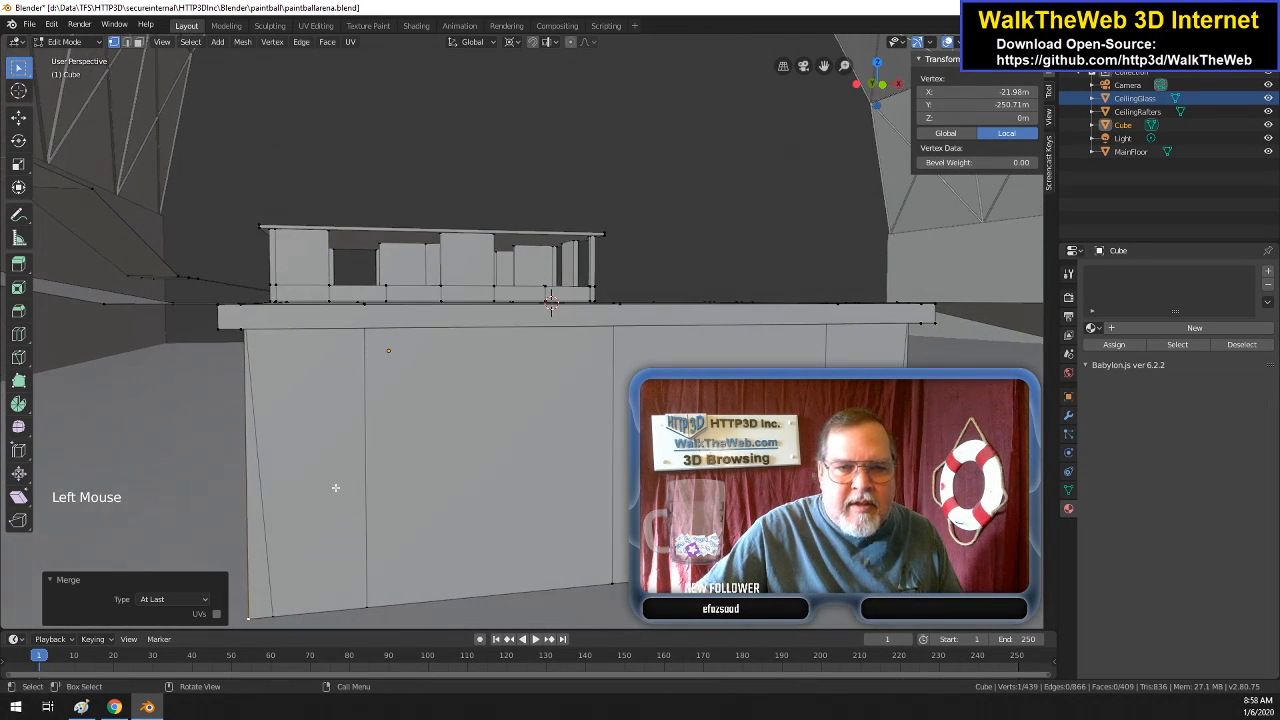
{"action": "left_click", "coordinate": [260, 613], "text": "shift"}
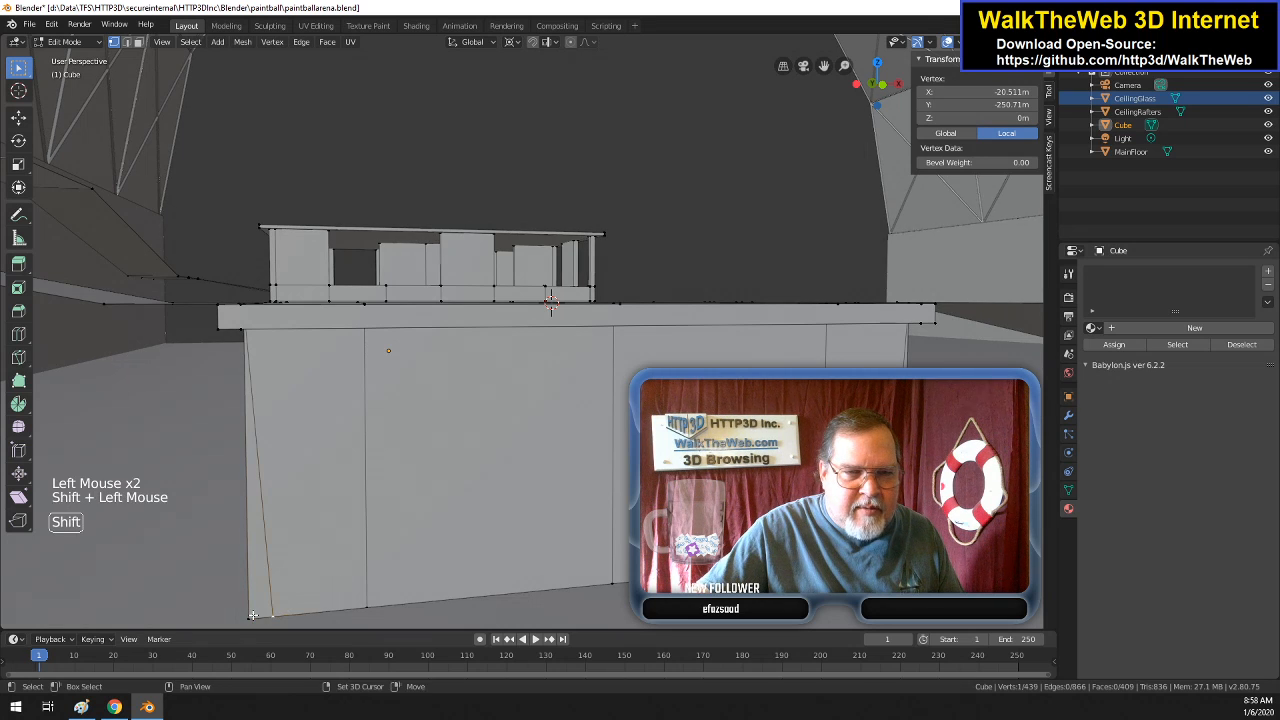
{"action": "key", "text": "alt+m"}
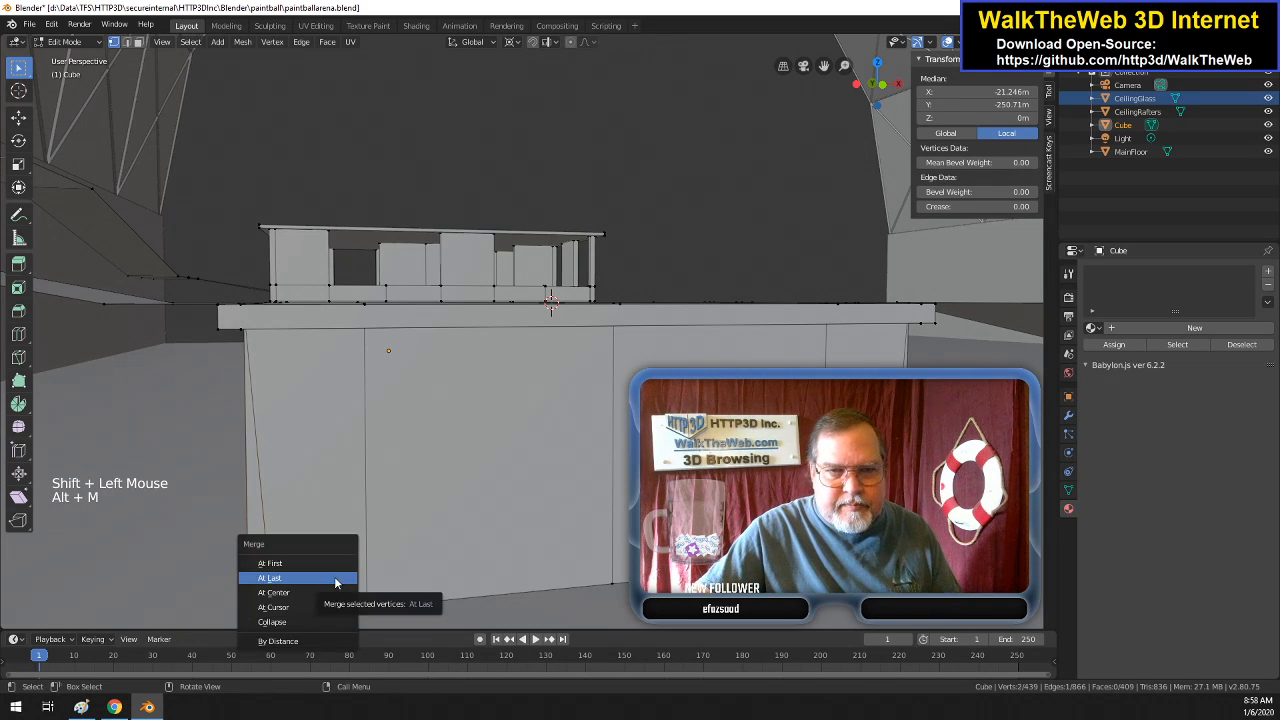
{"action": "left_click", "coordinate": [336, 580]}
{"action": "left_click", "coordinate": [551, 303]}
{"action": "left_click", "coordinate": [551, 303], "text": "shift"}
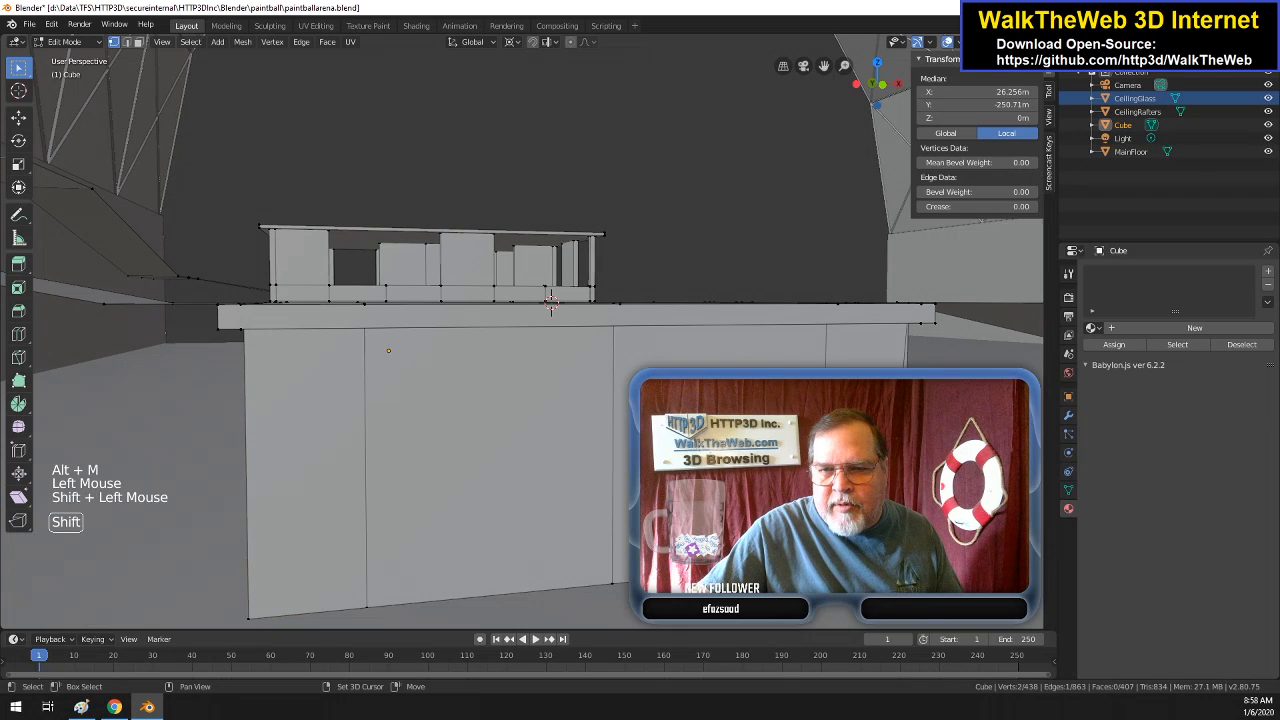
{"action": "key", "text": "alt+m"}
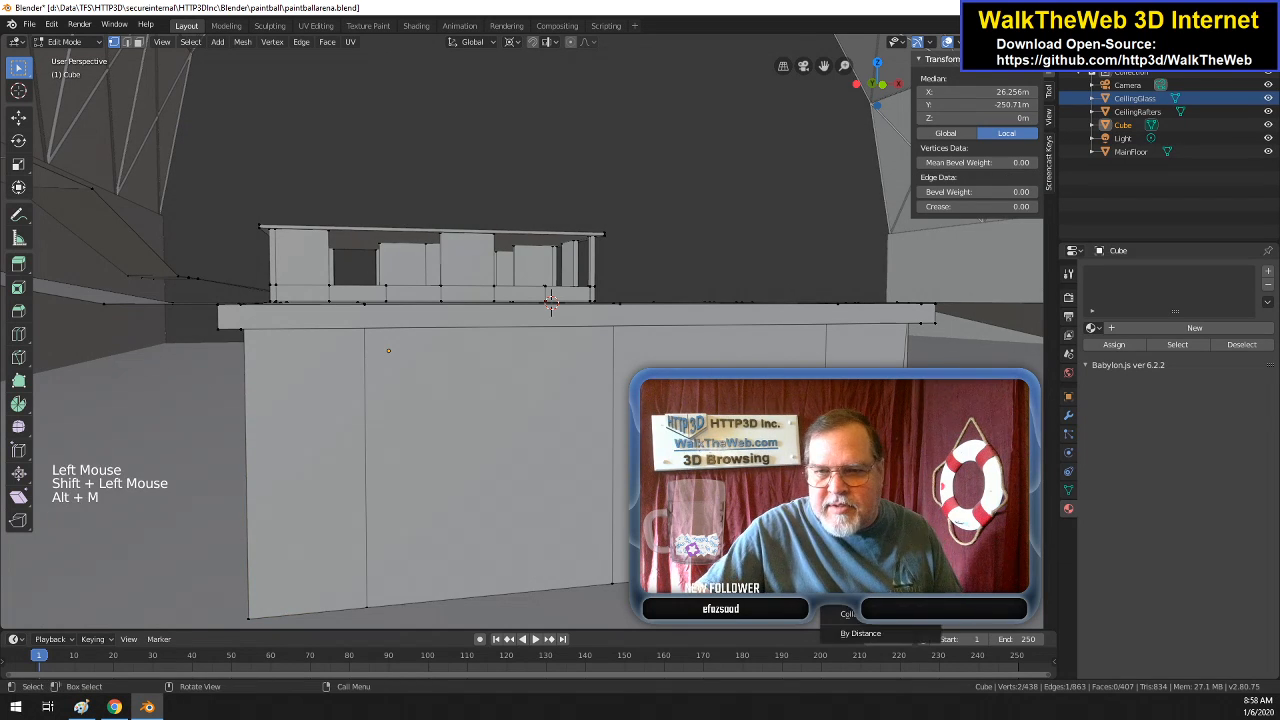
{"action": "left_click", "coordinate": [850, 575]}
- Merge the surplus base vertex near each end of the remaining side wall into its adjacent bottom corner, using At Last
{"action": "left_click_drag", "start_coordinate": [878, 84], "coordinate": [834, 98]}
{"action": "left_click_drag", "start_coordinate": [885, 376], "coordinate": [818, 301]}
{"action": "left_click", "coordinate": [362, 565]}
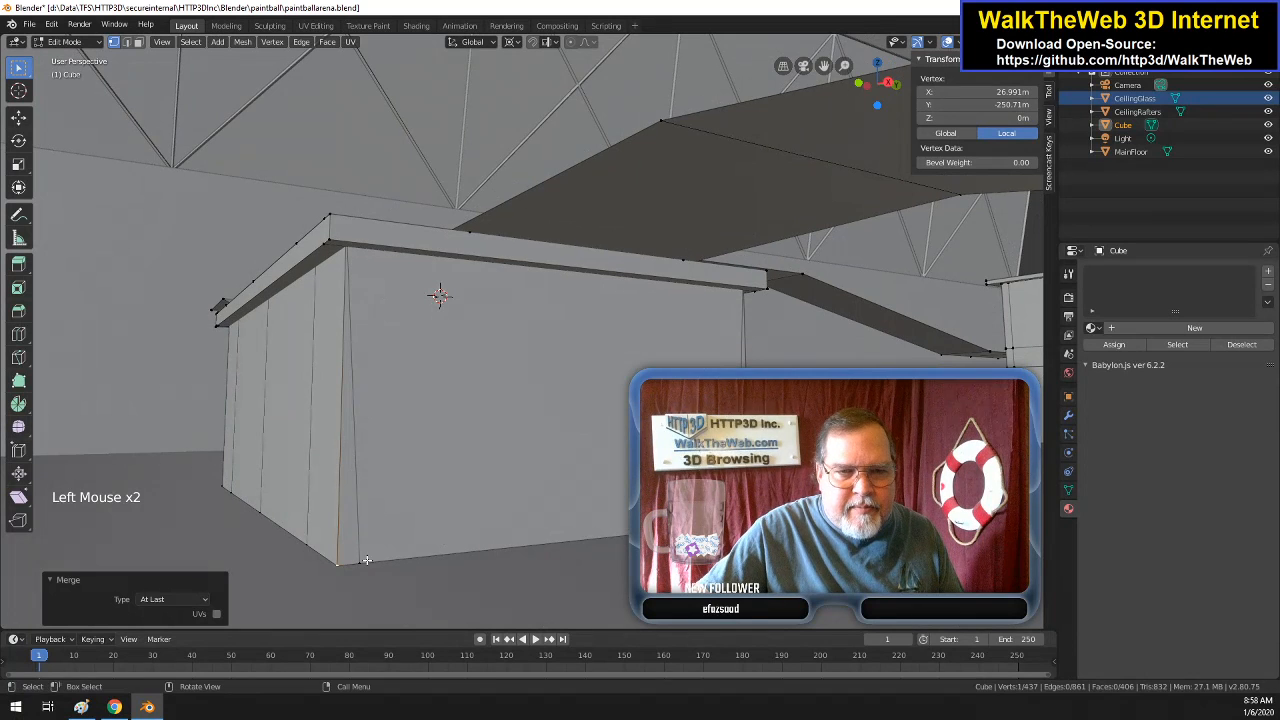
{"action": "left_click", "coordinate": [339, 566], "text": "shift"}
{"action": "key", "text": "alt+m"}
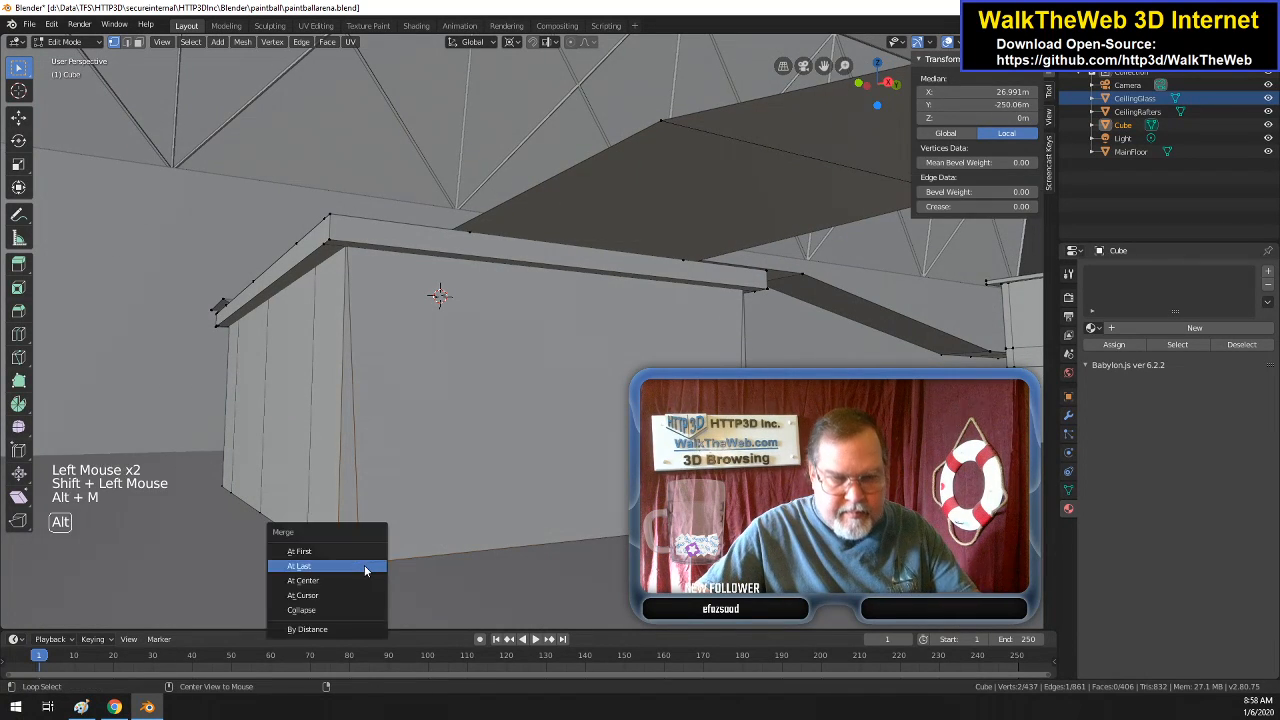
{"action": "left_click", "coordinate": [363, 567]}
{"action": "left_click", "coordinate": [735, 524]}
{"action": "left_click", "coordinate": [750, 522], "text": "shift"}
{"action": "key", "text": "alt+m"}
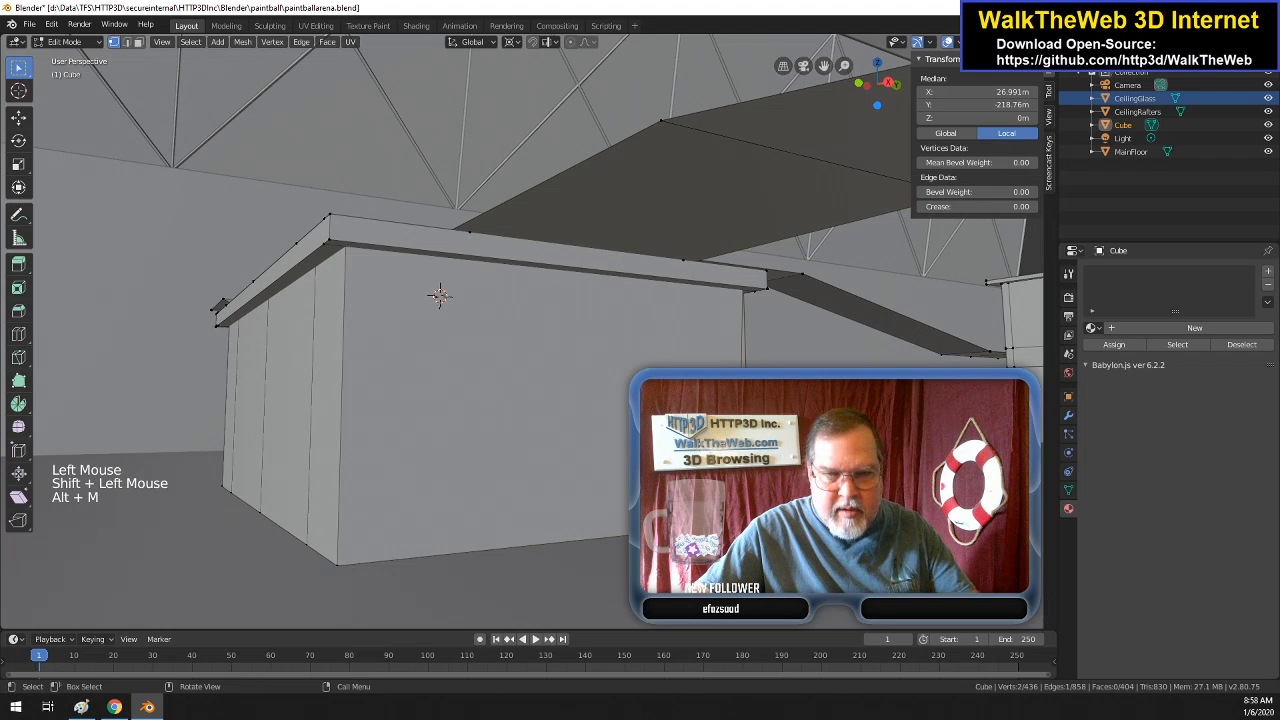
{"action": "left_click", "coordinate": [440, 295]}
- Extrude the slab's corner rim faces and the wider rim strips along the near and far edges 16 m upward, leaving gaps for openings
{"action": "left_click_drag", "start_coordinate": [894, 95], "coordinate": [904, 72]}
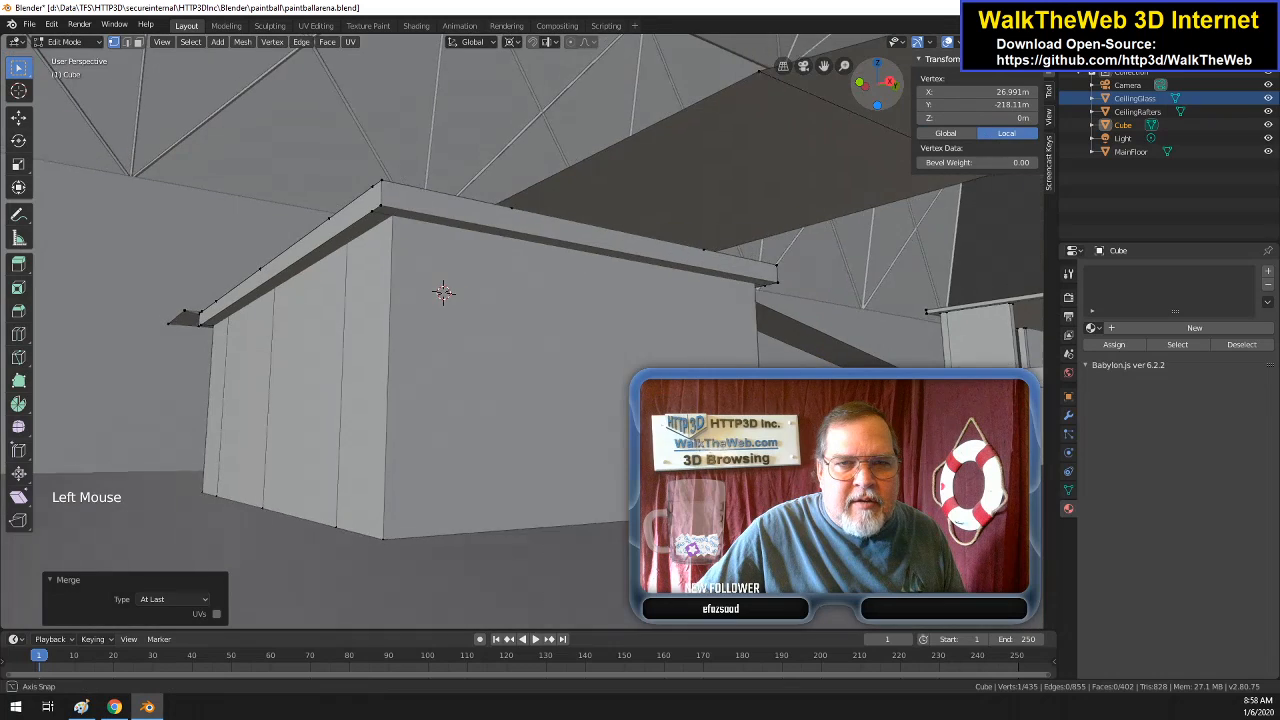
{"action": "middle_click_drag", "start_coordinate": [520, 330], "coordinate": [590, 335]}
{"action": "middle_click_drag", "start_coordinate": [535, 295], "coordinate": [521, 388]}
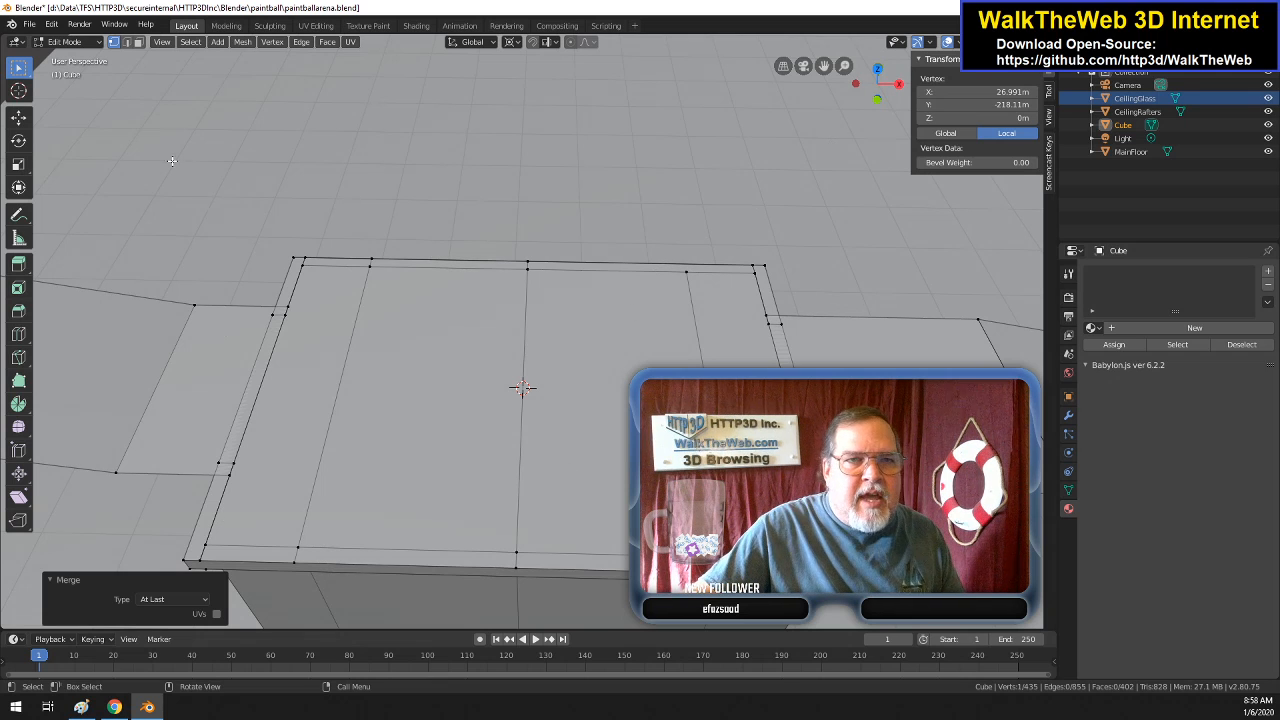
{"action": "left_click", "coordinate": [137, 42]}
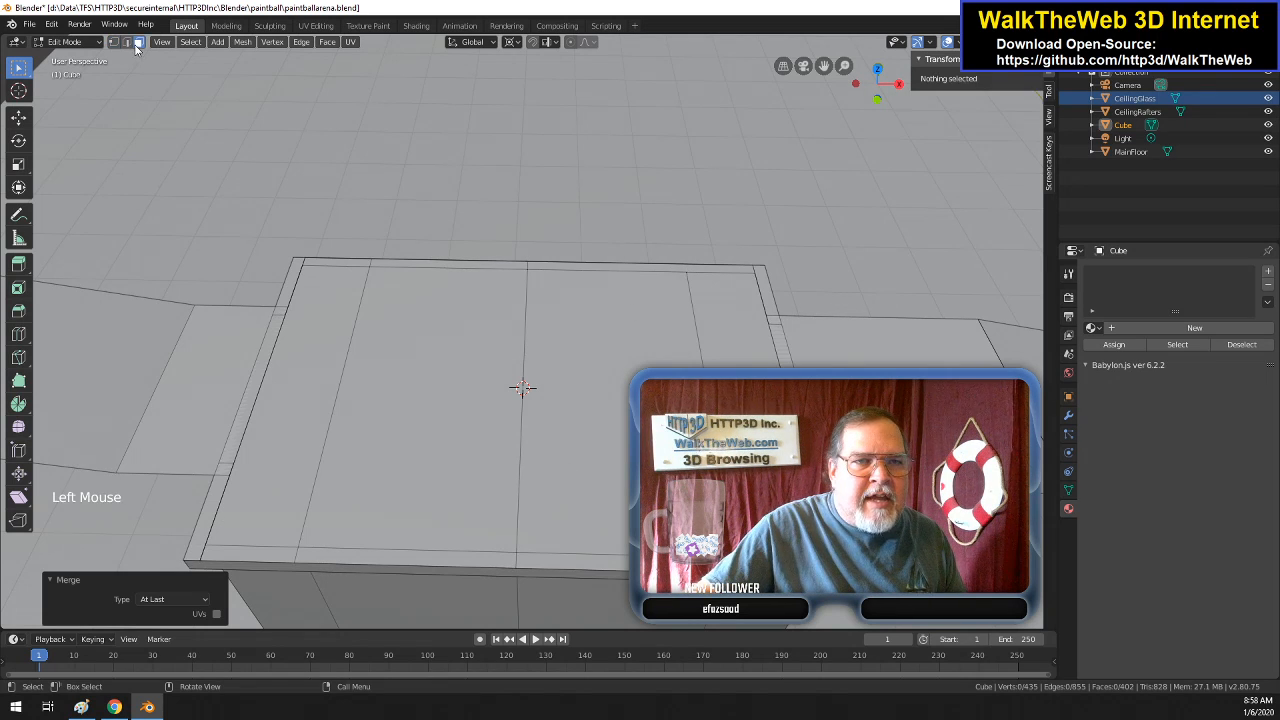
{"action": "left_click", "coordinate": [220, 487]}
{"action": "key", "text": "shift"}
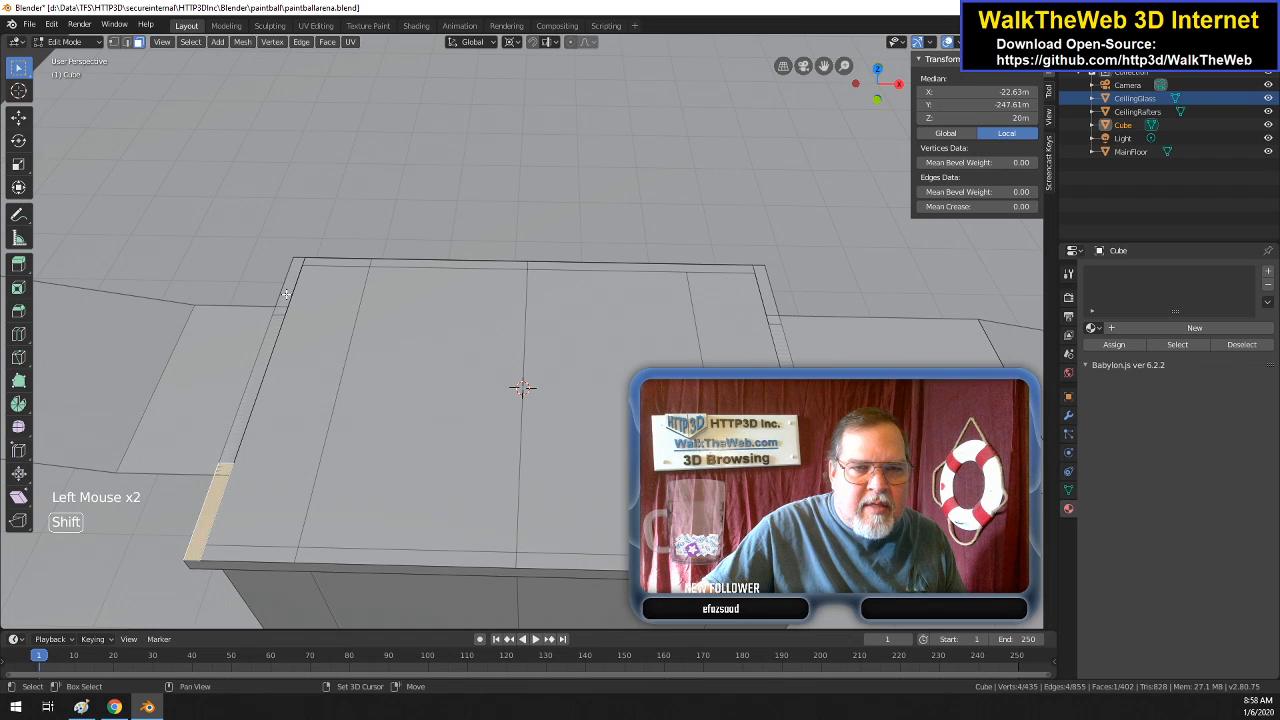
{"action": "left_click", "coordinate": [287, 292], "text": "shift"}
{"action": "left_click", "coordinate": [343, 262], "text": "shift"}
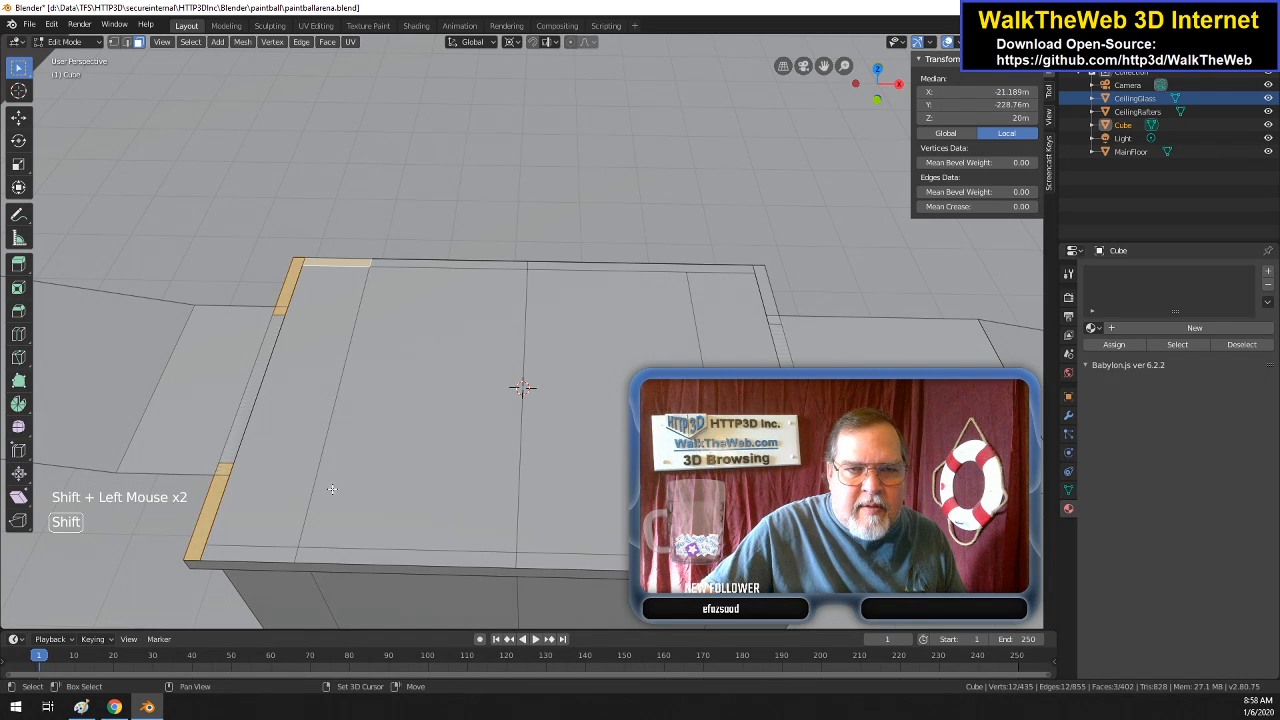
{"action": "left_click", "coordinate": [270, 552], "text": "shift"}
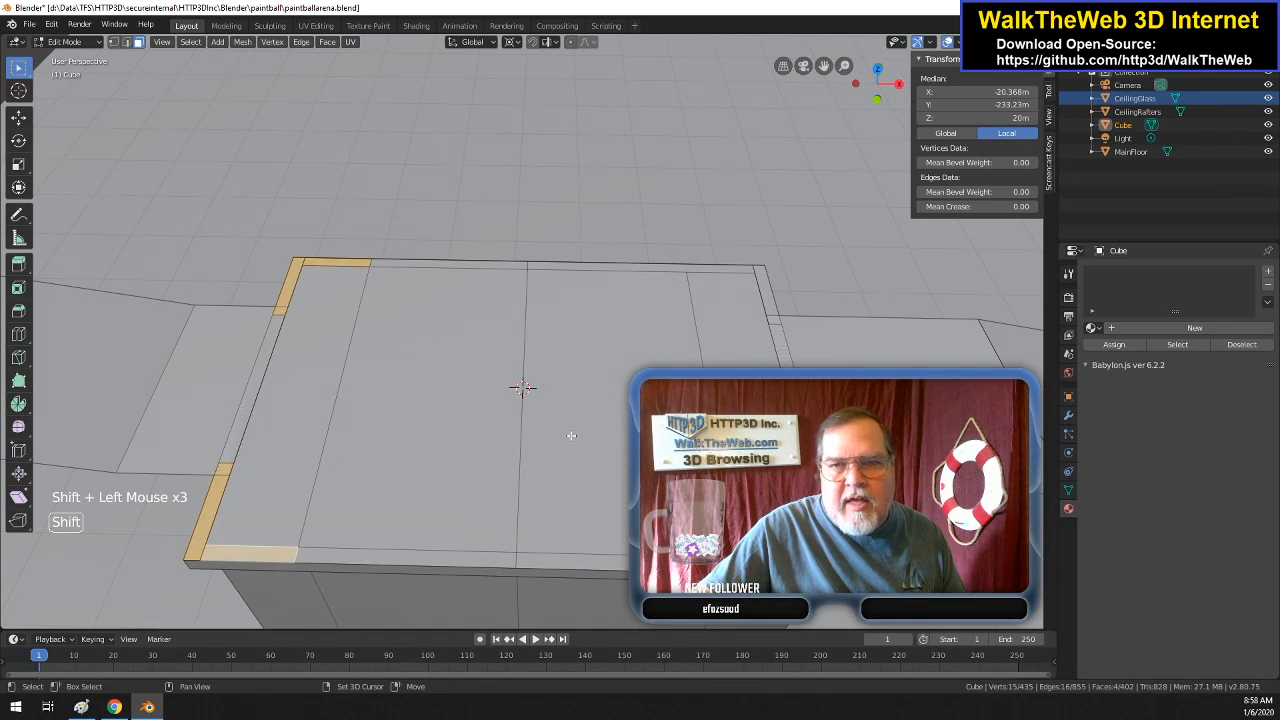
{"action": "left_click_drag", "start_coordinate": [890, 96], "coordinate": [905, 74]}
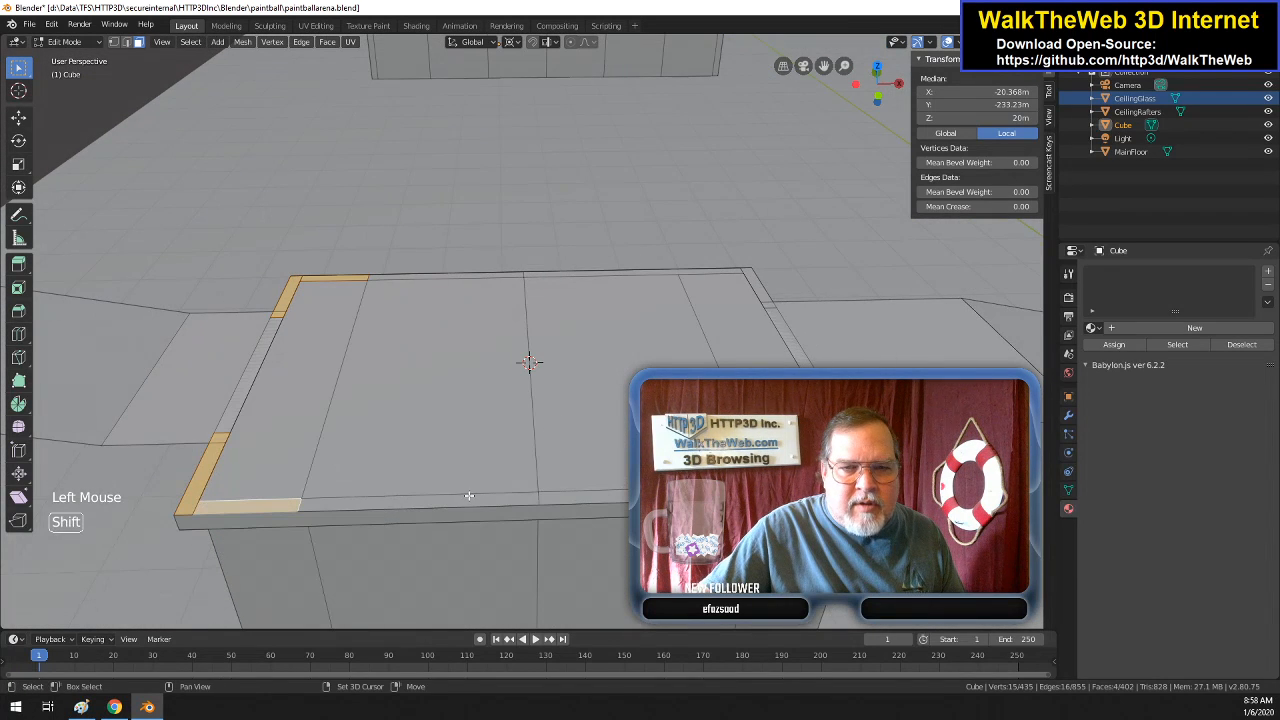
{"action": "left_click", "coordinate": [469, 496], "text": "shift"}
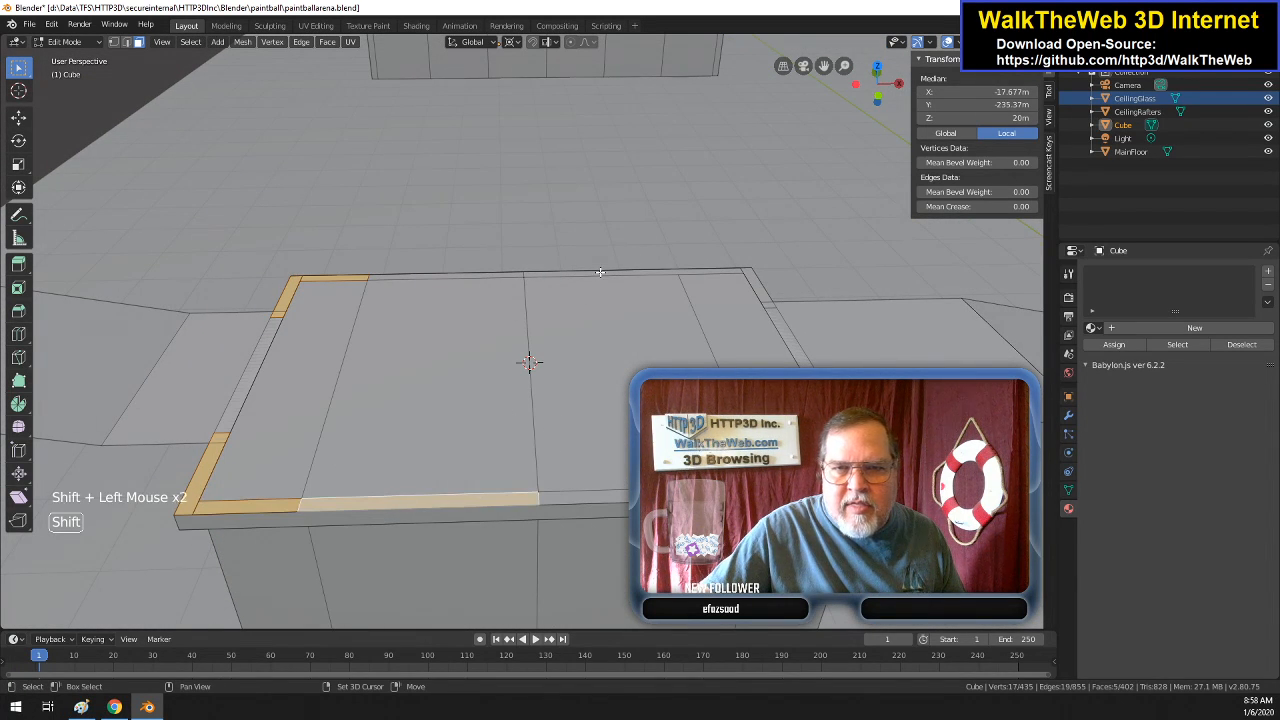
{"action": "left_click", "coordinate": [688, 272], "text": "shift"}
{"action": "left_click", "coordinate": [763, 296], "text": "shift"}
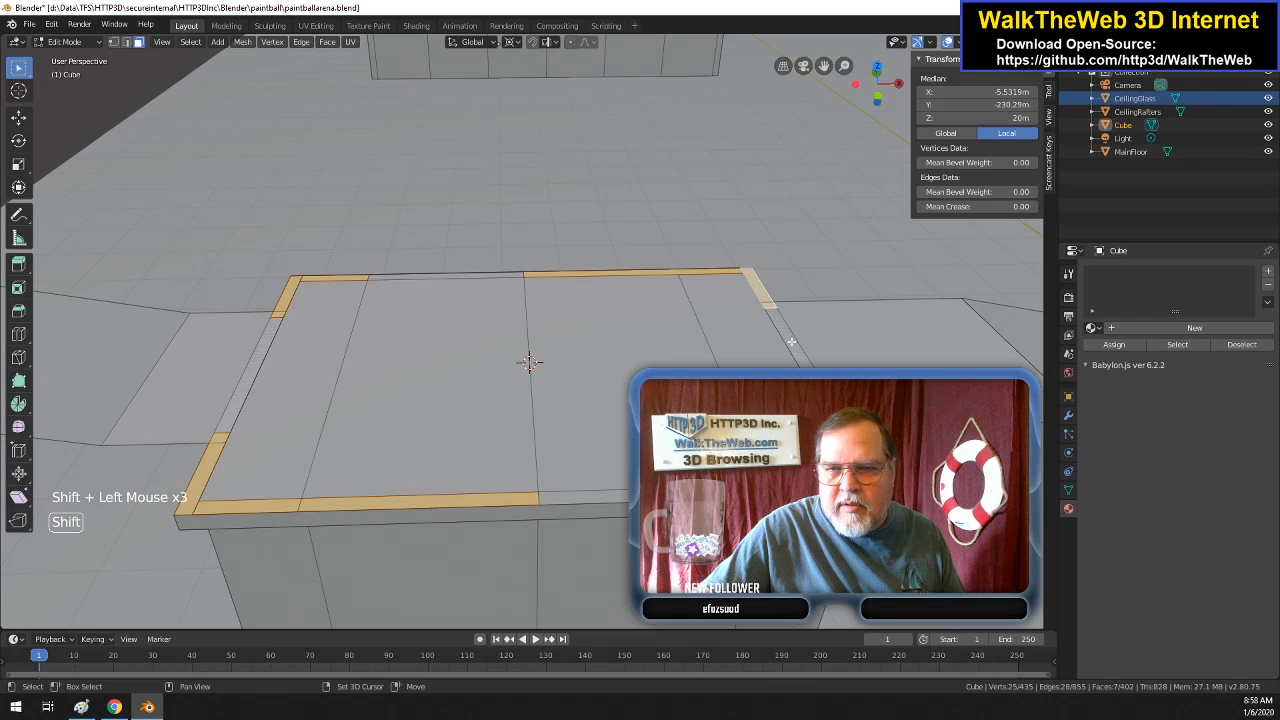
{"action": "left_click", "coordinate": [182, 498], "text": "shift"}
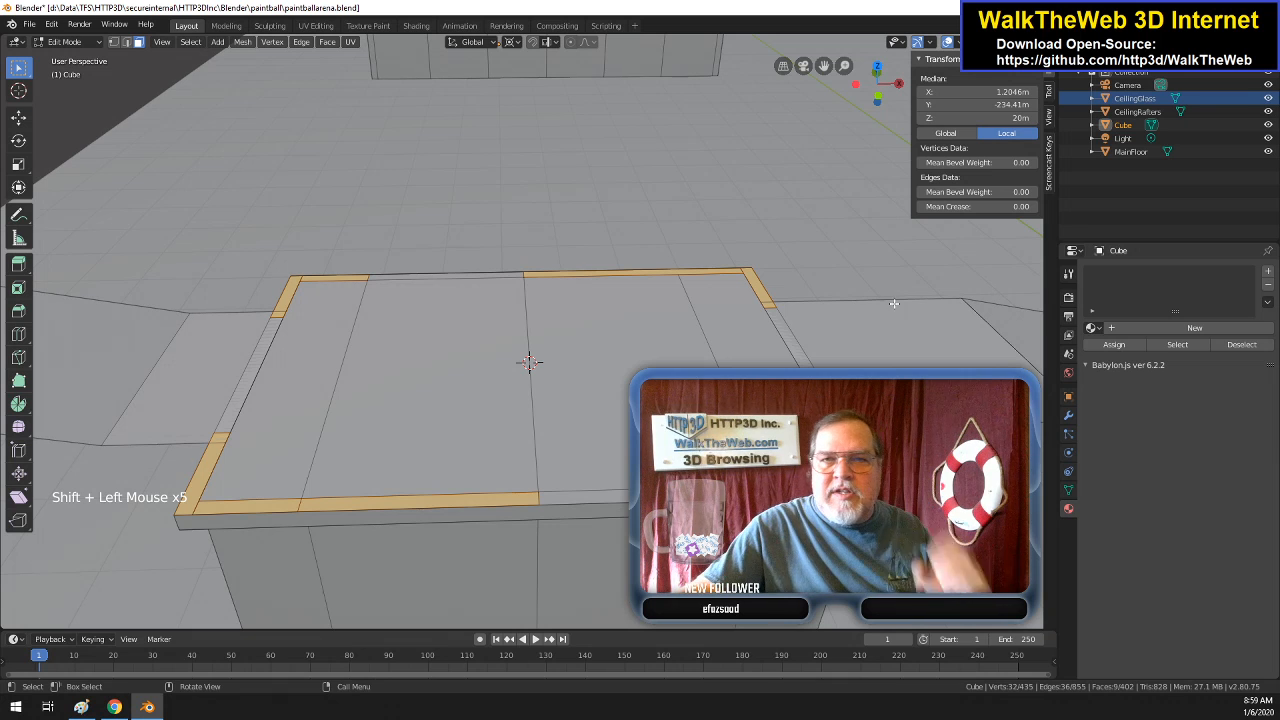
{"action": "scroll", "coordinate": [829, 213], "scroll_direction": "down", "scroll_amount": 2}
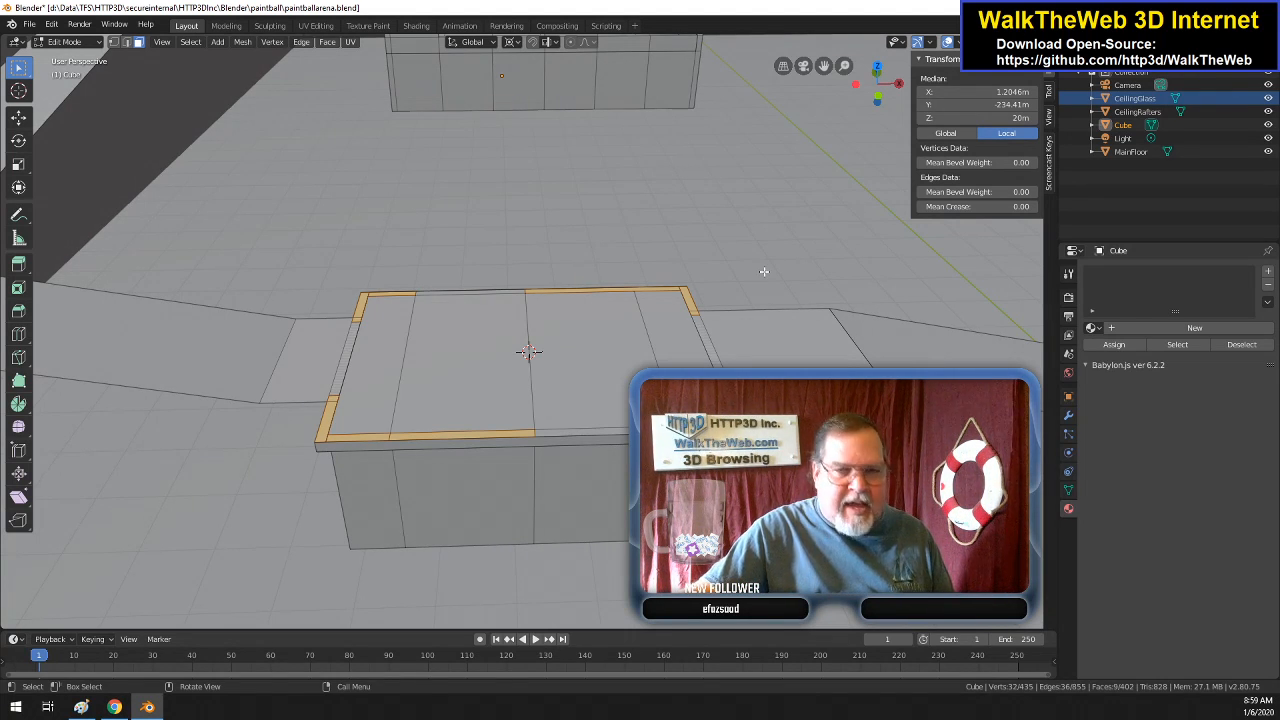
{"action": "key", "text": "e"}
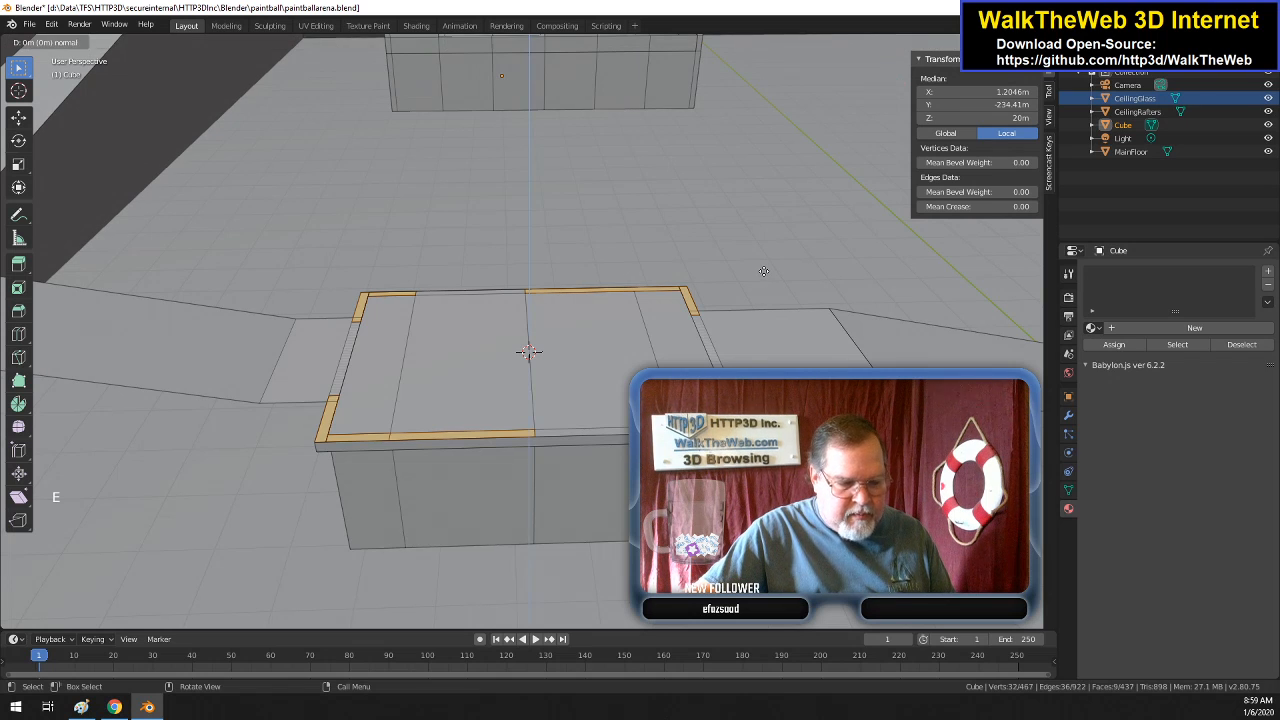
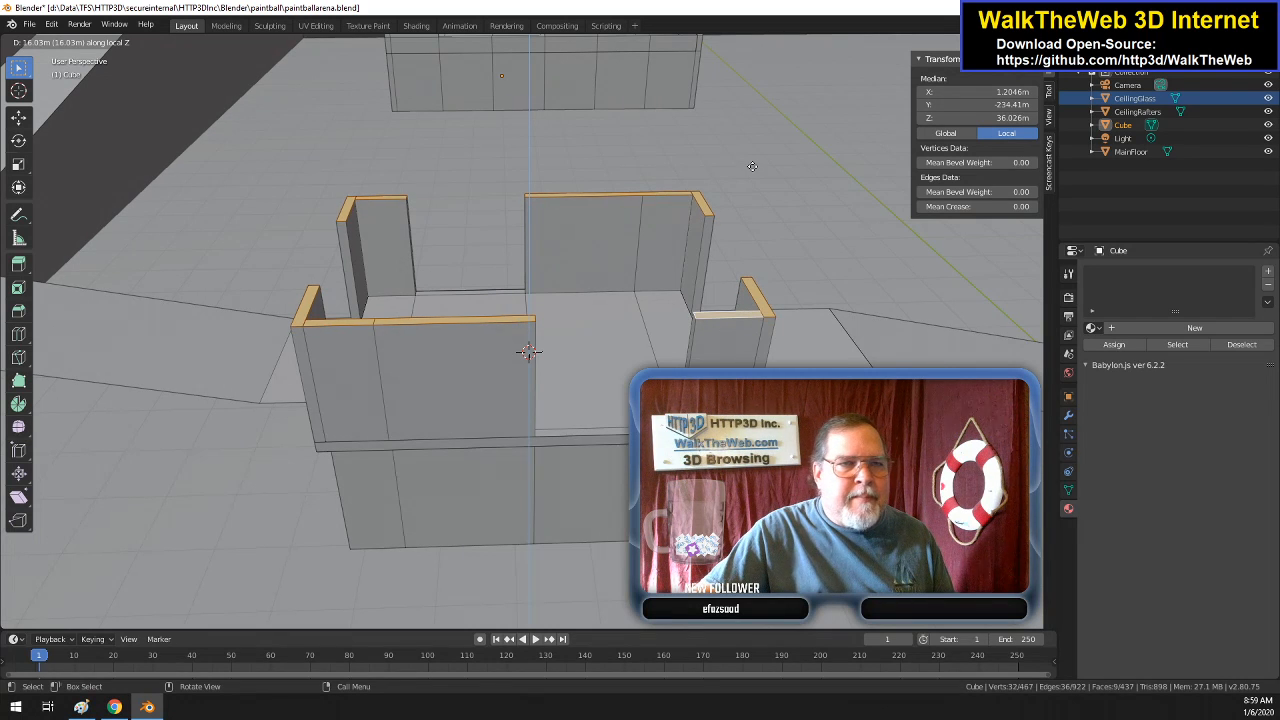
{"action": "type", "text": "16"}
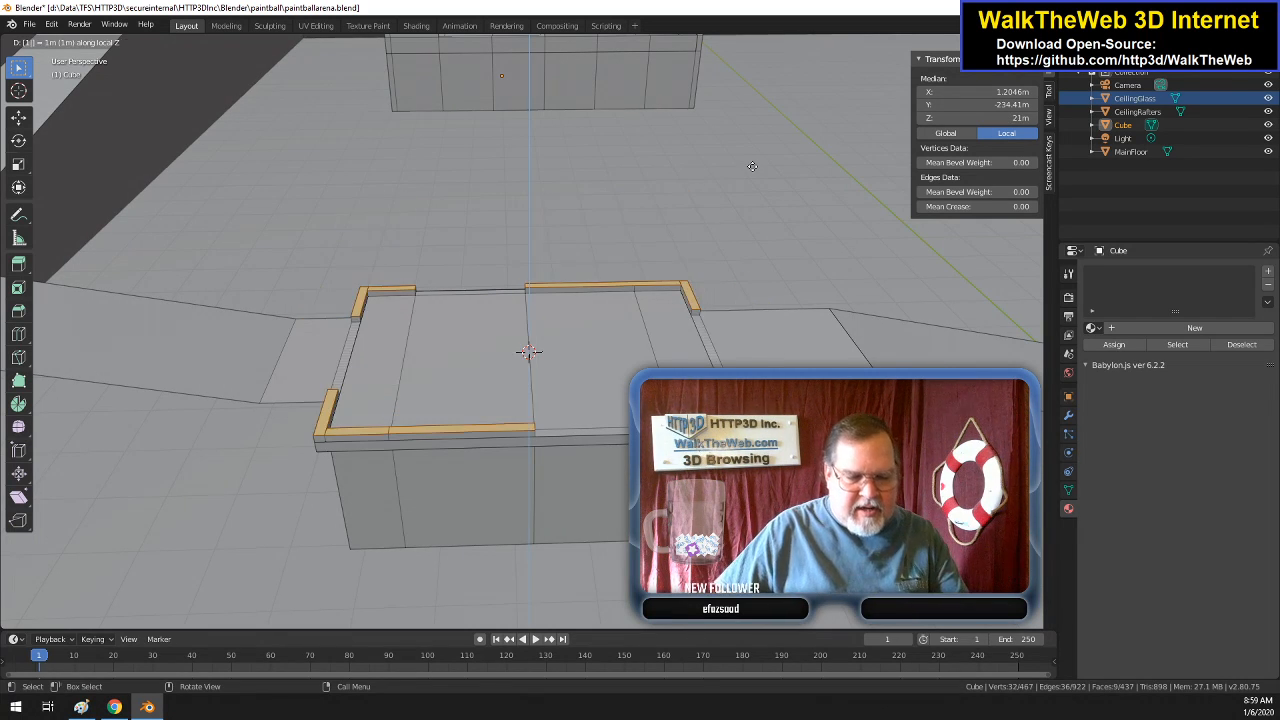
{"action": "key", "text": "Return"}
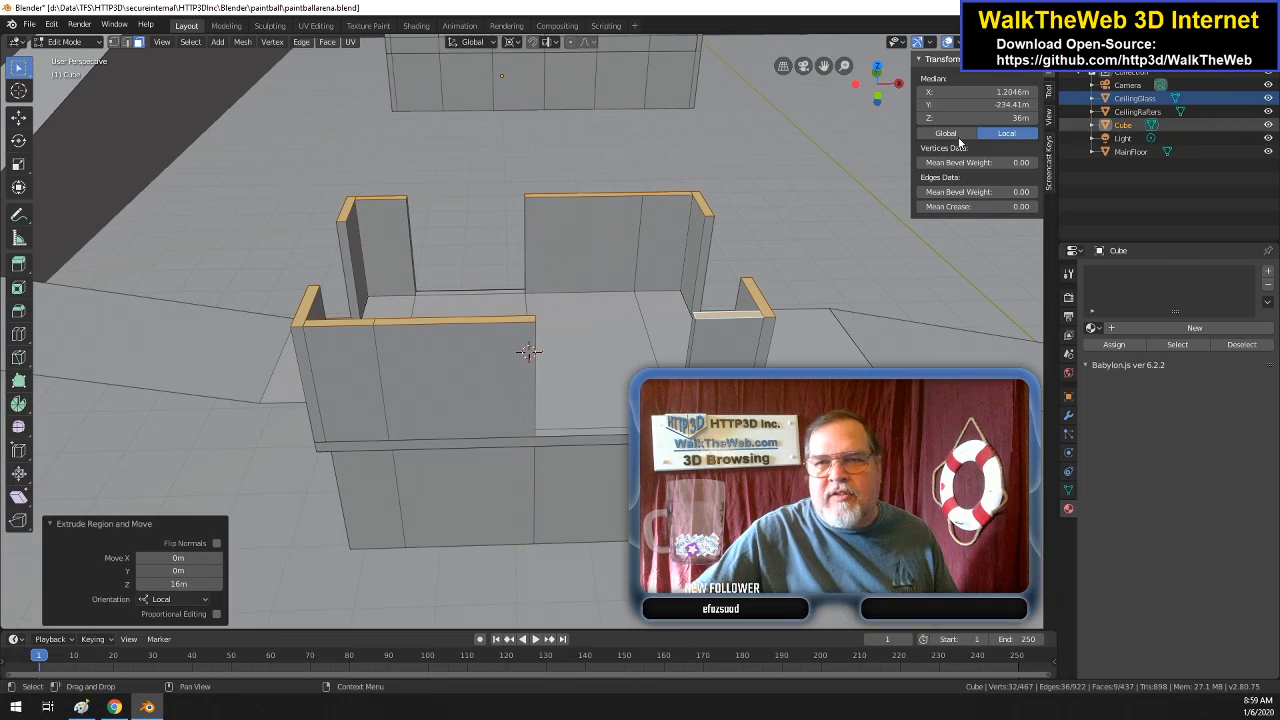
- Check the arena reference picture in Paint, and add three evenly spaced horizontal loop cuts to the near upper wall's wide section in Blender
{"action": "left_click_drag", "start_coordinate": [892, 97], "coordinate": [123, 197]}
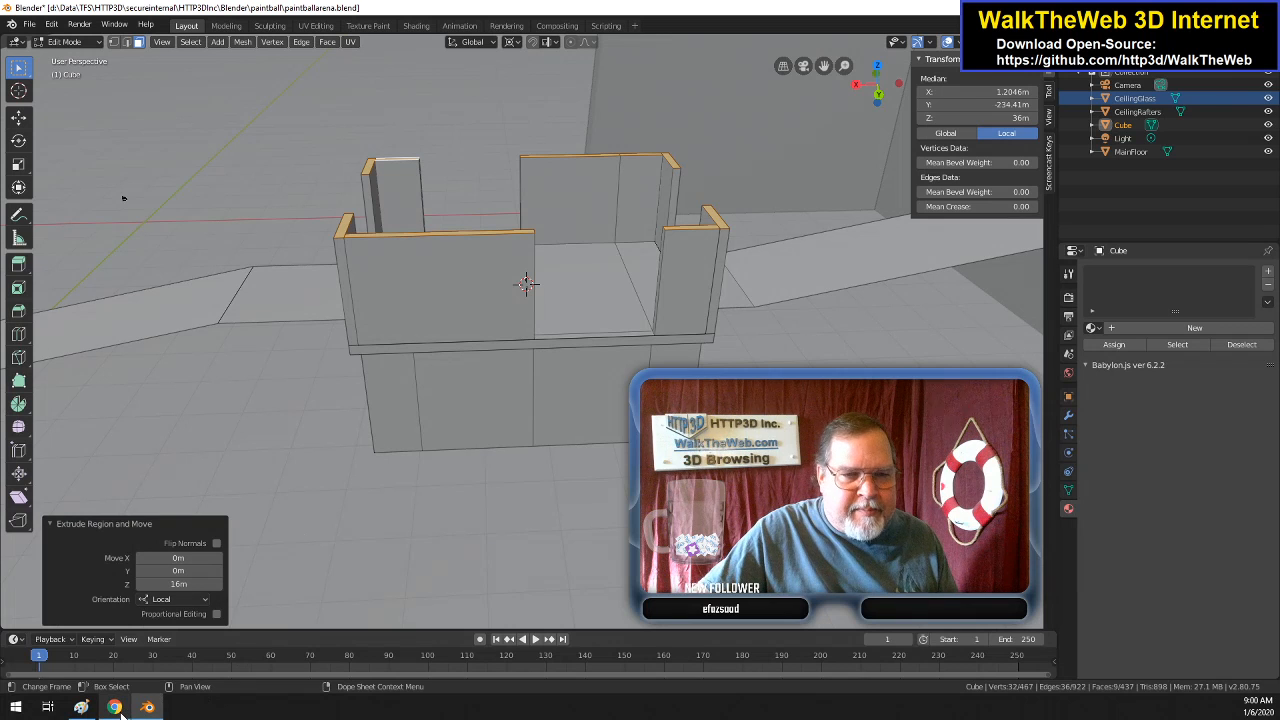
{"action": "left_click", "coordinate": [81, 707]}
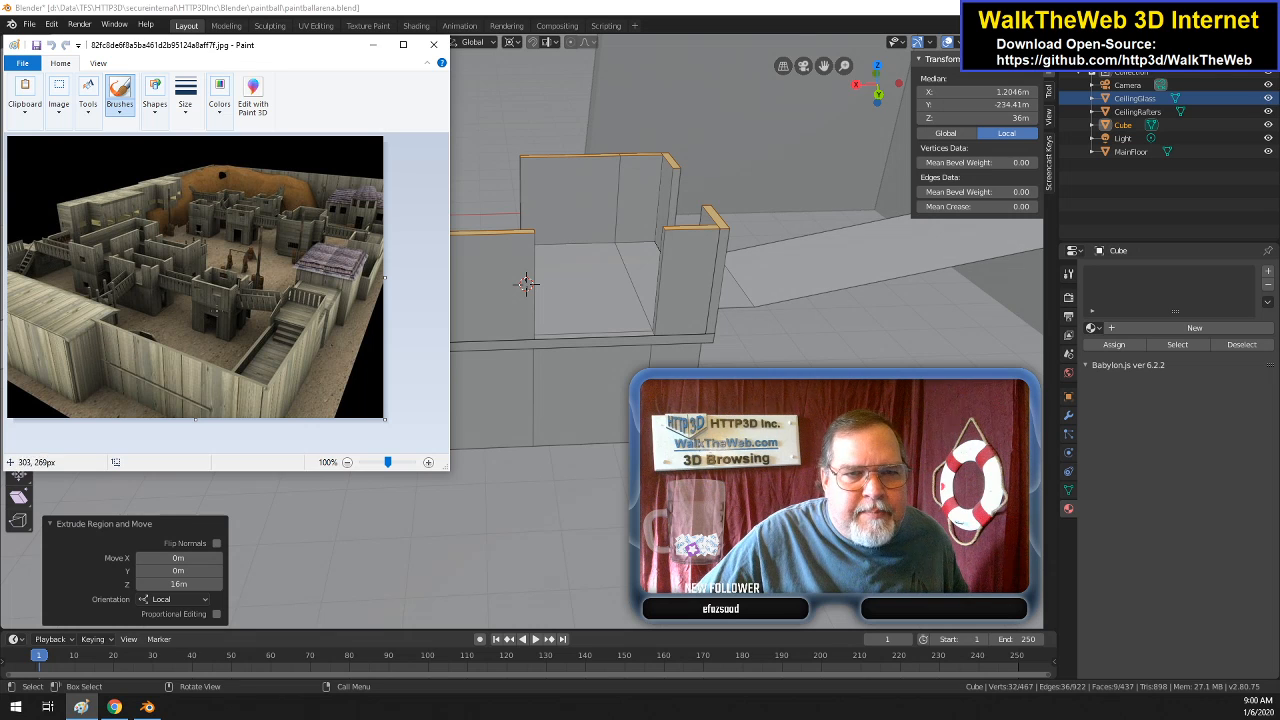
{"action": "left_click", "coordinate": [692, 8]}
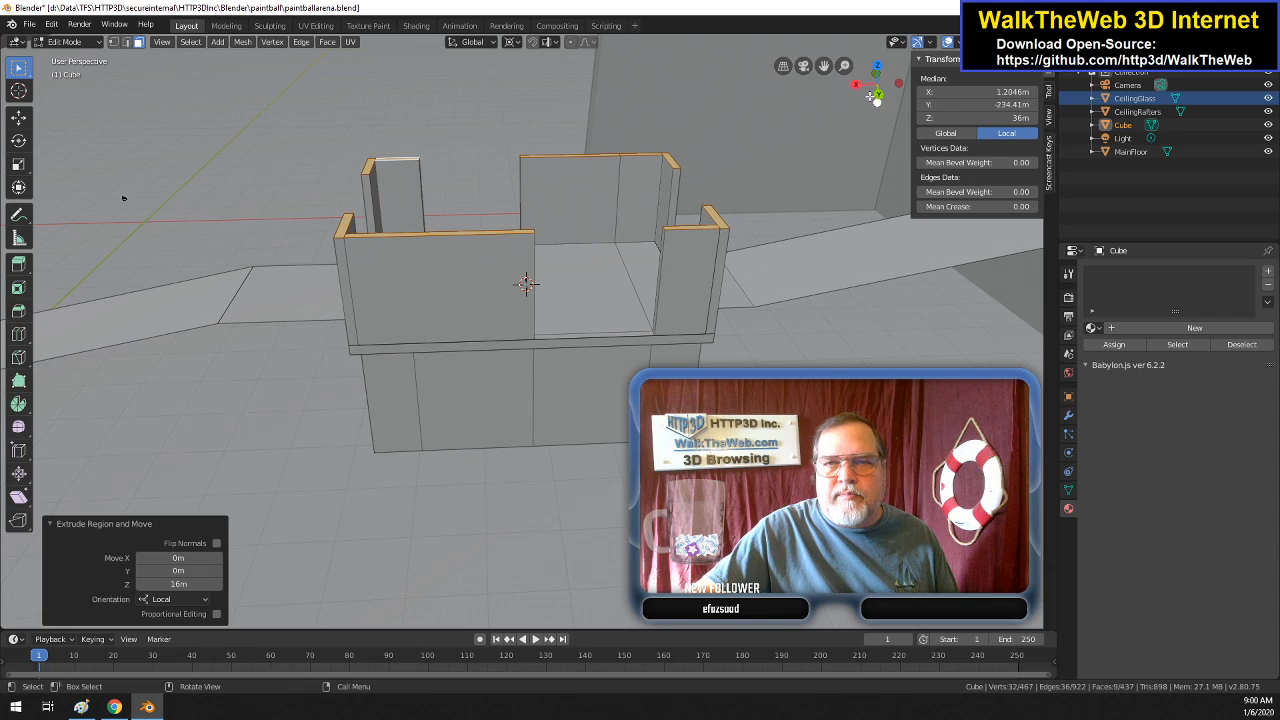
{"action": "left_click_drag", "start_coordinate": [868, 96], "coordinate": [863, 68]}
{"action": "mouse_move", "coordinate": [173, 278]}
{"action": "left_mouse_down"}
{"action": "mouse_move", "coordinate": [426, 106]}
{"action": "mouse_move", "coordinate": [680, 390]}
{"action": "mouse_move", "coordinate": [900, 390]}
{"action": "mouse_move", "coordinate": [80, 243]}
{"action": "mouse_move", "coordinate": [123, 289]}
{"action": "mouse_move", "coordinate": [189, 280]}
{"action": "mouse_move", "coordinate": [166, 294]}
{"action": "mouse_move", "coordinate": [174, 305]}
{"action": "mouse_move", "coordinate": [185, 272]}
{"action": "left_mouse_up"}
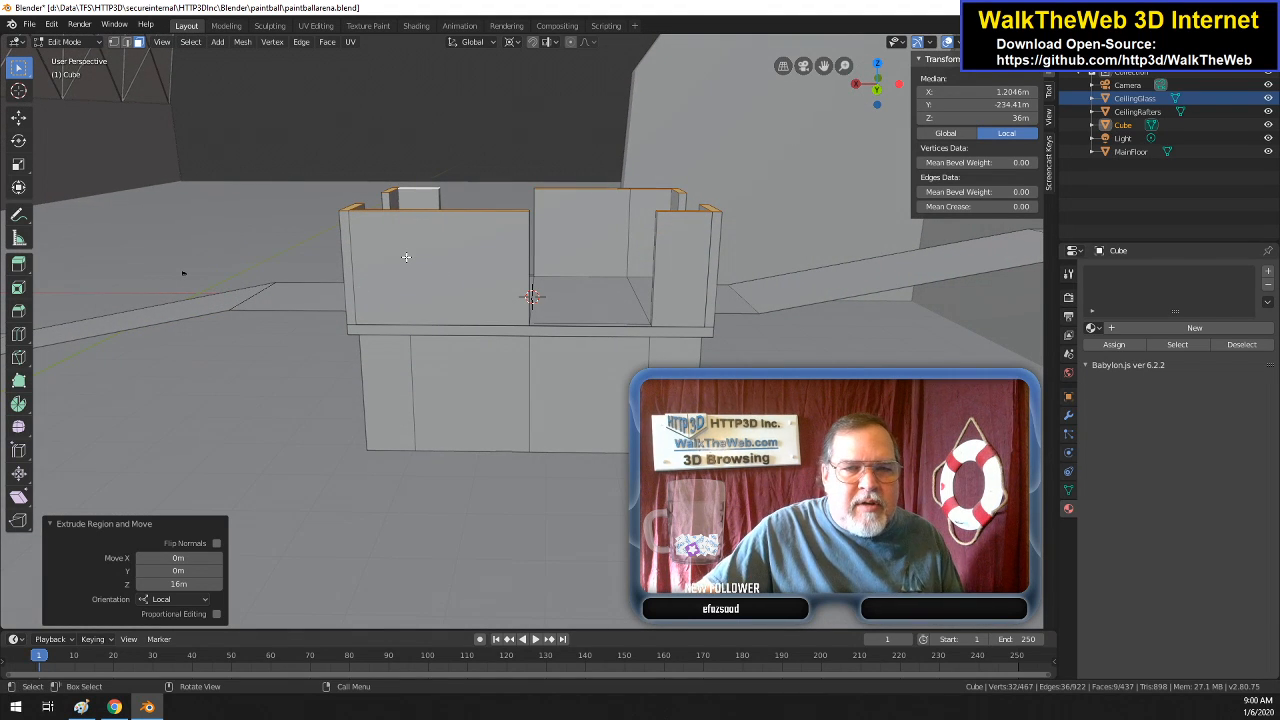
{"action": "left_click", "coordinate": [459, 269]}
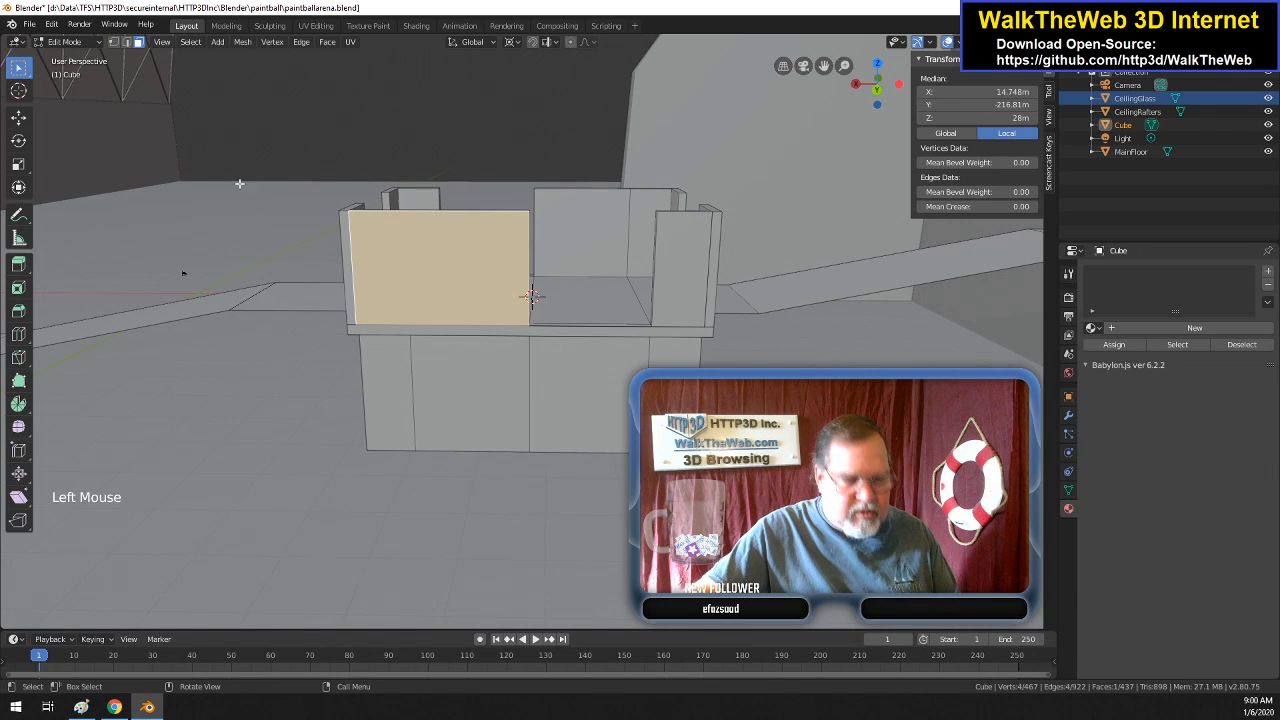
{"action": "key", "text": "ctrl+r"}
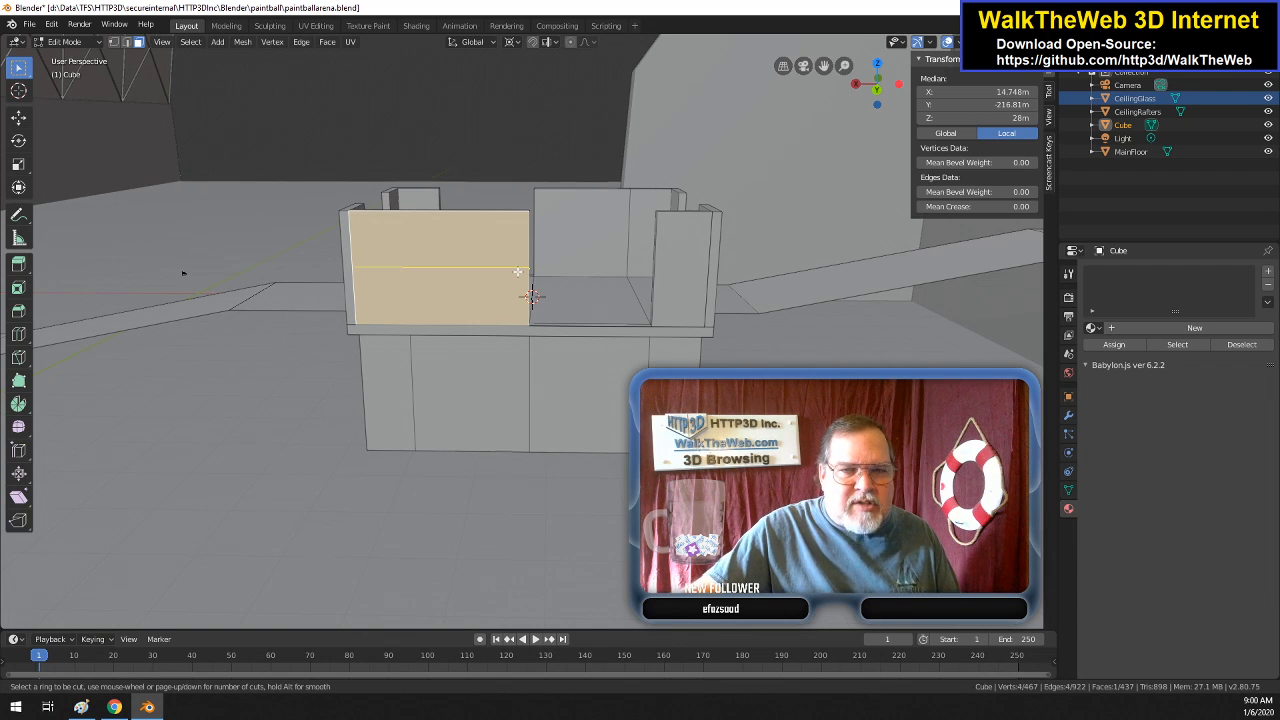
{"action": "scroll", "coordinate": [517, 271], "scroll_direction": "up", "scroll_amount": 3}
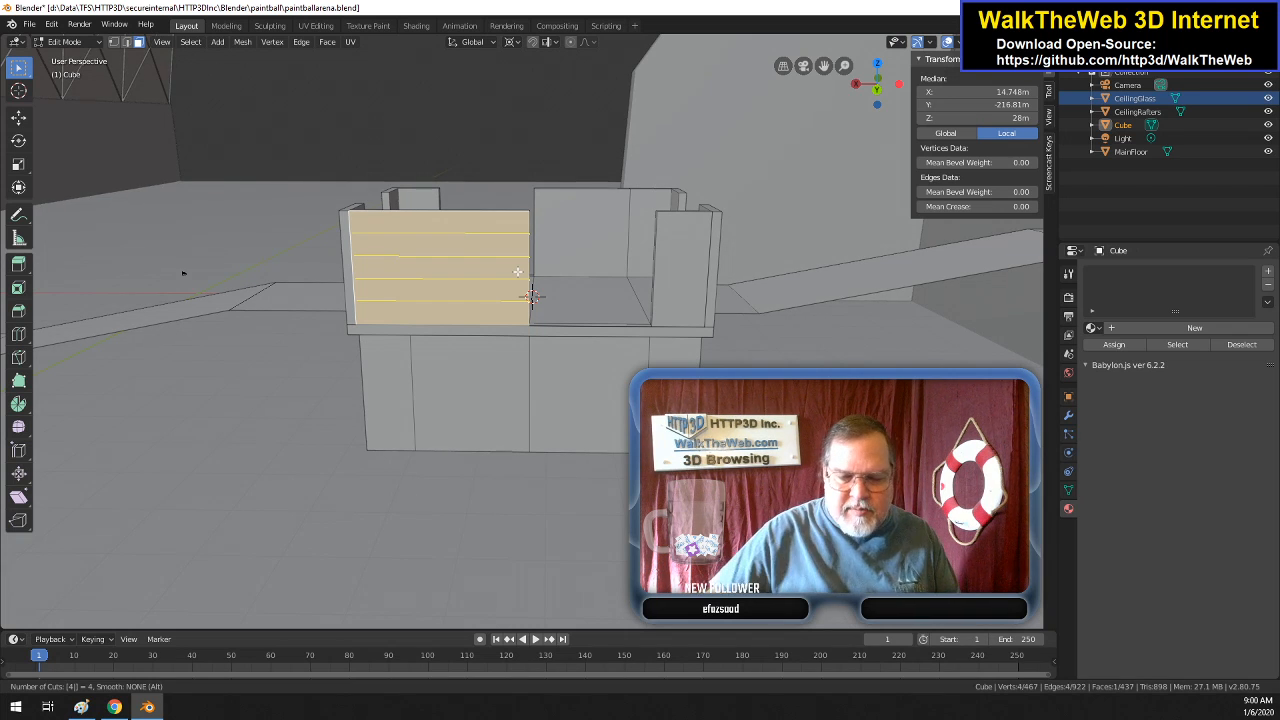
{"action": "scroll", "coordinate": [517, 271], "scroll_direction": "down", "scroll_amount": 1}
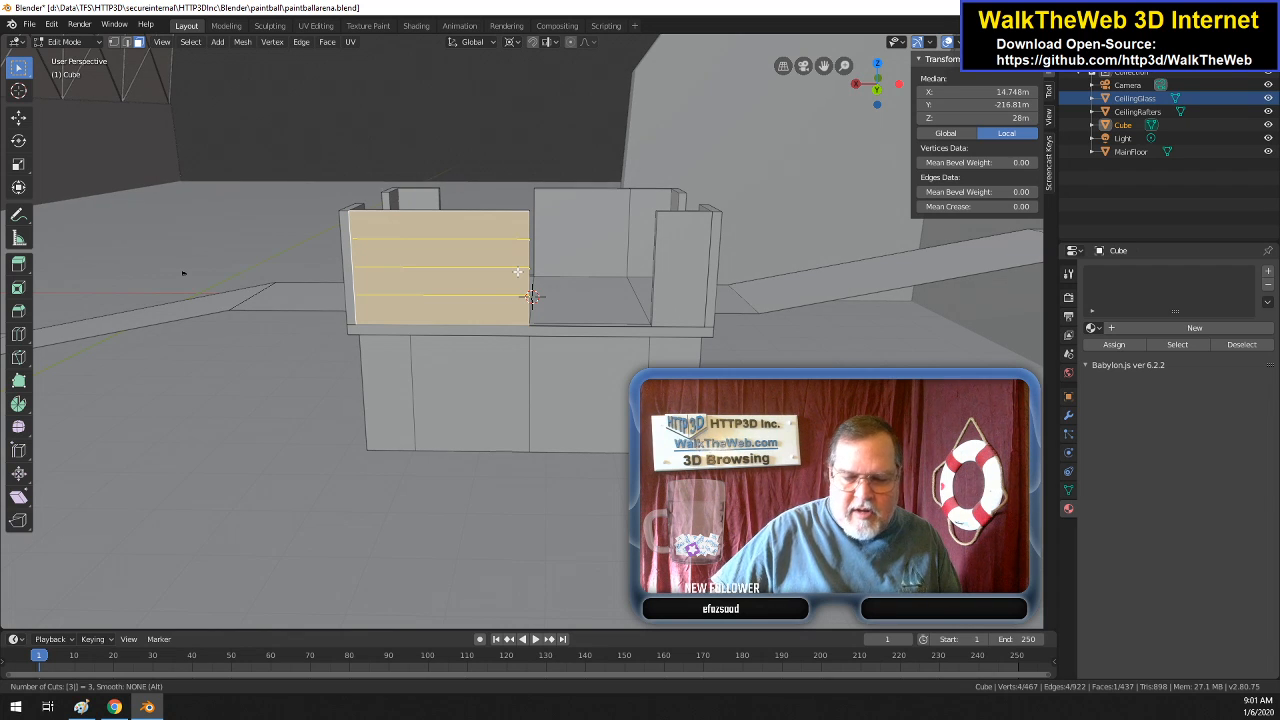
{"action": "left_click", "coordinate": [527, 292]}
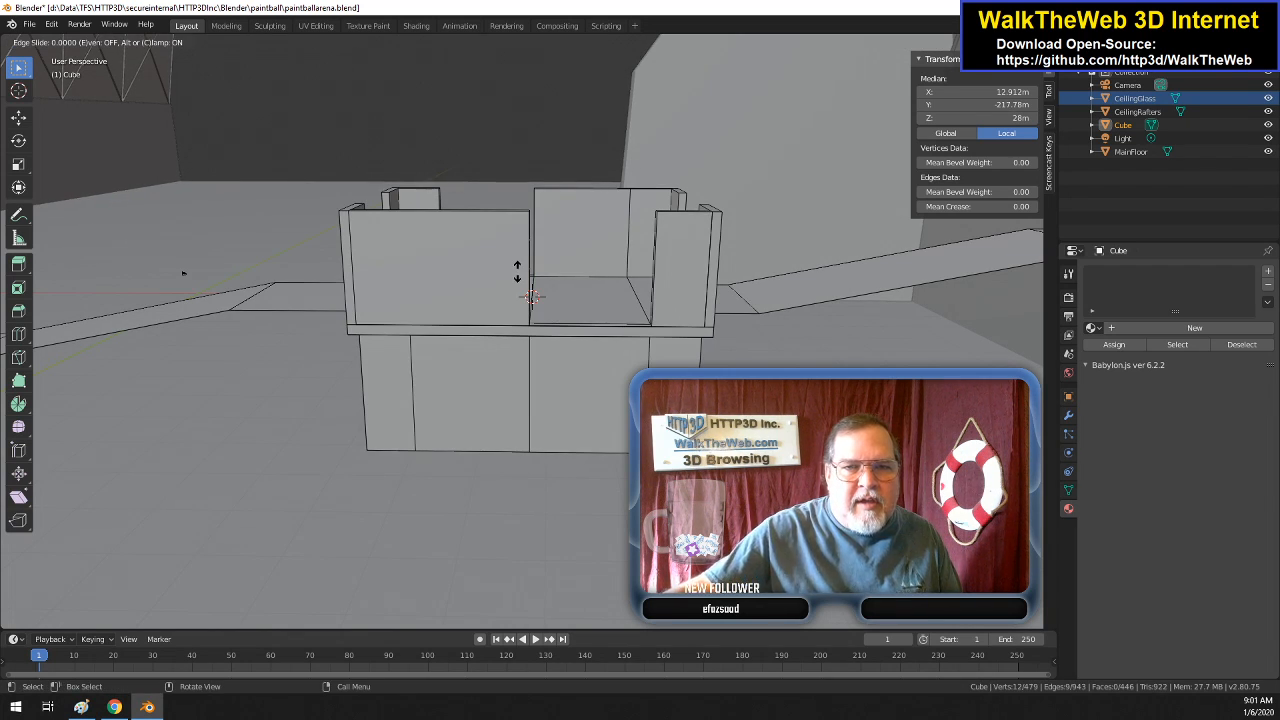
{"action": "left_click", "coordinate": [517, 273]}
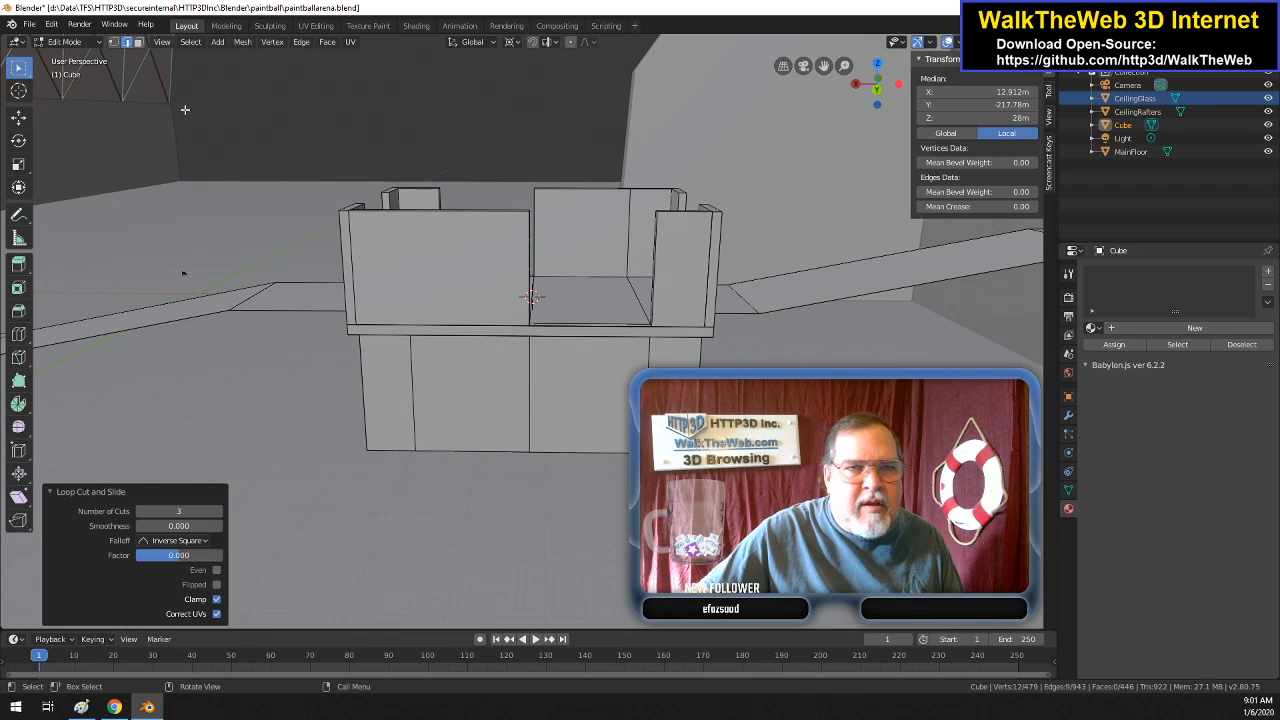
- Switch to wireframe shading and add three evenly spaced horizontal loop cuts to the far upper wall's wide section
{"action": "key", "text": "z"}
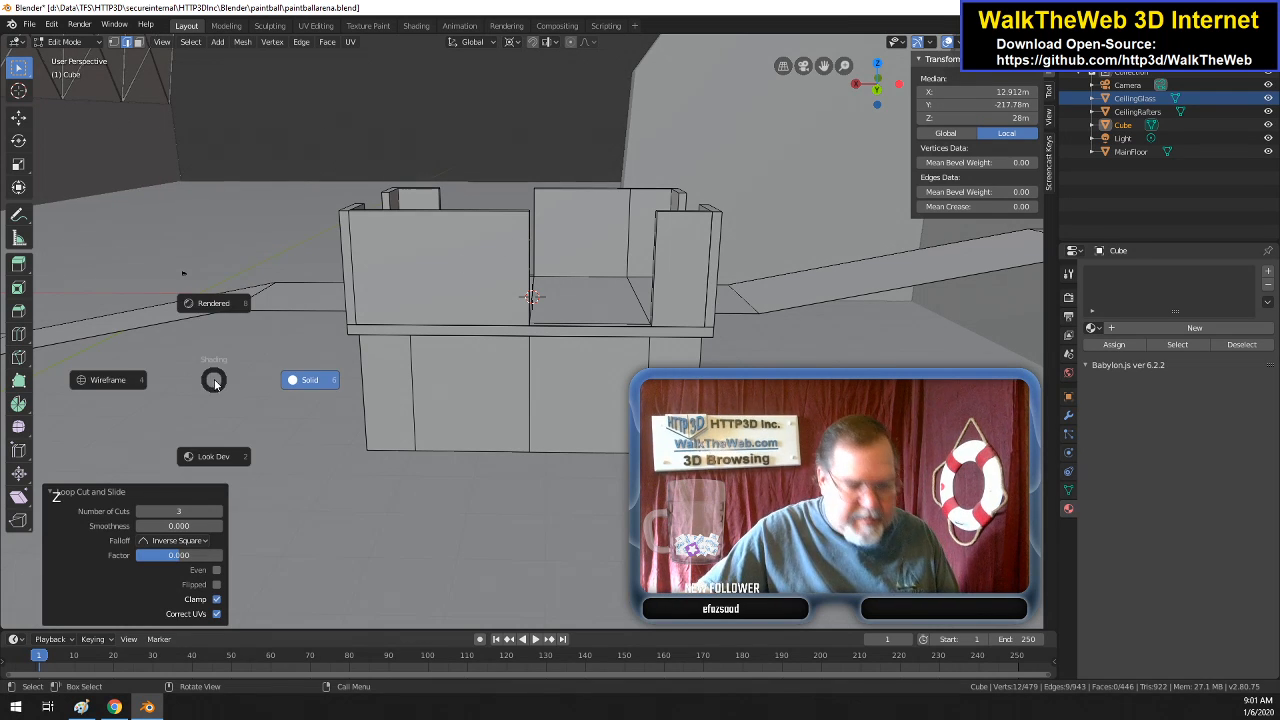
{"action": "left_click", "coordinate": [133, 380]}
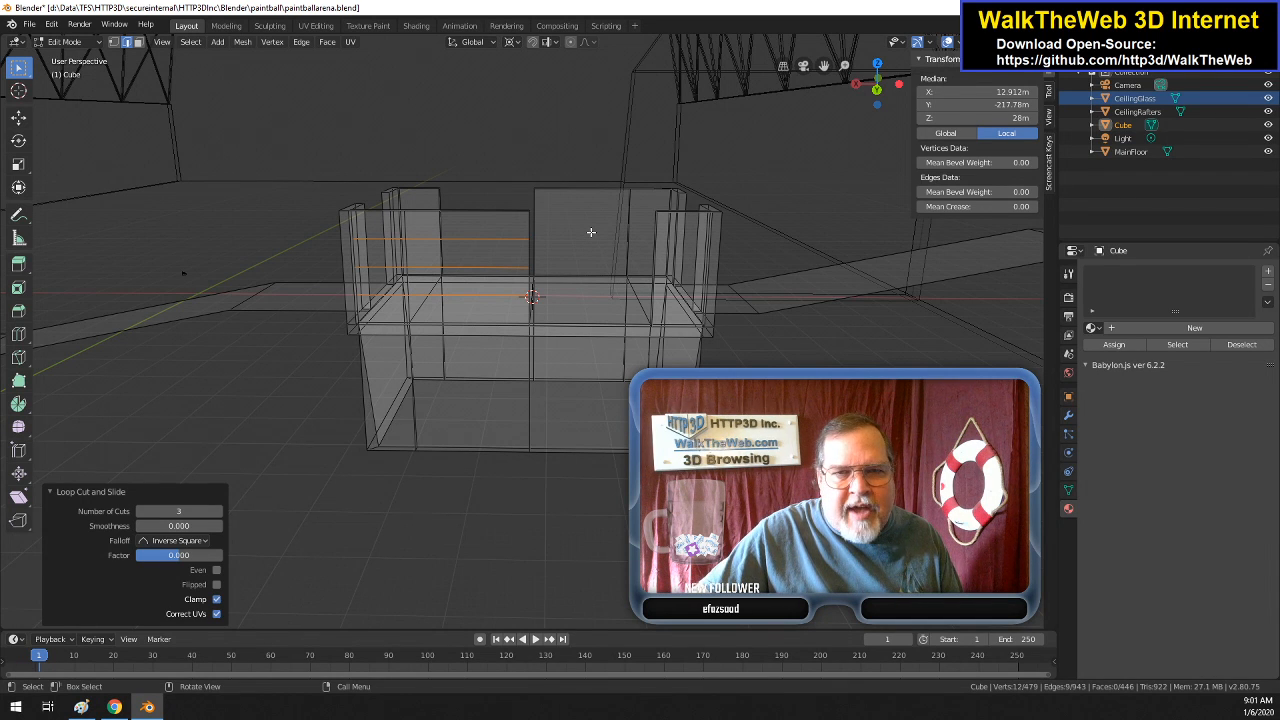
{"action": "key", "text": "ctrl+r"}
{"action": "key", "text": "3"}
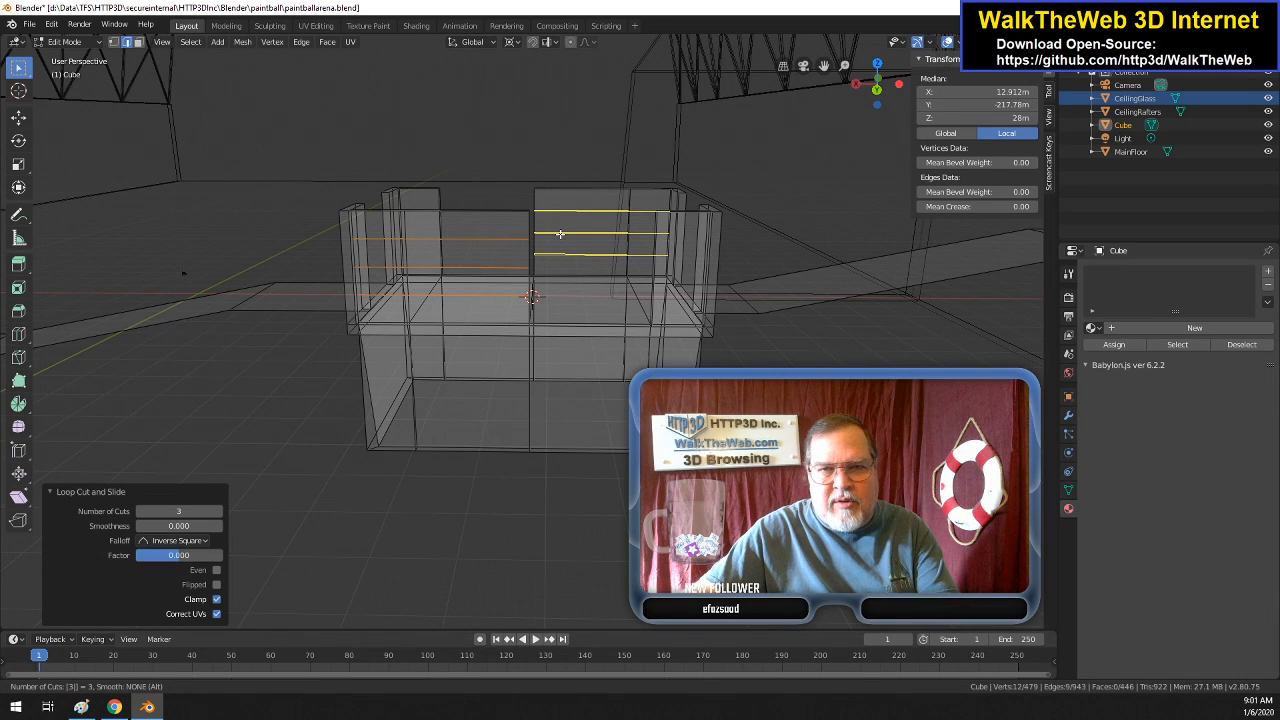
{"action": "left_click", "coordinate": [560, 234]}
{"action": "right_click", "coordinate": [560, 234]}
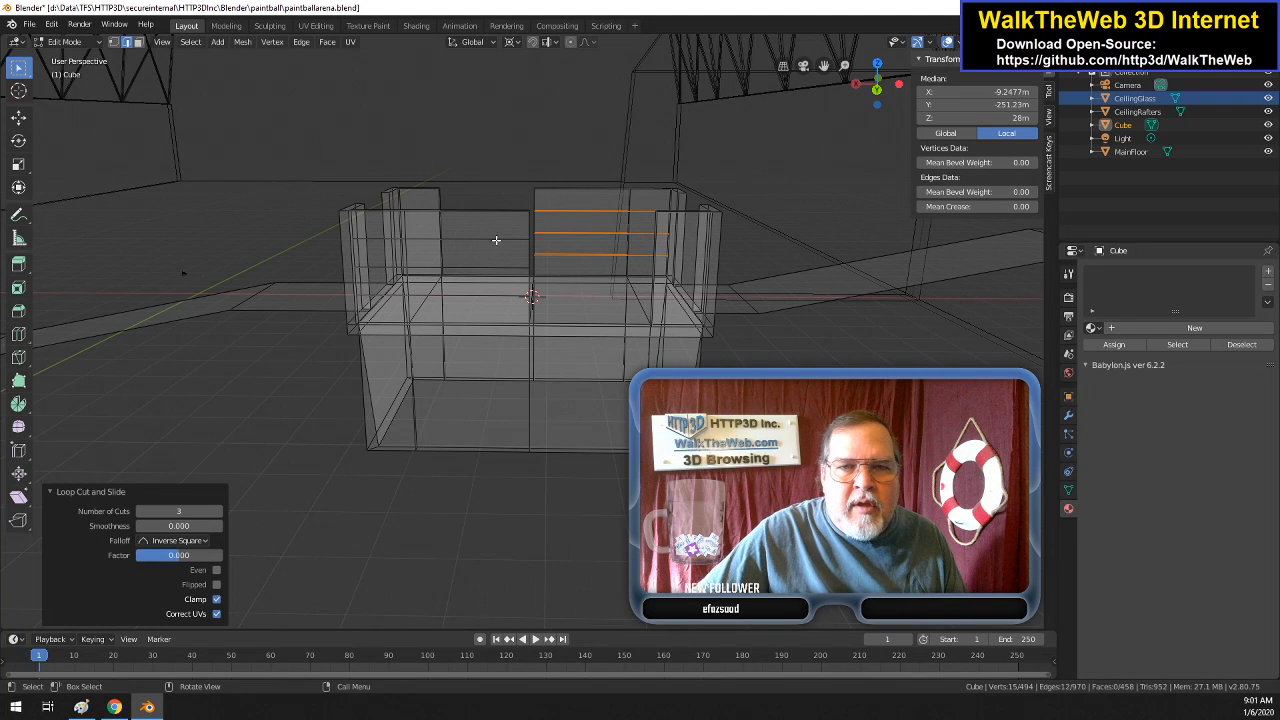
{"action": "scroll", "coordinate": [496, 240], "scroll_direction": "up", "scroll_amount": 3}
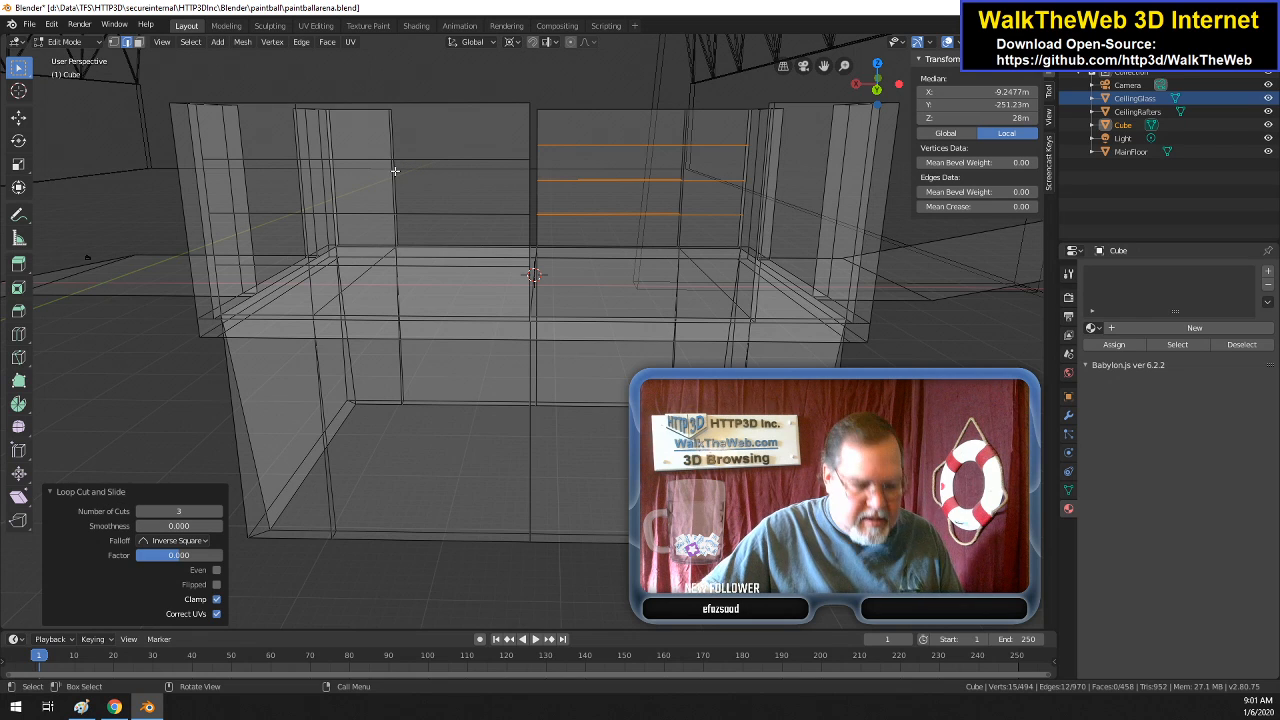
{"action": "key", "text": "z"}
{"action": "left_click", "coordinate": [488, 171]}
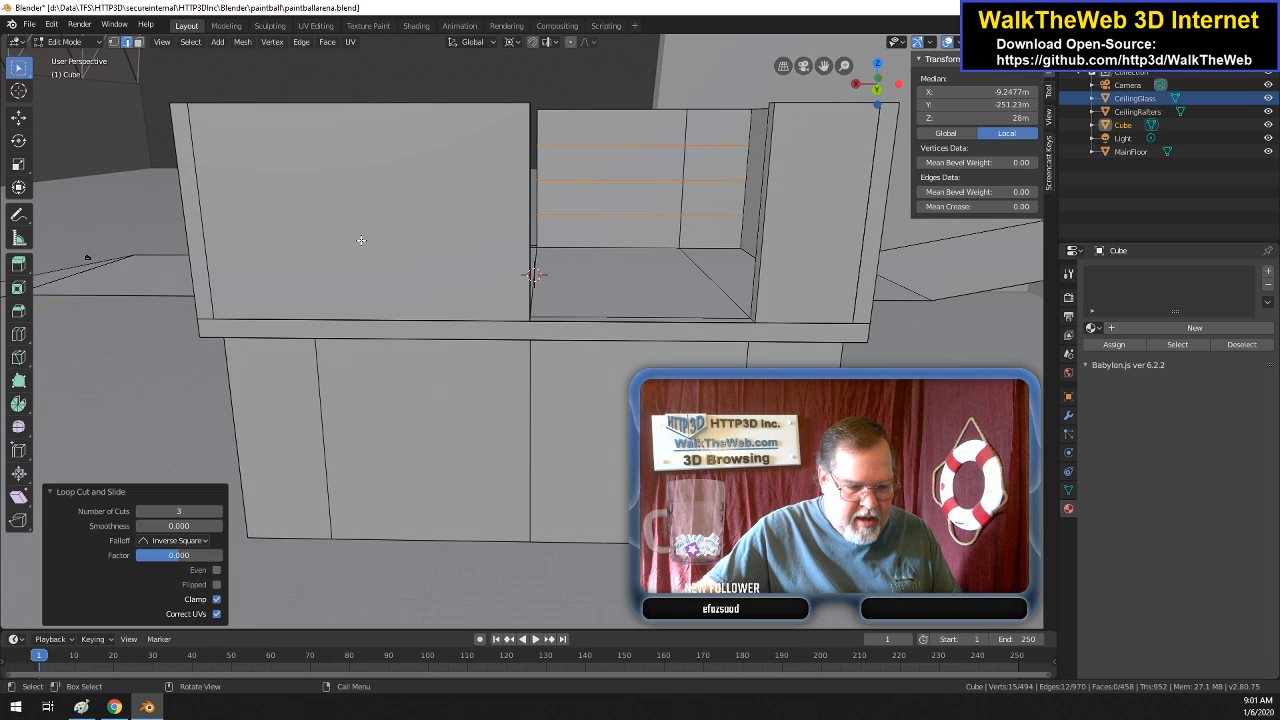
{"action": "key", "text": "ctrl+r"}
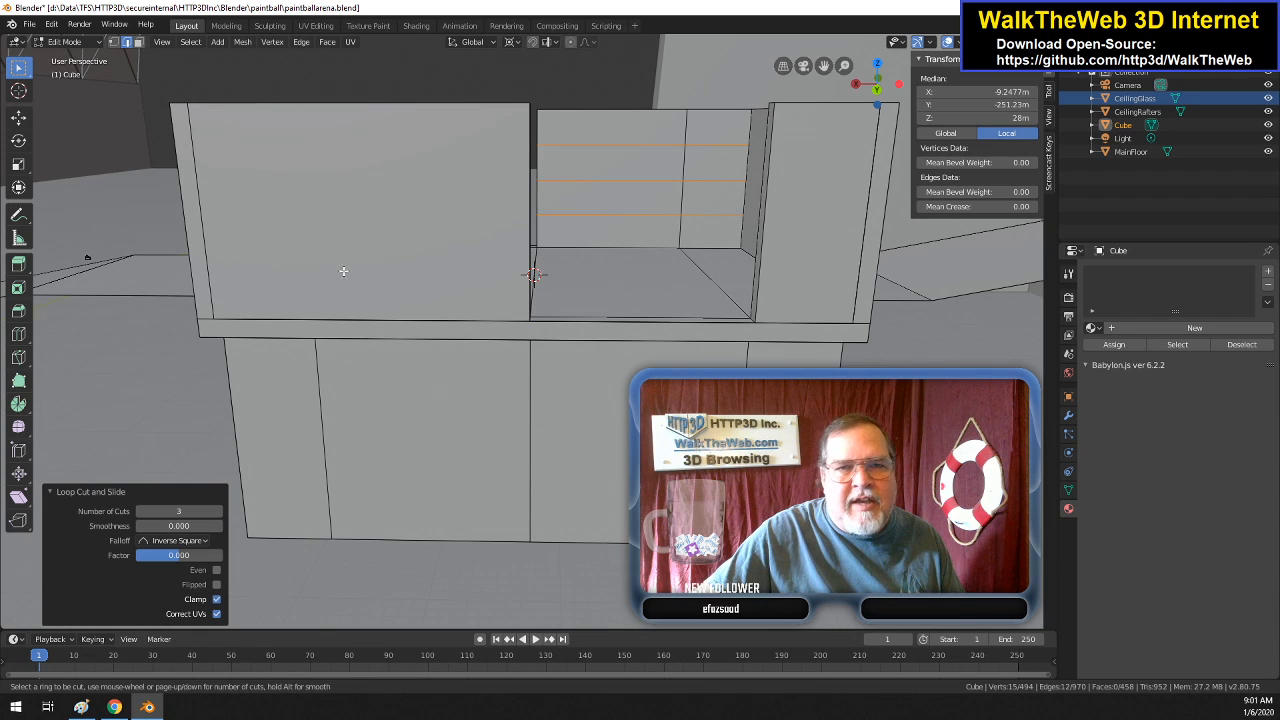
{"action": "key", "text": "Escape"}
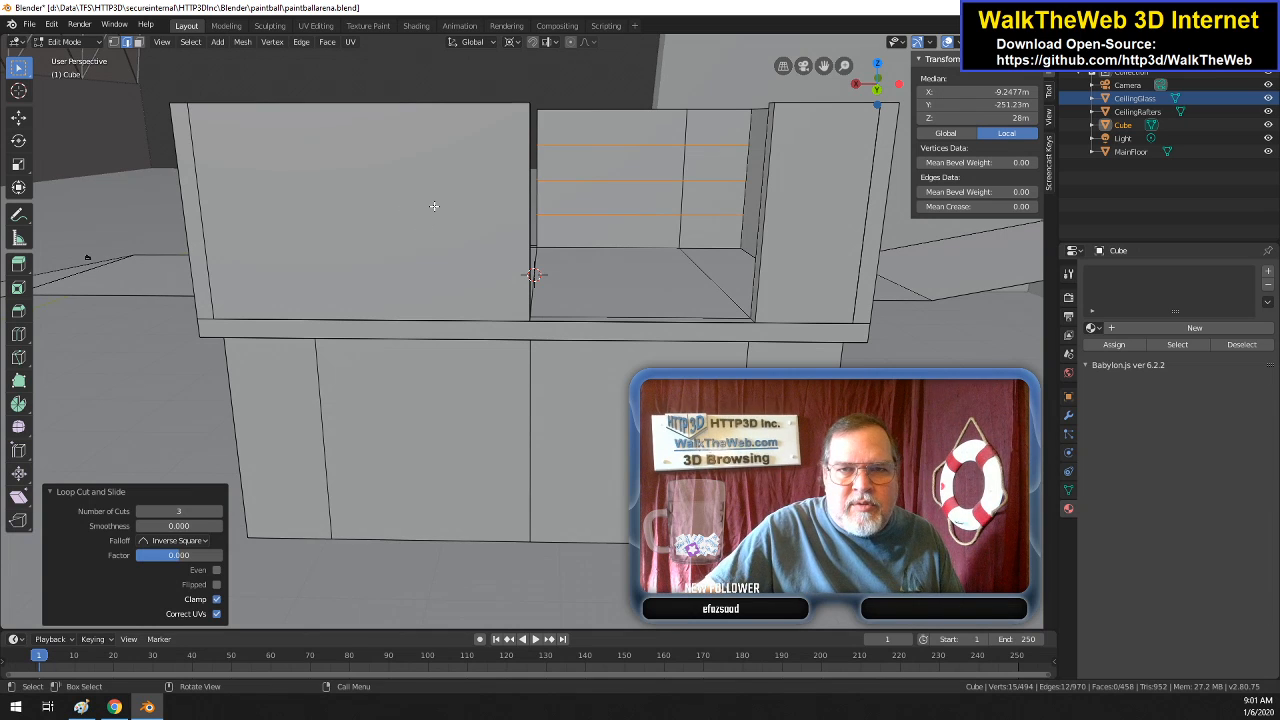
{"action": "key", "text": "z"}
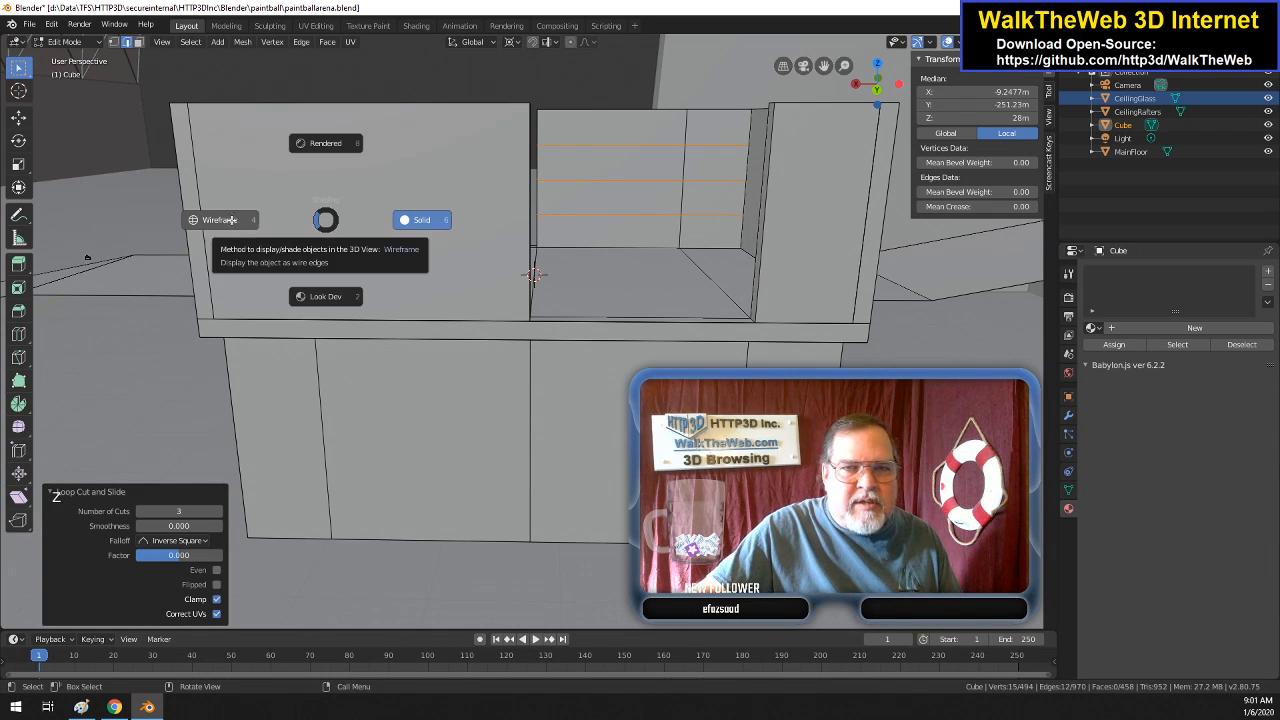
{"action": "left_click", "coordinate": [224, 219]}
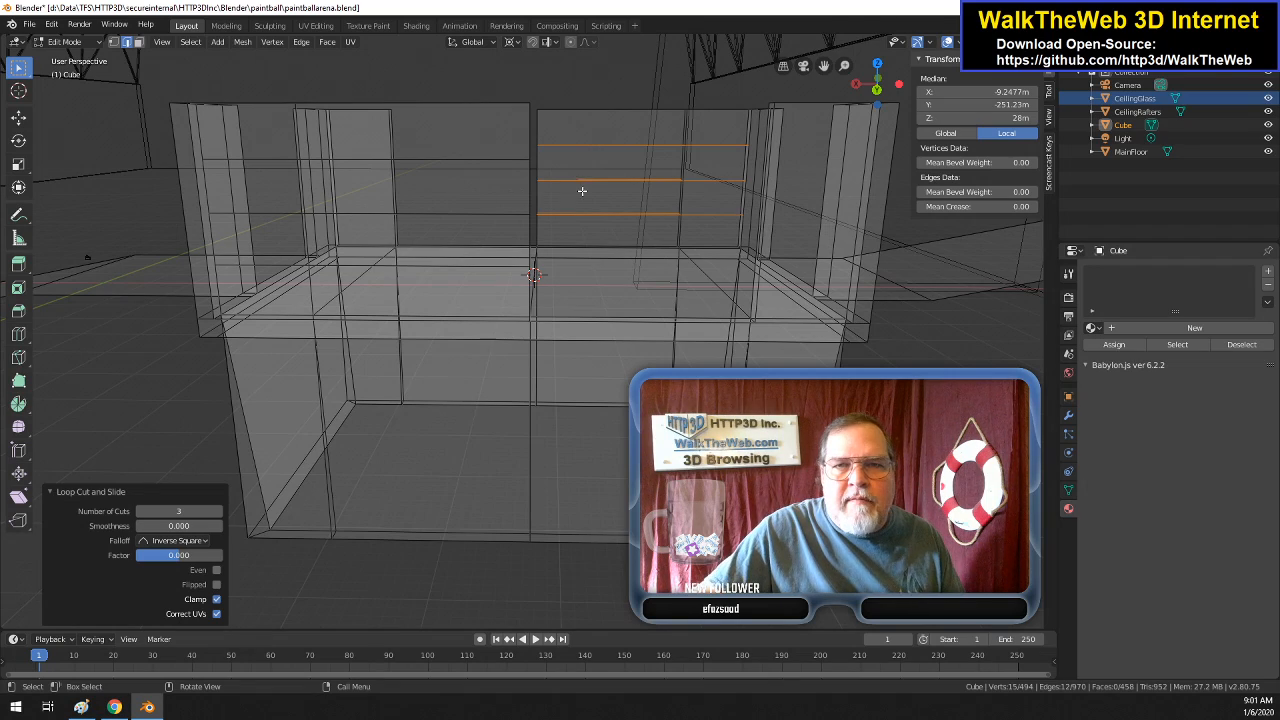
- Add a single centred vertical loop cut to the wide section of the upper wall opposite the selected horizontal cuts
{"action": "left_click_drag", "start_coordinate": [883, 94], "coordinate": [722, 66]}
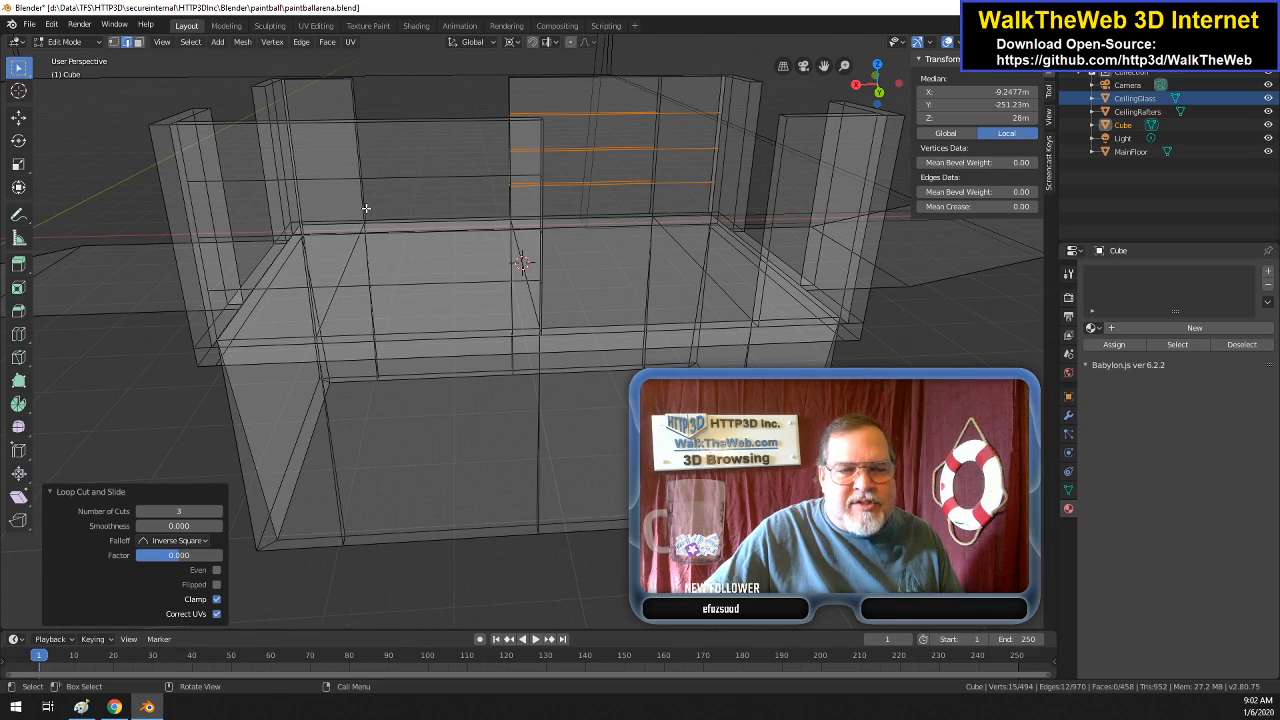
{"action": "left_click_drag", "start_coordinate": [888, 106], "coordinate": [917, 148]}
{"action": "key", "text": "ctrl+r"}
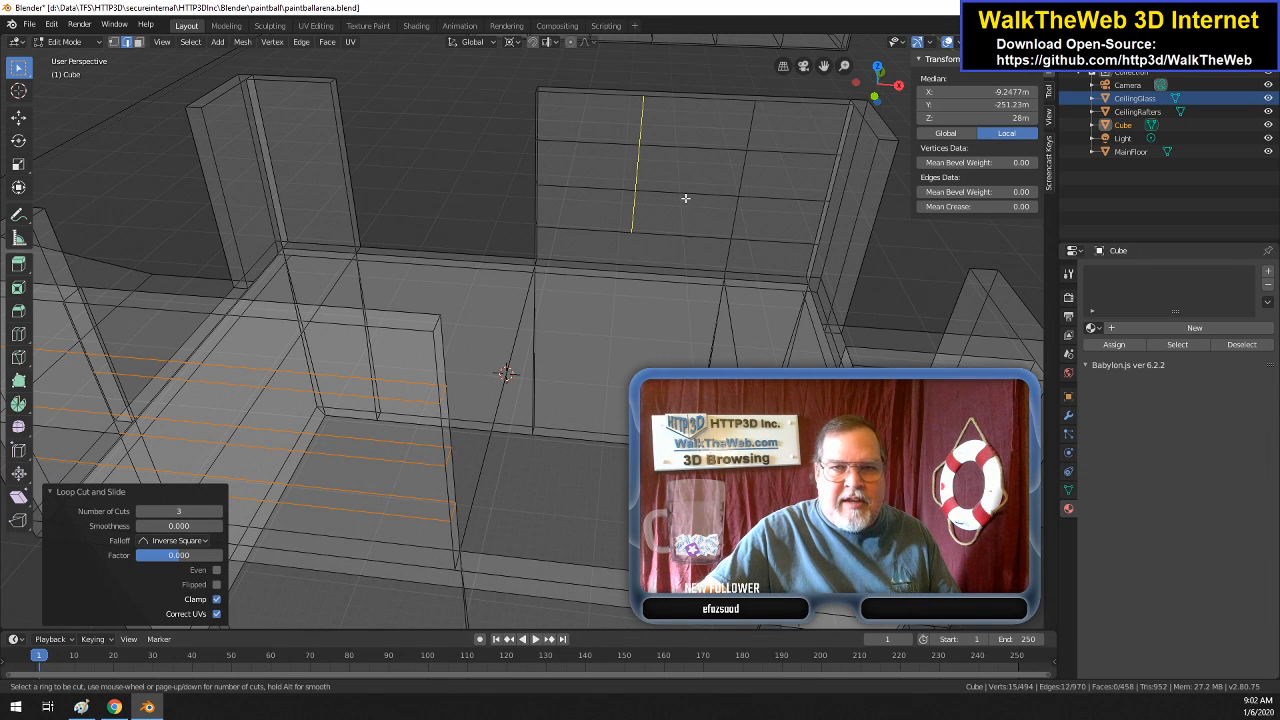
{"action": "key", "text": "2"}
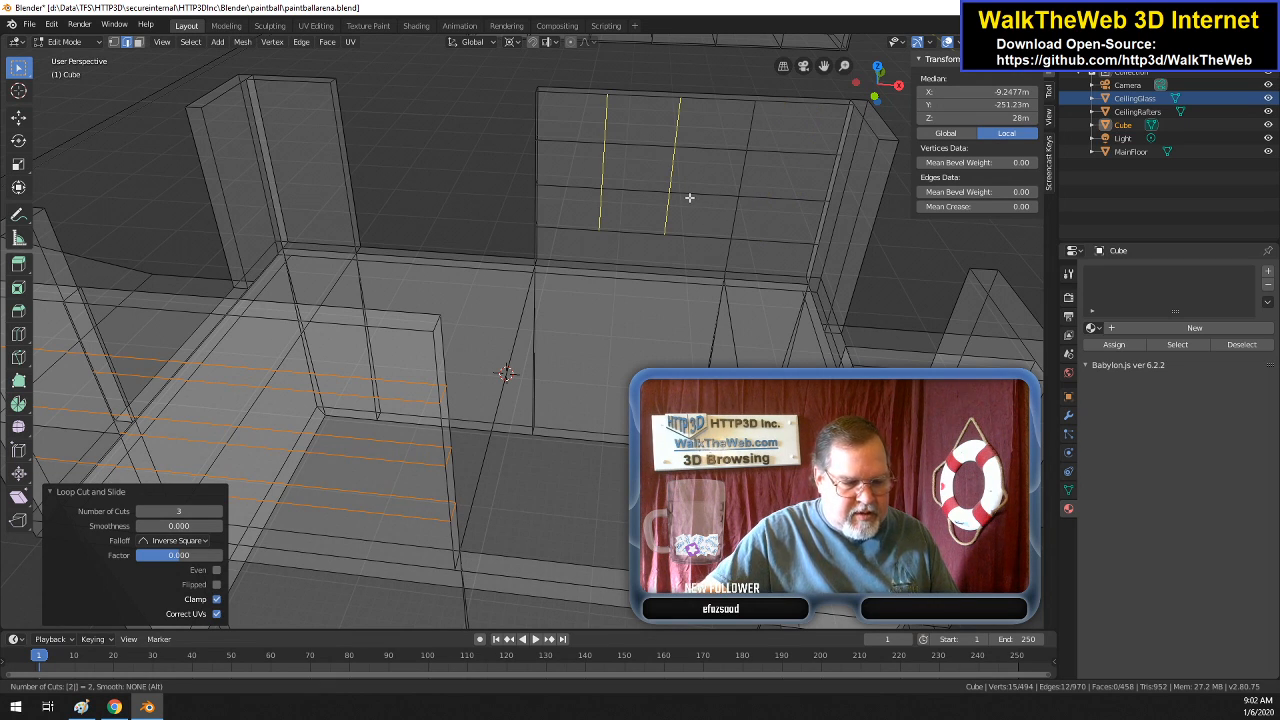
{"action": "key", "text": "BackSpace"}
{"action": "type", "text": "1"}
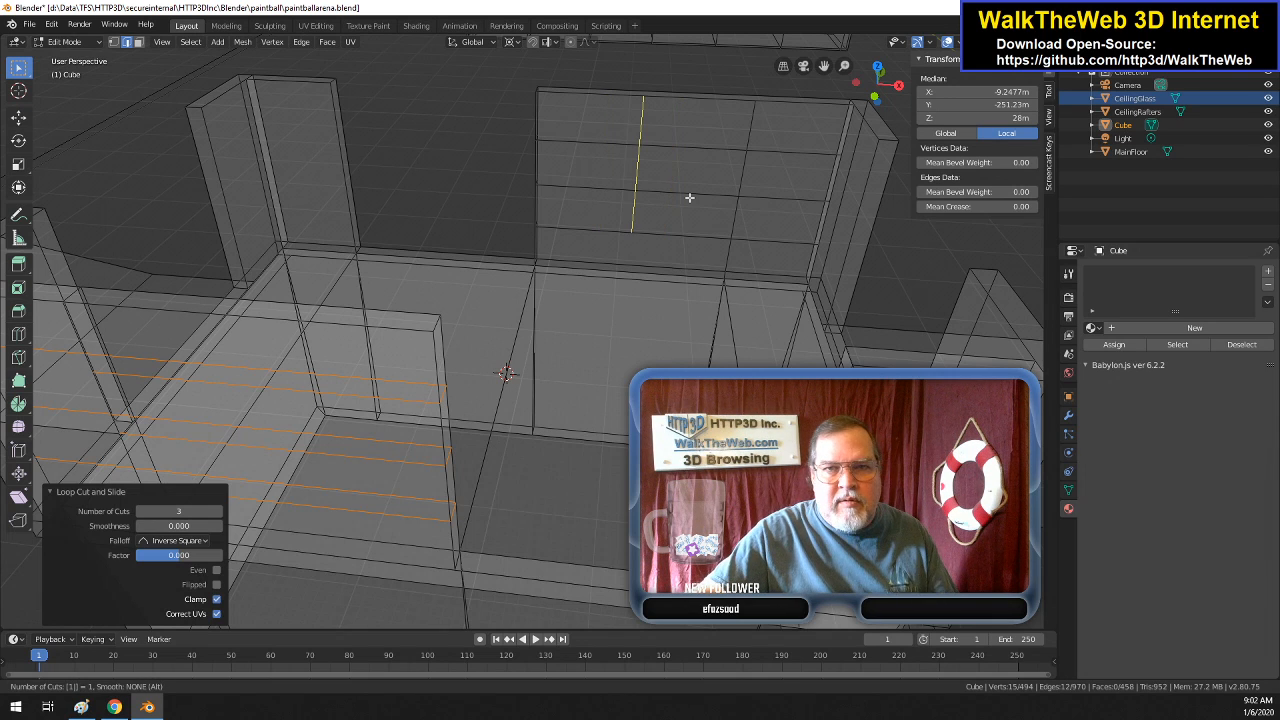
{"action": "key", "text": "Return"}
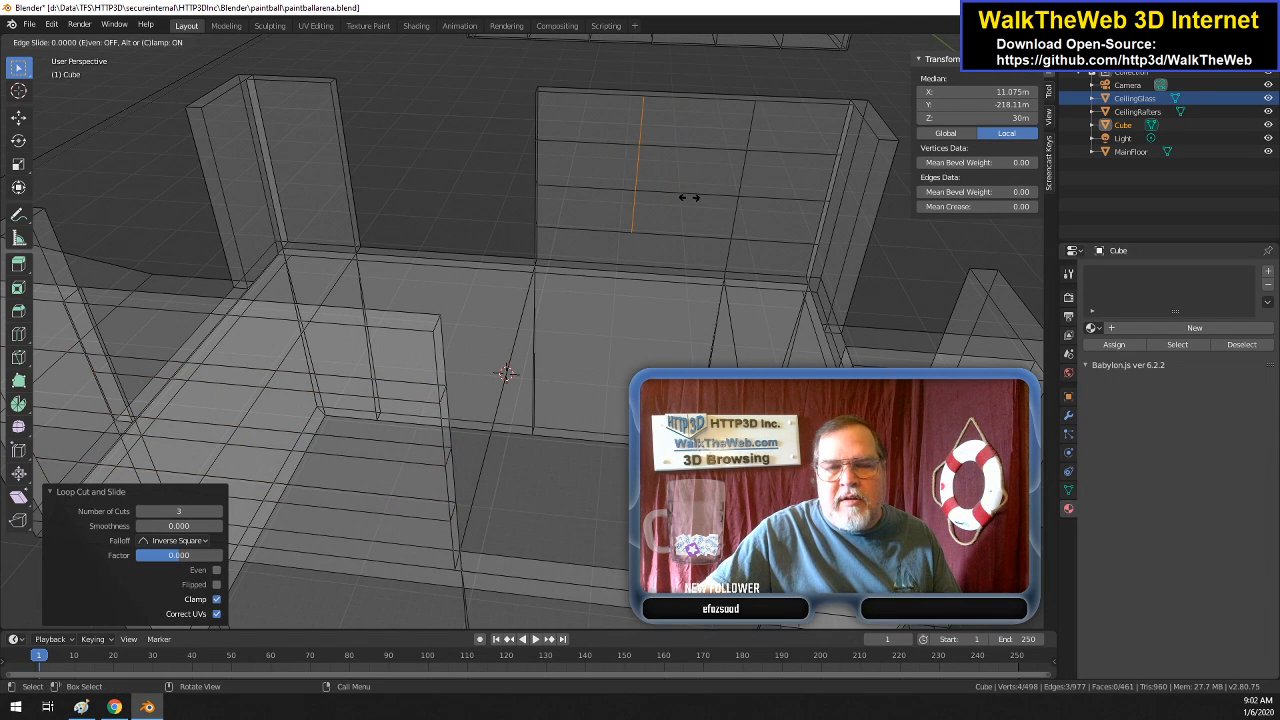
{"action": "left_click", "coordinate": [689, 197]}
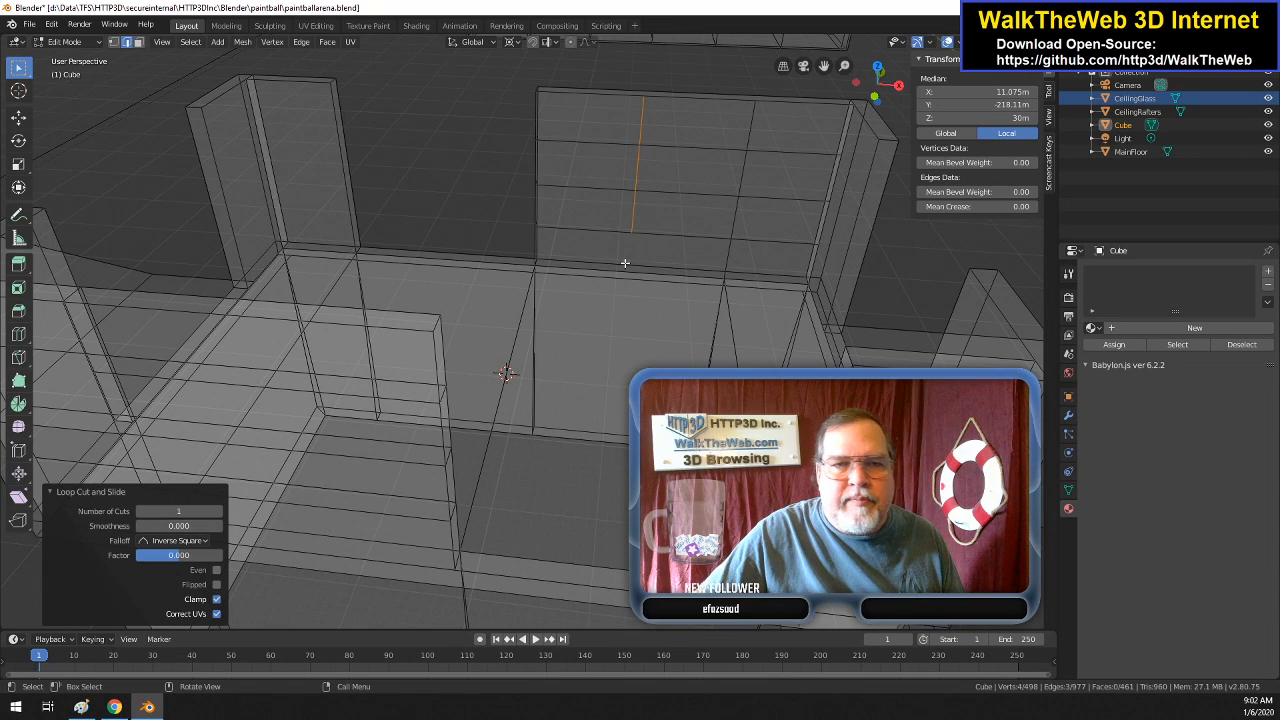
- Add a matching centred vertical loop cut to the wide section of the opposite upper wall
{"action": "left_click_drag", "start_coordinate": [885, 91], "coordinate": [592, 72]}
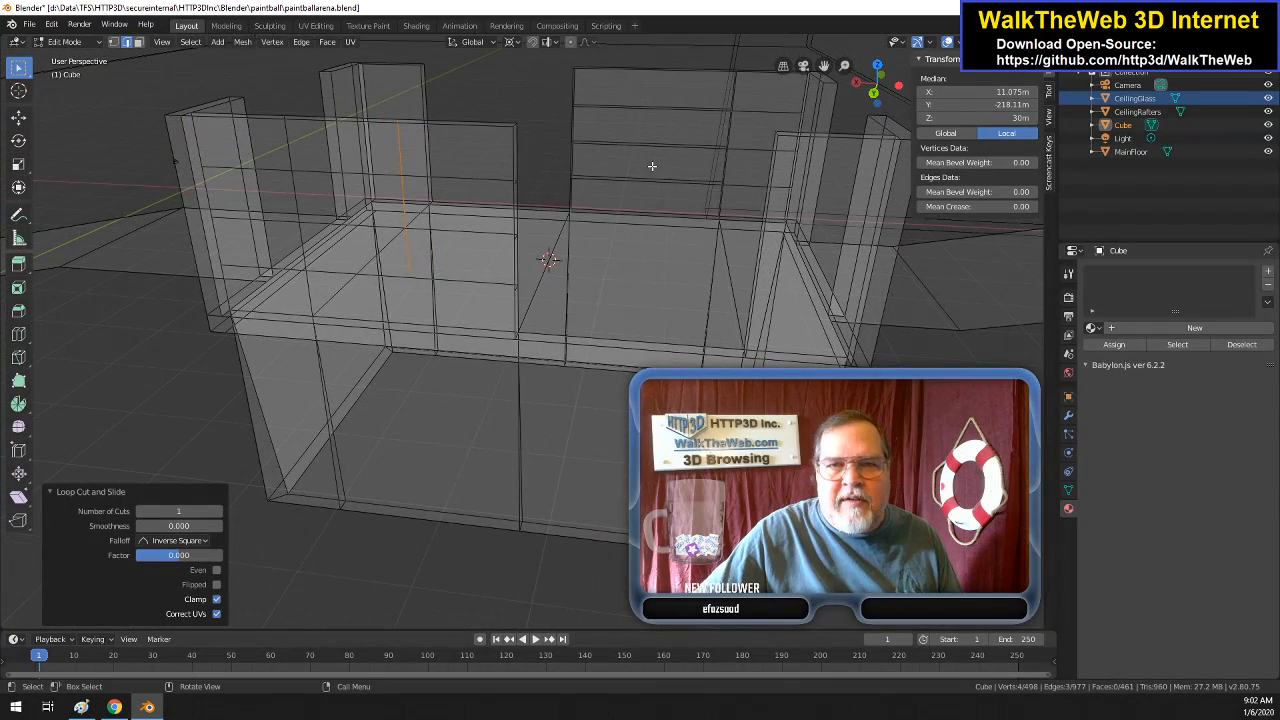
{"action": "key", "text": "ctrl+r"}
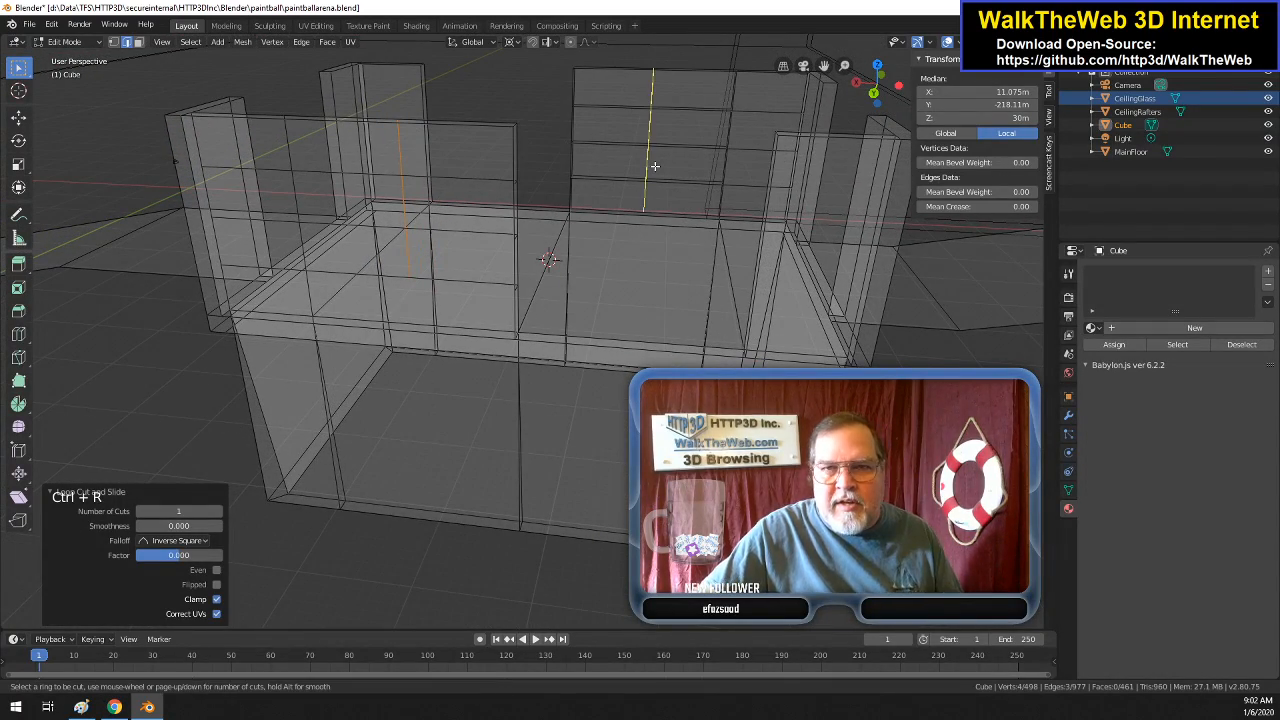
{"action": "left_click", "coordinate": [654, 166]}
{"action": "left_click", "coordinate": [654, 166]}
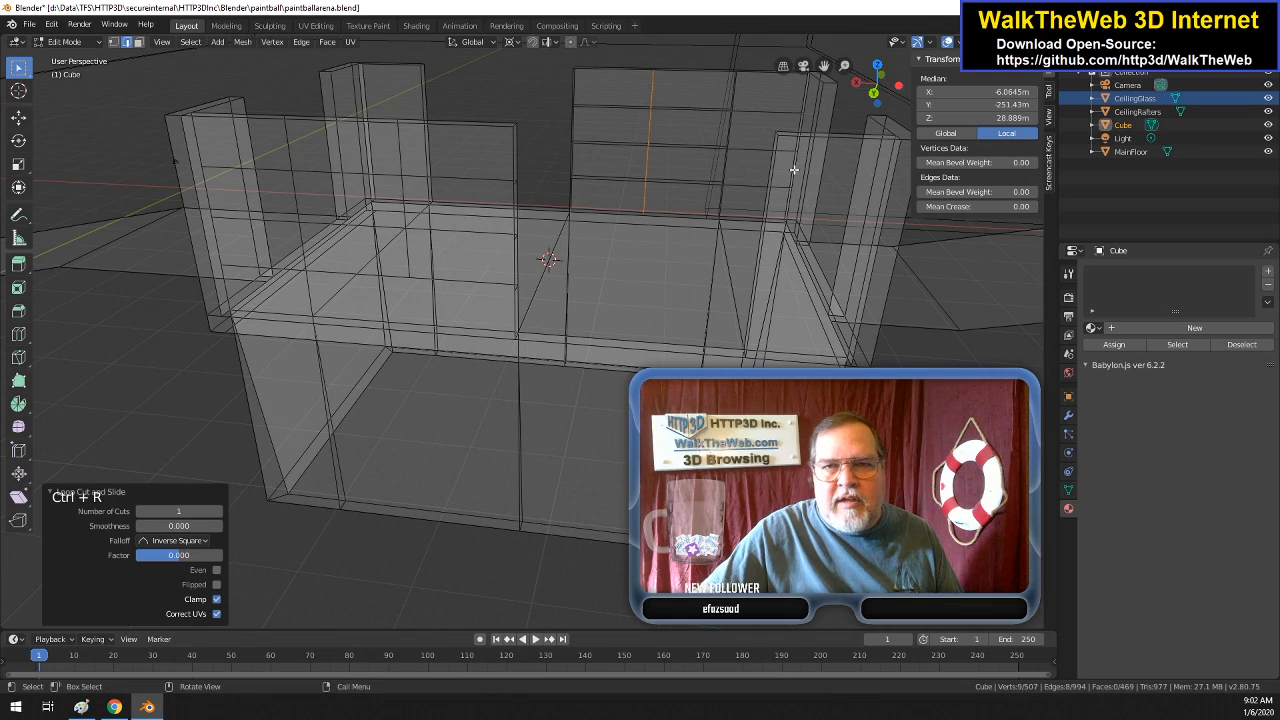
- Switch to solid shading and delete only the undivided outer face of the near upper wall's wide section, using Only Faces
{"action": "left_click_drag", "start_coordinate": [875, 82], "coordinate": [898, 104]}
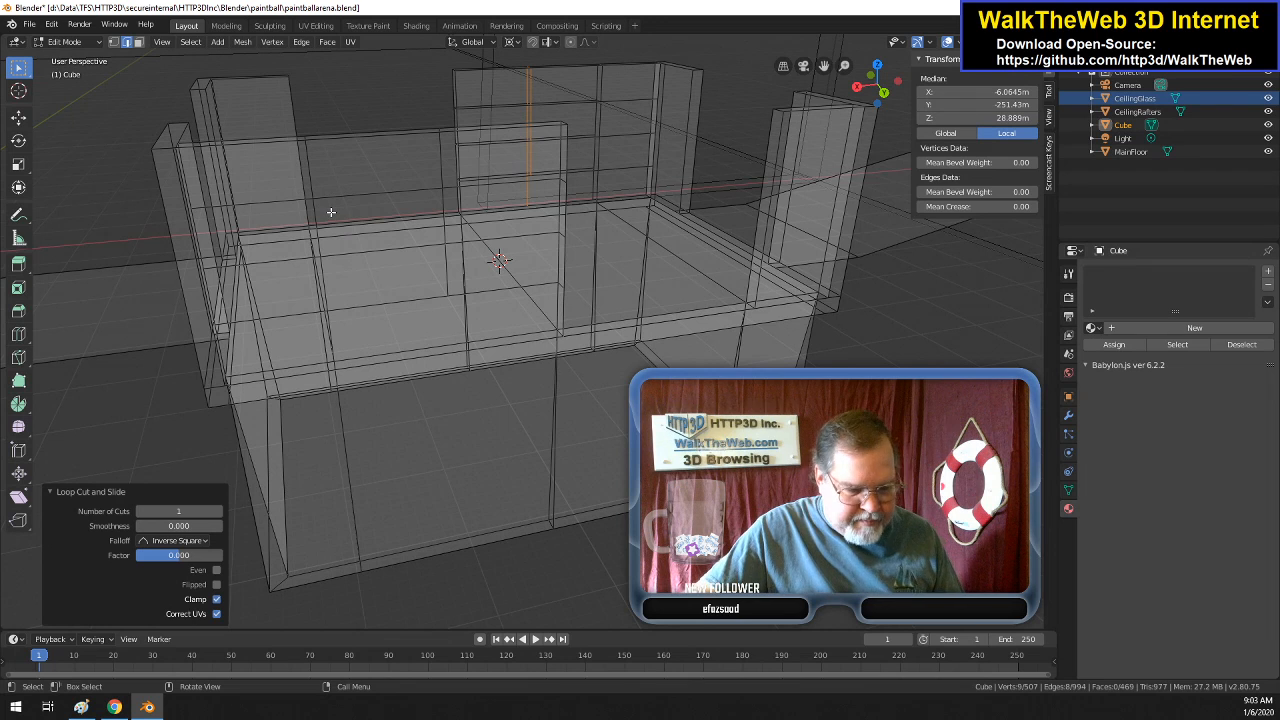
{"action": "key", "text": "z"}
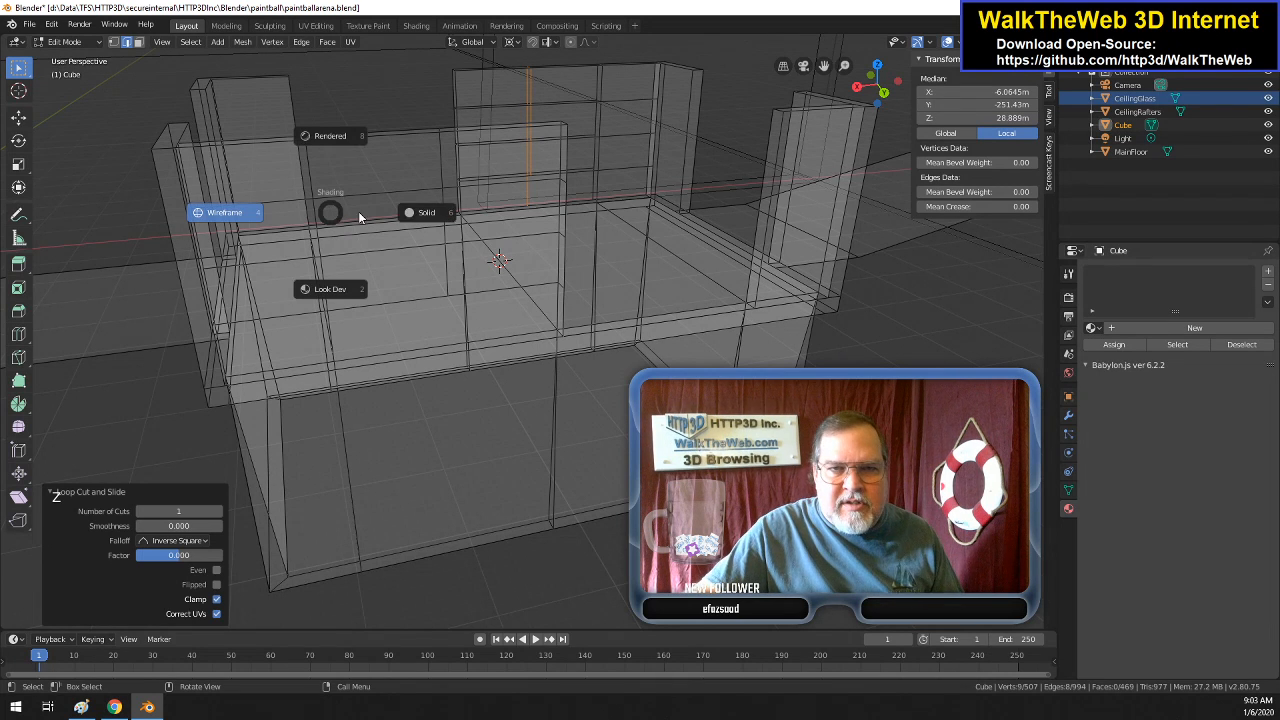
{"action": "left_click", "coordinate": [420, 213]}
{"action": "left_click", "coordinate": [138, 42]}
{"action": "left_click", "coordinate": [365, 261]}
{"action": "key", "text": "Delete"}
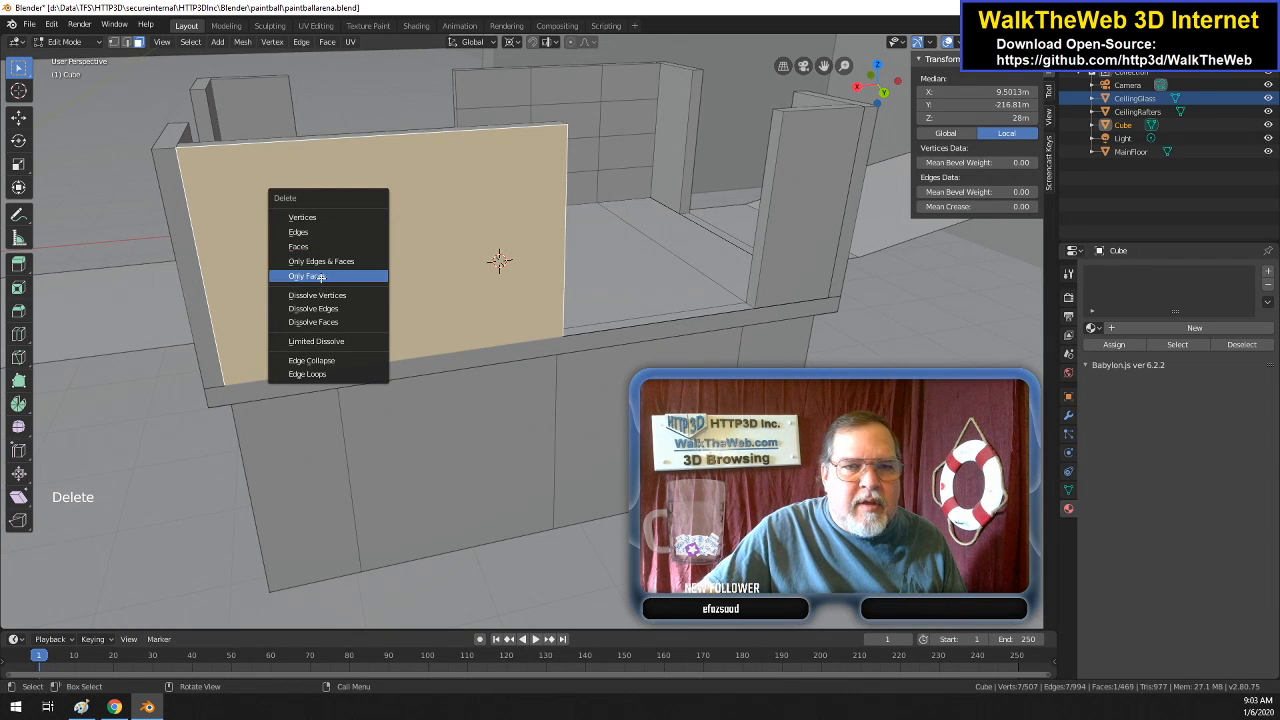
{"action": "left_click", "coordinate": [318, 275]}
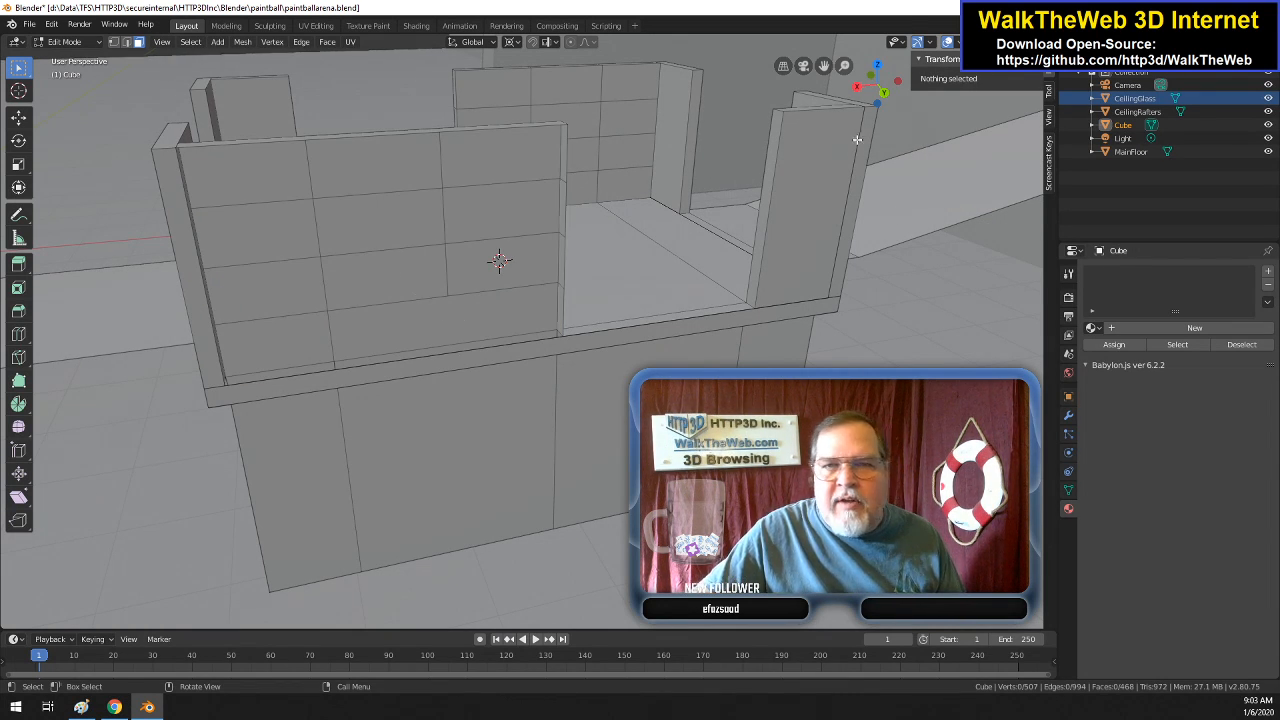
- Subdivide the outer vertical edge at the corner end of the opened near wall twice, with one cut each time
{"action": "left_click", "coordinate": [874, 96]}
{"action": "left_click_drag", "start_coordinate": [874, 96], "coordinate": [872, 96]}
{"action": "left_click", "coordinate": [114, 42]}
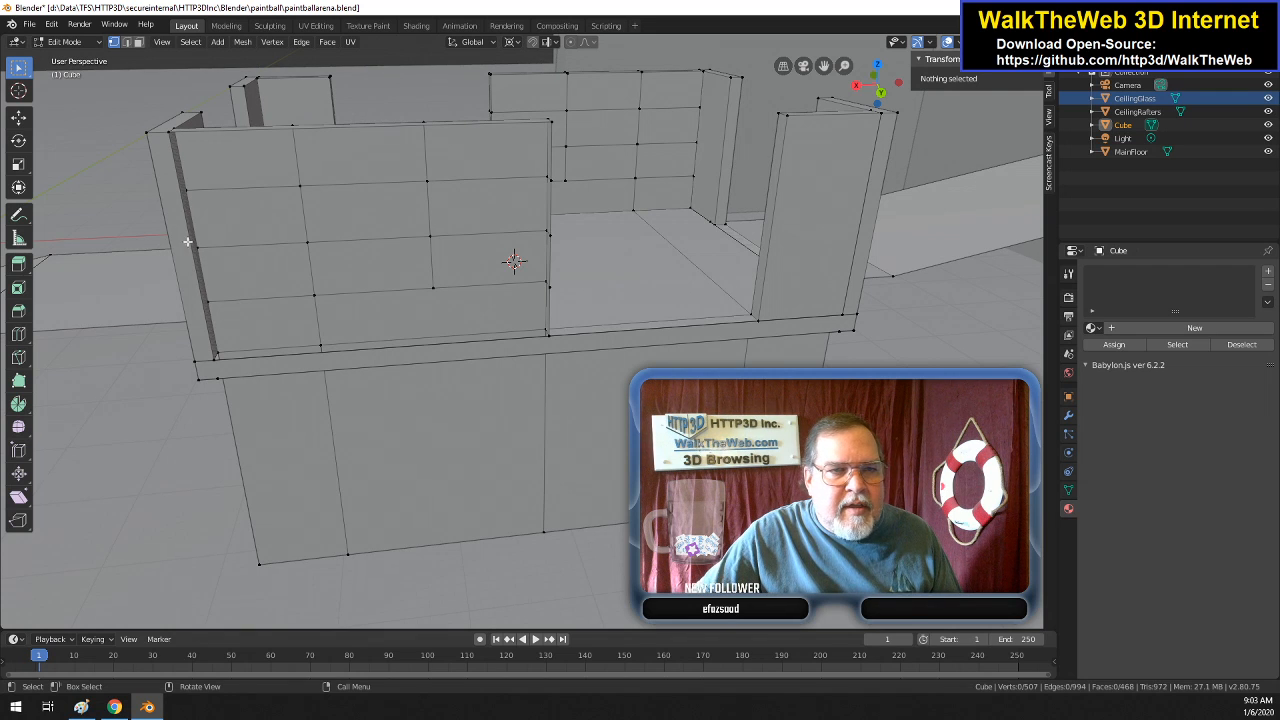
{"action": "left_click", "coordinate": [126, 42]}
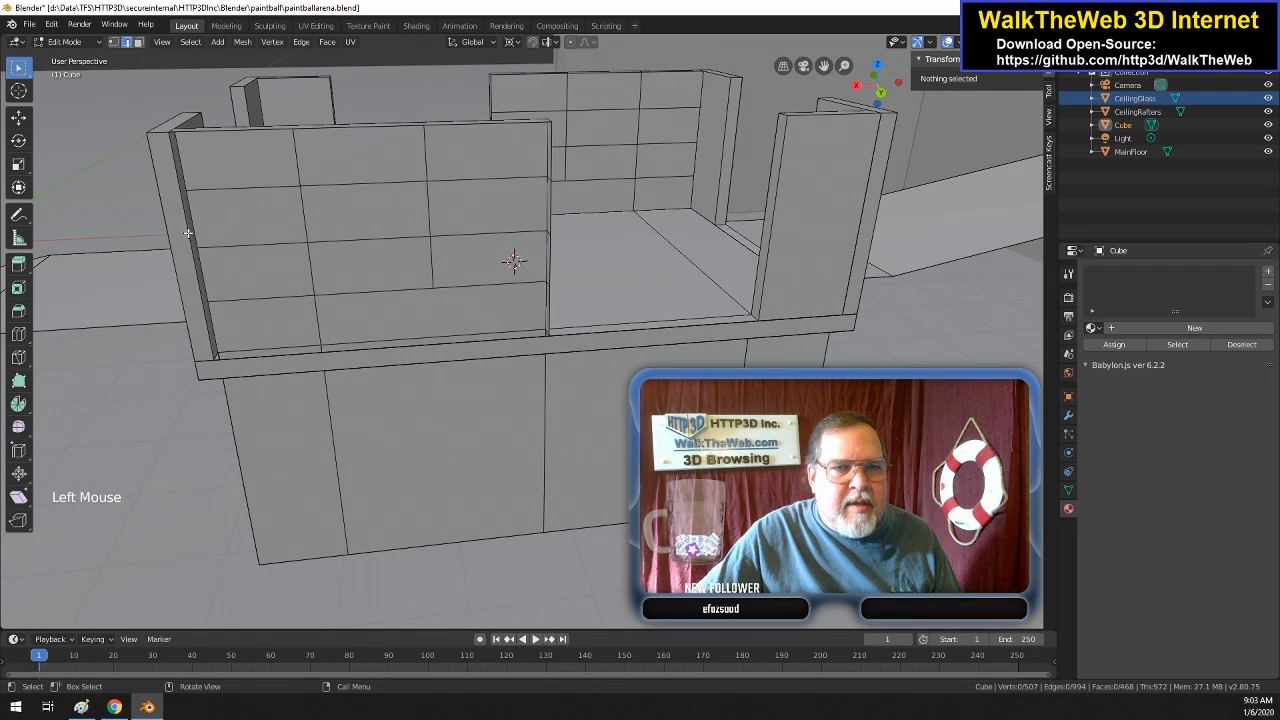
{"action": "left_click", "coordinate": [185, 236]}
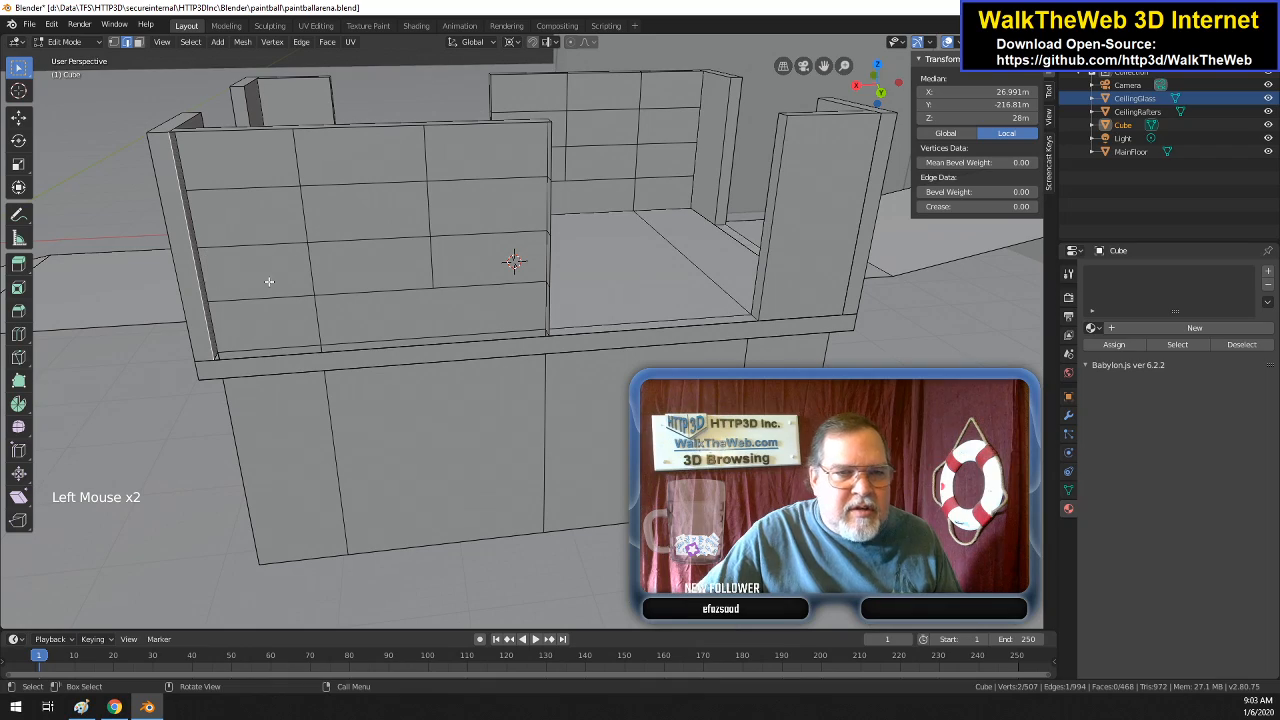
{"action": "left_click_drag", "start_coordinate": [870, 102], "coordinate": [942, 121]}
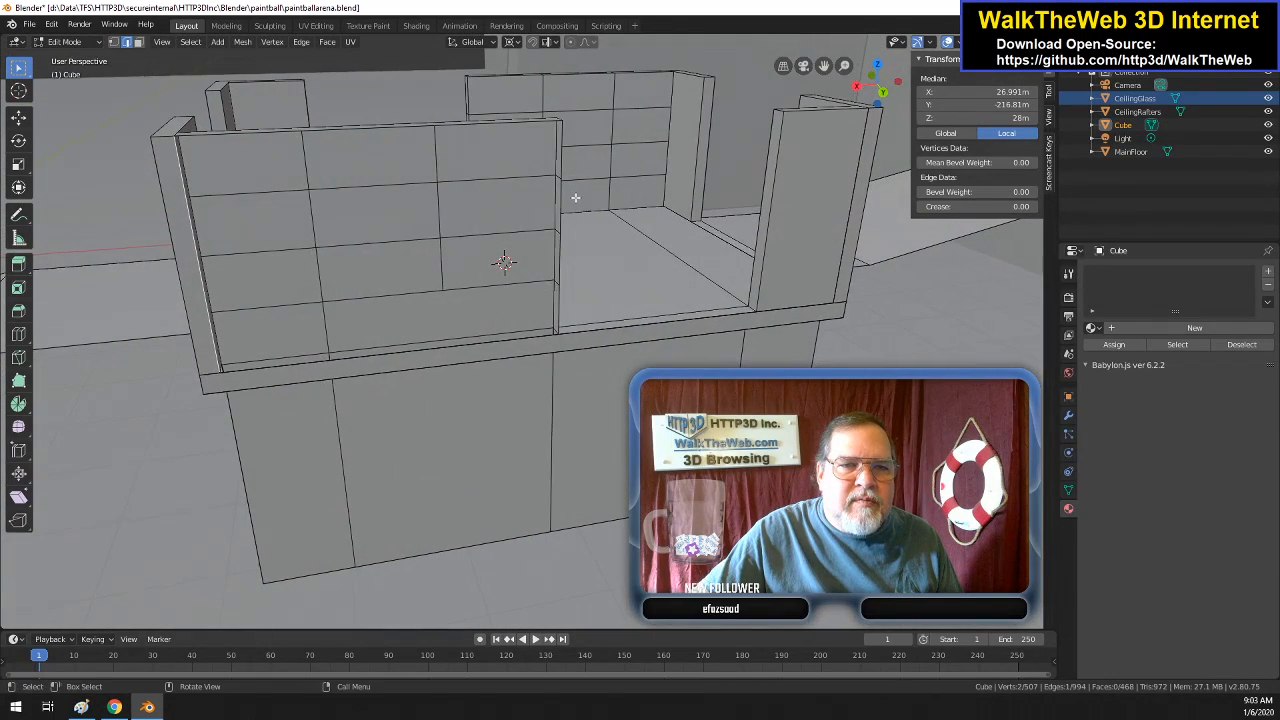
{"action": "right_click", "coordinate": [195, 254]}
{"action": "left_click", "coordinate": [175, 254]}
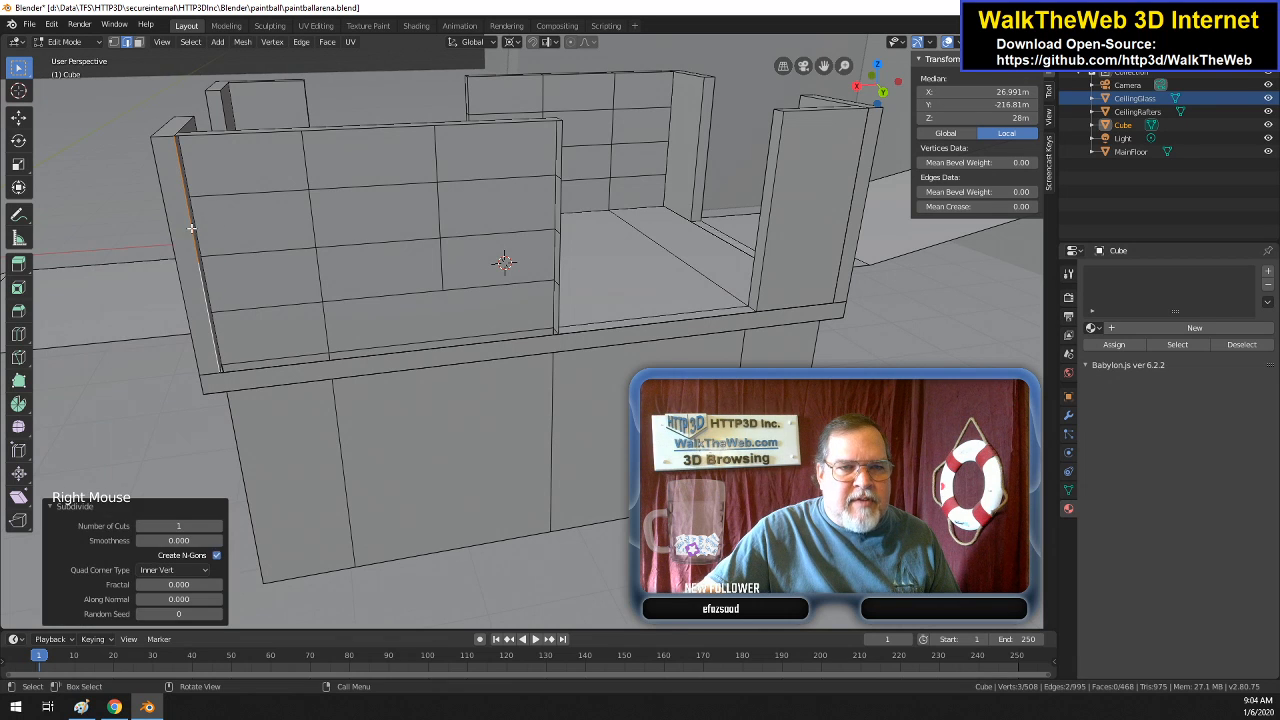
{"action": "right_click", "coordinate": [180, 232]}
{"action": "left_click", "coordinate": [179, 232]}
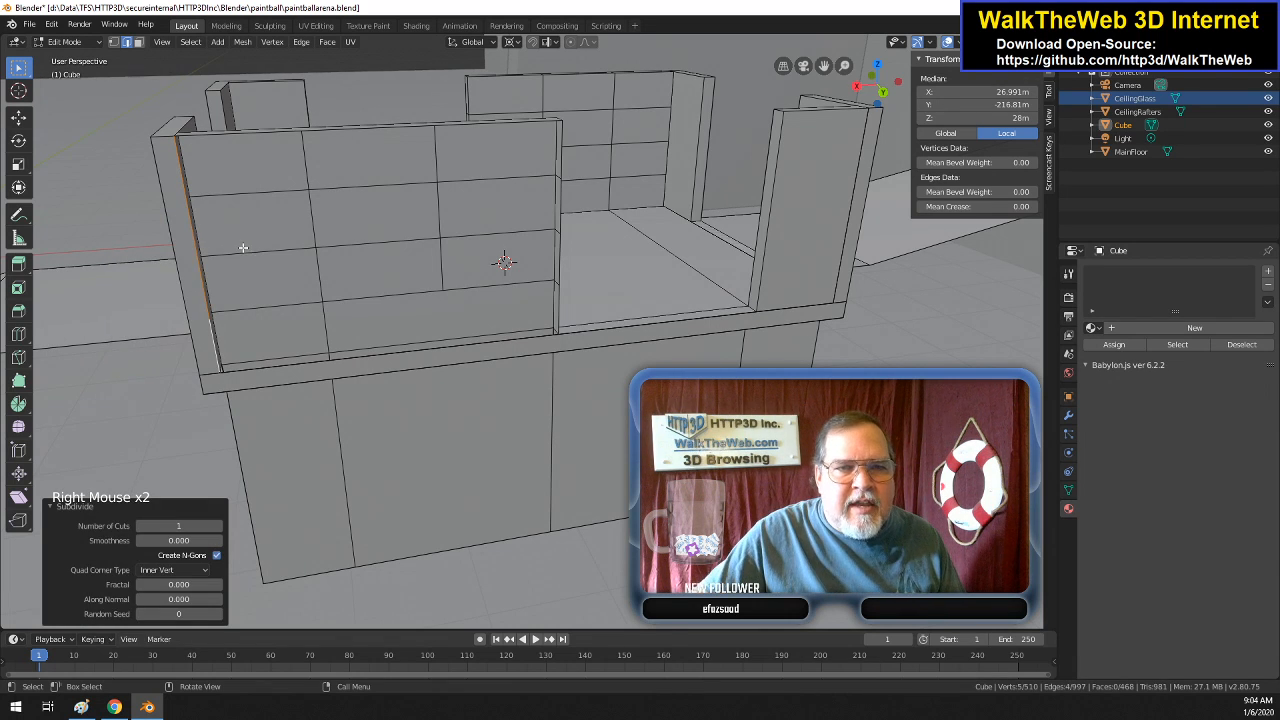
- Fill a face across the top quarter of the near wall's open outer side from its four corner vertices
{"action": "left_click", "coordinate": [114, 42]}
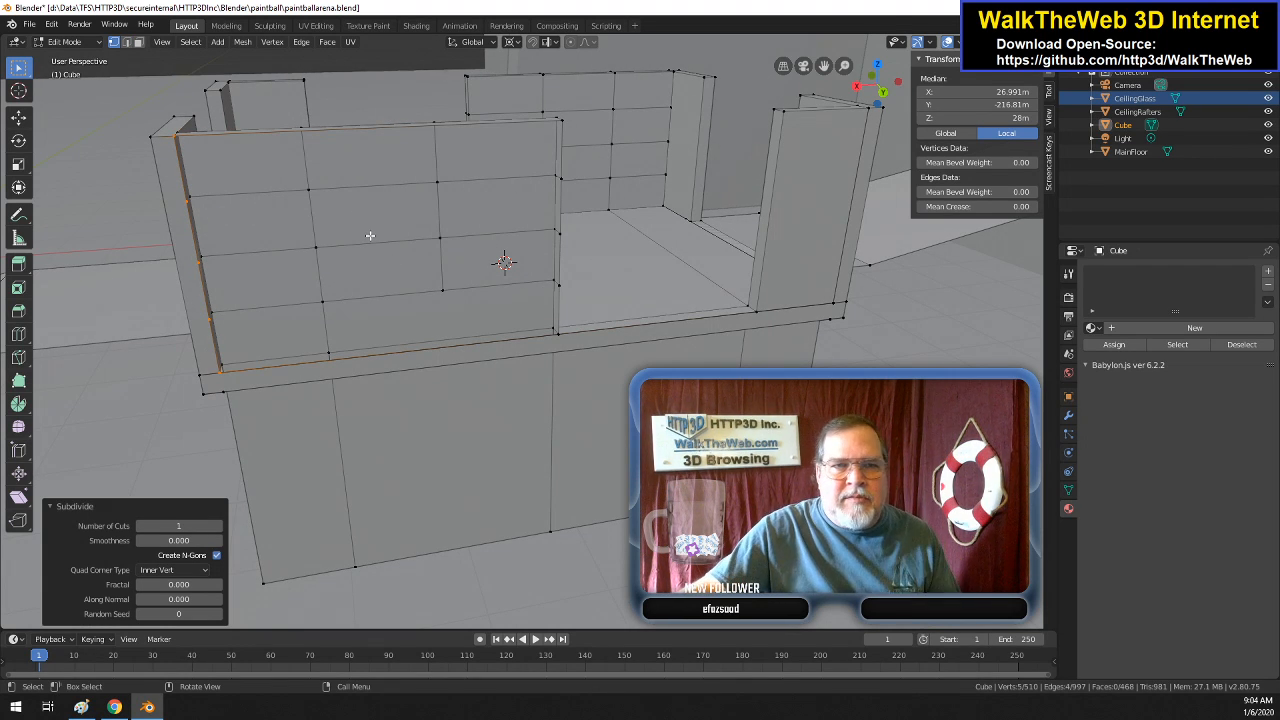
{"action": "left_click", "coordinate": [185, 202]}
{"action": "left_click", "coordinate": [177, 146], "text": "shift"}
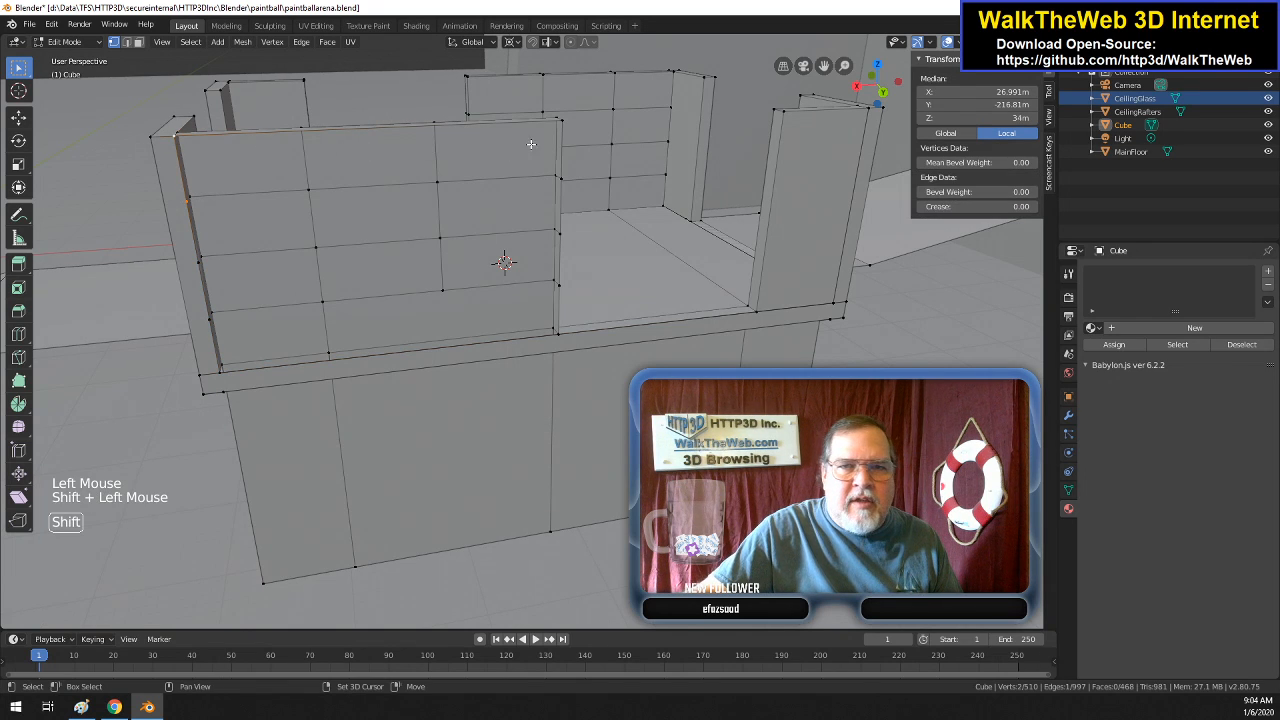
{"action": "left_click", "coordinate": [561, 120], "text": "shift"}
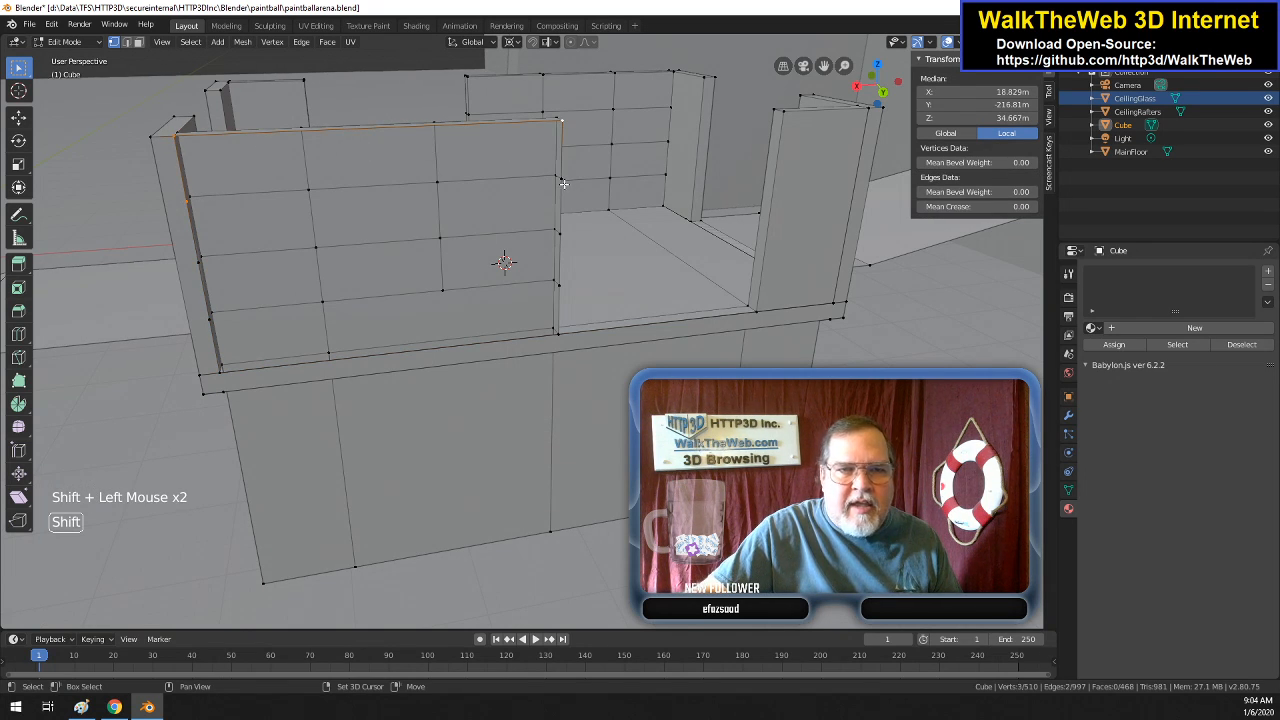
{"action": "left_click", "coordinate": [561, 181], "text": "shift"}
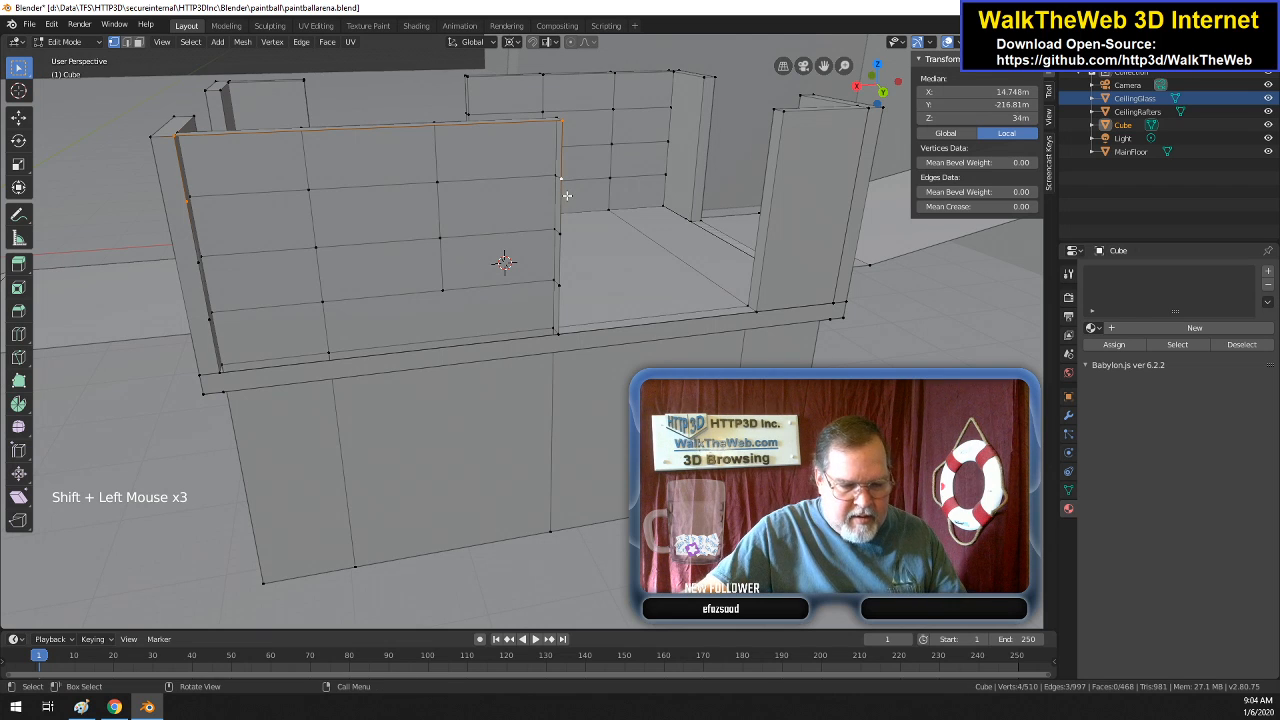
{"action": "key", "text": "f"}
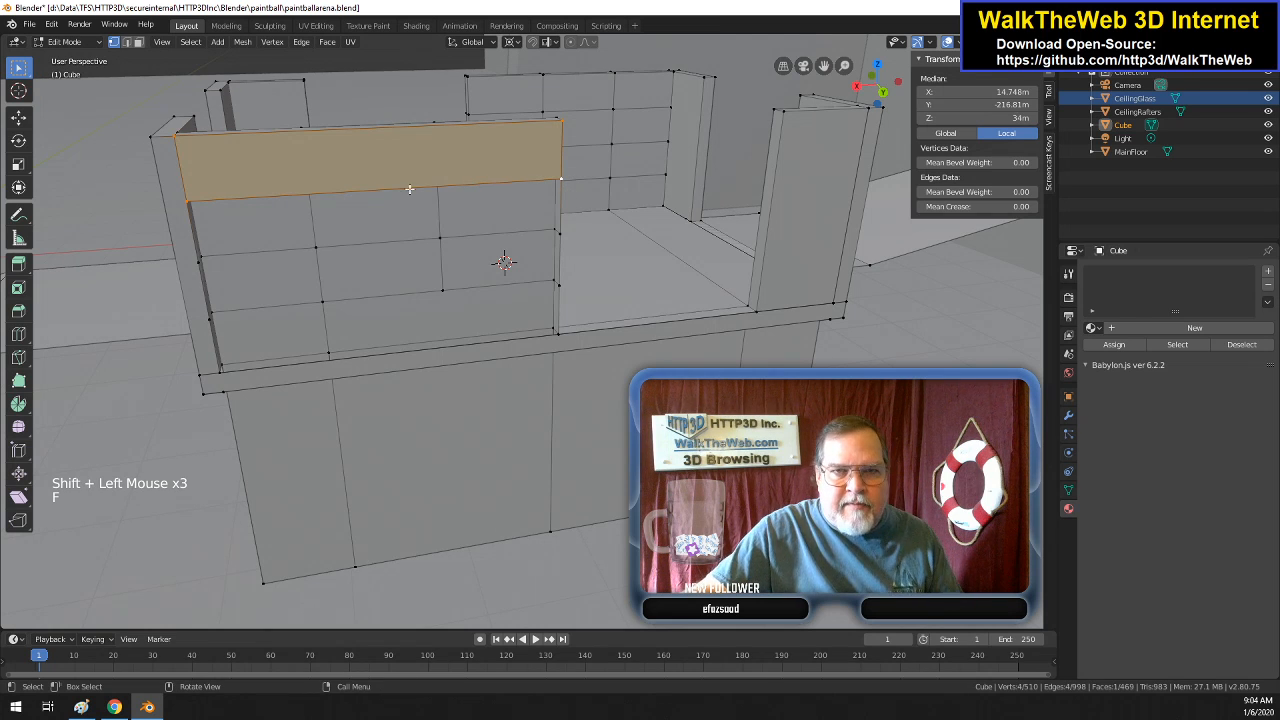
- Fill a face across the lower half of the near wall's open outer side, leaving the second strip from the top open
{"action": "left_click", "coordinate": [198, 262]}
{"action": "left_click", "coordinate": [220, 370], "text": "shift"}
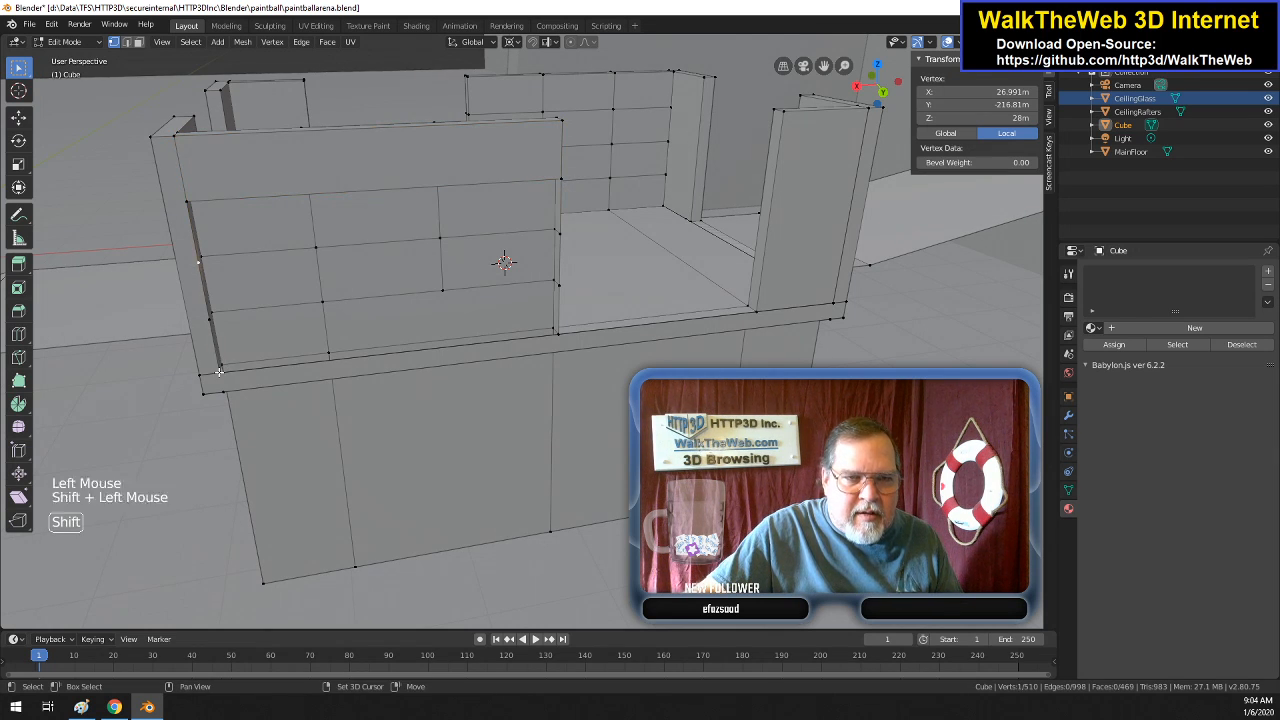
{"action": "left_click", "coordinate": [563, 336], "text": "shift"}
{"action": "left_click", "coordinate": [559, 236], "text": "shift"}
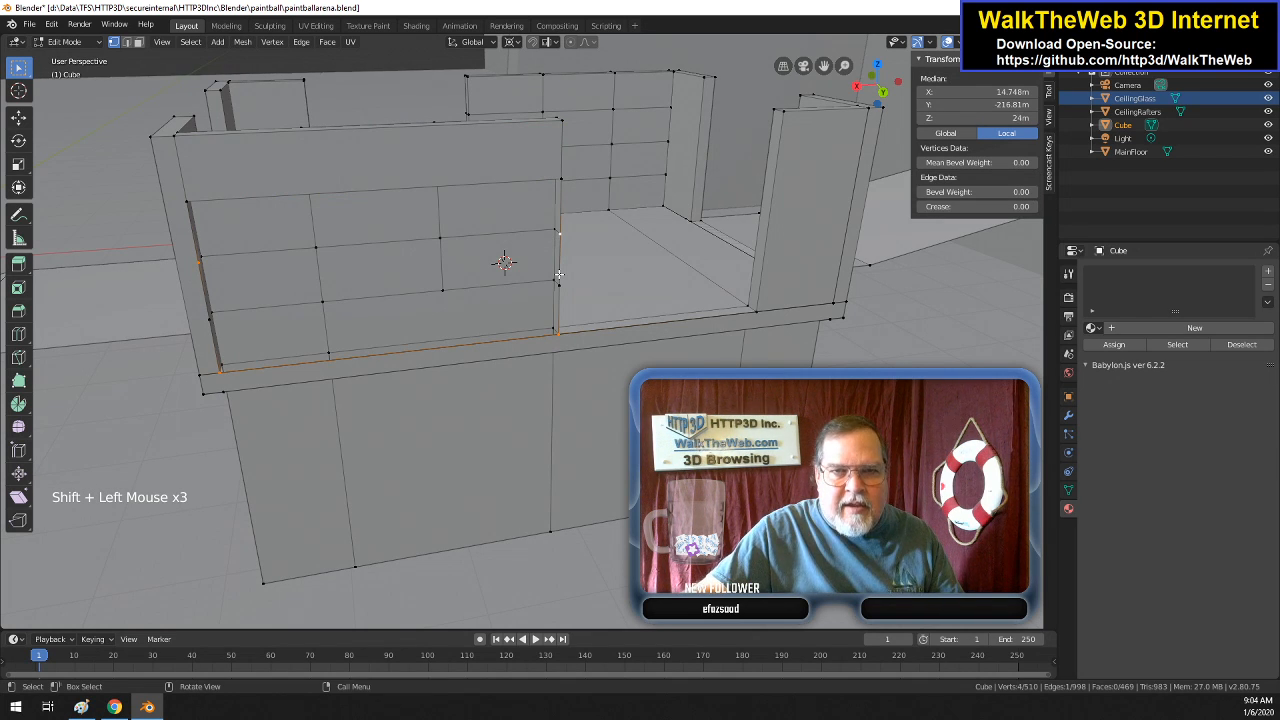
{"action": "key", "text": "f"}
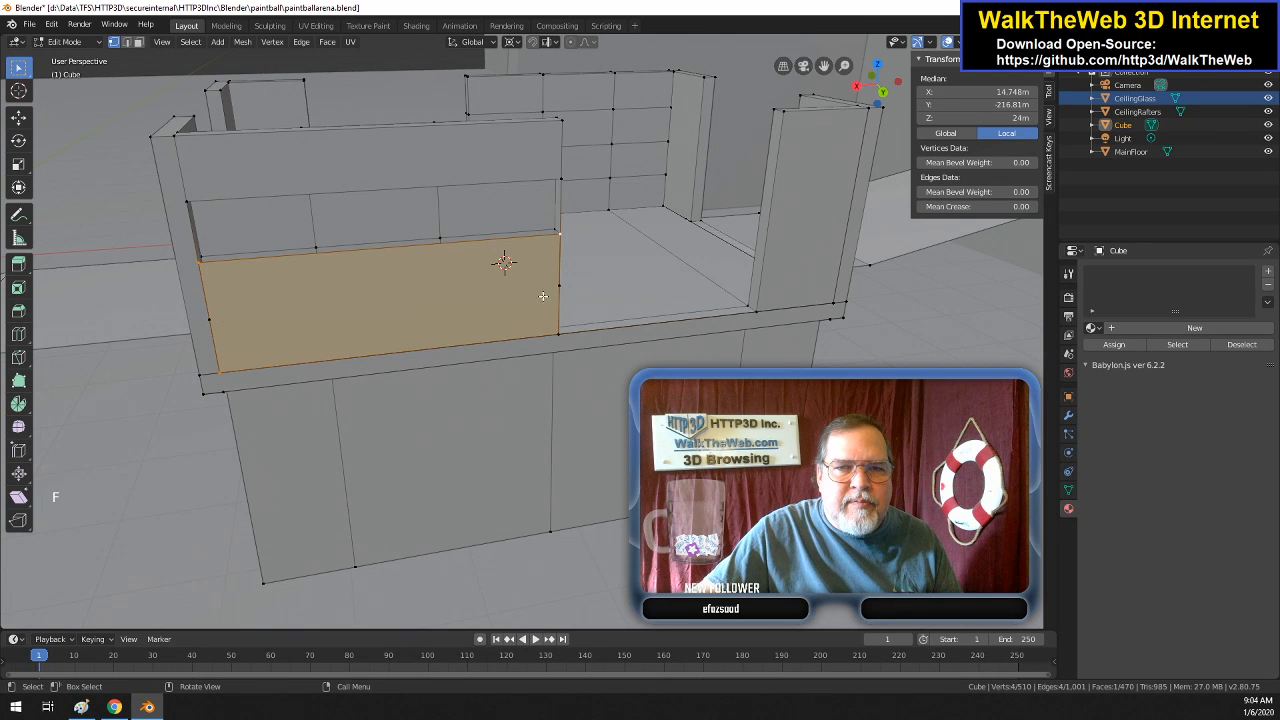
{"action": "left_click", "coordinate": [197, 267]}
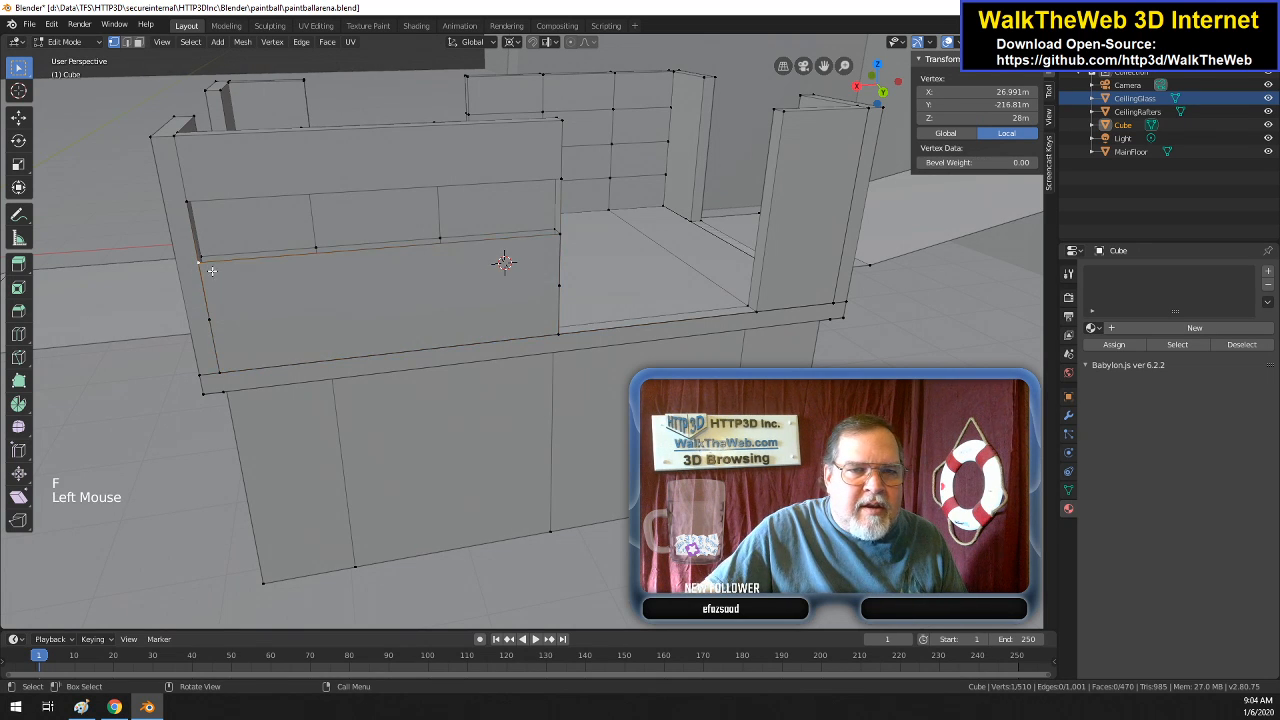
{"action": "left_click", "coordinate": [368, 258]}
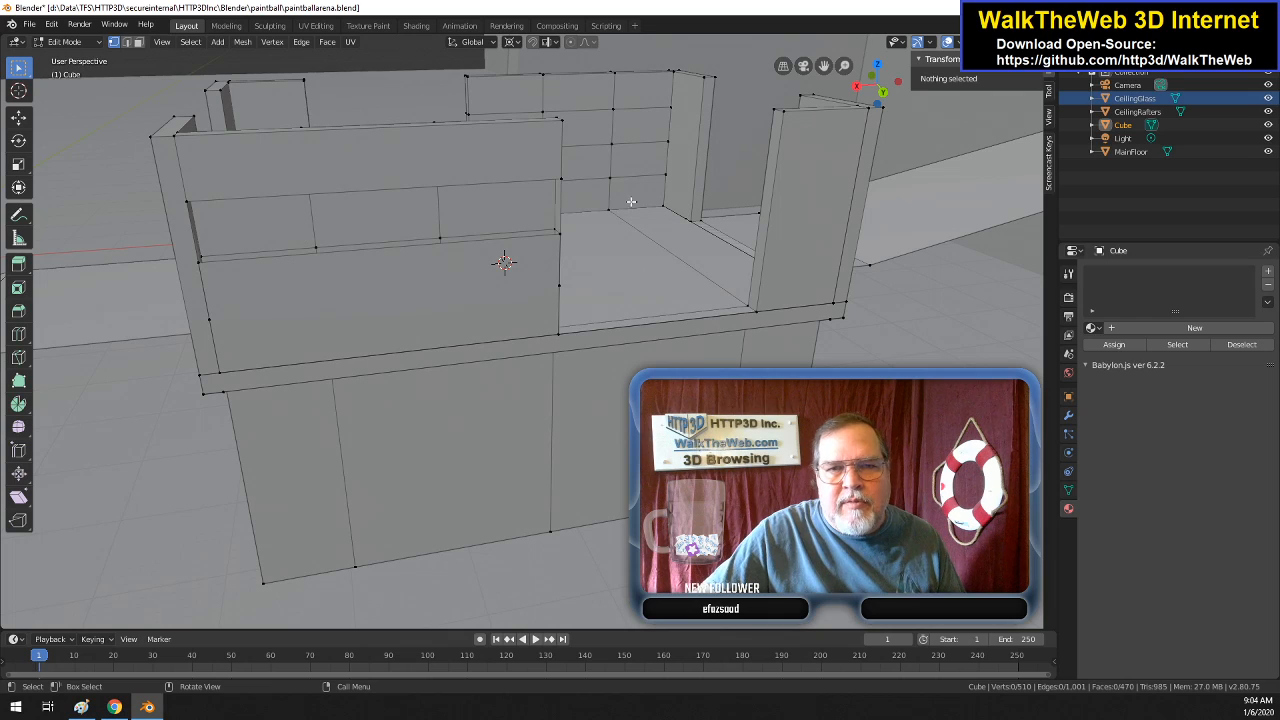
- Extrude the middle cell in the second row from the top of the near wall's inner face 1.3 m along Y
{"action": "left_click_drag", "start_coordinate": [878, 106], "coordinate": [877, 102]}
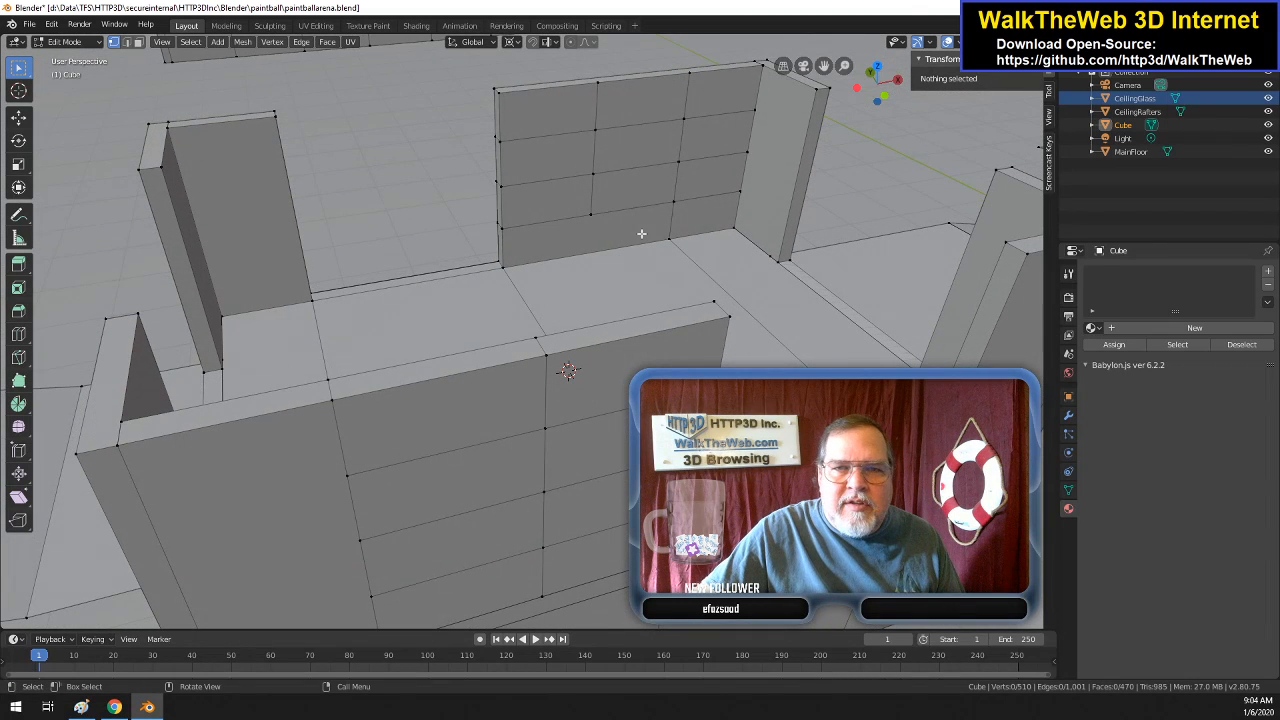
{"action": "left_click", "coordinate": [600, 172]}
{"action": "left_click", "coordinate": [598, 132], "text": "shift"}
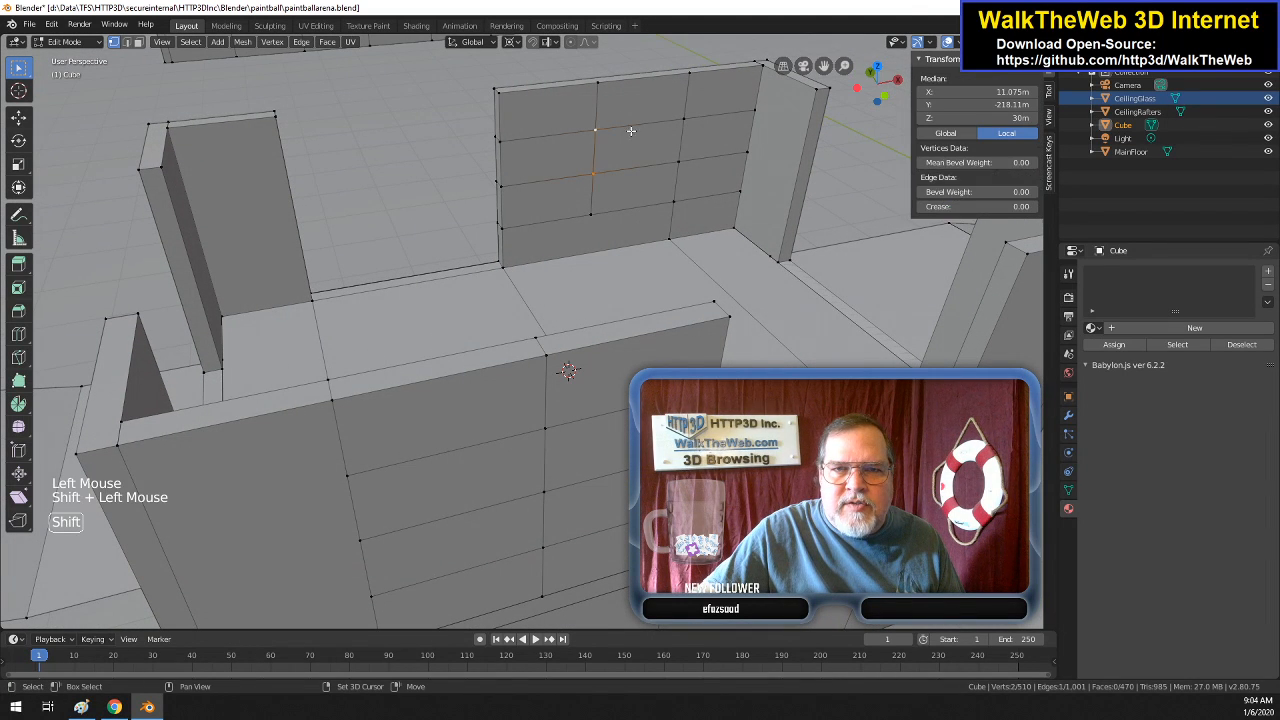
{"action": "left_click", "coordinate": [686, 120], "text": "shift"}
{"action": "left_click", "coordinate": [680, 162], "text": "shift"}
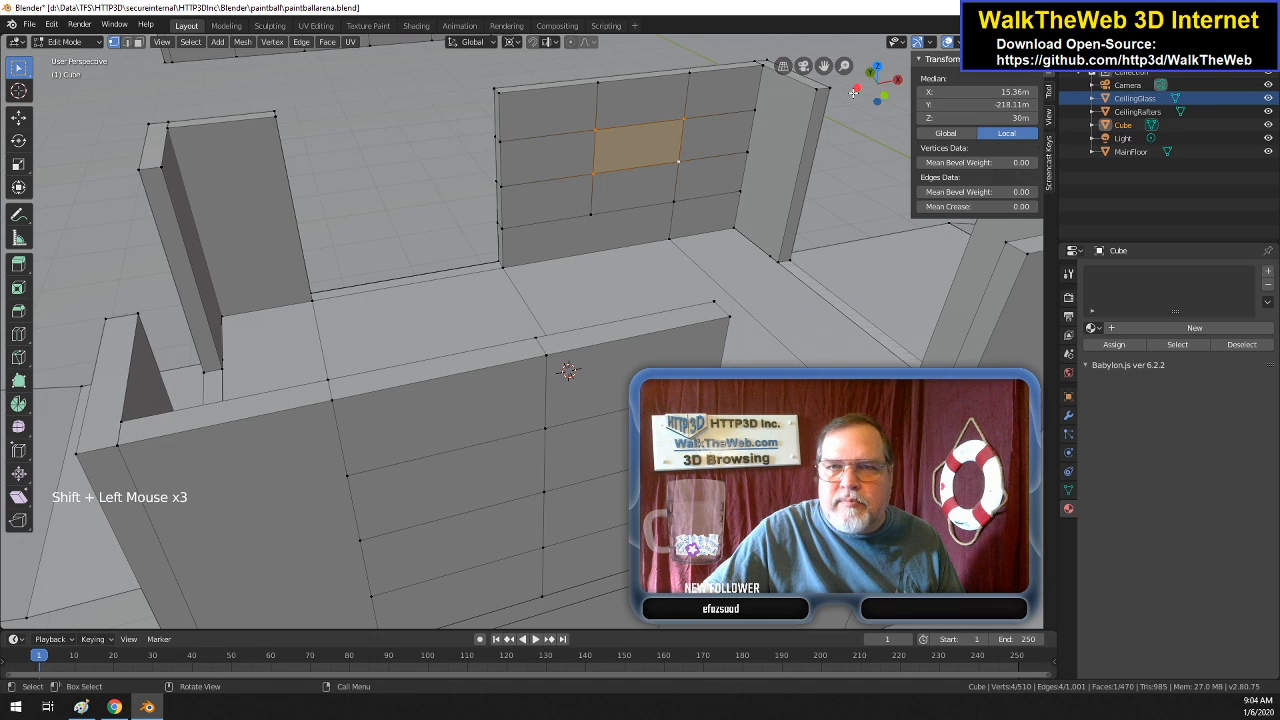
{"action": "left_click_drag", "start_coordinate": [874, 96], "coordinate": [146, 125]}
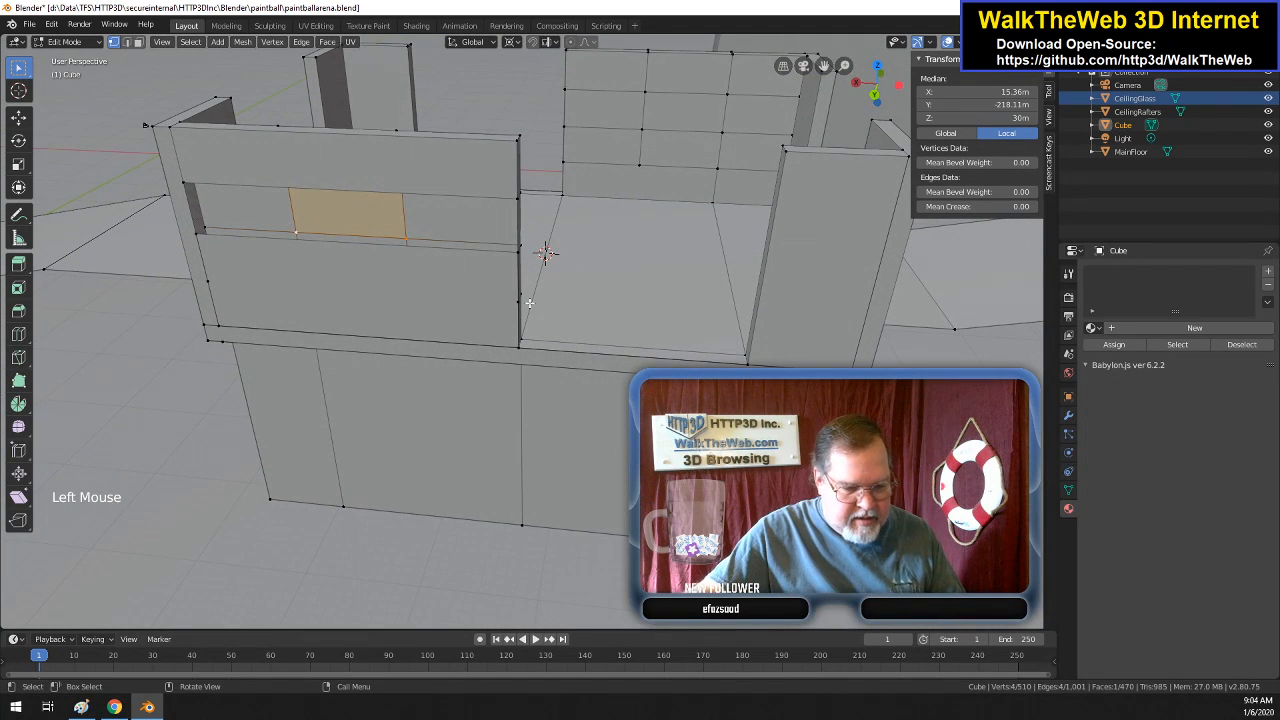
{"action": "key", "text": "e"}
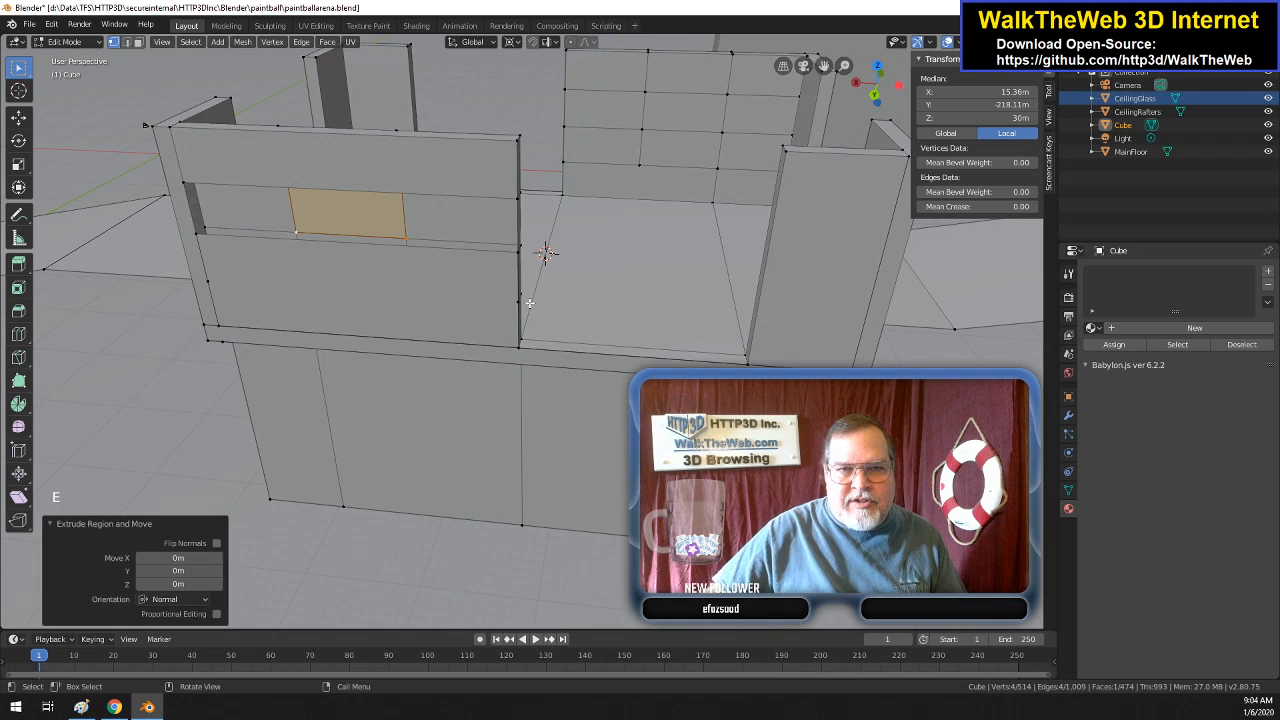
{"action": "key", "text": "g"}
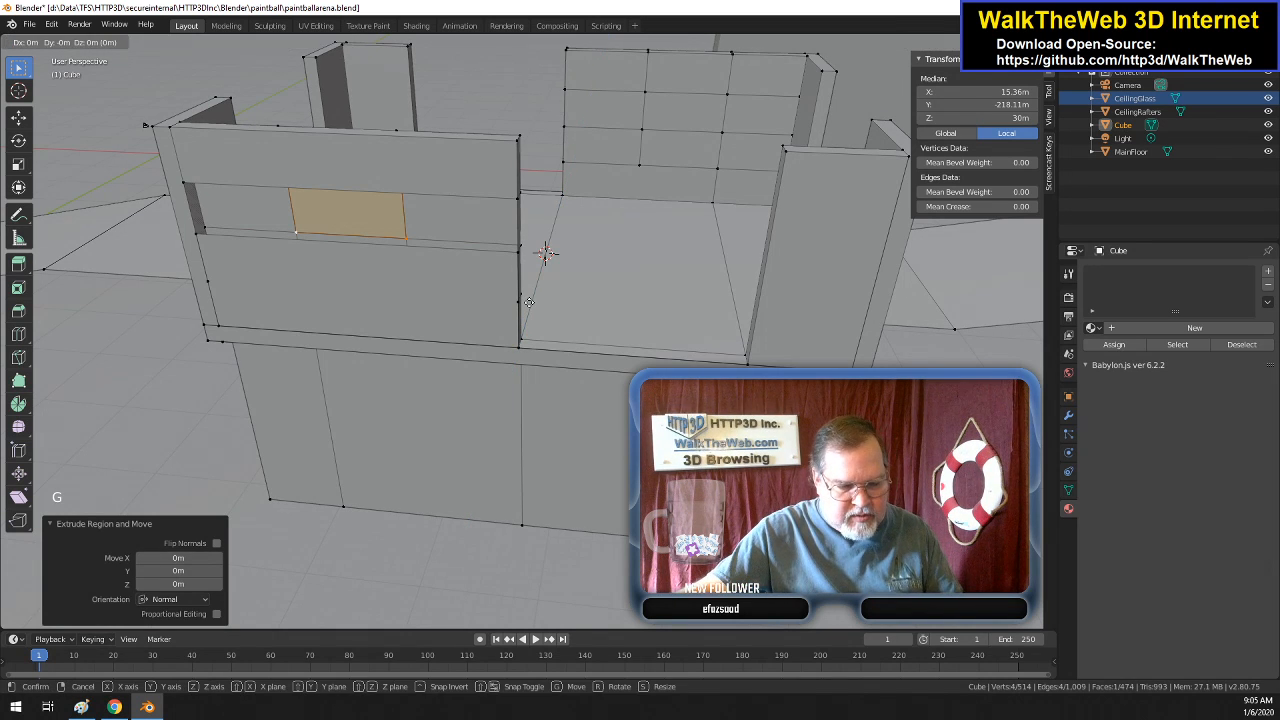
{"action": "key", "text": "y"}
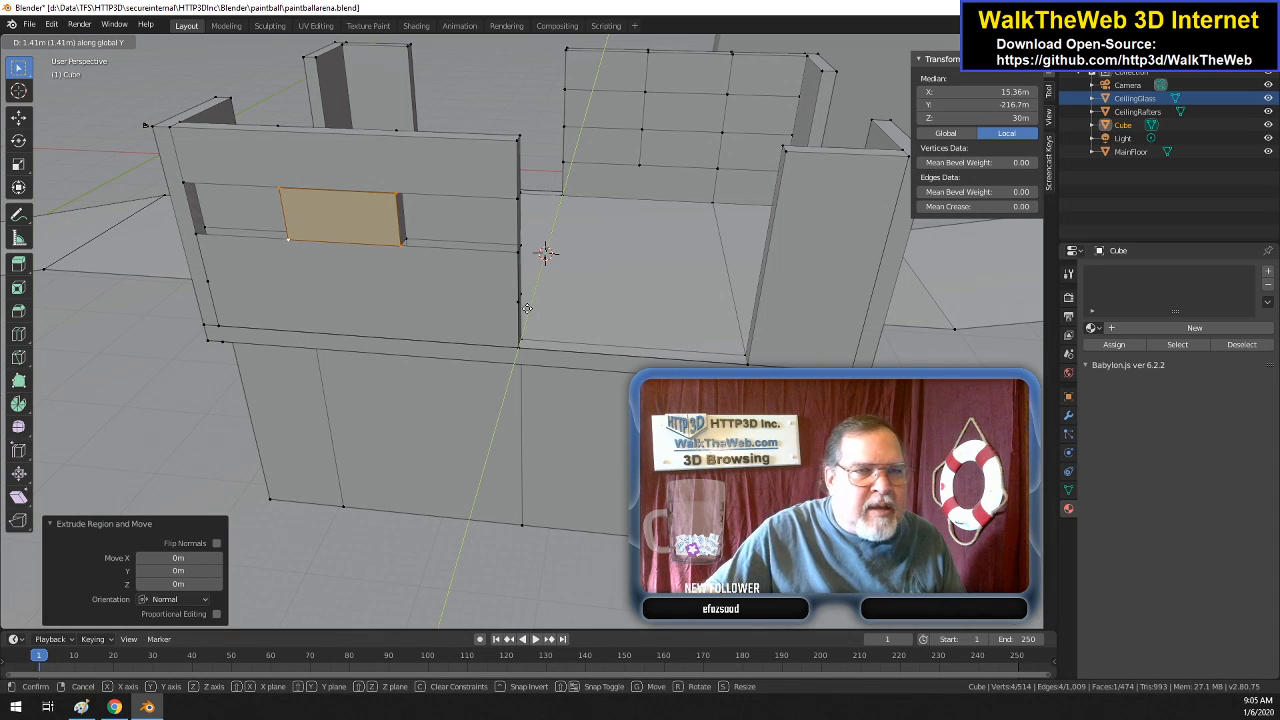
{"action": "type", "text": "1.3"}
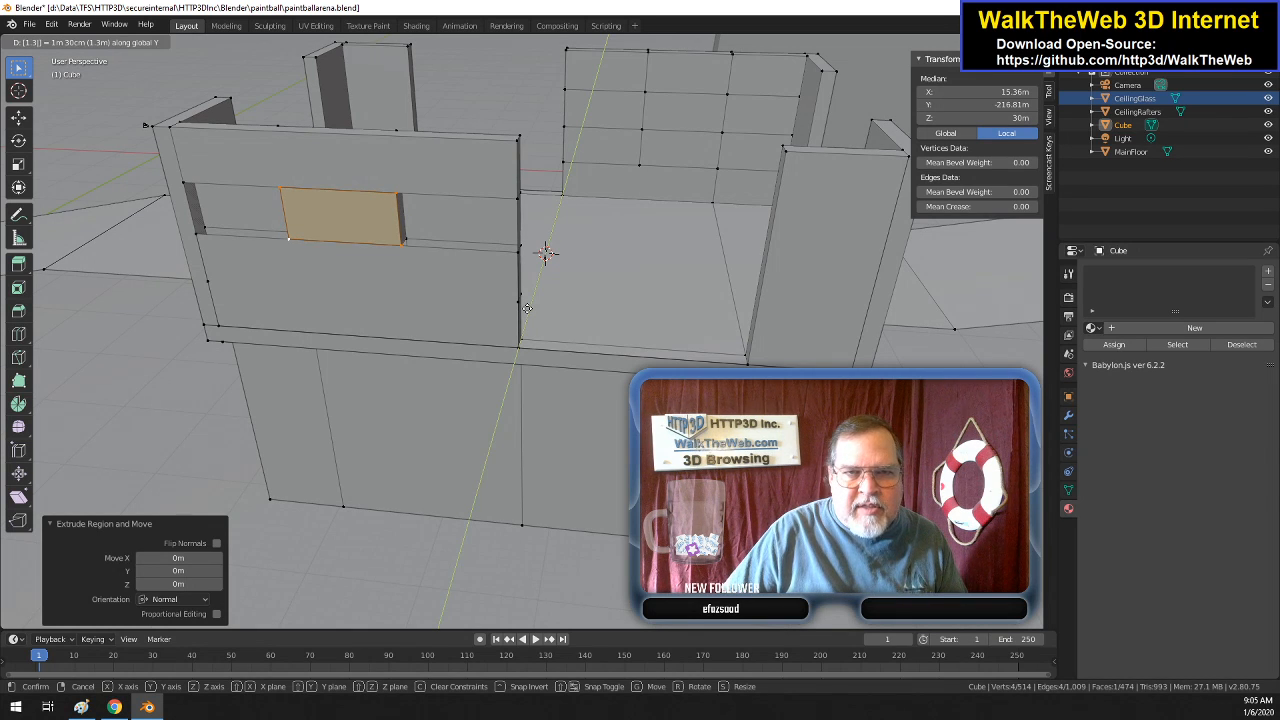
{"action": "key", "text": "Return"}
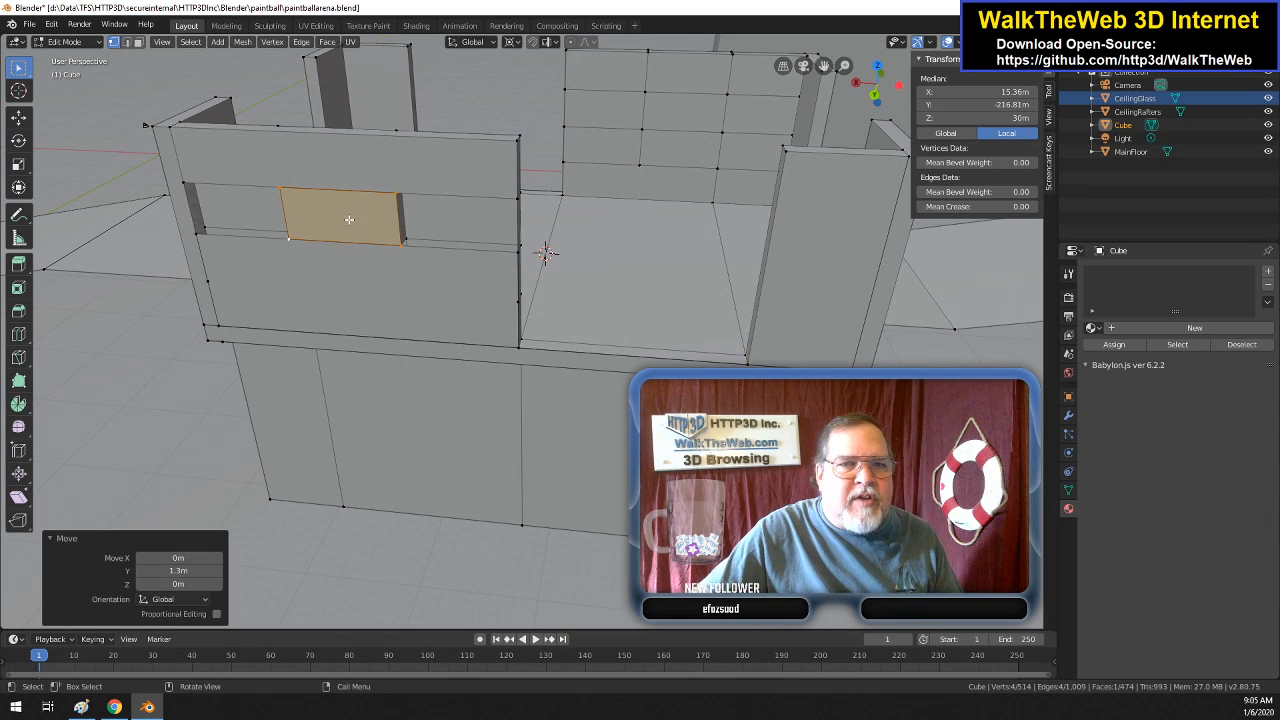
- Delete only the extruded outer face with Only Faces to open the window through the near wall
{"action": "left_click", "coordinate": [138, 42]}
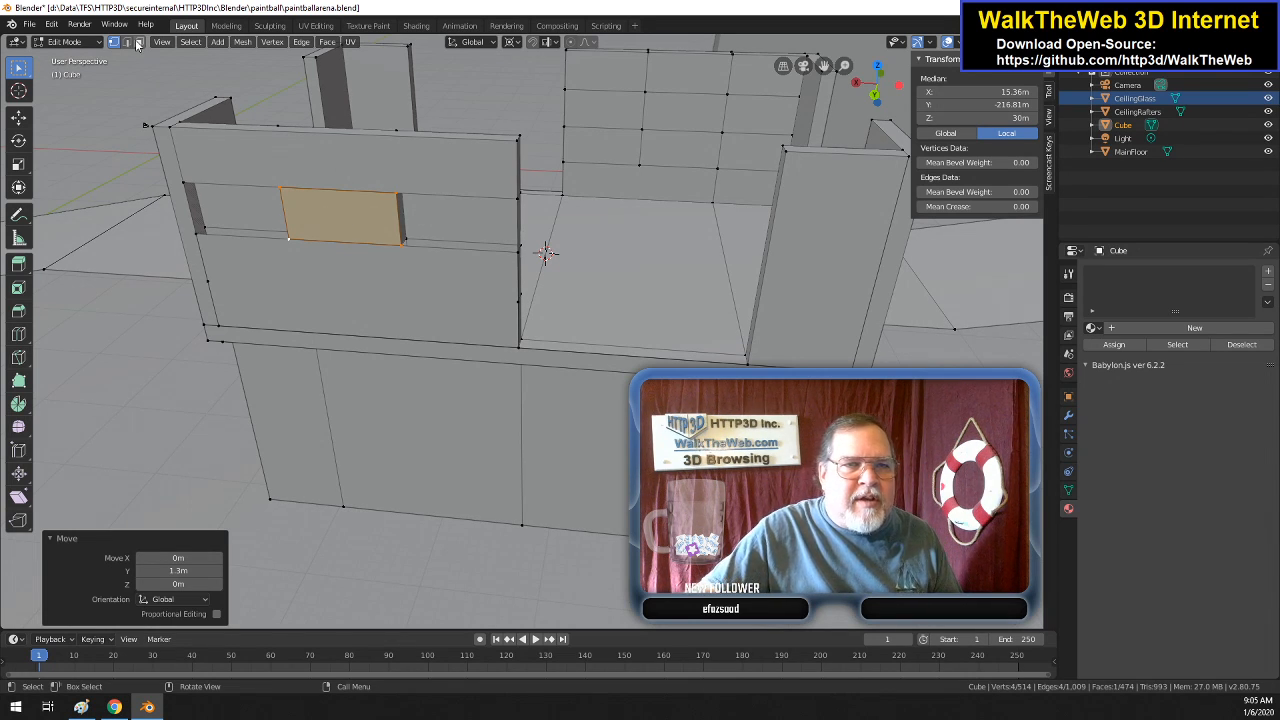
{"action": "left_click", "coordinate": [343, 222]}
{"action": "key", "text": "Delete"}
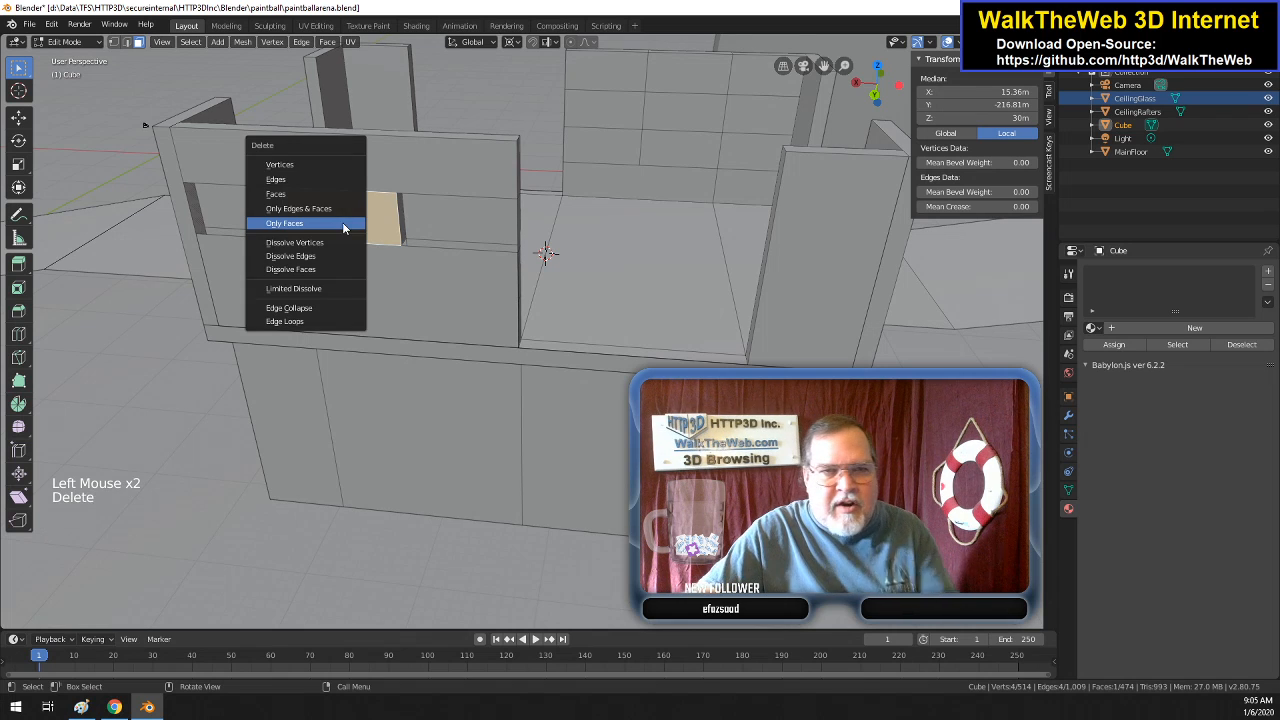
{"action": "left_click", "coordinate": [330, 224]}
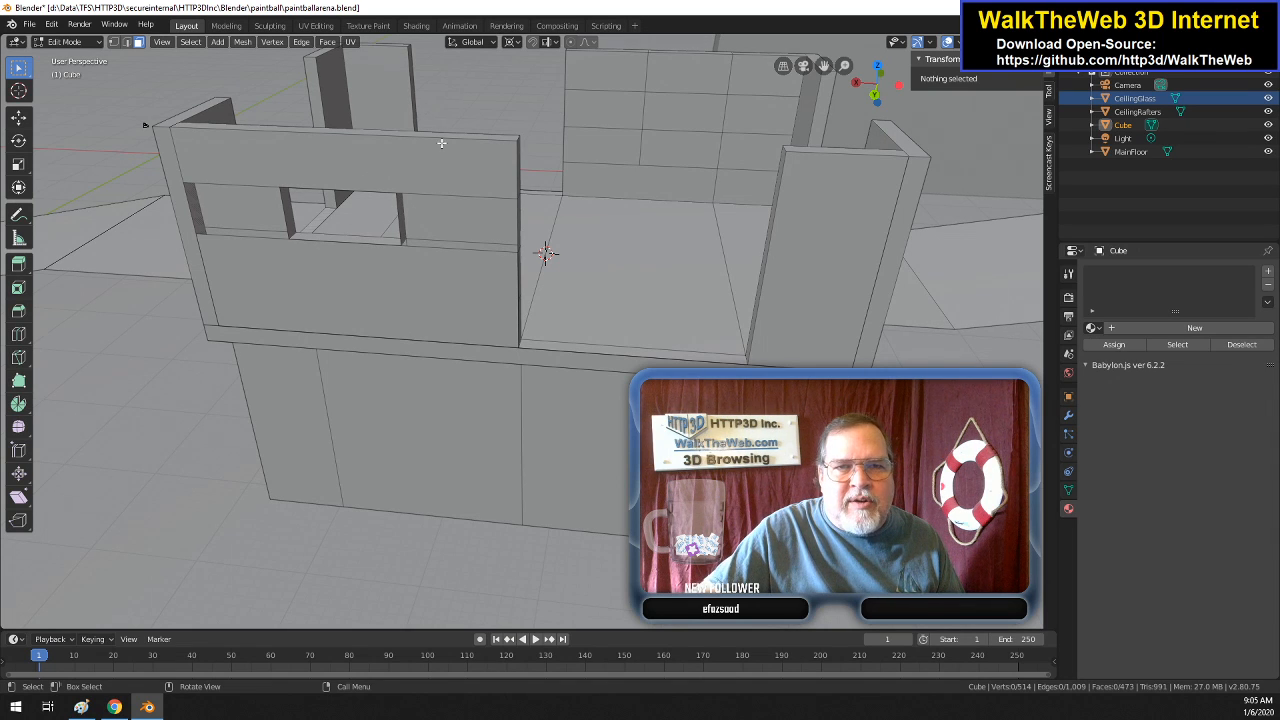
- Fill a face on the outer side between the window opening and the wall end beside the gap
{"action": "left_click", "coordinate": [113, 41]}
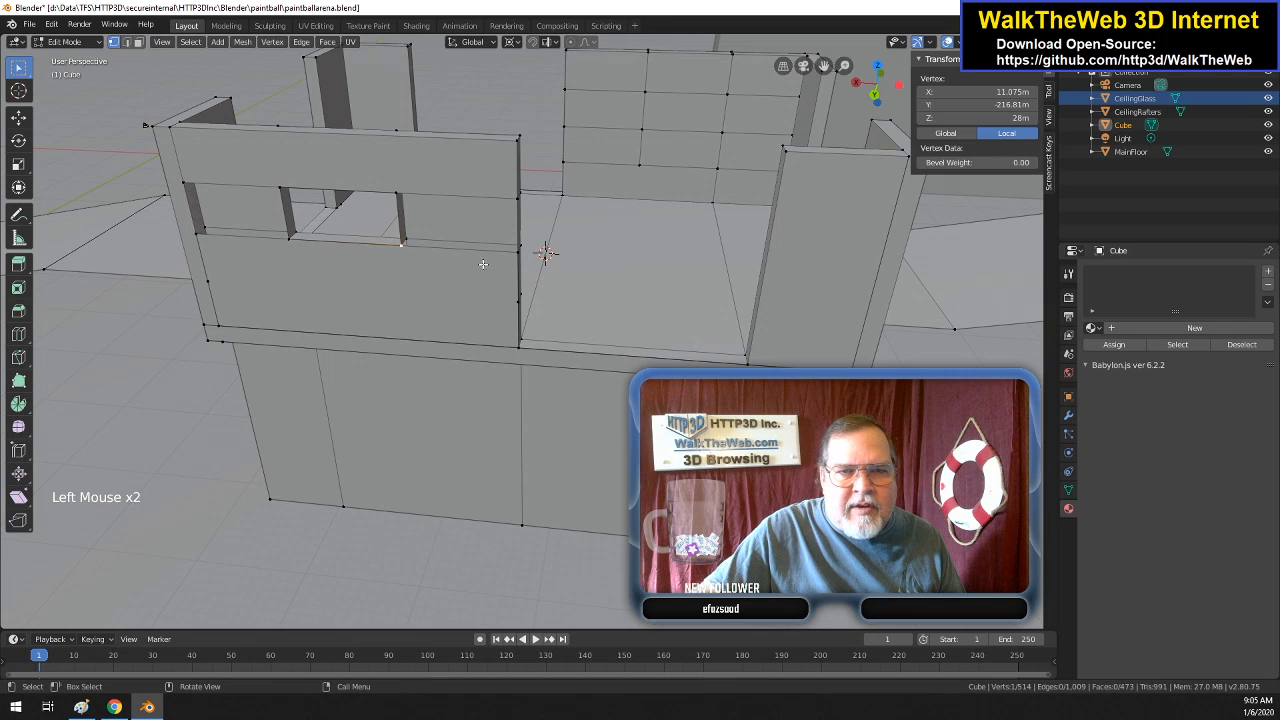
{"action": "left_click", "coordinate": [519, 251], "text": "shift"}
{"action": "left_click", "coordinate": [511, 198], "text": "shift"}
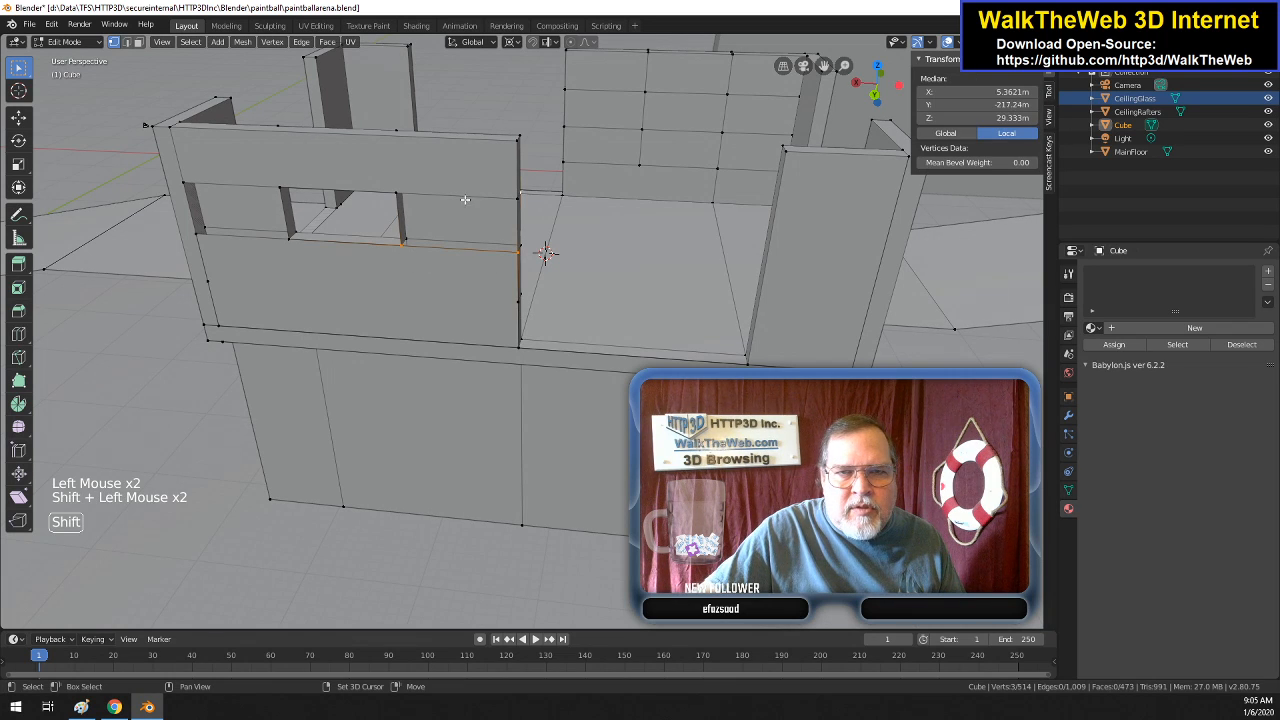
{"action": "left_click", "coordinate": [512, 210], "text": "shift"}
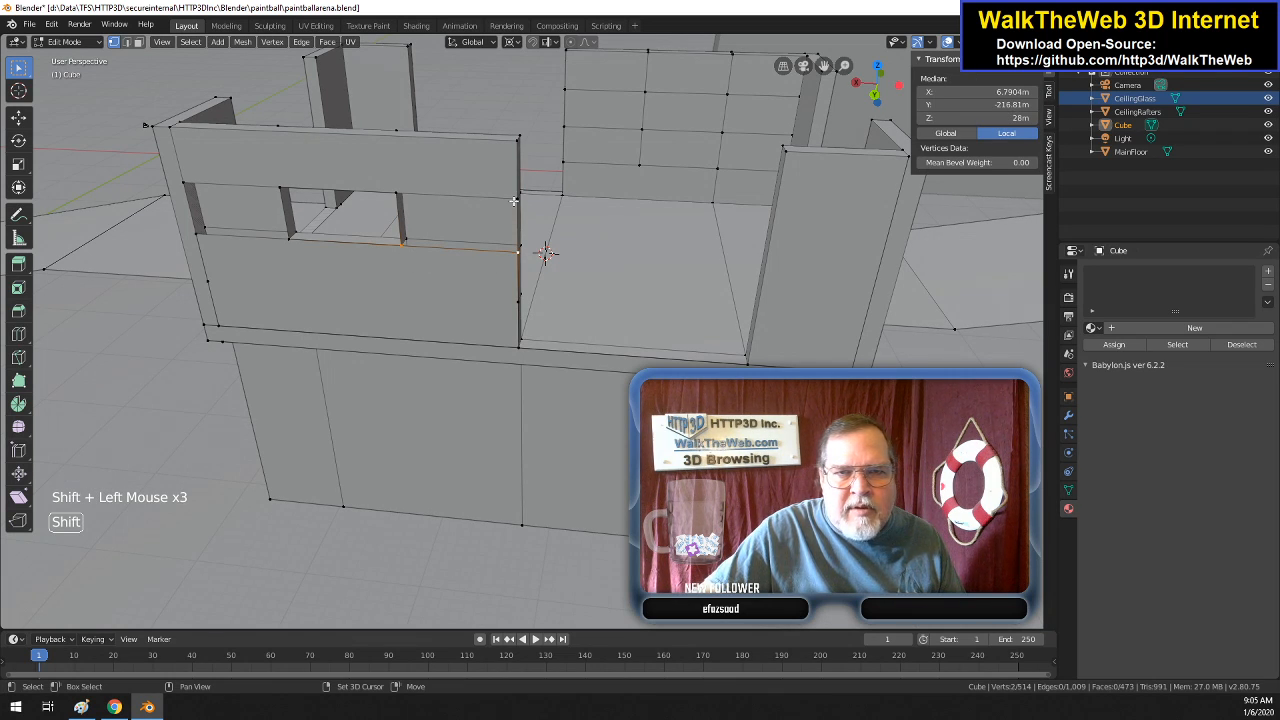
{"action": "left_click", "coordinate": [511, 199], "text": "shift"}
{"action": "left_click", "coordinate": [396, 190], "text": "shift"}
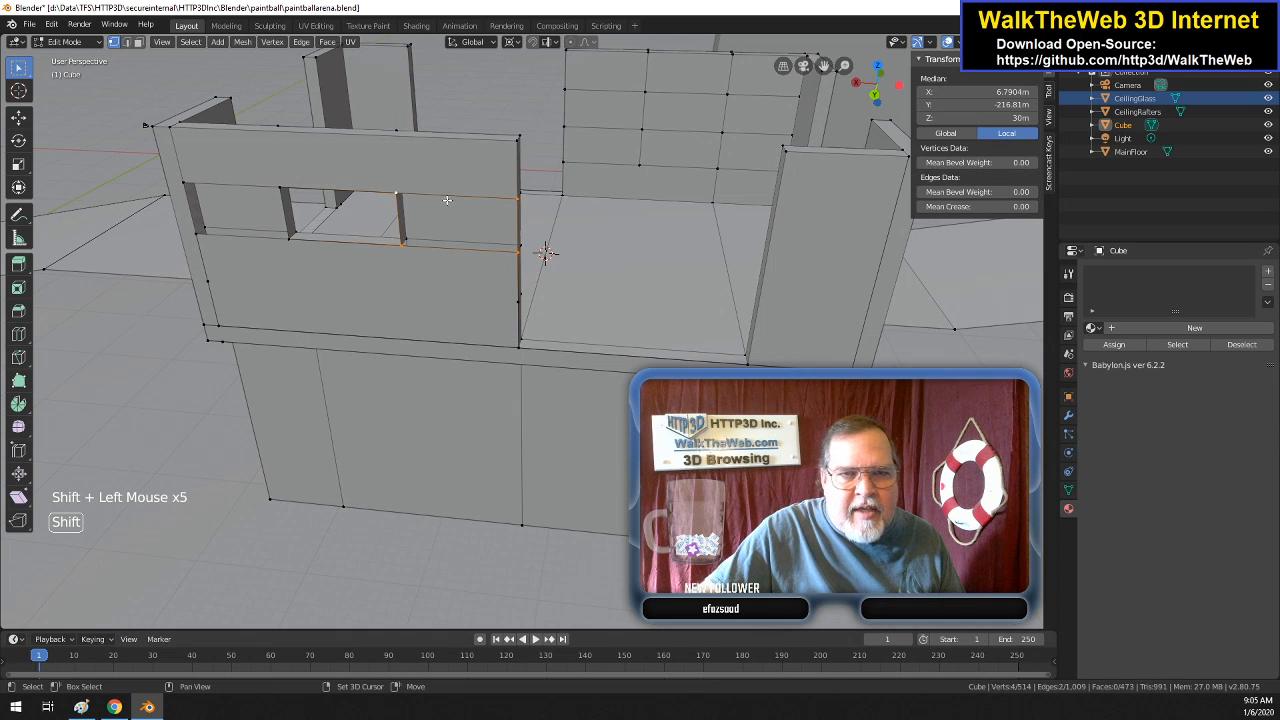
{"action": "key", "text": "f"}
- Fill a face on the outer side between the window opening and the wall's corner end
{"action": "left_click", "coordinate": [288, 242]}
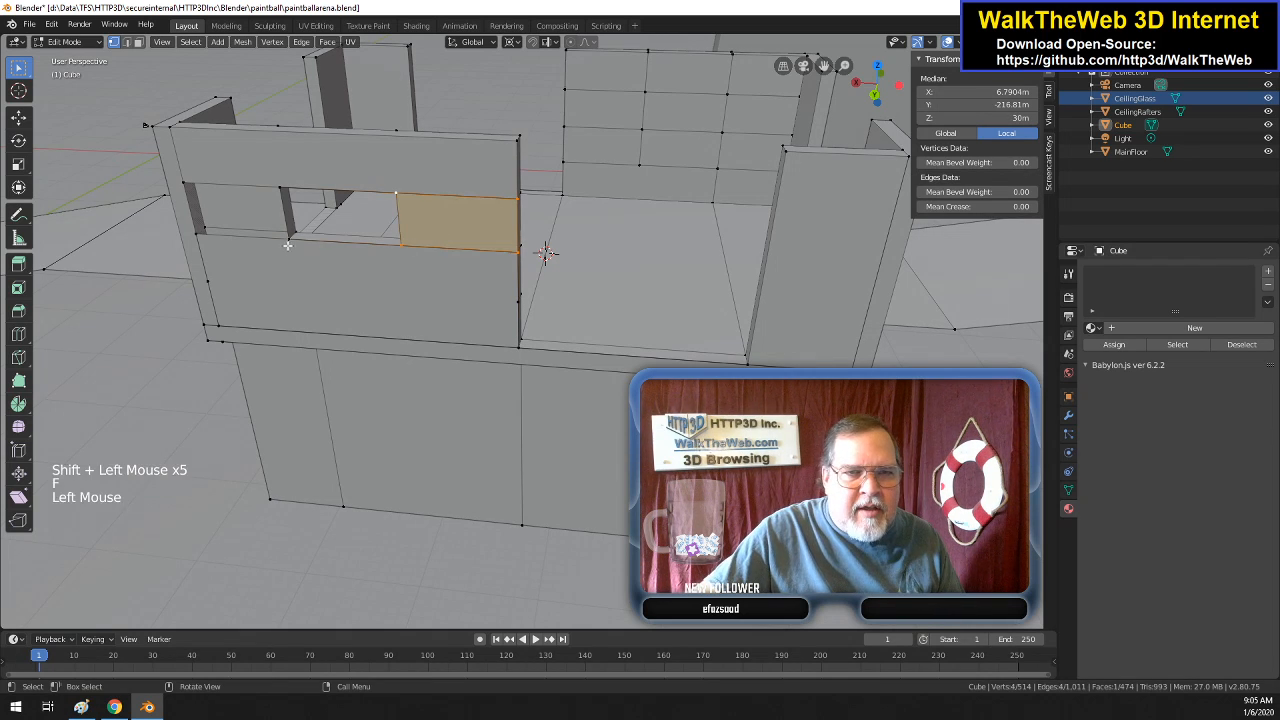
{"action": "left_click", "coordinate": [280, 185], "text": "shift"}
{"action": "left_click", "coordinate": [186, 181], "text": "shift"}
{"action": "left_click", "coordinate": [204, 242], "text": "shift"}
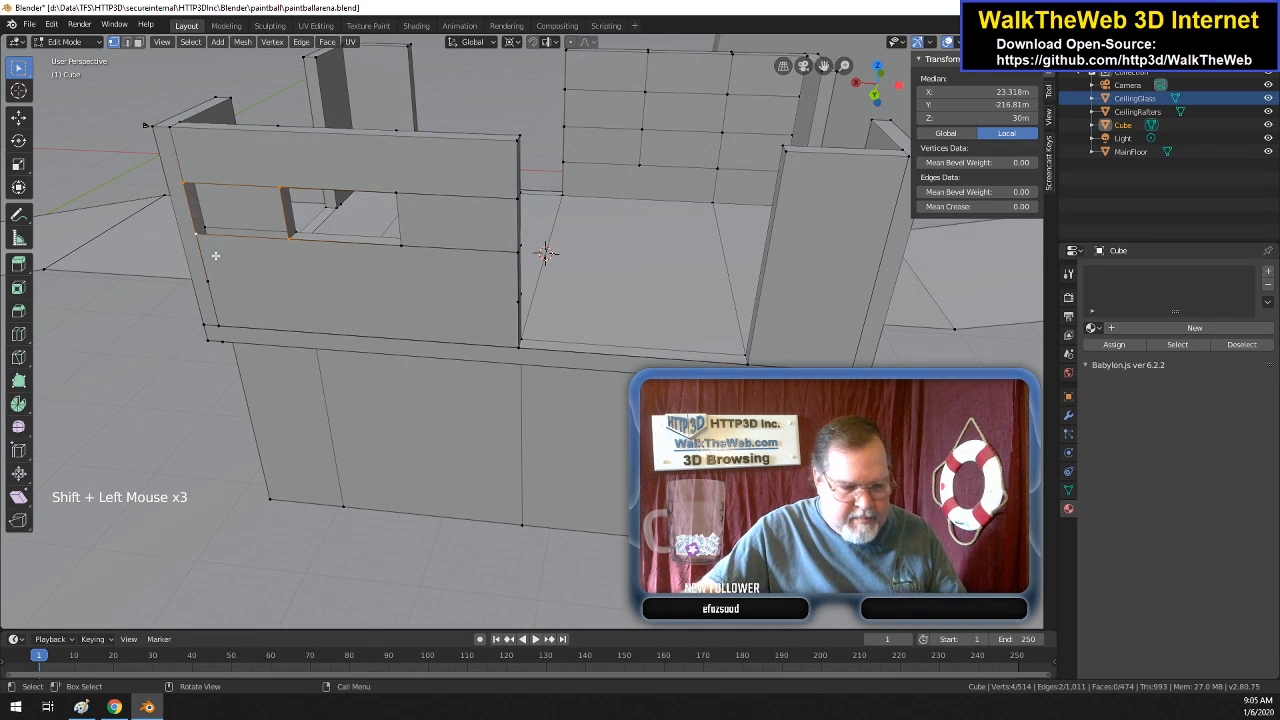
{"action": "key", "text": "f"}
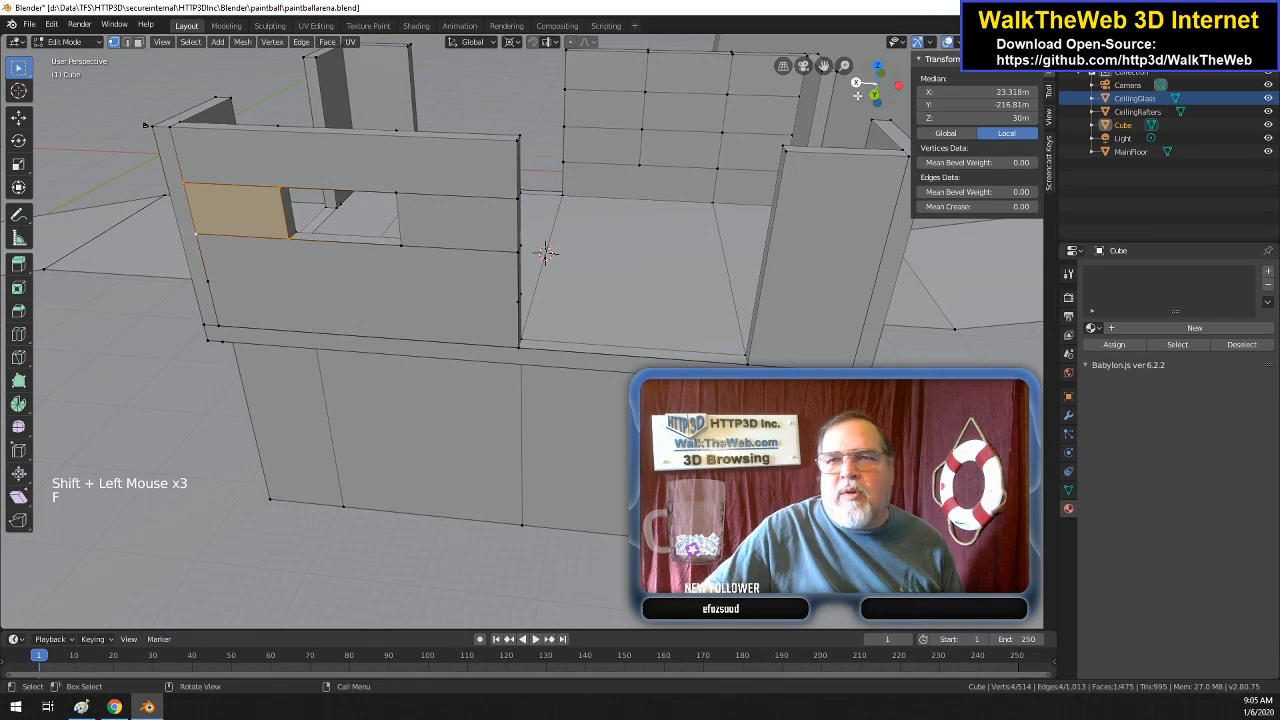
- Examine the new window from outside and compare it with the reference picture in Paint
{"action": "left_click_drag", "start_coordinate": [888, 95], "coordinate": [909, 34]}
{"action": "left_click_drag", "start_coordinate": [517, 311], "coordinate": [422, 283]}
{"action": "middle_click_drag", "start_coordinate": [422, 283], "coordinate": [524, 283]}
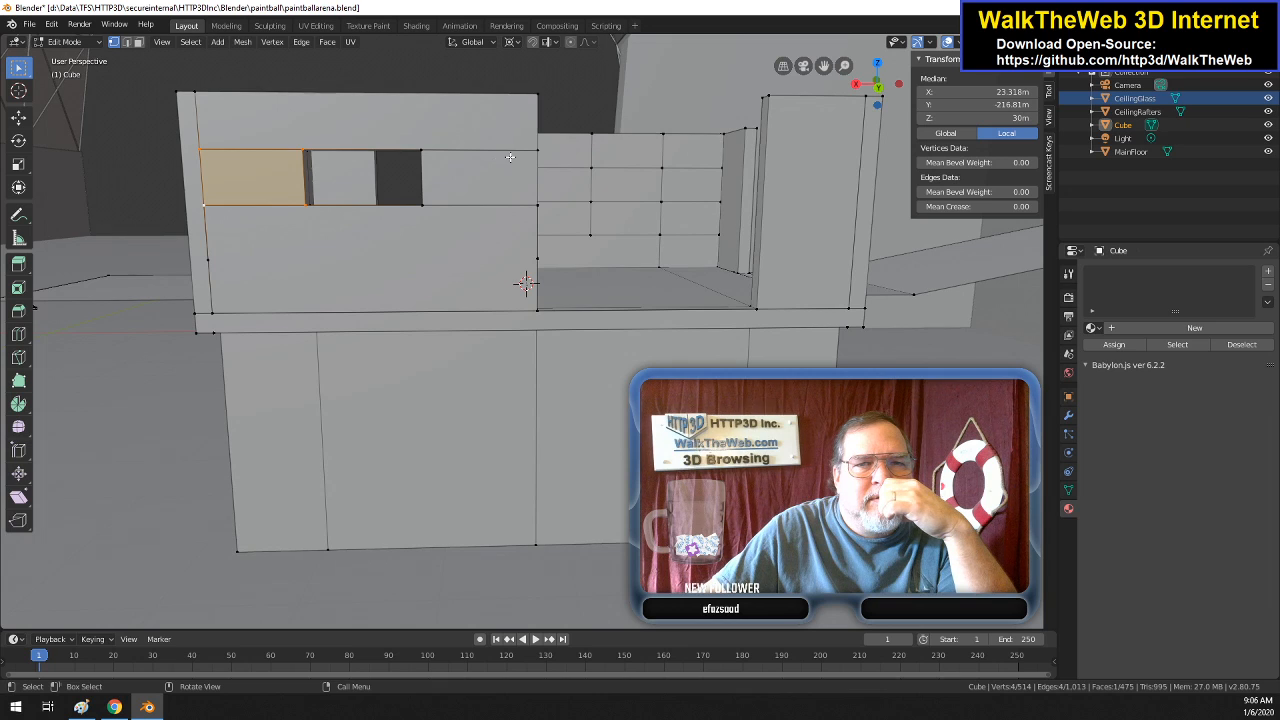
{"action": "left_click_drag", "start_coordinate": [868, 82], "coordinate": [637, 156]}
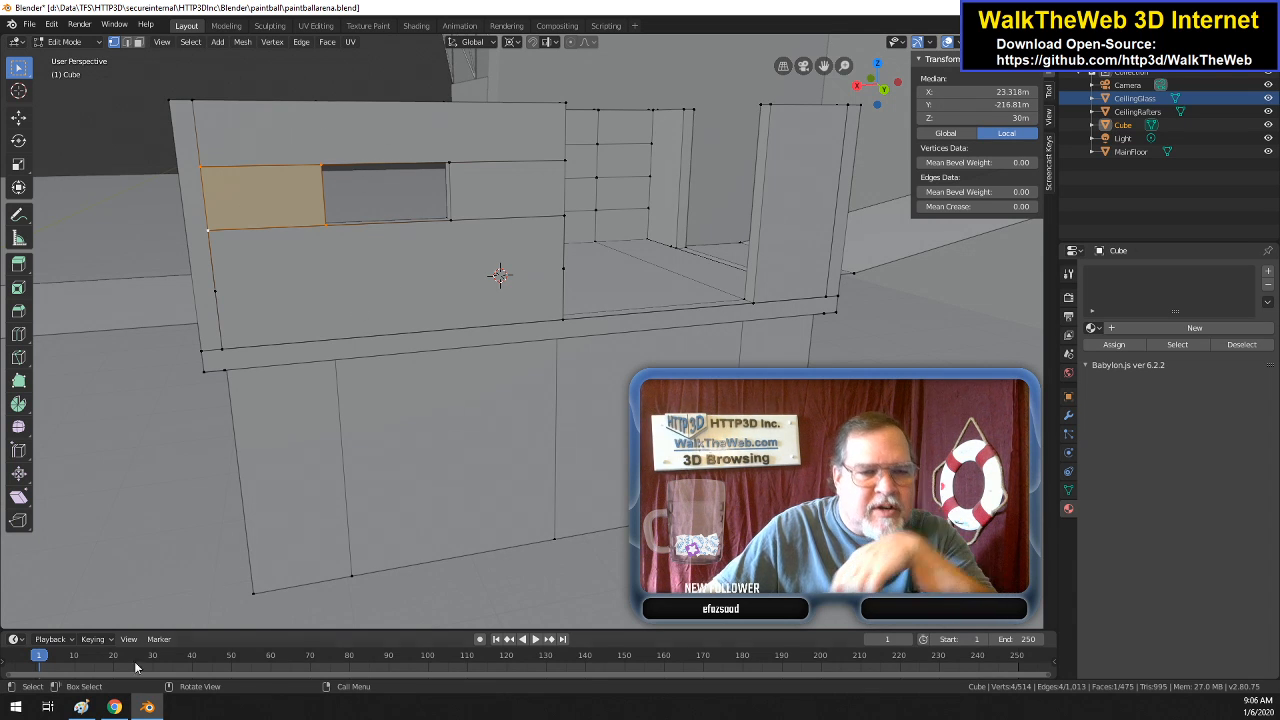
{"action": "left_click", "coordinate": [81, 707]}
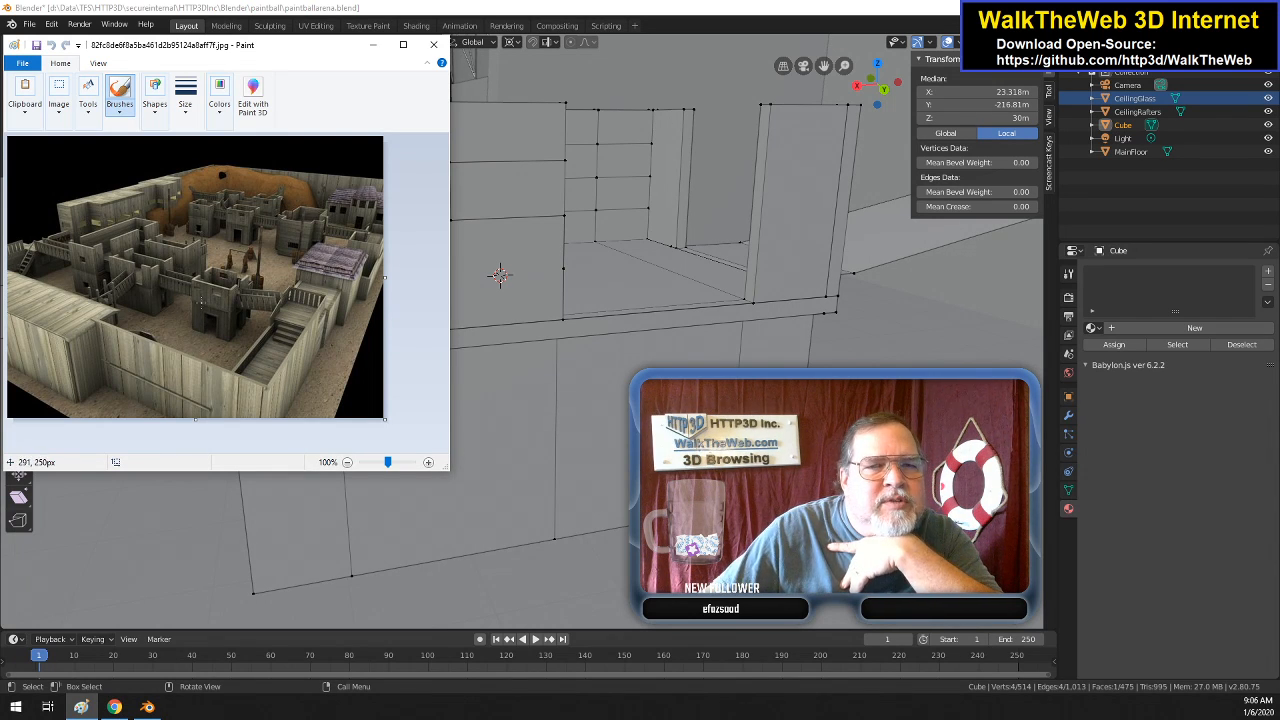
{"action": "left_click", "coordinate": [602, 8]}
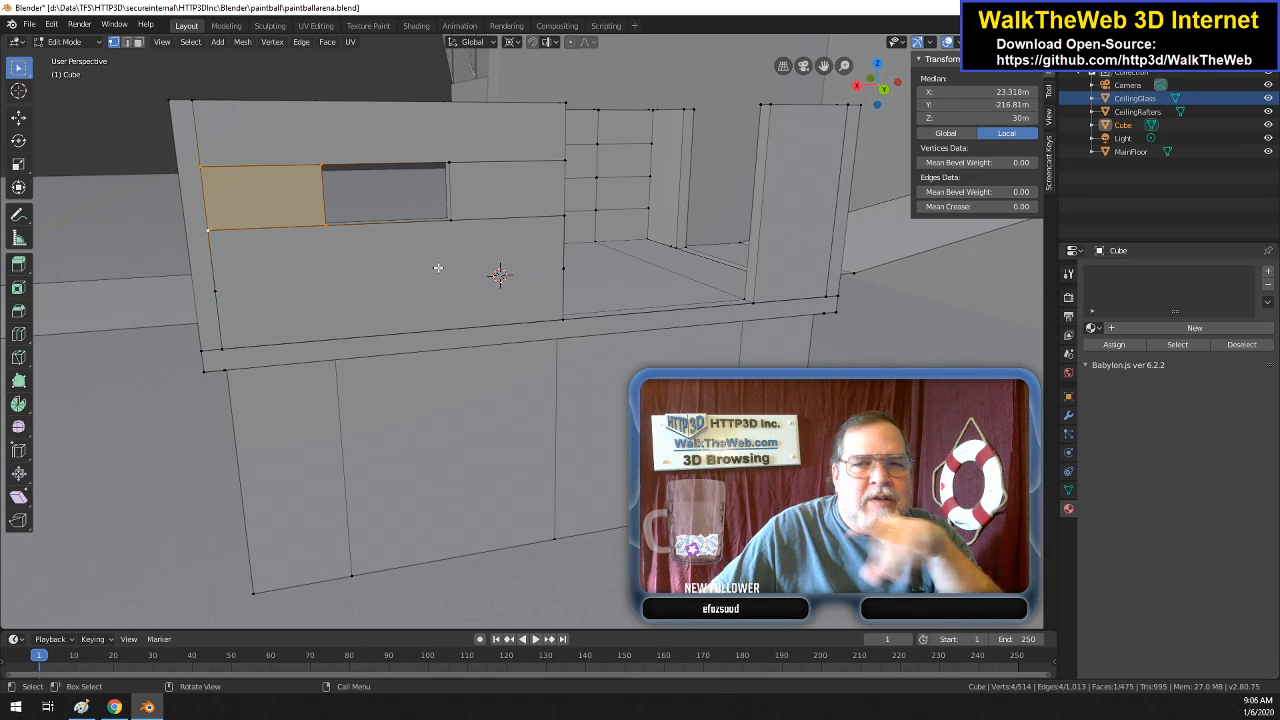
- Merge the lowest division vertex on the outer vertical edge beside the gap into the vertex above it, using At Last
{"action": "left_click", "coordinate": [553, 269]}
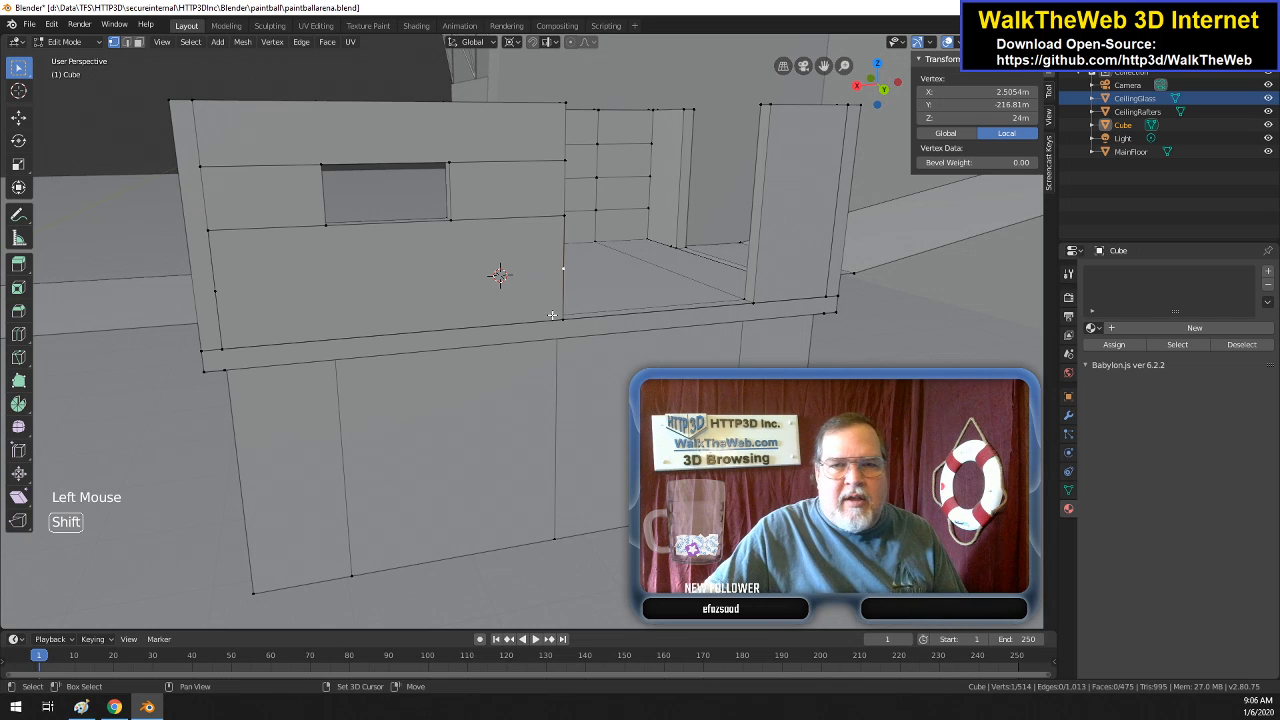
{"action": "left_click", "coordinate": [565, 322], "text": "shift"}
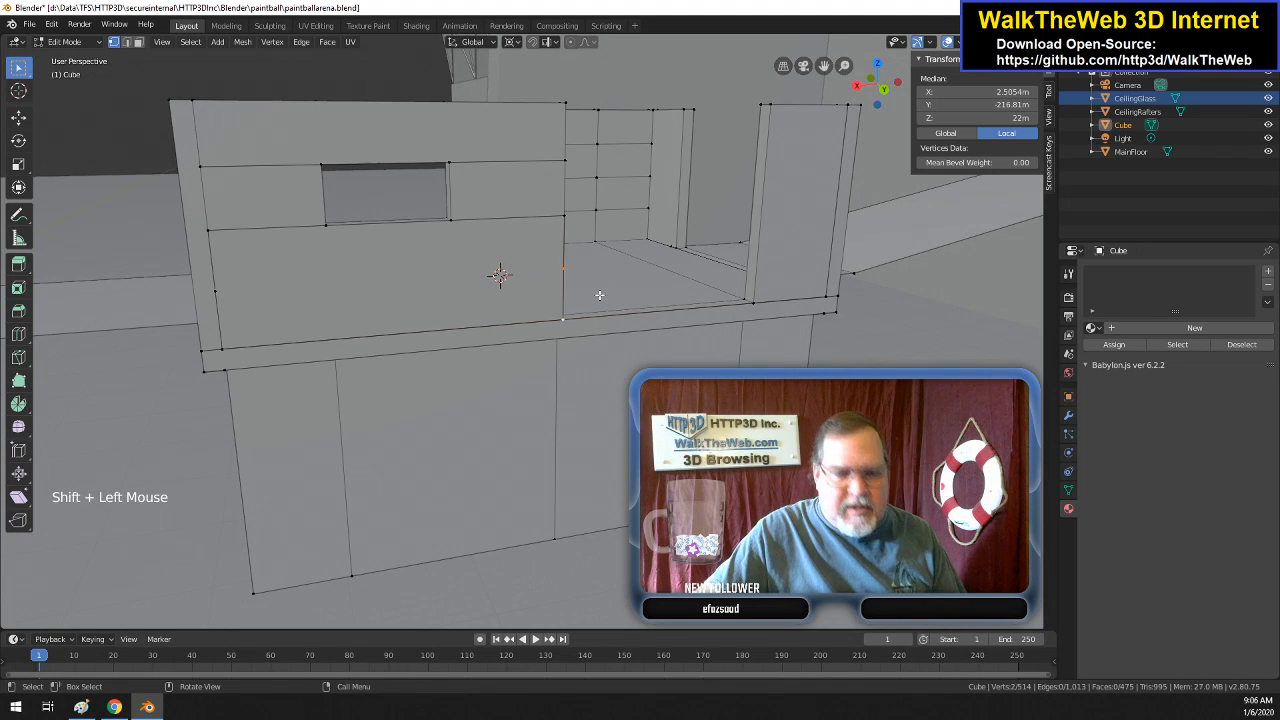
{"action": "left_click", "coordinate": [885, 92]}
{"action": "left_click_drag", "start_coordinate": [884, 90], "coordinate": [1026, 98]}
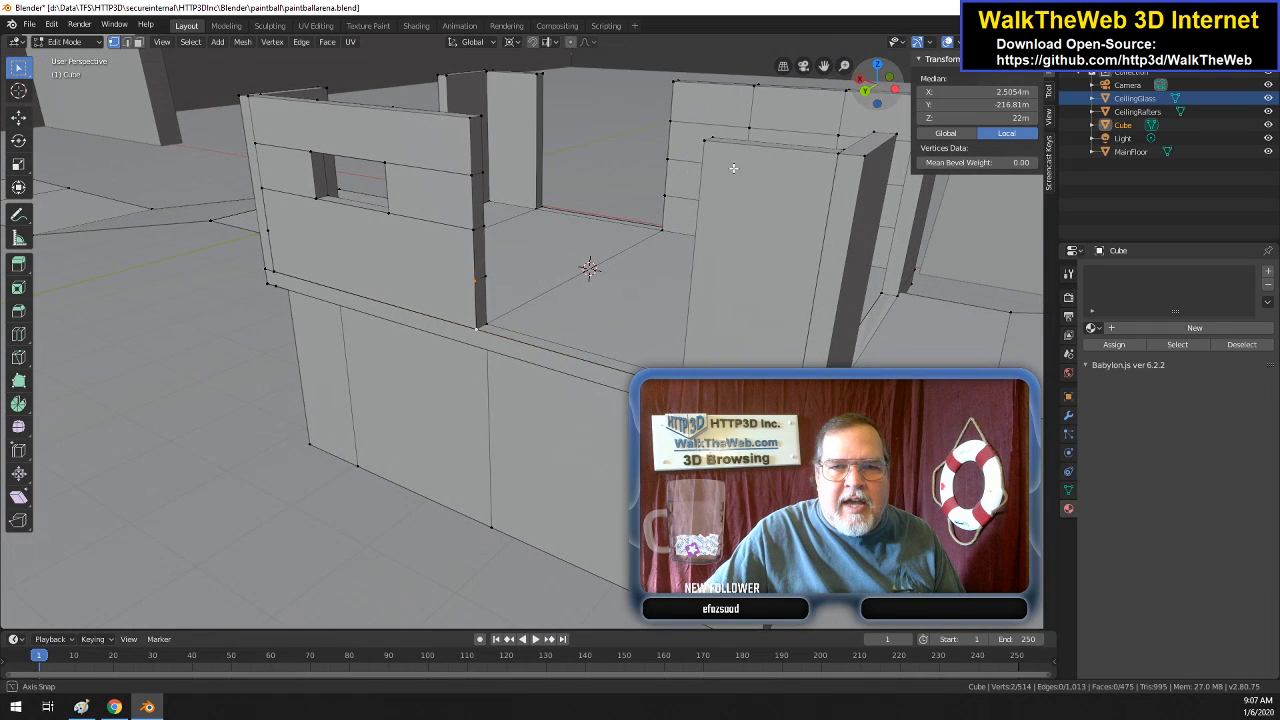
{"action": "left_click", "coordinate": [473, 280]}
{"action": "left_click", "coordinate": [471, 232], "text": "shift"}
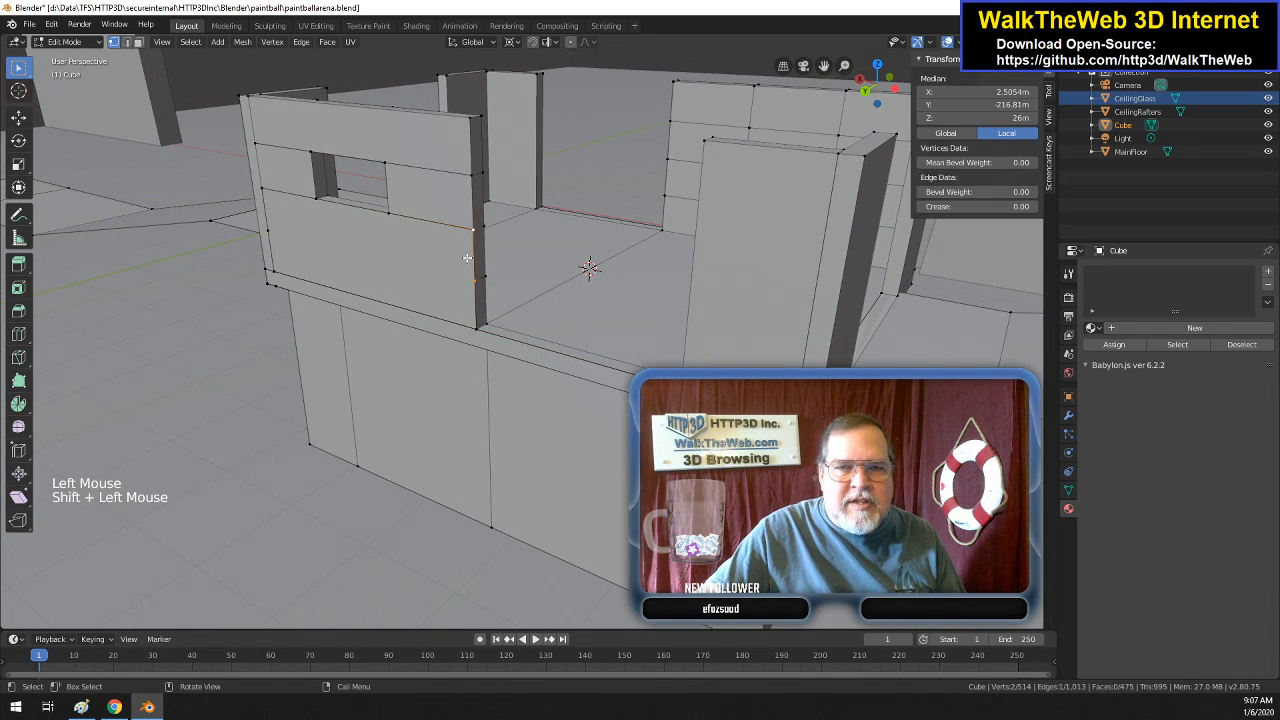
{"action": "key", "text": "alt+m"}
{"action": "left_click", "coordinate": [468, 260]}
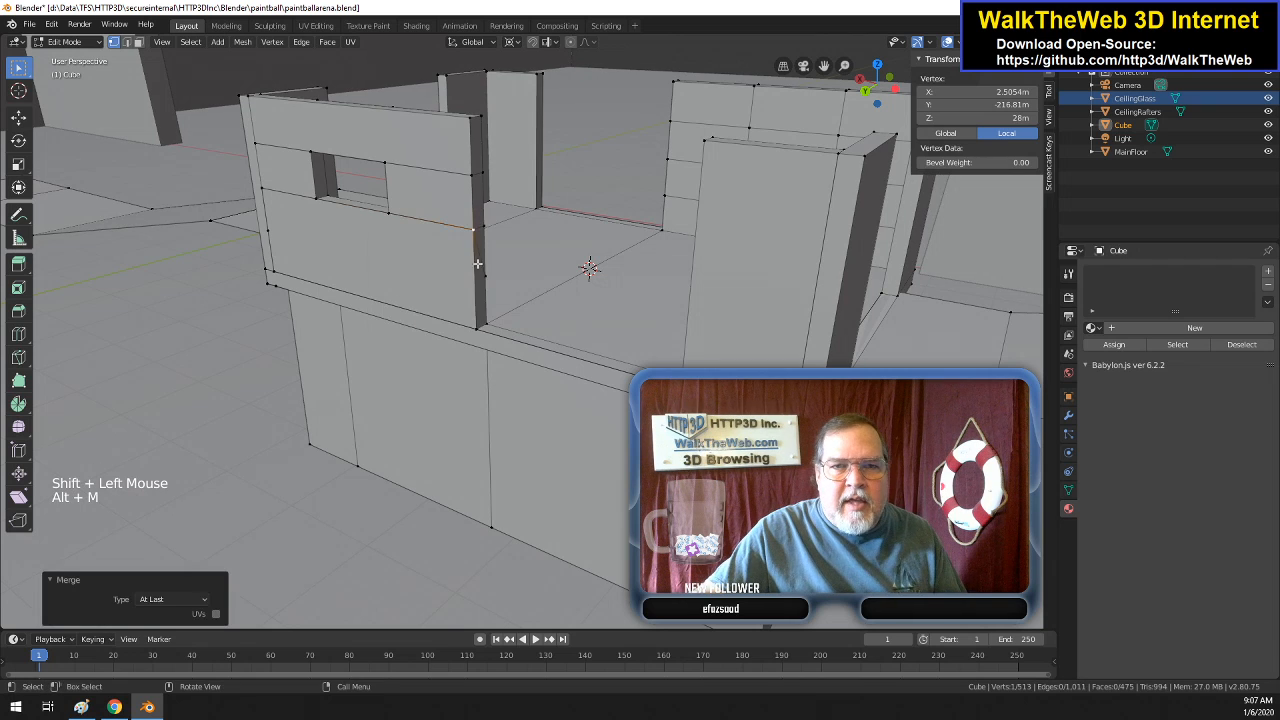
- Merge the lowest division vertex on the inner vertical edge beside the gap into the one above it, using At Last
{"action": "left_click", "coordinate": [487, 278]}
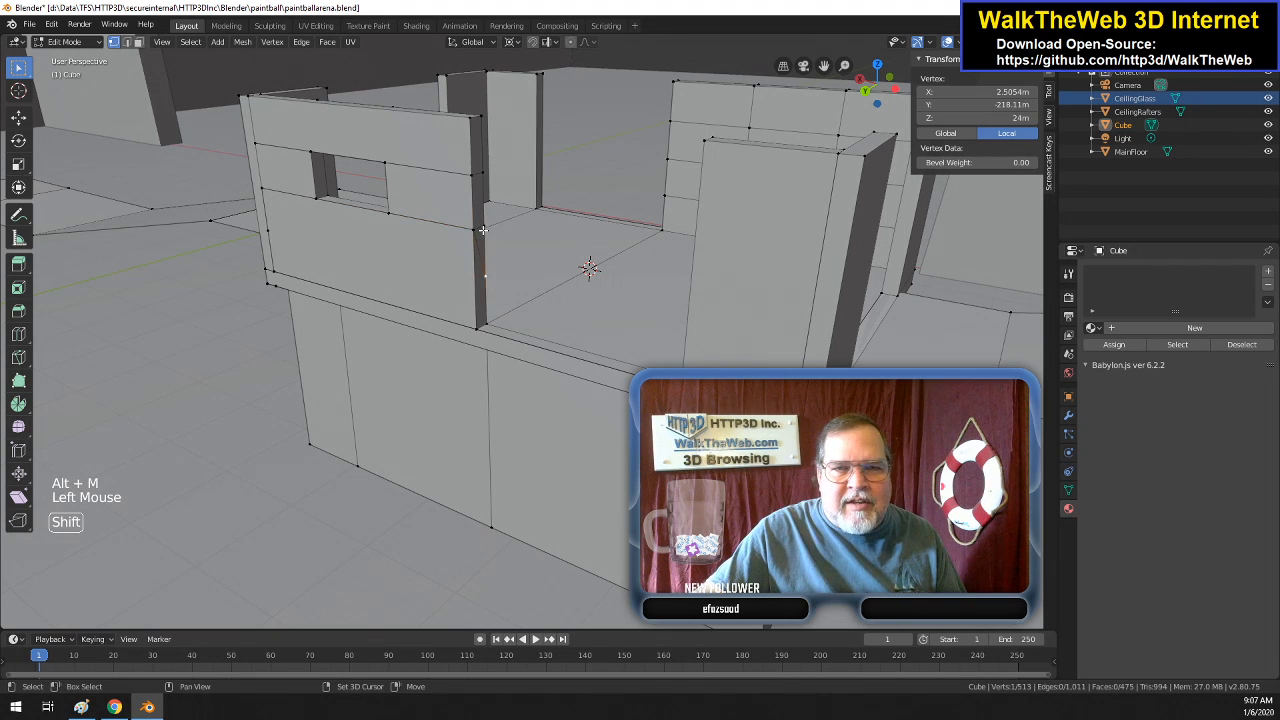
{"action": "left_click", "coordinate": [483, 230], "text": "shift"}
{"action": "key", "text": "alt+m"}
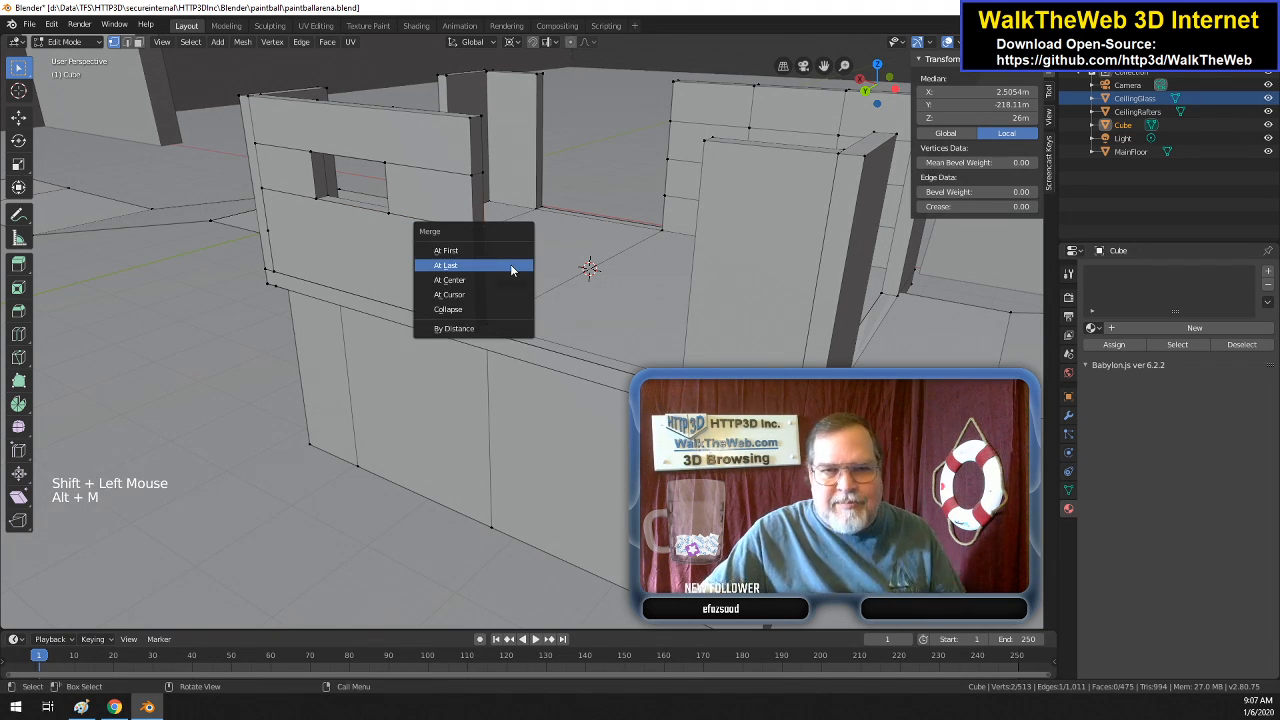
{"action": "left_click", "coordinate": [510, 266]}
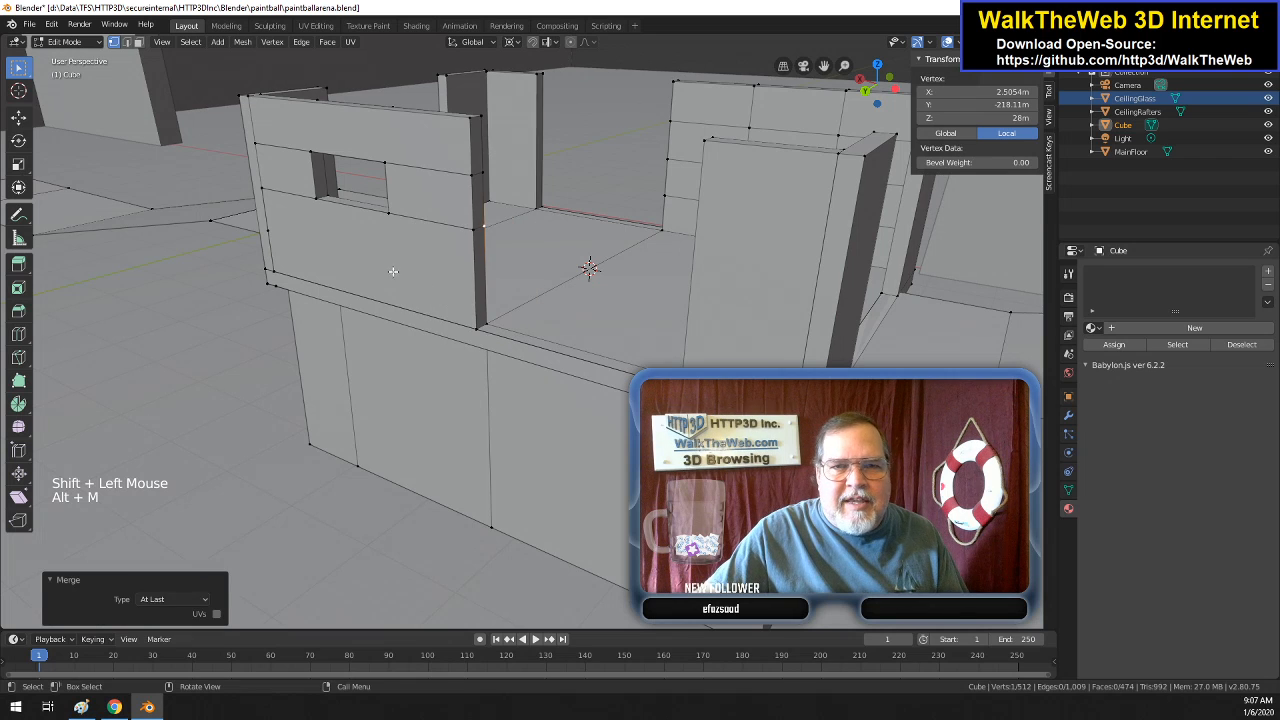
- Merge the lowest division vertex on the outer edge at the wall's corner end into the one above, using At Last
{"action": "left_click", "coordinate": [275, 225]}
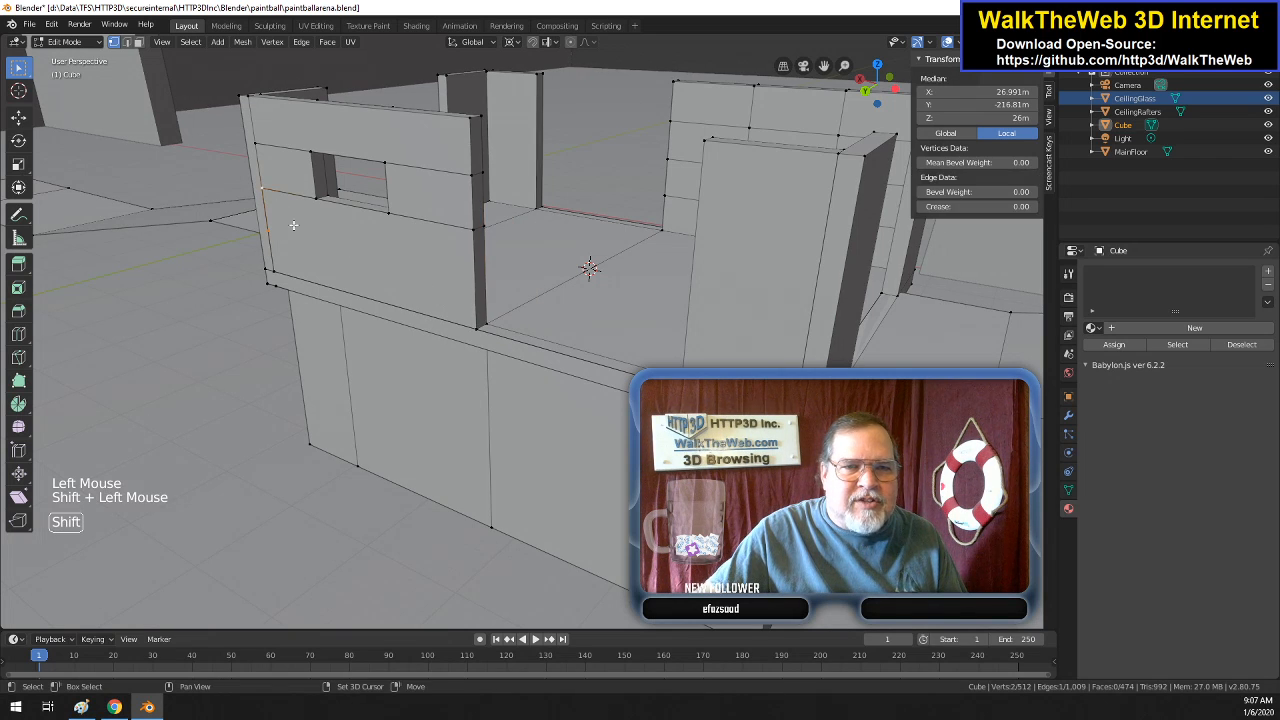
{"action": "left_click", "coordinate": [272, 204], "text": "shift"}
{"action": "key", "text": "alt+m"}
{"action": "left_click", "coordinate": [318, 231]}
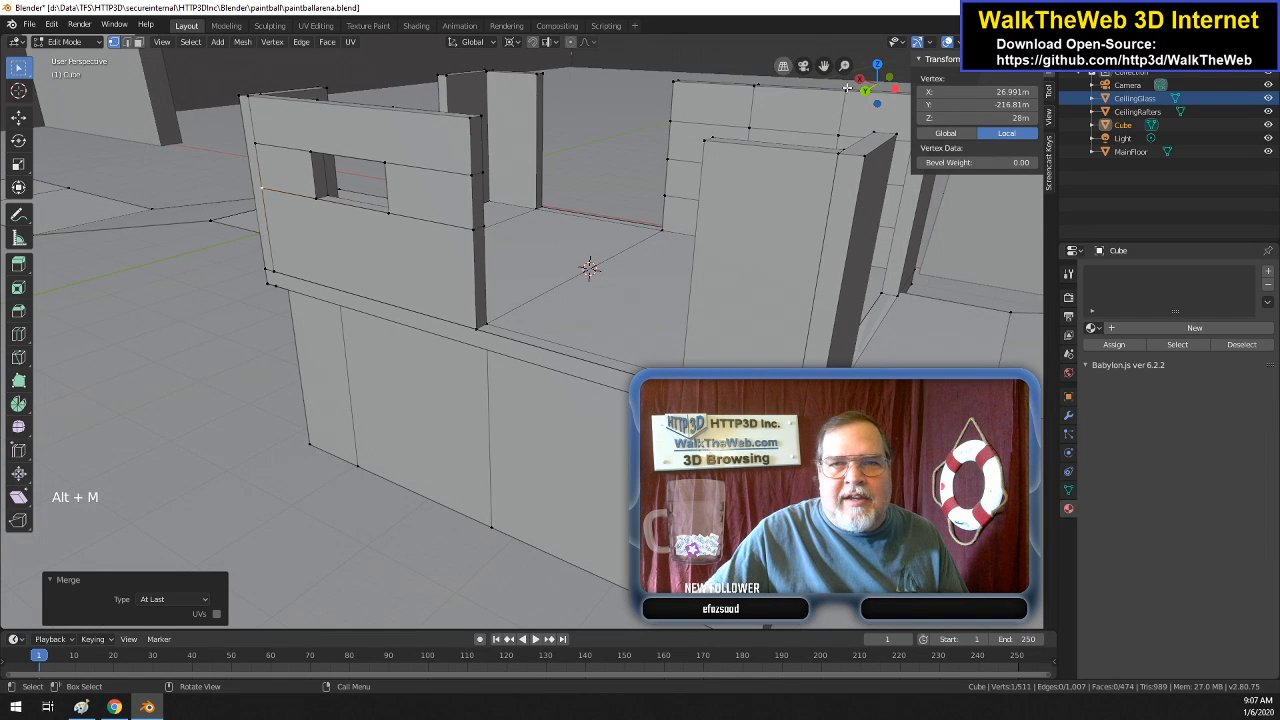
- Merge the lowest division vertex on the window wall's inner corner edge into the vertex above it, using At Last
{"action": "mouse_move", "coordinate": [887, 99]}
{"action": "left_mouse_down"}
{"action": "mouse_move", "coordinate": [840, 106]}
{"action": "mouse_move", "coordinate": [895, 112]}
{"action": "left_mouse_up"}
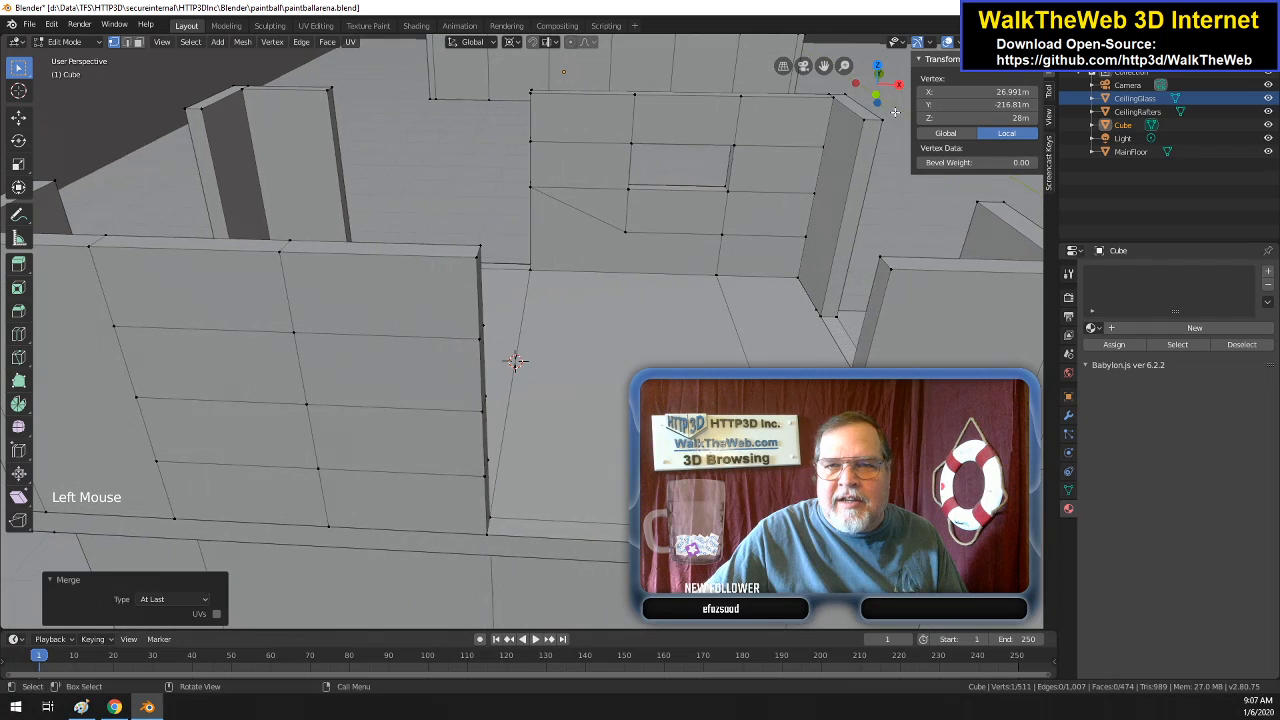
{"action": "left_click", "coordinate": [797, 240]}
{"action": "left_click", "coordinate": [808, 203], "text": "shift"}
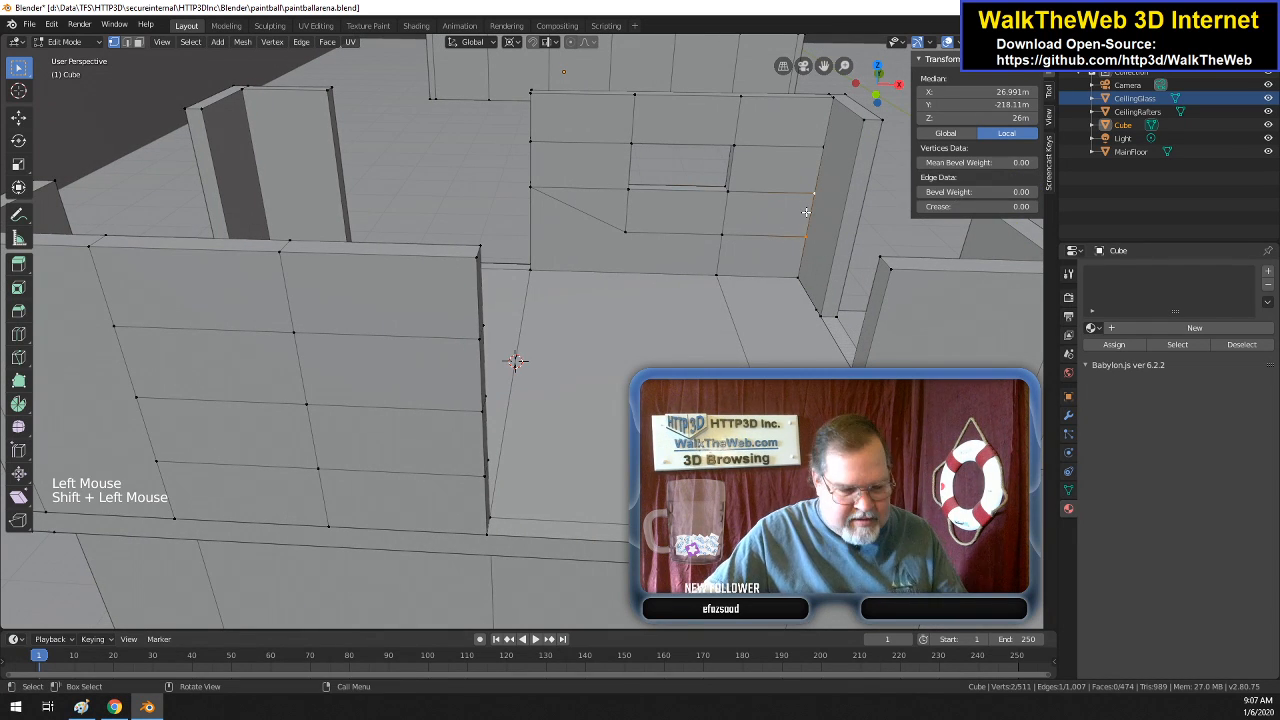
{"action": "key", "text": "alt+m"}
{"action": "left_click", "coordinate": [800, 212]}
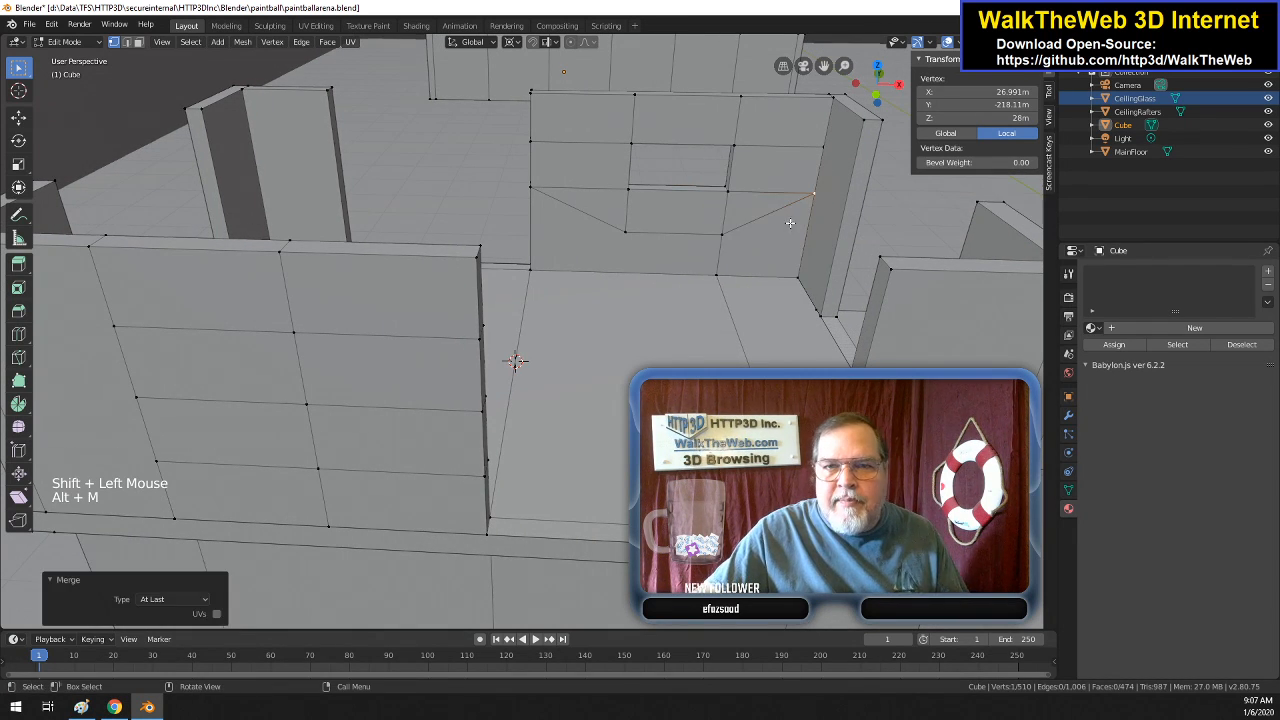
- Merge the two division vertices below the window into the window's lower corner vertices directly above them, using At Last
{"action": "left_click", "coordinate": [727, 231]}
{"action": "left_click", "coordinate": [729, 202], "text": "shift"}
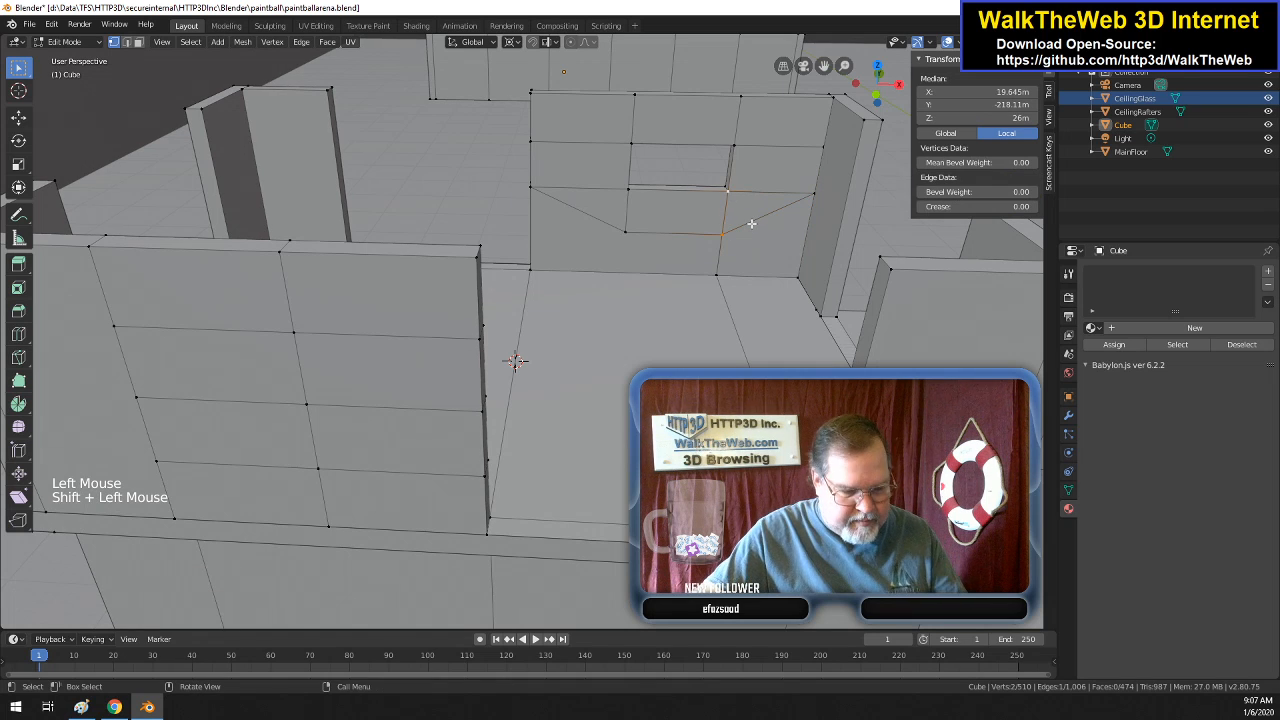
{"action": "key", "text": "alt+m"}
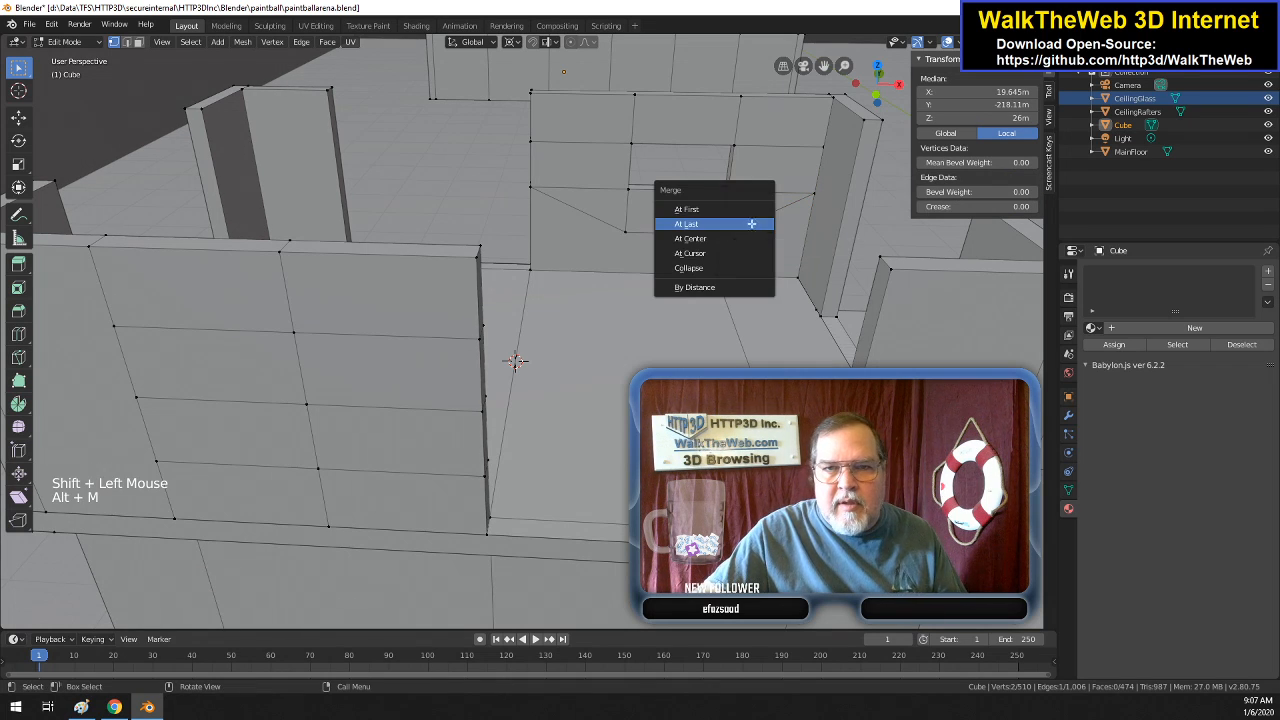
{"action": "left_click", "coordinate": [752, 229]}
{"action": "left_click", "coordinate": [641, 228]}
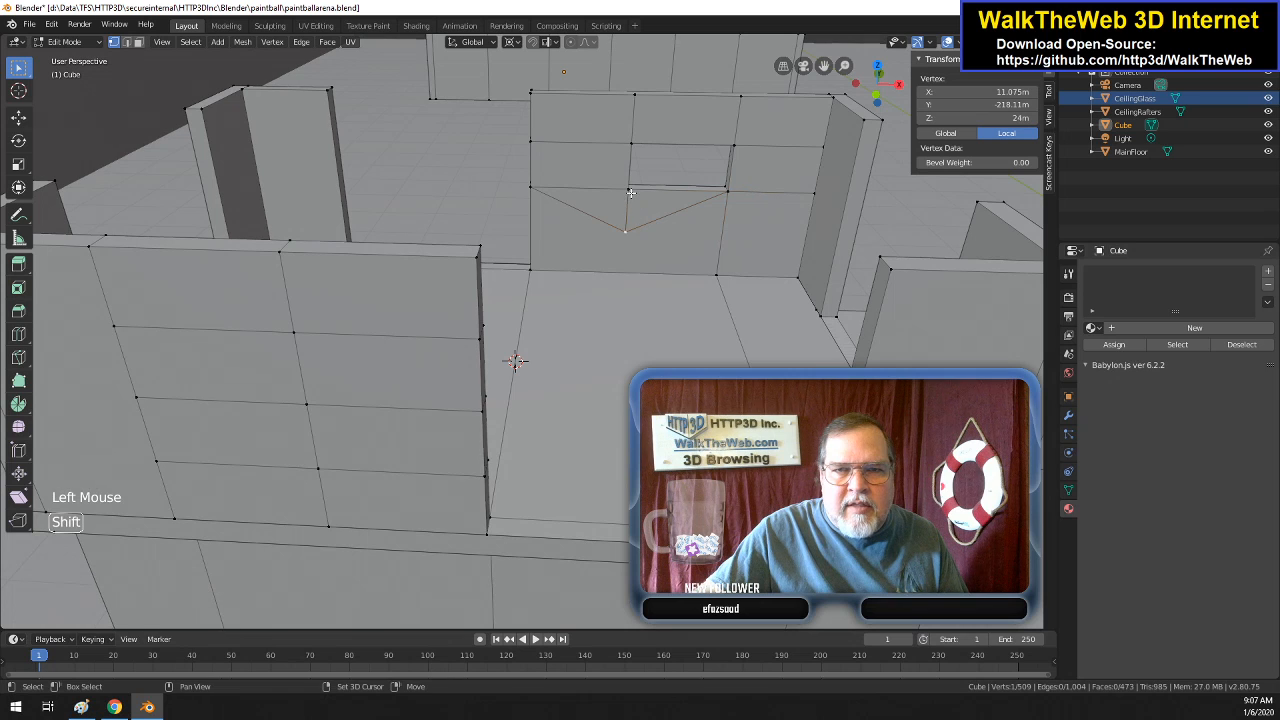
{"action": "left_click", "coordinate": [657, 211], "text": "shift"}
{"action": "key", "text": "alt+m"}
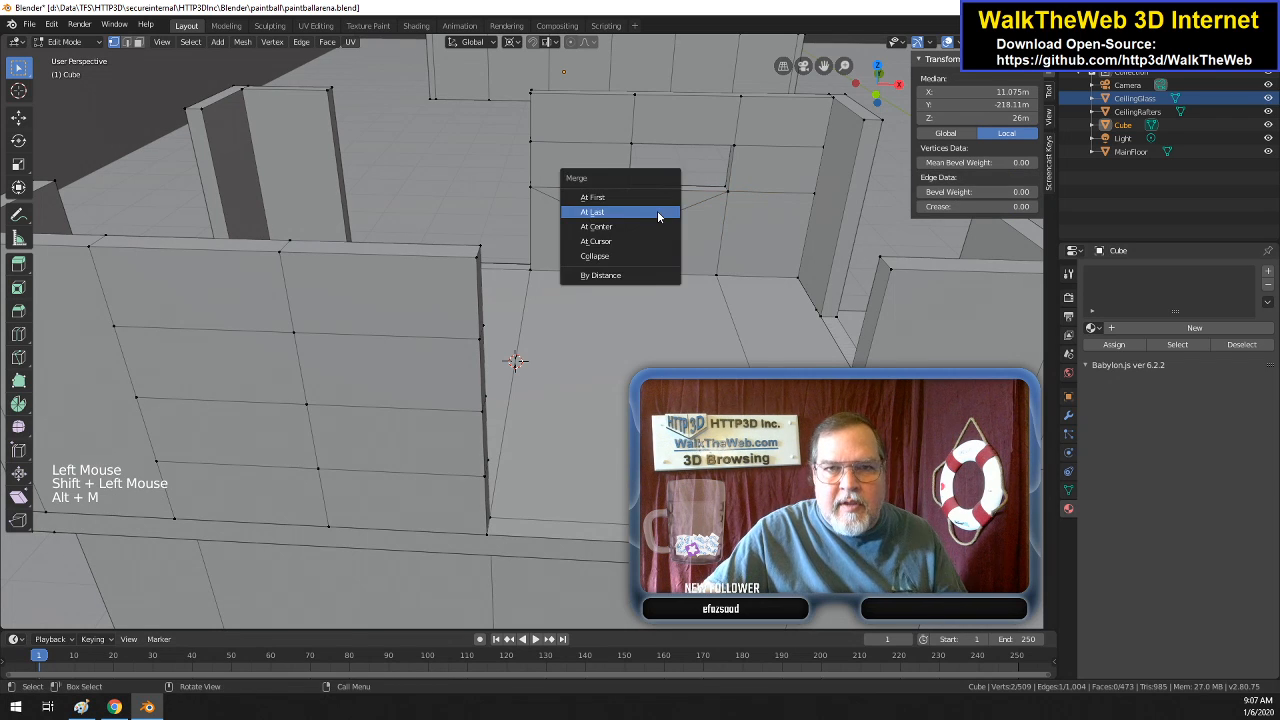
{"action": "left_click", "coordinate": [657, 211]}
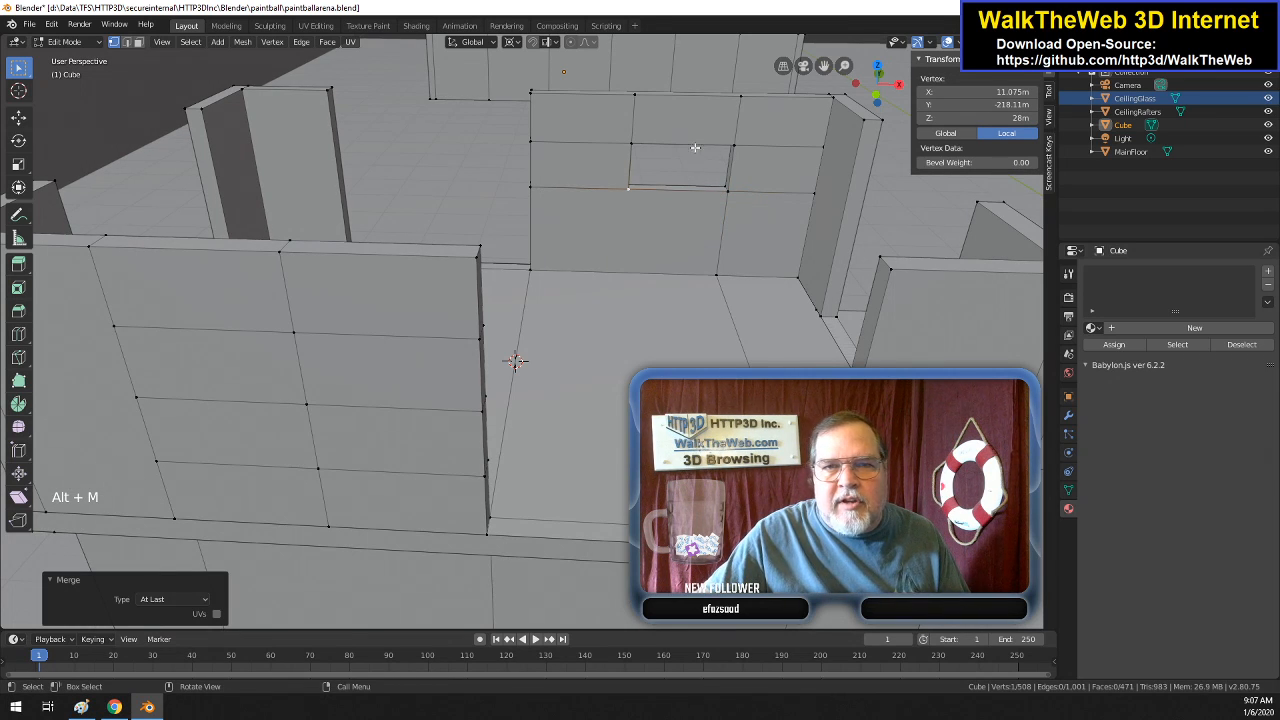
- Merge the two division vertices on the window wall's inner top edge into the nearest top corner vertices, using At Last
{"action": "left_click", "coordinate": [641, 103]}
{"action": "left_click", "coordinate": [543, 99], "text": "shift"}
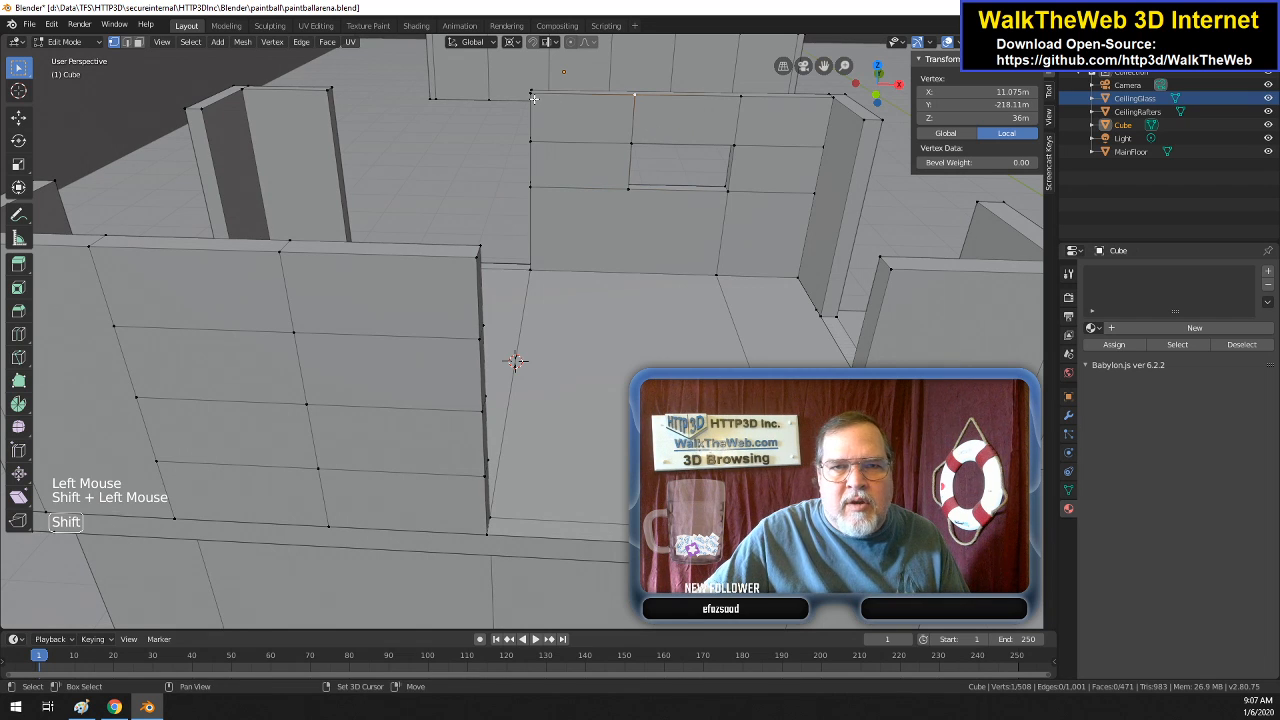
{"action": "key", "text": "alt+m"}
{"action": "left_click", "coordinate": [603, 121]}
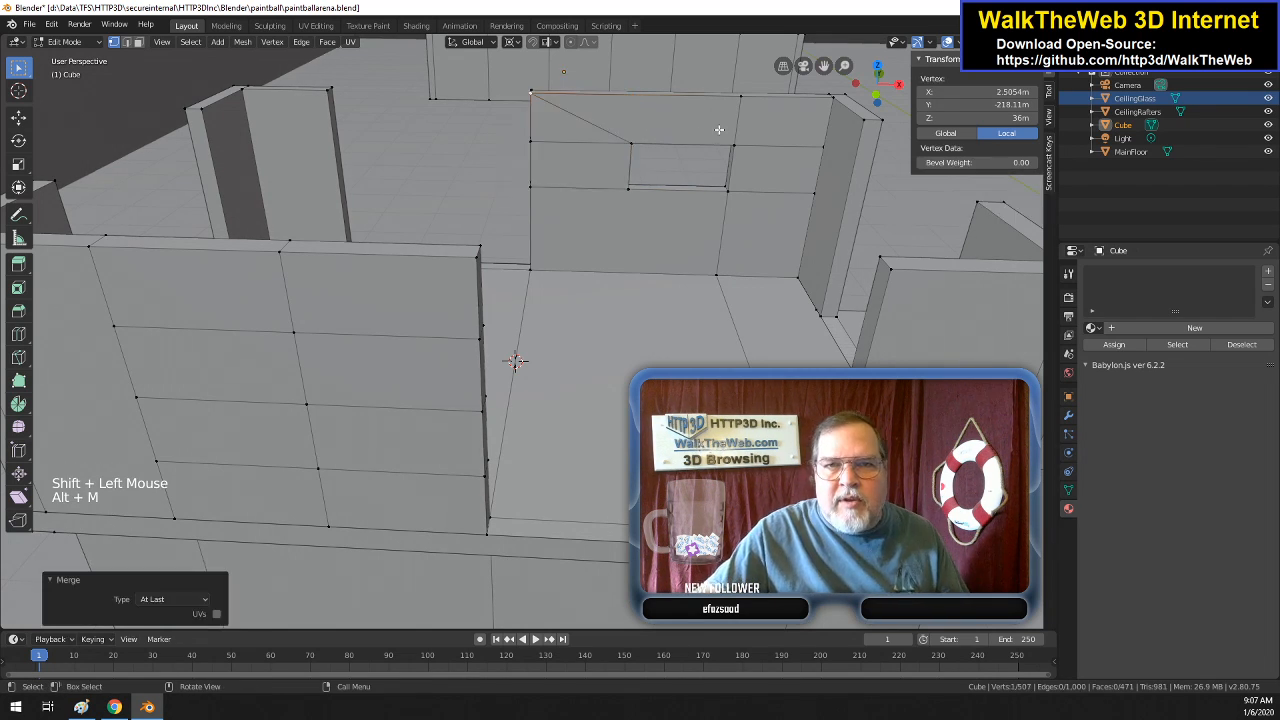
{"action": "left_click", "coordinate": [738, 104]}
{"action": "left_click", "coordinate": [826, 118], "text": "shift"}
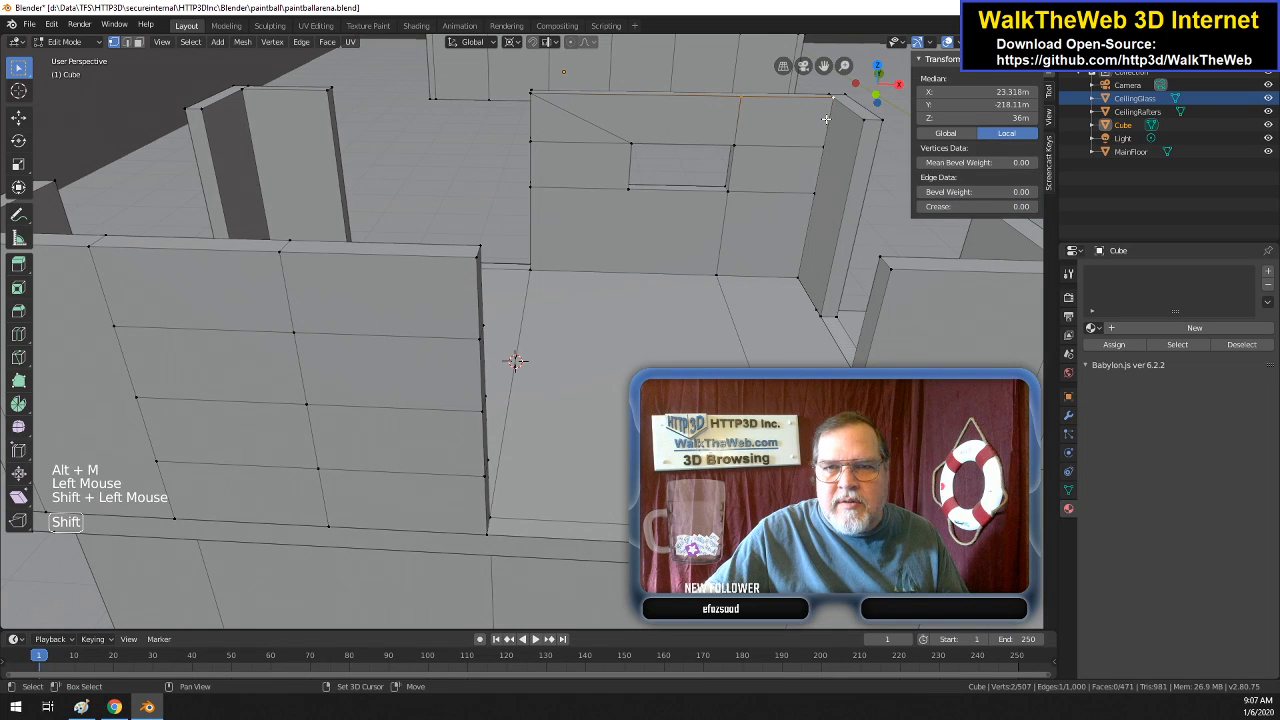
{"action": "key", "text": "alt+m"}
{"action": "left_click", "coordinate": [827, 120]}
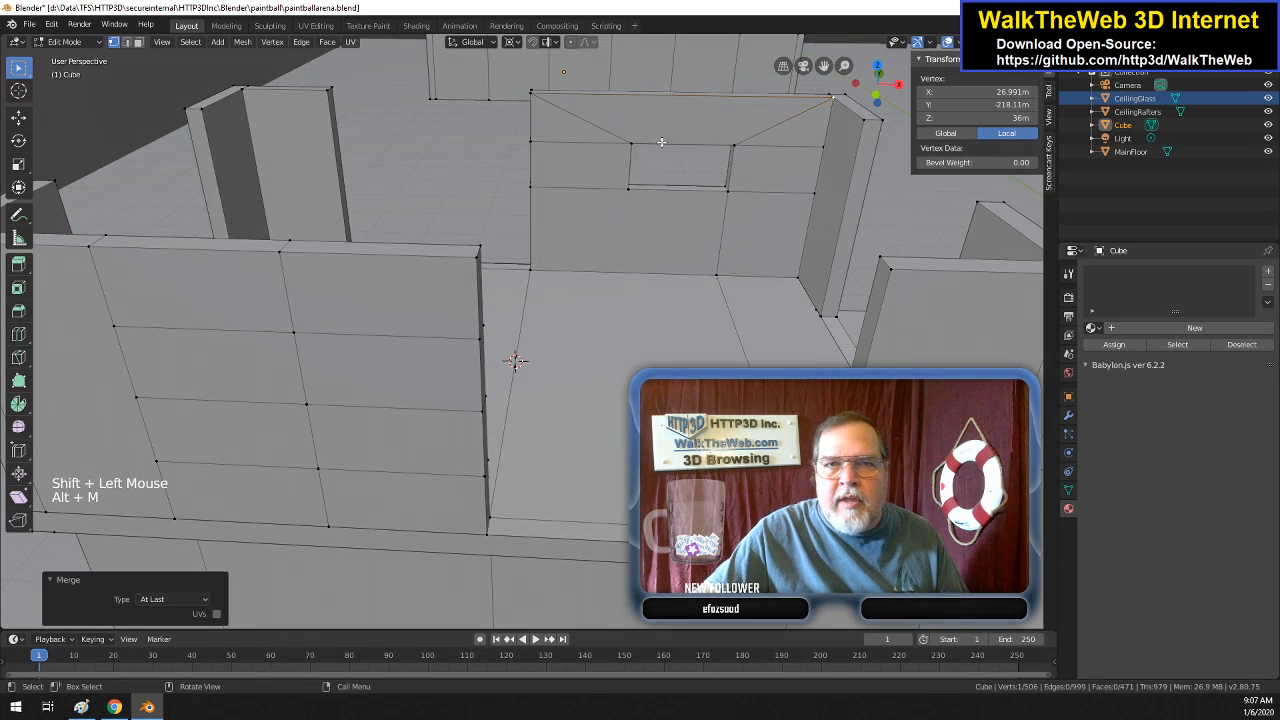
- Subdivide both diagonal edges running from the window's upper corners to the wall's top corners, with one cut each
{"action": "left_click", "coordinate": [126, 41]}
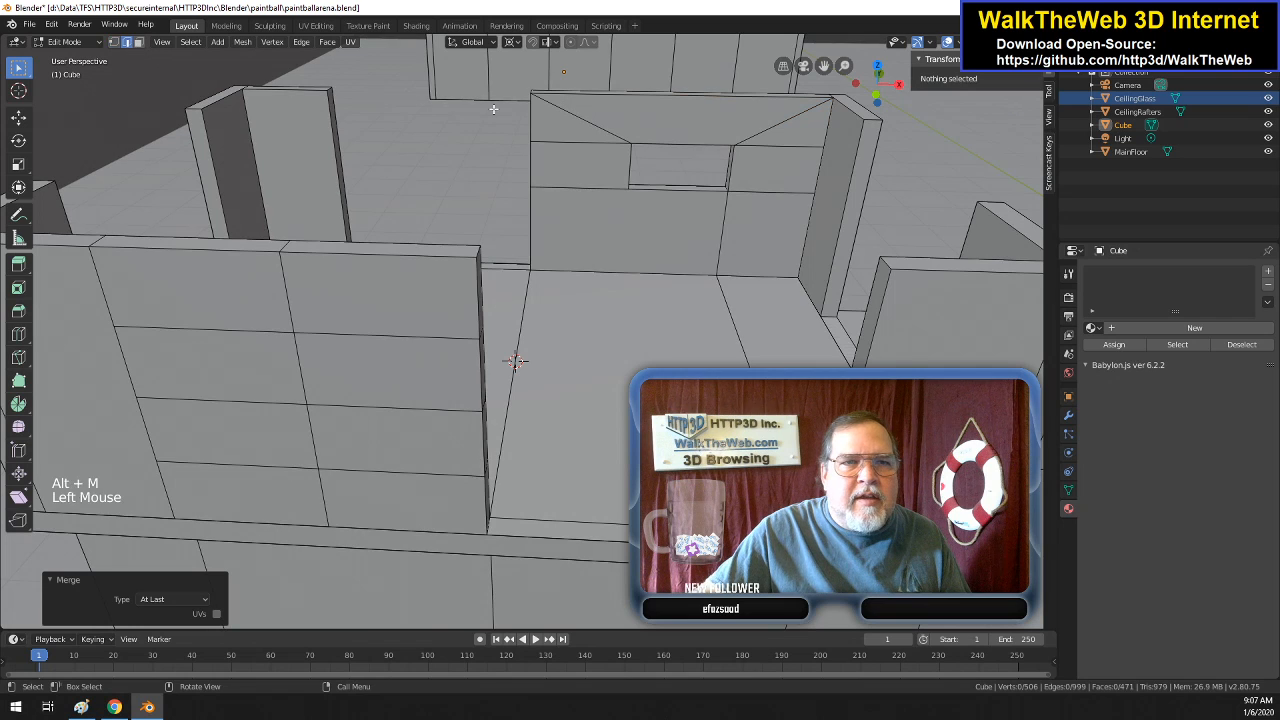
{"action": "double_click", "coordinate": [581, 123]}
{"action": "right_click", "coordinate": [582, 125]}
{"action": "left_click", "coordinate": [546, 122]}
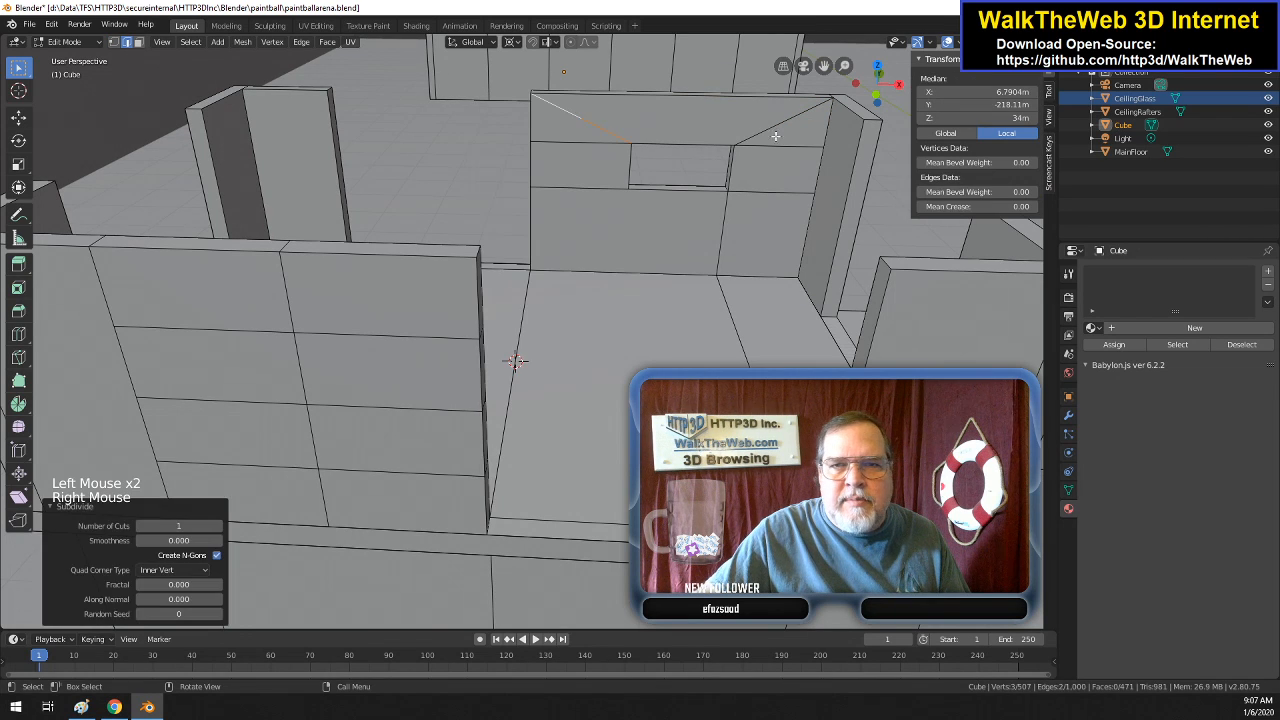
{"action": "right_click", "coordinate": [755, 126]}
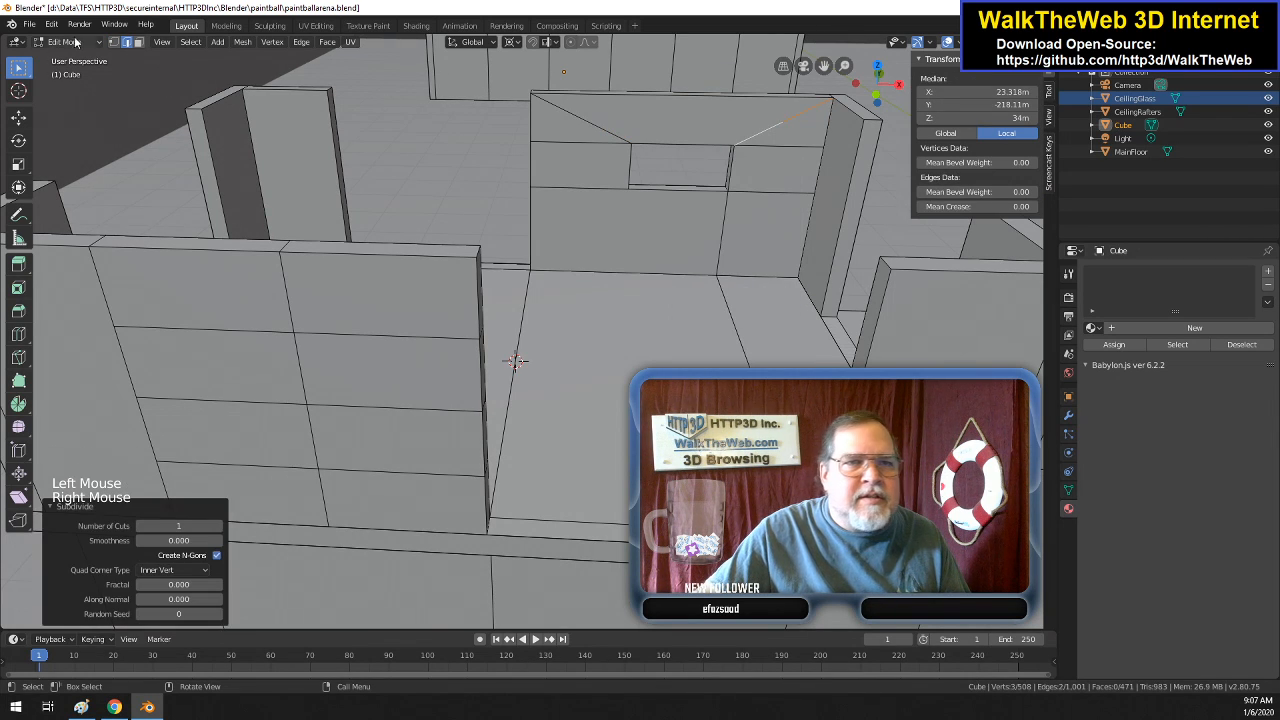
- Merge each diagonal's midpoint vertex into the wall's side vertex level with the window's top, using At Last
{"action": "left_click", "coordinate": [113, 41]}
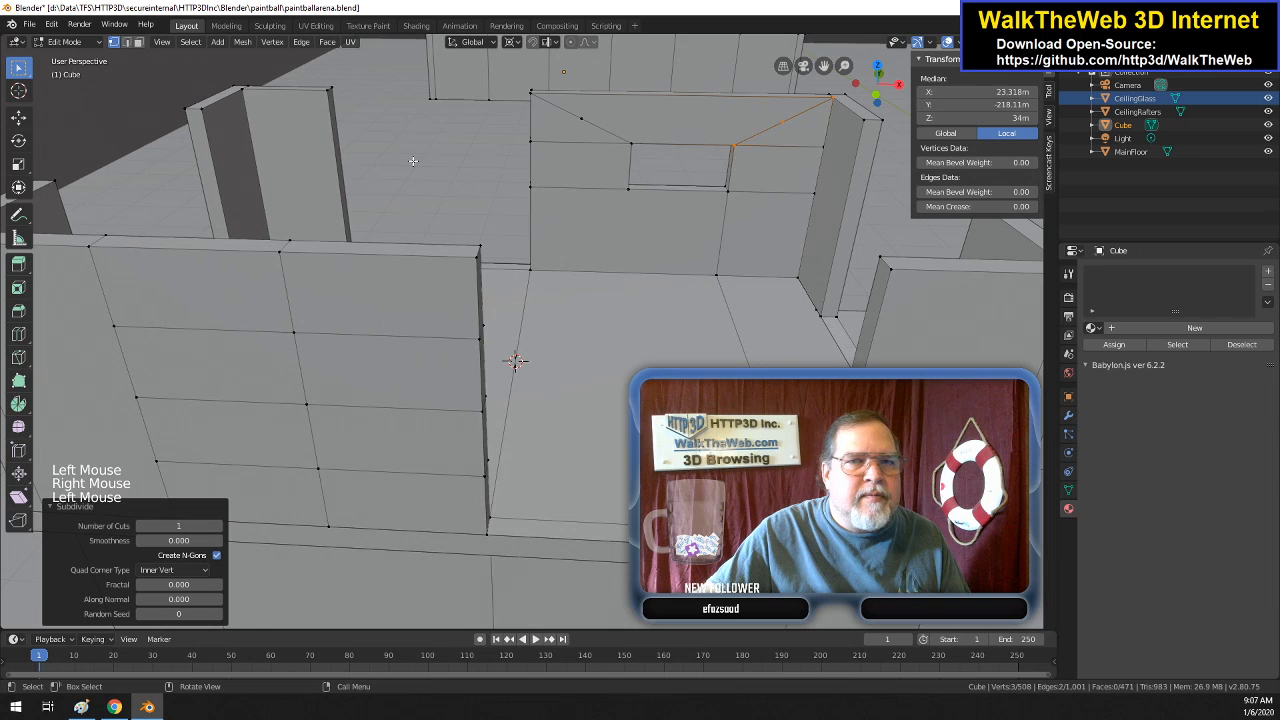
{"action": "left_click", "coordinate": [582, 120]}
{"action": "left_click", "coordinate": [530, 140], "text": "shift"}
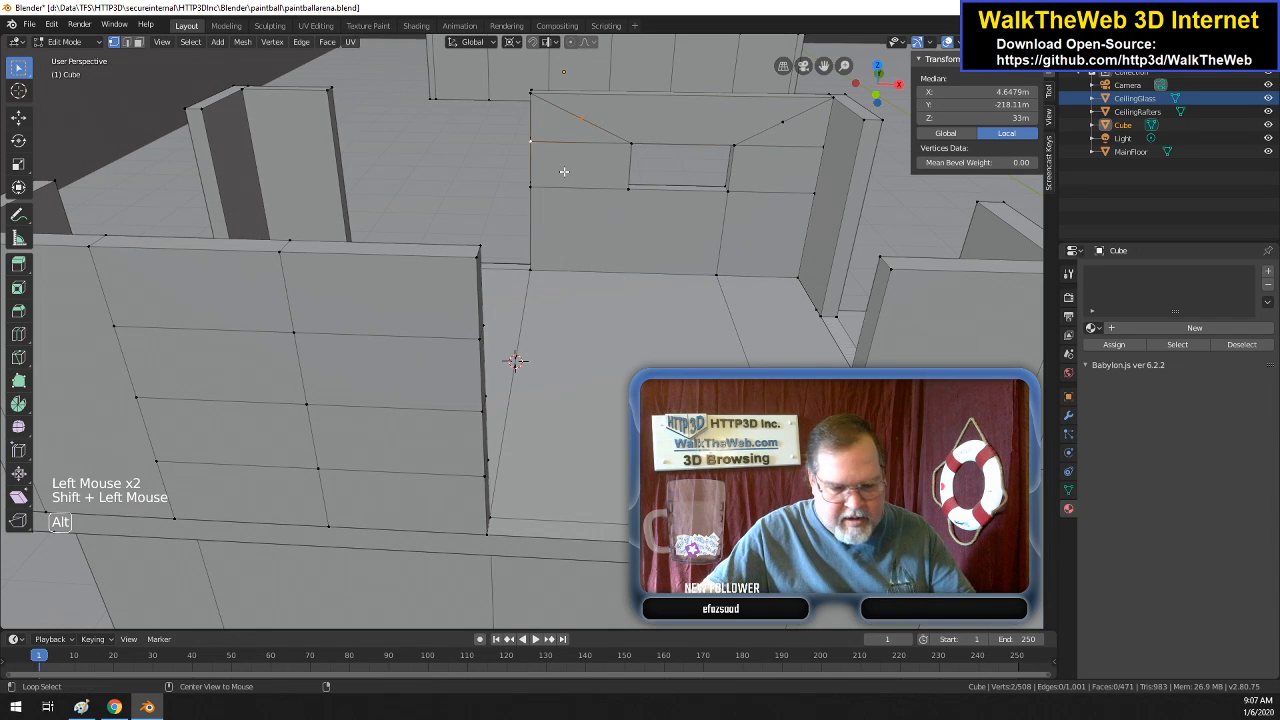
{"action": "key", "text": "alt+m"}
{"action": "left_click", "coordinate": [564, 171]}
{"action": "left_click", "coordinate": [785, 123]}
{"action": "left_click", "coordinate": [822, 148], "text": "shift"}
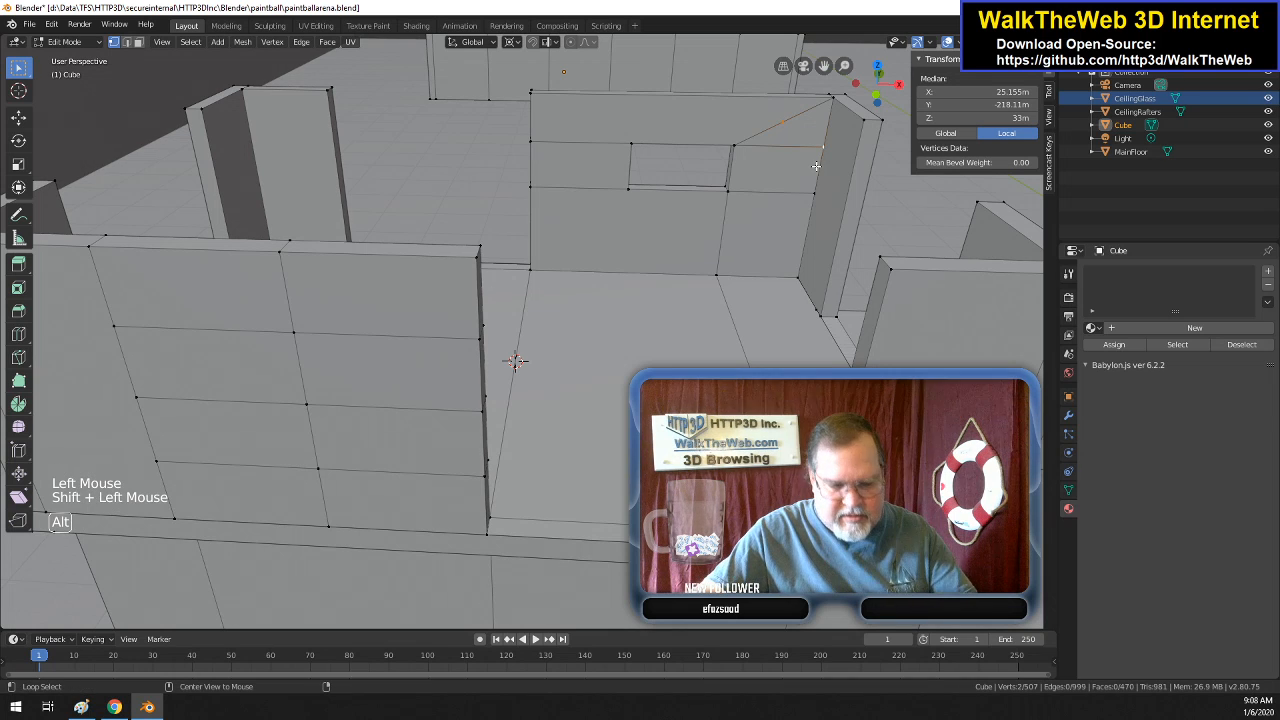
{"action": "key", "text": "alt+m"}
{"action": "left_click", "coordinate": [814, 166]}
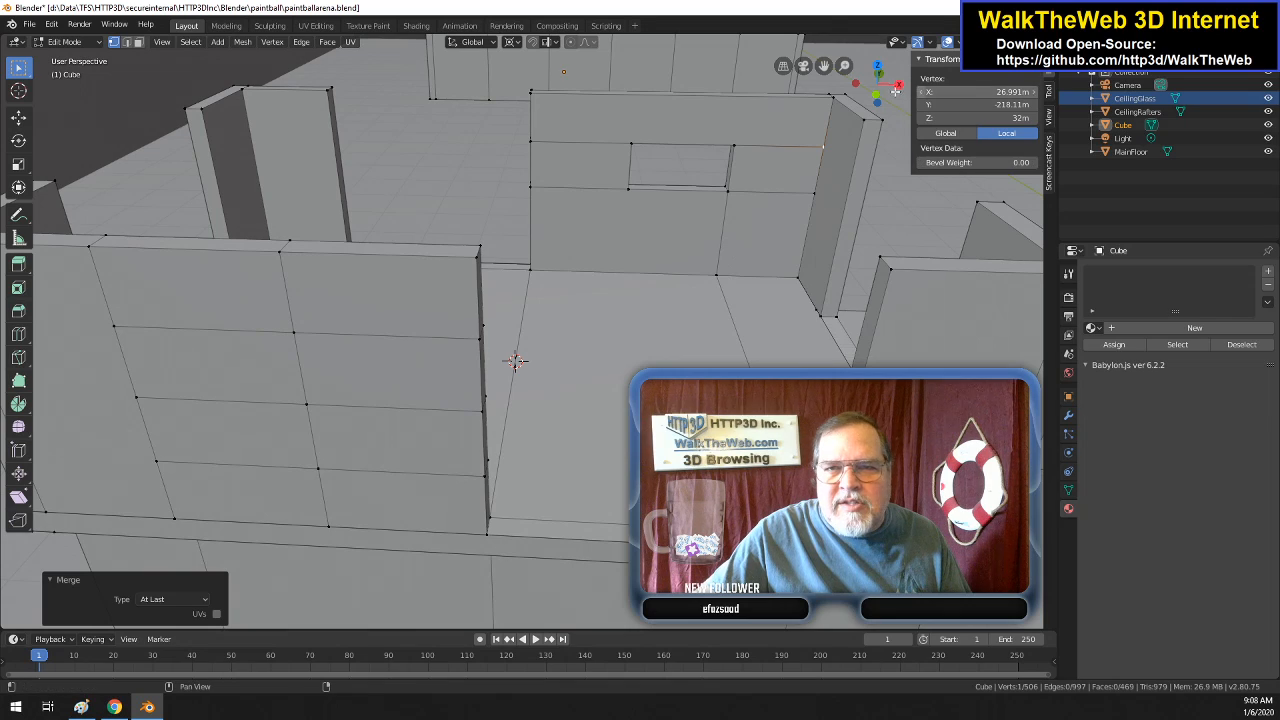
- Merge the floor-level vertex below the window into the nearby inner corner vertex of the wall base, using At Last
{"action": "left_click_drag", "start_coordinate": [889, 97], "coordinate": [840, 121]}
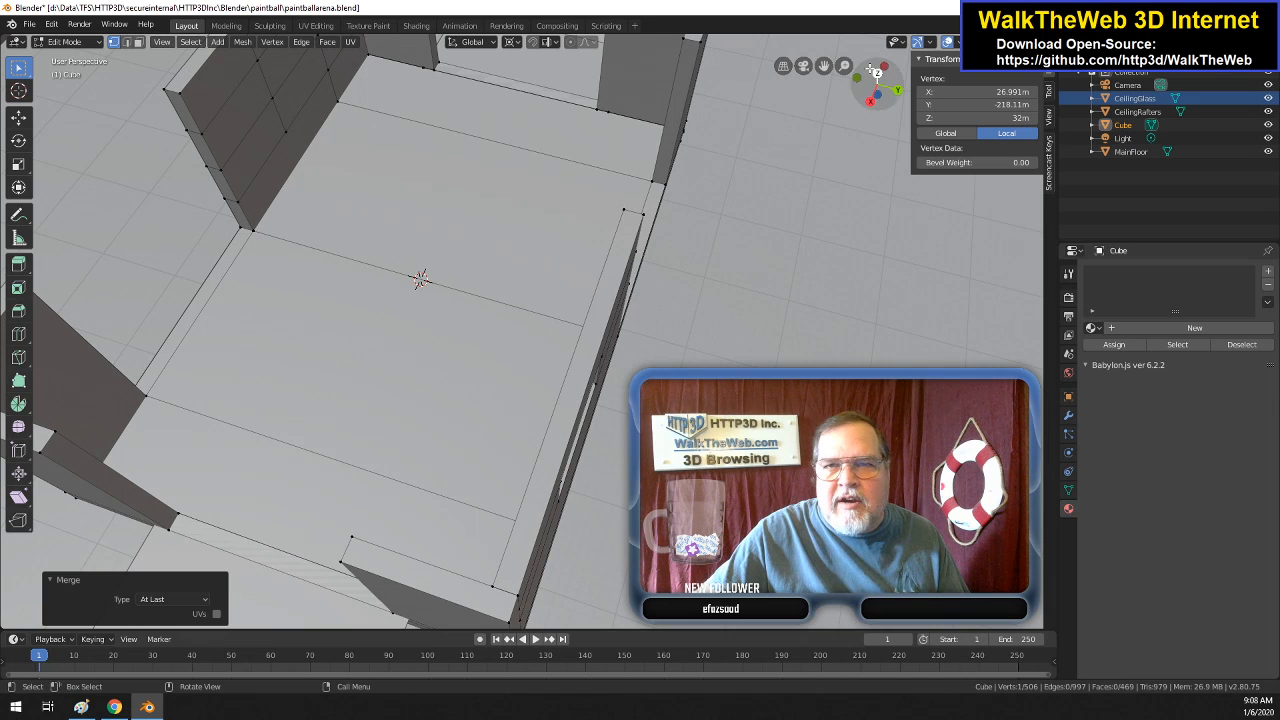
{"action": "left_click_drag", "start_coordinate": [870, 100], "coordinate": [1026, 98]}
{"action": "left_click_drag", "start_coordinate": [517, 402], "coordinate": [450, 358]}
{"action": "middle_click_drag", "start_coordinate": [450, 358], "coordinate": [423, 289]}
{"action": "middle_click_drag", "start_coordinate": [420, 330], "coordinate": [530, 398]}
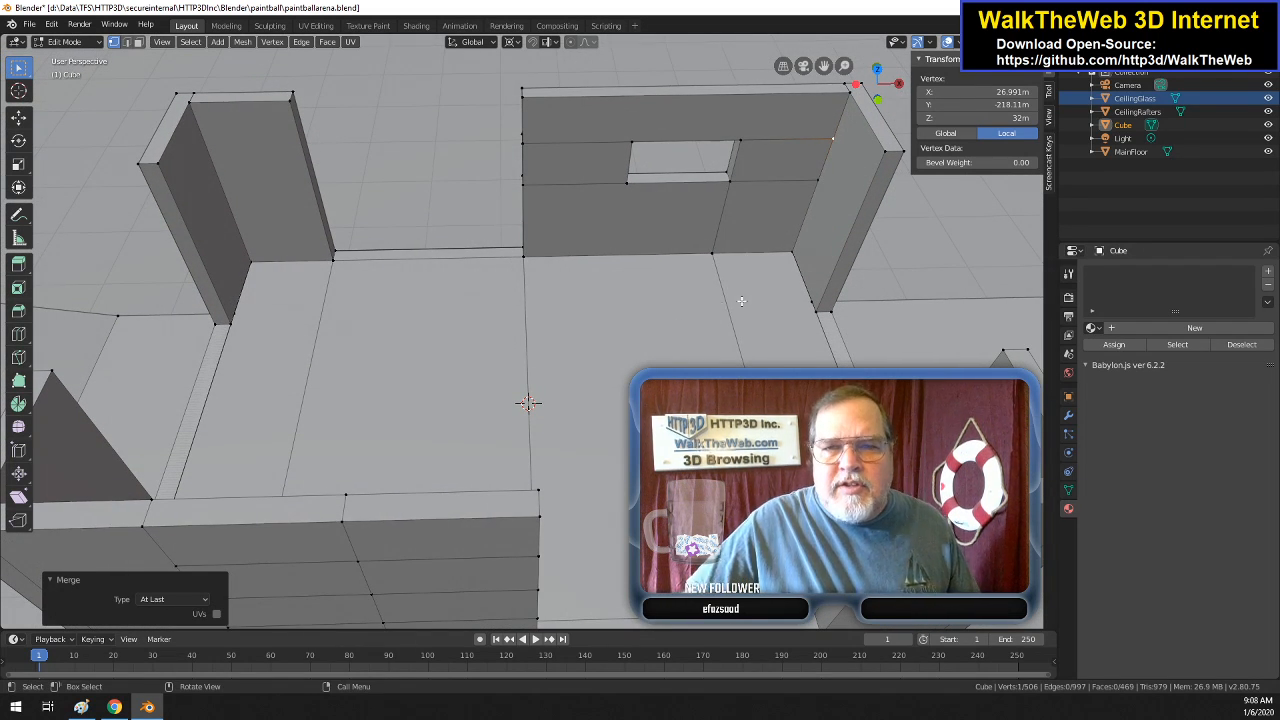
{"action": "left_click_drag", "start_coordinate": [898, 86], "coordinate": [938, 96]}
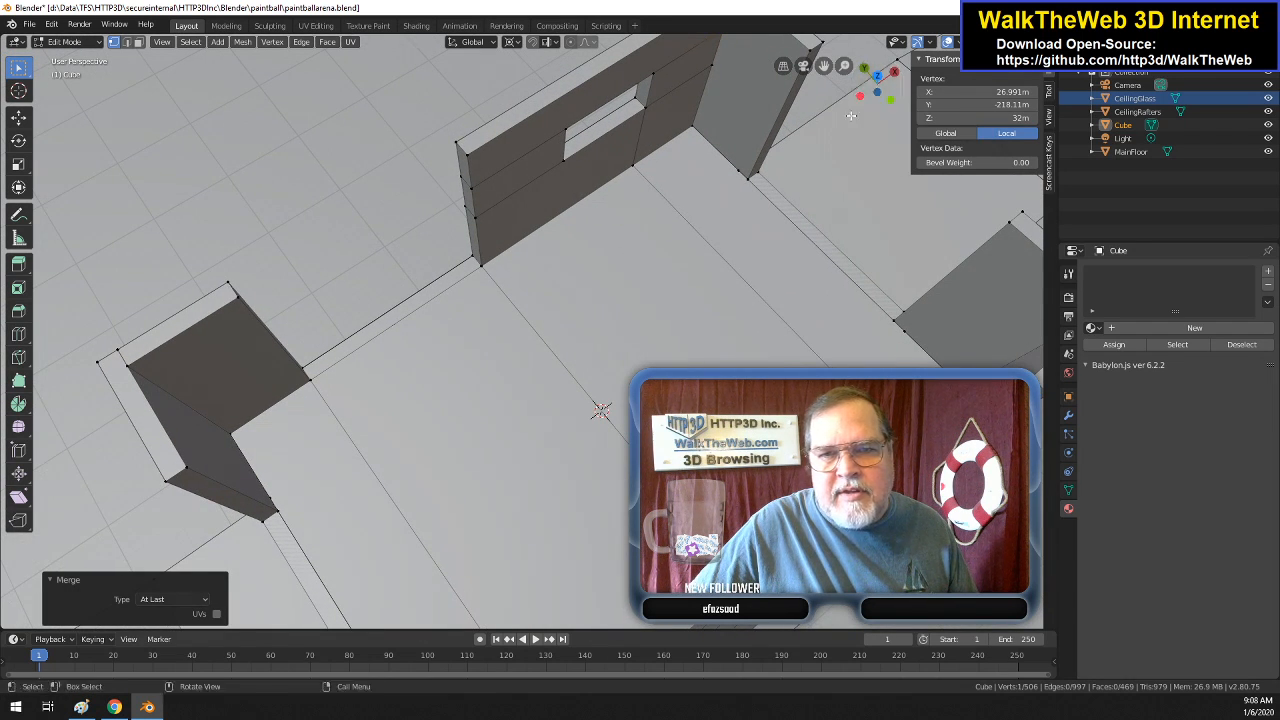
{"action": "left_click", "coordinate": [641, 170]}
{"action": "left_click", "coordinate": [688, 131], "text": "shift"}
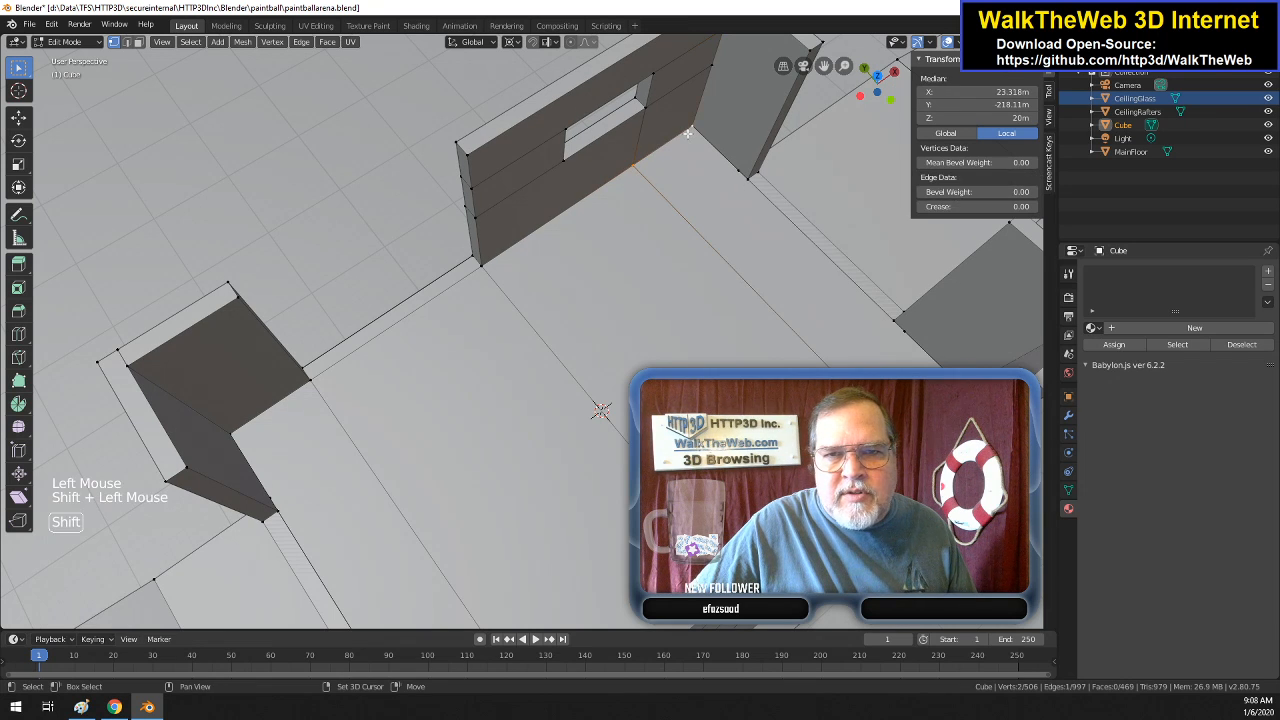
{"action": "key", "text": "alt+m"}
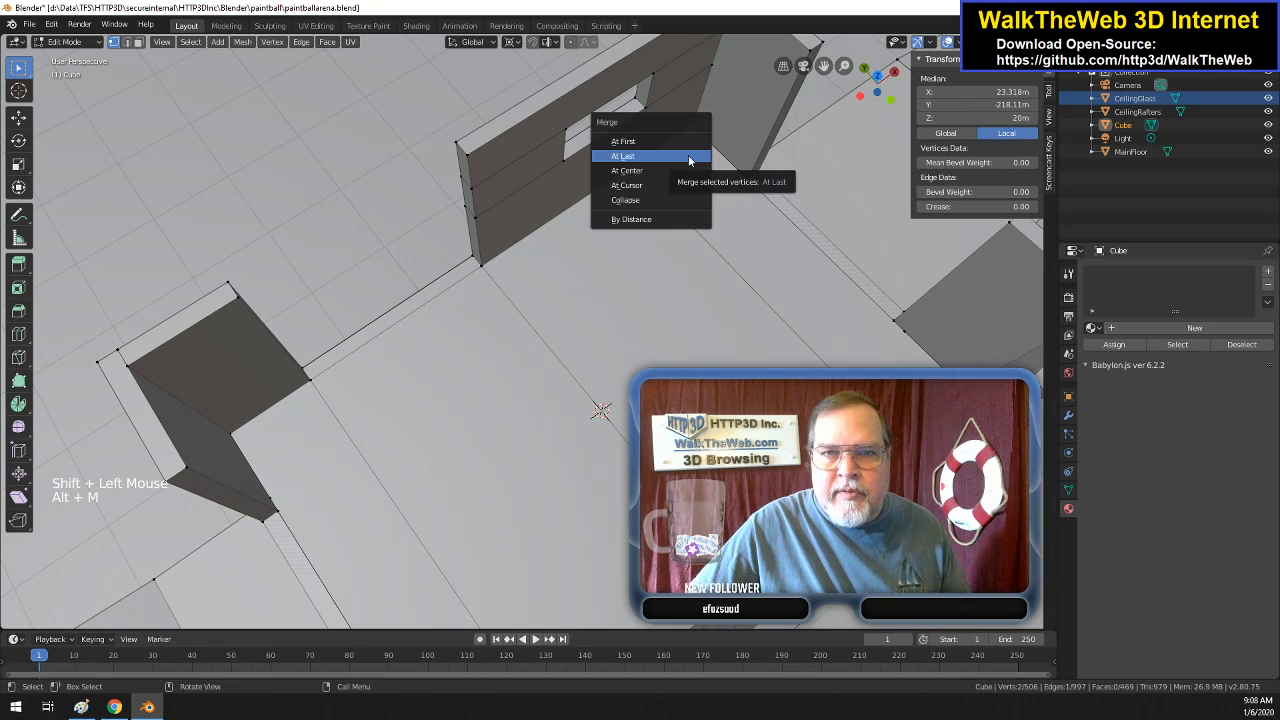
{"action": "left_click", "coordinate": [690, 156]}
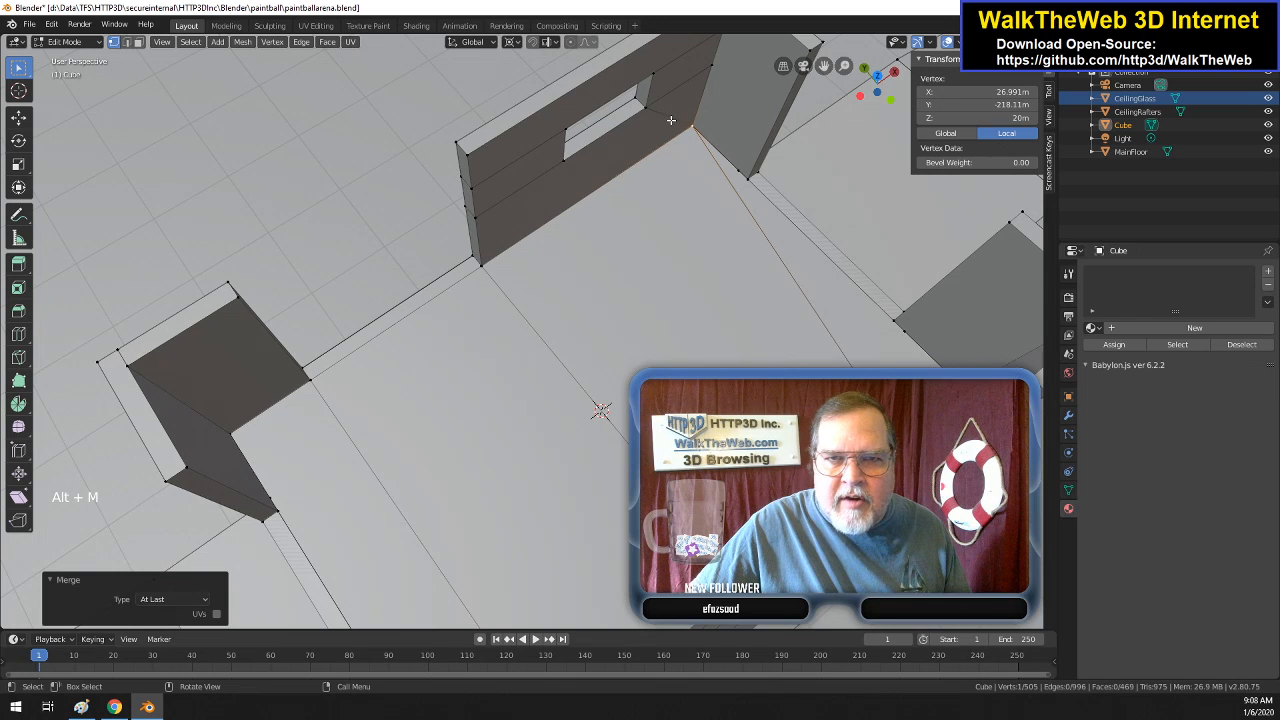
- Subdivide the diagonal edge between the window's lower corner and the wall's base corner with one cut
{"action": "left_click", "coordinate": [127, 44]}
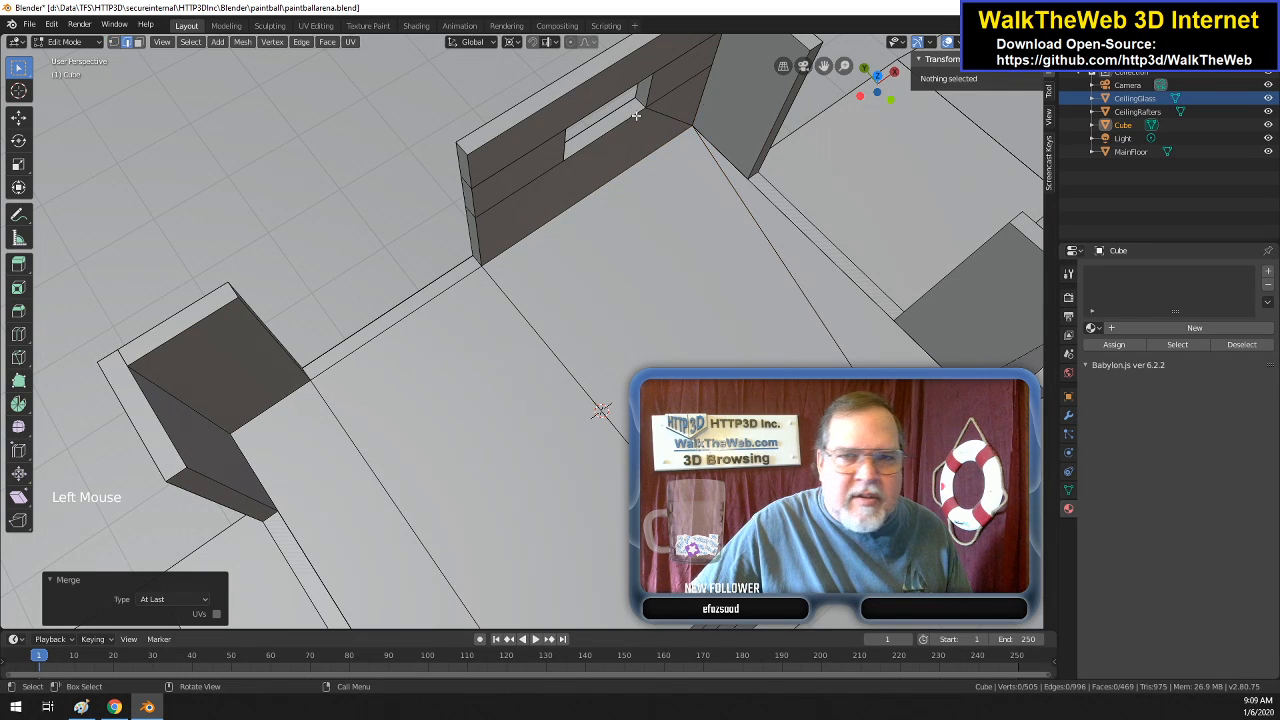
{"action": "left_click", "coordinate": [680, 130]}
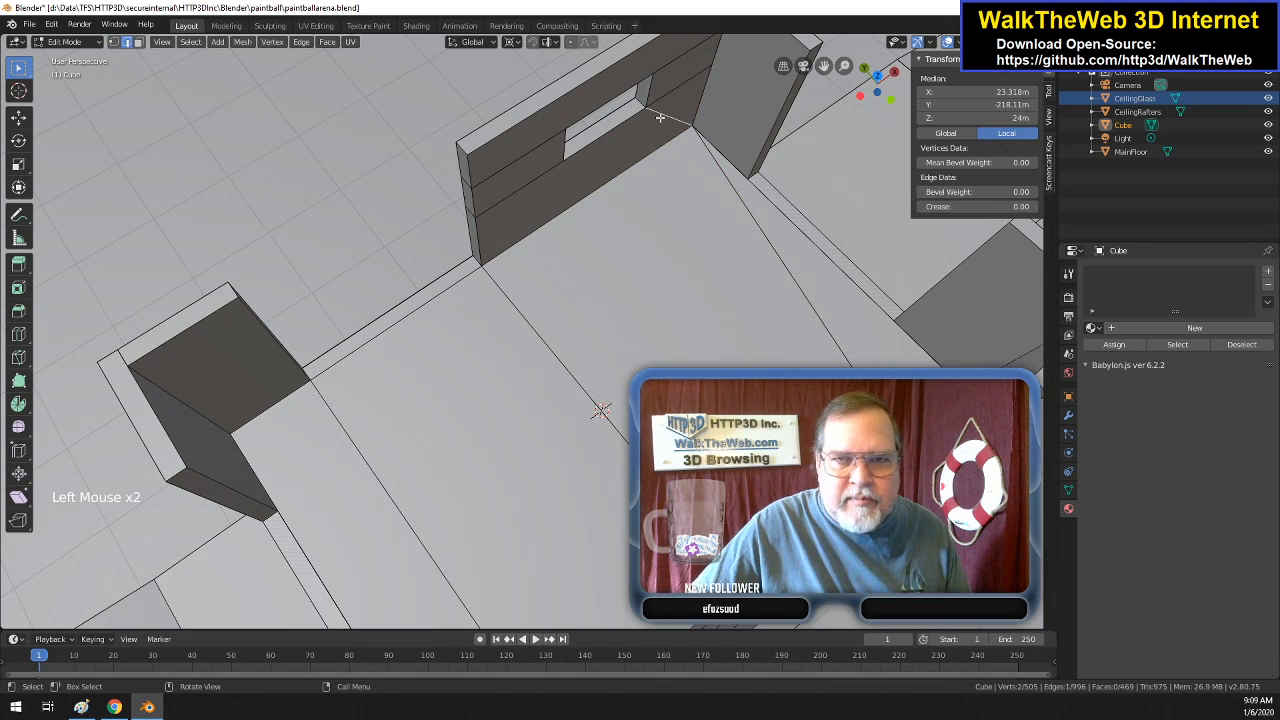
{"action": "right_click", "coordinate": [660, 117]}
{"action": "right_click", "coordinate": [660, 115]}
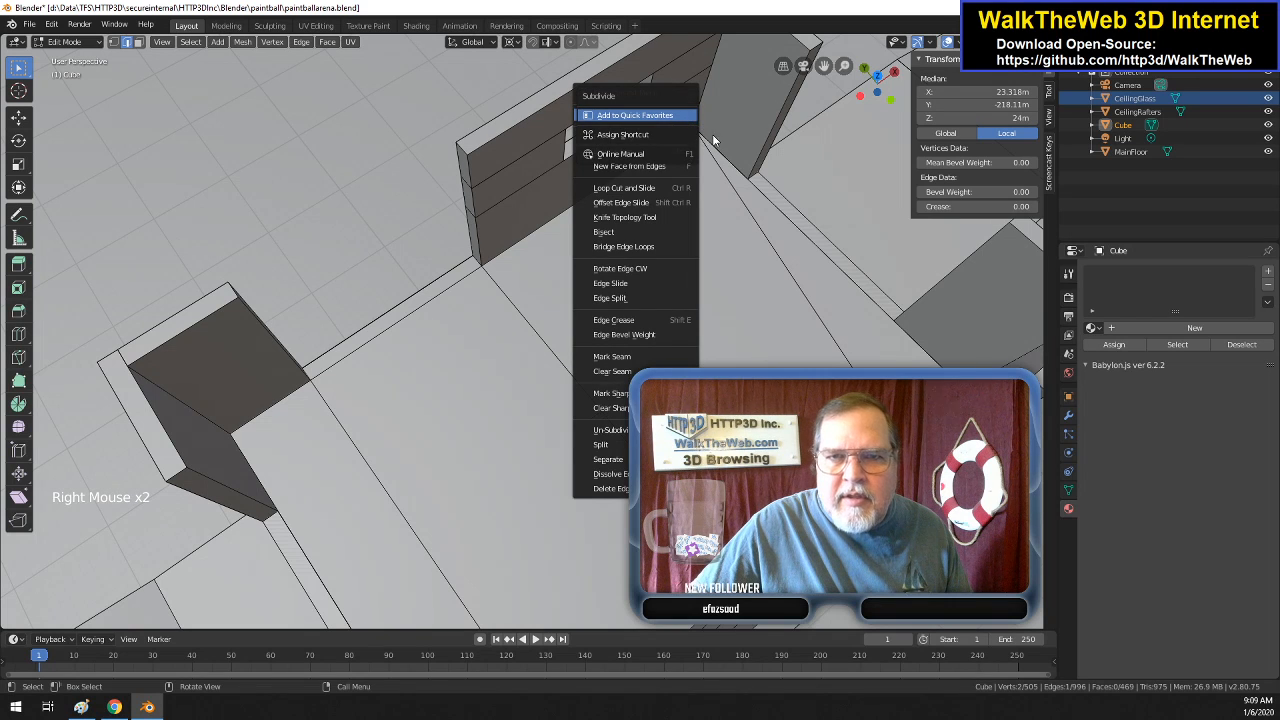
{"action": "left_click", "coordinate": [660, 115]}
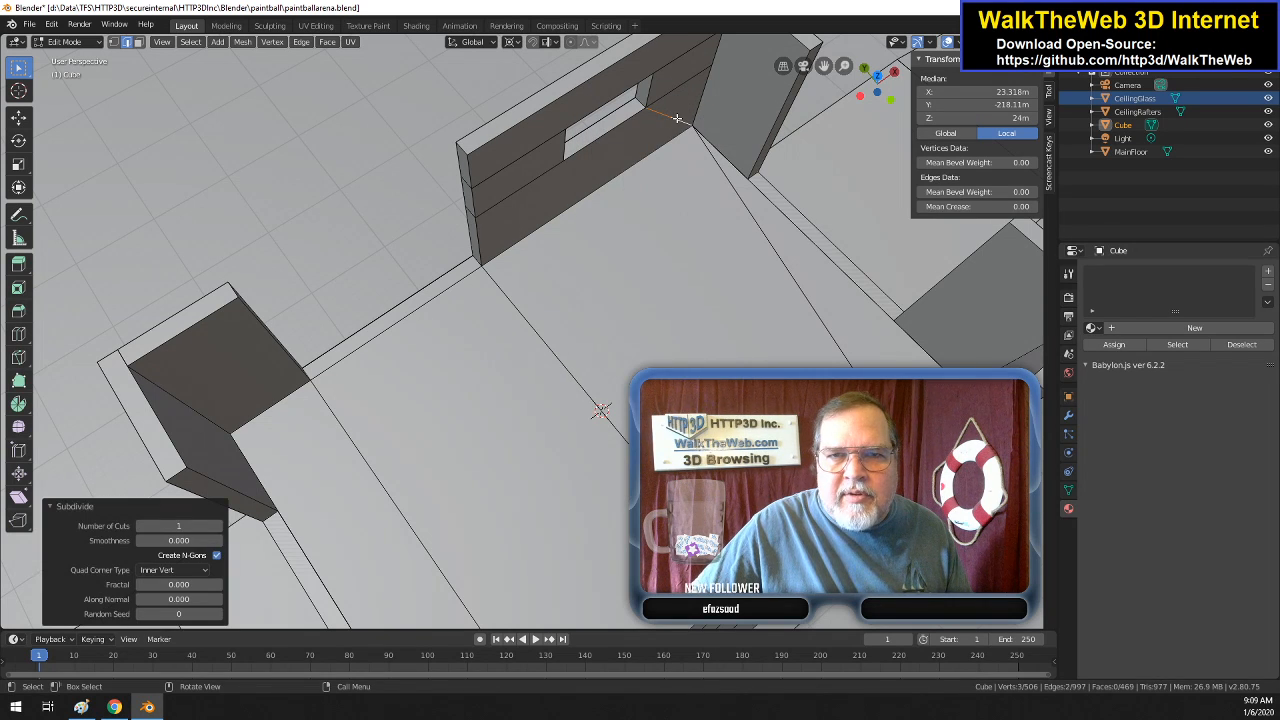
{"action": "left_click", "coordinate": [669, 133]}
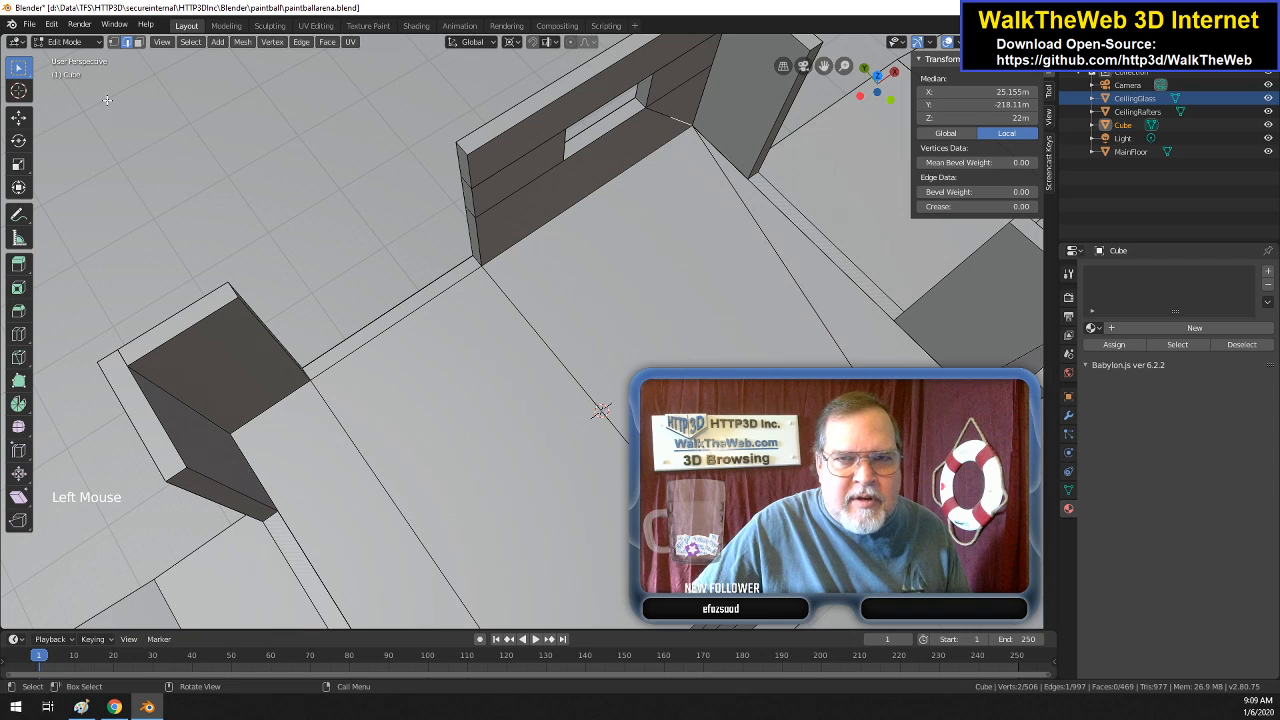
- Merge the diagonal's midpoint vertex into the inner corner vertex at windowsill height, using At Last, and switch to edge selection
{"action": "left_click", "coordinate": [114, 42]}
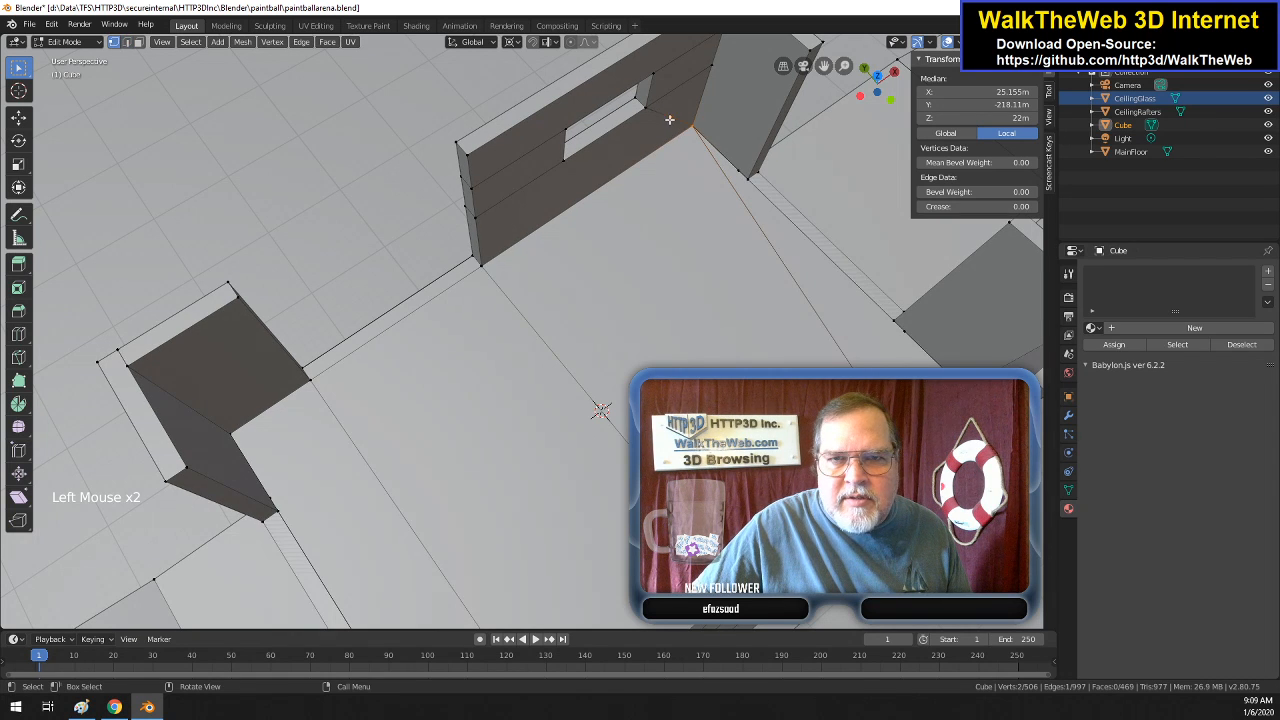
{"action": "left_click", "coordinate": [669, 119]}
{"action": "left_click", "coordinate": [705, 73], "text": "shift"}
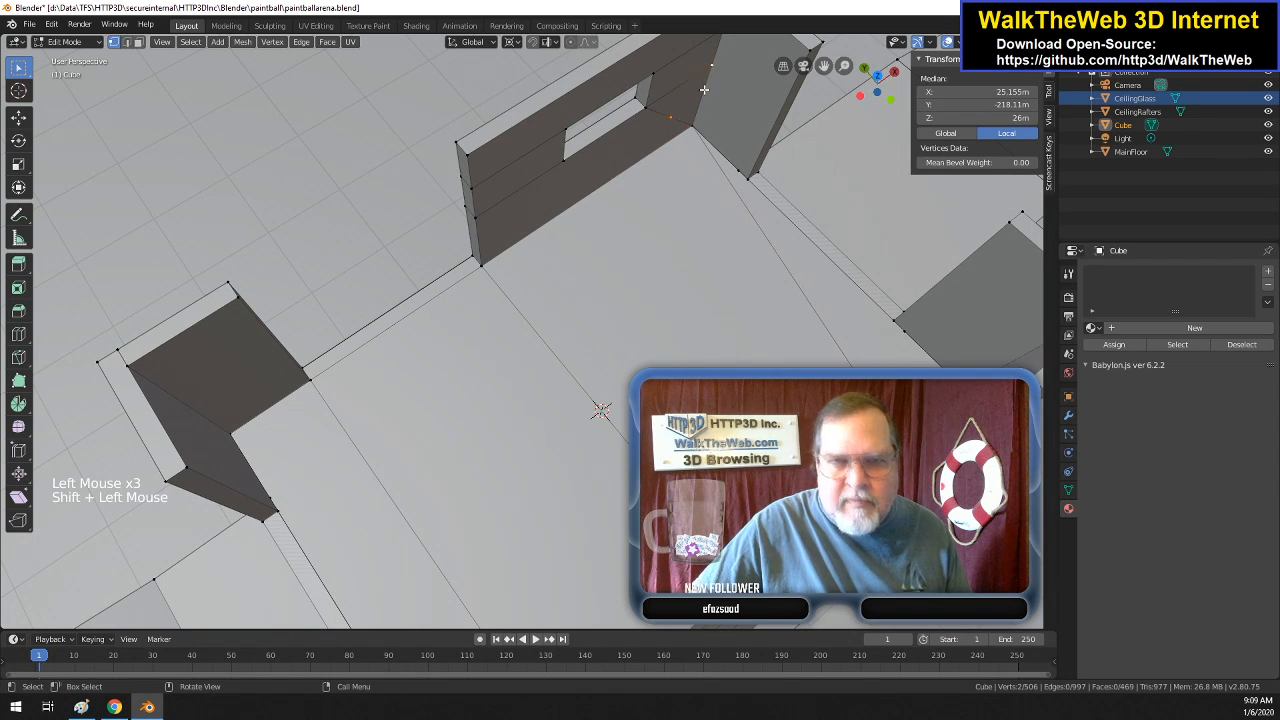
{"action": "key", "text": "alt+m"}
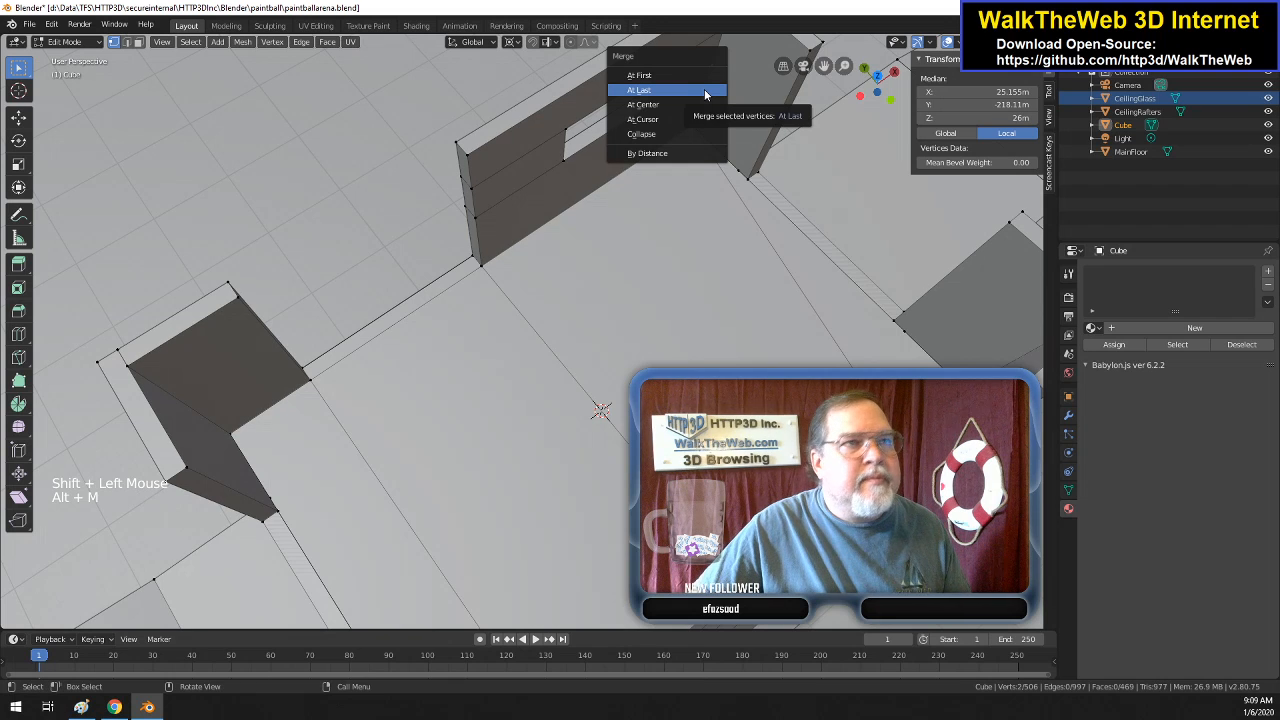
{"action": "left_click", "coordinate": [688, 89]}
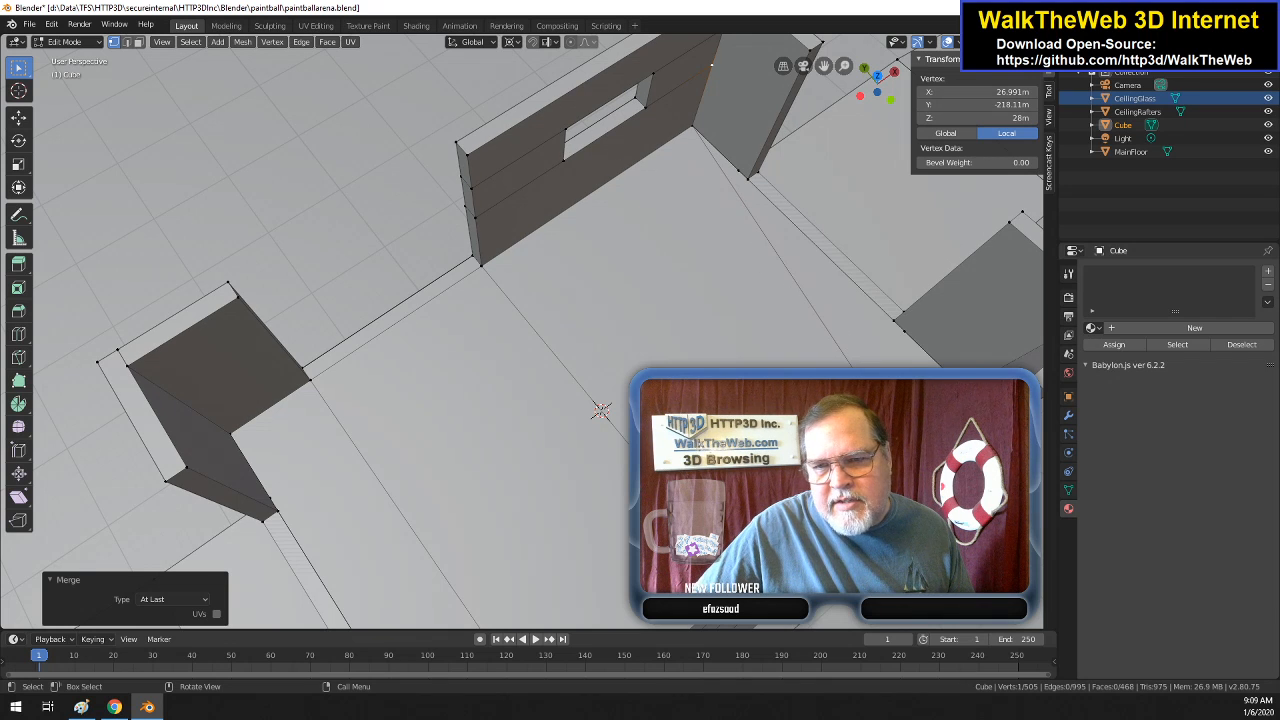
{"action": "left_click", "coordinate": [127, 42]}
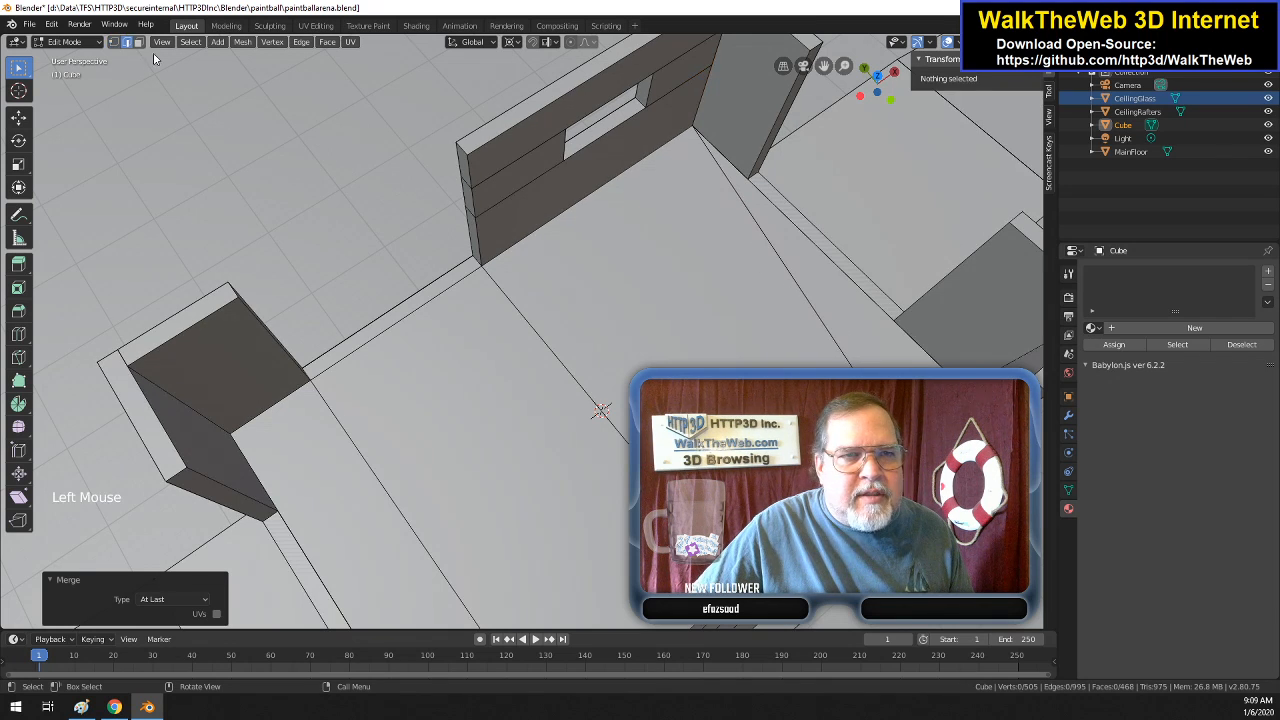
- Subdivide the long diagonal edge crossing the floor from the foot of the windowed wall with one cut
{"action": "left_click", "coordinate": [847, 354]}
{"action": "right_click", "coordinate": [845, 356]}
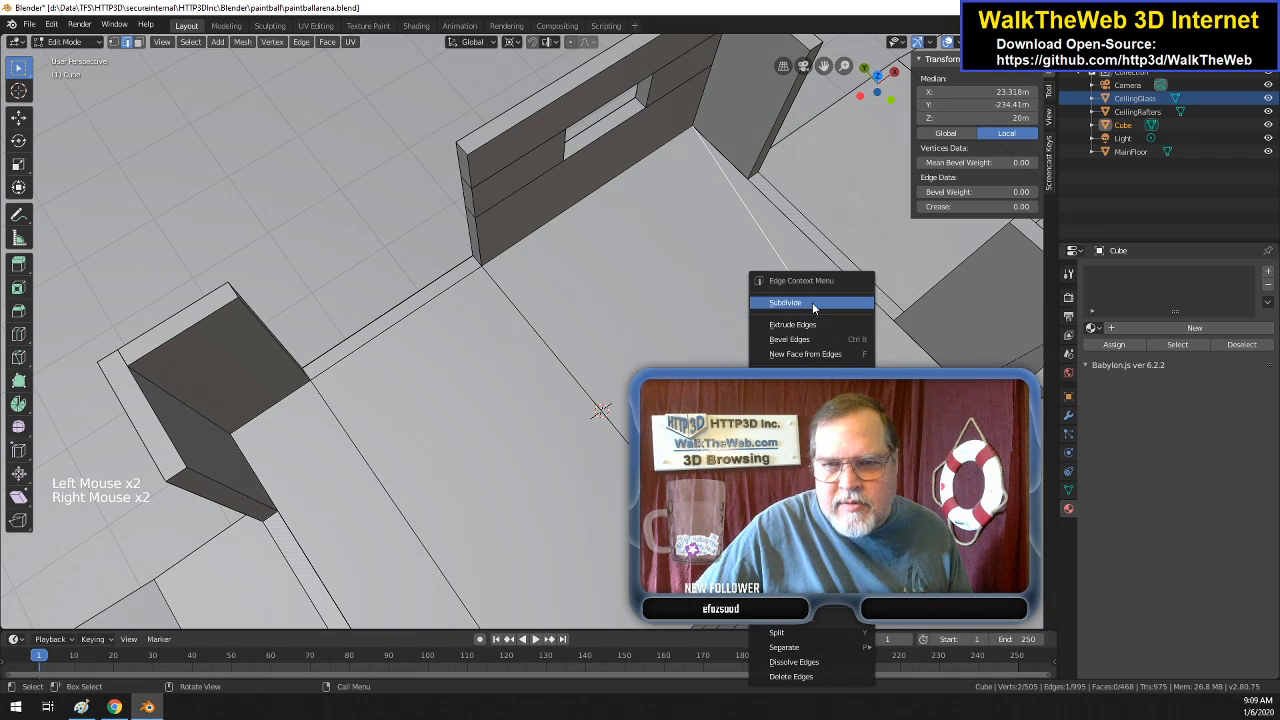
{"action": "left_click", "coordinate": [812, 302]}
- Merge the floor diagonal's midpoint vertex into the wall base's corner vertex at its far end, using At Last
{"action": "left_click", "coordinate": [113, 42]}
{"action": "left_click", "coordinate": [891, 355], "text": "shift"}
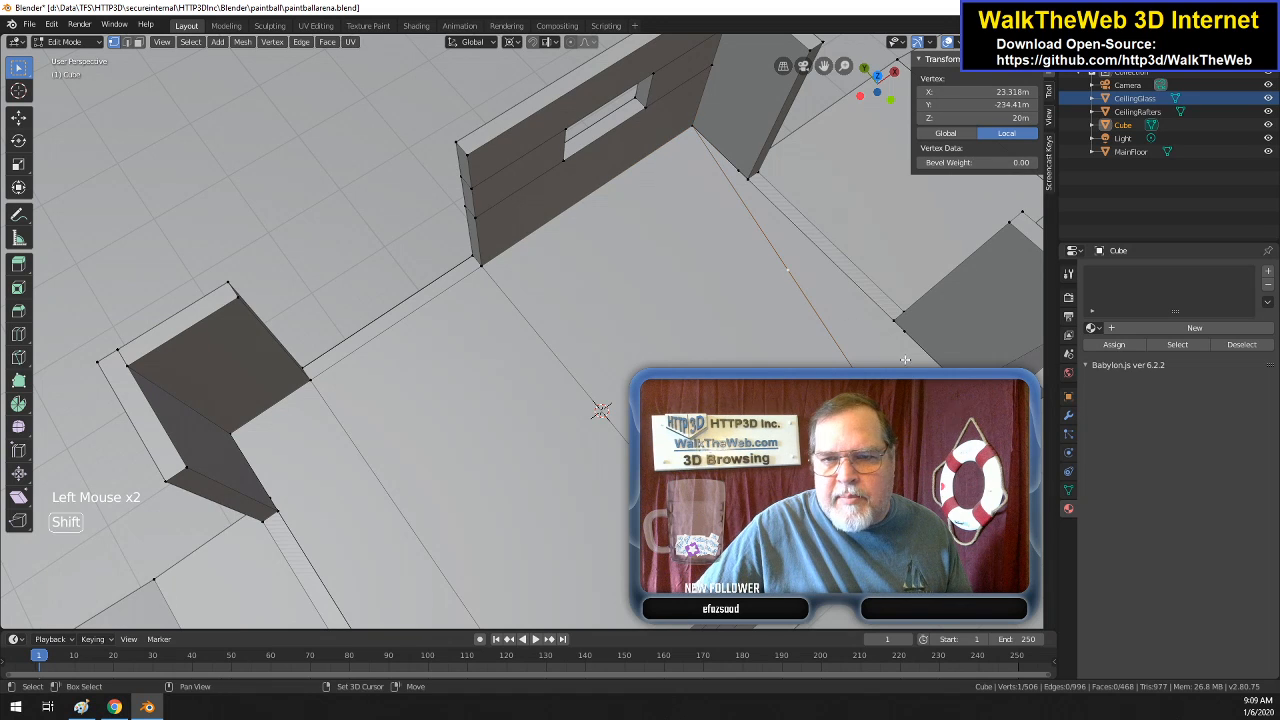
{"action": "left_click", "coordinate": [903, 436], "text": "shift"}
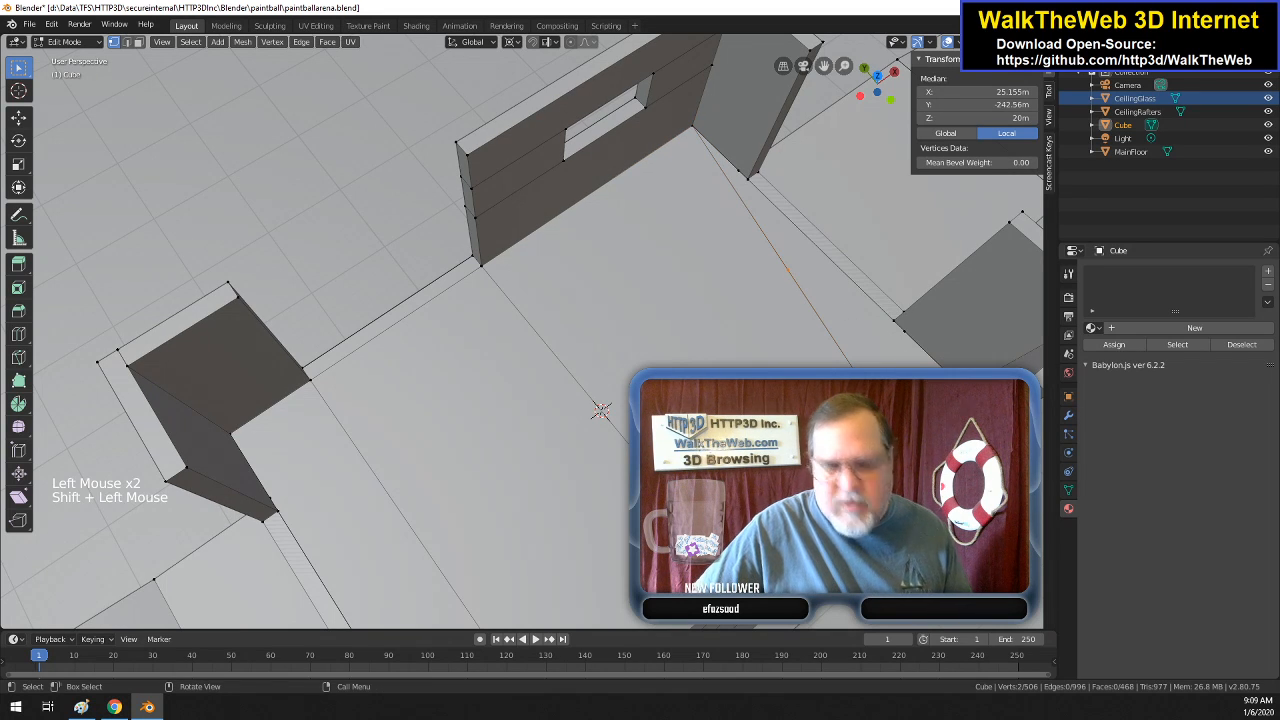
{"action": "key", "text": "alt+m"}
{"action": "left_click", "coordinate": [950, 385]}
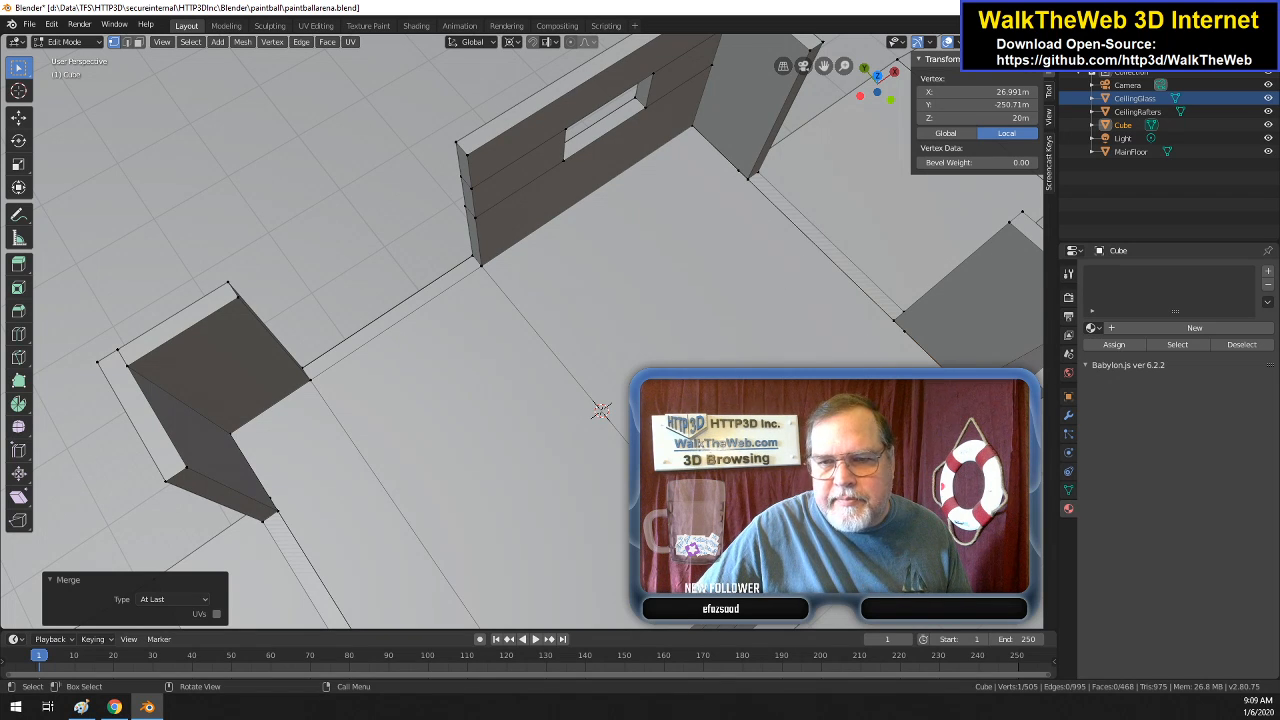
- Select the four corner vertices of the window panel on the inner side of the other gridded wall
{"action": "left_click_drag", "start_coordinate": [876, 108], "coordinate": [862, 80]}
{"action": "left_click_drag", "start_coordinate": [510, 417], "coordinate": [647, 328]}
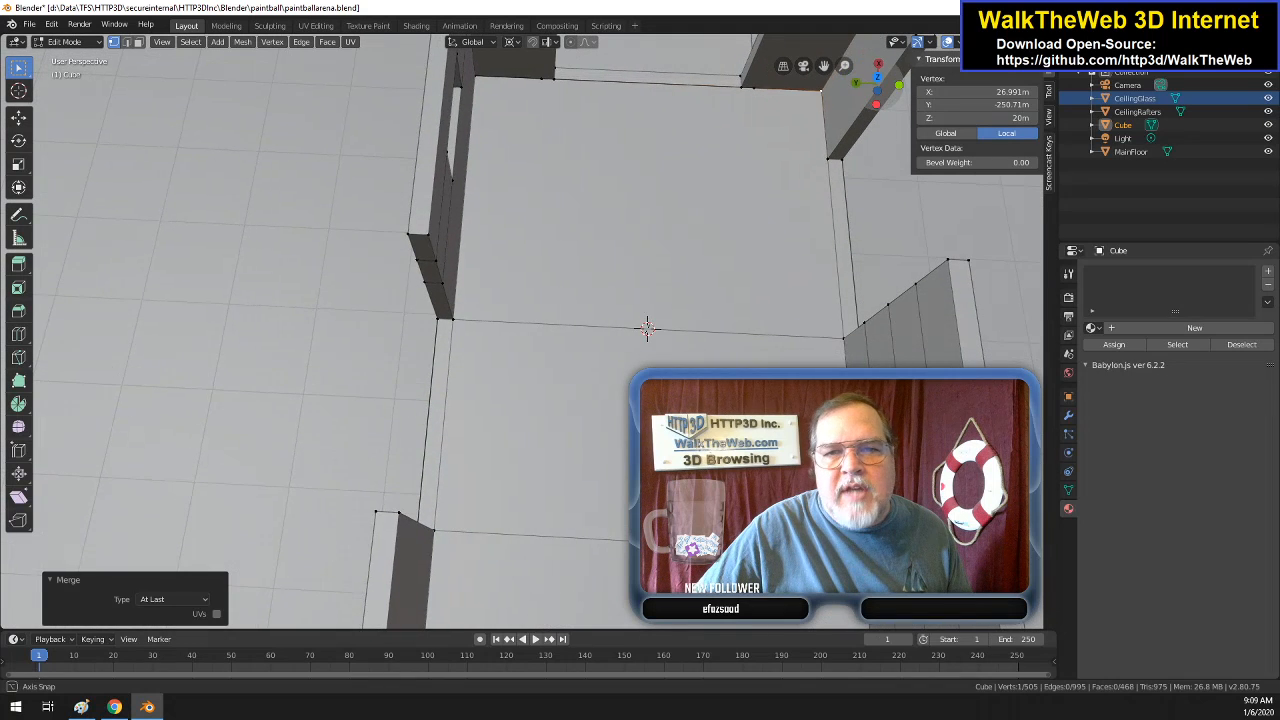
{"action": "middle_click_drag", "start_coordinate": [647, 328], "coordinate": [647, 322]}
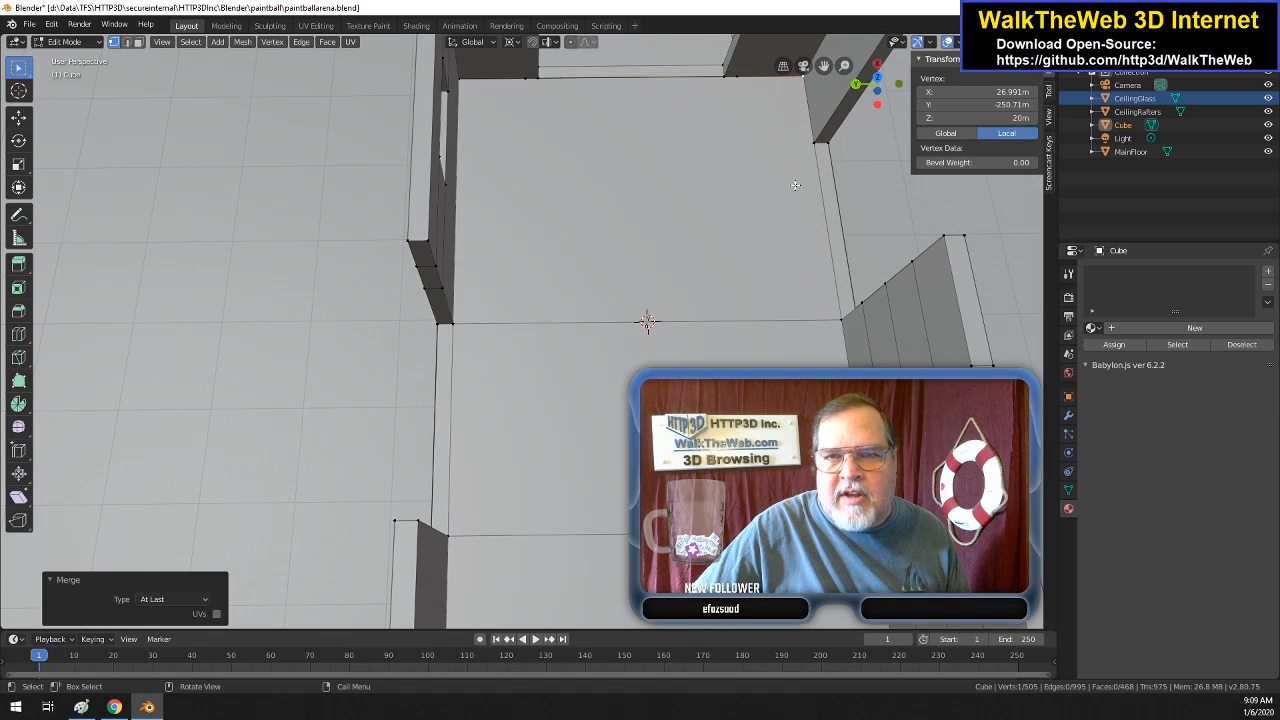
{"action": "left_click_drag", "start_coordinate": [647, 320], "coordinate": [501, 250]}
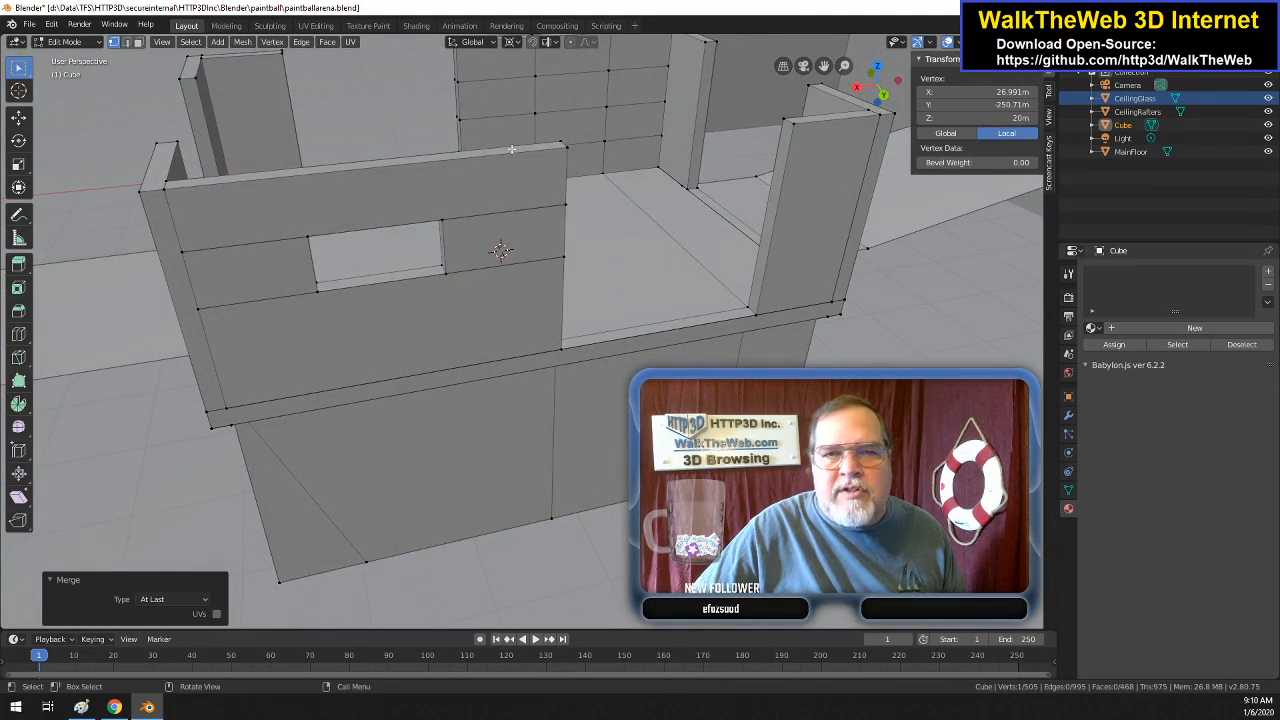
{"action": "left_click", "coordinate": [533, 115]}
{"action": "left_click", "coordinate": [535, 76], "text": "shift"}
{"action": "left_click", "coordinate": [607, 71], "text": "shift"}
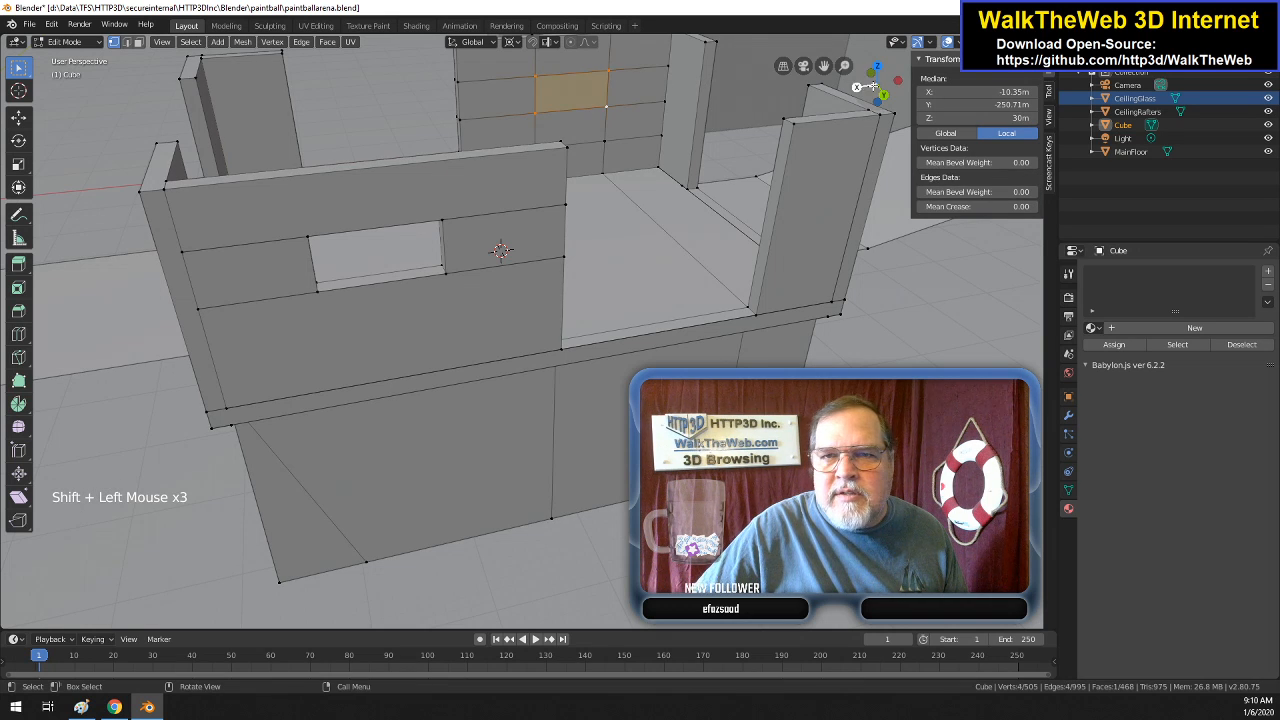
- Delete the outer face of the gridded wall's window panel, second row down beside the wide undivided section
{"action": "left_click_drag", "start_coordinate": [895, 80], "coordinate": [866, 98]}
{"action": "left_click_drag", "start_coordinate": [512, 355], "coordinate": [555, 337]}
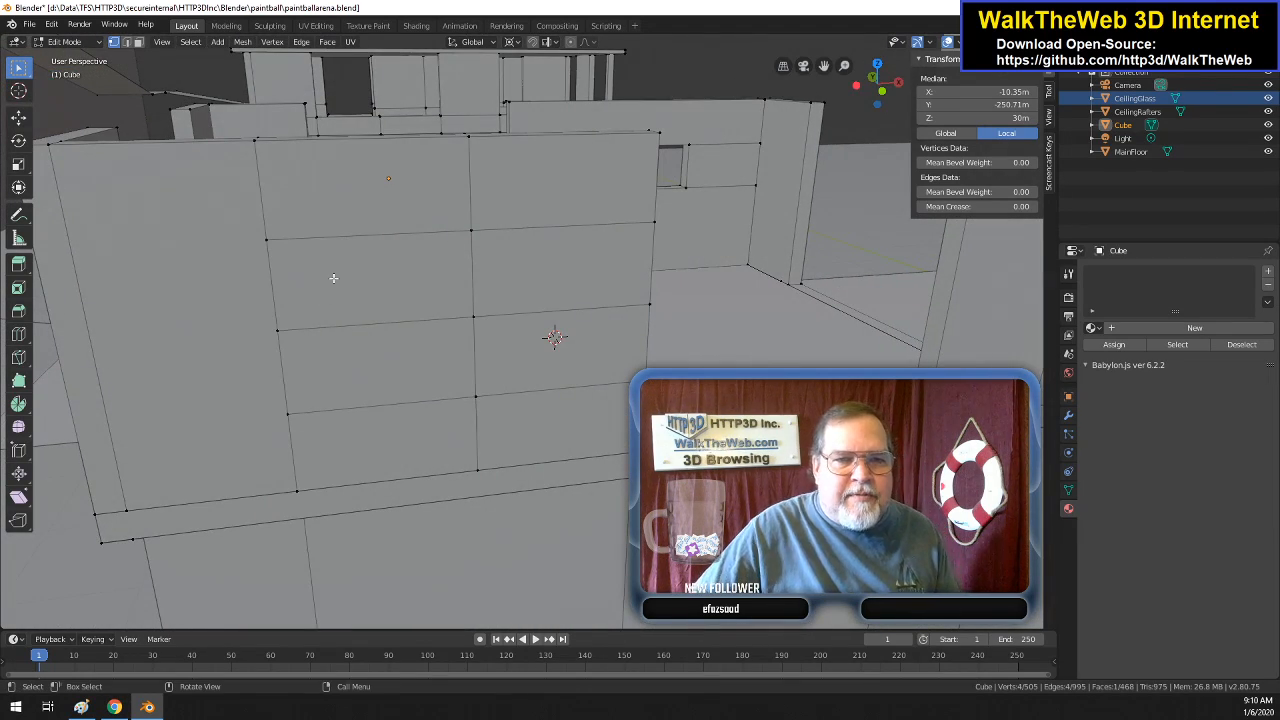
{"action": "left_click", "coordinate": [138, 42]}
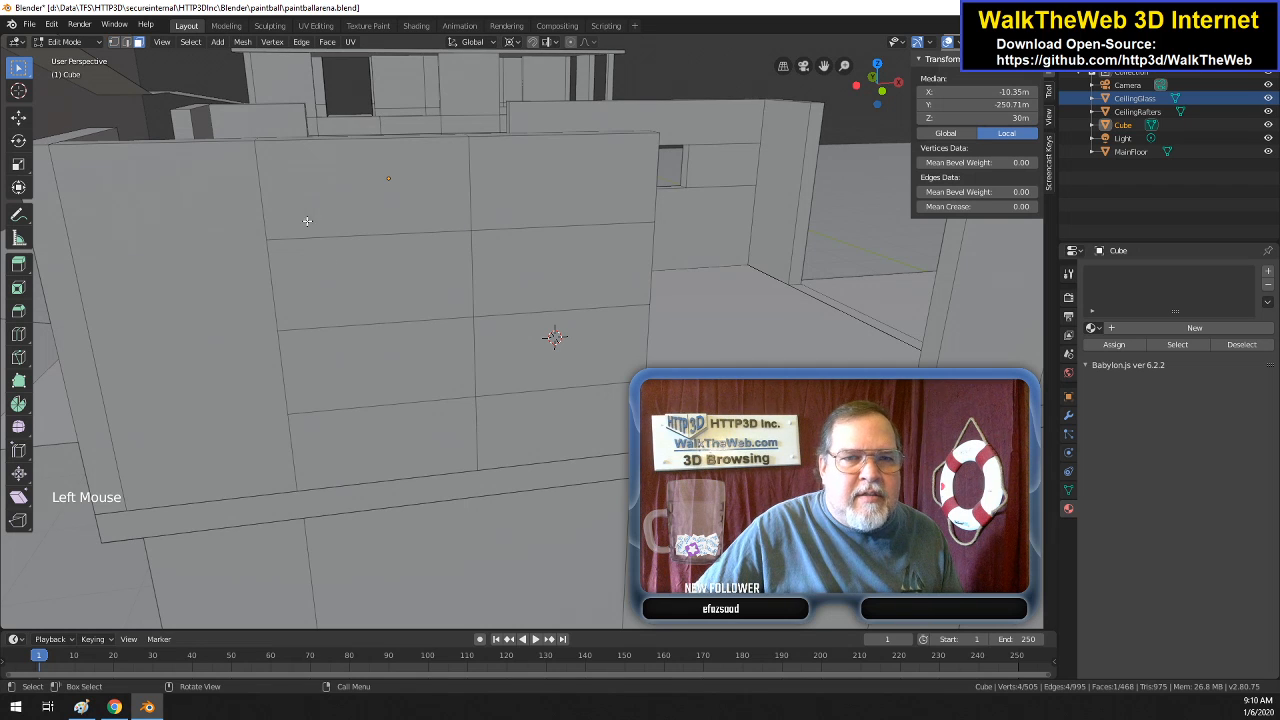
{"action": "left_click", "coordinate": [359, 280]}
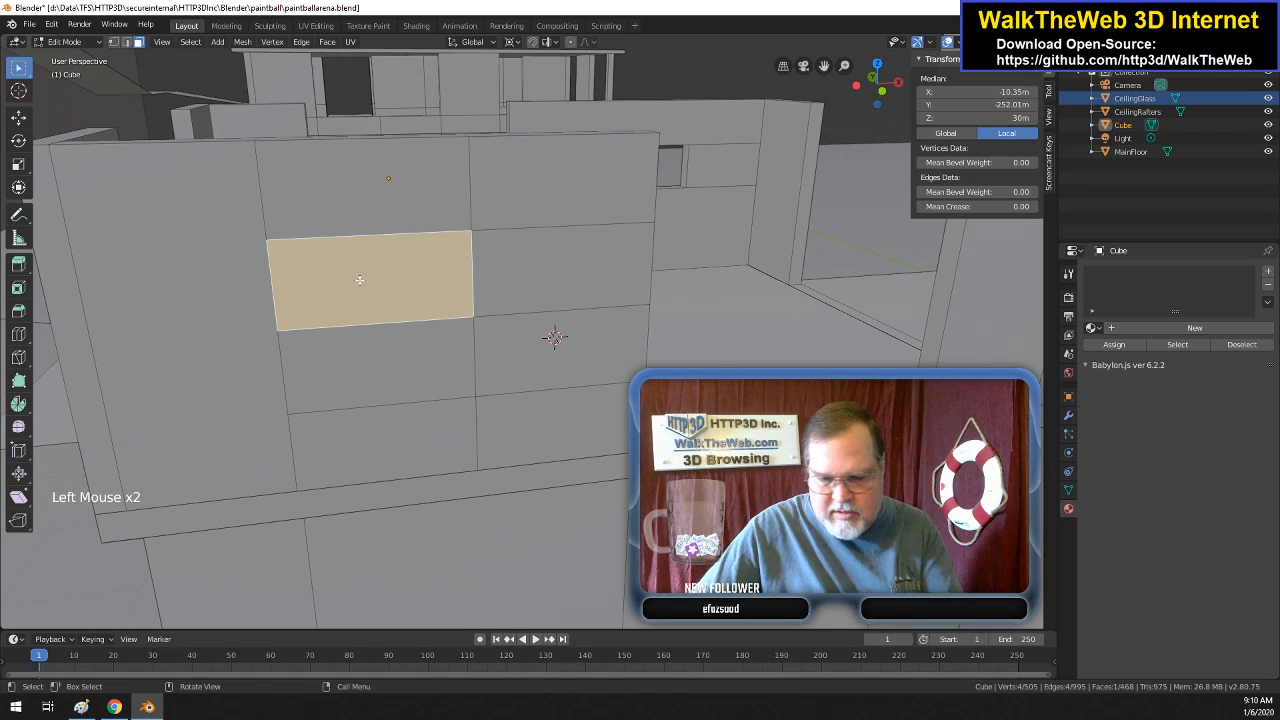
{"action": "key", "text": "Delete"}
{"action": "left_click", "coordinate": [352, 282]}
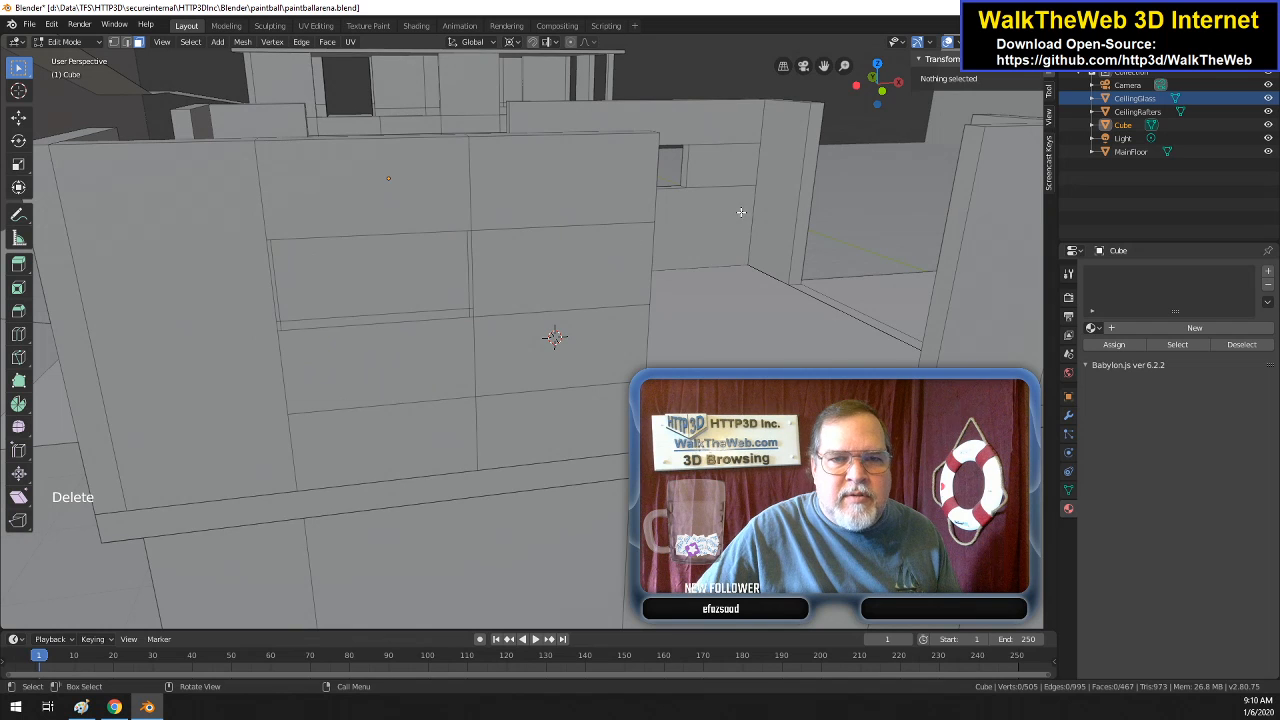
- Delete the matching inner face of the gridded wall to open the window all the way through
{"action": "left_click_drag", "start_coordinate": [866, 104], "coordinate": [884, 74]}
{"action": "left_click", "coordinate": [910, 233]}
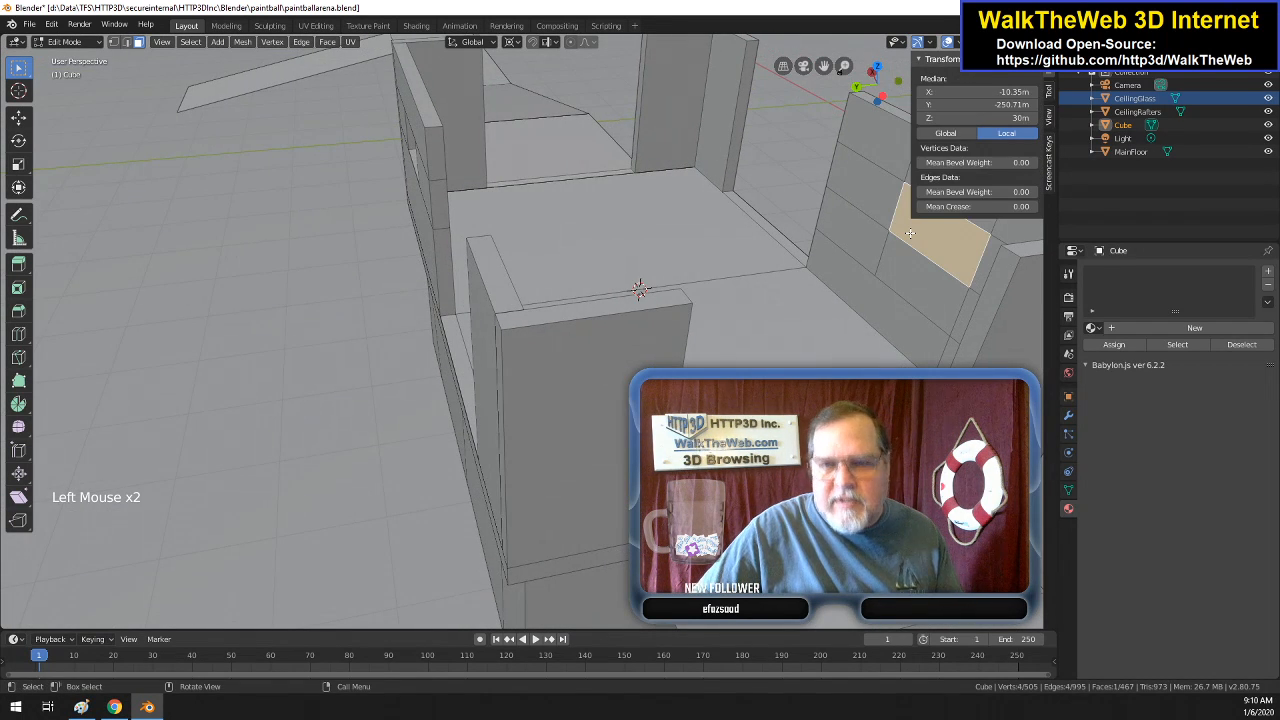
{"action": "key", "text": "Delete"}
{"action": "left_click", "coordinate": [911, 235]}
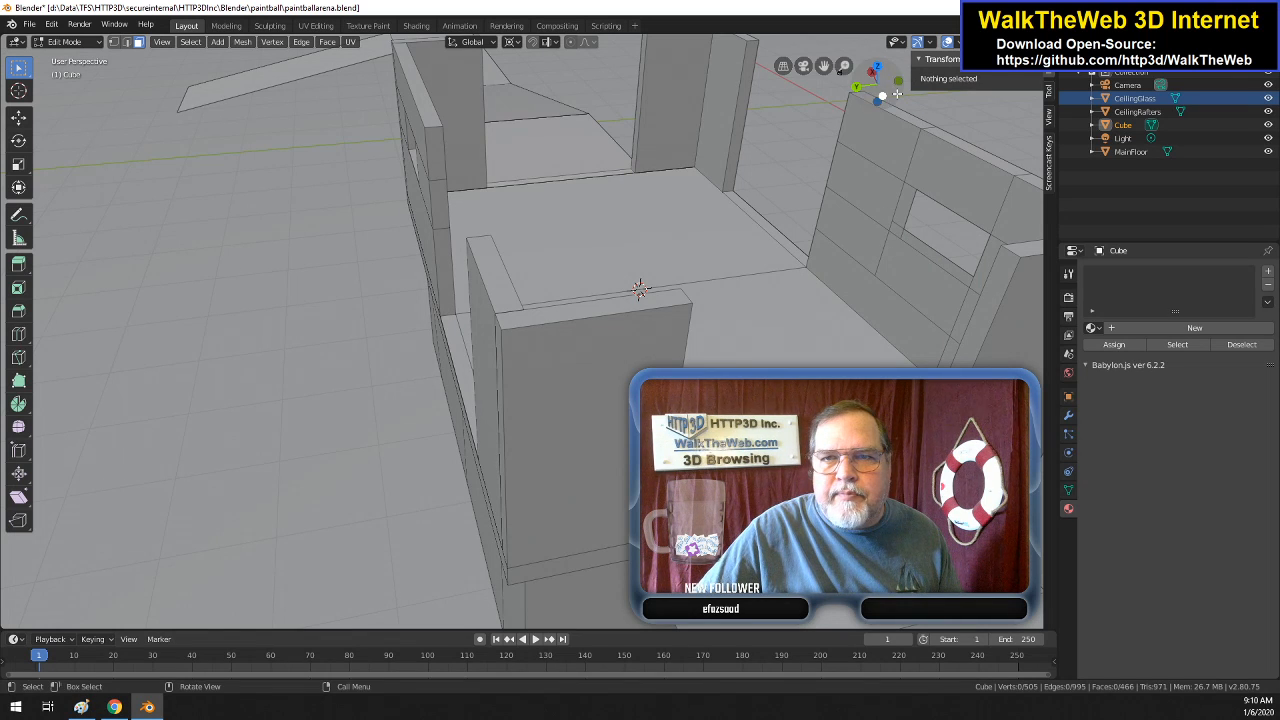
- Select the outer and inner vertices at one lower corner of the new window opening
{"action": "left_click_drag", "start_coordinate": [872, 90], "coordinate": [830, 95]}
{"action": "left_click_drag", "start_coordinate": [640, 334], "coordinate": [531, 341]}
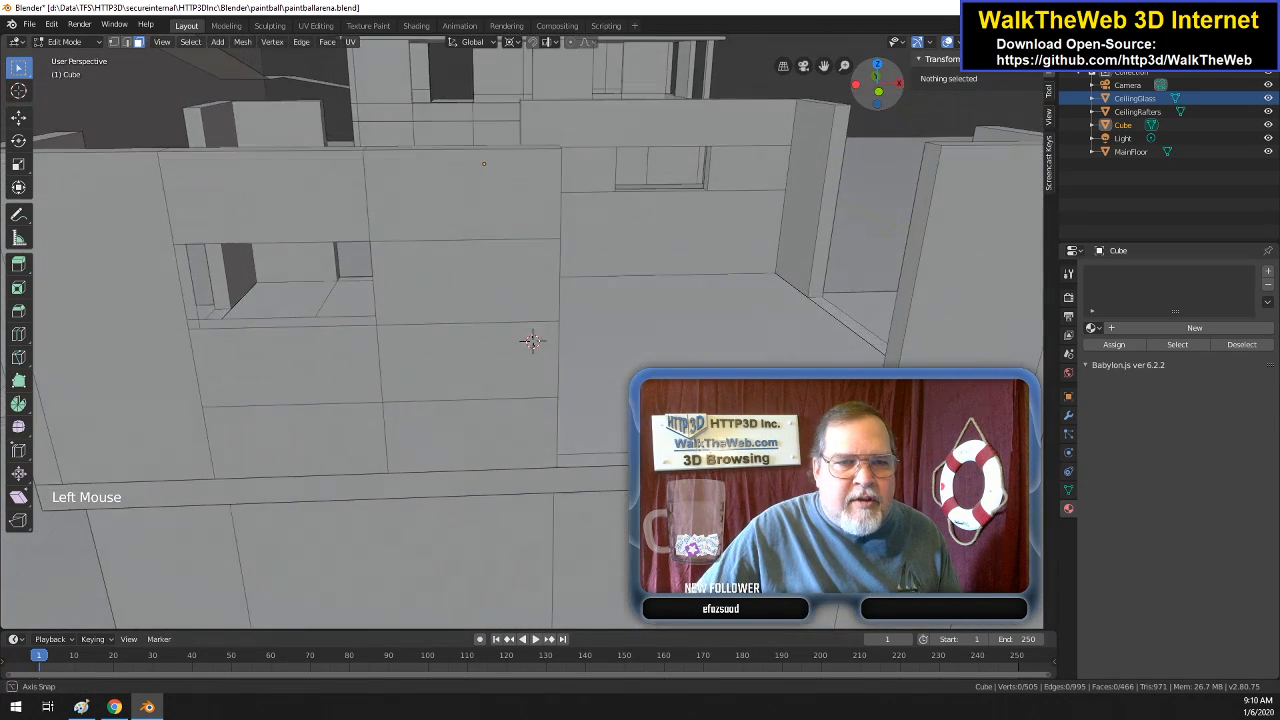
{"action": "left_click_drag", "start_coordinate": [897, 93], "coordinate": [897, 93]}
{"action": "left_click", "coordinate": [113, 41]}
{"action": "left_click", "coordinate": [197, 333]}
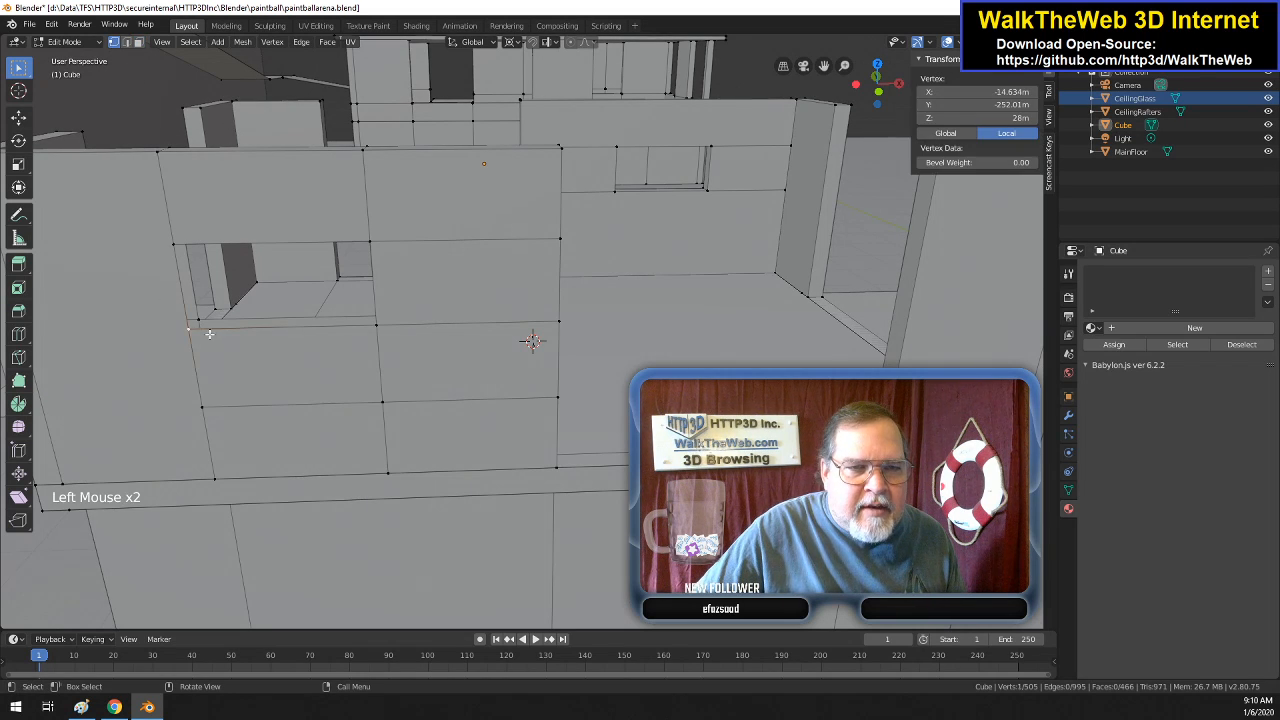
{"action": "left_click", "coordinate": [244, 327], "text": "shift"}
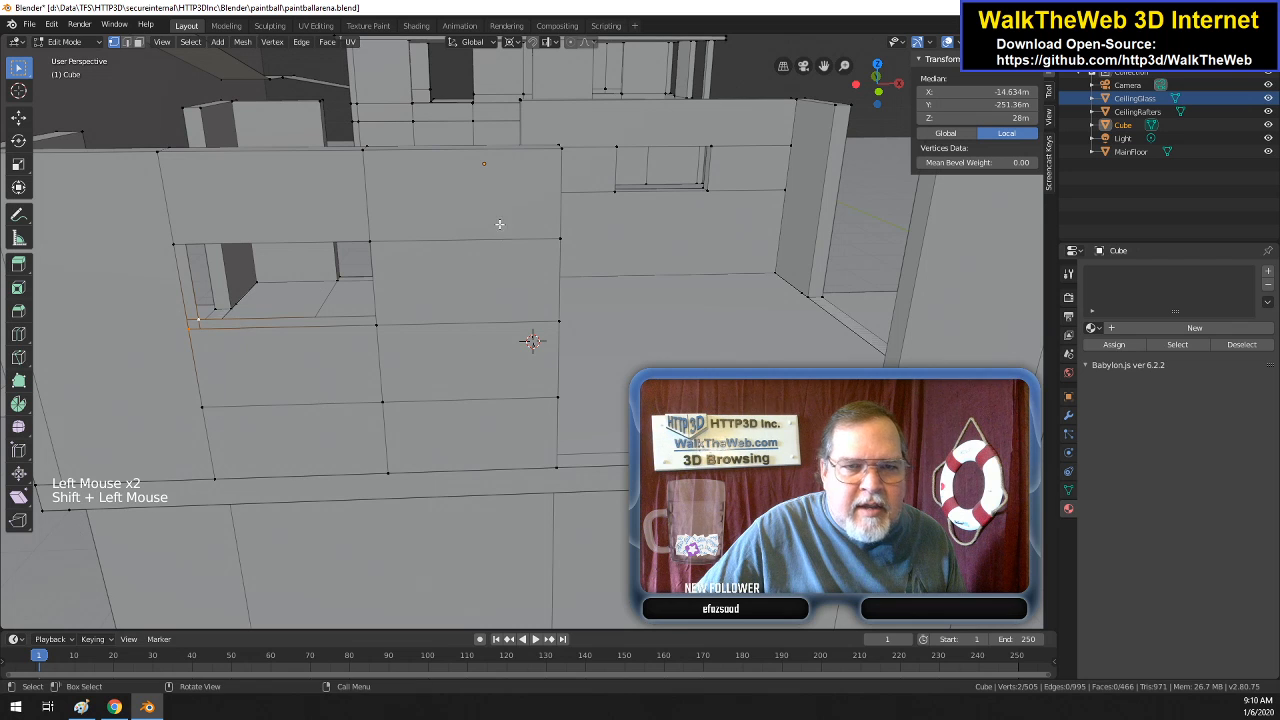
- Fill one side jamb of the wall's open window with a face joining its inner and outer corner vertices
{"action": "left_click_drag", "start_coordinate": [878, 92], "coordinate": [876, 43]}
{"action": "left_click", "coordinate": [193, 86], "text": "shift"}
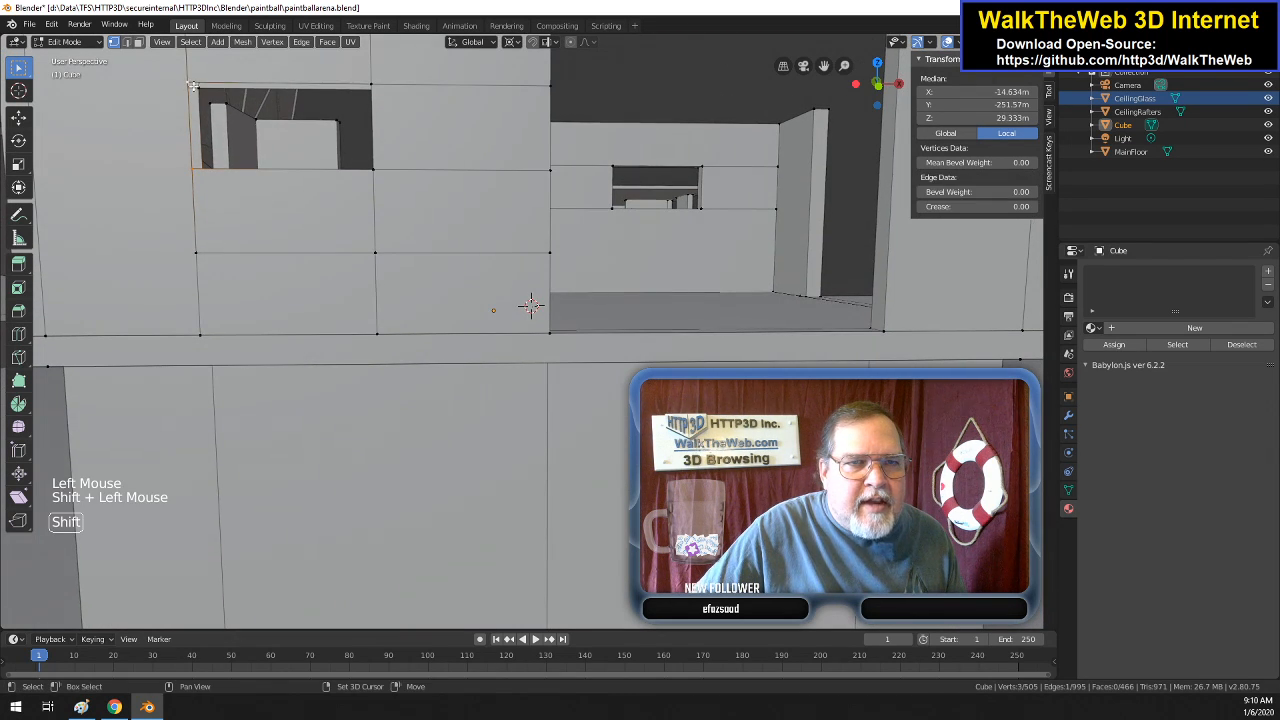
{"action": "left_click", "coordinate": [211, 112], "text": "shift"}
{"action": "key", "text": "f"}
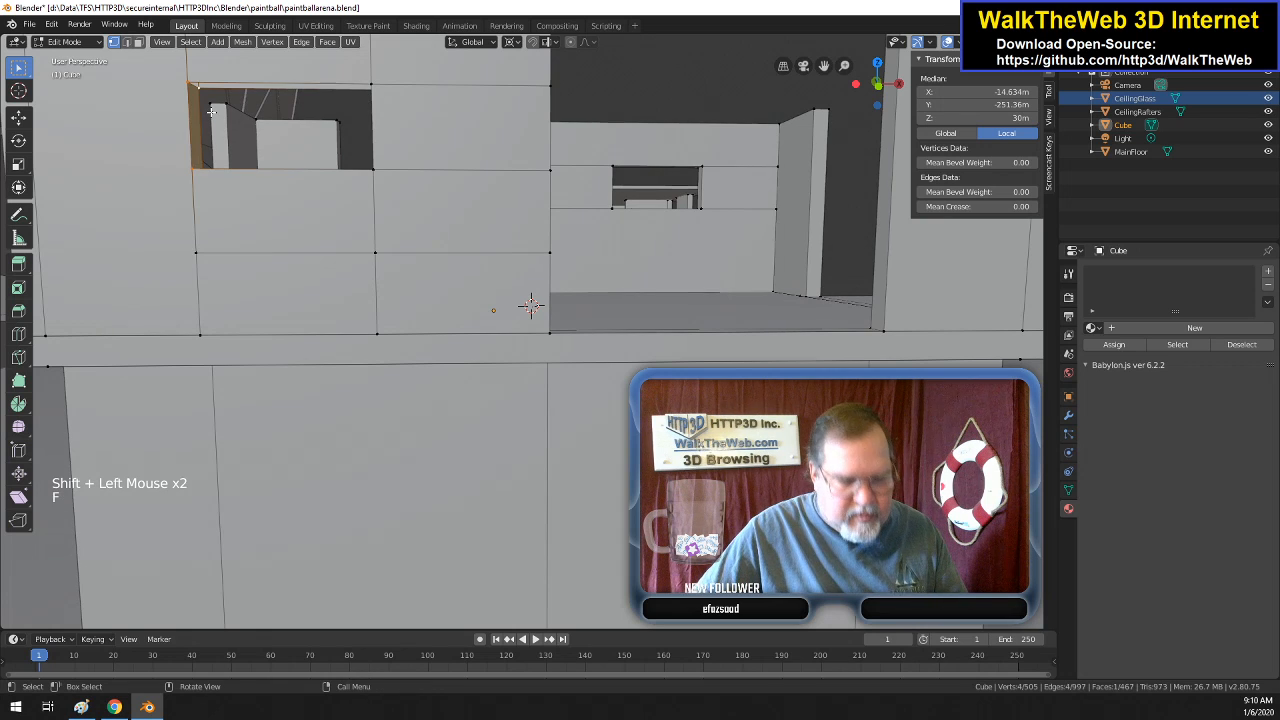
- Fill the top of the window opening with a face between the four upper inner and outer corner vertices
{"action": "left_click", "coordinate": [194, 88]}
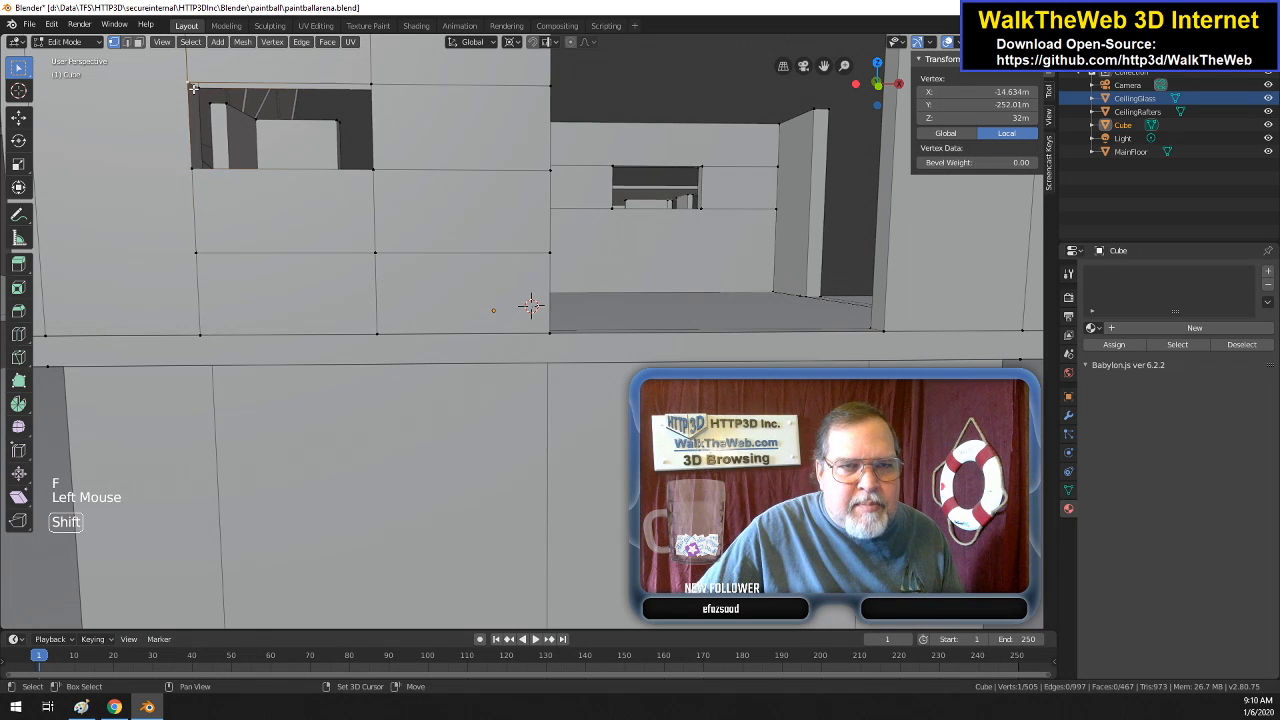
{"action": "left_click", "coordinate": [228, 87], "text": "shift"}
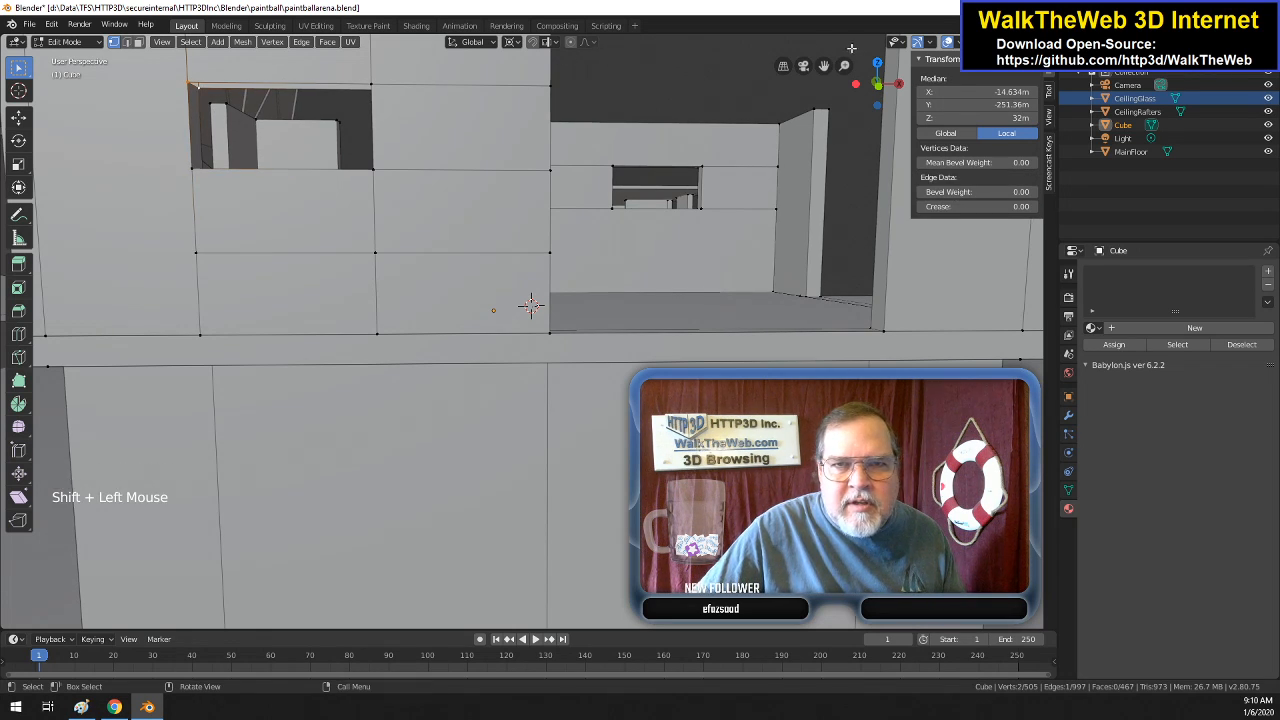
{"action": "left_click_drag", "start_coordinate": [865, 95], "coordinate": [560, 104]}
{"action": "left_click", "coordinate": [504, 95], "text": "shift"}
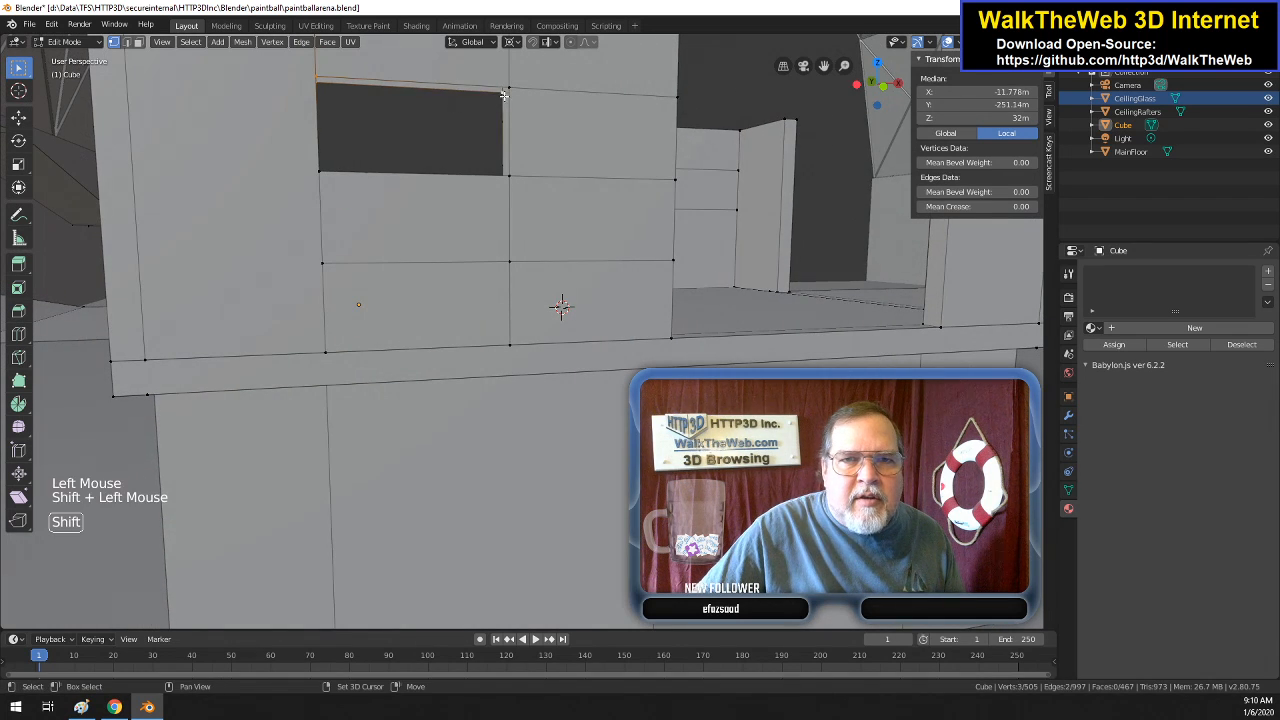
{"action": "key", "text": "f"}
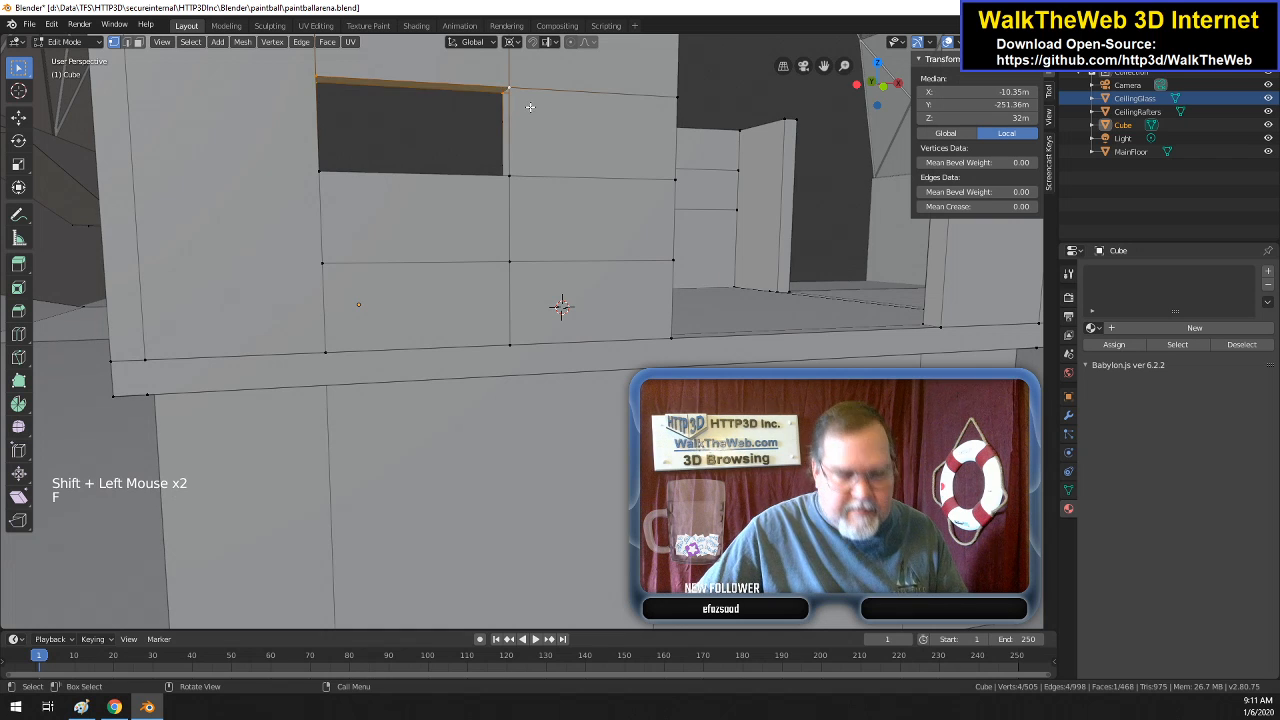
- Fill the opposite side jamb of the window opening with a face joining its inner and outer corner vertices
{"action": "left_click", "coordinate": [506, 97]}
{"action": "left_click", "coordinate": [512, 90], "text": "shift"}
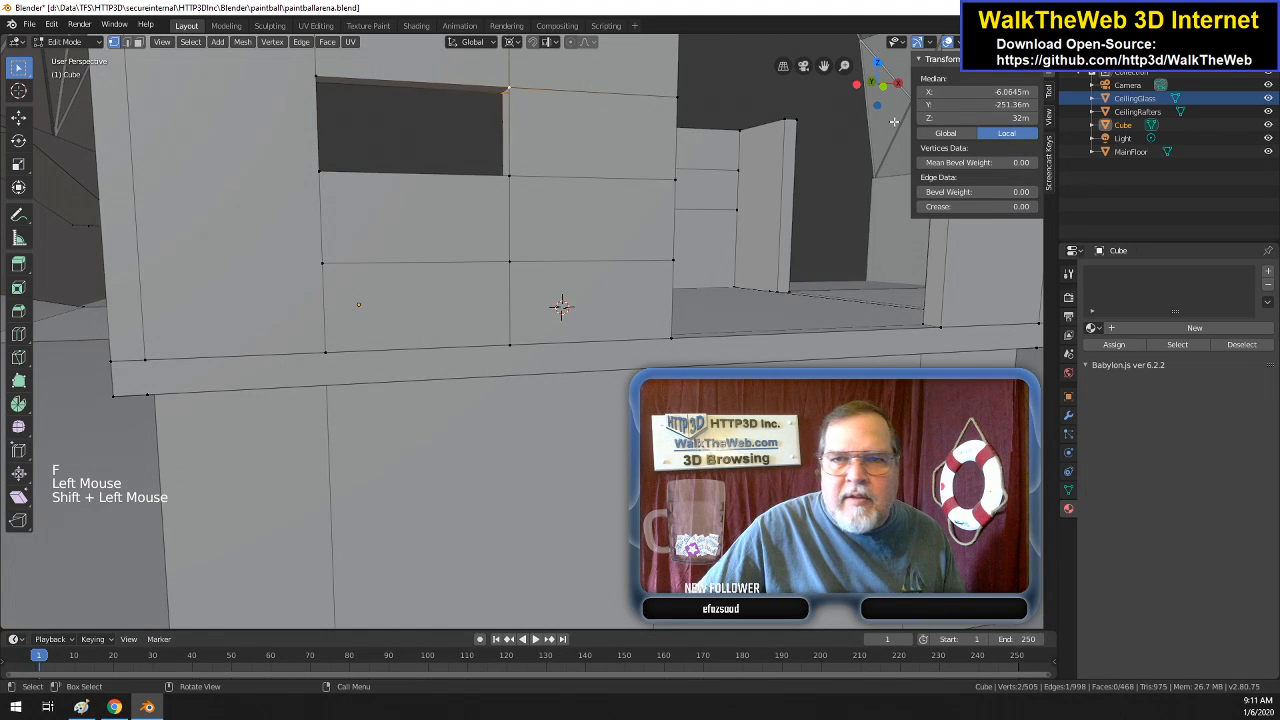
{"action": "middle_click_drag", "start_coordinate": [561, 306], "coordinate": [679, 305]}
{"action": "left_click", "coordinate": [656, 307], "text": "shift"}
{"action": "key", "text": "f"}
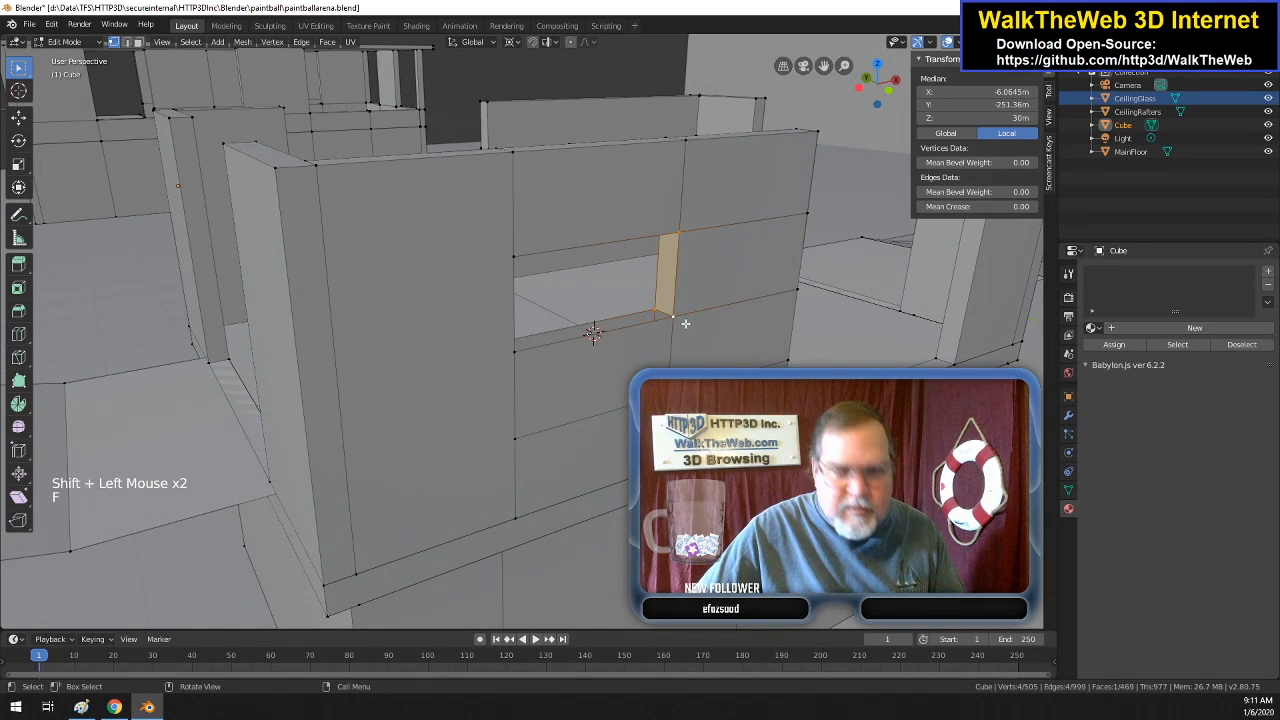
- Fill the window sill with a face between the four lower inner and outer corner vertices, completing the opening's frame
{"action": "left_click", "coordinate": [675, 317]}
{"action": "left_click", "coordinate": [655, 310], "text": "shift"}
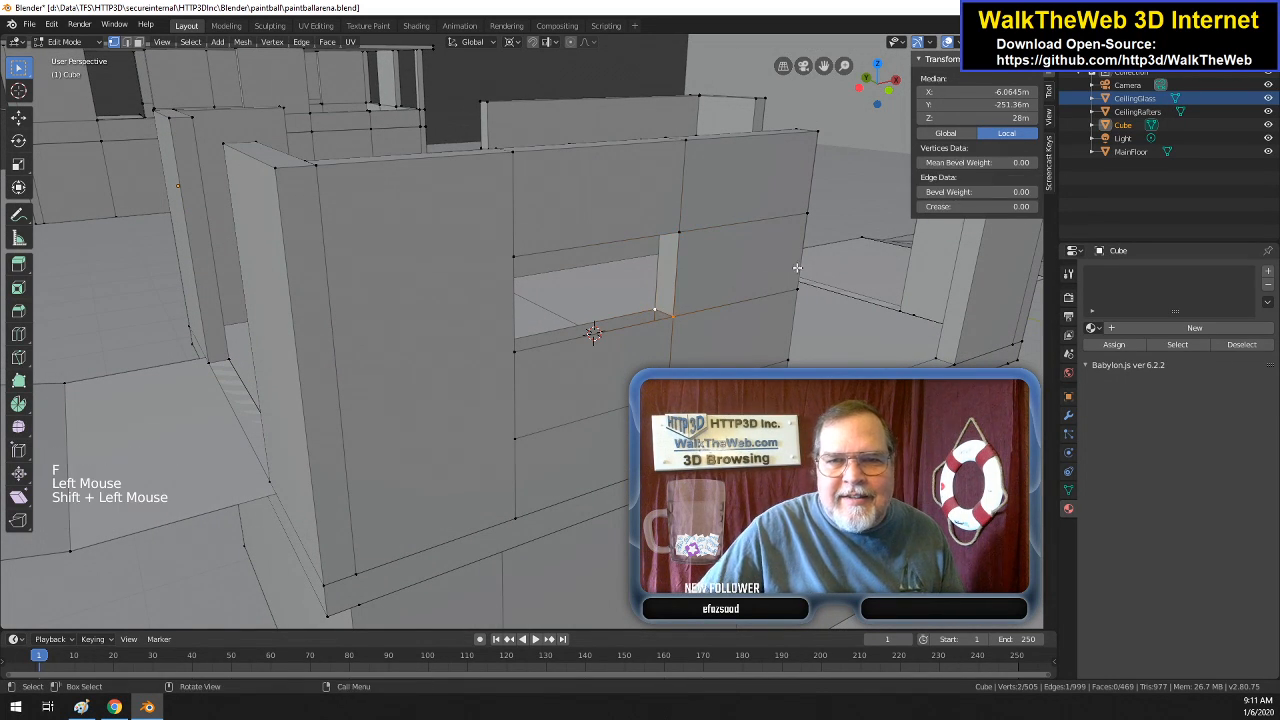
{"action": "left_click_drag", "start_coordinate": [873, 93], "coordinate": [804, 115]}
{"action": "left_click", "coordinate": [160, 408], "text": "shift"}
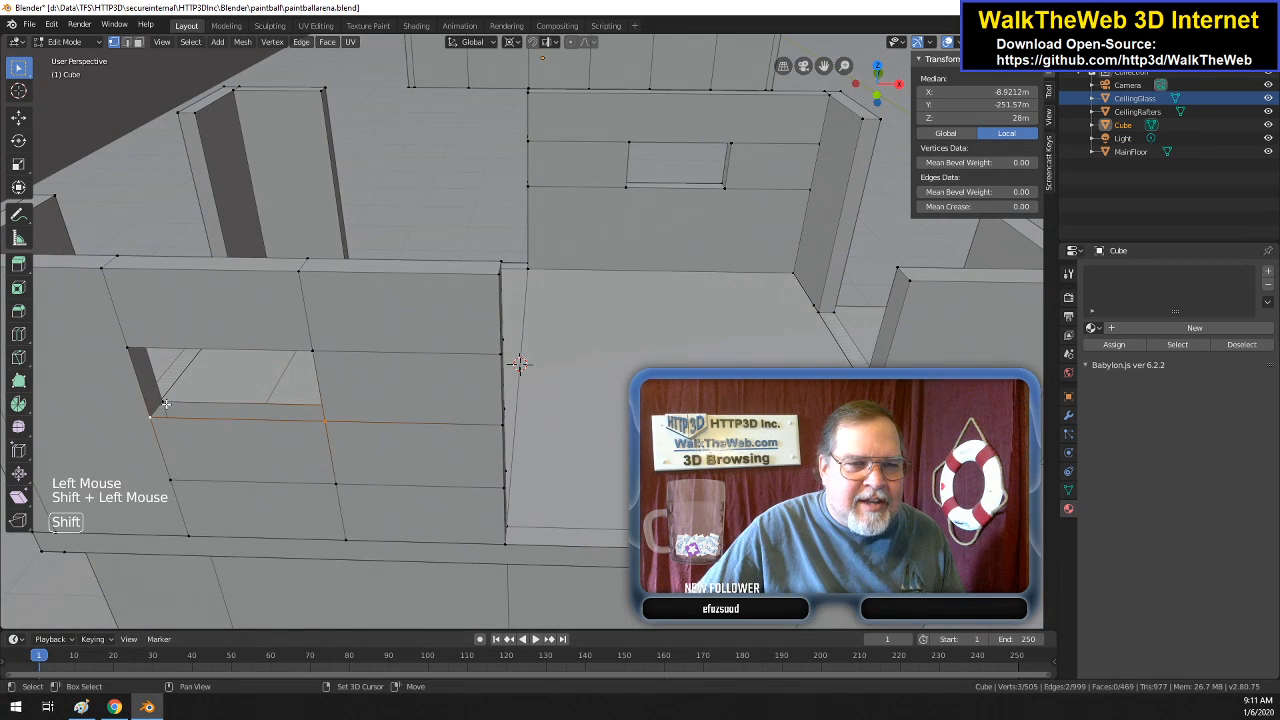
{"action": "key", "text": "f"}
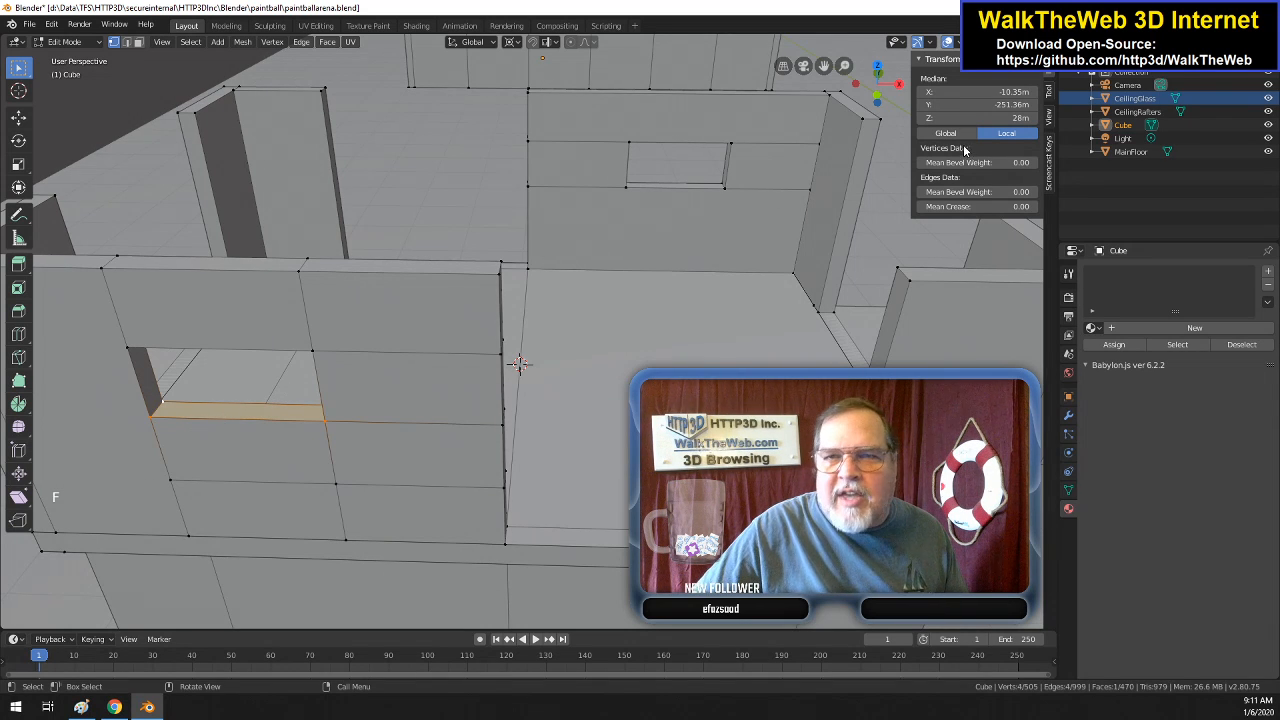
- Duplicate in place the single floor-level vertex at X 19.645 m, Y -250.71 m, Z 20 m
{"action": "left_click_drag", "start_coordinate": [885, 89], "coordinate": [912, 66]}
{"action": "left_click_drag", "start_coordinate": [563, 332], "coordinate": [572, 370]}
{"action": "middle_click_drag", "start_coordinate": [572, 370], "coordinate": [634, 341]}
{"action": "middle_click_drag", "start_coordinate": [215, 225], "coordinate": [424, 173]}
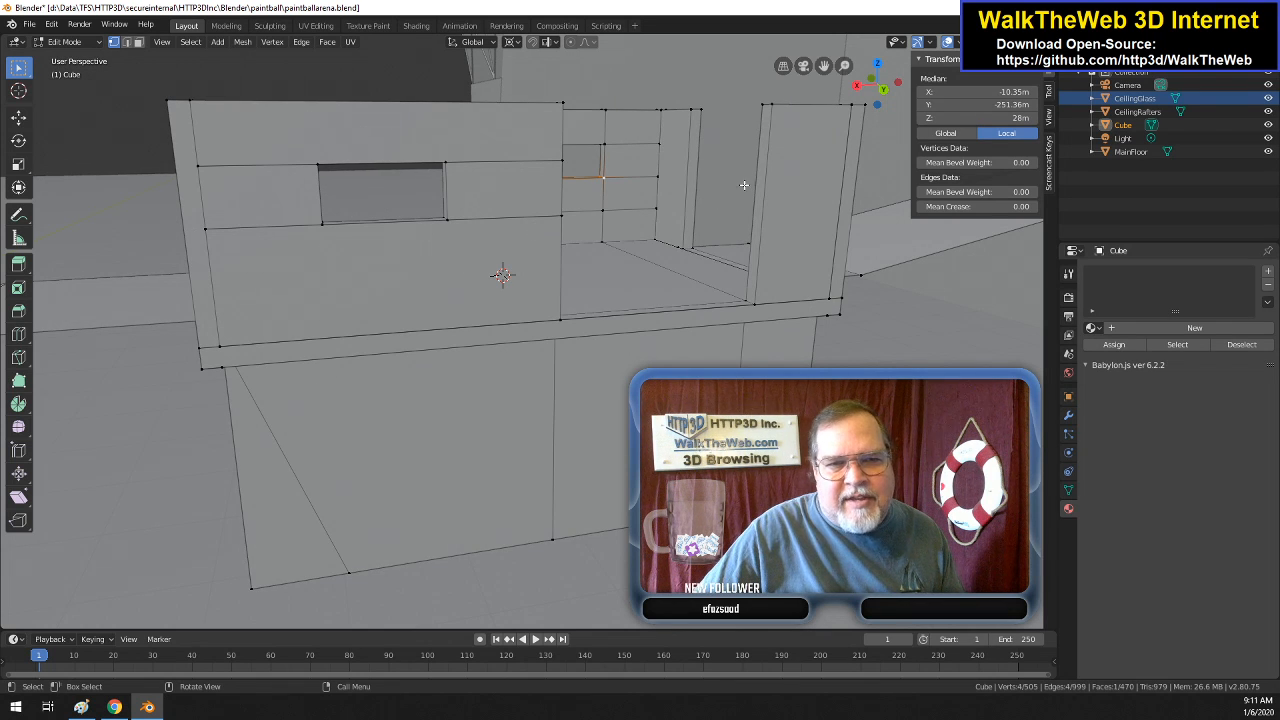
{"action": "left_click_drag", "start_coordinate": [873, 103], "coordinate": [610, 320]}
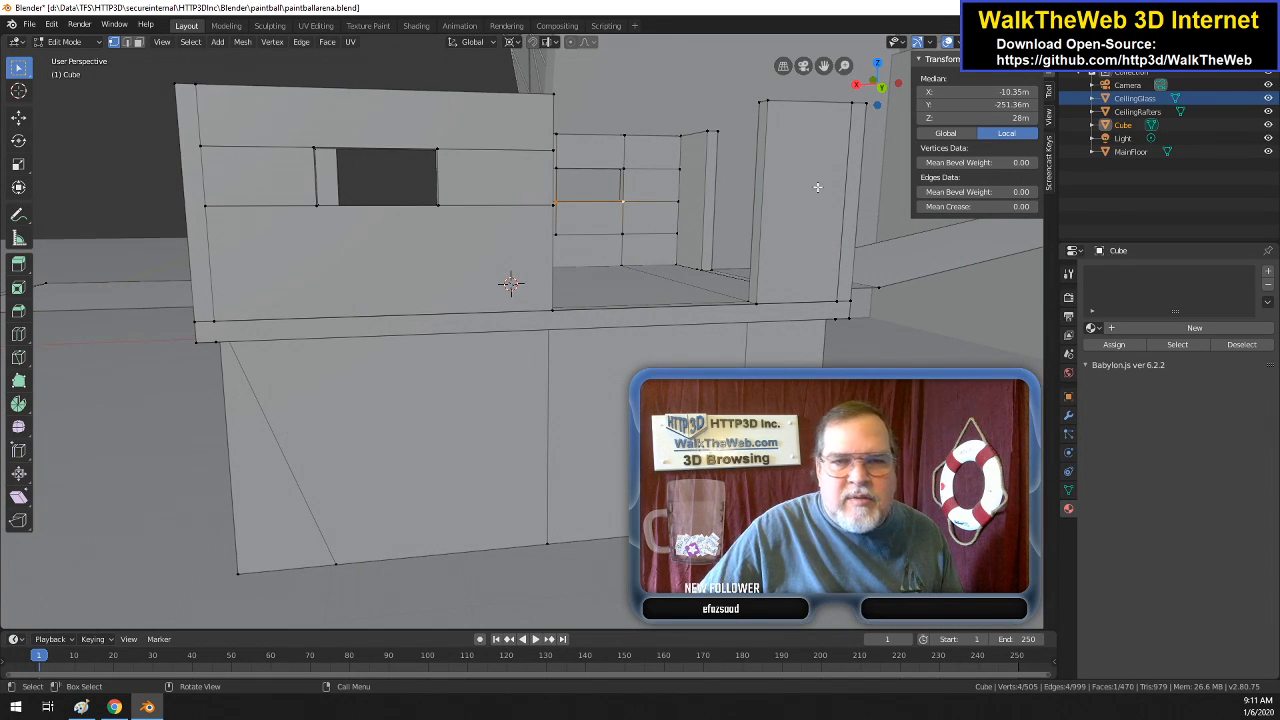
{"action": "left_click_drag", "start_coordinate": [510, 284], "coordinate": [600, 402]}
{"action": "middle_click_drag", "start_coordinate": [532, 426], "coordinate": [529, 398]}
{"action": "left_click", "coordinate": [529, 398]}
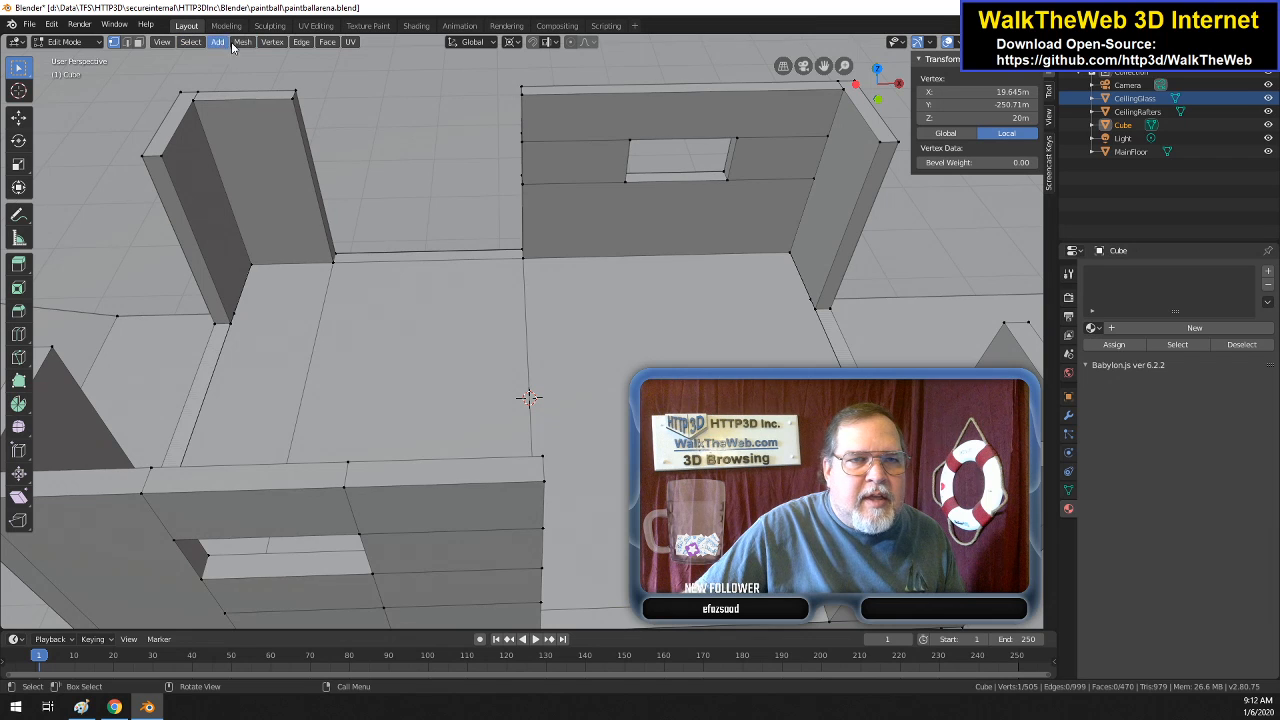
{"action": "left_click", "coordinate": [272, 45]}
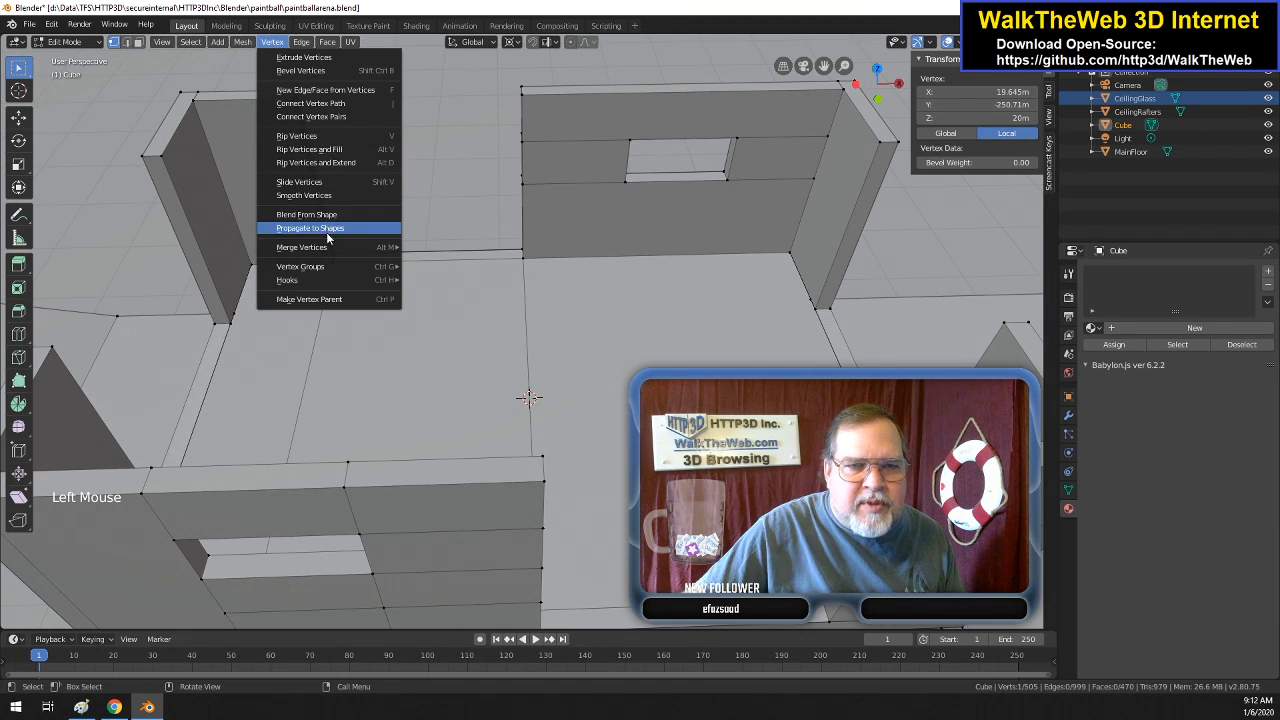
{"action": "mouse_move", "coordinate": [249, 42]}
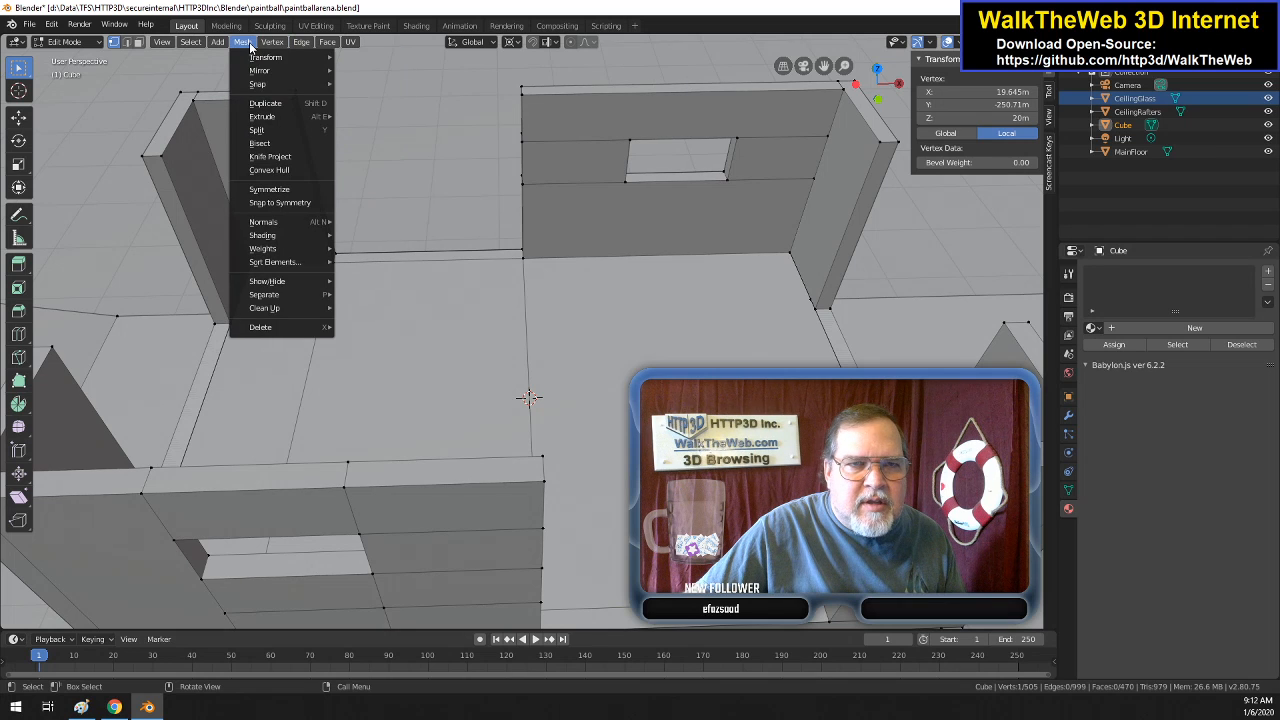
{"action": "left_click", "coordinate": [276, 103]}
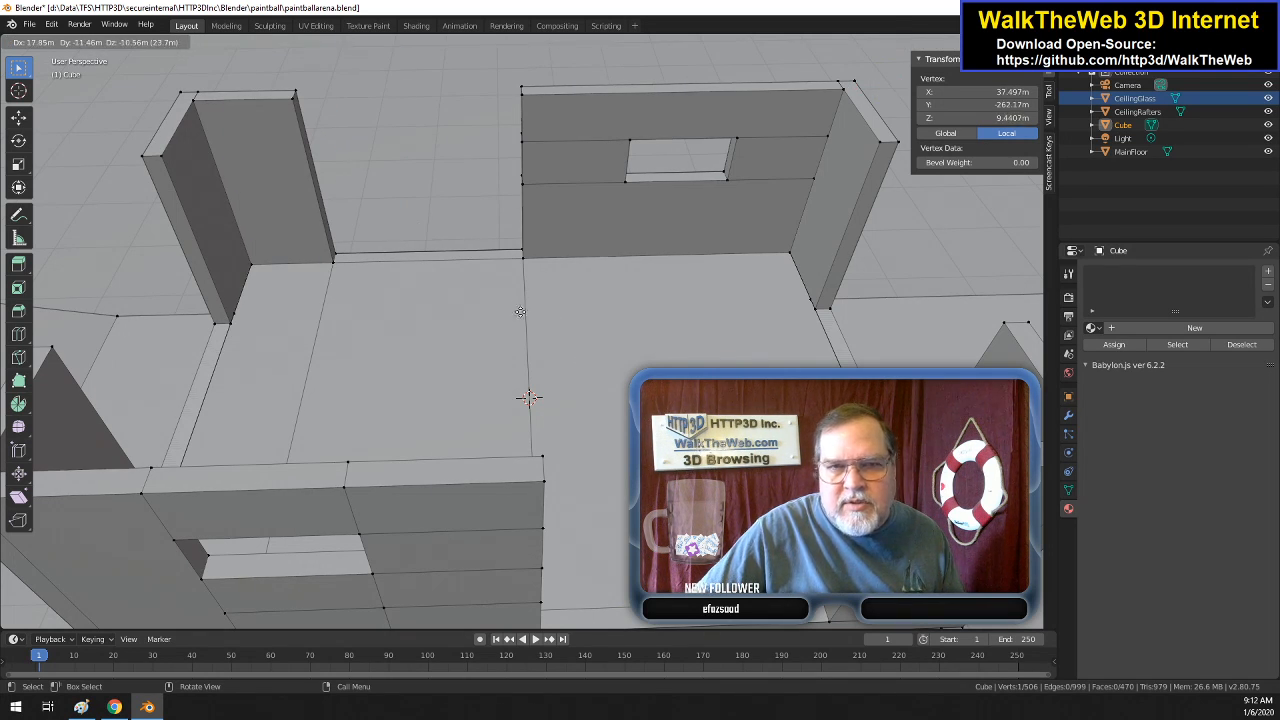
{"action": "right_click", "coordinate": [486, 265]}
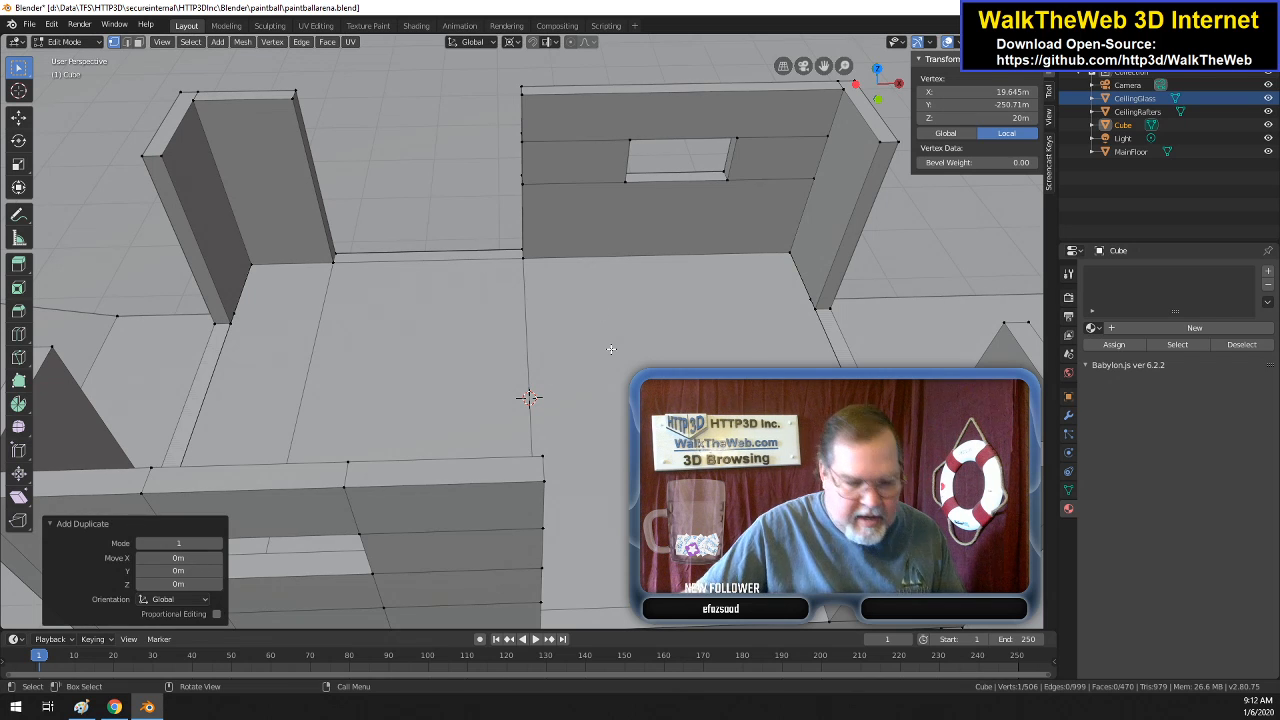
{"action": "key", "text": "g"}
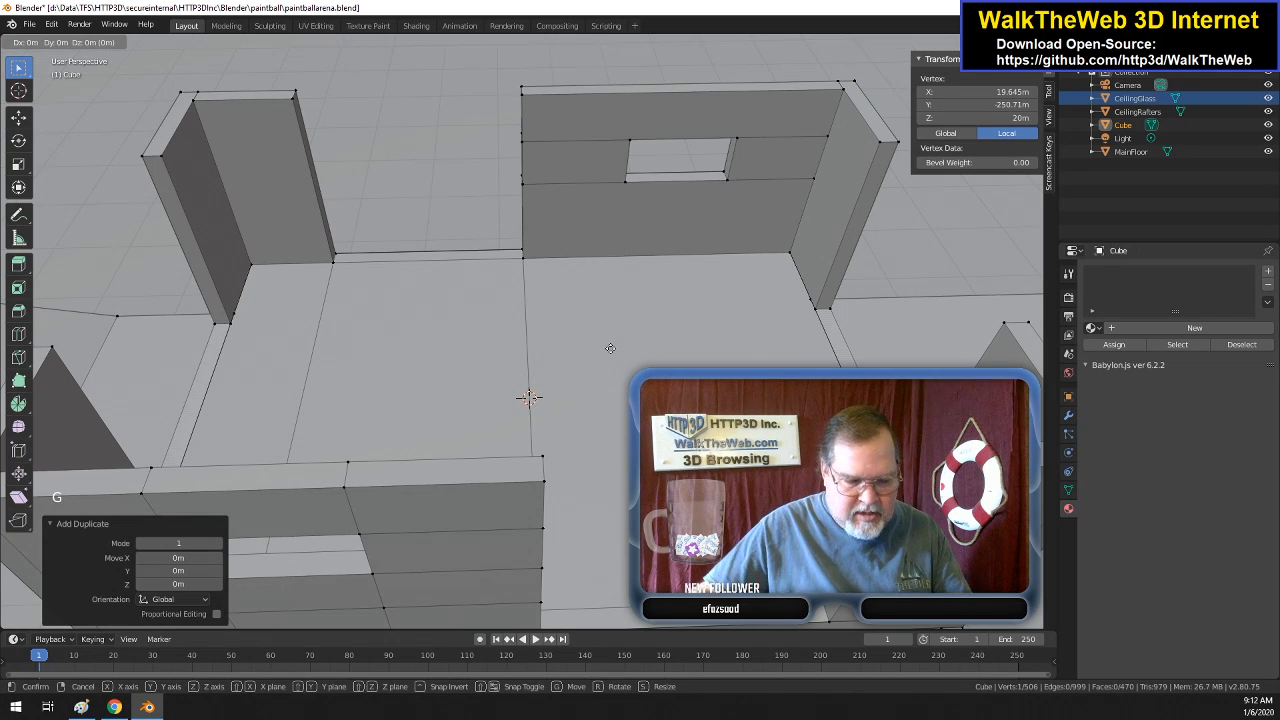
{"action": "key", "text": "x"}
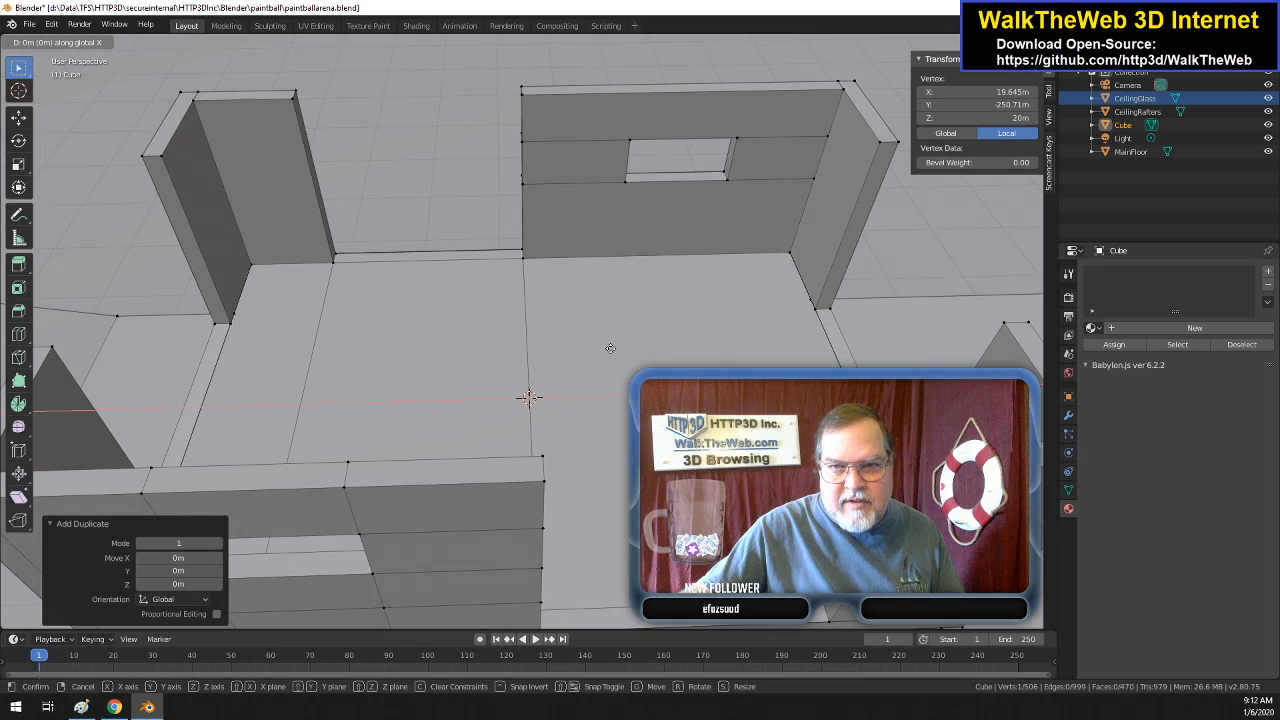
{"action": "key", "text": "Escape"}
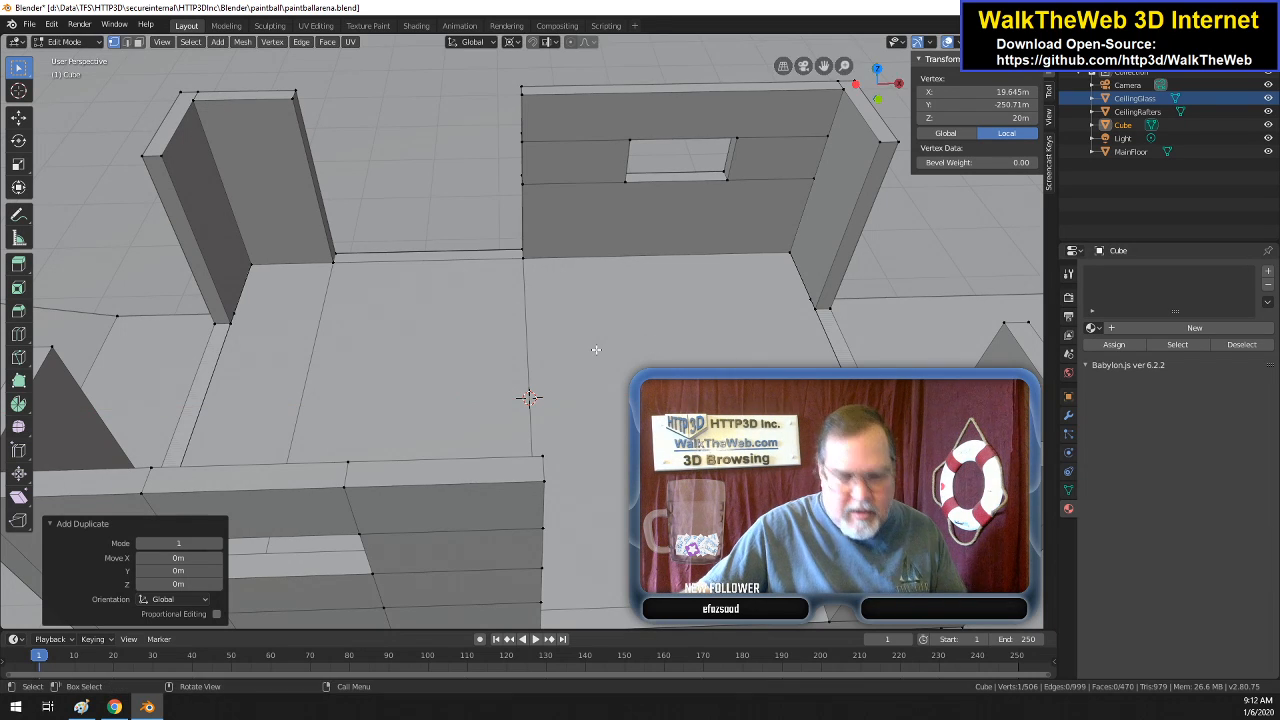
- Move the duplicated floor vertex 33 m along the global Y axis
{"action": "key", "text": "g"}
{"action": "key", "text": "y"}
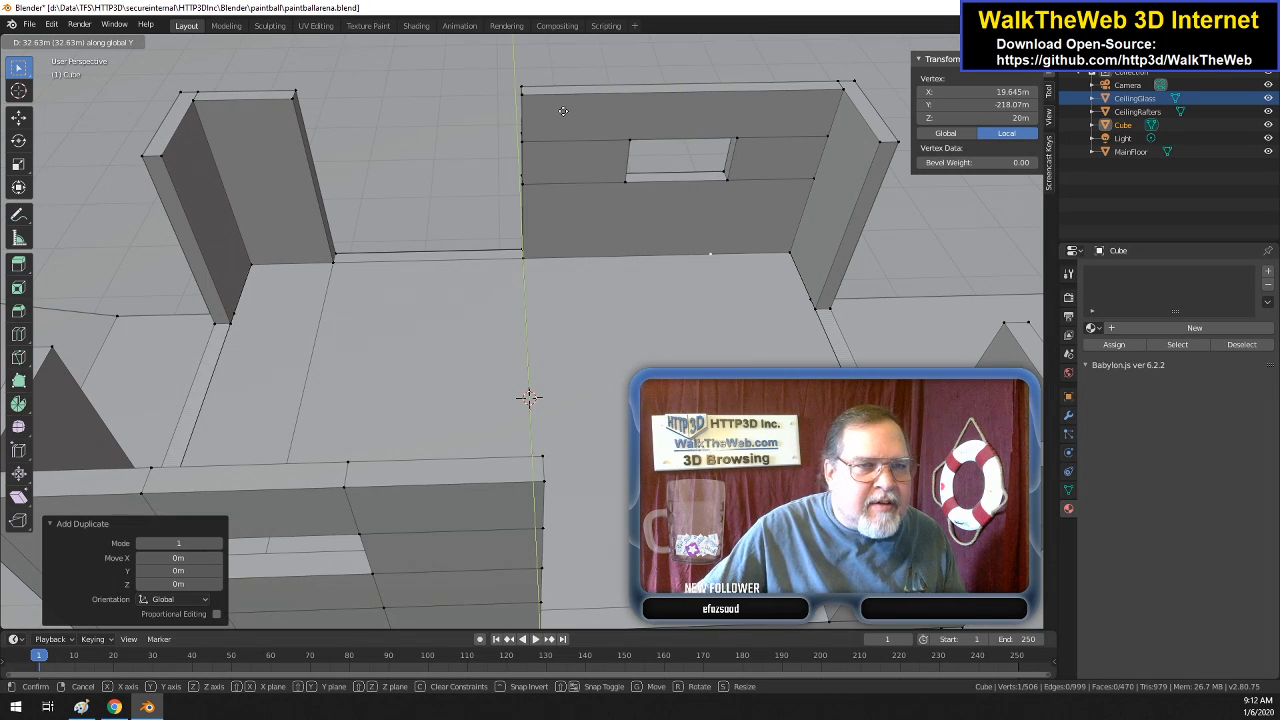
{"action": "type", "text": "32"}
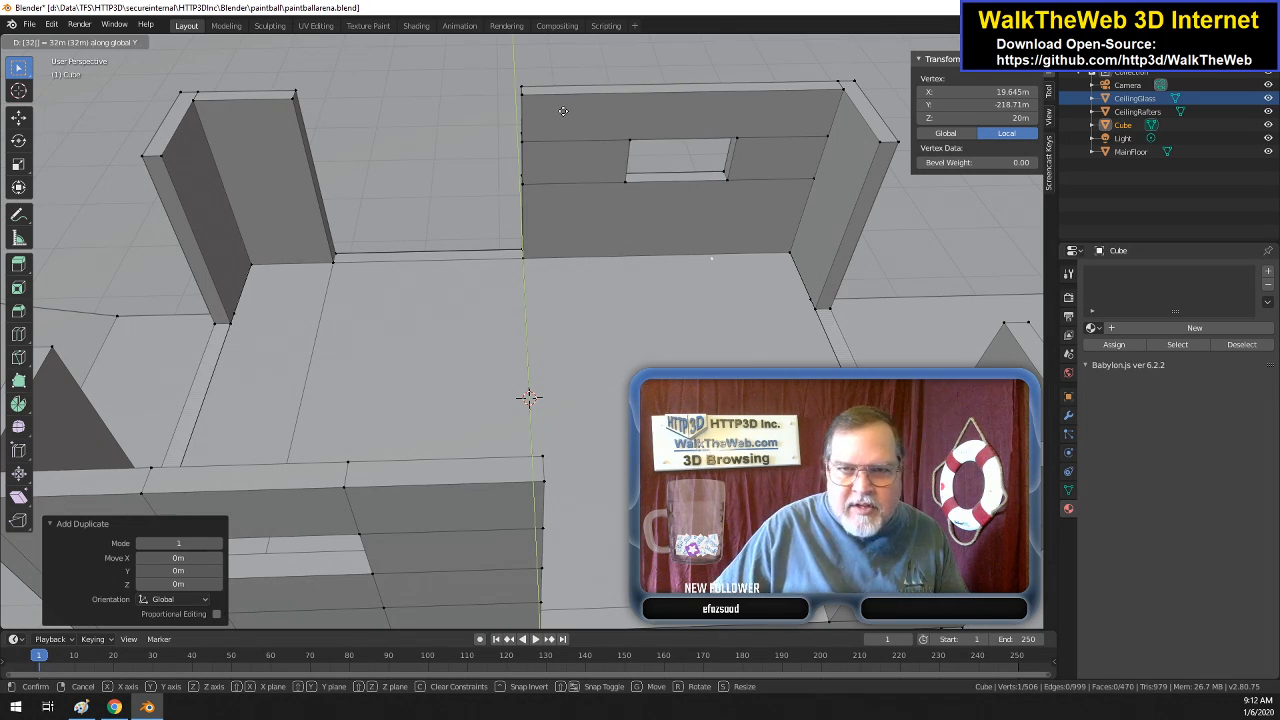
{"action": "key", "text": "BackSpace"}
{"action": "type", "text": "3"}
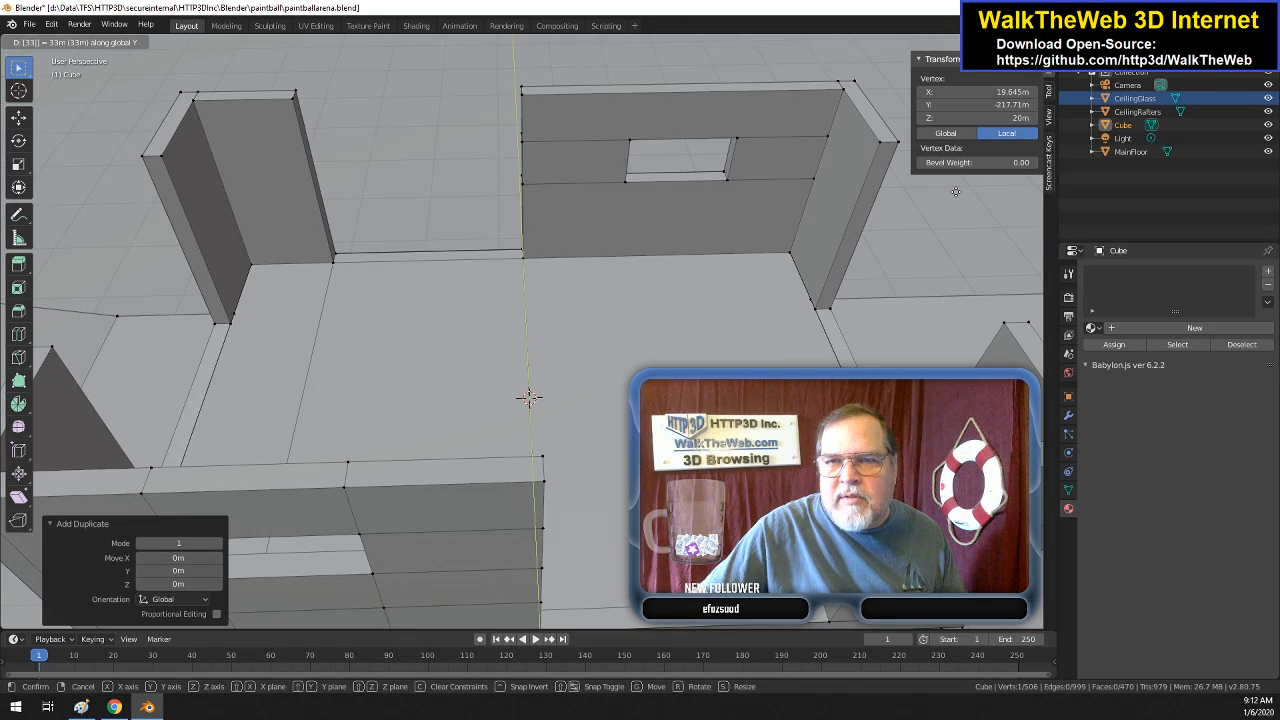
{"action": "key", "text": "Return"}
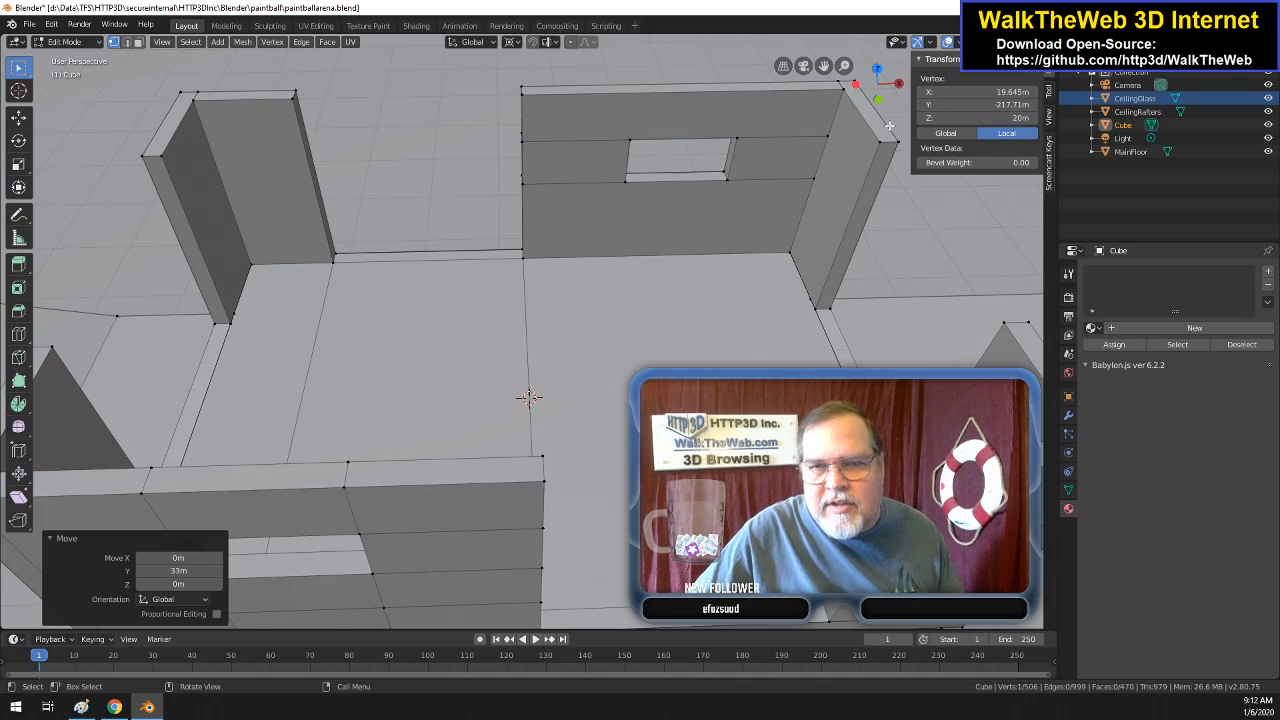
- View the room from its opposite outer side and switch the viewport to wireframe shading
{"action": "left_click_drag", "start_coordinate": [878, 85], "coordinate": [560, 112]}
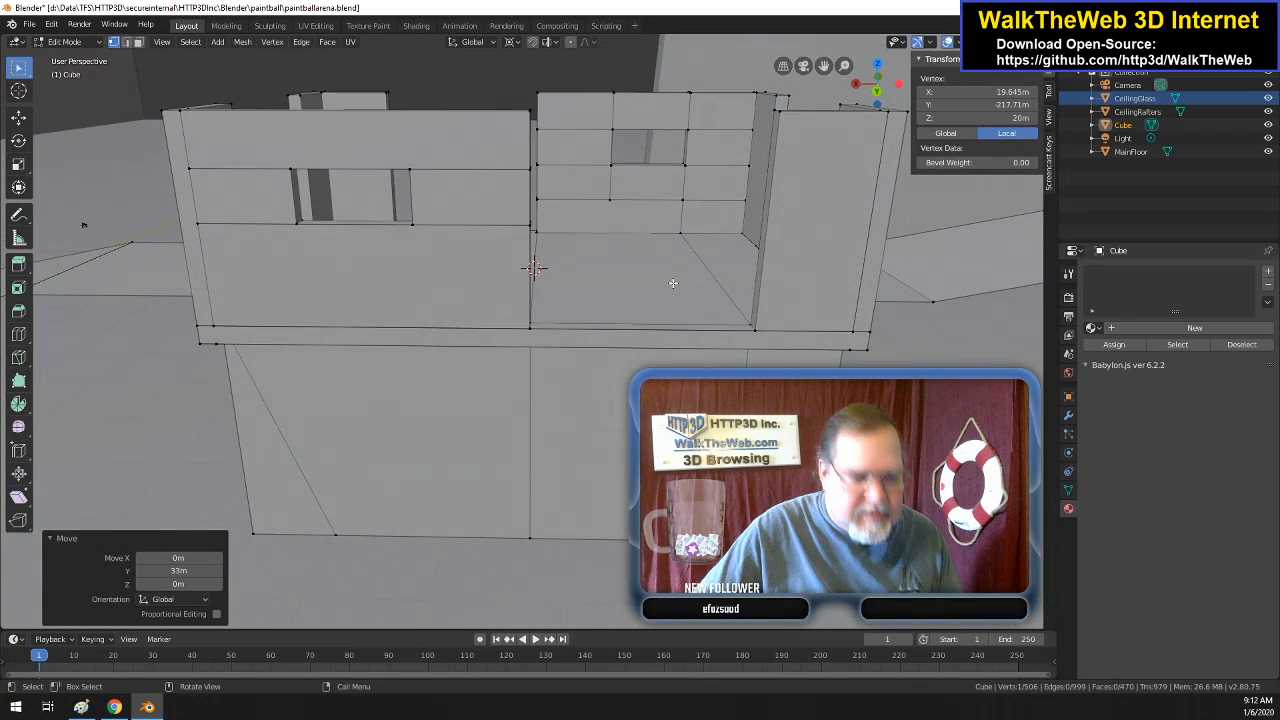
{"action": "key", "text": "z"}
{"action": "left_click", "coordinate": [536, 284]}
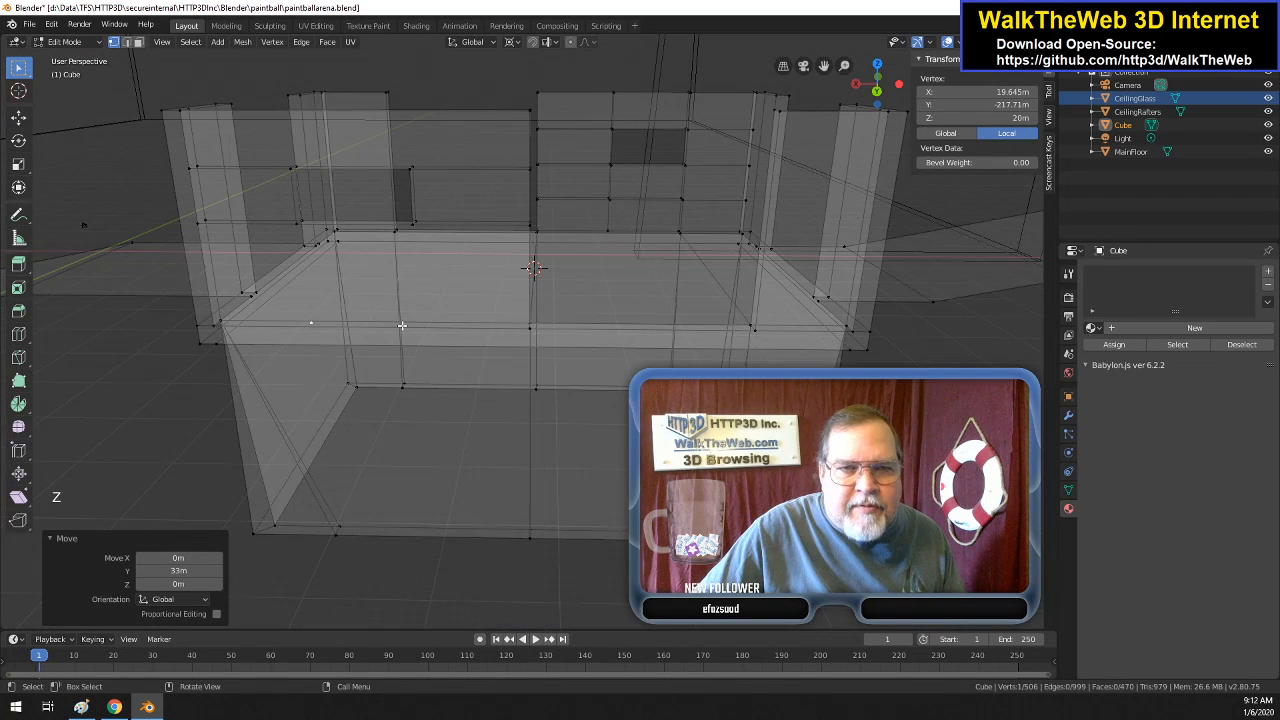
- Try copying the floor corner vertex's X value of 26.991 m to the duplicated vertex, and undo that change
{"action": "left_click", "coordinate": [222, 320]}
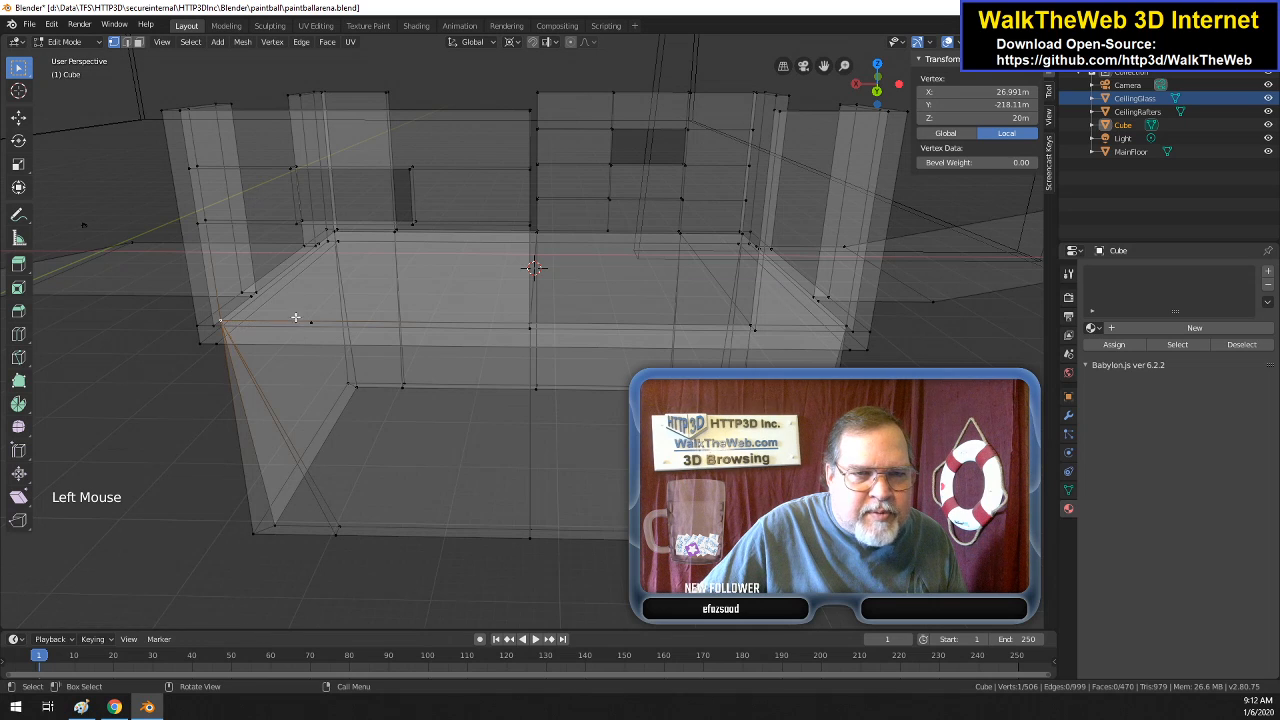
{"action": "left_click", "coordinate": [987, 92]}
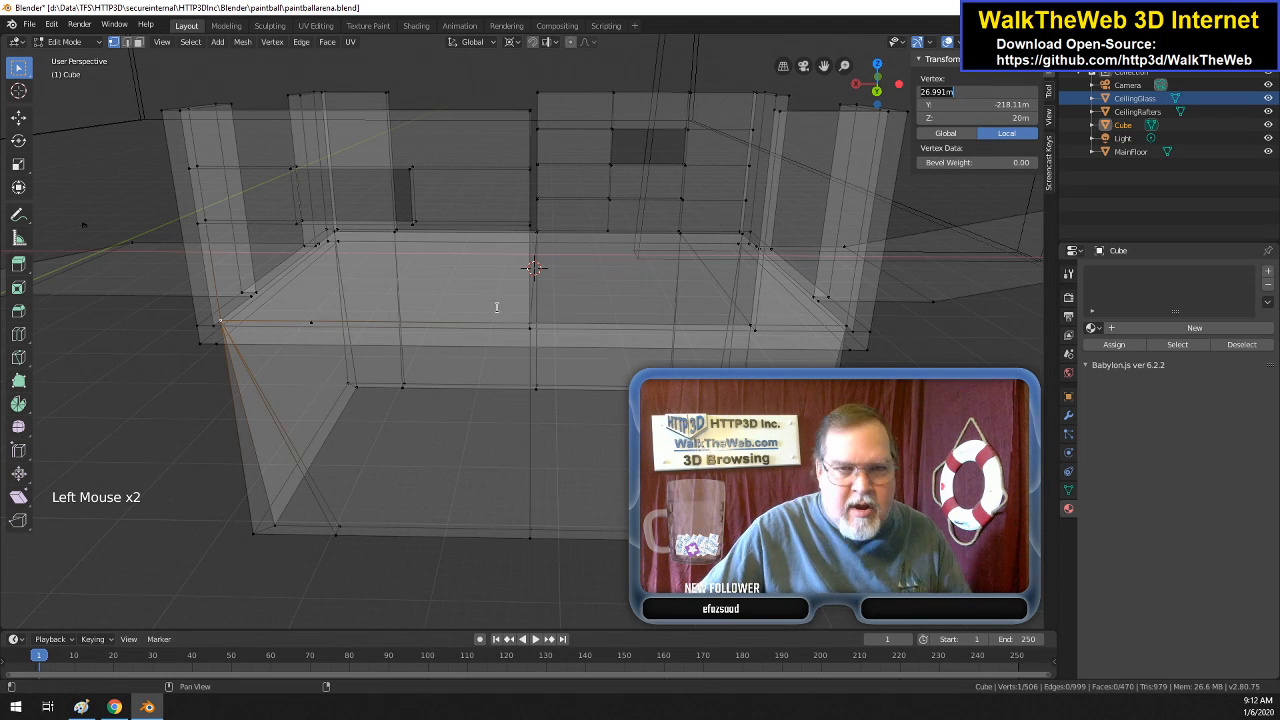
{"action": "left_click", "coordinate": [310, 321]}
{"action": "left_click", "coordinate": [315, 321]}
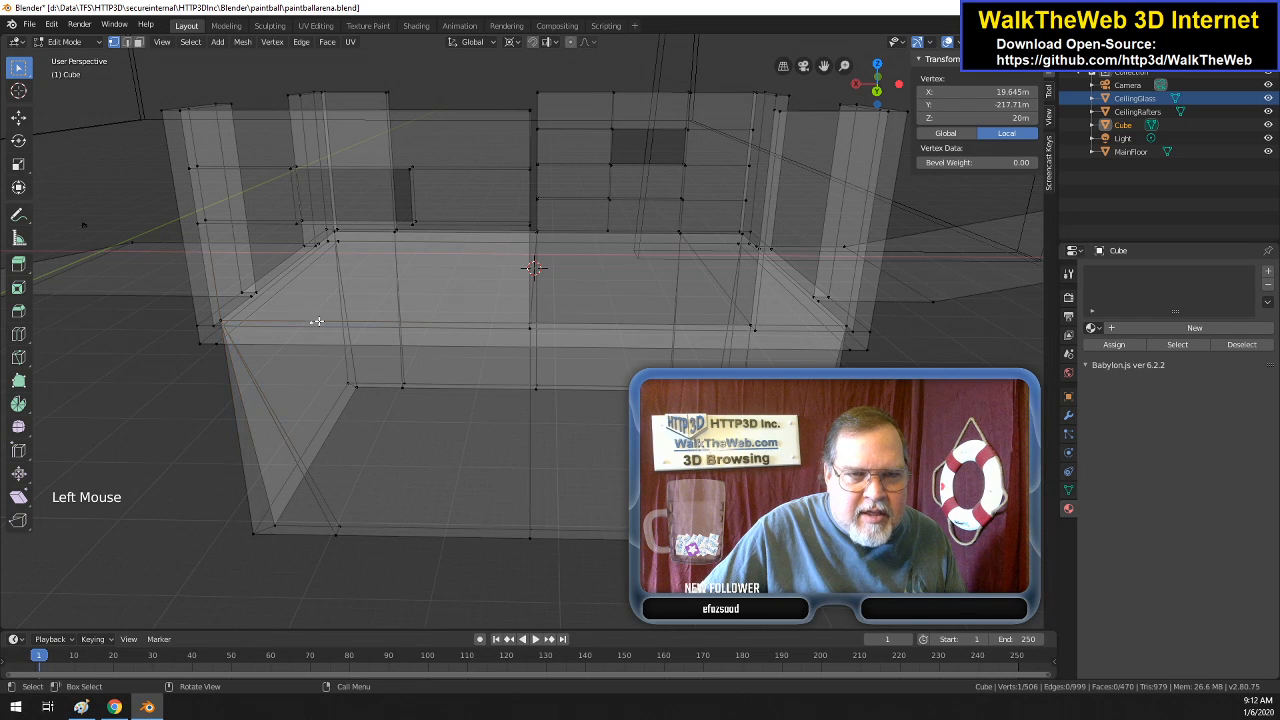
{"action": "double_click", "coordinate": [986, 91]}
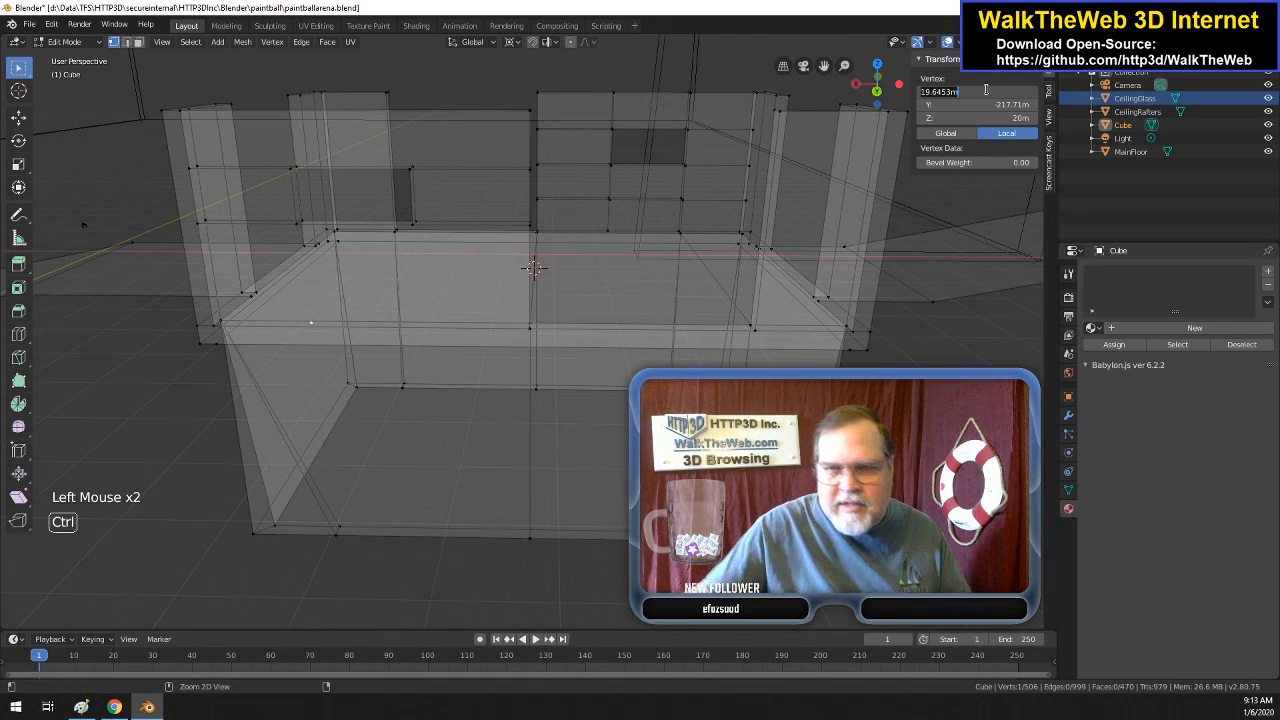
{"action": "type", "text": "26.991m"}
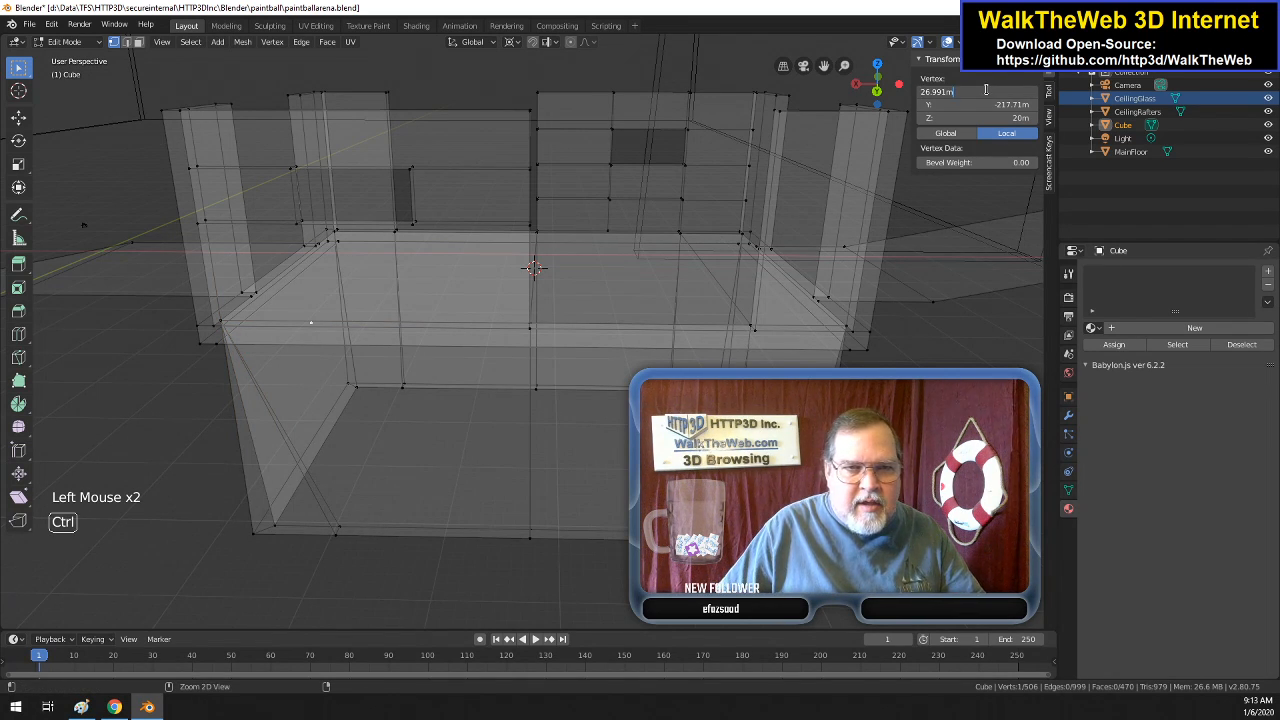
{"action": "key", "text": "Return"}
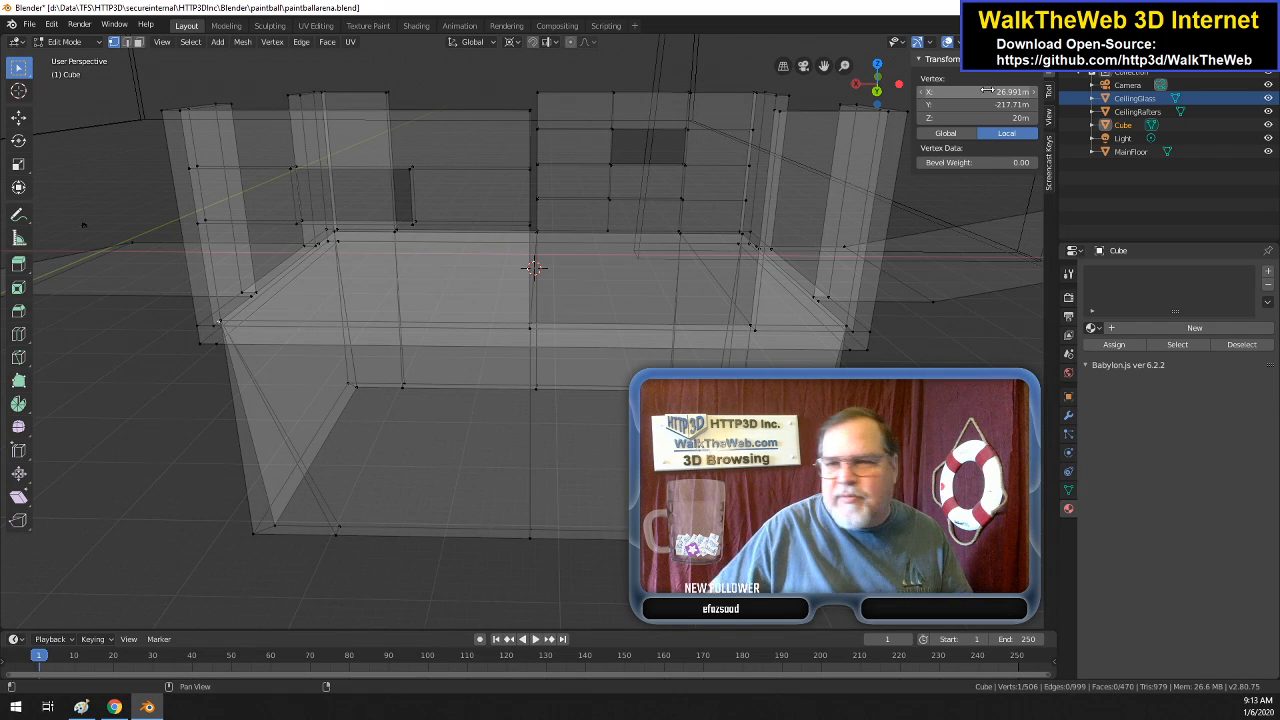
{"action": "key", "text": "Escape"}
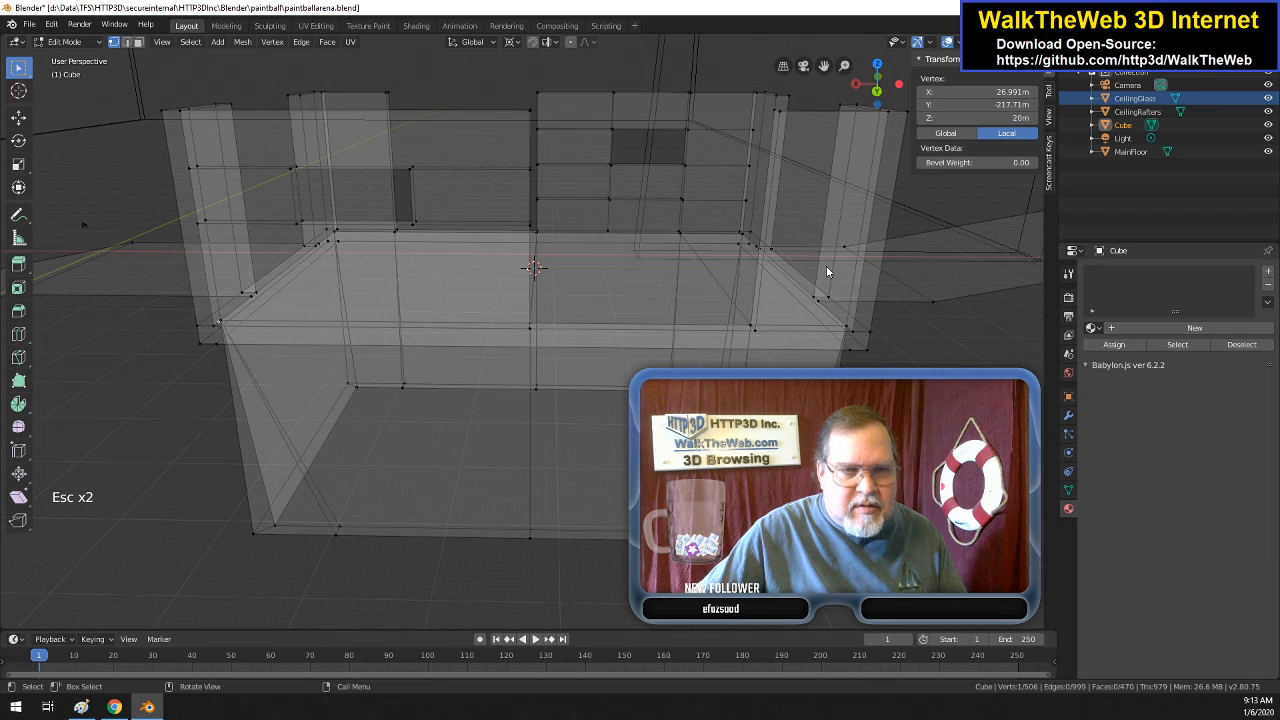
{"action": "key", "text": "ctrl+z"}
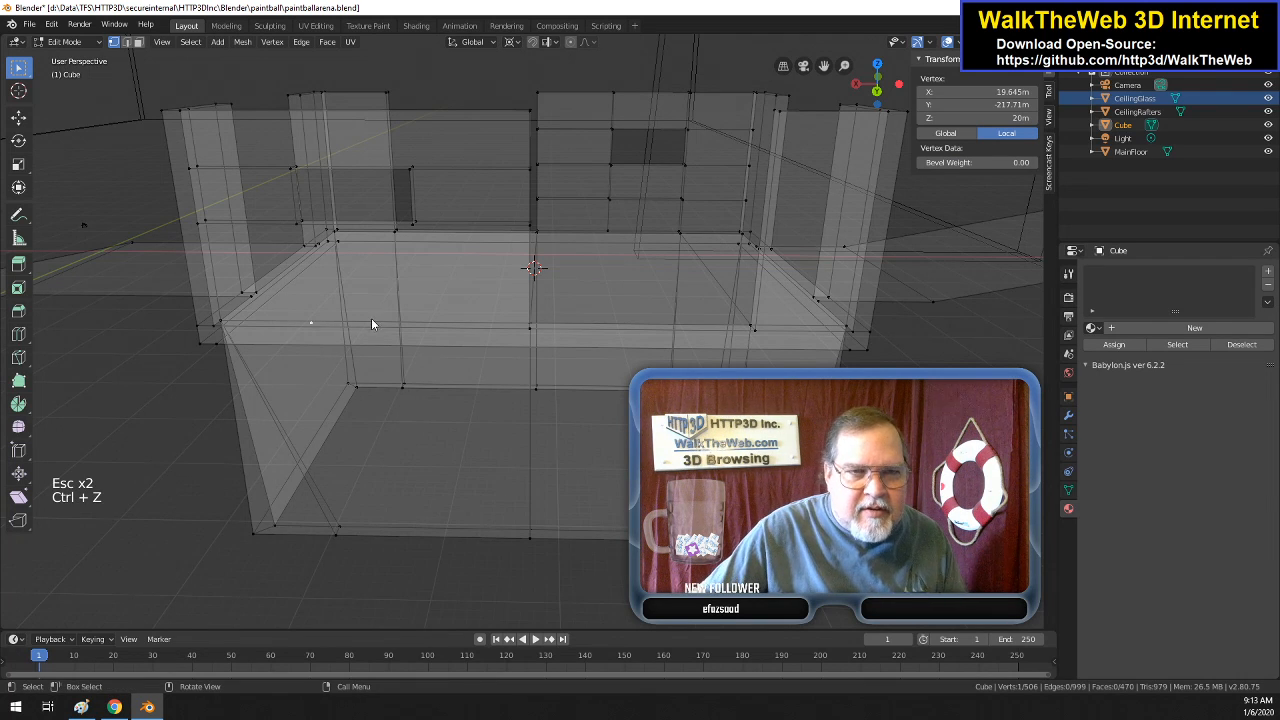
- Set the duplicated floor vertex's Y to -218.107 m, copied from the neighbouring floor corner vertex
{"action": "left_click", "coordinate": [222, 320]}
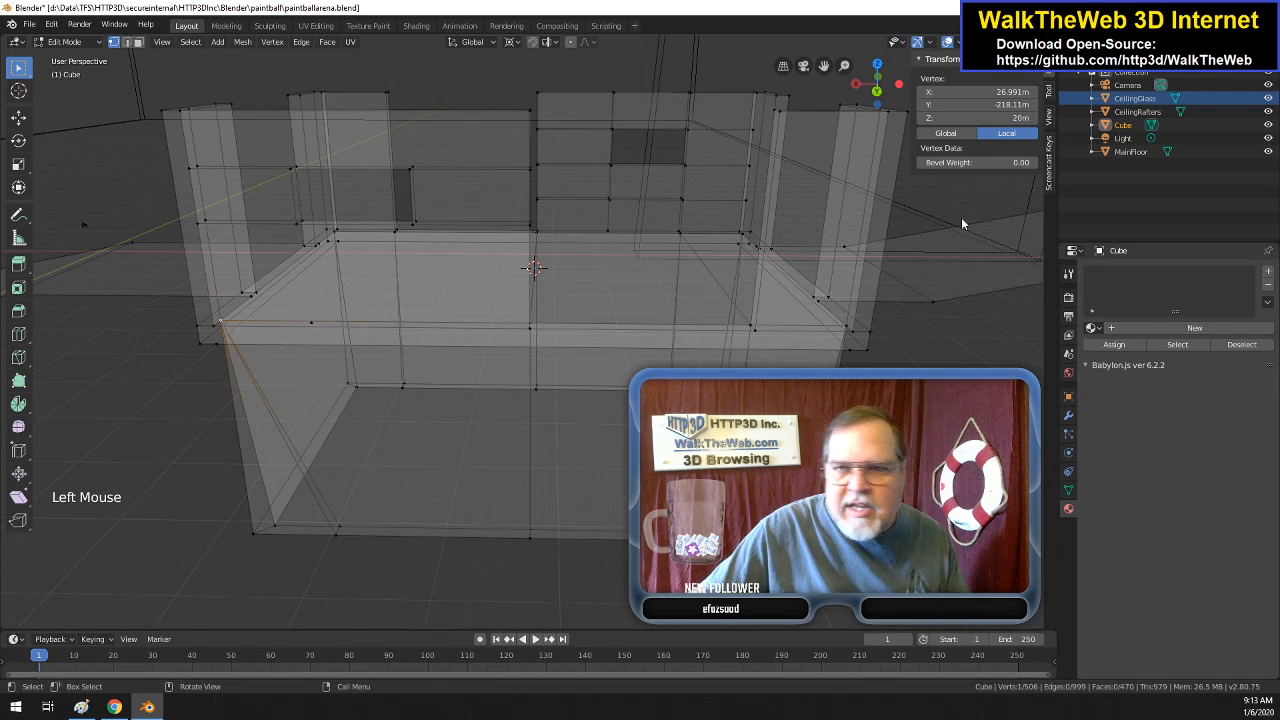
{"action": "left_click", "coordinate": [991, 105]}
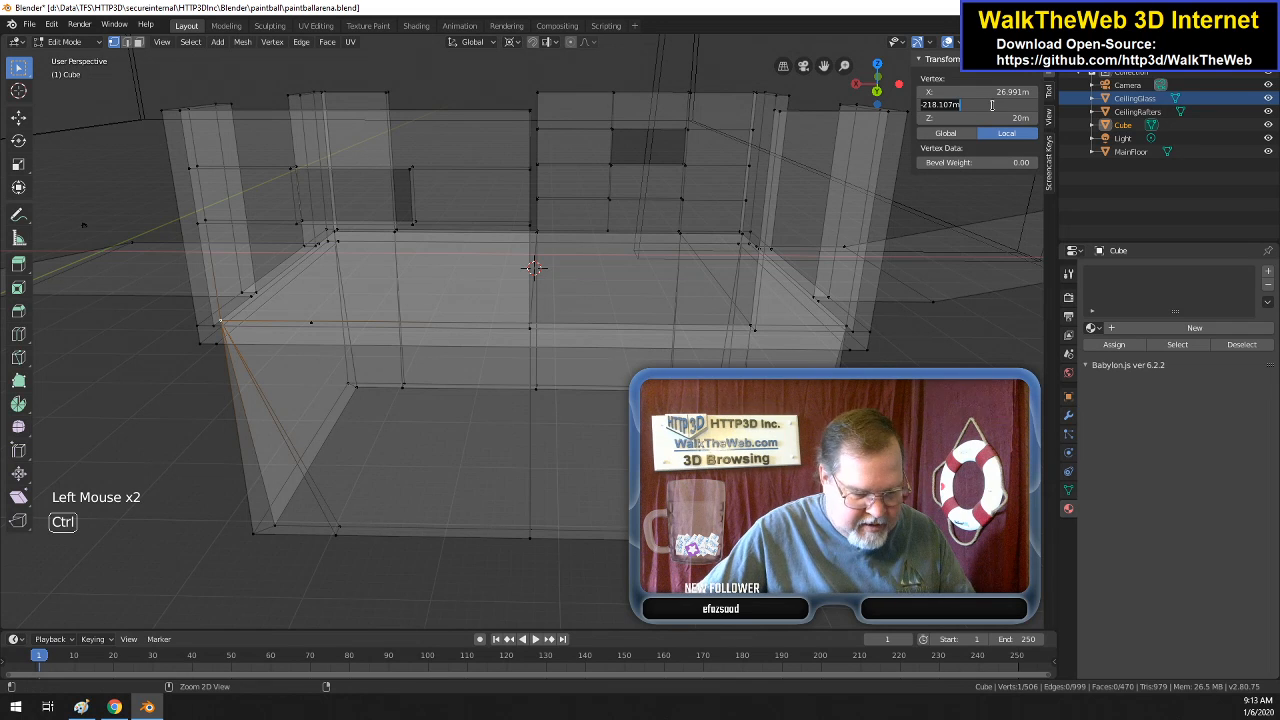
{"action": "left_click", "coordinate": [313, 323]}
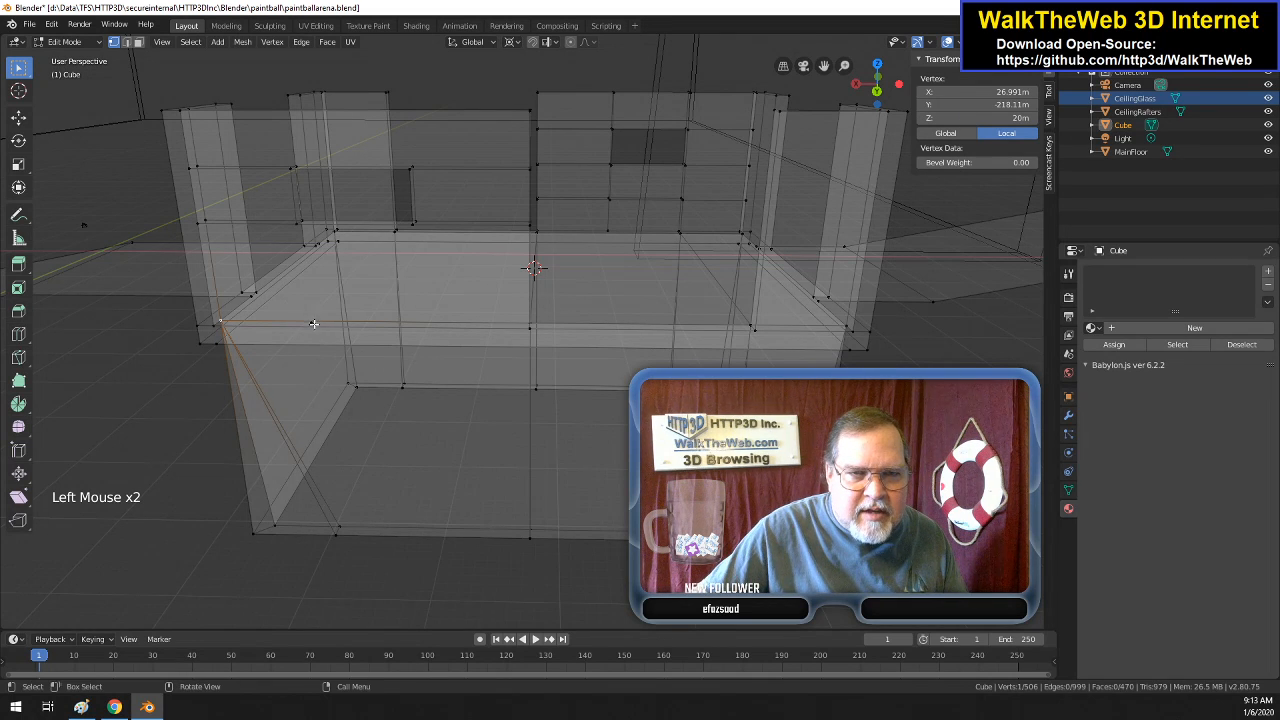
{"action": "left_click", "coordinate": [310, 323]}
{"action": "double_click", "coordinate": [967, 104]}
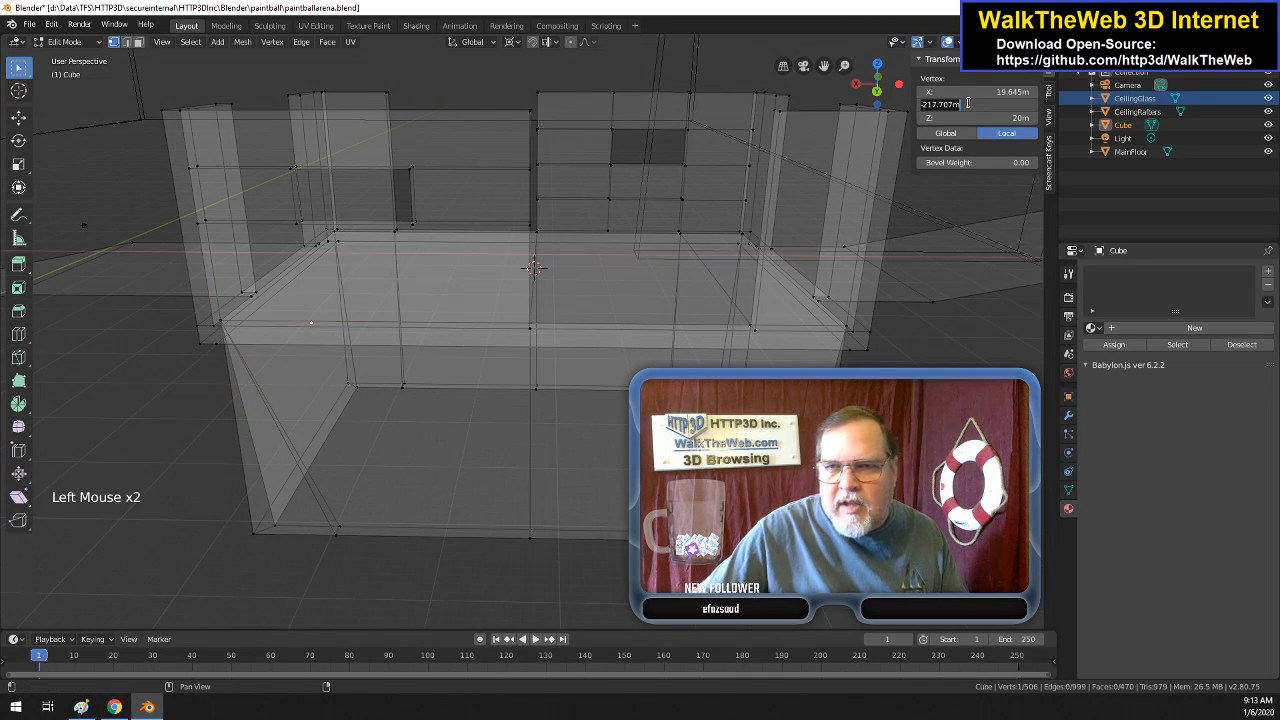
{"action": "type", "text": "-218.107m"}
{"action": "key", "text": "Return"}
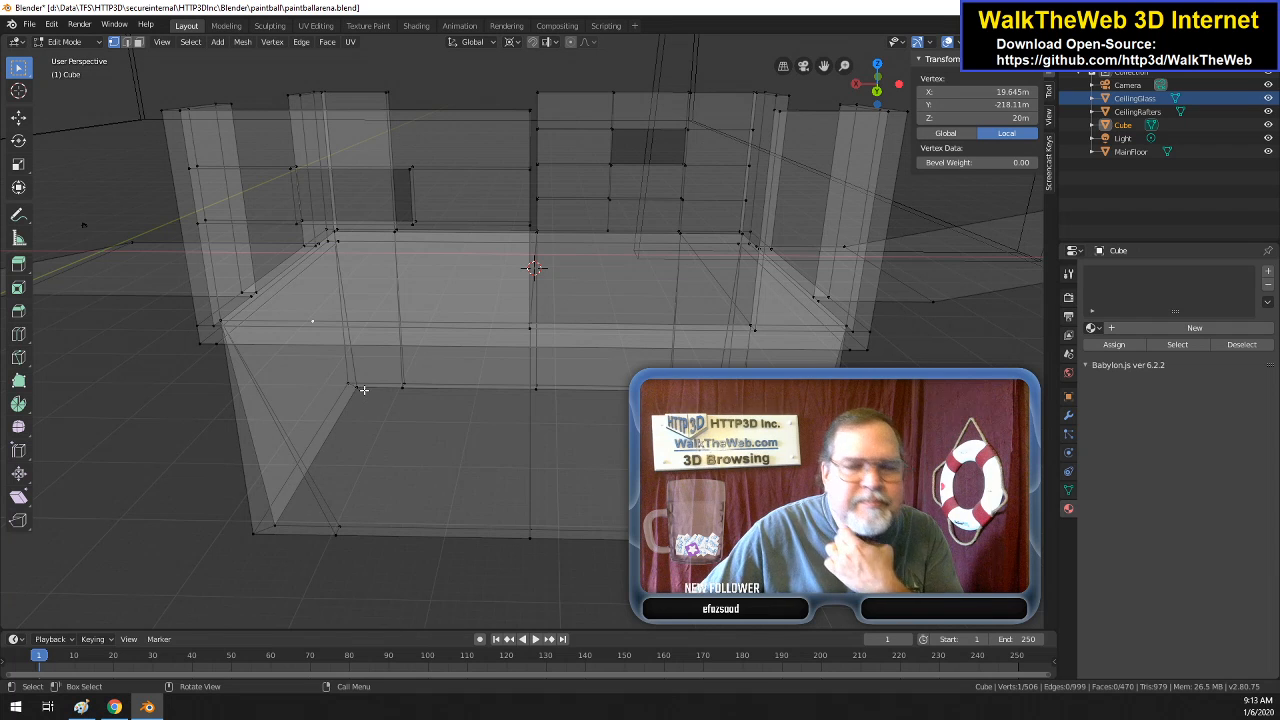
- Duplicate in place the floor vertex at X 19.645 m, Y -218.11 m, Z 20 m
{"action": "left_click", "coordinate": [241, 43]}
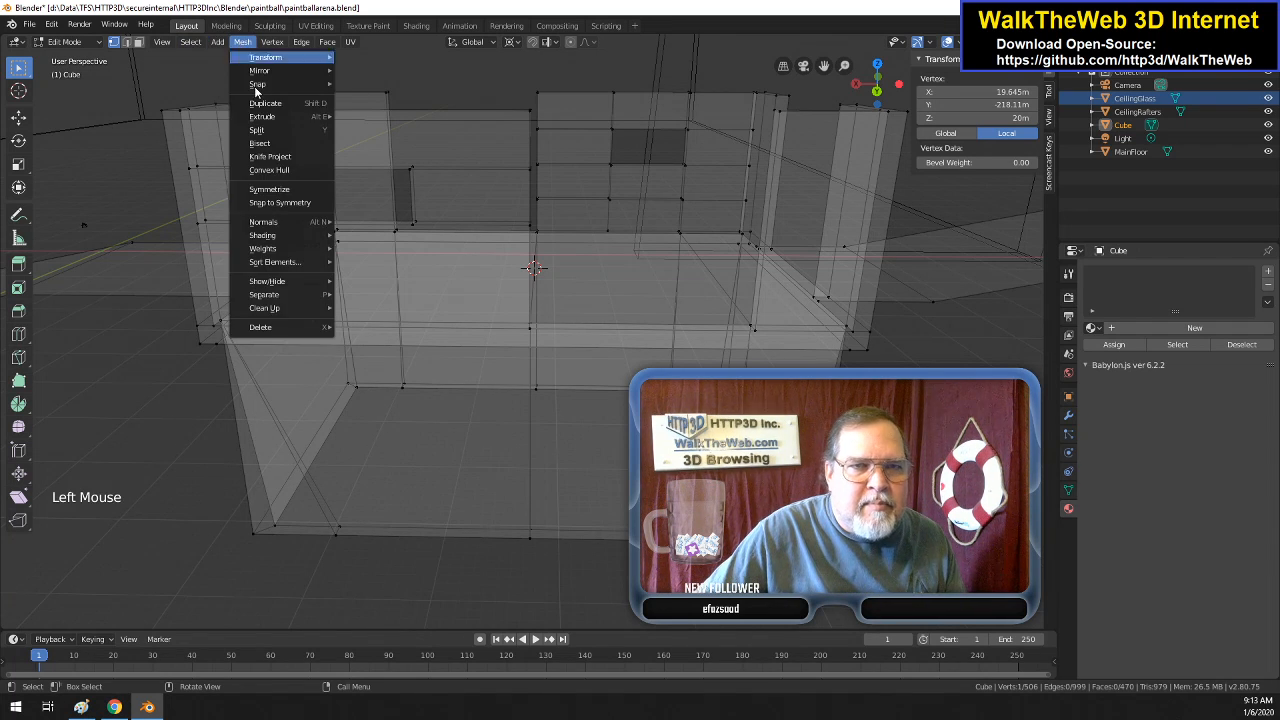
{"action": "left_click", "coordinate": [268, 104]}
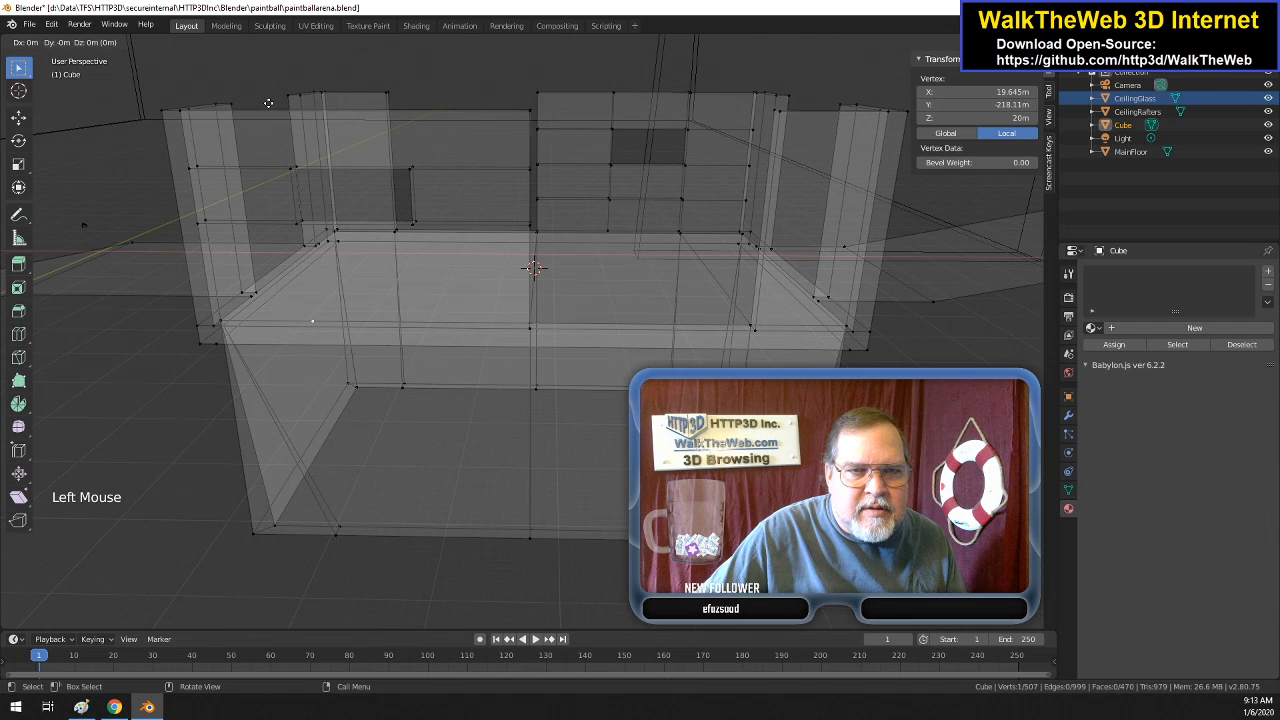
{"action": "left_click", "coordinate": [268, 103]}
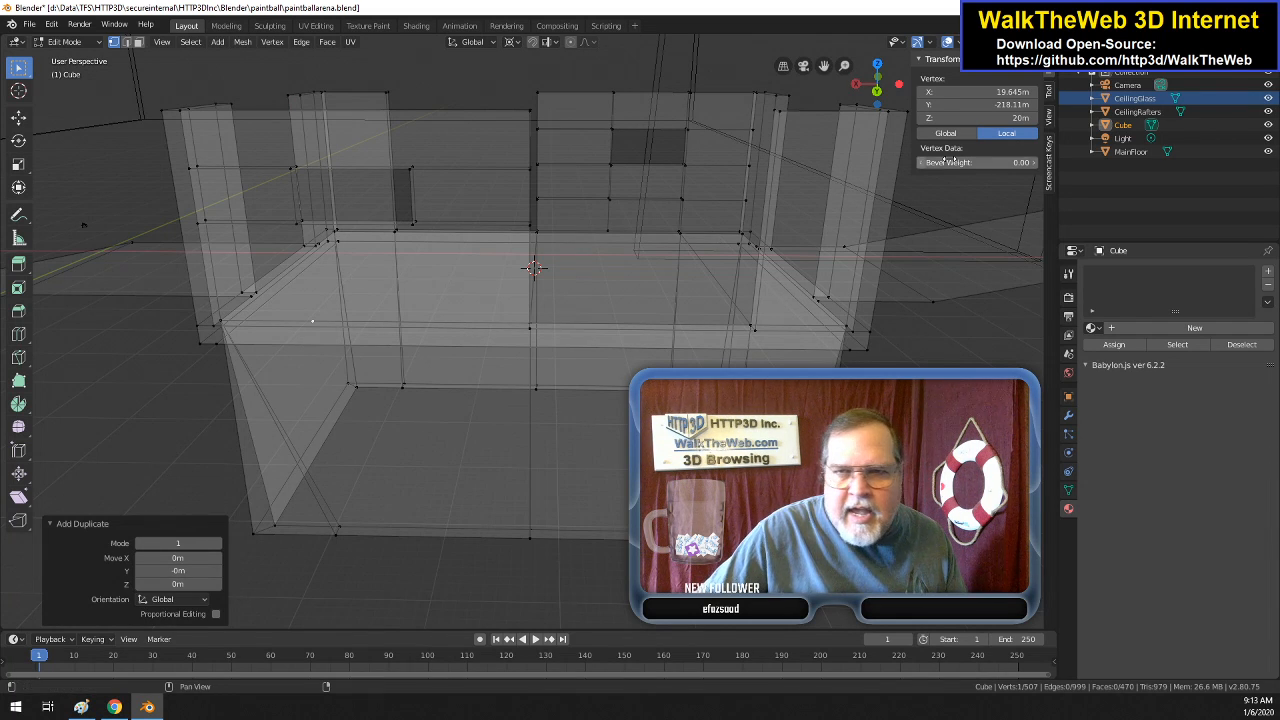
- Set the new duplicate's Y to -216.807 m, copied from the adjacent wall corner vertex at X 26.991 m
{"action": "left_click", "coordinate": [216, 326]}
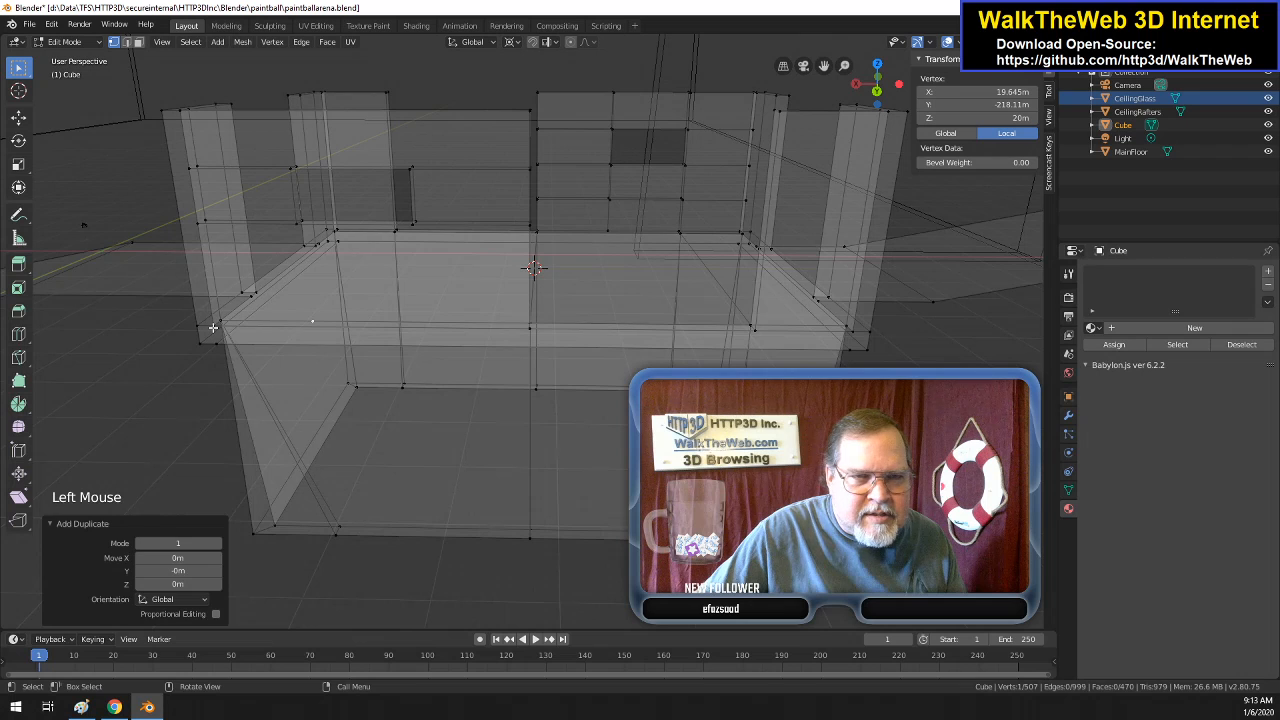
{"action": "double_click", "coordinate": [998, 104]}
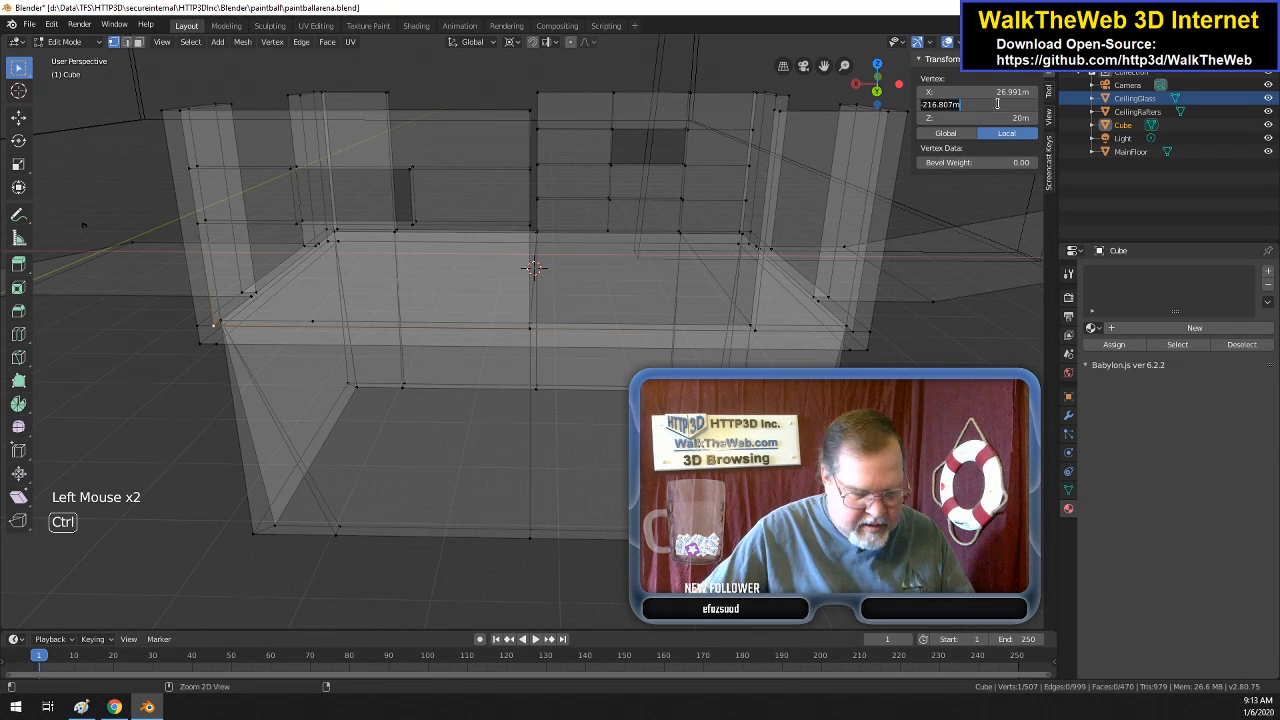
{"action": "left_click", "coordinate": [313, 322]}
{"action": "left_click", "coordinate": [315, 323]}
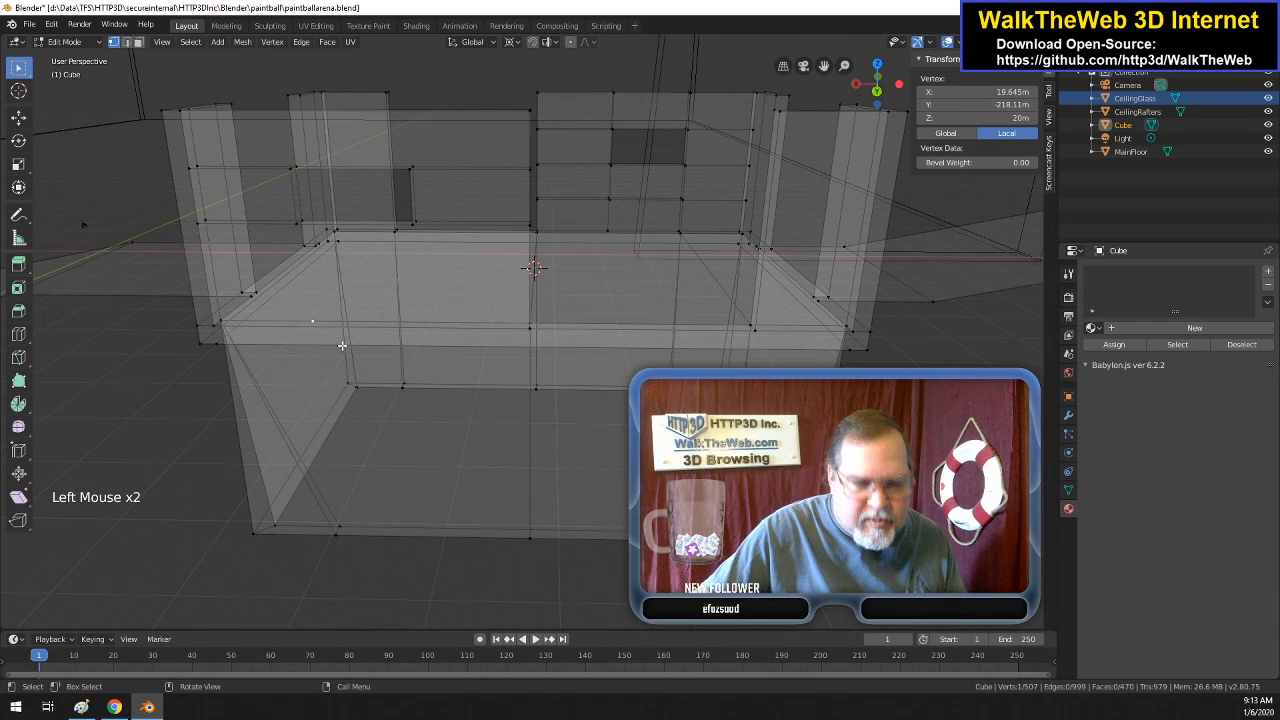
{"action": "double_click", "coordinate": [992, 104]}
{"action": "left_click", "coordinate": [992, 104]}
{"action": "key", "text": "ctrl+v"}
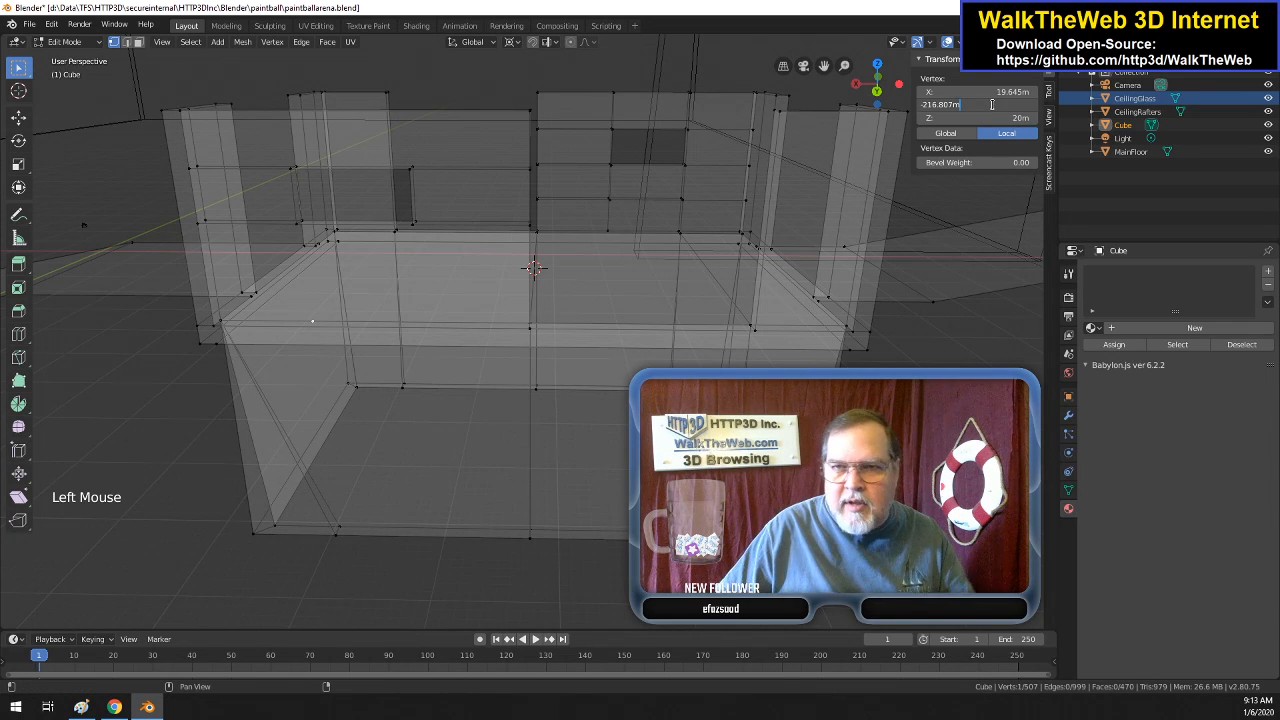
{"action": "key", "text": "Return"}
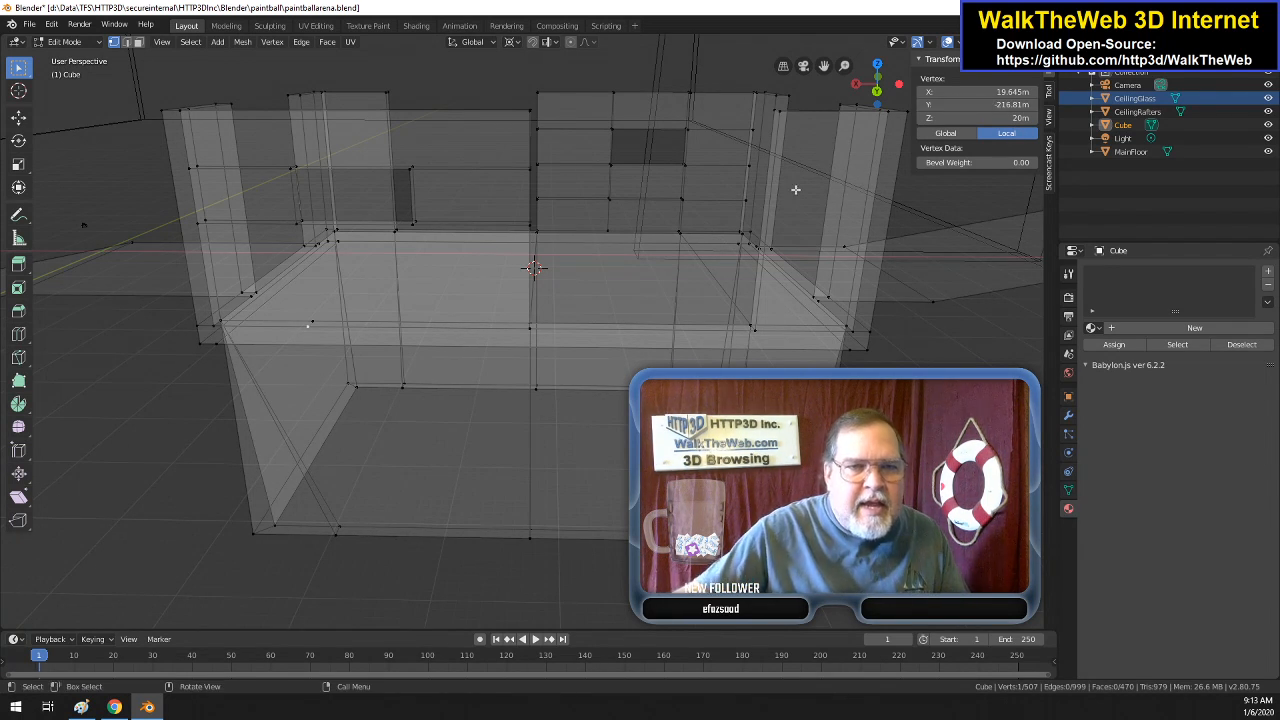
- Subdivide the two parallel diagonal edges of the lower wall with one cut each
{"action": "left_click", "coordinate": [126, 41]}
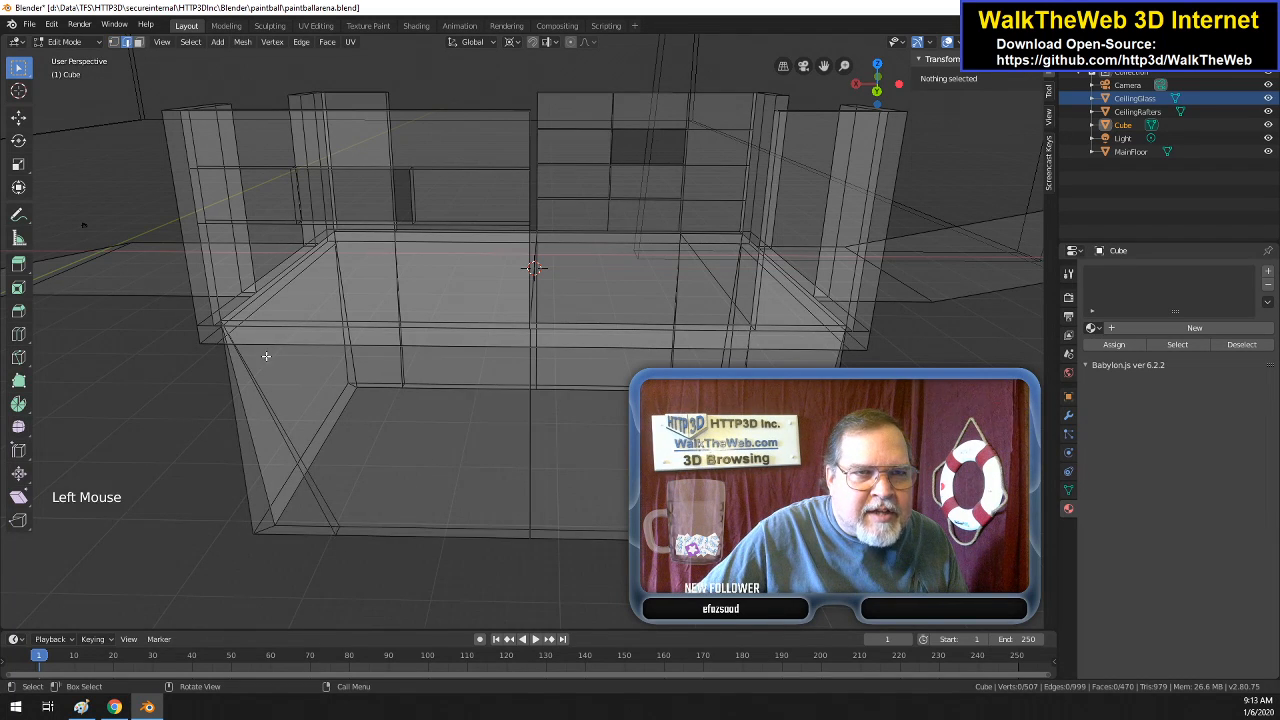
{"action": "left_click", "coordinate": [286, 455]}
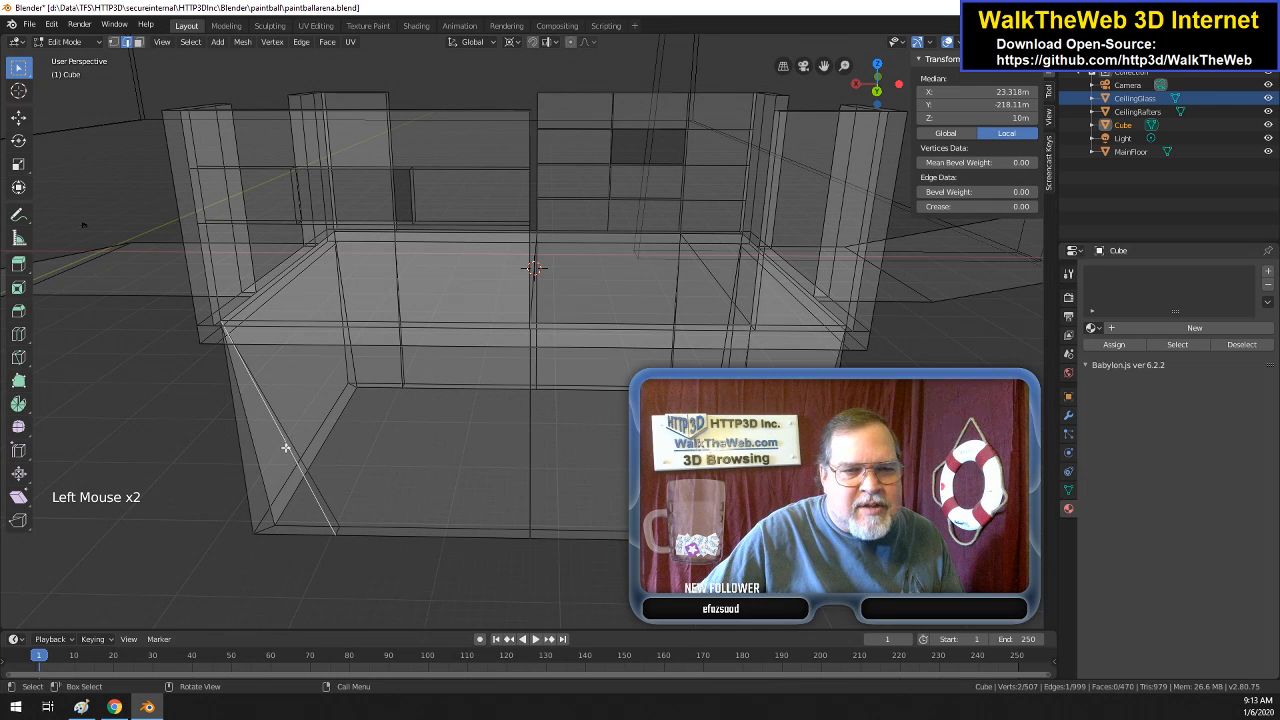
{"action": "right_click", "coordinate": [285, 448]}
{"action": "left_click", "coordinate": [256, 299]}
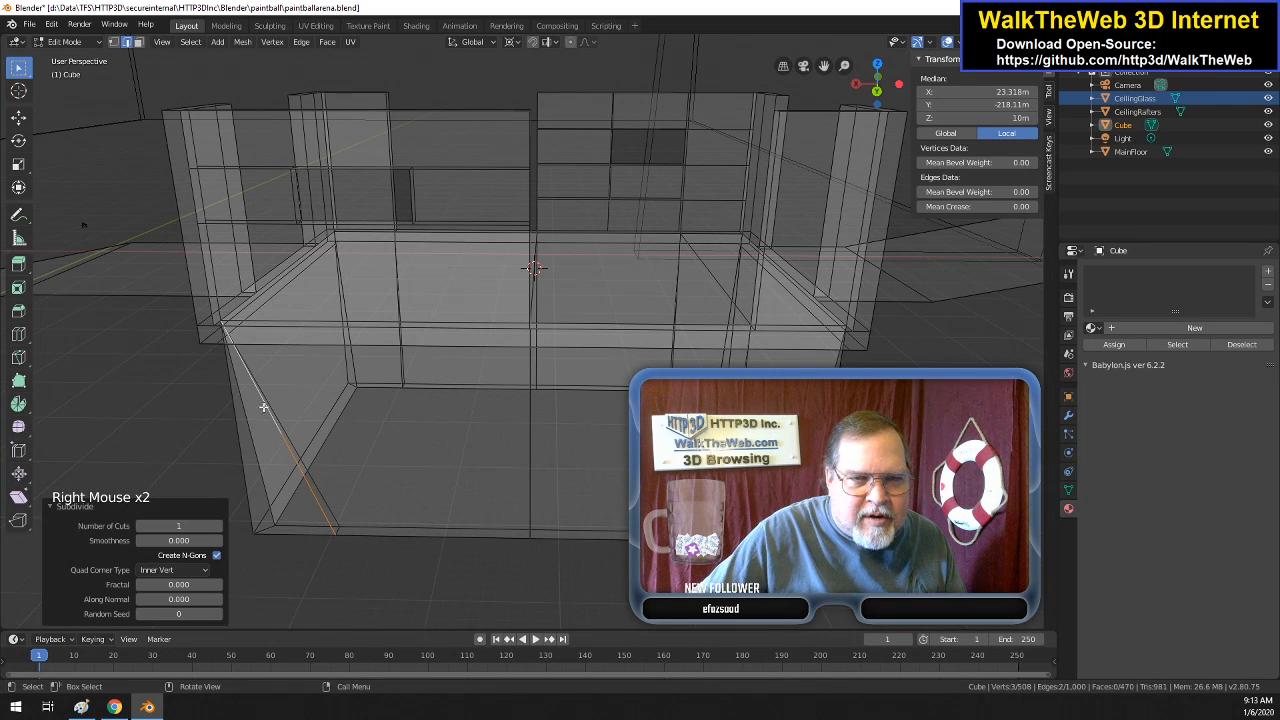
{"action": "left_click", "coordinate": [296, 440]}
{"action": "right_click", "coordinate": [294, 448]}
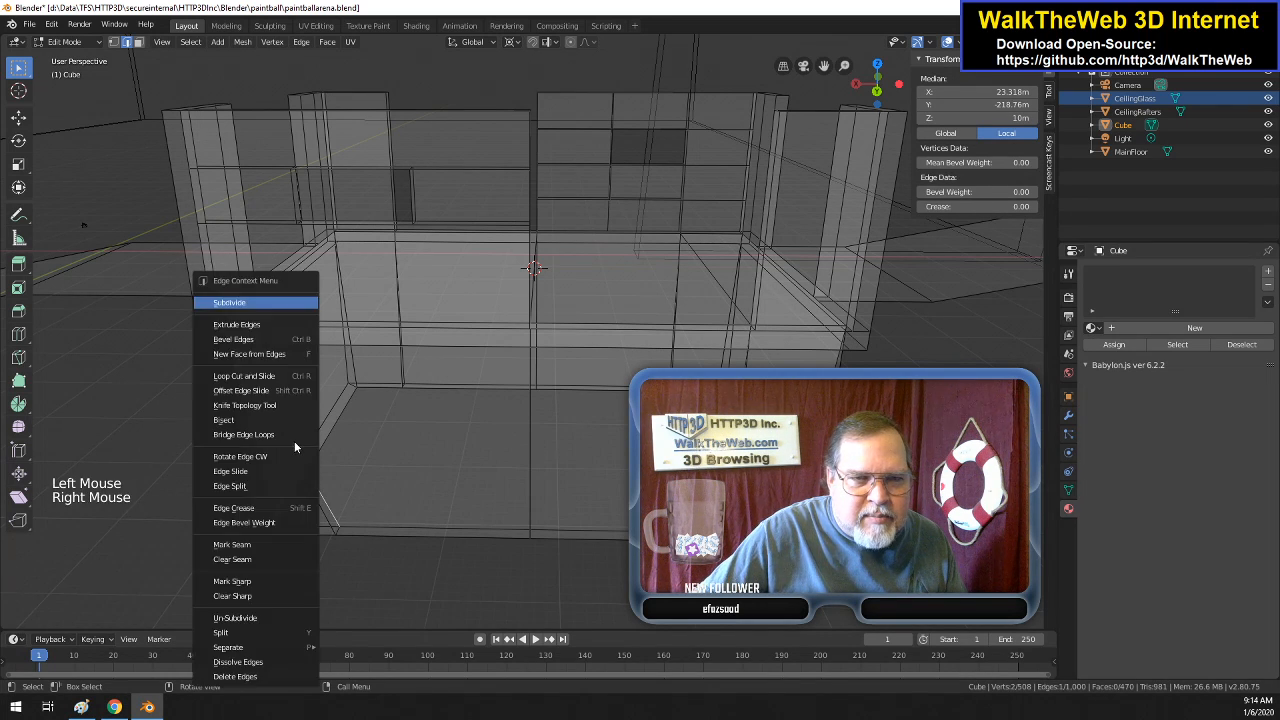
{"action": "left_click", "coordinate": [262, 304]}
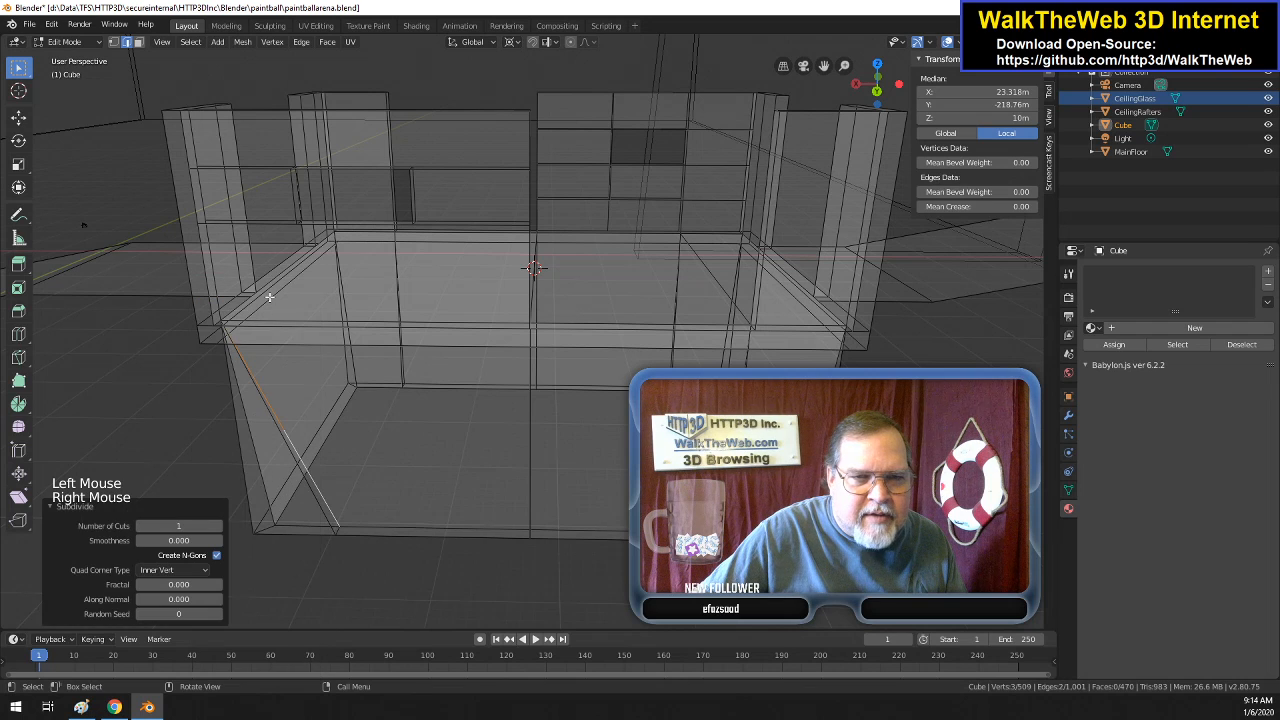
- Merge the midpoint of the diagonal edge at Y -218.76 m into the floor vertex at Y -218.11 m, using At Last
{"action": "left_click", "coordinate": [113, 41]}
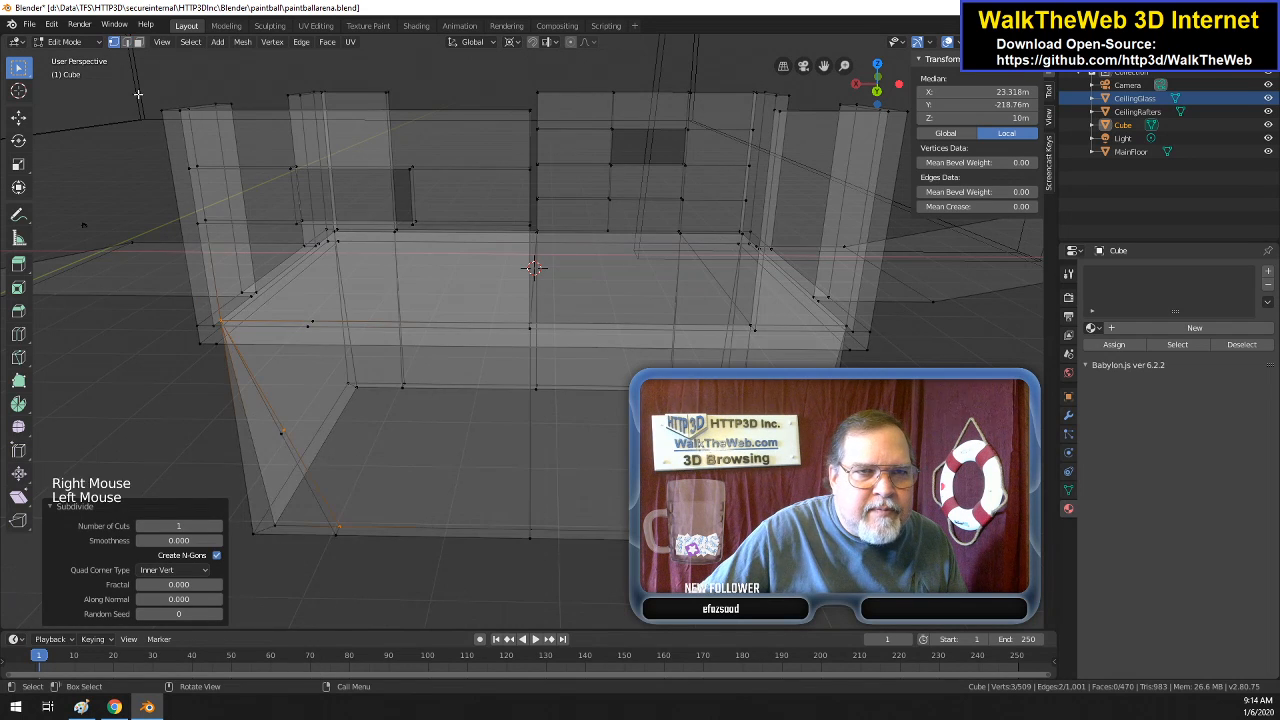
{"action": "left_click", "coordinate": [287, 431]}
{"action": "left_click", "coordinate": [313, 318], "text": "shift"}
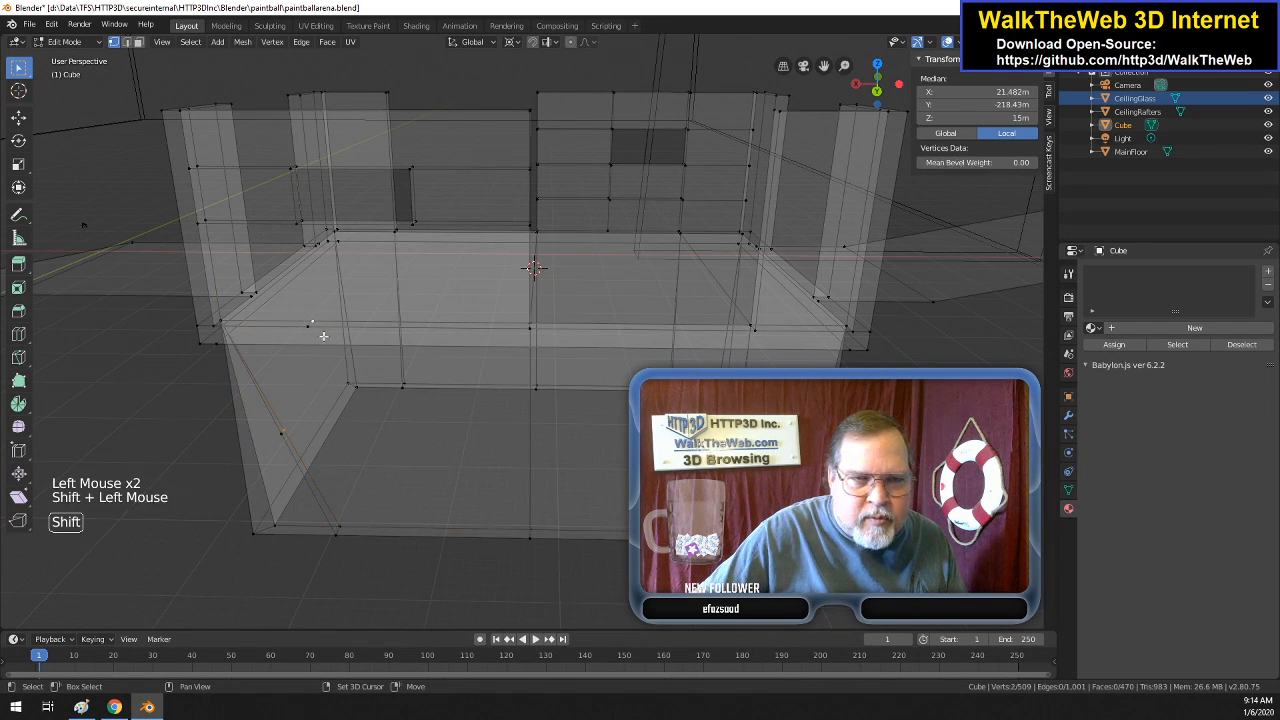
{"action": "key", "text": "alt+m"}
{"action": "left_click", "coordinate": [364, 373]}
- Merge the other diagonal edge's midpoint into the floor vertex at Y -216.81 m, using At Last
{"action": "left_click", "coordinate": [284, 435]}
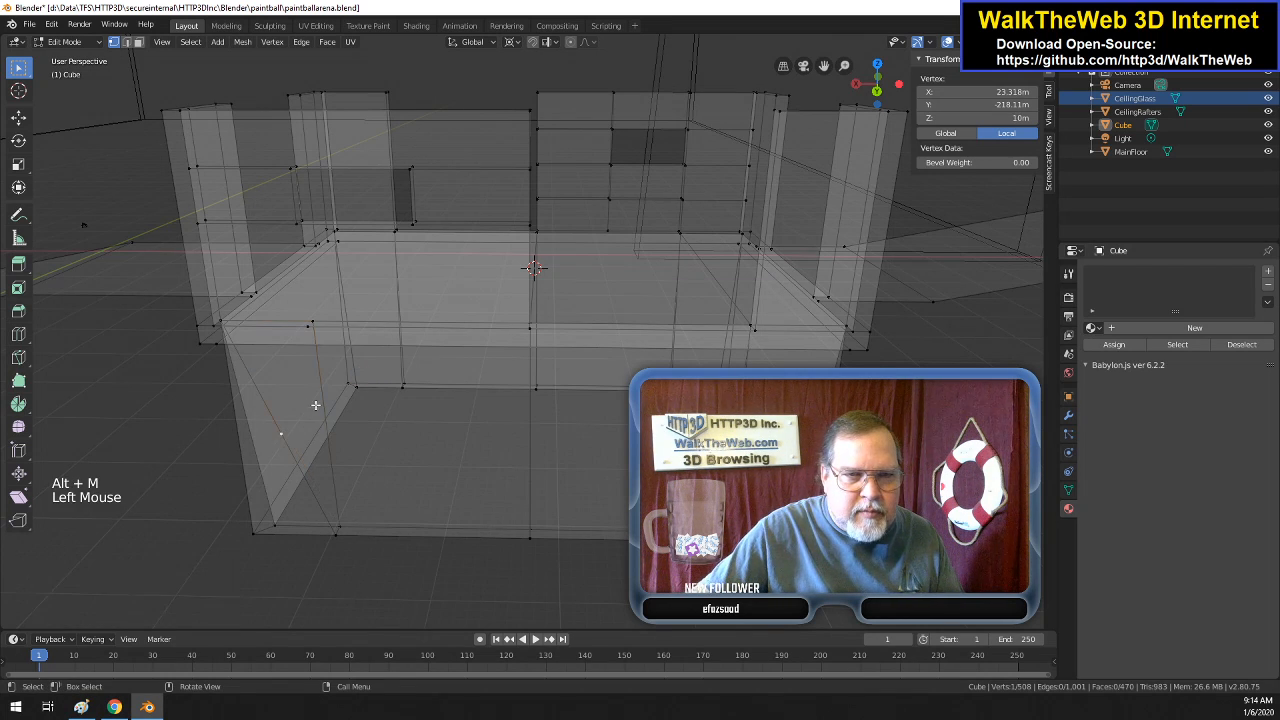
{"action": "left_click", "coordinate": [306, 329], "text": "shift"}
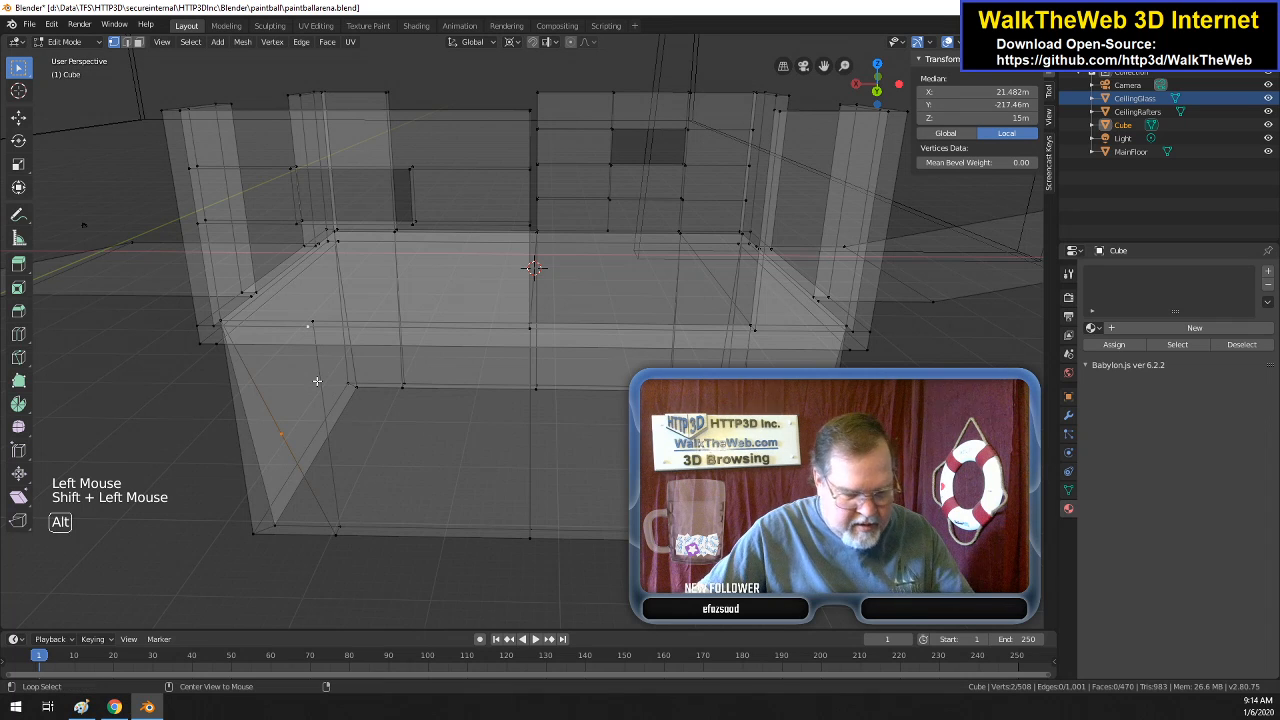
{"action": "key", "text": "alt+m"}
{"action": "left_click", "coordinate": [317, 381]}
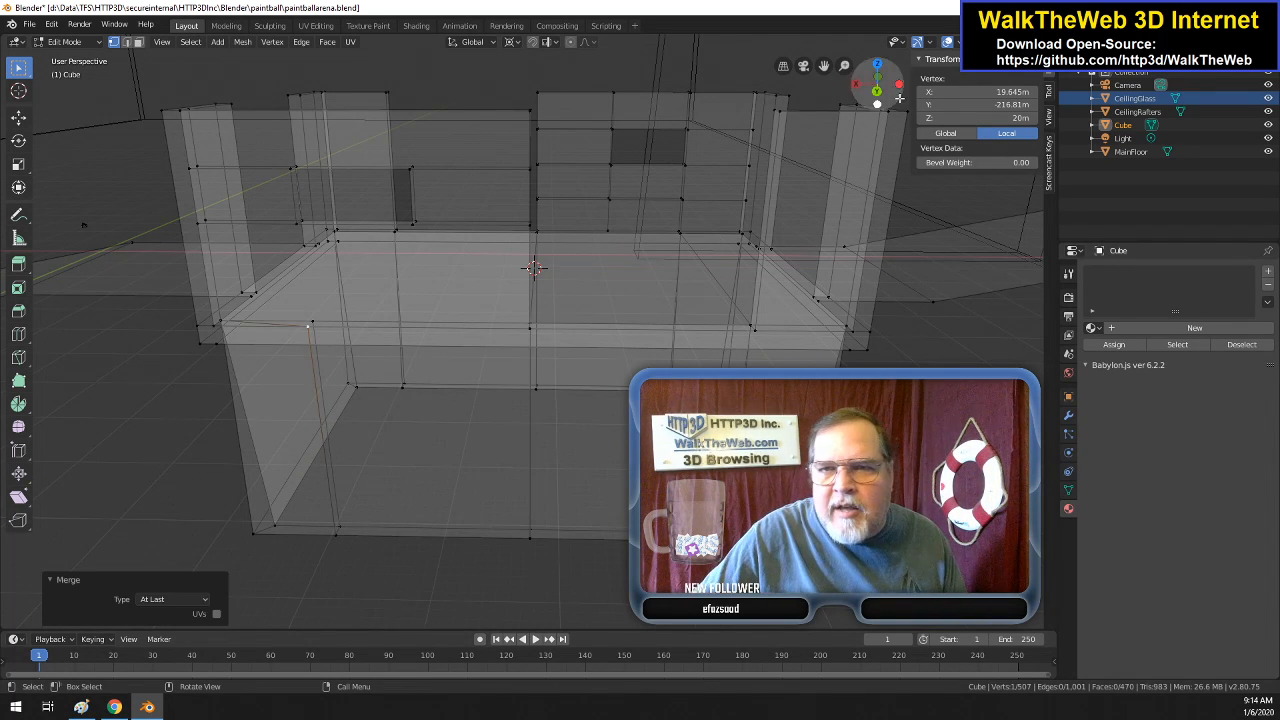
- Merge the floor vertex at Y -216.81 m into its neighbour at Y -218.11 m, using At Last
{"action": "left_click_drag", "start_coordinate": [889, 100], "coordinate": [1001, 76]}
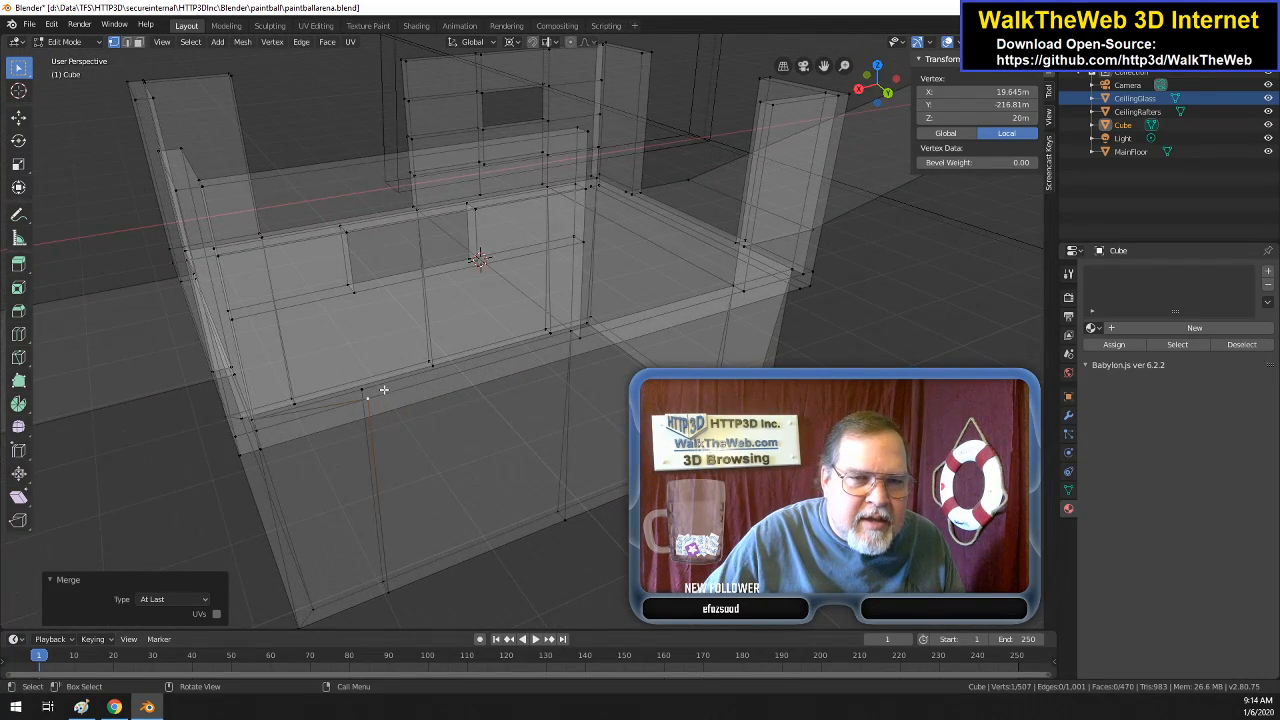
{"action": "left_click", "coordinate": [369, 397]}
{"action": "left_click", "coordinate": [362, 389], "text": "shift"}
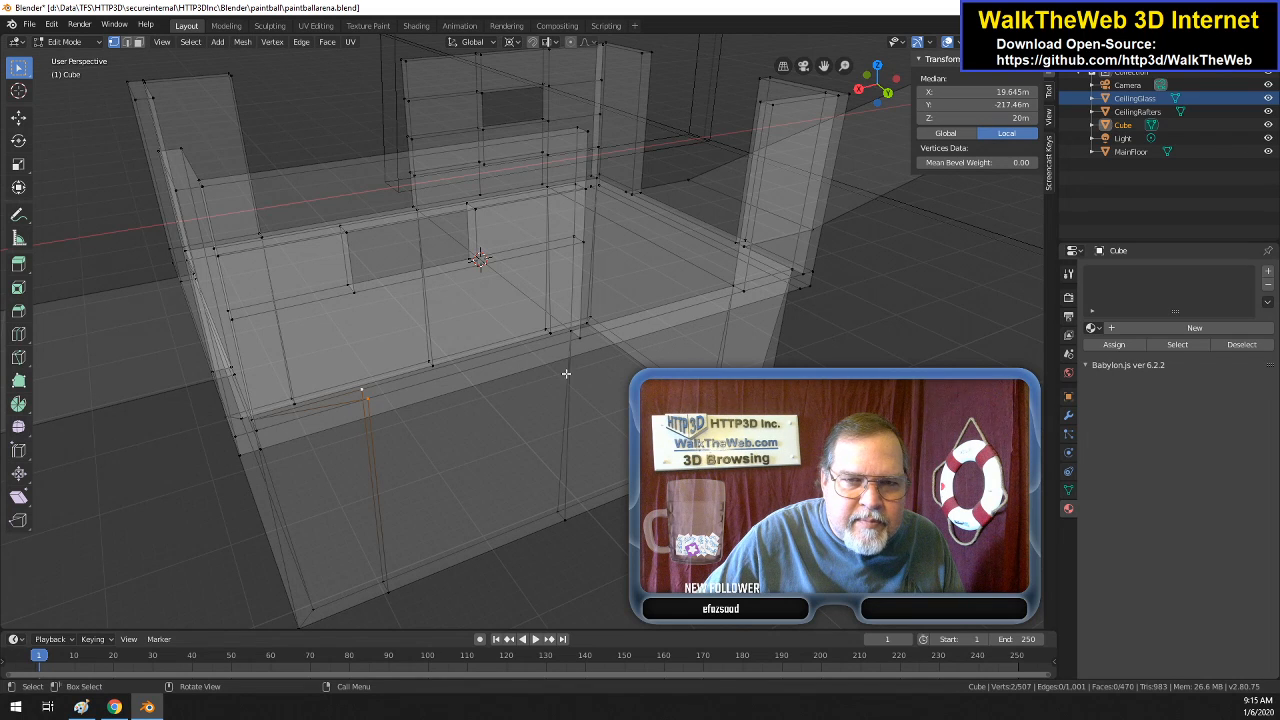
{"action": "left_click", "coordinate": [371, 396]}
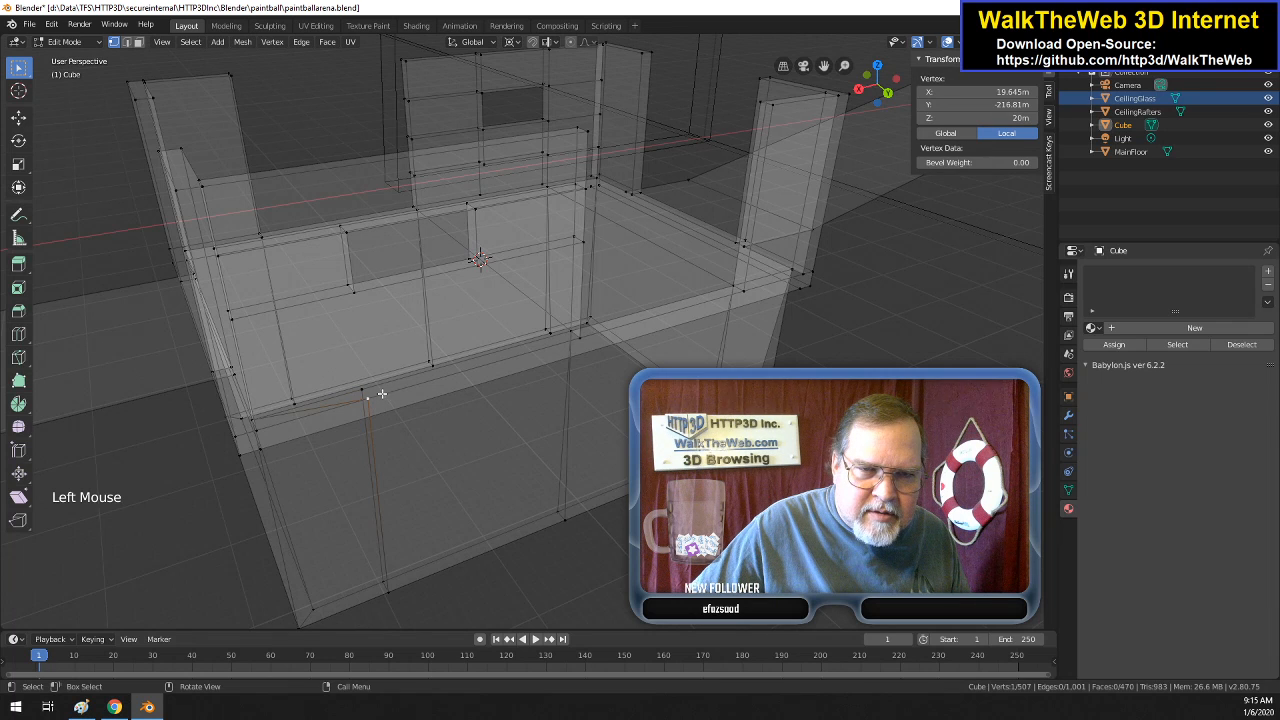
{"action": "left_click", "coordinate": [364, 389], "text": "shift"}
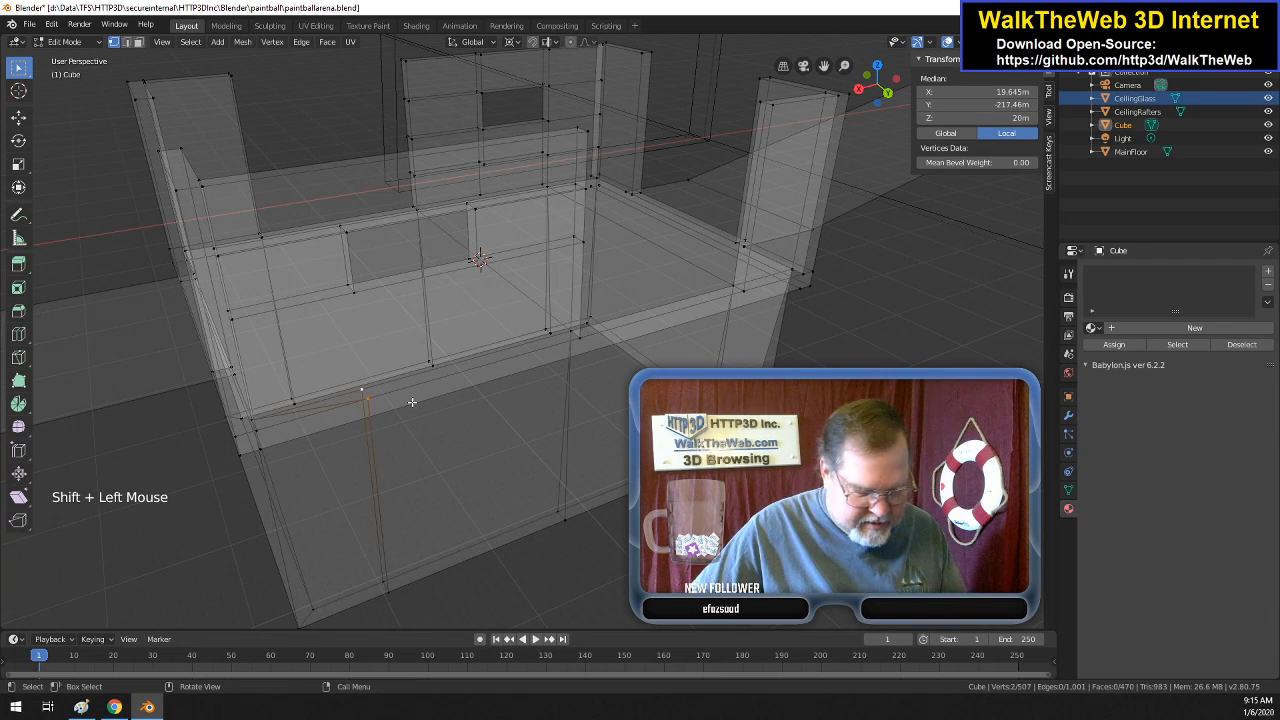
{"action": "key", "text": "alt+m"}
{"action": "left_click", "coordinate": [412, 403]}
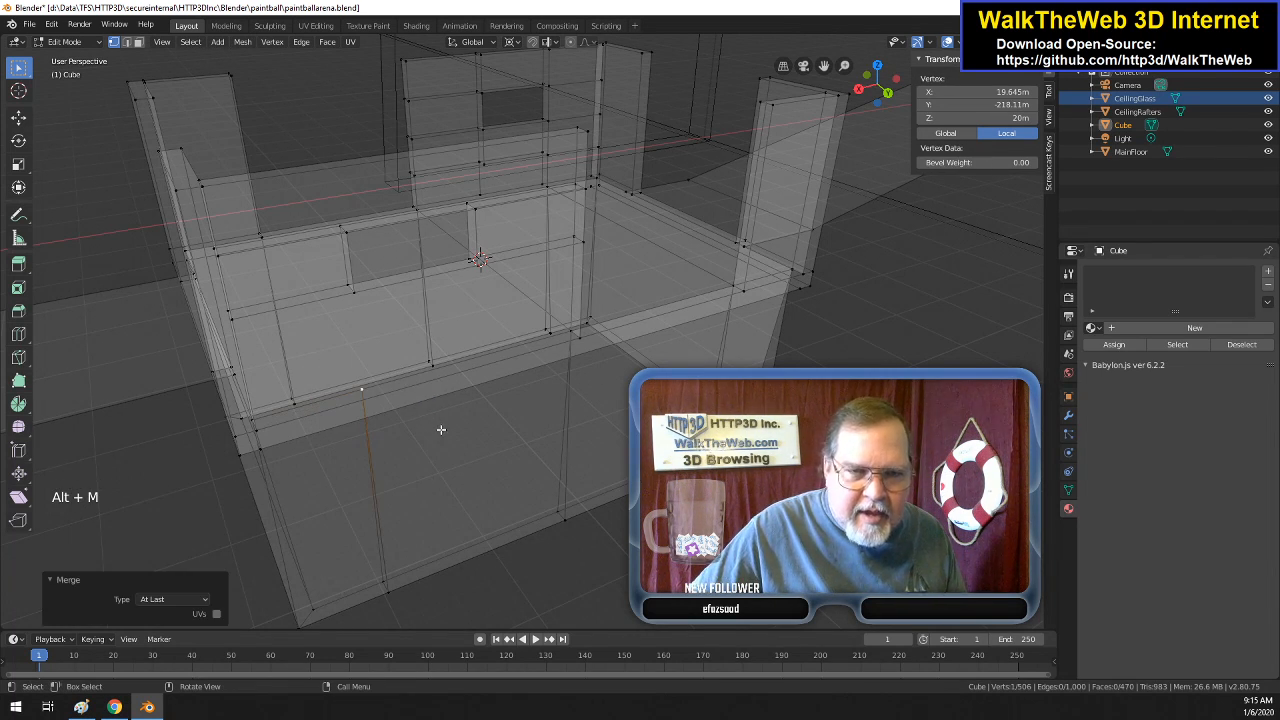
- Subdivide the lower wall's two upright edges at X 26.256 m and X 19.645 m with one cut each
{"action": "mouse_move", "coordinate": [876, 88]}
{"action": "left_mouse_down"}
{"action": "mouse_move", "coordinate": [848, 98]}
{"action": "mouse_move", "coordinate": [882, 96]}
{"action": "mouse_move", "coordinate": [886, 78]}
{"action": "mouse_move", "coordinate": [854, 100]}
{"action": "mouse_move", "coordinate": [871, 101]}
{"action": "left_mouse_up"}
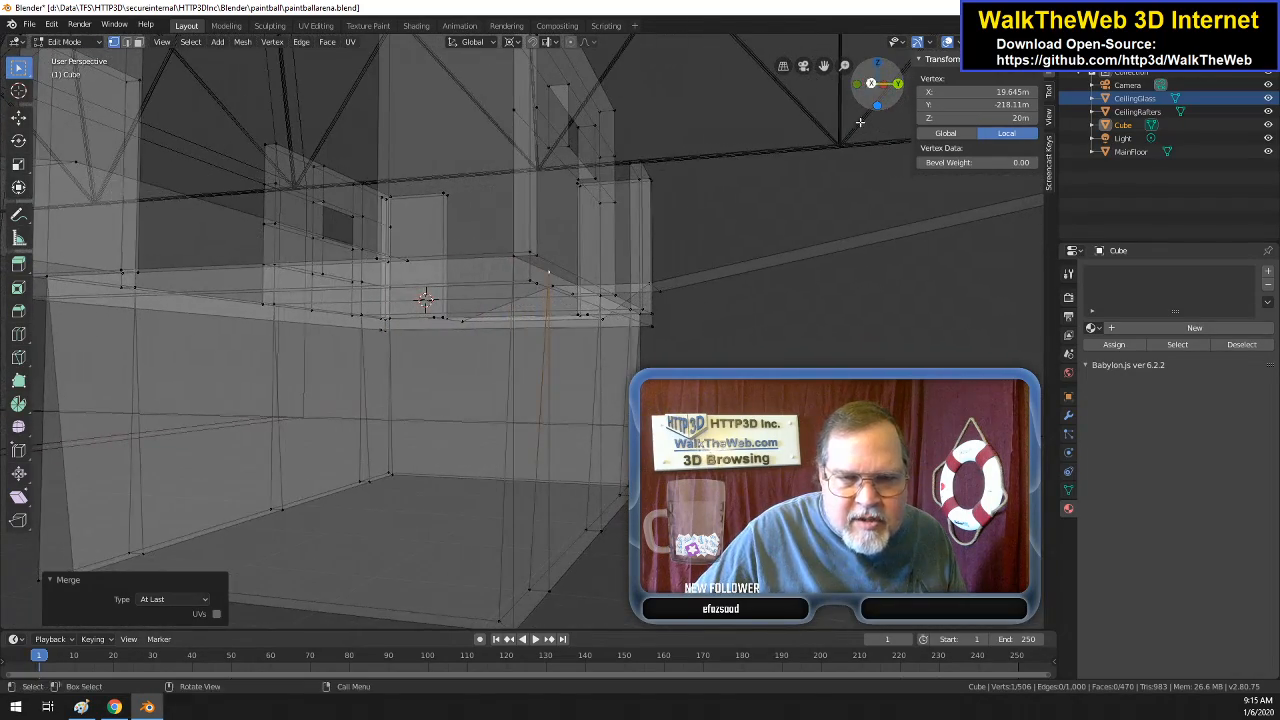
{"action": "left_click", "coordinate": [503, 527]}
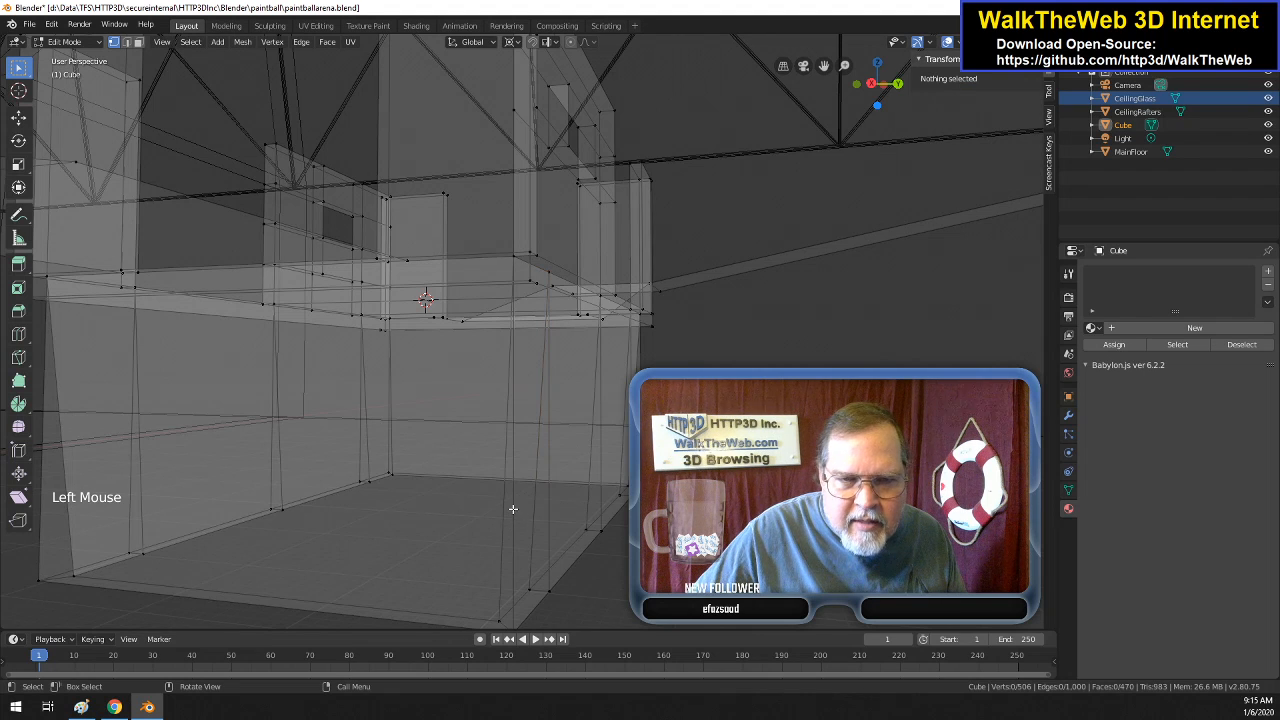
{"action": "left_click", "coordinate": [127, 43]}
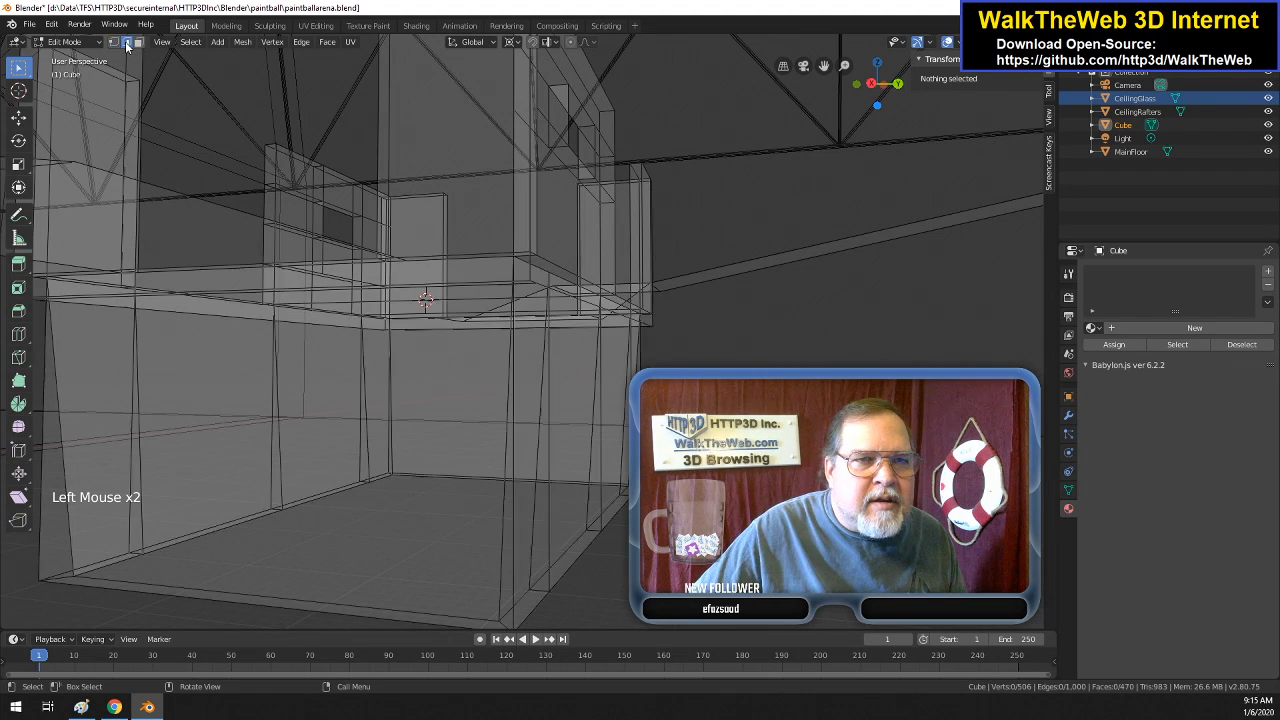
{"action": "right_click", "coordinate": [502, 517]}
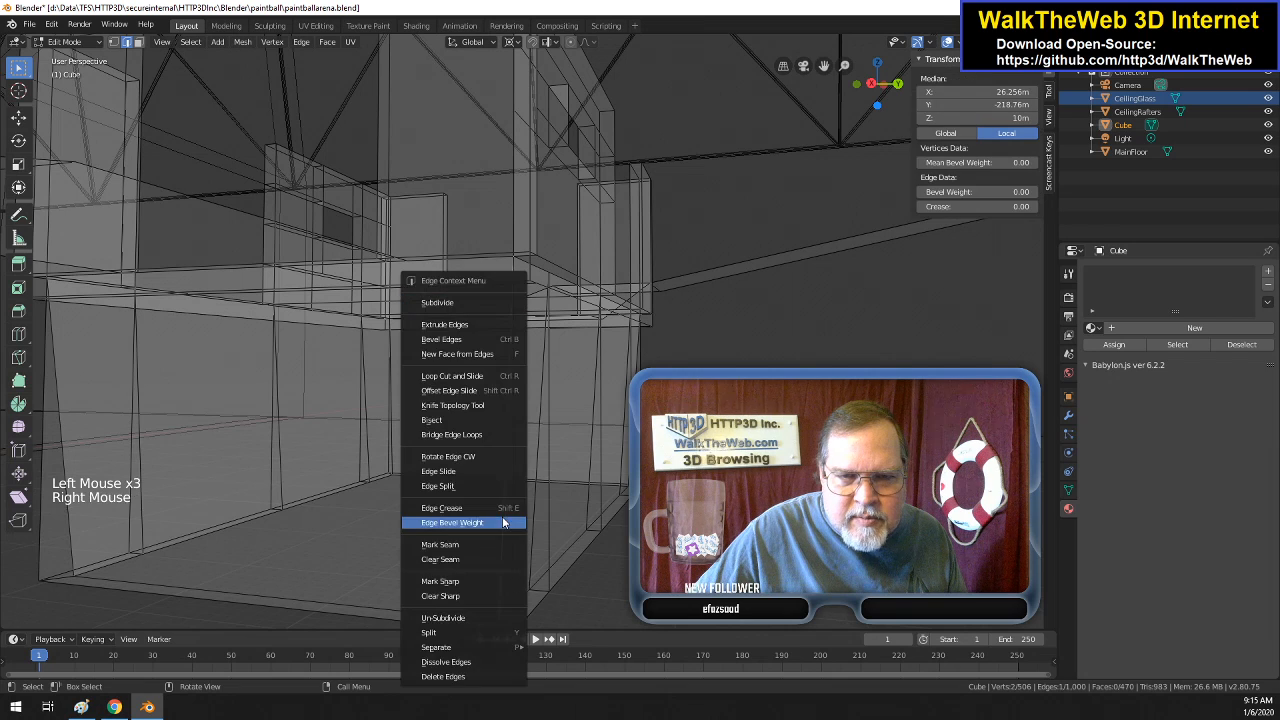
{"action": "left_click", "coordinate": [468, 299]}
{"action": "left_click", "coordinate": [536, 455]}
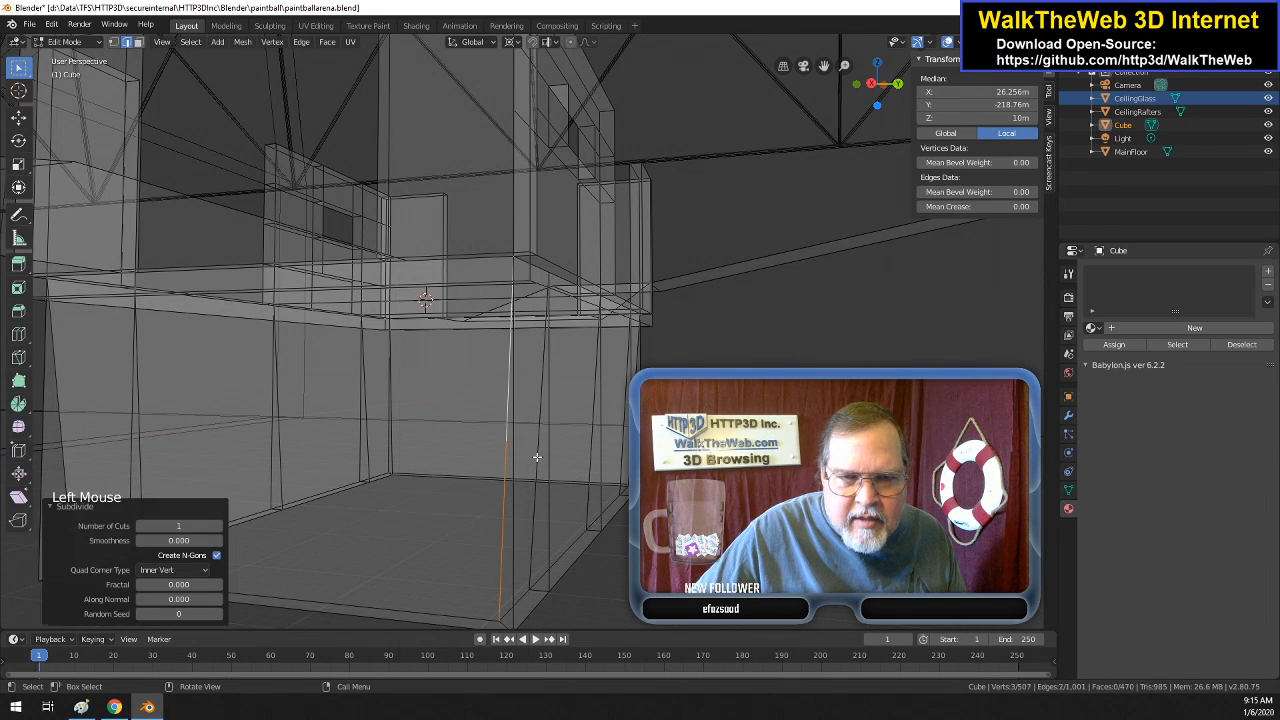
{"action": "right_click", "coordinate": [536, 456]}
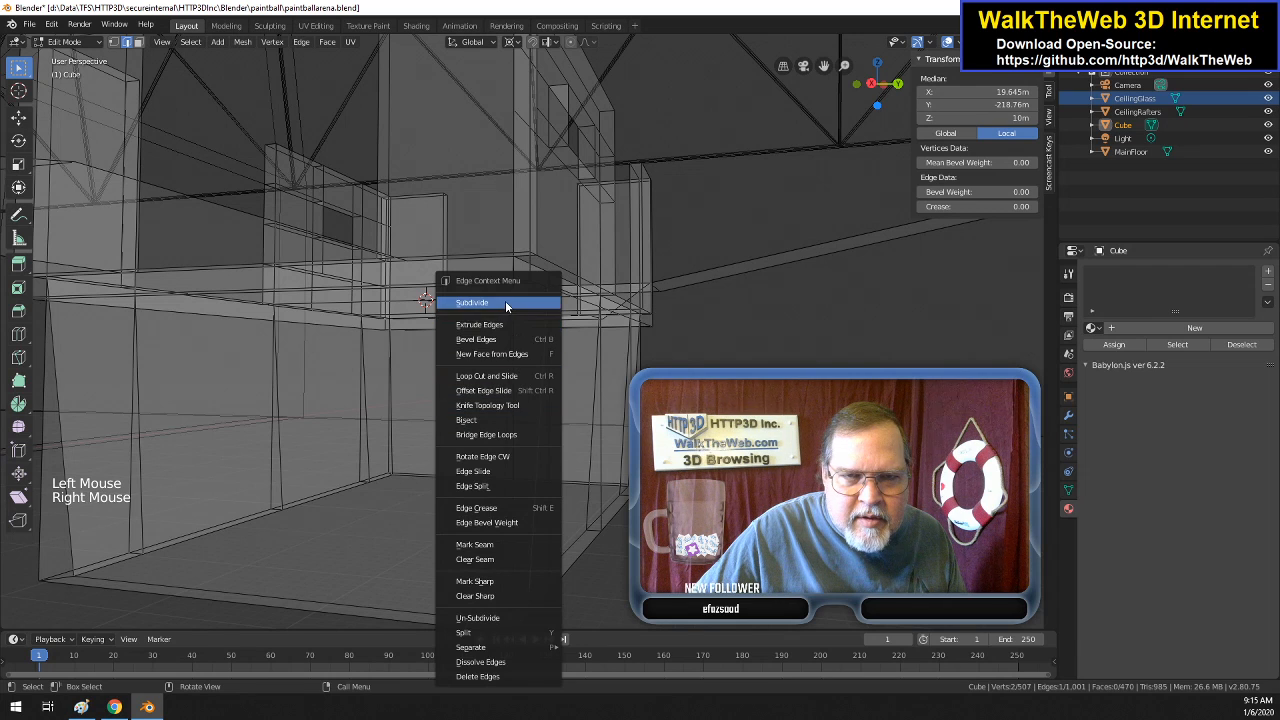
{"action": "left_click", "coordinate": [470, 302]}
- Subdivide the wall's remaining upright edges at X 2.5054 m, X -14.634 m and X -21.246 m with one cut each
{"action": "left_click", "coordinate": [591, 431]}
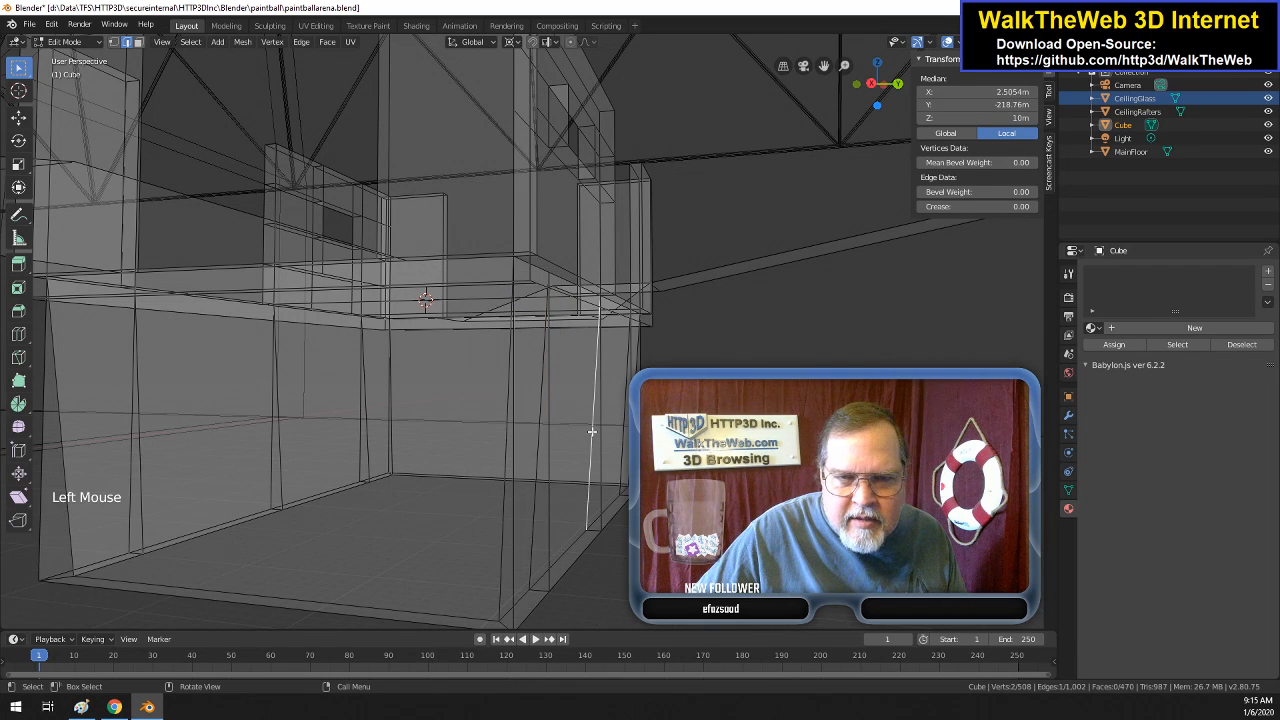
{"action": "right_click", "coordinate": [579, 422]}
{"action": "left_click", "coordinate": [553, 304]}
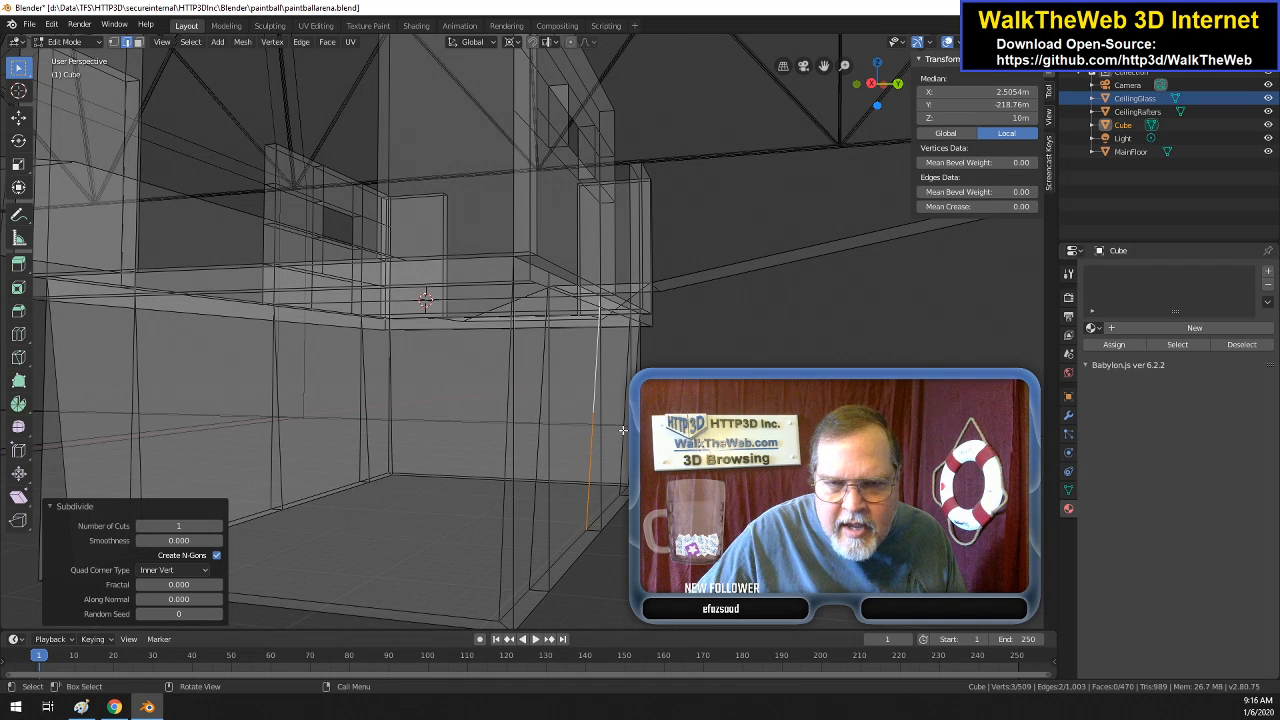
{"action": "left_click", "coordinate": [622, 430]}
{"action": "right_click", "coordinate": [622, 430]}
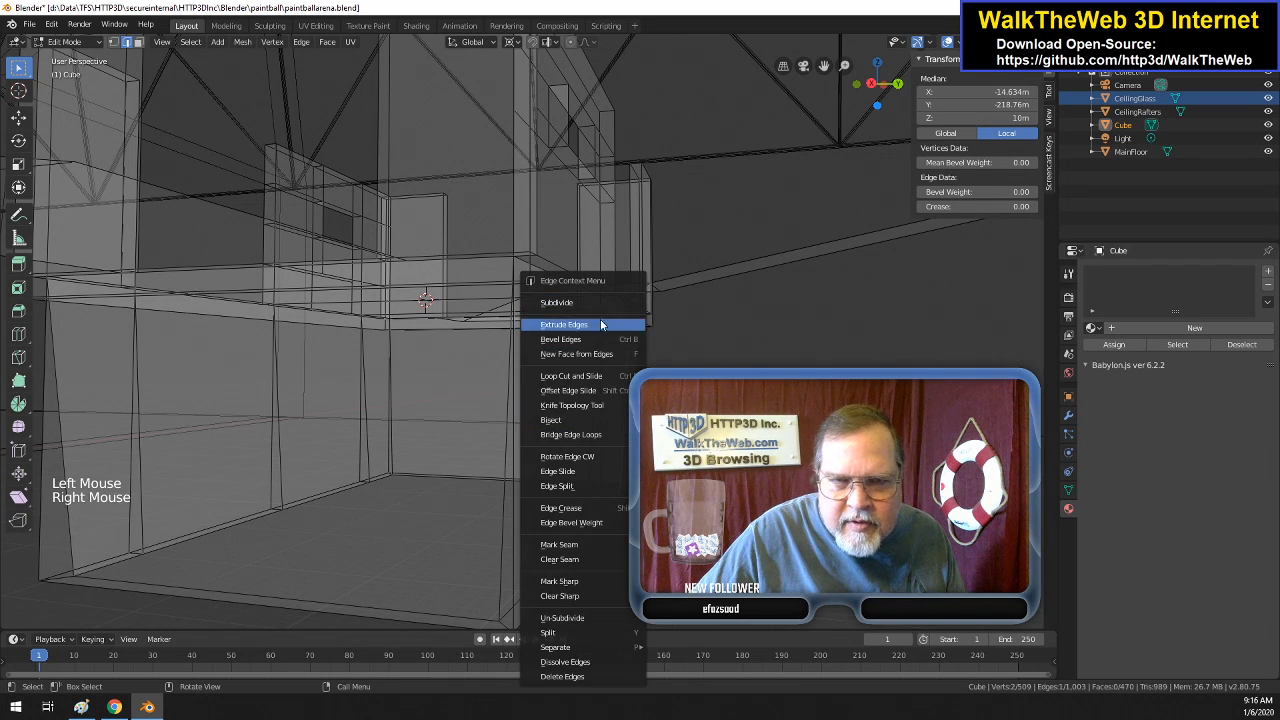
{"action": "left_click", "coordinate": [598, 306]}
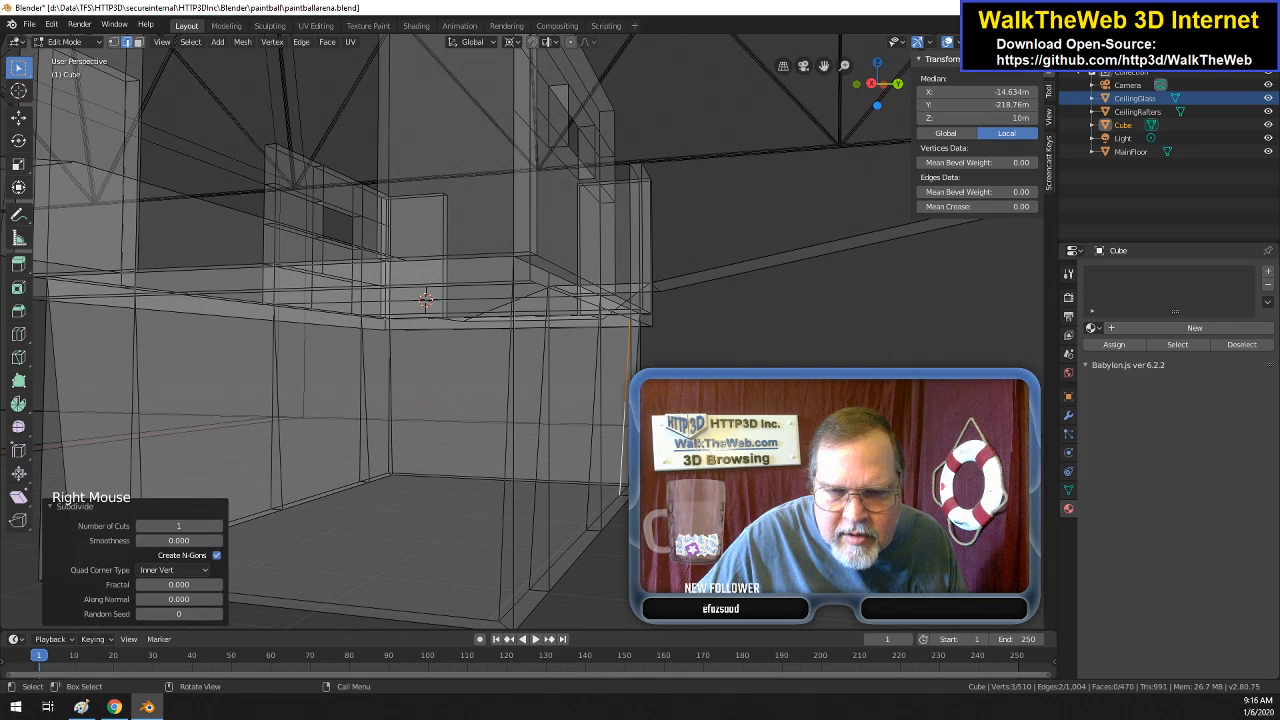
{"action": "left_click", "coordinate": [590, 376]}
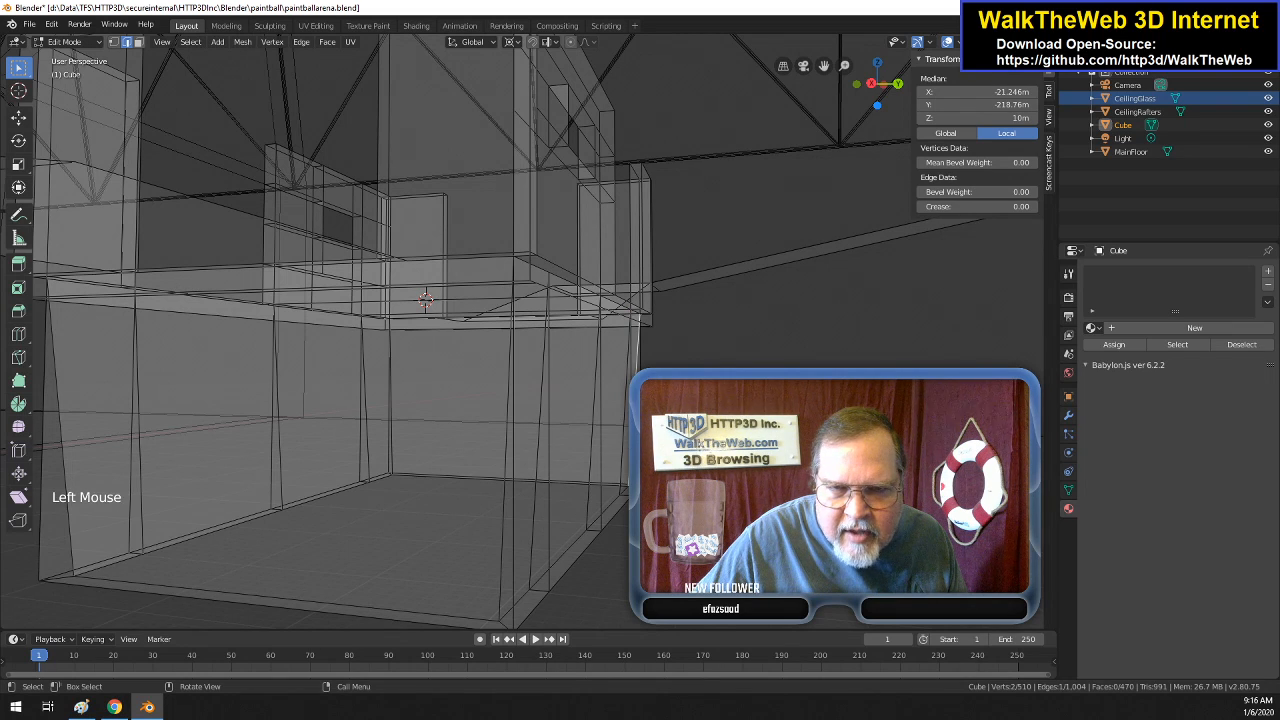
{"action": "right_click", "coordinate": [590, 376]}
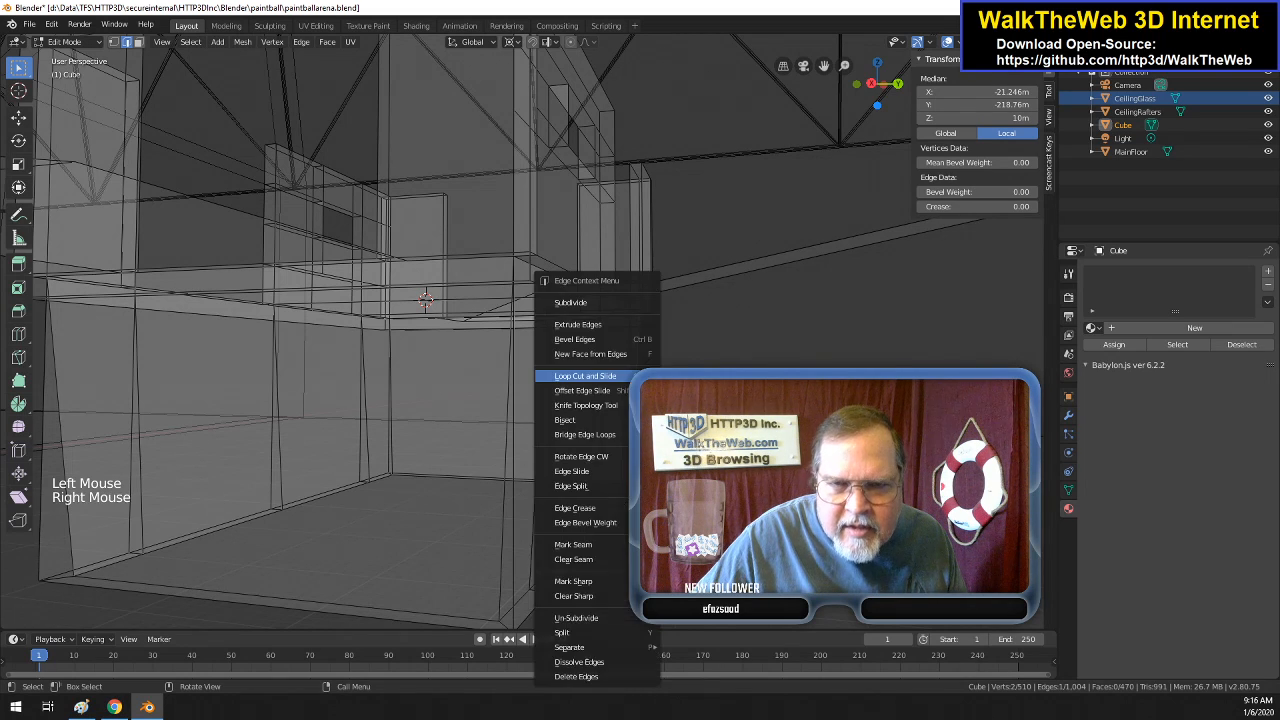
{"action": "left_click", "coordinate": [600, 303]}
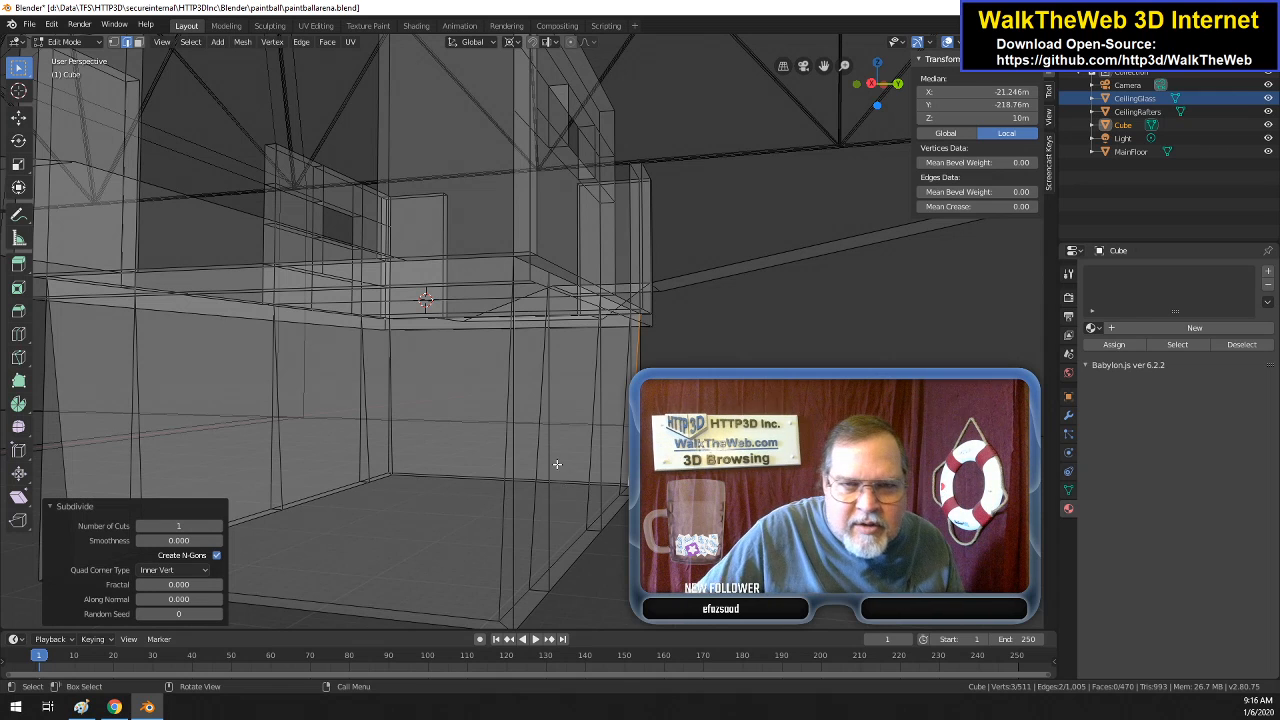
- Move the midpoint vertex at X 26.256 m to Y -219.41 m, copied from the base vertex below, and Z 20 m
{"action": "left_click", "coordinate": [500, 530]}
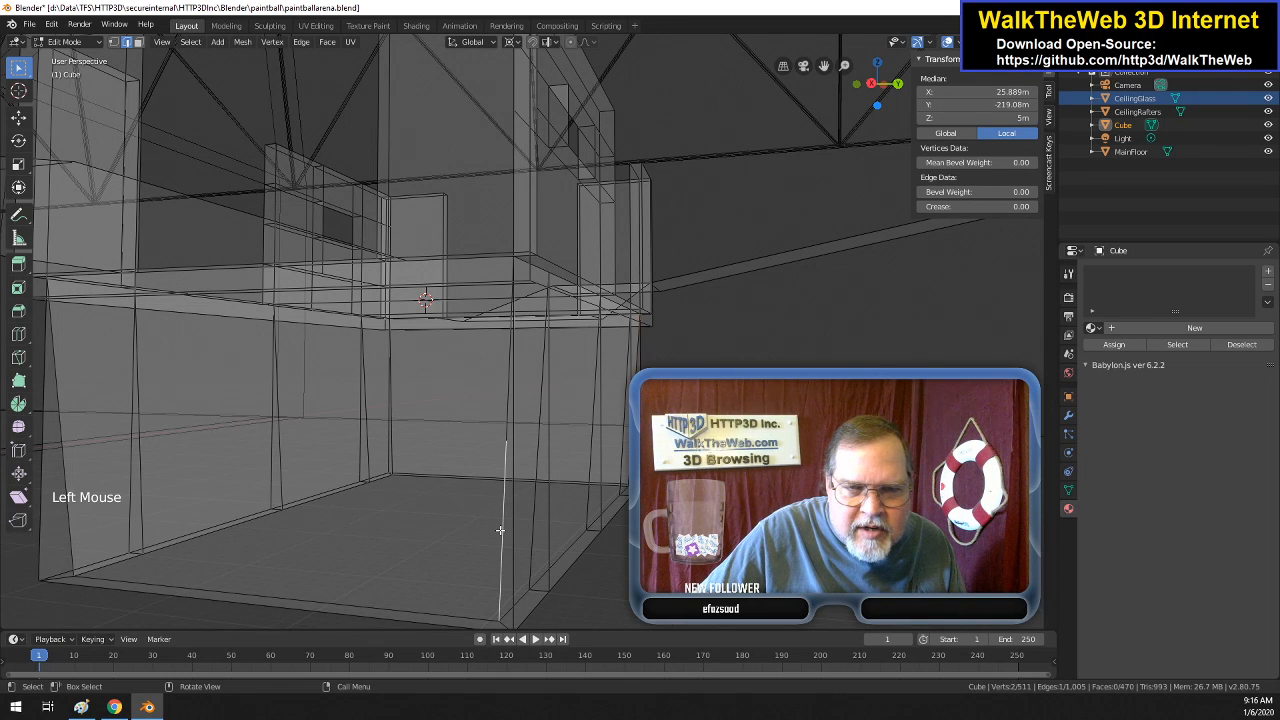
{"action": "left_click", "coordinate": [114, 41]}
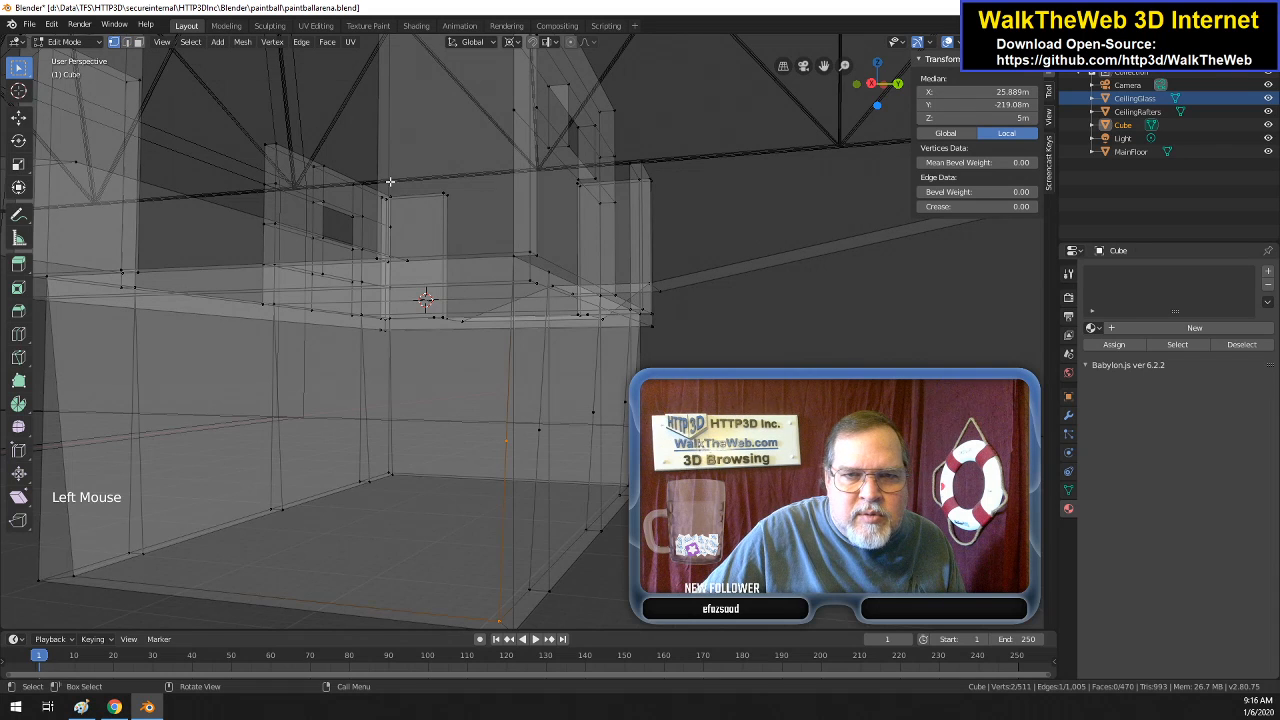
{"action": "left_click", "coordinate": [515, 258]}
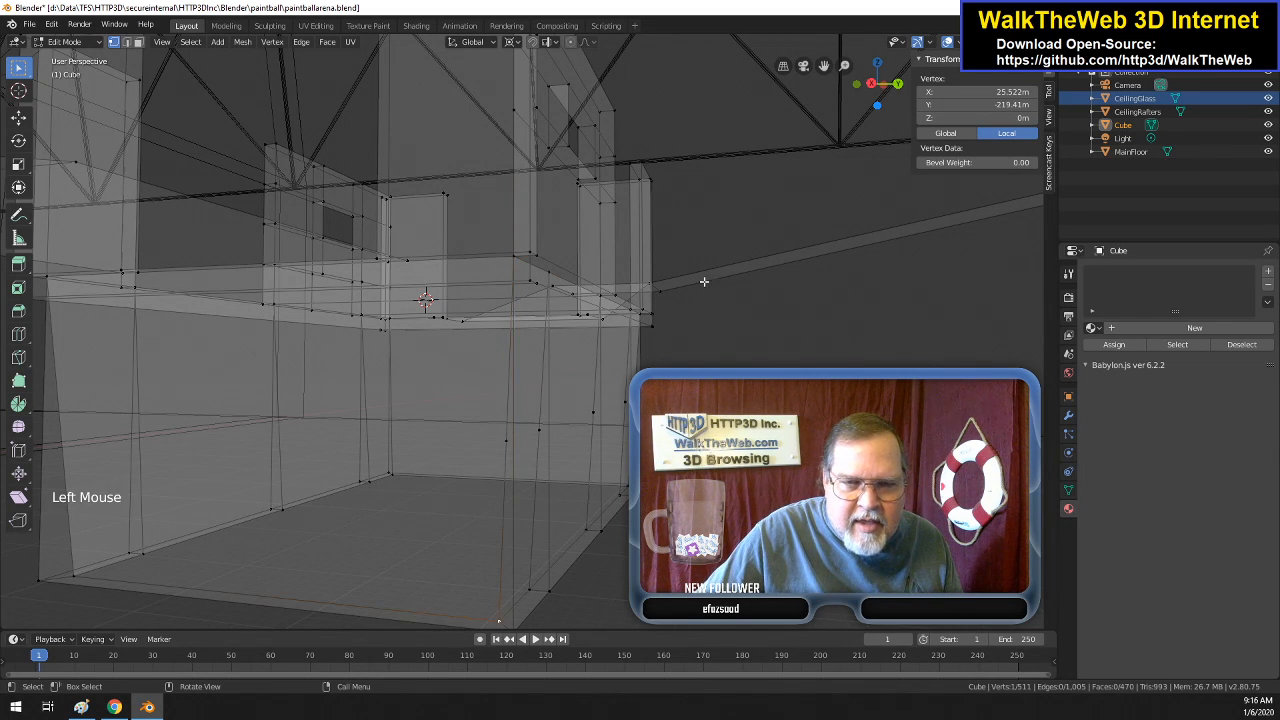
{"action": "double_click", "coordinate": [986, 105]}
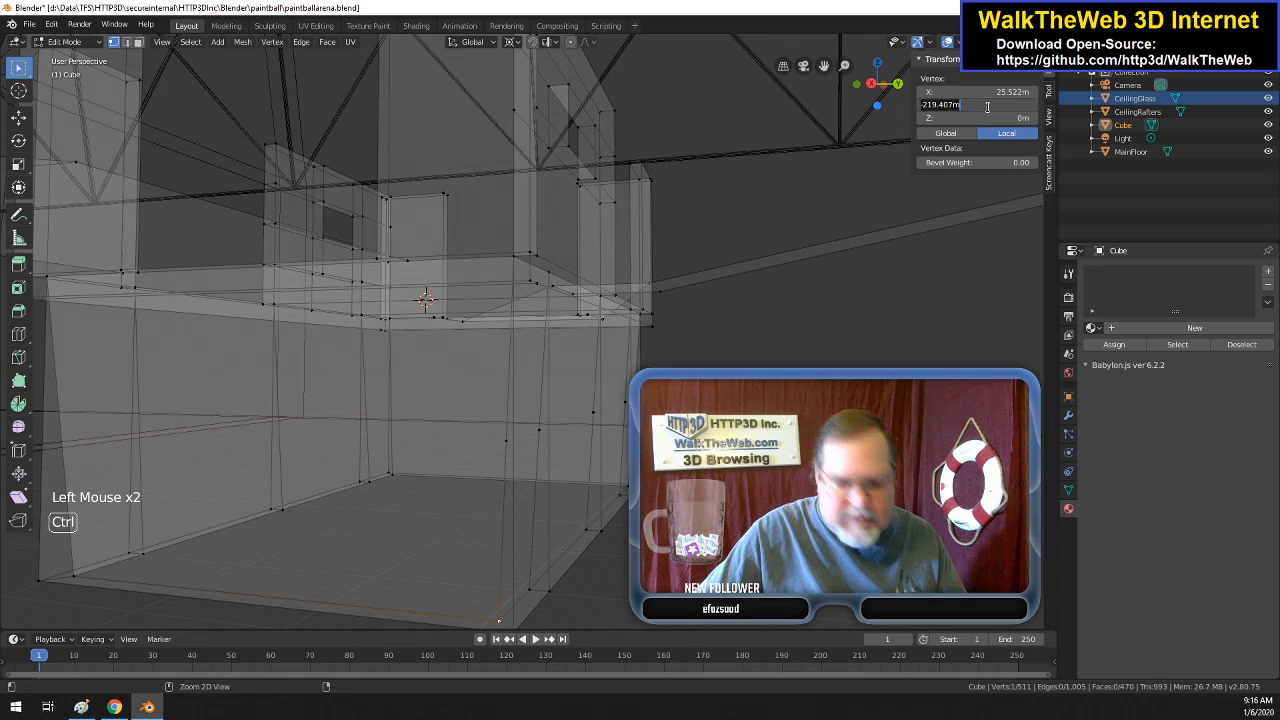
{"action": "left_click", "coordinate": [503, 442]}
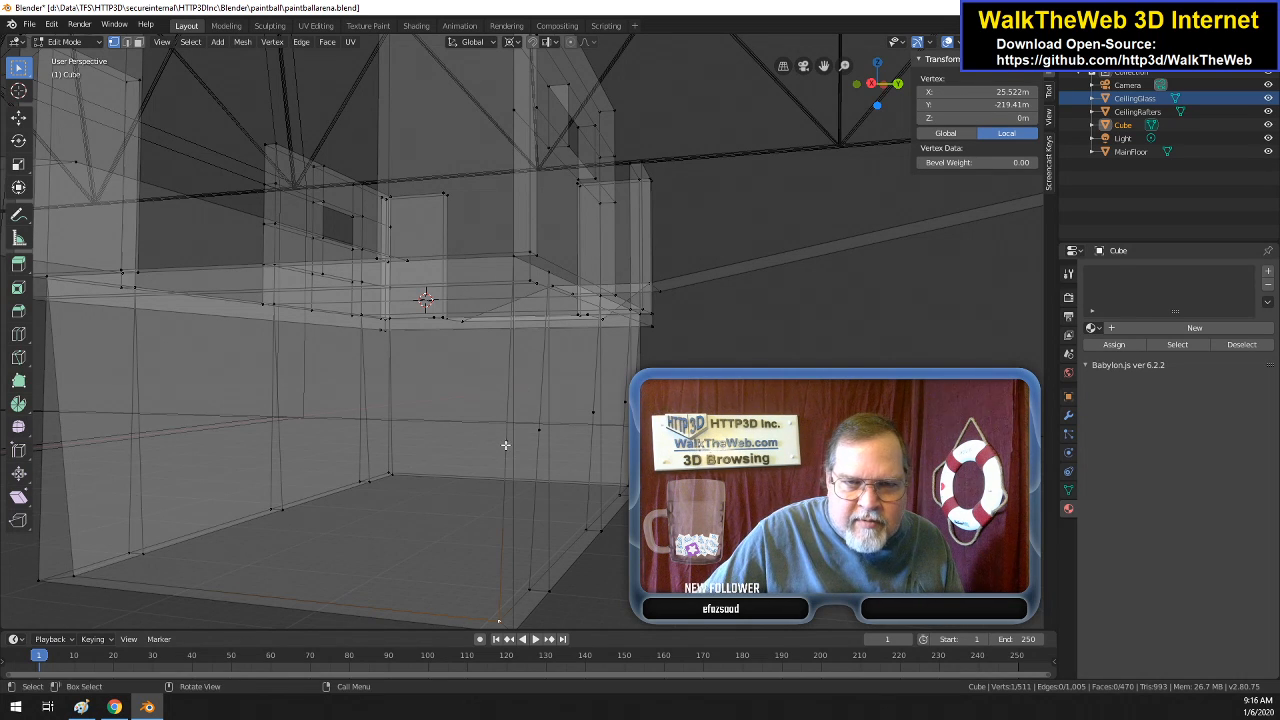
{"action": "double_click", "coordinate": [969, 105]}
{"action": "type", "text": "-219.41m"}
{"action": "left_click", "coordinate": [983, 207]}
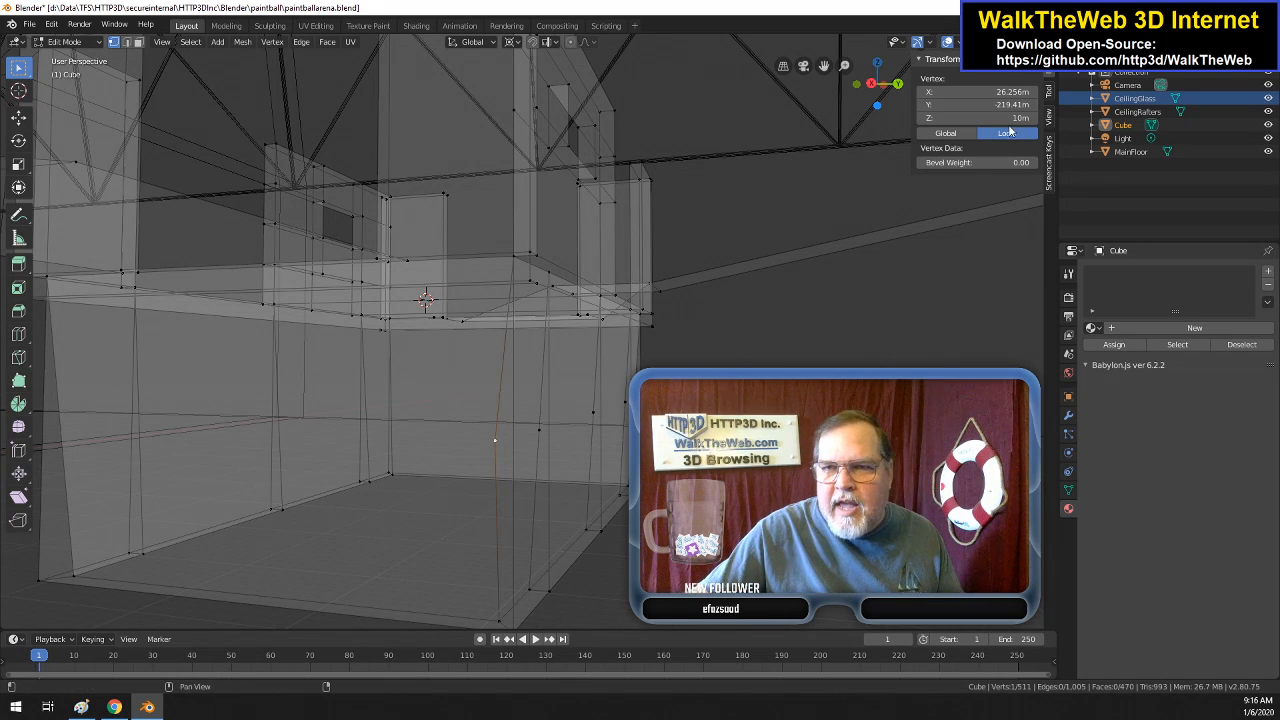
{"action": "left_click", "coordinate": [1006, 118]}
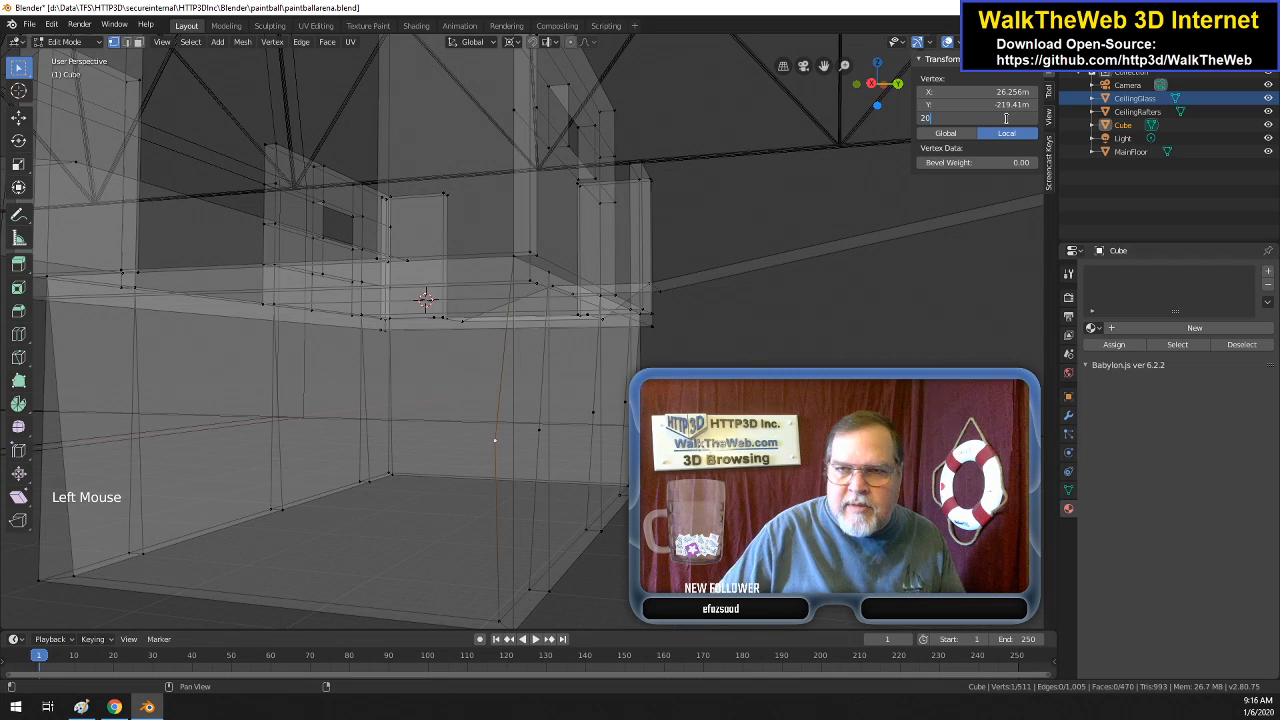
{"action": "type", "text": "20"}
{"action": "key", "text": "Return"}
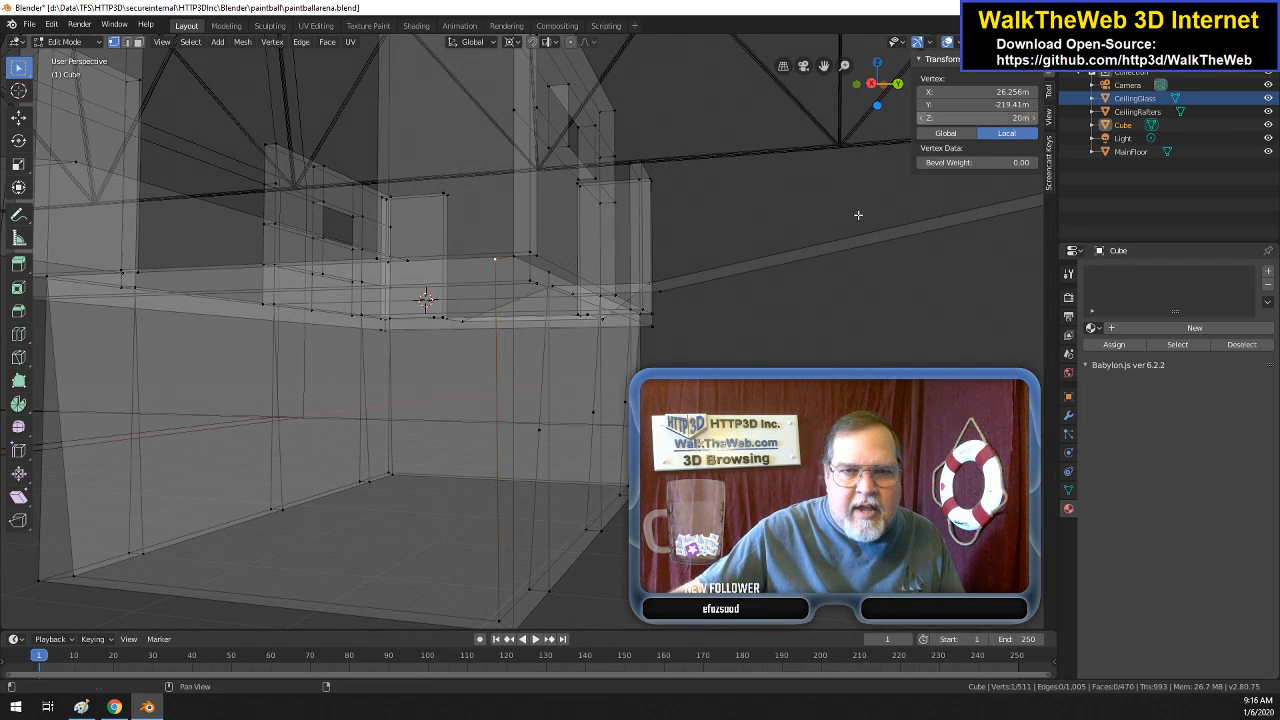
- Copy the X value 25.522 m from the base vertex to the raised vertex above it at Z 20 m
{"action": "left_click_drag", "start_coordinate": [881, 103], "coordinate": [739, 279]}
{"action": "middle_click_drag", "start_coordinate": [739, 279], "coordinate": [762, 258]}
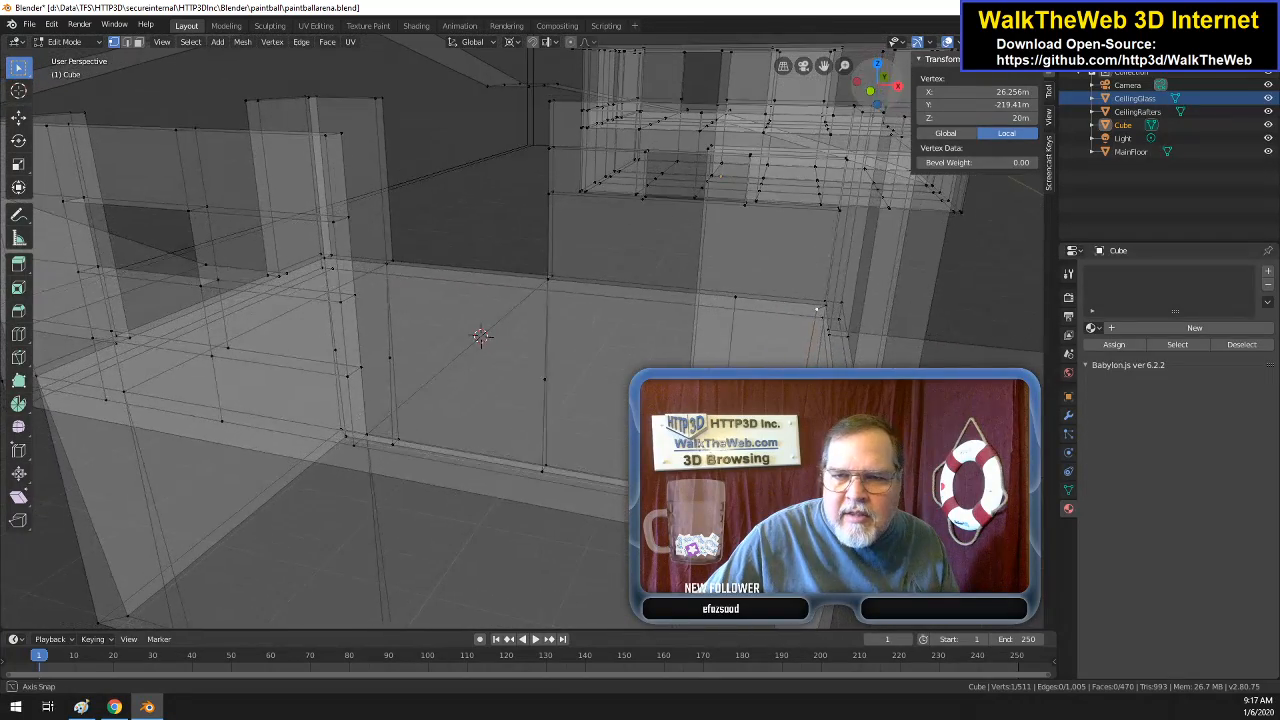
{"action": "left_click", "coordinate": [784, 516]}
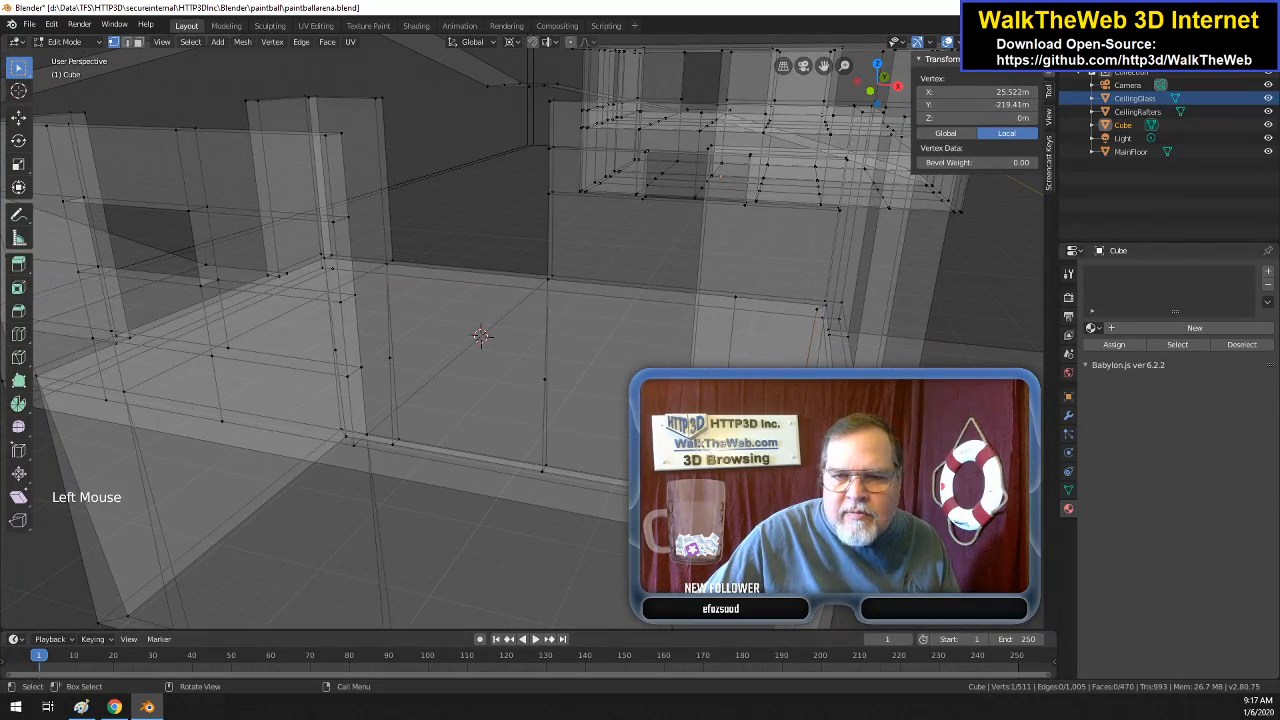
{"action": "left_click", "coordinate": [942, 93]}
{"action": "key", "text": "ctrl+c"}
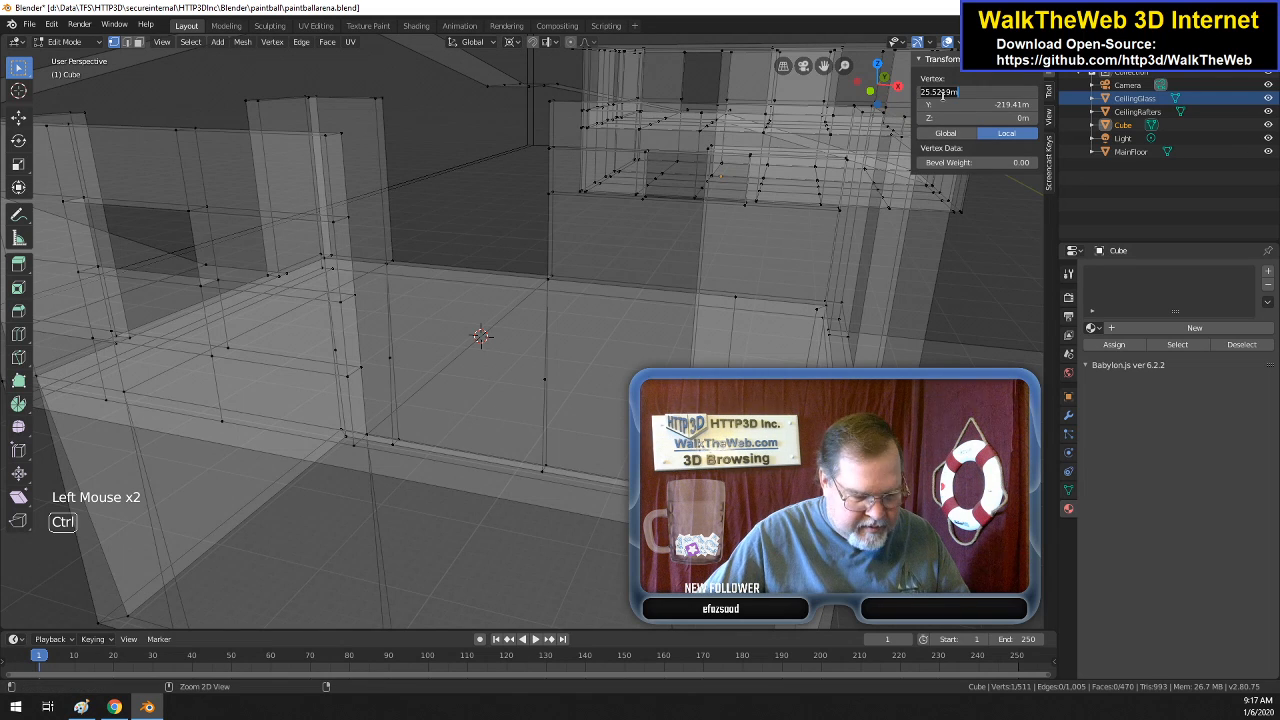
{"action": "left_click", "coordinate": [815, 312]}
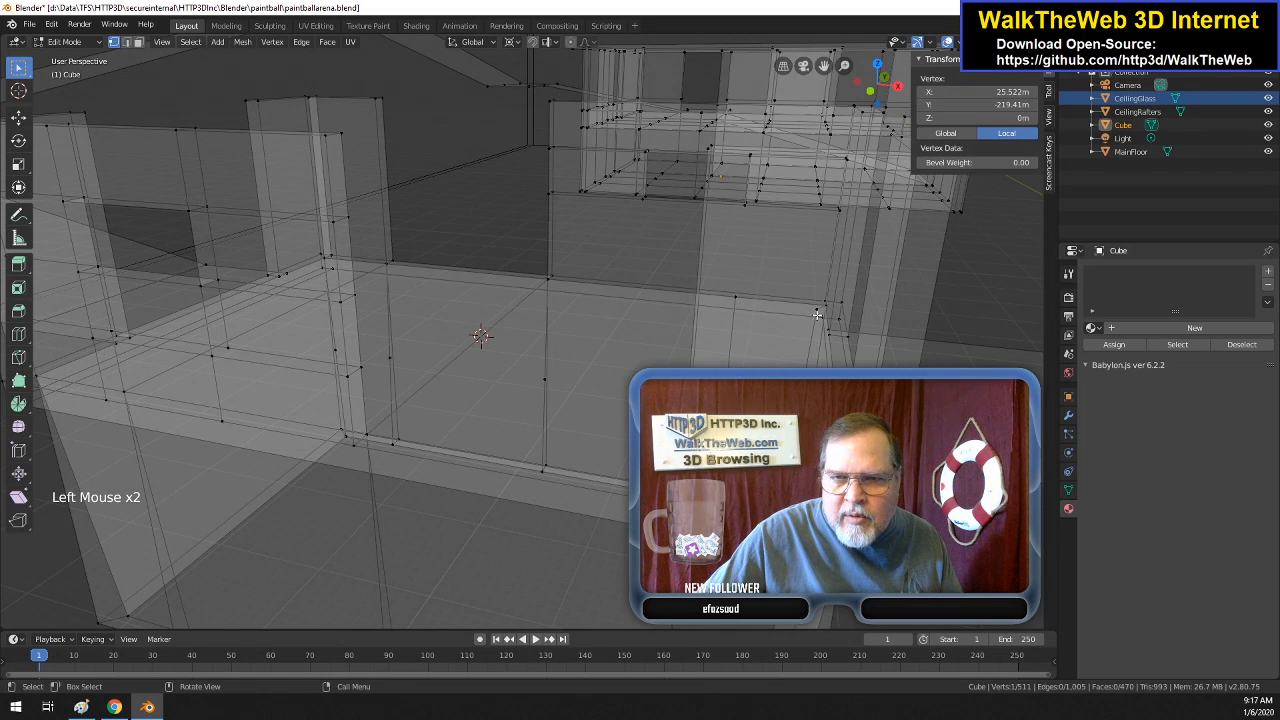
{"action": "left_click", "coordinate": [816, 309]}
{"action": "double_click", "coordinate": [970, 92]}
{"action": "key", "text": "ctrl+v"}
{"action": "key", "text": "Return"}
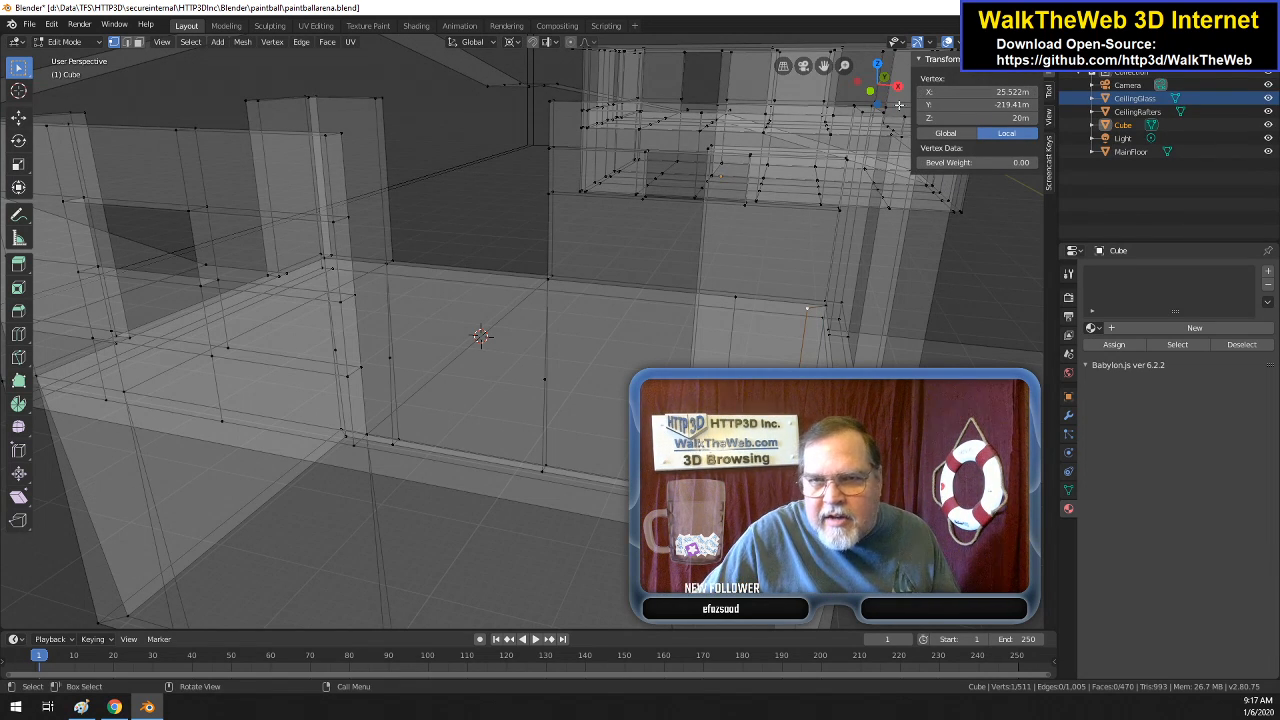
- Move the midpoint vertex at X 19.645 m to Y -219.41 m, copied from its base vertex, and Z 20 m
{"action": "mouse_move", "coordinate": [880, 84]}
{"action": "left_mouse_down"}
{"action": "mouse_move", "coordinate": [834, 90]}
{"action": "mouse_move", "coordinate": [880, 95]}
{"action": "mouse_move", "coordinate": [877, 105]}
{"action": "left_mouse_up"}
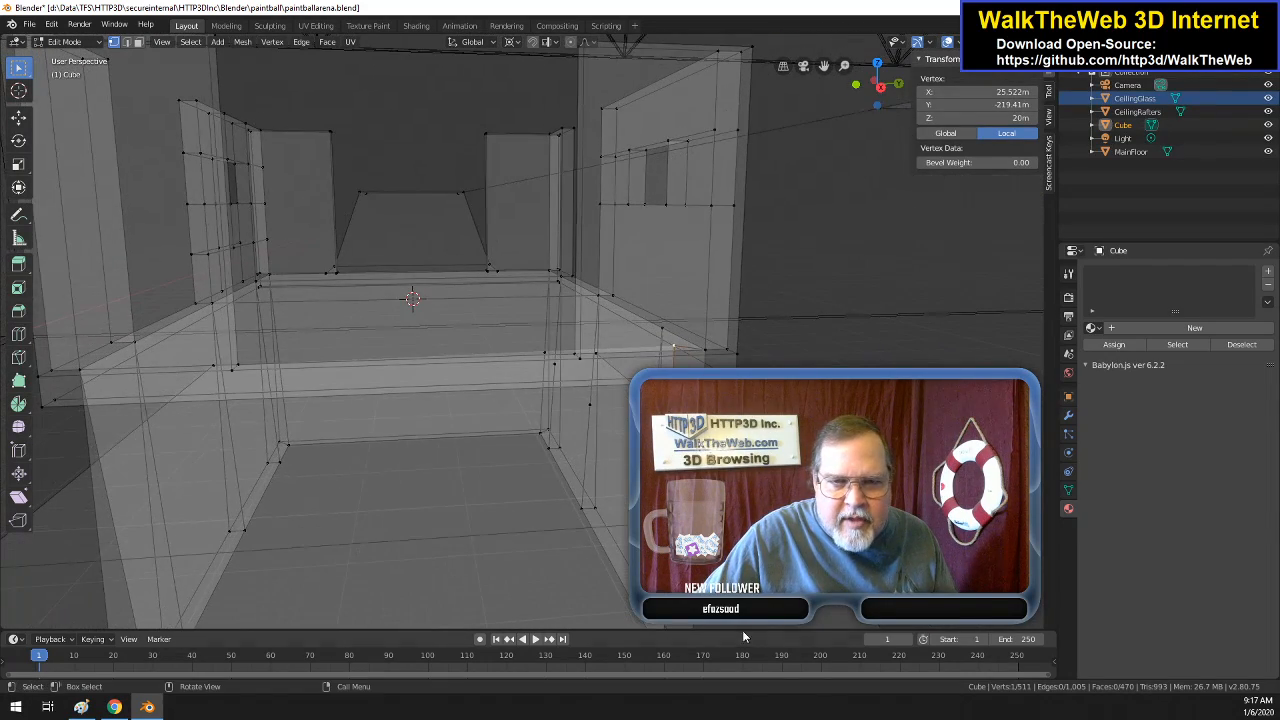
{"action": "double_click", "coordinate": [966, 104]}
{"action": "key", "text": "ctrl+c"}
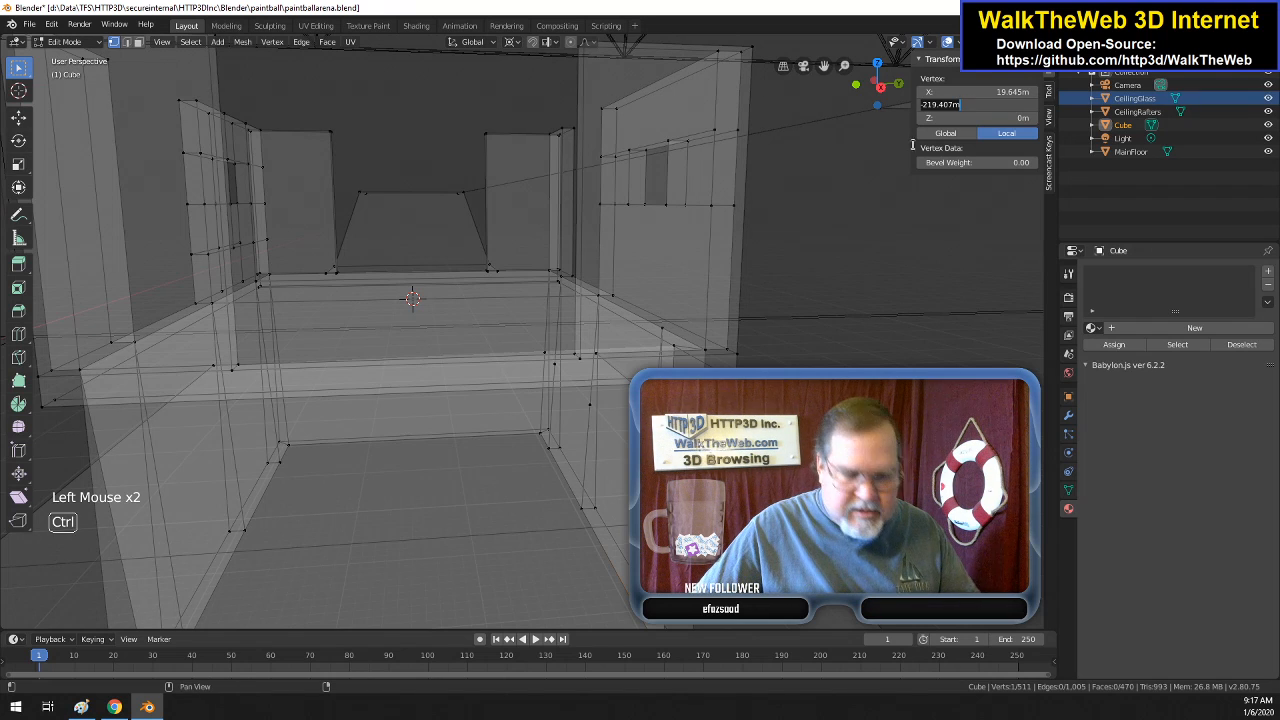
{"action": "key", "text": "Return"}
{"action": "left_click", "coordinate": [580, 358]}
{"action": "double_click", "coordinate": [957, 104]}
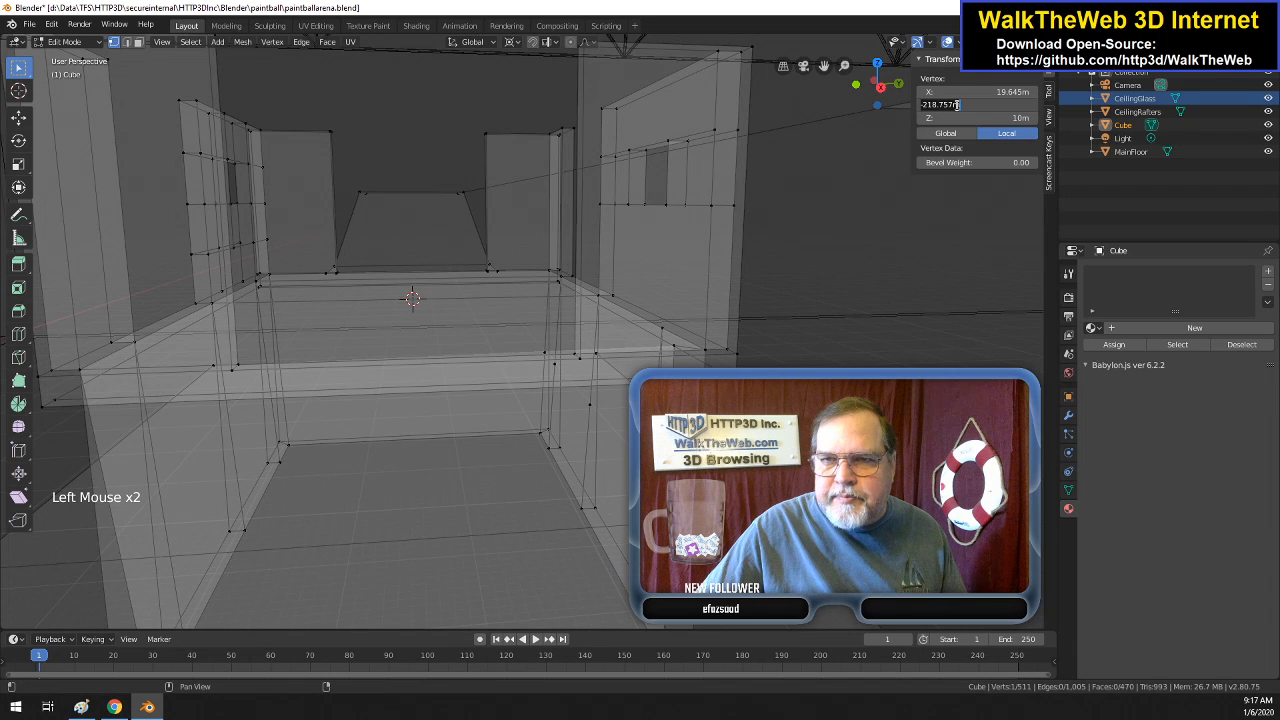
{"action": "key", "text": "ctrl+v"}
{"action": "key", "text": "Return"}
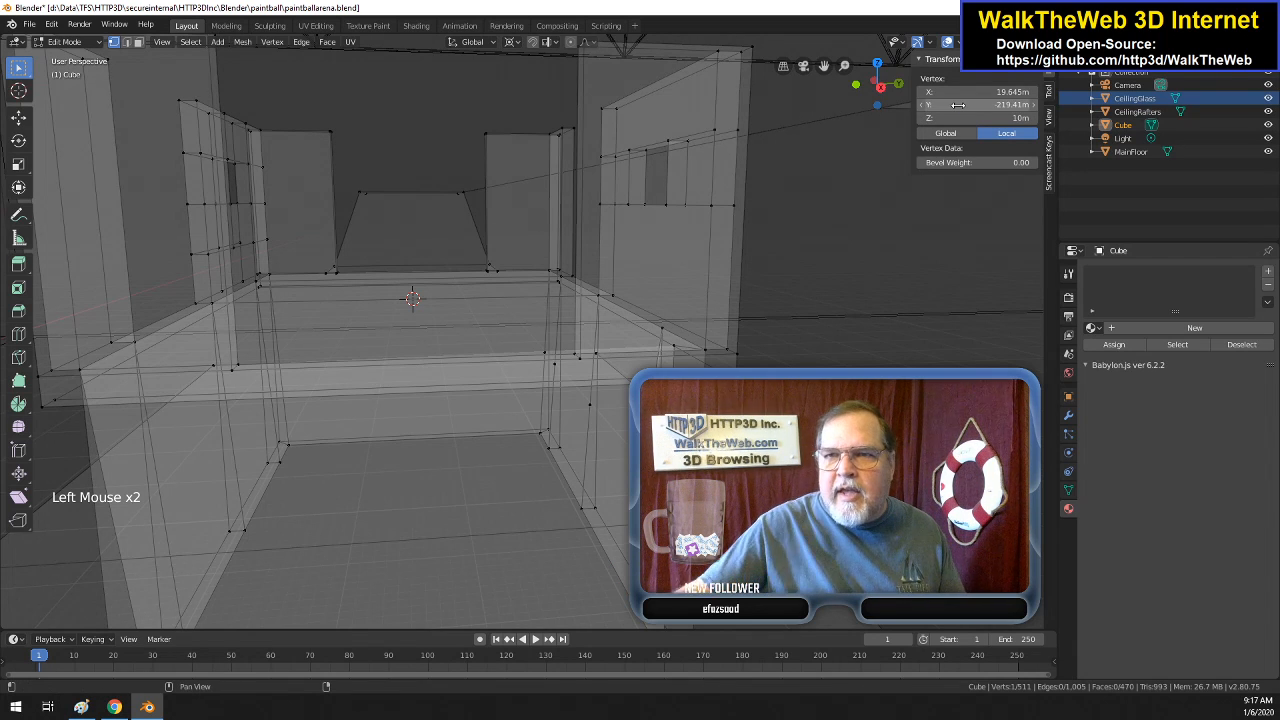
{"action": "left_click", "coordinate": [975, 117]}
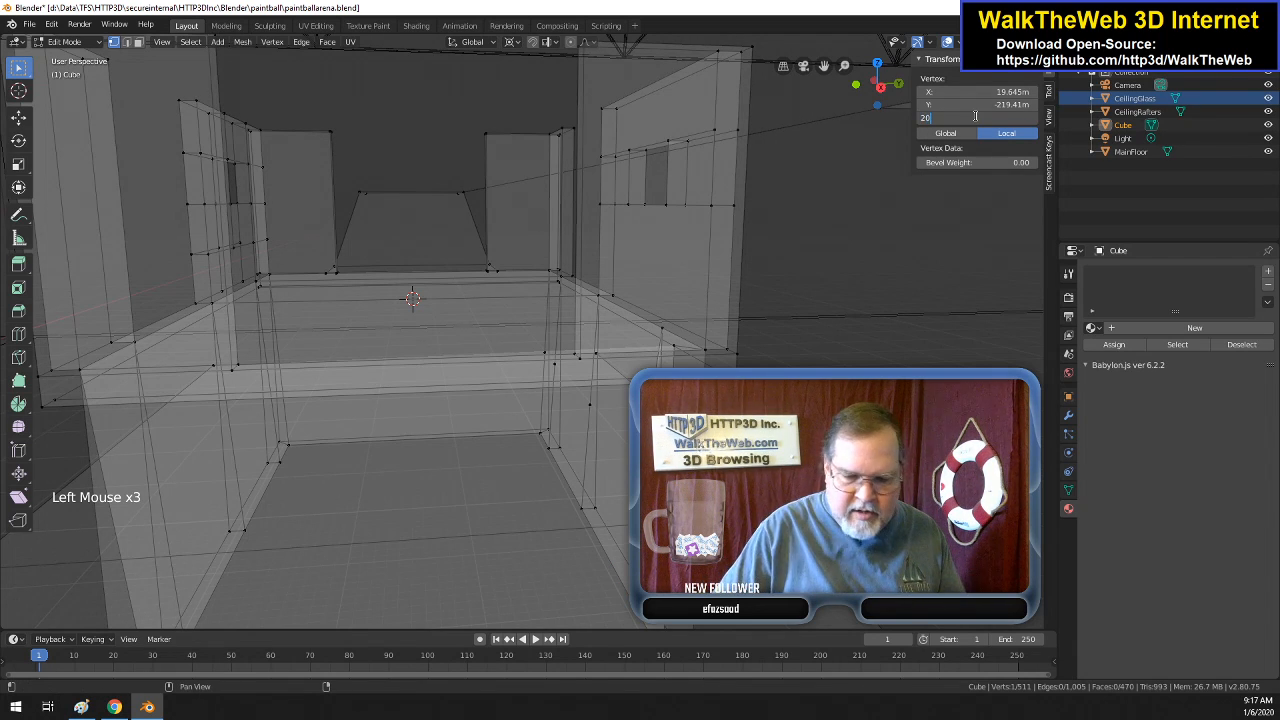
{"action": "type", "text": "20"}
{"action": "key", "text": "Return"}
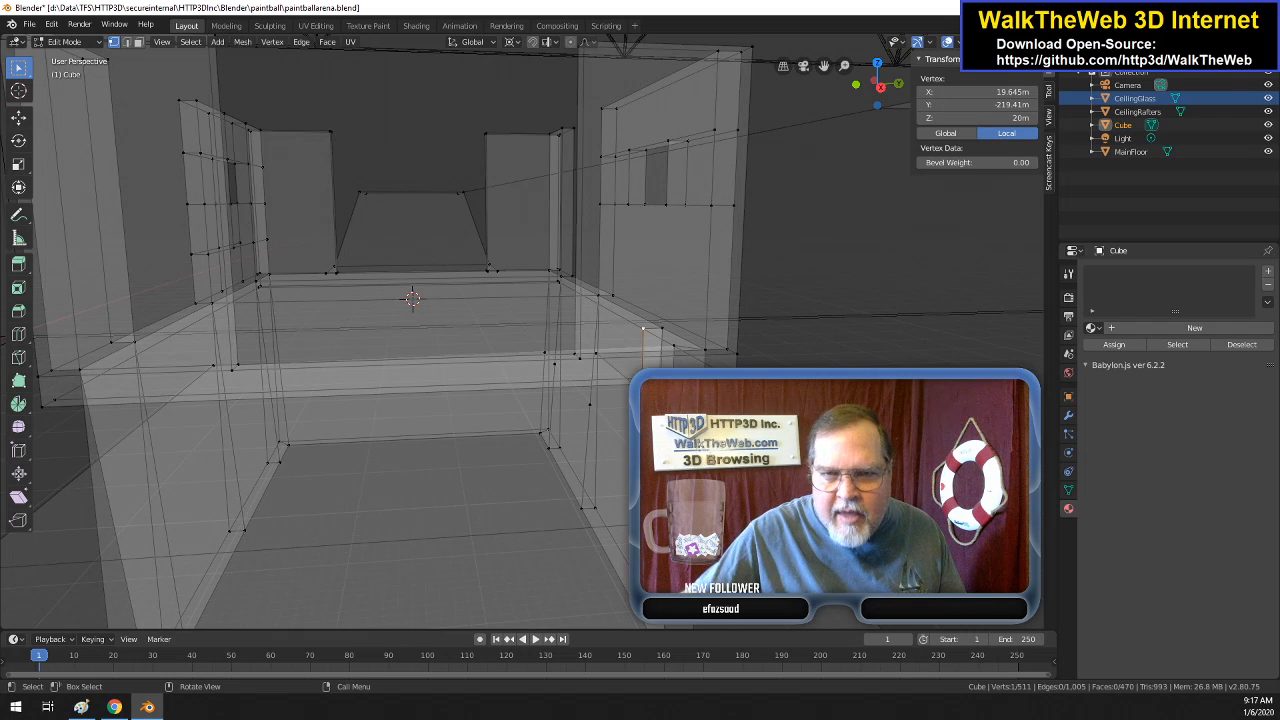
- Move the midpoint vertex at X 2.5054 m to Y -219.41 m, copied from its base vertex, and Z 20 m
{"action": "left_click", "coordinate": [581, 508]}
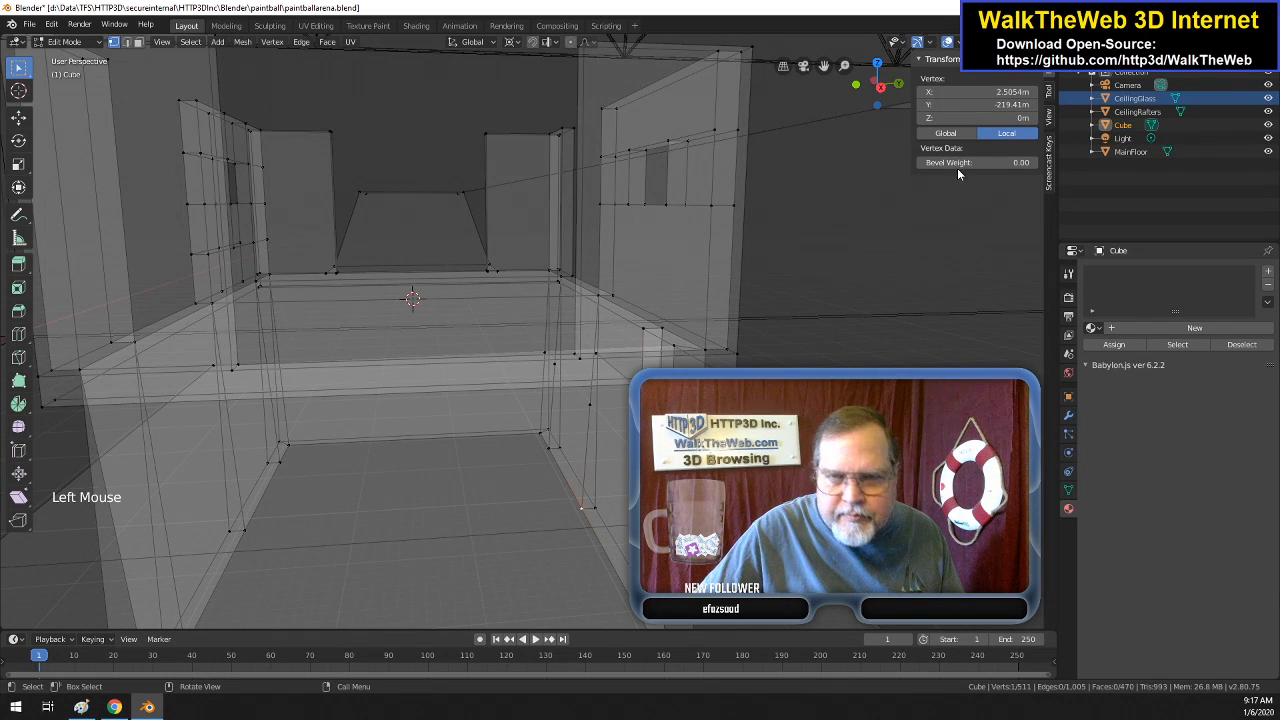
{"action": "double_click", "coordinate": [984, 106]}
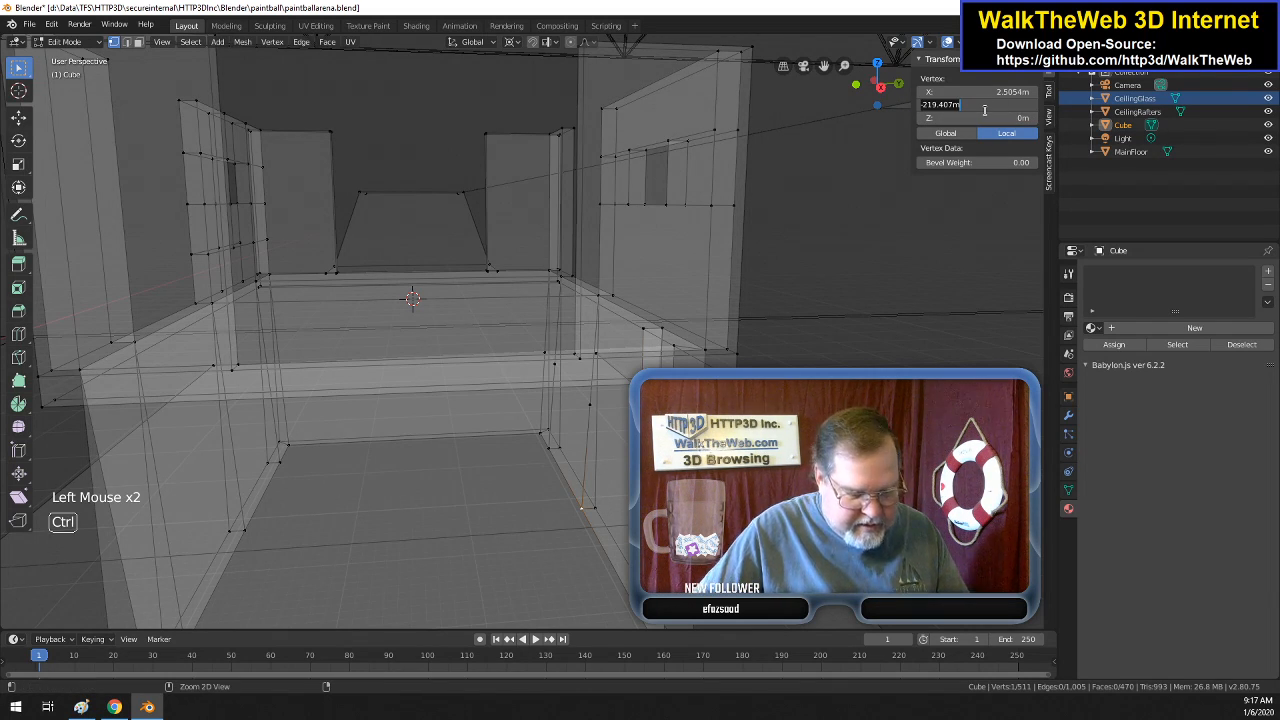
{"action": "left_click", "coordinate": [589, 402]}
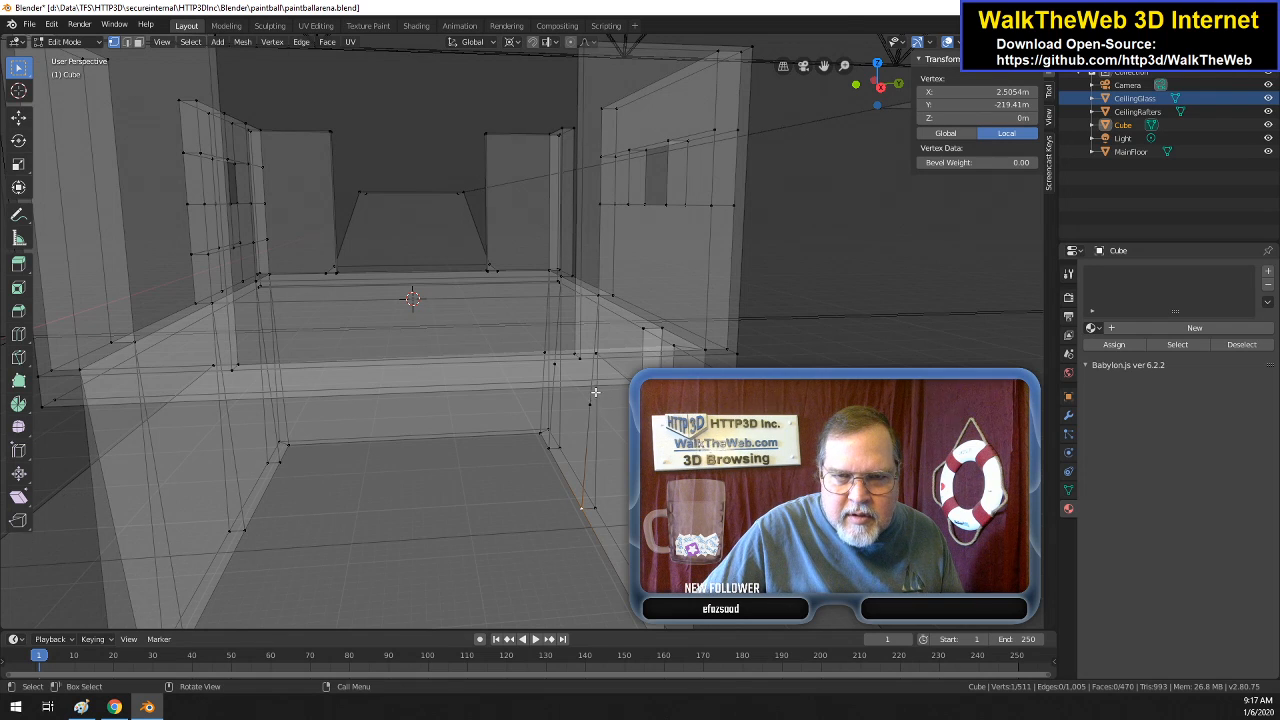
{"action": "double_click", "coordinate": [978, 104]}
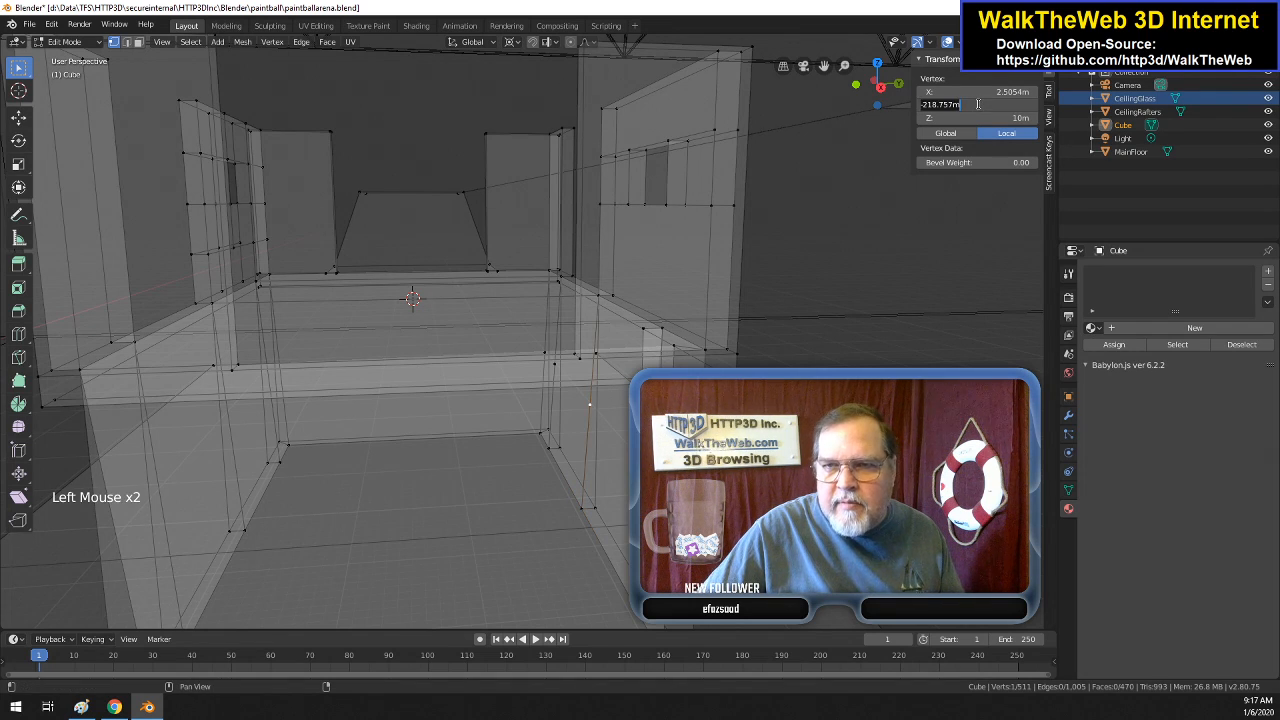
{"action": "key", "text": "ctrl"}
{"action": "key", "text": "Return"}
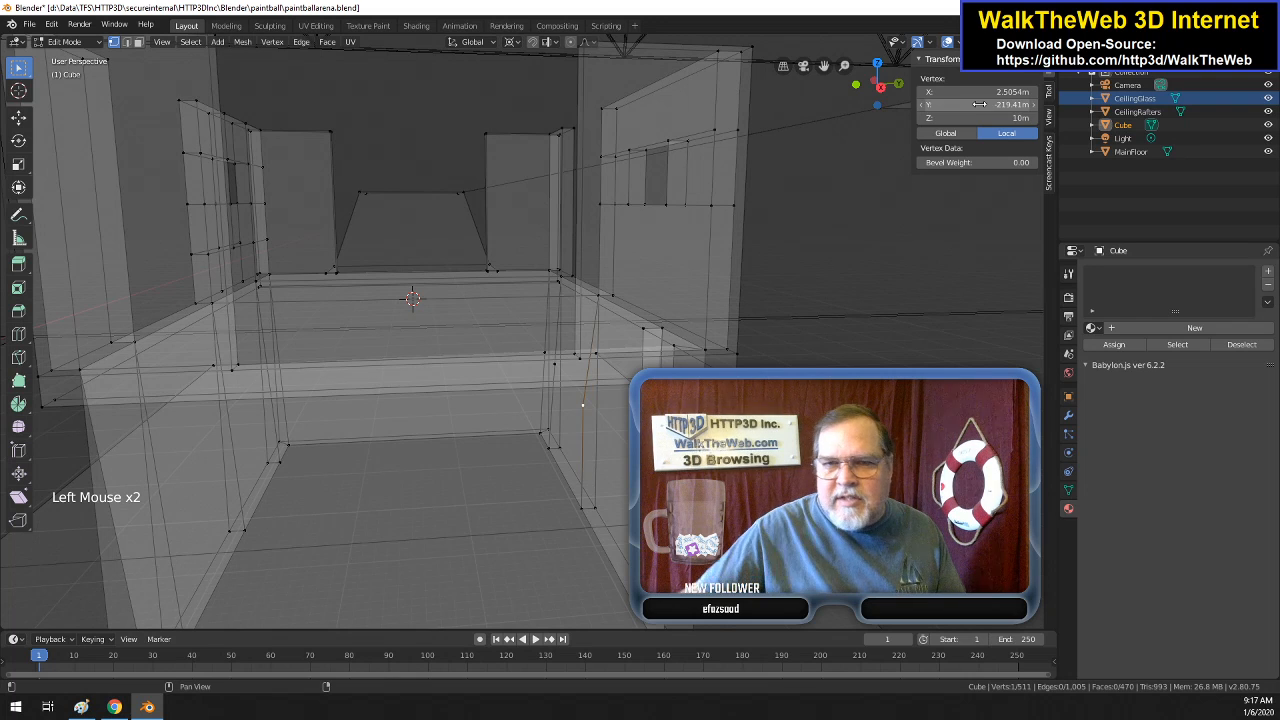
{"action": "left_click", "coordinate": [996, 117]}
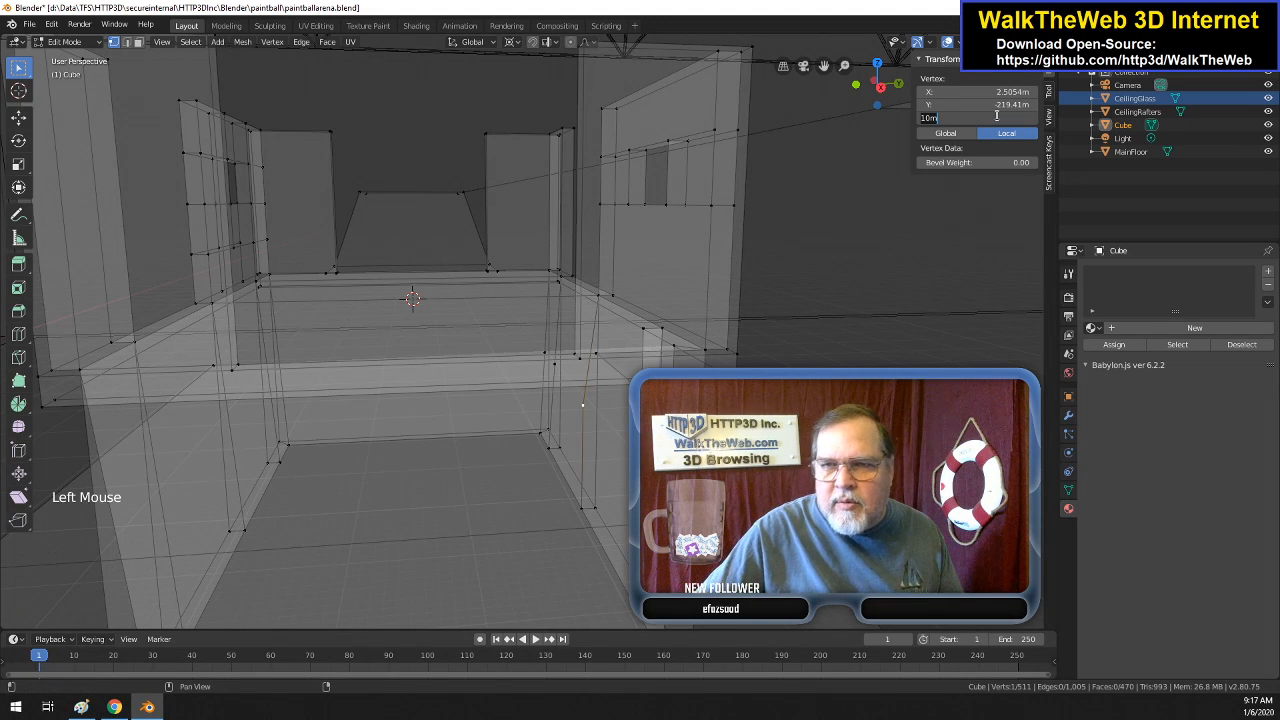
{"action": "type", "text": "20"}
{"action": "key", "text": "Return"}
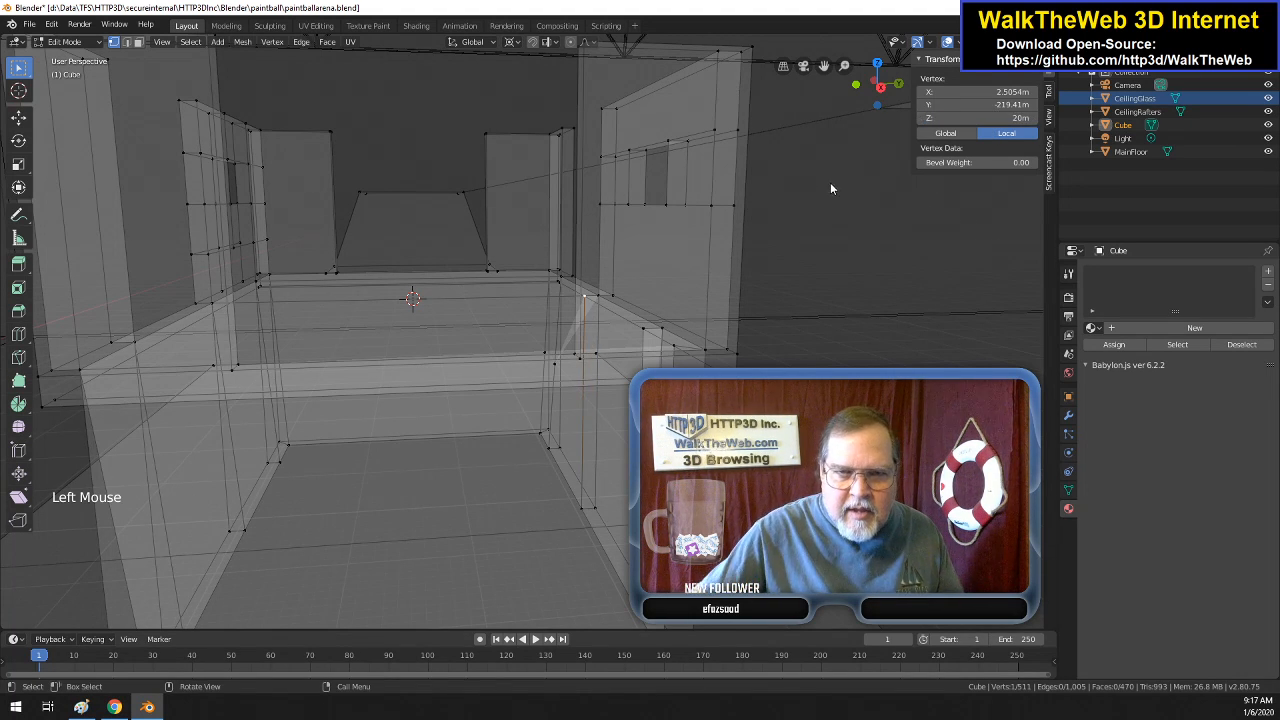
- Move the midpoint vertex at X -14.634 m to Y -219.41 m and Z 20 m
{"action": "left_click", "coordinate": [555, 364]}
{"action": "double_click", "coordinate": [986, 105]}
{"action": "key", "text": "ctrl+v"}
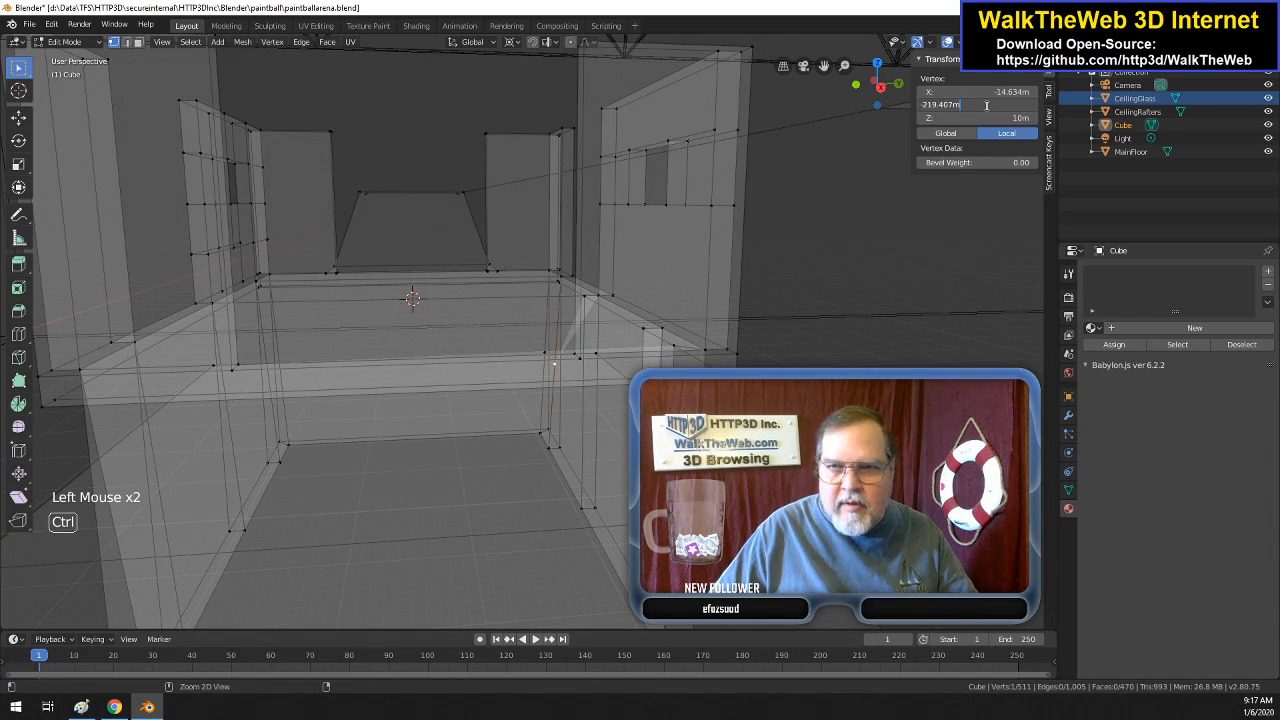
{"action": "key", "text": "Return"}
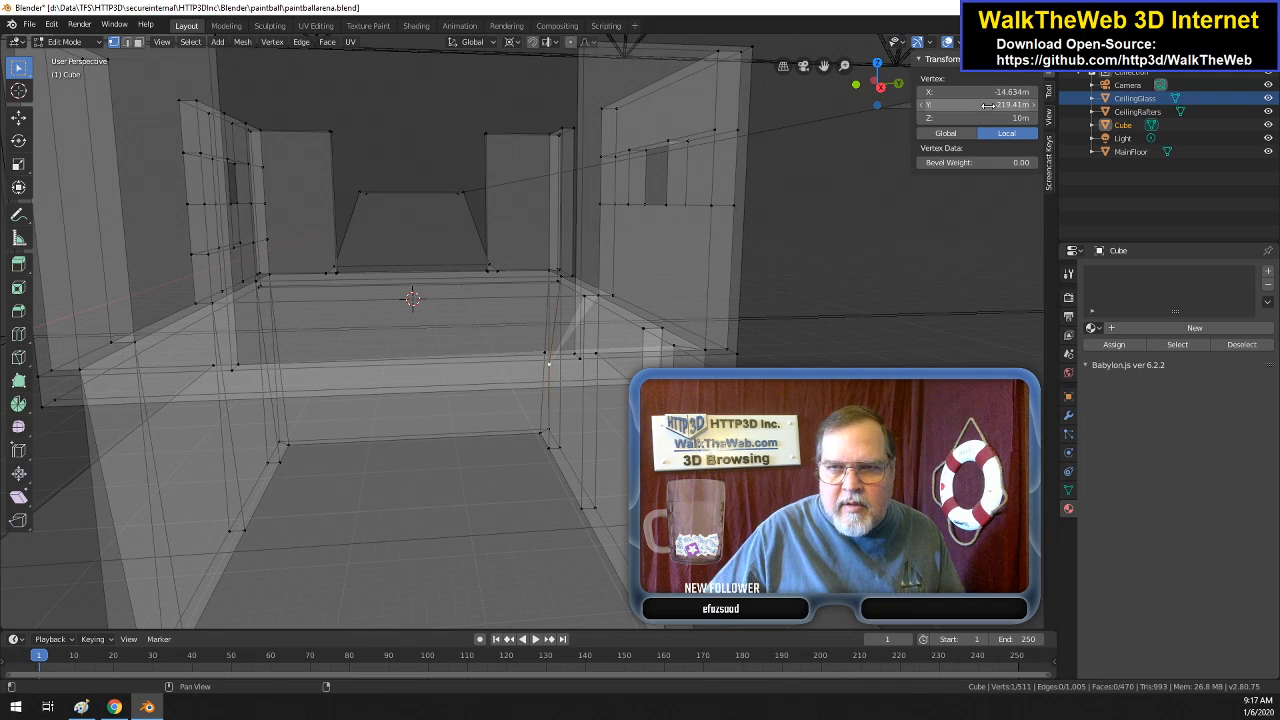
{"action": "left_click", "coordinate": [977, 113]}
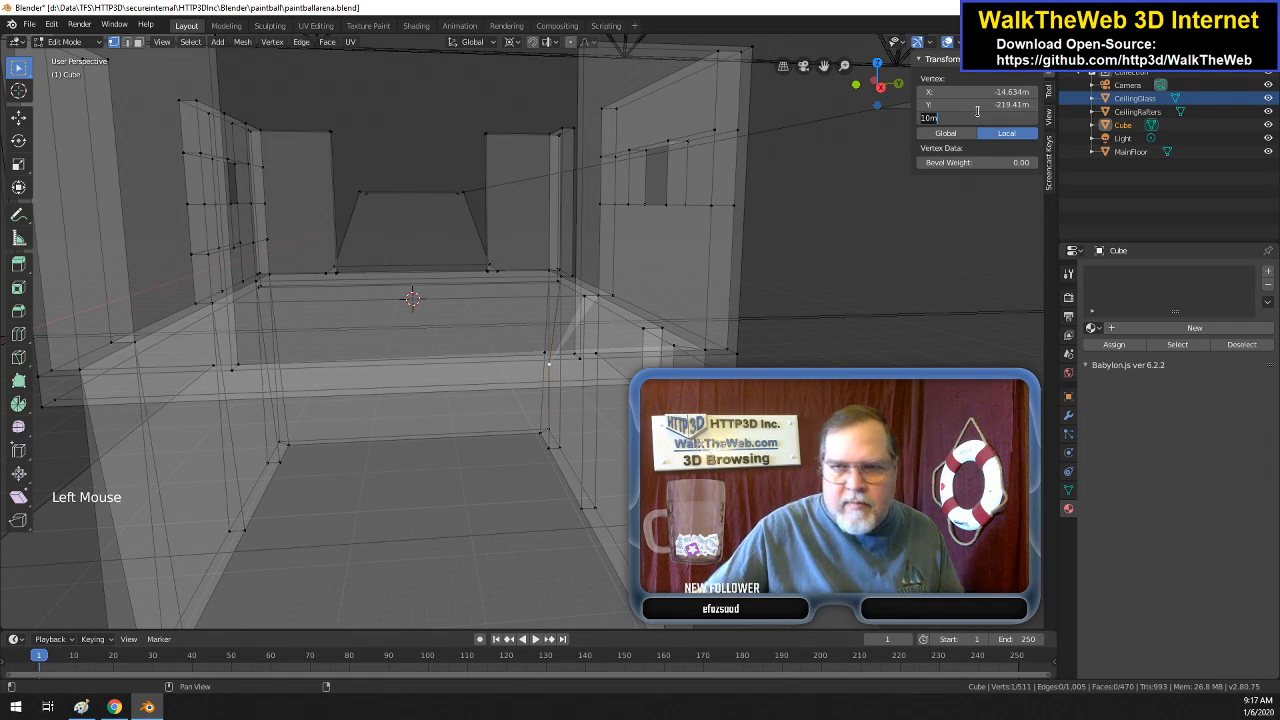
{"action": "key", "text": "Return"}
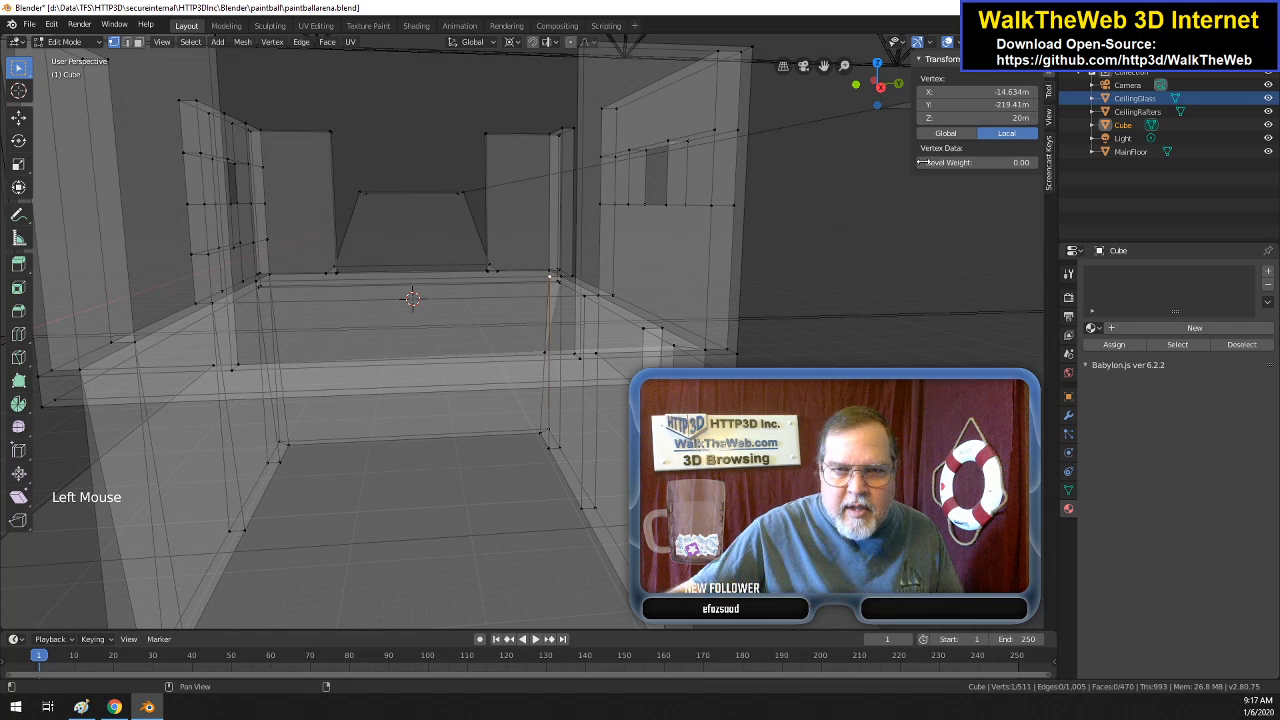
- Move the midpoint vertex at X -21.246 m to Y -219.41 m and Z 20 m
{"action": "left_click", "coordinate": [545, 352]}
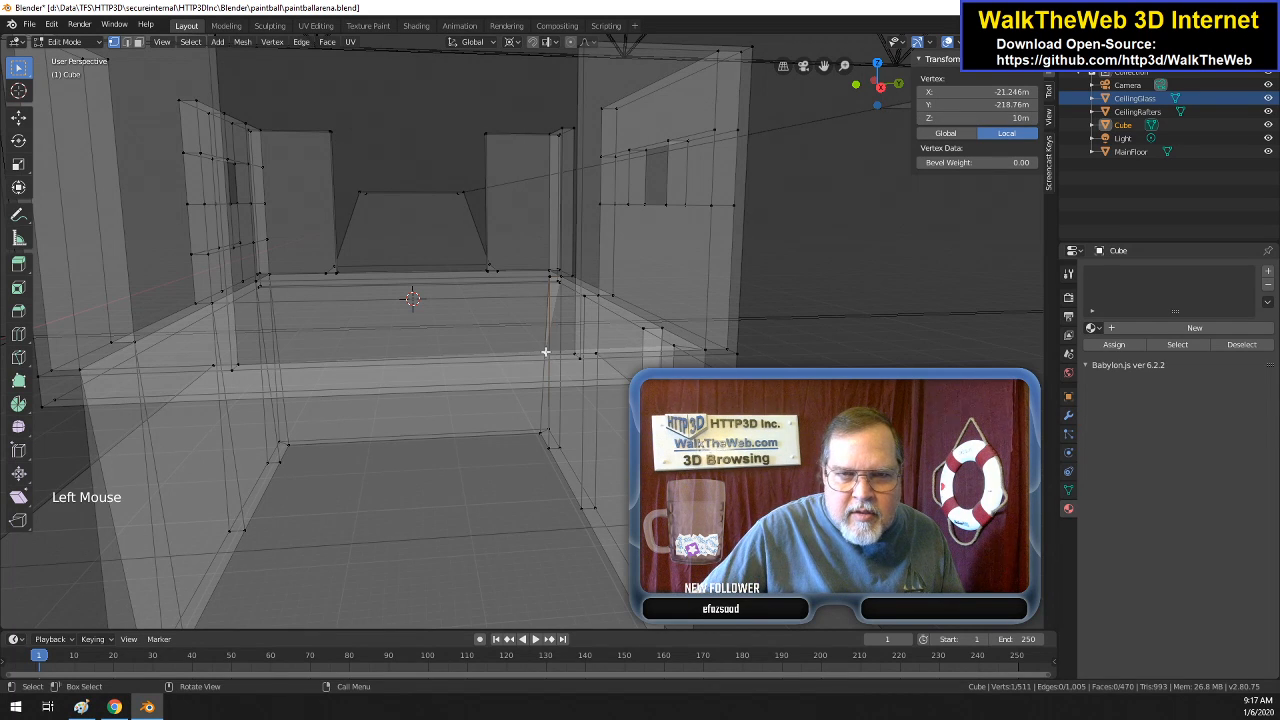
{"action": "left_click", "coordinate": [985, 104]}
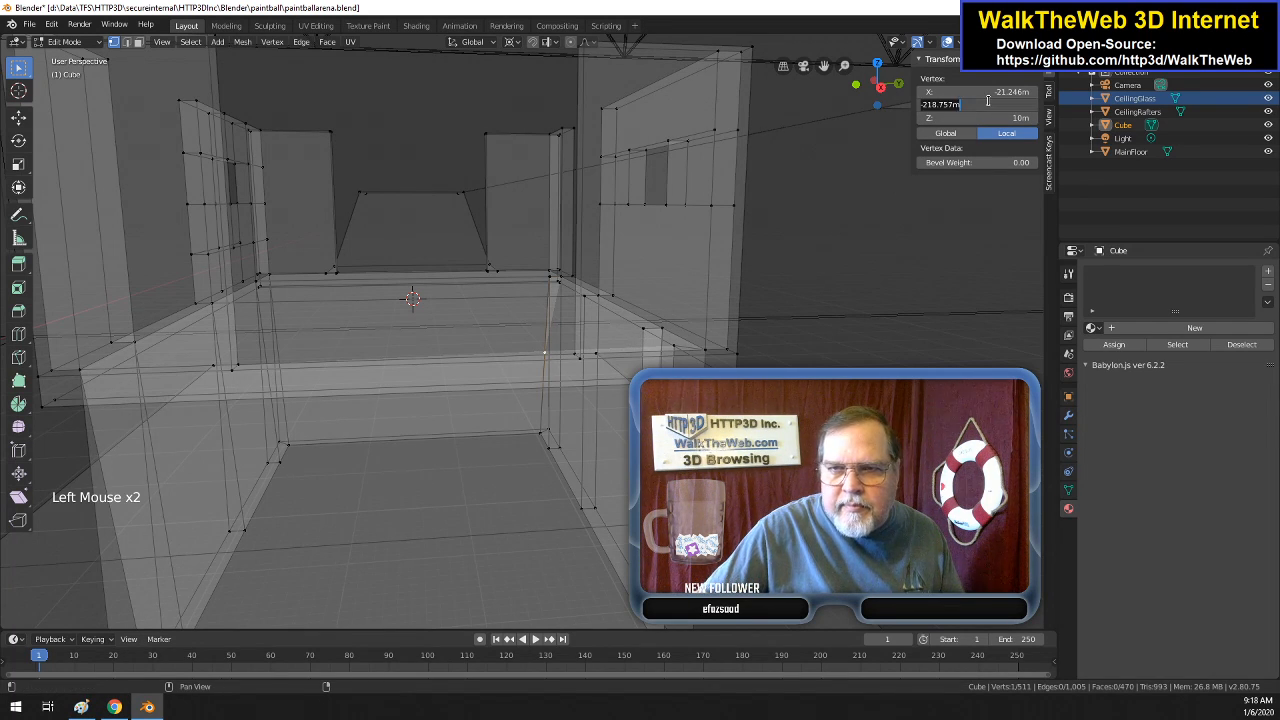
{"action": "type", "text": "-219.41m"}
{"action": "key", "text": "Return"}
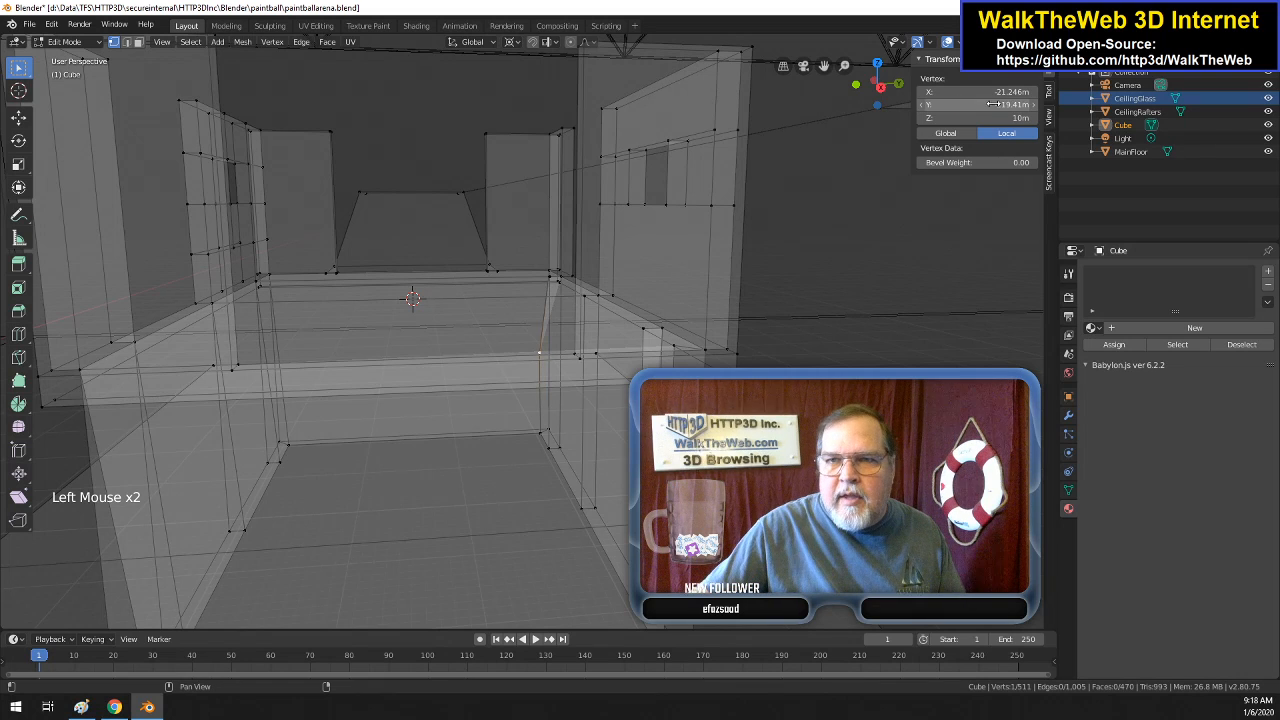
{"action": "left_click", "coordinate": [990, 115]}
{"action": "type", "text": "20"}
{"action": "key", "text": "Return"}
- Copy the X value -20.511 m from the base corner vertex to the raised vertex above it at Z 20 m
{"action": "mouse_move", "coordinate": [900, 97]}
{"action": "left_mouse_down"}
{"action": "mouse_move", "coordinate": [836, 170]}
{"action": "mouse_move", "coordinate": [838, 156]}
{"action": "mouse_move", "coordinate": [853, 178]}
{"action": "mouse_move", "coordinate": [898, 93]}
{"action": "left_mouse_up"}
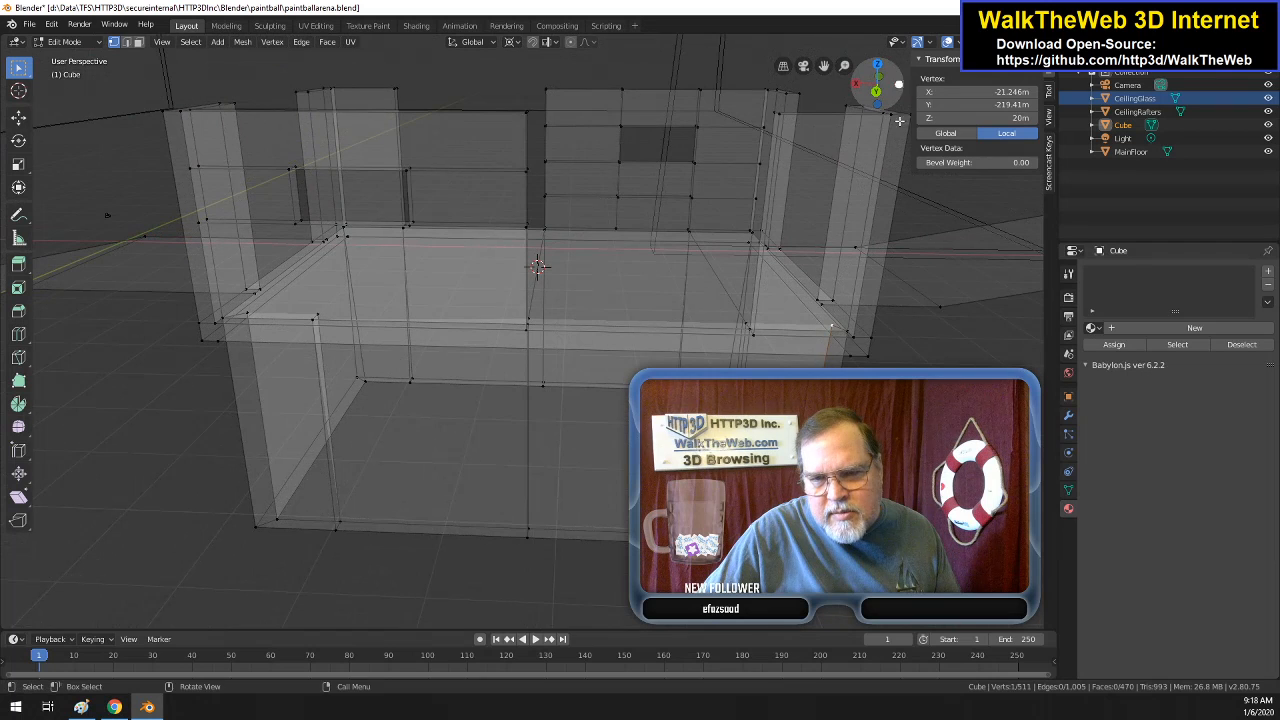
{"action": "left_click", "coordinate": [798, 543]}
{"action": "double_click", "coordinate": [969, 93]}
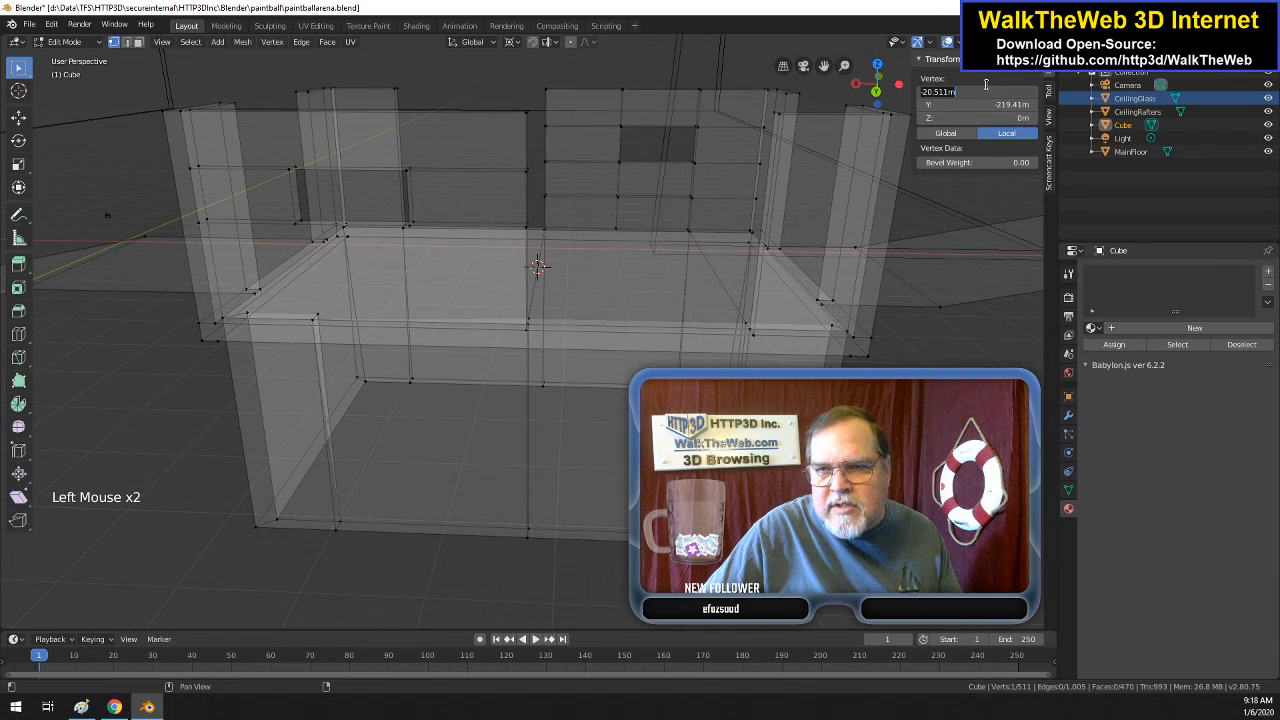
{"action": "left_click", "coordinate": [831, 328]}
{"action": "left_click", "coordinate": [831, 328]}
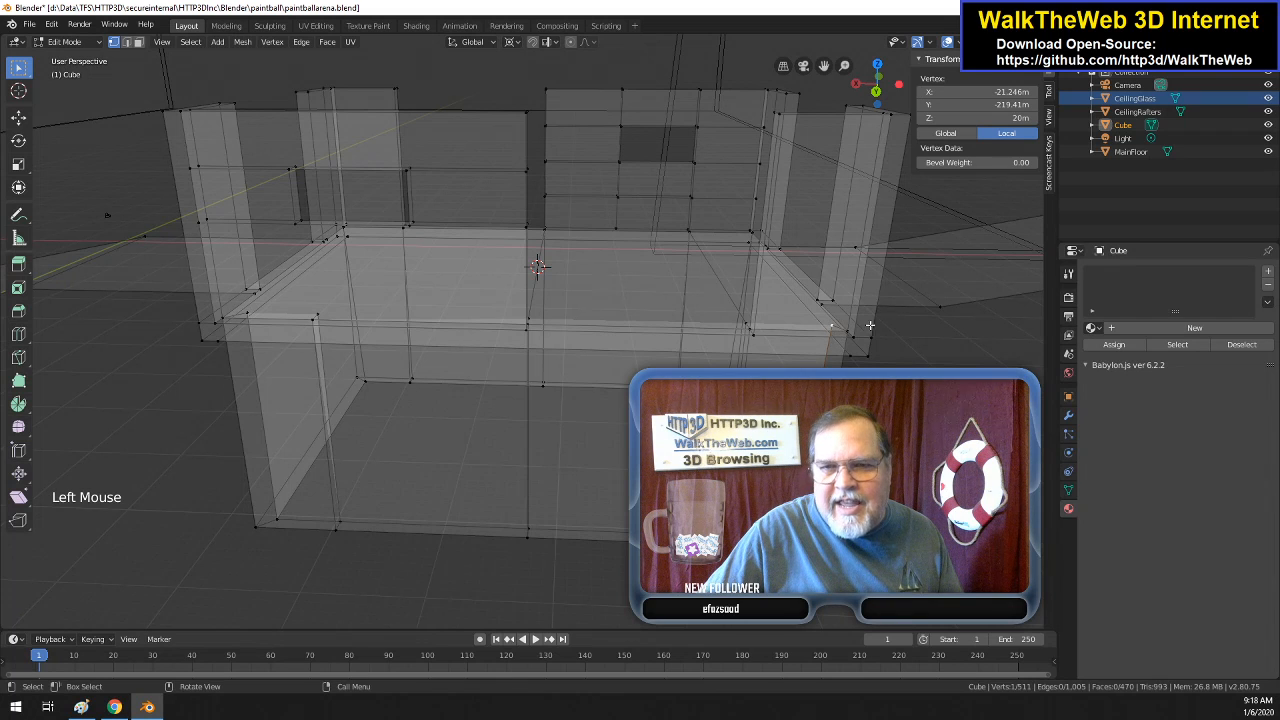
{"action": "double_click", "coordinate": [983, 93]}
{"action": "type", "text": "-20.511m"}
{"action": "key", "text": "Return"}
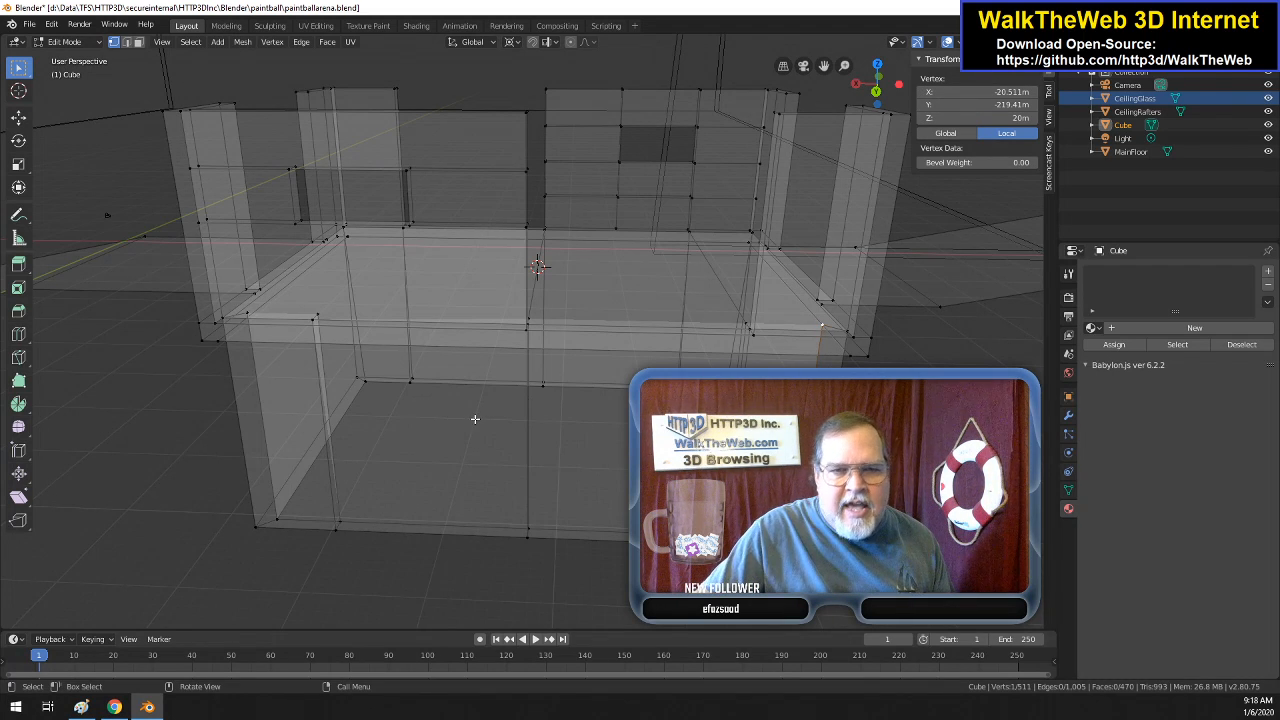
- Subdivide the upright wall edges at X 26.256 m, 19.645 m and 2.5054 m along Y -250.06 m with one cut each
{"action": "left_click_drag", "start_coordinate": [891, 97], "coordinate": [1172, 82]}
{"action": "middle_click_drag", "start_coordinate": [620, 262], "coordinate": [618, 277]}
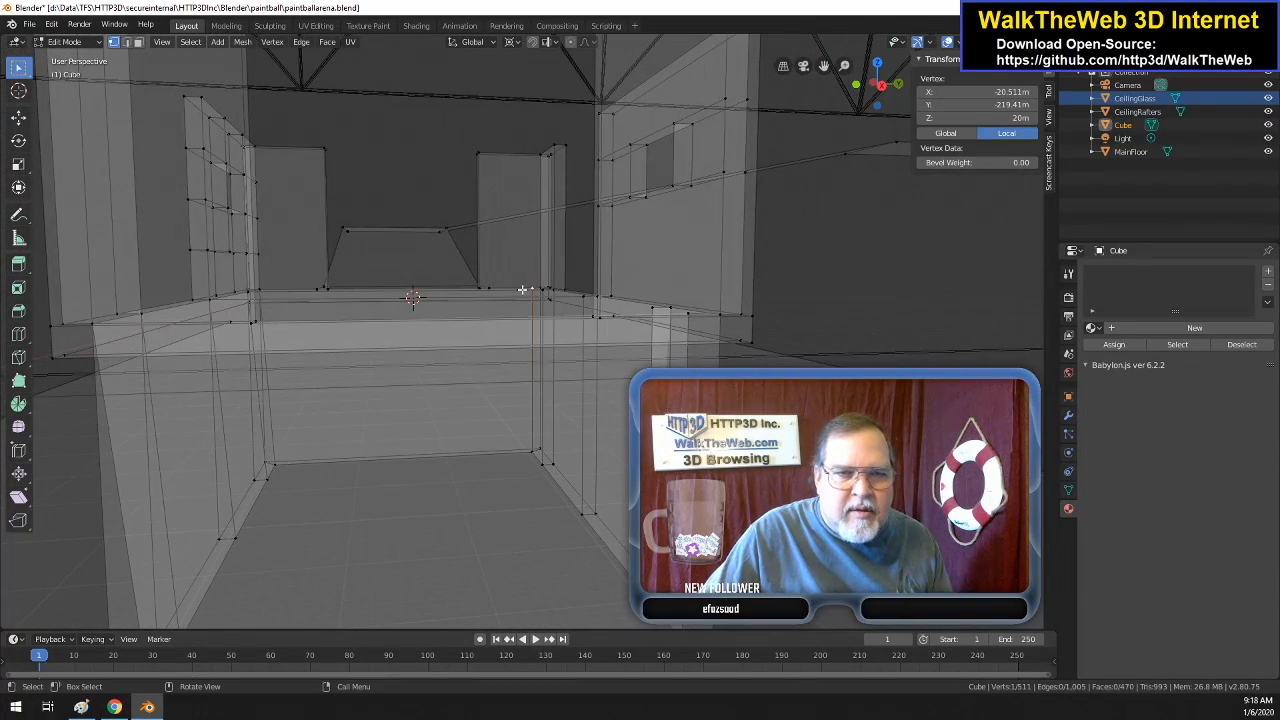
{"action": "scroll", "coordinate": [522, 289], "scroll_direction": "down", "scroll_amount": 2}
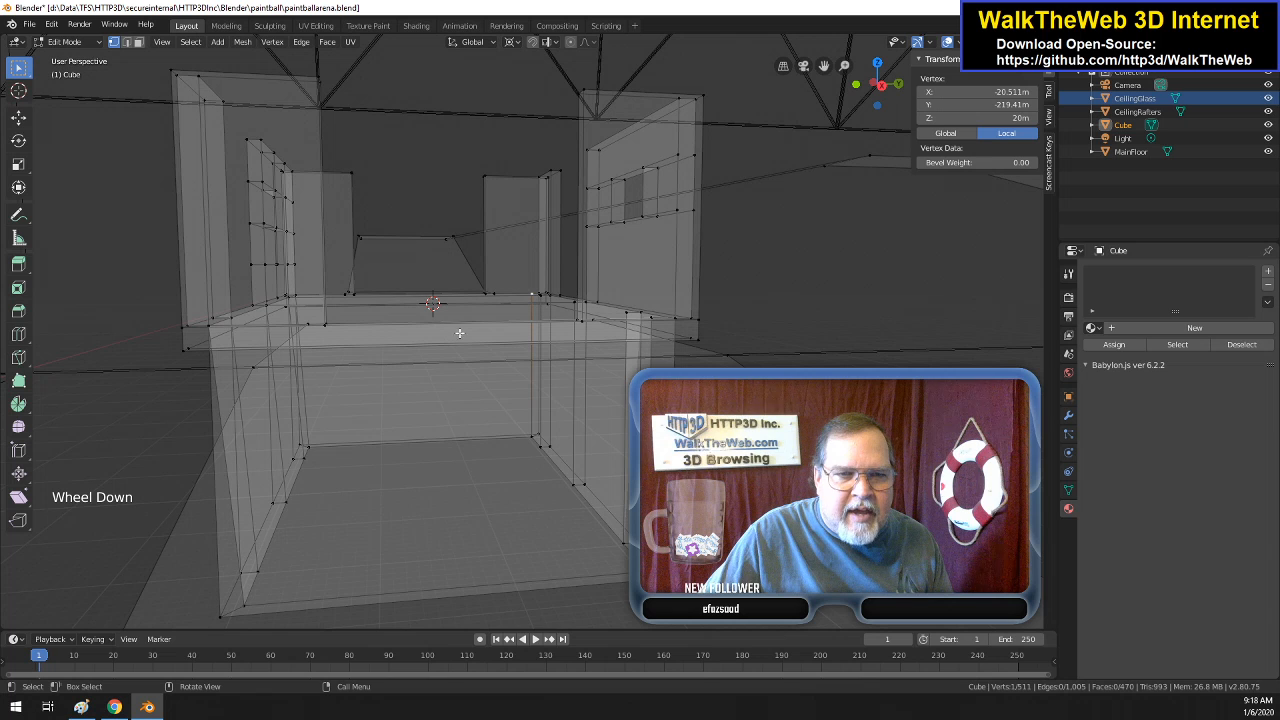
{"action": "left_click", "coordinate": [127, 42]}
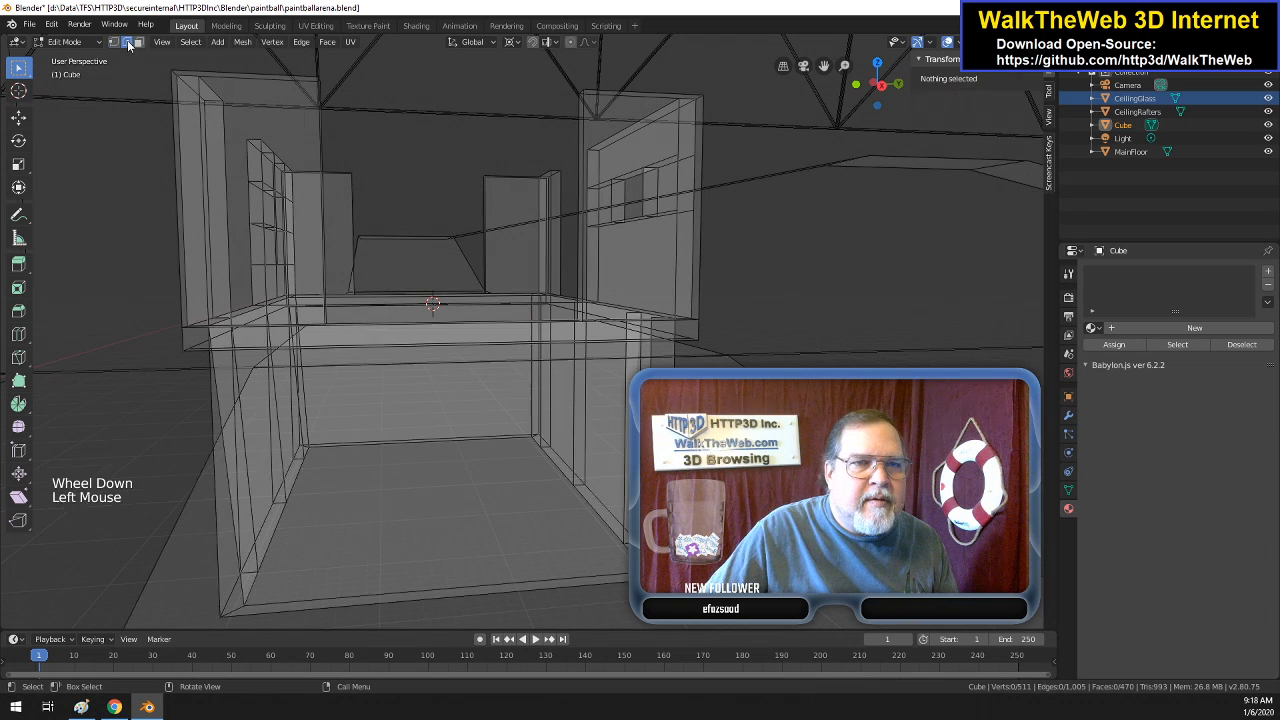
{"action": "left_click", "coordinate": [233, 506]}
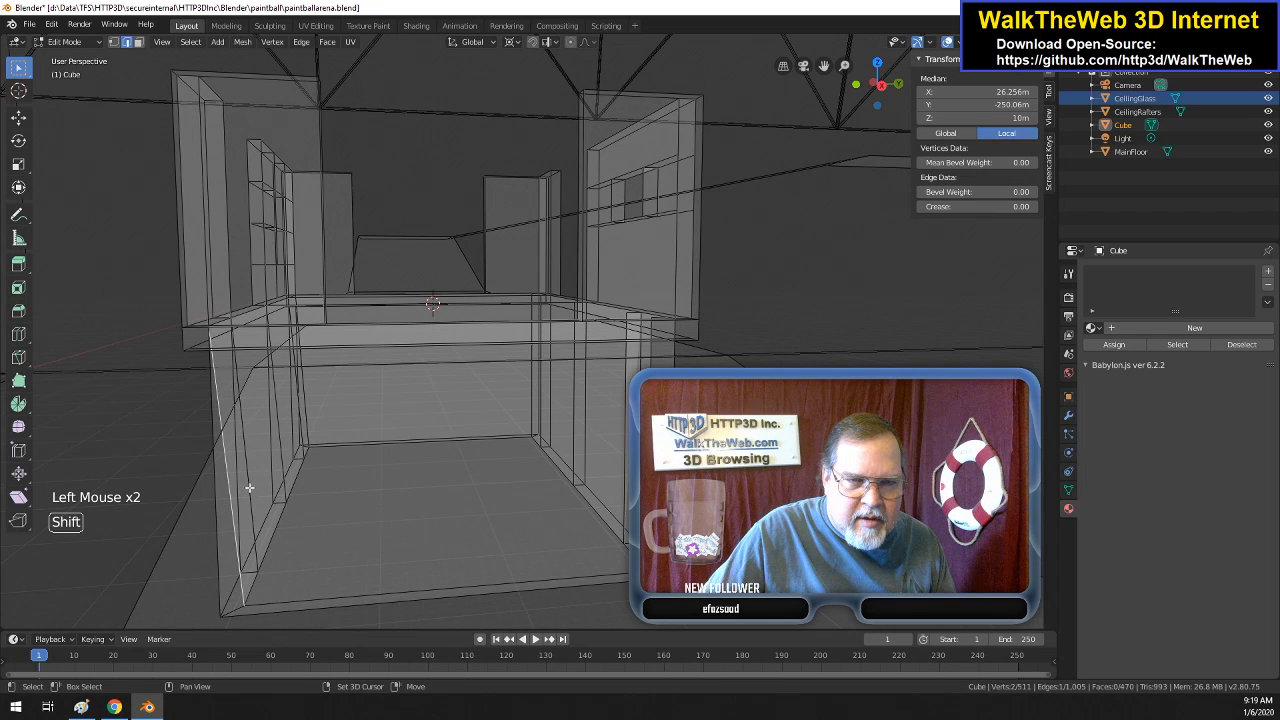
{"action": "right_click", "coordinate": [229, 485]}
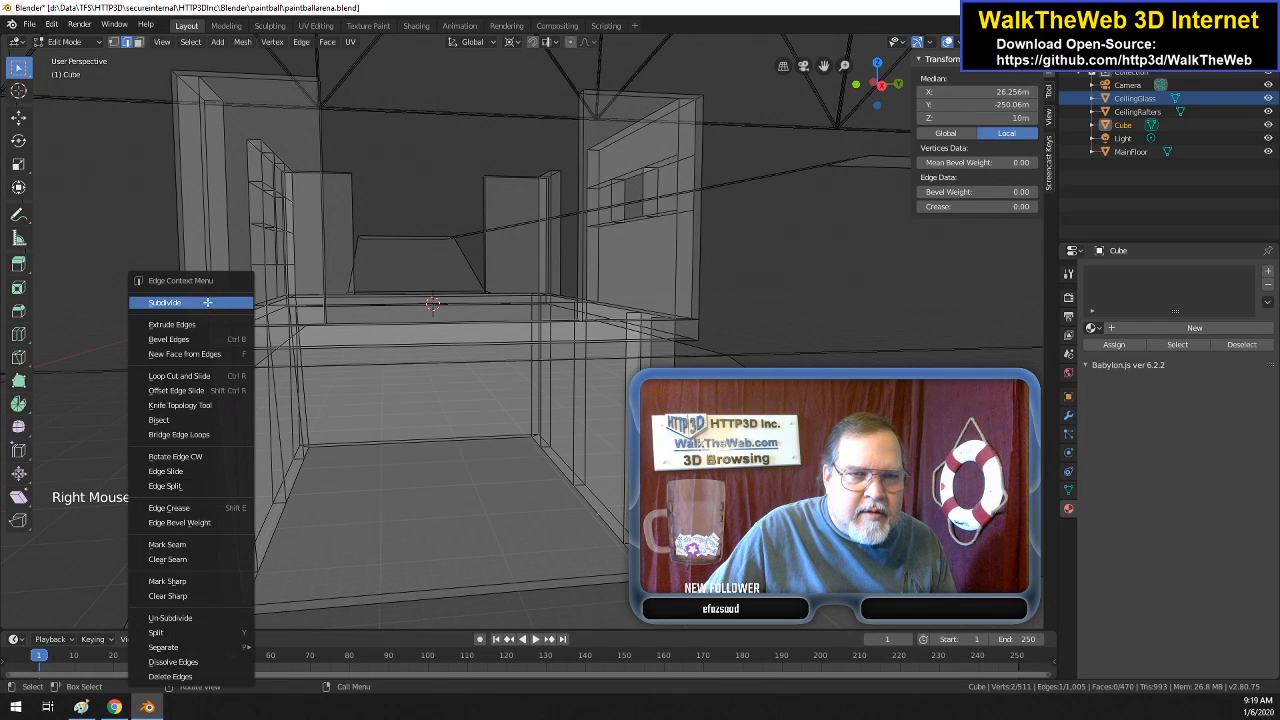
{"action": "left_click", "coordinate": [207, 301]}
{"action": "left_click", "coordinate": [249, 484]}
{"action": "right_click", "coordinate": [247, 485]}
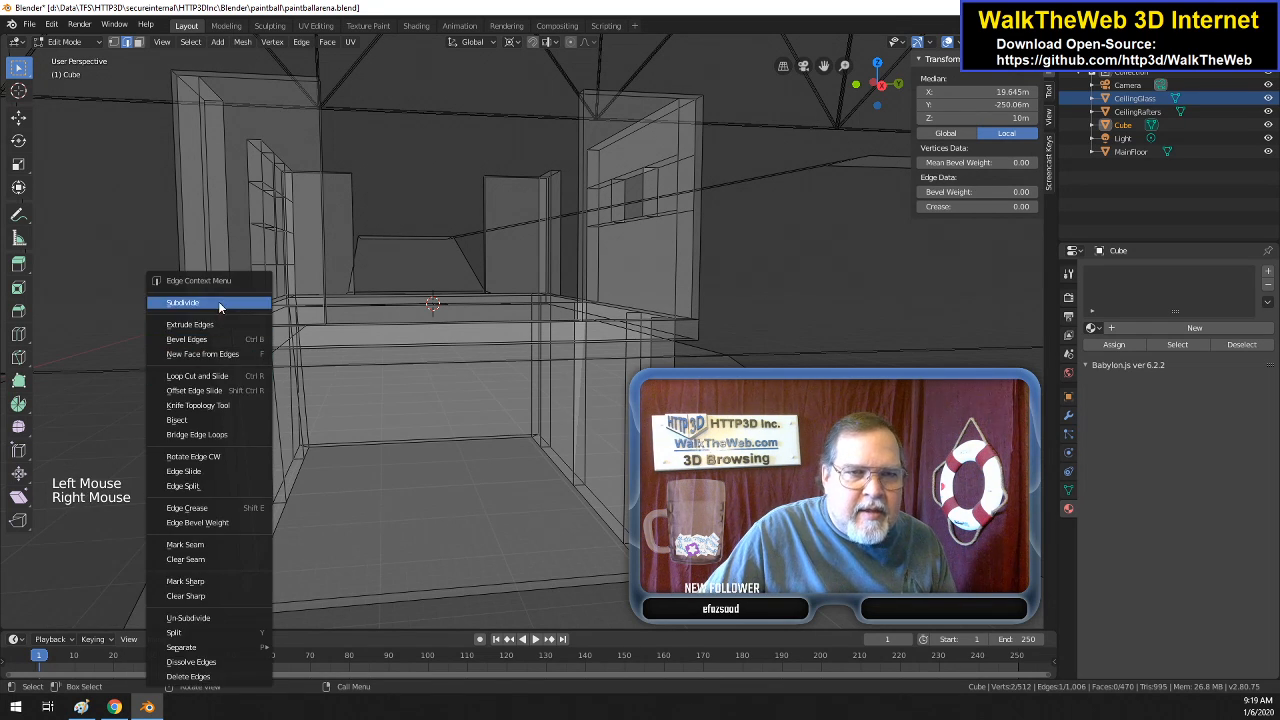
{"action": "left_click", "coordinate": [219, 303]}
{"action": "left_click", "coordinate": [281, 437]}
{"action": "right_click", "coordinate": [281, 438]}
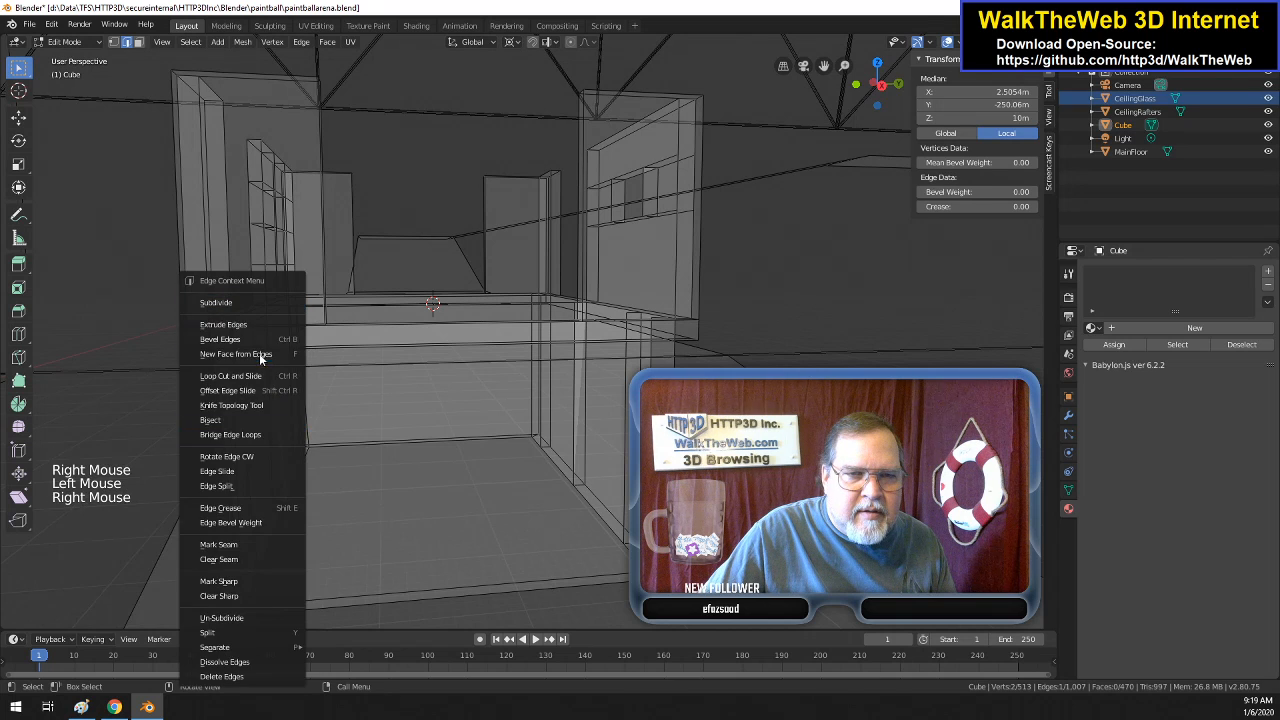
{"action": "left_click", "coordinate": [254, 304]}
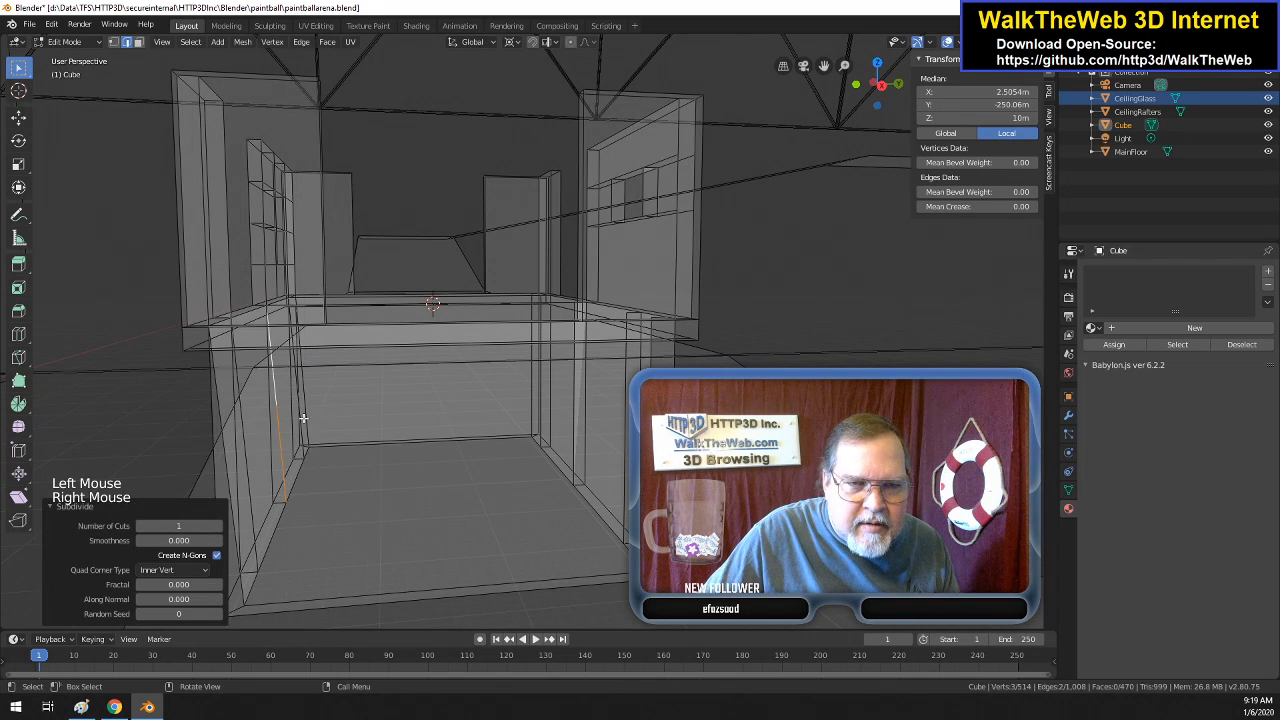
- Subdivide the remaining upright edges at X -14.634 m and X -21.246 m along Y -250.06 m with one cut each
{"action": "scroll", "coordinate": [357, 381], "scroll_direction": "up", "scroll_amount": 1}
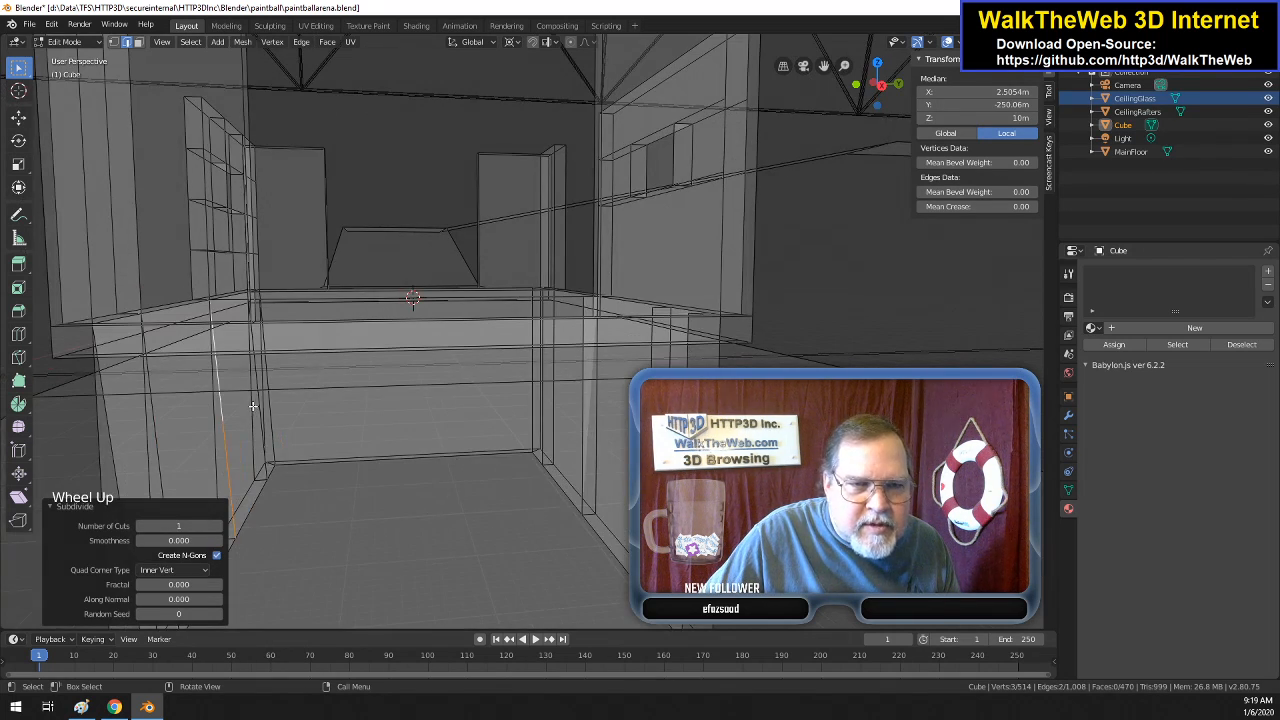
{"action": "left_click", "coordinate": [259, 405]}
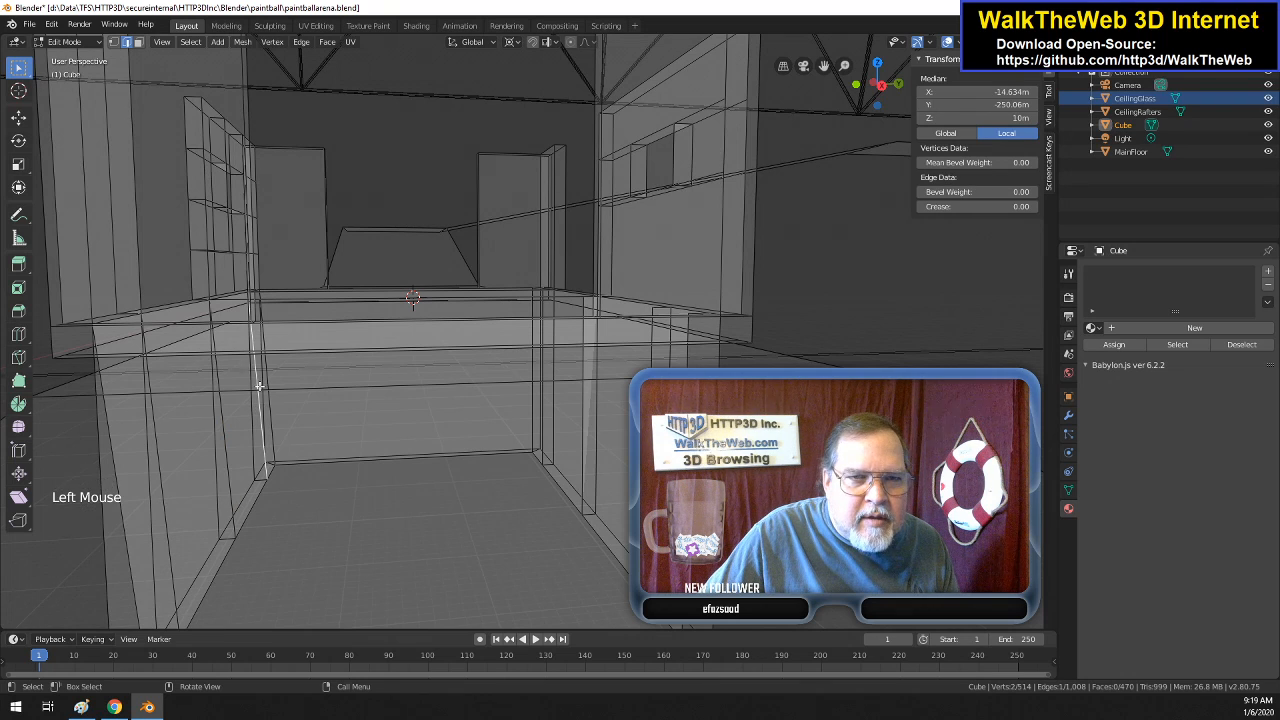
{"action": "right_click", "coordinate": [258, 382]}
{"action": "left_click", "coordinate": [240, 298]}
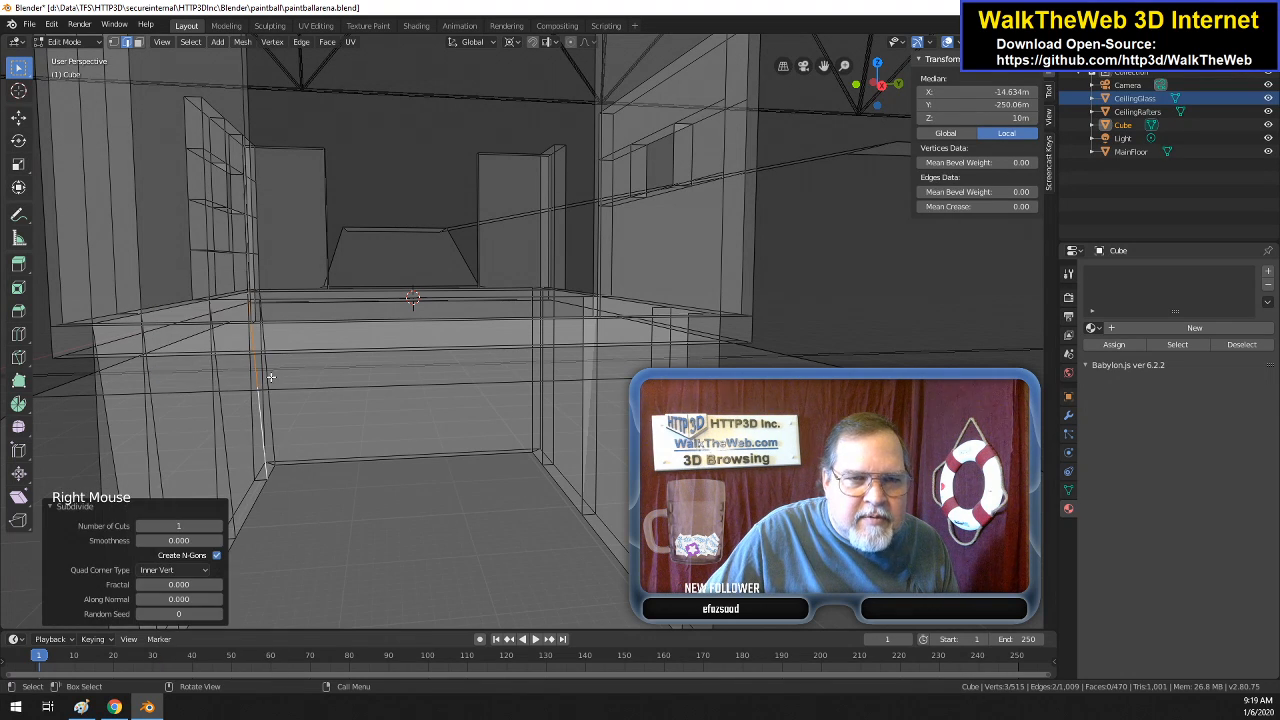
{"action": "left_click", "coordinate": [267, 380]}
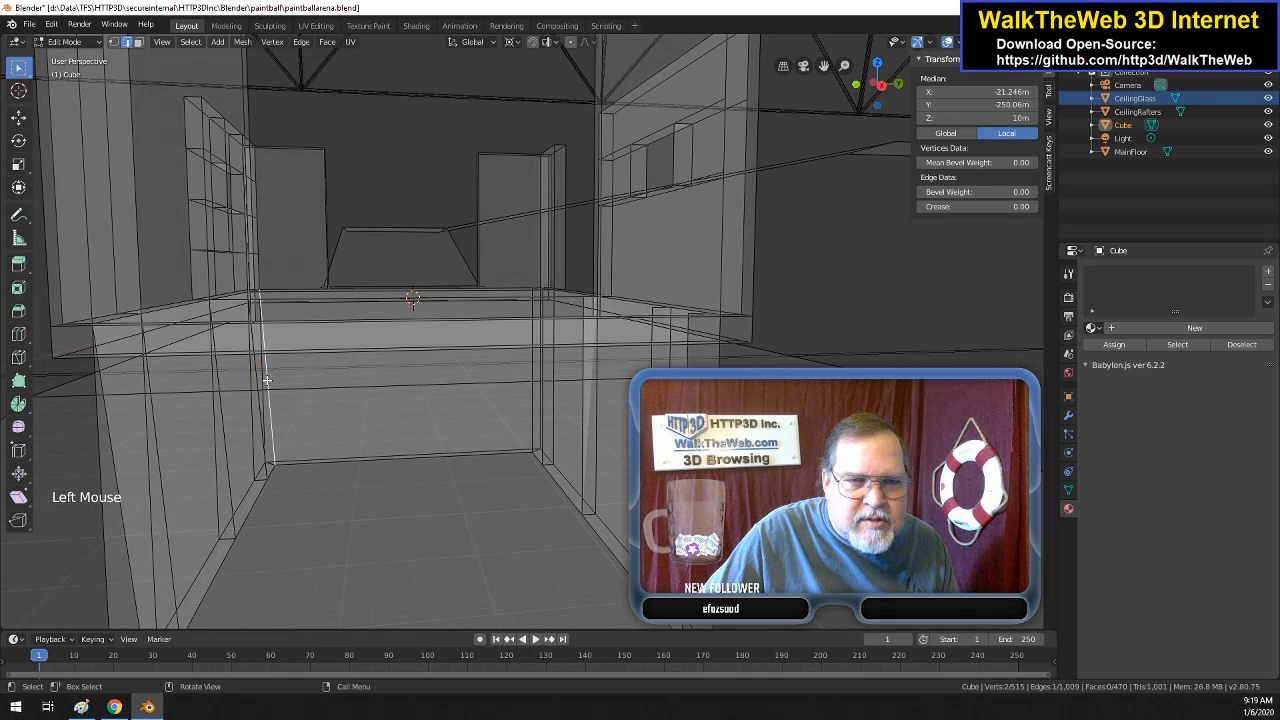
{"action": "right_click", "coordinate": [267, 380]}
{"action": "right_click", "coordinate": [258, 380]}
{"action": "left_click", "coordinate": [245, 304]}
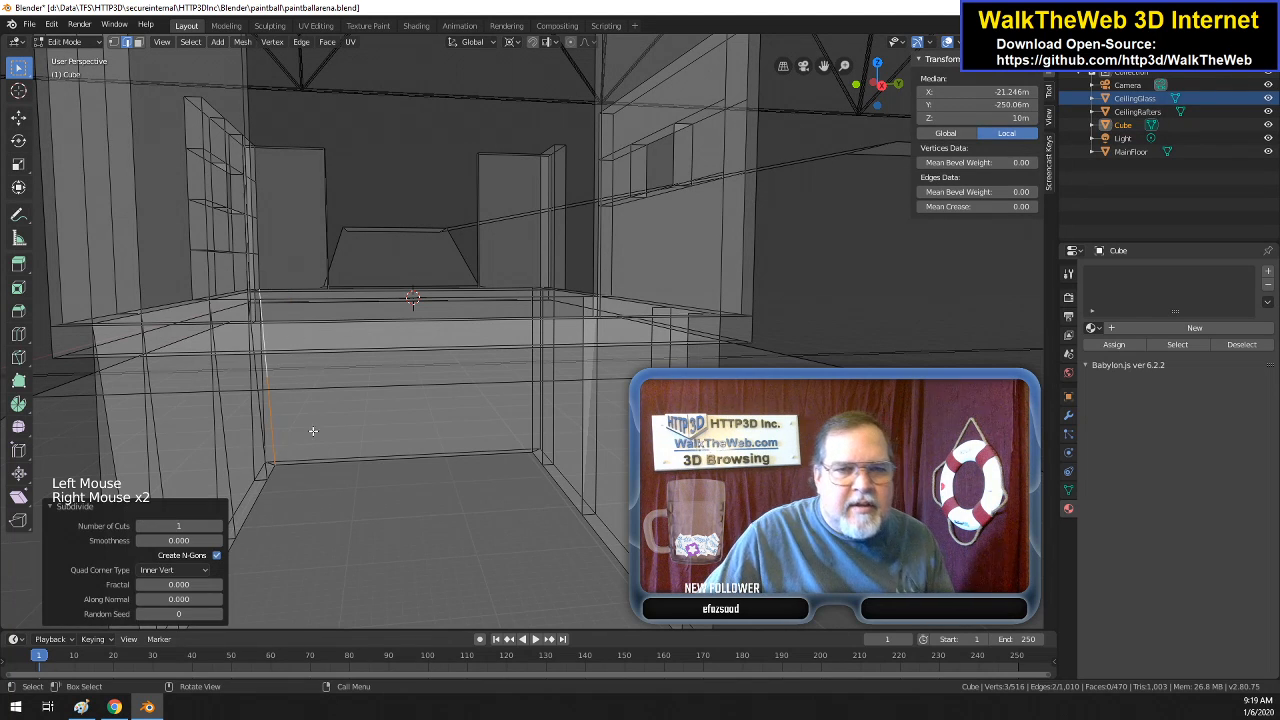
- Copy the X value 25.522 m from the base corner vertex to the midpoint vertex above it at Z 10 m
{"action": "key", "text": "1"}
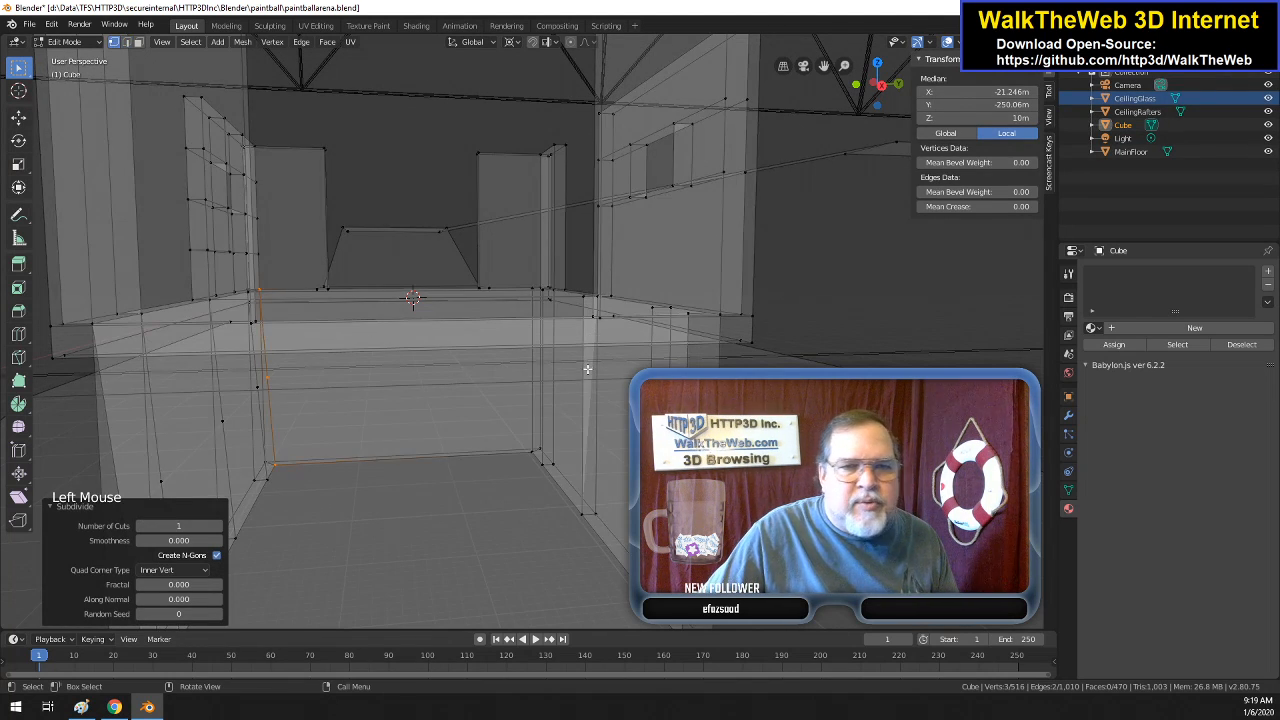
{"action": "scroll", "coordinate": [815, 227], "scroll_direction": "down", "scroll_amount": 1}
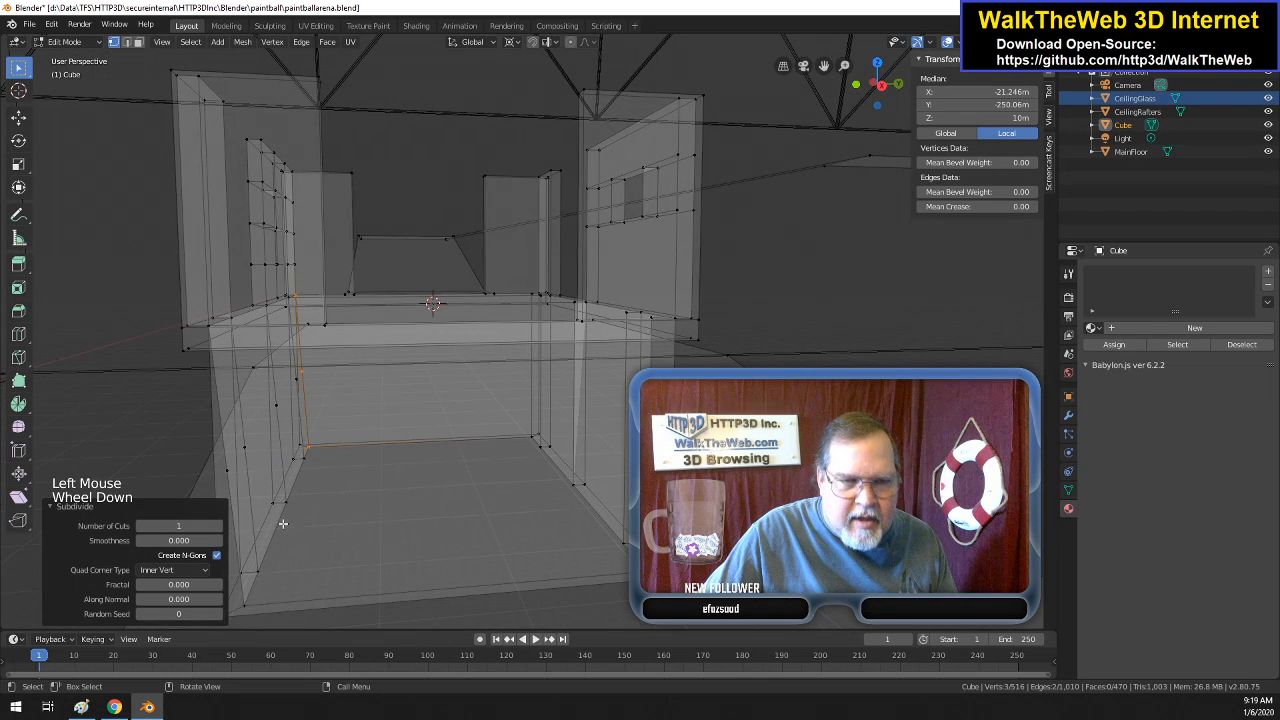
{"action": "left_click", "coordinate": [240, 475]}
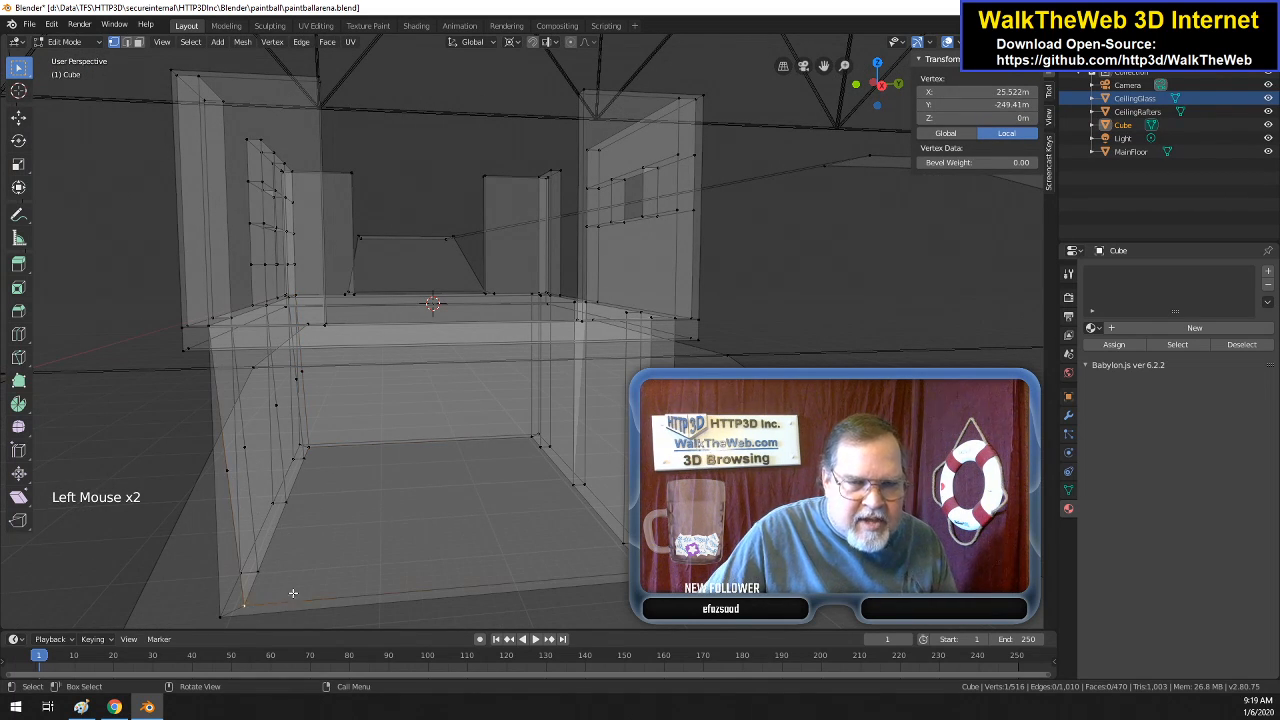
{"action": "left_click", "coordinate": [967, 94]}
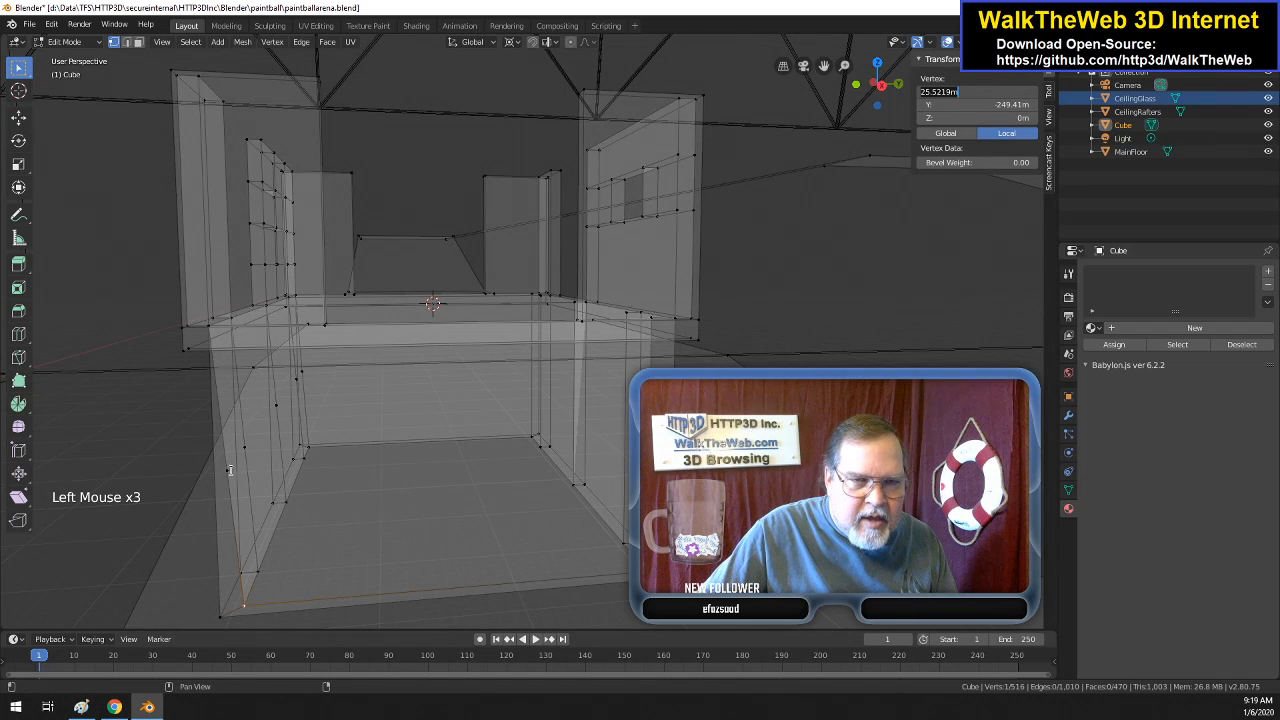
{"action": "key", "text": "Return"}
{"action": "left_click", "coordinate": [967, 94]}
{"action": "left_click", "coordinate": [967, 94]}
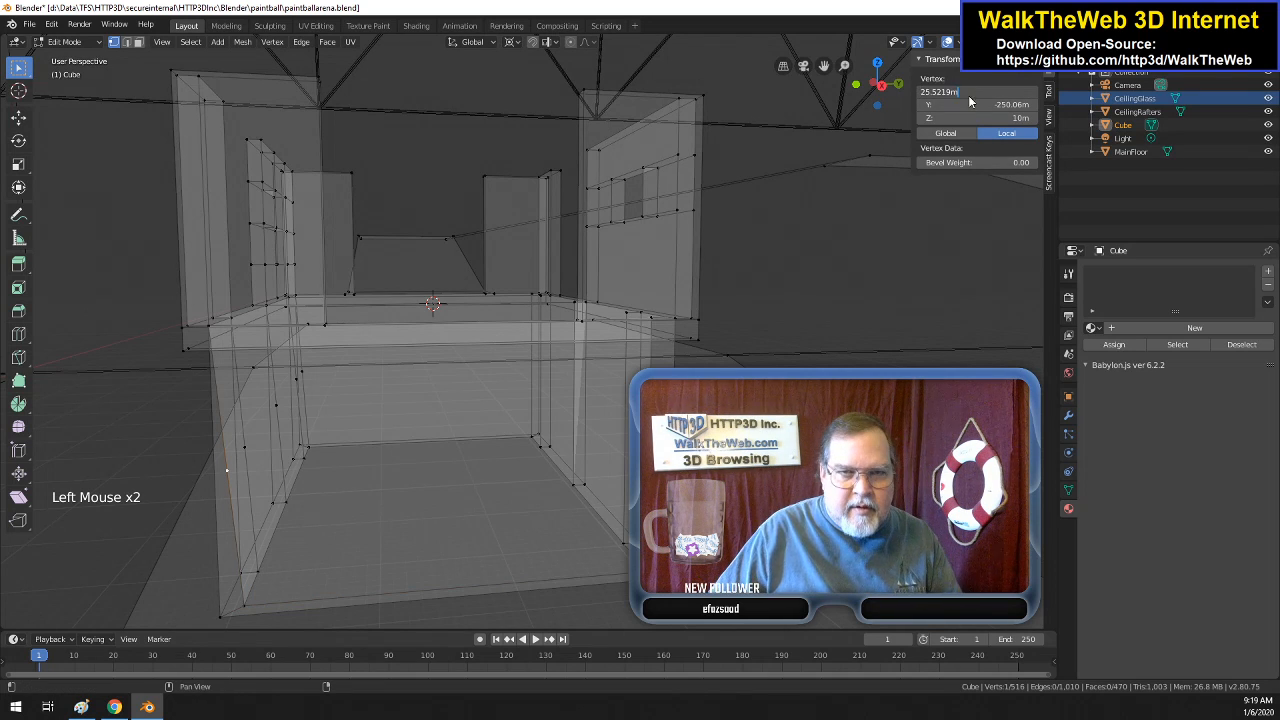
{"action": "key", "text": "Return"}
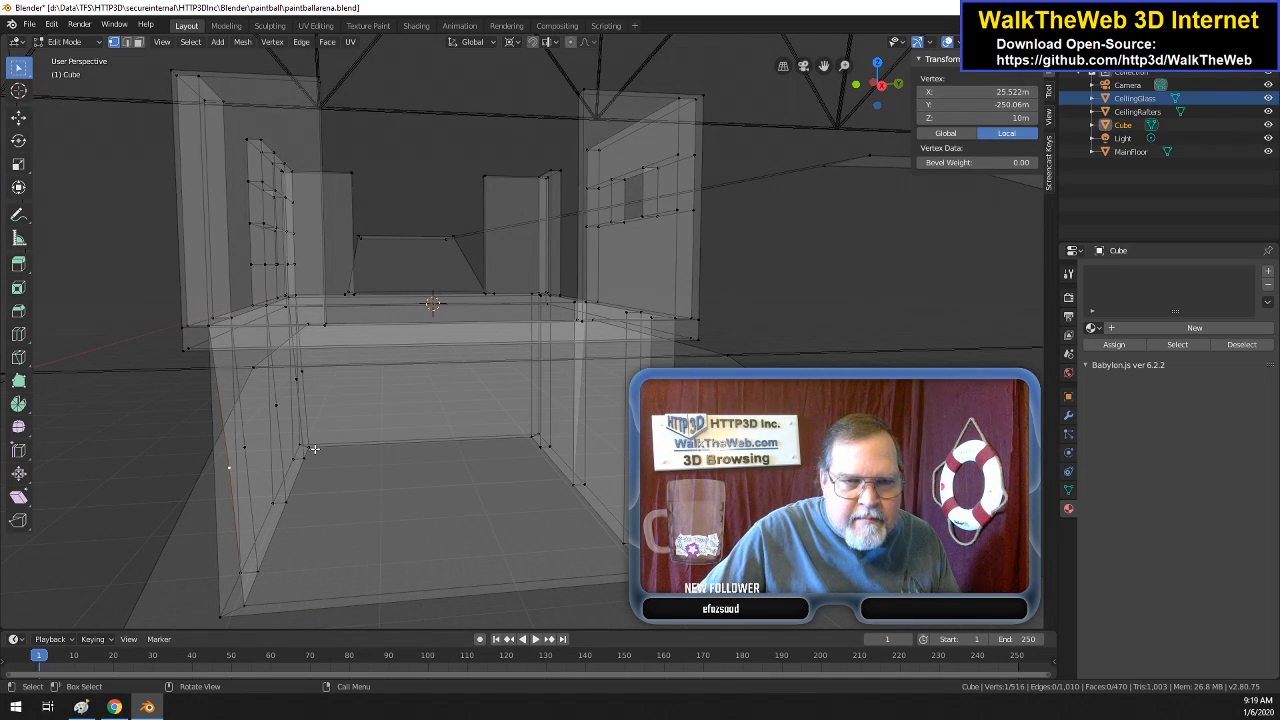
- Copy the X value -20.511 m from the opposite base corner vertex to the midpoint vertex above it at Z 10 m
{"action": "double_click", "coordinate": [975, 91]}
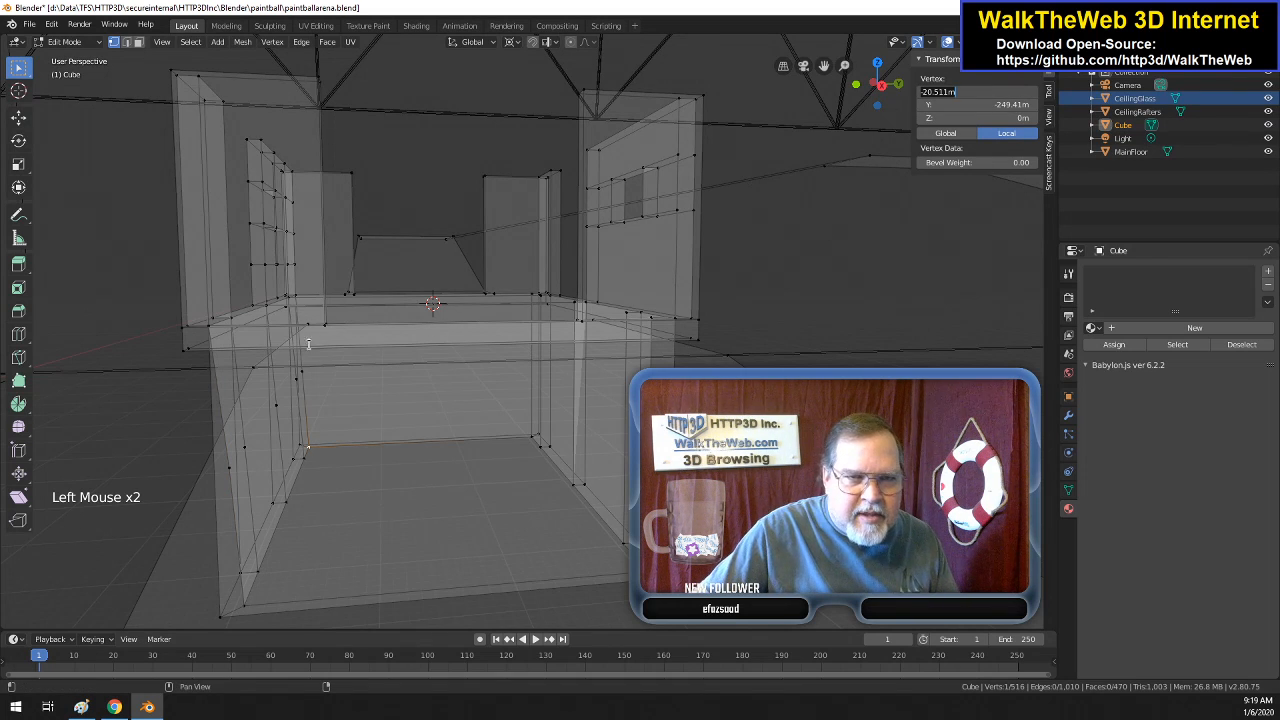
{"action": "key", "text": "Return"}
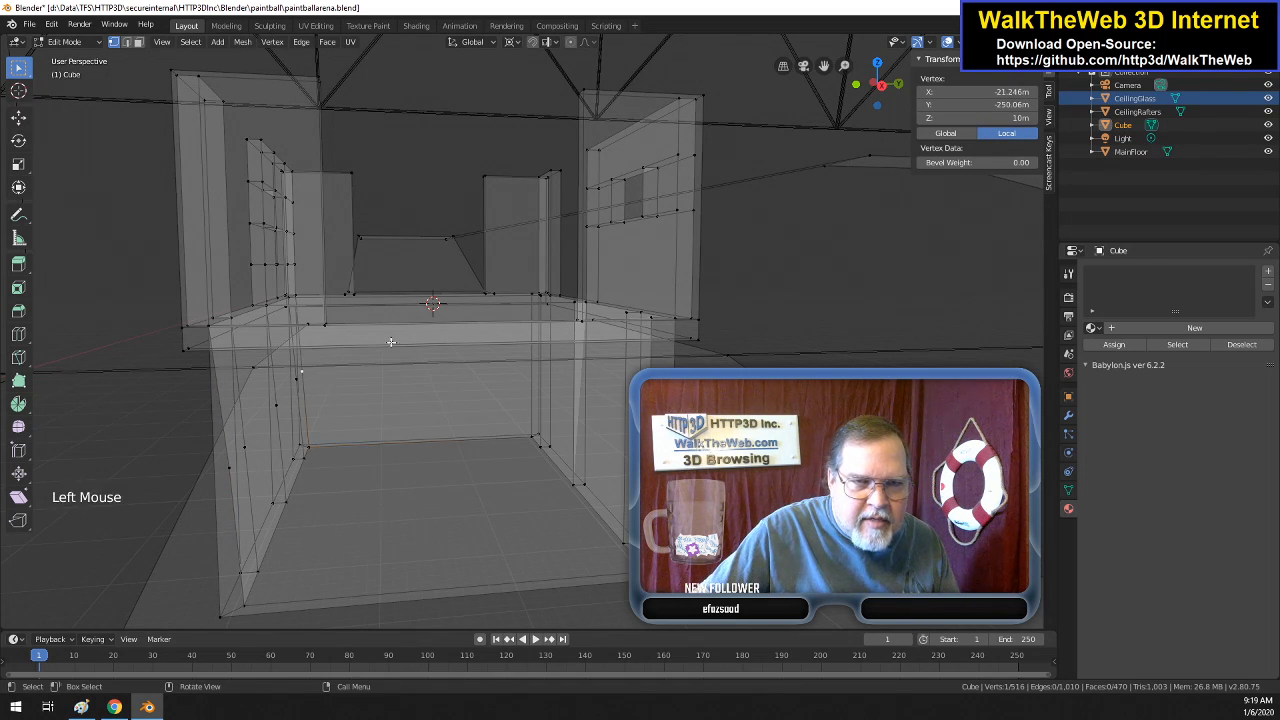
{"action": "double_click", "coordinate": [953, 93]}
{"action": "type", "text": "-20.511m"}
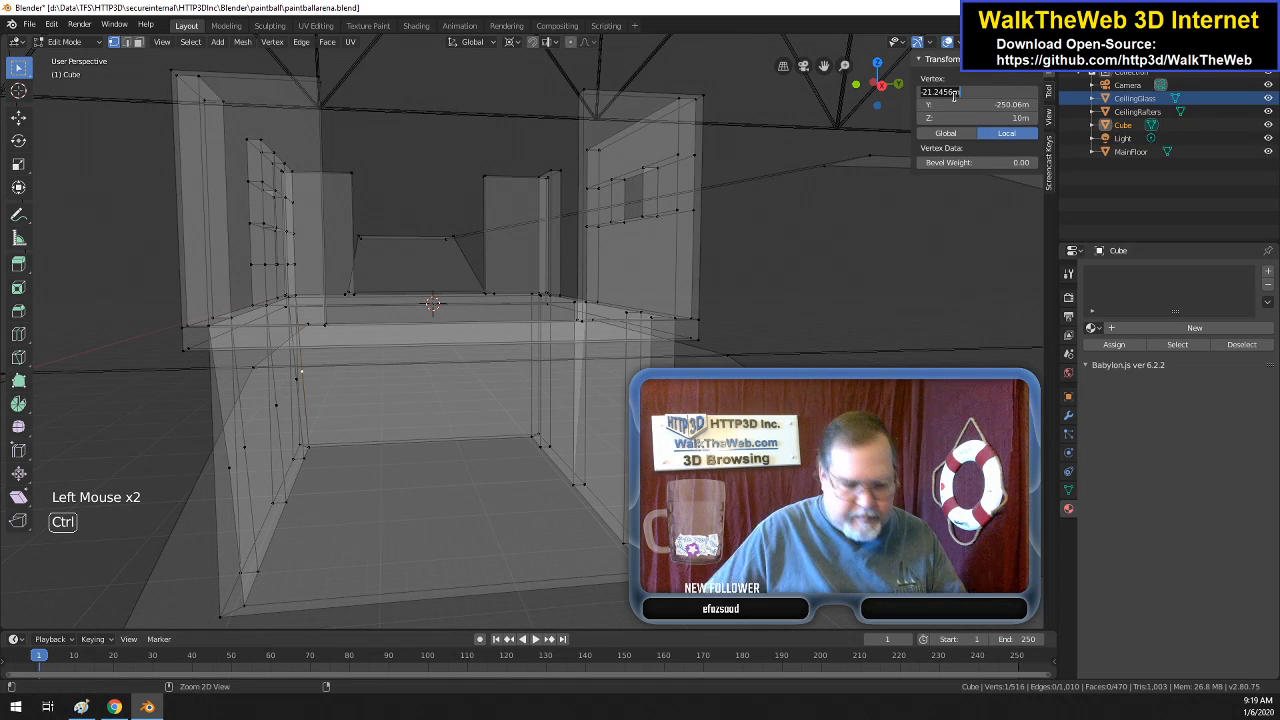
{"action": "key", "text": "Return"}
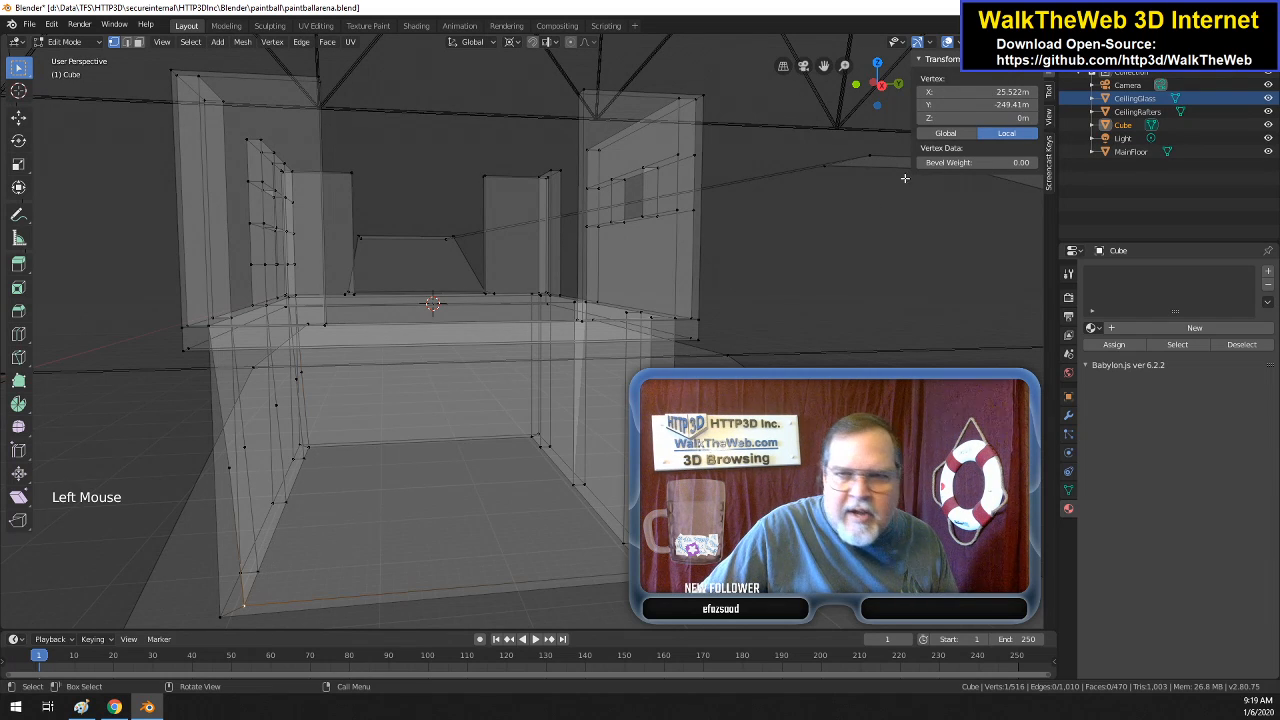
- Copy the base corner's Y value -249.41 m to the midpoint vertex at X 25.522 m and set its Z to 20 m
{"action": "double_click", "coordinate": [950, 104]}
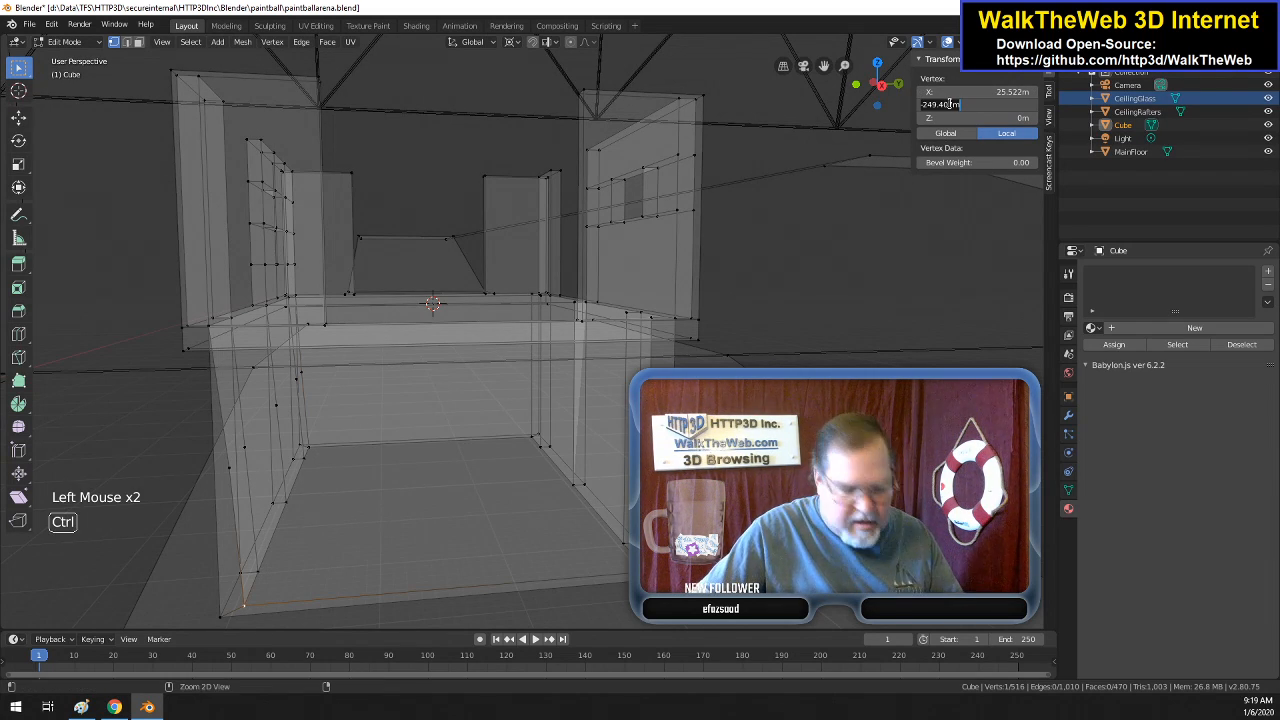
{"action": "left_click", "coordinate": [230, 470]}
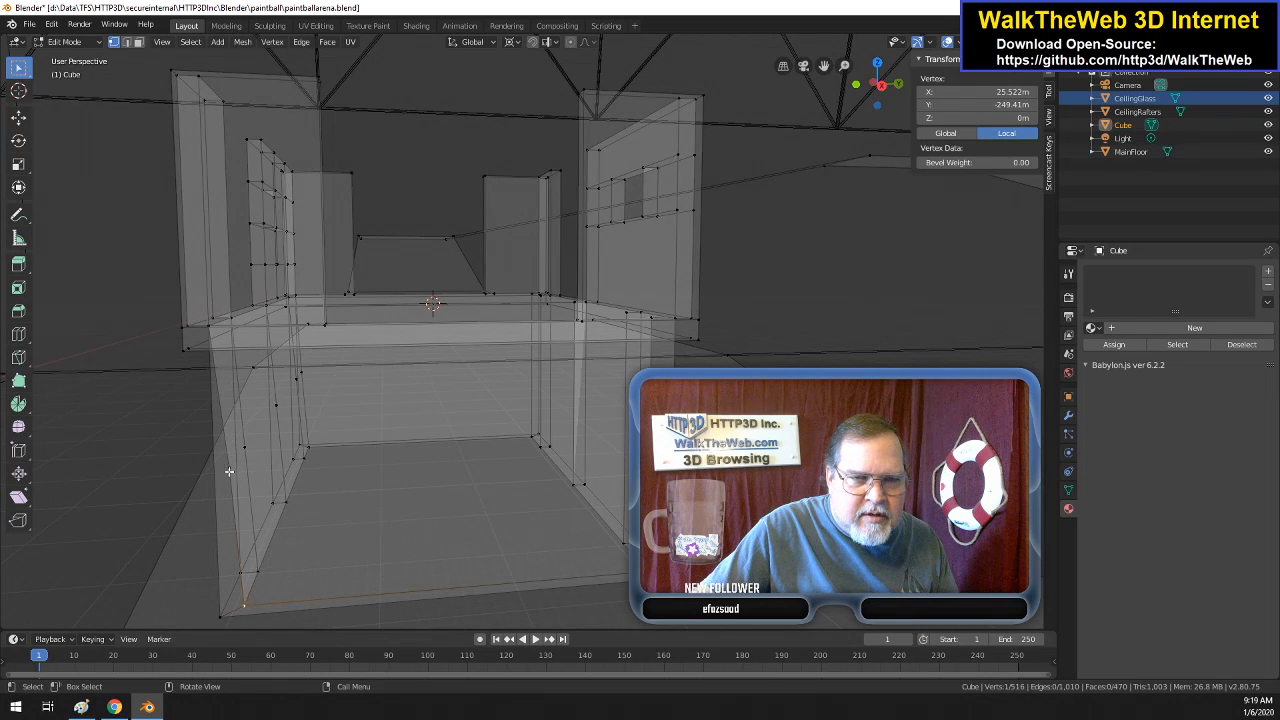
{"action": "left_click", "coordinate": [962, 105]}
{"action": "key", "text": "ctrl+v"}
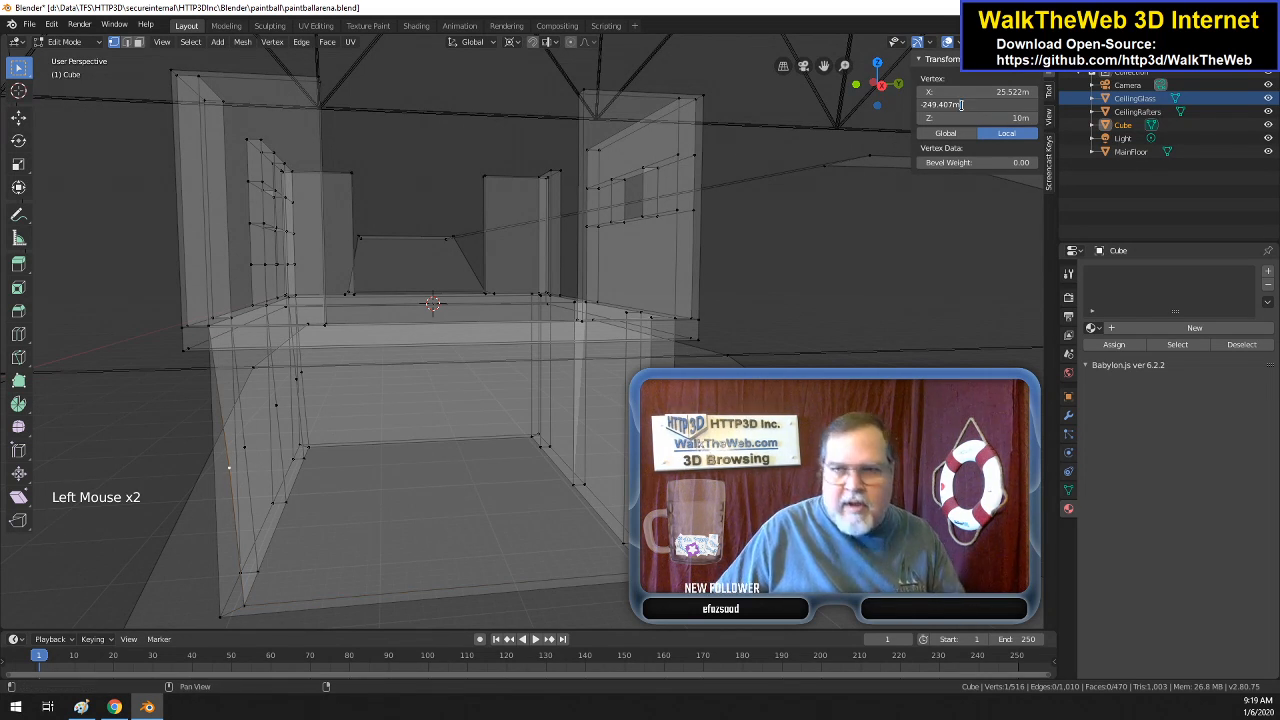
{"action": "key", "text": "Return"}
{"action": "left_click", "coordinate": [972, 117]}
{"action": "type", "text": "20"}
{"action": "key", "text": "Return"}
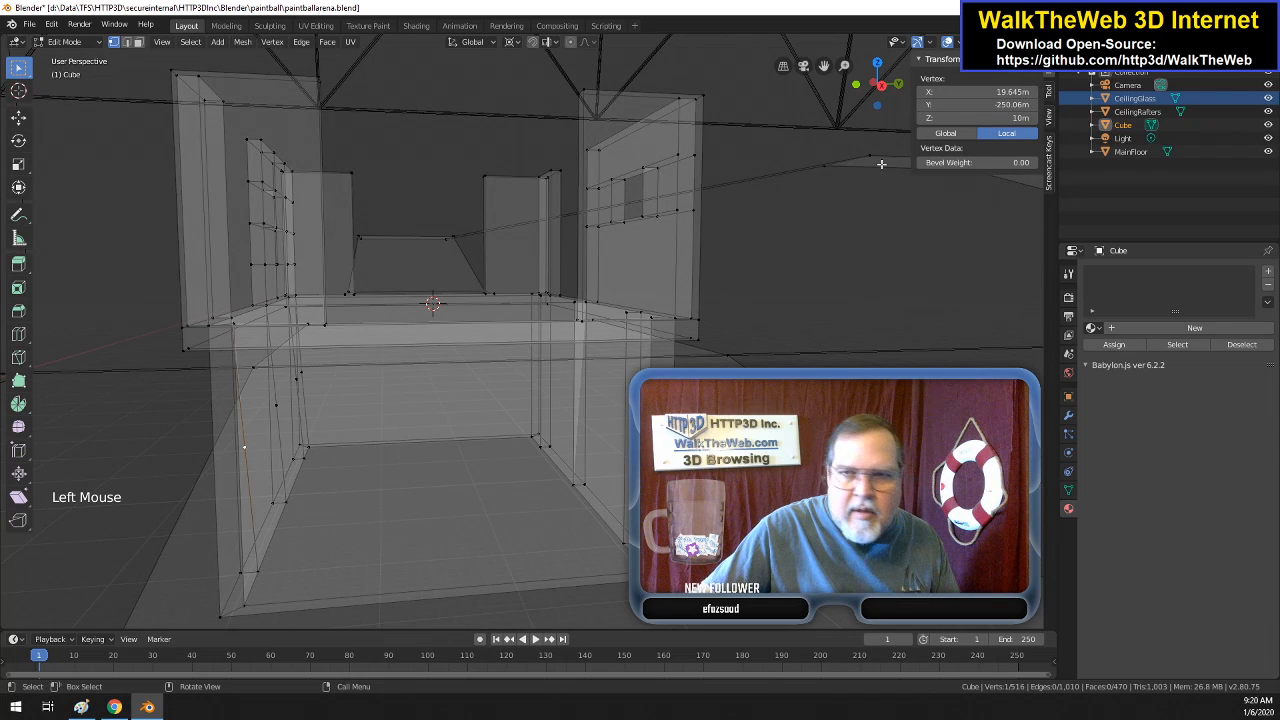
- Move the midpoint vertex at X 19.645 m to Y -249.41 m and Z 20 m
{"action": "left_click", "coordinate": [959, 105]}
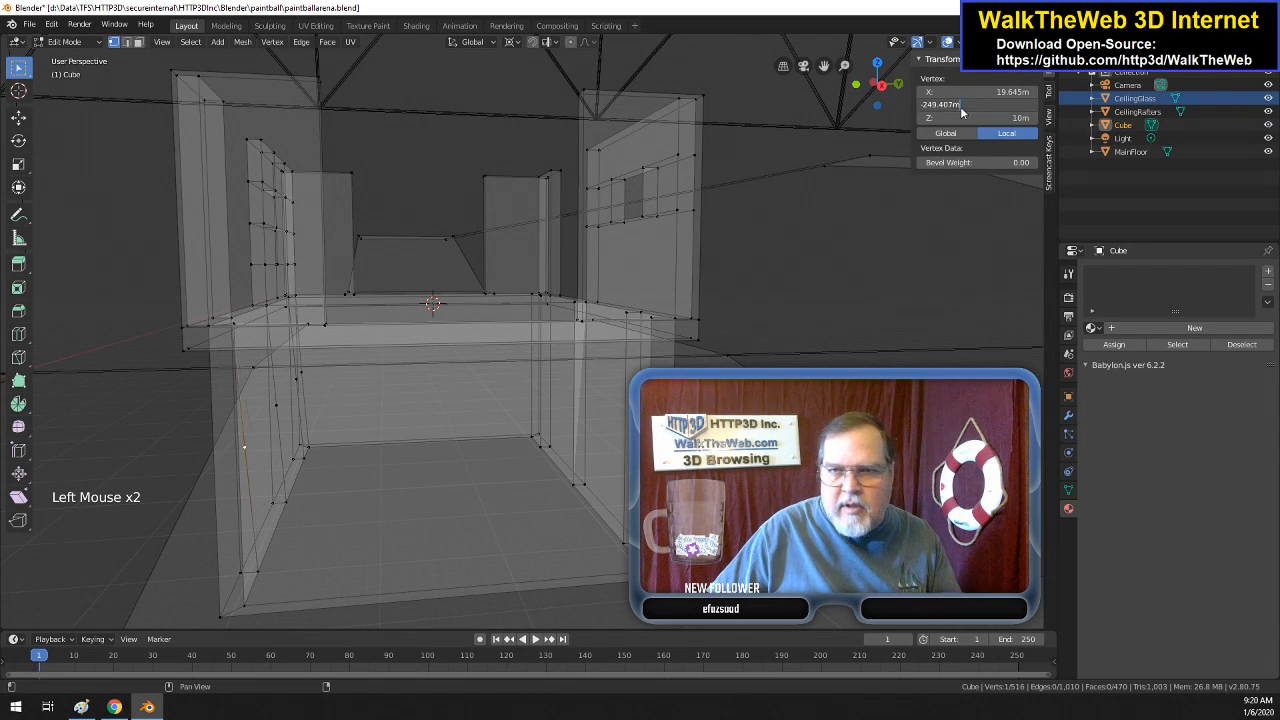
{"action": "key", "text": "Return"}
{"action": "left_click", "coordinate": [985, 115]}
{"action": "type", "text": "20"}
{"action": "key", "text": "Return"}
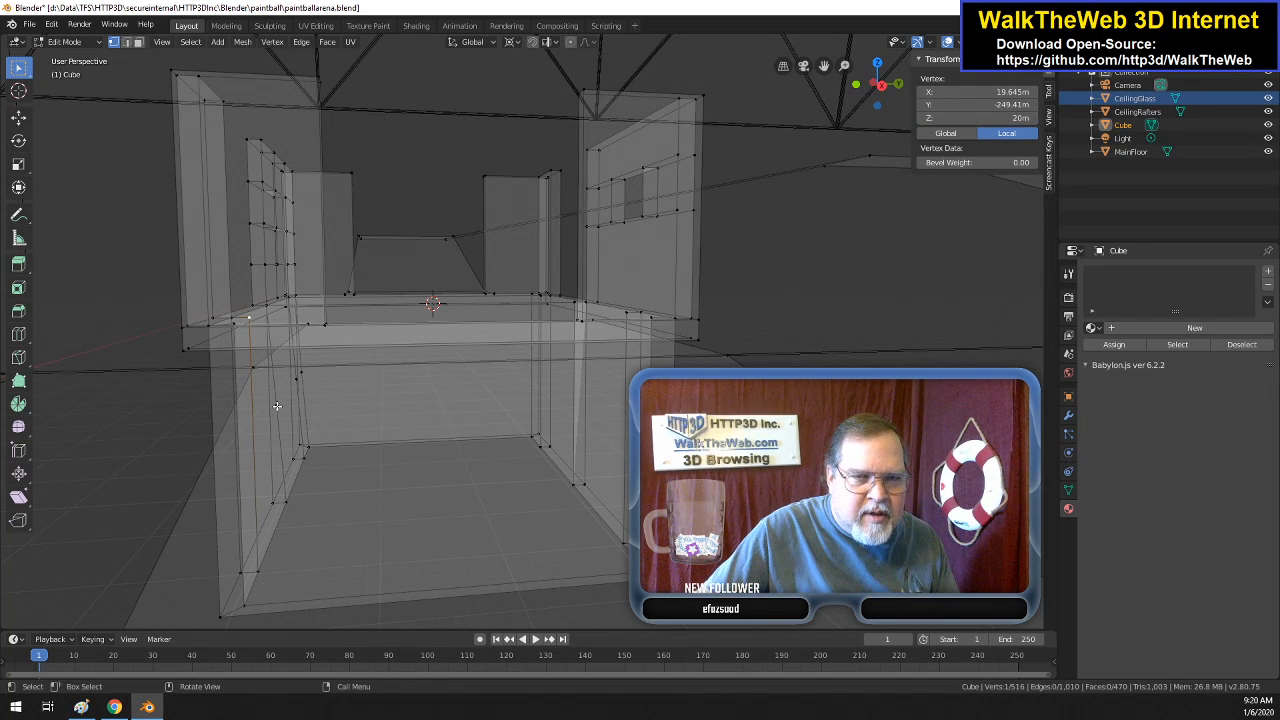
- Move the midpoint vertex at X 2.5054 m to Y -249.41 m and Z 20 m
{"action": "double_click", "coordinate": [963, 104]}
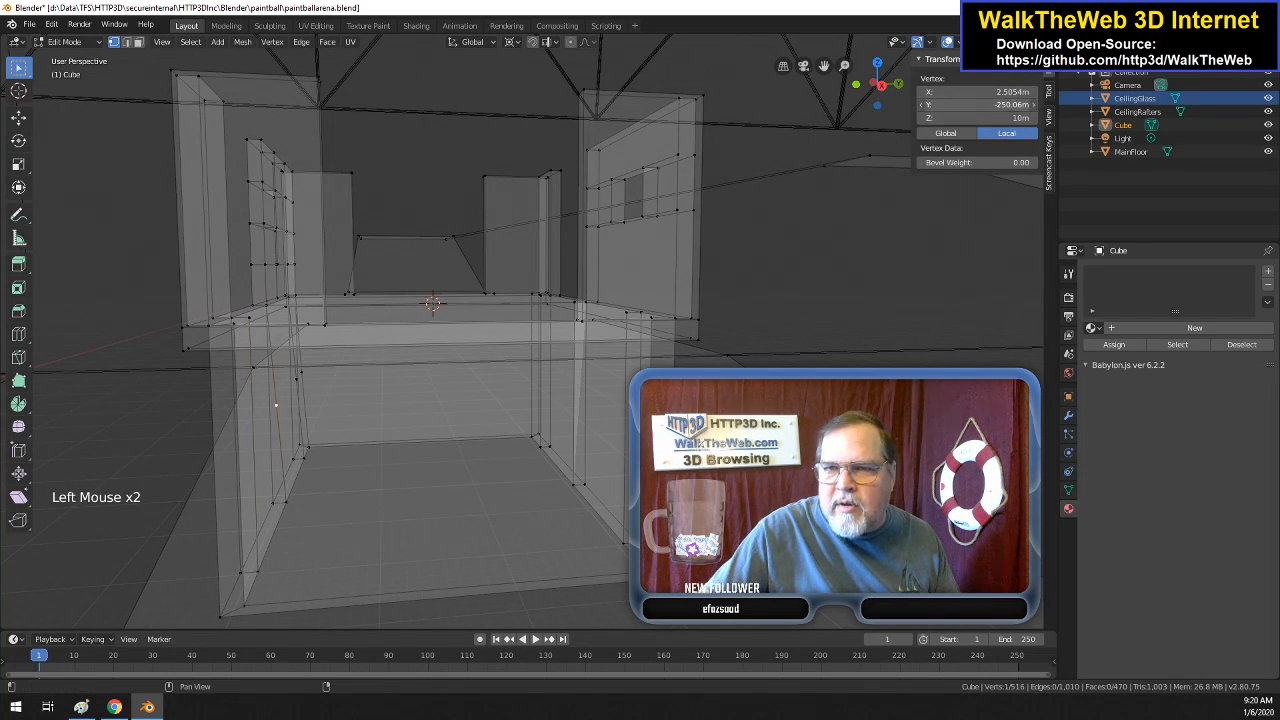
{"action": "type", "text": "-249.41m"}
{"action": "key", "text": "Return"}
{"action": "left_click", "coordinate": [984, 117]}
{"action": "type", "text": "20"}
{"action": "key", "text": "Return"}
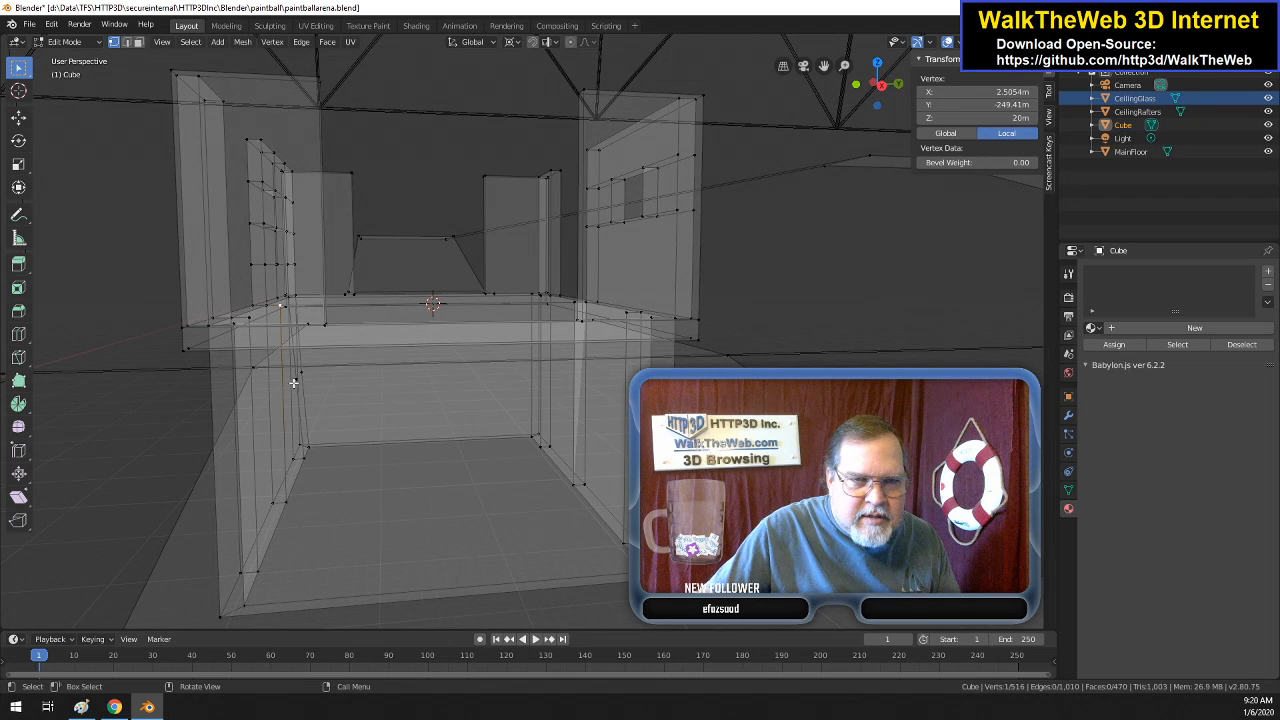
- Move the midpoint vertex at X -14.634 m to Y -249.41 m and Z 20 m
{"action": "double_click", "coordinate": [1013, 106]}
{"action": "type", "text": "-249.41m"}
{"action": "key", "text": "Return"}
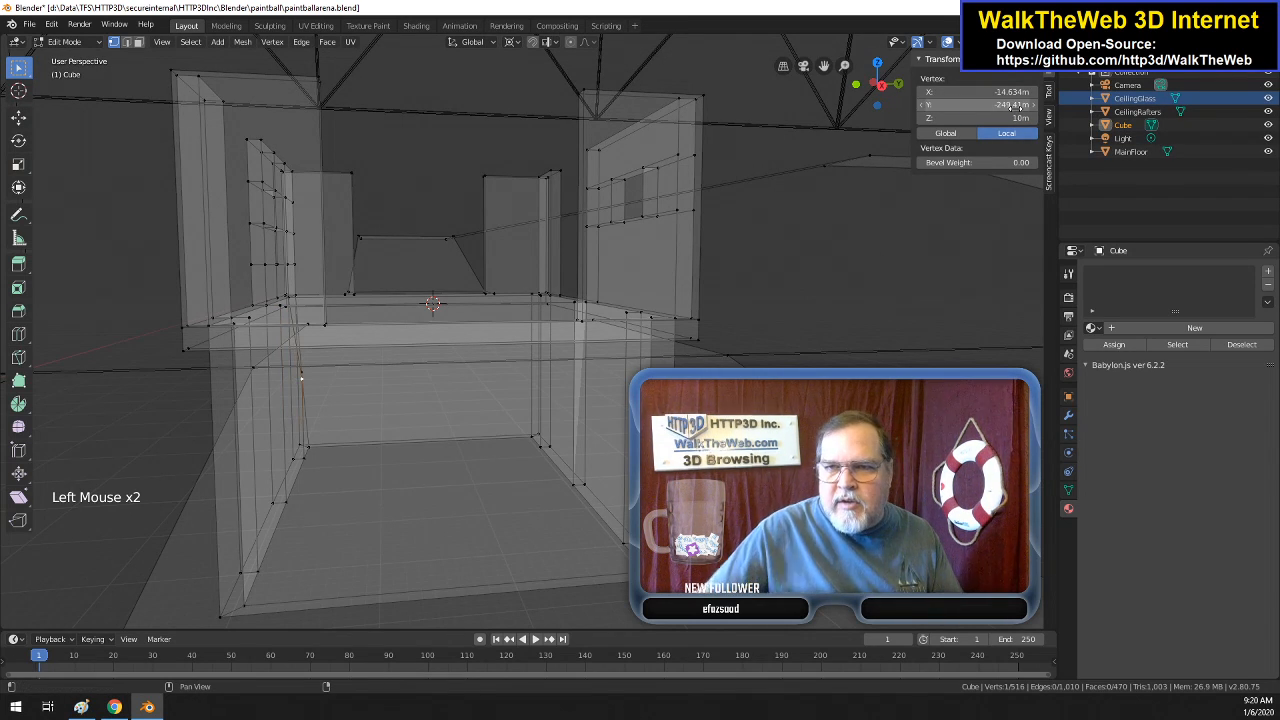
{"action": "left_click", "coordinate": [1006, 117]}
{"action": "key", "text": "Return"}
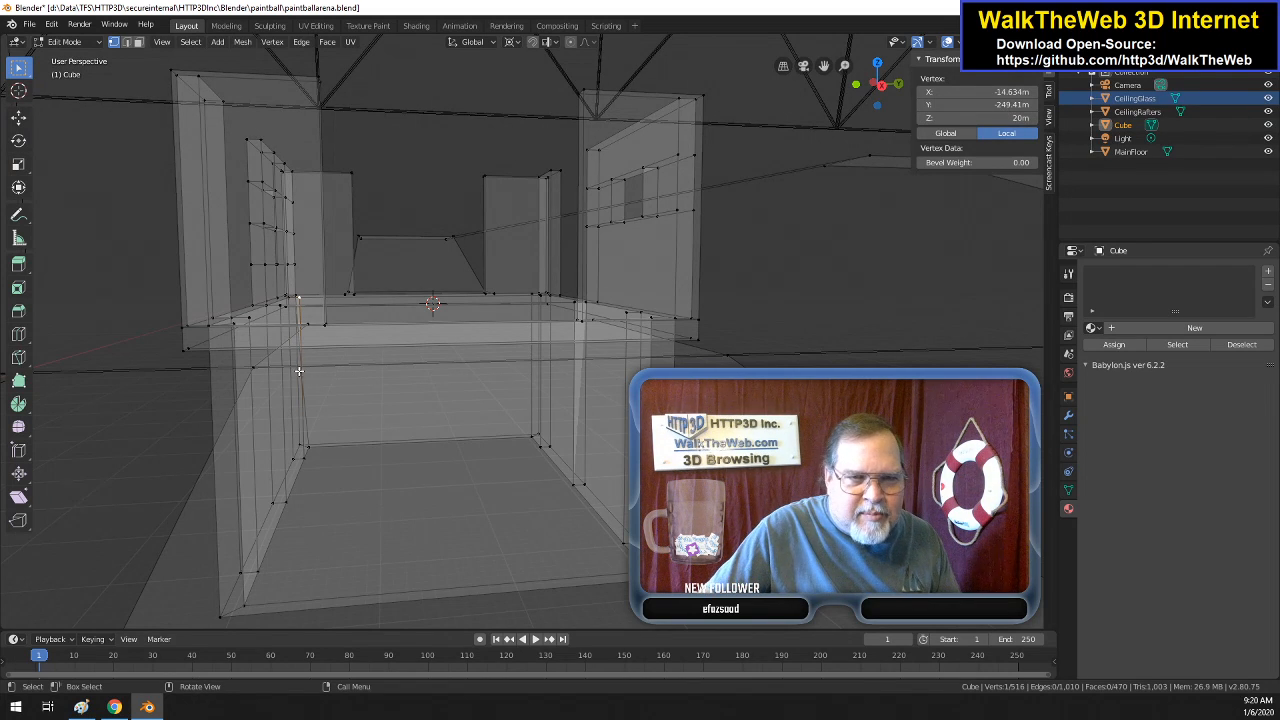
- Move the midpoint vertex at X -20.511 m to Y -249.41 m and Z 20 m
{"action": "double_click", "coordinate": [968, 104]}
{"action": "type", "text": "-249.41m"}
{"action": "key", "text": "Return"}
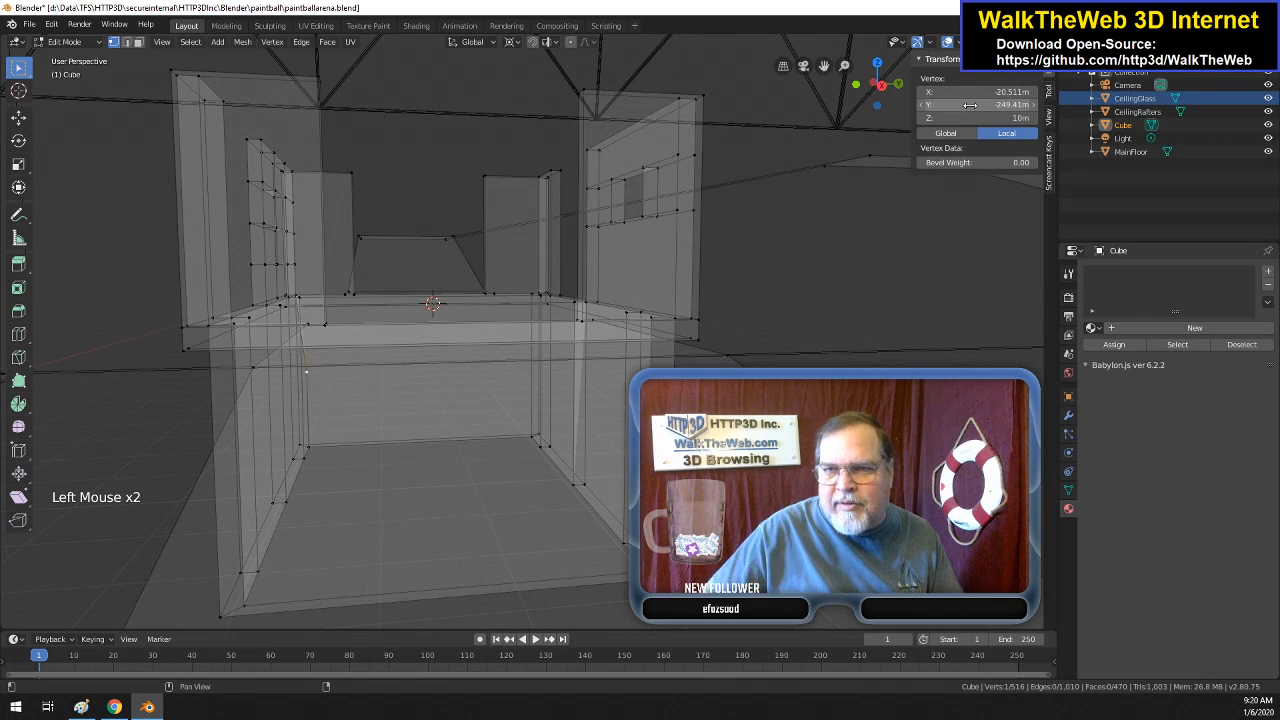
{"action": "left_click", "coordinate": [972, 117]}
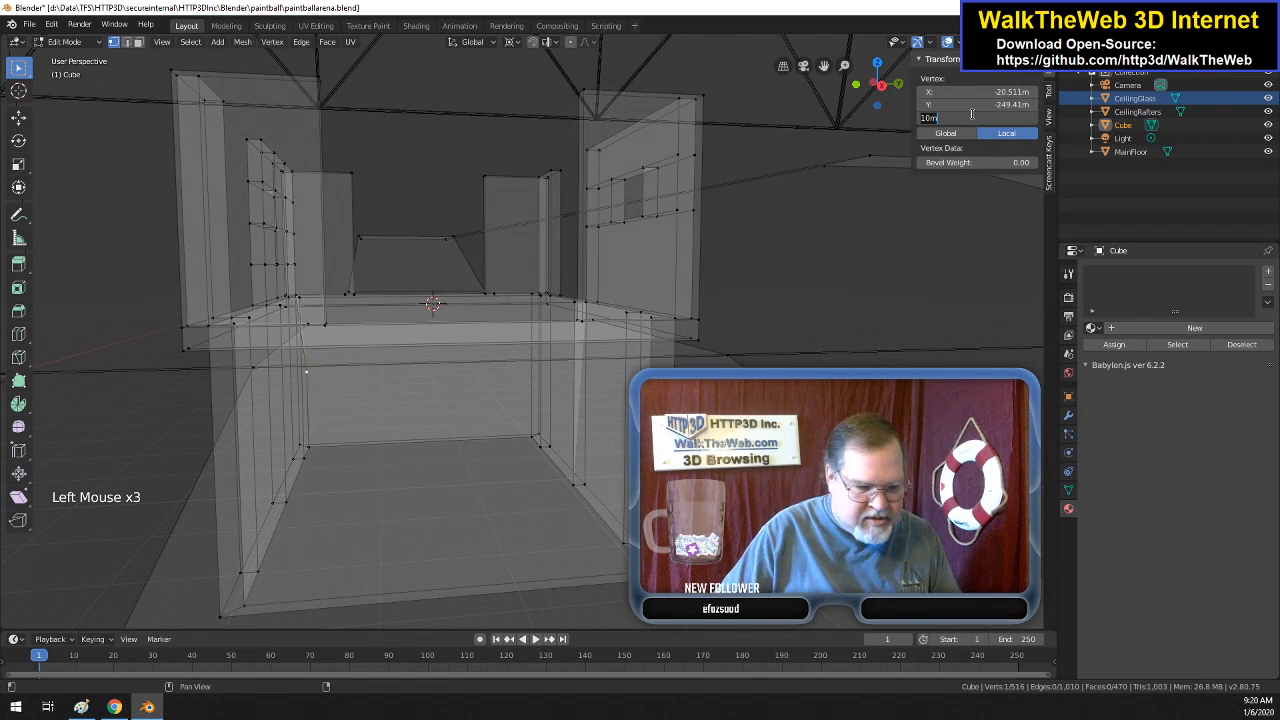
{"action": "type", "text": "20"}
{"action": "key", "text": "Return"}
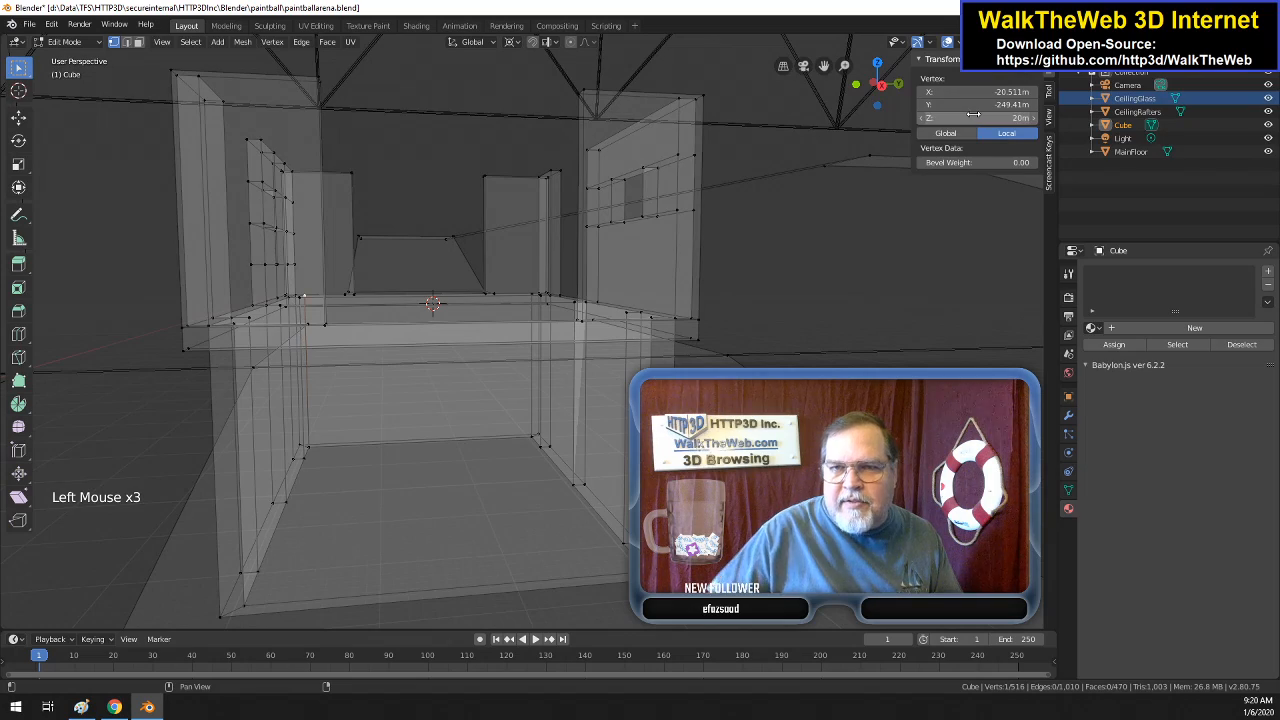
- Switch the viewport to solid shading and examine the building's lower walls and floor from several sides
{"action": "left_click_drag", "start_coordinate": [877, 88], "coordinate": [672, 160]}
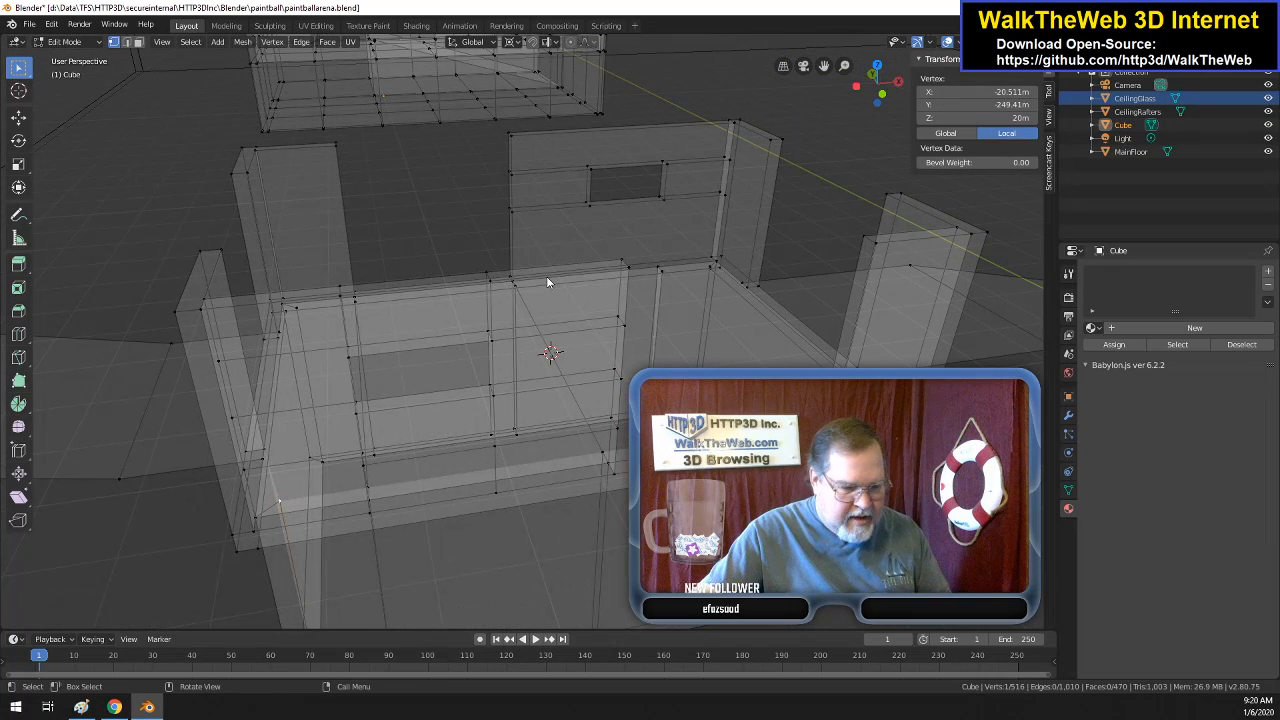
{"action": "key", "text": "z"}
{"action": "left_click", "coordinate": [640, 273]}
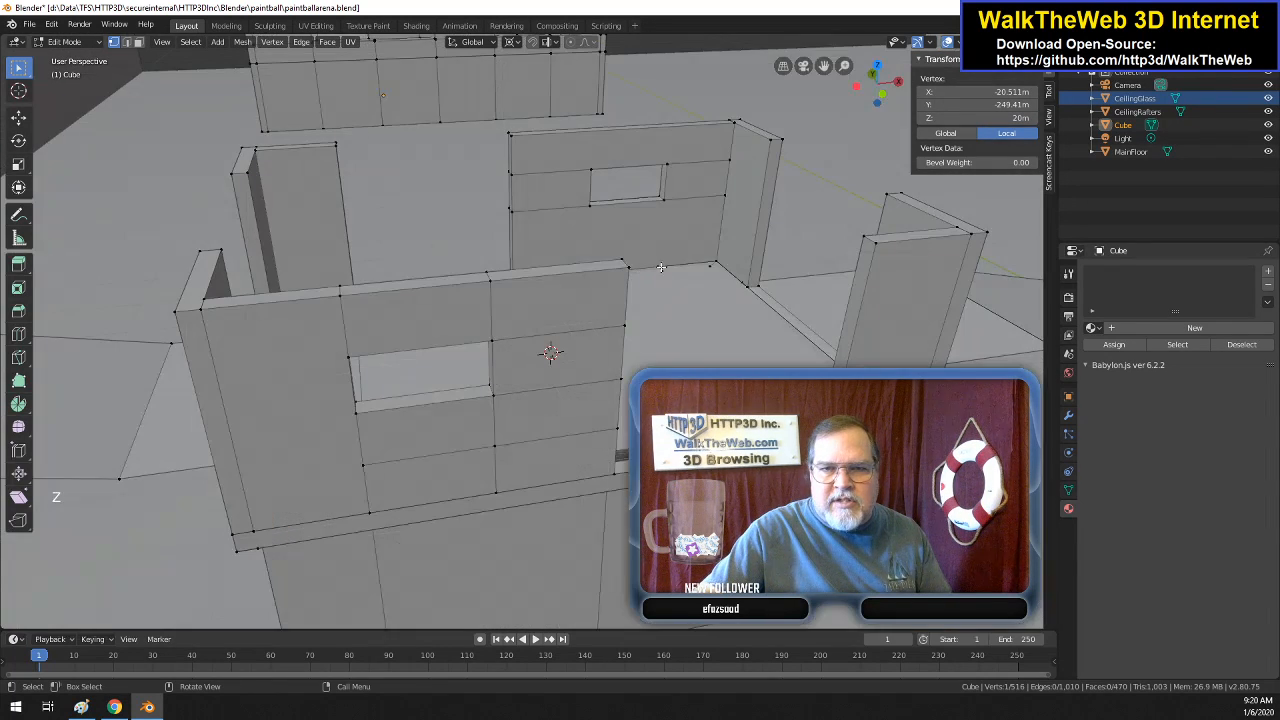
{"action": "left_click_drag", "start_coordinate": [643, 271], "coordinate": [650, 250]}
{"action": "left_click_drag", "start_coordinate": [538, 542], "coordinate": [511, 532]}
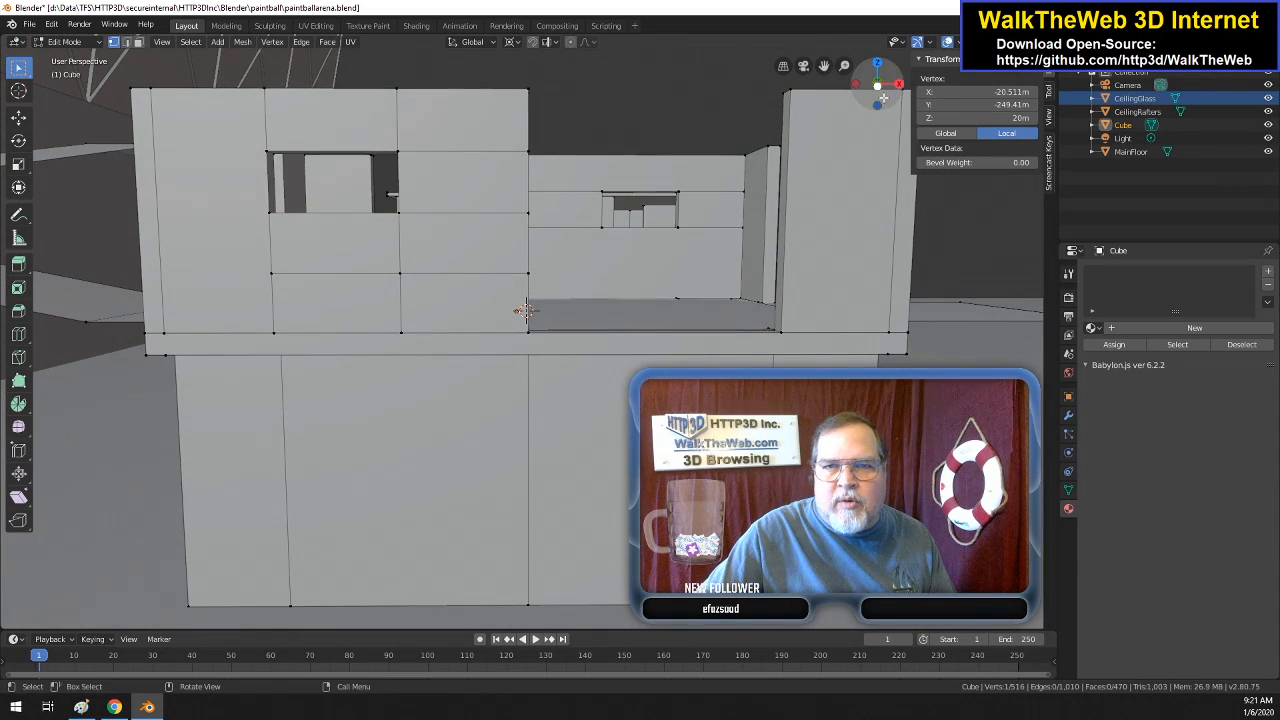
{"action": "left_click_drag", "start_coordinate": [891, 100], "coordinate": [857, 80]}
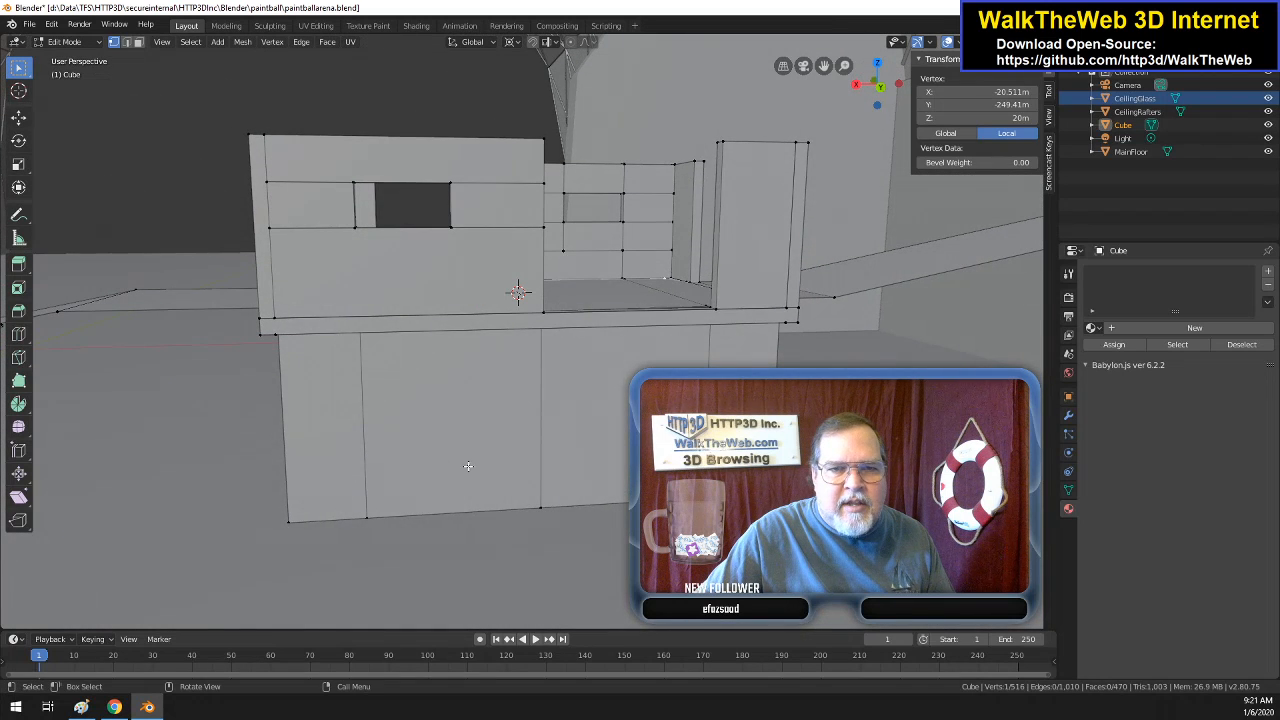
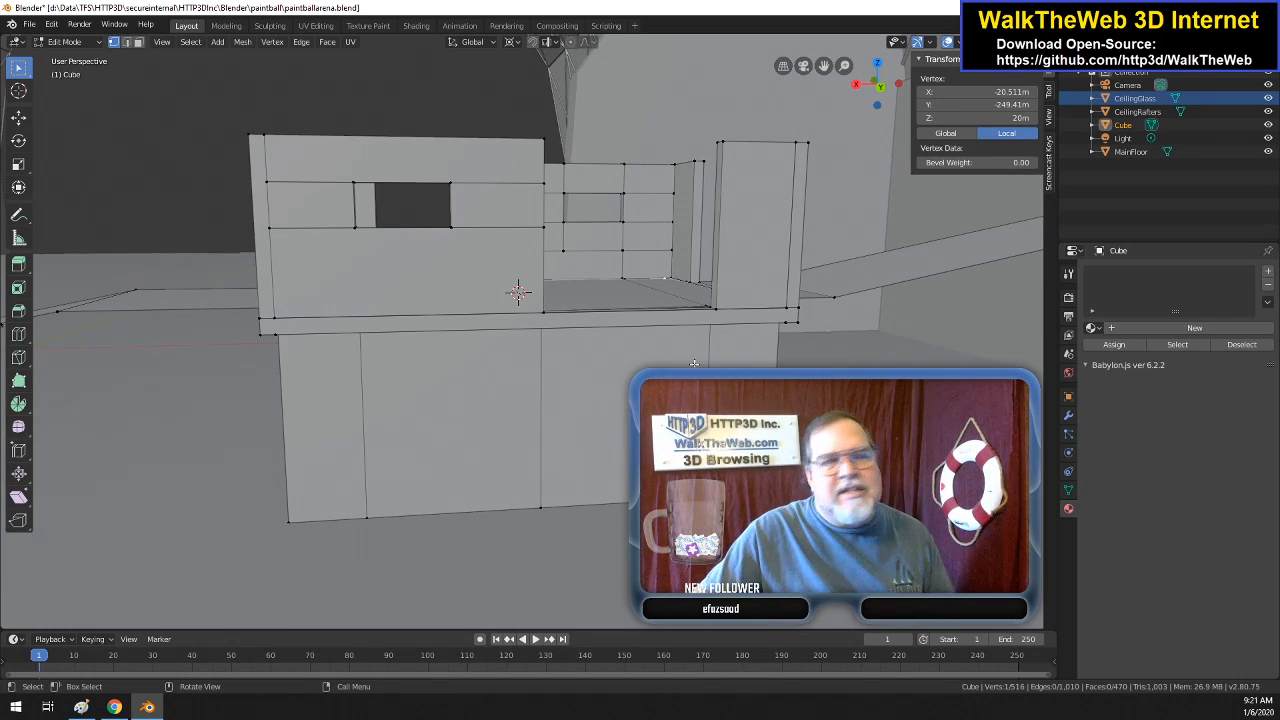
{"action": "middle_click_drag", "start_coordinate": [517, 292], "coordinate": [520, 232]}
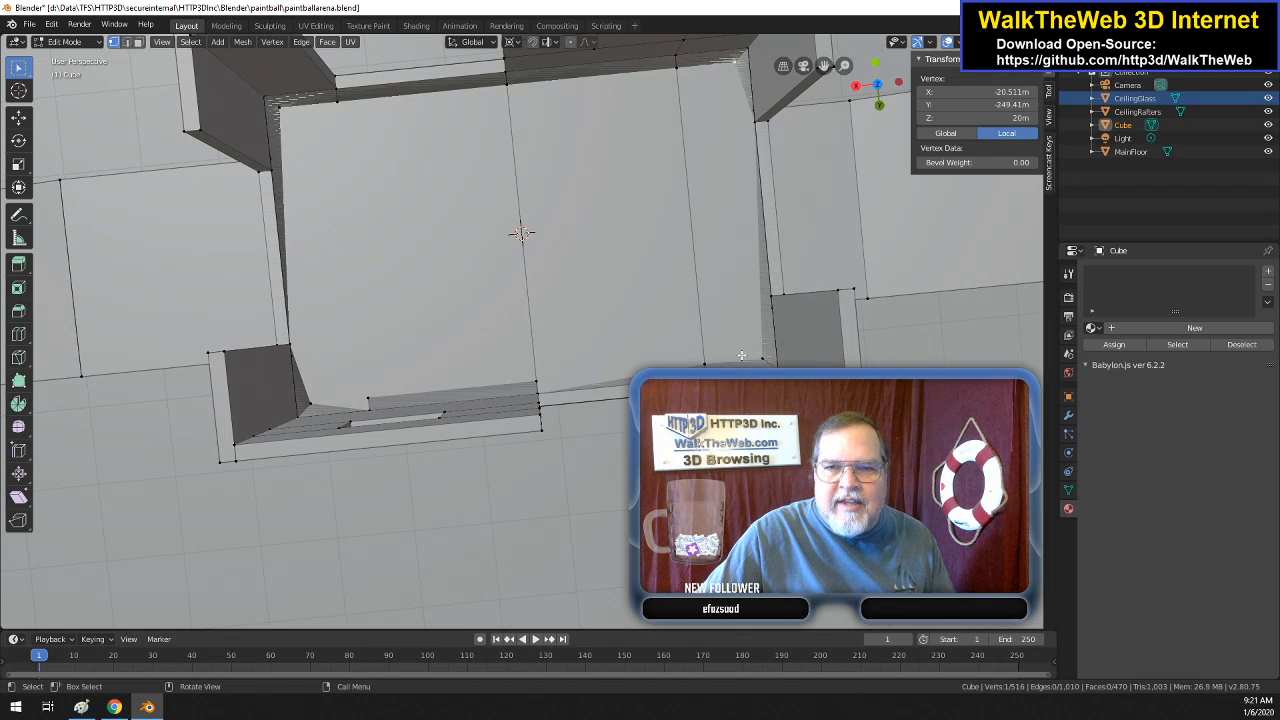
- Delete only the three large floor faces at Z 20 m, keeping their edges and vertices
{"action": "left_click", "coordinate": [138, 43]}
{"action": "left_click", "coordinate": [441, 239]}
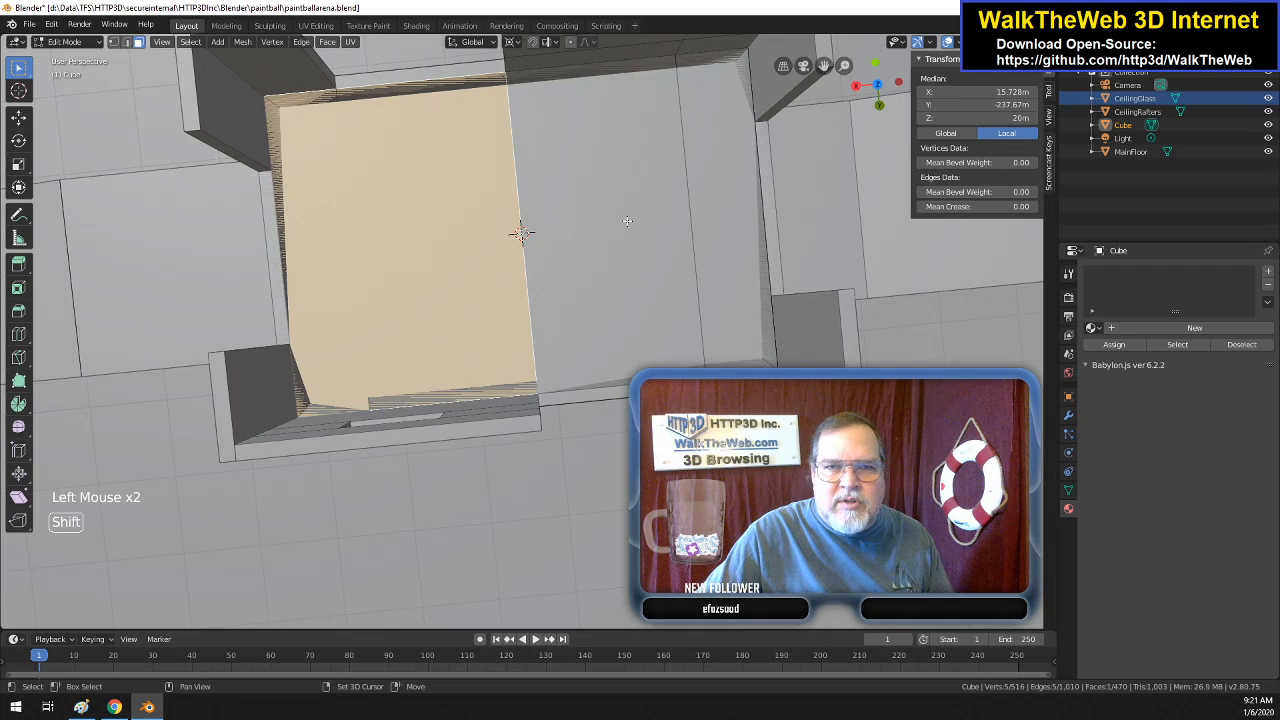
{"action": "left_click", "coordinate": [679, 218], "text": "shift"}
{"action": "left_click", "coordinate": [730, 211], "text": "shift"}
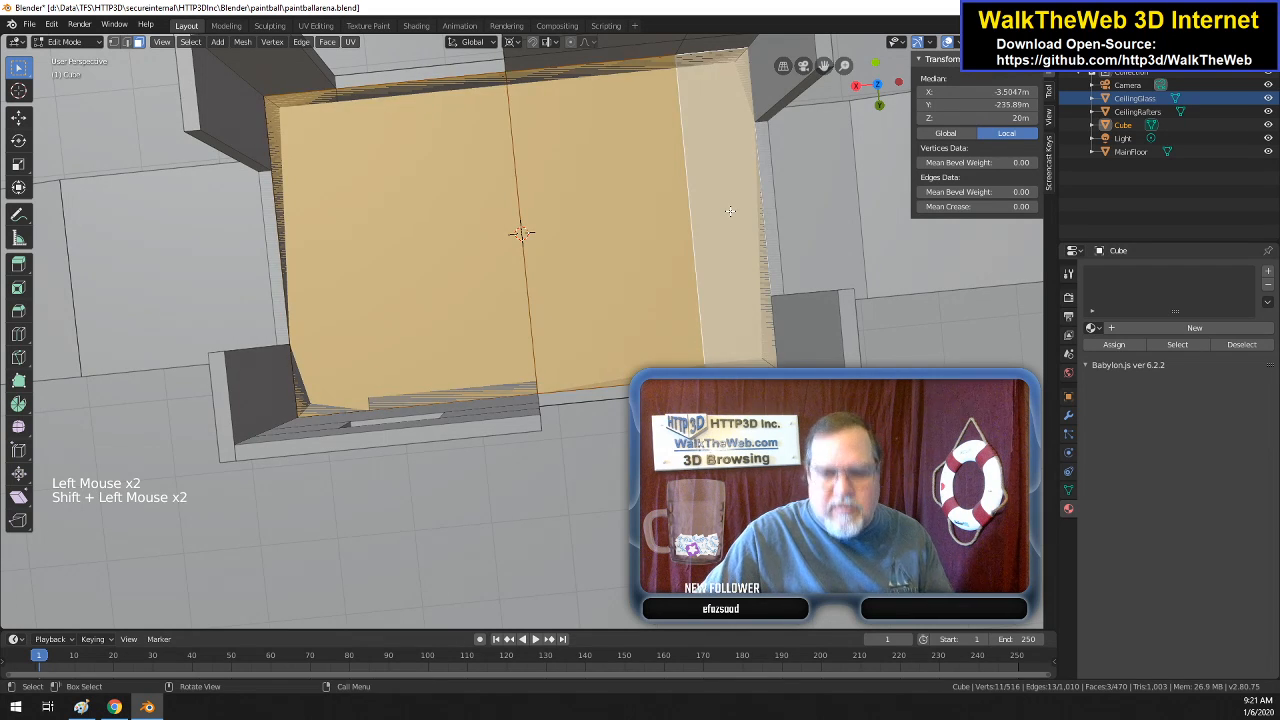
{"action": "key", "text": "Delete"}
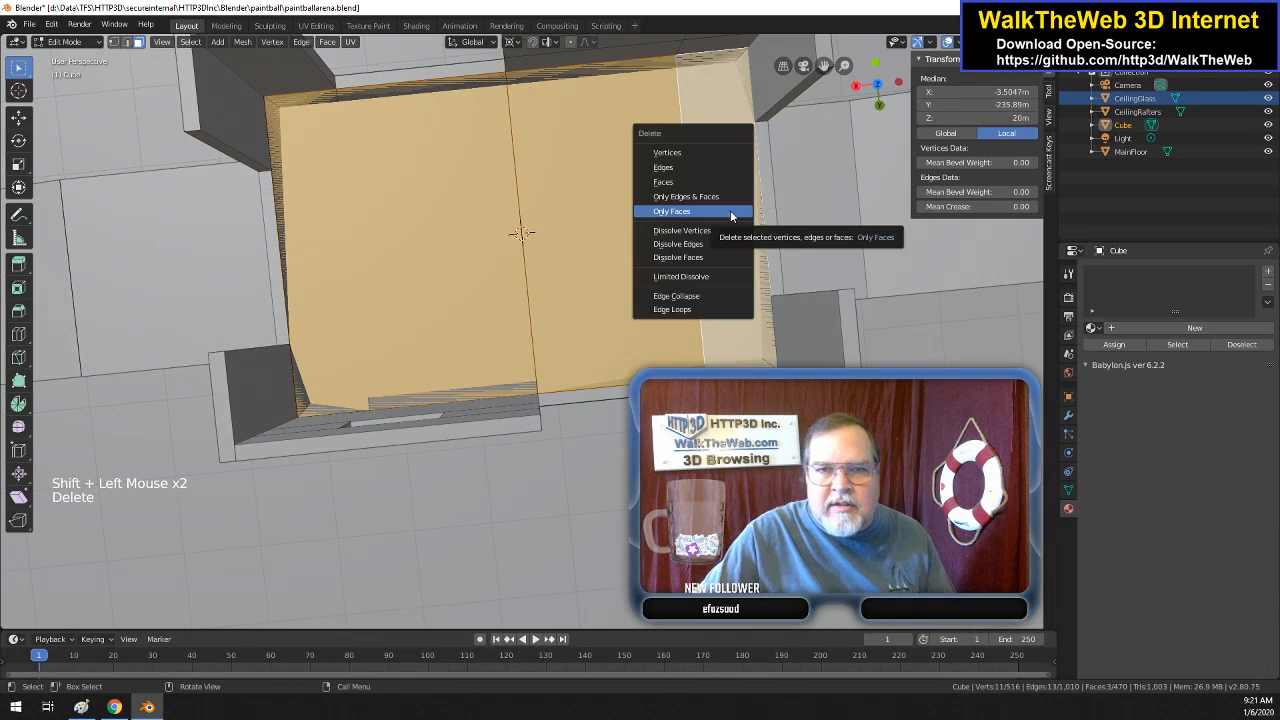
{"action": "left_click", "coordinate": [731, 211]}
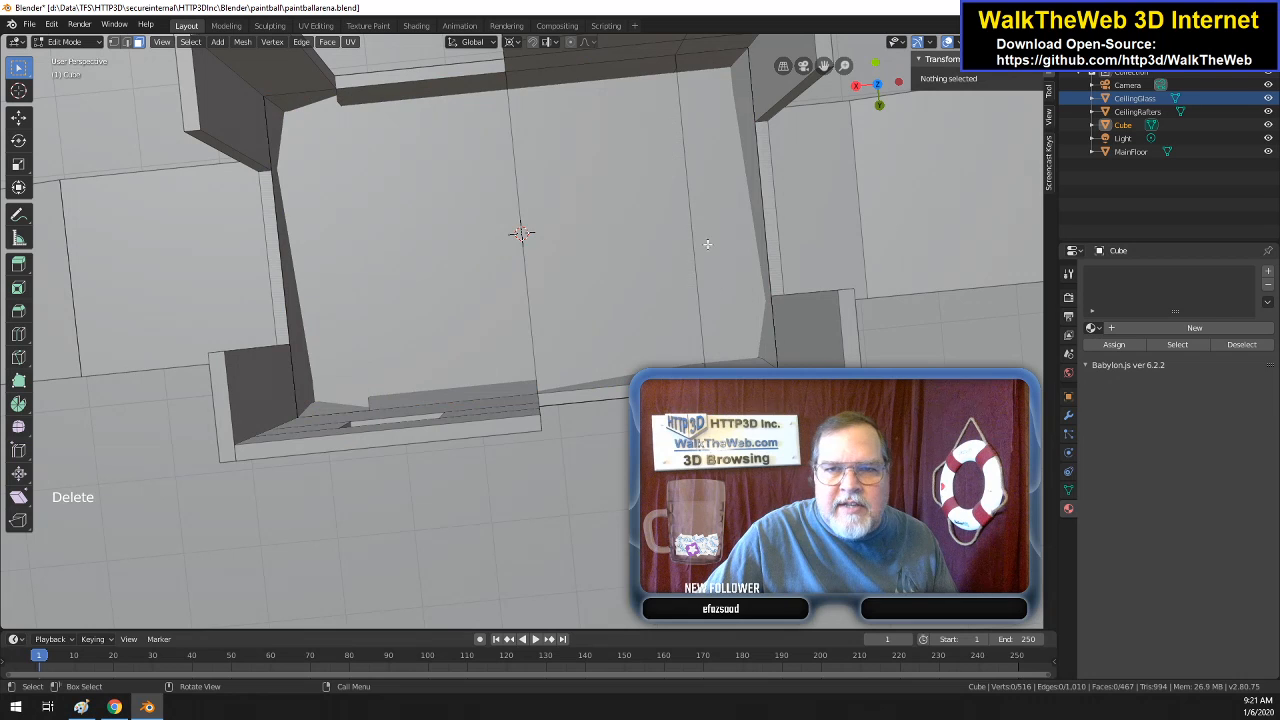
- Switch to wireframe shading and delete only the inner side-wall face centred at X -21.246 m, Y -234.41 m, keeping its edges and vertices
{"action": "left_click", "coordinate": [766, 359]}
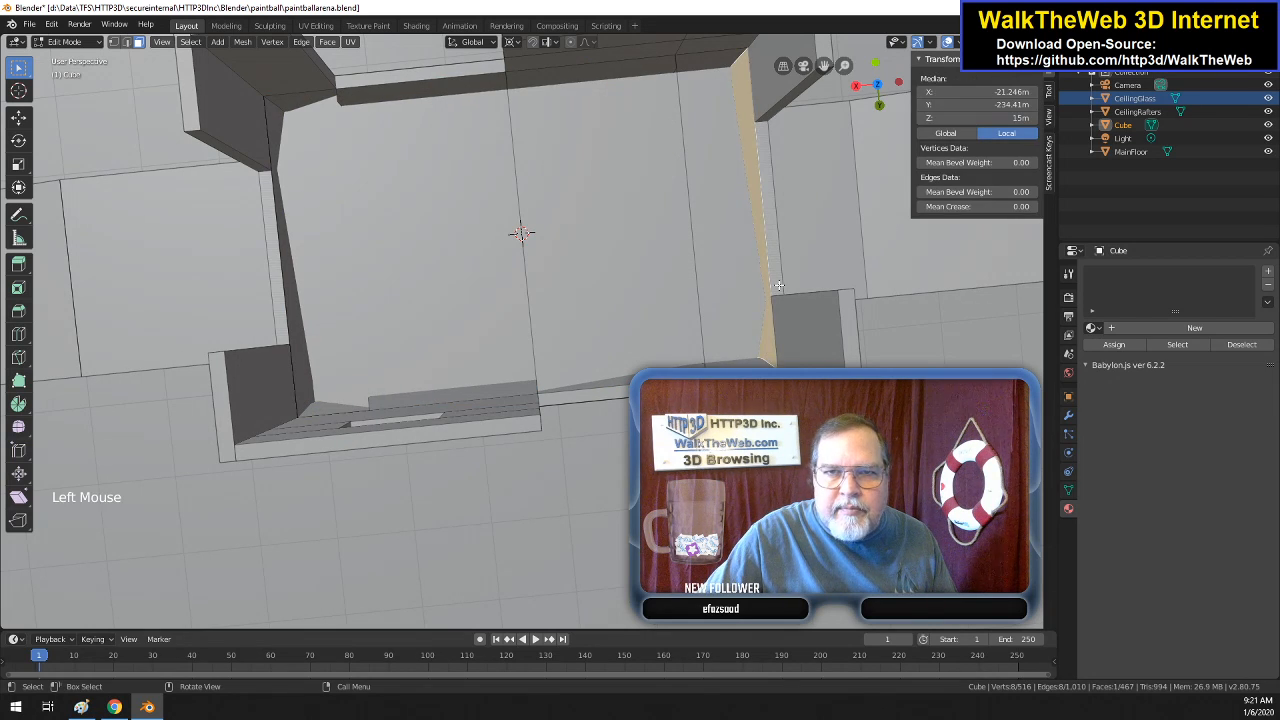
{"action": "left_click_drag", "start_coordinate": [868, 97], "coordinate": [795, 240]}
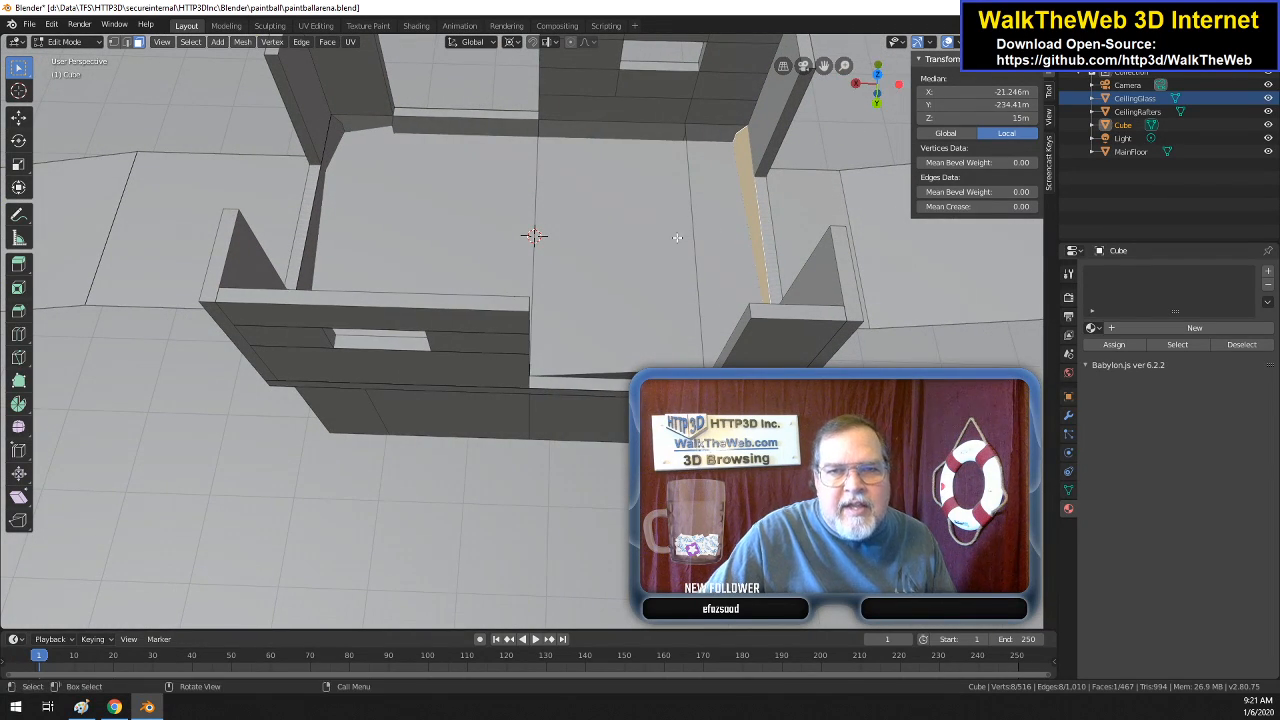
{"action": "key", "text": "z"}
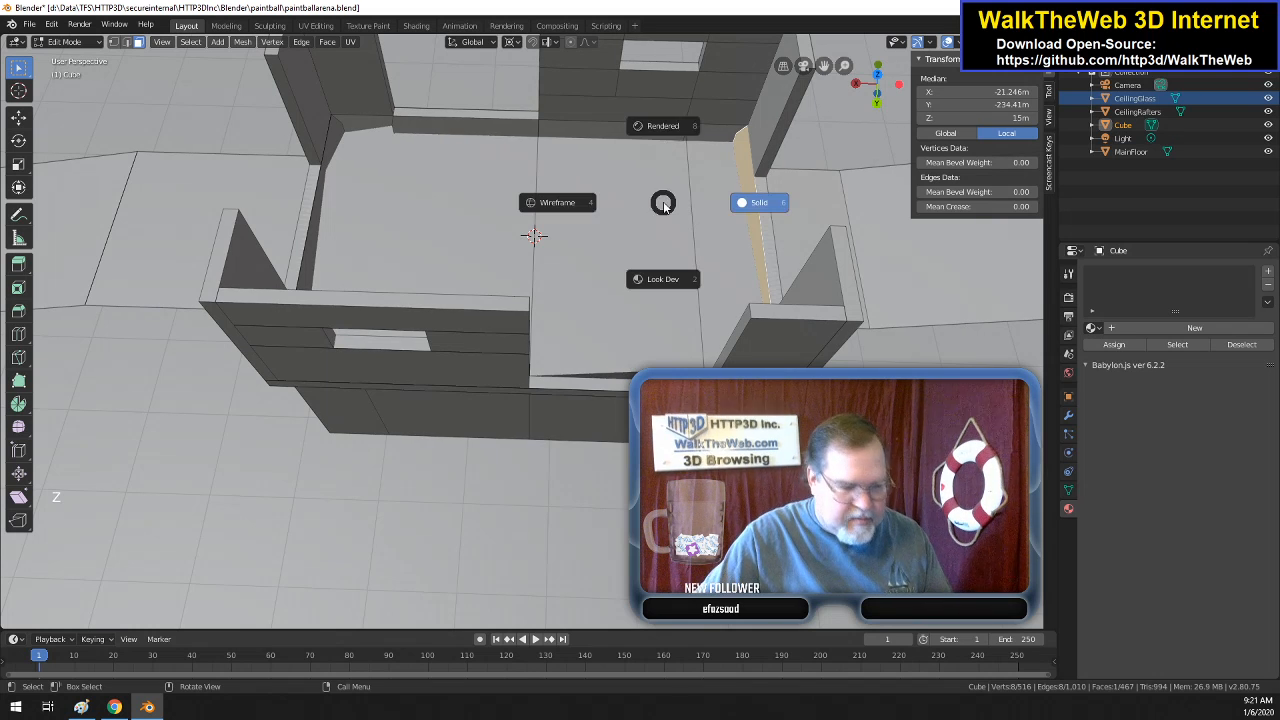
{"action": "left_click", "coordinate": [797, 145]}
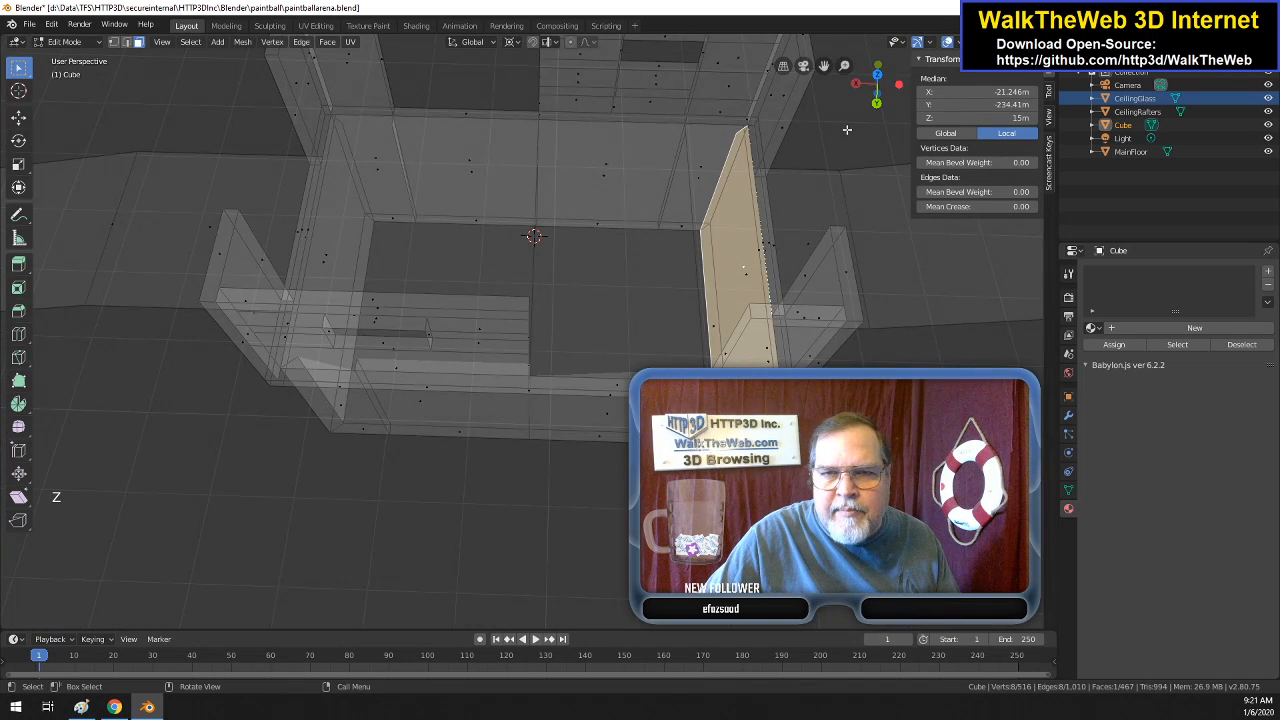
{"action": "left_click_drag", "start_coordinate": [891, 101], "coordinate": [878, 150]}
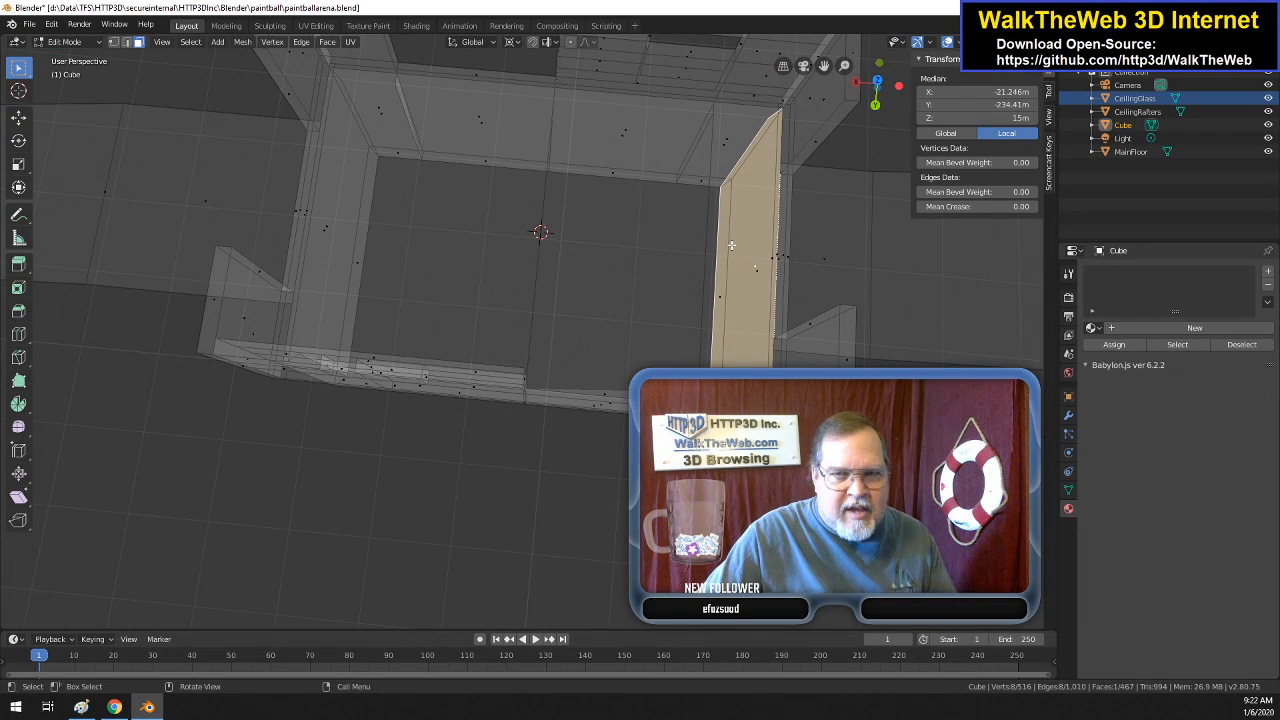
{"action": "key", "text": "Delete"}
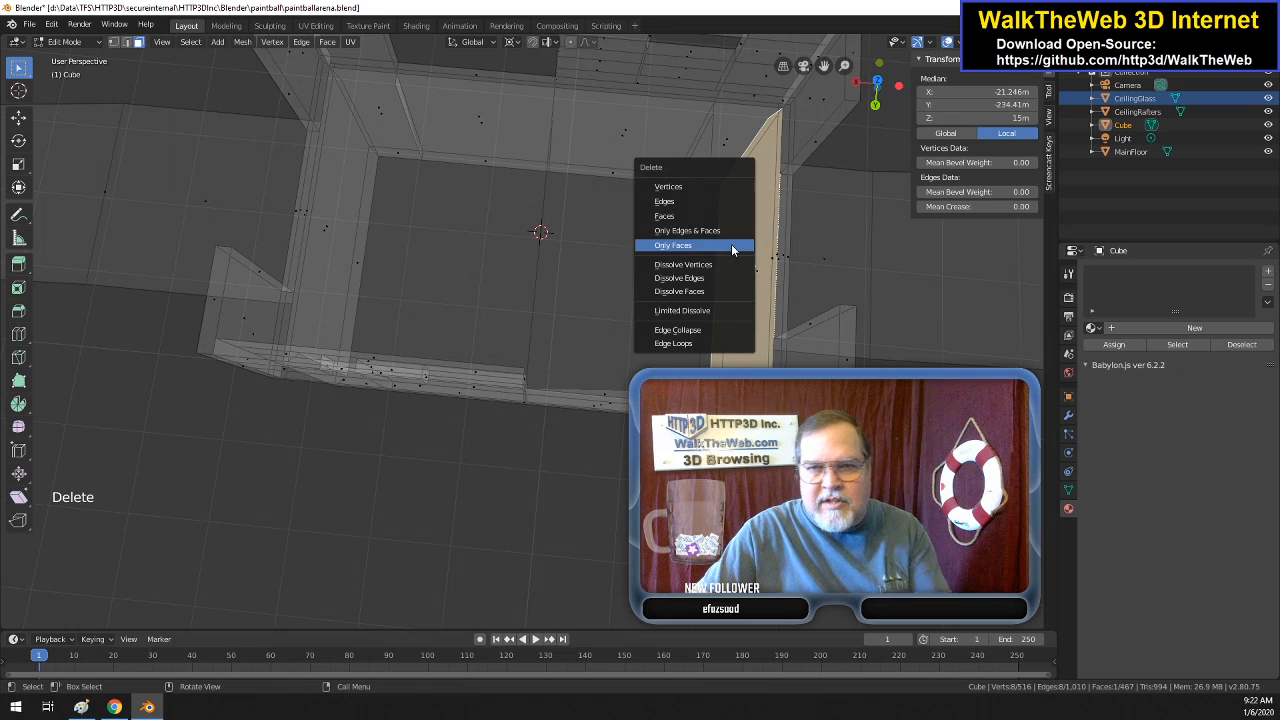
{"action": "left_click", "coordinate": [731, 246]}
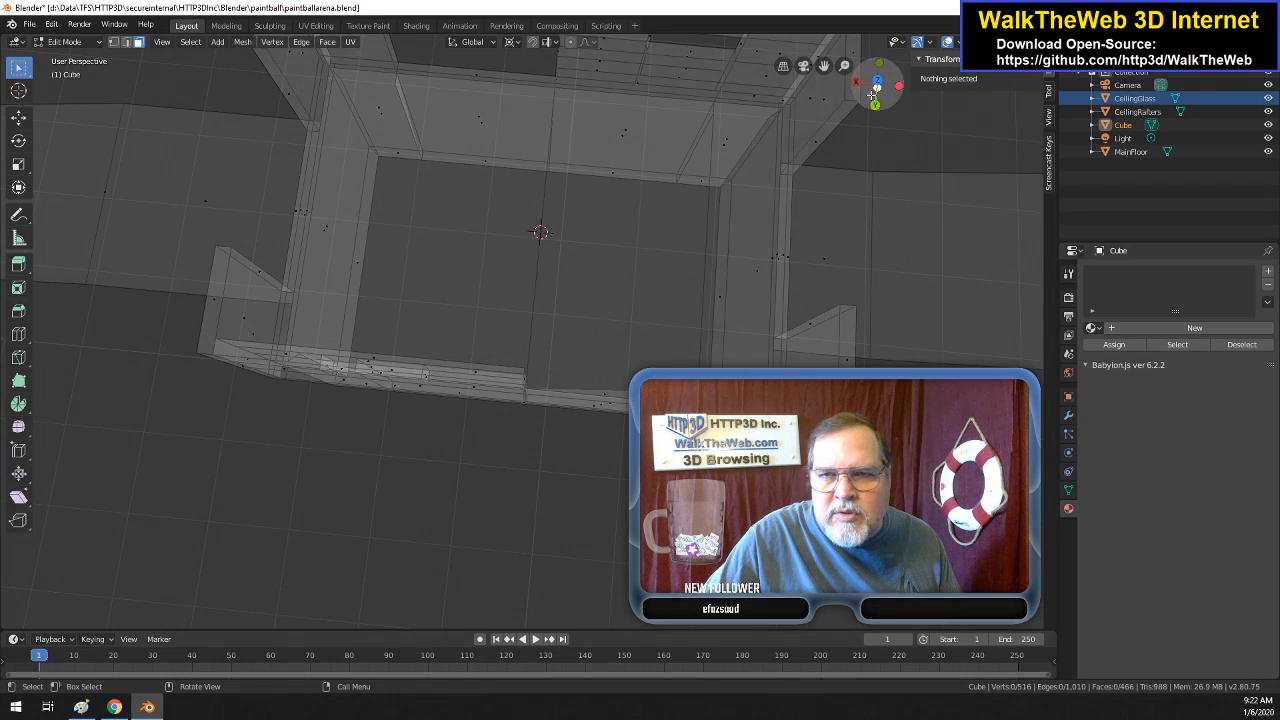
- Delete the short corner edge at X -21.246 m, Y -250.06 m, Z 0 m on the base of the side wall
{"action": "mouse_move", "coordinate": [862, 99]}
{"action": "left_mouse_down"}
{"action": "mouse_move", "coordinate": [881, 68]}
{"action": "mouse_move", "coordinate": [870, 98]}
{"action": "mouse_move", "coordinate": [938, 114]}
{"action": "mouse_move", "coordinate": [866, 84]}
{"action": "left_mouse_up"}
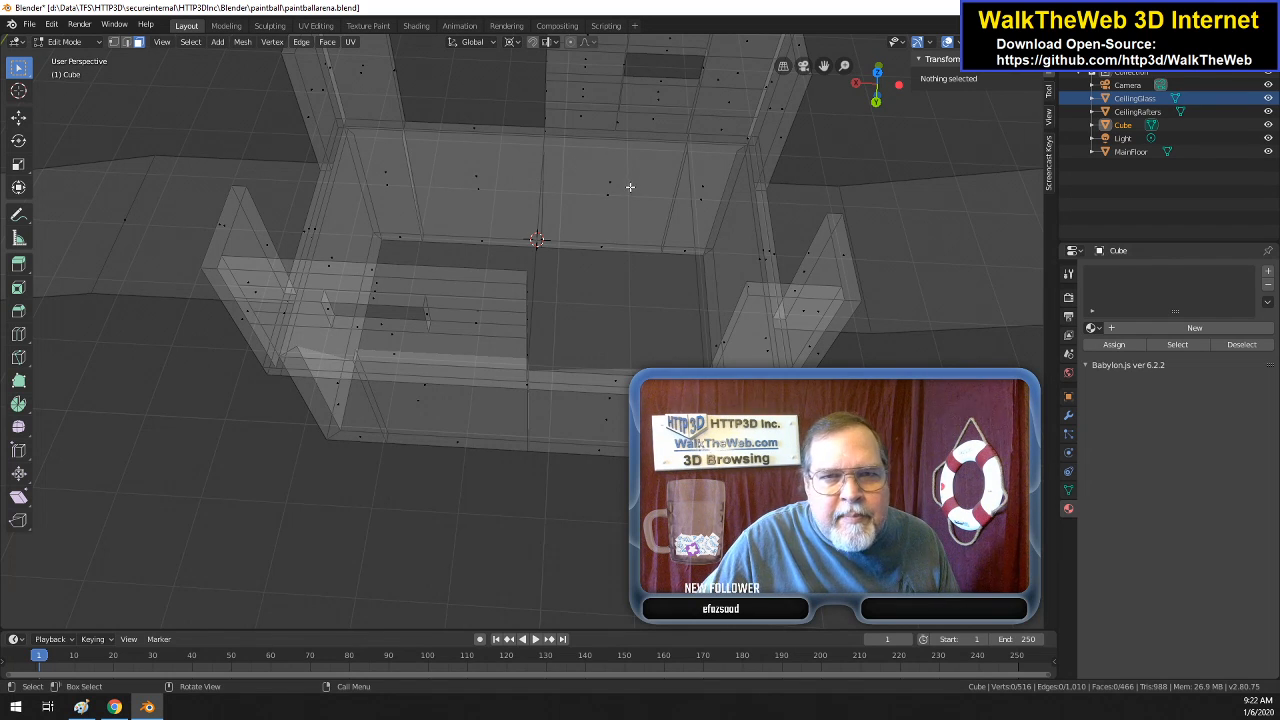
{"action": "scroll", "coordinate": [685, 182], "scroll_direction": "up", "scroll_amount": 5}
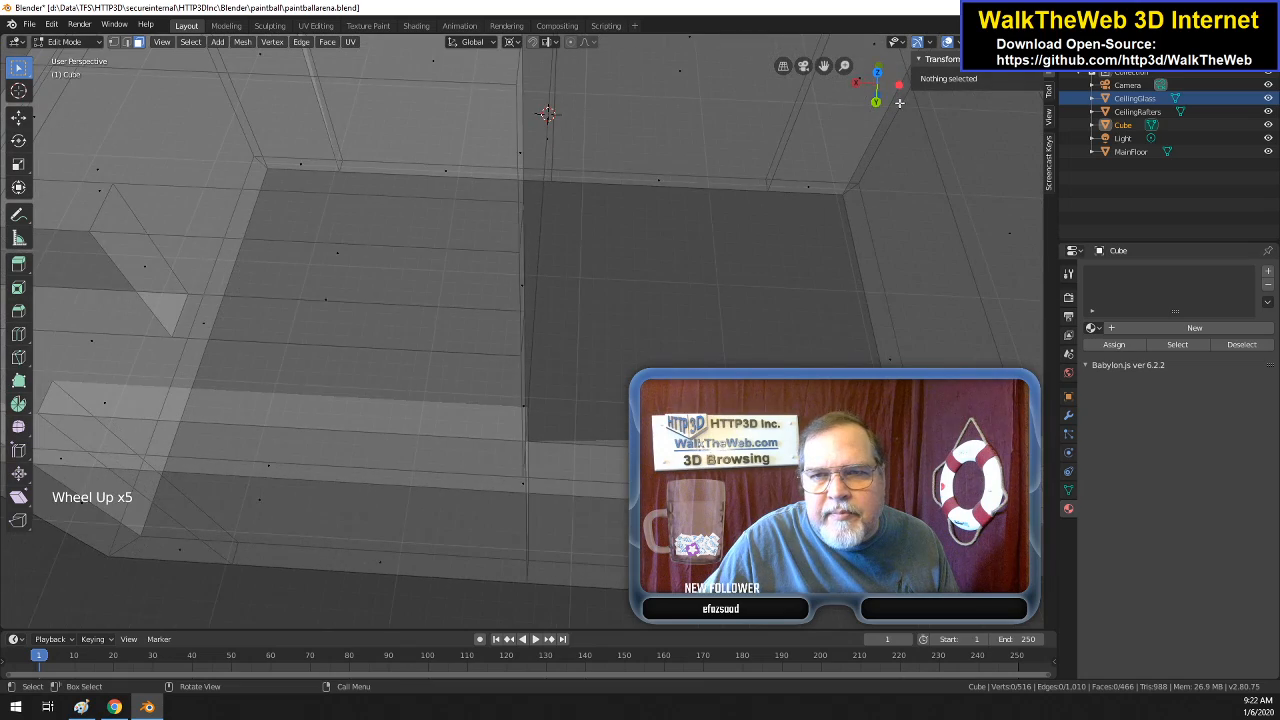
{"action": "left_click_drag", "start_coordinate": [899, 103], "coordinate": [927, 131]}
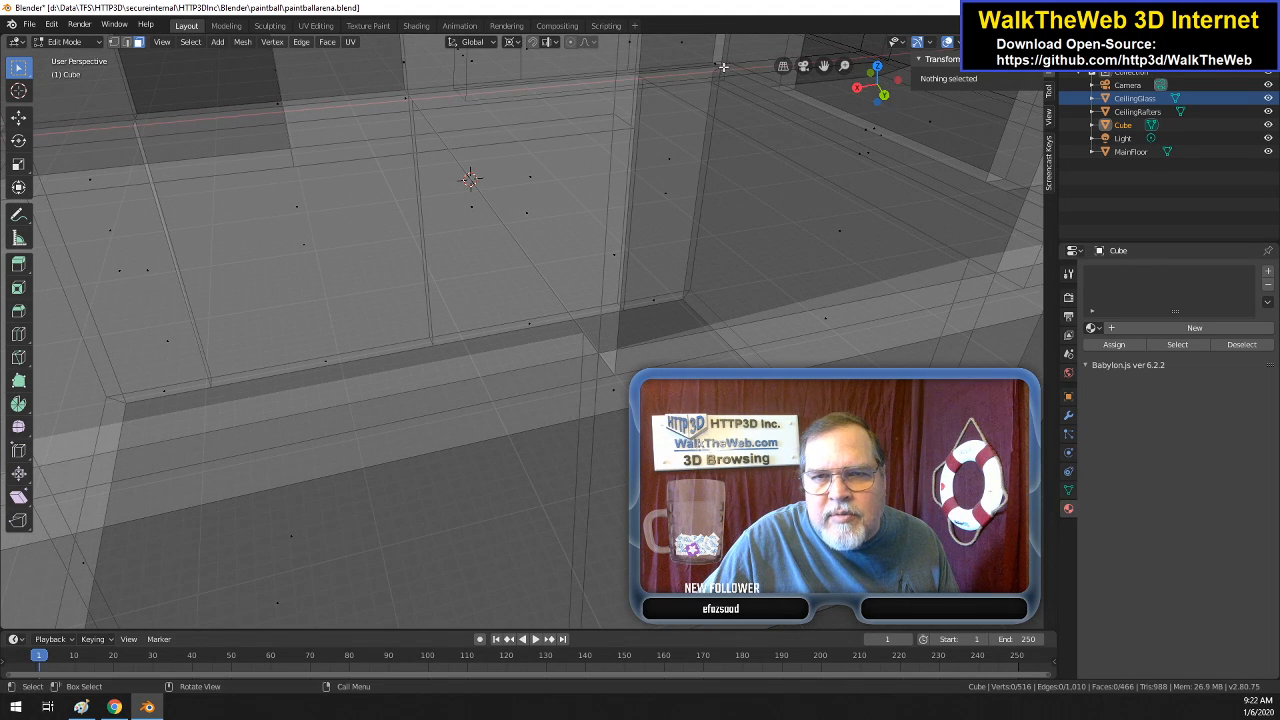
{"action": "left_click_drag", "start_coordinate": [823, 66], "coordinate": [611, 286]}
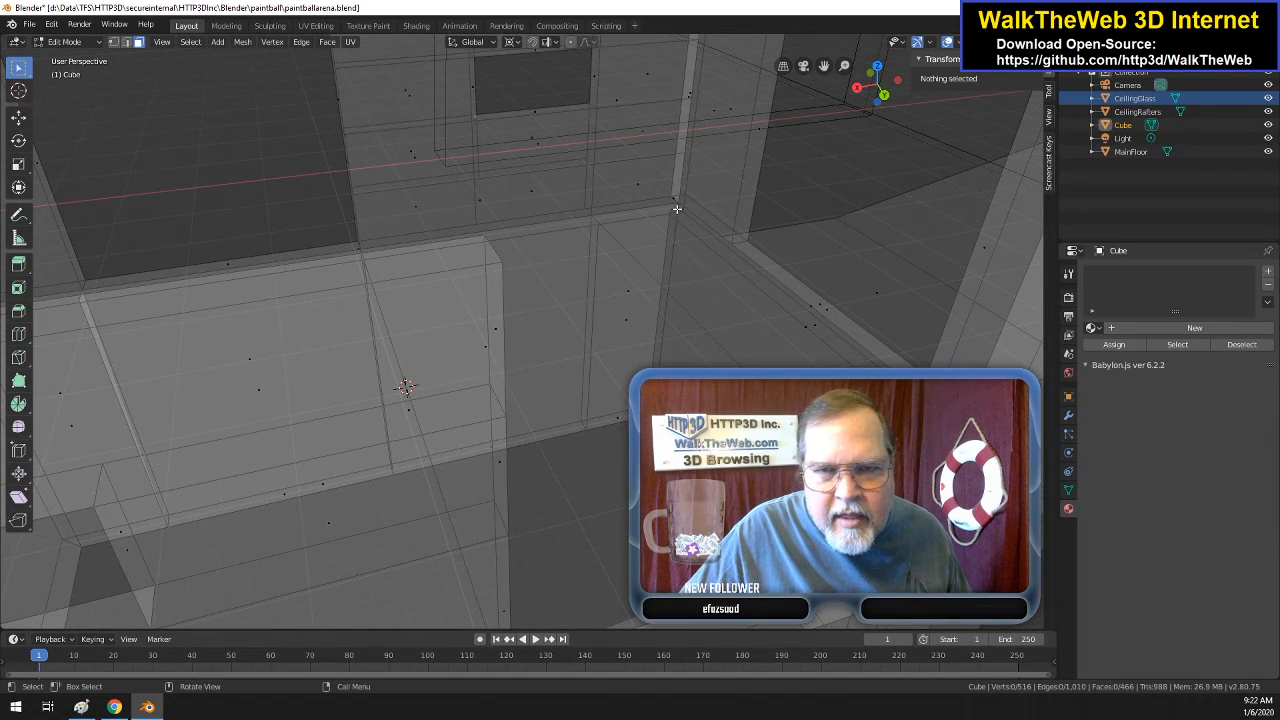
{"action": "left_click", "coordinate": [126, 41]}
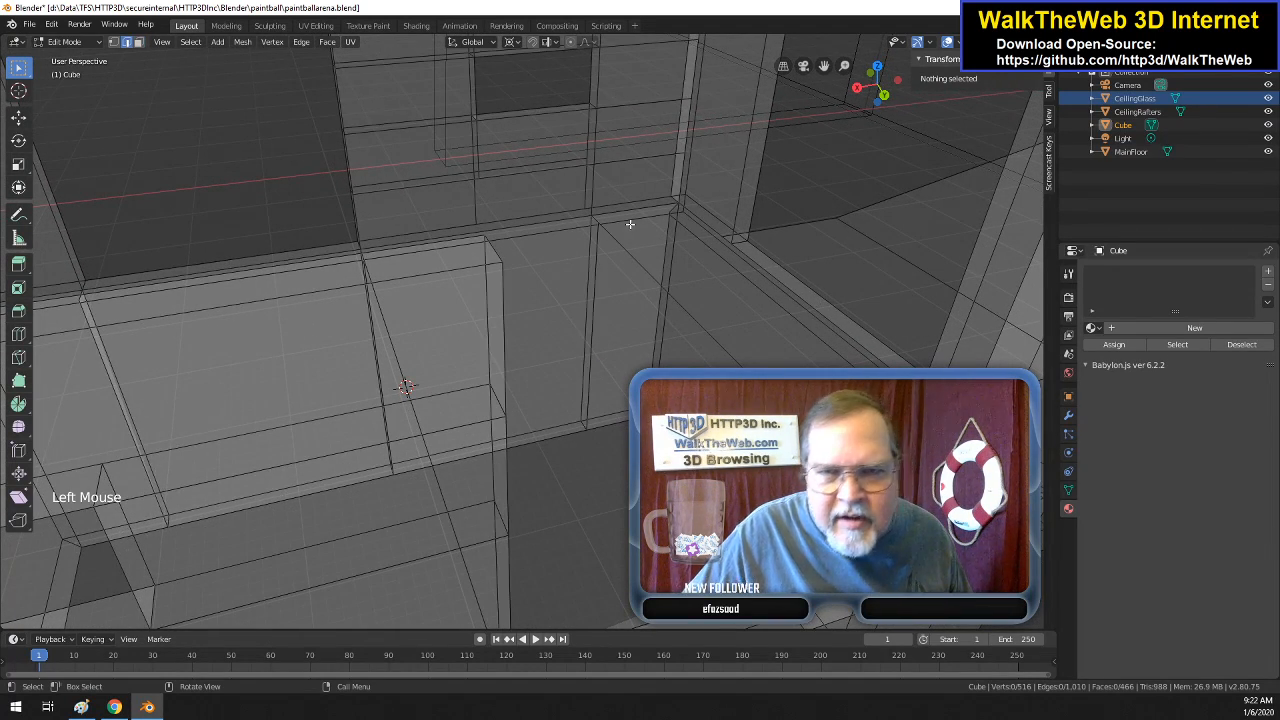
{"action": "left_click", "coordinate": [673, 207]}
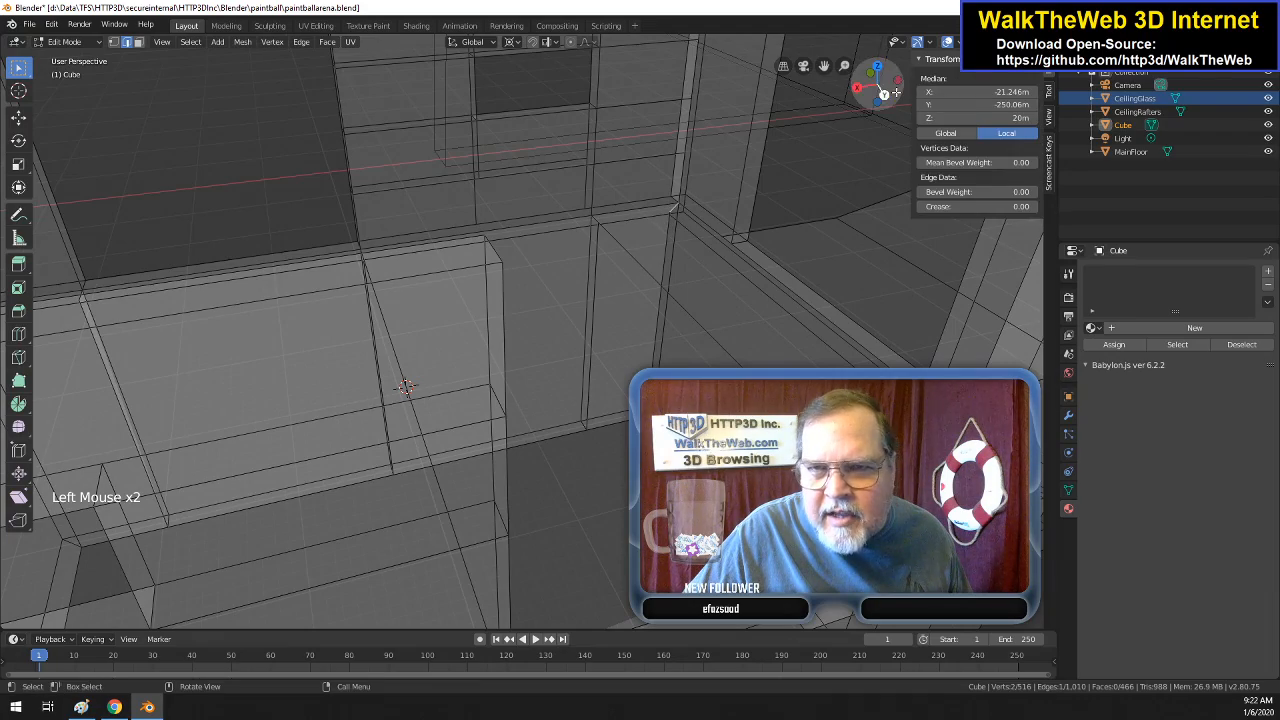
{"action": "left_click_drag", "start_coordinate": [886, 92], "coordinate": [740, 110]}
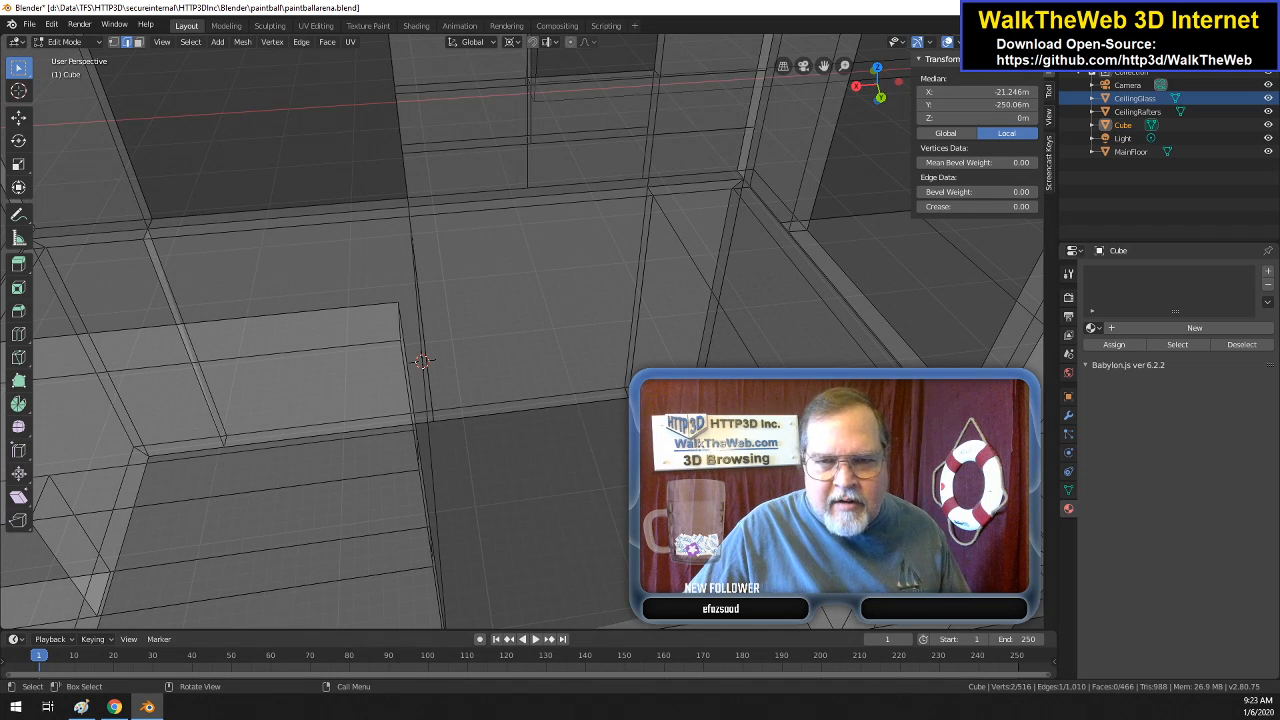
{"action": "key", "text": "Delete"}
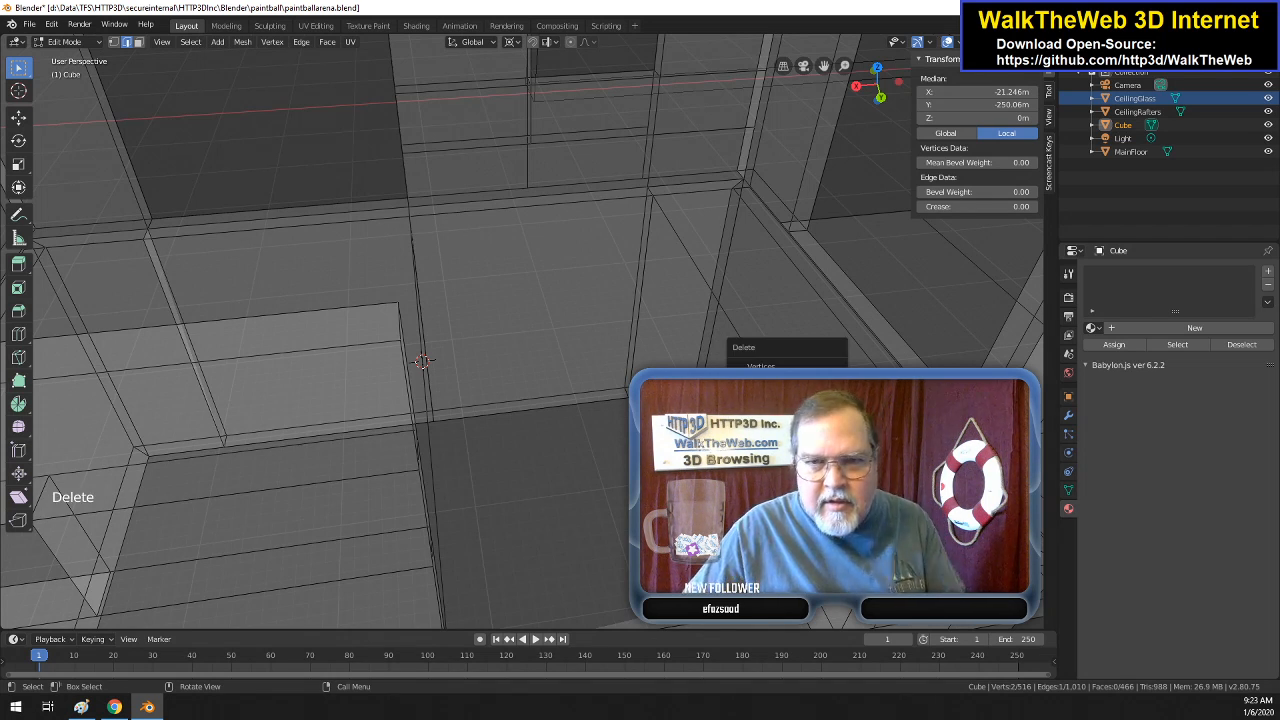
{"action": "left_click", "coordinate": [785, 384]}
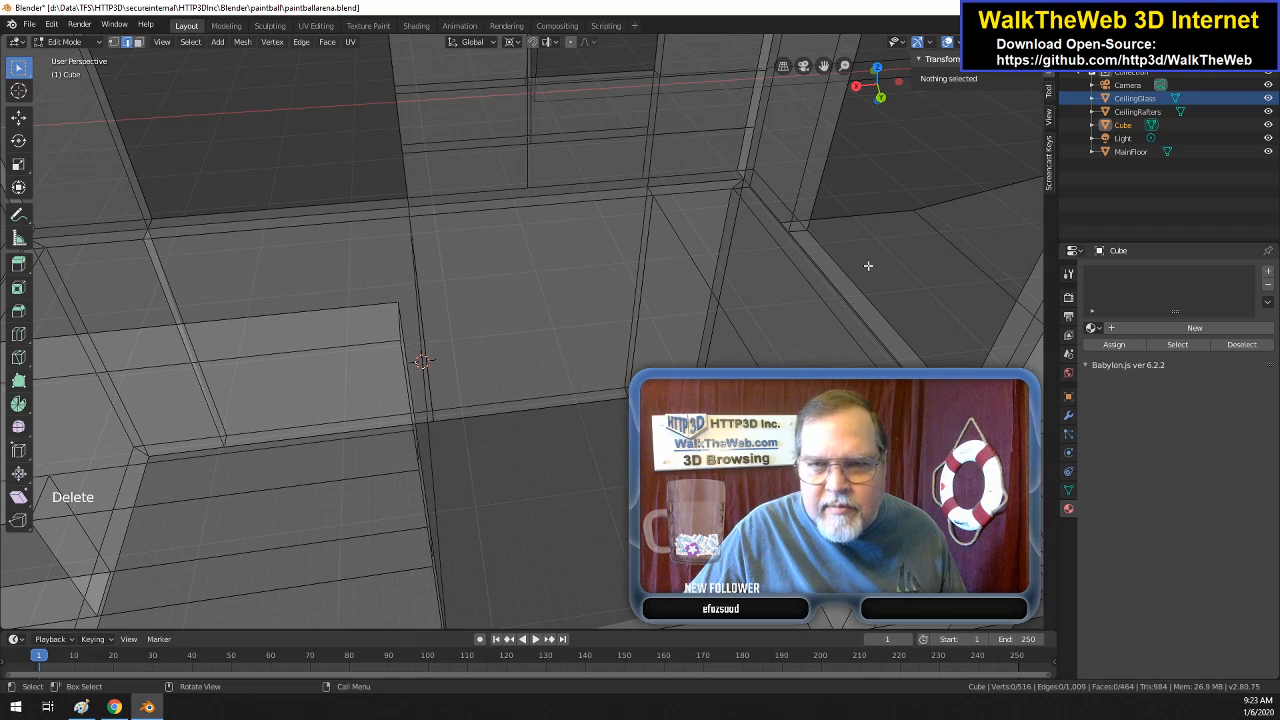
- Delete only the edge and faces of the short corner edge at X -21.246 m, Y -218.76 m, Z 0 m
{"action": "left_click_drag", "start_coordinate": [896, 98], "coordinate": [868, 81]}
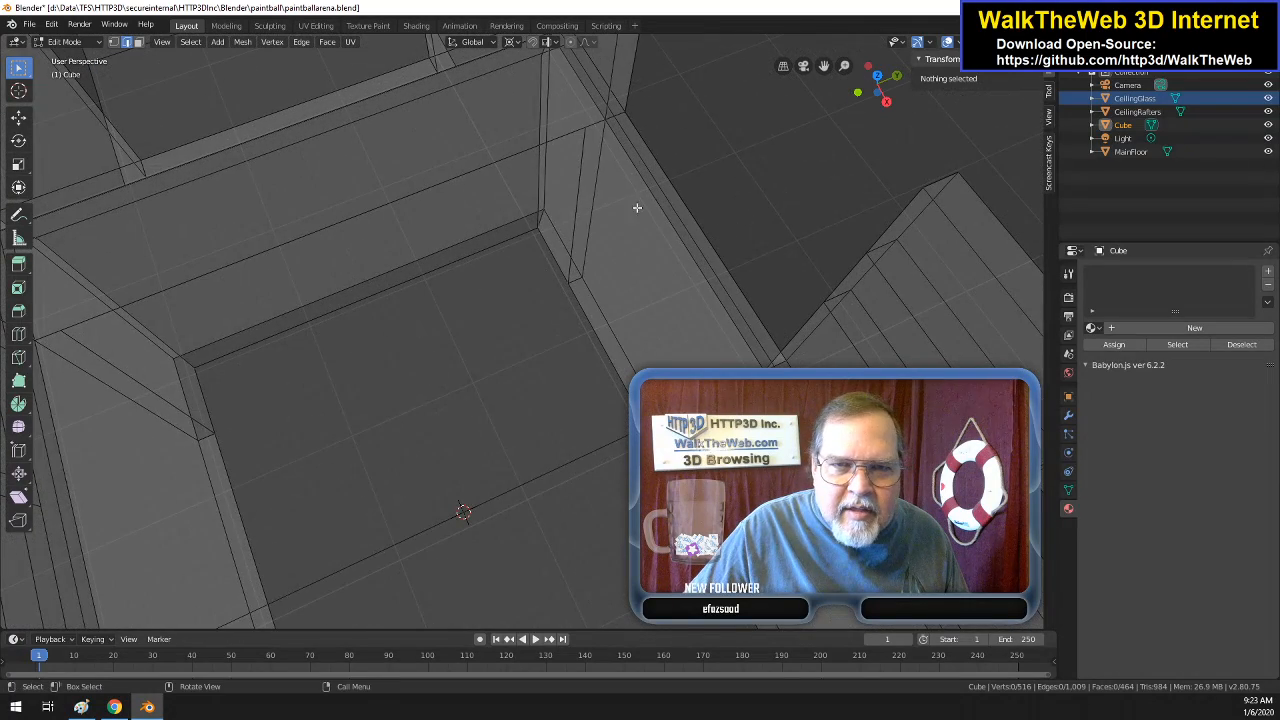
{"action": "left_click", "coordinate": [540, 220]}
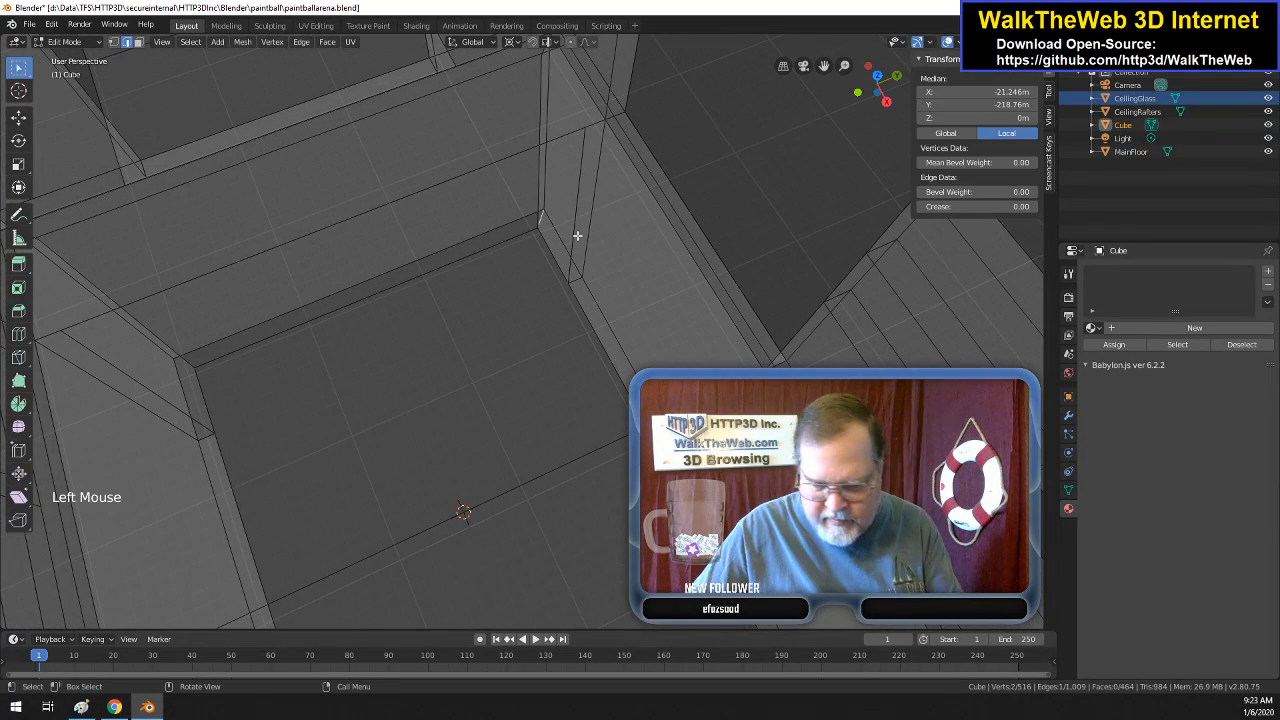
{"action": "key", "text": "Delete"}
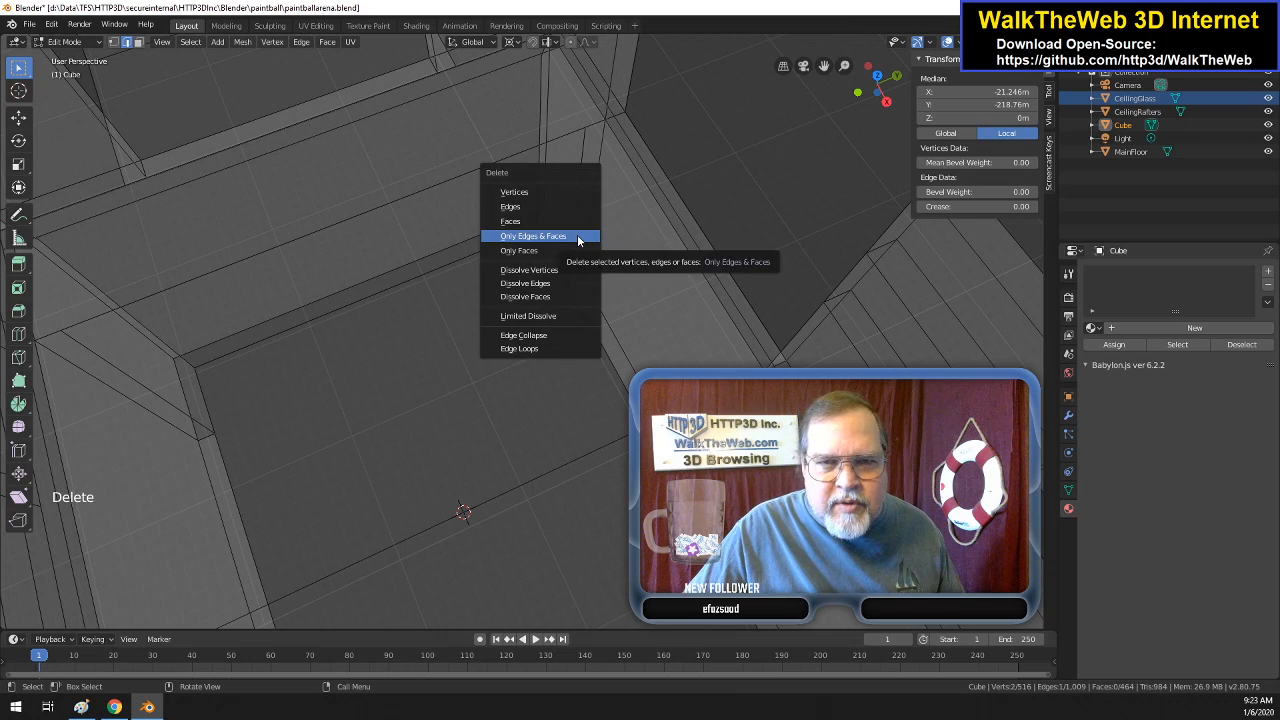
{"action": "left_click", "coordinate": [578, 240]}
- Fill a new face between the four inner side-wall corner vertices at X -20.511 m, spanning Z 0 to 20 m
{"action": "left_click_drag", "start_coordinate": [463, 512], "coordinate": [379, 405]}
{"action": "middle_click_drag", "start_coordinate": [379, 405], "coordinate": [440, 346]}
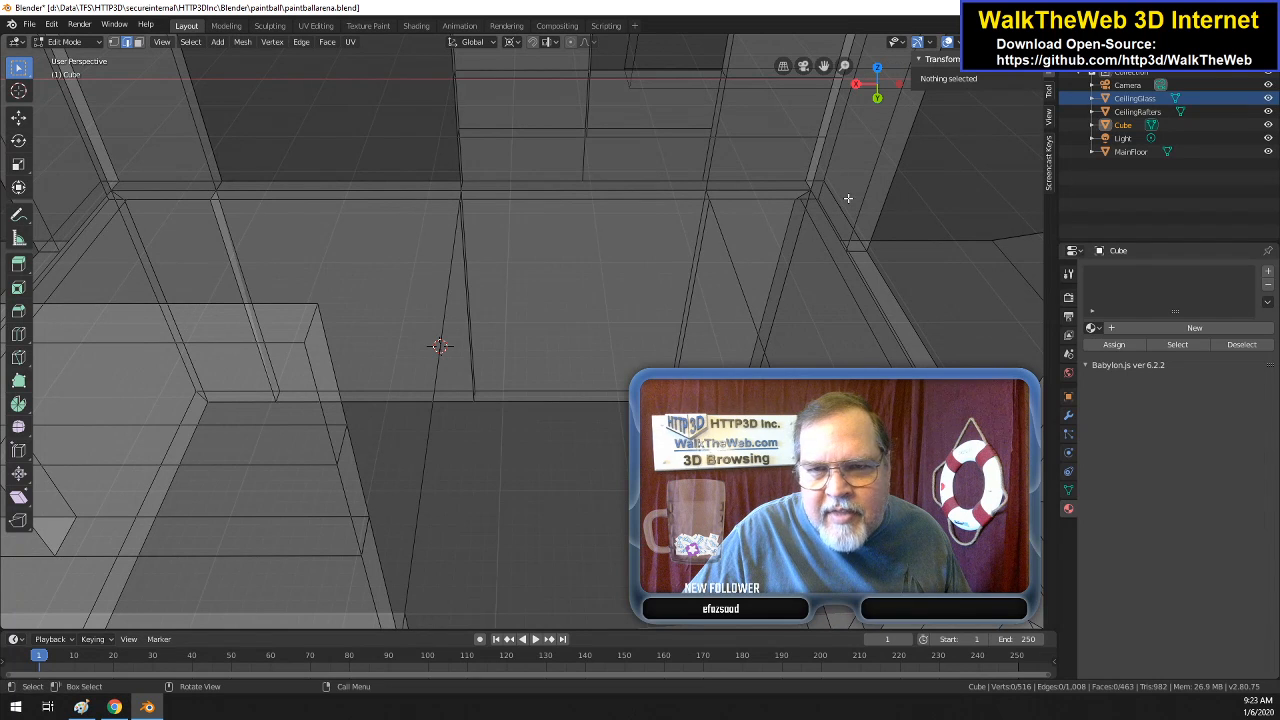
{"action": "left_click", "coordinate": [805, 200]}
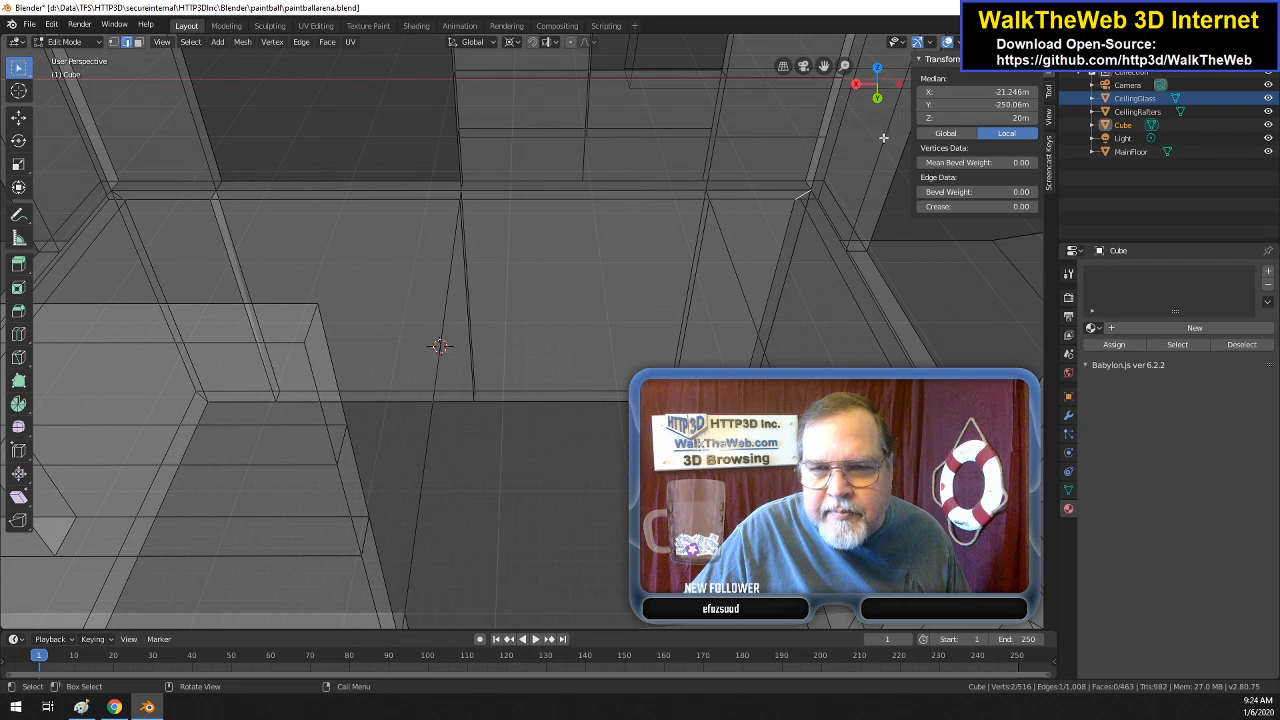
{"action": "left_click", "coordinate": [113, 43]}
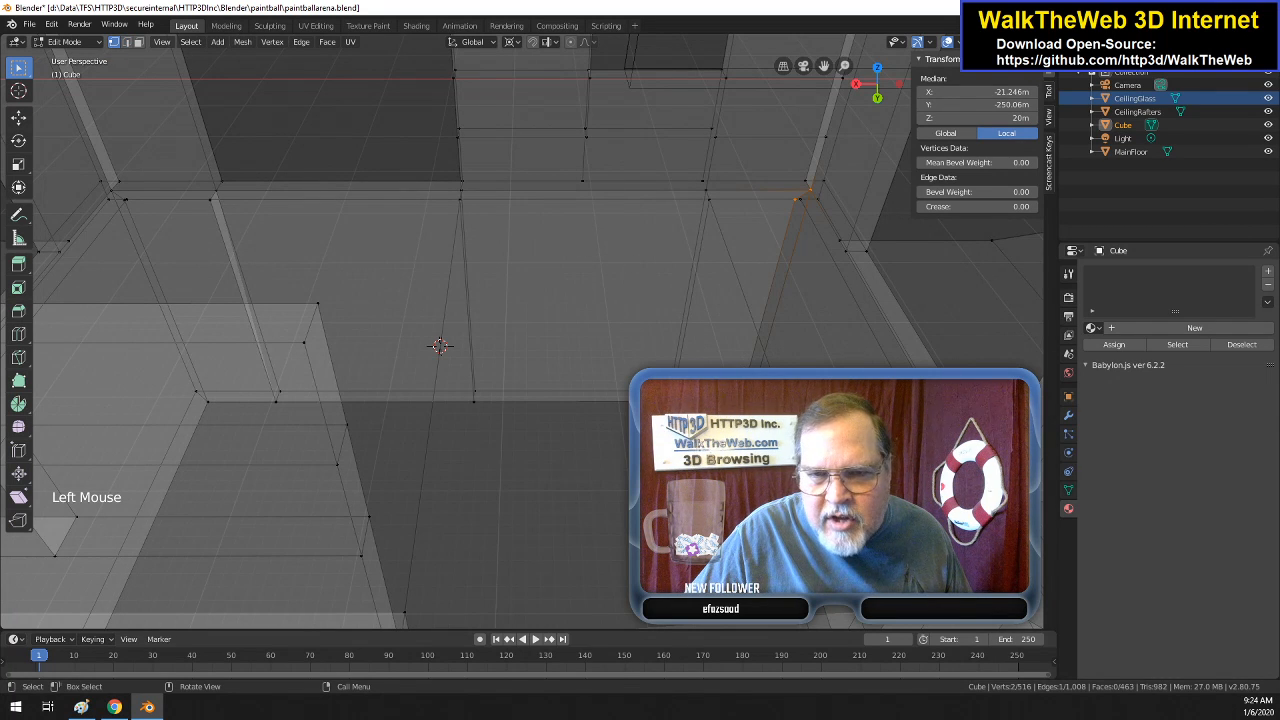
{"action": "left_click", "coordinate": [792, 196]}
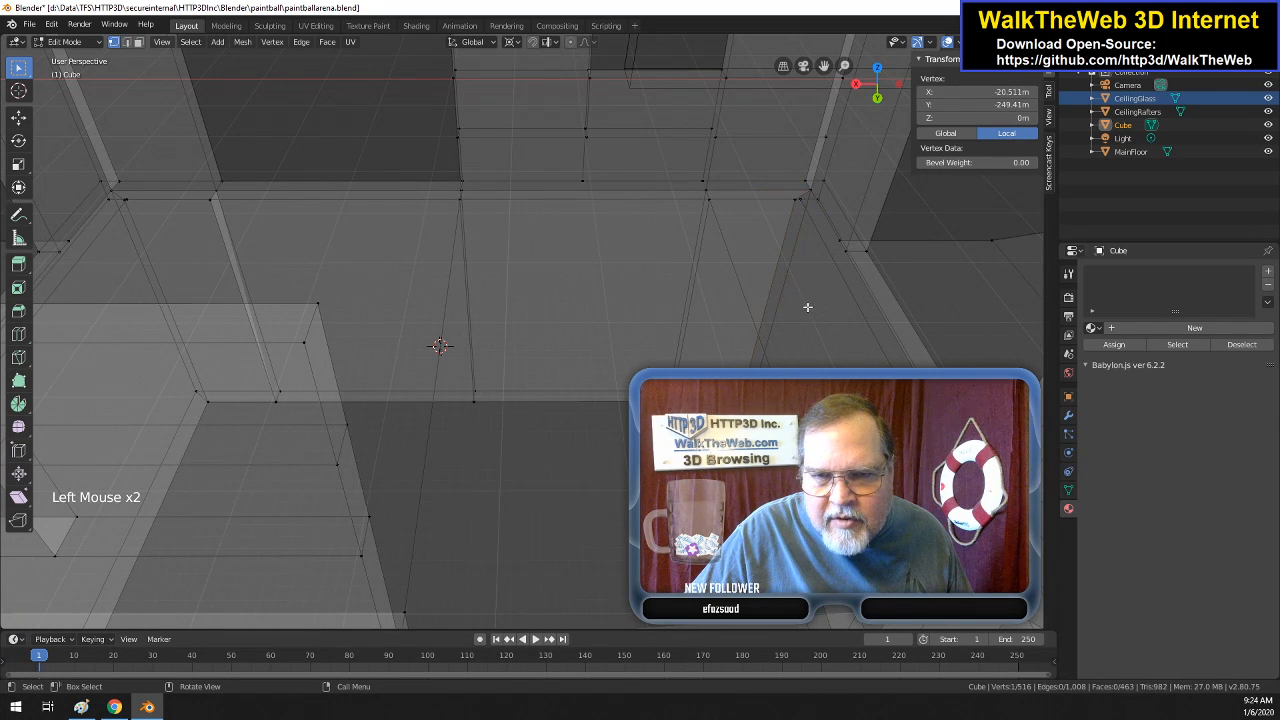
{"action": "left_click", "coordinate": [793, 201], "text": "shift"}
{"action": "left_click_drag", "start_coordinate": [868, 92], "coordinate": [981, 97]}
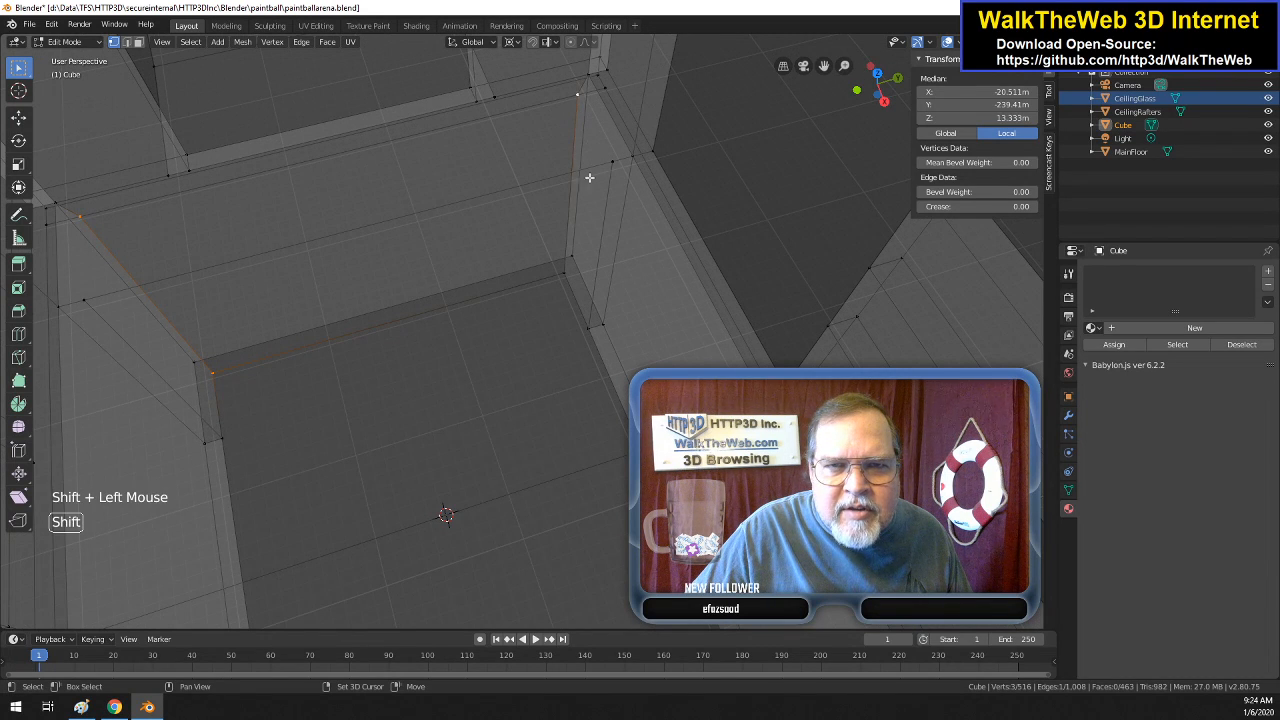
{"action": "left_click", "coordinate": [561, 280], "text": "shift"}
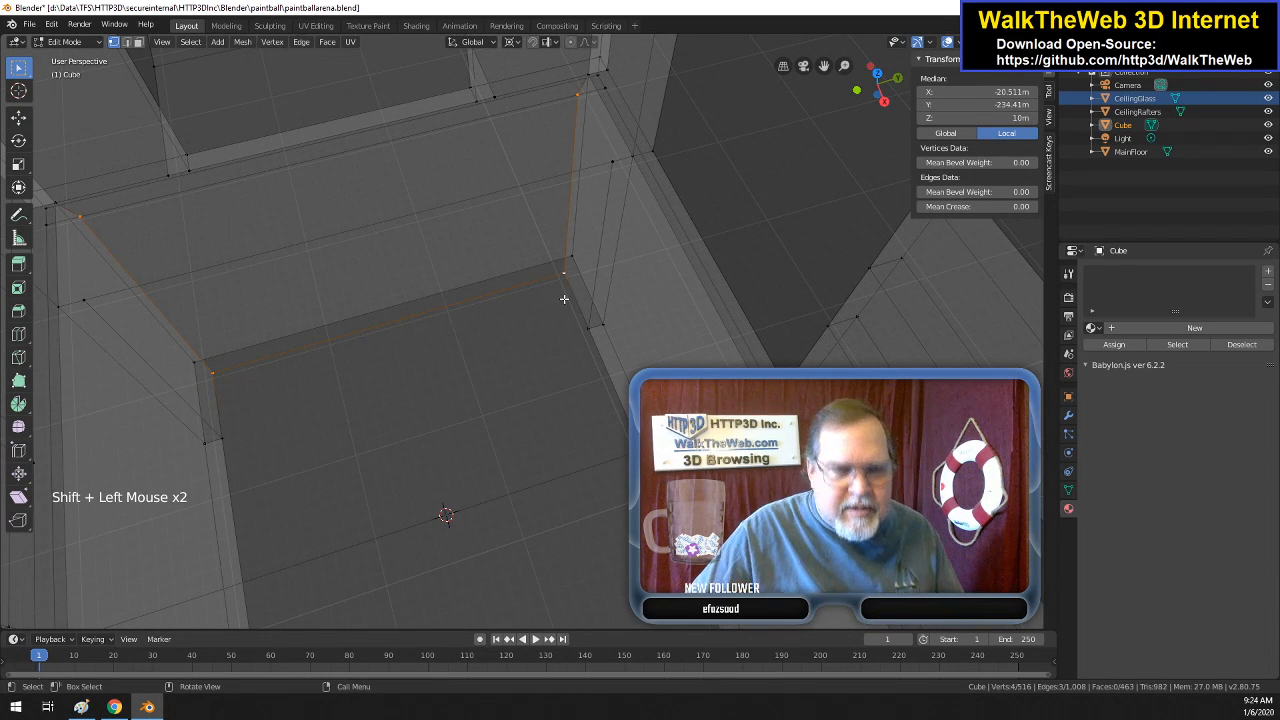
{"action": "key", "text": "f"}
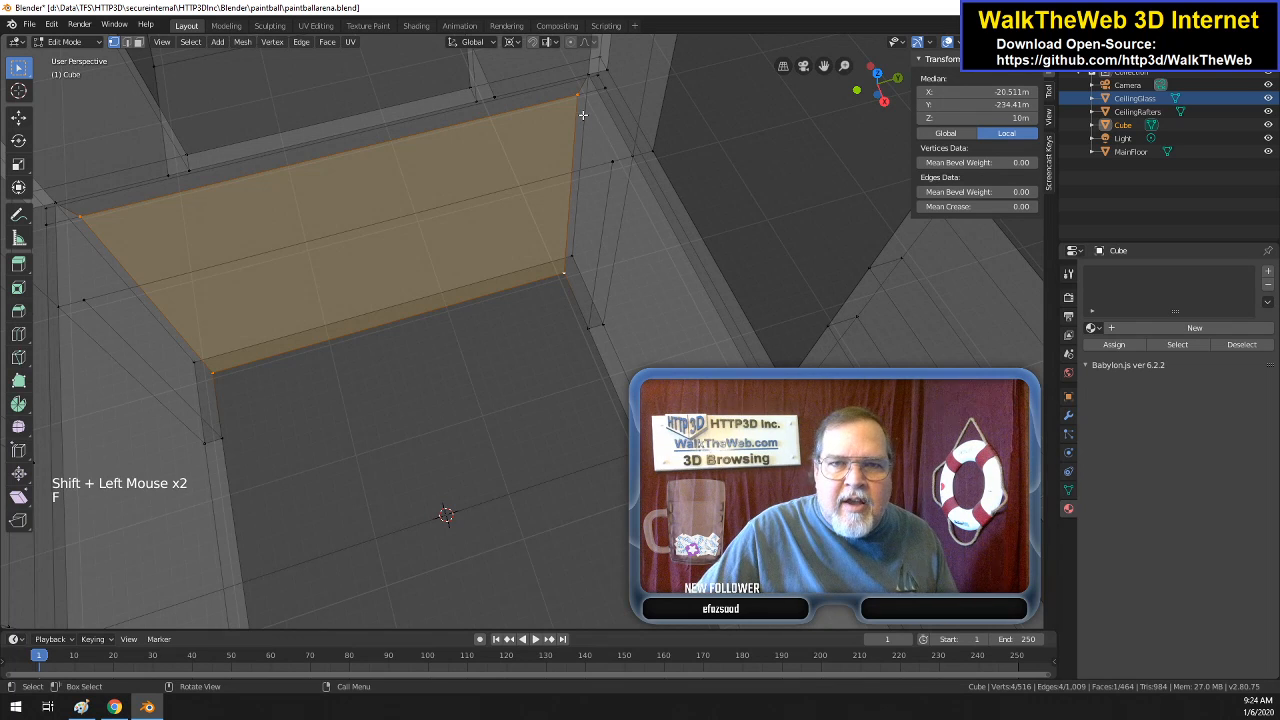
- Delete only the edges and faces of the two short diagonal corner edges at the side wall's ends, X -21.246 m, Z 20 m
{"action": "left_click", "coordinate": [127, 42]}
{"action": "left_click", "coordinate": [73, 211]}
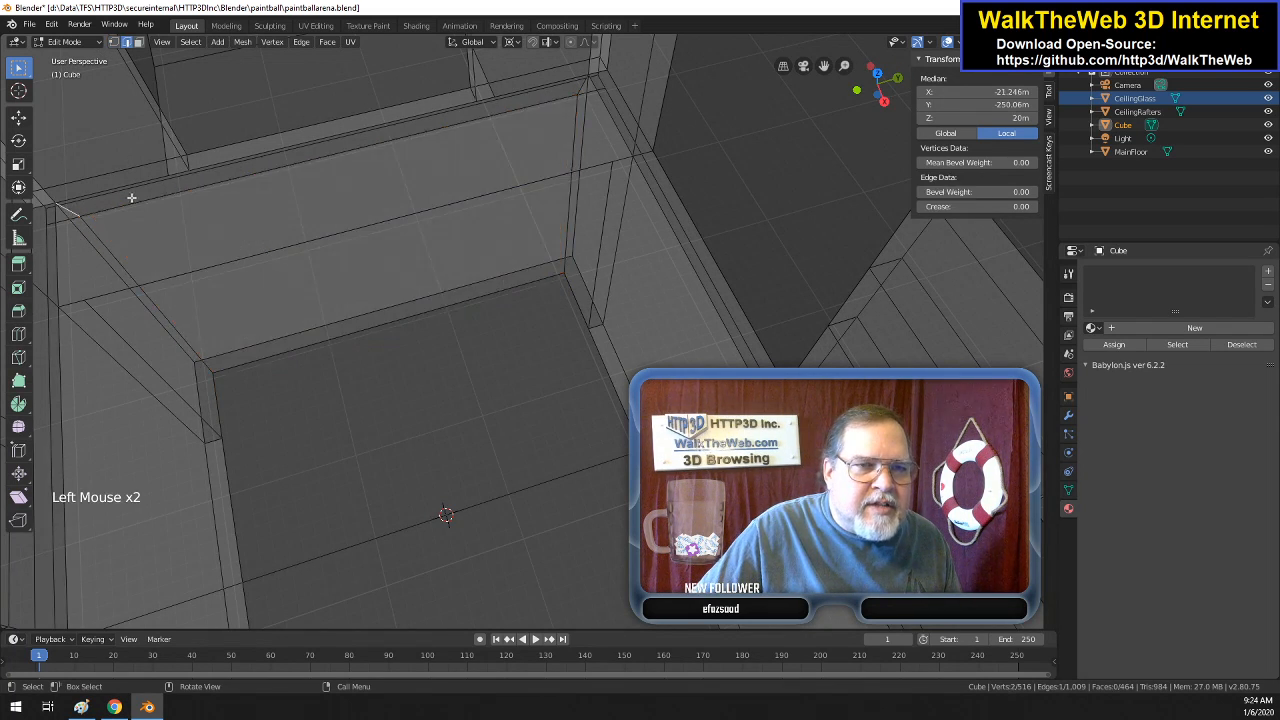
{"action": "left_click", "coordinate": [581, 89], "text": "shift"}
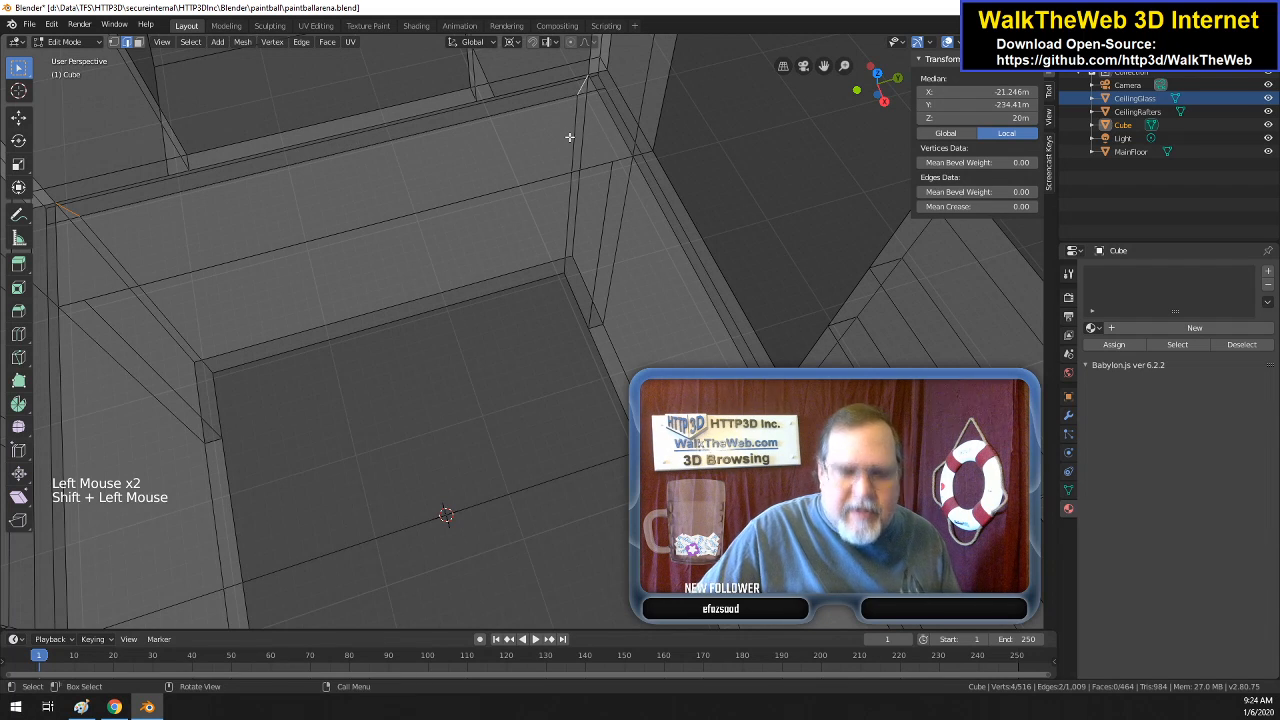
{"action": "key", "text": "Delete"}
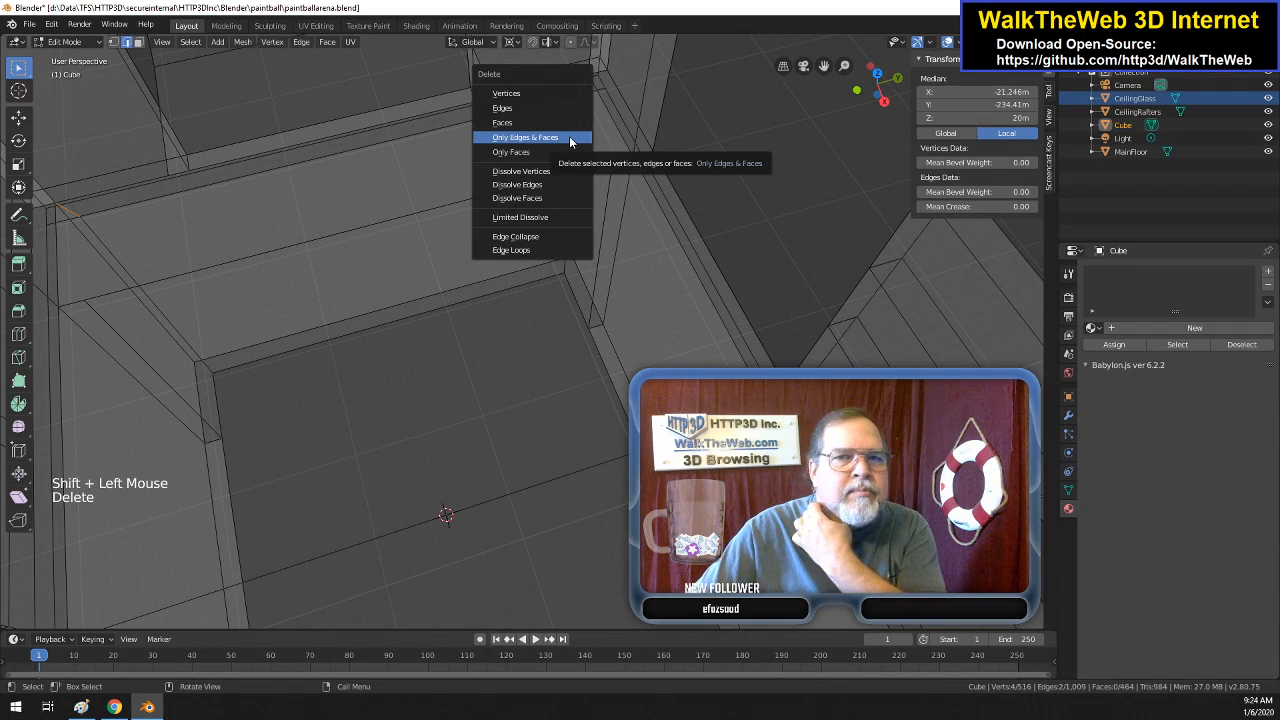
{"action": "left_click", "coordinate": [569, 137]}
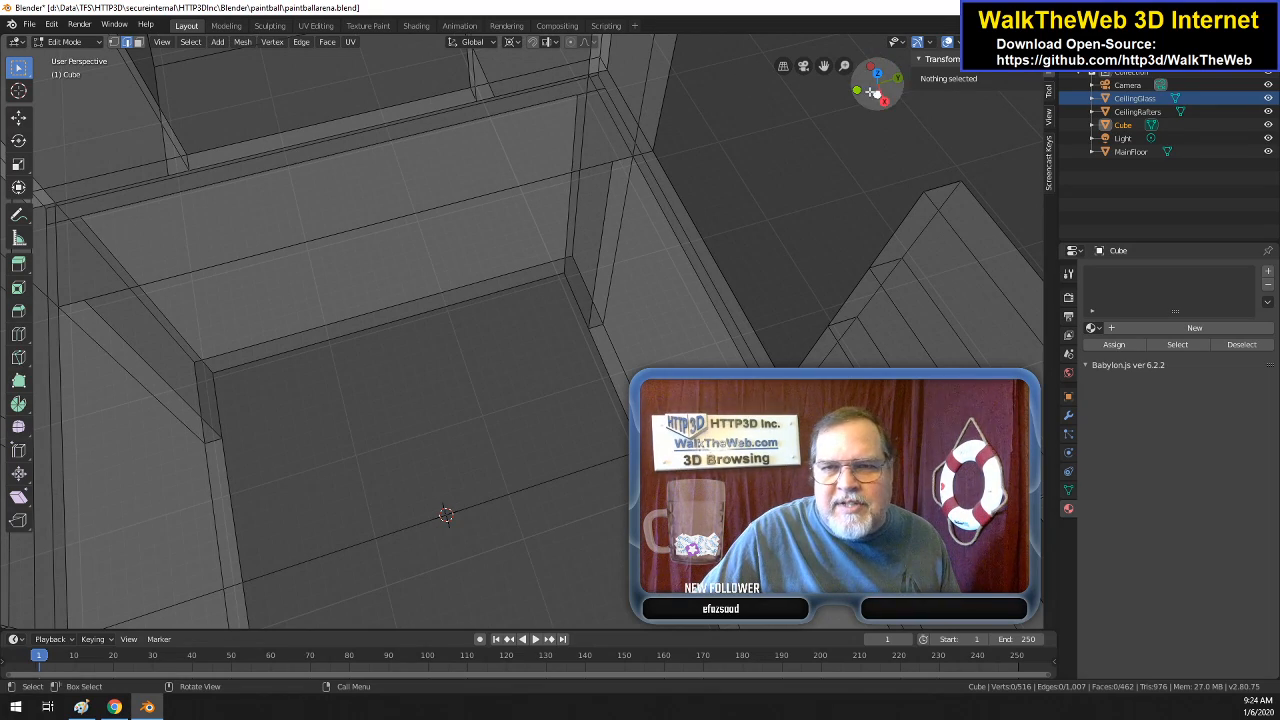
{"action": "left_click_drag", "start_coordinate": [894, 93], "coordinate": [873, 108]}
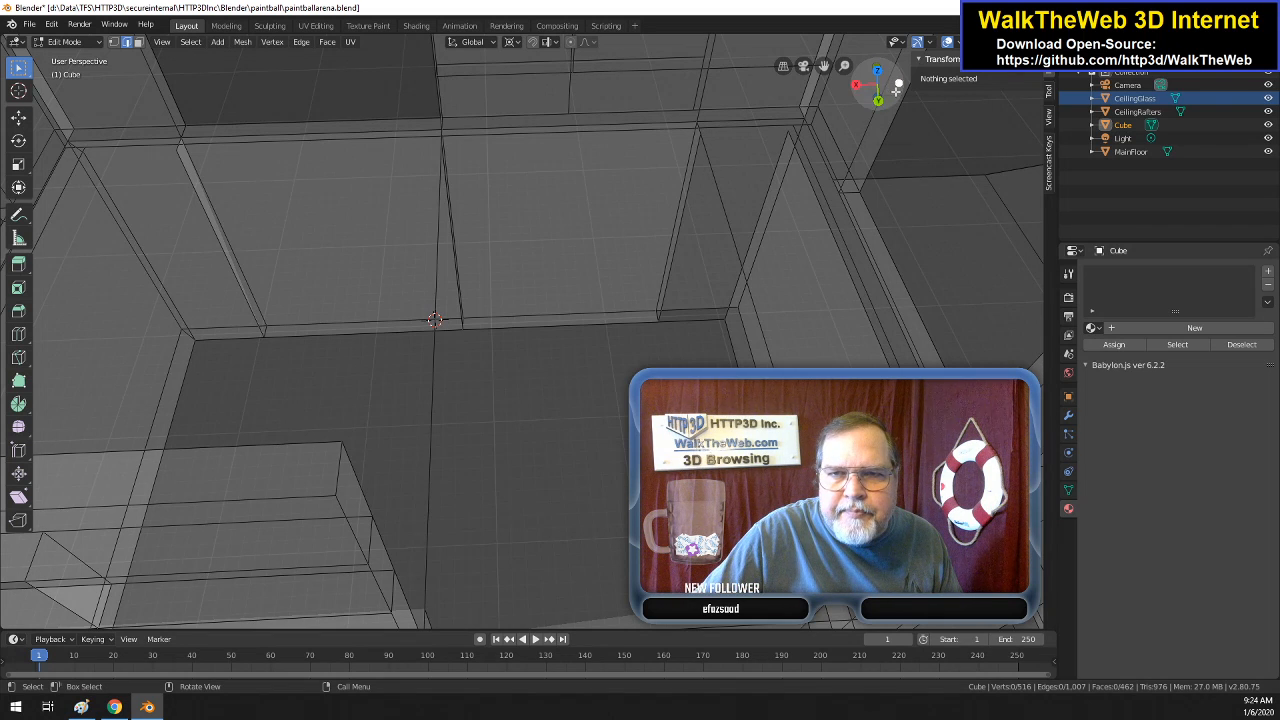
{"action": "mouse_move", "coordinate": [897, 90]}
{"action": "left_mouse_down"}
{"action": "mouse_move", "coordinate": [903, 155]}
{"action": "mouse_move", "coordinate": [917, 160]}
{"action": "mouse_move", "coordinate": [879, 158]}
{"action": "mouse_move", "coordinate": [898, 82]}
{"action": "left_mouse_up"}
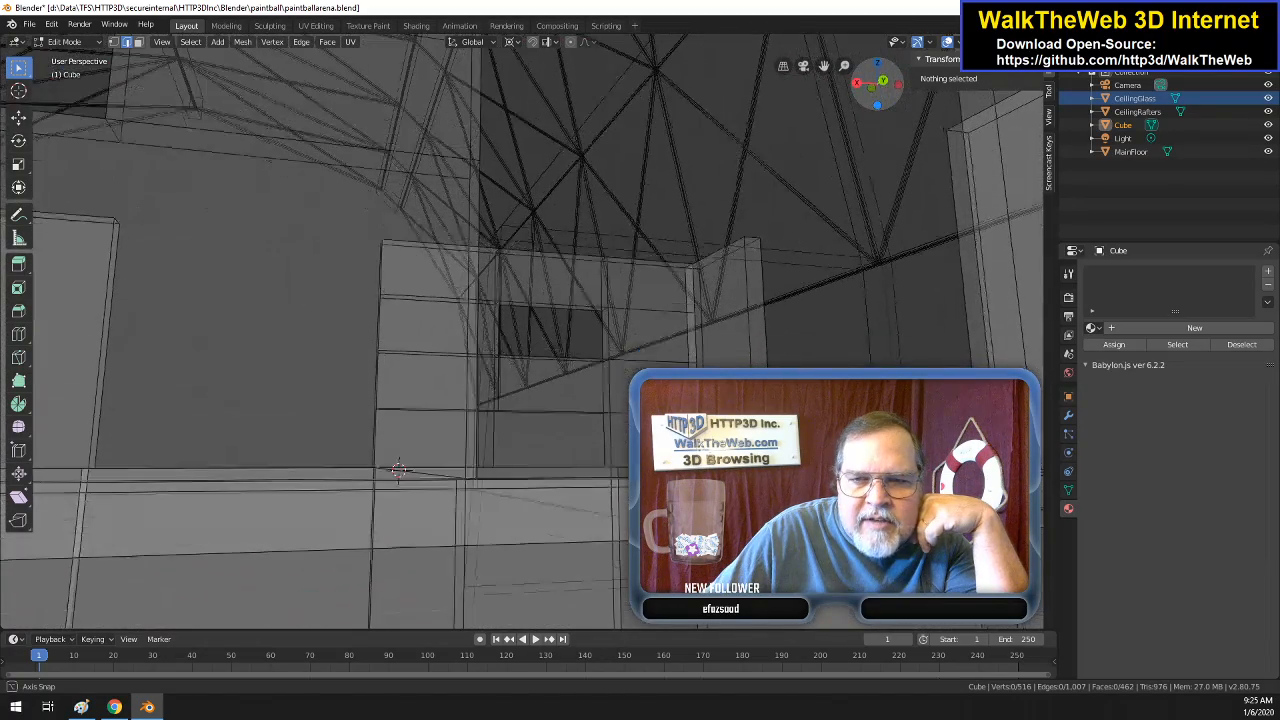
{"action": "middle_click_drag", "start_coordinate": [405, 453], "coordinate": [746, 150]}
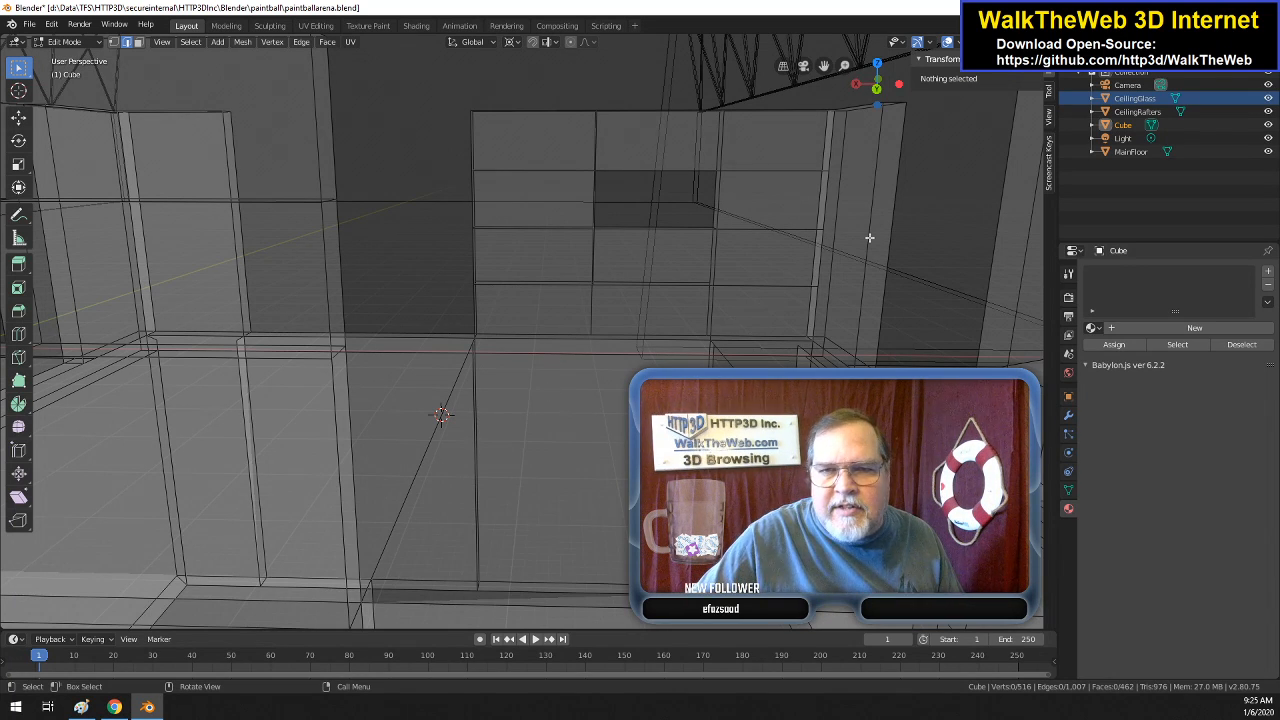
{"action": "left_click_drag", "start_coordinate": [891, 97], "coordinate": [884, 96]}
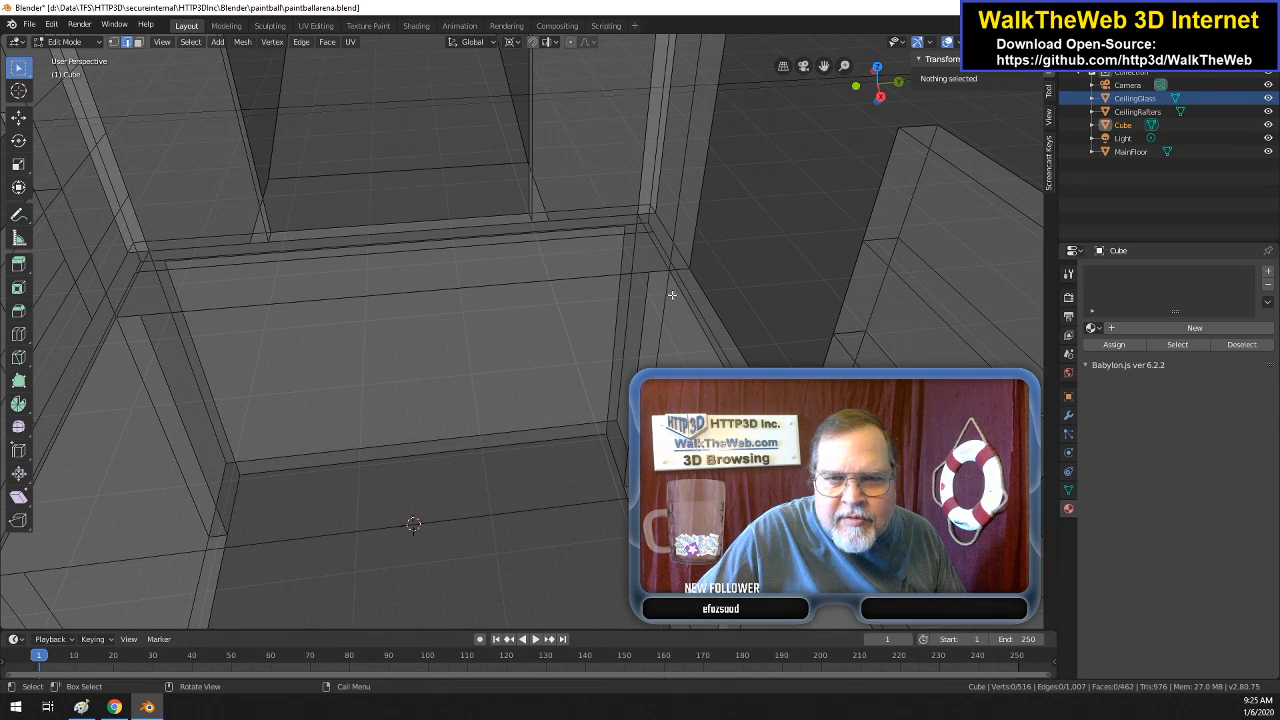
{"action": "left_click_drag", "start_coordinate": [900, 105], "coordinate": [771, 247]}
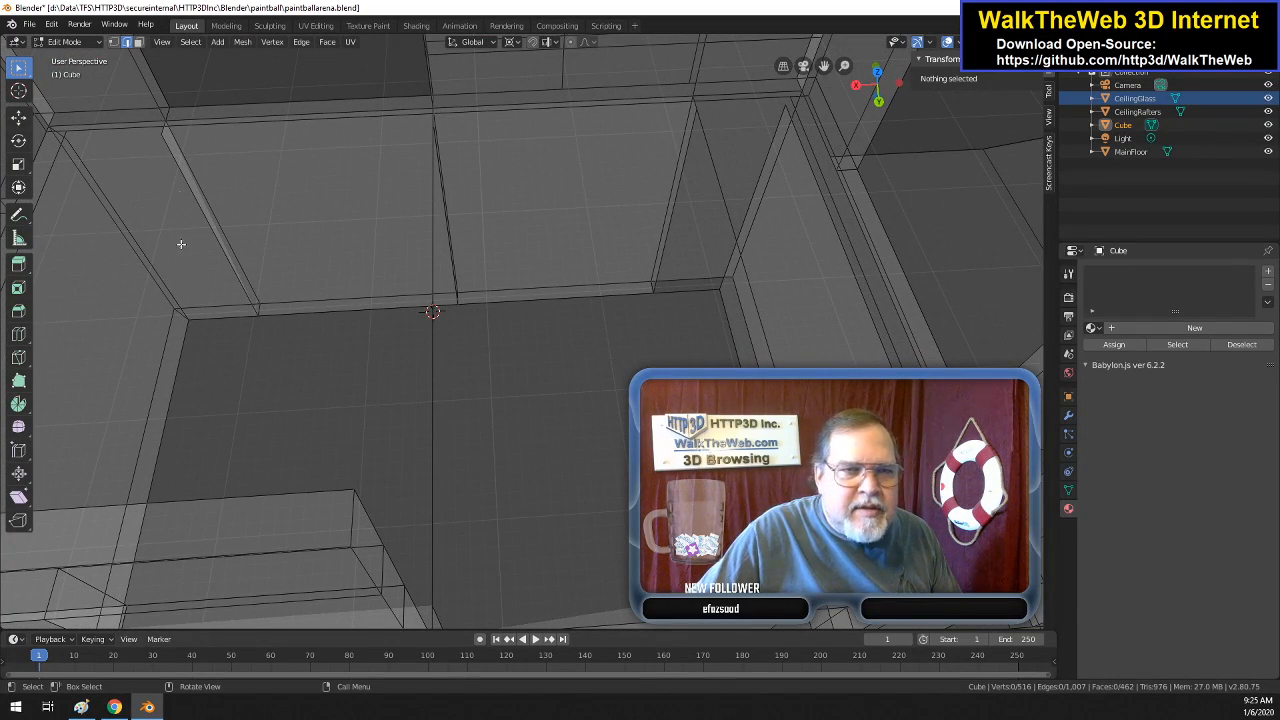
- Delete only the edges and faces of the two long edges crossing the room between the wall tops at Z 20 m
{"action": "left_click", "coordinate": [729, 217]}
{"action": "left_click", "coordinate": [432, 248], "text": "shift"}
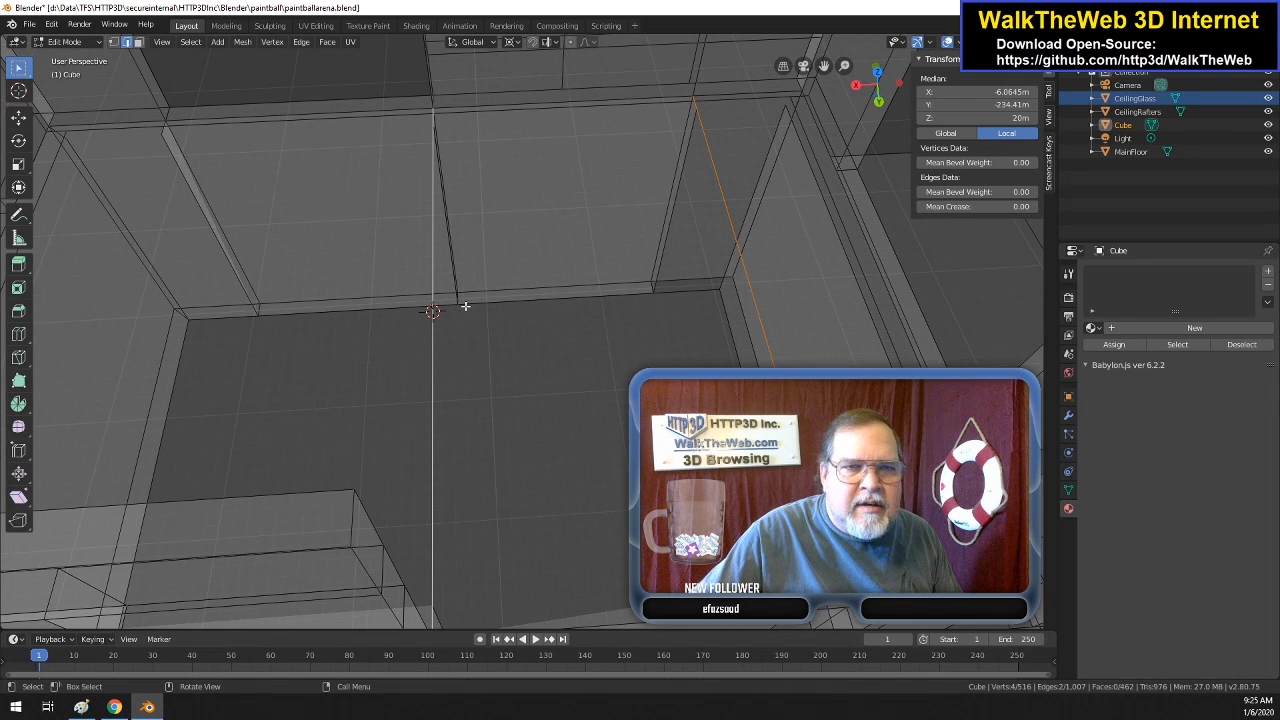
{"action": "key", "text": "Delete"}
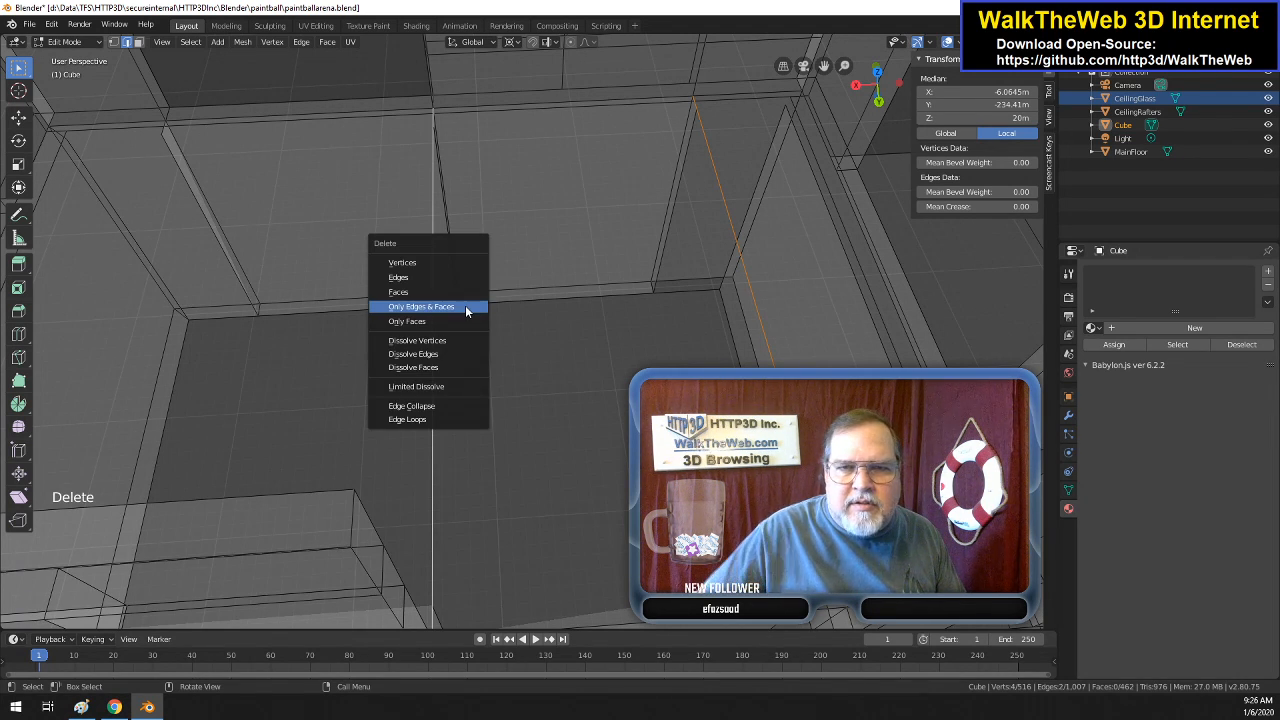
{"action": "left_click", "coordinate": [463, 306]}
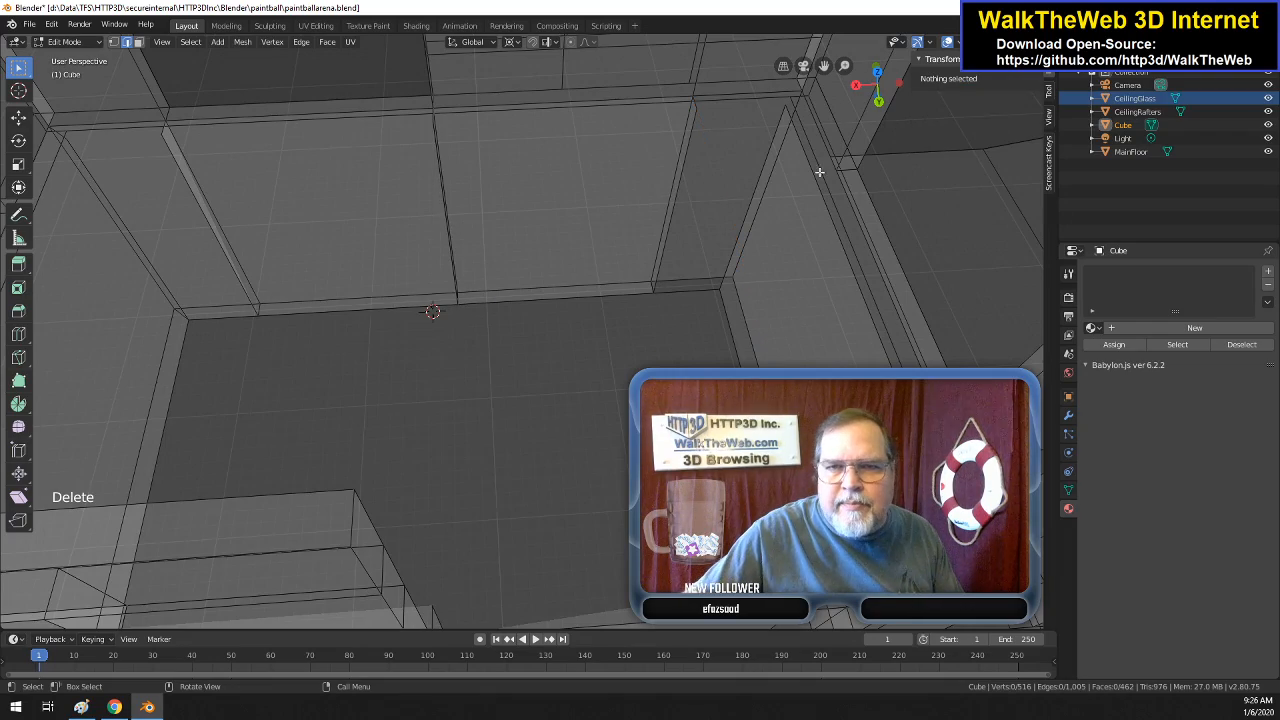
- Delete only the inner wall face centred at X -6.0645 m, Y -218.11 m, Z 10 m, keeping its edges
{"action": "left_click_drag", "start_coordinate": [877, 84], "coordinate": [780, 118]}
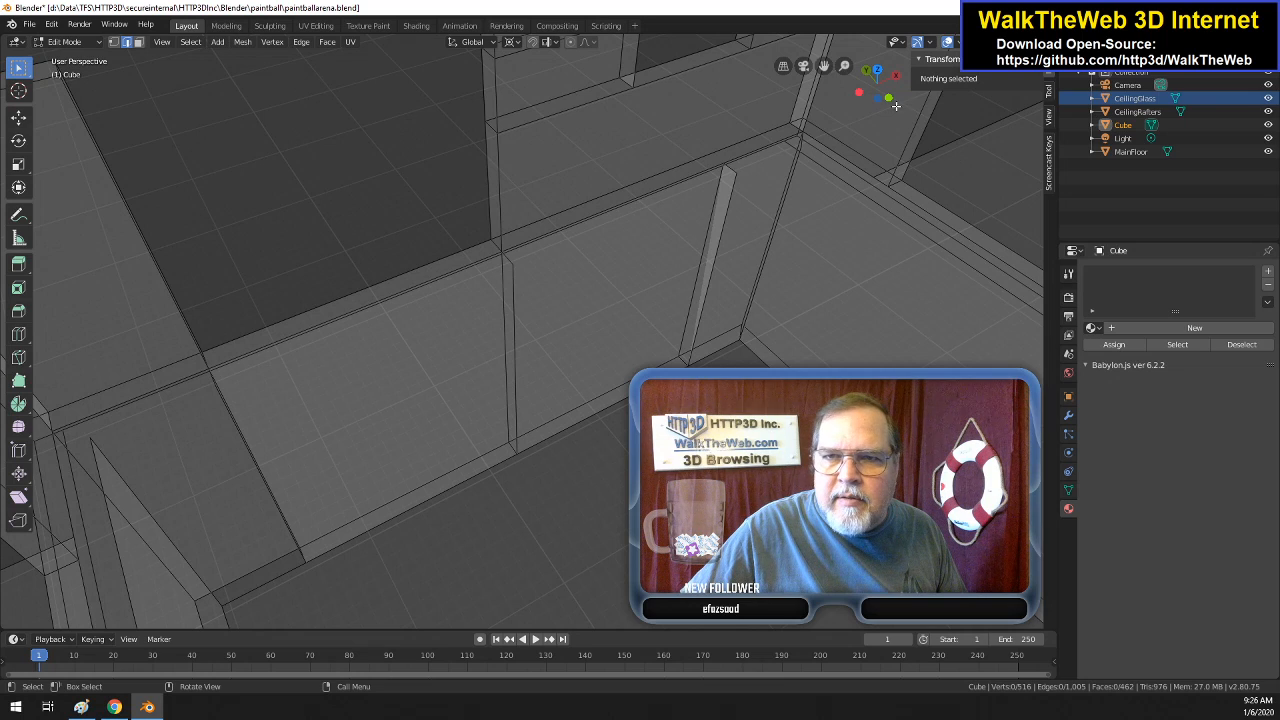
{"action": "left_click_drag", "start_coordinate": [889, 90], "coordinate": [810, 157]}
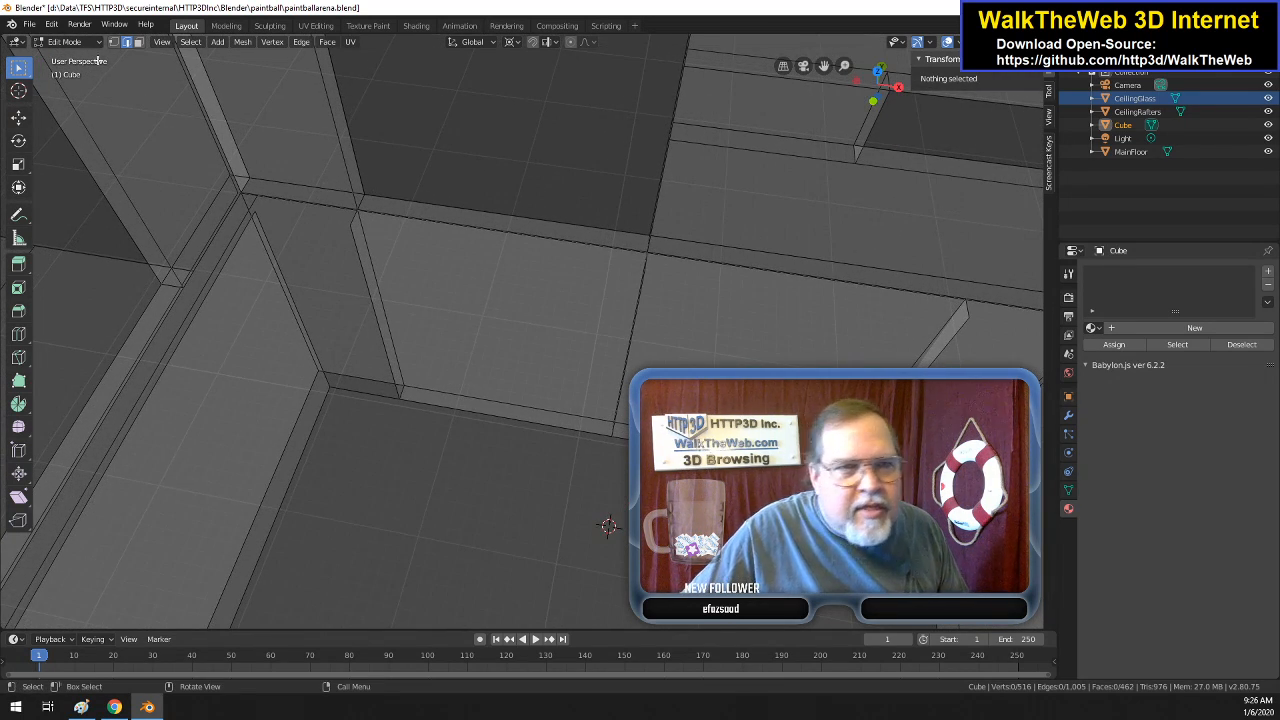
{"action": "left_click", "coordinate": [138, 41]}
{"action": "left_click", "coordinate": [526, 343]}
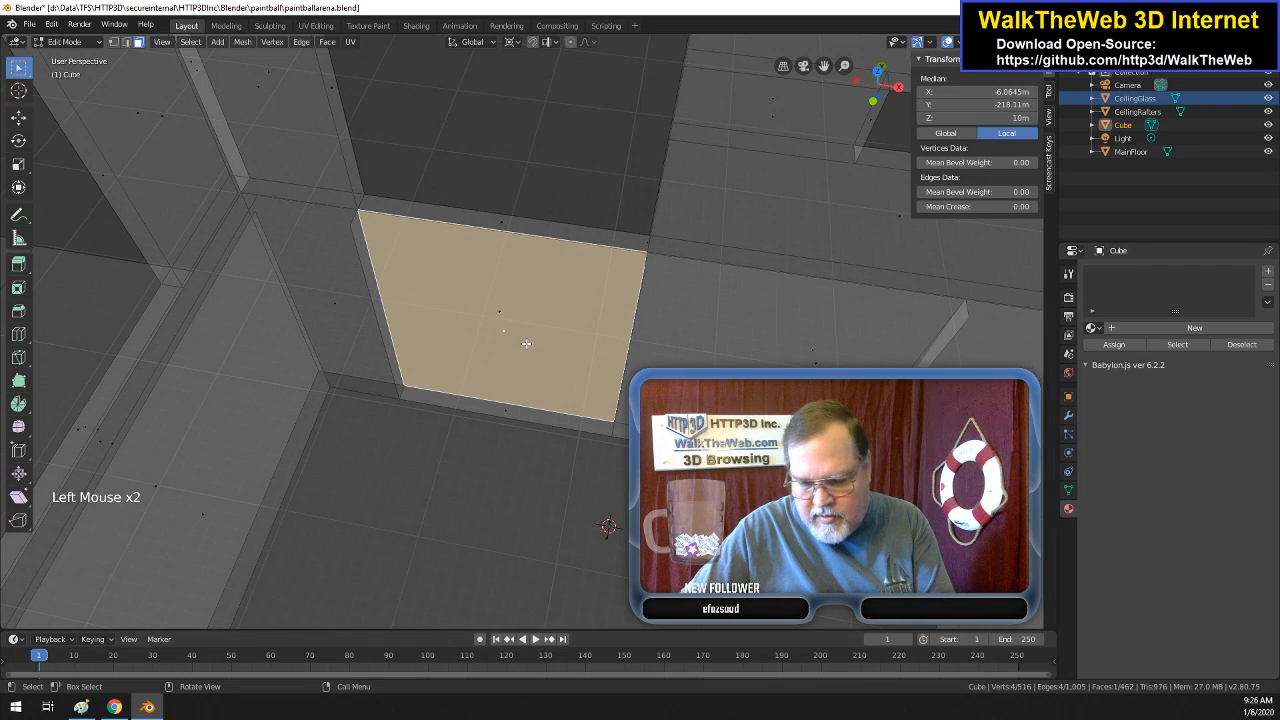
{"action": "key", "text": "Delete"}
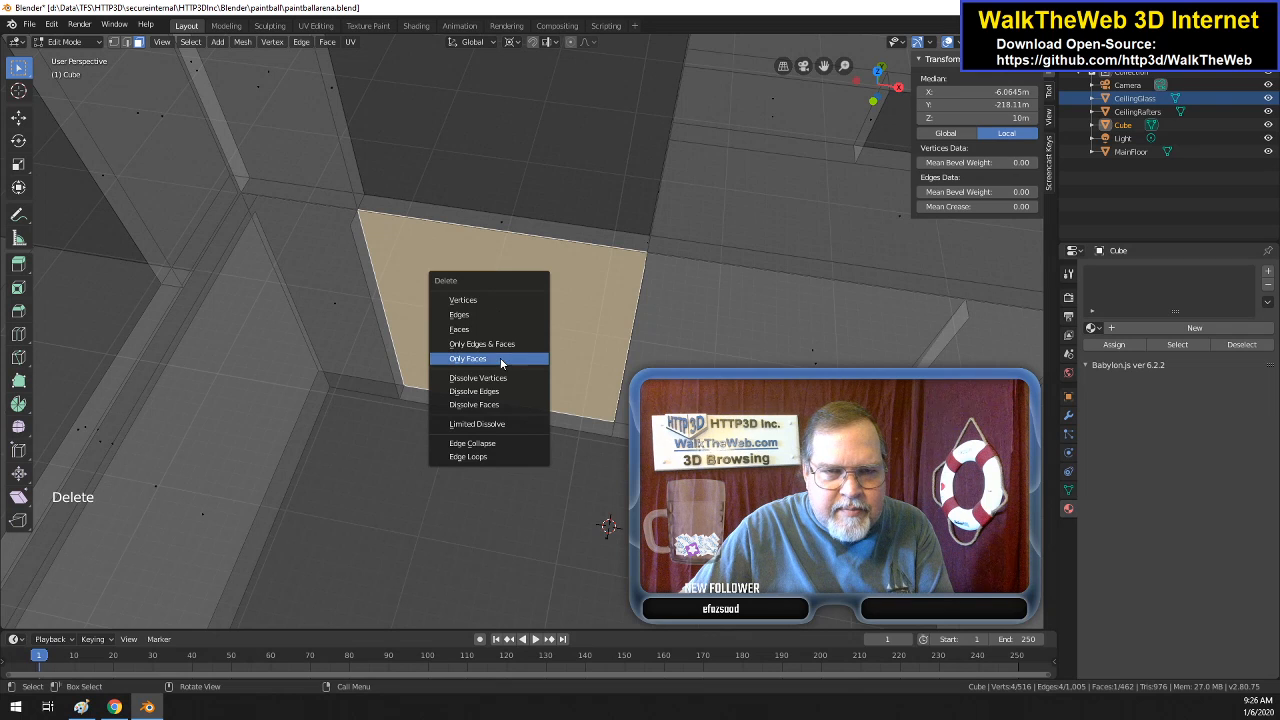
{"action": "left_click", "coordinate": [500, 358]}
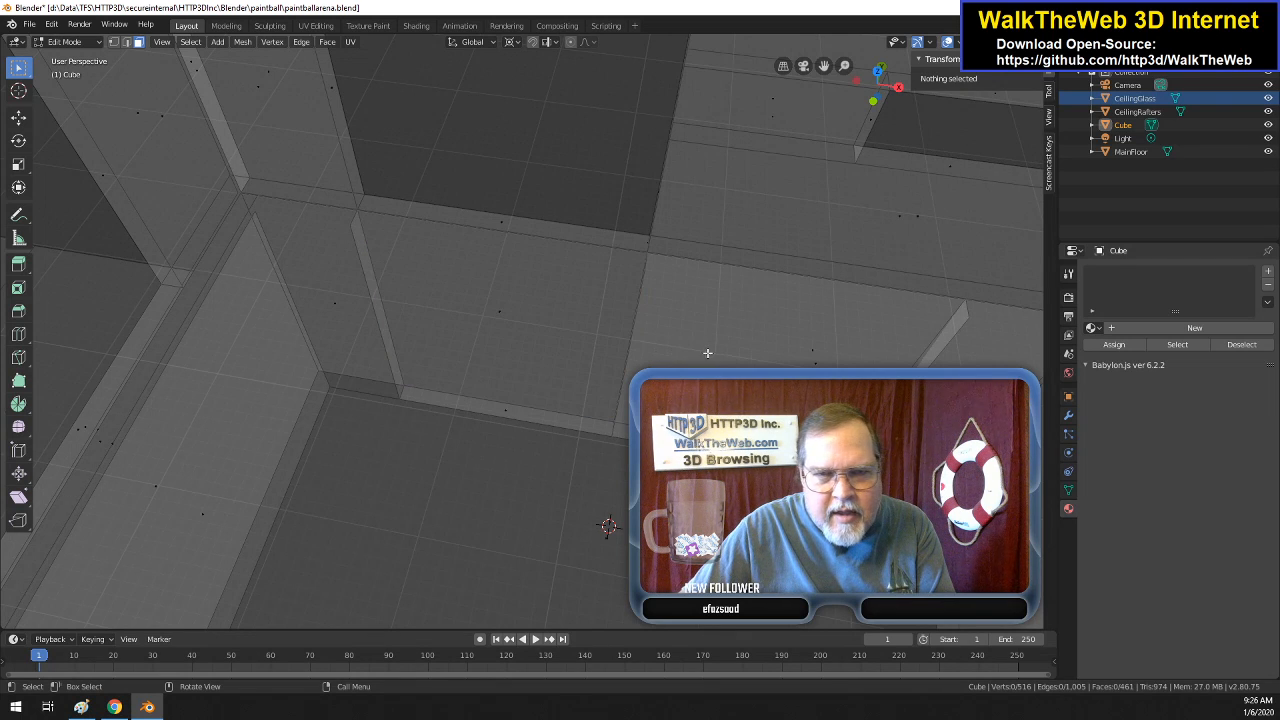
- Delete only the two remaining inner faces along that wall, centred at X 13.349 m, Y -218.85 m and X 22.828 m, Y -218.97 m
{"action": "left_click", "coordinate": [786, 354]}
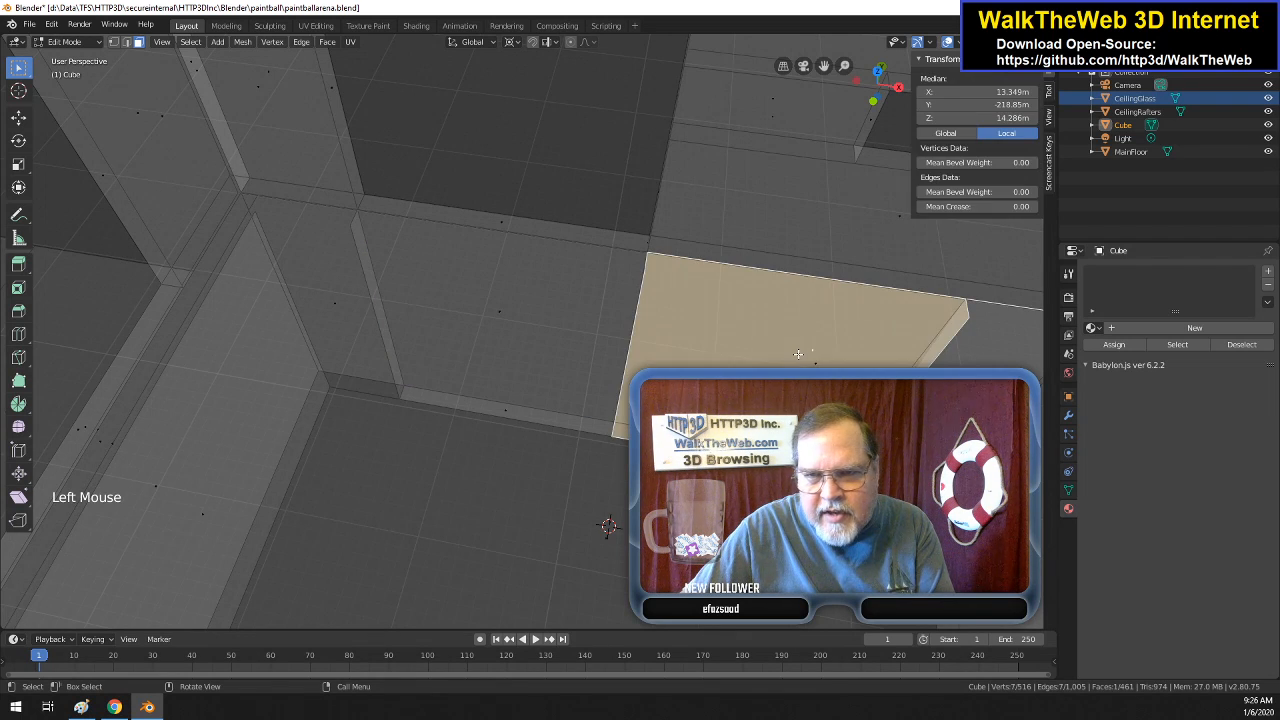
{"action": "key", "text": "Delete"}
{"action": "left_click", "coordinate": [770, 355]}
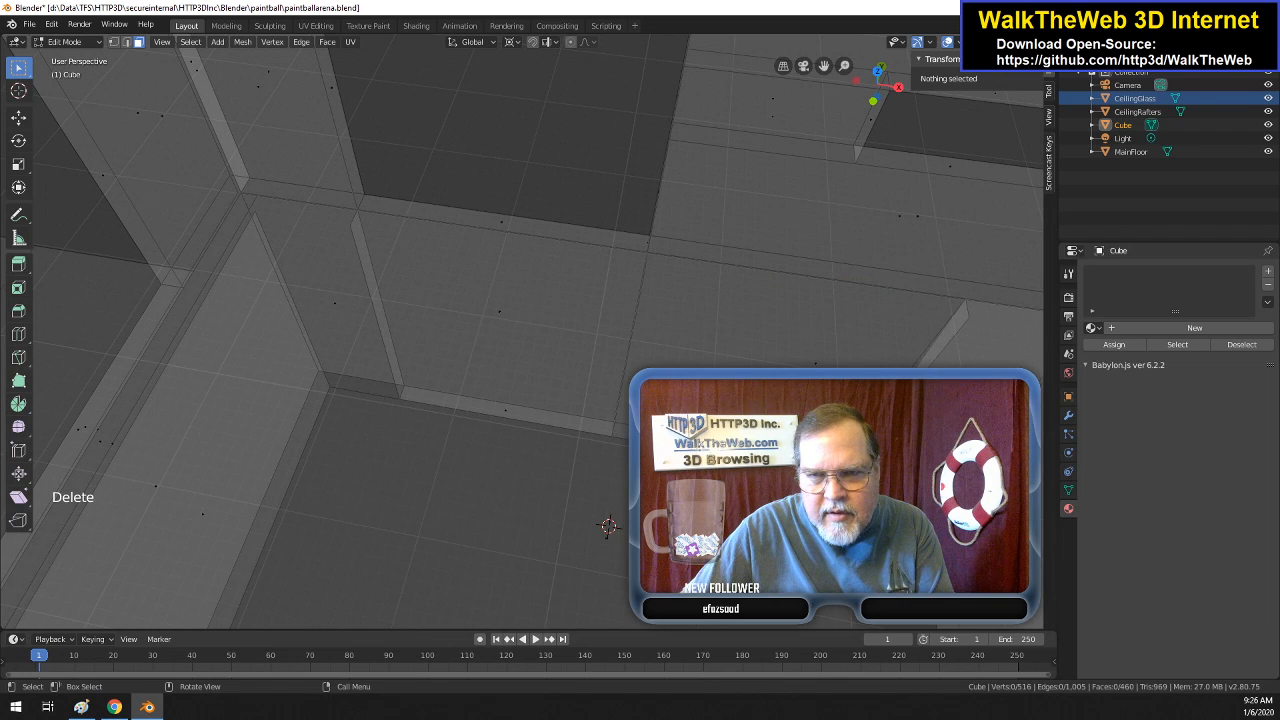
{"action": "left_click", "coordinate": [985, 352]}
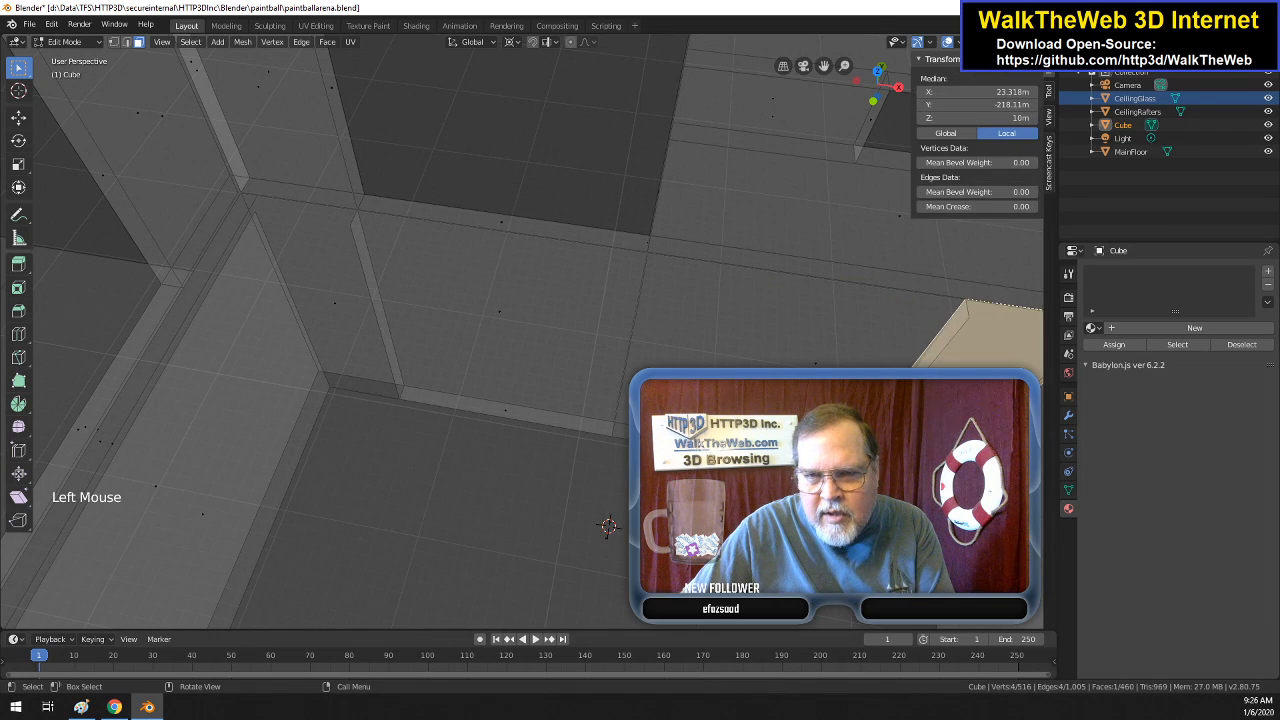
{"action": "left_click", "coordinate": [985, 352]}
{"action": "left_click", "coordinate": [985, 350]}
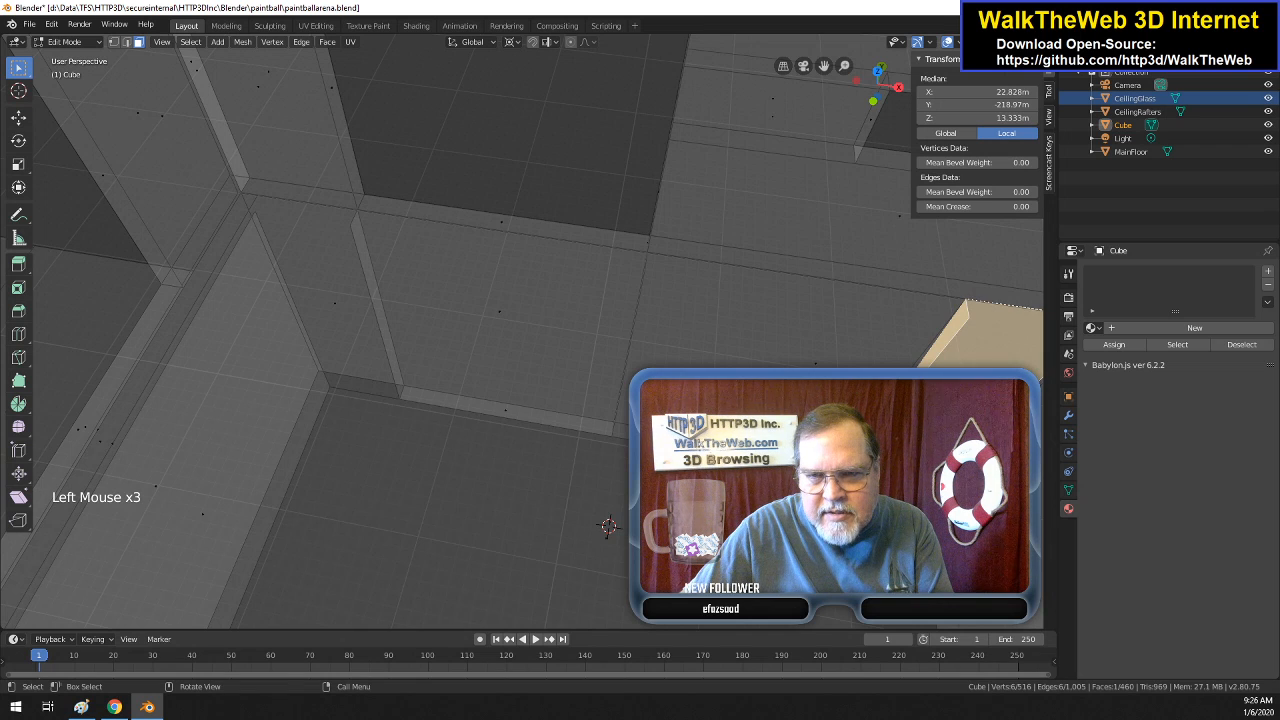
{"action": "key", "text": "Delete"}
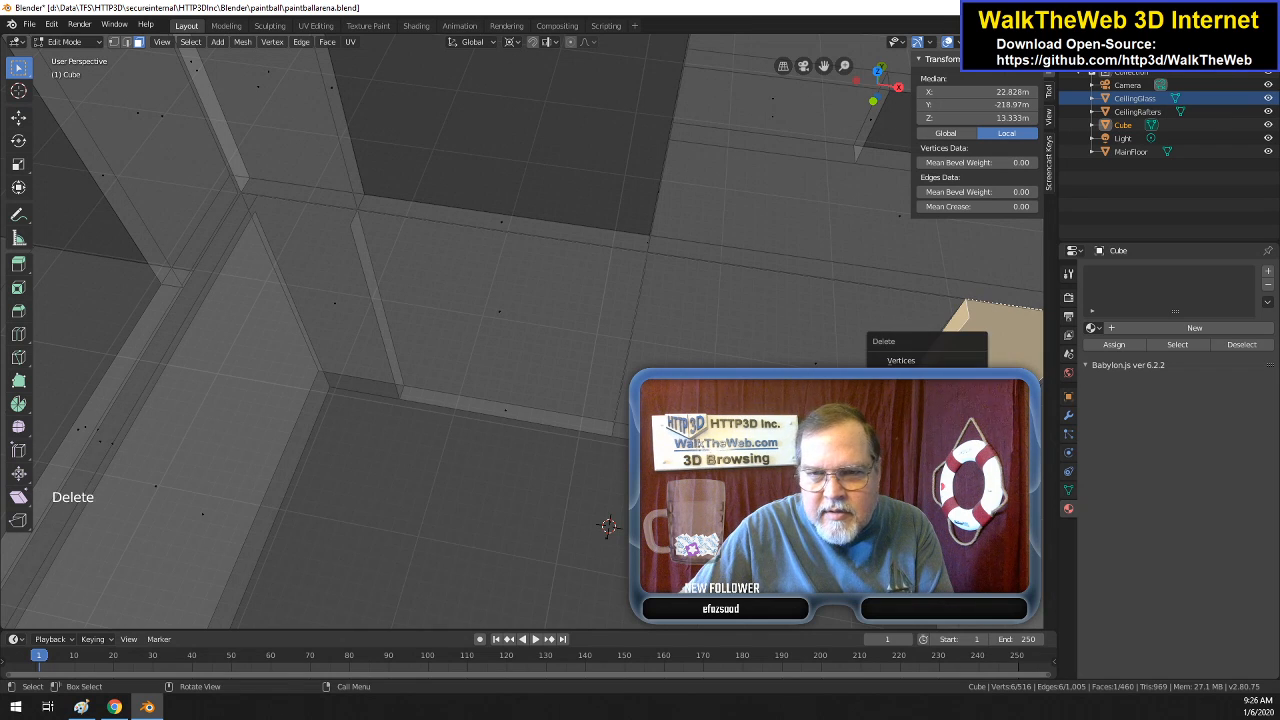
{"action": "left_click", "coordinate": [960, 387]}
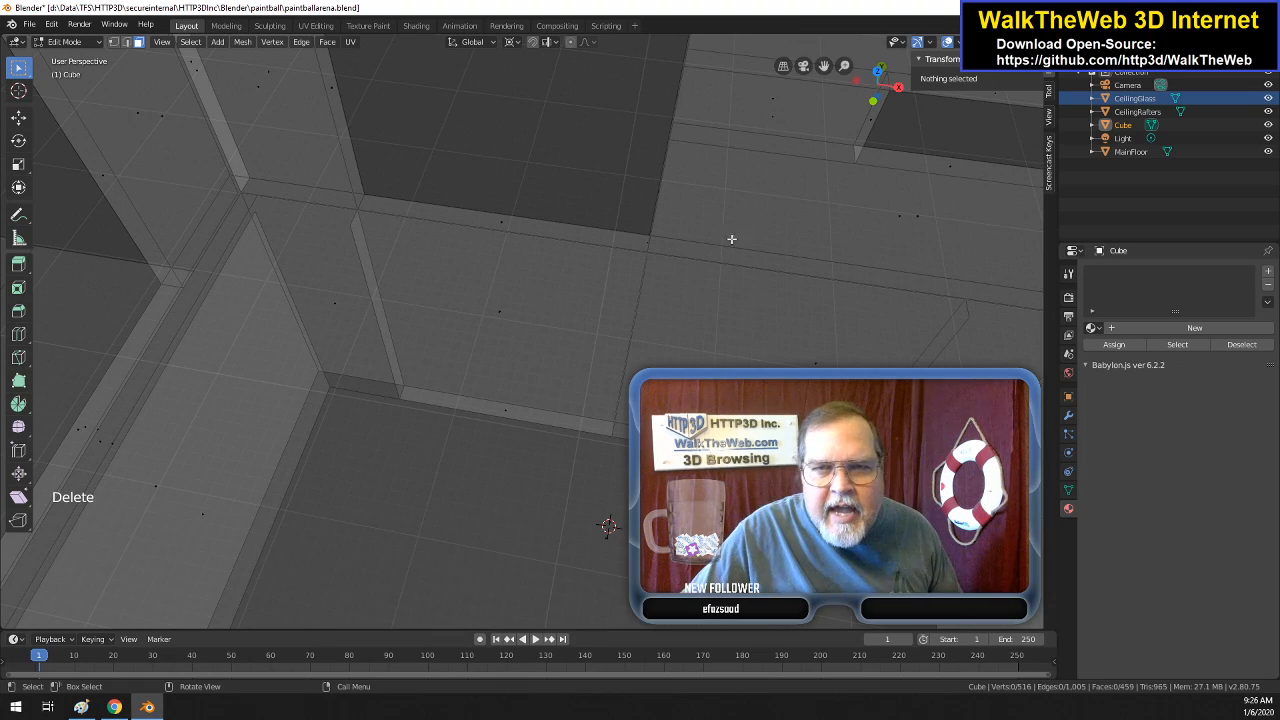
- Delete only the overlapping six-sided wall face centred at X -6.0645 m, Y -218.97 m, Z 13.333 m, keeping its edges
{"action": "left_click", "coordinate": [877, 98]}
{"action": "left_click_drag", "start_coordinate": [877, 97], "coordinate": [815, 82]}
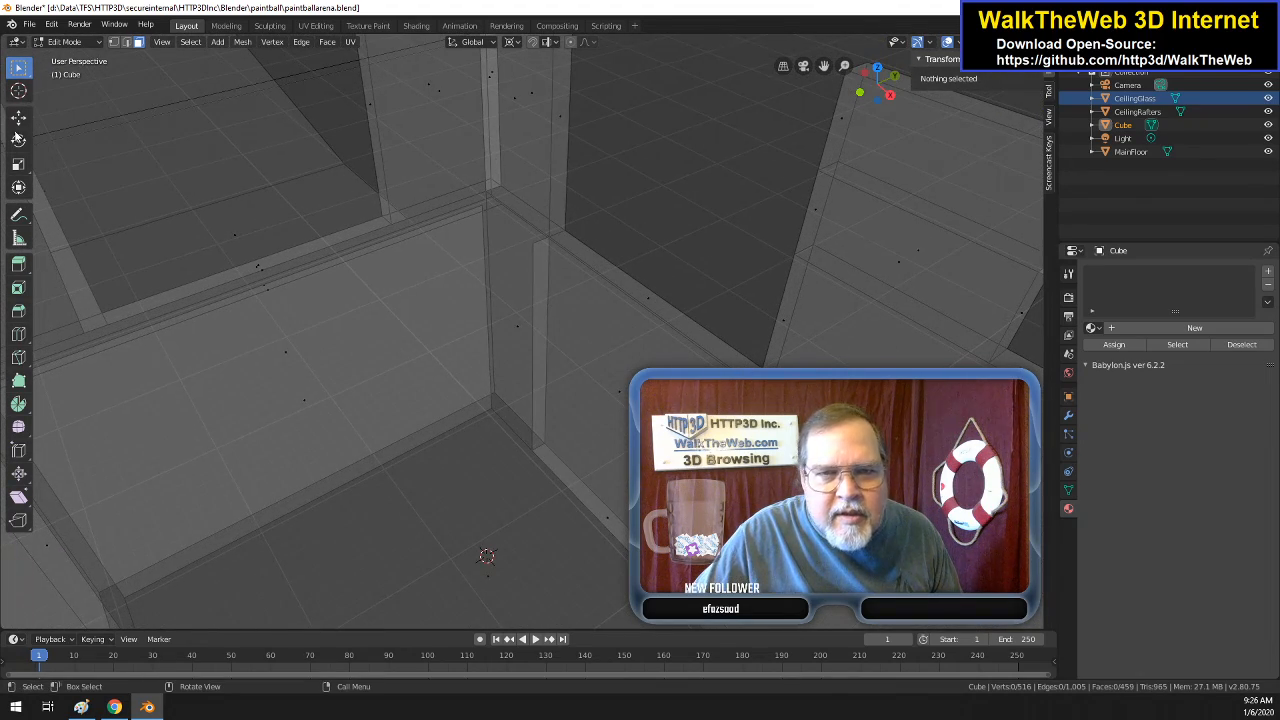
{"action": "left_click", "coordinate": [127, 42]}
{"action": "left_click", "coordinate": [540, 357]}
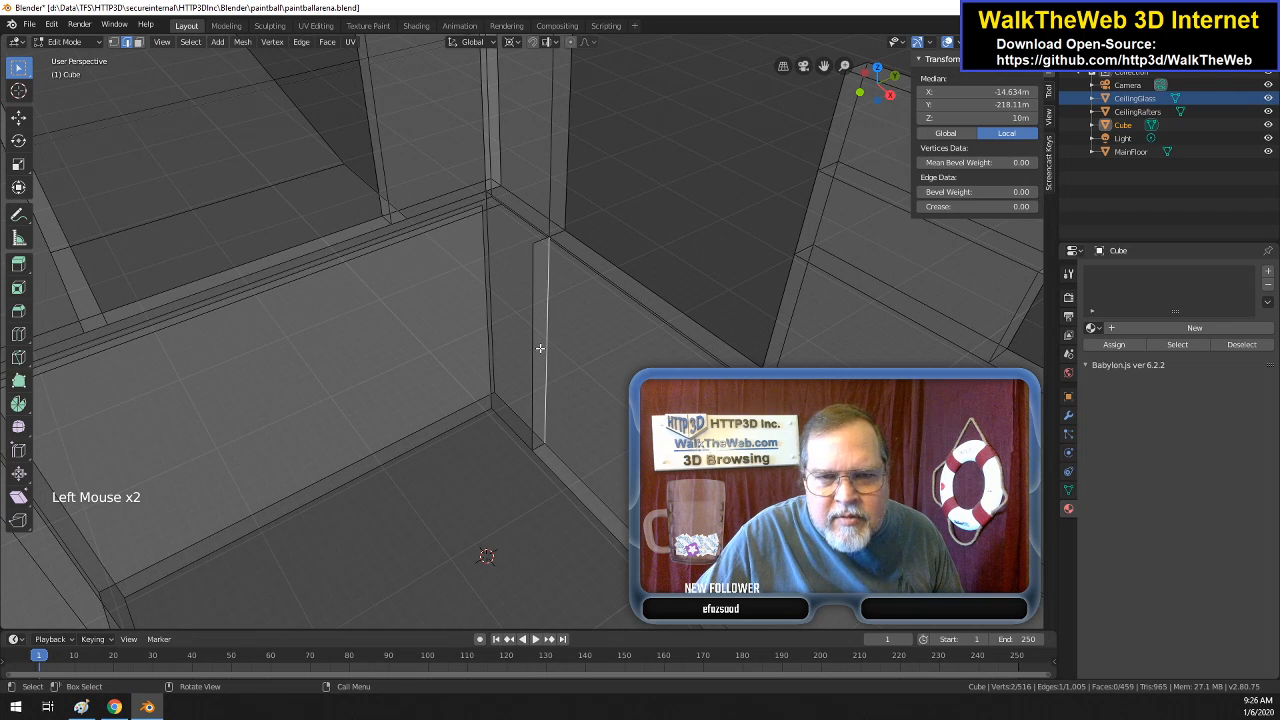
{"action": "left_click", "coordinate": [534, 353]}
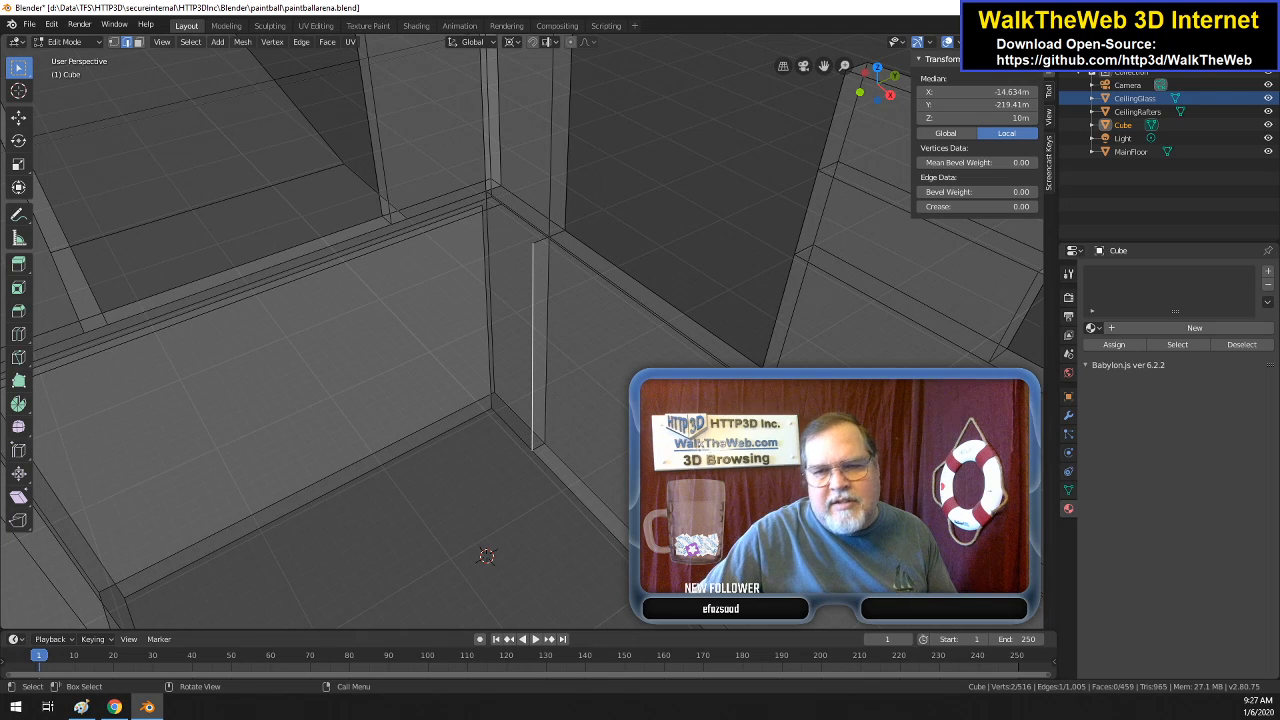
{"action": "left_click", "coordinate": [780, 490]}
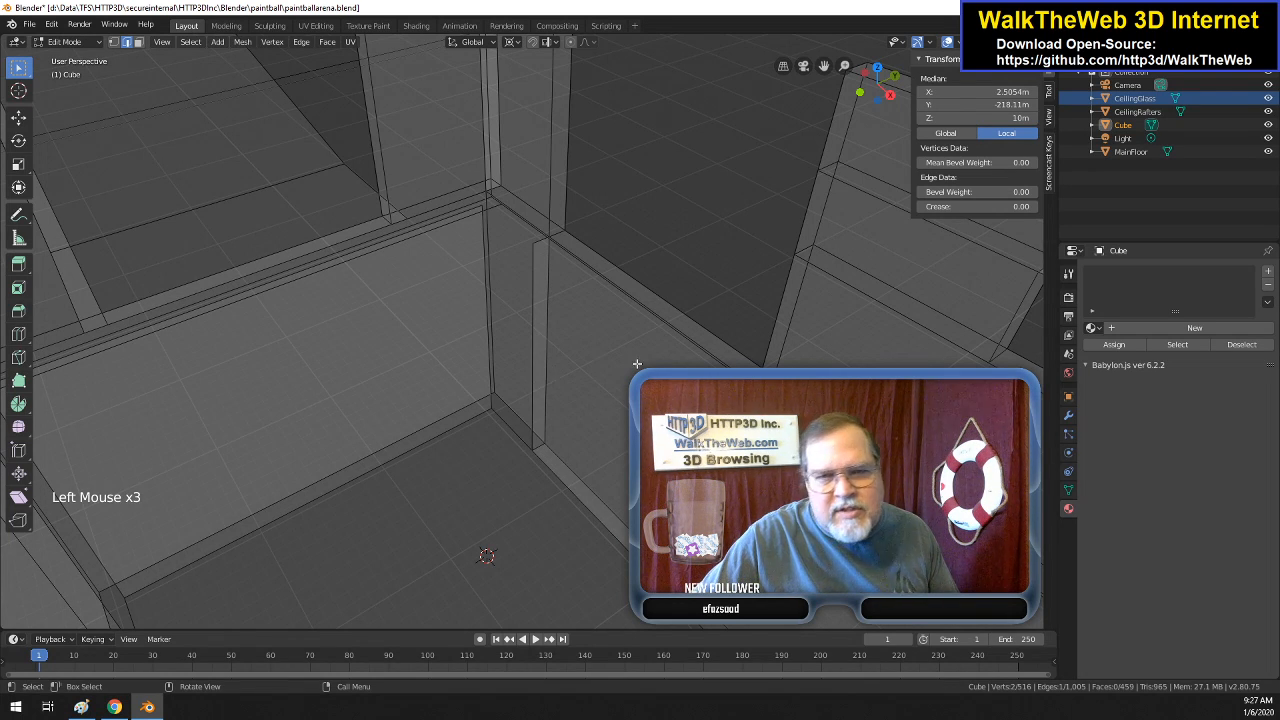
{"action": "left_click", "coordinate": [138, 41]}
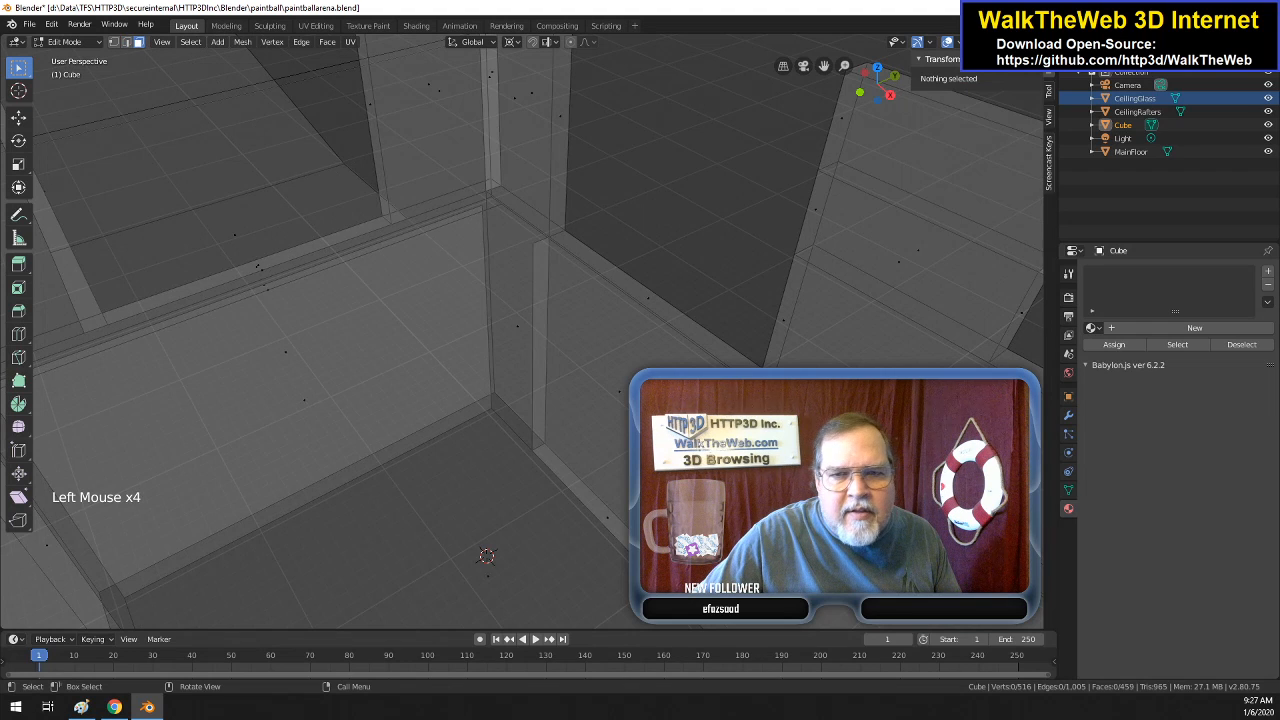
{"action": "left_click", "coordinate": [623, 380]}
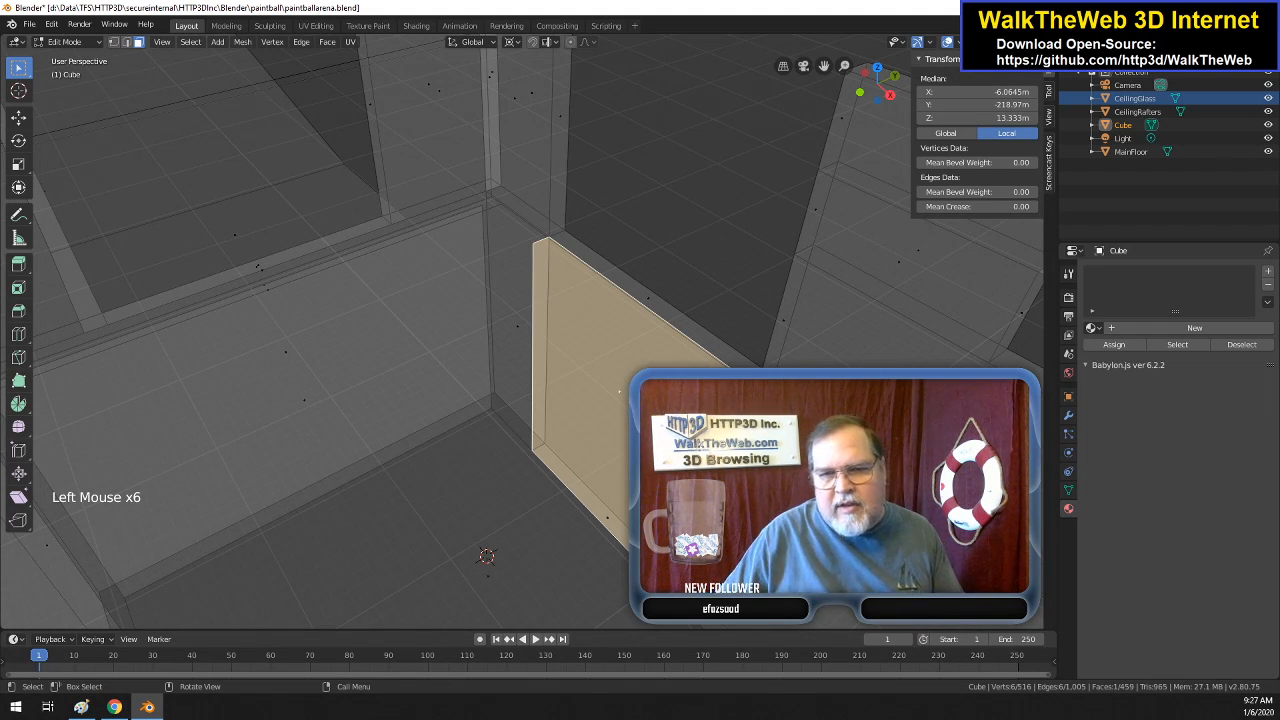
{"action": "key", "text": "Delete"}
{"action": "left_click", "coordinate": [590, 403]}
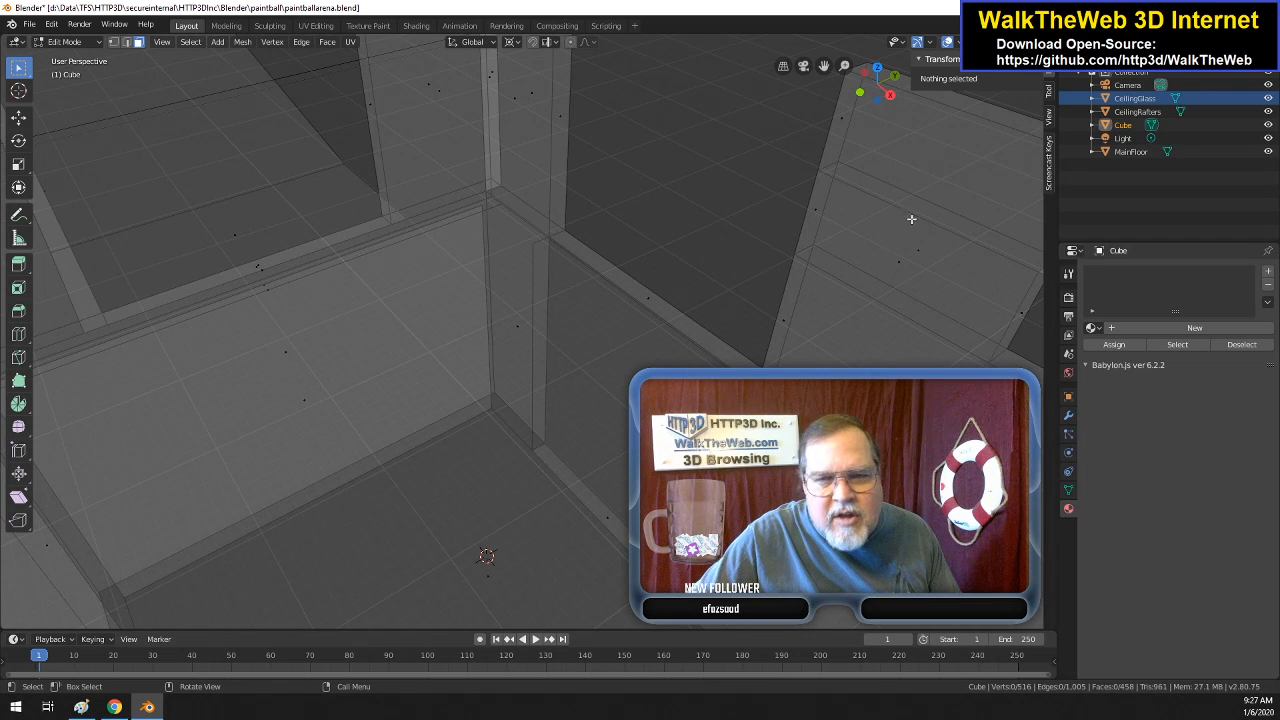
- Delete only the eight-vertex inner face of the end wall centred at X 26.256 m, Y -234.41 m, Z 15 m
{"action": "mouse_move", "coordinate": [876, 95]}
{"action": "left_mouse_down"}
{"action": "mouse_move", "coordinate": [850, 104]}
{"action": "mouse_move", "coordinate": [878, 97]}
{"action": "left_mouse_up"}
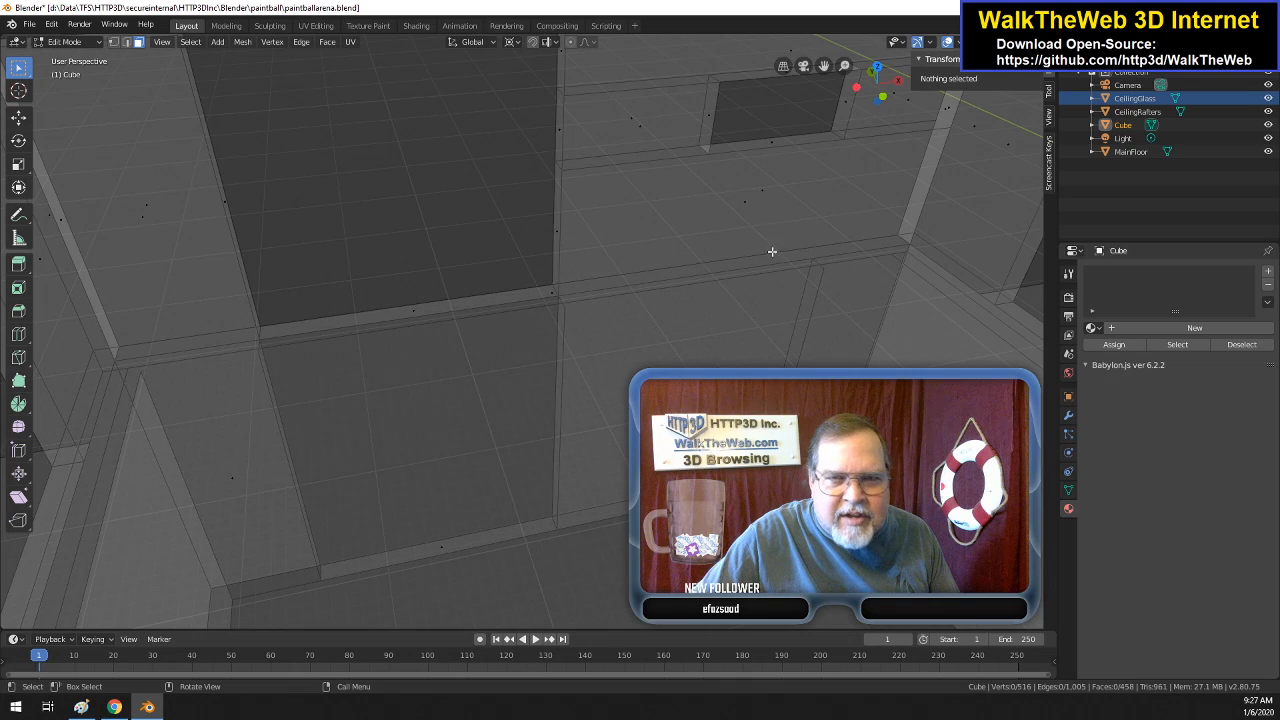
{"action": "left_click_drag", "start_coordinate": [883, 108], "coordinate": [628, 239]}
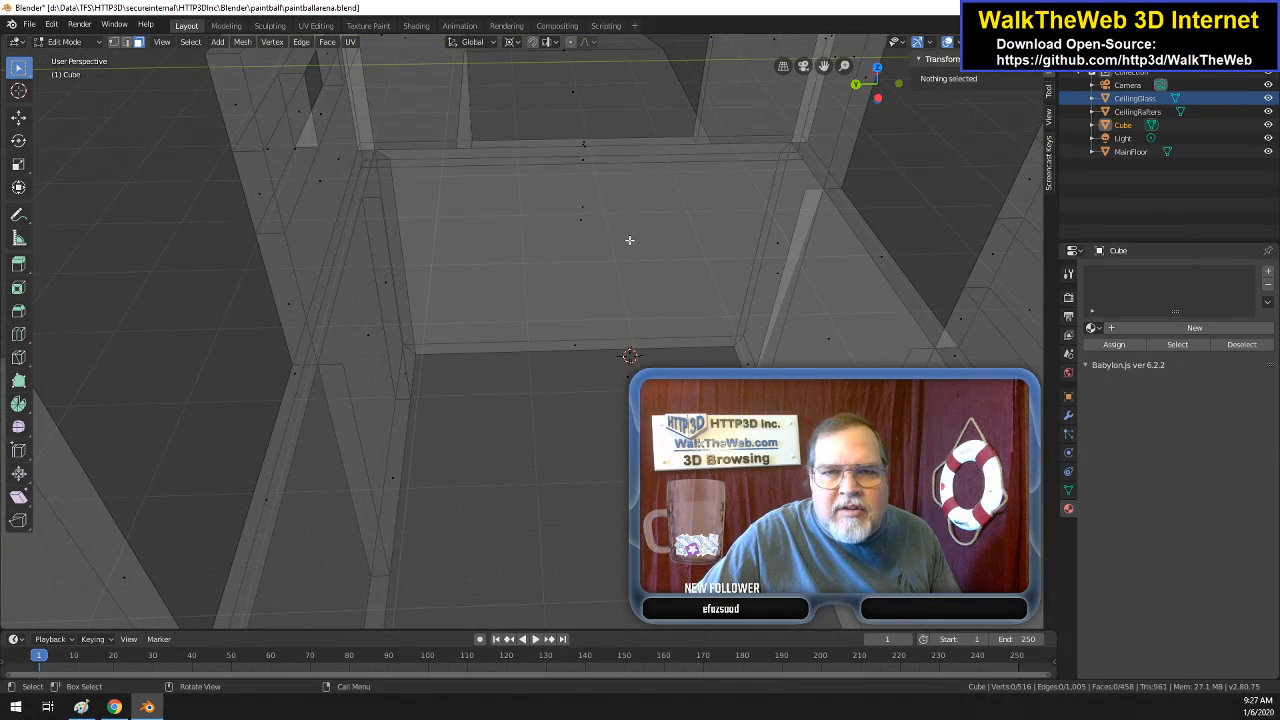
{"action": "double_click", "coordinate": [581, 245]}
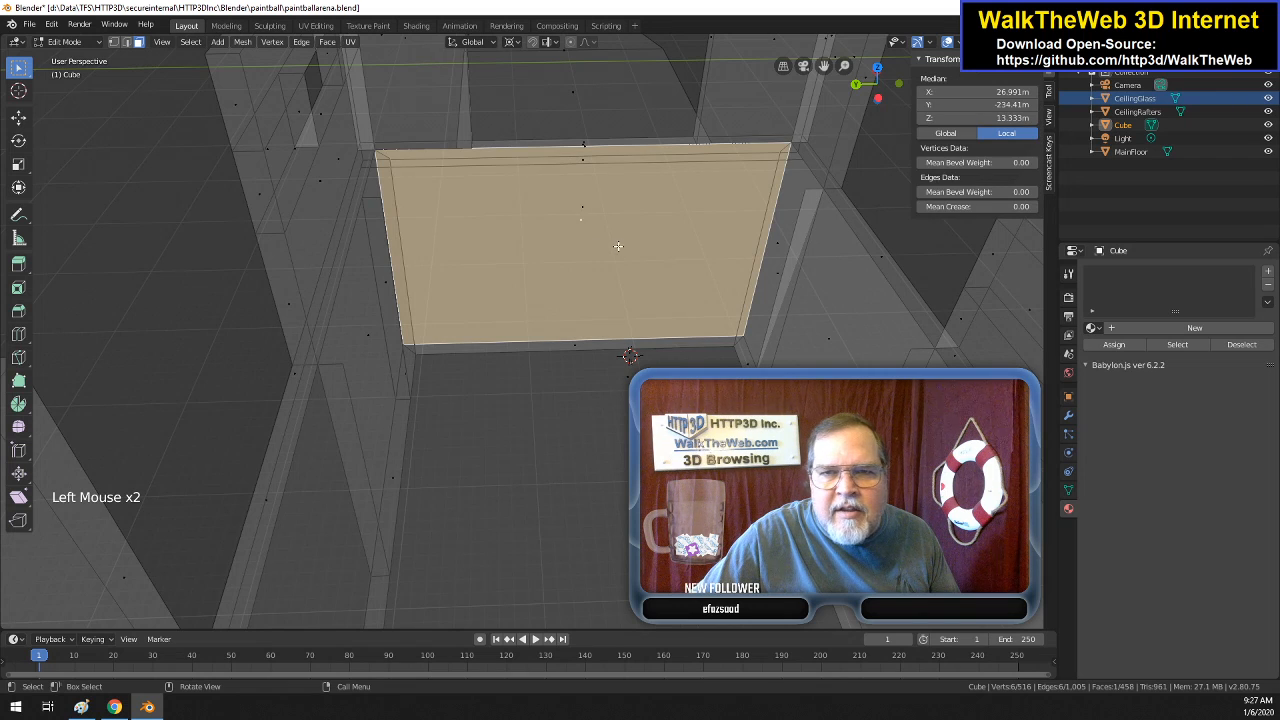
{"action": "left_click", "coordinate": [587, 213]}
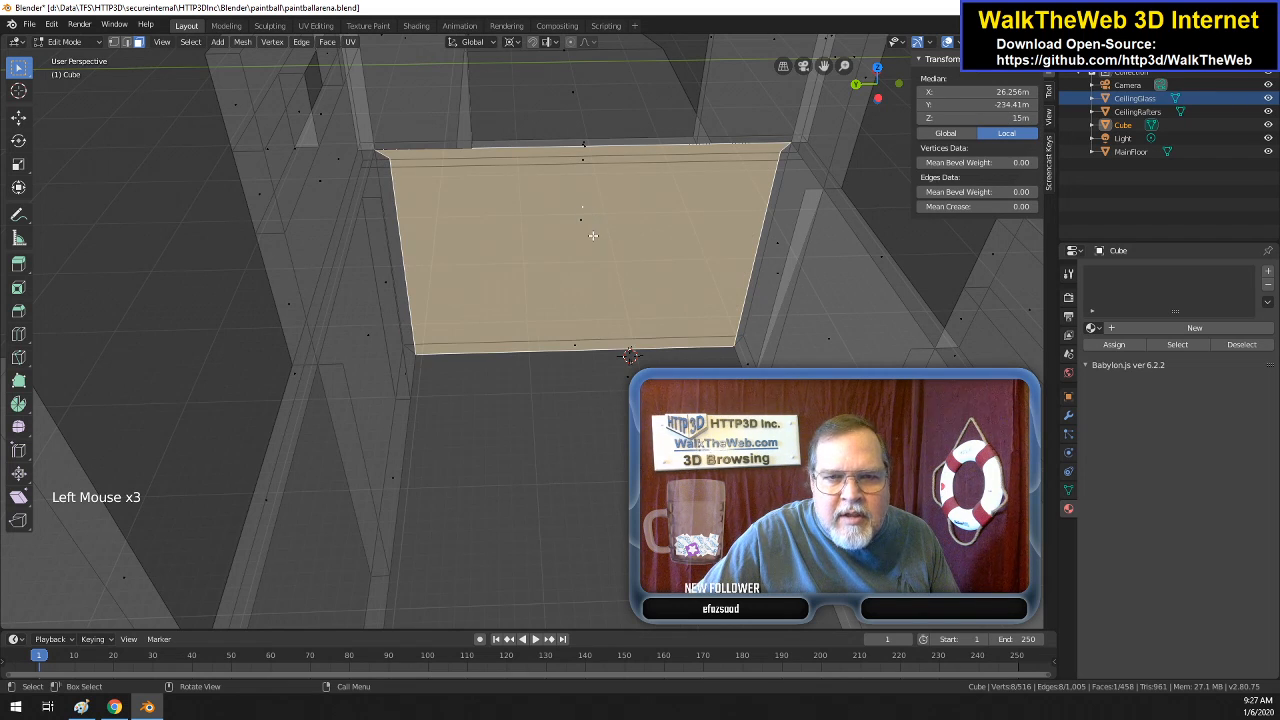
{"action": "key", "text": "Delete"}
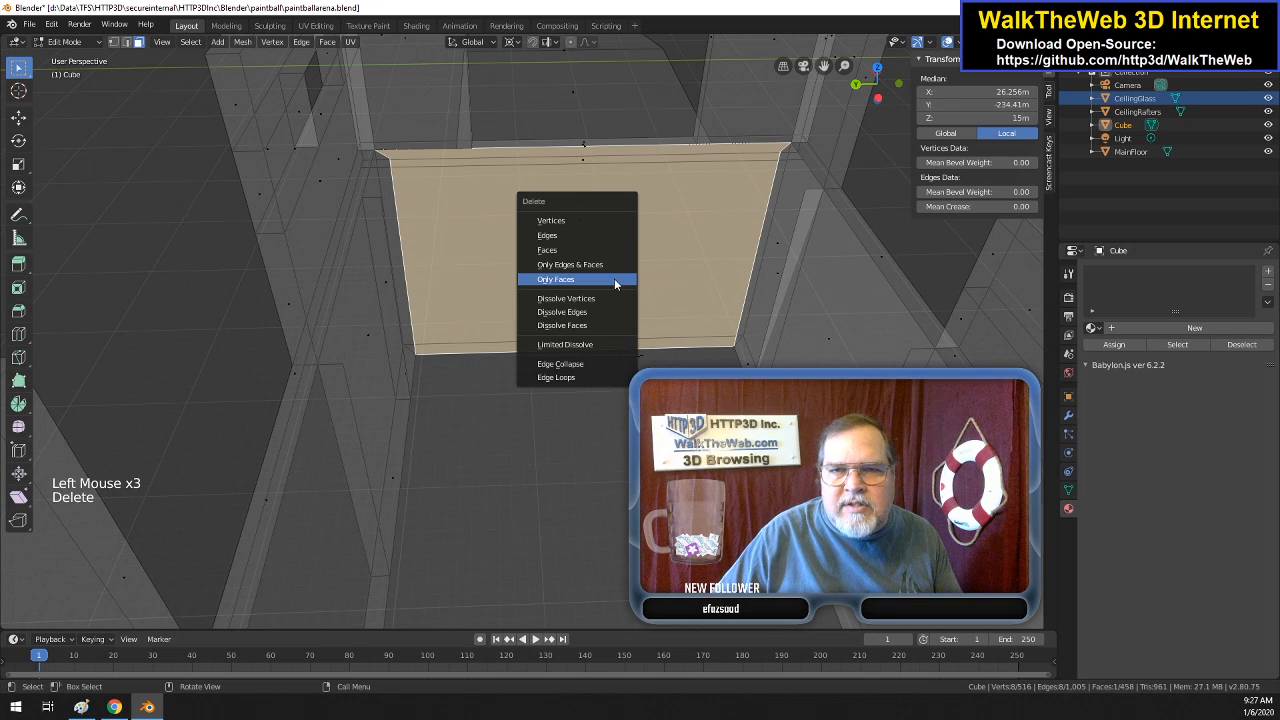
{"action": "left_click", "coordinate": [614, 281]}
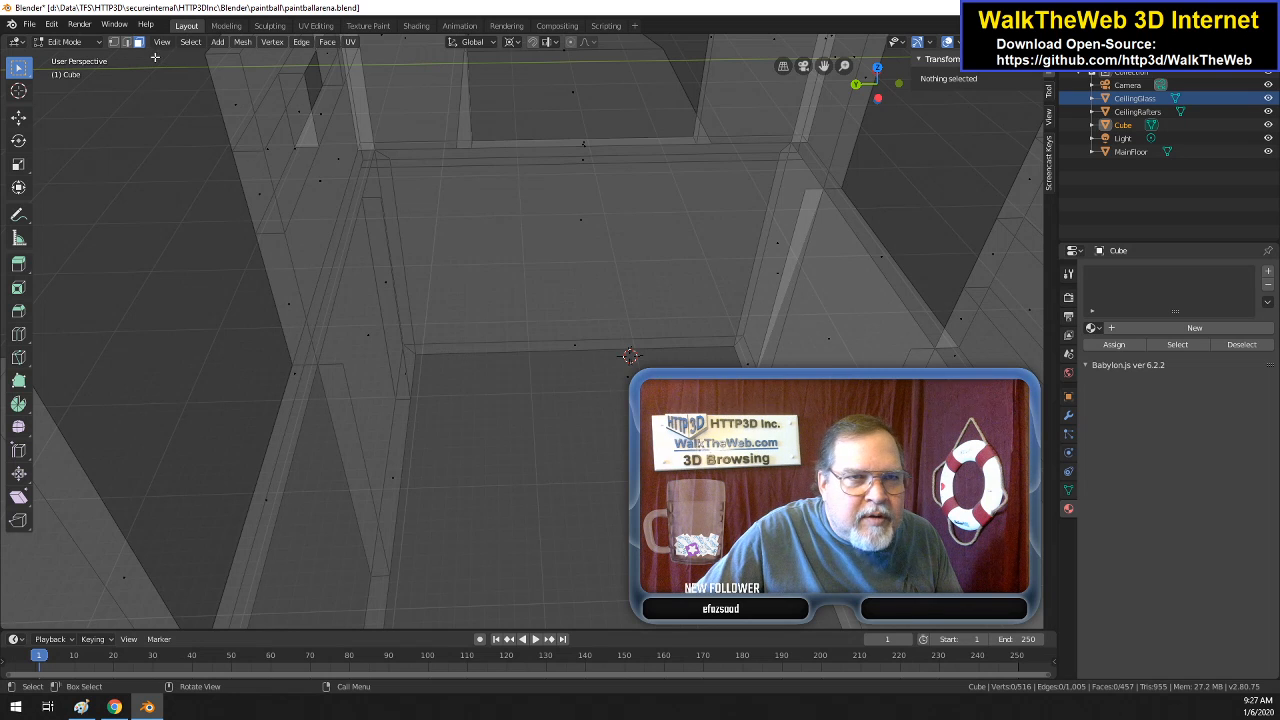
- Fill a new face between the end wall's four inner corner vertices at X 25.522 m, spanning Z 0 to 20 m
{"action": "left_click", "coordinate": [118, 42]}
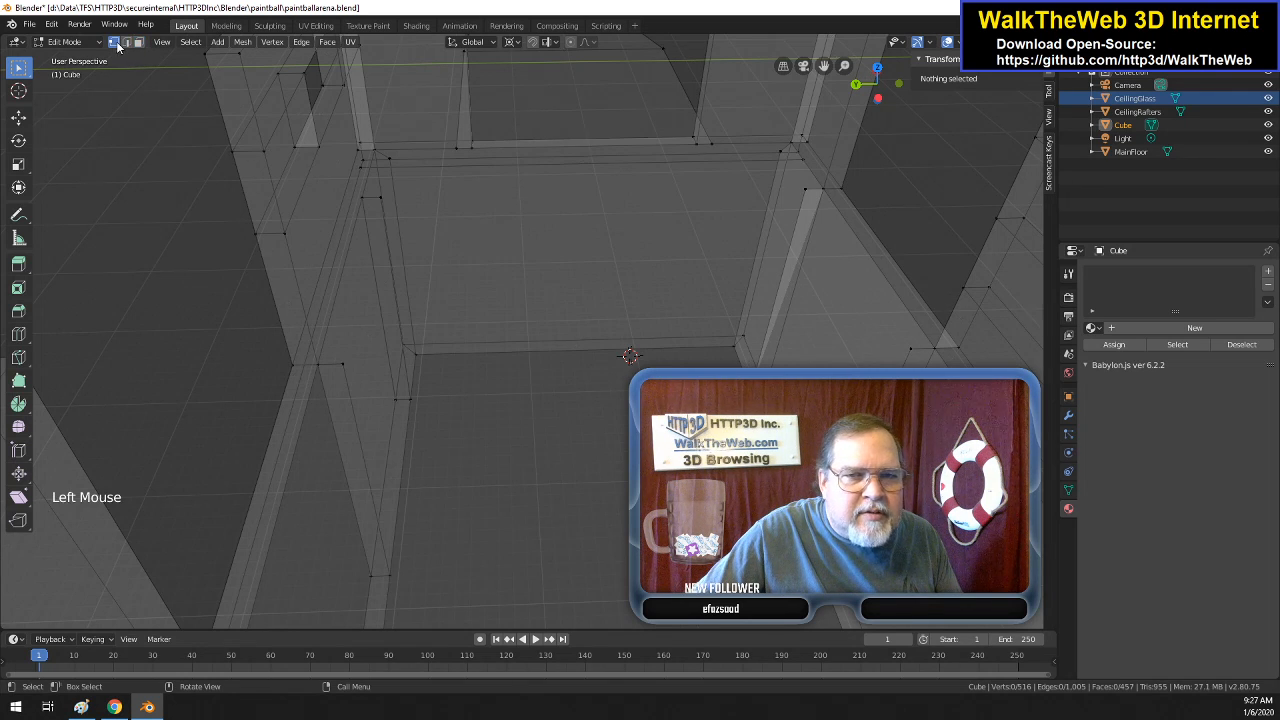
{"action": "left_click", "coordinate": [421, 353]}
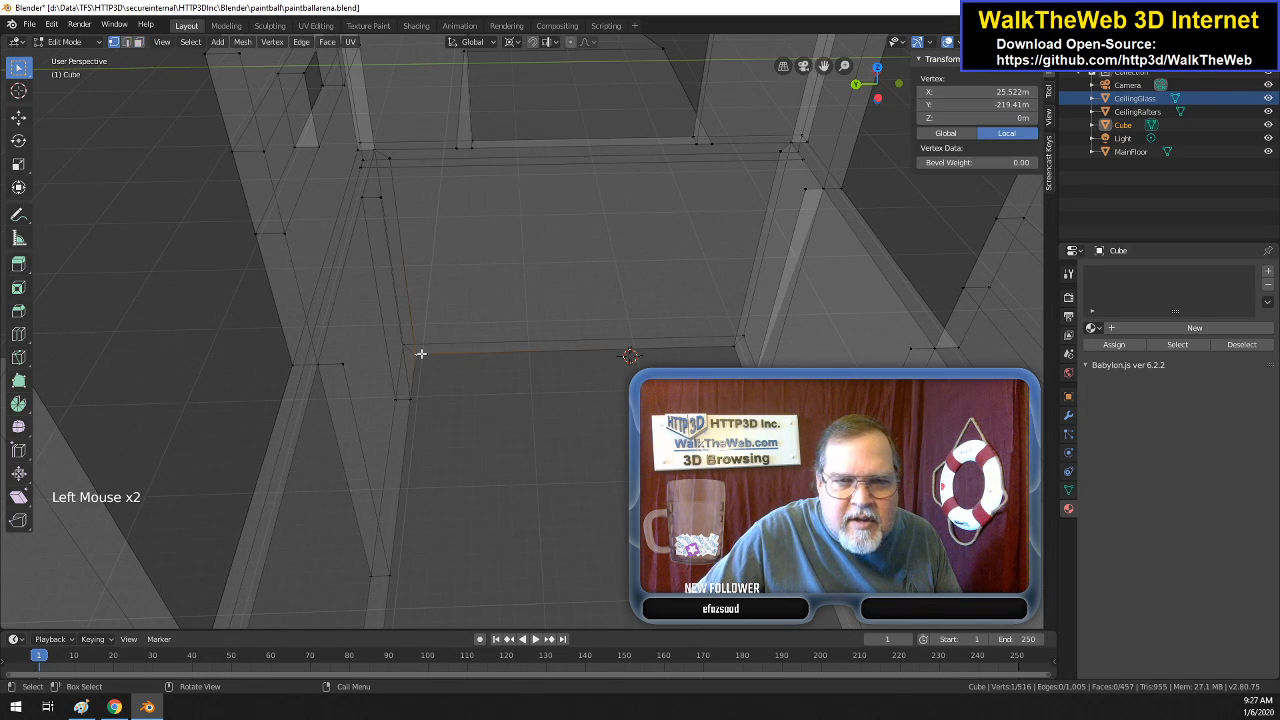
{"action": "left_click", "coordinate": [736, 347], "text": "shift"}
{"action": "left_click", "coordinate": [781, 152], "text": "shift"}
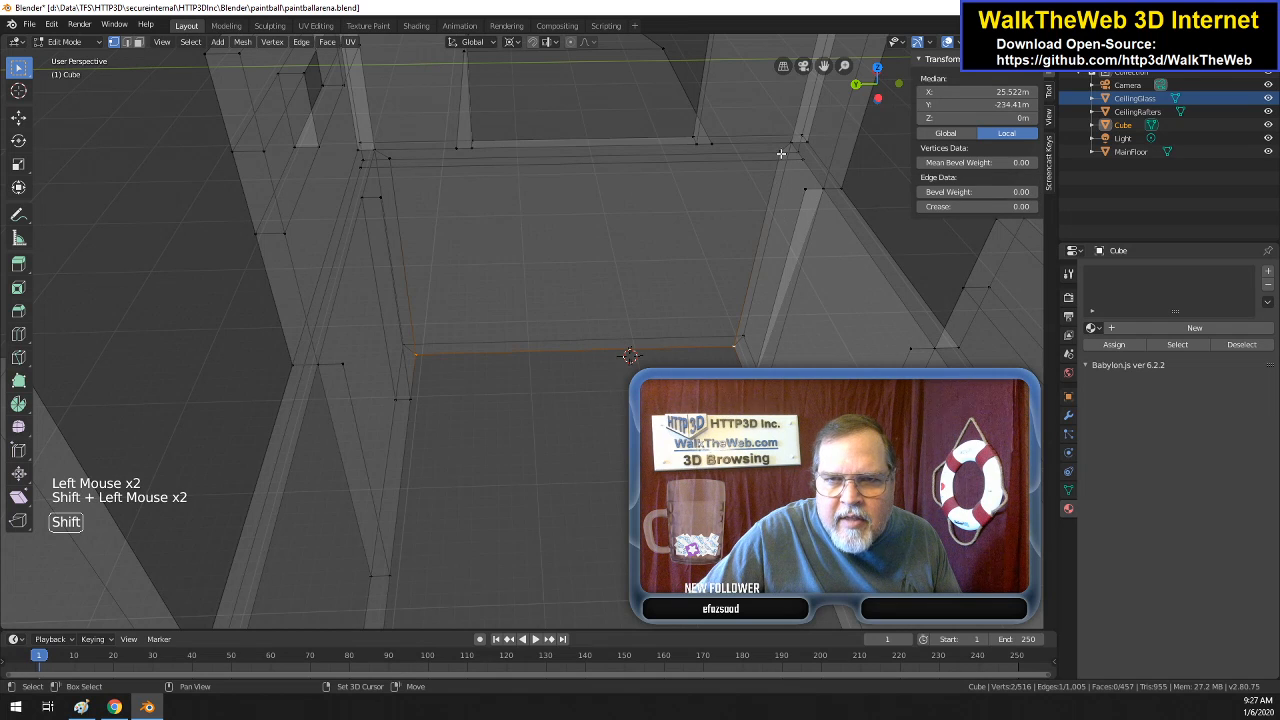
{"action": "left_click", "coordinate": [395, 160], "text": "shift"}
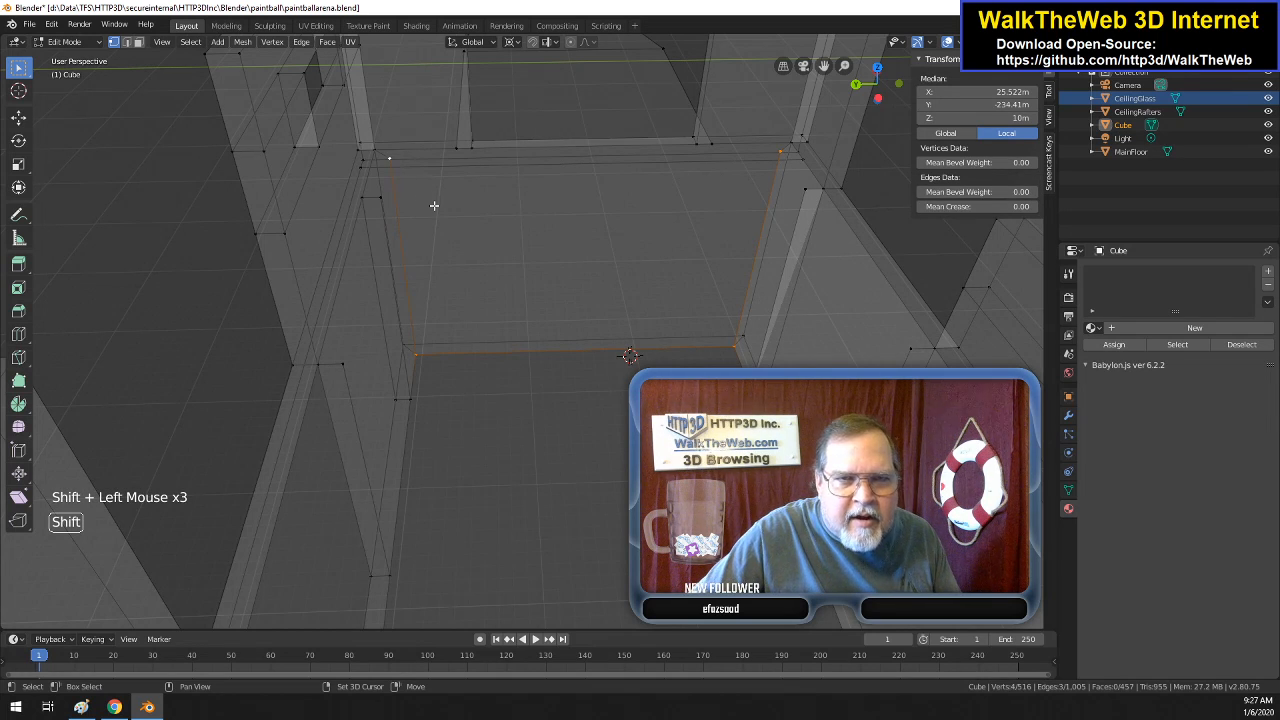
{"action": "key", "text": "f"}
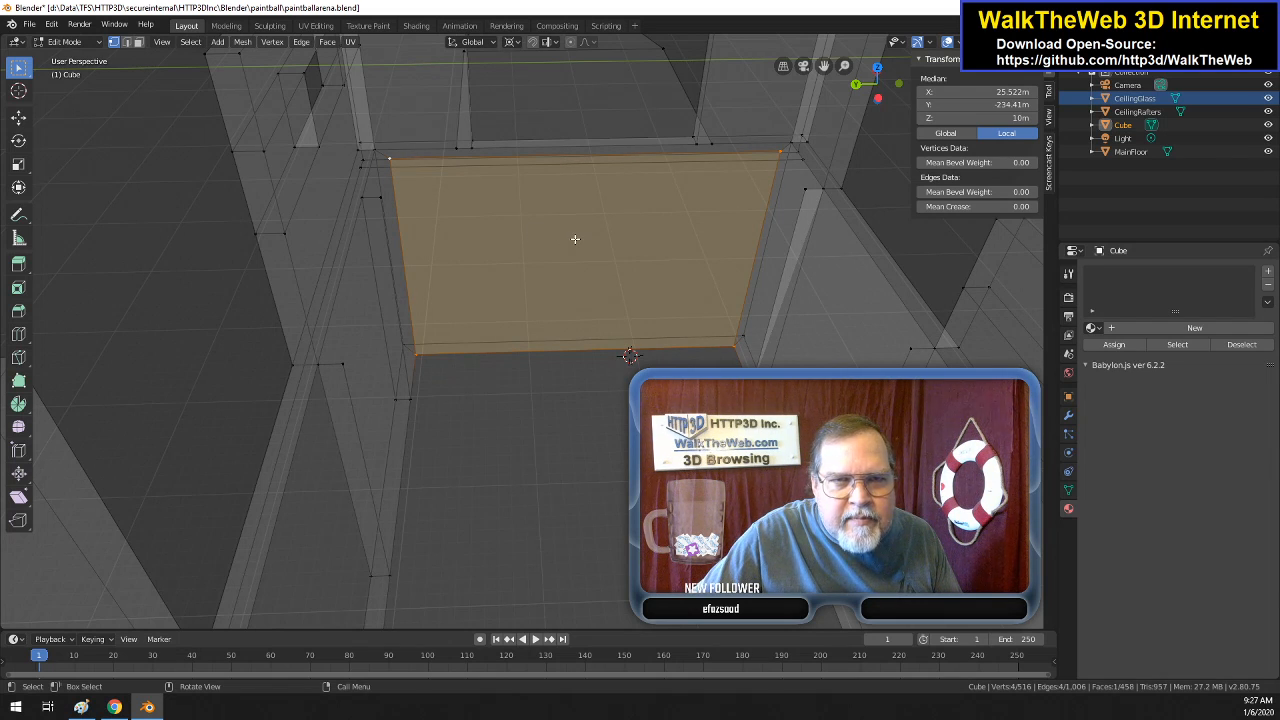
{"action": "left_click_drag", "start_coordinate": [877, 82], "coordinate": [1014, 44]}
{"action": "left_click_drag", "start_coordinate": [397, 451], "coordinate": [660, 392]}
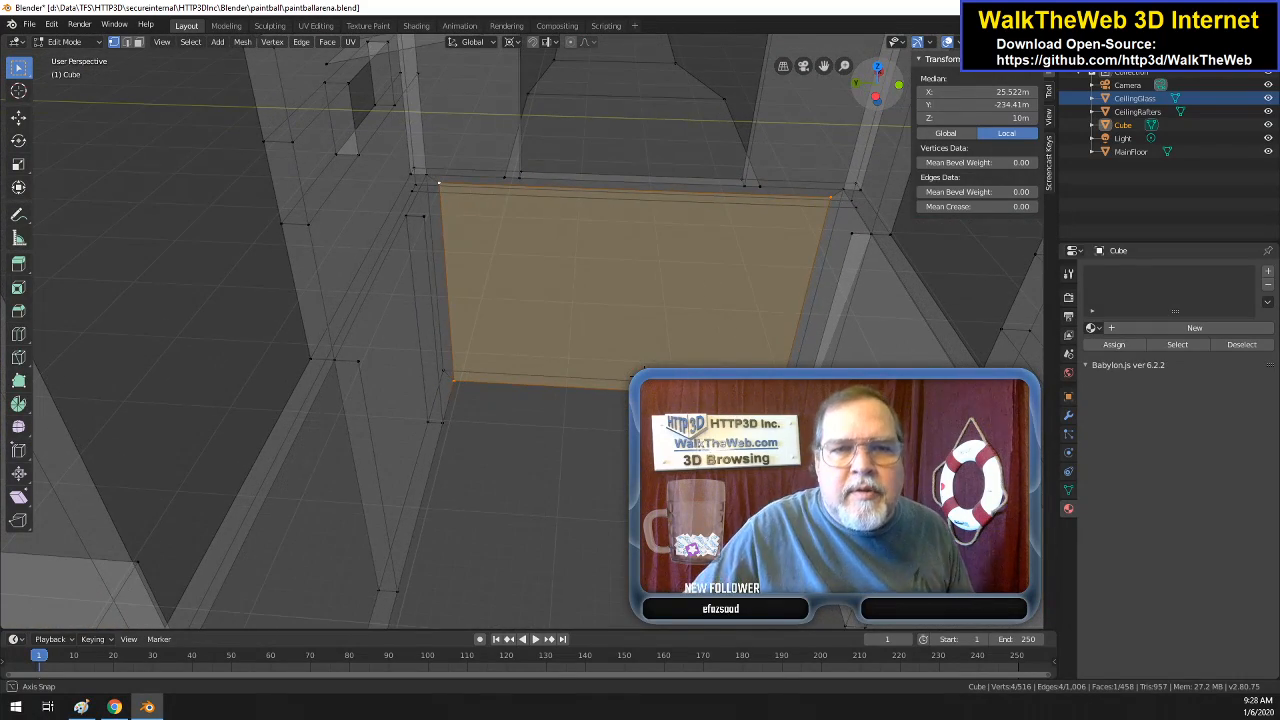
{"action": "left_click_drag", "start_coordinate": [877, 85], "coordinate": [819, 86]}
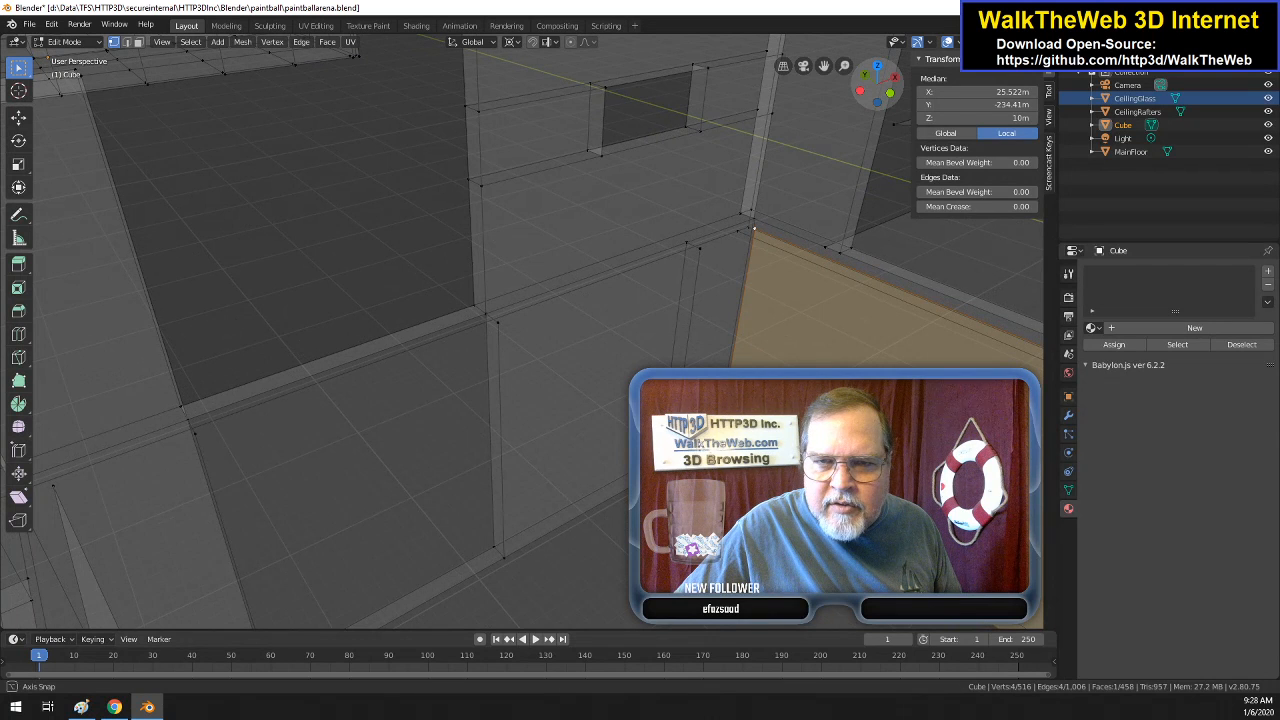
{"action": "left_click_drag", "start_coordinate": [819, 86], "coordinate": [853, 88]}
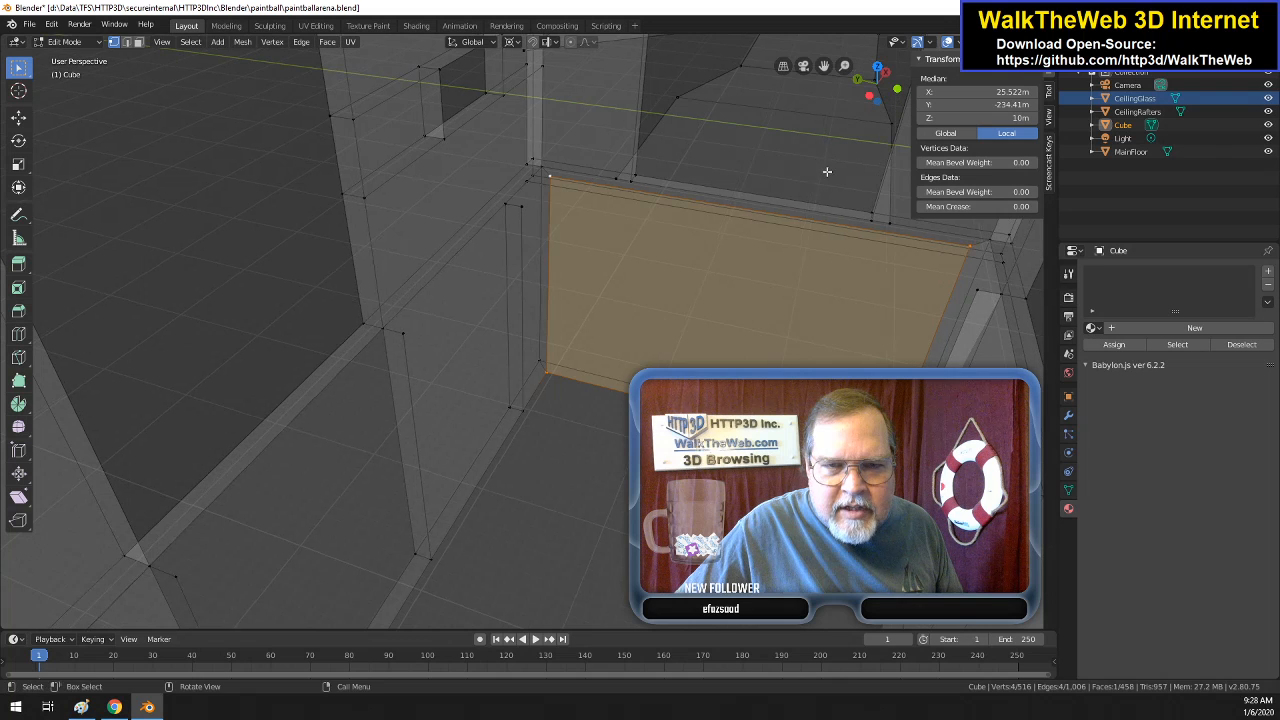
- Delete only the edges and faces of the four short corner connections at the end wall's inner corners, centred at X 26.256 m
{"action": "left_click", "coordinate": [126, 41]}
{"action": "left_click", "coordinate": [545, 371]}
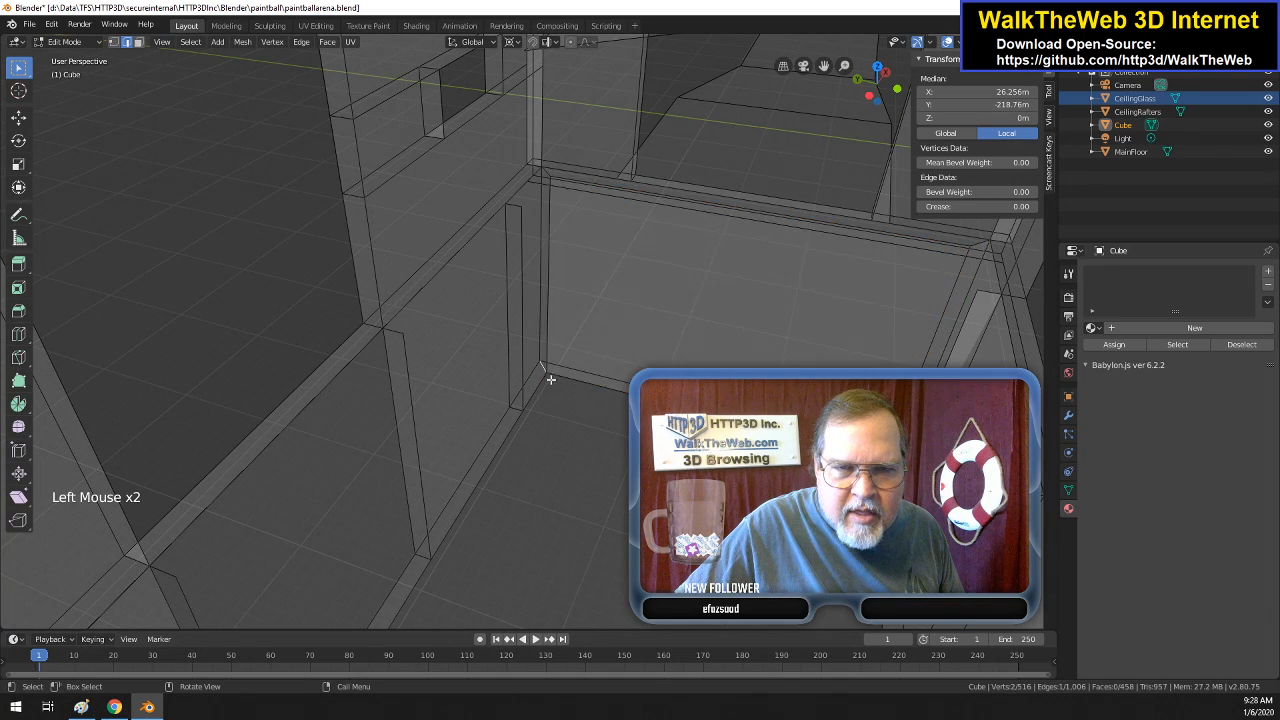
{"action": "key", "text": "shift"}
{"action": "left_click", "coordinate": [542, 368], "text": "shift"}
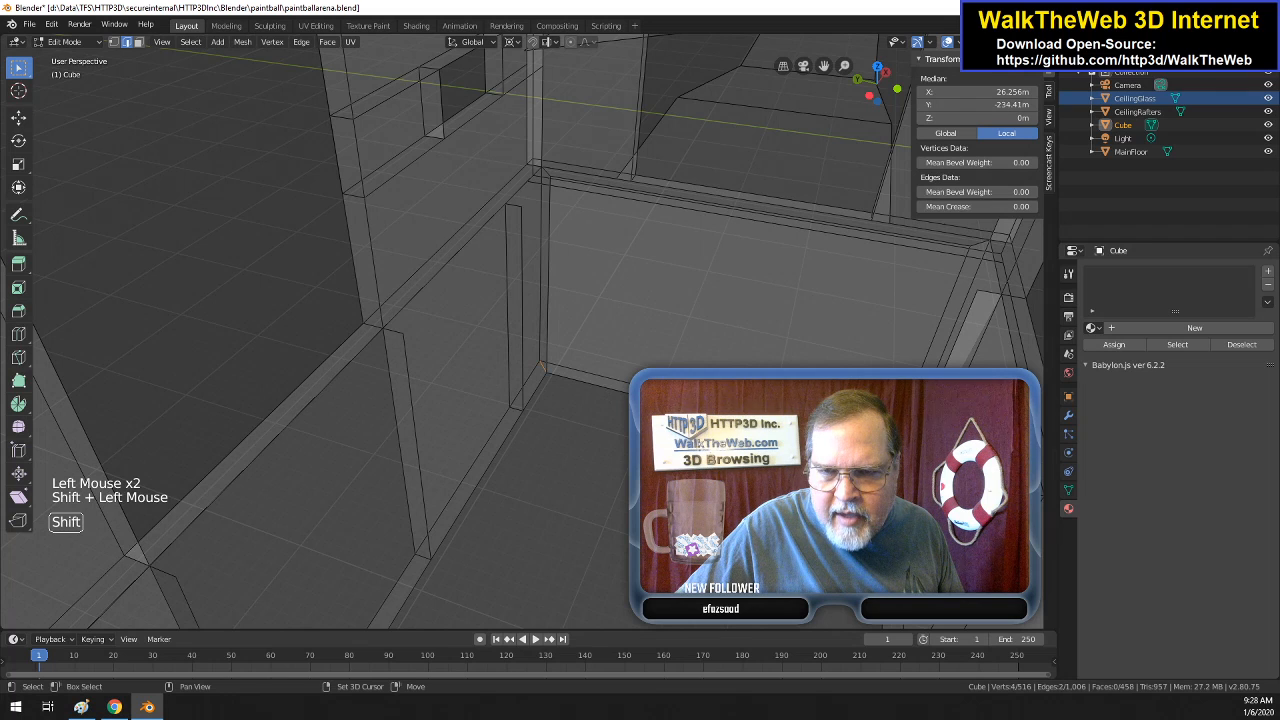
{"action": "left_click", "coordinate": [980, 244], "text": "shift"}
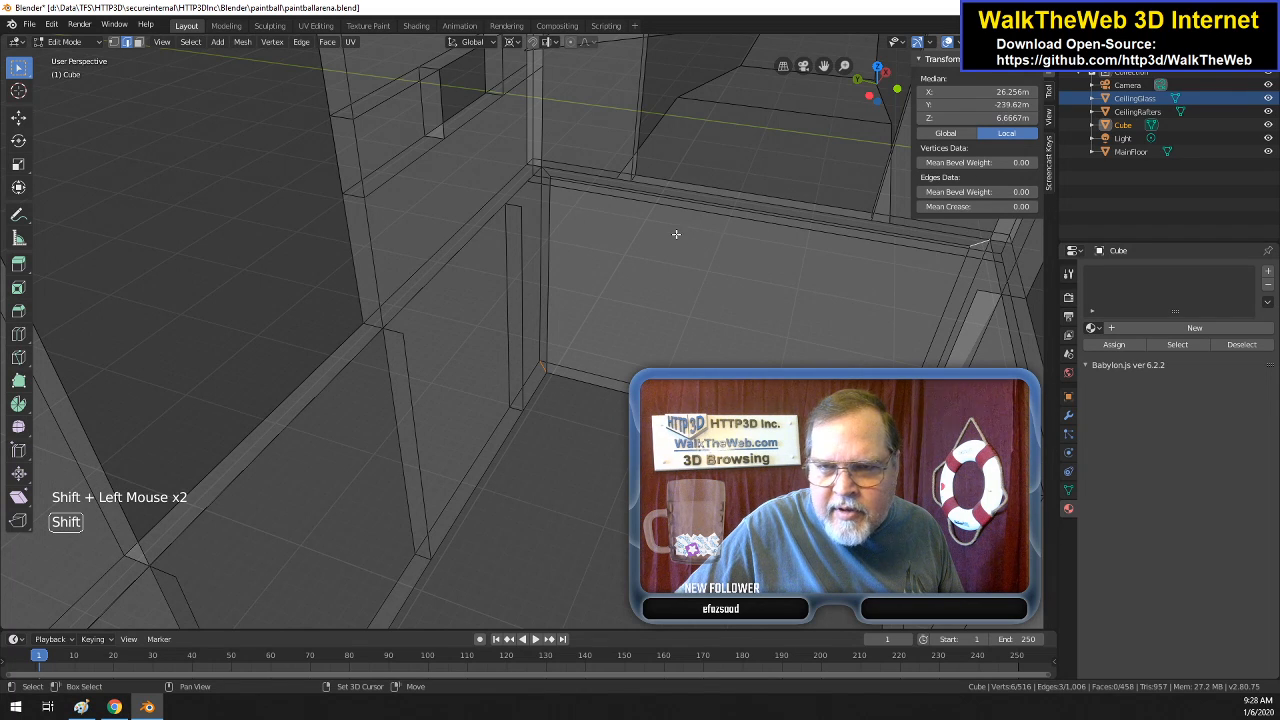
{"action": "left_click", "coordinate": [544, 171], "text": "shift"}
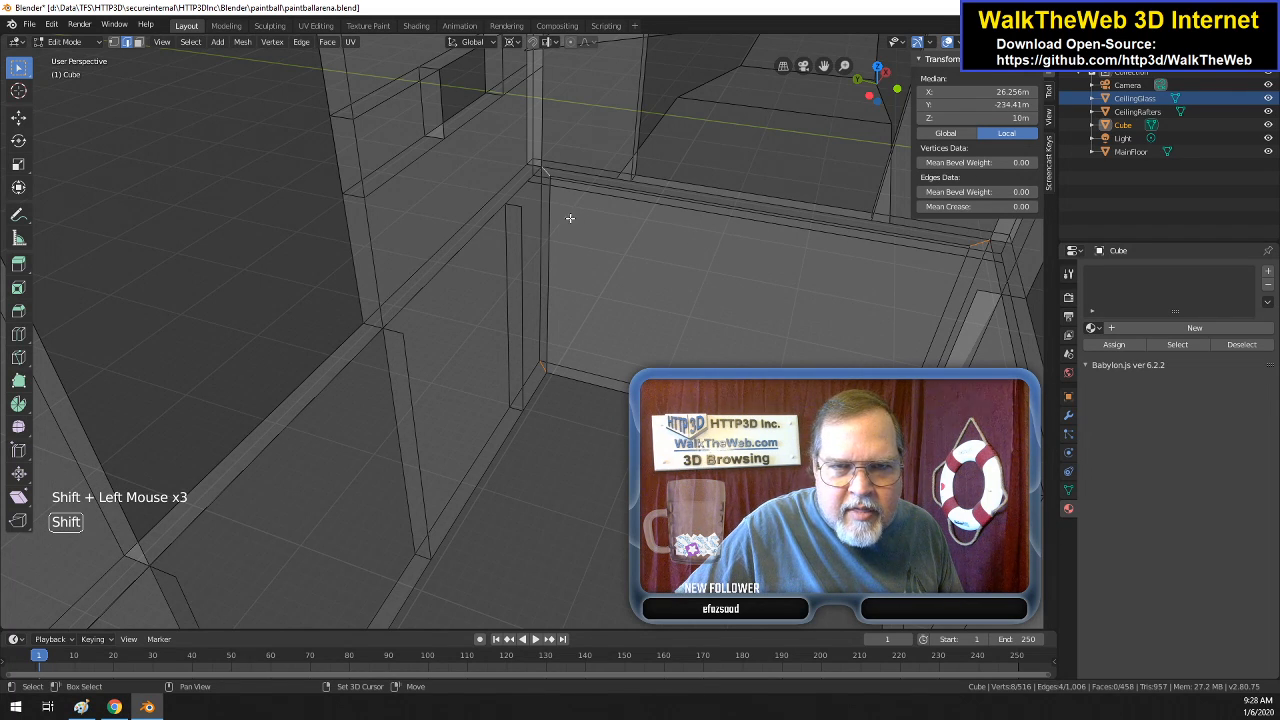
{"action": "key", "text": "Delete"}
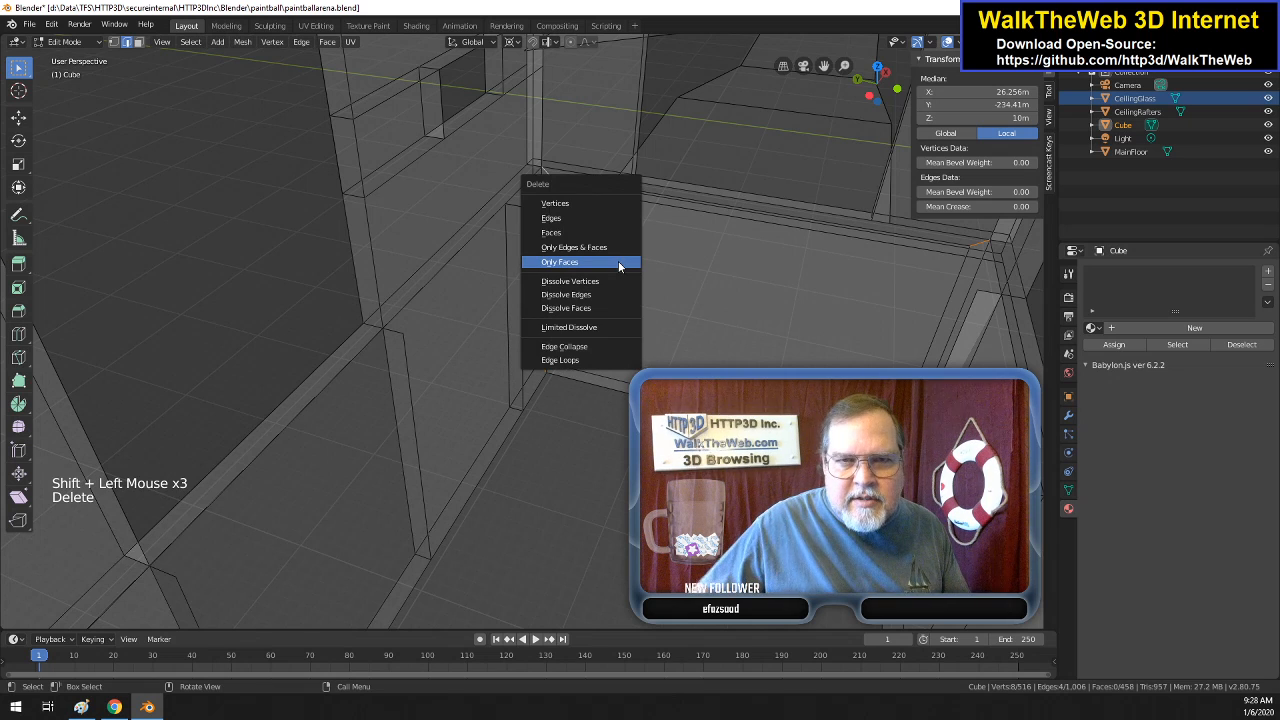
{"action": "left_click", "coordinate": [614, 250]}
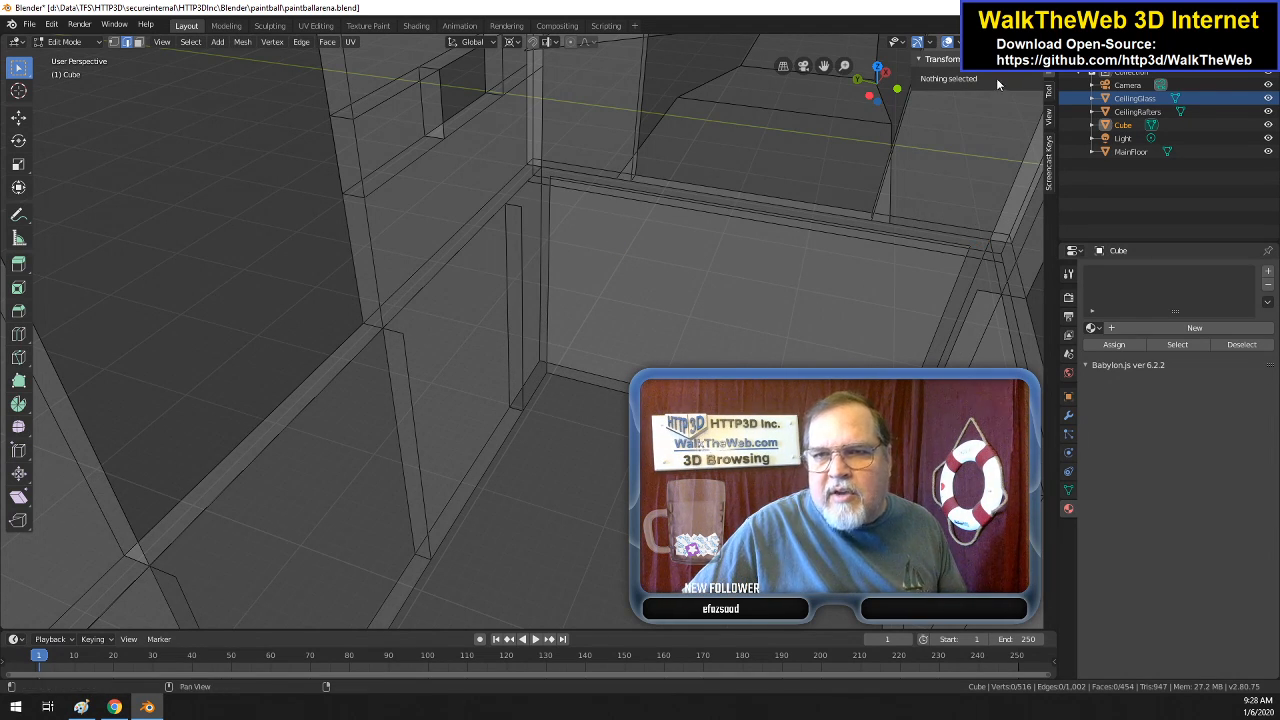
{"action": "left_click_drag", "start_coordinate": [880, 99], "coordinate": [754, 142]}
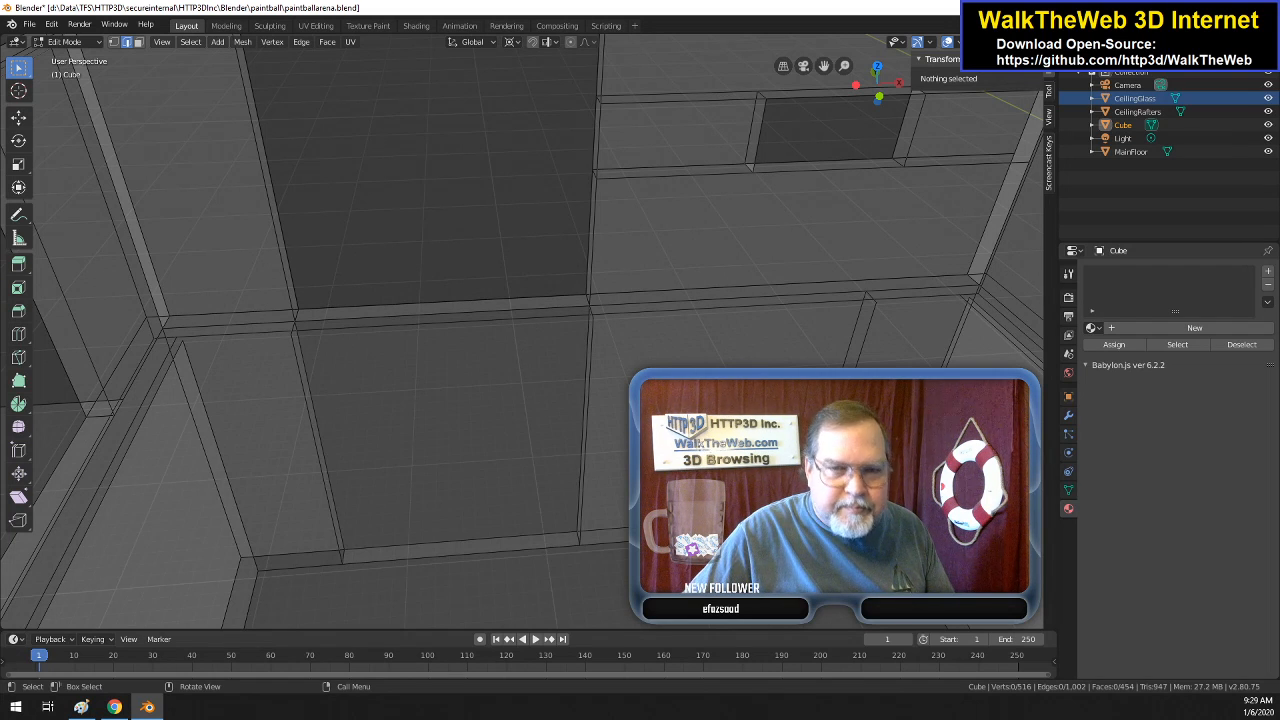
{"action": "key", "text": "ctrl+r"}
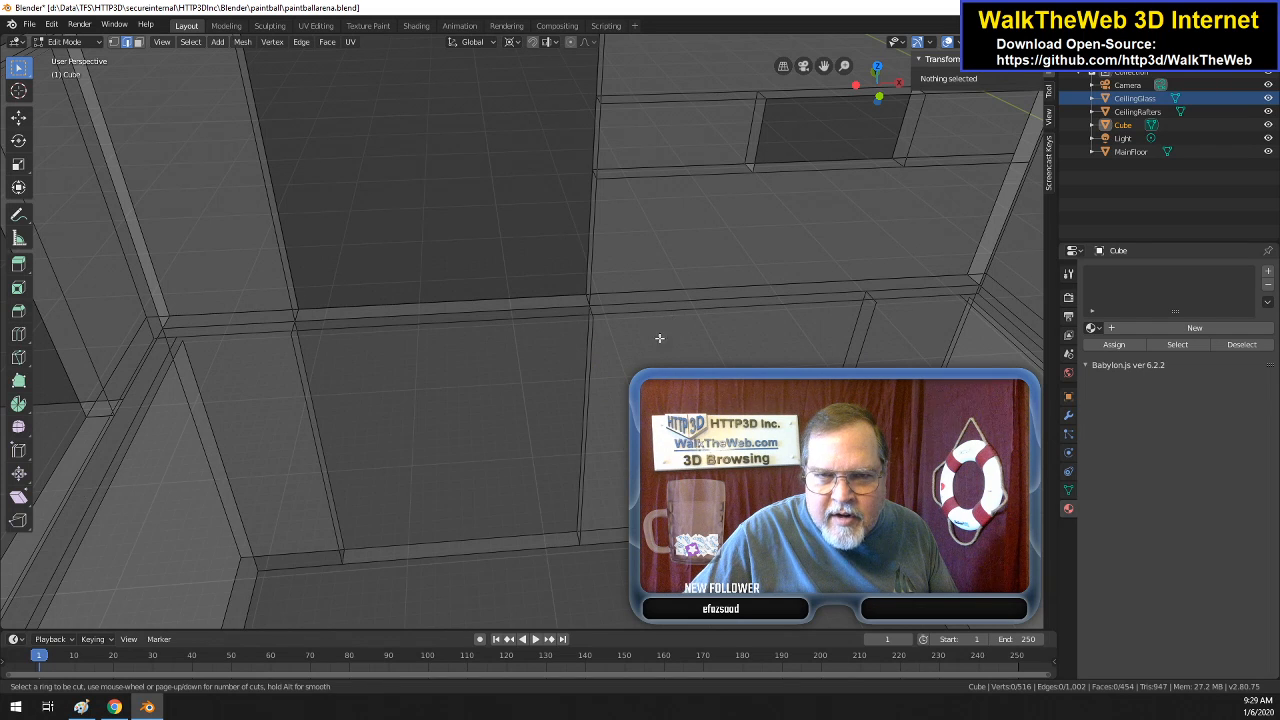
{"action": "key", "text": "Escape"}
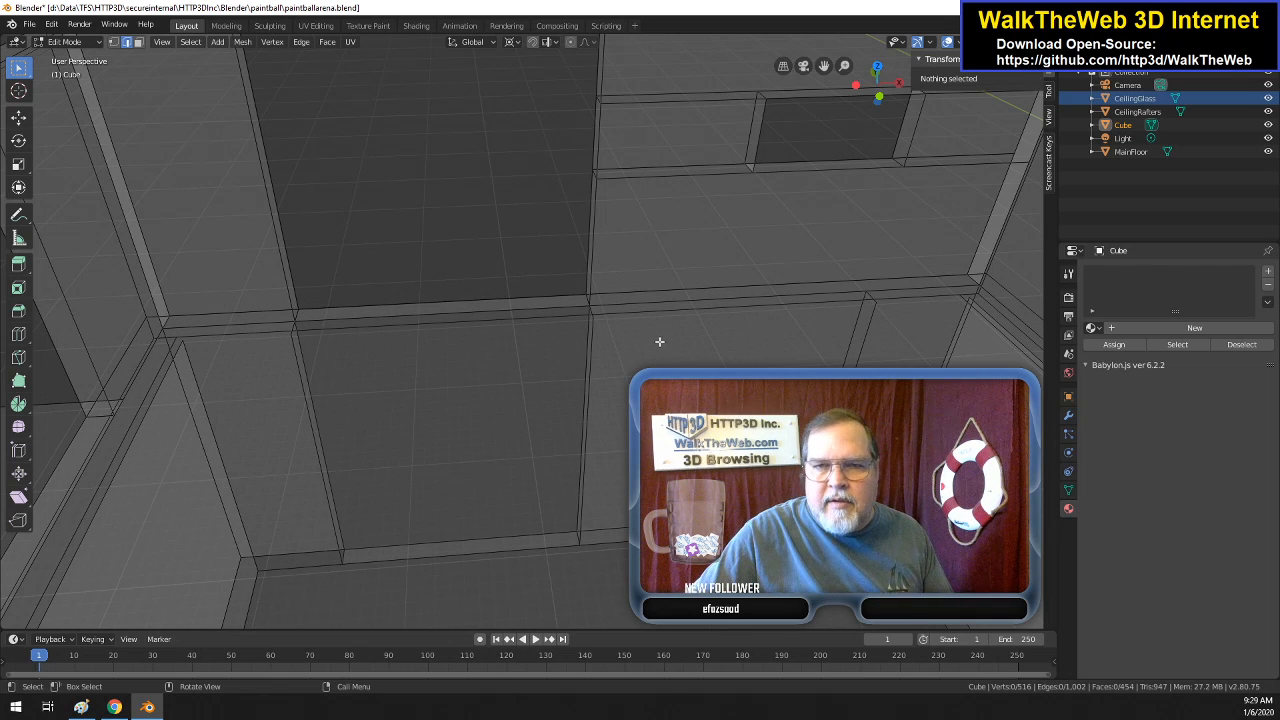
- Examine which edges bound the inner side wall at Y -219.41 m and the long wall edge just behind its top
{"action": "left_click", "coordinate": [603, 543]}
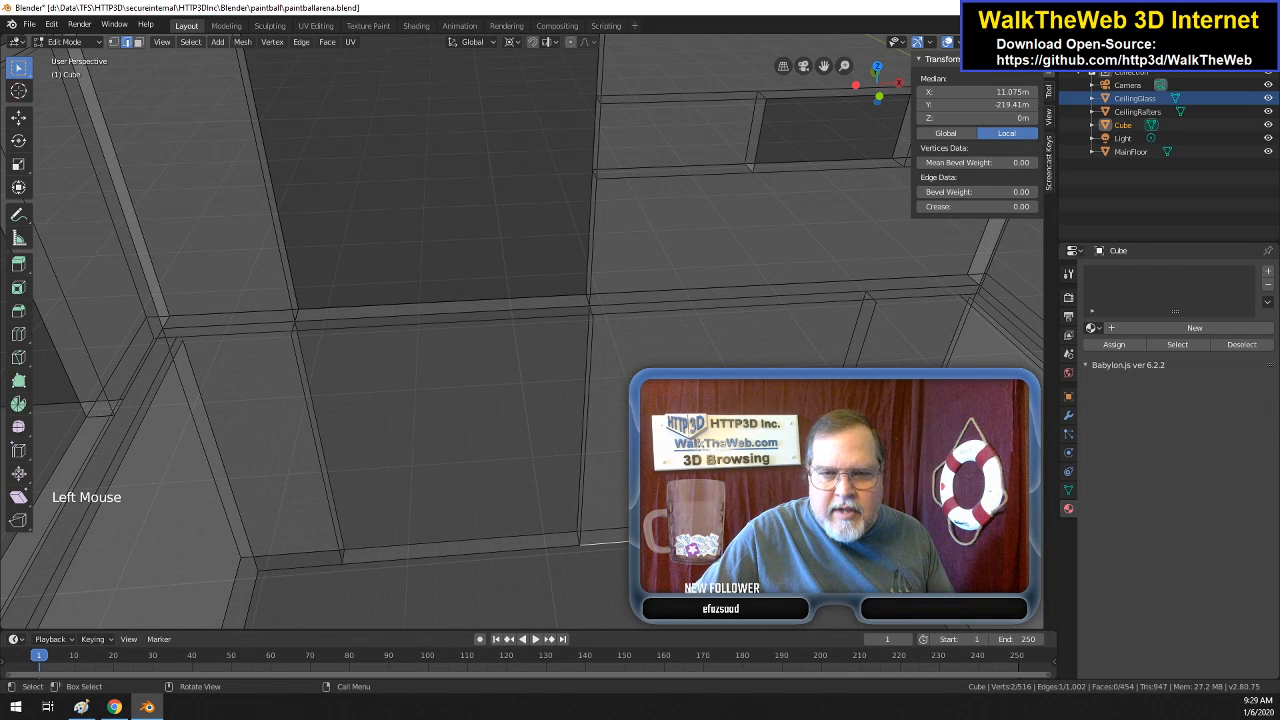
{"action": "left_click", "coordinate": [673, 310], "text": "shift"}
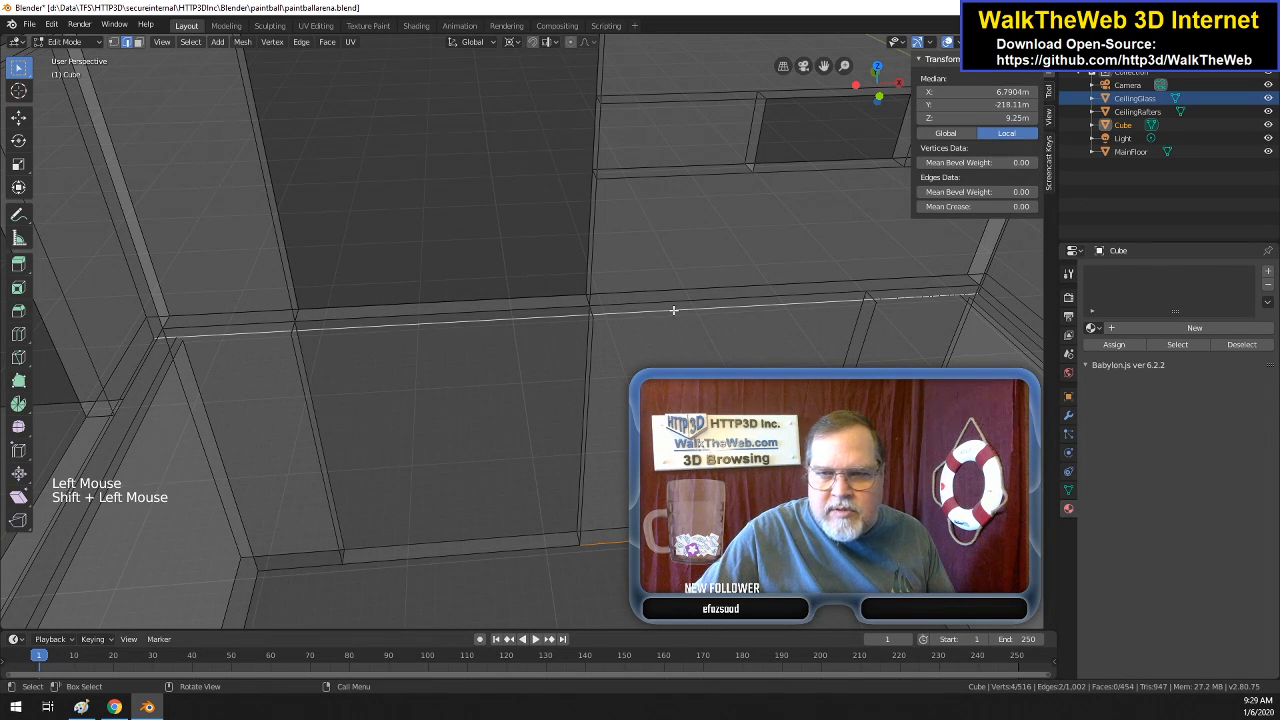
{"action": "left_click", "coordinate": [872, 310]}
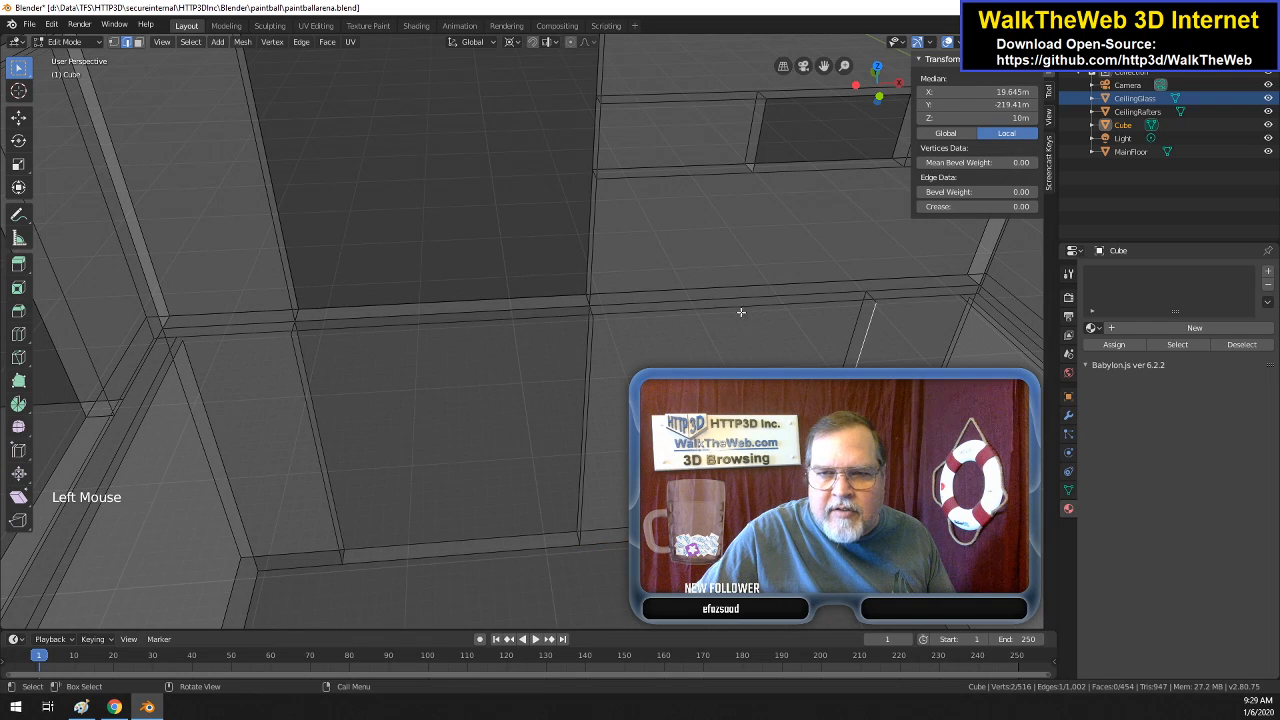
{"action": "left_click", "coordinate": [587, 322]}
{"action": "left_click", "coordinate": [724, 304]}
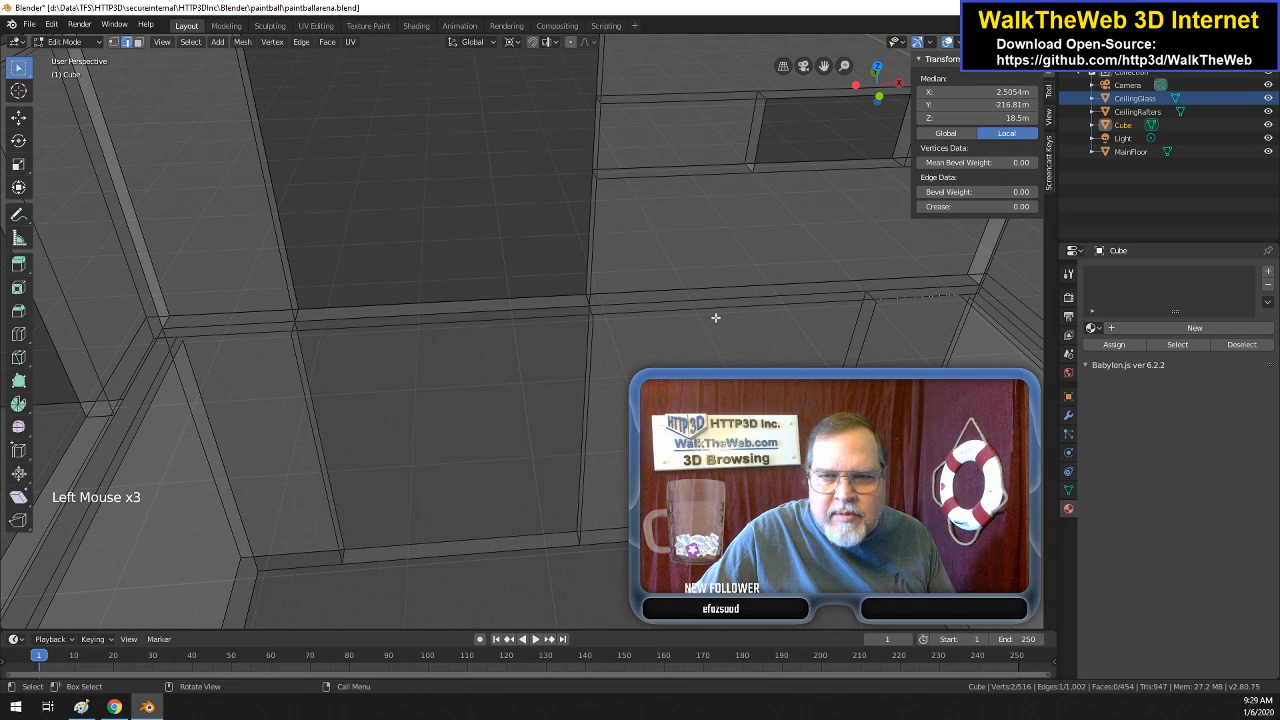
{"action": "left_click", "coordinate": [759, 309]}
{"action": "left_click", "coordinate": [718, 309]}
{"action": "left_click", "coordinate": [723, 308]}
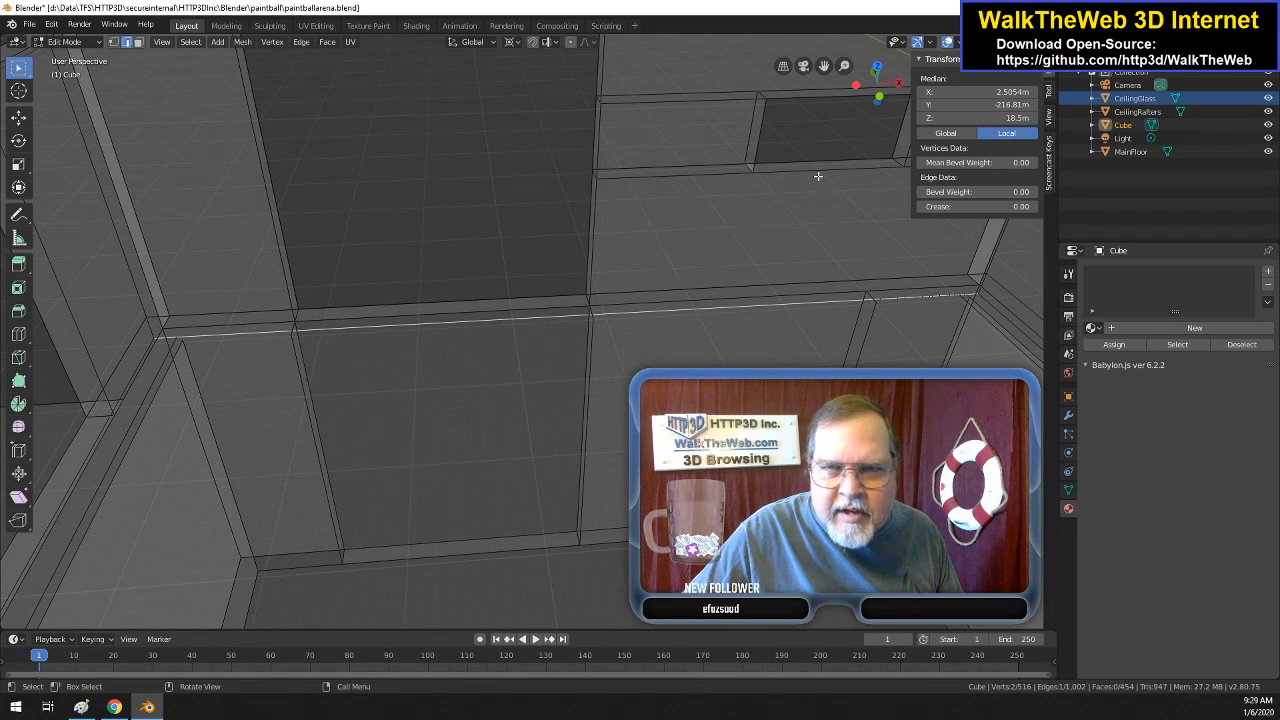
- Create an edge joining the two upper inner wall vertices at Z 20 m, centred at X 11.075 m, Y -219.41 m
{"action": "left_click_drag", "start_coordinate": [876, 86], "coordinate": [792, 145]}
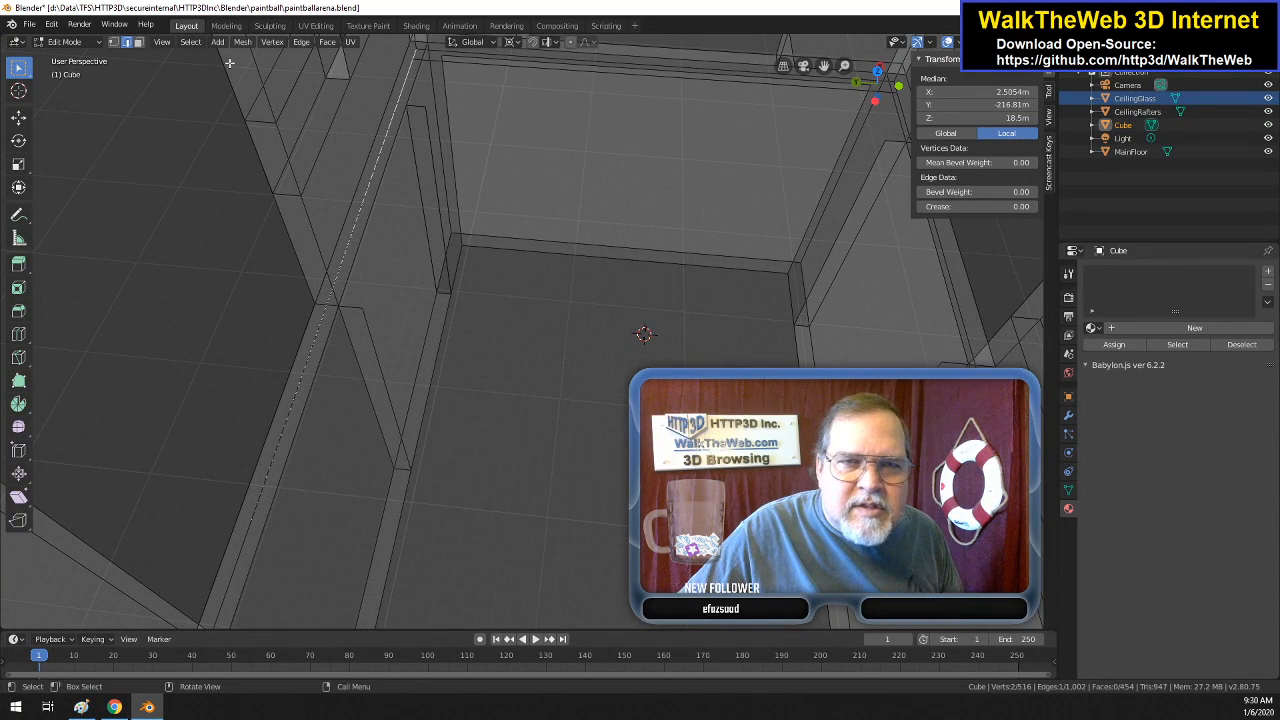
{"action": "left_click", "coordinate": [114, 41]}
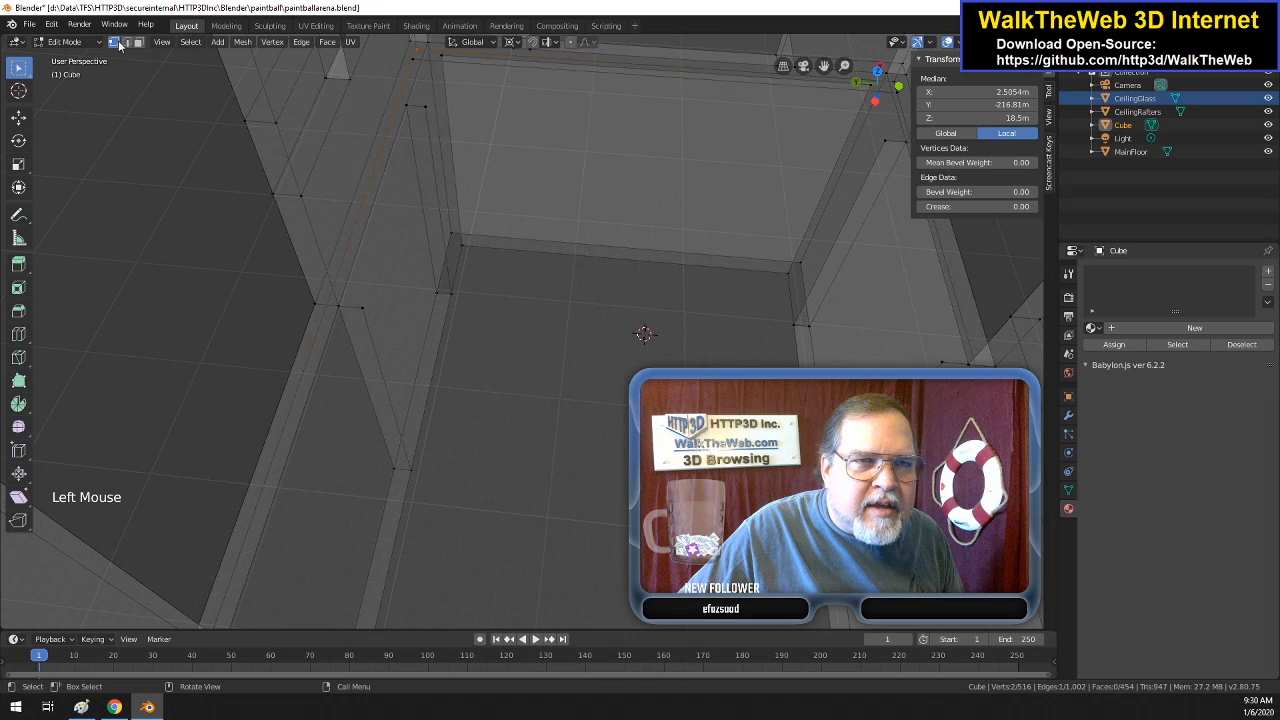
{"action": "left_click", "coordinate": [422, 107]}
{"action": "left_click", "coordinate": [364, 309], "text": "shift"}
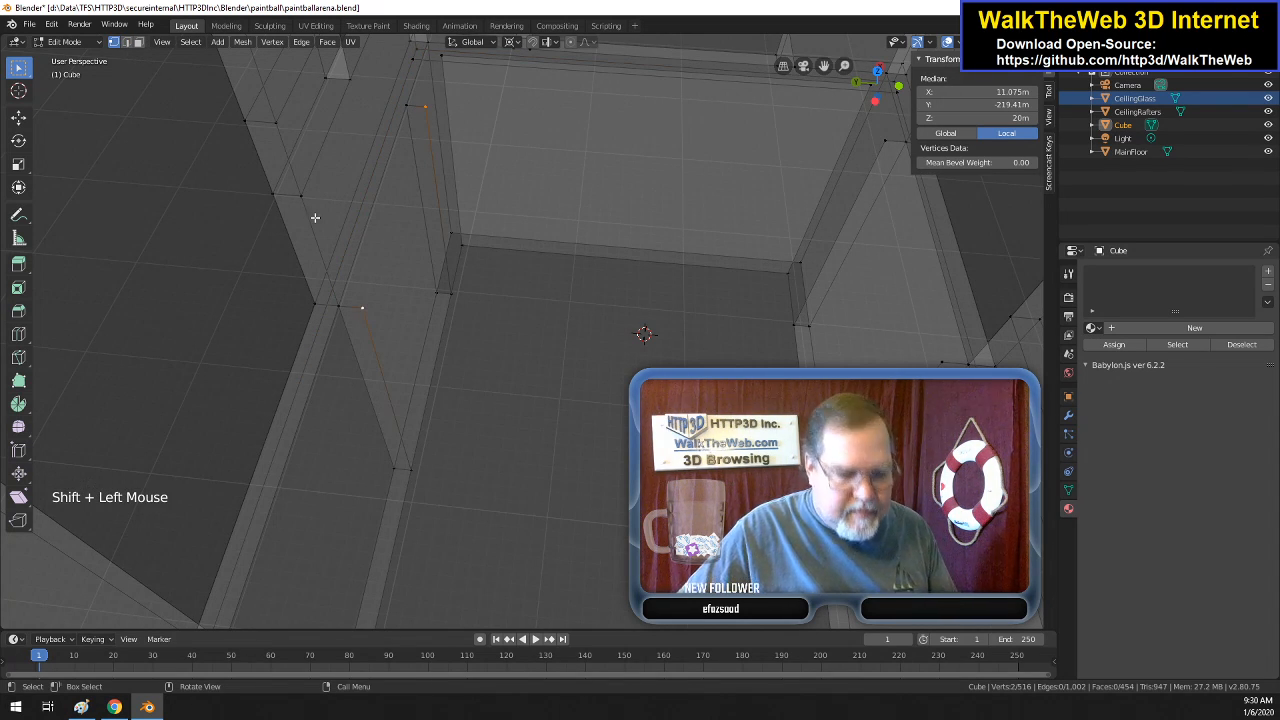
{"action": "key", "text": "f"}
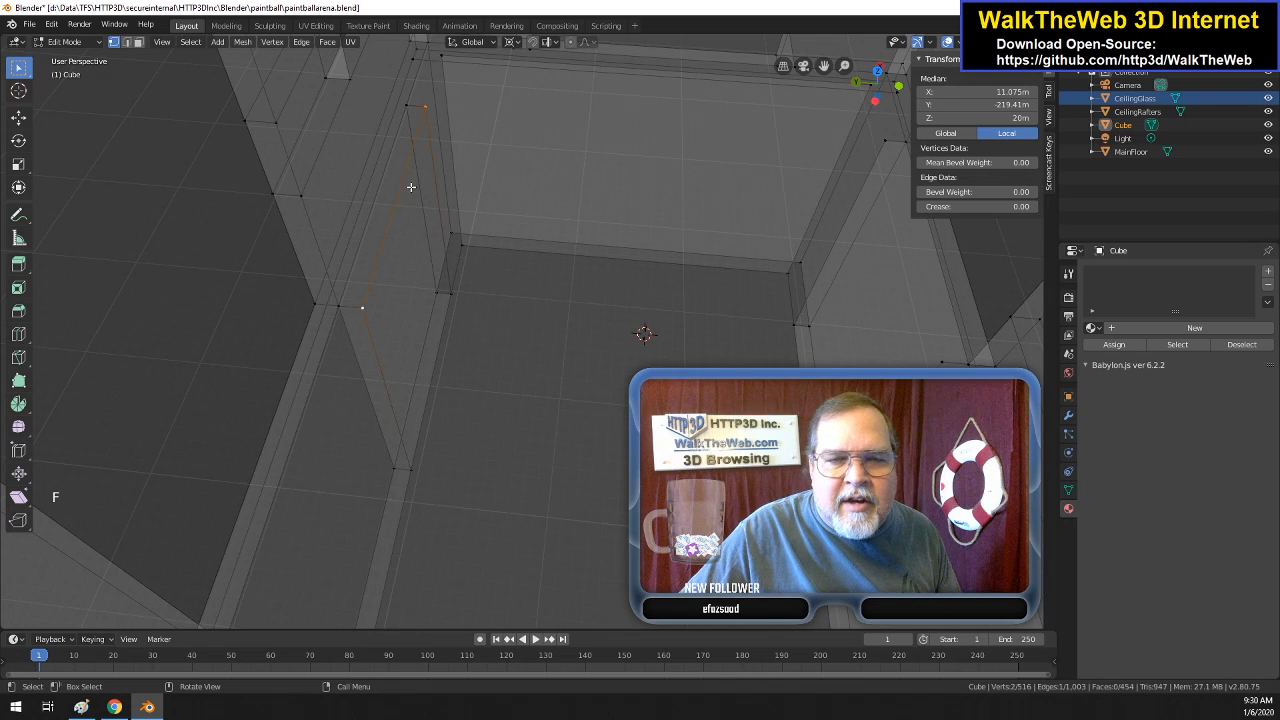
- Try subdividing the new upper edge and the floor edge below it together with one cut, and undo the subdivision
{"action": "left_click", "coordinate": [126, 41]}
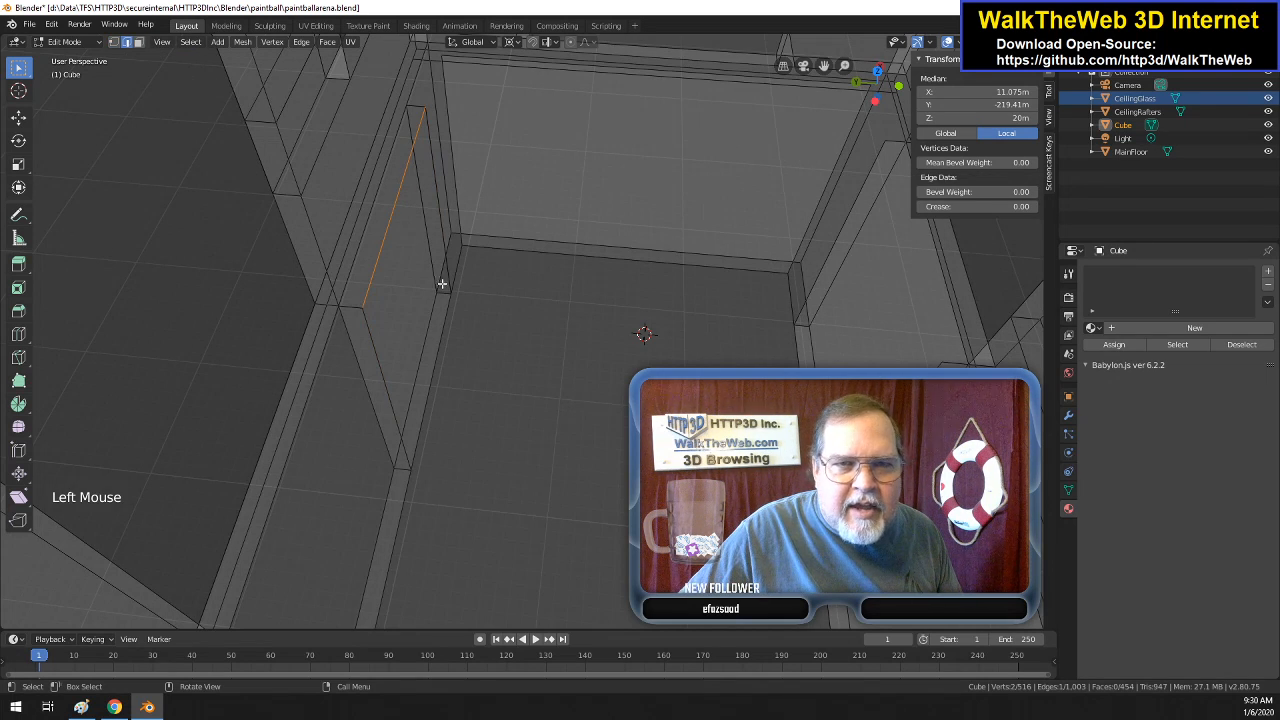
{"action": "left_click", "coordinate": [435, 355], "text": "shift"}
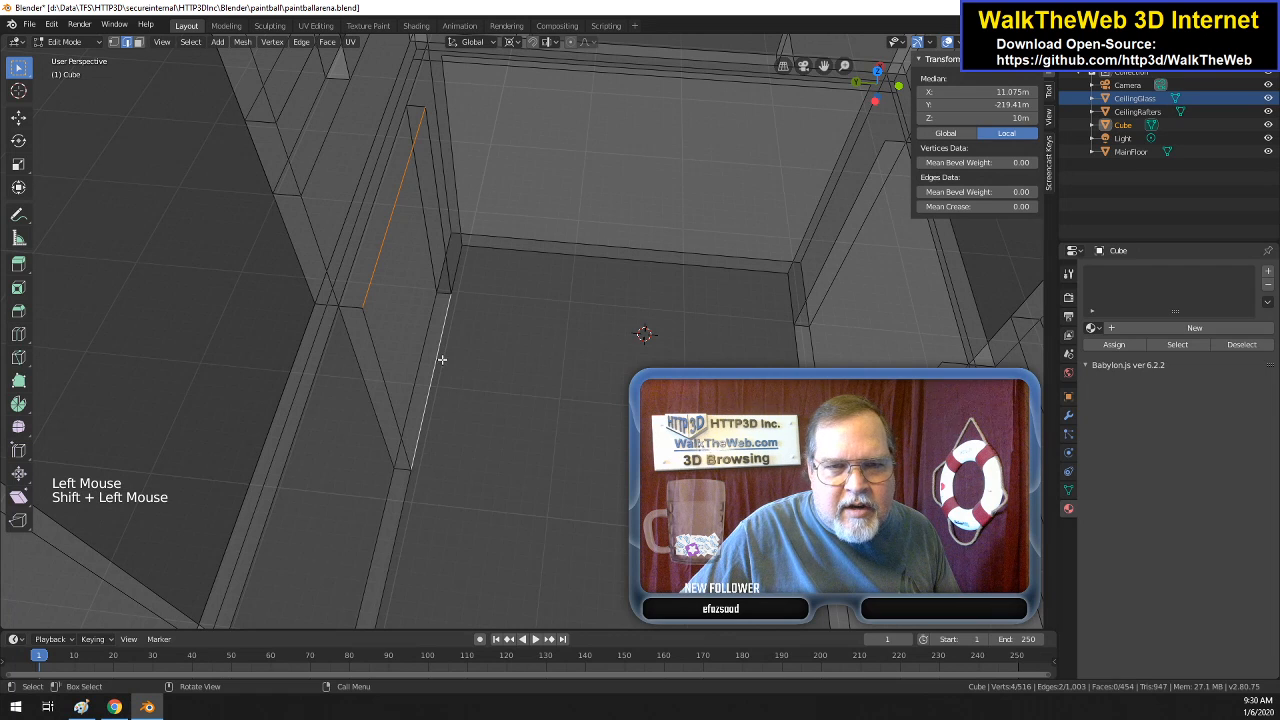
{"action": "right_click", "coordinate": [436, 366]}
{"action": "left_click", "coordinate": [403, 273]}
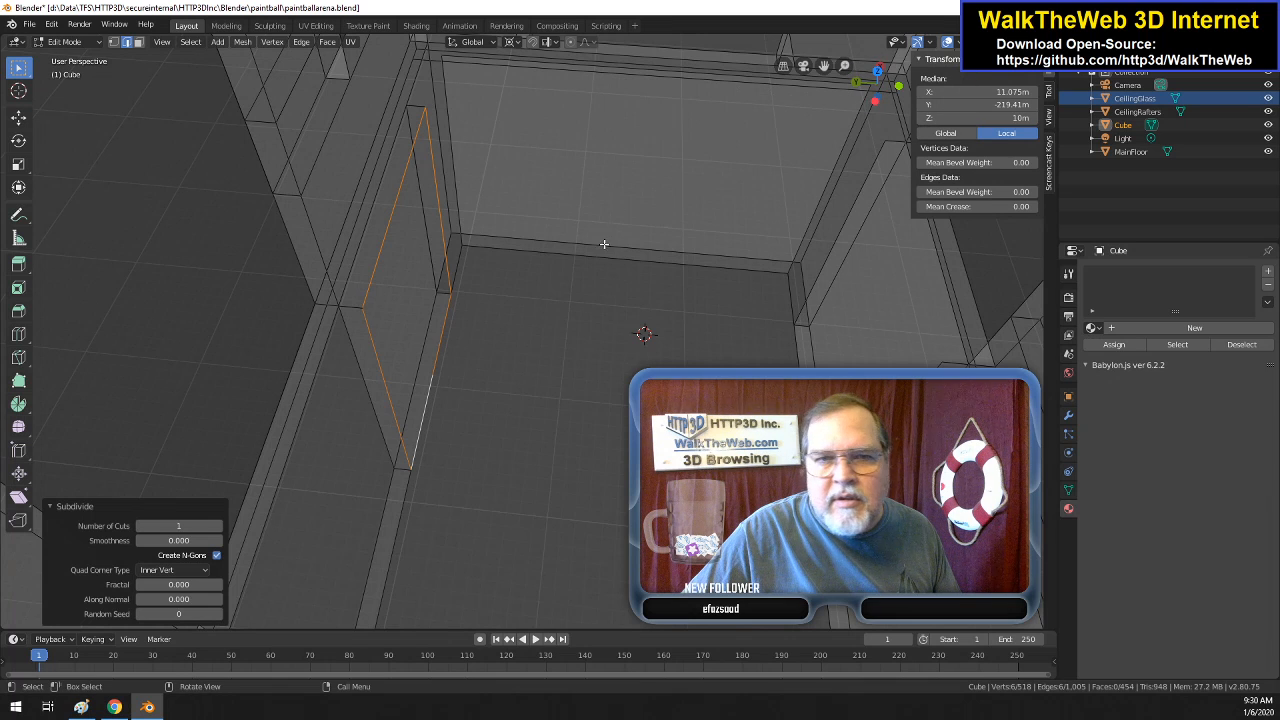
{"action": "key", "text": "ctrl"}
{"action": "key", "text": "ctrl+z"}
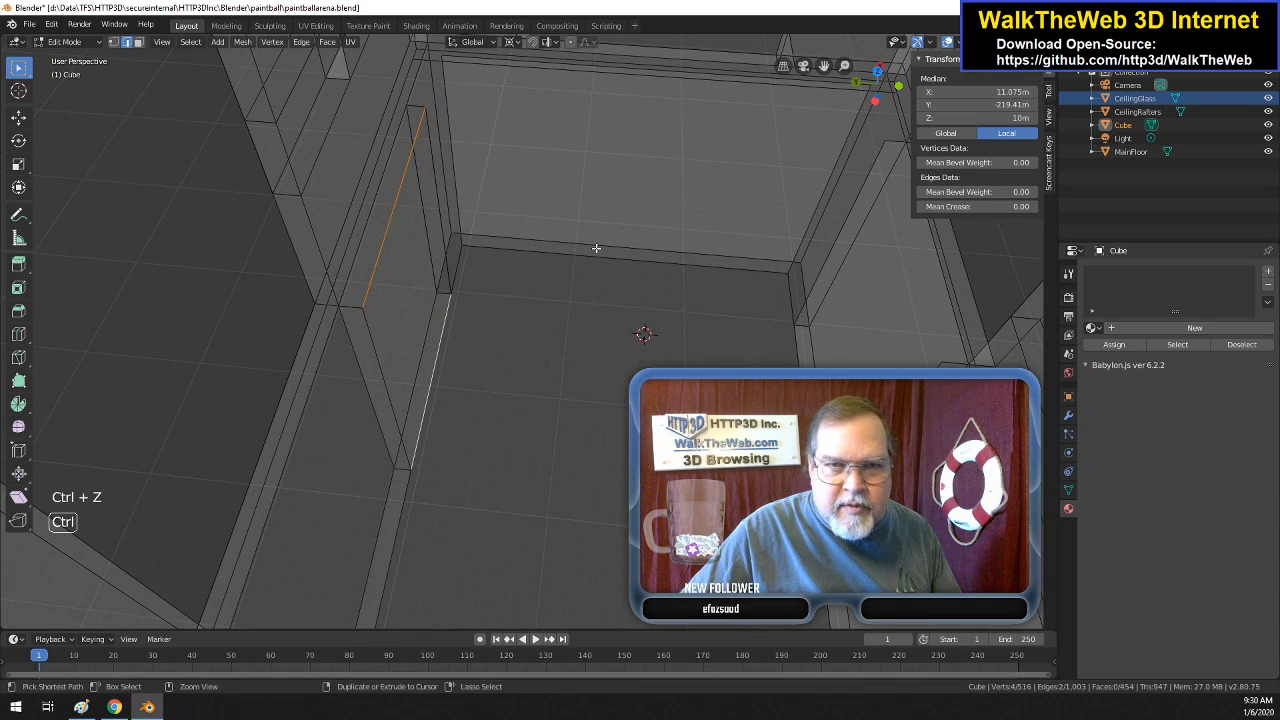
- Subdivide the upper edge at Z 20 m and the floor edge at Z 0 m separately, each with one cut
{"action": "left_click", "coordinate": [390, 228]}
{"action": "right_click", "coordinate": [390, 228]}
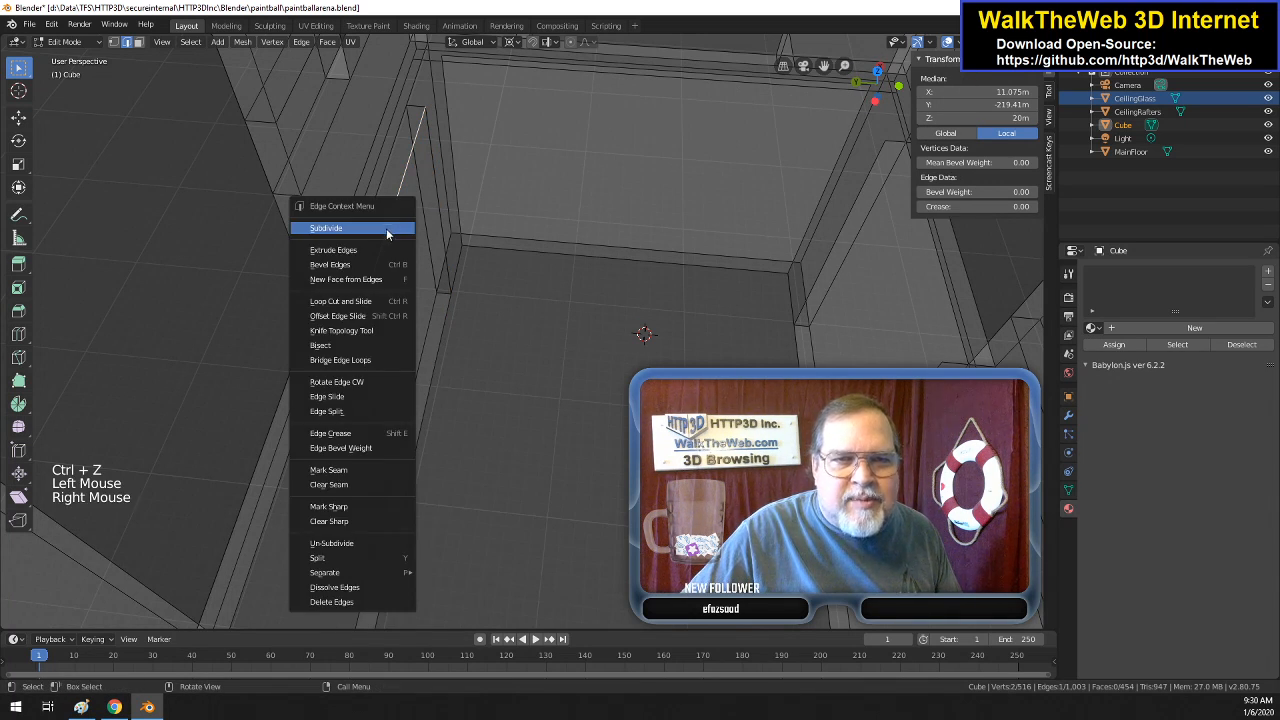
{"action": "left_click", "coordinate": [388, 226]}
{"action": "left_click", "coordinate": [440, 347]}
{"action": "right_click", "coordinate": [440, 347]}
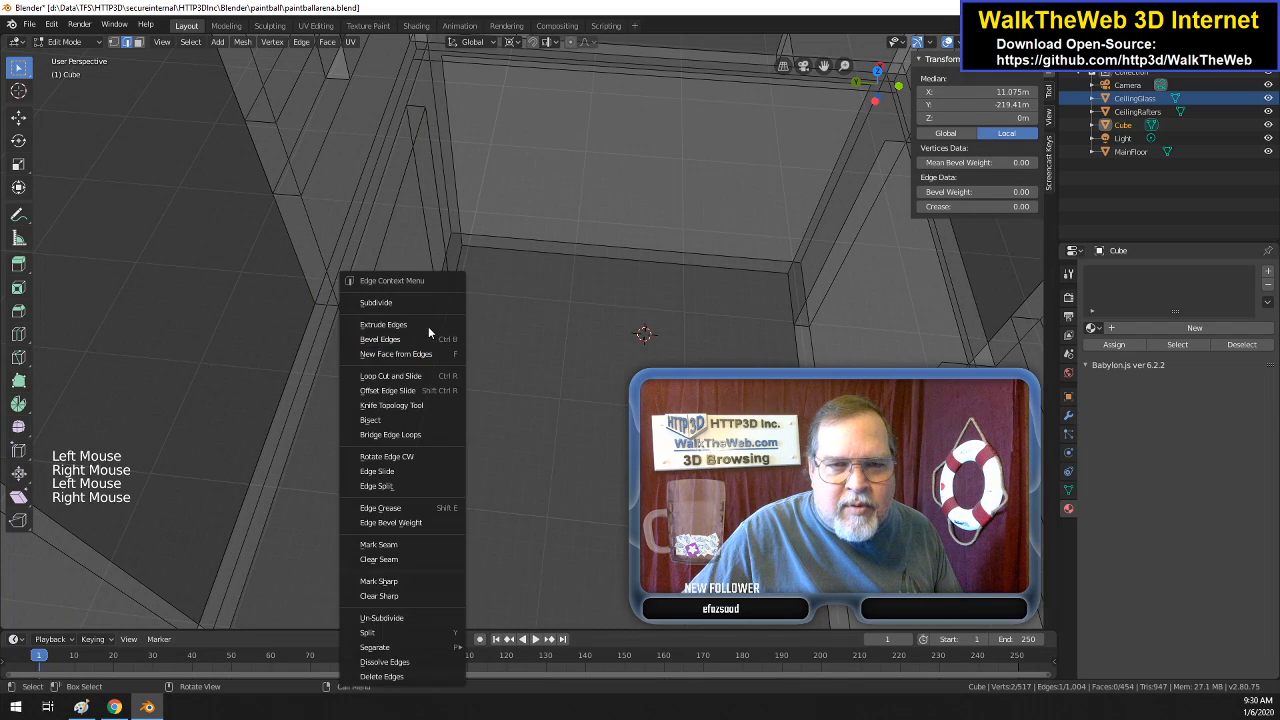
{"action": "left_click", "coordinate": [418, 297]}
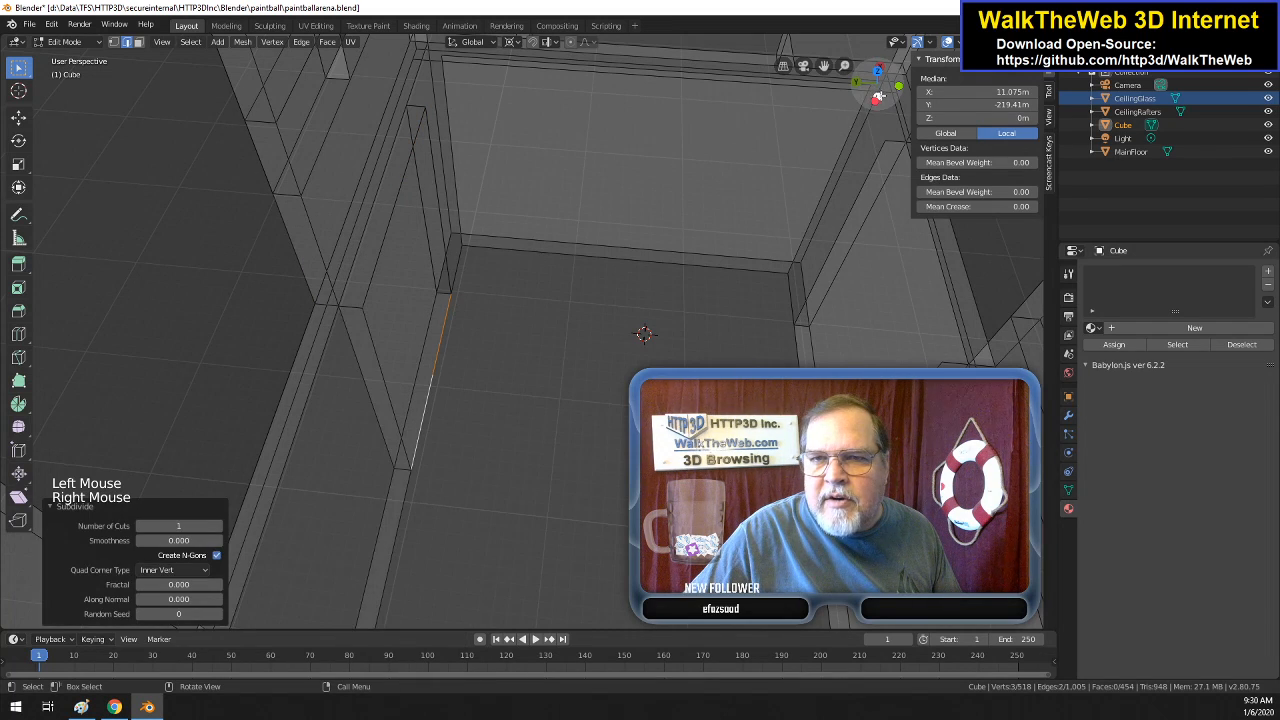
- Move the midpoint vertices of the subdivided upper and floor edges together by -3 m along the X axis
{"action": "mouse_move", "coordinate": [876, 88]}
{"action": "left_mouse_down"}
{"action": "mouse_move", "coordinate": [850, 96]}
{"action": "mouse_move", "coordinate": [860, 102]}
{"action": "left_mouse_up"}
{"action": "left_click", "coordinate": [113, 41]}
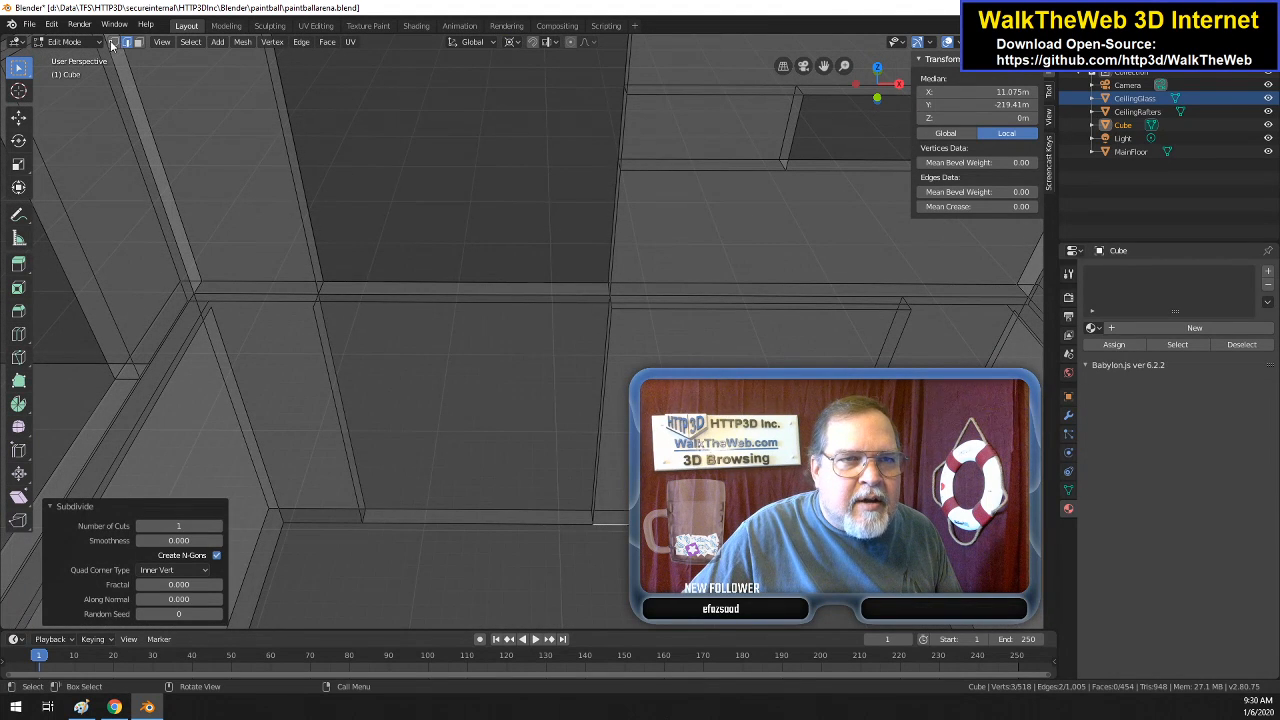
{"action": "left_click", "coordinate": [709, 525]}
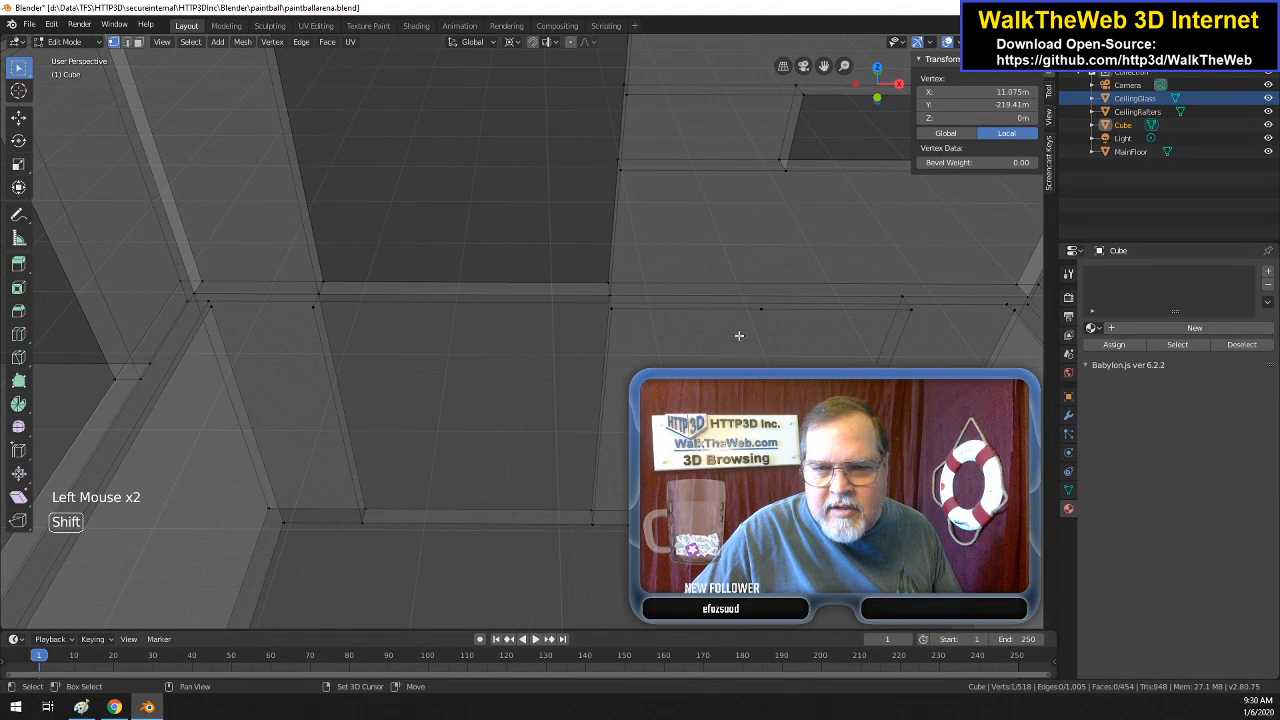
{"action": "left_click", "coordinate": [759, 310], "text": "shift"}
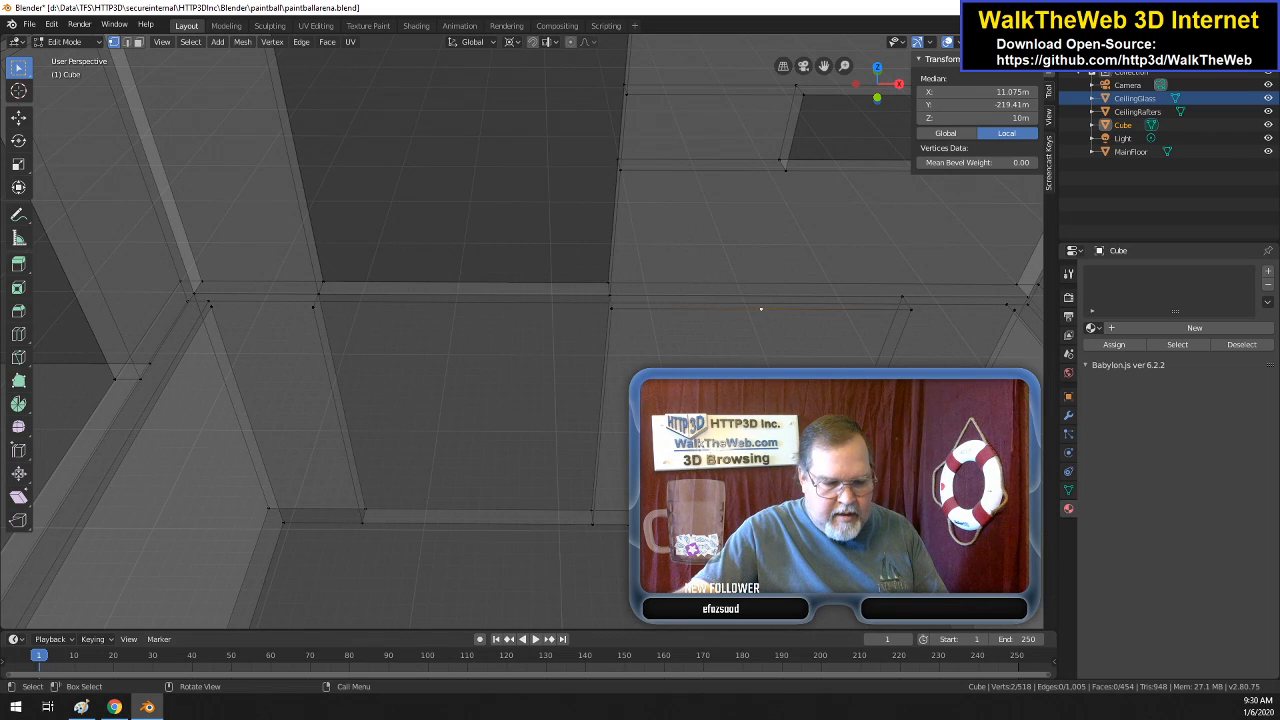
{"action": "key", "text": "g"}
{"action": "key", "text": "y"}
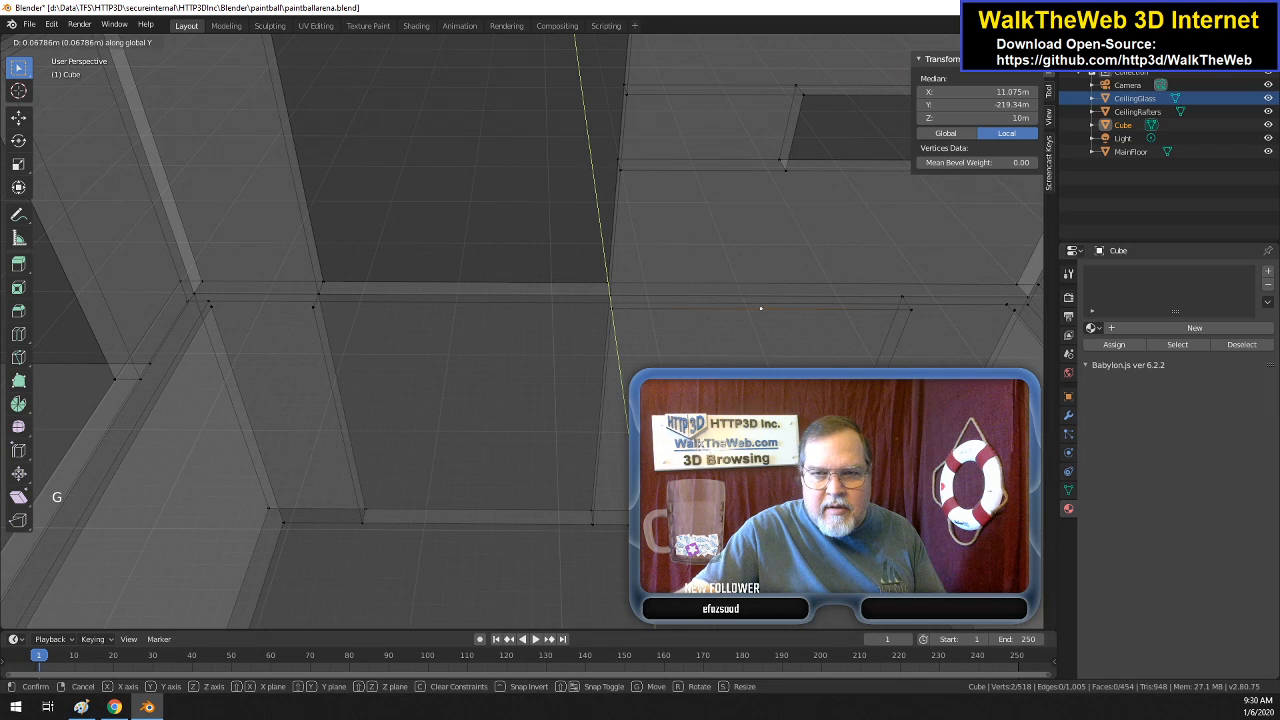
{"action": "key", "text": "Escape"}
{"action": "key", "text": "g"}
{"action": "key", "text": "x"}
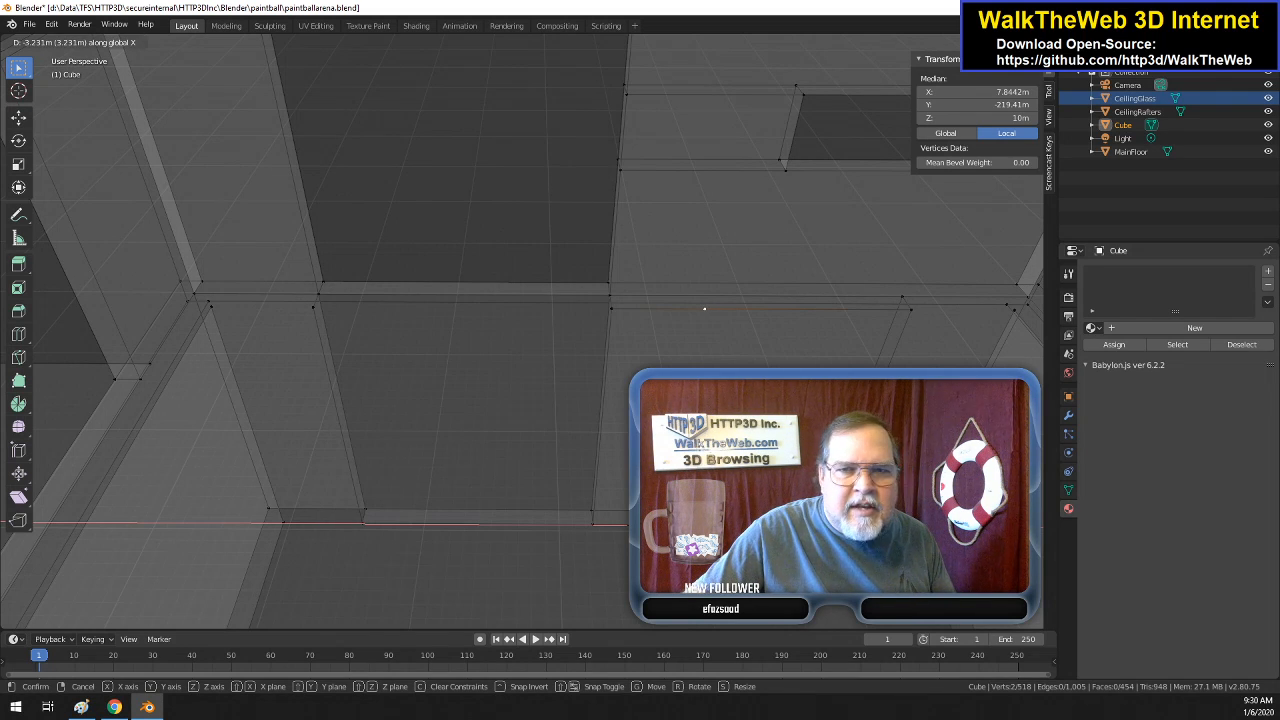
{"action": "type", "text": "-3"}
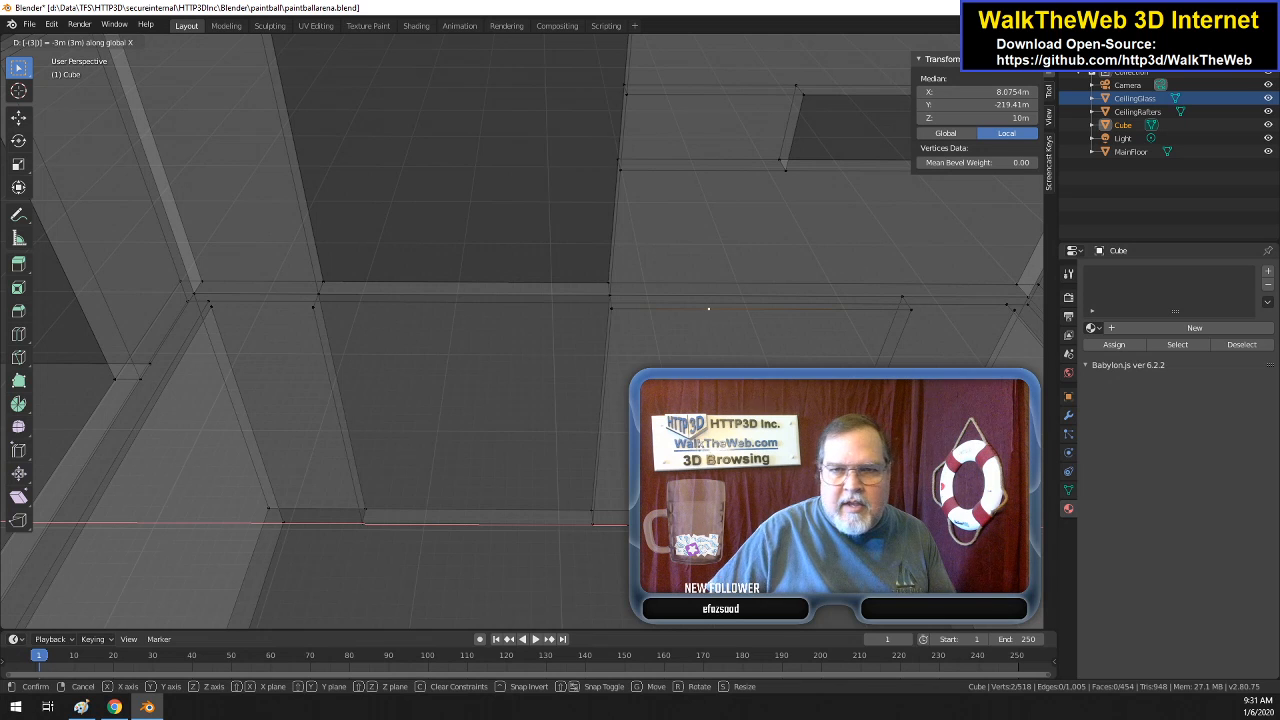
{"action": "key", "text": "Return"}
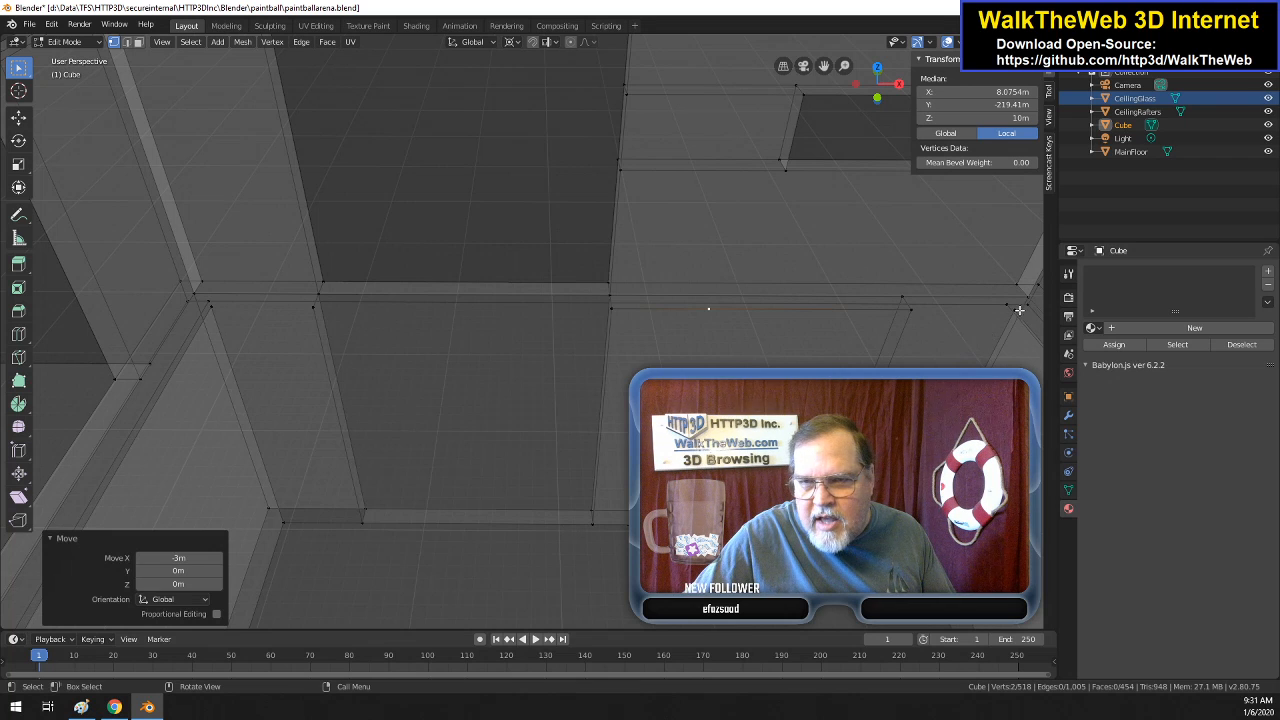
- Fill a face between the two floor vertices and two upper vertices of the short inner wall section centred at X 22.584 m, Y -219.41 m
{"action": "left_click", "coordinate": [822, 522]}
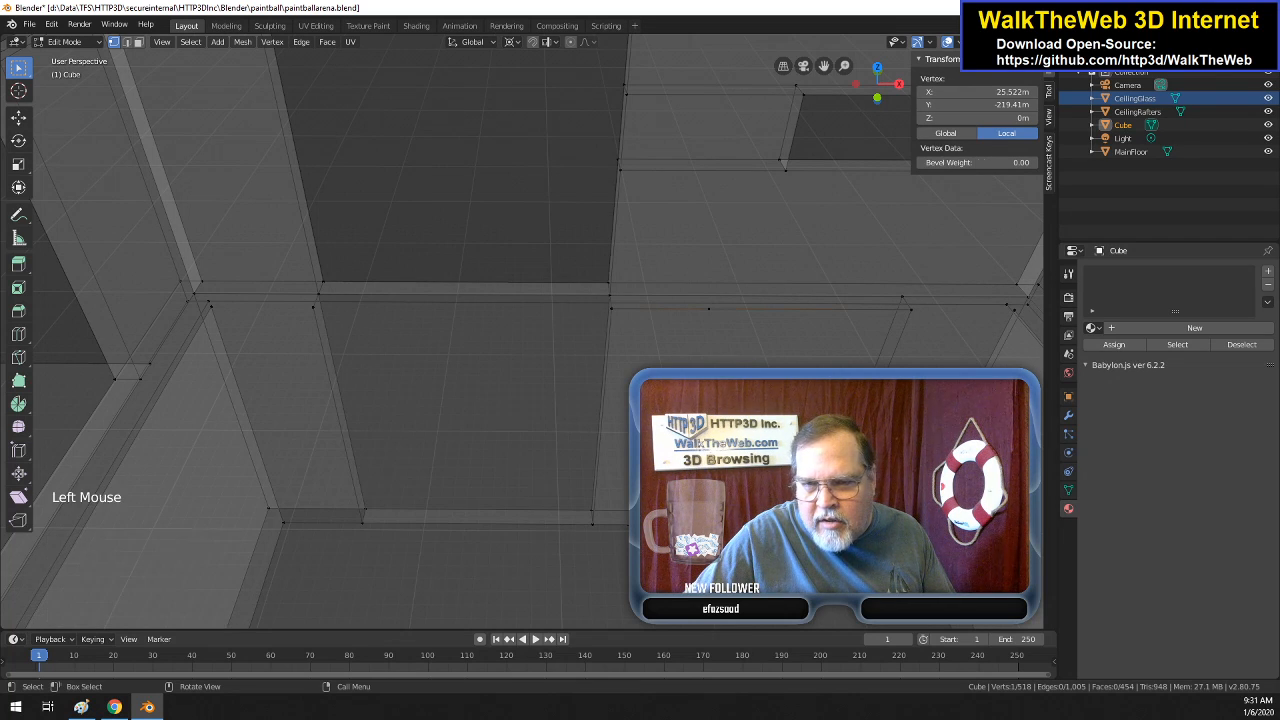
{"action": "left_click", "coordinate": [818, 510], "text": "shift"}
{"action": "left_click", "coordinate": [910, 317], "text": "shift"}
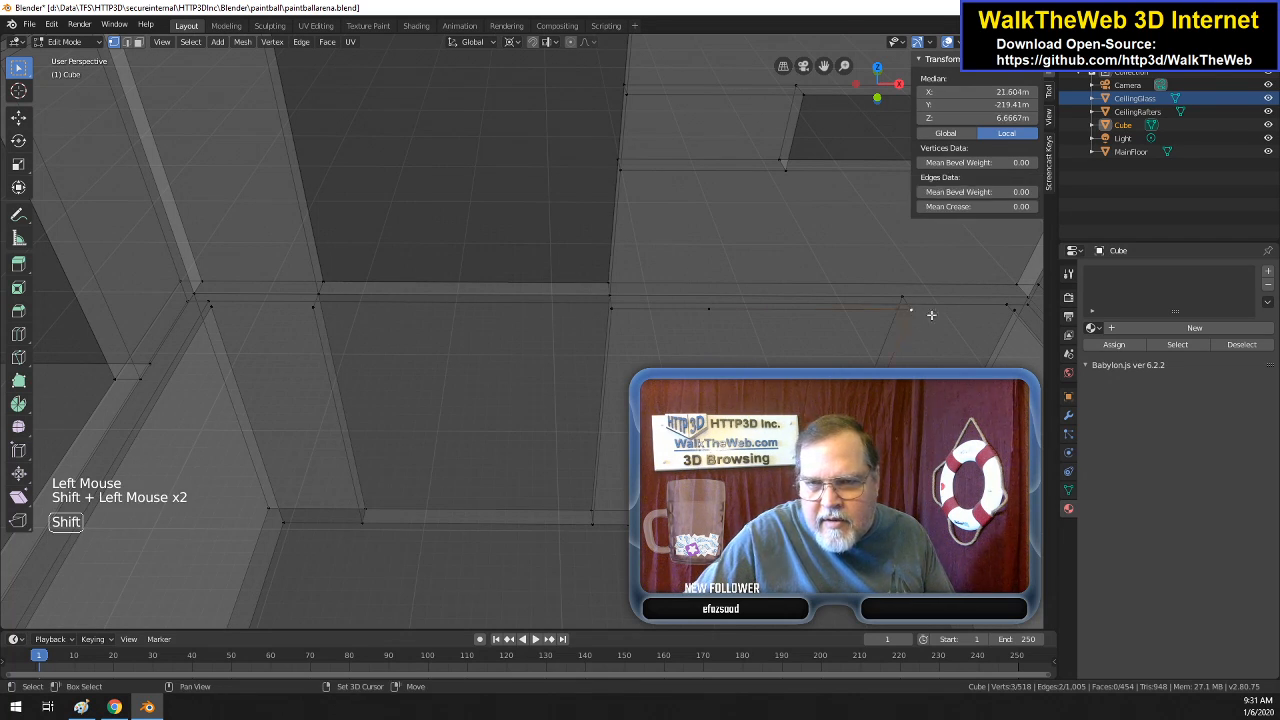
{"action": "left_click", "coordinate": [1016, 311], "text": "shift"}
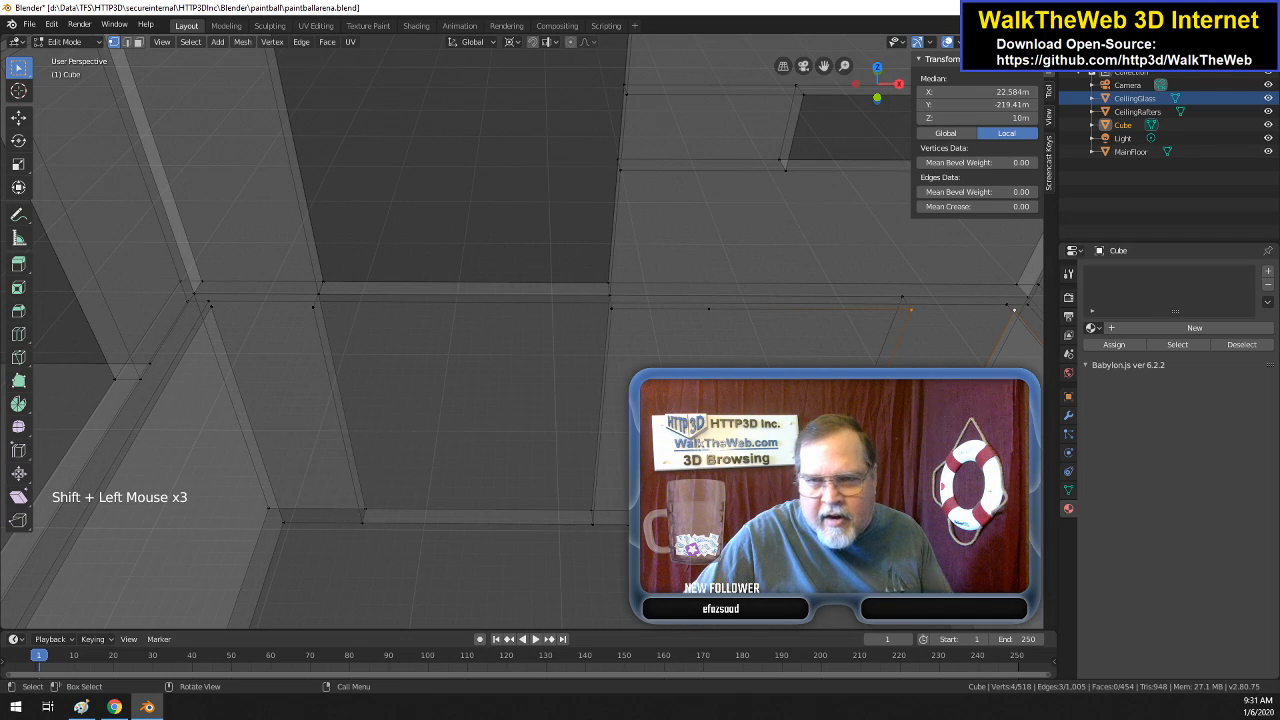
{"action": "key", "text": "f"}
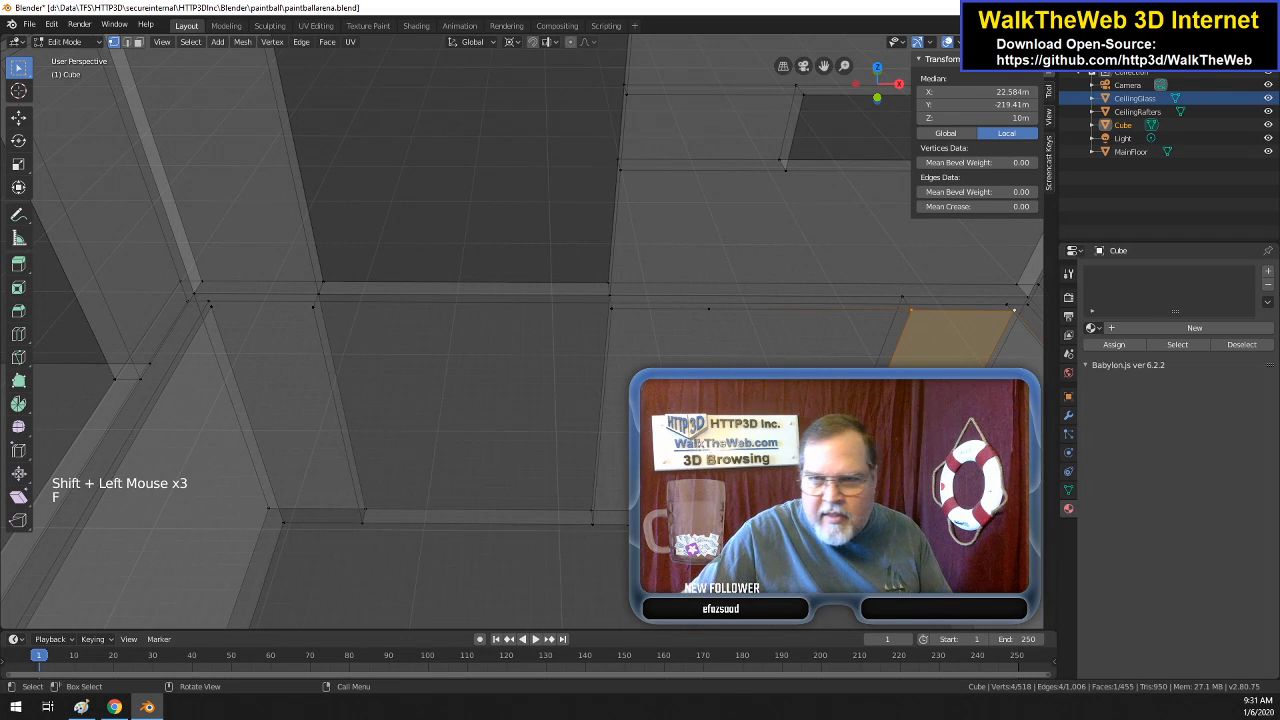
- Fill a face from the upper and floor vertices at X 8.0754 m to the two inner corner vertices at the wall's far end
{"action": "left_click", "coordinate": [703, 311]}
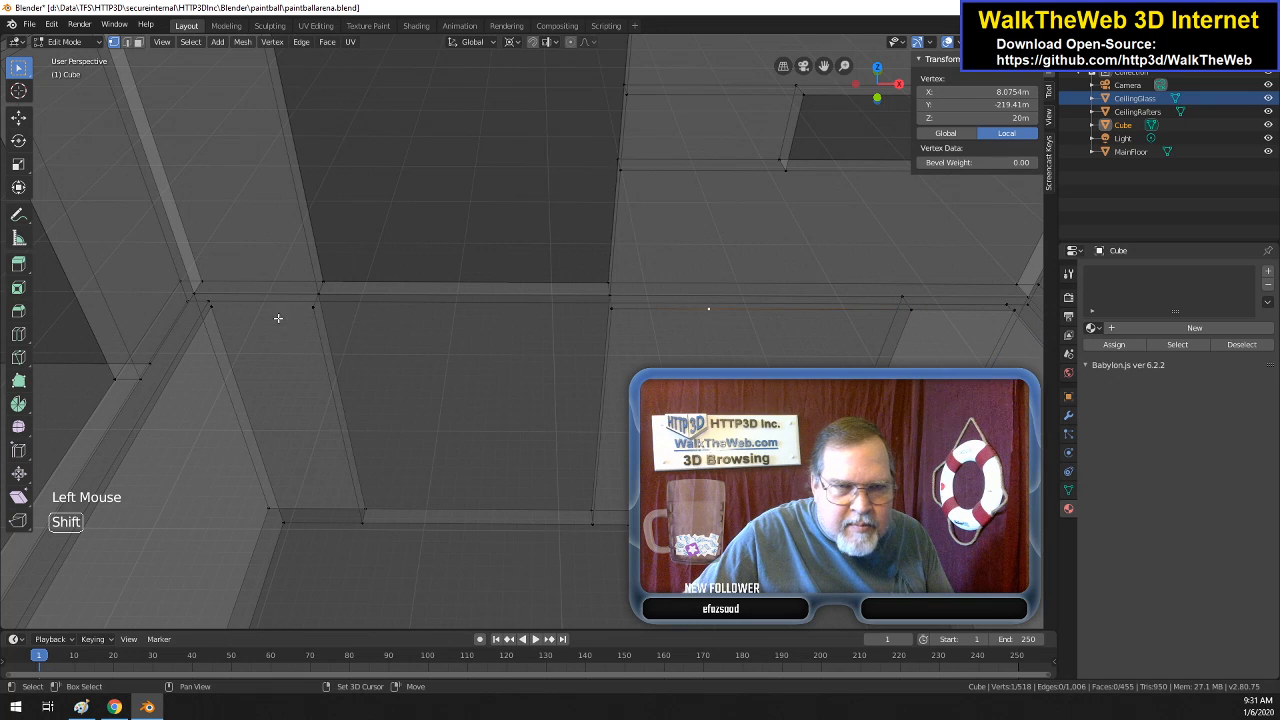
{"action": "left_click", "coordinate": [211, 309], "text": "shift"}
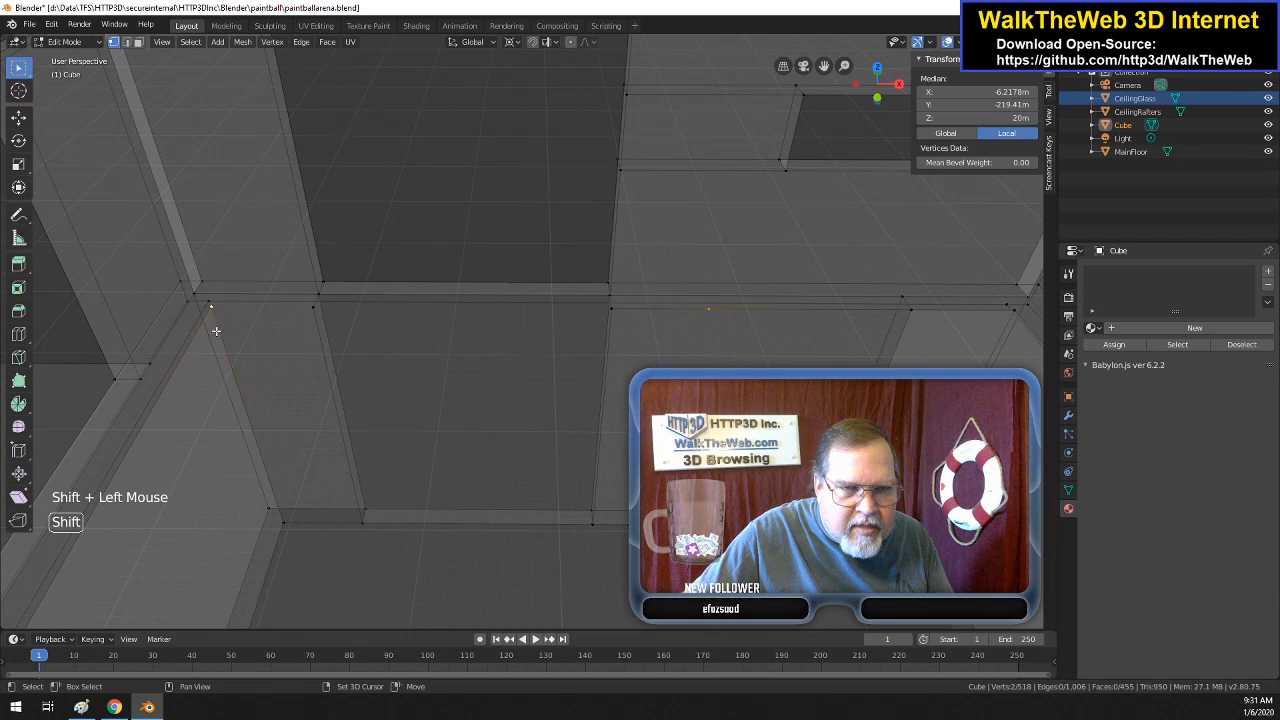
{"action": "left_click", "coordinate": [282, 521], "text": "shift"}
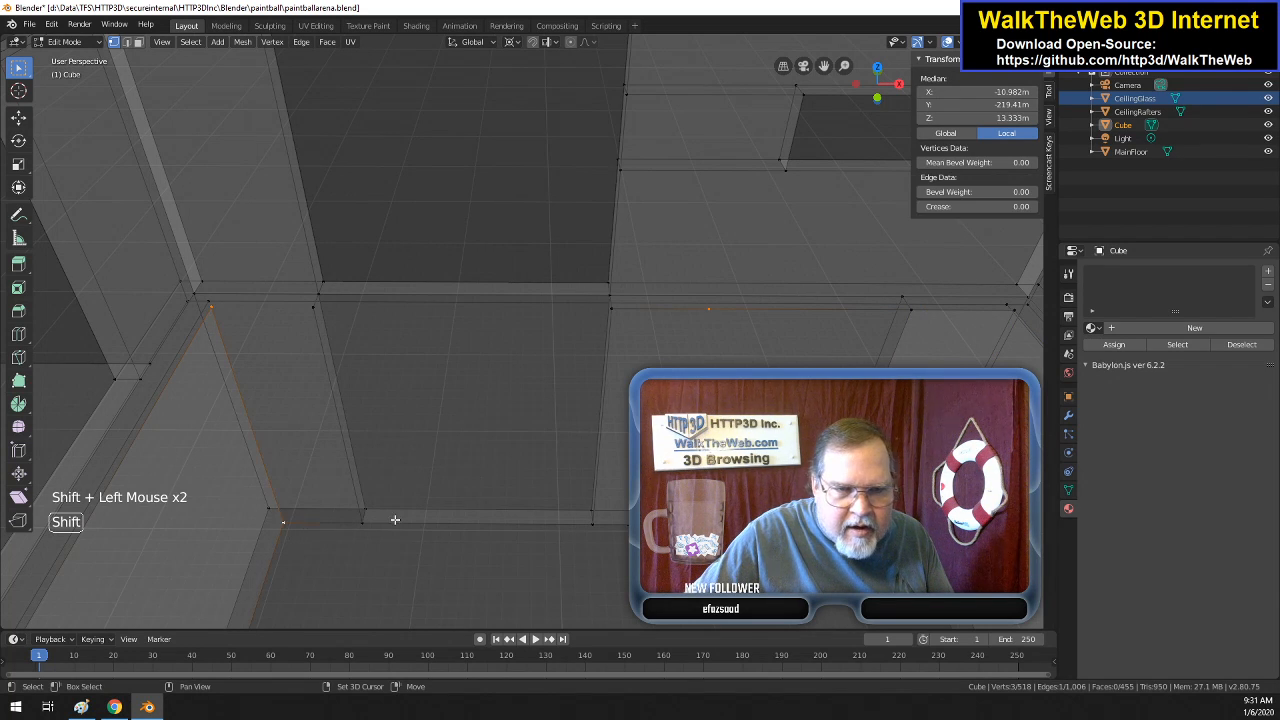
{"action": "left_click", "coordinate": [283, 521], "text": "shift"}
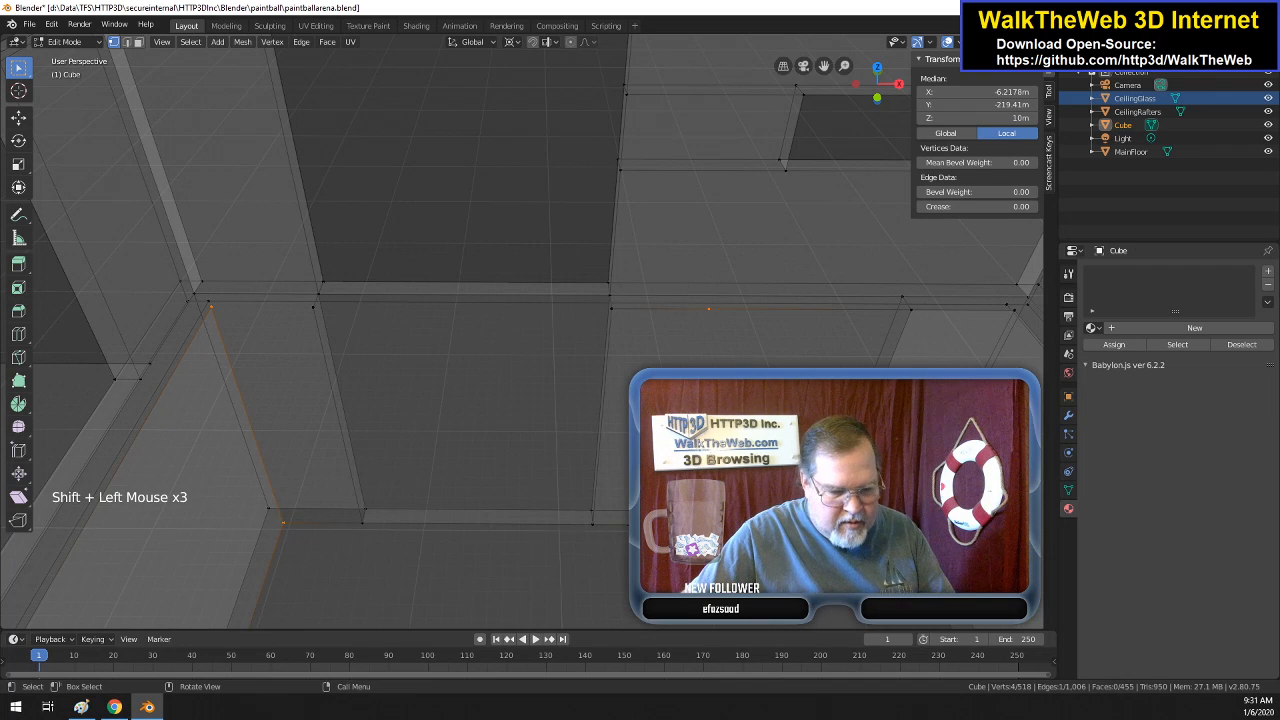
{"action": "key", "text": "f"}
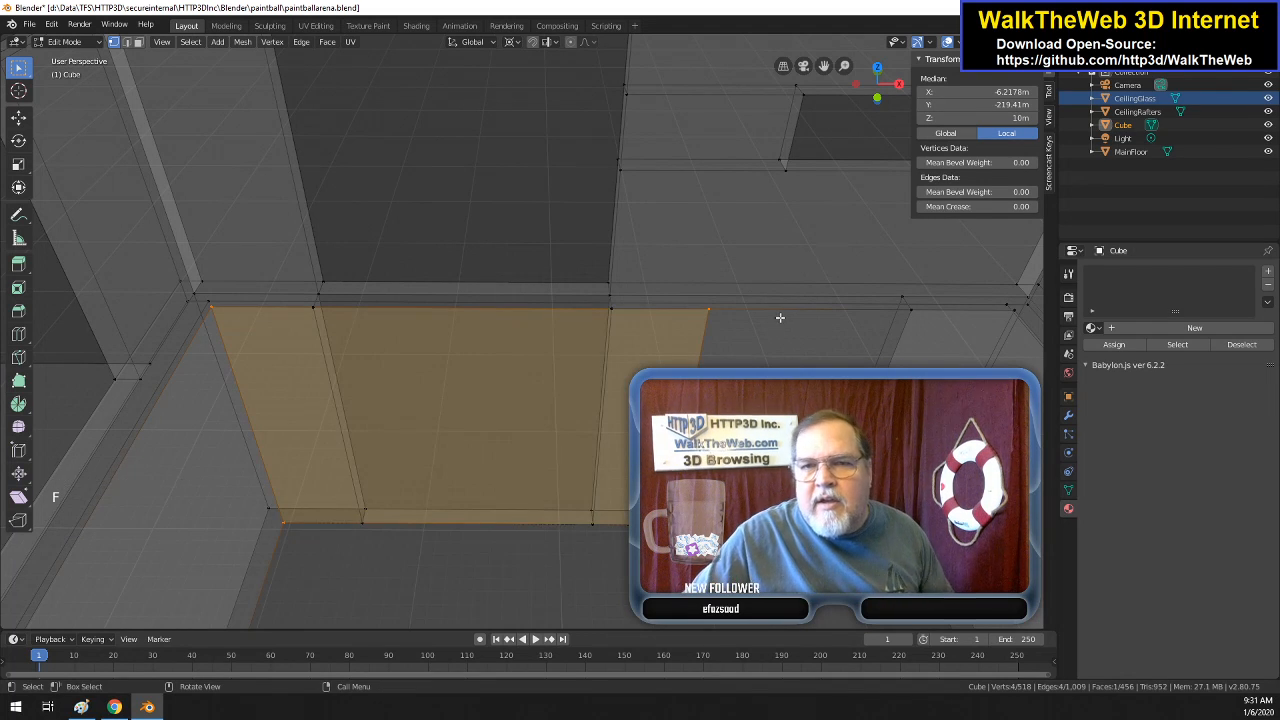
- Switch to solid shading and examine the new inner wall face and its surroundings for leftover edges
{"action": "left_click_drag", "start_coordinate": [876, 84], "coordinate": [614, 477]}
{"action": "middle_click_drag", "start_coordinate": [614, 477], "coordinate": [723, 200]}
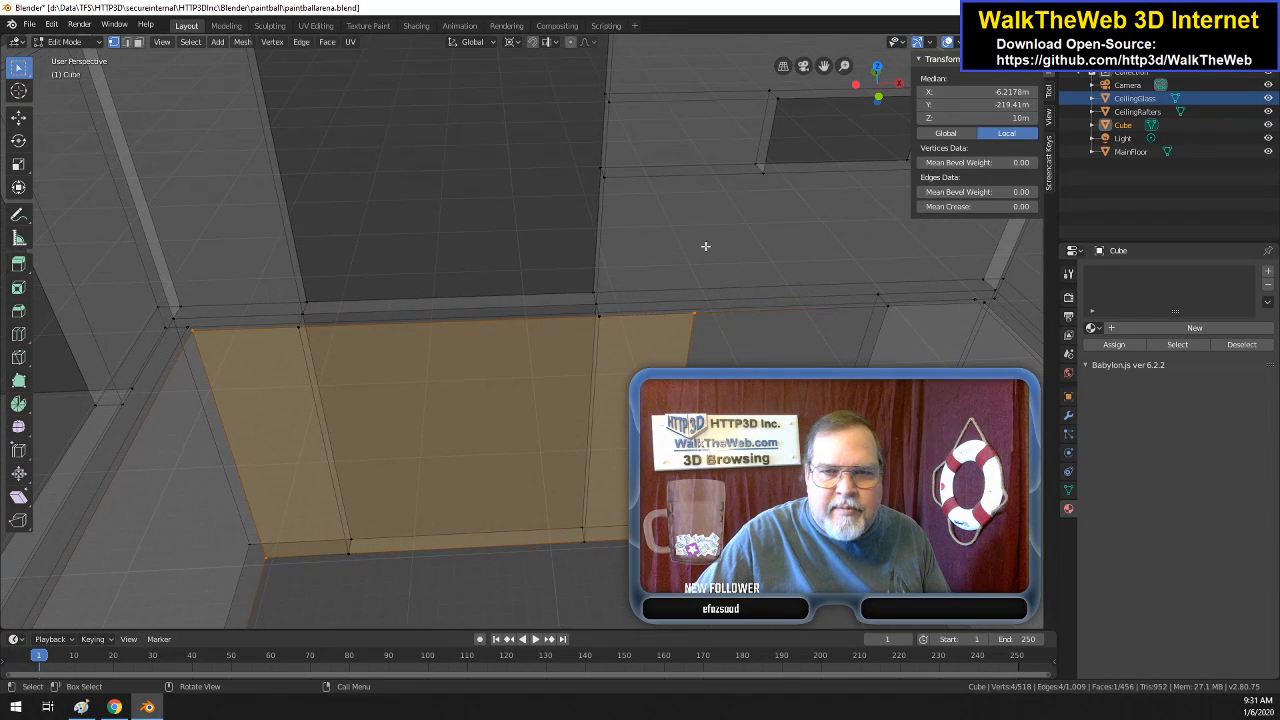
{"action": "key", "text": "z"}
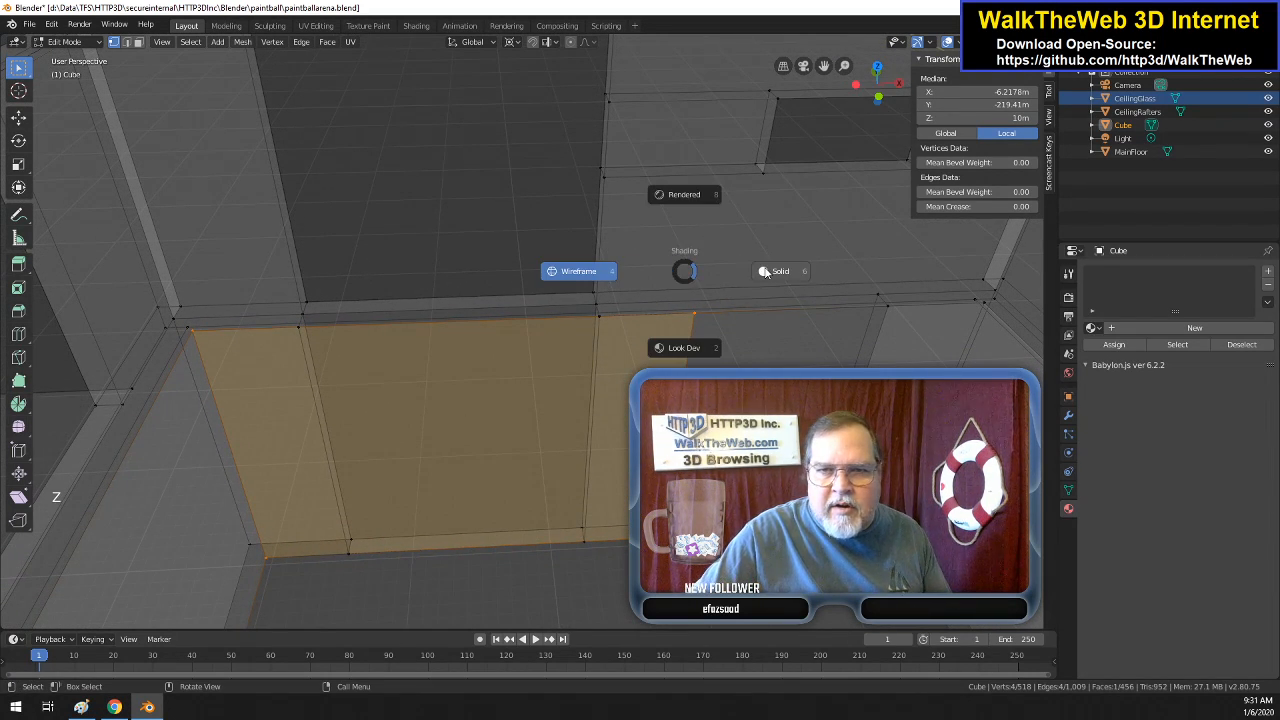
{"action": "left_click", "coordinate": [768, 271]}
{"action": "middle_click_drag", "start_coordinate": [755, 296], "coordinate": [634, 352]}
{"action": "middle_click_drag", "start_coordinate": [648, 362], "coordinate": [648, 362]}
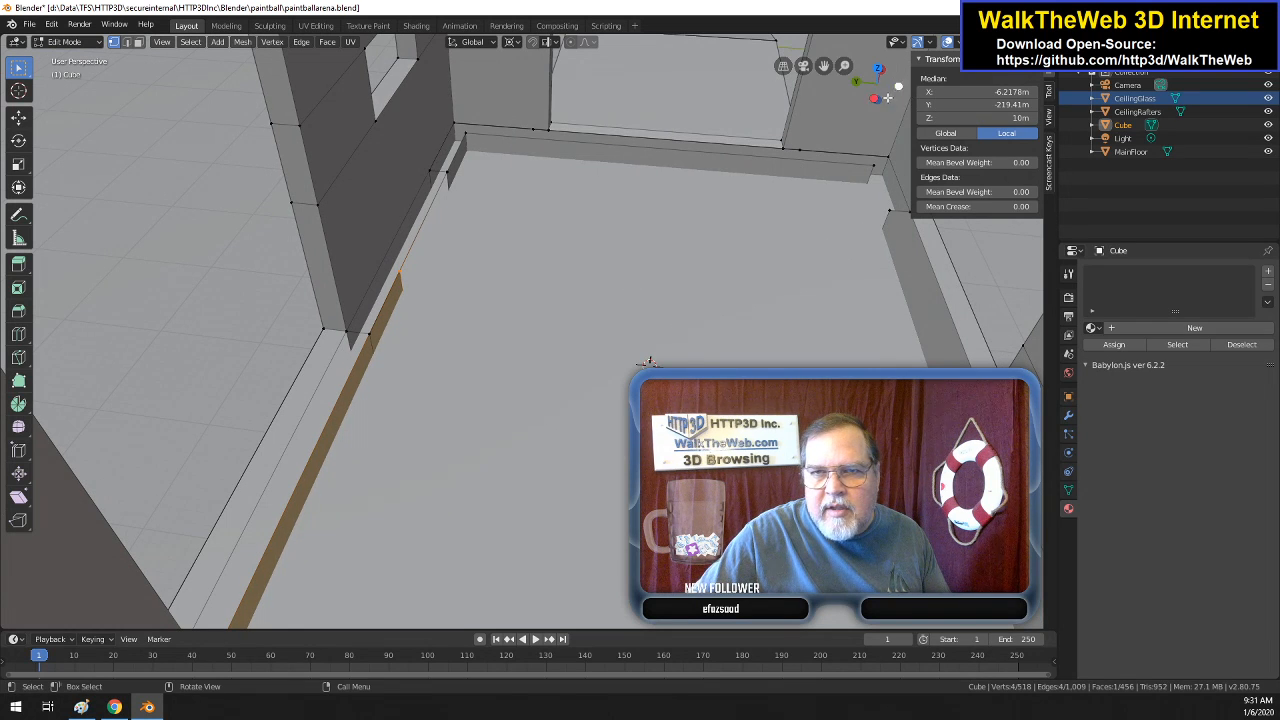
{"action": "middle_click_drag", "start_coordinate": [648, 362], "coordinate": [713, 329]}
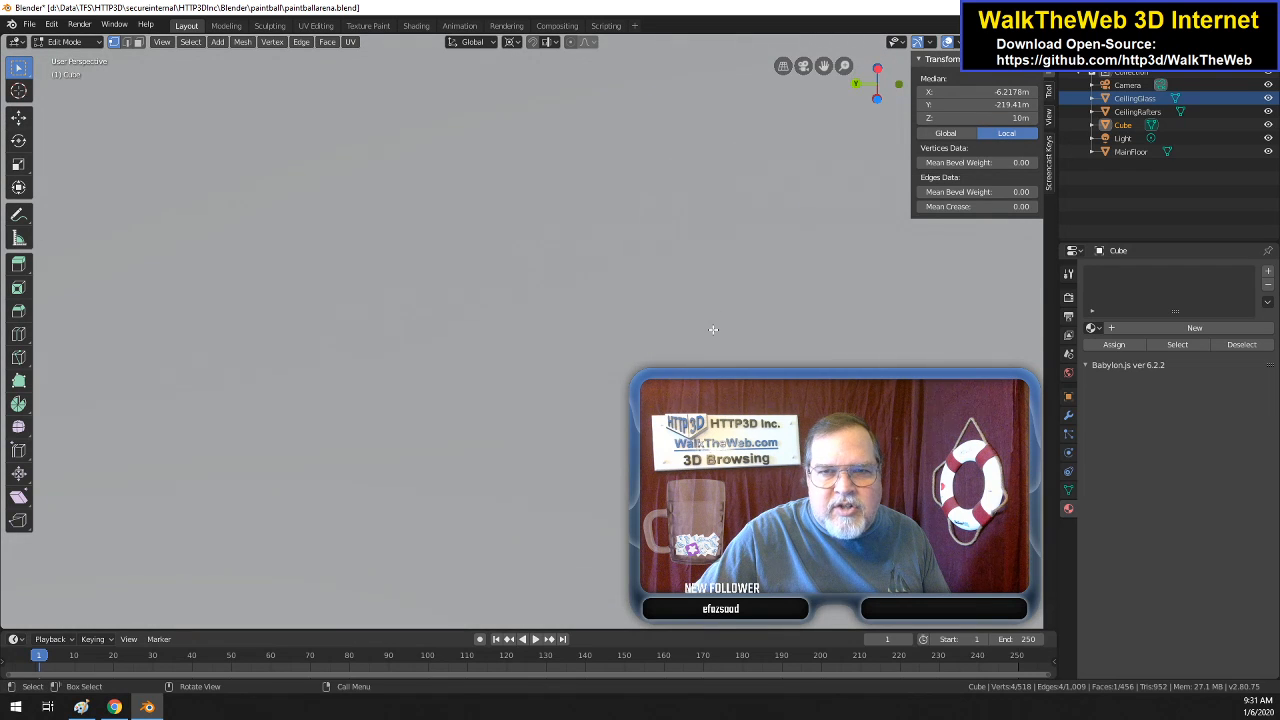
{"action": "scroll", "coordinate": [713, 329], "scroll_direction": "up", "scroll_amount": 2}
{"action": "scroll", "coordinate": [713, 329], "scroll_direction": "up", "scroll_amount": 1}
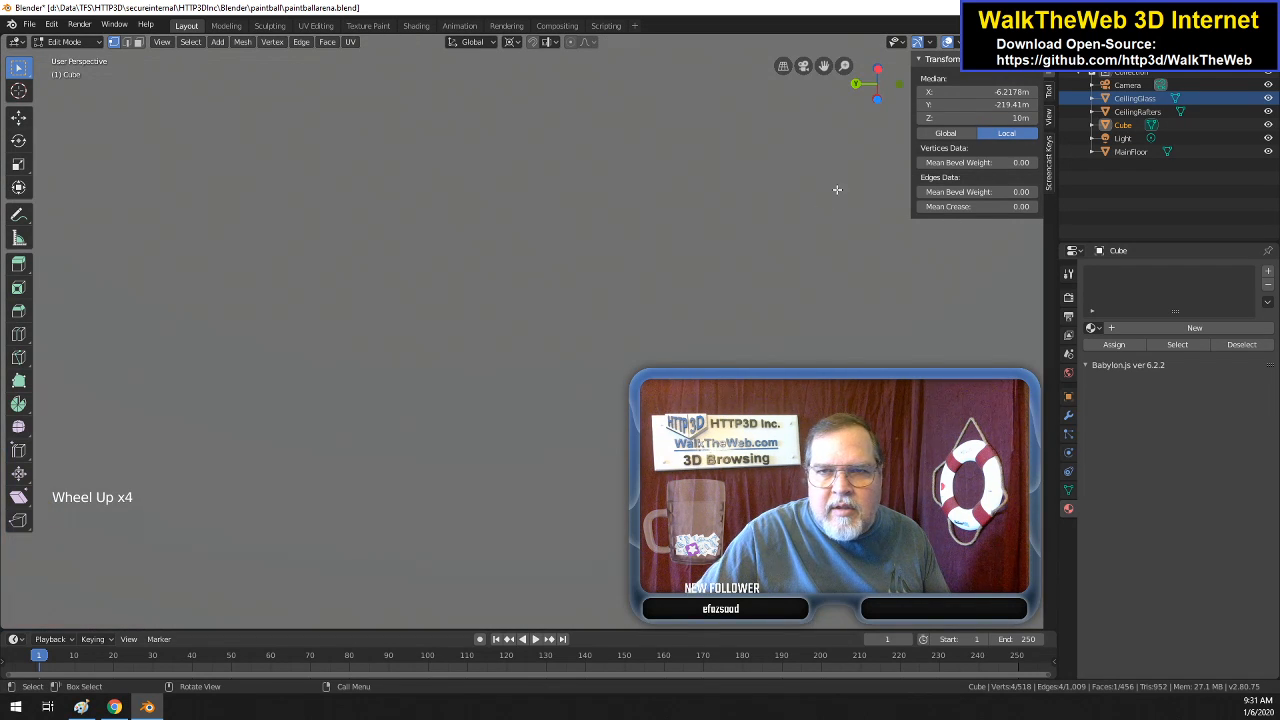
{"action": "left_click_drag", "start_coordinate": [886, 102], "coordinate": [850, 156]}
{"action": "left_click_drag", "start_coordinate": [782, 111], "coordinate": [869, 174]}
{"action": "scroll", "coordinate": [869, 174], "scroll_direction": "up", "scroll_amount": 4}
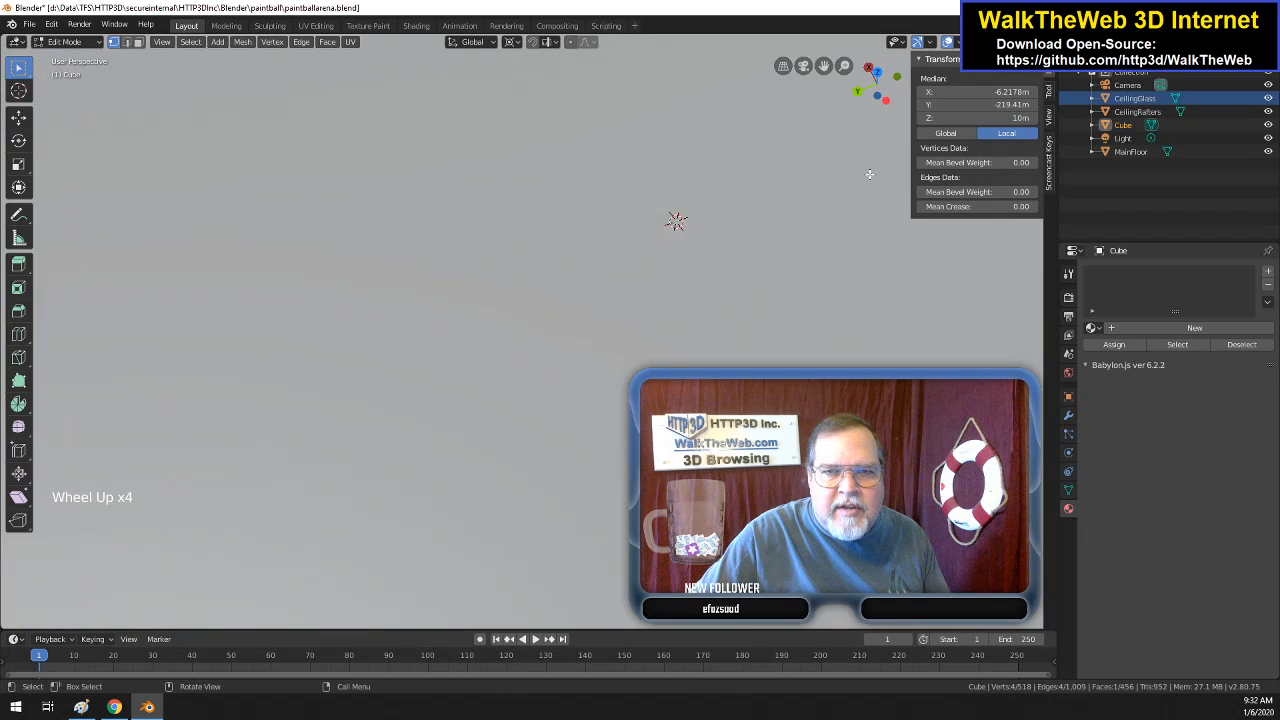
{"action": "scroll", "coordinate": [869, 174], "scroll_direction": "up", "scroll_amount": 8}
{"action": "scroll", "coordinate": [869, 174], "scroll_direction": "up", "scroll_amount": 5}
{"action": "left_click_drag", "start_coordinate": [882, 86], "coordinate": [824, 66]}
{"action": "left_click", "coordinate": [824, 66]}
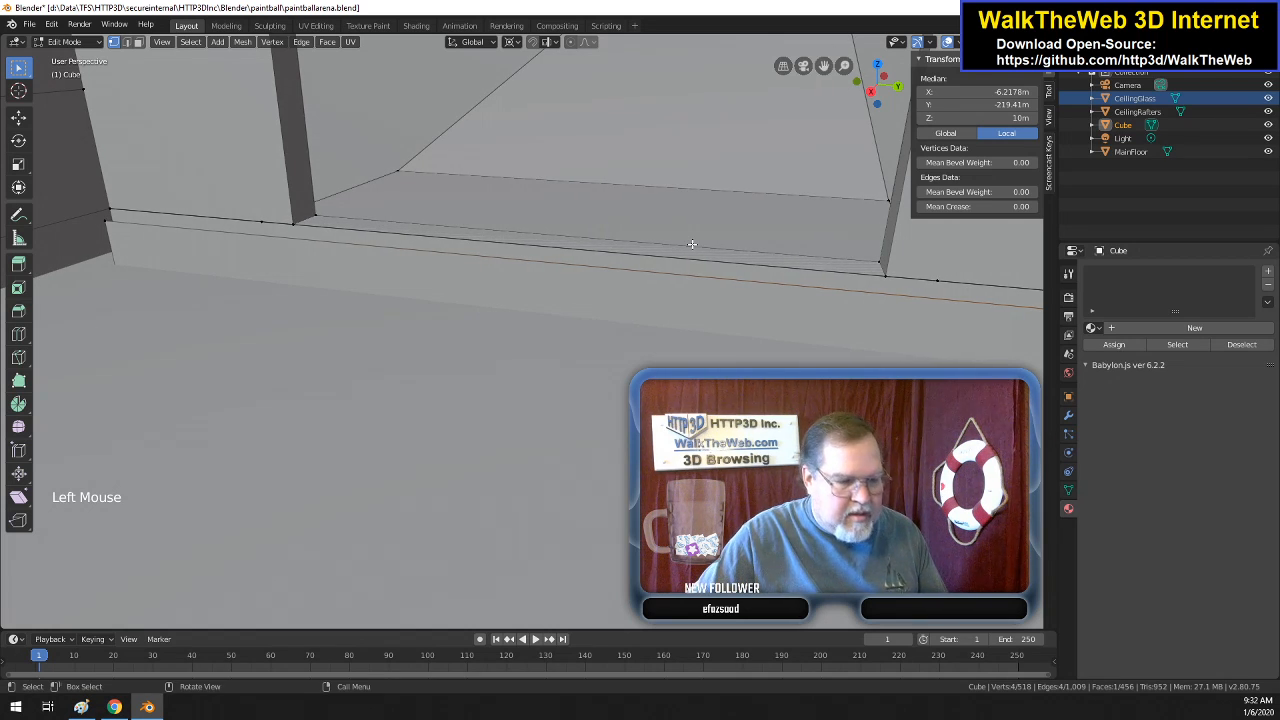
{"action": "key", "text": "Escape"}
{"action": "left_click", "coordinate": [824, 66]}
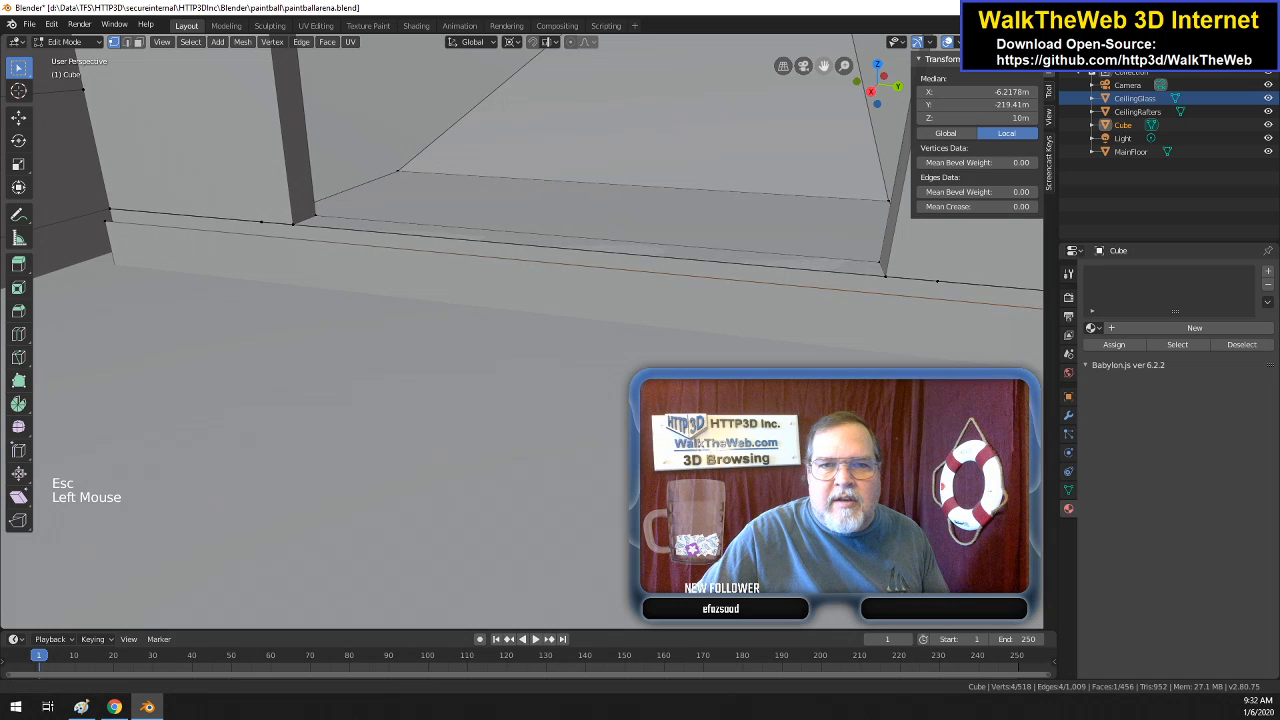
{"action": "scroll", "coordinate": [810, 191], "scroll_direction": "down", "scroll_amount": 20}
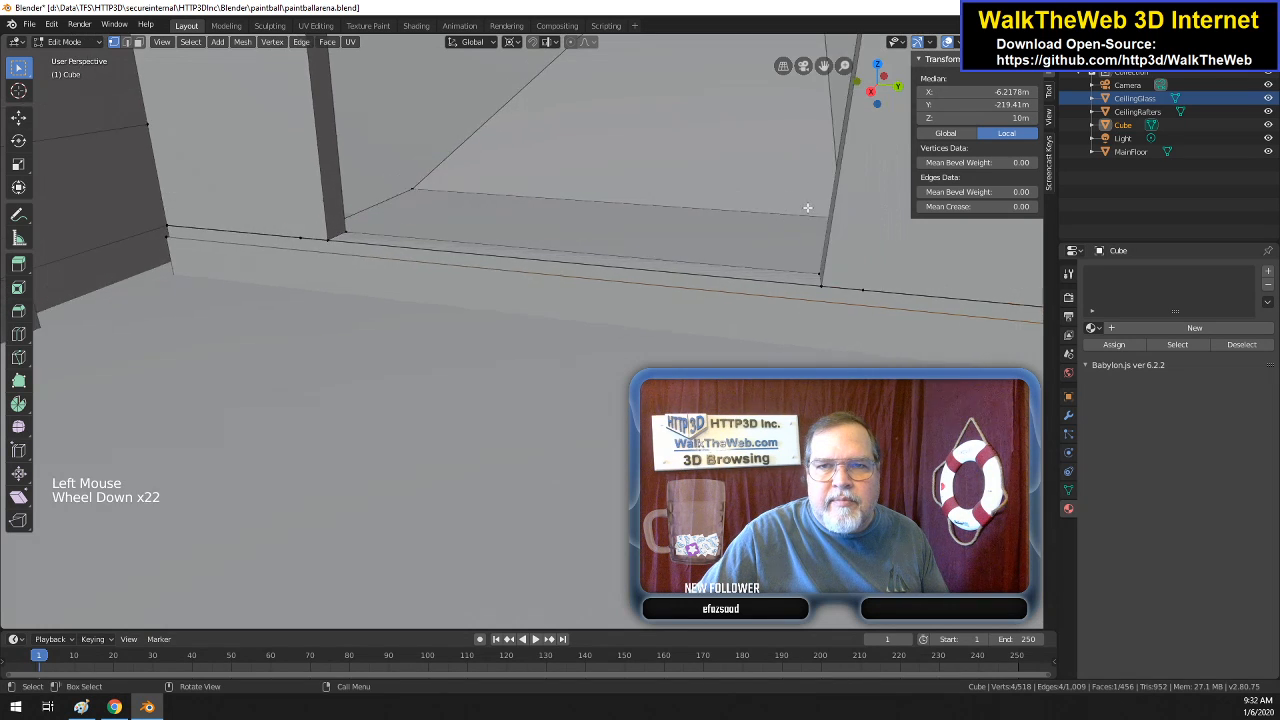
{"action": "left_click_drag", "start_coordinate": [824, 66], "coordinate": [848, 5]}
{"action": "scroll", "coordinate": [741, 243], "scroll_direction": "up", "scroll_amount": 4}
{"action": "scroll", "coordinate": [741, 243], "scroll_direction": "up", "scroll_amount": 3}
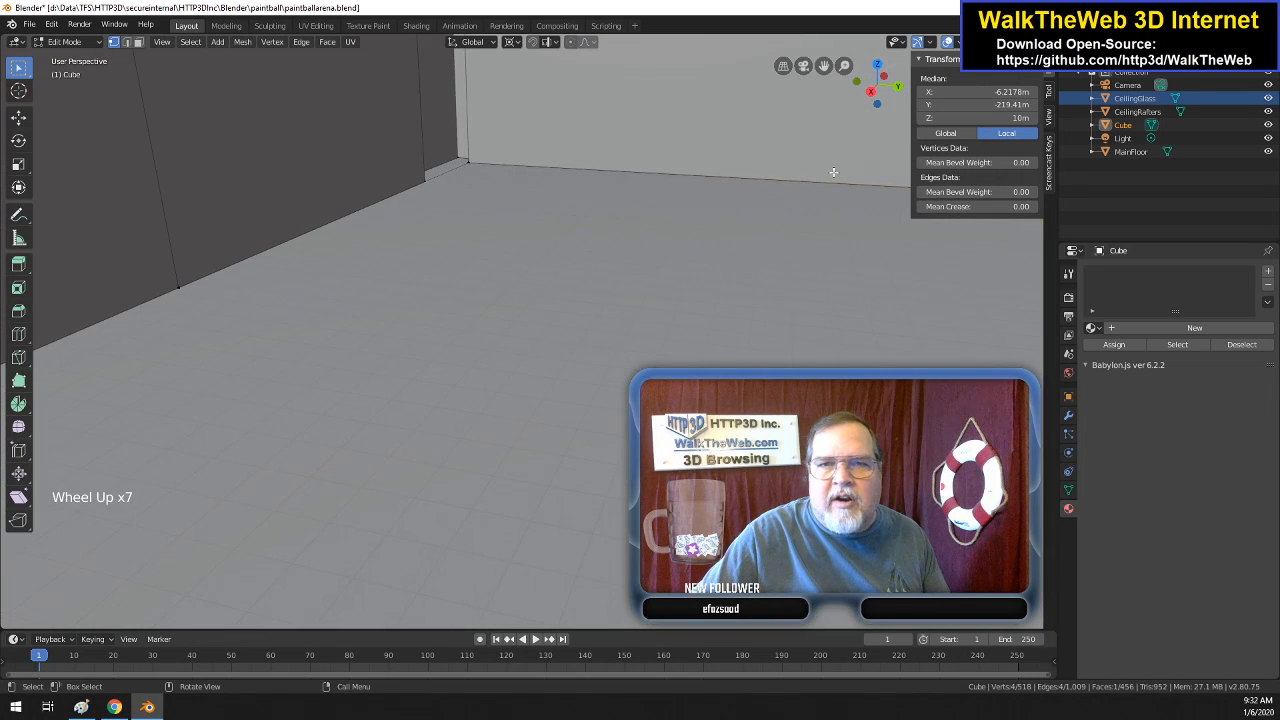
{"action": "left_click_drag", "start_coordinate": [884, 94], "coordinate": [1011, 51]}
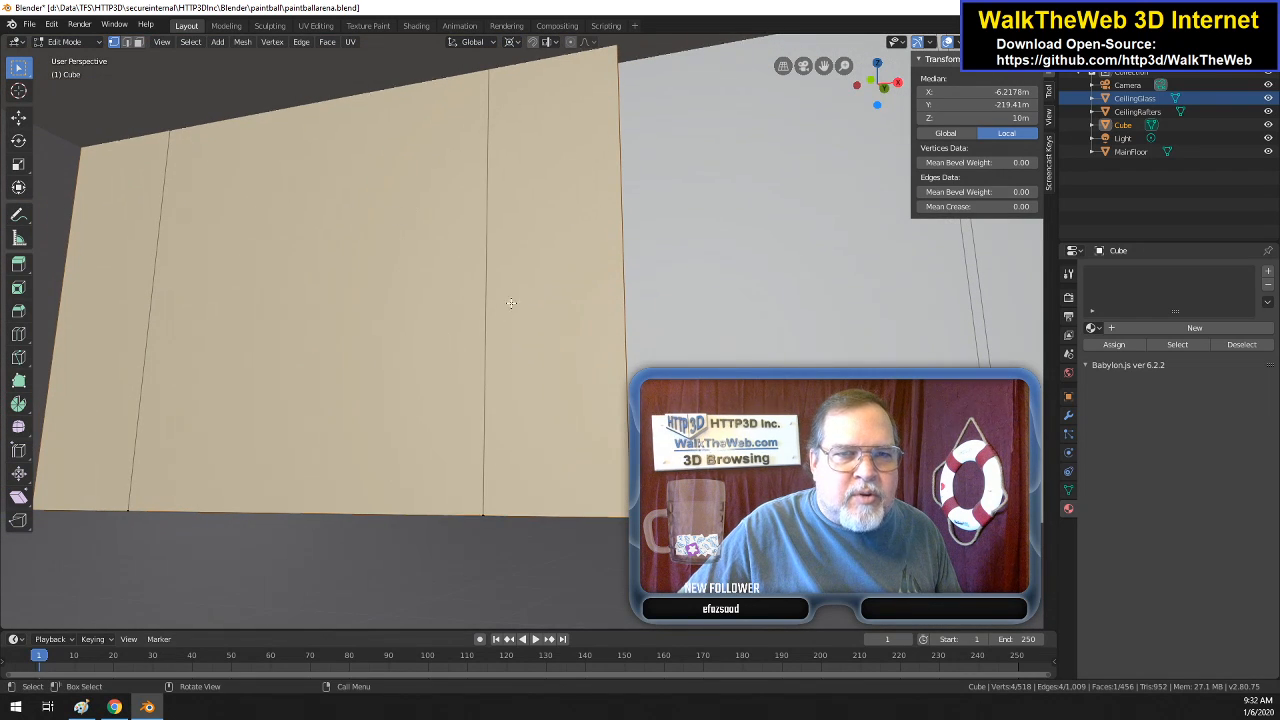
- Delete the two stray vertical edges crossing the new wide wall face using Only Edges & Faces
{"action": "left_click", "coordinate": [127, 42]}
{"action": "left_click", "coordinate": [489, 260]}
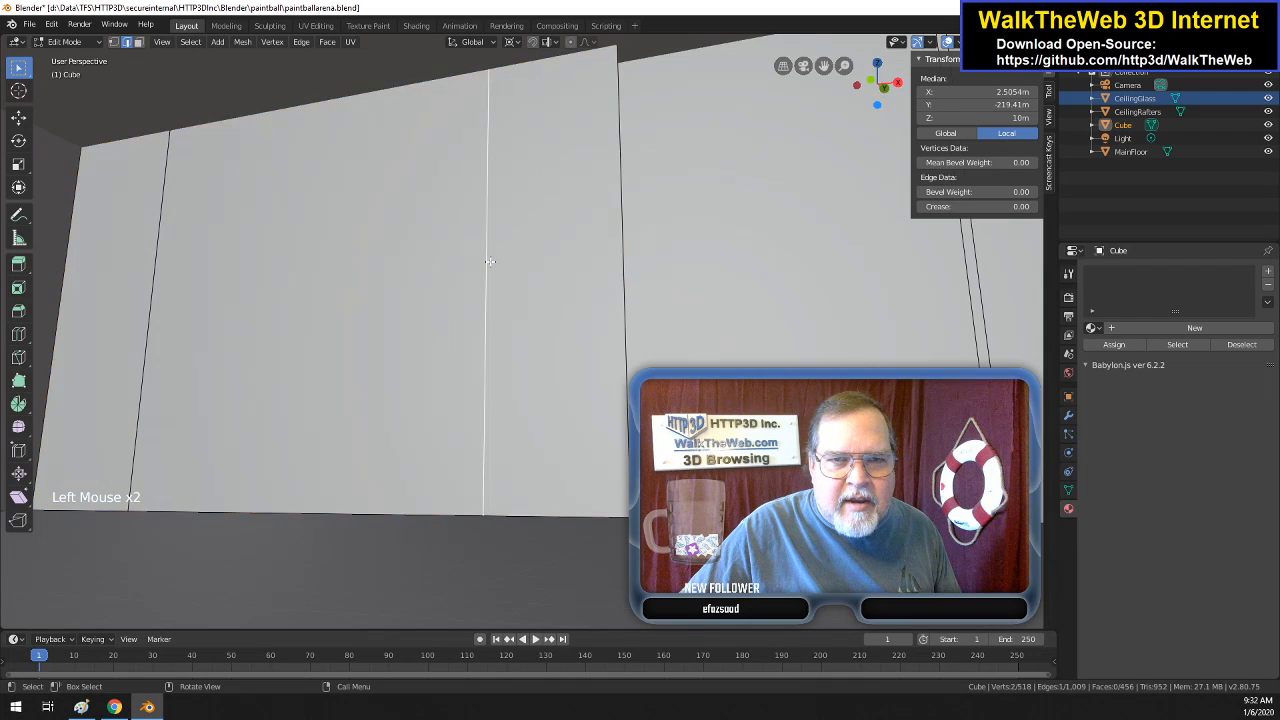
{"action": "left_click", "coordinate": [142, 272], "text": "shift"}
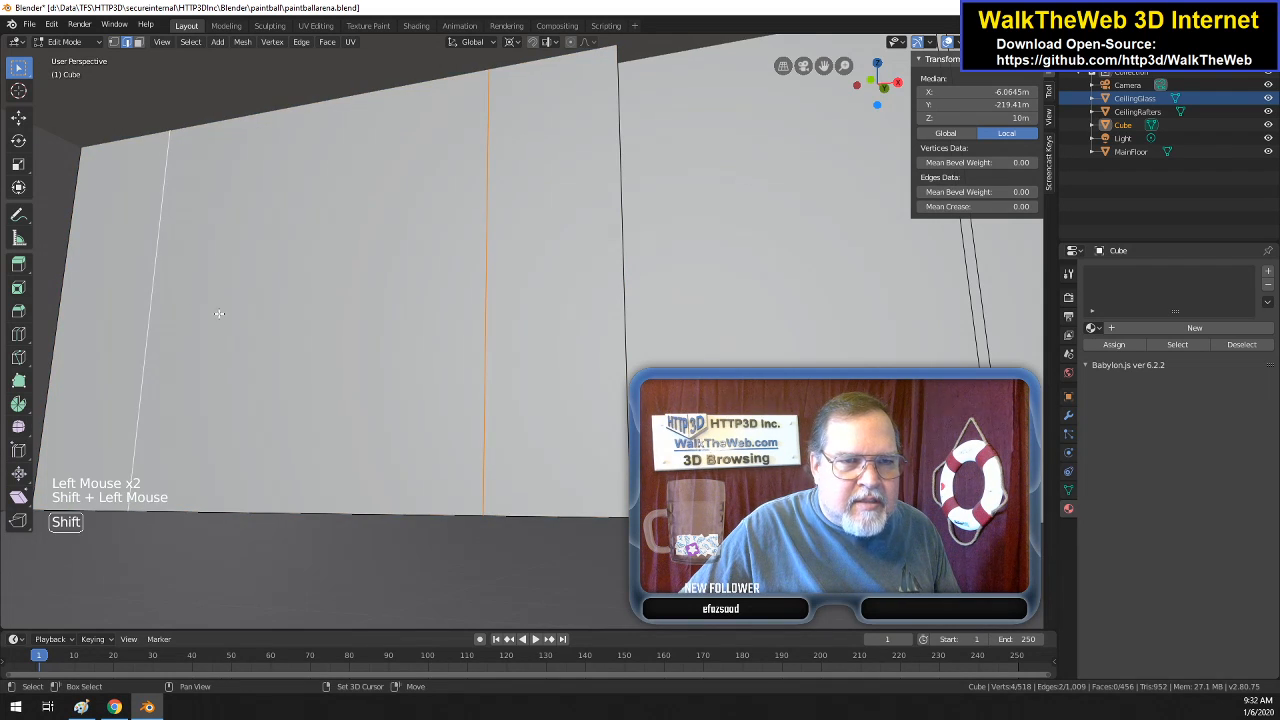
{"action": "key", "text": "Delete"}
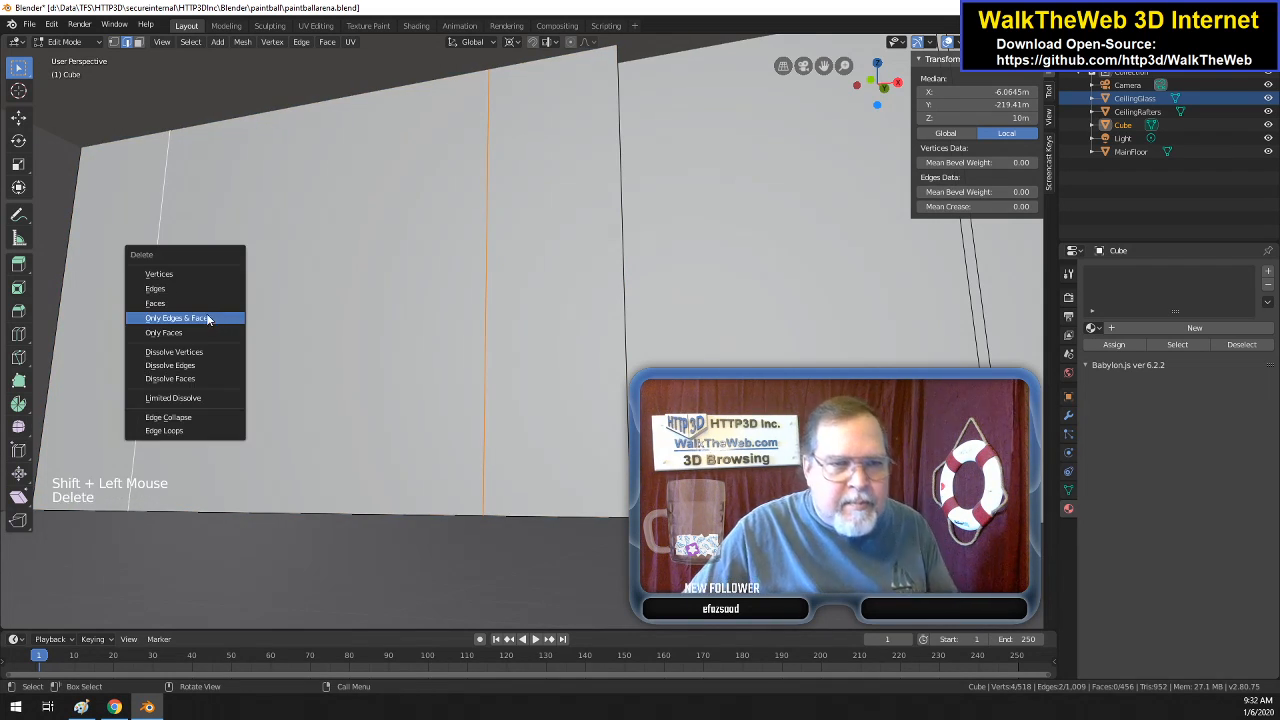
{"action": "left_click", "coordinate": [207, 317]}
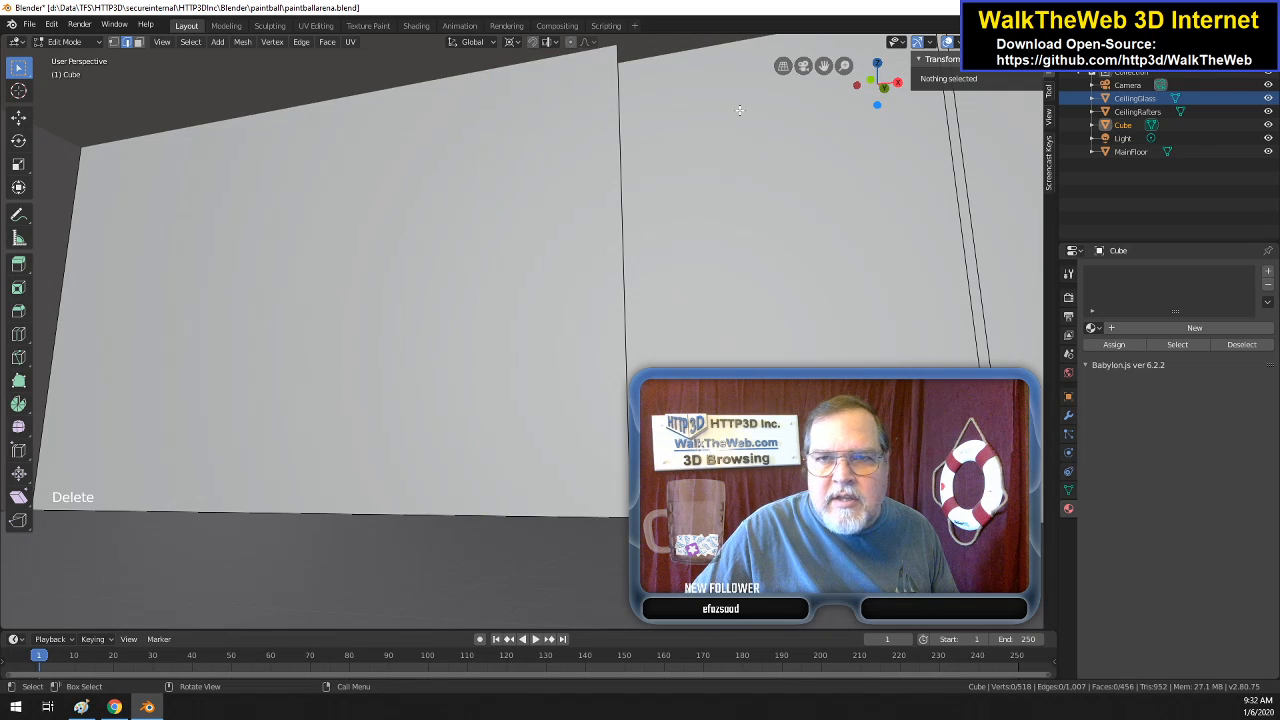
- Examine the cleaned lower wall in solid shading from both outside and inside the building
{"action": "scroll", "coordinate": [587, 216], "scroll_direction": "down", "scroll_amount": 4}
{"action": "scroll", "coordinate": [587, 216], "scroll_direction": "up", "scroll_amount": 4}
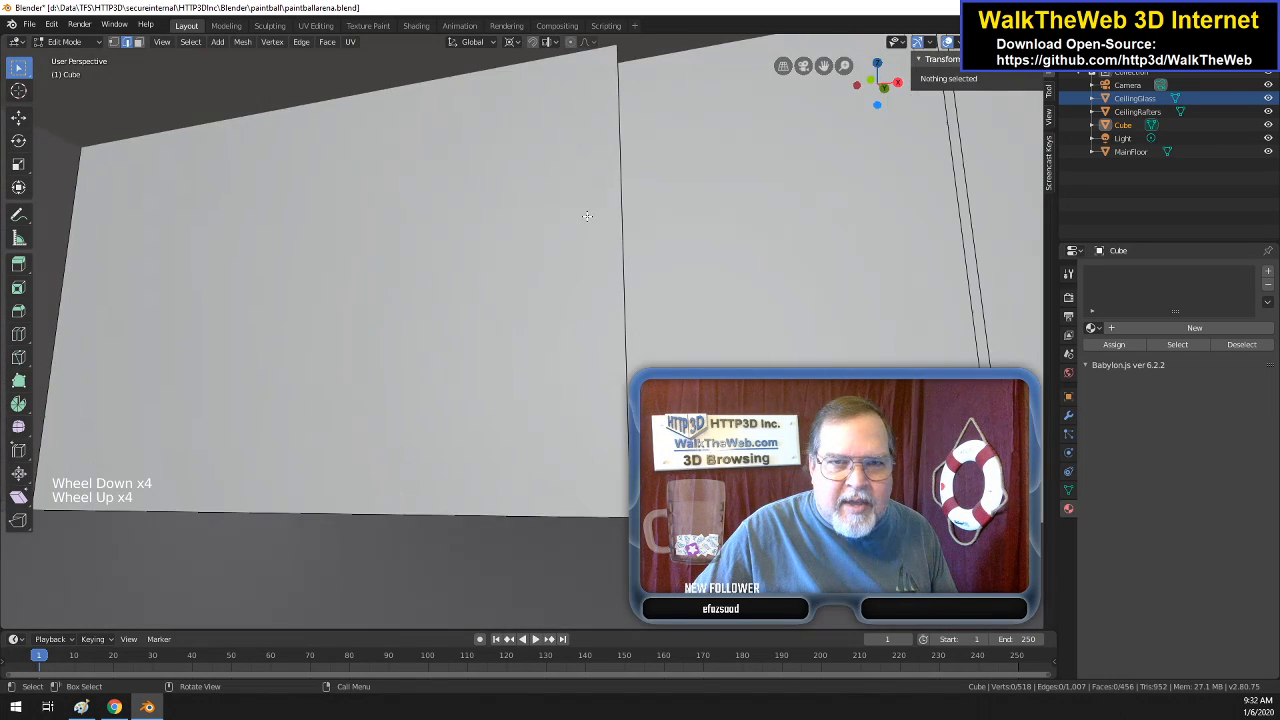
{"action": "left_click_drag", "start_coordinate": [893, 100], "coordinate": [823, 247]}
{"action": "scroll", "coordinate": [823, 247], "scroll_direction": "down", "scroll_amount": 2}
{"action": "scroll", "coordinate": [823, 247], "scroll_direction": "down", "scroll_amount": 9}
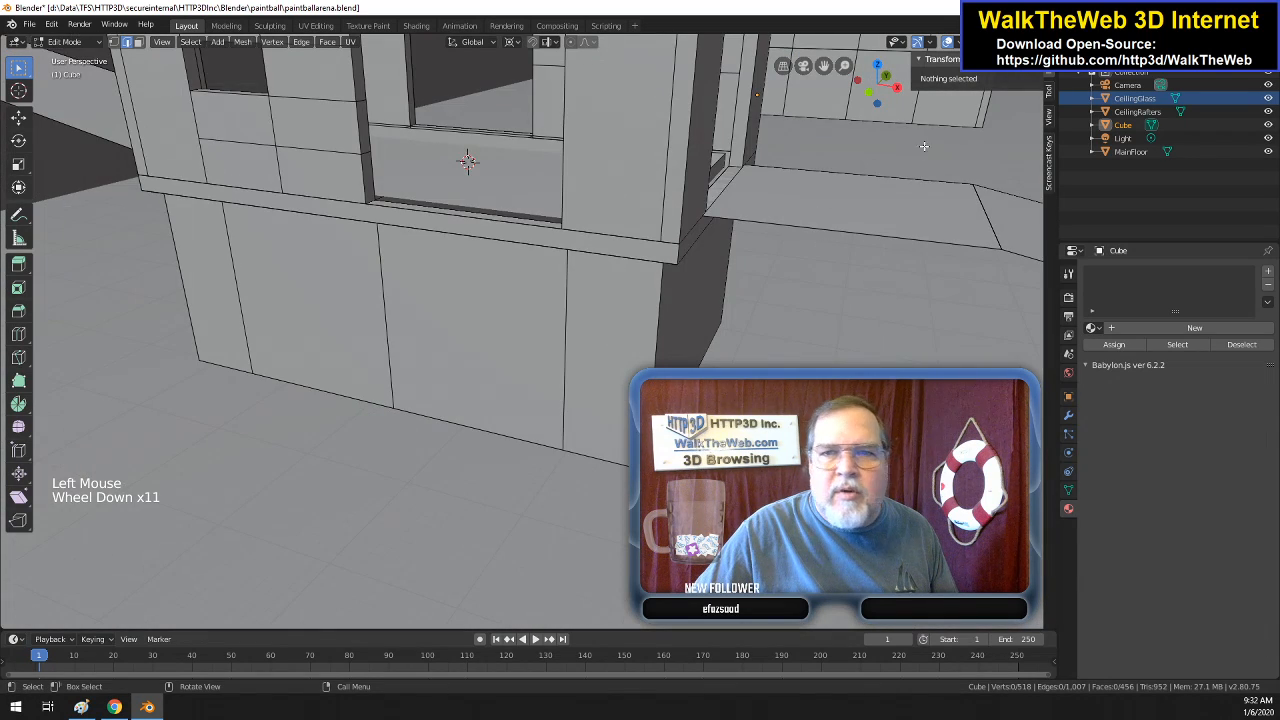
{"action": "left_click_drag", "start_coordinate": [894, 90], "coordinate": [251, 234]}
{"action": "scroll", "coordinate": [854, 281], "scroll_direction": "up", "scroll_amount": 7}
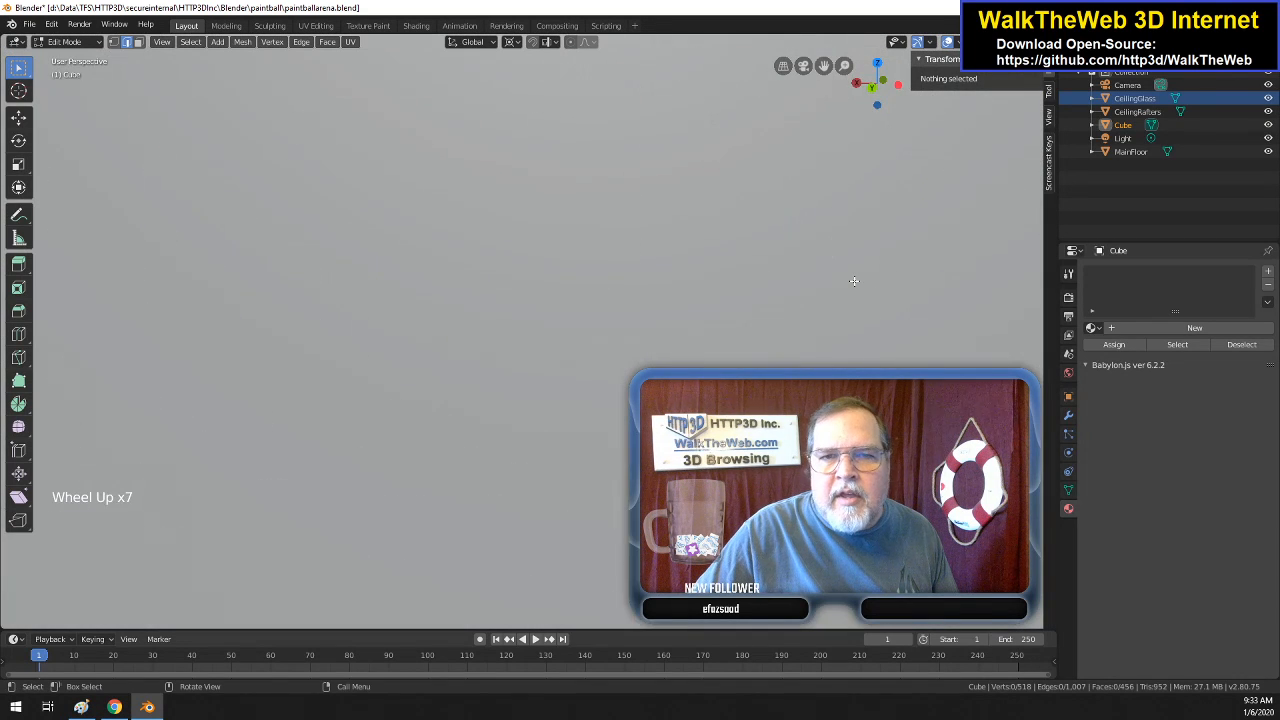
{"action": "scroll", "coordinate": [854, 281], "scroll_direction": "up", "scroll_amount": 4}
{"action": "left_click_drag", "start_coordinate": [892, 94], "coordinate": [800, 176]}
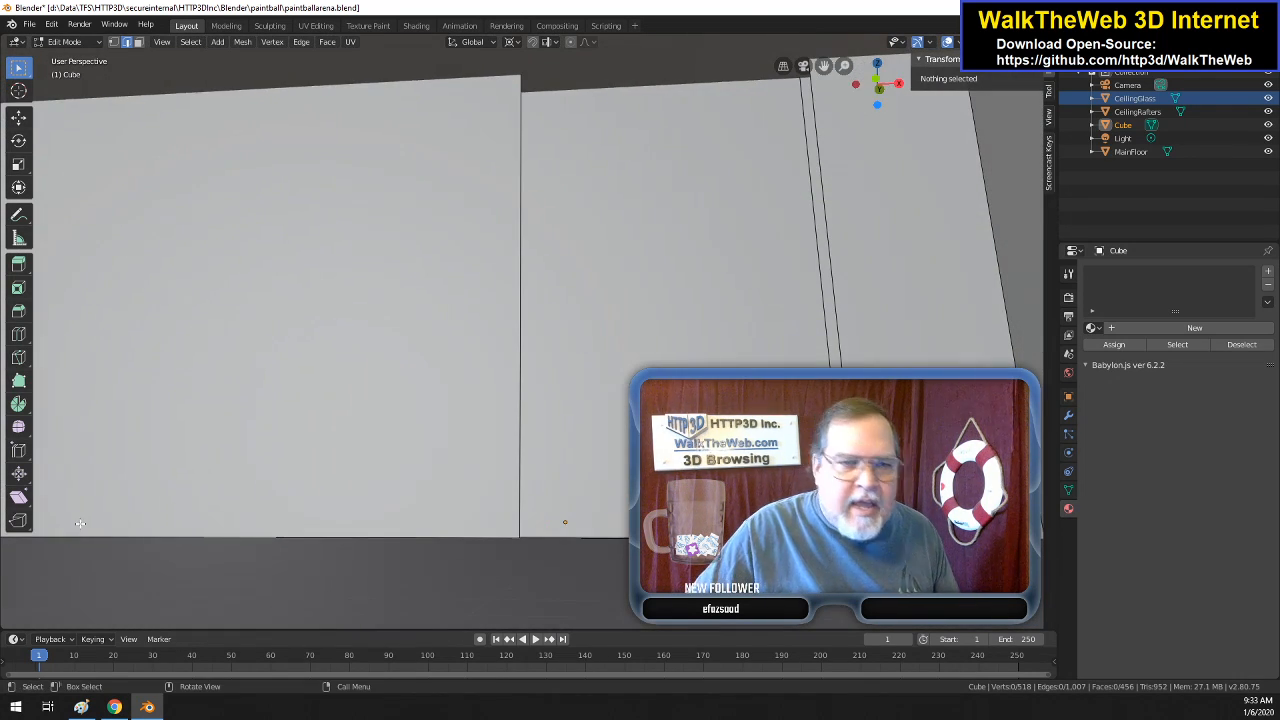
- Switch to wireframe and fill a face from the four upper and floor vertices across the wall thickness at X 19.645 m
{"action": "key", "text": "z"}
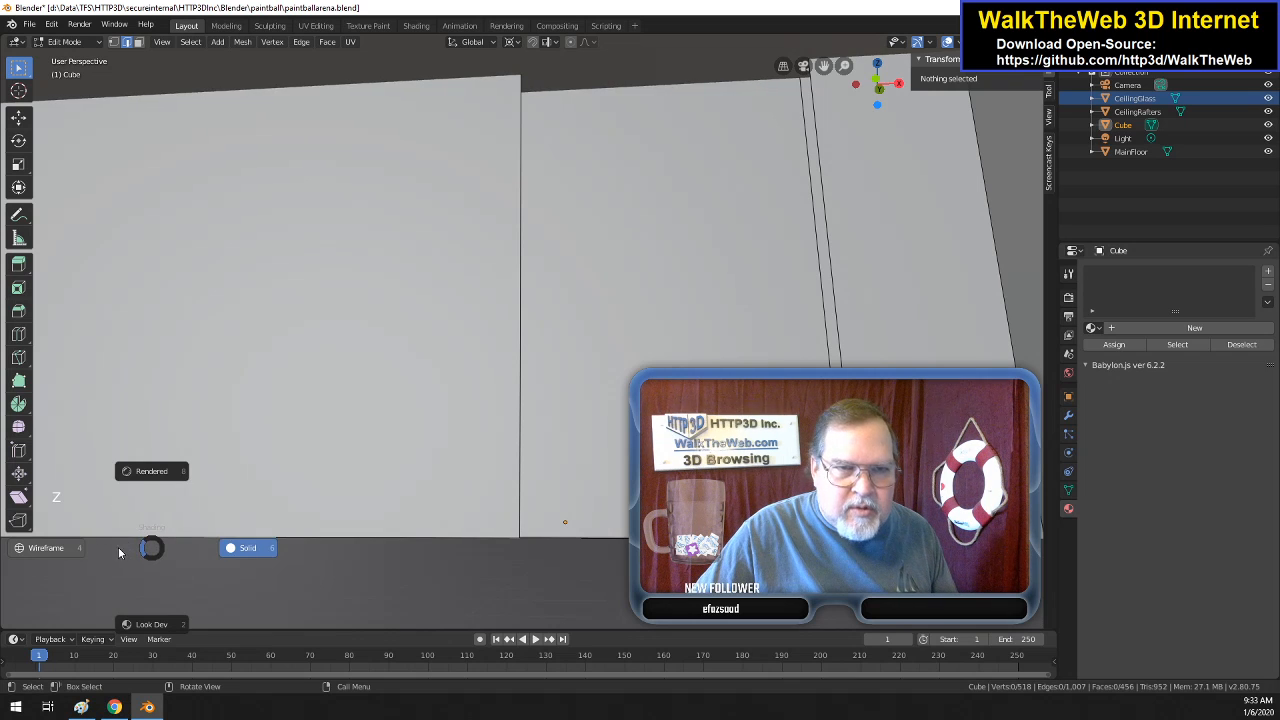
{"action": "left_click", "coordinate": [61, 551]}
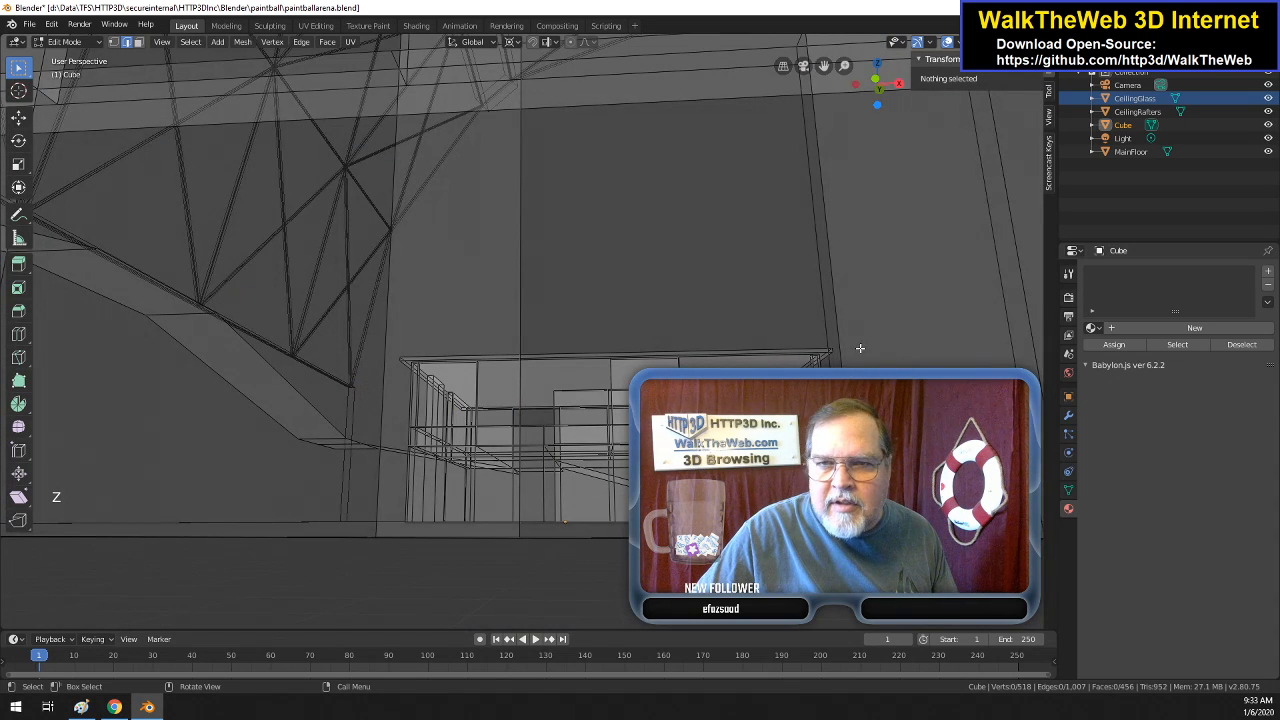
{"action": "left_click_drag", "start_coordinate": [881, 87], "coordinate": [892, 100]}
{"action": "scroll", "coordinate": [840, 97], "scroll_direction": "down", "scroll_amount": 8}
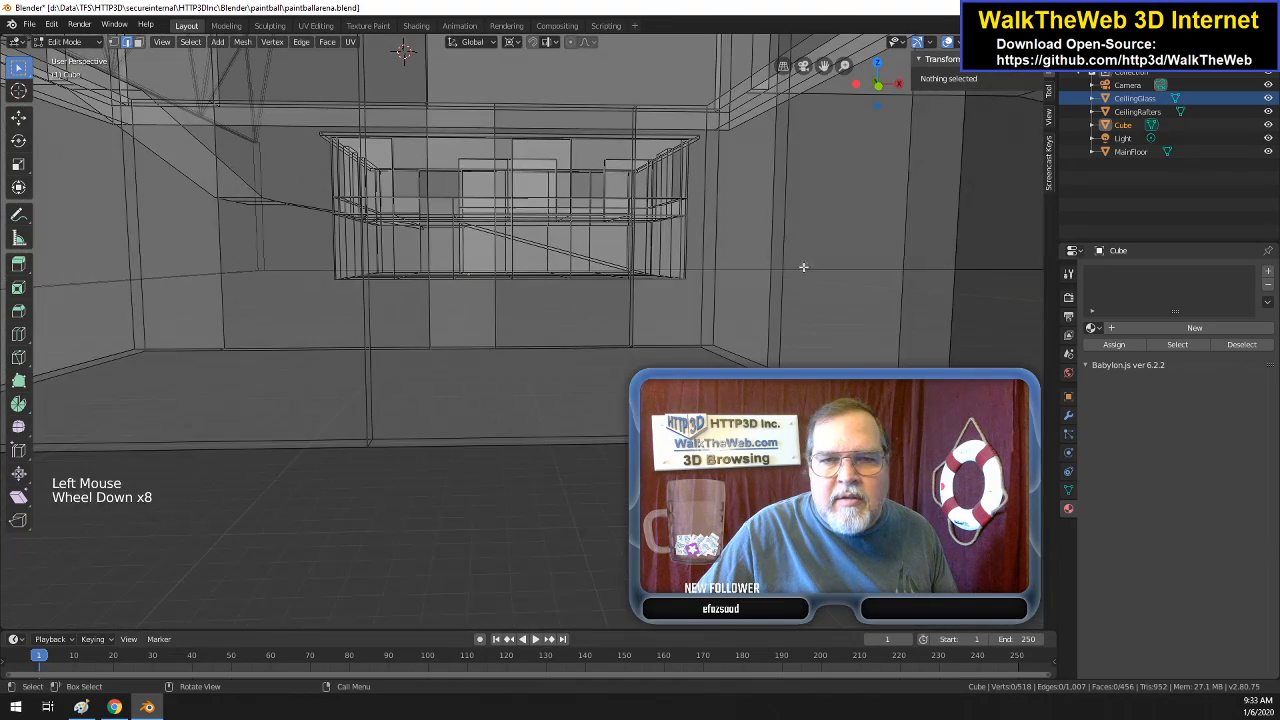
{"action": "left_click_drag", "start_coordinate": [824, 65], "coordinate": [820, 141]}
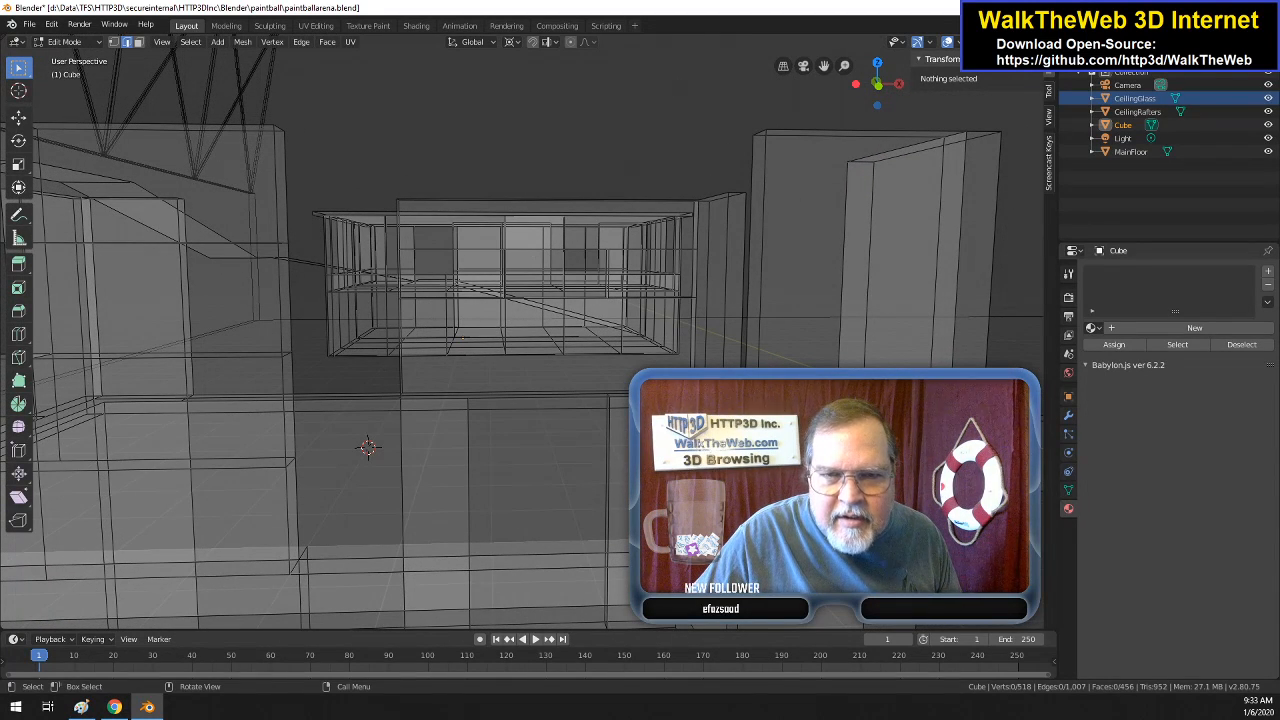
{"action": "left_click_drag", "start_coordinate": [824, 66], "coordinate": [824, 38]}
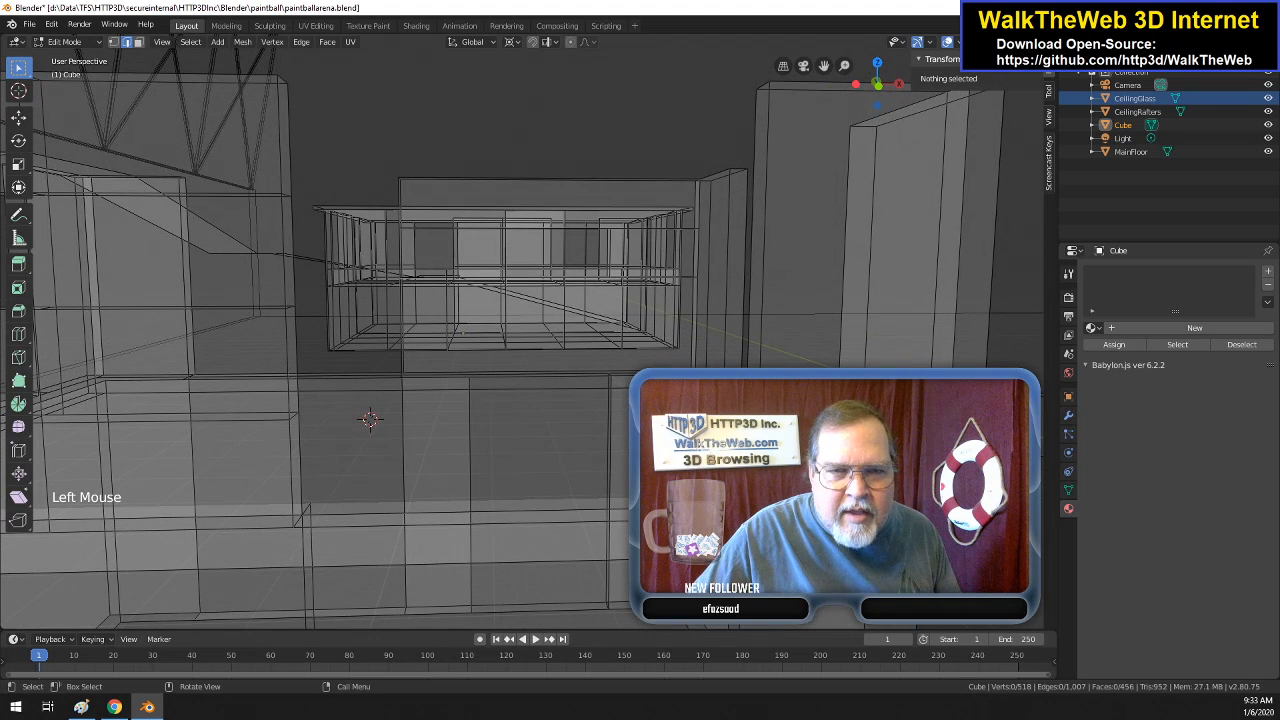
{"action": "left_click", "coordinate": [114, 42]}
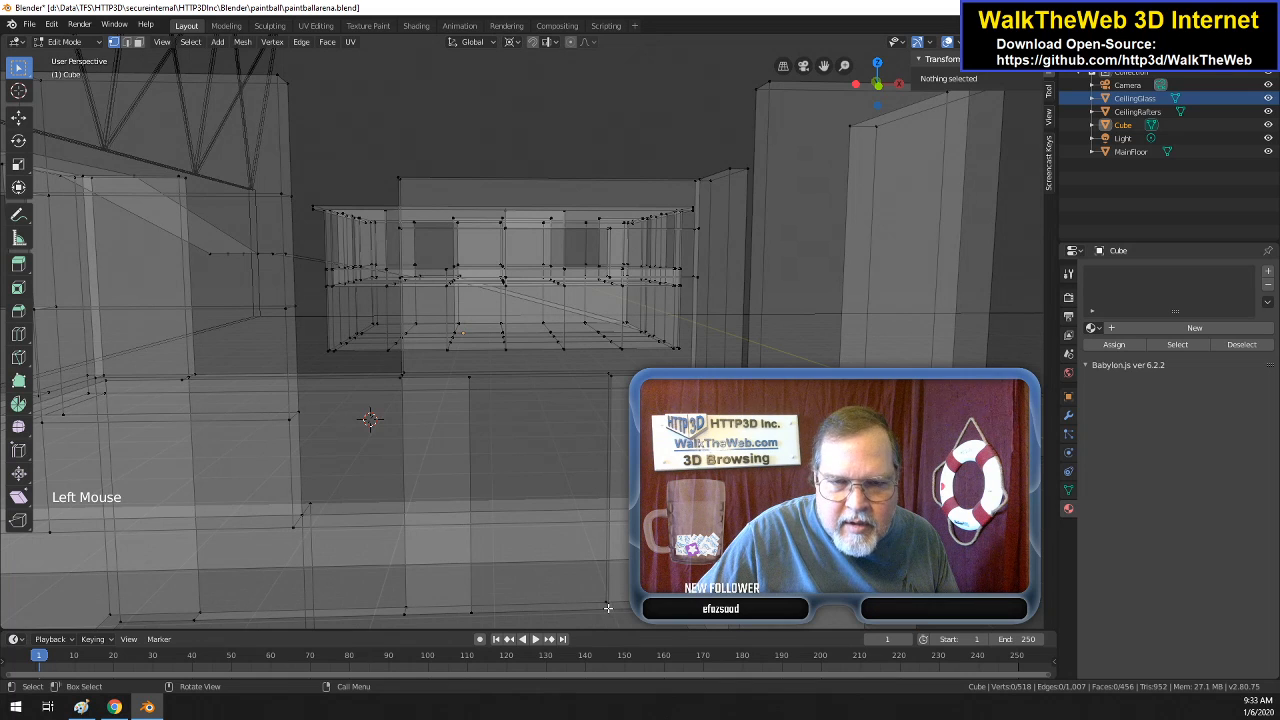
{"action": "left_click", "coordinate": [608, 607]}
{"action": "left_click", "coordinate": [613, 524], "text": "shift"}
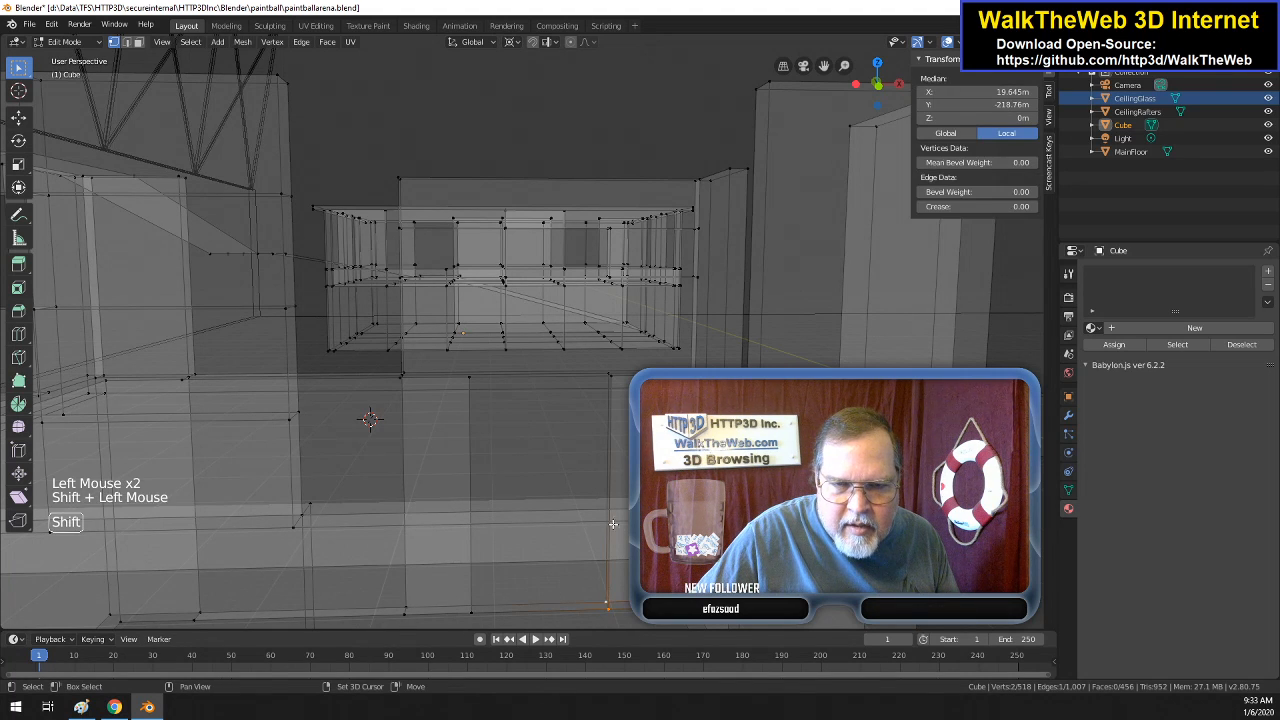
{"action": "left_click", "coordinate": [607, 378], "text": "shift"}
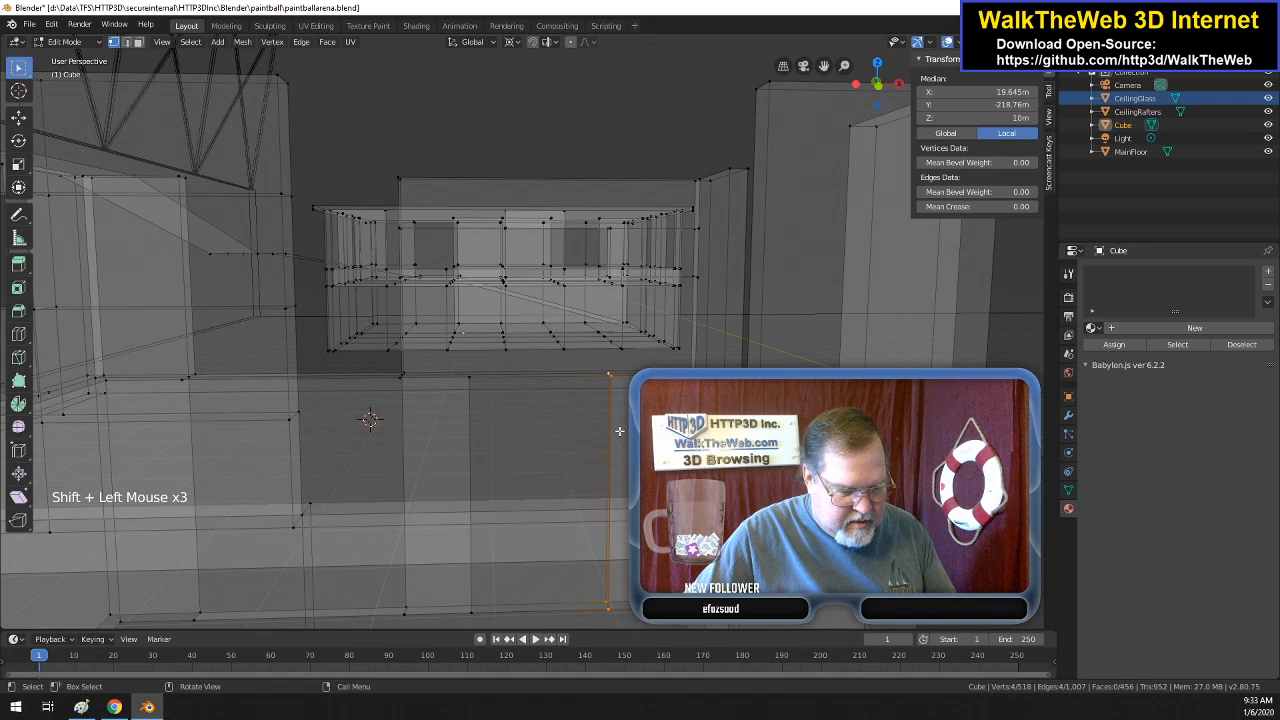
{"action": "key", "text": "f"}
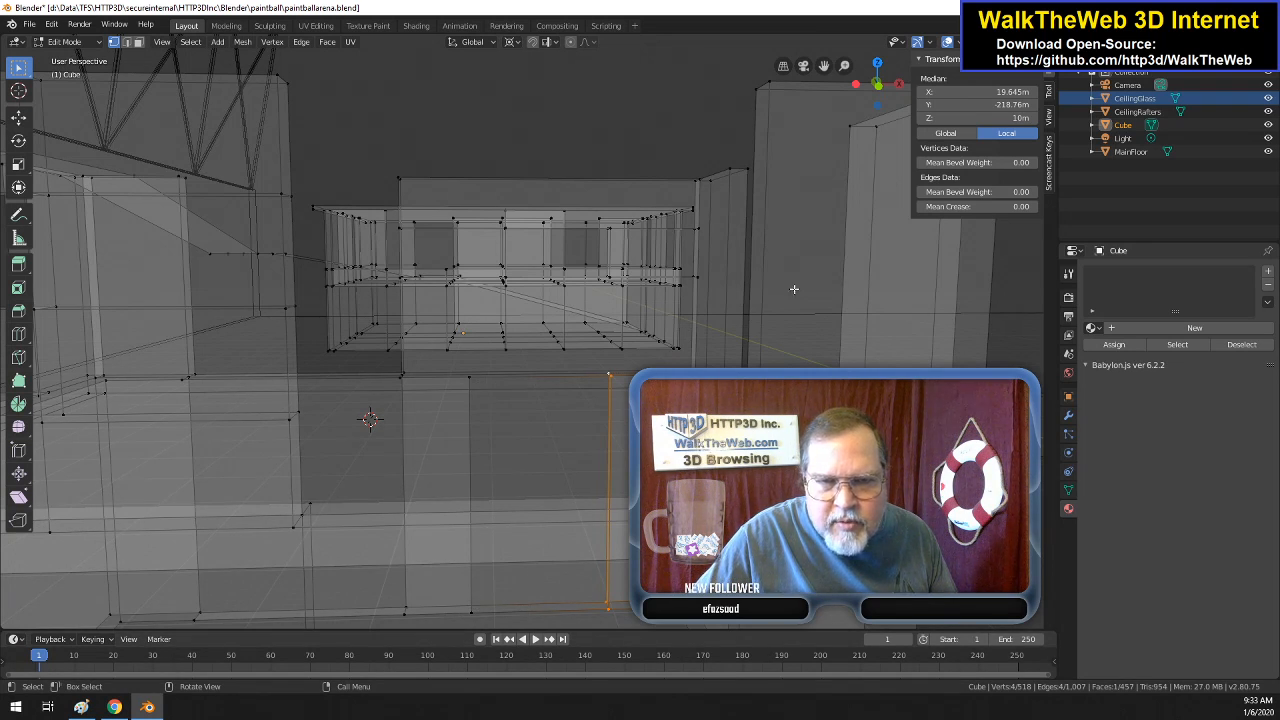
- Examine the lower wall from the opposite side in solid shading and switch to edge selection
{"action": "left_click_drag", "start_coordinate": [893, 100], "coordinate": [829, 262]}
{"action": "scroll", "coordinate": [885, 209], "scroll_direction": "down", "scroll_amount": 3}
{"action": "scroll", "coordinate": [885, 209], "scroll_direction": "down", "scroll_amount": 2}
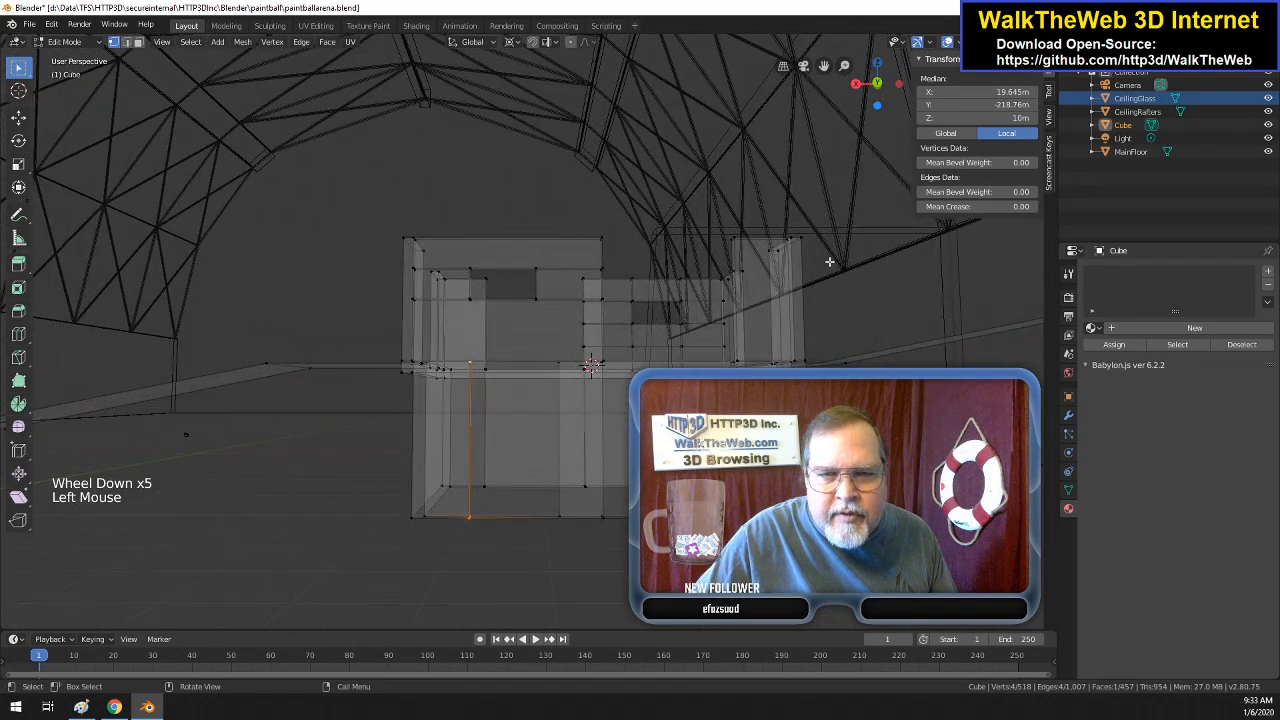
{"action": "scroll", "coordinate": [829, 262], "scroll_direction": "up", "scroll_amount": 2}
{"action": "scroll", "coordinate": [829, 262], "scroll_direction": "down", "scroll_amount": 1}
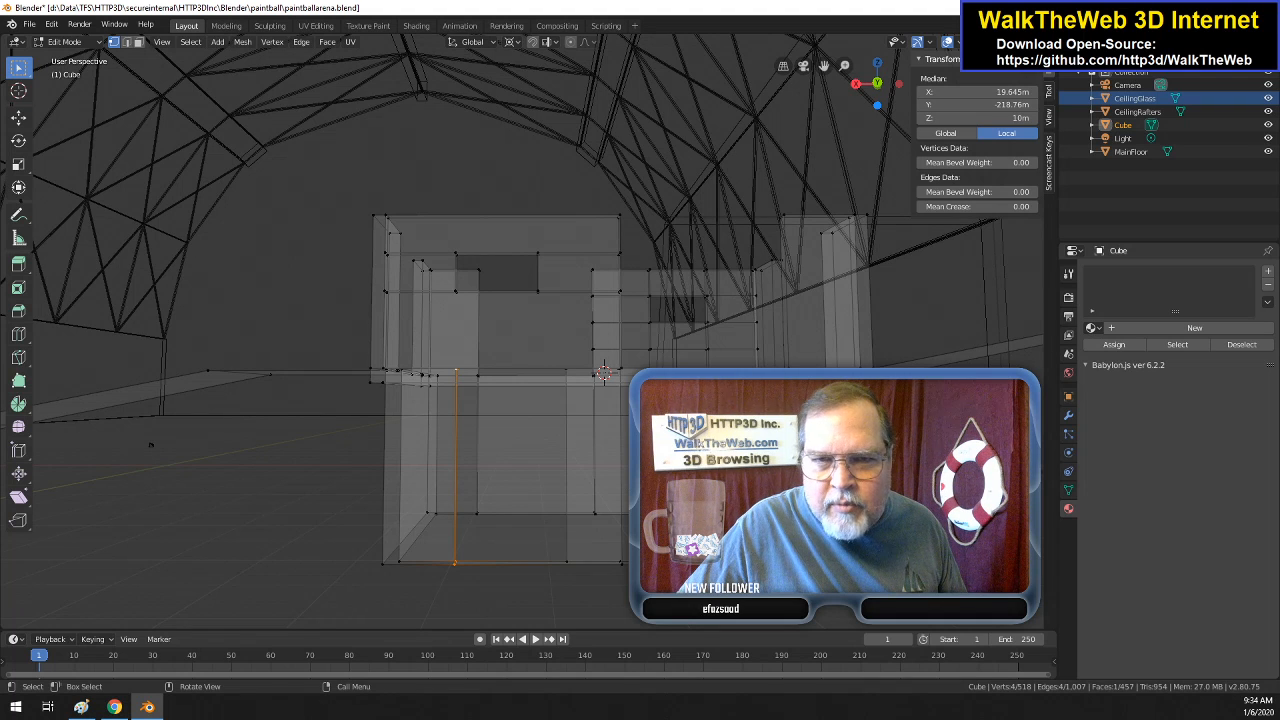
{"action": "key", "text": "z"}
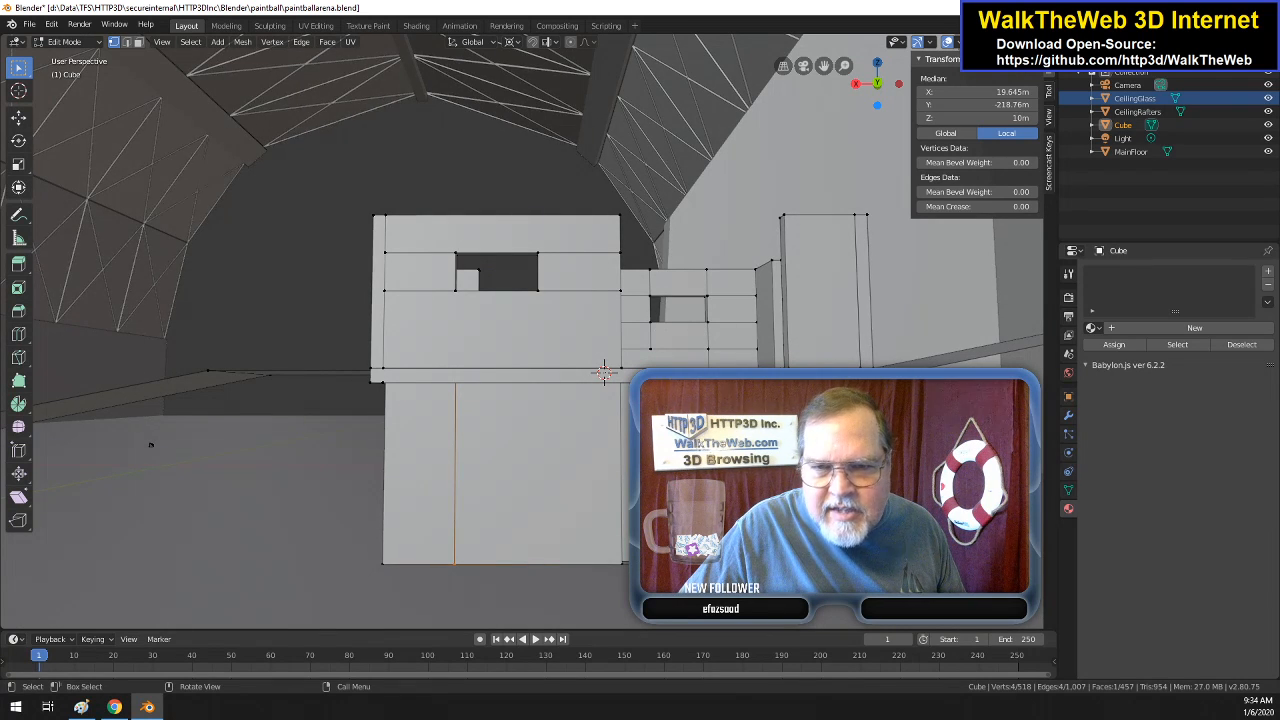
{"action": "scroll", "coordinate": [834, 325], "scroll_direction": "up", "scroll_amount": 1}
{"action": "scroll", "coordinate": [828, 356], "scroll_direction": "down", "scroll_amount": 1}
{"action": "left_click_drag", "start_coordinate": [884, 92], "coordinate": [887, 101]}
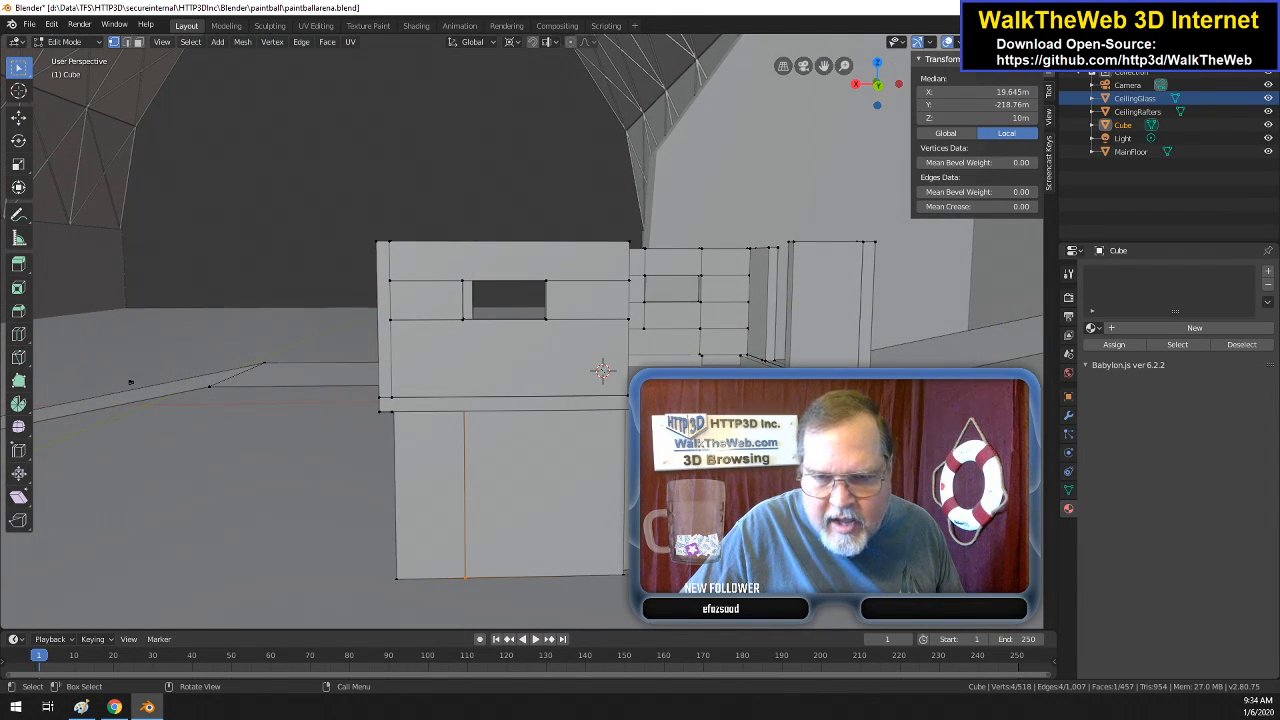
{"action": "left_click", "coordinate": [130, 382]}
{"action": "left_click", "coordinate": [126, 42]}
{"action": "left_click", "coordinate": [660, 508]}
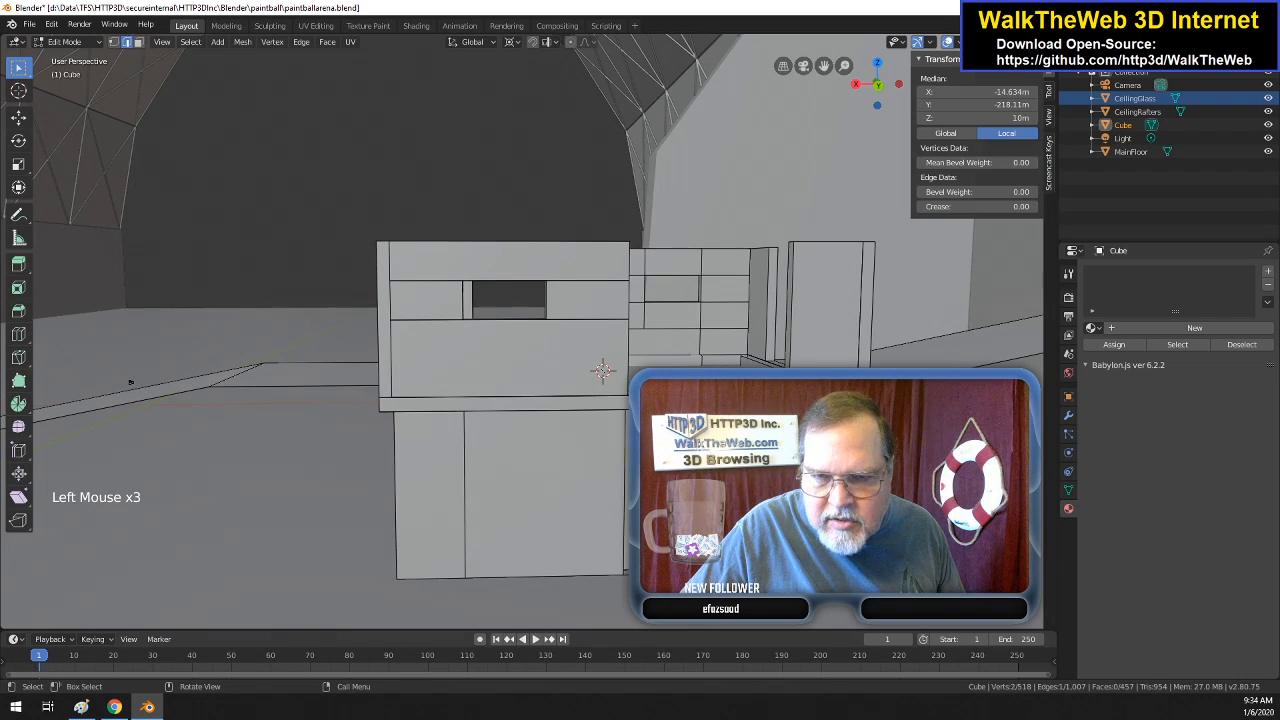
{"action": "left_click", "coordinate": [614, 511], "text": "shift"}
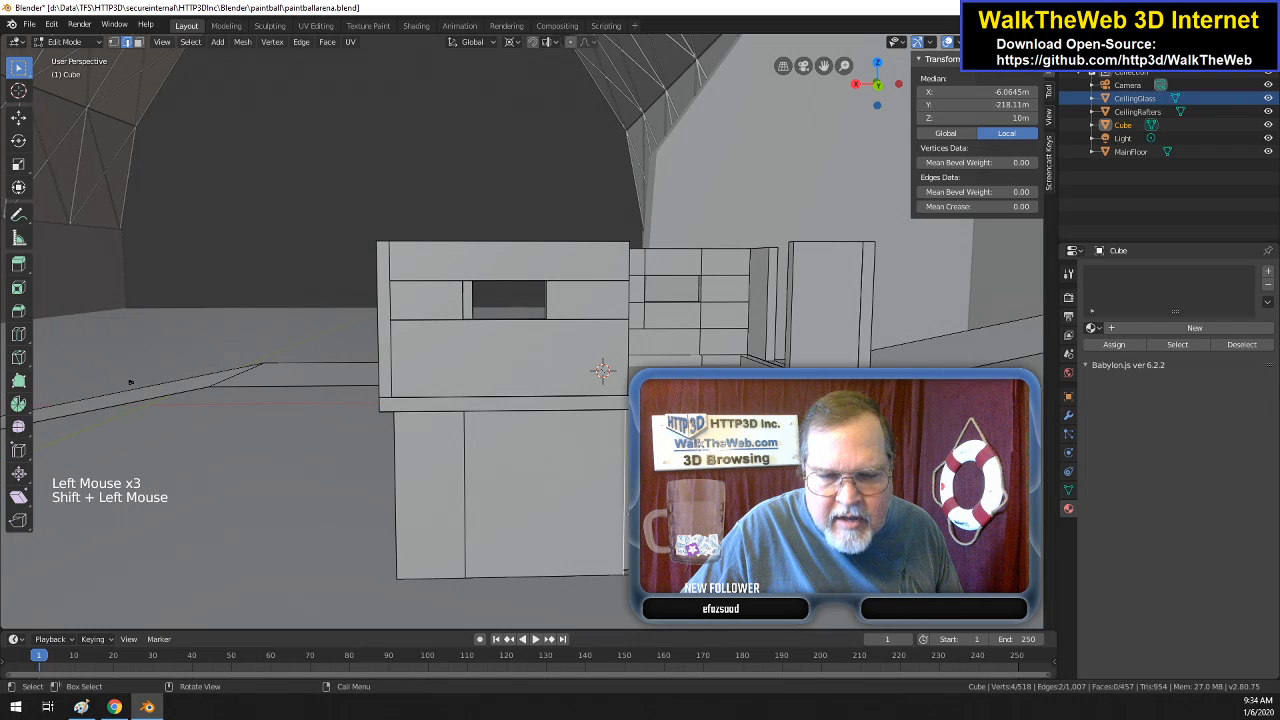
{"action": "left_click", "coordinate": [619, 510]}
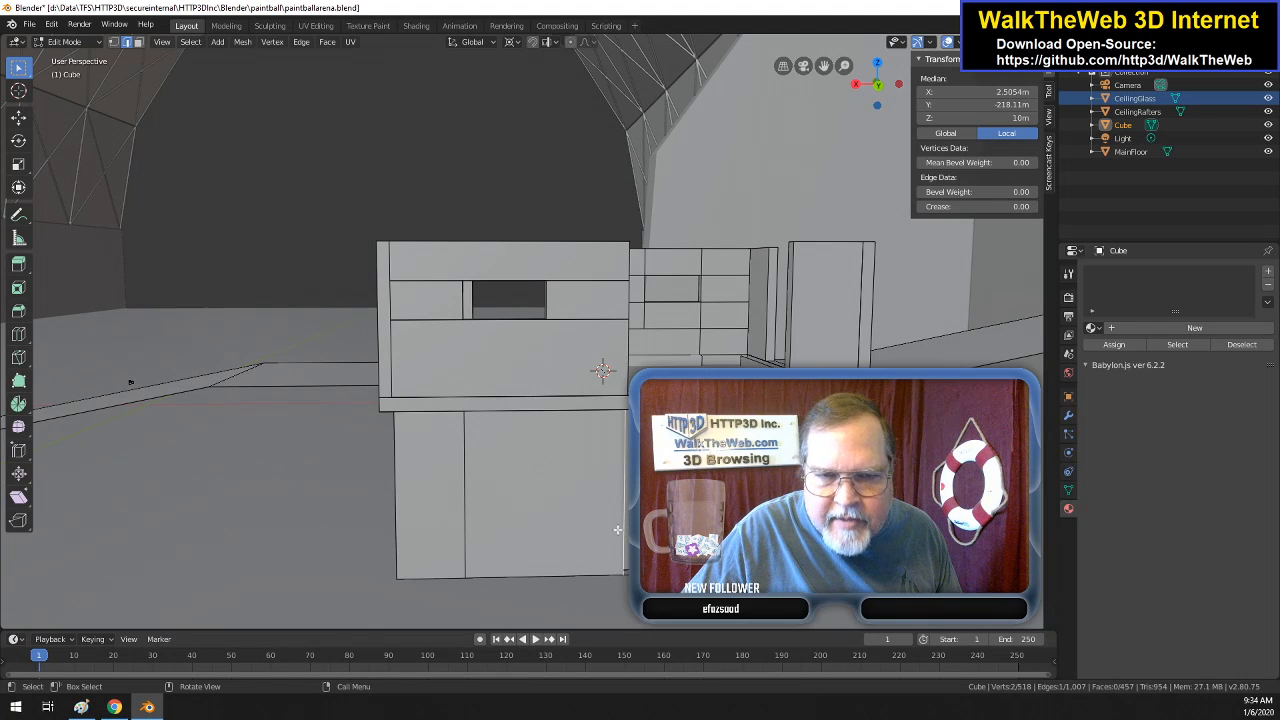
{"action": "key", "text": "ctrl+r"}
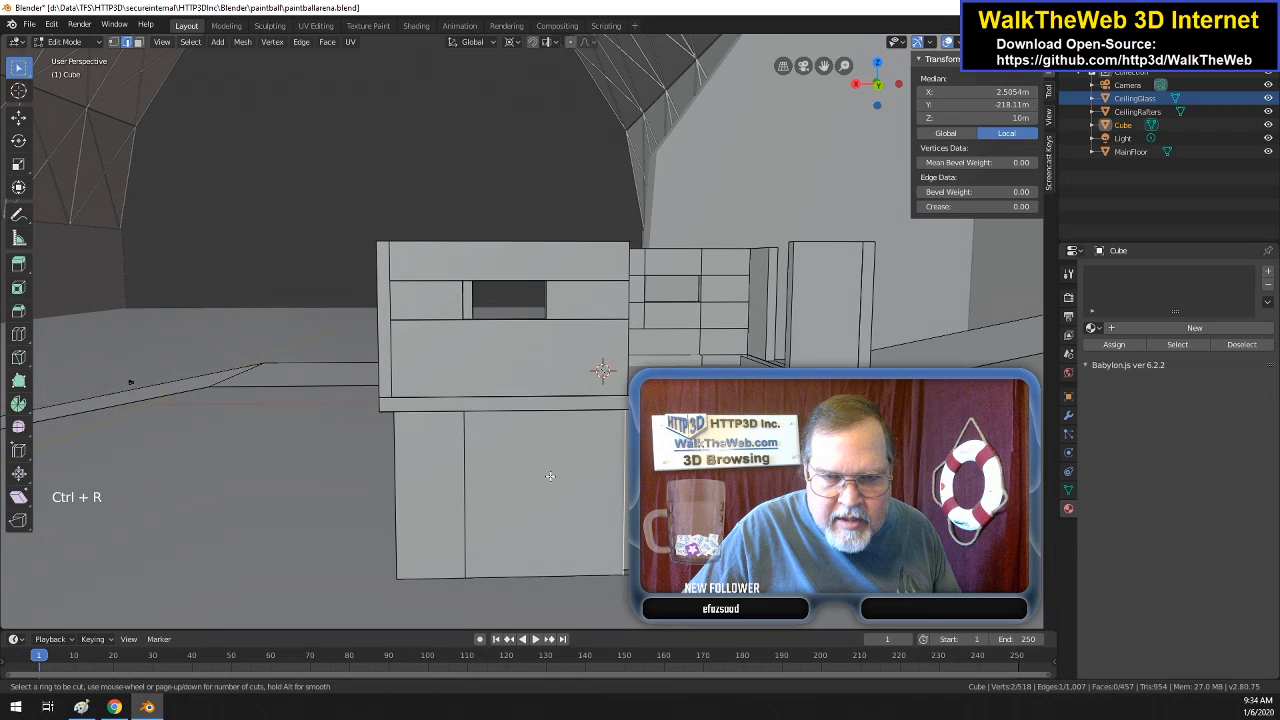
{"action": "key", "text": "Escape"}
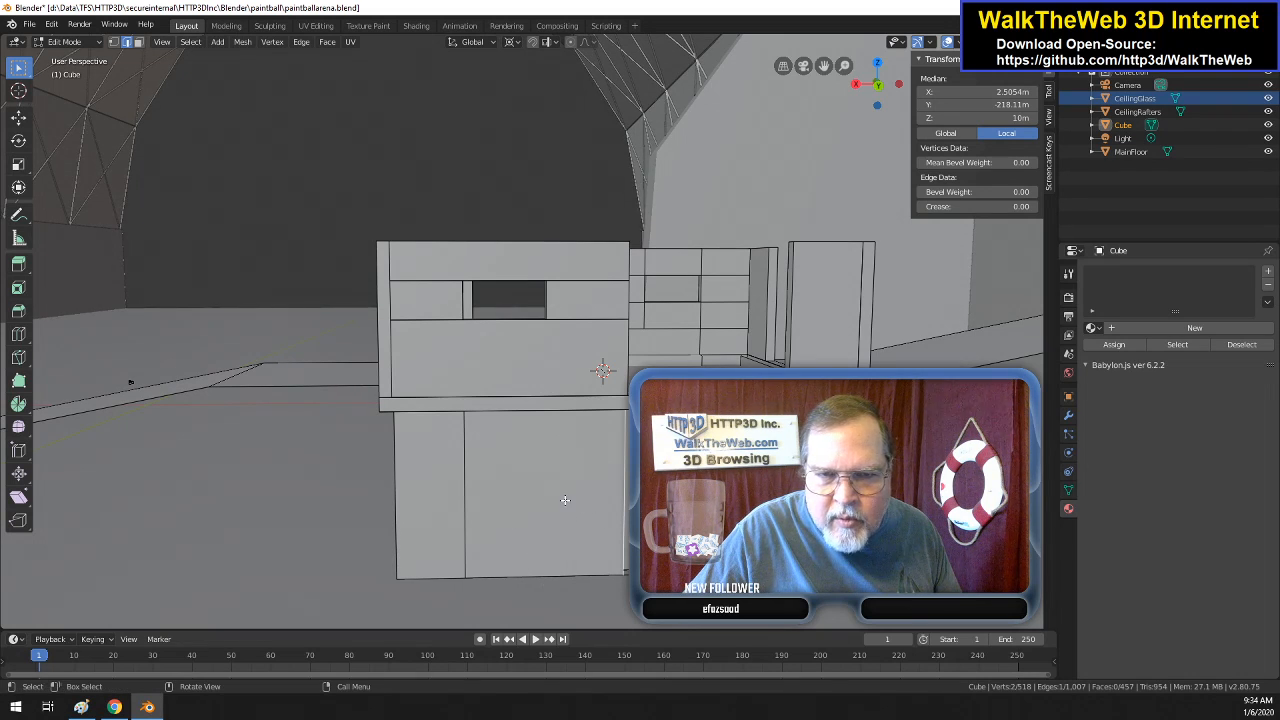
- Subdivide the floor edge and the matching upper edge of the lower outer wall face with one cut each, using wireframe to reach the upper edge
{"action": "left_click", "coordinate": [563, 574]}
{"action": "right_click_drag", "start_coordinate": [543, 567], "coordinate": [510, 301]}
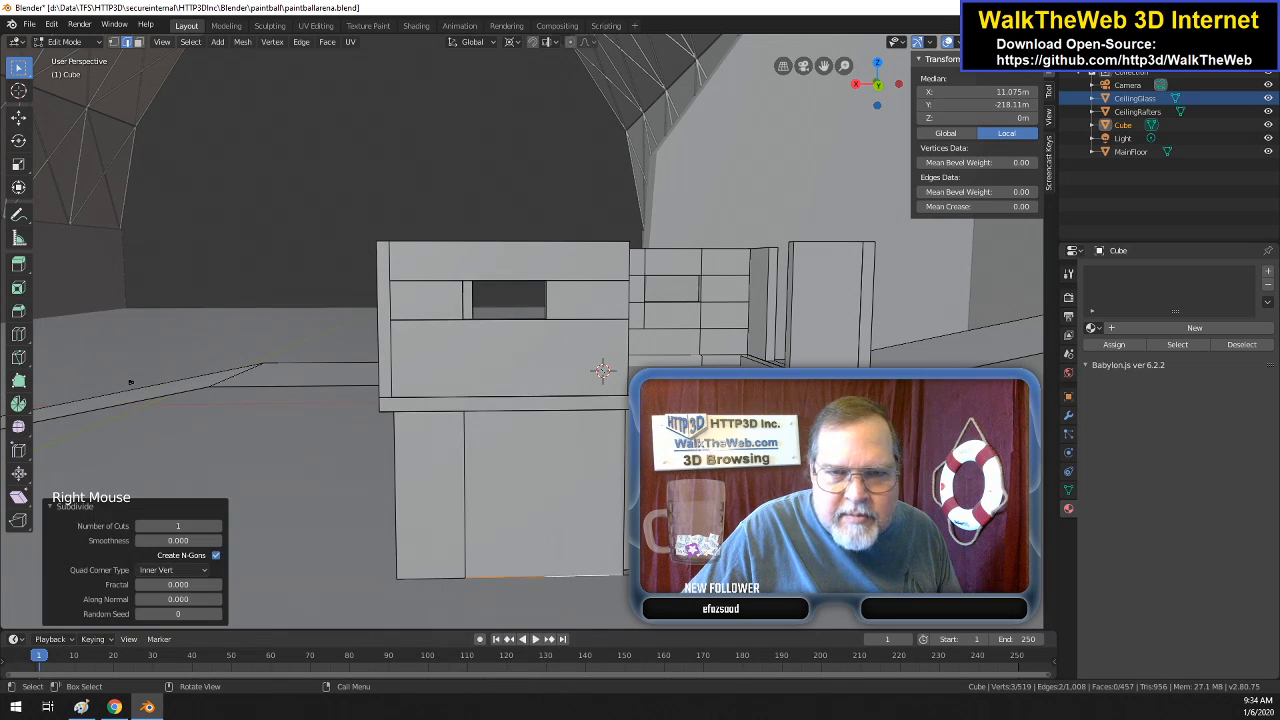
{"action": "left_click_drag", "start_coordinate": [878, 88], "coordinate": [825, 13]}
{"action": "scroll", "coordinate": [849, 163], "scroll_direction": "up", "scroll_amount": 5}
{"action": "left_click", "coordinate": [656, 223]}
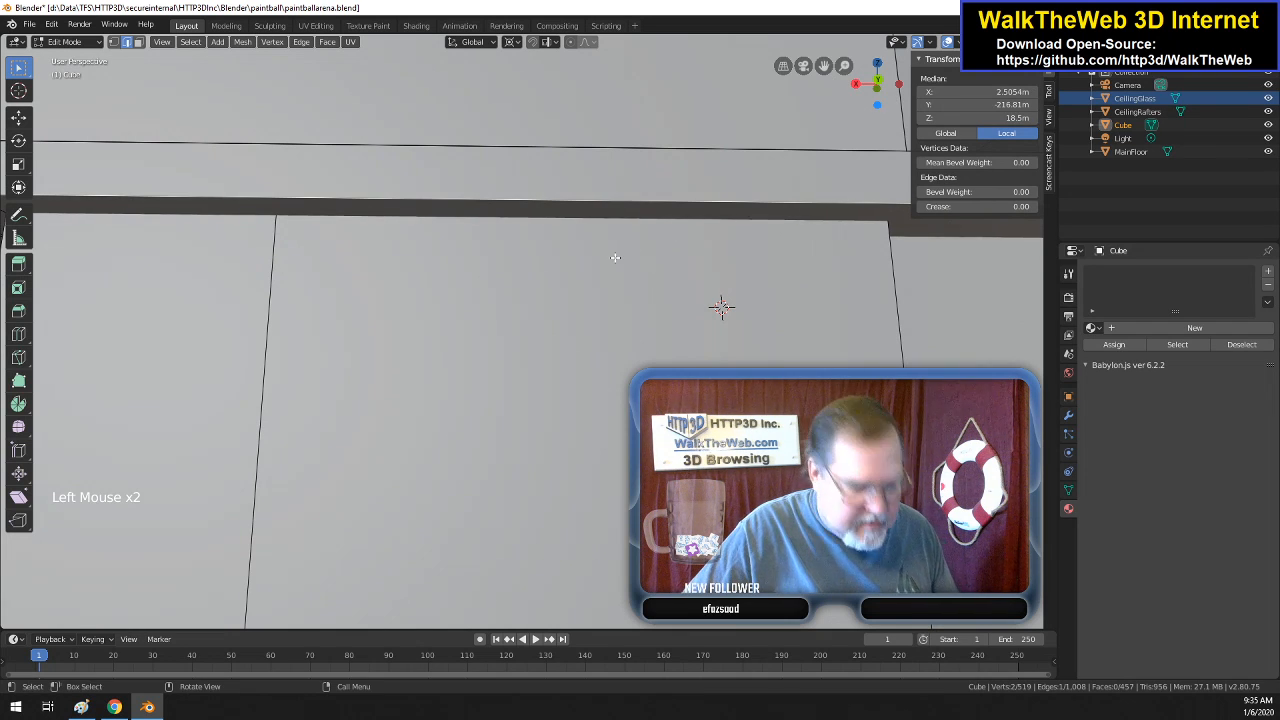
{"action": "key", "text": "z"}
{"action": "left_click", "coordinate": [509, 258]}
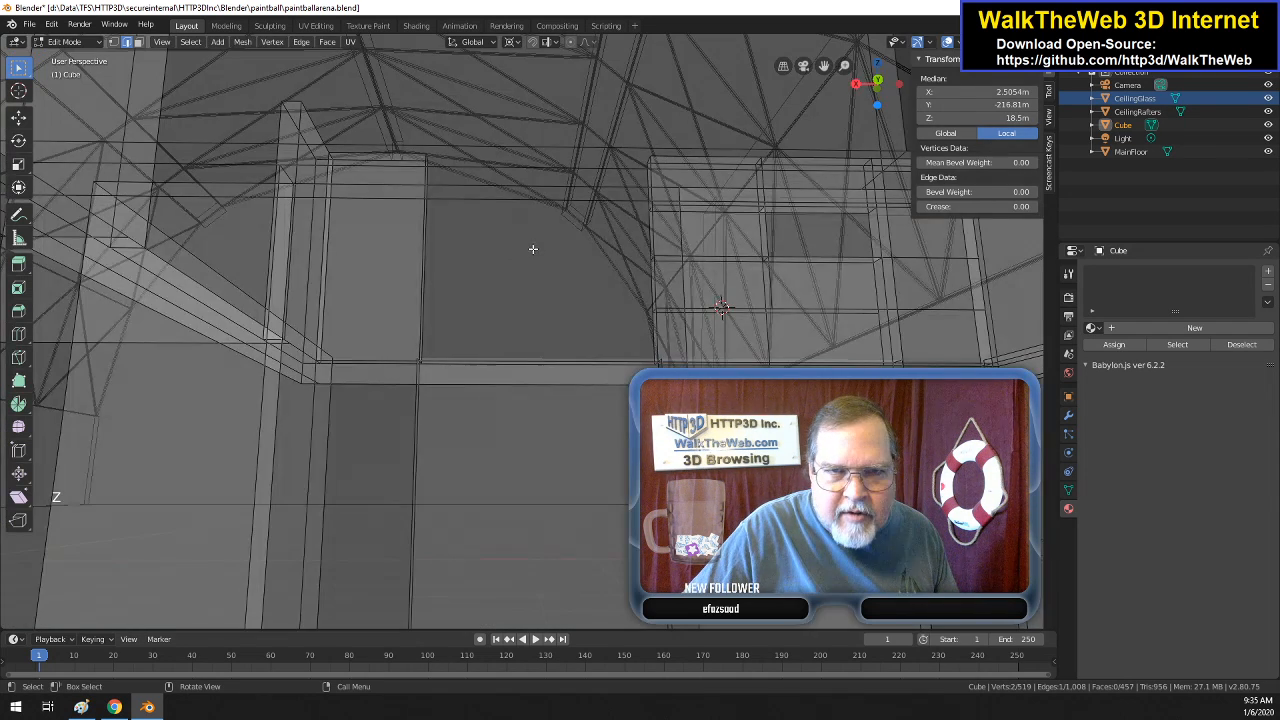
{"action": "scroll", "coordinate": [548, 377], "scroll_direction": "down", "scroll_amount": 2}
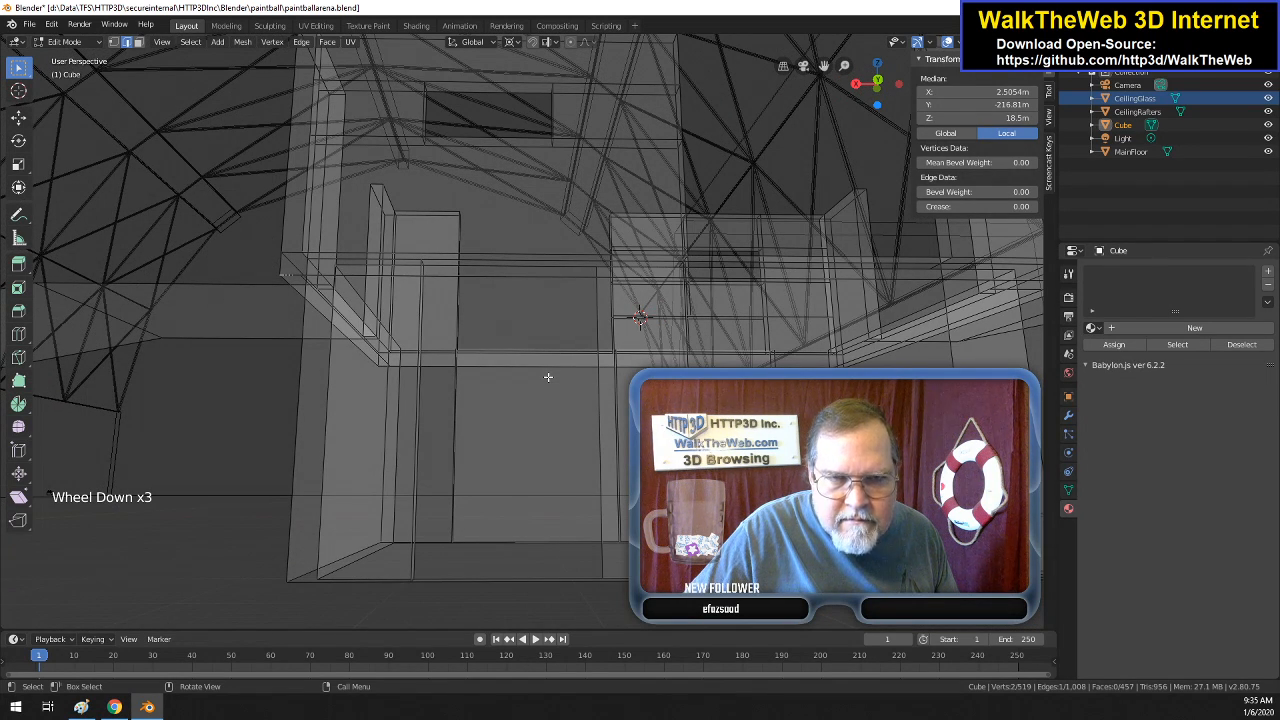
{"action": "left_click", "coordinate": [513, 260]}
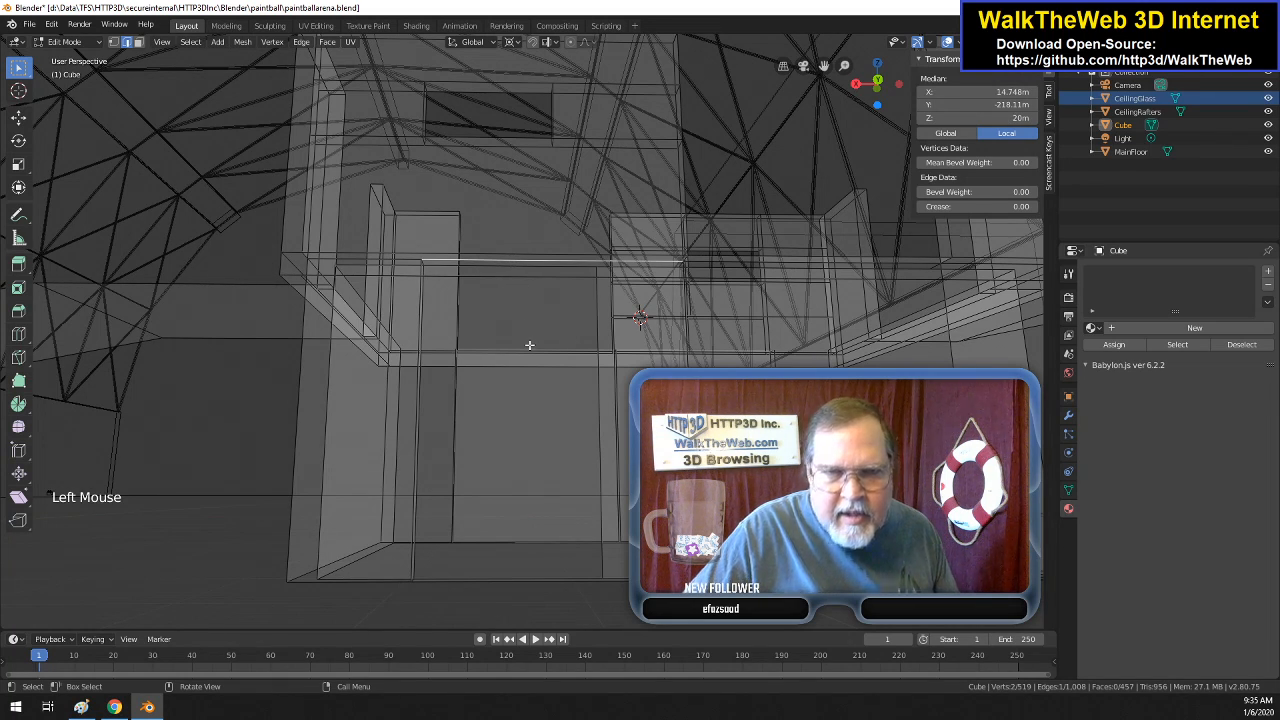
{"action": "right_click", "coordinate": [522, 262]}
{"action": "left_click", "coordinate": [507, 262]}
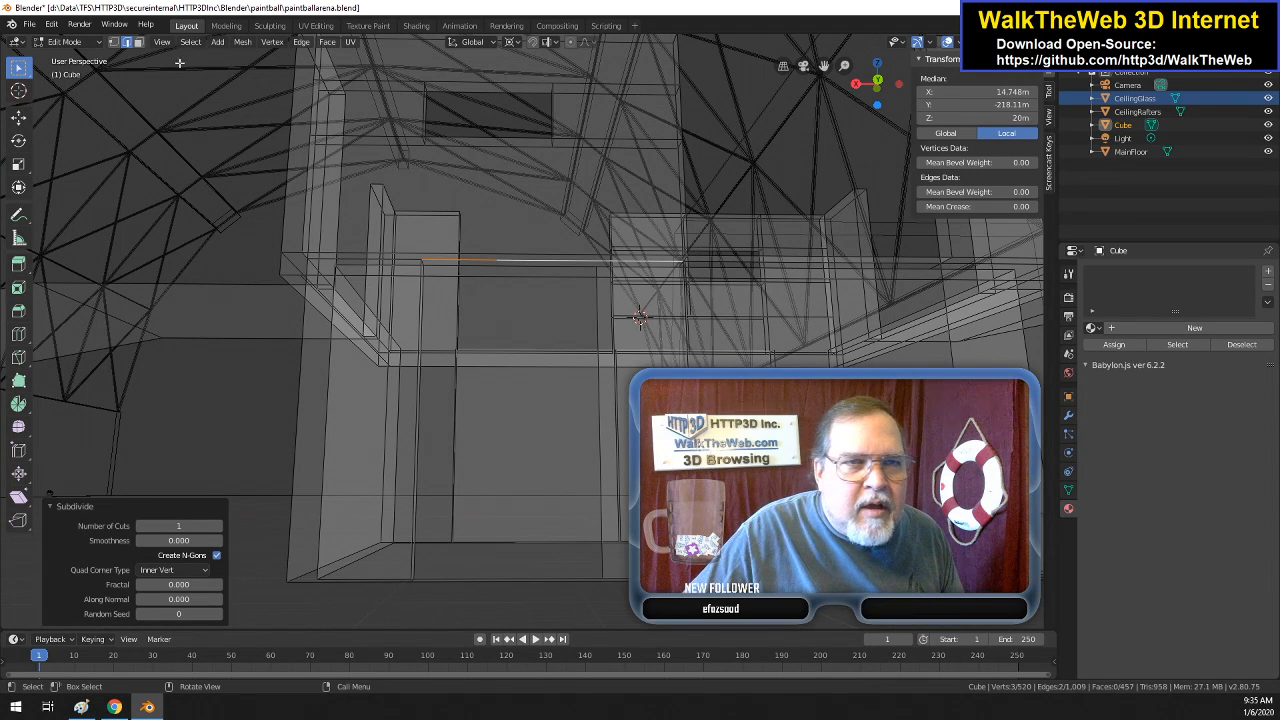
- Move the new midpoint vertex on the wall's floor edge -3 m along X
{"action": "left_click", "coordinate": [114, 41]}
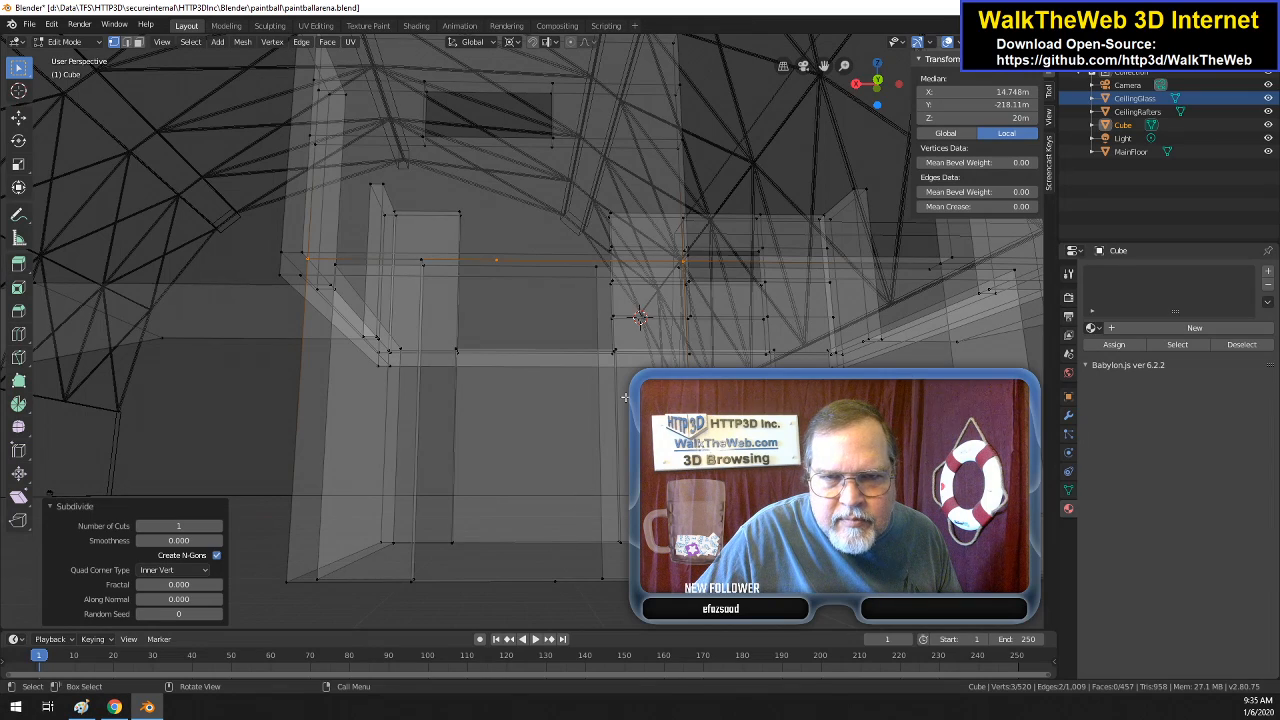
{"action": "left_click_drag", "start_coordinate": [880, 90], "coordinate": [580, 57]}
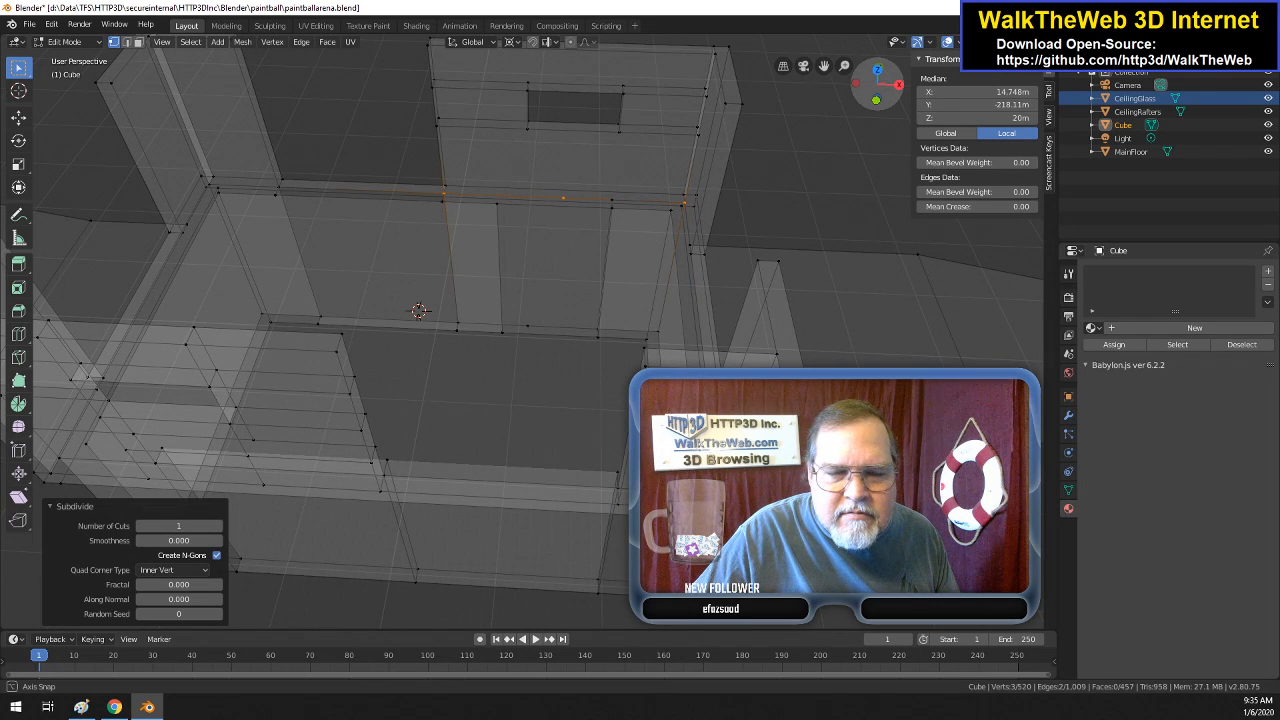
{"action": "left_click_drag", "start_coordinate": [580, 57], "coordinate": [580, 57]}
{"action": "left_click", "coordinate": [530, 327]}
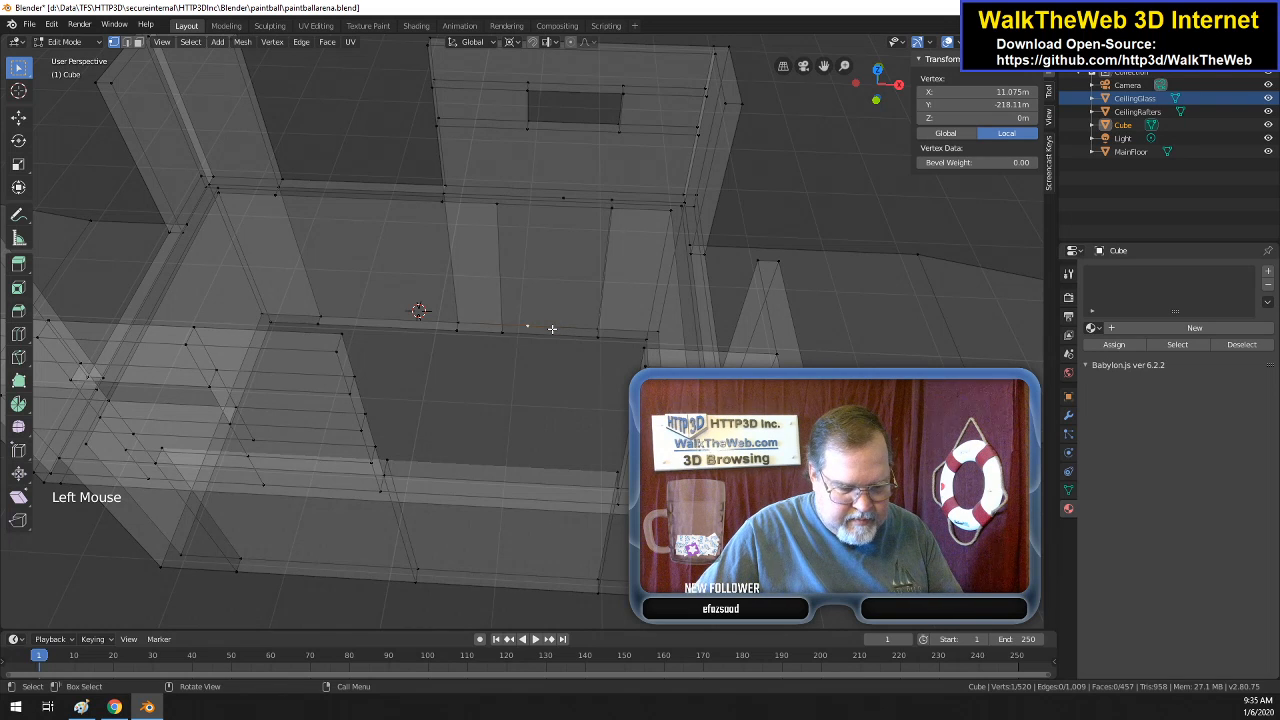
{"action": "key", "text": "g"}
{"action": "key", "text": "x"}
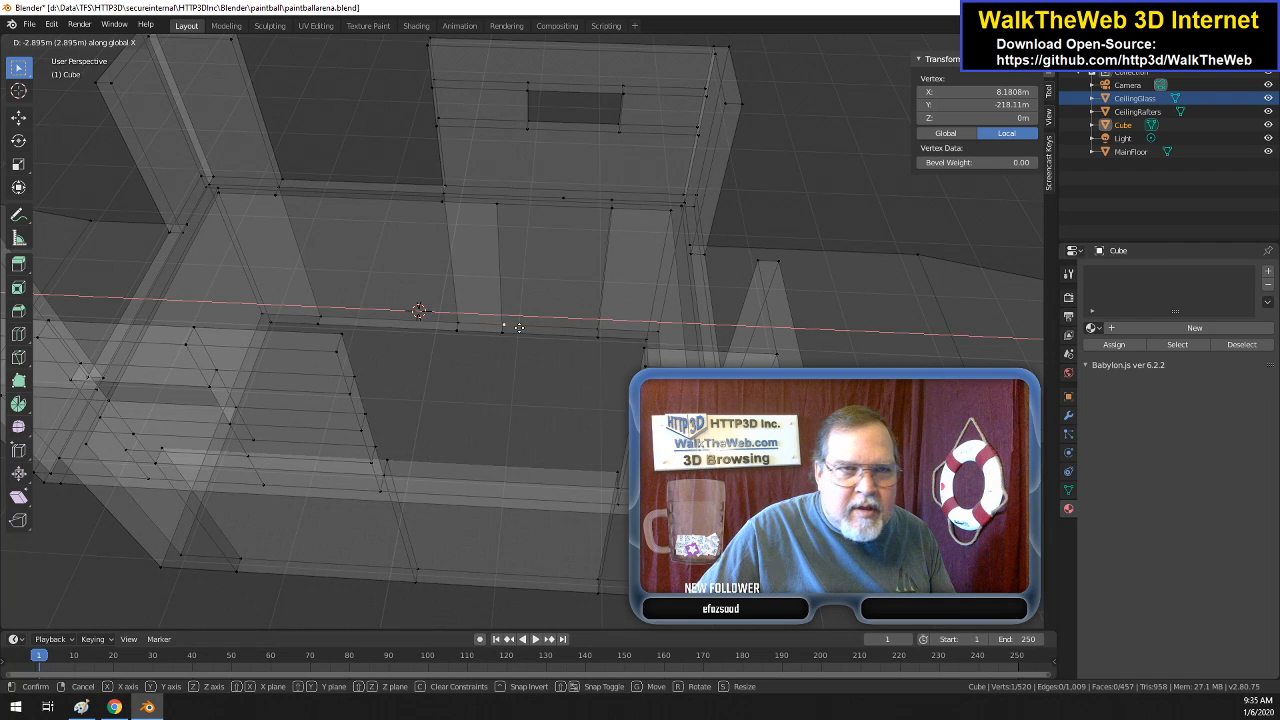
{"action": "type", "text": "-3"}
{"action": "key", "text": "Return"}
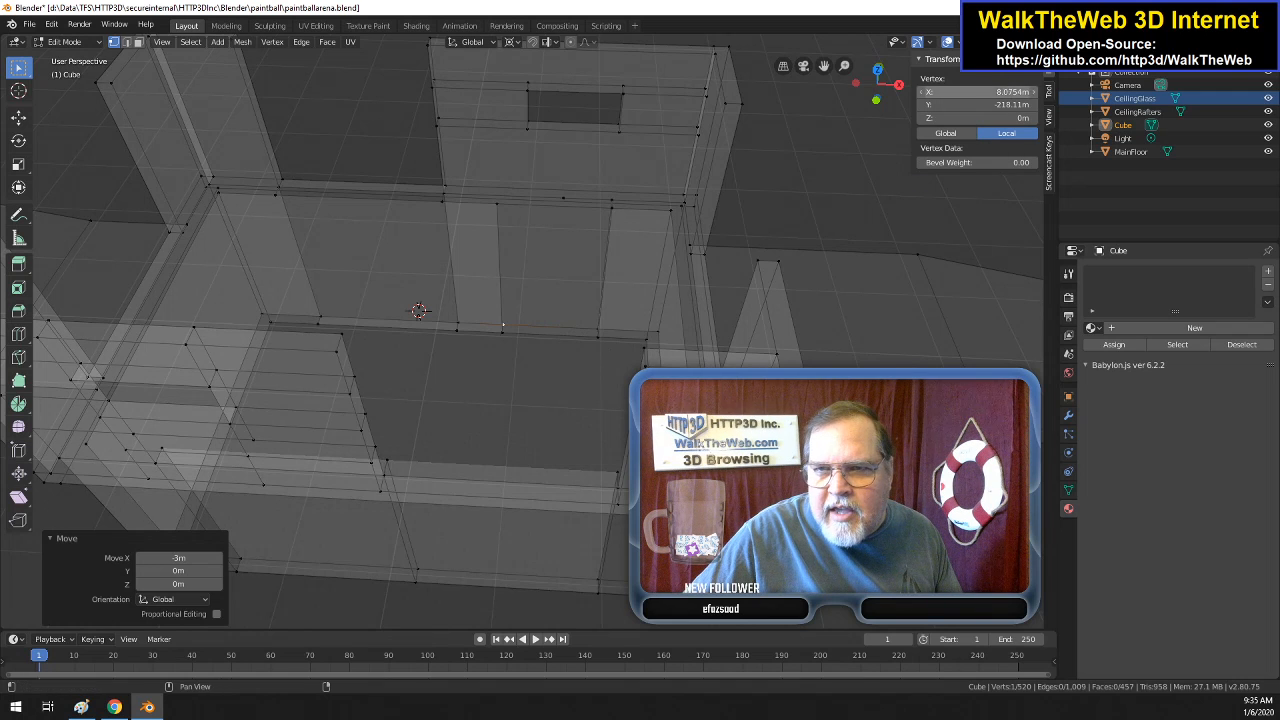
- Copy the floor vertex's X value, 8.07536 m, to the new vertex on the upper wall edge
{"action": "left_click", "coordinate": [1000, 91]}
{"action": "key", "text": "ctrl+c"}
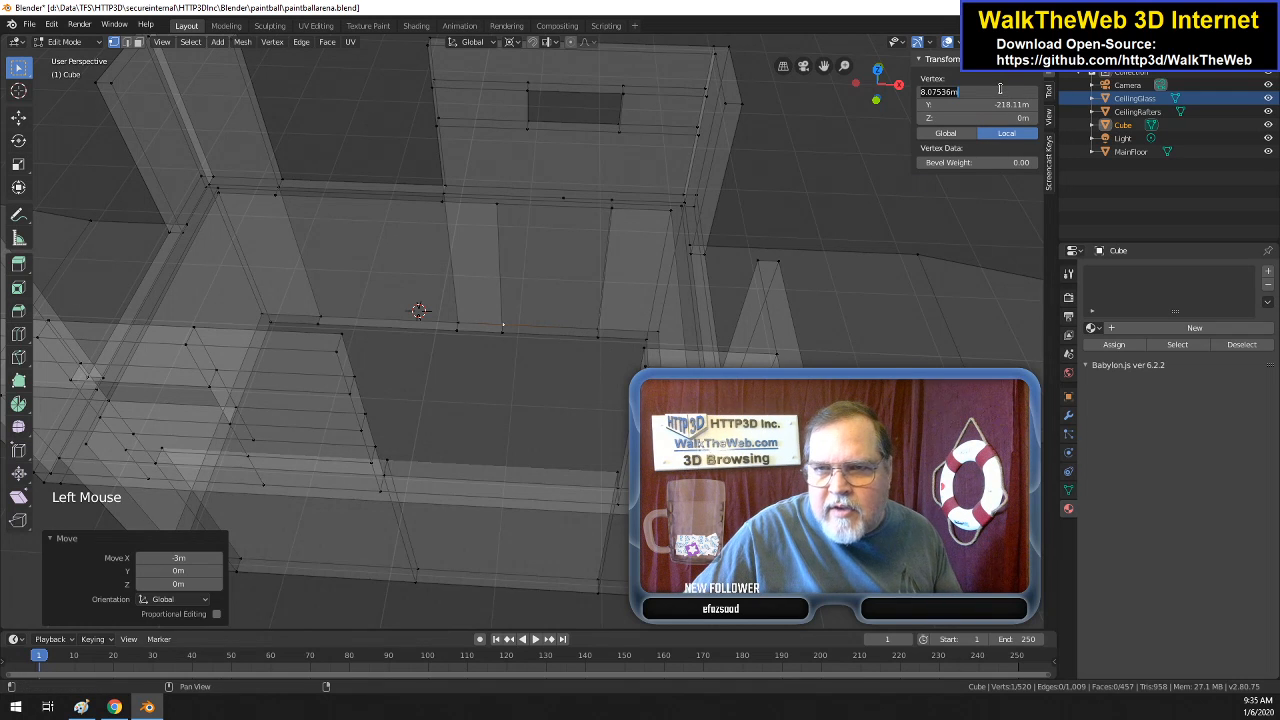
{"action": "left_click", "coordinate": [563, 197]}
{"action": "left_click", "coordinate": [563, 198]}
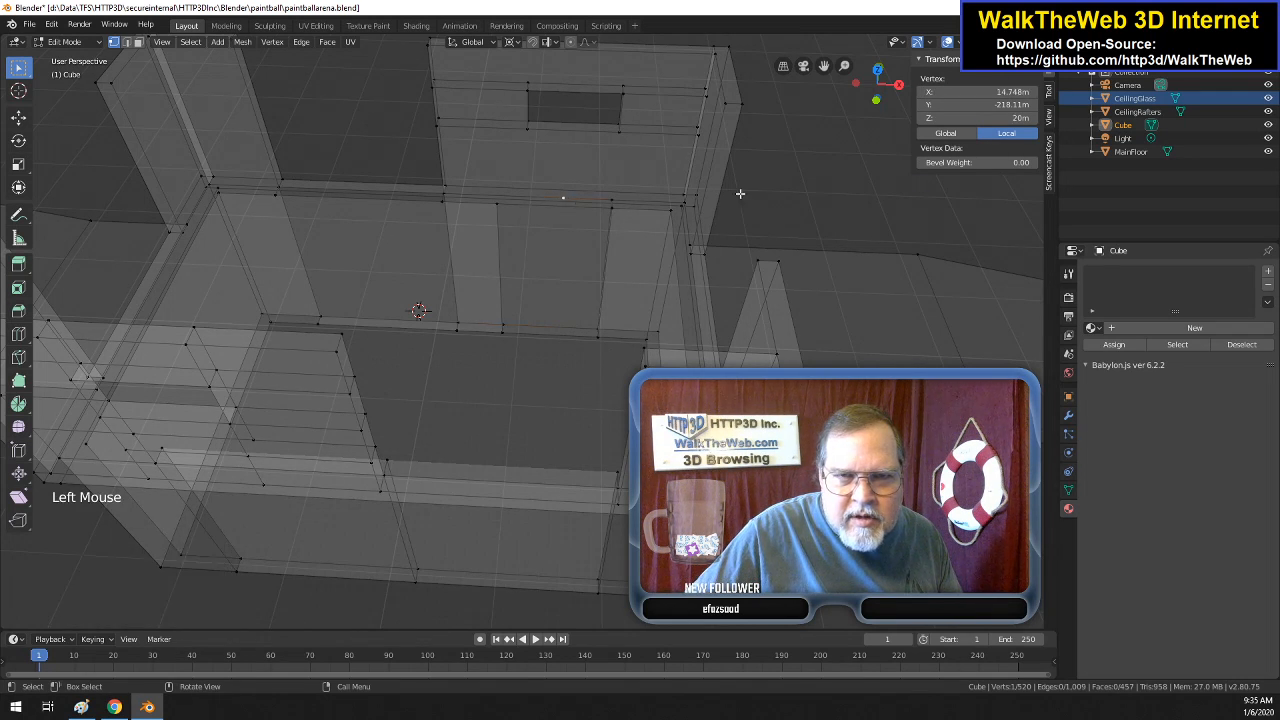
{"action": "double_click", "coordinate": [977, 91]}
{"action": "key", "text": "ctrl+v"}
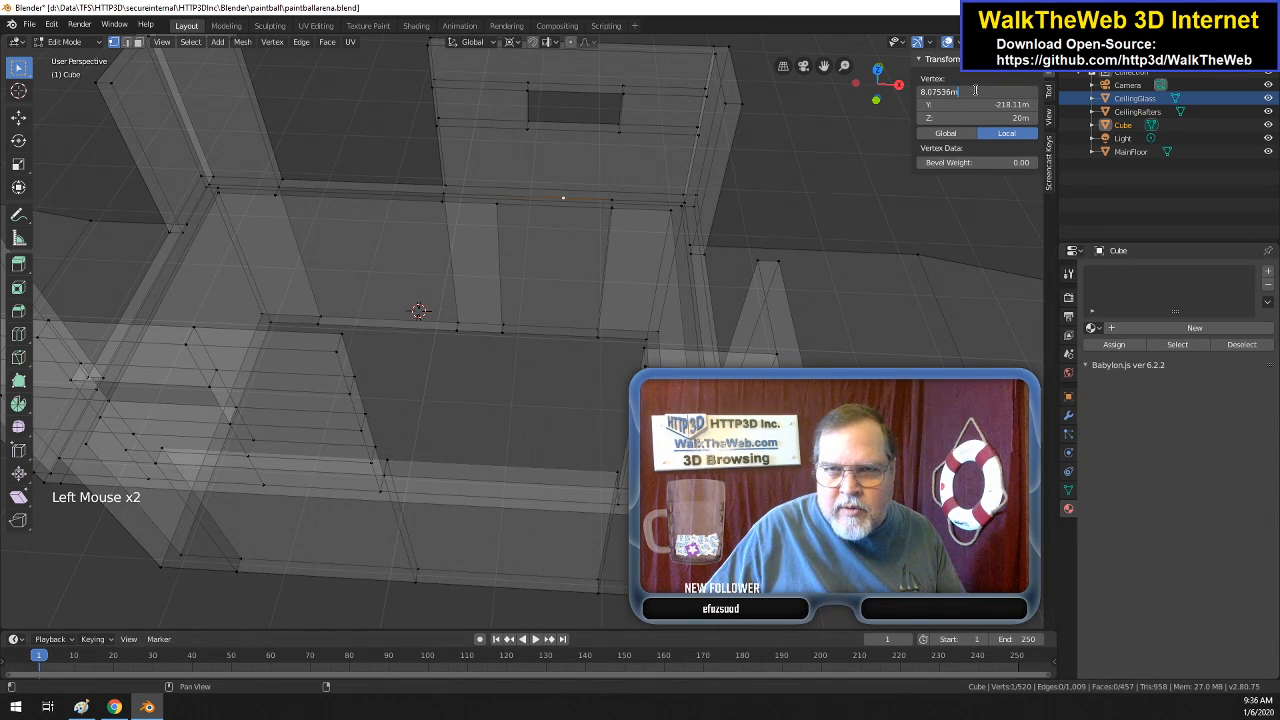
{"action": "key", "text": "Return"}
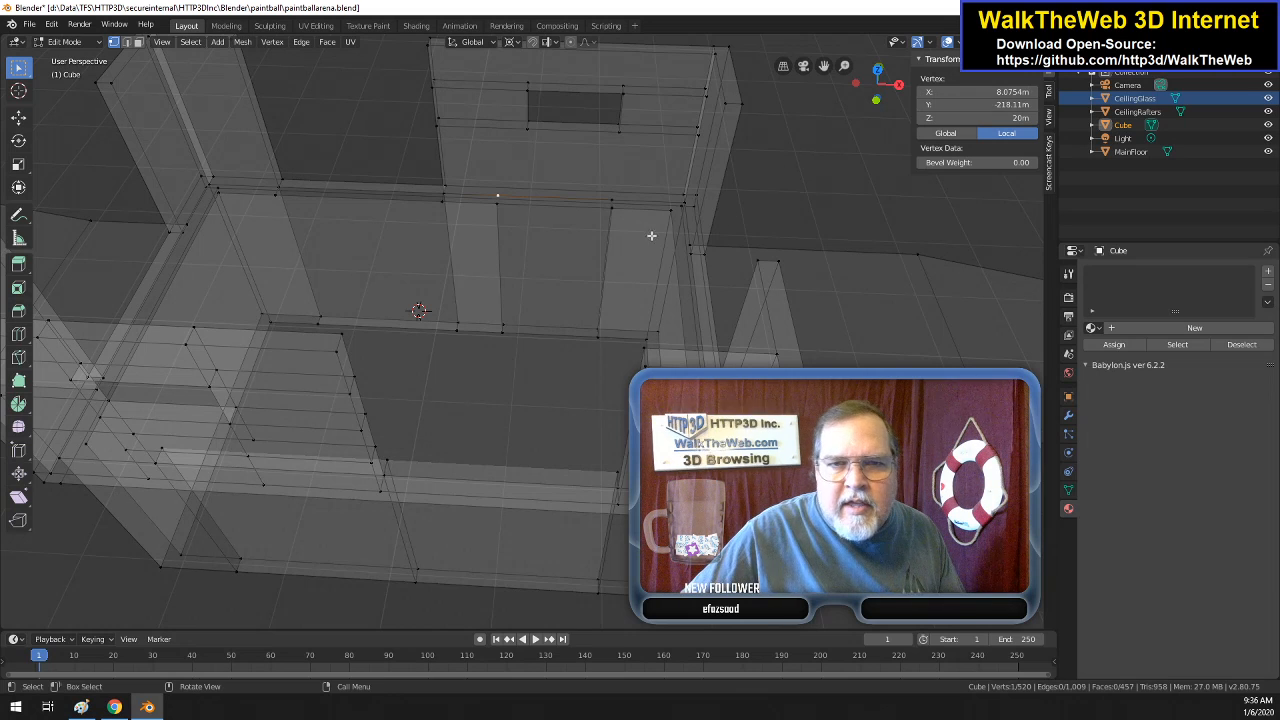
- Fill a face between the two aligned outer vertices and the two inner wall corner vertices at X 8.0754 m
{"action": "left_click", "coordinate": [503, 329], "text": "shift"}
{"action": "left_click", "coordinate": [507, 335], "text": "shift"}
{"action": "left_click", "coordinate": [496, 209], "text": "shift"}
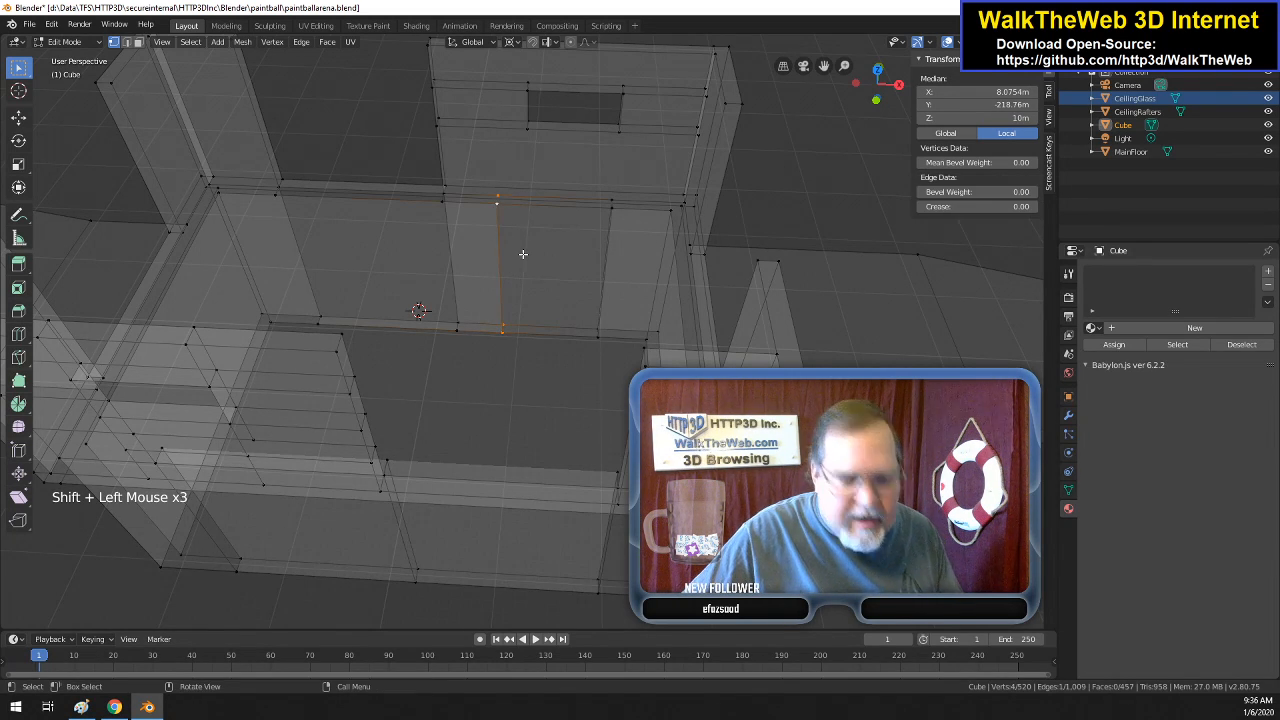
{"action": "key", "text": "f"}
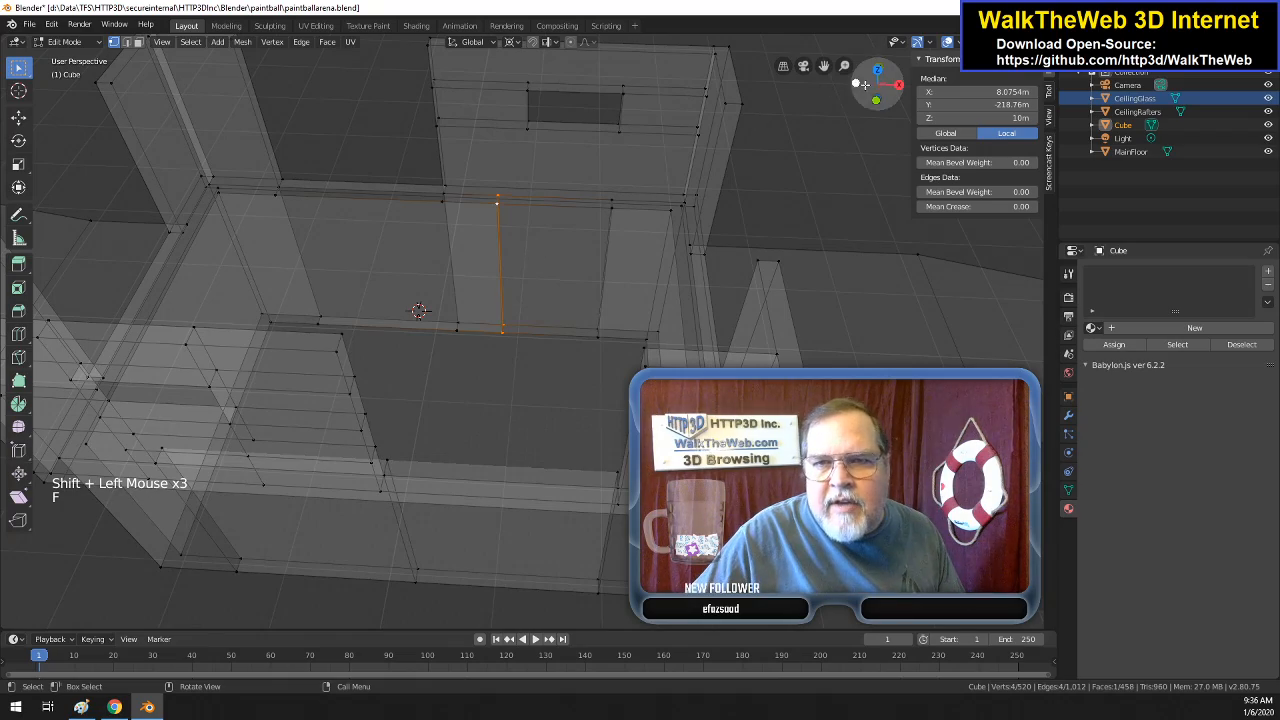
- Return to solid shading and delete the two lower wall faces covering the doorway area beside the corner pillar
{"action": "mouse_move", "coordinate": [876, 98]}
{"action": "left_mouse_down"}
{"action": "mouse_move", "coordinate": [892, 50]}
{"action": "mouse_move", "coordinate": [876, 46]}
{"action": "mouse_move", "coordinate": [905, 50]}
{"action": "mouse_move", "coordinate": [876, 80]}
{"action": "left_mouse_up"}
{"action": "scroll", "coordinate": [838, 362], "scroll_direction": "down", "scroll_amount": 1}
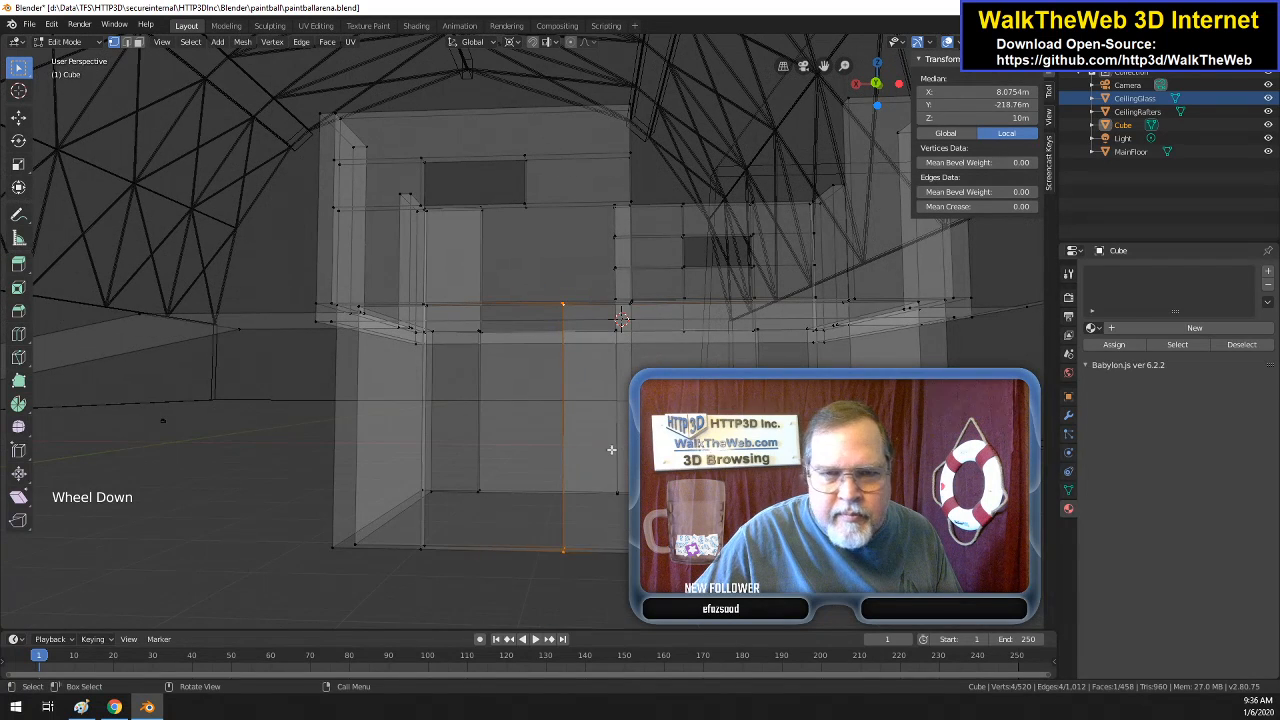
{"action": "key", "text": "z"}
{"action": "left_click", "coordinate": [625, 480]}
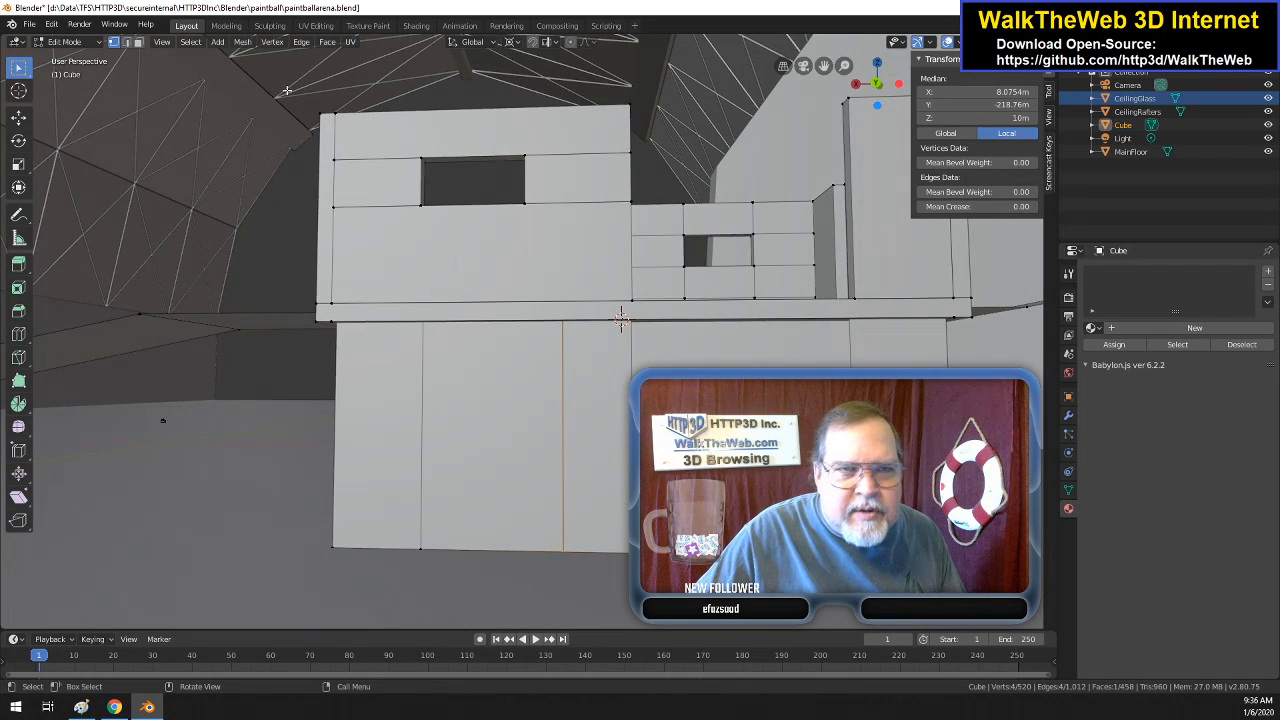
{"action": "left_click", "coordinate": [138, 42]}
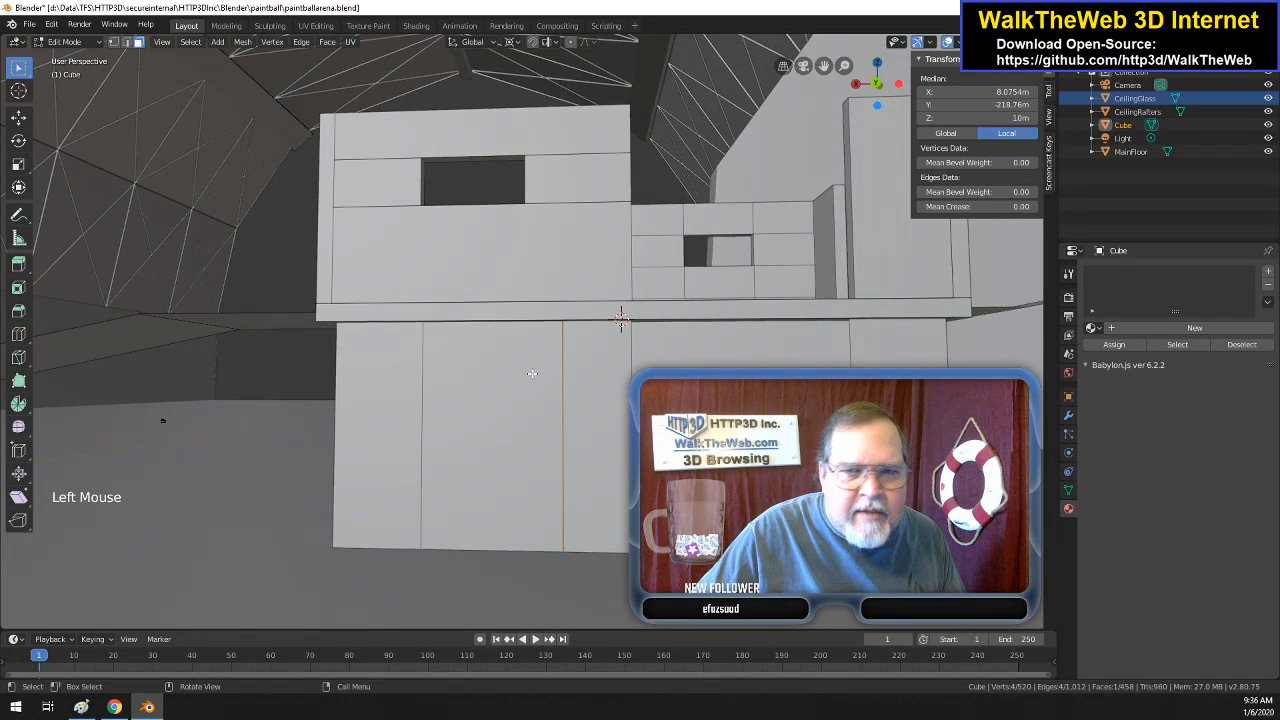
{"action": "double_click", "coordinate": [618, 447]}
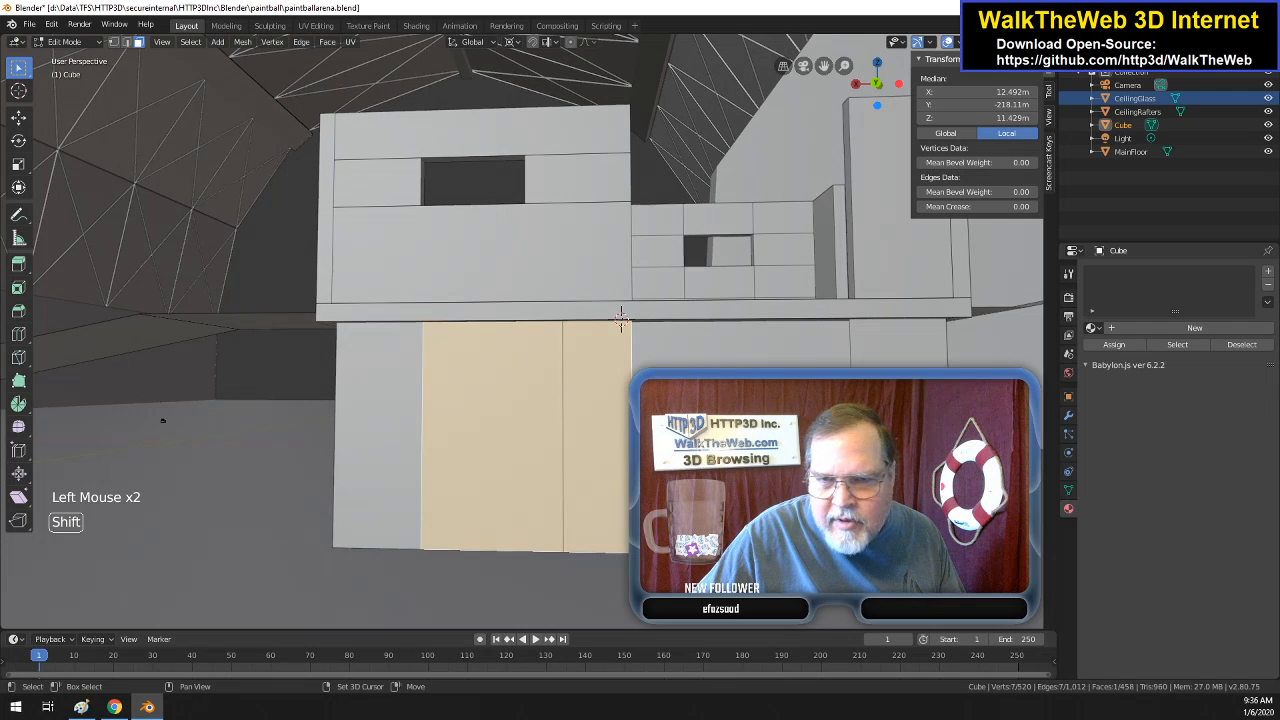
{"action": "left_click", "coordinate": [621, 318], "text": "shift"}
{"action": "key", "text": "Delete"}
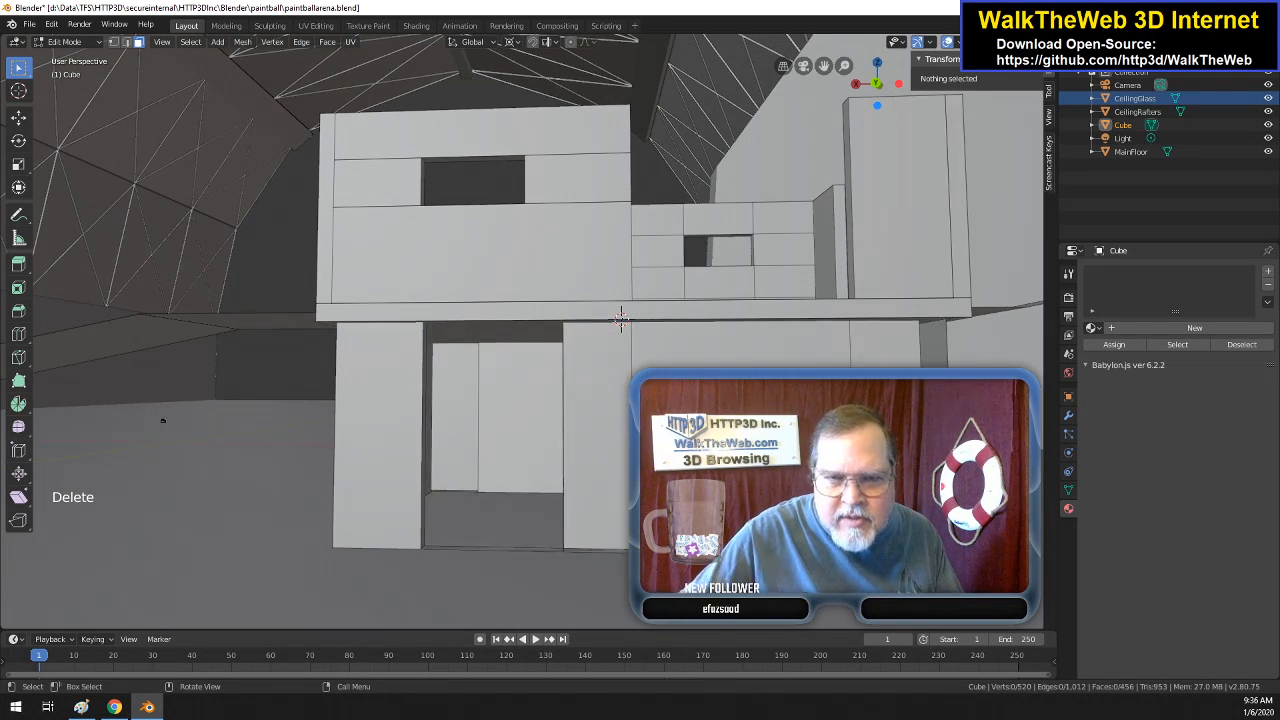
- Delete the two leftover vertical edges on the long lower wall section beside the doorway
{"action": "left_click", "coordinate": [127, 44]}
{"action": "double_click", "coordinate": [621, 318]}
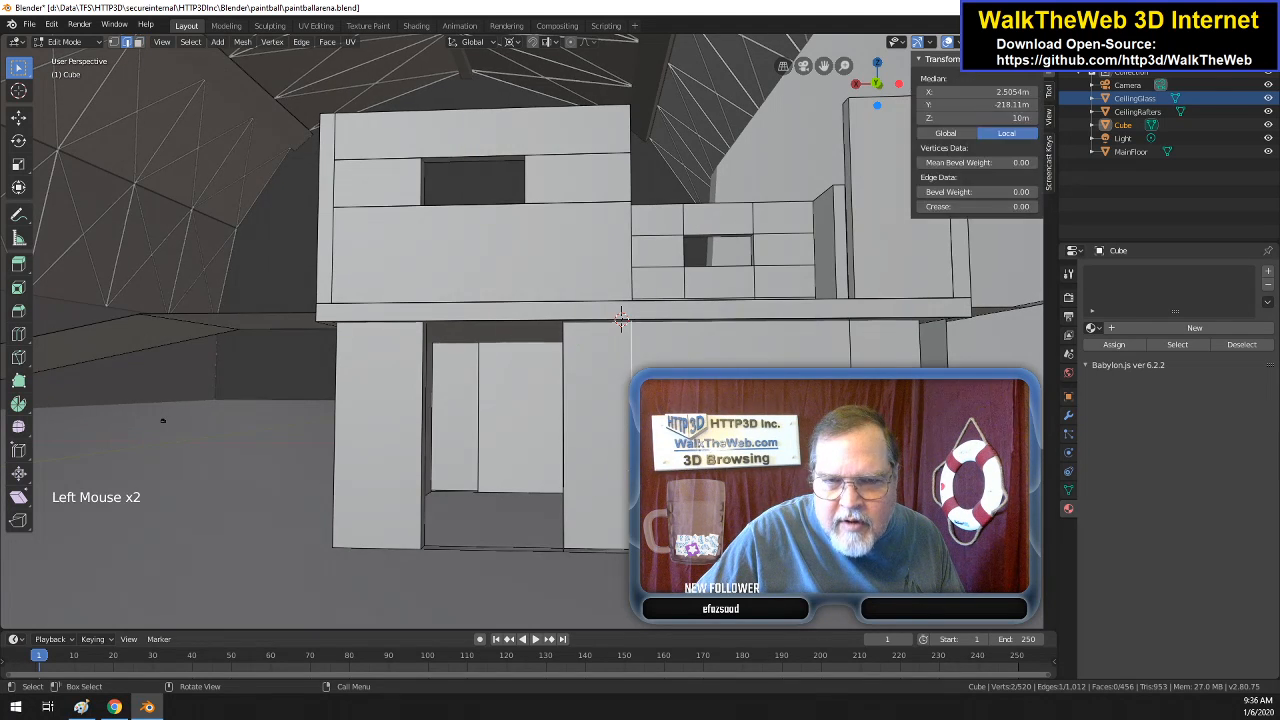
{"action": "left_click", "coordinate": [621, 318], "text": "shift"}
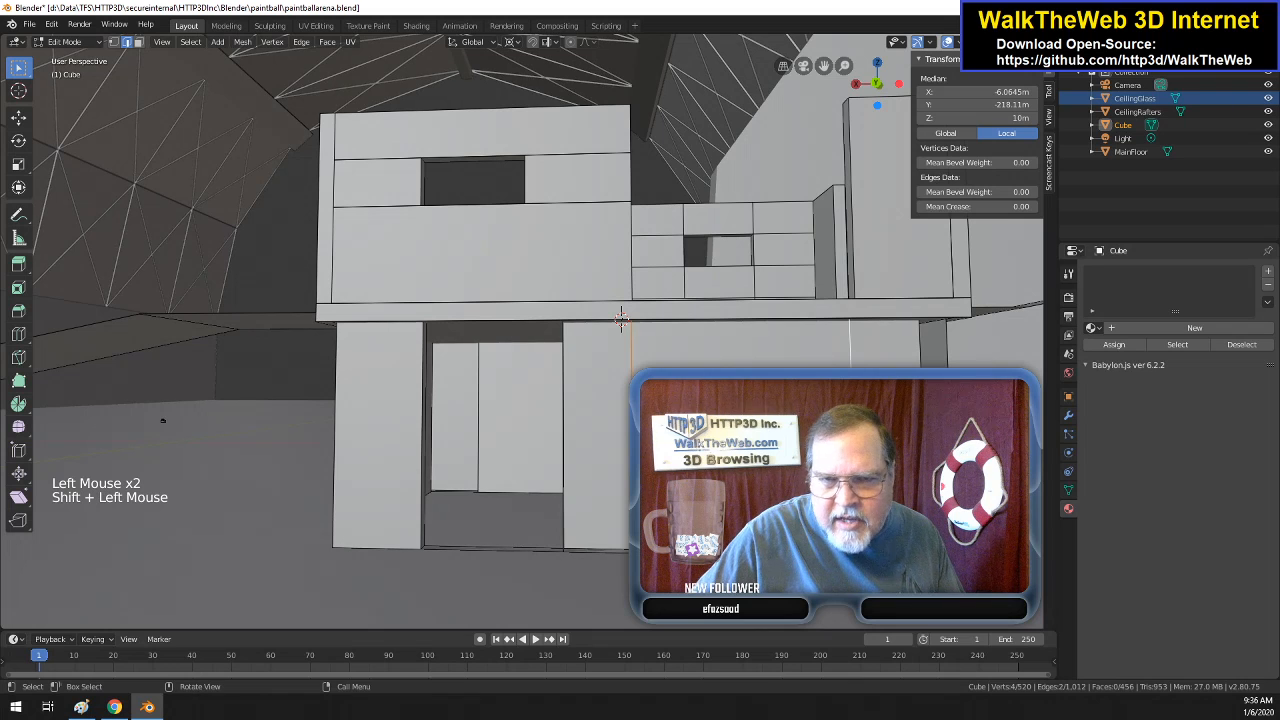
{"action": "key", "text": "Delete"}
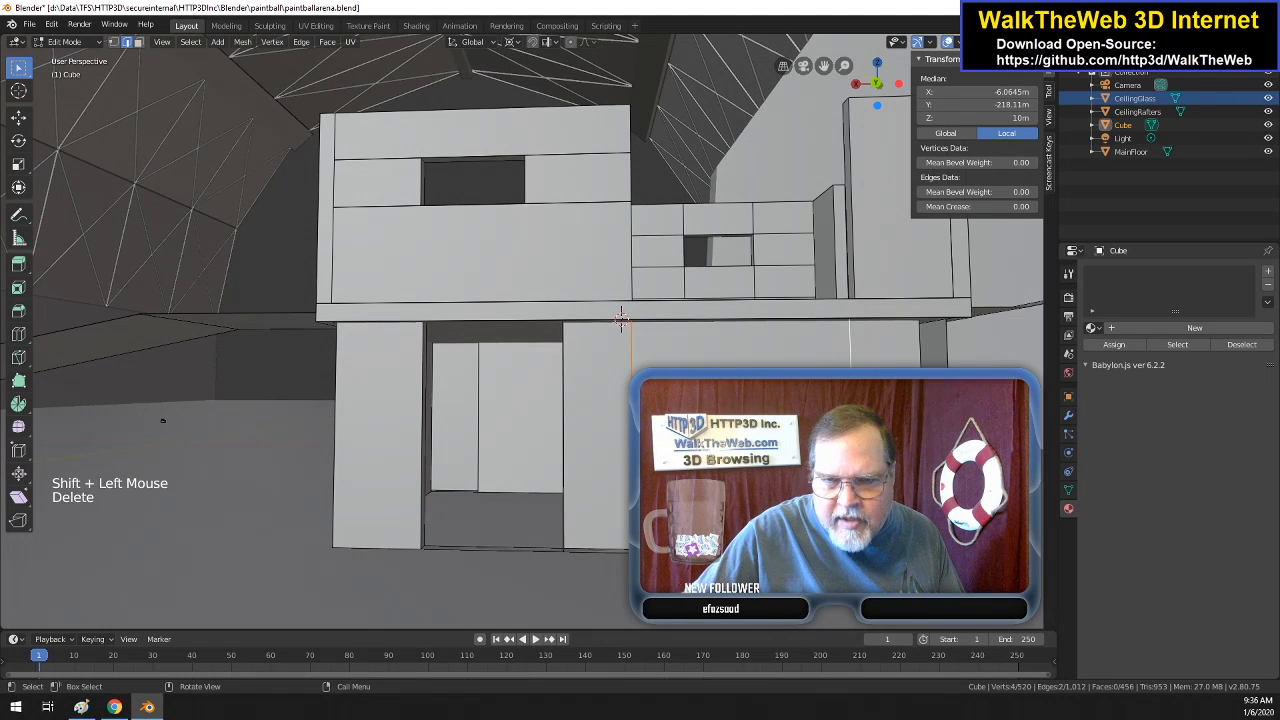
{"action": "key", "text": "e"}
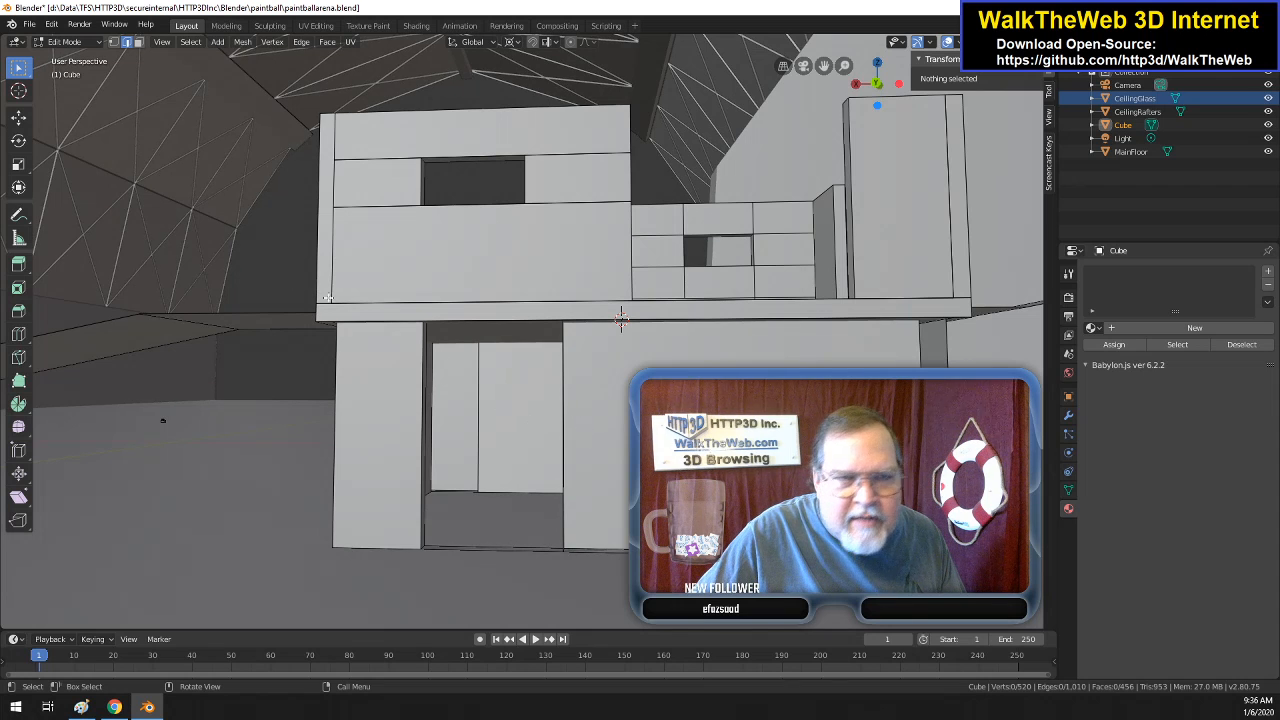
- Fill a single face across the long lower wall section from its four corner vertices, between the doorway and the far wall corner
{"action": "left_click", "coordinate": [113, 41]}
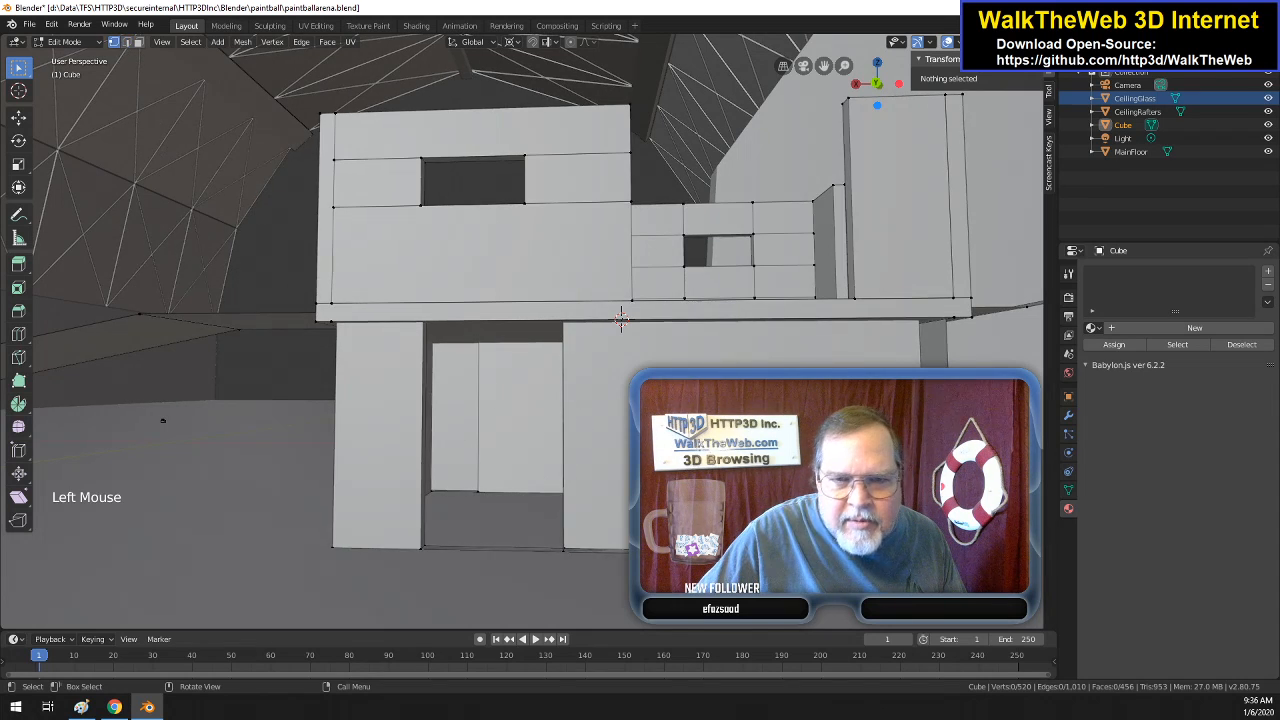
{"action": "left_click", "coordinate": [606, 574]}
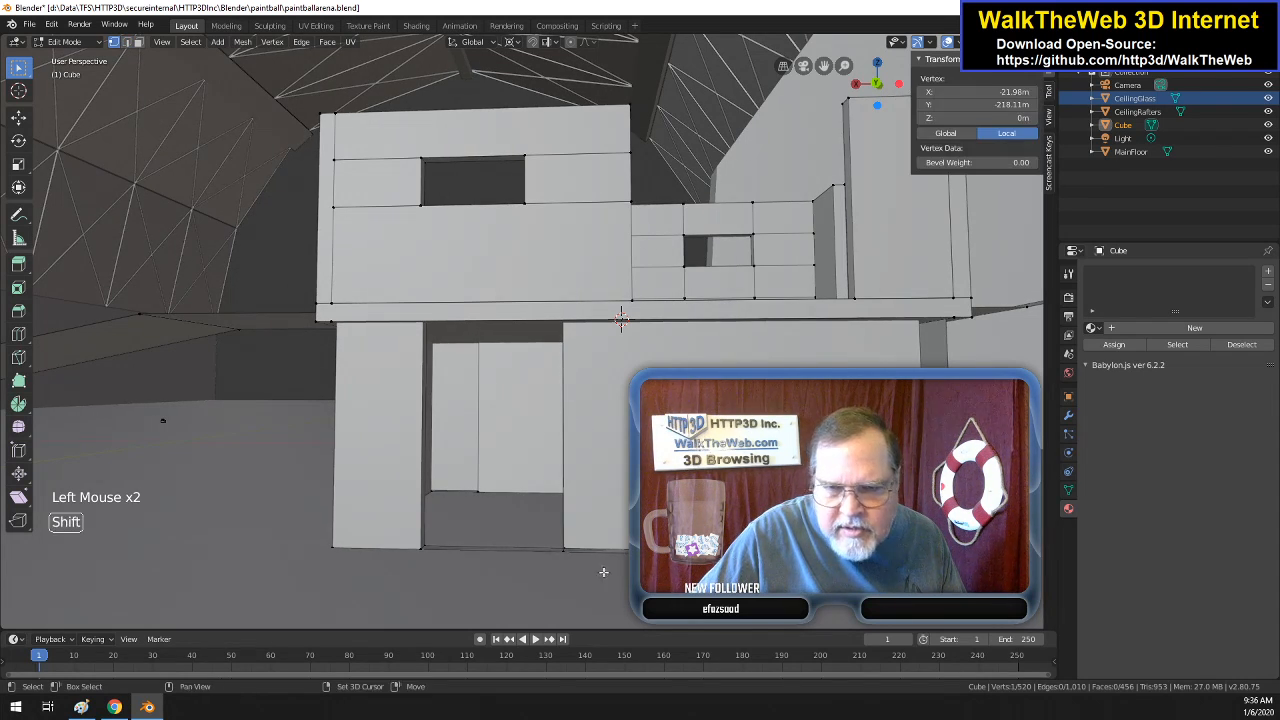
{"action": "left_click", "coordinate": [565, 553], "text": "shift"}
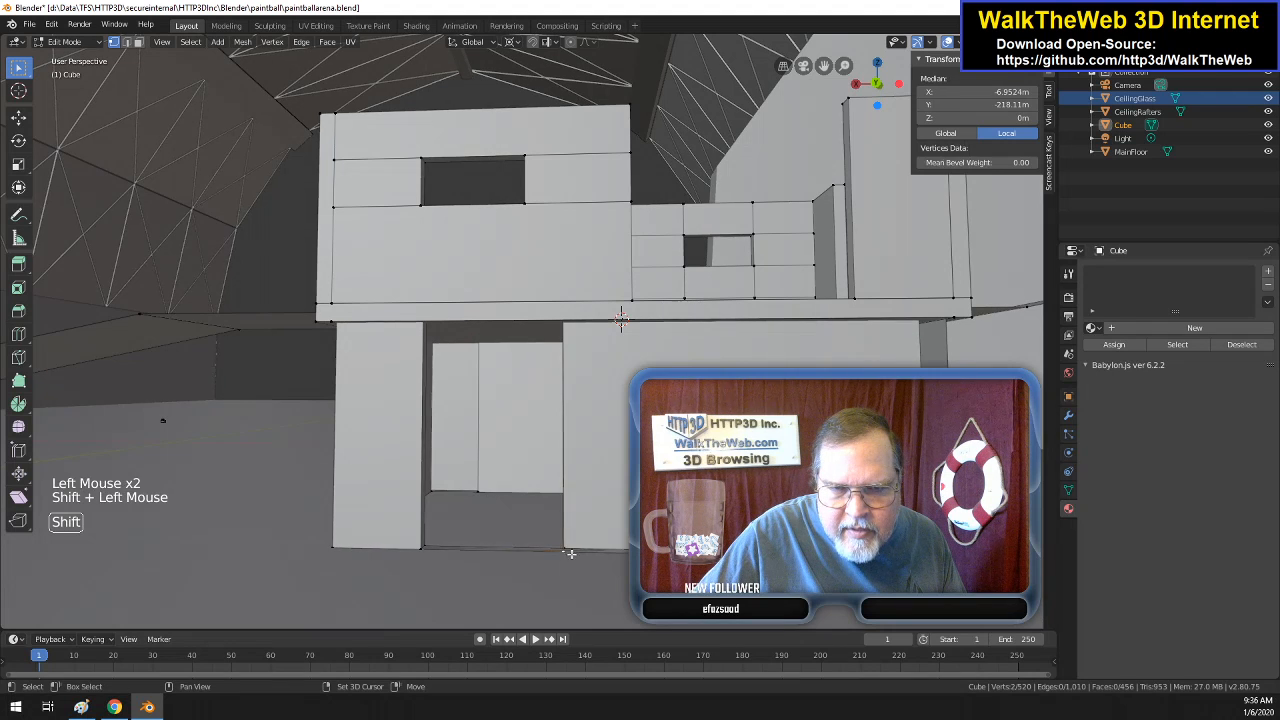
{"action": "mouse_move", "coordinate": [888, 97]}
{"action": "left_mouse_down"}
{"action": "mouse_move", "coordinate": [888, 66]}
{"action": "mouse_move", "coordinate": [888, 86]}
{"action": "left_mouse_up"}
{"action": "scroll", "coordinate": [863, 296], "scroll_direction": "up", "scroll_amount": 1}
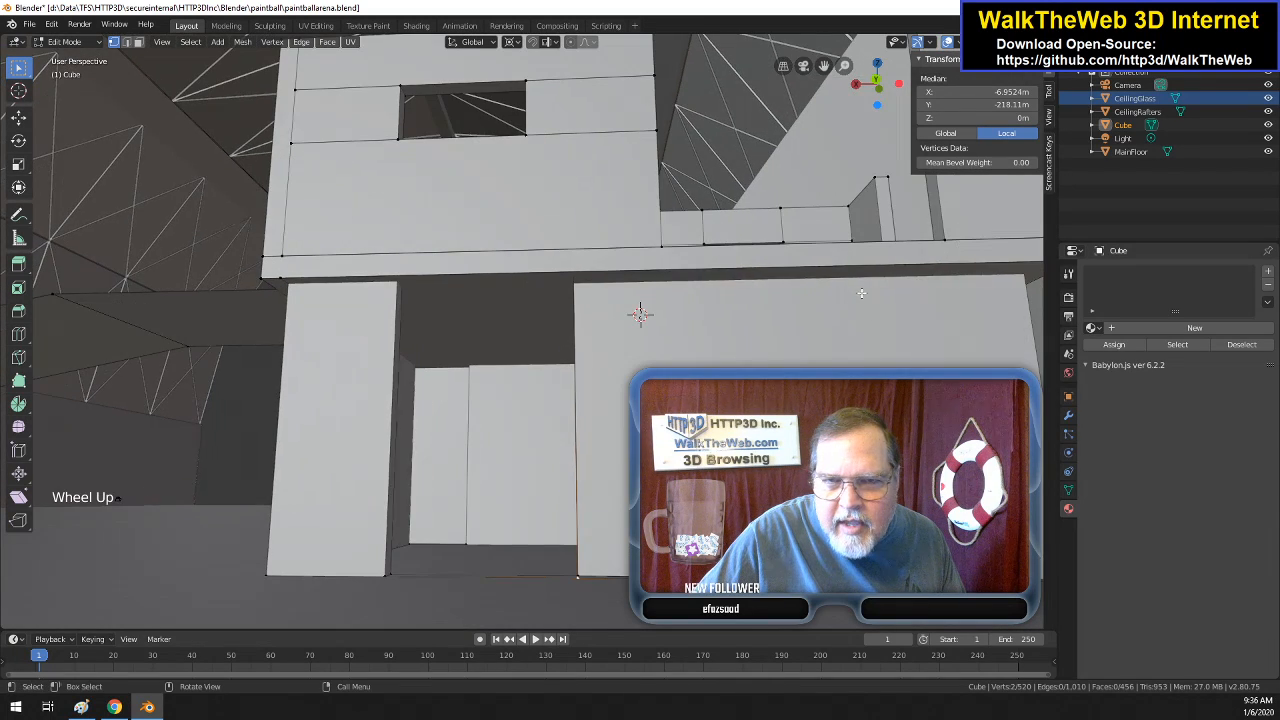
{"action": "left_click_drag", "start_coordinate": [880, 88], "coordinate": [998, 155]}
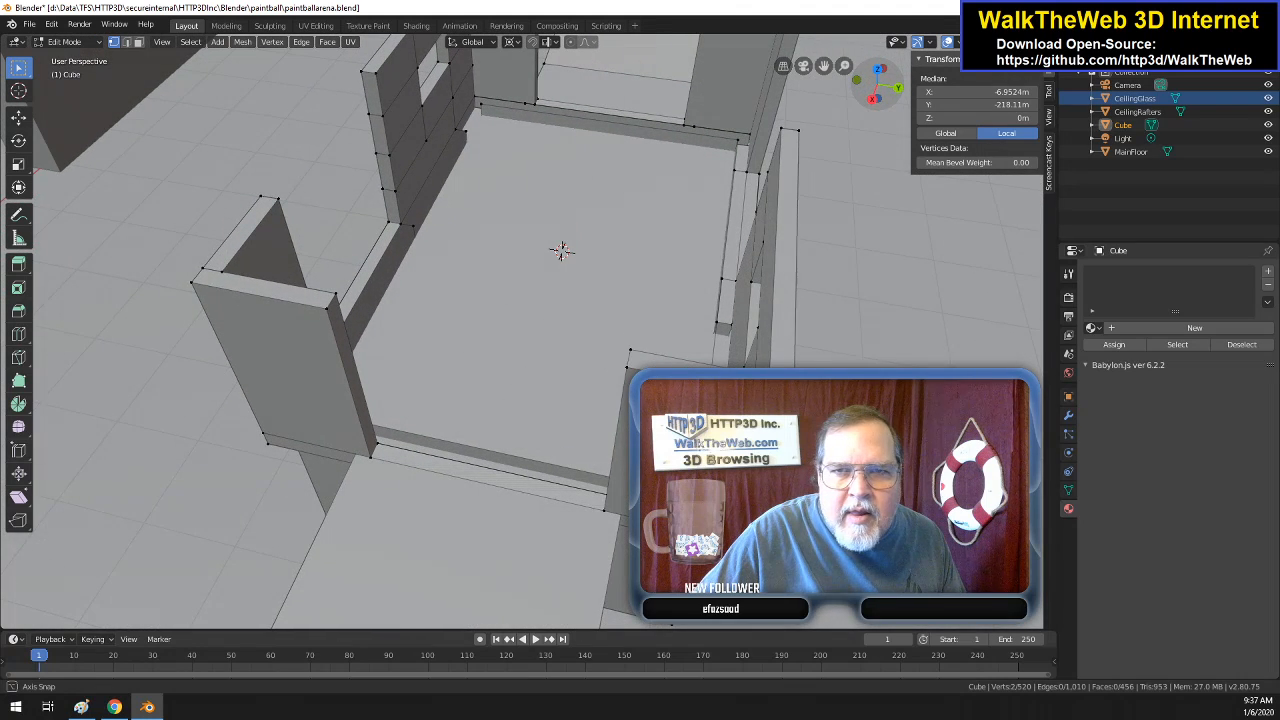
{"action": "left_click", "coordinate": [750, 135], "text": "shift"}
{"action": "mouse_move", "coordinate": [898, 98]}
{"action": "left_mouse_down"}
{"action": "mouse_move", "coordinate": [853, 42]}
{"action": "mouse_move", "coordinate": [816, 38]}
{"action": "mouse_move", "coordinate": [840, 67]}
{"action": "mouse_move", "coordinate": [910, 89]}
{"action": "left_mouse_up"}
{"action": "scroll", "coordinate": [620, 298], "scroll_direction": "up", "scroll_amount": 8}
{"action": "left_click", "coordinate": [733, 341], "text": "shift"}
{"action": "left_click_drag", "start_coordinate": [872, 90], "coordinate": [880, 92]}
{"action": "left_click_drag", "start_coordinate": [573, 232], "coordinate": [641, 318]}
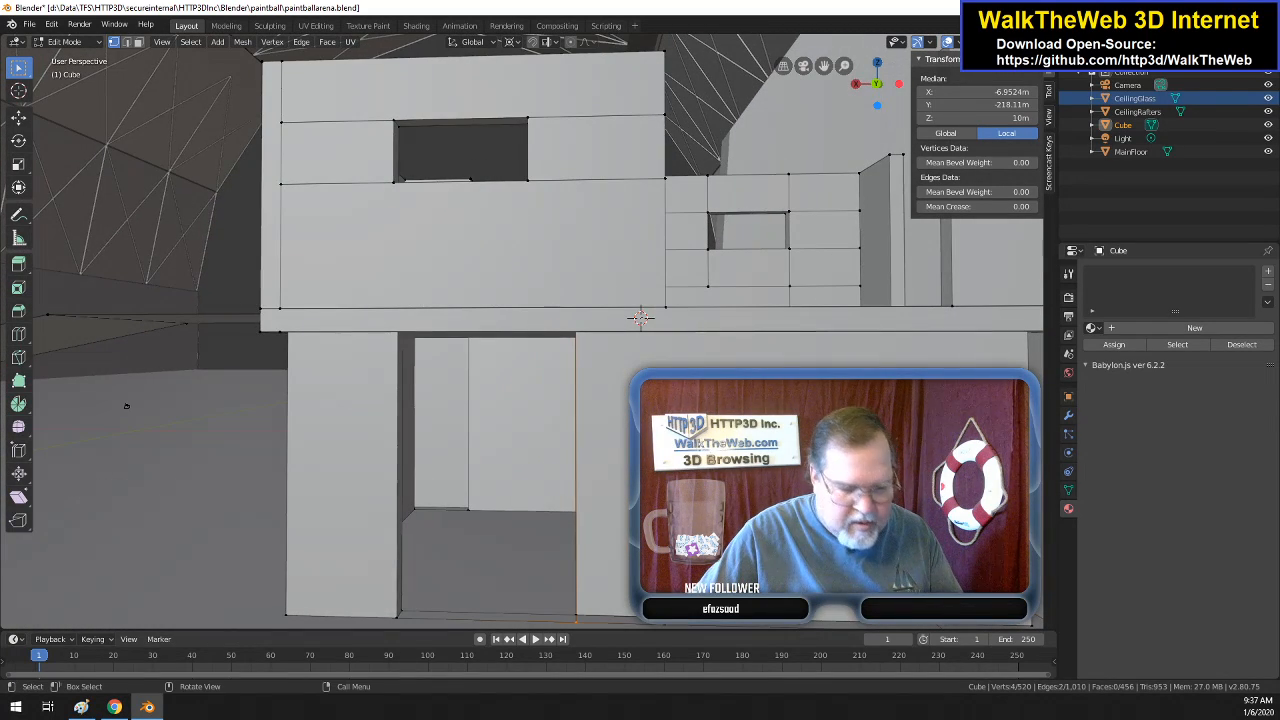
{"action": "key", "text": "f"}
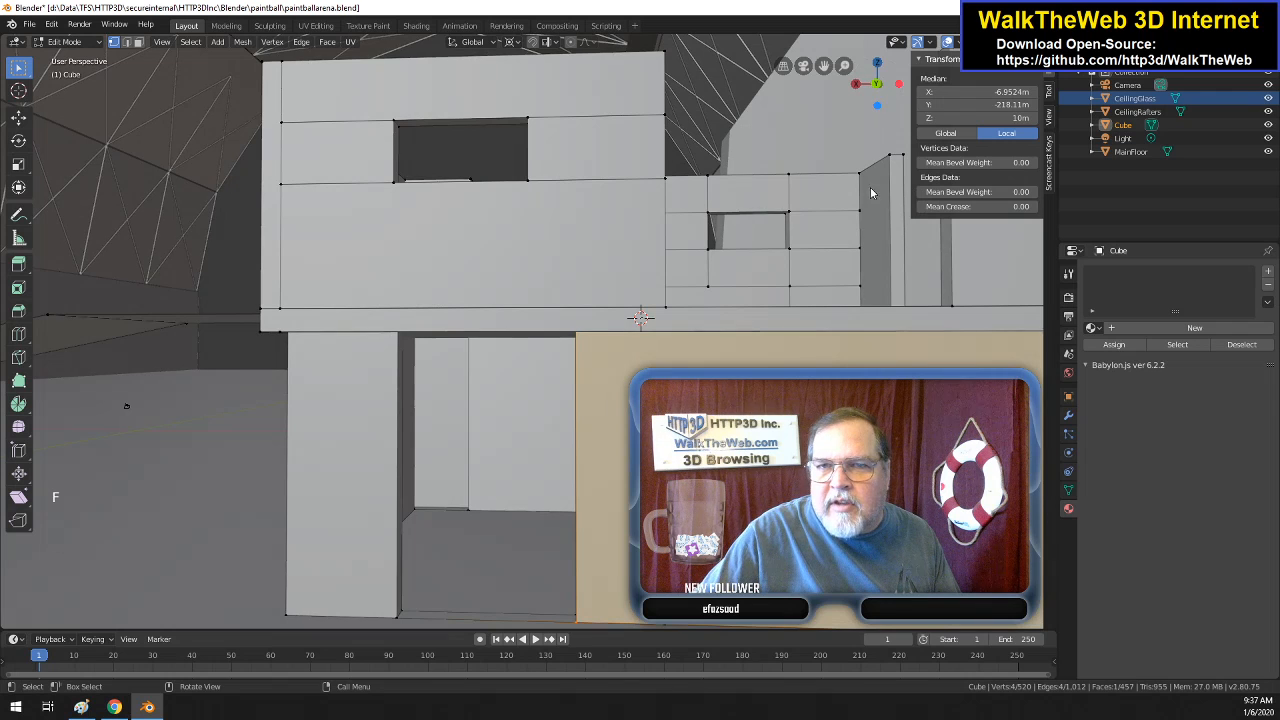
- Delete the two floor-level edges that cross the doorway opening
{"action": "scroll", "coordinate": [860, 287], "scroll_direction": "down", "scroll_amount": 1}
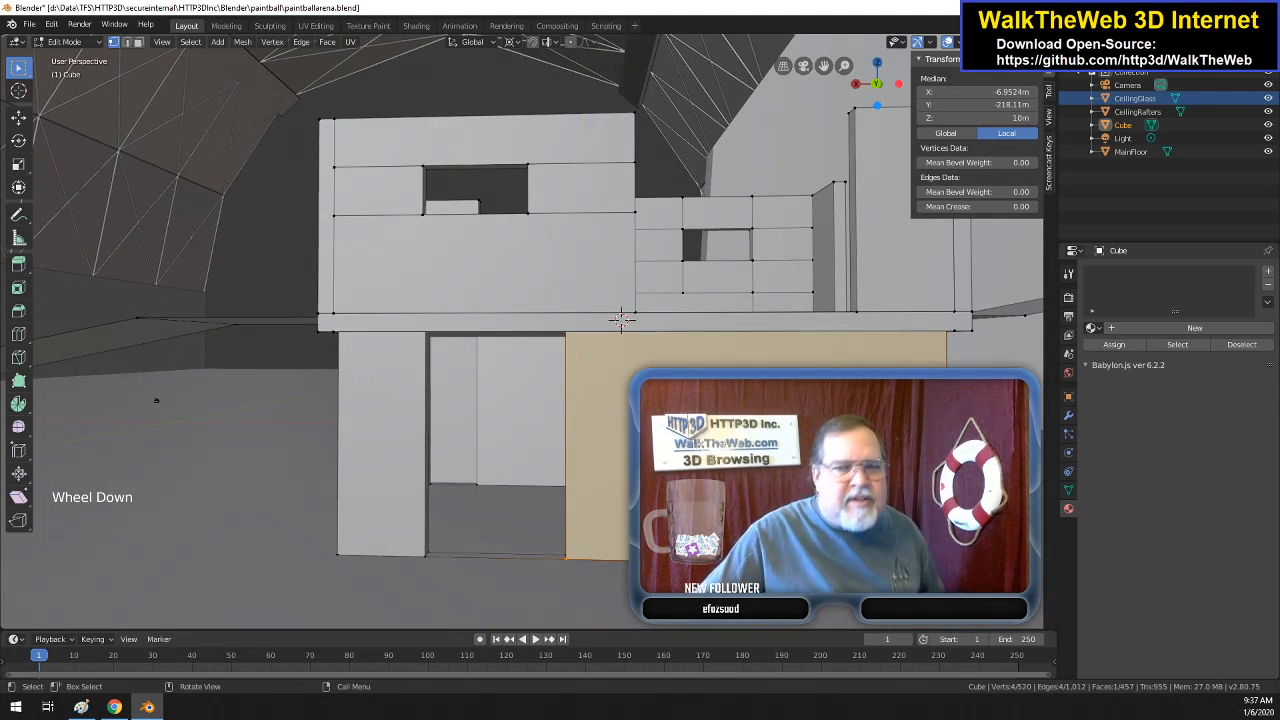
{"action": "left_click", "coordinate": [128, 44]}
{"action": "left_click", "coordinate": [511, 553]}
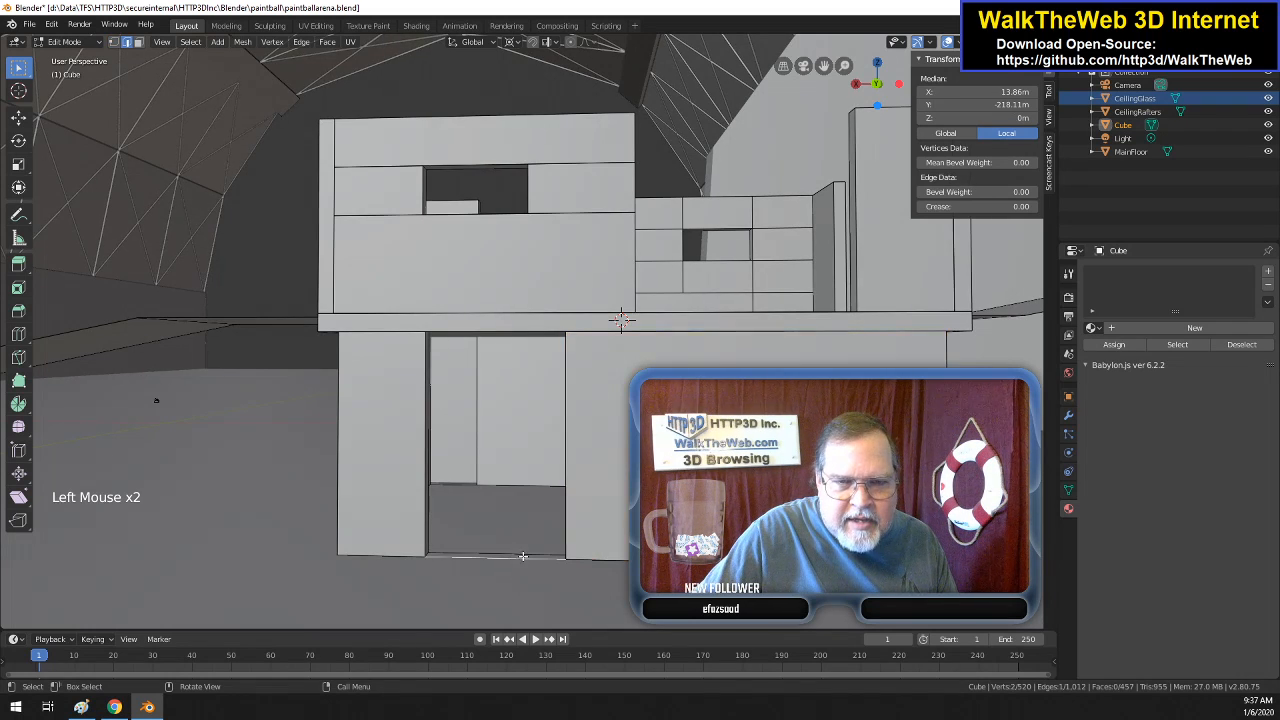
{"action": "left_click", "coordinate": [512, 556], "text": "shift"}
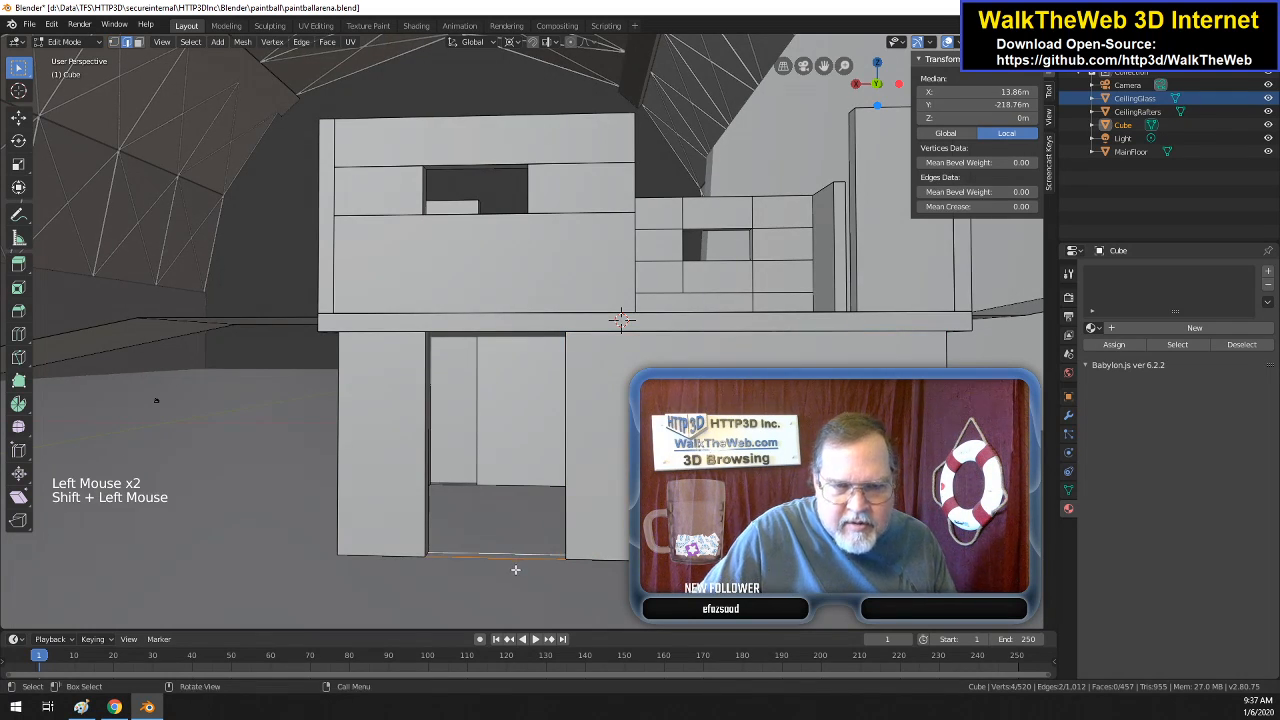
{"action": "key", "text": "Delete"}
{"action": "left_click", "coordinate": [505, 572]}
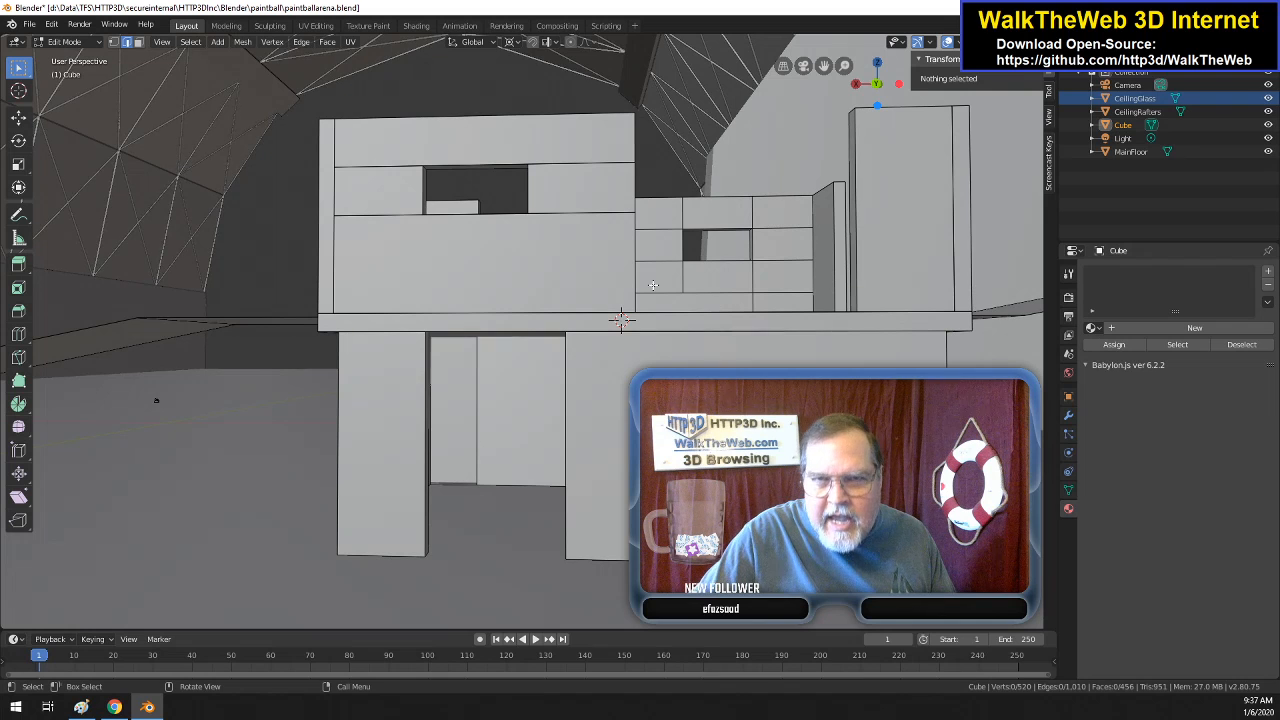
- Inspect the opened doorway and compare the building with the arena reference picture in Paint
{"action": "left_click", "coordinate": [113, 41]}
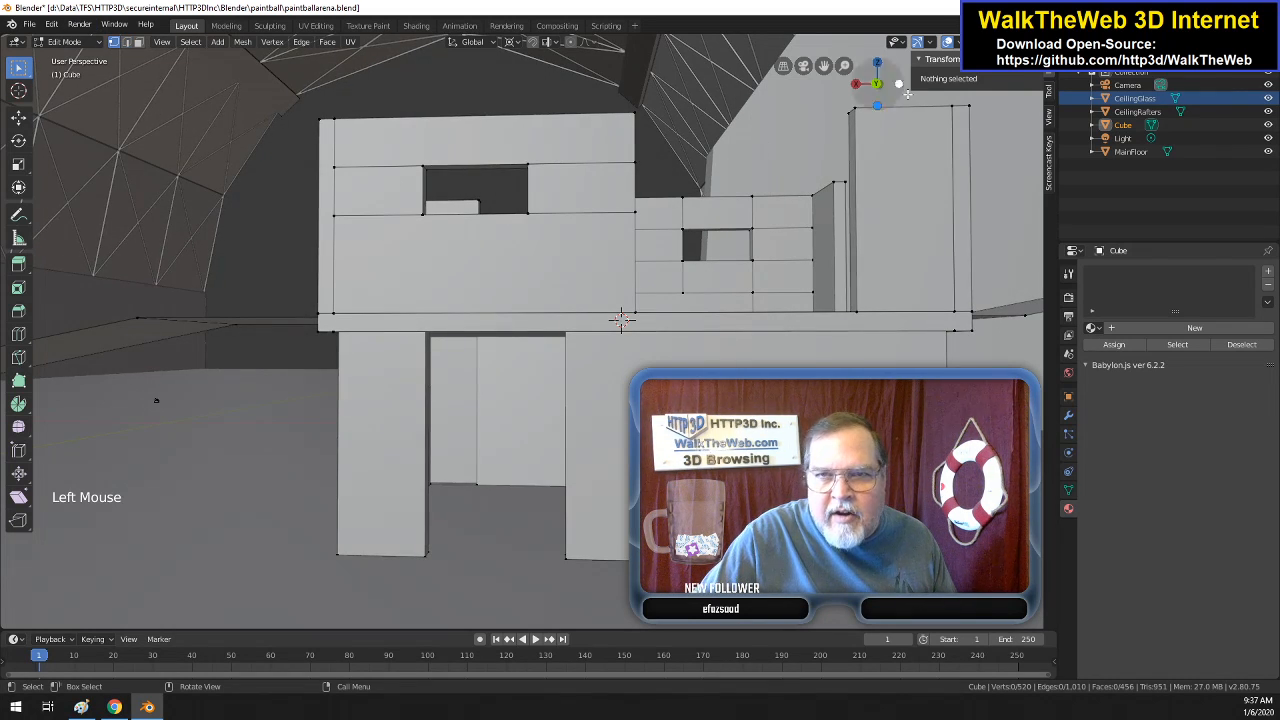
{"action": "left_click_drag", "start_coordinate": [885, 92], "coordinate": [80, 54]}
{"action": "left_click_drag", "start_coordinate": [935, 103], "coordinate": [887, 99]}
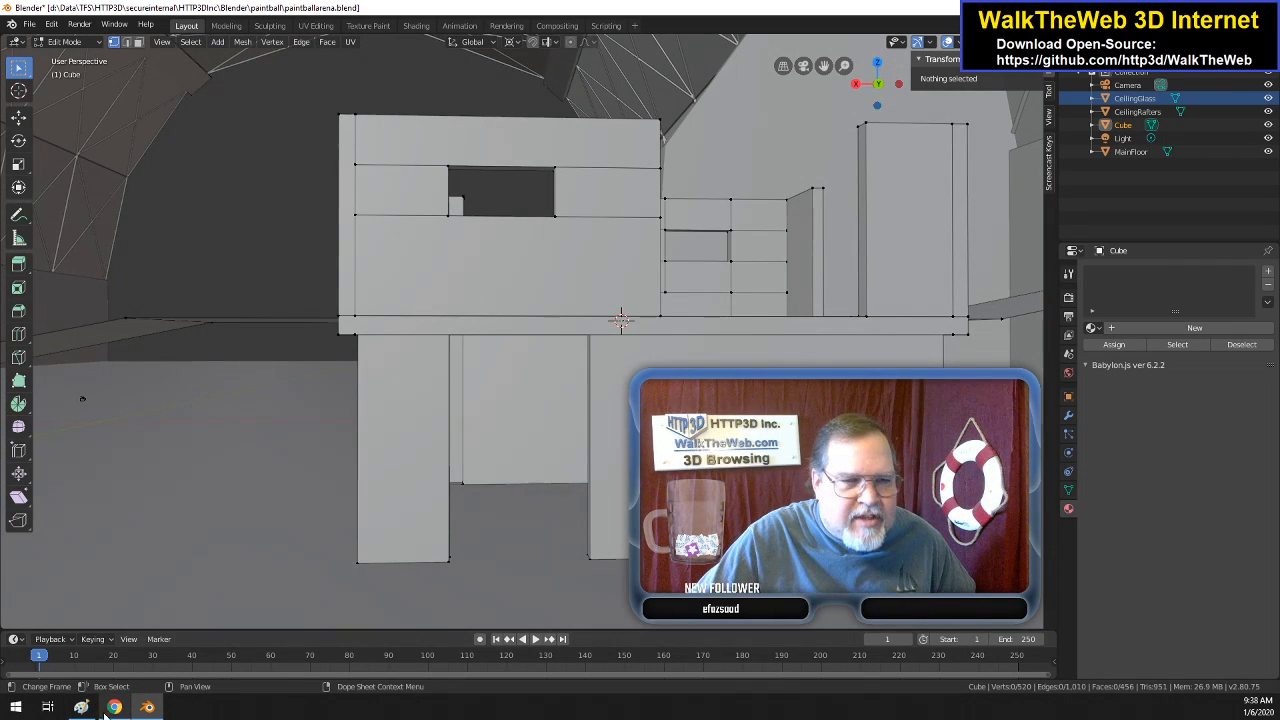
{"action": "mouse_move", "coordinate": [117, 708]}
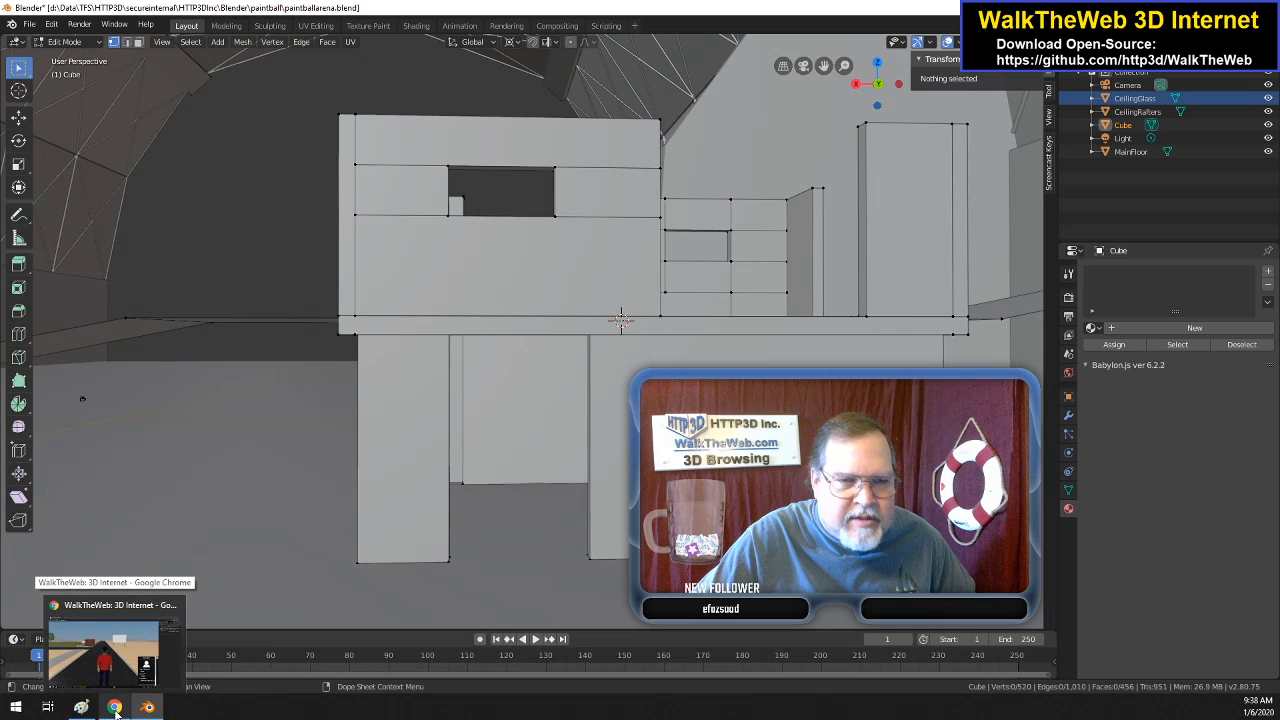
{"action": "left_click", "coordinate": [82, 707]}
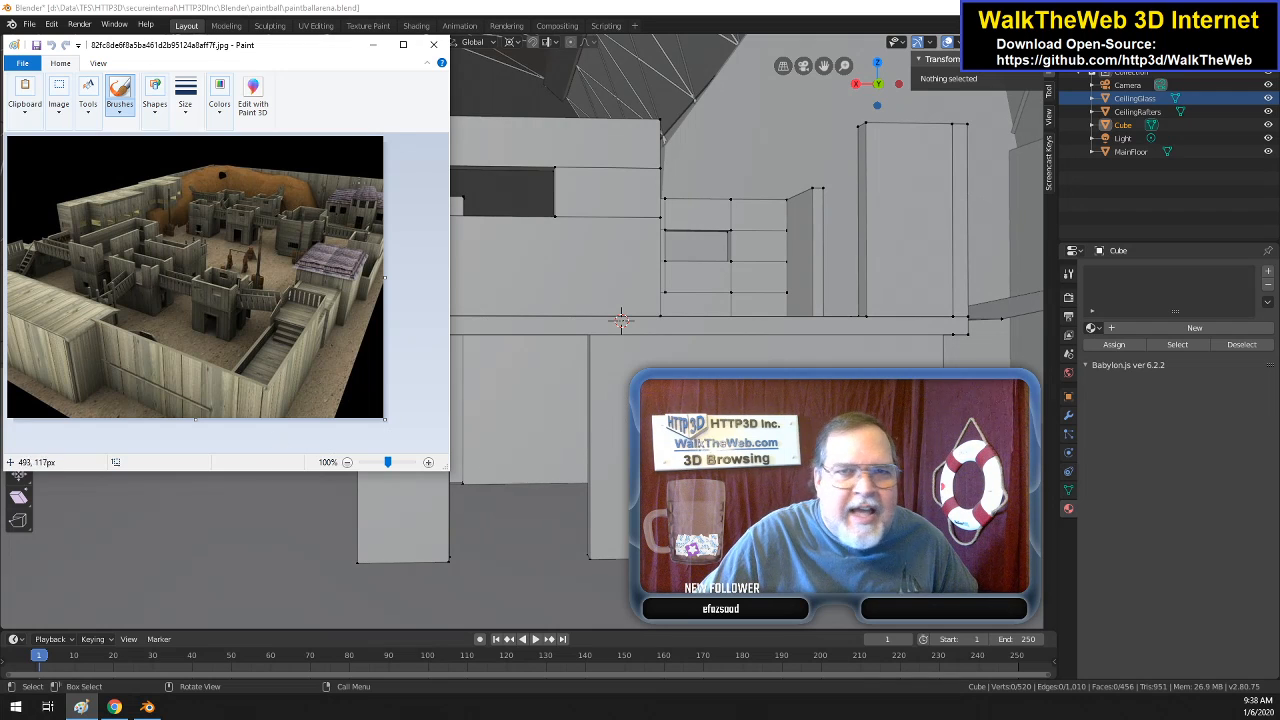
{"action": "left_click", "coordinate": [433, 44]}
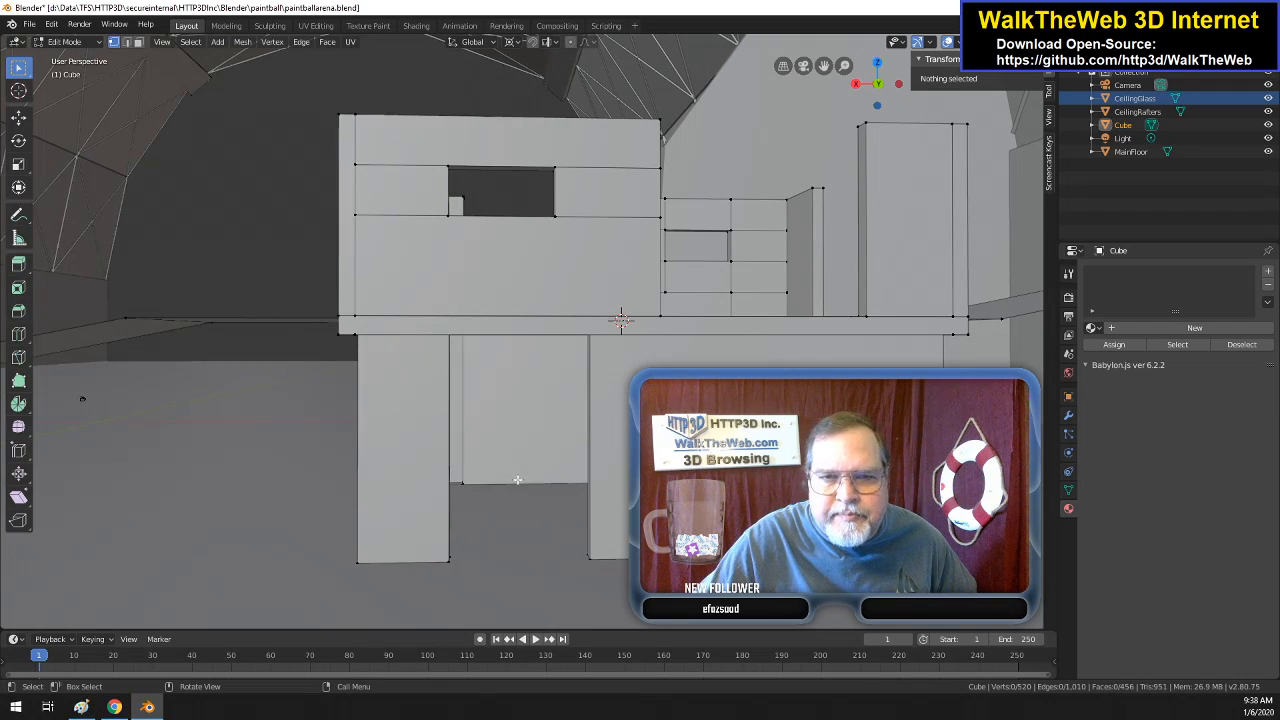
- Merge the stray floor vertex at X 2.5054 m into the wall's bottom corner vertex at the doorway, using At Last
{"action": "left_click", "coordinate": [943, 558]}
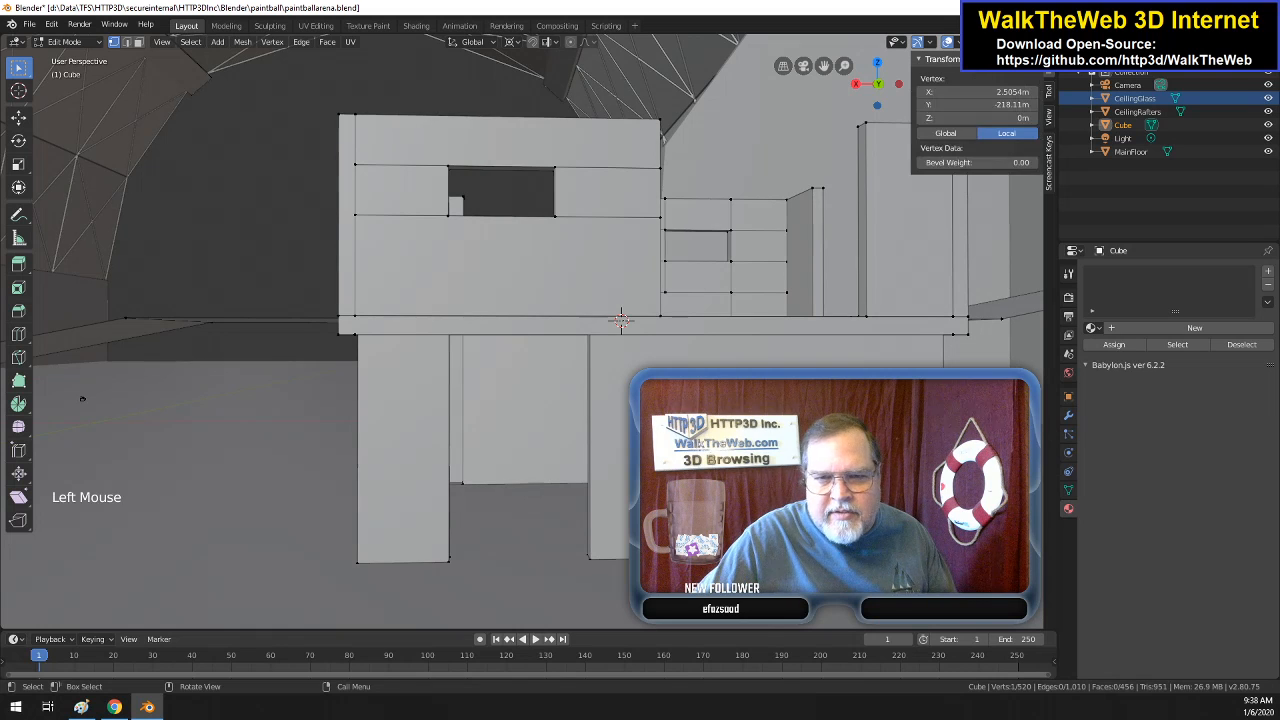
{"action": "left_click", "coordinate": [589, 558], "text": "shift"}
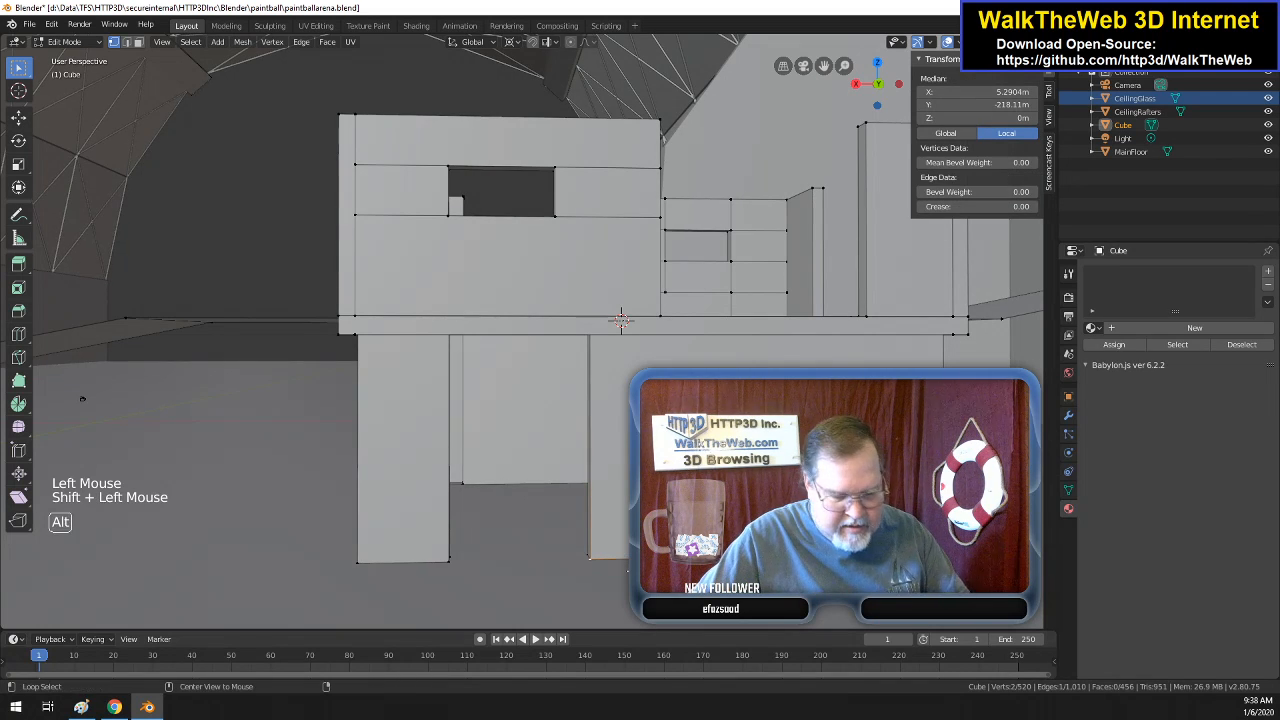
{"action": "key", "text": "alt+m"}
{"action": "left_click", "coordinate": [572, 569]}
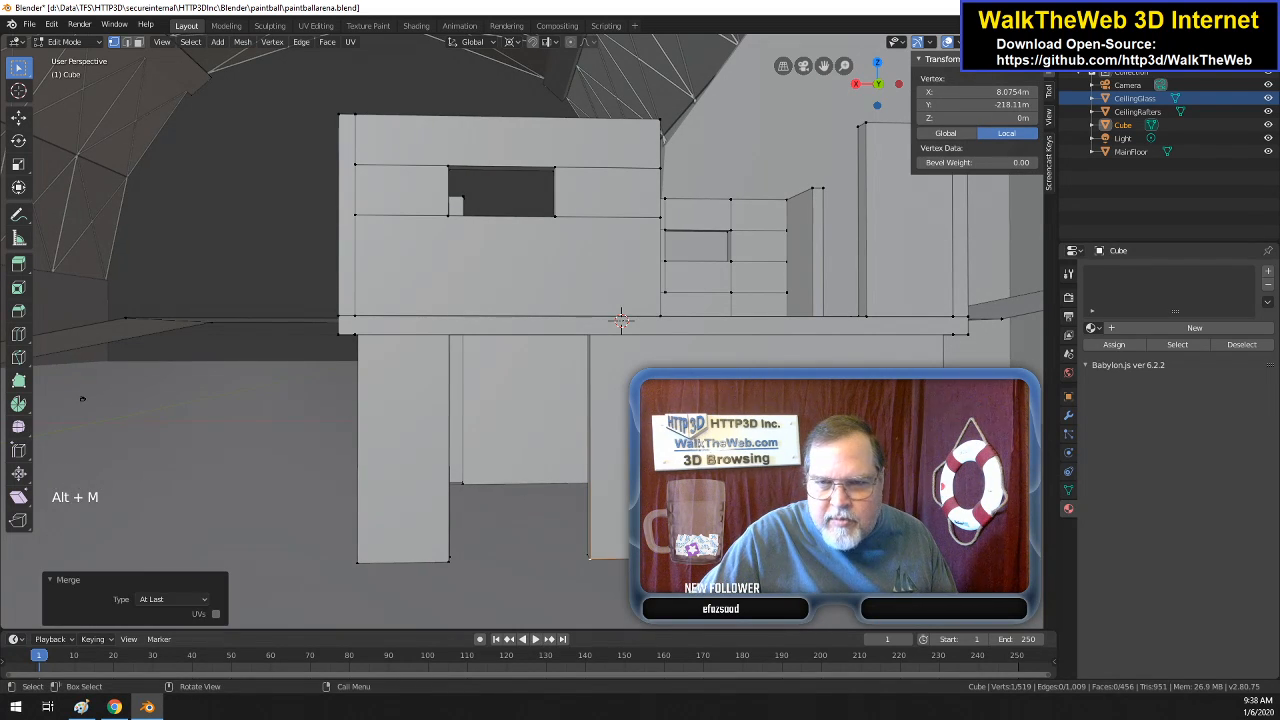
- Merge the two outer bottom vertices at the far end of the ground-floor wall opening, using At Last
{"action": "left_click", "coordinate": [943, 555]}
{"action": "left_click", "coordinate": [942, 558], "text": "shift"}
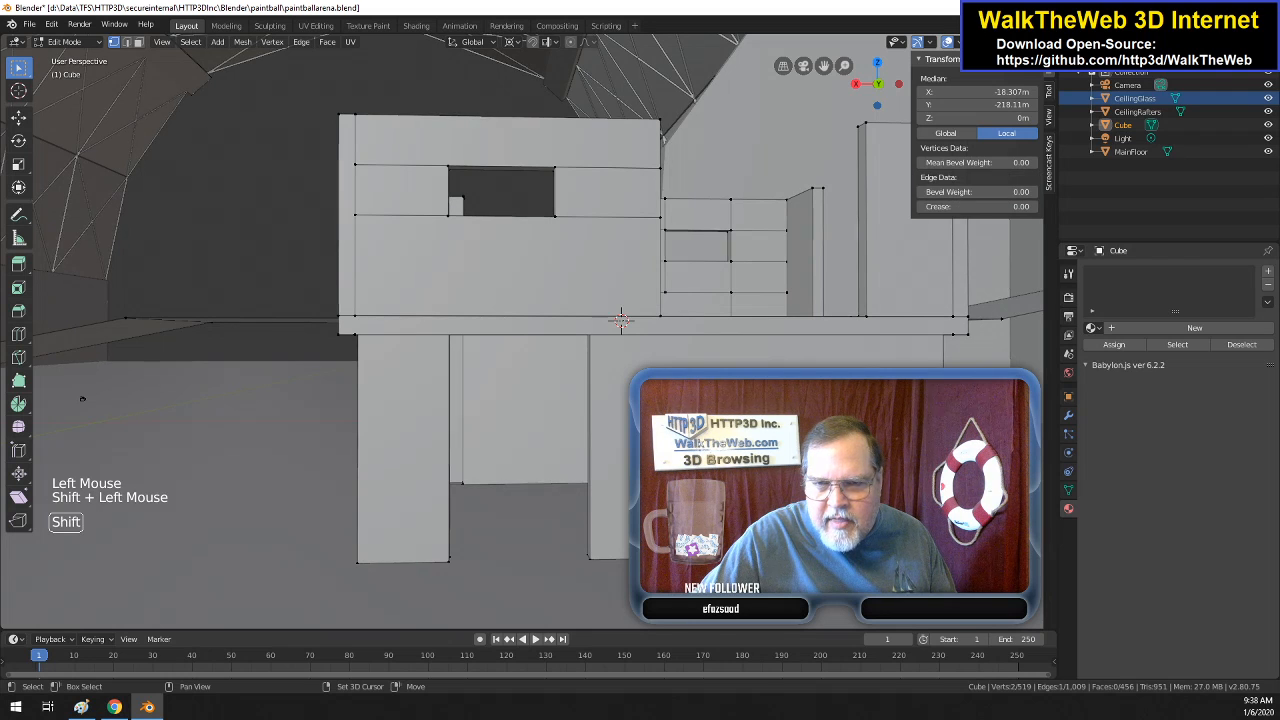
{"action": "key", "text": "alt+m"}
{"action": "left_click", "coordinate": [942, 558]}
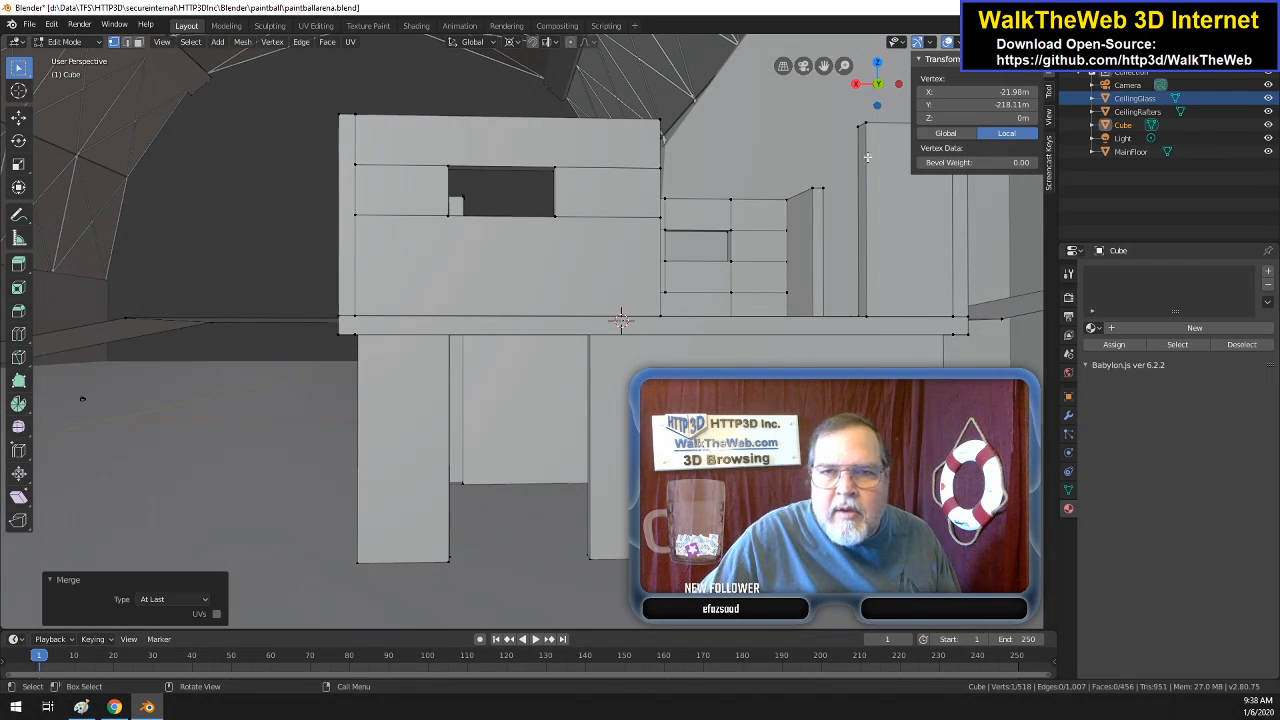
- Switch to wireframe shading and merge the inner bottom vertices beside the leg next to the doorway, using At Last
{"action": "key", "text": "z"}
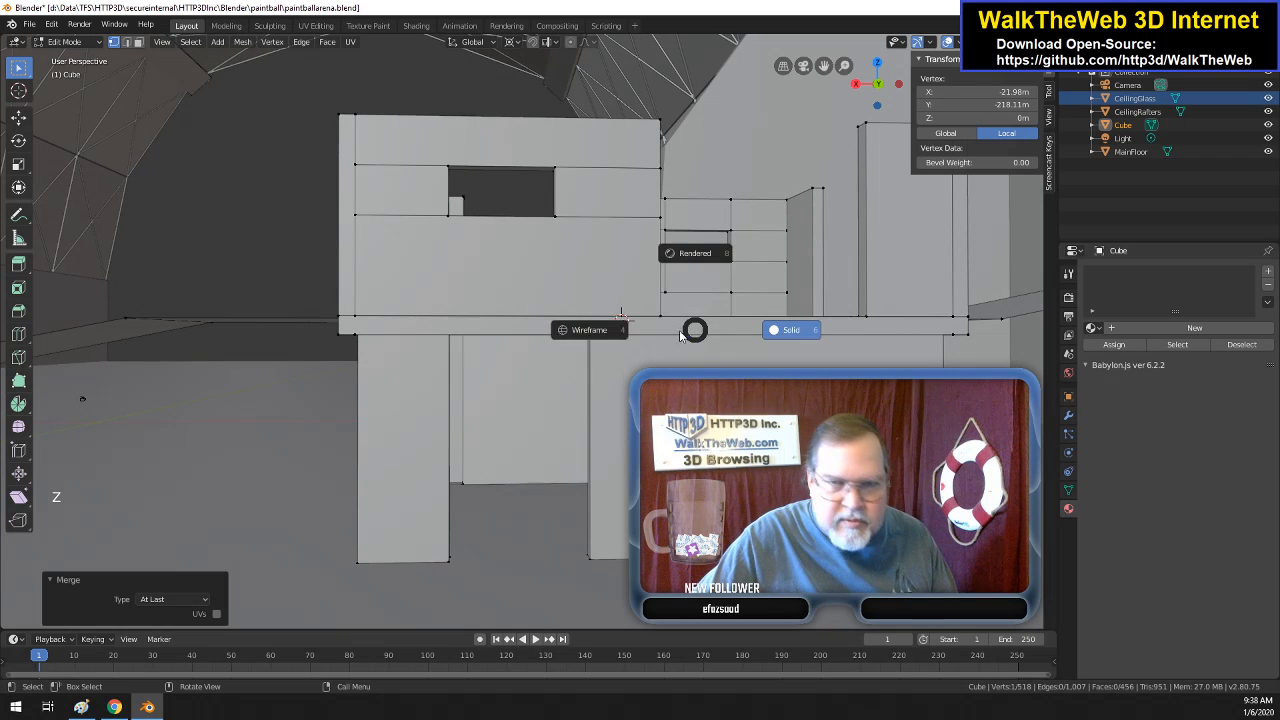
{"action": "left_click", "coordinate": [586, 329]}
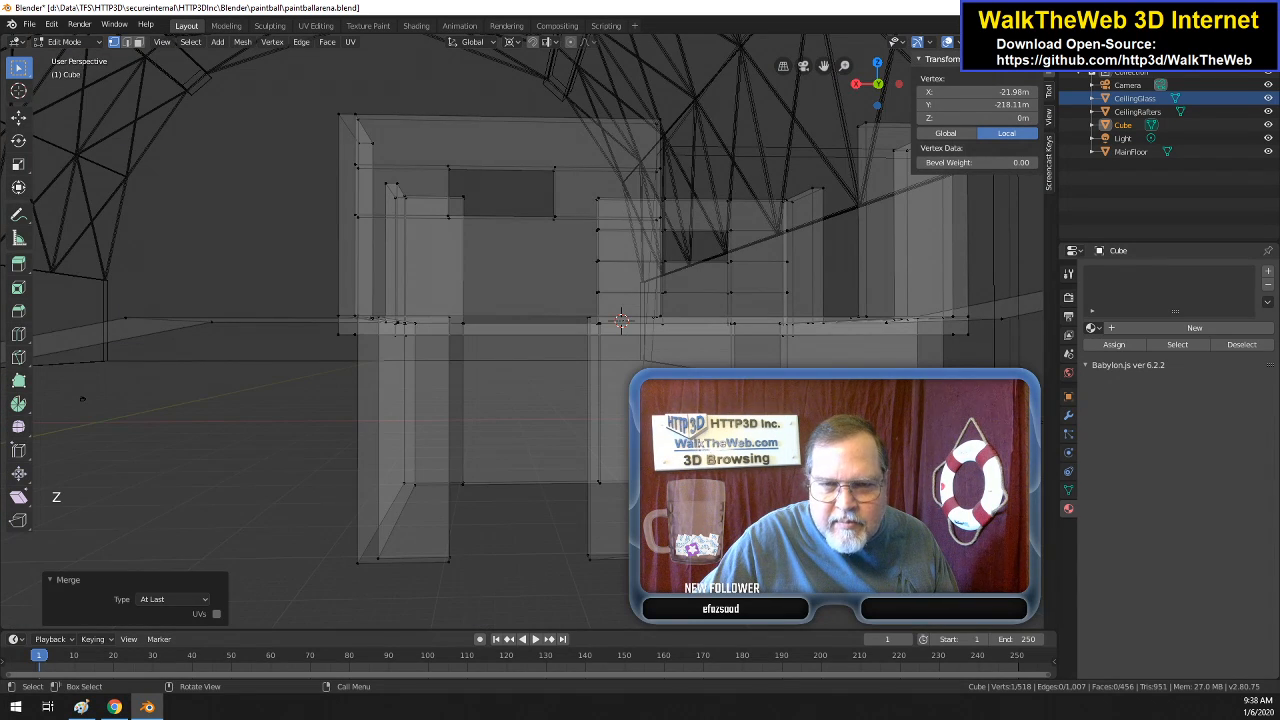
{"action": "left_click", "coordinate": [588, 553]}
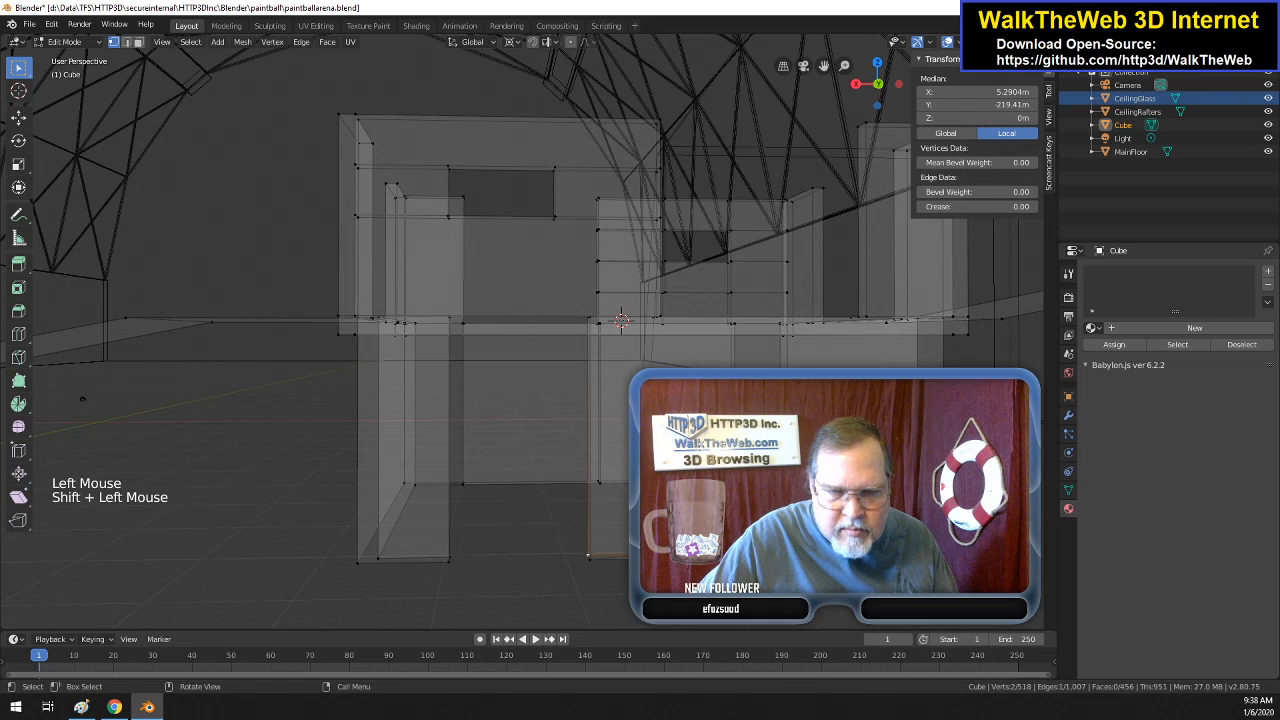
{"action": "key", "text": "alt+m"}
{"action": "left_click", "coordinate": [603, 531]}
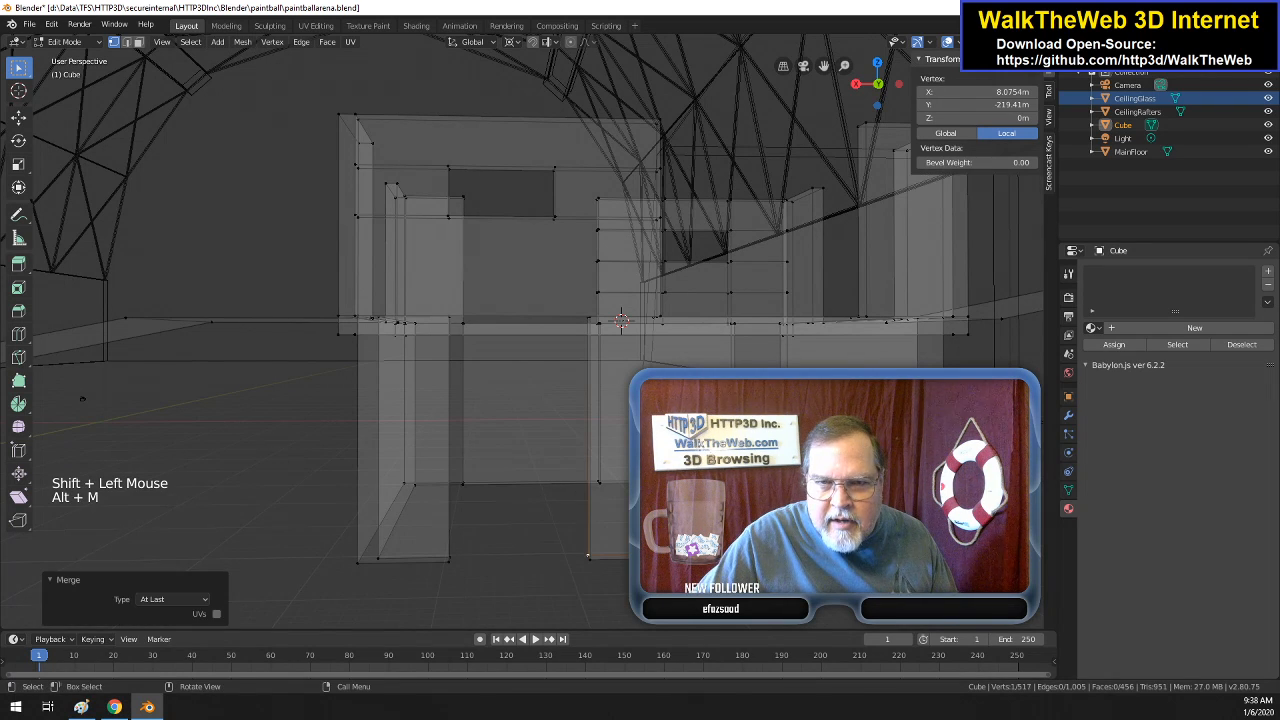
- Merge the two inner bottom vertices at the opposite end of the same ground-floor wall, using At Last
{"action": "left_click", "coordinate": [735, 555]}
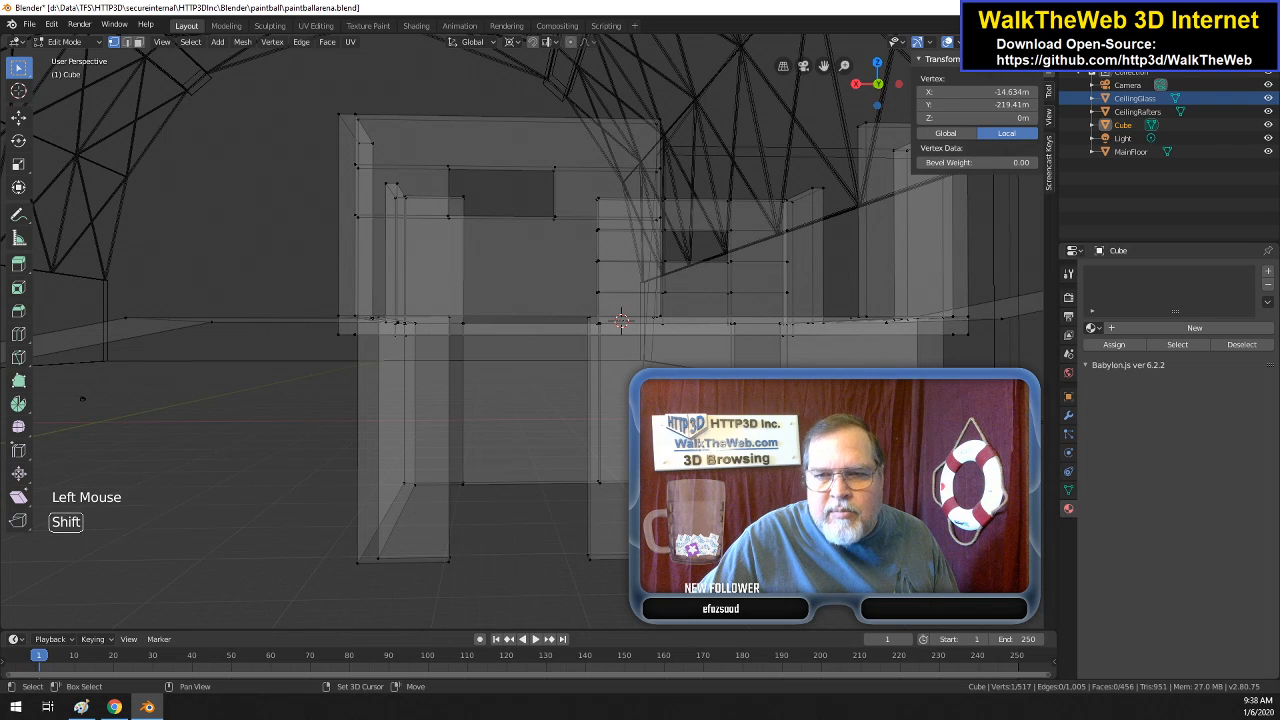
{"action": "left_click", "coordinate": [782, 556], "text": "shift"}
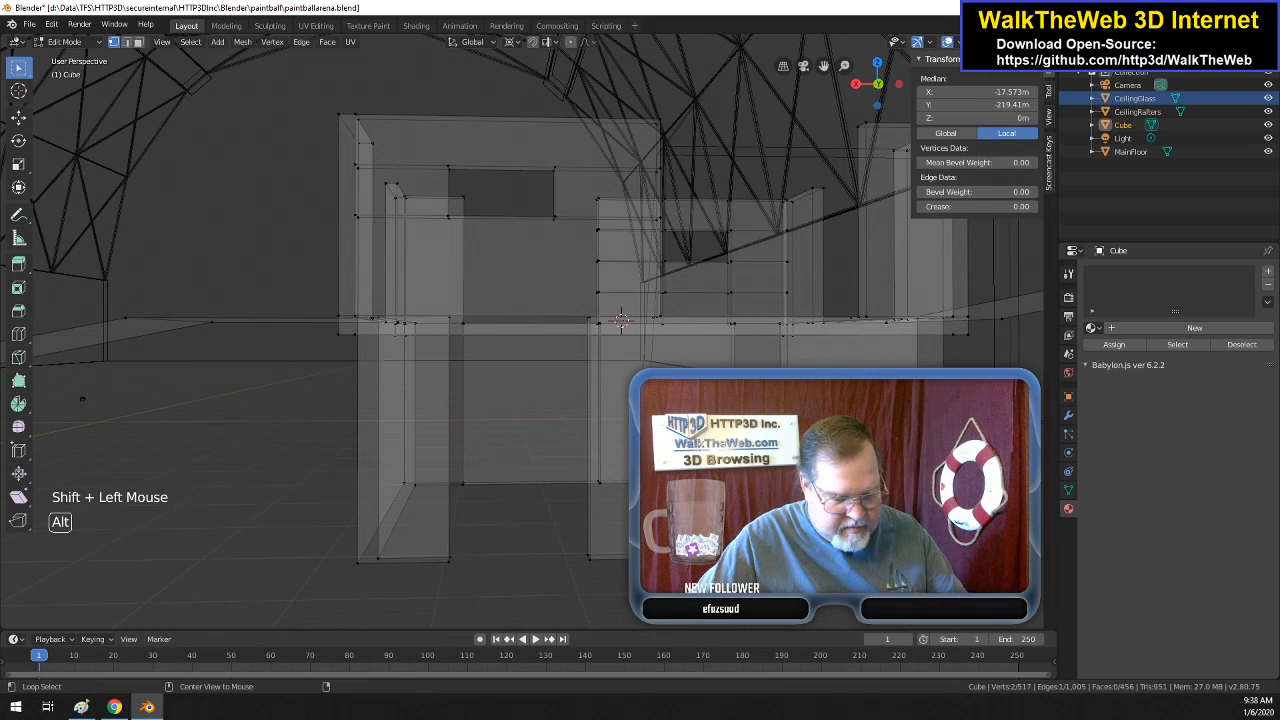
{"action": "key", "text": "alt+m"}
{"action": "left_click", "coordinate": [930, 578]}
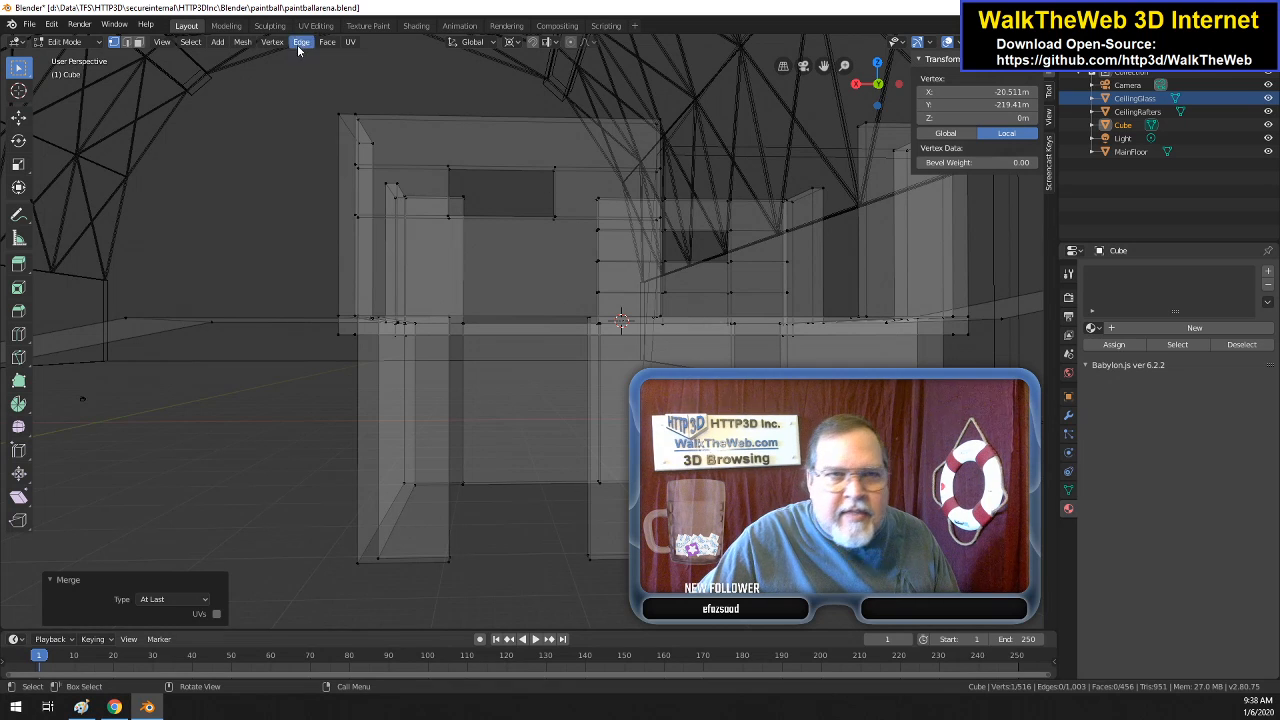
- Switch to edge selection and delete the short bottom edge joining the inner and outer corners at the wall's end
{"action": "left_click", "coordinate": [127, 42]}
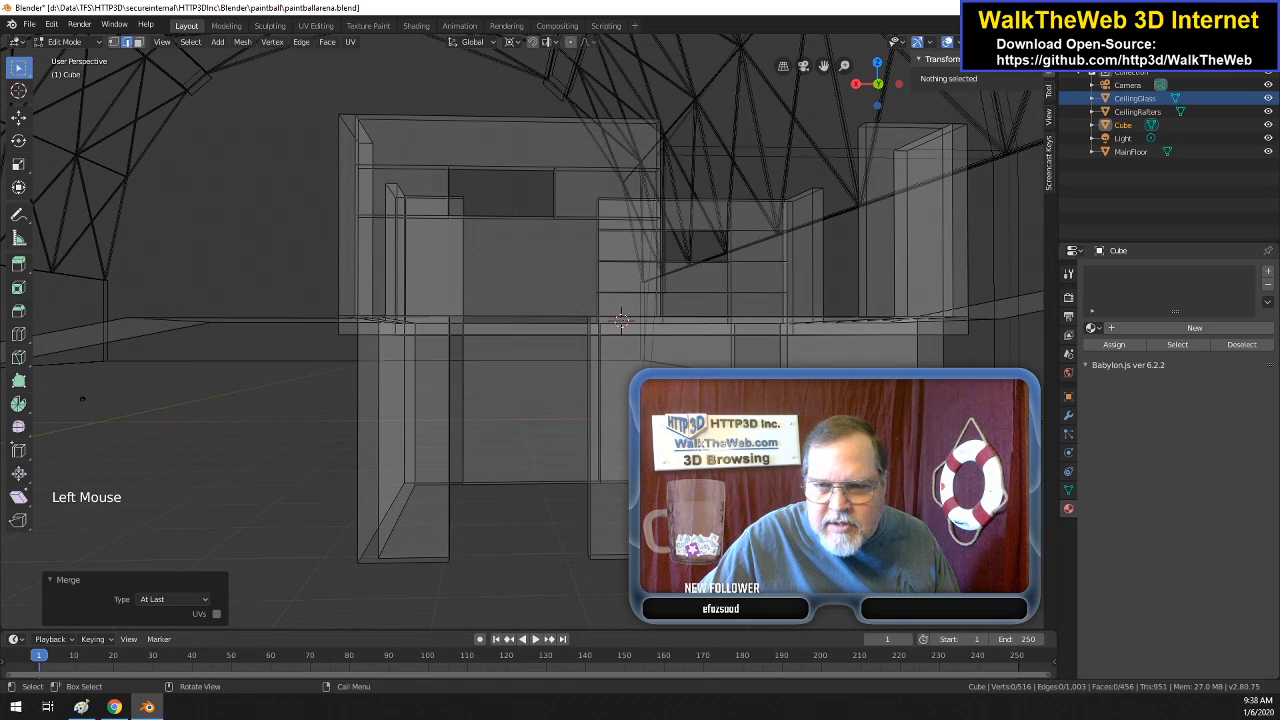
{"action": "left_click", "coordinate": [925, 556]}
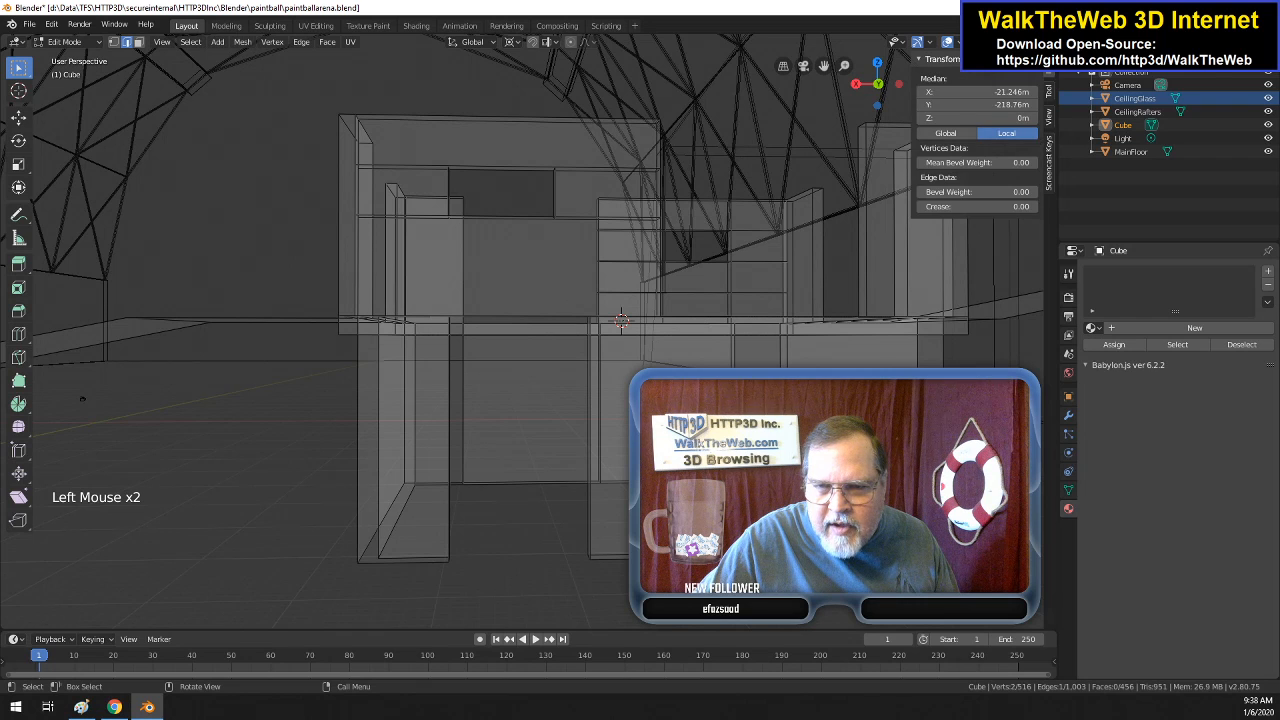
{"action": "key", "text": "Delete"}
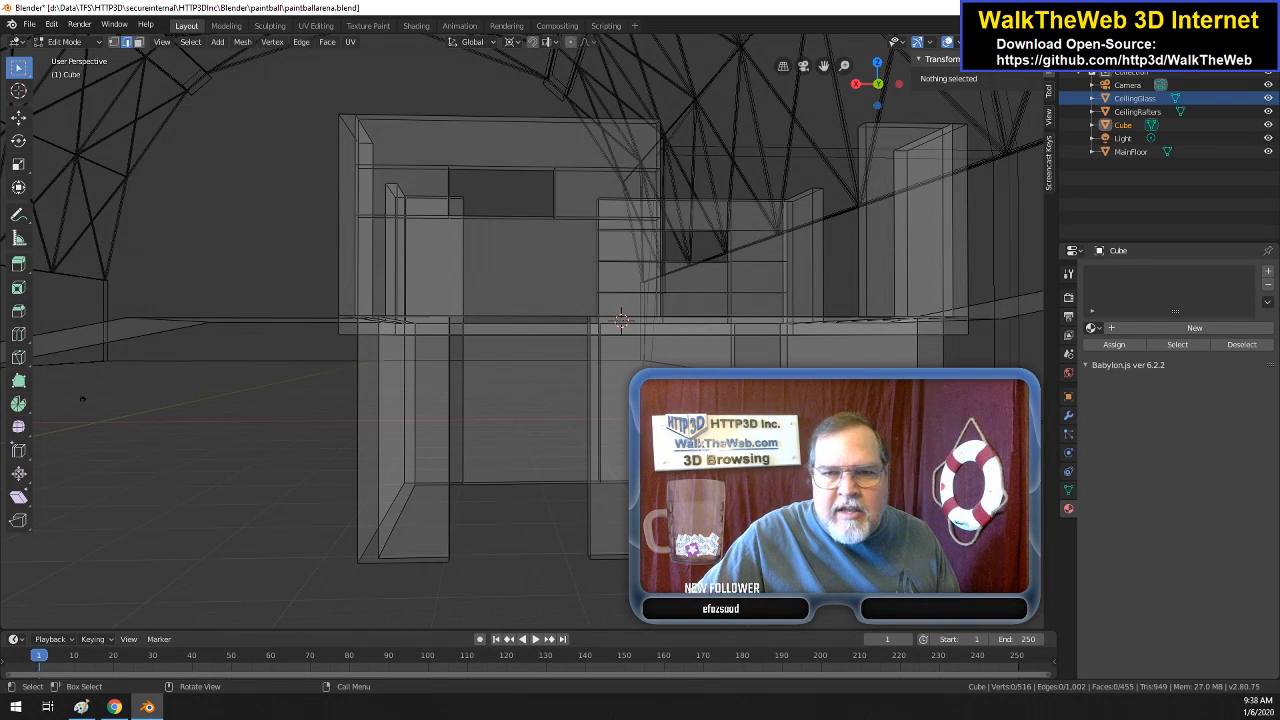
- Return to solid shading and delete the four outer faces of the ground-floor wall on the building's opposite side, using face selection
{"action": "left_click_drag", "start_coordinate": [878, 84], "coordinate": [251, 484]}
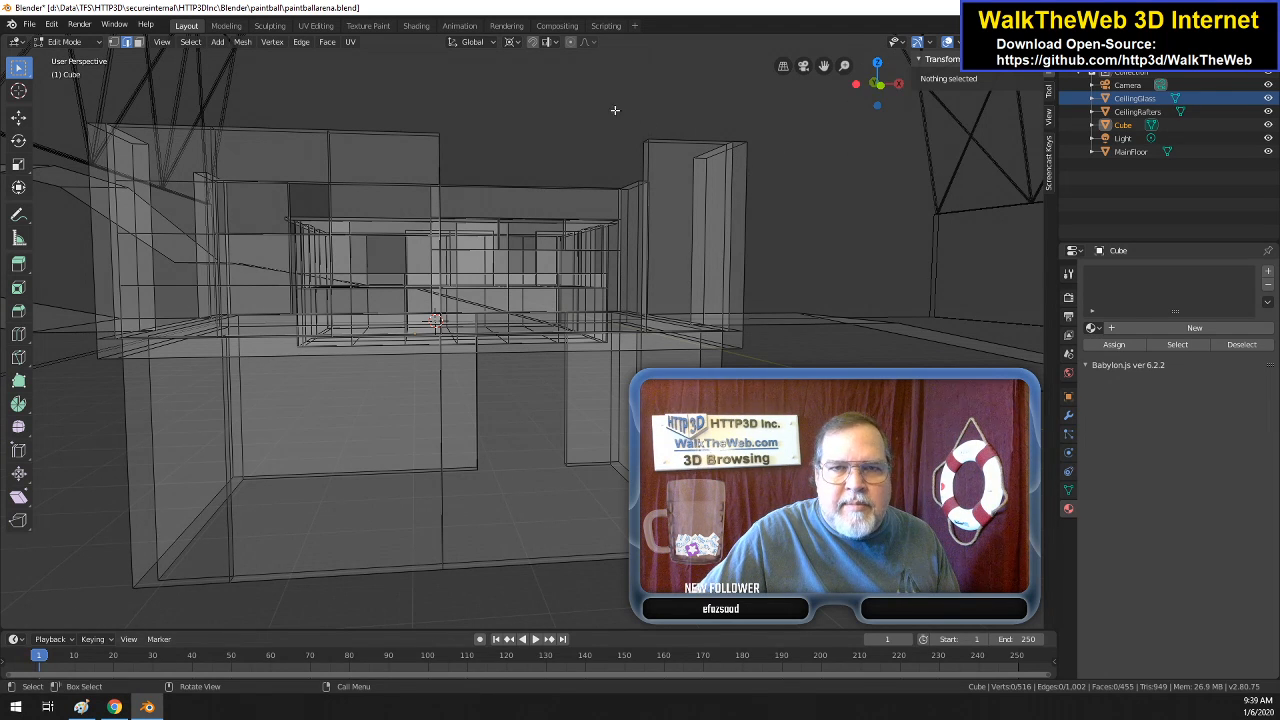
{"action": "left_click_drag", "start_coordinate": [824, 66], "coordinate": [1175, 106]}
{"action": "left_click_drag", "start_coordinate": [395, 122], "coordinate": [259, 112]}
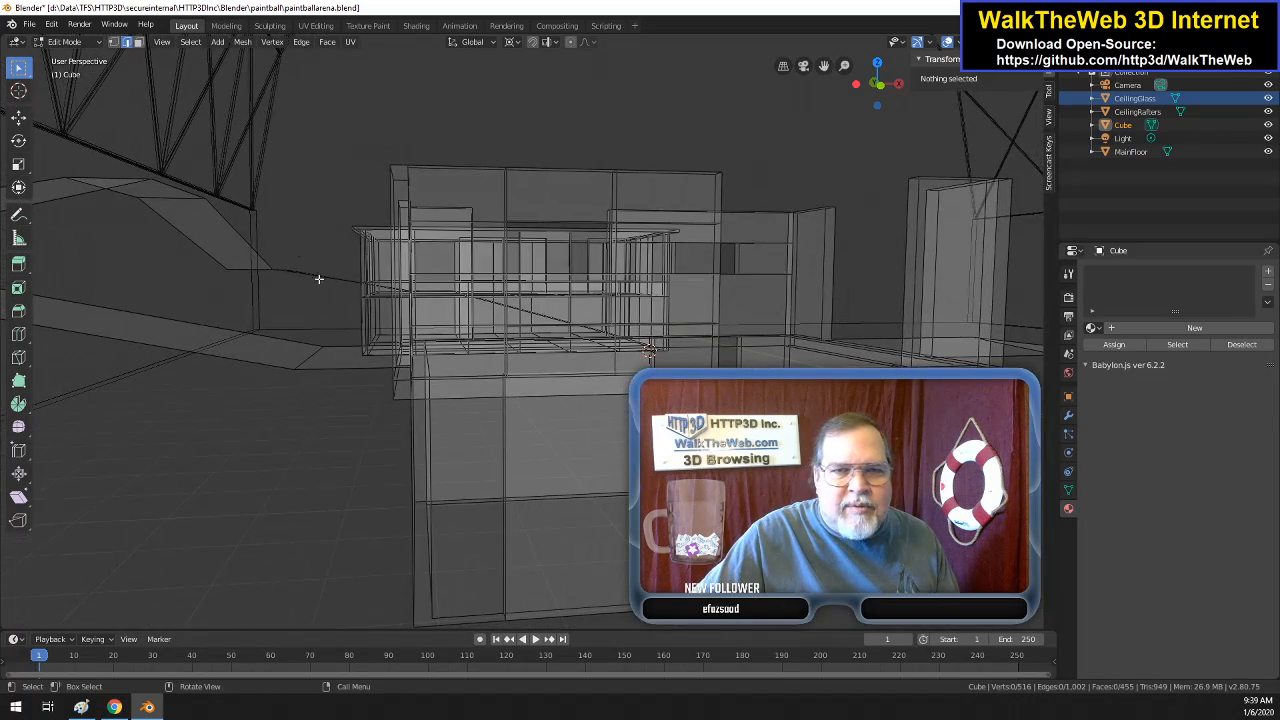
{"action": "left_click_drag", "start_coordinate": [824, 66], "coordinate": [892, 110]}
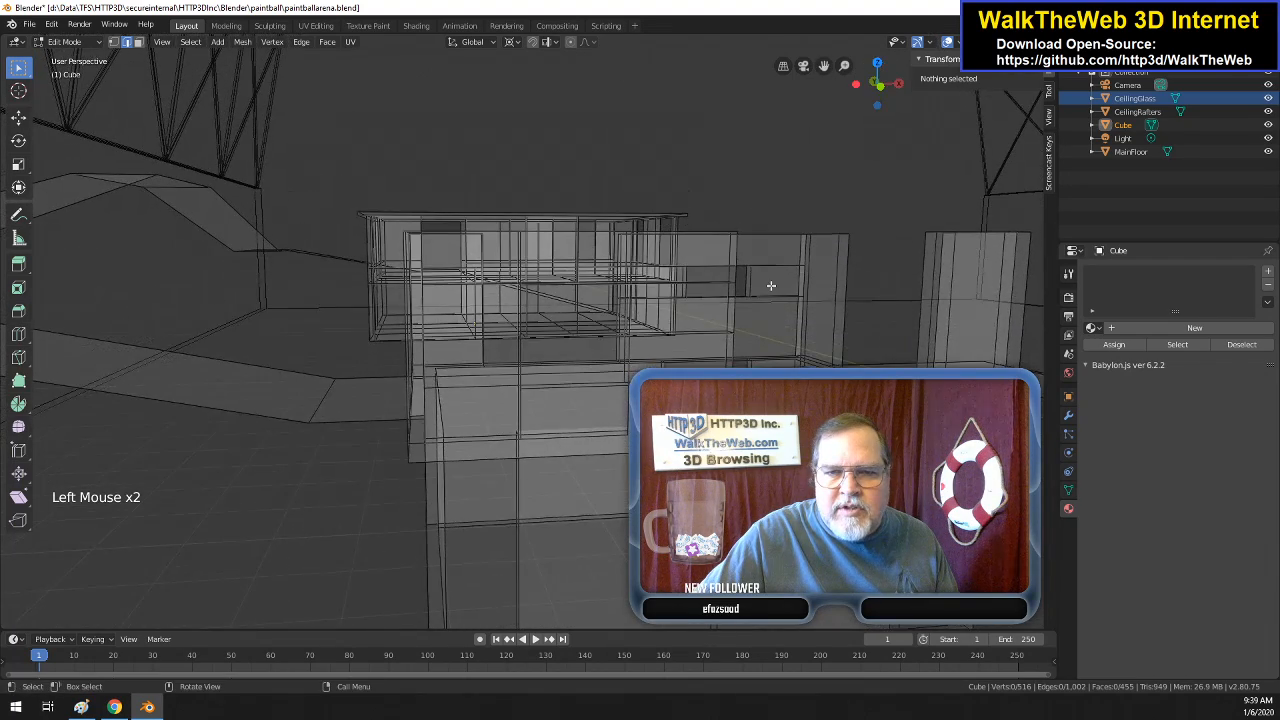
{"action": "scroll", "coordinate": [759, 284], "scroll_direction": "down", "scroll_amount": 1}
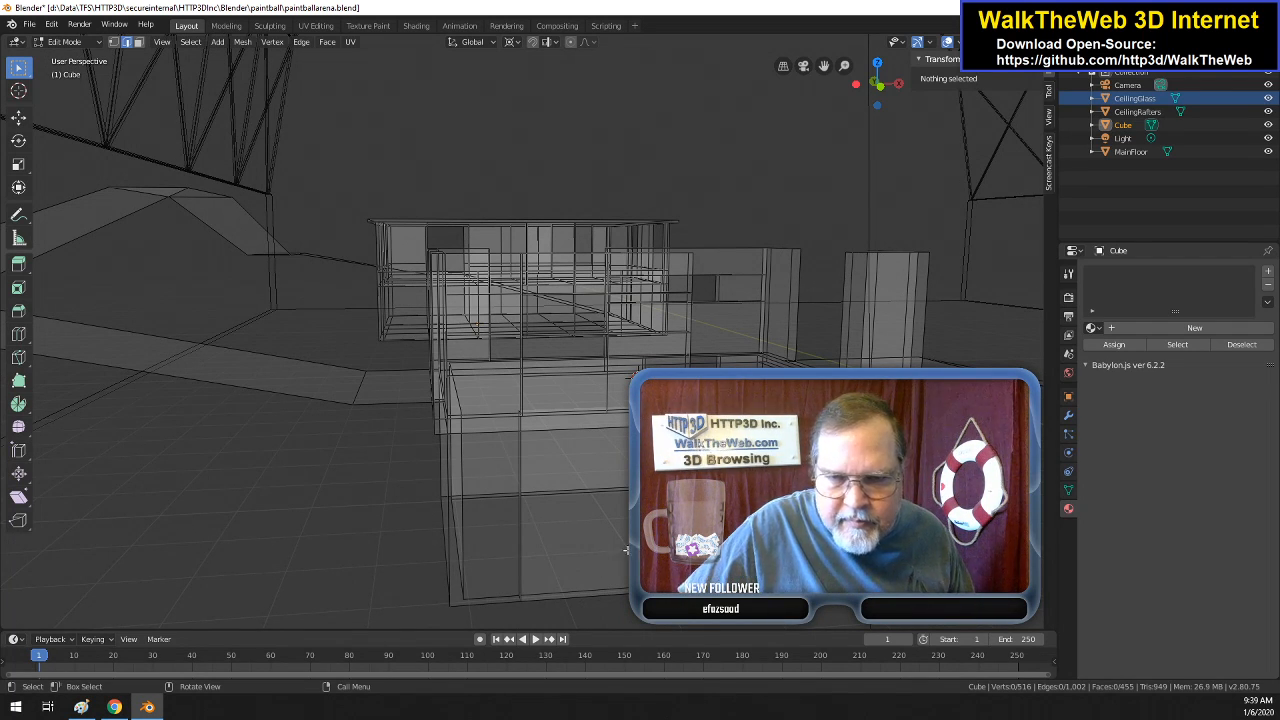
{"action": "left_click_drag", "start_coordinate": [893, 103], "coordinate": [860, 124]}
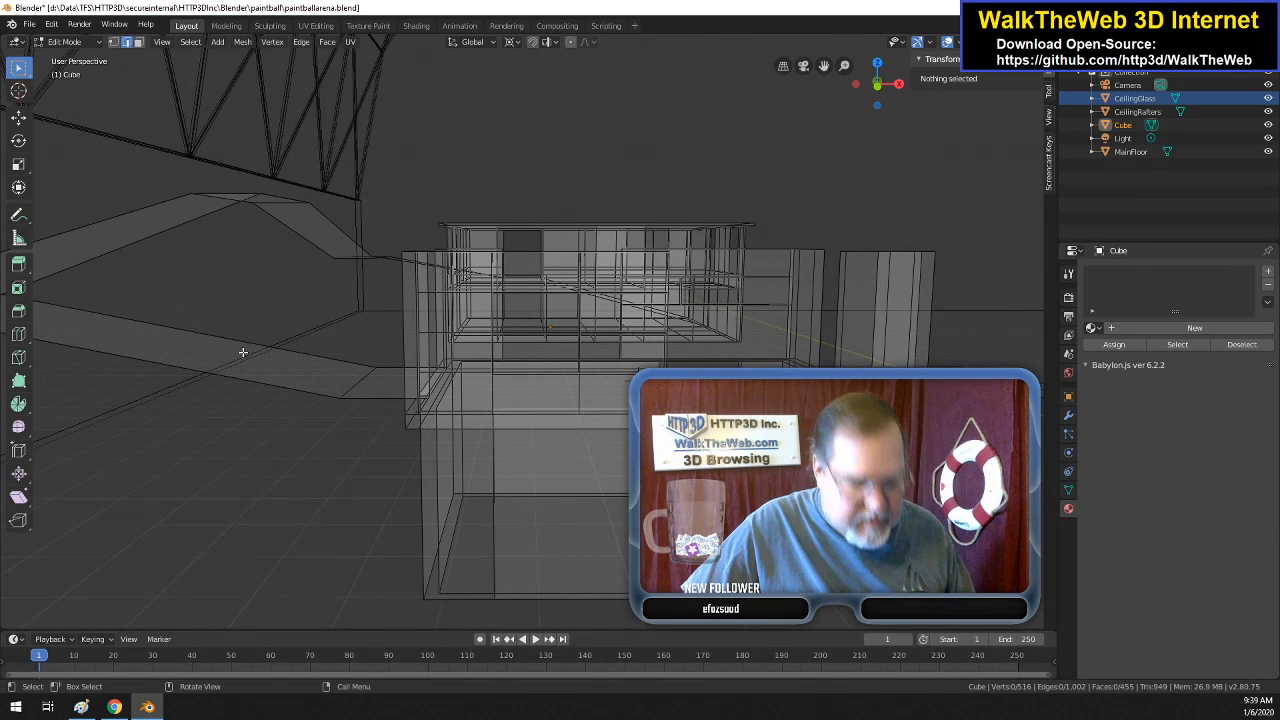
{"action": "key", "text": "z"}
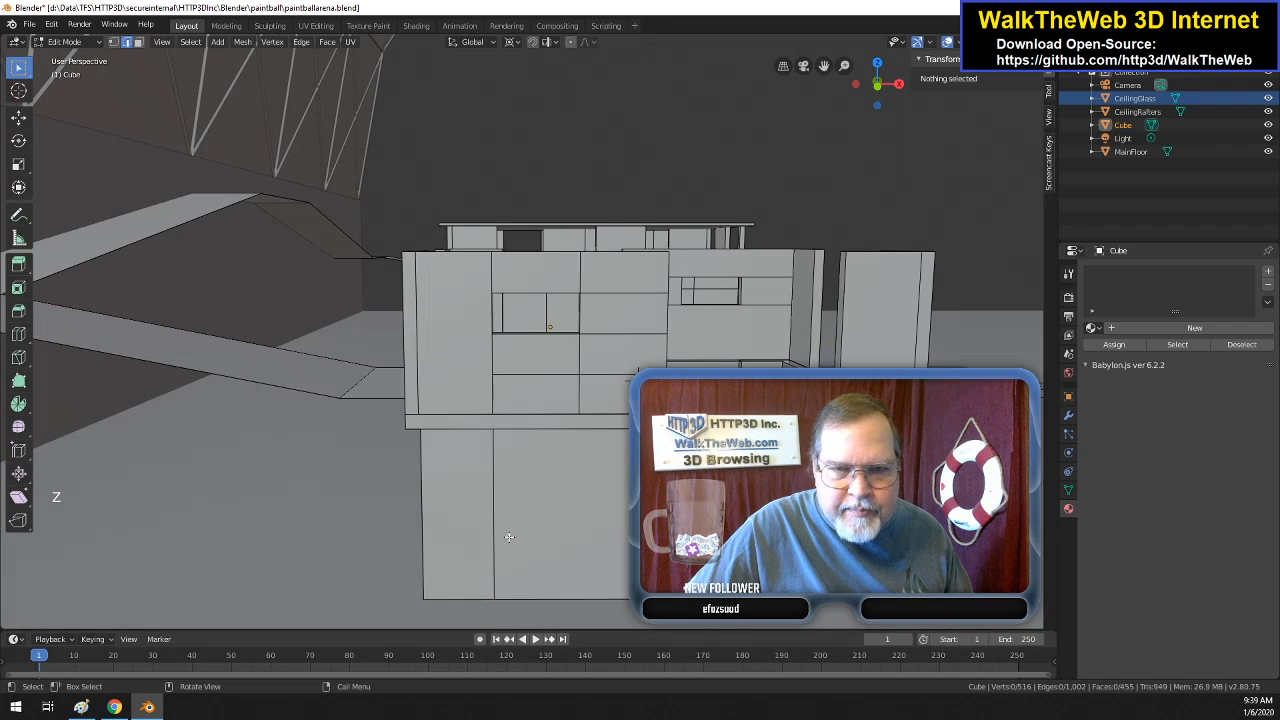
{"action": "left_click", "coordinate": [476, 517]}
{"action": "left_click", "coordinate": [138, 41]}
{"action": "left_click", "coordinate": [469, 537]}
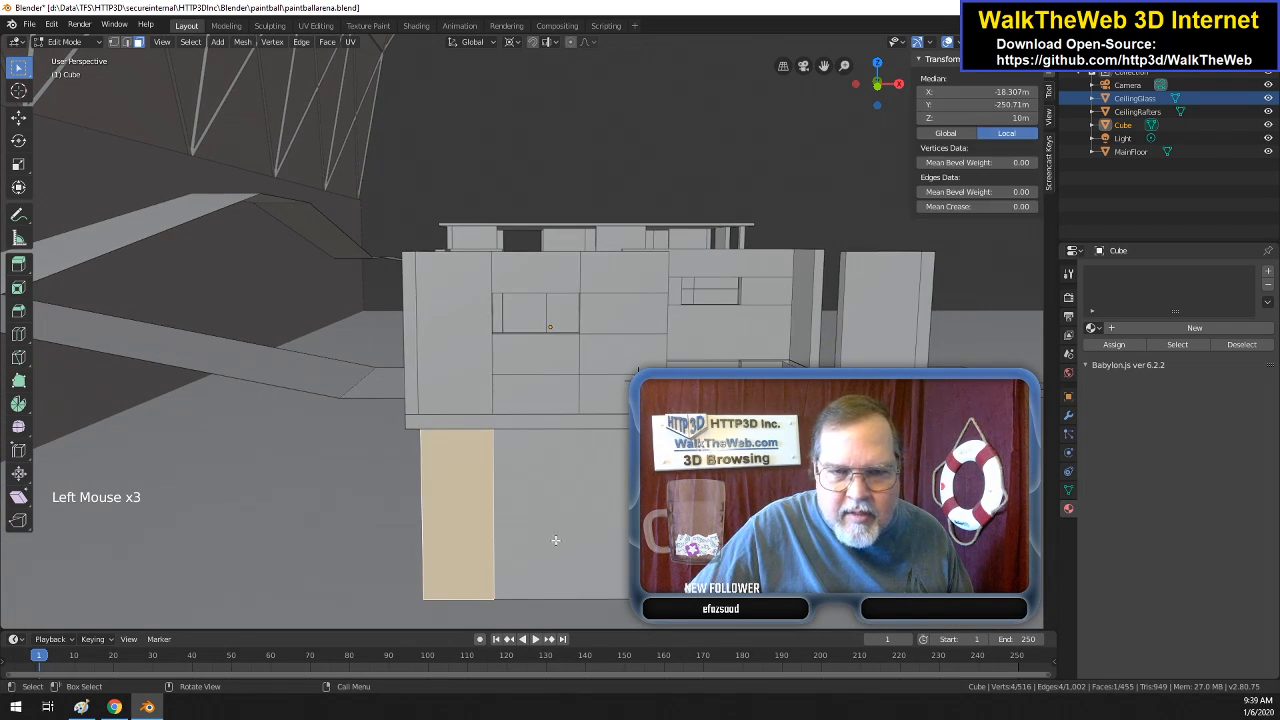
{"action": "left_click", "coordinate": [551, 537], "text": "shift"}
{"action": "left_click", "coordinate": [712, 537], "text": "shift"}
{"action": "left_click", "coordinate": [805, 537], "text": "shift"}
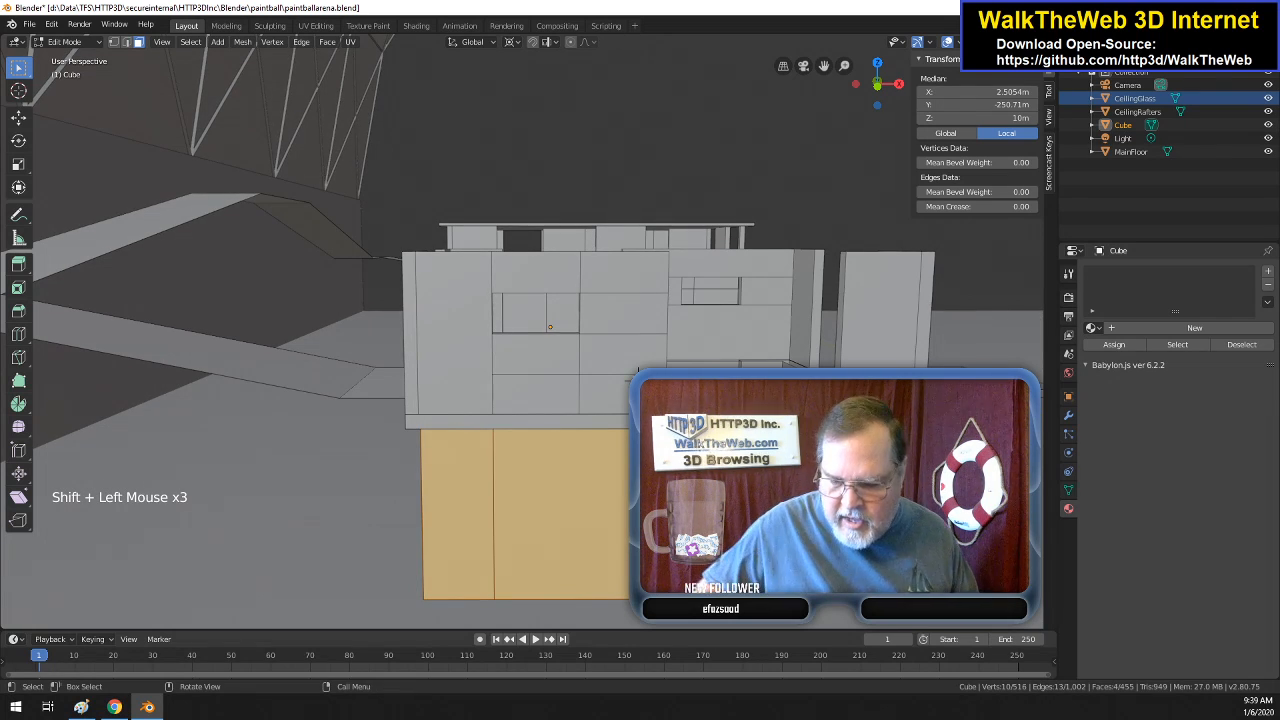
{"action": "key", "text": "Delete"}
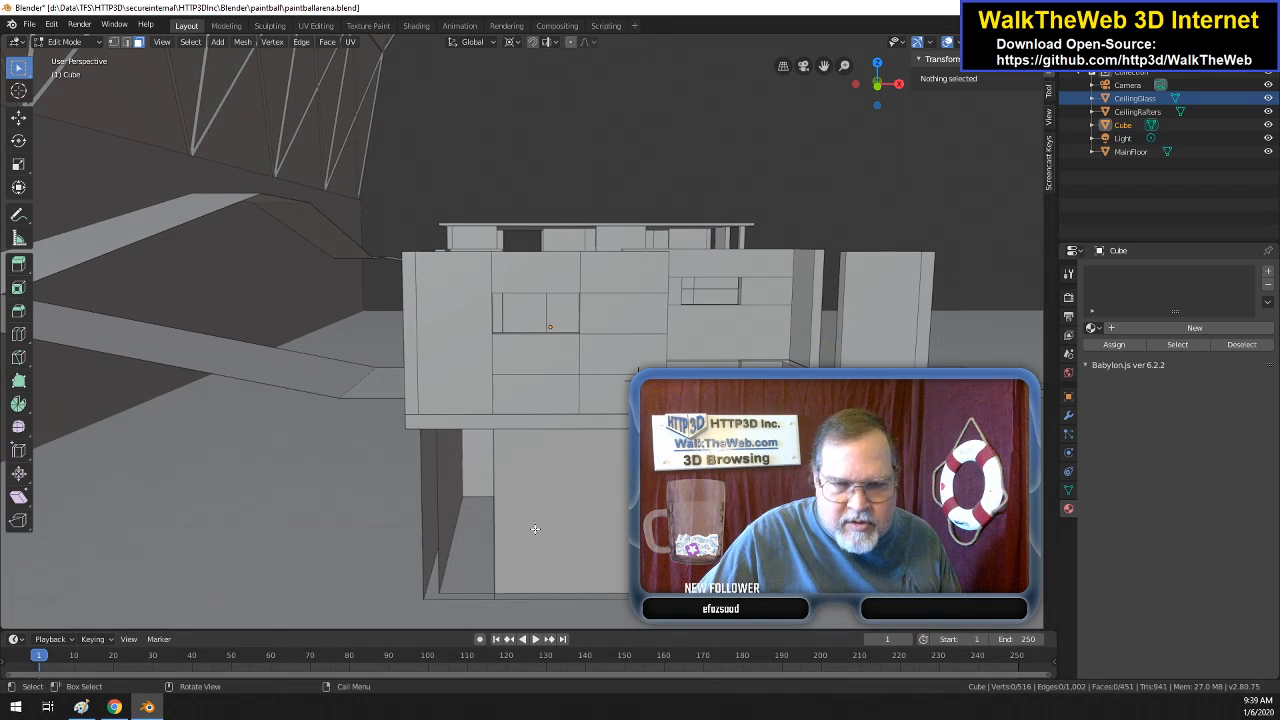
- Delete the two large inner faces of the same ground-floor wall
{"action": "left_click", "coordinate": [576, 527]}
{"action": "left_click", "coordinate": [637, 371], "text": "shift"}
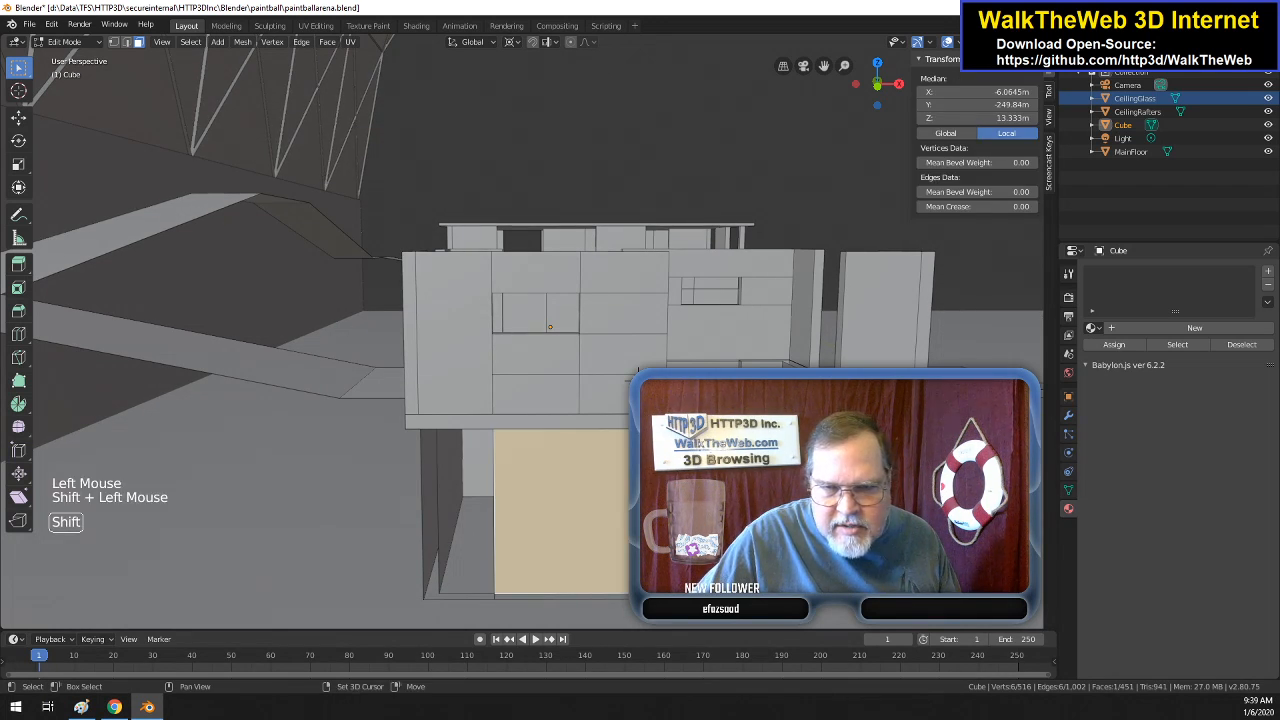
{"action": "key", "text": "Delete"}
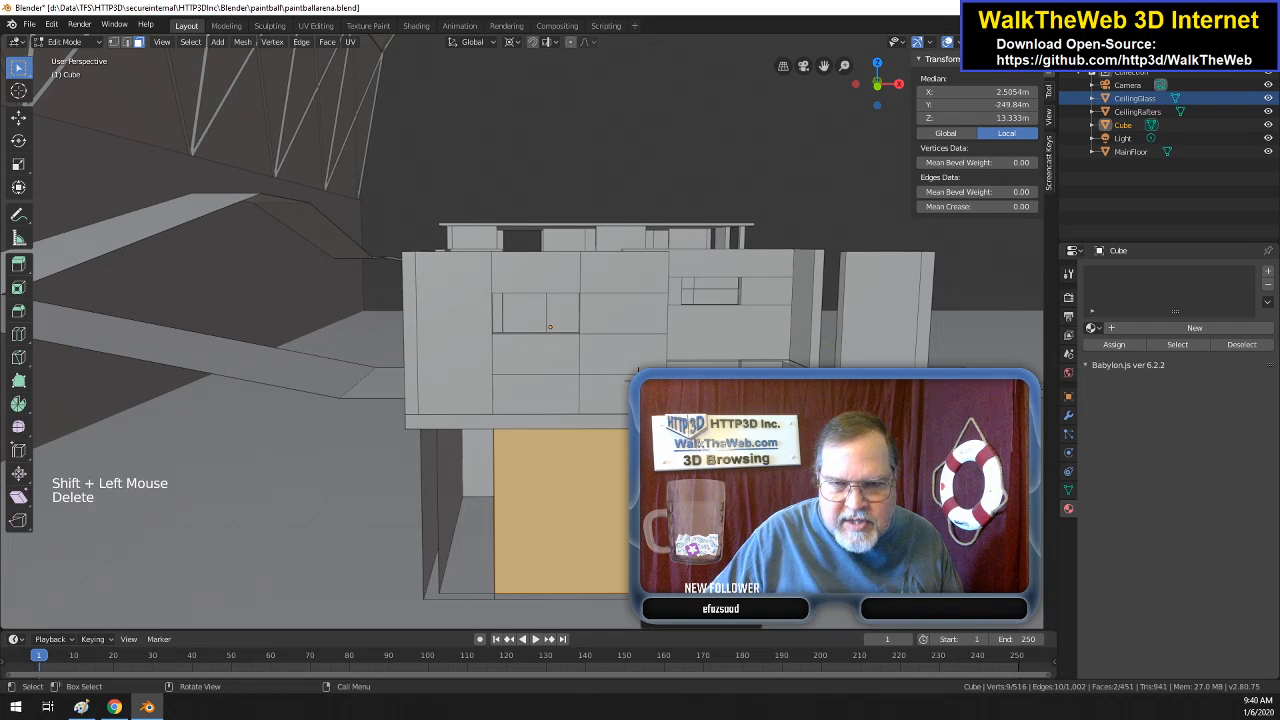
{"action": "left_click", "coordinate": [736, 497]}
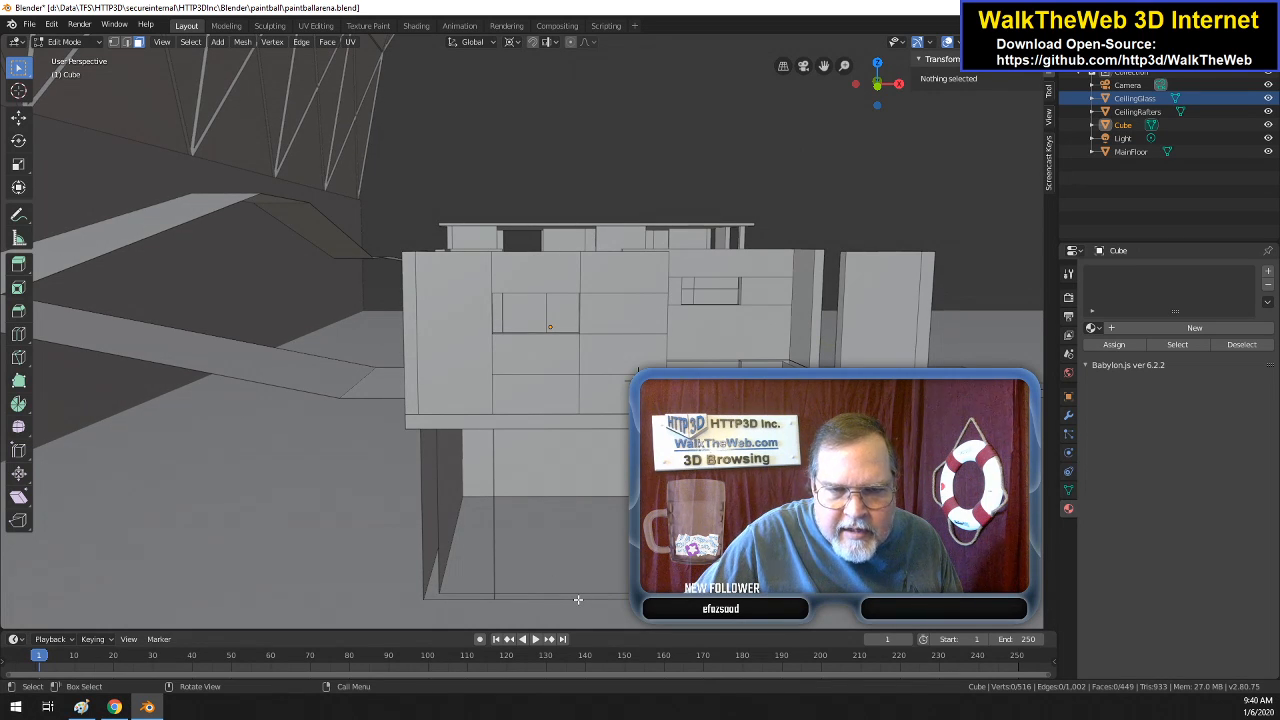
- Delete the two thin bottom faces between the inner and outer wall edges along the floor
{"action": "left_click_drag", "start_coordinate": [889, 112], "coordinate": [542, 459]}
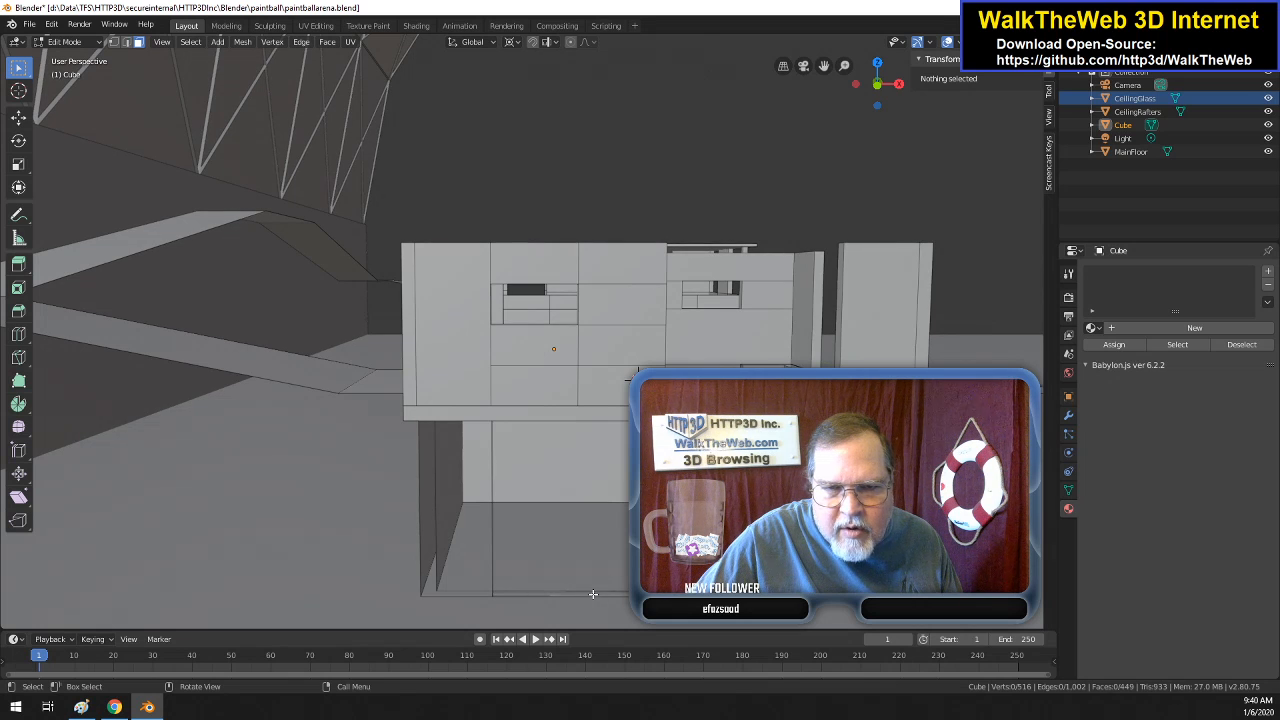
{"action": "left_click", "coordinate": [589, 598]}
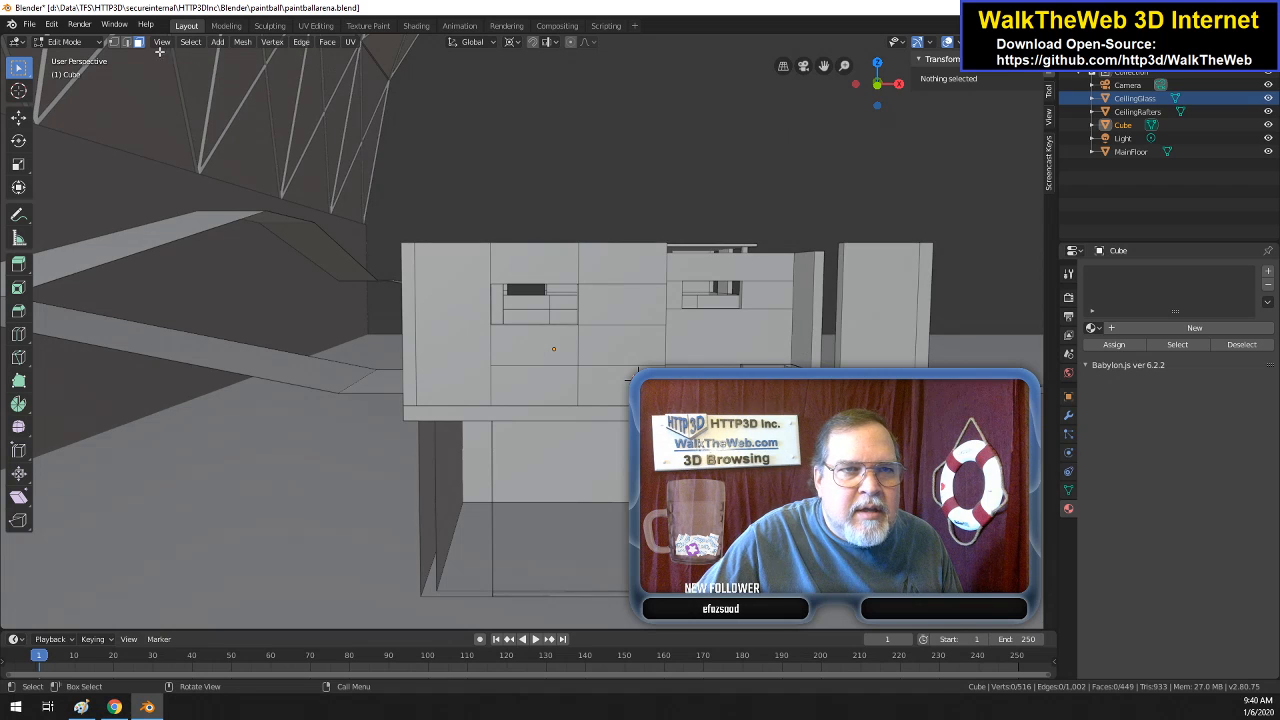
{"action": "left_click", "coordinate": [580, 594]}
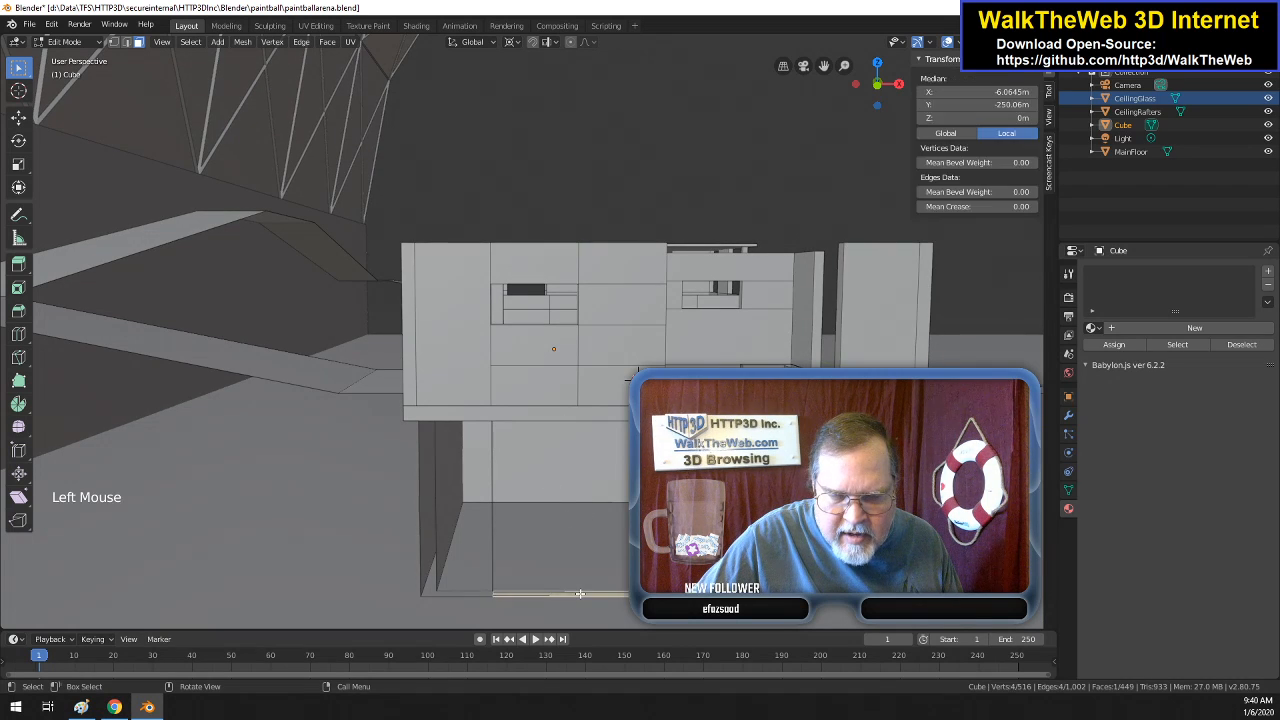
{"action": "key", "text": "shift"}
{"action": "left_click", "coordinate": [561, 594], "text": "shift"}
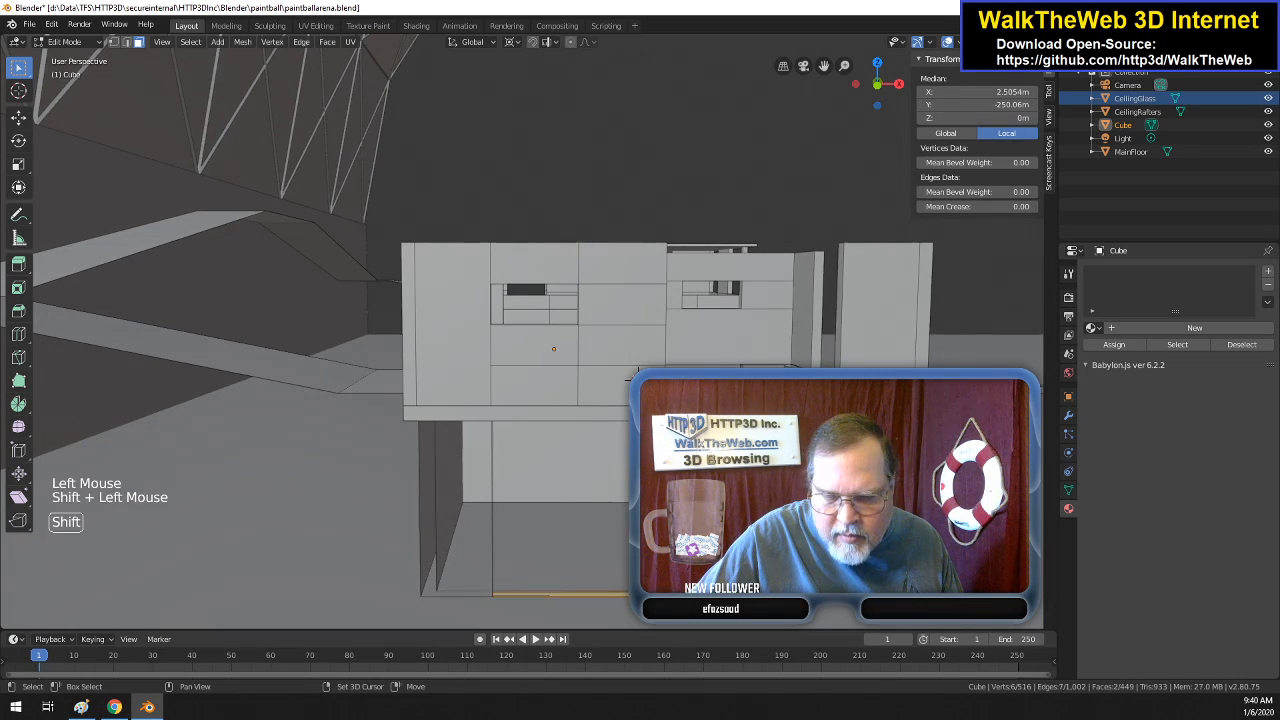
{"action": "left_click", "coordinate": [640, 594], "text": "shift"}
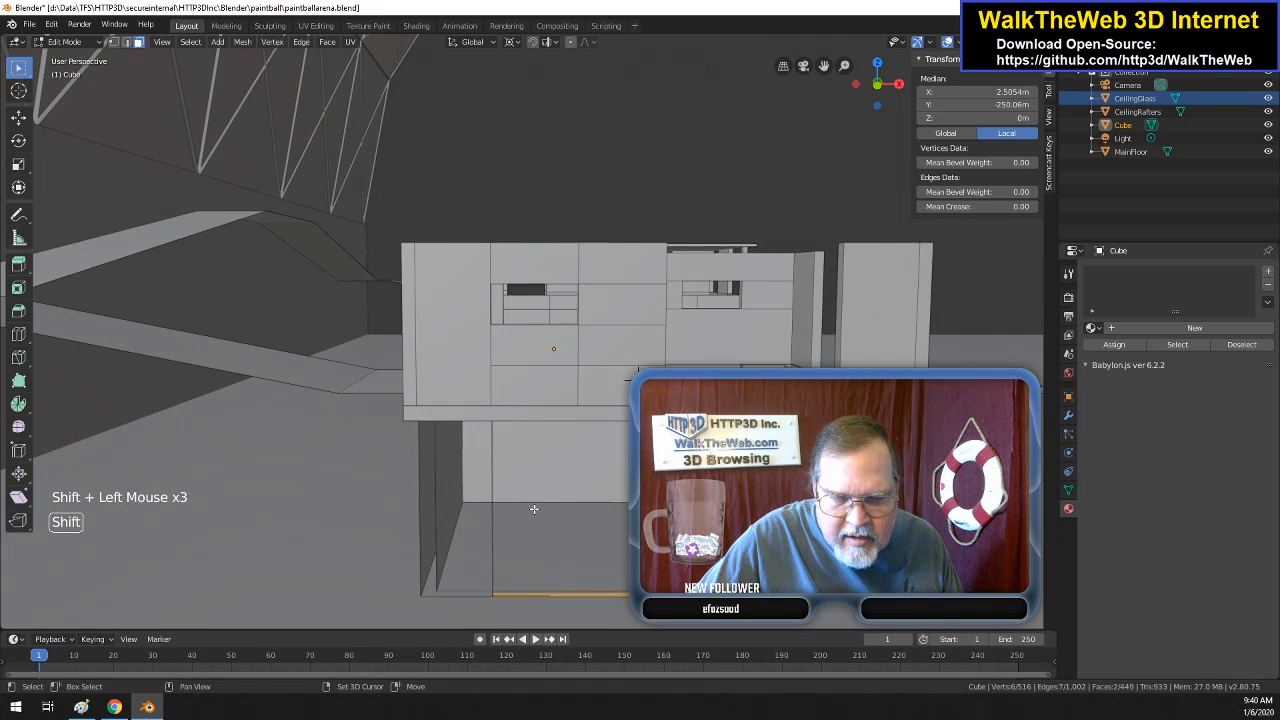
{"action": "key", "text": "Delete"}
{"action": "left_click", "coordinate": [614, 562]}
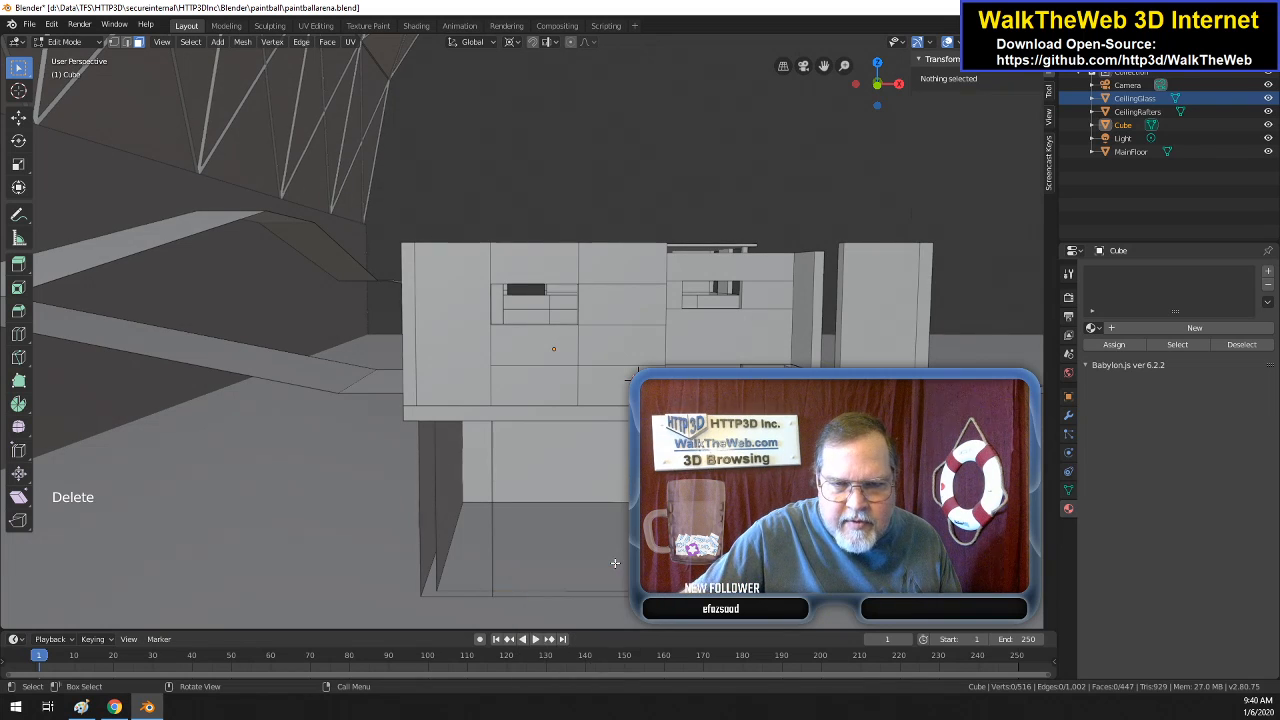
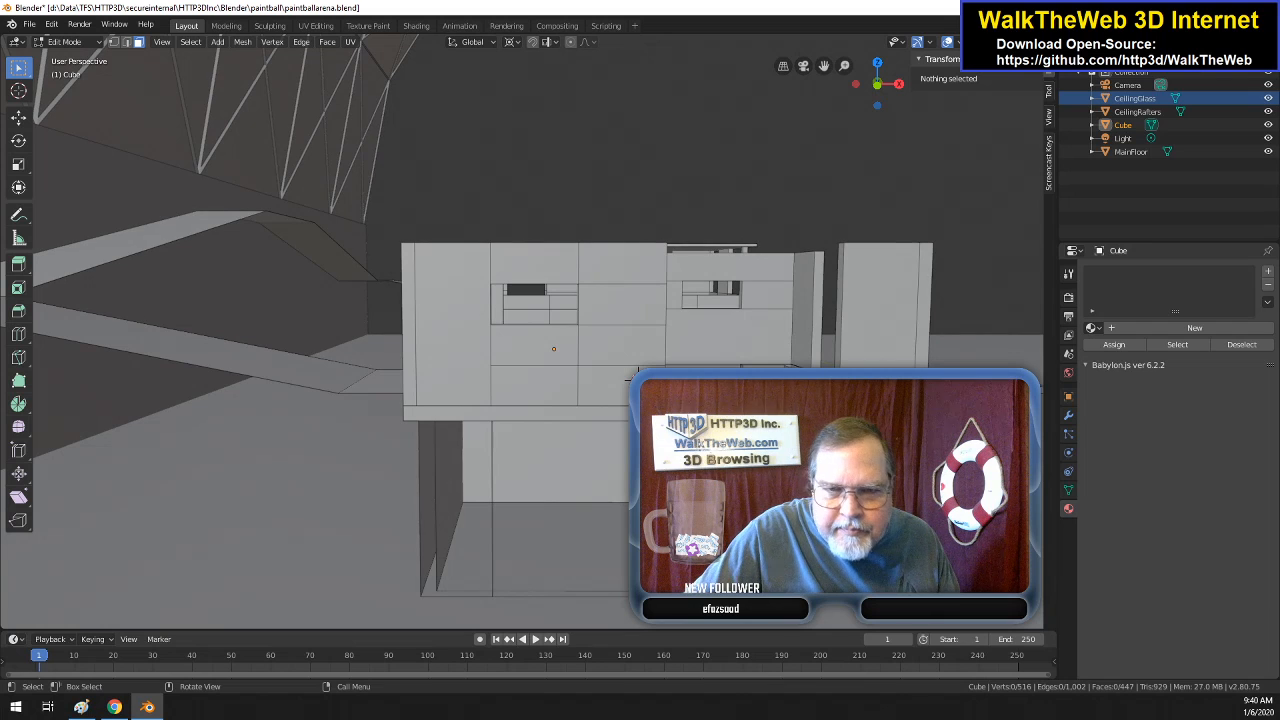
- Subdivide the outer and inner floor-level edges of the open ground-floor wall with one cut each, using edge selection
{"action": "left_click", "coordinate": [579, 598]}
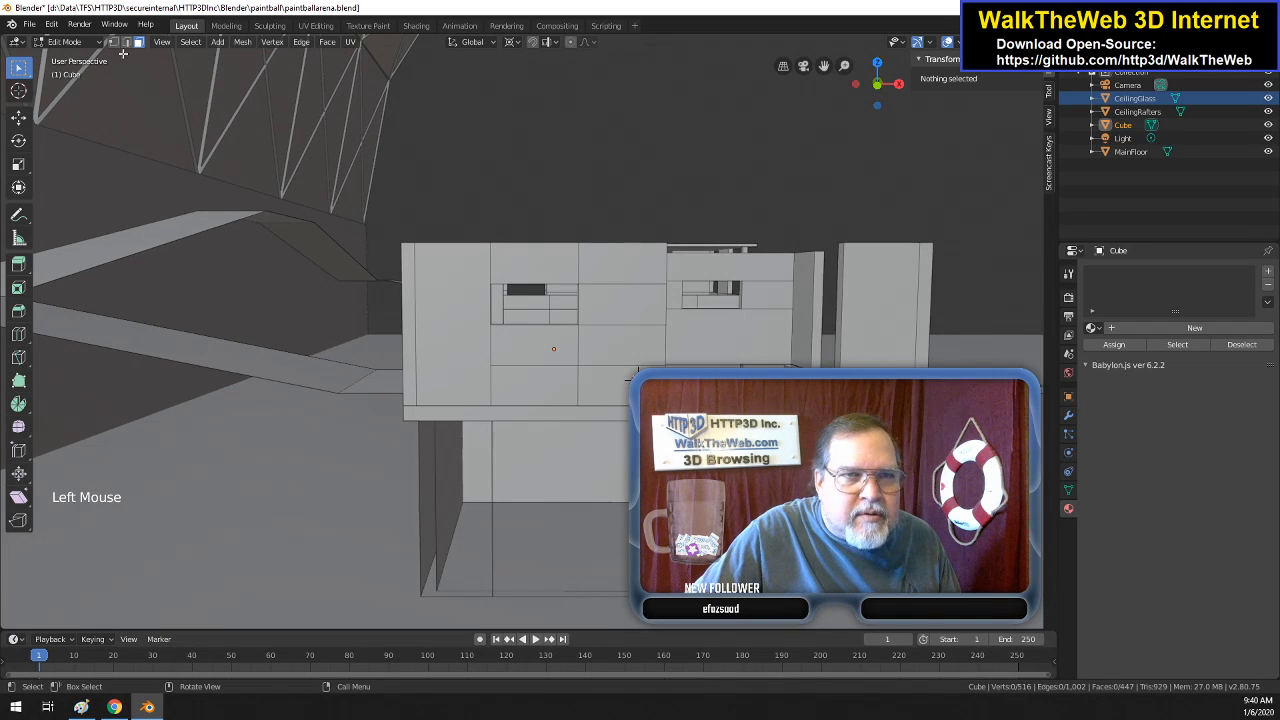
{"action": "left_click", "coordinate": [127, 42]}
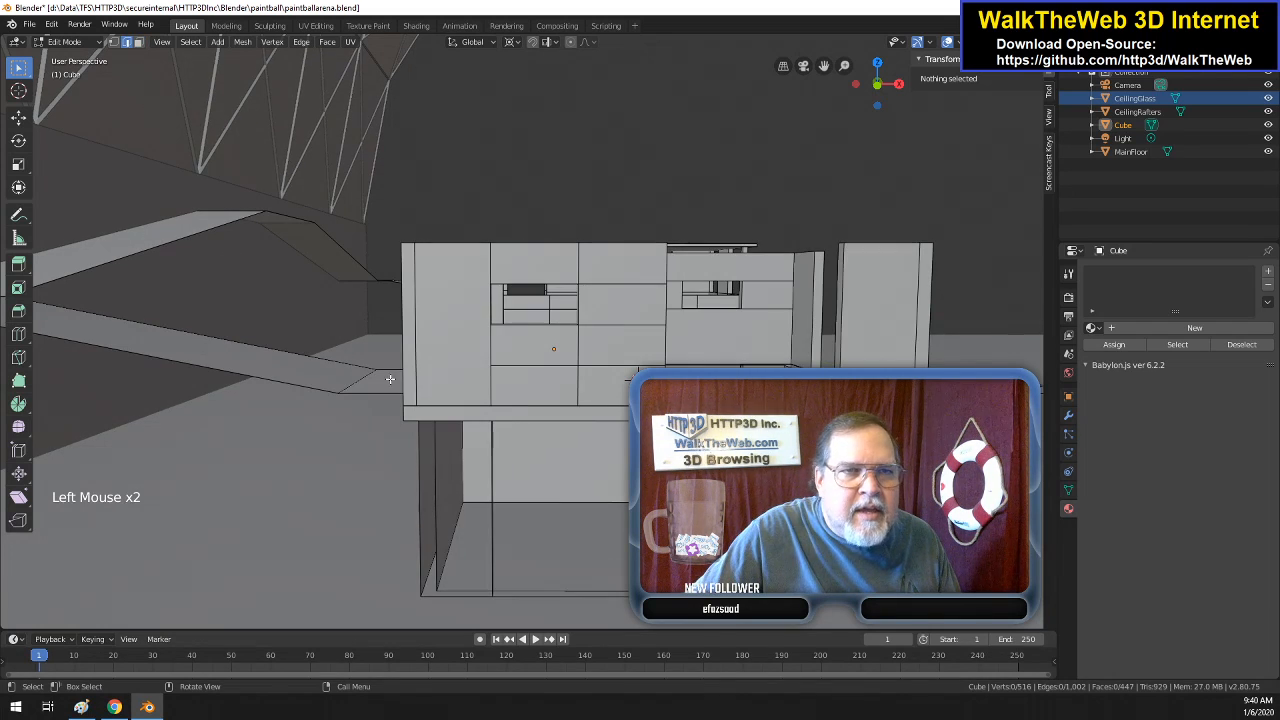
{"action": "right_click", "coordinate": [600, 597]}
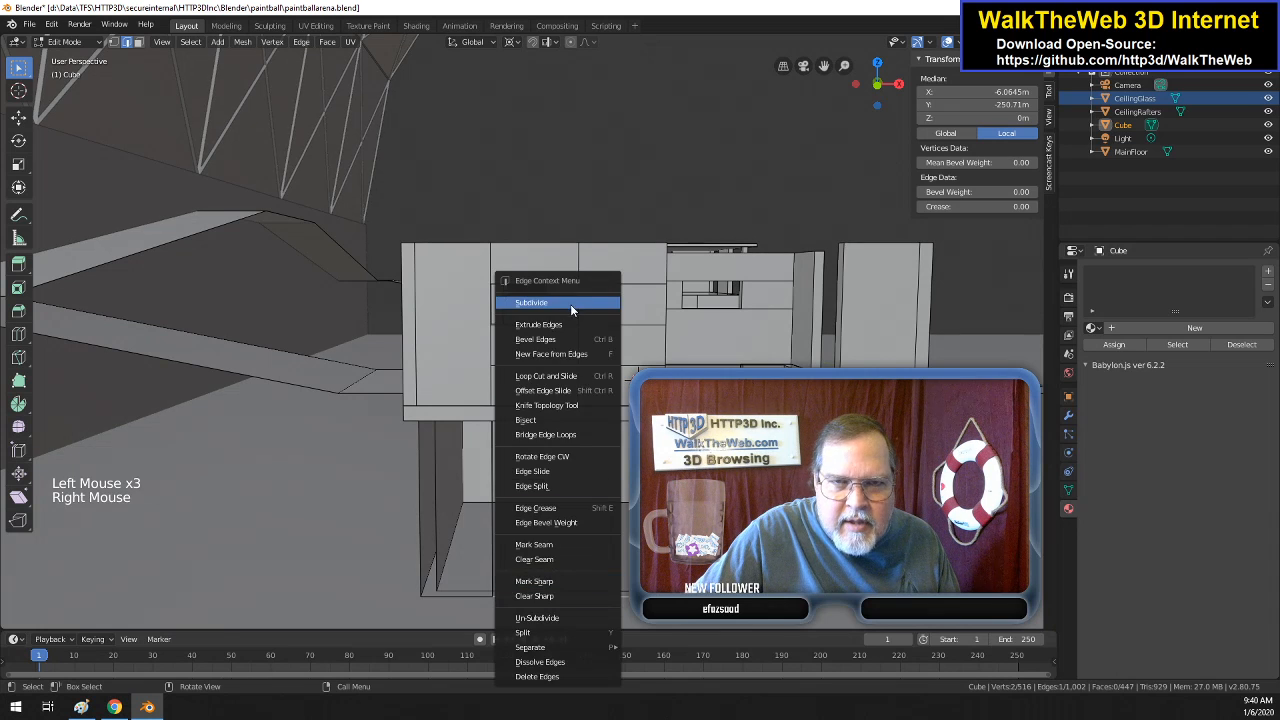
{"action": "left_click", "coordinate": [570, 303]}
{"action": "left_click", "coordinate": [589, 596]}
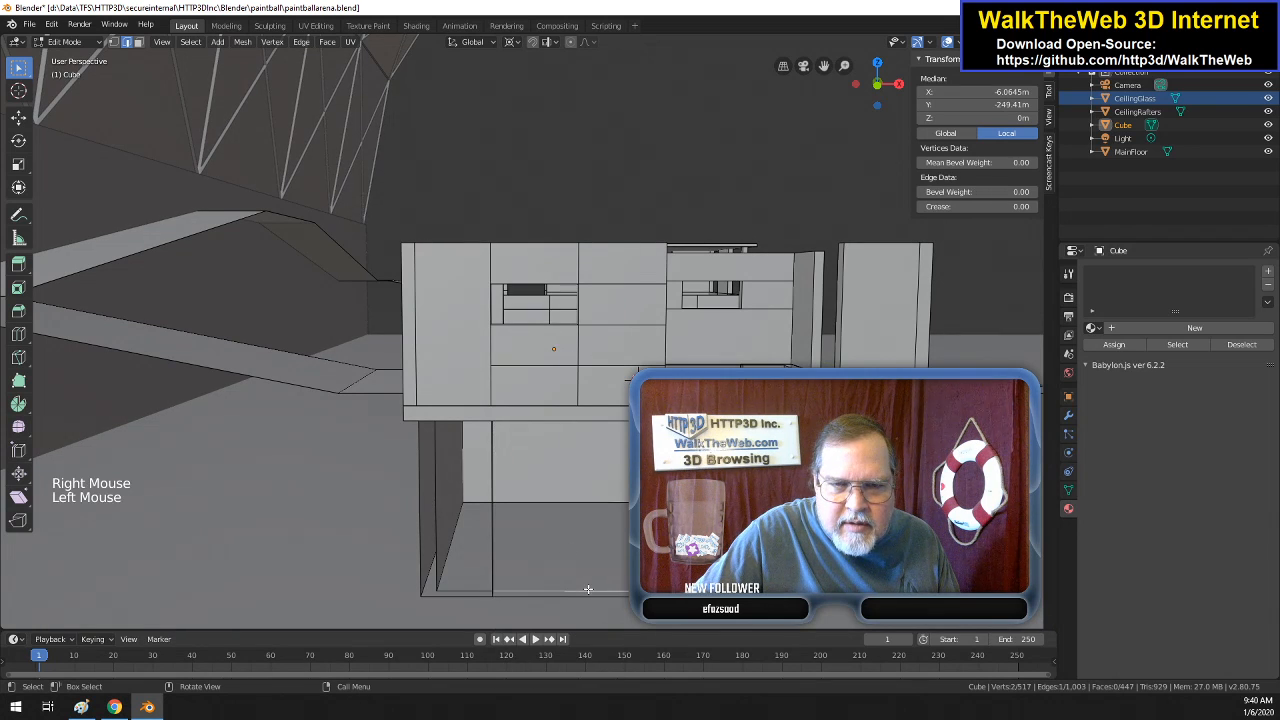
{"action": "right_click", "coordinate": [590, 596]}
{"action": "left_click", "coordinate": [544, 303]}
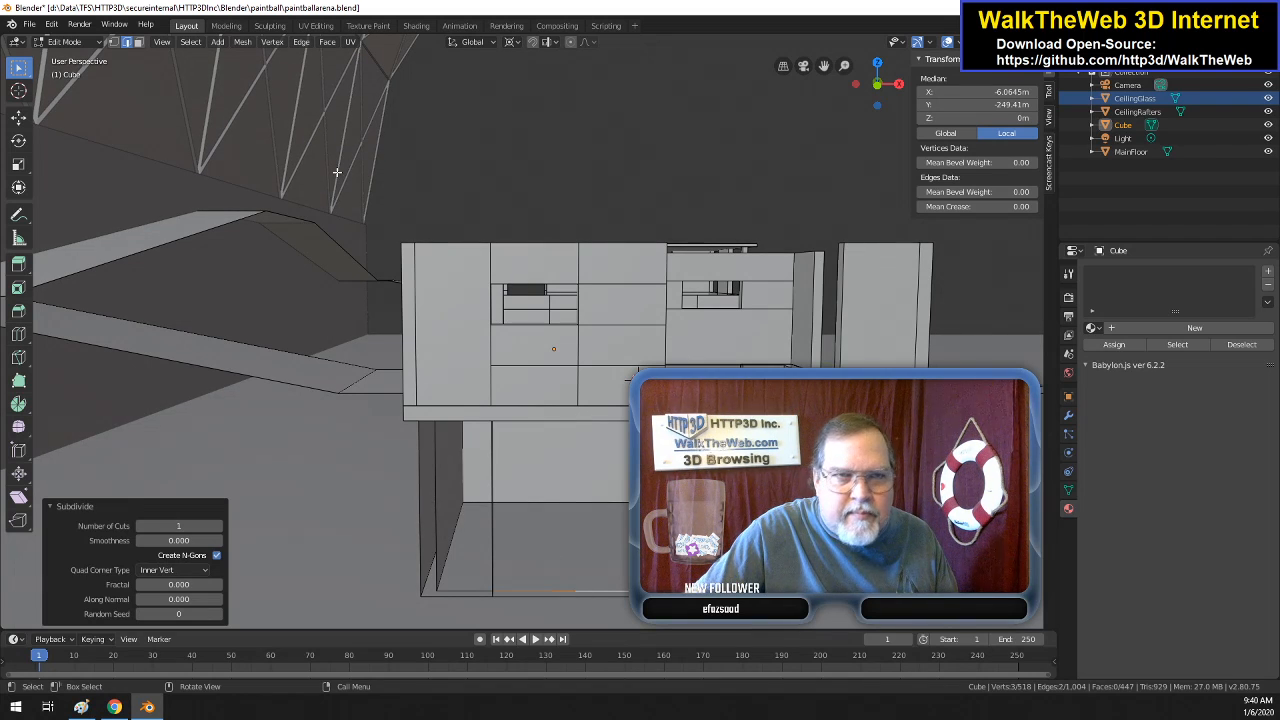
- Move the two new midpoint vertices on the floor-level wall edges 3 m along the X axis, using vertex selection
{"action": "left_click", "coordinate": [114, 43]}
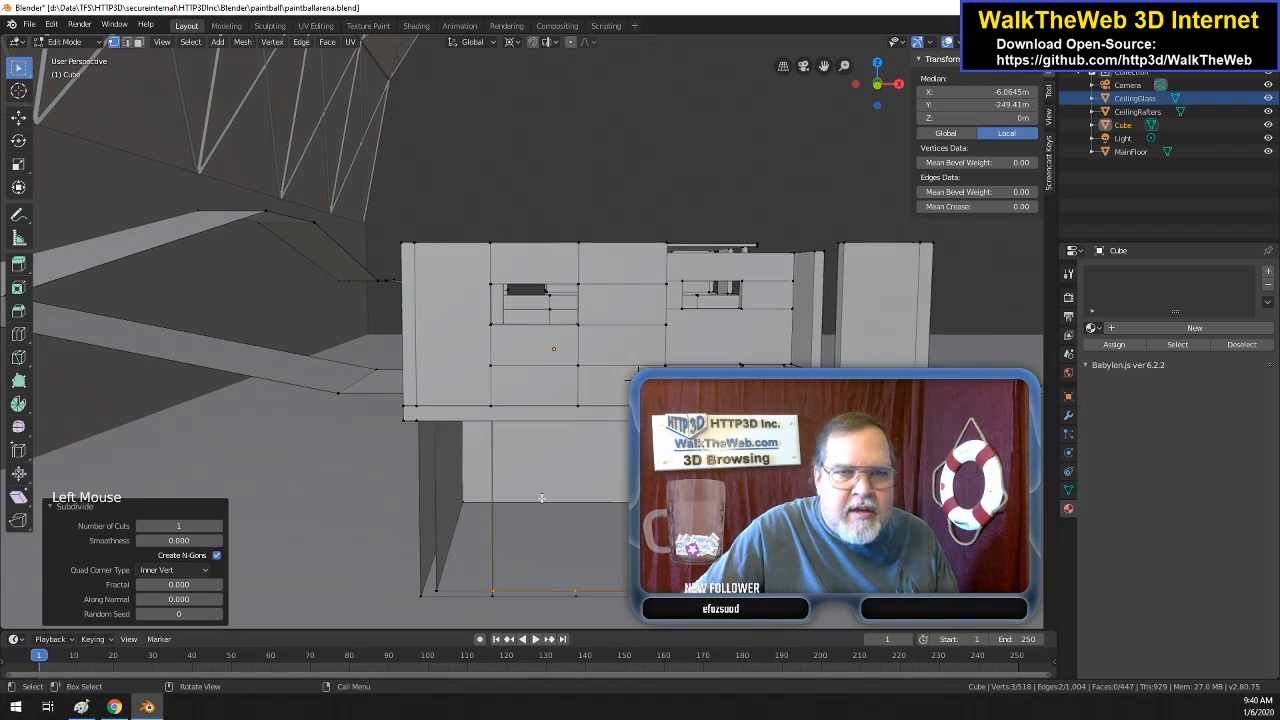
{"action": "left_click", "coordinate": [579, 595]}
{"action": "left_click", "coordinate": [575, 592], "text": "shift"}
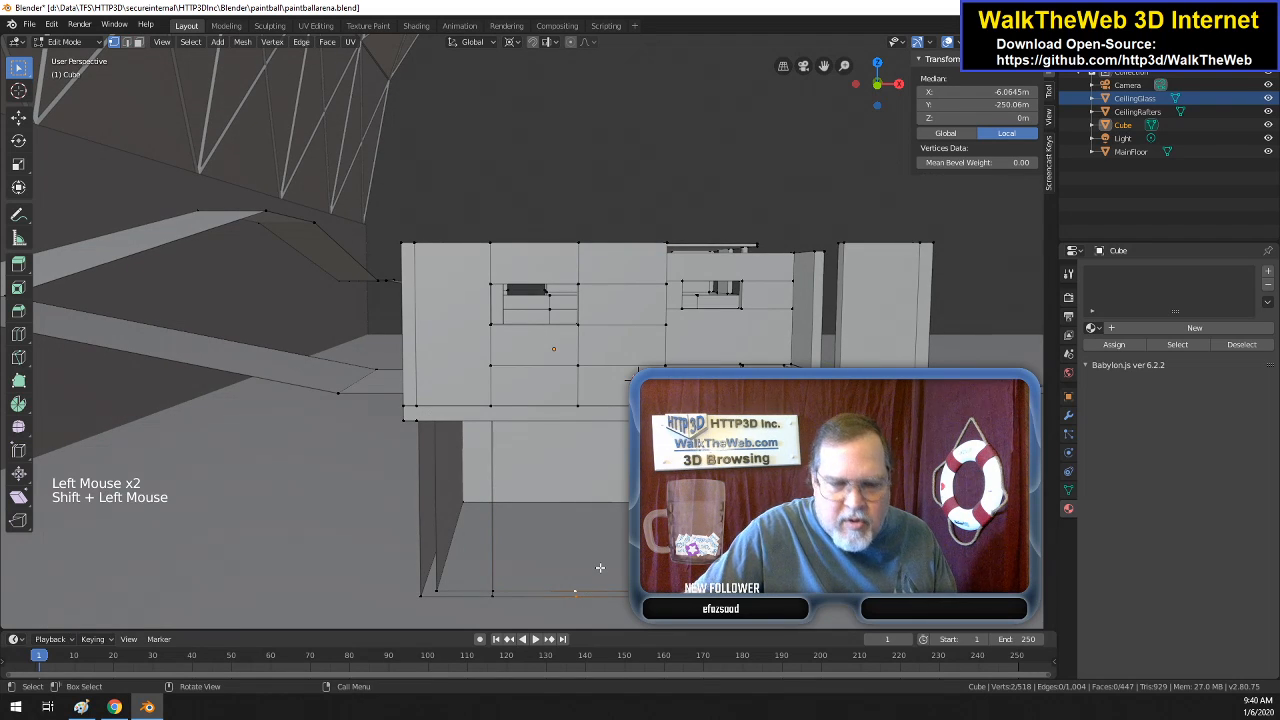
{"action": "key", "text": "g"}
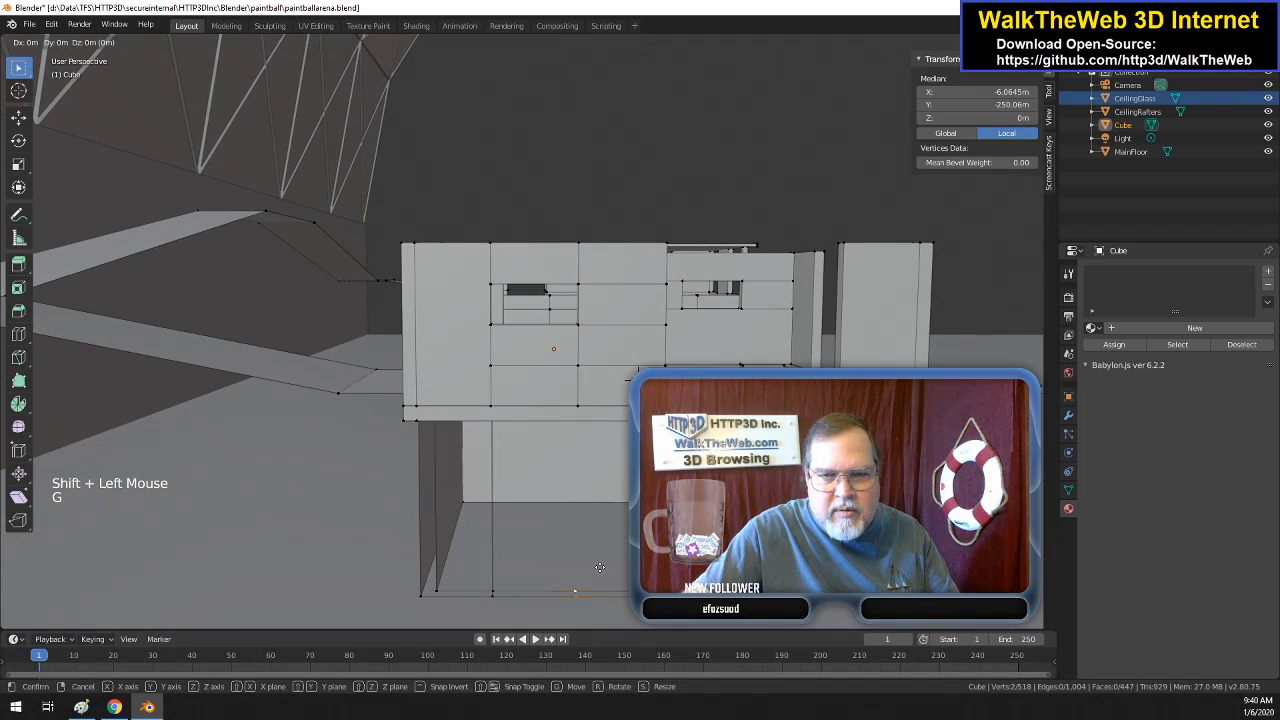
{"action": "key", "text": "y"}
{"action": "key", "text": "Escape"}
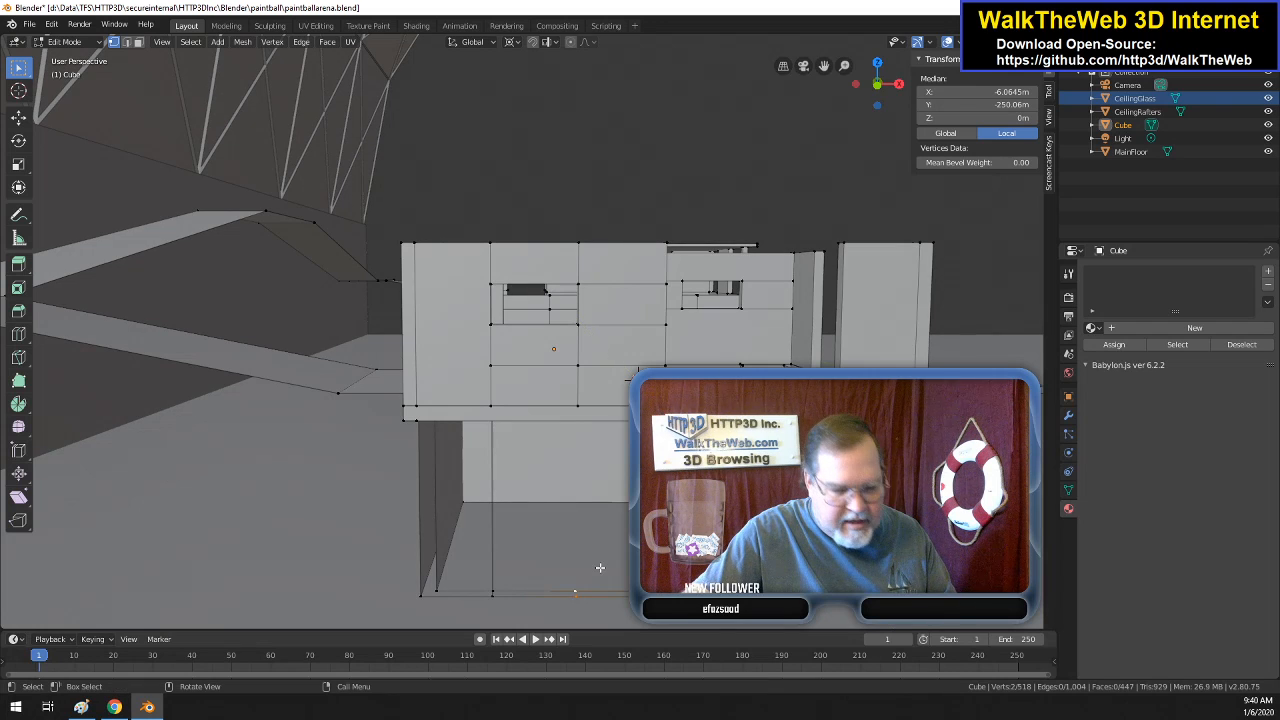
{"action": "key", "text": "g"}
{"action": "key", "text": "x"}
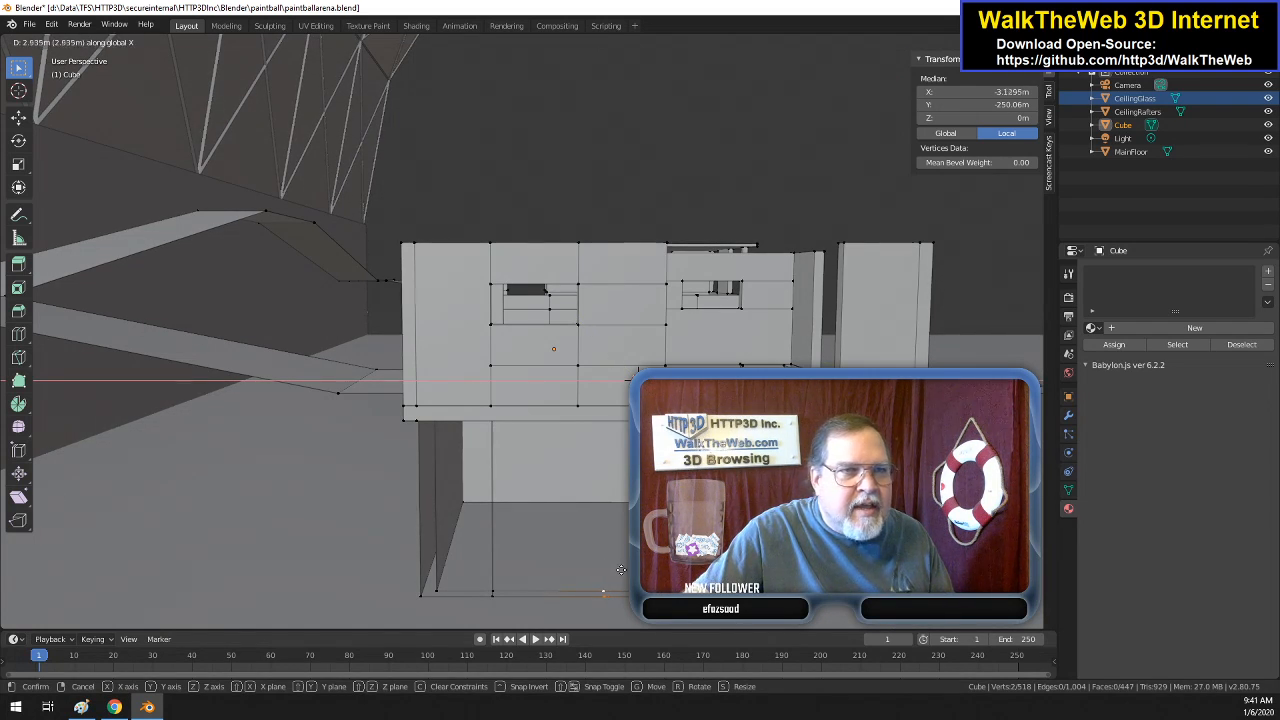
{"action": "type", "text": "3"}
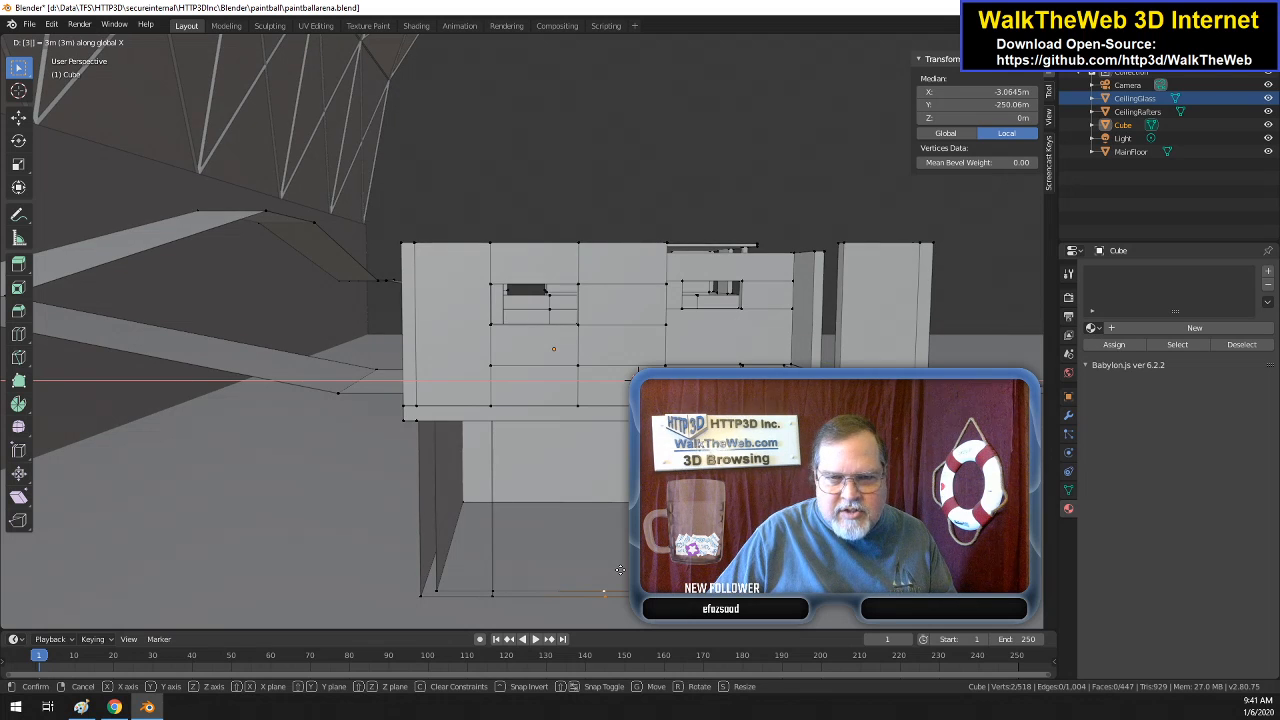
{"action": "key", "text": "Return"}
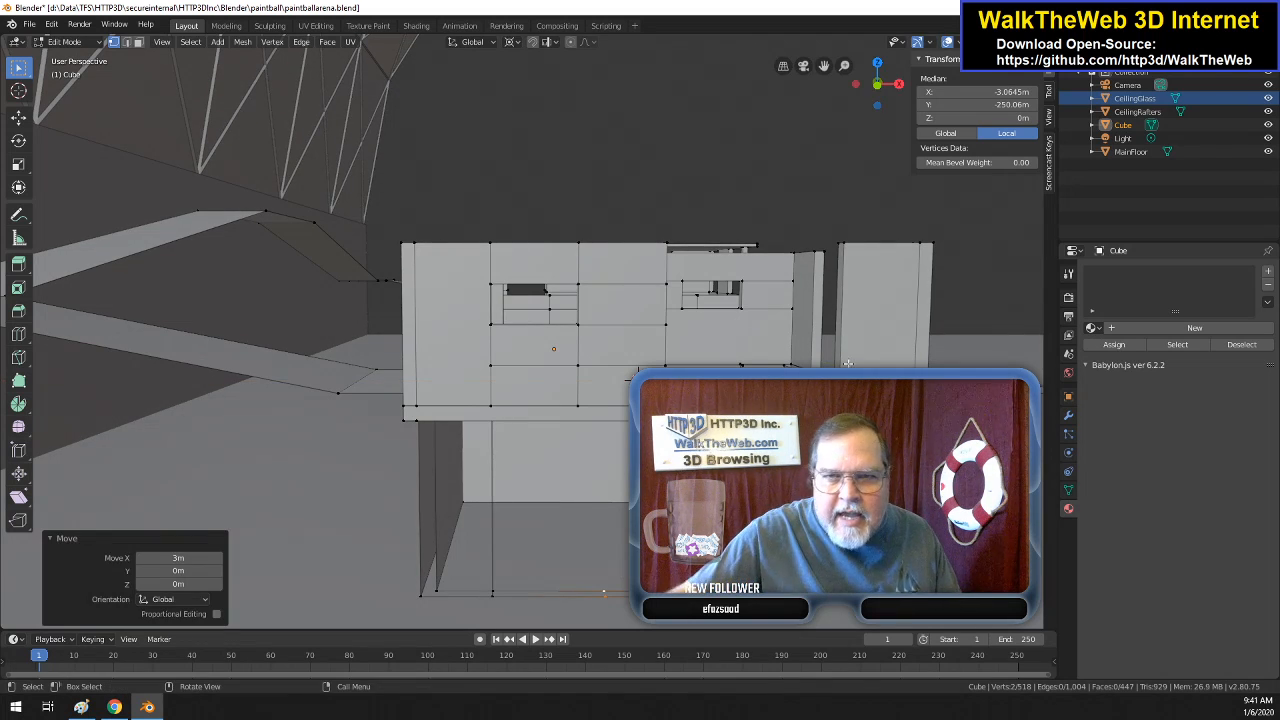
- Duplicate the two shifted floor-level vertices in place and set the copies' Z position to 20 m
{"action": "left_click_drag", "start_coordinate": [877, 86], "coordinate": [704, 183]}
{"action": "scroll", "coordinate": [840, 268], "scroll_direction": "up", "scroll_amount": 3}
{"action": "scroll", "coordinate": [803, 220], "scroll_direction": "down", "scroll_amount": 3}
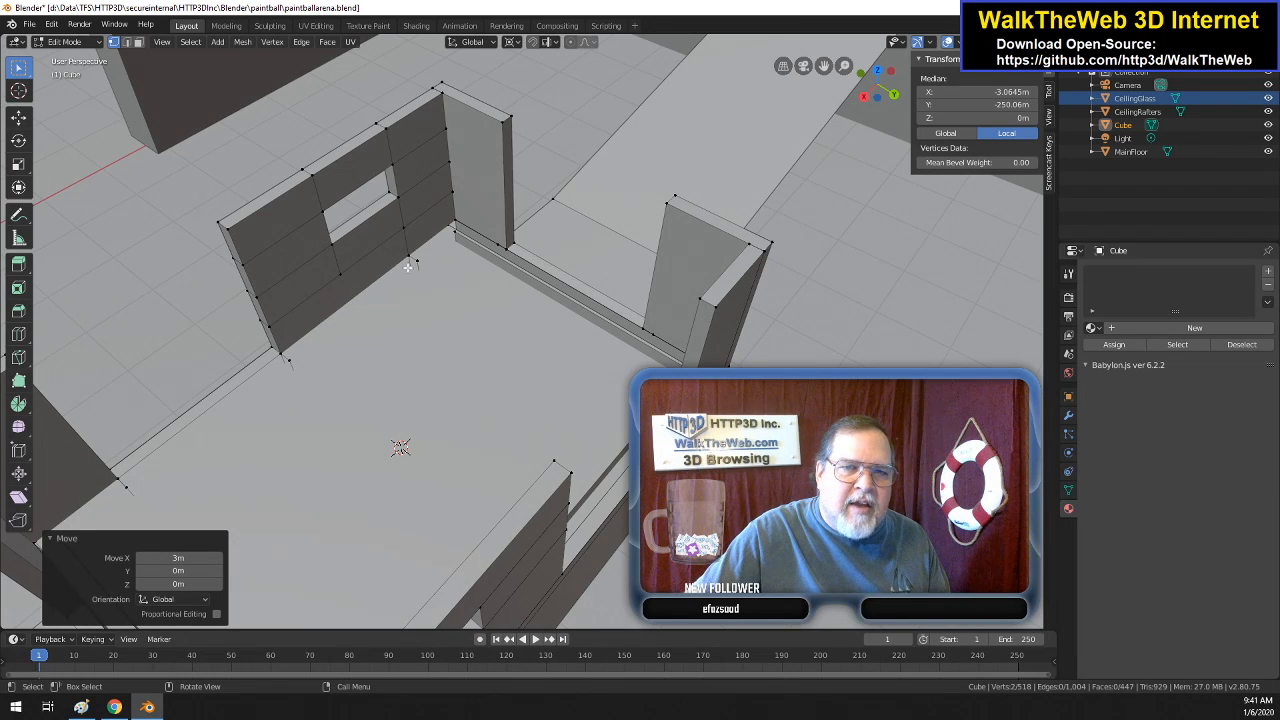
{"action": "left_click", "coordinate": [877, 97]}
{"action": "left_click_drag", "start_coordinate": [877, 97], "coordinate": [715, 331]}
{"action": "scroll", "coordinate": [715, 331], "scroll_direction": "down", "scroll_amount": 2}
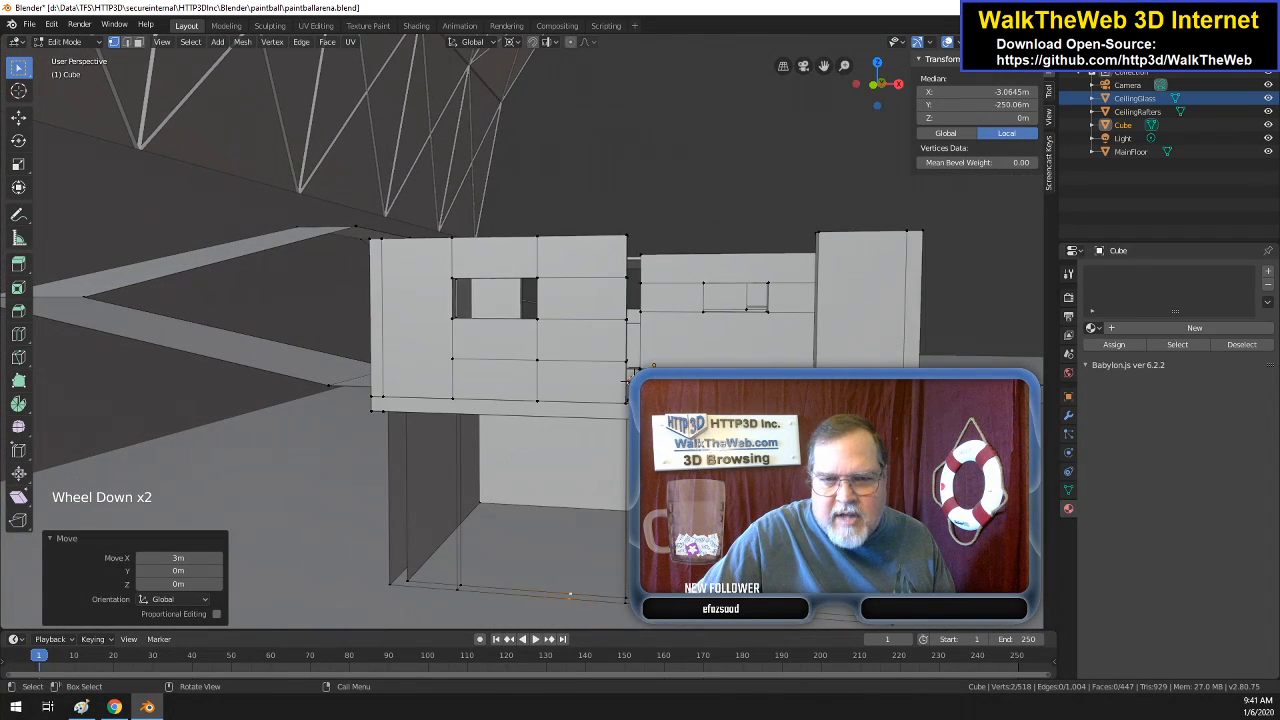
{"action": "left_click_drag", "start_coordinate": [878, 86], "coordinate": [850, 90]}
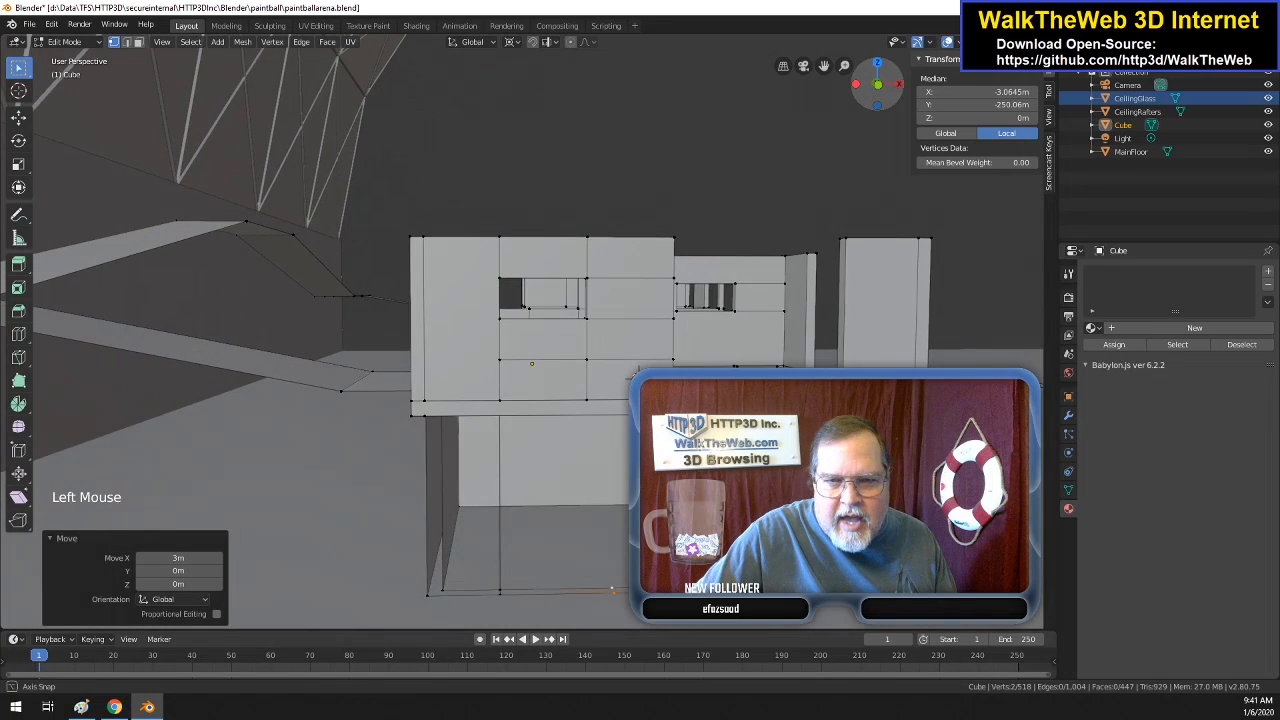
{"action": "left_click", "coordinate": [617, 587]}
{"action": "left_click", "coordinate": [619, 586], "text": "shift"}
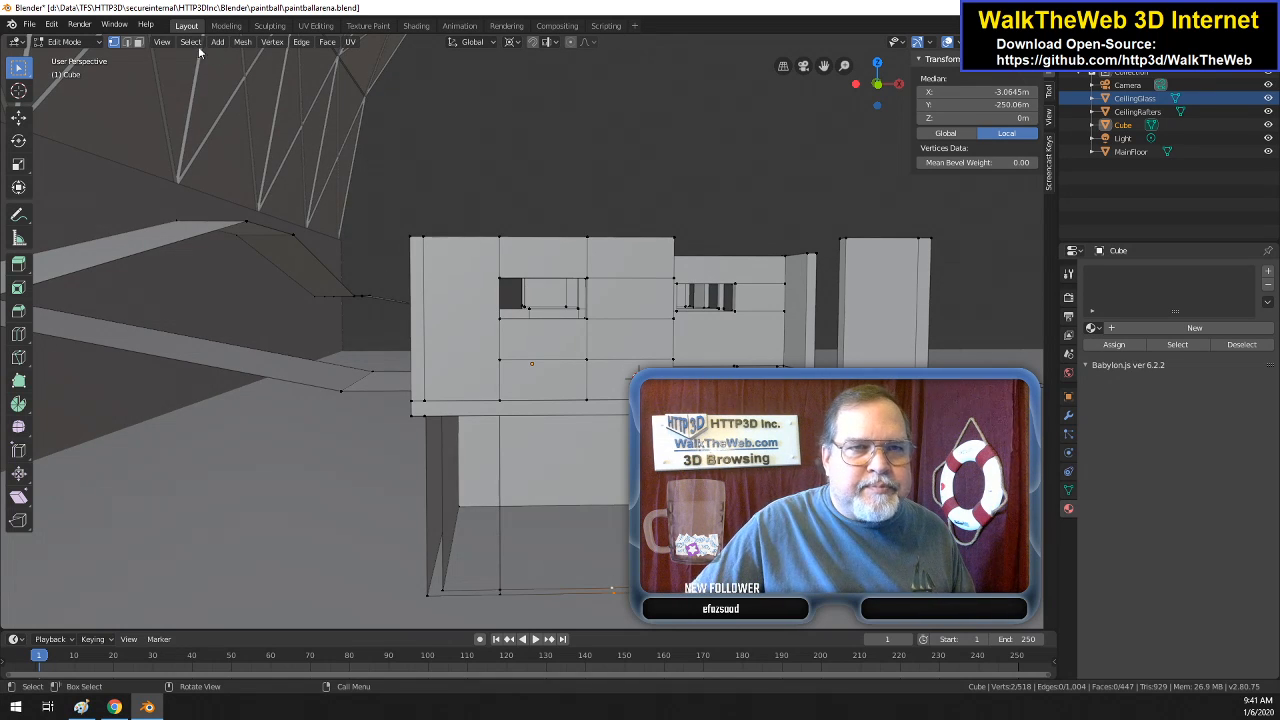
{"action": "left_click", "coordinate": [242, 44]}
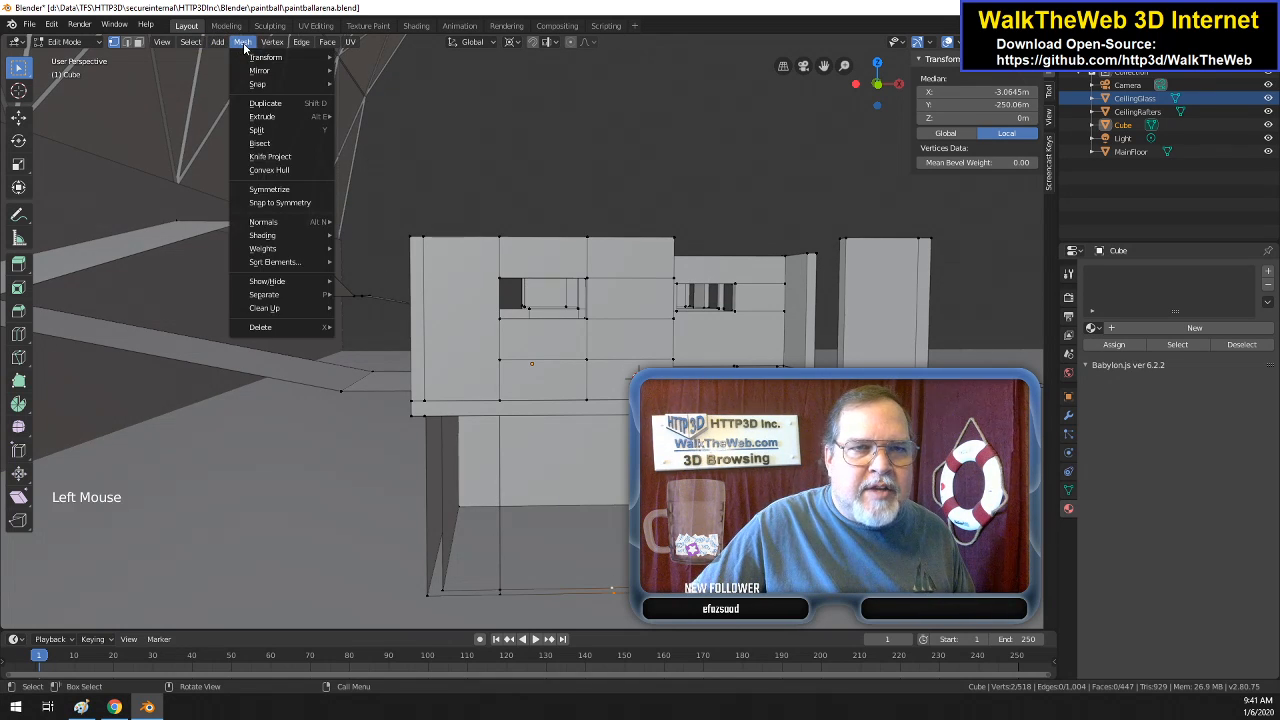
{"action": "left_click", "coordinate": [278, 108]}
{"action": "left_click", "coordinate": [277, 106]}
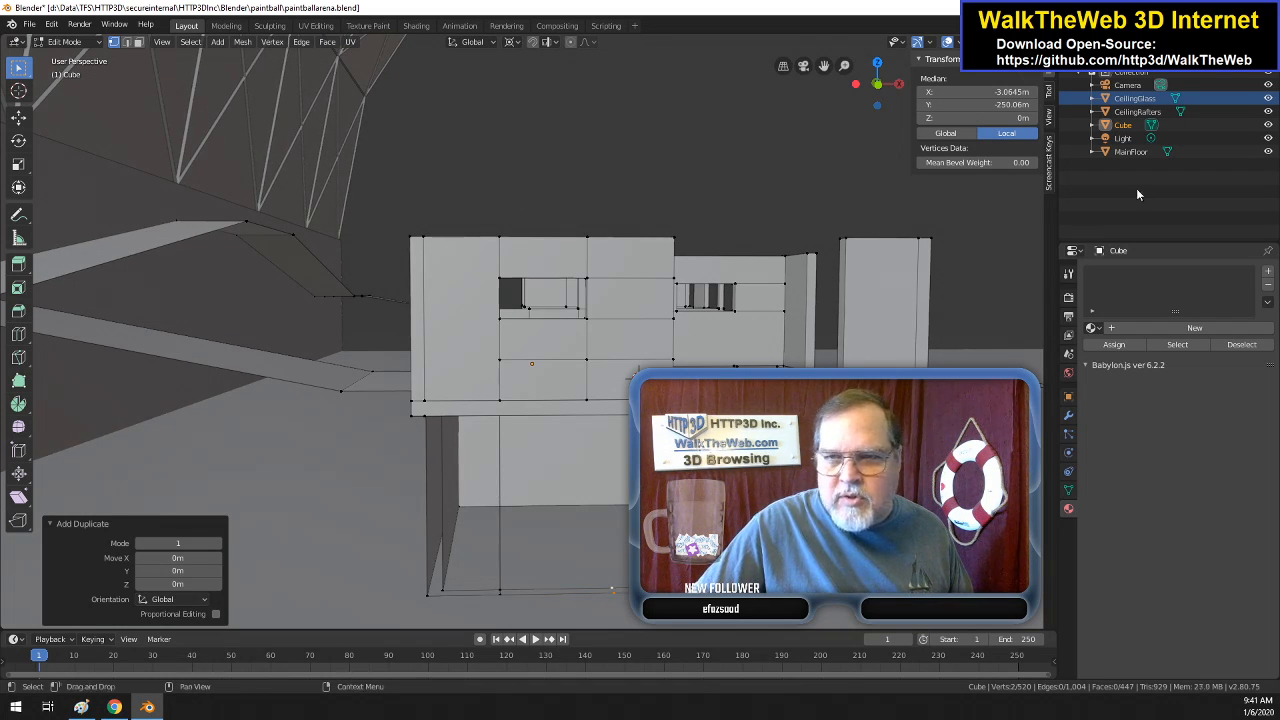
{"action": "left_click", "coordinate": [999, 118]}
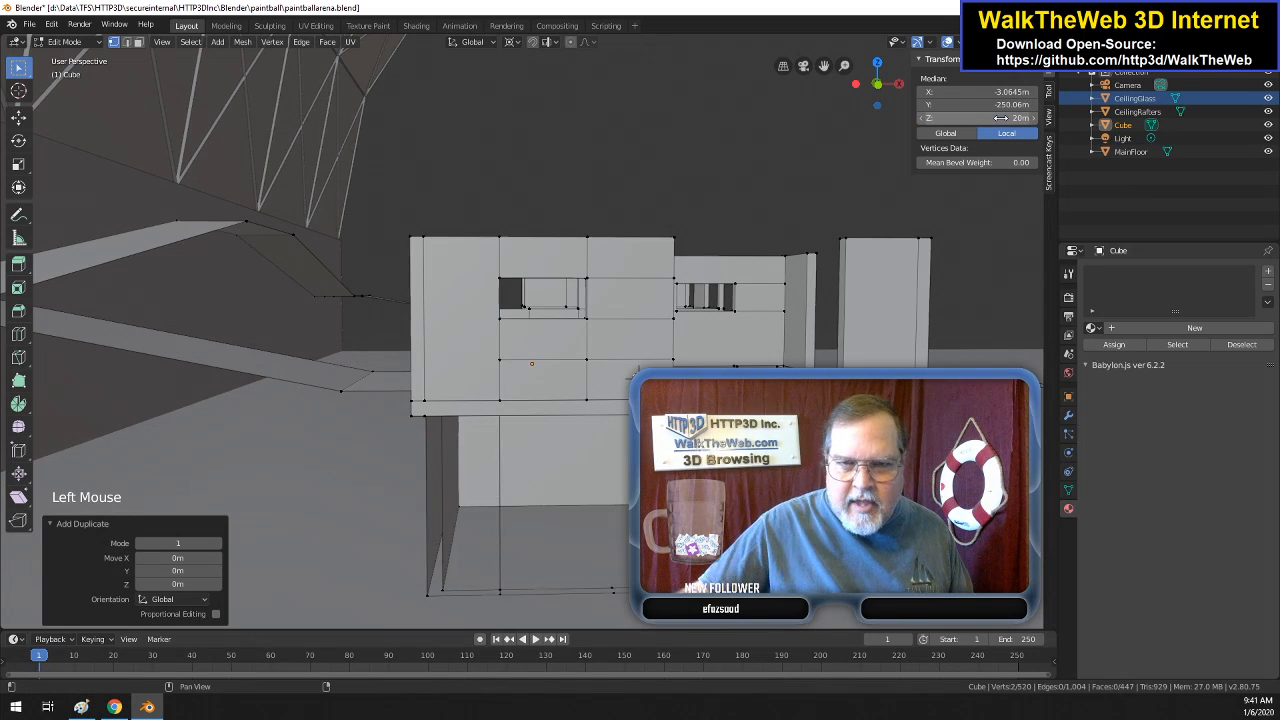
- Fill a narrow upright face between the two floor-level midpoint vertices and their raised copies
{"action": "left_click_drag", "start_coordinate": [891, 97], "coordinate": [1060, 42]}
{"action": "mouse_move", "coordinate": [638, 375]}
{"action": "left_mouse_down"}
{"action": "mouse_move", "coordinate": [650, 378]}
{"action": "mouse_move", "coordinate": [637, 378]}
{"action": "left_mouse_up"}
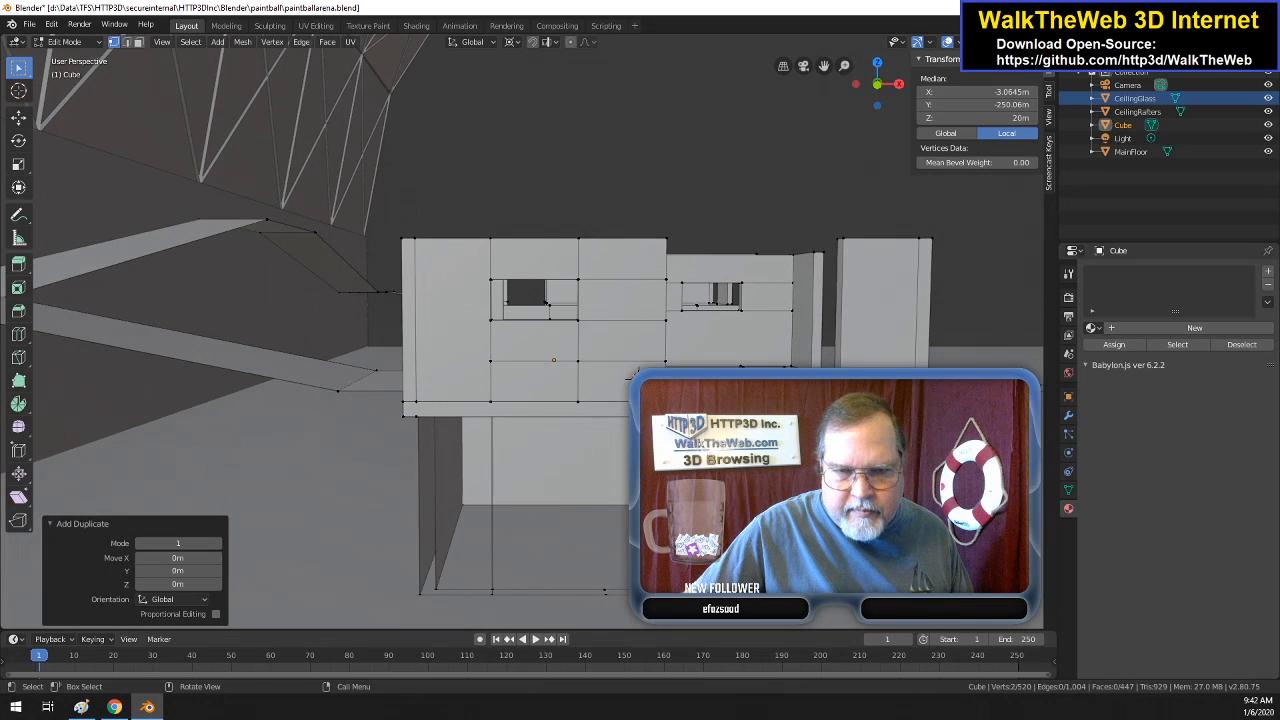
{"action": "left_click", "coordinate": [609, 591], "text": "shift"}
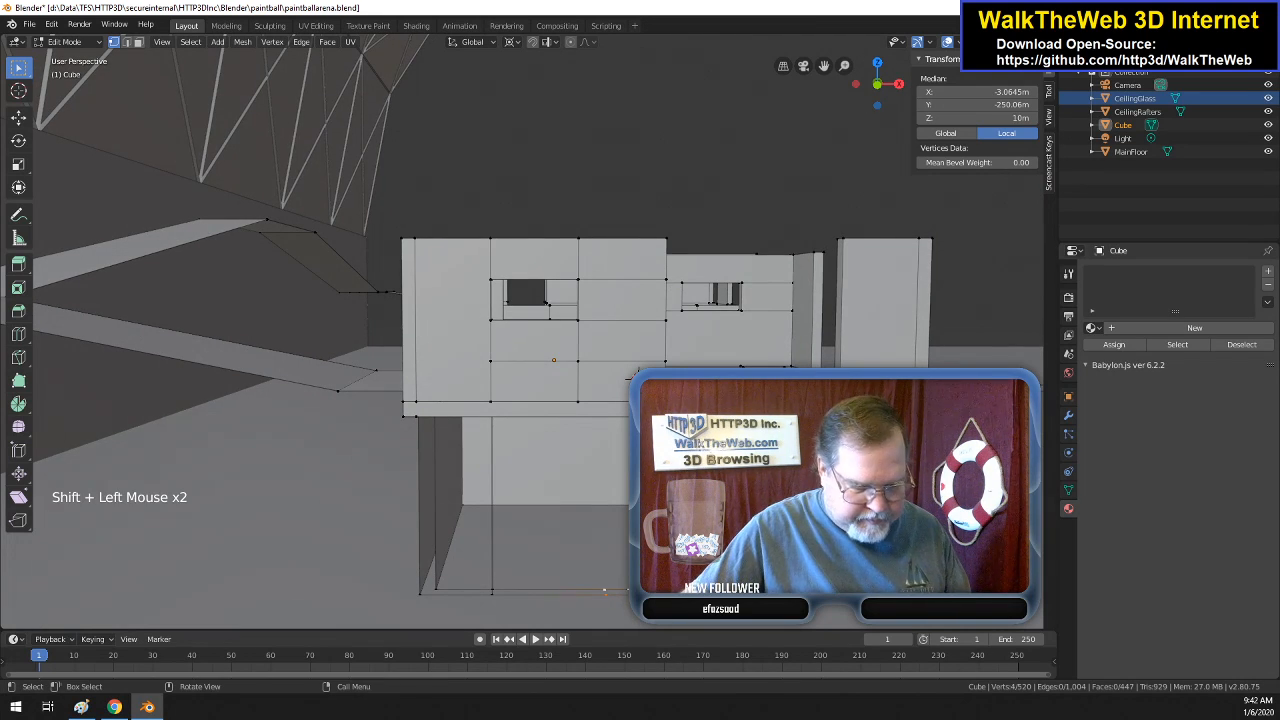
{"action": "key", "text": "f"}
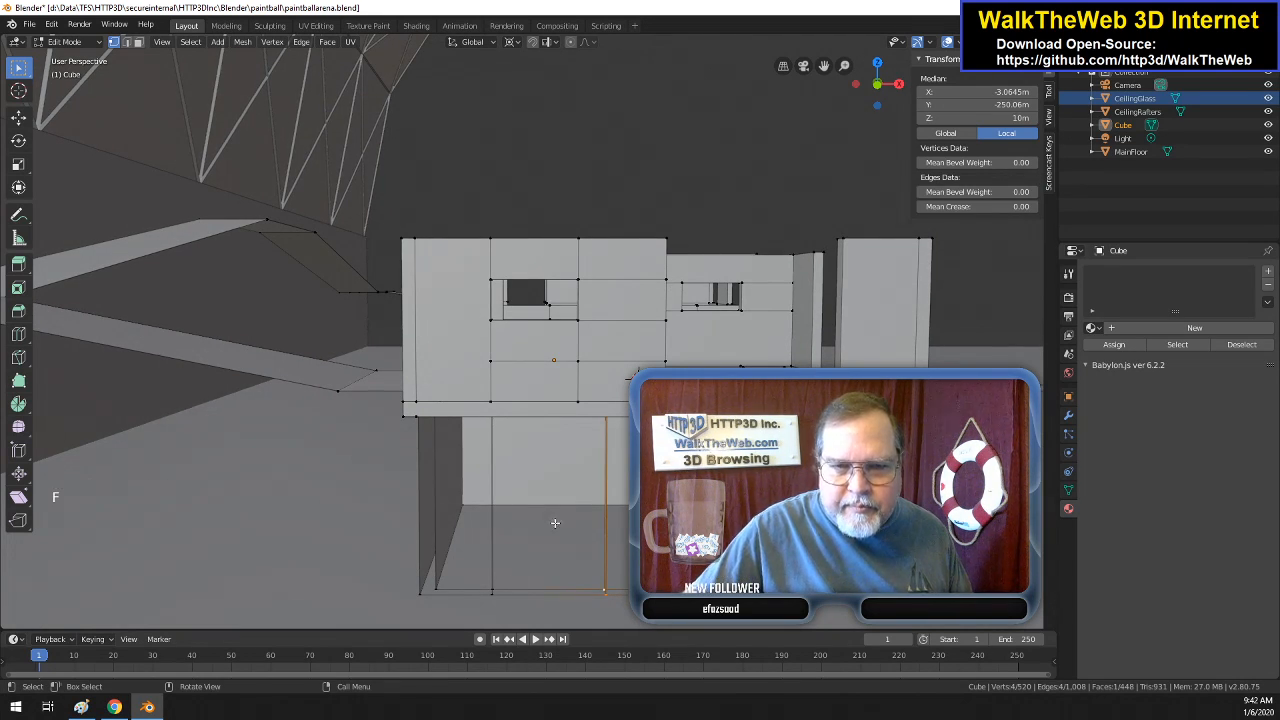
- Fill the narrow upright face joining the outer and inner vertices at the division nearer the building's corner
{"action": "left_click_drag", "start_coordinate": [877, 84], "coordinate": [497, 446]}
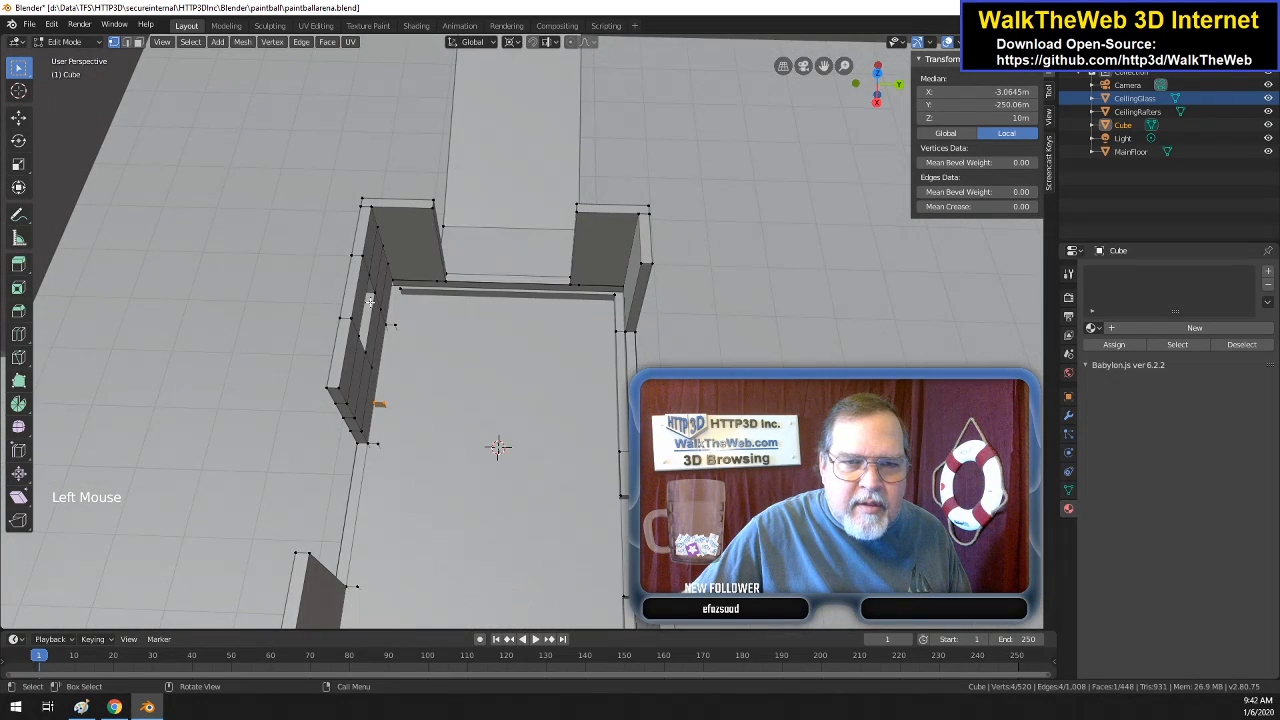
{"action": "left_click", "coordinate": [390, 327]}
{"action": "left_click", "coordinate": [390, 327], "text": "shift"}
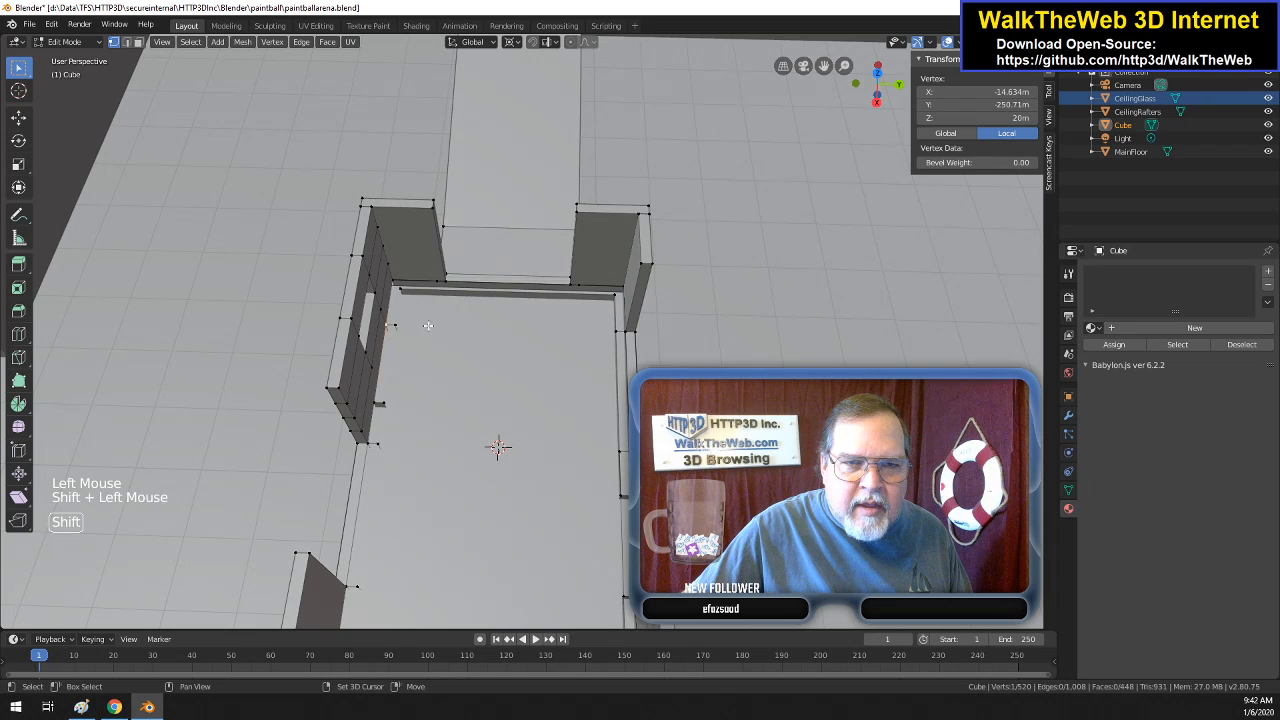
{"action": "left_click_drag", "start_coordinate": [887, 102], "coordinate": [780, 217]}
{"action": "left_click", "coordinate": [390, 571], "text": "shift"}
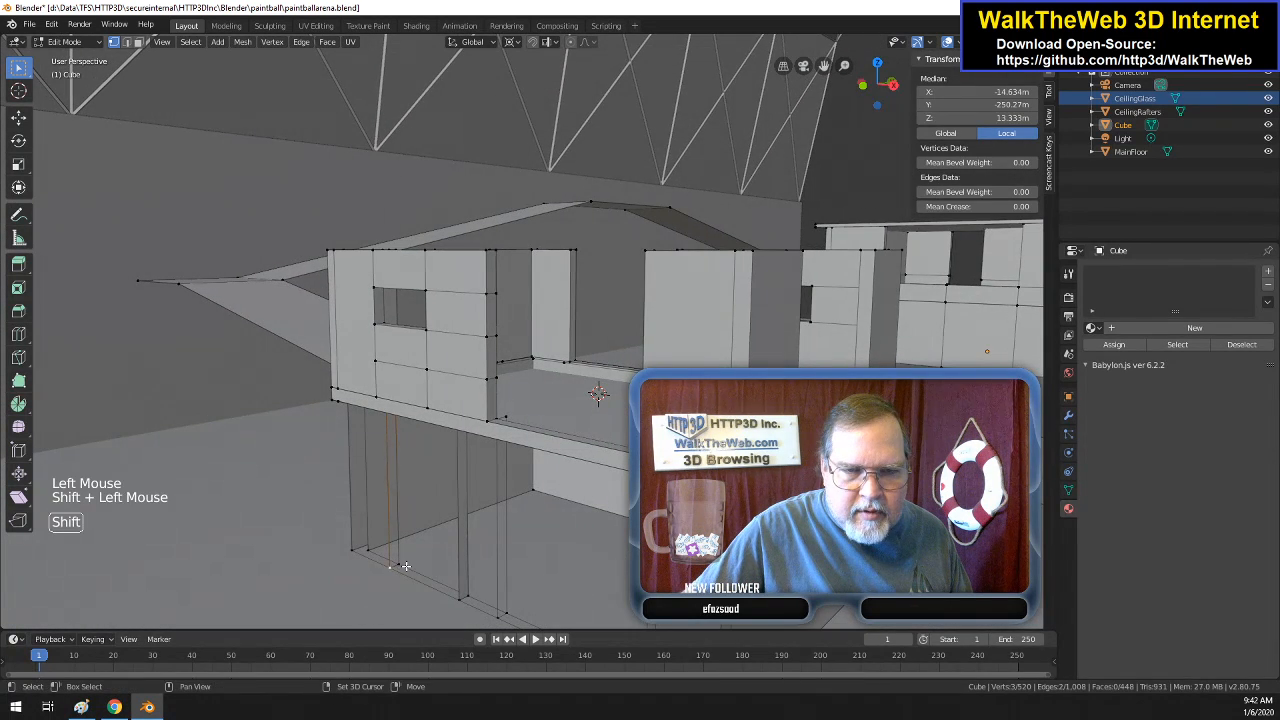
{"action": "key", "text": "f"}
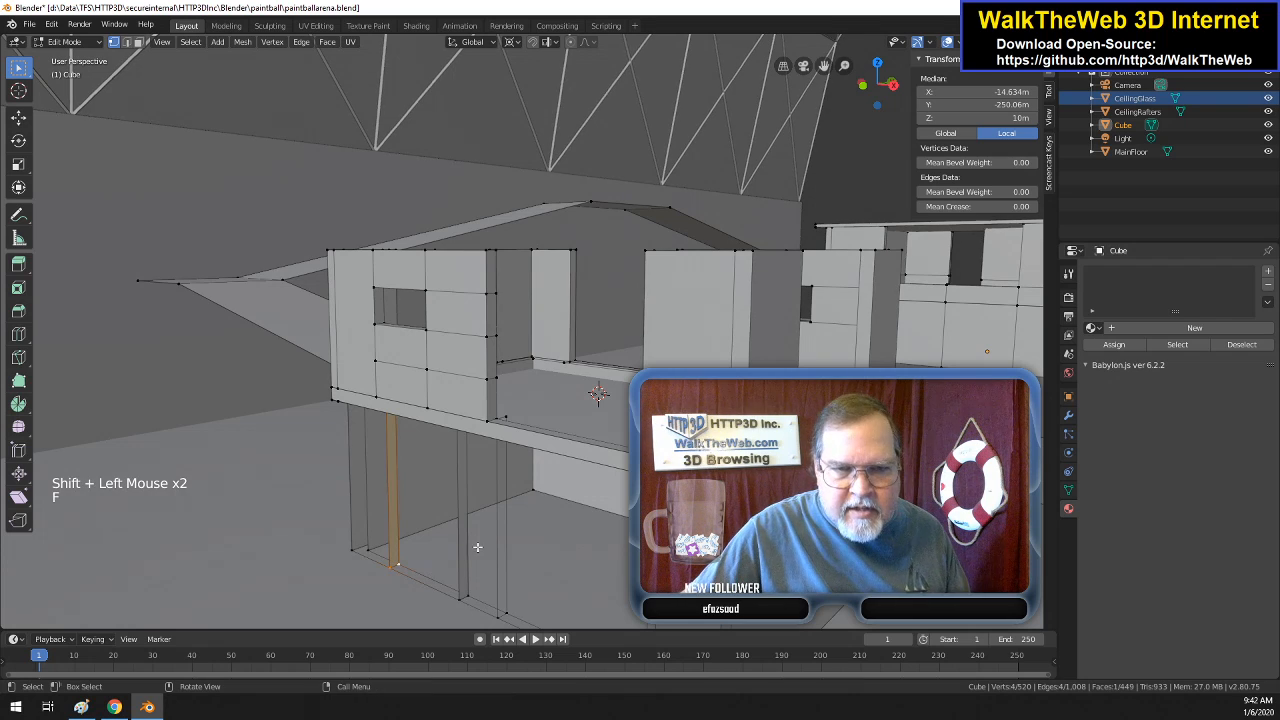
- Fill the outer ground-floor wall face between the building's corner and the nearest narrow upright face
{"action": "left_click_drag", "start_coordinate": [884, 94], "coordinate": [834, 30]}
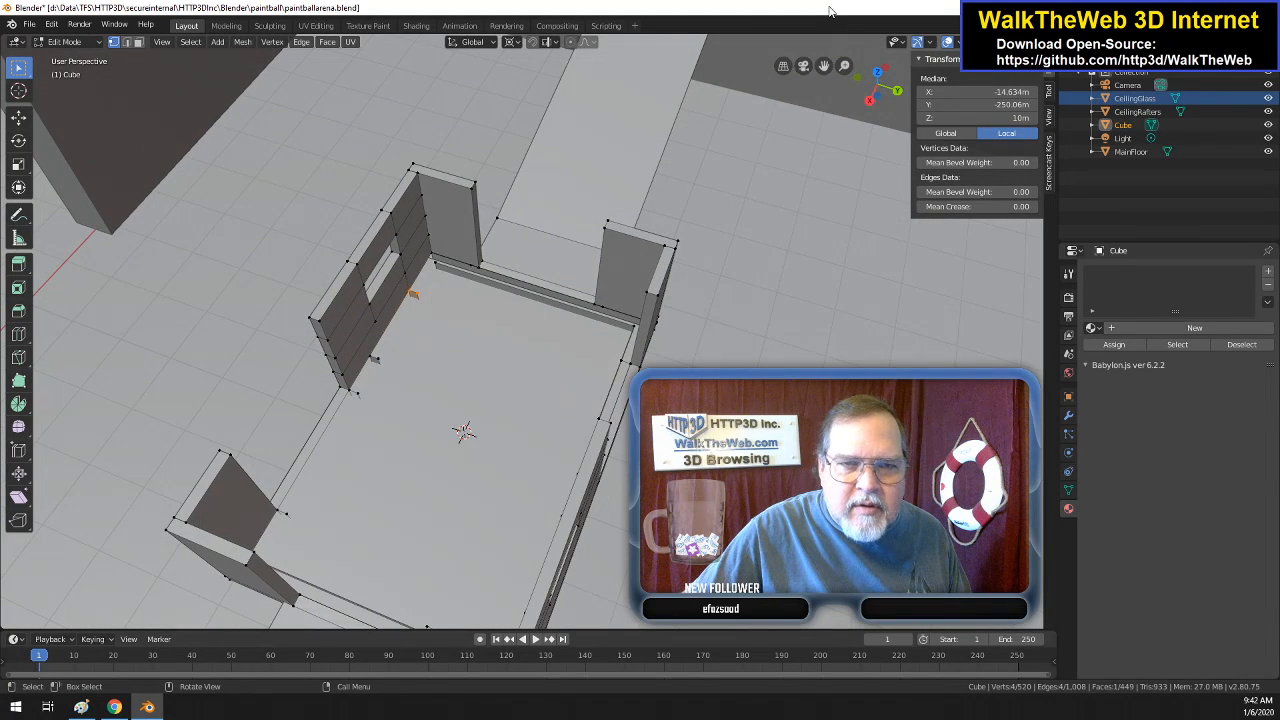
{"action": "left_click", "coordinate": [410, 293]}
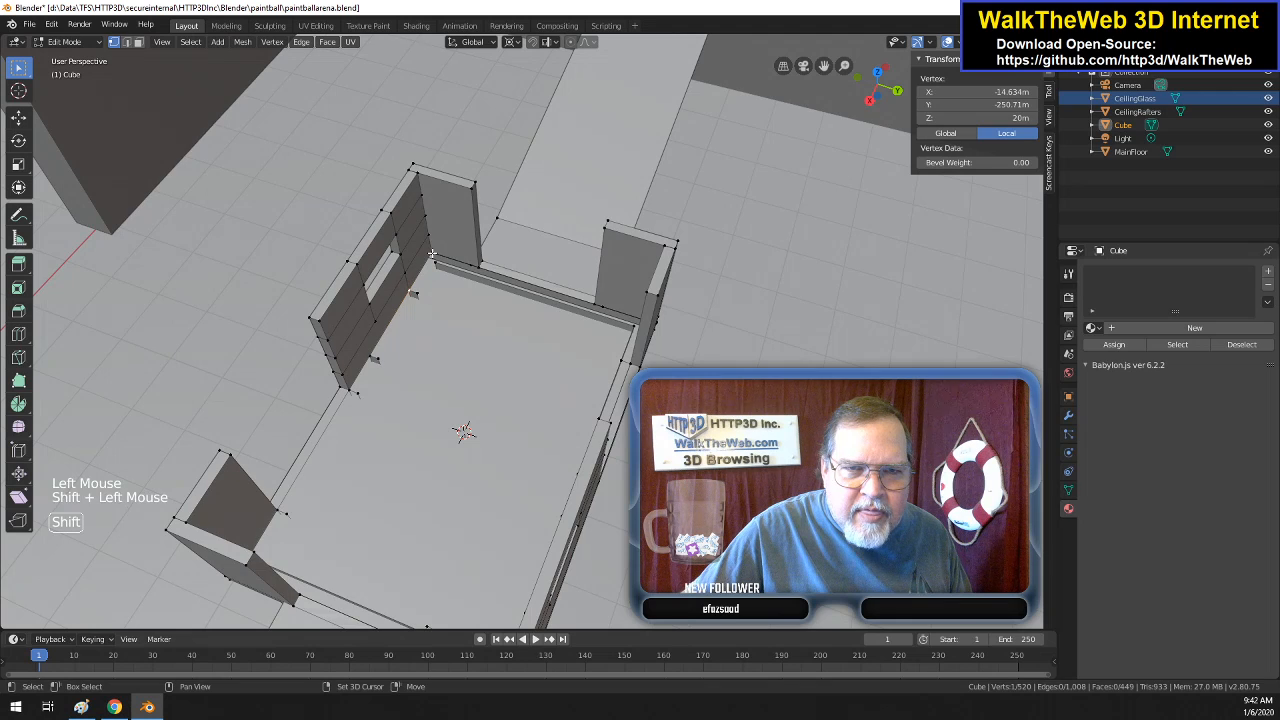
{"action": "left_click", "coordinate": [431, 254], "text": "shift"}
{"action": "left_click_drag", "start_coordinate": [878, 88], "coordinate": [547, 572]}
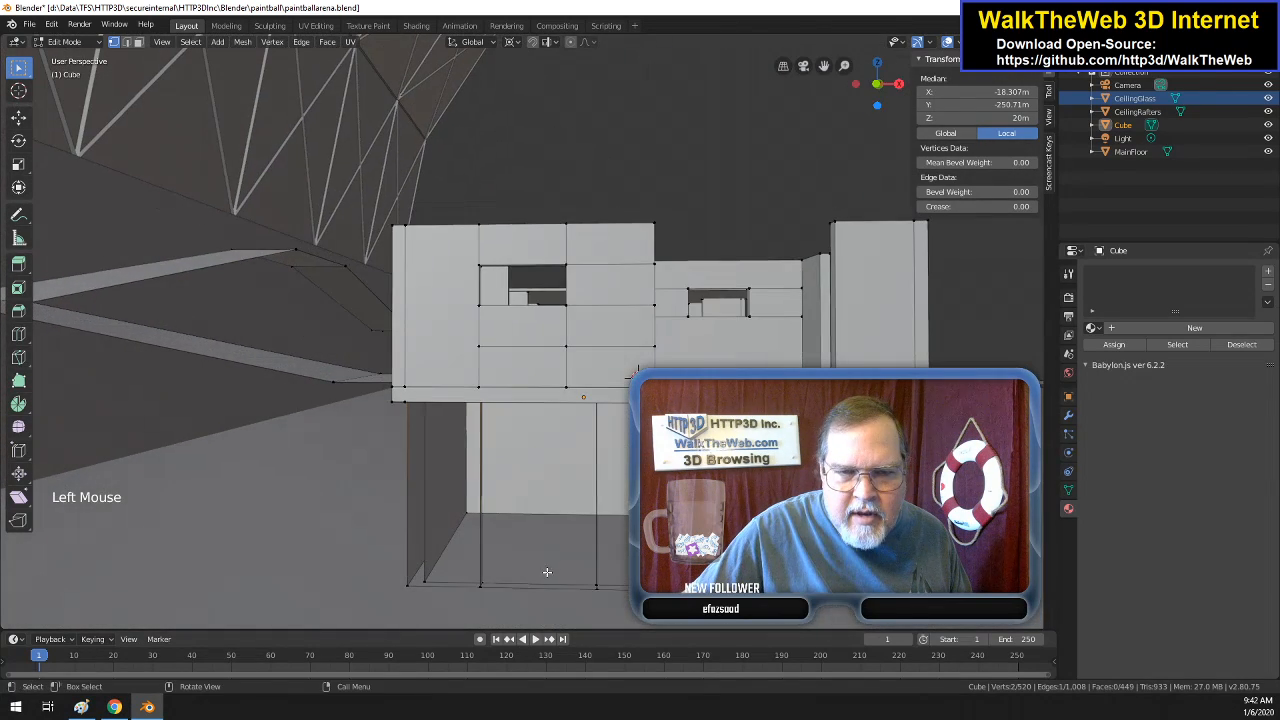
{"action": "key", "text": "shift"}
{"action": "left_click", "coordinate": [479, 588], "text": "shift"}
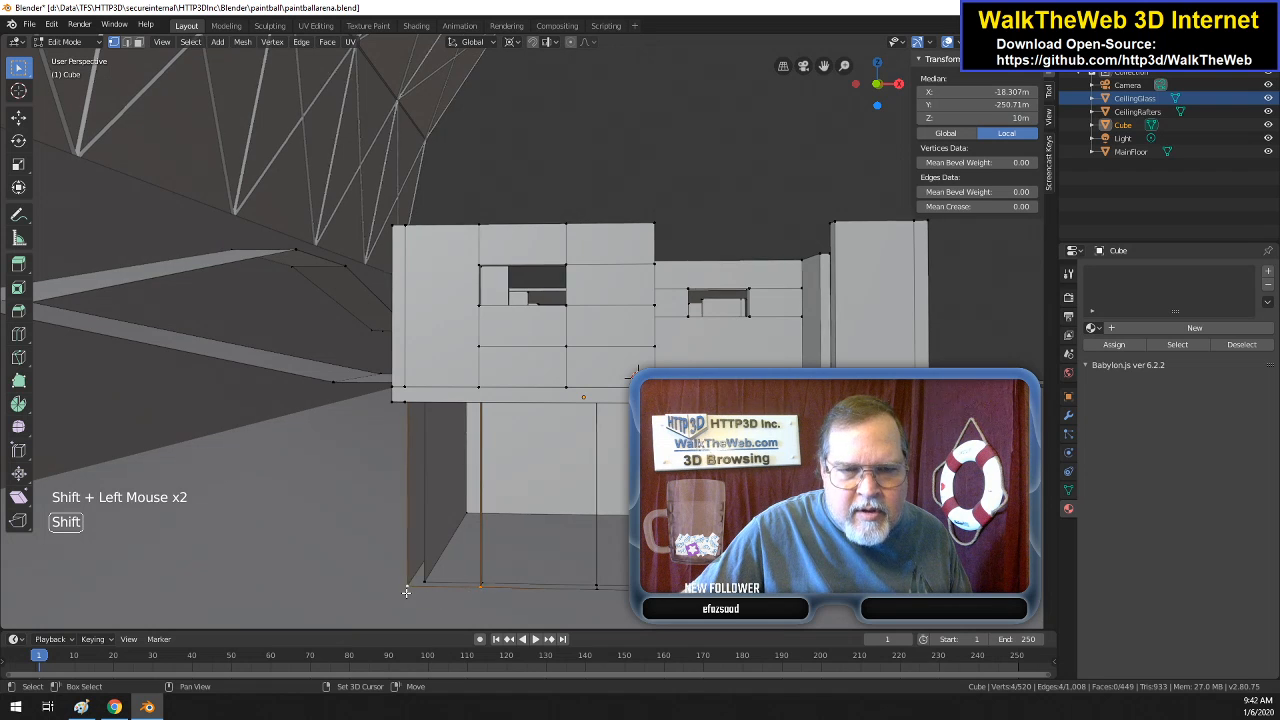
{"action": "left_click", "coordinate": [406, 593], "text": "shift"}
{"action": "key", "text": "f"}
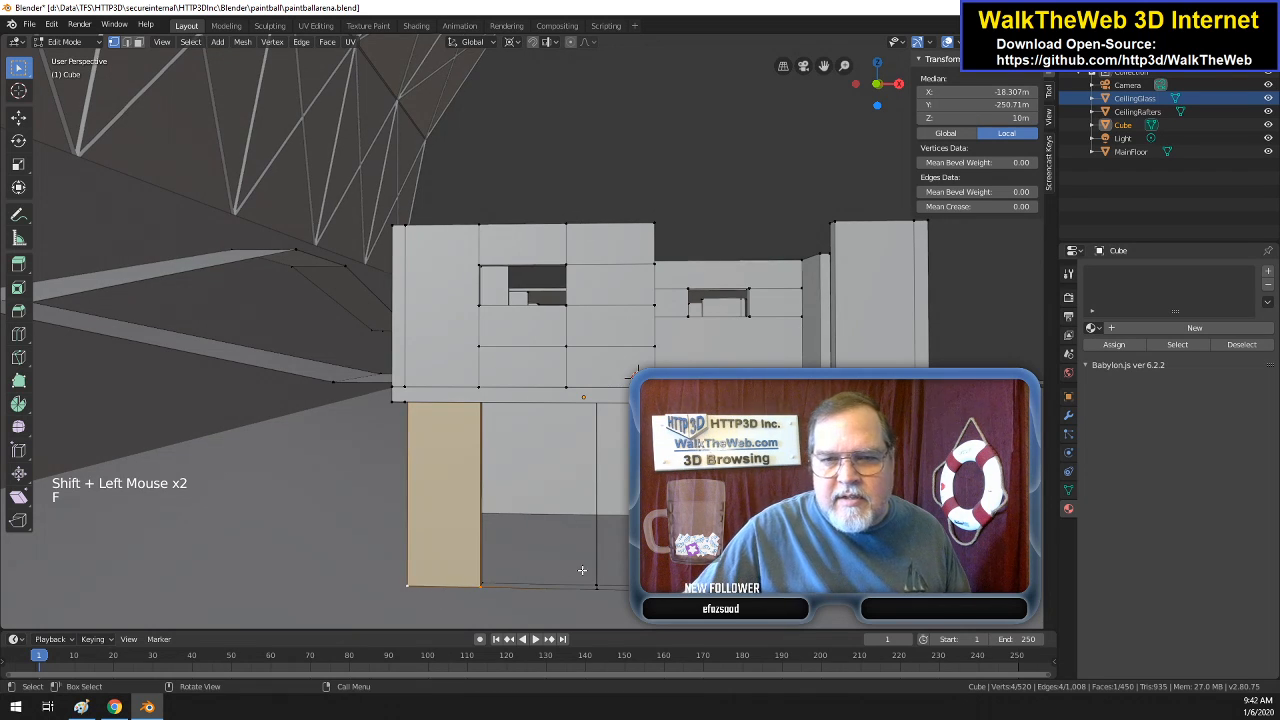
- Fill the inner ground-floor wall face between the building's corner and the nearest narrow upright face
{"action": "left_click_drag", "start_coordinate": [885, 93], "coordinate": [755, 327]}
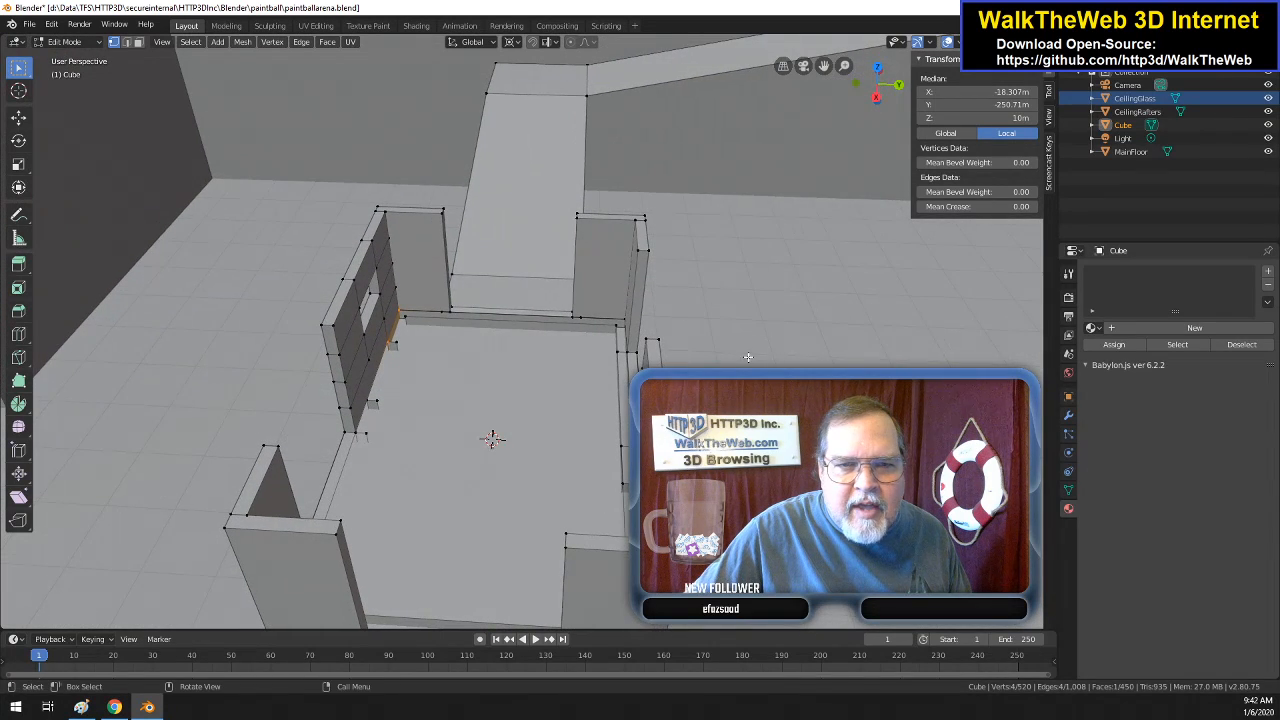
{"action": "scroll", "coordinate": [573, 366], "scroll_direction": "up", "scroll_amount": 9}
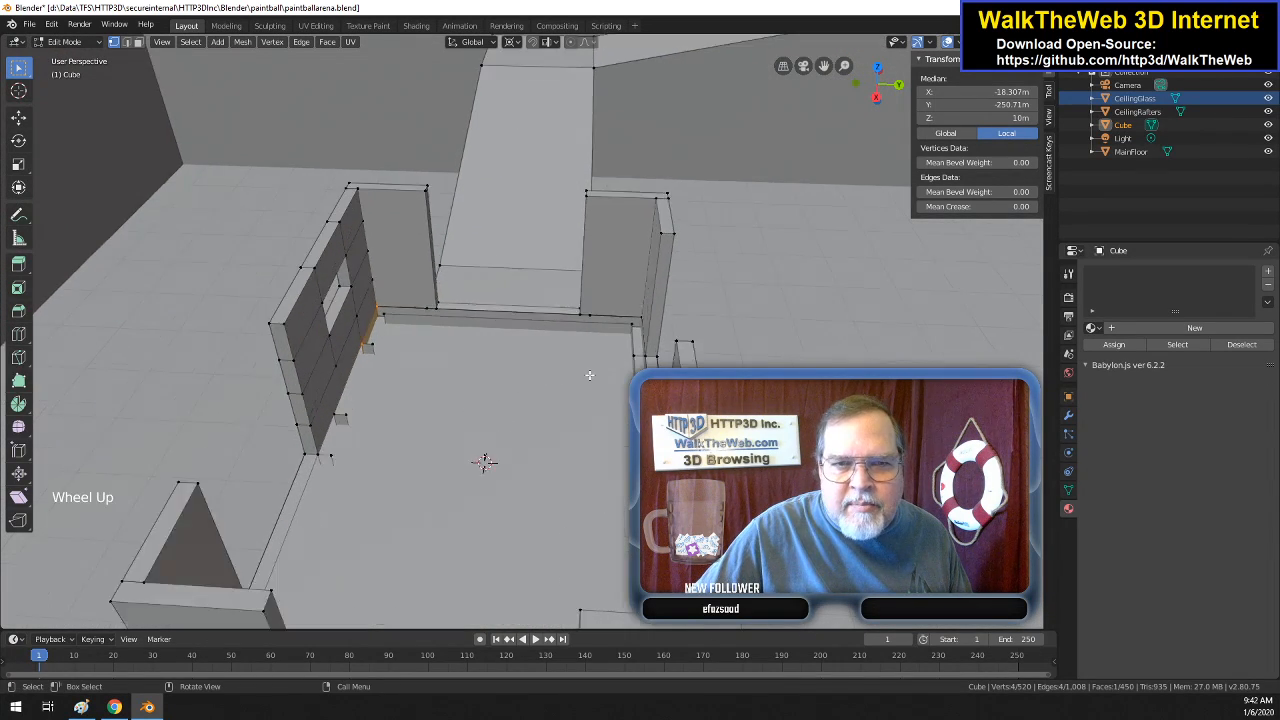
{"action": "left_click_drag", "start_coordinate": [824, 66], "coordinate": [856, 144]}
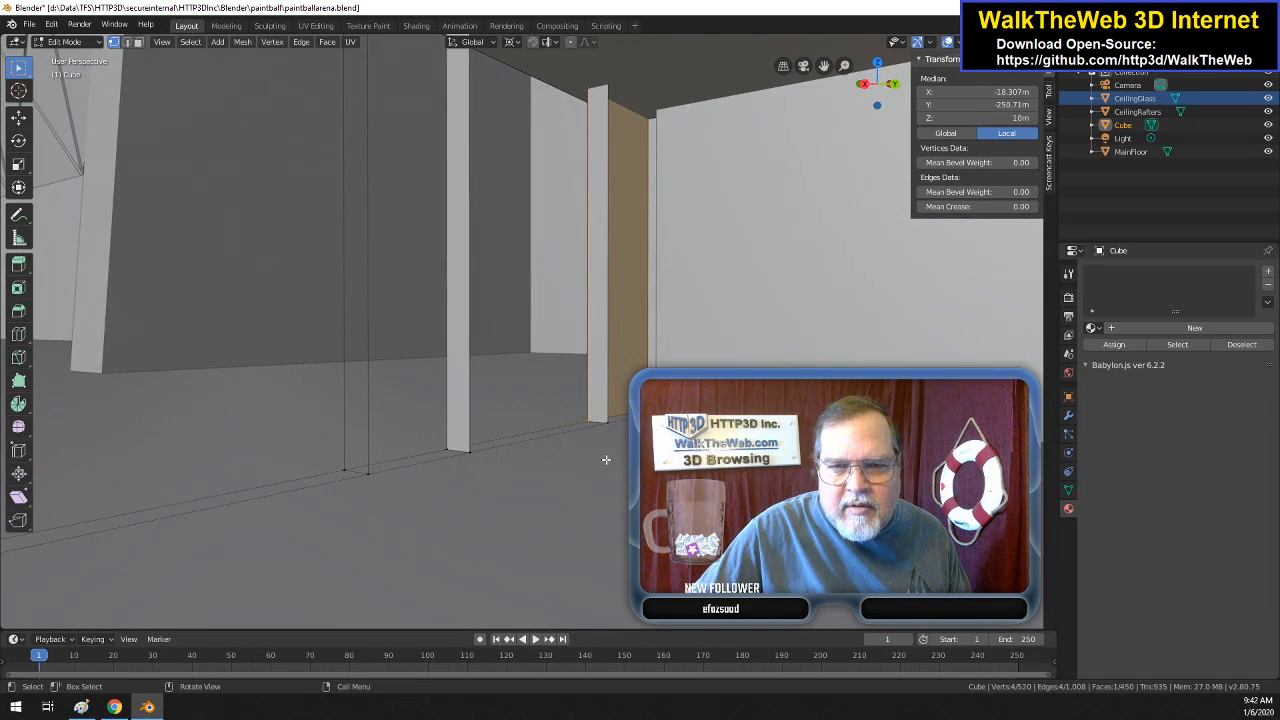
{"action": "left_click", "coordinate": [612, 426]}
{"action": "left_click", "coordinate": [656, 412], "text": "shift"}
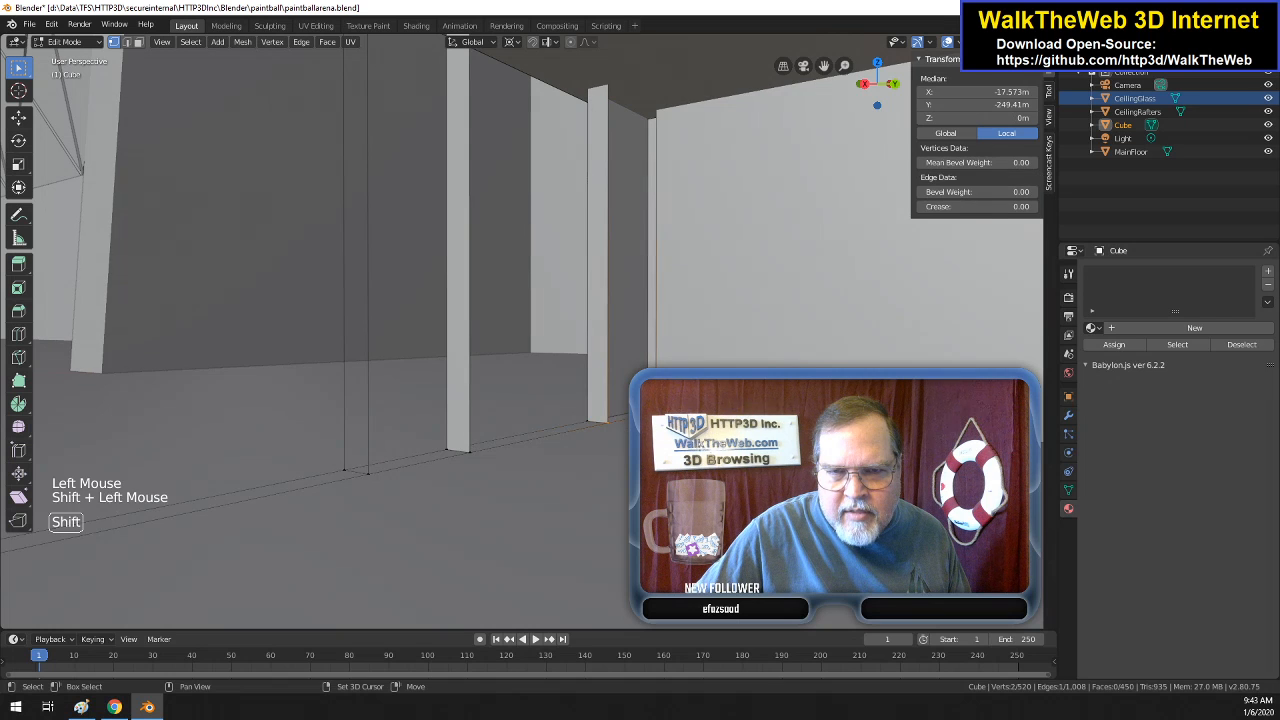
{"action": "left_click_drag", "start_coordinate": [824, 66], "coordinate": [718, 396]}
{"action": "left_click", "coordinate": [571, 375], "text": "shift"}
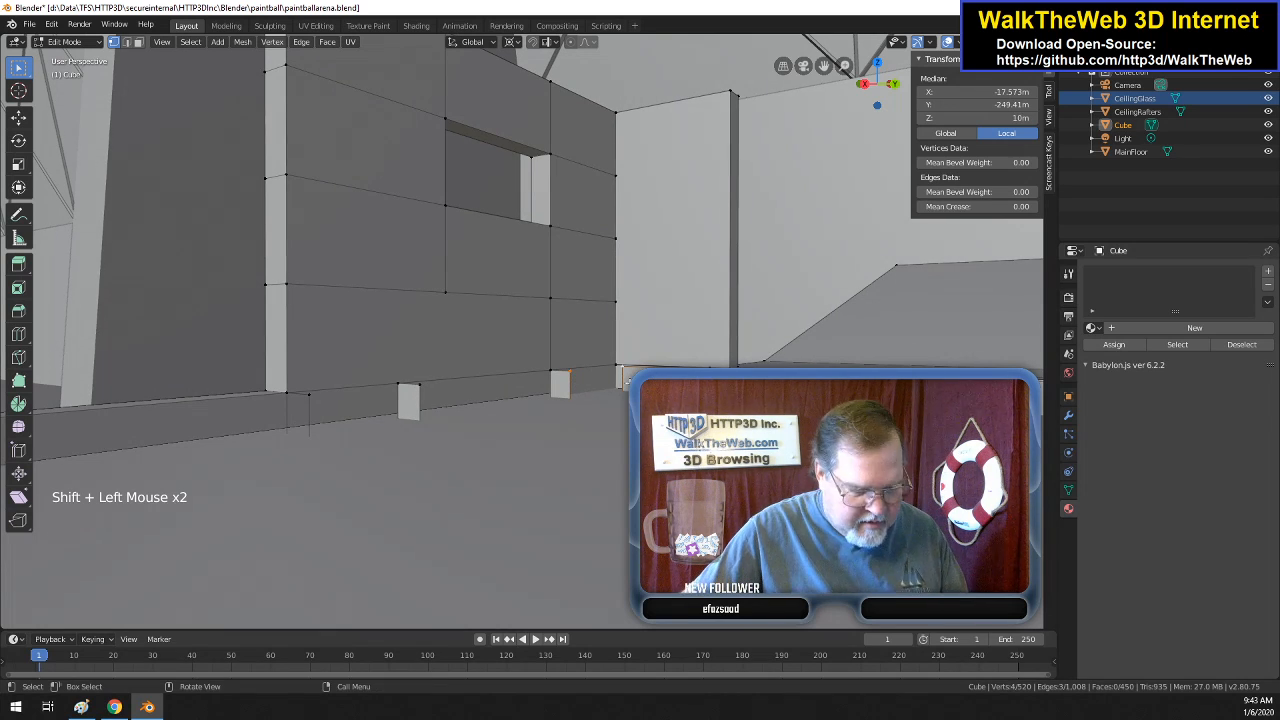
{"action": "key", "text": "f"}
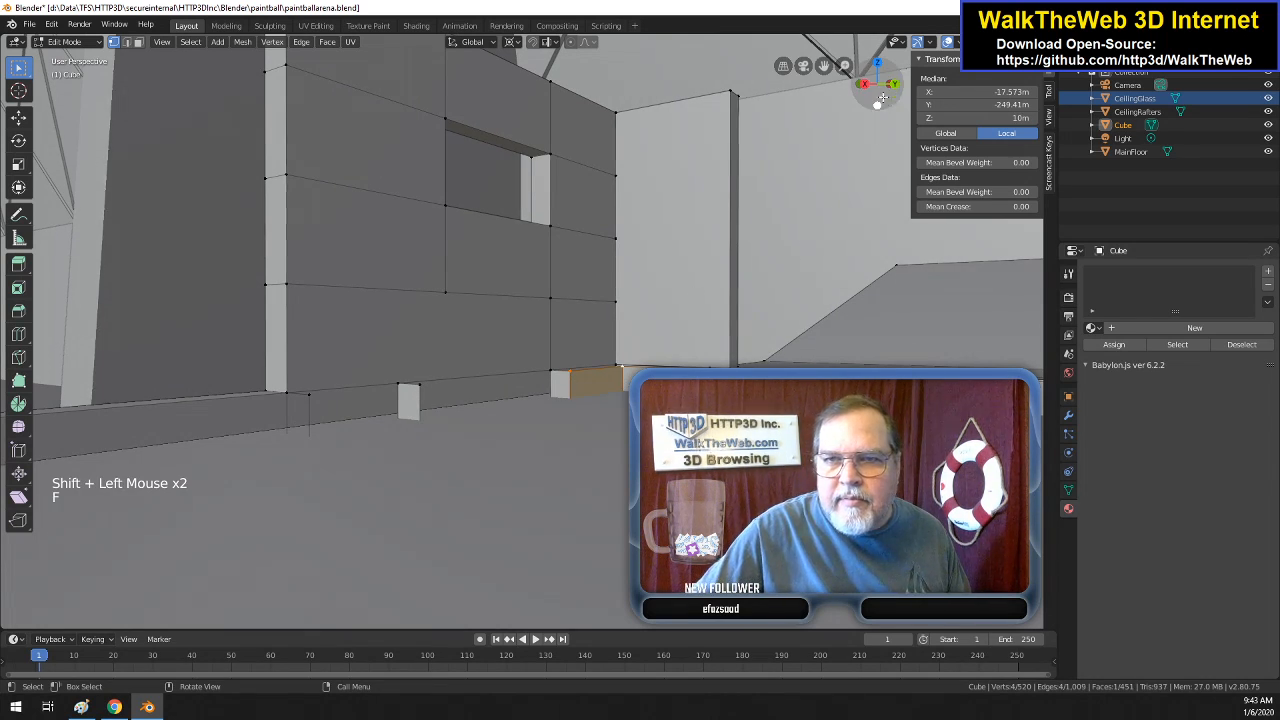
- Delete the four leftover vertical edges at the two open divisions of the ground-floor wall, using Only Edges & Faces
{"action": "left_click_drag", "start_coordinate": [824, 66], "coordinate": [838, 1]}
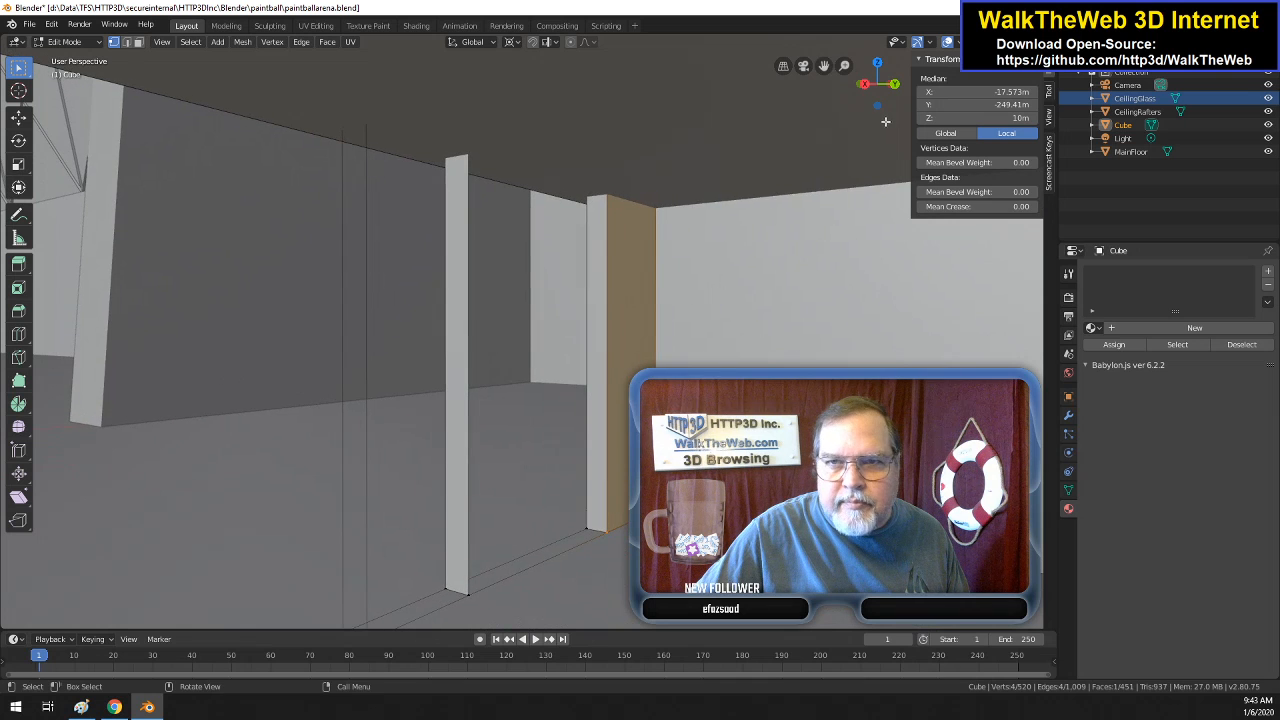
{"action": "left_click_drag", "start_coordinate": [882, 93], "coordinate": [761, 95]}
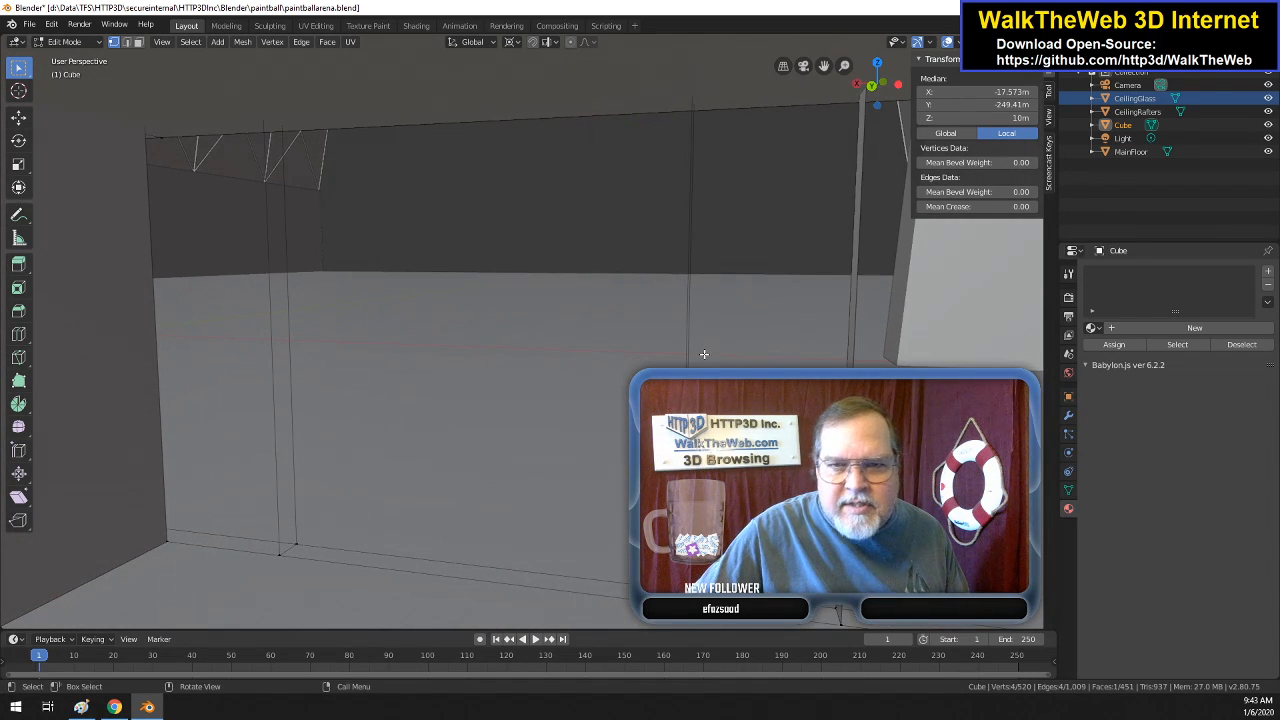
{"action": "left_click", "coordinate": [126, 42]}
{"action": "left_click", "coordinate": [690, 232]}
{"action": "left_click", "coordinate": [593, 430], "text": "shift"}
{"action": "left_click", "coordinate": [280, 408], "text": "shift"}
{"action": "left_click", "coordinate": [300, 410], "text": "shift"}
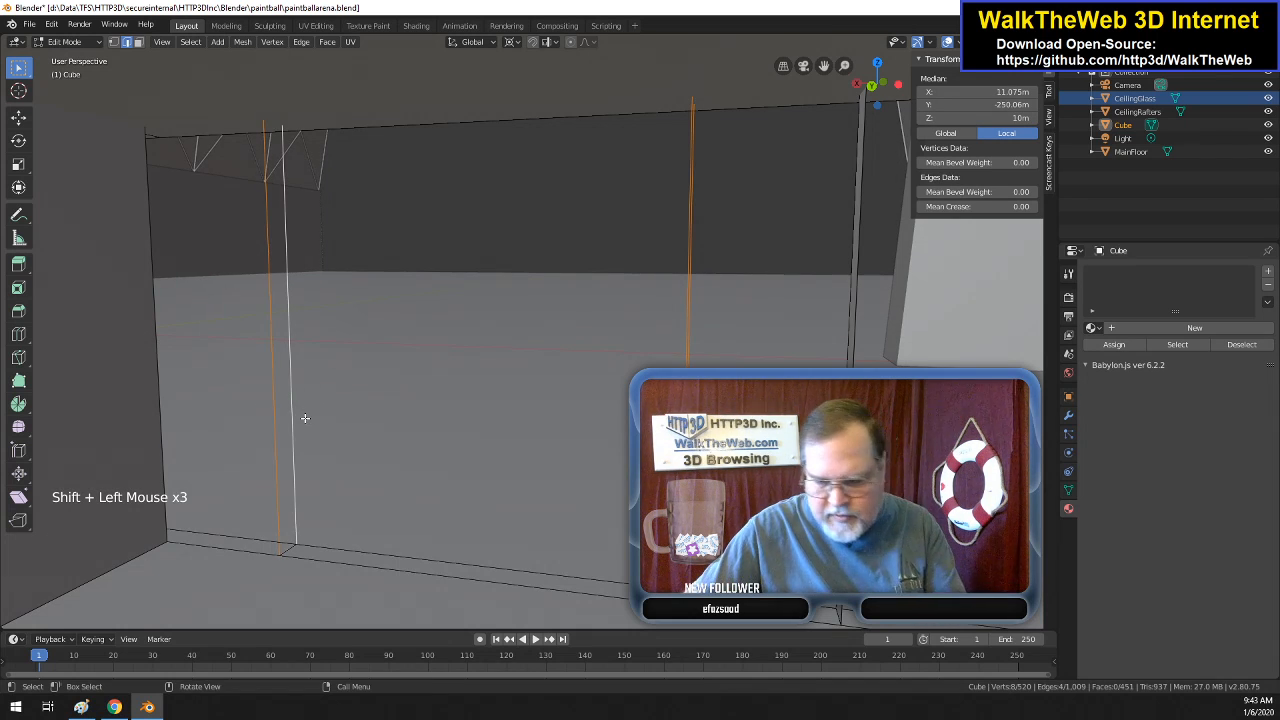
{"action": "key", "text": "Delete"}
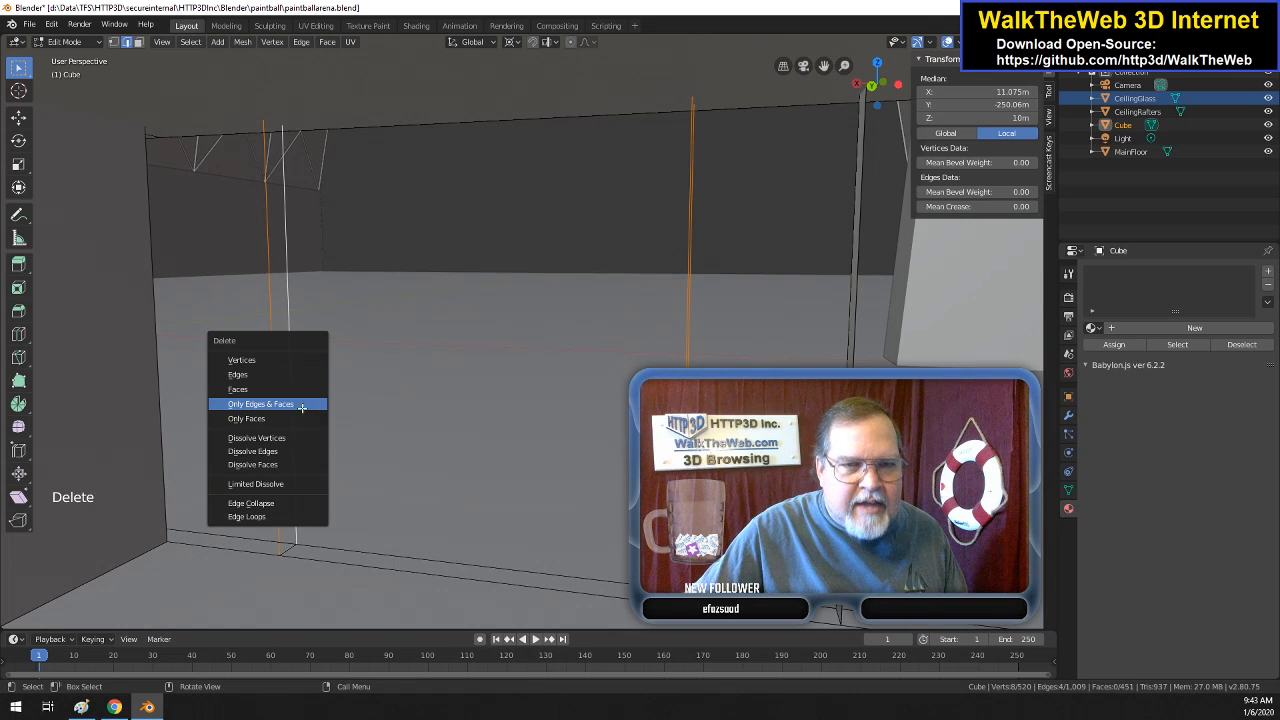
{"action": "left_click", "coordinate": [305, 408]}
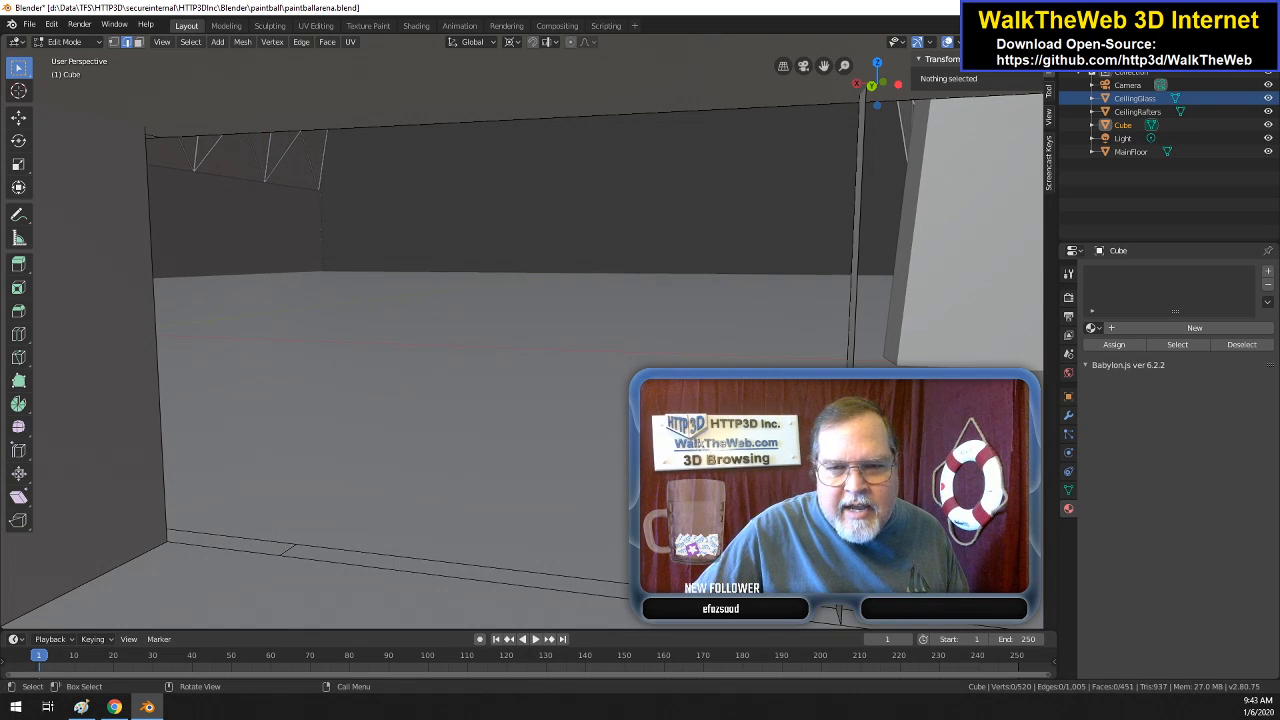
- Delete the two short floor-level edges crossing the wall thickness at those divisions, using Only Edges & Faces
{"action": "left_click", "coordinate": [285, 548]}
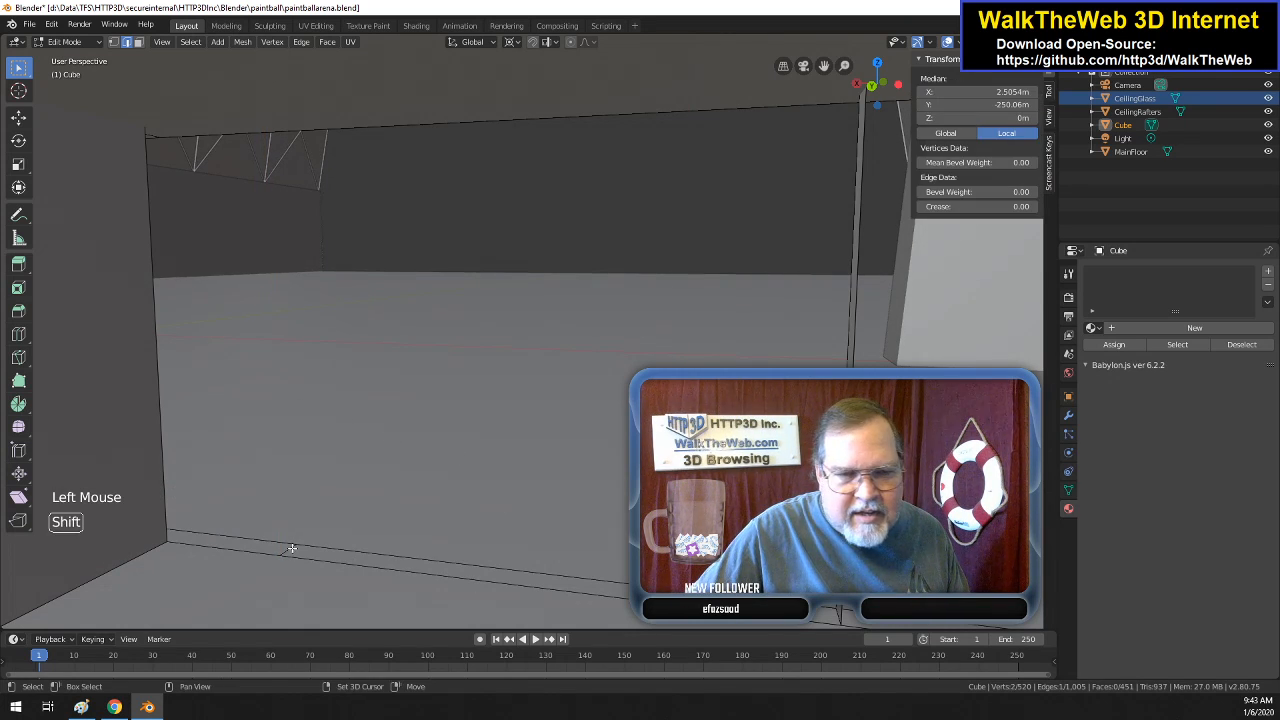
{"action": "left_click", "coordinate": [343, 553], "text": "shift"}
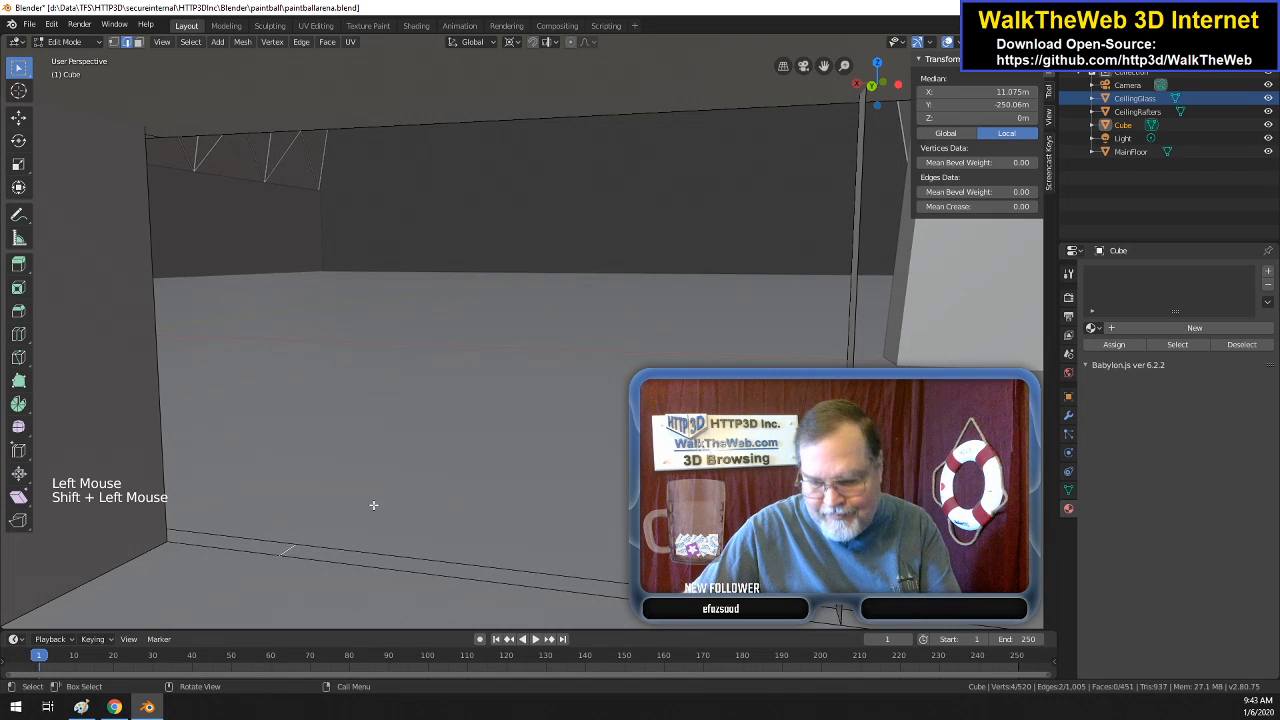
{"action": "key", "text": "Delete"}
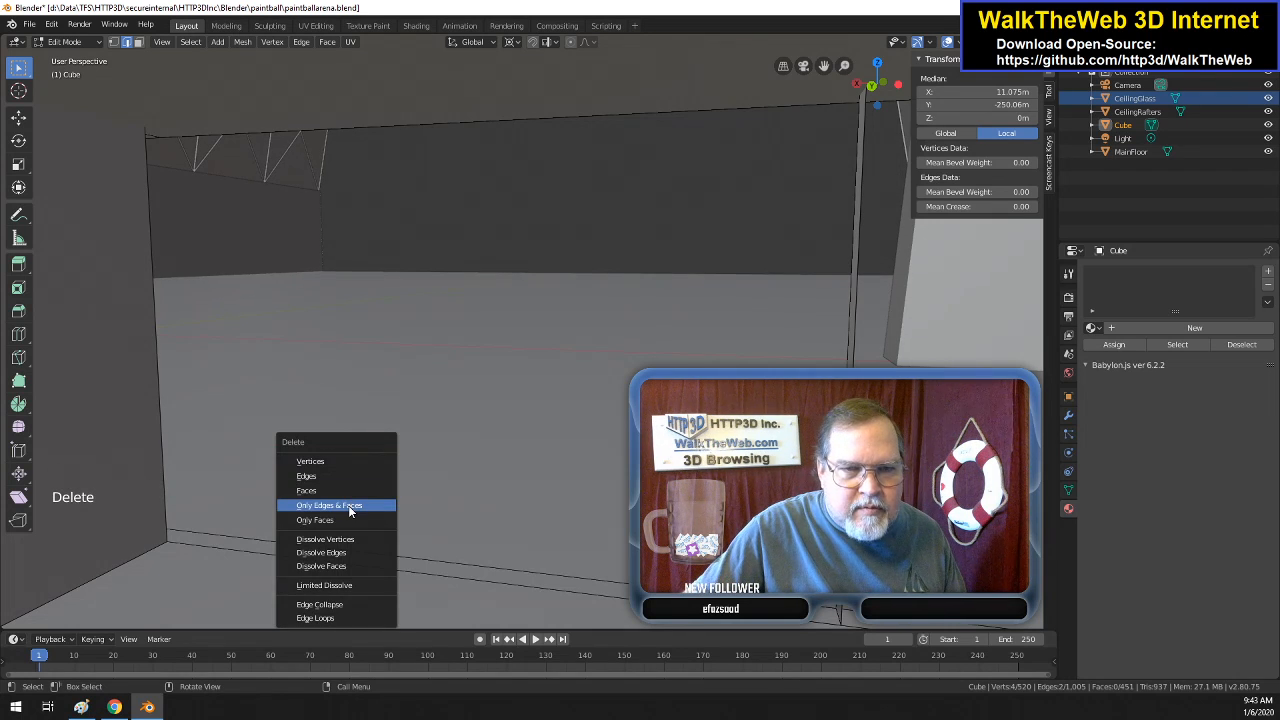
{"action": "left_click", "coordinate": [367, 505]}
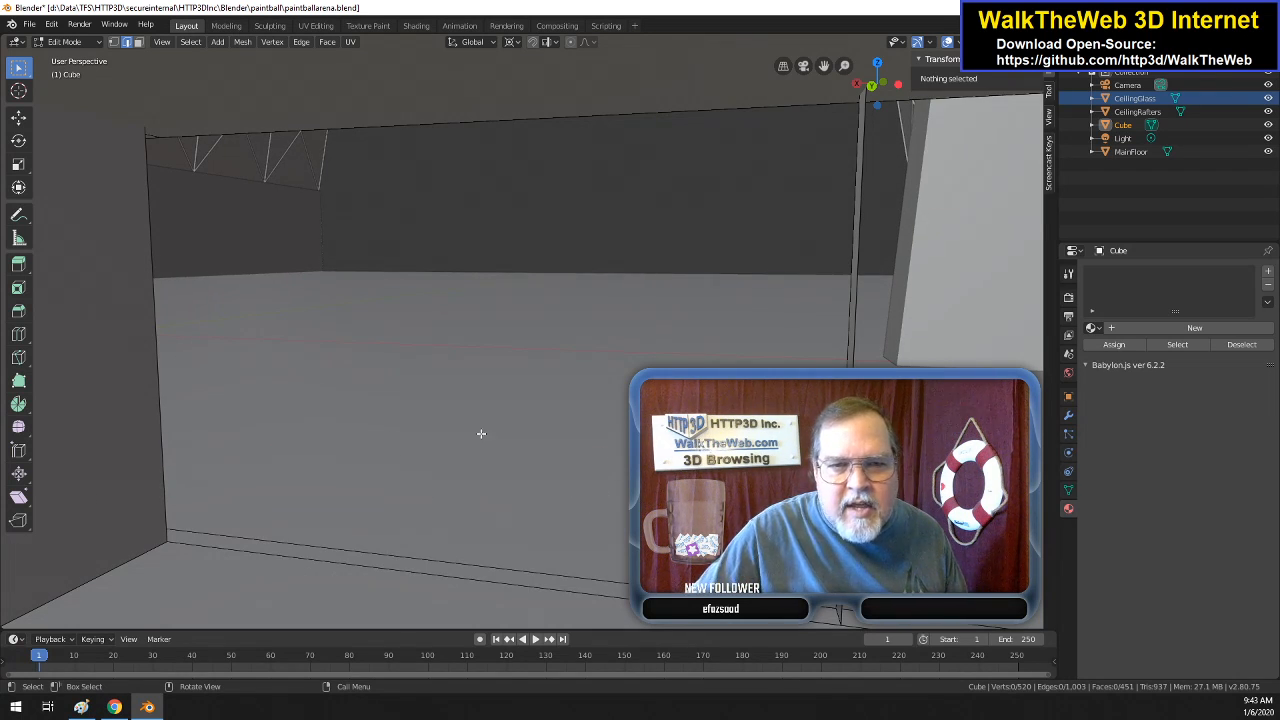
- Merge the leftover inner floor vertex nearest the middle upright into that upright's inner base vertex, using At Last
{"action": "left_click", "coordinate": [114, 43]}
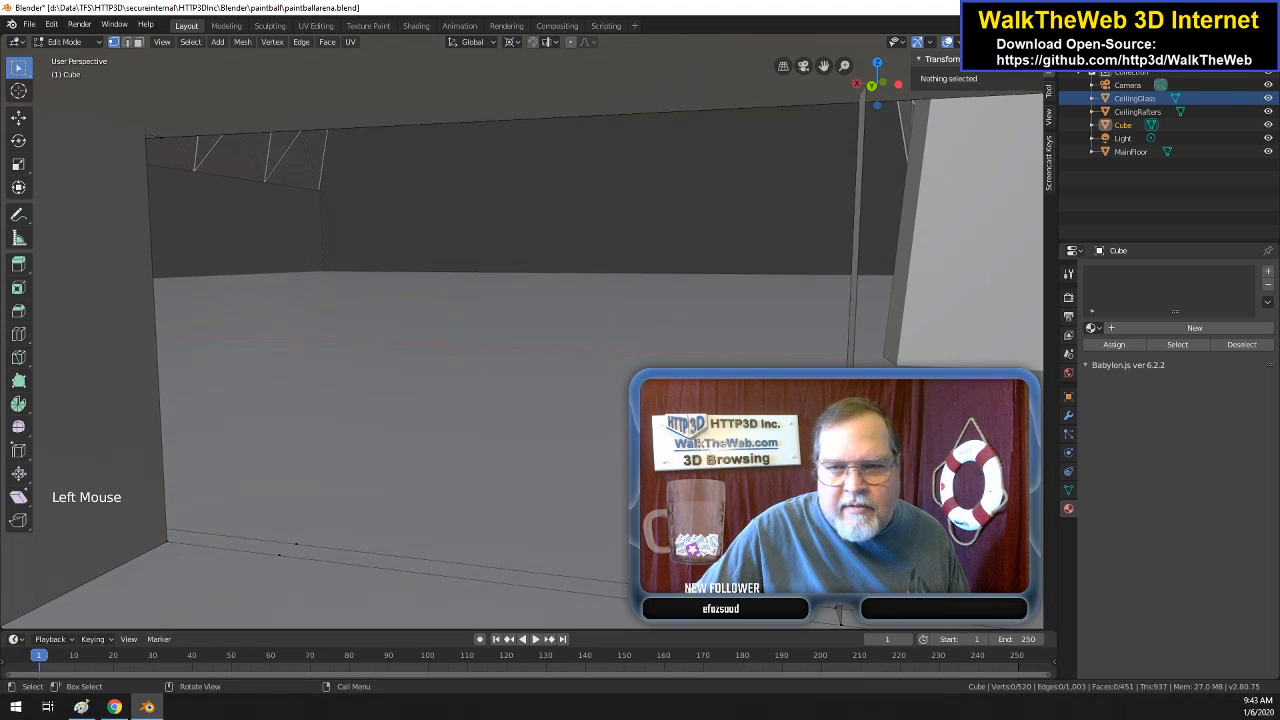
{"action": "scroll", "coordinate": [840, 331], "scroll_direction": "down", "scroll_amount": 1}
{"action": "scroll", "coordinate": [841, 333], "scroll_direction": "up", "scroll_amount": 1}
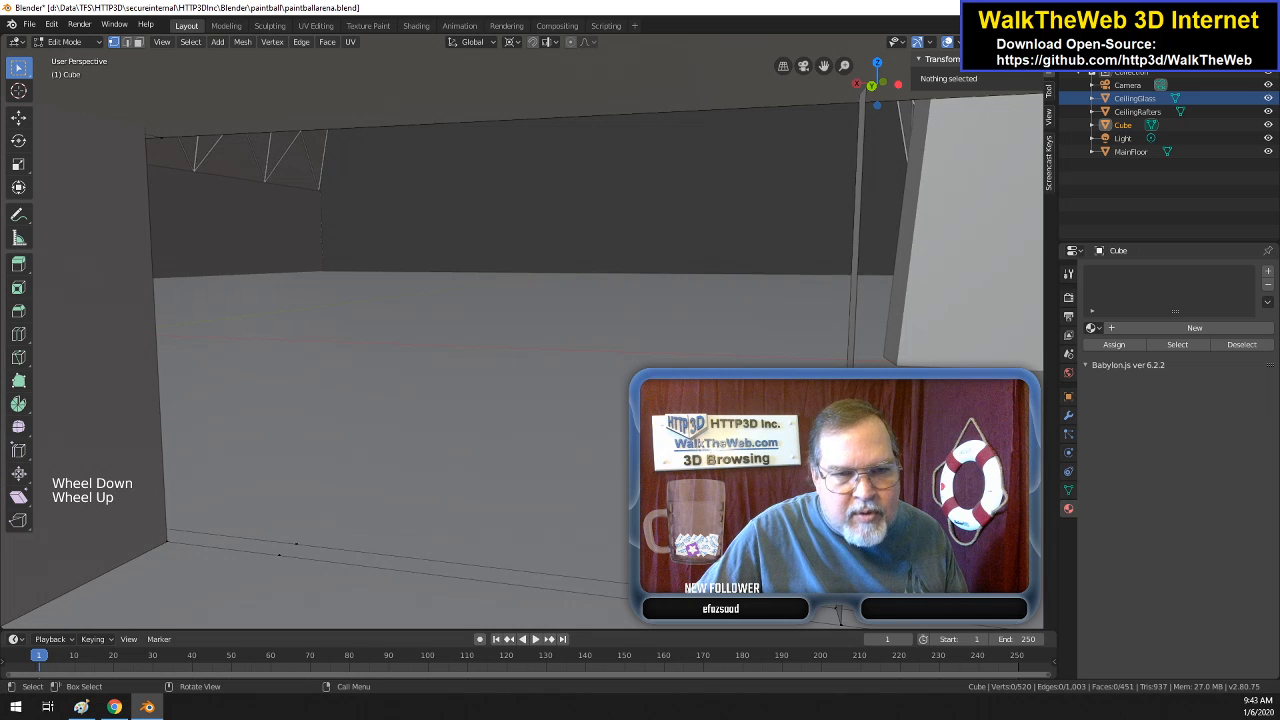
{"action": "left_click", "coordinate": [817, 620]}
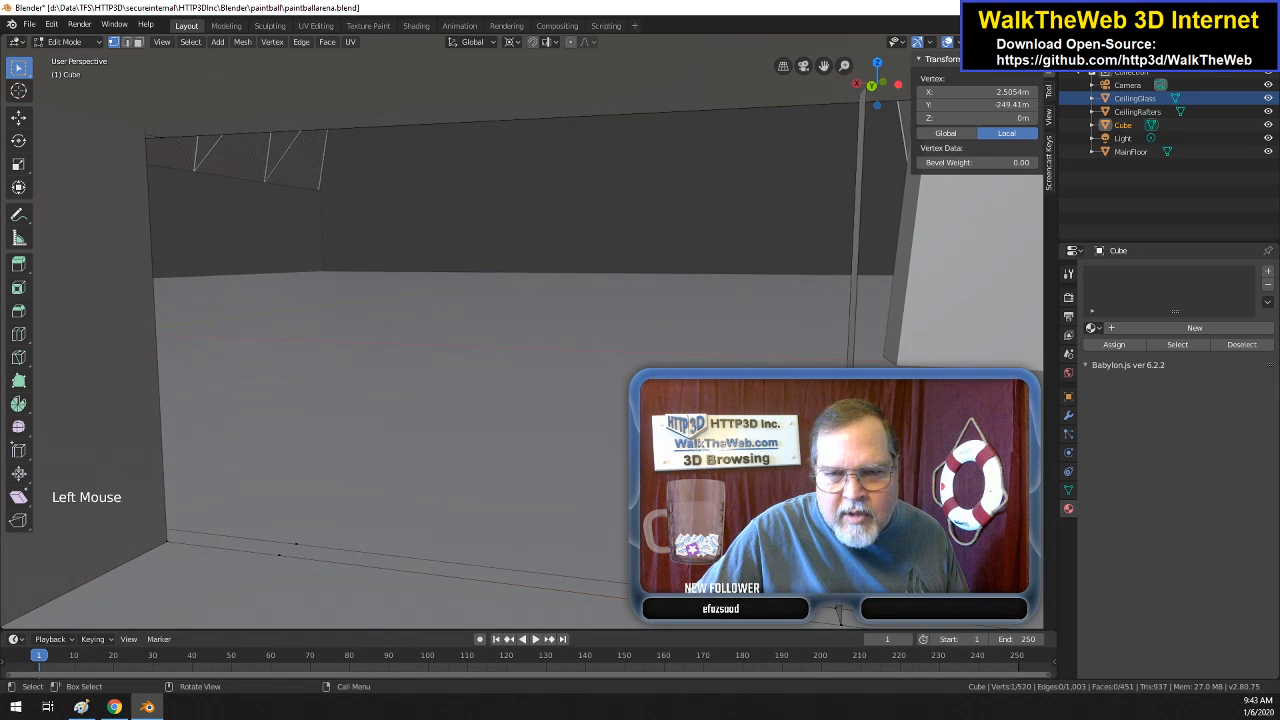
{"action": "left_click", "coordinate": [842, 620], "text": "shift"}
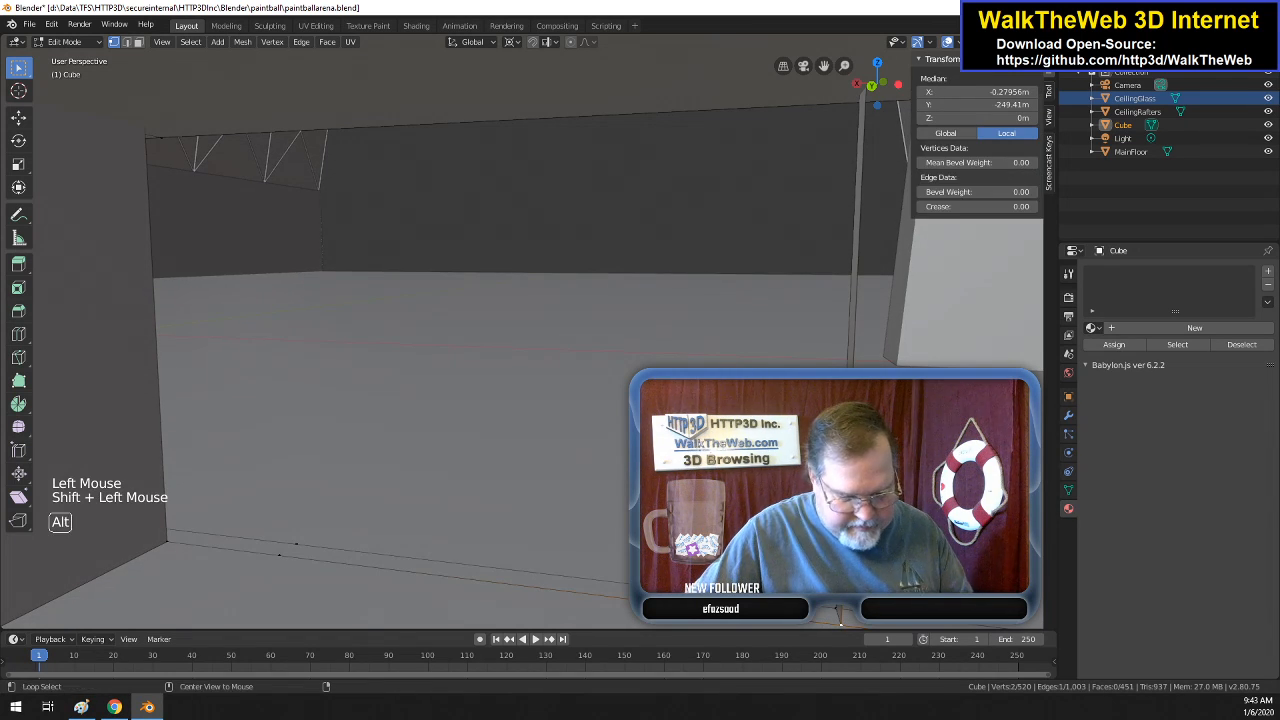
{"action": "key", "text": "alt+m"}
{"action": "left_click", "coordinate": [835, 630]}
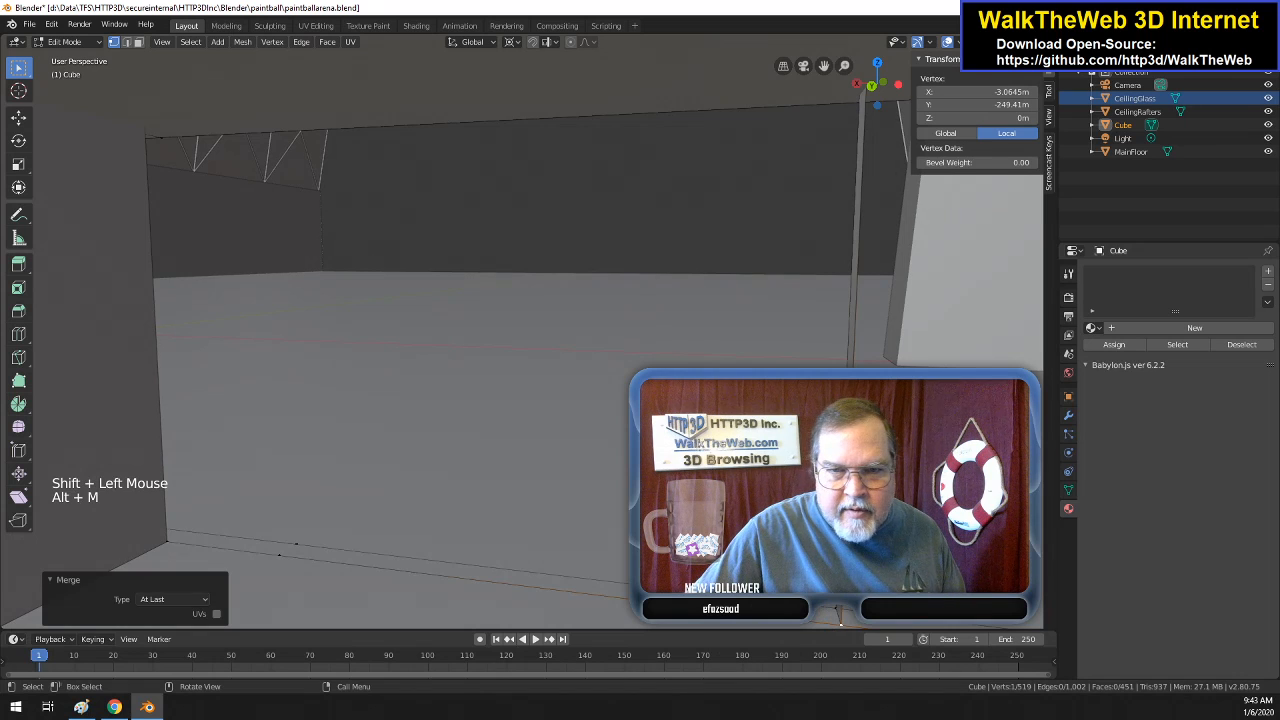
- Merge the other leftover inner floor vertex into the inner vertex at the wall's far corner, using At Last
{"action": "left_click", "coordinate": [273, 563]}
{"action": "left_click", "coordinate": [171, 548], "text": "shift"}
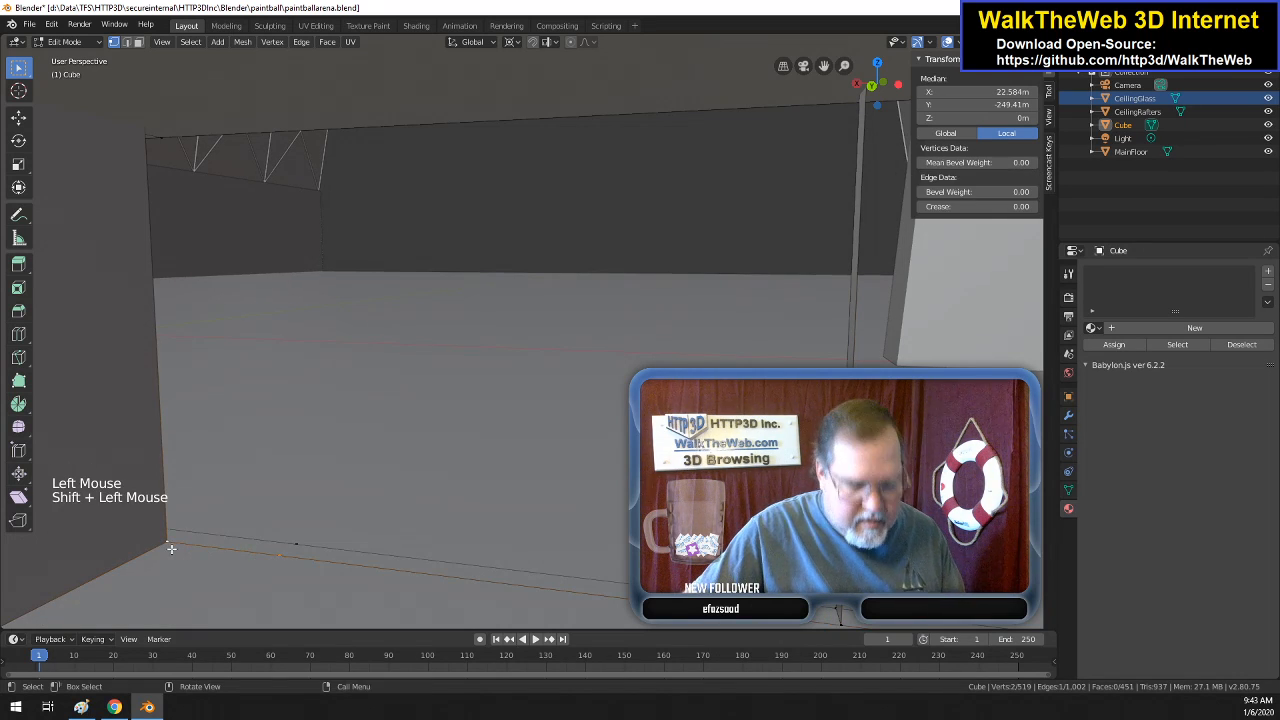
{"action": "key", "text": "alt+m"}
{"action": "left_click", "coordinate": [174, 549]}
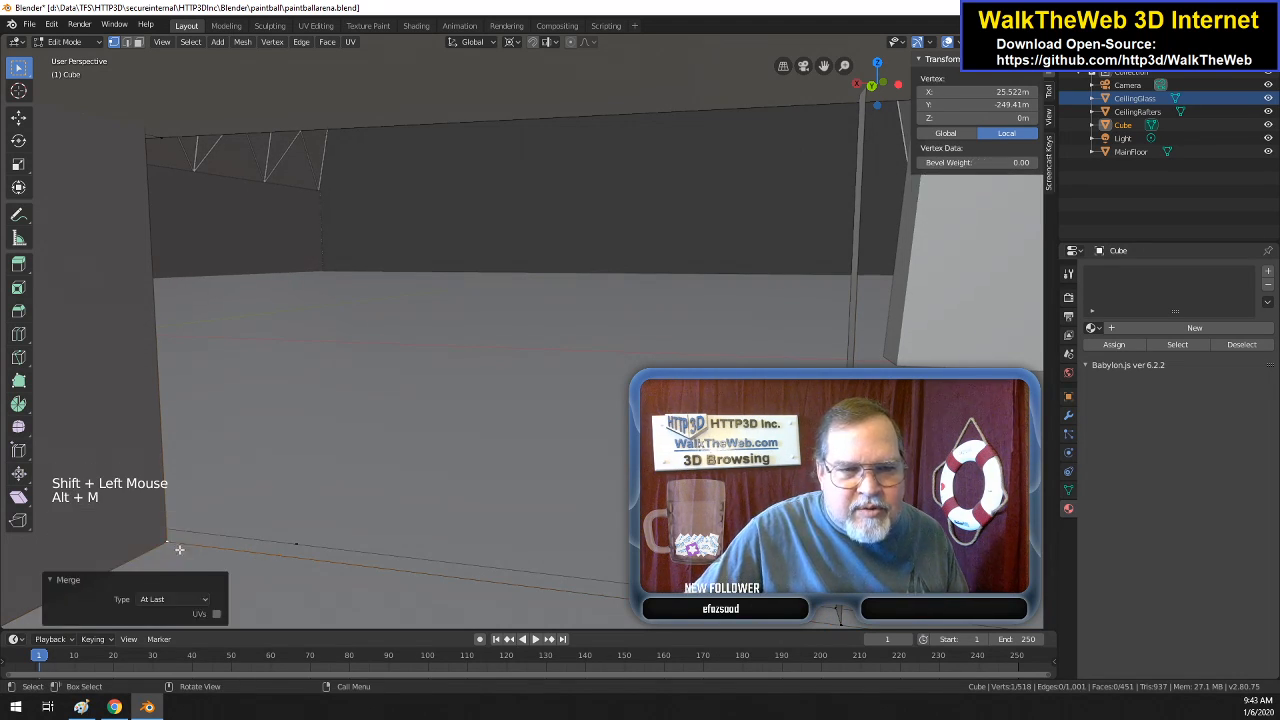
- Merge the leftover outer floor vertex nearest the middle upright into that upright's outer base vertex, using At Last
{"action": "left_click", "coordinate": [840, 624]}
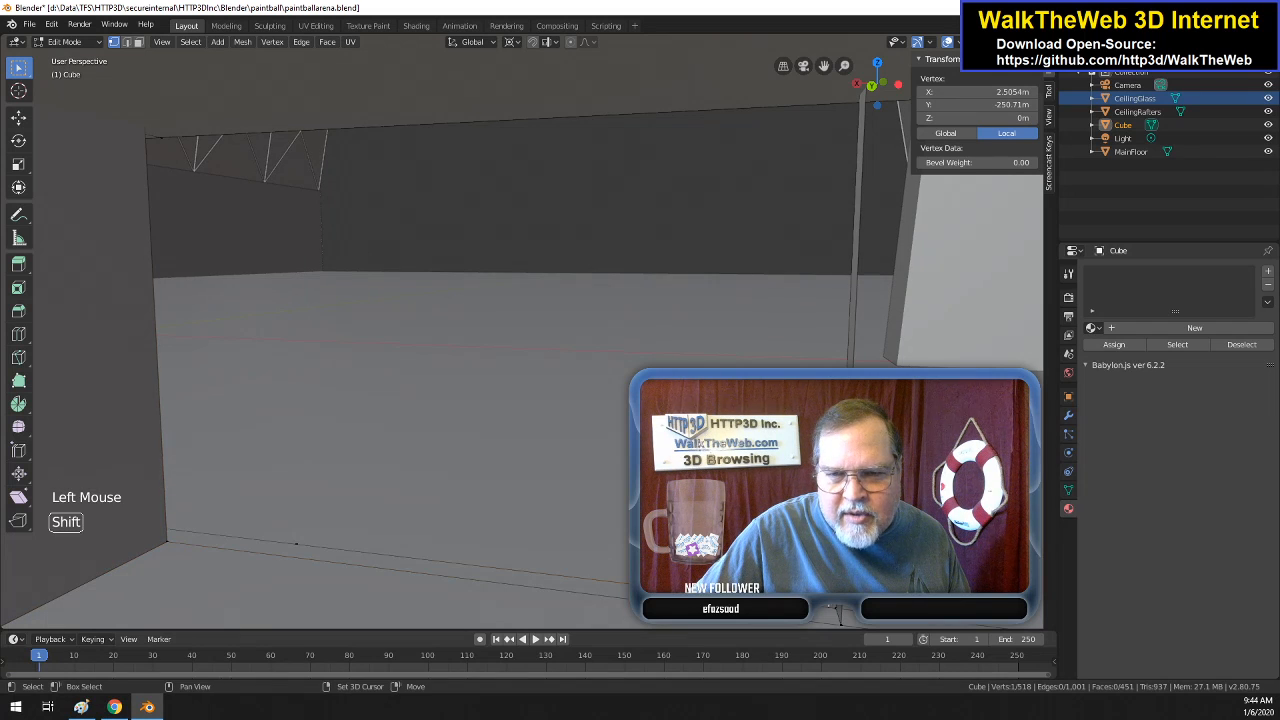
{"action": "left_click", "coordinate": [840, 614], "text": "shift"}
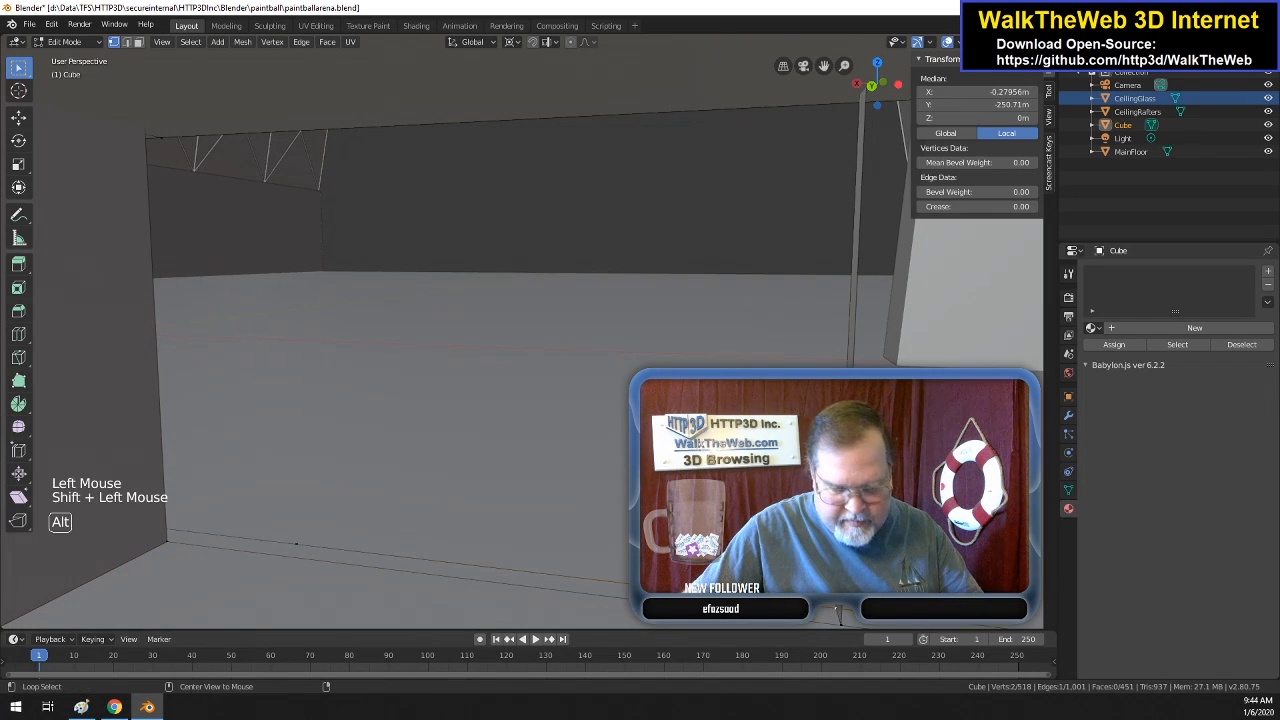
{"action": "key", "text": "alt+m"}
{"action": "left_click", "coordinate": [828, 608]}
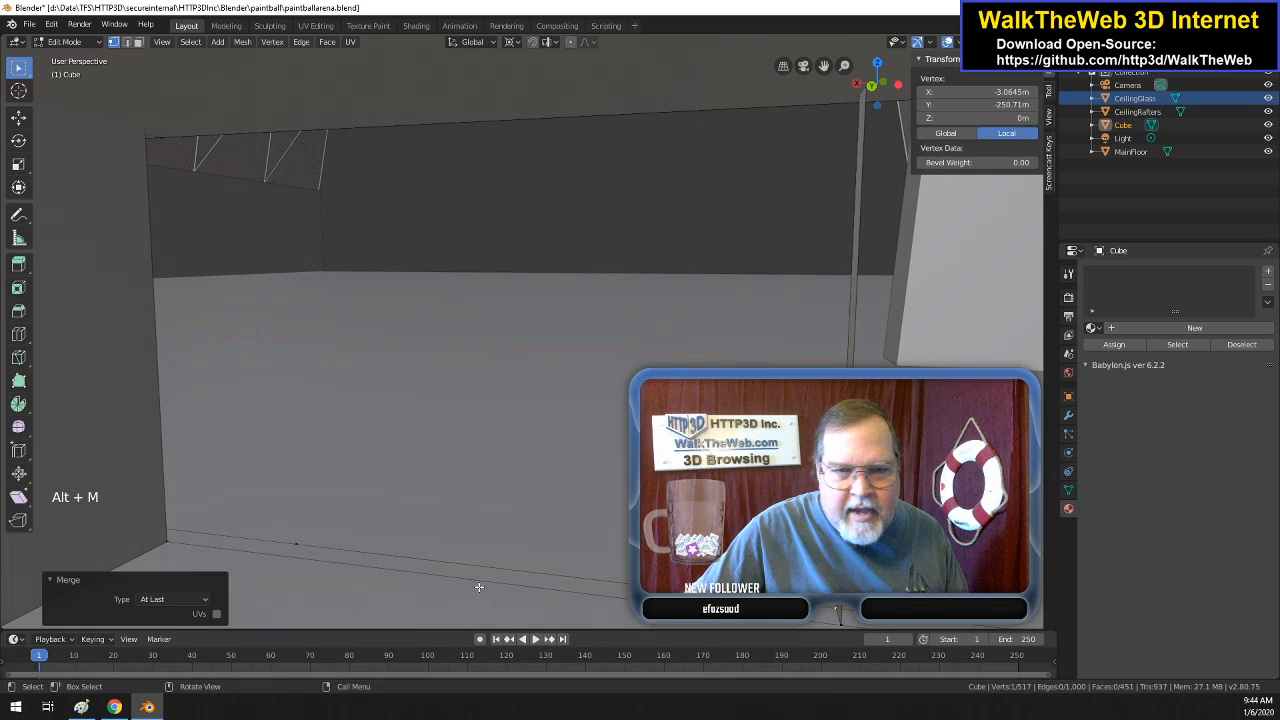
- Fill the inner ground-floor wall face between the far corner and the middle upright
{"action": "left_click", "coordinate": [169, 543]}
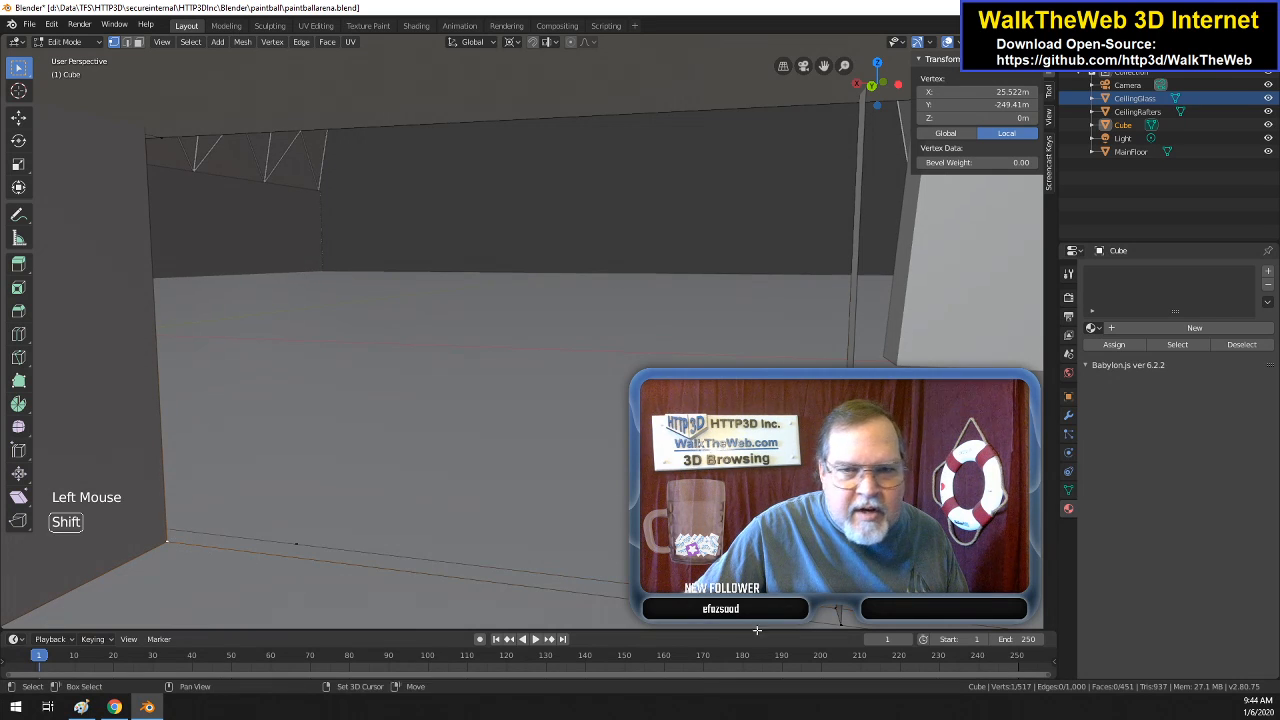
{"action": "left_click", "coordinate": [840, 614], "text": "shift"}
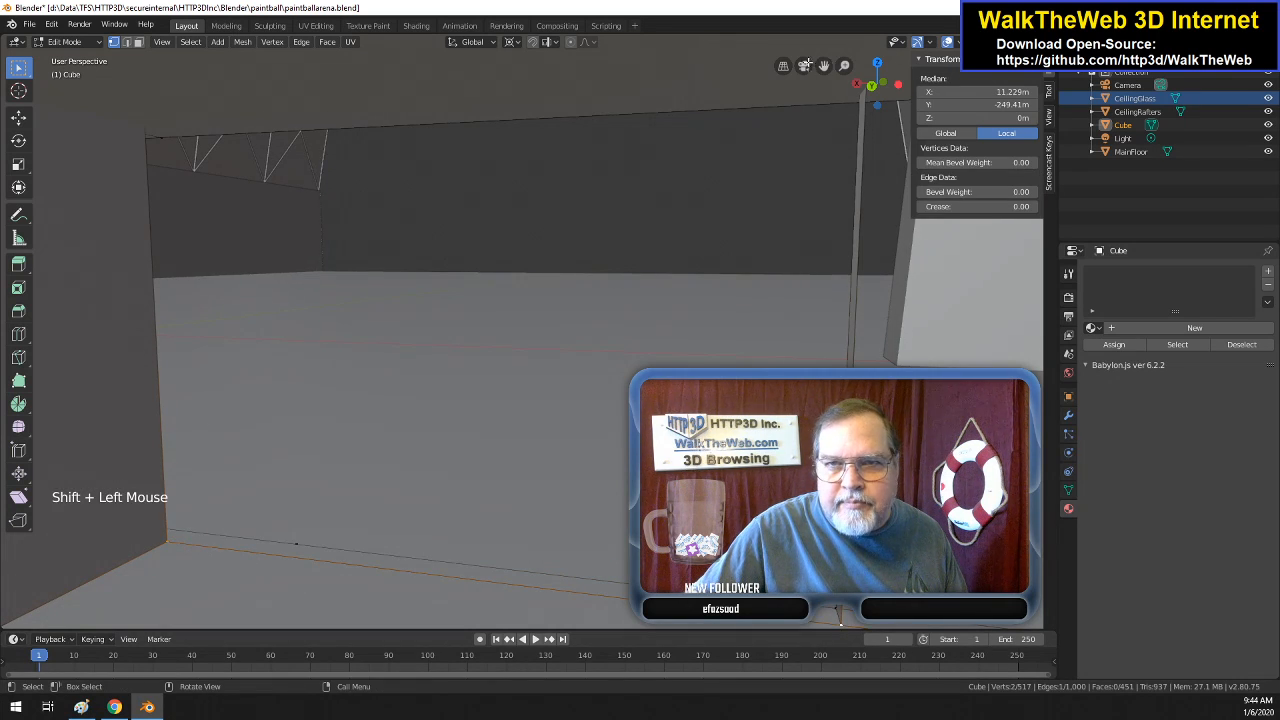
{"action": "left_click_drag", "start_coordinate": [820, 64], "coordinate": [823, 90]}
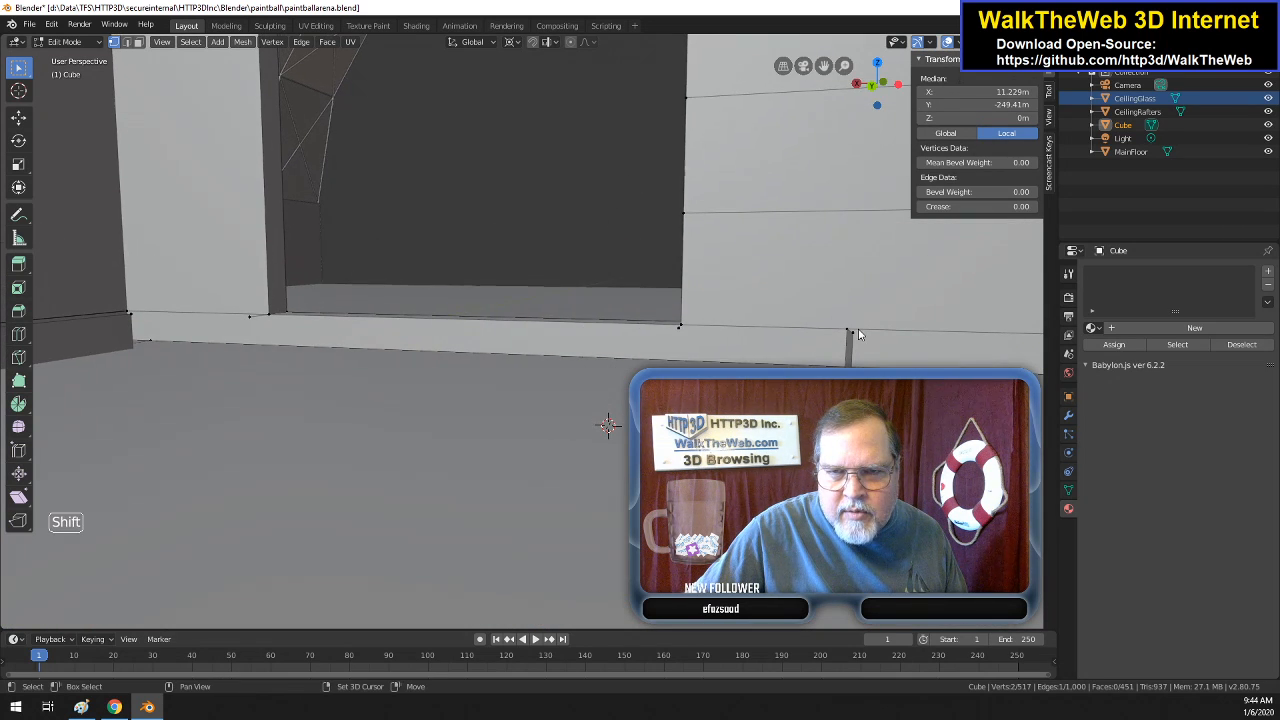
{"action": "left_click", "coordinate": [129, 316], "text": "shift"}
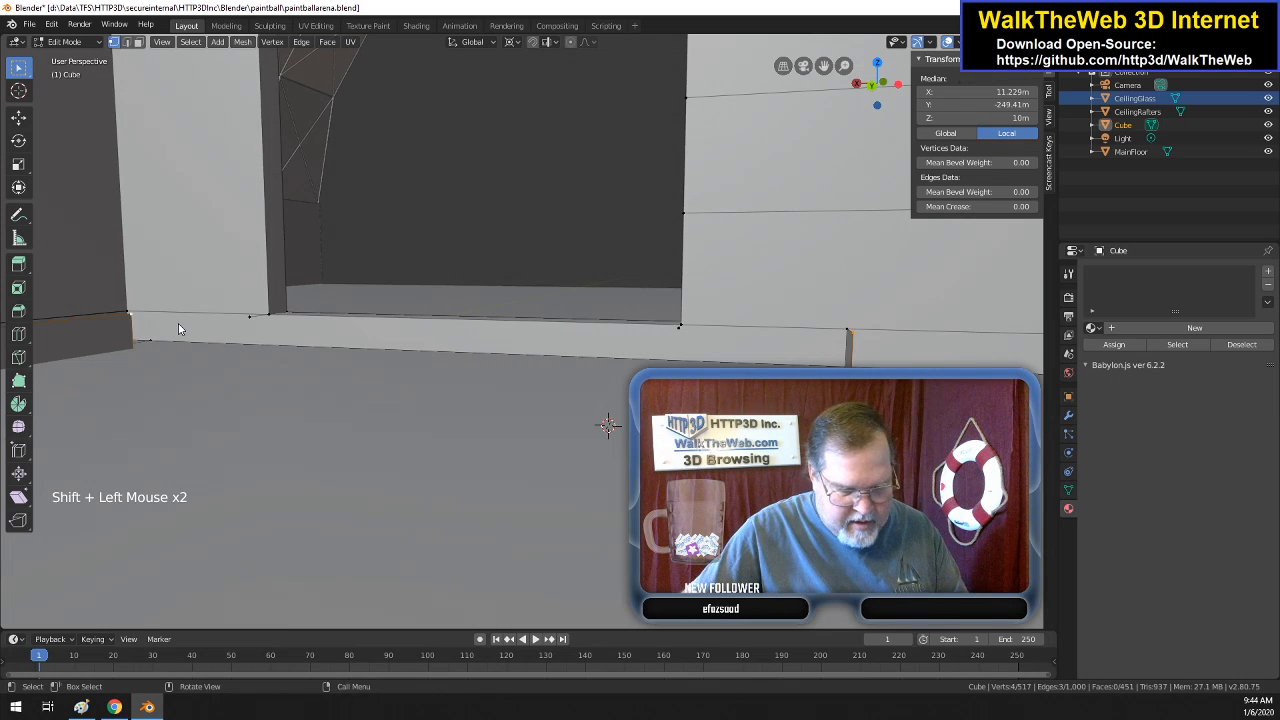
{"action": "key", "text": "f"}
- Merge the last leftover outer floor vertex into the outer vertex at the wall's far corner, using At Last
{"action": "left_click_drag", "start_coordinate": [825, 67], "coordinate": [555, 46]}
{"action": "left_click_drag", "start_coordinate": [824, 66], "coordinate": [827, 214]}
{"action": "left_click_drag", "start_coordinate": [874, 86], "coordinate": [885, 228]}
{"action": "scroll", "coordinate": [885, 228], "scroll_direction": "down", "scroll_amount": 4}
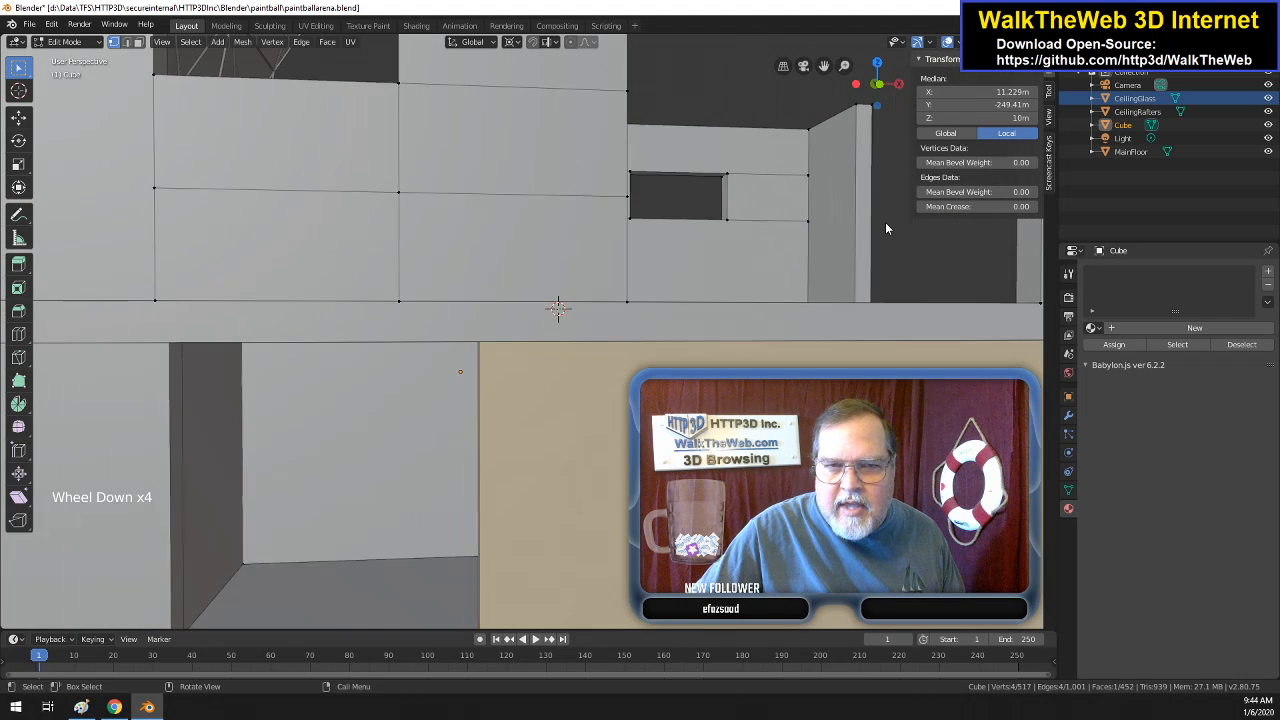
{"action": "left_click_drag", "start_coordinate": [887, 96], "coordinate": [745, 6]}
{"action": "left_click_drag", "start_coordinate": [420, 69], "coordinate": [433, 144]}
{"action": "left_click", "coordinate": [433, 144]}
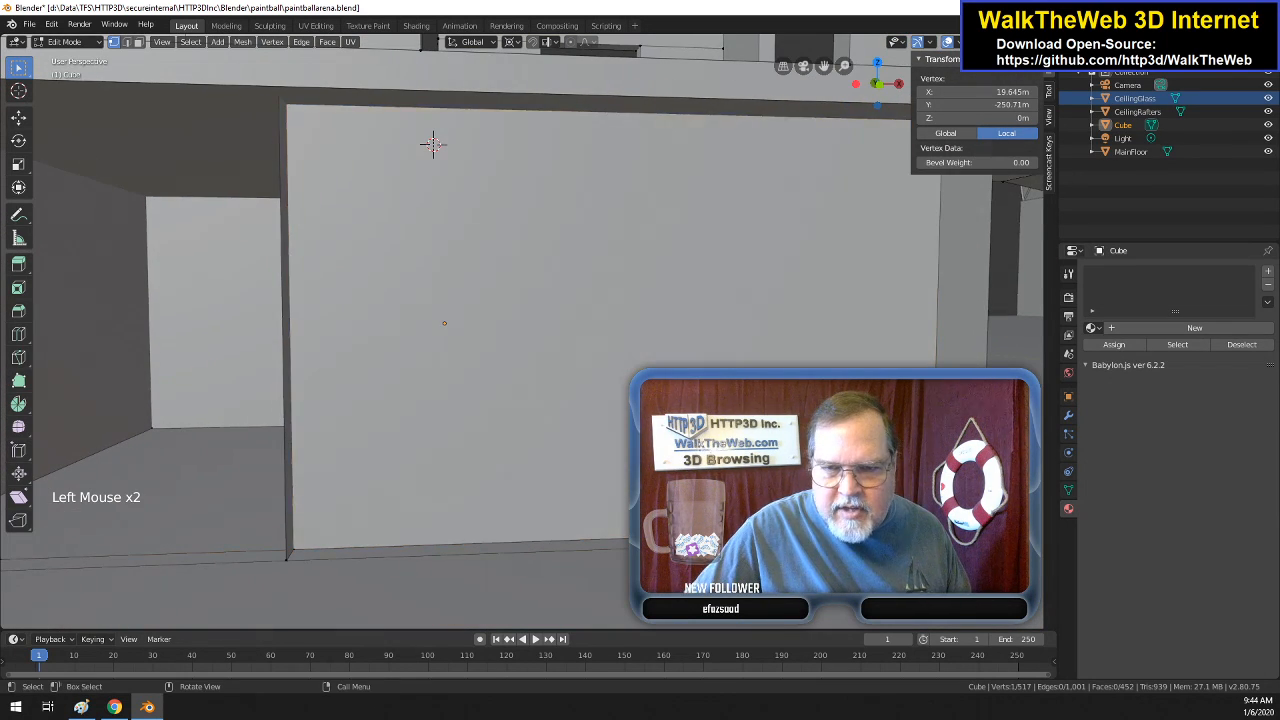
{"action": "left_click", "coordinate": [433, 144], "text": "shift"}
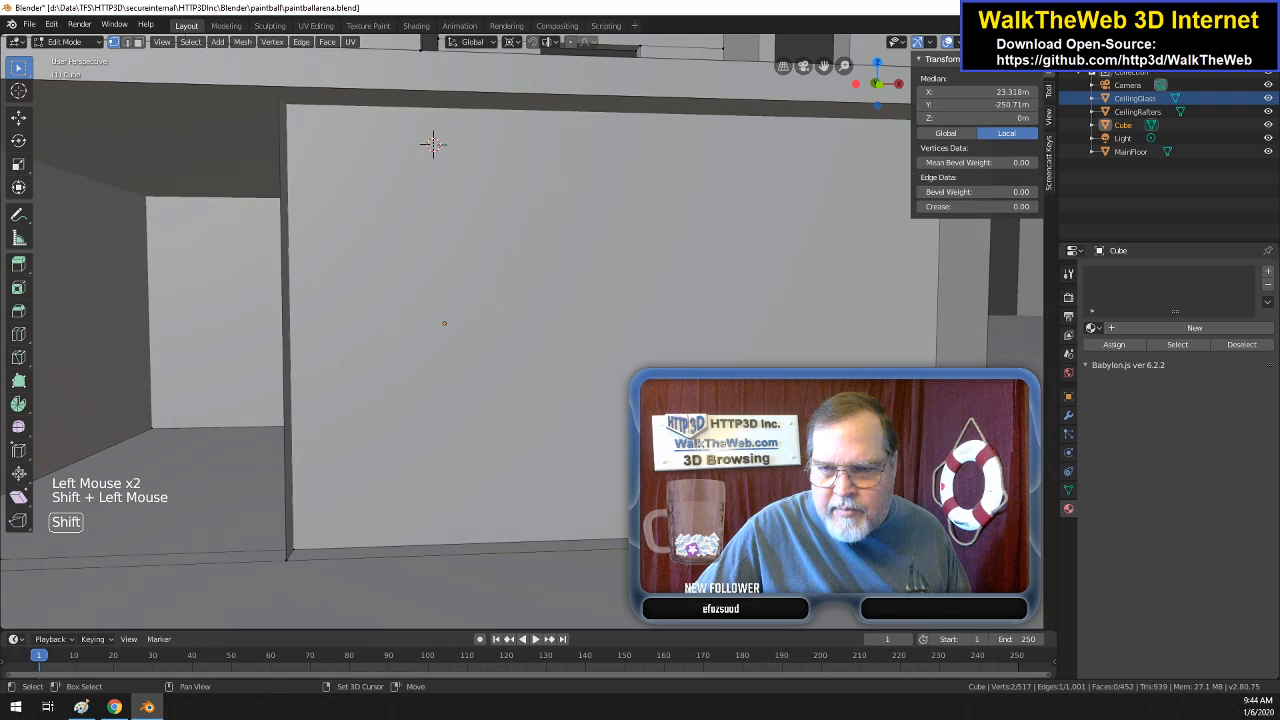
{"action": "key", "text": "alt+m"}
{"action": "left_click", "coordinate": [433, 144]}
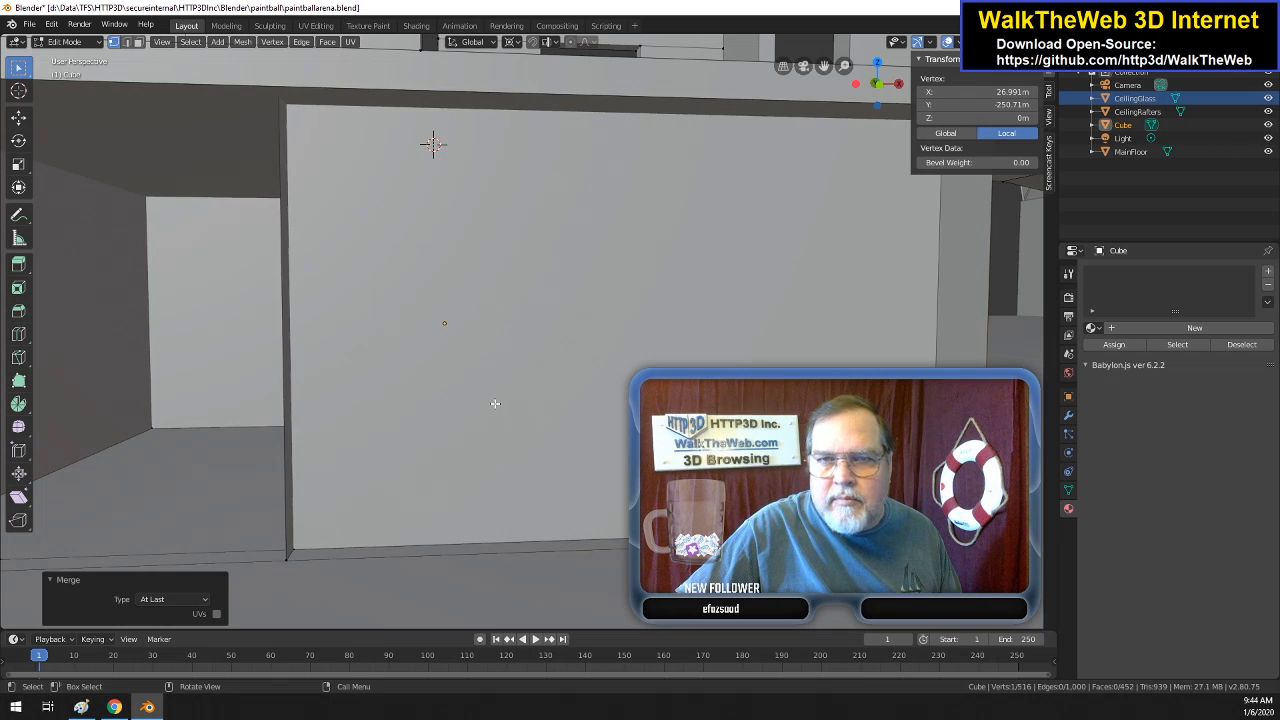
- Fill the outer ground-floor wall face between the far corner and the middle upright from its four corner vertices
{"action": "key", "text": "shift"}
{"action": "left_click", "coordinate": [291, 561], "text": "shift"}
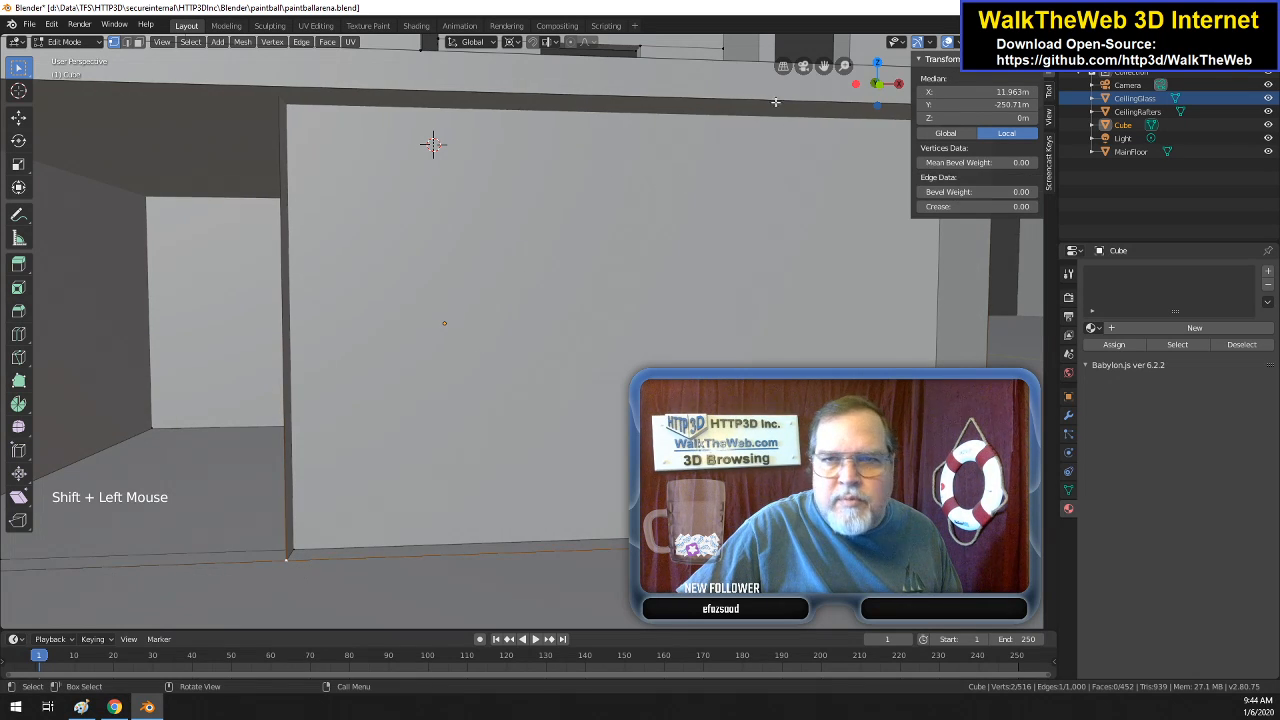
{"action": "left_click_drag", "start_coordinate": [898, 98], "coordinate": [1030, 166]}
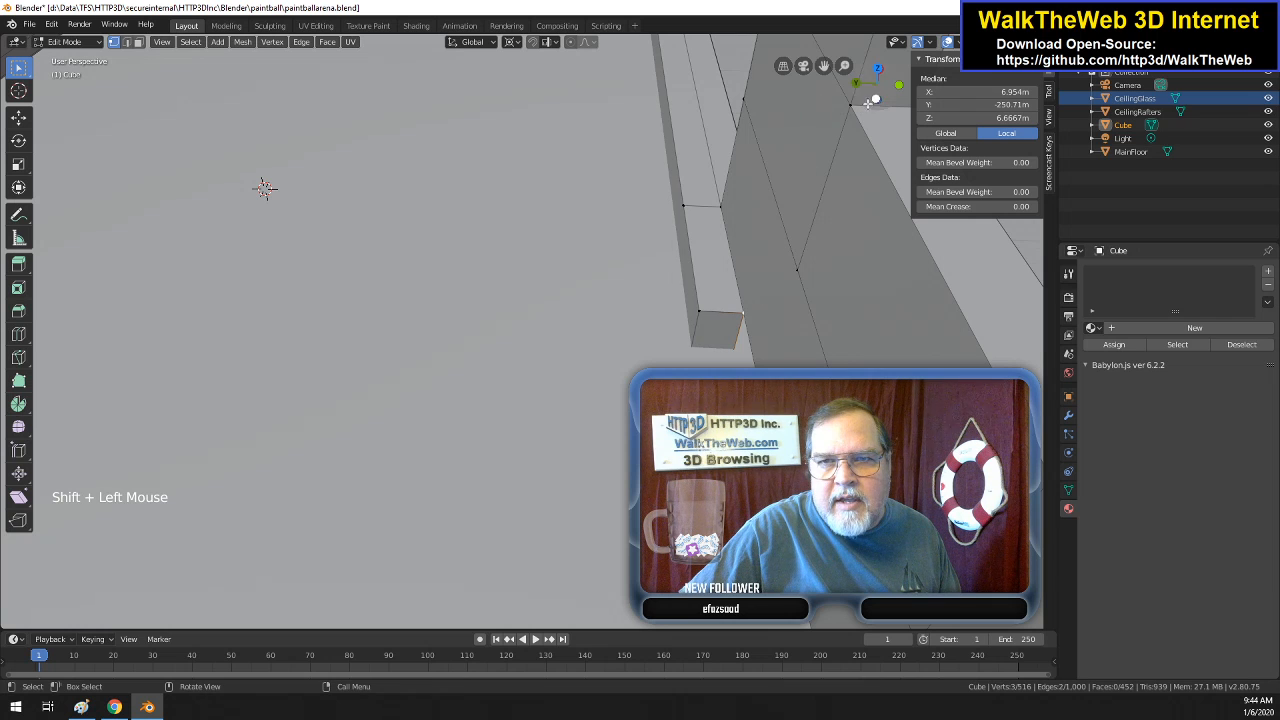
{"action": "left_click_drag", "start_coordinate": [825, 67], "coordinate": [816, 231]}
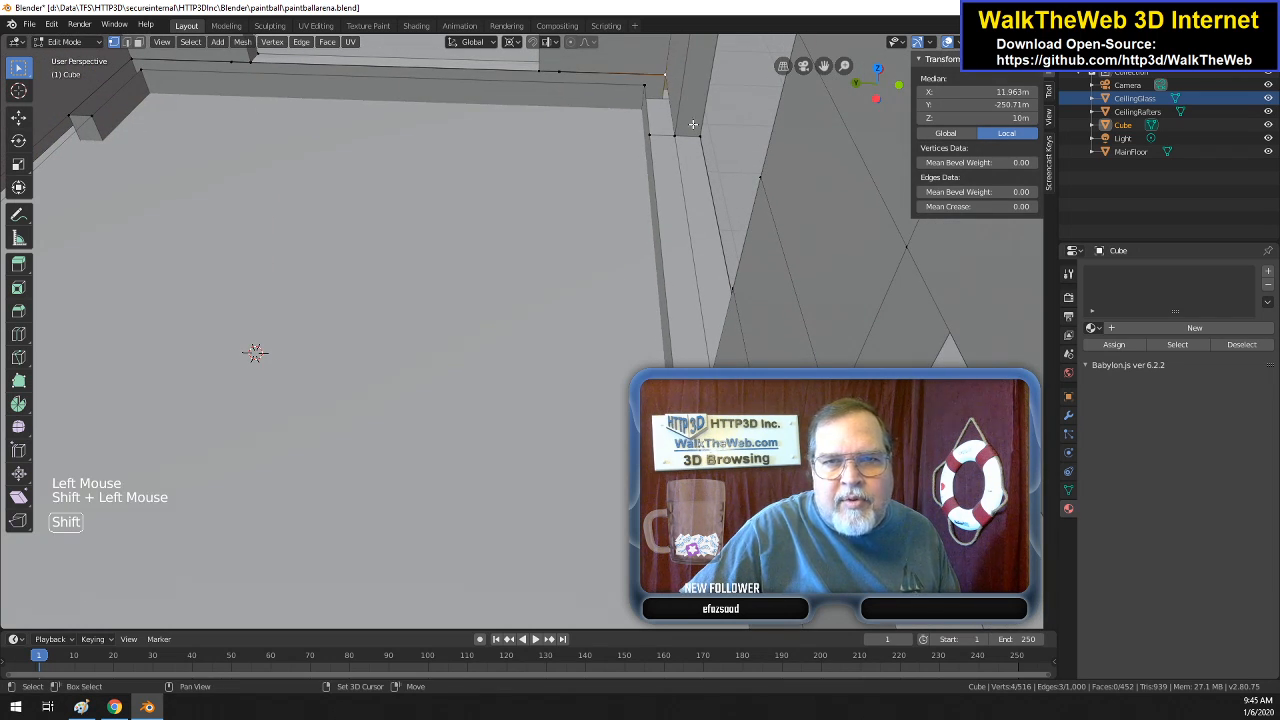
{"action": "left_click_drag", "start_coordinate": [886, 95], "coordinate": [735, 264]}
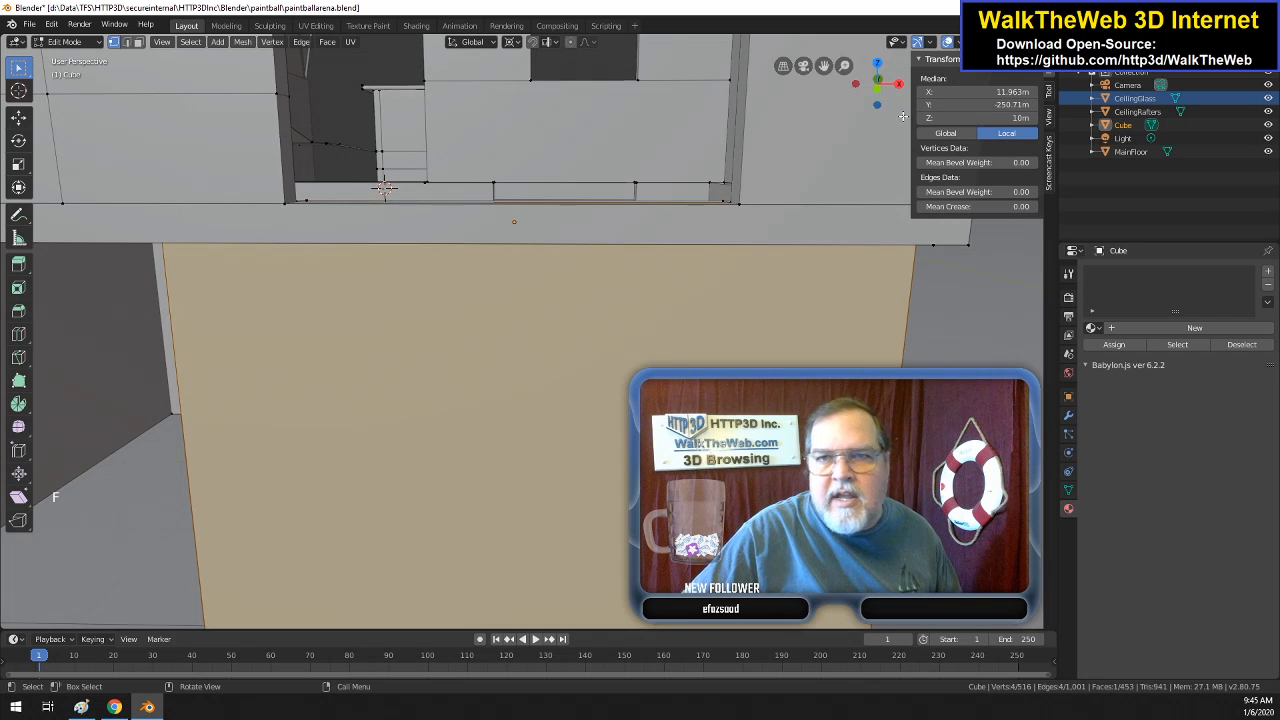
- Examine the rebuilt ground-floor wall from outside, then the upper-floor wall ledges from above for leftover geometry
{"action": "mouse_move", "coordinate": [875, 88]}
{"action": "left_mouse_down"}
{"action": "mouse_move", "coordinate": [874, 103]}
{"action": "mouse_move", "coordinate": [863, 81]}
{"action": "left_mouse_up"}
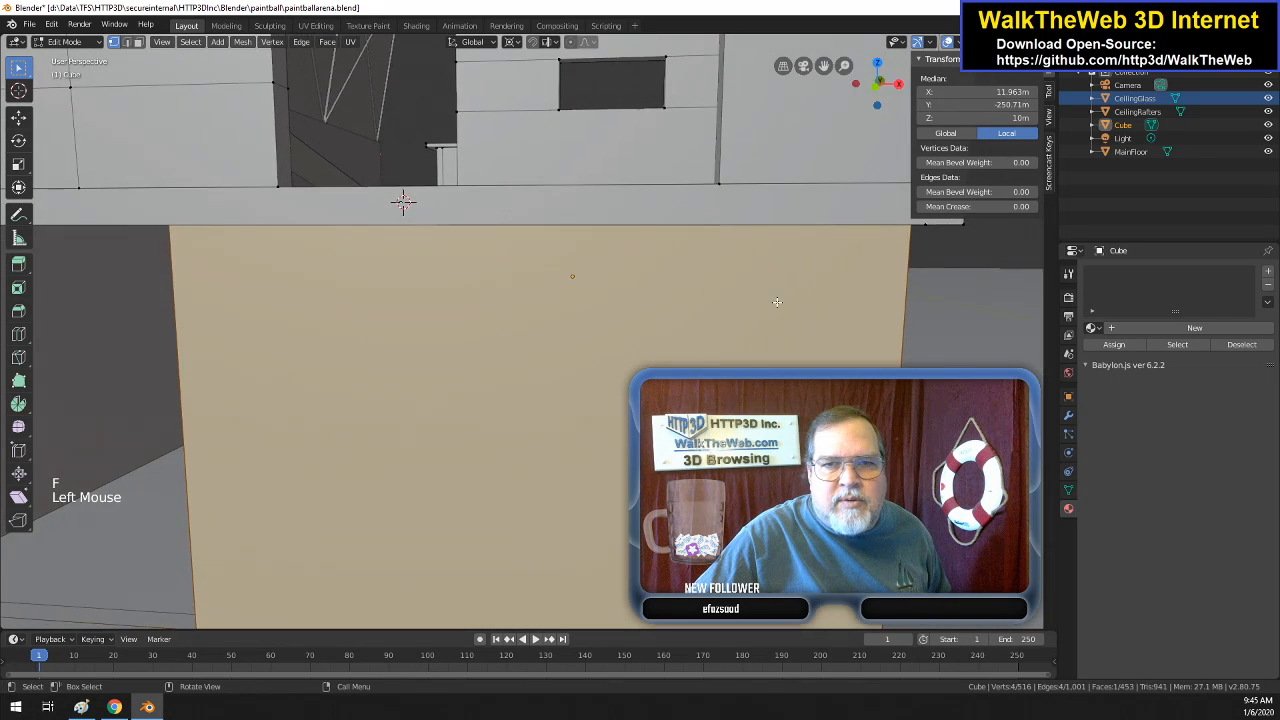
{"action": "scroll", "coordinate": [780, 302], "scroll_direction": "down", "scroll_amount": 2}
{"action": "left_click", "coordinate": [877, 84]}
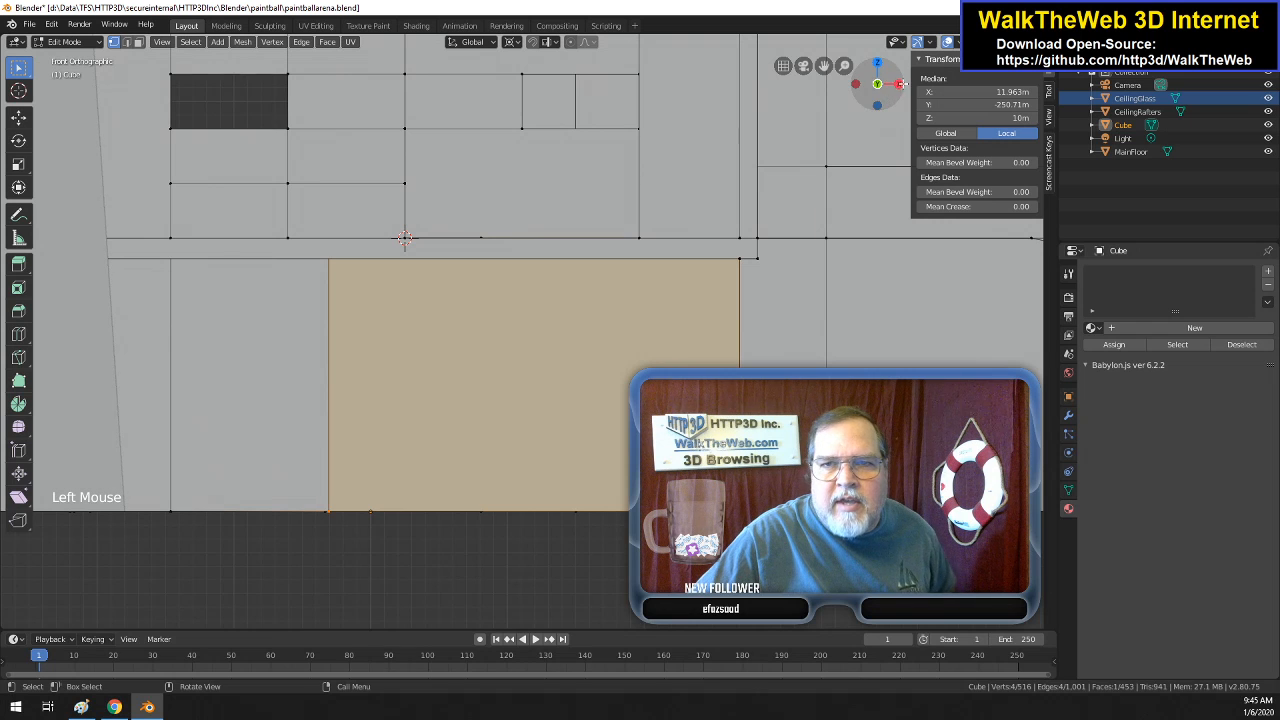
{"action": "left_click", "coordinate": [877, 62]}
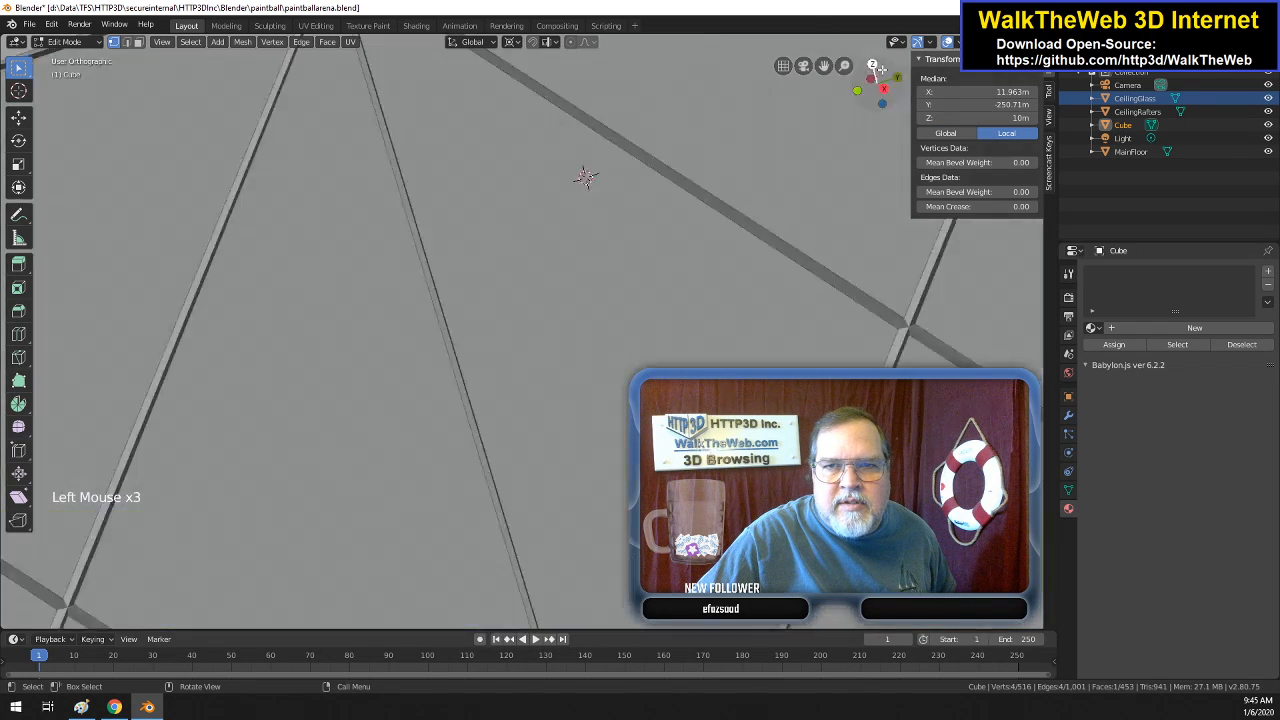
{"action": "scroll", "coordinate": [748, 236], "scroll_direction": "down", "scroll_amount": 12}
{"action": "scroll", "coordinate": [747, 238], "scroll_direction": "up", "scroll_amount": 20}
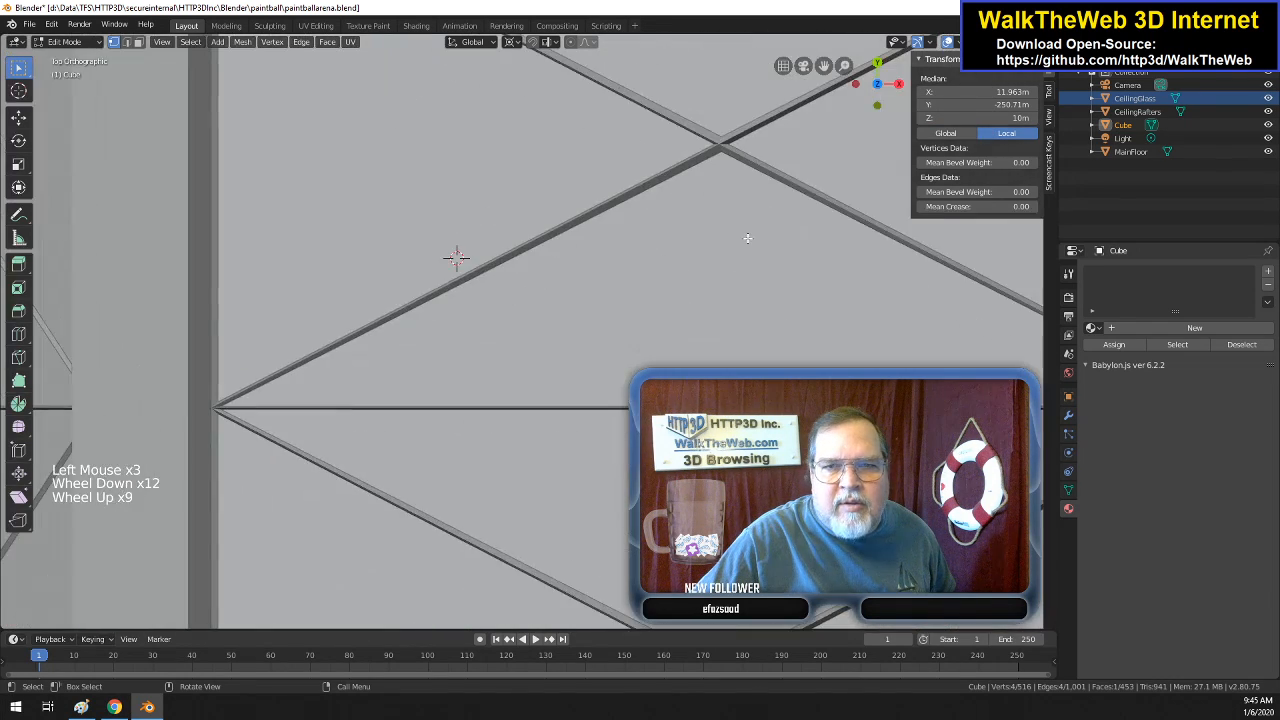
{"action": "scroll", "coordinate": [748, 237], "scroll_direction": "up", "scroll_amount": 9}
{"action": "left_click_drag", "start_coordinate": [870, 82], "coordinate": [268, 49]}
{"action": "left_click_drag", "start_coordinate": [930, 50], "coordinate": [720, 20]}
{"action": "scroll", "coordinate": [763, 319], "scroll_direction": "down", "scroll_amount": 20}
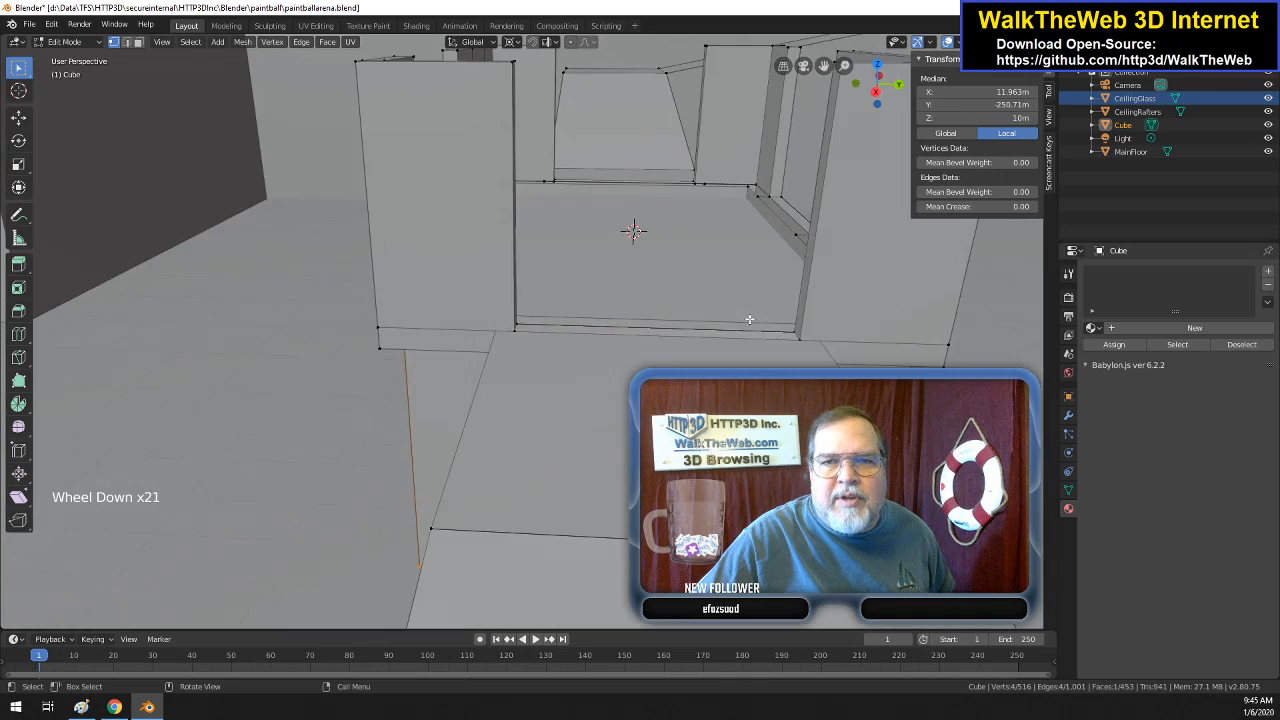
{"action": "scroll", "coordinate": [749, 319], "scroll_direction": "up", "scroll_amount": 2}
{"action": "left_click_drag", "start_coordinate": [890, 98], "coordinate": [566, 126]}
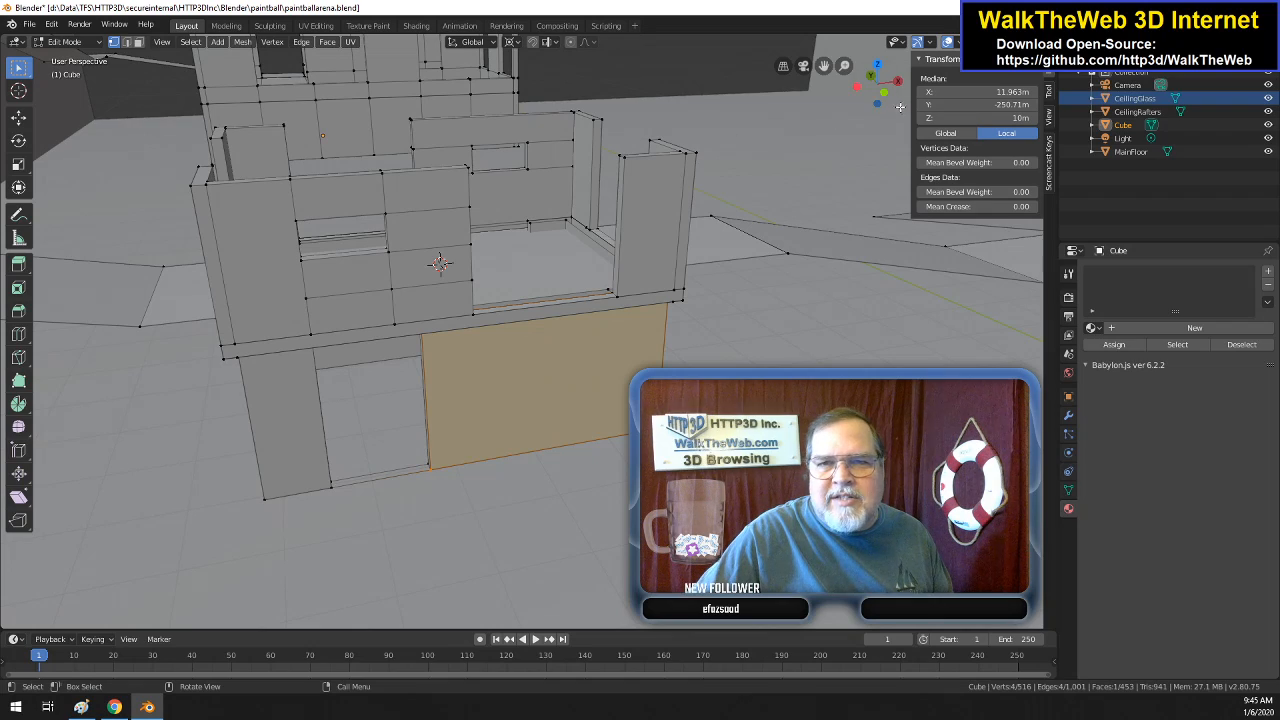
{"action": "left_click_drag", "start_coordinate": [866, 100], "coordinate": [1100, 108]}
{"action": "left_click_drag", "start_coordinate": [303, 168], "coordinate": [370, 186]}
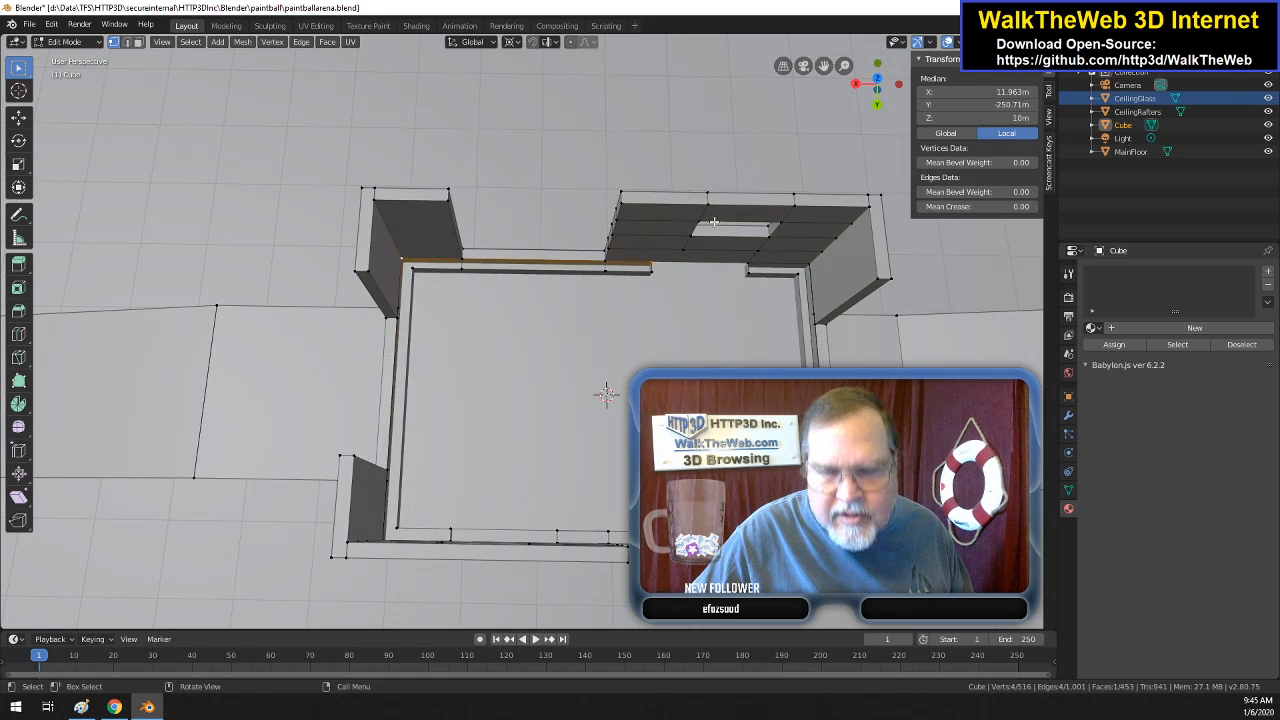
{"action": "left_click_drag", "start_coordinate": [876, 88], "coordinate": [872, 205]}
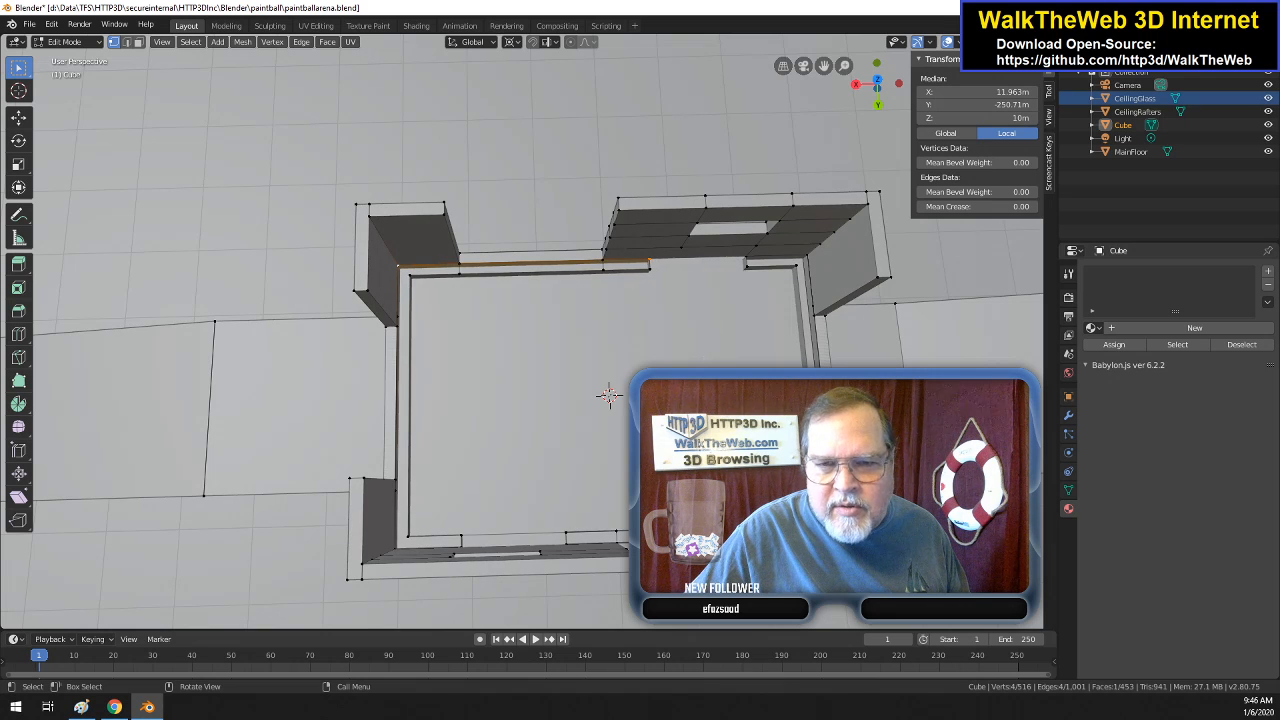
- Delete the two leftover edges crossing the upper-floor ledge beneath the near wall, using Only Edges & Faces
{"action": "left_click", "coordinate": [612, 538]}
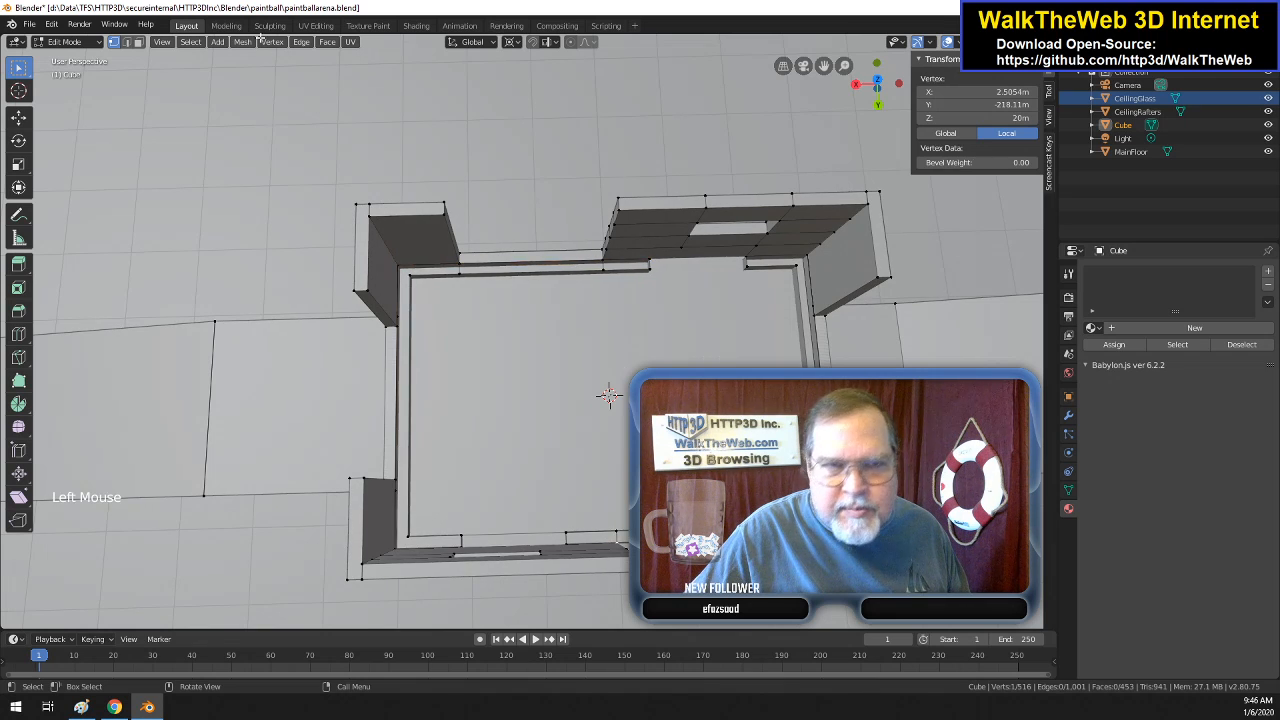
{"action": "double_click", "coordinate": [127, 42]}
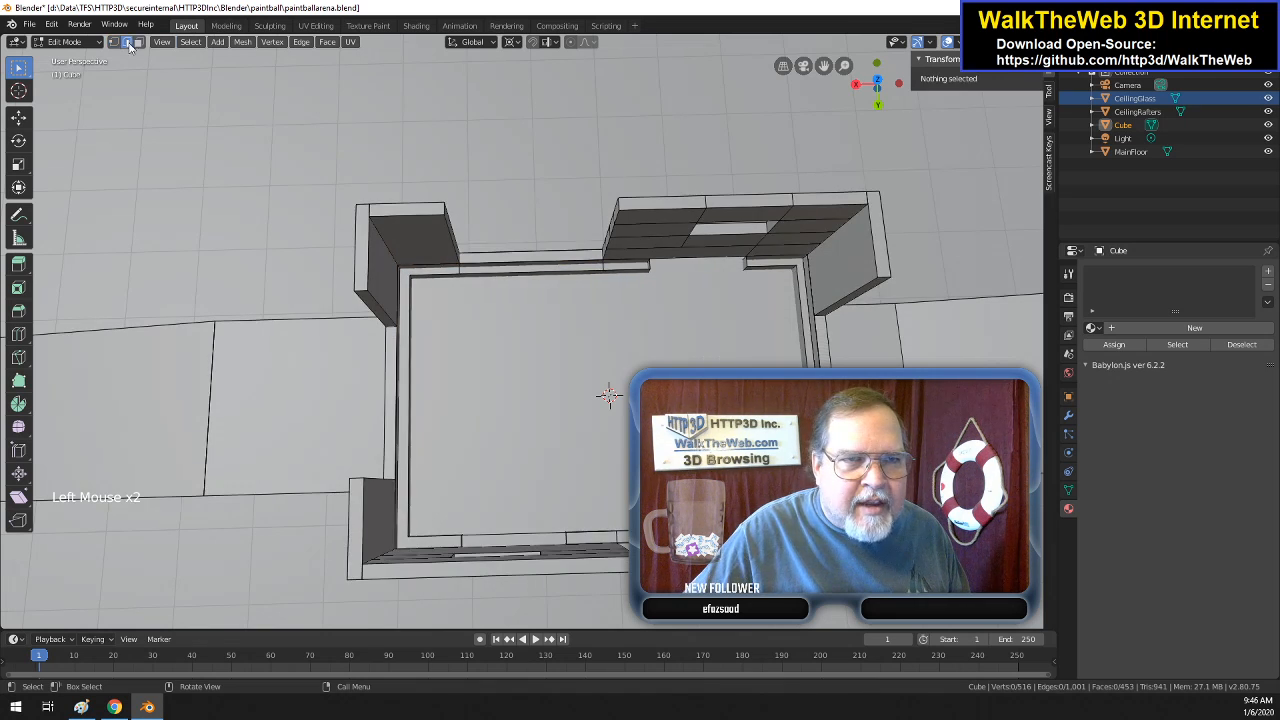
{"action": "left_click", "coordinate": [624, 539]}
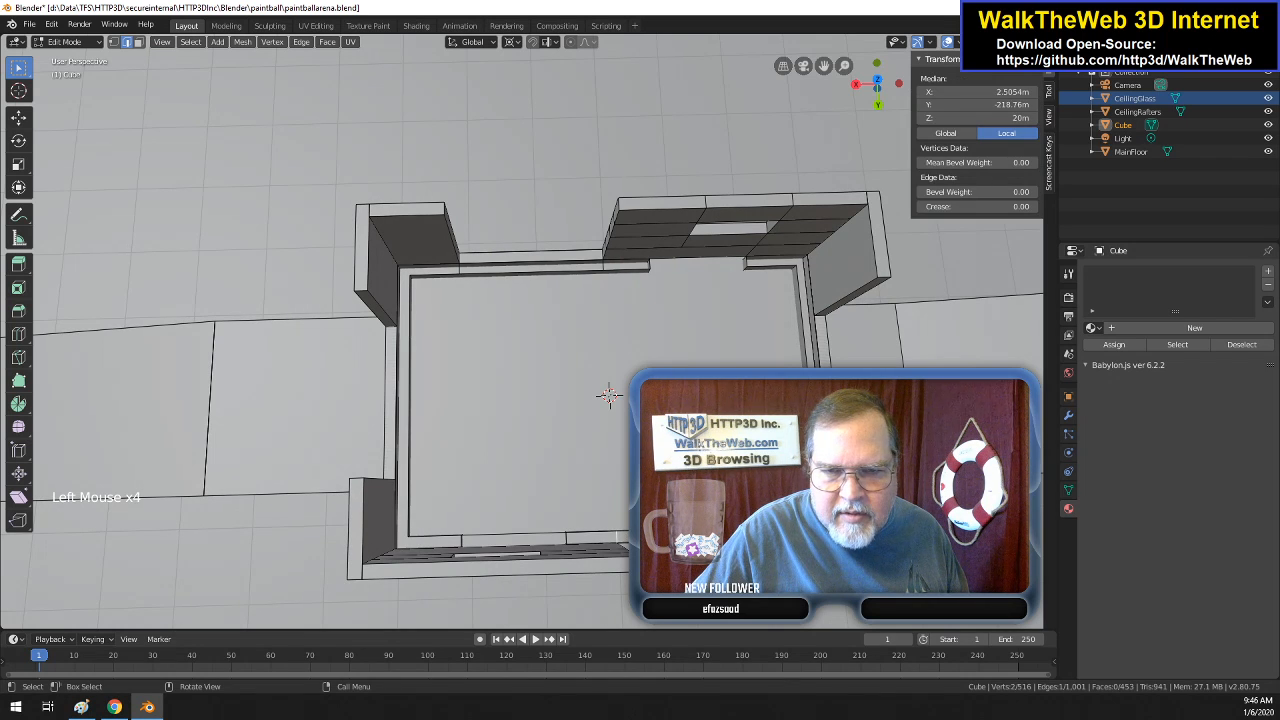
{"action": "left_click", "coordinate": [567, 539], "text": "shift"}
{"action": "left_click_drag", "start_coordinate": [879, 92], "coordinate": [361, 191]}
{"action": "scroll", "coordinate": [817, 212], "scroll_direction": "up", "scroll_amount": 4}
{"action": "left_click_drag", "start_coordinate": [824, 66], "coordinate": [801, 121]}
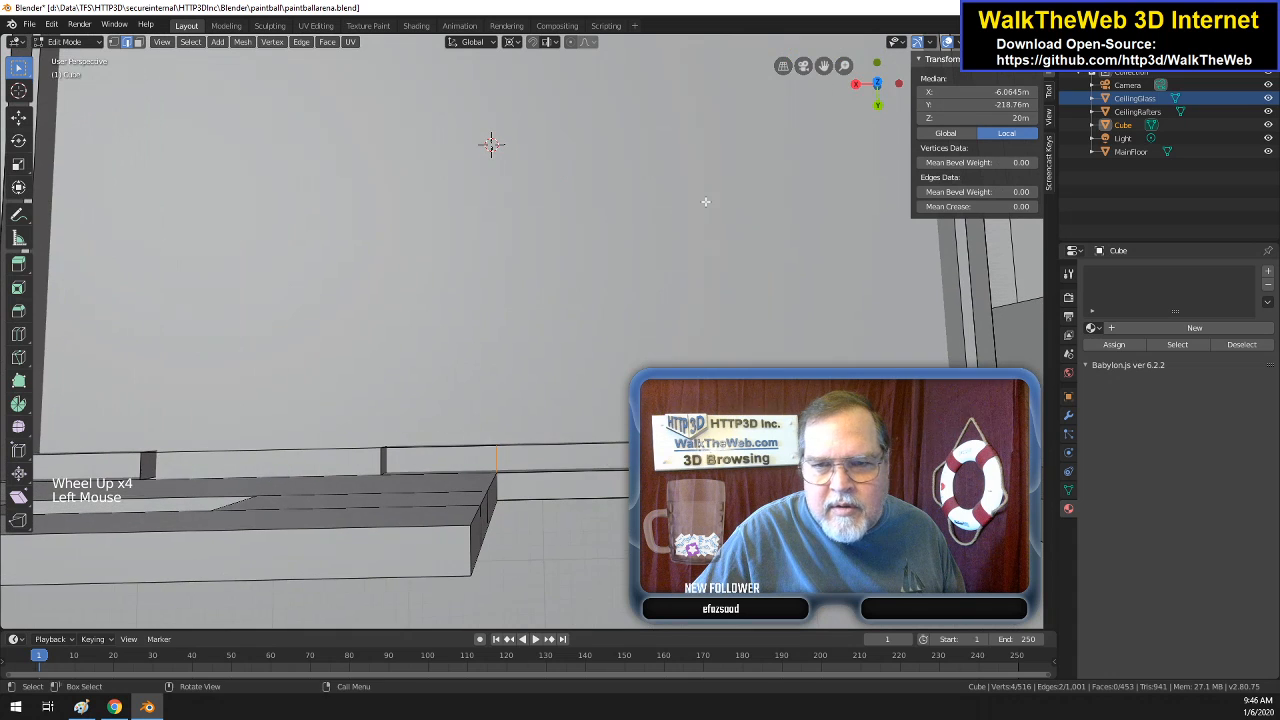
{"action": "key", "text": "Delete"}
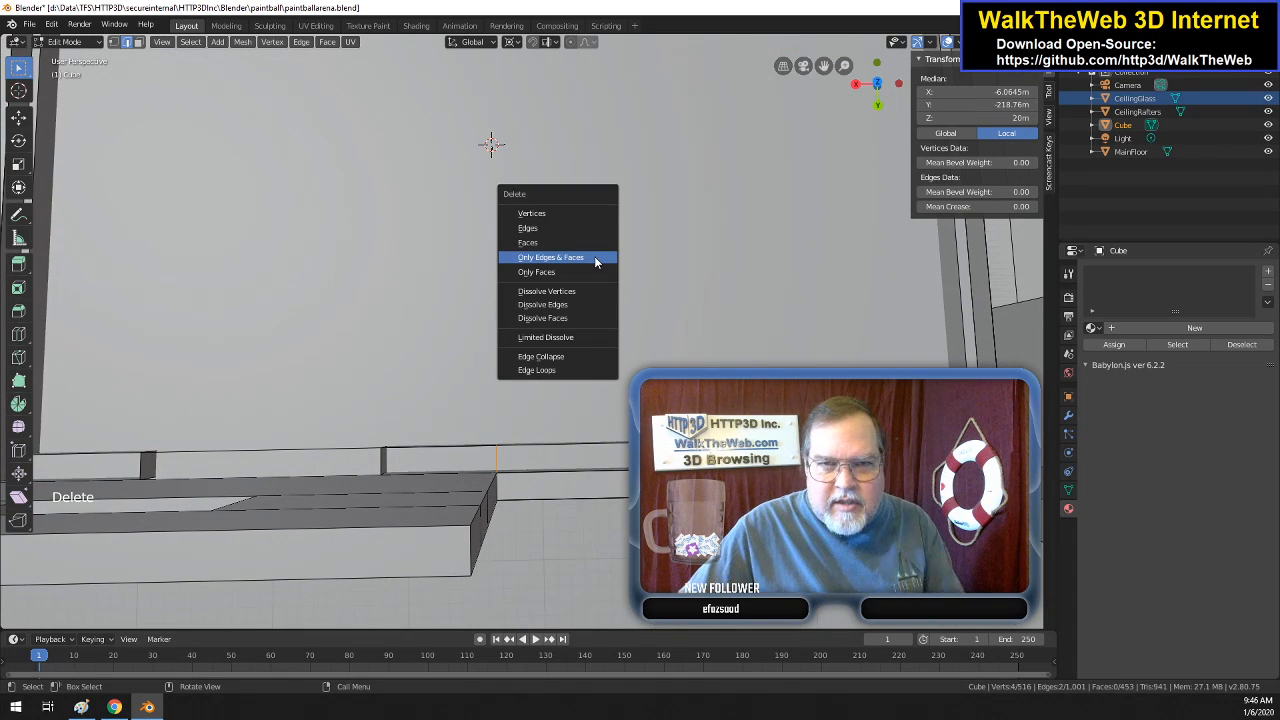
{"action": "left_click", "coordinate": [584, 259]}
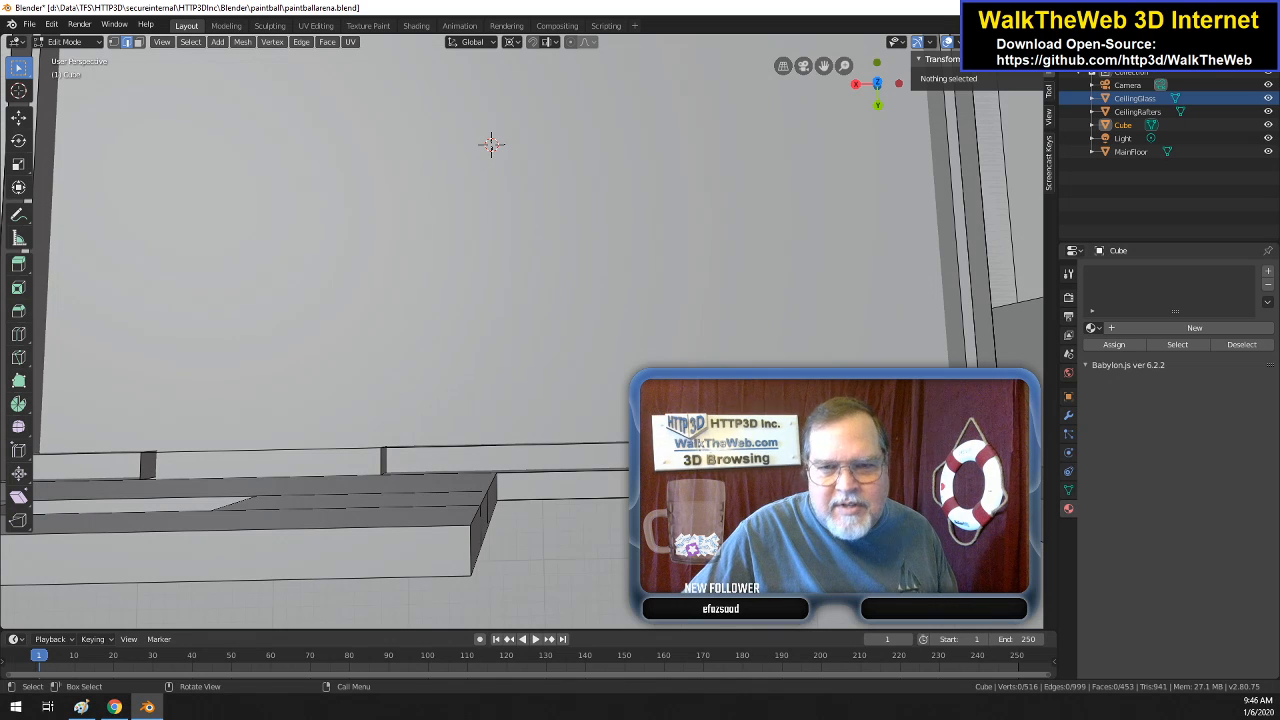
- Merge the leftover inner vertex on the near wall's ledge into the vertex at the ledge gap, using At Last
{"action": "left_click", "coordinate": [113, 42]}
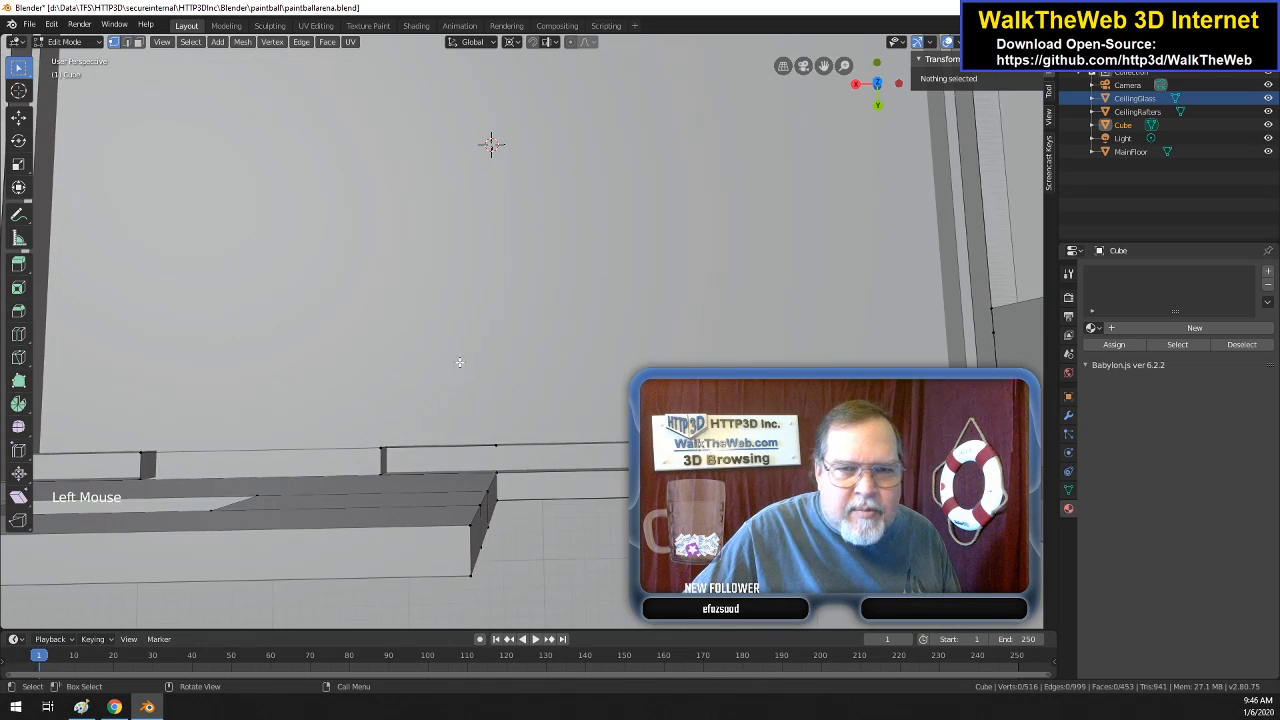
{"action": "left_click", "coordinate": [507, 442]}
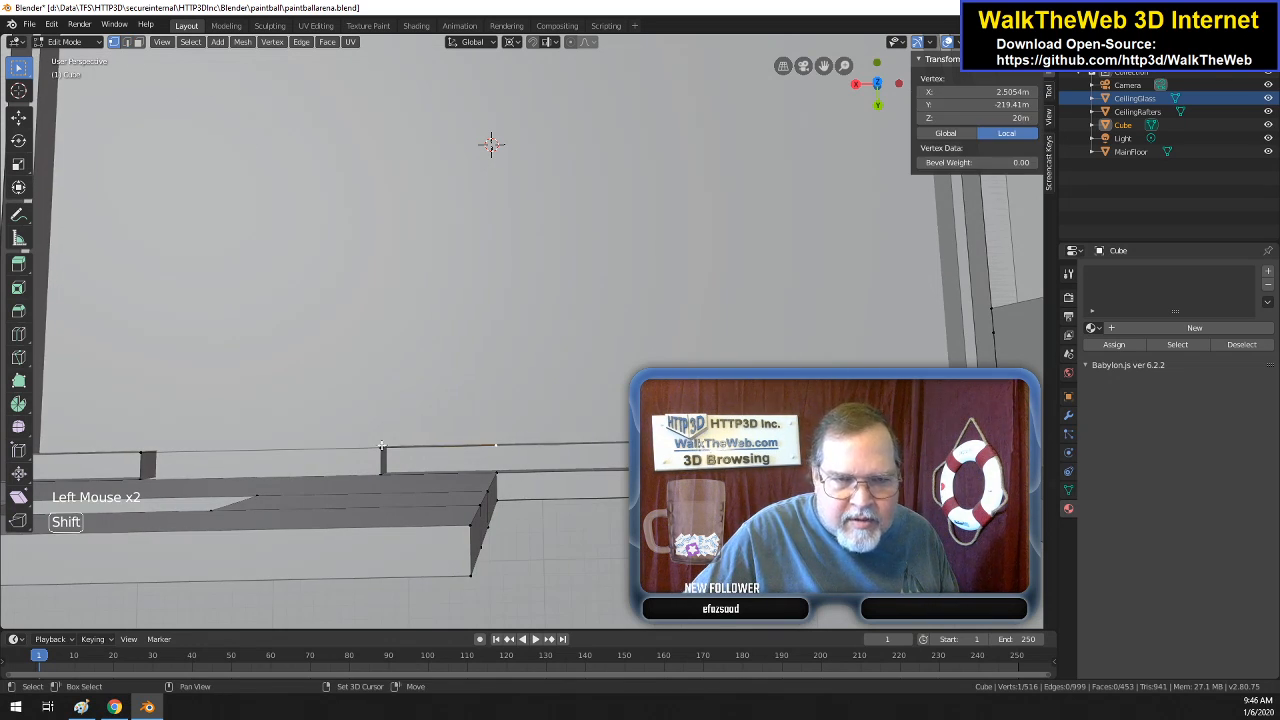
{"action": "left_click", "coordinate": [374, 446], "text": "shift"}
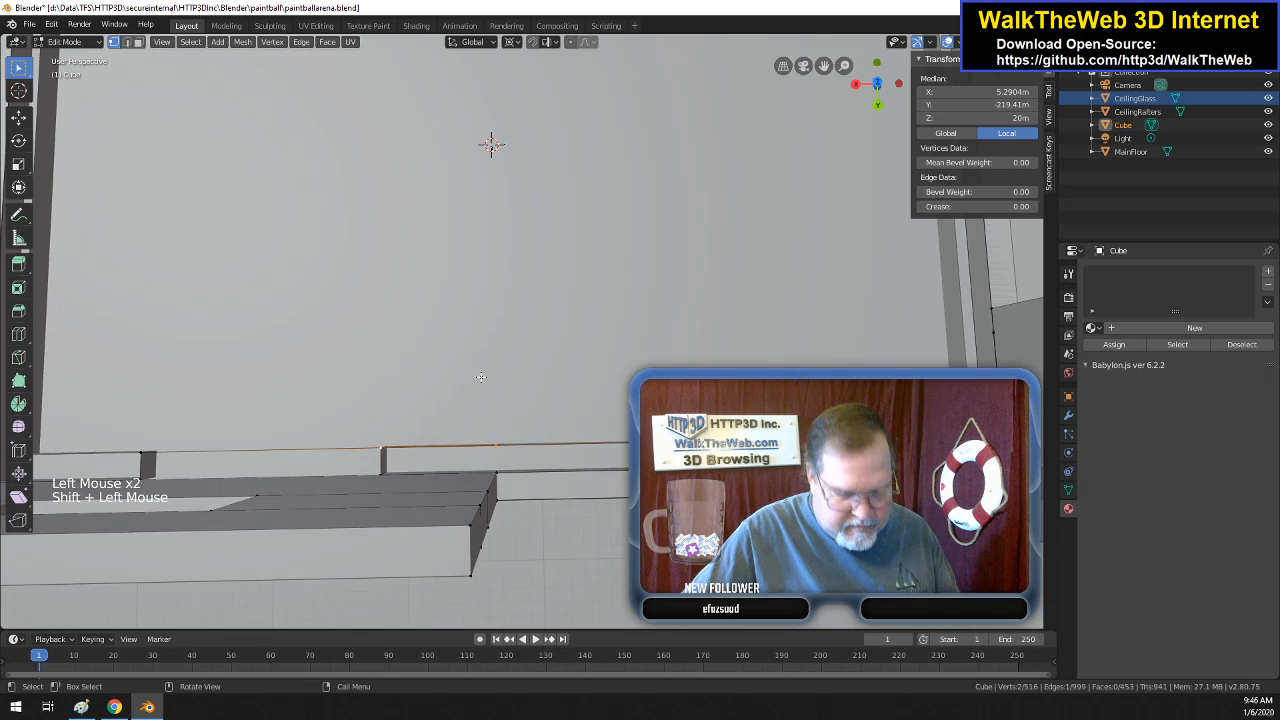
{"action": "key", "text": "alt+m"}
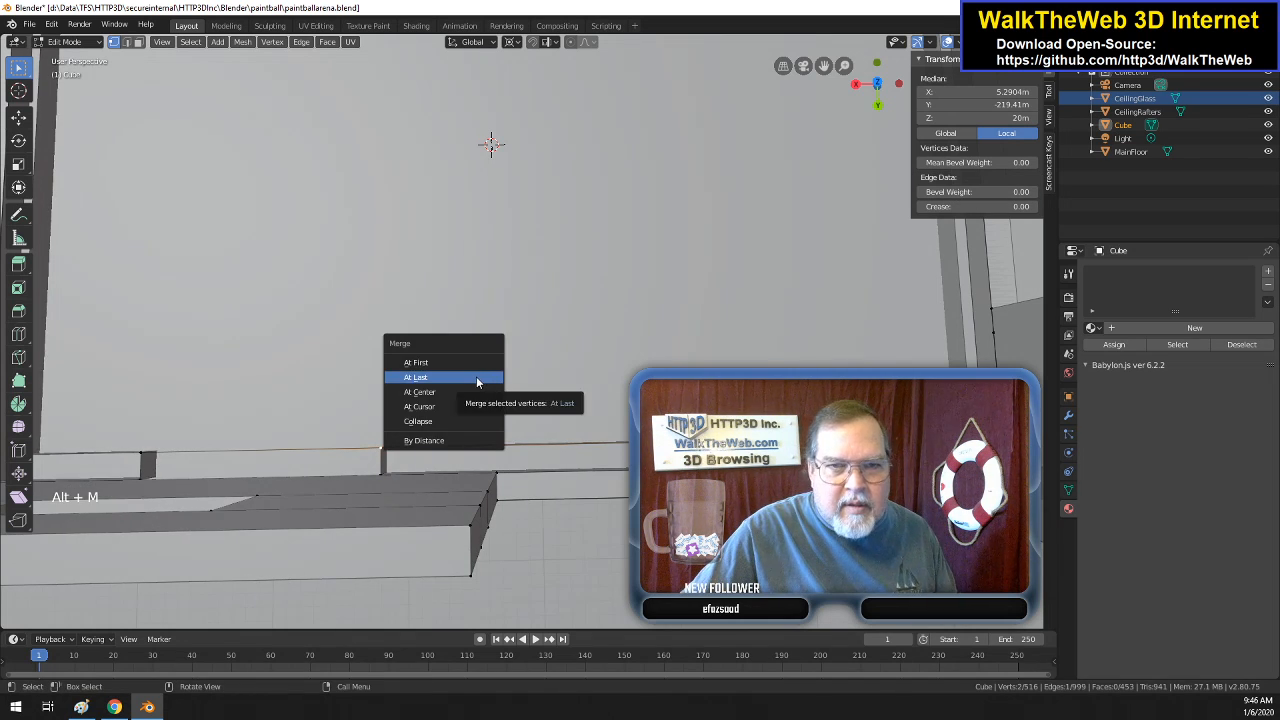
{"action": "left_click", "coordinate": [476, 376]}
- Merge the other leftover inner vertex on the near wall's ledge into the ledge's inner corner vertex, using At Last
{"action": "left_click", "coordinate": [491, 145]}
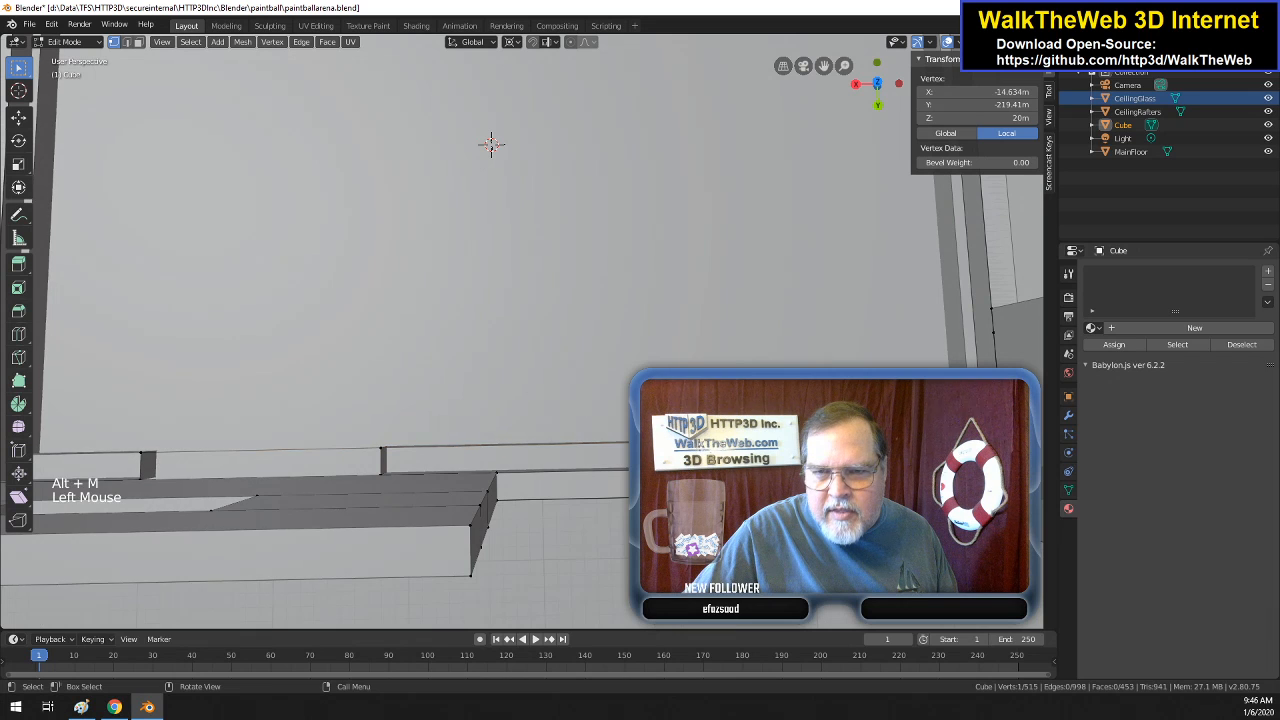
{"action": "left_click", "coordinate": [491, 145], "text": "shift"}
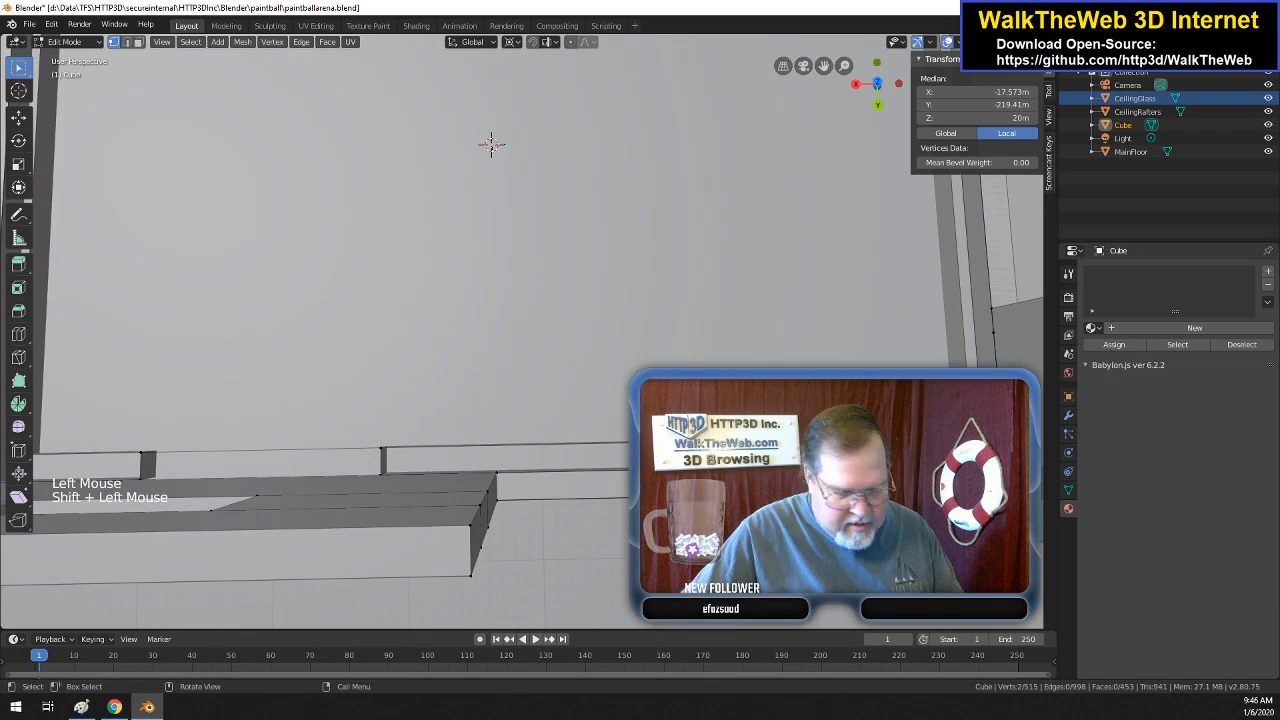
{"action": "key", "text": "alt+m"}
{"action": "left_click", "coordinate": [491, 145]}
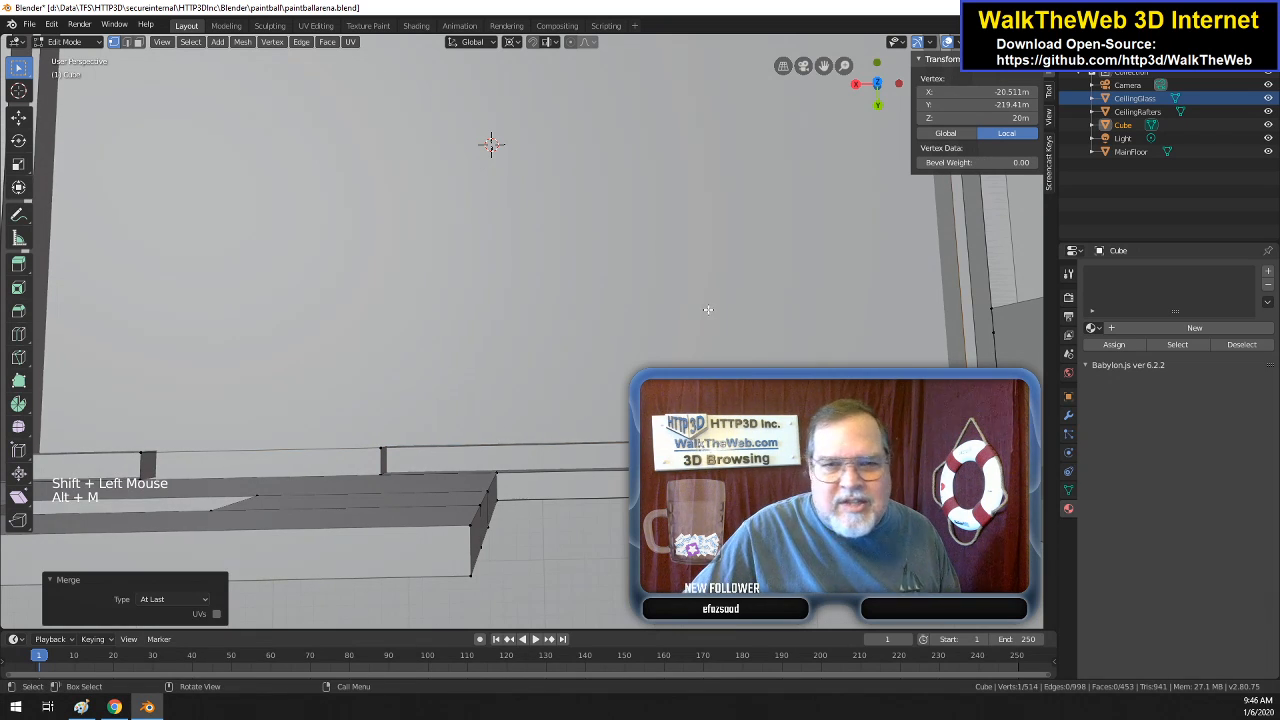
- Delete the two leftover edges crossing the long ledge section on the opposite wall, using Only Edges & Faces
{"action": "left_click_drag", "start_coordinate": [877, 100], "coordinate": [867, 354]}
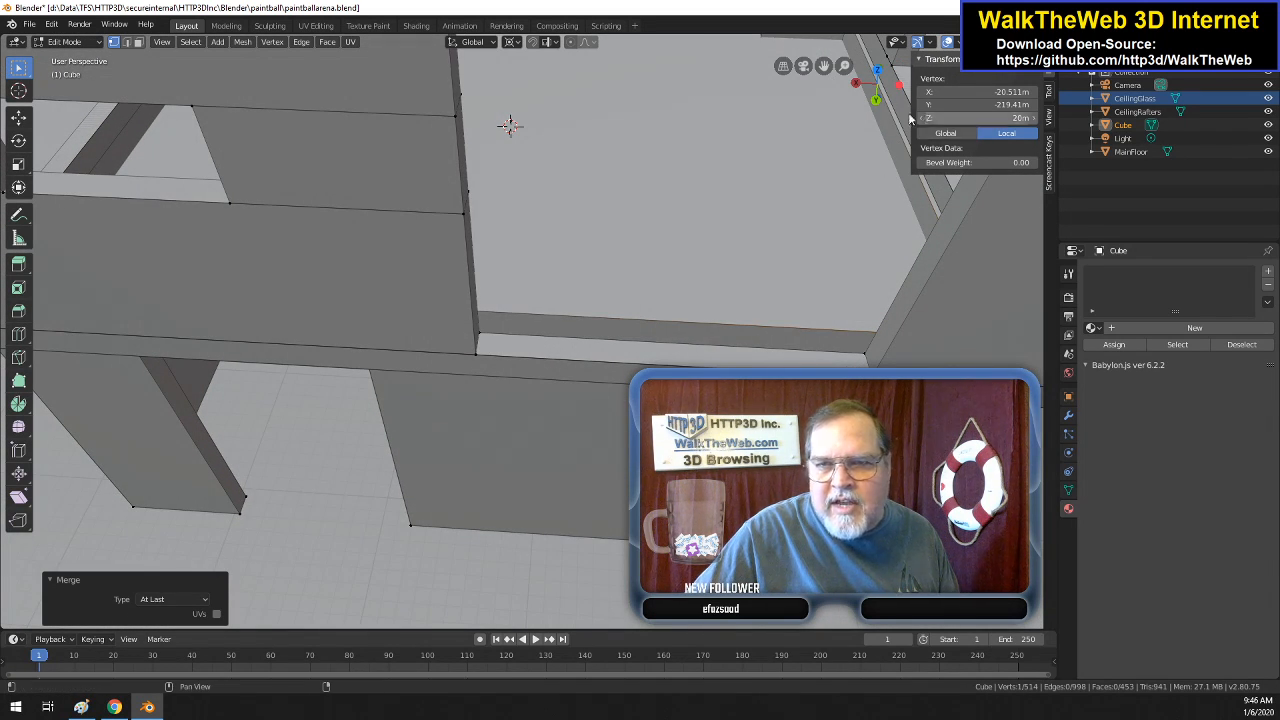
{"action": "left_click_drag", "start_coordinate": [875, 98], "coordinate": [875, 110]}
{"action": "mouse_move", "coordinate": [509, 122]}
{"action": "left_mouse_down"}
{"action": "mouse_move", "coordinate": [534, 129]}
{"action": "mouse_move", "coordinate": [474, 151]}
{"action": "mouse_move", "coordinate": [503, 141]}
{"action": "left_mouse_up"}
{"action": "left_click_drag", "start_coordinate": [877, 98], "coordinate": [875, 105]}
{"action": "left_click_drag", "start_coordinate": [824, 66], "coordinate": [710, 211]}
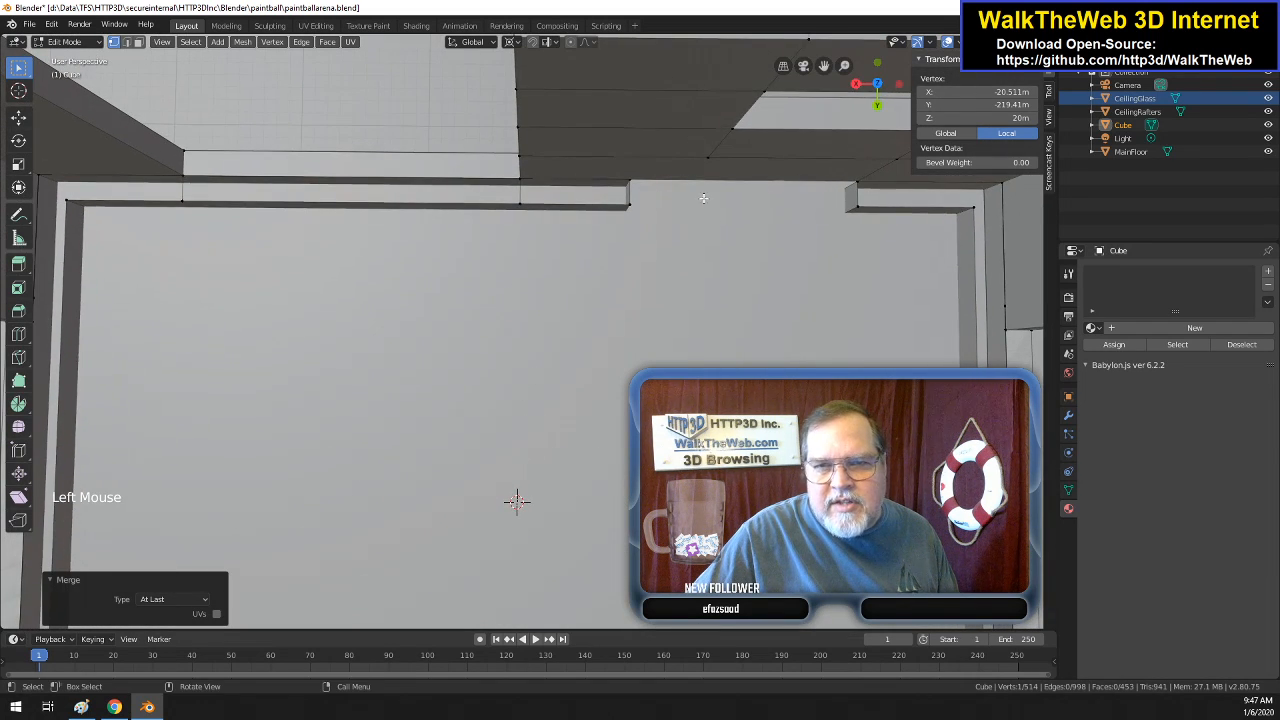
{"action": "left_click", "coordinate": [126, 42]}
{"action": "left_click", "coordinate": [449, 200]}
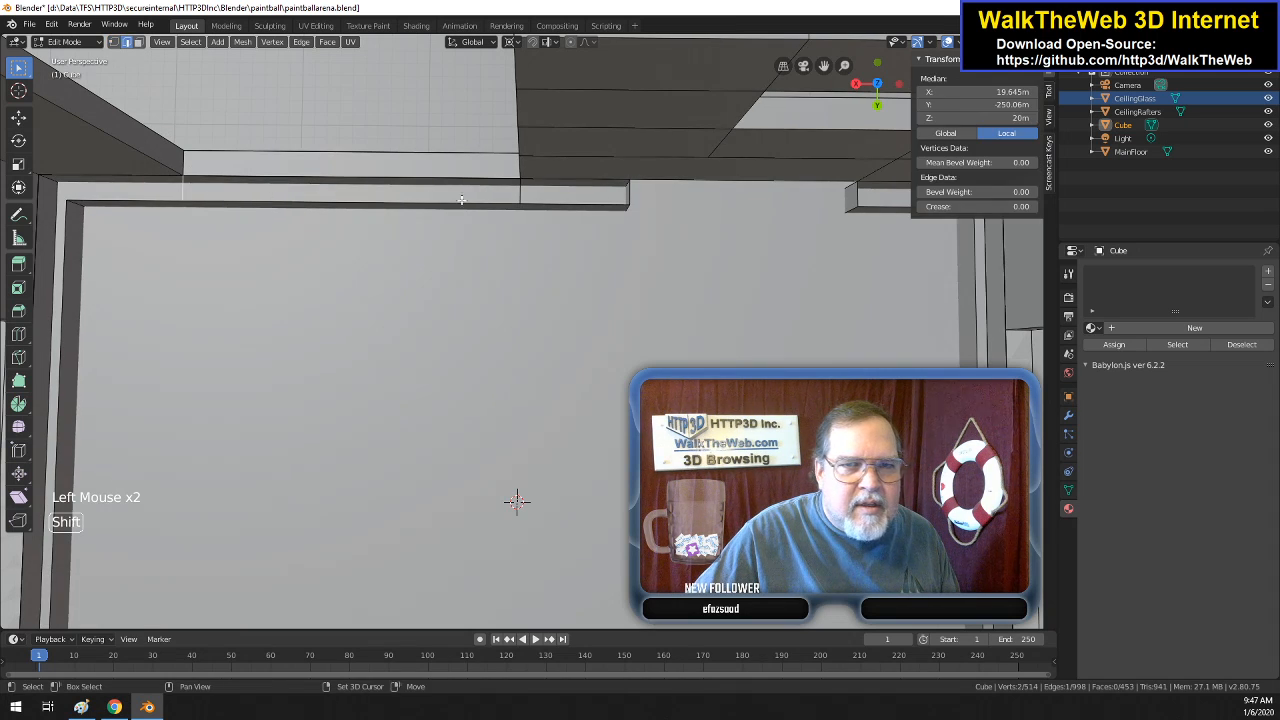
{"action": "left_click", "coordinate": [523, 194], "text": "shift"}
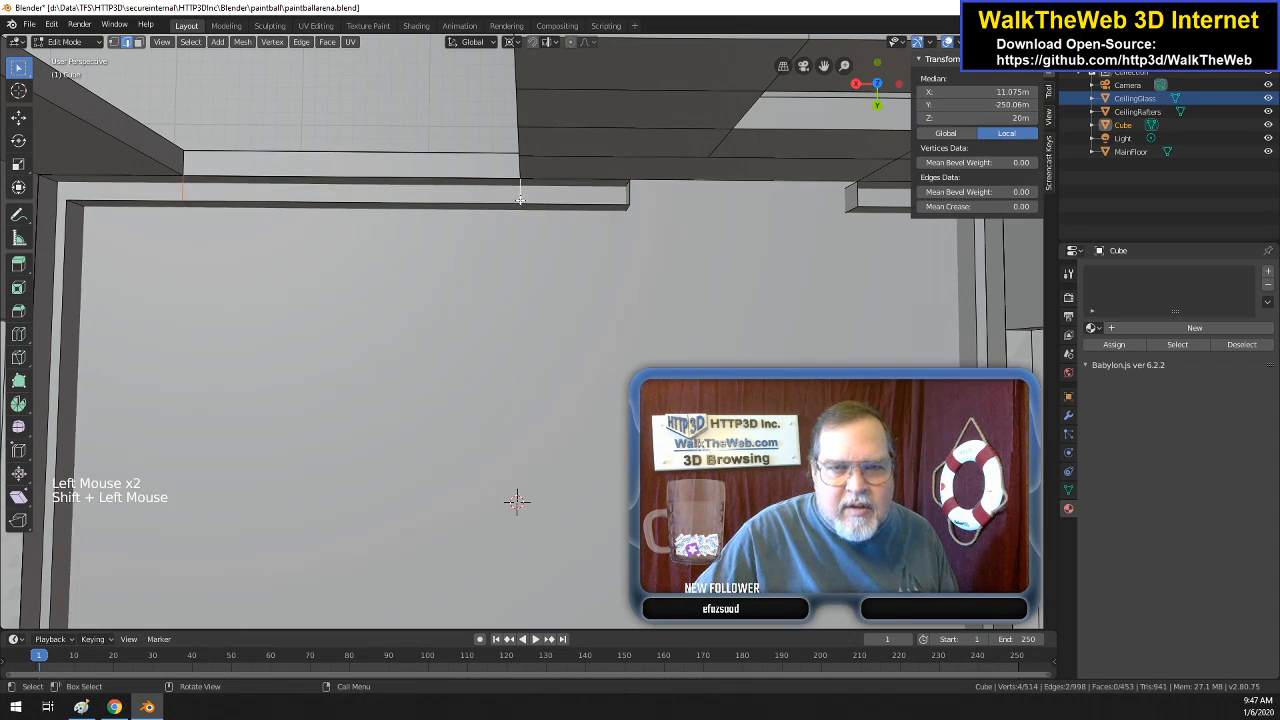
{"action": "key", "text": "Delete"}
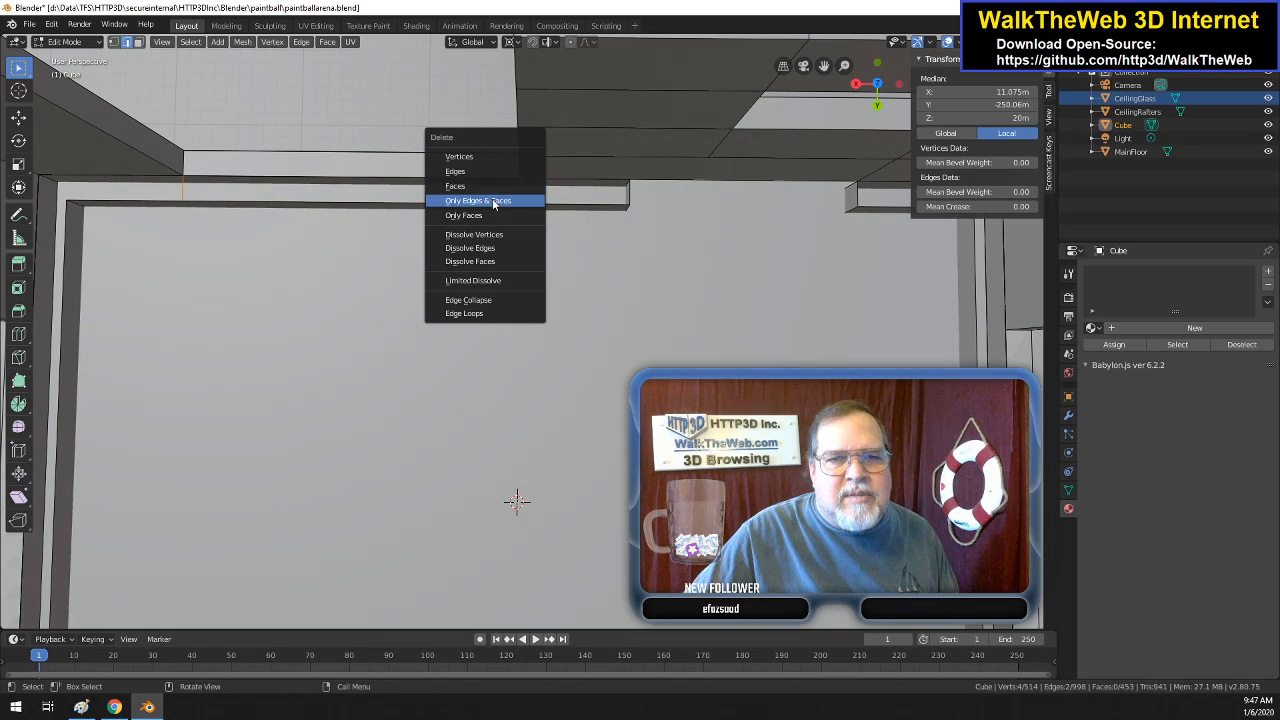
{"action": "left_click", "coordinate": [492, 200]}
- Merge the leftover inner vertex near the opposite ledge's corner into that inner corner vertex, using At Last
{"action": "left_click", "coordinate": [114, 42]}
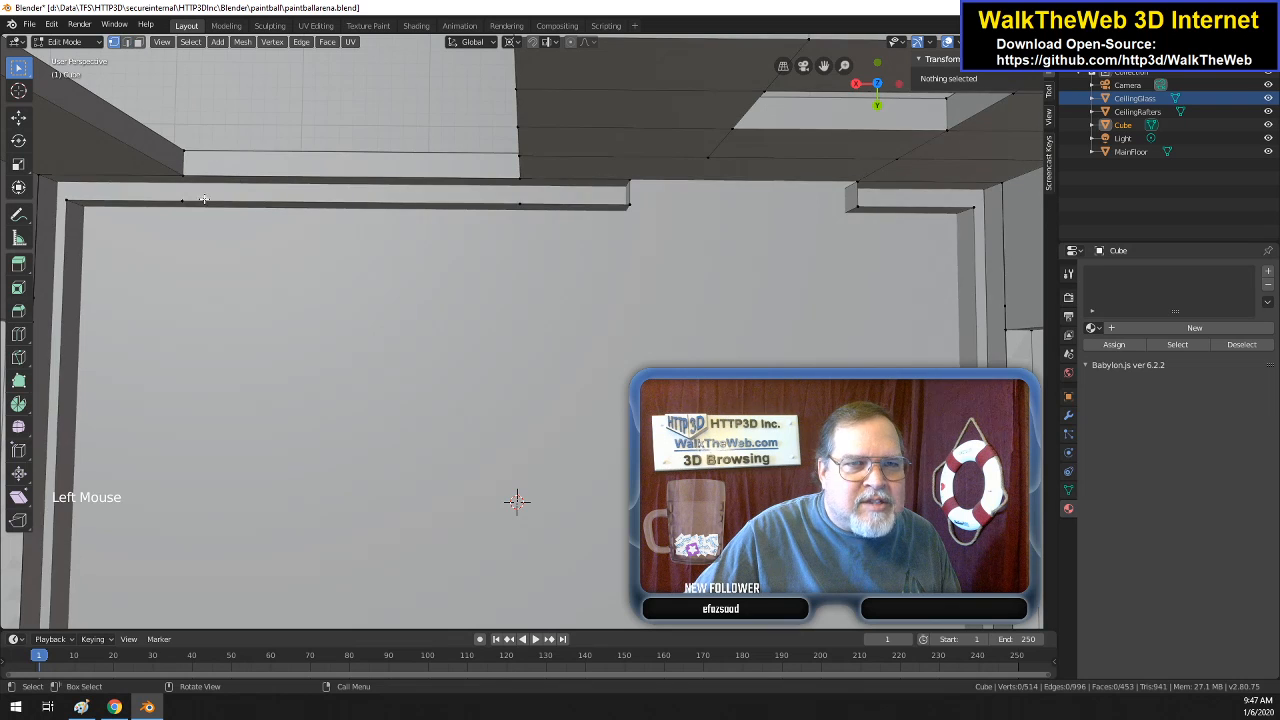
{"action": "left_click", "coordinate": [178, 200]}
{"action": "left_click", "coordinate": [66, 201], "text": "shift"}
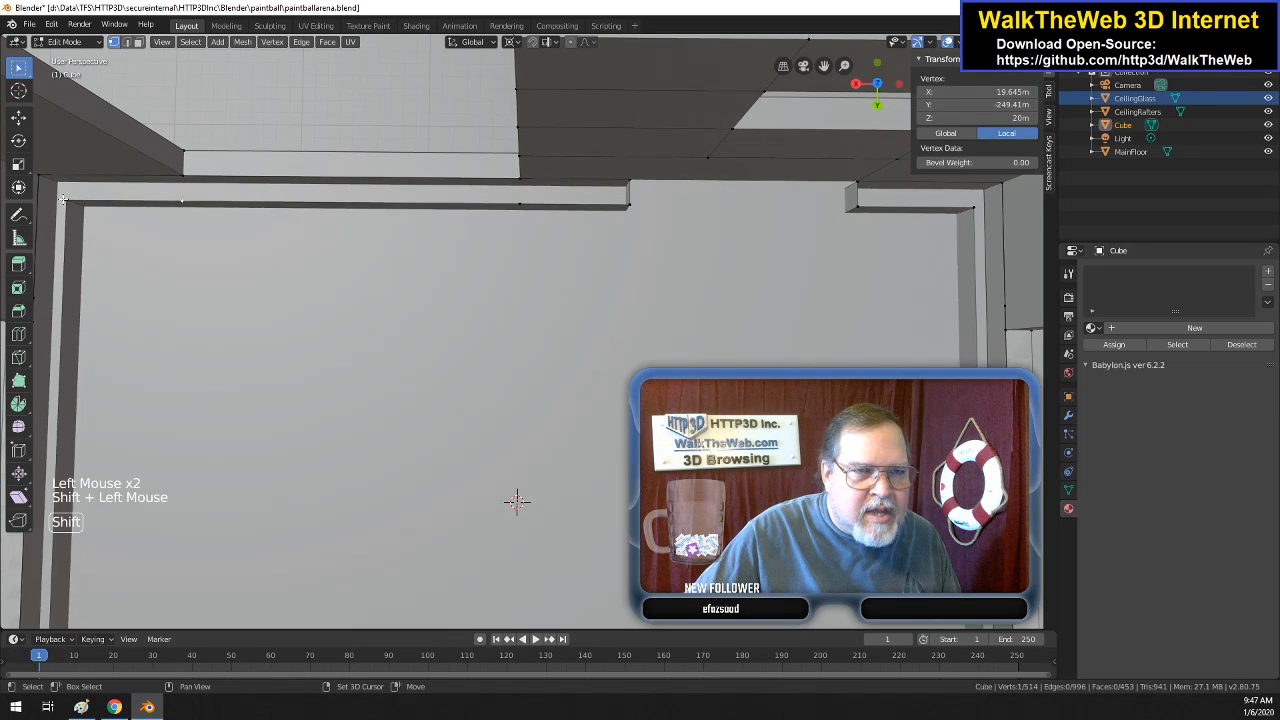
{"action": "key", "text": "alt+m"}
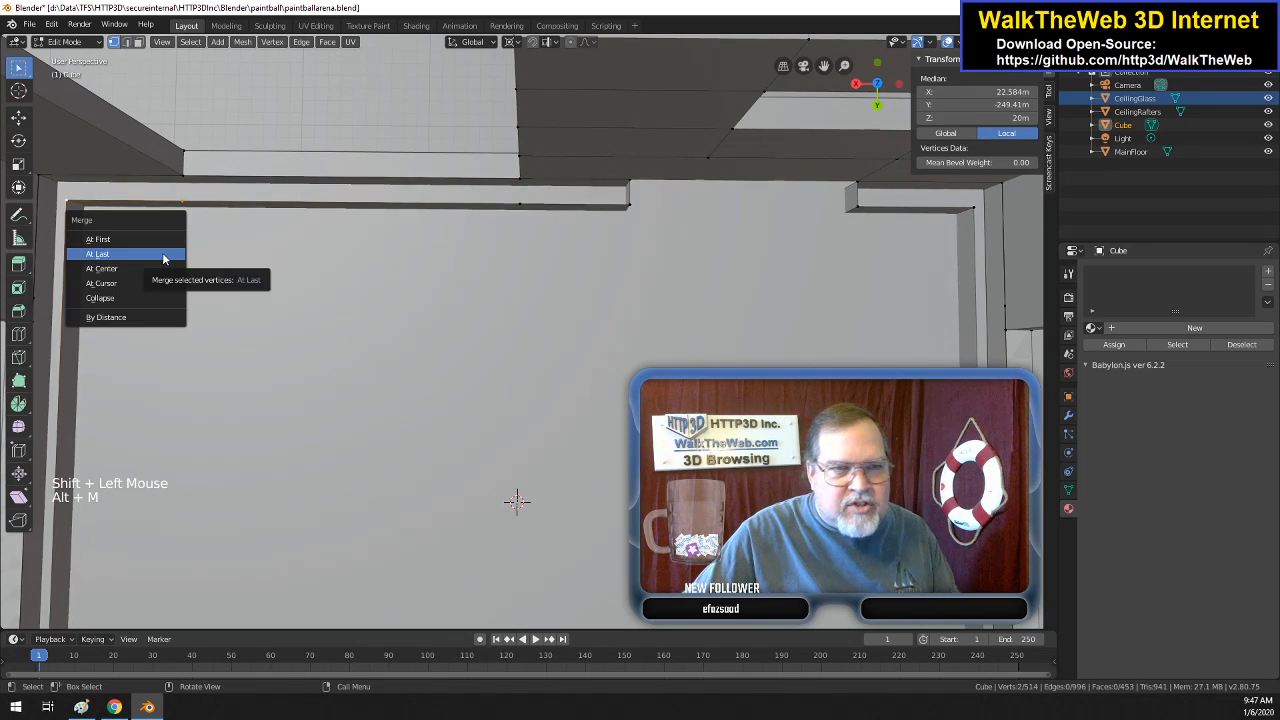
{"action": "left_click", "coordinate": [164, 259]}
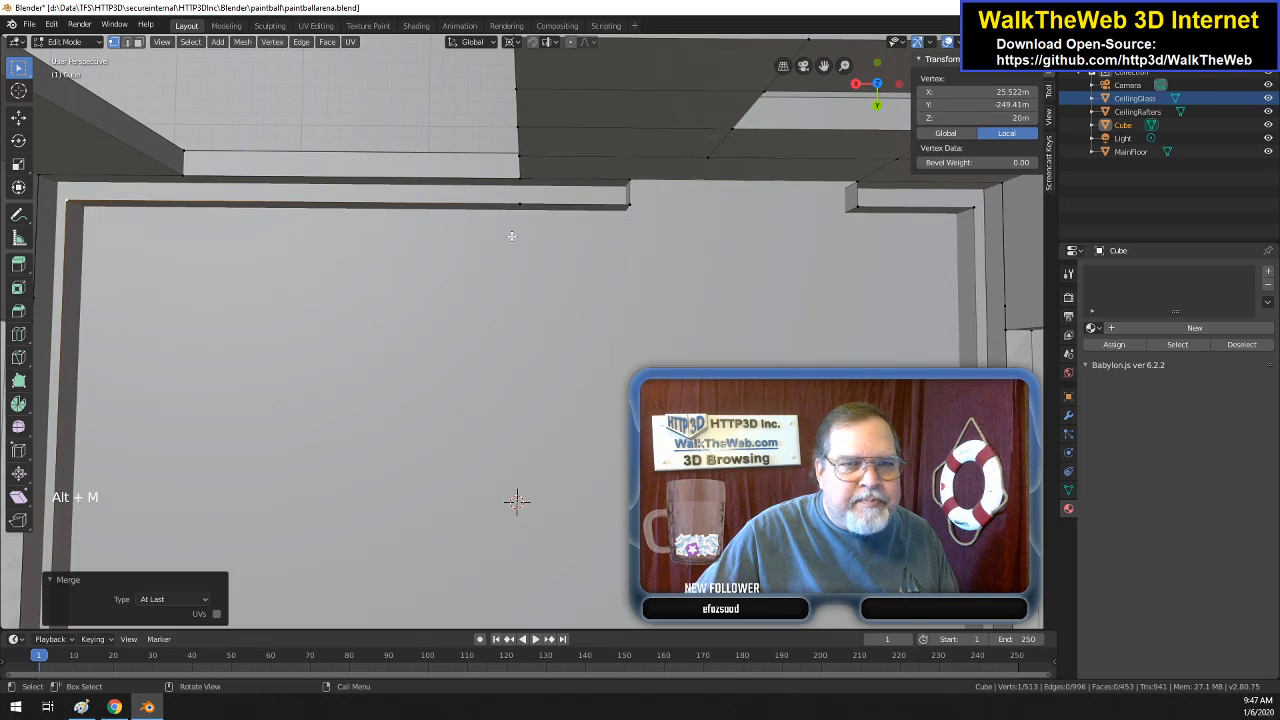
- Merge the remaining inner vertex midway along the opposite wall's ledge into the end vertex at that ledge's gap, using At Last
{"action": "left_click", "coordinate": [601, 215]}
{"action": "left_click", "coordinate": [627, 208], "text": "shift"}
{"action": "key", "text": "alt+m"}
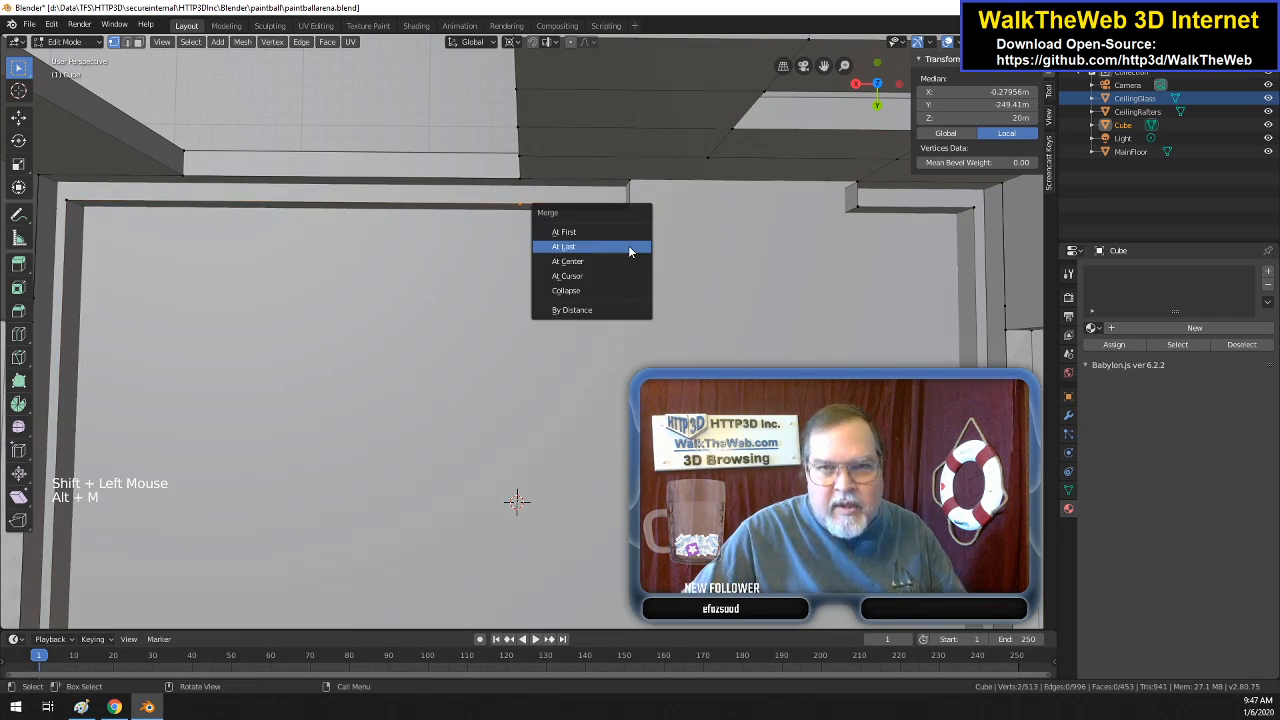
{"action": "left_click", "coordinate": [629, 248]}
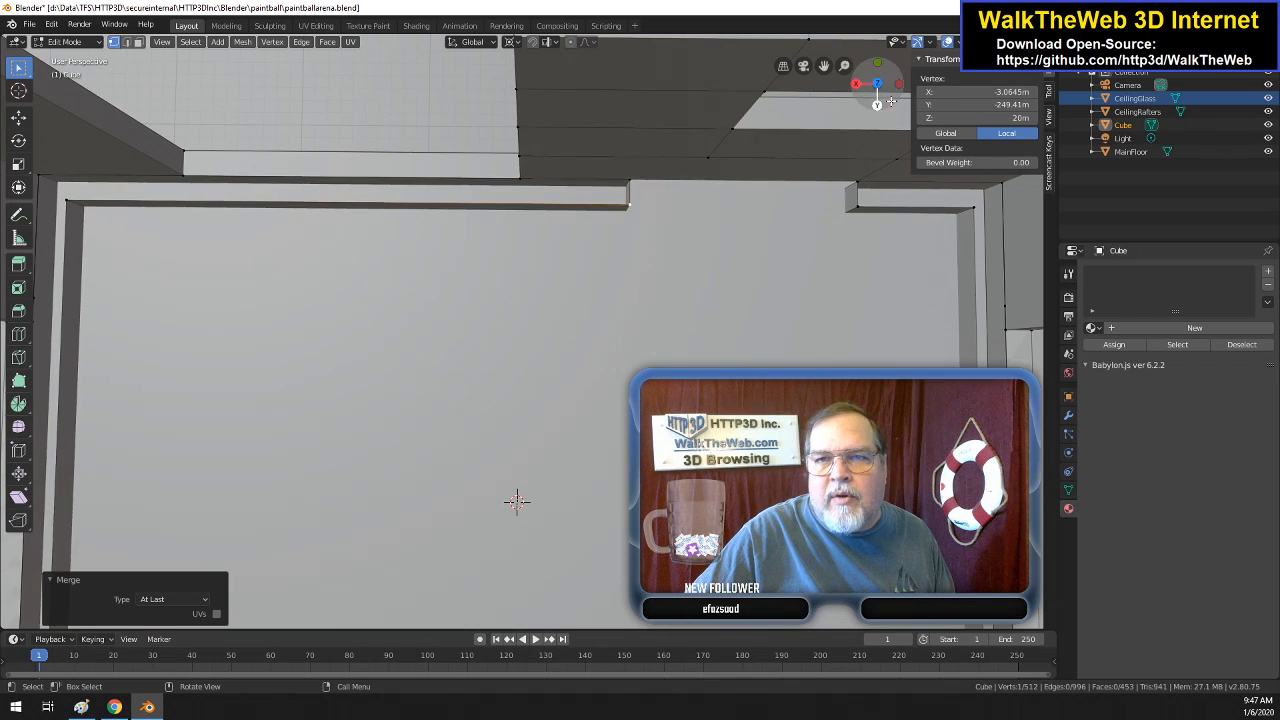
- Lower the ledge's four inner corner vertices by 0.5 m along the global Z axis
{"action": "left_click_drag", "start_coordinate": [876, 97], "coordinate": [876, 83]}
{"action": "mouse_move", "coordinate": [518, 474]}
{"action": "left_mouse_down"}
{"action": "mouse_move", "coordinate": [511, 389]}
{"action": "mouse_move", "coordinate": [518, 480]}
{"action": "mouse_move", "coordinate": [526, 277]}
{"action": "mouse_move", "coordinate": [523, 301]}
{"action": "left_mouse_up"}
{"action": "scroll", "coordinate": [760, 322], "scroll_direction": "down", "scroll_amount": 2}
{"action": "left_click_drag", "start_coordinate": [824, 65], "coordinate": [836, 66]}
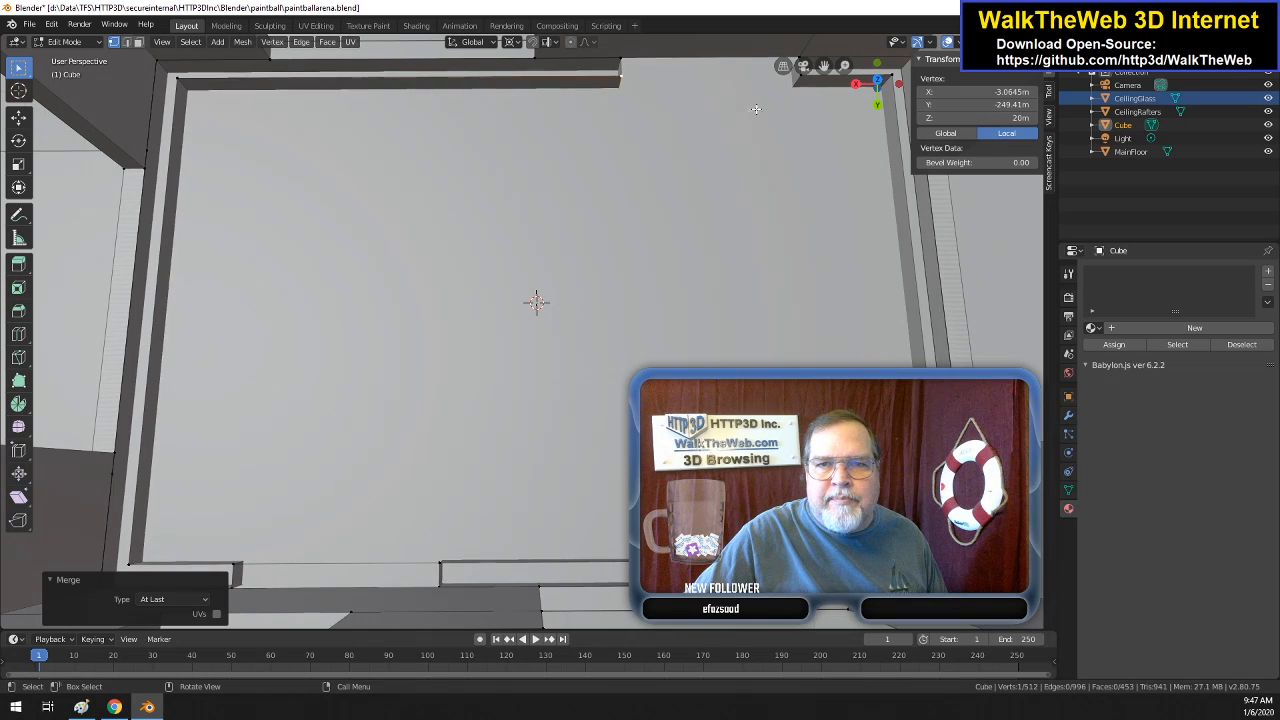
{"action": "scroll", "coordinate": [767, 123], "scroll_direction": "down", "scroll_amount": 1}
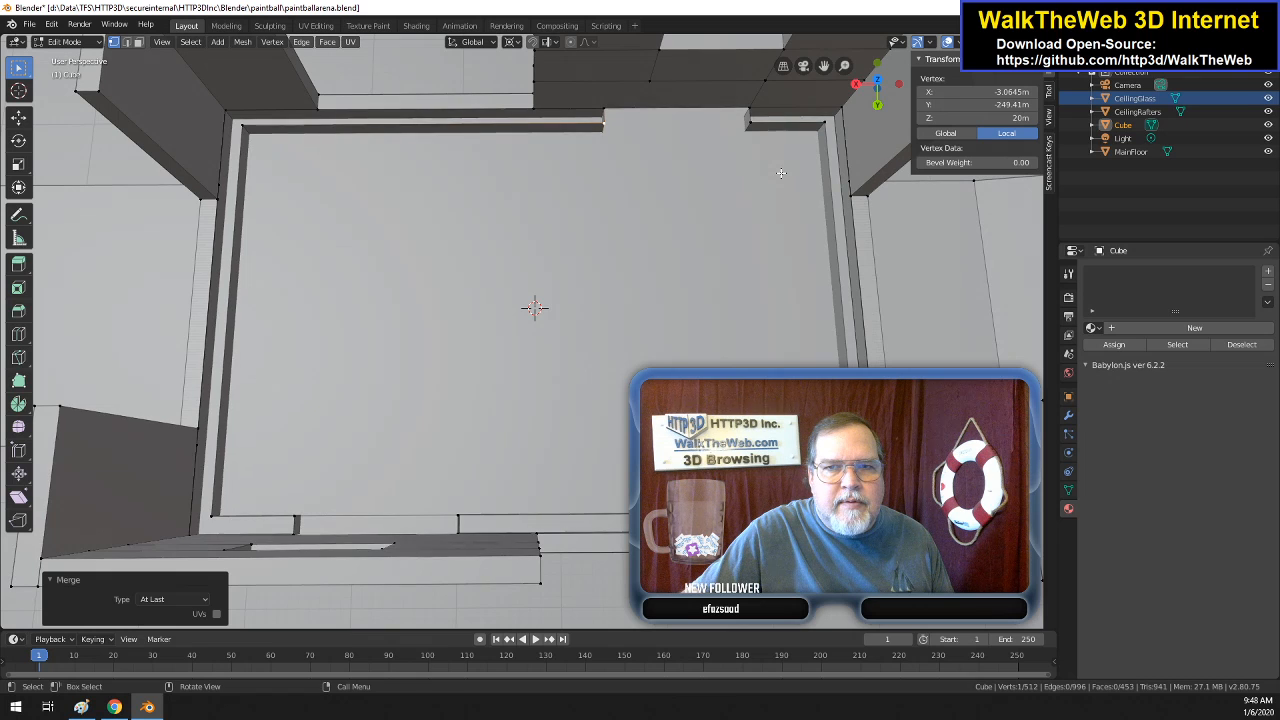
{"action": "left_click", "coordinate": [826, 125]}
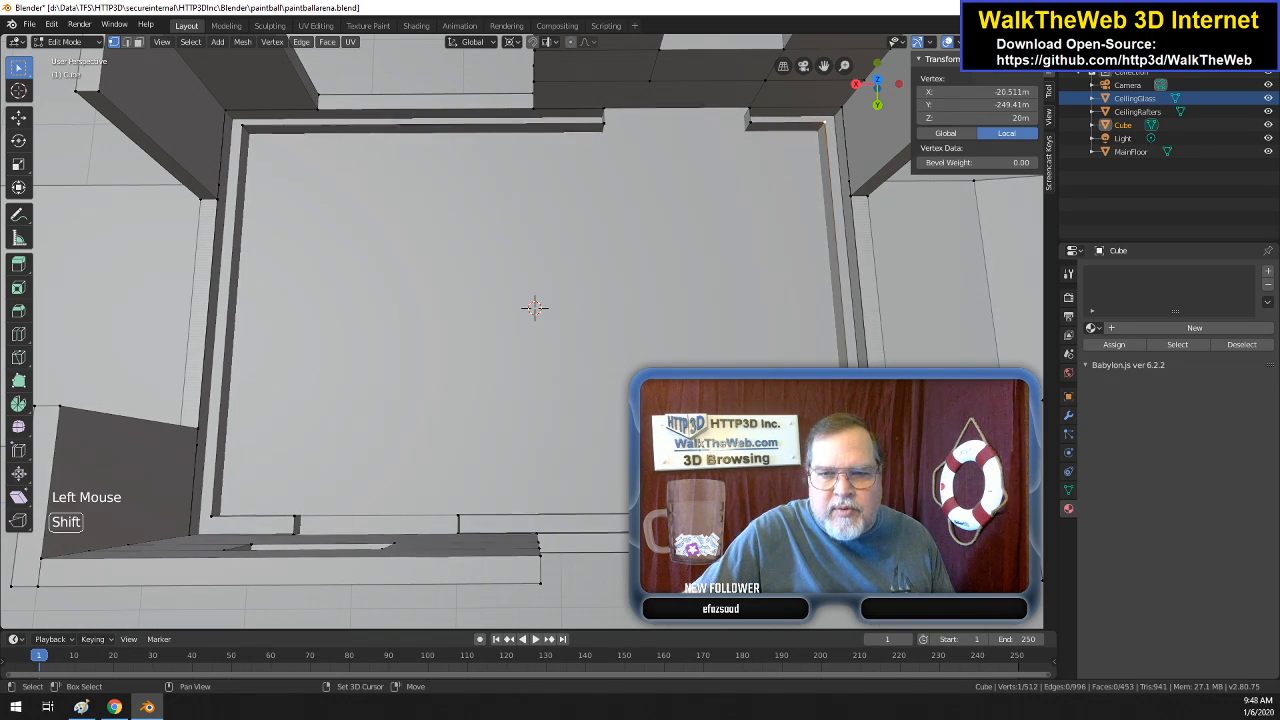
{"action": "left_click", "coordinate": [862, 513], "text": "shift"}
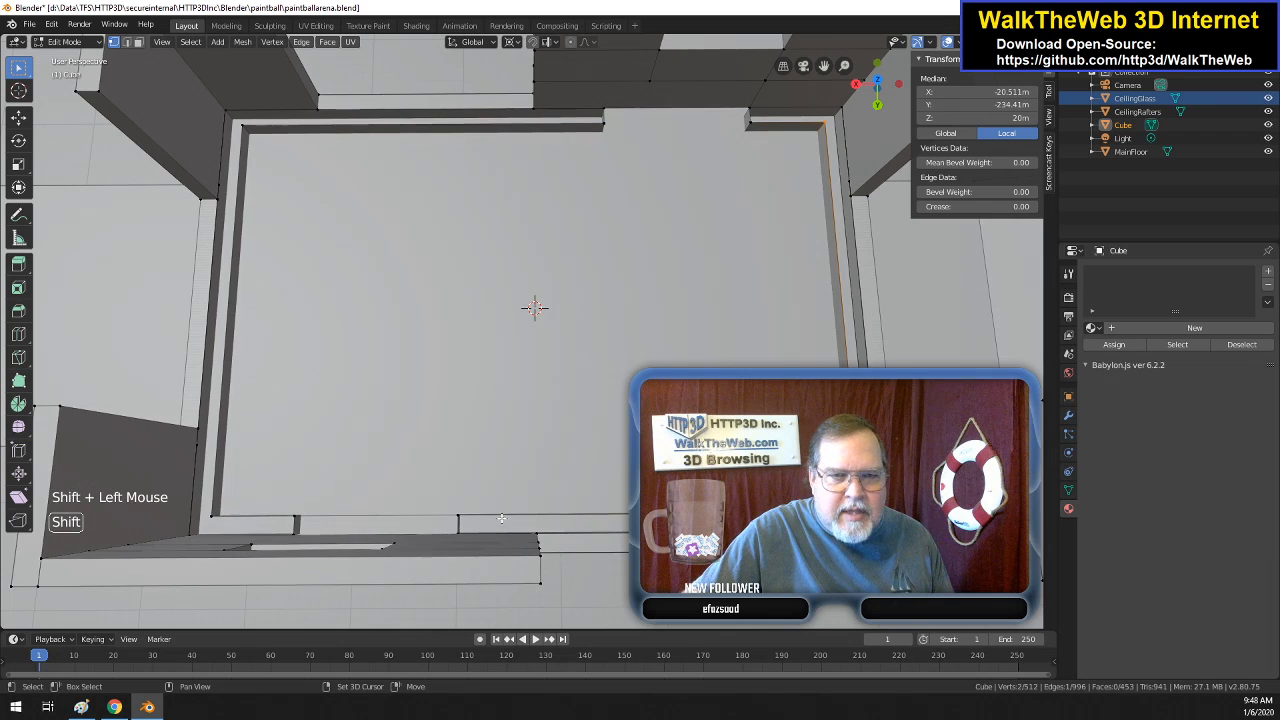
{"action": "left_click", "coordinate": [260, 145], "text": "shift"}
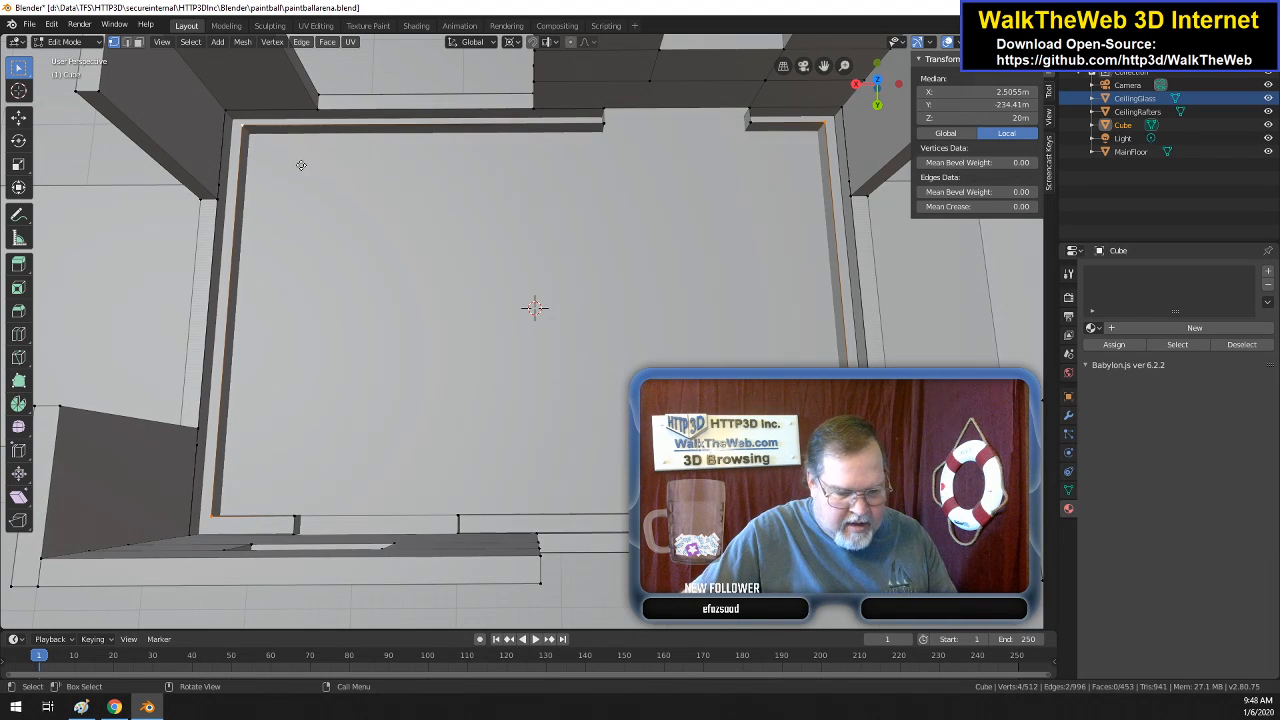
{"action": "key", "text": "g"}
{"action": "key", "text": "z"}
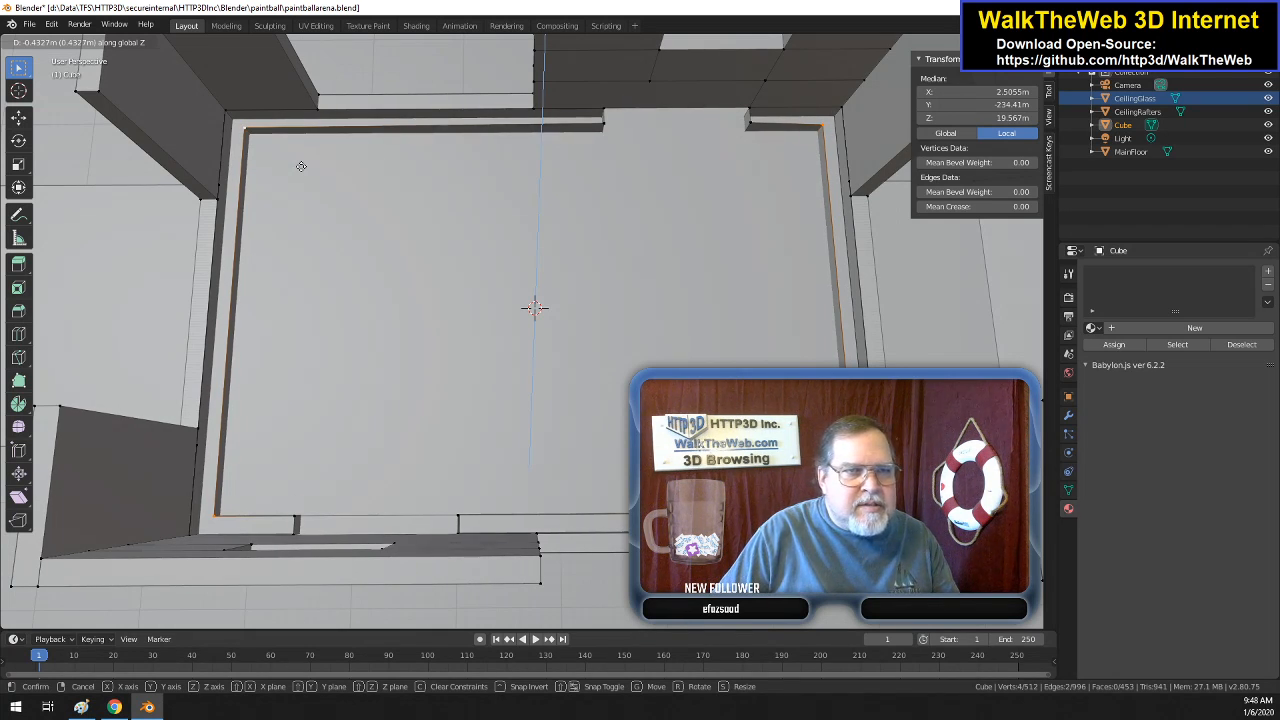
{"action": "type", "text": "-.5"}
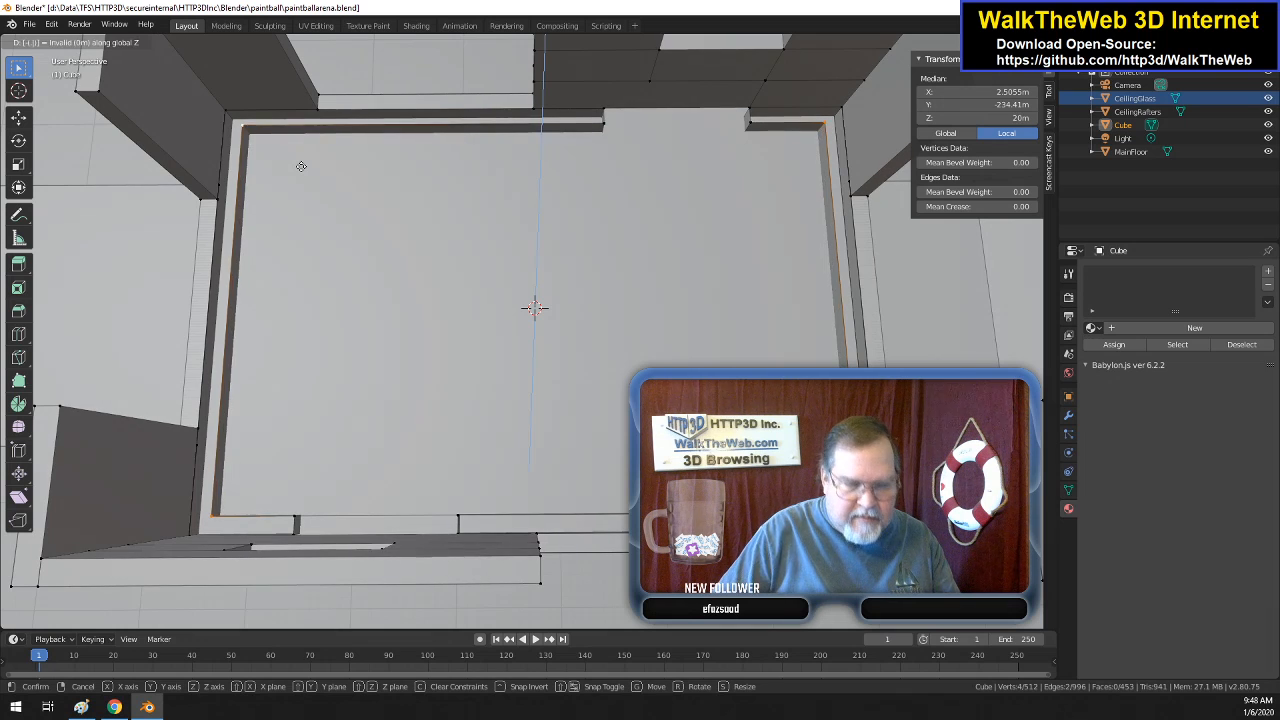
{"action": "key", "text": "Return"}
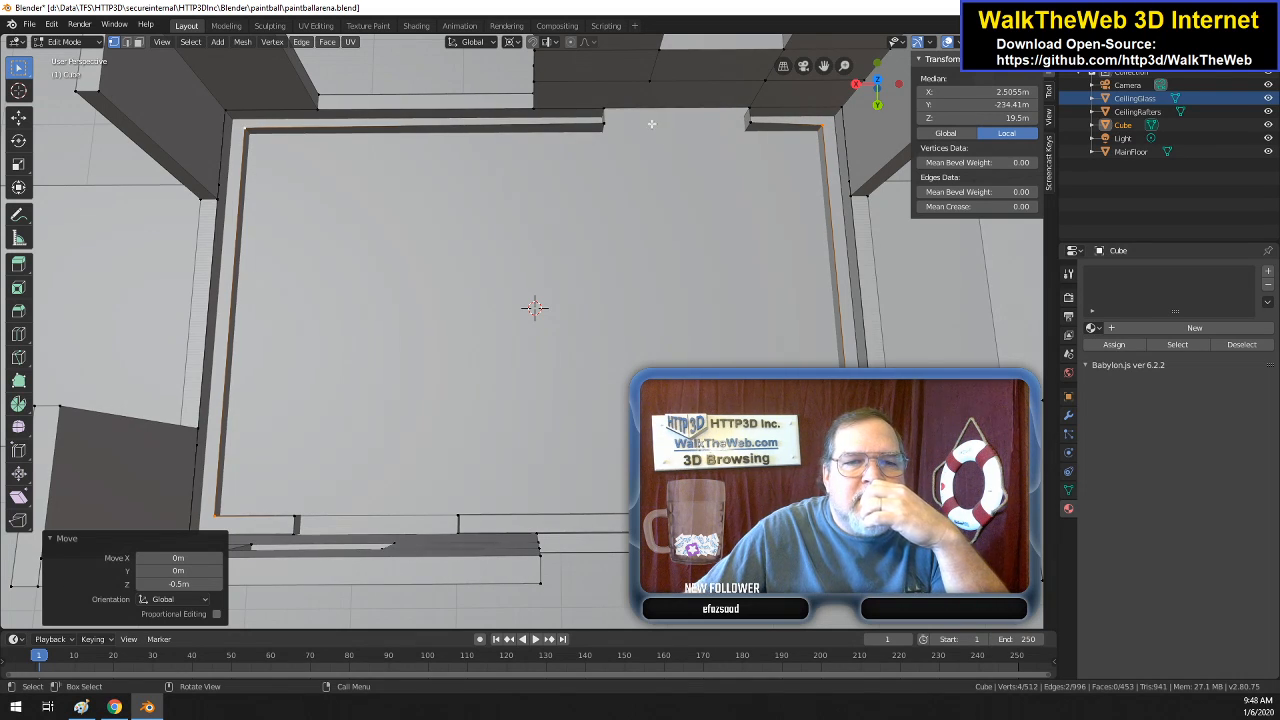
- Lower the four inner ledge vertices beside the two wall gaps by 0.5 m along the global Z axis
{"action": "left_click", "coordinate": [603, 124]}
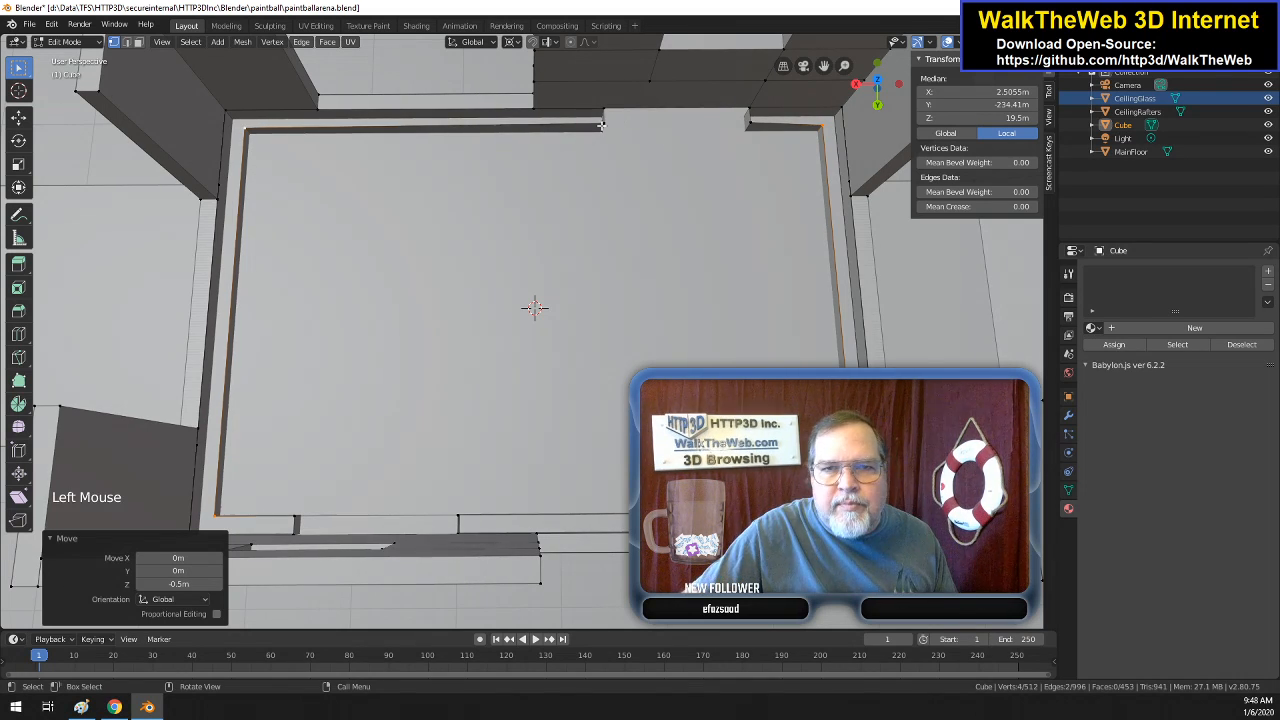
{"action": "left_click", "coordinate": [746, 123], "text": "shift"}
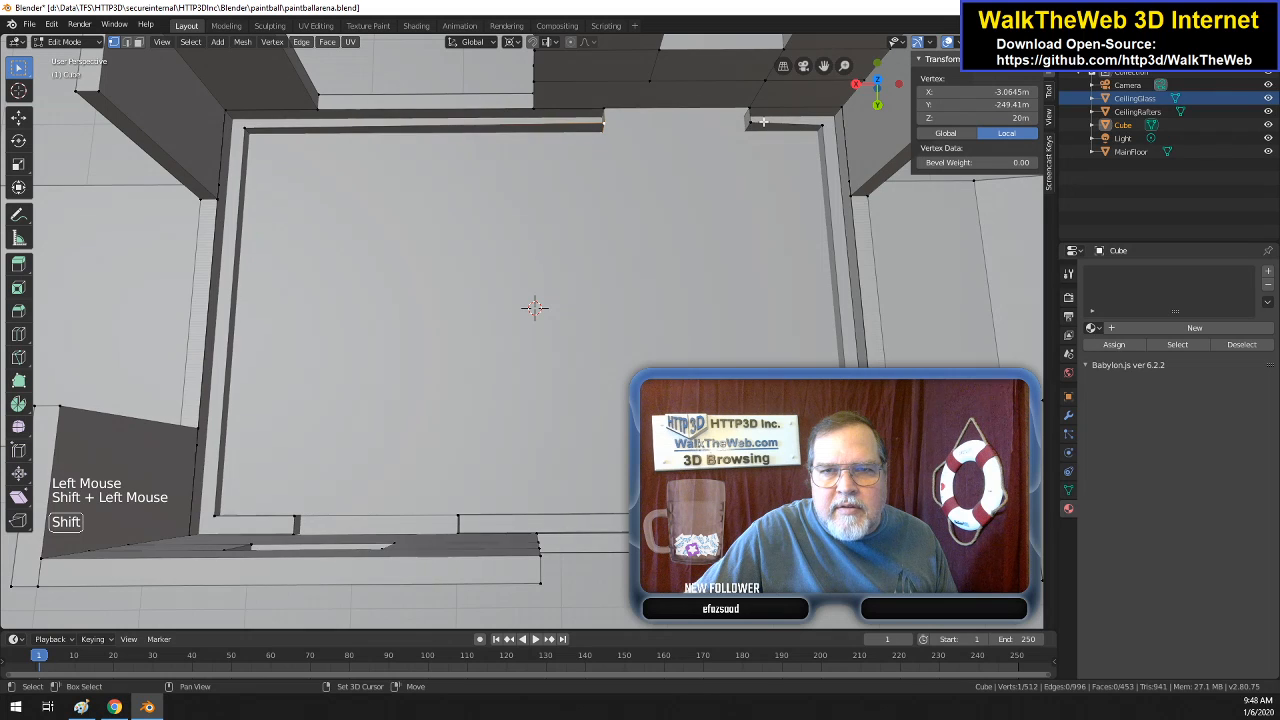
{"action": "left_click", "coordinate": [329, 525], "text": "shift"}
{"action": "left_click", "coordinate": [459, 517], "text": "shift"}
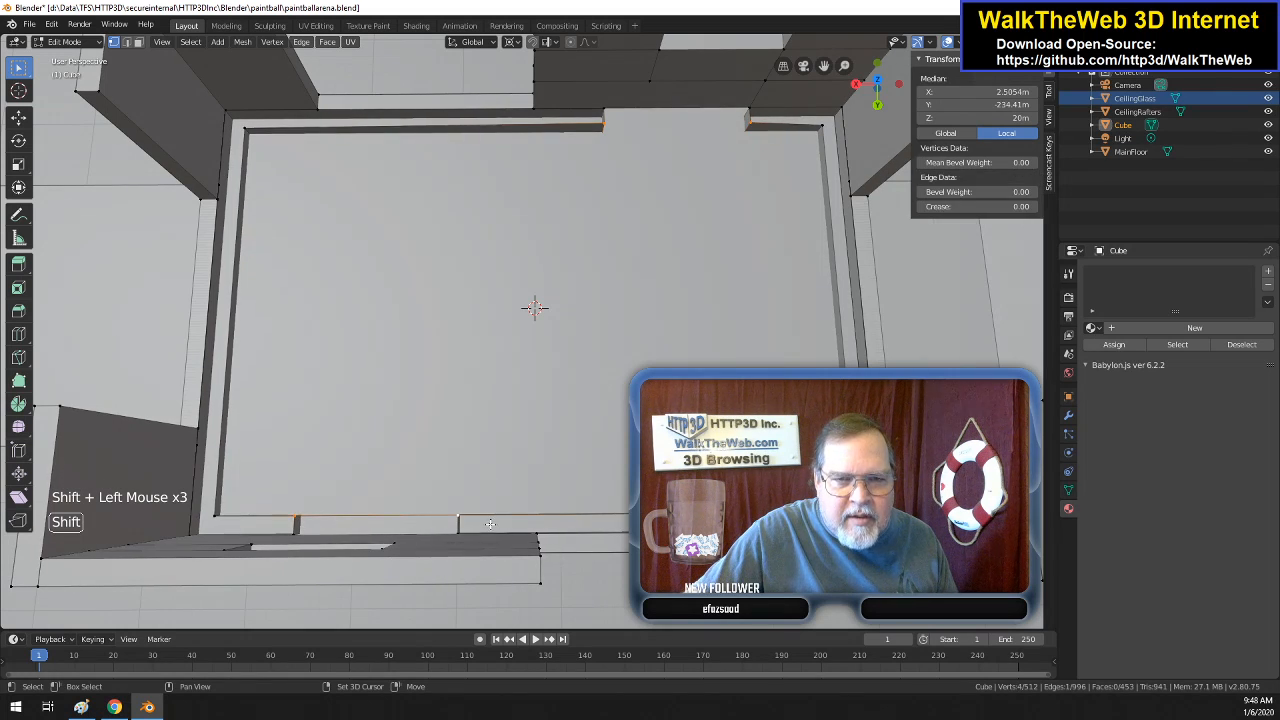
{"action": "left_click_drag", "start_coordinate": [875, 96], "coordinate": [855, 93]}
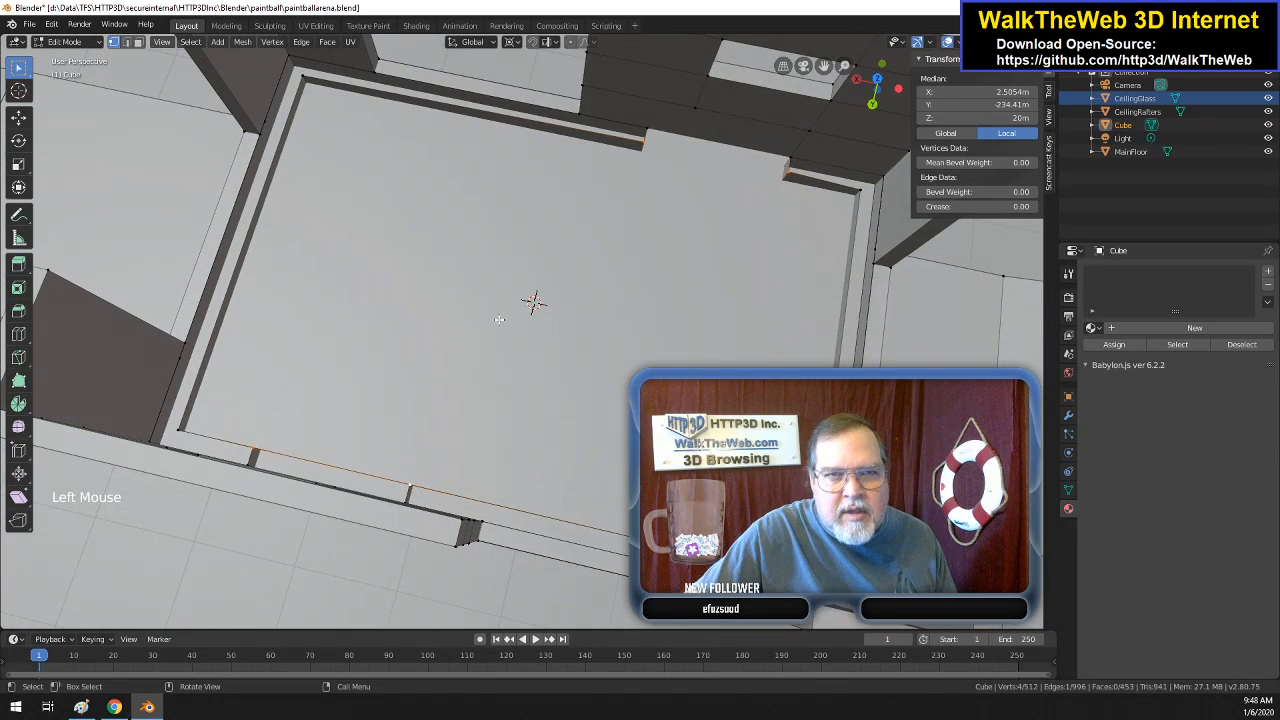
{"action": "key", "text": "g"}
{"action": "key", "text": "z"}
{"action": "type", "text": "-.5"}
{"action": "key", "text": "Return"}
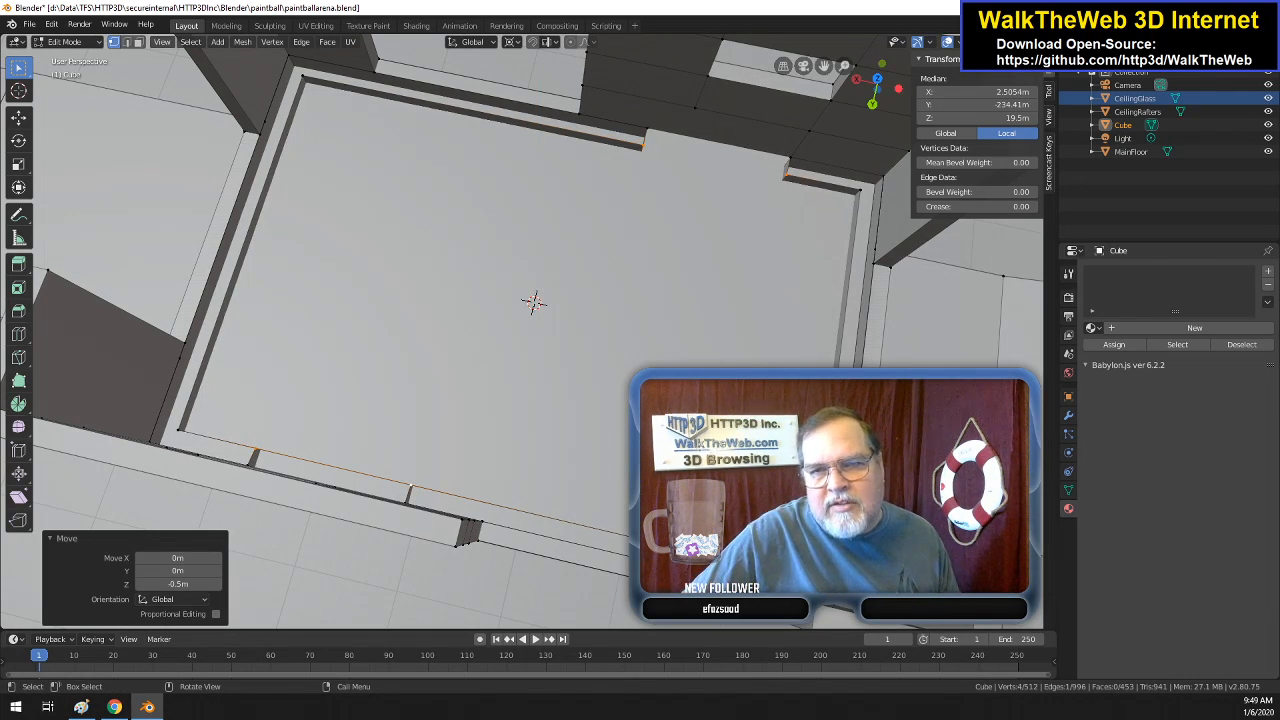
- Fill one face across the whole room between the ledge's four outer corner vertices
{"action": "left_click_drag", "start_coordinate": [876, 88], "coordinate": [925, 120]}
{"action": "mouse_move", "coordinate": [762, 130]}
{"action": "left_mouse_down"}
{"action": "mouse_move", "coordinate": [787, 118]}
{"action": "mouse_move", "coordinate": [786, 130]}
{"action": "left_mouse_up"}
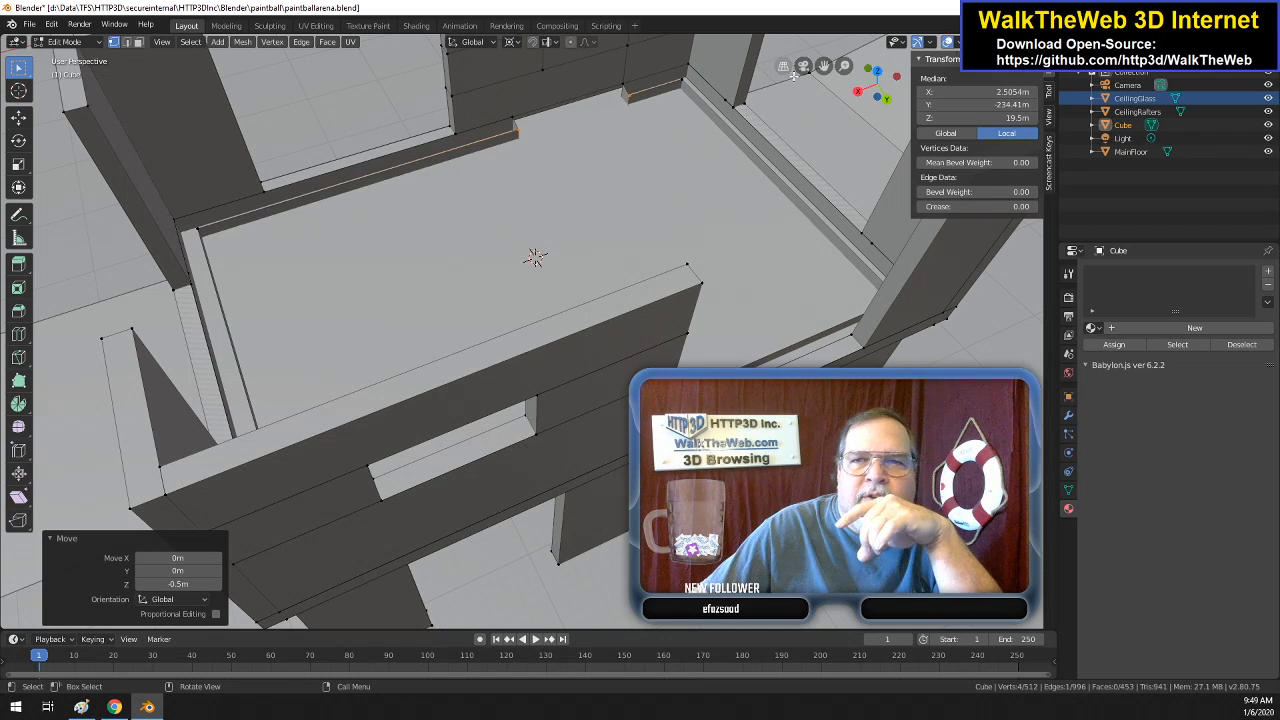
{"action": "left_click_drag", "start_coordinate": [893, 87], "coordinate": [950, 98]}
{"action": "left_click_drag", "start_coordinate": [533, 228], "coordinate": [535, 290]}
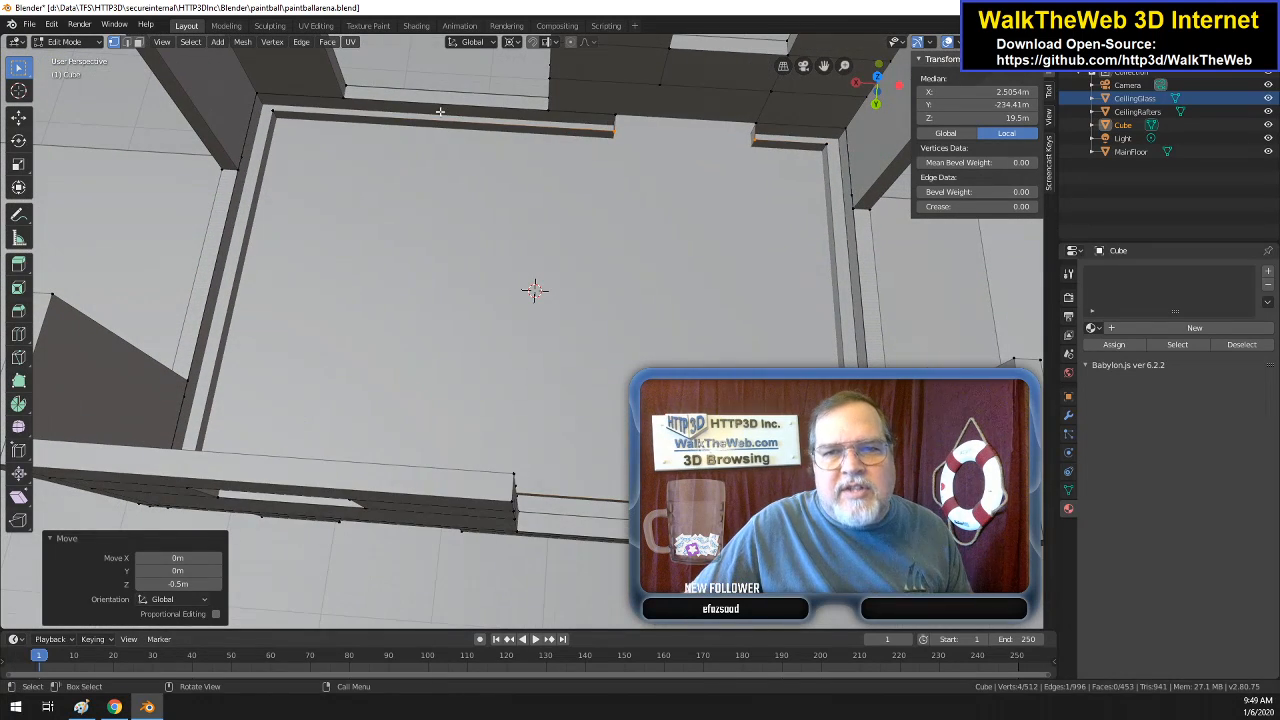
{"action": "left_click", "coordinate": [259, 95]}
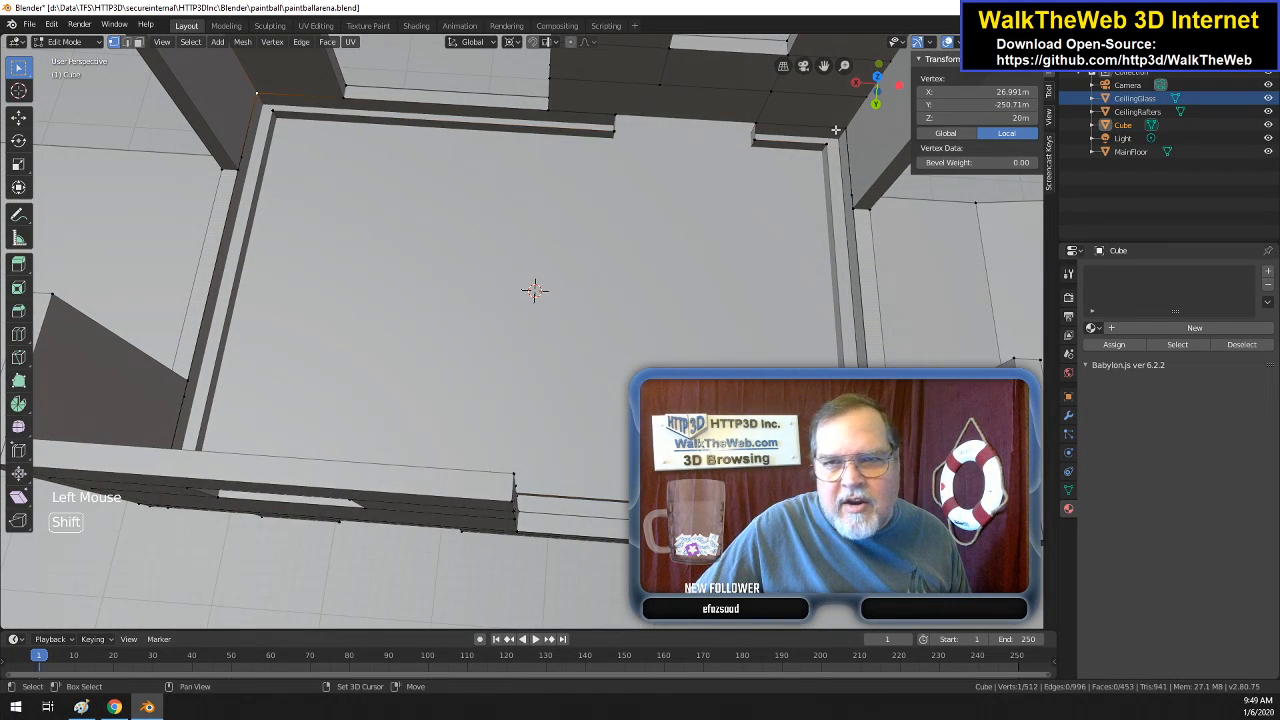
{"action": "left_click", "coordinate": [534, 290], "text": "shift"}
{"action": "left_click_drag", "start_coordinate": [534, 290], "coordinate": [535, 314]}
{"action": "left_click", "coordinate": [535, 315], "text": "shift"}
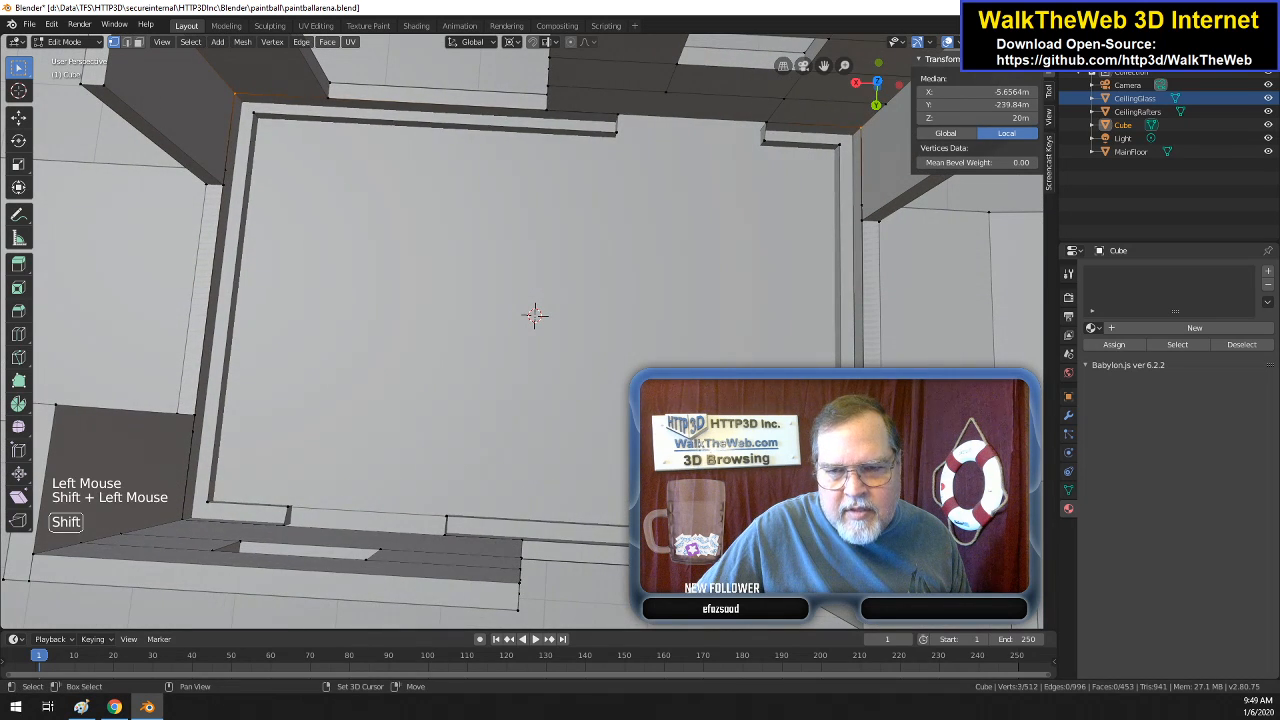
{"action": "left_click", "coordinate": [181, 520], "text": "shift"}
{"action": "key", "text": "f"}
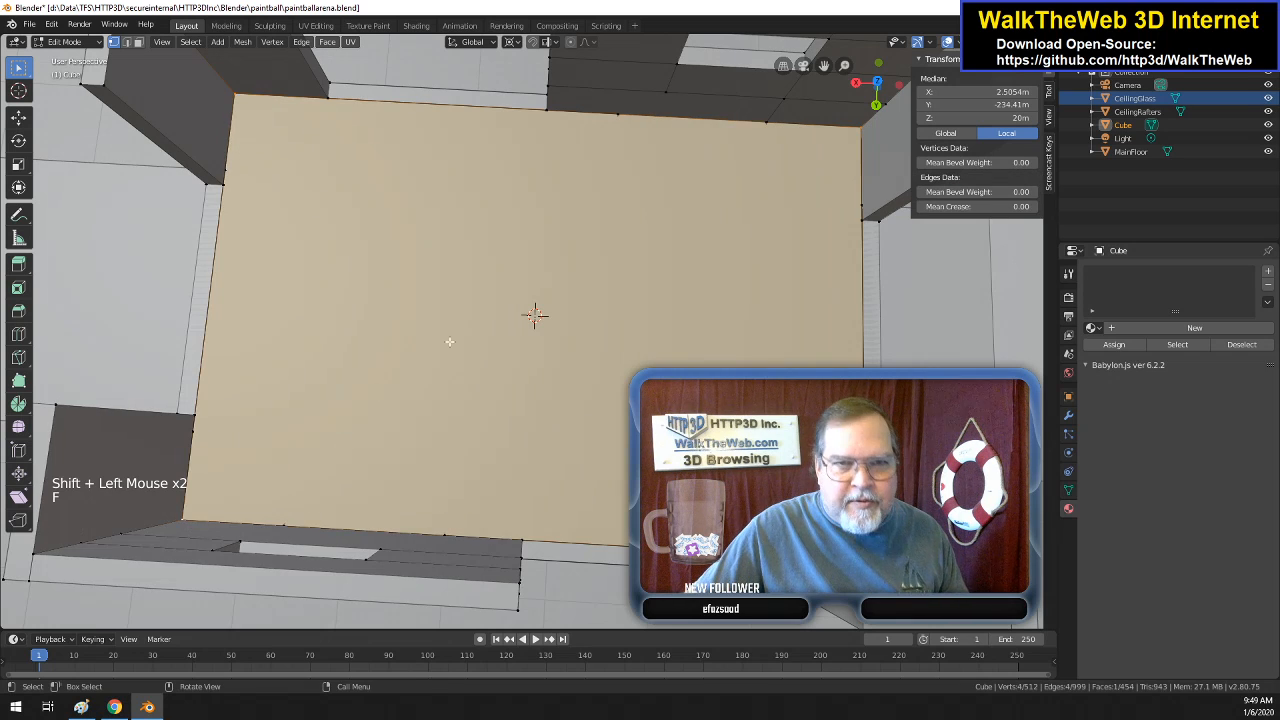
- In wireframe display, lower the four outer vertices beside the two wall gaps by 0.5 m along the global Z axis
{"action": "left_click_drag", "start_coordinate": [901, 110], "coordinate": [587, 122]}
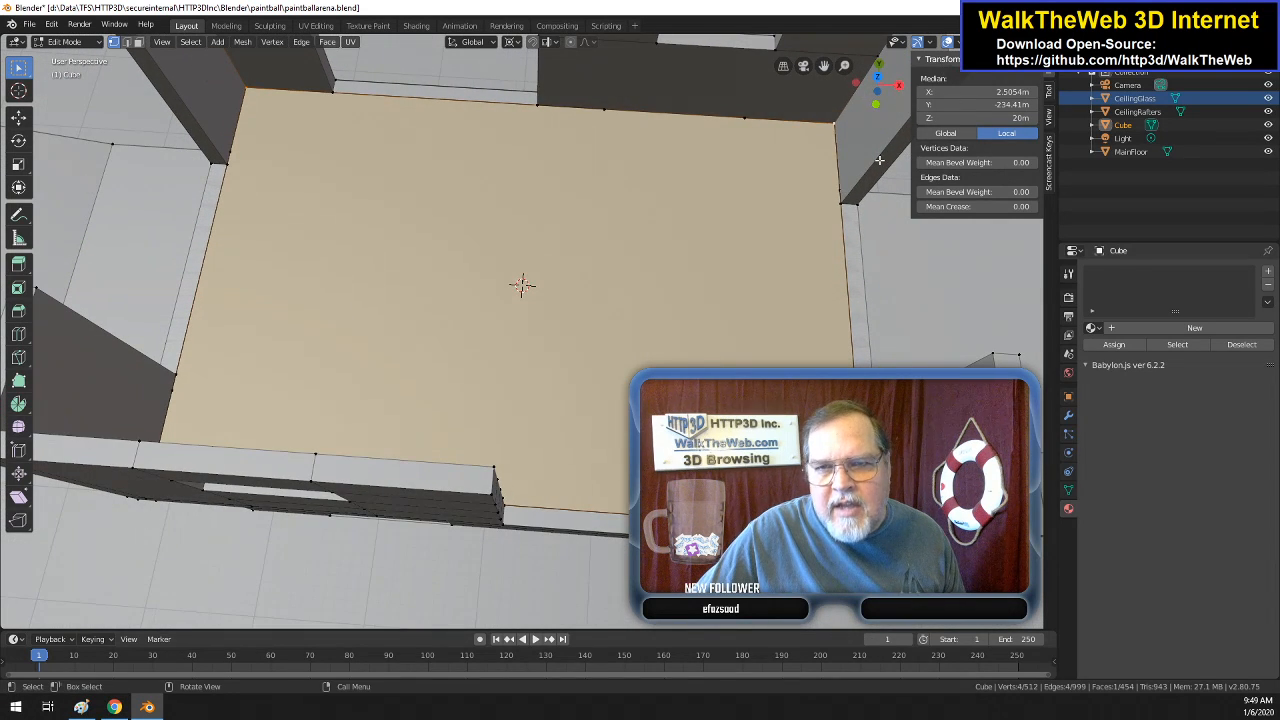
{"action": "left_click", "coordinate": [746, 120]}
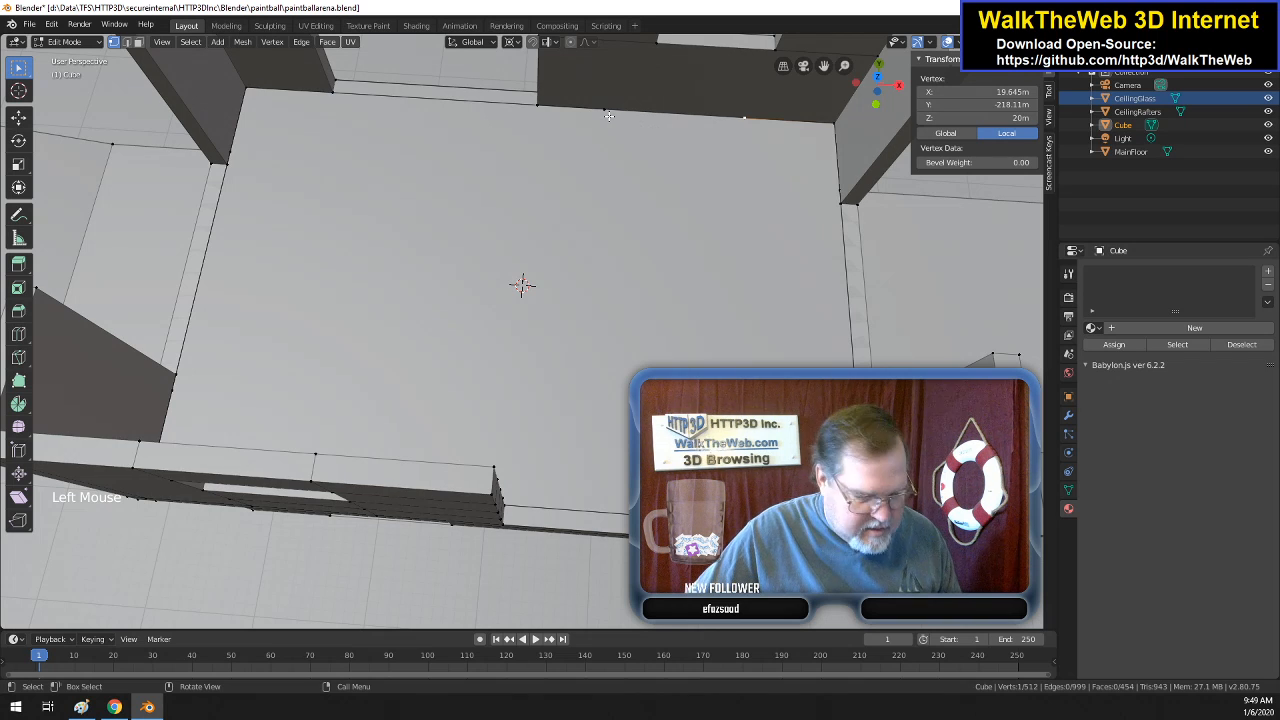
{"action": "key", "text": "z"}
{"action": "left_click", "coordinate": [535, 119]}
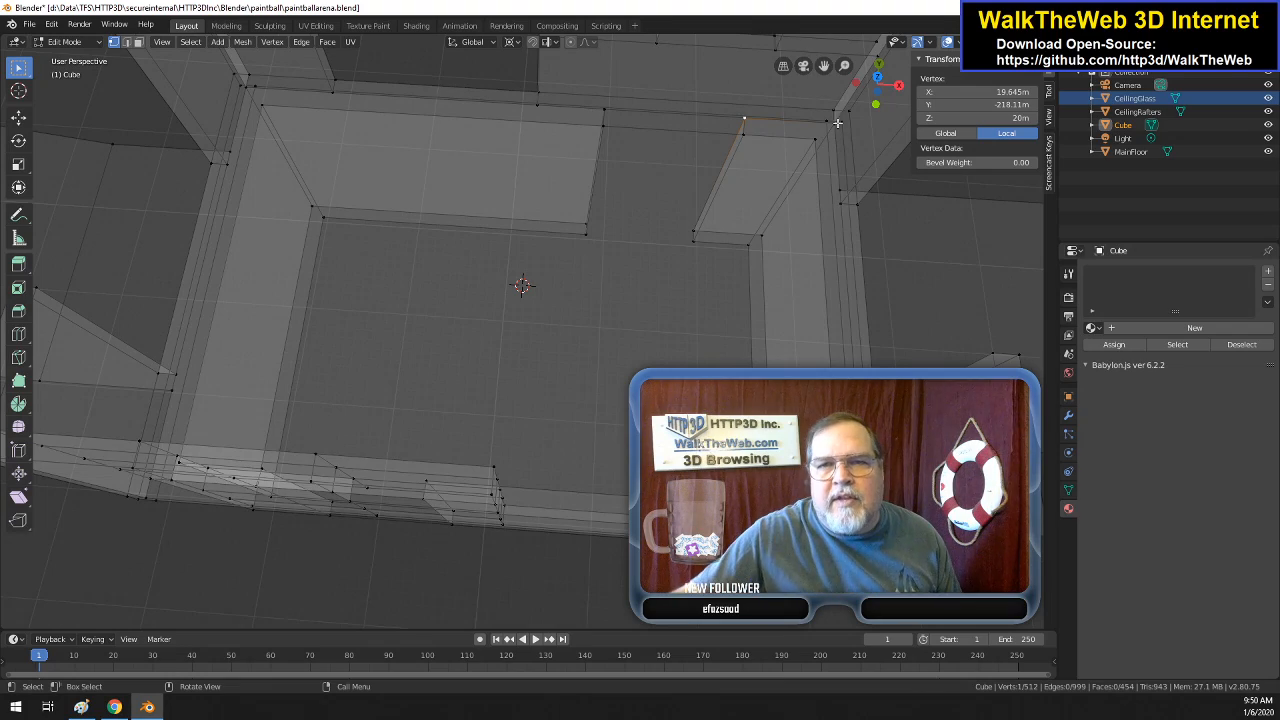
{"action": "left_click_drag", "start_coordinate": [877, 88], "coordinate": [870, 55]}
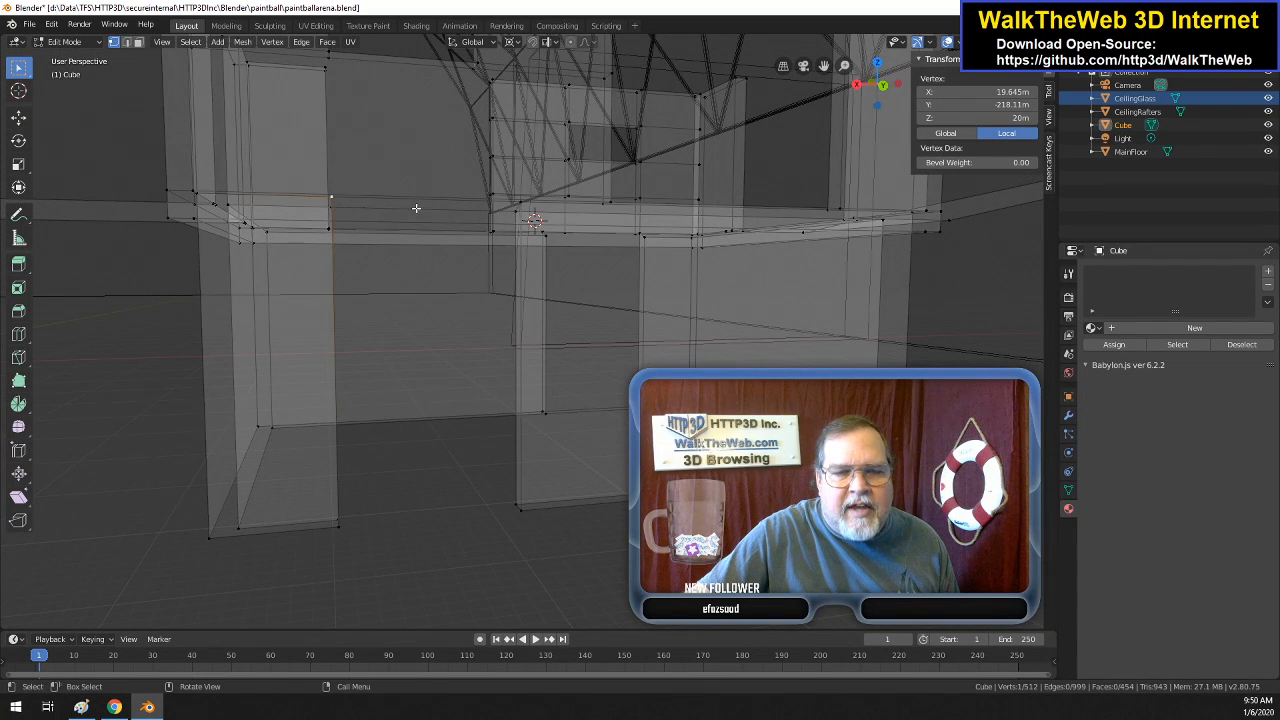
{"action": "left_click_drag", "start_coordinate": [870, 75], "coordinate": [852, 130]}
{"action": "left_click", "coordinate": [319, 222], "text": "shift"}
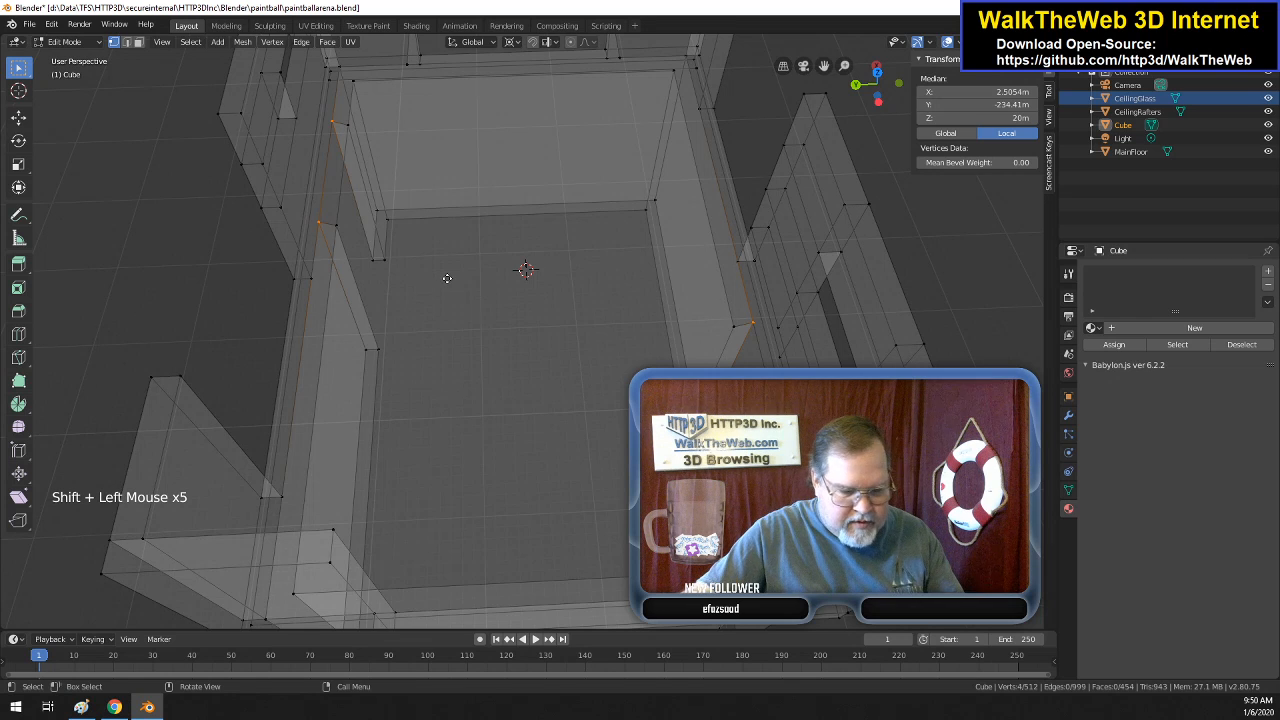
{"action": "key", "text": "g"}
{"action": "type", "text": "z-.5"}
{"action": "key", "text": "Return"}
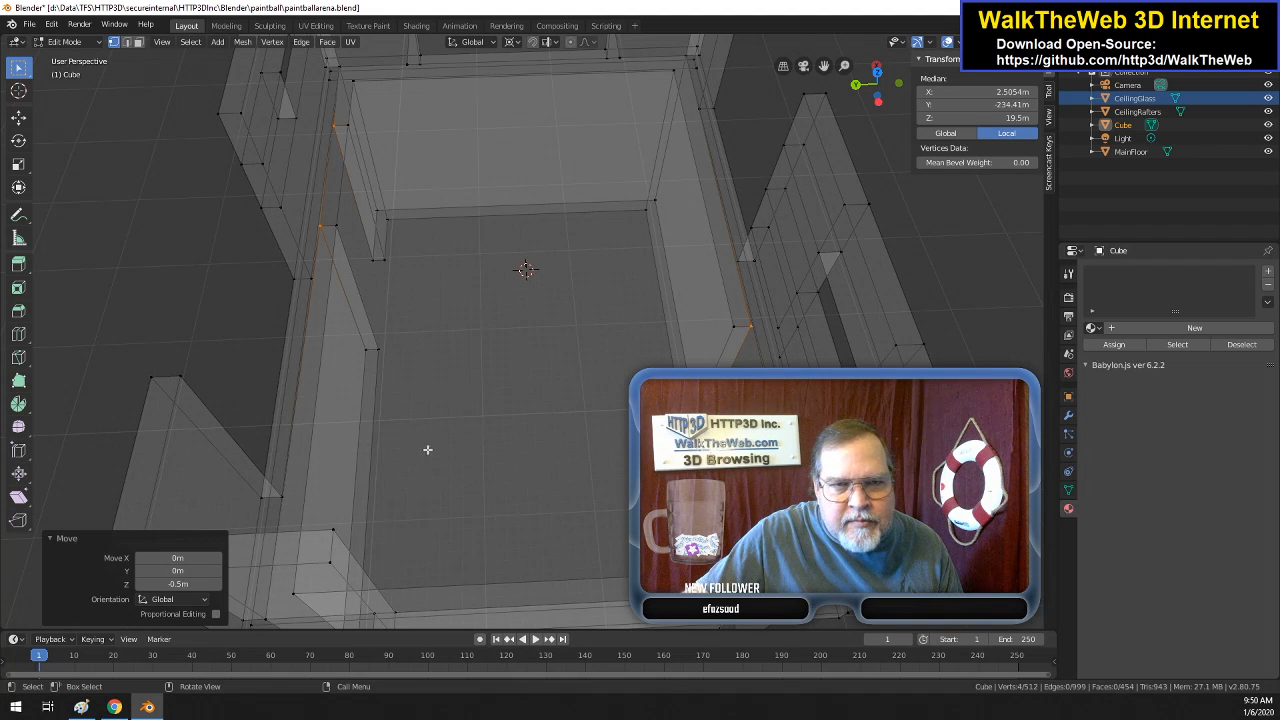
- Examine the ledge and wall gaps from several angles, checking the height of one outer ledge corner vertex
{"action": "left_click_drag", "start_coordinate": [894, 96], "coordinate": [1030, 73]}
{"action": "left_click_drag", "start_coordinate": [521, 245], "coordinate": [533, 219]}
{"action": "mouse_move", "coordinate": [533, 219]}
{"action": "middle_mouse_down"}
{"action": "mouse_move", "coordinate": [520, 234]}
{"action": "mouse_move", "coordinate": [521, 221]}
{"action": "mouse_move", "coordinate": [521, 247]}
{"action": "mouse_move", "coordinate": [533, 224]}
{"action": "mouse_move", "coordinate": [535, 295]}
{"action": "mouse_move", "coordinate": [535, 226]}
{"action": "middle_mouse_up"}
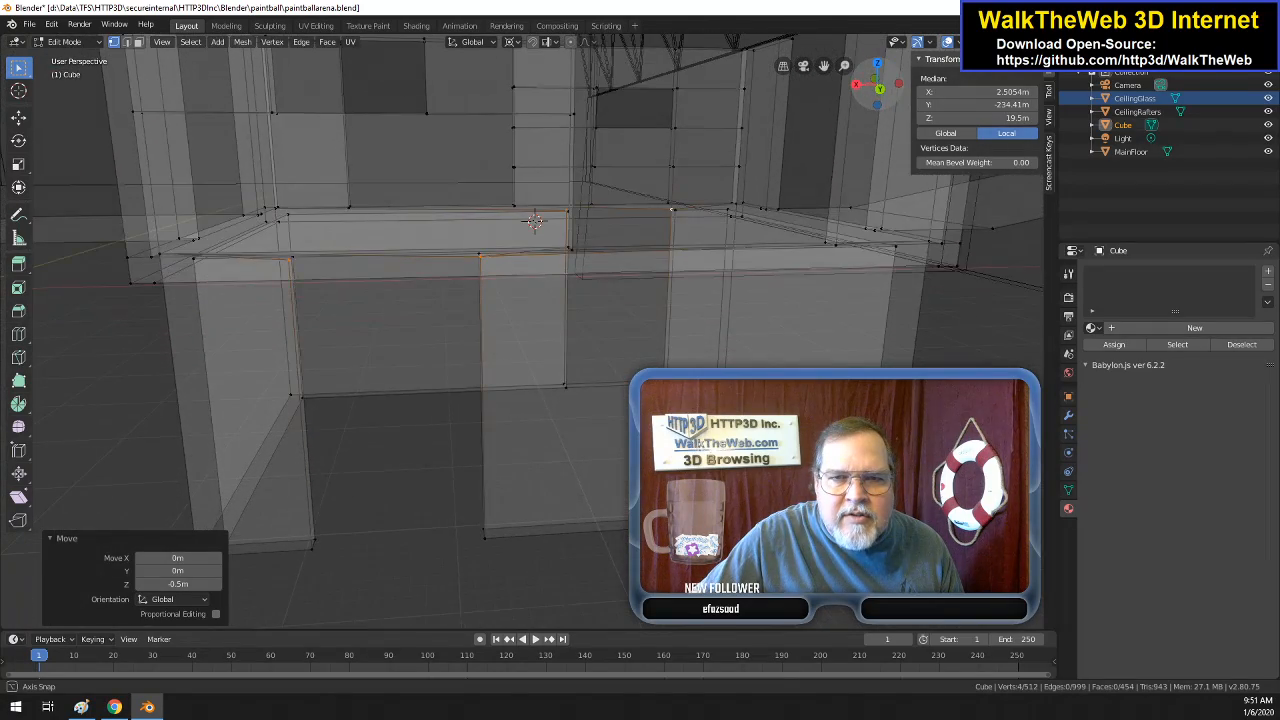
{"action": "mouse_move", "coordinate": [535, 222]}
{"action": "middle_mouse_down"}
{"action": "mouse_move", "coordinate": [529, 277]}
{"action": "mouse_move", "coordinate": [533, 221]}
{"action": "middle_mouse_up"}
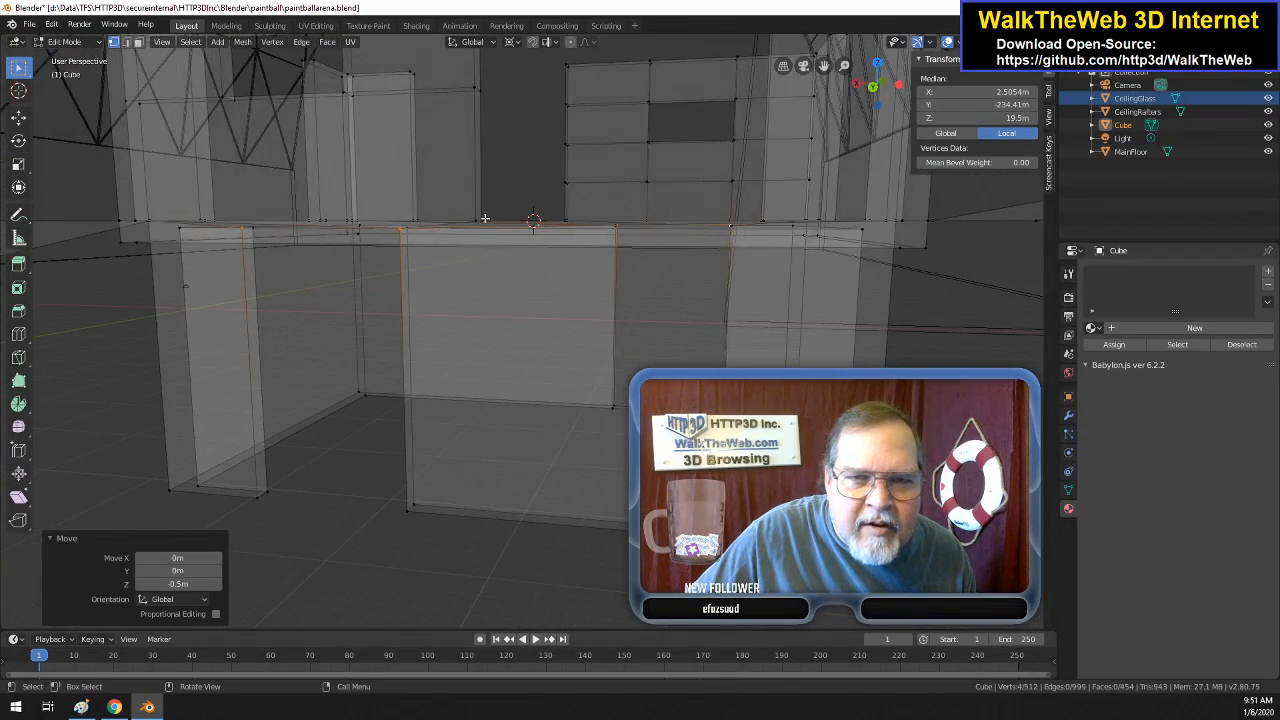
{"action": "left_click_drag", "start_coordinate": [891, 104], "coordinate": [598, 130]}
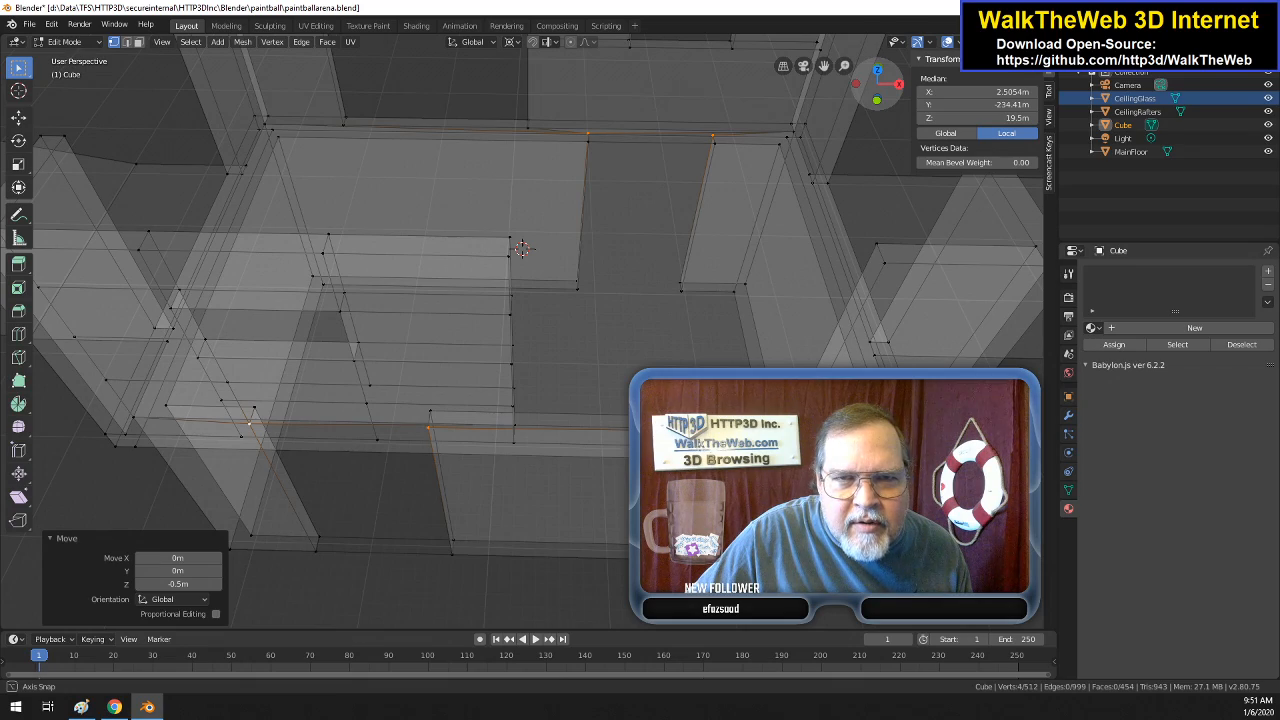
{"action": "left_click_drag", "start_coordinate": [598, 130], "coordinate": [668, 128]}
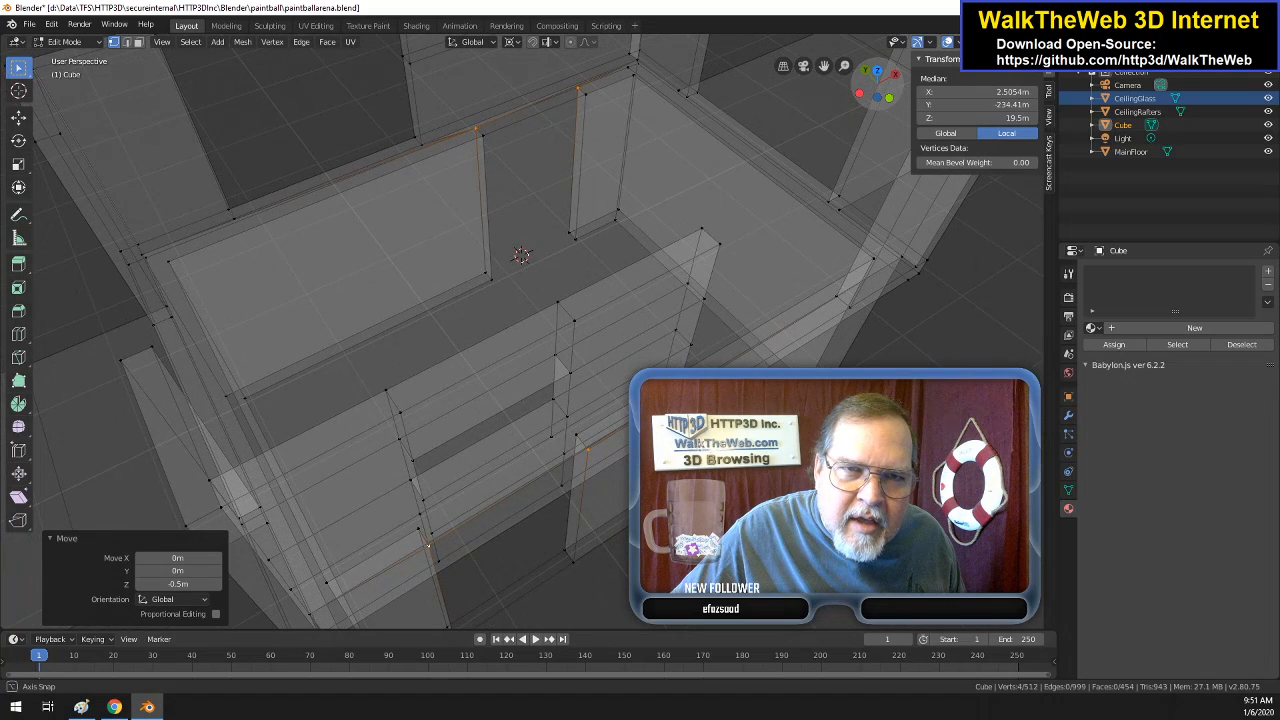
{"action": "left_click", "coordinate": [147, 253]}
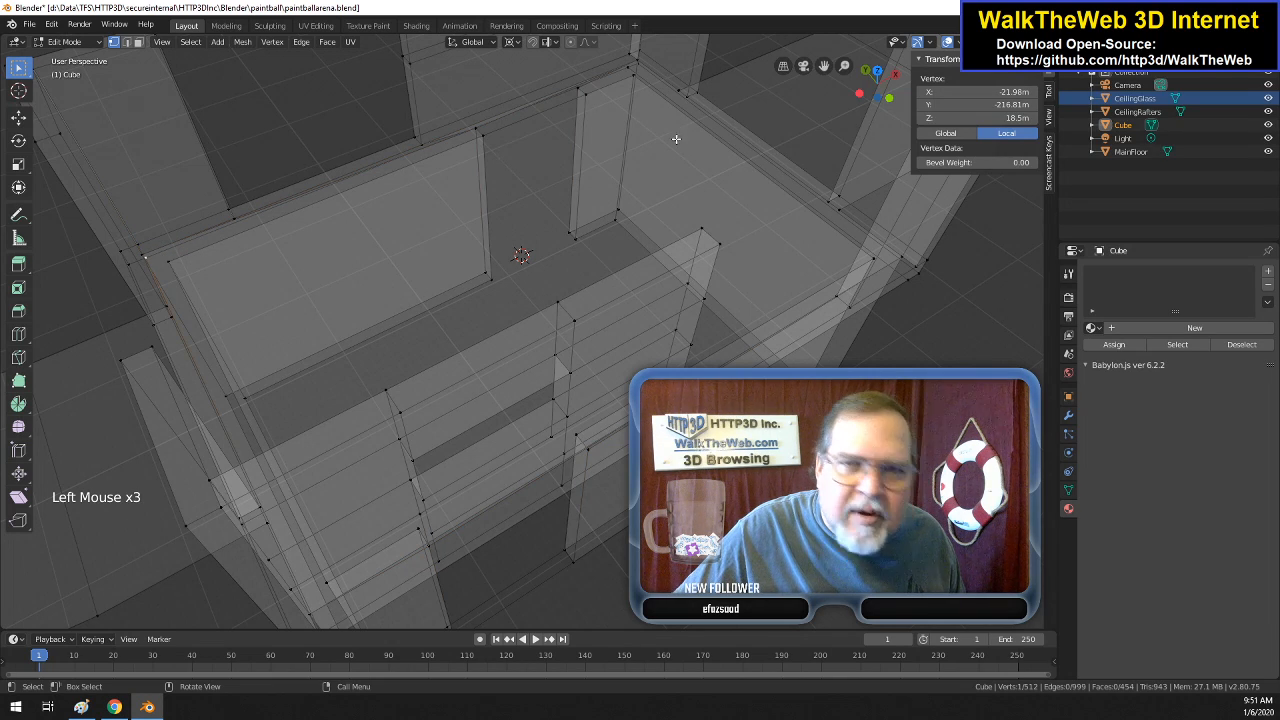
{"action": "left_click", "coordinate": [889, 96]}
{"action": "left_click_drag", "start_coordinate": [889, 96], "coordinate": [1018, 66]}
{"action": "left_click_drag", "start_coordinate": [665, 66], "coordinate": [613, 270]}
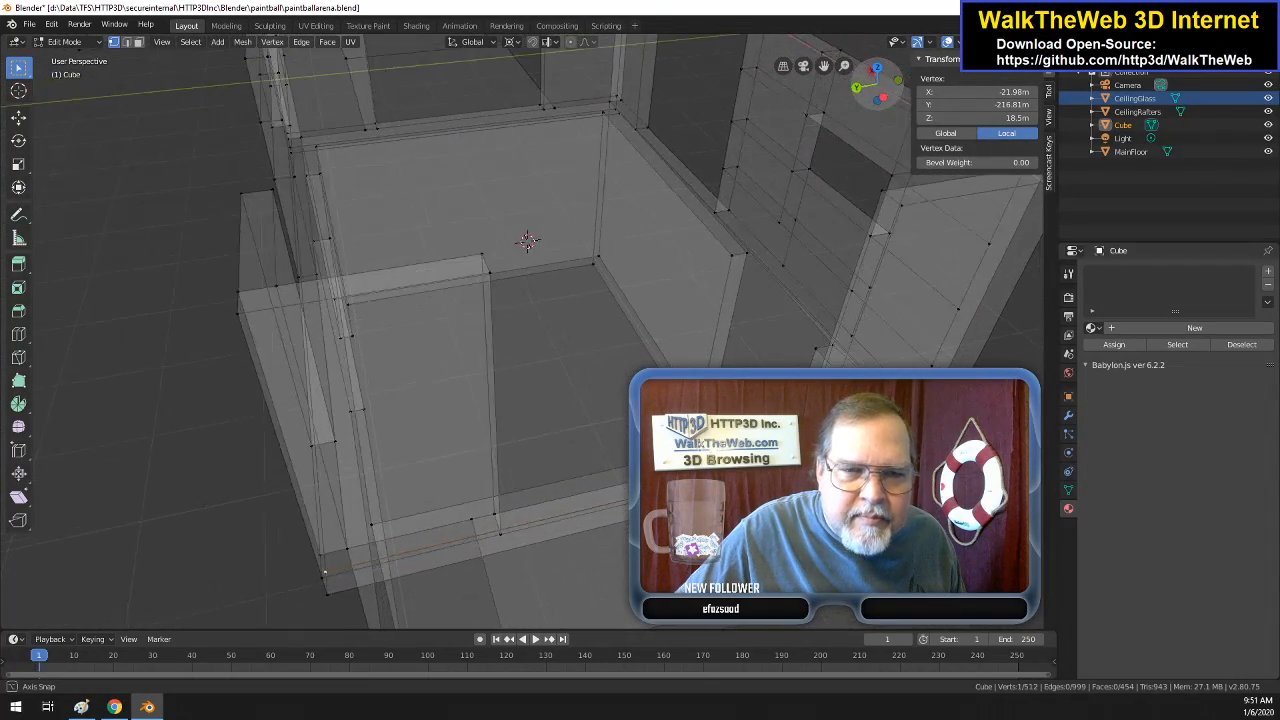
- Select the four corner vertices of the room-wide floor face and examine how the face sits against the wall-gap vertices
{"action": "left_click", "coordinate": [350, 548]}
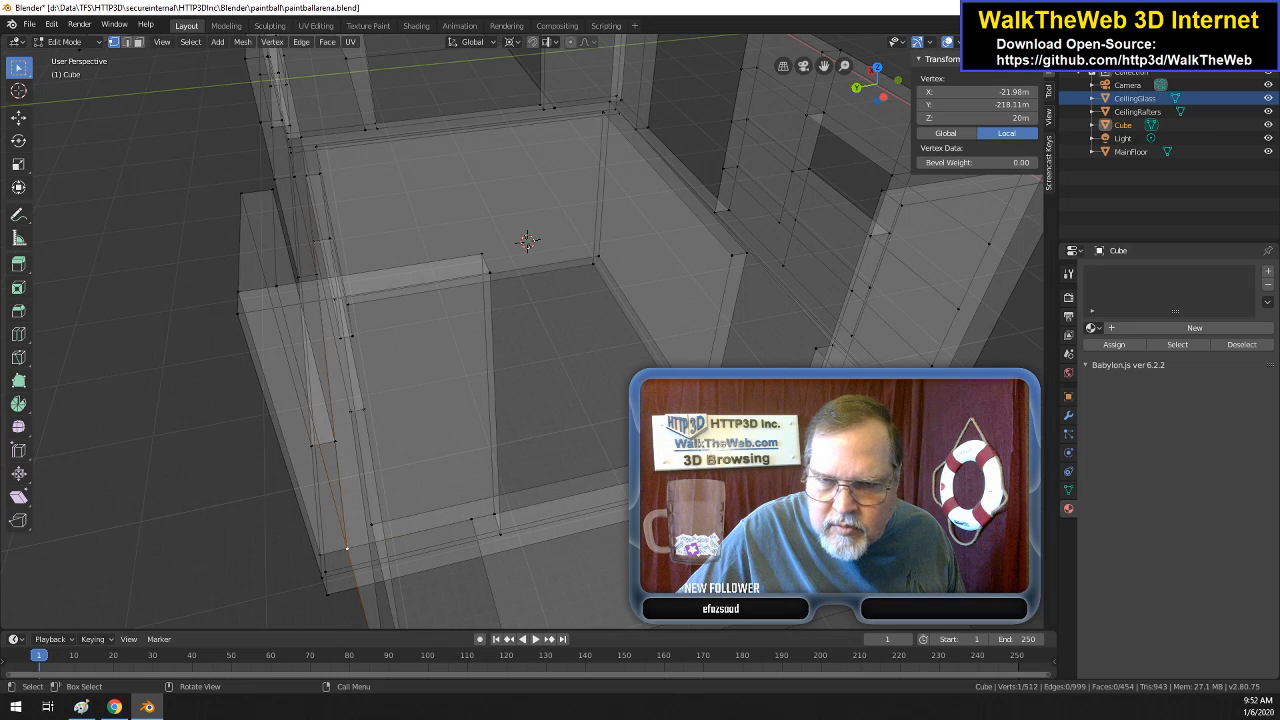
{"action": "left_click", "coordinate": [908, 419], "text": "shift"}
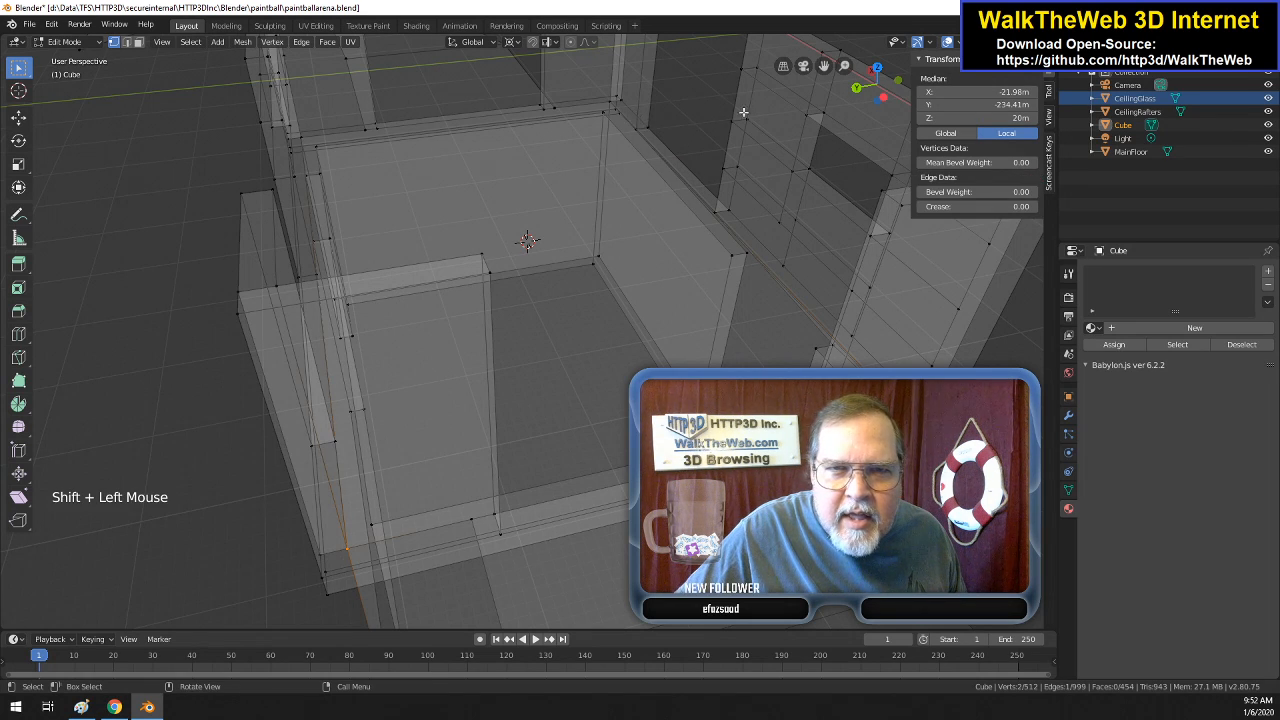
{"action": "left_click_drag", "start_coordinate": [900, 99], "coordinate": [820, 107]}
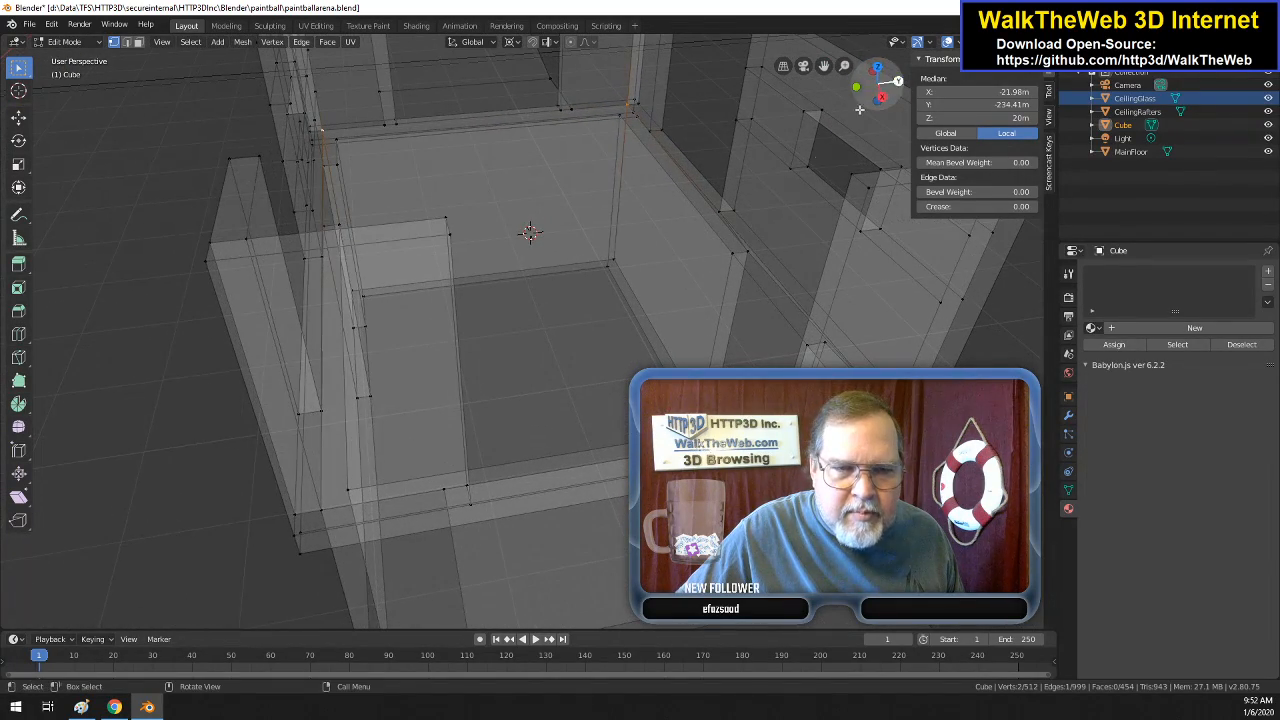
{"action": "left_click", "coordinate": [318, 510], "text": "shift"}
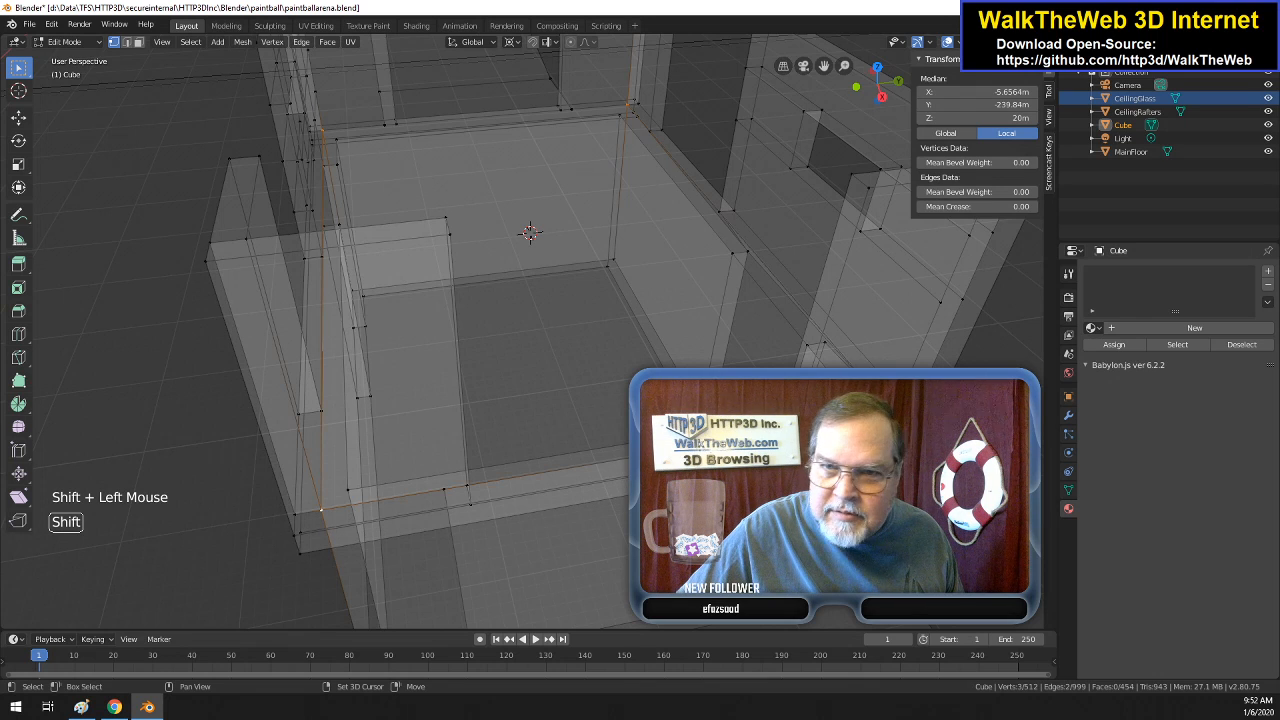
{"action": "left_click", "coordinate": [779, 355], "text": "shift"}
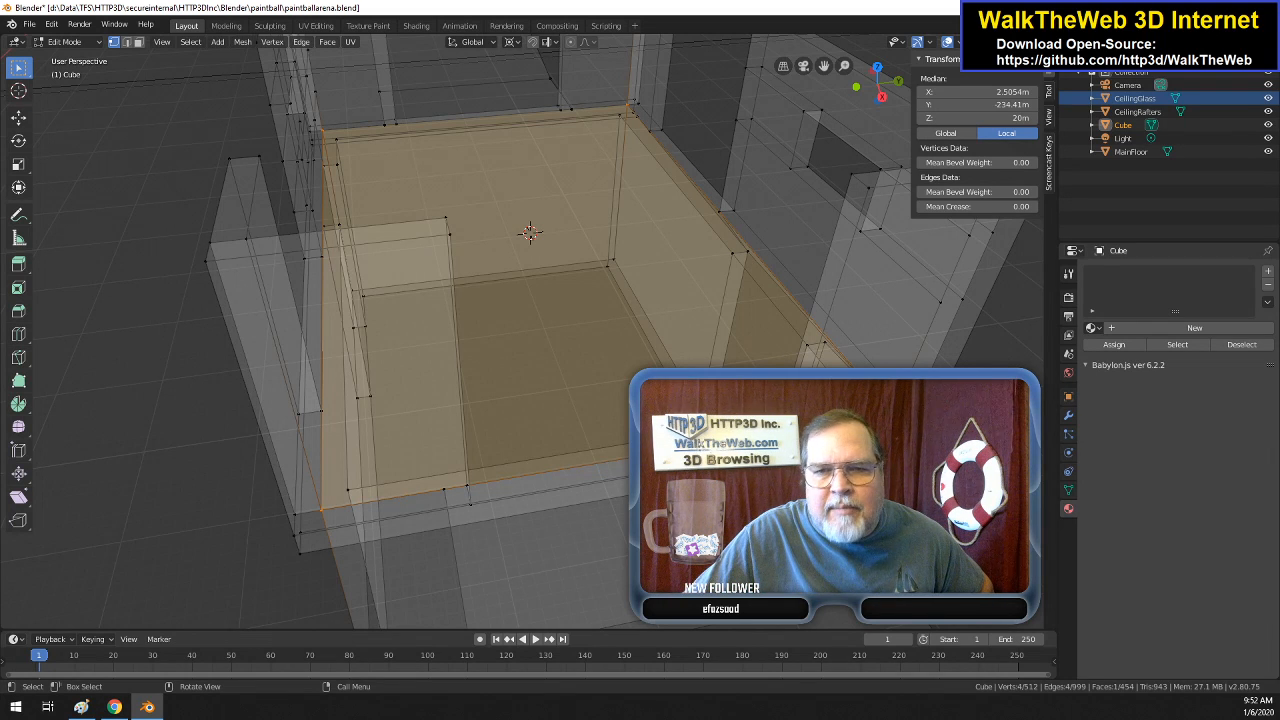
{"action": "left_click_drag", "start_coordinate": [877, 84], "coordinate": [802, 19]}
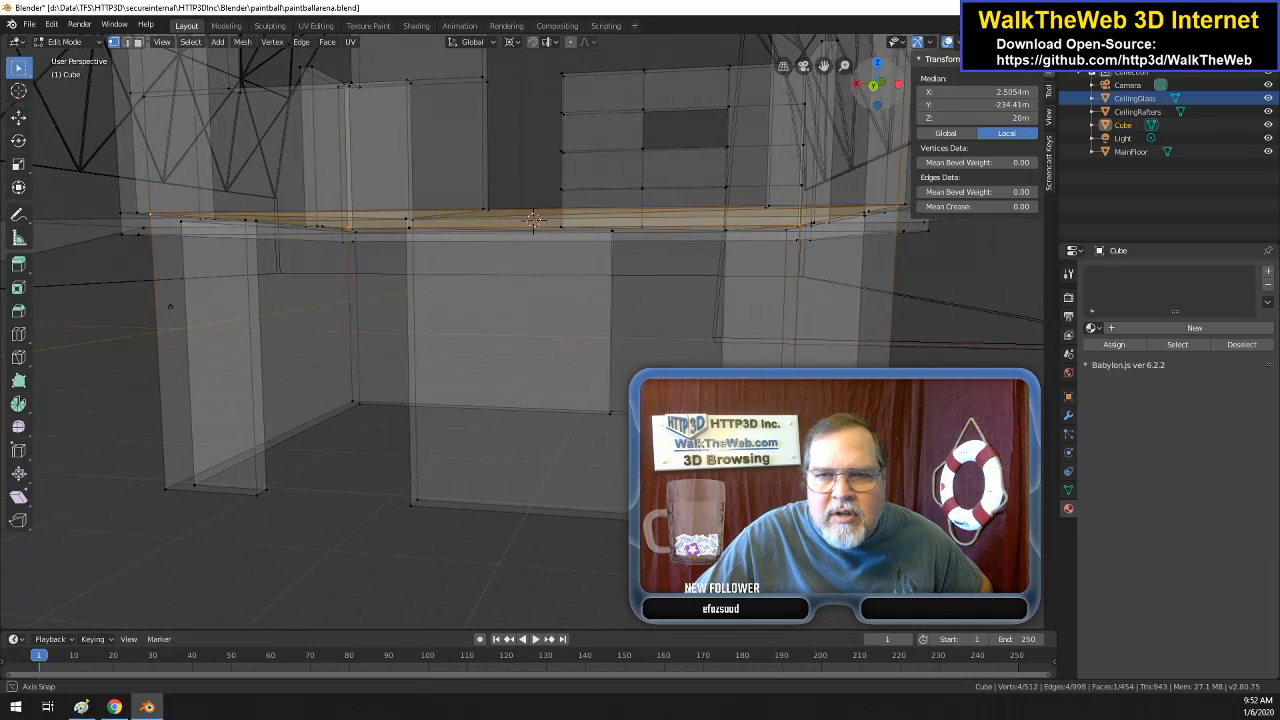
{"action": "left_click_drag", "start_coordinate": [170, 306], "coordinate": [203, 255]}
{"action": "left_click_drag", "start_coordinate": [878, 86], "coordinate": [945, 87]}
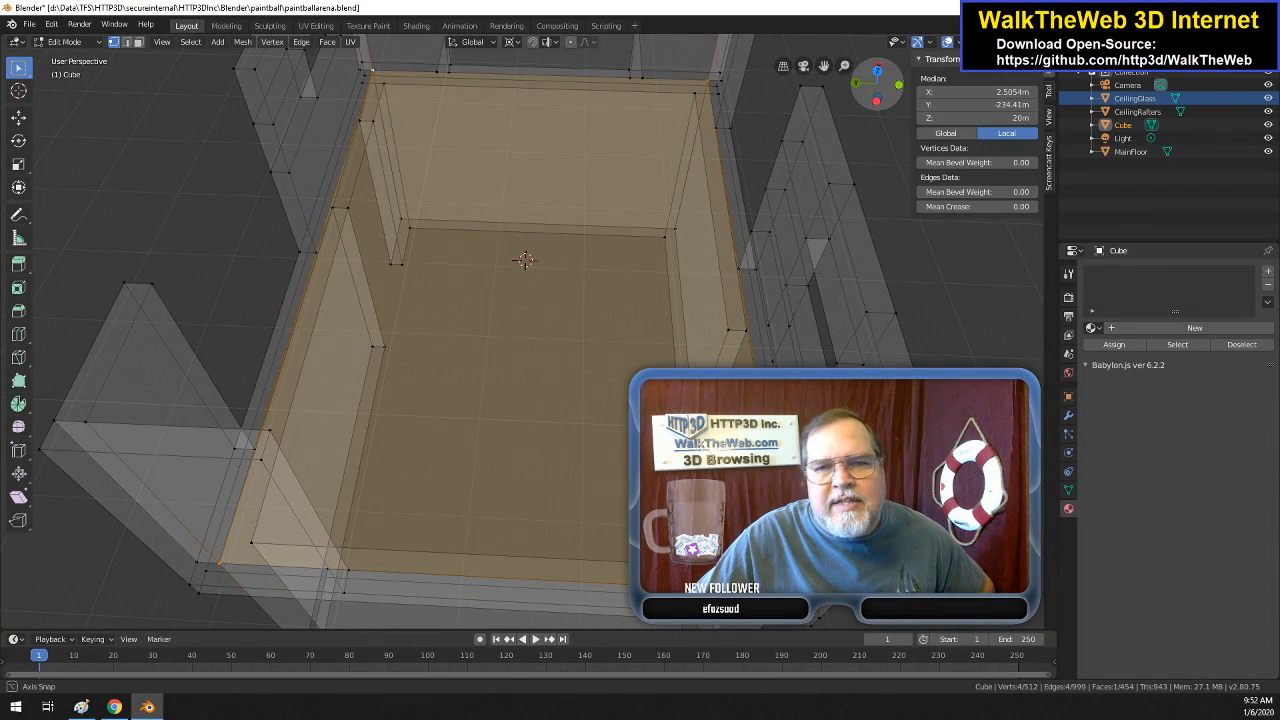
{"action": "left_click_drag", "start_coordinate": [945, 87], "coordinate": [953, 88]}
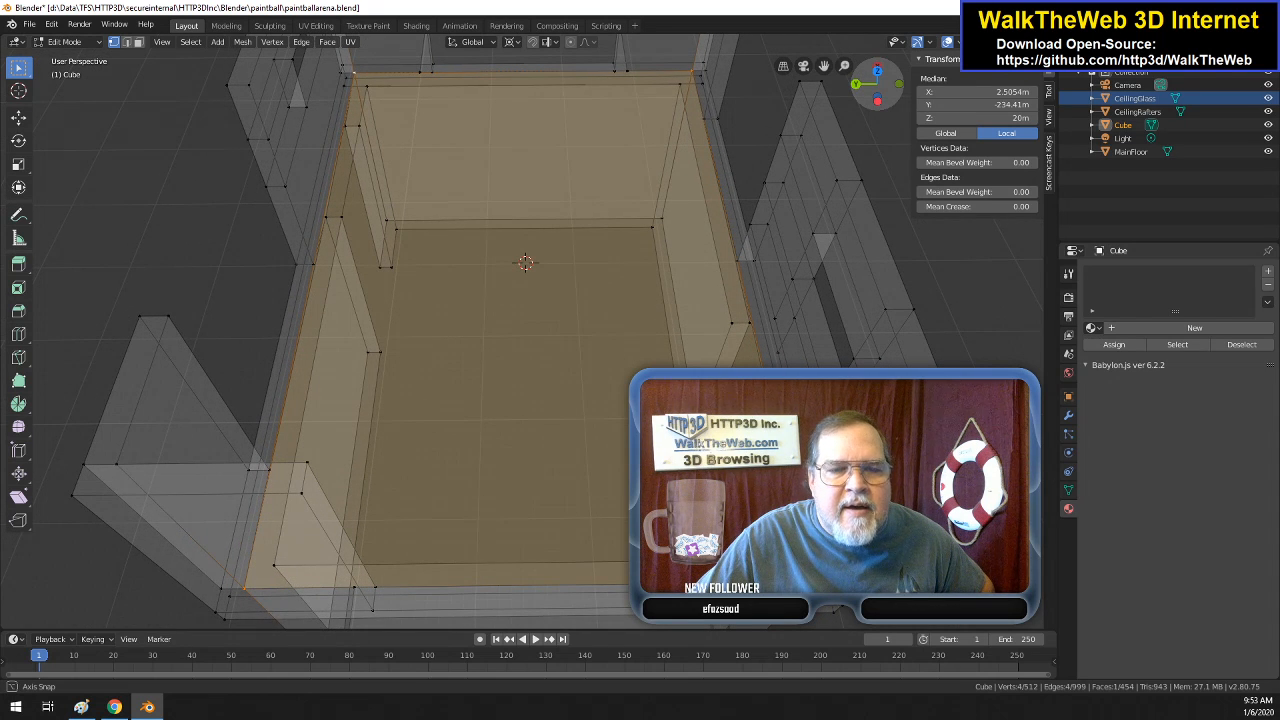
{"action": "left_click_drag", "start_coordinate": [953, 88], "coordinate": [993, 150]}
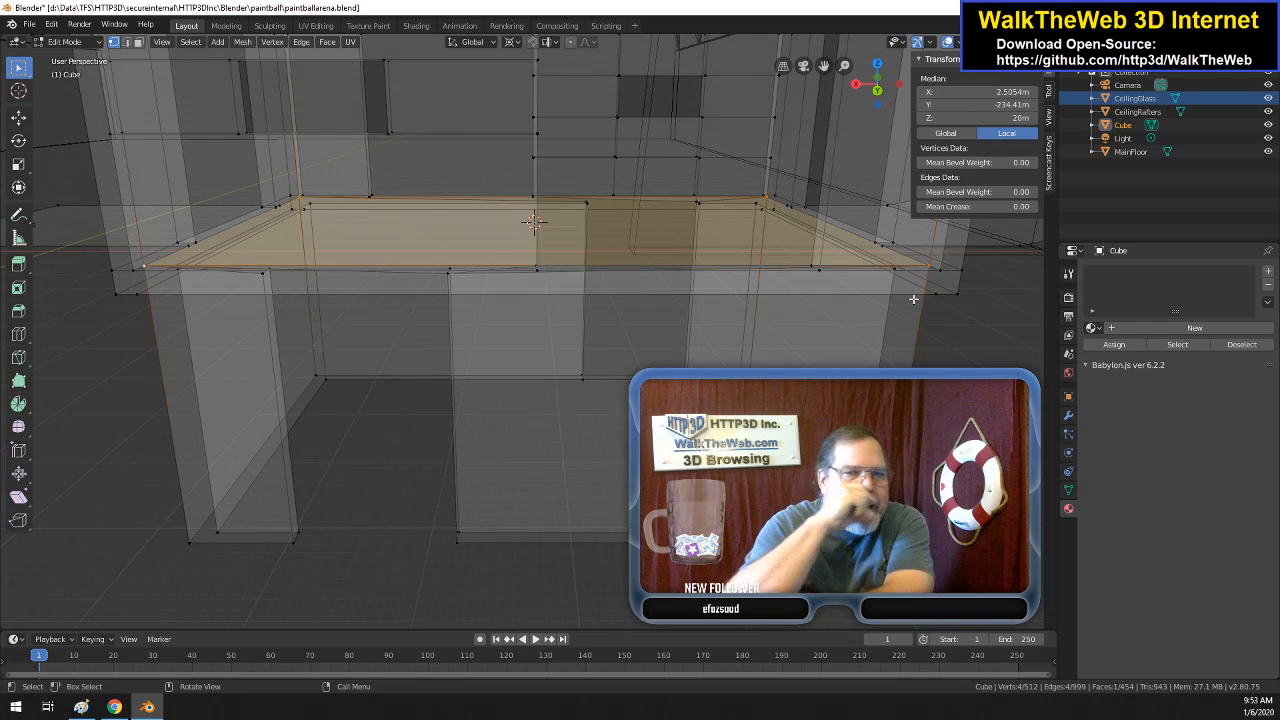
- Raise the four outer vertices beside the two lower wall gaps by 0.5 m along the global Z axis
{"action": "left_click", "coordinate": [450, 276]}
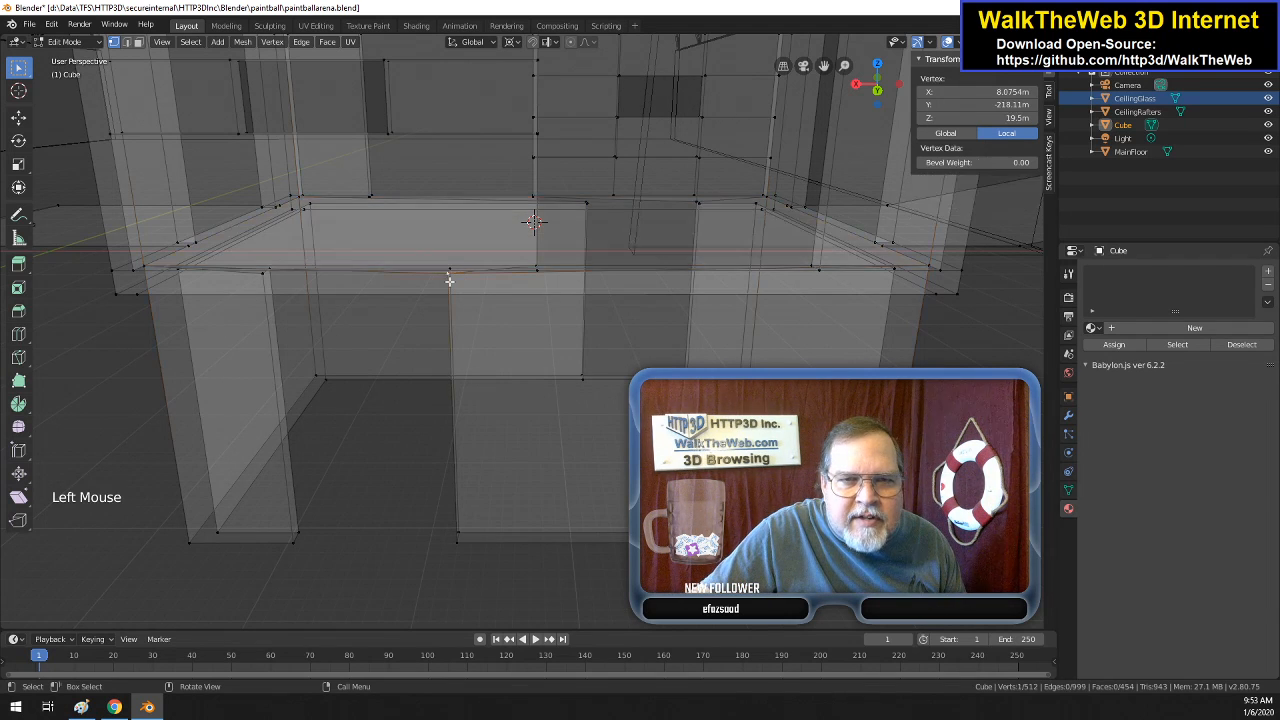
{"action": "left_click", "coordinate": [259, 279], "text": "shift"}
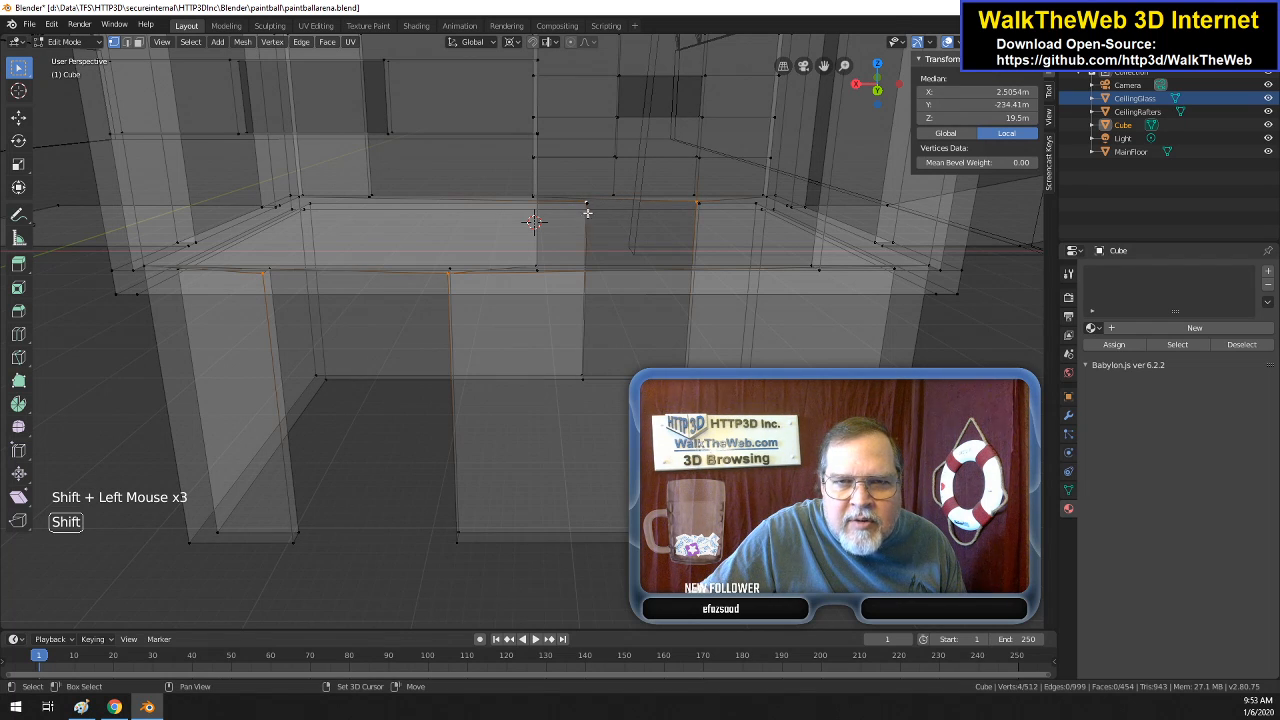
{"action": "key", "text": "g"}
{"action": "key", "text": "z"}
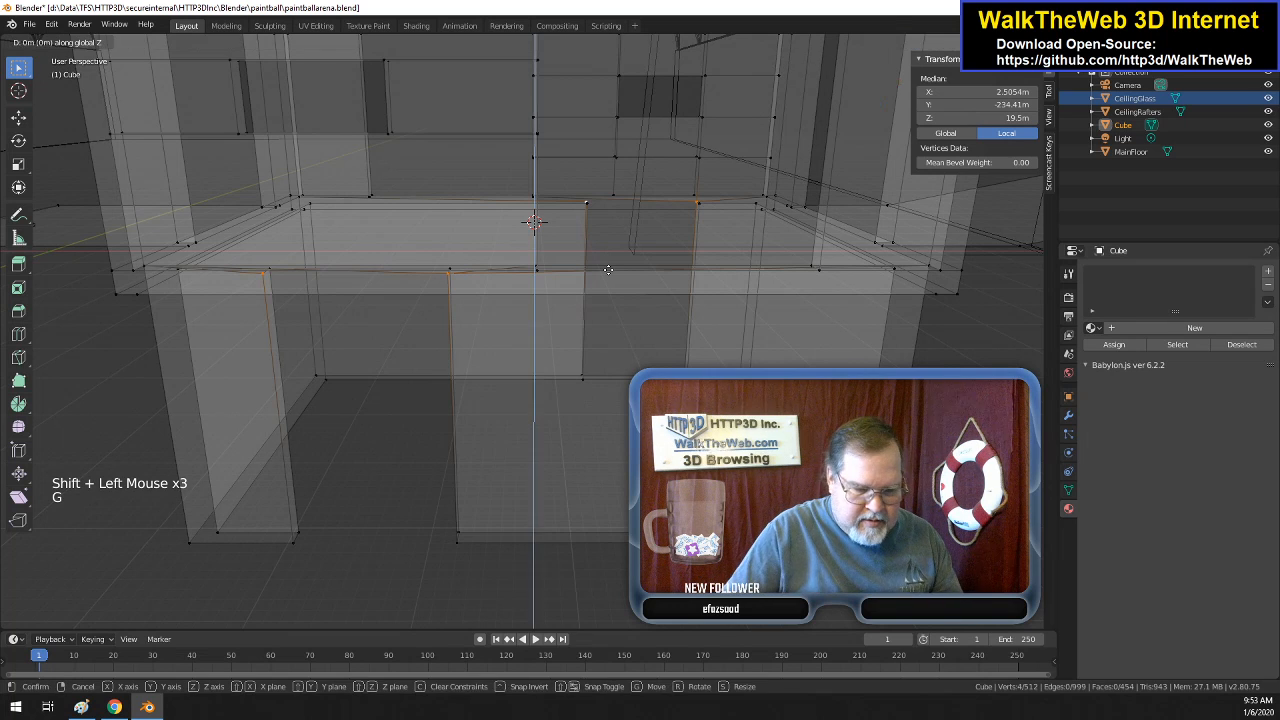
{"action": "type", "text": ".5"}
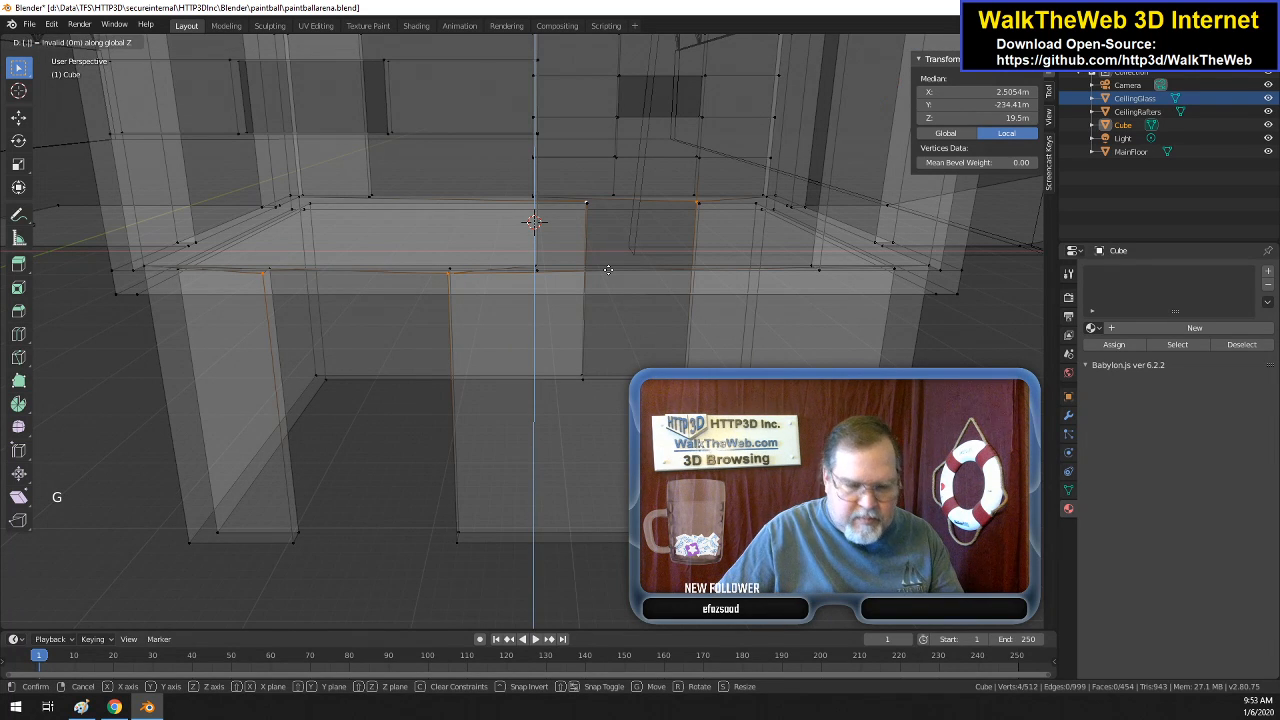
{"action": "key", "text": "Return"}
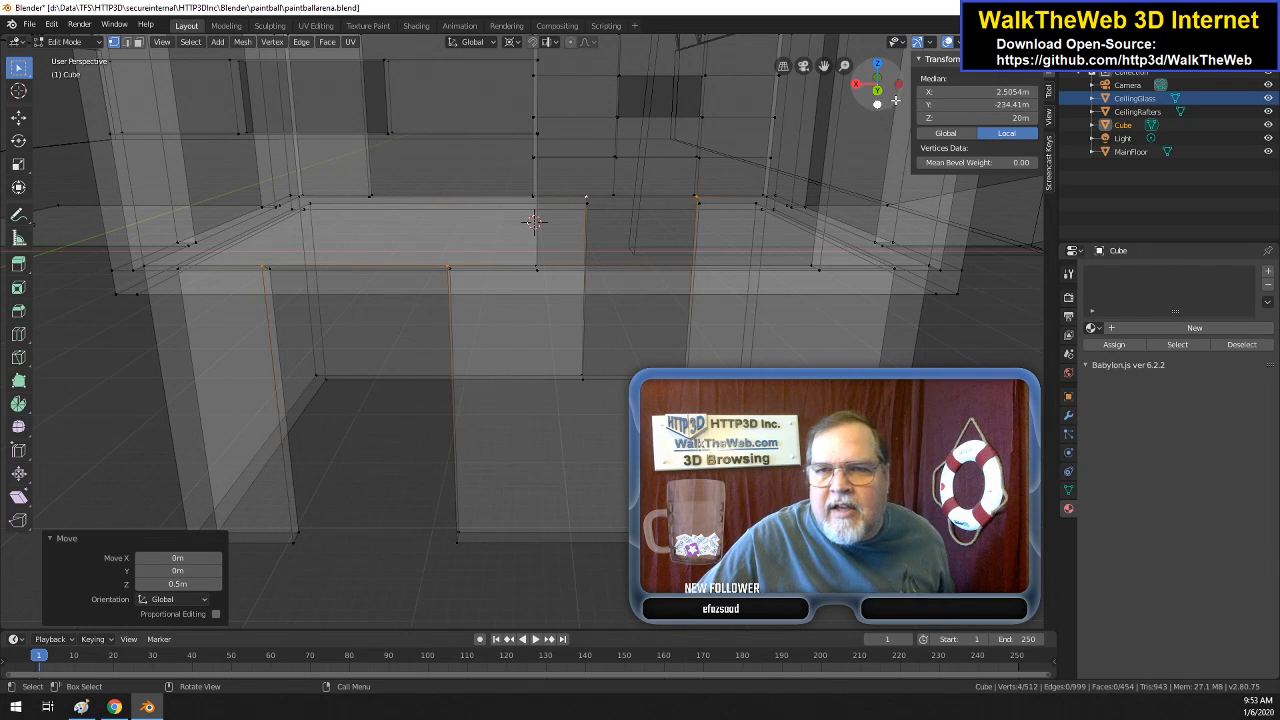
- Switch to solid display and examine the filled upper floor and surrounding walls from several sides
{"action": "left_click_drag", "start_coordinate": [877, 105], "coordinate": [846, 155]}
{"action": "middle_click_drag", "start_coordinate": [846, 155], "coordinate": [593, 215]}
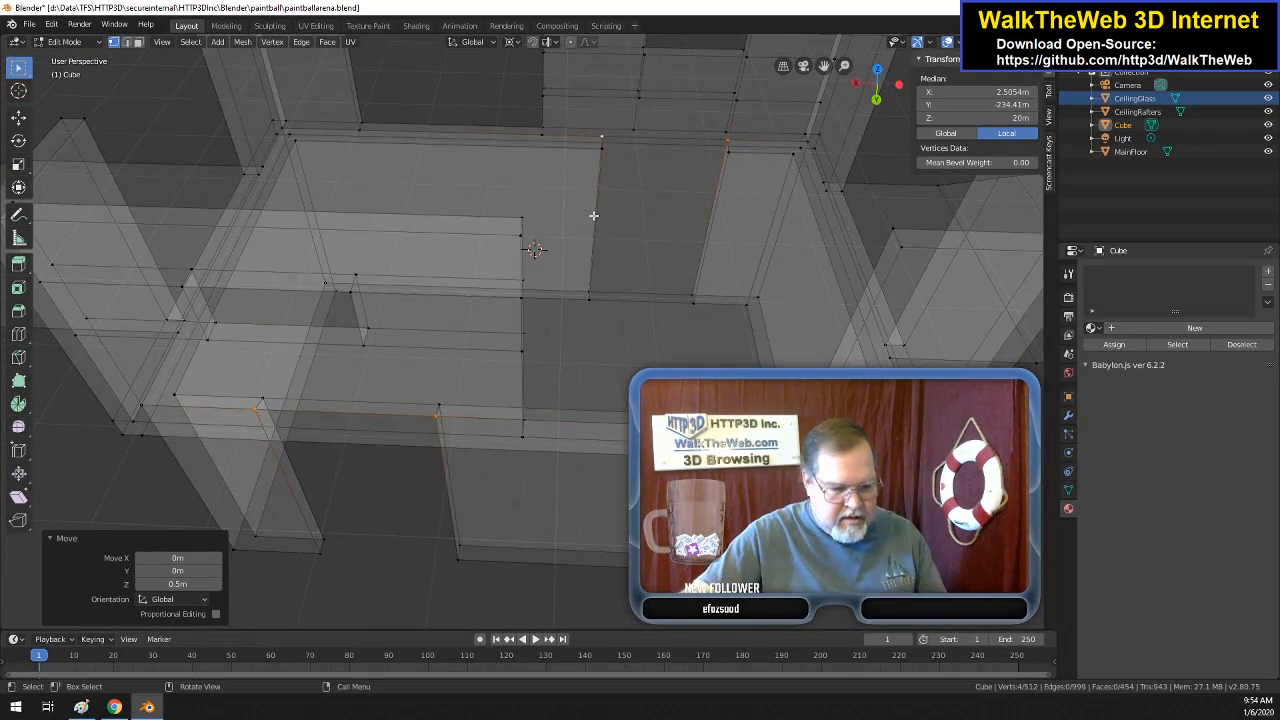
{"action": "key", "text": "z"}
{"action": "left_click", "coordinate": [687, 216]}
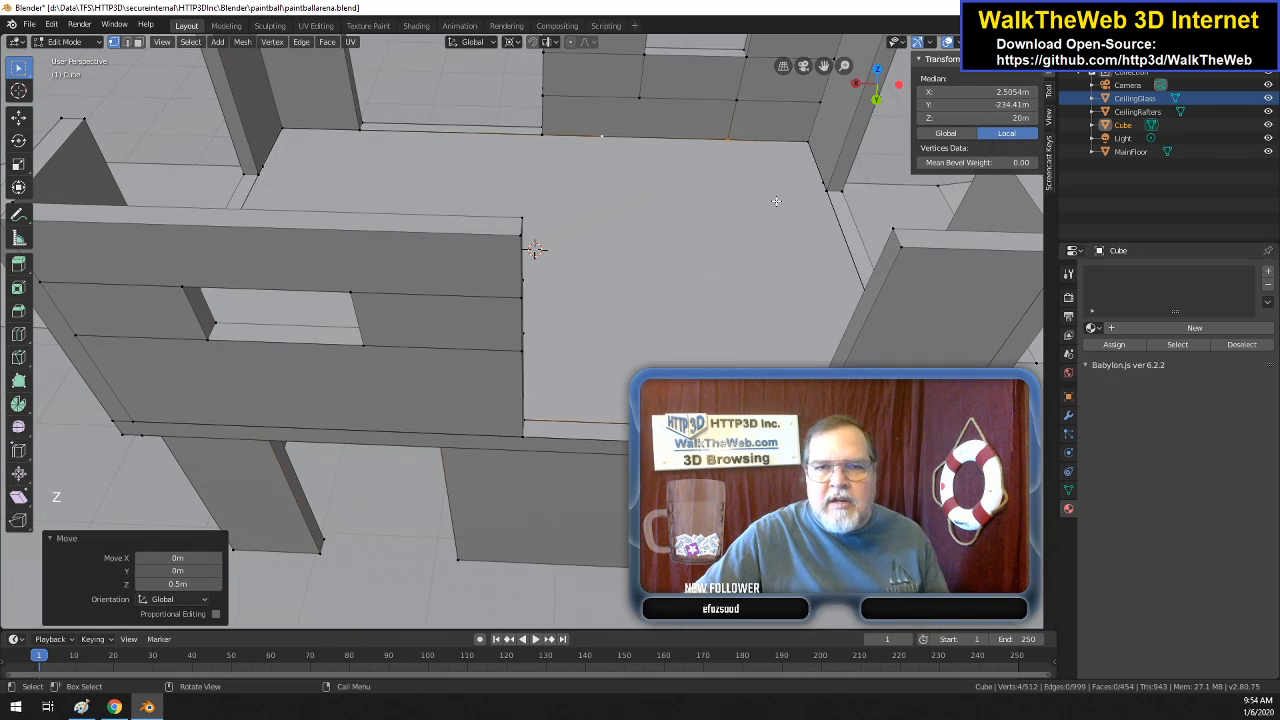
{"action": "mouse_move", "coordinate": [687, 216]}
{"action": "middle_mouse_down"}
{"action": "mouse_move", "coordinate": [676, 168]}
{"action": "mouse_move", "coordinate": [512, 188]}
{"action": "mouse_move", "coordinate": [889, 163]}
{"action": "middle_mouse_up"}
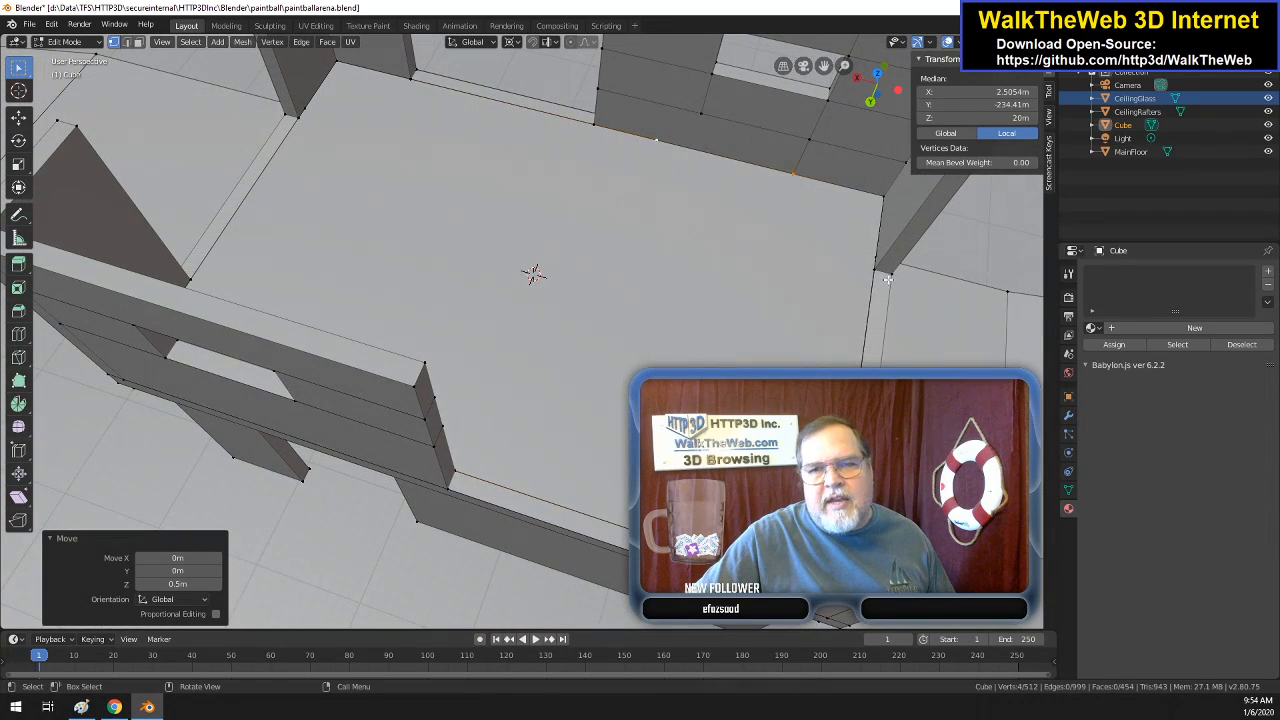
{"action": "left_click_drag", "start_coordinate": [889, 101], "coordinate": [885, 126]}
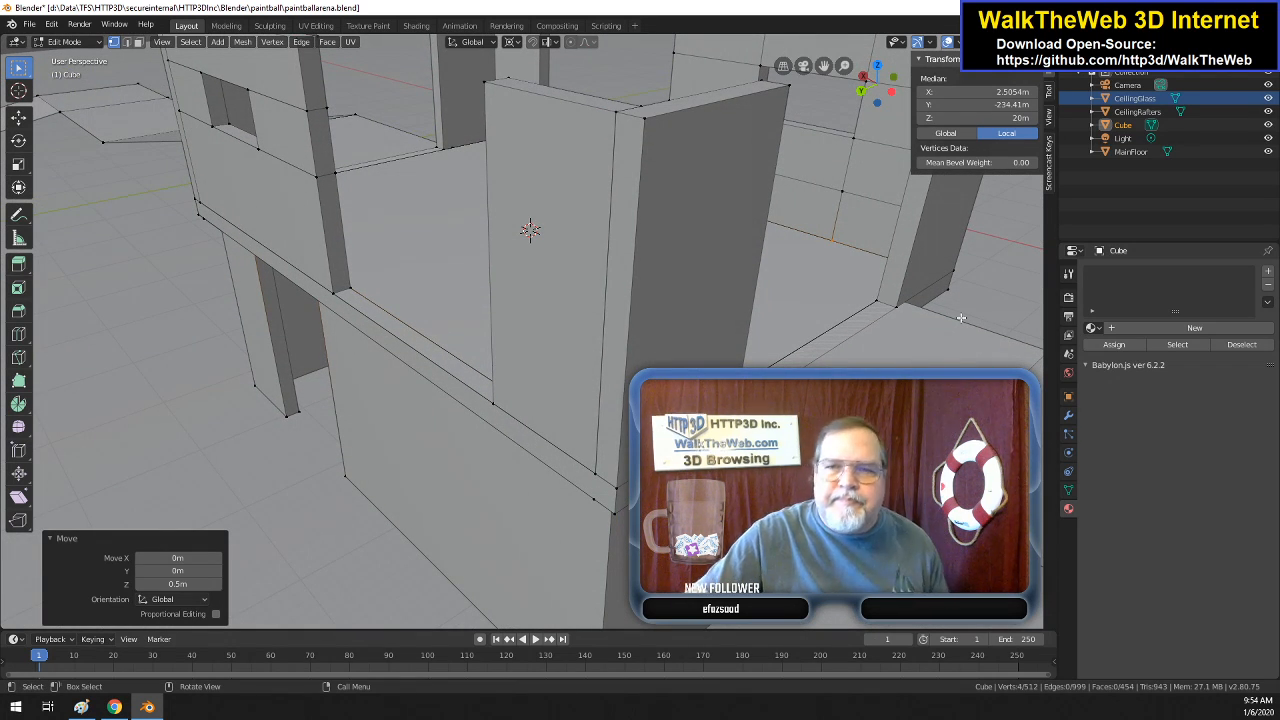
{"action": "left_click_drag", "start_coordinate": [877, 98], "coordinate": [366, 62]}
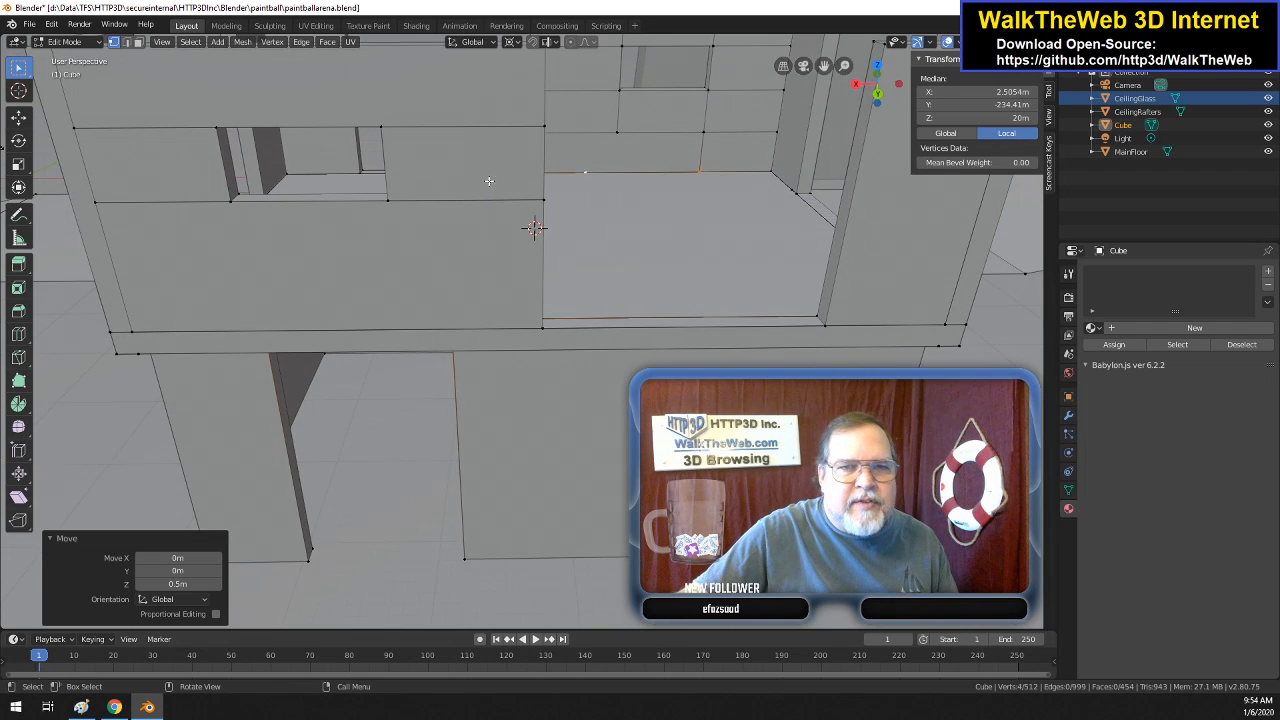
{"action": "left_click_drag", "start_coordinate": [889, 88], "coordinate": [1058, 106]}
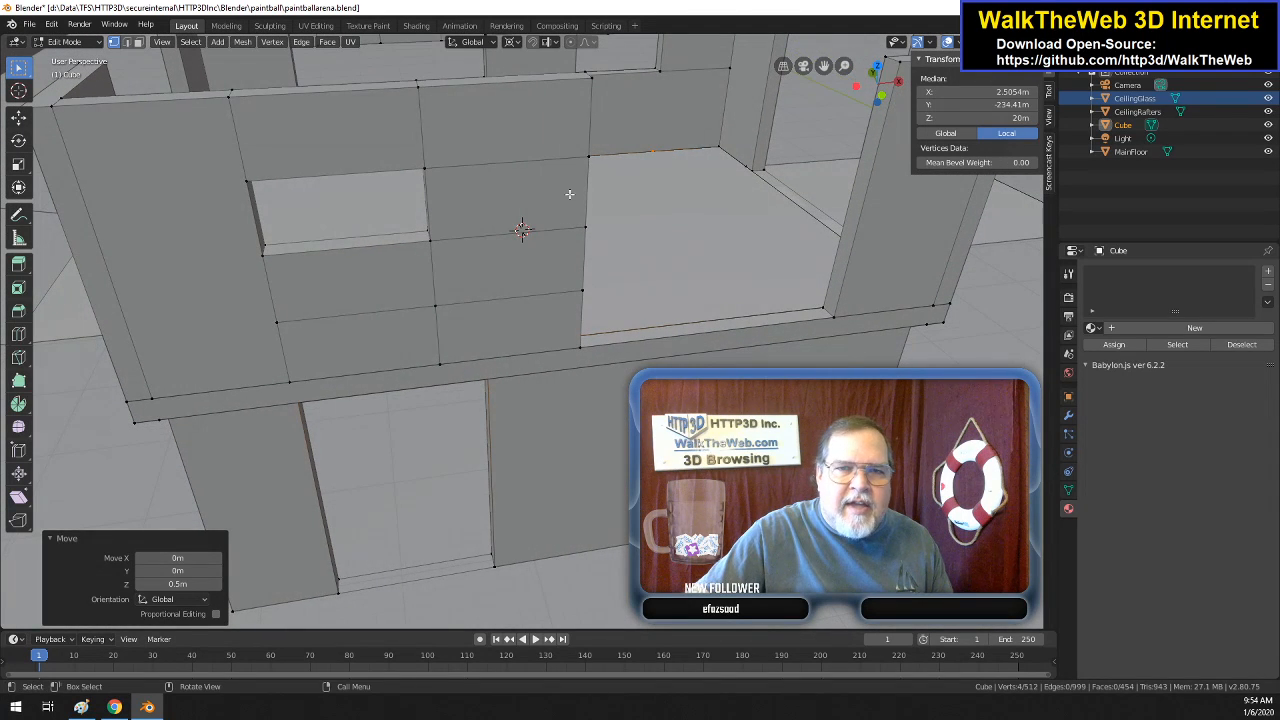
- Subdivide the upper wall's horizontal edge between the window and the large opening, and subdivide its half nearer the opening once more
{"action": "left_click", "coordinate": [500, 162]}
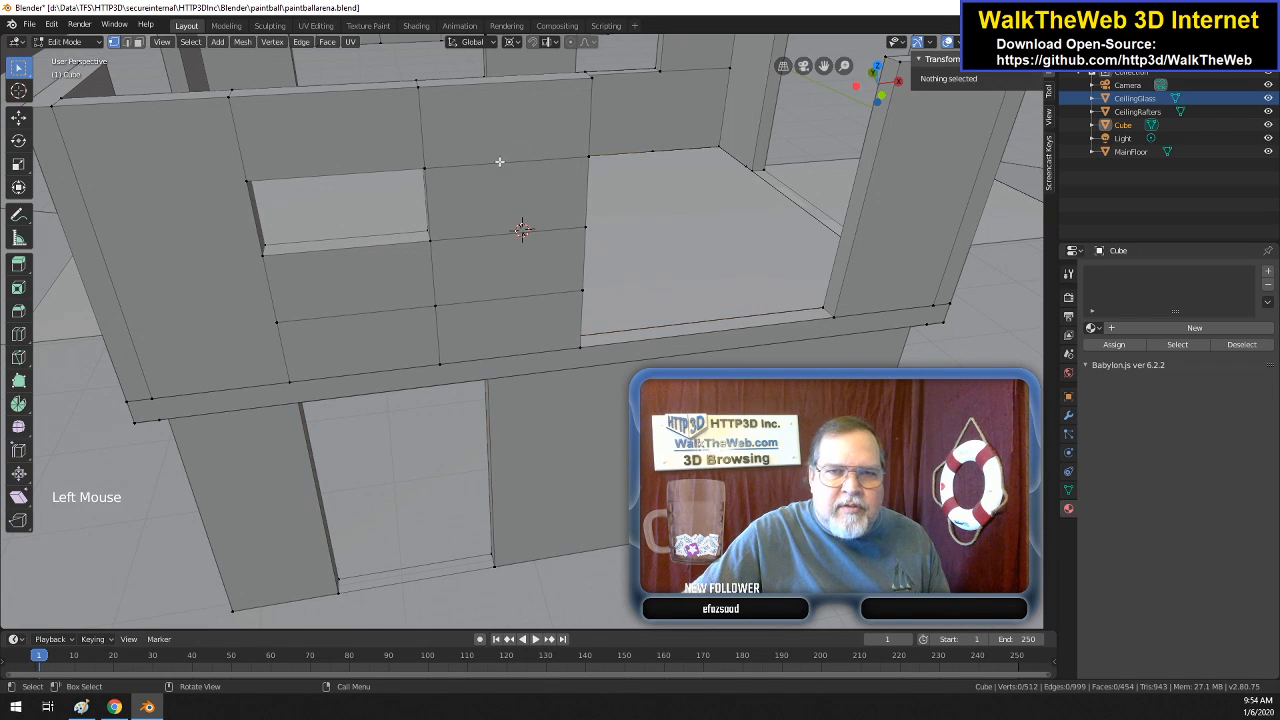
{"action": "left_click", "coordinate": [126, 42]}
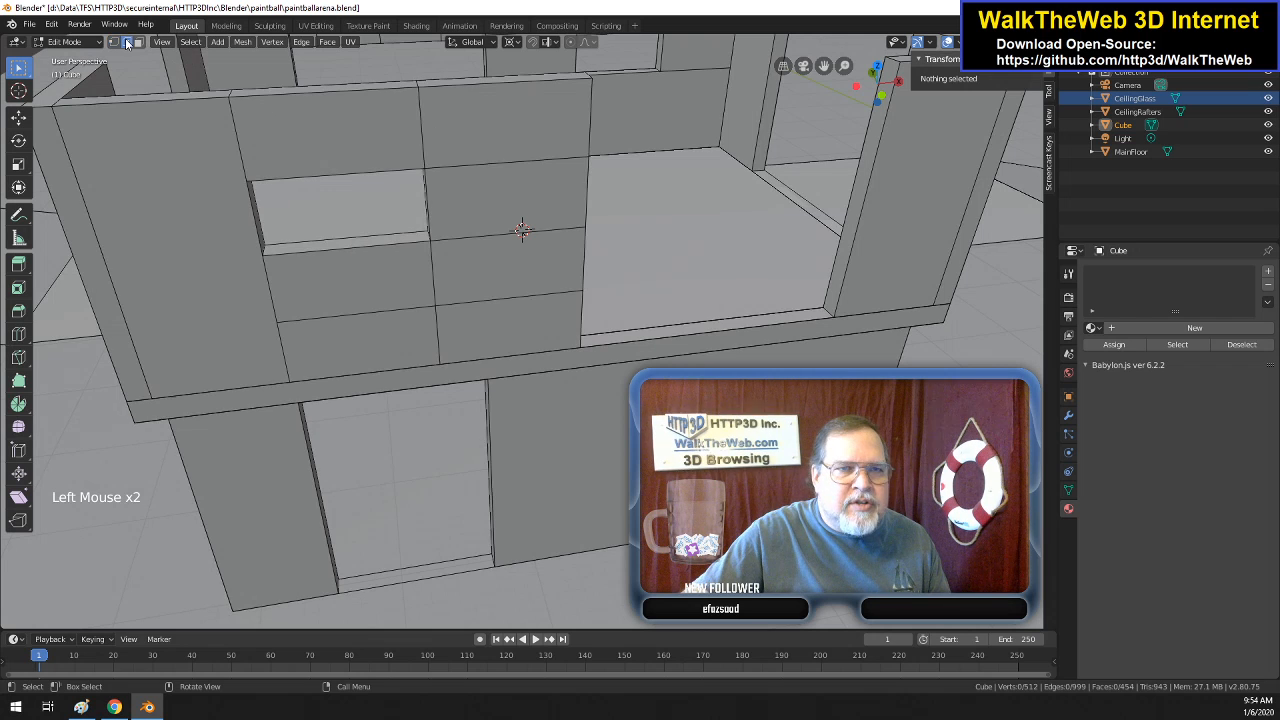
{"action": "left_click", "coordinate": [511, 163]}
{"action": "right_click", "coordinate": [509, 164]}
{"action": "right_click", "coordinate": [505, 163]}
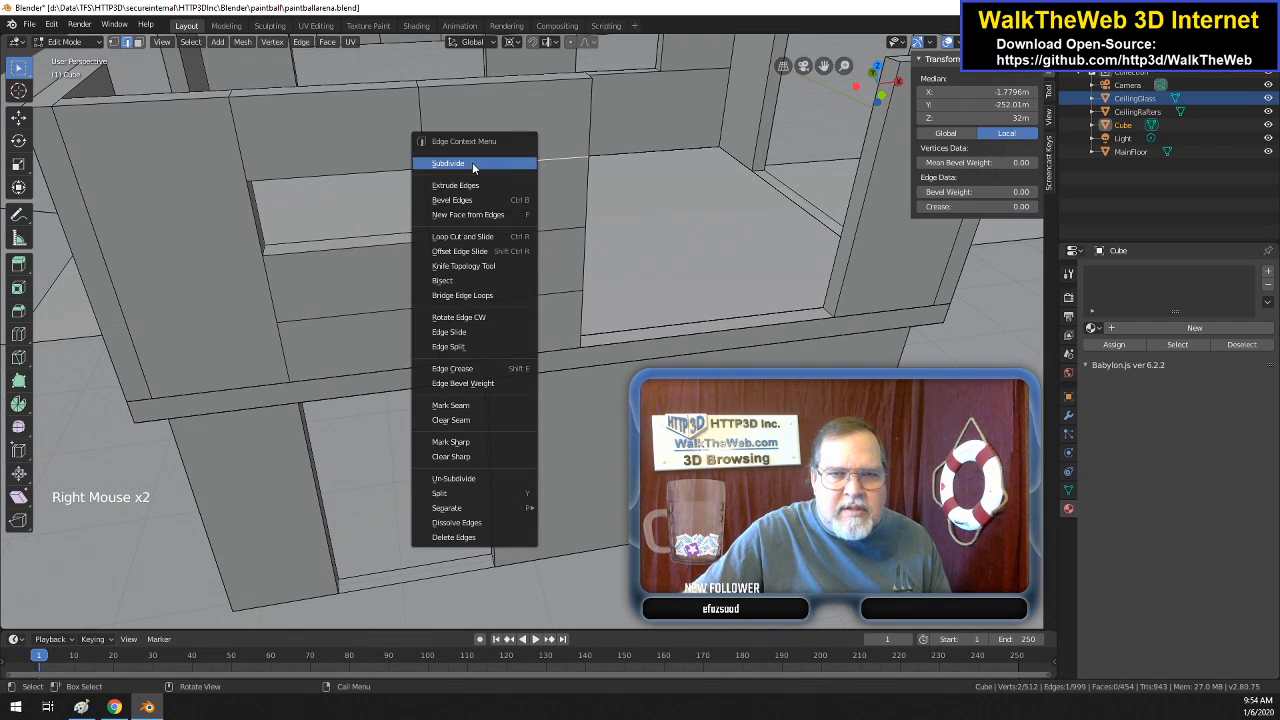
{"action": "left_click", "coordinate": [472, 162]}
{"action": "left_click", "coordinate": [533, 161]}
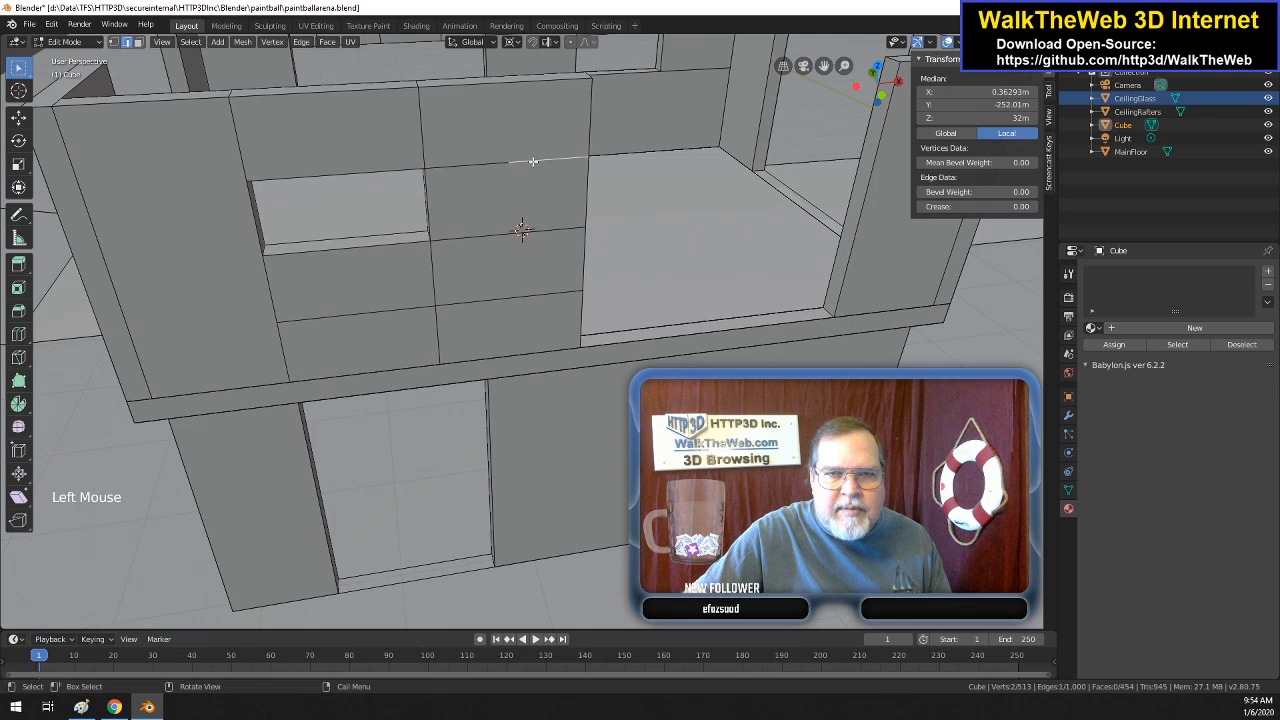
{"action": "right_click", "coordinate": [533, 163]}
{"action": "left_click", "coordinate": [505, 163]}
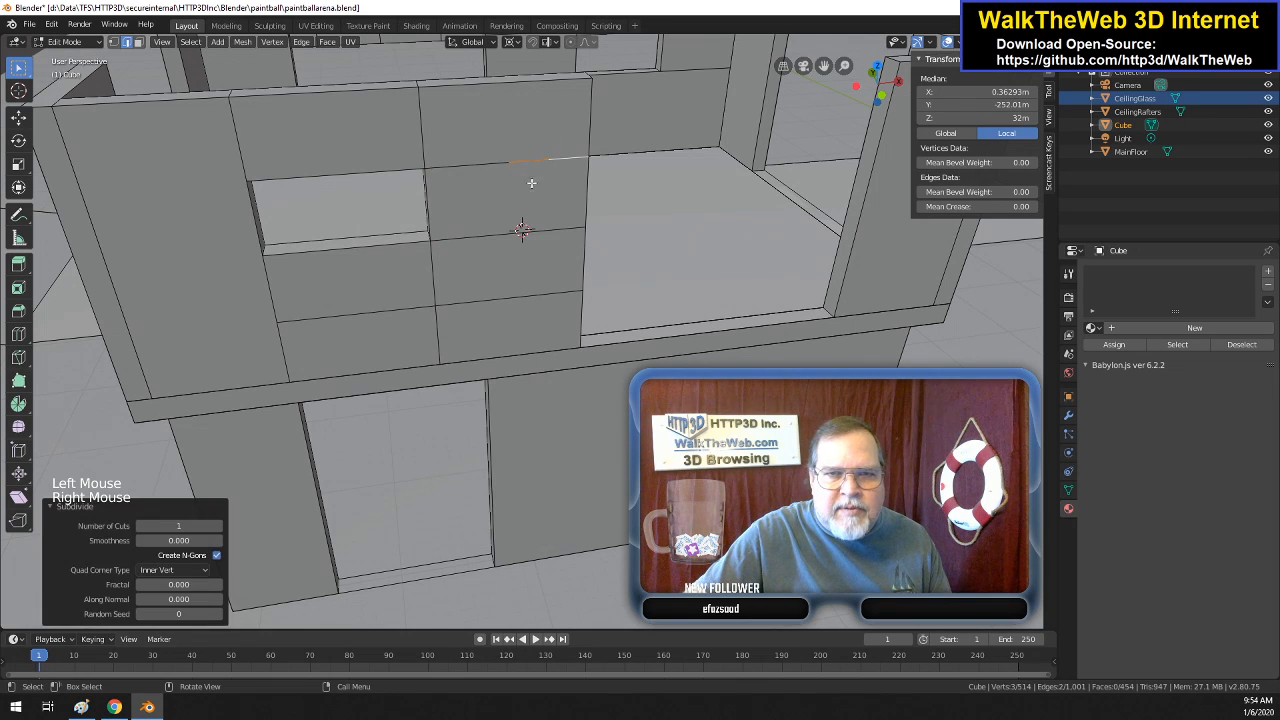
- Merge the subdivided edge's middle vertex at last into the wall's top vertex above the window's side edge
{"action": "left_click", "coordinate": [113, 41]}
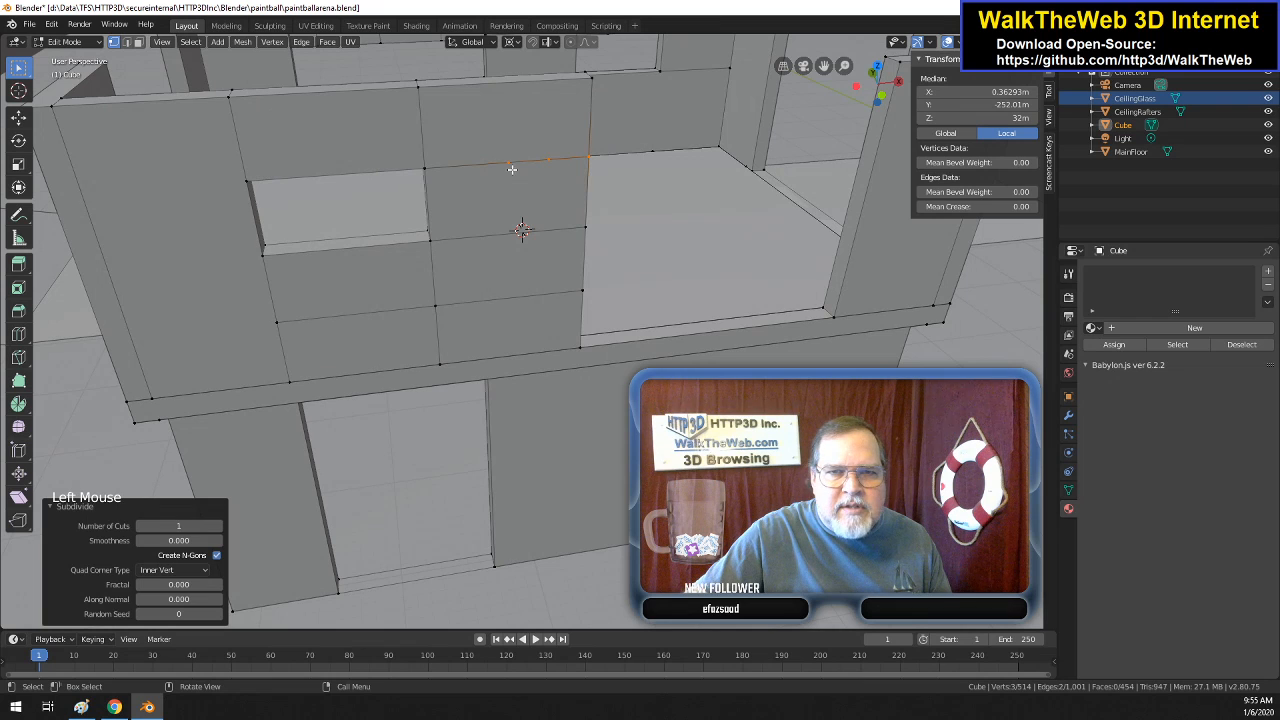
{"action": "left_click", "coordinate": [511, 166]}
{"action": "left_click", "coordinate": [420, 91], "text": "shift"}
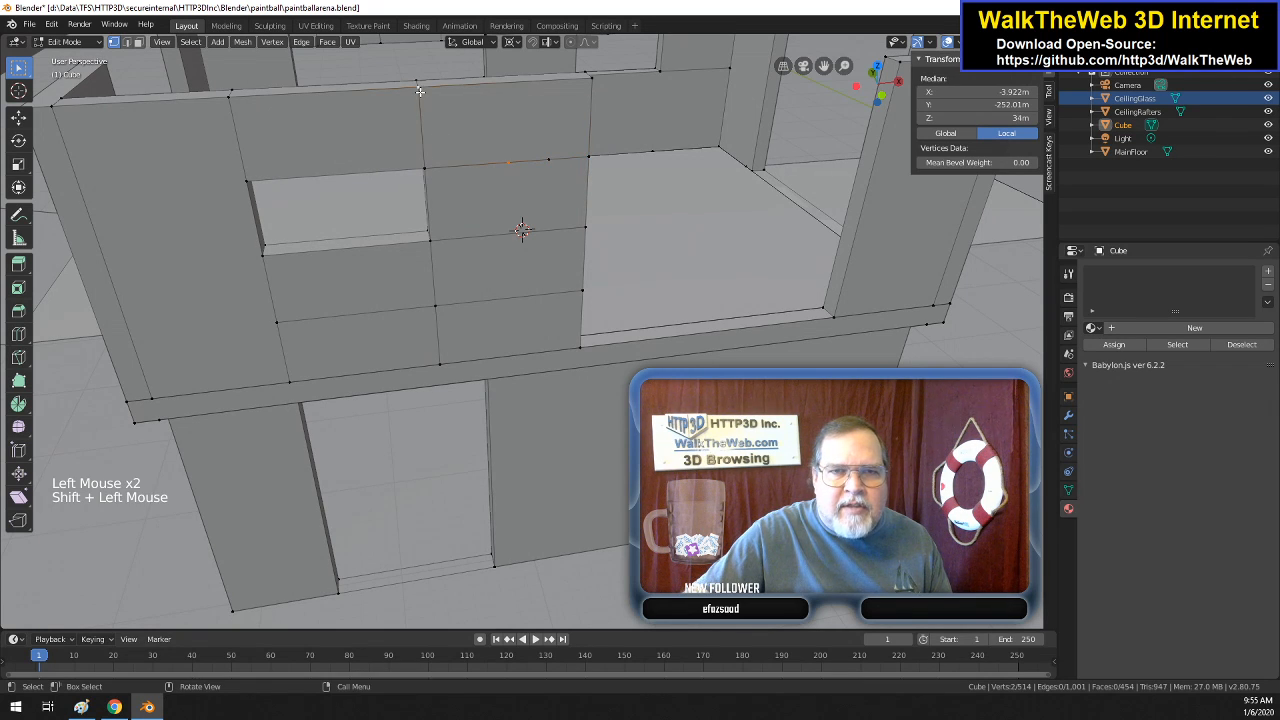
{"action": "key", "text": "alt+m"}
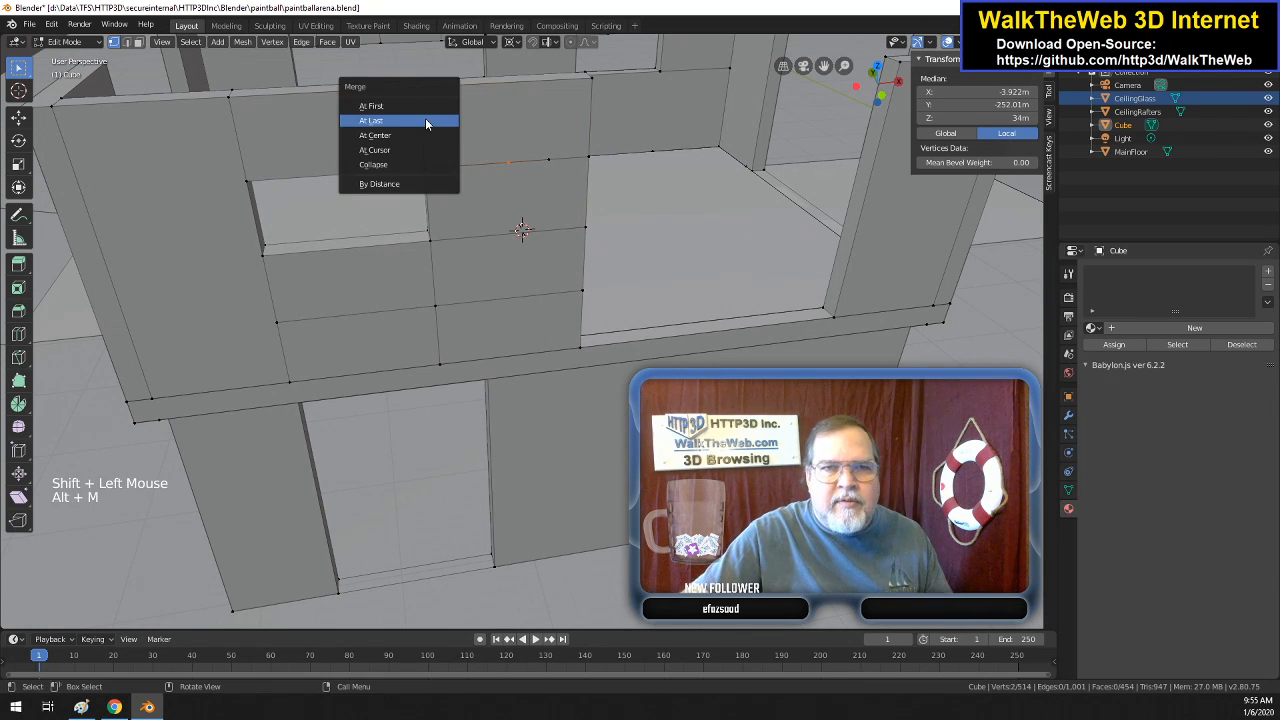
{"action": "left_click", "coordinate": [425, 120]}
- Merge the remaining vertex of the subdivided upper edge at last into the wall's top corner vertex beside the large opening
{"action": "left_click", "coordinate": [551, 158]}
{"action": "left_click", "coordinate": [589, 80], "text": "shift"}
{"action": "key", "text": "alt+m"}
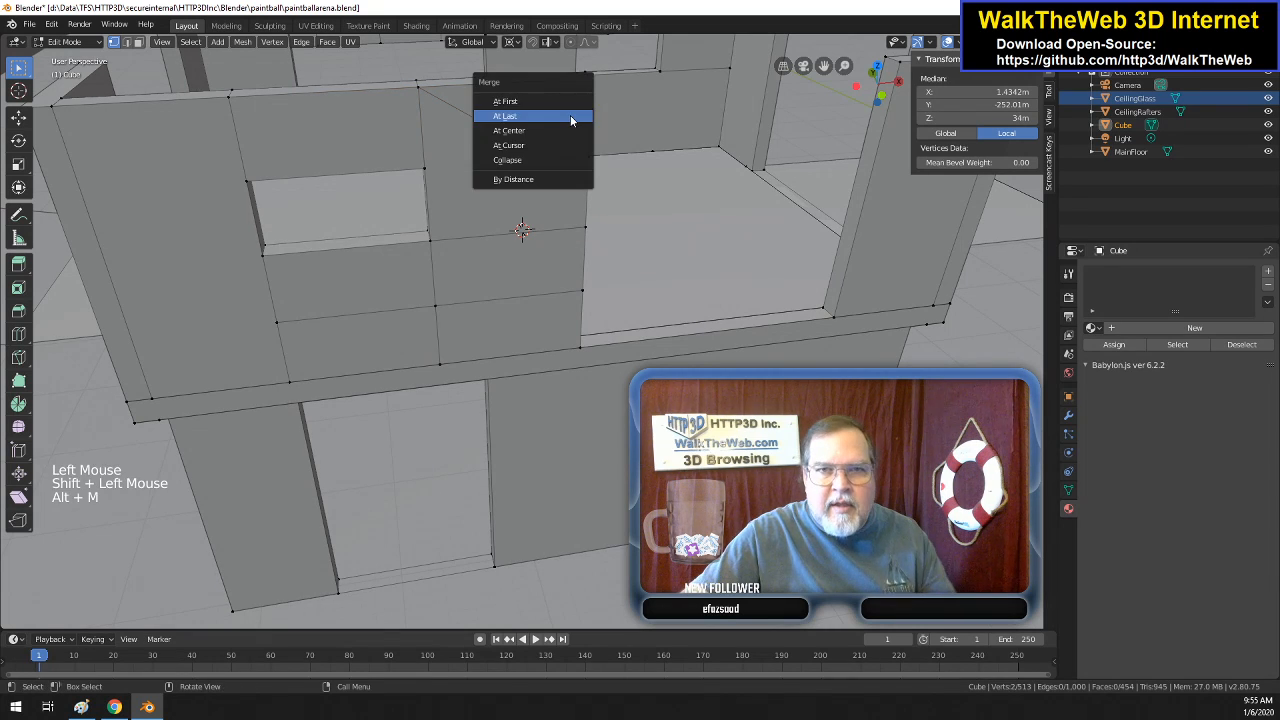
{"action": "left_click", "coordinate": [570, 118]}
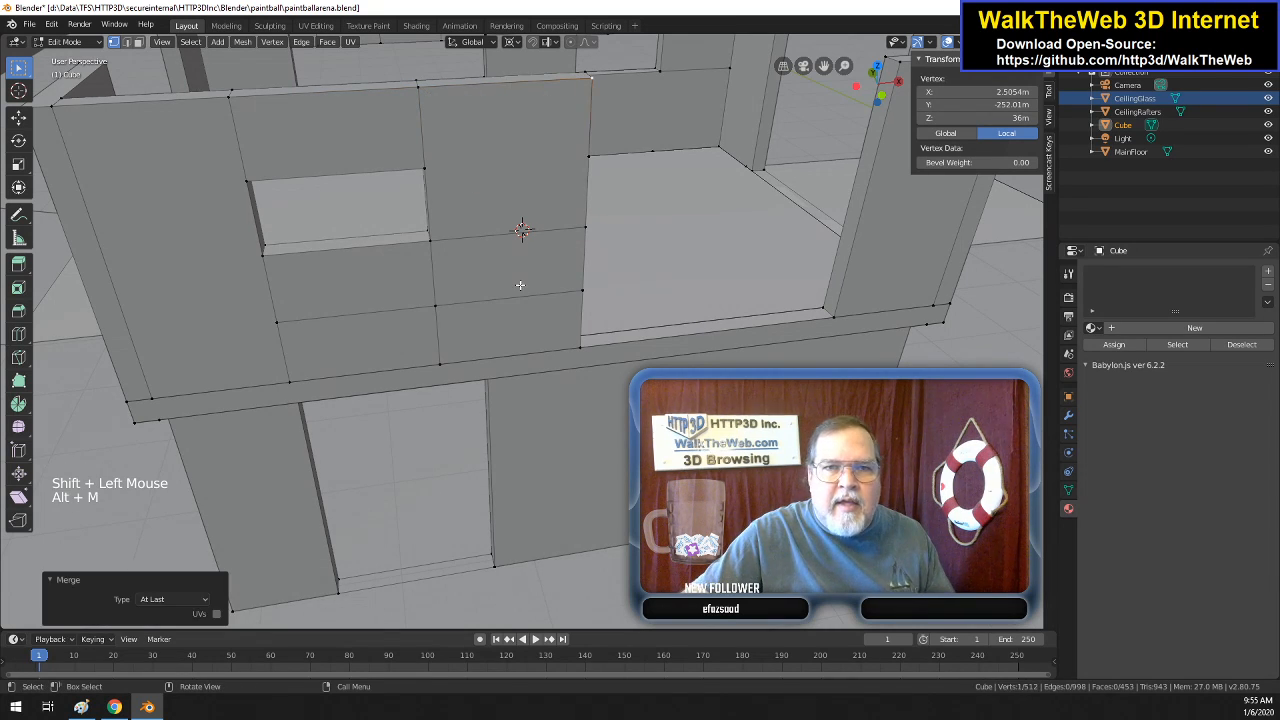
{"action": "left_click", "coordinate": [489, 237]}
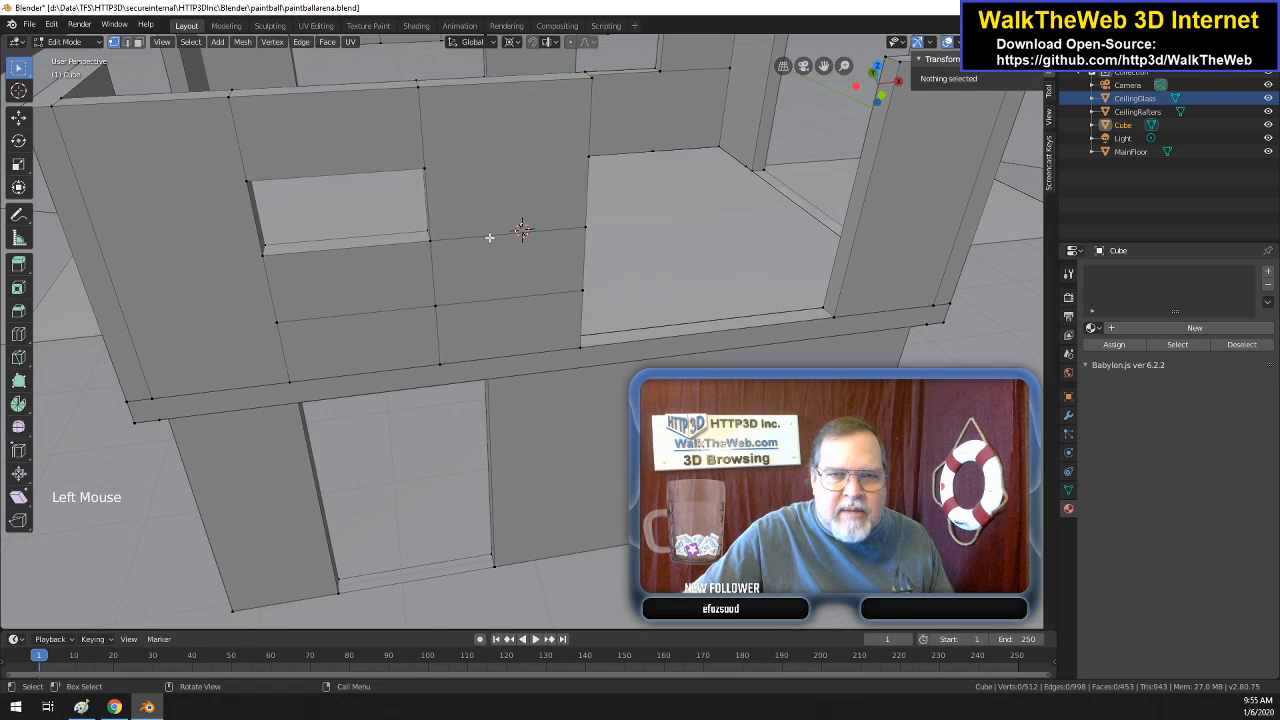
- Subdivide the horizontal edge at sill height between the window and the large opening, and subdivide its half nearer the opening once more
{"action": "left_click", "coordinate": [127, 42]}
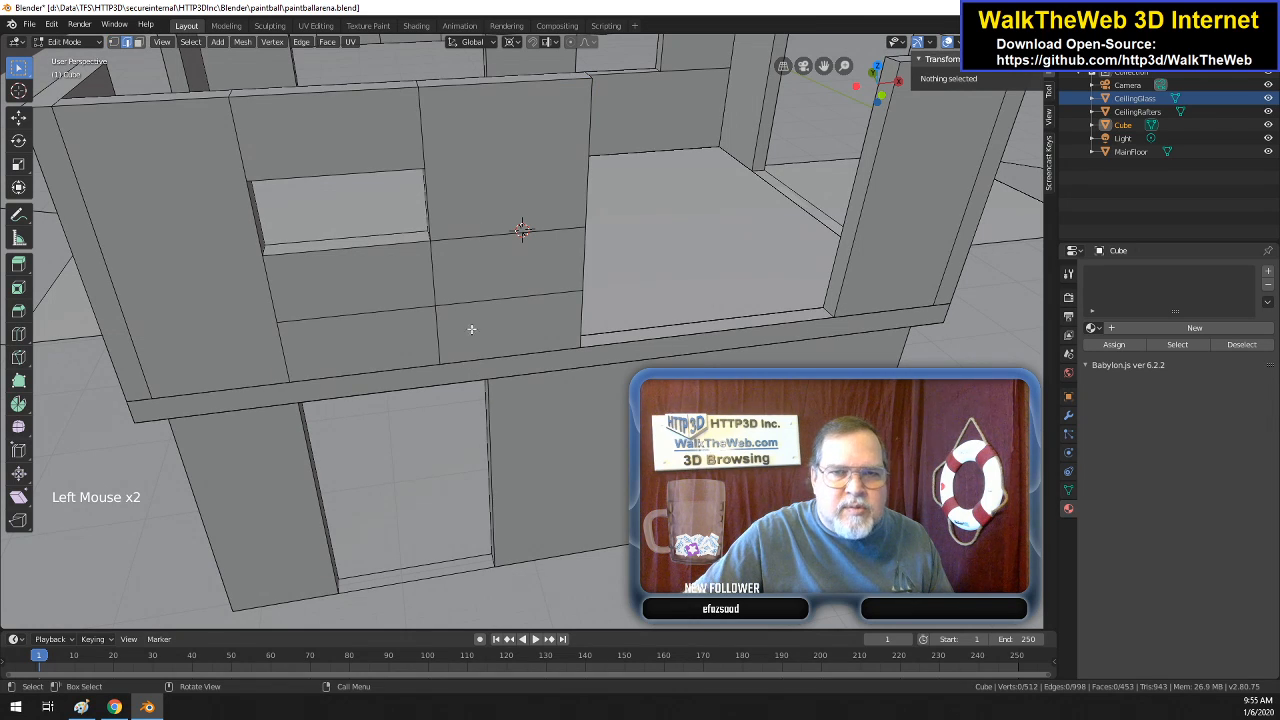
{"action": "right_click", "coordinate": [497, 236]}
{"action": "left_click", "coordinate": [464, 234]}
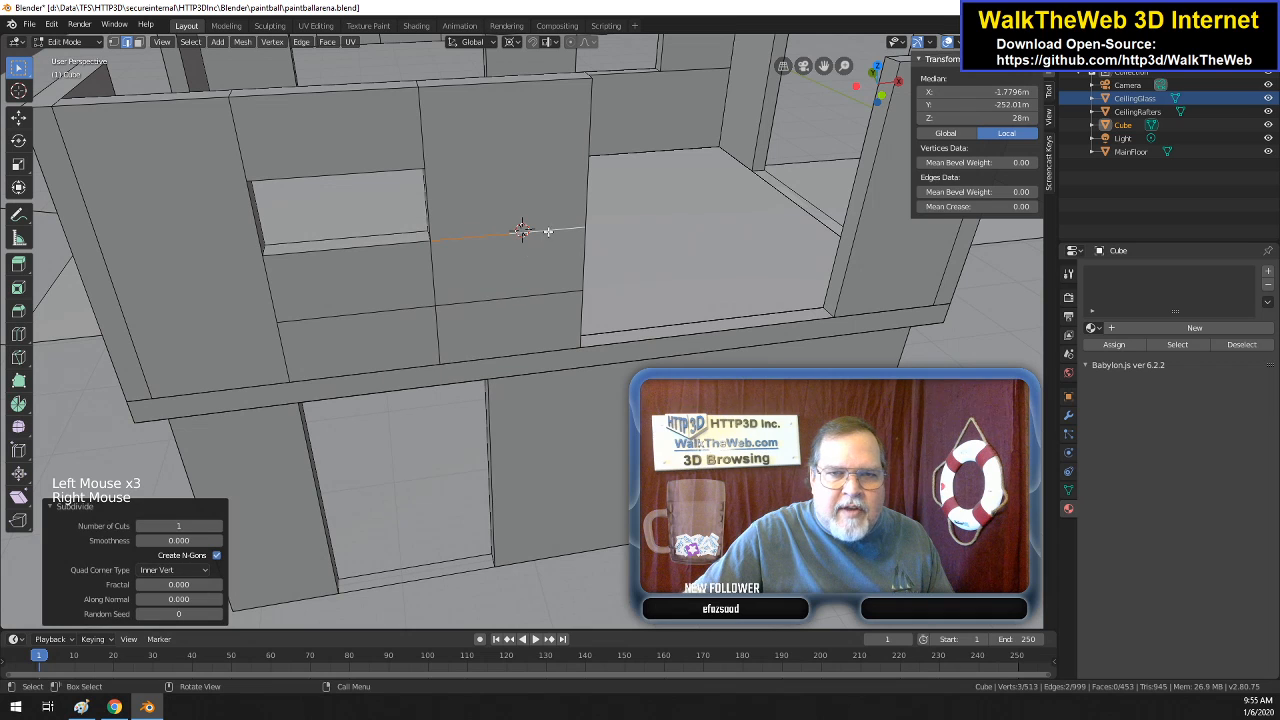
{"action": "left_click", "coordinate": [553, 233]}
{"action": "right_click", "coordinate": [553, 236]}
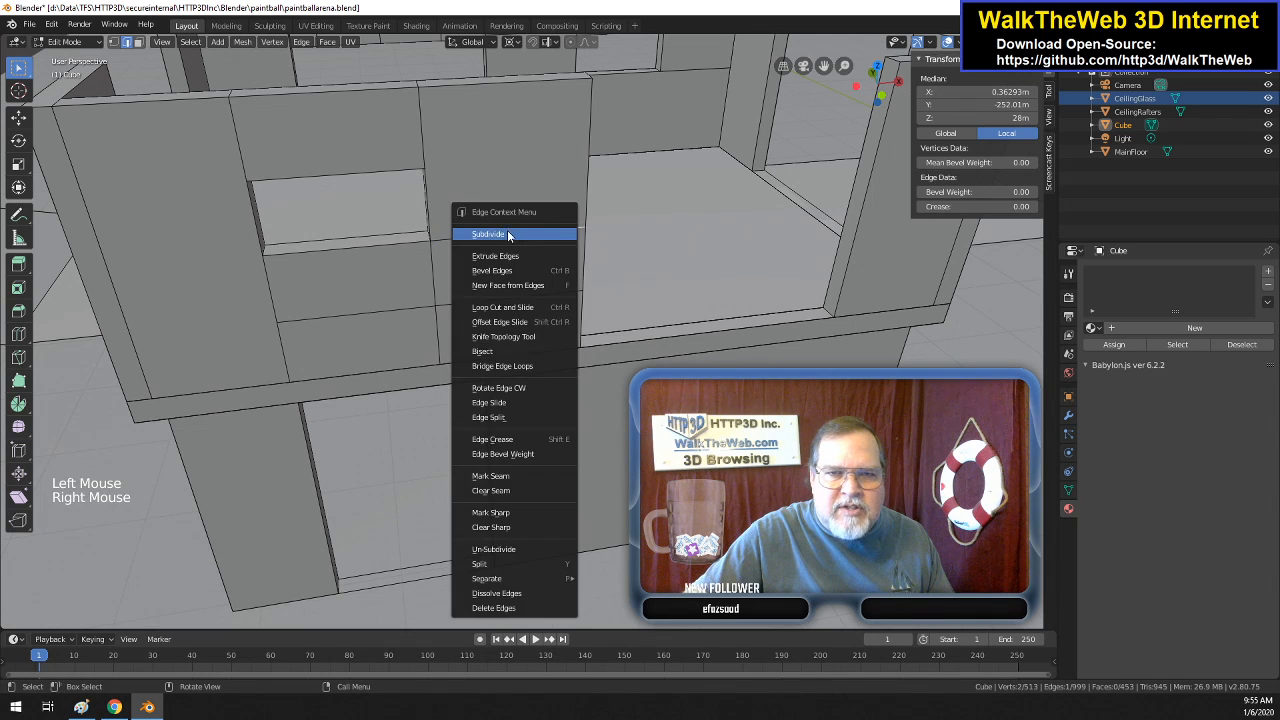
{"action": "left_click", "coordinate": [506, 234]}
{"action": "left_click", "coordinate": [114, 42]}
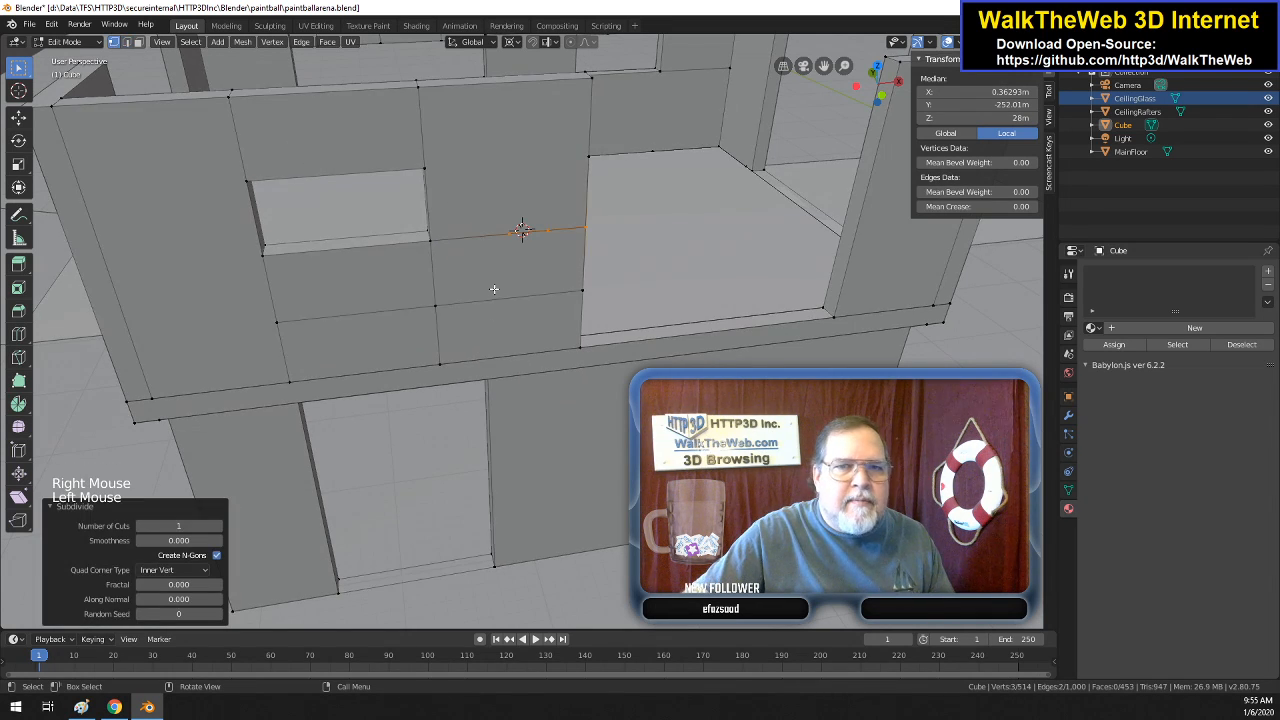
{"action": "left_click", "coordinate": [508, 240]}
{"action": "left_click", "coordinate": [435, 307], "text": "shift"}
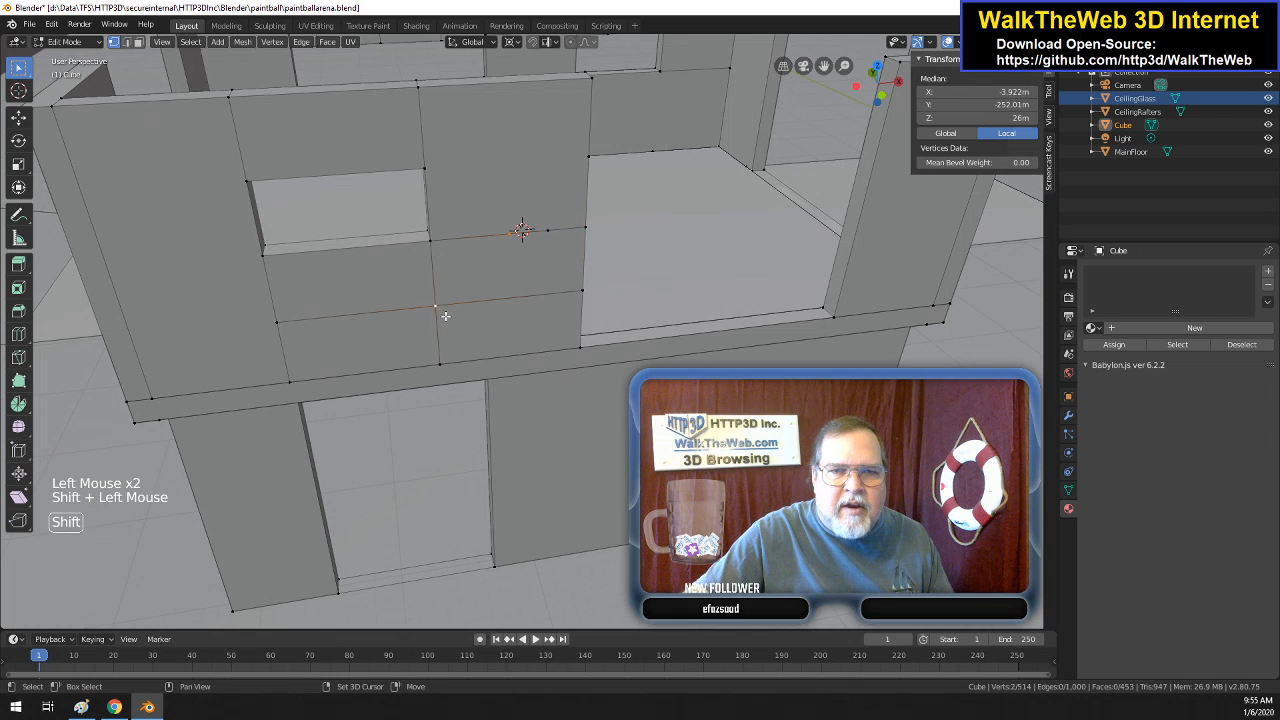
{"action": "left_click", "coordinate": [512, 298]}
- Subdivide the lowest horizontal edge between the window and the large opening, and subdivide its half nearer the opening once more
{"action": "left_click", "coordinate": [127, 42]}
{"action": "left_click", "coordinate": [513, 301]}
{"action": "right_click", "coordinate": [514, 304]}
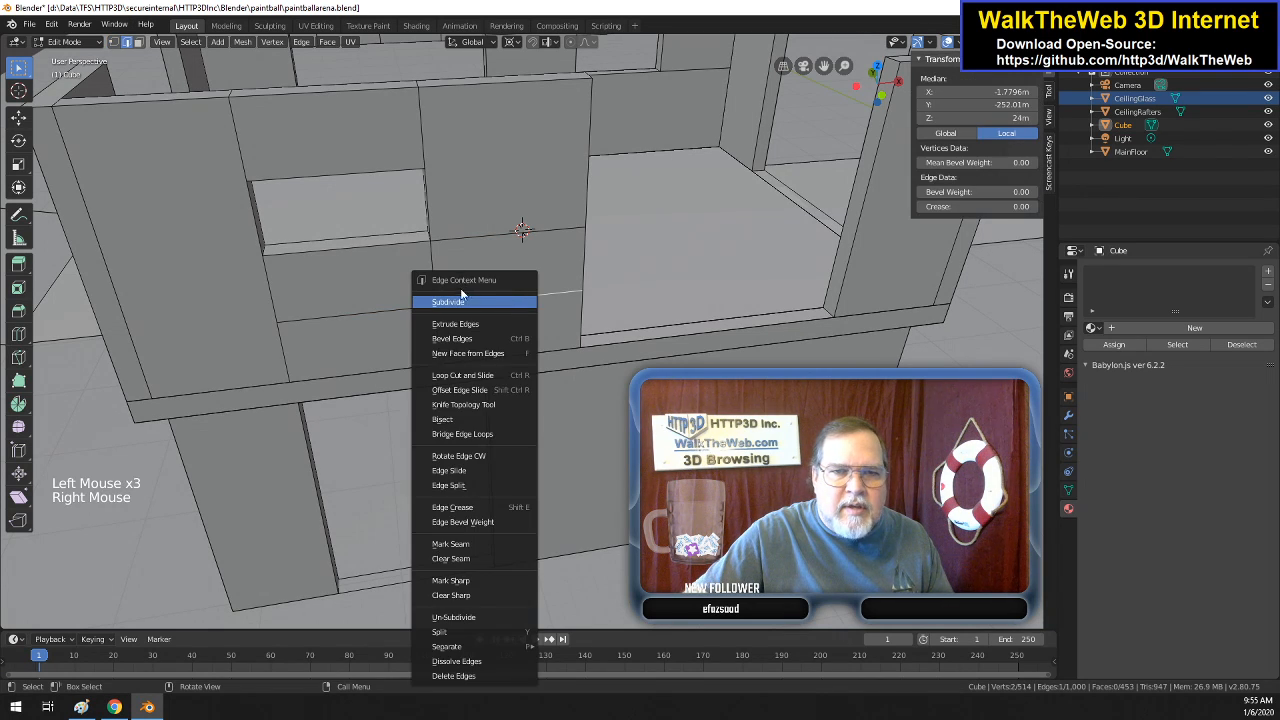
{"action": "left_click", "coordinate": [463, 303]}
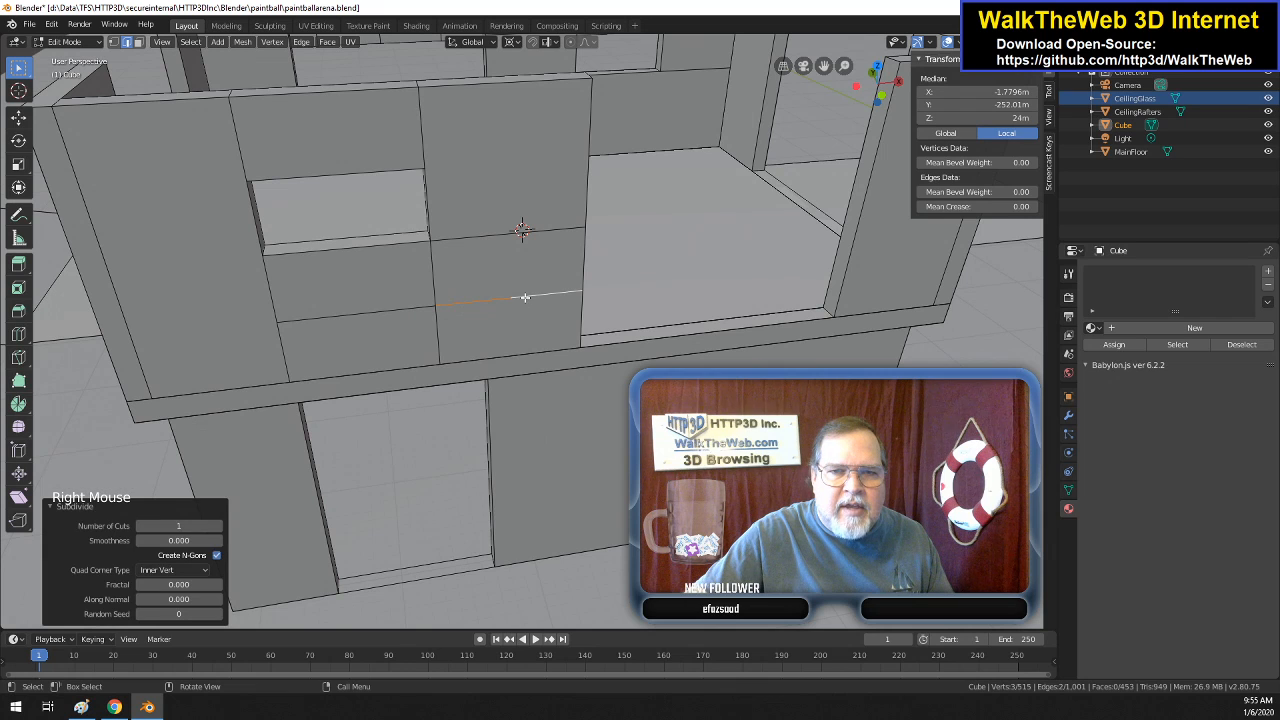
{"action": "left_click", "coordinate": [522, 297]}
{"action": "right_click", "coordinate": [511, 294]}
{"action": "left_click", "coordinate": [511, 294]}
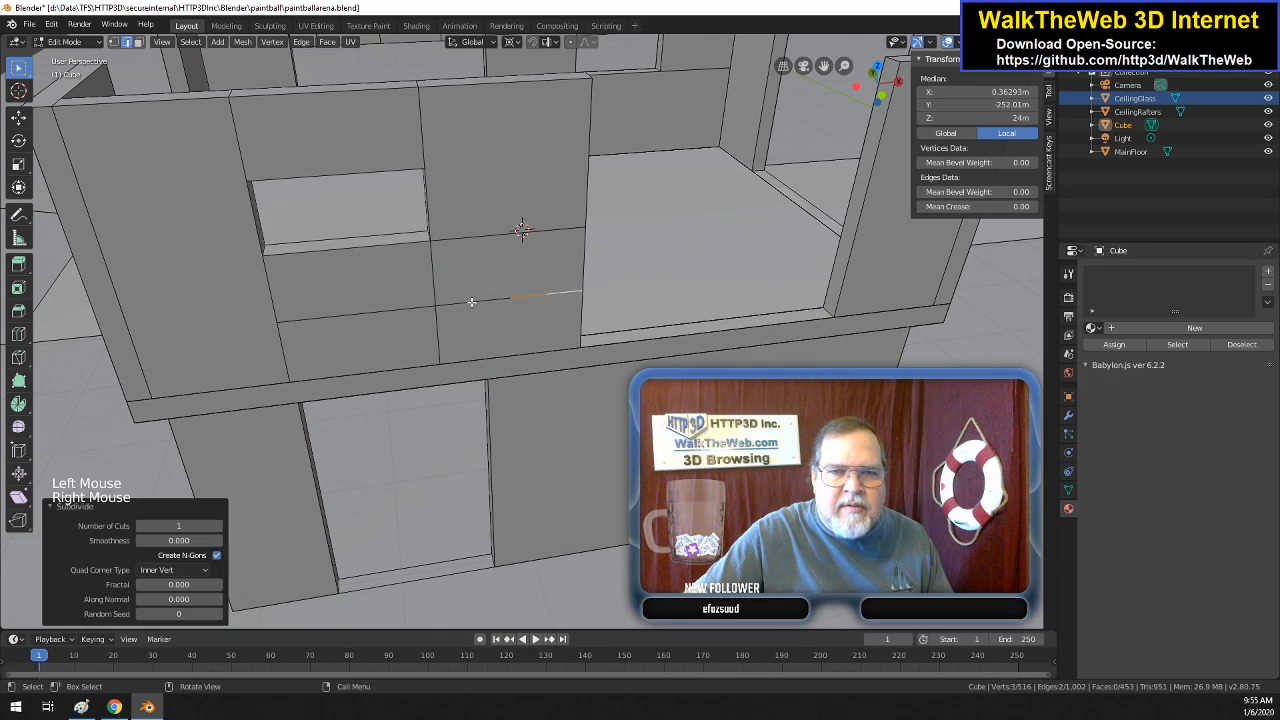
- Subdivide the horizontal edge below the window, and subdivide its half nearer the large opening once more
{"action": "left_click", "coordinate": [362, 315]}
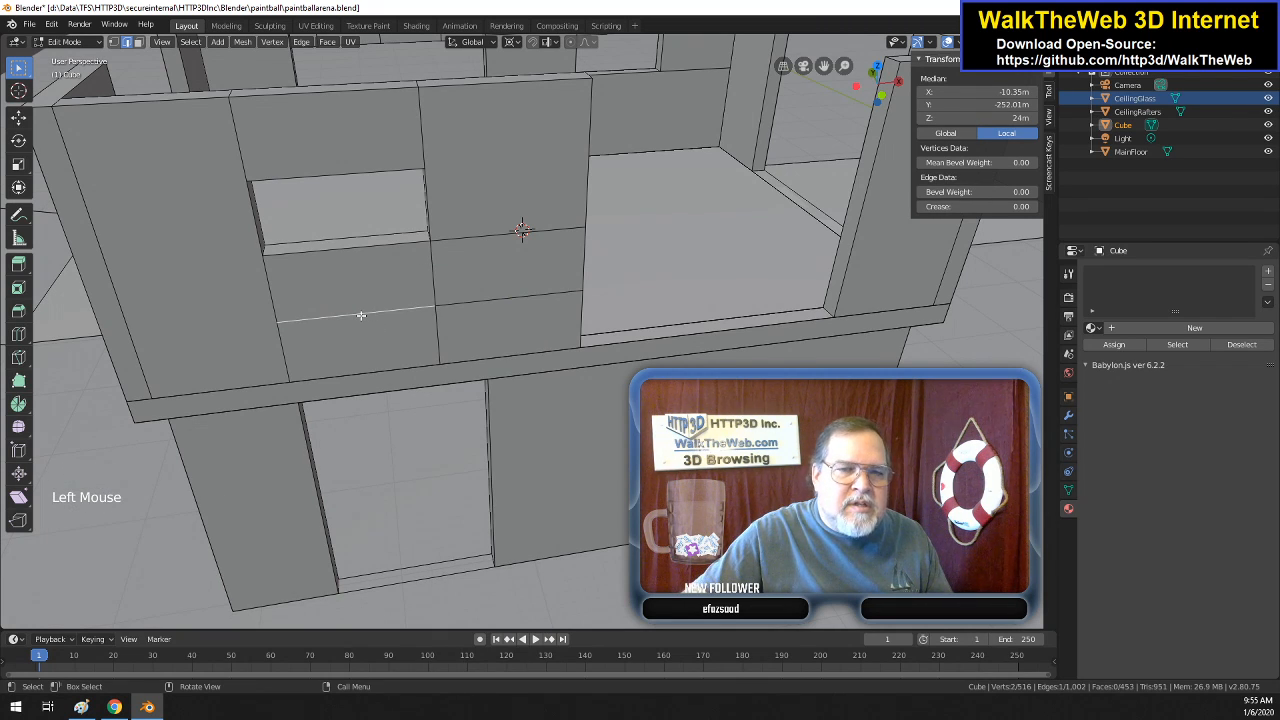
{"action": "right_click", "coordinate": [361, 315]}
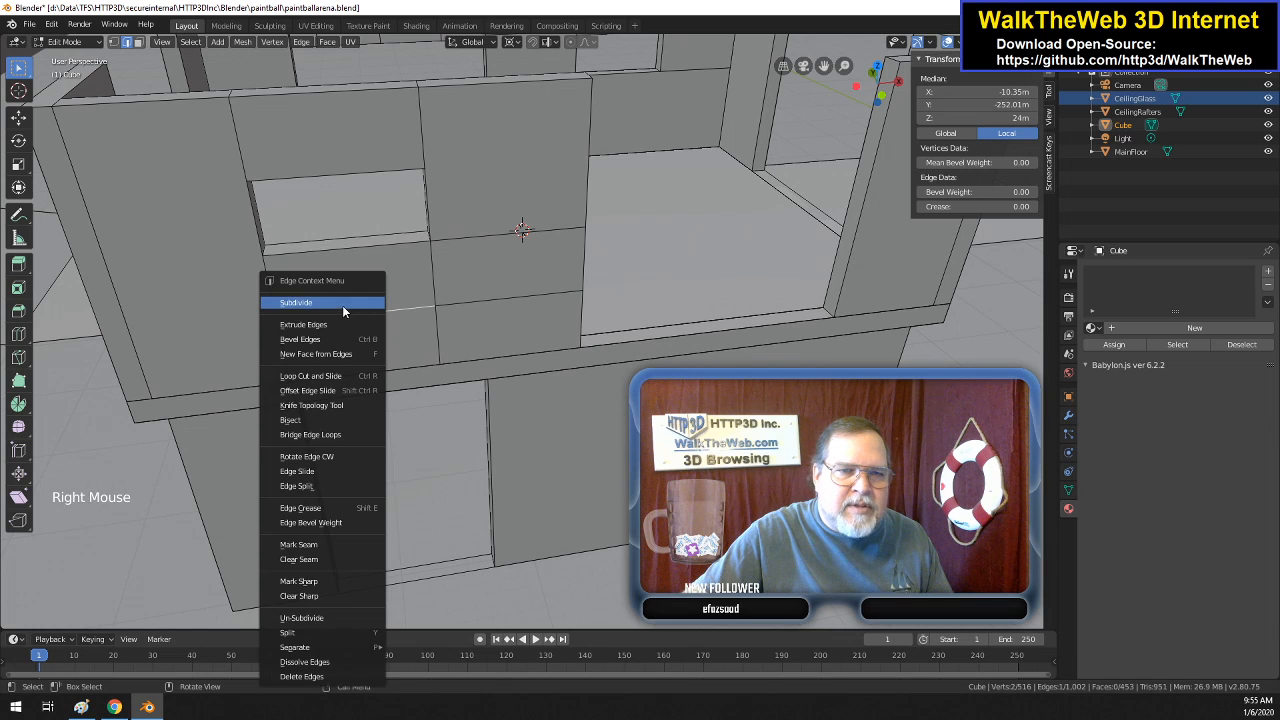
{"action": "left_click", "coordinate": [342, 304]}
{"action": "left_click", "coordinate": [405, 312]}
{"action": "right_click", "coordinate": [401, 310]}
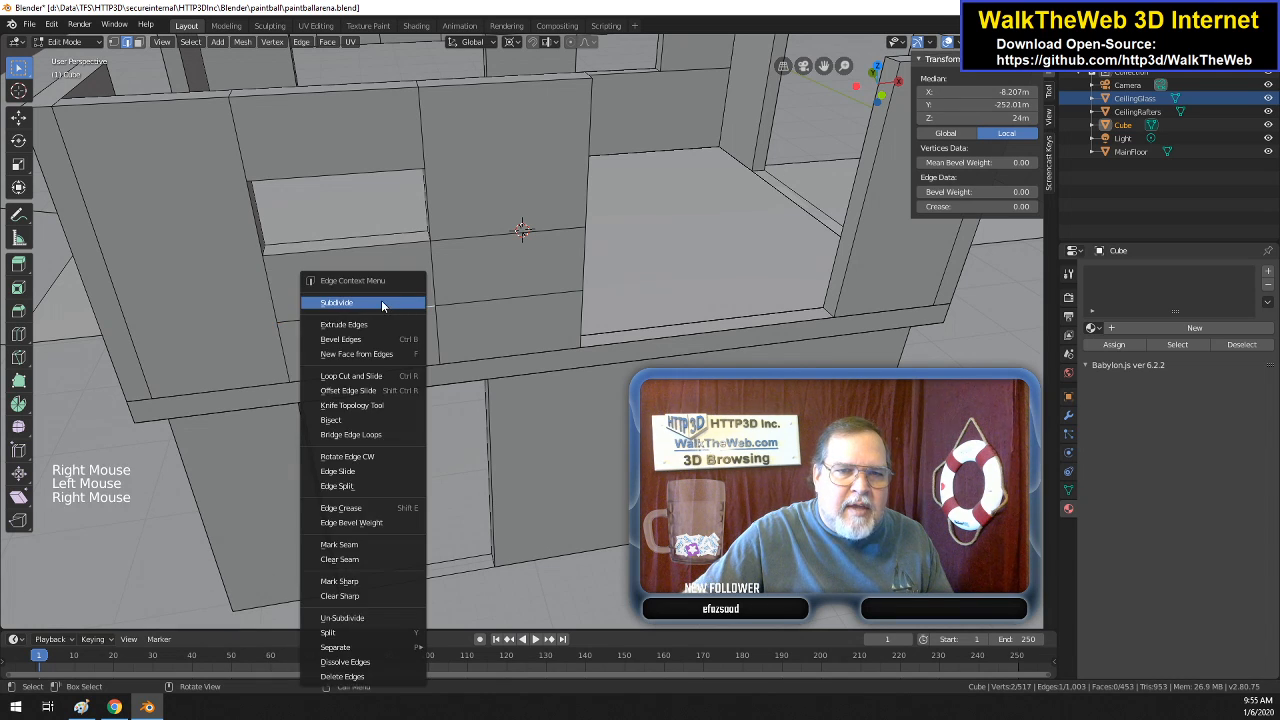
{"action": "left_click", "coordinate": [381, 303]}
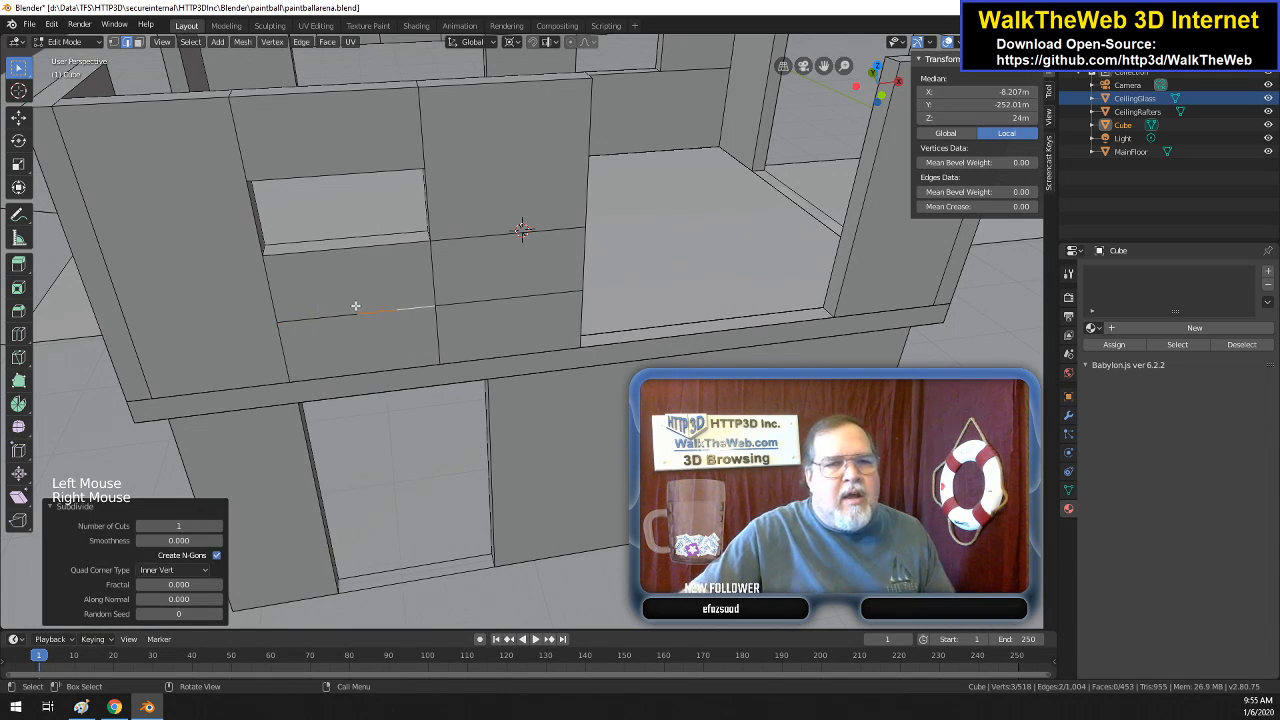
- Merge the edge vertices around the line below the window's side nearer the opening at last into that line's bottom wall vertex
{"action": "left_click", "coordinate": [114, 42]}
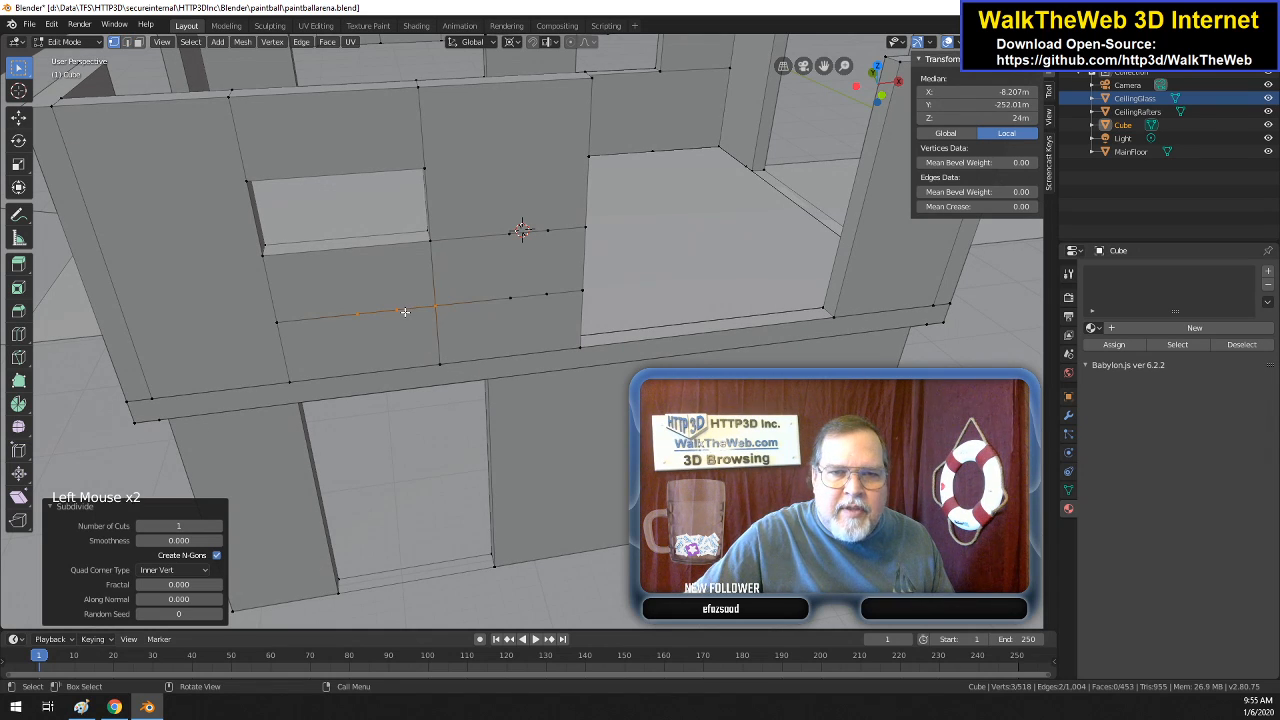
{"action": "left_click", "coordinate": [447, 306], "text": "shift"}
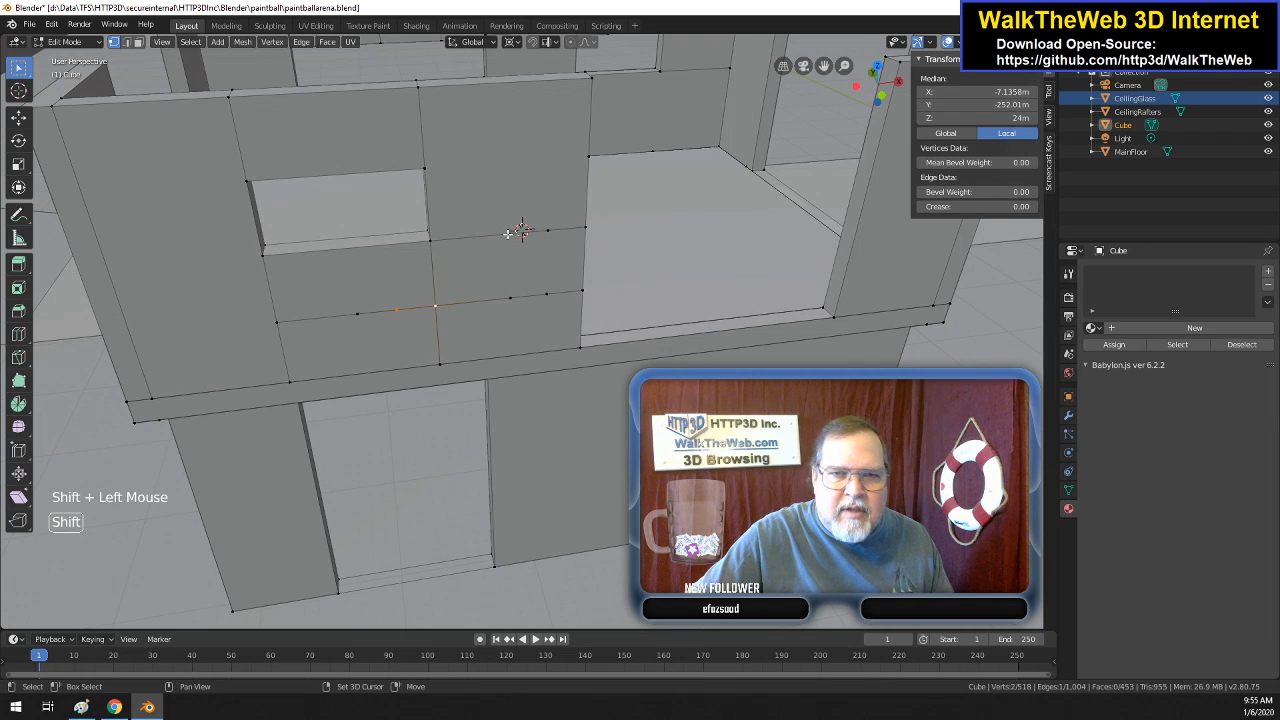
{"action": "left_click", "coordinate": [512, 284], "text": "shift"}
{"action": "left_click", "coordinate": [509, 299], "text": "shift"}
{"action": "left_click", "coordinate": [441, 355], "text": "shift"}
{"action": "key", "text": "alt+m"}
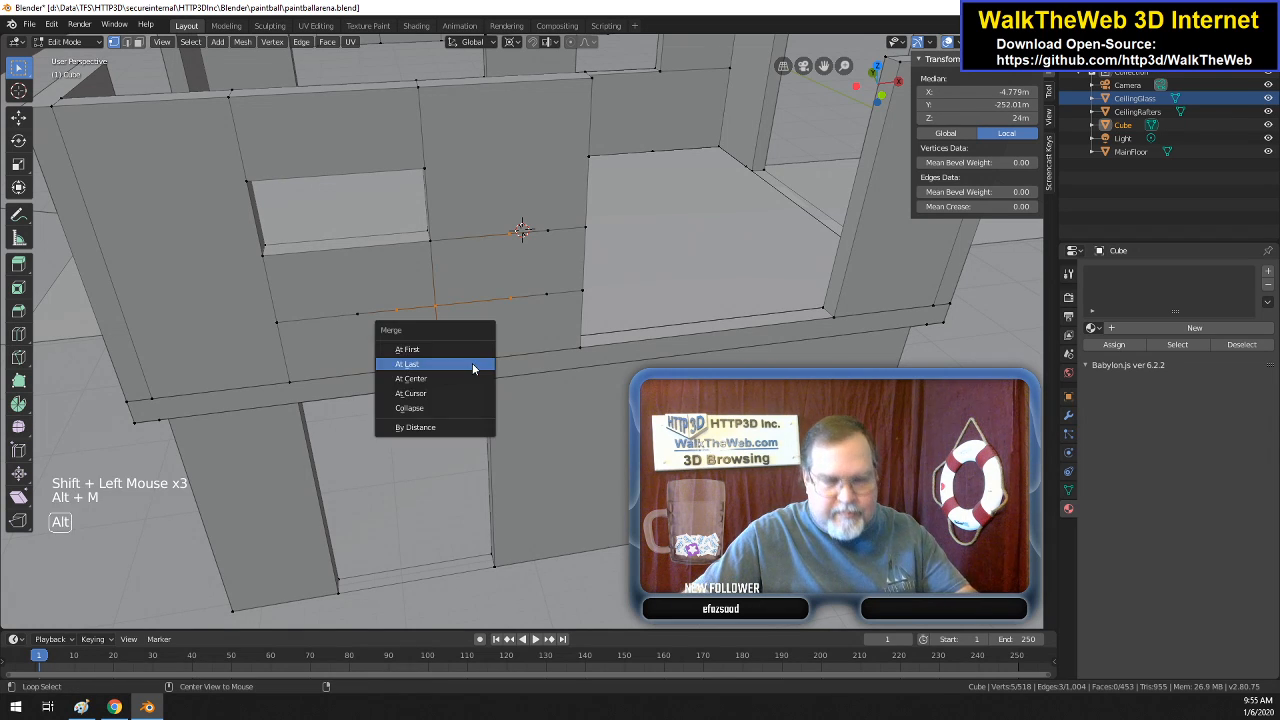
{"action": "left_click", "coordinate": [473, 368]}
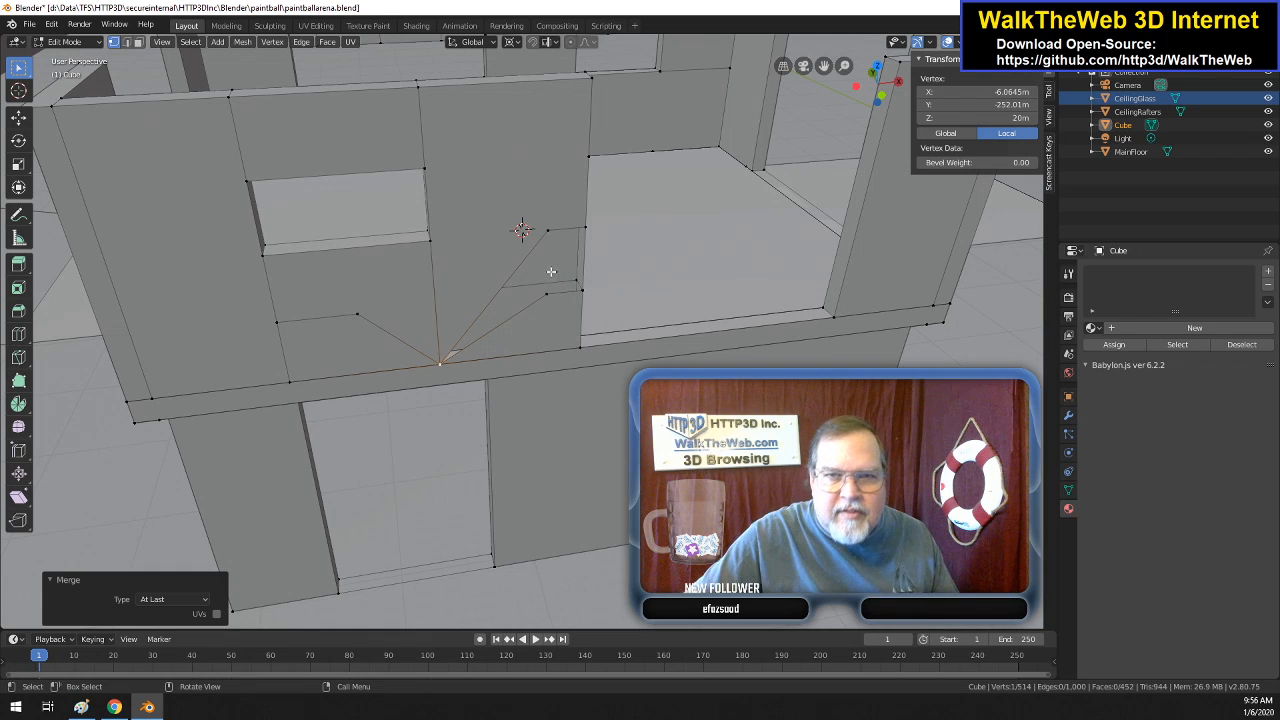
- Merge the four remaining outer vertices near the large opening's side at last into the wall's bottom corner vertex at the opening
{"action": "left_click", "coordinate": [549, 229]}
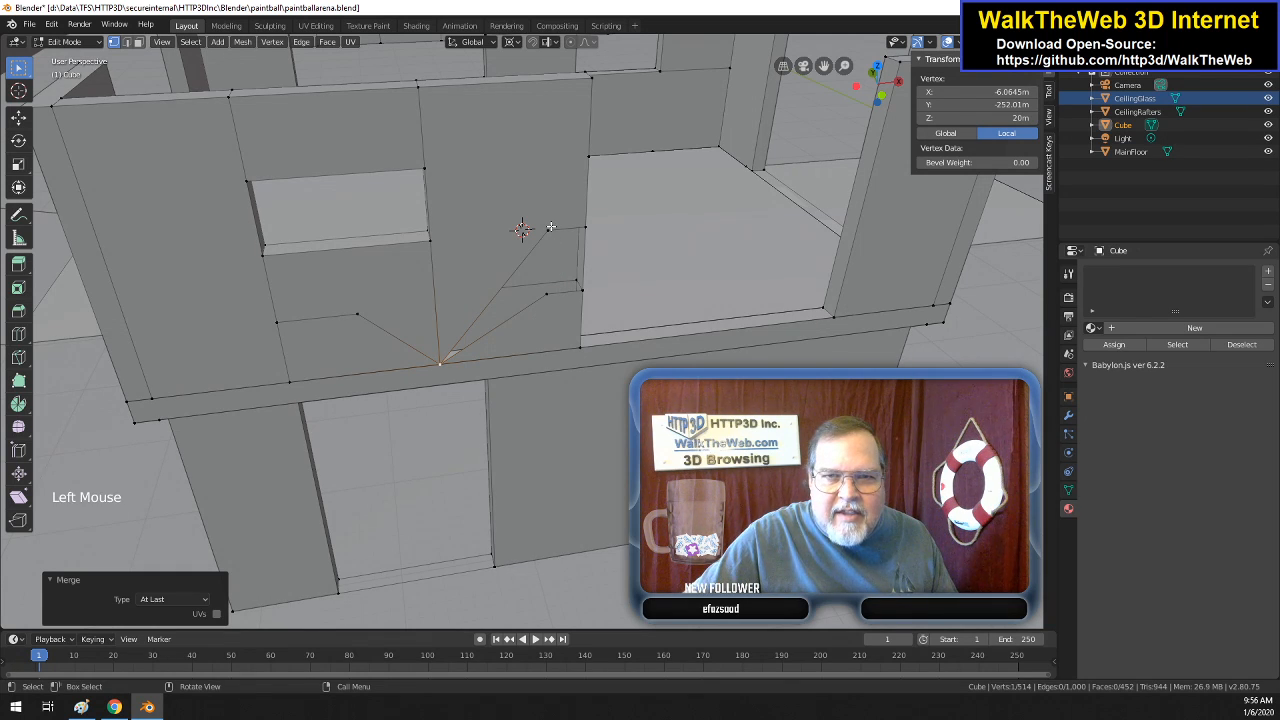
{"action": "left_click", "coordinate": [586, 221], "text": "shift"}
{"action": "left_click", "coordinate": [547, 295], "text": "shift"}
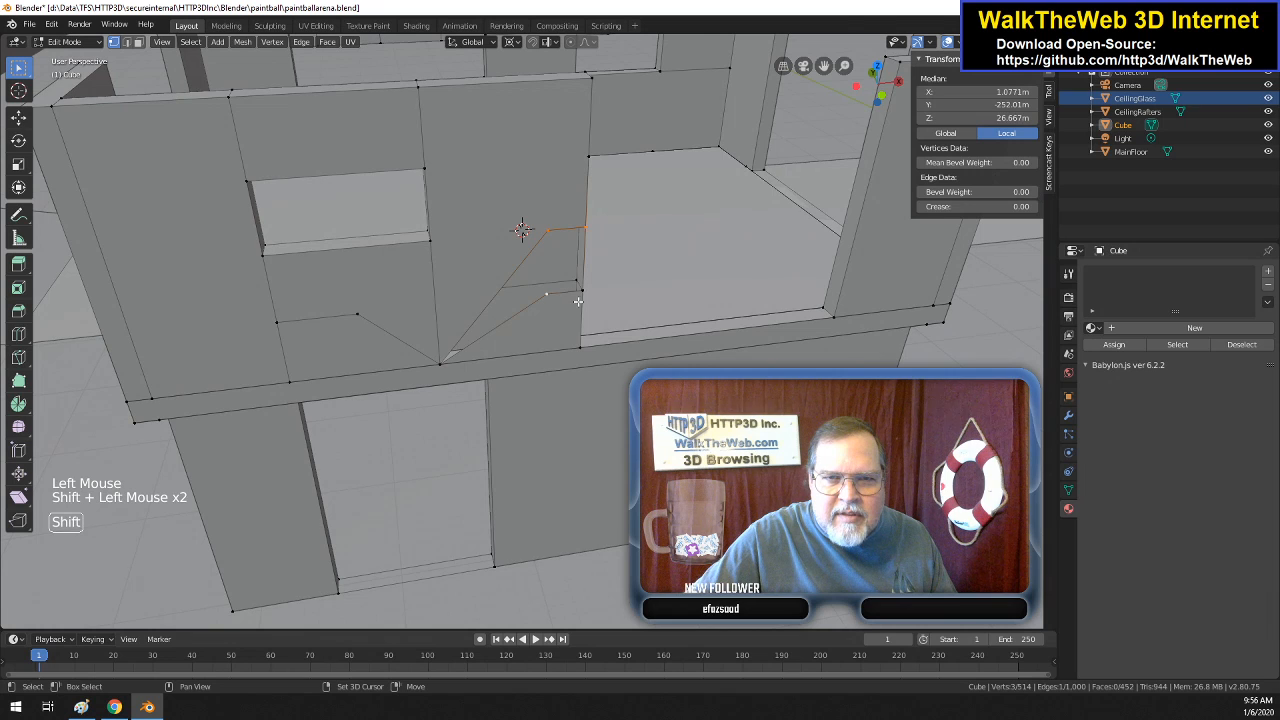
{"action": "left_click", "coordinate": [581, 291], "text": "shift"}
{"action": "left_click", "coordinate": [581, 346], "text": "shift"}
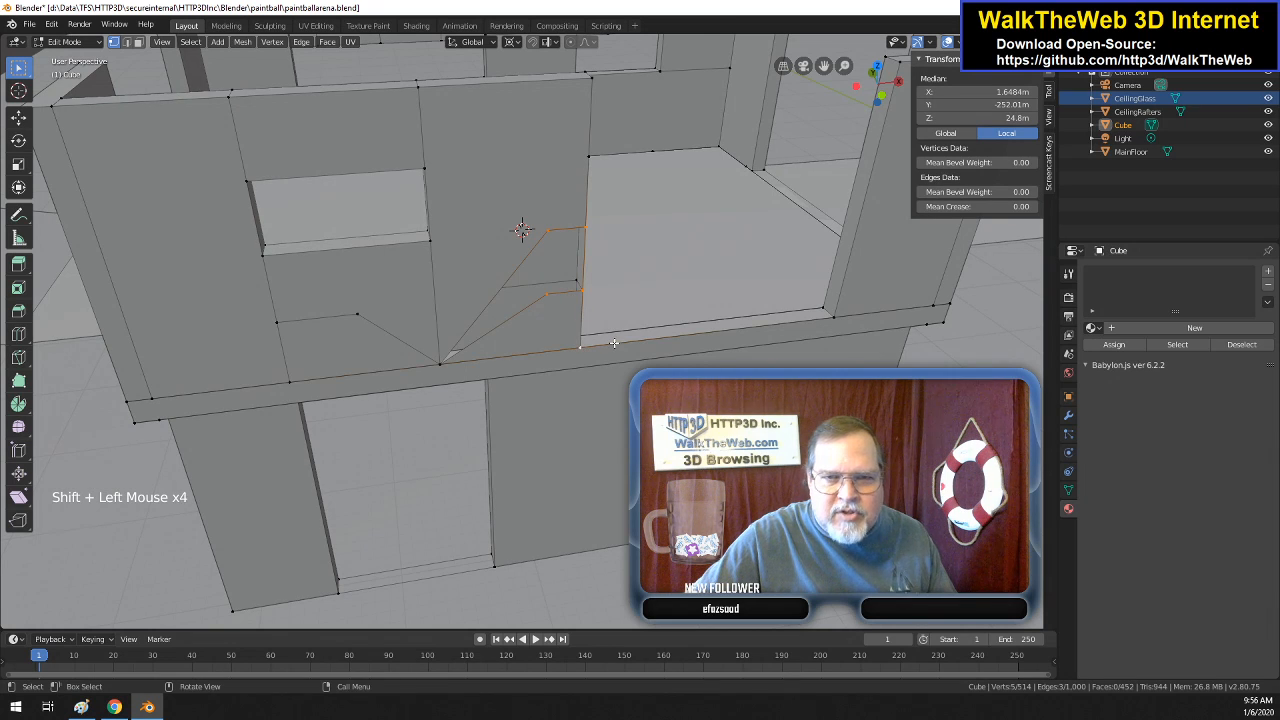
{"action": "key", "text": "alt+m"}
{"action": "left_click", "coordinate": [614, 358]}
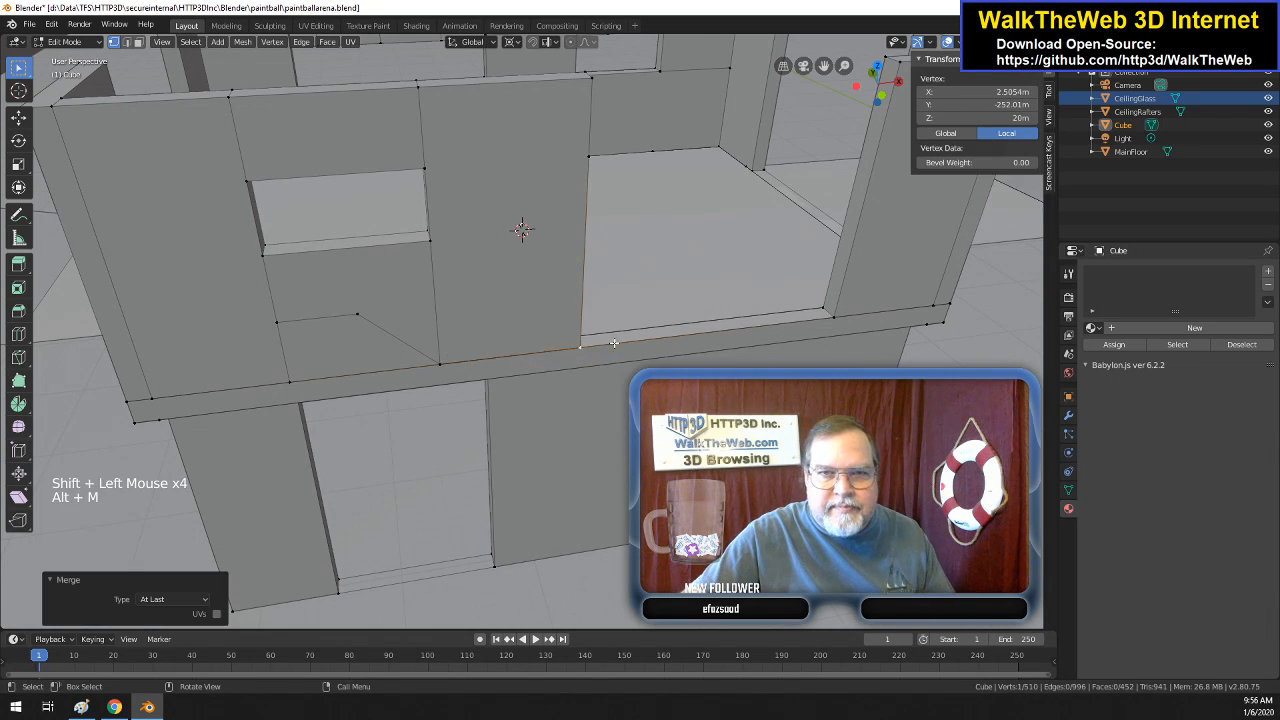
- Merge the leftover vertices below the window at last into the bottom wall vertex under the window's far side edge
{"action": "left_click", "coordinate": [358, 315]}
{"action": "left_click", "coordinate": [289, 382], "text": "shift"}
{"action": "key", "text": "alt+m"}
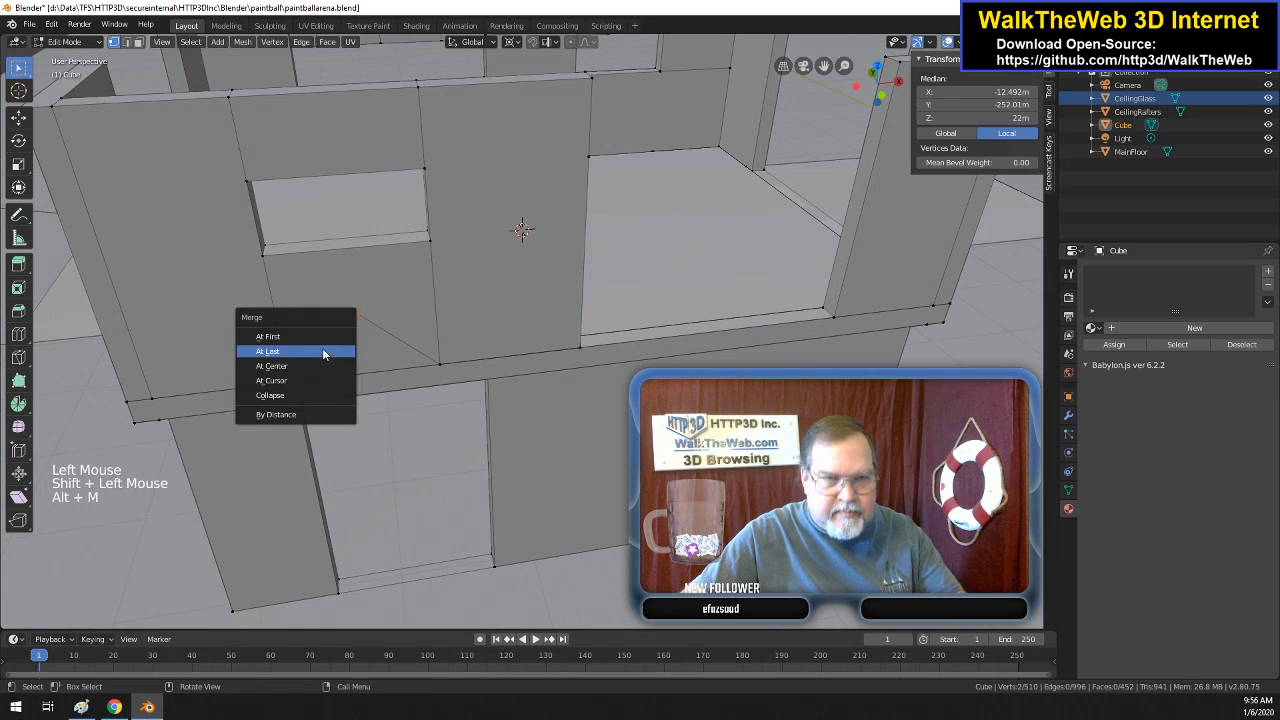
{"action": "left_click", "coordinate": [298, 352]}
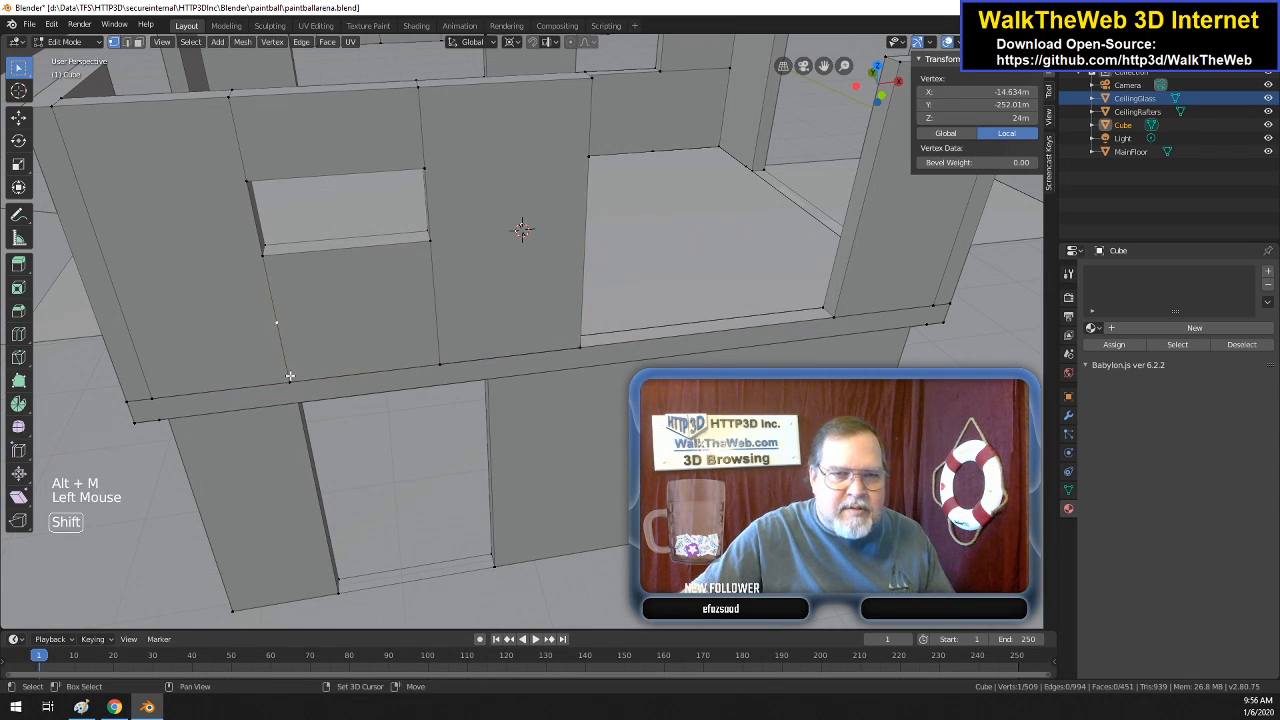
{"action": "left_click", "coordinate": [289, 378], "text": "shift"}
{"action": "key", "text": "alt+m"}
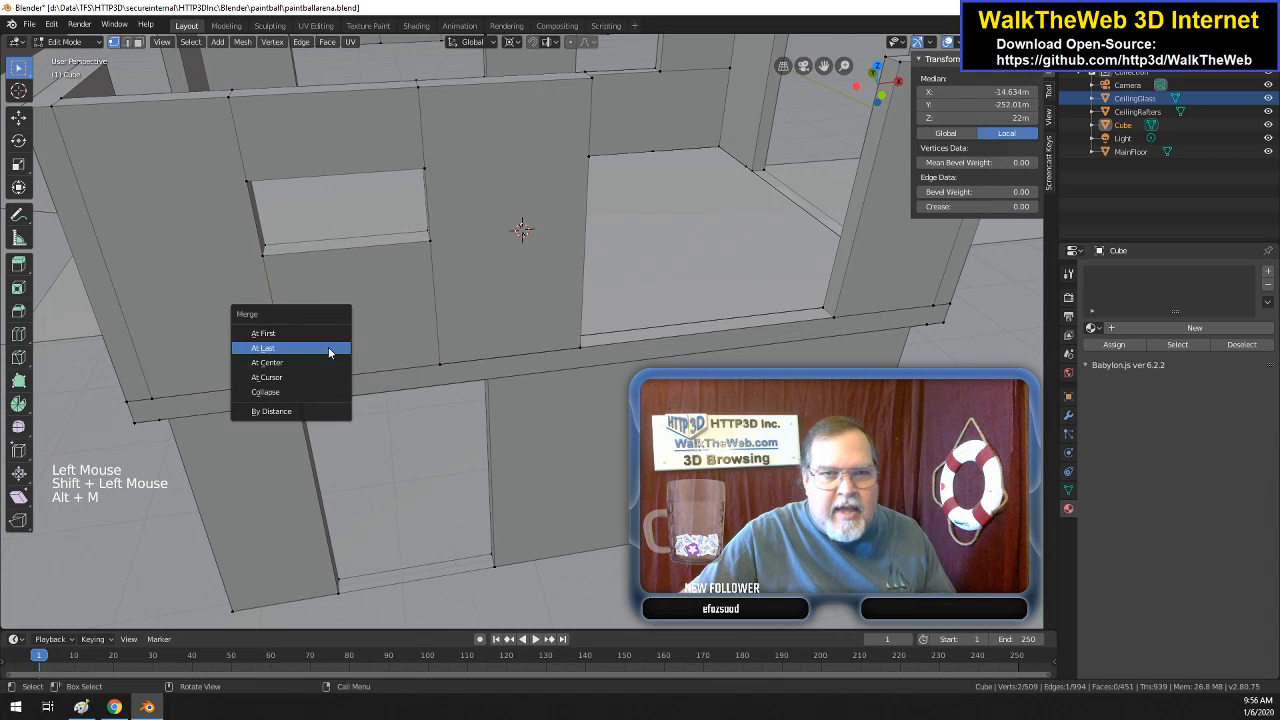
{"action": "left_click", "coordinate": [331, 354]}
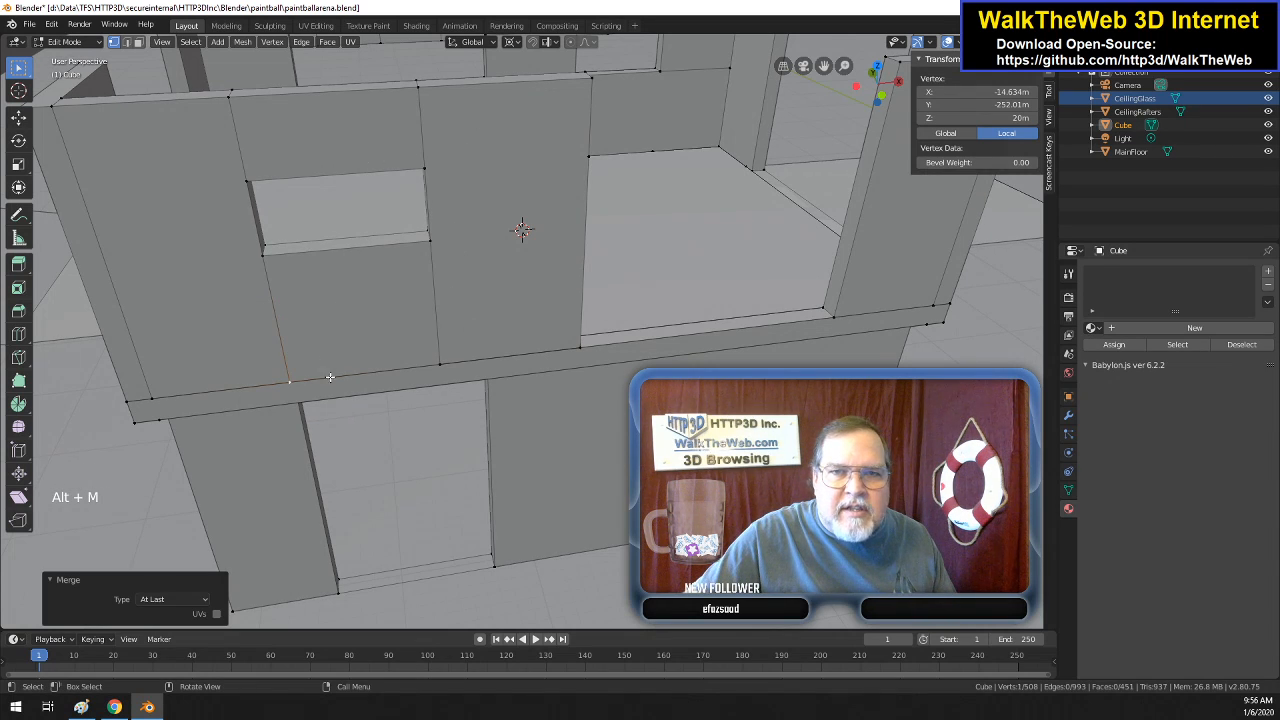
- Merge the upper vertex on the large opening's outer side edge at last into the bottom corner vertex of that edge
{"action": "left_click", "coordinate": [587, 158]}
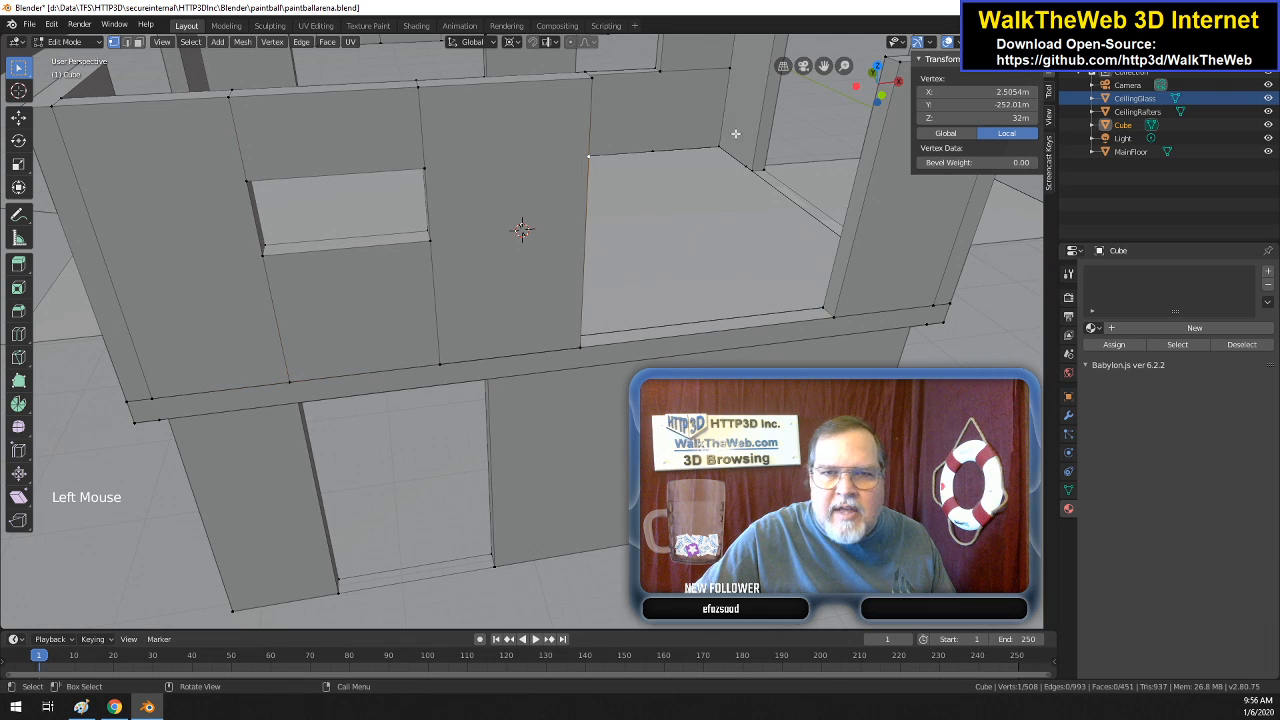
{"action": "left_click_drag", "start_coordinate": [891, 93], "coordinate": [855, 116]}
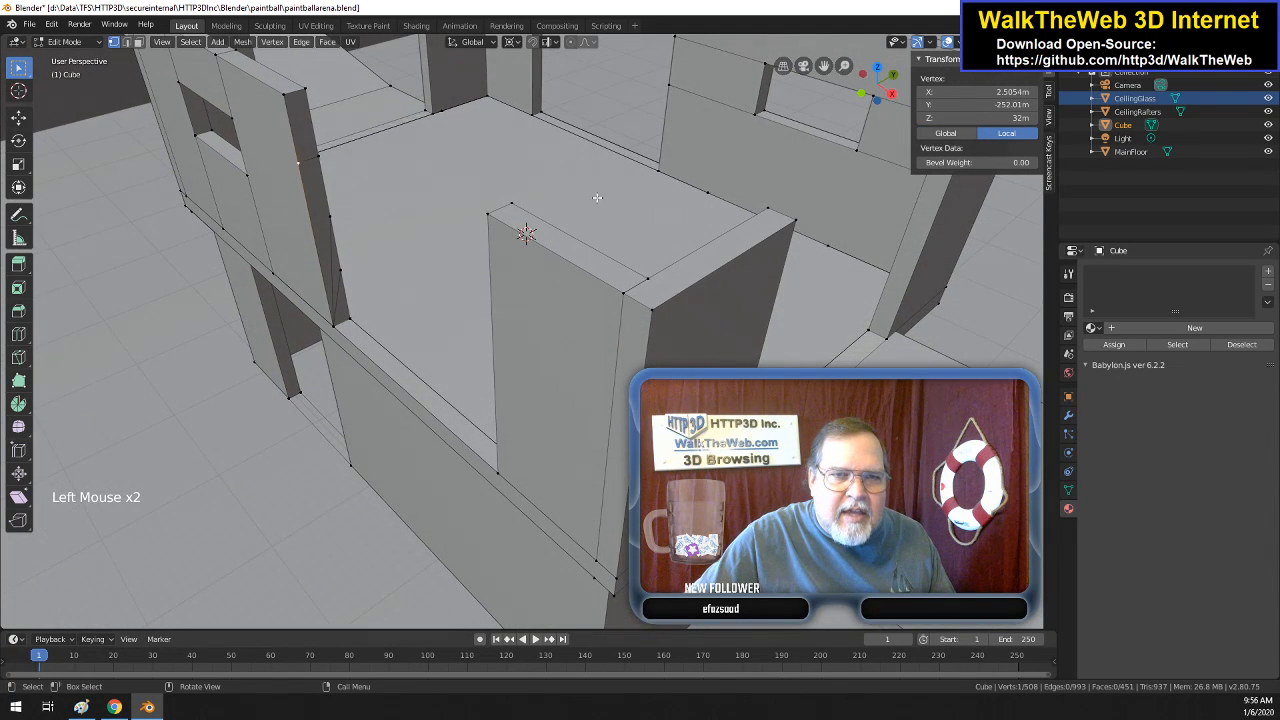
{"action": "left_click", "coordinate": [299, 162]}
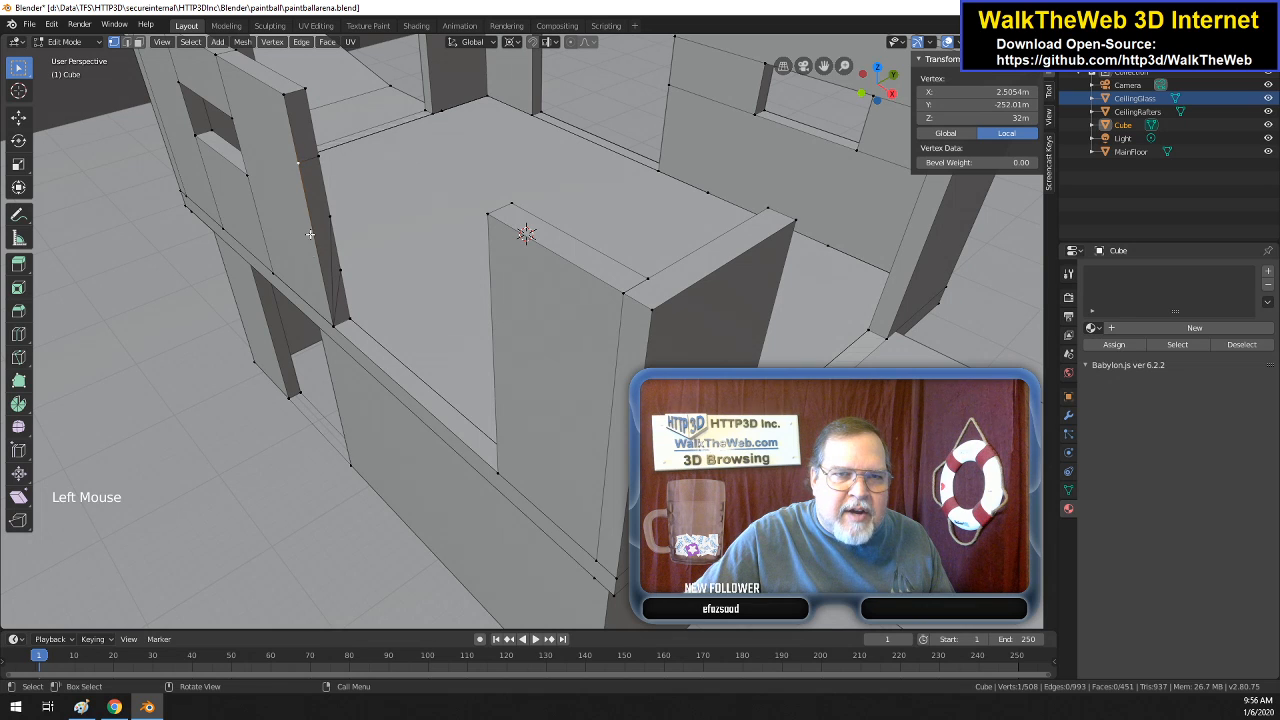
{"action": "left_click", "coordinate": [334, 330], "text": "shift"}
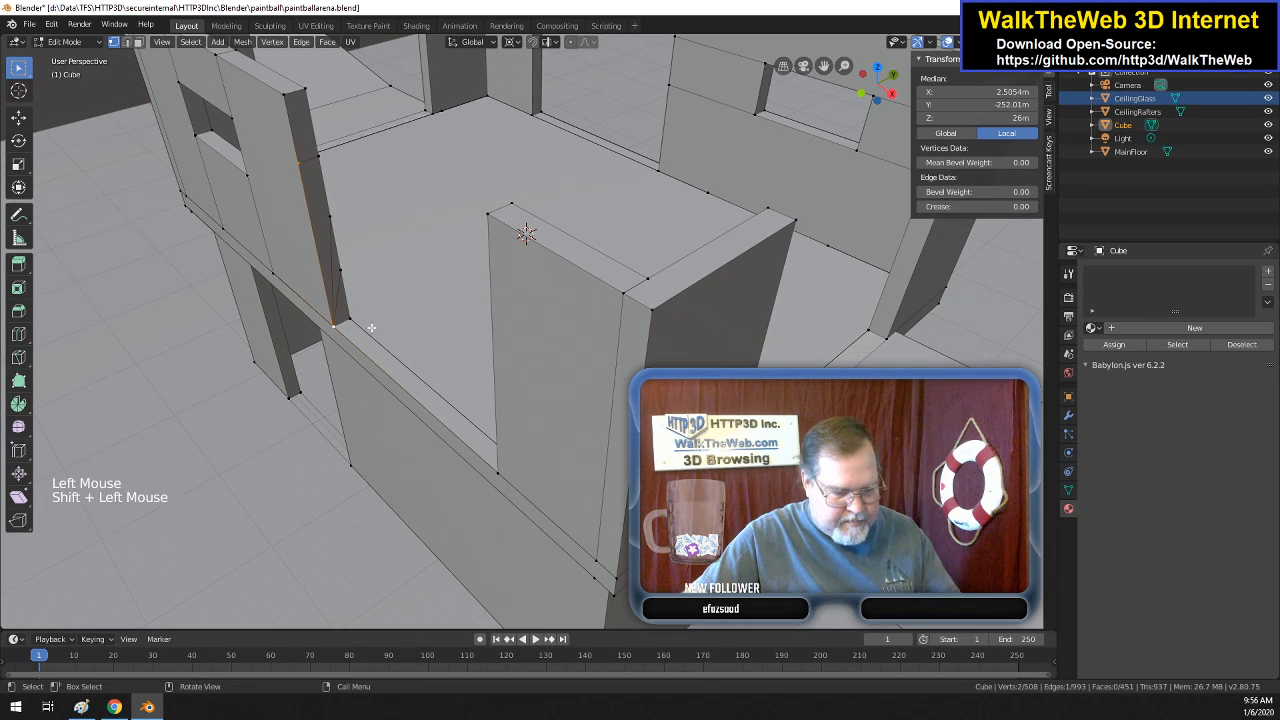
{"action": "key", "text": "alt+m"}
{"action": "left_click", "coordinate": [371, 328]}
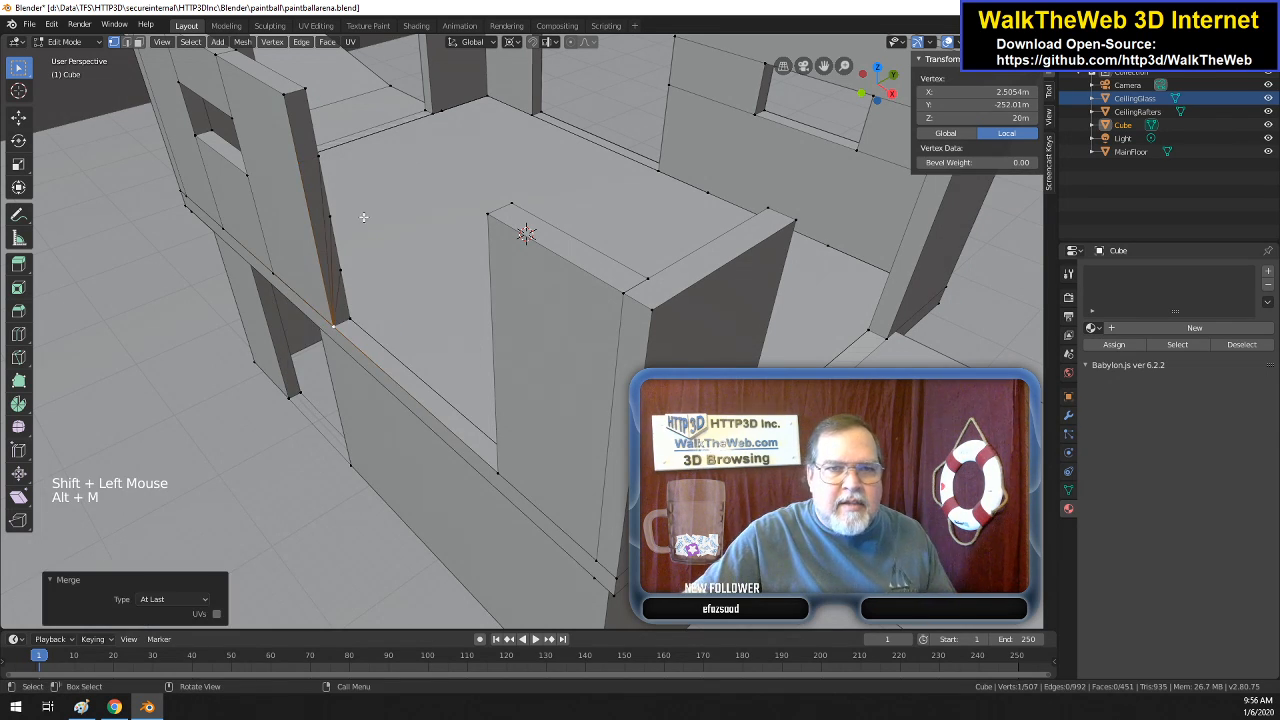
- Merge the three intermediate vertices on the opening's inner side edge at last into that edge's bottom corner vertex
{"action": "left_click", "coordinate": [318, 164]}
{"action": "left_click", "coordinate": [328, 218], "text": "shift"}
{"action": "left_click", "coordinate": [340, 270], "text": "shift"}
{"action": "left_click", "coordinate": [345, 318], "text": "shift"}
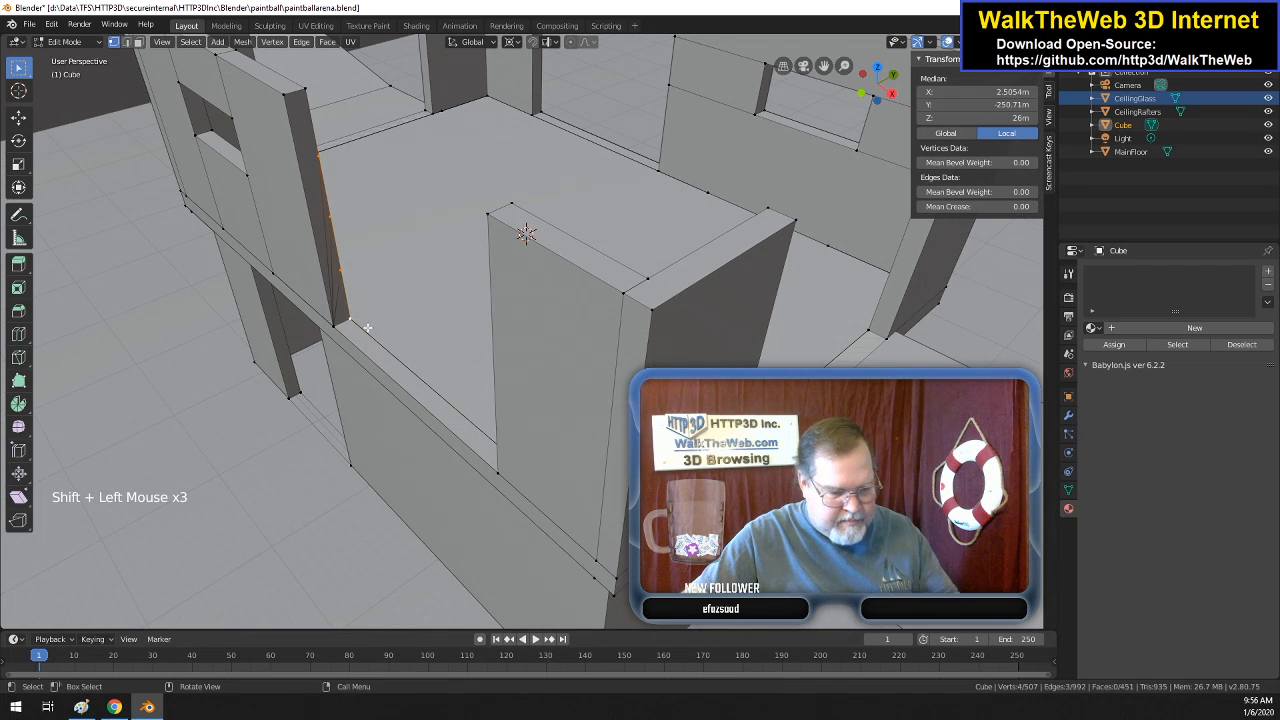
{"action": "key", "text": "alt+m"}
{"action": "left_click", "coordinate": [367, 326]}
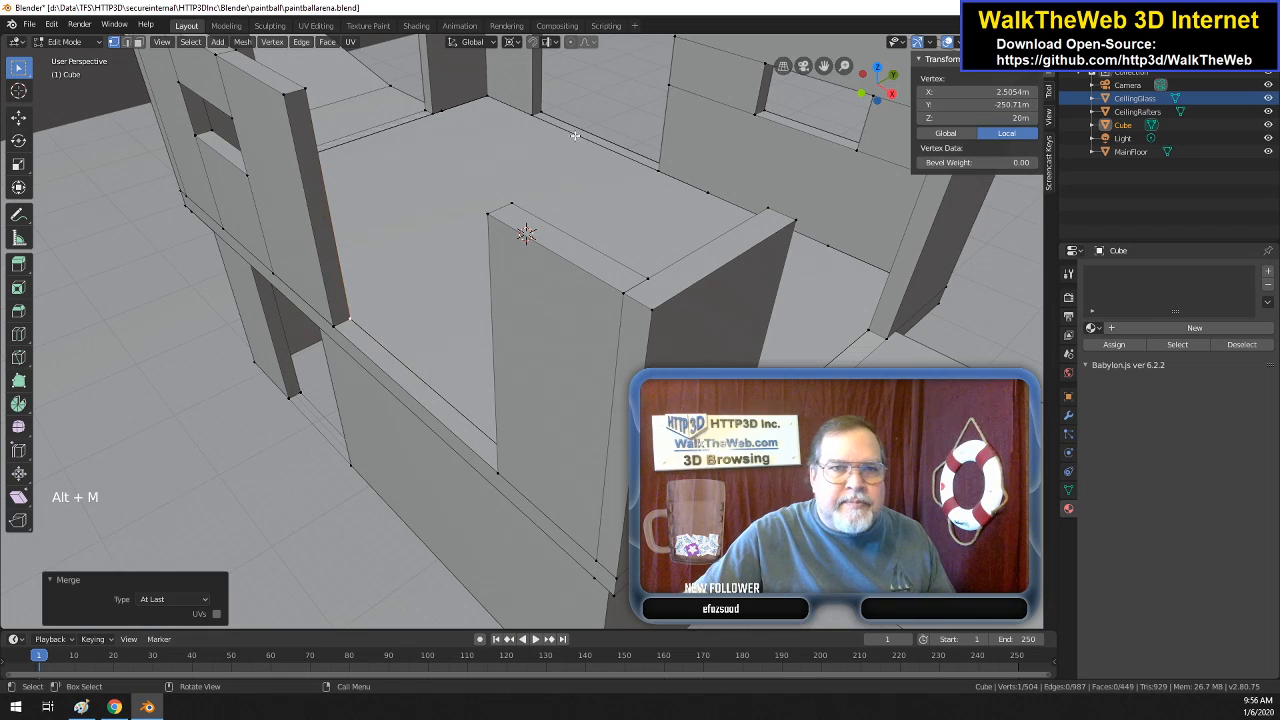
- In edge selection mode, subdivide the diagonal edge running from the window's upper corner to the wall's bottom corner with one cut
{"action": "left_click_drag", "start_coordinate": [876, 96], "coordinate": [645, 88]}
{"action": "left_click_drag", "start_coordinate": [824, 67], "coordinate": [802, 209]}
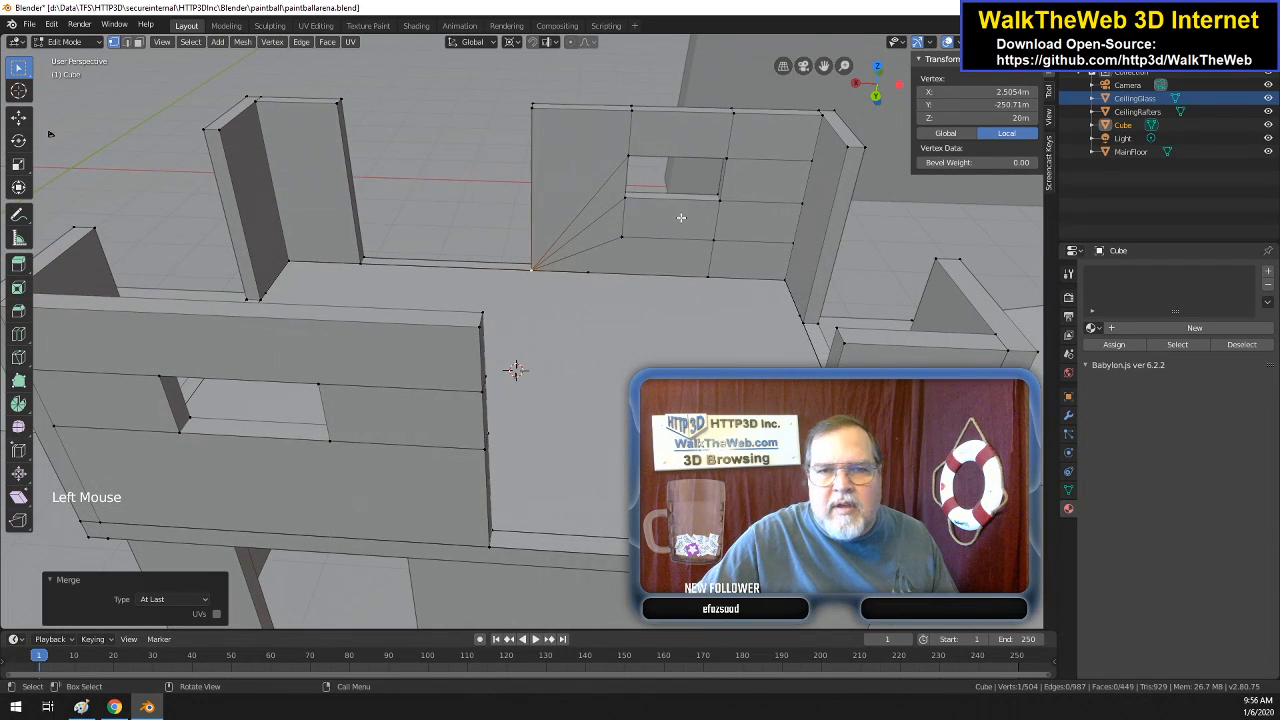
{"action": "left_click", "coordinate": [596, 187]}
{"action": "left_click", "coordinate": [127, 42]}
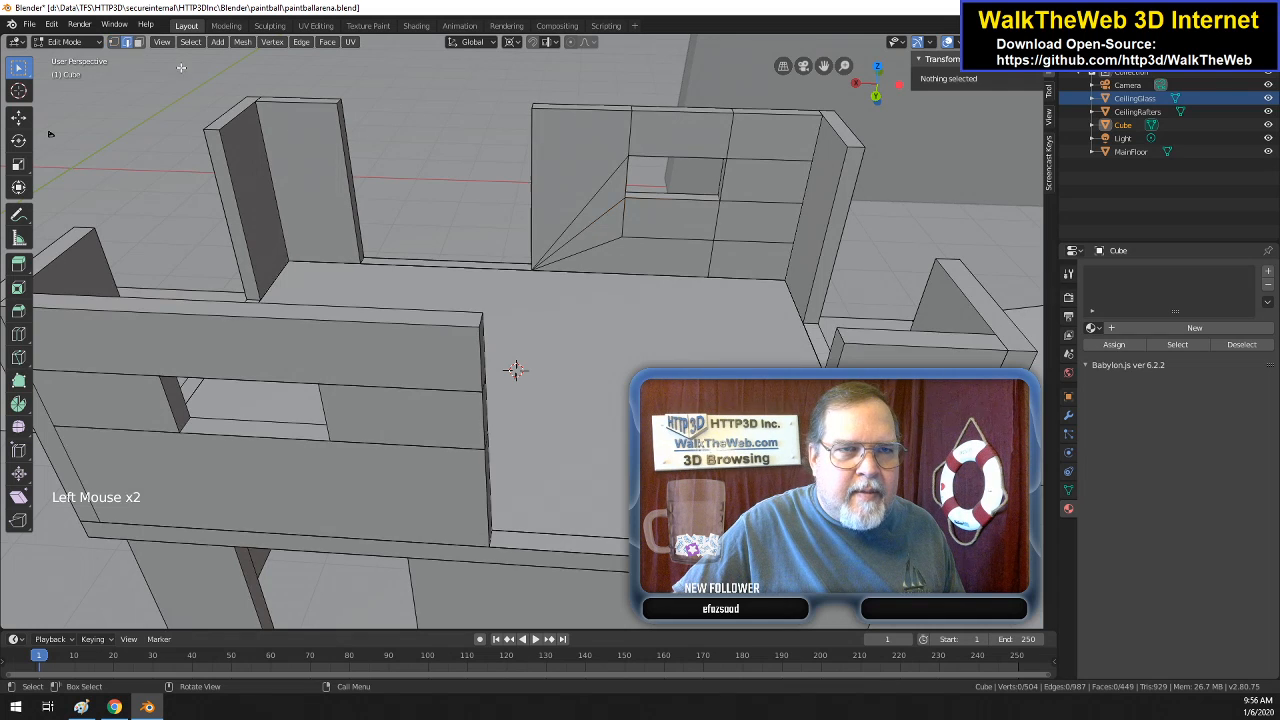
{"action": "left_click", "coordinate": [585, 201]}
{"action": "right_click", "coordinate": [585, 201]}
{"action": "right_click", "coordinate": [587, 204]}
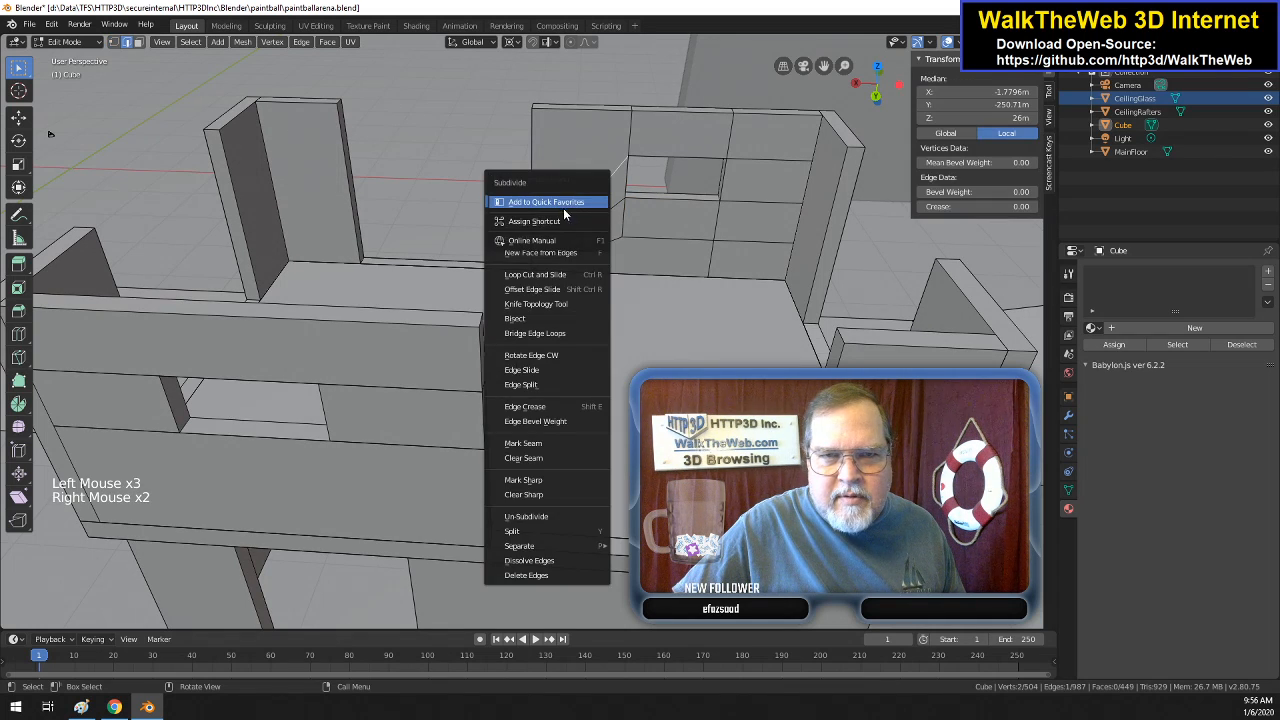
{"action": "left_click", "coordinate": [554, 201]}
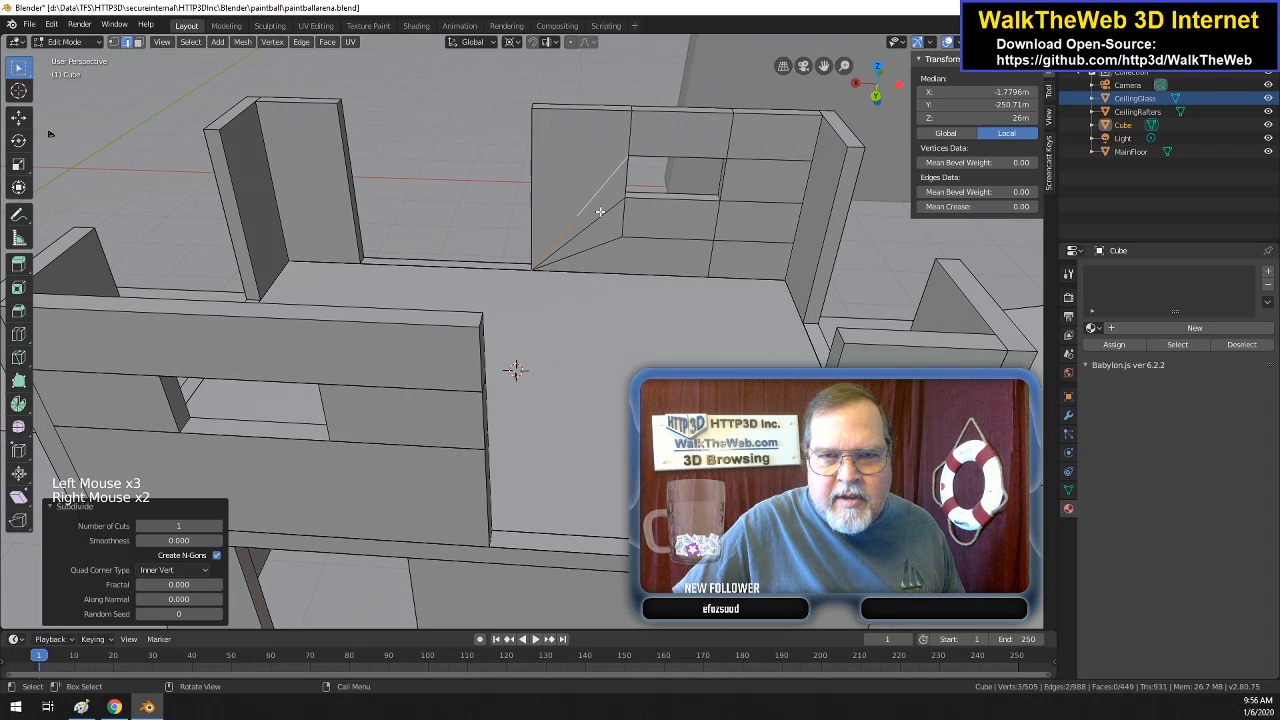
- Subdivide the two lower diagonal edges that run to the wall's bottom corner, each with one cut
{"action": "left_click", "coordinate": [600, 213]}
{"action": "right_click", "coordinate": [603, 218]}
{"action": "left_click", "coordinate": [596, 216]}
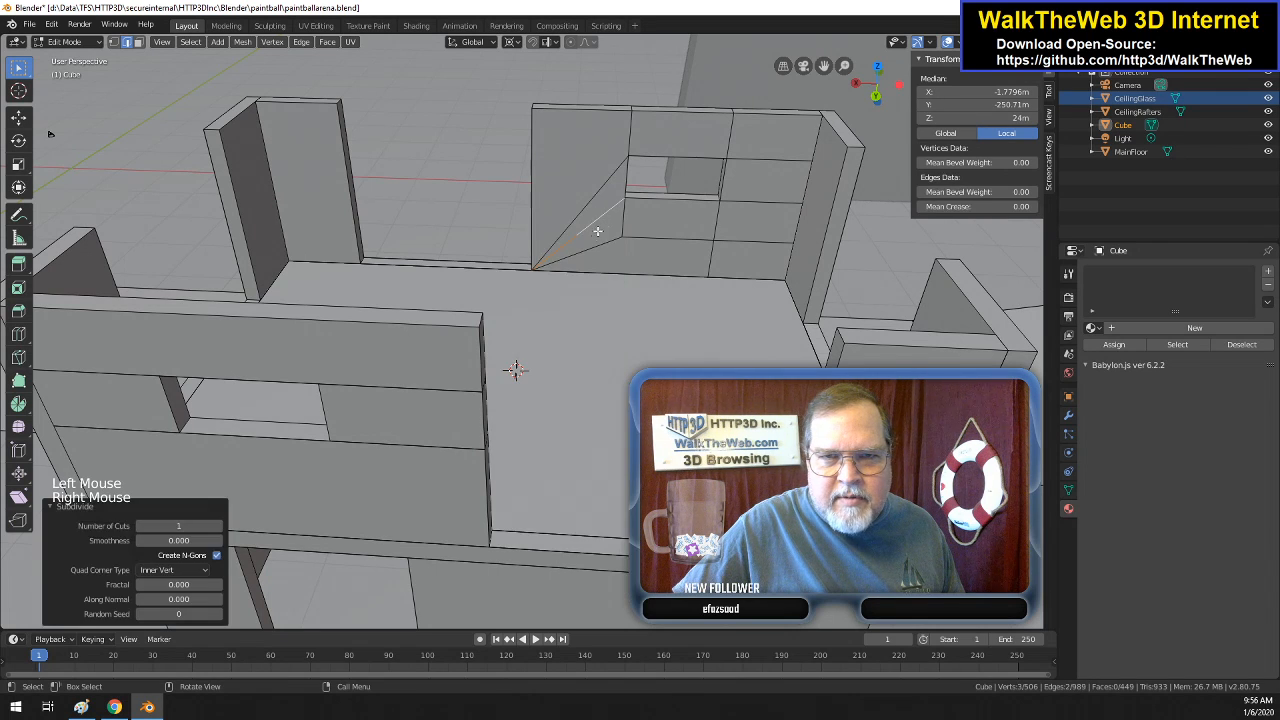
{"action": "left_click", "coordinate": [596, 245]}
{"action": "right_click", "coordinate": [595, 246]}
{"action": "left_click", "coordinate": [593, 247]}
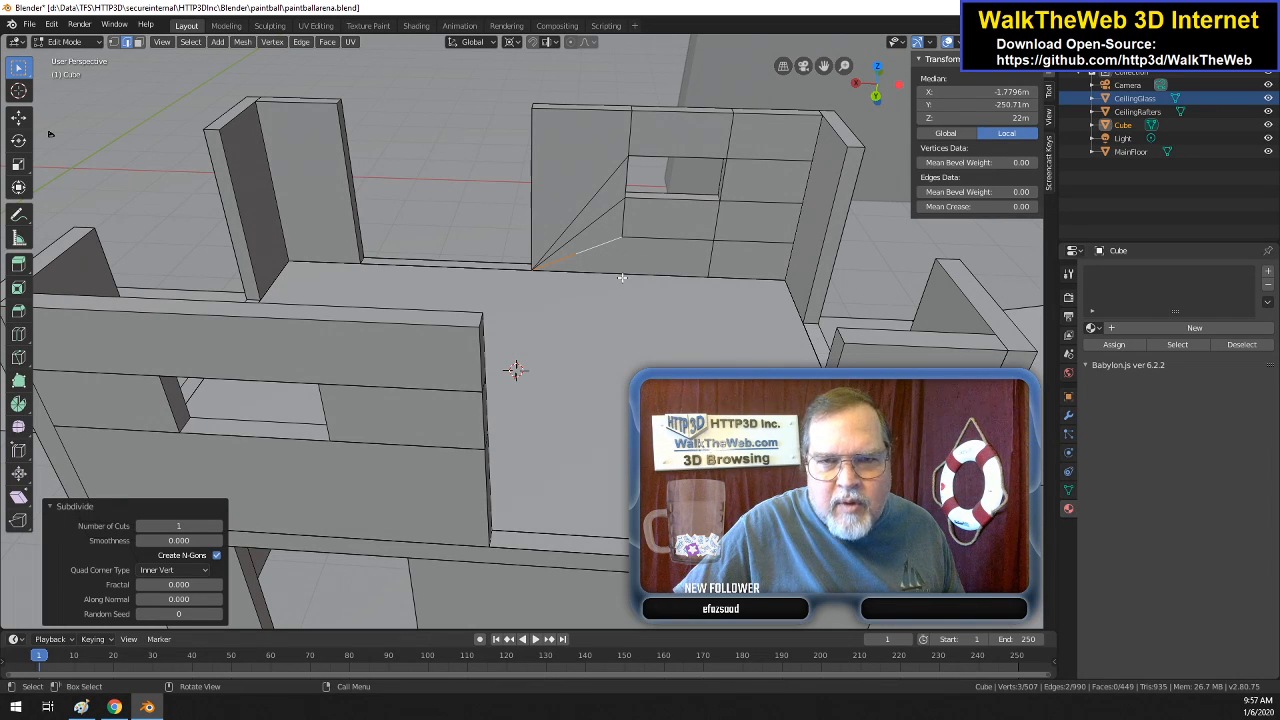
- Subdivide the horizontal edge below the window, then split its half on the window's far side once more
{"action": "left_click", "coordinate": [677, 239]}
{"action": "right_click", "coordinate": [656, 239]}
{"action": "left_click", "coordinate": [660, 240]}
{"action": "left_click", "coordinate": [686, 239]}
{"action": "right_click", "coordinate": [688, 238]}
{"action": "right_click", "coordinate": [692, 238]}
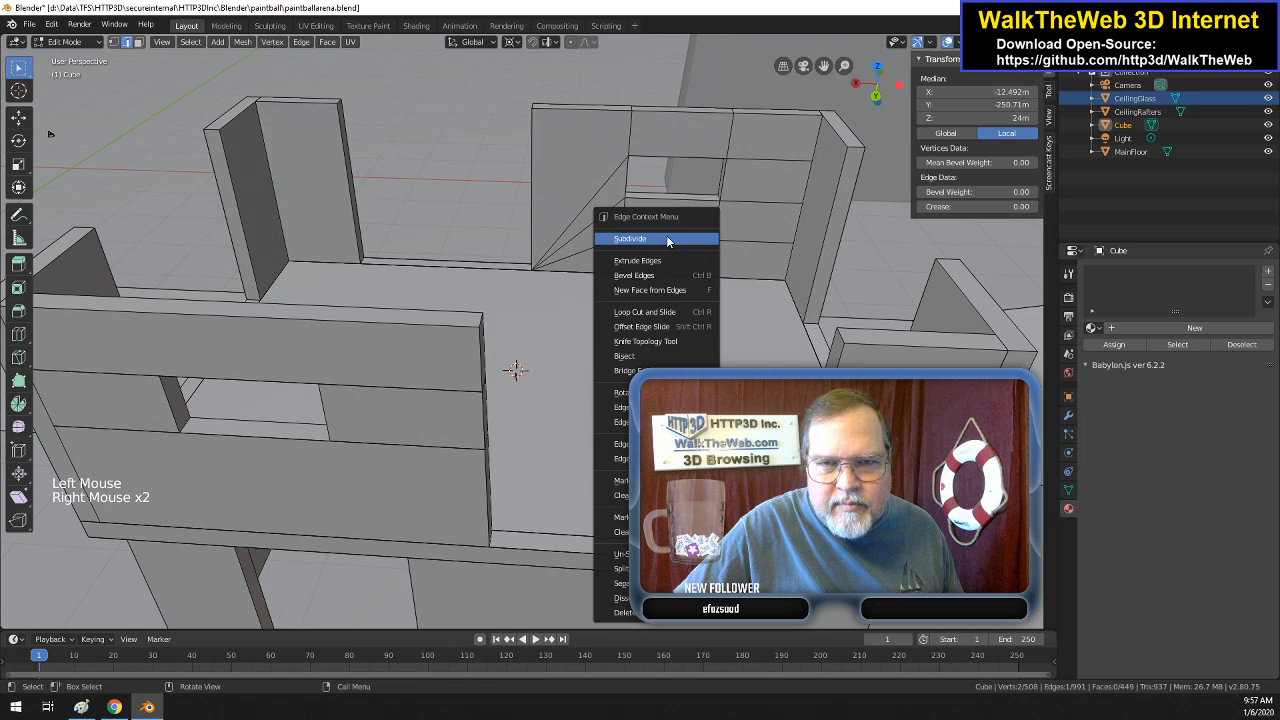
{"action": "left_click", "coordinate": [666, 236]}
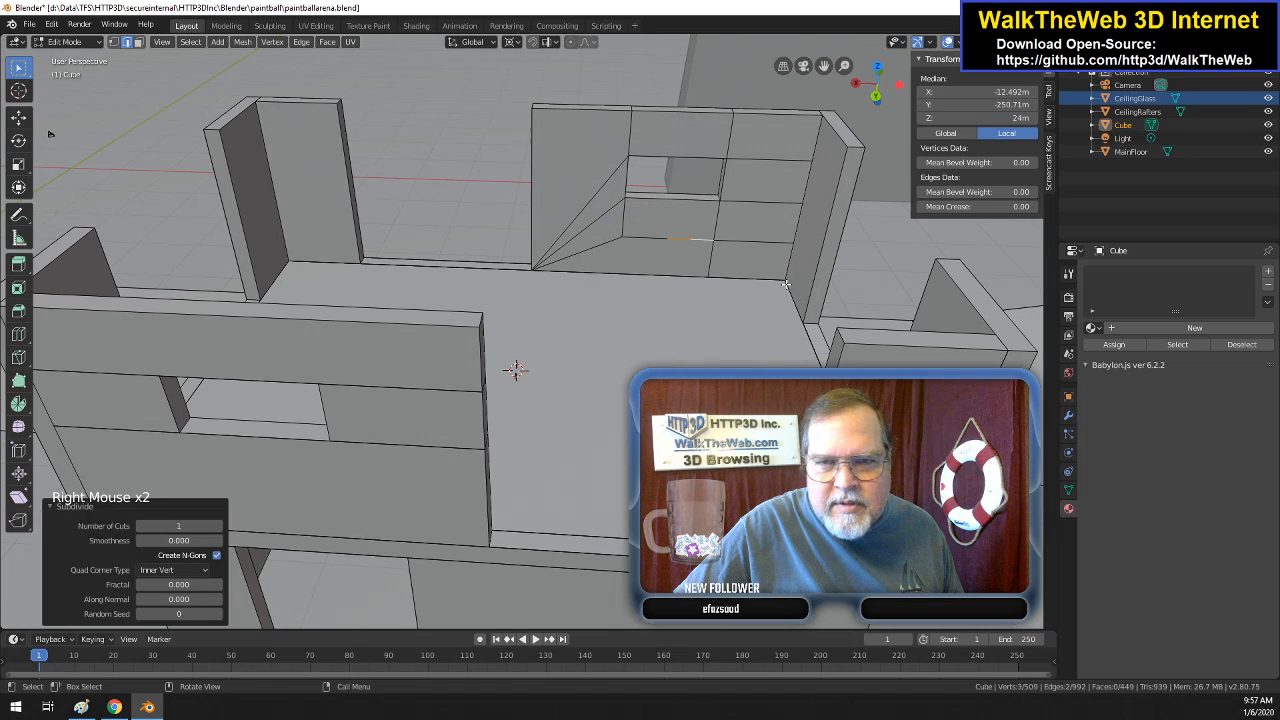
- Subdivide the horizontal edge between the window's upper far corner and the adjoining wall, then subdivide its outer half
{"action": "left_click", "coordinate": [765, 160]}
{"action": "right_click", "coordinate": [765, 160]}
{"action": "right_click", "coordinate": [765, 160]}
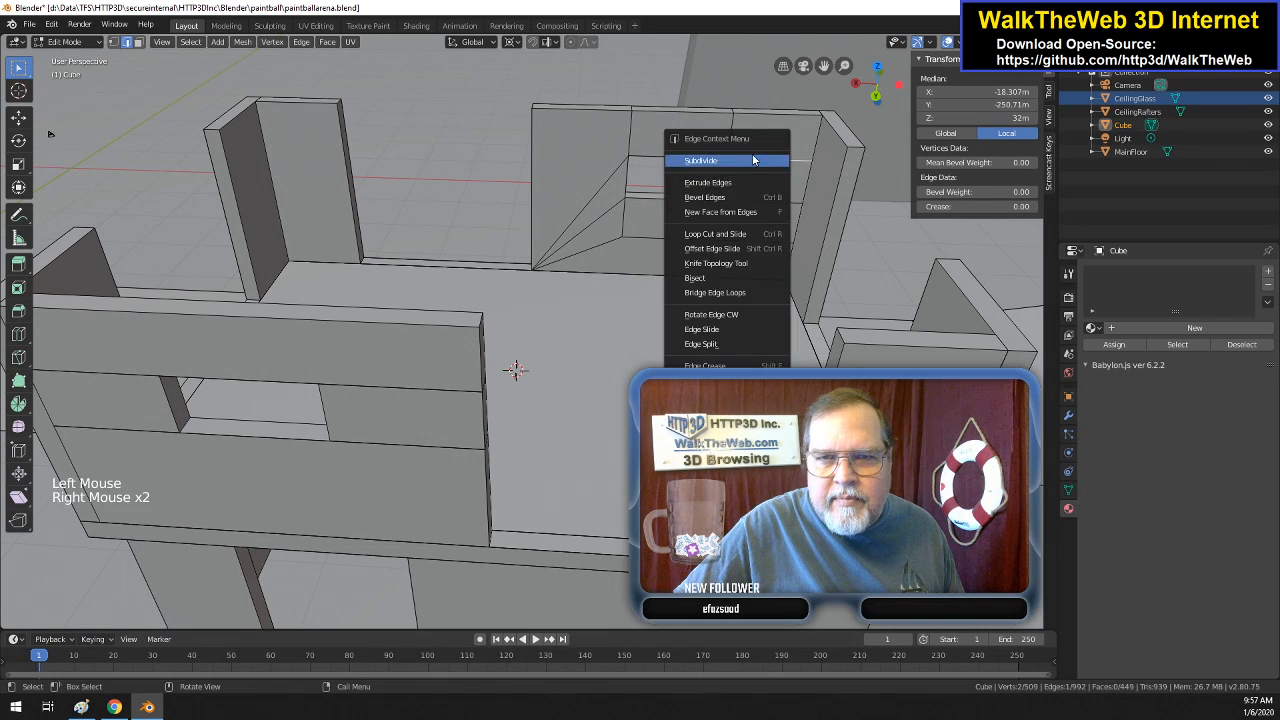
{"action": "left_click", "coordinate": [747, 161]}
{"action": "left_click", "coordinate": [782, 160]}
{"action": "right_click", "coordinate": [782, 160]}
{"action": "left_click", "coordinate": [782, 160]}
- Subdivide the horizontal edge between the window's lower far corner and the adjoining wall, then subdivide its outer half
{"action": "left_click", "coordinate": [763, 201]}
{"action": "right_click", "coordinate": [763, 201]}
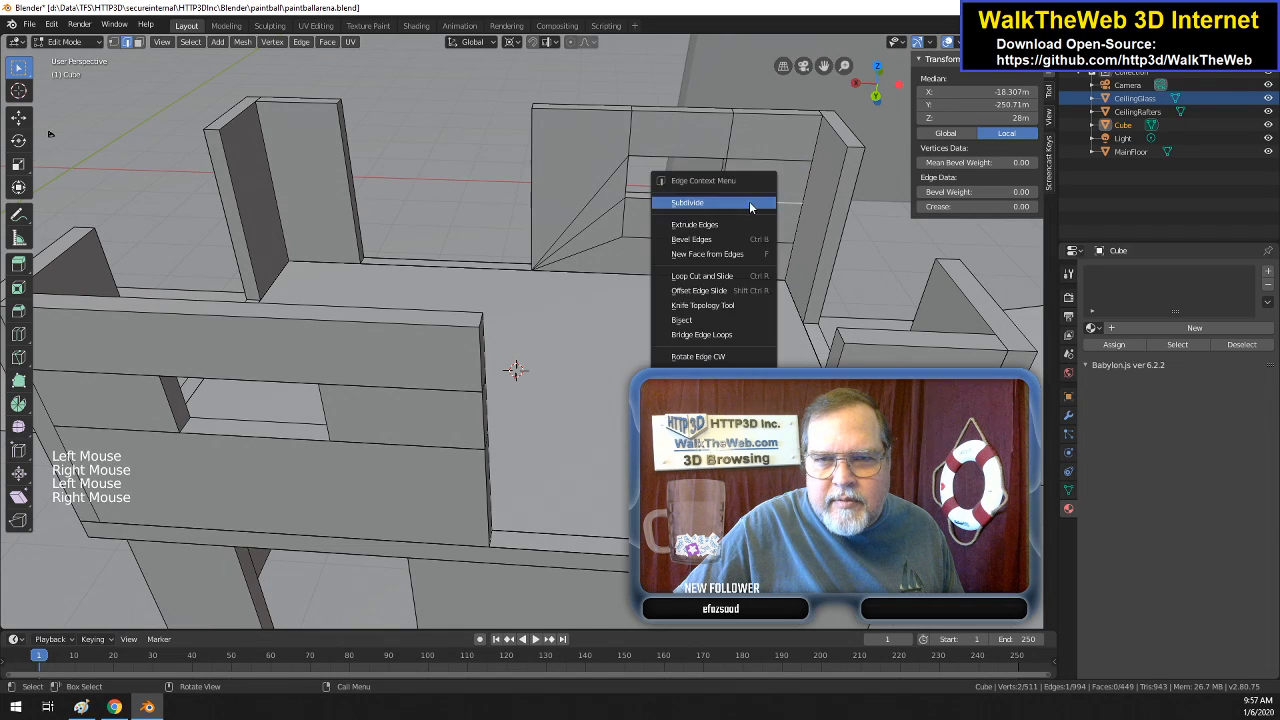
{"action": "left_click", "coordinate": [765, 201]}
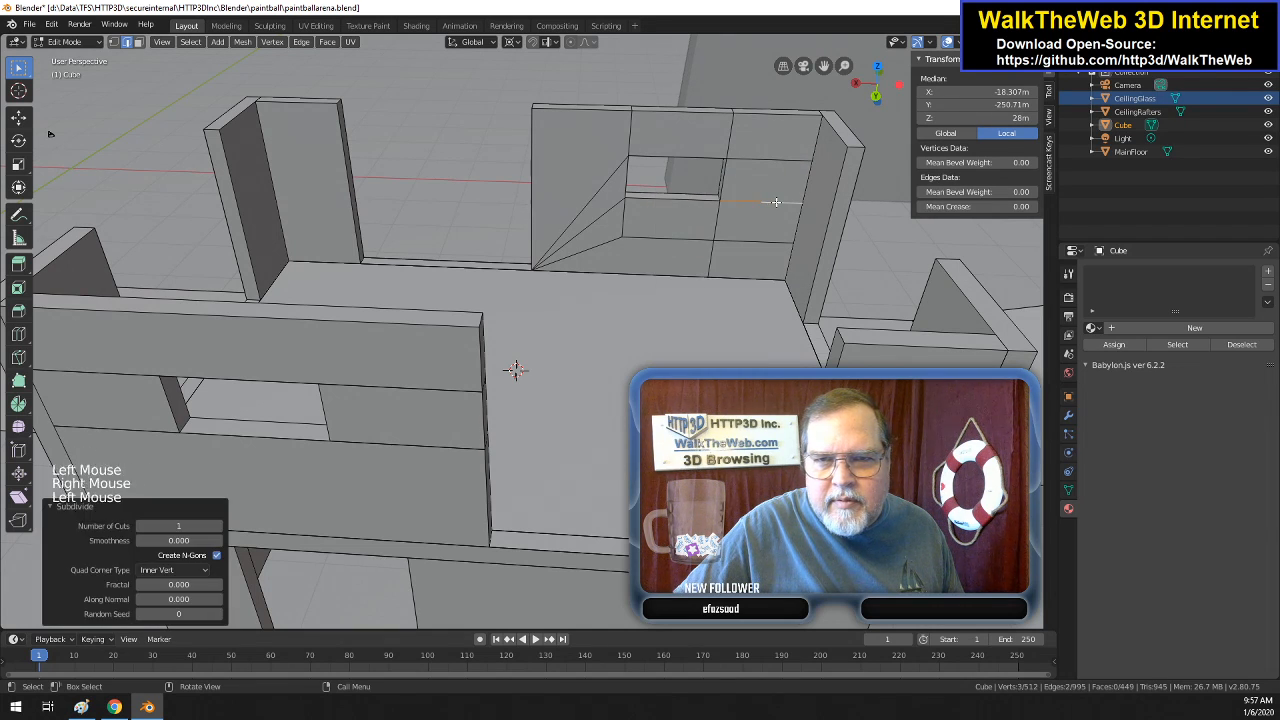
{"action": "left_click", "coordinate": [776, 203]}
{"action": "right_click", "coordinate": [777, 205]}
{"action": "left_click", "coordinate": [776, 204]}
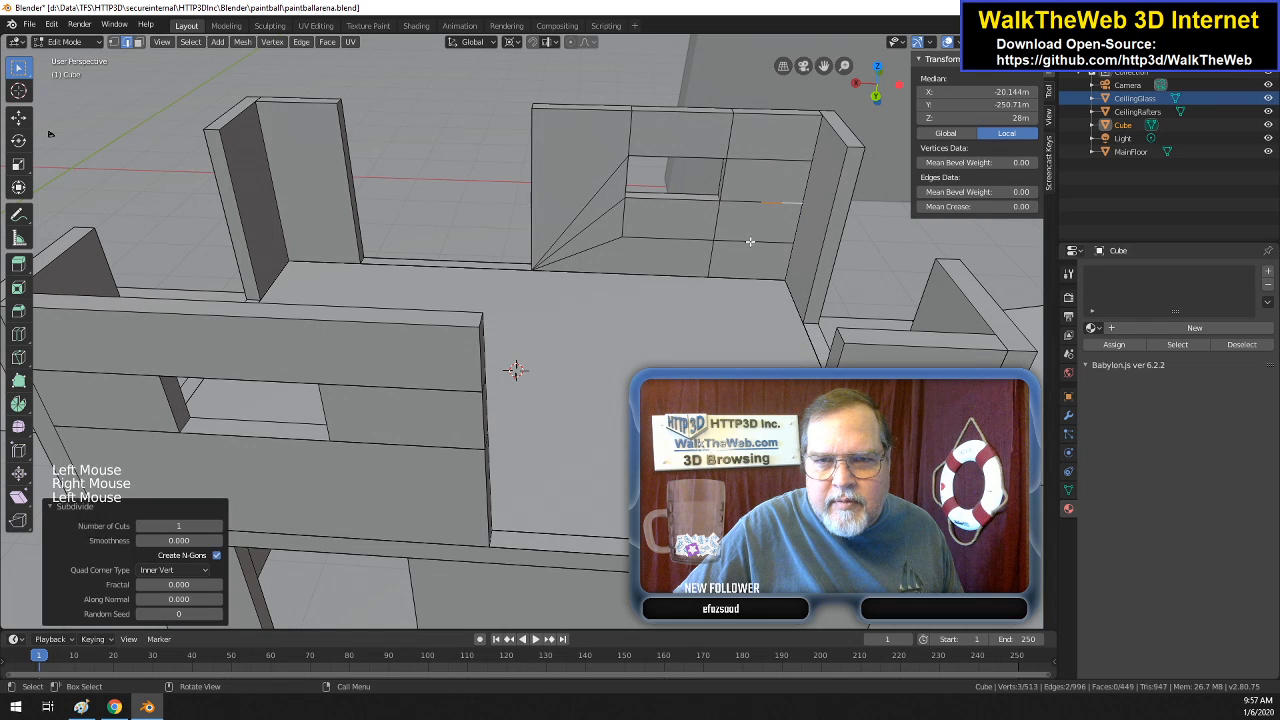
- Subdivide the lowest horizontal edge beyond the window's far side, then subdivide its half nearest the adjoining wall
{"action": "left_click", "coordinate": [750, 241]}
{"action": "right_click", "coordinate": [751, 243]}
{"action": "left_click", "coordinate": [750, 242]}
{"action": "left_click", "coordinate": [769, 243]}
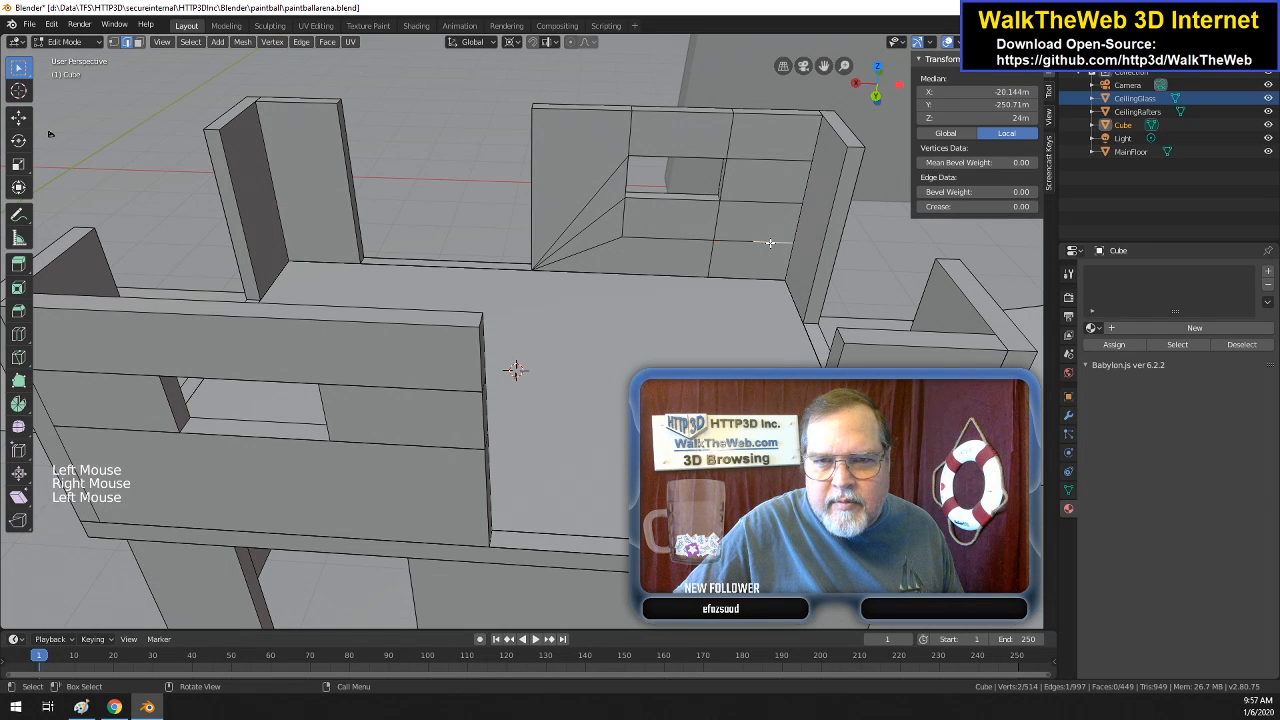
{"action": "right_click", "coordinate": [770, 244]}
{"action": "right_click", "coordinate": [770, 244]}
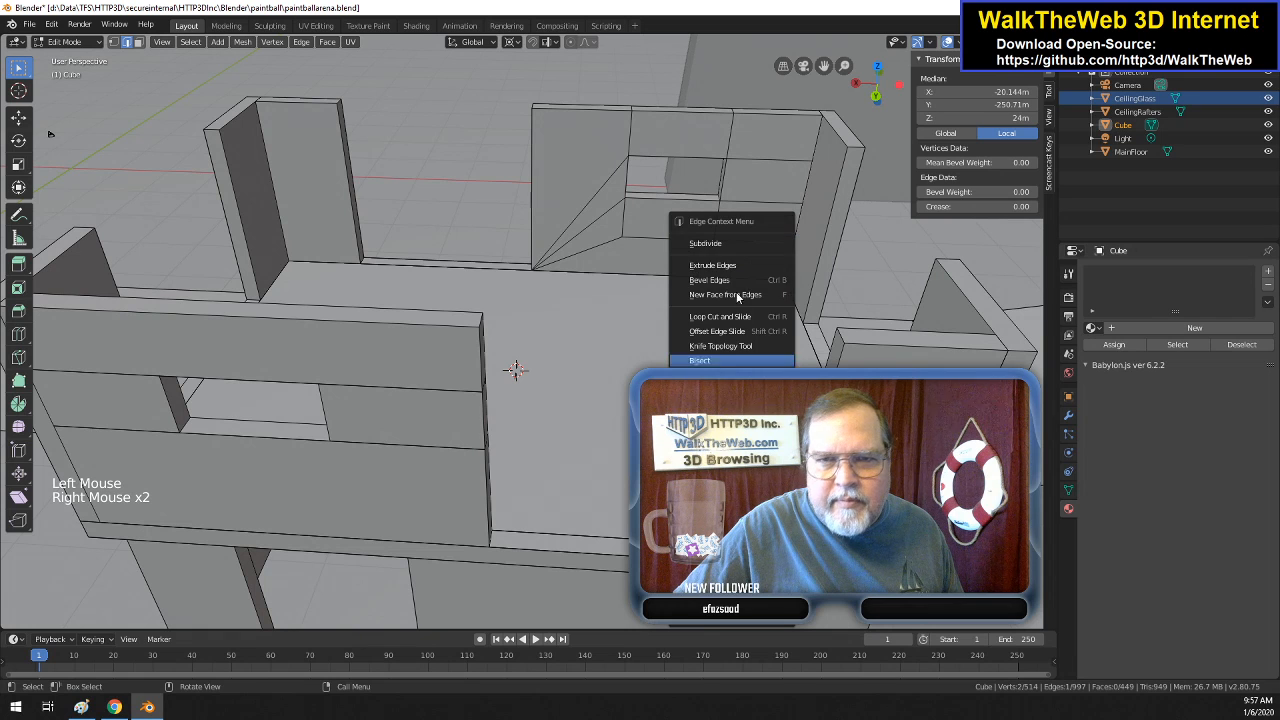
{"action": "left_click", "coordinate": [735, 247]}
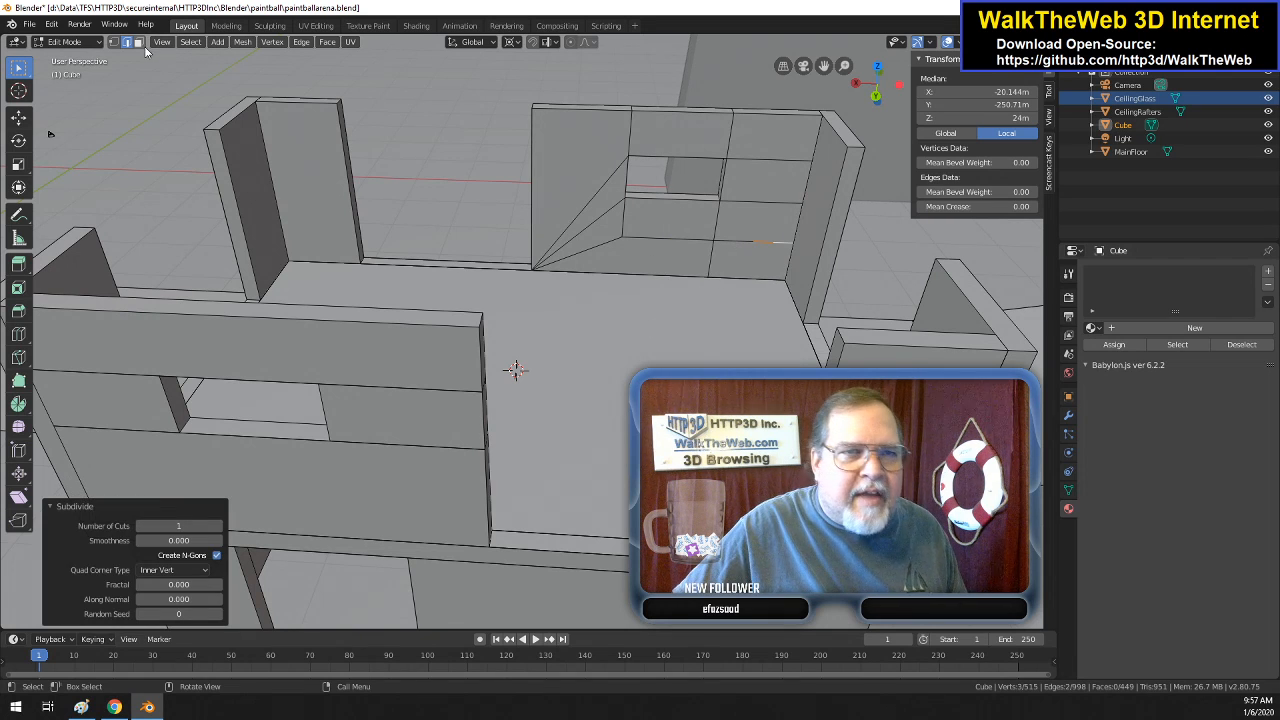
- Switch to vertex selection and copy the X coordinate of the vertex directly below the window's near corner
{"action": "left_click", "coordinate": [114, 42]}
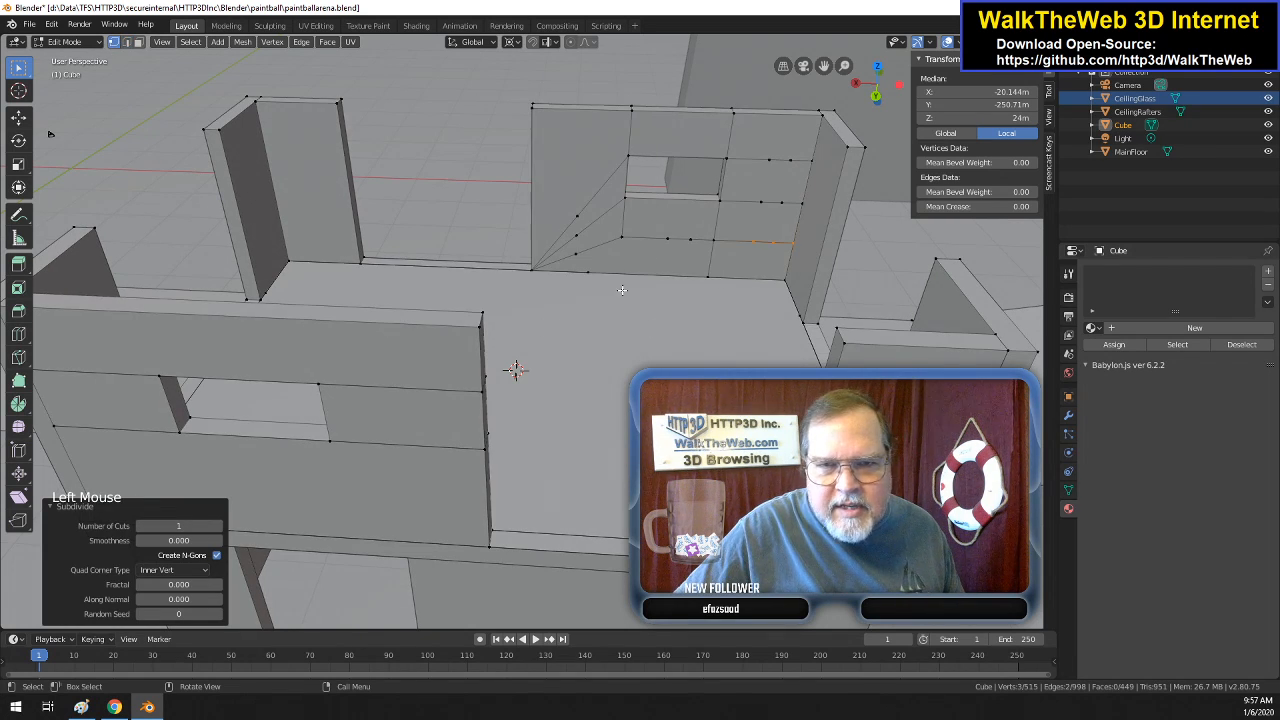
{"action": "left_click", "coordinate": [622, 233]}
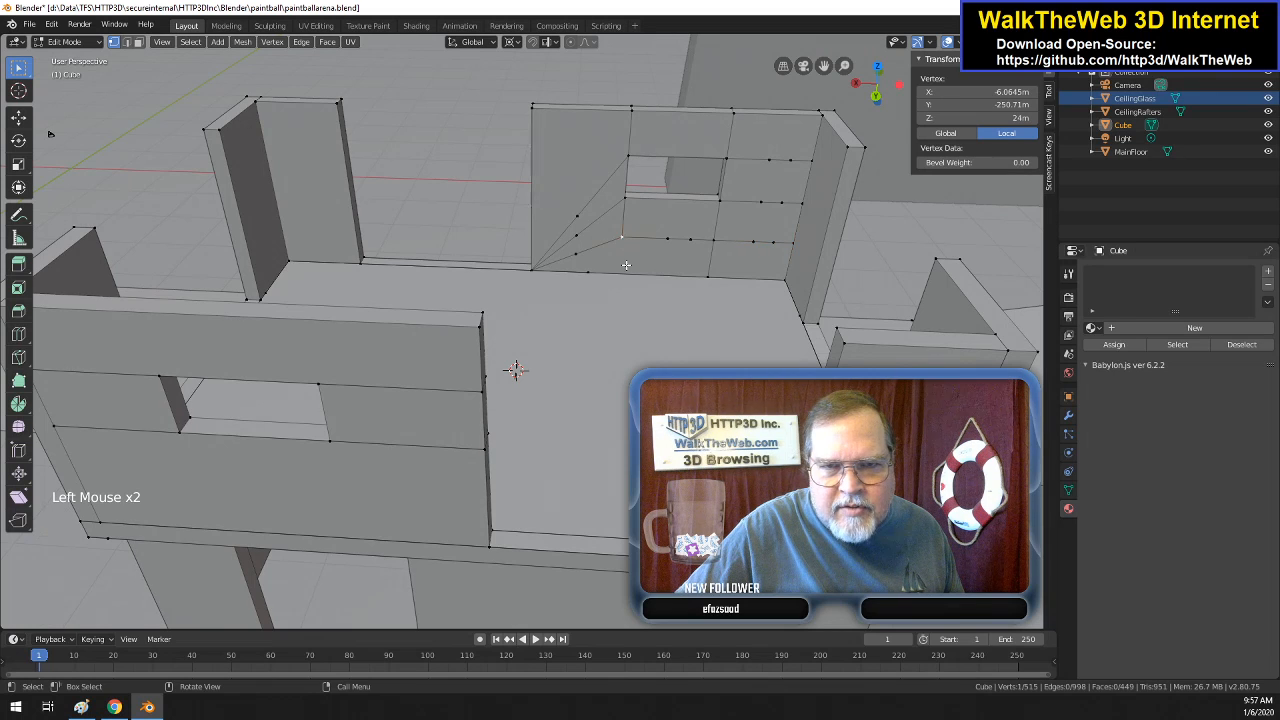
{"action": "left_click", "coordinate": [970, 91]}
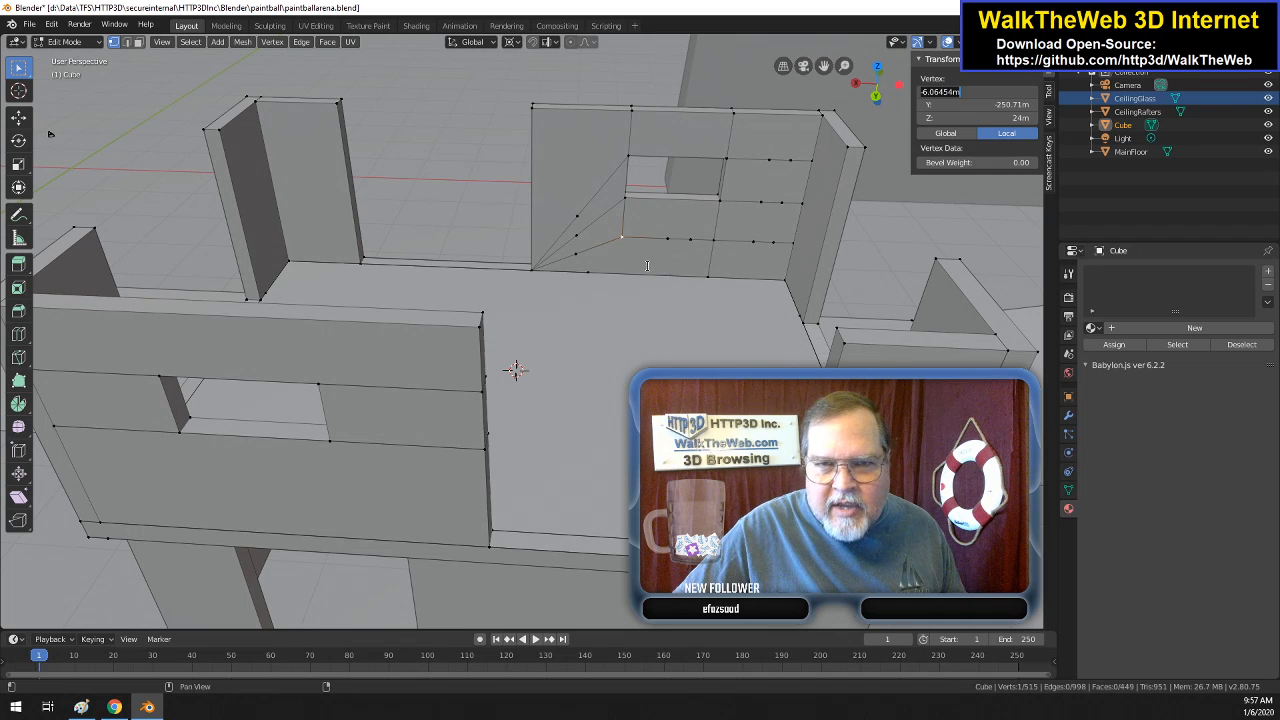
{"action": "key", "text": "Return"}
{"action": "left_click", "coordinate": [587, 271]}
{"action": "mouse_move", "coordinate": [885, 96]}
{"action": "left_mouse_down"}
{"action": "mouse_move", "coordinate": [950, 165]}
{"action": "mouse_move", "coordinate": [1100, 130]}
{"action": "mouse_move", "coordinate": [1200, 60]}
{"action": "mouse_move", "coordinate": [950, 72]}
{"action": "mouse_move", "coordinate": [955, 54]}
{"action": "mouse_move", "coordinate": [897, 88]}
{"action": "left_mouse_up"}
{"action": "left_click_drag", "start_coordinate": [519, 38], "coordinate": [285, 86]}
{"action": "left_click_drag", "start_coordinate": [880, 148], "coordinate": [925, 76]}
{"action": "middle_click_drag", "start_coordinate": [556, 312], "coordinate": [117, 116]}
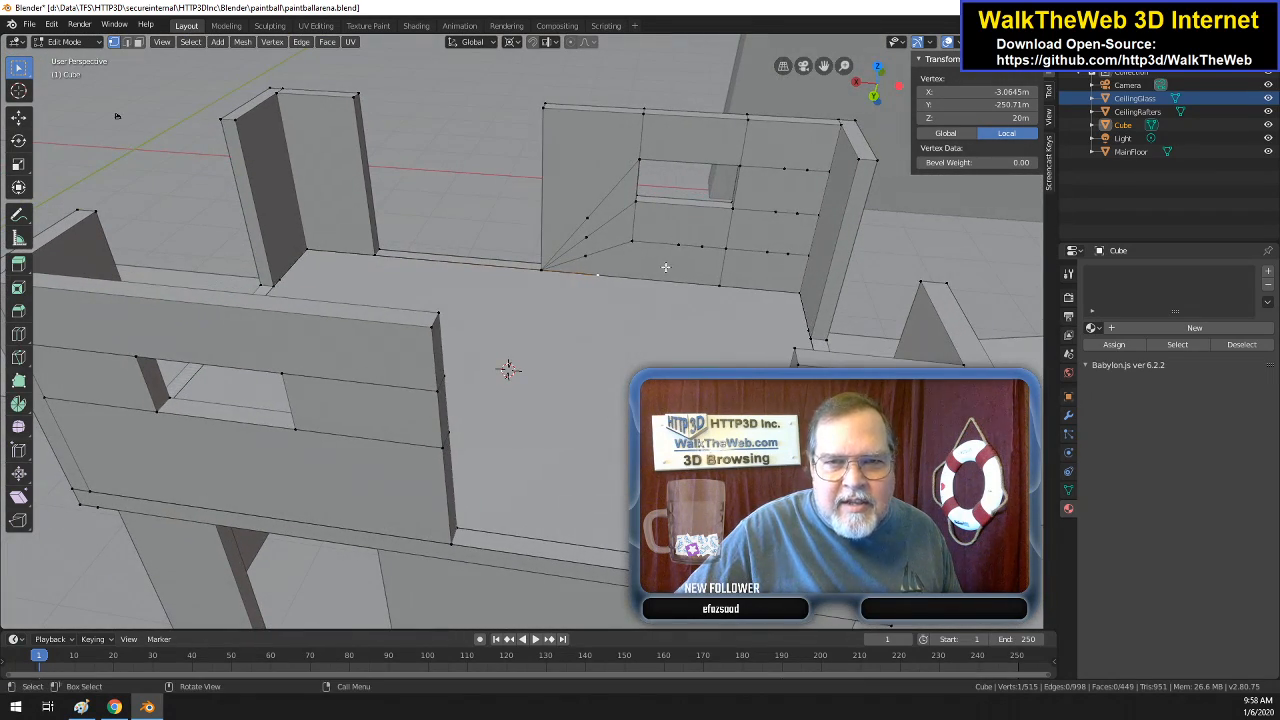
- Move the midpoint vertex of the lowest diagonal edge to X -6.0645 m and Z 20 m
{"action": "left_click", "coordinate": [592, 258]}
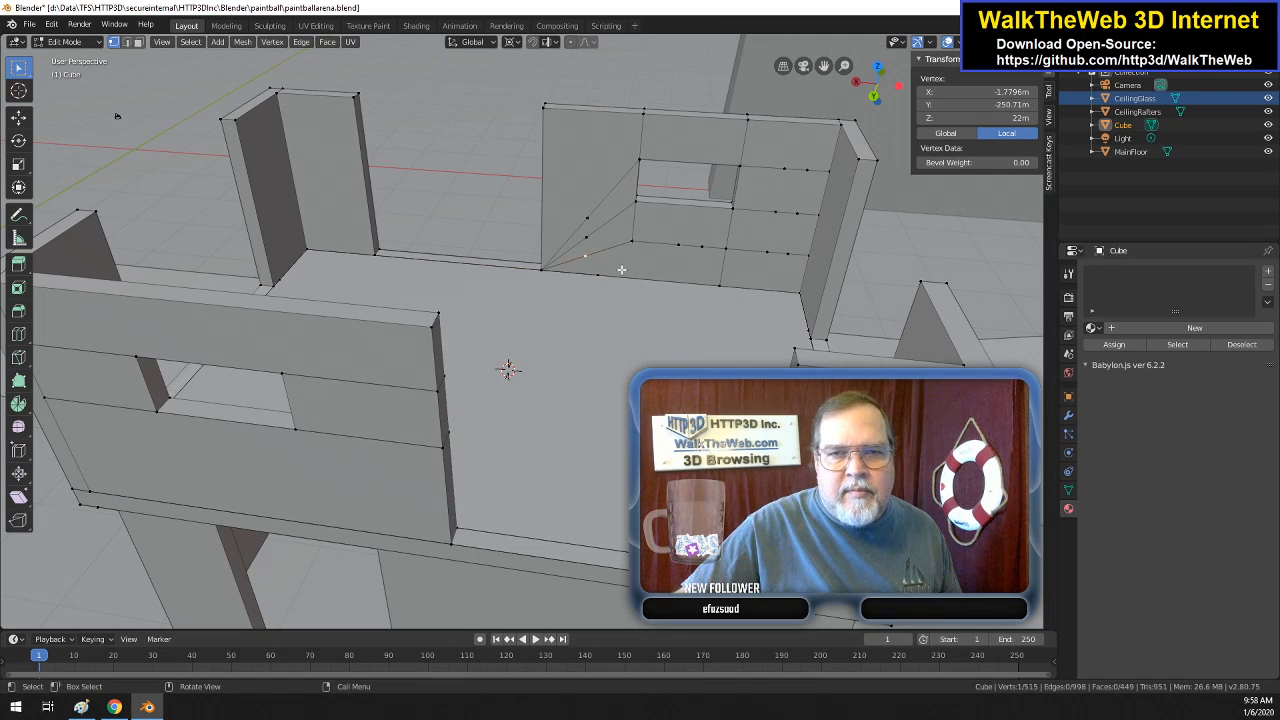
{"action": "left_click", "coordinate": [985, 91]}
{"action": "type", "text": "-6.0645m"}
{"action": "key", "text": "Return"}
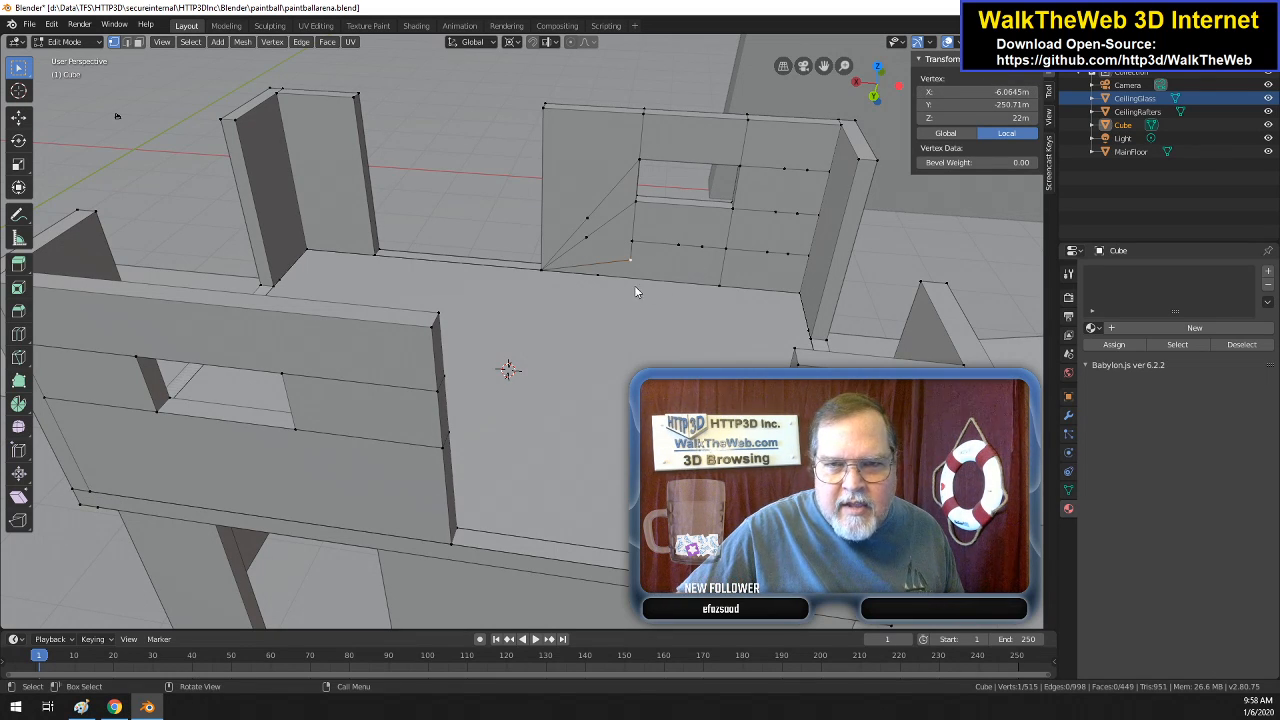
{"action": "left_click", "coordinate": [596, 279]}
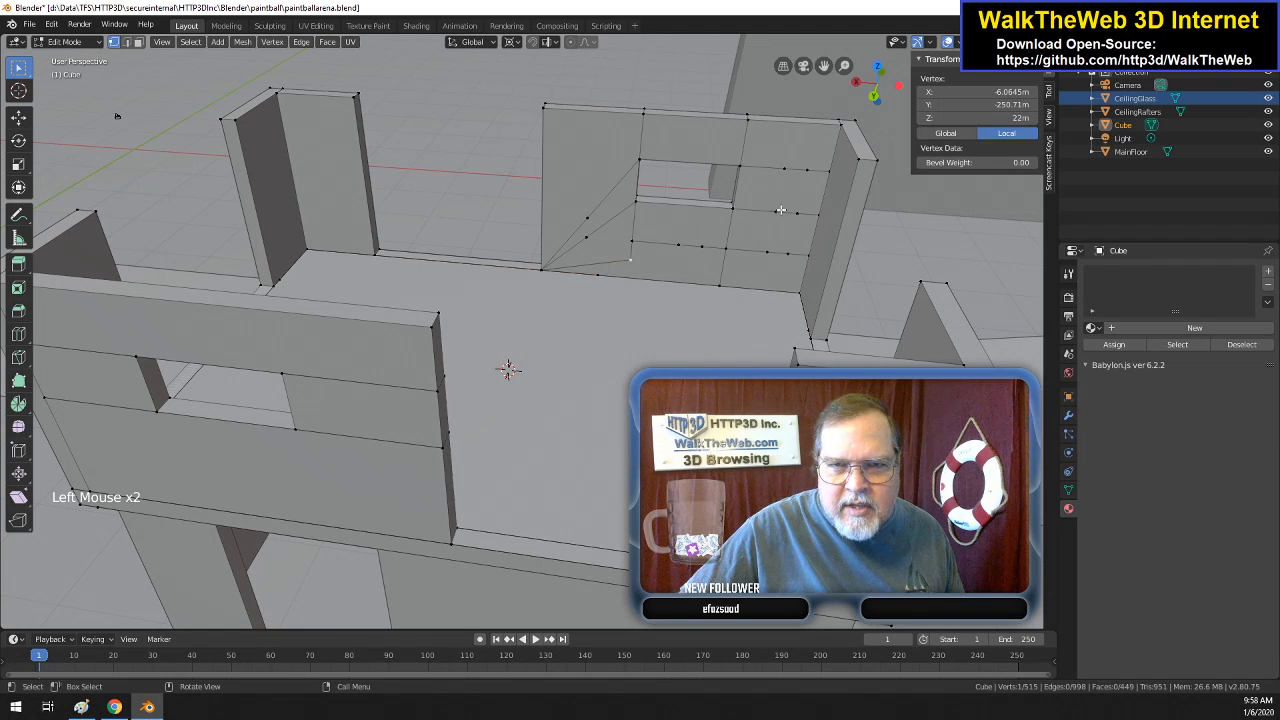
{"action": "left_click", "coordinate": [959, 118]}
{"action": "type", "text": "20"}
{"action": "key", "text": "Return"}
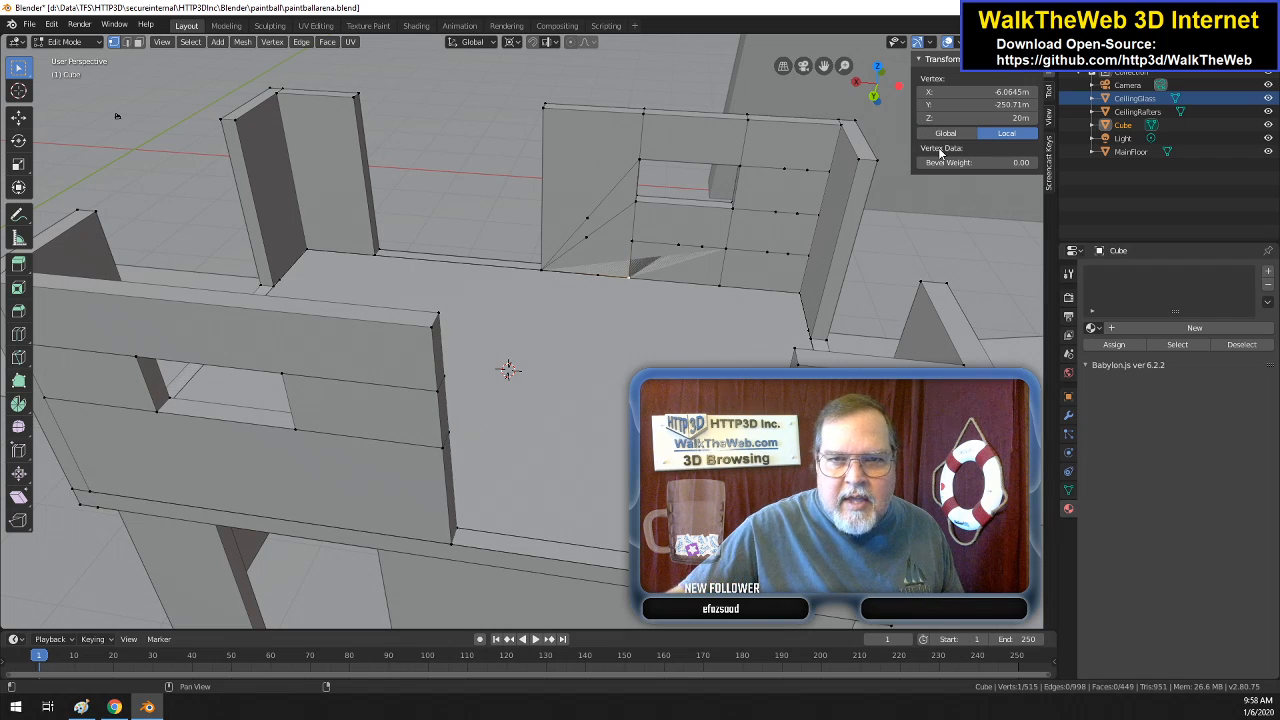
- Merge the two remaining diagonal midpoint vertices and the vertex below the window's near corner at last into the bottom vertex beneath it
{"action": "left_click", "coordinate": [585, 239]}
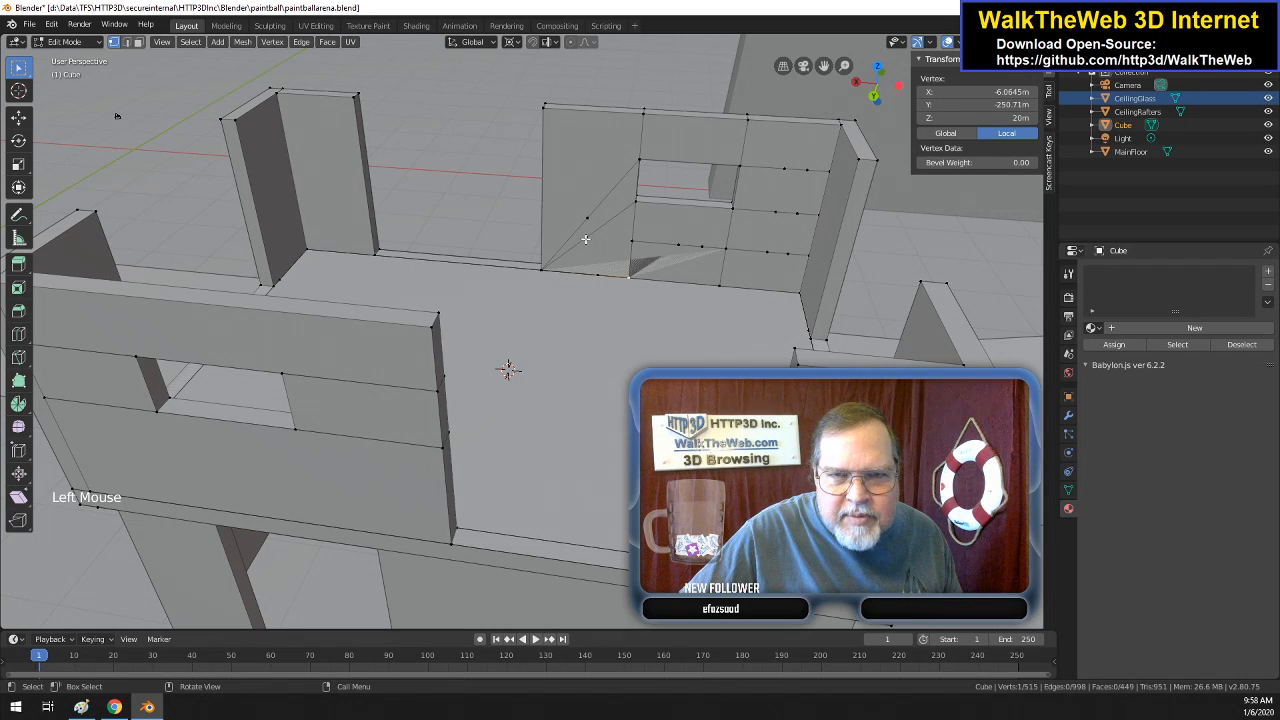
{"action": "left_click", "coordinate": [590, 217]}
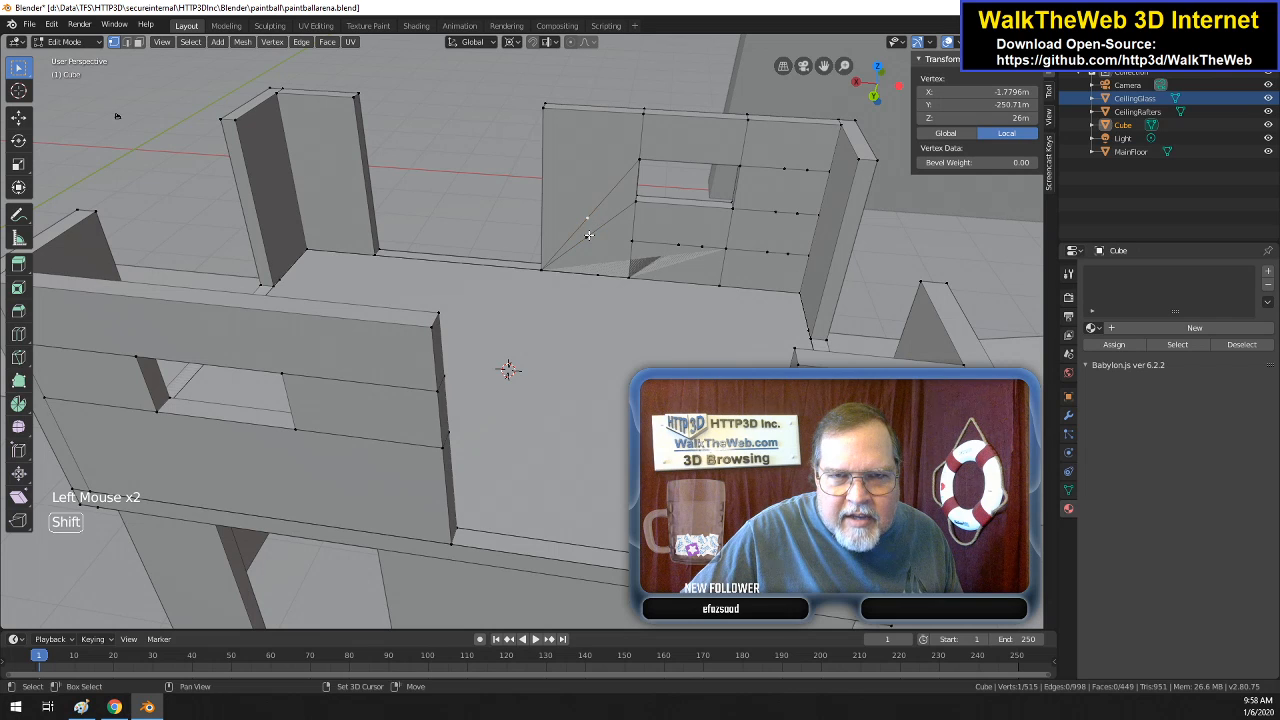
{"action": "left_click", "coordinate": [588, 237], "text": "shift"}
{"action": "left_click", "coordinate": [632, 240], "text": "shift"}
{"action": "left_click", "coordinate": [624, 275], "text": "shift"}
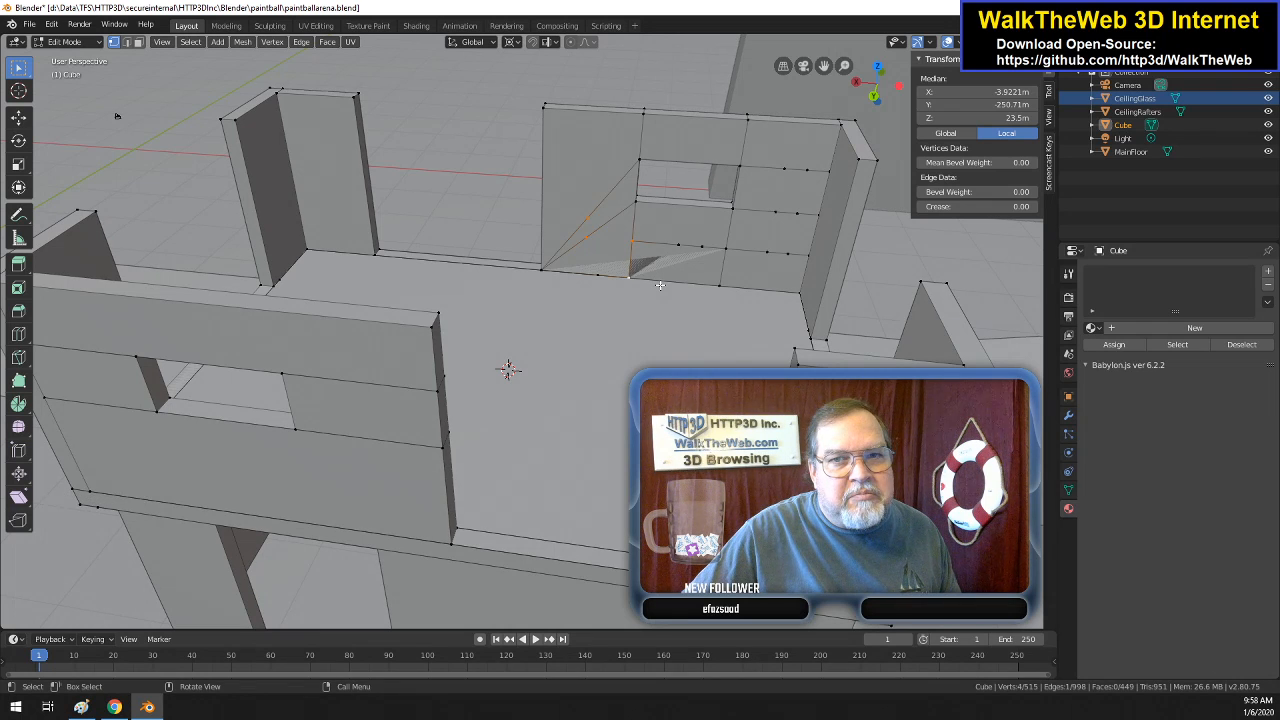
{"action": "key", "text": "alt+m"}
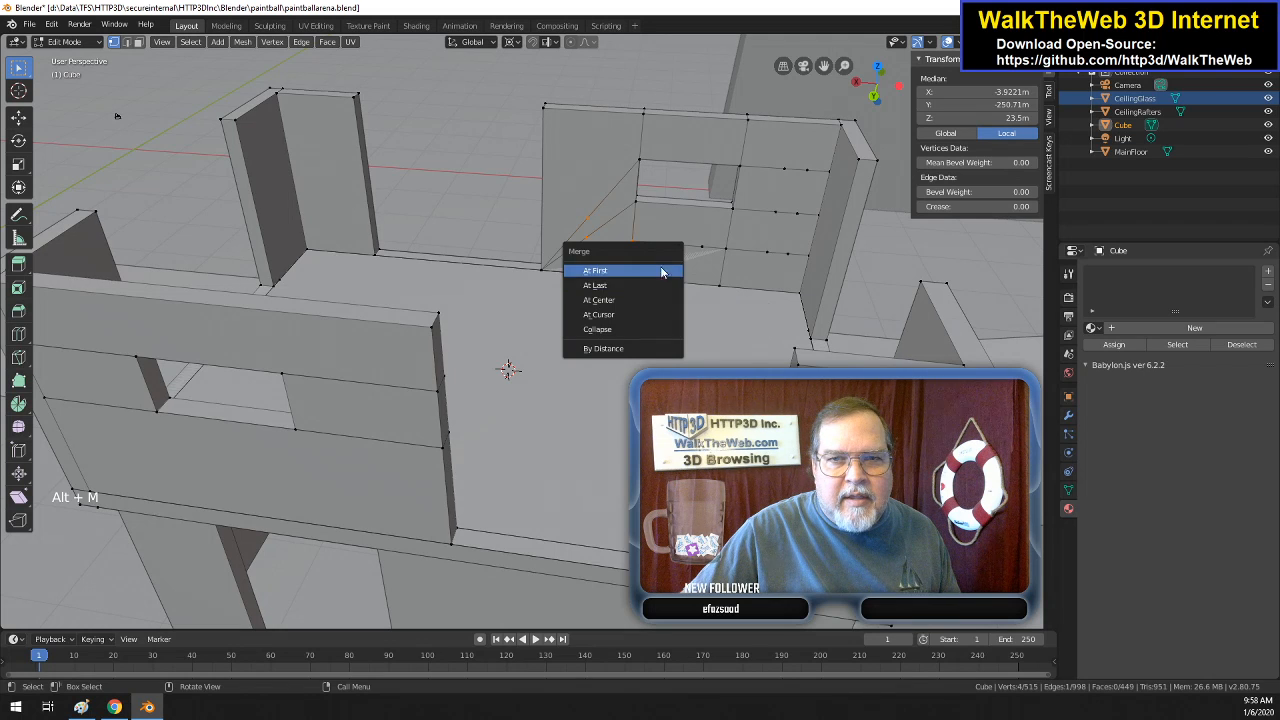
{"action": "left_click", "coordinate": [660, 286]}
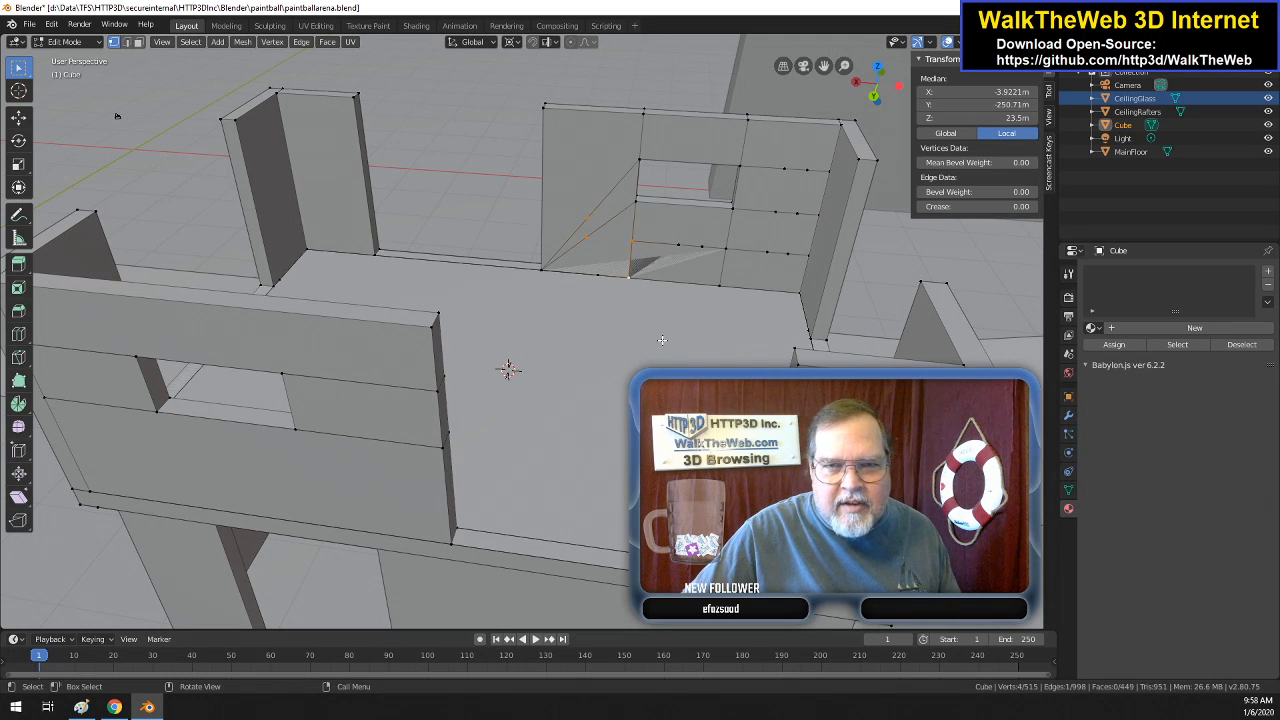
{"action": "key", "text": "alt+m"}
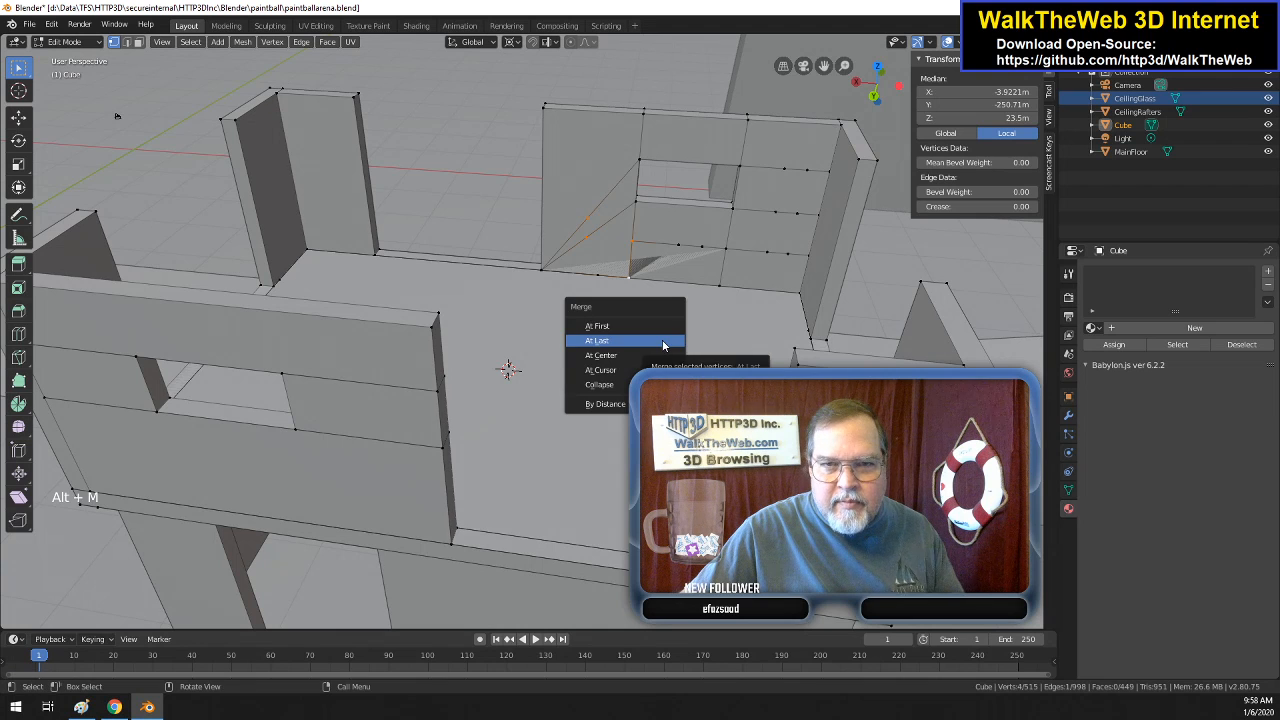
{"action": "left_click", "coordinate": [663, 342]}
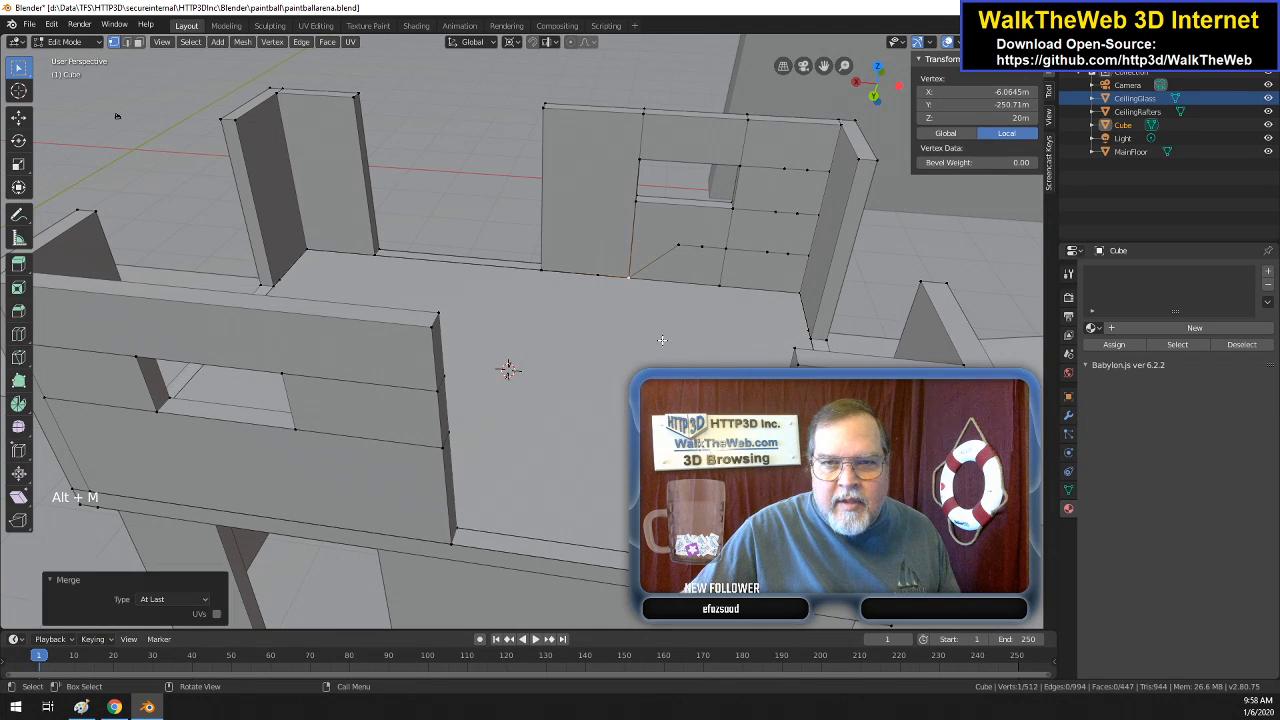
- Merge the five intermediate vertices below and beyond the window at last into the bottom wall vertex under the window's far side
{"action": "left_click", "coordinate": [679, 251]}
{"action": "left_click", "coordinate": [714, 259], "text": "shift"}
{"action": "left_click", "coordinate": [733, 256], "text": "shift"}
{"action": "left_click", "coordinate": [774, 213], "text": "shift"}
{"action": "left_click", "coordinate": [765, 253], "text": "shift"}
{"action": "left_click", "coordinate": [723, 283], "text": "shift"}
{"action": "key", "text": "alt+m"}
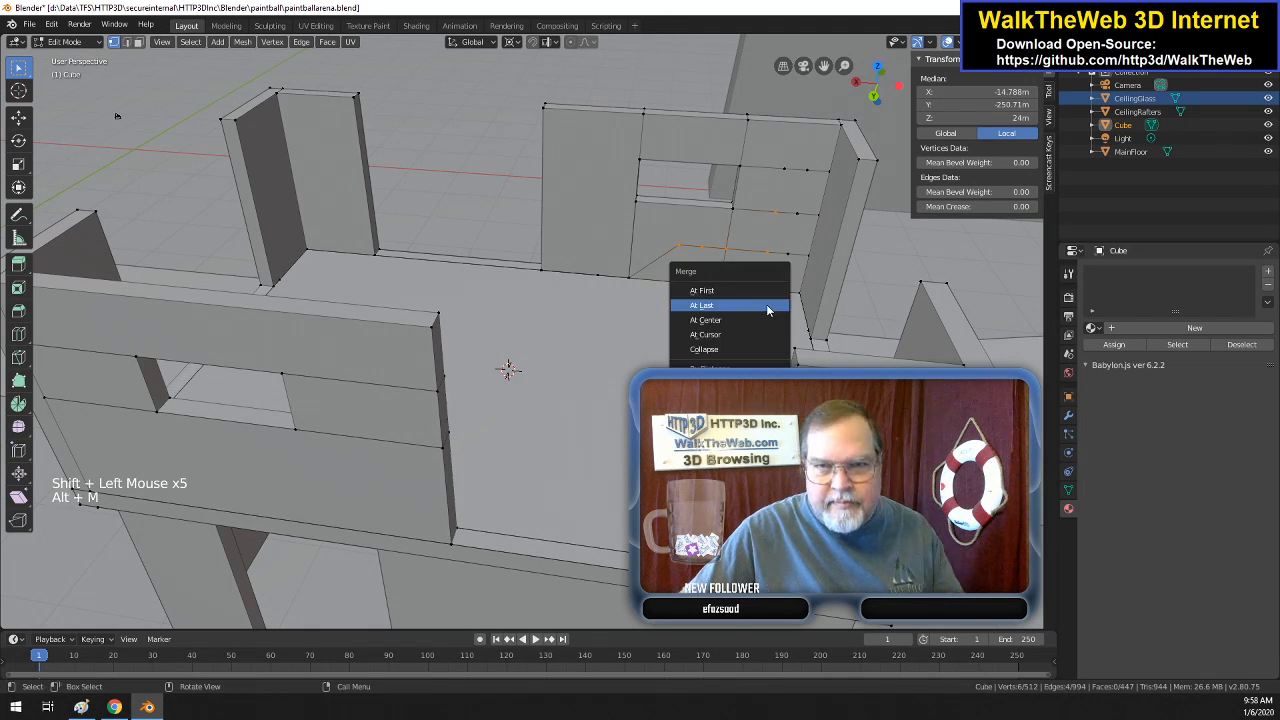
{"action": "left_click", "coordinate": [766, 304]}
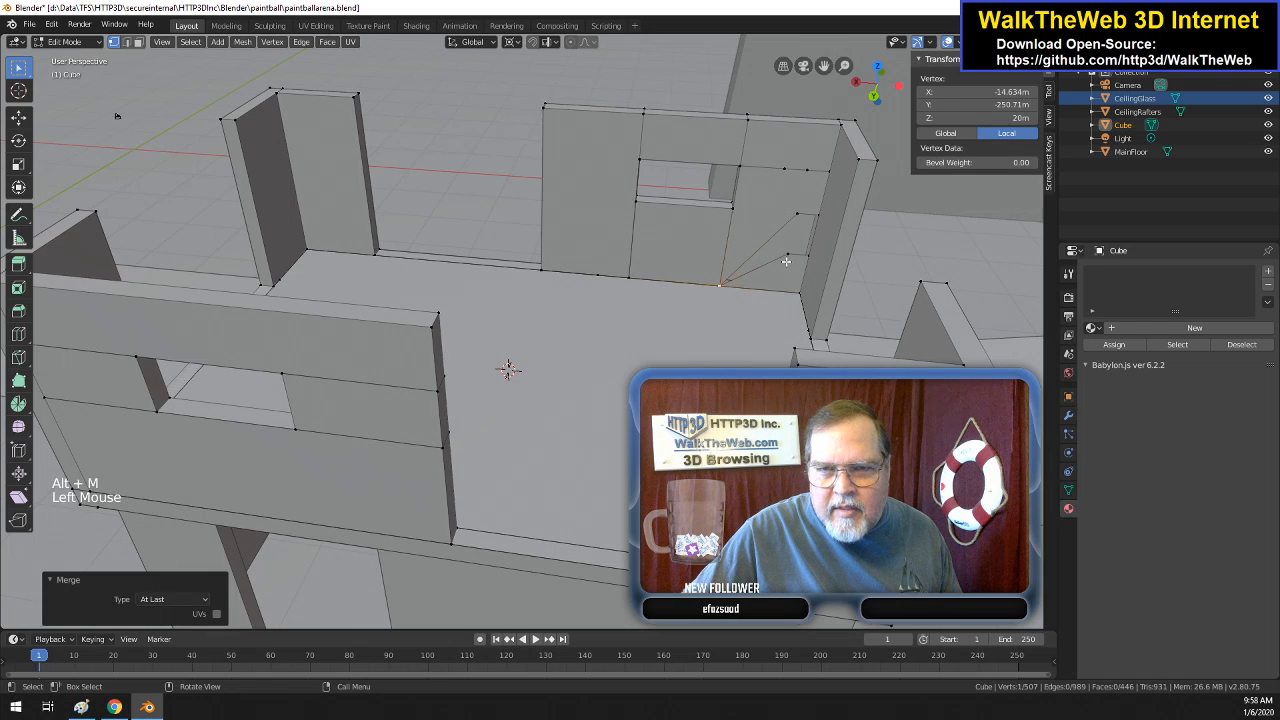
- Merge the two leftover vertices beside the adjoining wall at last into the bottom corner vertex where the walls meet
{"action": "left_click", "coordinate": [787, 262]}
{"action": "left_click", "coordinate": [800, 218]}
{"action": "left_click", "coordinate": [789, 260], "text": "shift"}
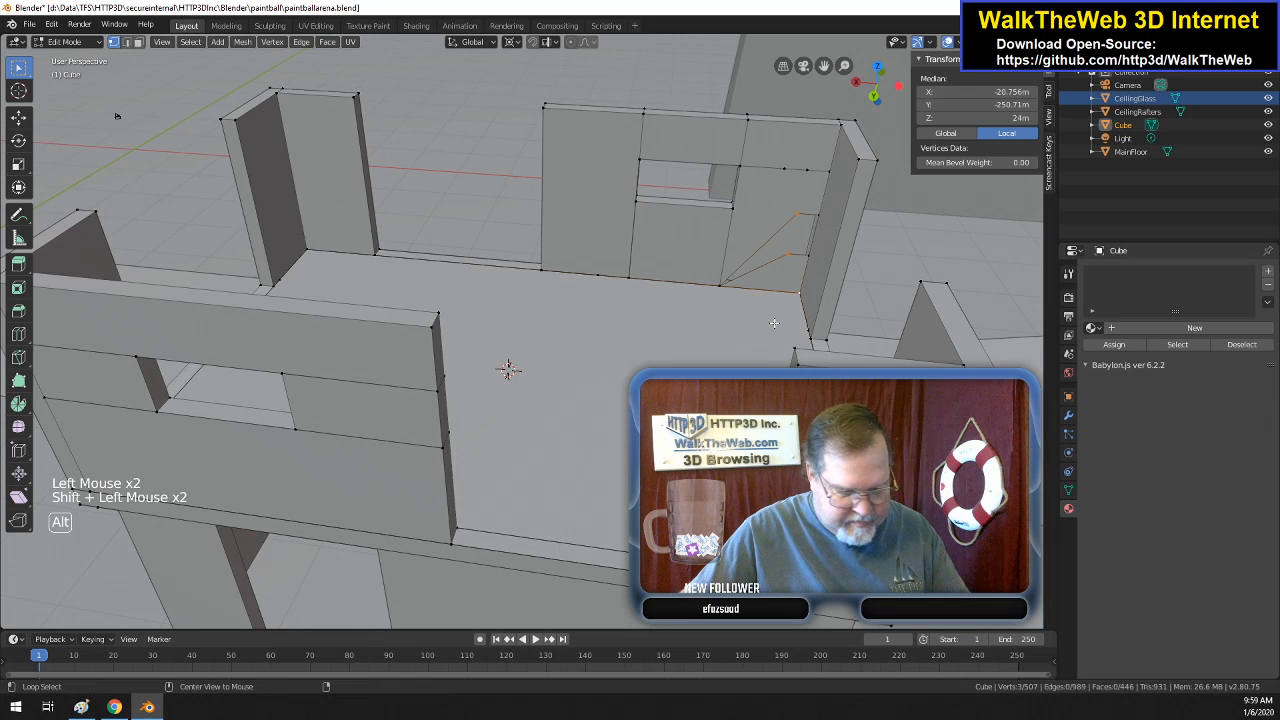
{"action": "key", "text": "alt+m"}
{"action": "left_click", "coordinate": [775, 324]}
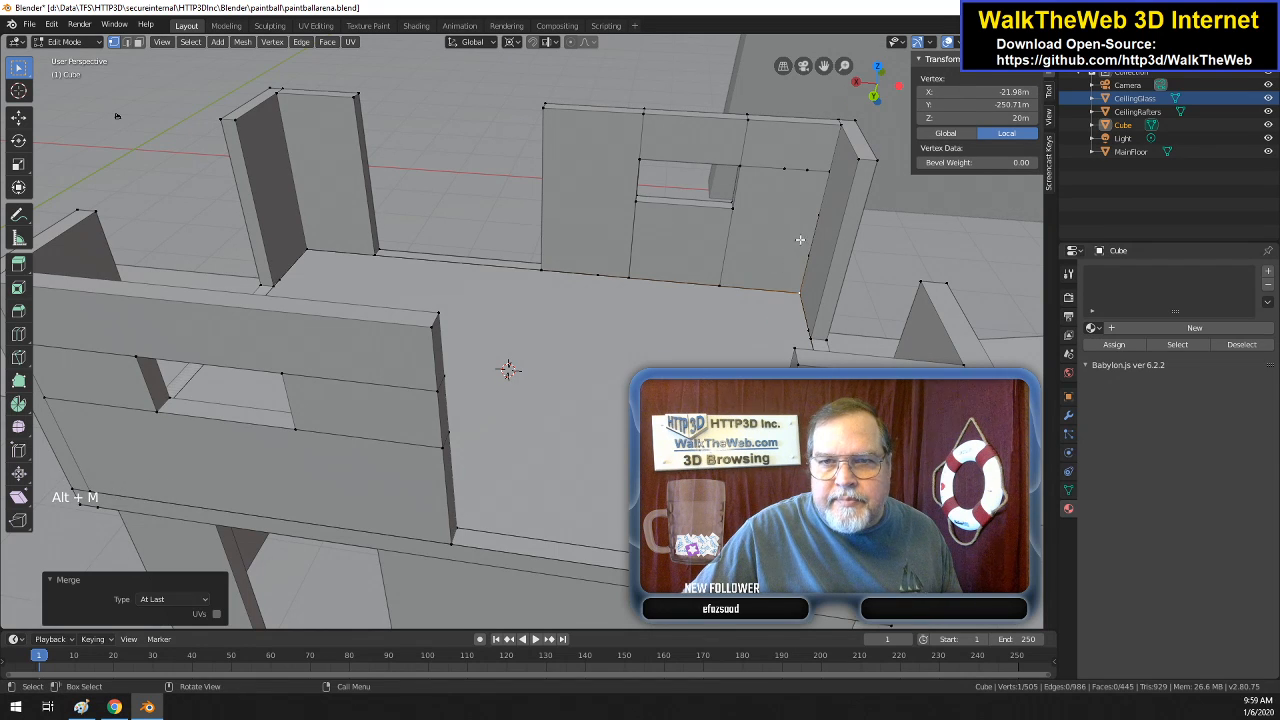
- Merge the two intermediate vertices on the vertical edge between the window wall and the adjoining wall at last into their bottom corner vertex
{"action": "left_click", "coordinate": [818, 214]}
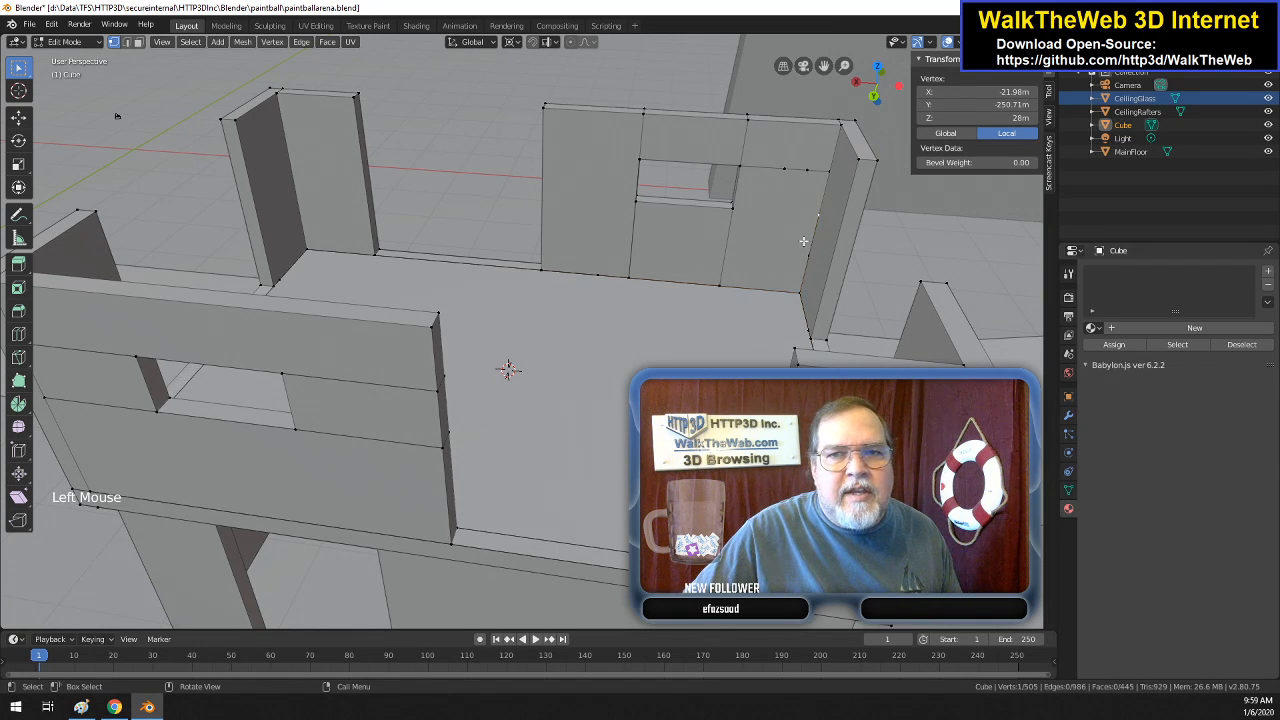
{"action": "left_click", "coordinate": [807, 253], "text": "shift"}
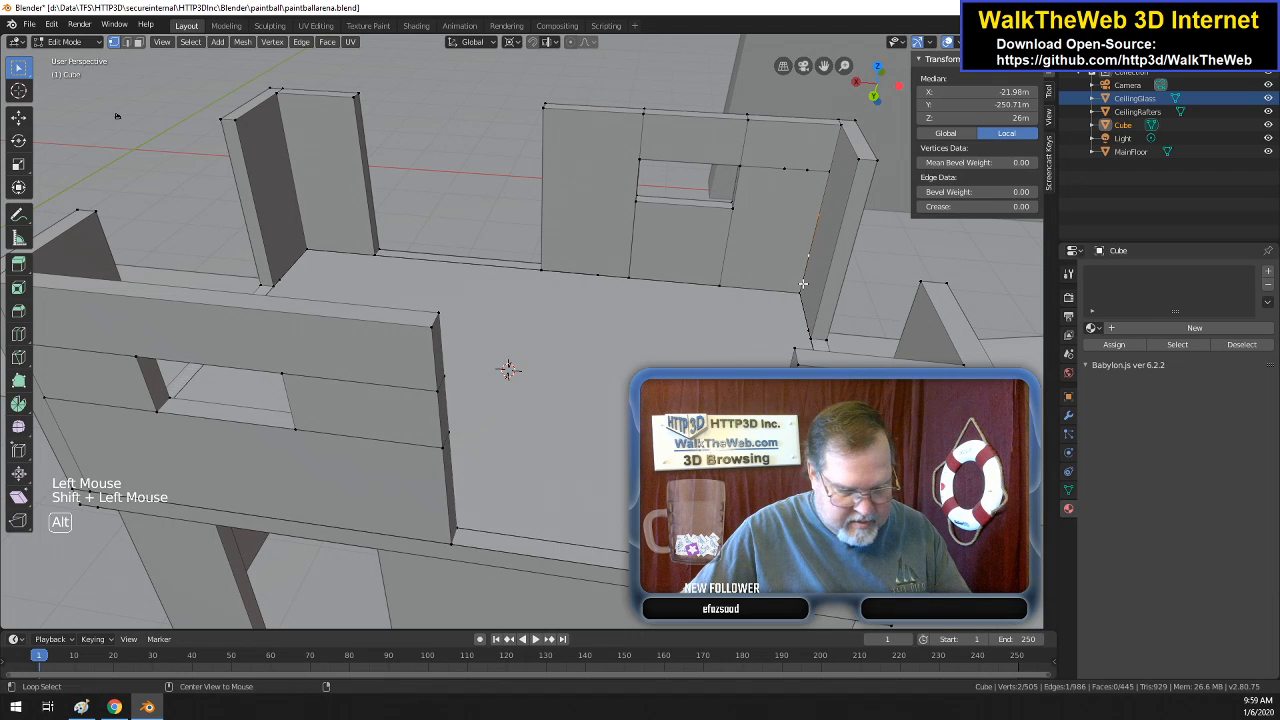
{"action": "key", "text": "alt+m"}
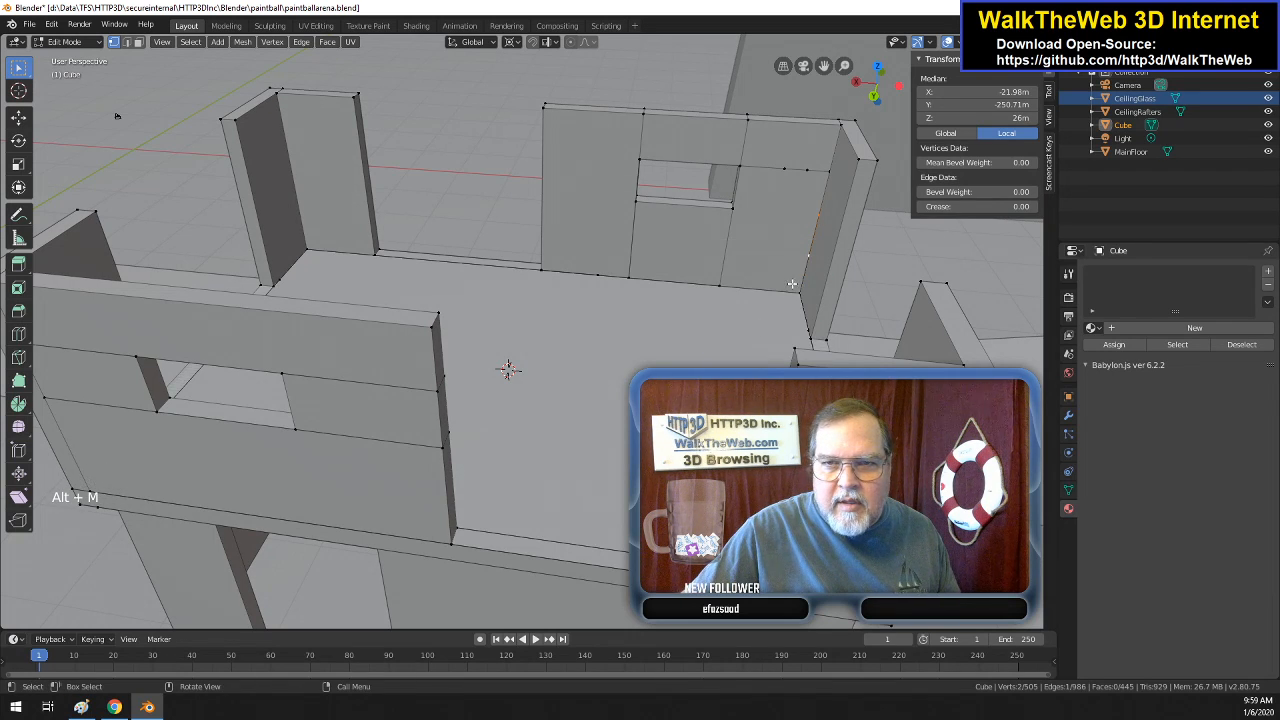
{"action": "left_click", "coordinate": [768, 330], "text": "alt+shift"}
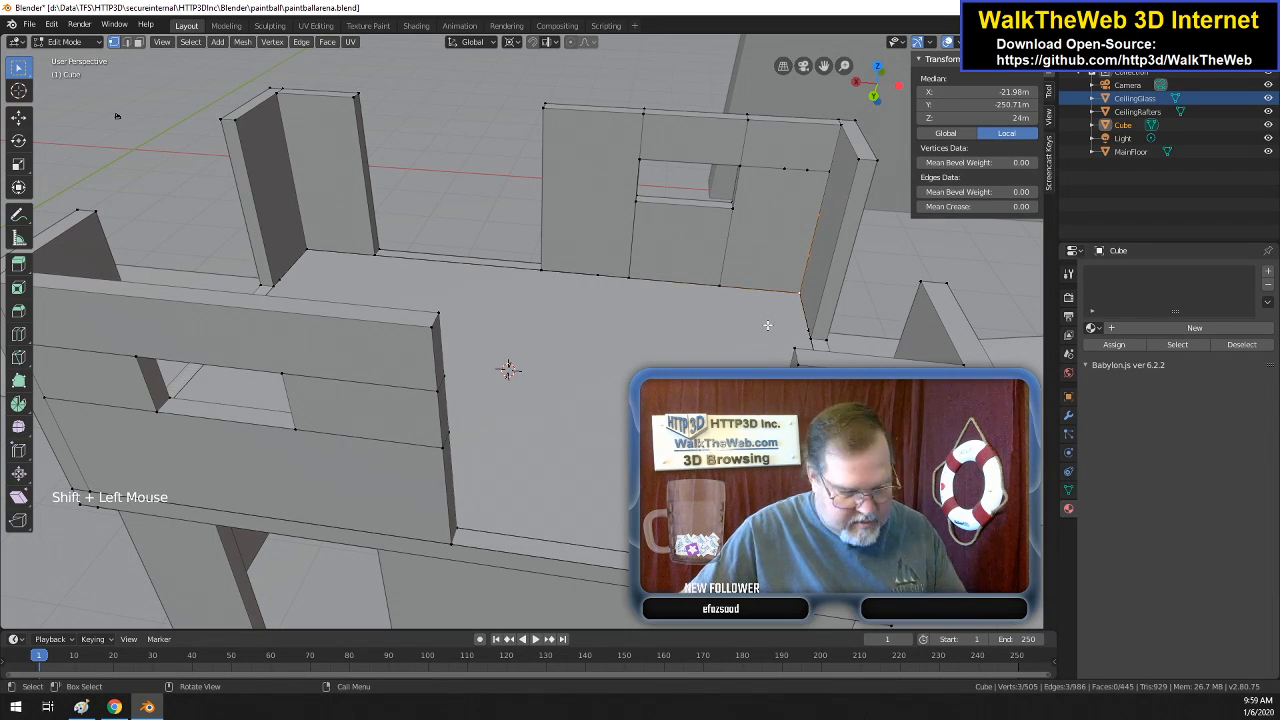
{"action": "key", "text": "alt+m"}
{"action": "left_click", "coordinate": [767, 324]}
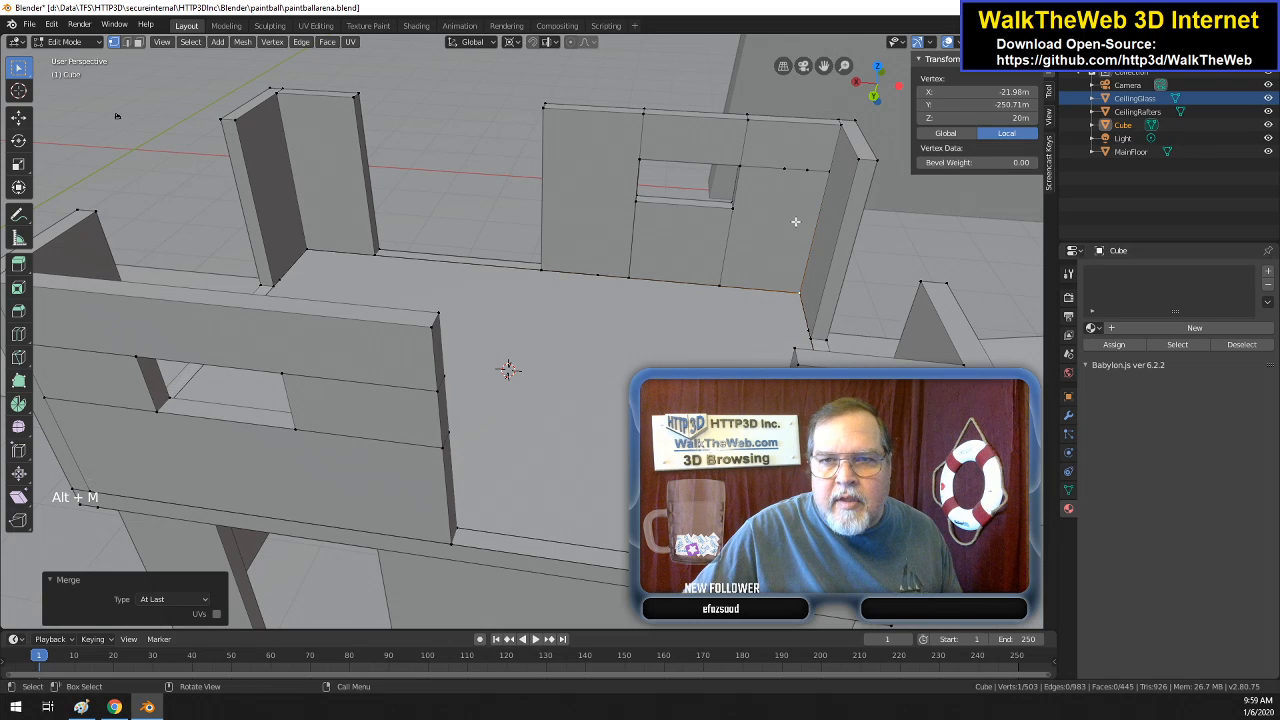
- Merge the two leftover vertices level with the window's top edge at last into the wall's top vertices, the second at the top corner
{"action": "left_click", "coordinate": [782, 173]}
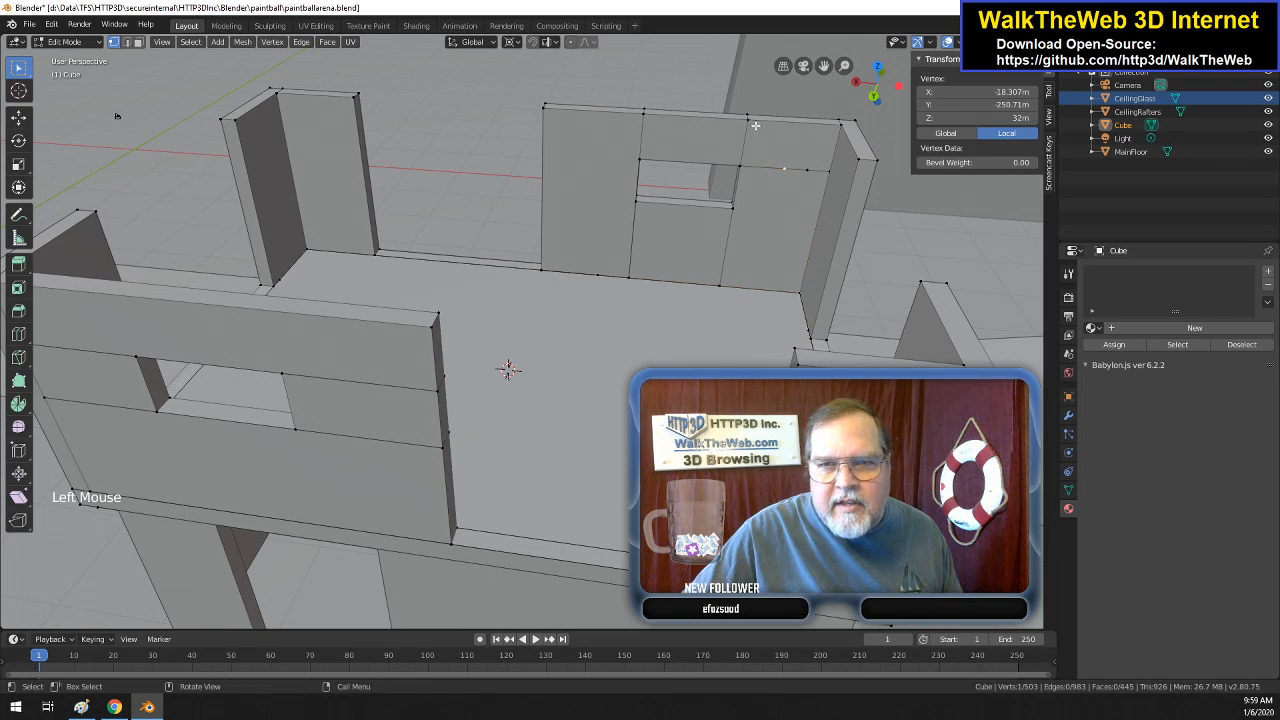
{"action": "left_click", "coordinate": [775, 156], "text": "shift"}
{"action": "key", "text": "alt+m"}
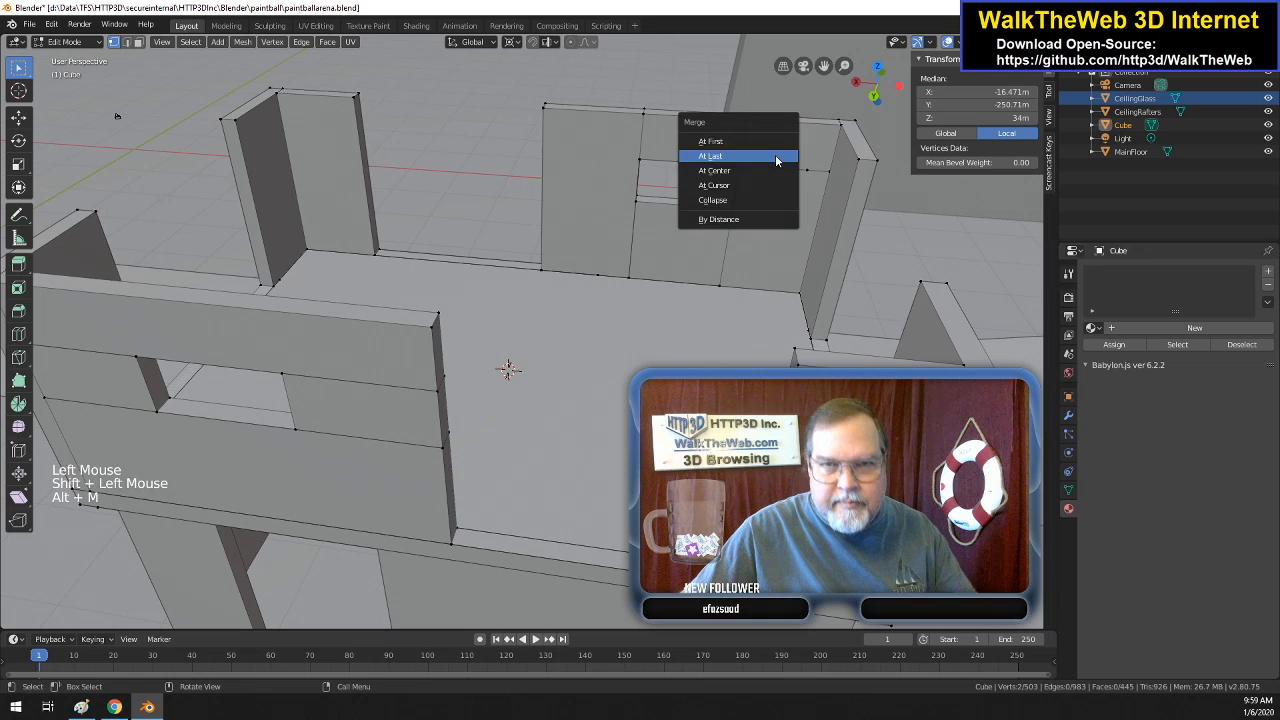
{"action": "left_click", "coordinate": [775, 156]}
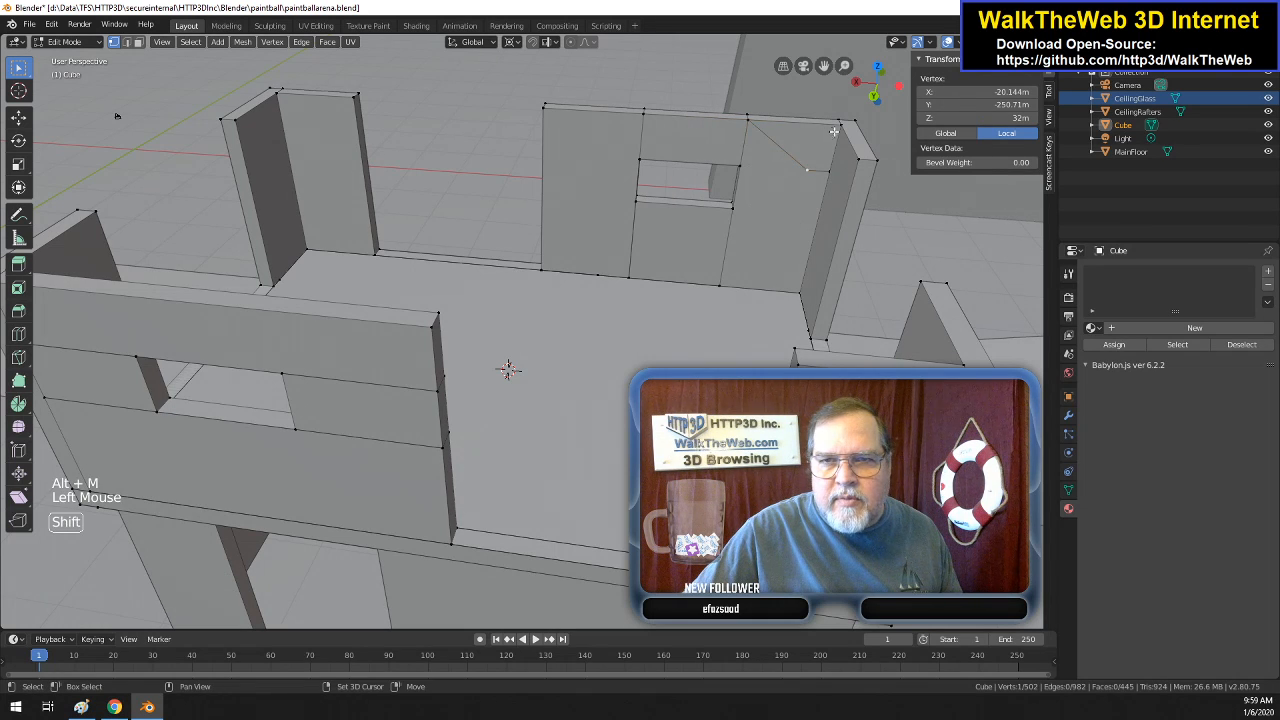
{"action": "left_click", "coordinate": [834, 129], "text": "shift"}
{"action": "key", "text": "alt+m"}
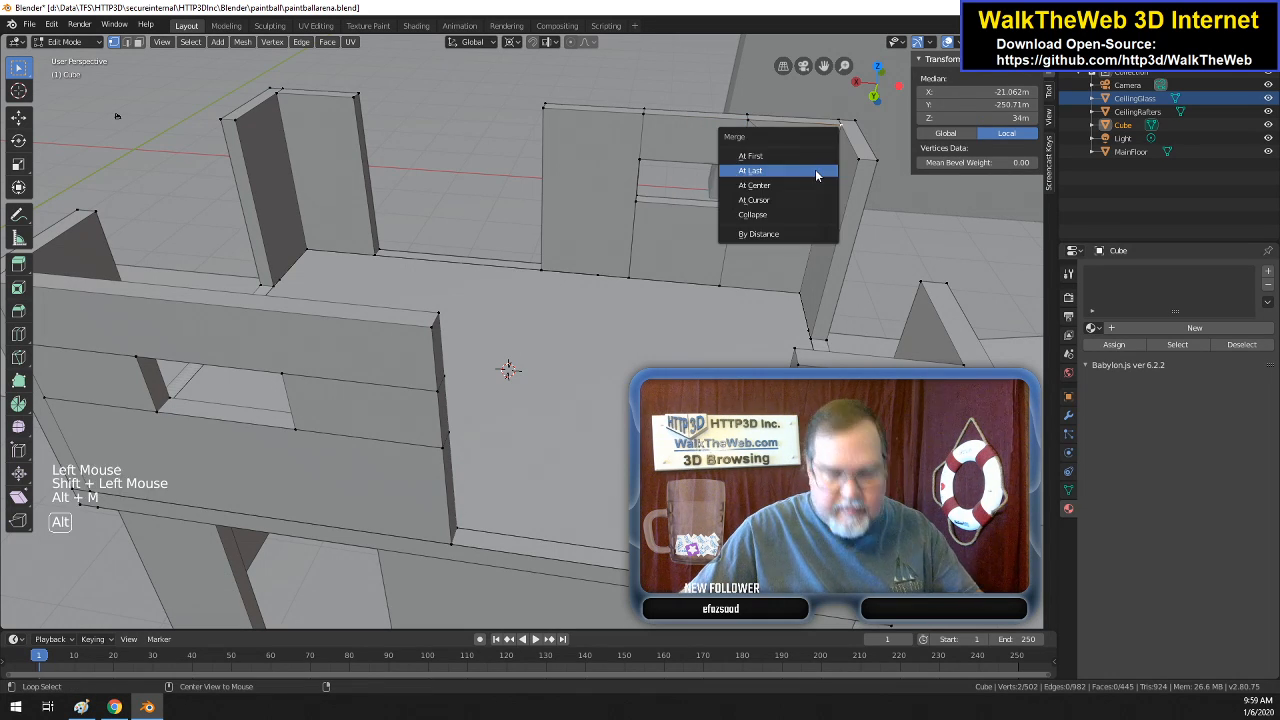
{"action": "left_click", "coordinate": [815, 170]}
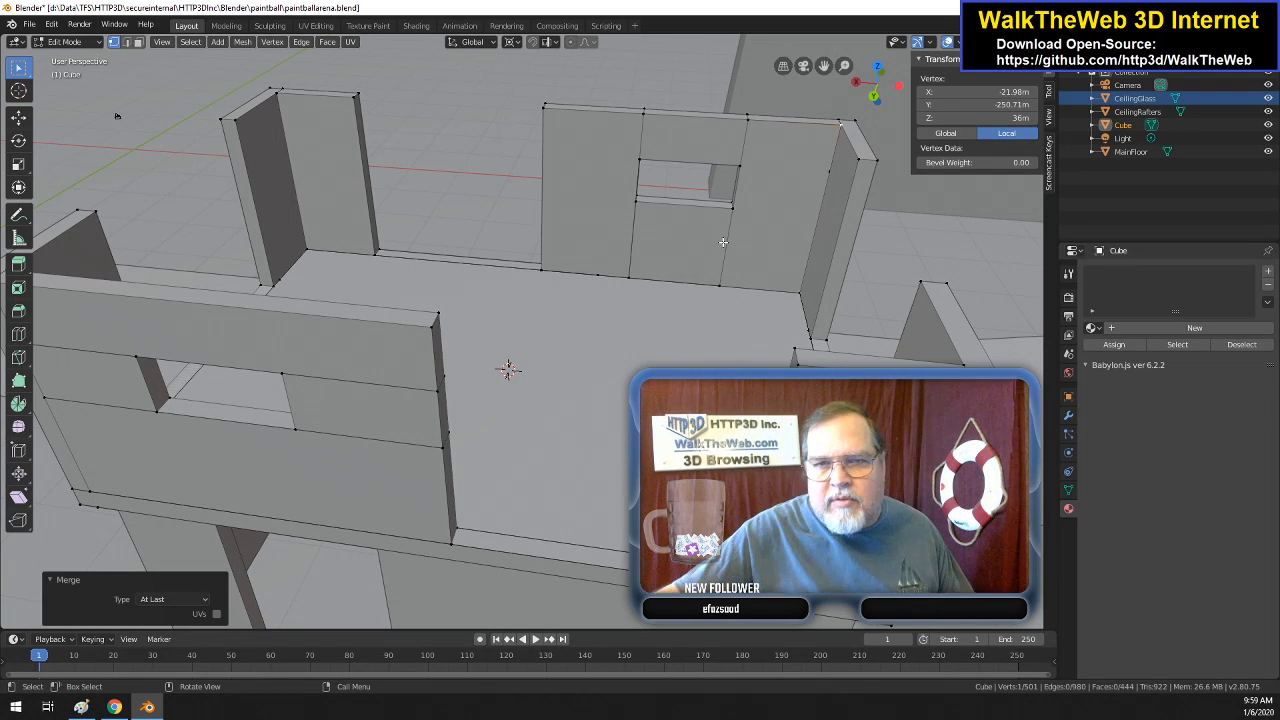
- On the opposite upper wall, subdivide the edge from the window's lower corner to the adjoining wall, plus its half nearest that wall
{"action": "left_click", "coordinate": [886, 98]}
{"action": "left_click_drag", "start_coordinate": [886, 98], "coordinate": [770, 218]}
{"action": "middle_click_drag", "start_coordinate": [770, 218], "coordinate": [734, 328]}
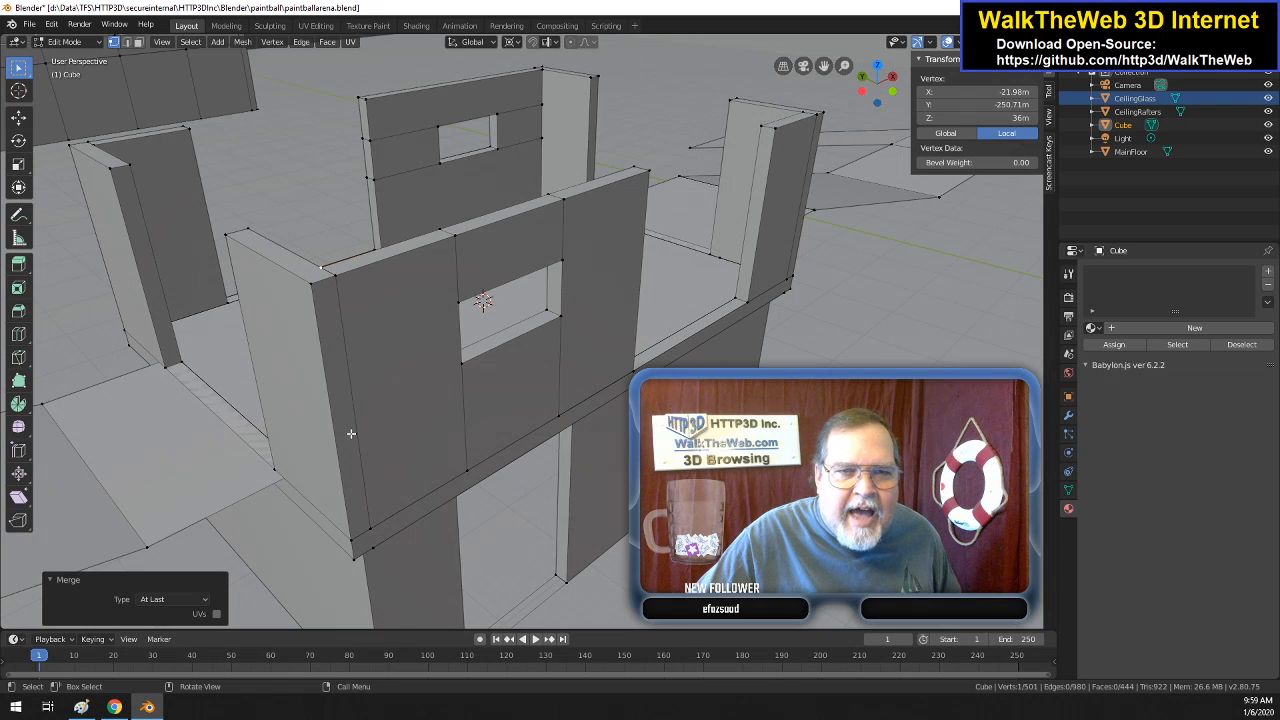
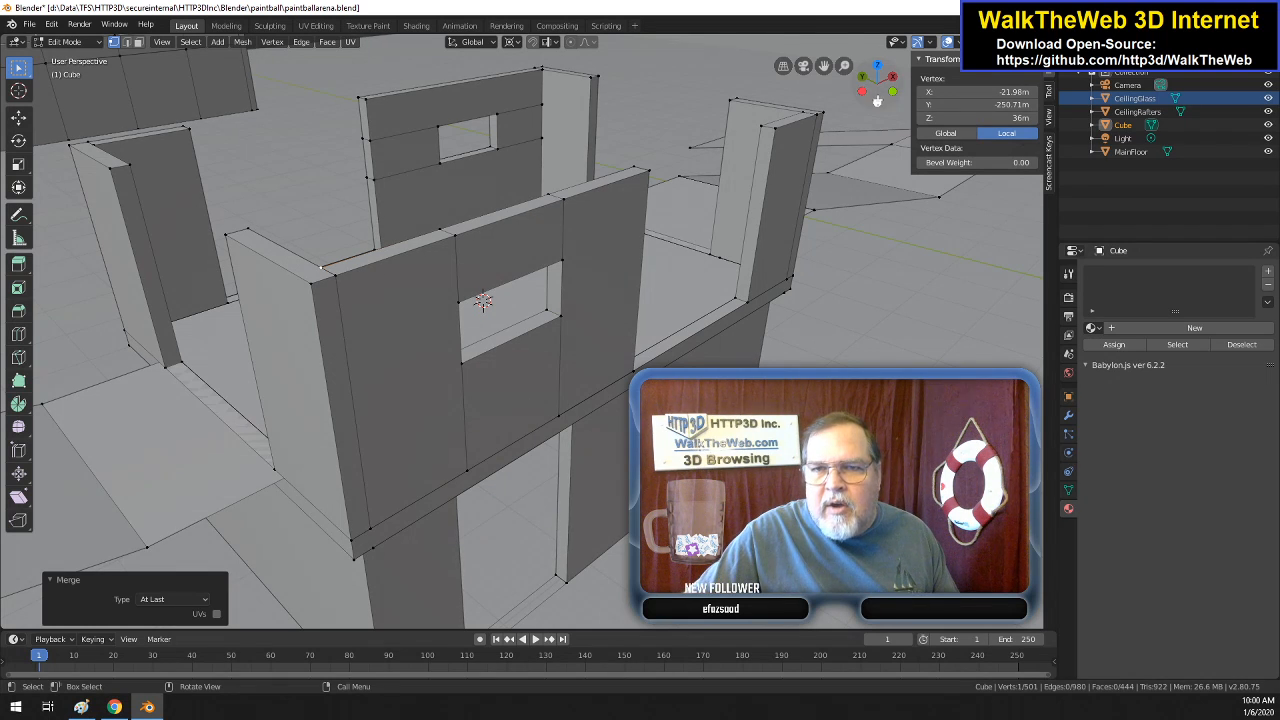
{"action": "left_click_drag", "start_coordinate": [876, 92], "coordinate": [756, 99]}
{"action": "left_click_drag", "start_coordinate": [540, 292], "coordinate": [526, 292]}
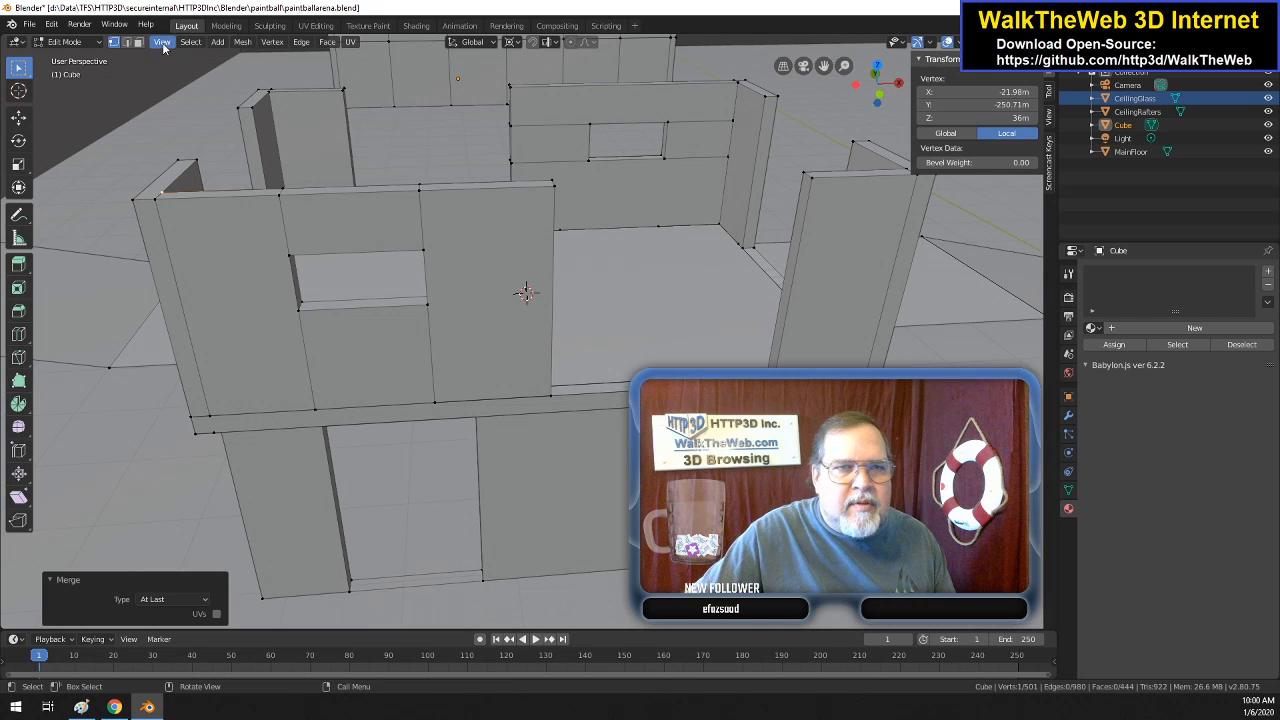
{"action": "left_click", "coordinate": [126, 42]}
{"action": "double_click", "coordinate": [704, 159]}
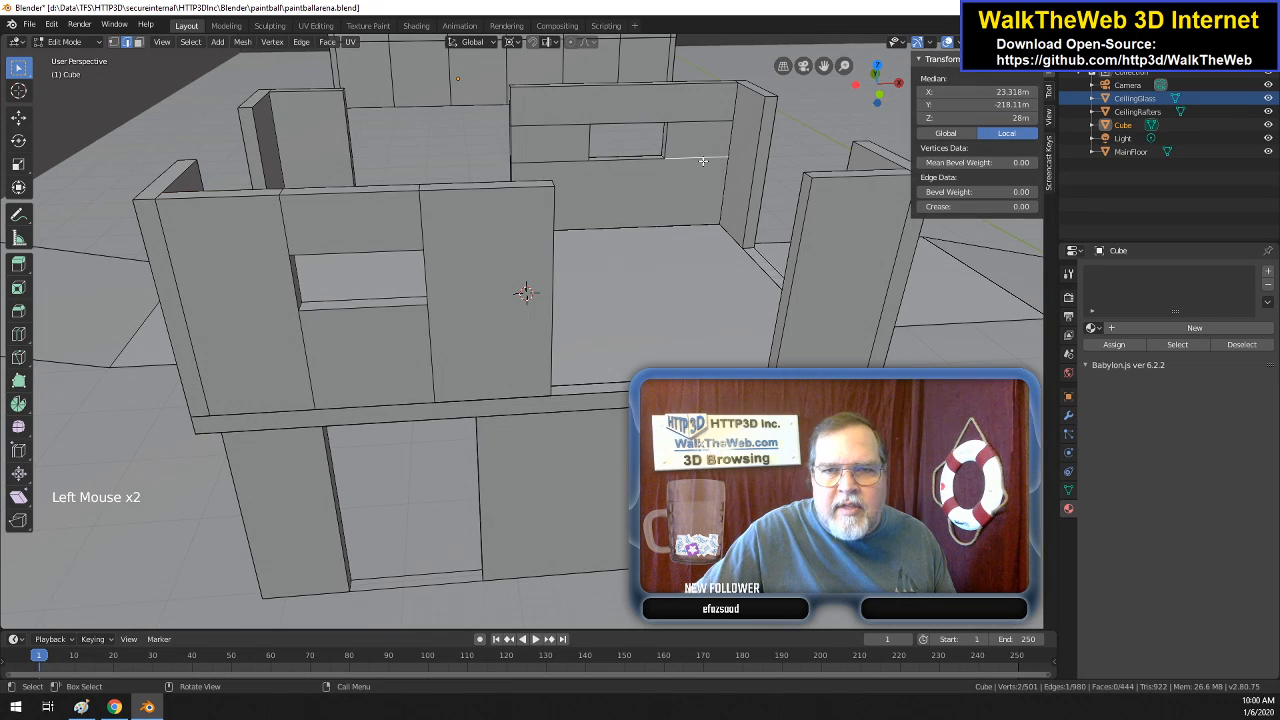
{"action": "right_click", "coordinate": [701, 160]}
{"action": "left_click", "coordinate": [703, 160]}
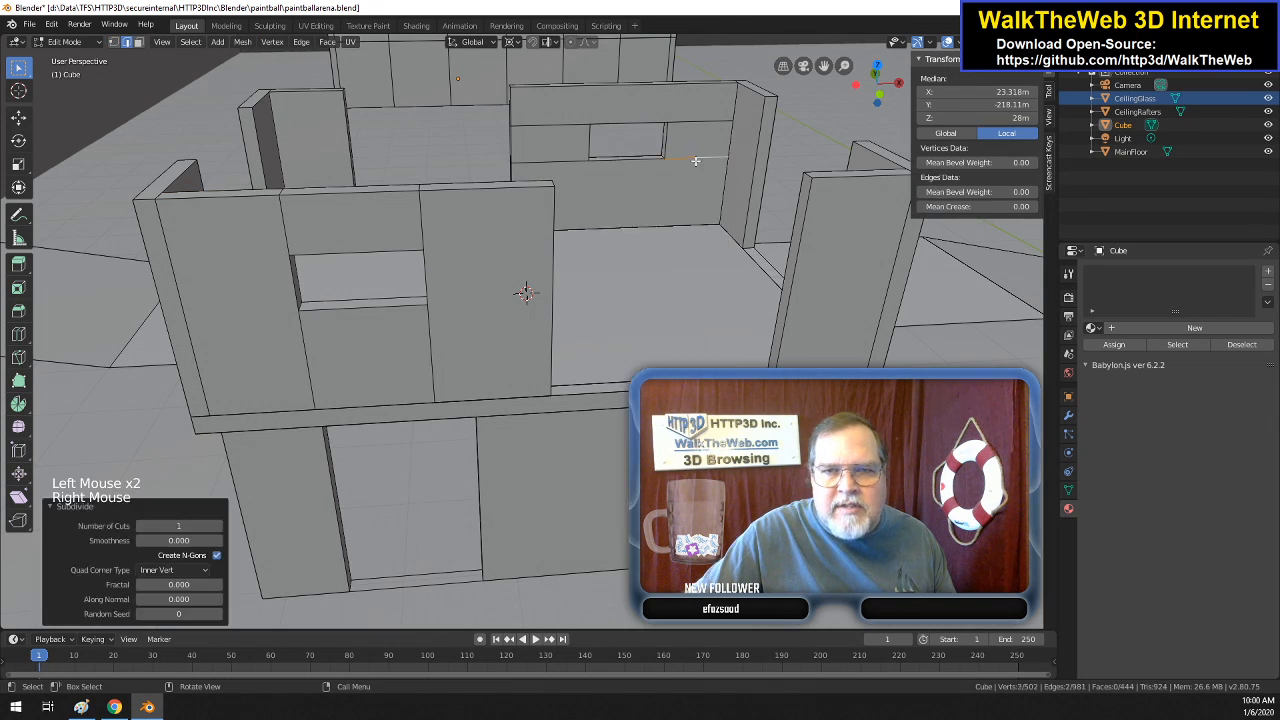
{"action": "left_click", "coordinate": [708, 160]}
{"action": "right_click", "coordinate": [705, 160]}
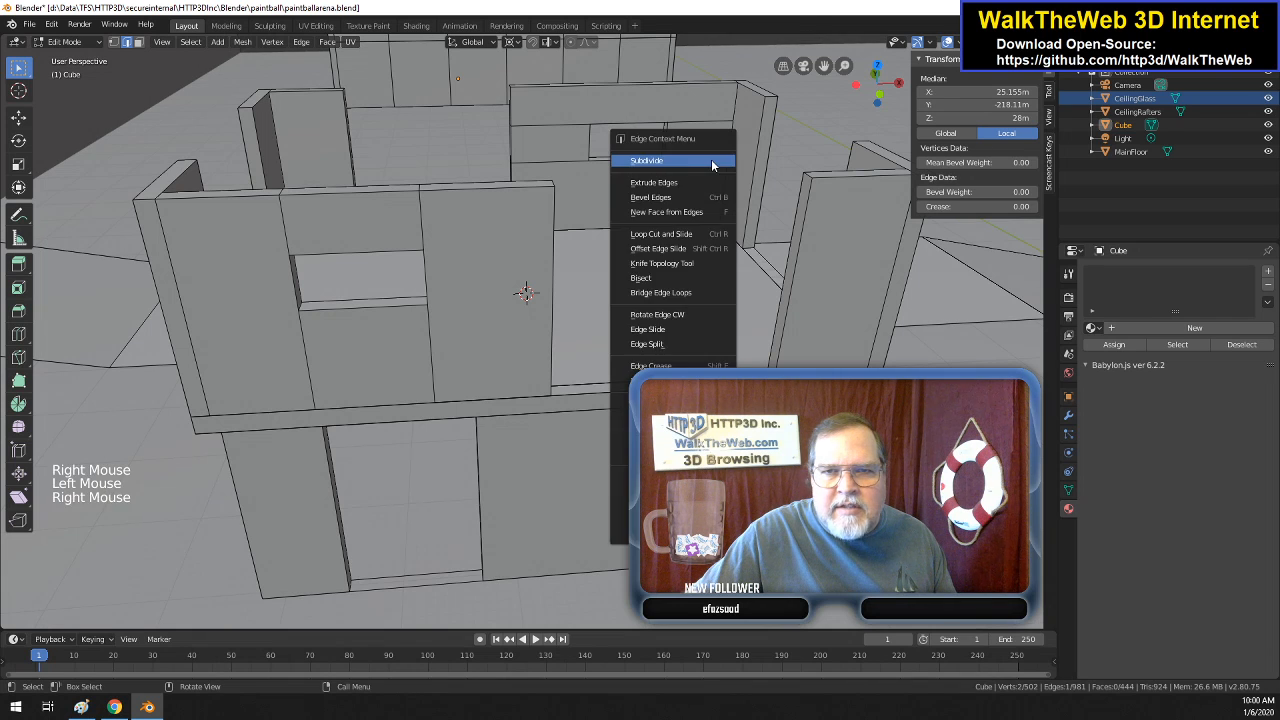
{"action": "left_click", "coordinate": [705, 160]}
- Subdivide the edge from that window's upper corner to the adjoining wall, plus its half nearest the wall
{"action": "left_click", "coordinate": [692, 121]}
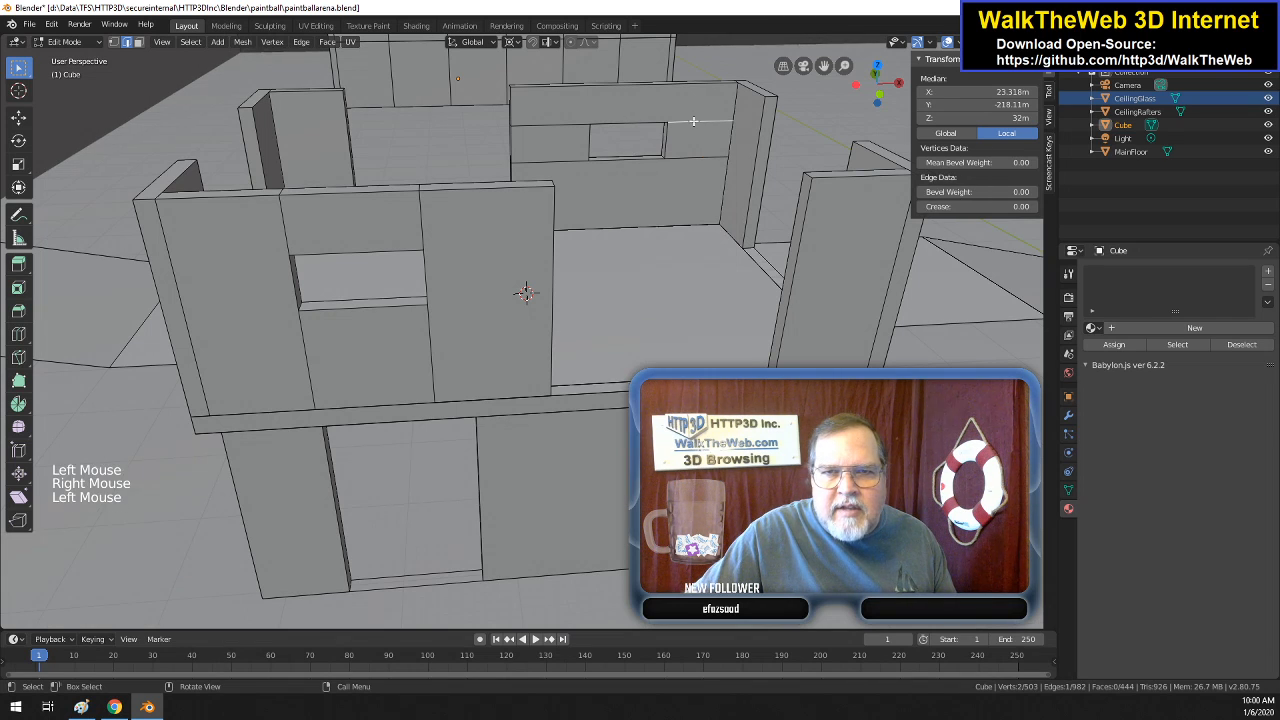
{"action": "right_click", "coordinate": [694, 120]}
{"action": "left_click", "coordinate": [674, 122]}
{"action": "left_click", "coordinate": [714, 120]}
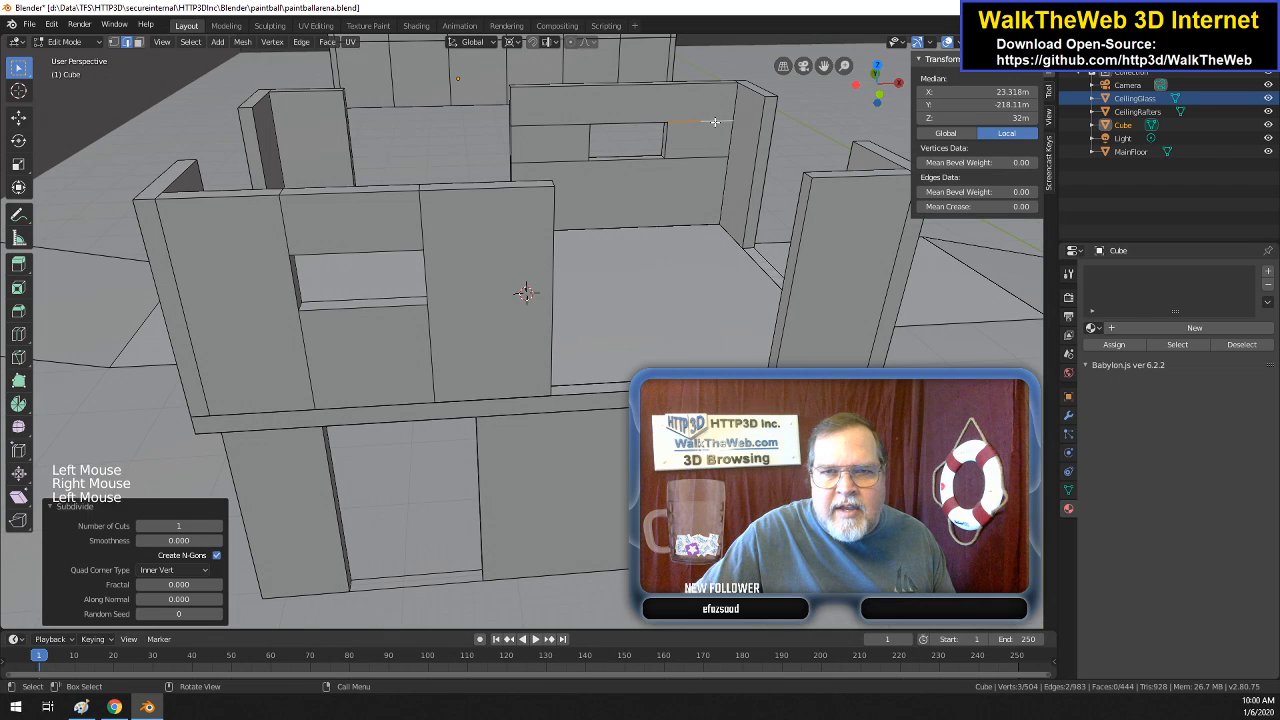
{"action": "right_click", "coordinate": [714, 121]}
{"action": "left_click", "coordinate": [713, 123]}
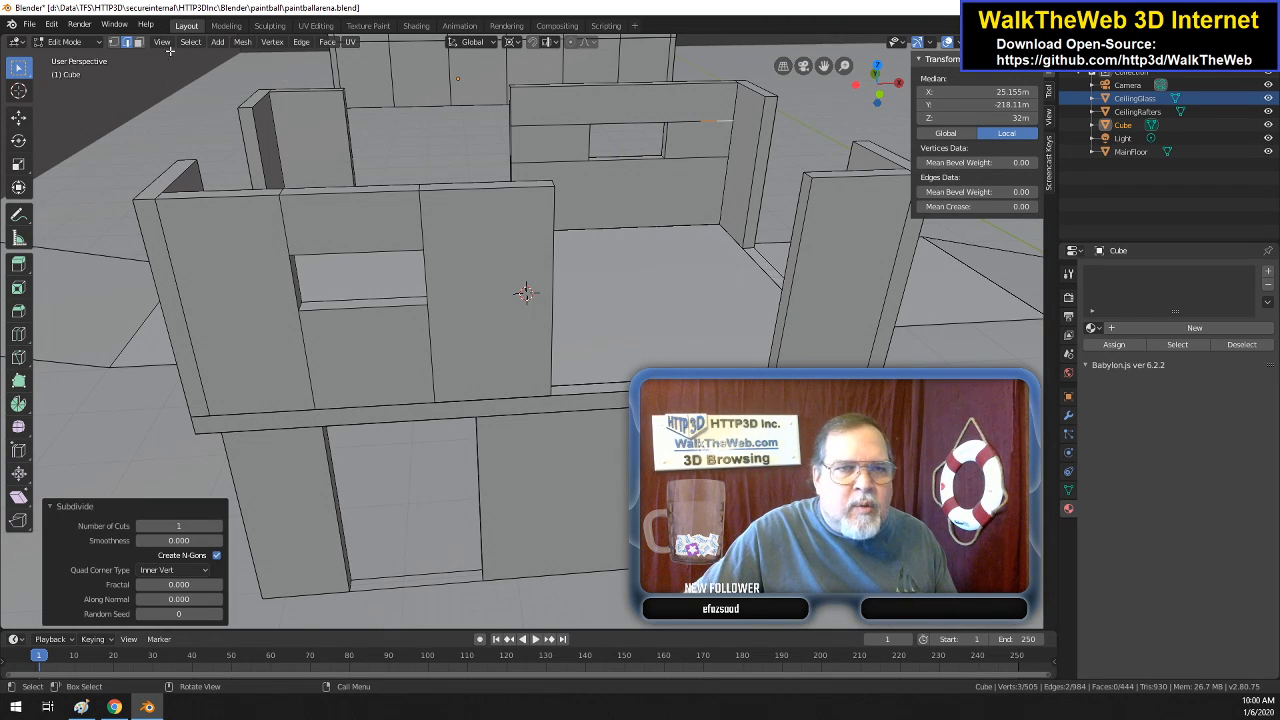
- Merge the lower edge's midpoint vertex at last into the bottom wall vertex beneath the window's corner
{"action": "left_click", "coordinate": [113, 41]}
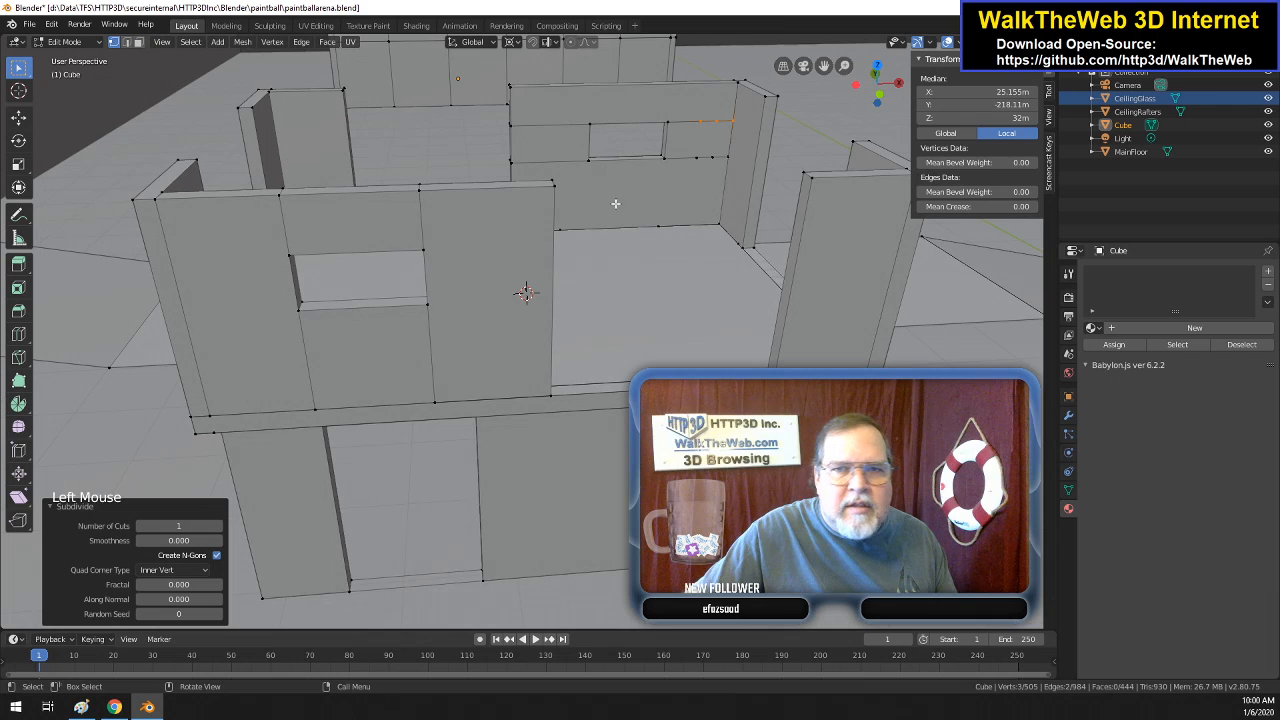
{"action": "left_click", "coordinate": [700, 161]}
{"action": "left_click", "coordinate": [660, 230], "text": "shift"}
{"action": "key", "text": "alt+m"}
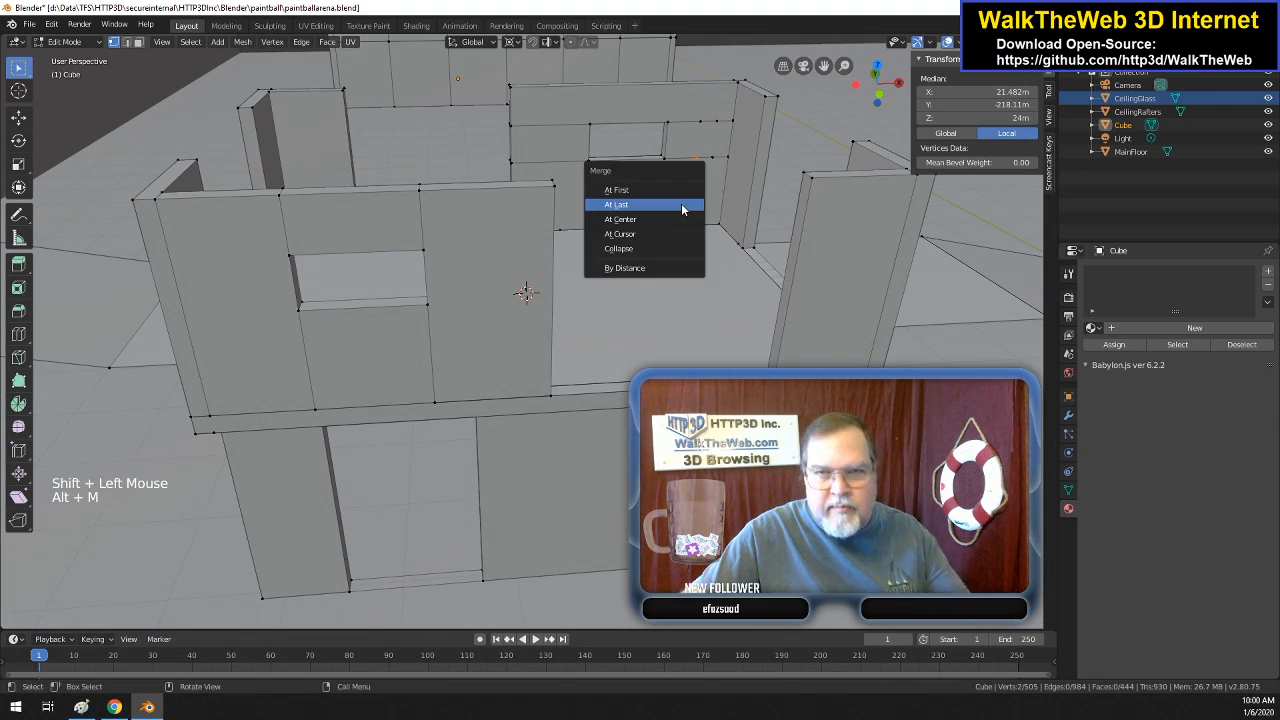
{"action": "left_click", "coordinate": [682, 204]}
- Merge the lower edge's other two vertices at last into the bottom corner vertex where the walls meet
{"action": "left_click", "coordinate": [711, 157]}
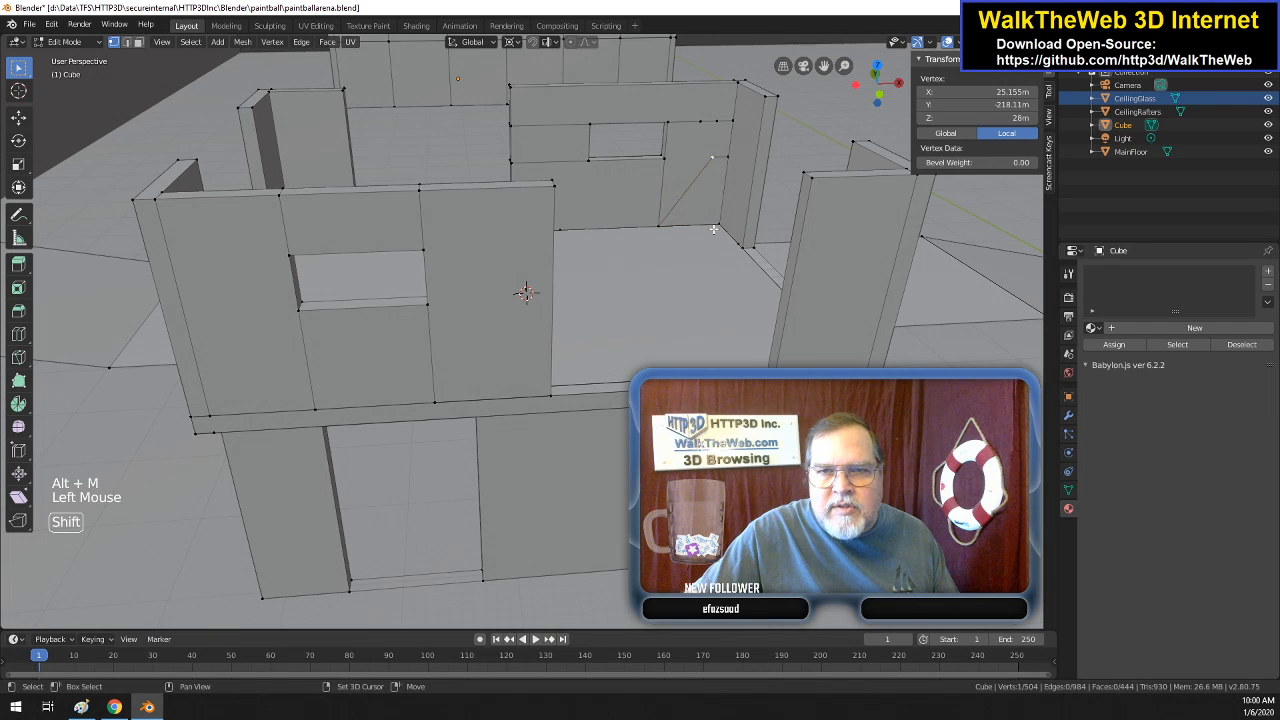
{"action": "left_click", "coordinate": [717, 229], "text": "shift"}
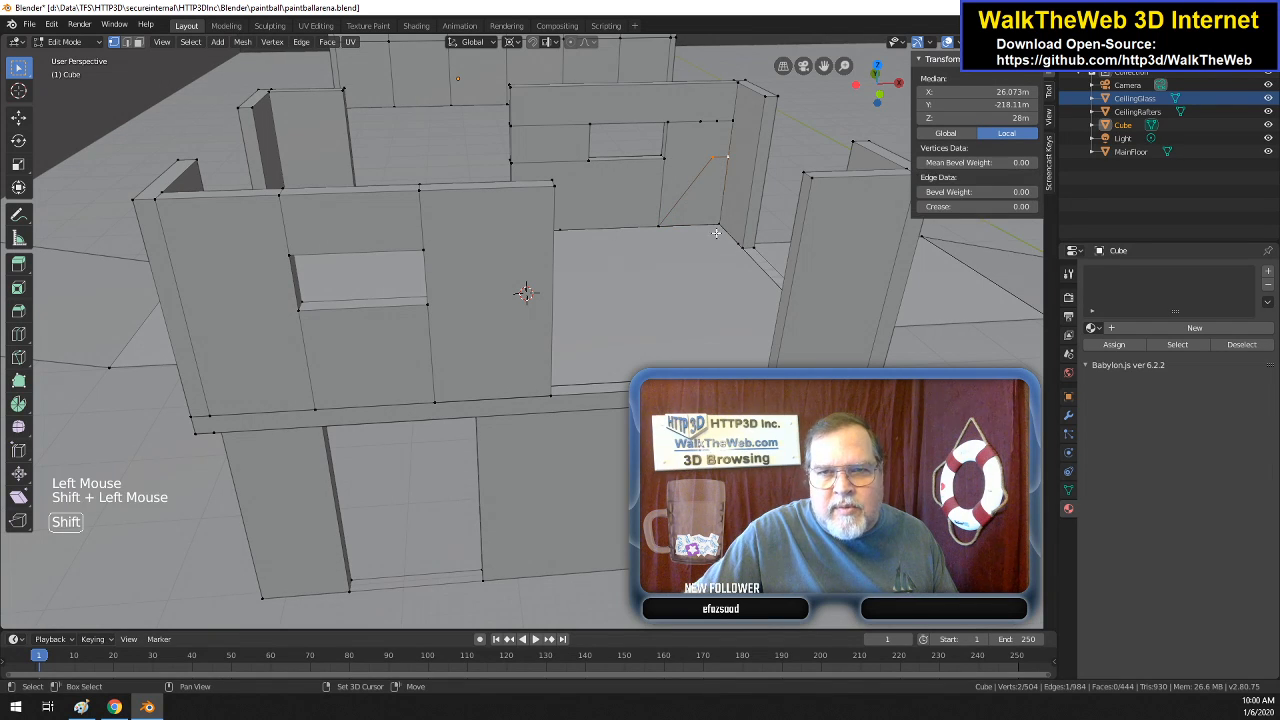
{"action": "left_click", "coordinate": [716, 225], "text": "shift"}
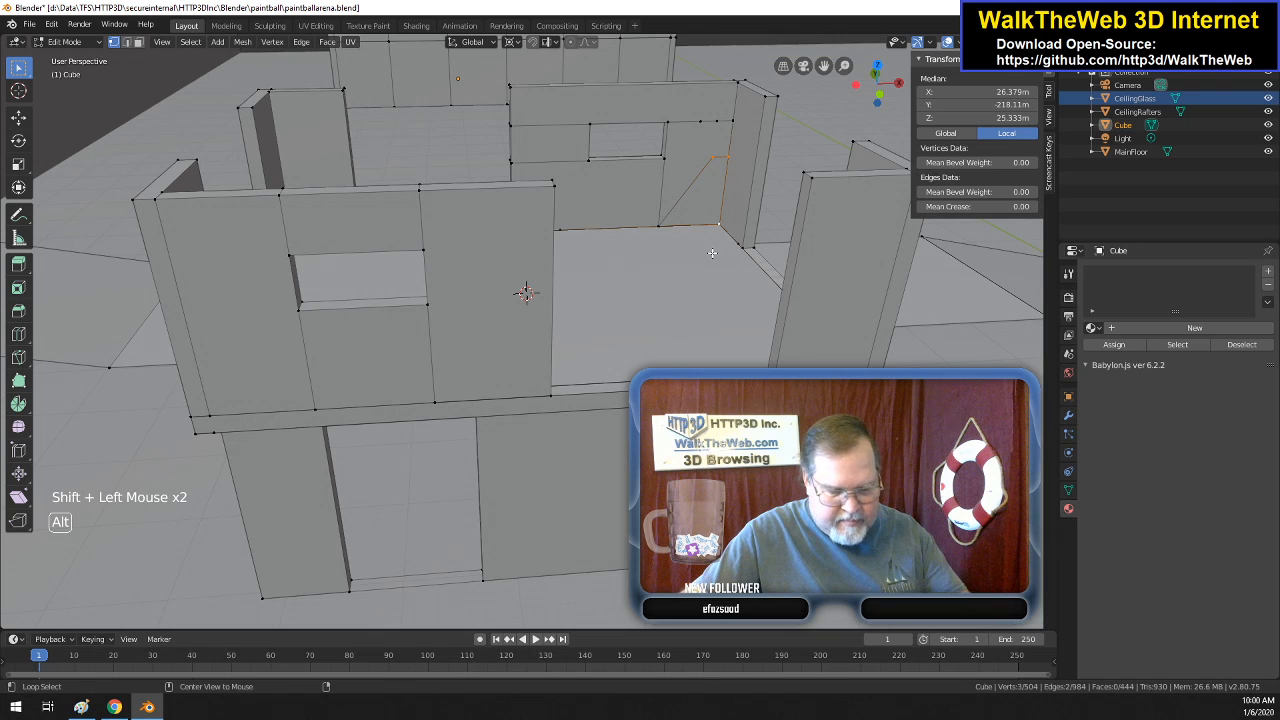
{"action": "key", "text": "alt+m"}
{"action": "left_click", "coordinate": [713, 256]}
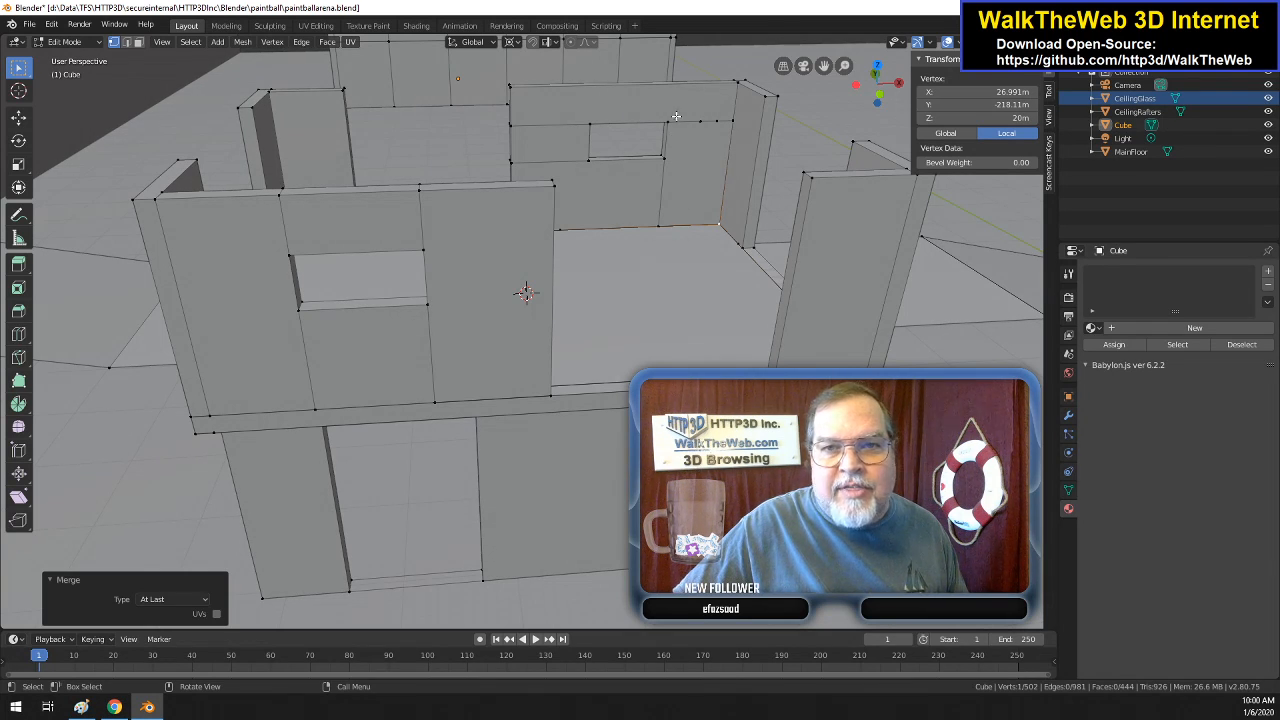
- Move the upper edge's midpoint vertex to Z 36 m and to the window upper corner's X of 19.6453 m
{"action": "left_click", "coordinate": [529, 91]}
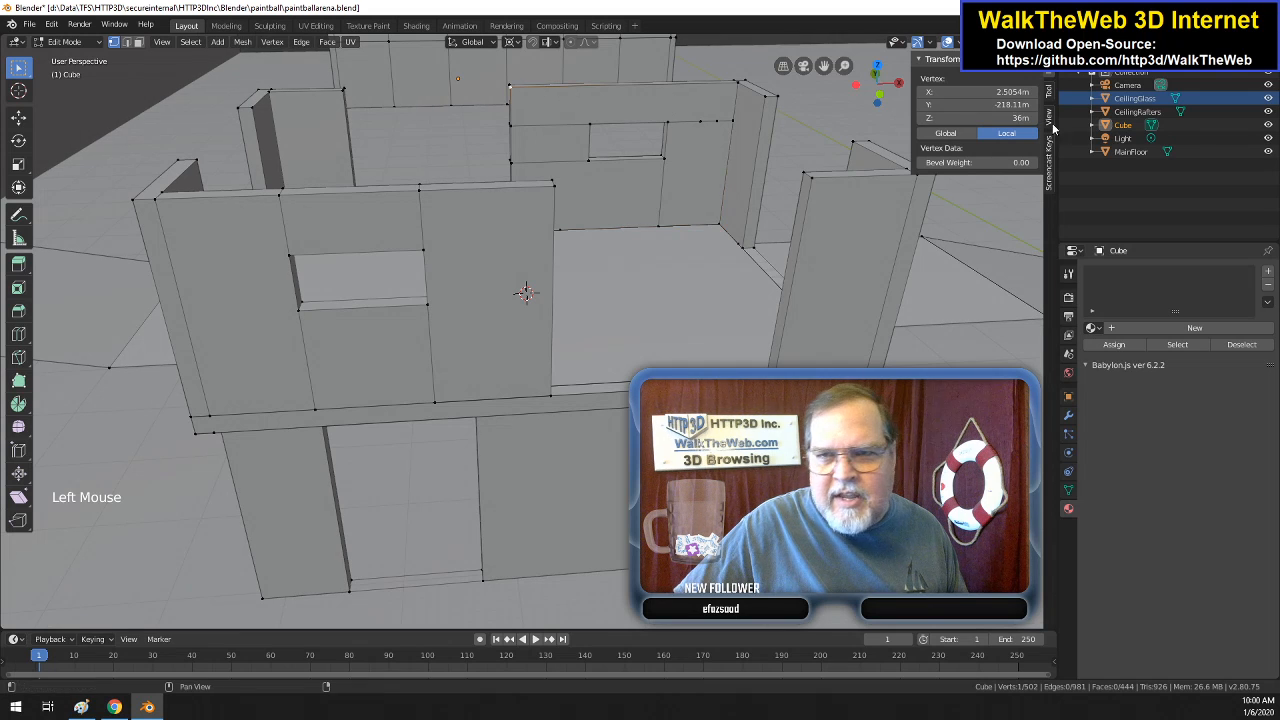
{"action": "left_click", "coordinate": [671, 127]}
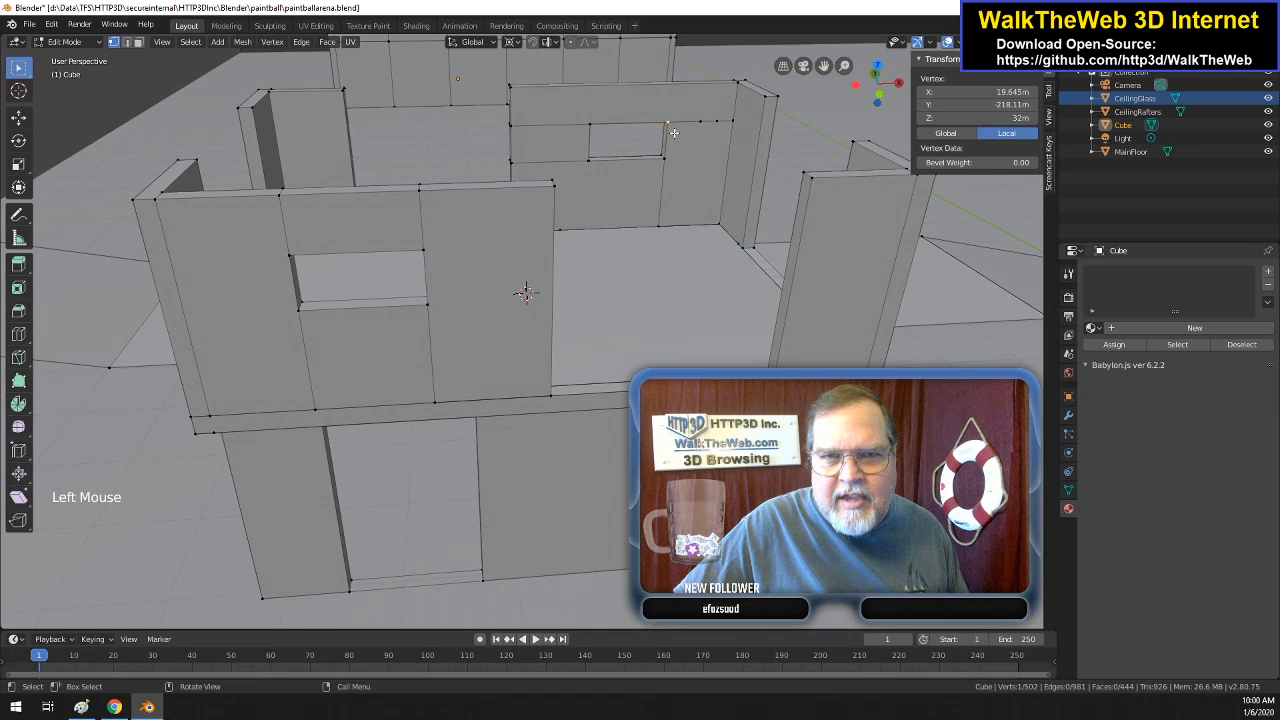
{"action": "double_click", "coordinate": [965, 91]}
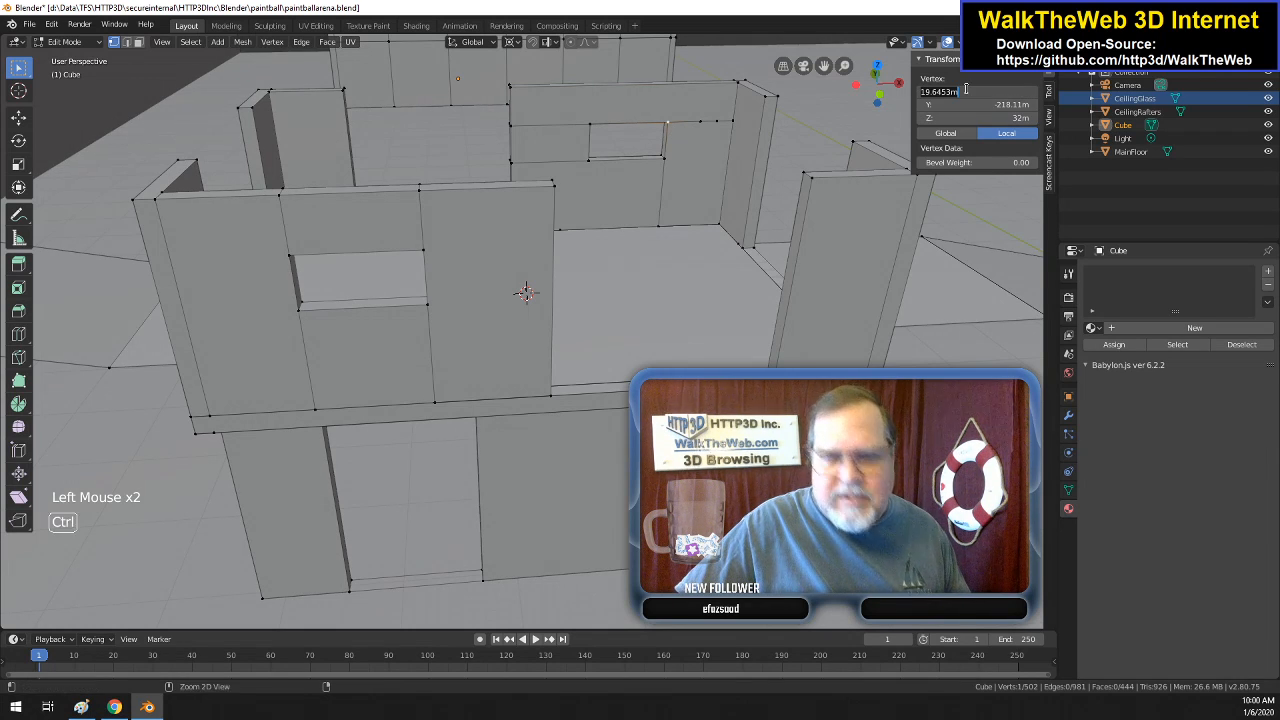
{"action": "key", "text": "ctrl+c"}
{"action": "left_click", "coordinate": [701, 131]}
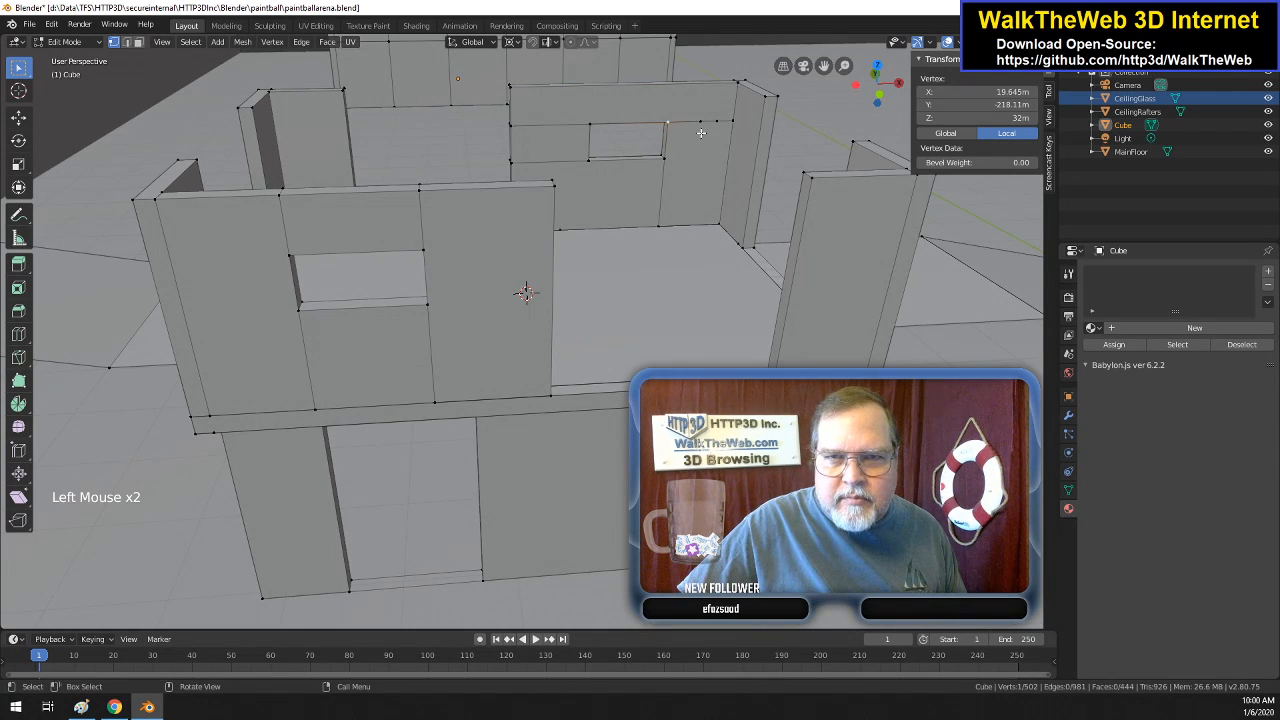
{"action": "left_click", "coordinate": [698, 122]}
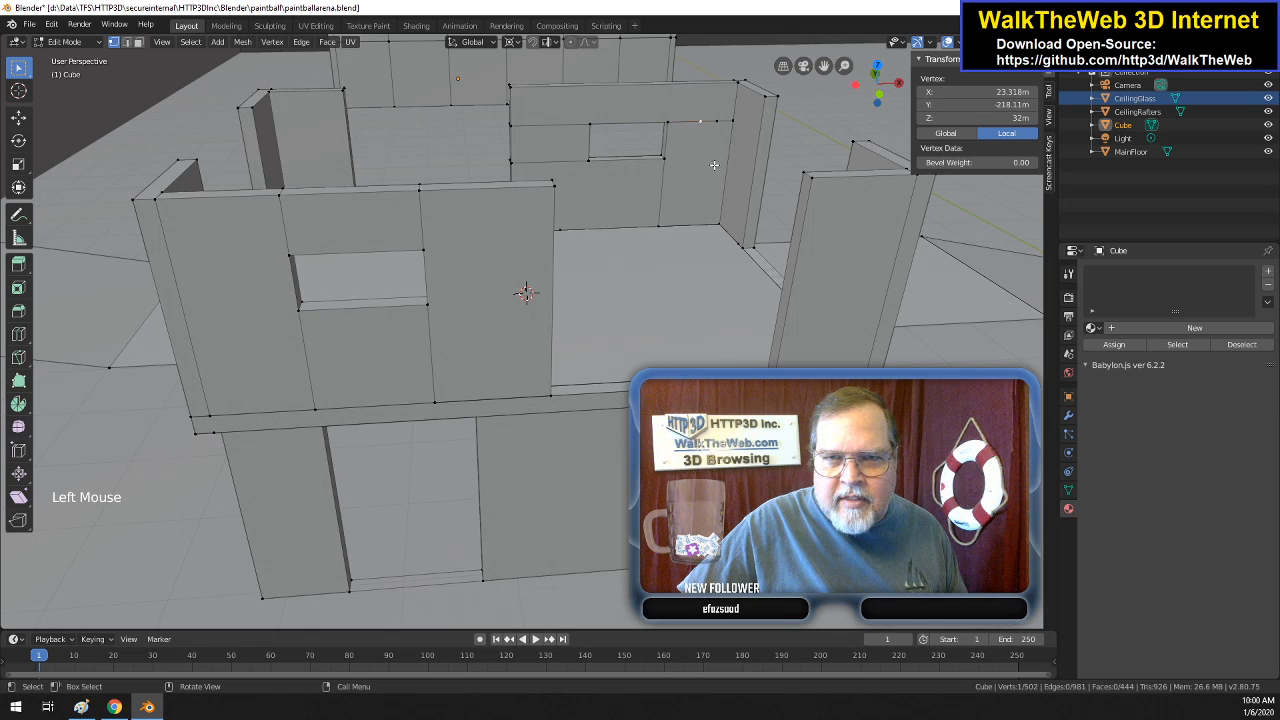
{"action": "double_click", "coordinate": [974, 118]}
{"action": "type", "text": "36"}
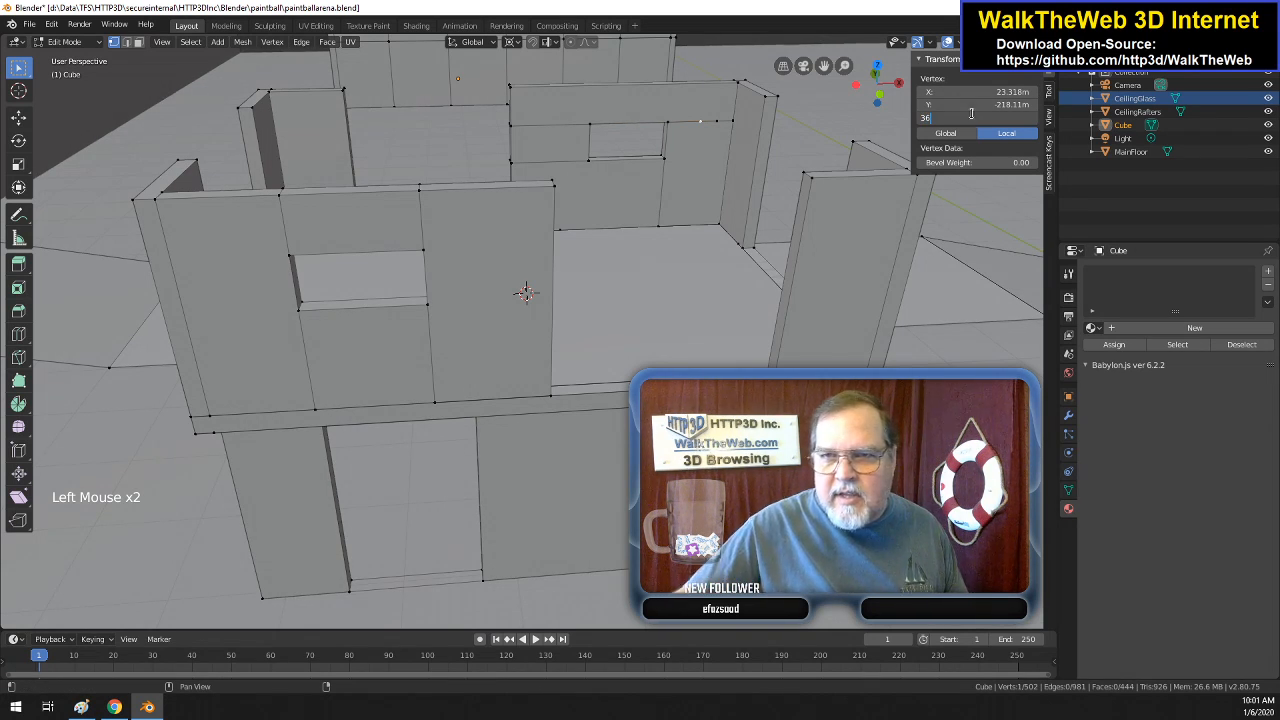
{"action": "key", "text": "Return"}
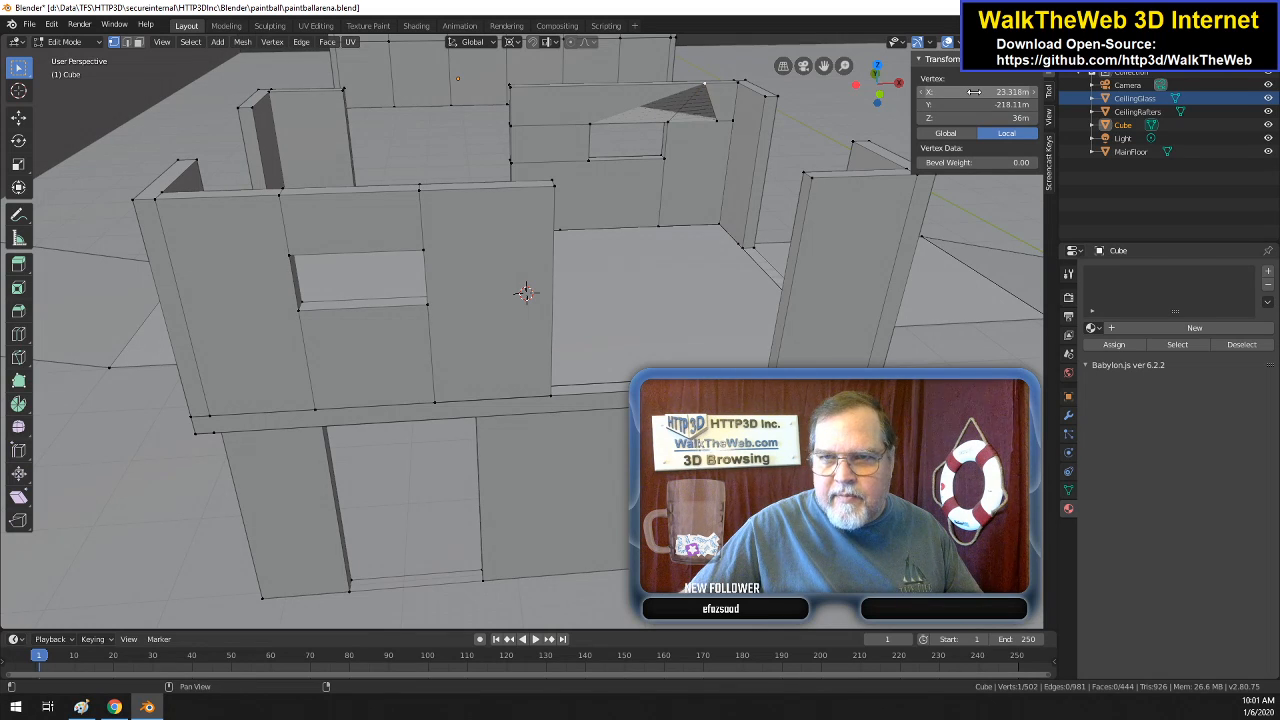
{"action": "left_click", "coordinate": [974, 92]}
{"action": "key", "text": "ctrl+v"}
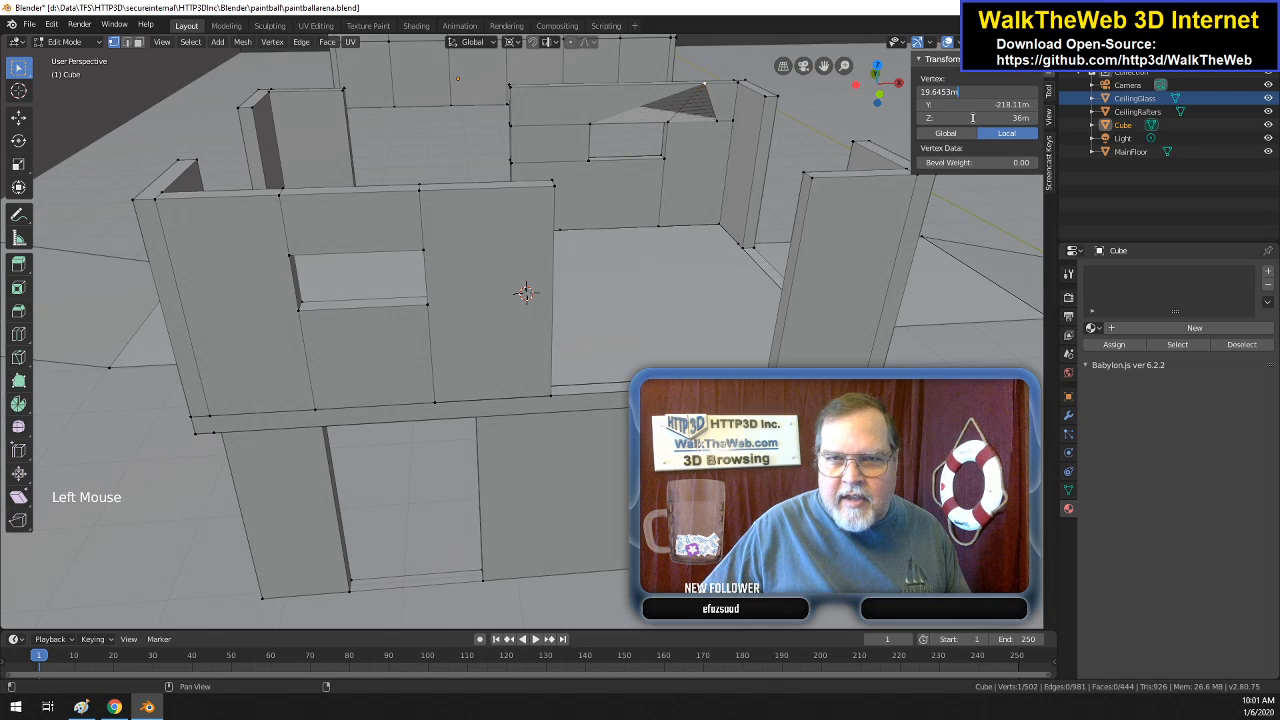
{"action": "key", "text": "Return"}
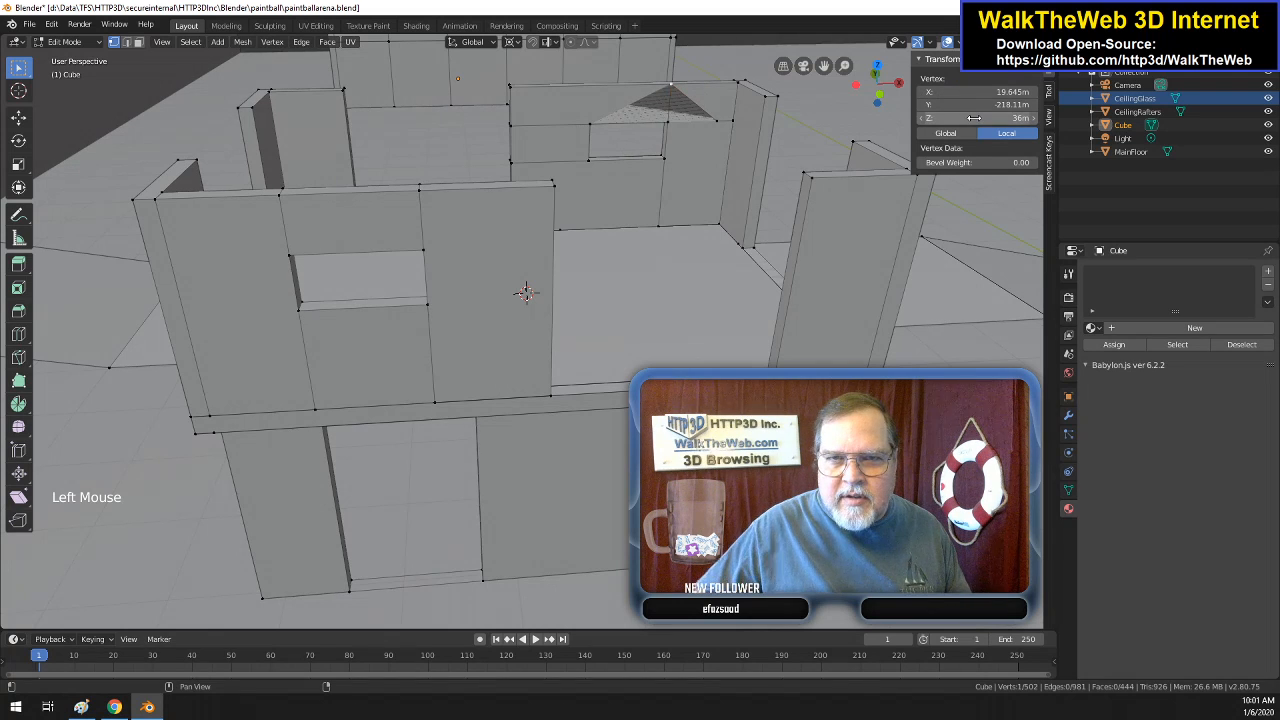
- Merge the upper edge's other two vertices at last into the top corner vertex where the walls meet
{"action": "left_click", "coordinate": [730, 121]}
{"action": "left_click", "coordinate": [738, 88], "text": "shift"}
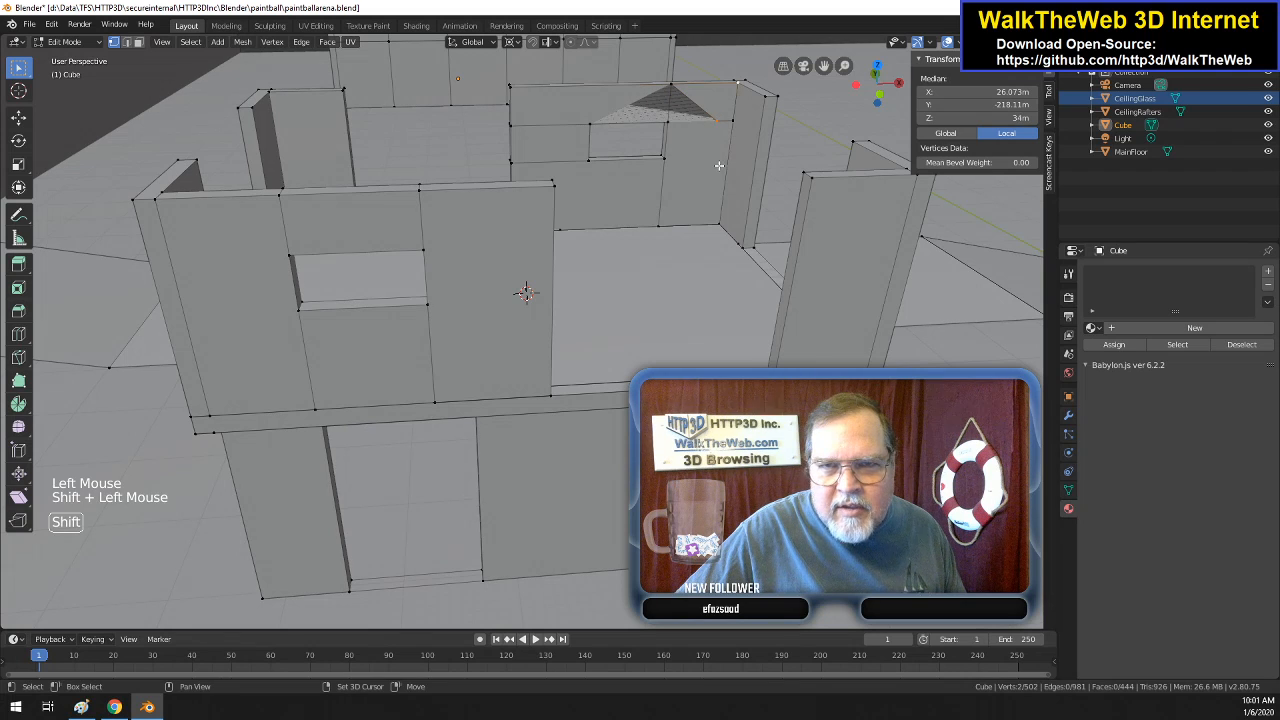
{"action": "left_click", "coordinate": [731, 124]}
{"action": "left_click", "coordinate": [732, 125], "text": "shift"}
{"action": "left_click", "coordinate": [731, 88], "text": "shift"}
{"action": "key", "text": "alt+m"}
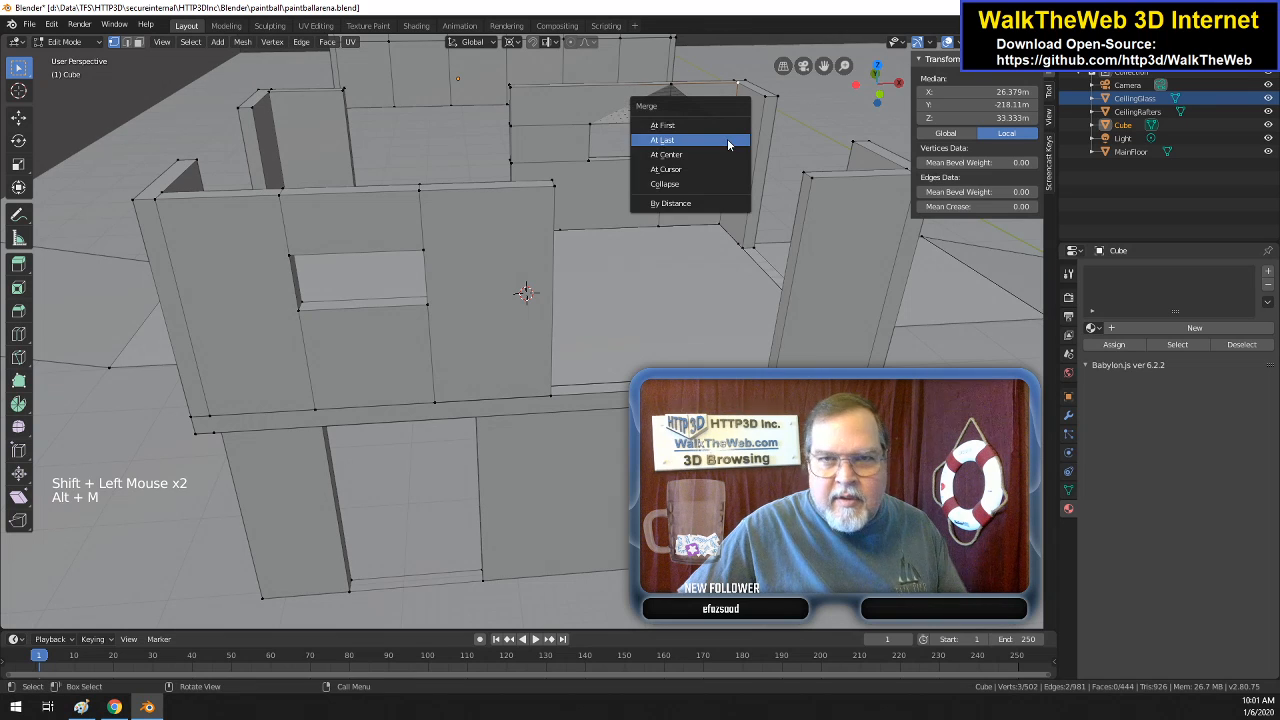
{"action": "left_click", "coordinate": [690, 140]}
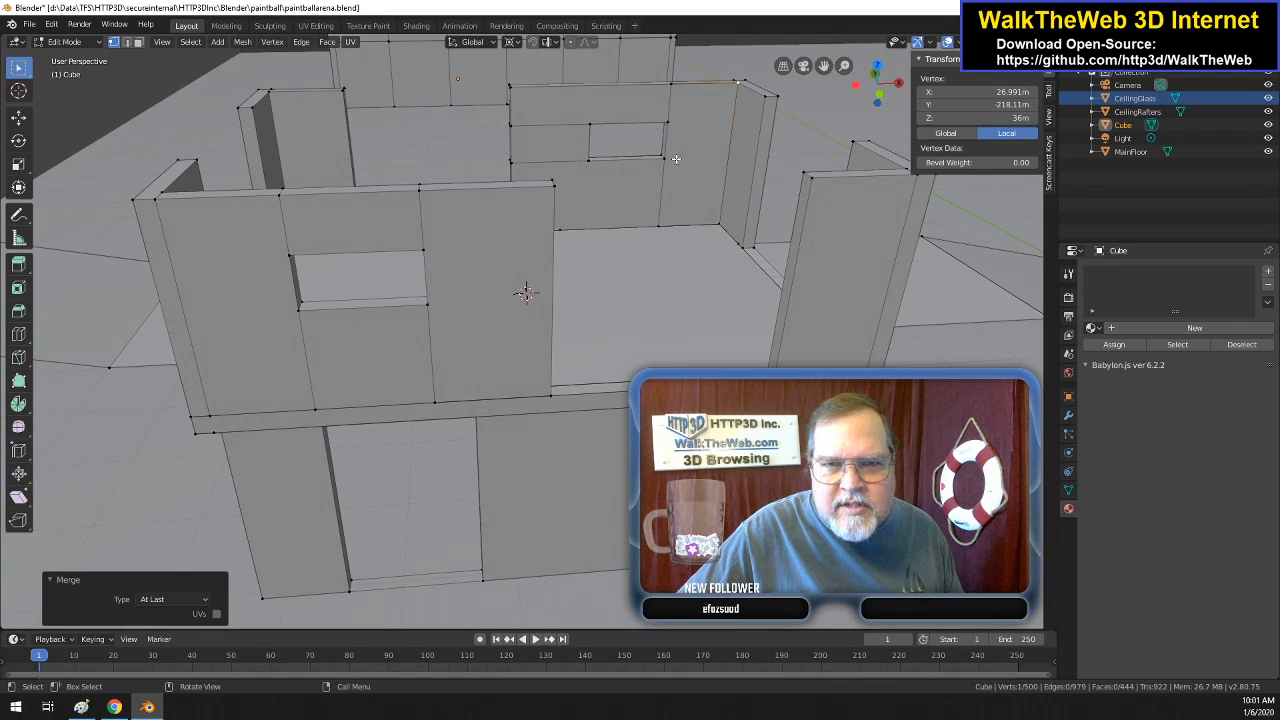
- Subdivide the edge from the window's opposite lower corner to the wall's free end, plus its half nearest the window
{"action": "left_click_drag", "start_coordinate": [876, 98], "coordinate": [845, 123]}
{"action": "left_click", "coordinate": [601, 161]}
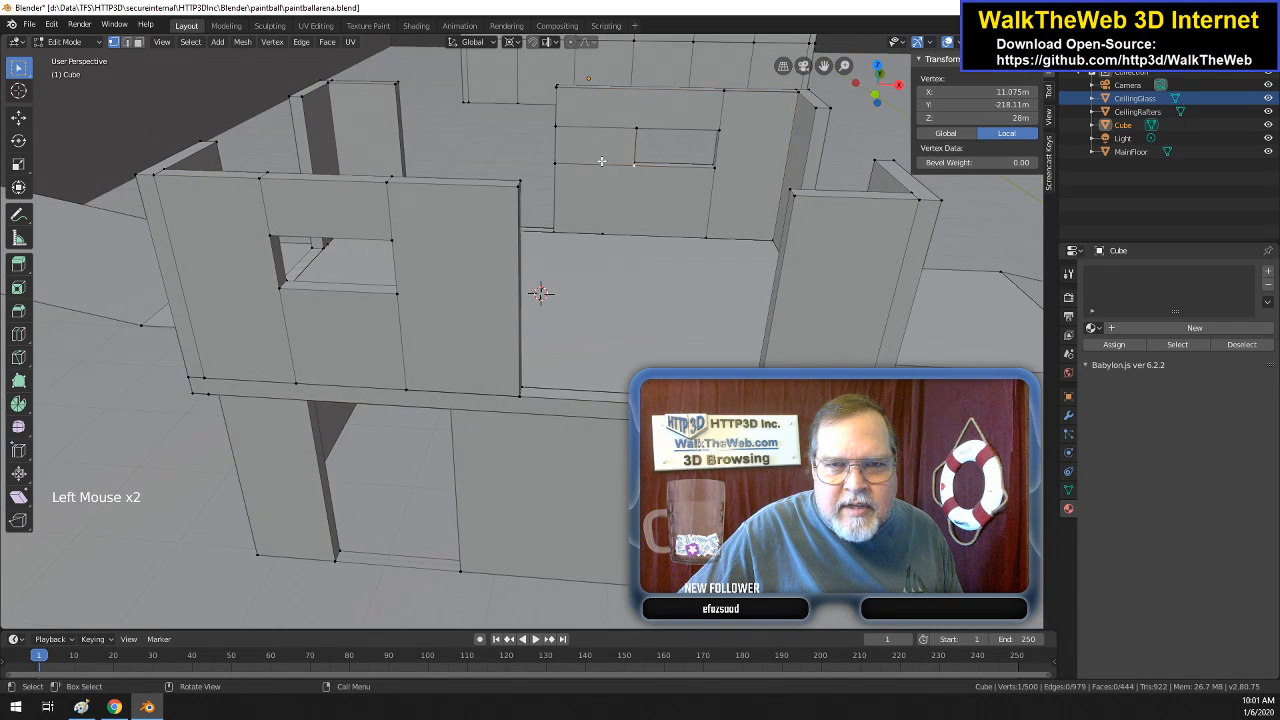
{"action": "left_click", "coordinate": [126, 42]}
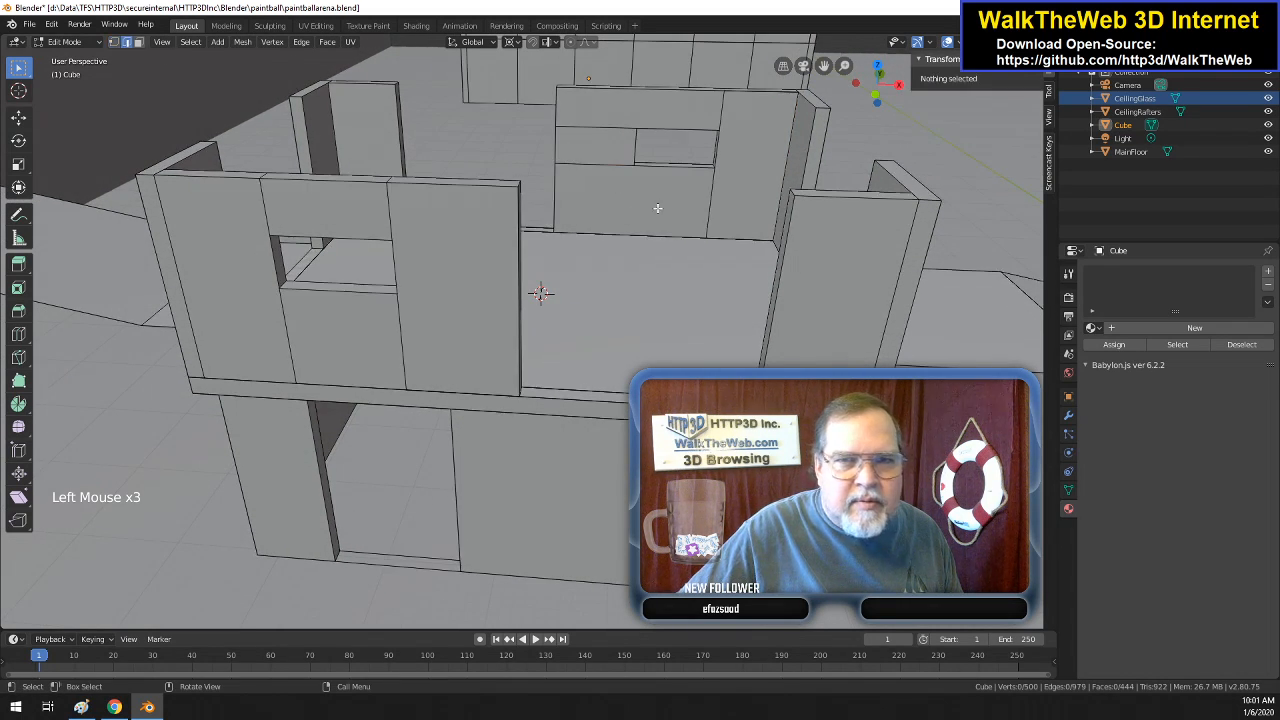
{"action": "left_click", "coordinate": [609, 165]}
{"action": "right_click", "coordinate": [607, 163]}
{"action": "left_click", "coordinate": [607, 163]}
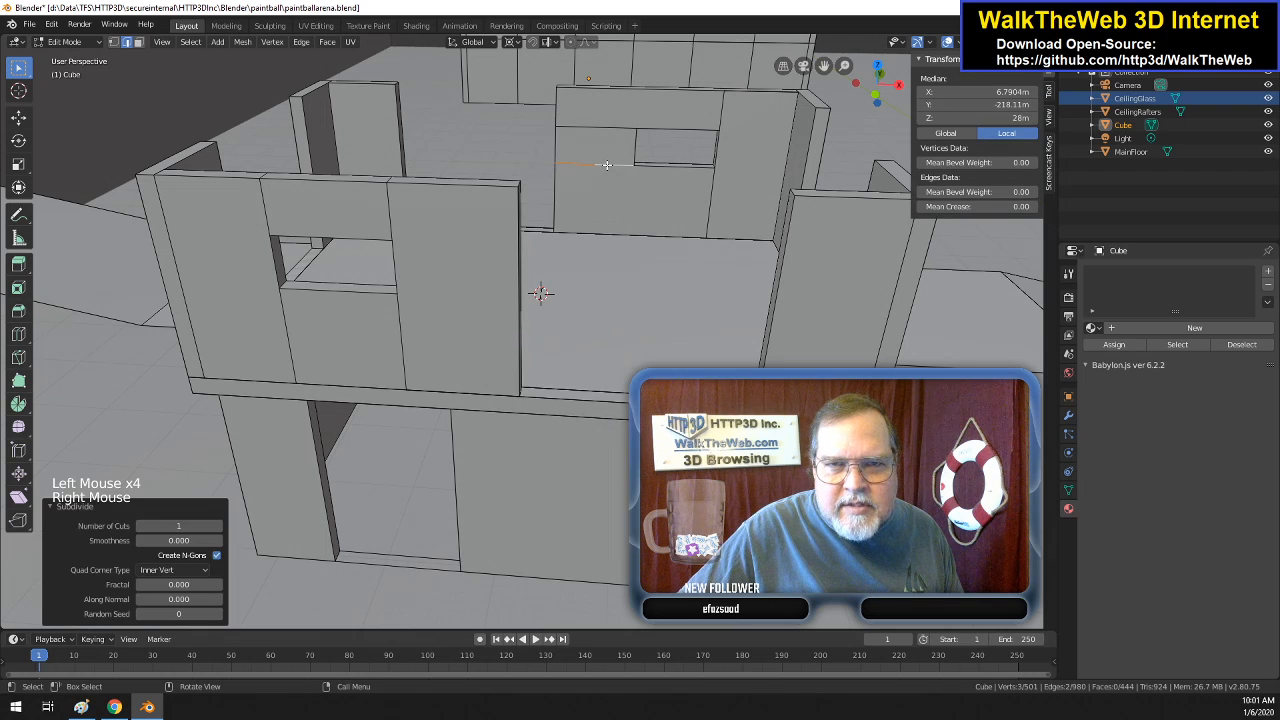
{"action": "left_click", "coordinate": [613, 167]}
{"action": "right_click", "coordinate": [613, 167]}
{"action": "left_click", "coordinate": [613, 169]}
- Subdivide the edge from the window's upper corner to the wall's free end, plus its half nearest the window
{"action": "left_click", "coordinate": [596, 132]}
{"action": "right_click", "coordinate": [597, 132]}
{"action": "left_click", "coordinate": [600, 134]}
{"action": "left_click", "coordinate": [612, 131]}
{"action": "right_click", "coordinate": [613, 132]}
{"action": "right_click", "coordinate": [613, 134]}
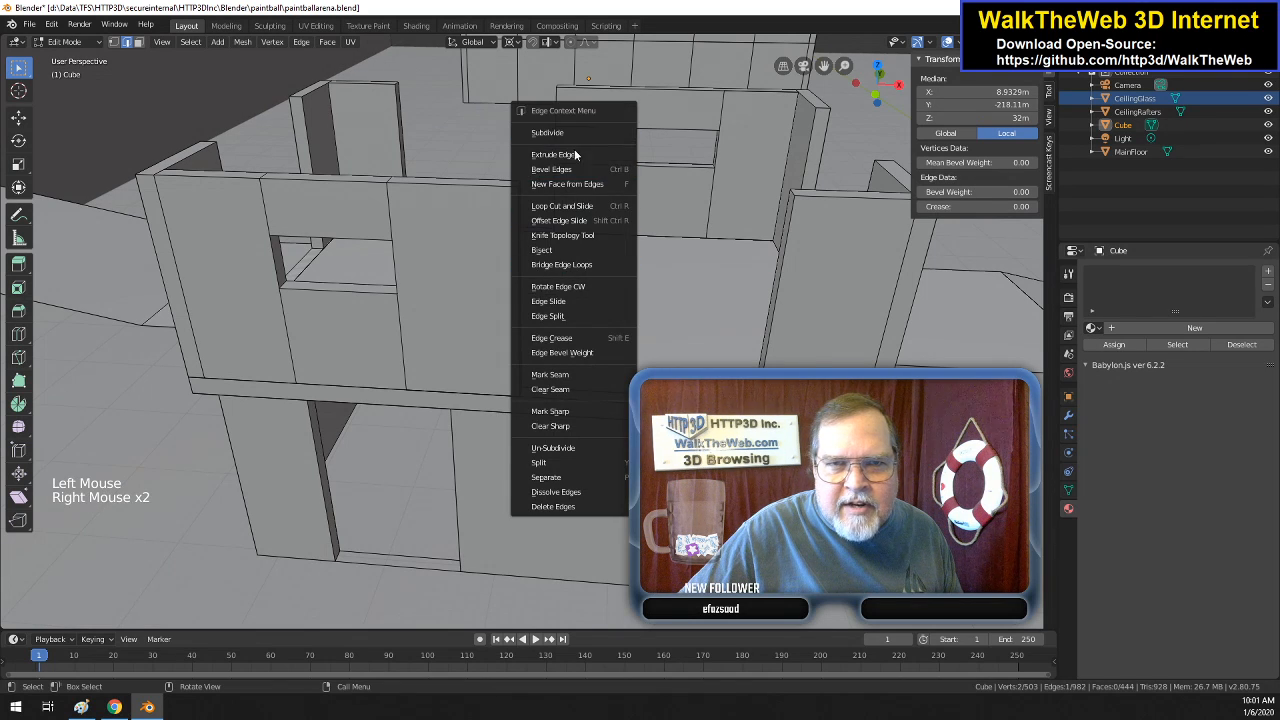
{"action": "left_click", "coordinate": [574, 134]}
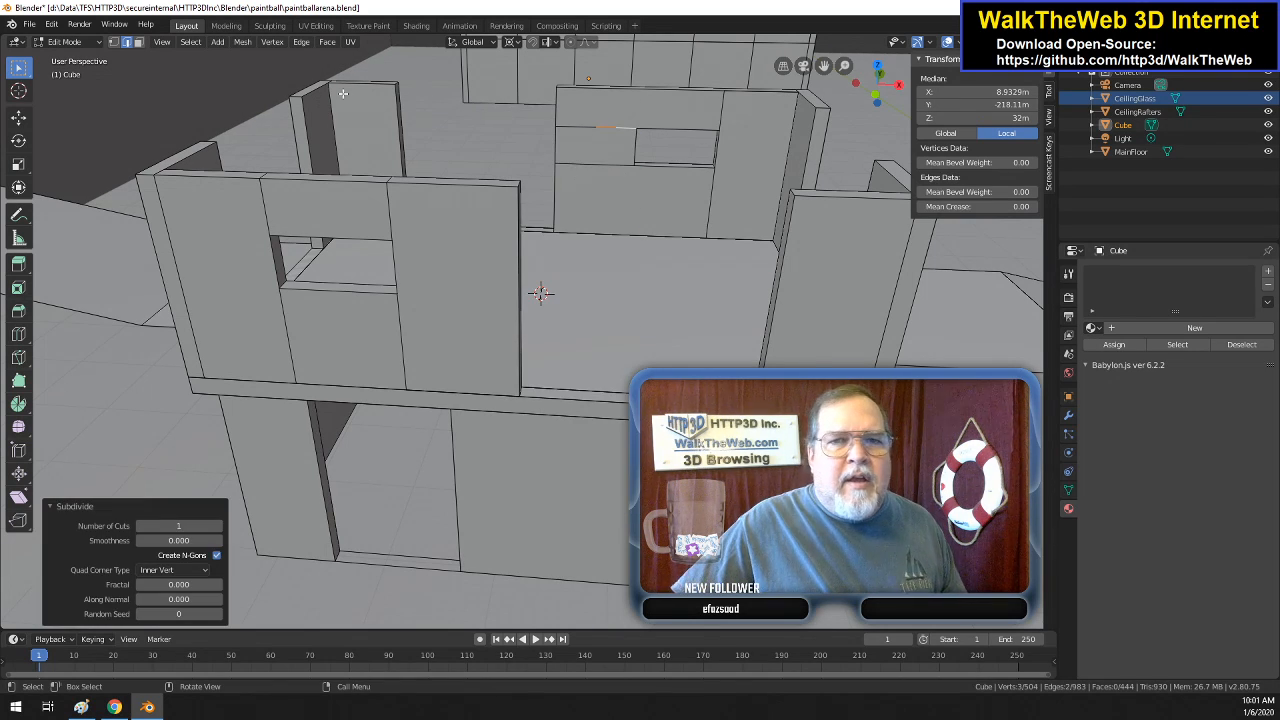
- Move the upper edge's vertex nearest the window to the window corner's X of 11.0754 m and to Z 36 m
{"action": "left_click", "coordinate": [113, 42]}
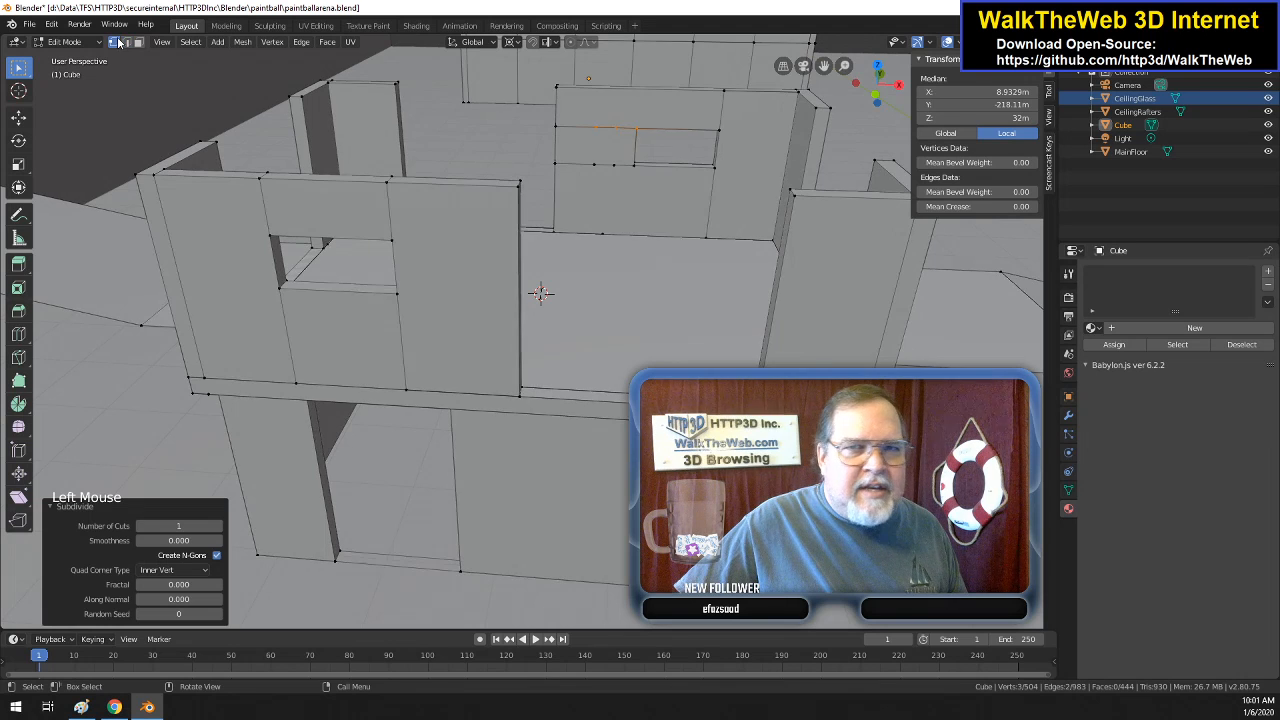
{"action": "left_click", "coordinate": [616, 129]}
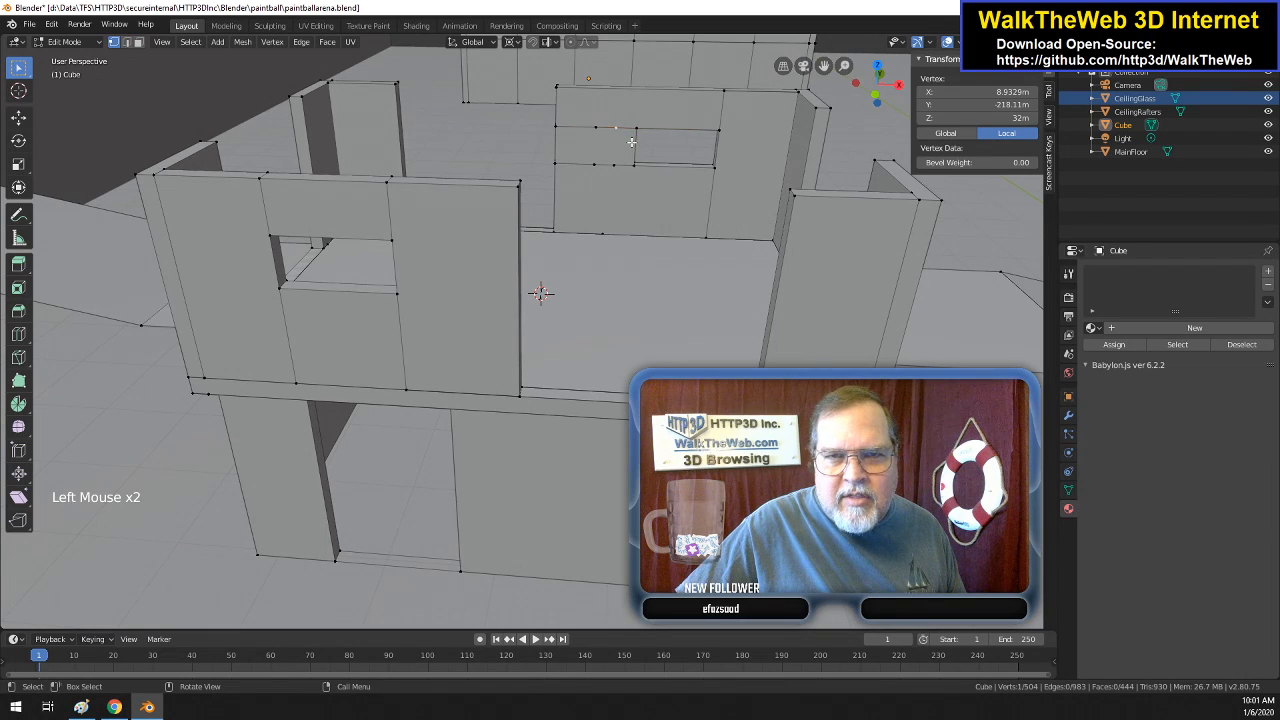
{"action": "left_click", "coordinate": [635, 129]}
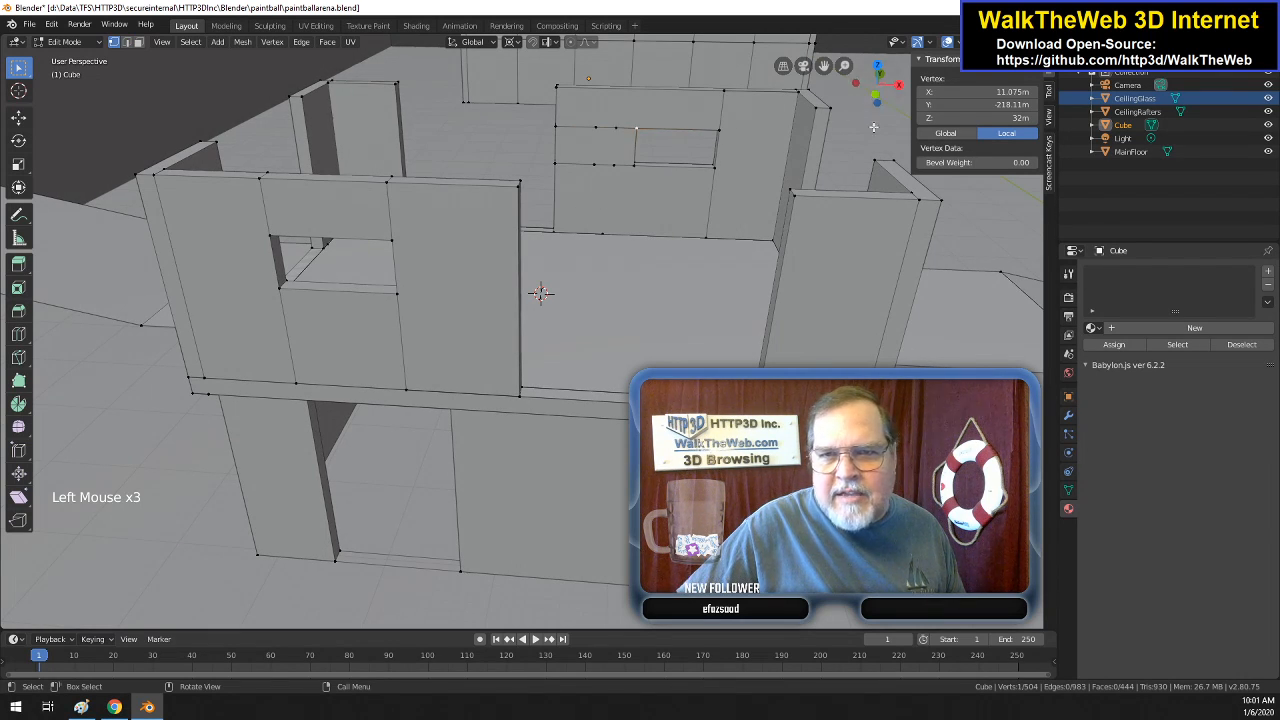
{"action": "left_click", "coordinate": [972, 91]}
{"action": "key", "text": "ctrl+c"}
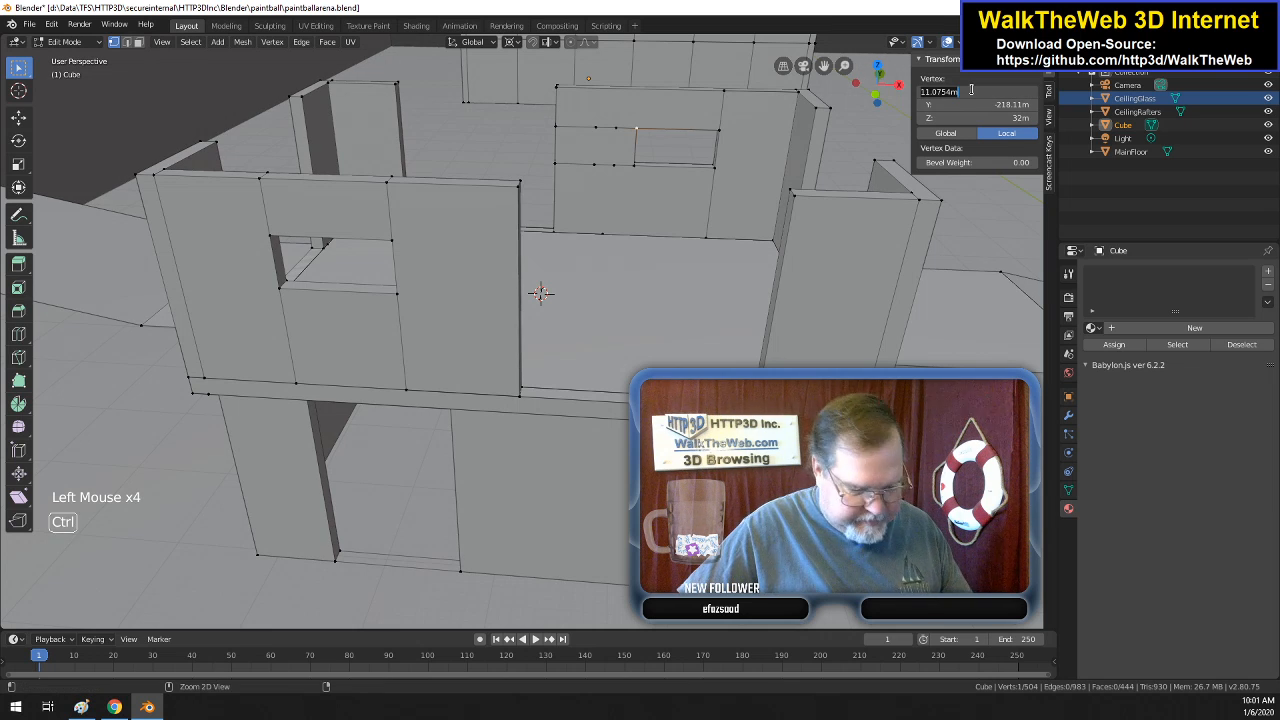
{"action": "left_click", "coordinate": [619, 131]}
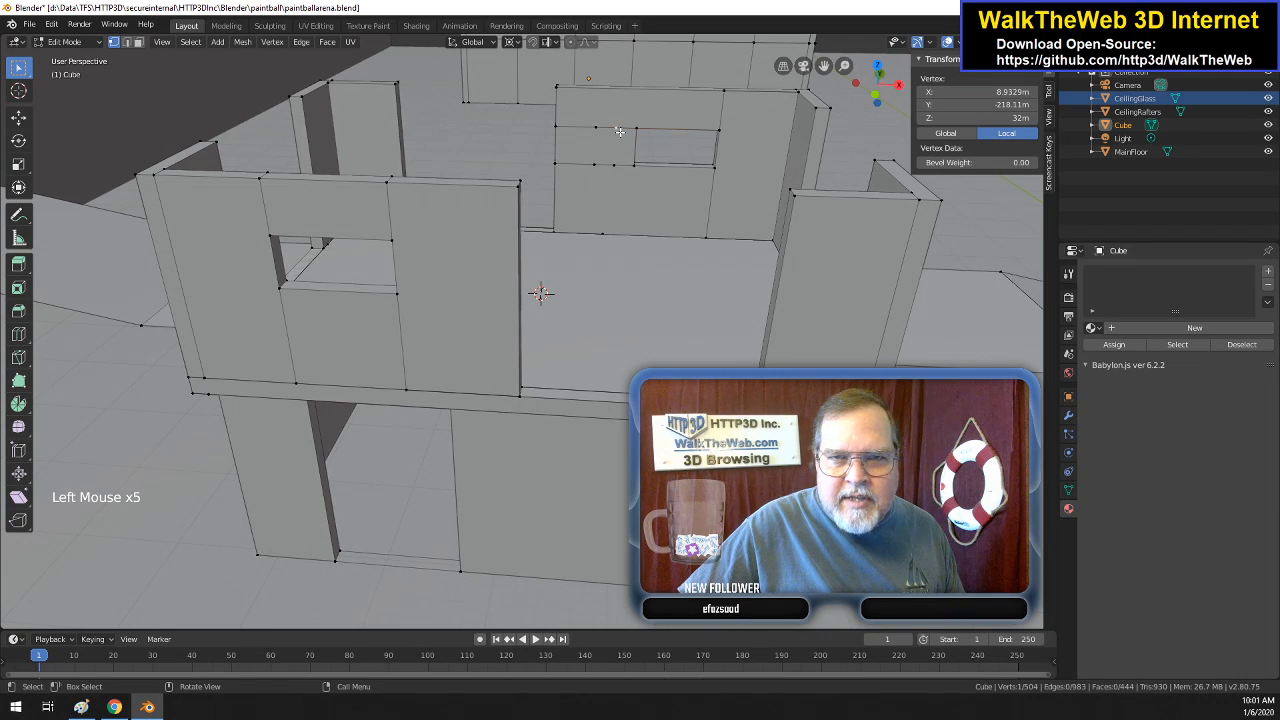
{"action": "left_click", "coordinate": [961, 92]}
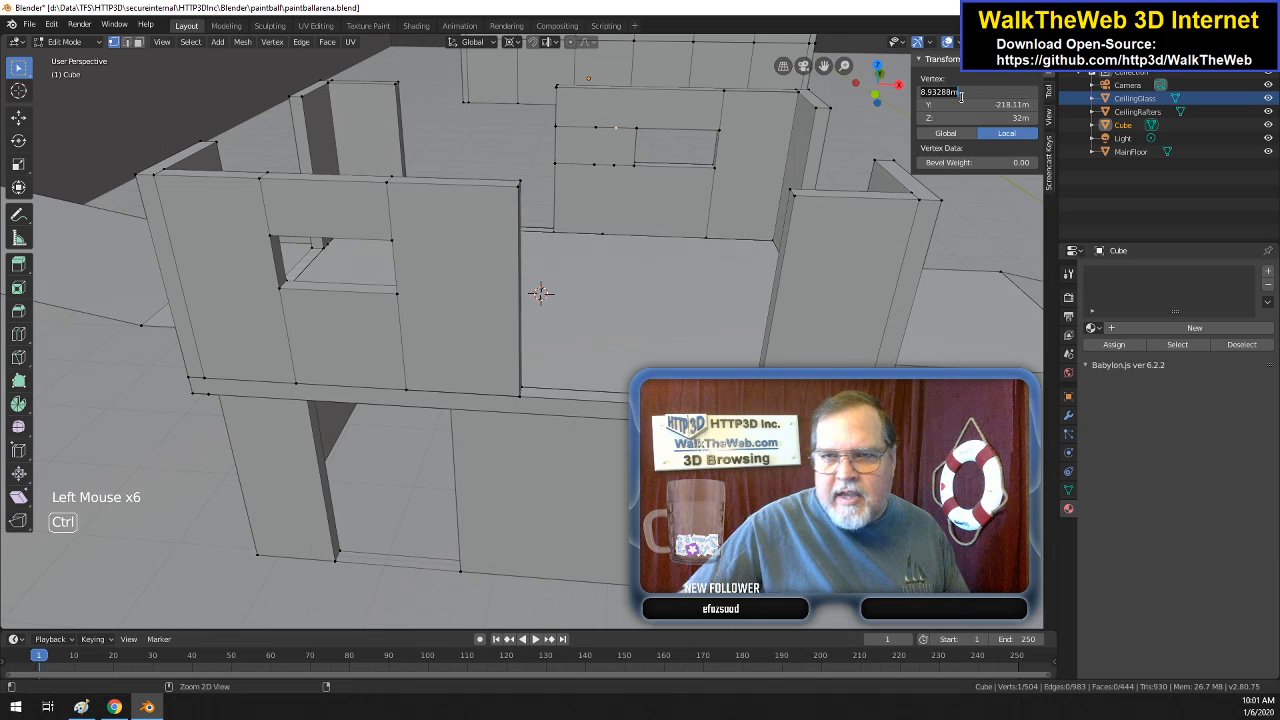
{"action": "key", "text": "ctrl+v"}
{"action": "key", "text": "Return"}
{"action": "left_click", "coordinate": [1018, 121]}
{"action": "type", "text": "36"}
{"action": "key", "text": "Return"}
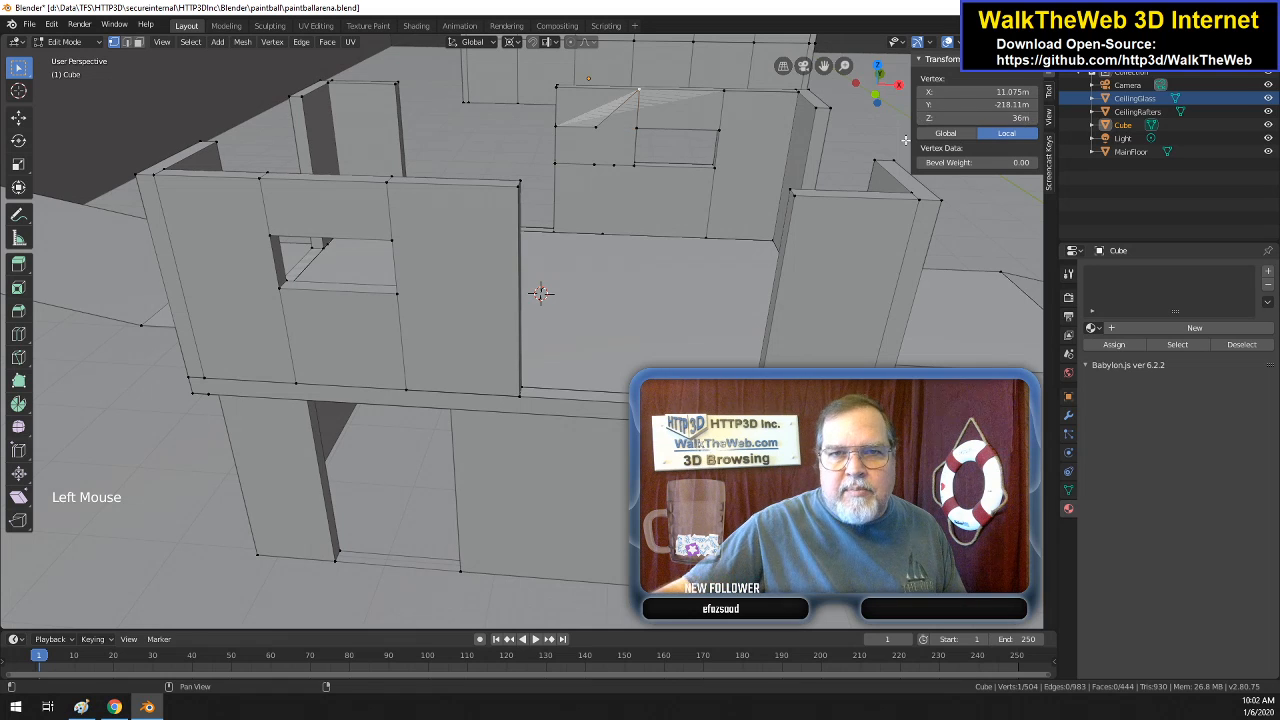
- Merge the upper edge's midpoint and end vertices at last into the top corner vertex at the wall's free end
{"action": "left_click", "coordinate": [590, 123]}
{"action": "left_click", "coordinate": [586, 121], "text": "shift"}
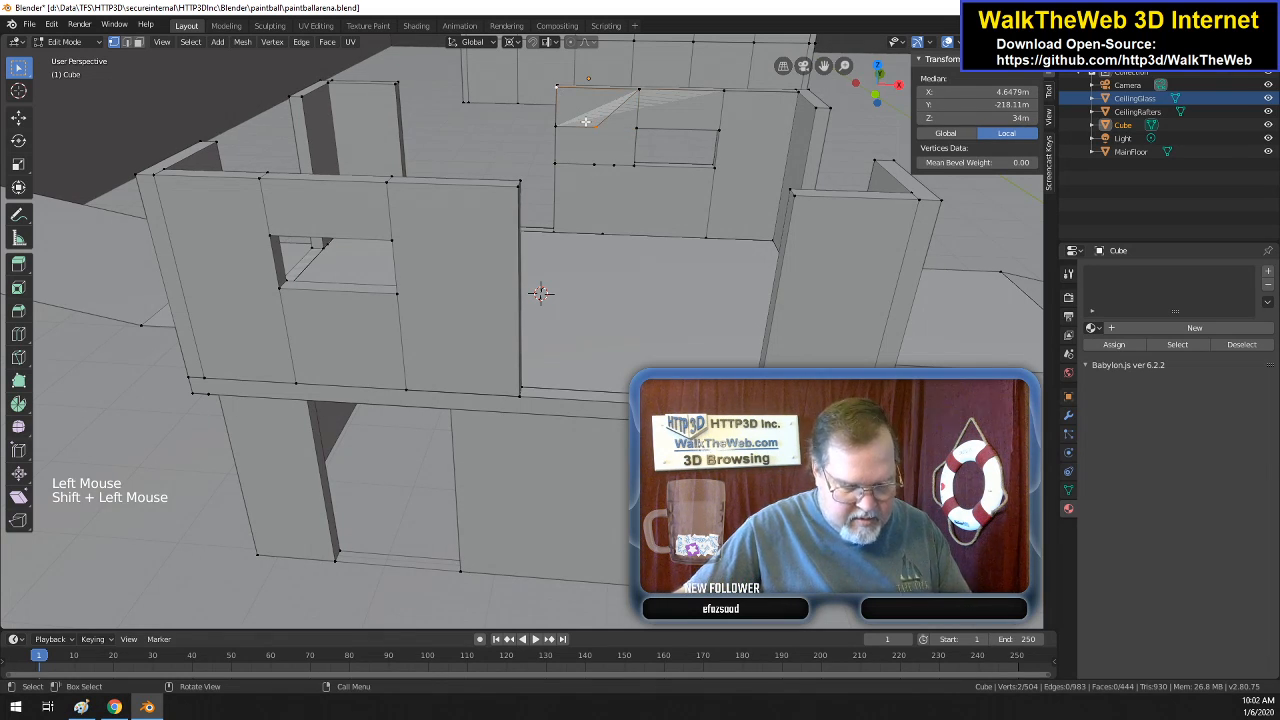
{"action": "key", "text": "alt+m"}
{"action": "left_click", "coordinate": [585, 129]}
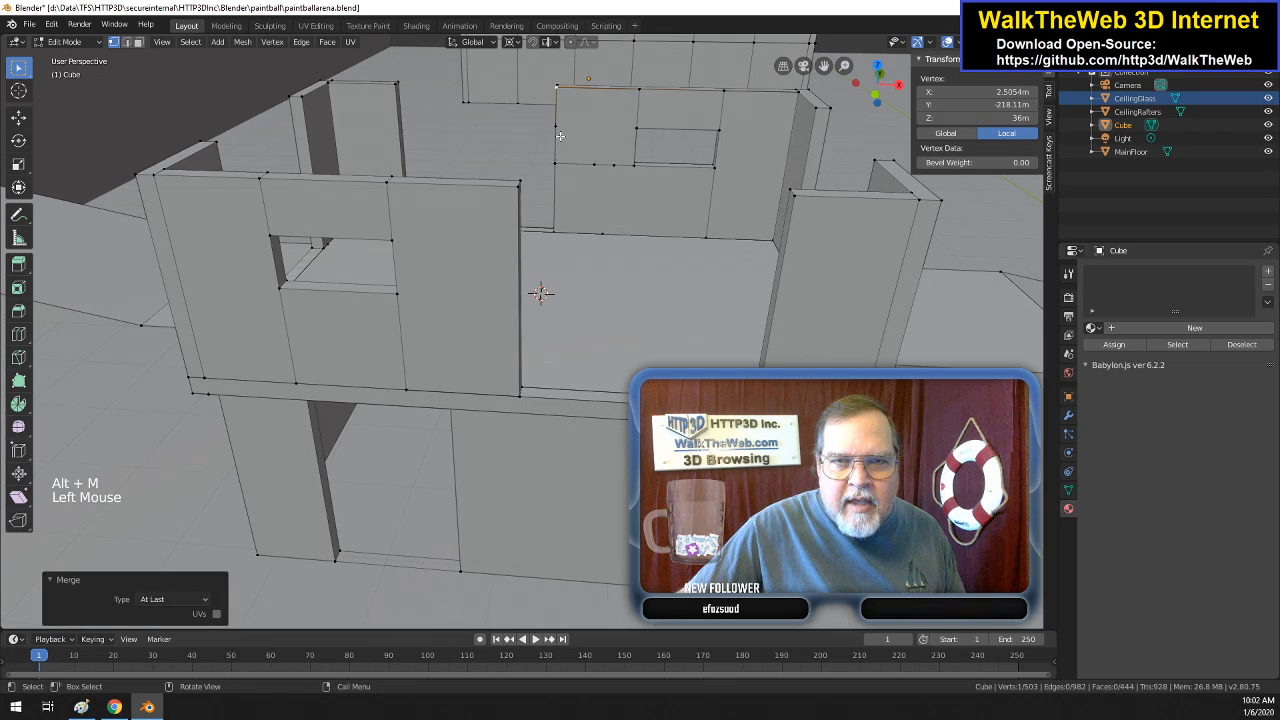
{"action": "left_click", "coordinate": [560, 130]}
{"action": "left_click", "coordinate": [570, 123], "text": "shift"}
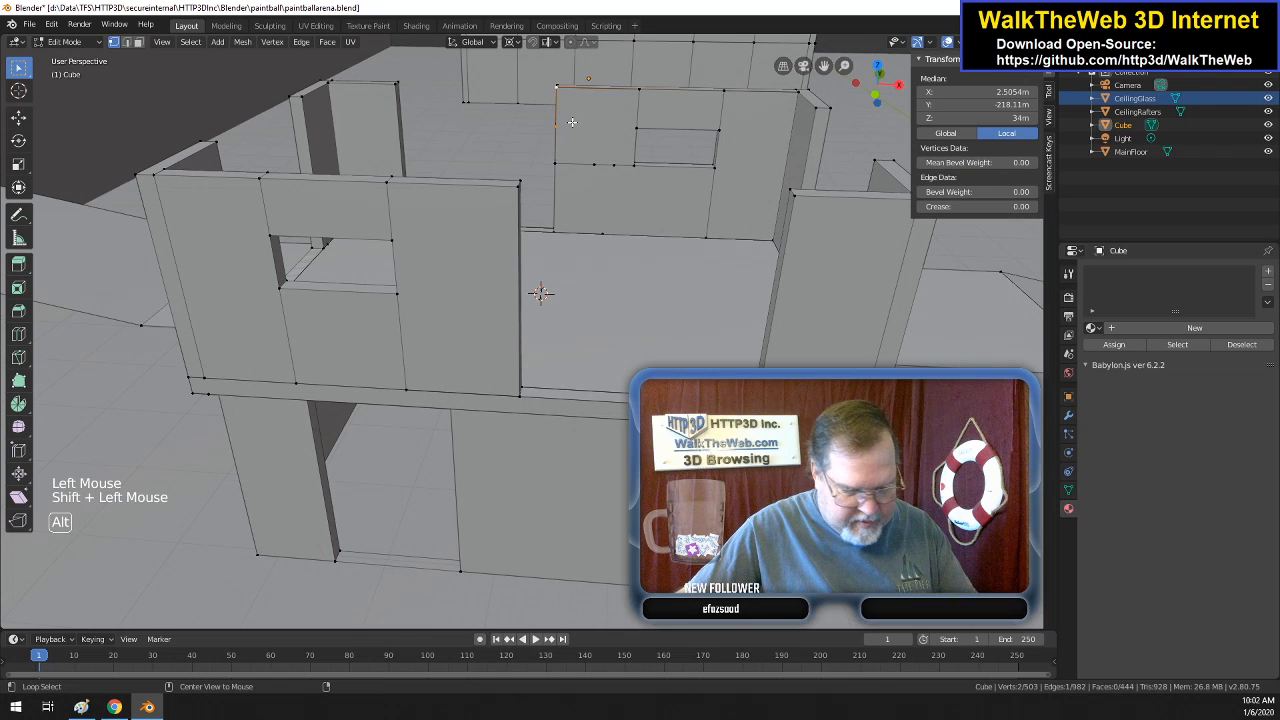
{"action": "key", "text": "alt+m"}
{"action": "left_click", "coordinate": [580, 127]}
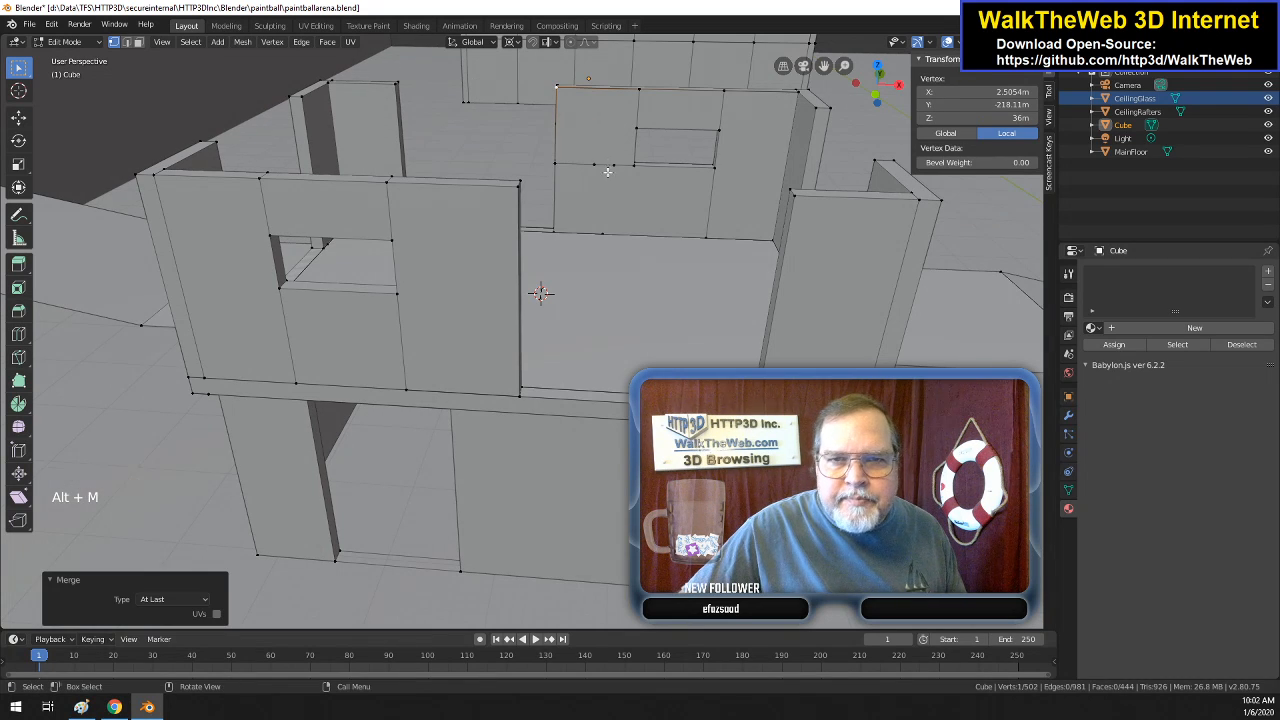
- Move the lower edge's vertex nearest the window to X 11.0754 m and Z 20 m
{"action": "left_click", "coordinate": [614, 170]}
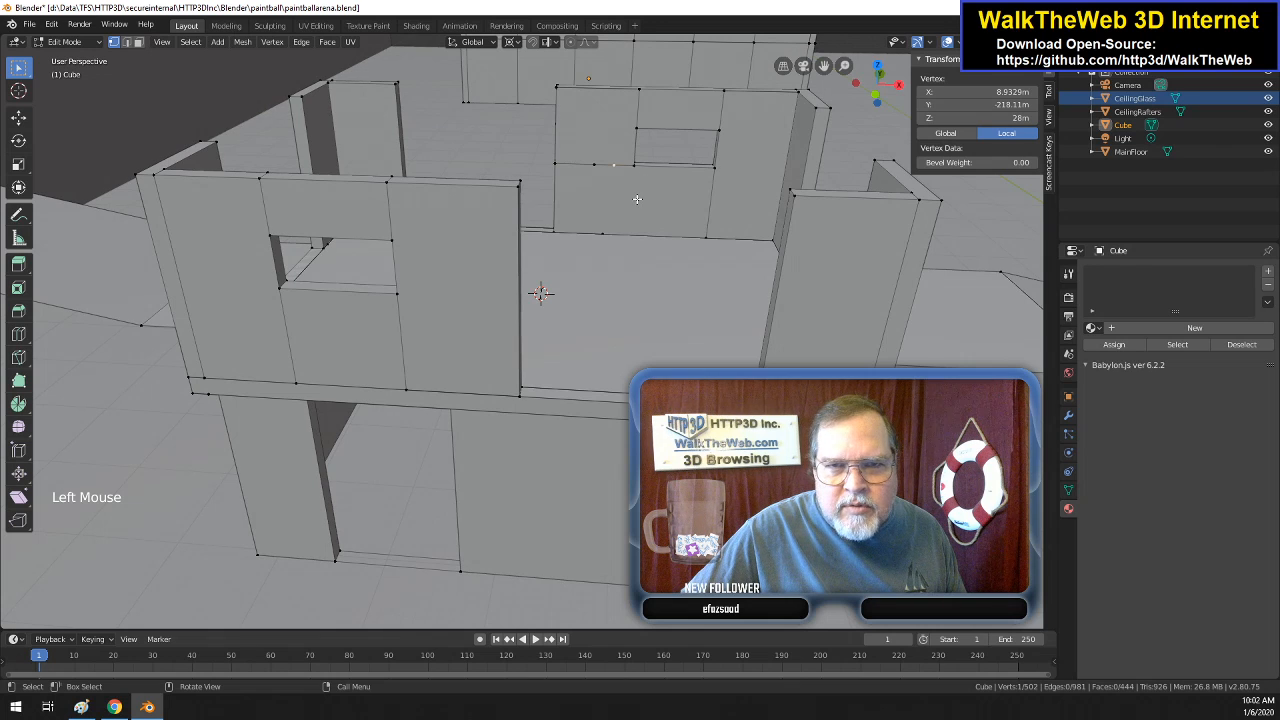
{"action": "left_click", "coordinate": [958, 91]}
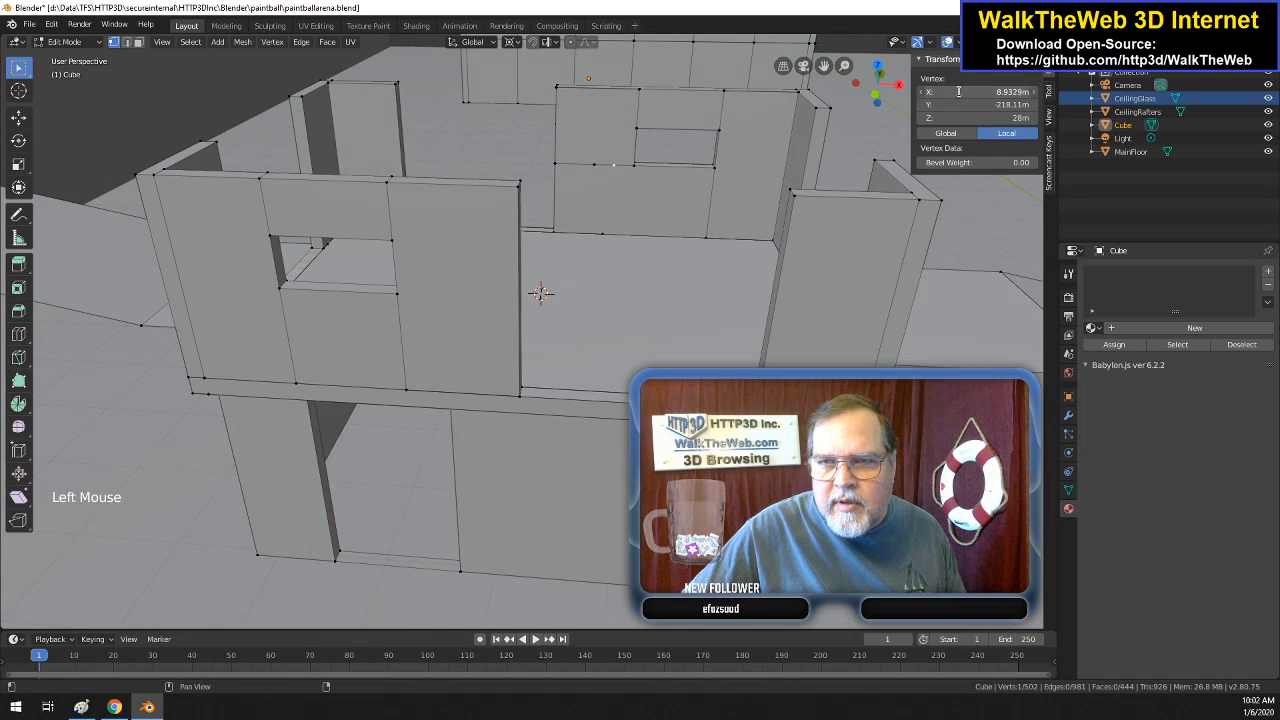
{"action": "key", "text": "ctrl+v"}
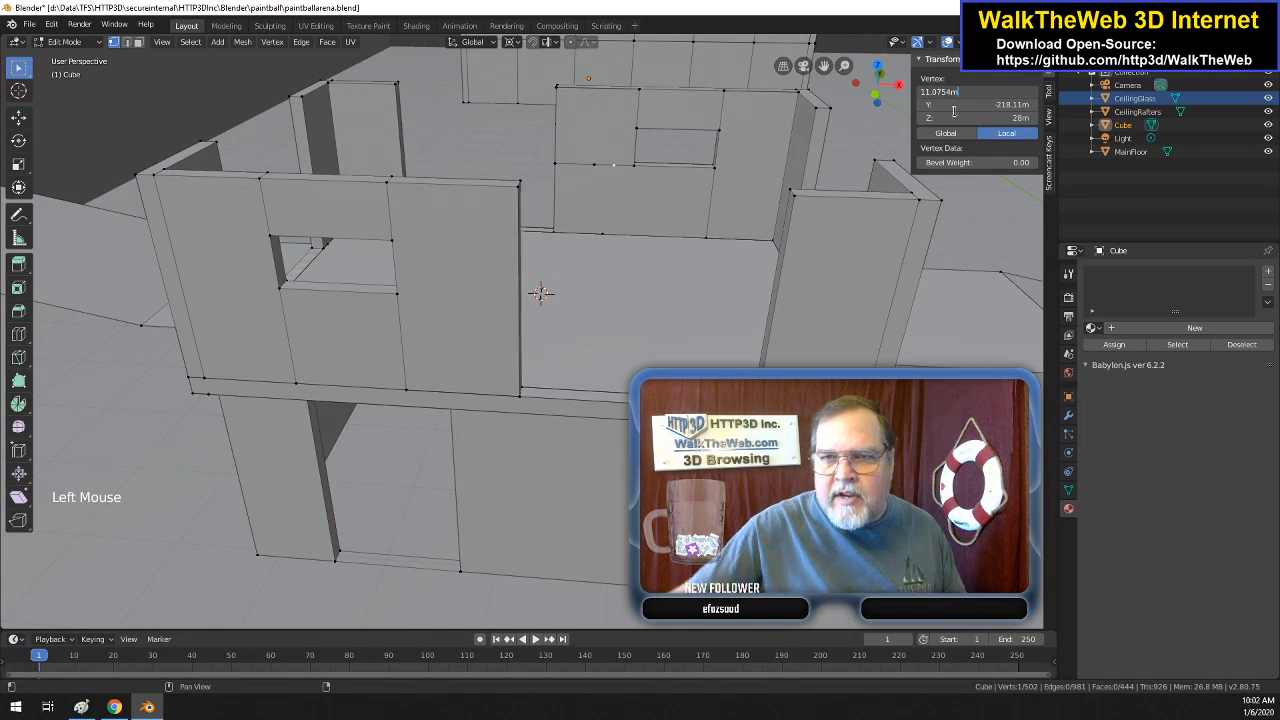
{"action": "key", "text": "Return"}
{"action": "left_click", "coordinate": [987, 118]}
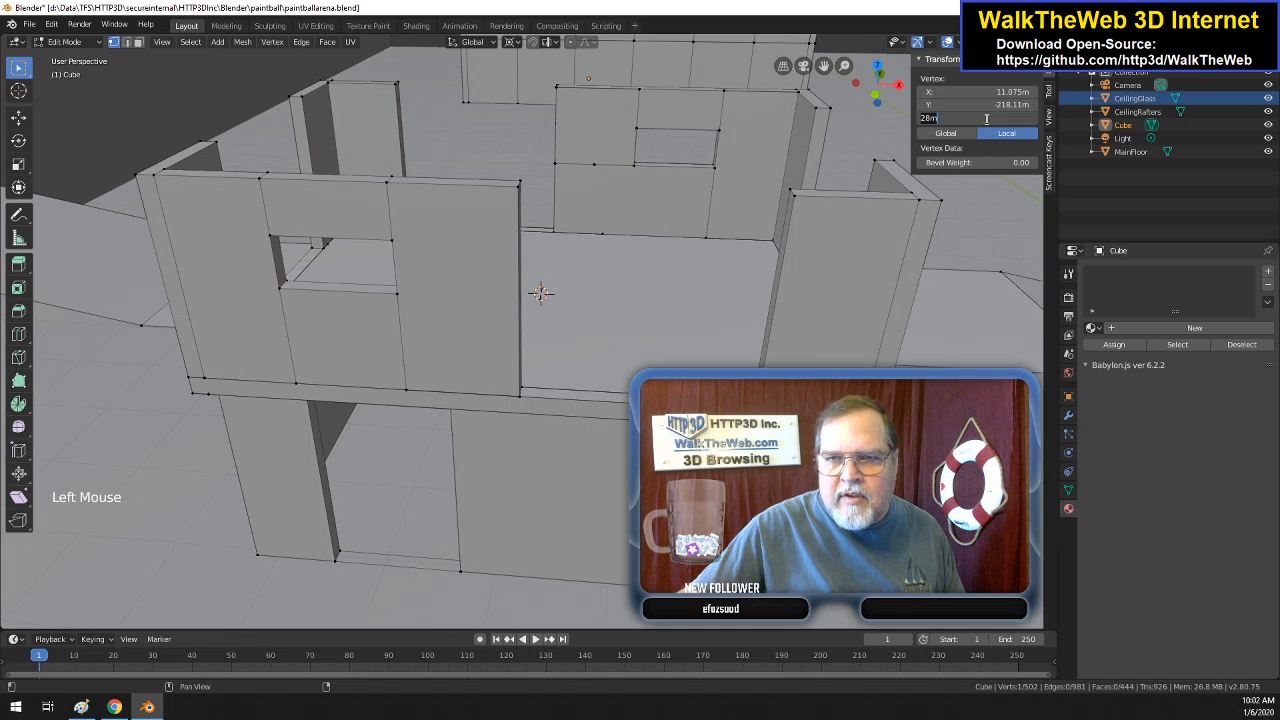
{"action": "type", "text": "20"}
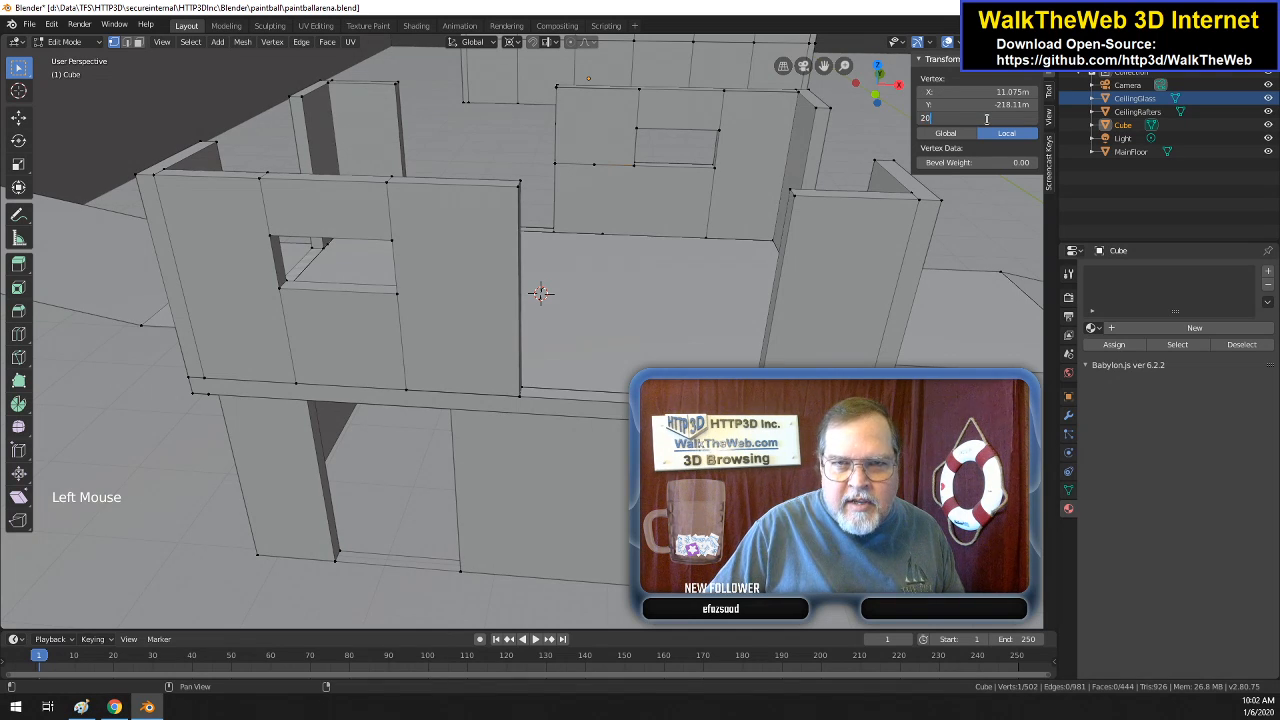
{"action": "key", "text": "Return"}
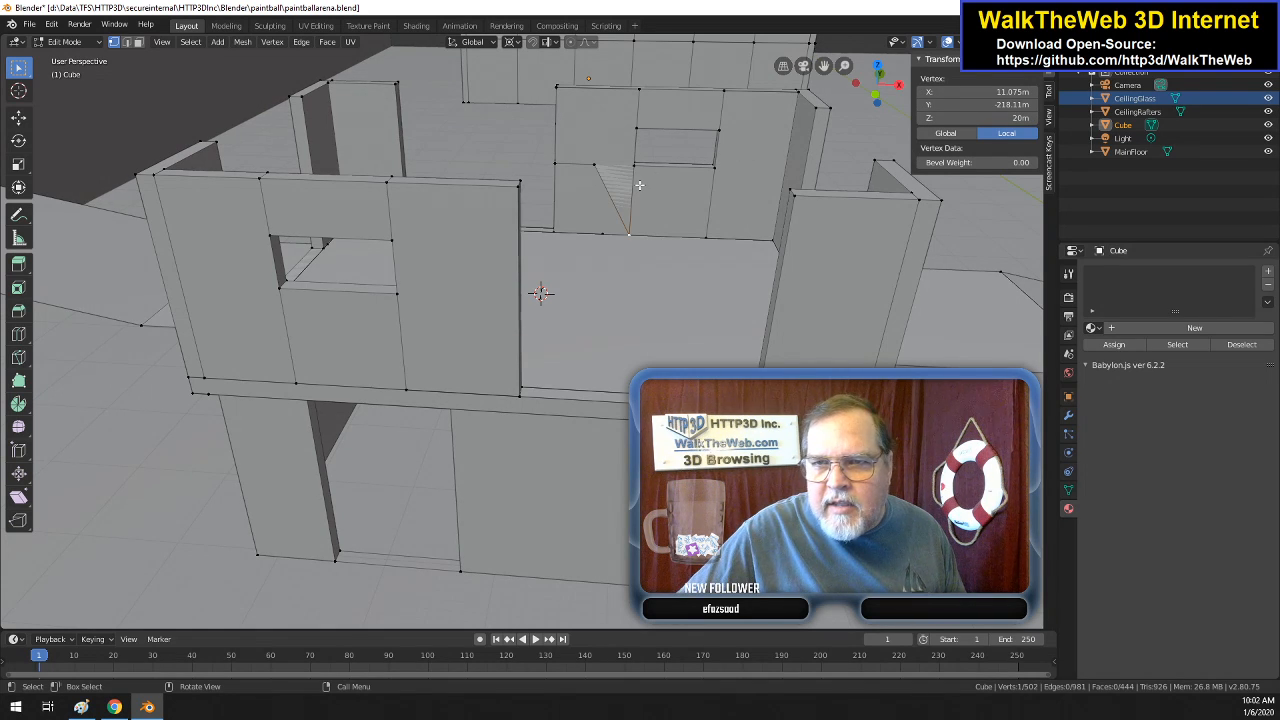
- Merge the lower edge's midpoint vertex at last into the bottom corner vertex at the wall's free end
{"action": "left_click", "coordinate": [600, 168]}
{"action": "left_click", "coordinate": [566, 222], "text": "shift"}
{"action": "key", "text": "alt+m"}
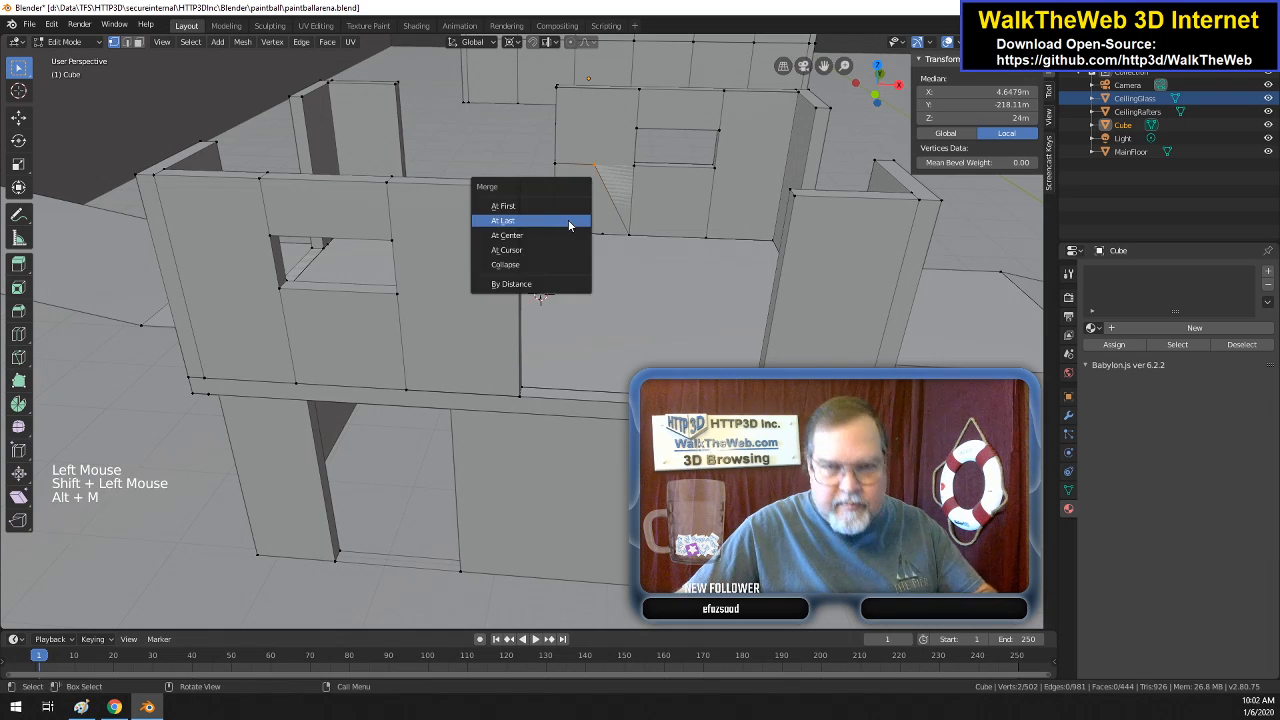
{"action": "left_click", "coordinate": [571, 221]}
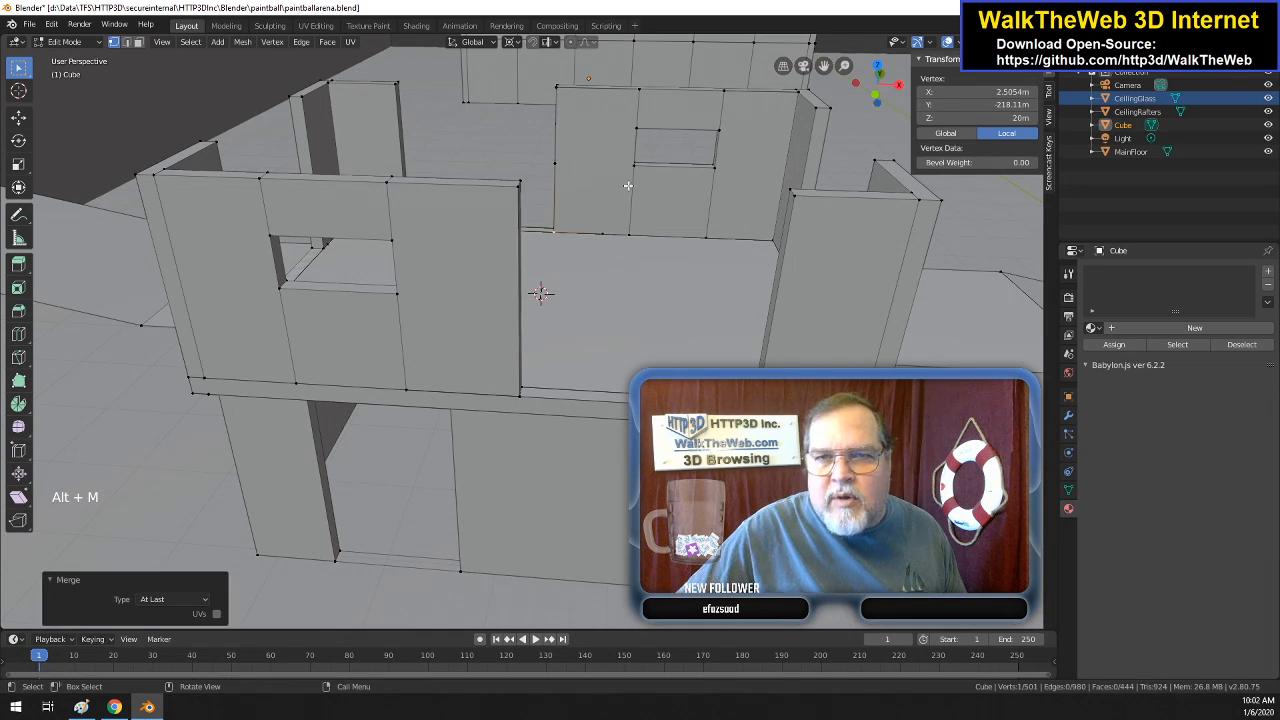
- Try to subdivide the long horizontal edge along the window's top on the wall's opposite face
{"action": "left_click_drag", "start_coordinate": [876, 94], "coordinate": [1260, 86]}
{"action": "middle_click_drag", "start_coordinate": [494, 352], "coordinate": [550, 350]}
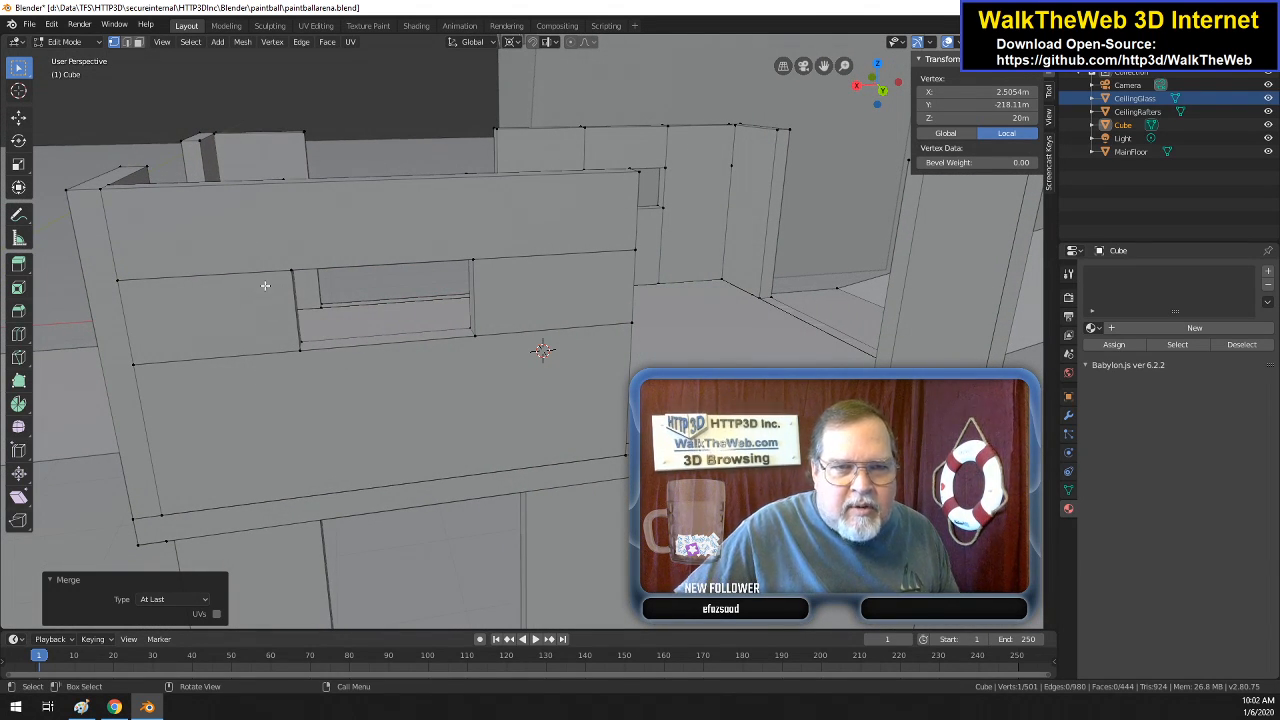
{"action": "left_click", "coordinate": [534, 262]}
{"action": "left_click", "coordinate": [537, 251]}
{"action": "left_click", "coordinate": [126, 42]}
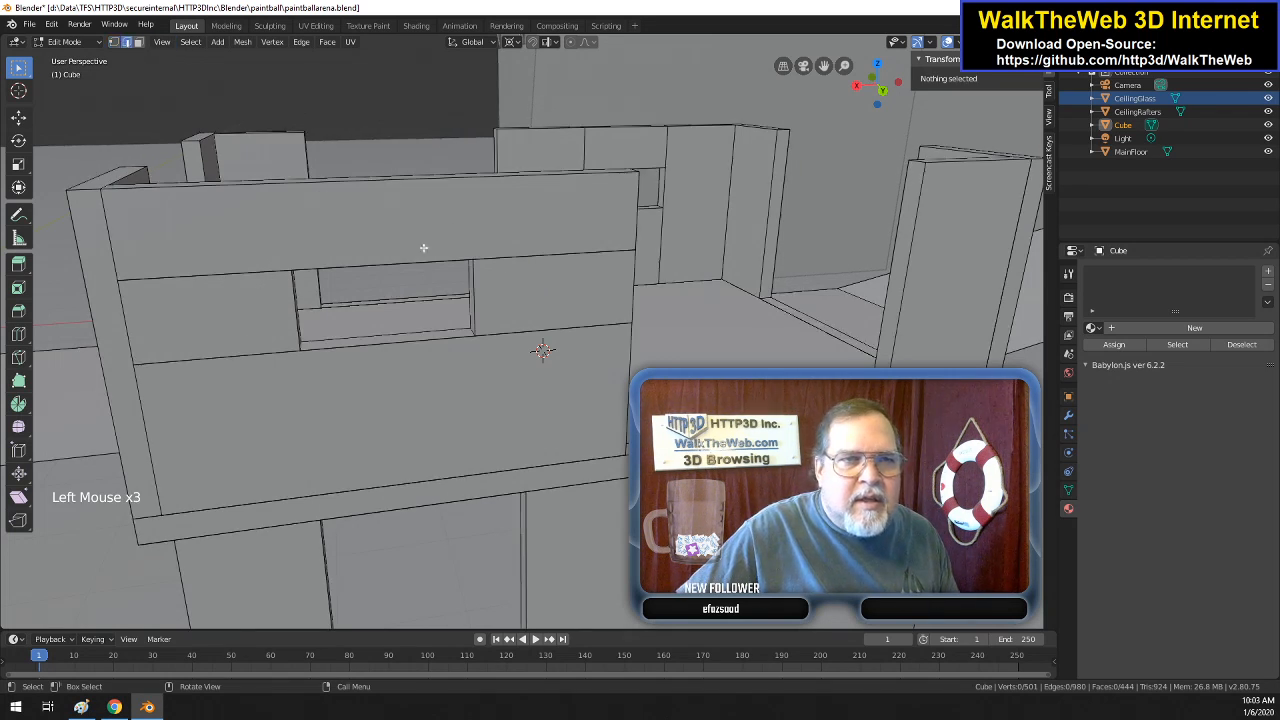
{"action": "left_click", "coordinate": [550, 255]}
{"action": "right_click", "coordinate": [550, 254]}
{"action": "left_click", "coordinate": [545, 254]}
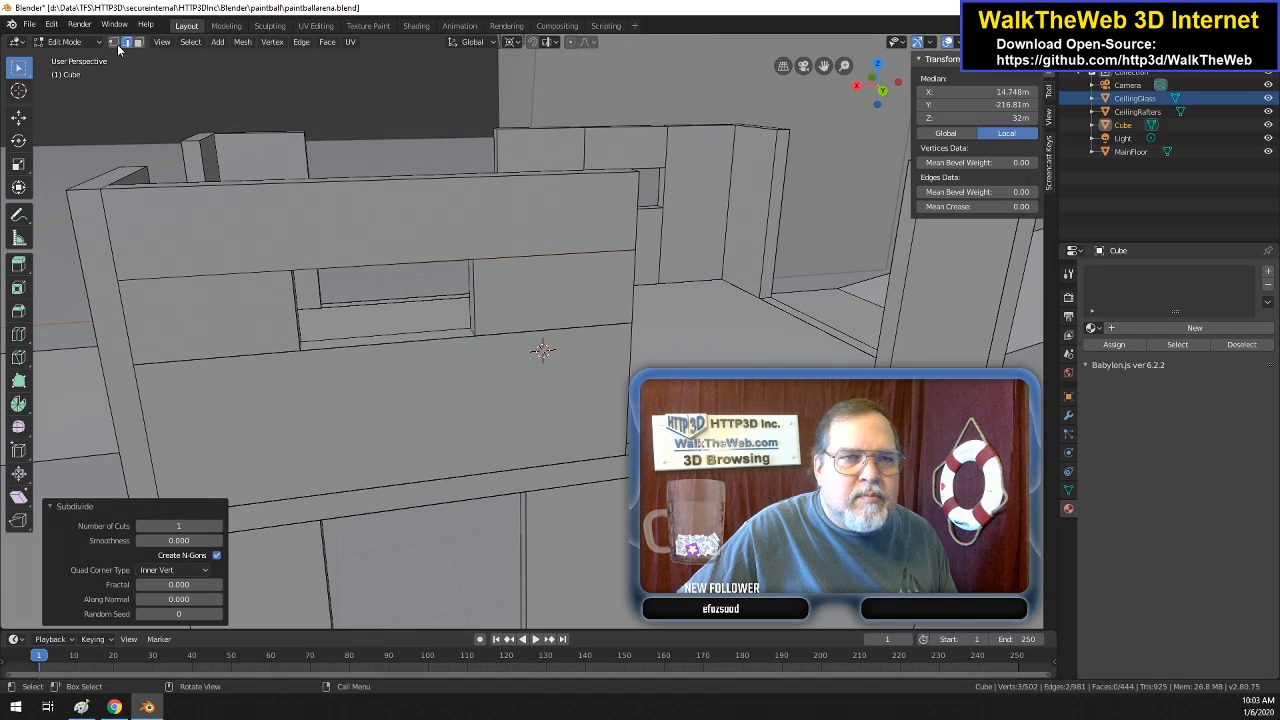
- Undo that edge's subdivision and delete the edge with Only Edges & Faces in wireframe view
{"action": "key", "text": "z"}
{"action": "left_click", "coordinate": [185, 195]}
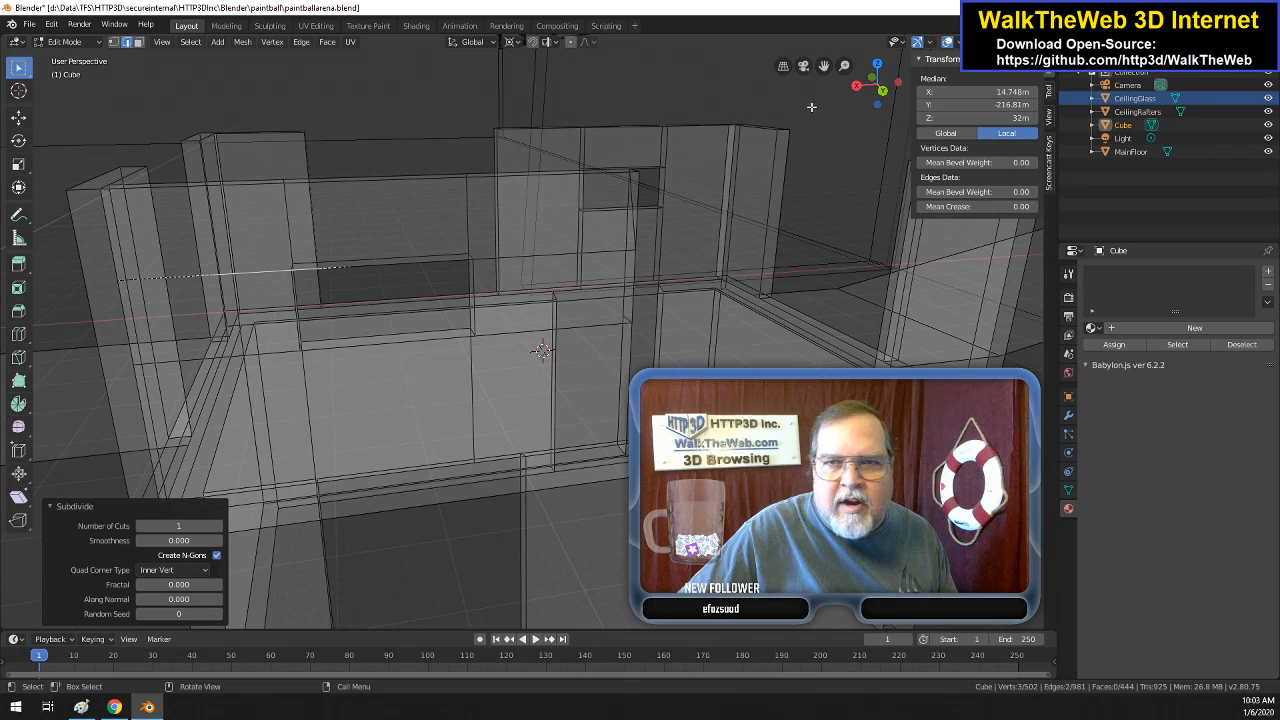
{"action": "mouse_move", "coordinate": [874, 84]}
{"action": "left_mouse_down"}
{"action": "mouse_move", "coordinate": [818, 95]}
{"action": "mouse_move", "coordinate": [866, 91]}
{"action": "left_mouse_up"}
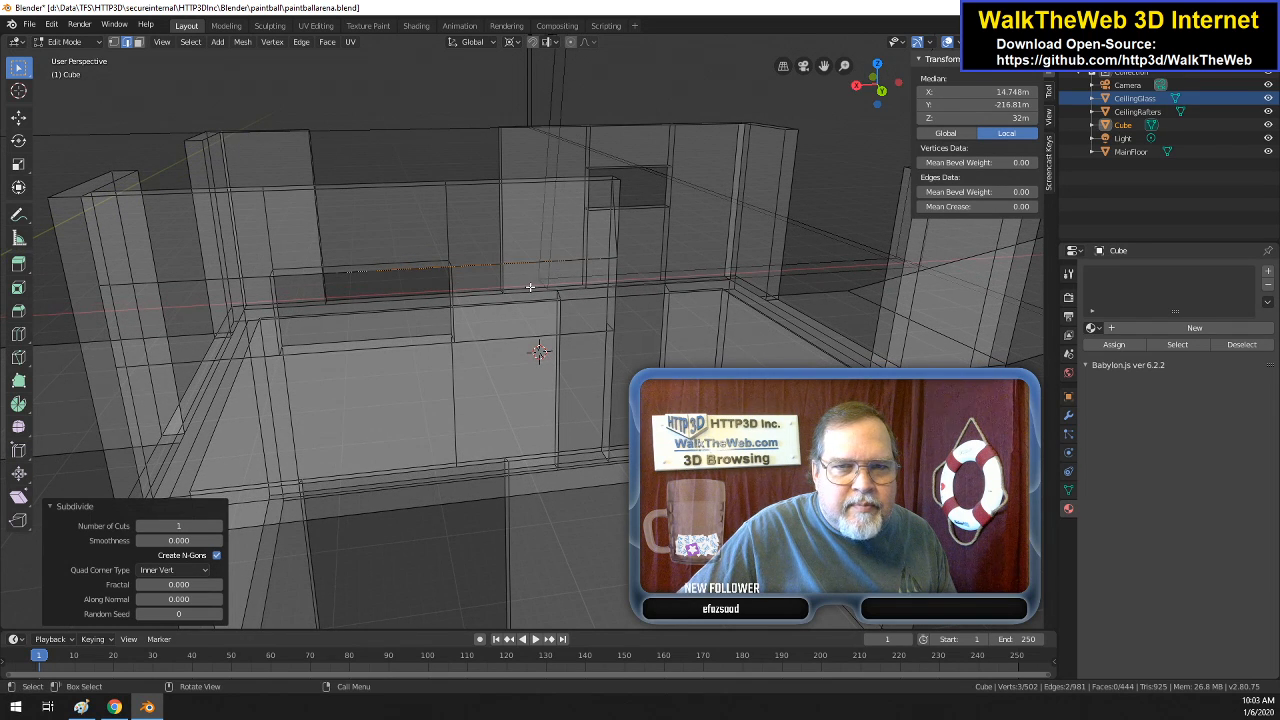
{"action": "key", "text": "ctrl+z"}
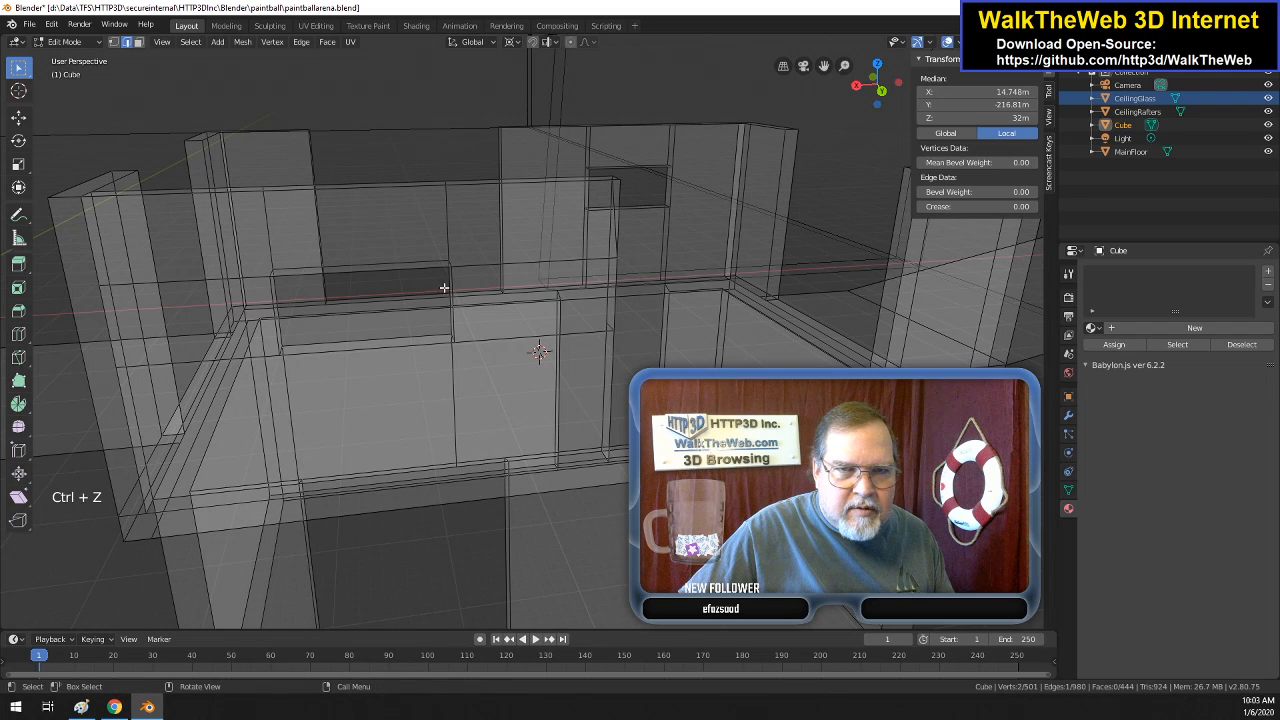
{"action": "key", "text": "Delete"}
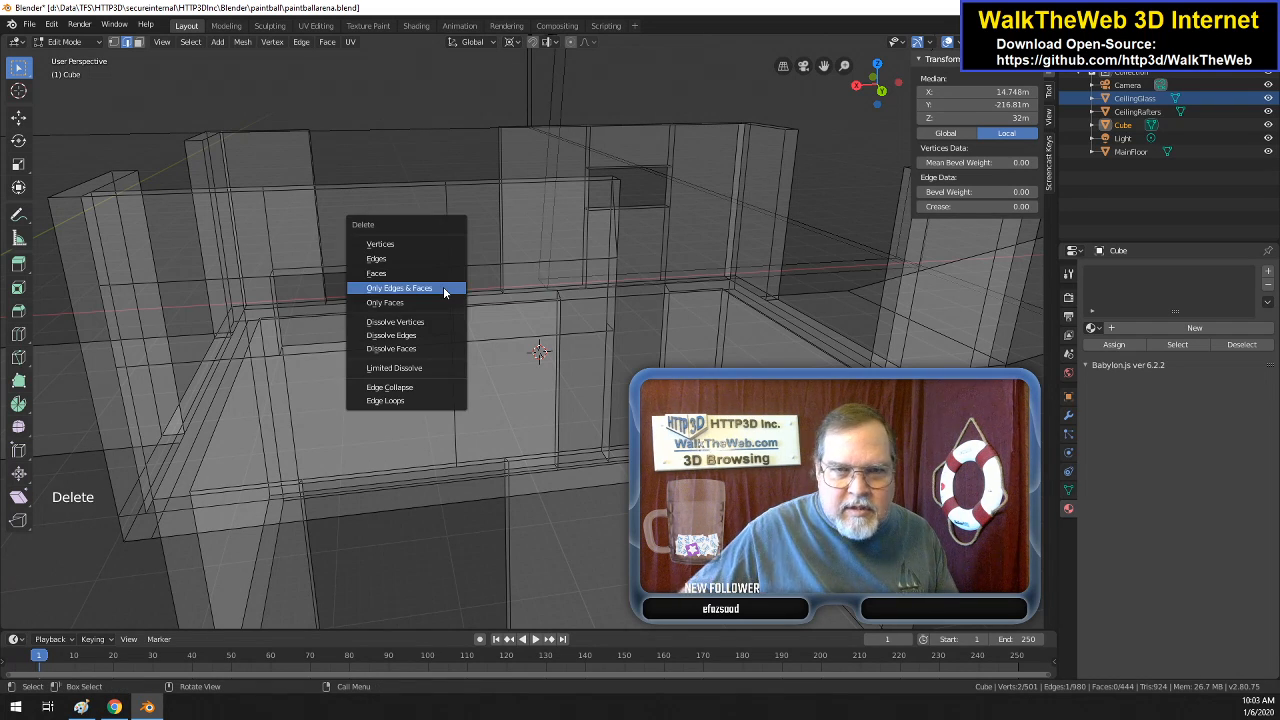
{"action": "left_click", "coordinate": [444, 289]}
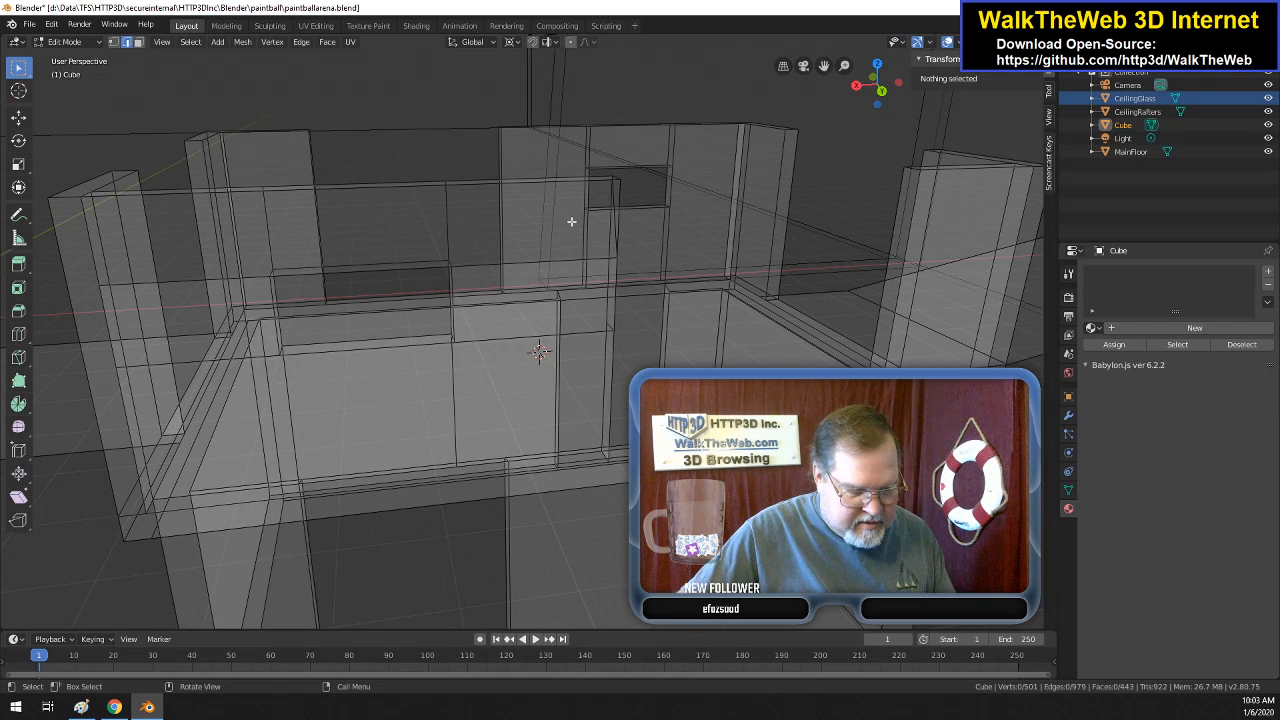
- Deselect all geometry and return the viewport to solid shading
{"action": "key", "text": "a"}
{"action": "key", "text": "a"}
{"action": "key", "text": "alt+a"}
{"action": "key", "text": "z"}
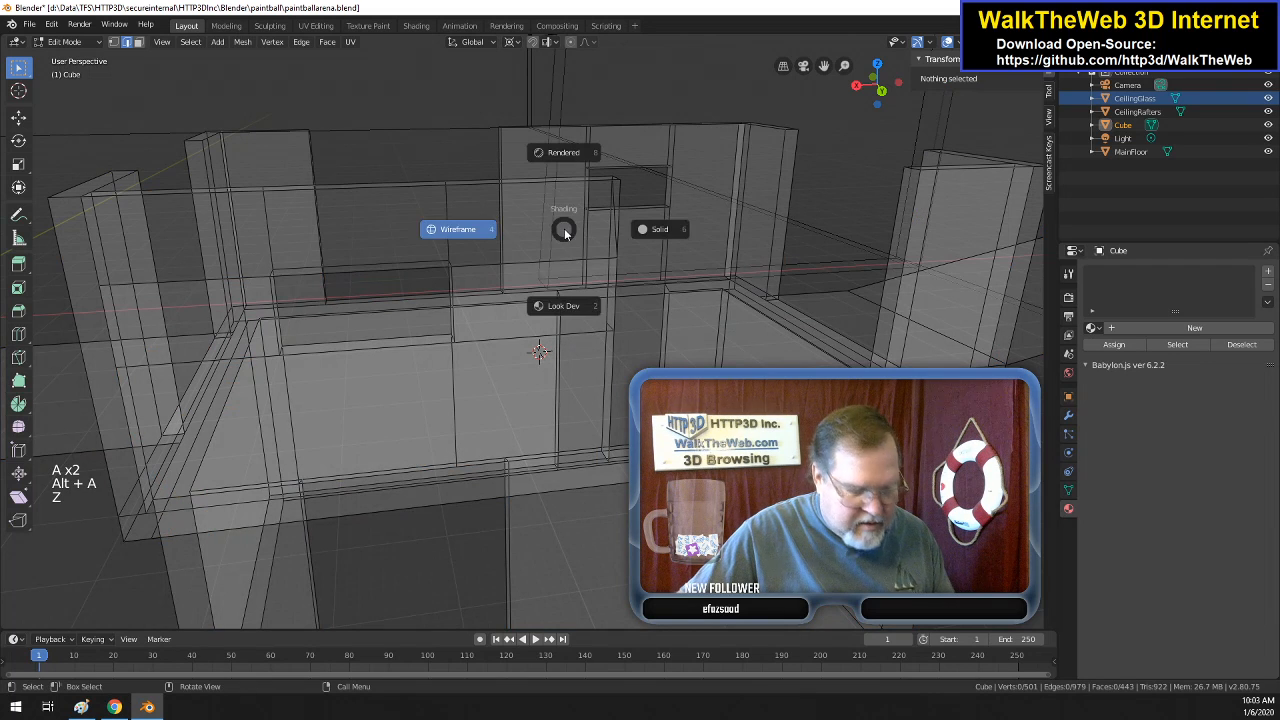
{"action": "left_click", "coordinate": [653, 235]}
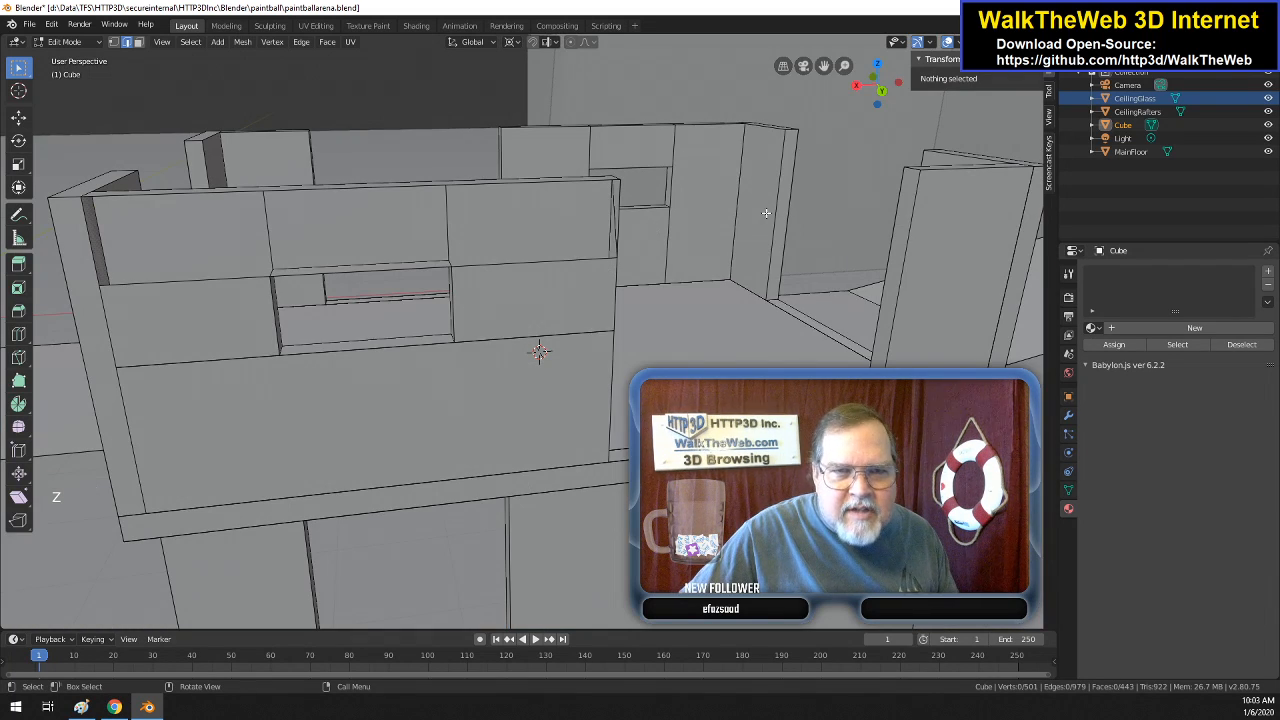
{"action": "left_click_drag", "start_coordinate": [899, 95], "coordinate": [868, 158]}
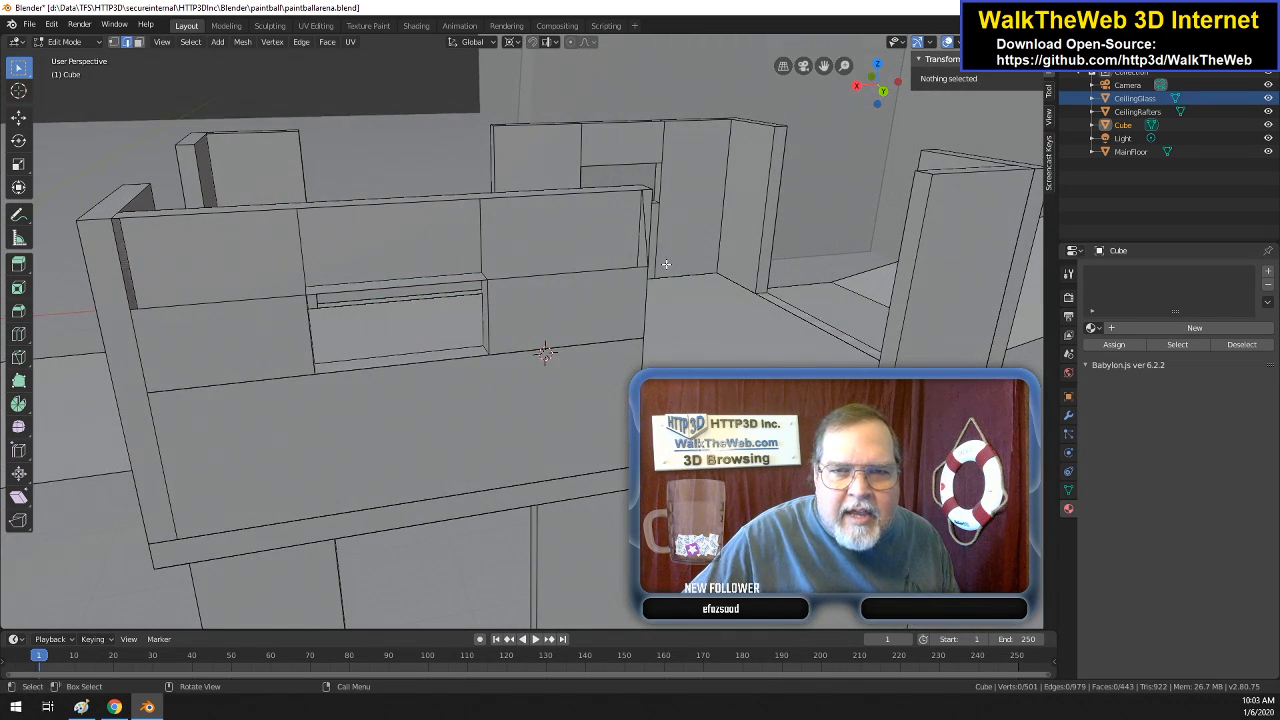
- Merge the mid-height vertex at the window wall's free end at last into the top corner vertex above it
{"action": "left_click", "coordinate": [113, 41]}
{"action": "left_click", "coordinate": [644, 271]}
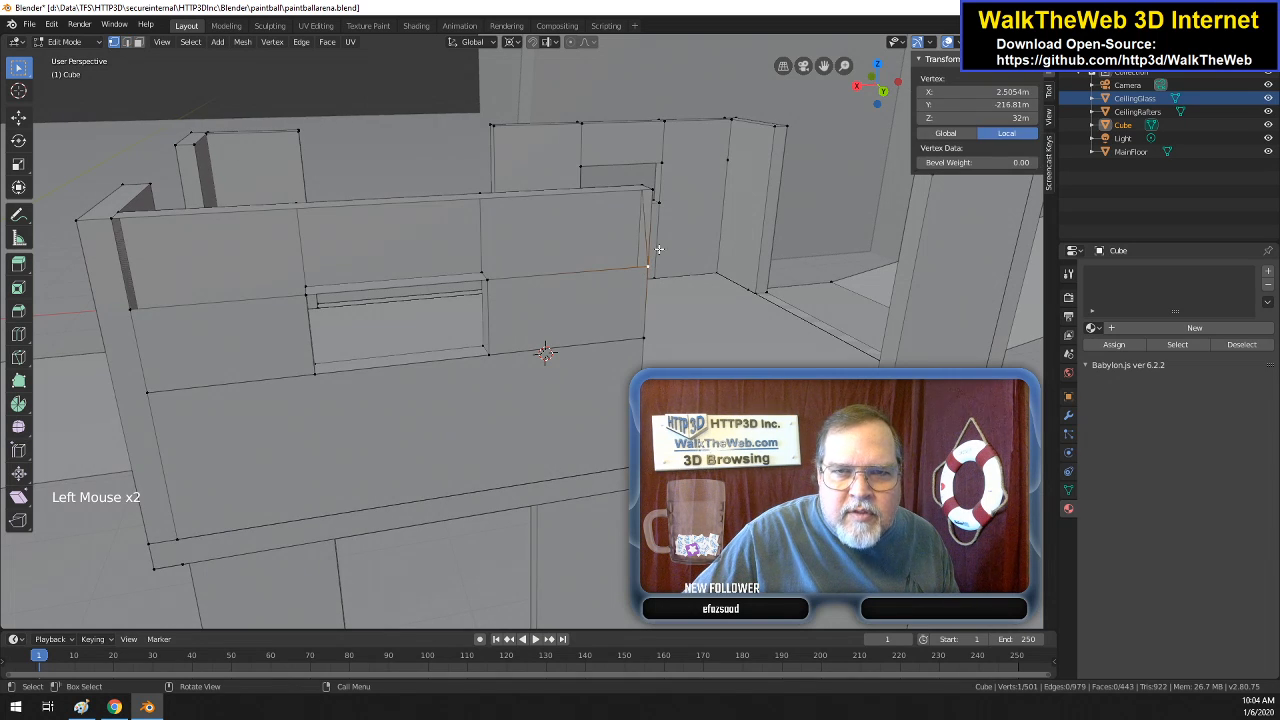
{"action": "left_click", "coordinate": [649, 190], "text": "shift"}
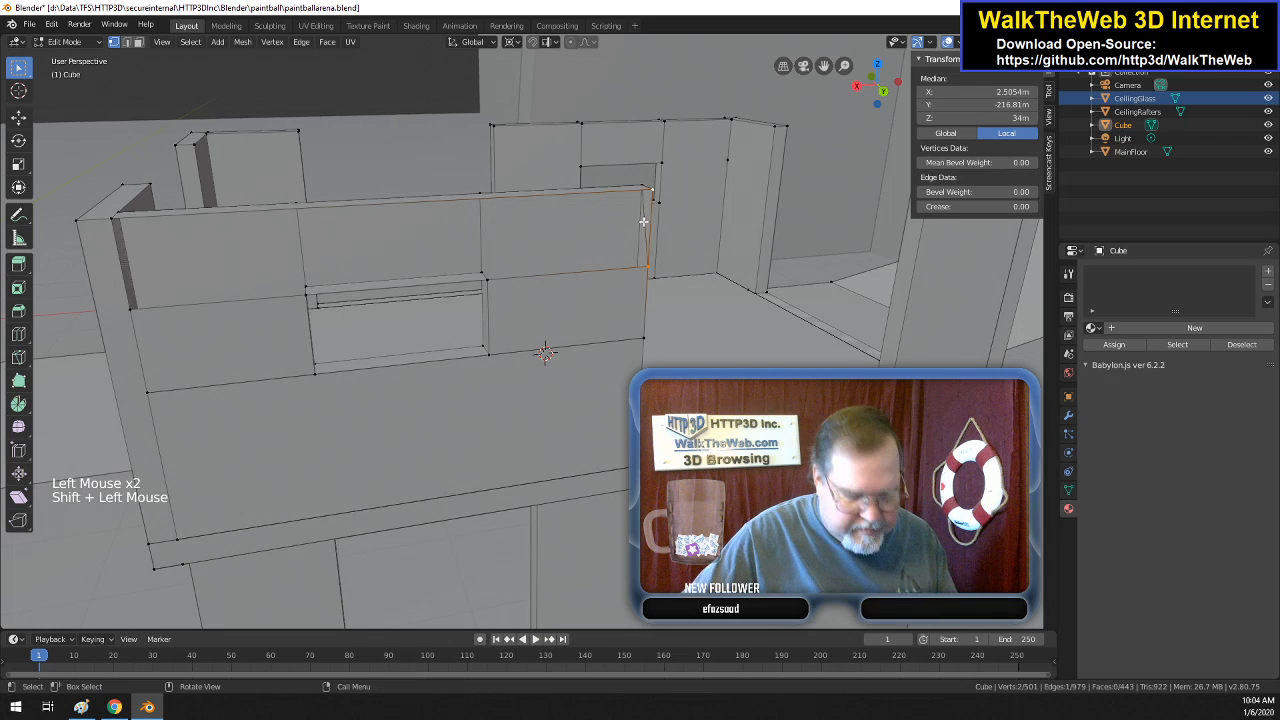
{"action": "key", "text": "alt+m"}
{"action": "left_click", "coordinate": [644, 223]}
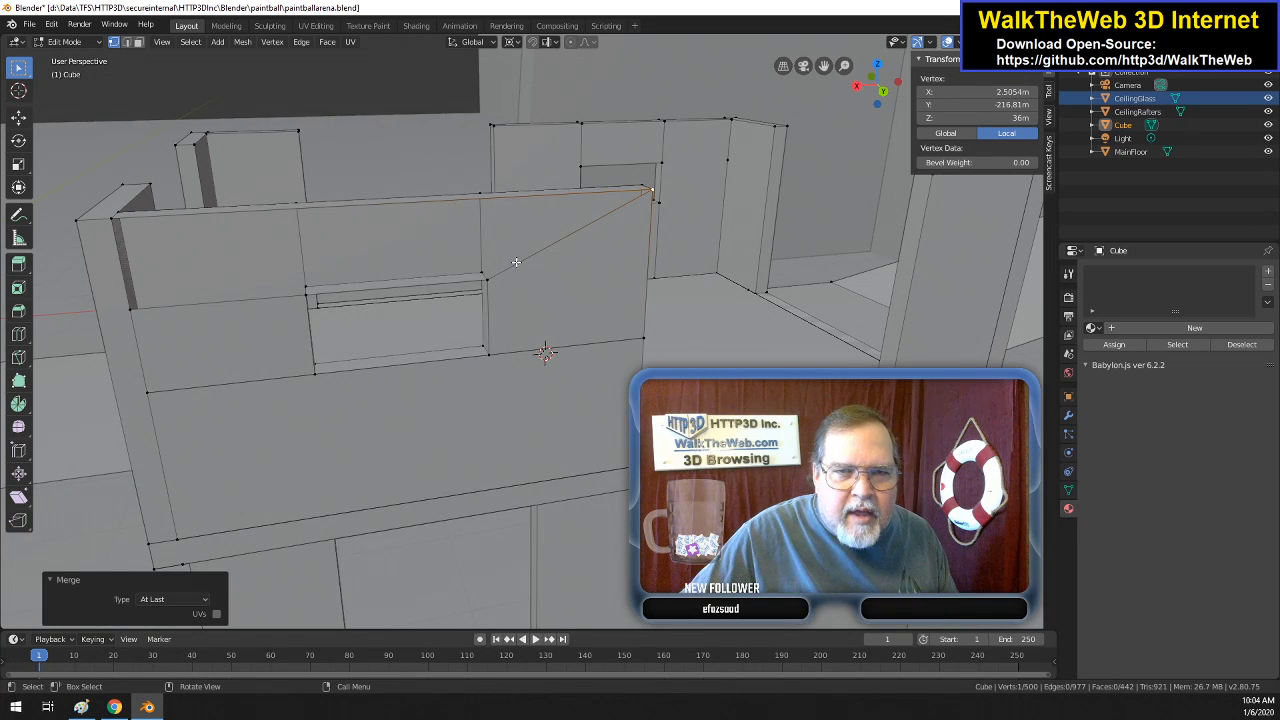
- Subdivide the slanted edge between the window's top corner and the wall's free-end top corner with one cut
{"action": "left_click", "coordinate": [126, 42]}
{"action": "left_click", "coordinate": [565, 245]}
{"action": "right_click", "coordinate": [566, 246]}
{"action": "left_click", "coordinate": [544, 245]}
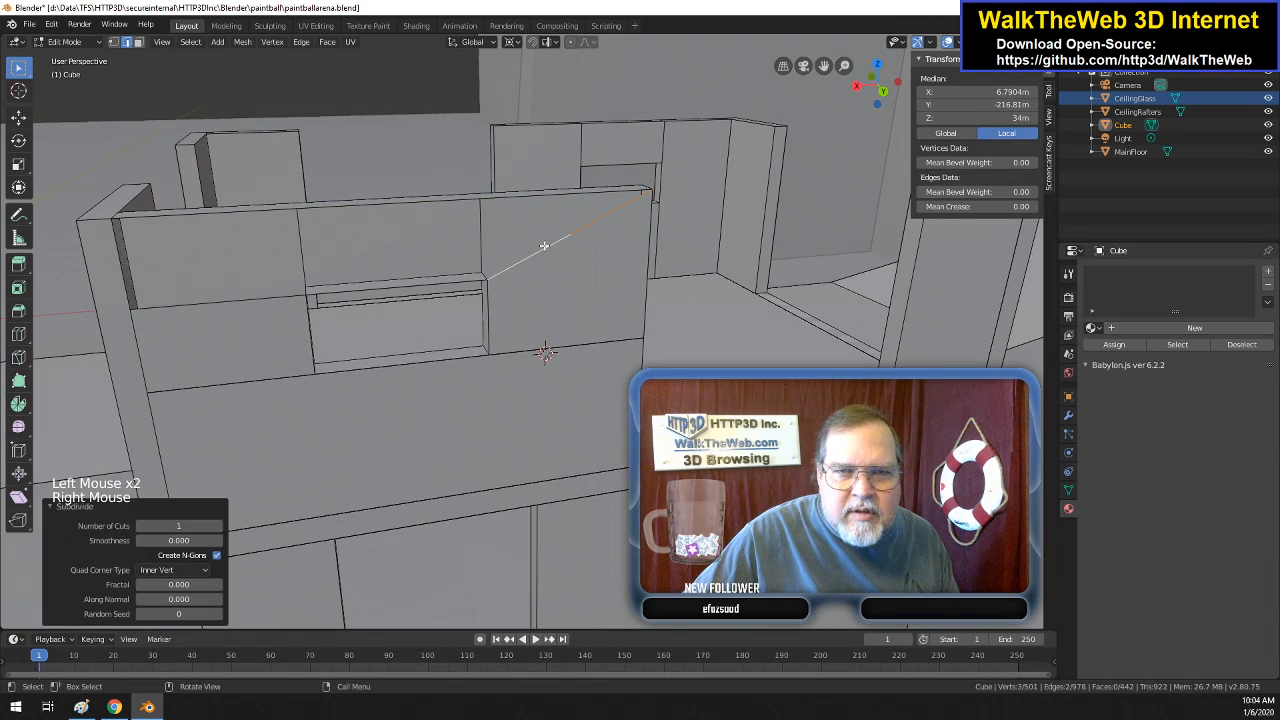
- Move the slanted edge's midpoint vertex to the window corner's X of 11.0754 m and set its Z to 36 m
{"action": "left_click", "coordinate": [114, 42]}
{"action": "left_click", "coordinate": [487, 282]}
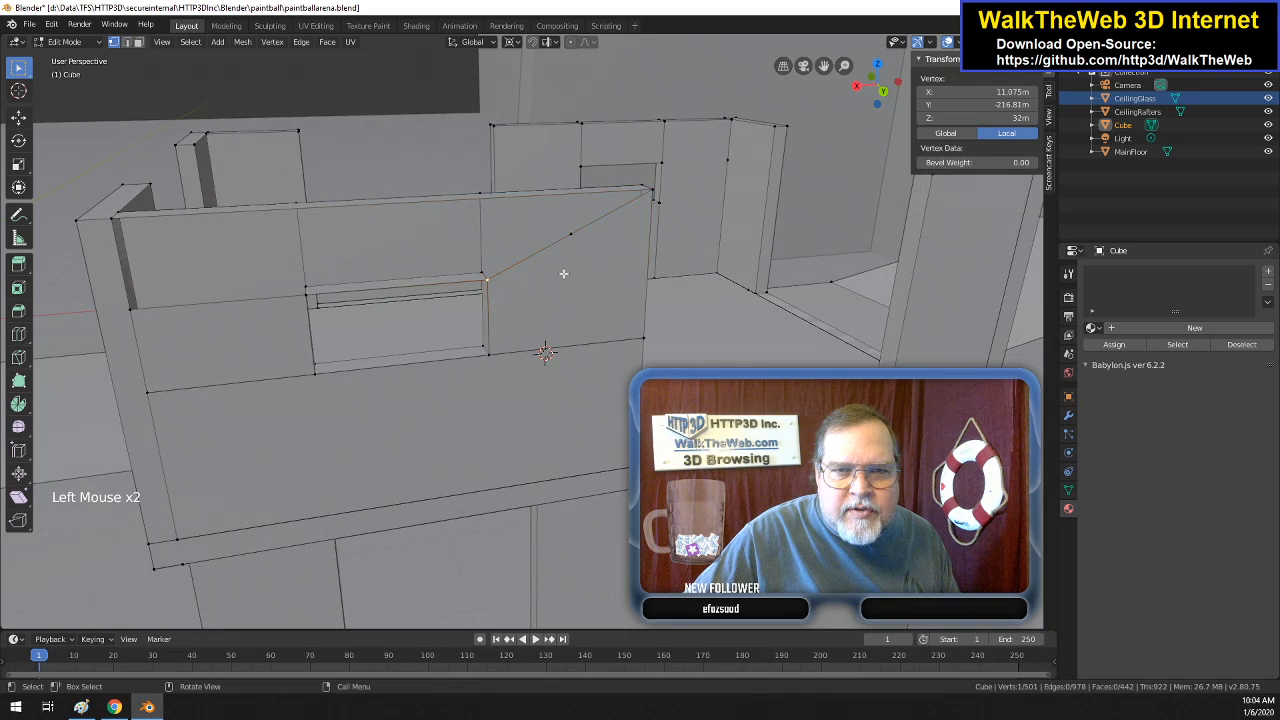
{"action": "left_click", "coordinate": [984, 91]}
{"action": "key", "text": "ctrl+c"}
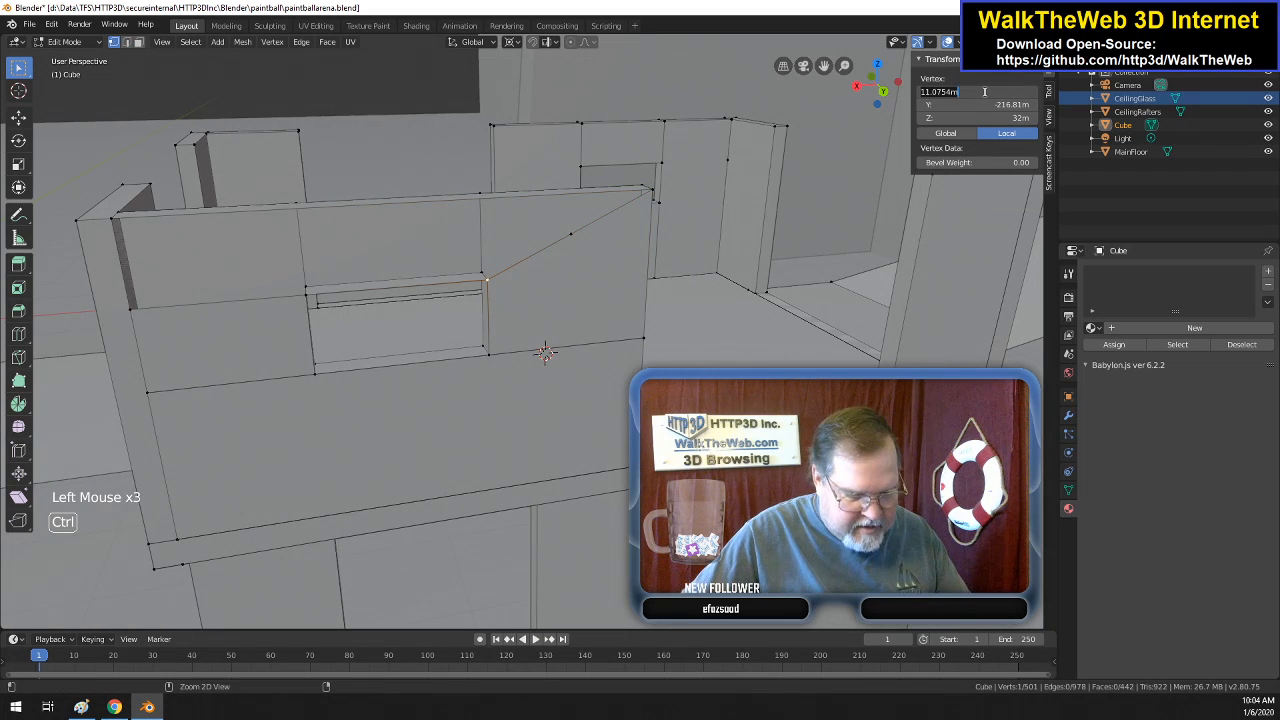
{"action": "left_click", "coordinate": [570, 234]}
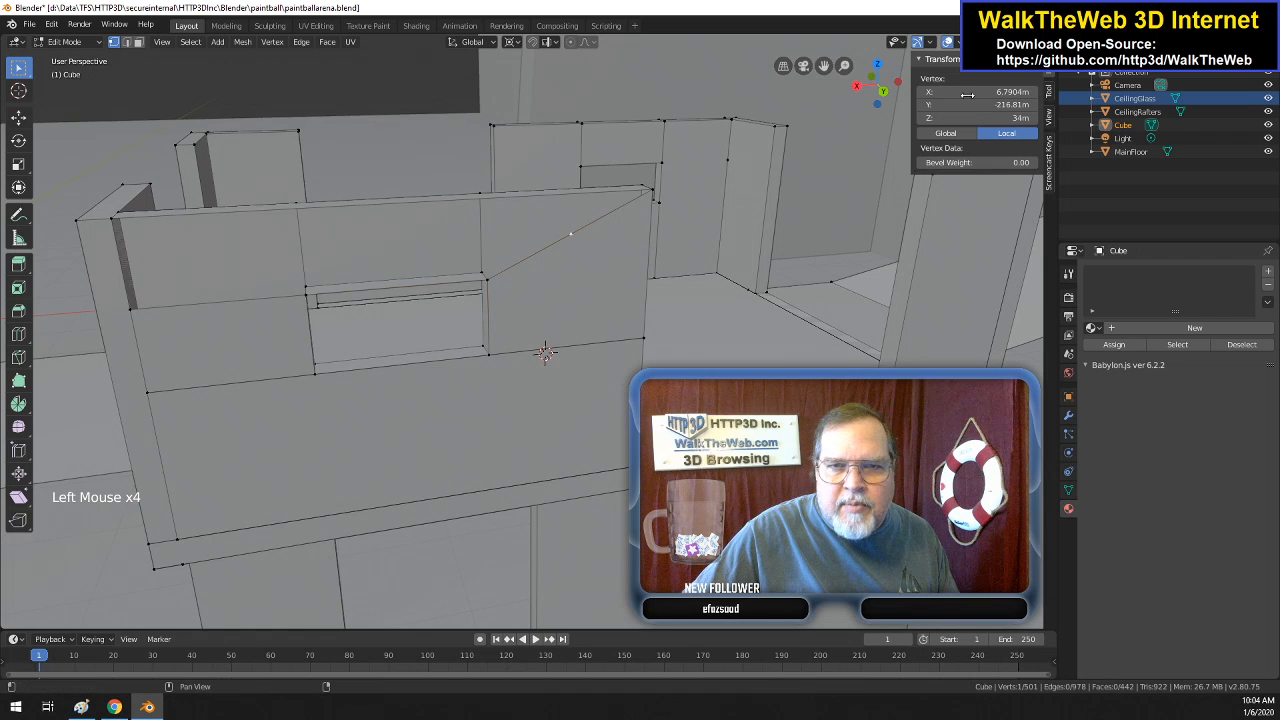
{"action": "left_click", "coordinate": [982, 91]}
{"action": "key", "text": "ctrl+v"}
{"action": "key", "text": "Return"}
{"action": "left_click", "coordinate": [992, 116]}
{"action": "type", "text": "36"}
{"action": "key", "text": "Return"}
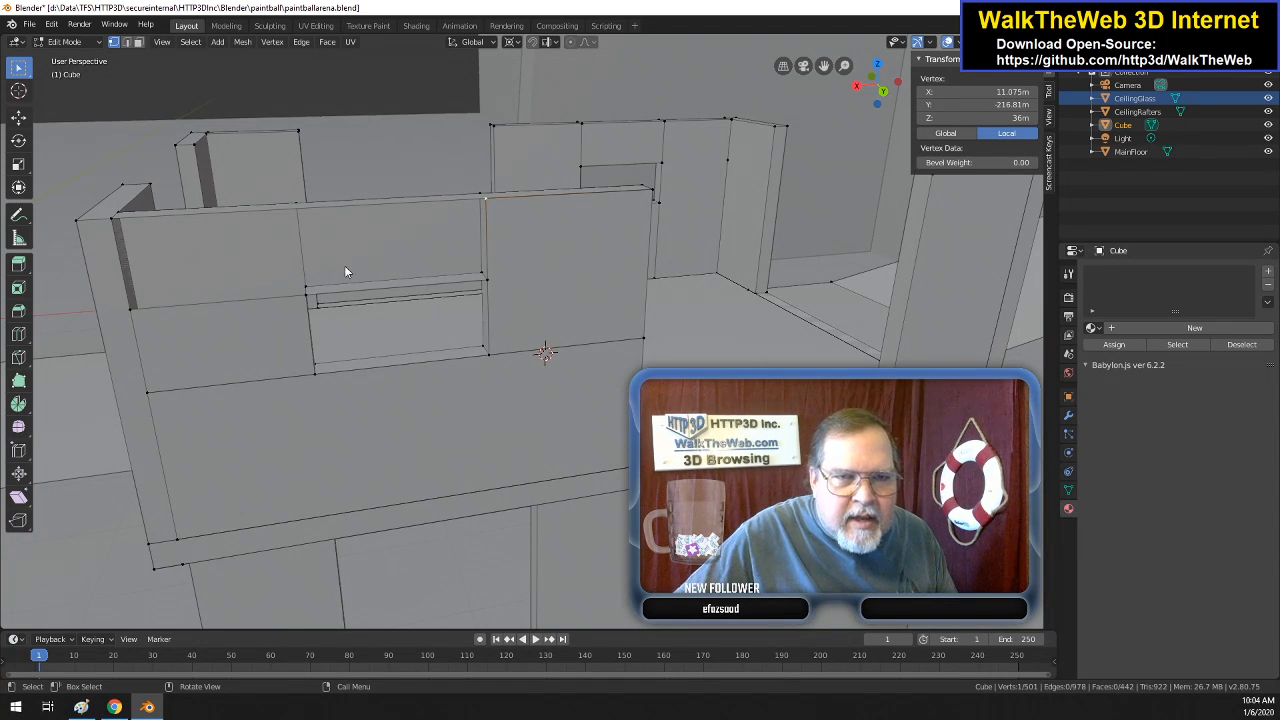
- Subdivide the horizontal edge between the window and the adjoining wall, then subdivide its half nearest the window
{"action": "mouse_move", "coordinate": [868, 100]}
{"action": "left_mouse_down"}
{"action": "mouse_move", "coordinate": [845, 110]}
{"action": "mouse_move", "coordinate": [864, 107]}
{"action": "left_mouse_up"}
{"action": "left_click", "coordinate": [229, 321]}
{"action": "left_click", "coordinate": [126, 41]}
{"action": "right_click", "coordinate": [193, 326]}
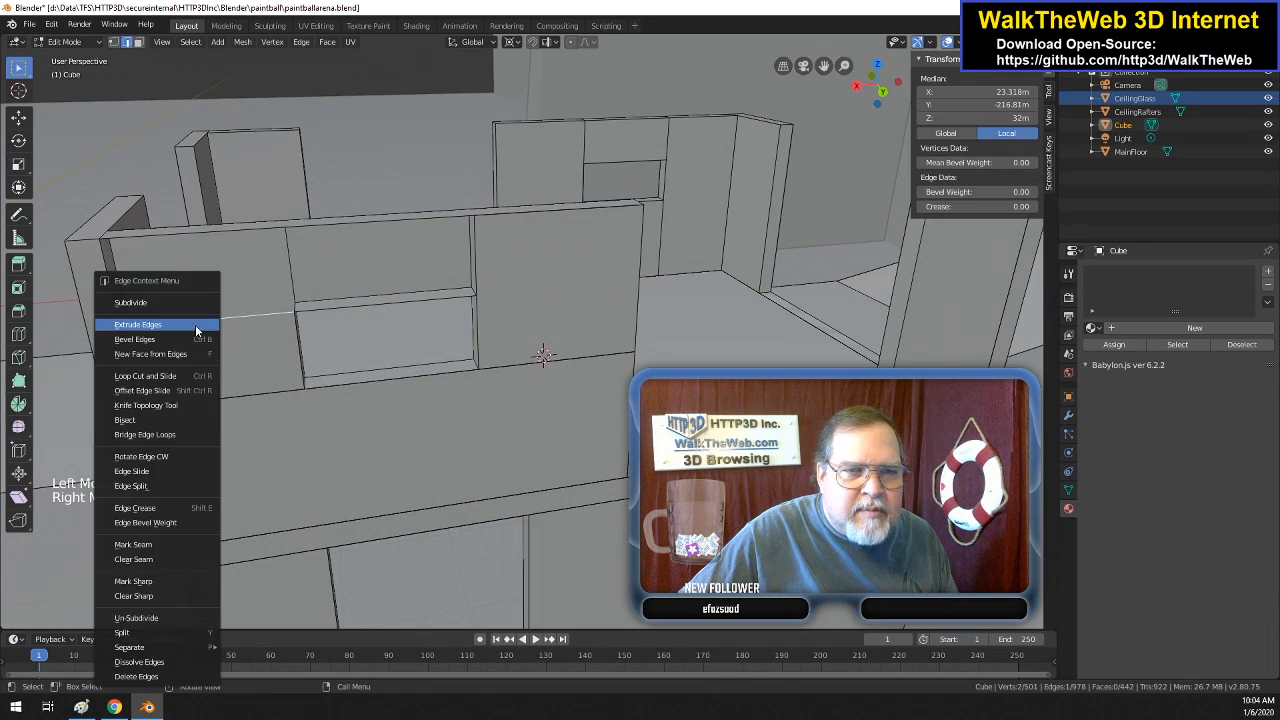
{"action": "left_click", "coordinate": [180, 301]}
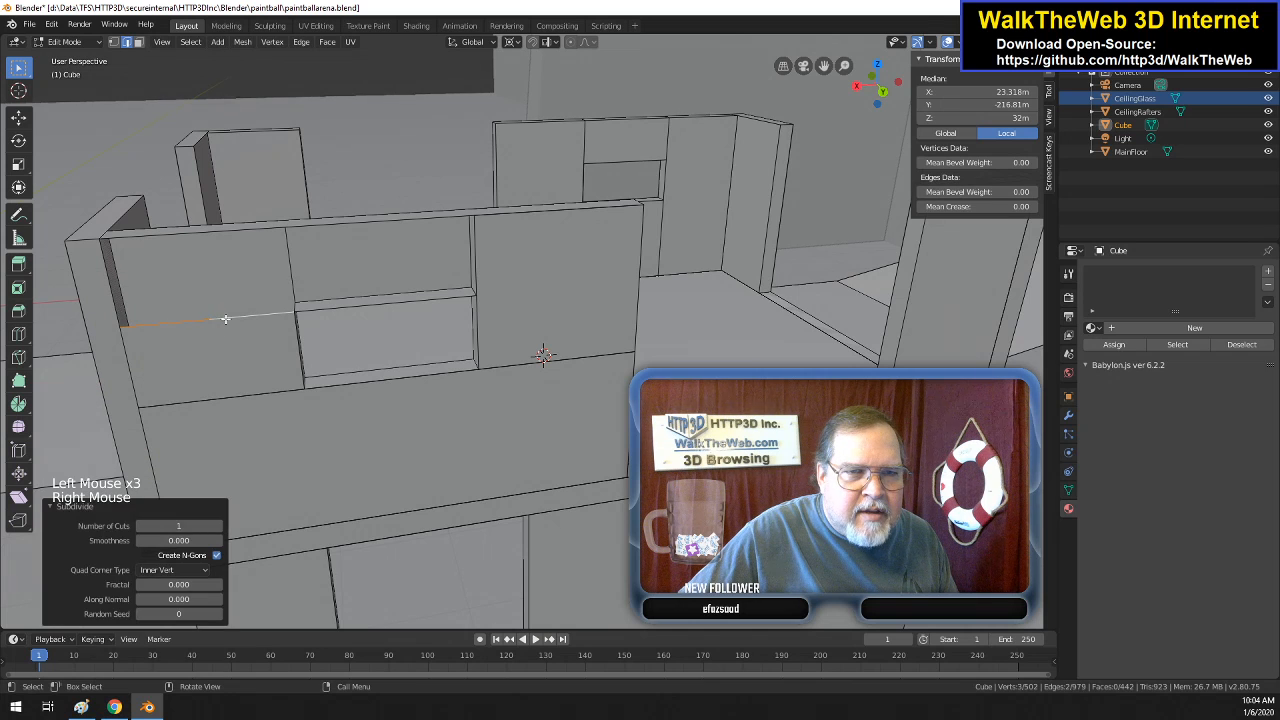
{"action": "left_click", "coordinate": [229, 319]}
{"action": "right_click", "coordinate": [235, 322]}
{"action": "left_click", "coordinate": [228, 303]}
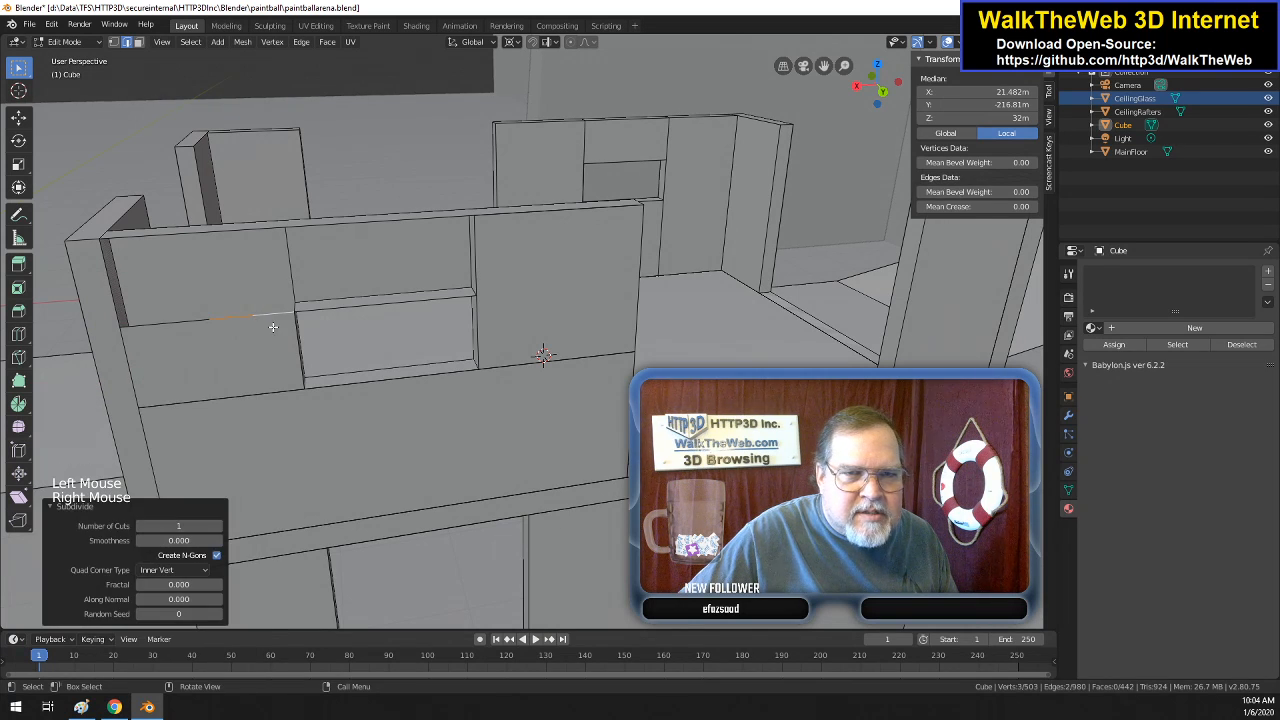
- Move the new vertex nearest the window to the window corner's X of 19.6453 m and set its Z to 36 m
{"action": "left_click", "coordinate": [114, 41]}
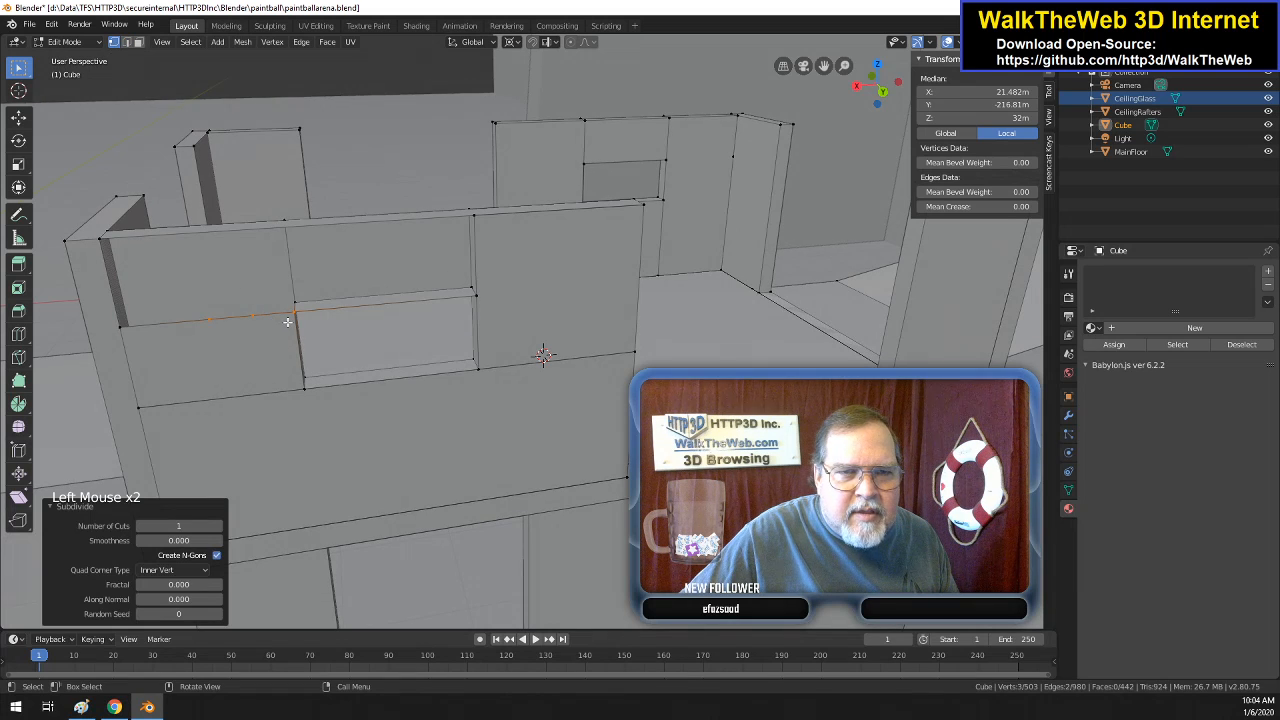
{"action": "left_click", "coordinate": [293, 328]}
{"action": "left_click", "coordinate": [962, 91]}
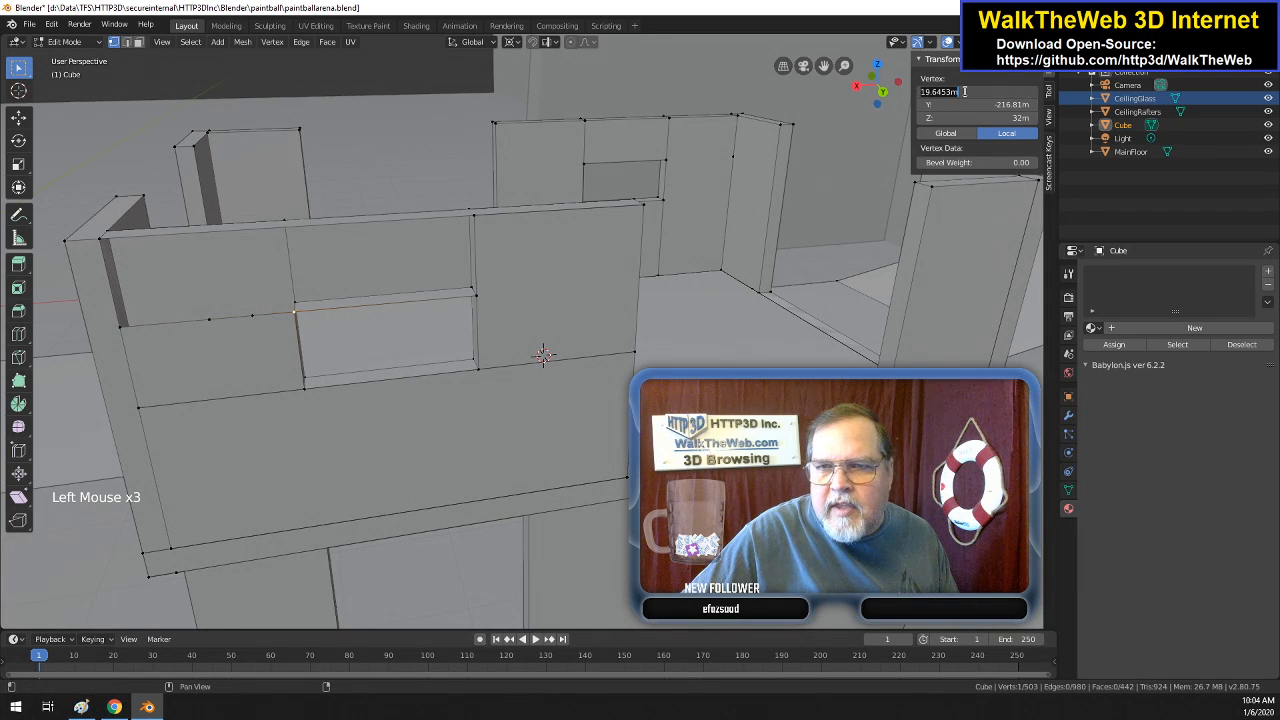
{"action": "key", "text": "ctrl+c"}
{"action": "left_click", "coordinate": [256, 313]}
{"action": "left_click", "coordinate": [256, 313]}
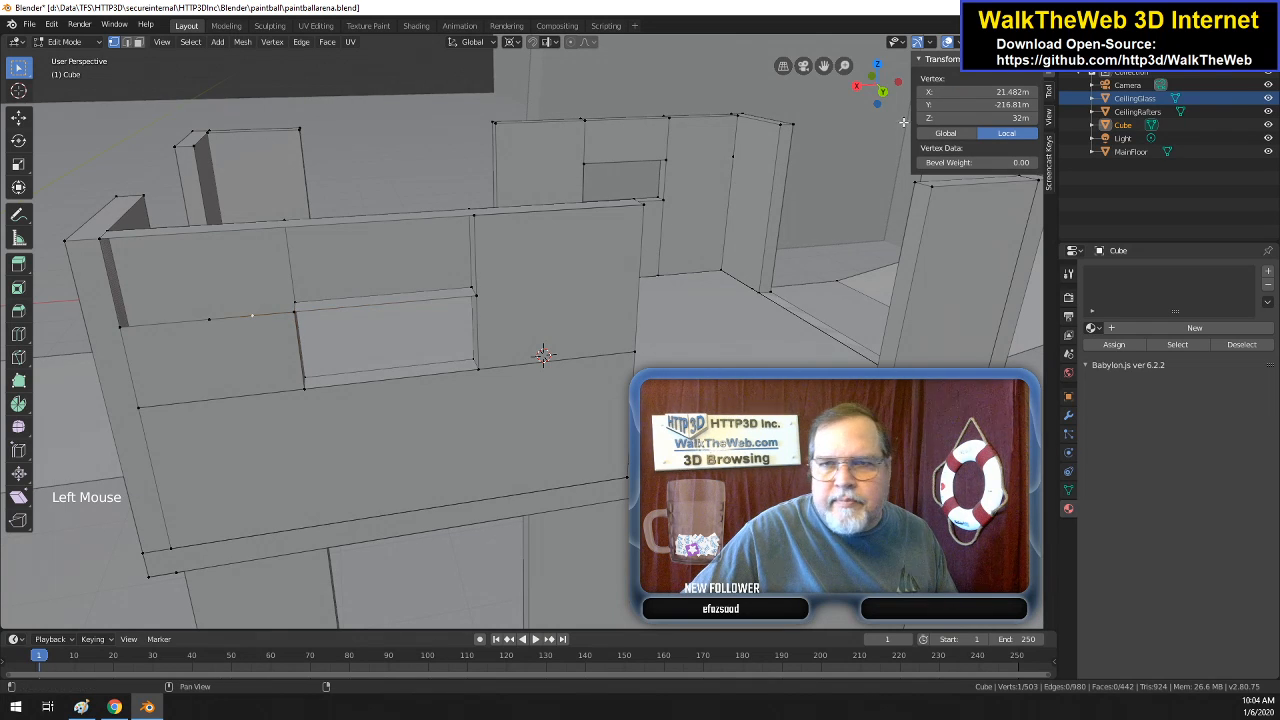
{"action": "double_click", "coordinate": [977, 92]}
{"action": "key", "text": "ctrl+v"}
{"action": "key", "text": "Return"}
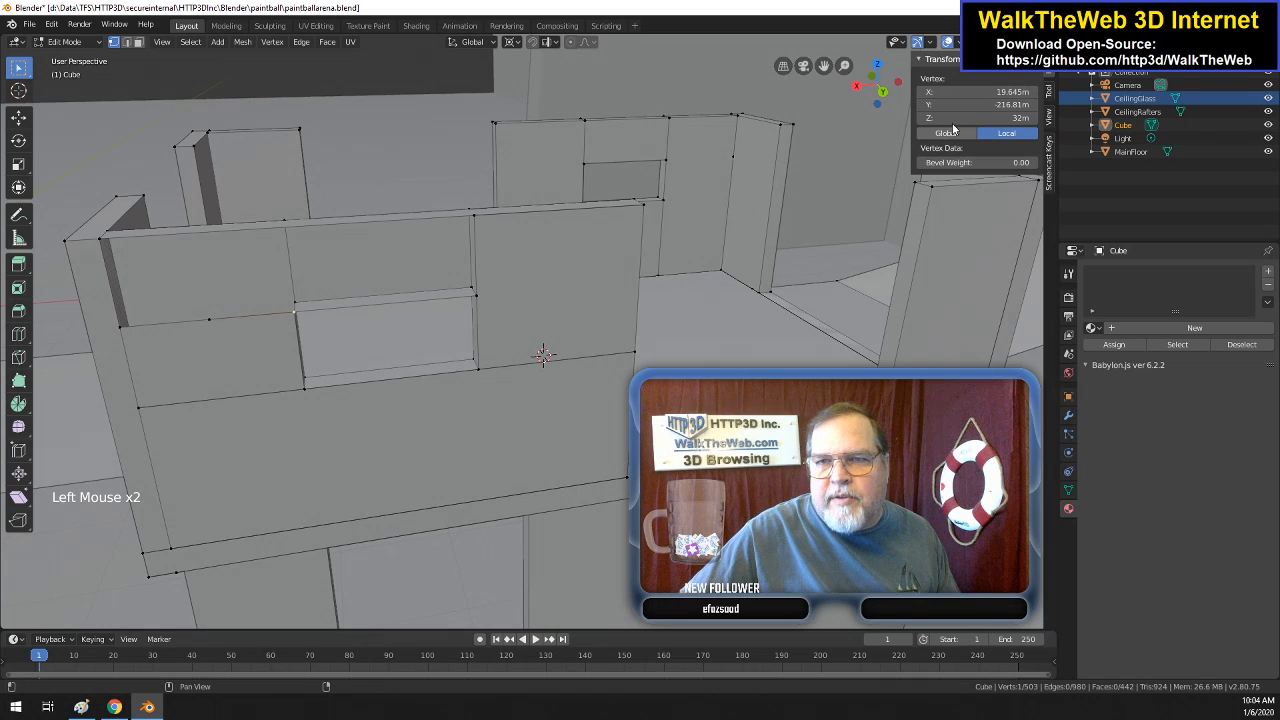
{"action": "left_click", "coordinate": [977, 121]}
{"action": "type", "text": "36"}
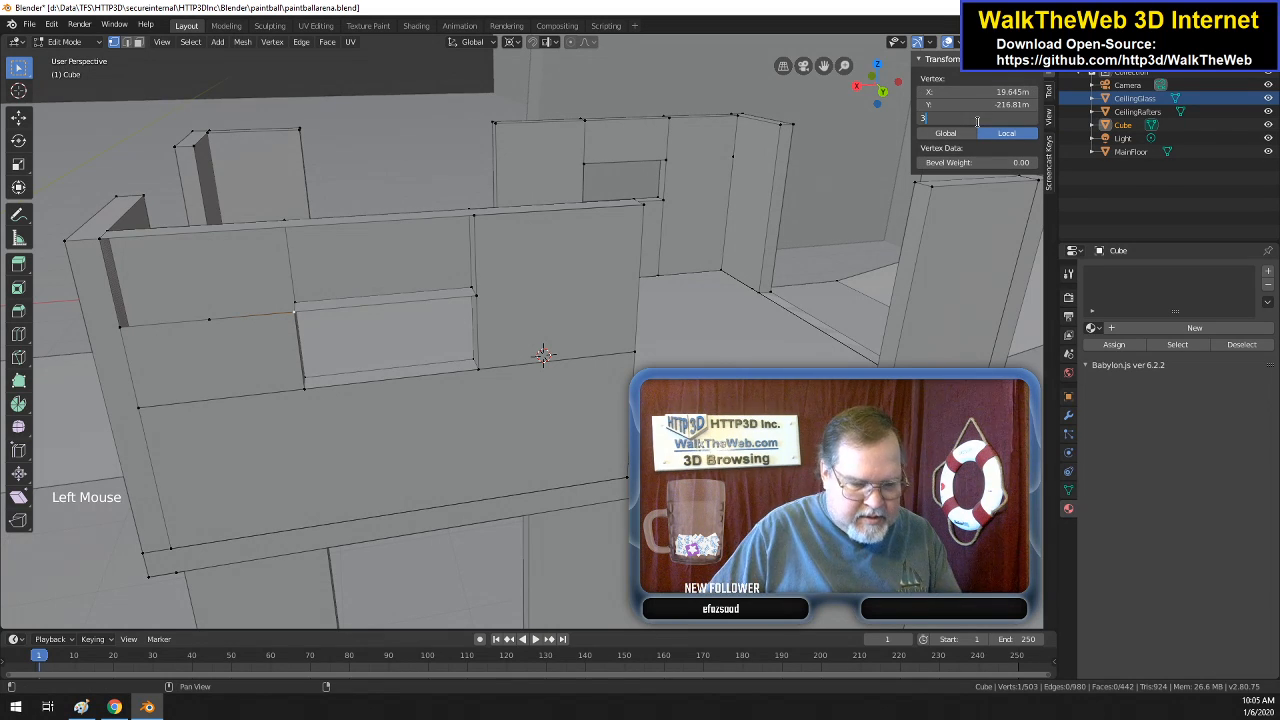
{"action": "key", "text": "Return"}
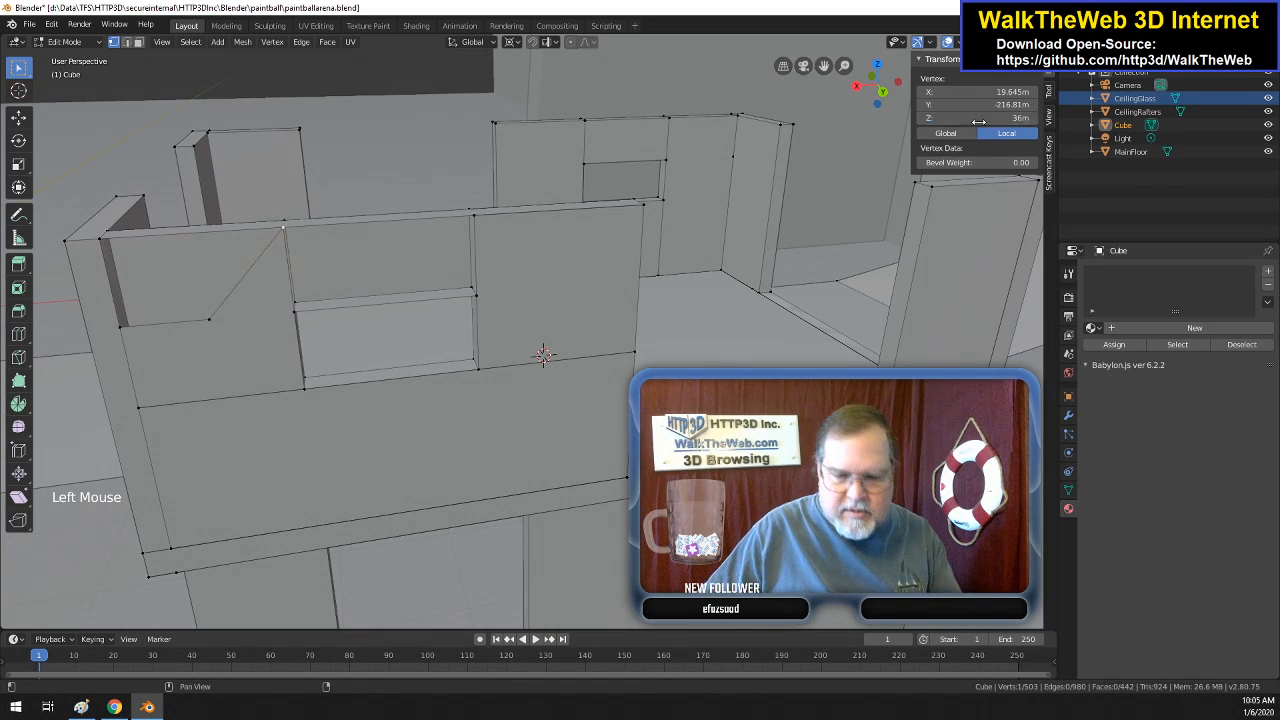
- Merge the horizontal edge's remaining midpoint vertex at last into the wall's top corner vertex beside the adjoining wall
{"action": "left_click", "coordinate": [210, 318]}
{"action": "left_click", "coordinate": [98, 242], "text": "shift"}
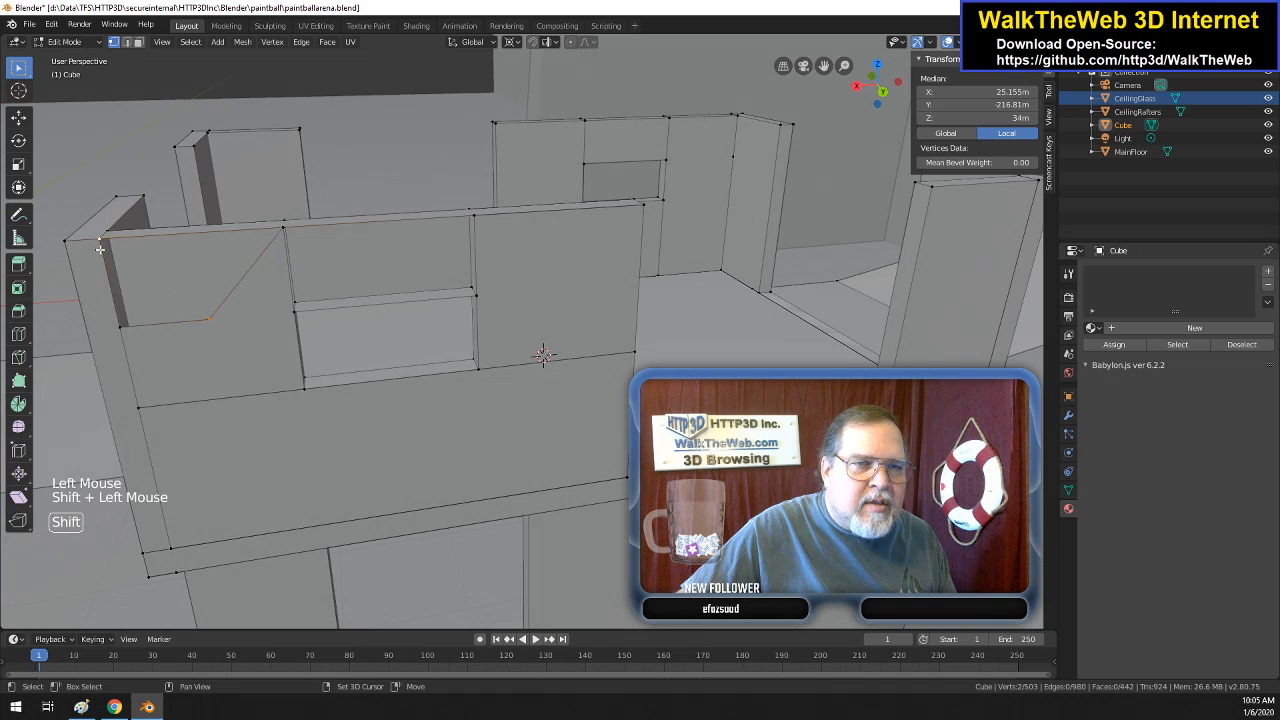
{"action": "key", "text": "alt+m"}
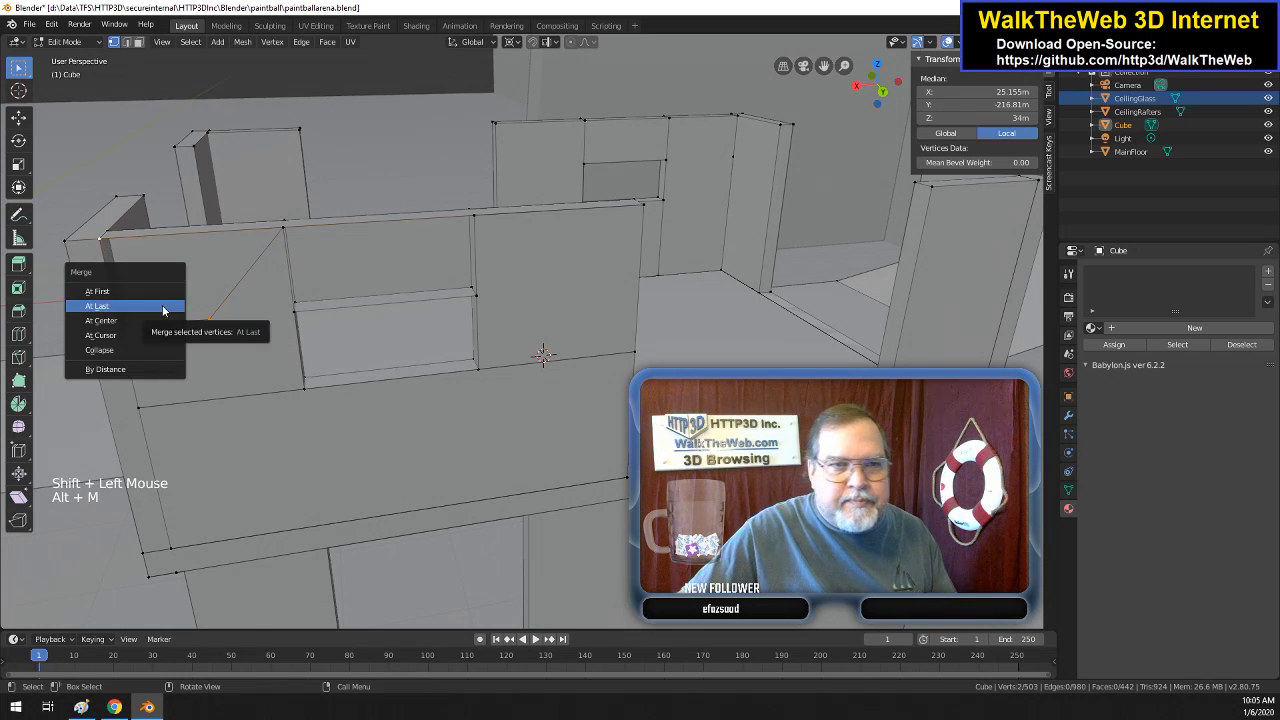
{"action": "left_click", "coordinate": [163, 308]}
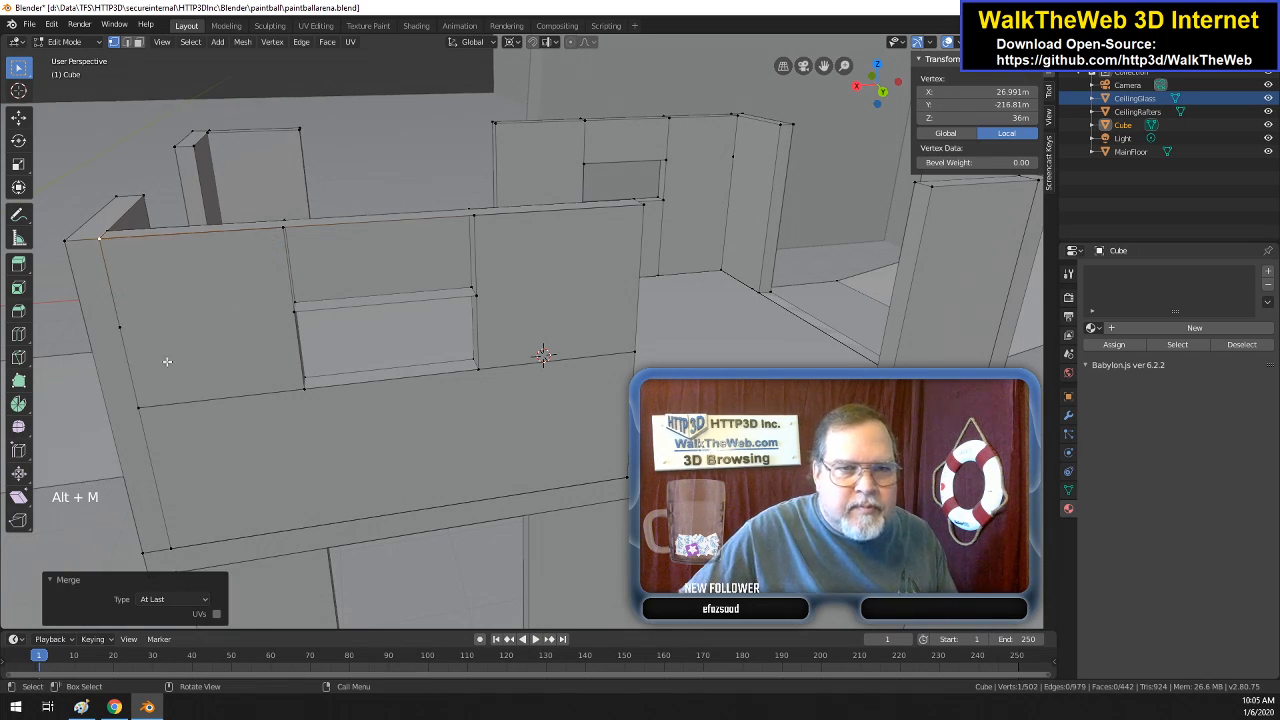
- Merge the mid-height vertex on the vertical edge by the adjoining wall at last into the top corner vertex above it
{"action": "left_click", "coordinate": [119, 328]}
{"action": "left_click", "coordinate": [102, 240], "text": "shift"}
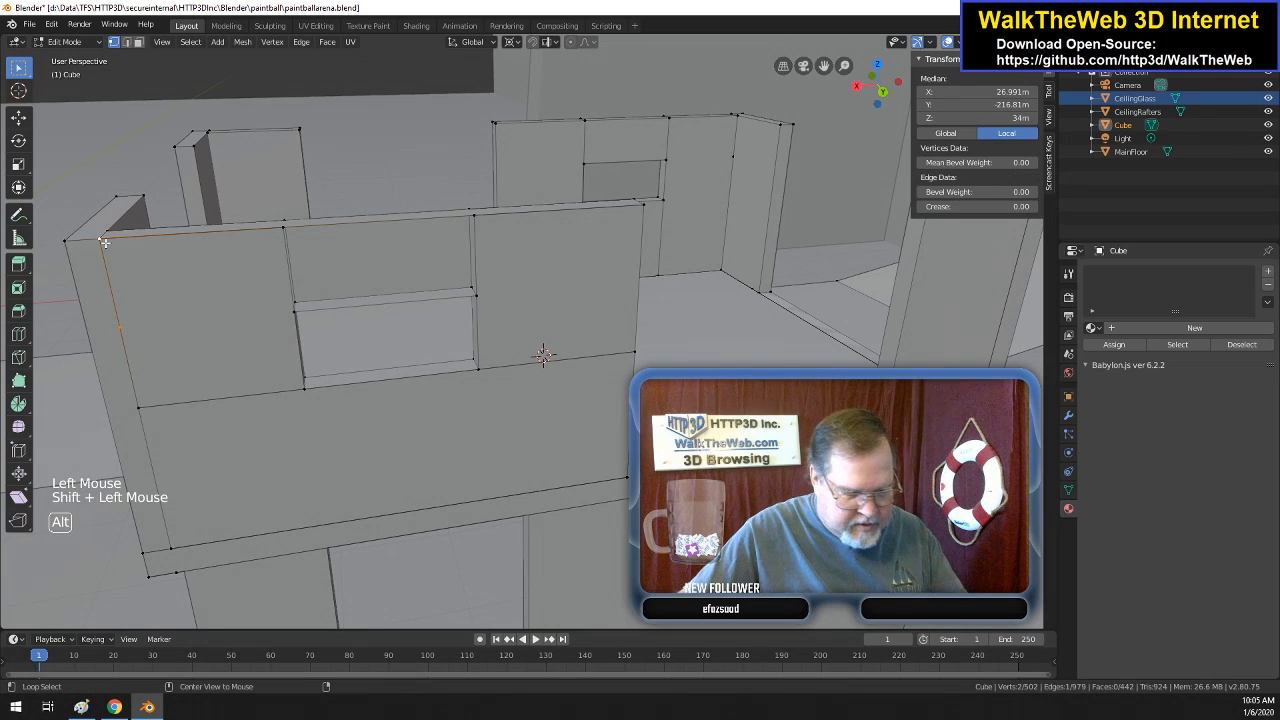
{"action": "key", "text": "alt+m"}
{"action": "left_click", "coordinate": [107, 244]}
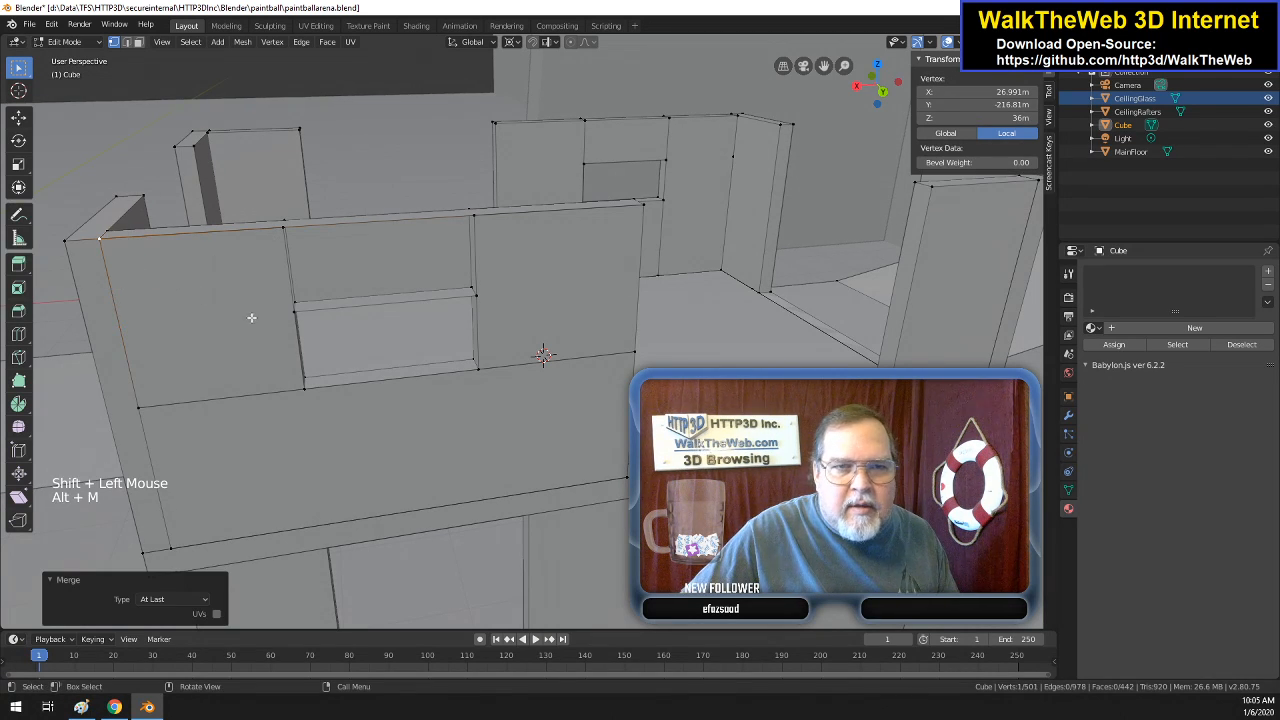
- Select the window opening's top corner vertex on the side toward the adjoining wall
{"action": "left_click", "coordinate": [294, 311]}
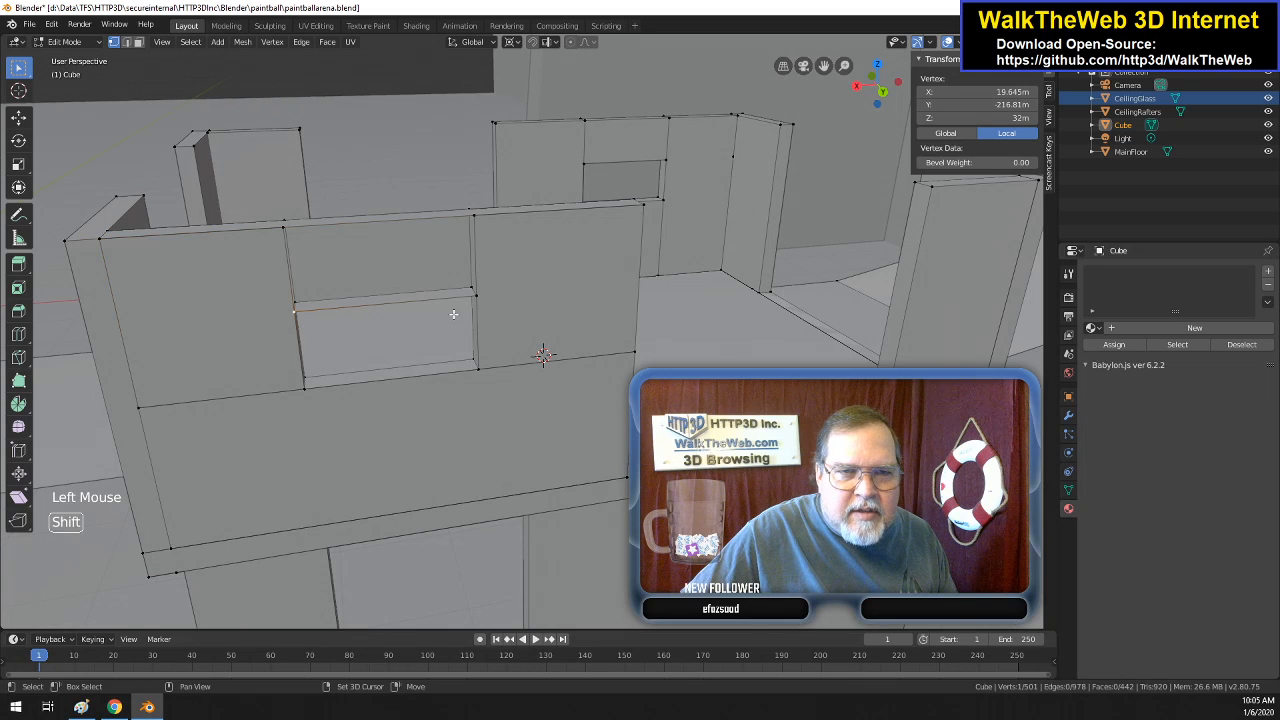
- Fill the open section above the window in the front wall with a face between its four corner vertices
{"action": "left_click", "coordinate": [488, 296], "text": "shift"}
{"action": "left_click", "coordinate": [479, 216], "text": "shift"}
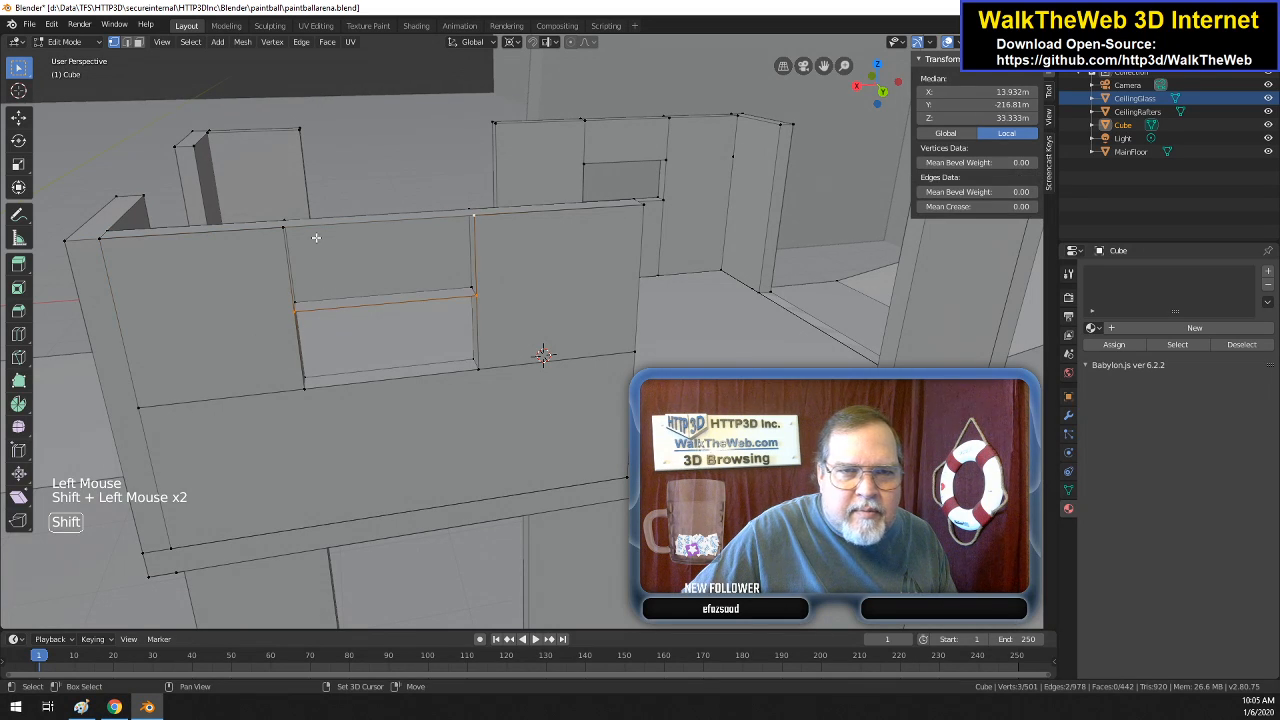
{"action": "left_click", "coordinate": [278, 233], "text": "shift"}
{"action": "key", "text": "f"}
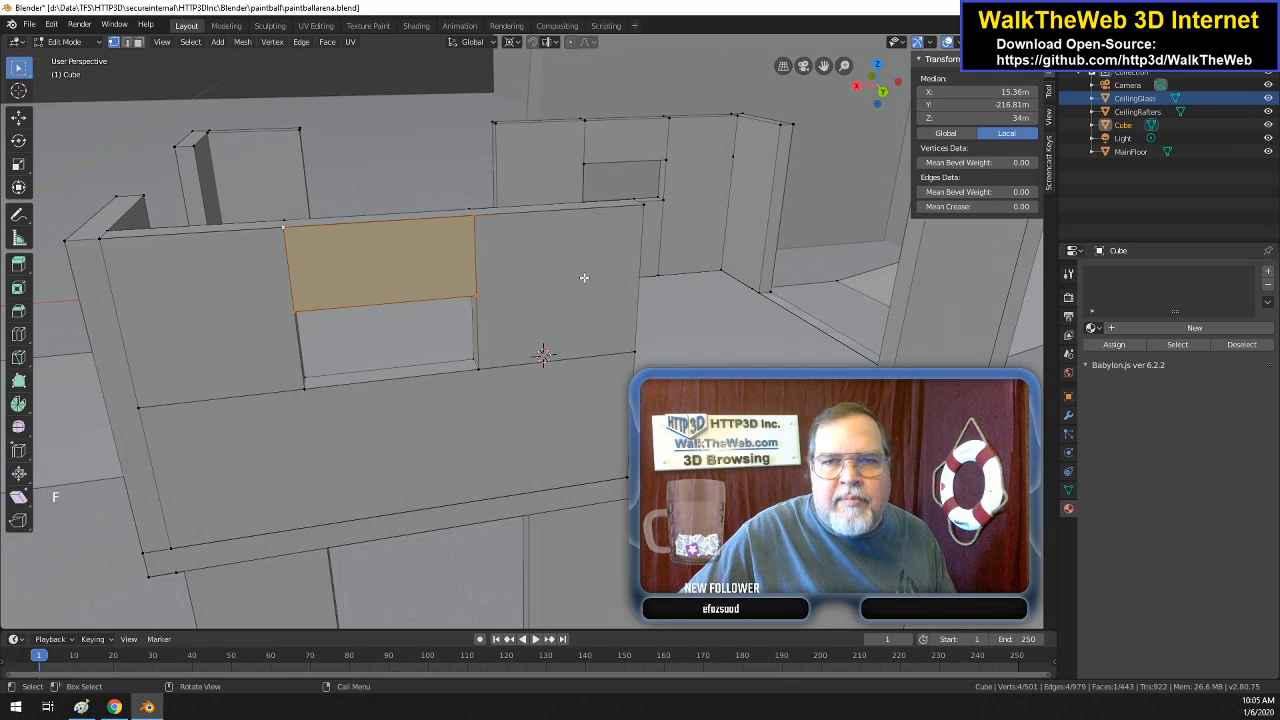
- Delete the long top face of the front wall using the Only Faces option
{"action": "left_click_drag", "start_coordinate": [868, 100], "coordinate": [870, 140]}
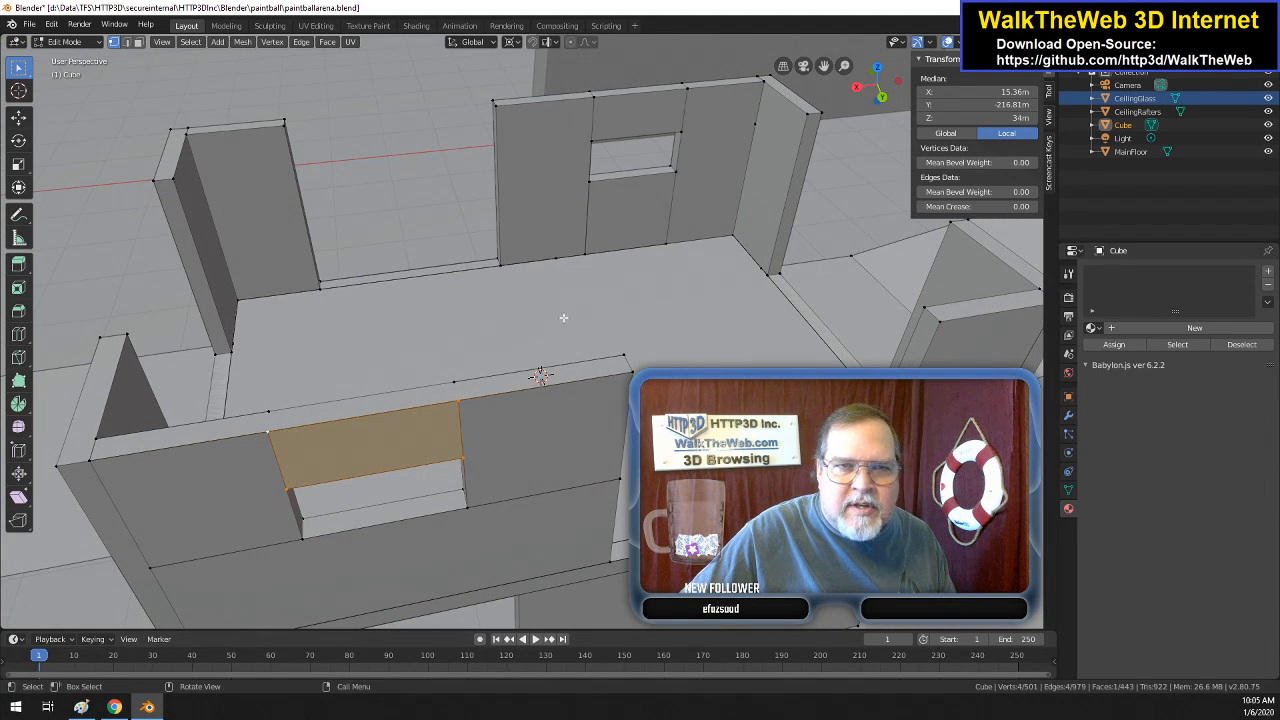
{"action": "left_click", "coordinate": [129, 43]}
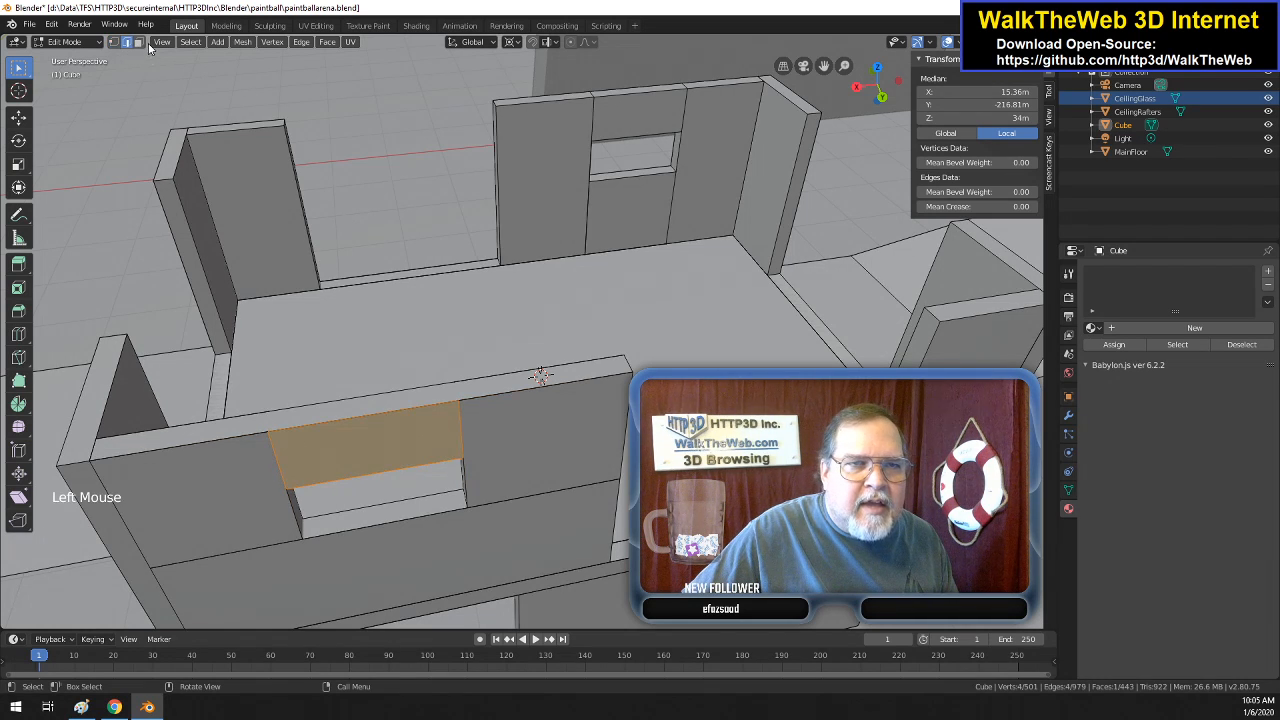
{"action": "left_click", "coordinate": [139, 42]}
{"action": "left_click", "coordinate": [455, 392]}
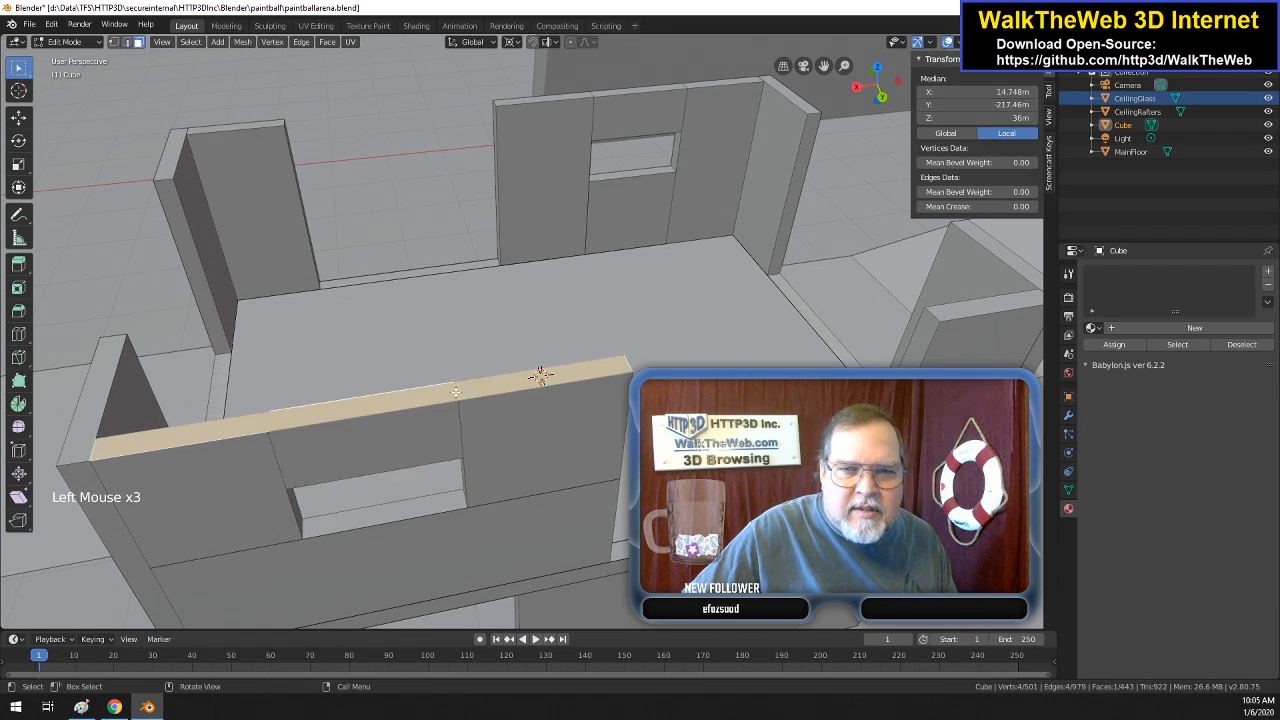
{"action": "right_click", "coordinate": [455, 391]}
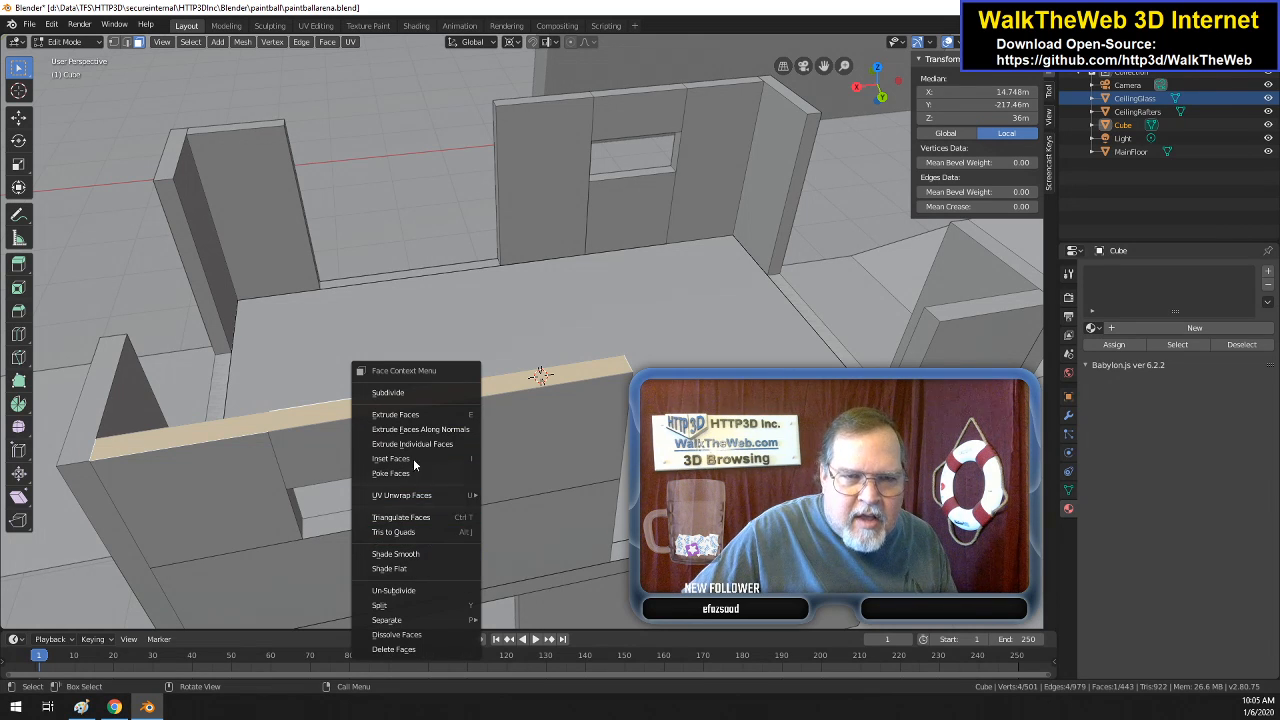
{"action": "key", "text": "Delete"}
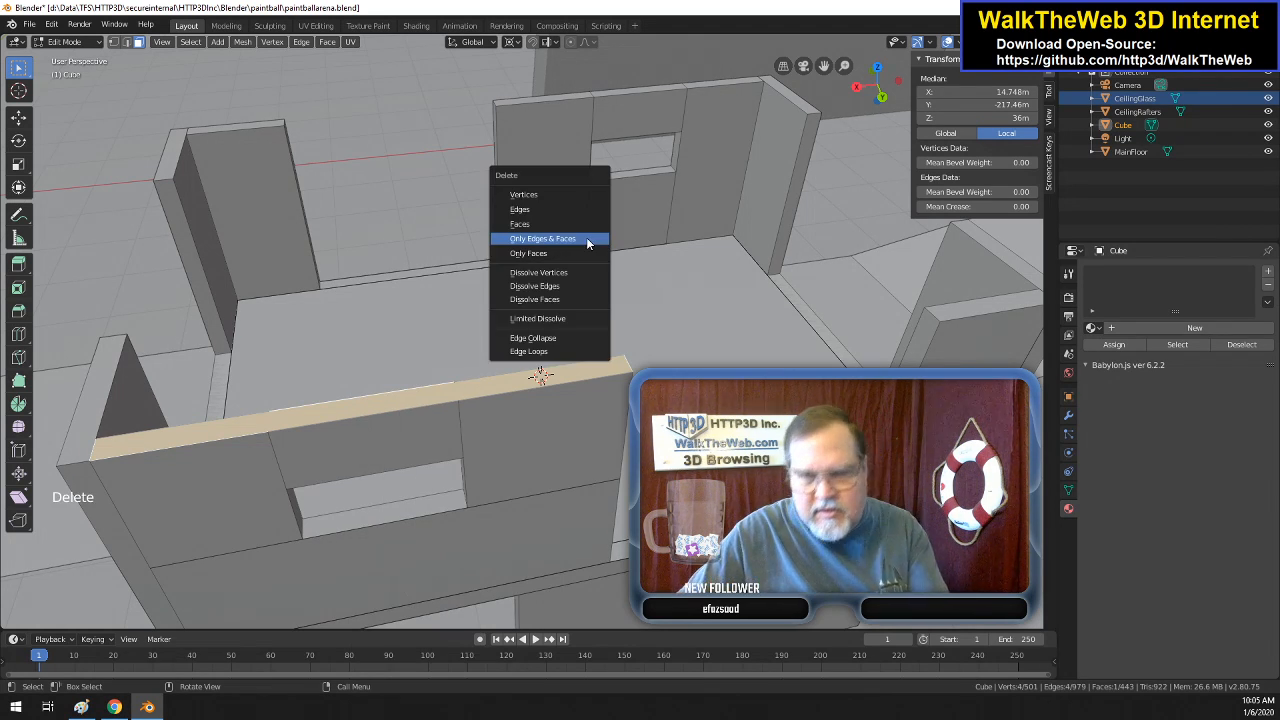
{"action": "left_click", "coordinate": [545, 253]}
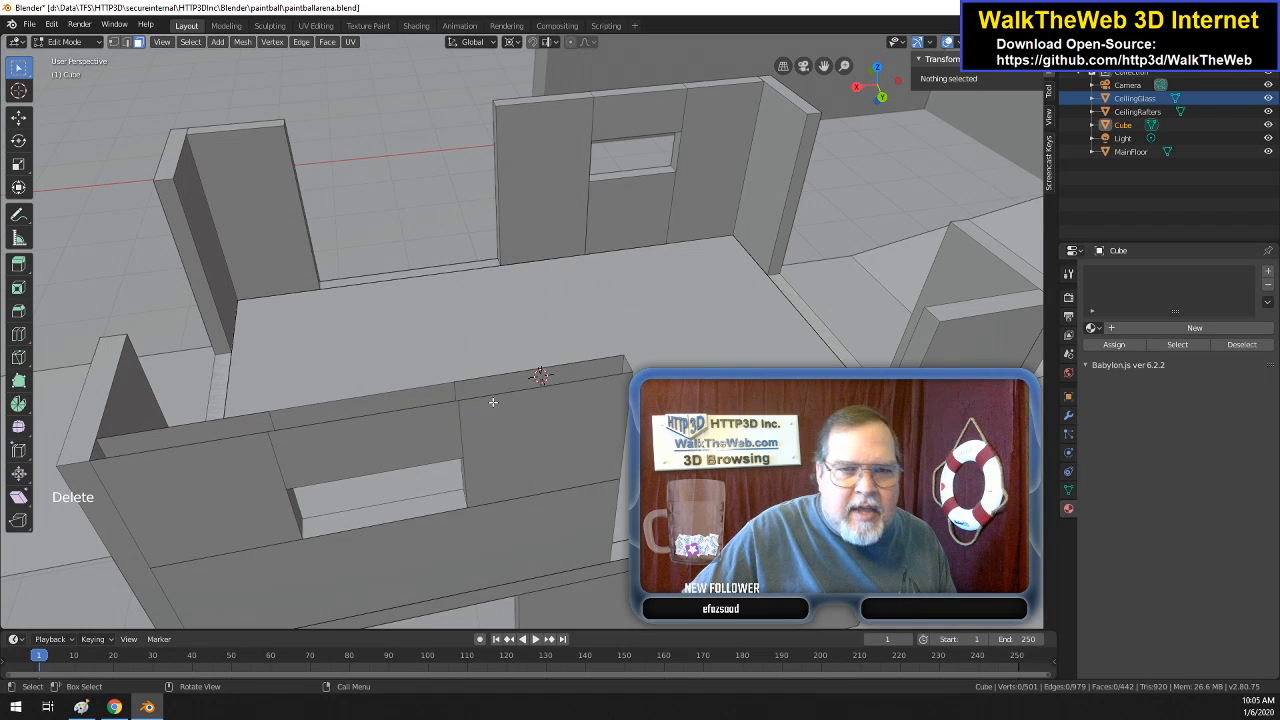
- Fill the front wall's top between its left end and the window's left edge line, using those four vertices
{"action": "left_click", "coordinate": [113, 41]}
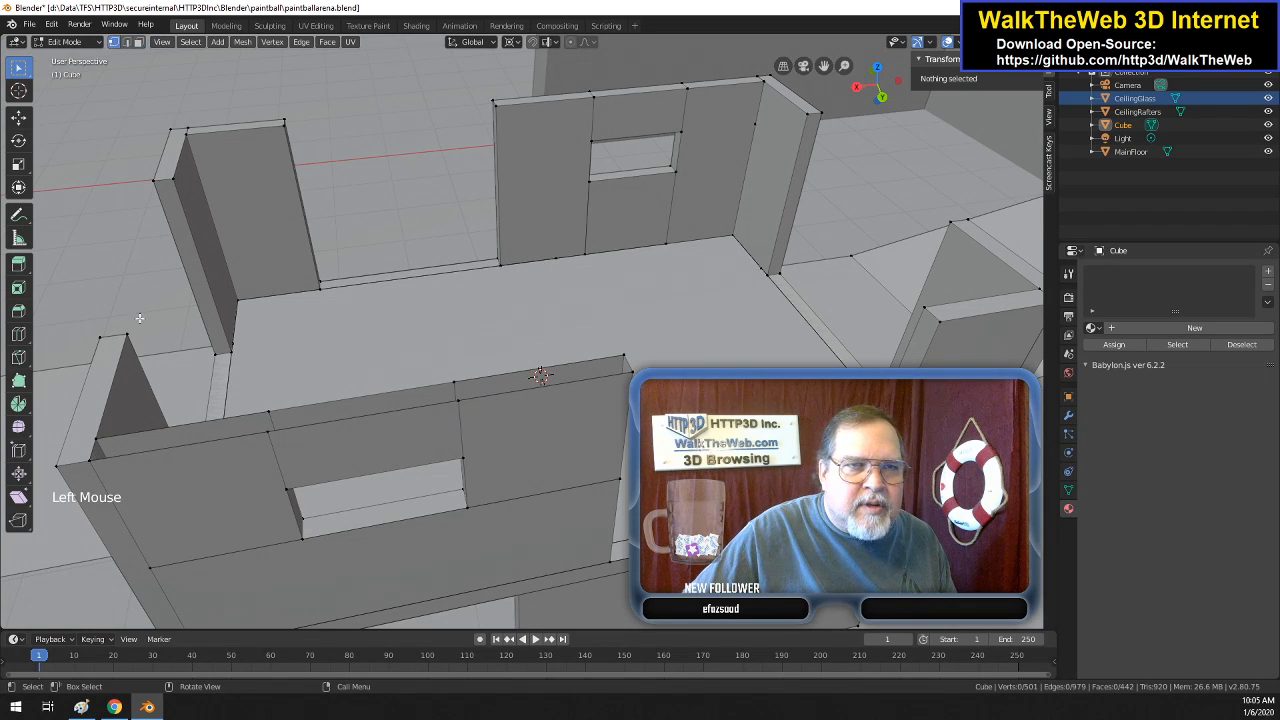
{"action": "left_click", "coordinate": [93, 460]}
{"action": "left_click", "coordinate": [96, 439], "text": "shift"}
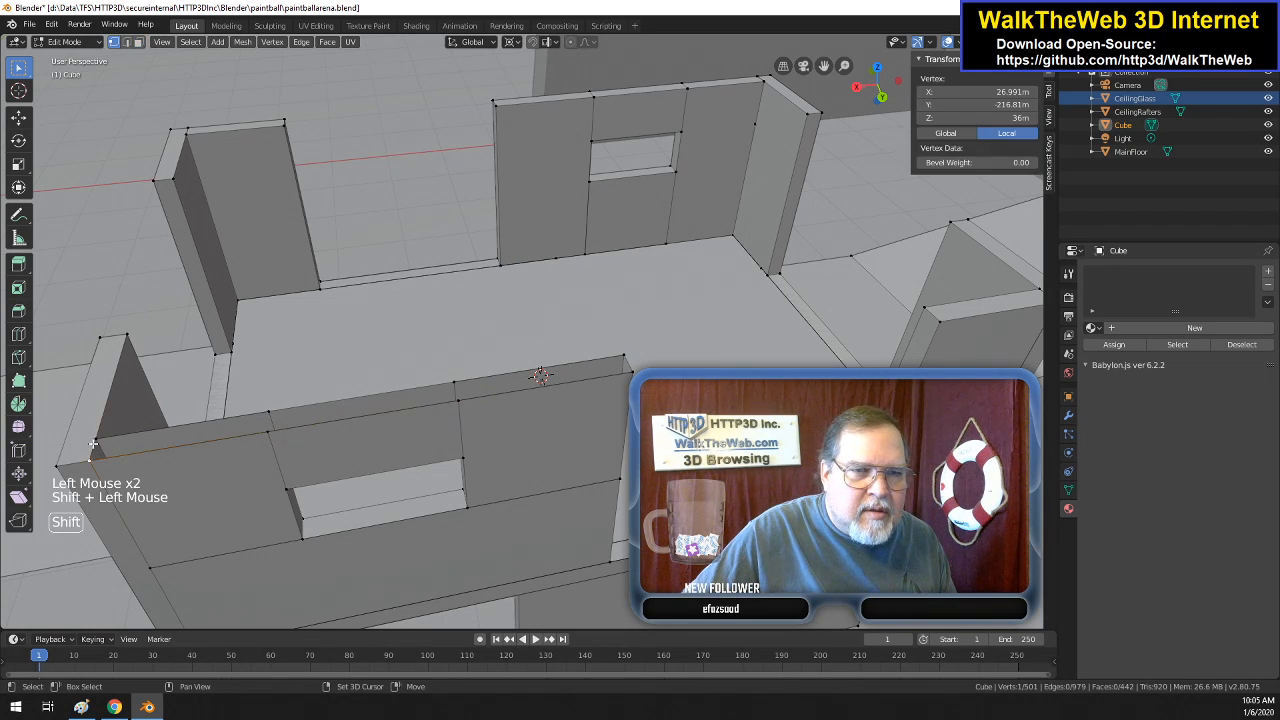
{"action": "left_click", "coordinate": [269, 413], "text": "shift"}
{"action": "left_click", "coordinate": [265, 436], "text": "shift"}
{"action": "key", "text": "f"}
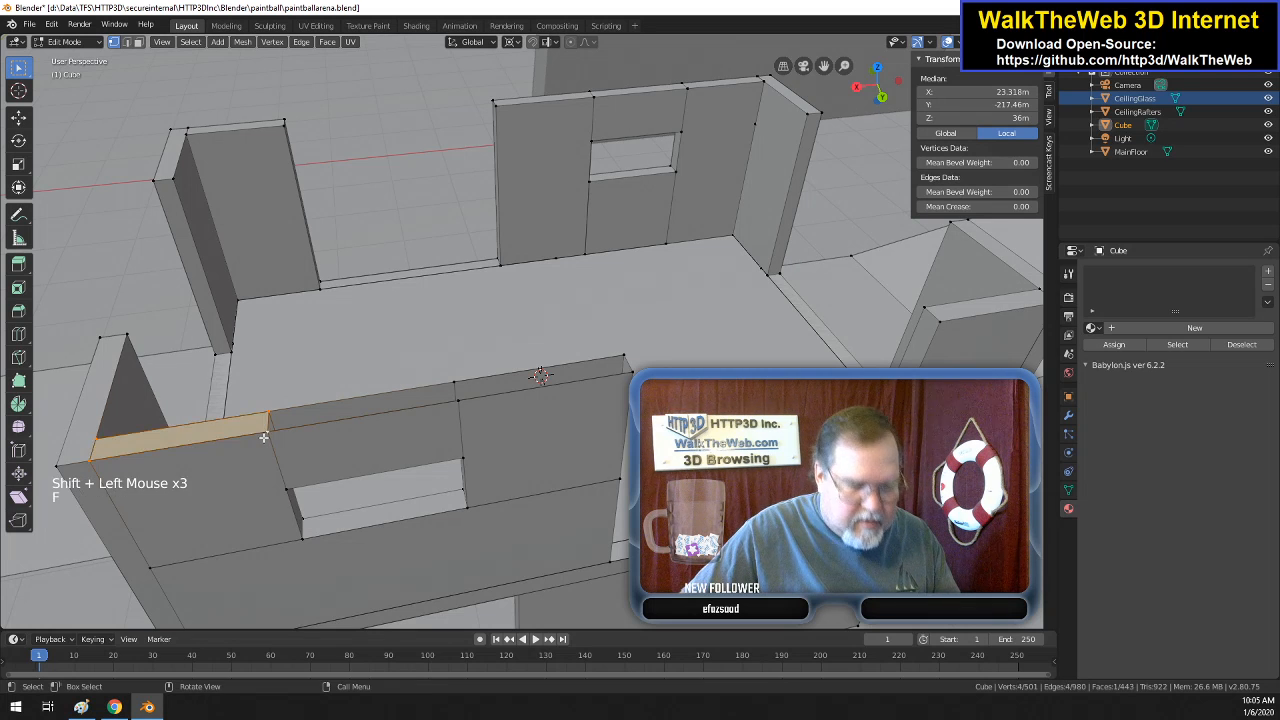
- Fill the middle section of the front wall's top, directly above the window, with a new face
{"action": "left_click", "coordinate": [265, 437]}
{"action": "left_click", "coordinate": [394, 401], "text": "shift"}
{"action": "left_click", "coordinate": [464, 406], "text": "shift"}
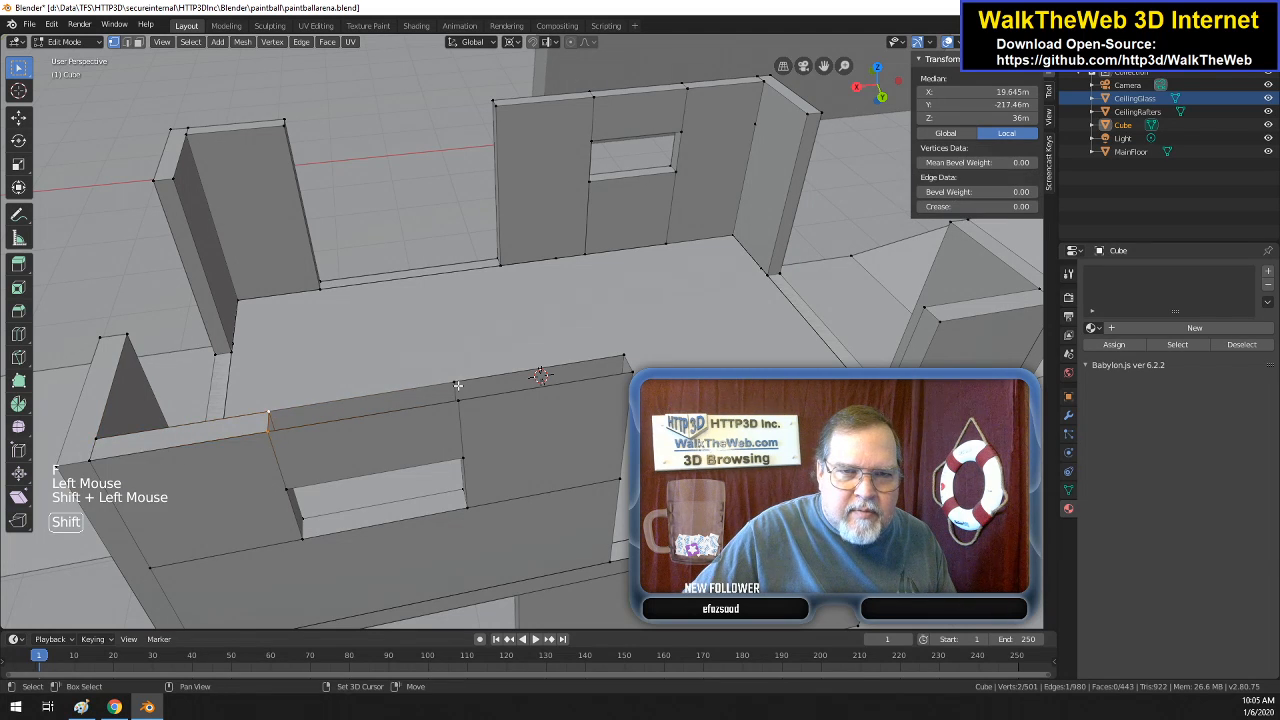
{"action": "left_click", "coordinate": [465, 407], "text": "shift"}
{"action": "key", "text": "f"}
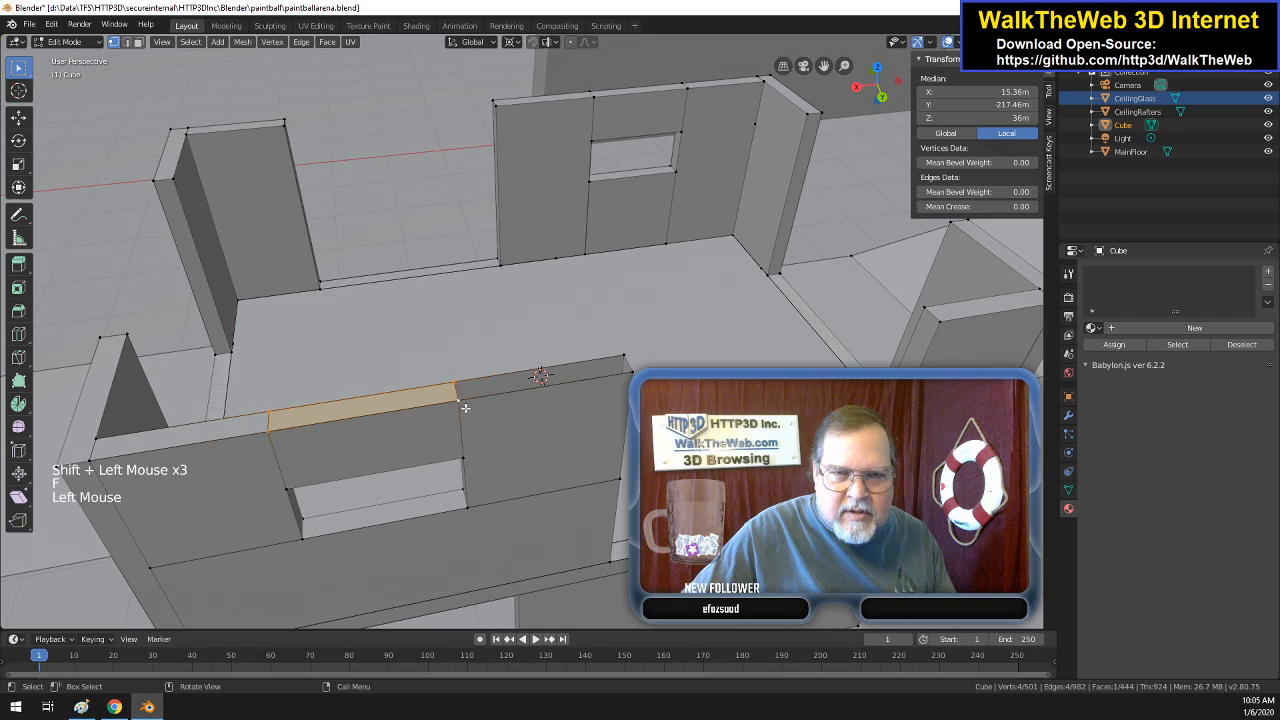
- Fill the remaining top section of the front wall between the window's right edge line and the wall's right end
{"action": "left_click", "coordinate": [593, 375], "text": "shift"}
{"action": "left_click", "coordinate": [619, 358], "text": "shift"}
{"action": "left_click", "coordinate": [620, 380], "text": "shift"}
{"action": "key", "text": "f"}
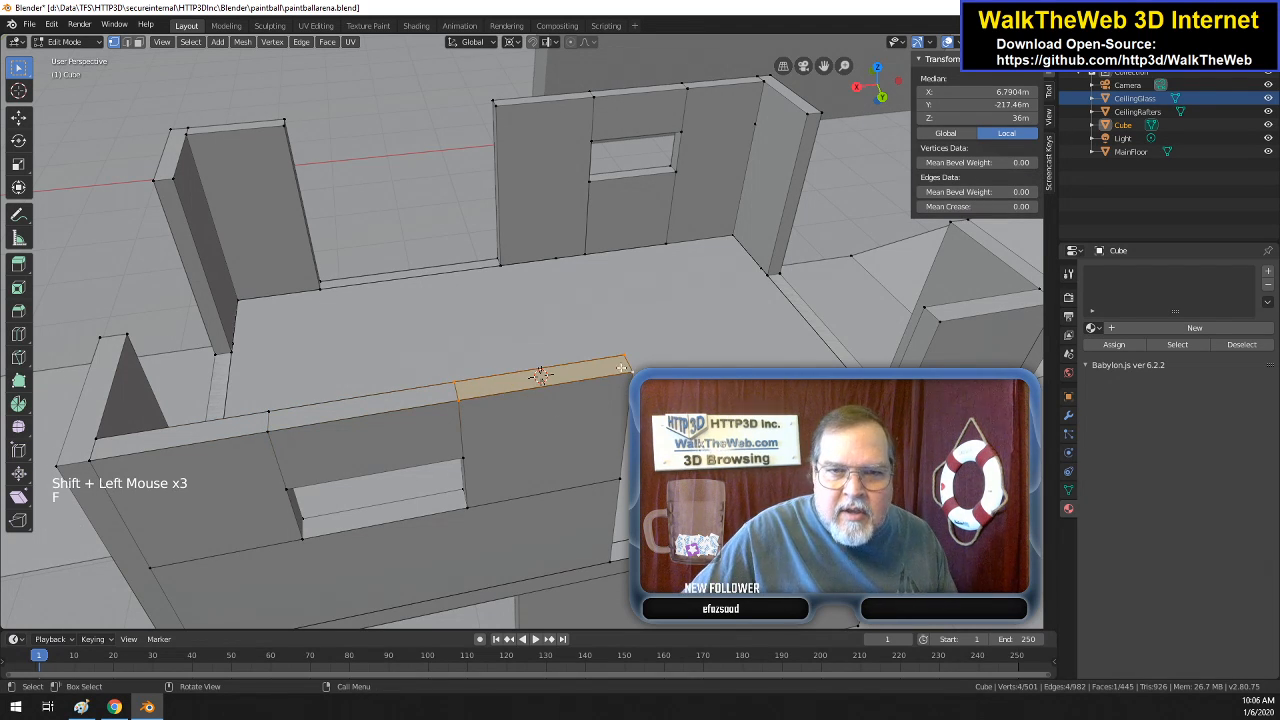
- Merge the midway vertex on the inner edge of the window wall's free end into the floor-level vertex below, using At Last
{"action": "left_click", "coordinate": [540, 375]}
{"action": "middle_click_drag", "start_coordinate": [540, 375], "coordinate": [458, 312]}
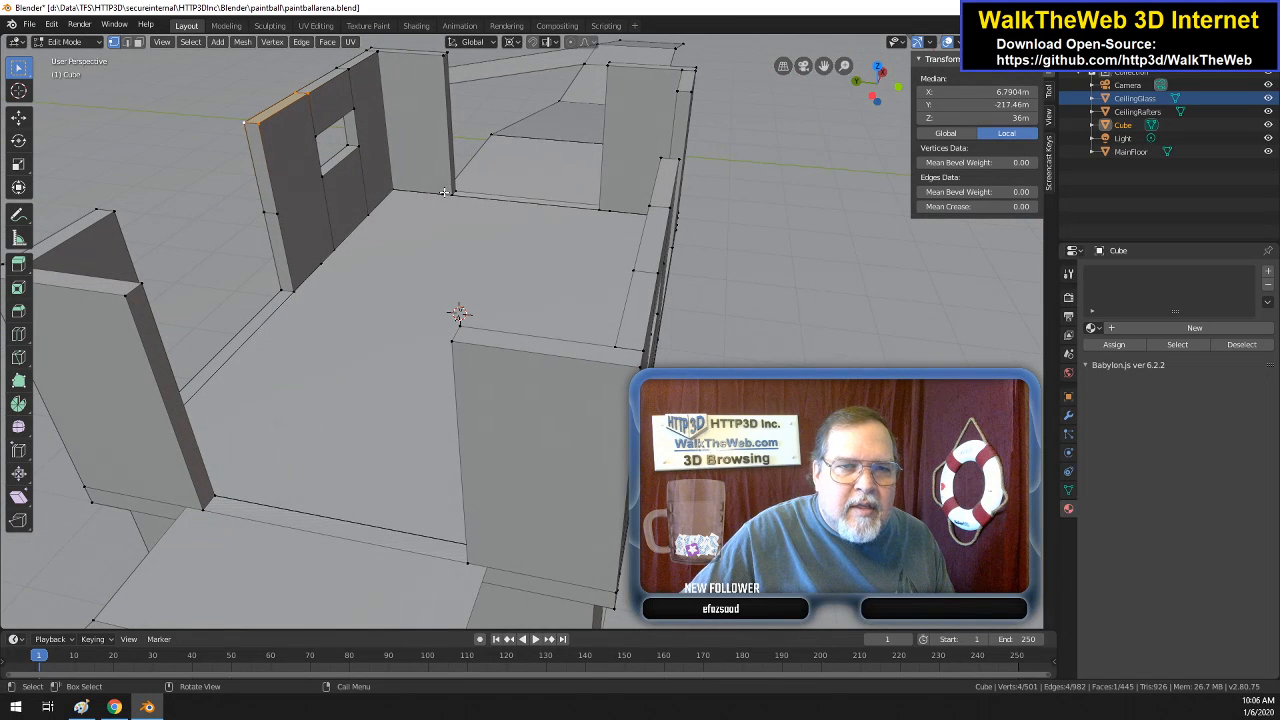
{"action": "left_click", "coordinate": [294, 240]}
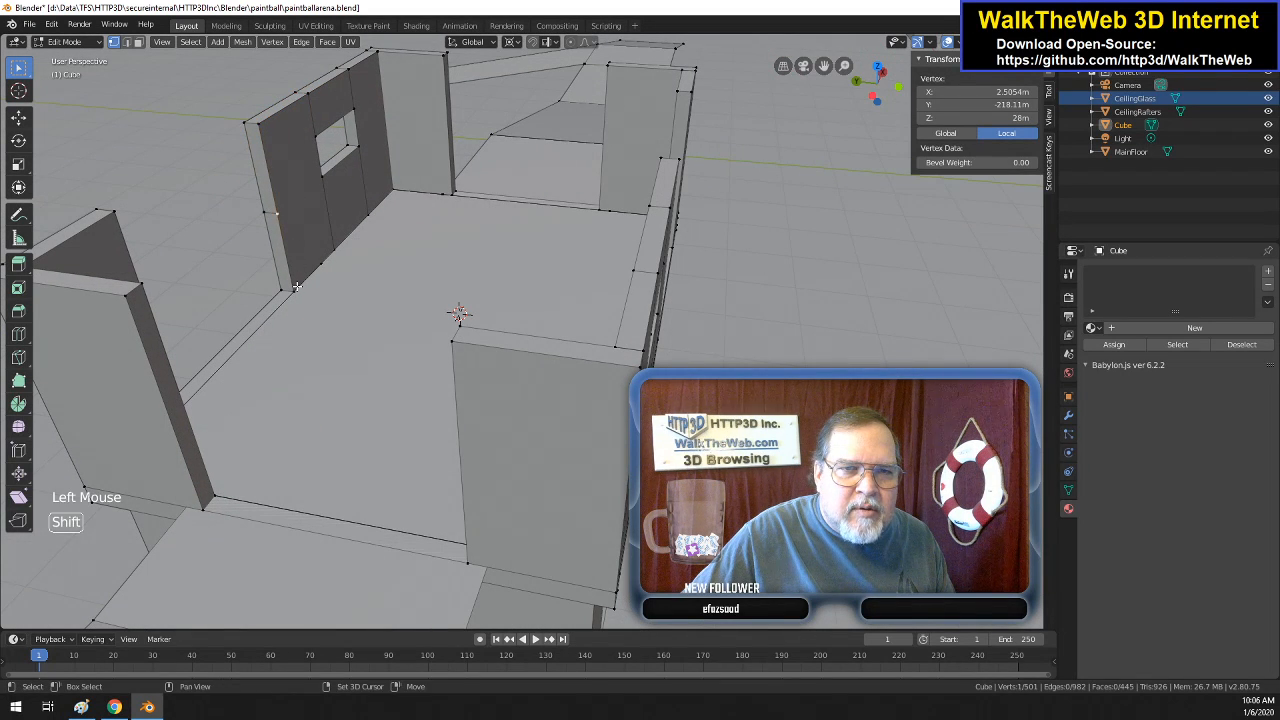
{"action": "left_click", "coordinate": [294, 284], "text": "shift"}
{"action": "key", "text": "alt+m"}
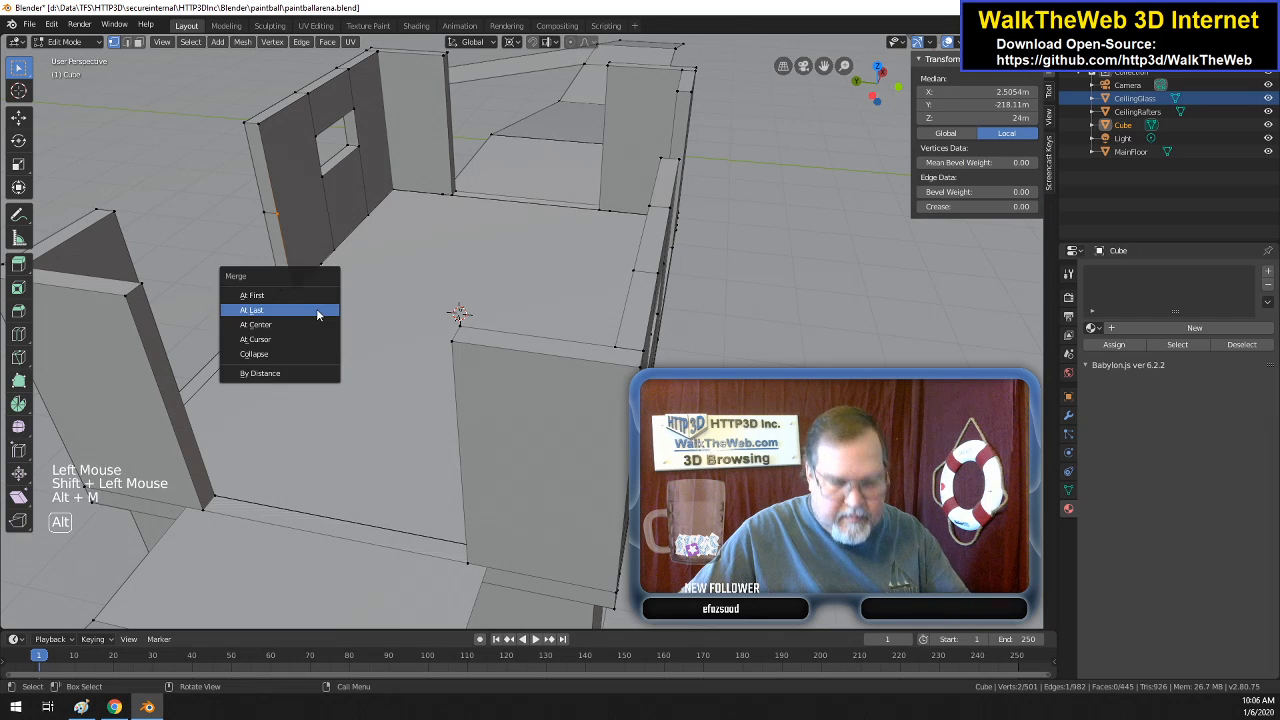
{"action": "left_click", "coordinate": [318, 309]}
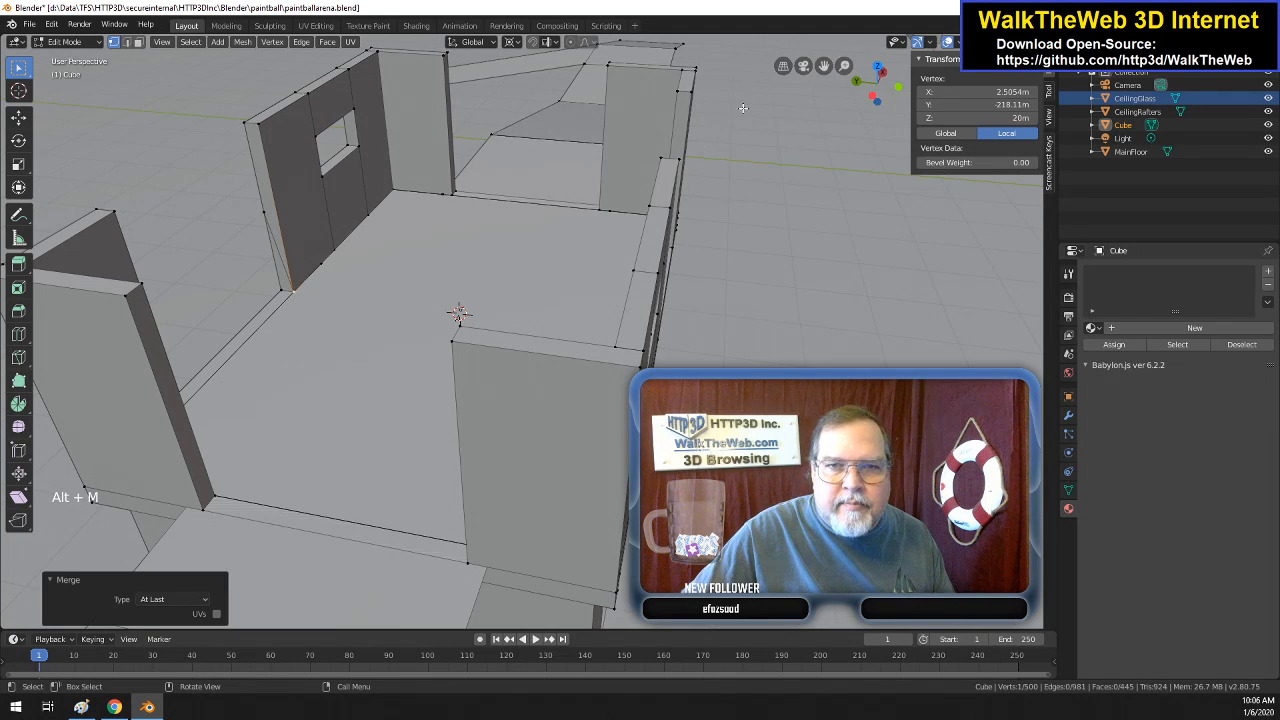
- Merge the sill-height vertex on the outer edge of the window wall's free end into the bottom vertex, using At Last
{"action": "left_click_drag", "start_coordinate": [876, 84], "coordinate": [959, 40]}
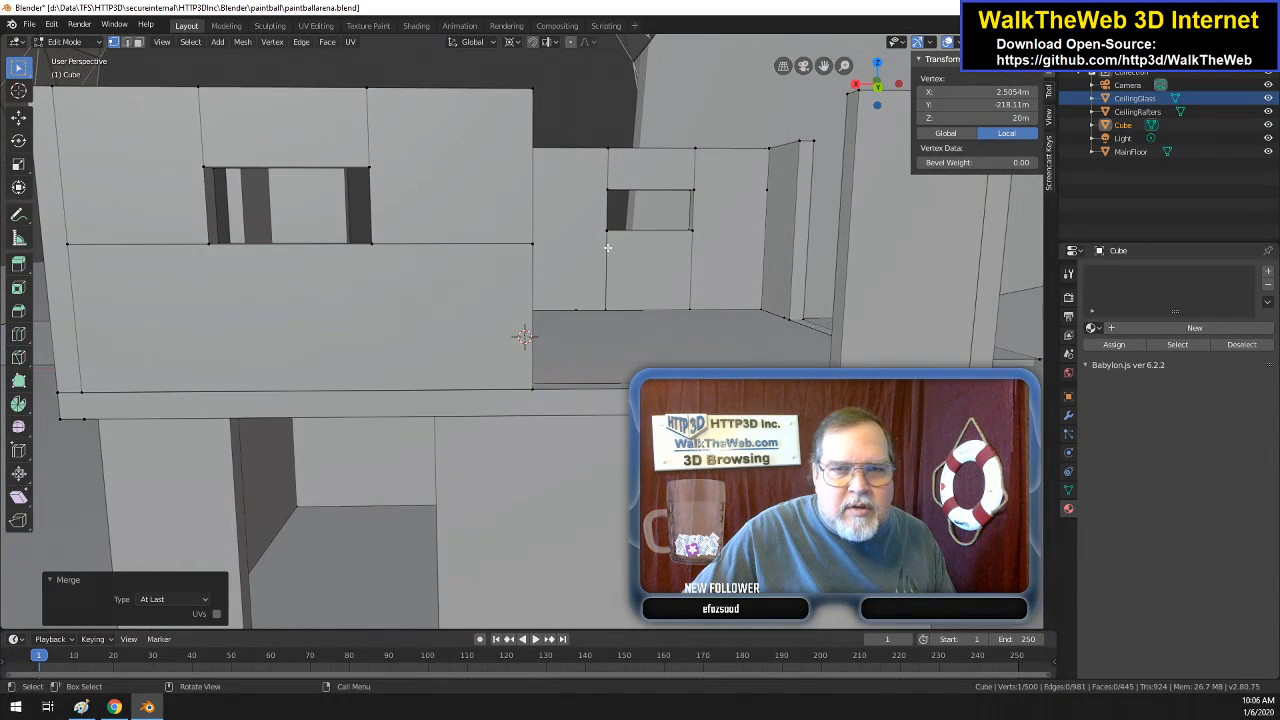
{"action": "left_click", "coordinate": [527, 245]}
{"action": "left_click", "coordinate": [519, 382], "text": "shift"}
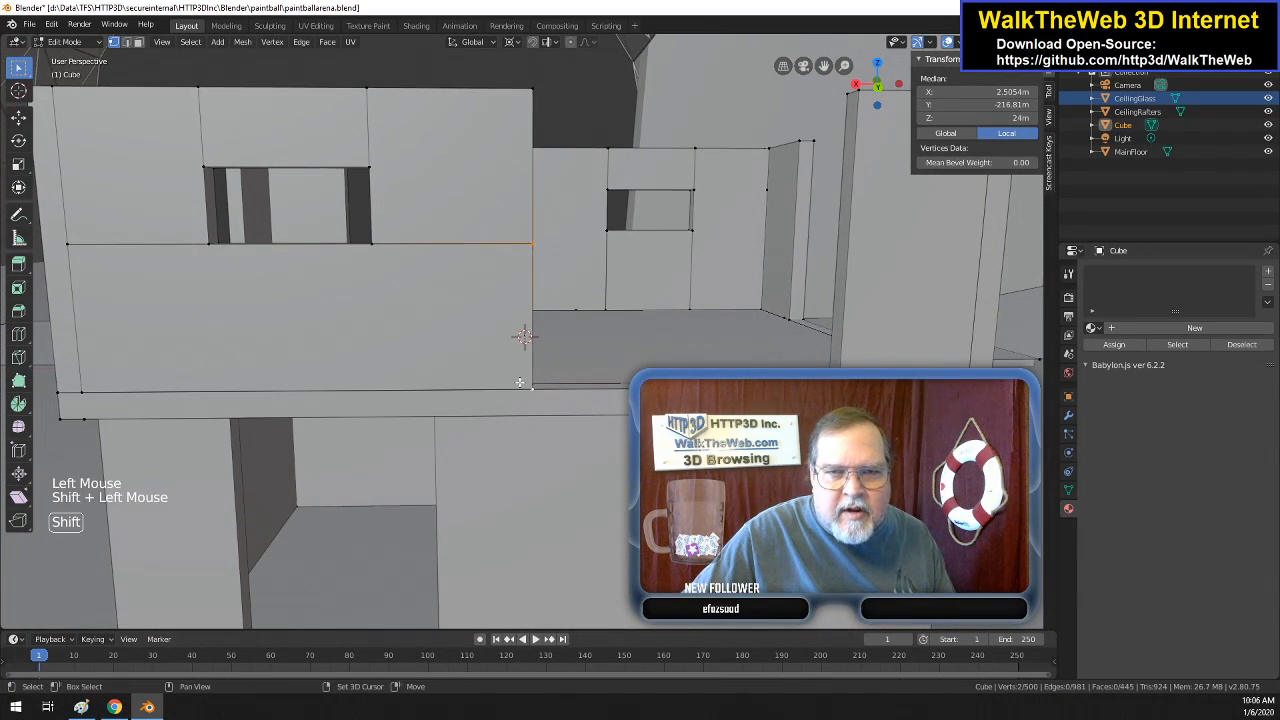
{"action": "key", "text": "alt+m"}
{"action": "left_click", "coordinate": [521, 381]}
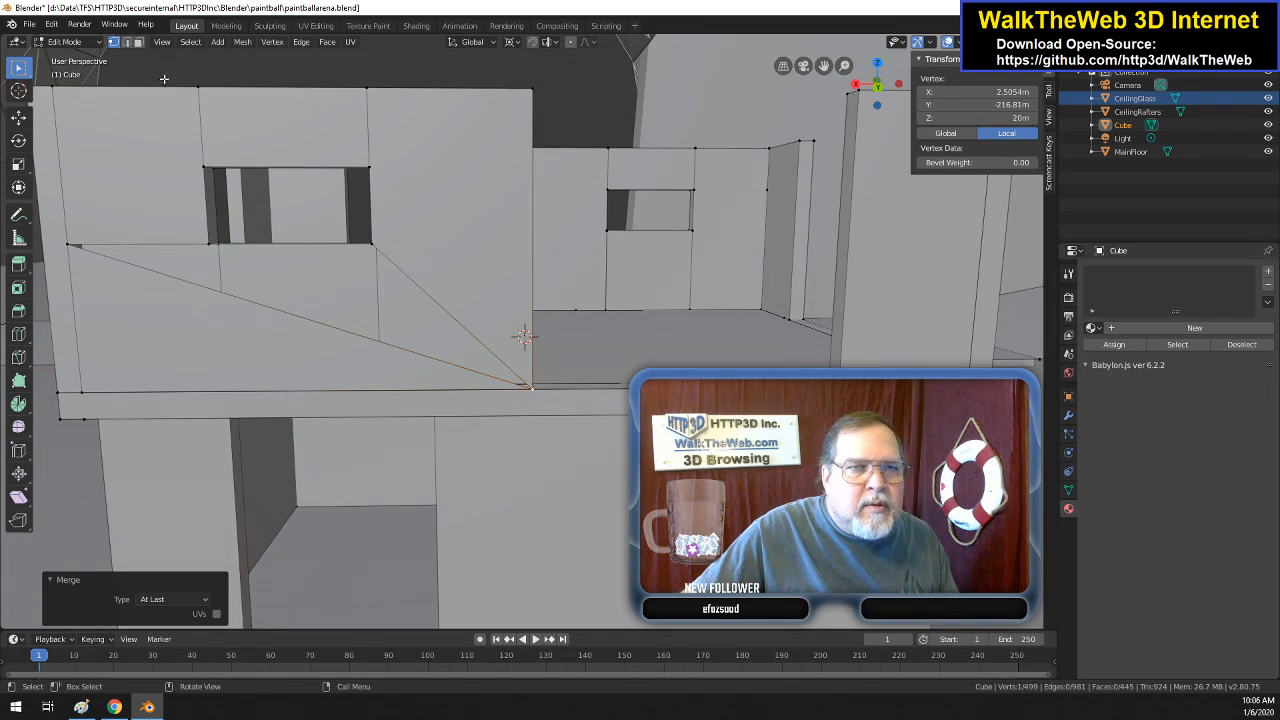
- Subdivide the long diagonal edge below the window once, and subdivide its upper left half again
{"action": "left_click", "coordinate": [127, 42]}
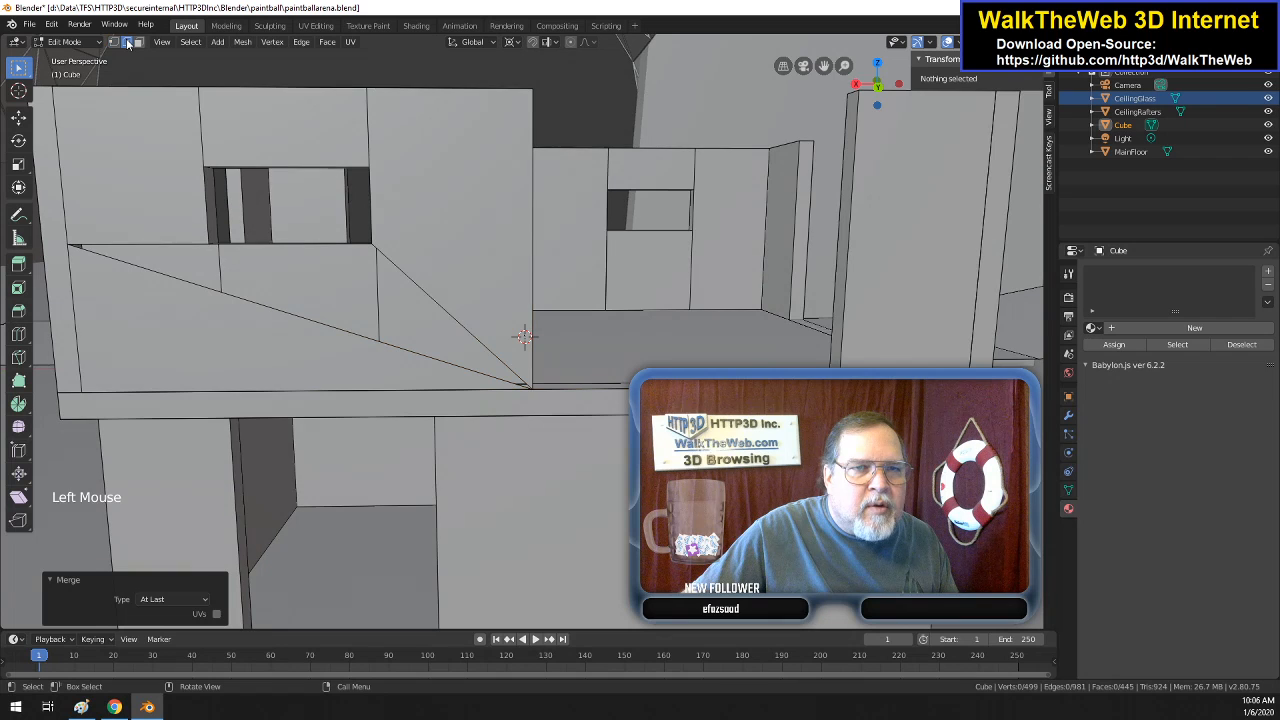
{"action": "double_click", "coordinate": [313, 324]}
{"action": "right_click", "coordinate": [313, 325]}
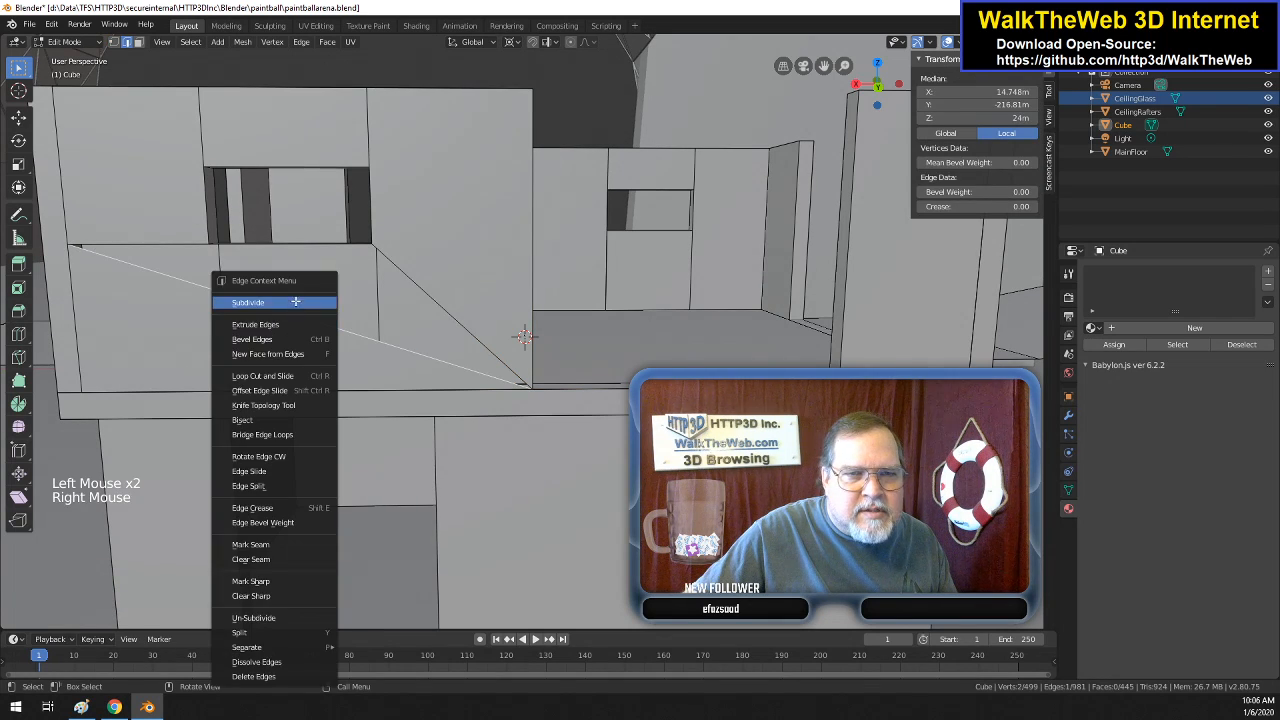
{"action": "left_click", "coordinate": [249, 302]}
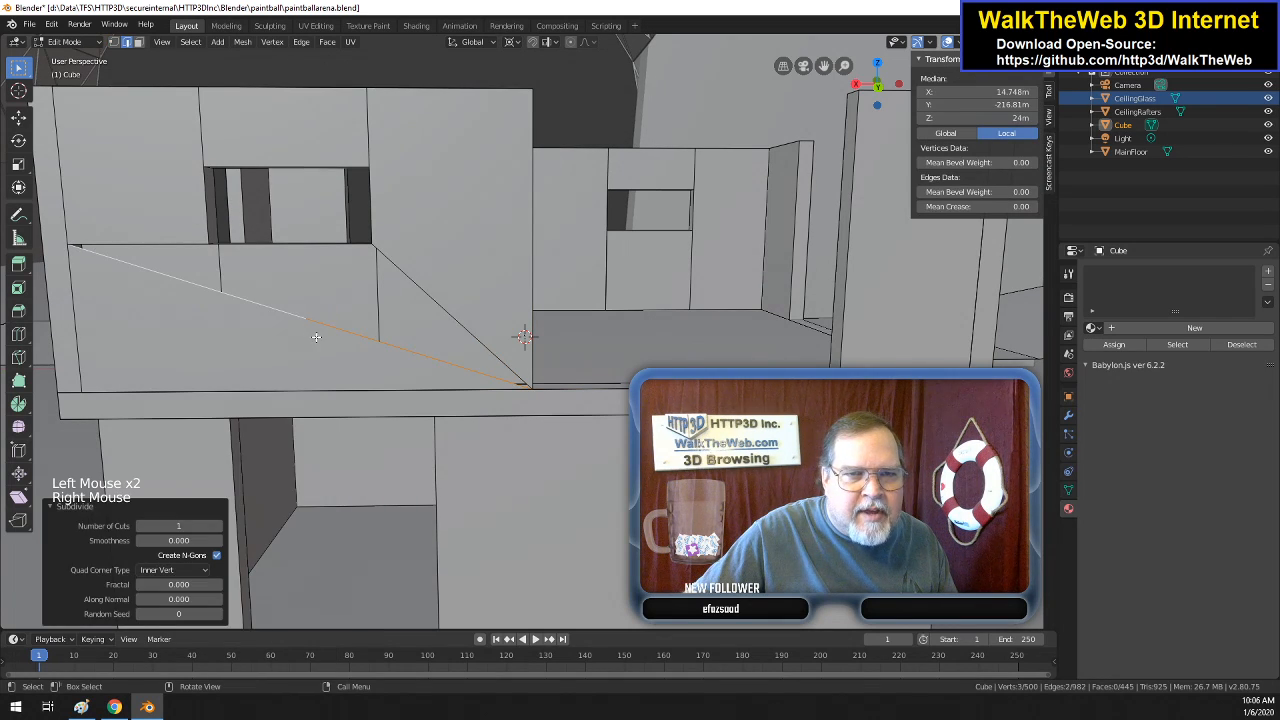
{"action": "right_click", "coordinate": [163, 276]}
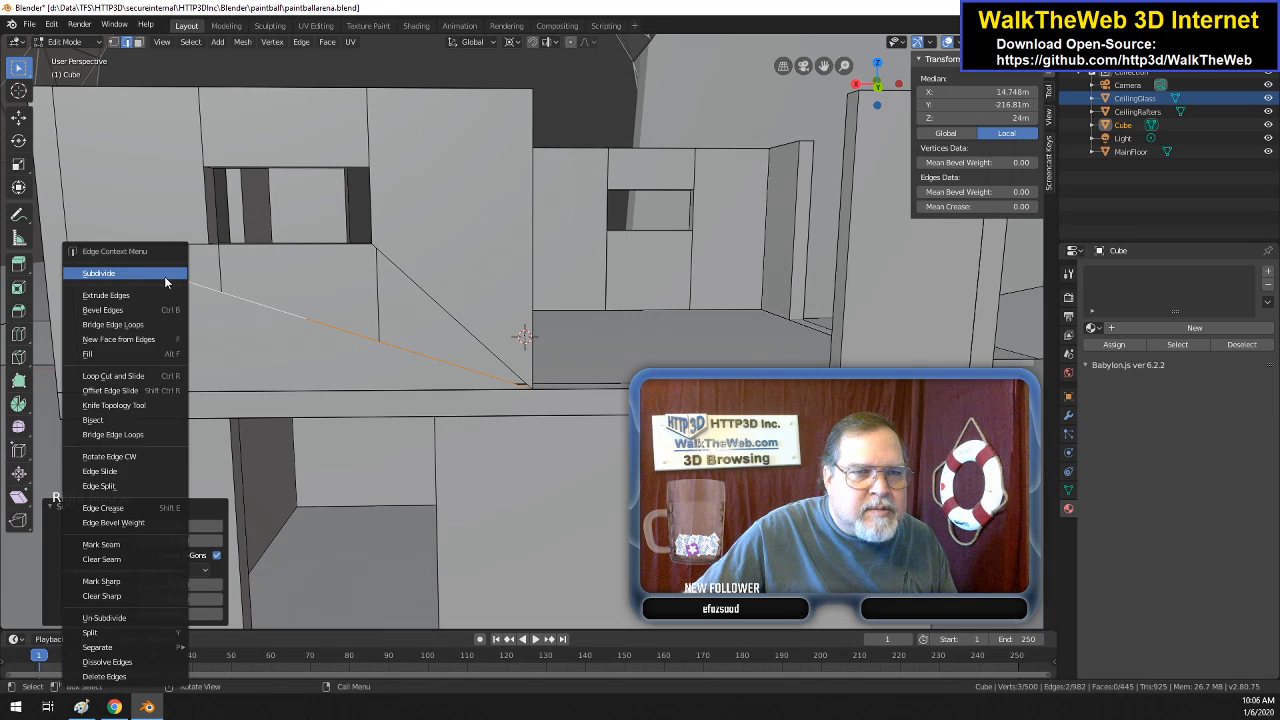
{"action": "left_click", "coordinate": [177, 275]}
{"action": "right_click", "coordinate": [177, 275]}
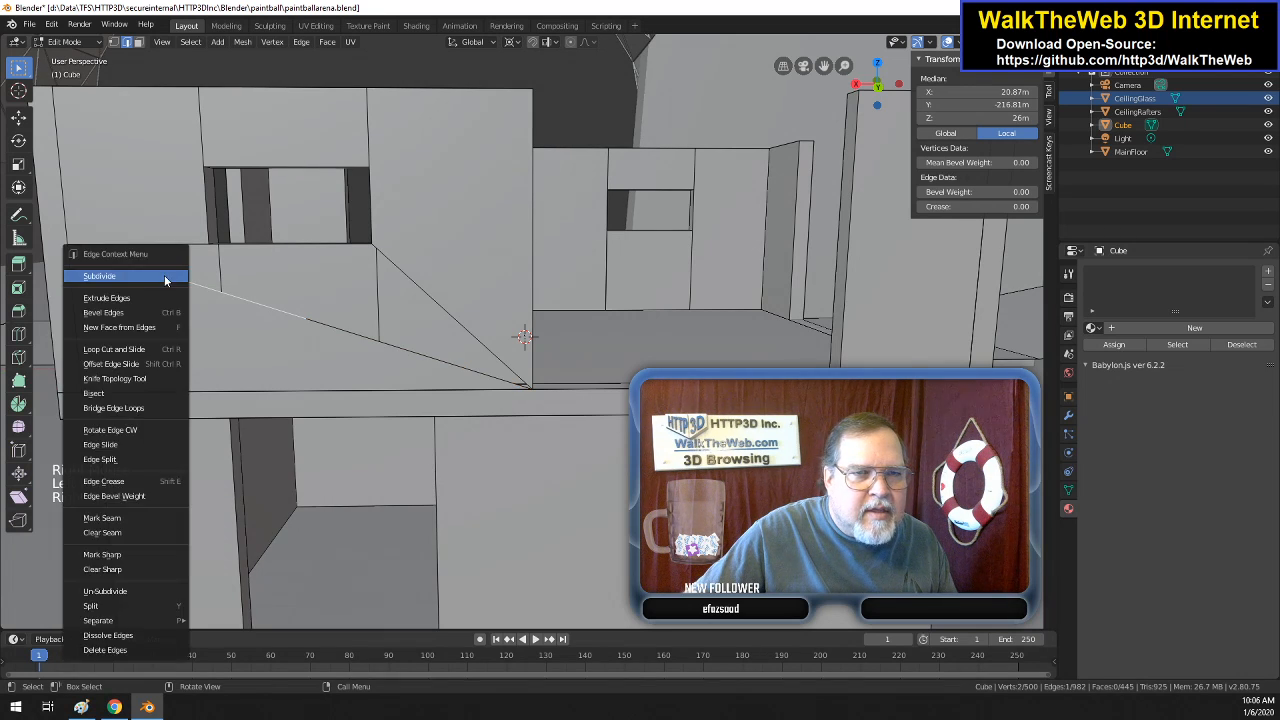
{"action": "left_click", "coordinate": [176, 275]}
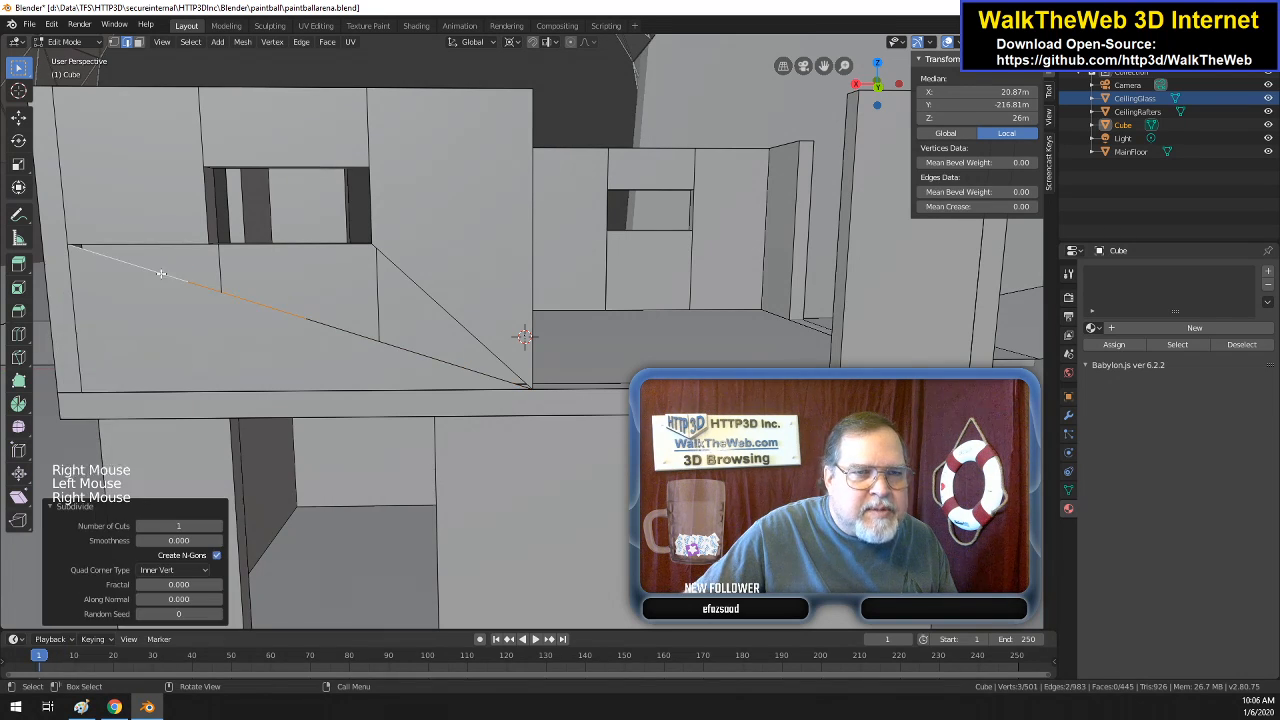
- Subdivide the short diagonal edge running from the window's lower right corner to the wall's bottom corner
{"action": "left_click", "coordinate": [431, 299]}
{"action": "right_click", "coordinate": [445, 300]}
{"action": "left_click", "coordinate": [437, 297]}
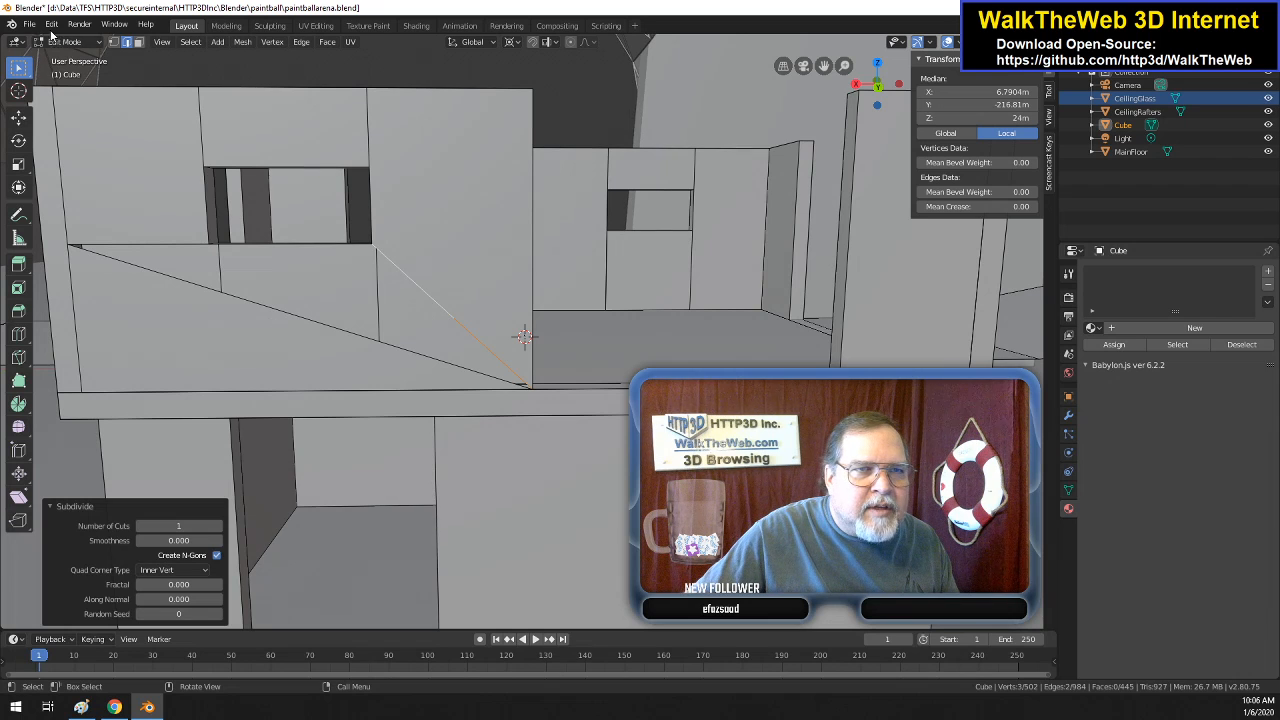
- Move the midpoint vertex of the long diagonal edge to the window's lower left corner X value, 19.645 m, and Z 20 m
{"action": "left_click", "coordinate": [113, 41]}
{"action": "double_click", "coordinate": [207, 240]}
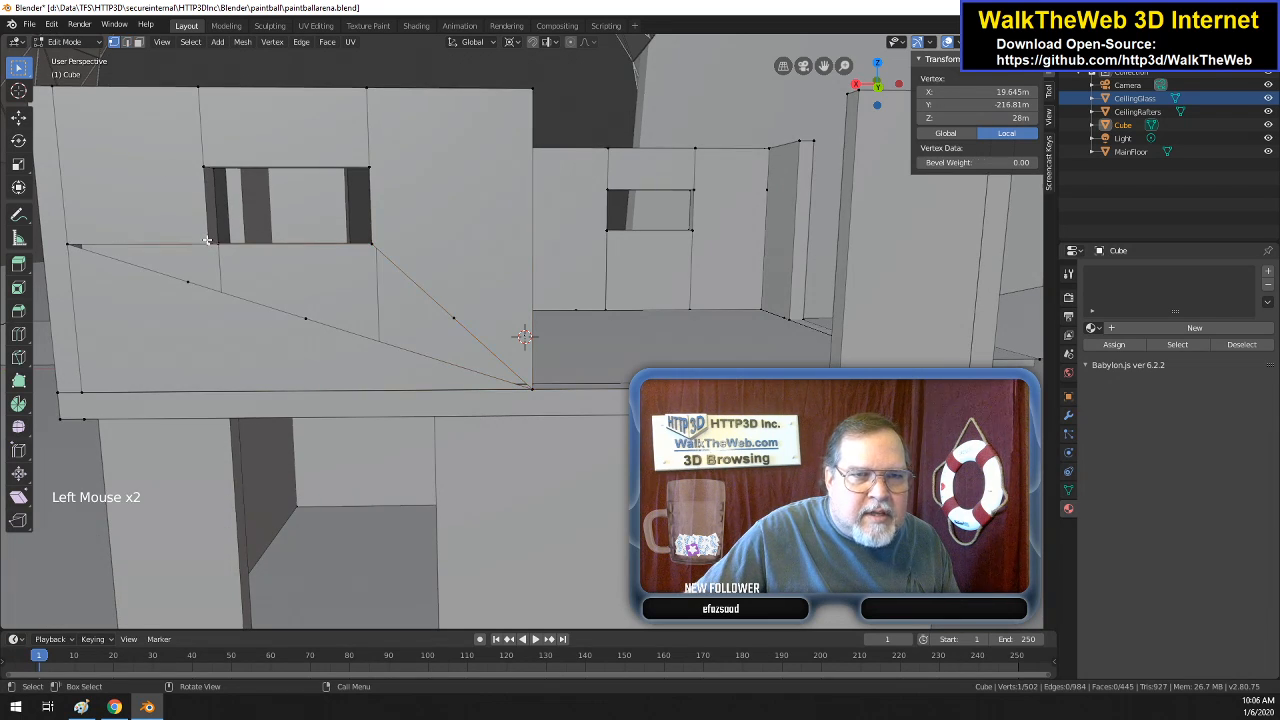
{"action": "left_click", "coordinate": [940, 91]}
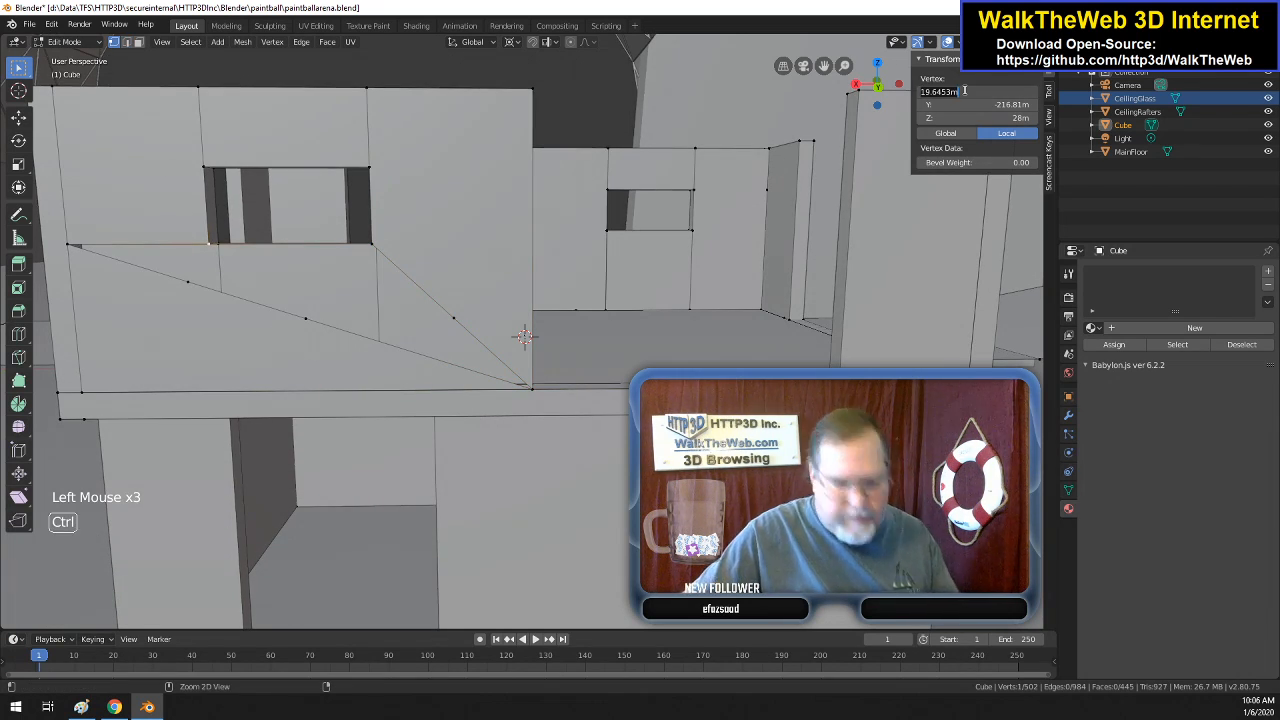
{"action": "left_click", "coordinate": [189, 286]}
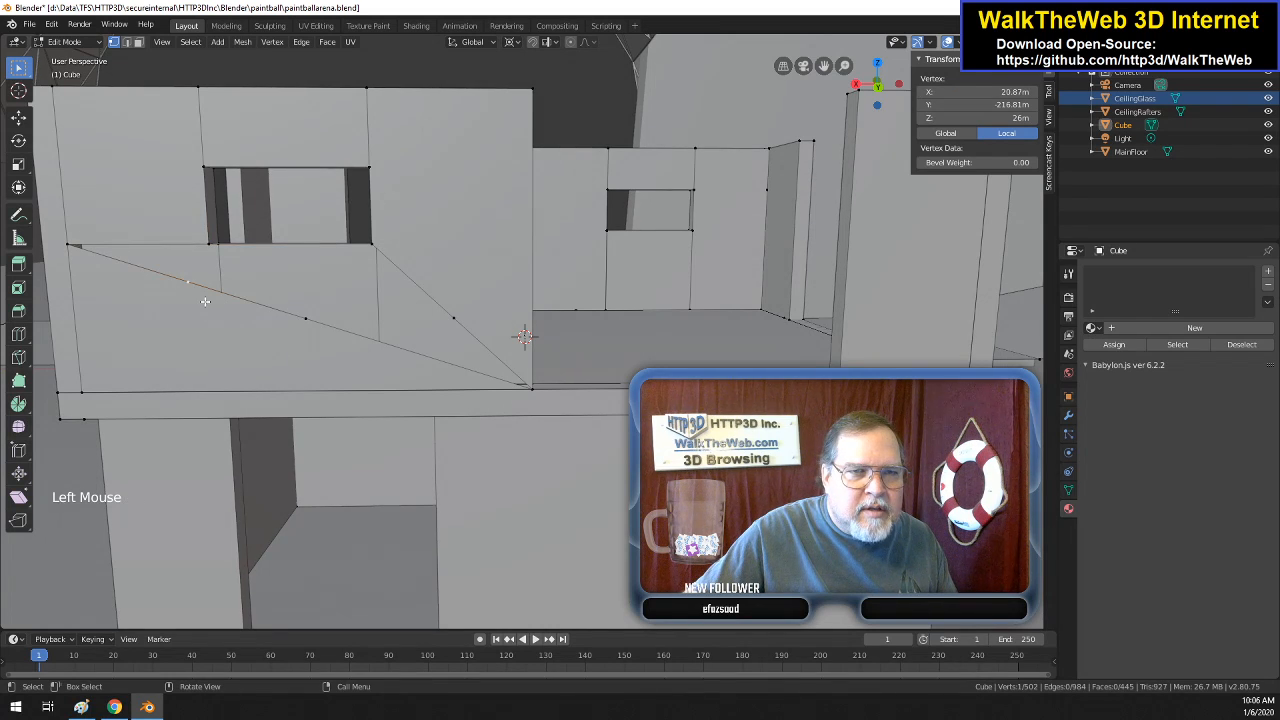
{"action": "left_click", "coordinate": [306, 325]}
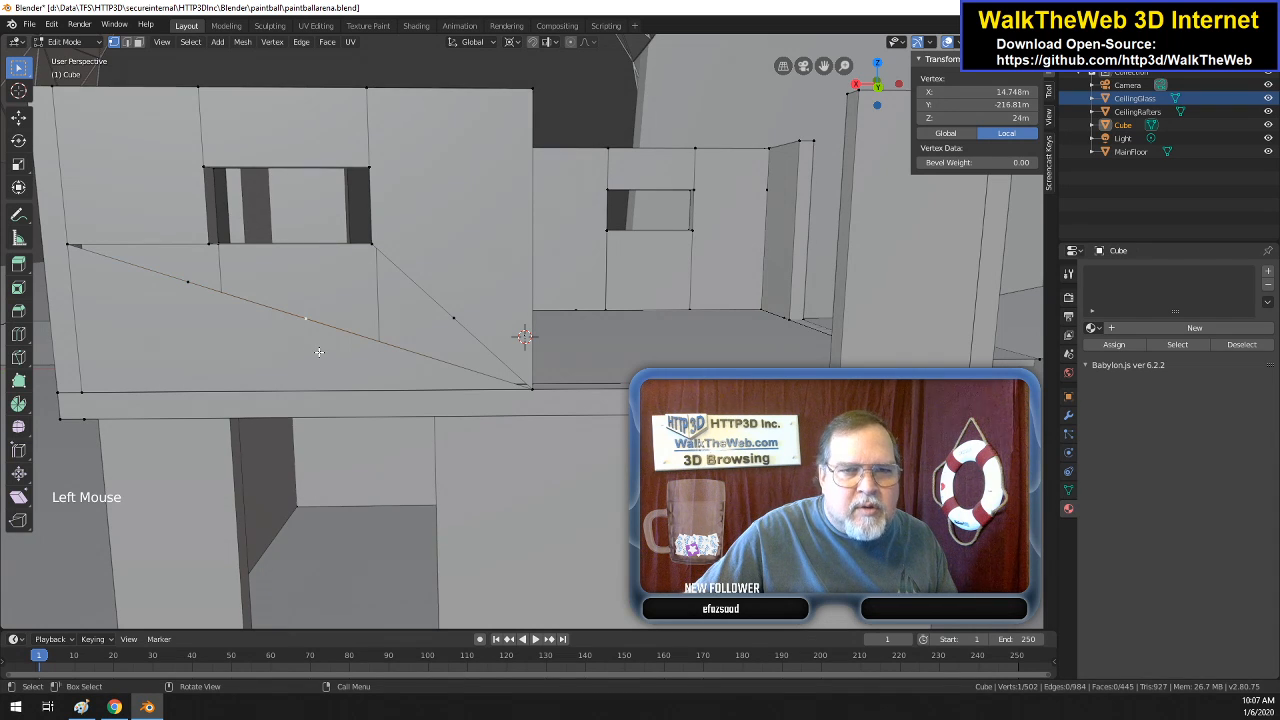
{"action": "left_click", "coordinate": [950, 91]}
{"action": "type", "text": "19.645m"}
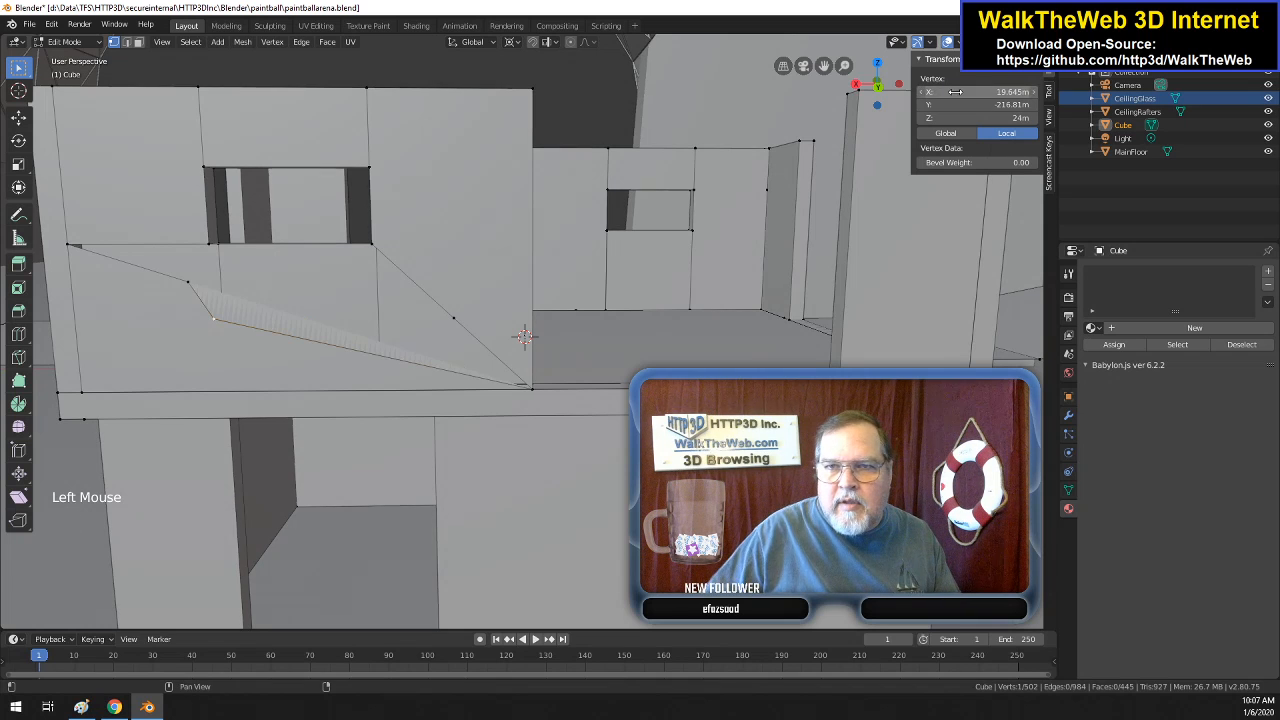
{"action": "key", "text": "Return"}
{"action": "double_click", "coordinate": [976, 118]}
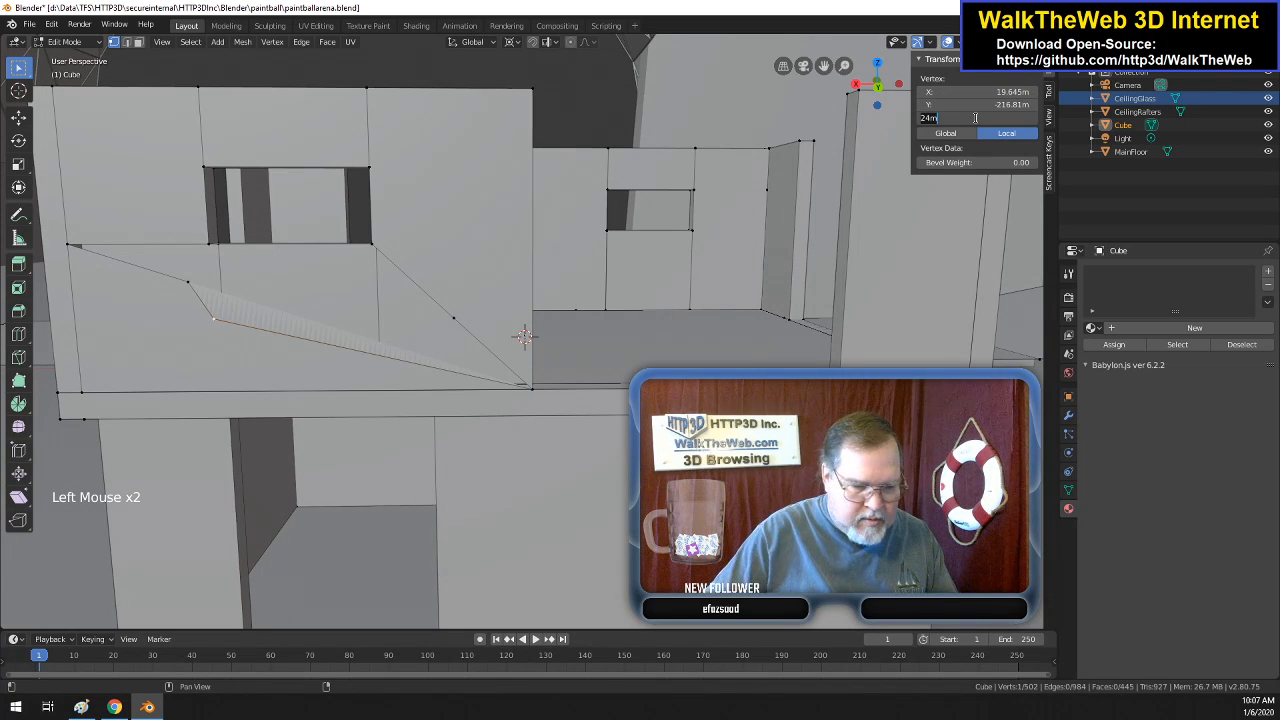
{"action": "key", "text": "Return"}
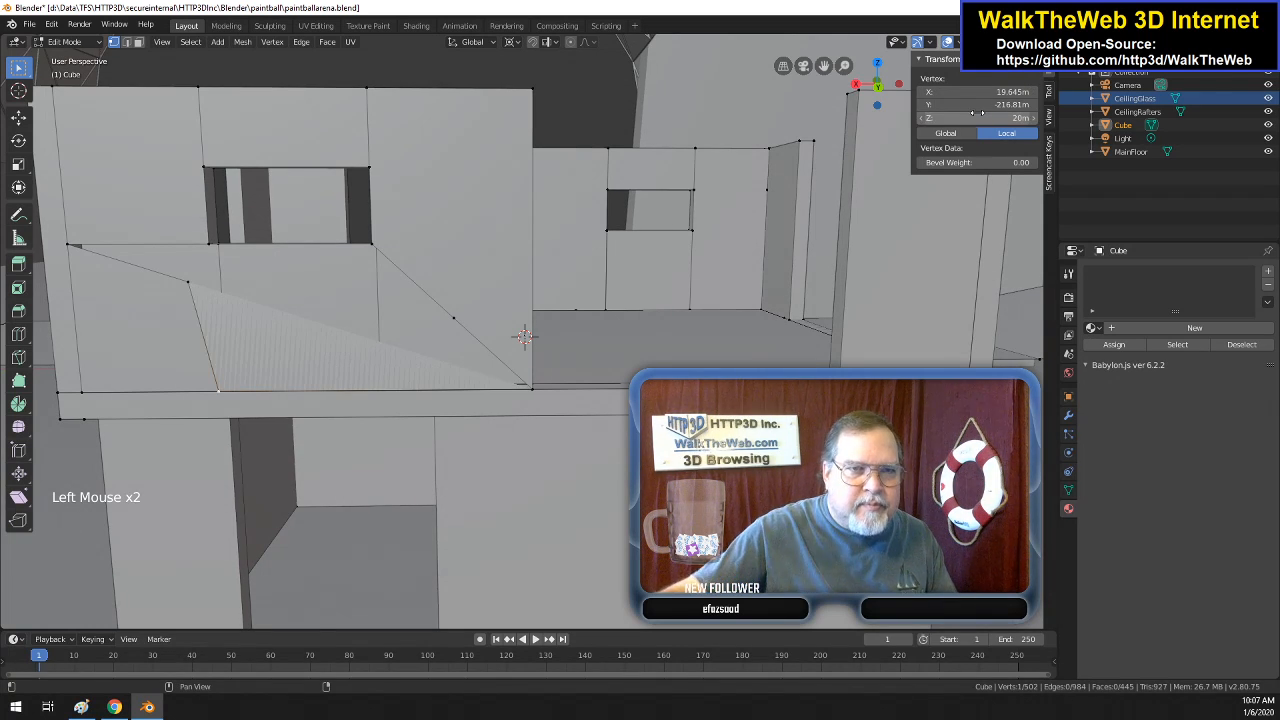
- Merge the vertex on the upper left part of the long diagonal edge into the window's lower left corner vertex, using At Last
{"action": "left_click", "coordinate": [187, 283]}
{"action": "left_click", "coordinate": [207, 249], "text": "shift"}
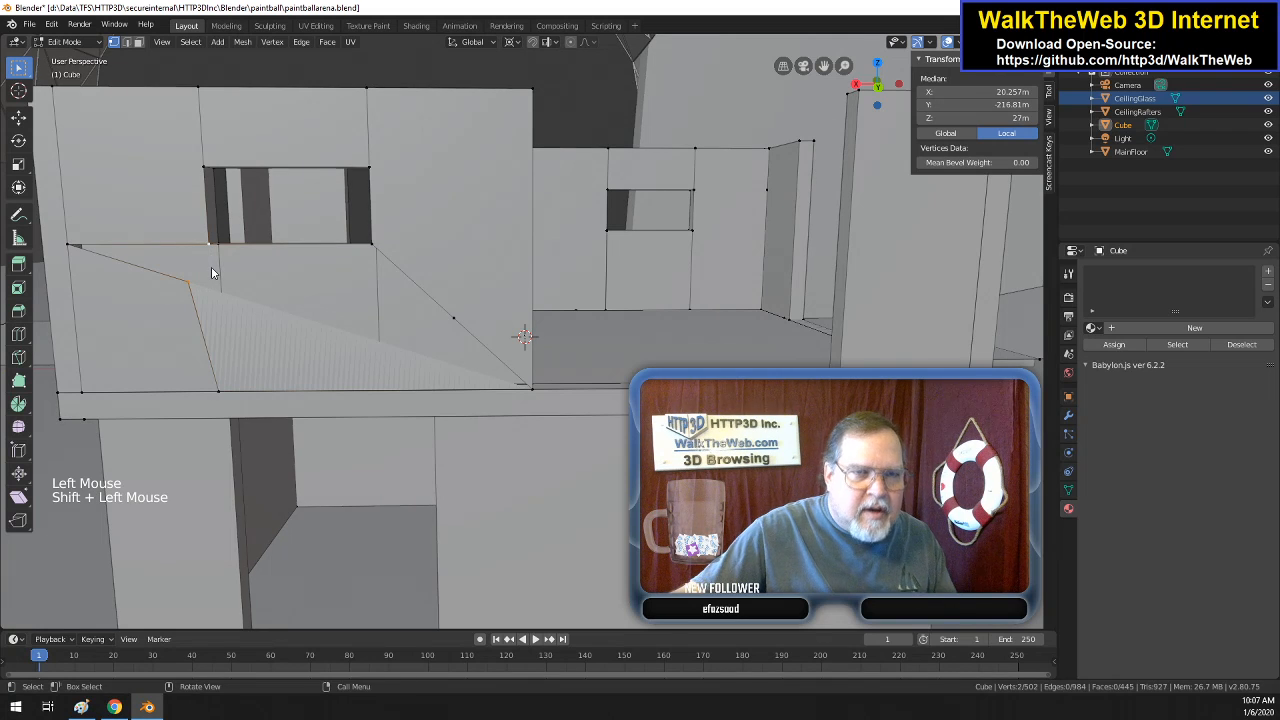
{"action": "key", "text": "alt+m"}
{"action": "left_click", "coordinate": [211, 268]}
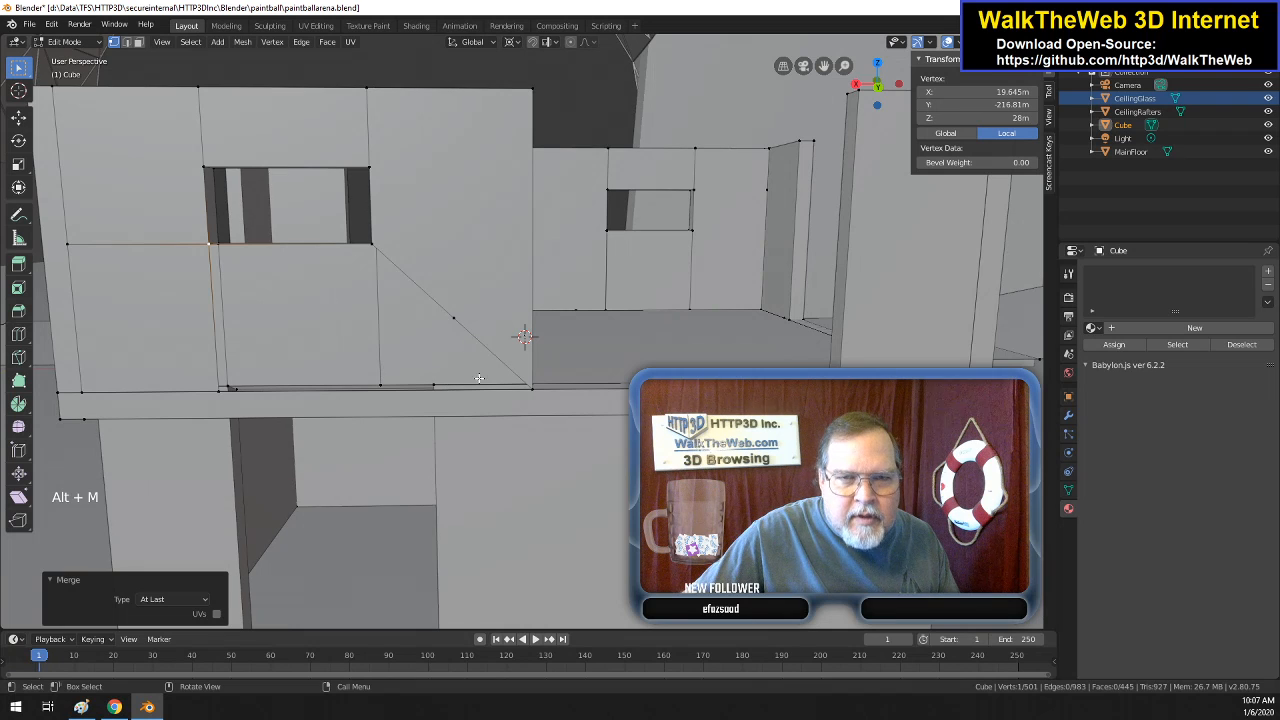
- Move the midpoint vertex of the short diagonal edge to the window's lower right corner X value, 11.075 m, and Z 20 m
{"action": "left_click", "coordinate": [452, 320]}
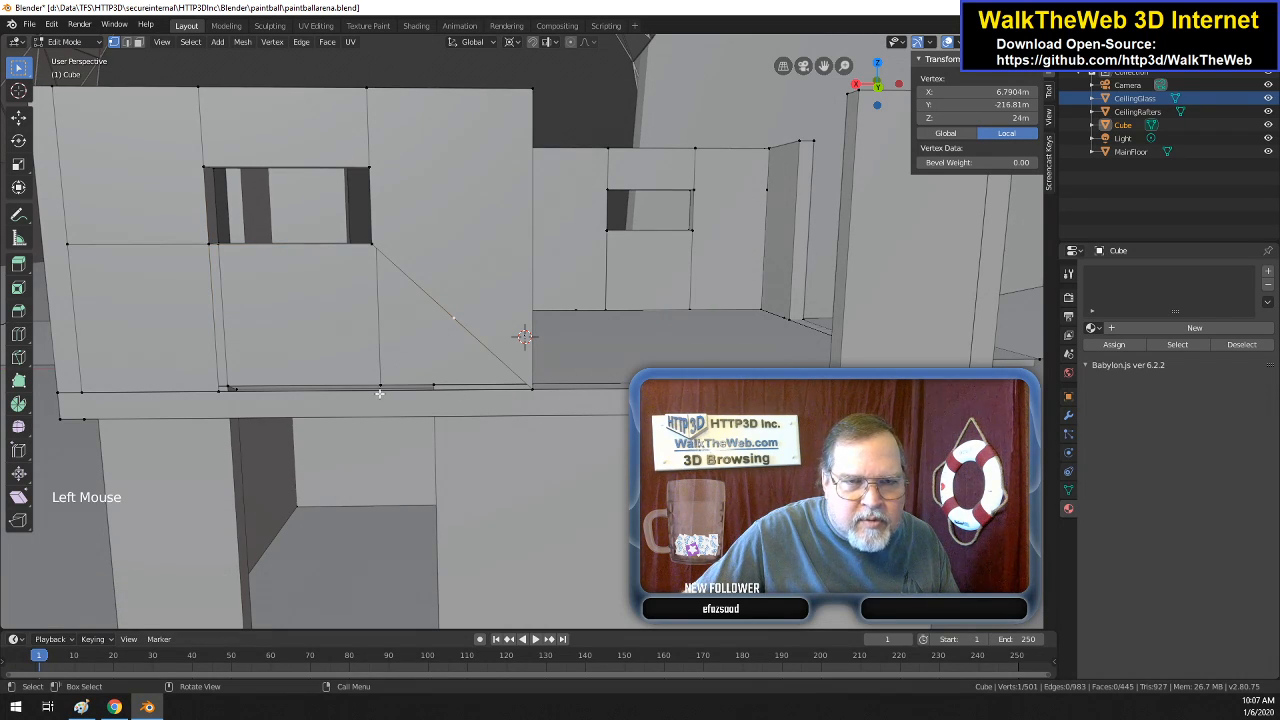
{"action": "left_click", "coordinate": [386, 244]}
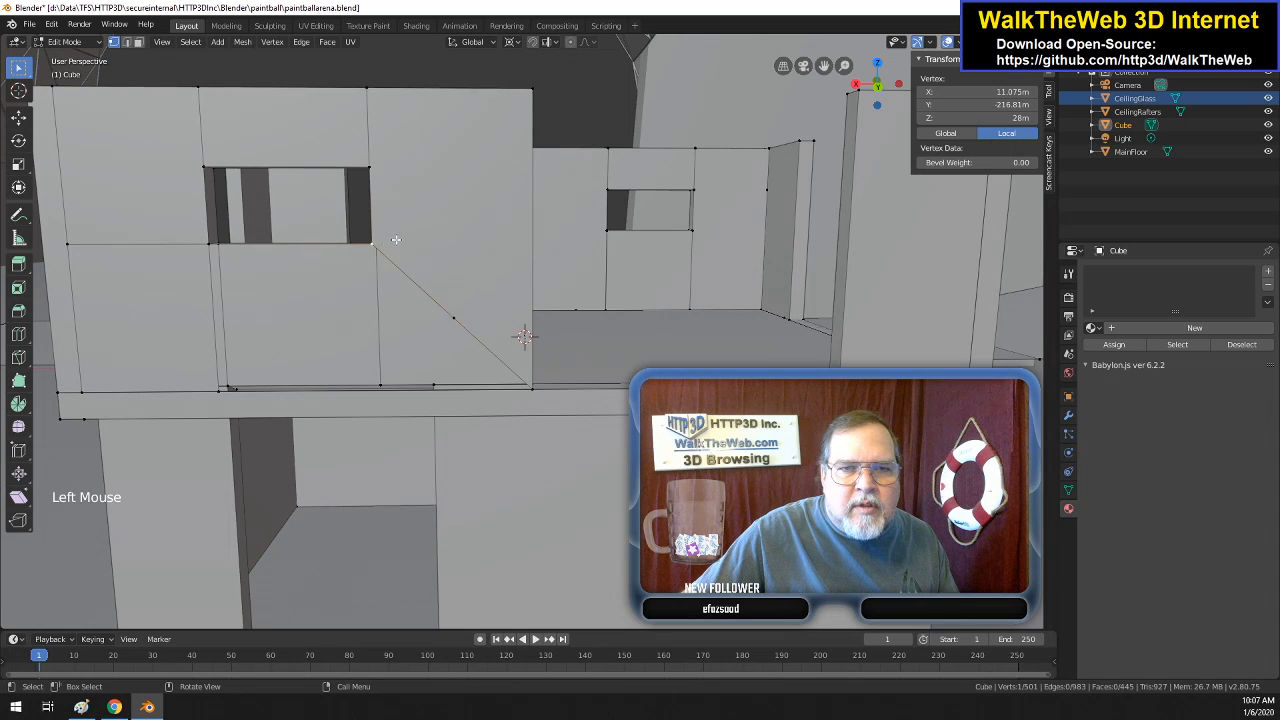
{"action": "double_click", "coordinate": [979, 91]}
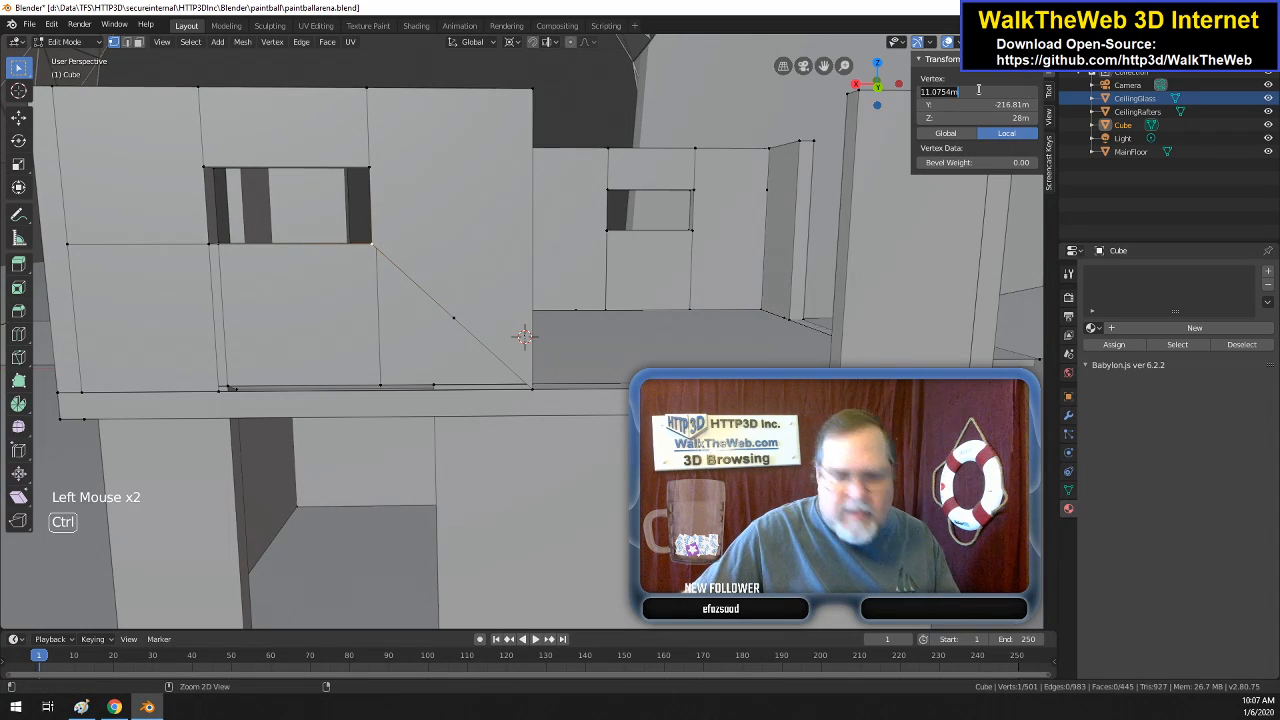
{"action": "left_click", "coordinate": [463, 312]}
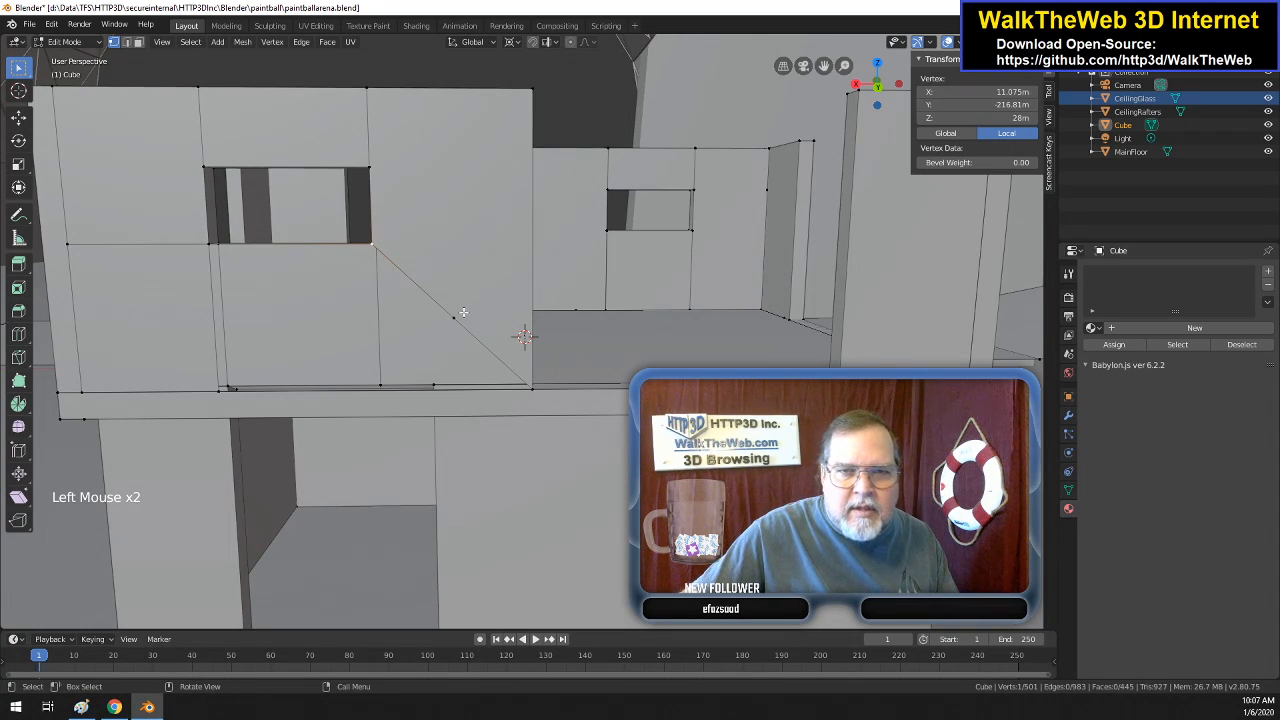
{"action": "left_click", "coordinate": [989, 96]}
{"action": "type", "text": "11.075m"}
{"action": "key", "text": "Return"}
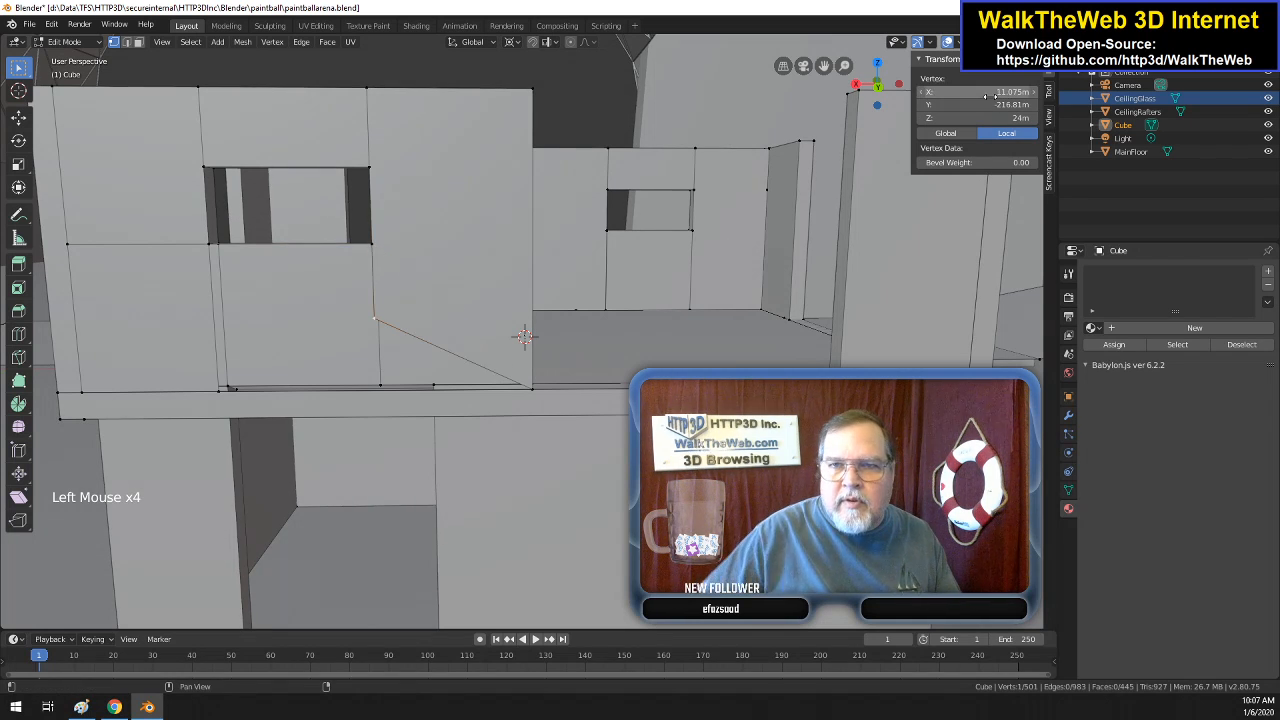
{"action": "left_click", "coordinate": [997, 117]}
{"action": "type", "text": "2"}
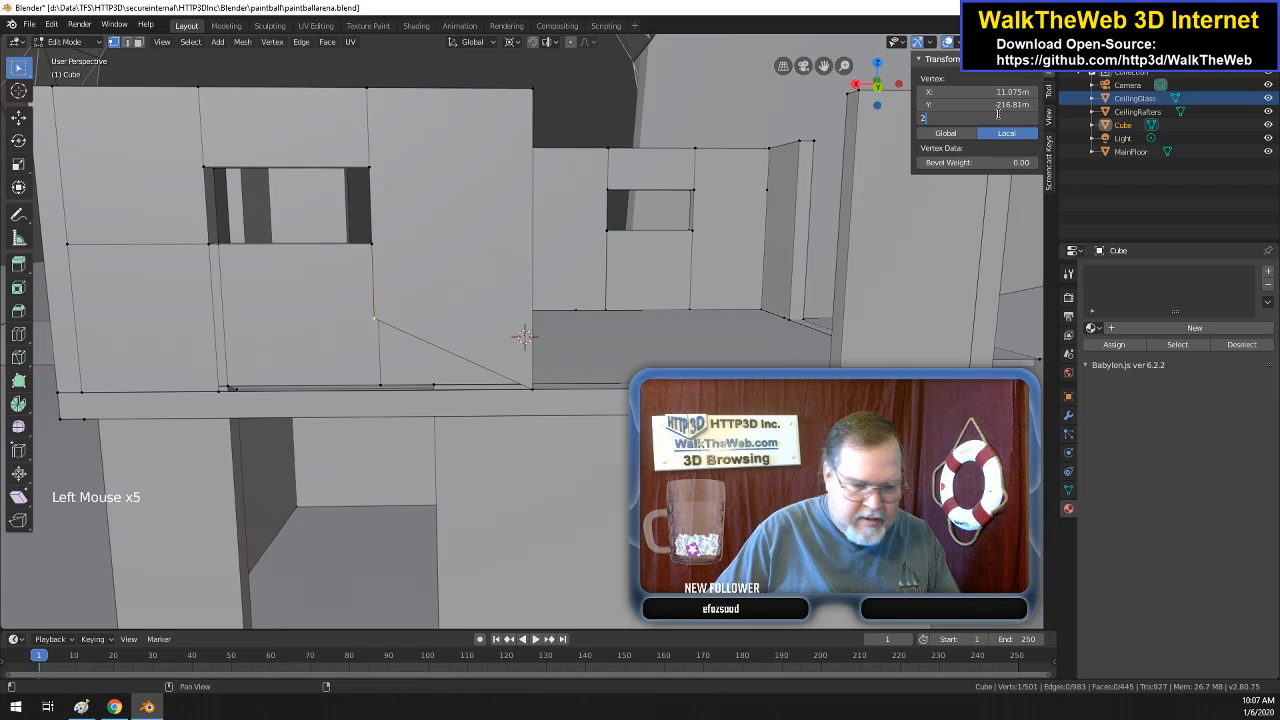
{"action": "type", "text": "0"}
{"action": "key", "text": "Return"}
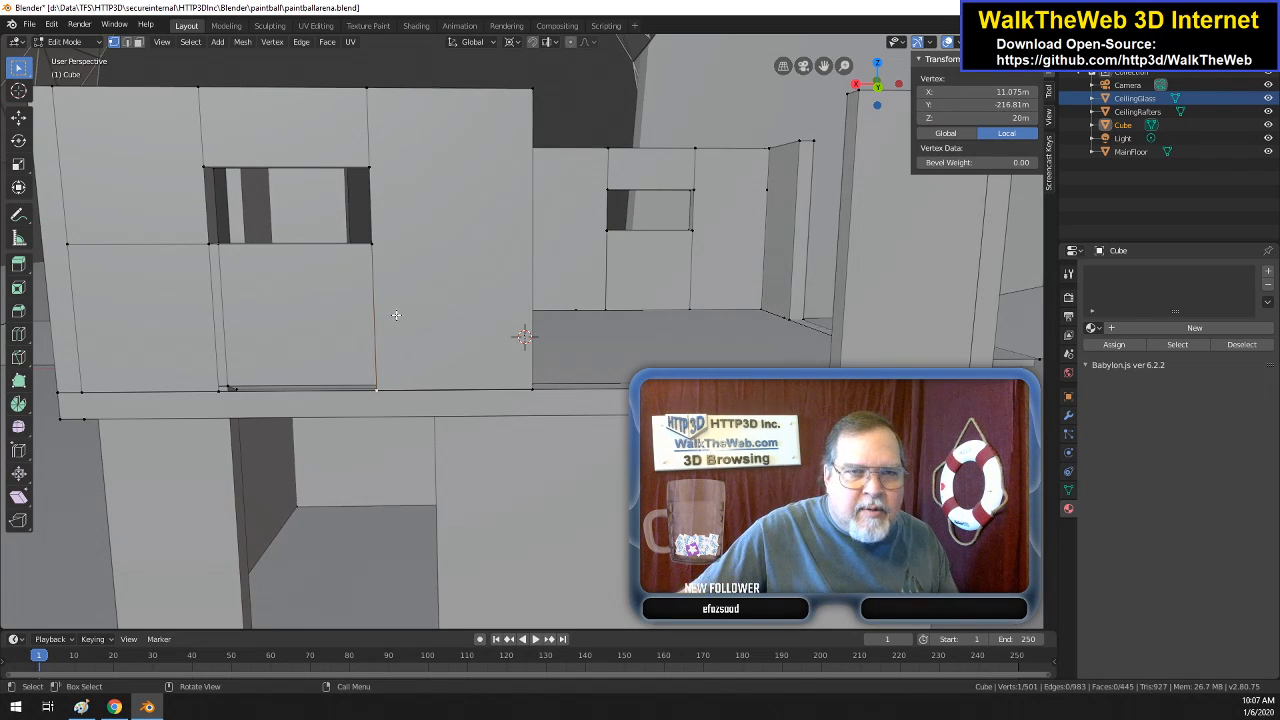
- Fill a face below the window between its two lower corners and the two wall-bottom vertices beneath them
{"action": "left_click", "coordinate": [401, 380]}
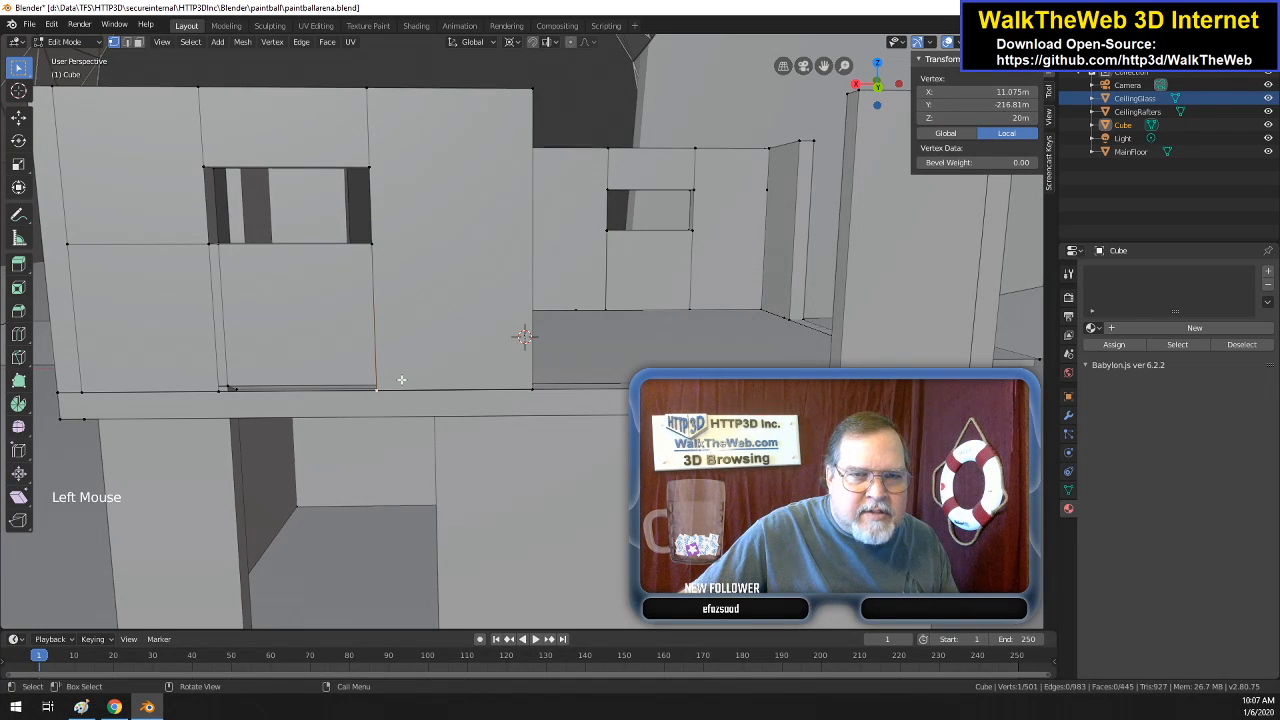
{"action": "left_click", "coordinate": [384, 249], "text": "shift"}
{"action": "left_click", "coordinate": [197, 252], "text": "shift"}
{"action": "left_click", "coordinate": [205, 393], "text": "shift"}
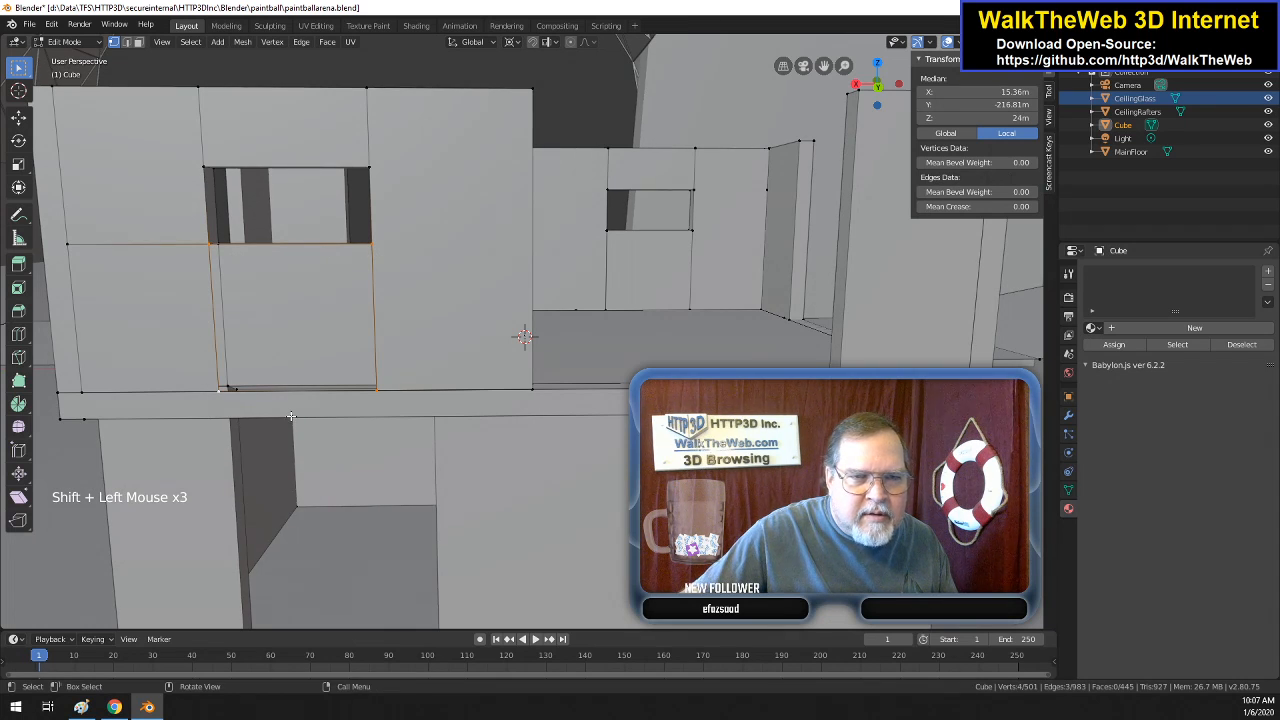
{"action": "key", "text": "f"}
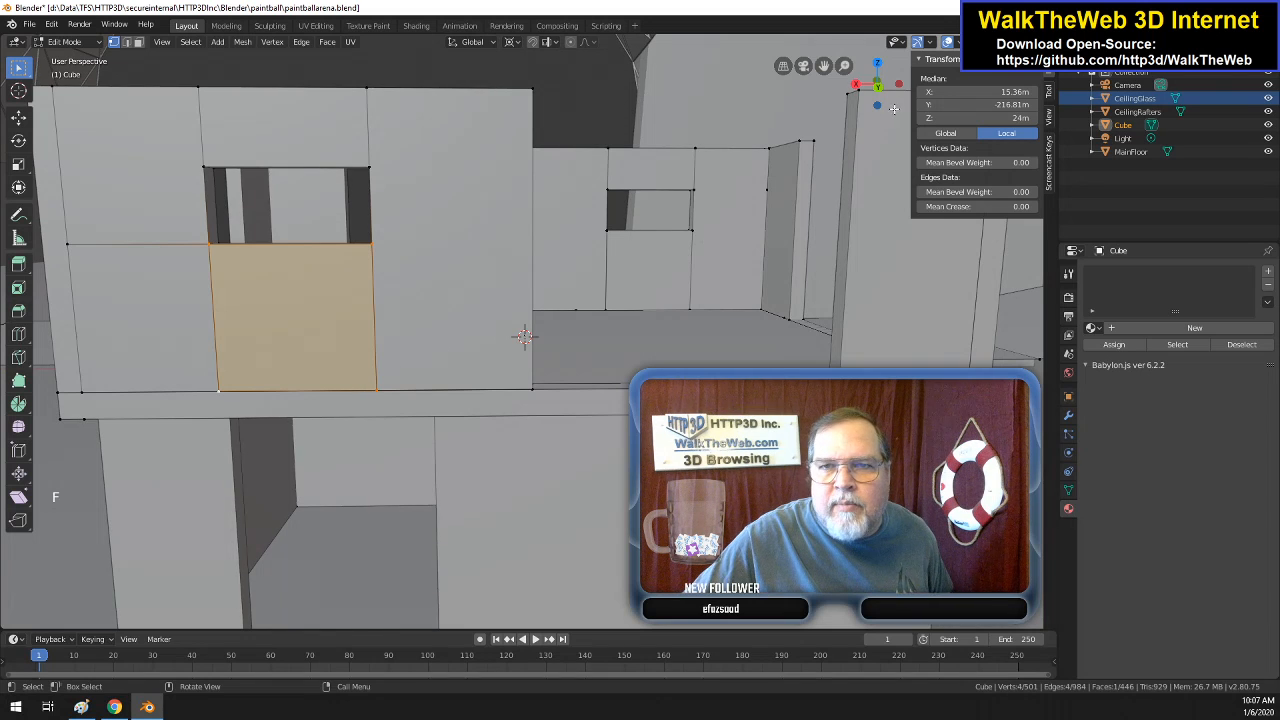
- Subdivide the sill-height horizontal edge left of the window once, and subdivide its outer half again
{"action": "left_click_drag", "start_coordinate": [887, 112], "coordinate": [860, 141]}
{"action": "left_click", "coordinate": [226, 363]}
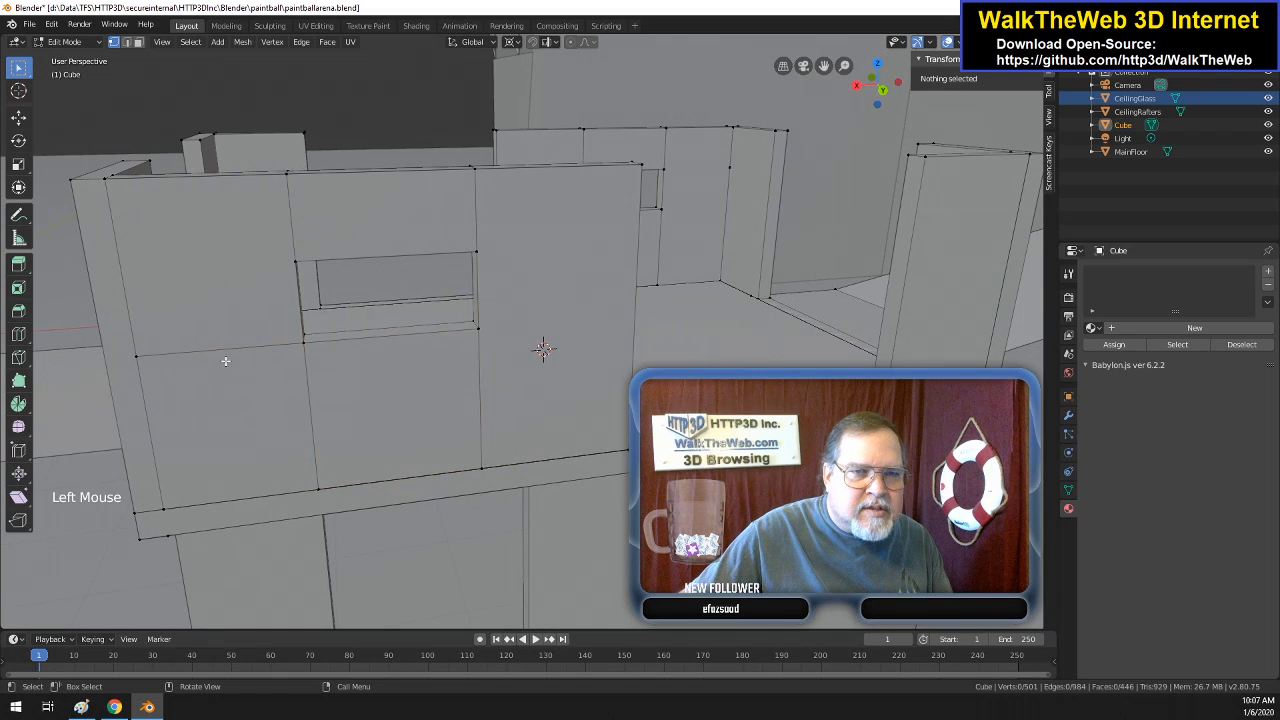
{"action": "left_click", "coordinate": [126, 44]}
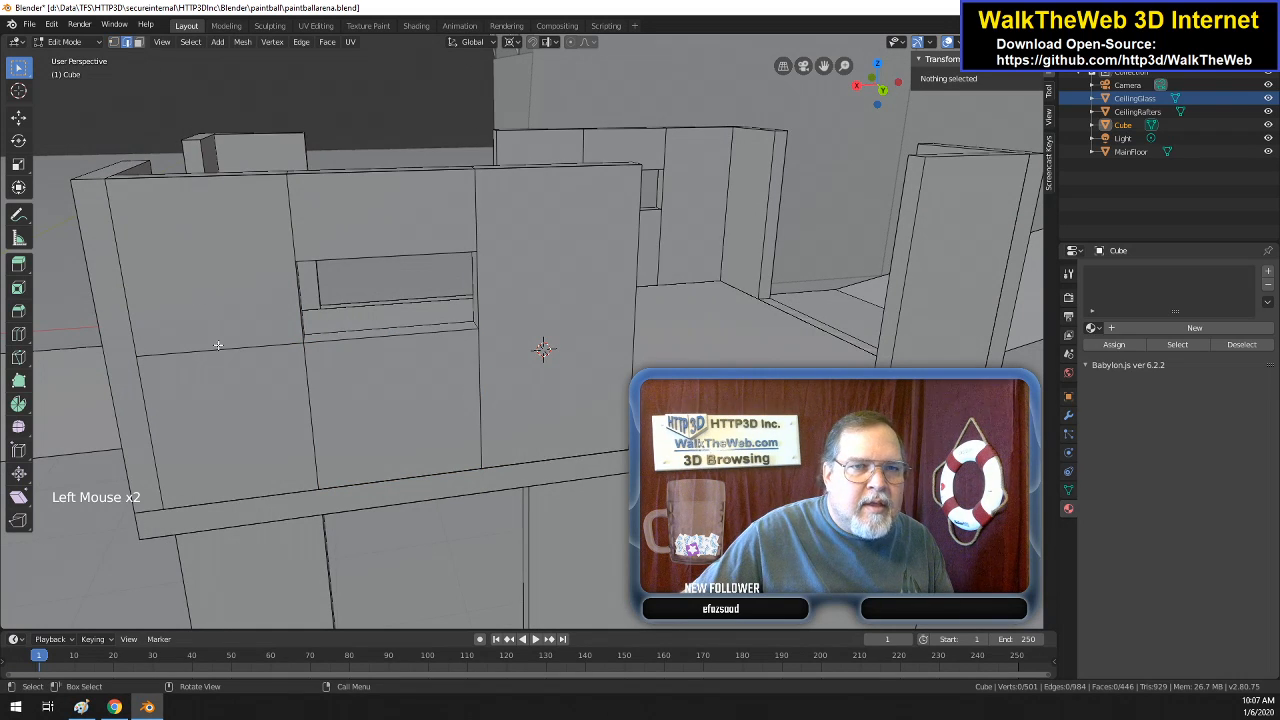
{"action": "left_click", "coordinate": [218, 352]}
{"action": "right_click", "coordinate": [225, 352]}
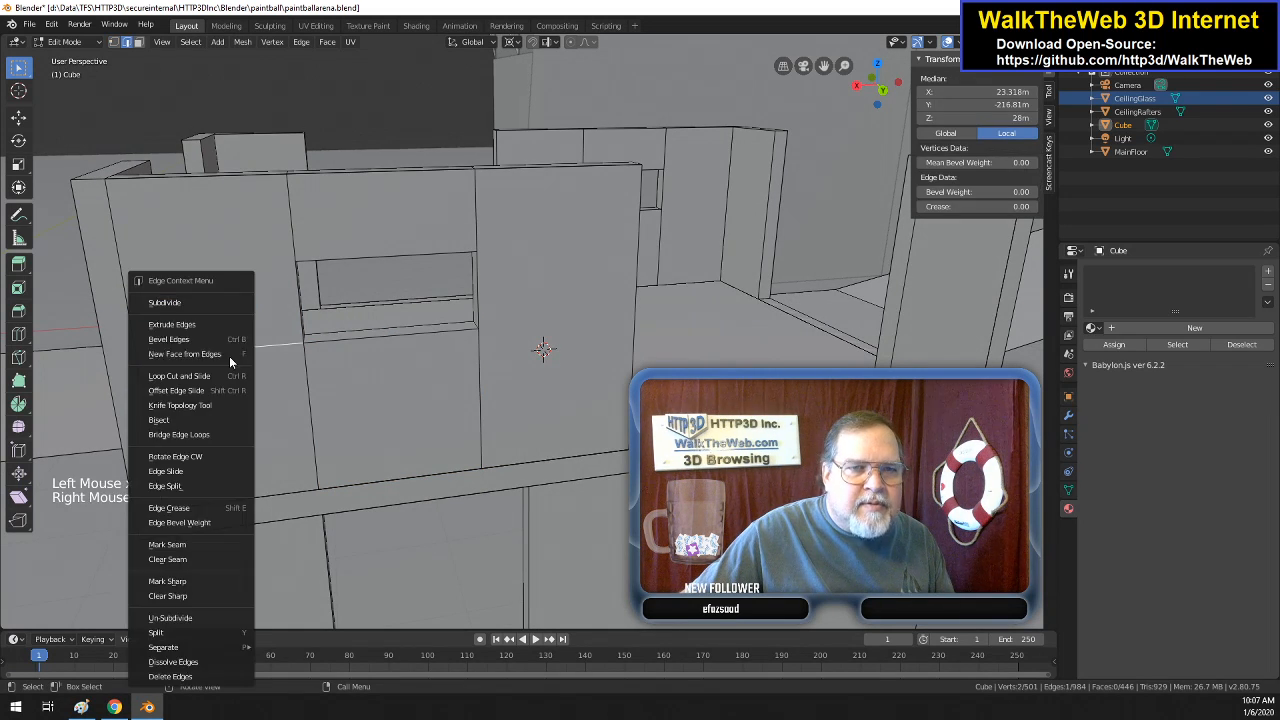
{"action": "left_click", "coordinate": [211, 303]}
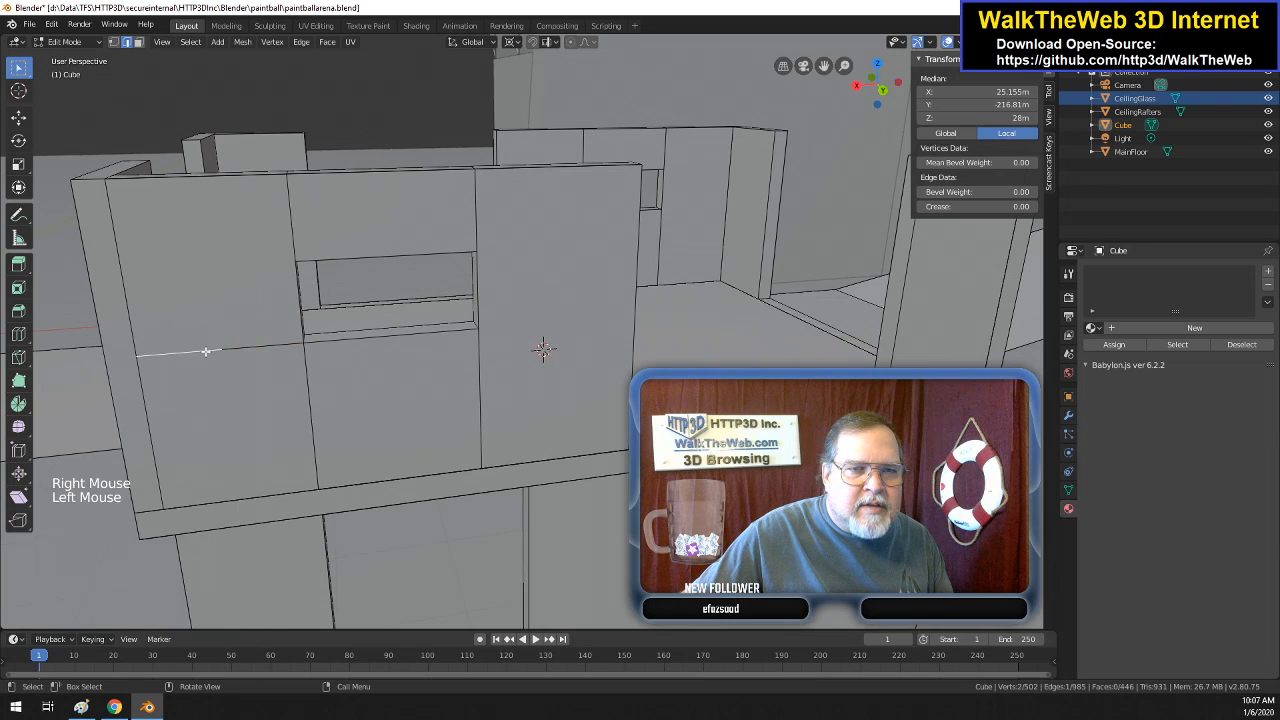
{"action": "right_click", "coordinate": [206, 350]}
{"action": "left_click", "coordinate": [185, 303]}
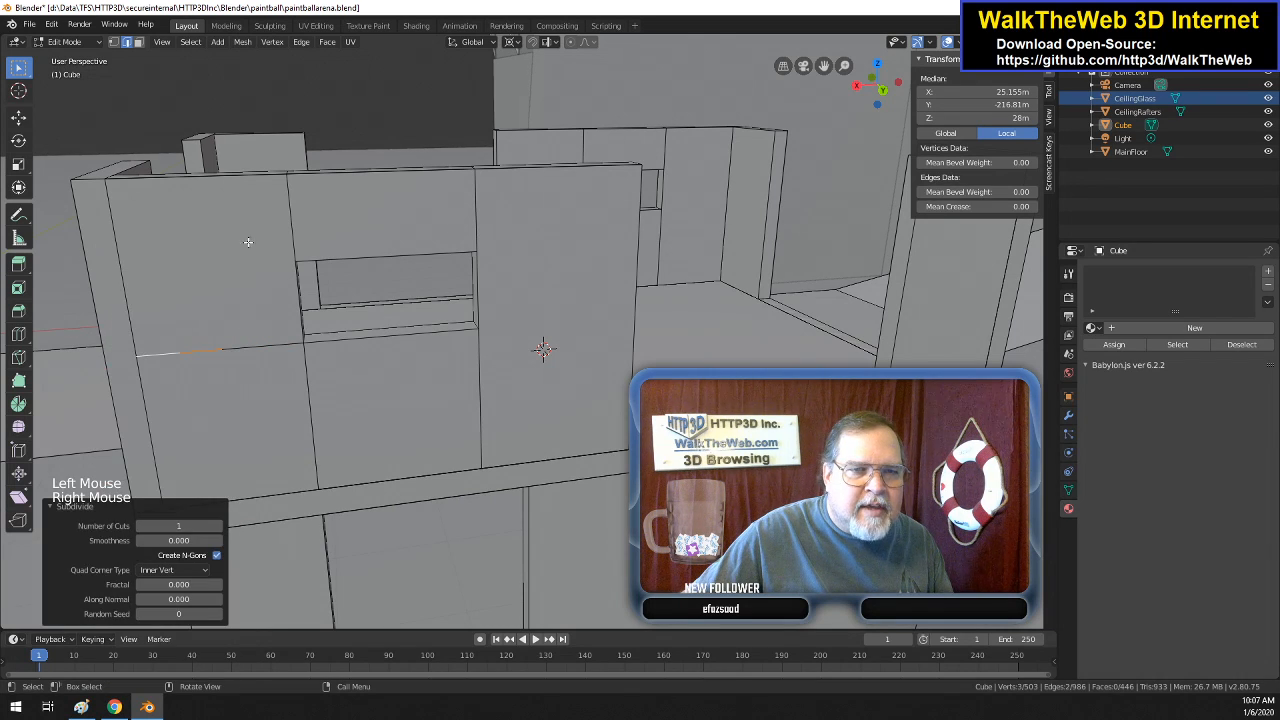
- Merge the outer new vertex on the sill-height edge into the wall's bottom left vertex, using At Last
{"action": "left_click", "coordinate": [113, 41]}
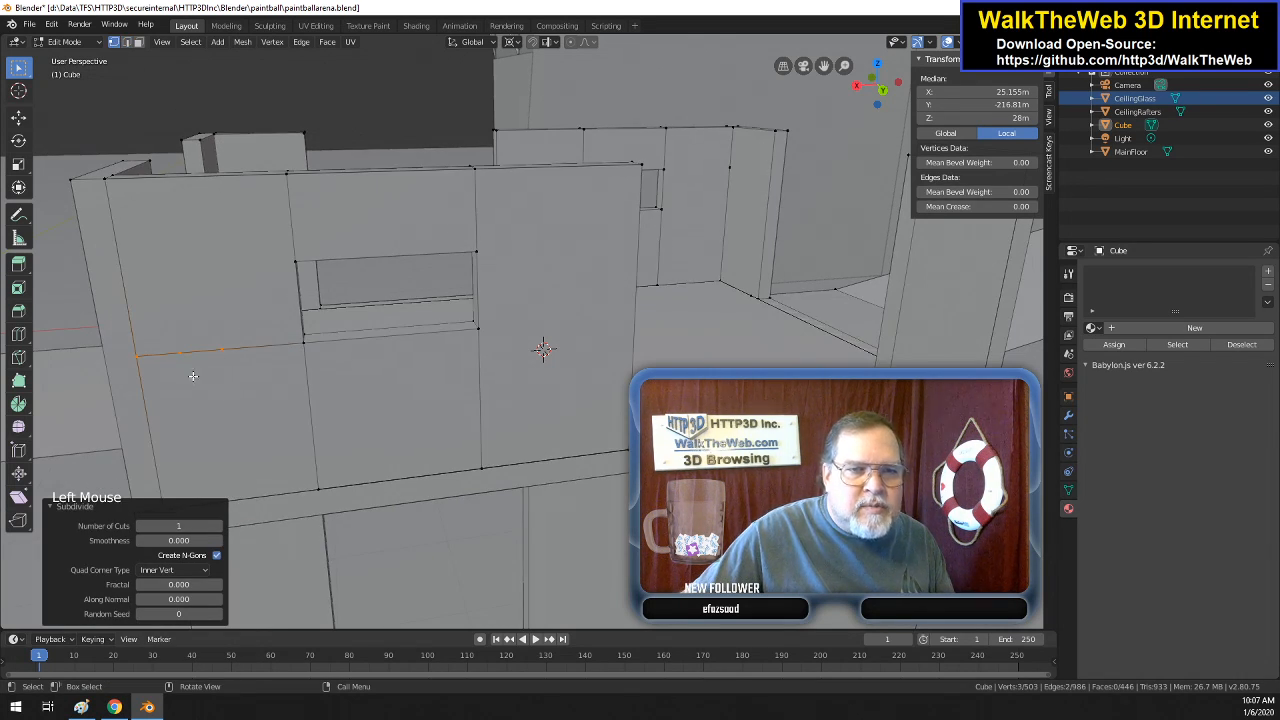
{"action": "left_click_drag", "start_coordinate": [884, 88], "coordinate": [879, 67]}
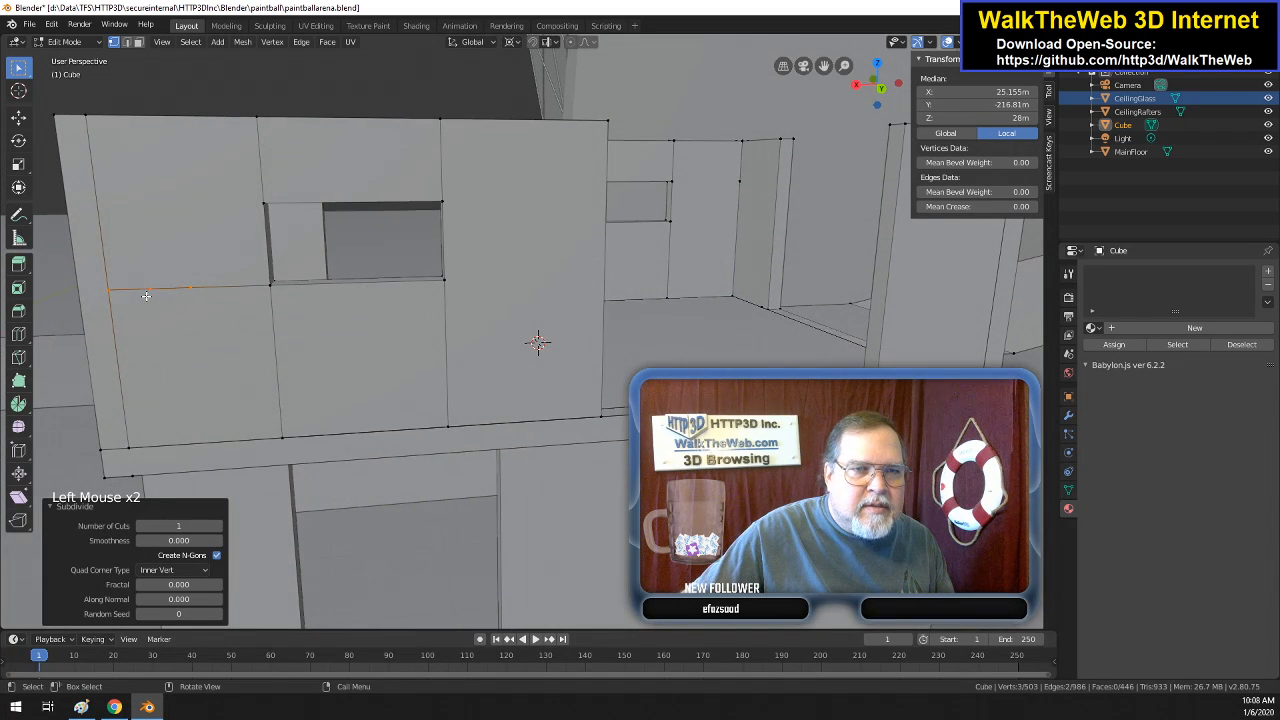
{"action": "left_click", "coordinate": [146, 296]}
{"action": "left_click", "coordinate": [129, 450], "text": "shift"}
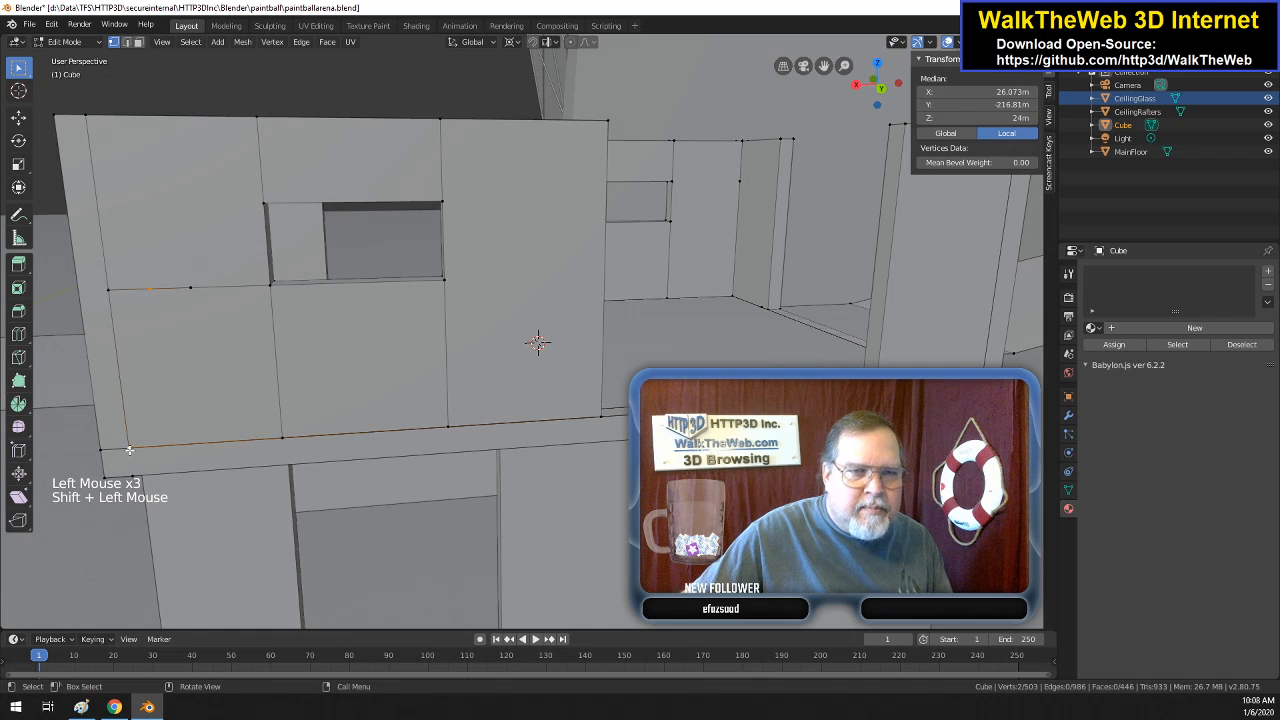
{"action": "key", "text": "alt+m"}
{"action": "left_click", "coordinate": [129, 449]}
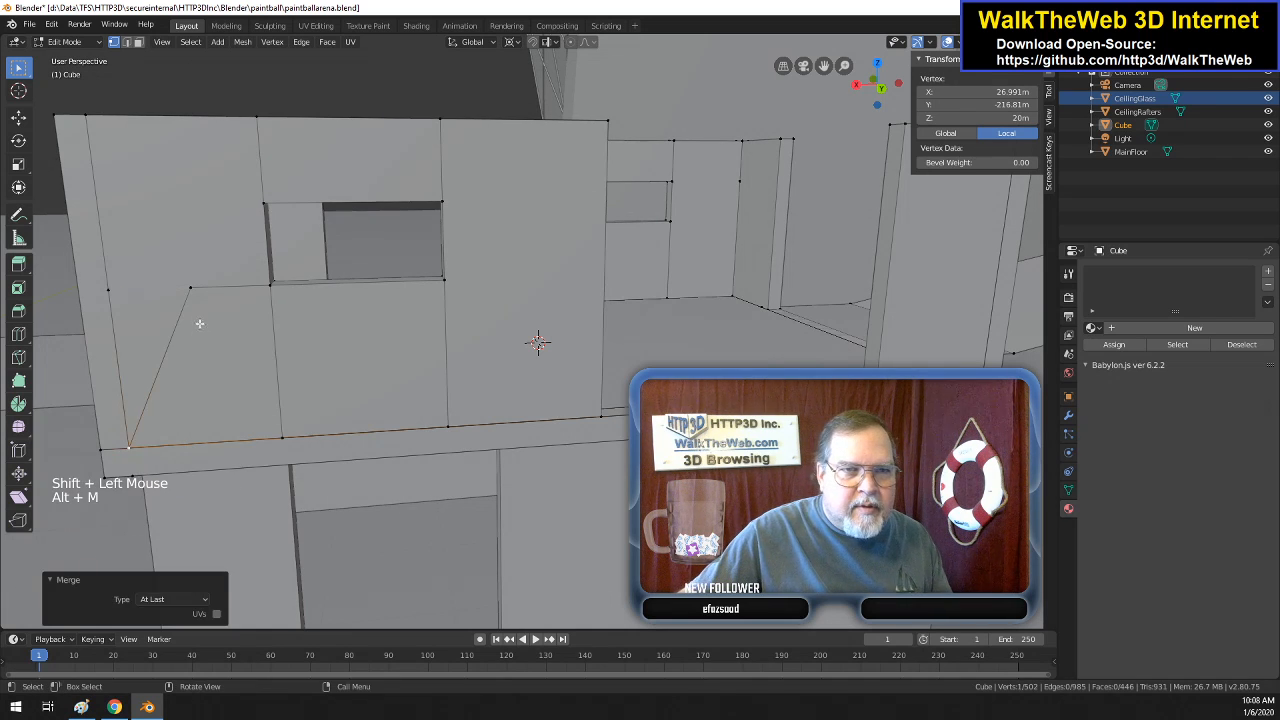
- Merge the remaining new sill-height vertex into the wall-bottom vertex below the window's lower left corner, using At Last
{"action": "left_click", "coordinate": [196, 296]}
{"action": "left_click", "coordinate": [300, 431], "text": "shift"}
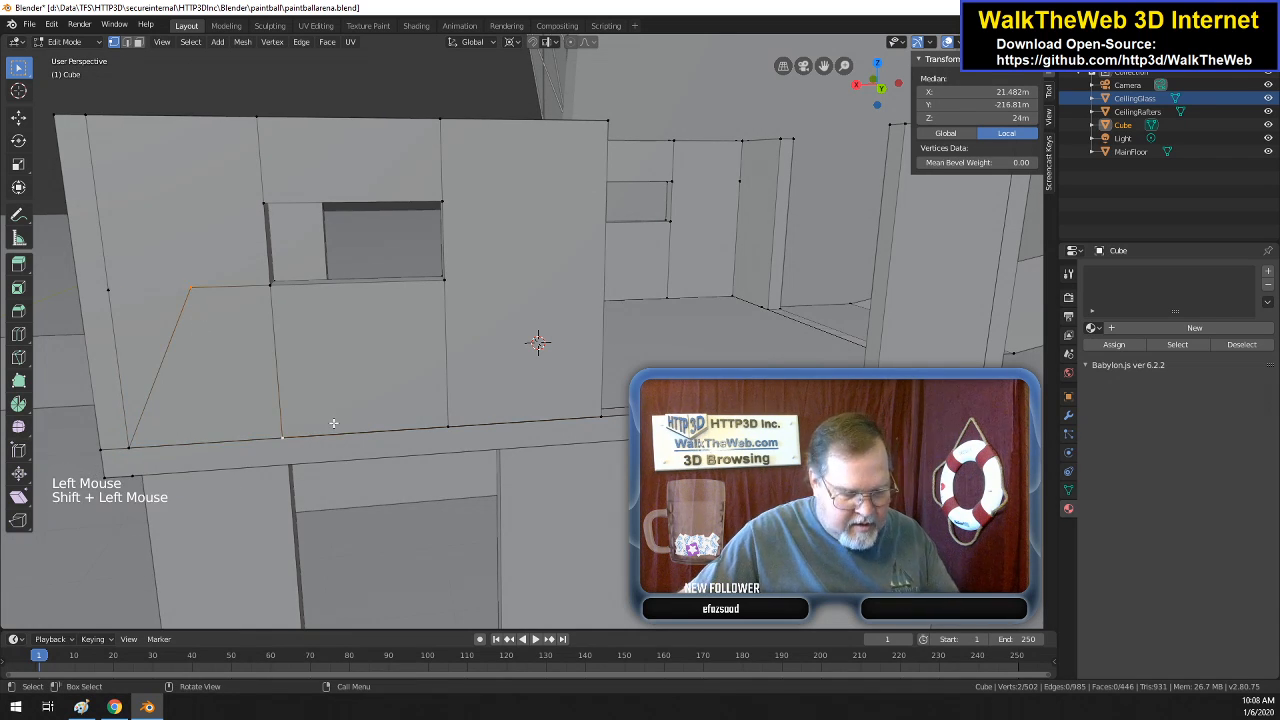
{"action": "key", "text": "alt+m"}
{"action": "left_click", "coordinate": [334, 424]}
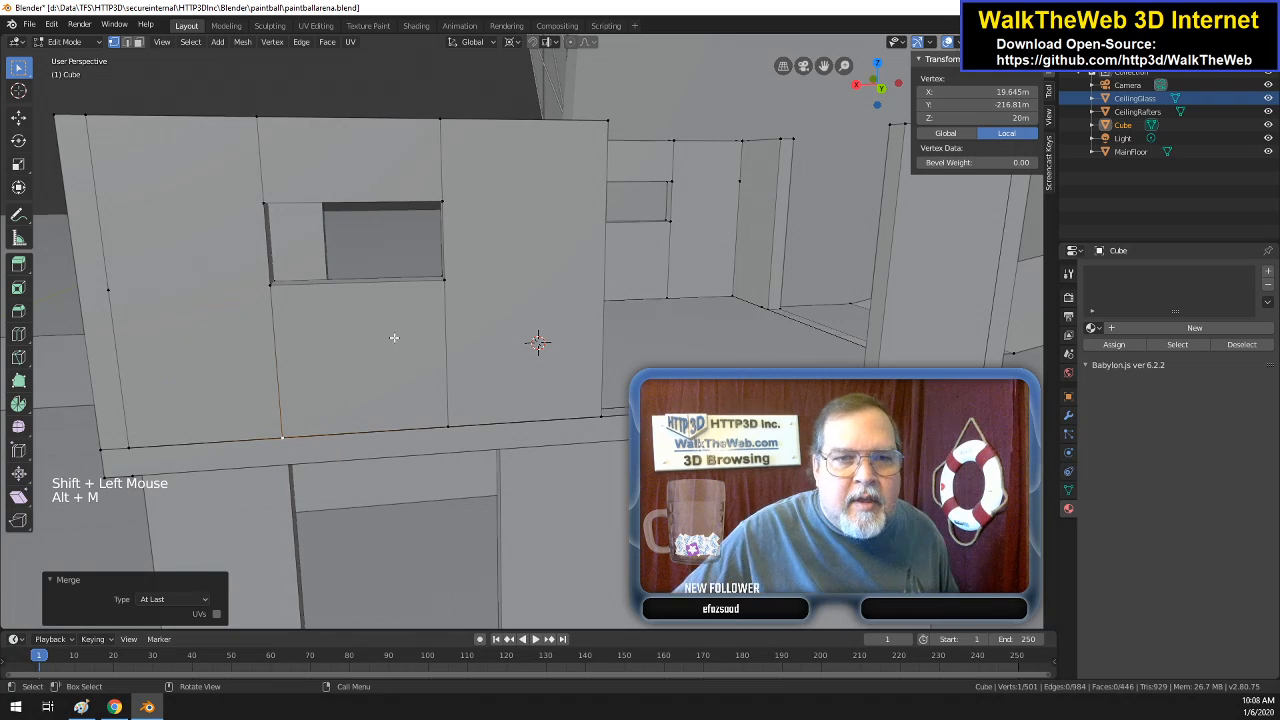
- Check the rebuilt window wall from above and save the paintballarena.blend file
{"action": "left_click_drag", "start_coordinate": [898, 84], "coordinate": [872, 103]}
{"action": "left_click_drag", "start_coordinate": [517, 349], "coordinate": [595, 331]}
{"action": "middle_click_drag", "start_coordinate": [600, 320], "coordinate": [435, 380]}
{"action": "middle_click_drag", "start_coordinate": [555, 347], "coordinate": [512, 370]}
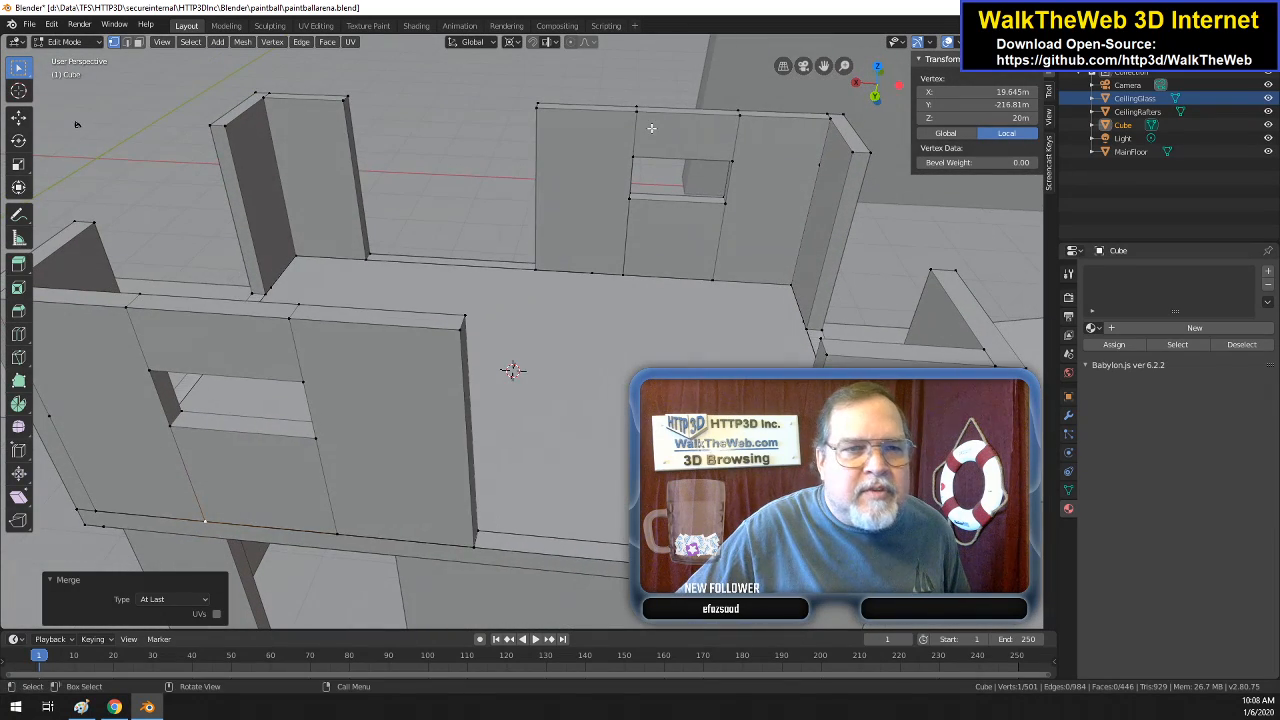
{"action": "left_click", "coordinate": [29, 25]}
{"action": "left_click", "coordinate": [57, 113]}
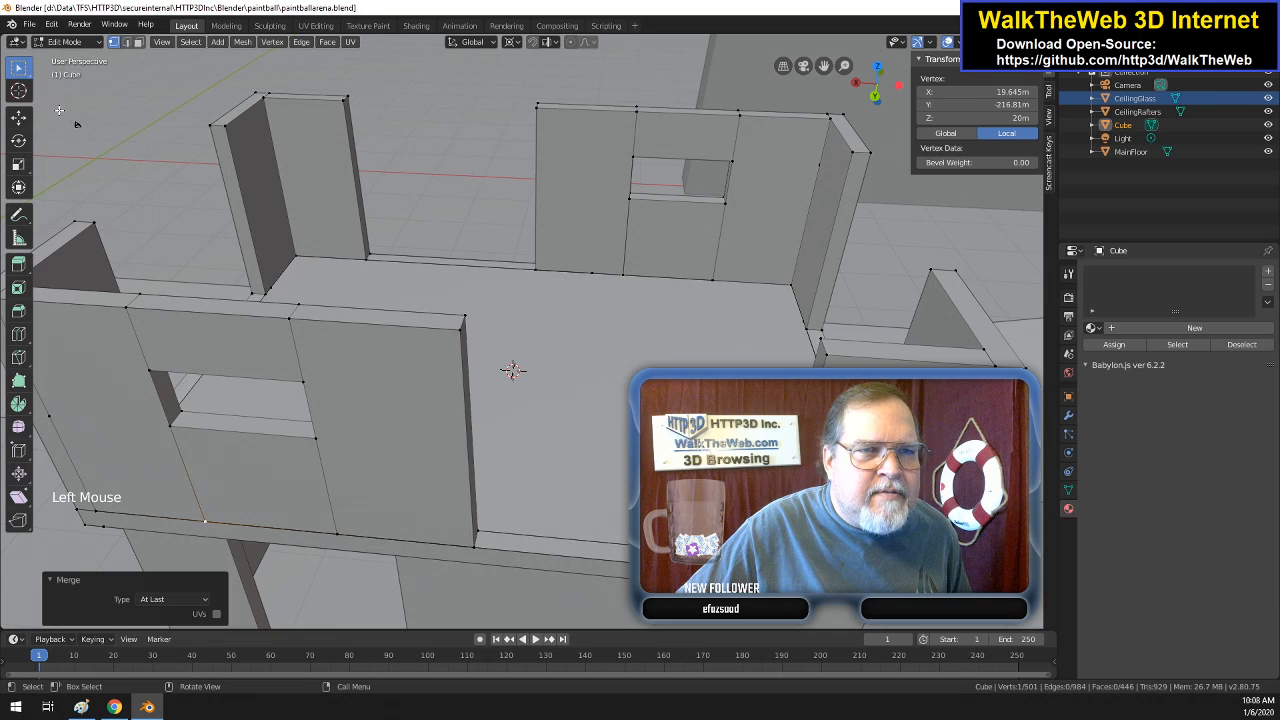
{"action": "left_click", "coordinate": [30, 26]}
{"action": "mouse_move", "coordinate": [75, 219]}
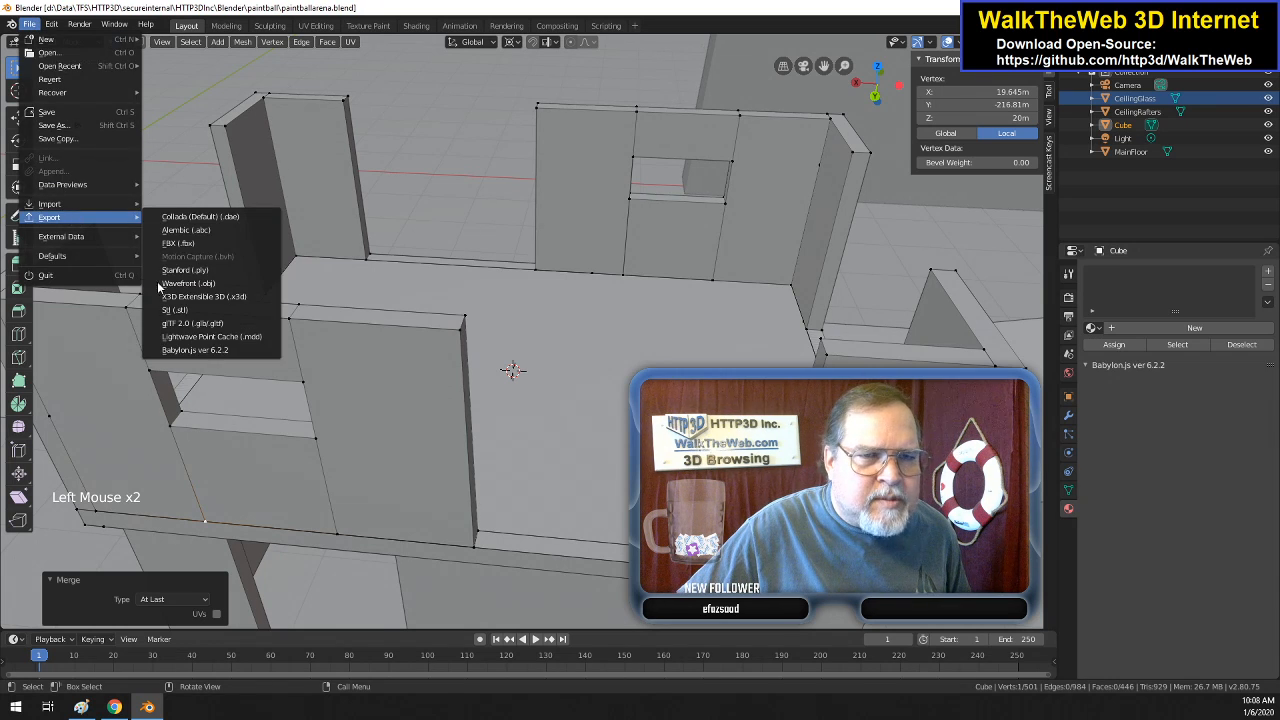
{"action": "left_click", "coordinate": [196, 350]}
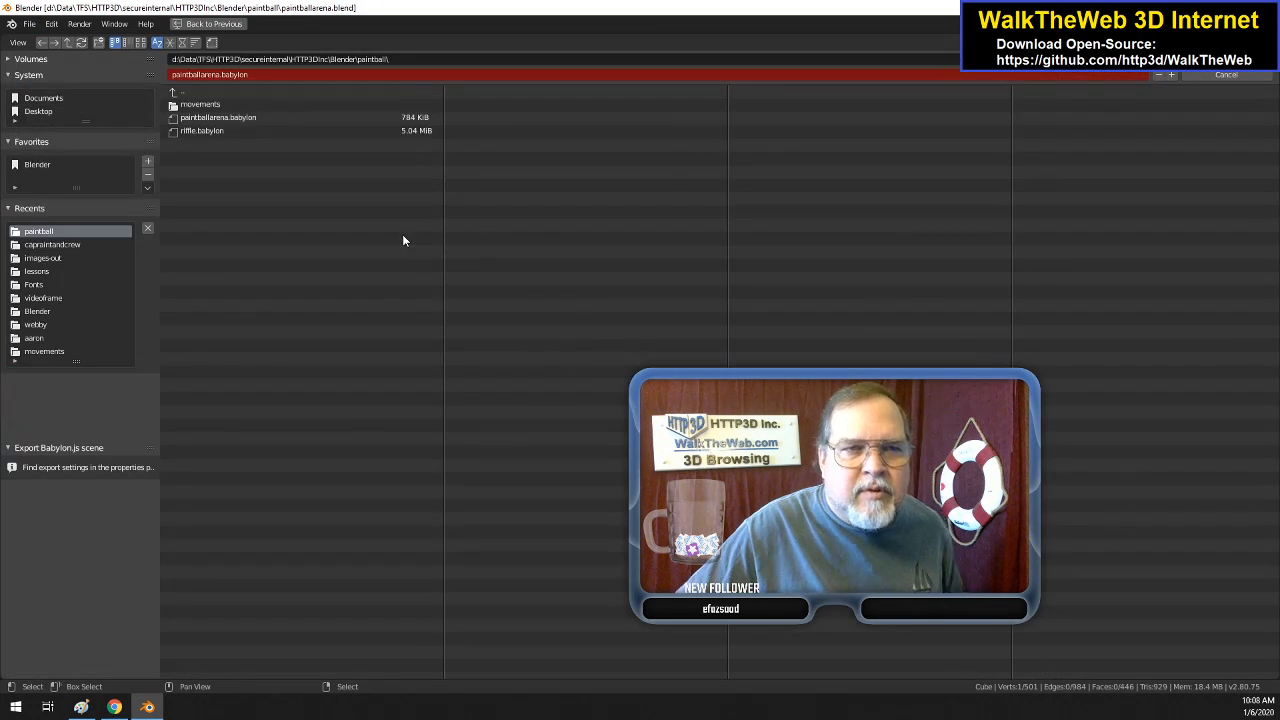
{"action": "key", "text": "Escape"}
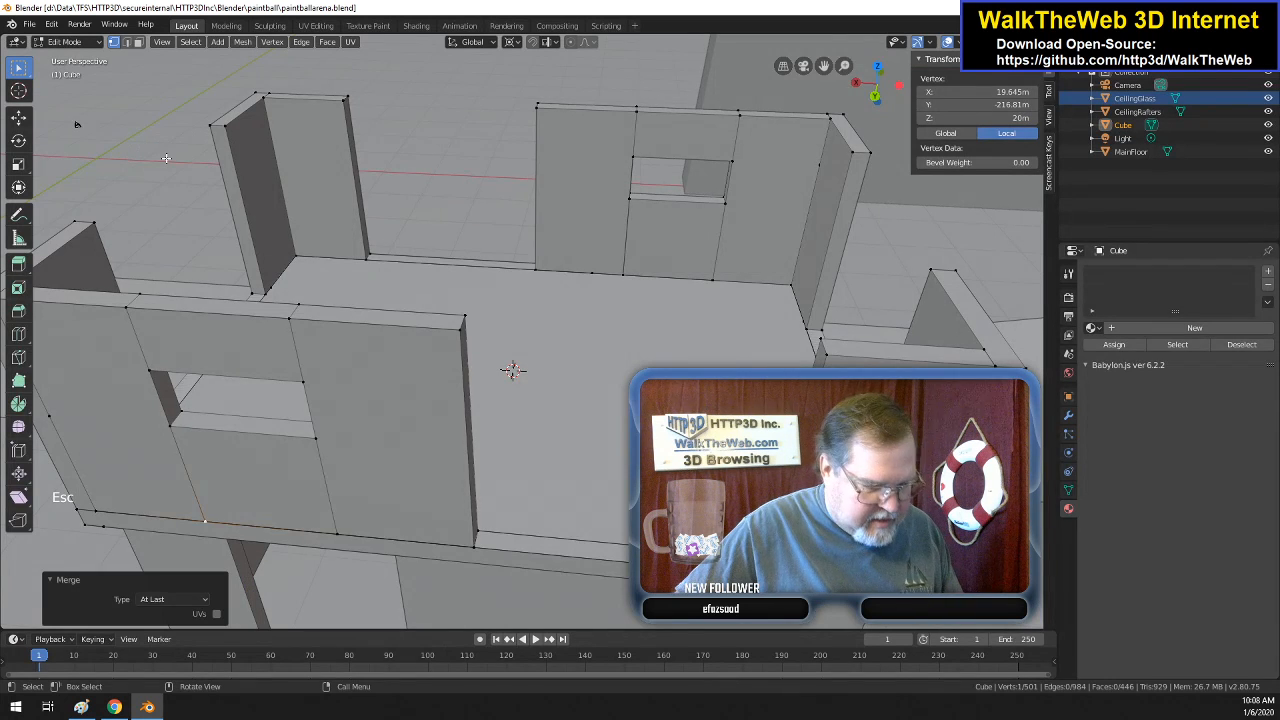
- Return the building mesh to Object Mode and save the Blender file again
{"action": "key", "text": "Tab"}
{"action": "left_click", "coordinate": [30, 24]}
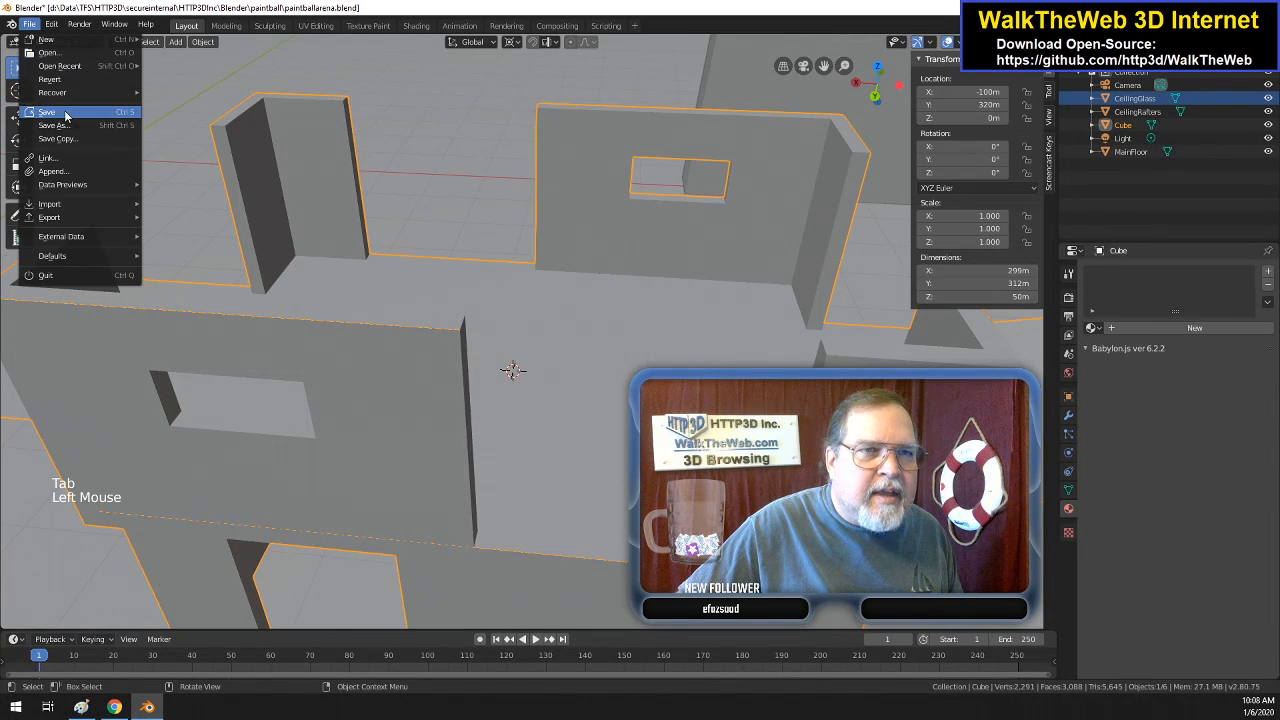
{"action": "left_click", "coordinate": [64, 112]}
- Export the scene in Babylon.js format as paintballarena.babylon in the paintball folder, overwriting the existing file
{"action": "left_click", "coordinate": [30, 24]}
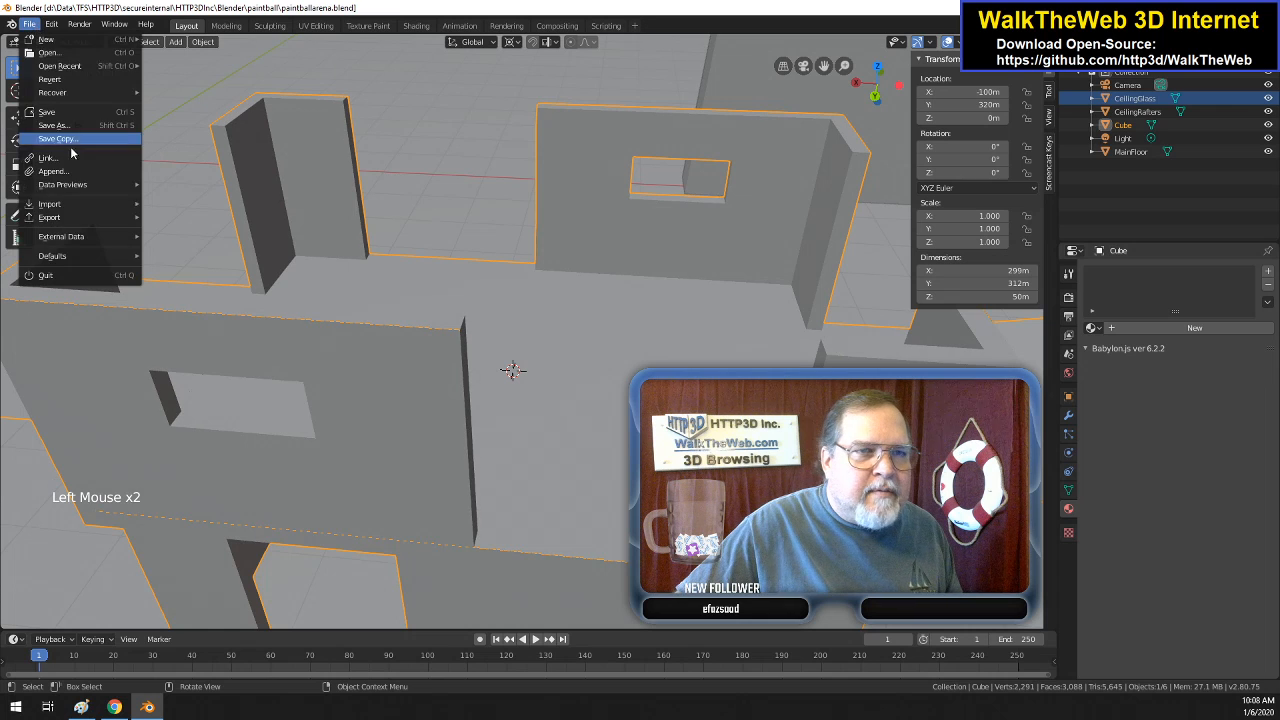
{"action": "mouse_move", "coordinate": [75, 227]}
{"action": "left_click", "coordinate": [218, 351]}
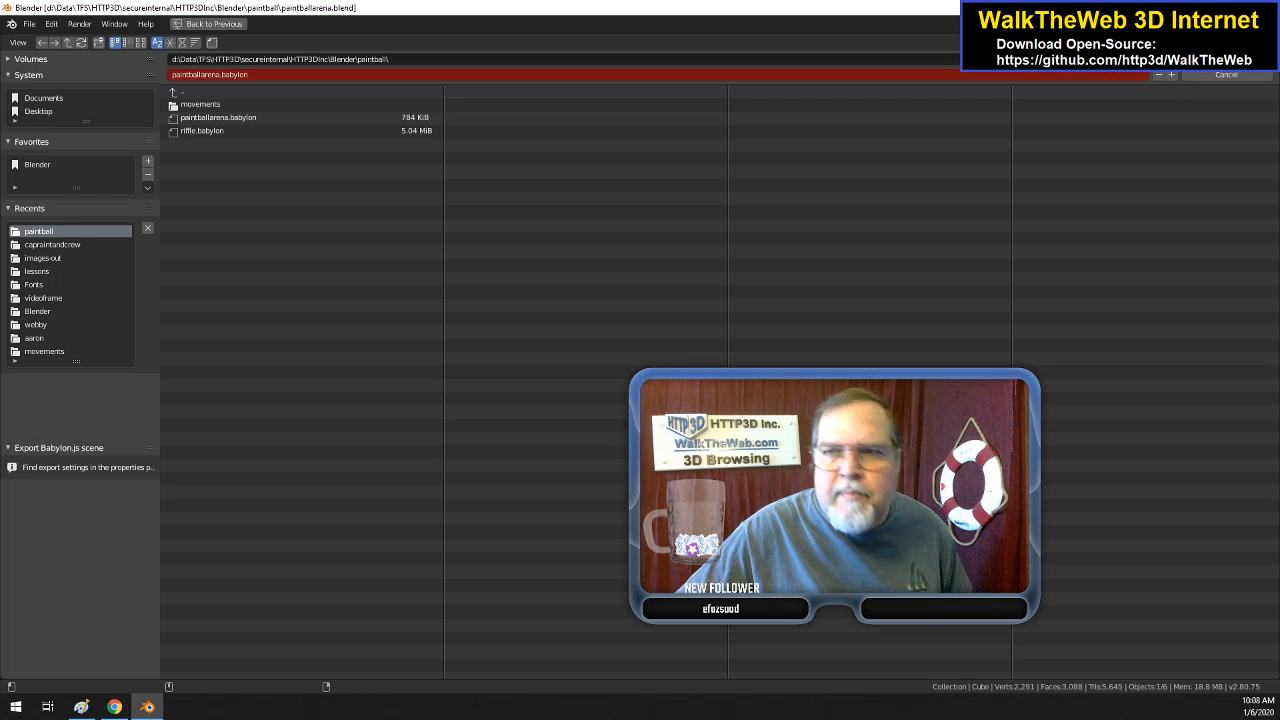
{"action": "left_click", "coordinate": [1226, 60]}
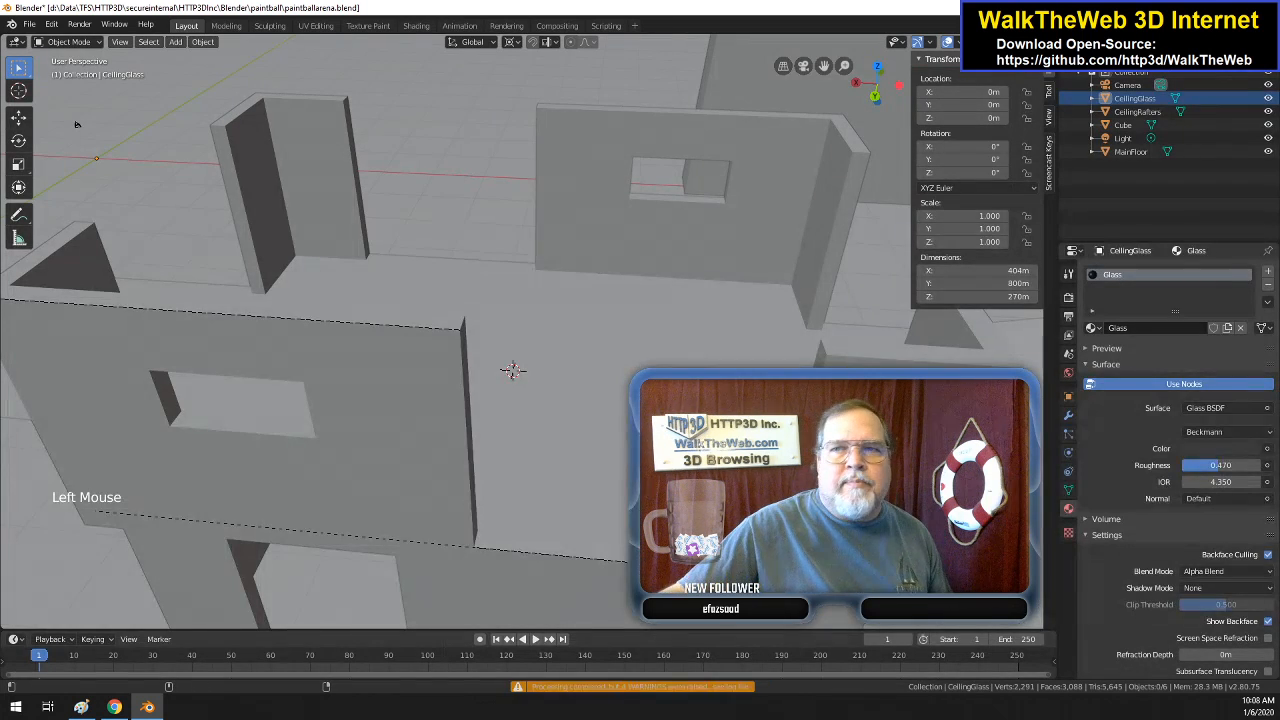
- Switch to the WalkTheWeb site in Chrome, enter its admin area and open the Media Library
{"action": "left_click", "coordinate": [114, 707]}
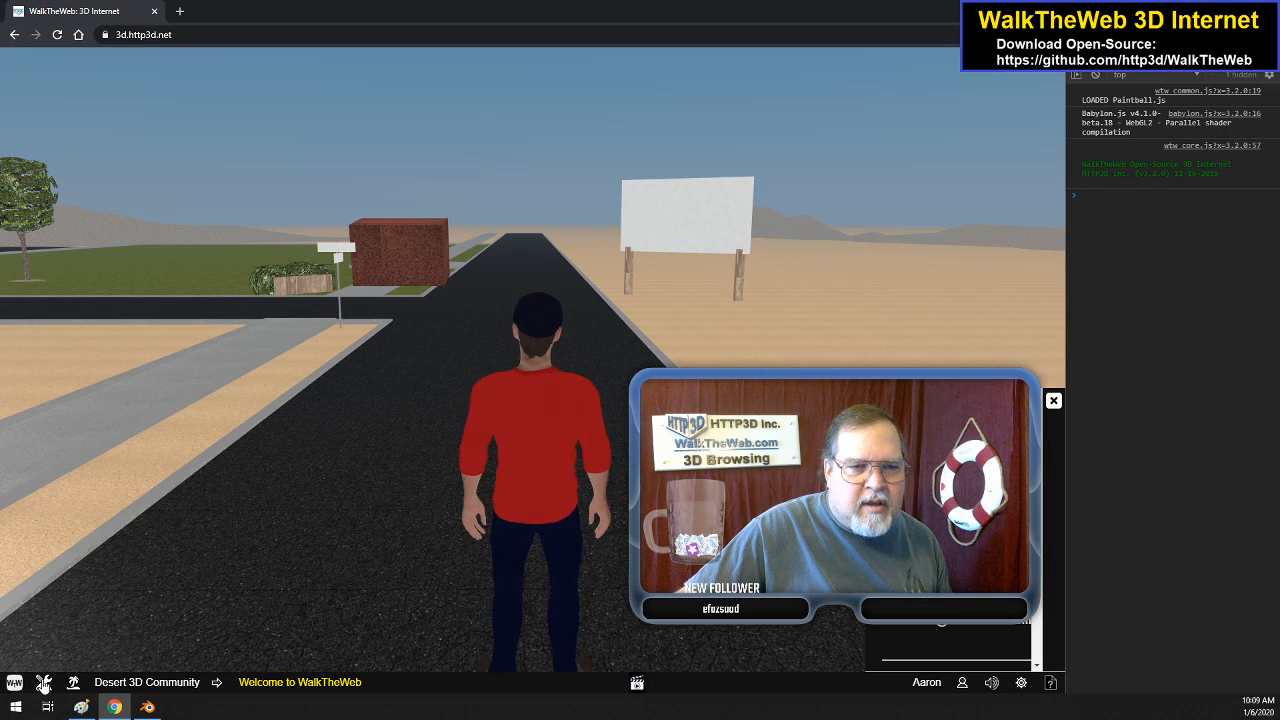
{"action": "left_click", "coordinate": [43, 682]}
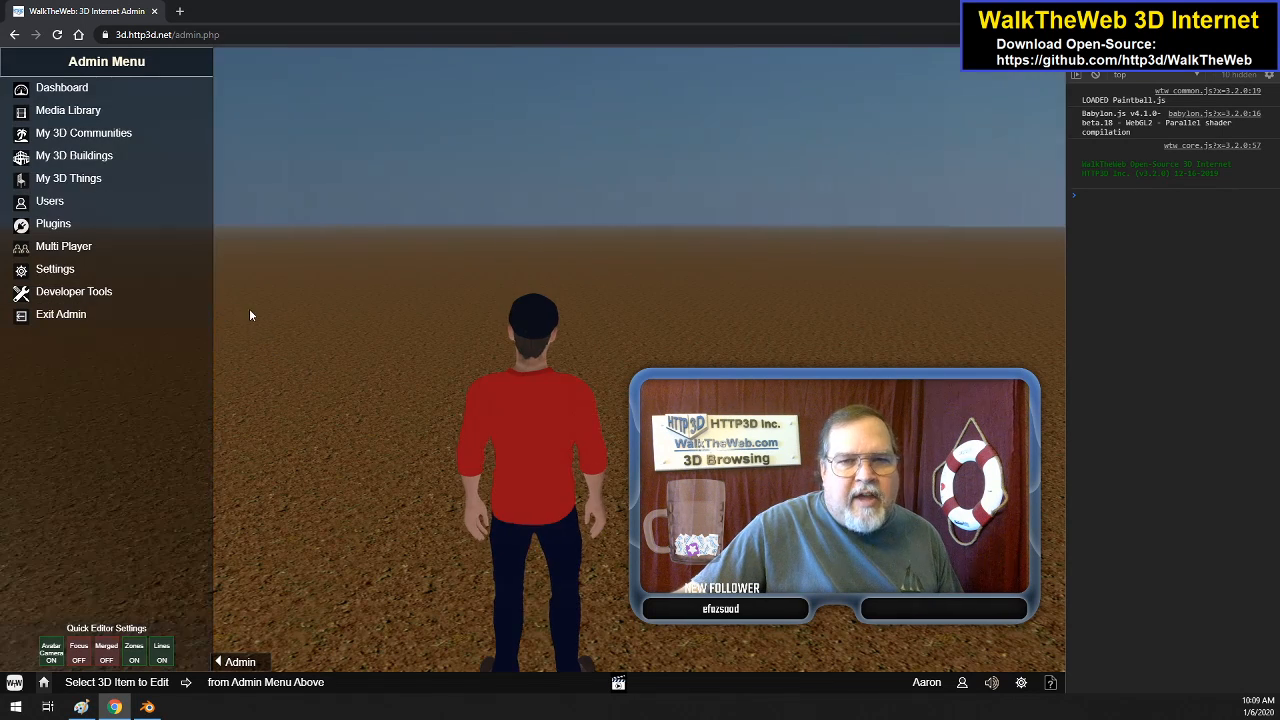
{"action": "left_click", "coordinate": [98, 111]}
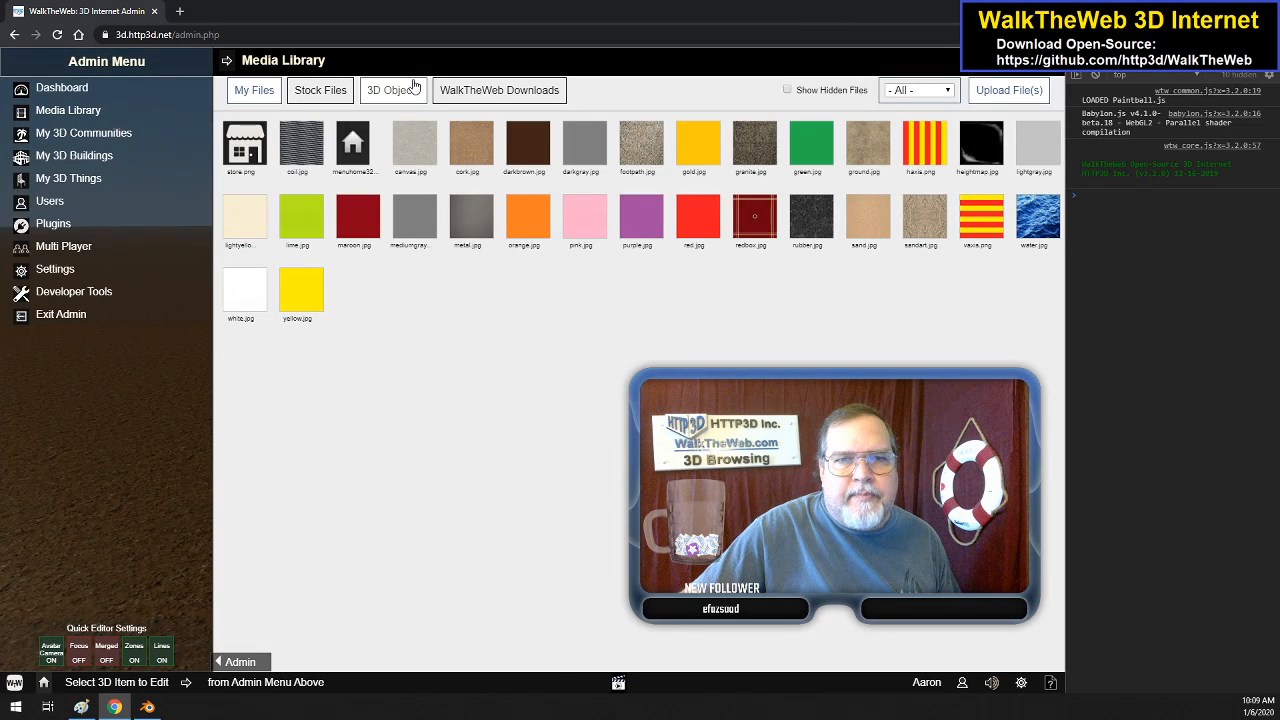
- Open the paintballarena.babylon 3D object for editing and start uploading replacement files
{"action": "left_click", "coordinate": [412, 89]}
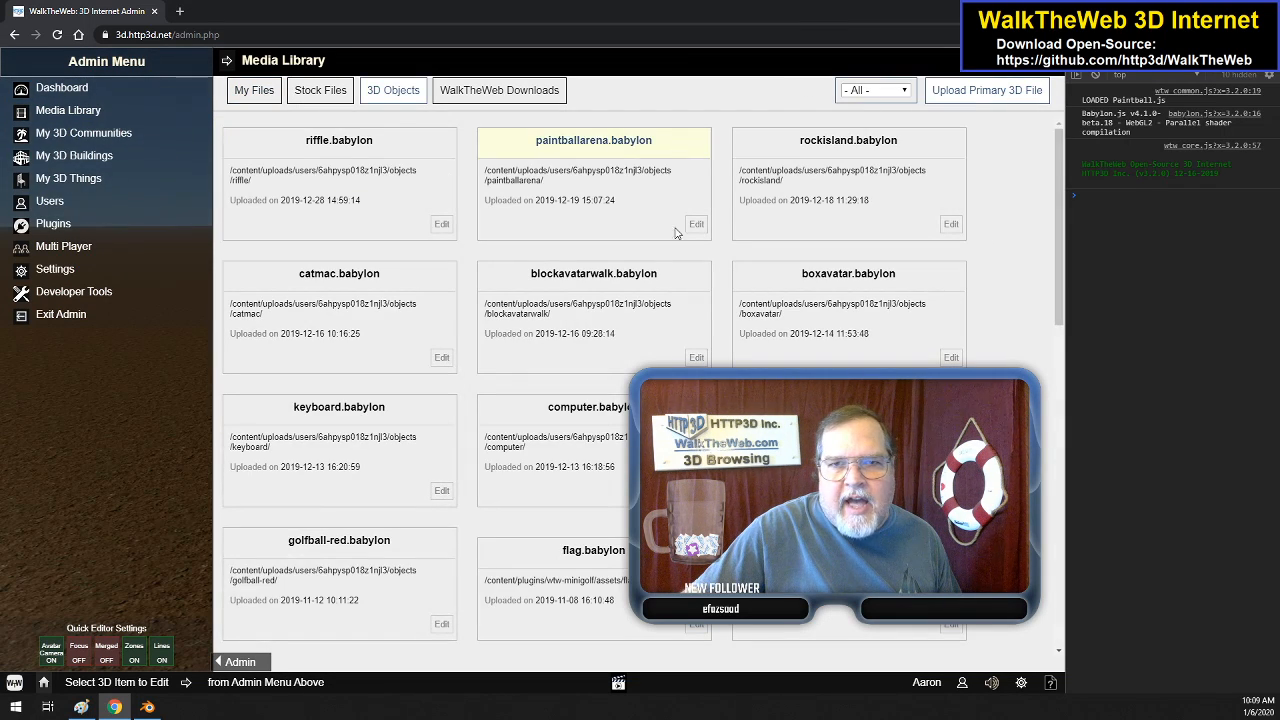
{"action": "left_click", "coordinate": [696, 225]}
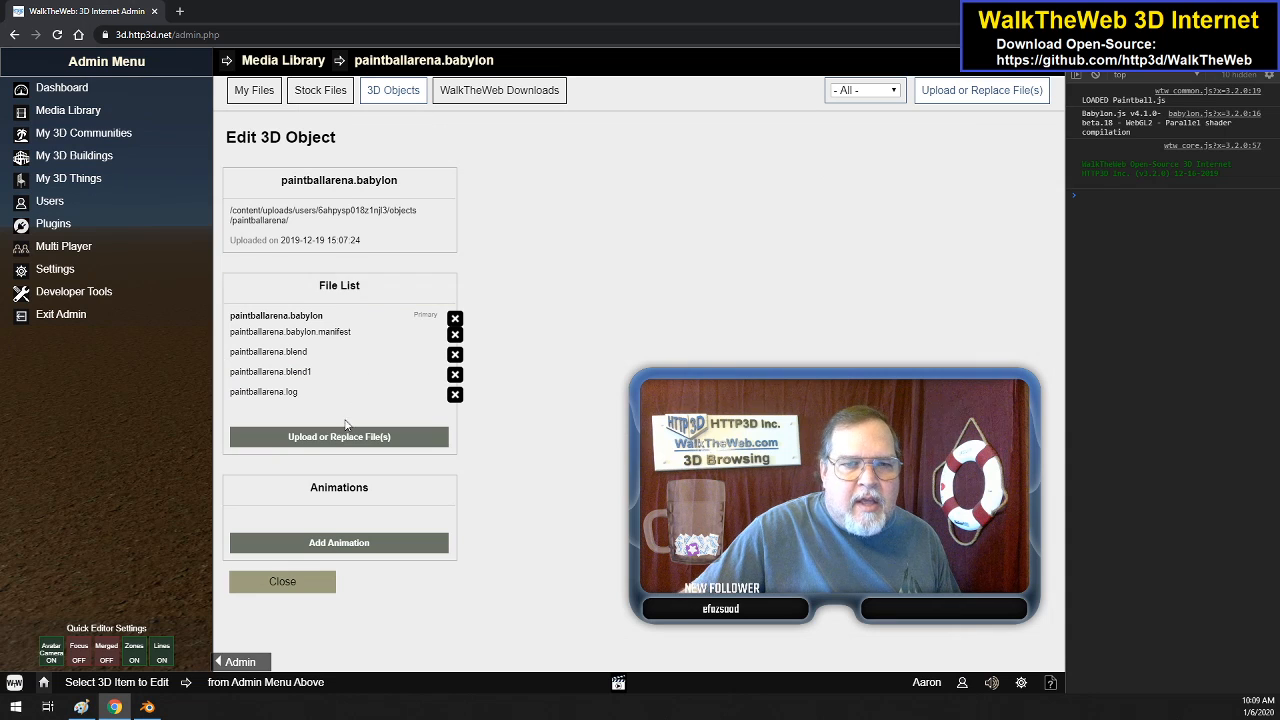
{"action": "left_click", "coordinate": [347, 437]}
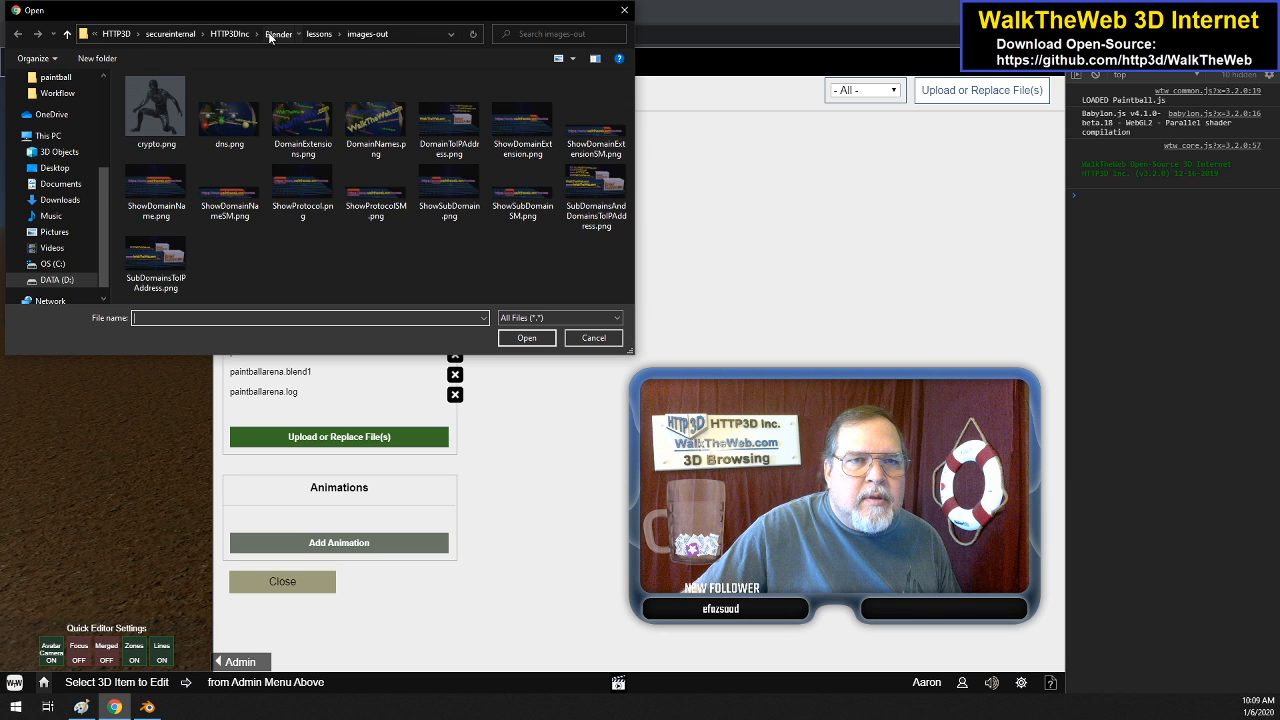
- Browse to the paintball folder inside Blender and show its files as a detailed list down to the paintballarena files
{"action": "left_click", "coordinate": [269, 34]}
{"action": "double_click", "coordinate": [170, 172]}
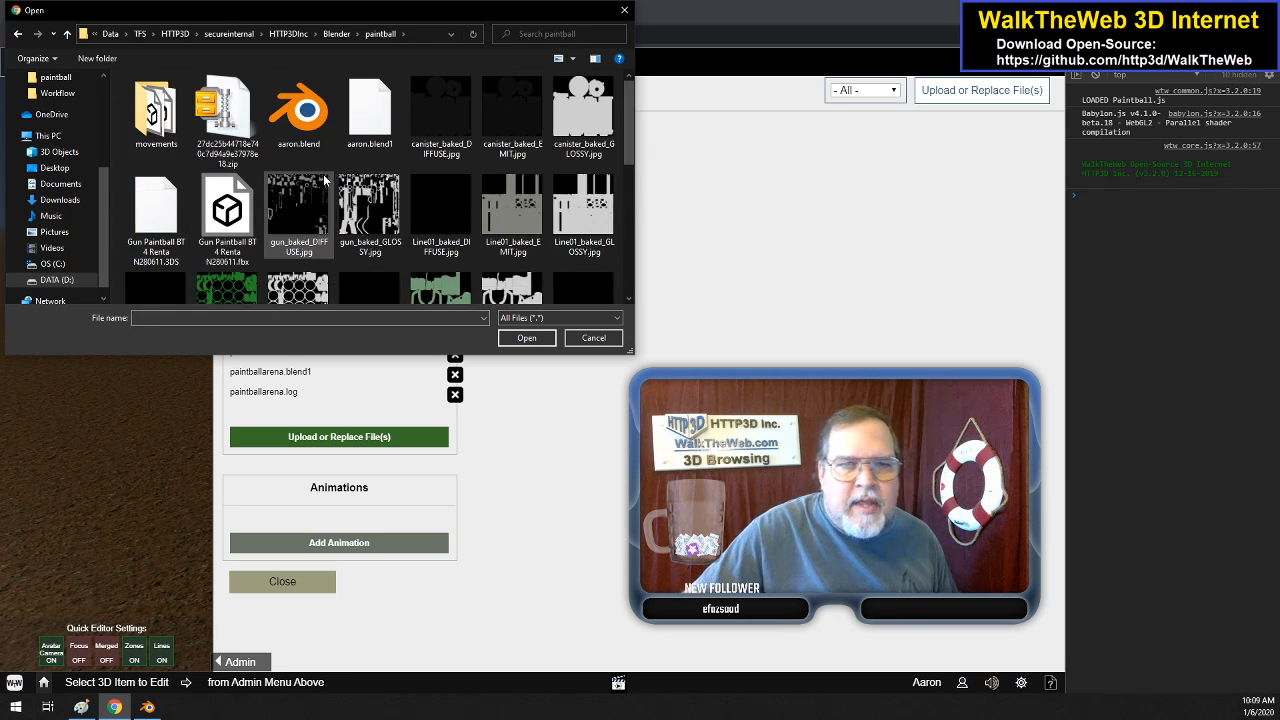
{"action": "scroll", "coordinate": [323, 177], "scroll_direction": "down", "scroll_amount": 2, "text": "ctrl"}
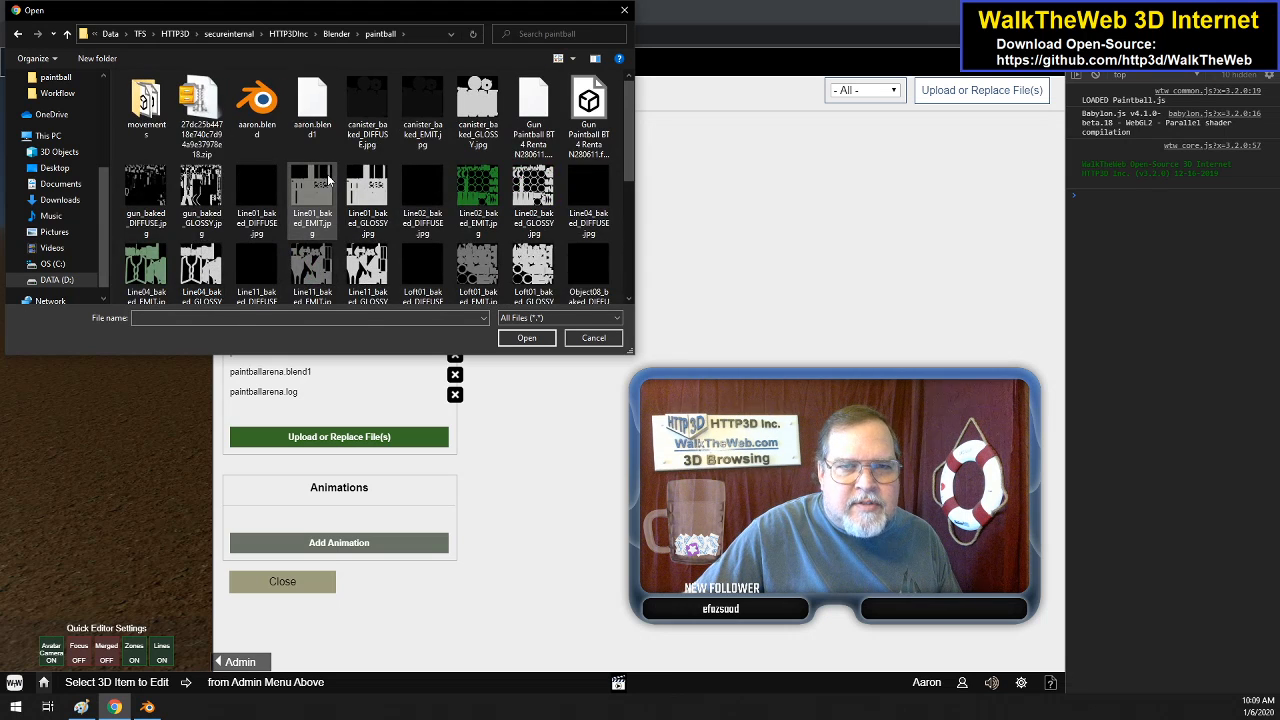
{"action": "scroll", "coordinate": [328, 178], "scroll_direction": "down", "scroll_amount": 3, "text": "ctrl"}
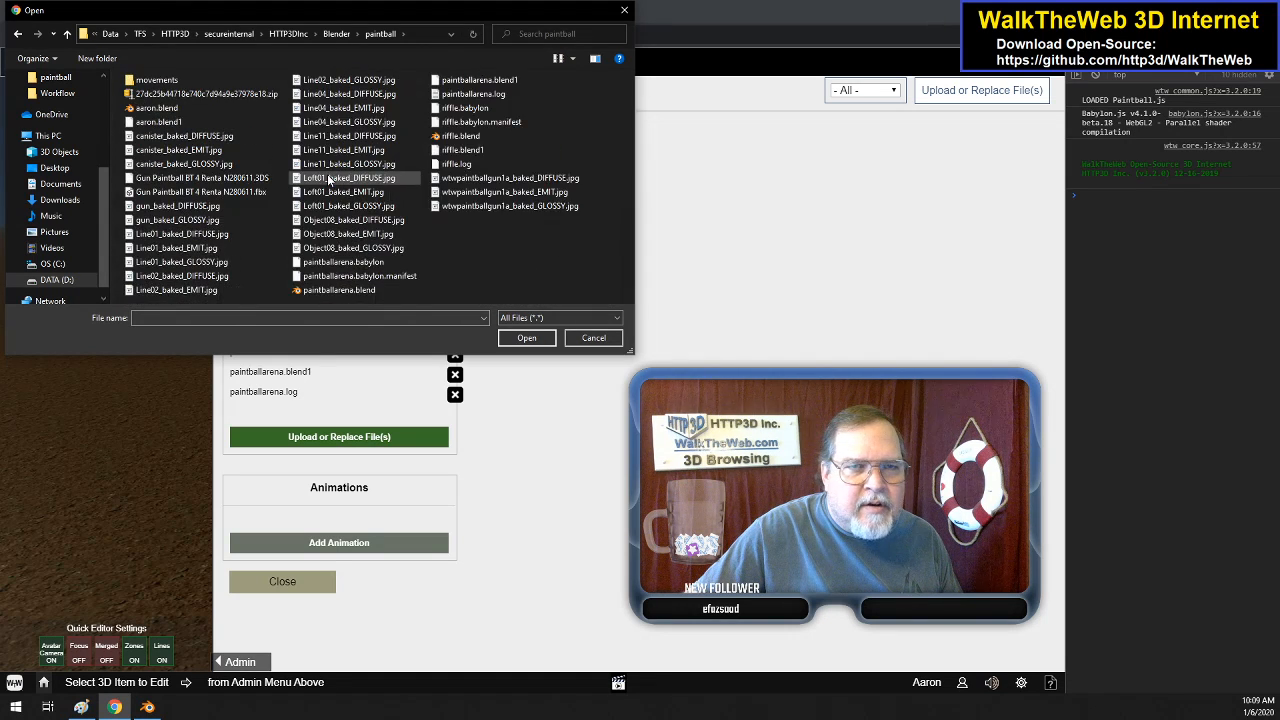
{"action": "scroll", "coordinate": [328, 178], "scroll_direction": "down", "scroll_amount": 3, "text": "ctrl"}
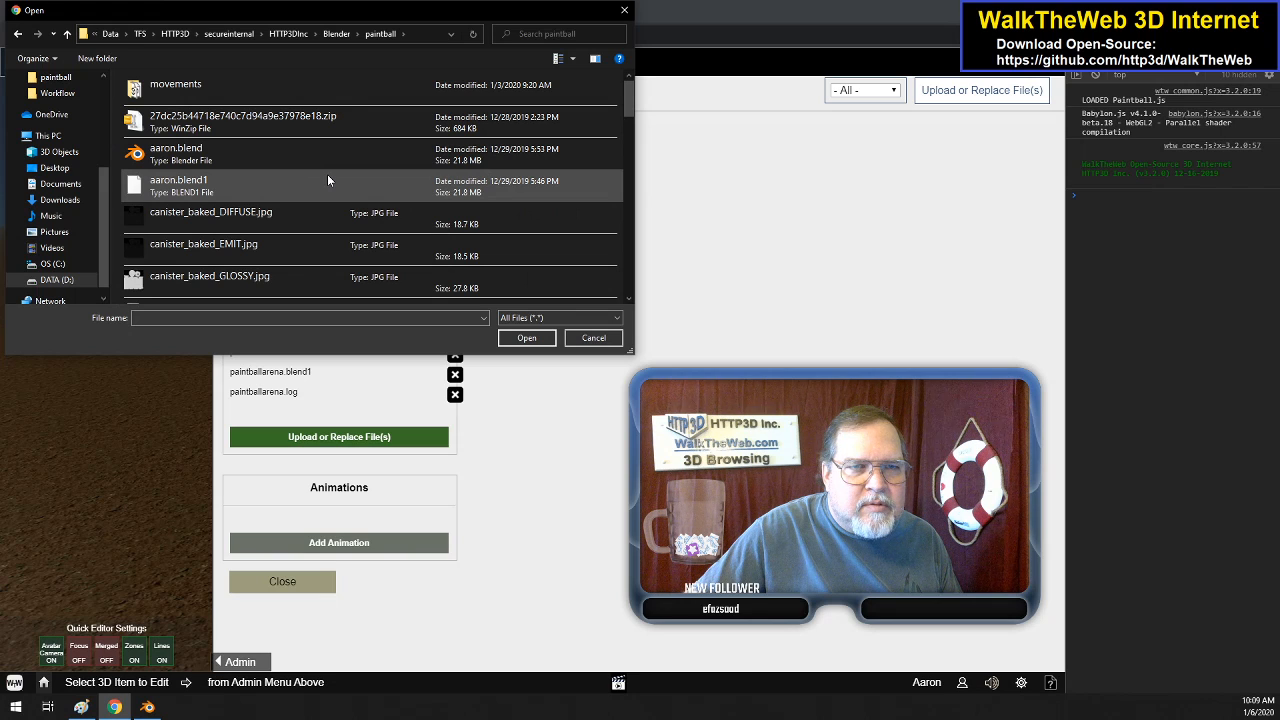
{"action": "scroll", "coordinate": [327, 178], "scroll_direction": "up", "scroll_amount": 2, "text": "ctrl"}
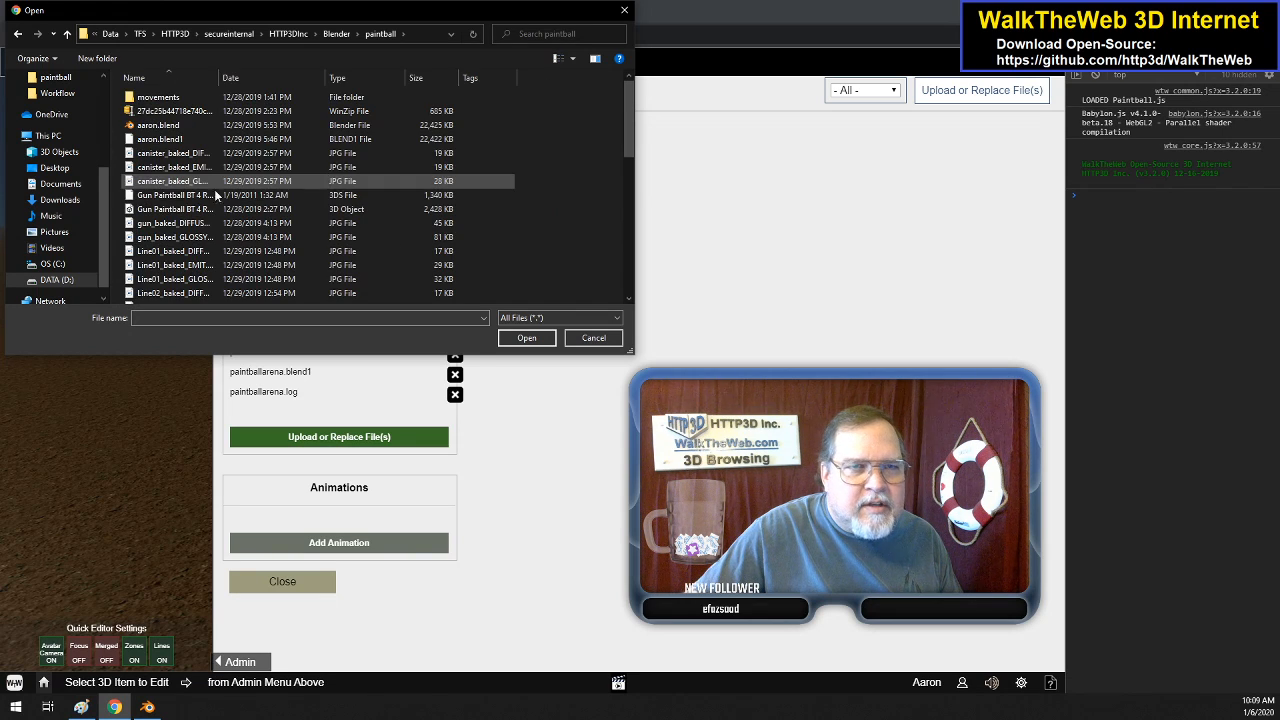
{"action": "scroll", "coordinate": [222, 176], "scroll_direction": "down", "scroll_amount": 4}
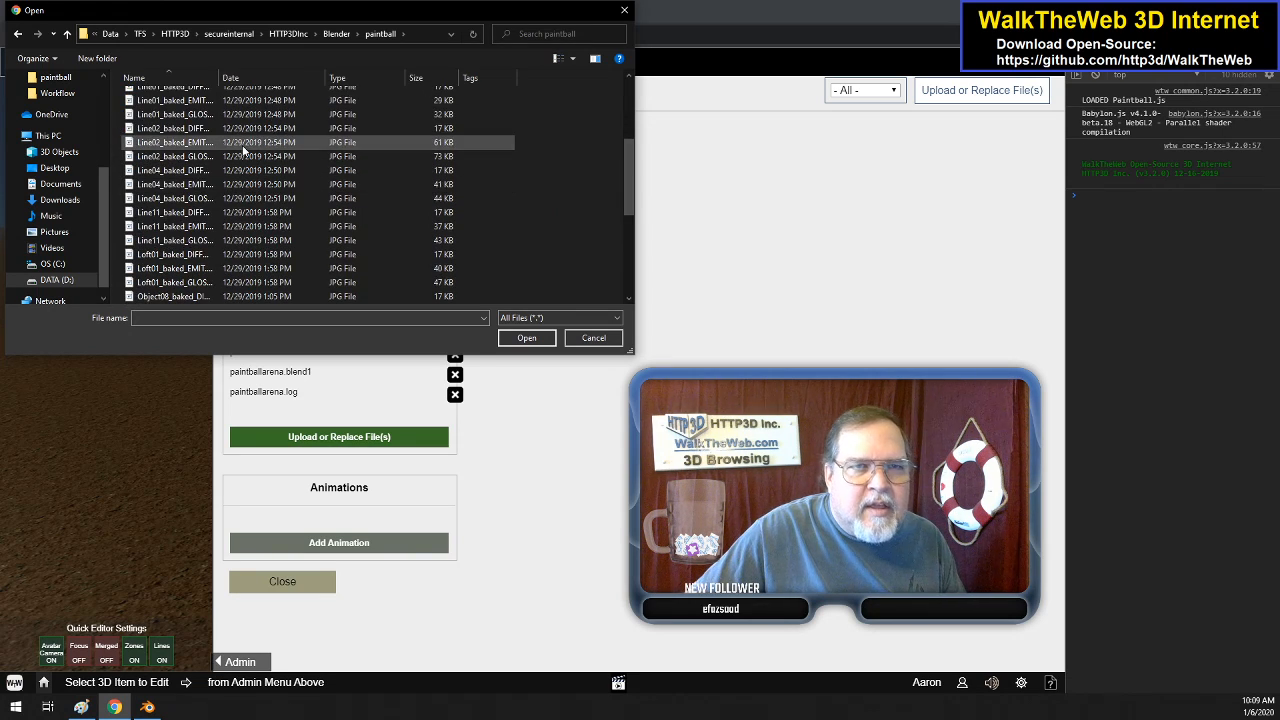
{"action": "scroll", "coordinate": [258, 190], "scroll_direction": "down", "scroll_amount": 5}
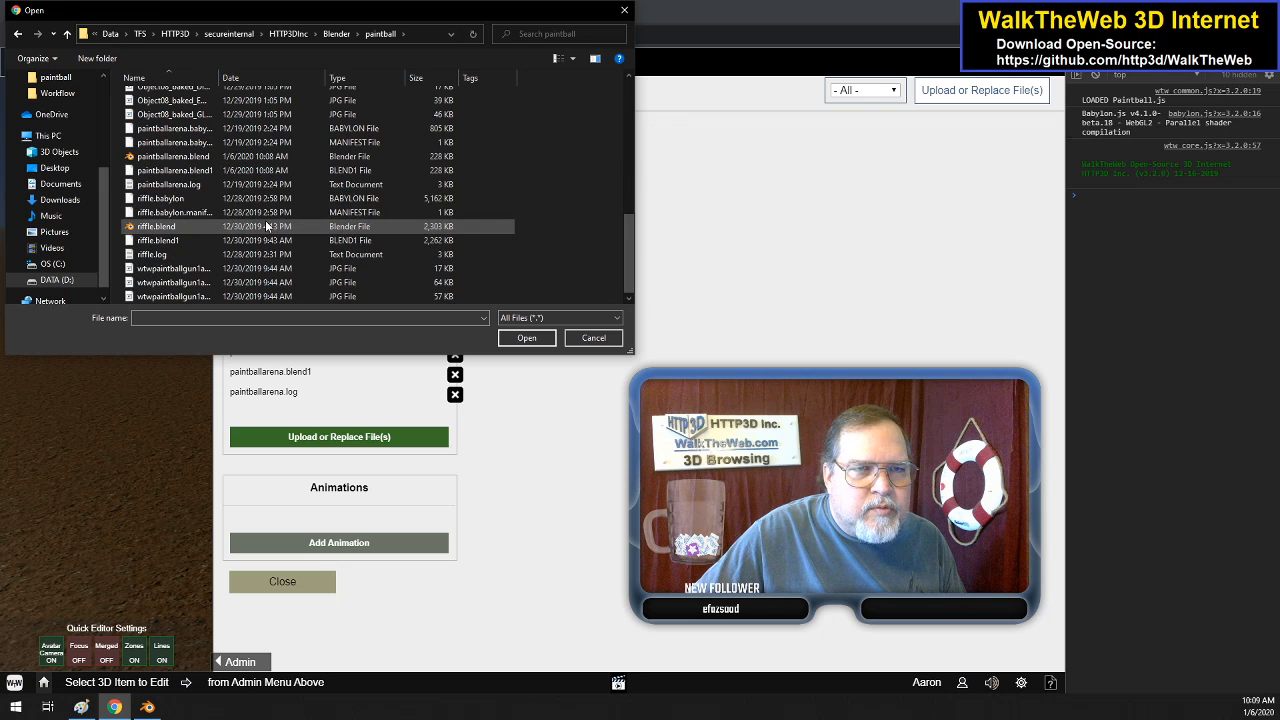
- Upload the five paintballarena files (.babylon, .babylon.manifest, .blend, .blend1 and .log) to replace the object's existing ones
{"action": "left_click", "coordinate": [200, 142], "text": "ctrl"}
{"action": "left_click", "coordinate": [199, 156], "text": "ctrl"}
{"action": "left_click", "coordinate": [199, 170], "text": "ctrl"}
{"action": "left_click", "coordinate": [198, 184], "text": "ctrl"}
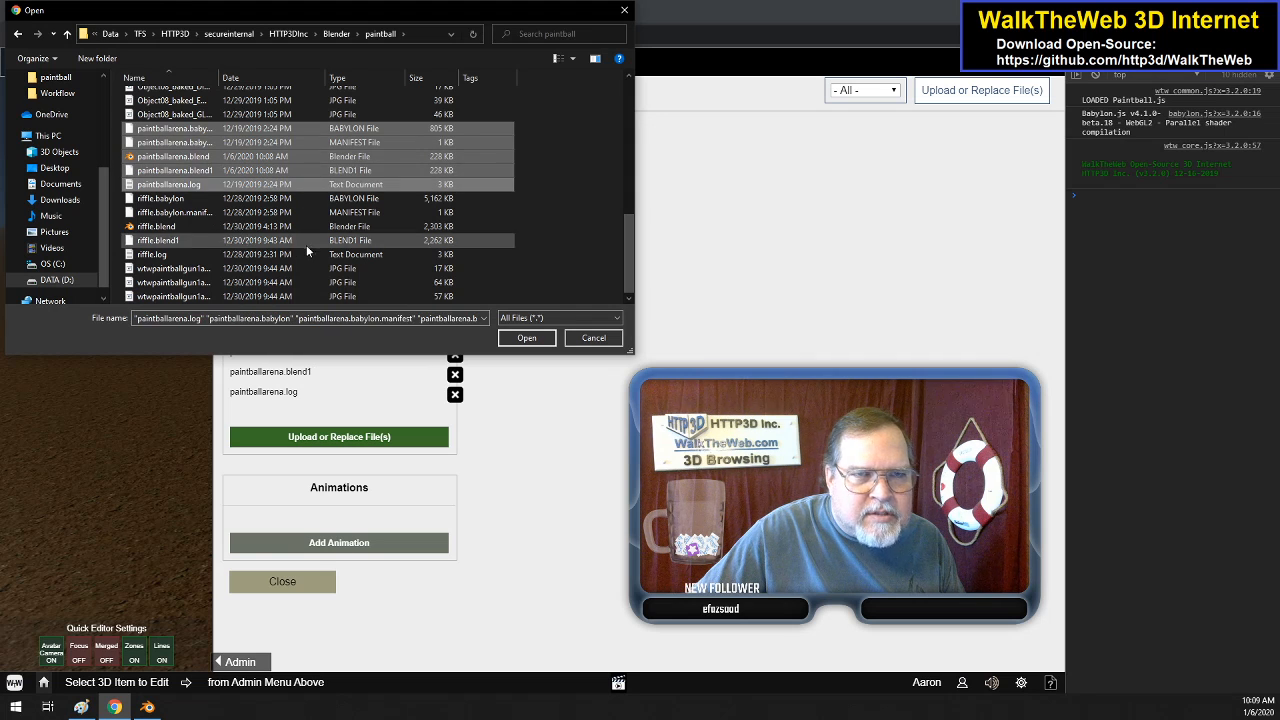
{"action": "left_click", "coordinate": [525, 338]}
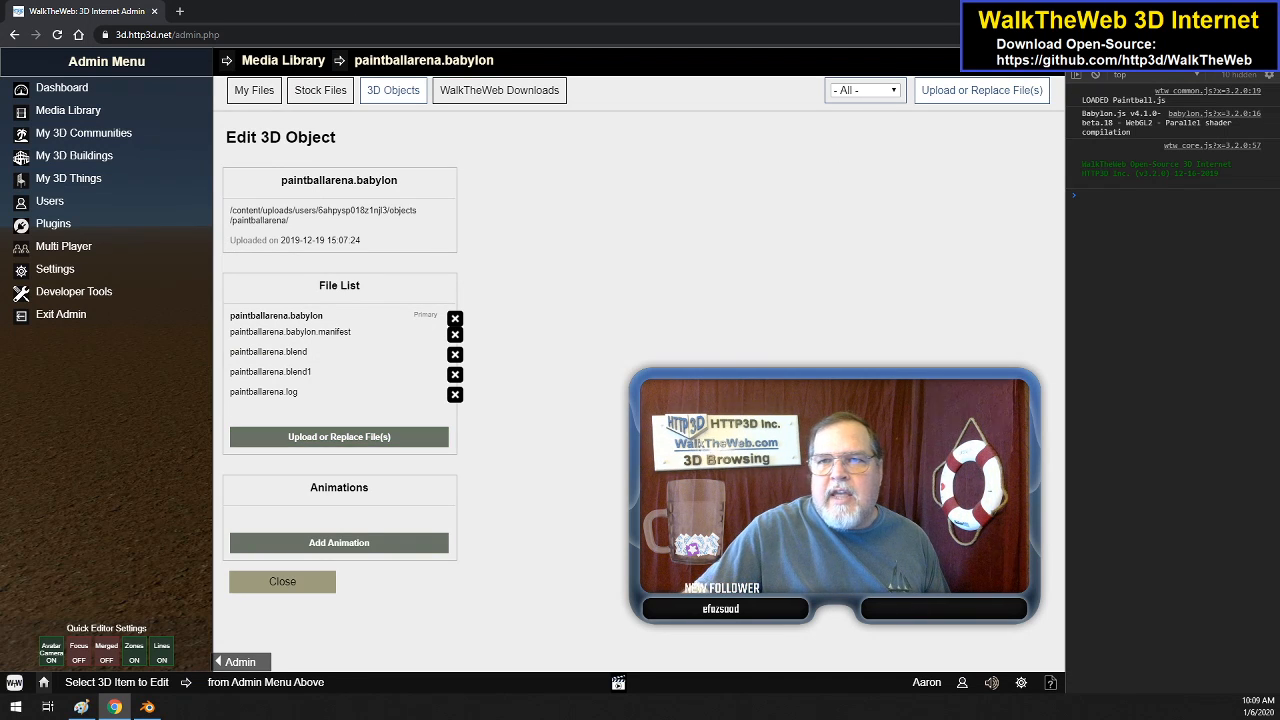
- Close the Media Library and load the Paintball 3D community for editing
{"action": "left_click", "coordinate": [1050, 60]}
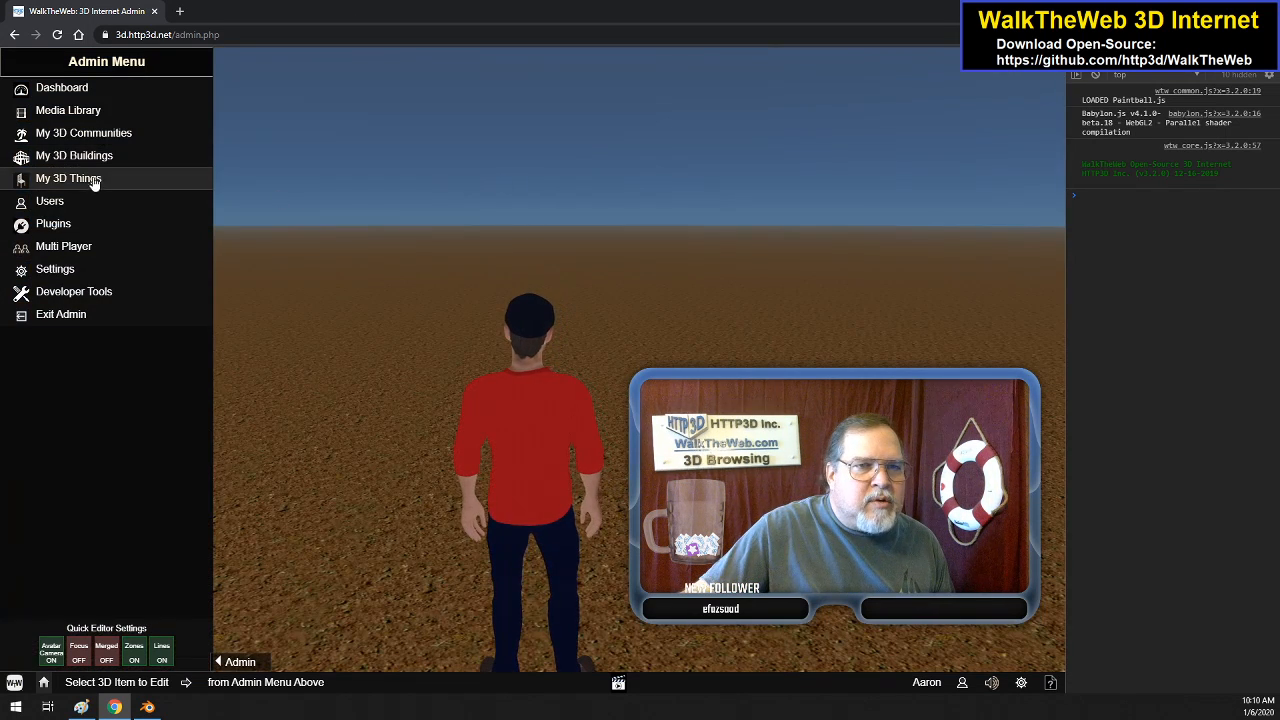
{"action": "left_click", "coordinate": [98, 146]}
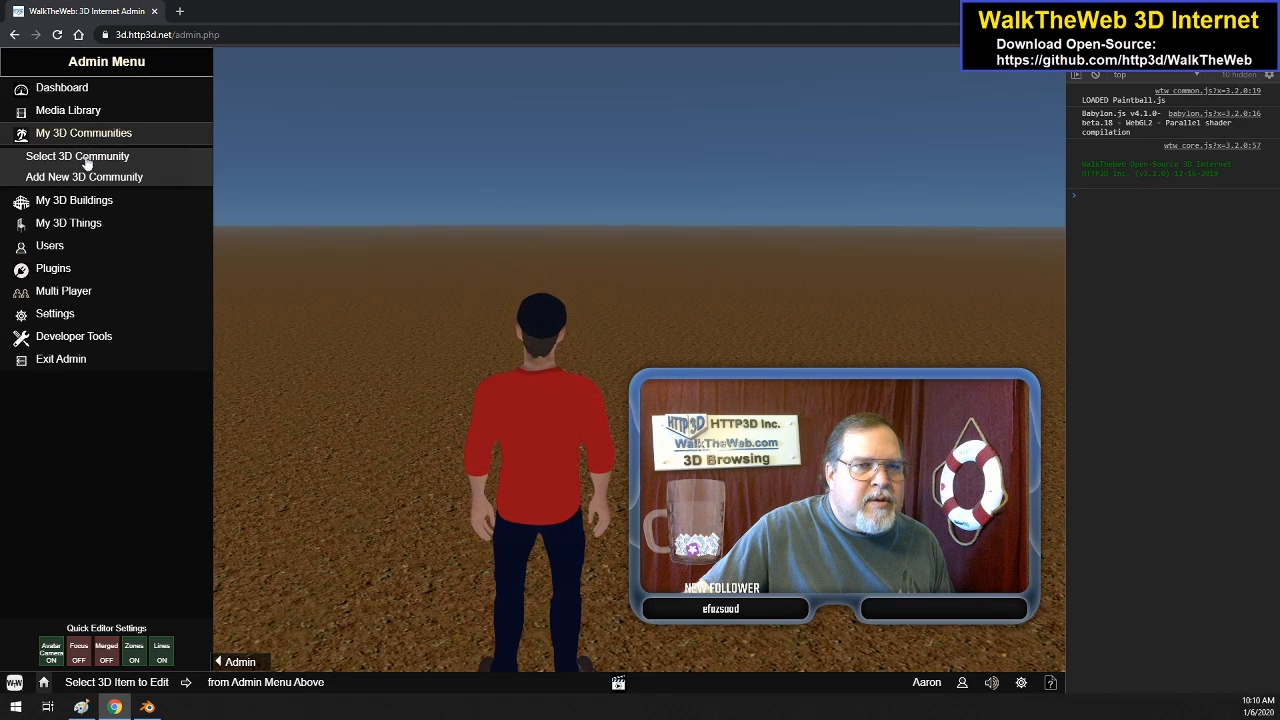
{"action": "left_click", "coordinate": [87, 158]}
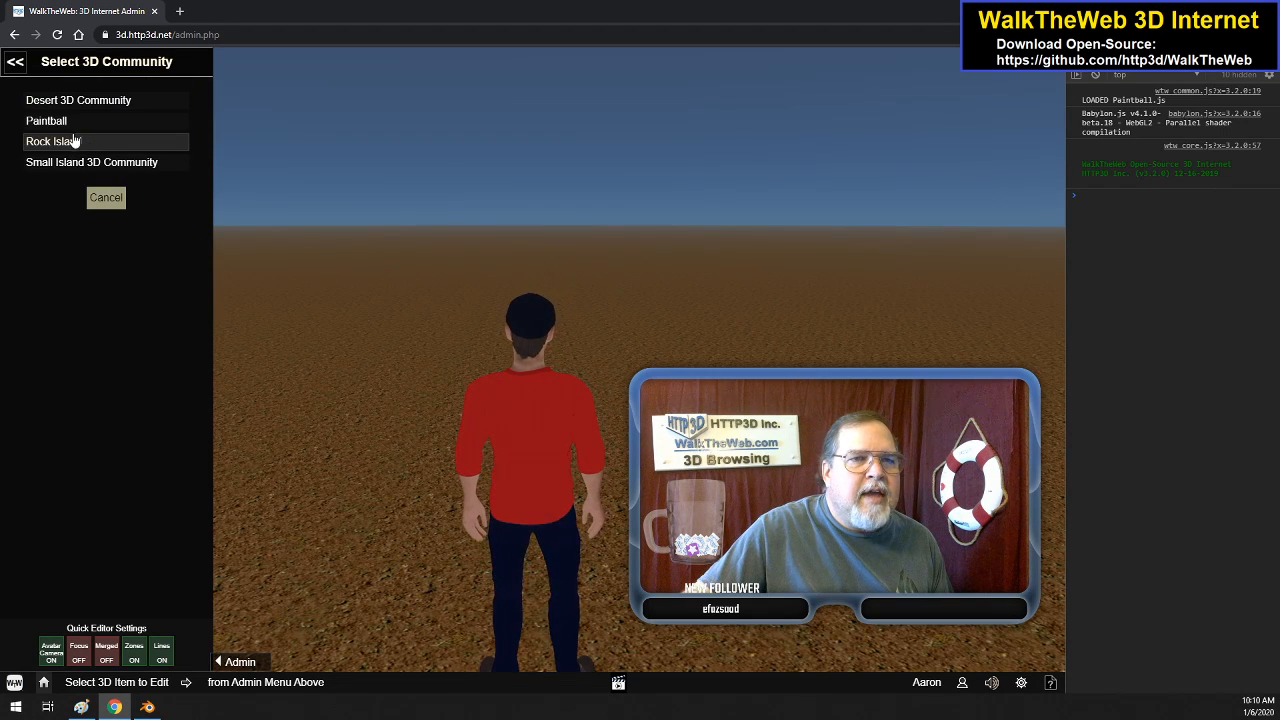
{"action": "left_click", "coordinate": [72, 130]}
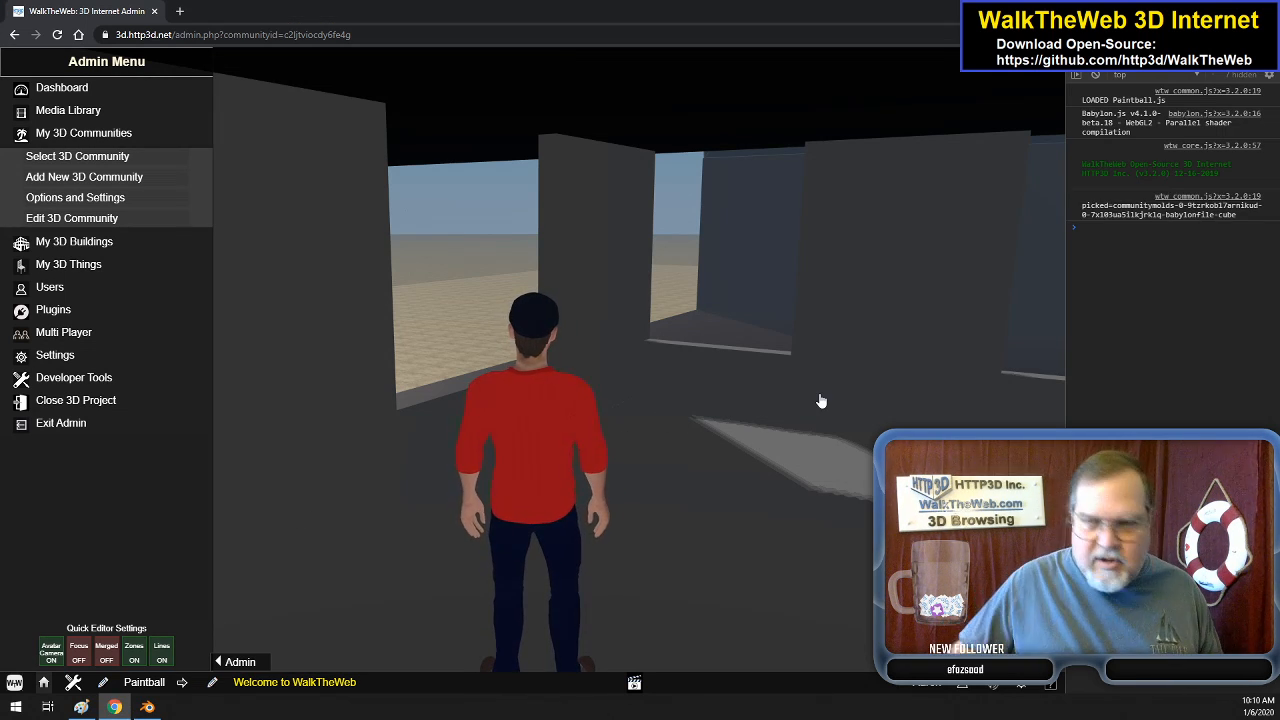
- Walk the avatar through the building's interior to examine the window openings and go out through the doorway
{"action": "key", "text": "w"}
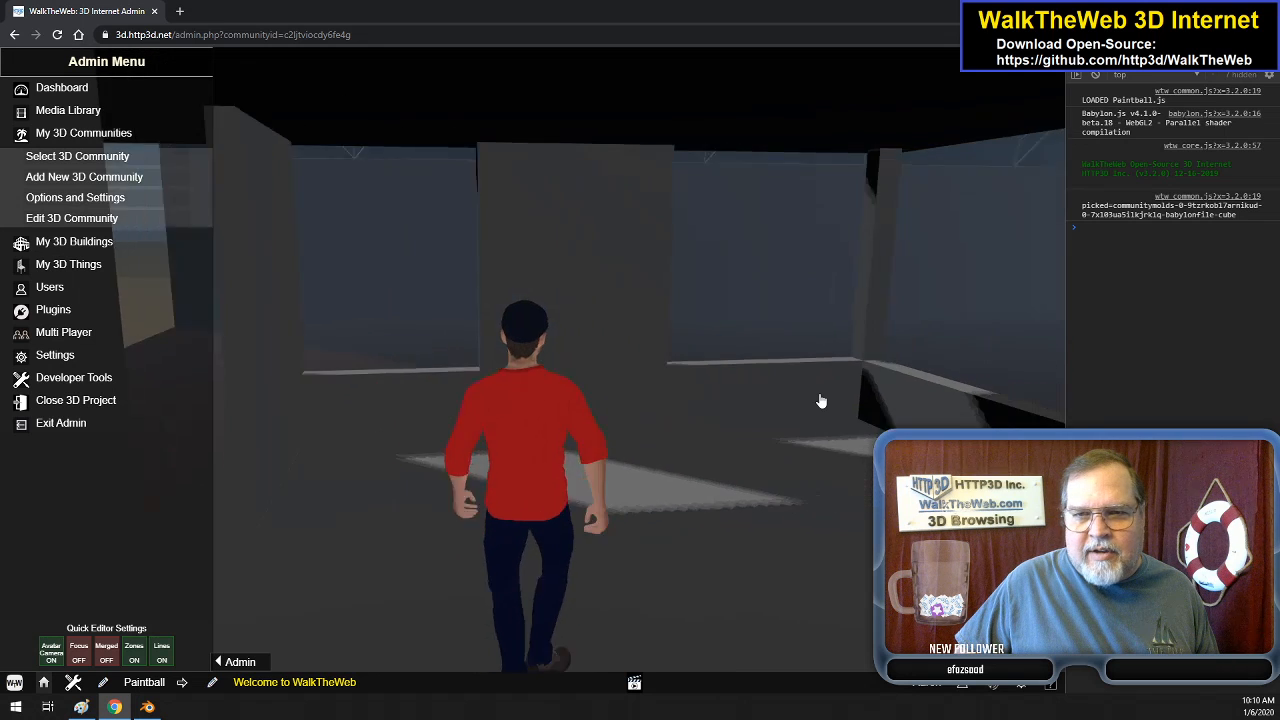
{"action": "key", "text": "d"}
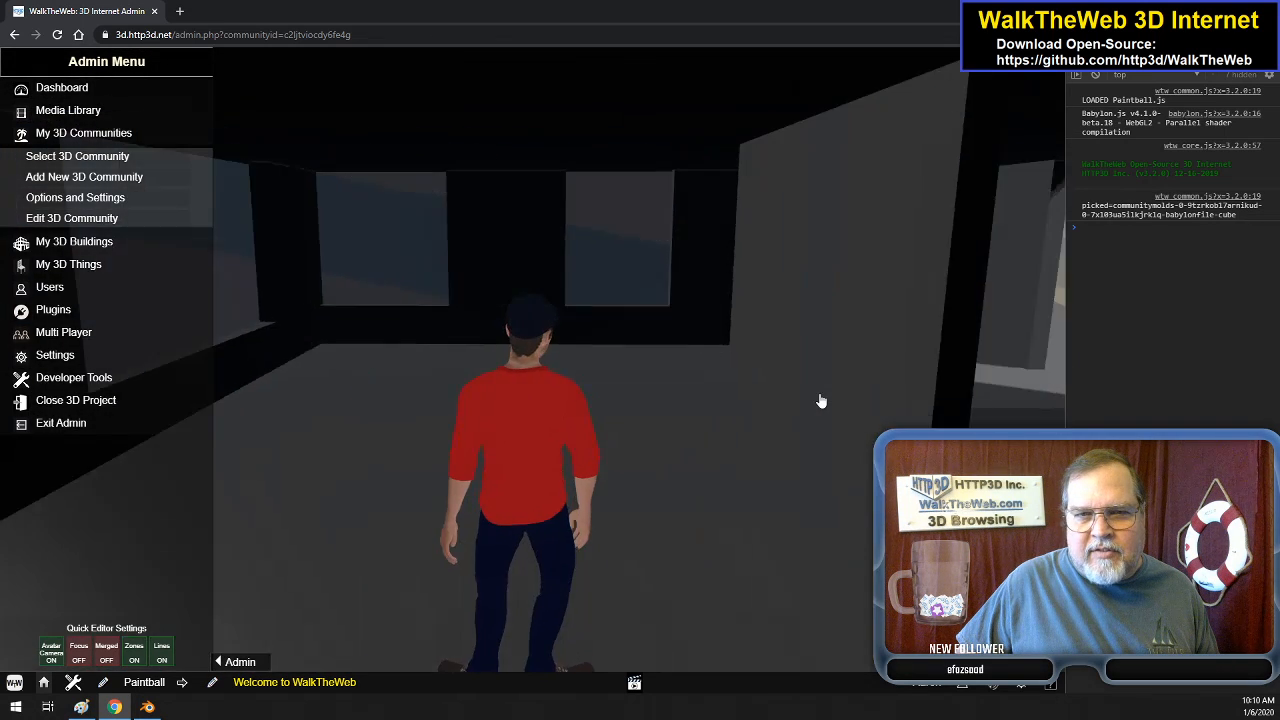
{"action": "key", "text": "w"}
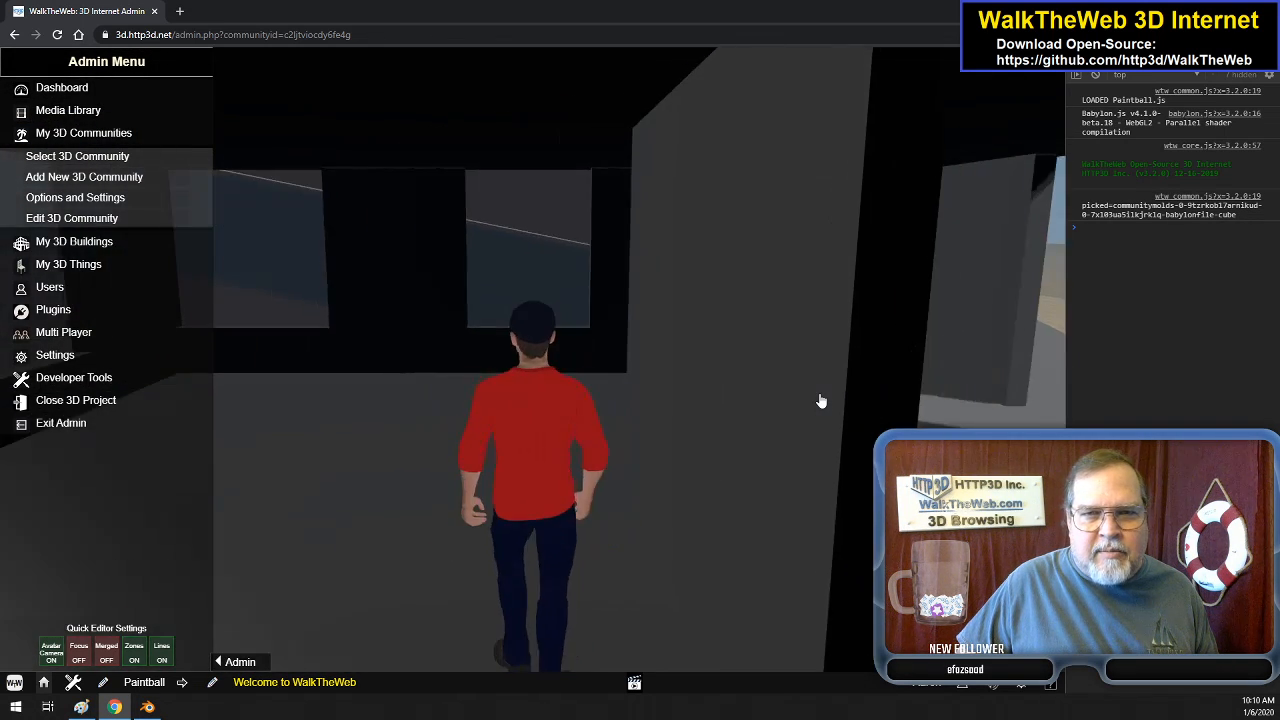
{"action": "key", "text": "w"}
{"action": "key", "text": "d"}
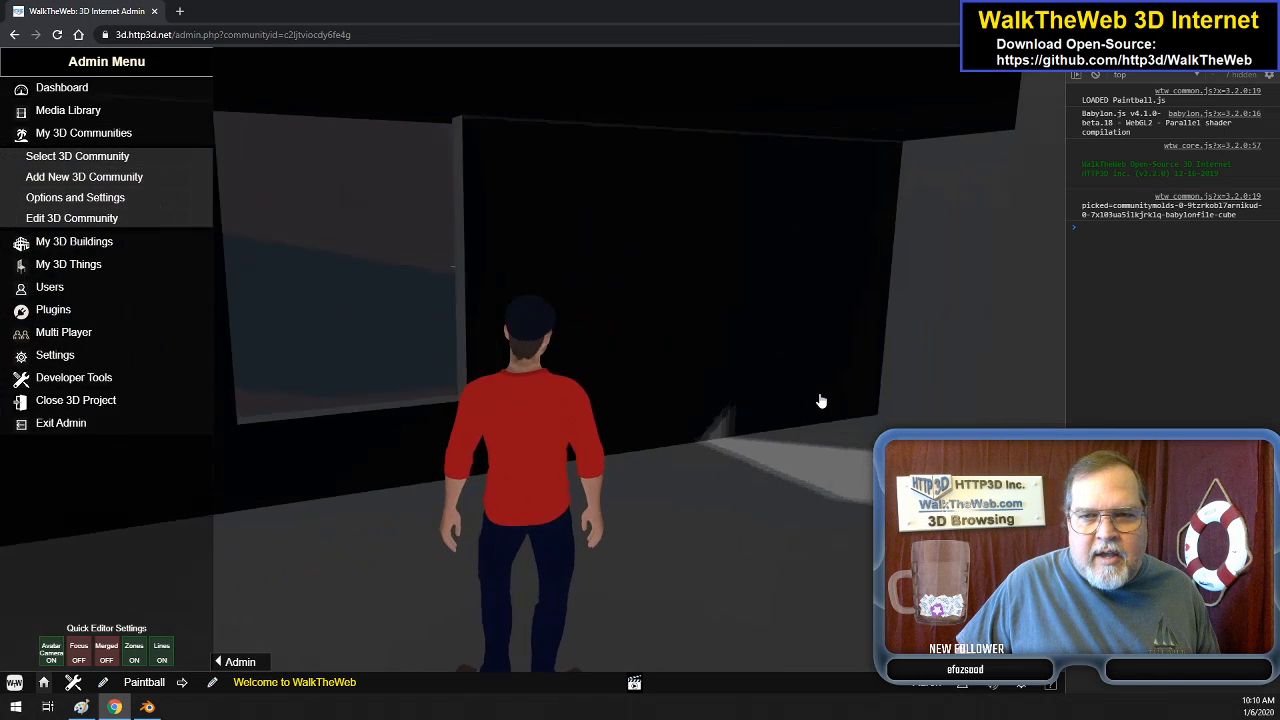
{"action": "key", "text": "w"}
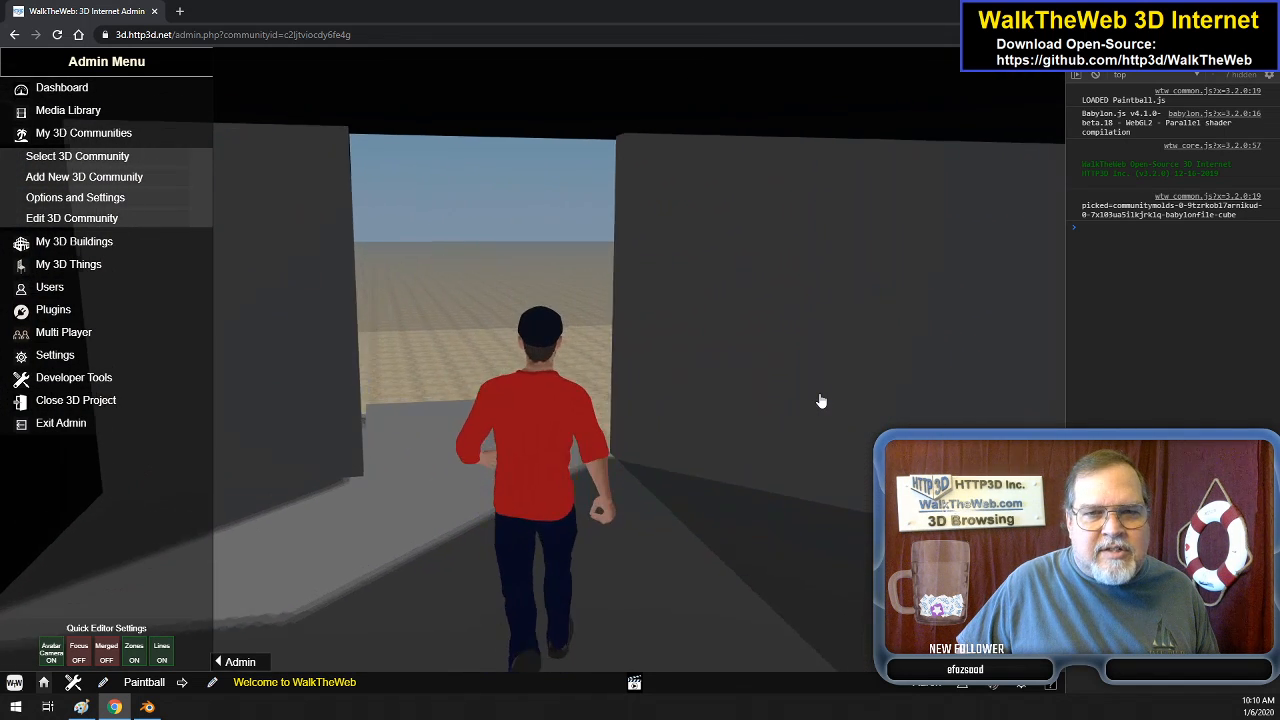
{"action": "key", "text": "w"}
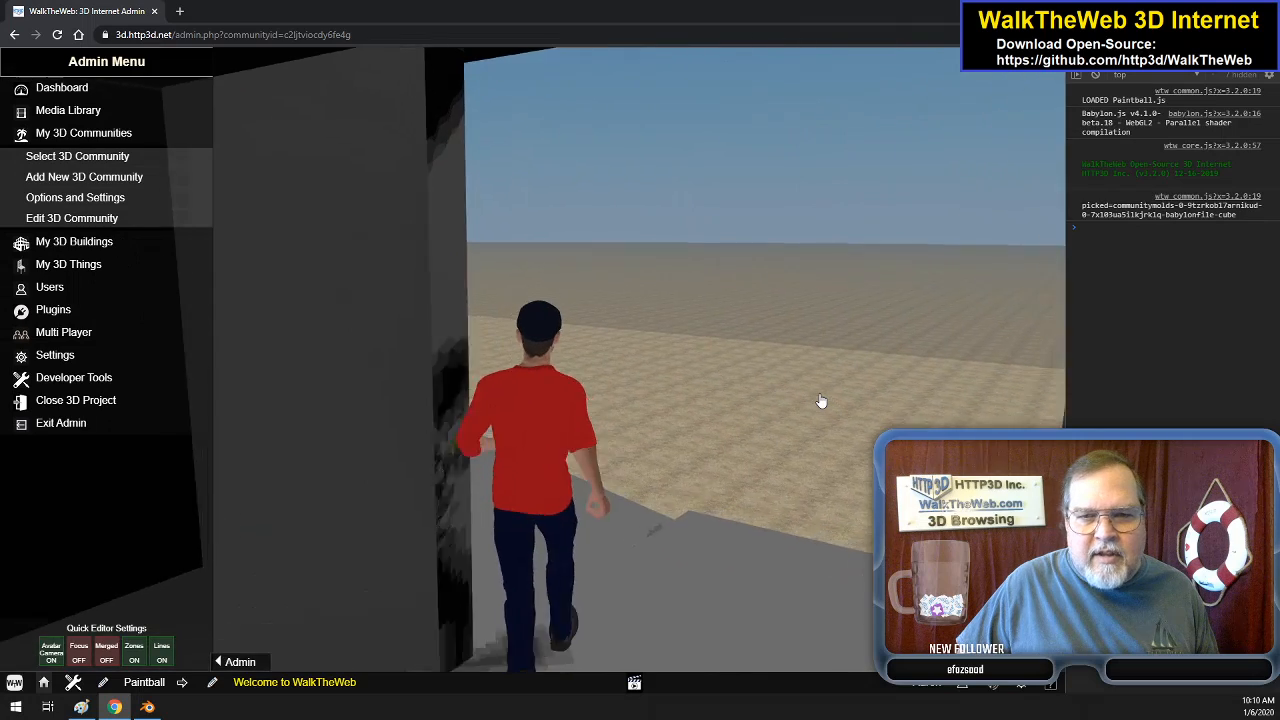
- Walk the avatar around the building's outer walkway and along the brown wall to examine the arena
{"action": "key", "text": "a"}
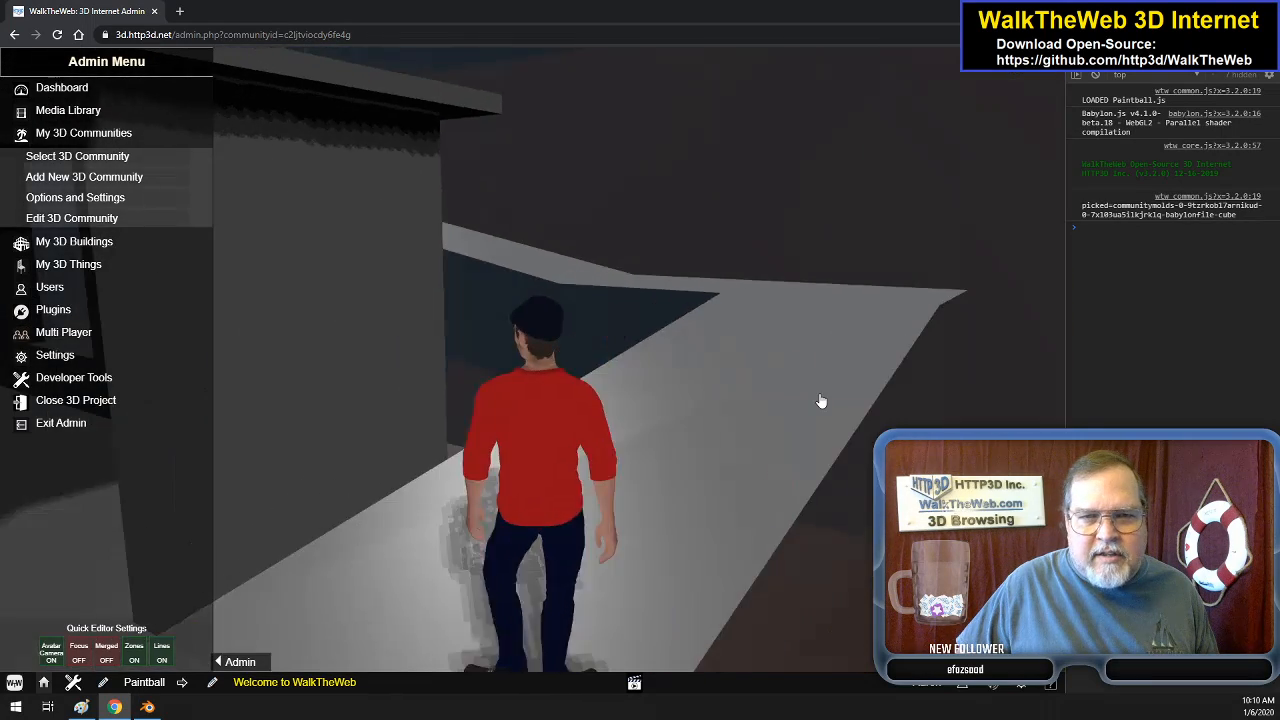
{"action": "key", "text": "d"}
{"action": "key", "text": "w"}
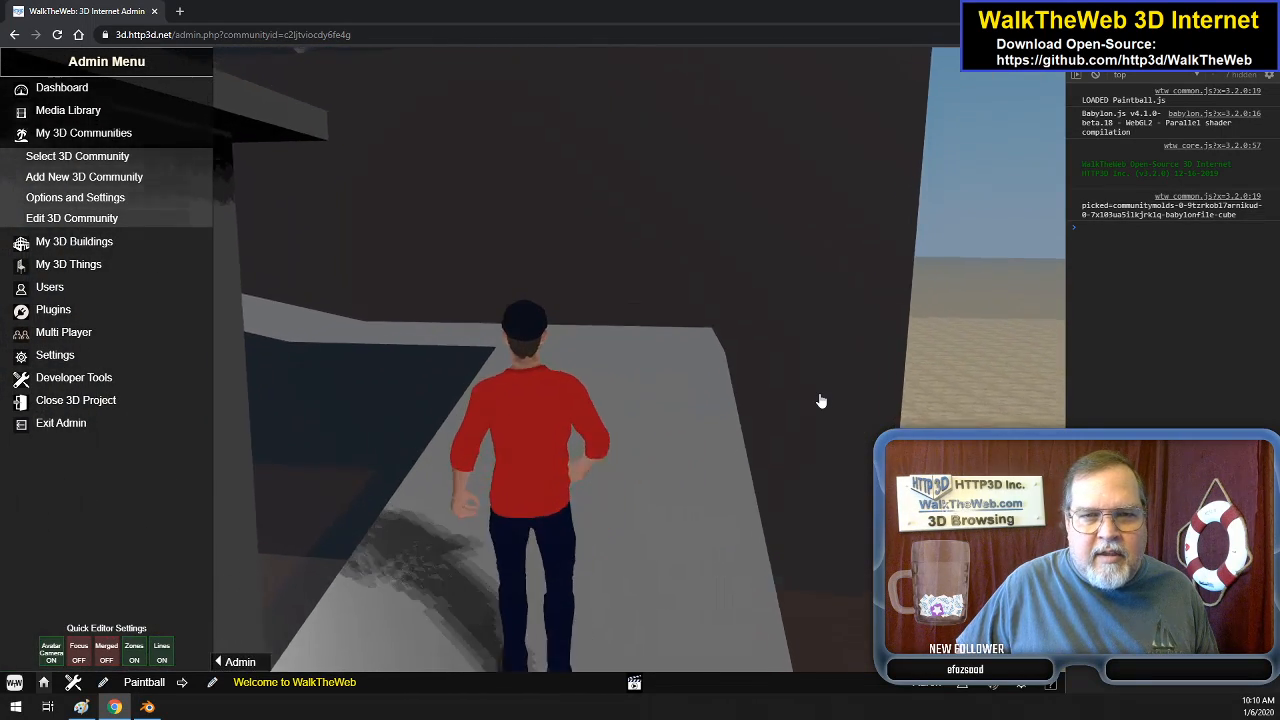
{"action": "key", "text": "w"}
{"action": "key", "text": "a"}
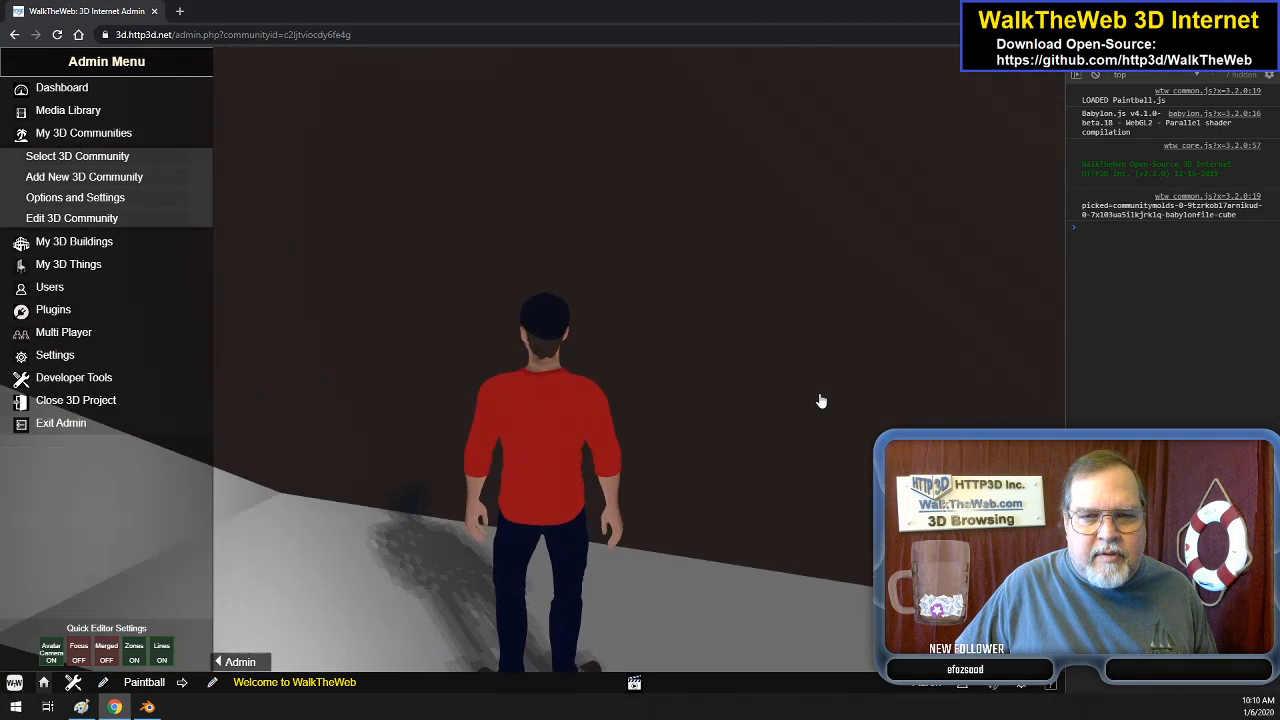
{"action": "key", "text": "a"}
{"action": "key", "text": "w"}
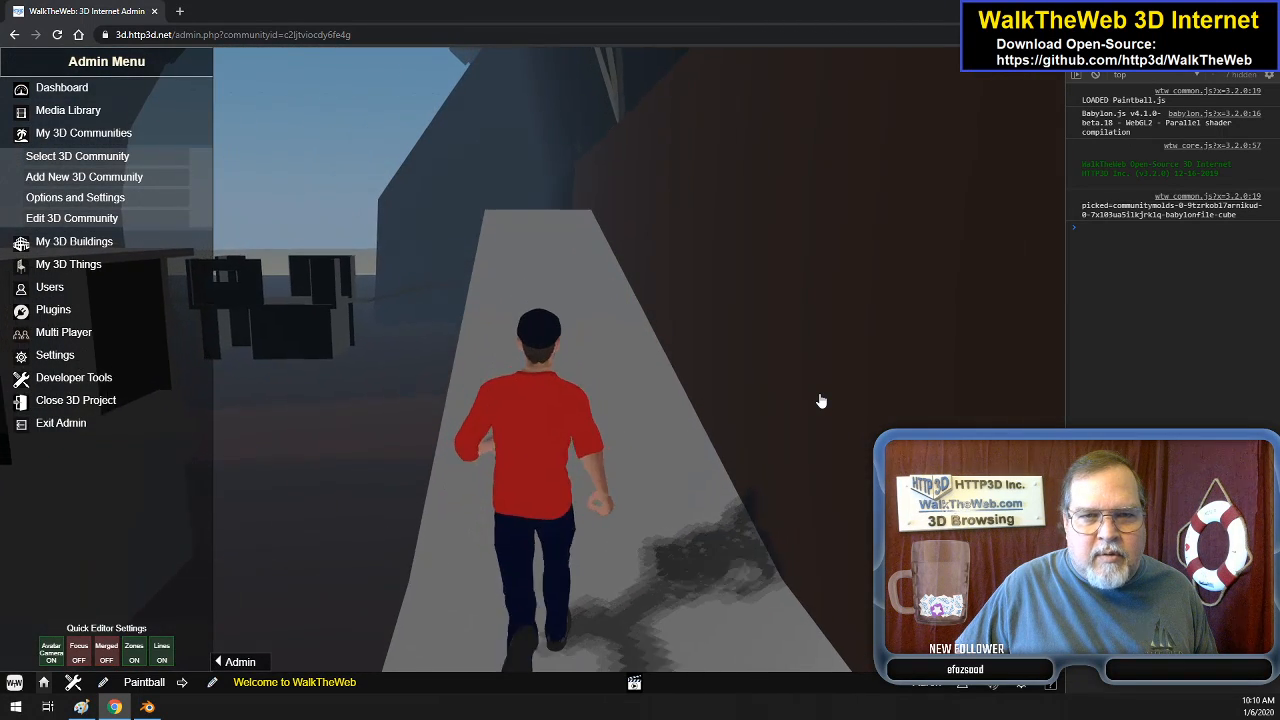
{"action": "key", "text": "w"}
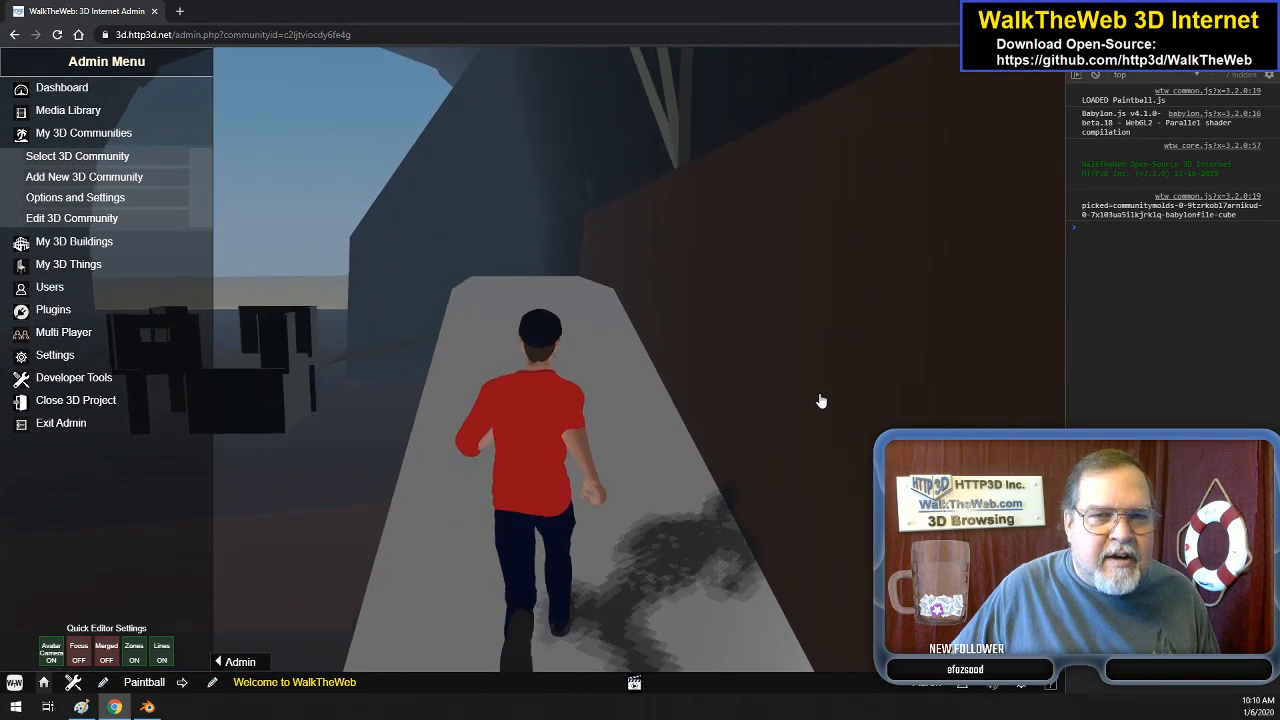
{"action": "key", "text": "w"}
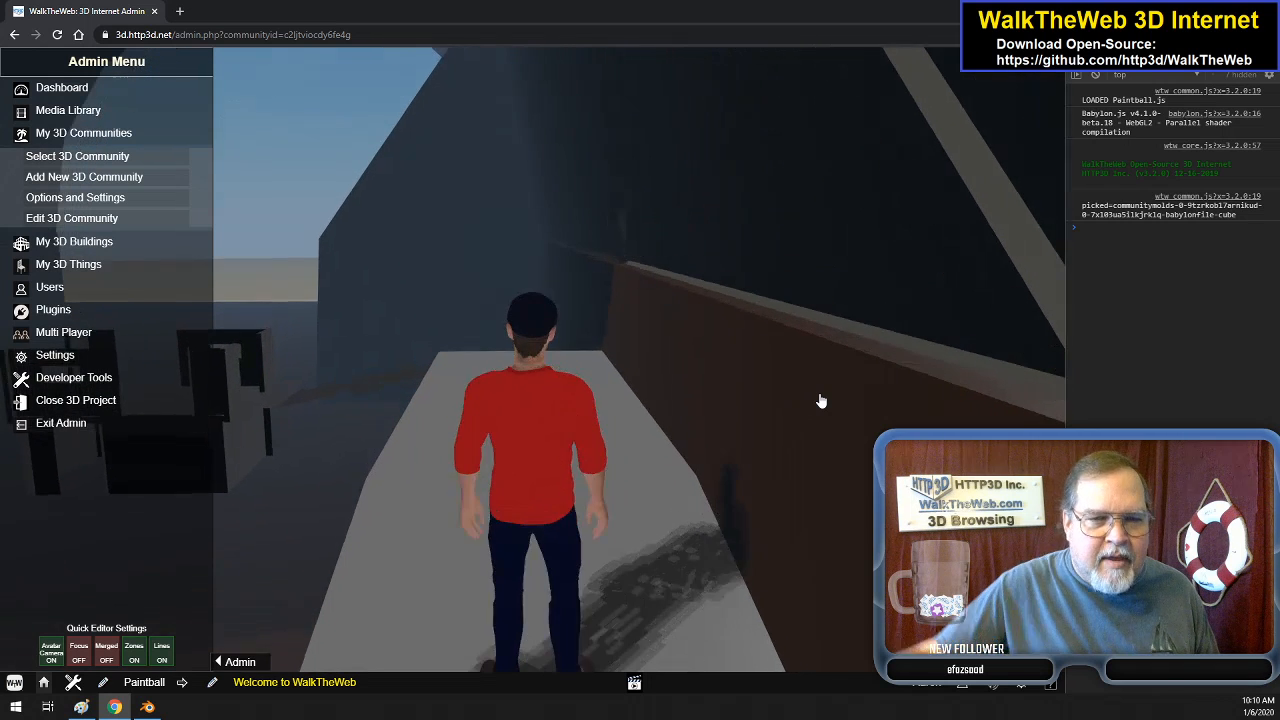
- Hide the admin menu and walk the avatar farther along the walkway beside the brown wall
{"action": "left_click", "coordinate": [250, 663]}
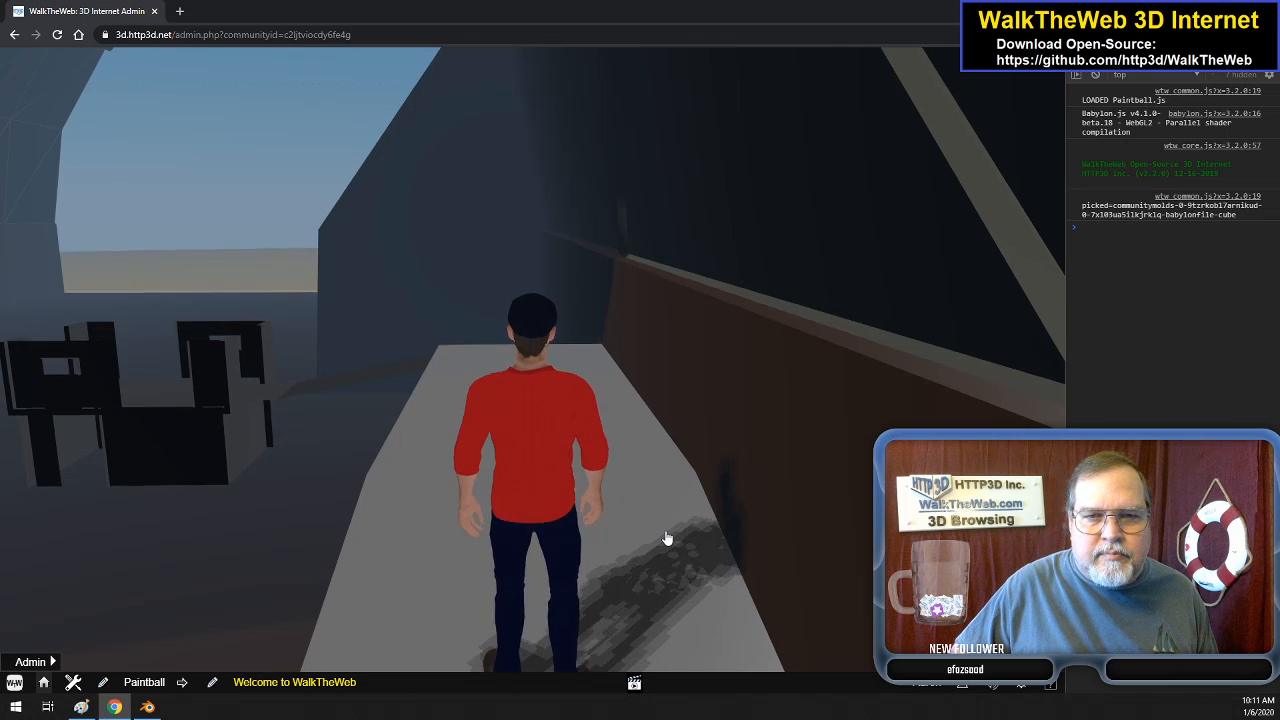
{"action": "key", "text": "w"}
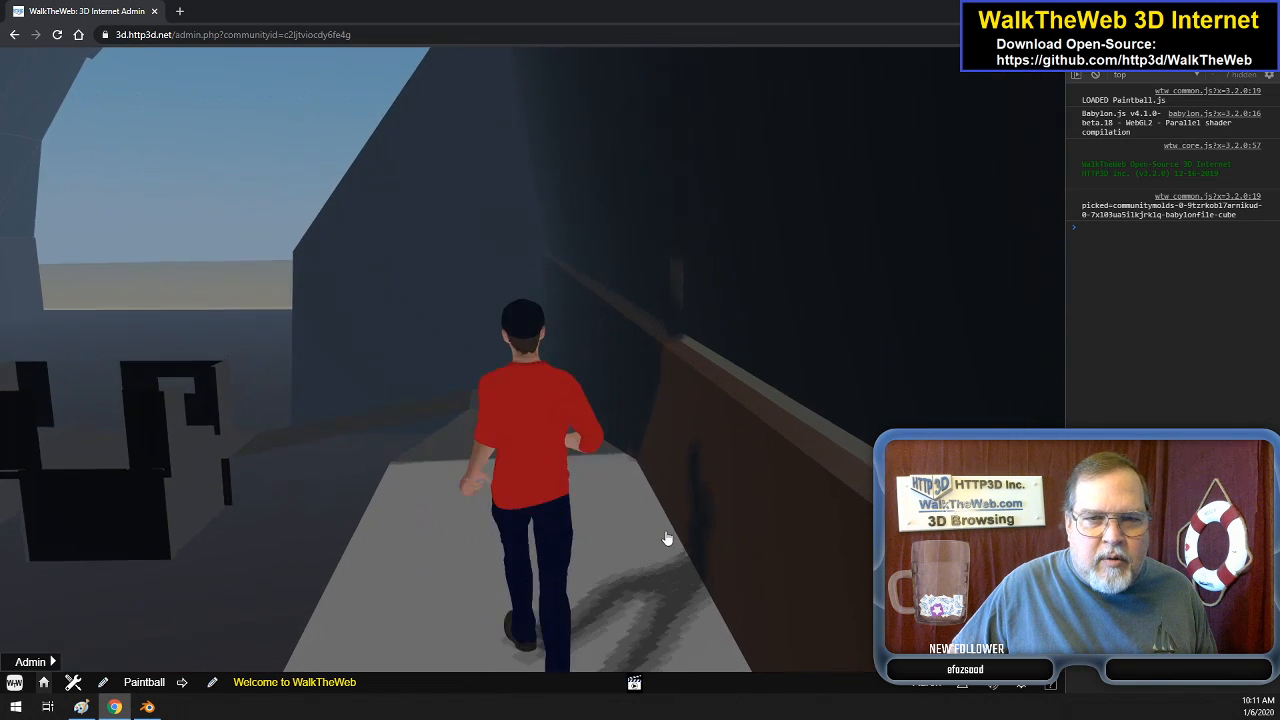
{"action": "key", "text": "w"}
{"action": "key", "text": "w"}
{"action": "key", "text": "w"}
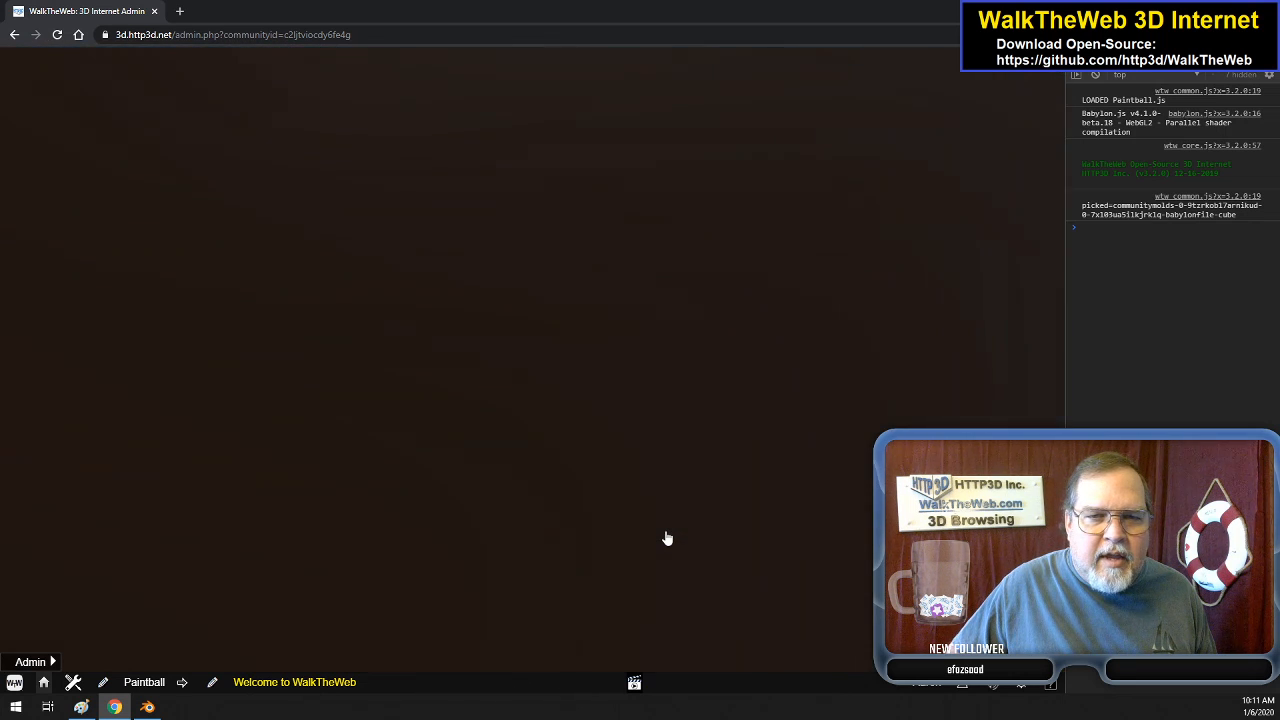
- Walk the avatar into the block structure on the arena floor and examine its walls and window opening
{"action": "key", "text": "w"}
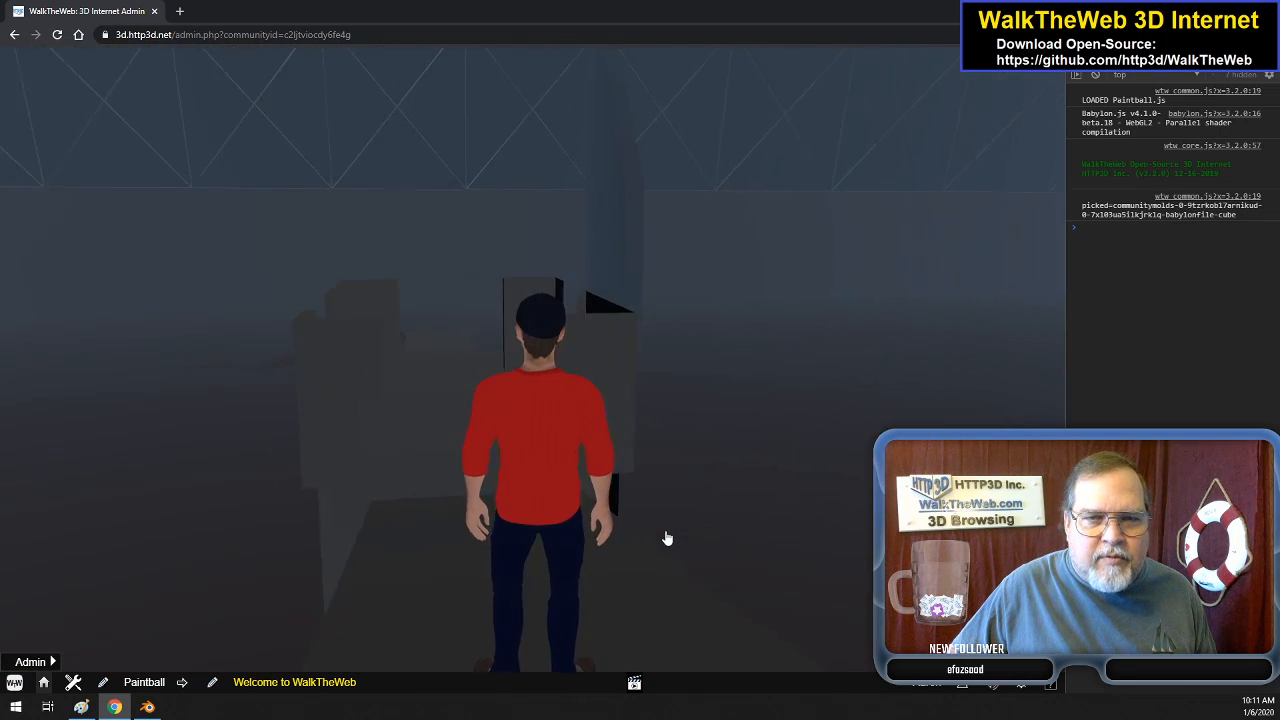
{"action": "key", "text": "w"}
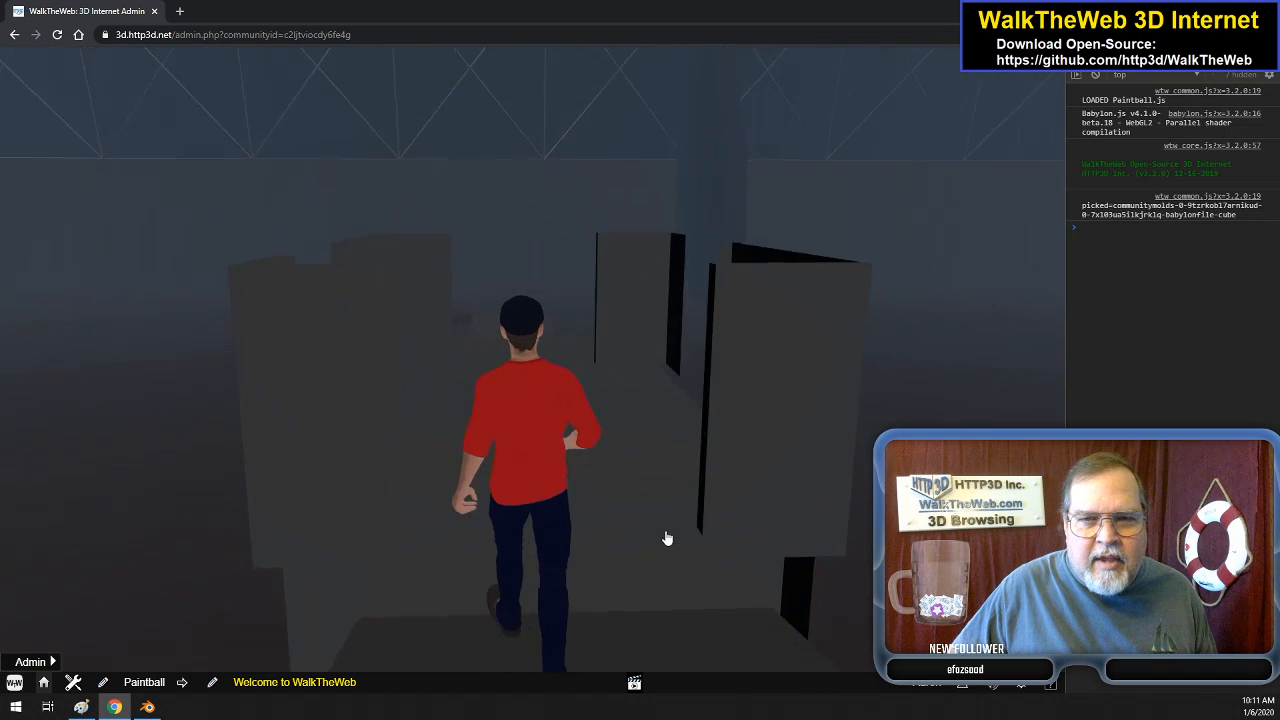
{"action": "key", "text": "w"}
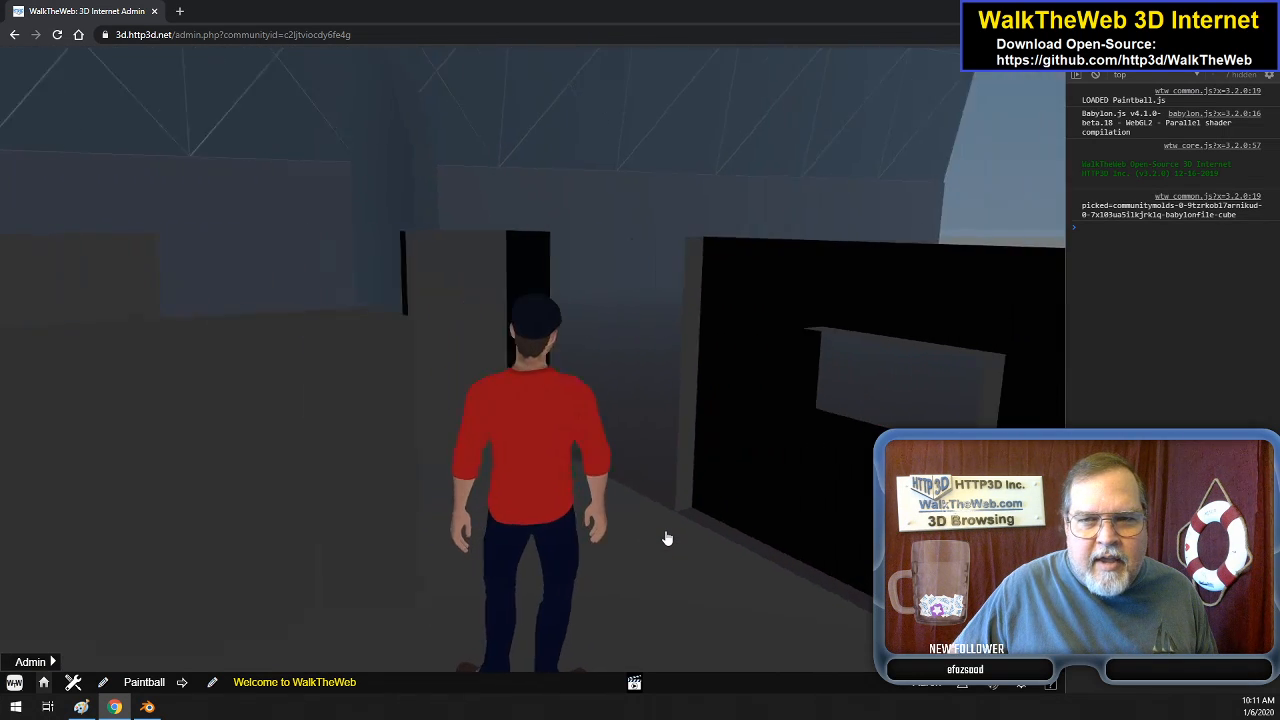
{"action": "key", "text": "w"}
{"action": "key", "text": "a"}
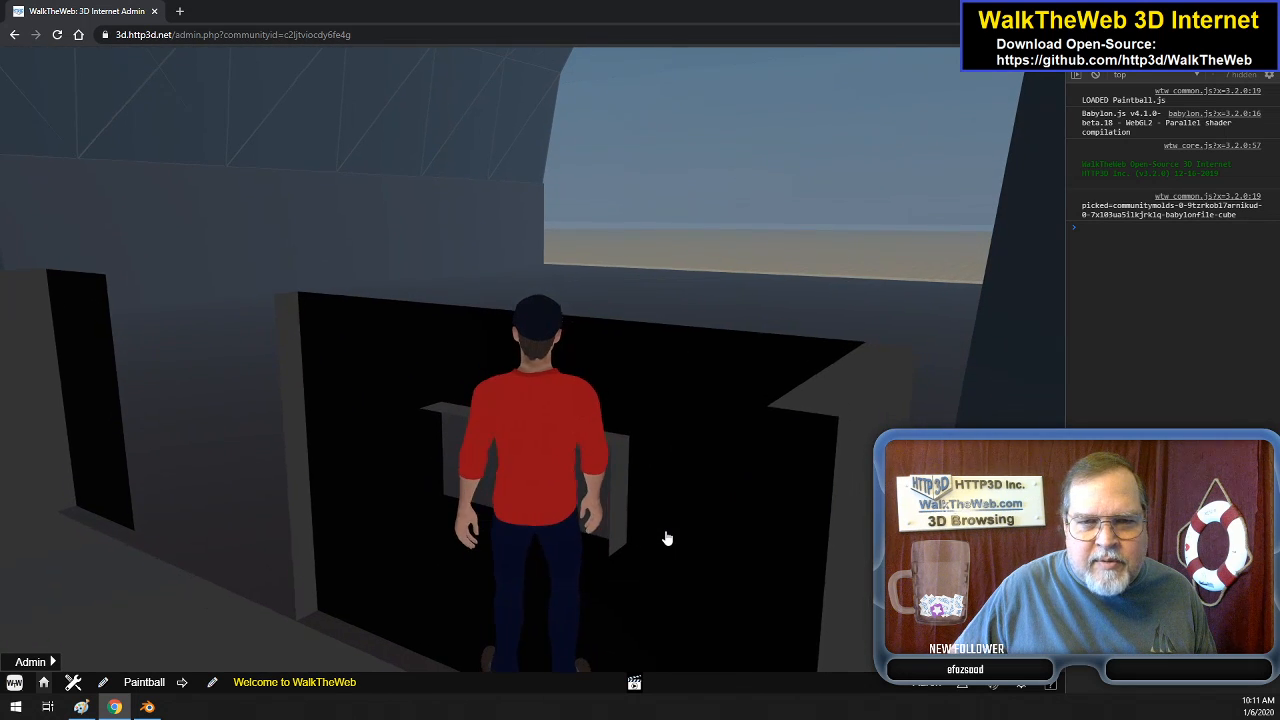
- Walk the avatar around inside the block structure to examine its walls and the window opening from both sides
{"action": "key", "text": "w"}
{"action": "key", "text": "w"}
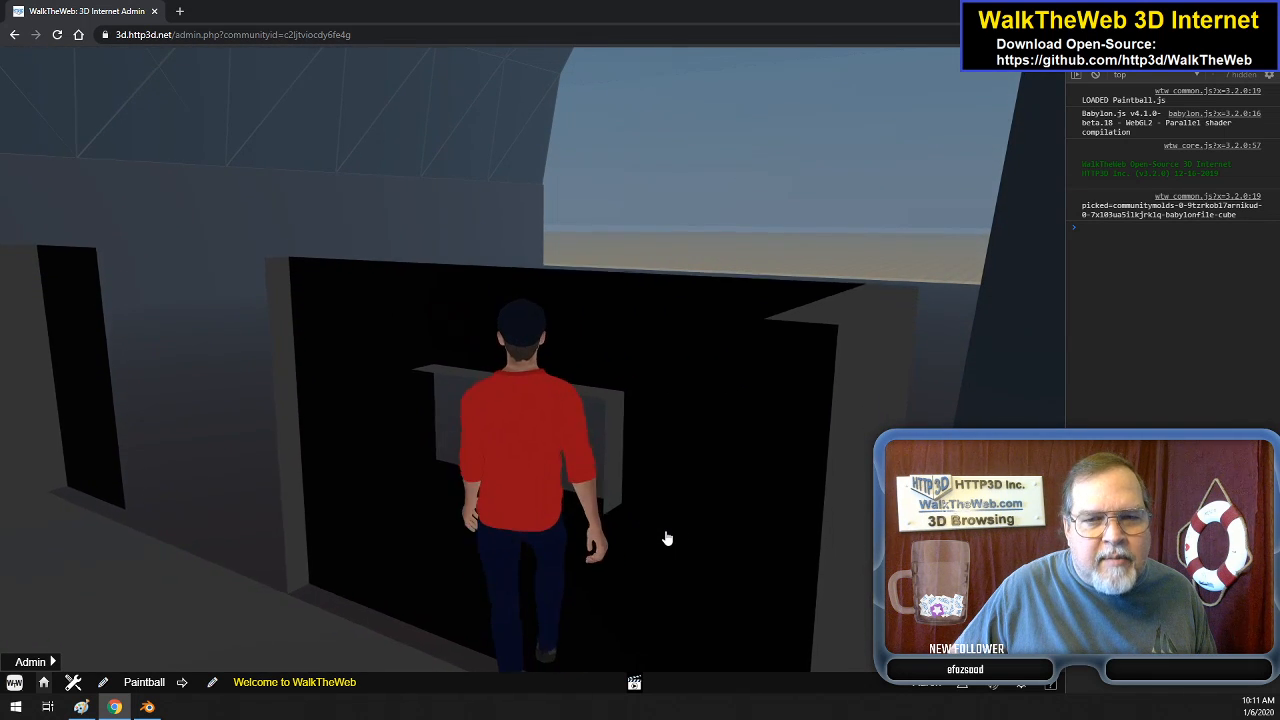
{"action": "key", "text": "a"}
{"action": "key", "text": "a"}
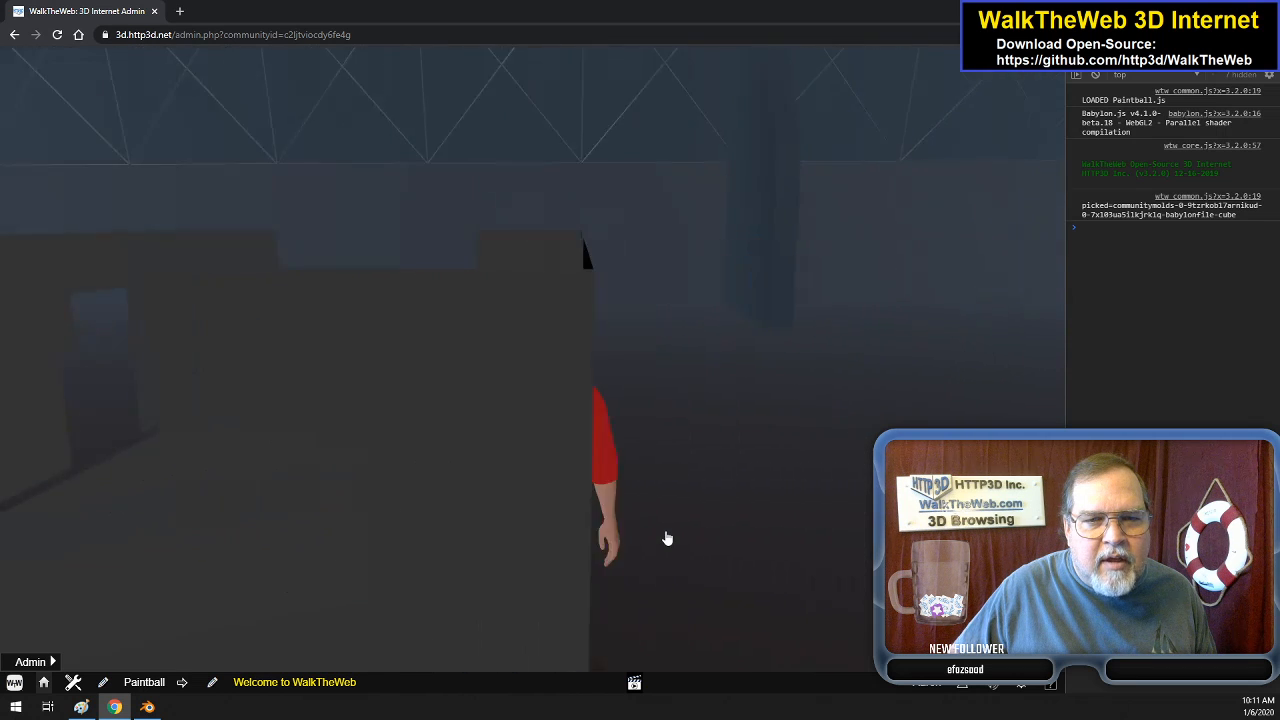
{"action": "key", "text": "w"}
{"action": "key", "text": "w"}
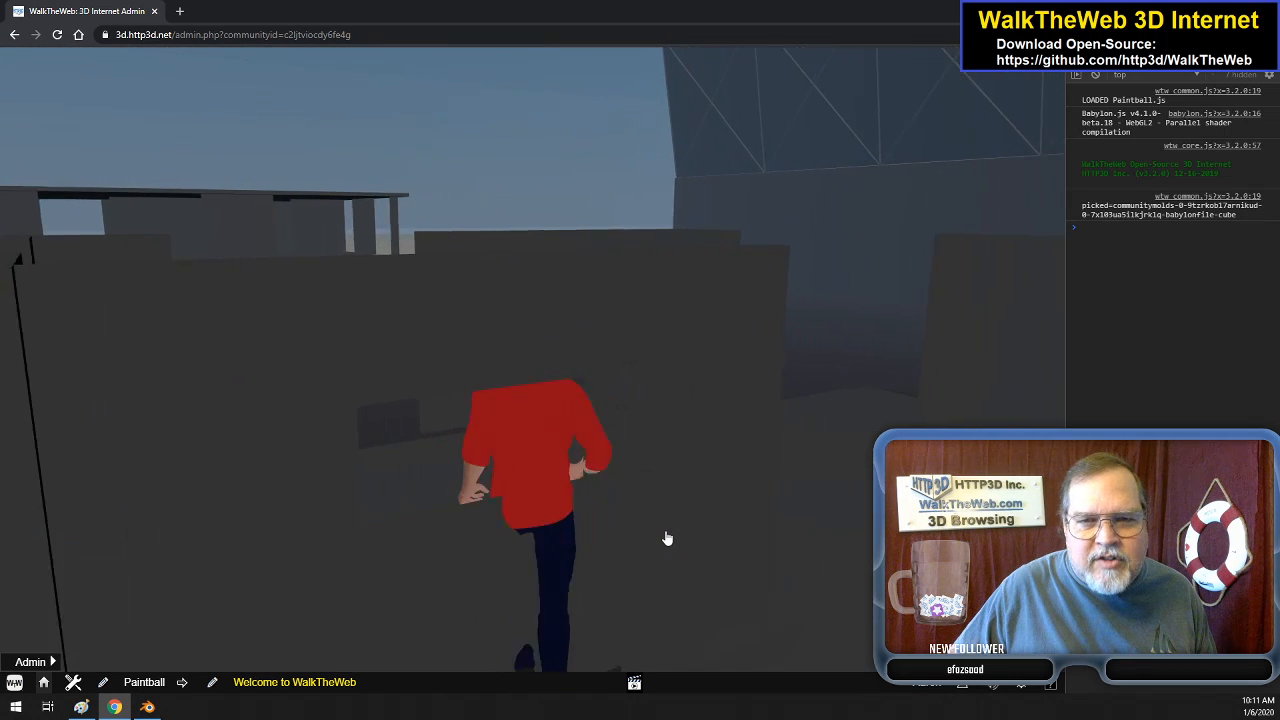
{"action": "key", "text": "d"}
{"action": "key", "text": "w"}
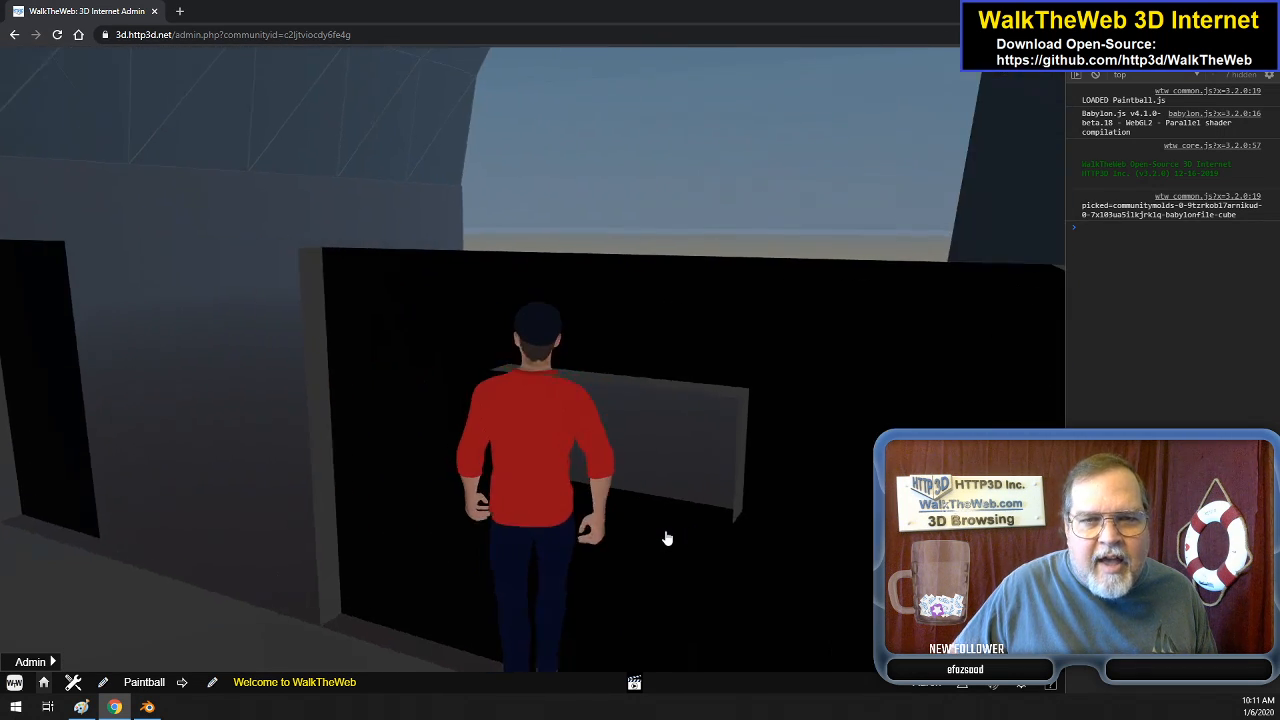
- Turn the avatar past the structure's other window opening and walk it through to examine the remaining walls and ramp
{"action": "key", "text": "a"}
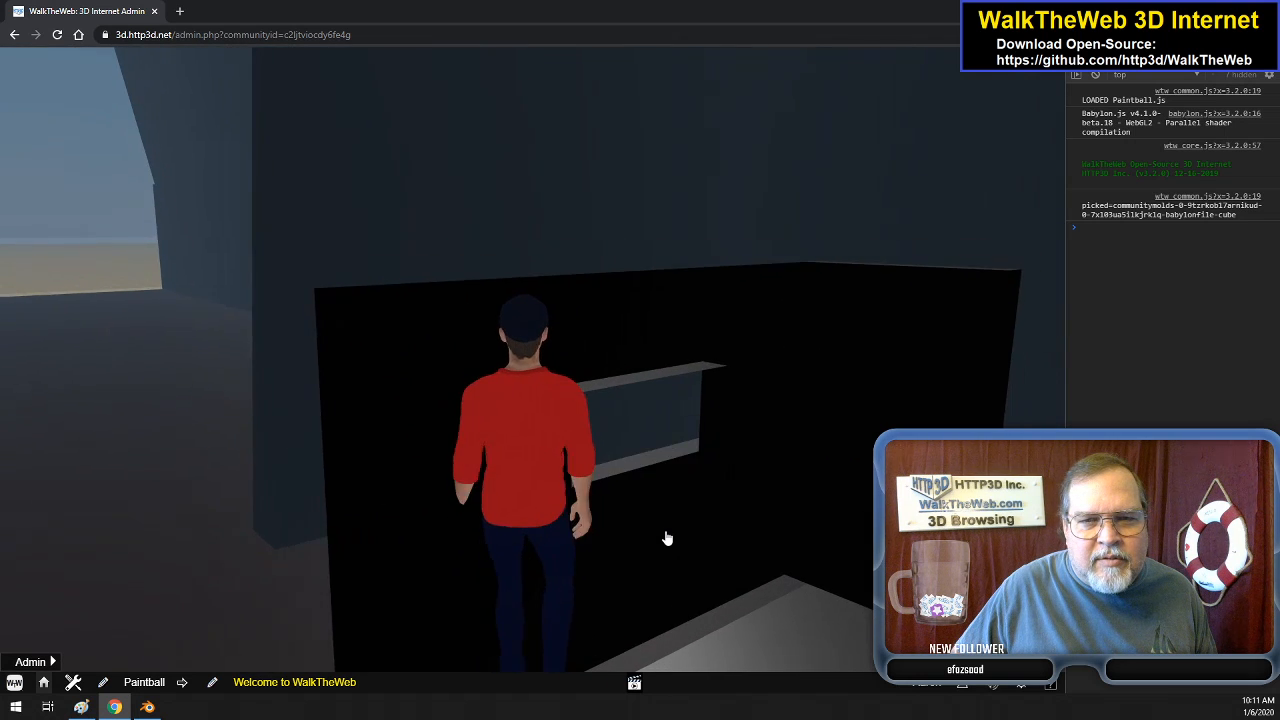
{"action": "key", "text": "a"}
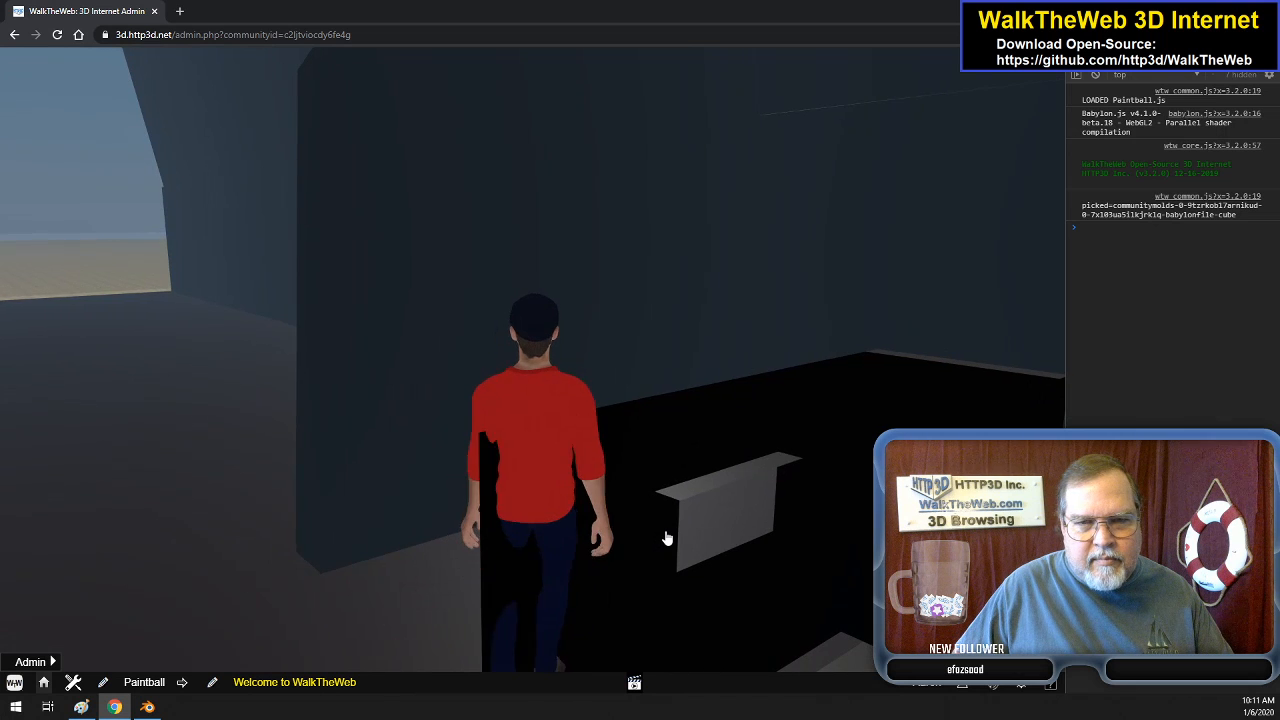
{"action": "key", "text": "a"}
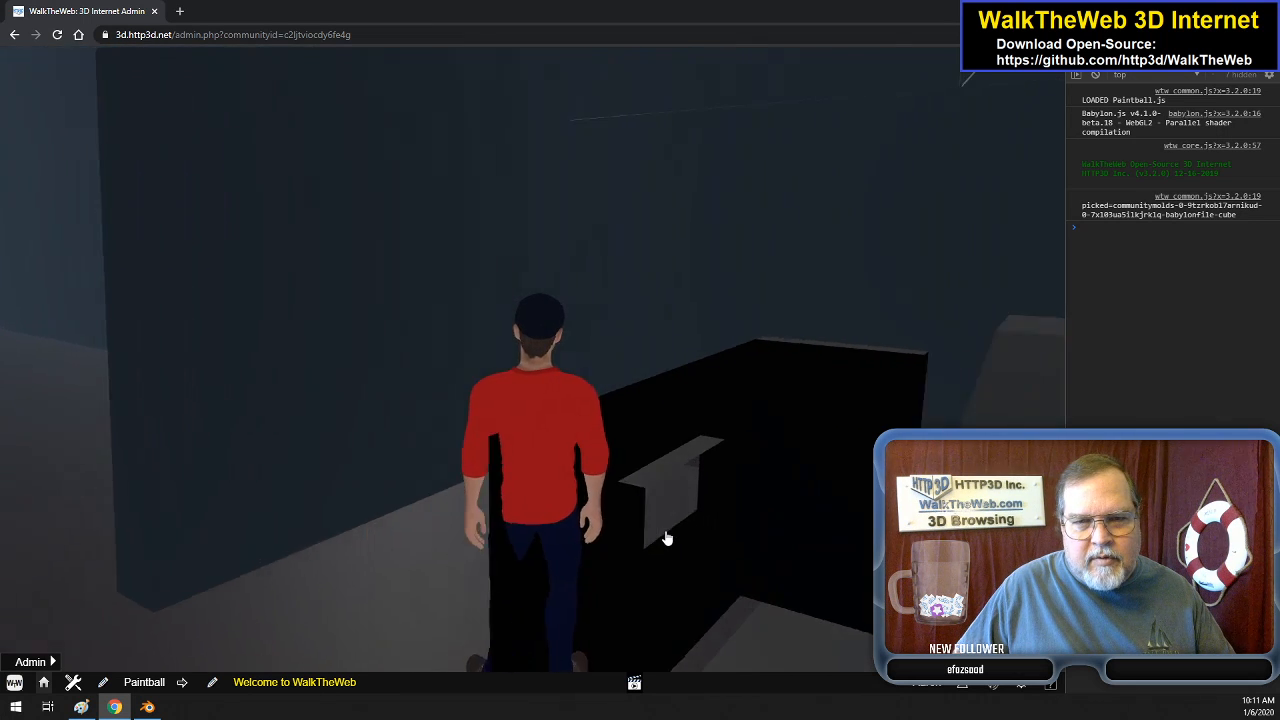
{"action": "key", "text": "a"}
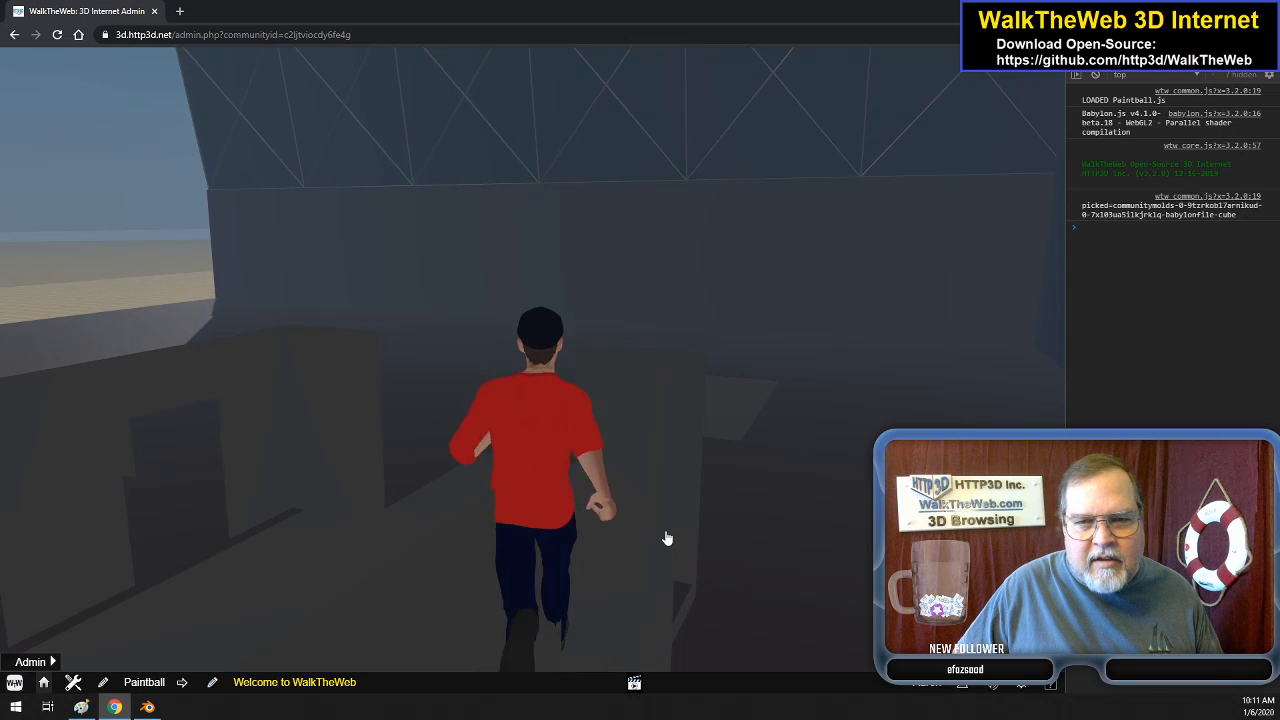
{"action": "key", "text": "d"}
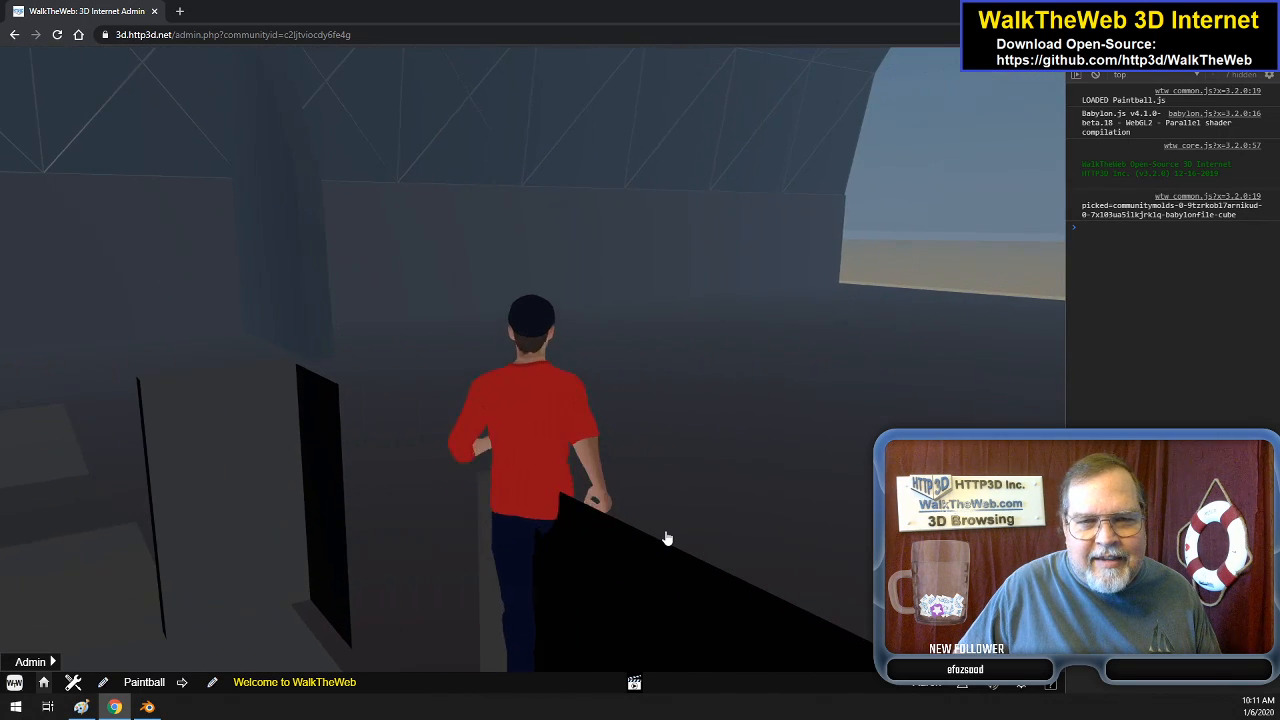
{"action": "key", "text": "w"}
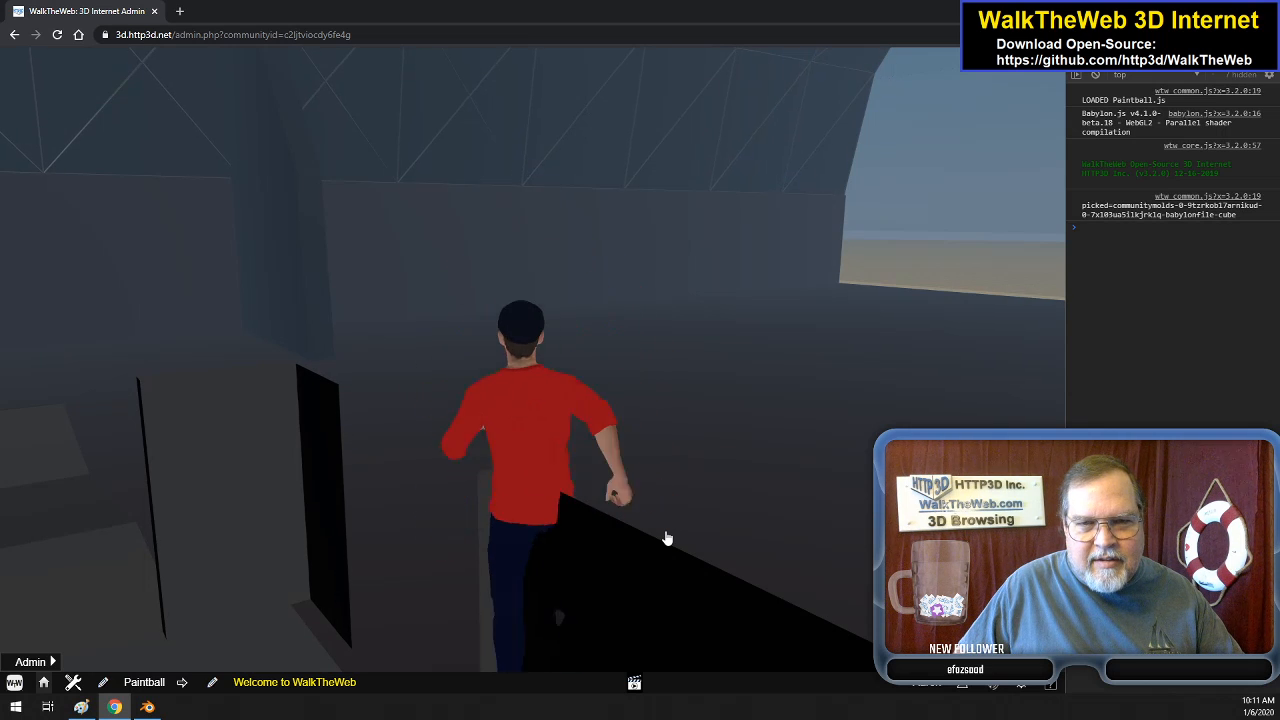
{"action": "key", "text": "d"}
{"action": "key", "text": "d"}
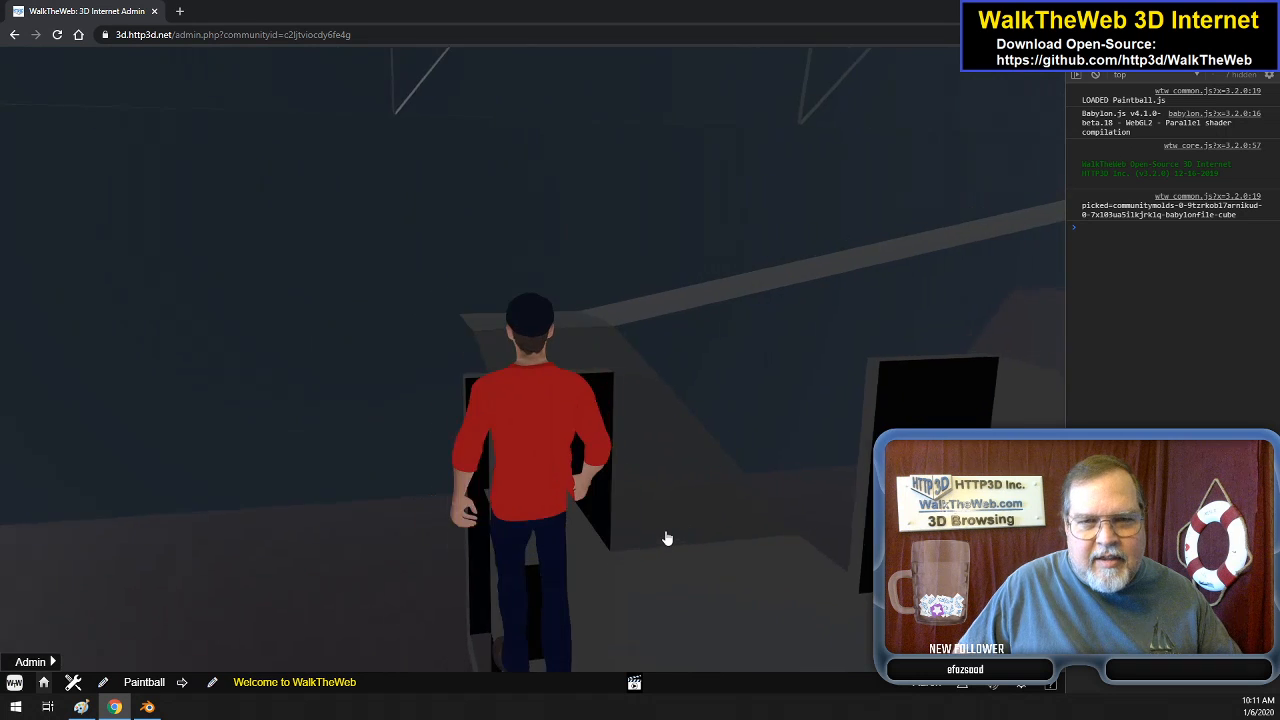
- Reload the Paintball community's admin page and hide the admin menu
{"action": "left_click", "coordinate": [396, 35]}
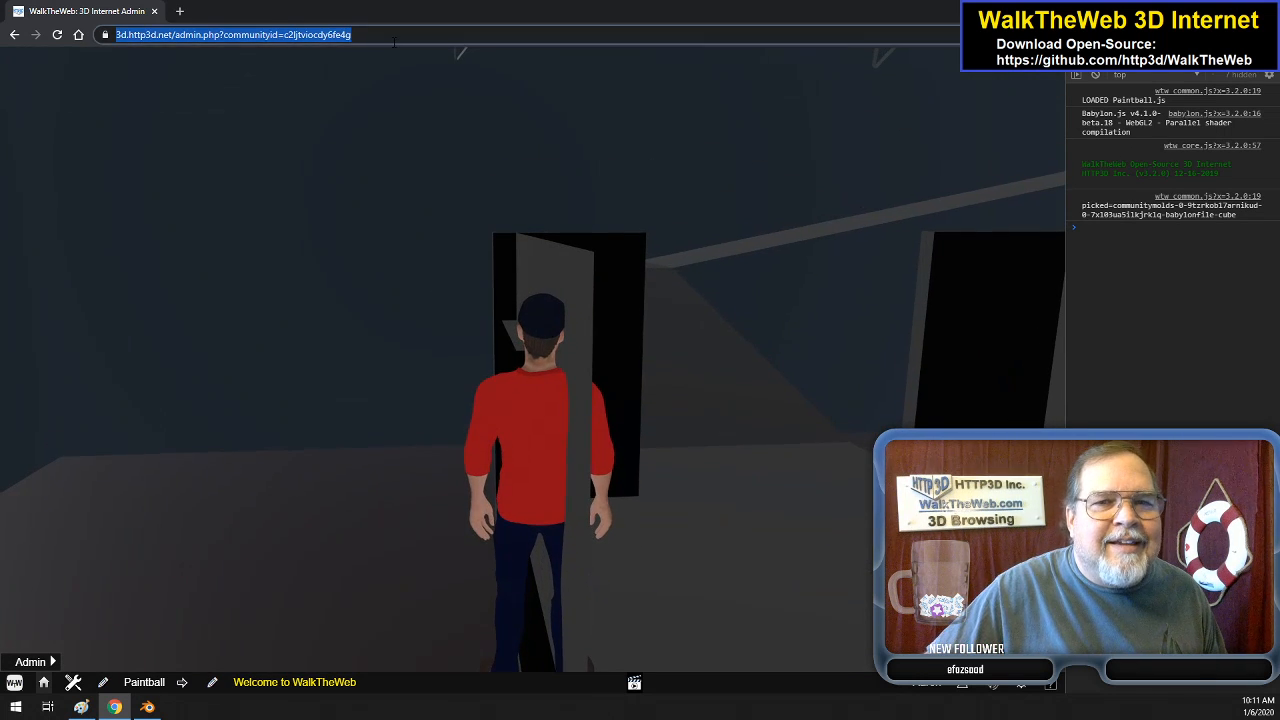
{"action": "key", "text": "Return"}
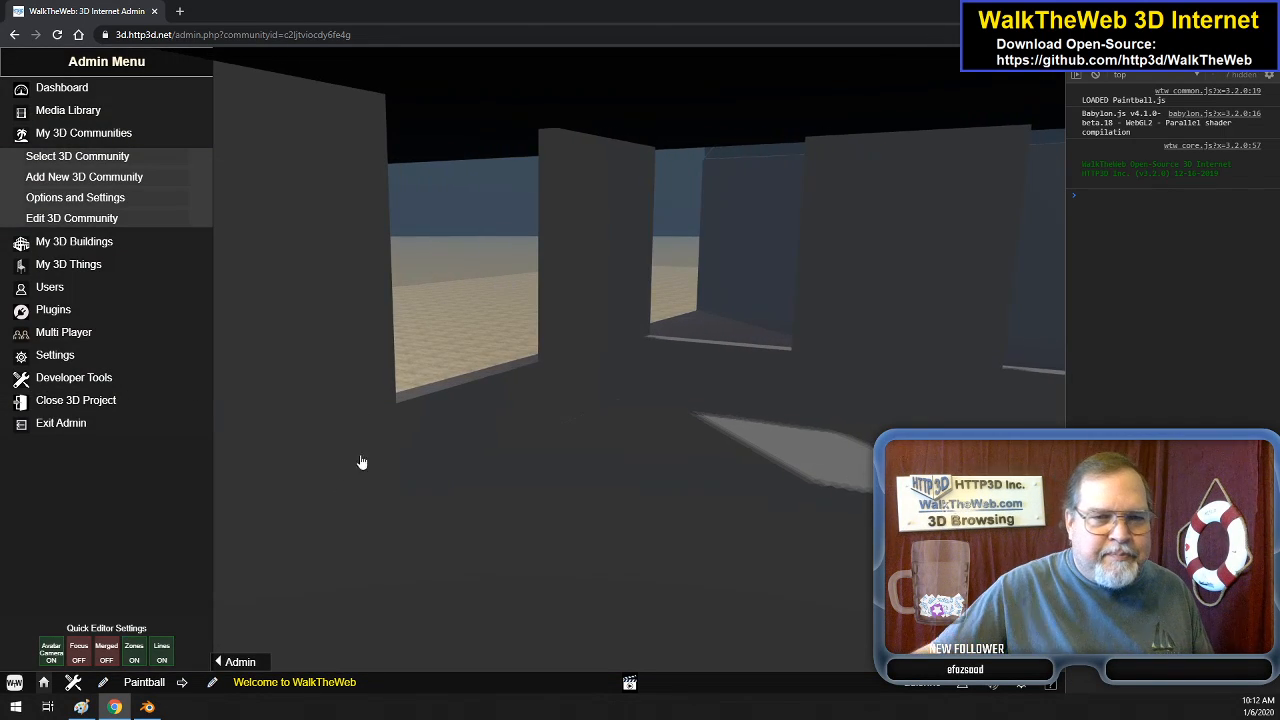
{"action": "left_click", "coordinate": [247, 660]}
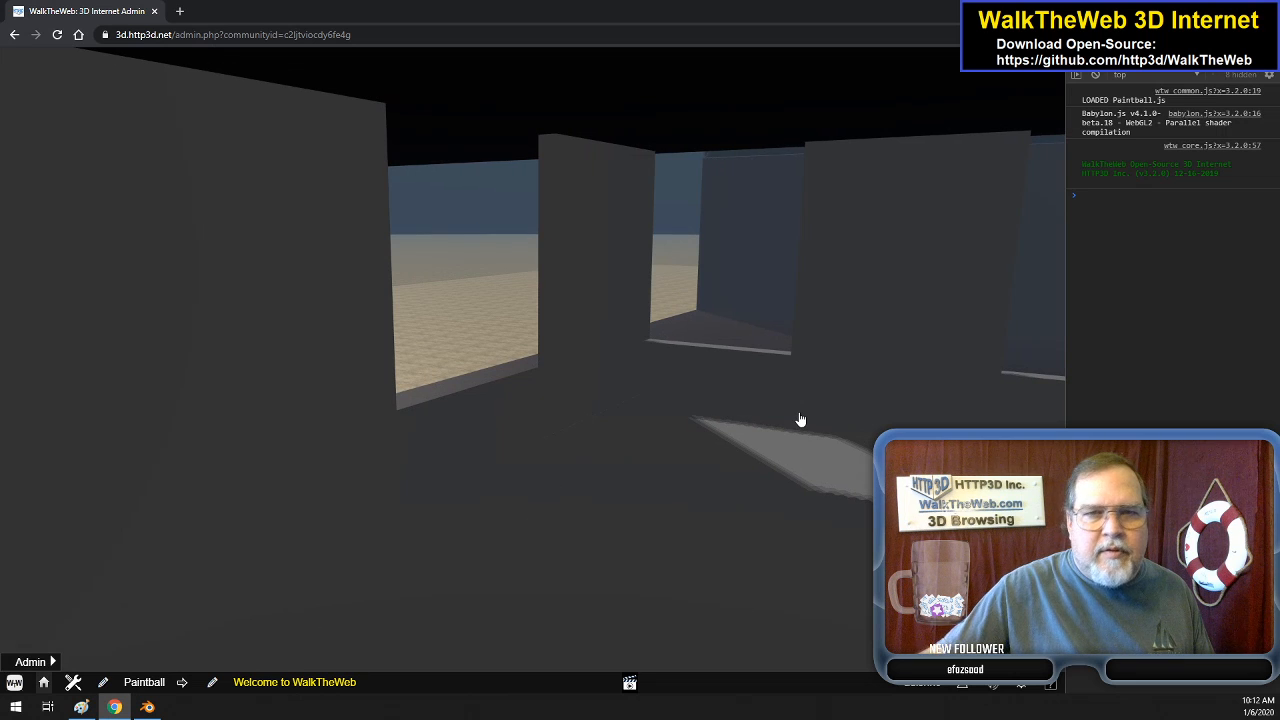
- Walk the avatar through the building's interior to examine the window openings and exit through the doorway onto the brown floor
{"action": "key", "text": "Right"}
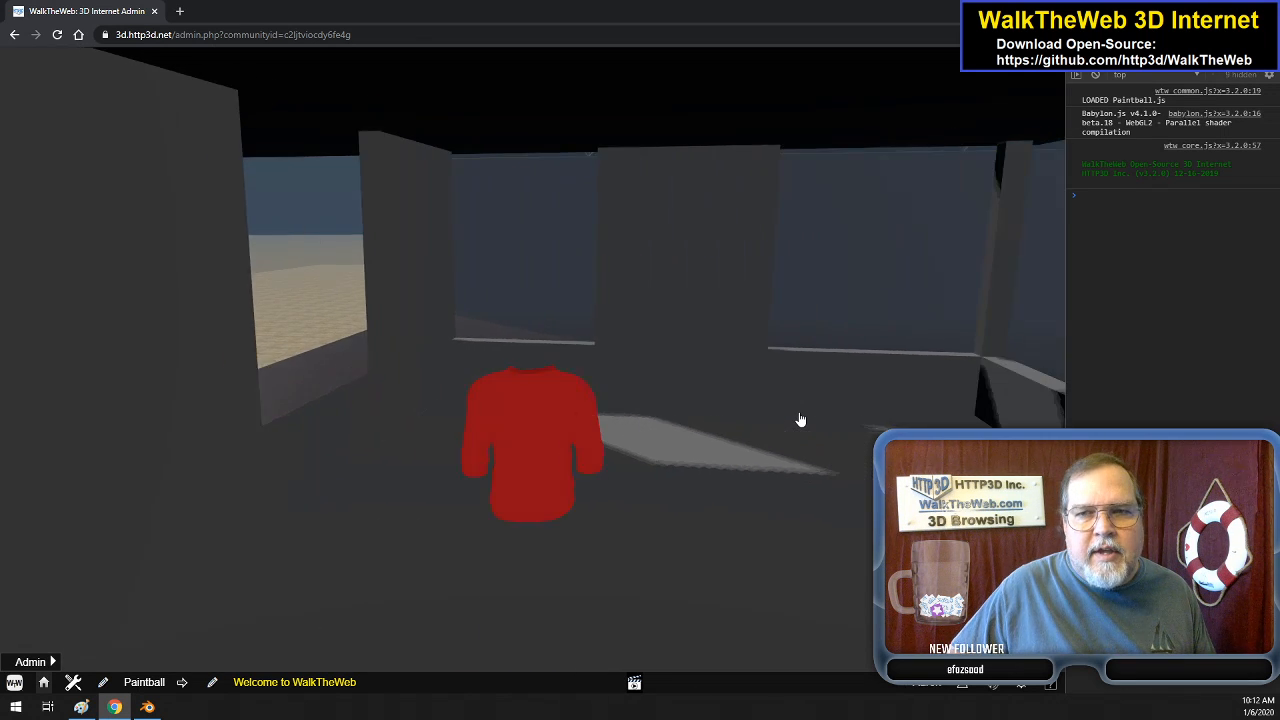
{"action": "key", "text": "Up"}
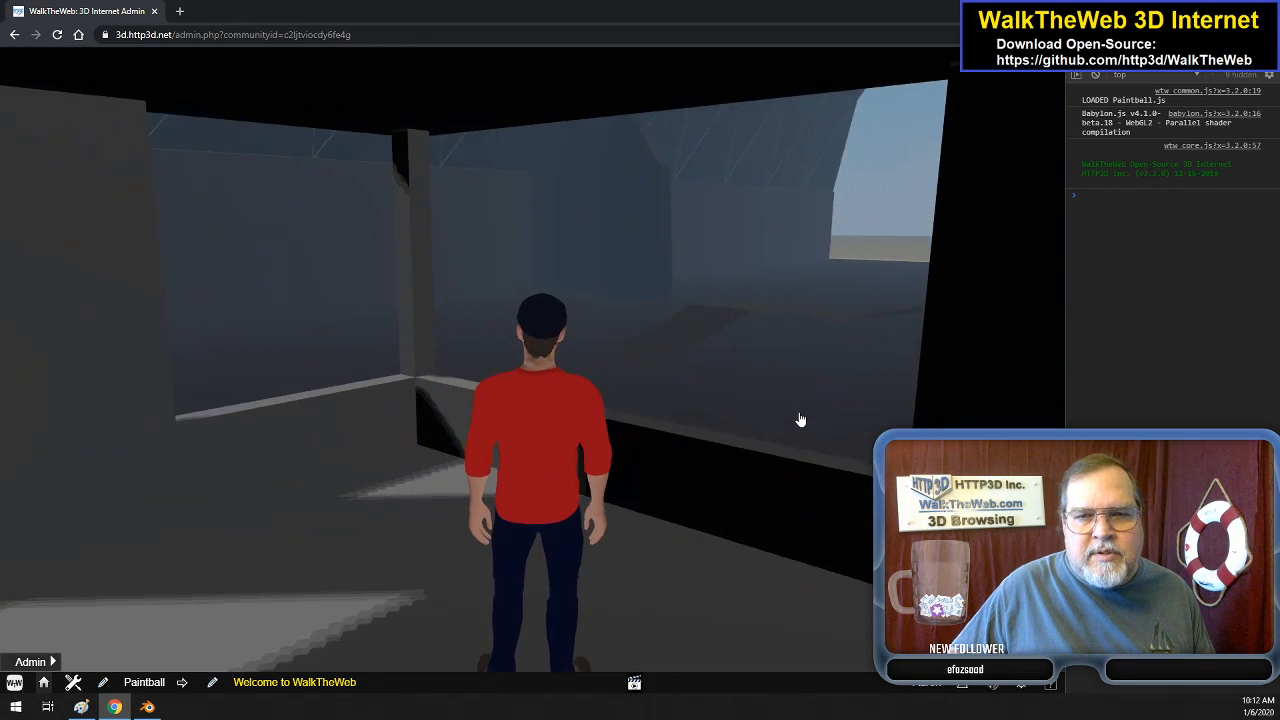
{"action": "key", "text": "Right"}
{"action": "key", "text": "Right"}
{"action": "key", "text": "Up"}
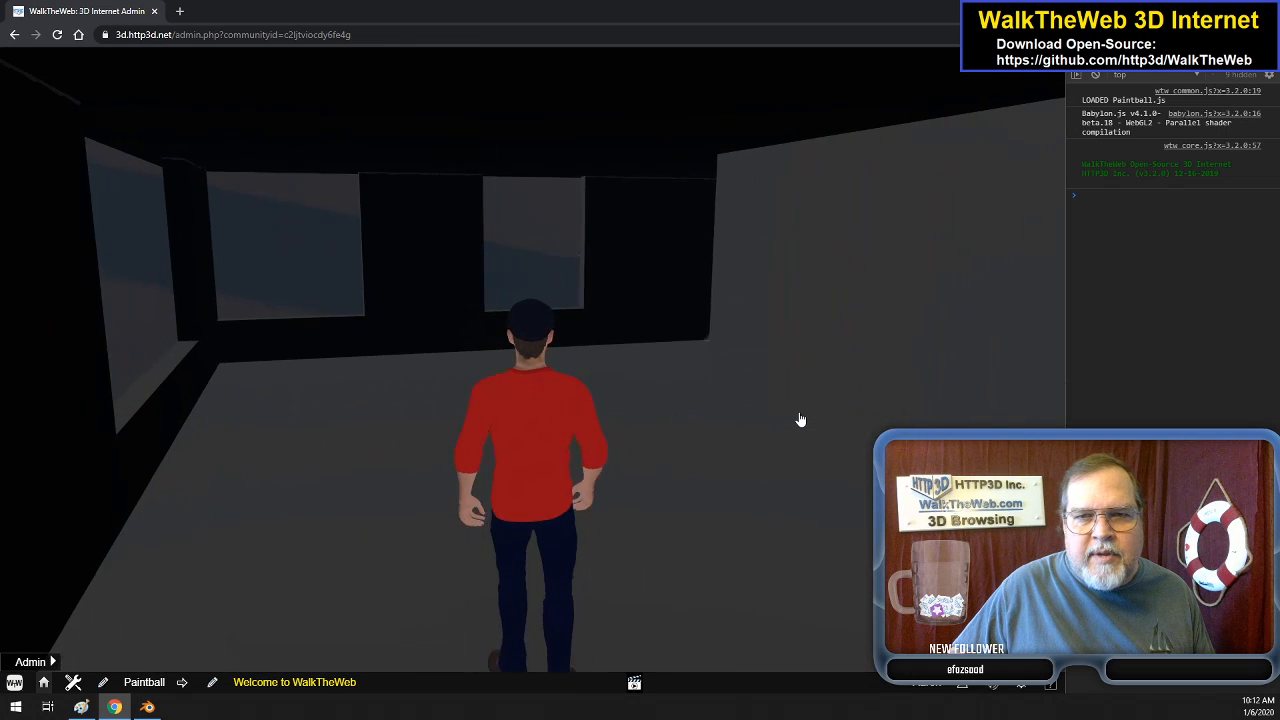
{"action": "key", "text": "Left"}
{"action": "key", "text": "Up"}
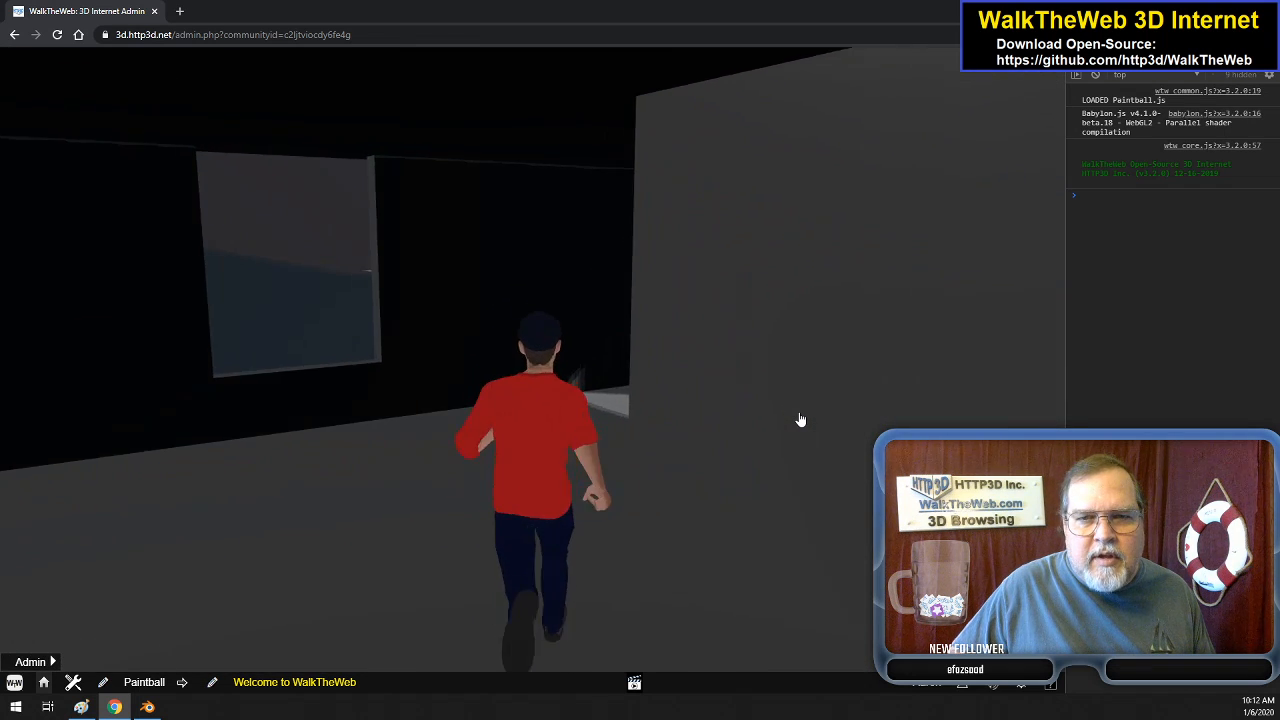
{"action": "key", "text": "Right"}
{"action": "key", "text": "Up"}
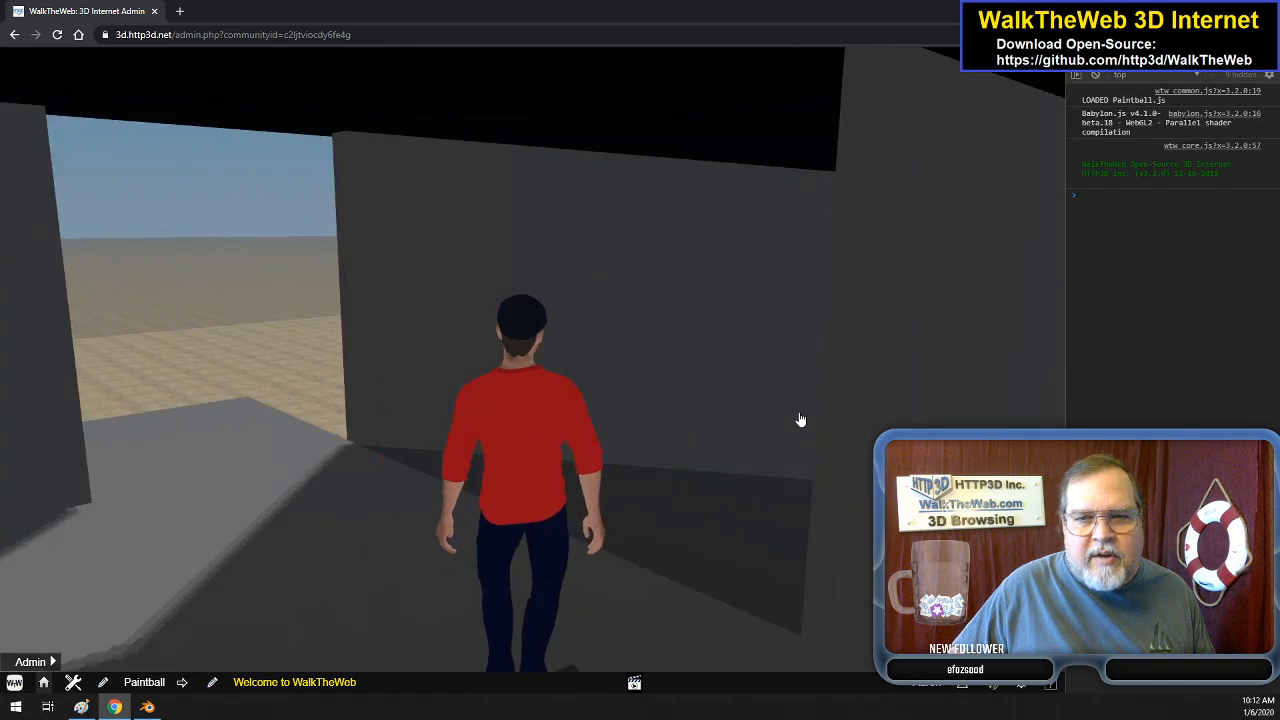
{"action": "key", "text": "Left"}
{"action": "key", "text": "Up"}
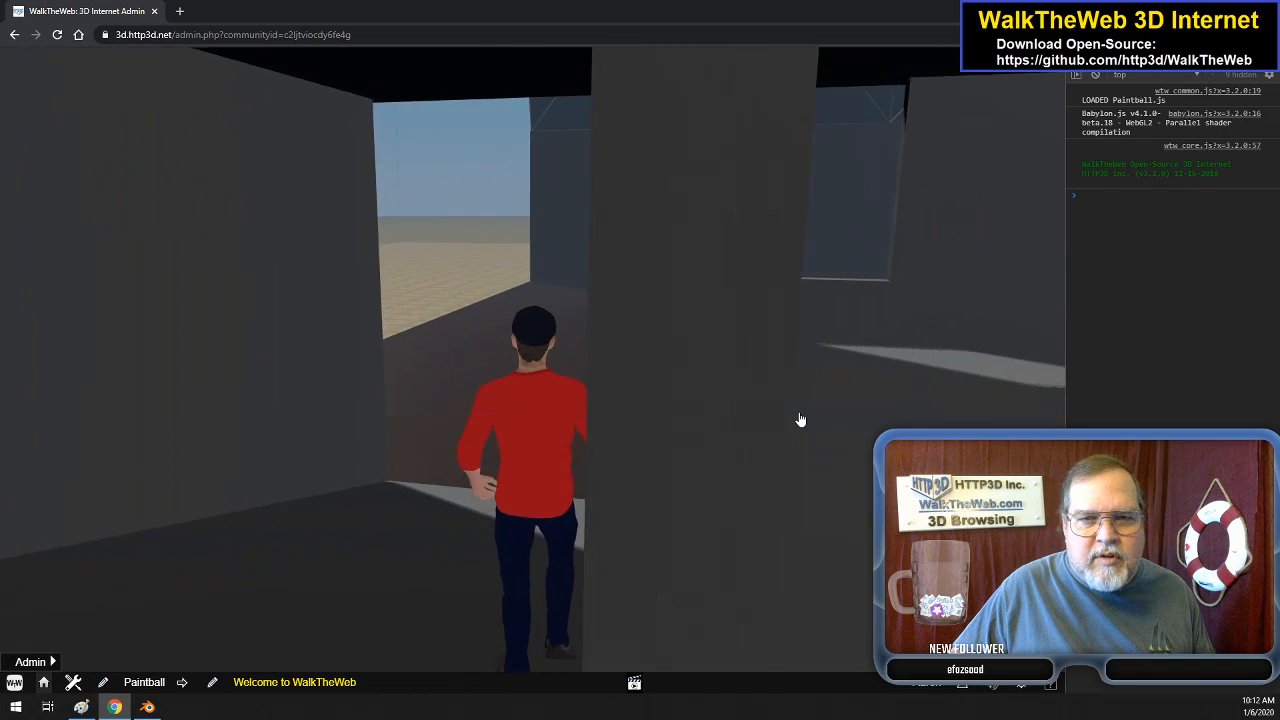
{"action": "key", "text": "Up"}
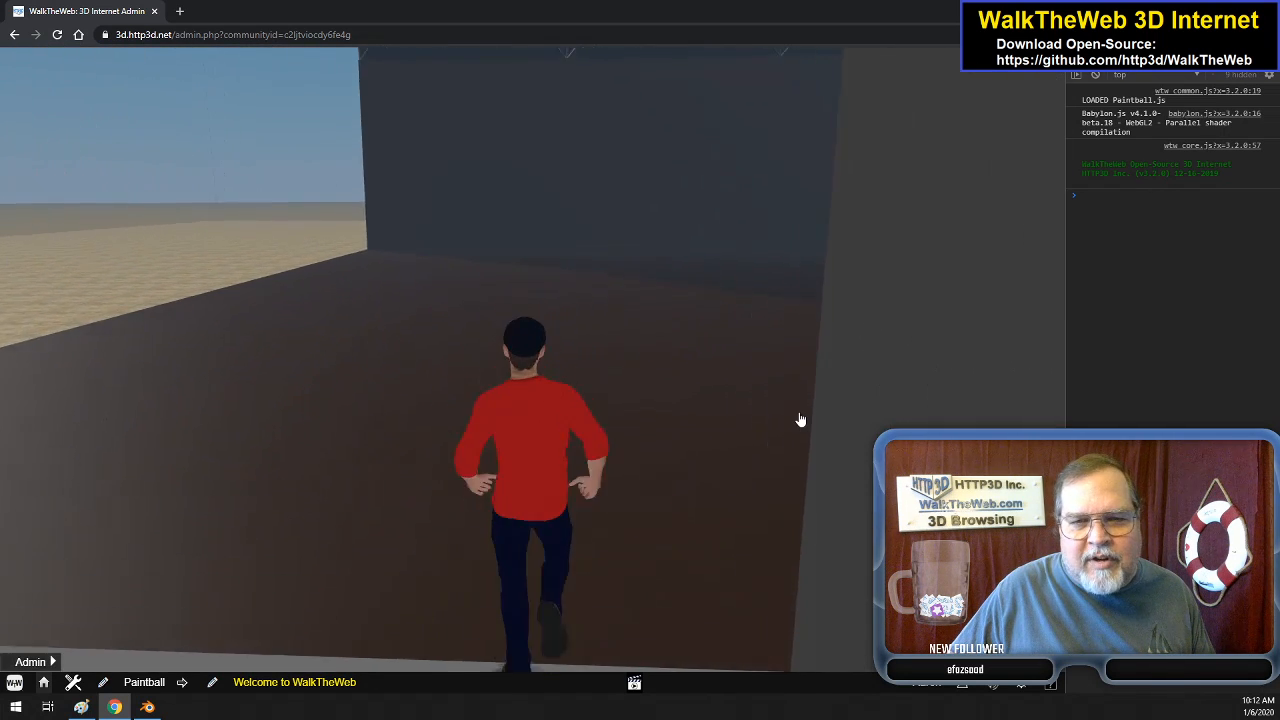
- Run the avatar across the arena floor and over the grey ramp toward the large arched opening
{"action": "key", "text": "Right"}
{"action": "key", "text": "Up"}
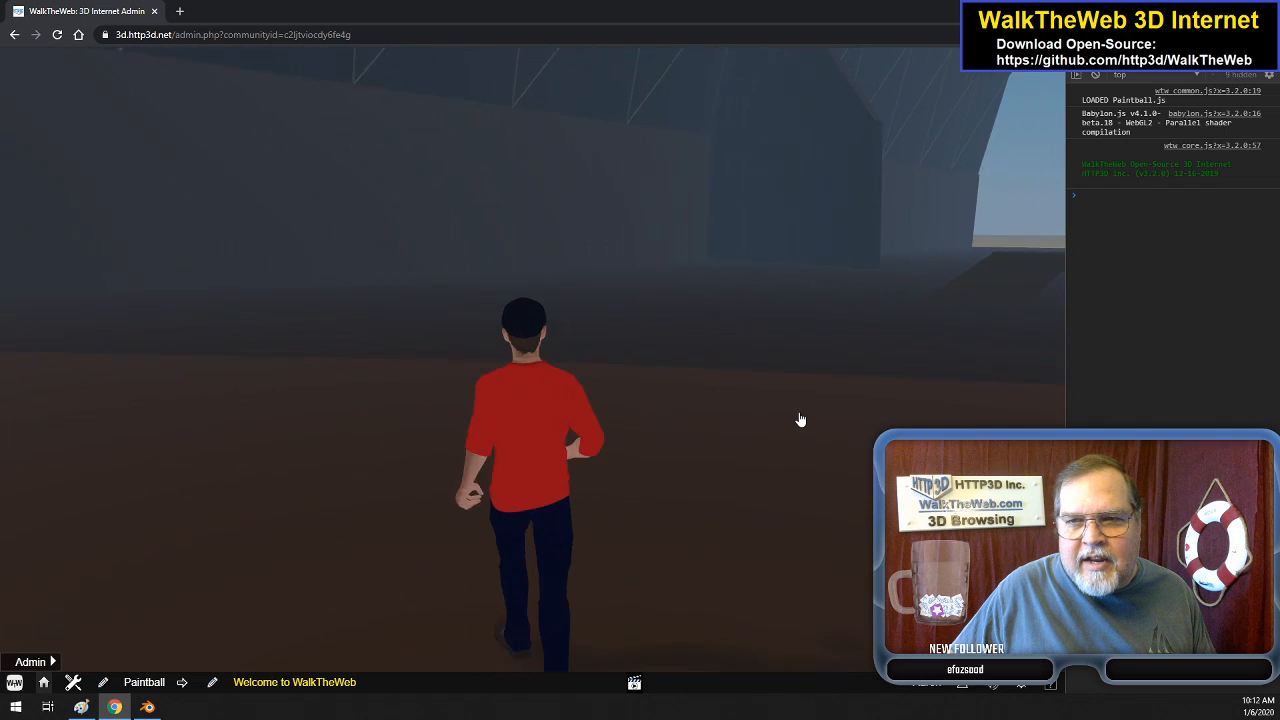
{"action": "key", "text": "Up"}
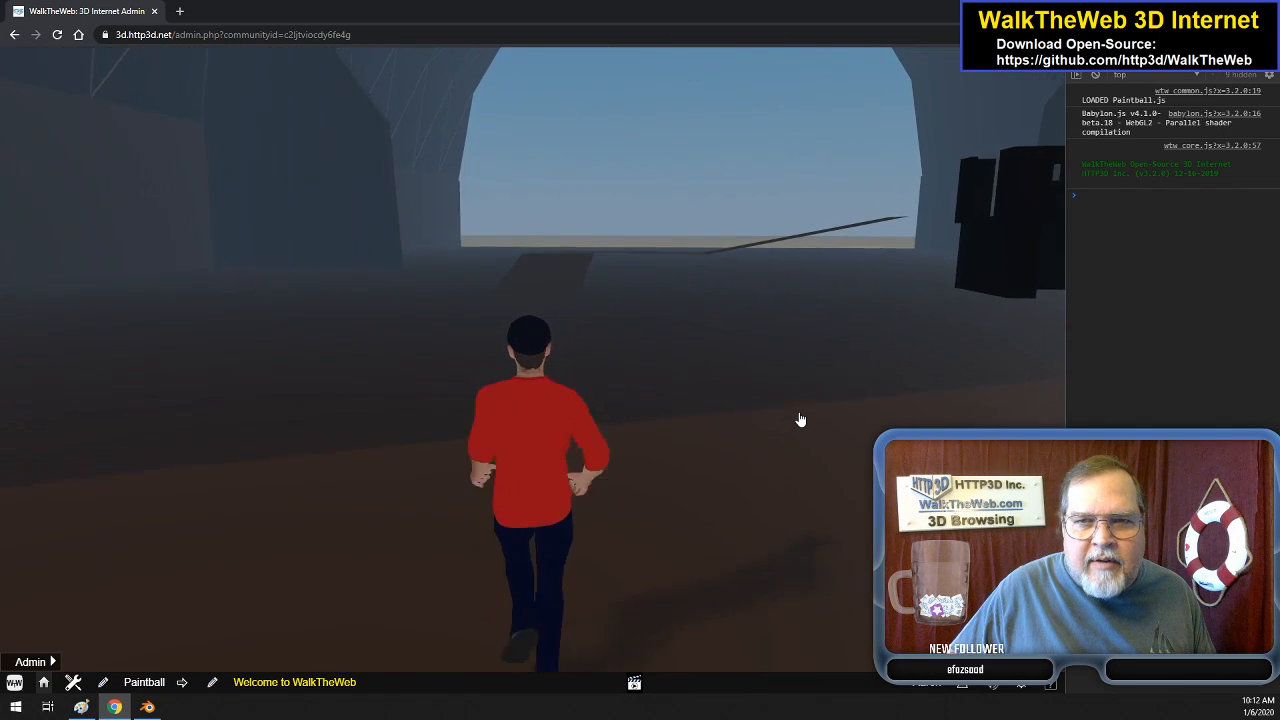
{"action": "key", "text": "Up"}
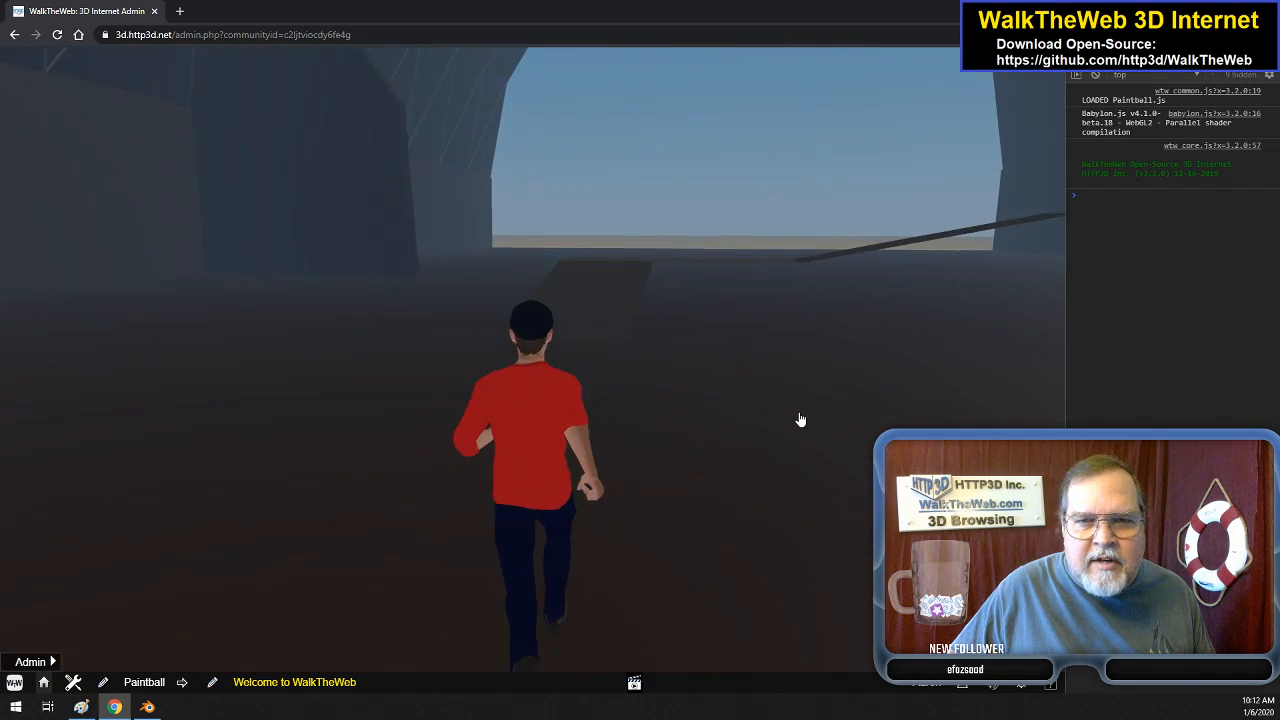
{"action": "key", "text": "Up"}
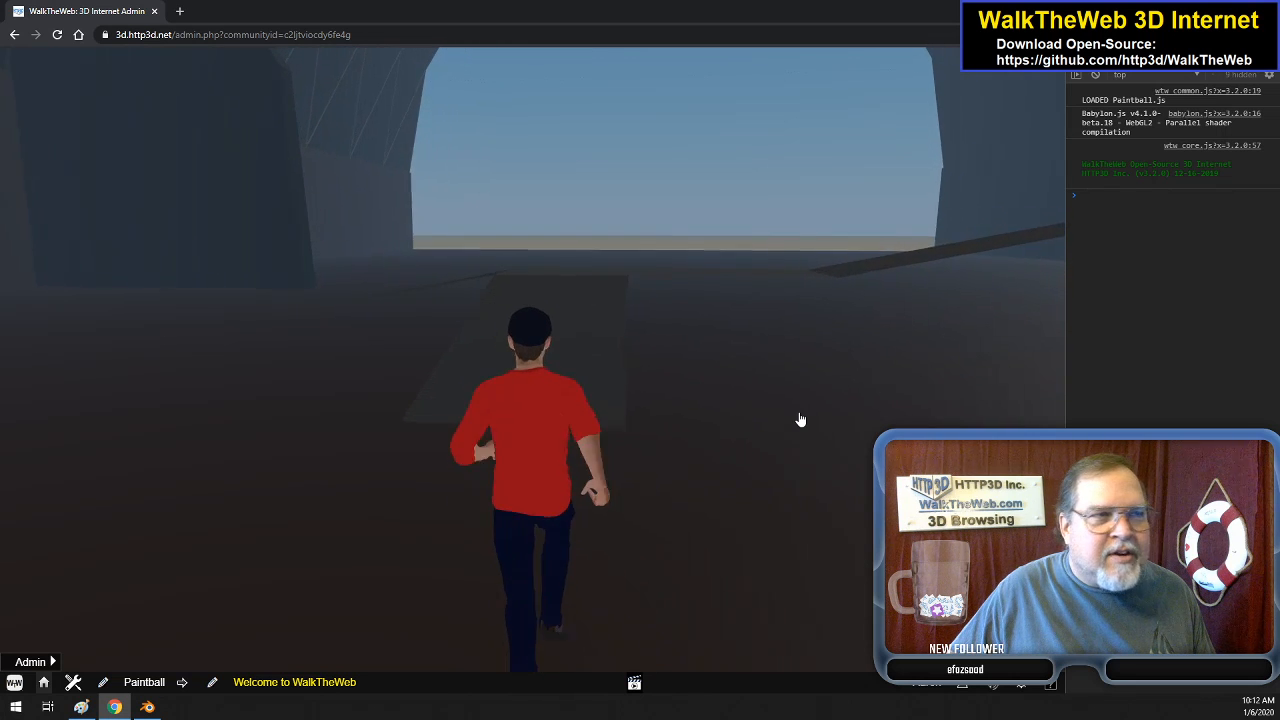
{"action": "key", "text": "Up"}
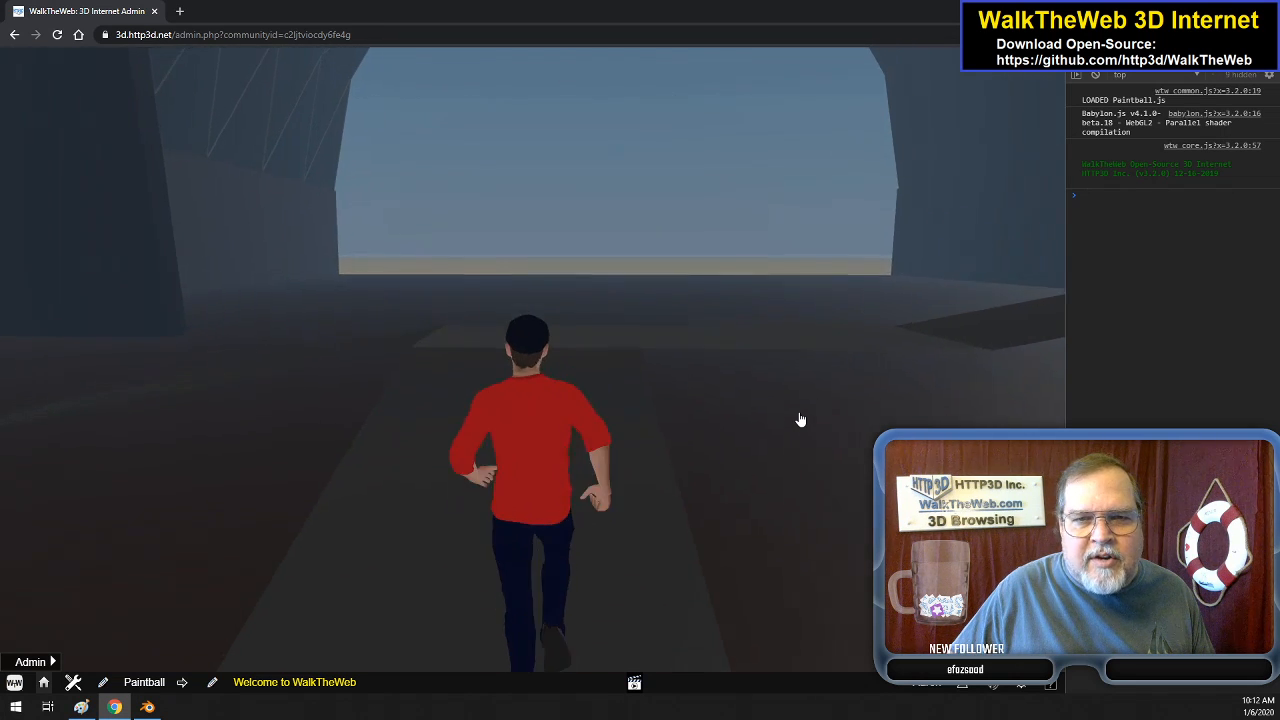
{"action": "key", "text": "Up"}
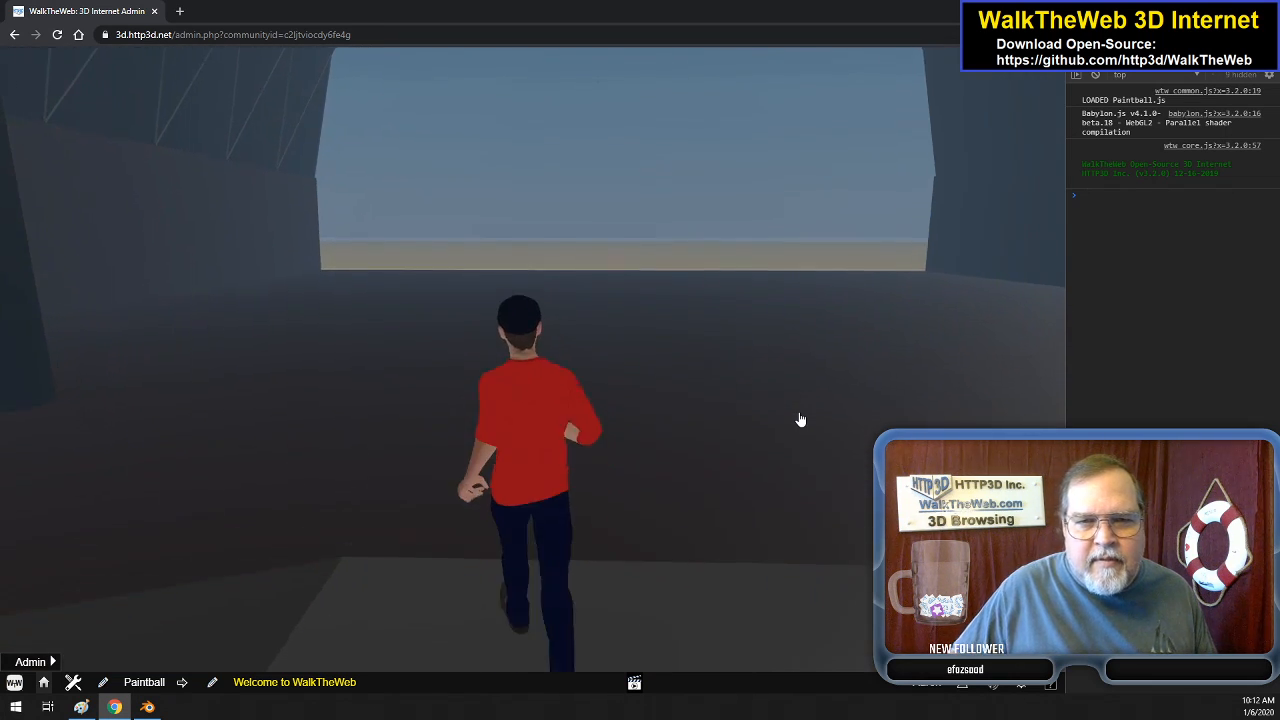
- Turn the avatar around on the raised slab to survey the arena and line it up with the ramp to the block structure
{"action": "key", "text": "Right"}
{"action": "key", "text": "Right"}
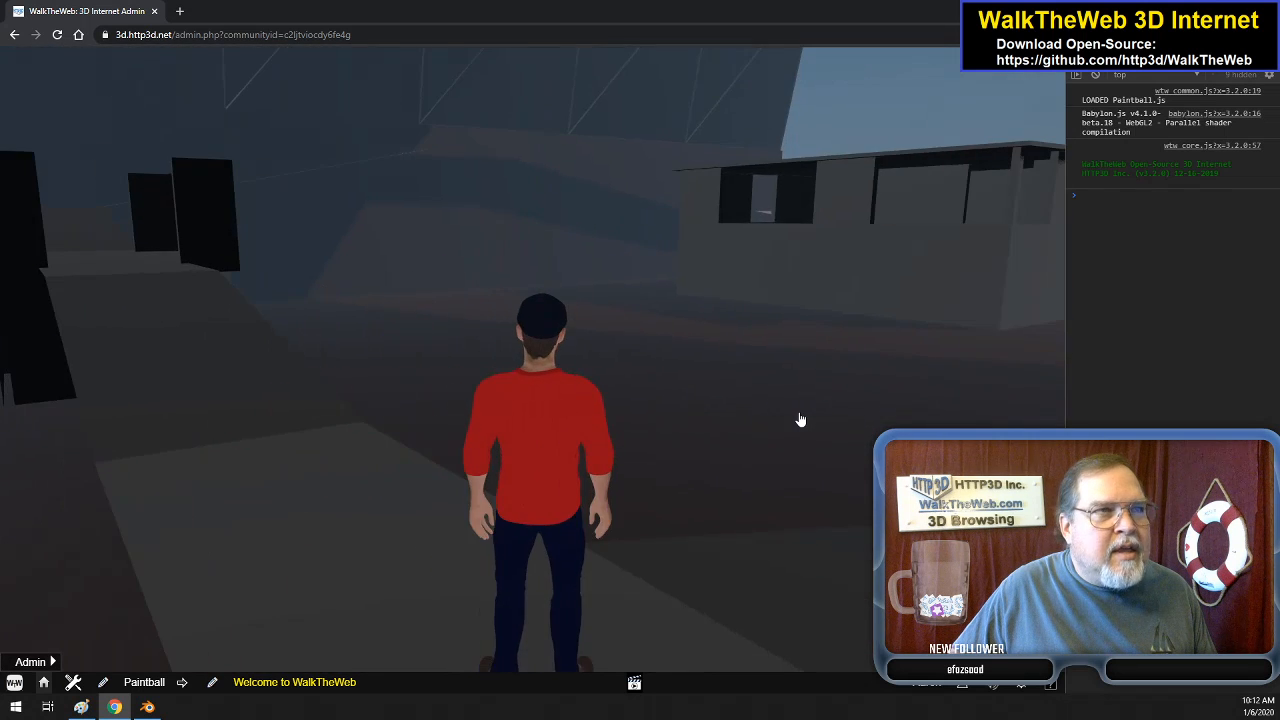
{"action": "key", "text": "Left"}
{"action": "key", "text": "Left"}
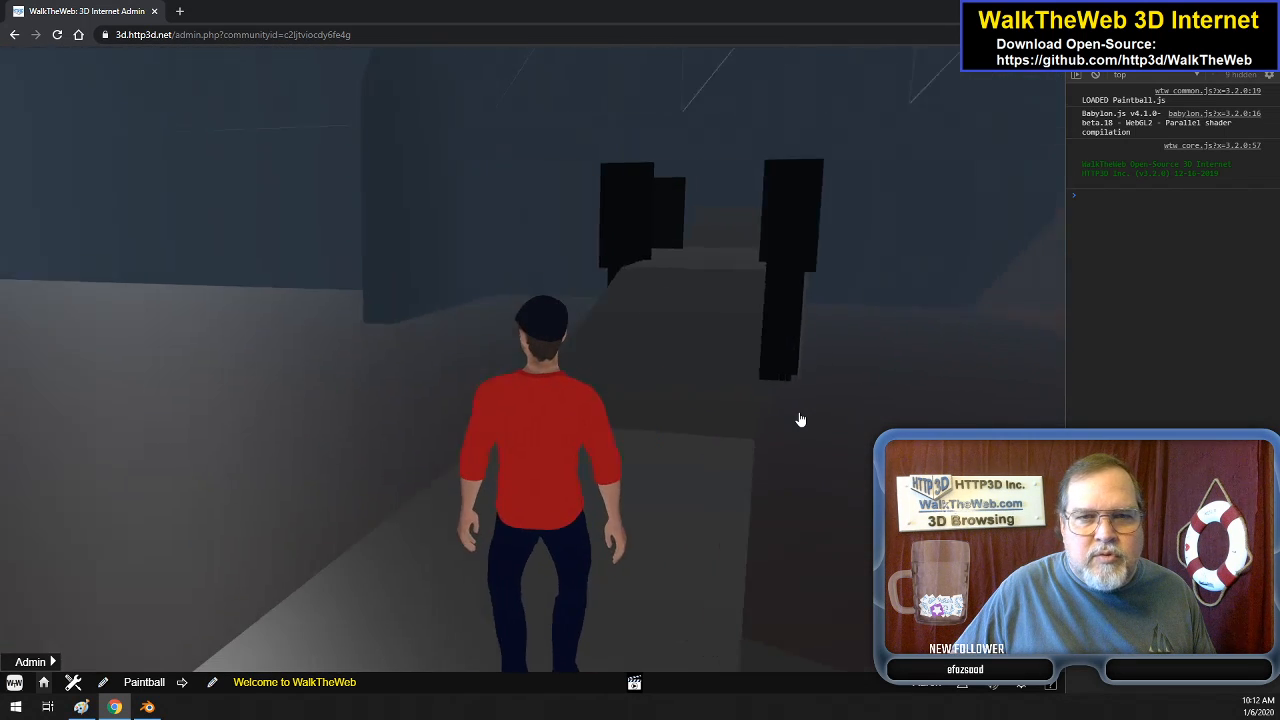
{"action": "key", "text": "Right"}
{"action": "key", "text": "Left"}
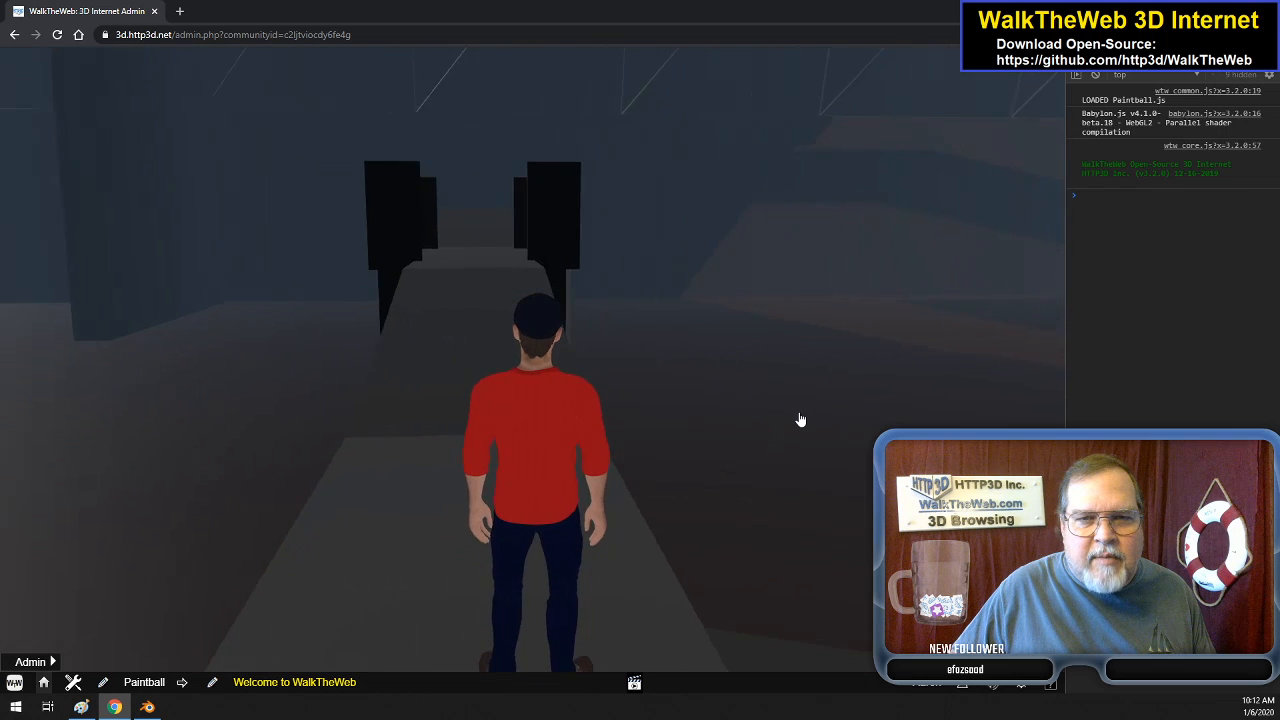
{"action": "key", "text": "Up"}
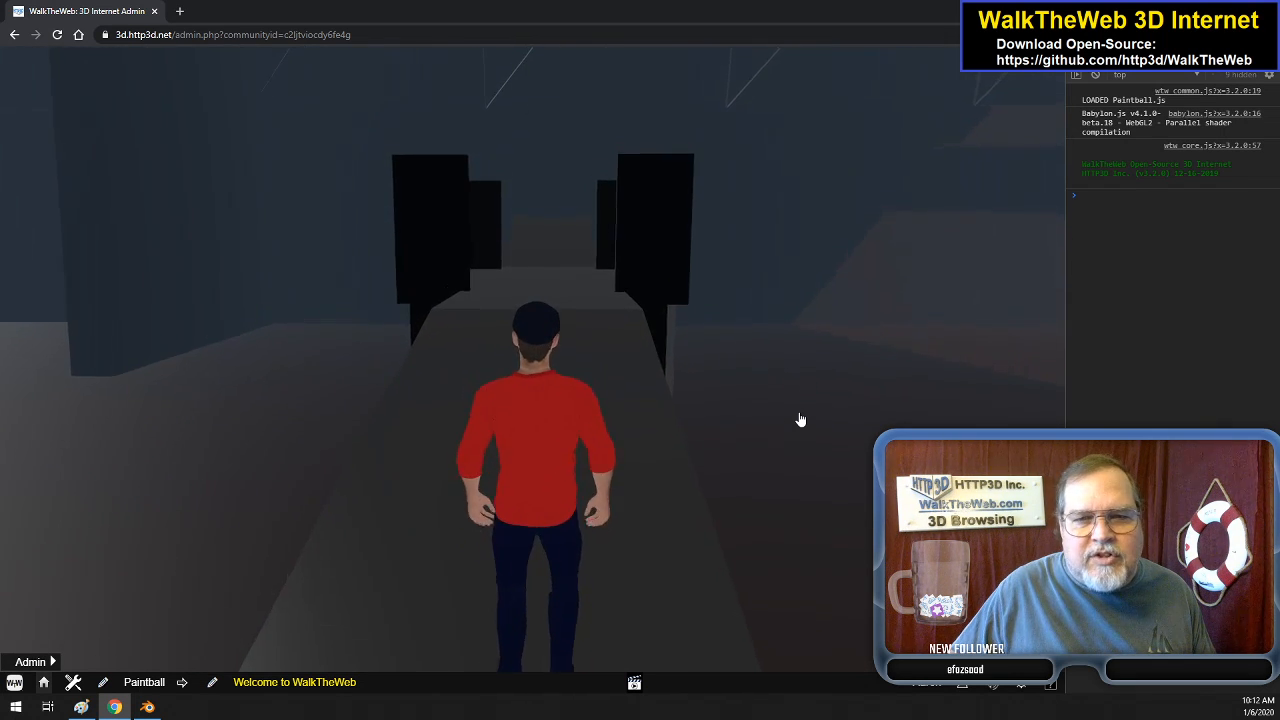
- Walk the avatar up the ramp between the block structure's black walls and approach its window opening
{"action": "key", "text": "Up"}
{"action": "key", "text": "Up"}
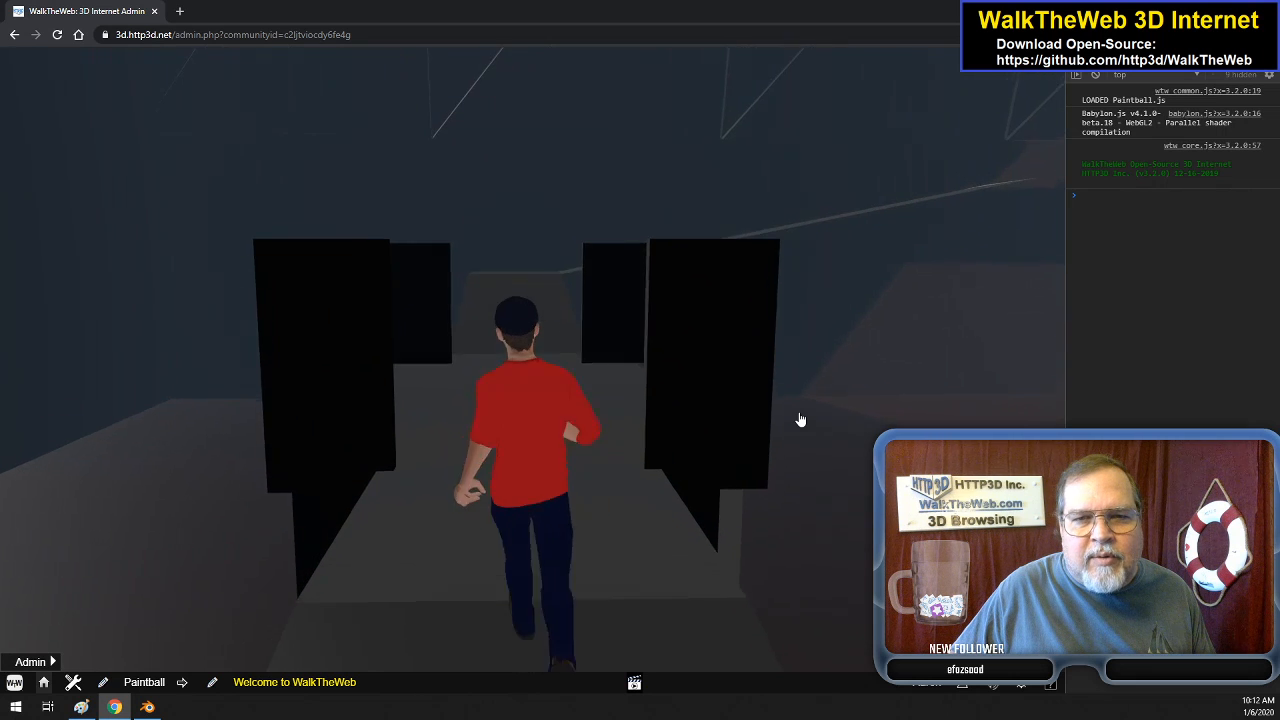
{"action": "key", "text": "Up"}
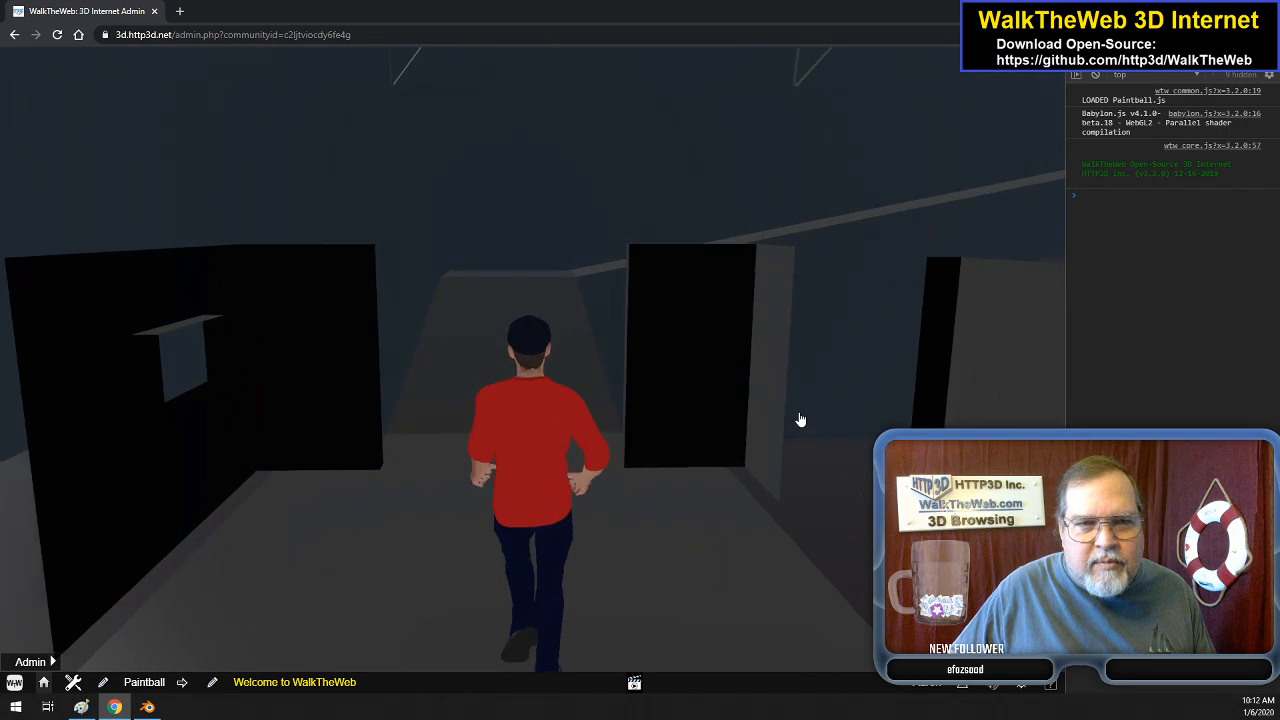
{"action": "key", "text": "Left"}
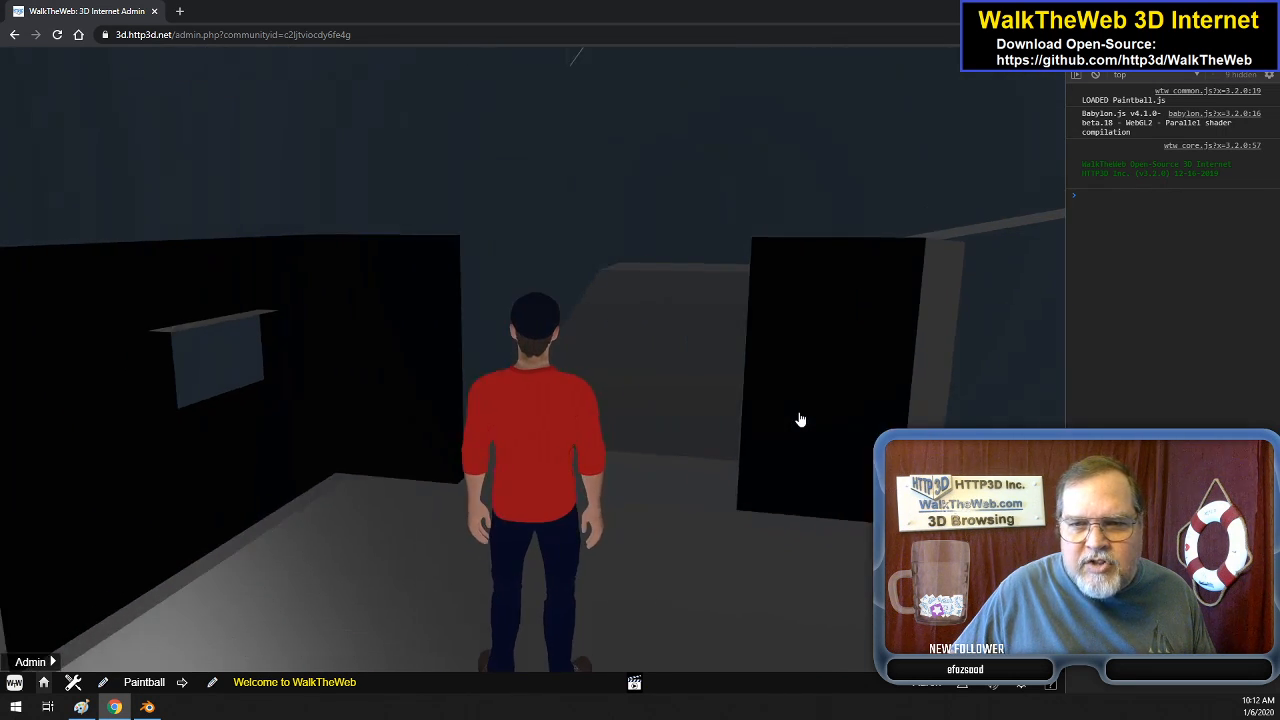
{"action": "key", "text": "Up"}
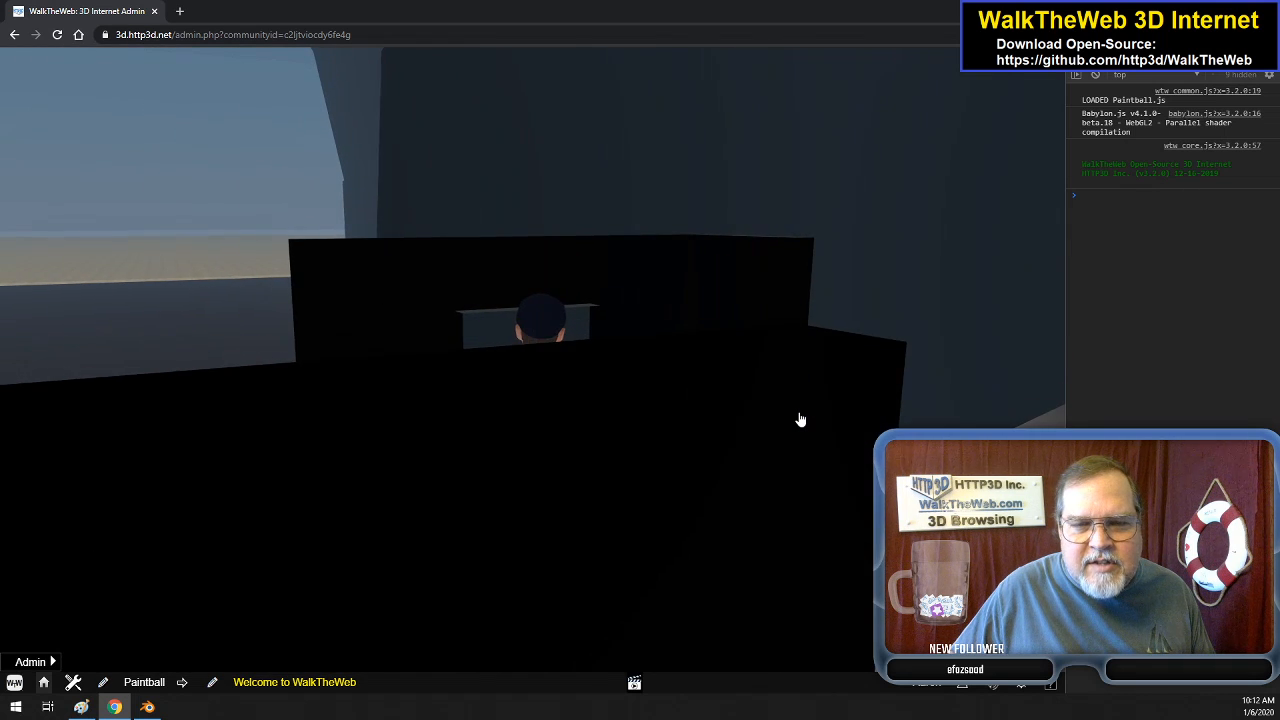
- Turn the avatar around on the block structure's upper floor to examine the black and grey walls and window openings
{"action": "key", "text": "Left"}
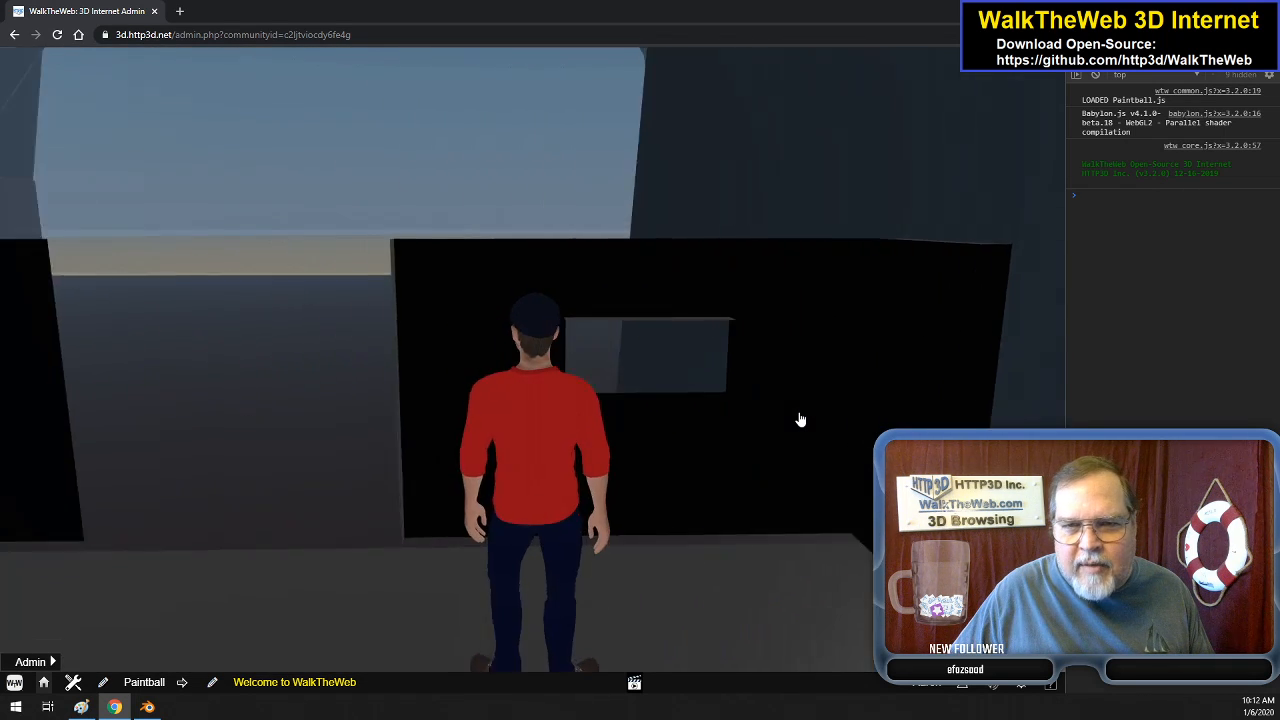
{"action": "key", "text": "Left"}
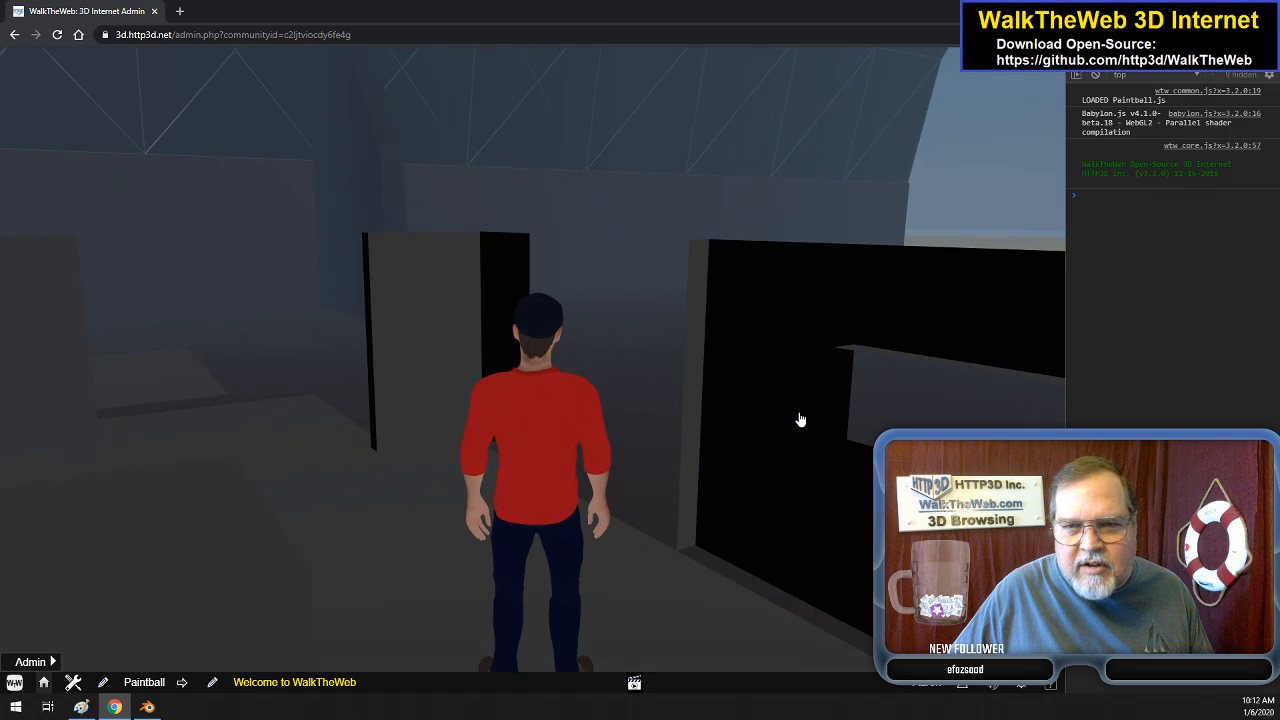
{"action": "key", "text": "Left"}
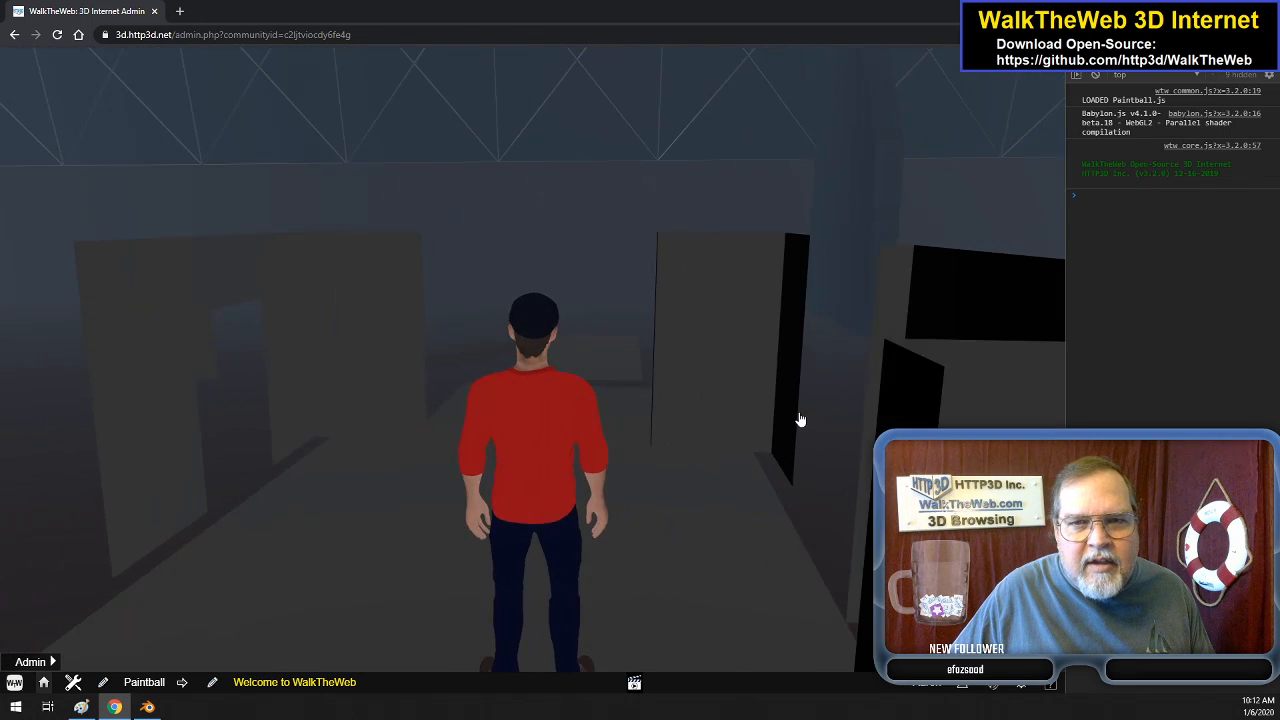
{"action": "key", "text": "Left"}
{"action": "key", "text": "Left"}
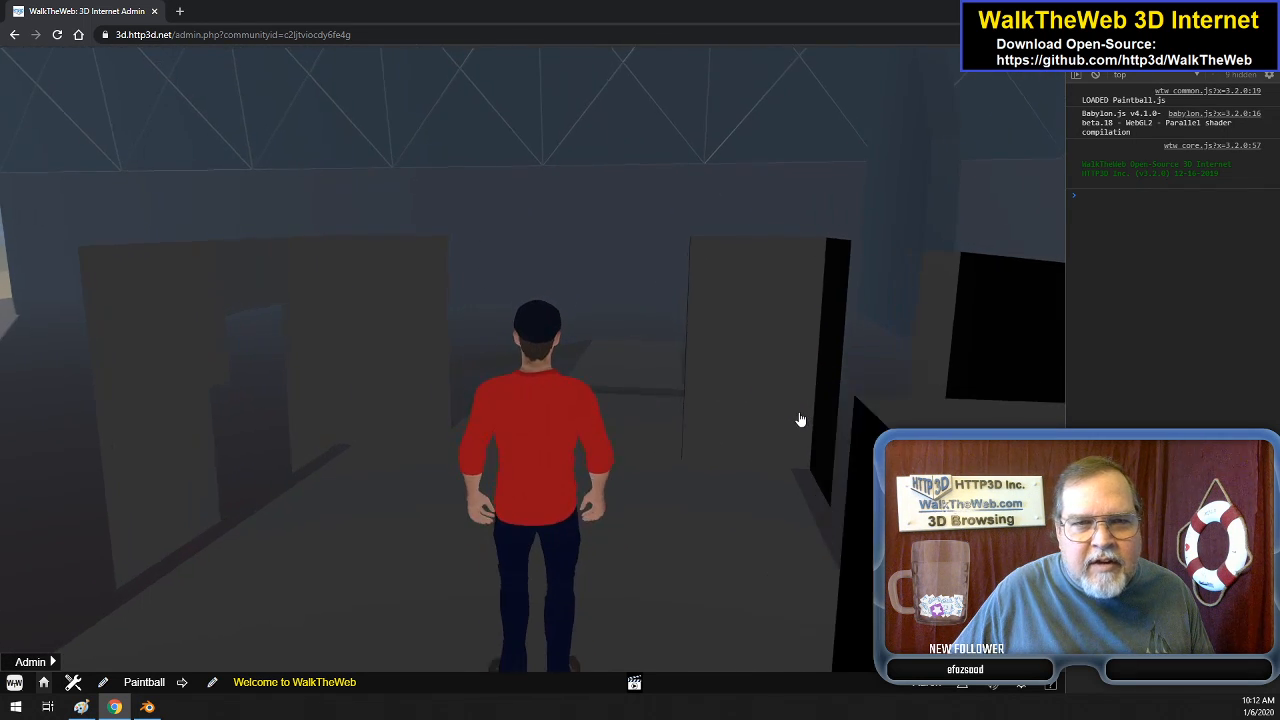
{"action": "key", "text": "Left"}
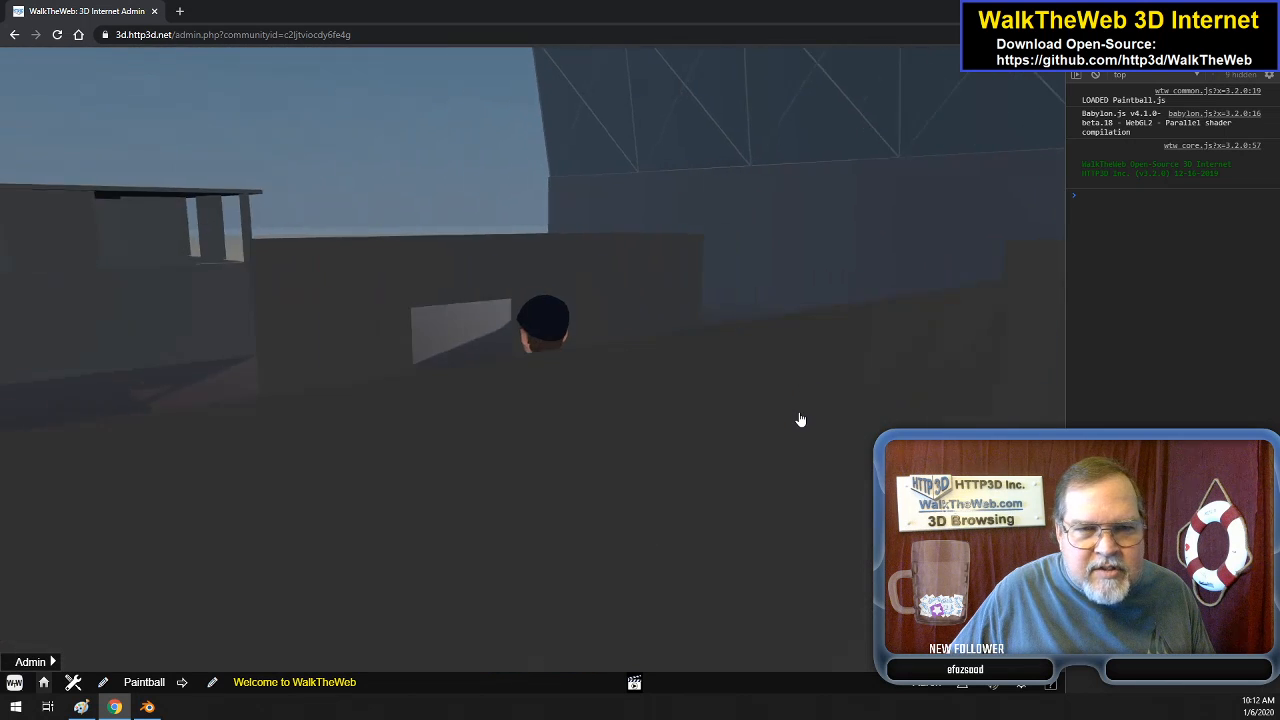
- Move the avatar about the upper floor to compare how the walls render from different viewing directions
{"action": "key", "text": "Up"}
{"action": "key", "text": "Up"}
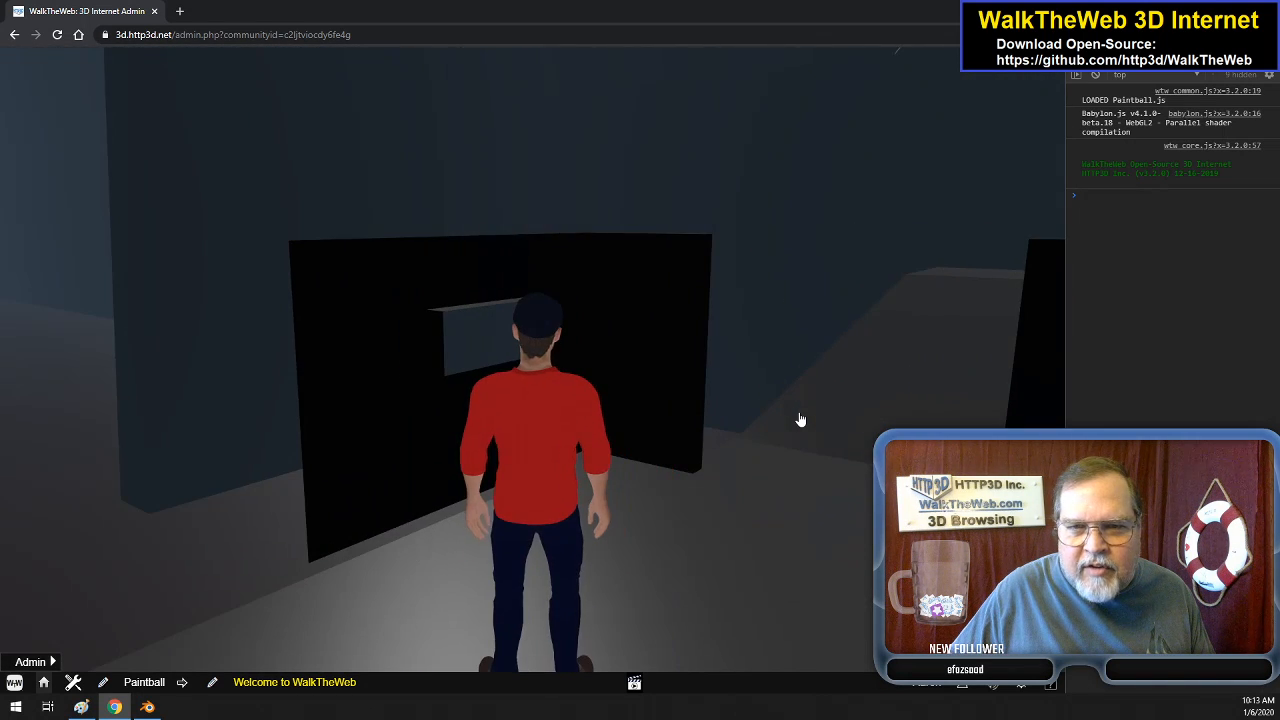
{"action": "key", "text": "Up"}
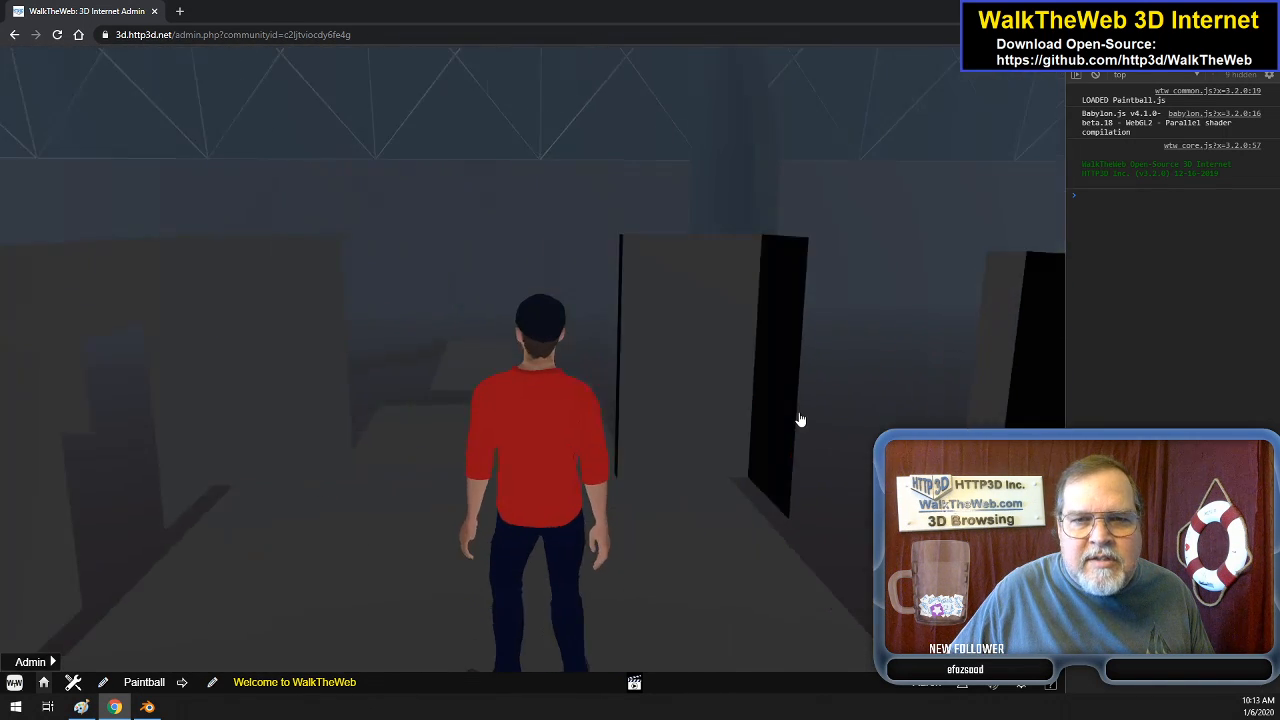
{"action": "key", "text": "Up"}
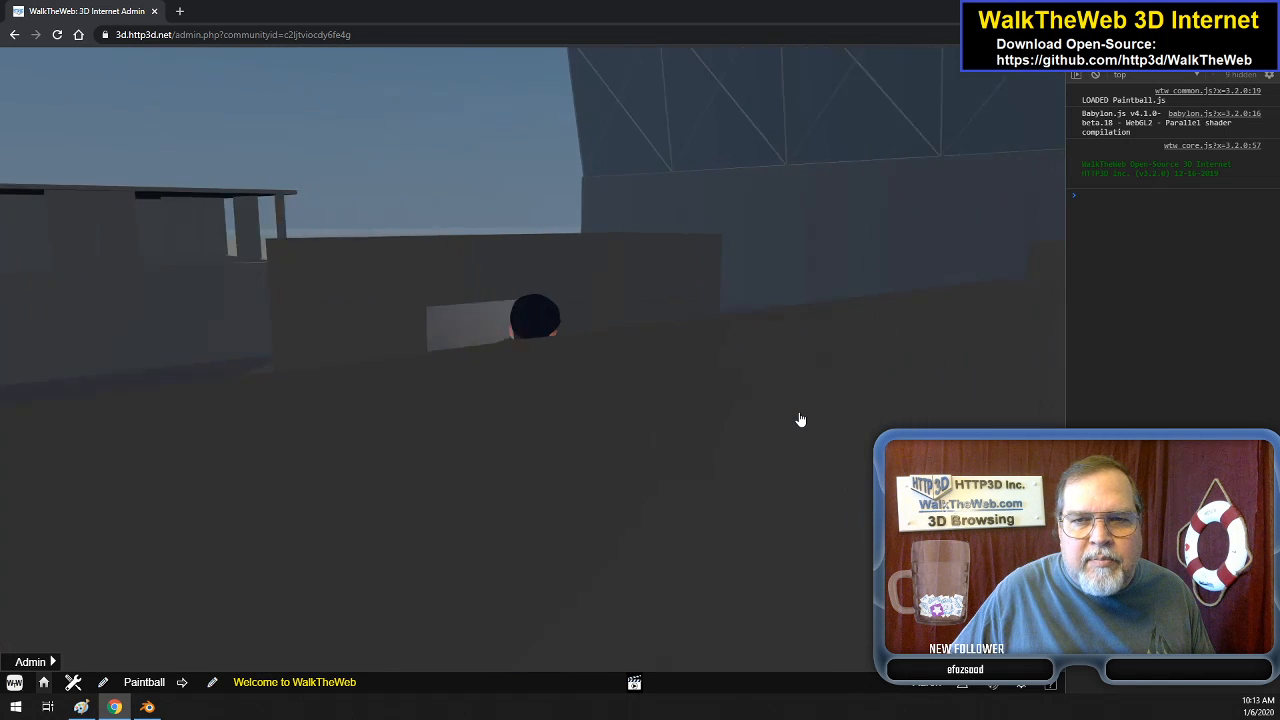
{"action": "key", "text": "Left"}
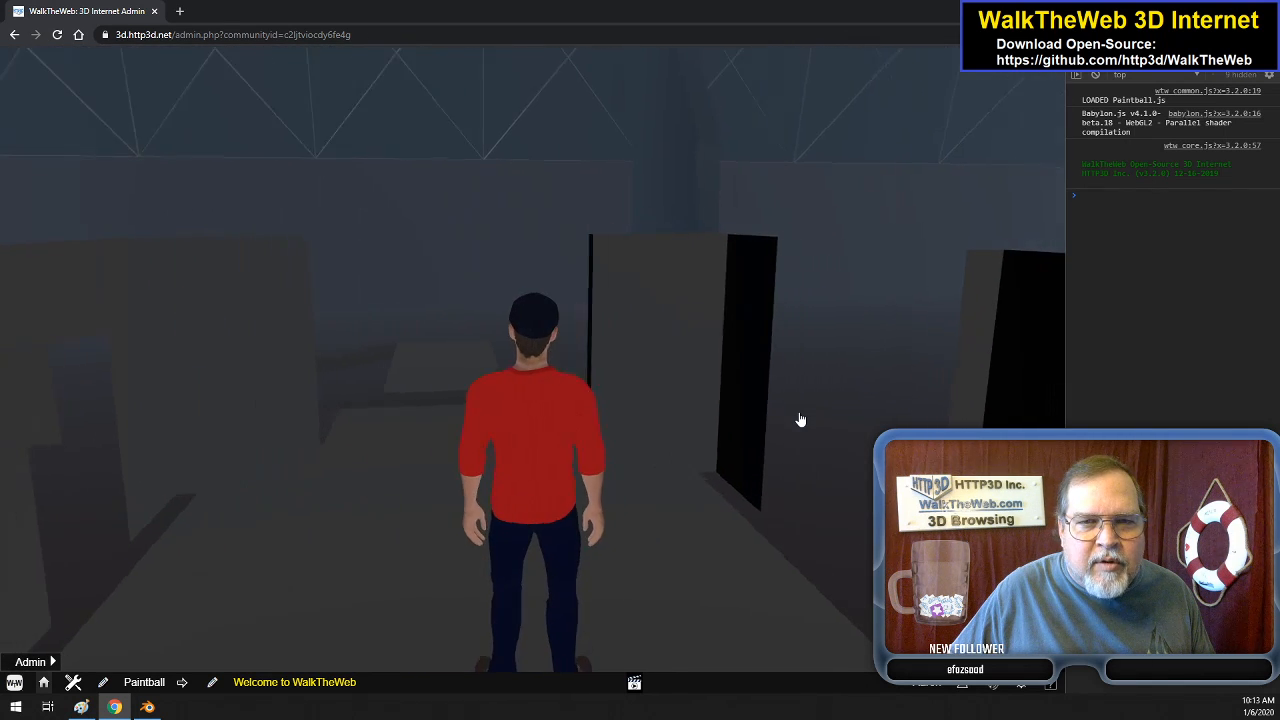
{"action": "key", "text": "Right"}
{"action": "key", "text": "Up"}
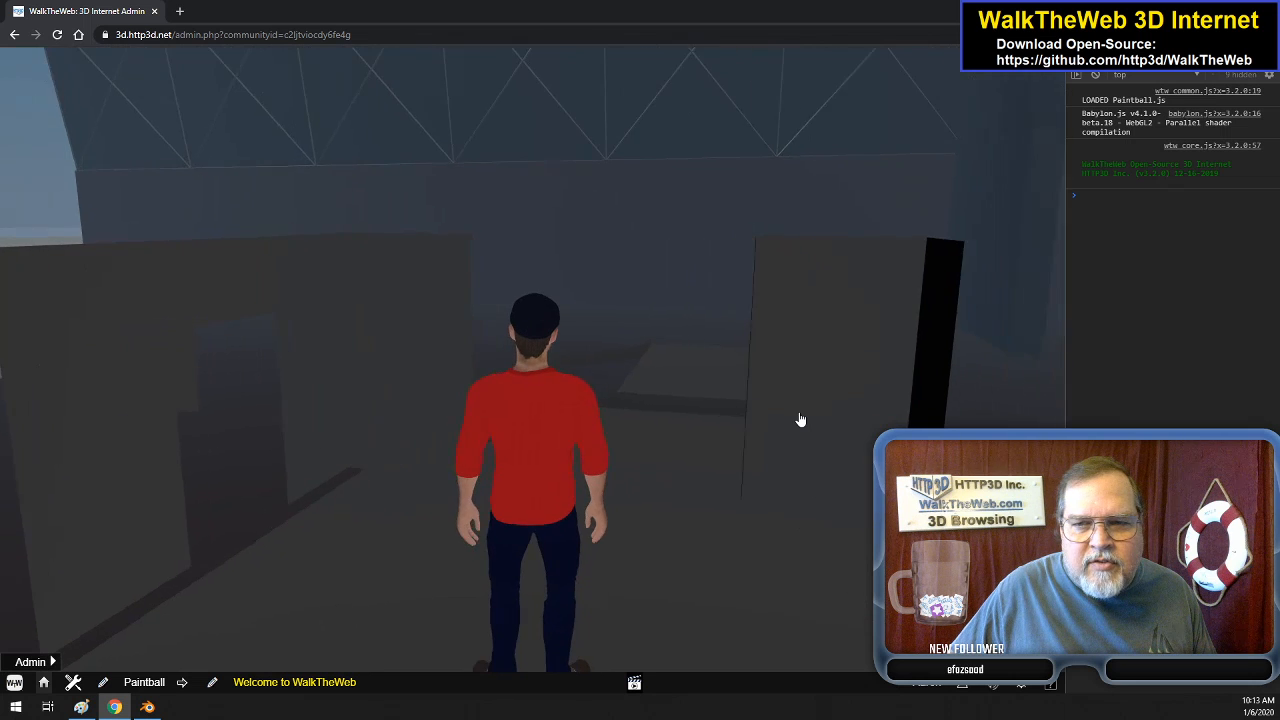
- Run the avatar off the upper floor through the wall gap, then through the ground-floor room and back outside to examine the walls
{"action": "key", "text": "Up"}
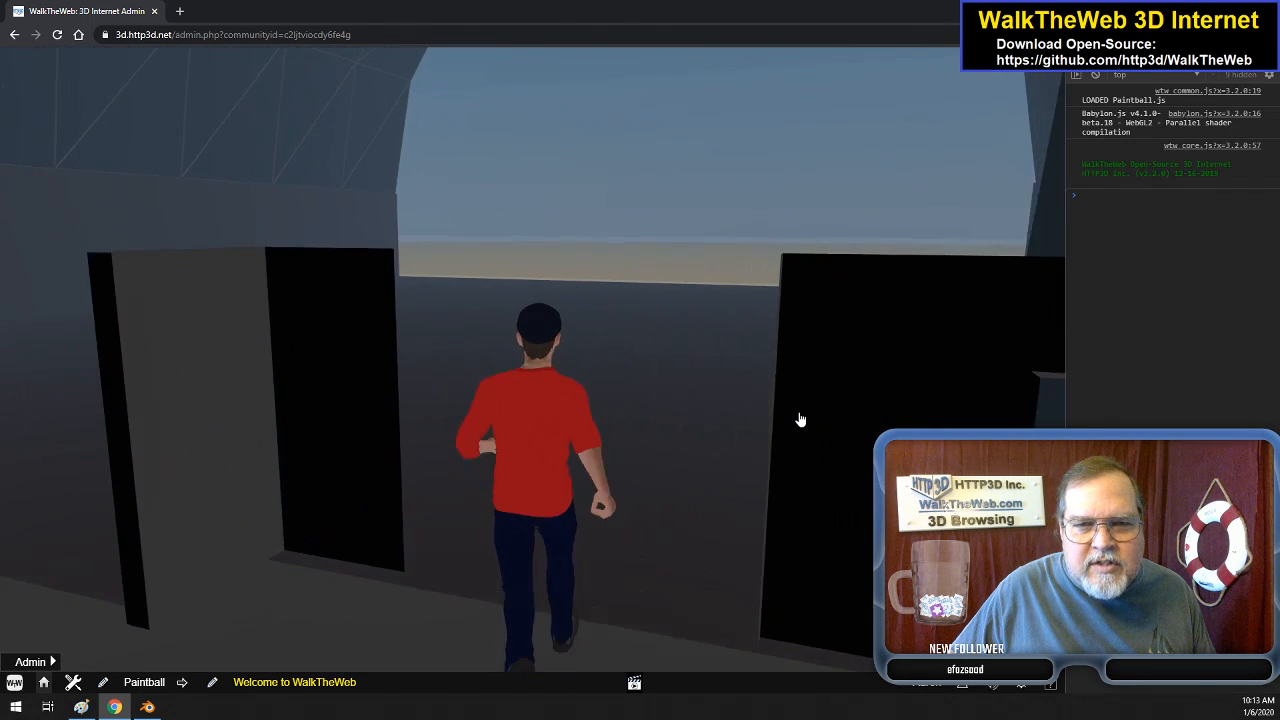
{"action": "key", "text": "Right"}
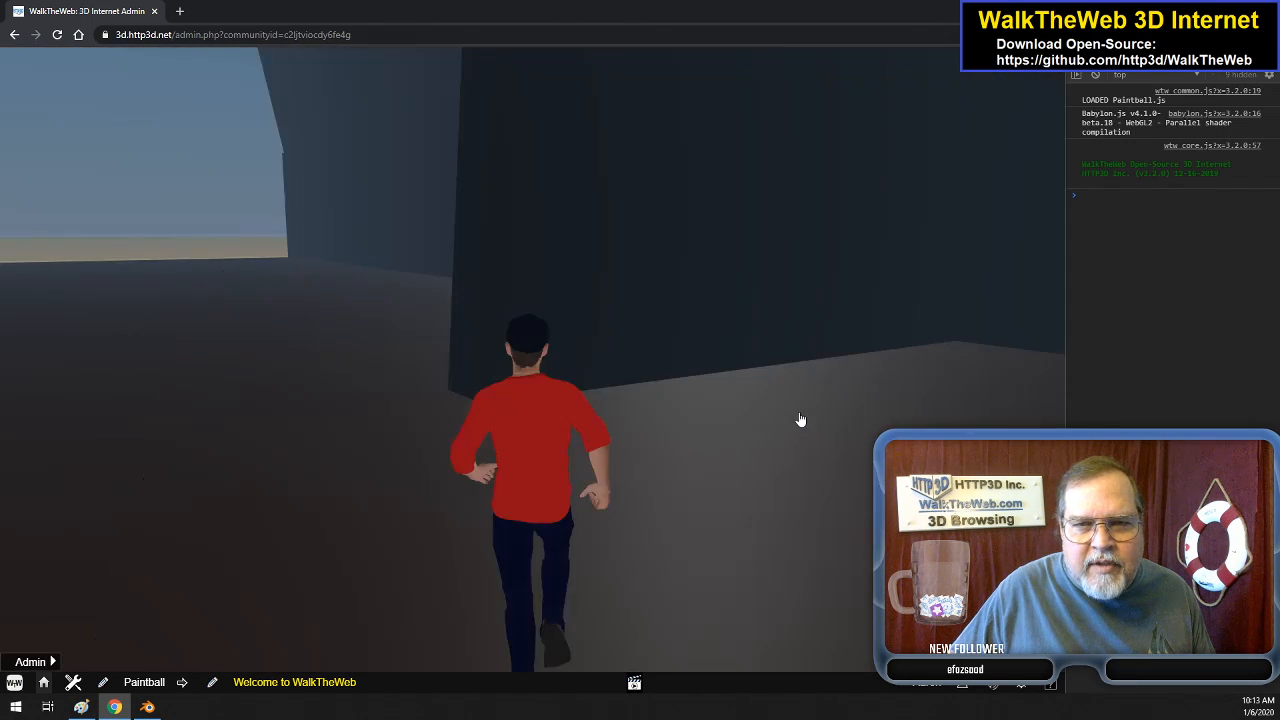
{"action": "key", "text": "Right"}
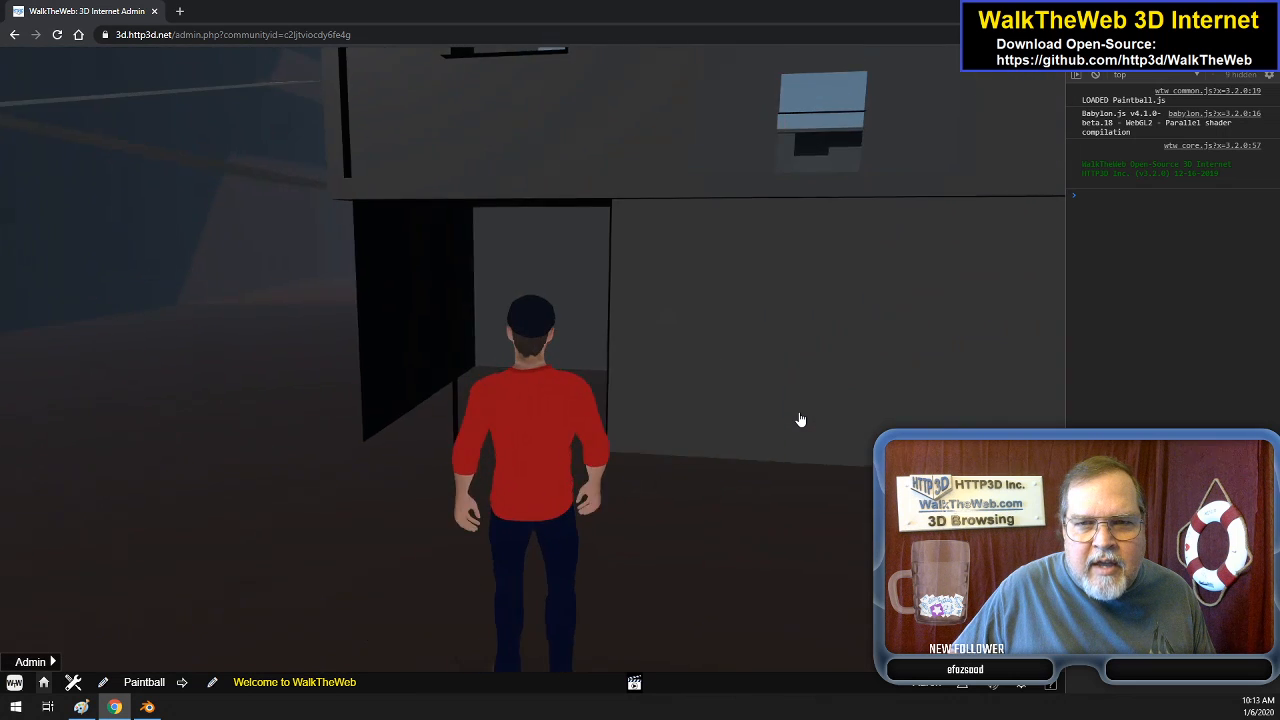
{"action": "key", "text": "Up"}
{"action": "key", "text": "Up"}
{"action": "key", "text": "Right"}
{"action": "key", "text": "Up"}
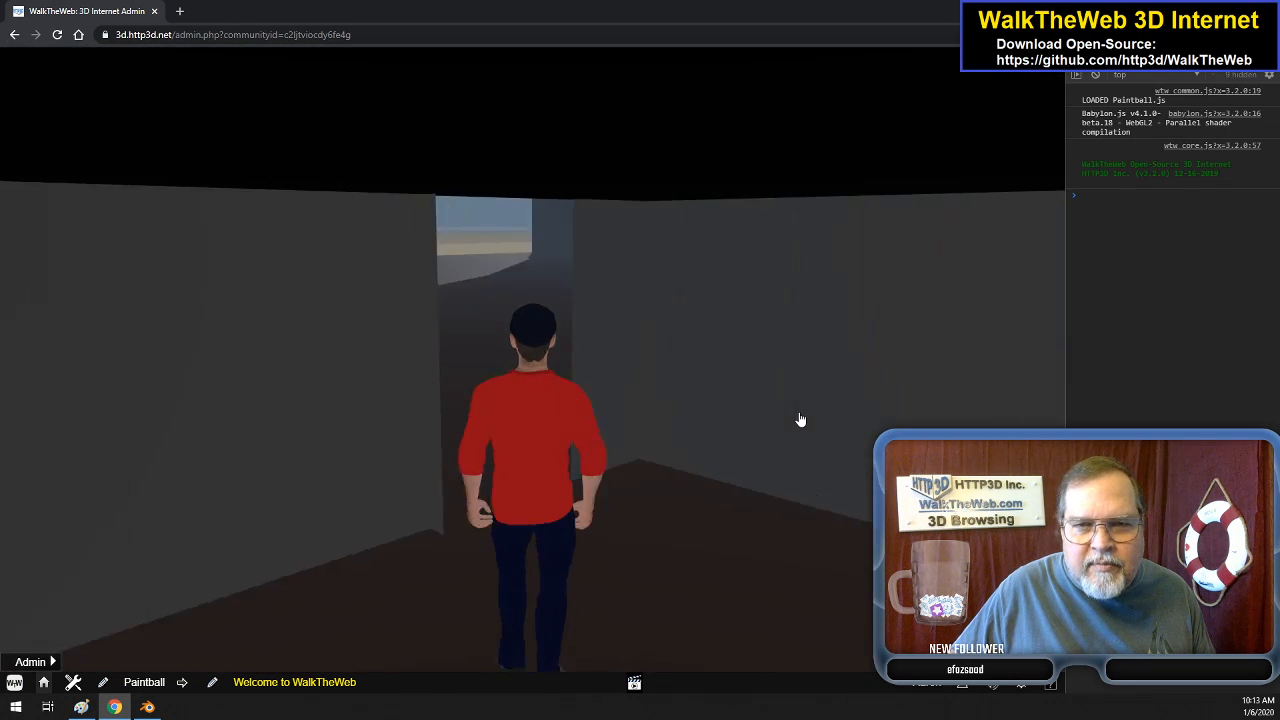
{"action": "key", "text": "Up"}
{"action": "key", "text": "Right"}
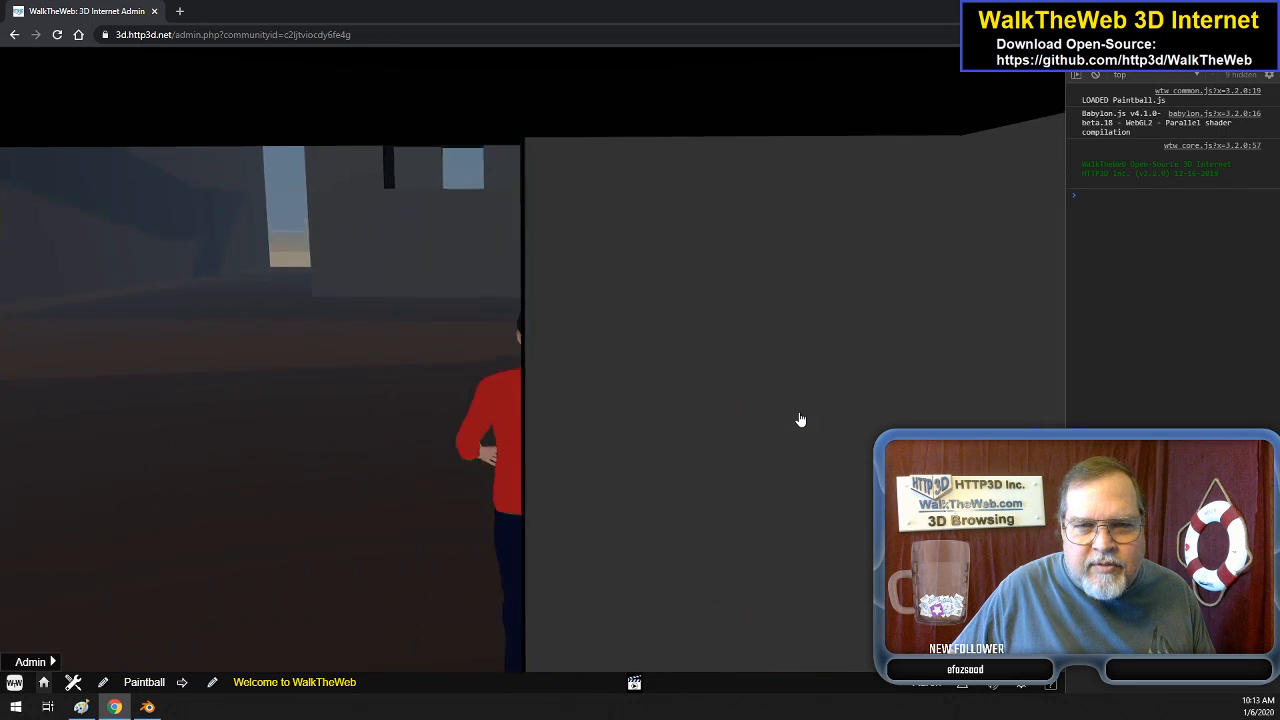
{"action": "key", "text": "Left"}
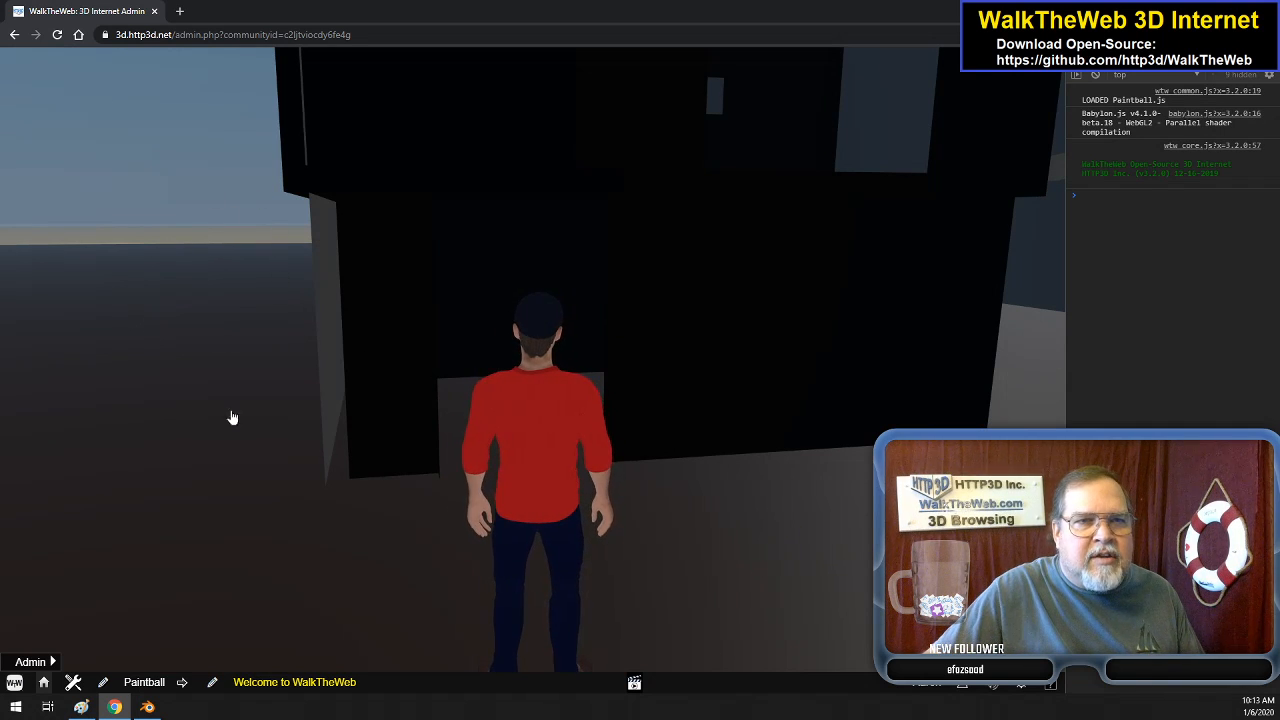
- Switch to Blender, put the block structure's Cube mesh in Edit Mode and display its face normals
{"action": "left_click", "coordinate": [147, 707]}
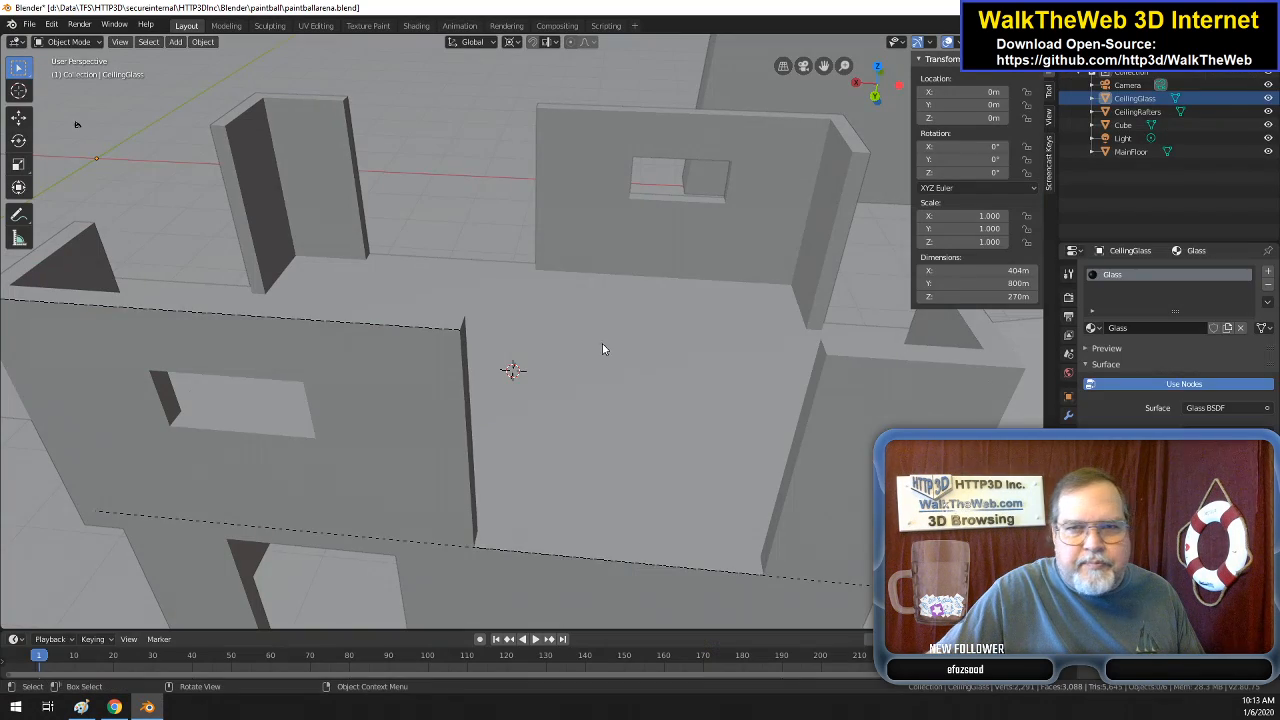
{"action": "scroll", "coordinate": [624, 345], "scroll_direction": "down", "scroll_amount": 3}
{"action": "scroll", "coordinate": [794, 317], "scroll_direction": "up", "scroll_amount": 1}
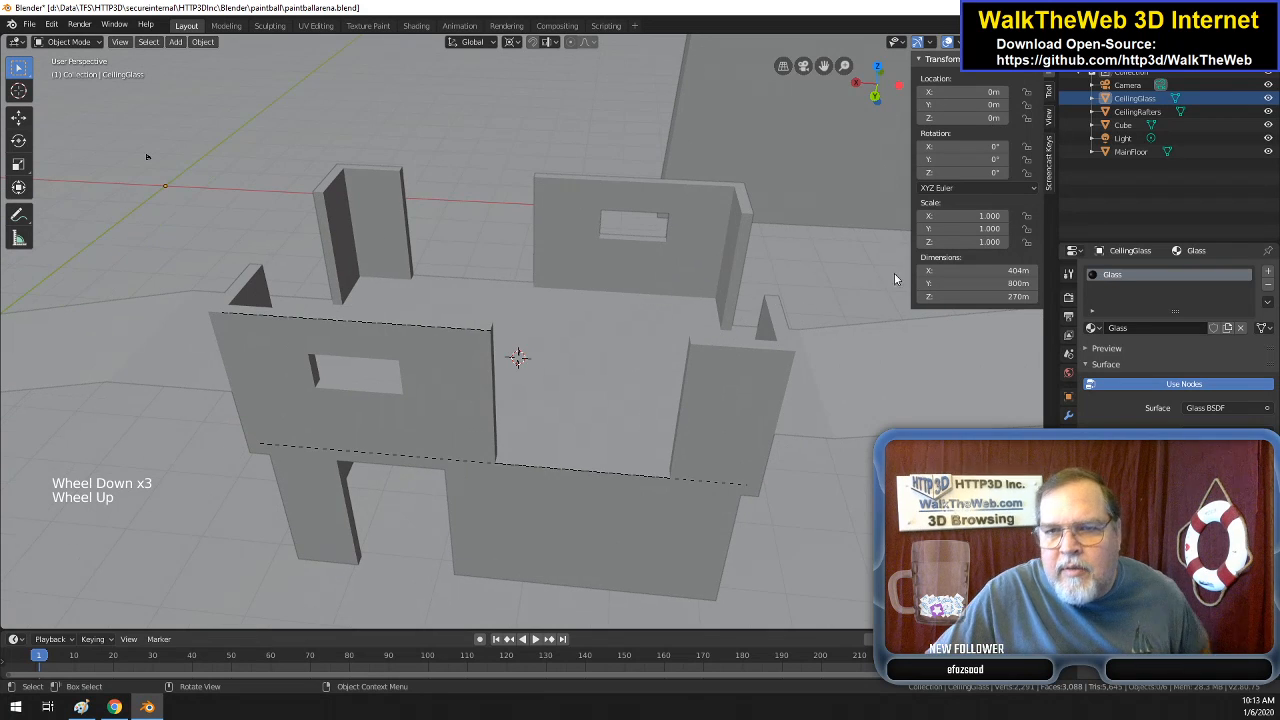
{"action": "left_click", "coordinate": [957, 41]}
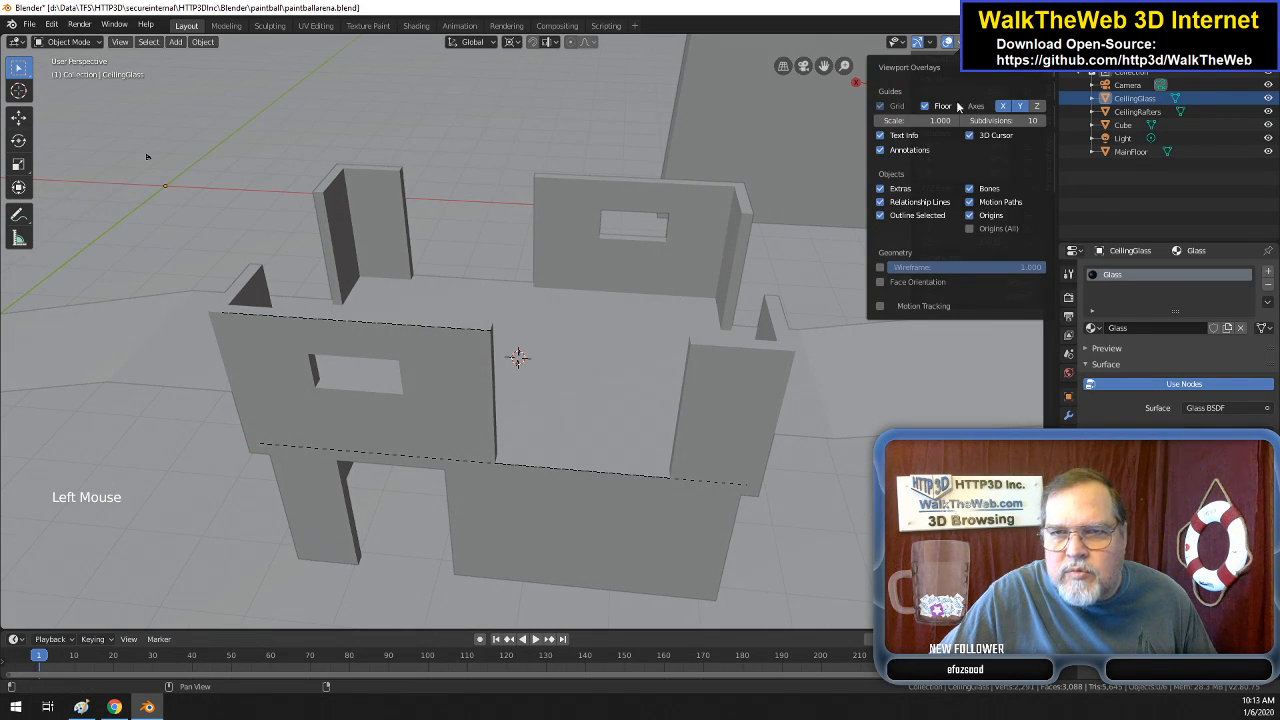
{"action": "left_click", "coordinate": [957, 41]}
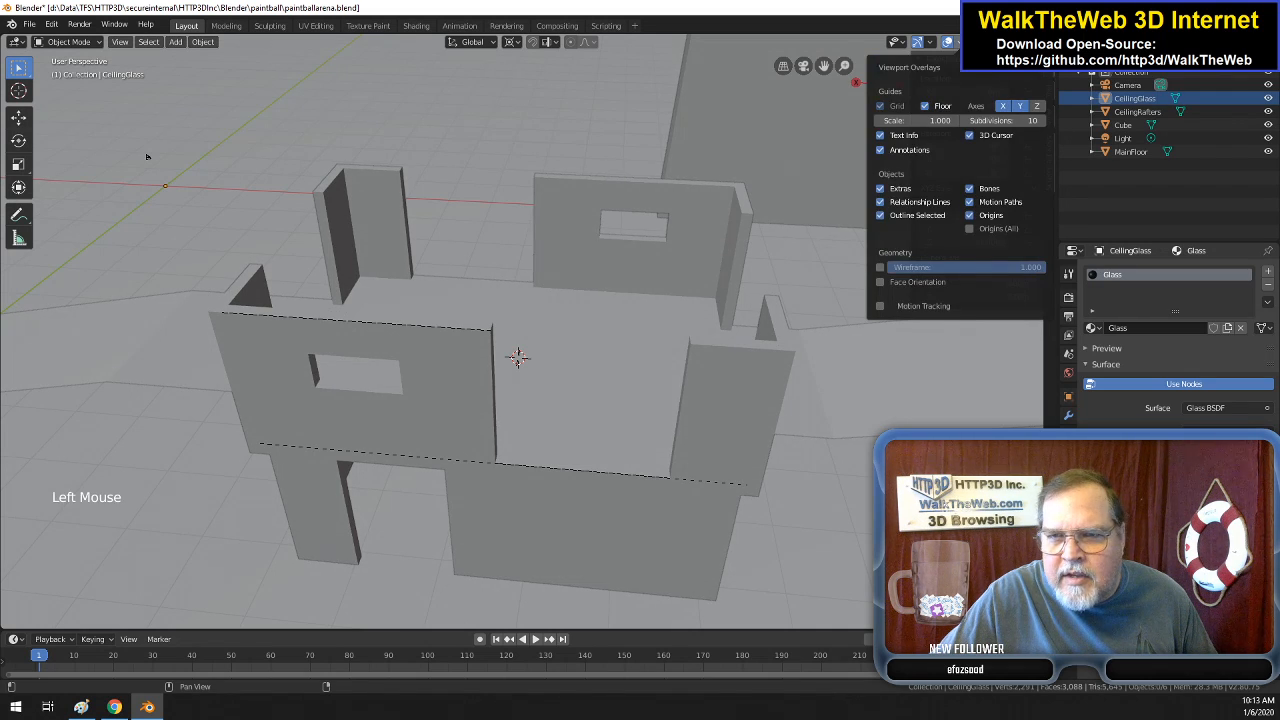
{"action": "left_click", "coordinate": [957, 41]}
{"action": "key", "text": "Tab"}
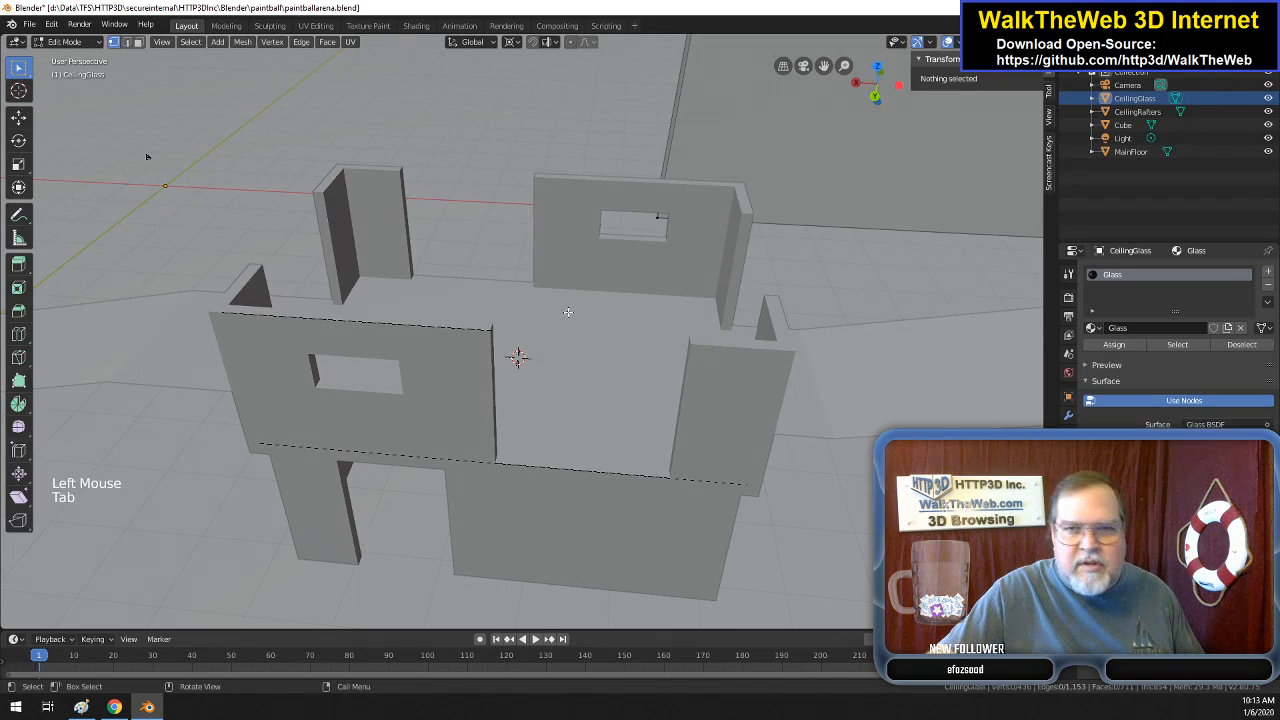
{"action": "key", "text": "Tab"}
{"action": "key", "text": "Tab"}
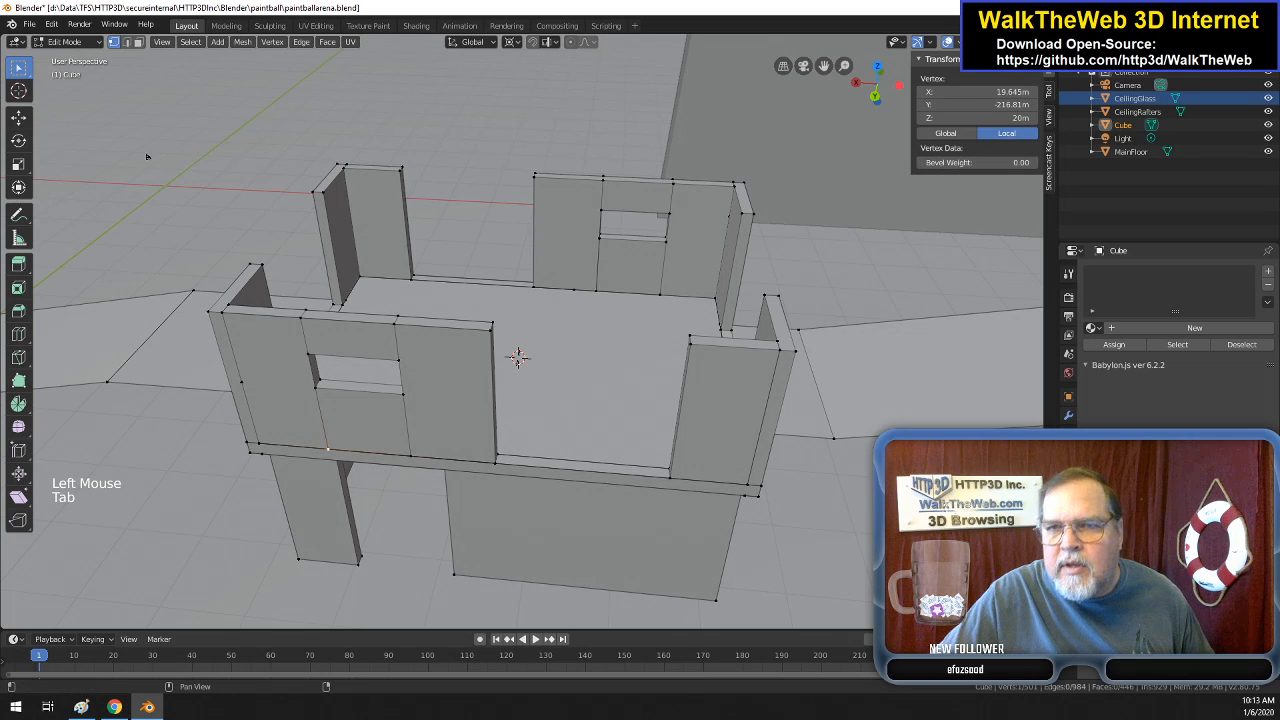
{"action": "left_click", "coordinate": [957, 41]}
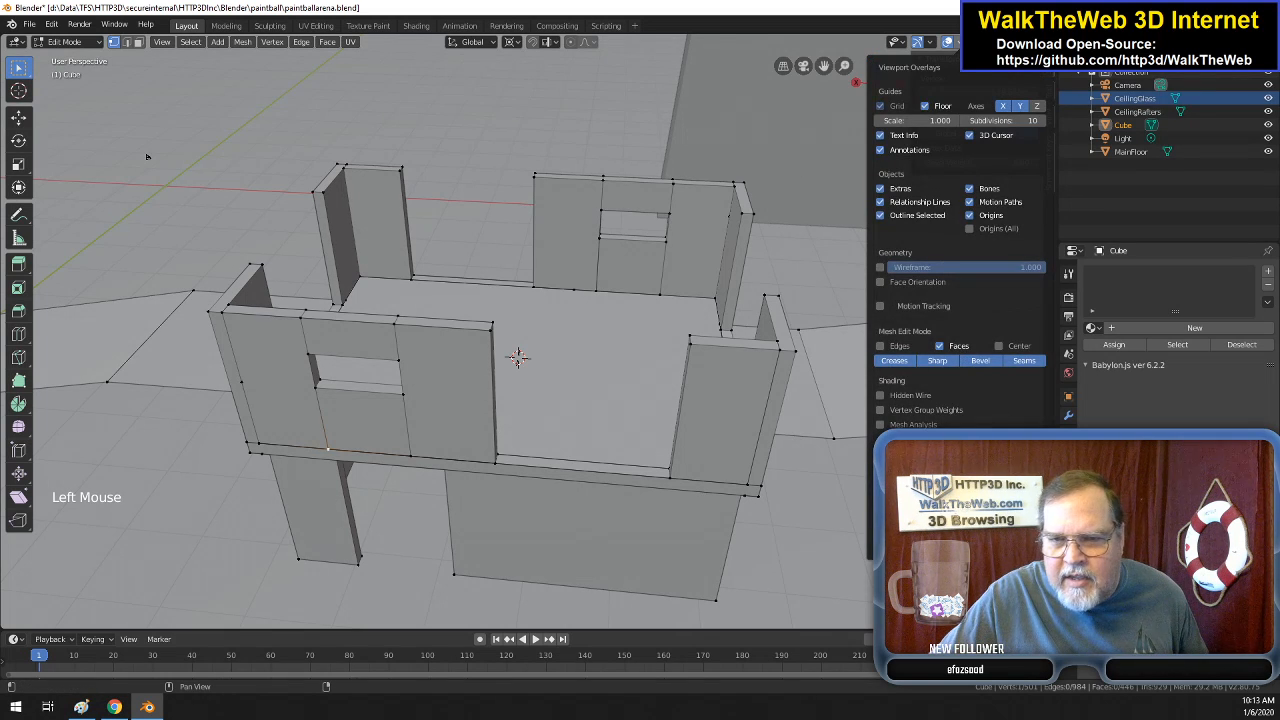
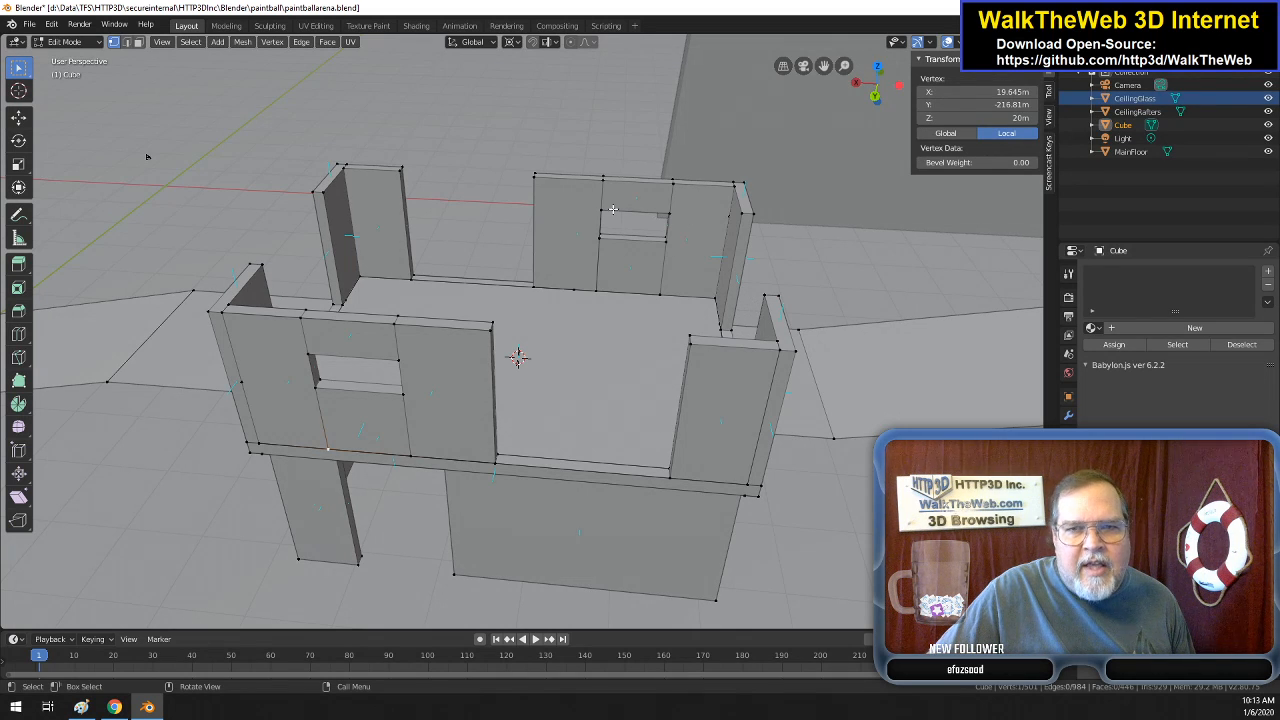
- Examine the face normals on the upper floor's window wall, clear the vertex selection and shorten the displayed normal lines
{"action": "scroll", "coordinate": [810, 169], "scroll_direction": "up", "scroll_amount": 3}
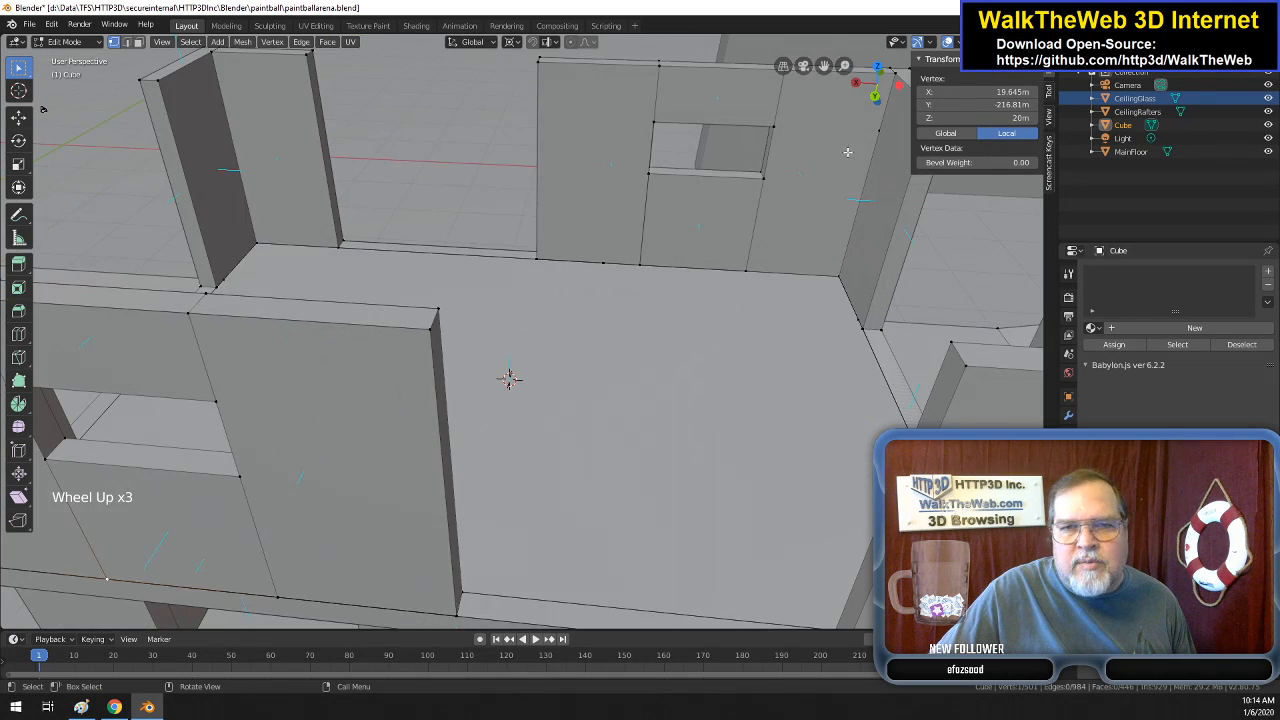
{"action": "left_click_drag", "start_coordinate": [889, 96], "coordinate": [850, 92]}
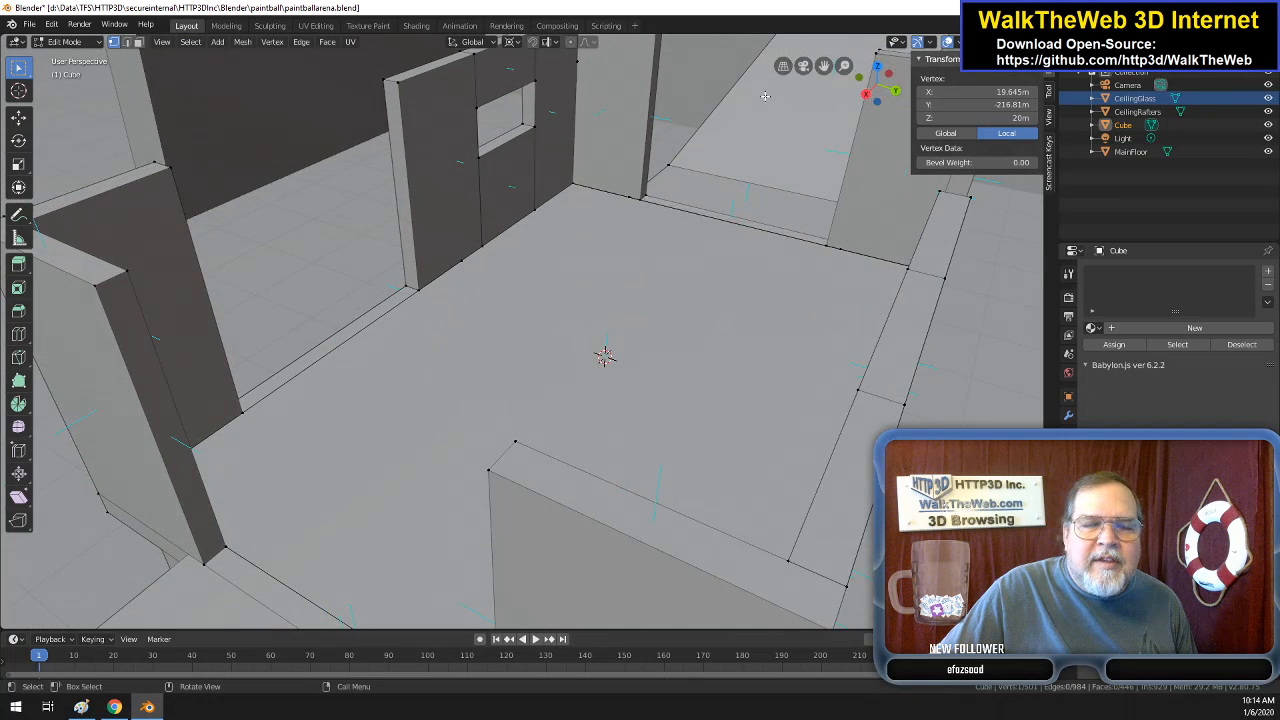
{"action": "scroll", "coordinate": [740, 93], "scroll_direction": "up", "scroll_amount": 3}
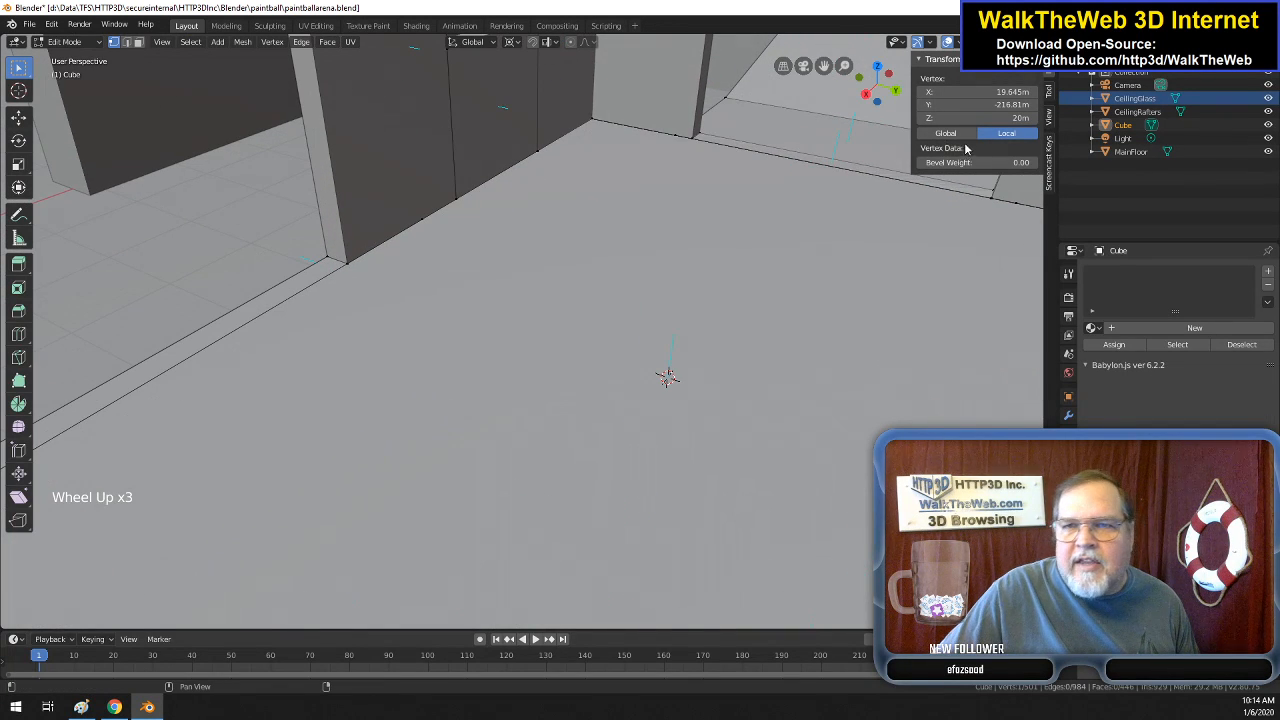
{"action": "left_click_drag", "start_coordinate": [824, 66], "coordinate": [911, 304]}
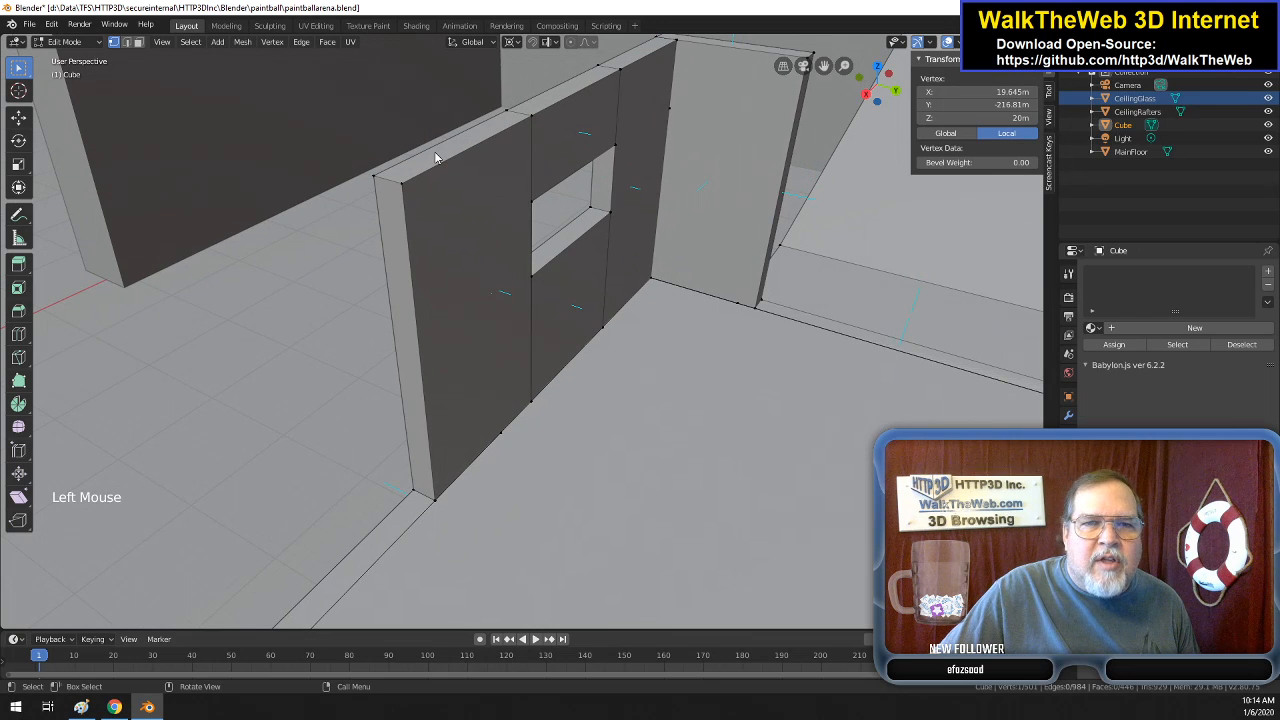
{"action": "left_click", "coordinate": [491, 302]}
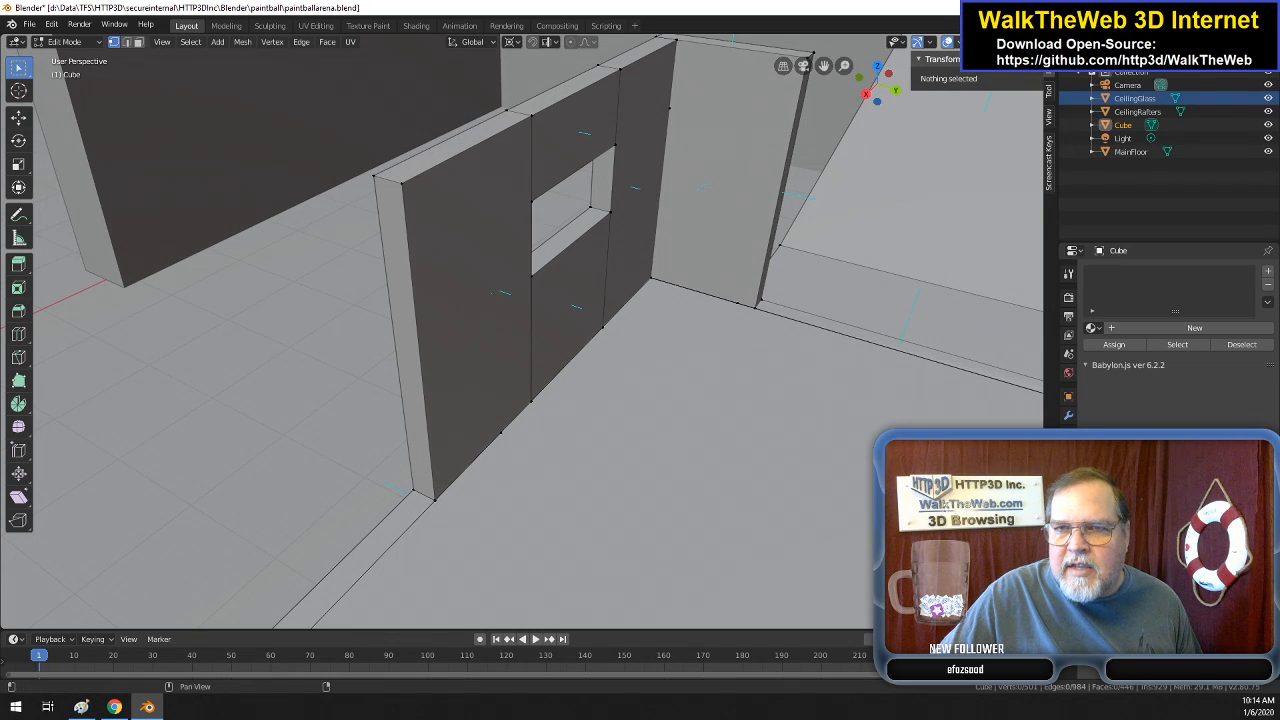
{"action": "left_click", "coordinate": [956, 41]}
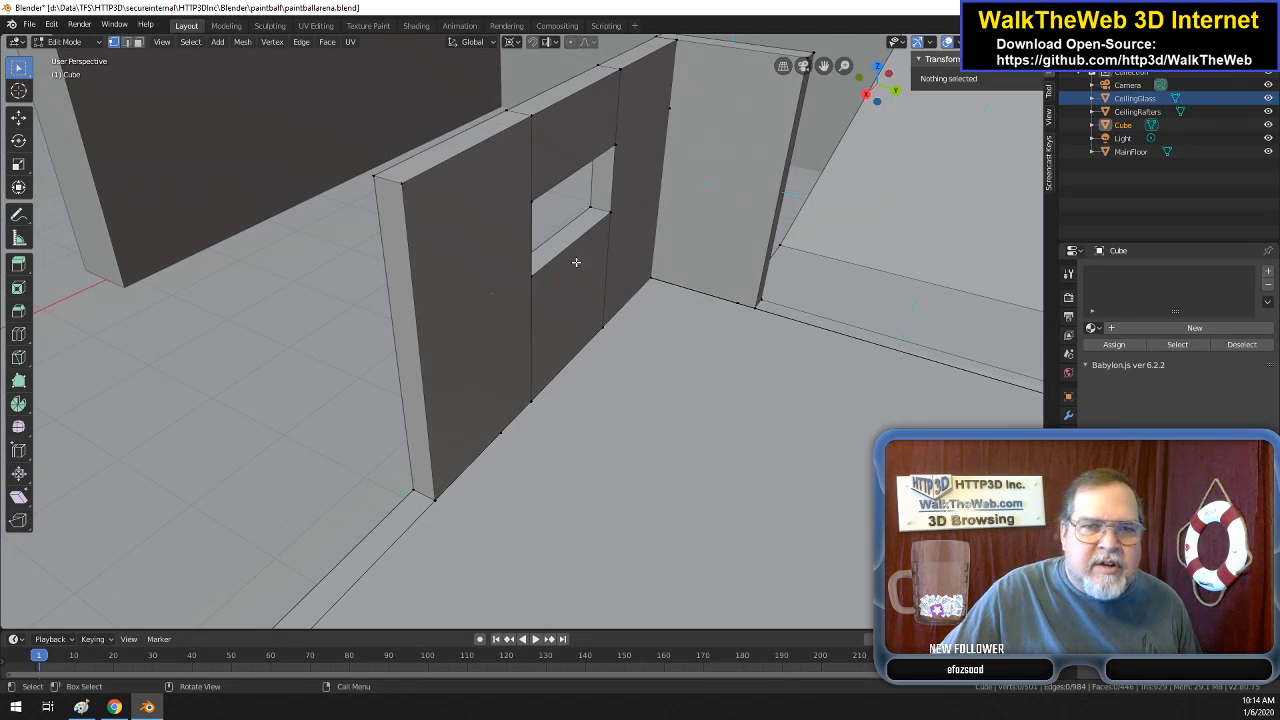
{"action": "left_click_drag", "start_coordinate": [880, 97], "coordinate": [851, 99]}
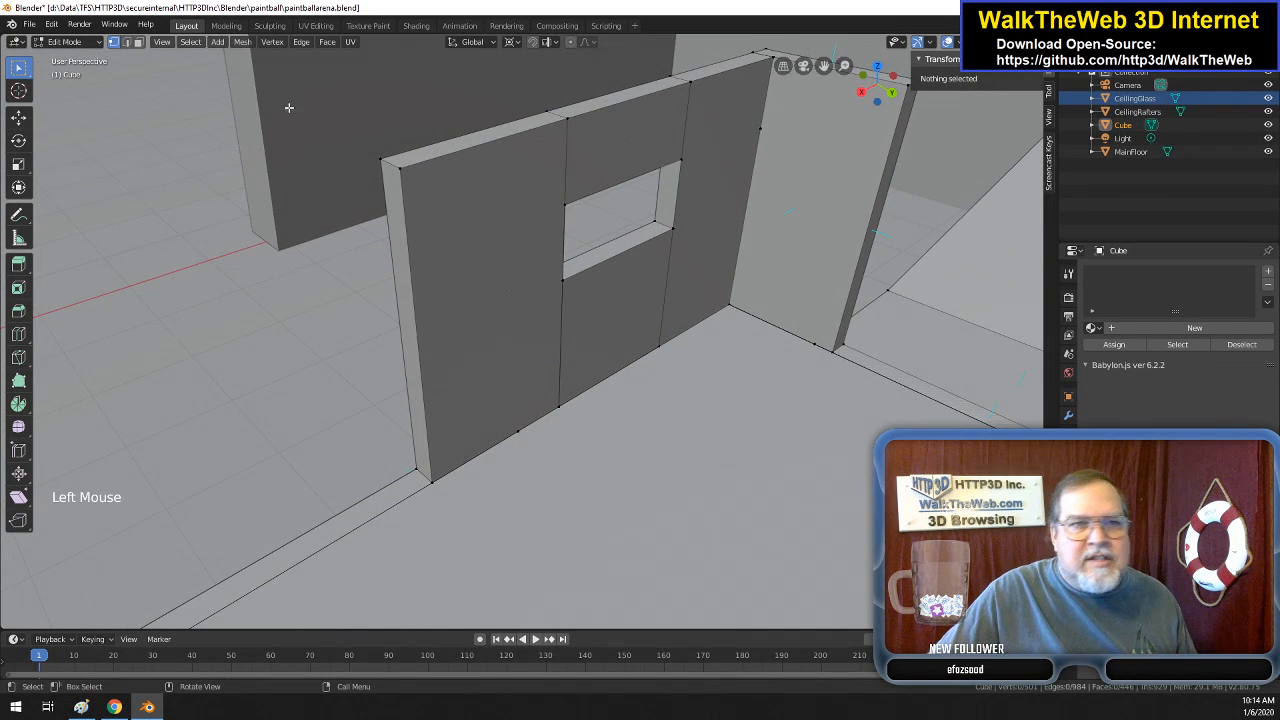
- Flip the normals of the upper-floor window wall's inner panels, top faces and free end face
{"action": "left_click", "coordinate": [509, 314]}
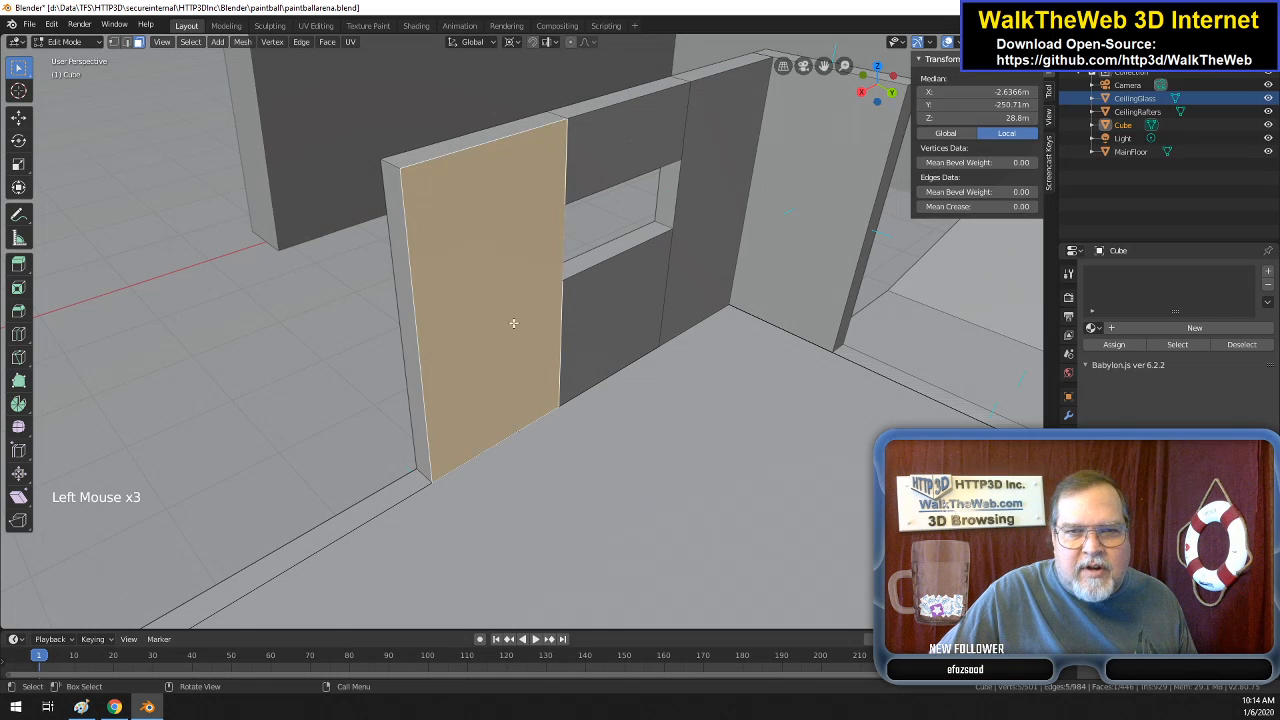
{"action": "left_click", "coordinate": [605, 321], "text": "shift"}
{"action": "left_click", "coordinate": [614, 160], "text": "shift"}
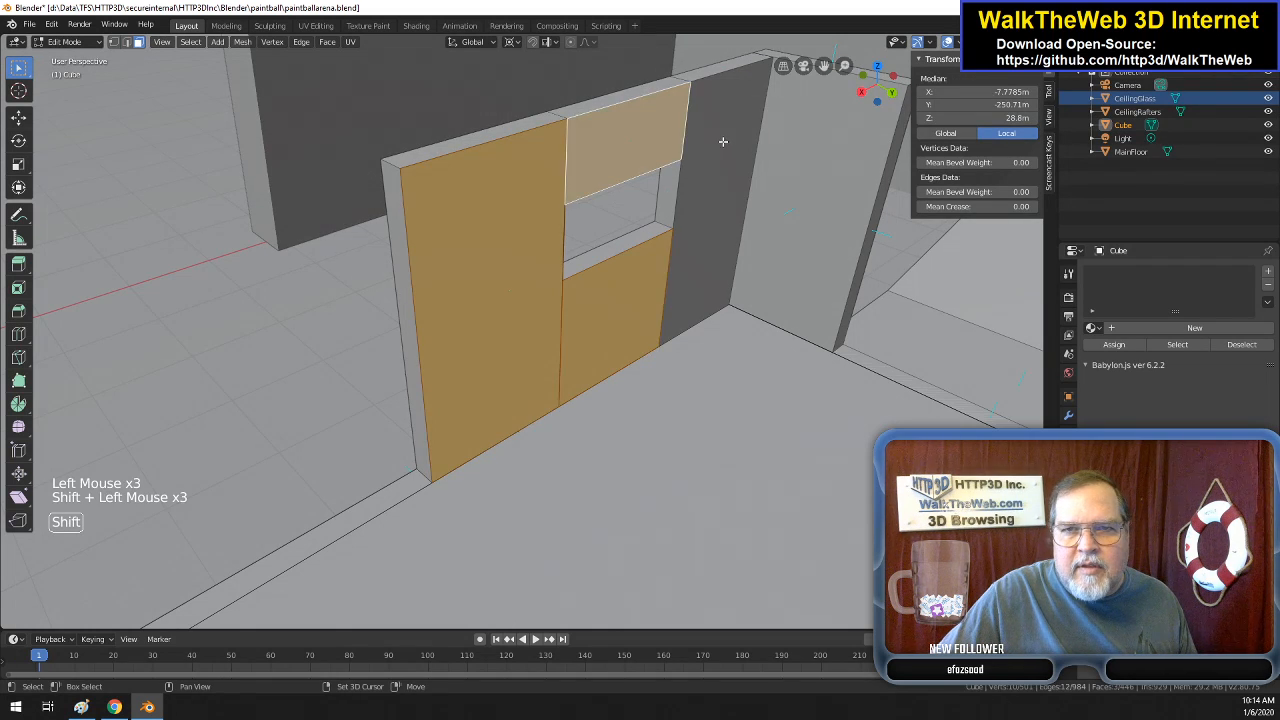
{"action": "left_click", "coordinate": [695, 223], "text": "shift"}
{"action": "left_click", "coordinate": [717, 71], "text": "shift"}
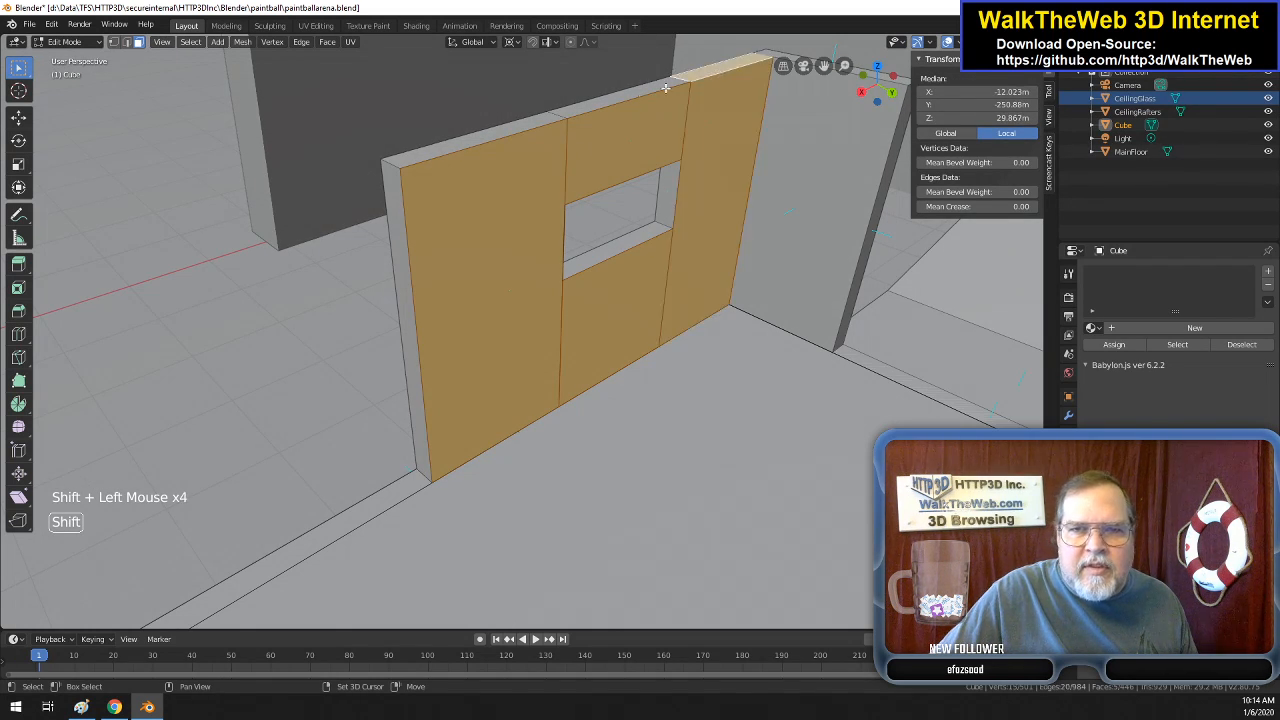
{"action": "left_click", "coordinate": [432, 180], "text": "shift"}
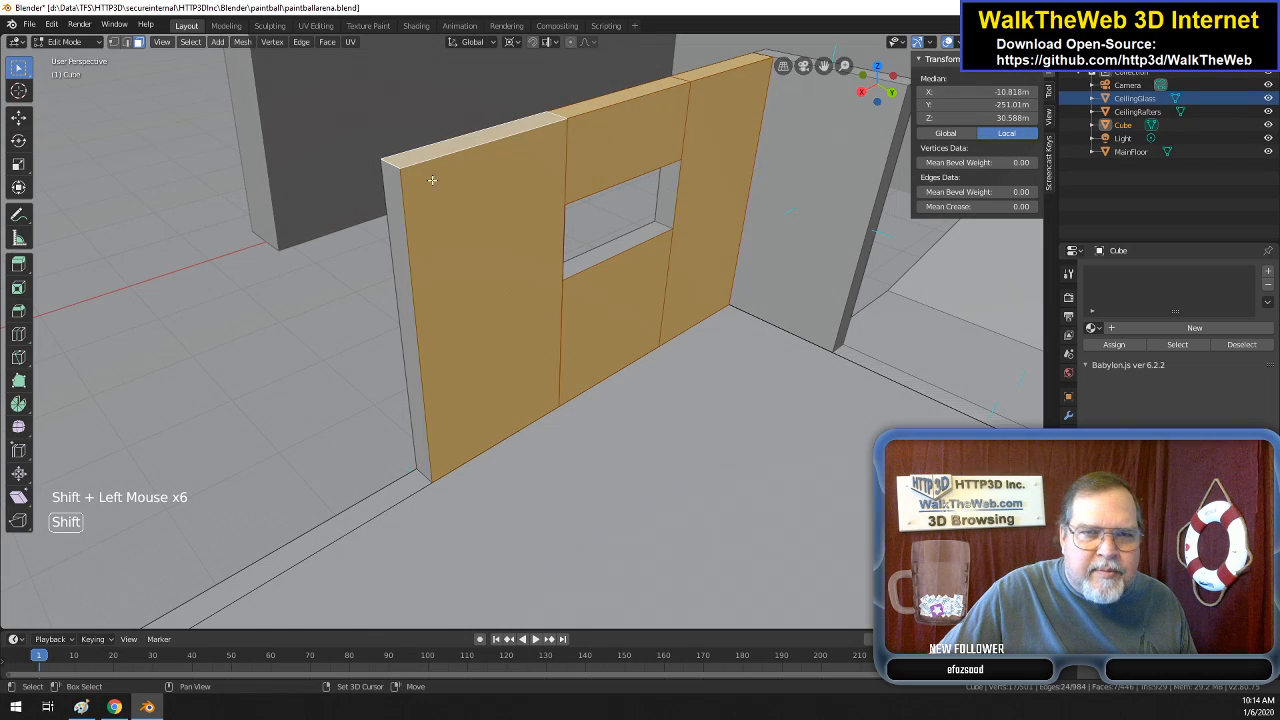
{"action": "left_click", "coordinate": [400, 246], "text": "shift"}
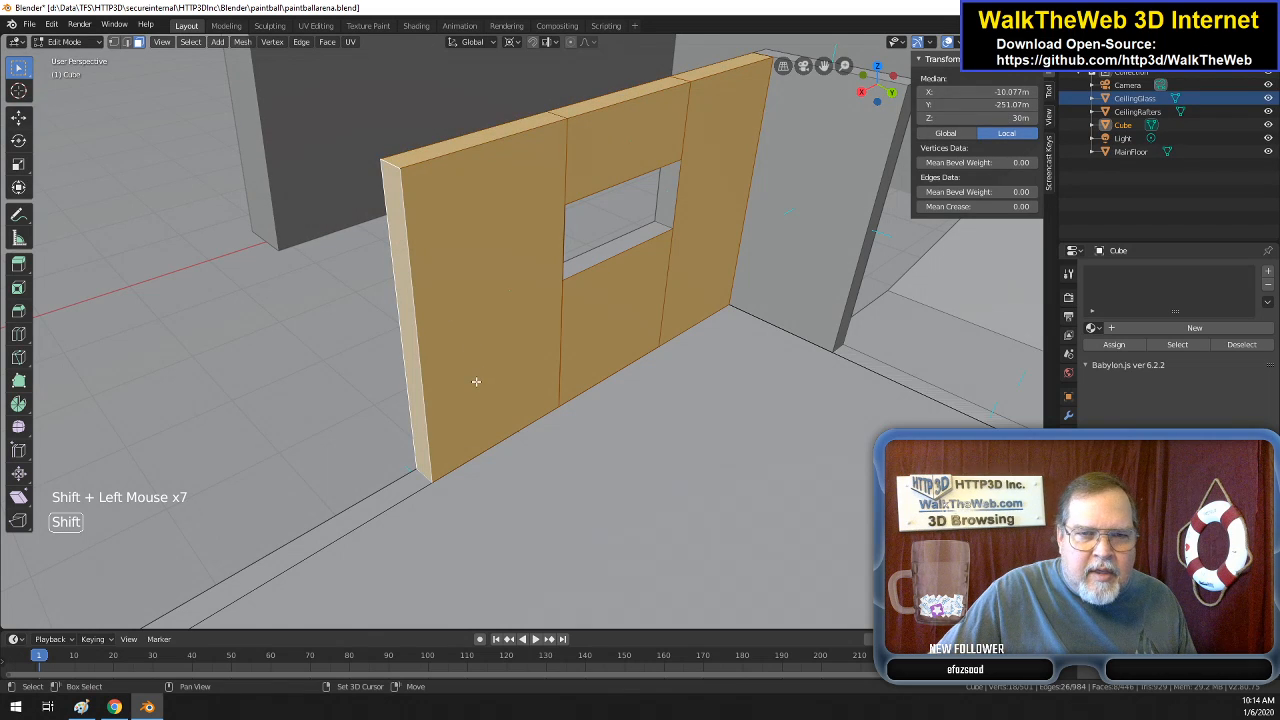
{"action": "key", "text": "n"}
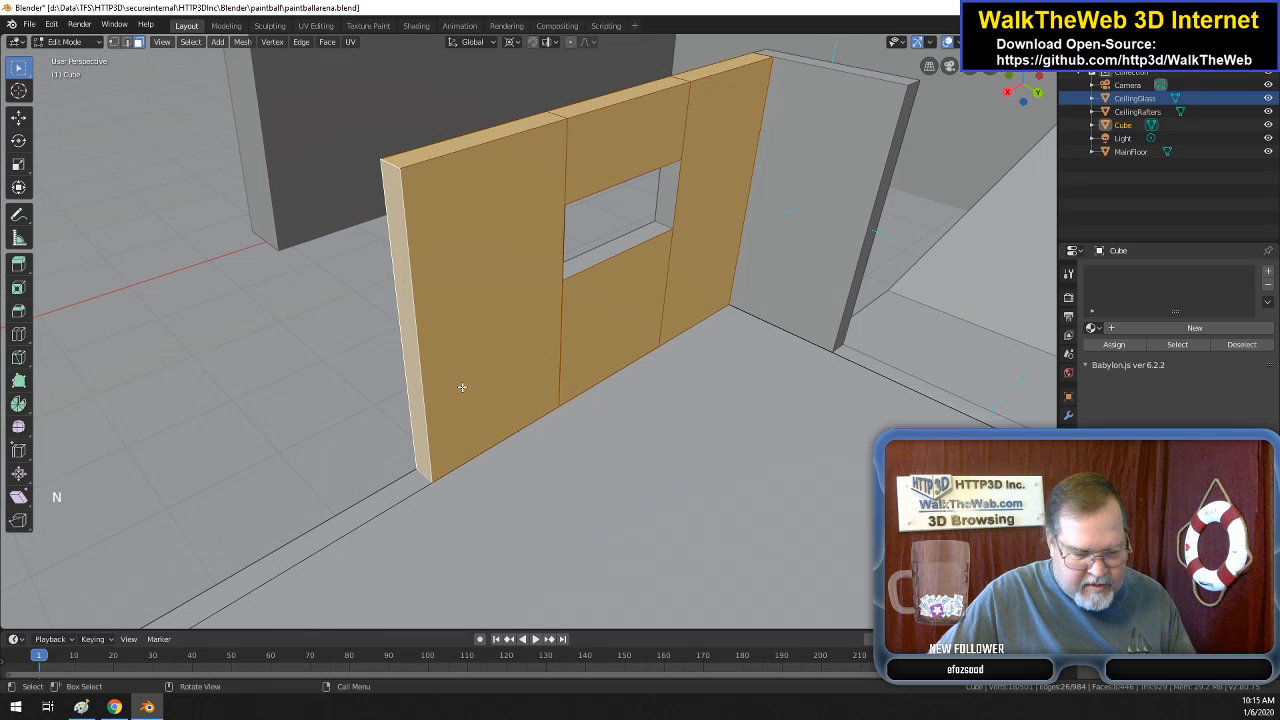
{"action": "key", "text": "n"}
{"action": "key", "text": "ctrl+n"}
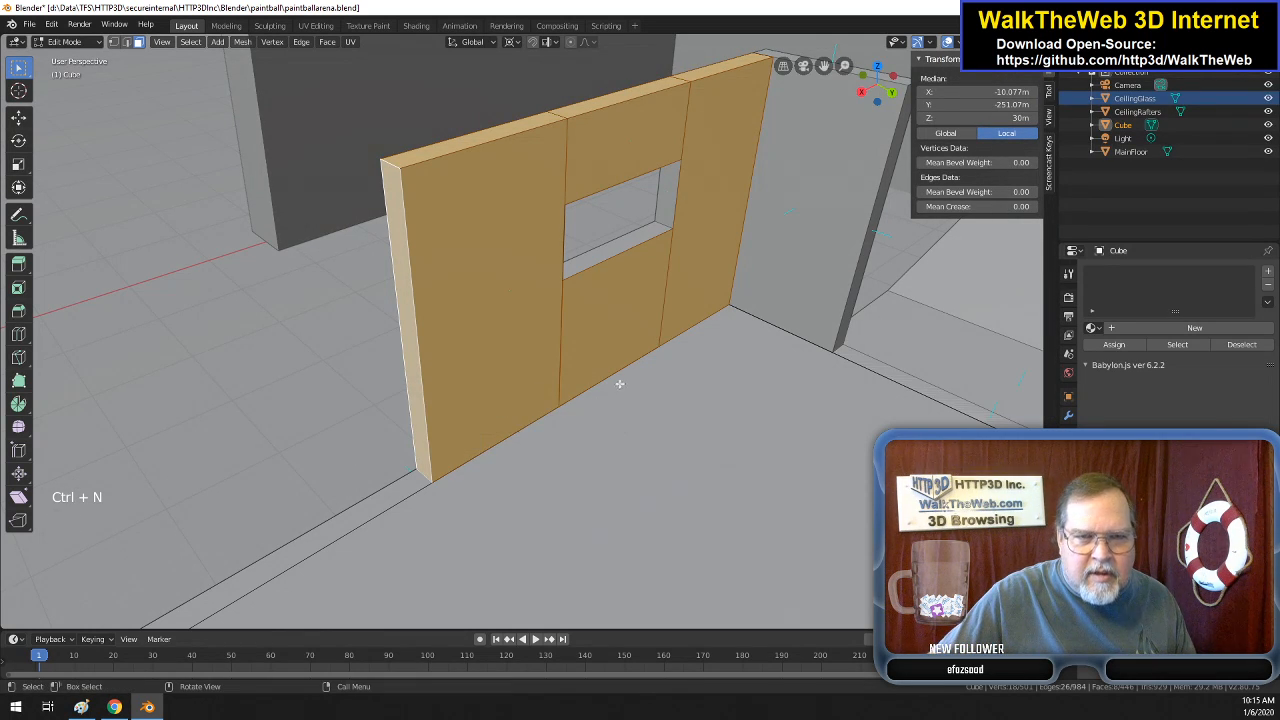
{"action": "key", "text": "alt+n"}
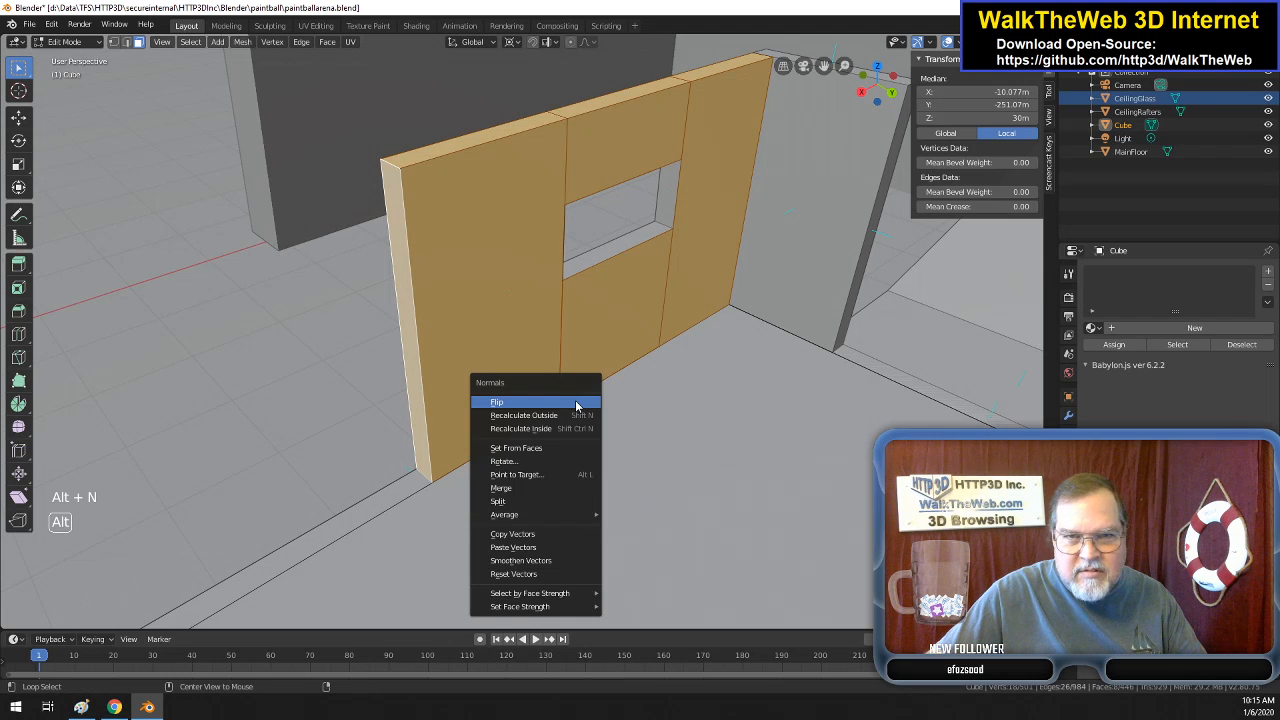
{"action": "left_click", "coordinate": [576, 403]}
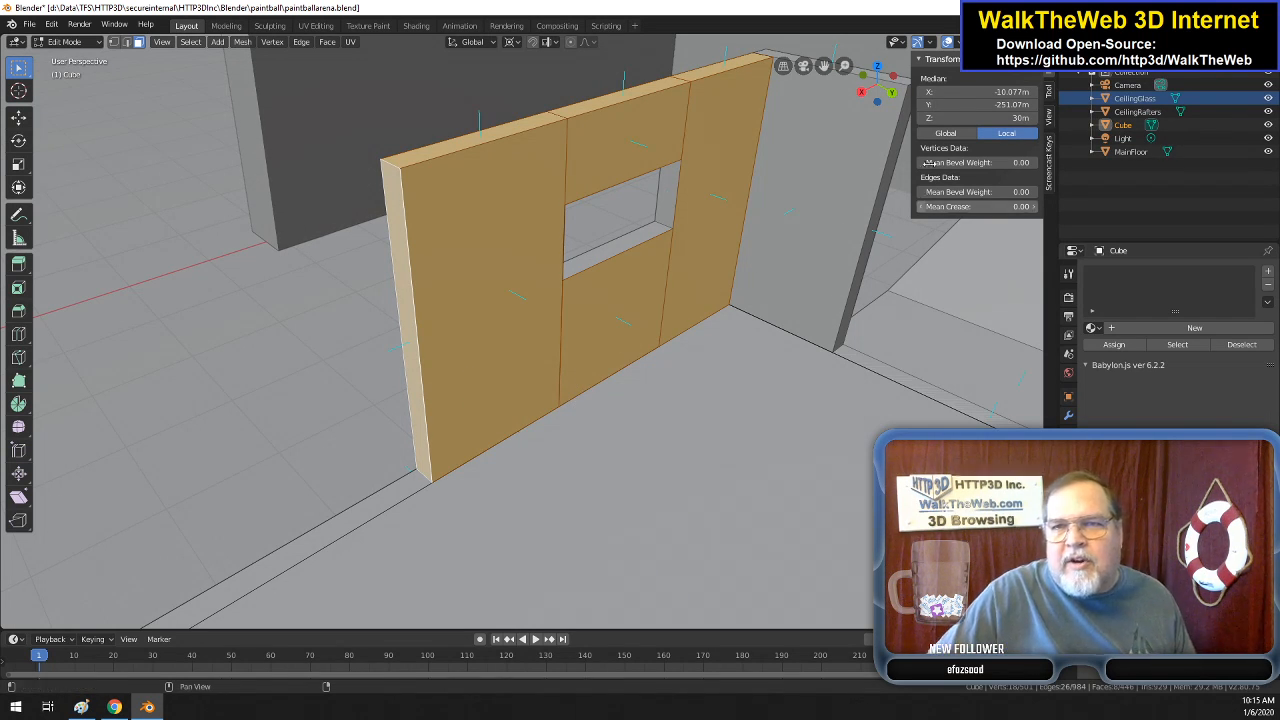
- Flip the normals of the four outer panels around the window on the same wall
{"action": "left_click_drag", "start_coordinate": [878, 97], "coordinate": [495, 368]}
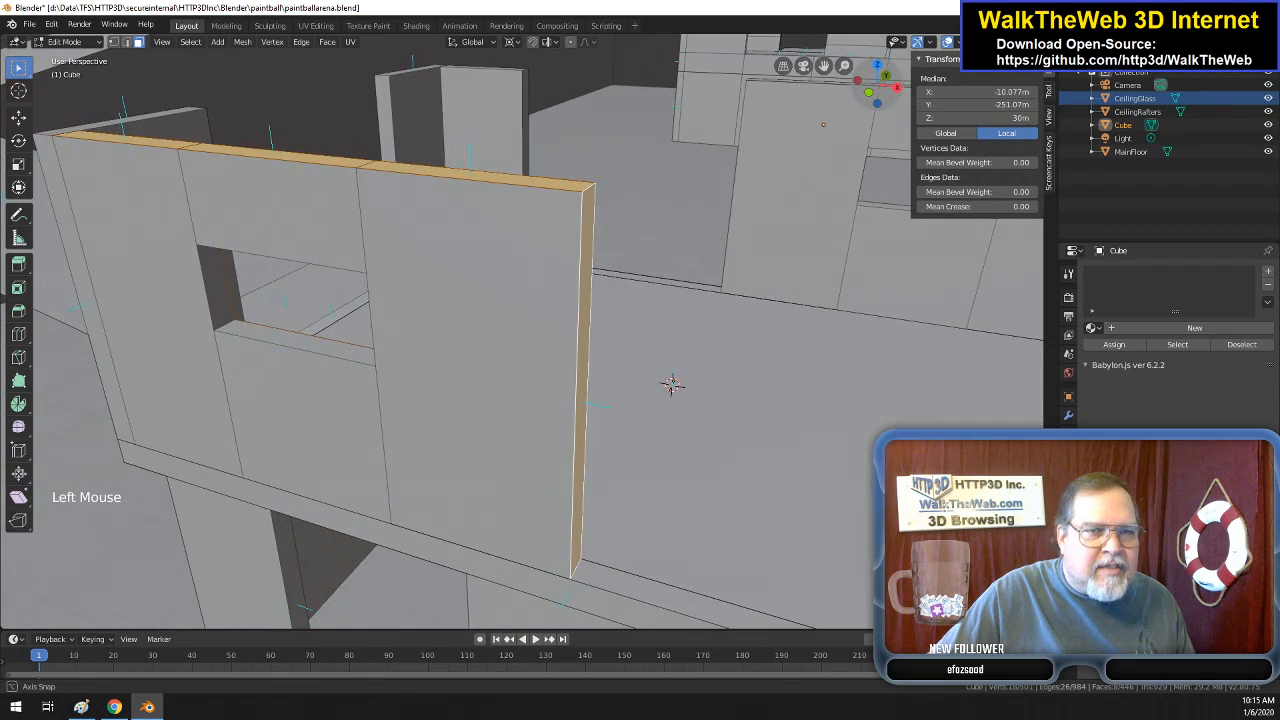
{"action": "left_click", "coordinate": [485, 379]}
{"action": "left_click", "coordinate": [325, 413], "text": "shift"}
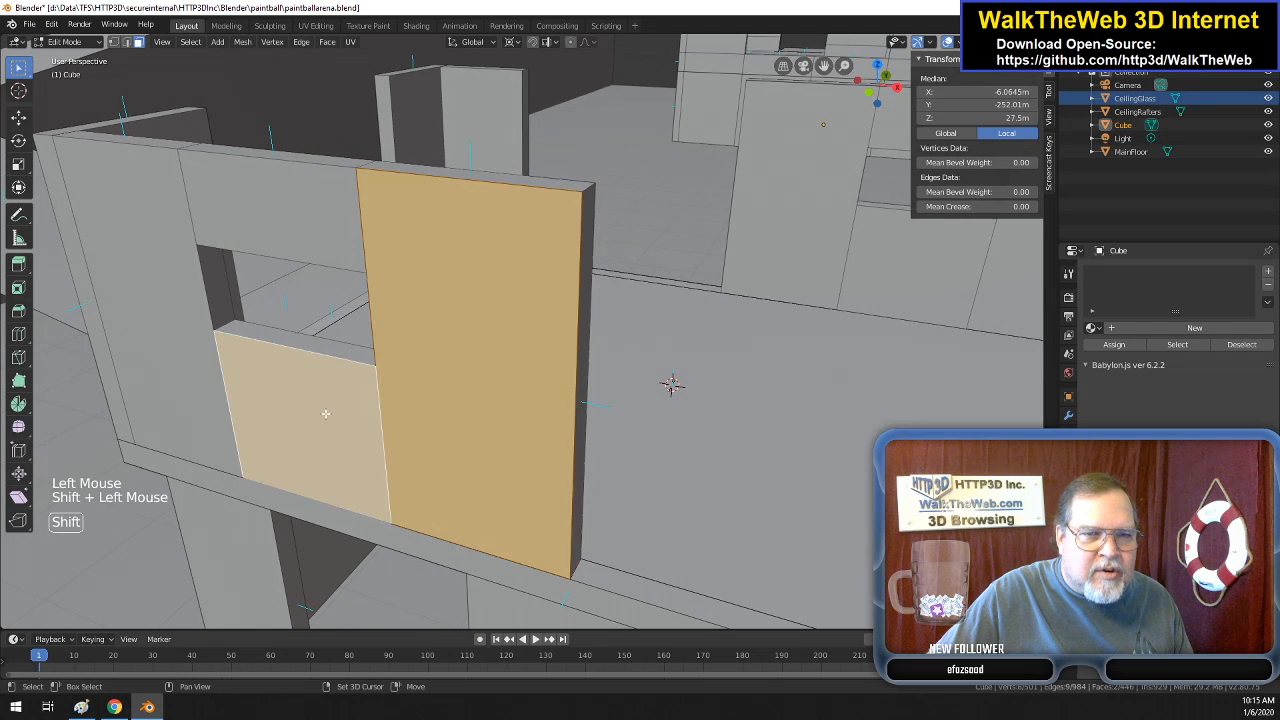
{"action": "left_click", "coordinate": [197, 340], "text": "shift"}
{"action": "left_click", "coordinate": [287, 220], "text": "shift"}
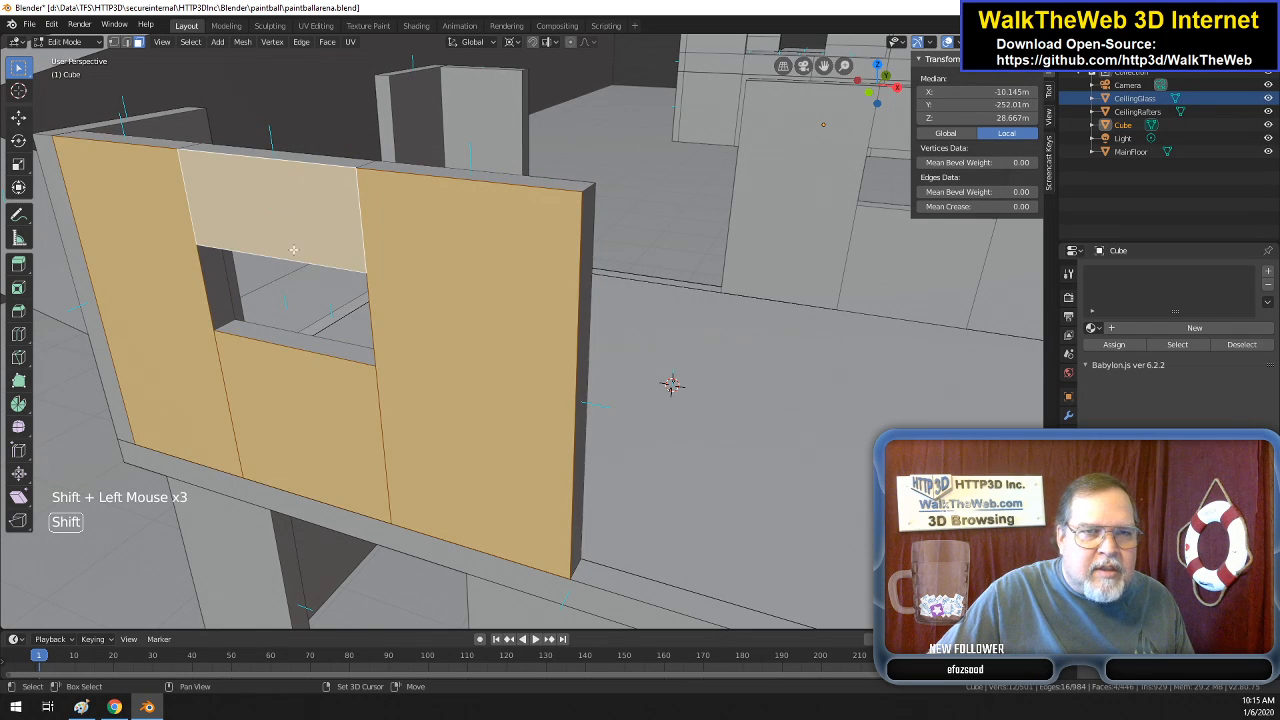
{"action": "key", "text": "alt+n"}
{"action": "left_click", "coordinate": [393, 330]}
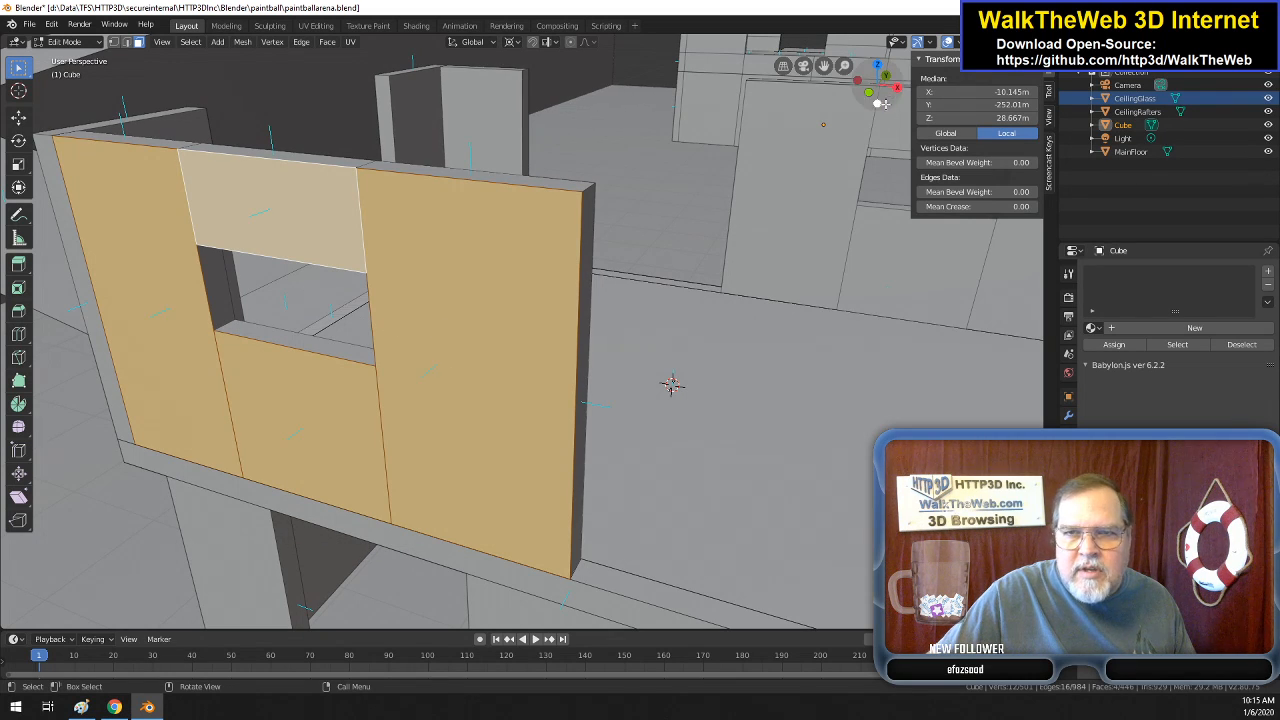
- Flip the normals of the four faces lining that wall's window opening
{"action": "left_click", "coordinate": [305, 342]}
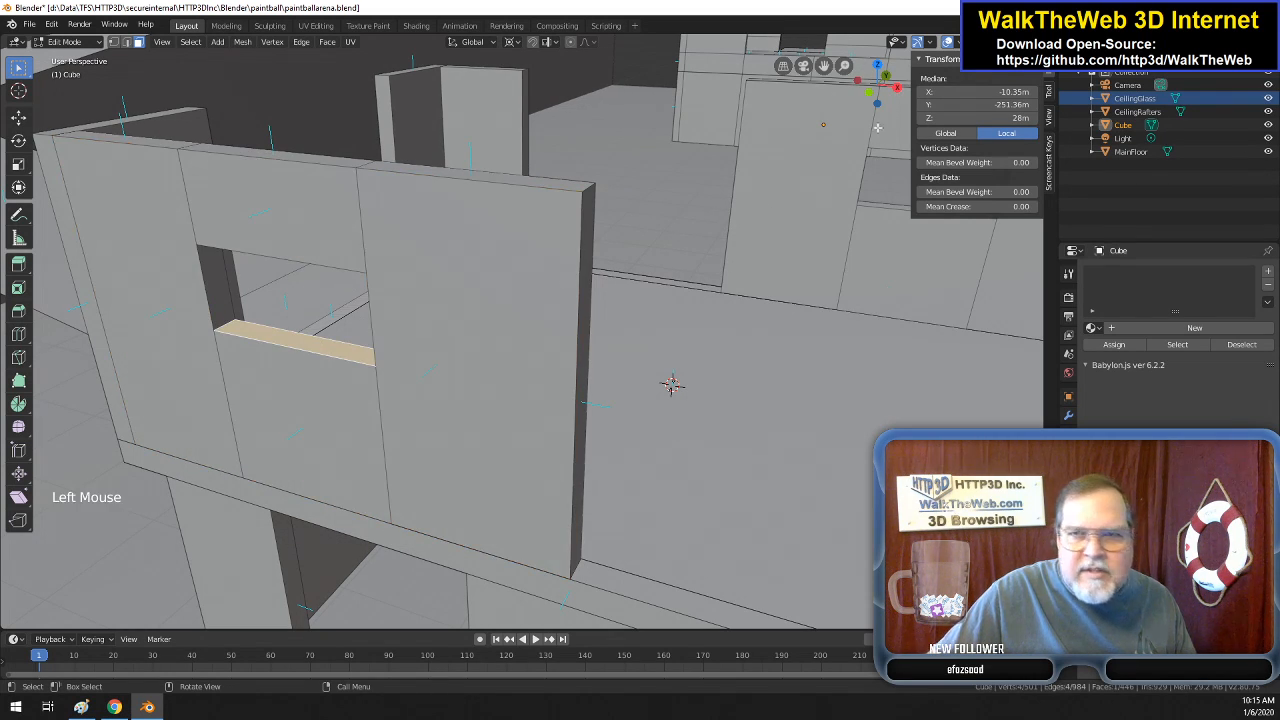
{"action": "left_click_drag", "start_coordinate": [899, 99], "coordinate": [1006, 50]}
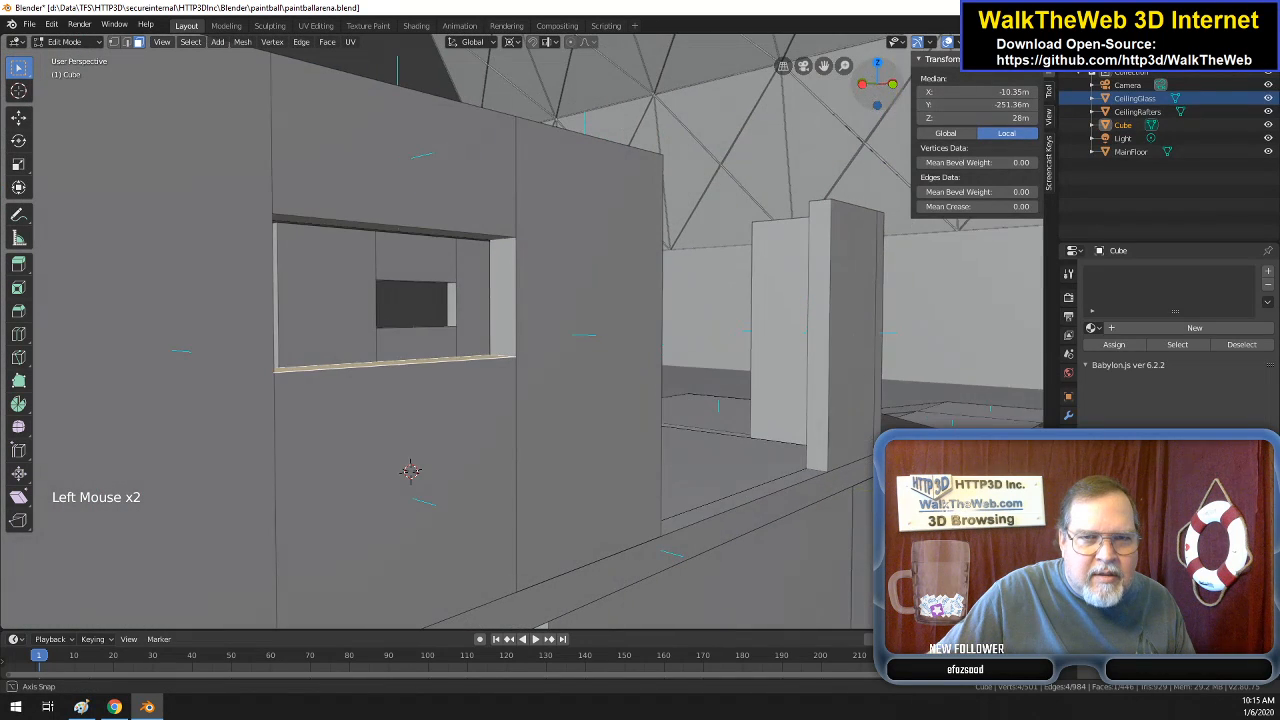
{"action": "left_click", "coordinate": [509, 303], "text": "shift"}
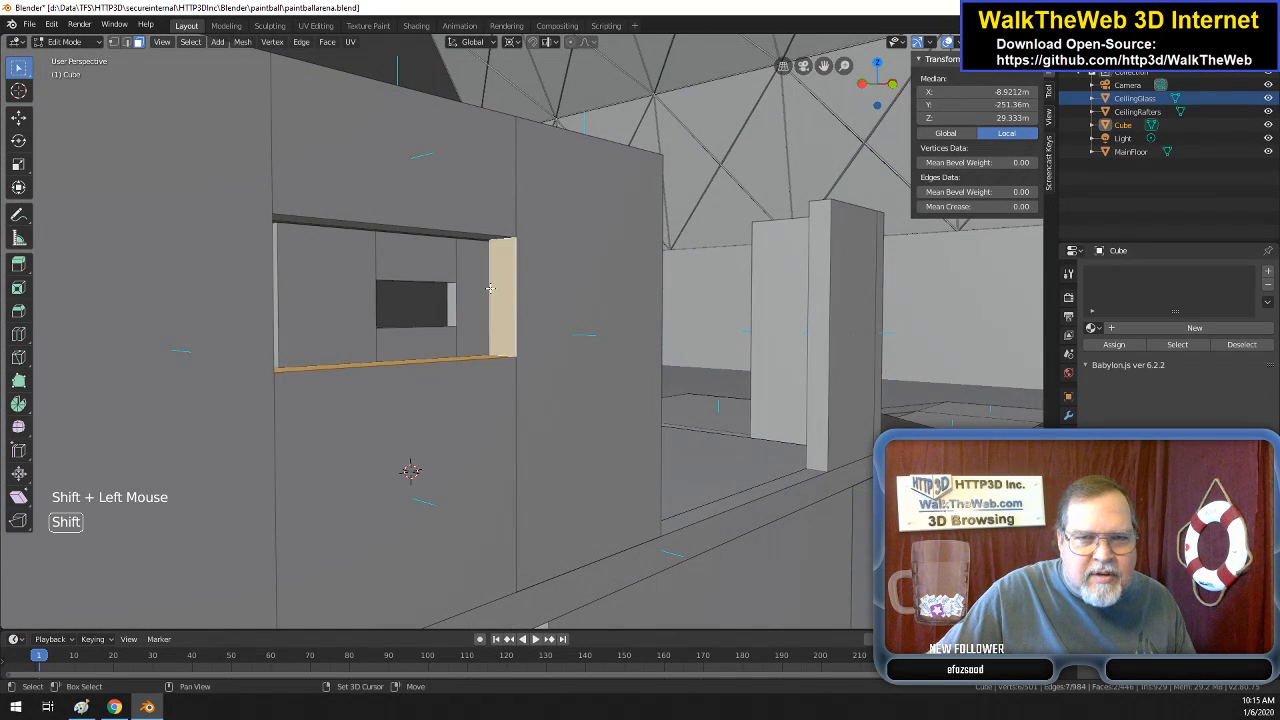
{"action": "left_click", "coordinate": [416, 231], "text": "shift"}
{"action": "mouse_move", "coordinate": [872, 86]}
{"action": "left_mouse_down"}
{"action": "mouse_move", "coordinate": [890, 90]}
{"action": "mouse_move", "coordinate": [850, 97]}
{"action": "left_mouse_up"}
{"action": "left_click", "coordinate": [164, 340], "text": "shift"}
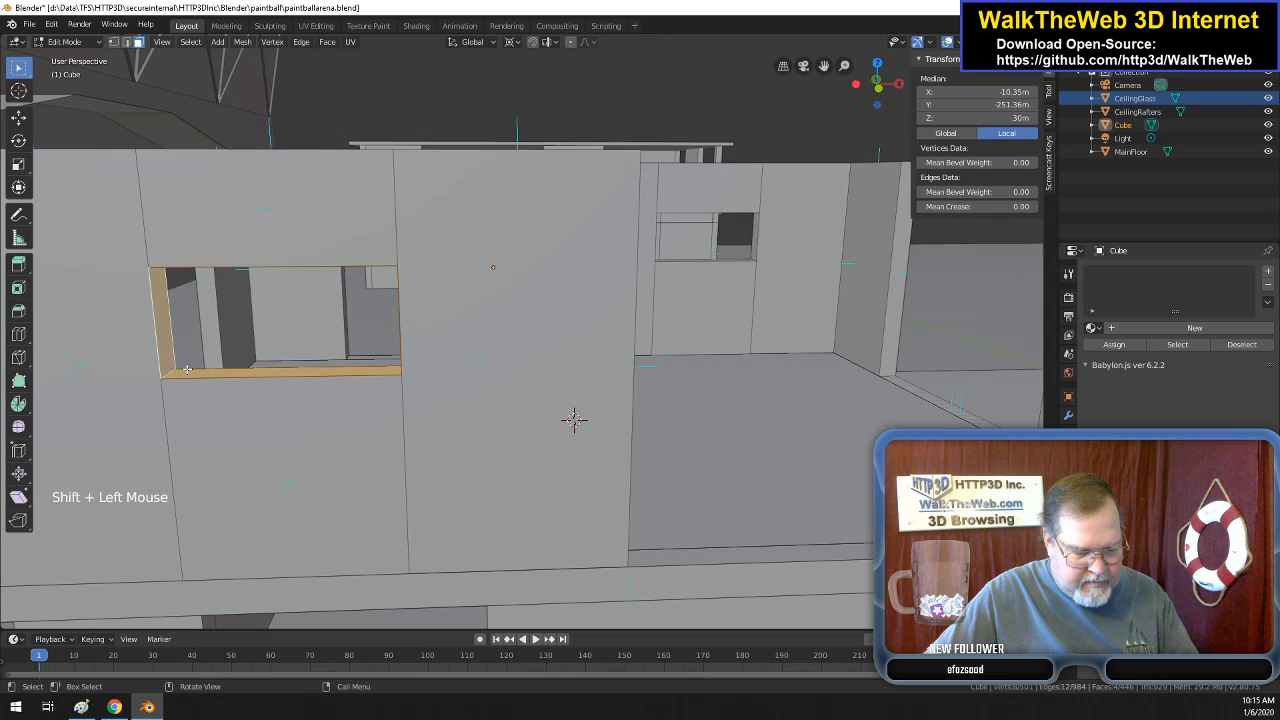
{"action": "key", "text": "alt+n"}
{"action": "left_click", "coordinate": [189, 366]}
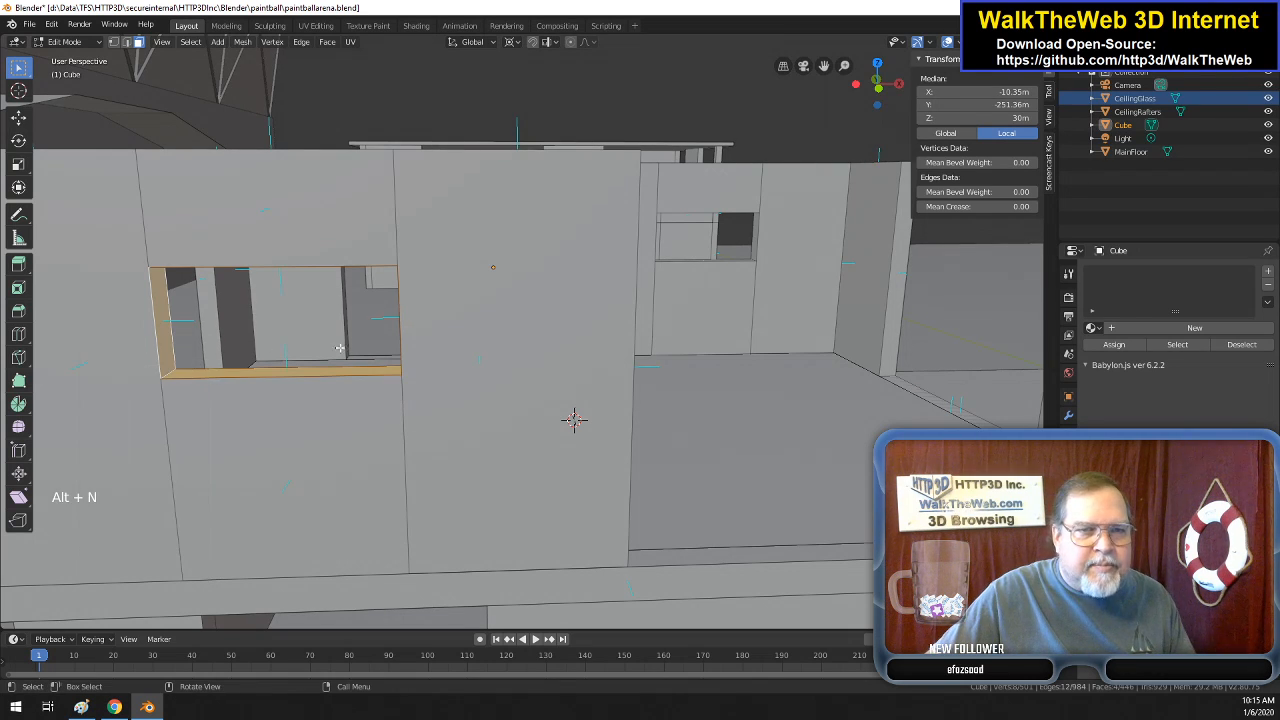
- Look over the Normals commands for the mesh, then examine the window opening and neighbouring walls from several angles
{"action": "left_click", "coordinate": [242, 45]}
{"action": "mouse_move", "coordinate": [276, 222]}
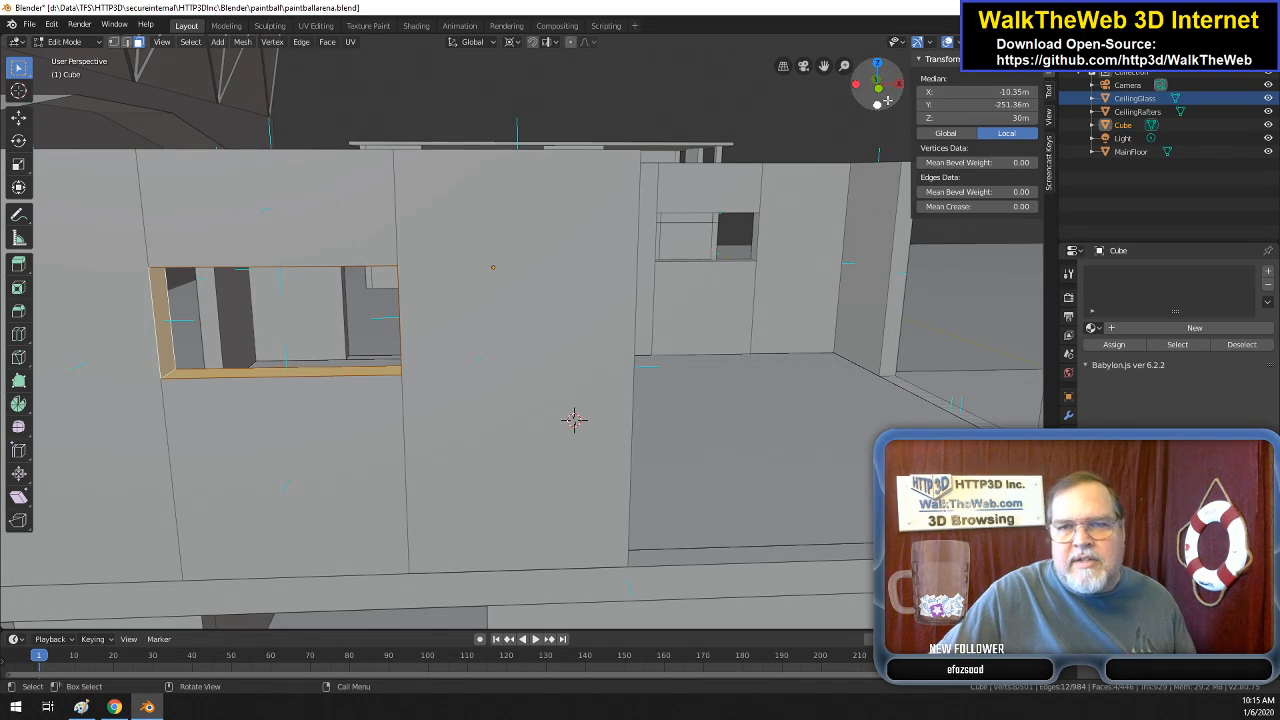
{"action": "left_click_drag", "start_coordinate": [877, 84], "coordinate": [872, 86]}
{"action": "left_click_drag", "start_coordinate": [571, 477], "coordinate": [531, 412]}
{"action": "left_click_drag", "start_coordinate": [872, 86], "coordinate": [866, 121]}
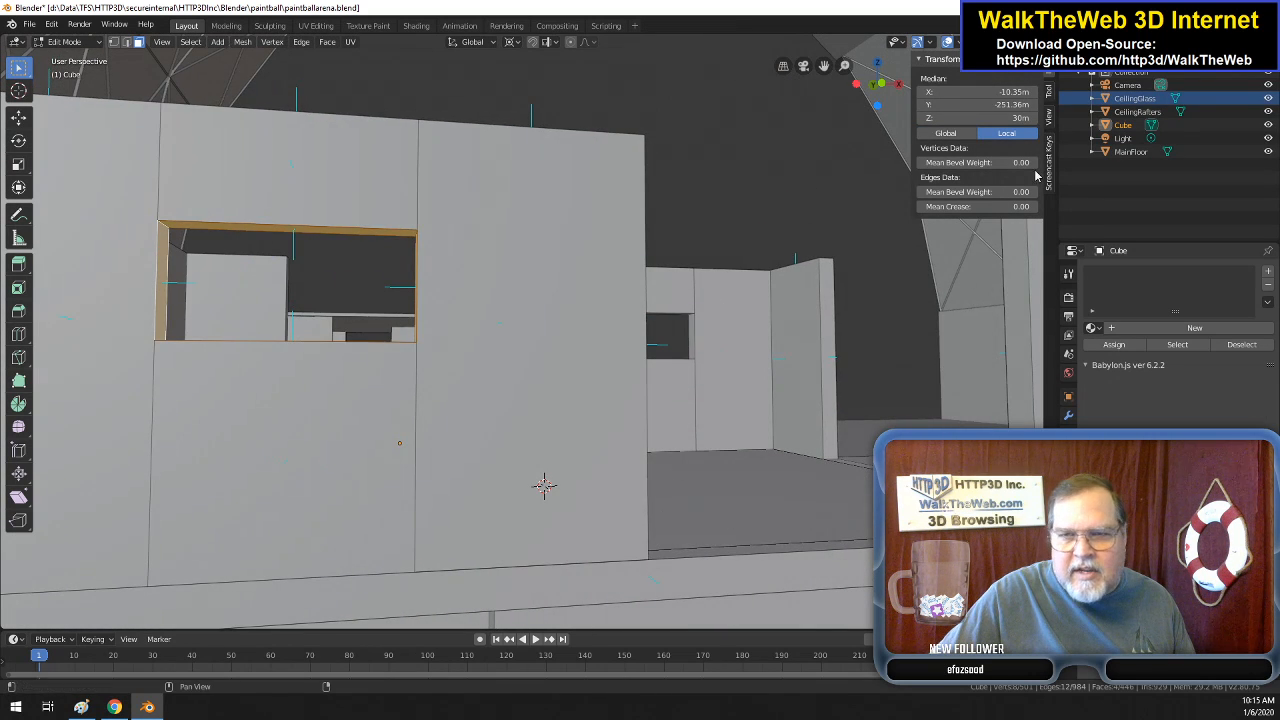
{"action": "left_click_drag", "start_coordinate": [544, 485], "coordinate": [811, 484]}
{"action": "left_click_drag", "start_coordinate": [877, 104], "coordinate": [686, 239]}
{"action": "scroll", "coordinate": [686, 239], "scroll_direction": "down", "scroll_amount": 3}
{"action": "scroll", "coordinate": [686, 239], "scroll_direction": "up", "scroll_amount": 1}
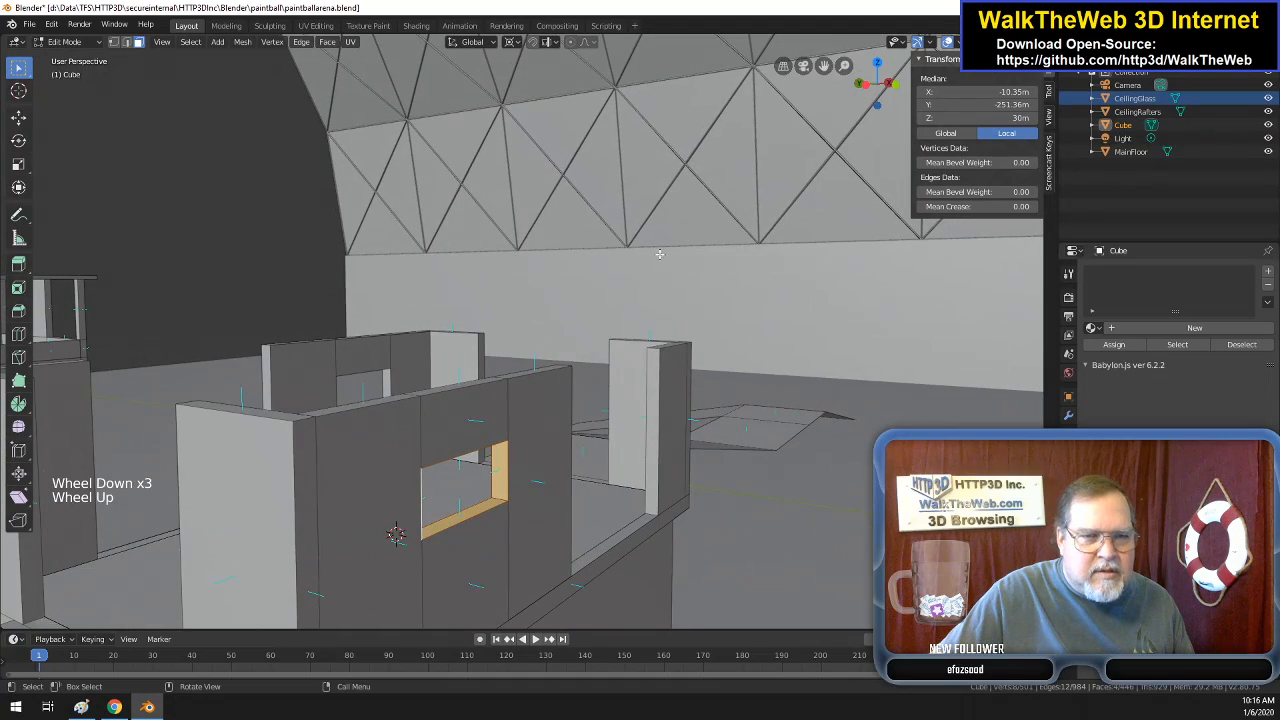
- Flip the normals of the outer, gap-side end and top faces of the short windowless wall on the floor's opposite side
{"action": "mouse_move", "coordinate": [871, 97]}
{"action": "left_mouse_down"}
{"action": "mouse_move", "coordinate": [860, 101]}
{"action": "mouse_move", "coordinate": [874, 95]}
{"action": "left_mouse_up"}
{"action": "scroll", "coordinate": [652, 305], "scroll_direction": "down", "scroll_amount": 5}
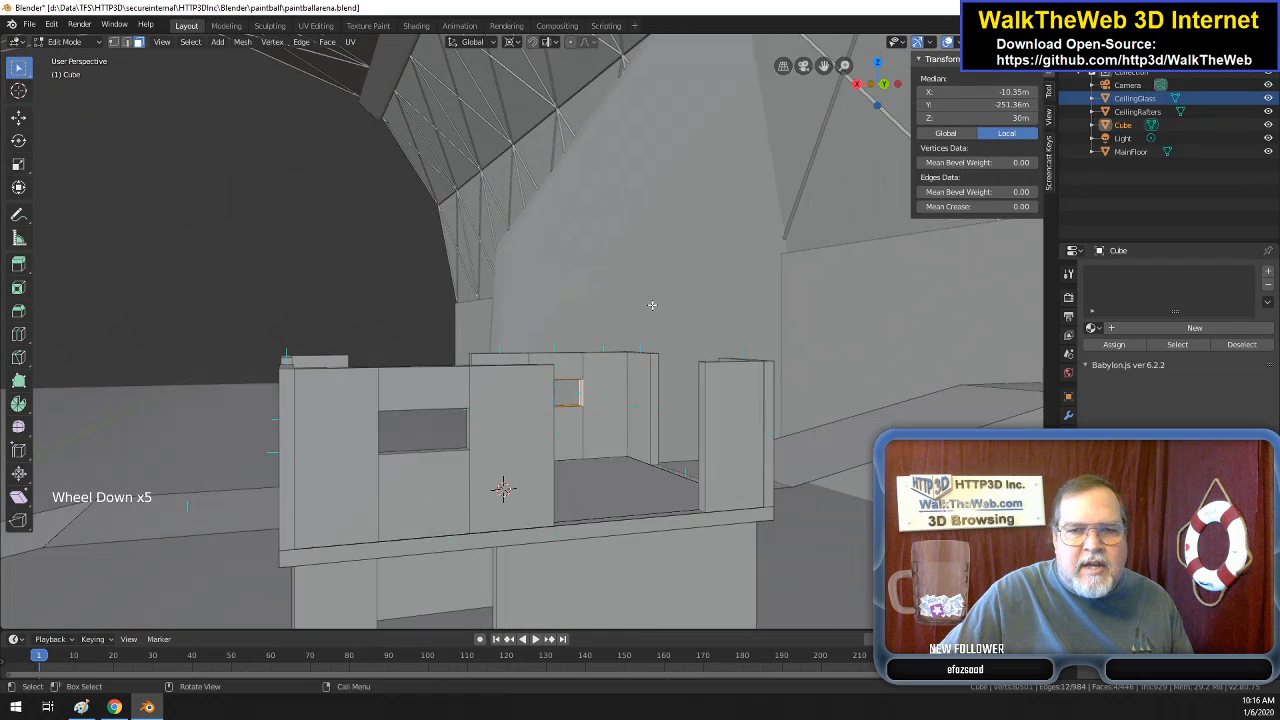
{"action": "scroll", "coordinate": [700, 406], "scroll_direction": "up", "scroll_amount": 1}
{"action": "left_click", "coordinate": [791, 458]}
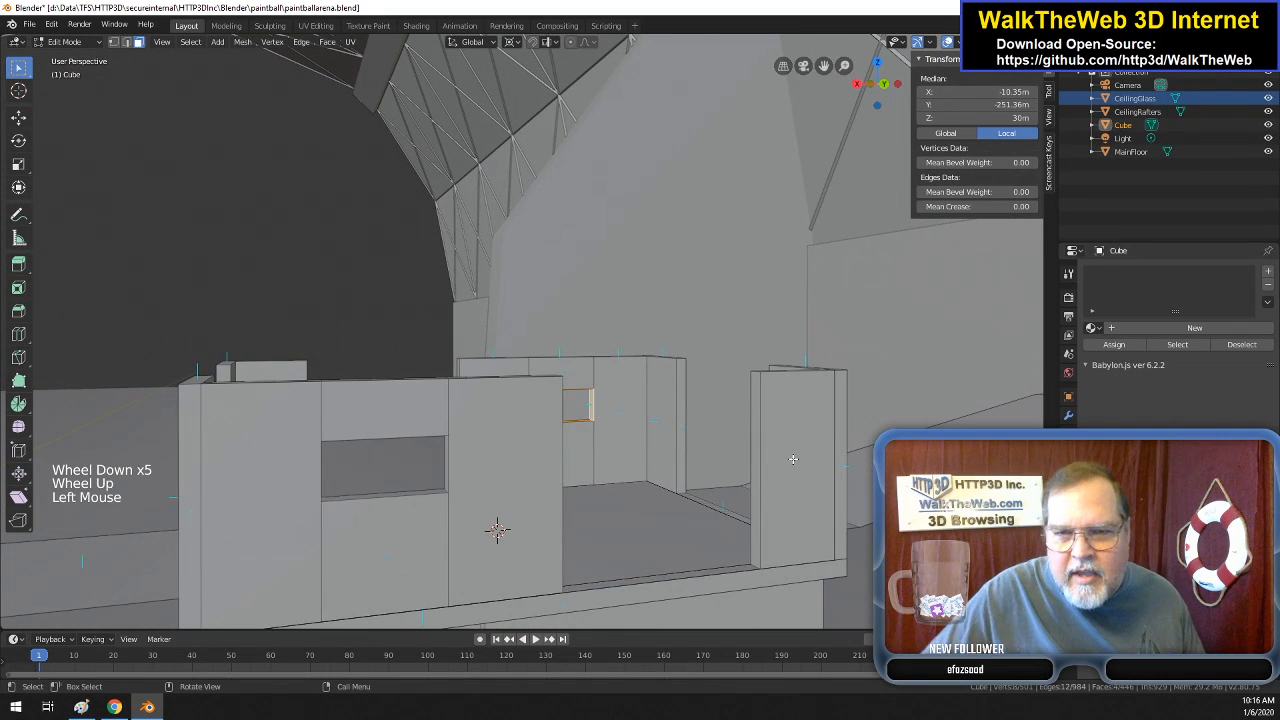
{"action": "key", "text": "shift"}
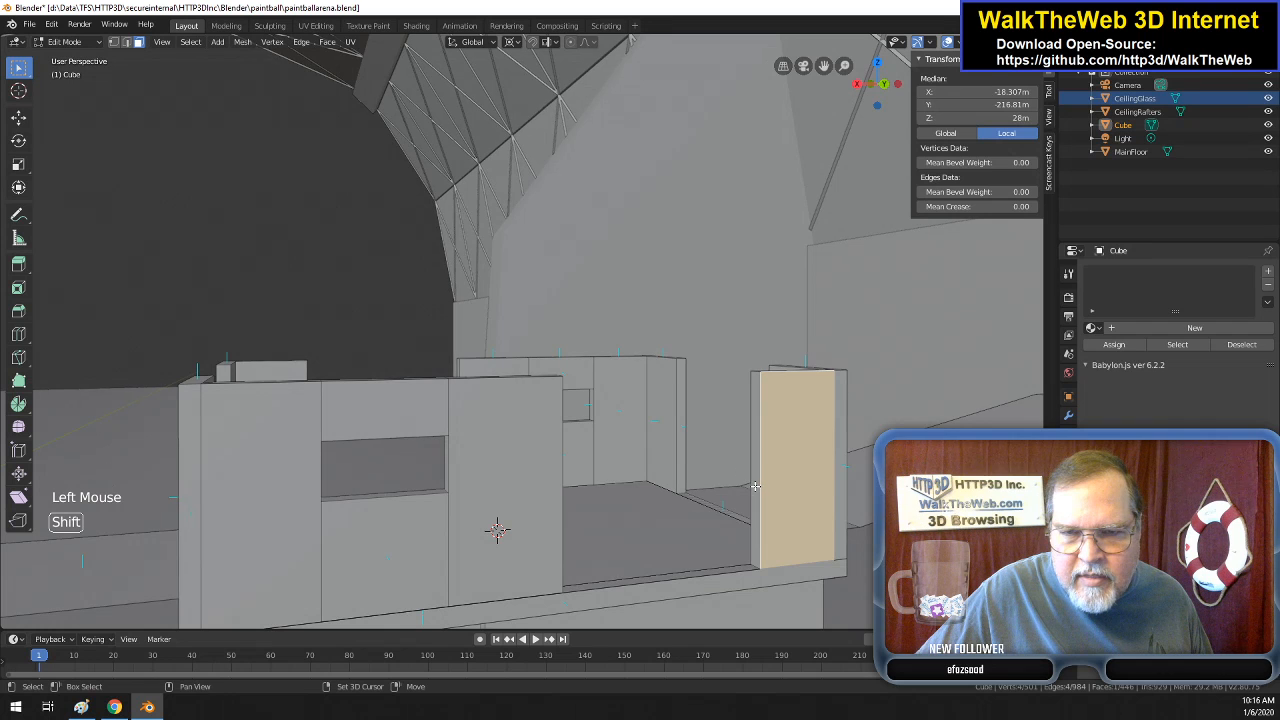
{"action": "left_click", "coordinate": [755, 486], "text": "shift"}
{"action": "mouse_move", "coordinate": [895, 99]}
{"action": "left_mouse_down"}
{"action": "mouse_move", "coordinate": [873, 124]}
{"action": "mouse_move", "coordinate": [876, 108]}
{"action": "left_mouse_up"}
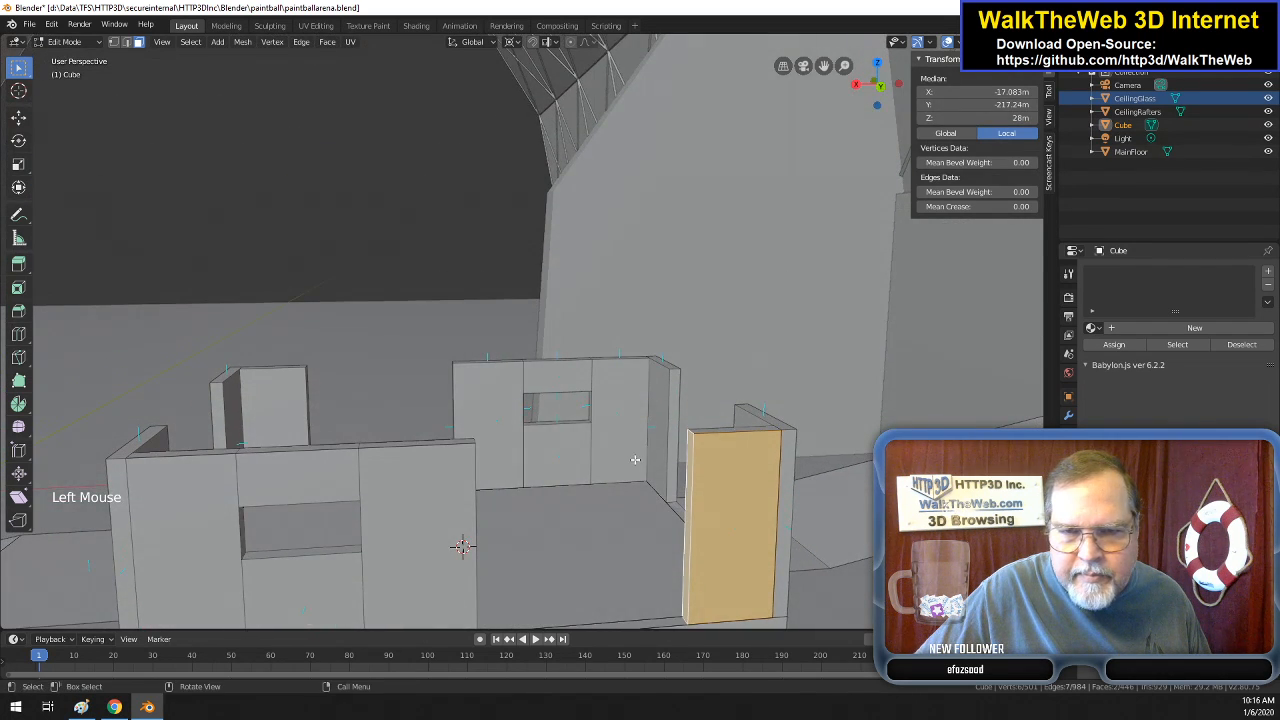
{"action": "left_click", "coordinate": [736, 428], "text": "shift"}
{"action": "key", "text": "alt"}
{"action": "key", "text": "alt+n"}
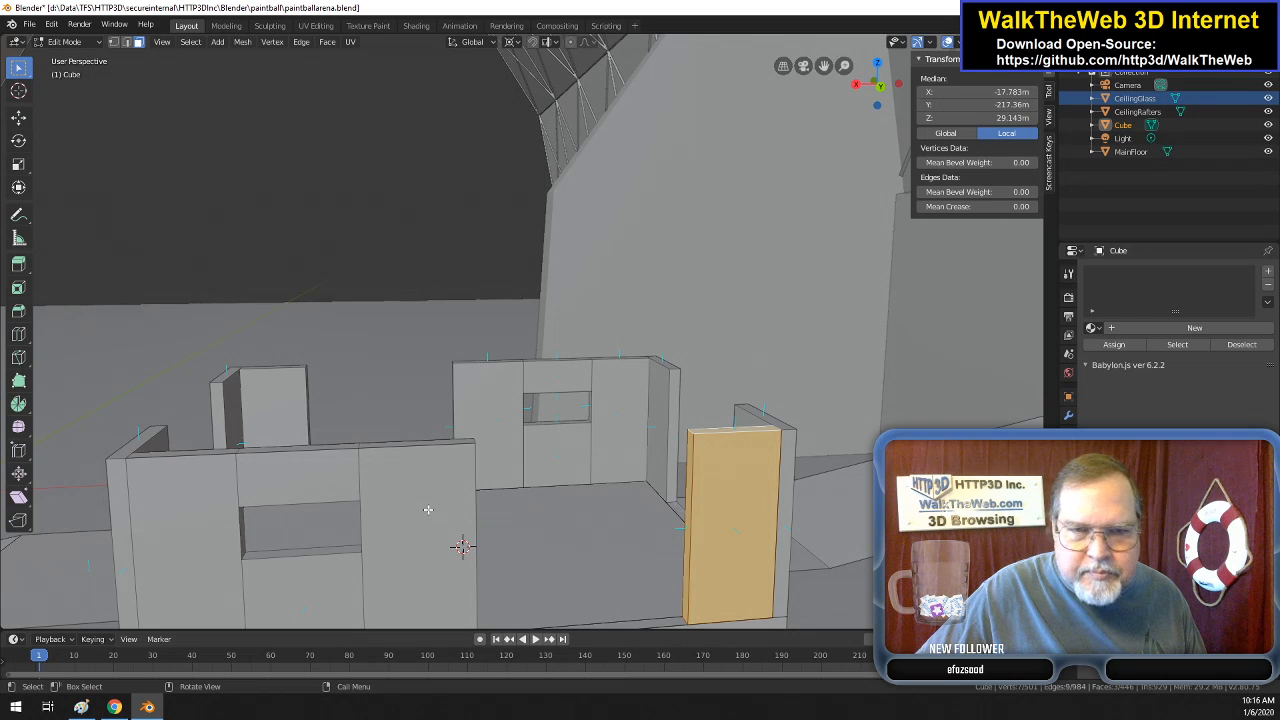
- Turn the normals outward on the window wall across the gap: its end face and the outer panels beside and above the window
{"action": "left_click_drag", "start_coordinate": [876, 101], "coordinate": [861, 120]}
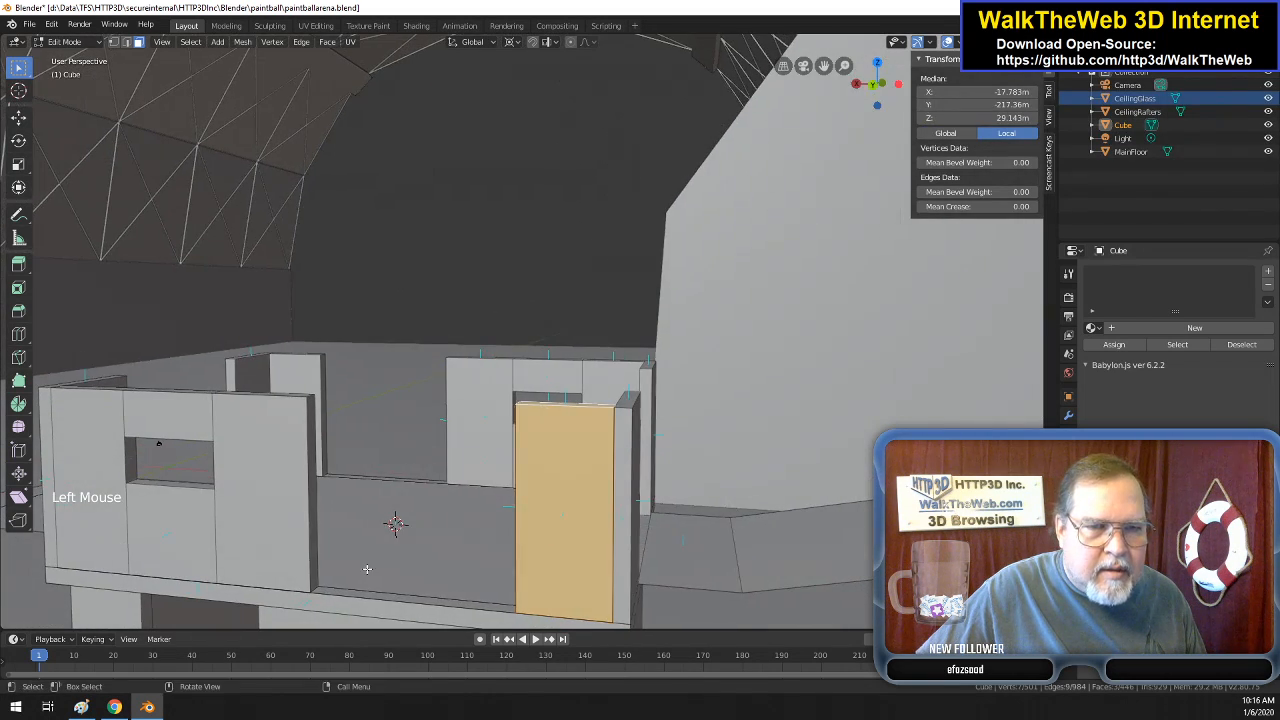
{"action": "left_click", "coordinate": [313, 515]}
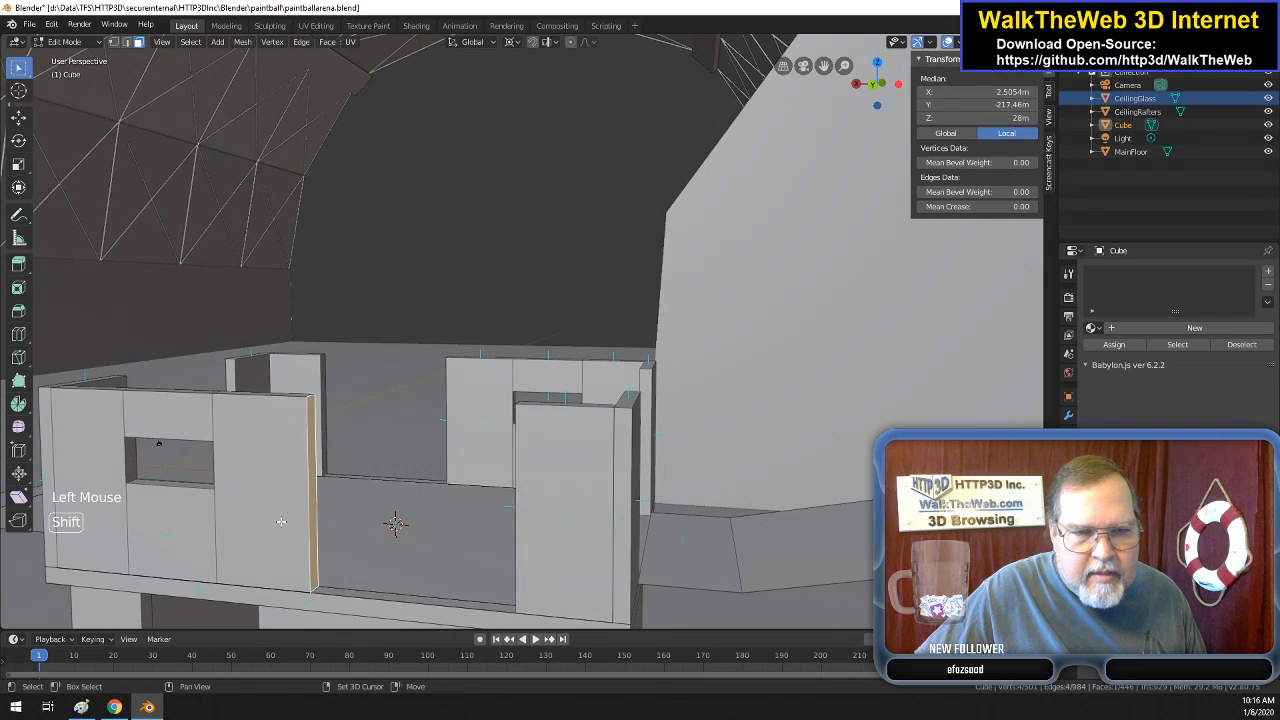
{"action": "left_click", "coordinate": [258, 523], "text": "shift"}
{"action": "left_click", "coordinate": [183, 532], "text": "shift"}
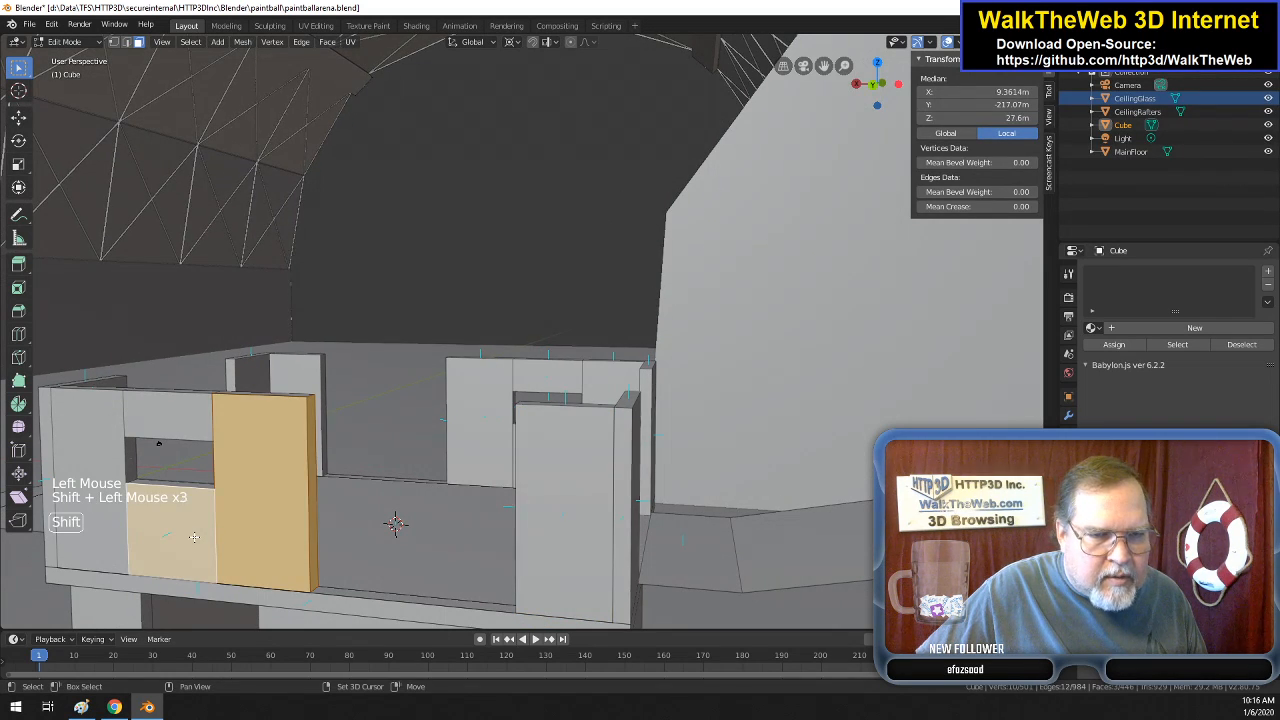
{"action": "left_click", "coordinate": [194, 537], "text": "shift"}
{"action": "left_click", "coordinate": [179, 419], "text": "shift"}
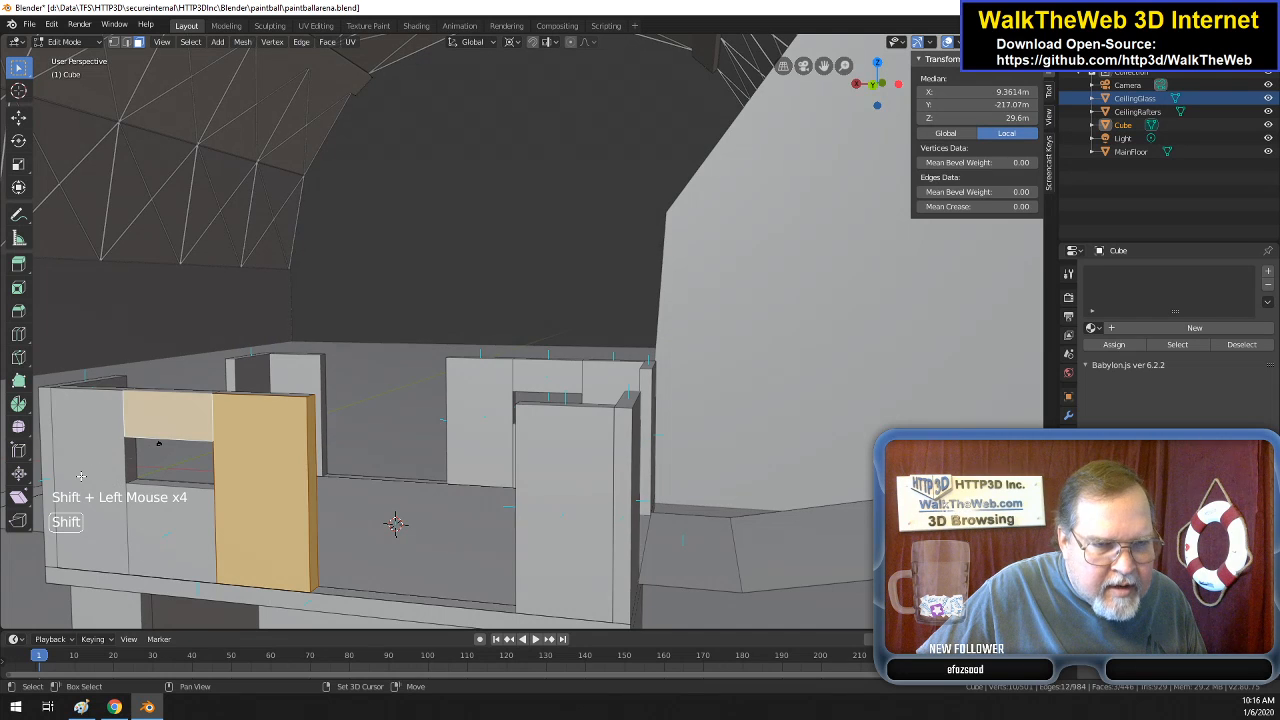
{"action": "left_click", "coordinate": [85, 471], "text": "shift"}
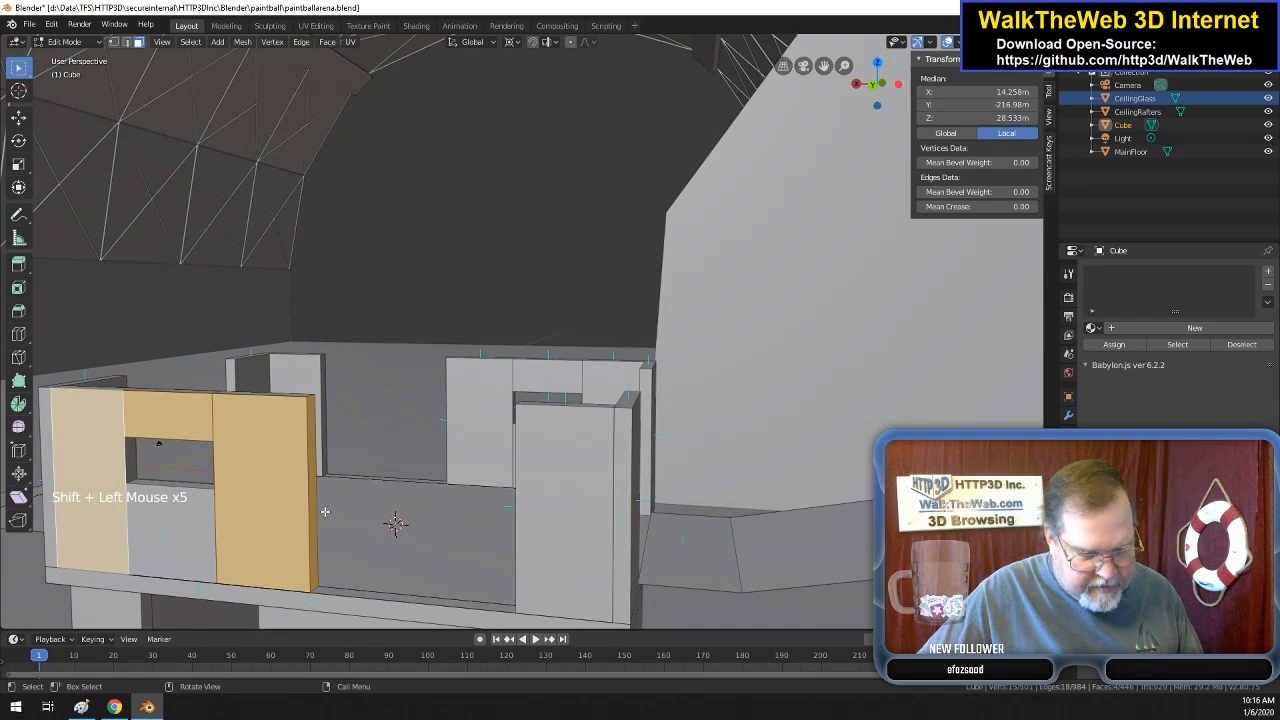
{"action": "key", "text": "alt+n"}
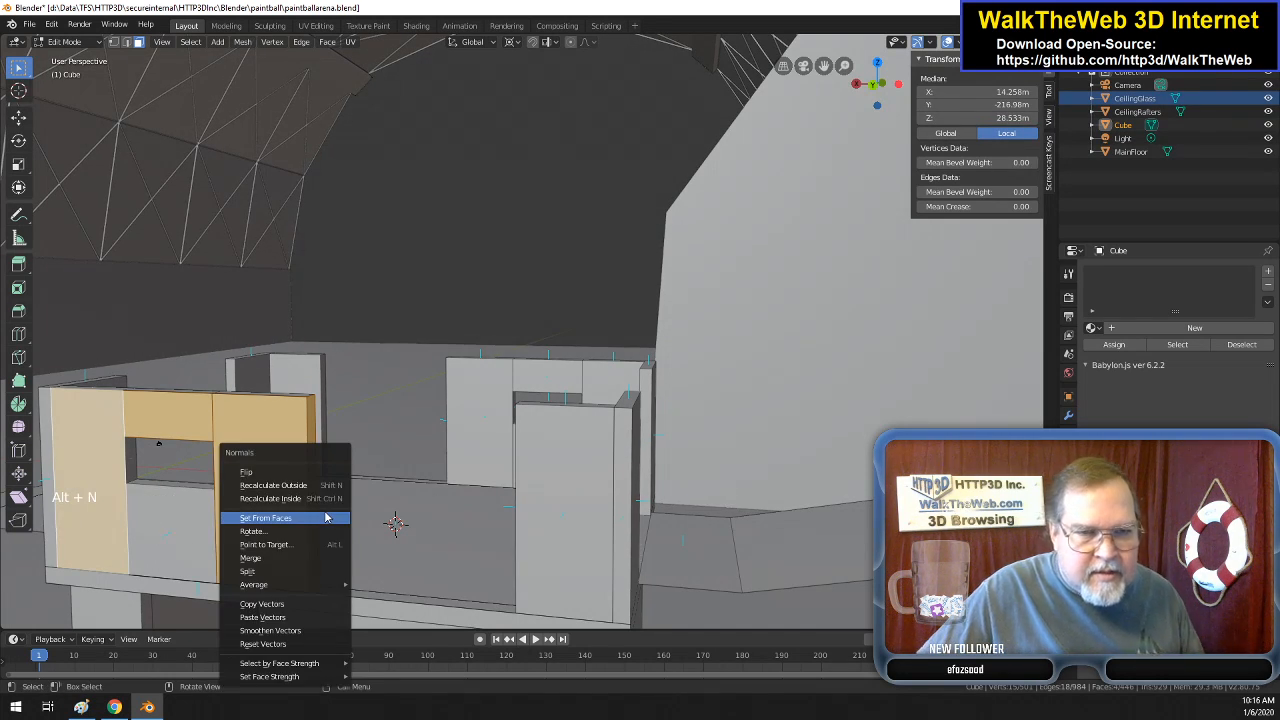
{"action": "left_click", "coordinate": [297, 484]}
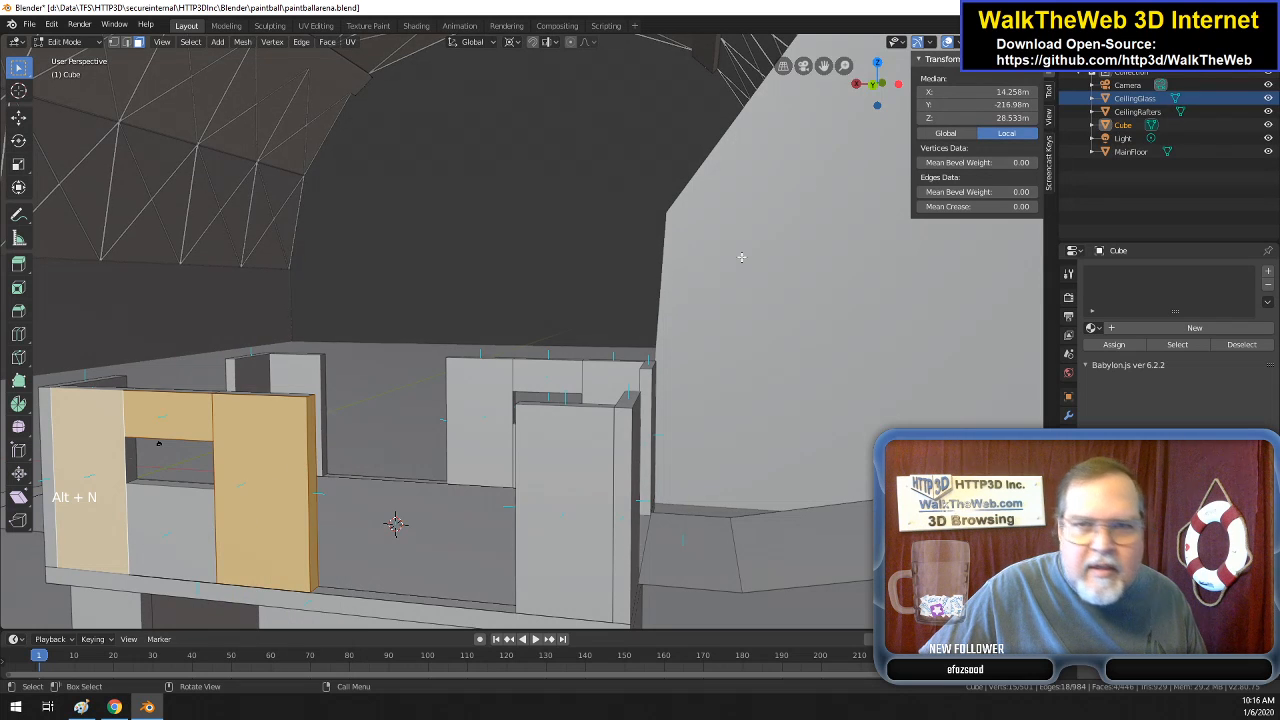
- Flip the normals of the three top faces along the upper edge of the same window wall
{"action": "left_click_drag", "start_coordinate": [890, 102], "coordinate": [615, 387]}
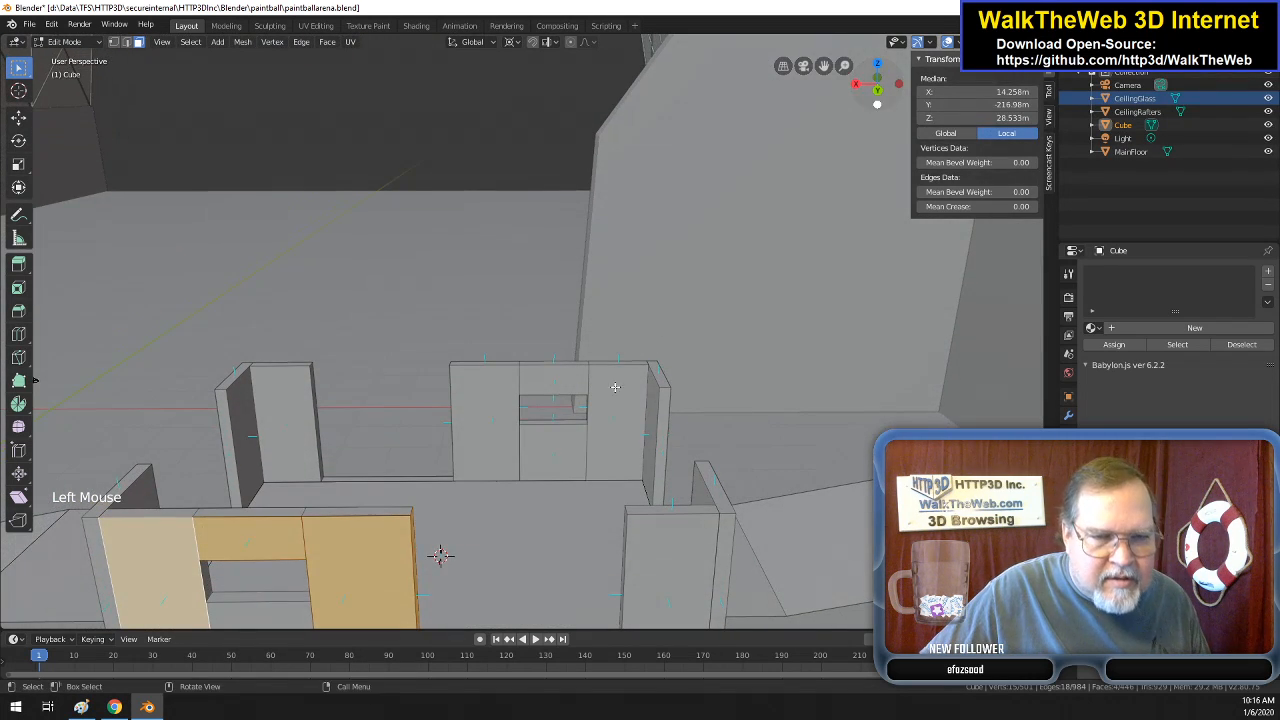
{"action": "left_click", "coordinate": [380, 512]}
{"action": "left_click", "coordinate": [250, 513], "text": "shift"}
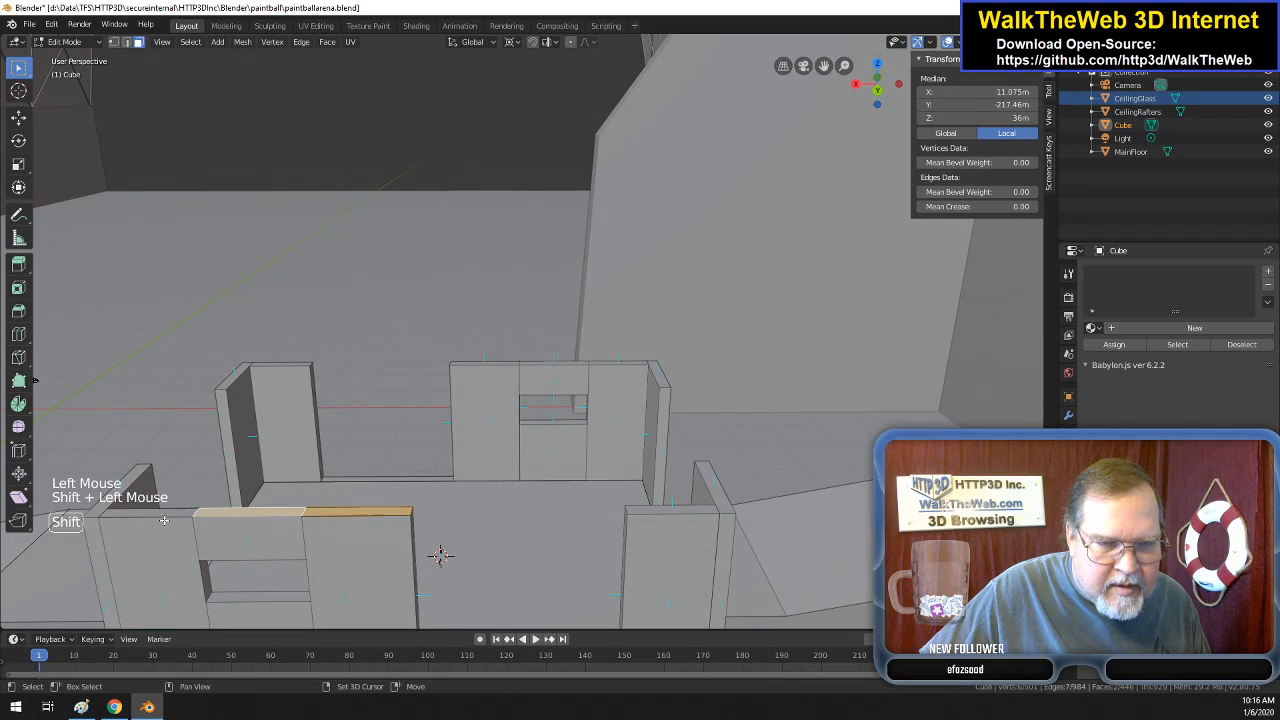
{"action": "left_click", "coordinate": [145, 514], "text": "shift"}
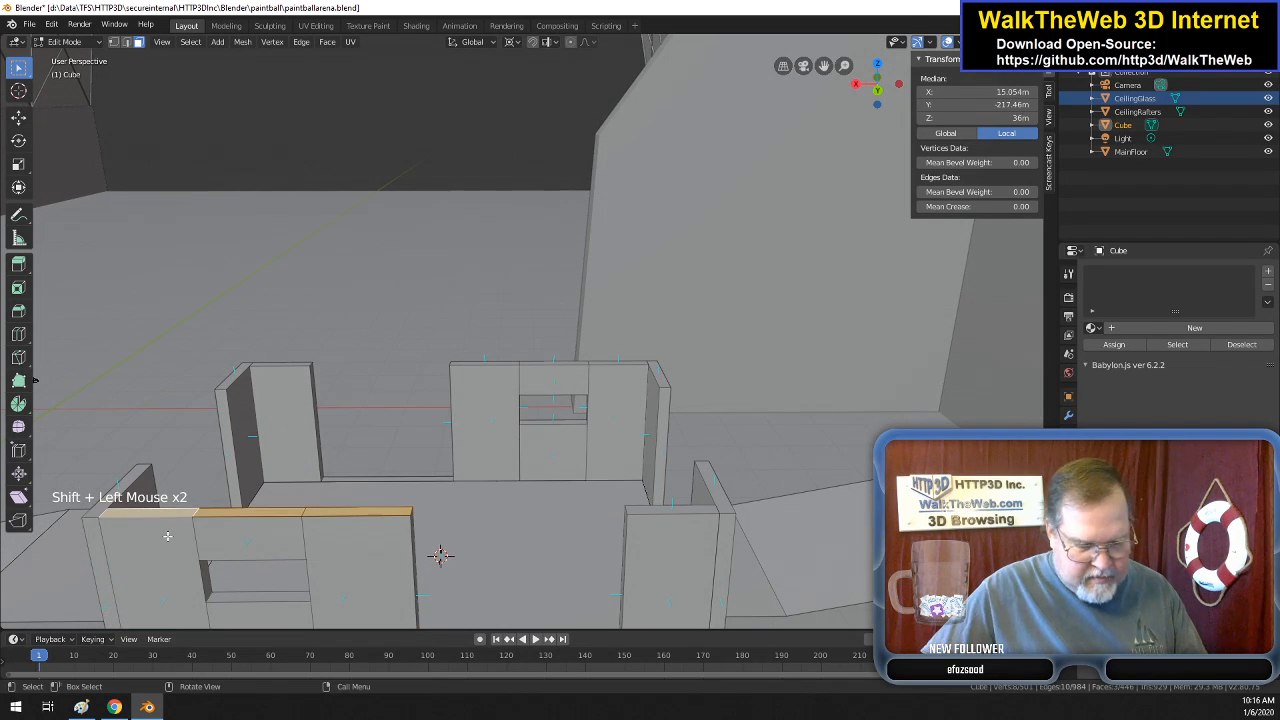
{"action": "key", "text": "alt+n"}
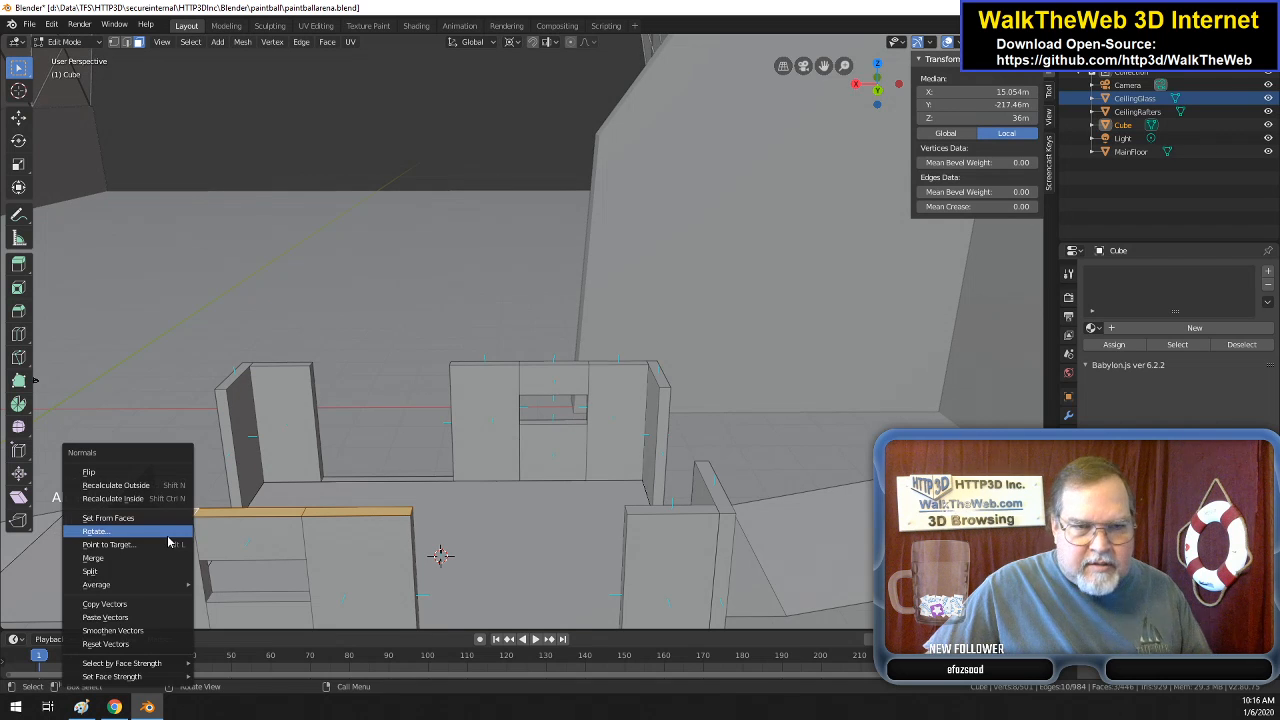
{"action": "left_click", "coordinate": [132, 474]}
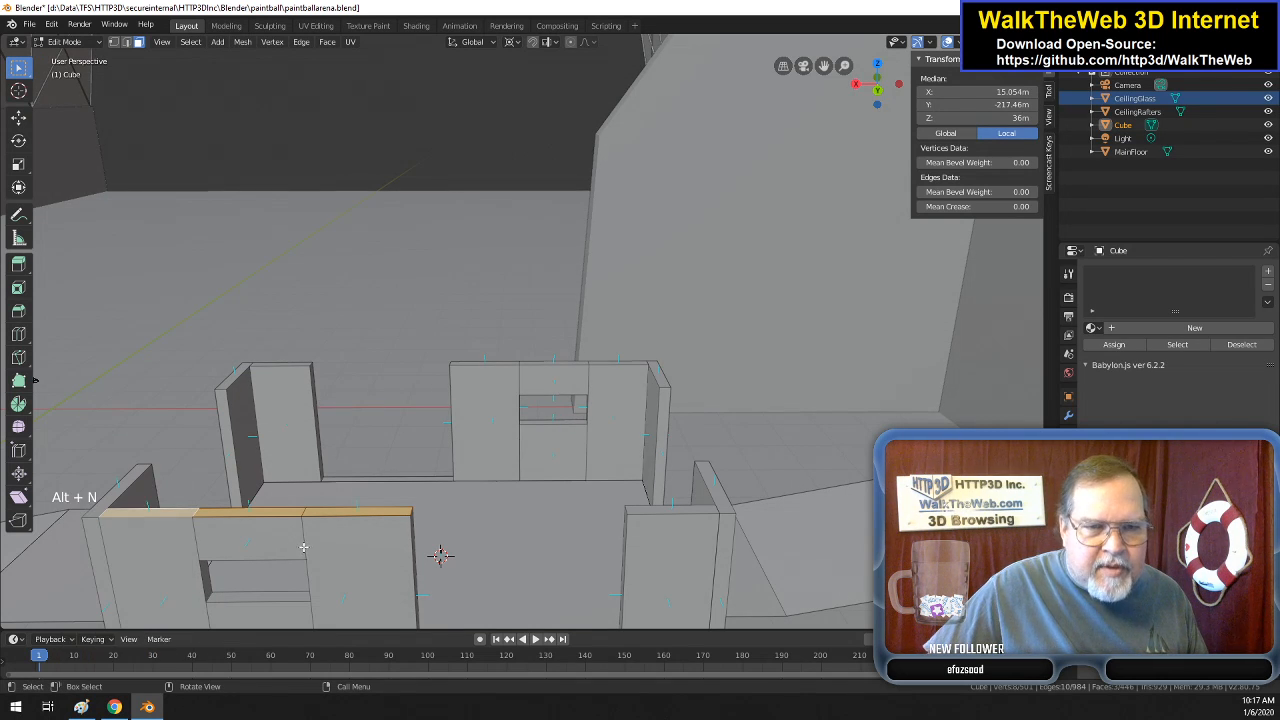
- Flip the normals of the window wall's four inner panels: both sides of the window, above it and below it
{"action": "left_click_drag", "start_coordinate": [441, 555], "coordinate": [548, 525]}
{"action": "middle_click_drag", "start_coordinate": [548, 525], "coordinate": [828, 156]}
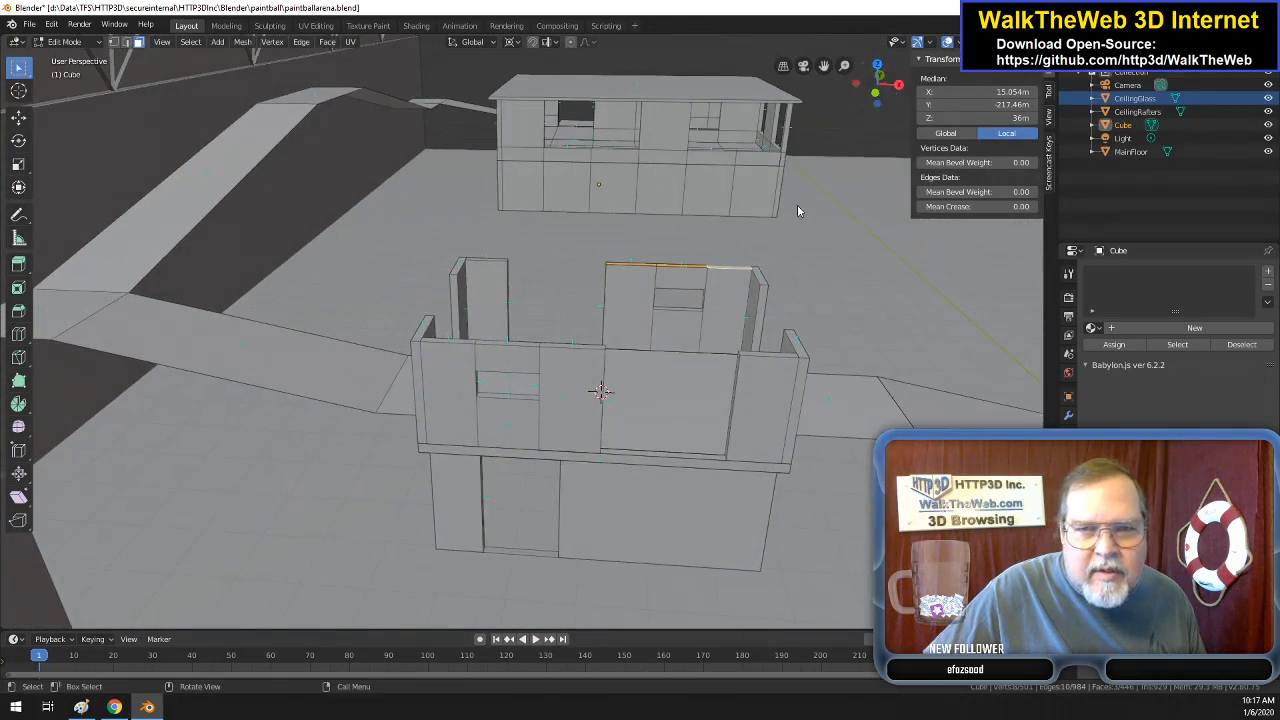
{"action": "left_click", "coordinate": [725, 310]}
{"action": "left_click", "coordinate": [674, 331], "text": "shift"}
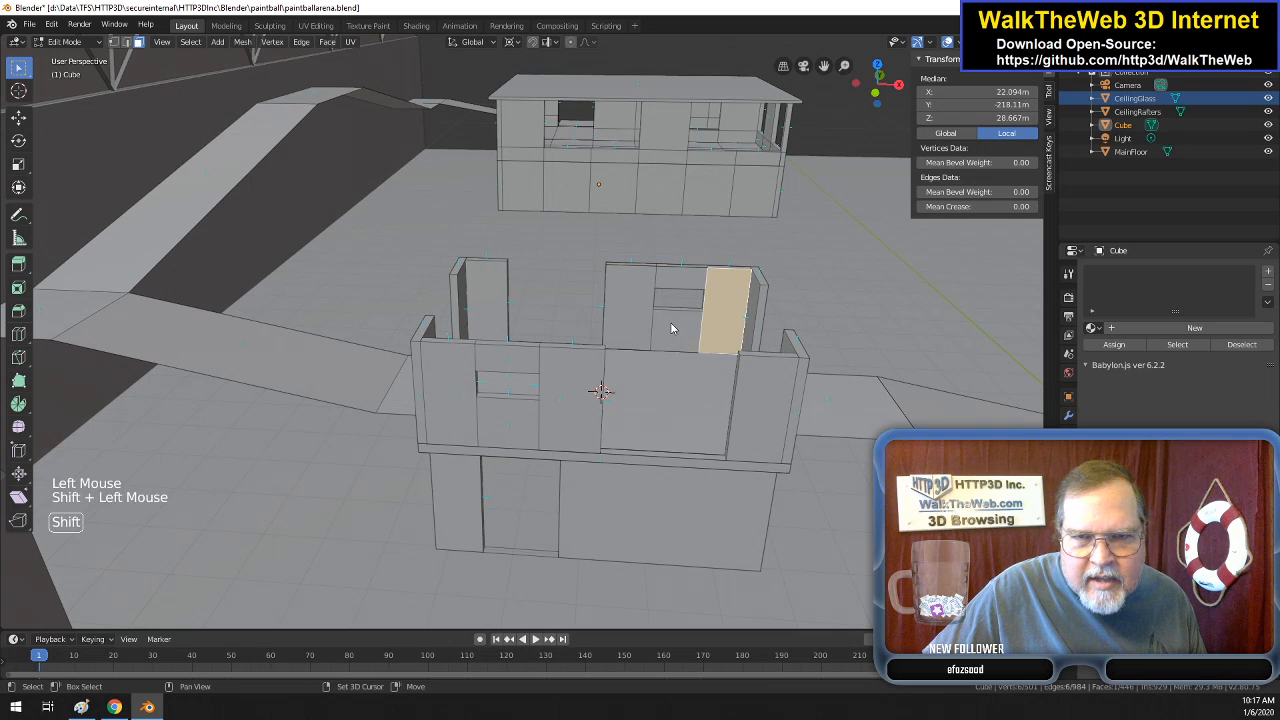
{"action": "left_click", "coordinate": [631, 323], "text": "shift"}
{"action": "left_click", "coordinate": [679, 283], "text": "shift"}
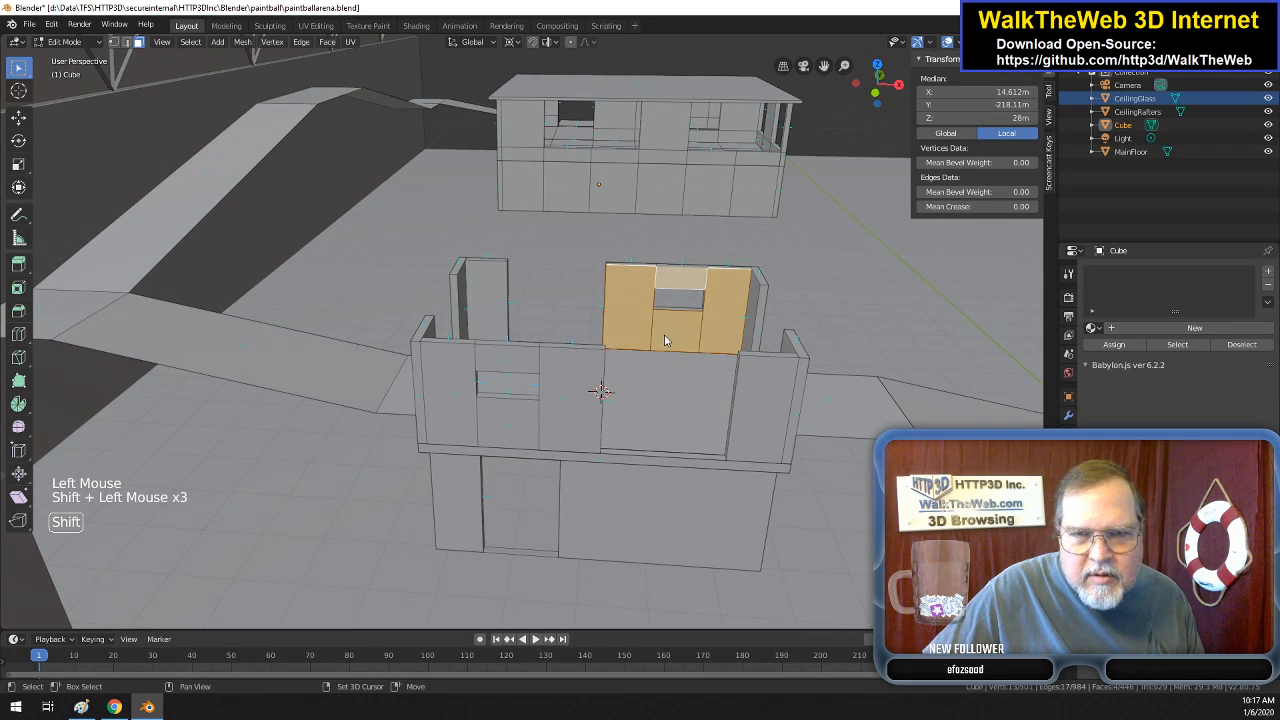
{"action": "key", "text": "alt+n"}
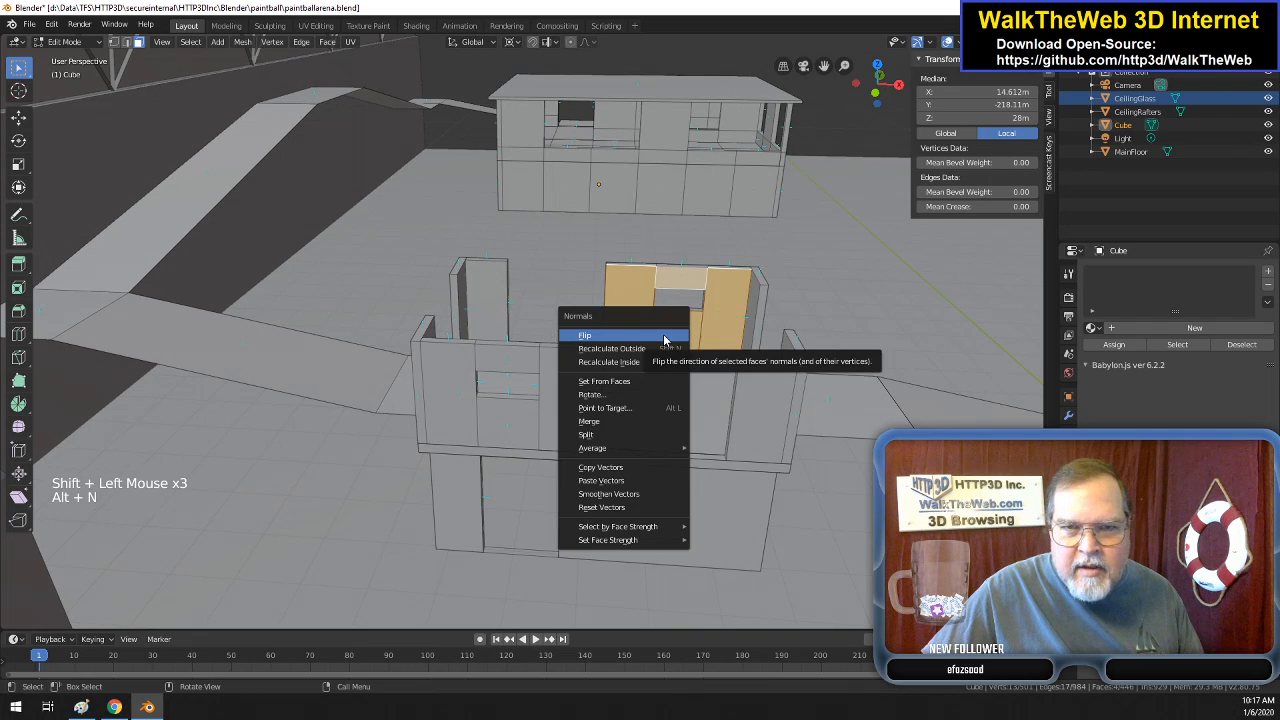
{"action": "left_click", "coordinate": [663, 335]}
- Flip the normal of the inner face of the short windowless wall across the gap from the window wall
{"action": "scroll", "coordinate": [600, 391], "scroll_direction": "up", "scroll_amount": 8}
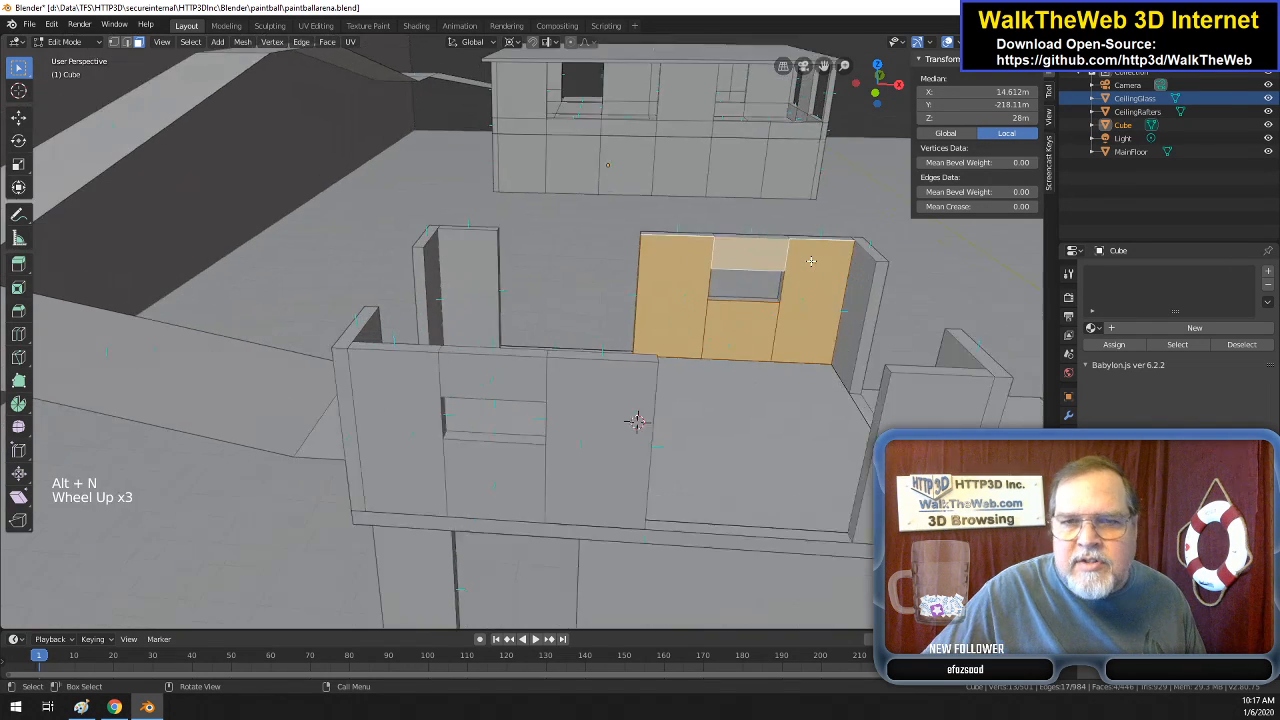
{"action": "left_click_drag", "start_coordinate": [712, 484], "coordinate": [619, 429]}
{"action": "left_click", "coordinate": [326, 243]}
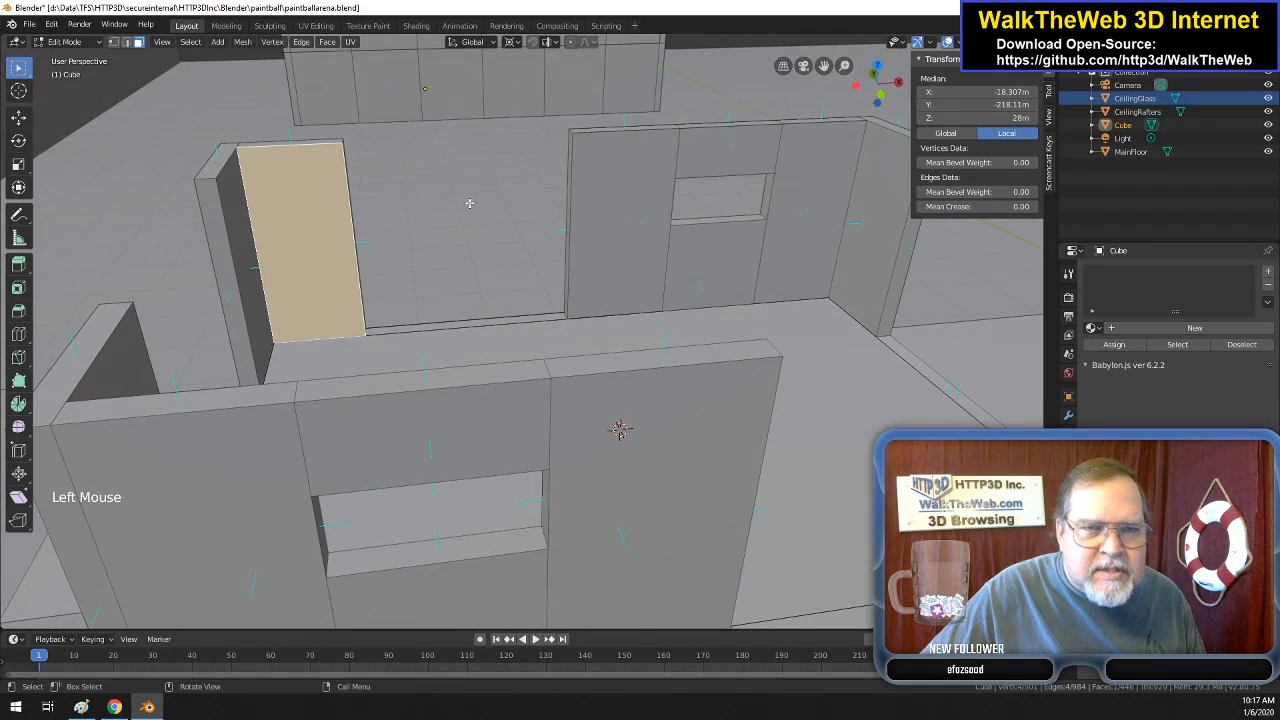
{"action": "key", "text": "alt+n"}
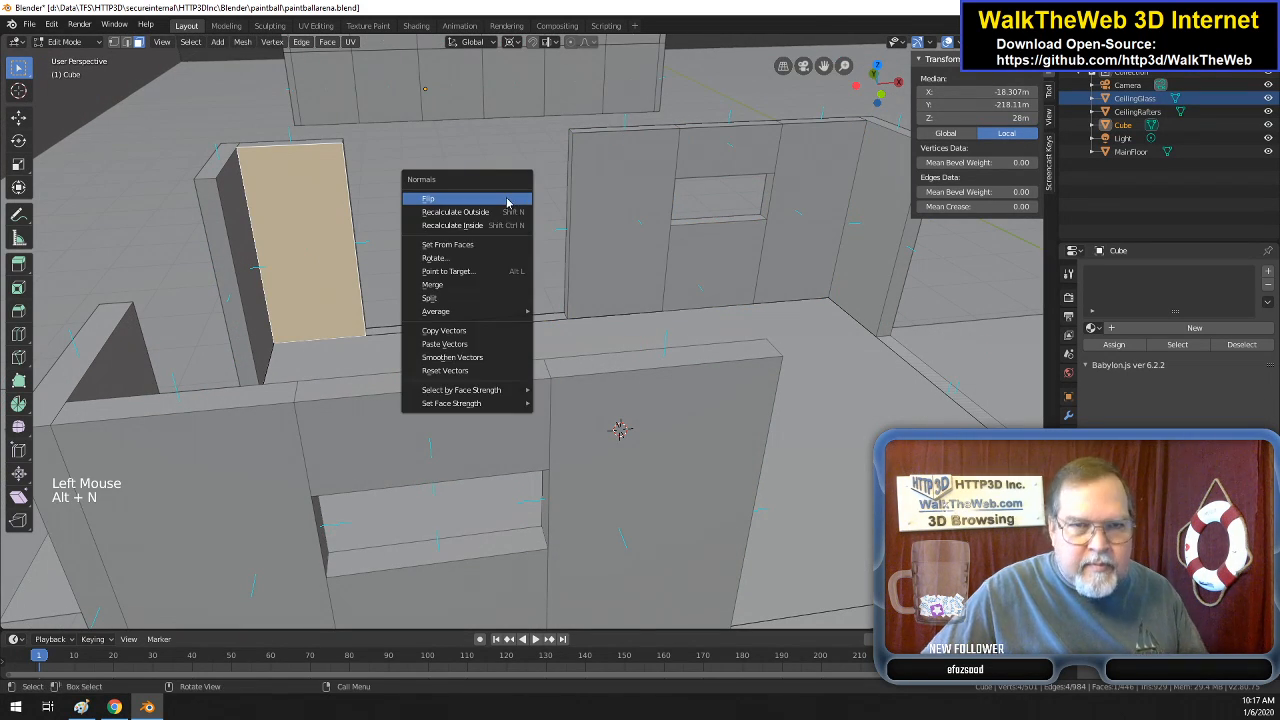
{"action": "left_click", "coordinate": [495, 200]}
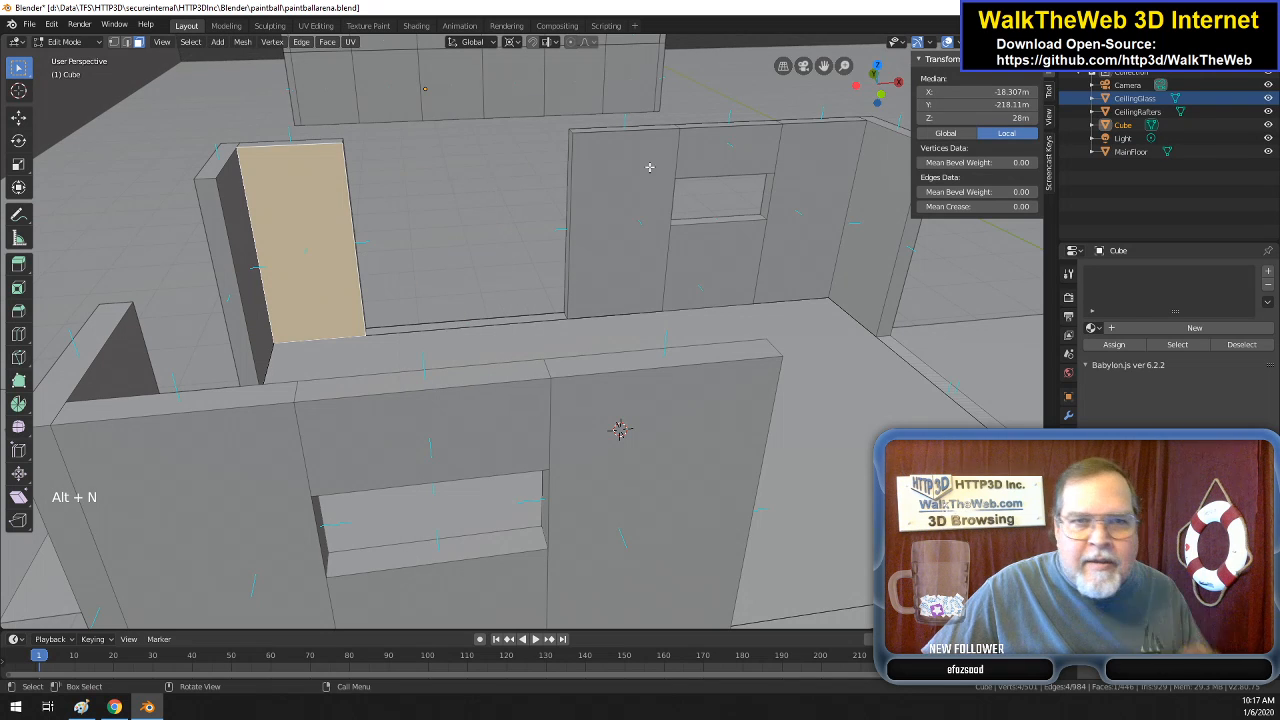
- Examine the upper-storey walls and their normal markers from several angles and distances for wrongly facing faces
{"action": "middle_click_drag", "start_coordinate": [620, 428], "coordinate": [820, 194]}
{"action": "scroll", "coordinate": [772, 185], "scroll_direction": "up", "scroll_amount": 3}
{"action": "scroll", "coordinate": [772, 185], "scroll_direction": "up", "scroll_amount": 17}
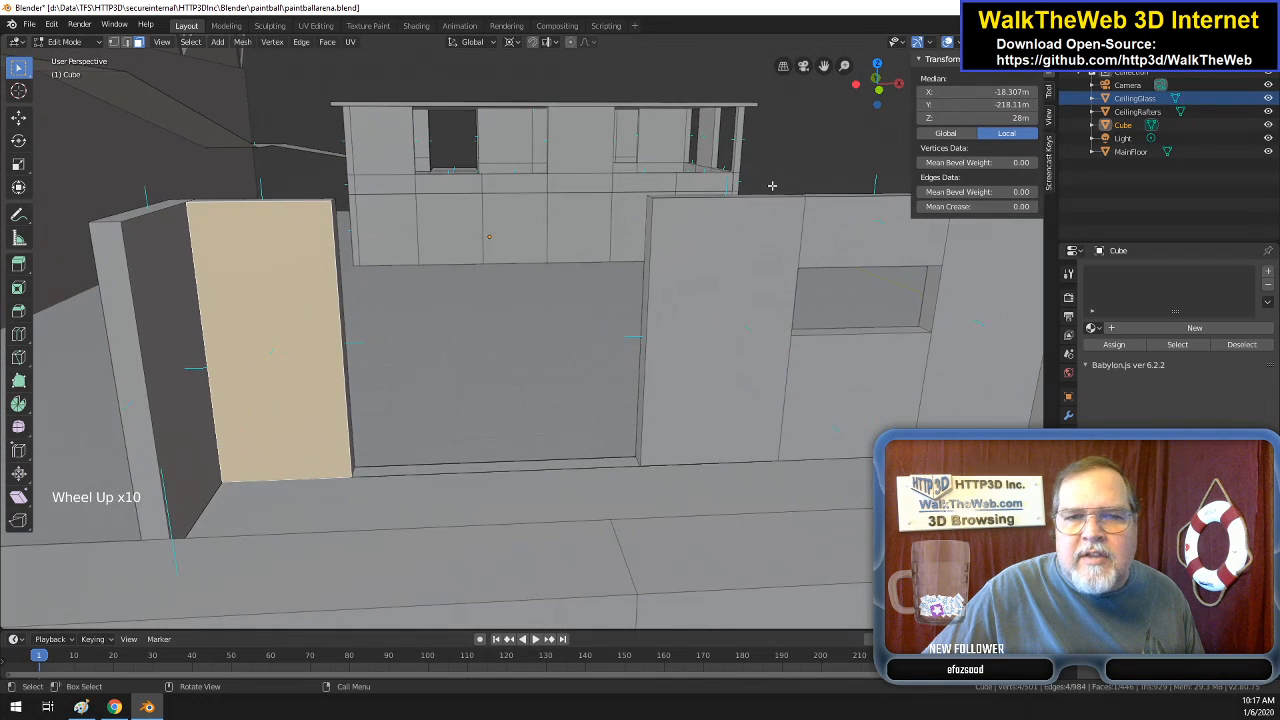
{"action": "scroll", "coordinate": [831, 114], "scroll_direction": "down", "scroll_amount": 20}
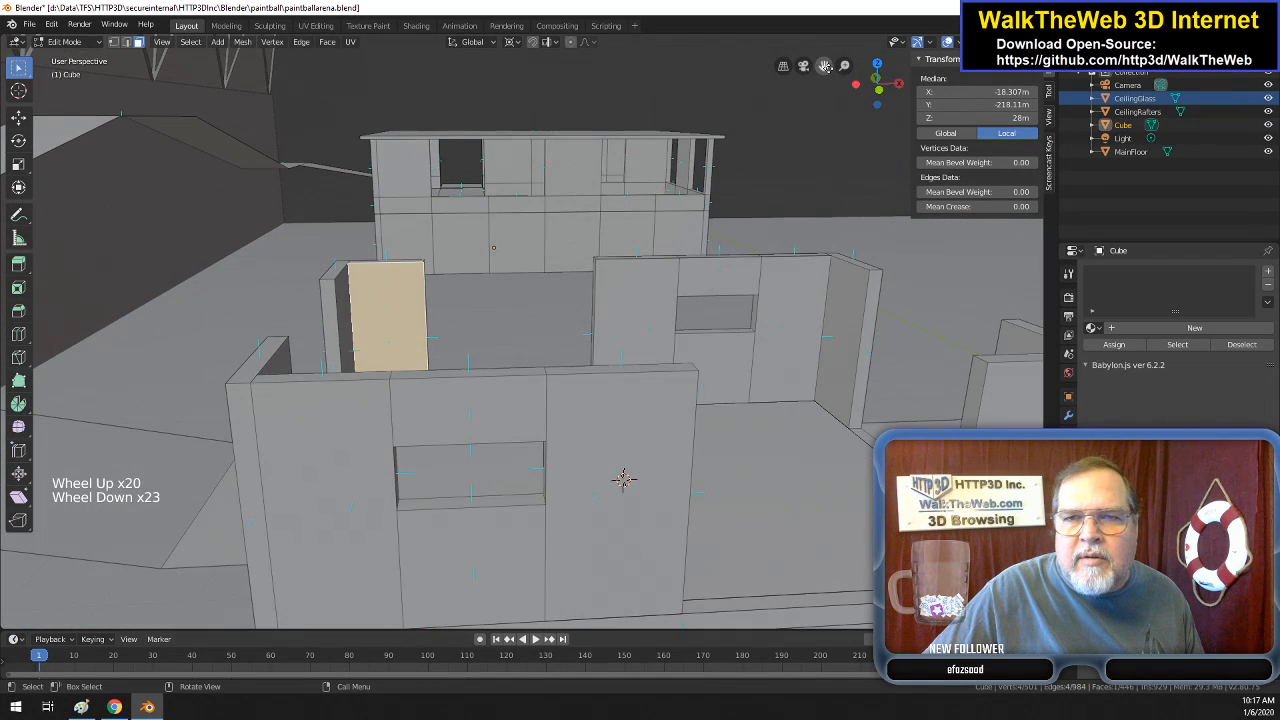
{"action": "left_click_drag", "start_coordinate": [884, 92], "coordinate": [564, 317]}
{"action": "scroll", "coordinate": [564, 317], "scroll_direction": "down", "scroll_amount": 8}
{"action": "scroll", "coordinate": [570, 317], "scroll_direction": "up", "scroll_amount": 2}
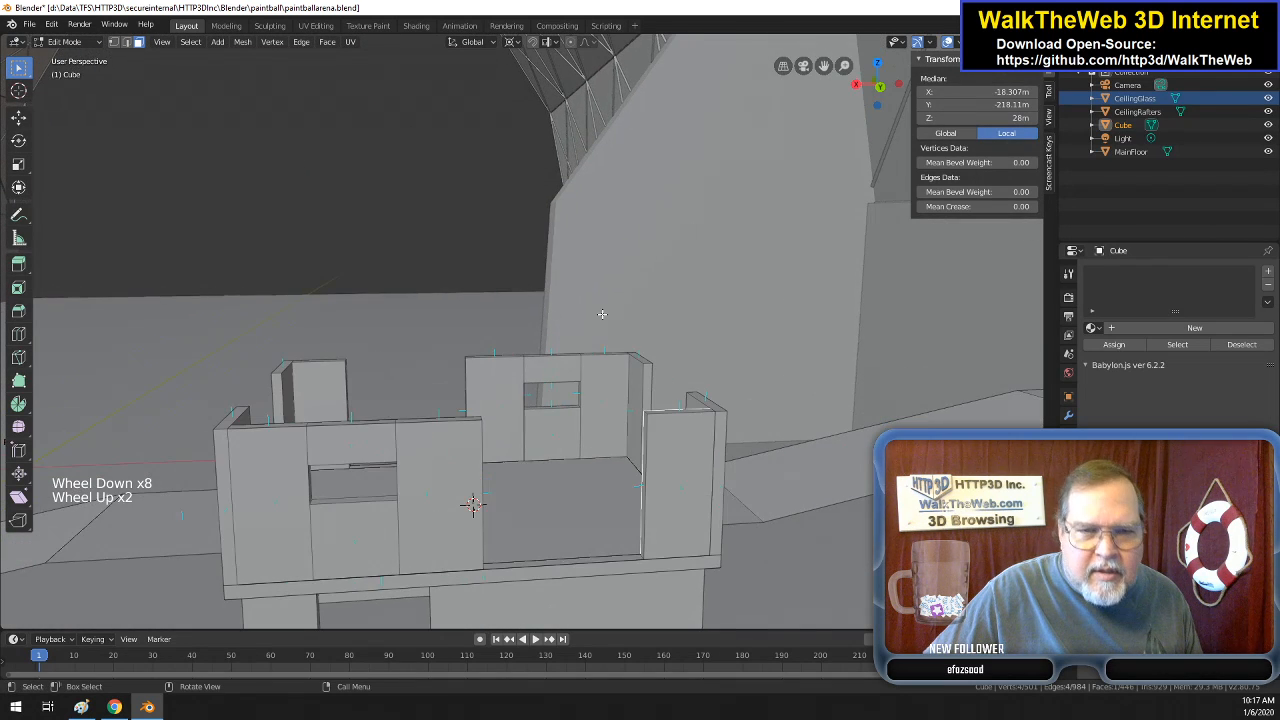
{"action": "left_click_drag", "start_coordinate": [879, 90], "coordinate": [841, 133]}
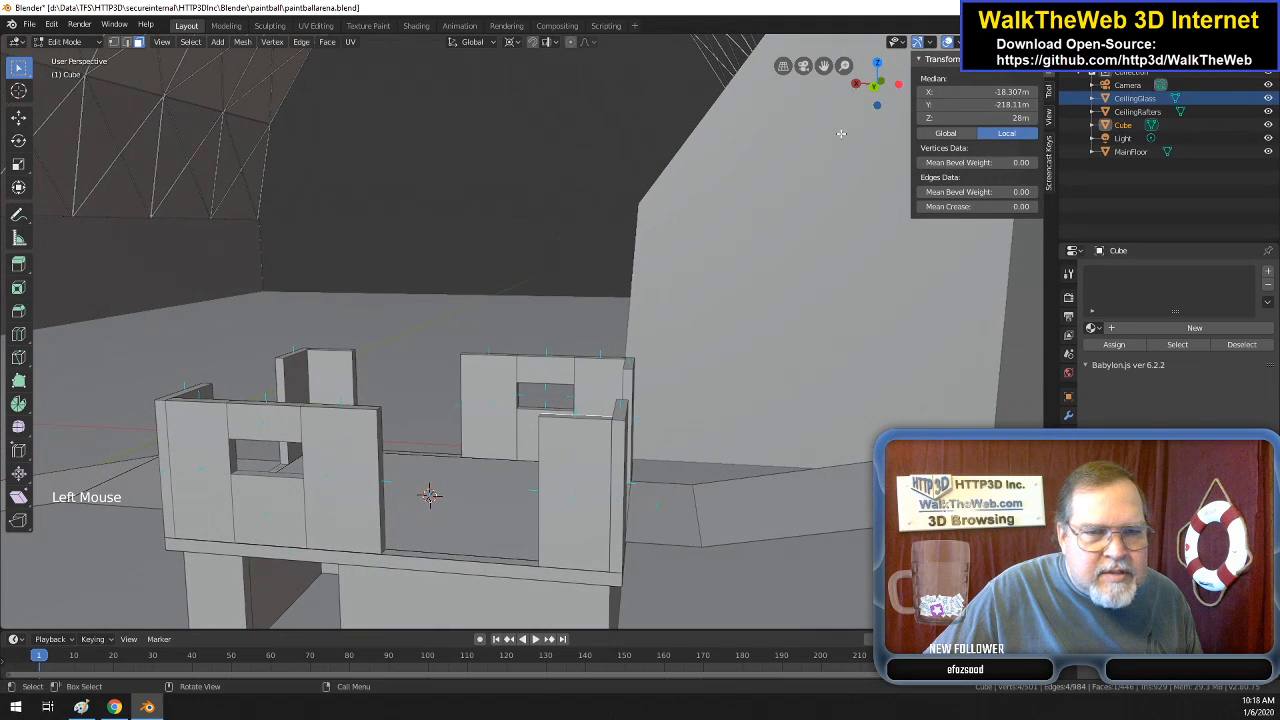
{"action": "scroll", "coordinate": [661, 291], "scroll_direction": "up", "scroll_amount": 1}
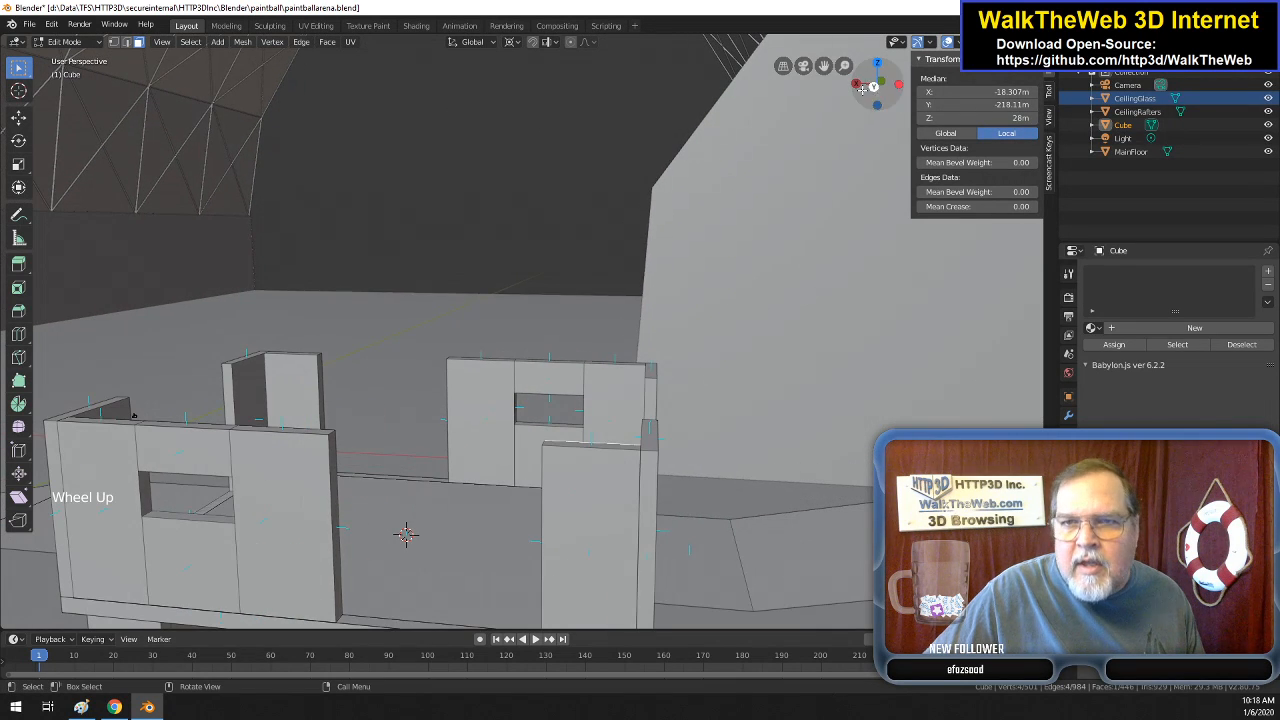
- Flip the normals of five ground-floor faces: the wide and narrow outer panels, both end faces at the doorway, and the adjoining side wall
{"action": "left_click_drag", "start_coordinate": [824, 66], "coordinate": [871, 5]}
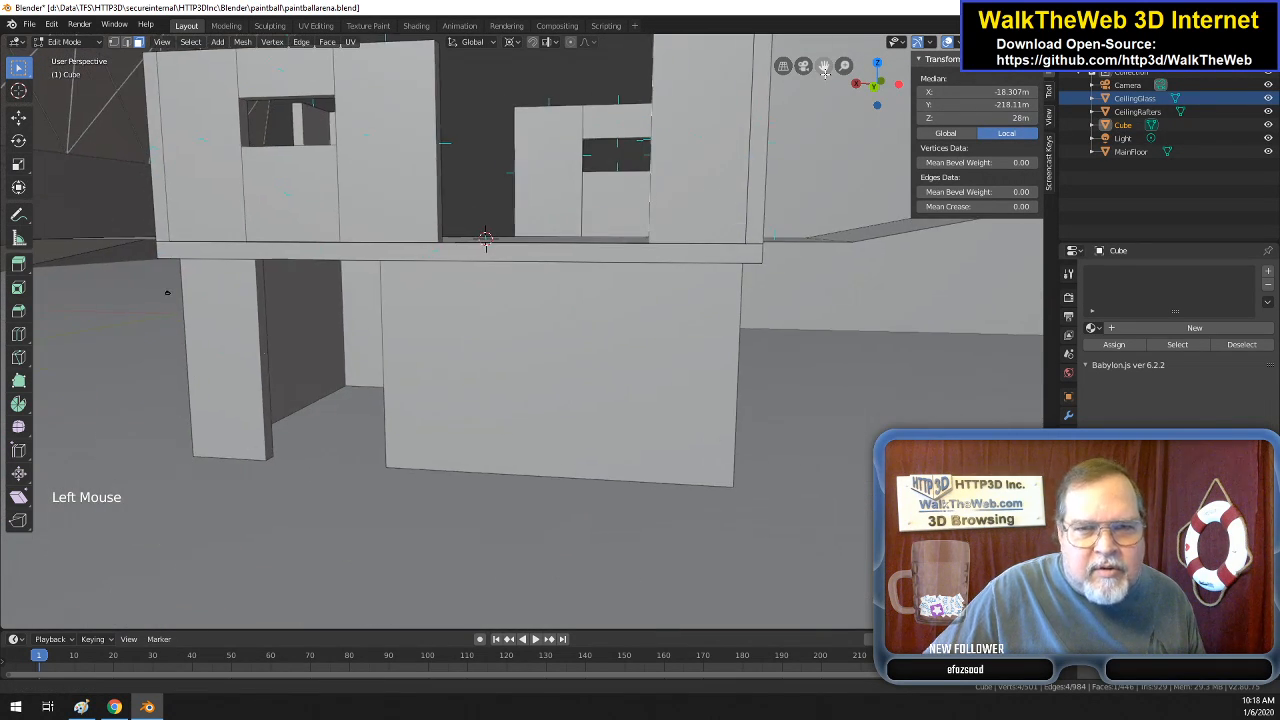
{"action": "left_click", "coordinate": [491, 435]}
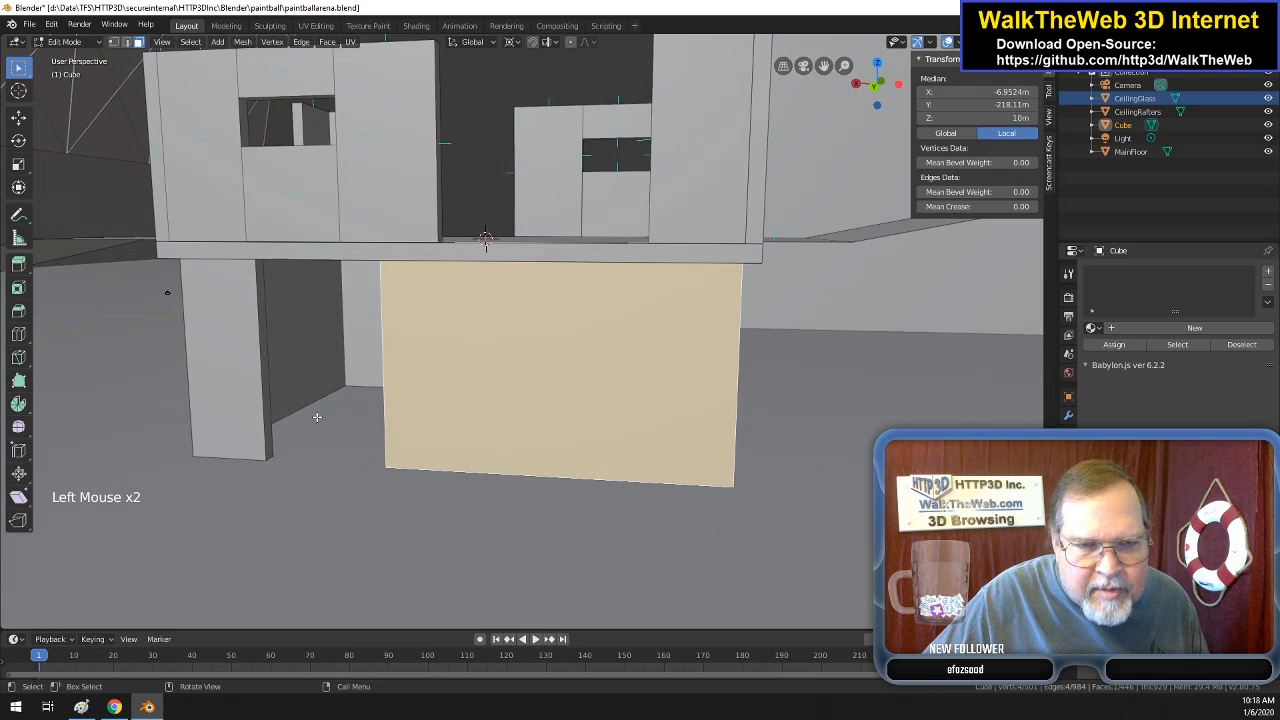
{"action": "key", "text": "shift"}
{"action": "left_click", "coordinate": [266, 369], "text": "shift"}
{"action": "left_click", "coordinate": [240, 384], "text": "shift"}
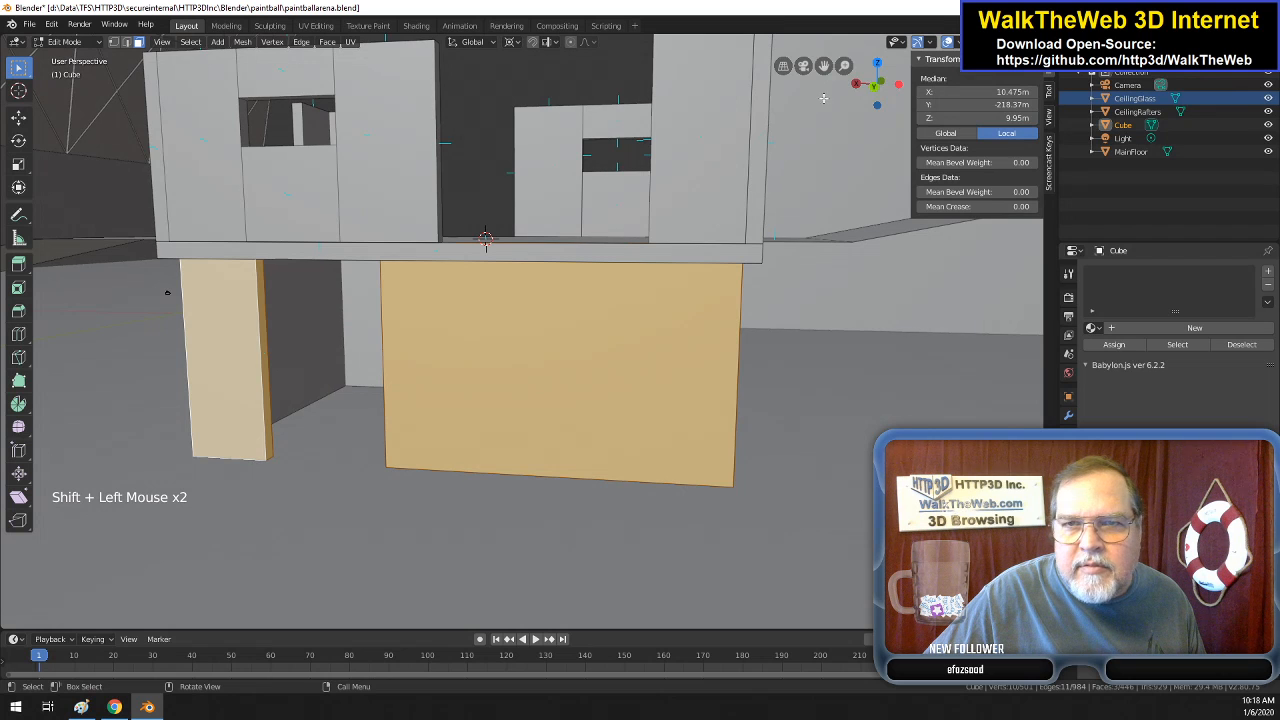
{"action": "left_click_drag", "start_coordinate": [876, 88], "coordinate": [688, 366]}
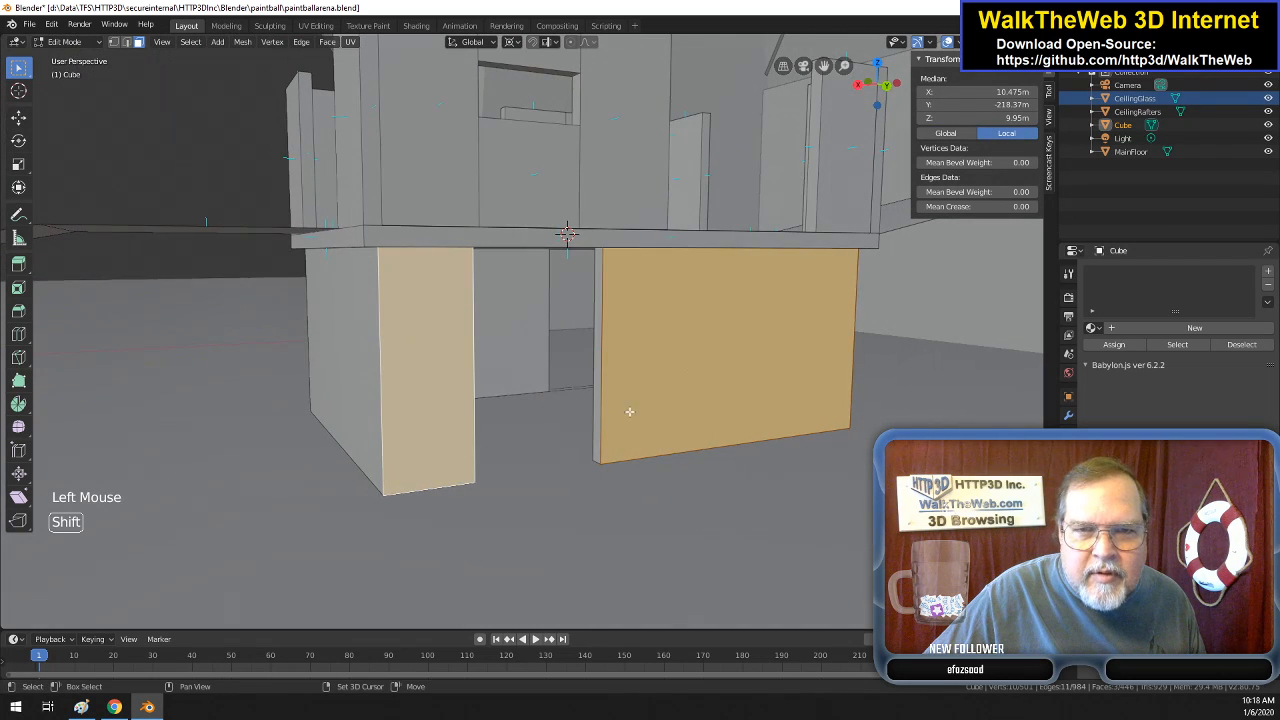
{"action": "left_click", "coordinate": [597, 378], "text": "shift"}
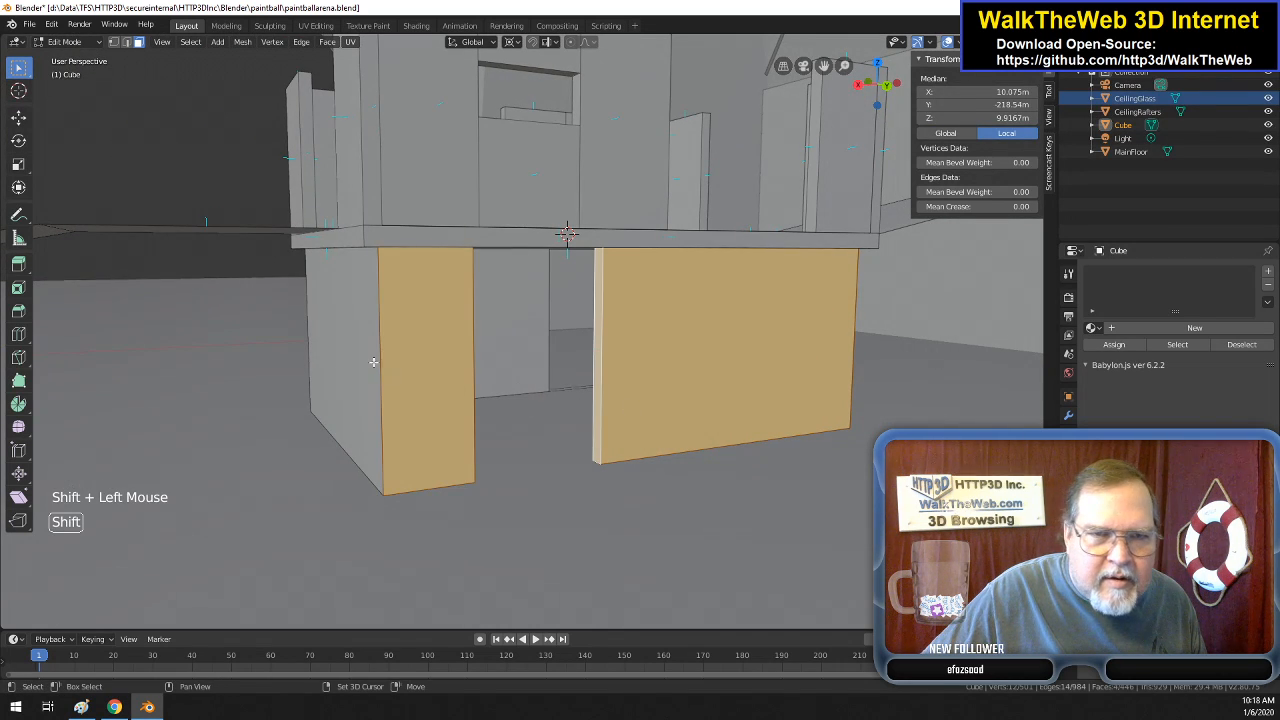
{"action": "left_click", "coordinate": [371, 397], "text": "shift"}
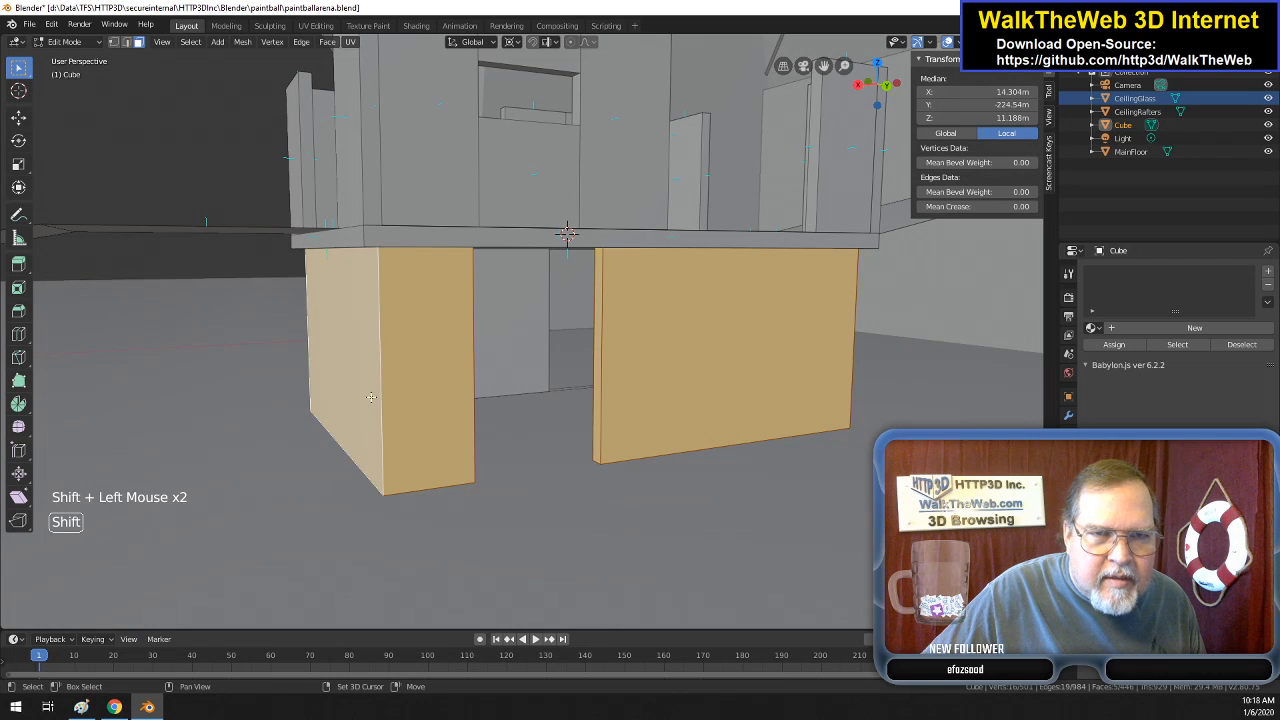
{"action": "key", "text": "alt+n"}
{"action": "left_click", "coordinate": [423, 409]}
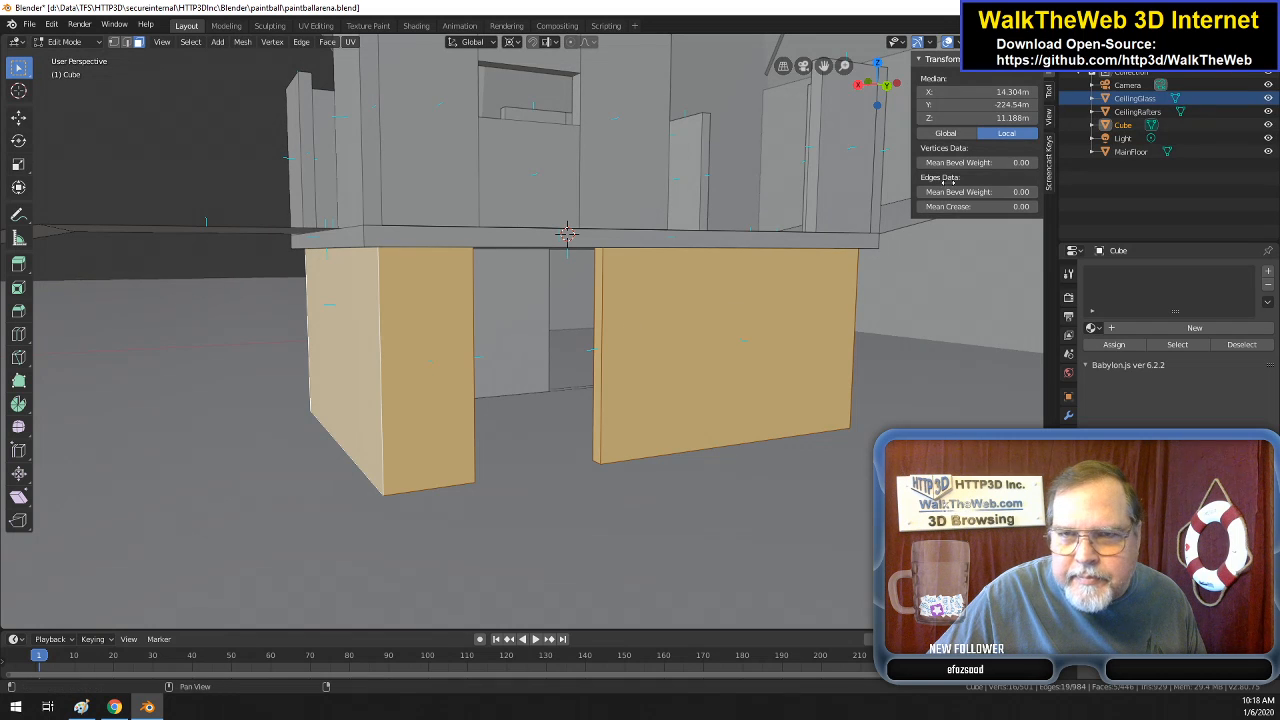
- Flip the normals of the interior back and side wall faces visible through the ground-floor doorway
{"action": "left_click_drag", "start_coordinate": [893, 100], "coordinate": [893, 90]}
{"action": "middle_click_drag", "start_coordinate": [600, 300], "coordinate": [495, 305]}
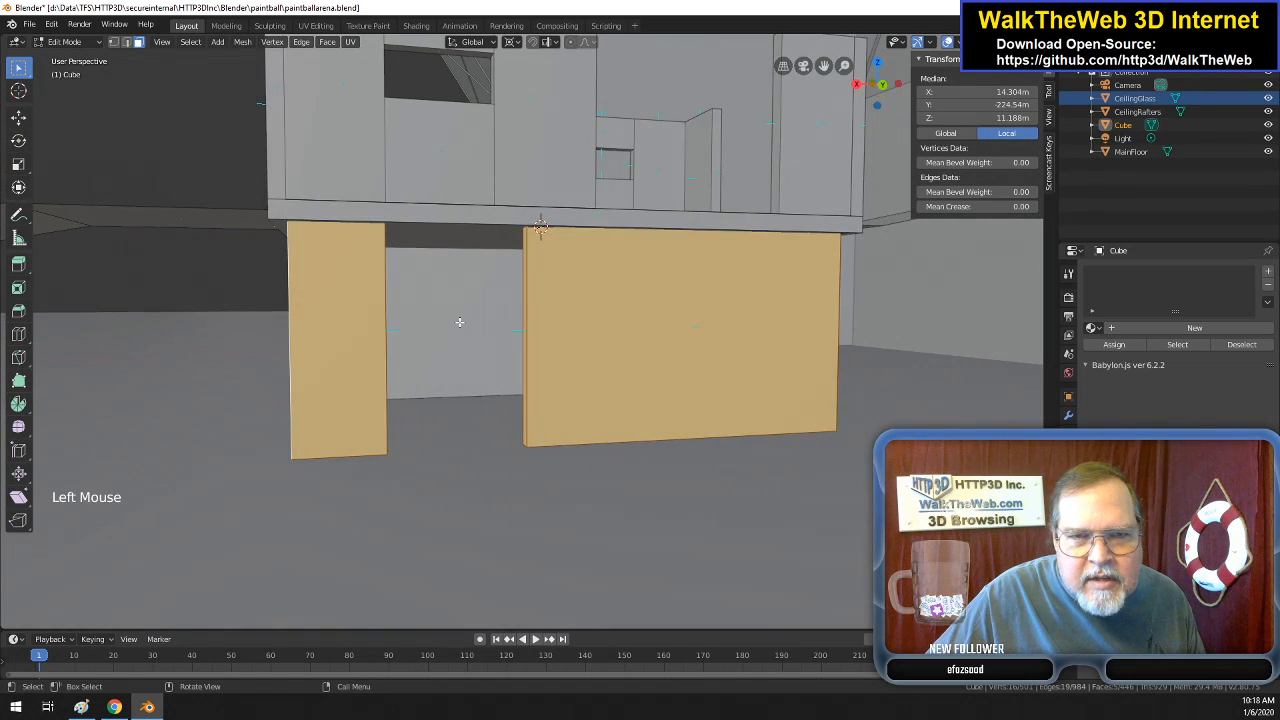
{"action": "left_click", "coordinate": [459, 321]}
{"action": "double_click", "coordinate": [540, 226]}
{"action": "middle_click_drag", "start_coordinate": [540, 226], "coordinate": [465, 234]}
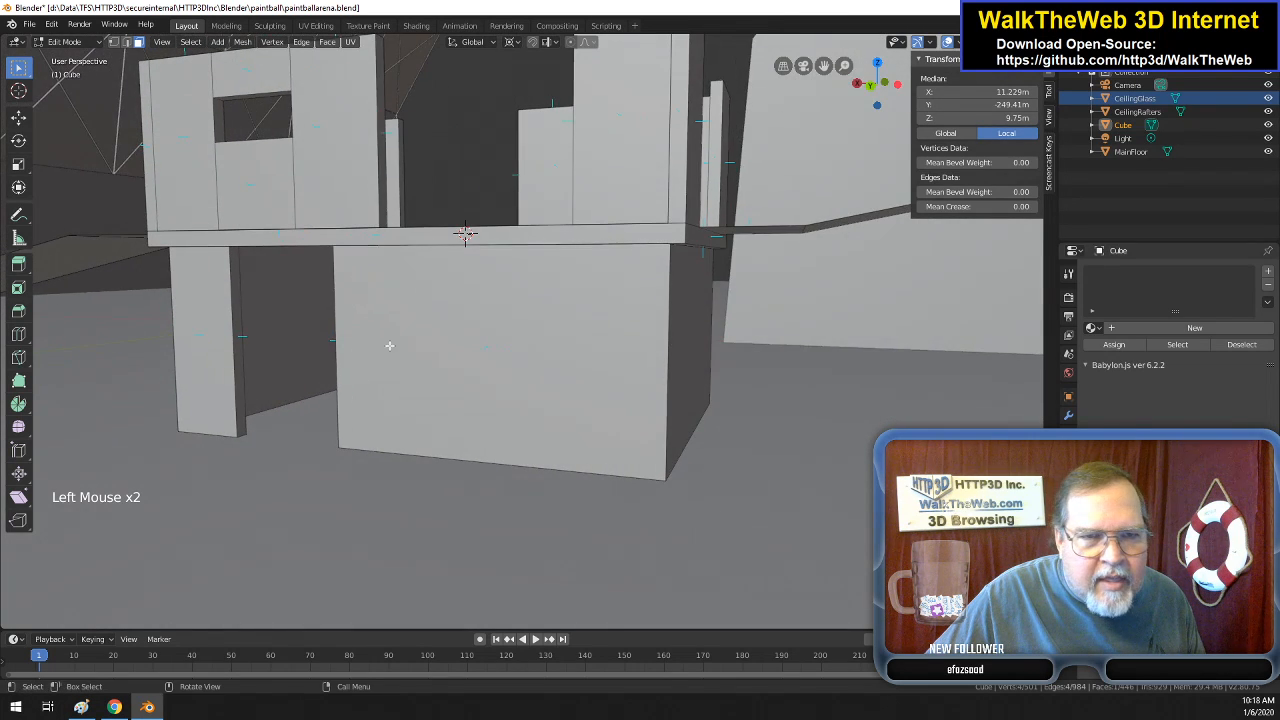
{"action": "left_click", "coordinate": [288, 324], "text": "shift"}
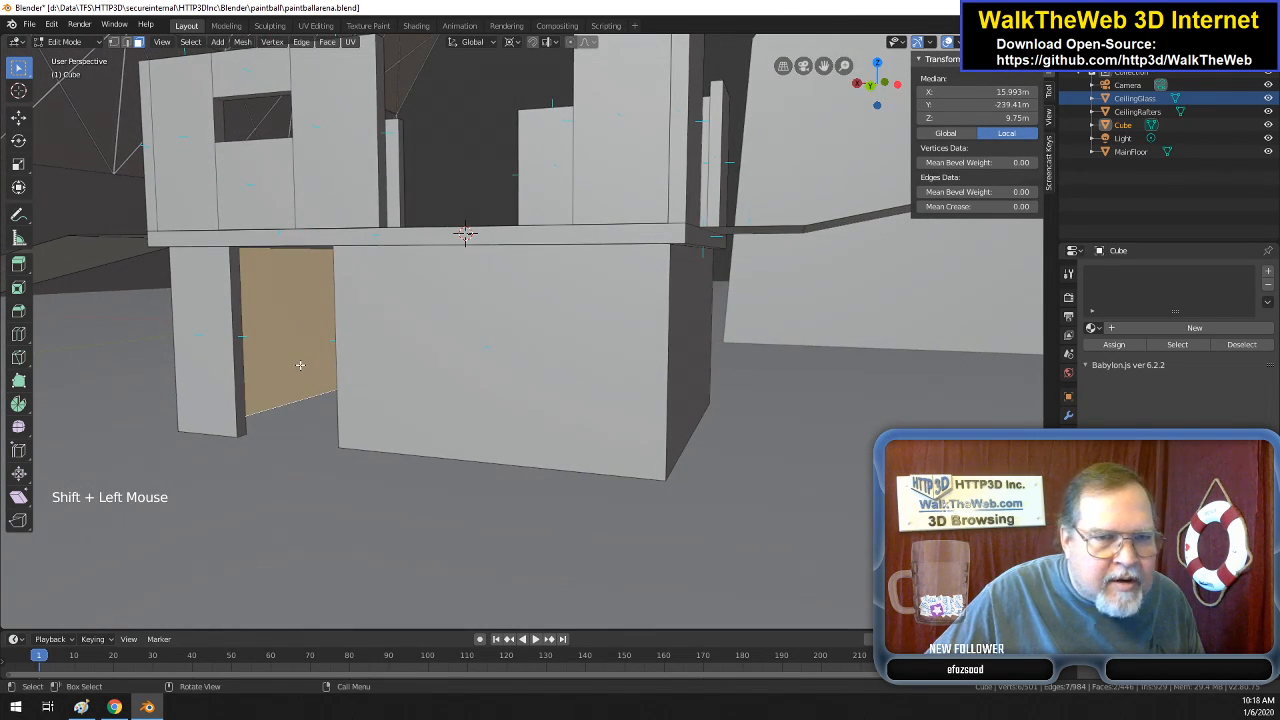
{"action": "key", "text": "alt+n"}
{"action": "left_click", "coordinate": [300, 366]}
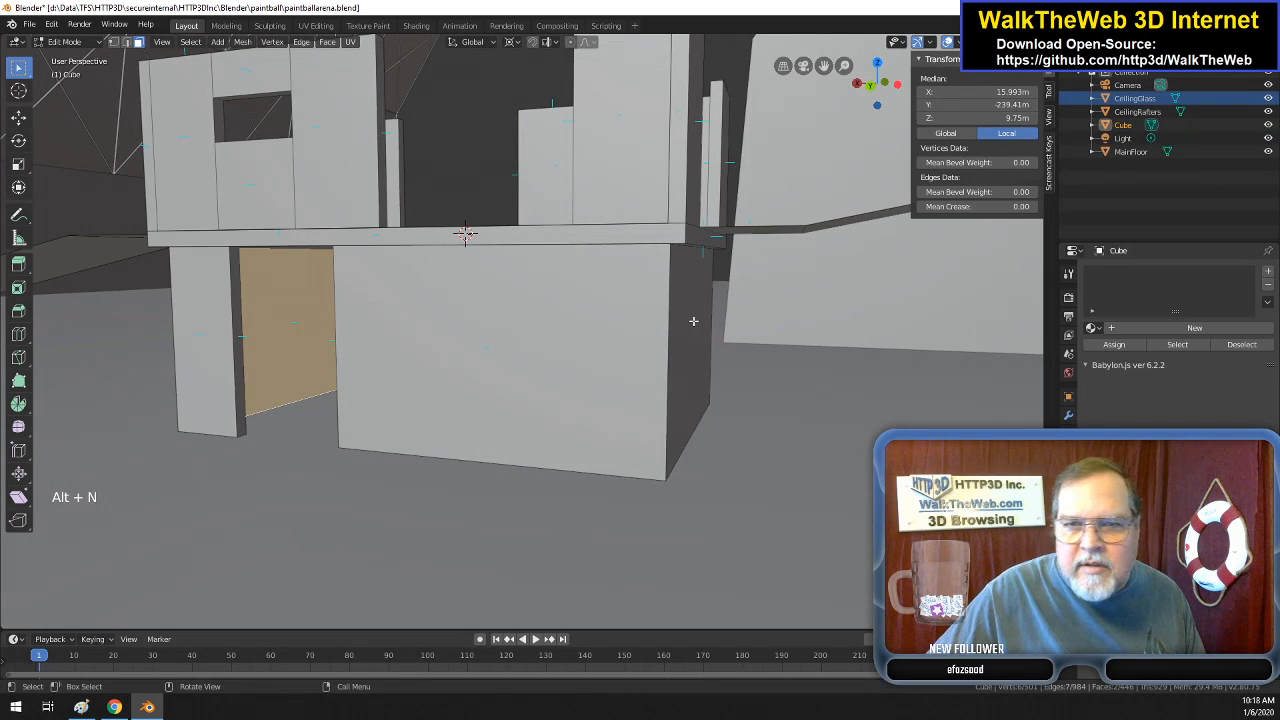
- Flip the normal of the large windowless outer side wall next to the wide ground-floor panel
{"action": "left_click_drag", "start_coordinate": [465, 233], "coordinate": [420, 229]}
{"action": "left_click", "coordinate": [421, 231]}
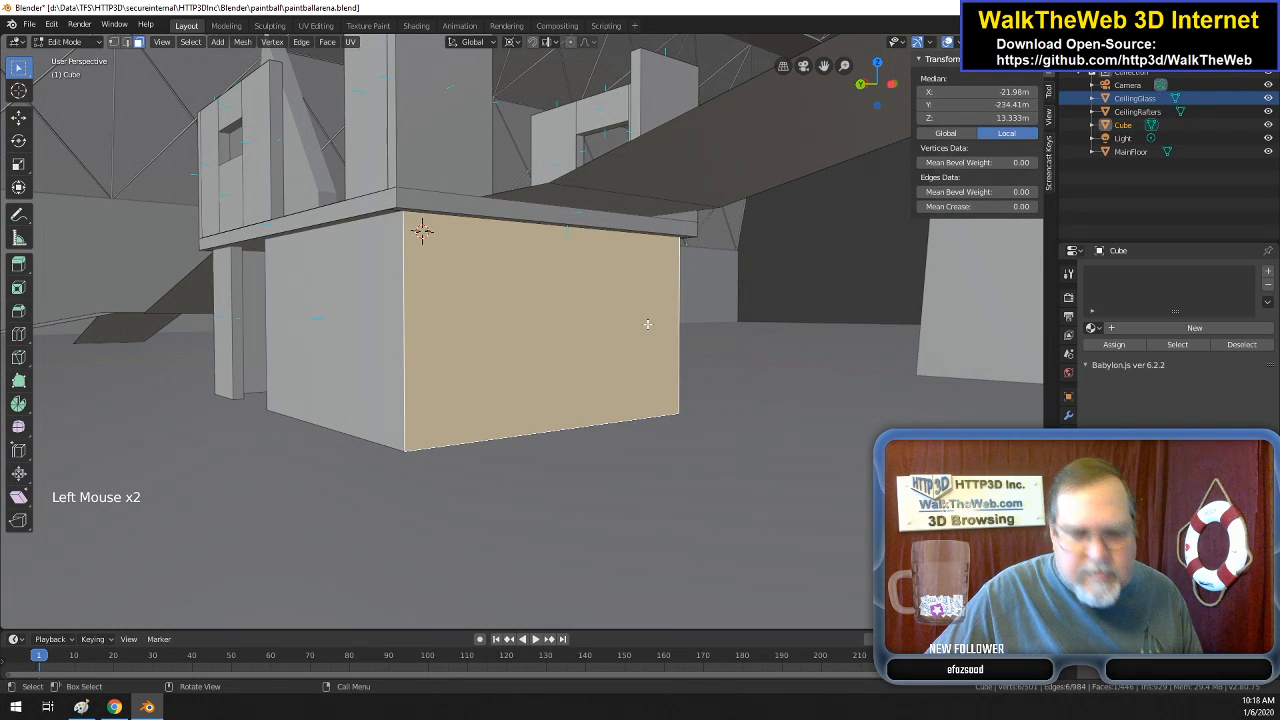
{"action": "key", "text": "alt+n"}
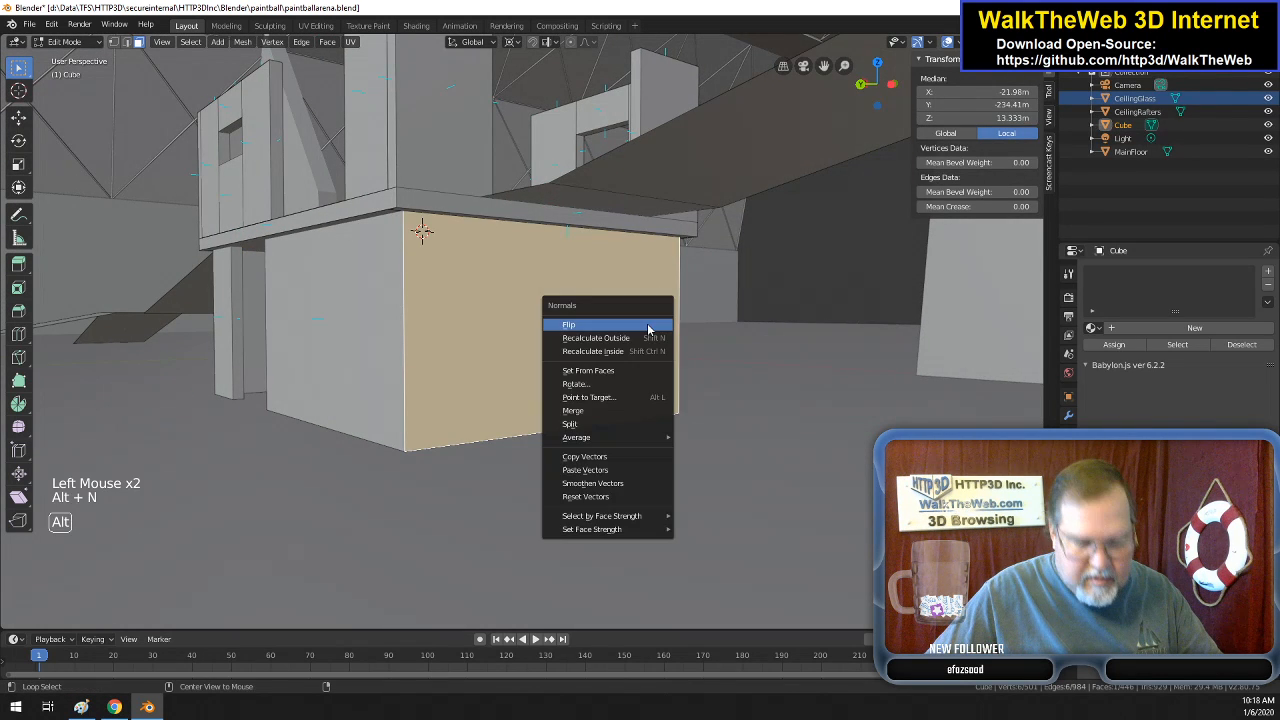
{"action": "left_click", "coordinate": [648, 326]}
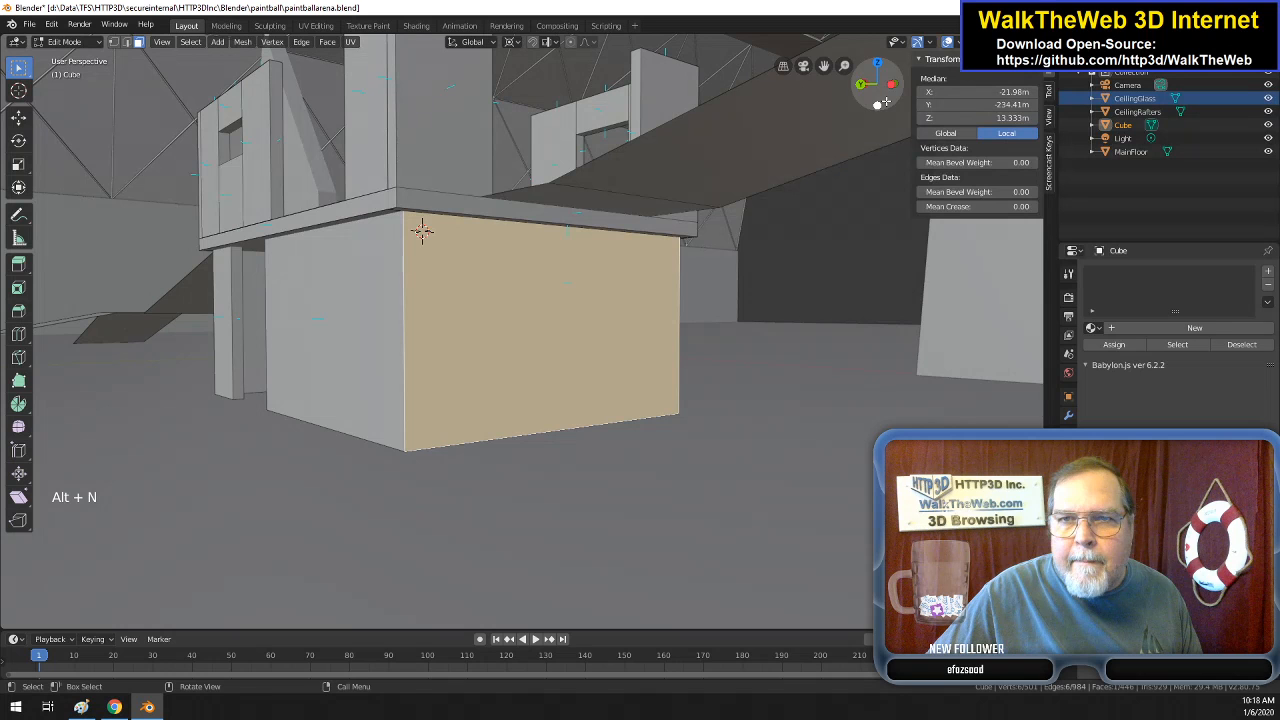
- Flip the normals of the narrow and wide outer panels beside the other ground-floor doorway and of the wide panel's end face
{"action": "left_click", "coordinate": [884, 101]}
{"action": "scroll", "coordinate": [889, 100], "scroll_direction": "up", "scroll_amount": 3}
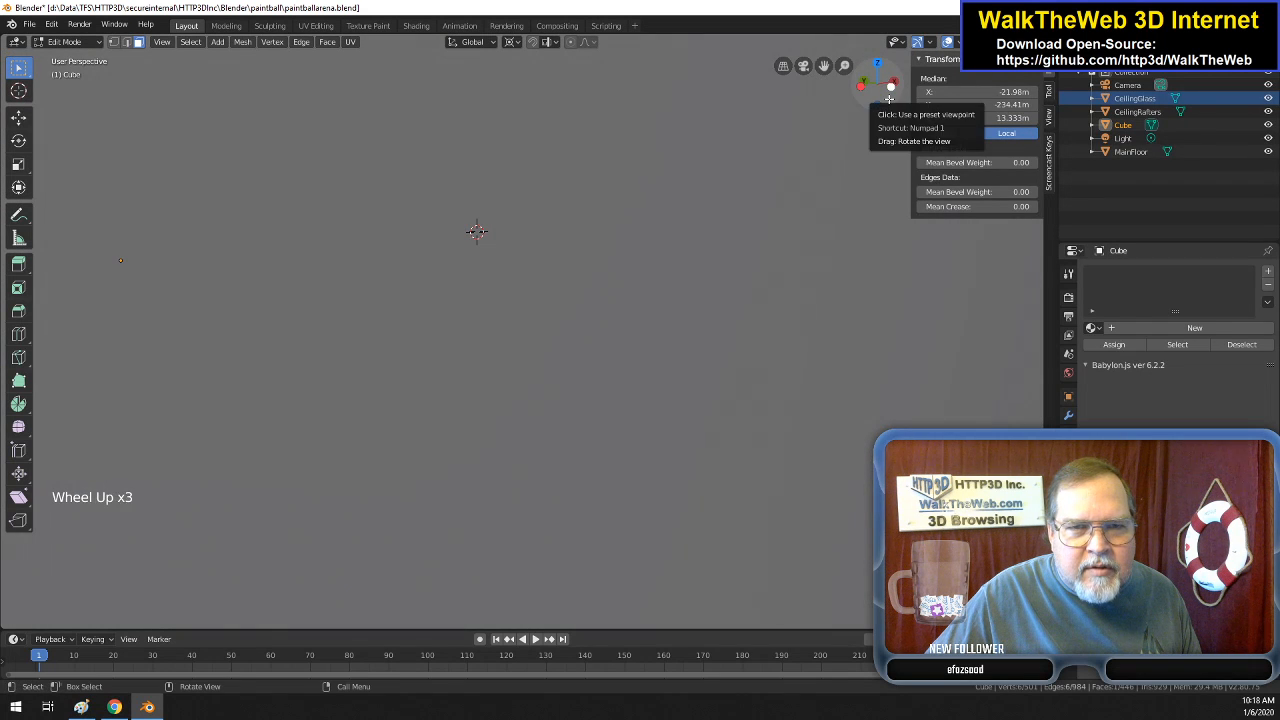
{"action": "scroll", "coordinate": [889, 100], "scroll_direction": "down", "scroll_amount": 8}
{"action": "scroll", "coordinate": [889, 100], "scroll_direction": "down", "scroll_amount": 7}
{"action": "left_click_drag", "start_coordinate": [889, 100], "coordinate": [880, 108]}
{"action": "scroll", "coordinate": [716, 239], "scroll_direction": "up", "scroll_amount": 5}
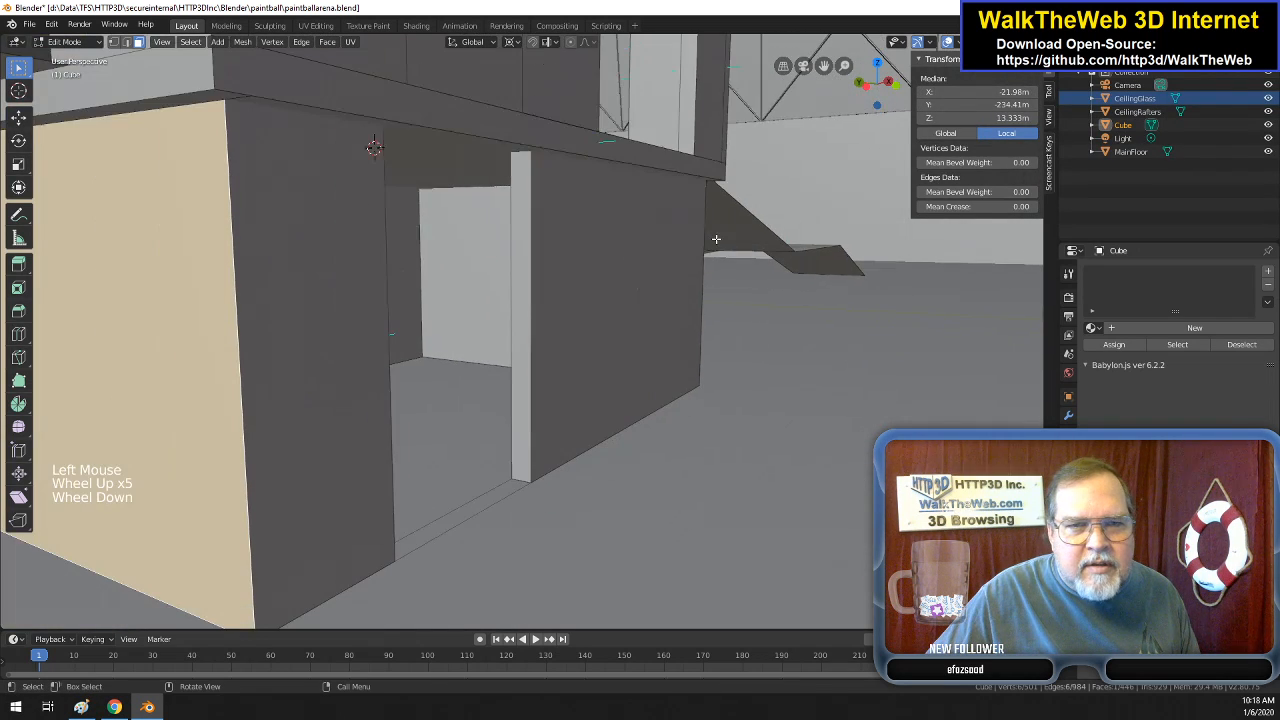
{"action": "scroll", "coordinate": [716, 239], "scroll_direction": "down", "scroll_amount": 1}
{"action": "left_click", "coordinate": [331, 379]}
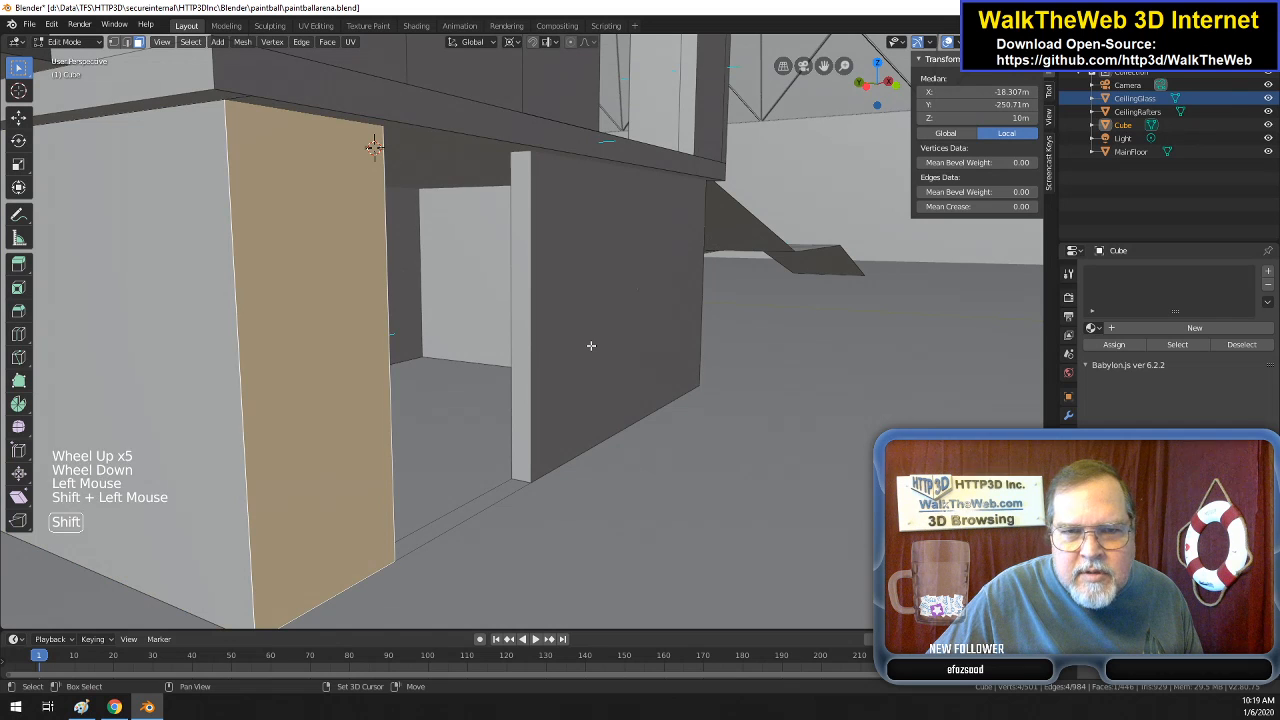
{"action": "left_click", "coordinate": [535, 355], "text": "shift"}
{"action": "left_click", "coordinate": [524, 356], "text": "shift"}
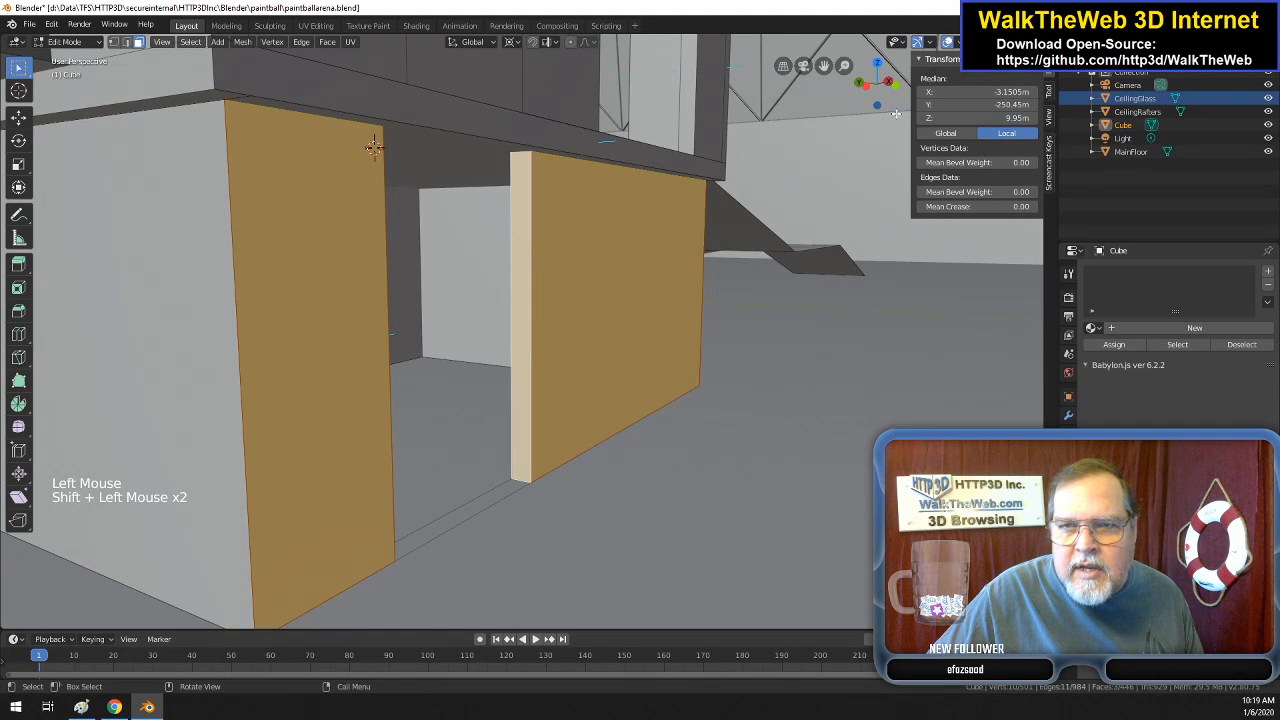
{"action": "left_click_drag", "start_coordinate": [888, 98], "coordinate": [780, 95]}
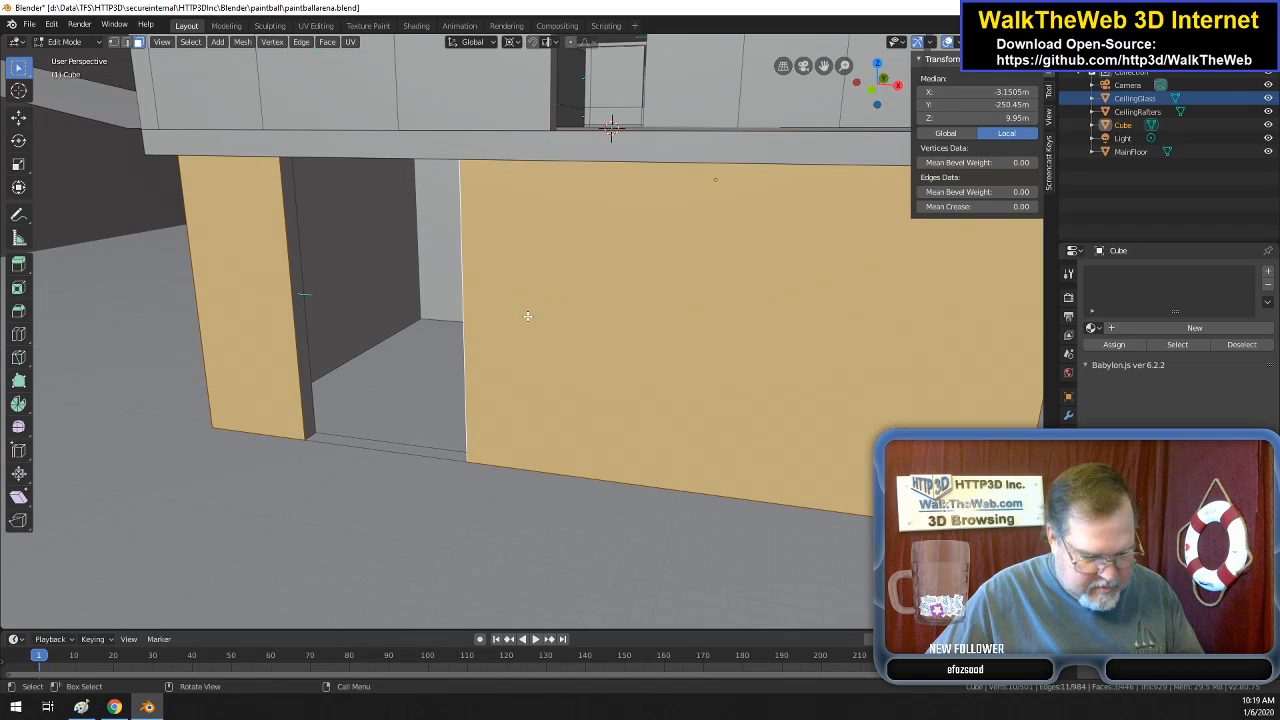
{"action": "key", "text": "alt+n"}
{"action": "left_click", "coordinate": [510, 316]}
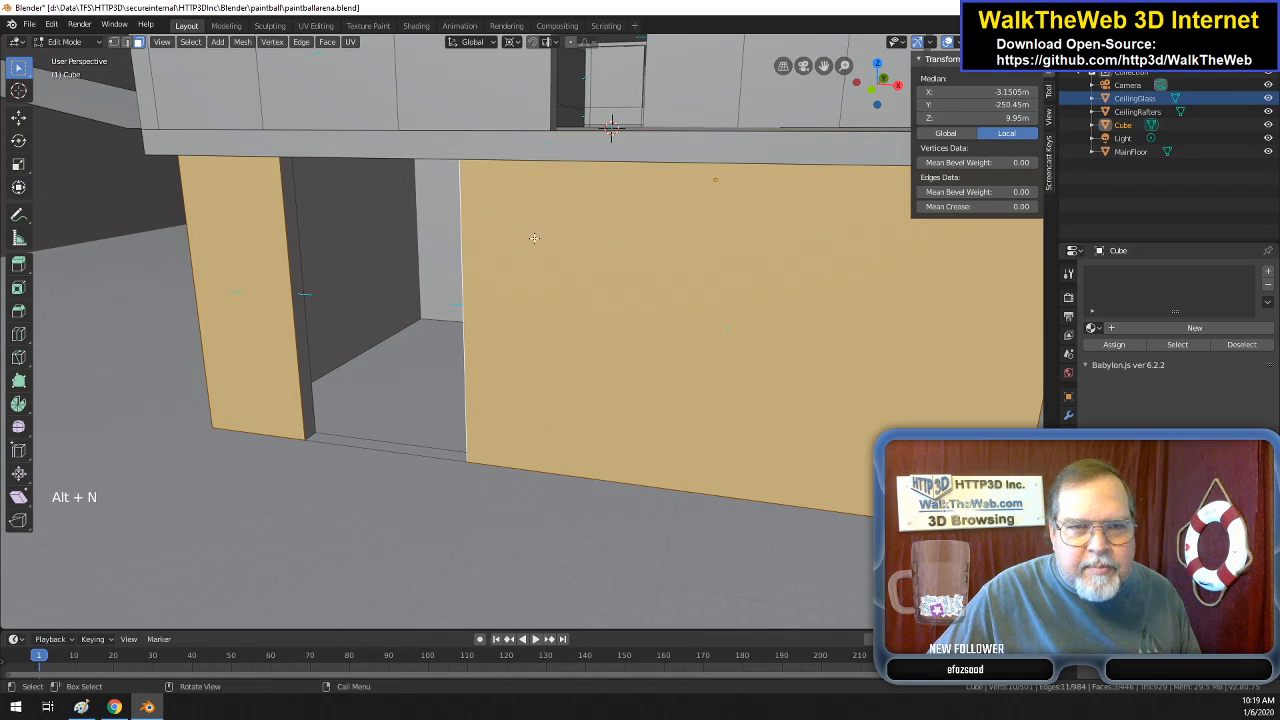
- Flip the normals of the interior side wall and the far interior wall seen through this ground-floor doorway
{"action": "left_click", "coordinate": [369, 252]}
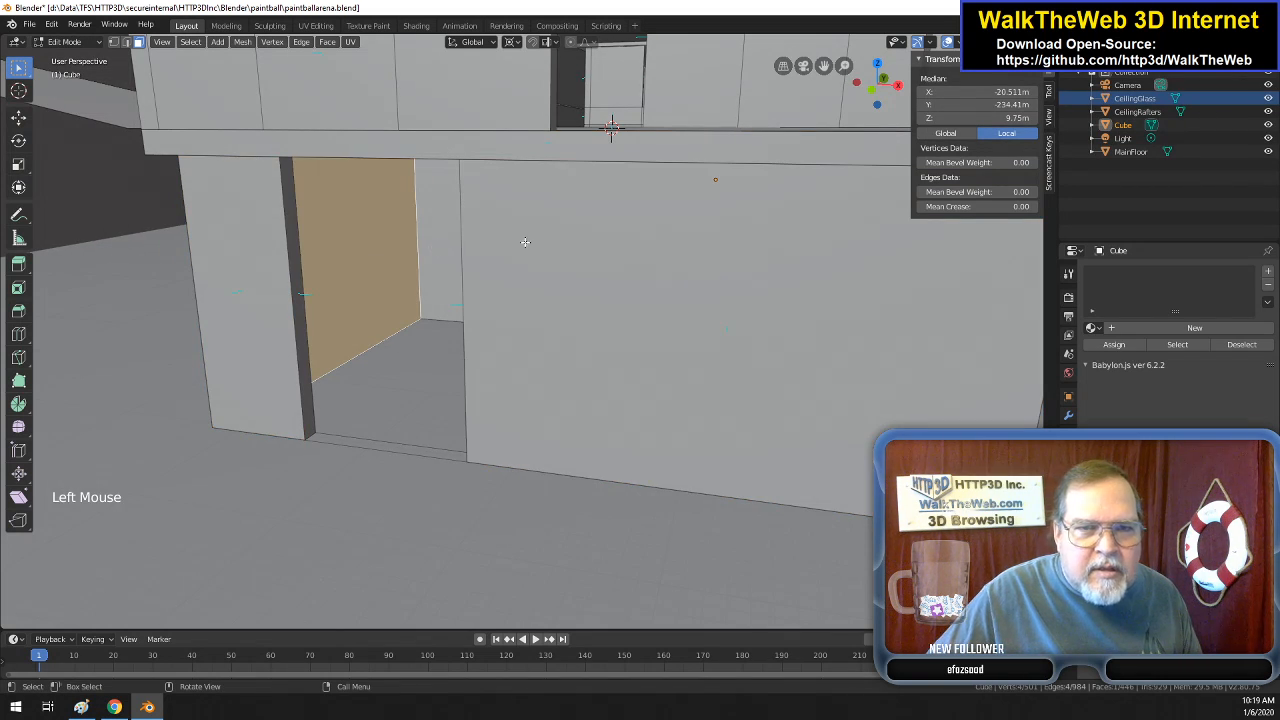
{"action": "key", "text": "alt+n"}
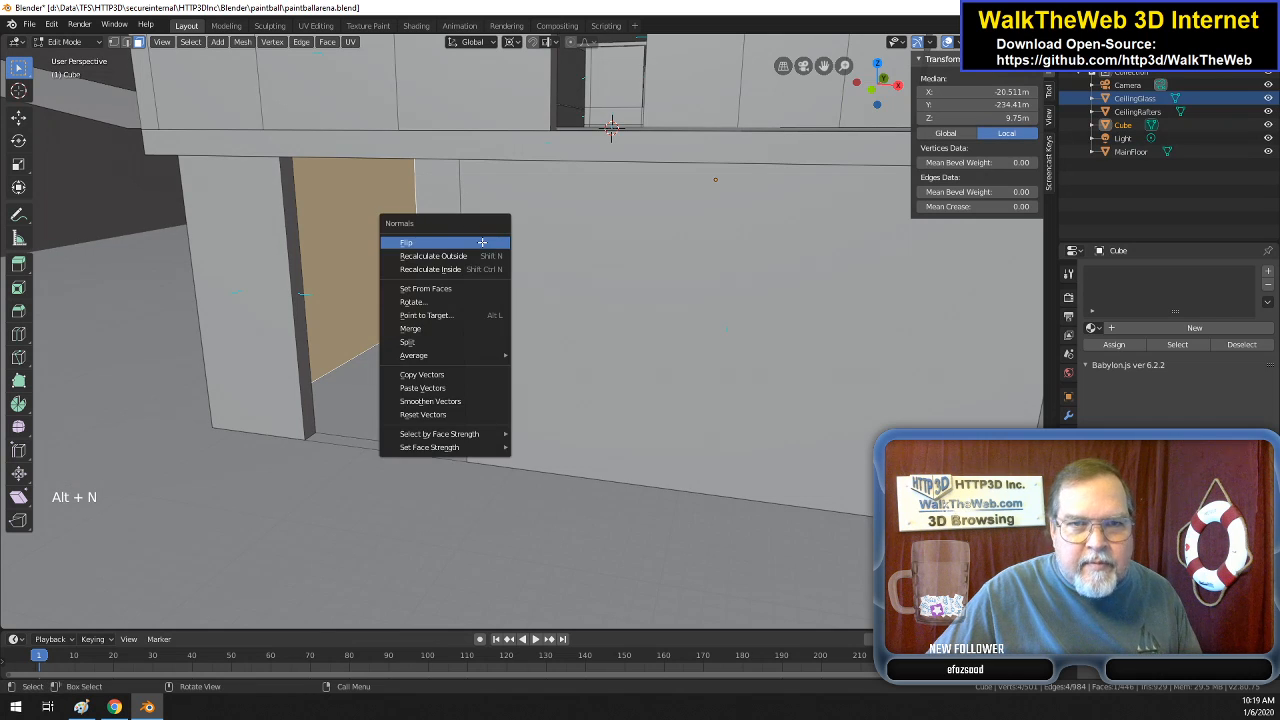
{"action": "left_click", "coordinate": [482, 242]}
{"action": "left_click_drag", "start_coordinate": [886, 92], "coordinate": [949, 77]}
{"action": "left_click", "coordinate": [391, 281]}
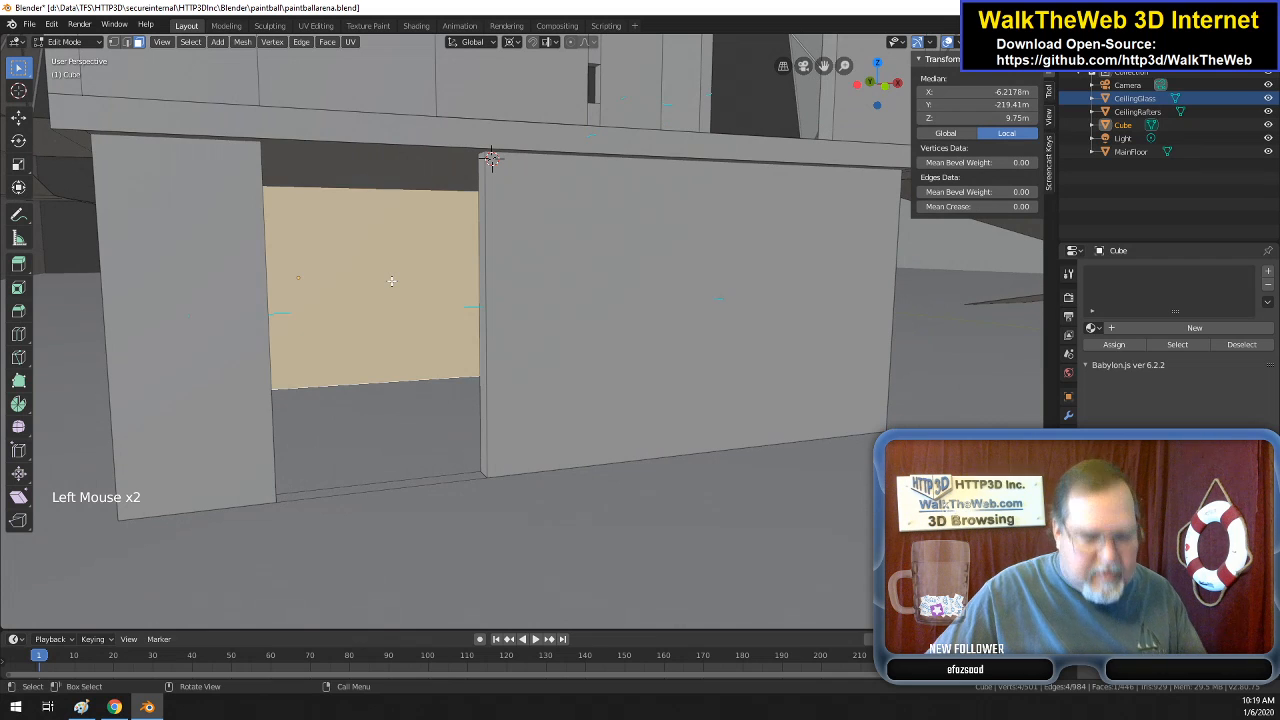
{"action": "key", "text": "alt+n"}
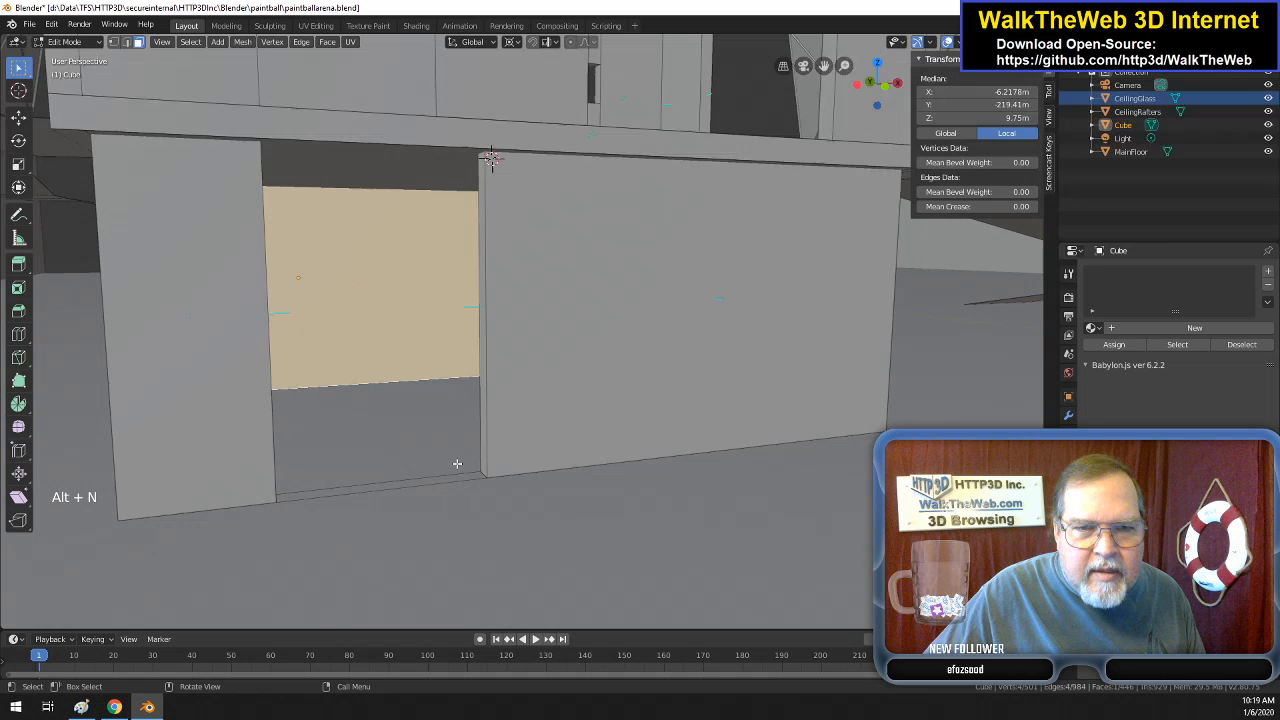
- Delete the two leftover parallel floor edges spanning the ground-floor doorway threshold
{"action": "key", "text": "2"}
{"action": "left_click", "coordinate": [345, 427]}
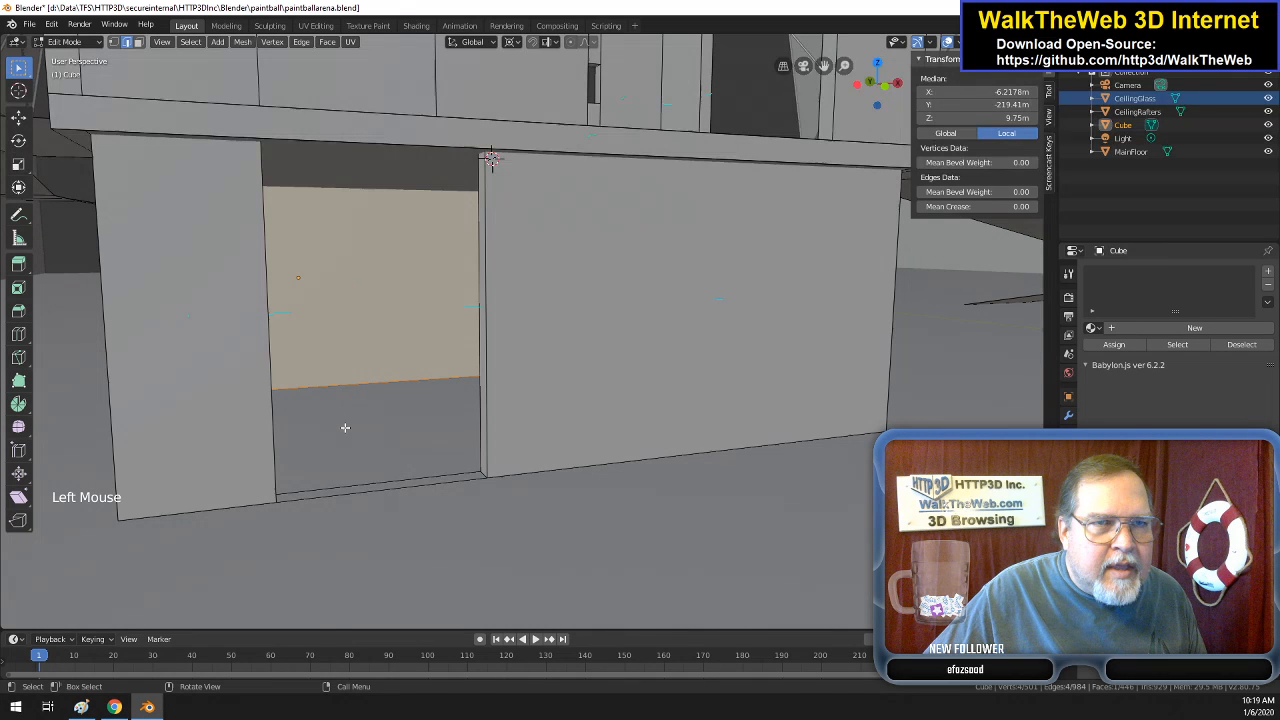
{"action": "left_click", "coordinate": [373, 490]}
{"action": "left_click", "coordinate": [373, 490], "text": "shift"}
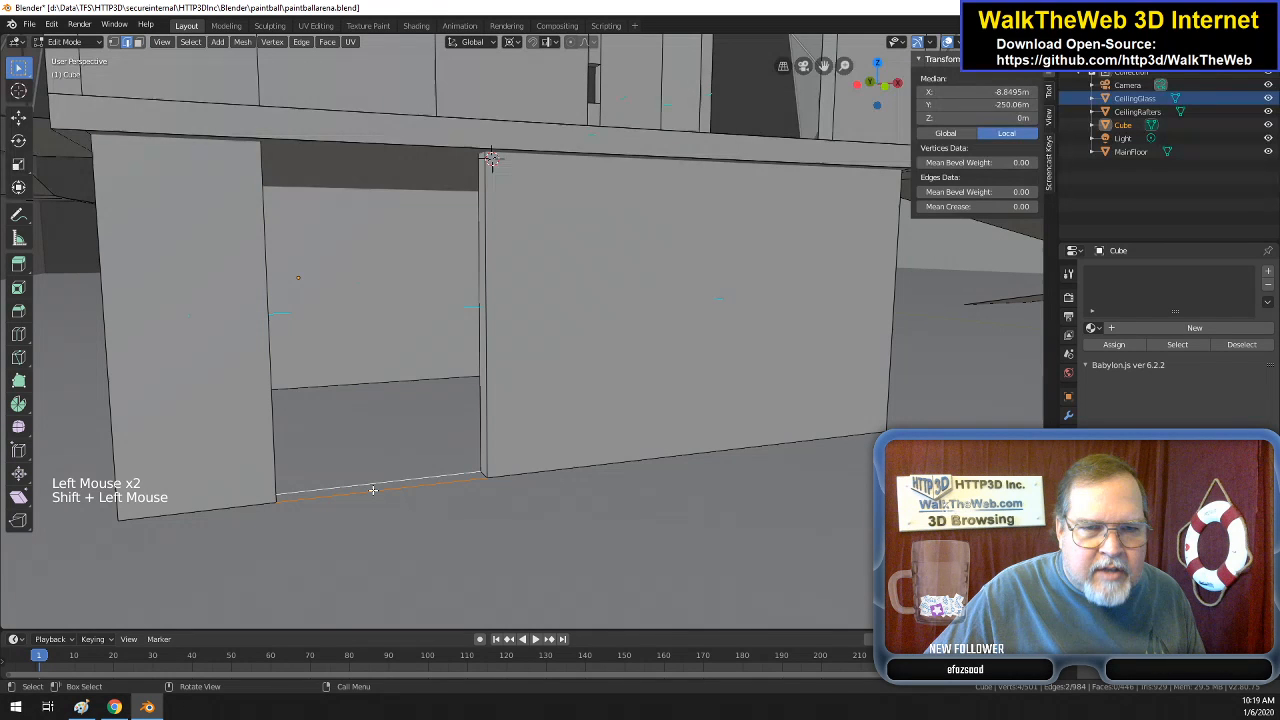
{"action": "key", "text": "Delete"}
{"action": "left_click", "coordinate": [366, 474]}
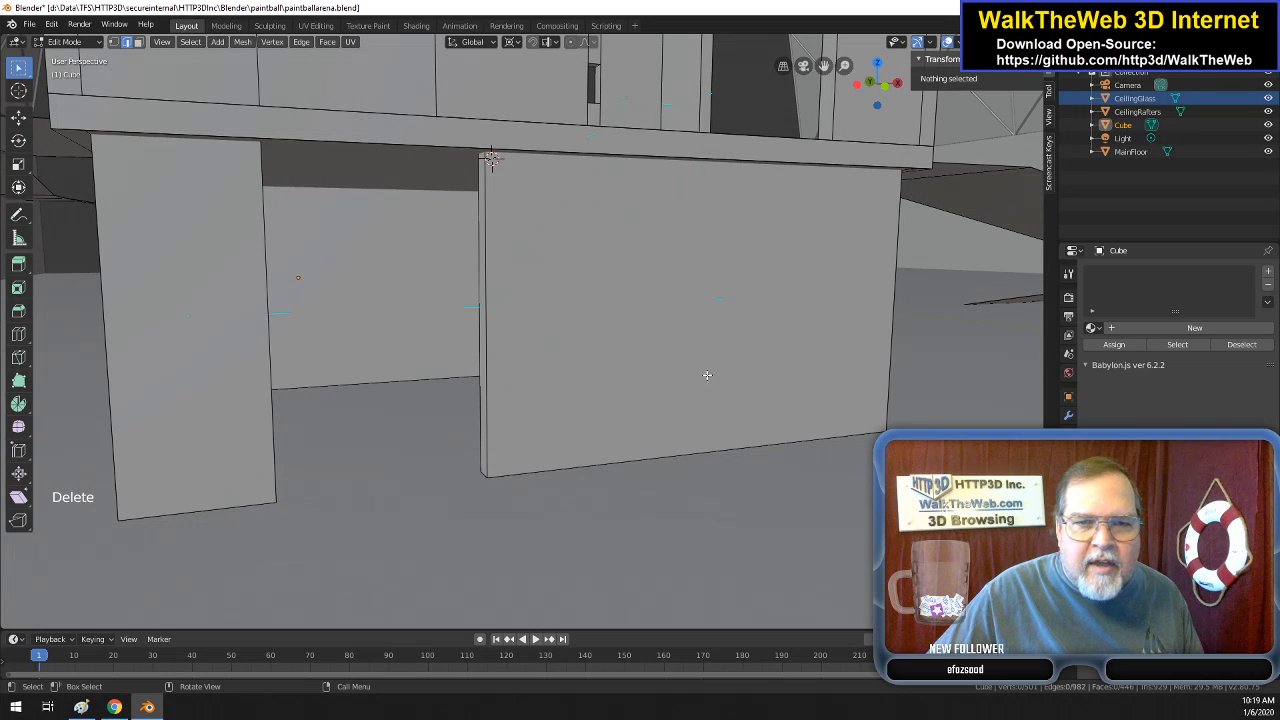
- In face selection mode, flip the normal of the top face of the short upper-storey wall at the corner above the ramp
{"action": "left_click_drag", "start_coordinate": [880, 104], "coordinate": [838, 242]}
{"action": "scroll", "coordinate": [845, 205], "scroll_direction": "down", "scroll_amount": 2}
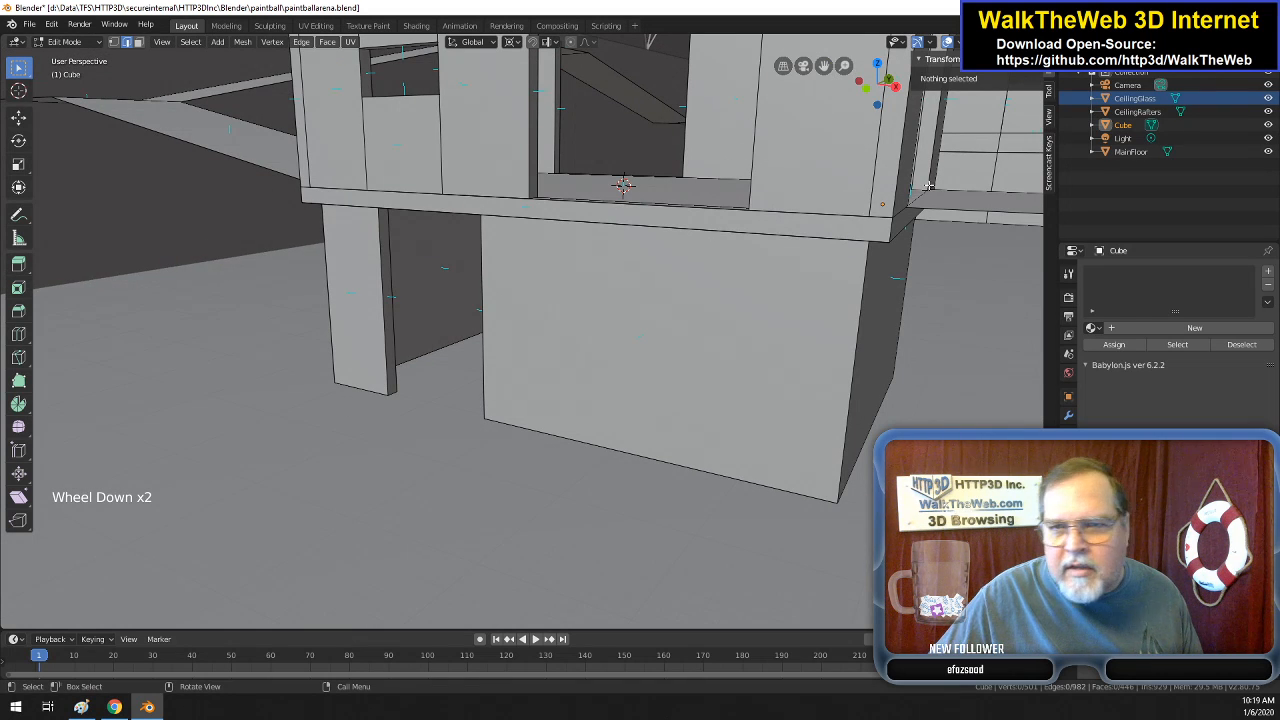
{"action": "left_click_drag", "start_coordinate": [900, 90], "coordinate": [846, 218]}
{"action": "scroll", "coordinate": [846, 218], "scroll_direction": "down", "scroll_amount": 2}
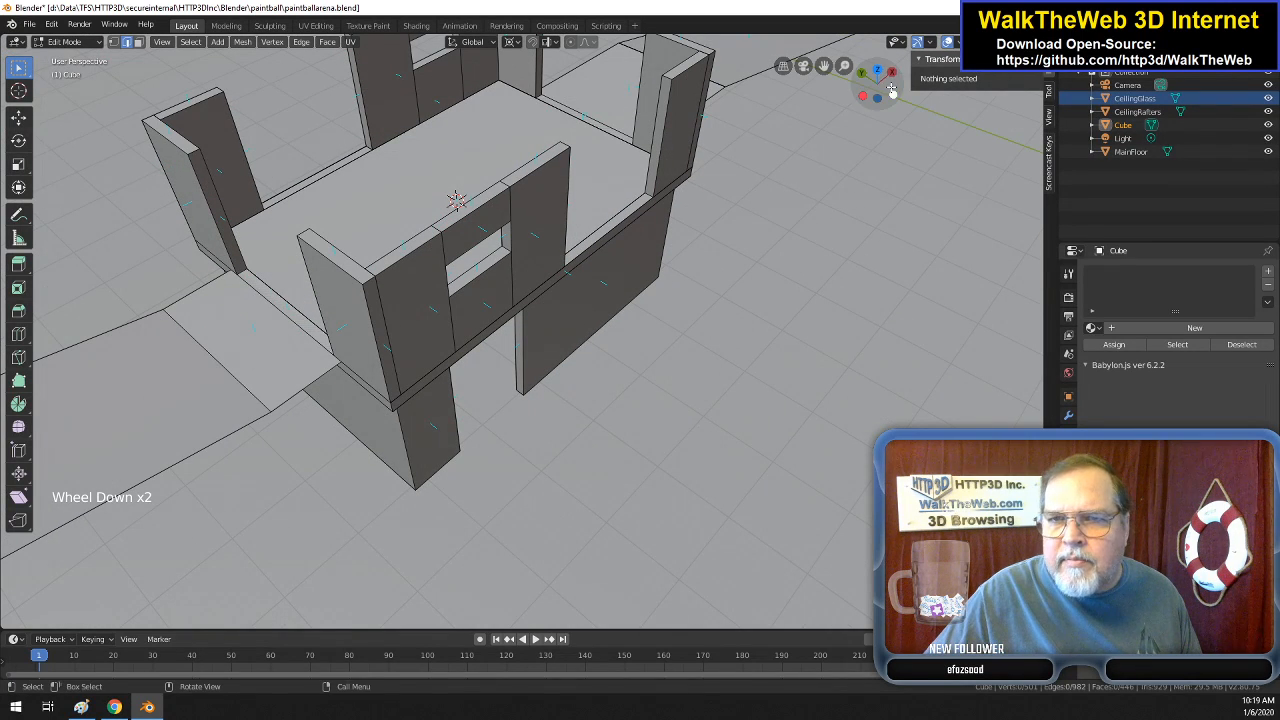
{"action": "left_click_drag", "start_coordinate": [877, 85], "coordinate": [742, 304]}
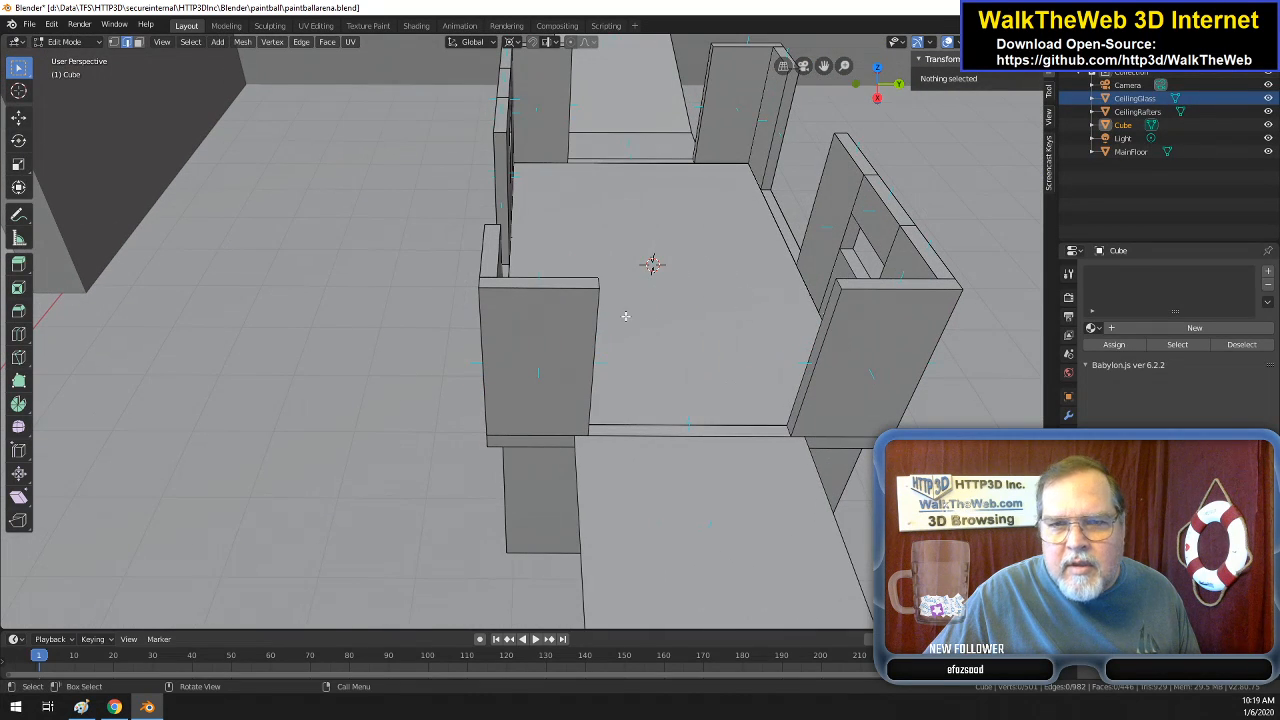
{"action": "left_click", "coordinate": [490, 258]}
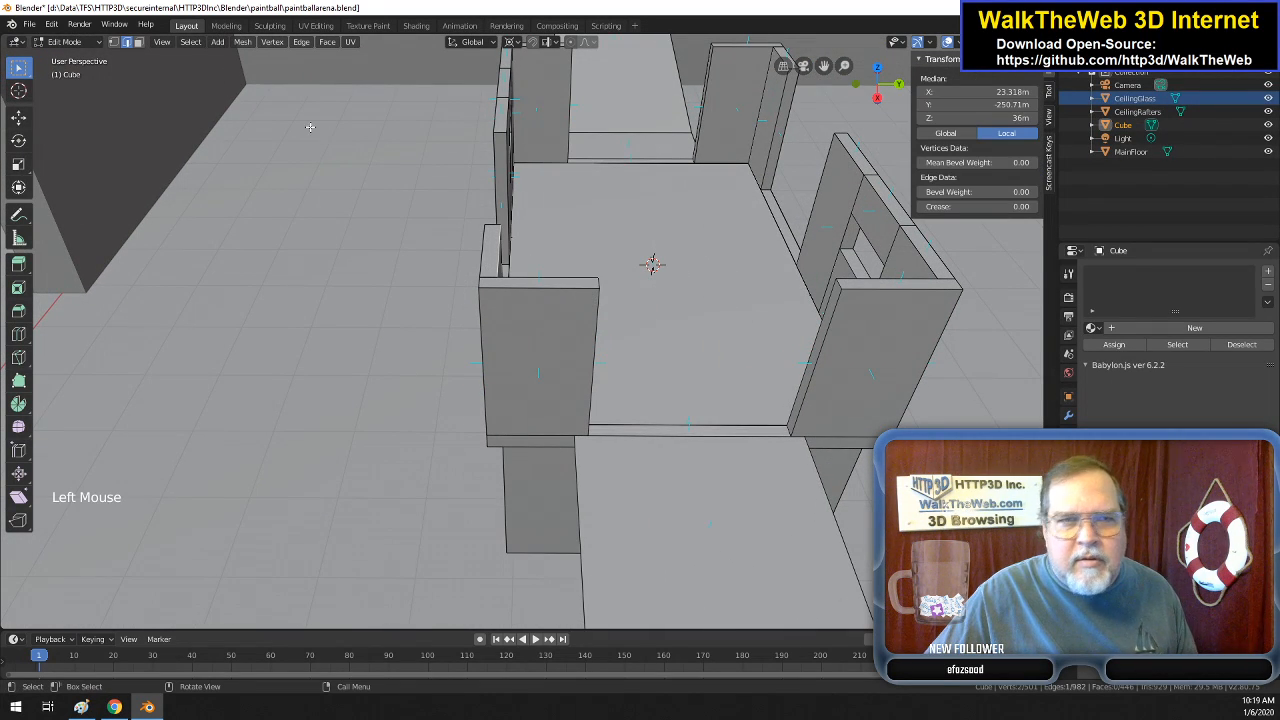
{"action": "left_click", "coordinate": [139, 43]}
{"action": "left_click", "coordinate": [491, 258]}
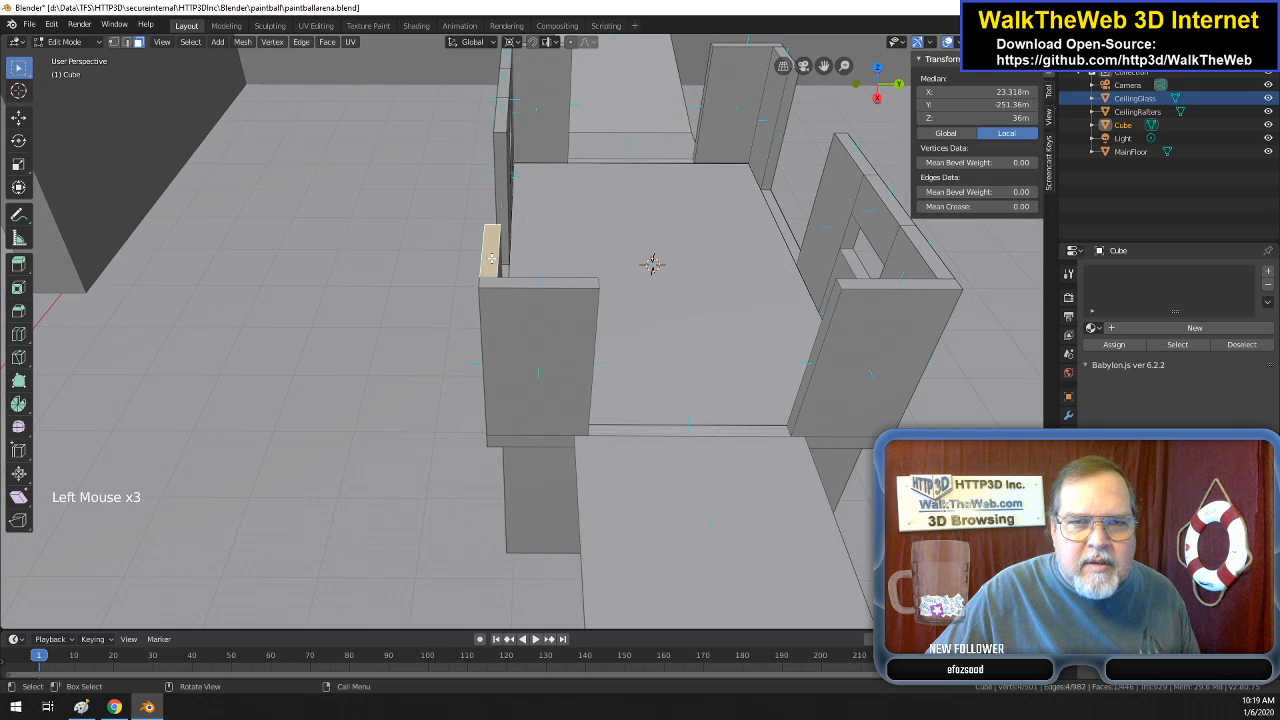
{"action": "key", "text": "alt+n"}
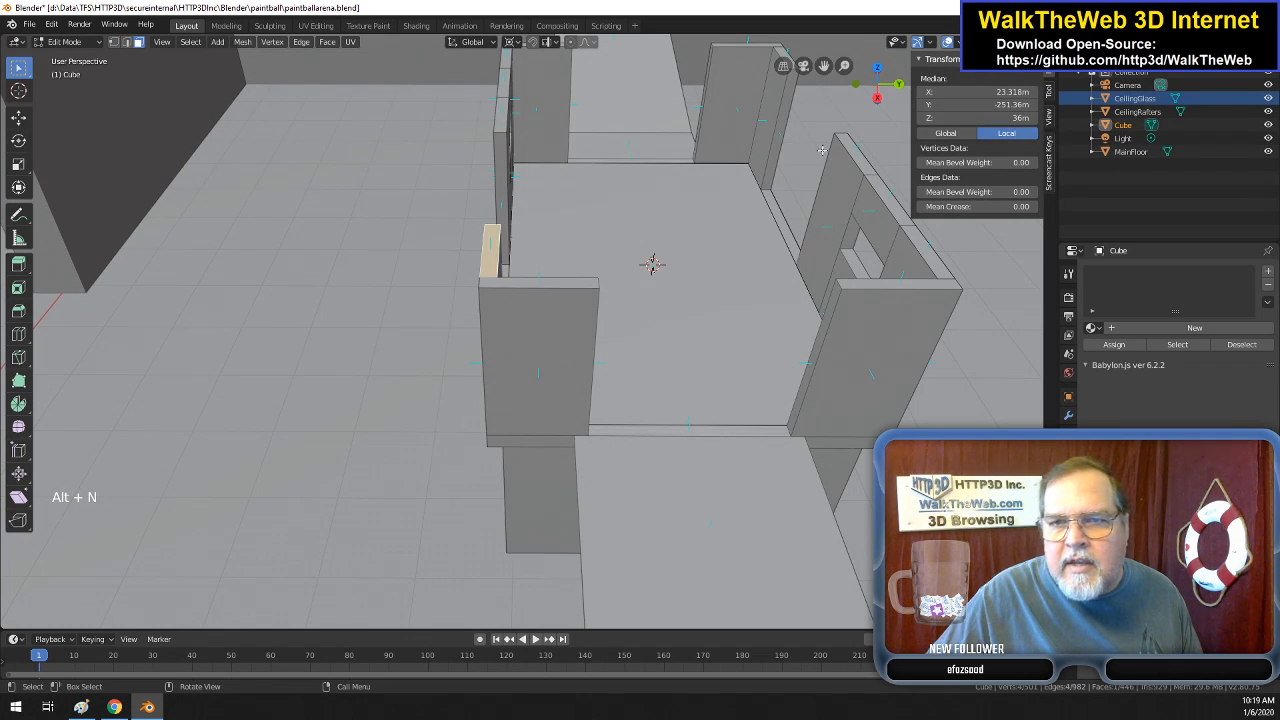
- Flip the normal of the narrow interior wall face visible through the ground-floor doorway
{"action": "left_click_drag", "start_coordinate": [880, 97], "coordinate": [803, 94]}
{"action": "middle_click_drag", "start_coordinate": [950, 323], "coordinate": [873, 325]}
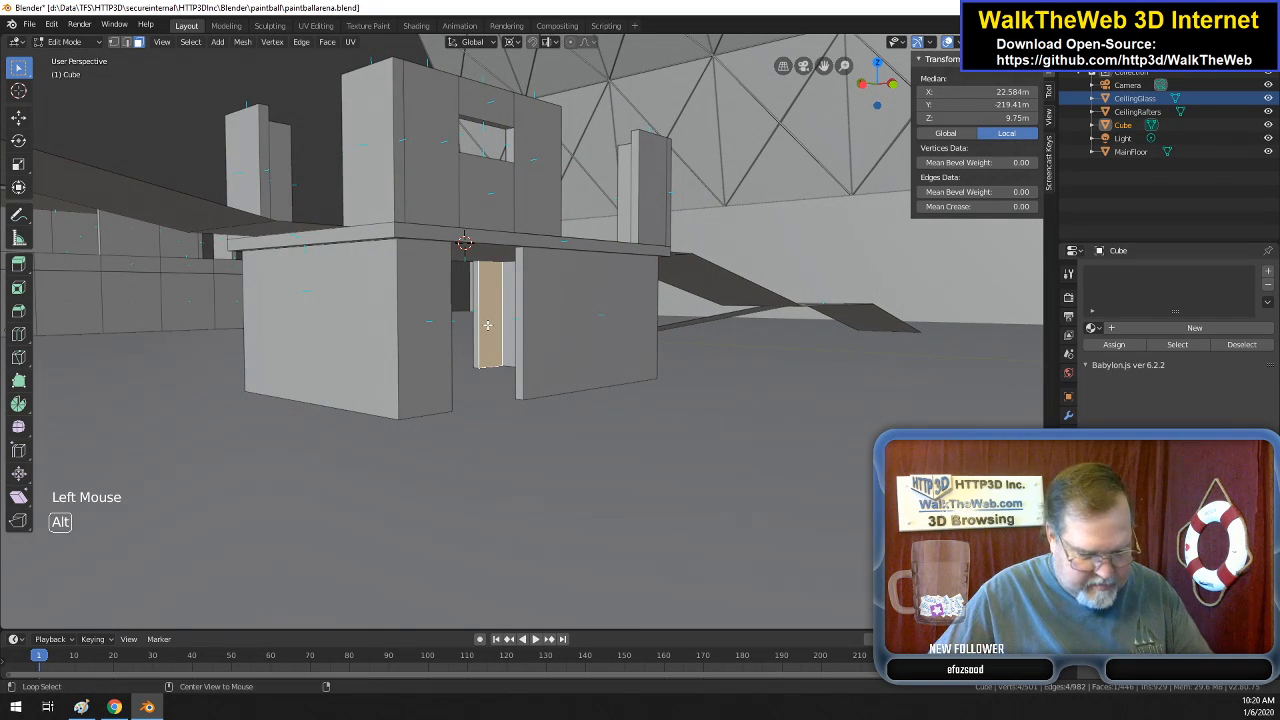
{"action": "key", "text": "alt+n"}
{"action": "left_click", "coordinate": [490, 327]}
- Flip the normals of the two narrow floor strips in the openings of the upper storey's opposite long walls
{"action": "left_click_drag", "start_coordinate": [879, 88], "coordinate": [1165, 90]}
{"action": "left_click_drag", "start_coordinate": [585, 232], "coordinate": [444, 240]}
{"action": "middle_click_drag", "start_coordinate": [444, 240], "coordinate": [805, 376]}
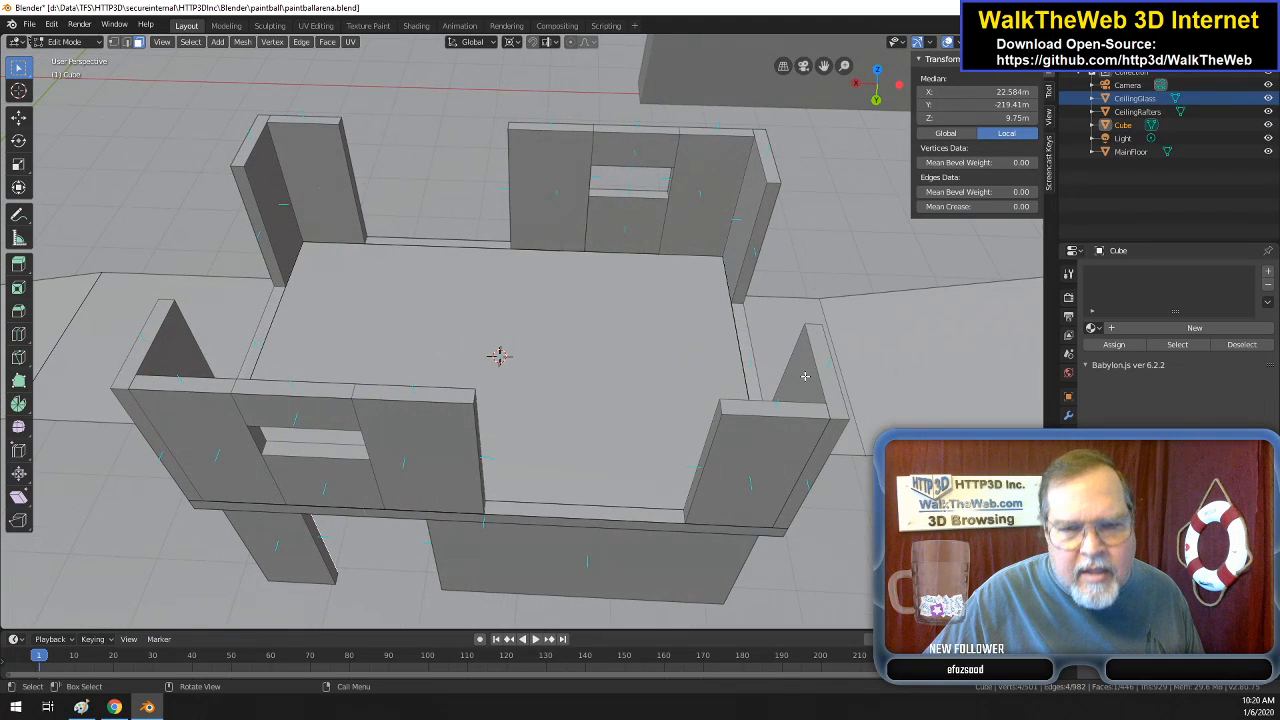
{"action": "left_click", "coordinate": [613, 513]}
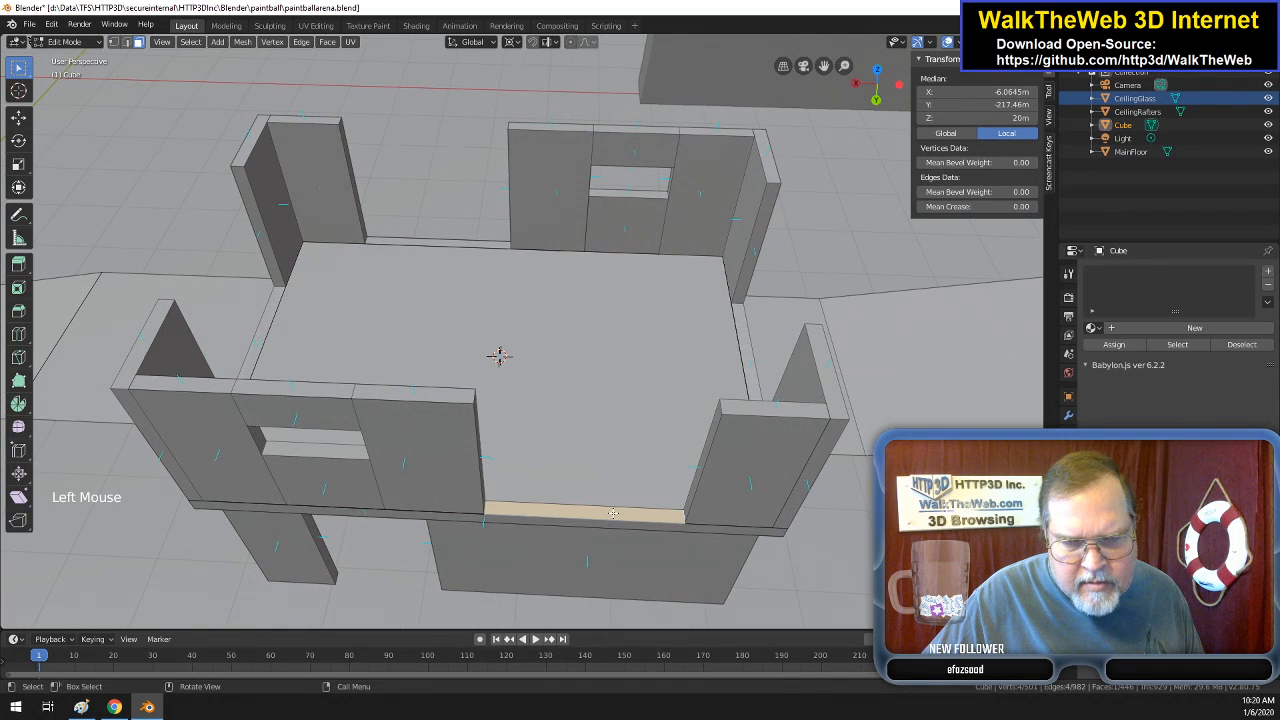
{"action": "left_click", "coordinate": [443, 243], "text": "shift"}
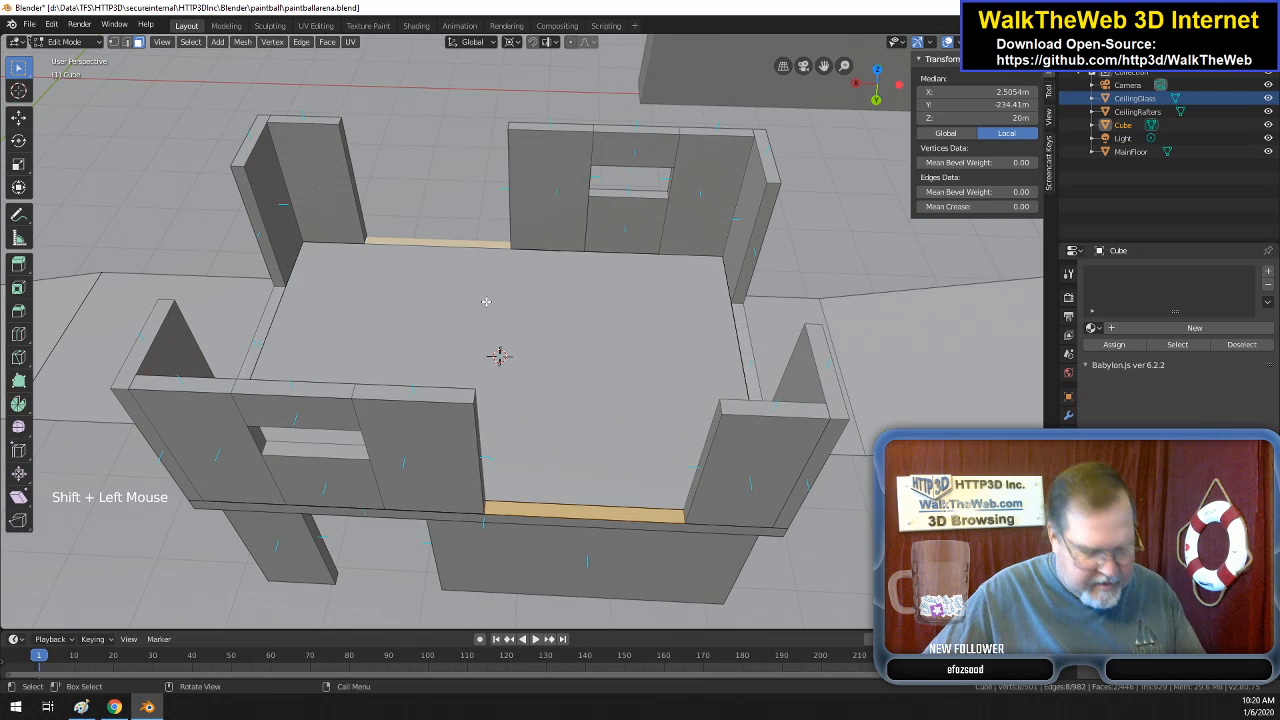
{"action": "key", "text": "alt+n"}
{"action": "left_click", "coordinate": [486, 302]}
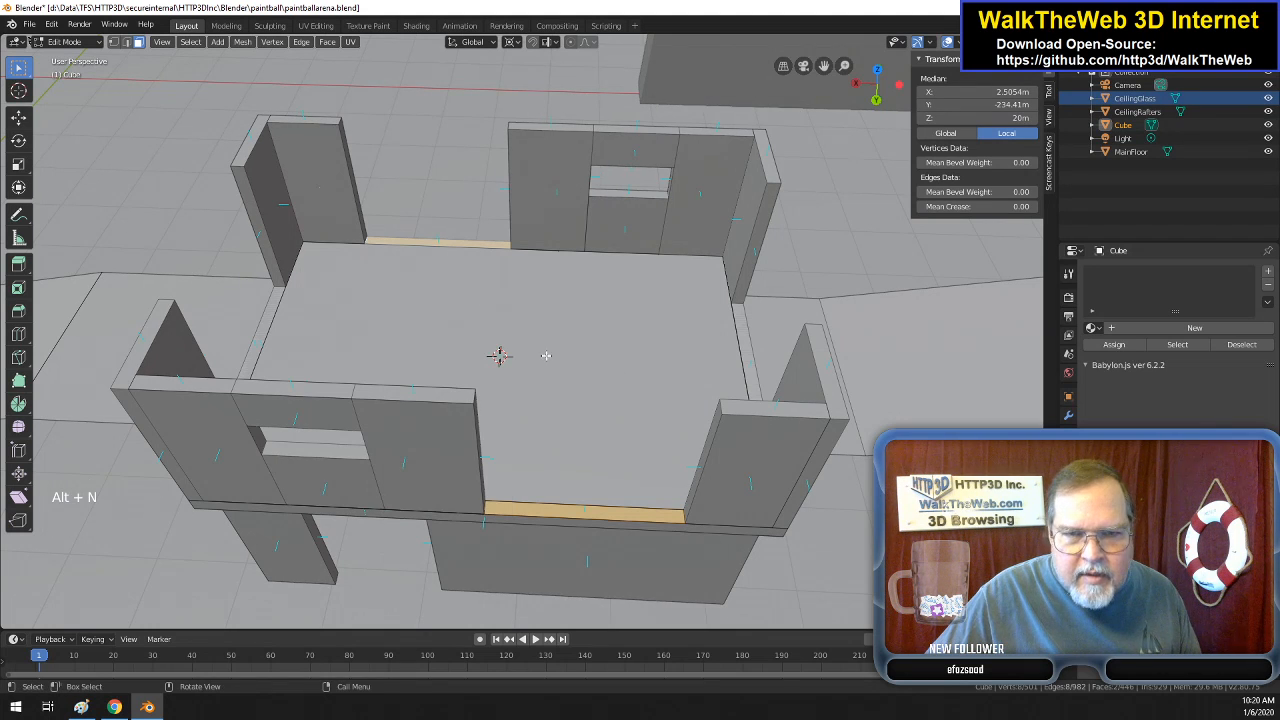
- Save the paintball arena file, return the block structure to Object Mode and save again
{"action": "left_click_drag", "start_coordinate": [895, 101], "coordinate": [727, 109]}
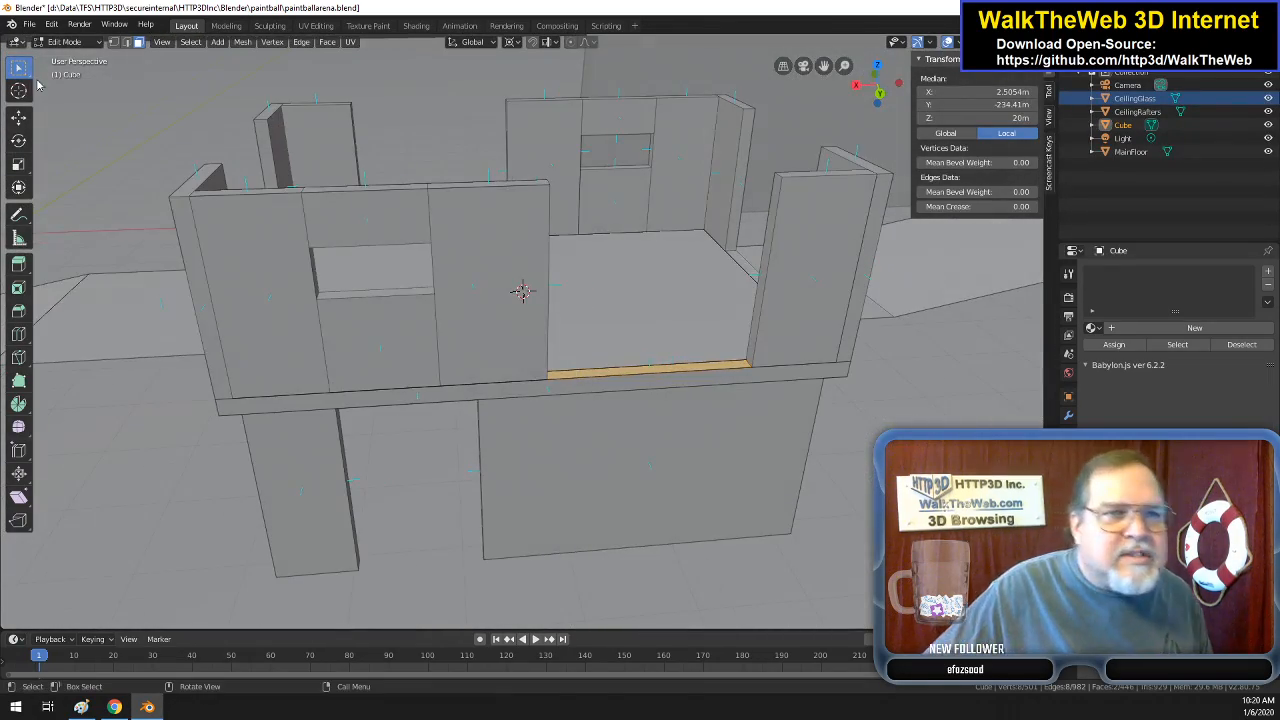
{"action": "left_click", "coordinate": [29, 24]}
{"action": "left_click", "coordinate": [56, 114]}
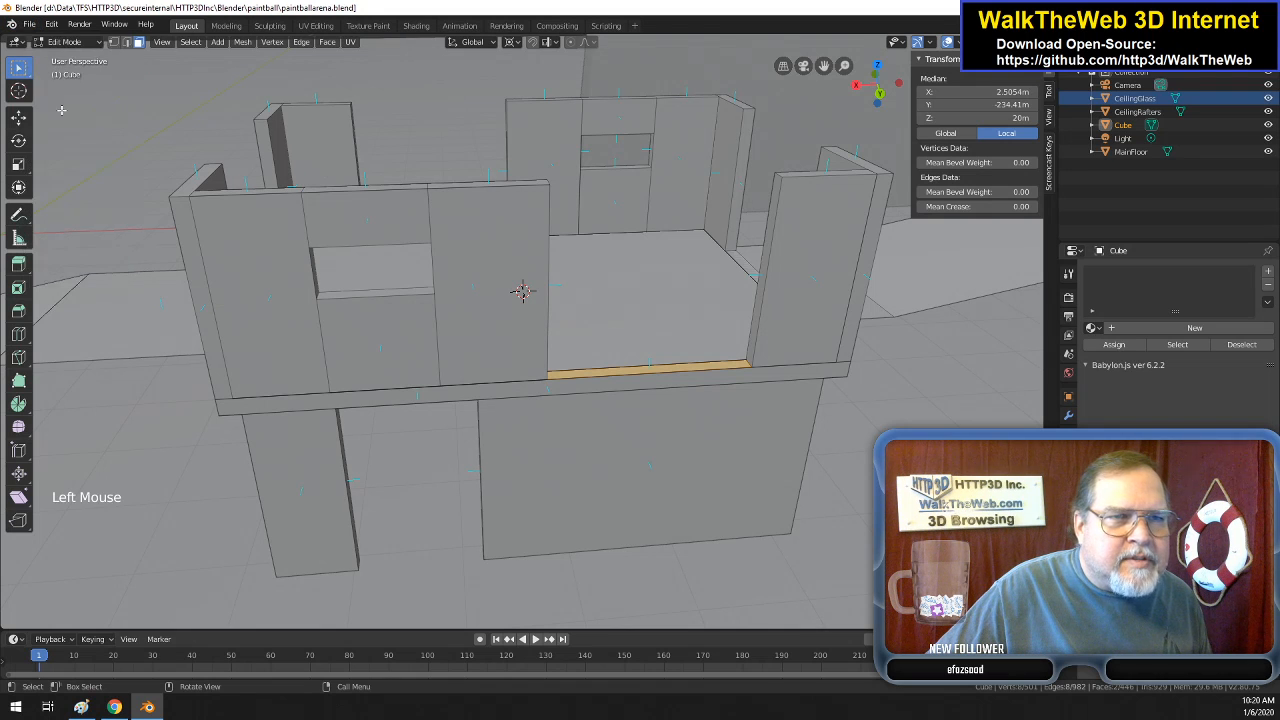
{"action": "key", "text": "Tab"}
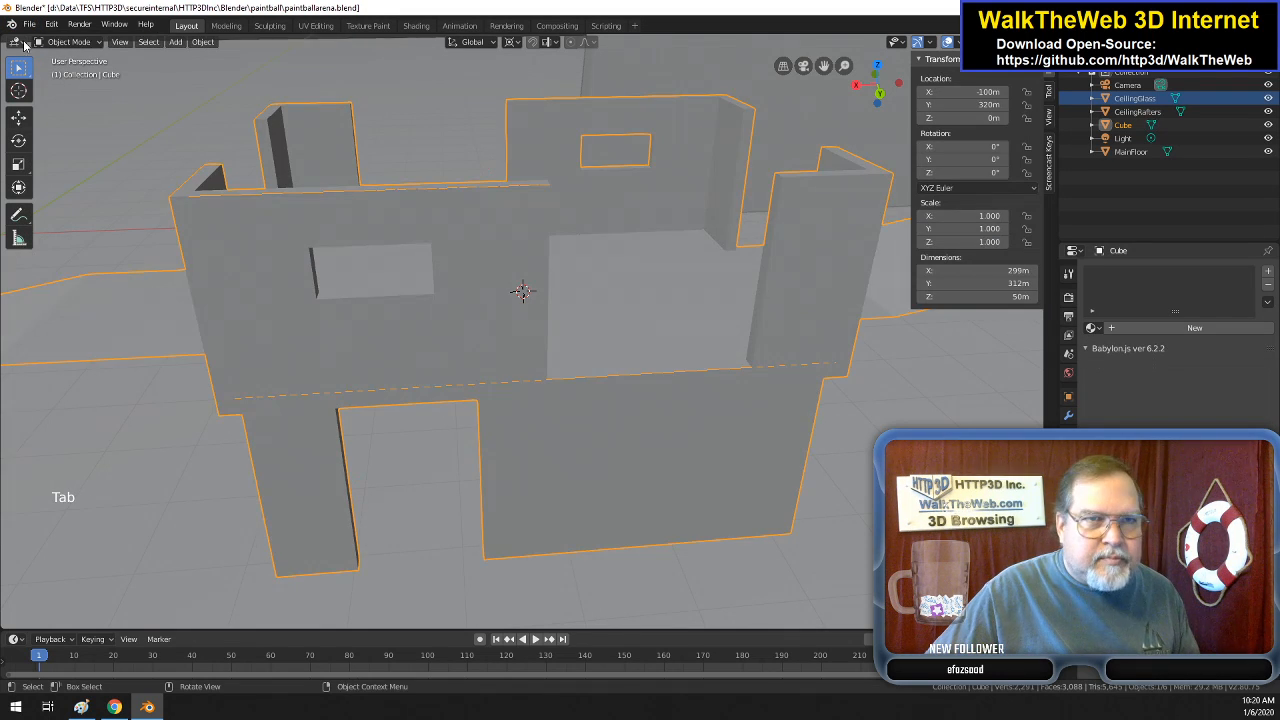
{"action": "left_click", "coordinate": [29, 24]}
{"action": "left_click", "coordinate": [55, 115]}
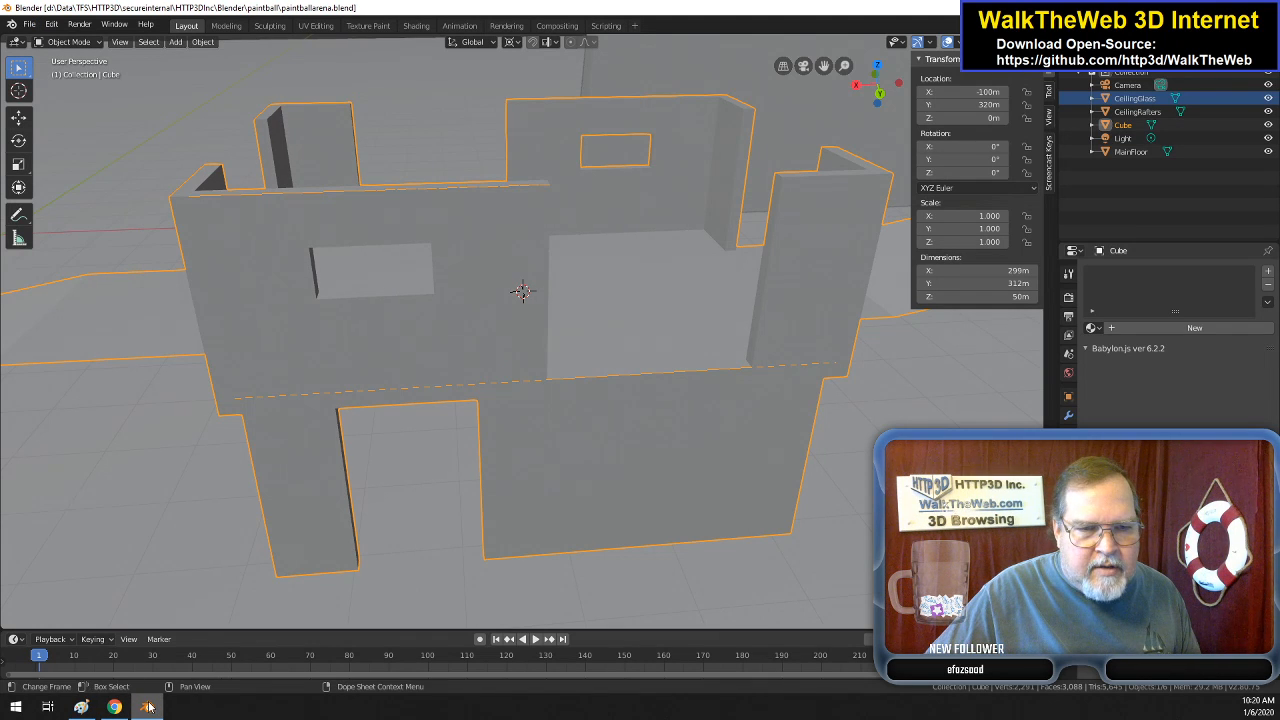
- Export the arena scene with the Babylon.js ver 6.2.2 exporter
{"action": "left_click", "coordinate": [31, 24]}
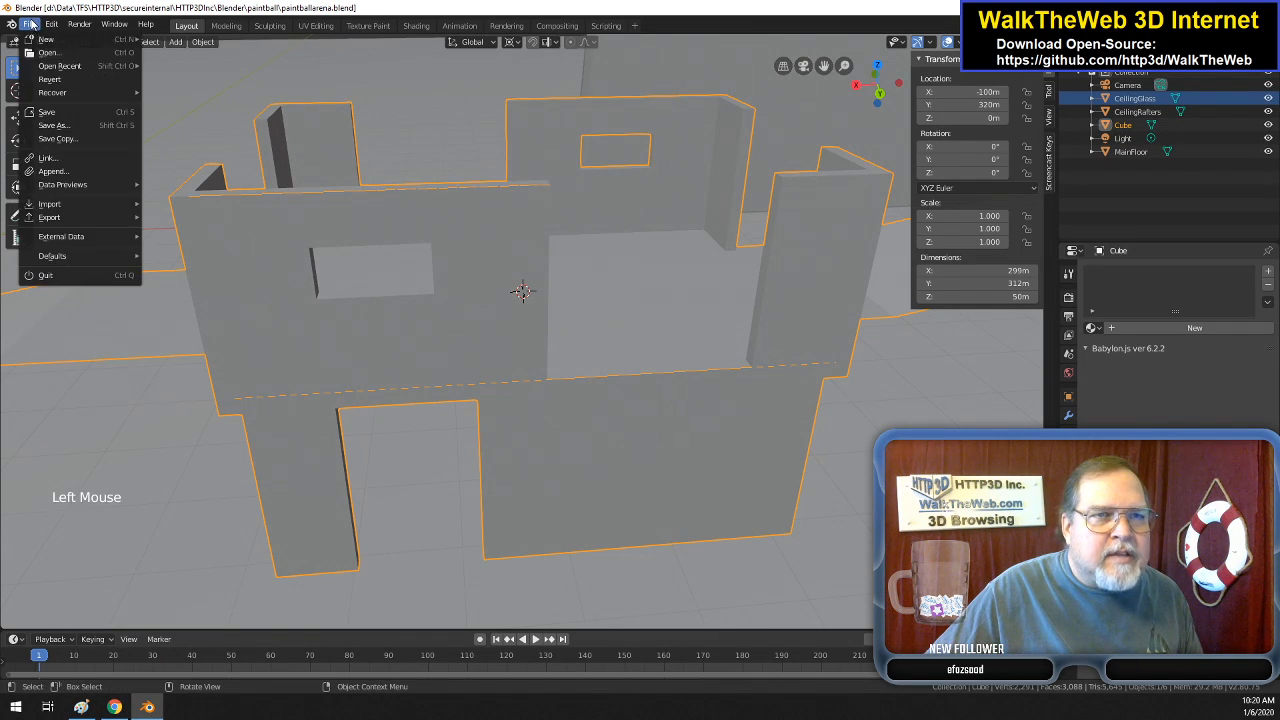
{"action": "mouse_move", "coordinate": [107, 221]}
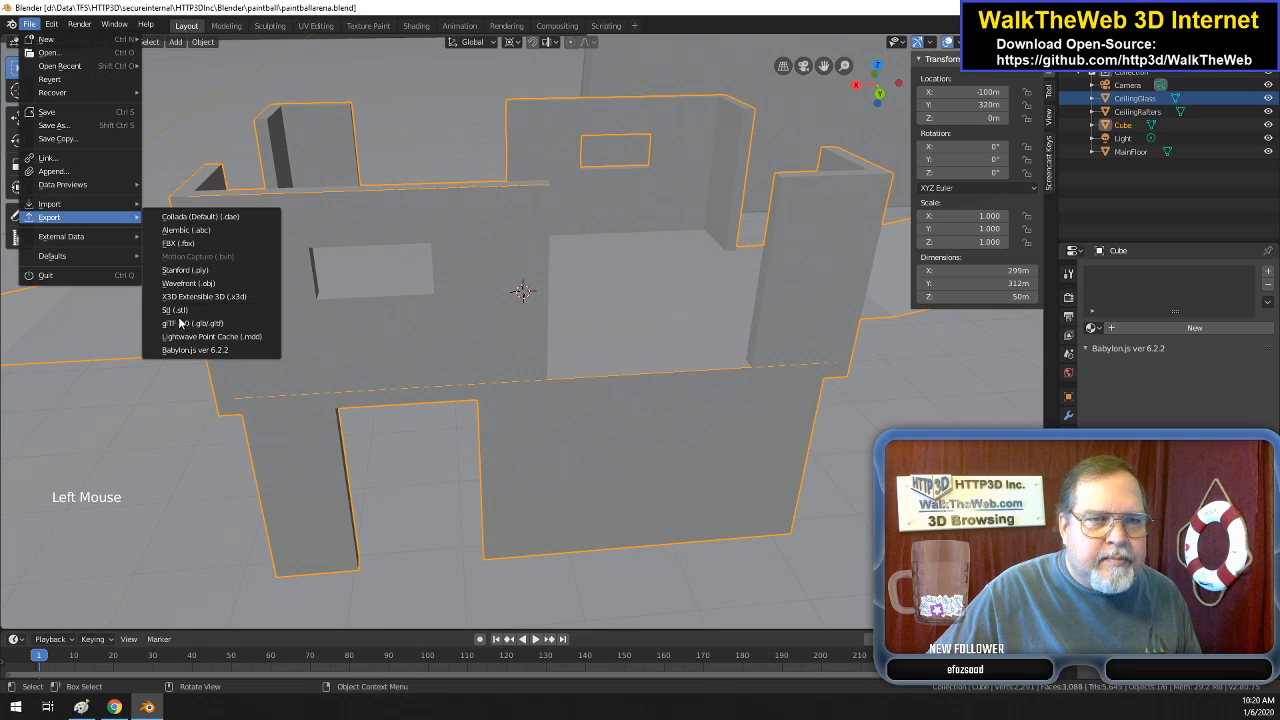
{"action": "left_click", "coordinate": [201, 352]}
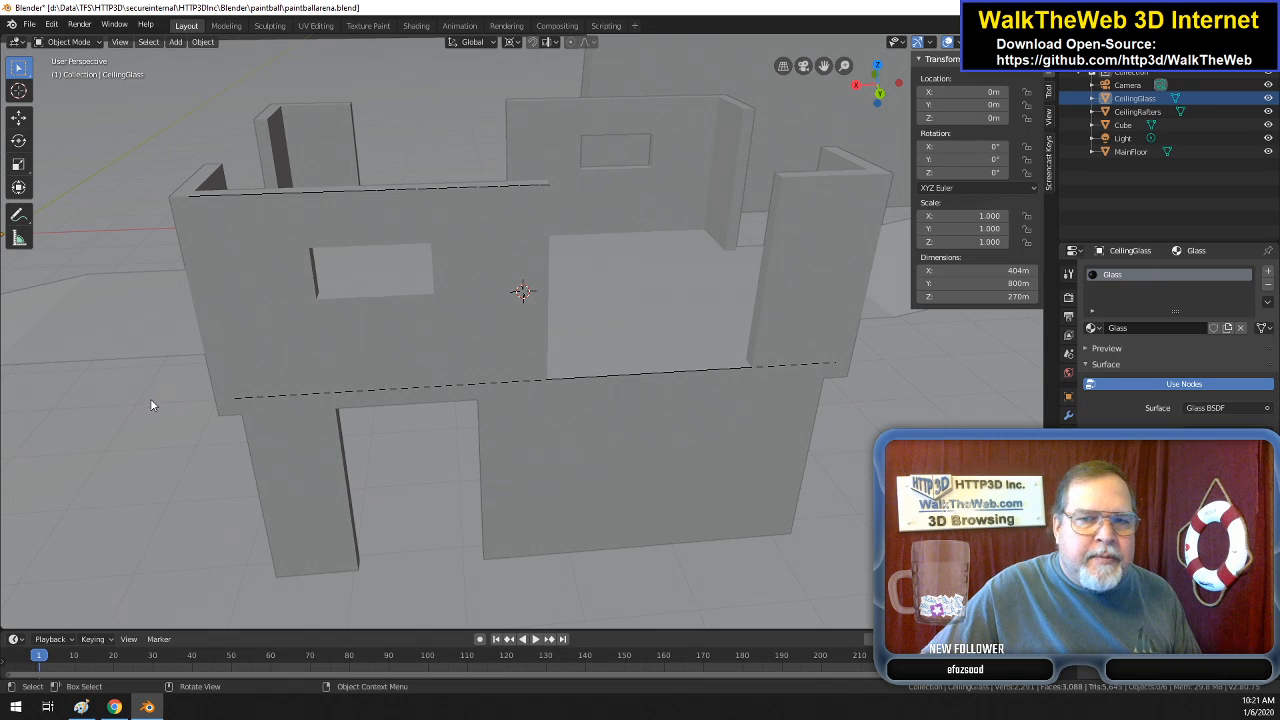
- Switch to Chrome and open its advanced settings in a new tab
{"action": "left_click", "coordinate": [81, 707]}
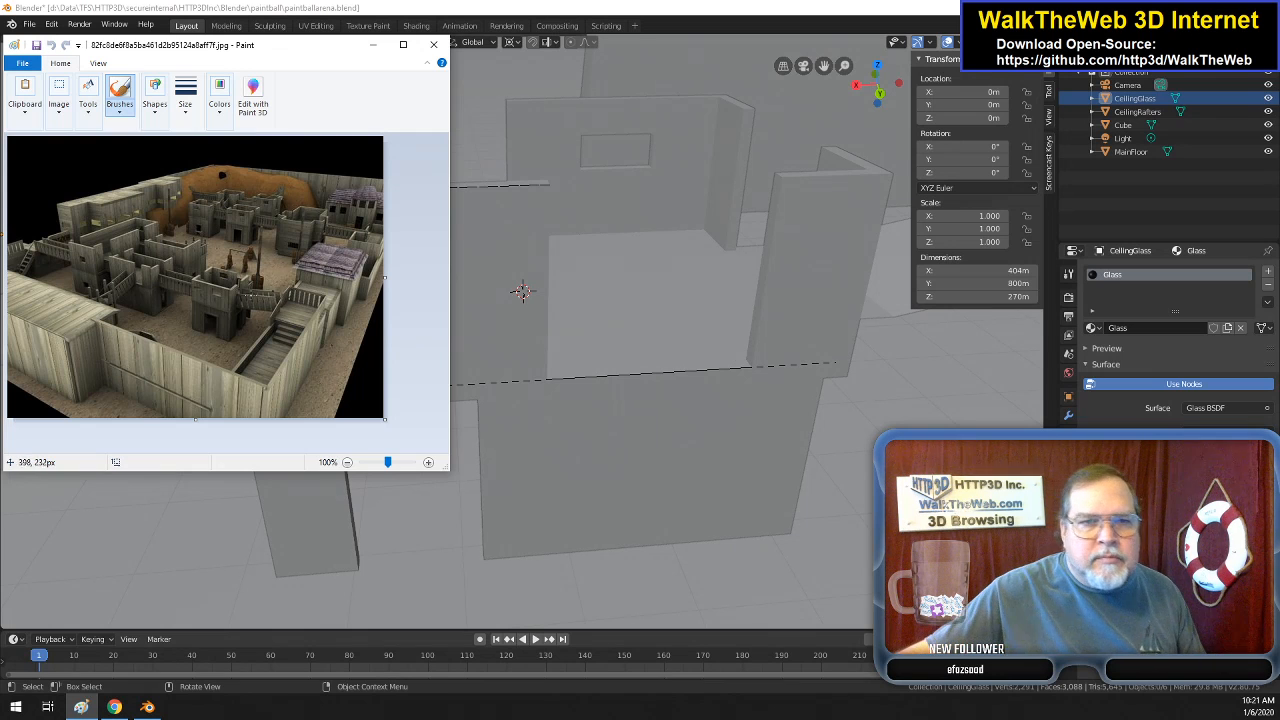
{"action": "left_click", "coordinate": [700, 8]}
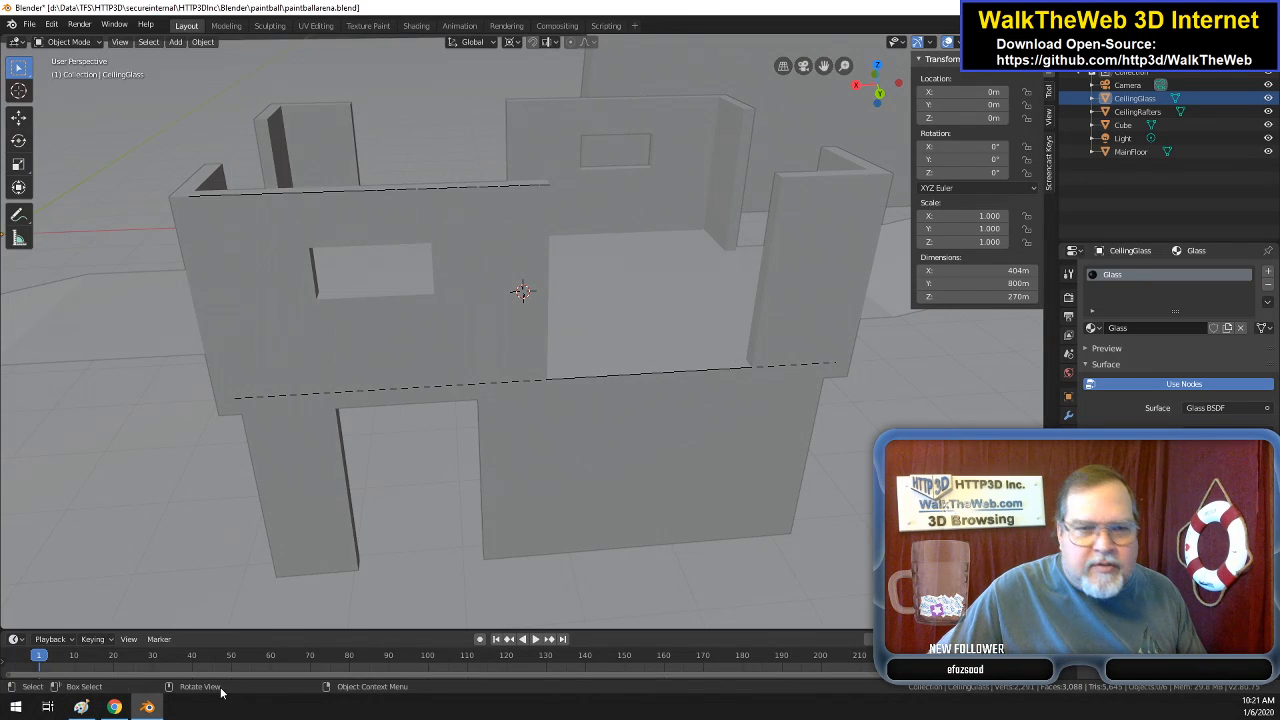
{"action": "left_click", "coordinate": [114, 707]}
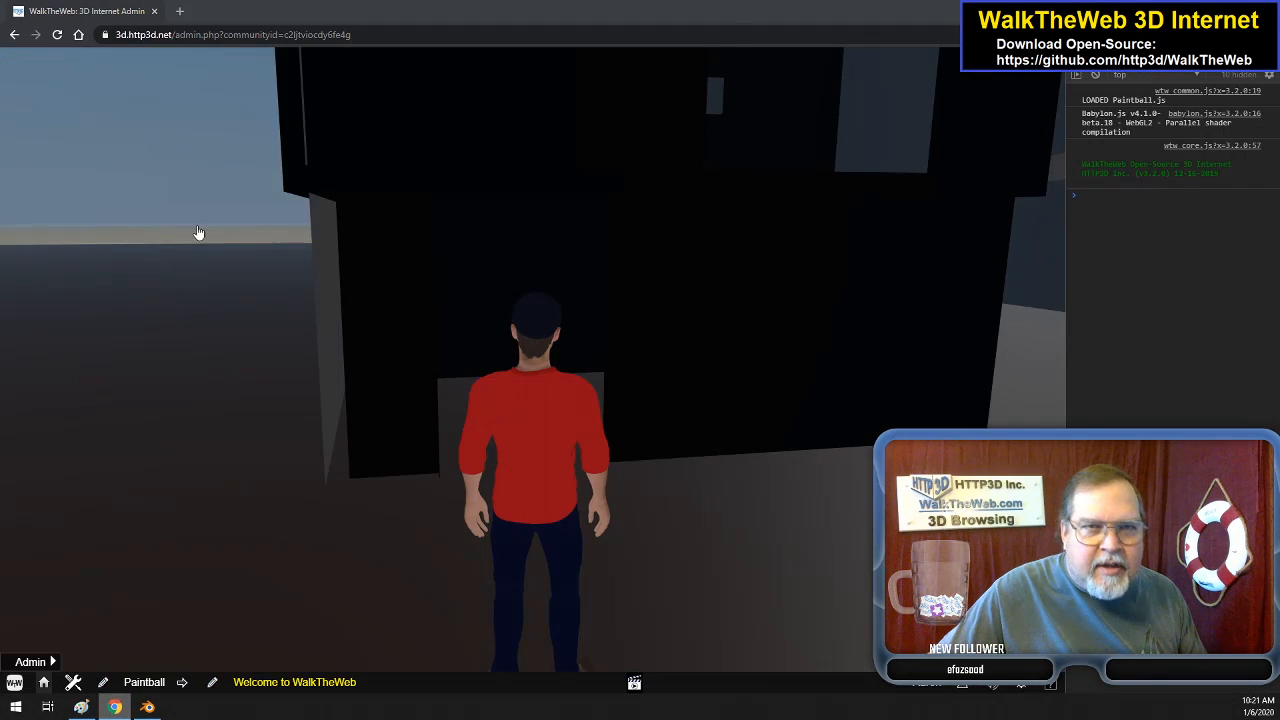
{"action": "left_click", "coordinate": [182, 12]}
{"action": "left_click", "coordinate": [1267, 34]}
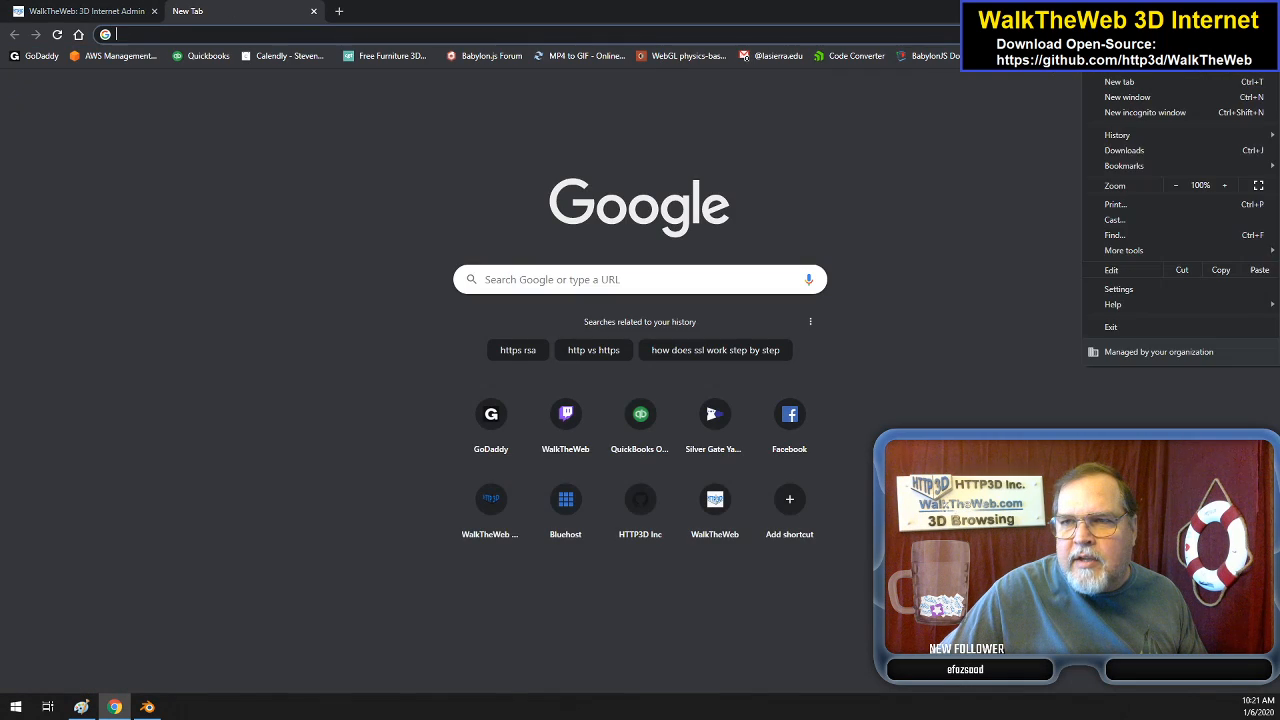
{"action": "left_click", "coordinate": [1124, 288]}
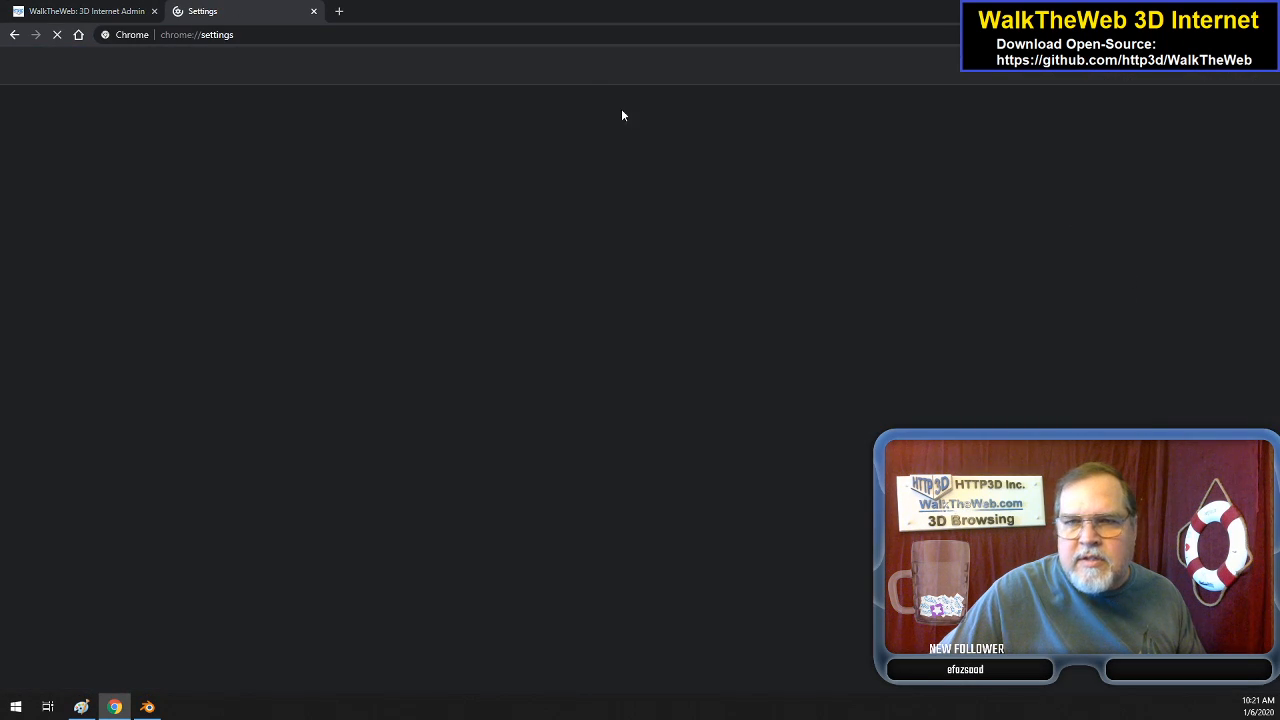
{"action": "scroll", "coordinate": [574, 490], "scroll_direction": "down", "scroll_amount": 5}
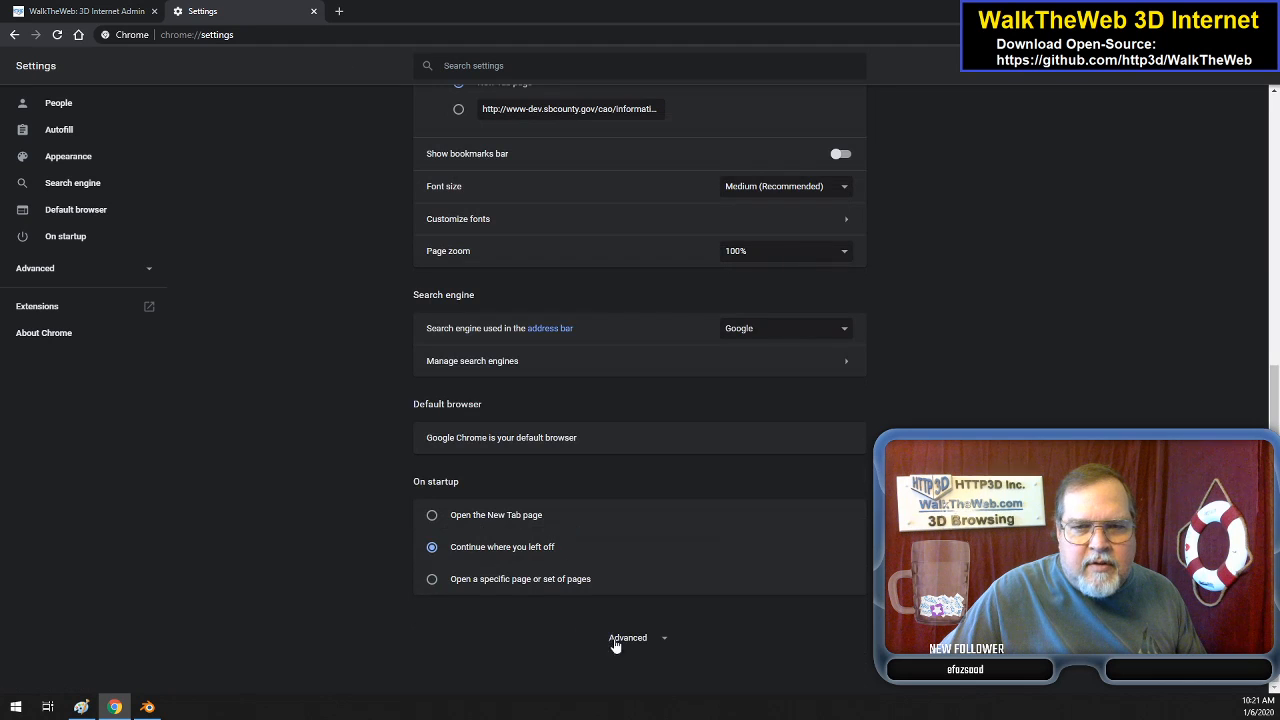
{"action": "left_click", "coordinate": [608, 634]}
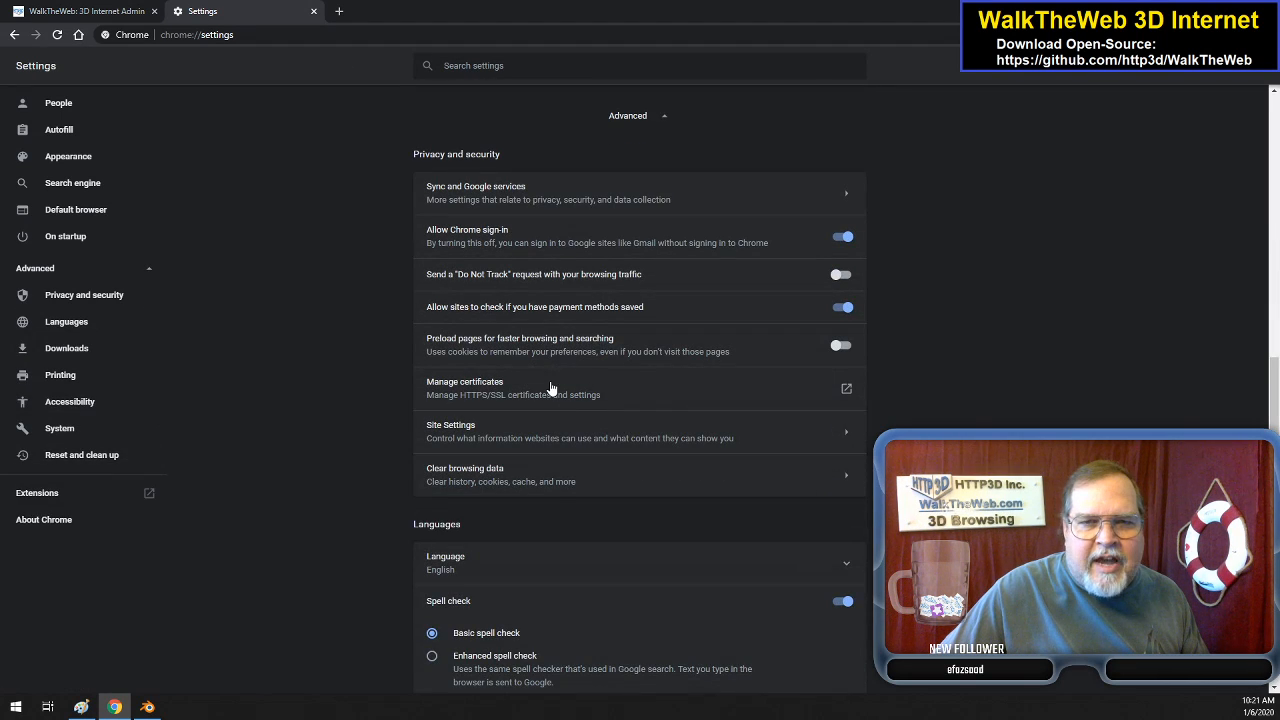
{"action": "left_click", "coordinate": [551, 387]}
{"action": "key", "text": "Escape"}
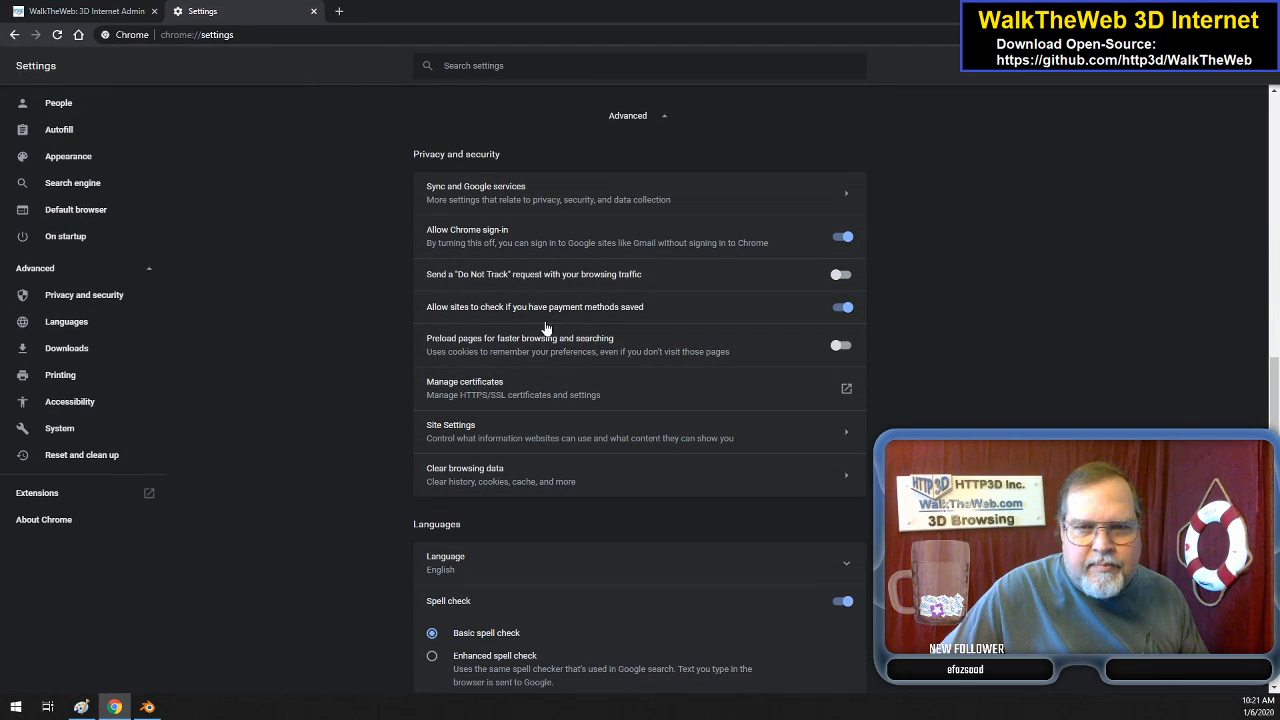
{"action": "left_click", "coordinate": [529, 429]}
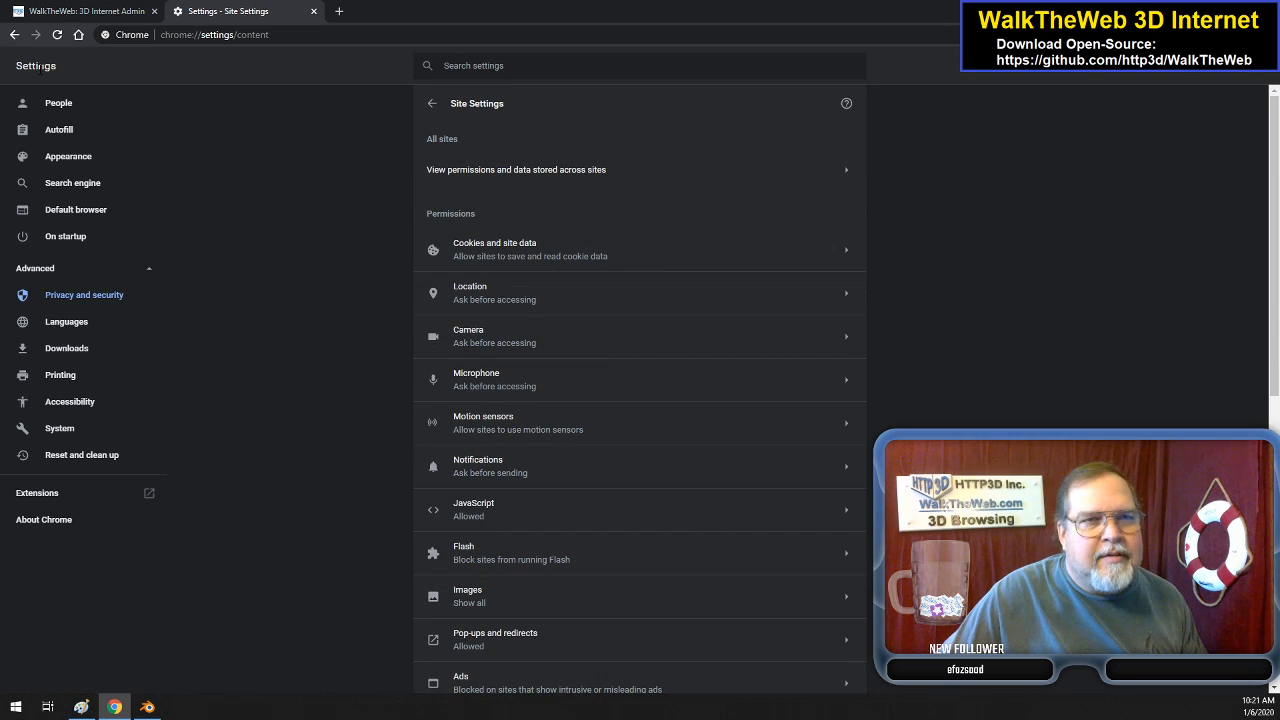
{"action": "left_click", "coordinate": [13, 36]}
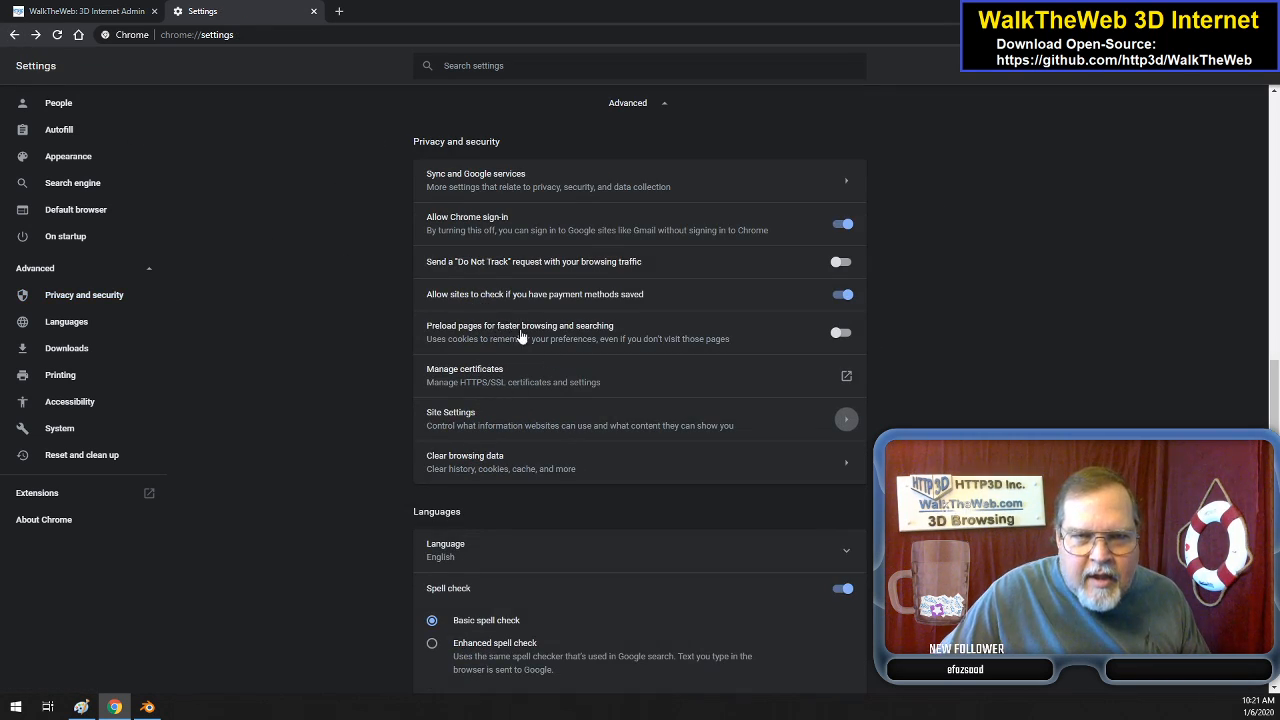
- Clear only the cached images and files from the browsing data for the All time range
{"action": "scroll", "coordinate": [528, 477], "scroll_direction": "down", "scroll_amount": 10}
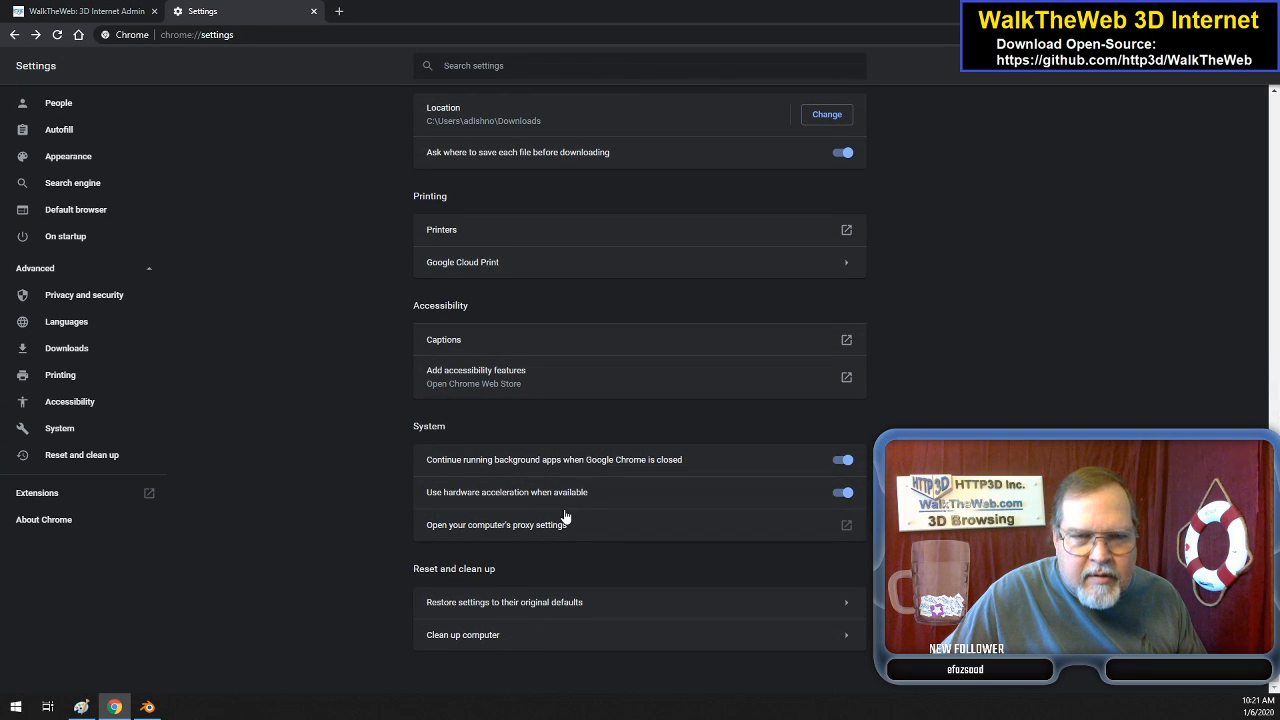
{"action": "scroll", "coordinate": [565, 516], "scroll_direction": "up", "scroll_amount": 8}
{"action": "scroll", "coordinate": [565, 516], "scroll_direction": "up", "scroll_amount": 2}
{"action": "scroll", "coordinate": [565, 516], "scroll_direction": "down", "scroll_amount": 2}
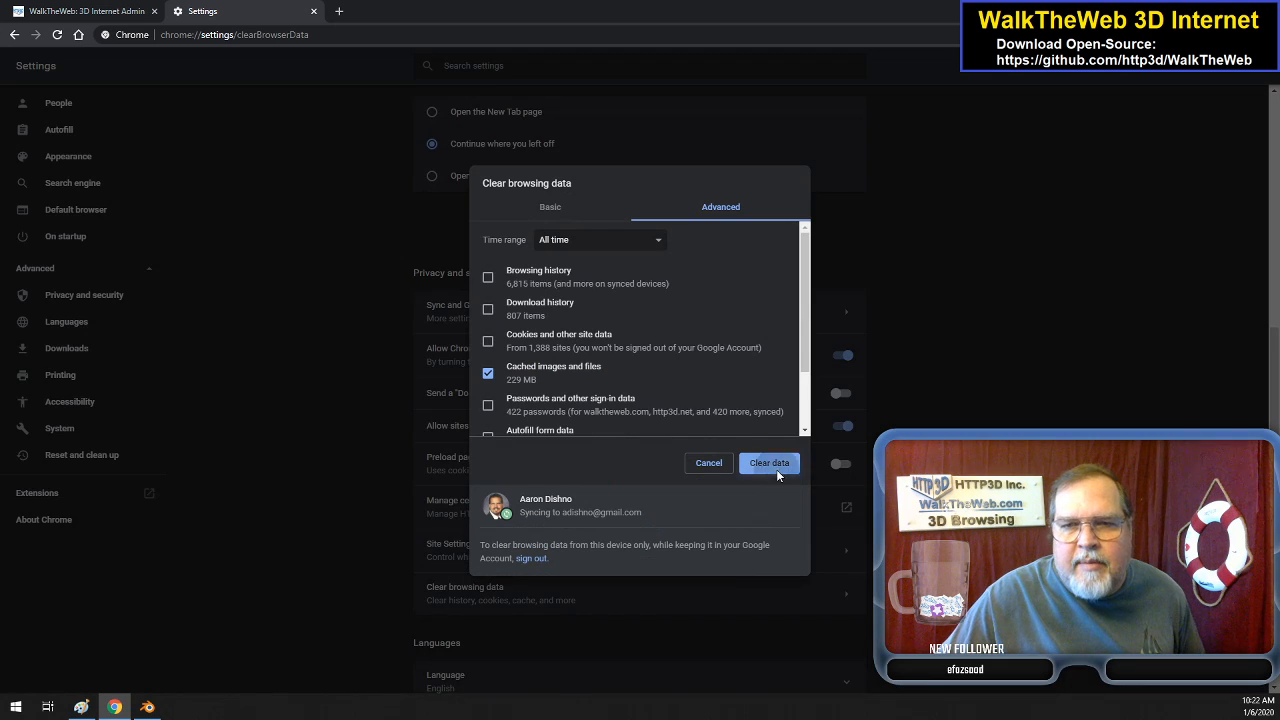
{"action": "left_click", "coordinate": [776, 469]}
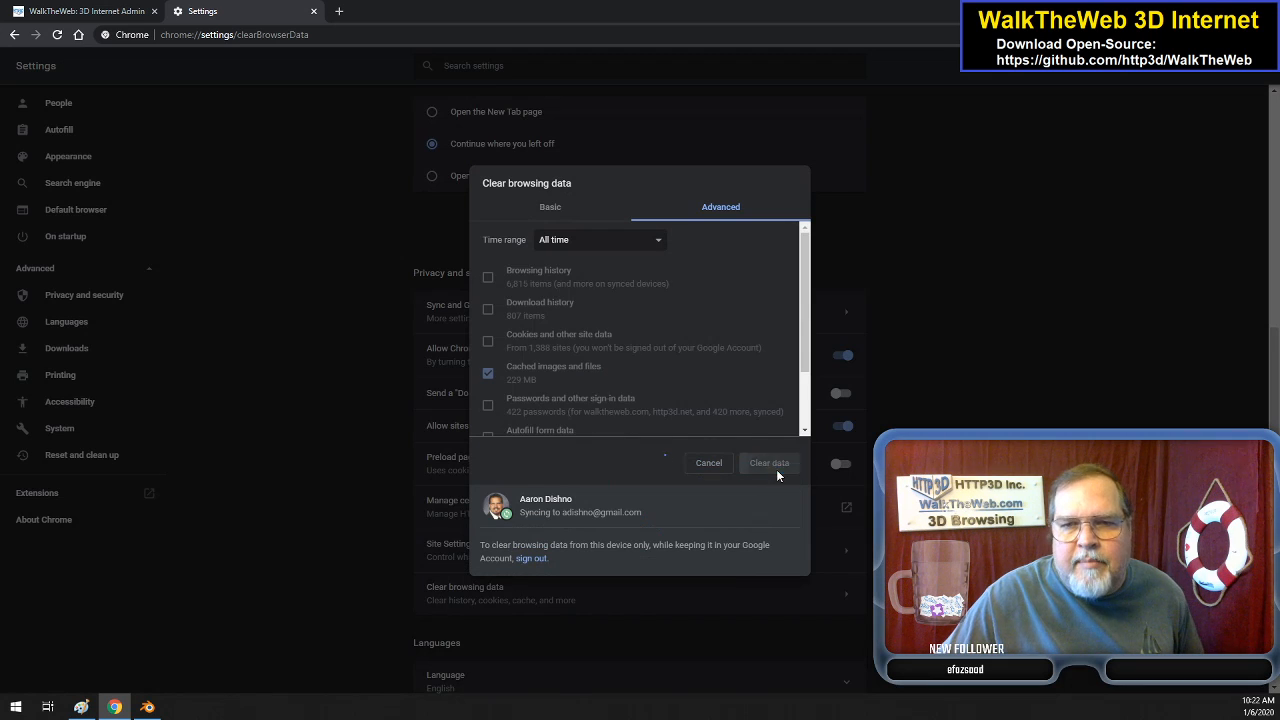
- Return to the WalkTheWeb admin page and open paintballarena.babylon for editing from the Media Library's 3D Objects
{"action": "left_click", "coordinate": [110, 10]}
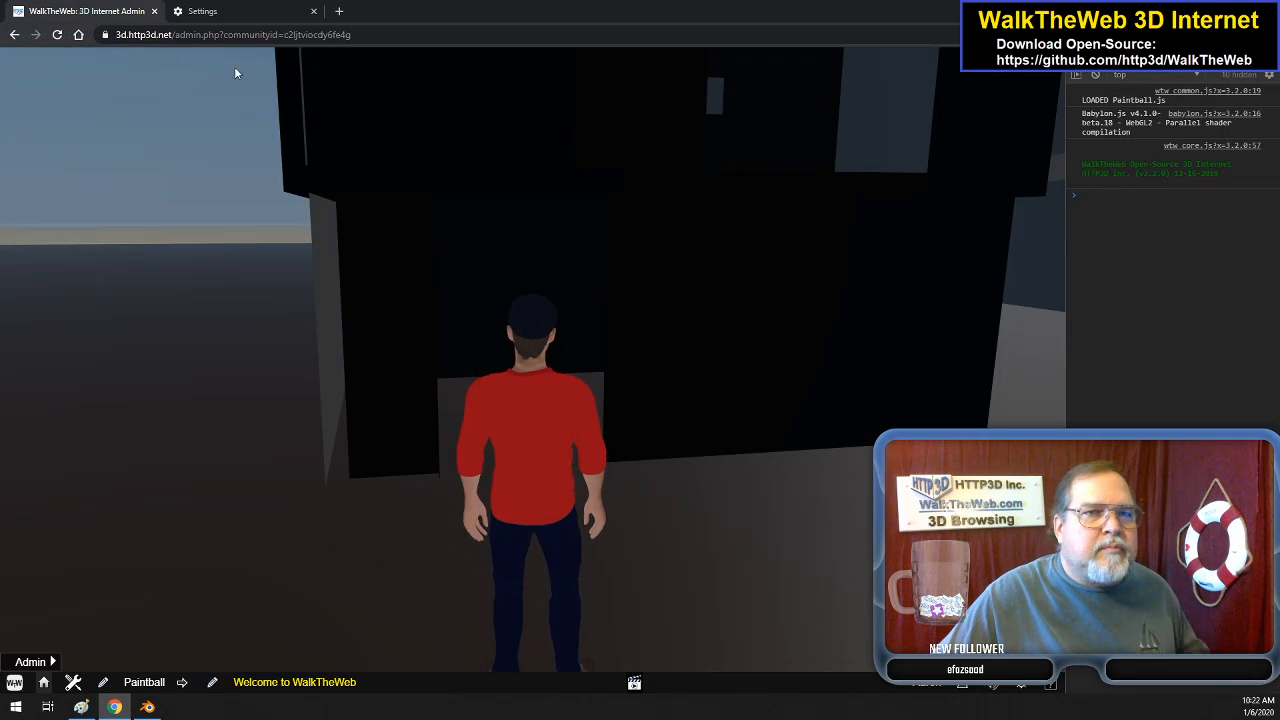
{"action": "left_click", "coordinate": [30, 661]}
{"action": "left_click", "coordinate": [126, 110]}
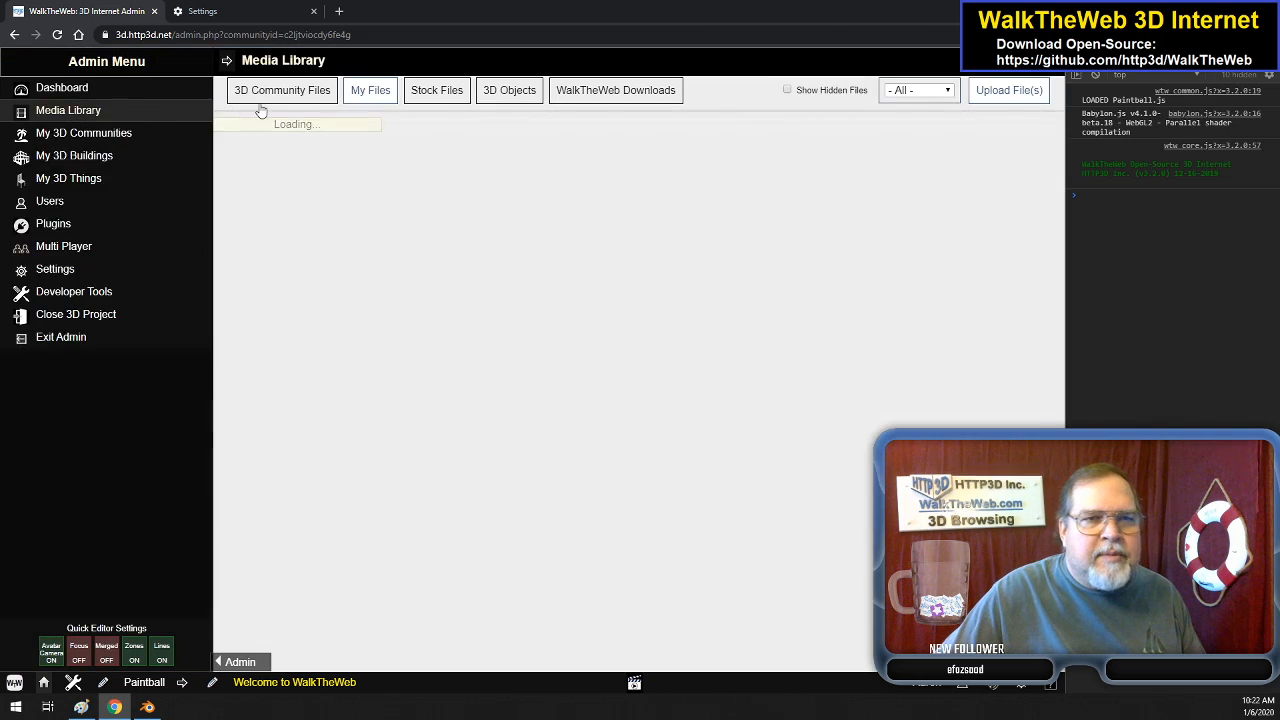
{"action": "left_click", "coordinate": [538, 91]}
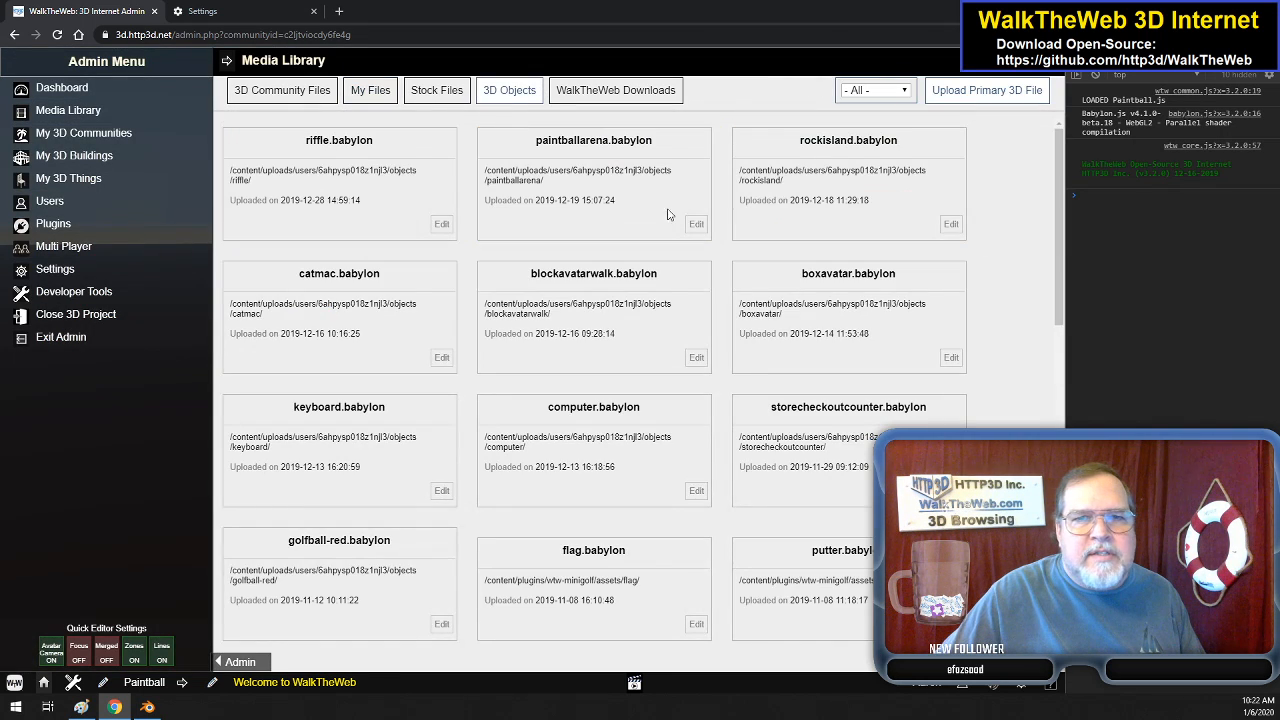
{"action": "left_click", "coordinate": [697, 224]}
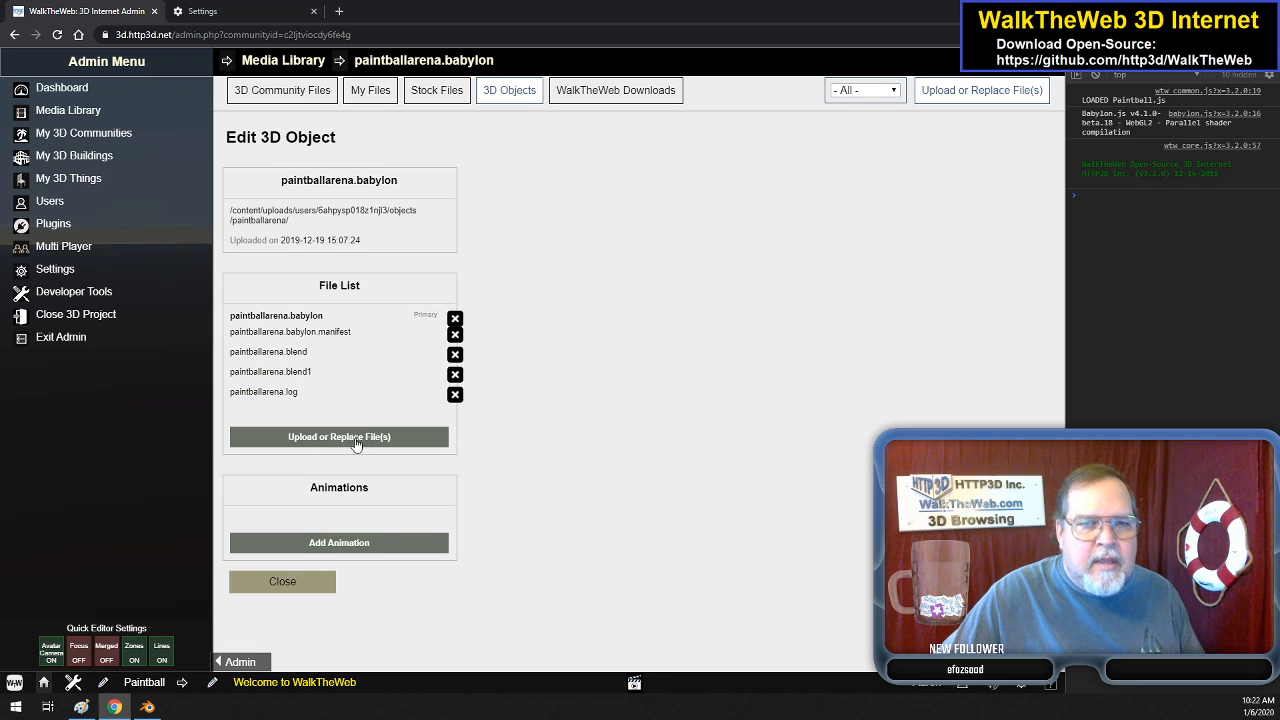
- Upload replacement paintballarena files from the paintball folder: the .babylon, .babylon.manifest, .blend, .blend1 and .log files
{"action": "left_click", "coordinate": [356, 440]}
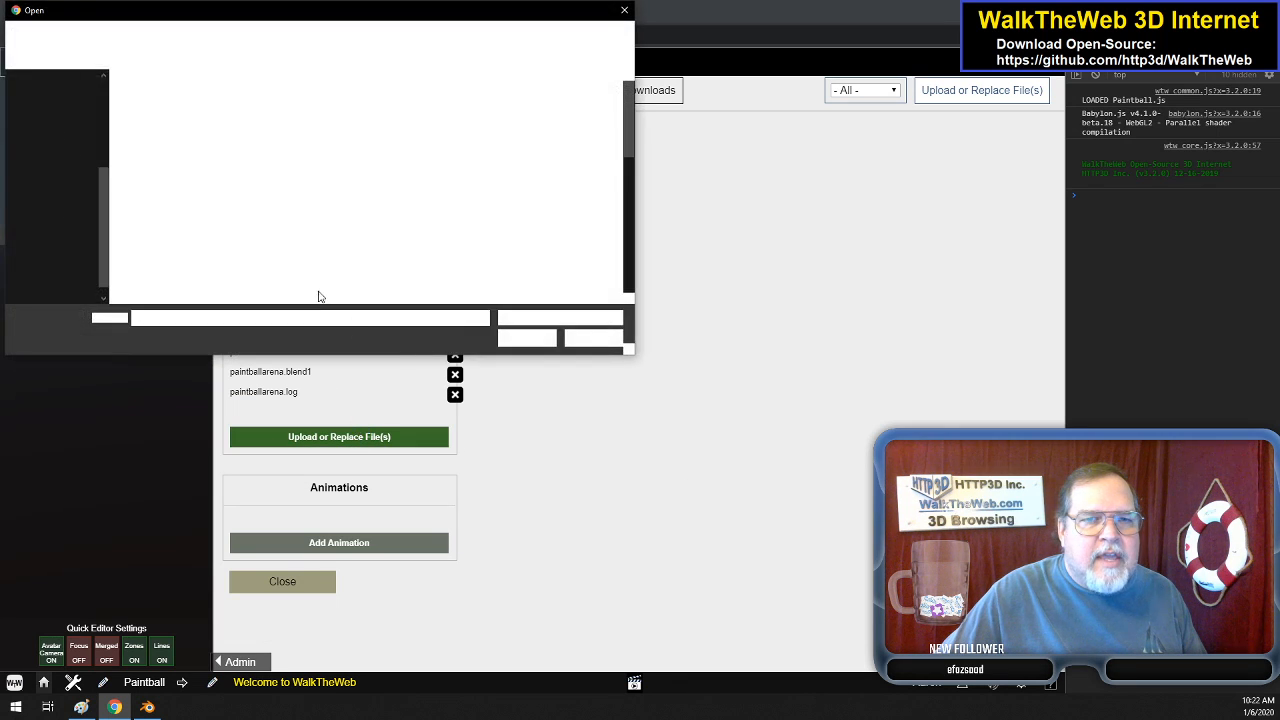
{"action": "scroll", "coordinate": [210, 240], "scroll_direction": "down", "scroll_amount": 8}
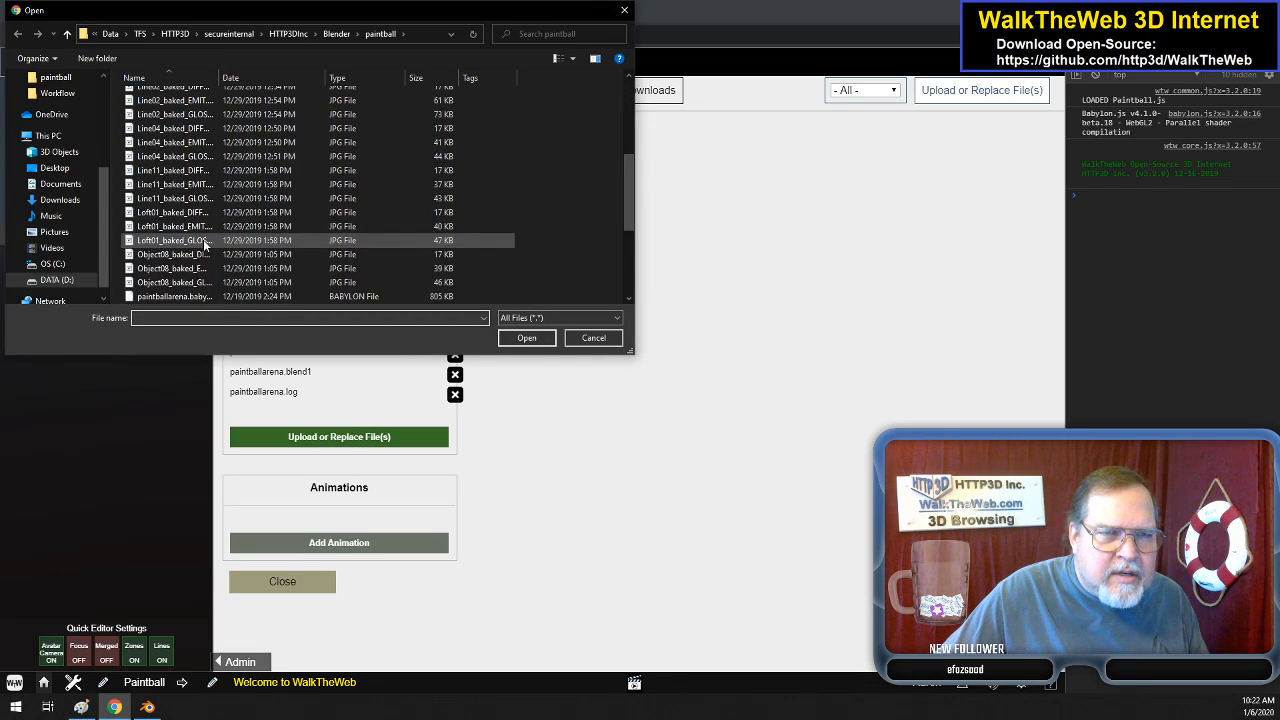
{"action": "left_click", "coordinate": [192, 188]}
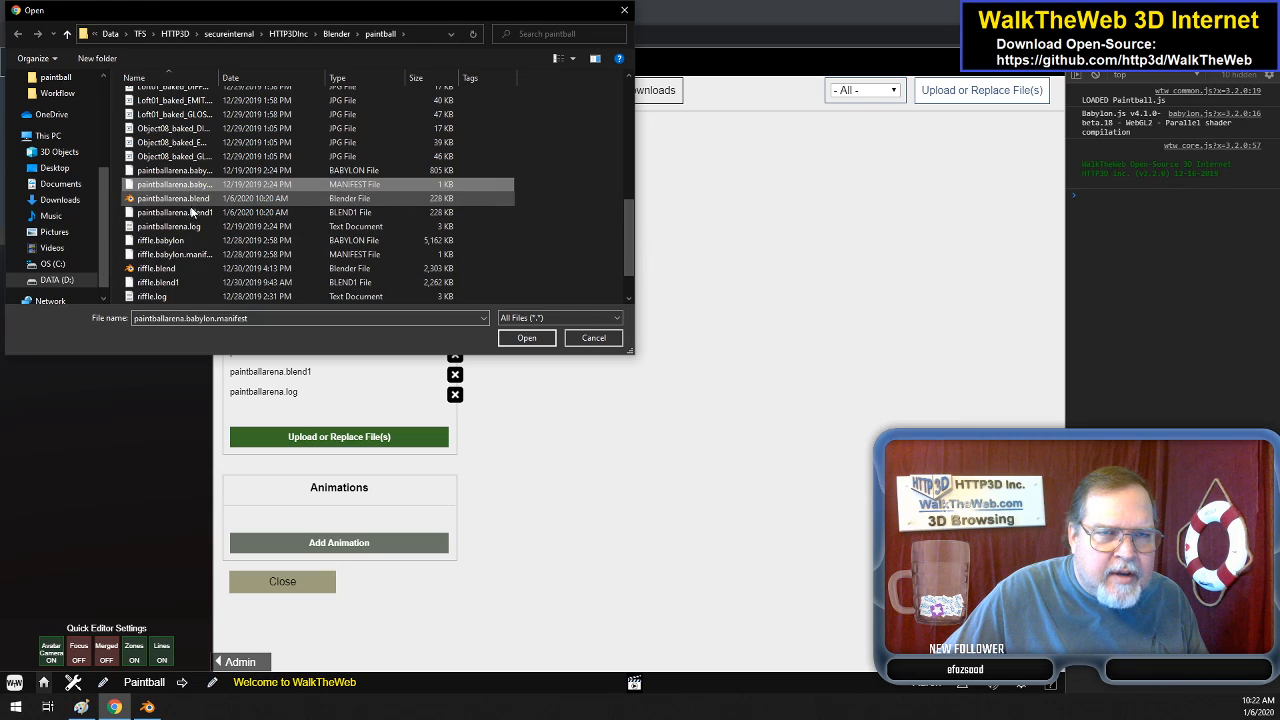
{"action": "left_click", "coordinate": [196, 199], "text": "ctrl"}
{"action": "left_click", "coordinate": [192, 212], "text": "ctrl"}
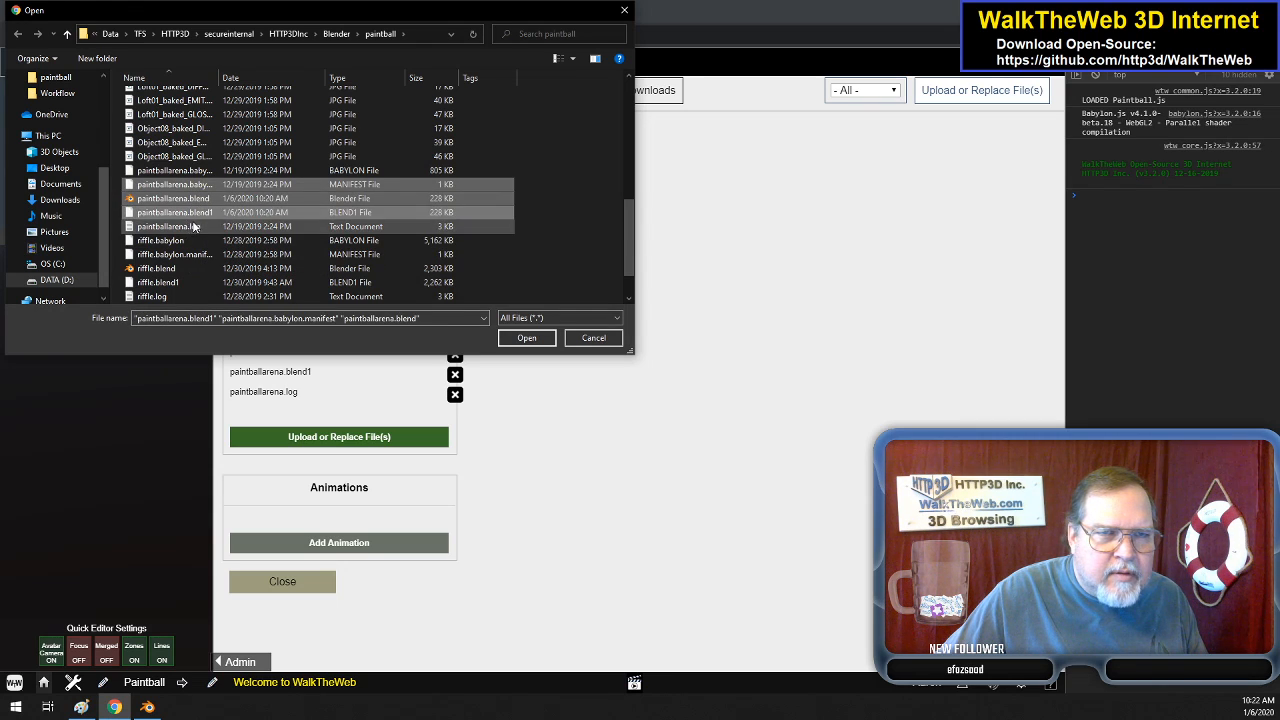
{"action": "left_click", "coordinate": [200, 212], "text": "ctrl"}
{"action": "left_click", "coordinate": [200, 198], "text": "ctrl"}
{"action": "left_click", "coordinate": [205, 170], "text": "ctrl"}
{"action": "left_click", "coordinate": [205, 170]}
{"action": "left_click", "coordinate": [235, 227], "text": "shift"}
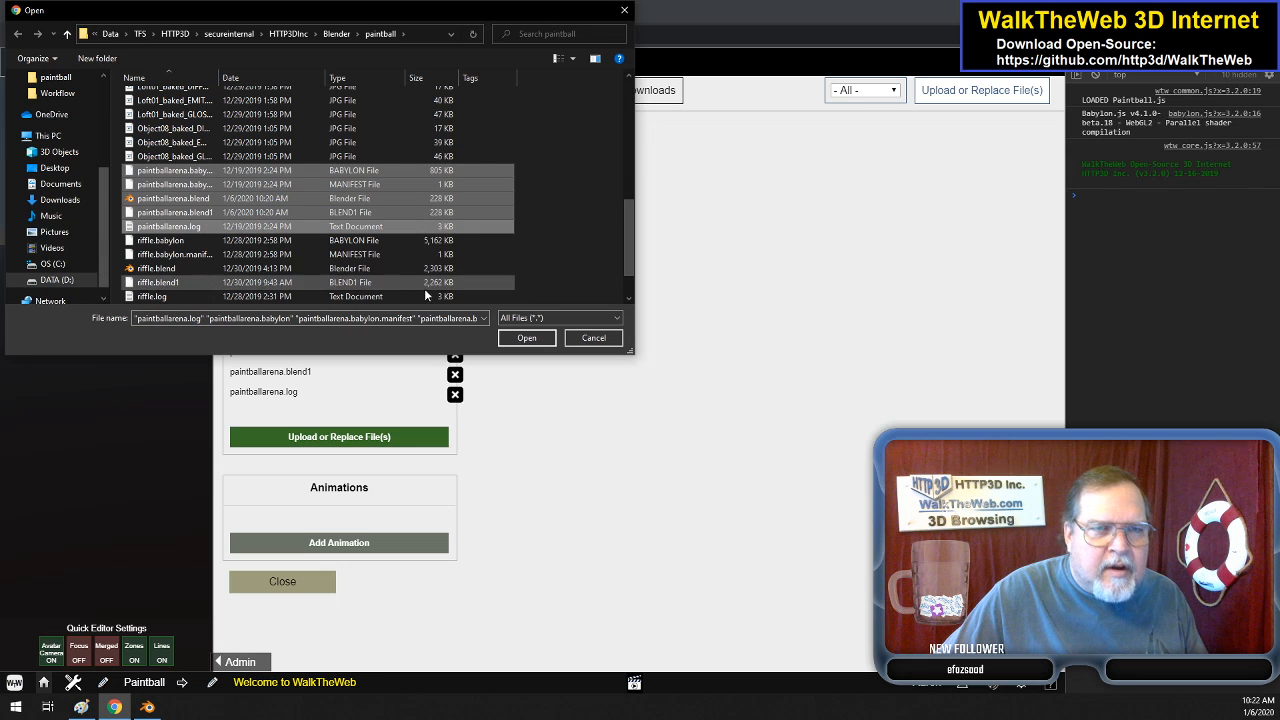
{"action": "left_click", "coordinate": [521, 341]}
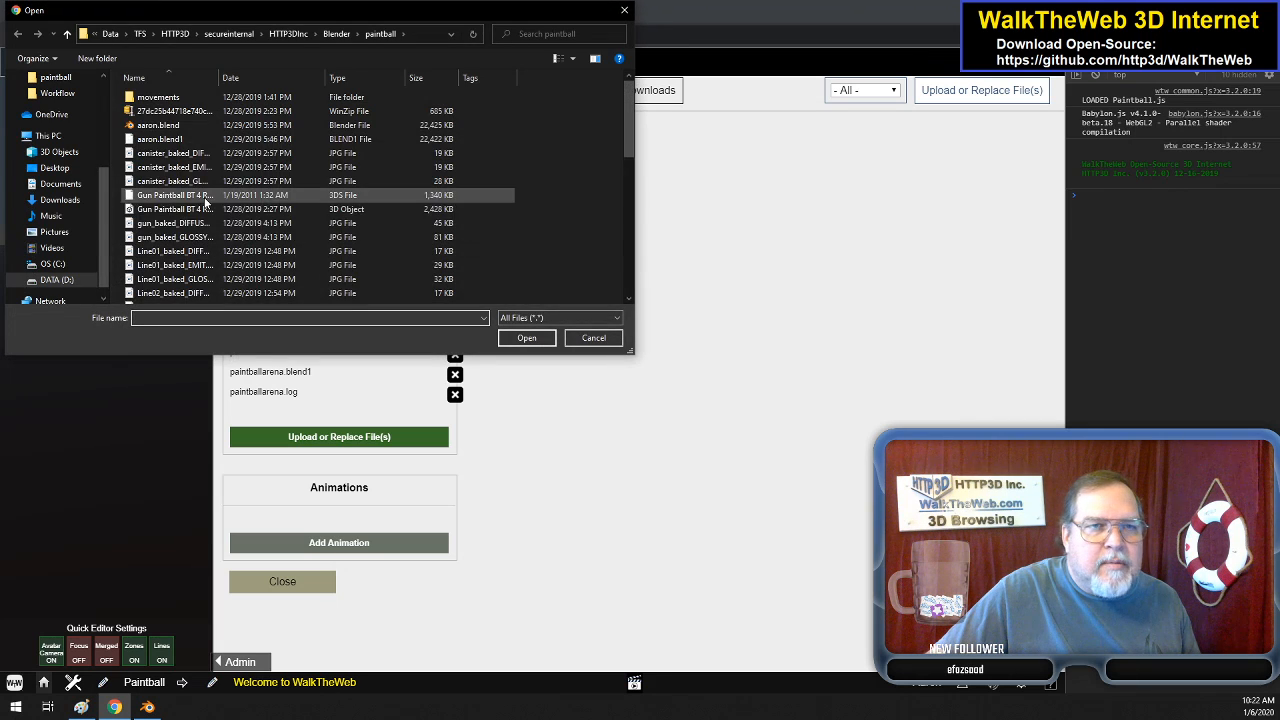
- Upload the same five paintballarena files once more to replace the object's stored files
{"action": "scroll", "coordinate": [200, 200], "scroll_direction": "down", "scroll_amount": 8}
{"action": "left_click", "coordinate": [175, 163]}
{"action": "left_click", "coordinate": [177, 219], "text": "shift"}
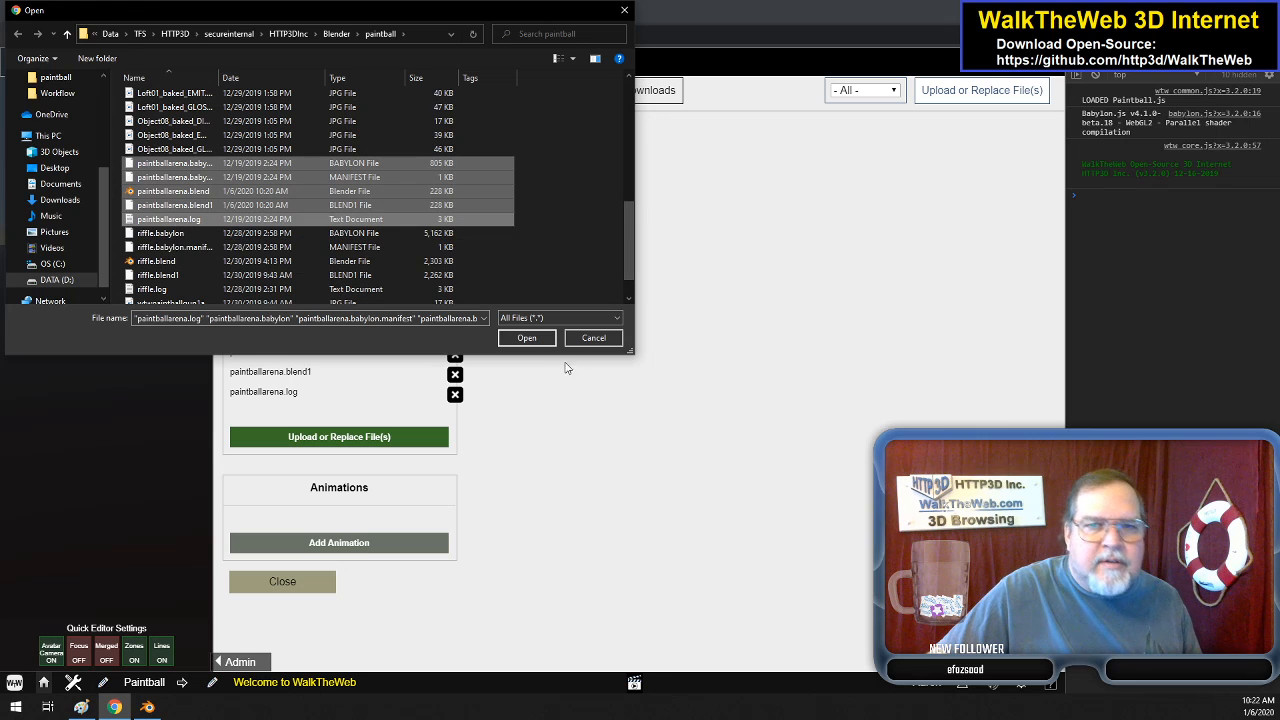
{"action": "left_click", "coordinate": [526, 338]}
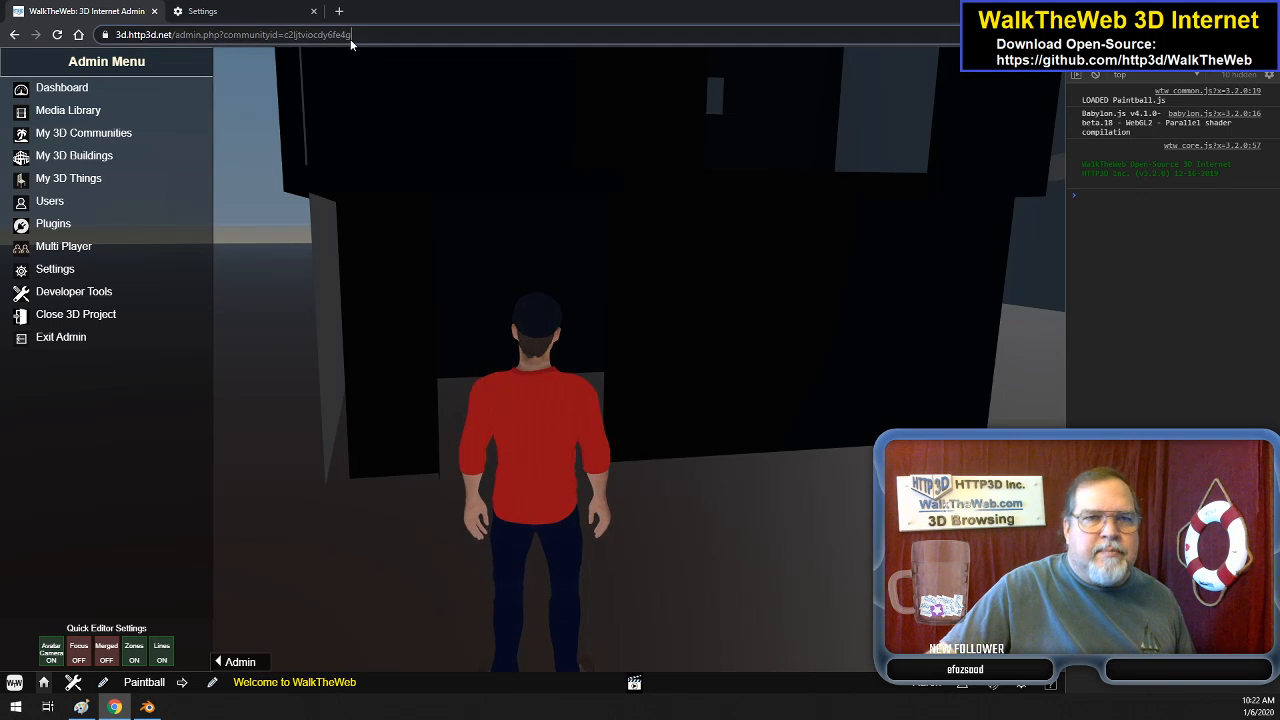
- Reload the Paintball community page and hide the admin menu
{"action": "left_click", "coordinate": [350, 39]}
{"action": "key", "text": "Return"}
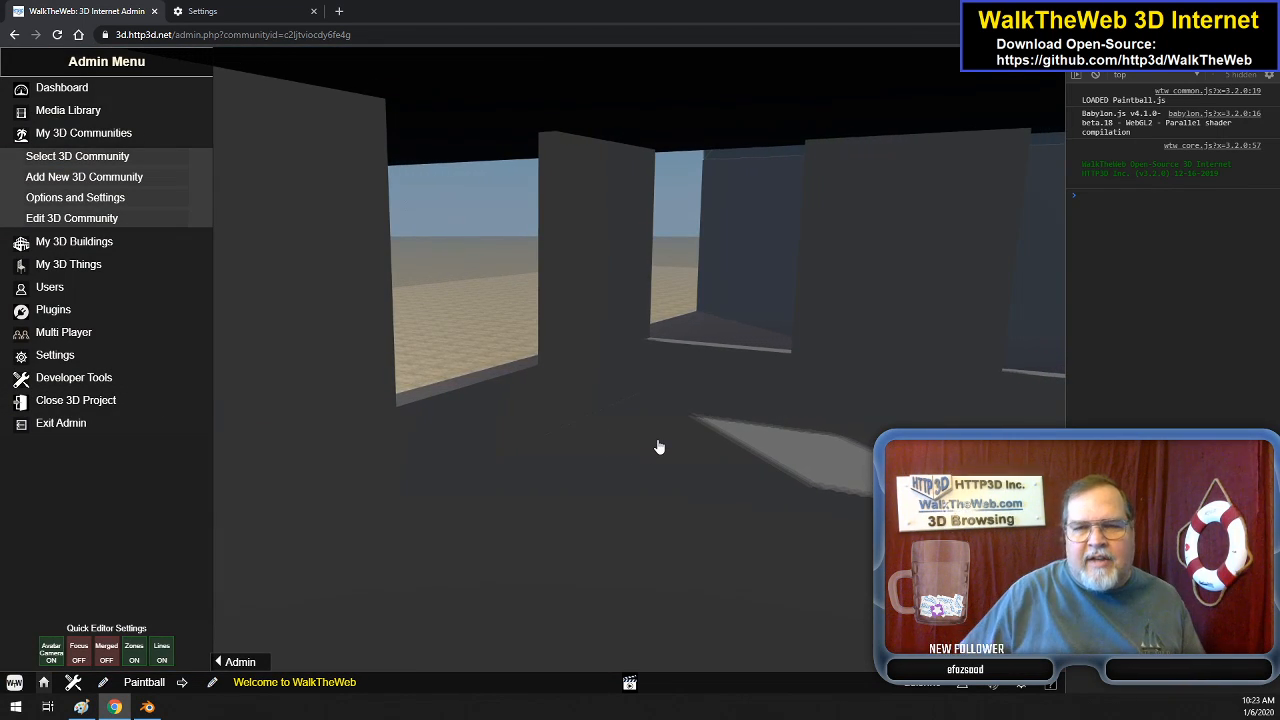
{"action": "left_click", "coordinate": [240, 662]}
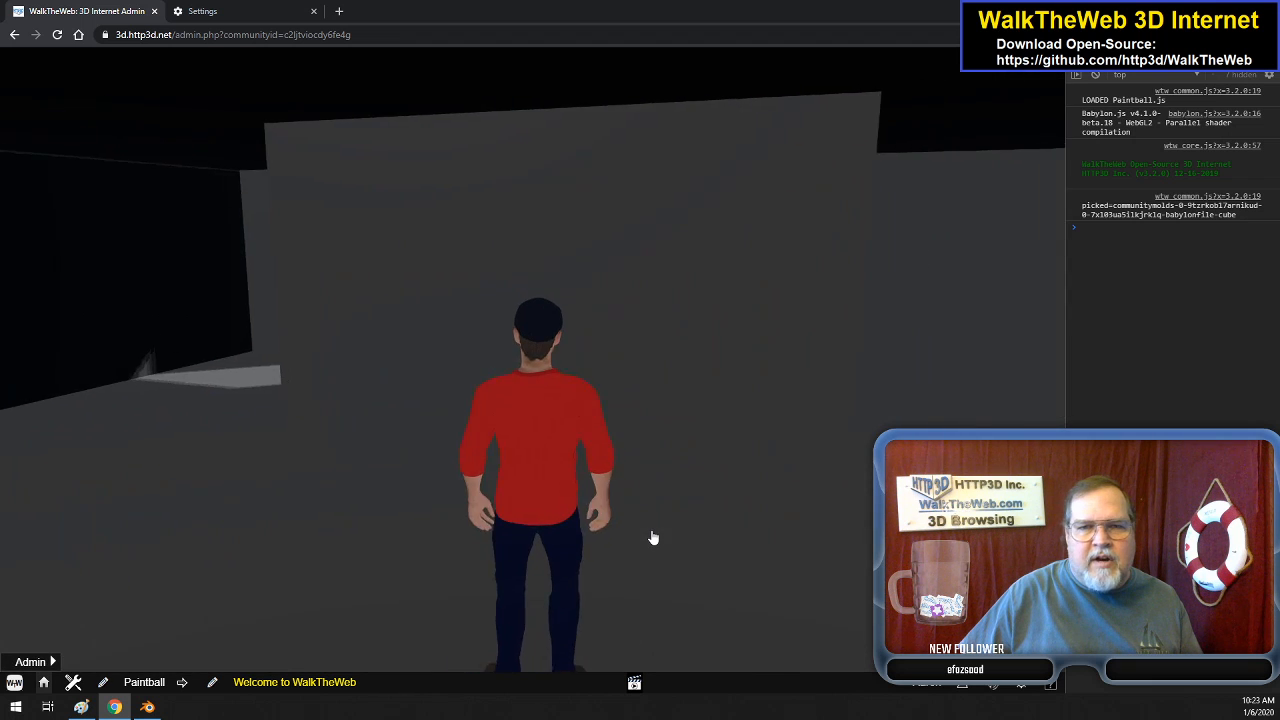
- Walk the avatar through the building interior and out across the arena floor to examine the shading of the block structures' walls
{"action": "key", "text": "Left"}
{"action": "key", "text": "Up"}
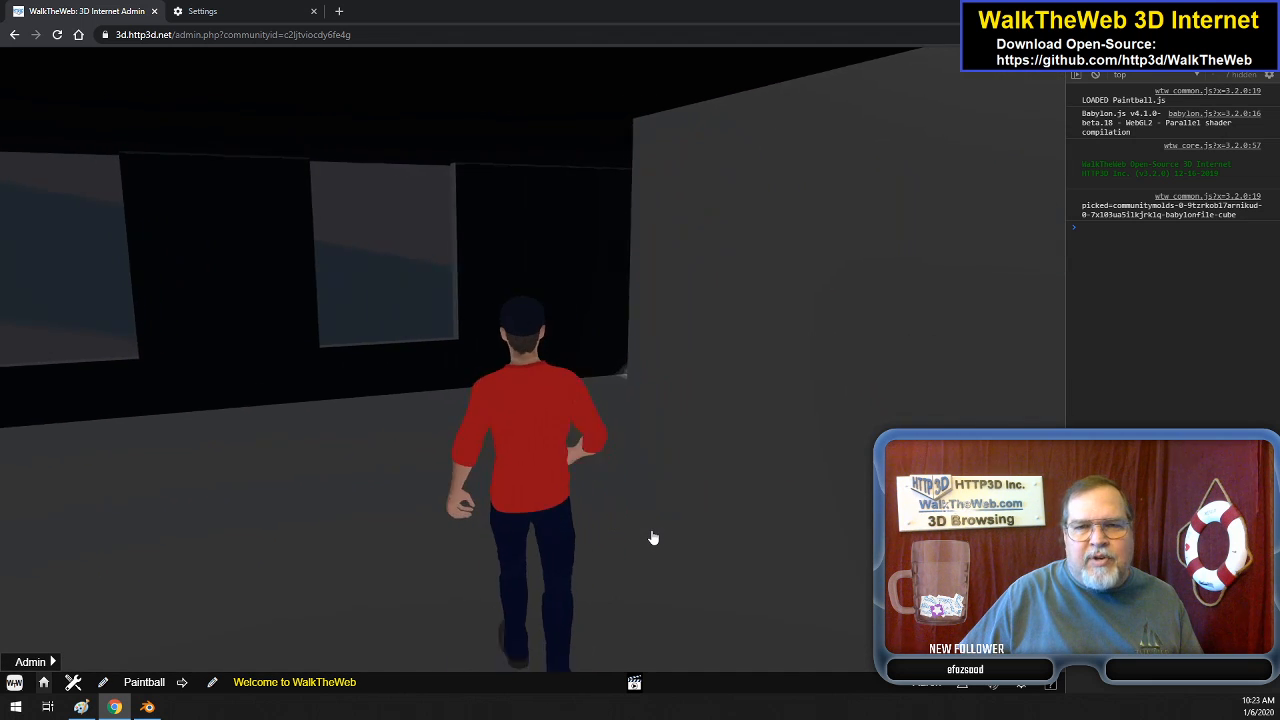
{"action": "key", "text": "Right"}
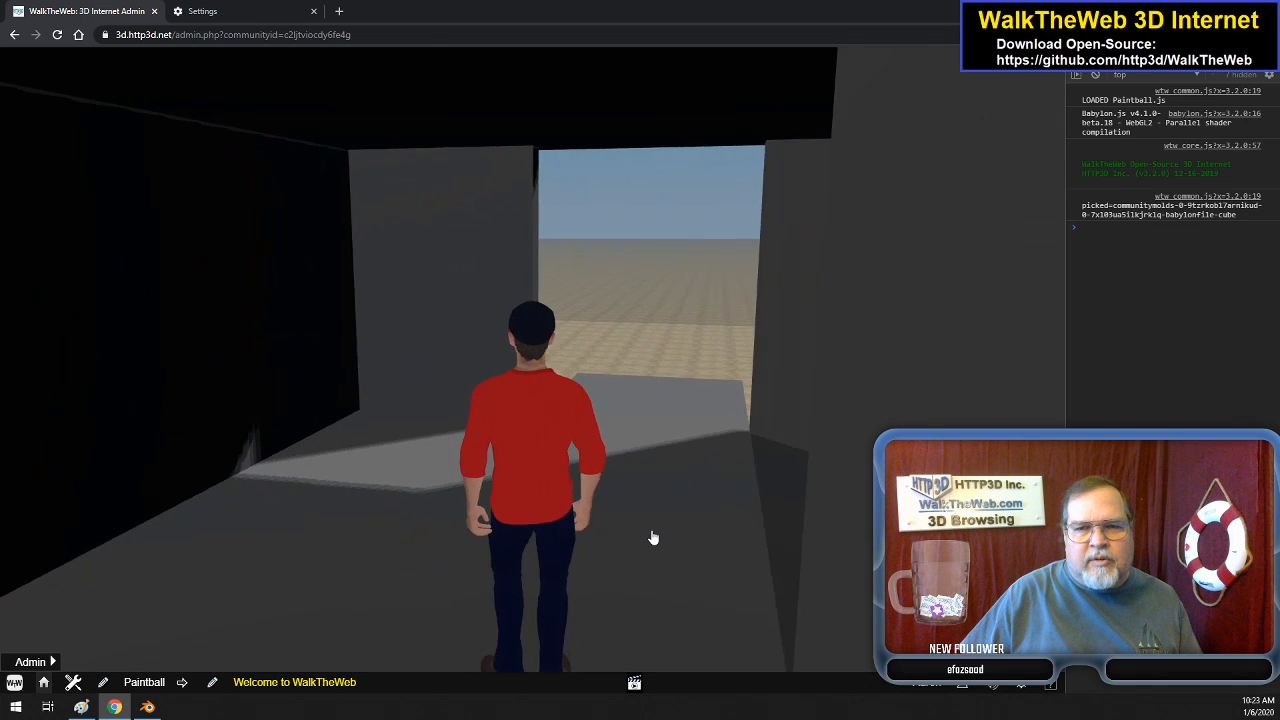
{"action": "key", "text": "Up"}
{"action": "key", "text": "Right"}
{"action": "key", "text": "Up"}
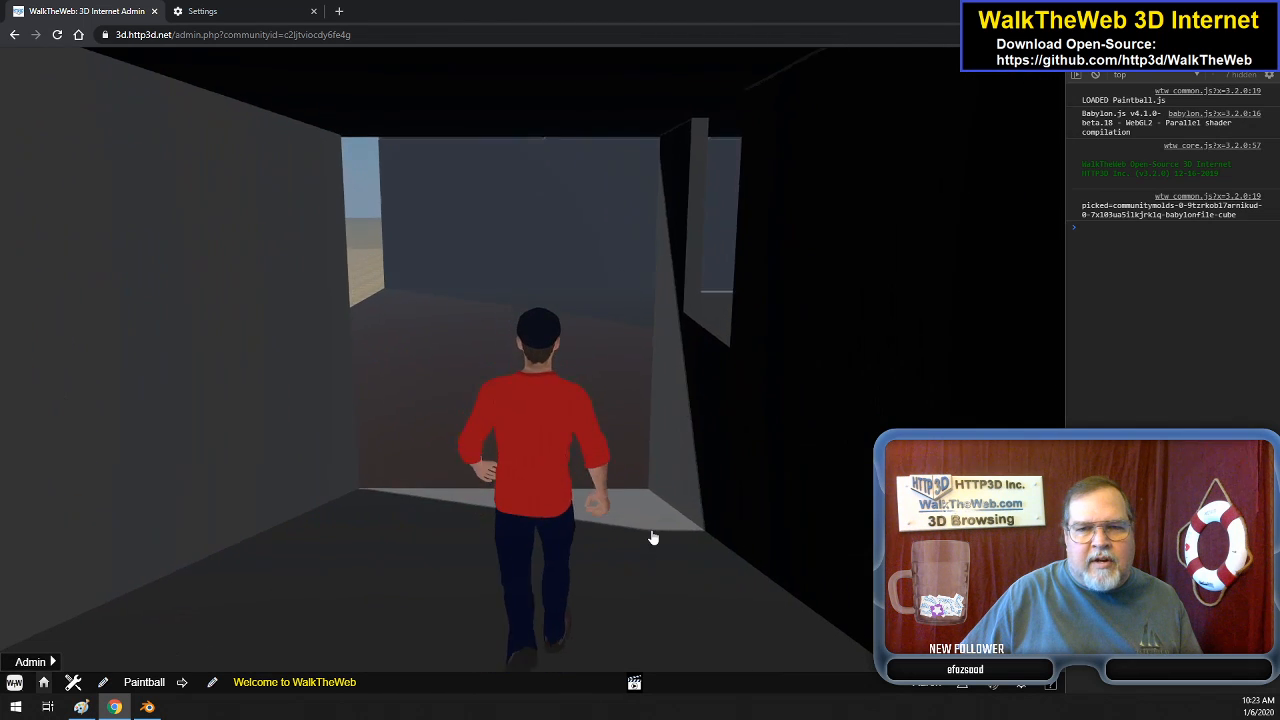
{"action": "key", "text": "Up"}
{"action": "key", "text": "Right"}
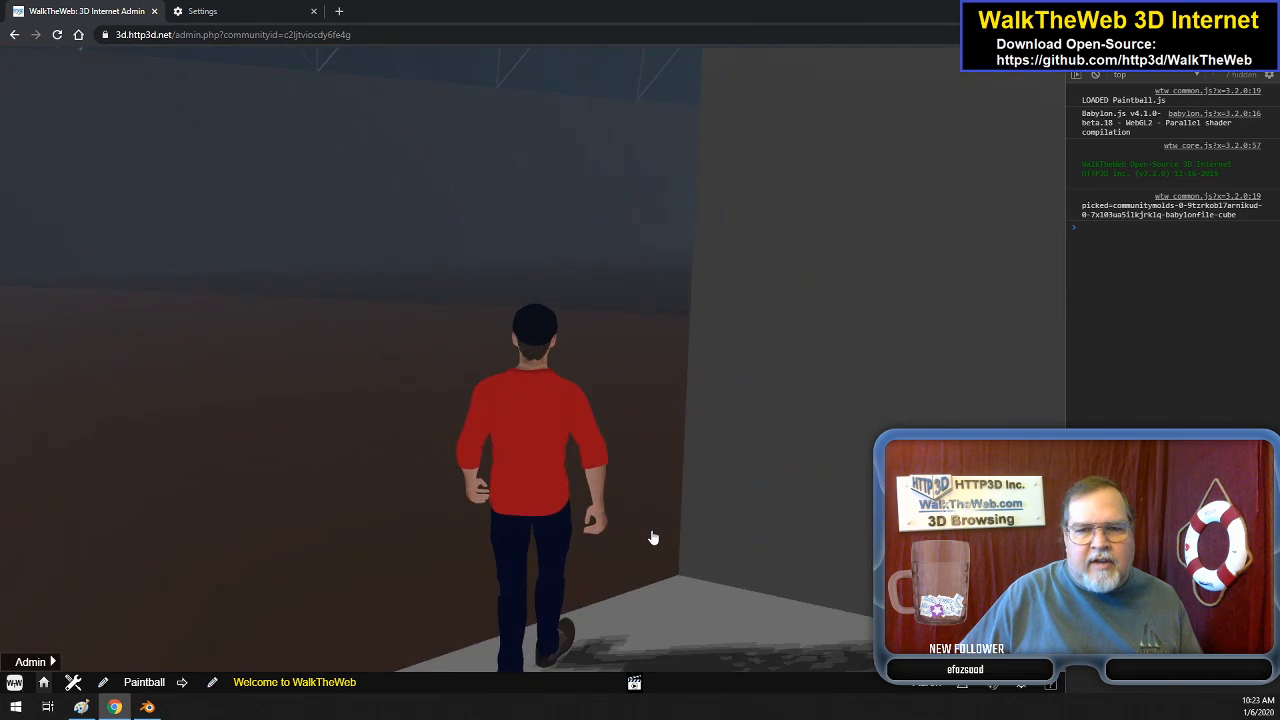
{"action": "key", "text": "Up"}
{"action": "key", "text": "Right"}
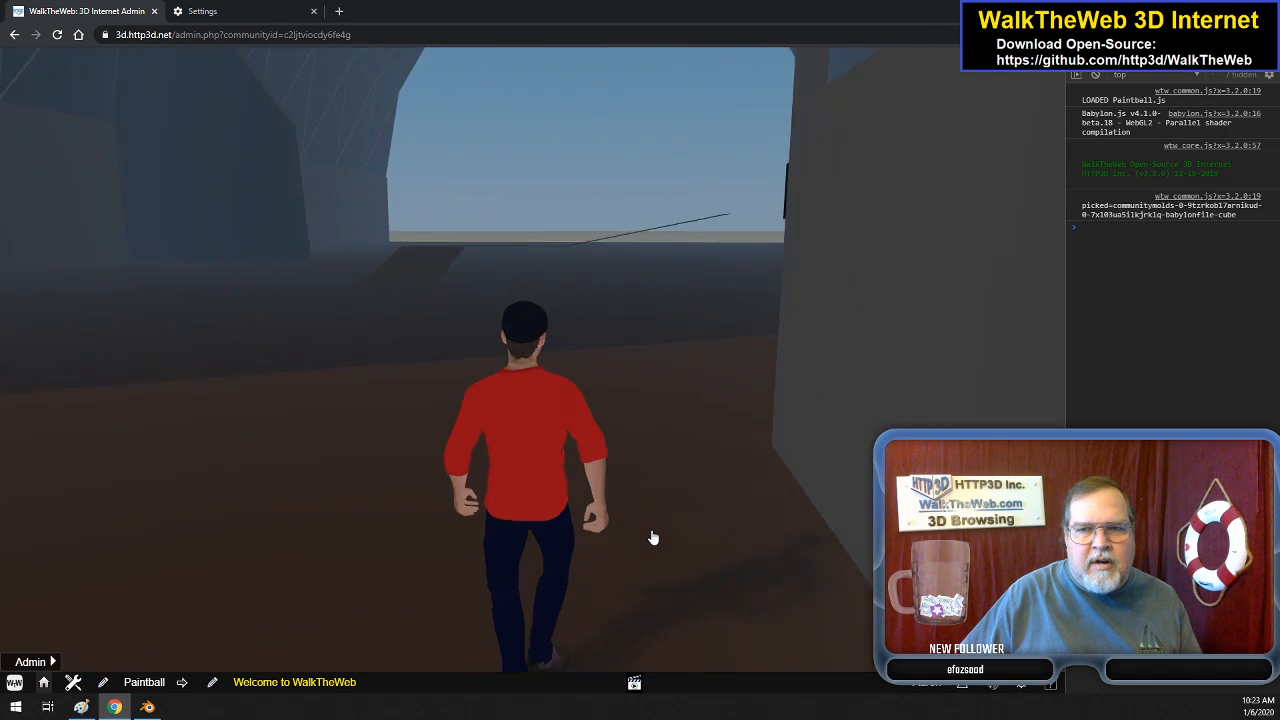
{"action": "key", "text": "Left"}
{"action": "key", "text": "Up"}
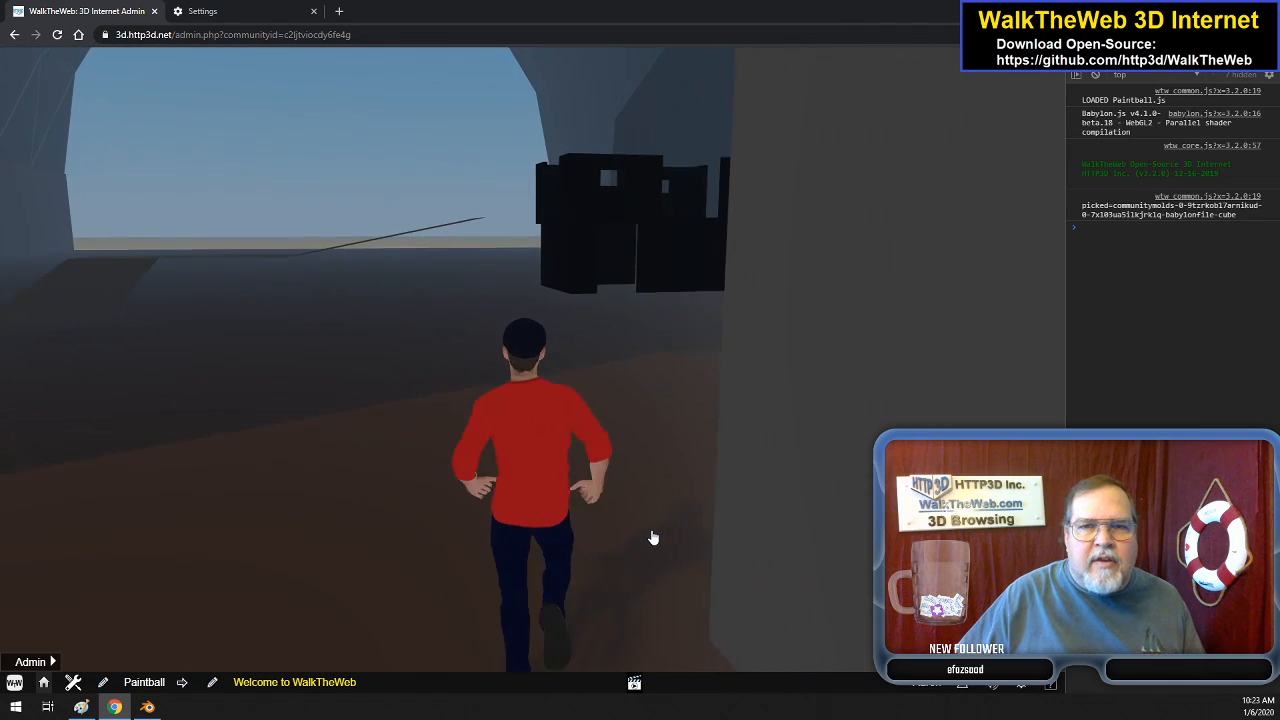
{"action": "key", "text": "Up"}
{"action": "key", "text": "Right"}
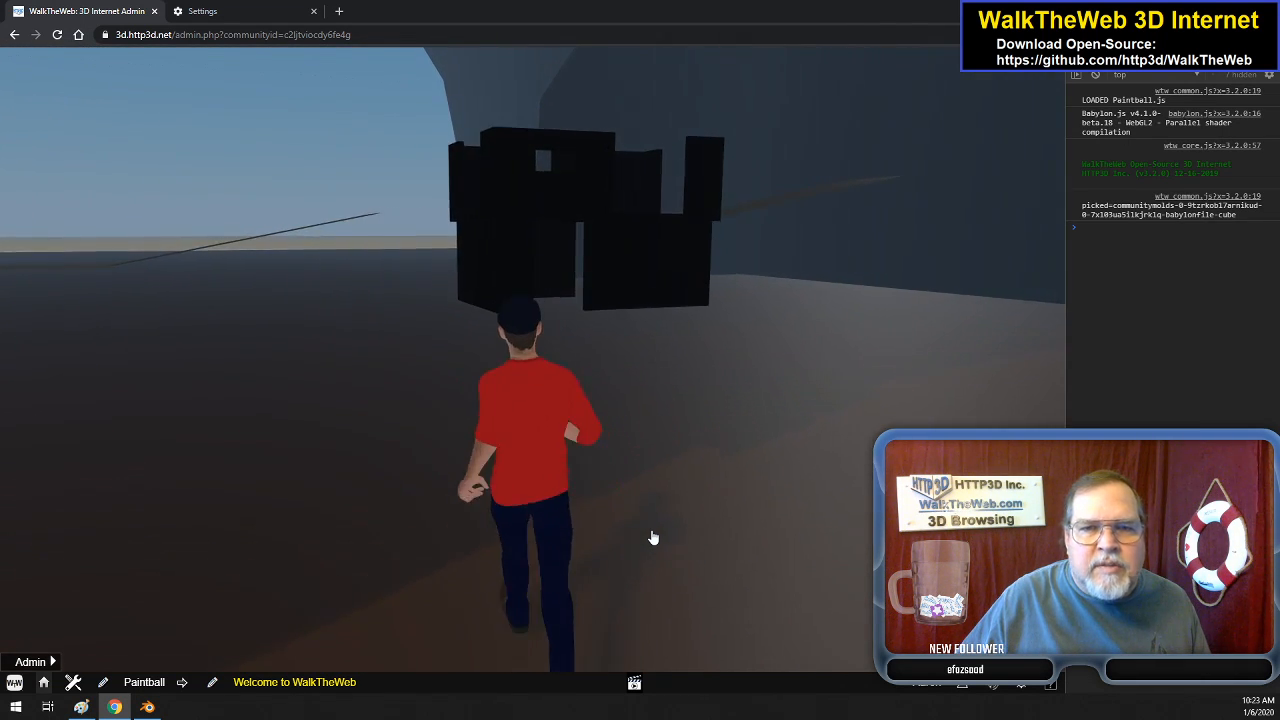
{"action": "key", "text": "Up"}
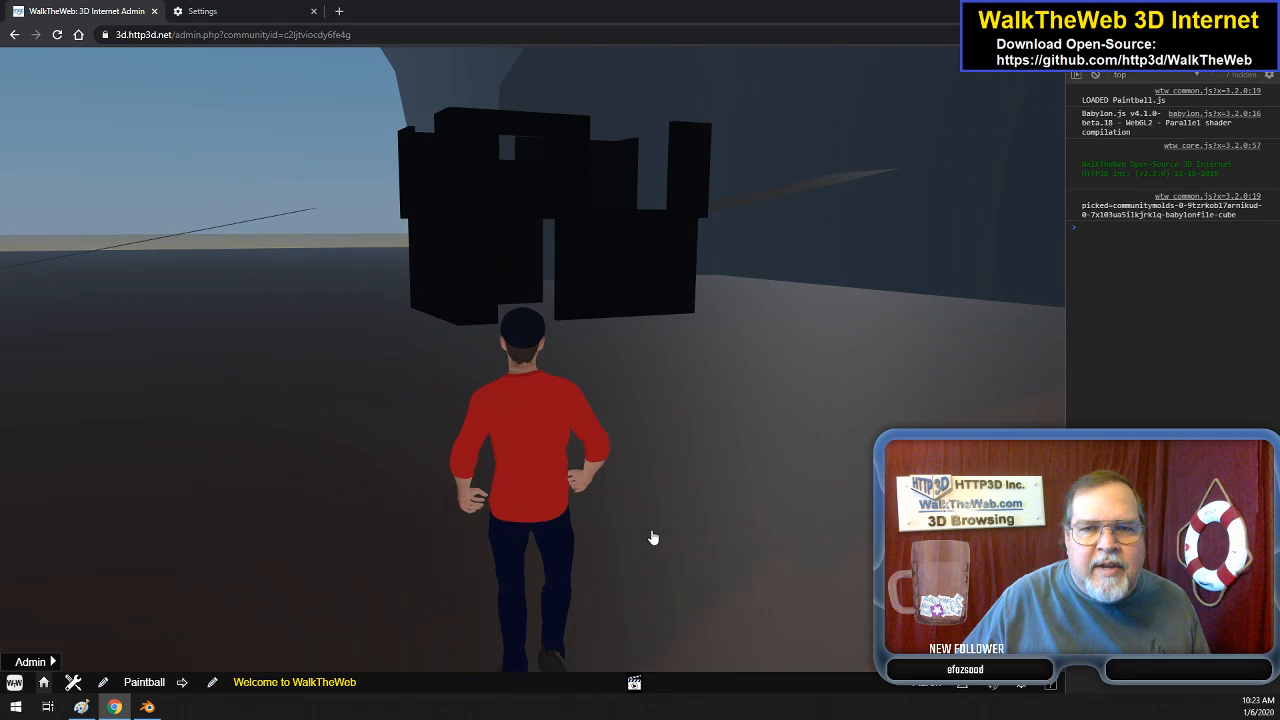
- Walk the avatar through the two-storey block building and out the other side to examine its inner and outer wall shading
{"action": "key", "text": "Up"}
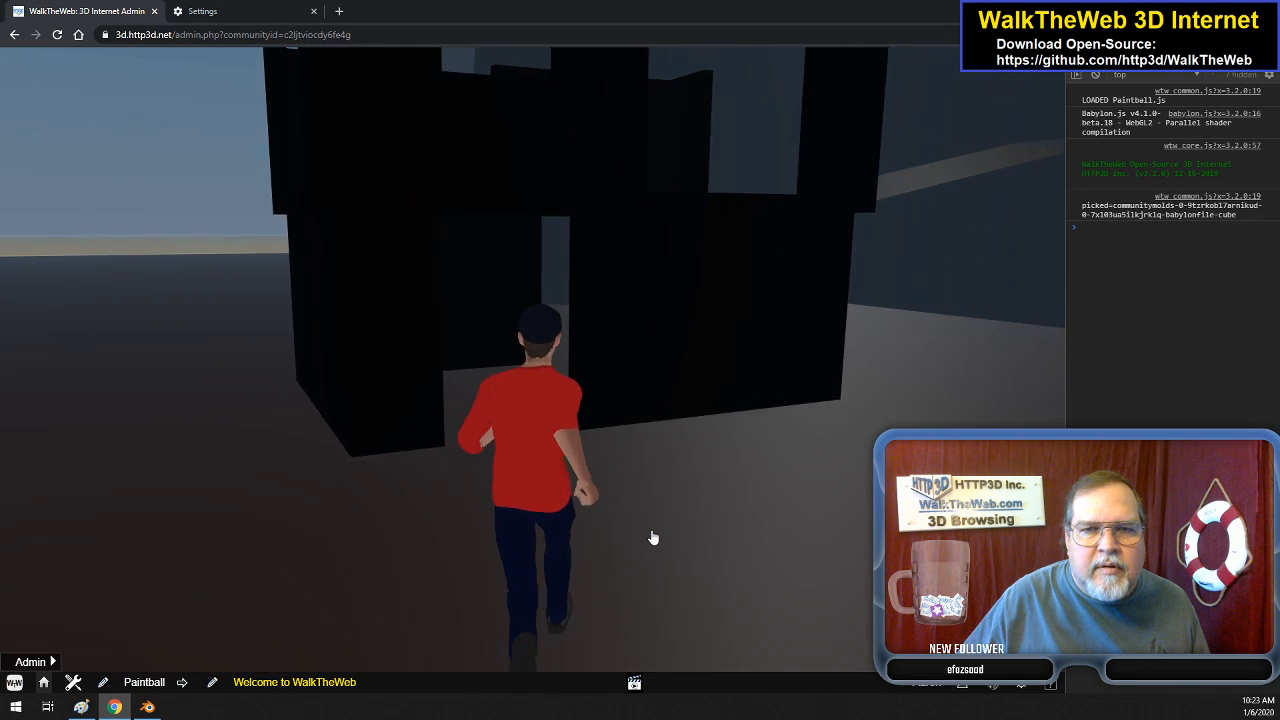
{"action": "key", "text": "Up"}
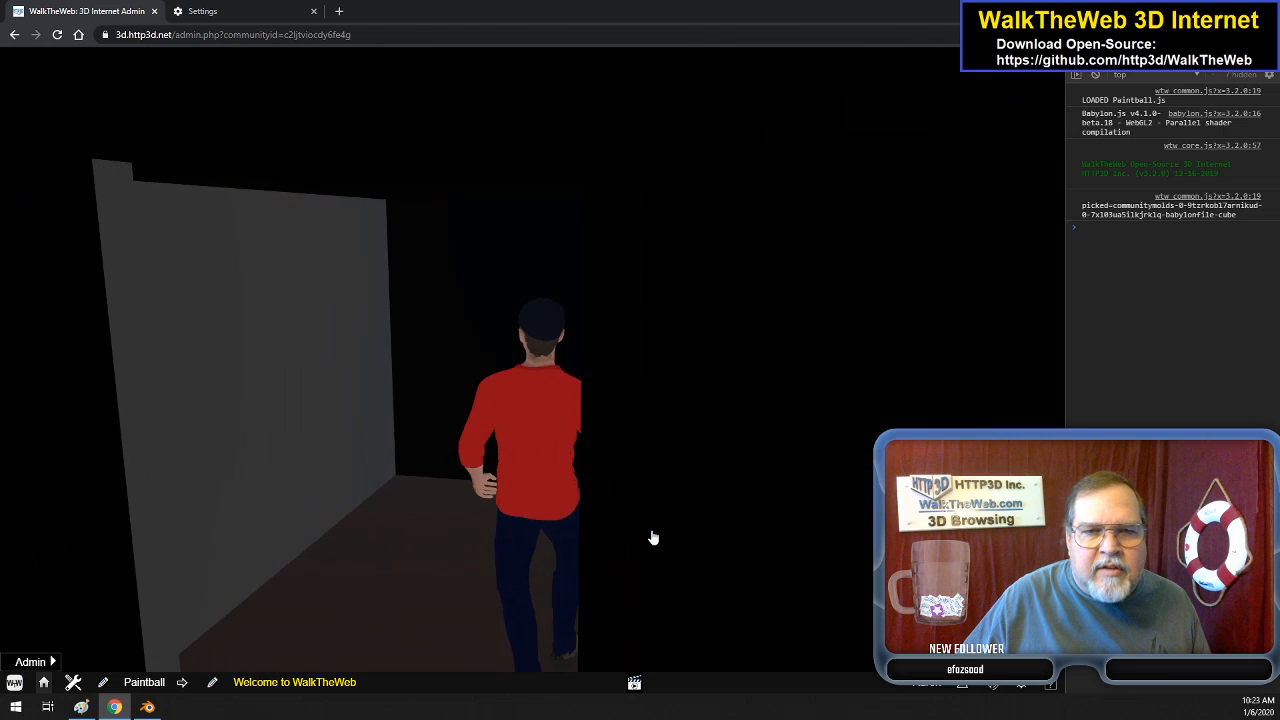
{"action": "key", "text": "Right"}
{"action": "key", "text": "Right"}
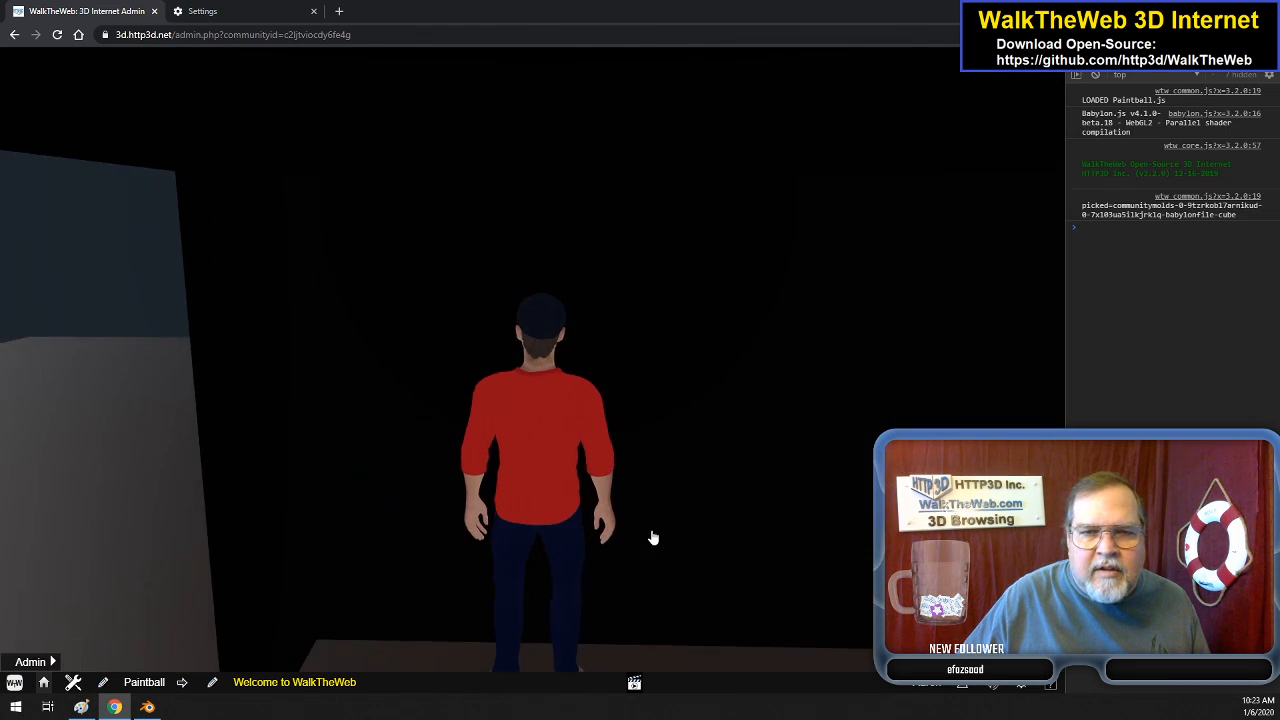
{"action": "key", "text": "Left"}
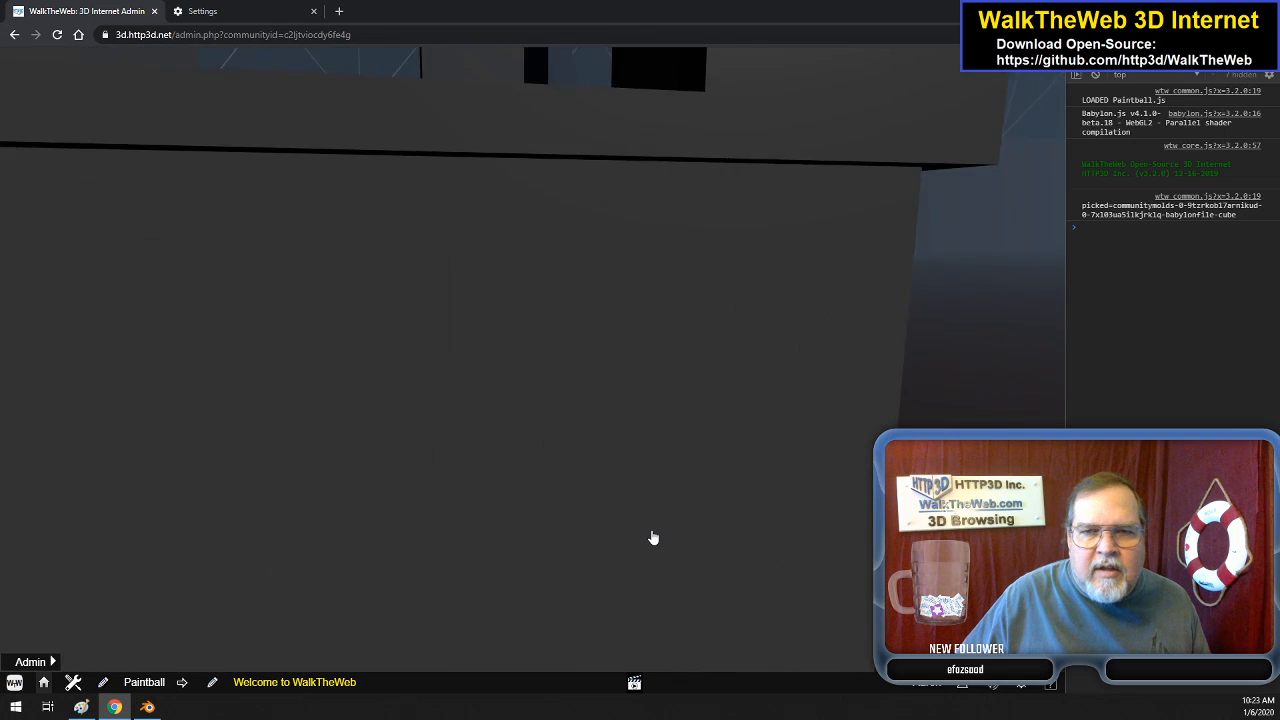
{"action": "key", "text": "Left"}
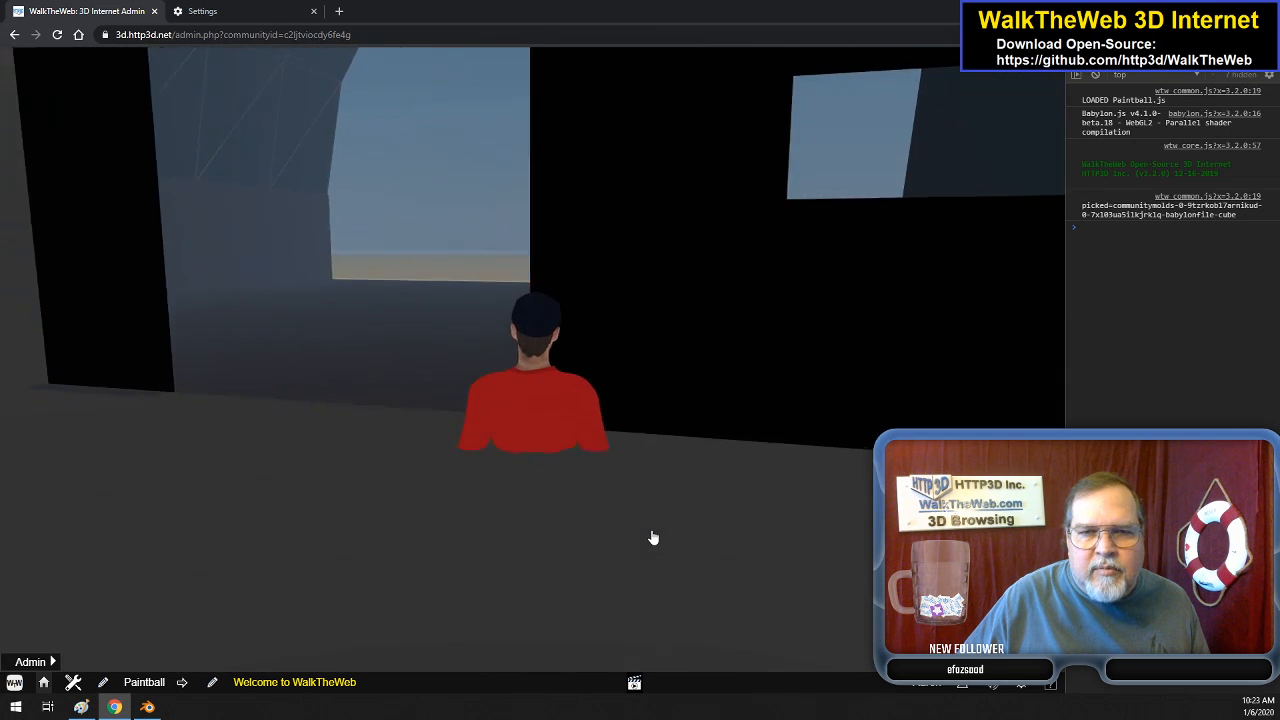
{"action": "key", "text": "Right"}
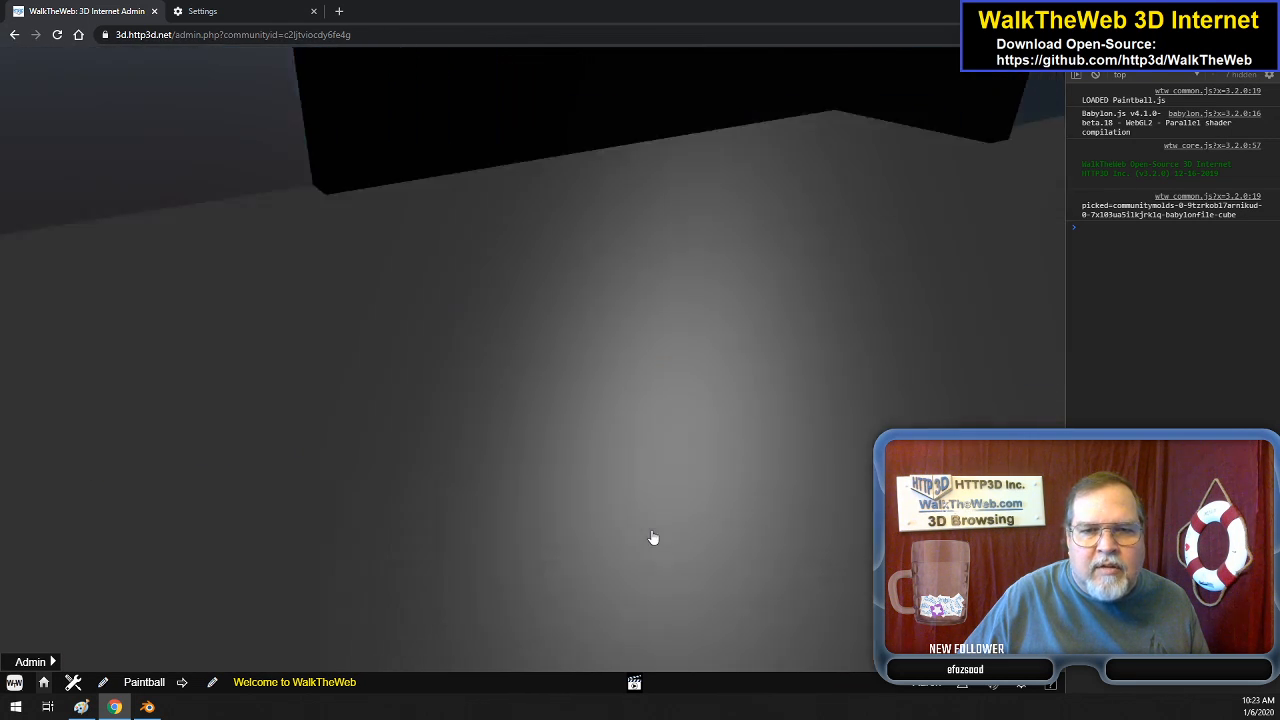
{"action": "key", "text": "Up"}
{"action": "key", "text": "Left"}
{"action": "key", "text": "Left"}
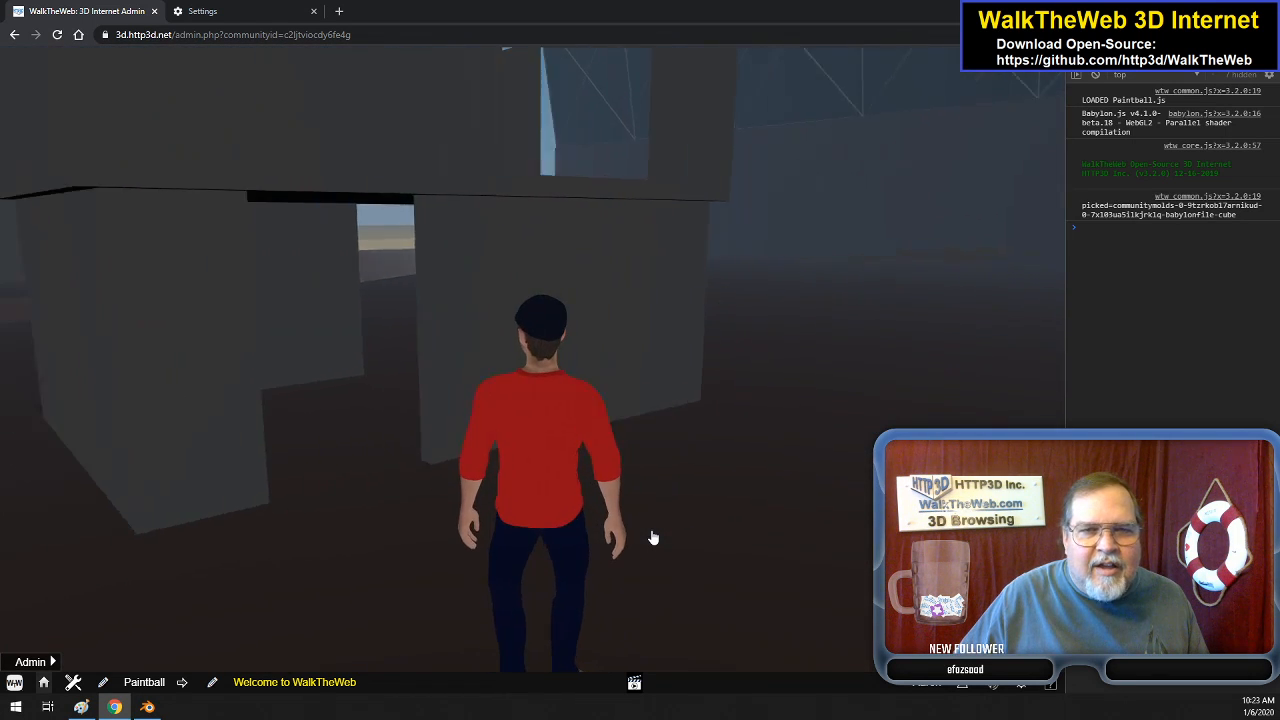
- Walk around the building and across the arena floor, looking back to compare the shading of the structures' exterior walls
{"action": "key", "text": "Left"}
{"action": "key", "text": "Right"}
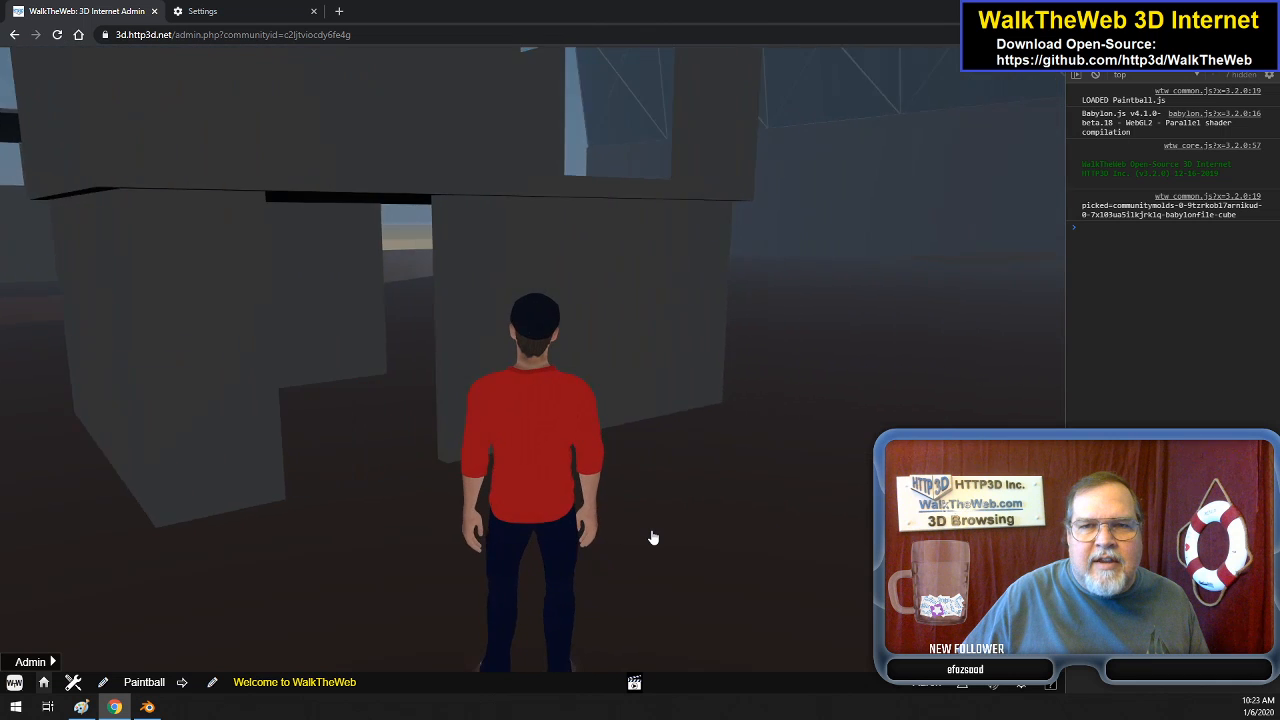
{"action": "key", "text": "Right"}
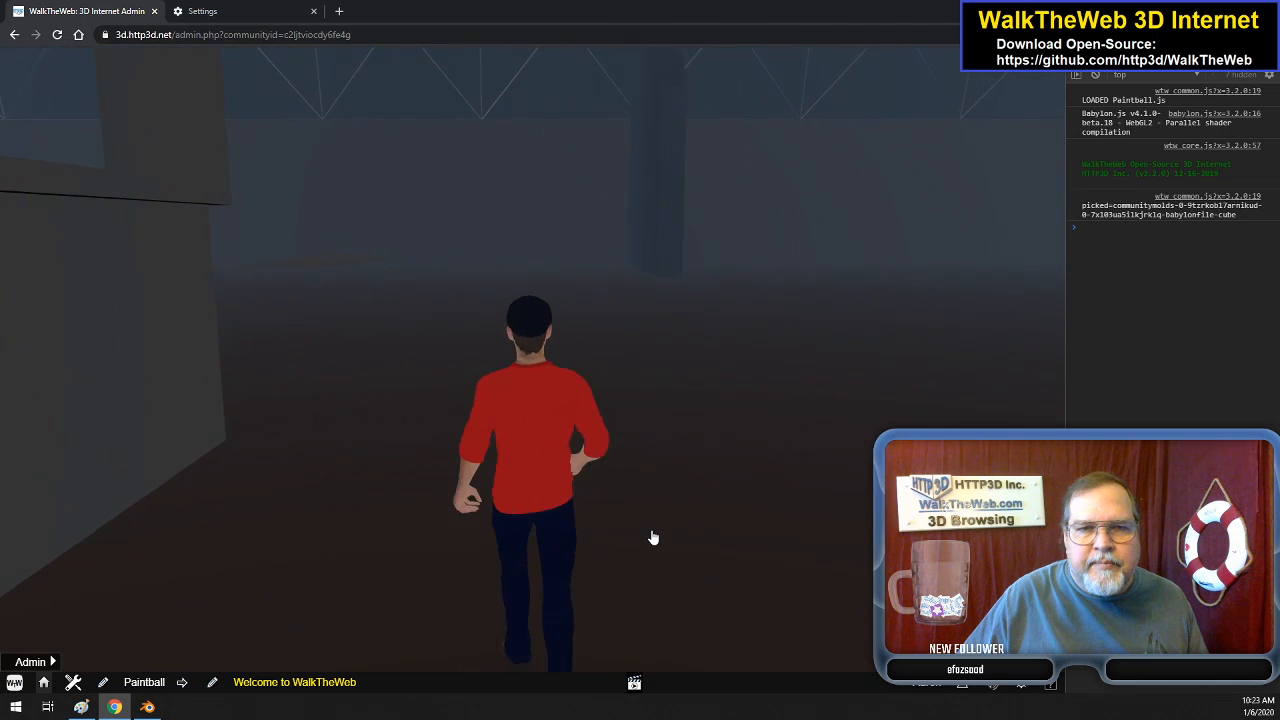
{"action": "key", "text": "Right"}
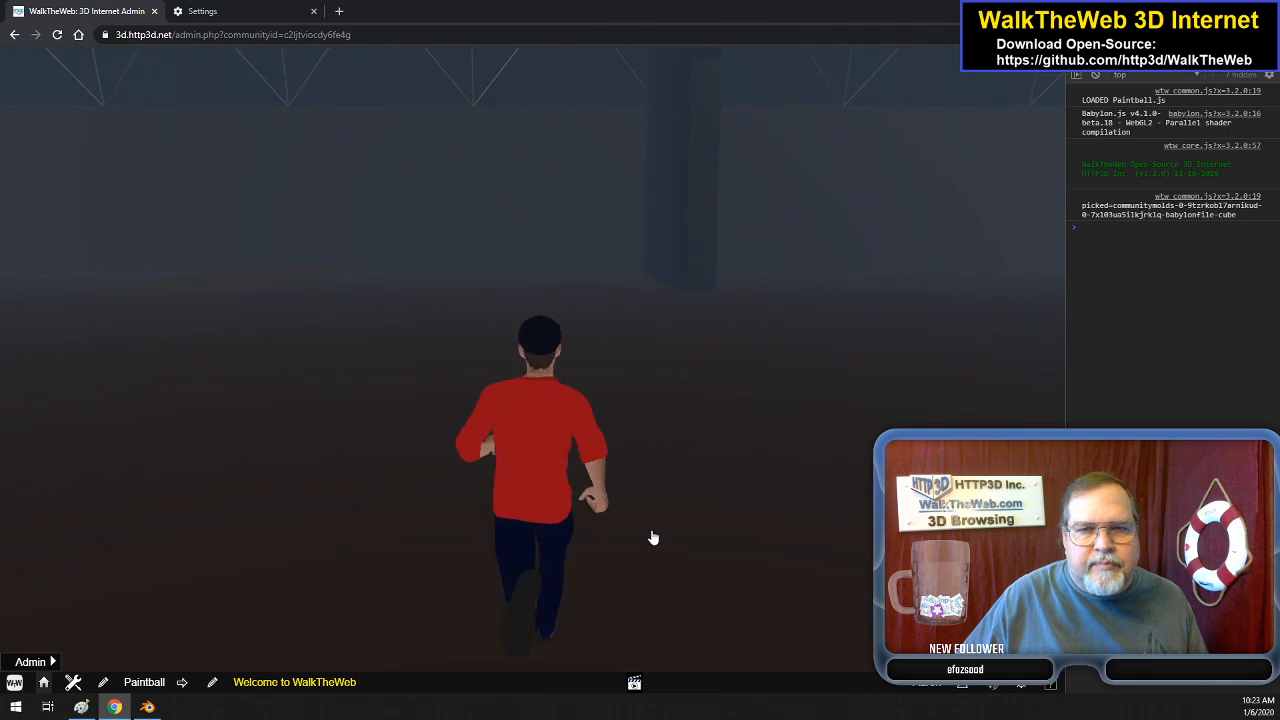
{"action": "key", "text": "Left"}
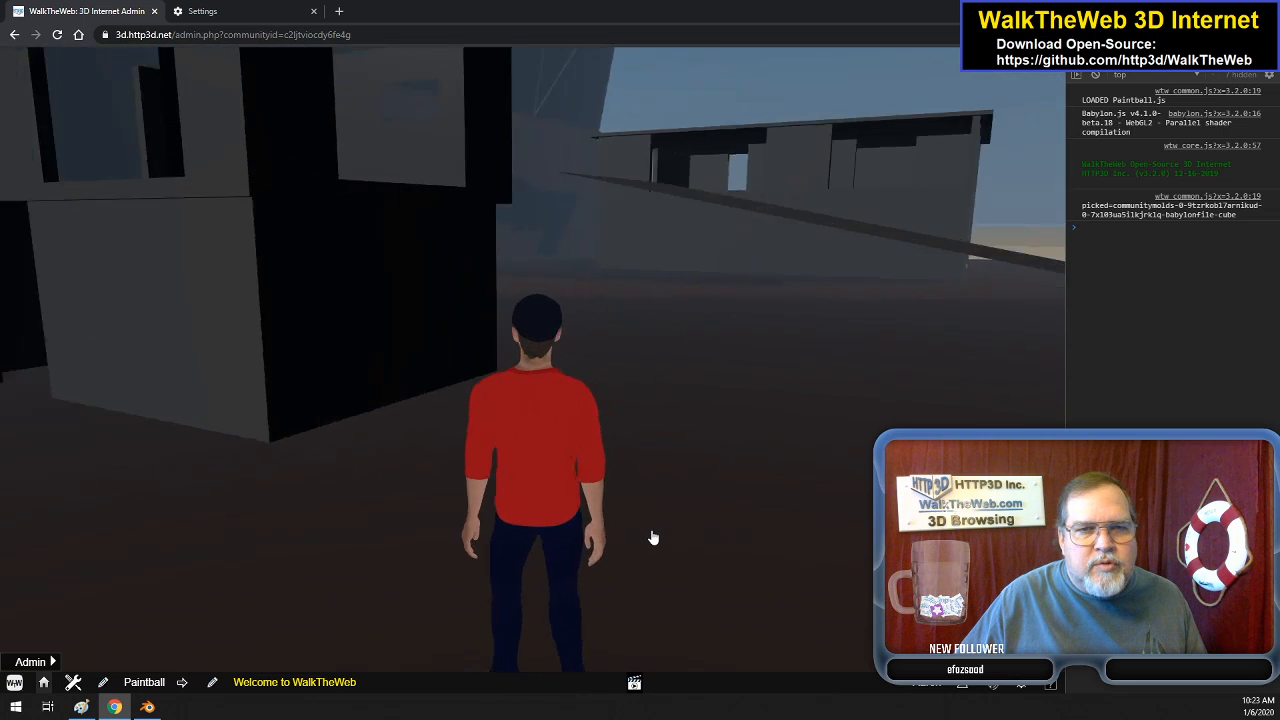
{"action": "key", "text": "Left"}
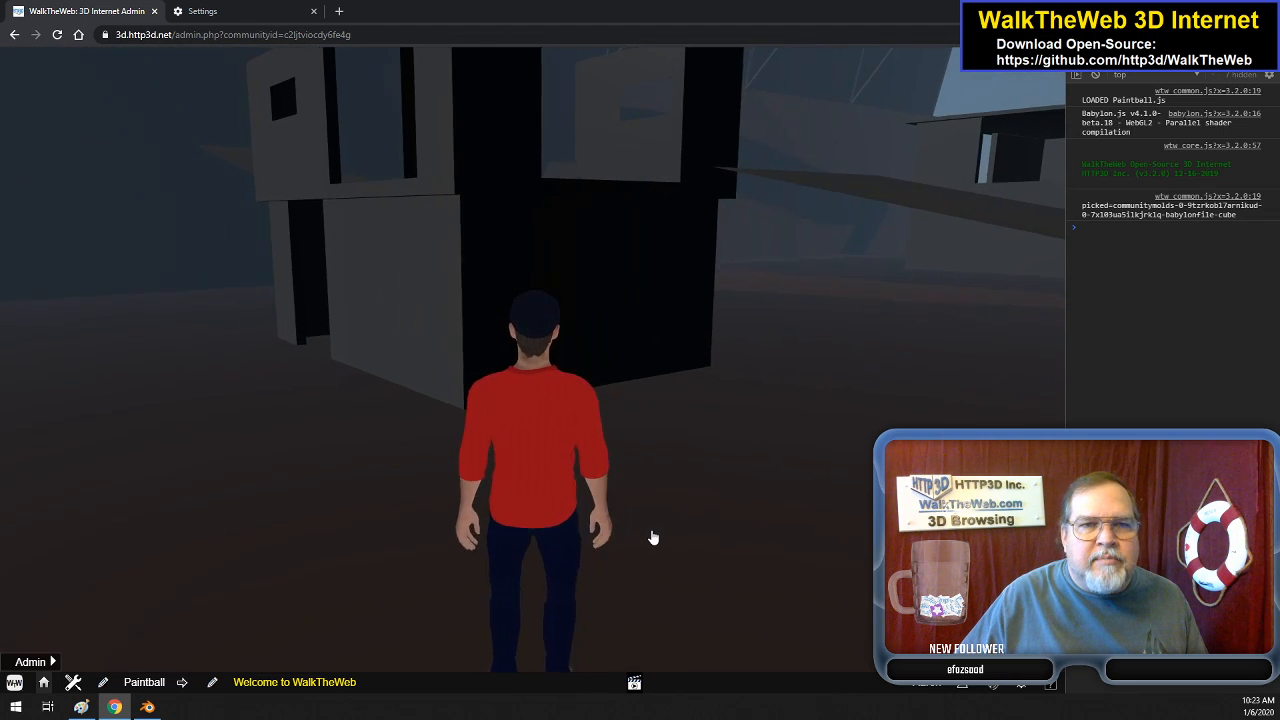
{"action": "key", "text": "Right"}
{"action": "key", "text": "Right"}
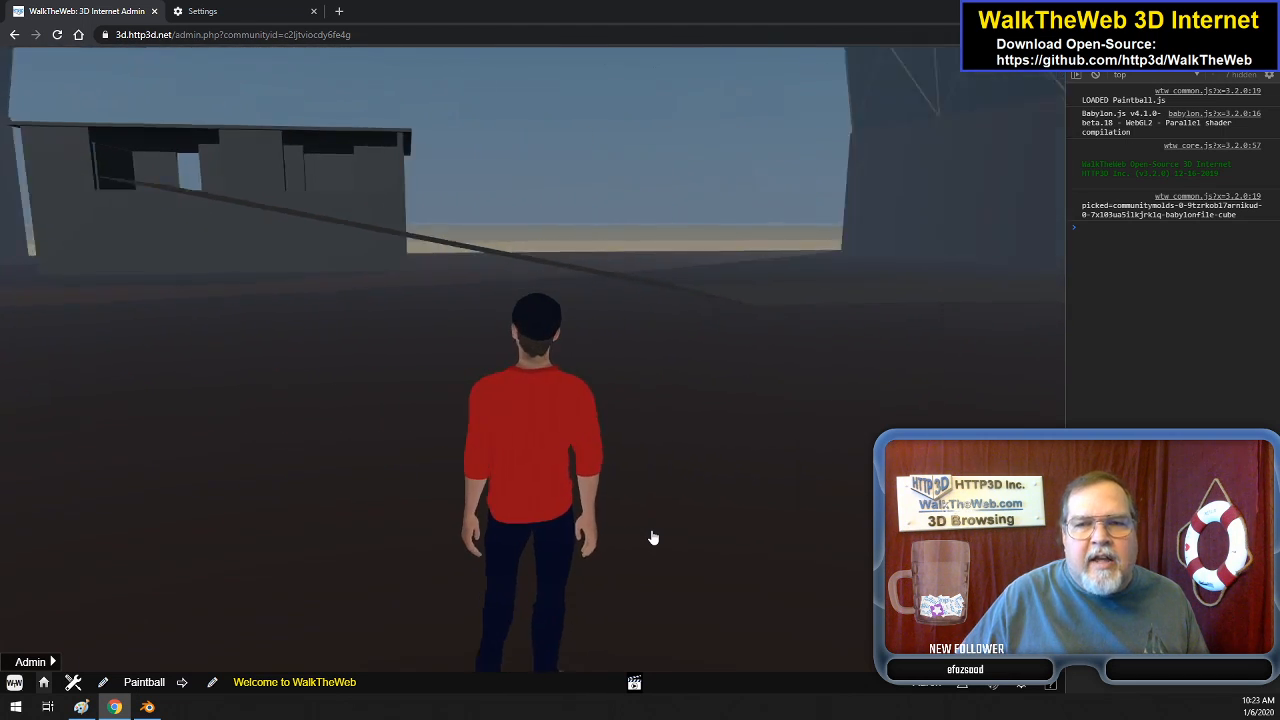
{"action": "key", "text": "Left"}
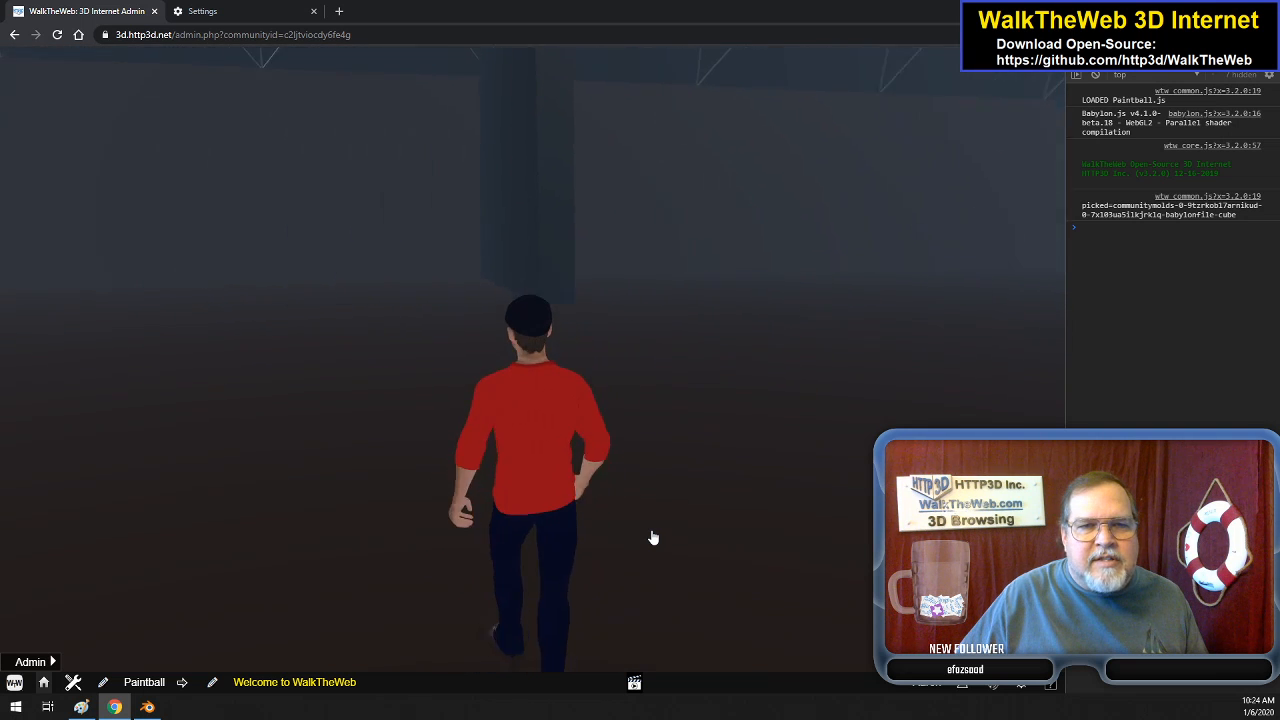
{"action": "key", "text": "Left"}
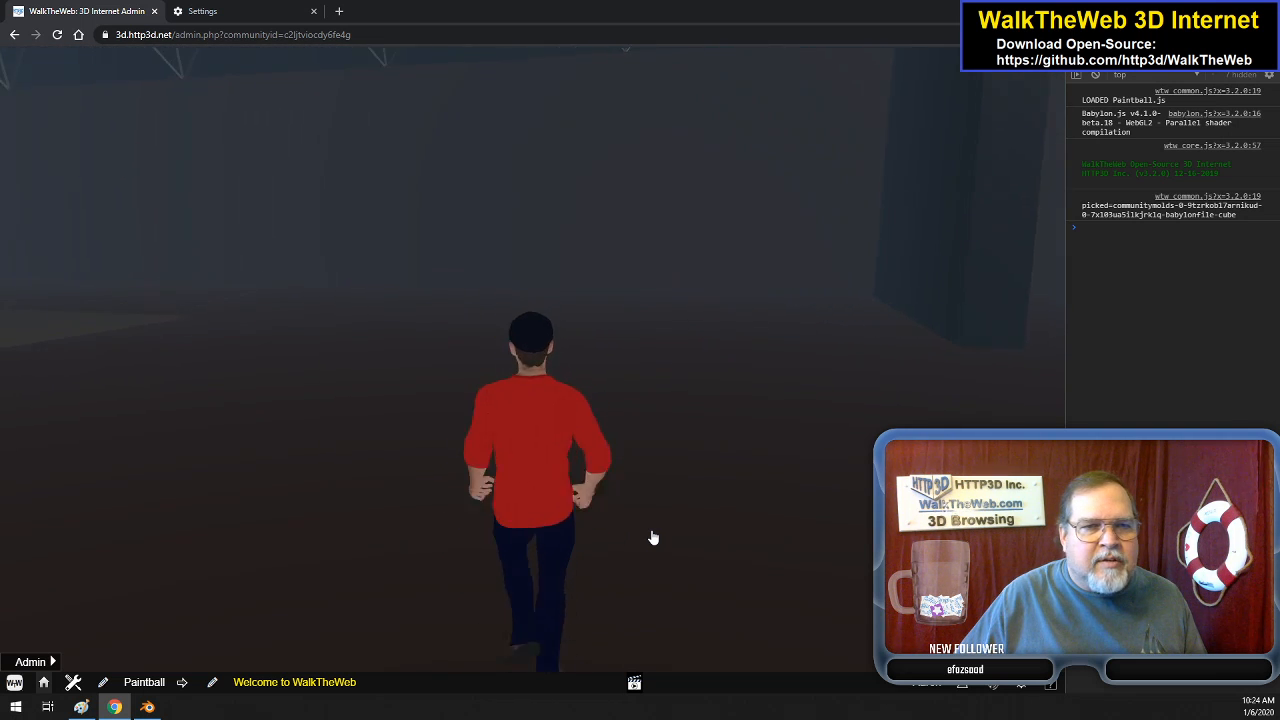
{"action": "key", "text": "Left"}
{"action": "key", "text": "Left"}
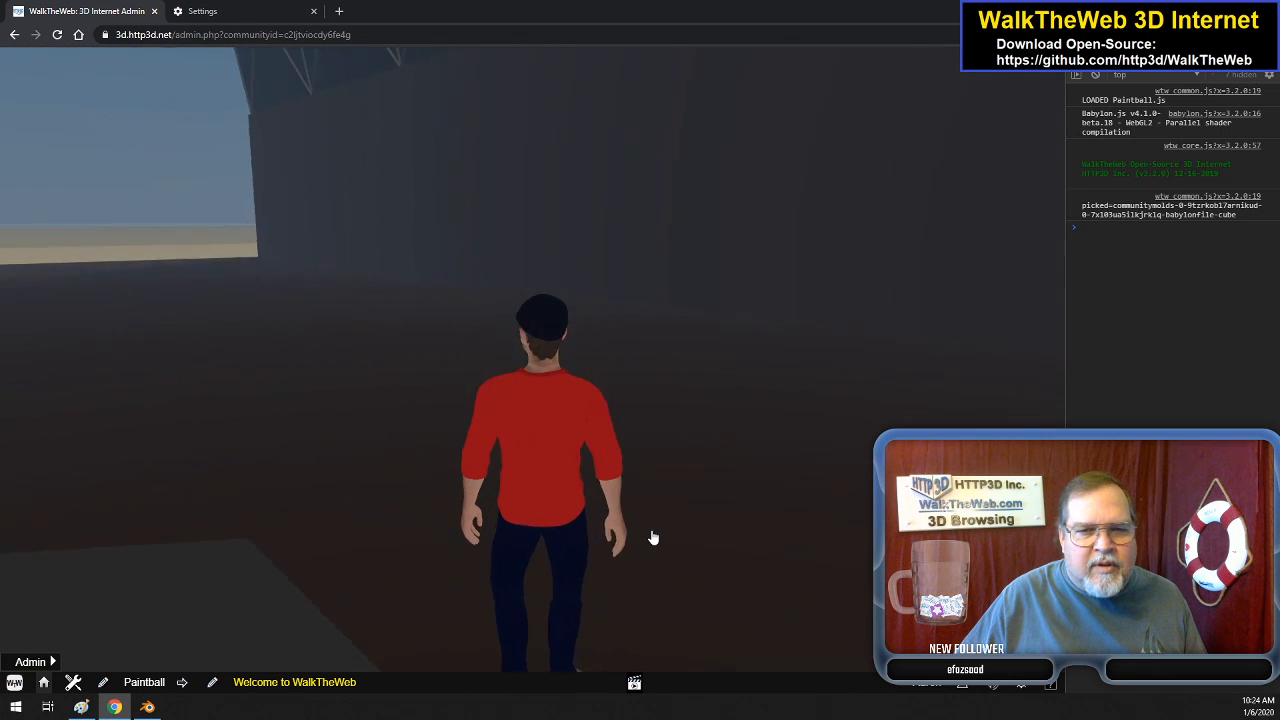
- Walk the avatar up the ramp and onto the building's upper floor
{"action": "key", "text": "Left"}
{"action": "key", "text": "Up"}
{"action": "key", "text": "Left"}
{"action": "key", "text": "Up"}
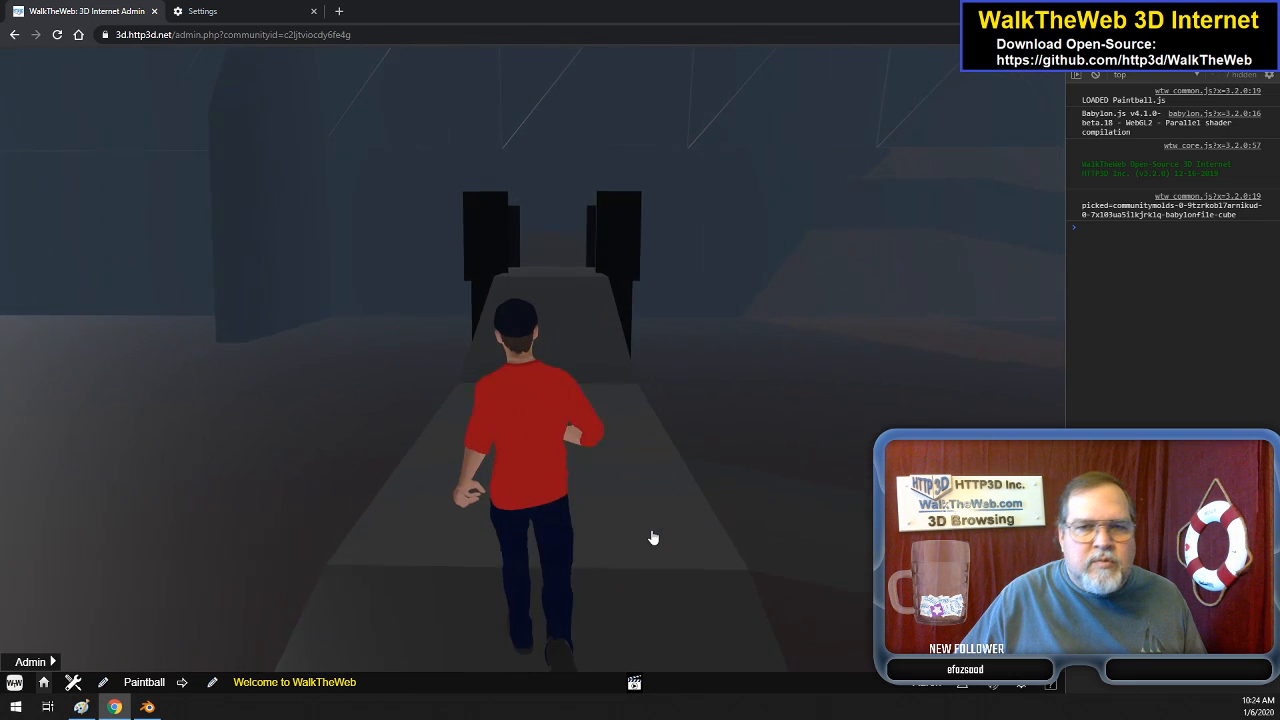
{"action": "key", "text": "Up"}
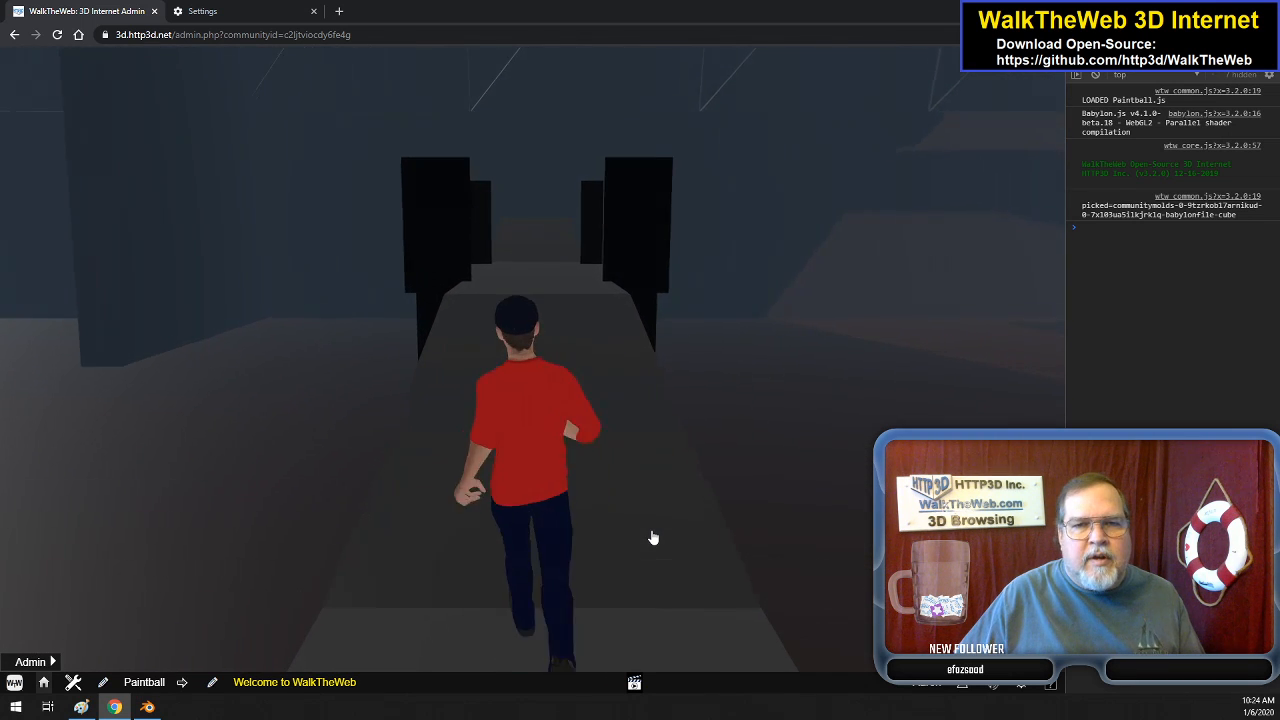
{"action": "key", "text": "Up"}
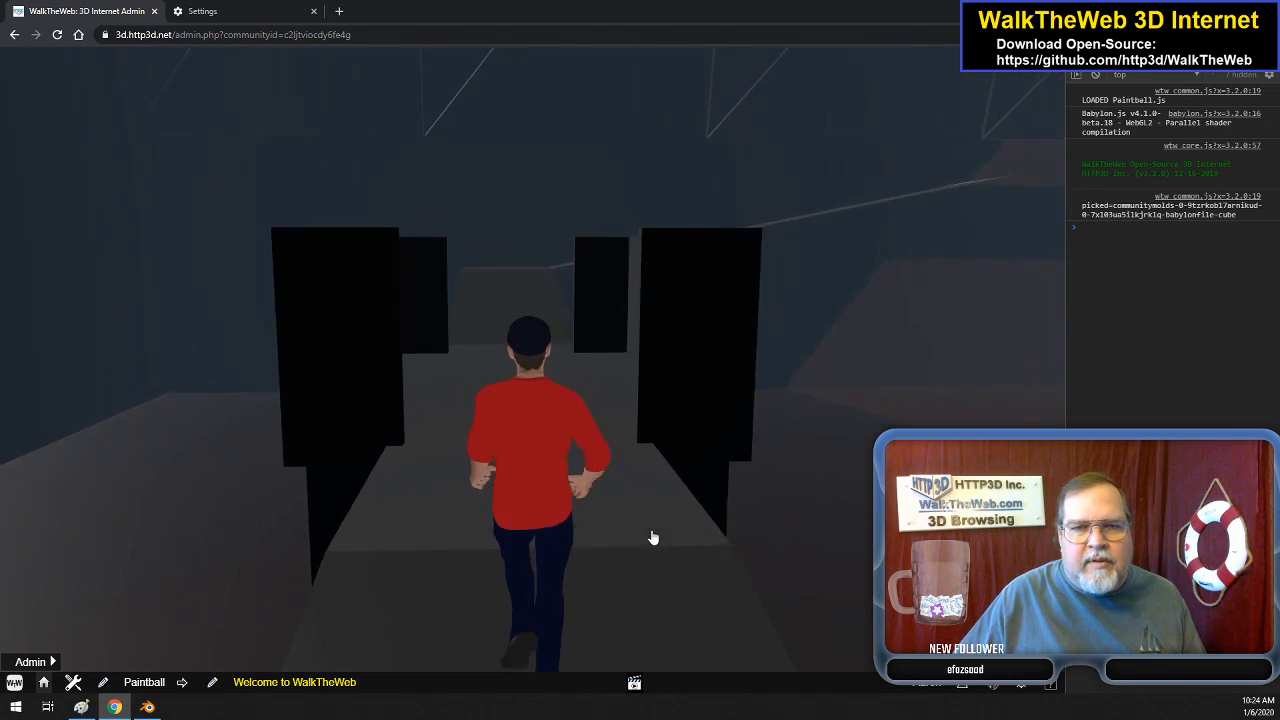
{"action": "key", "text": "Up"}
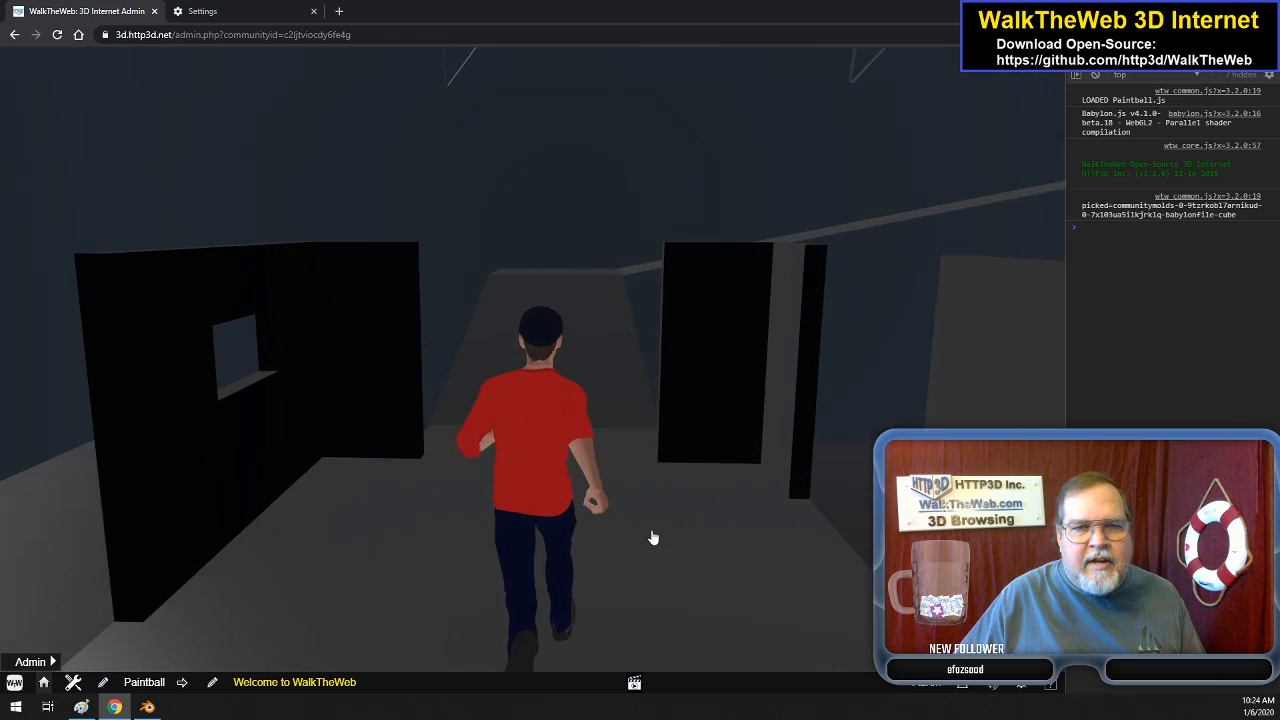
- Turn around on the upper floor to examine the wall with the window opening and its adjoining walls from inside
{"action": "key", "text": "Left"}
{"action": "key", "text": "Right"}
{"action": "key", "text": "Left"}
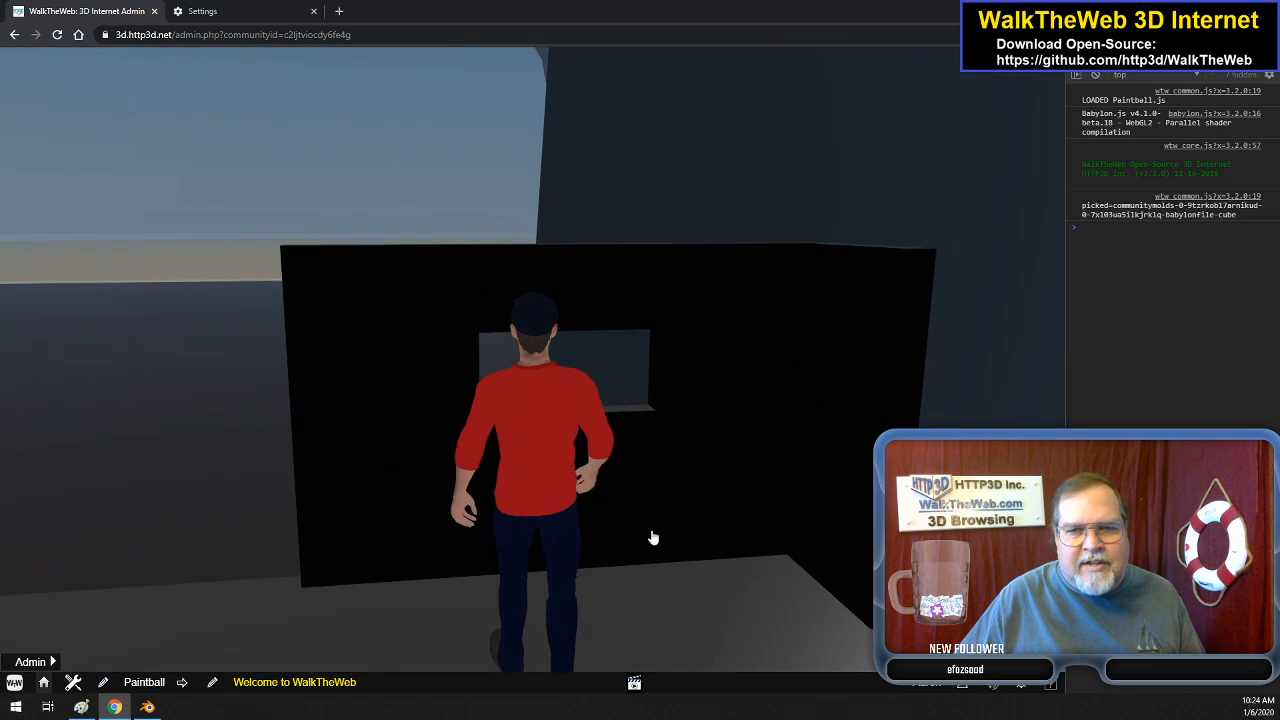
{"action": "key", "text": "Left"}
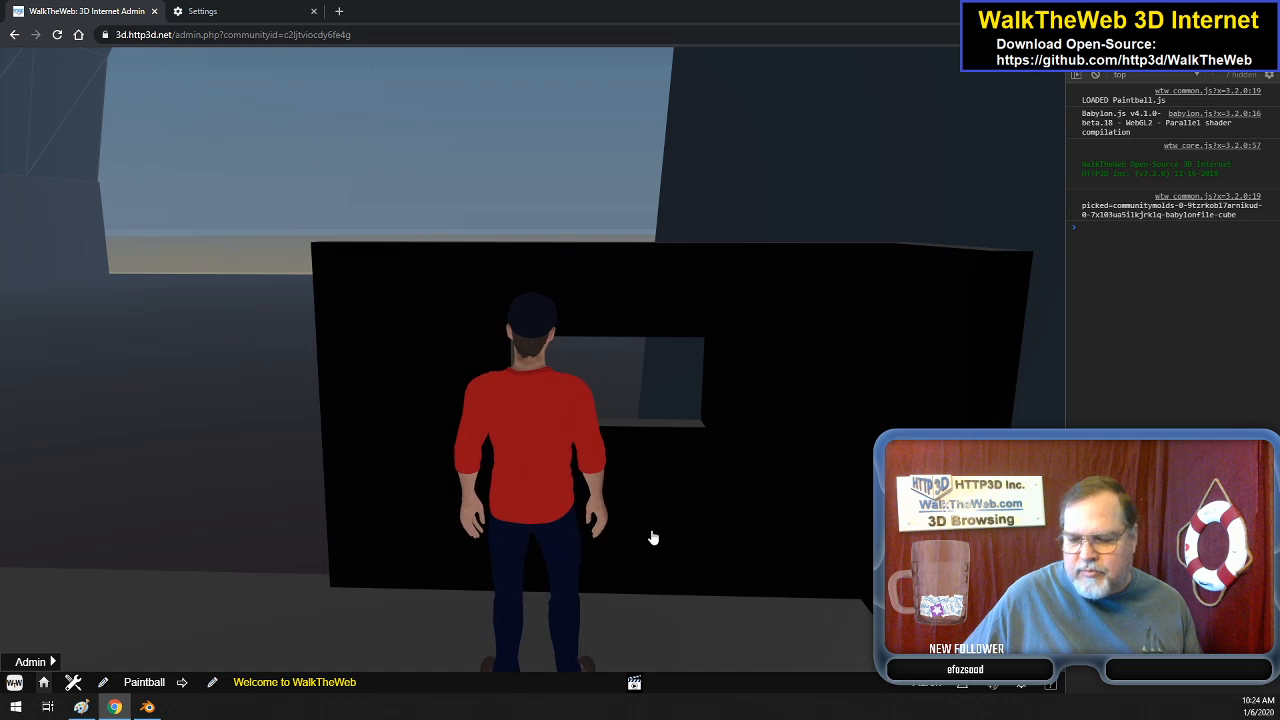
{"action": "key", "text": "Left"}
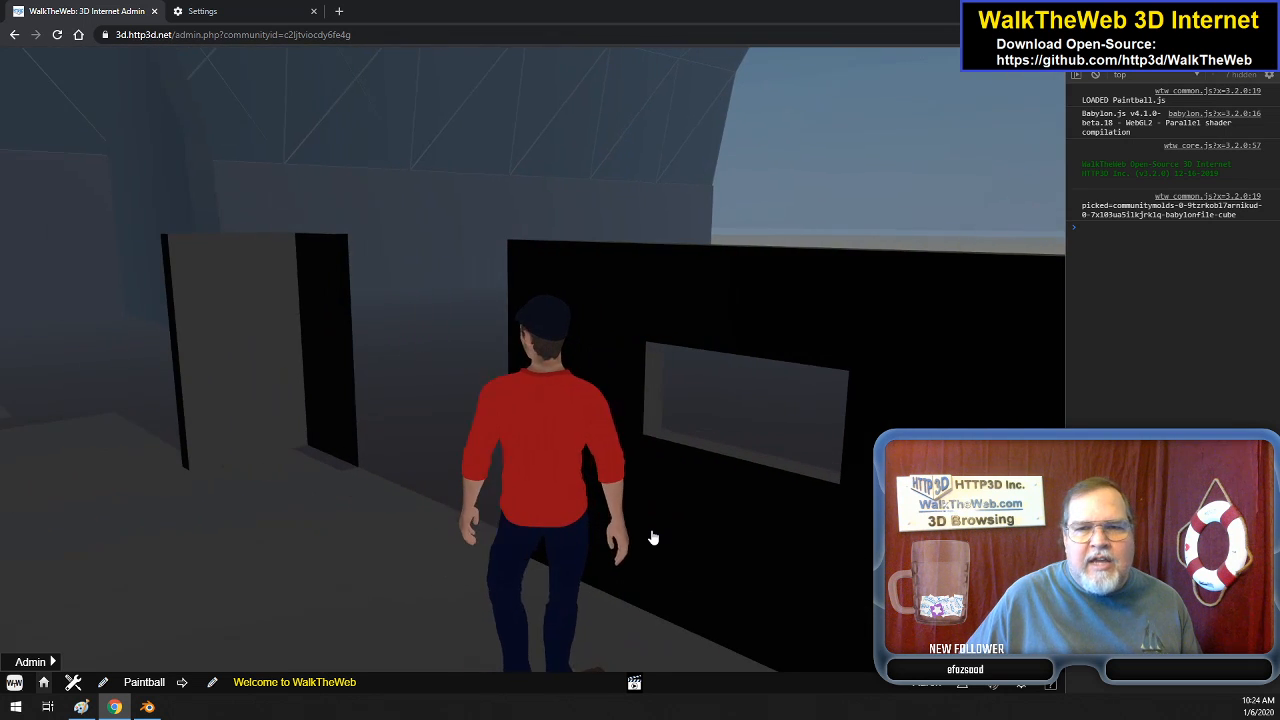
{"action": "key", "text": "Right"}
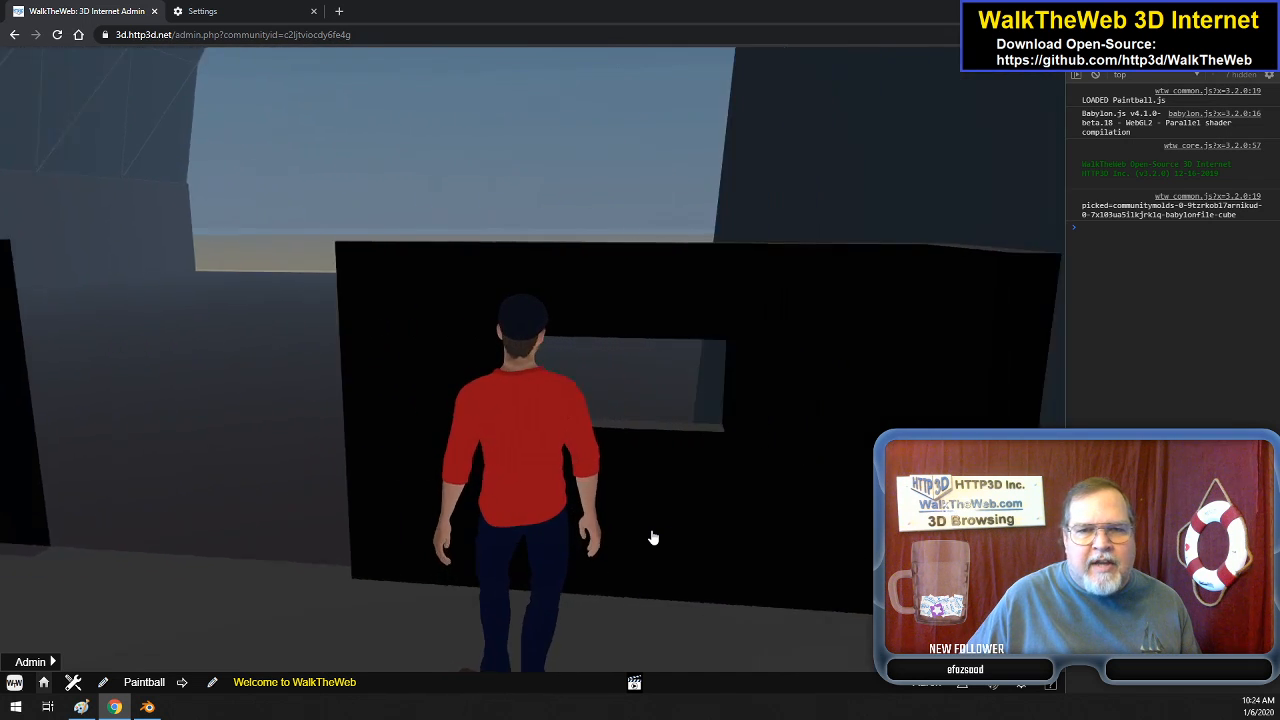
{"action": "key", "text": "Left"}
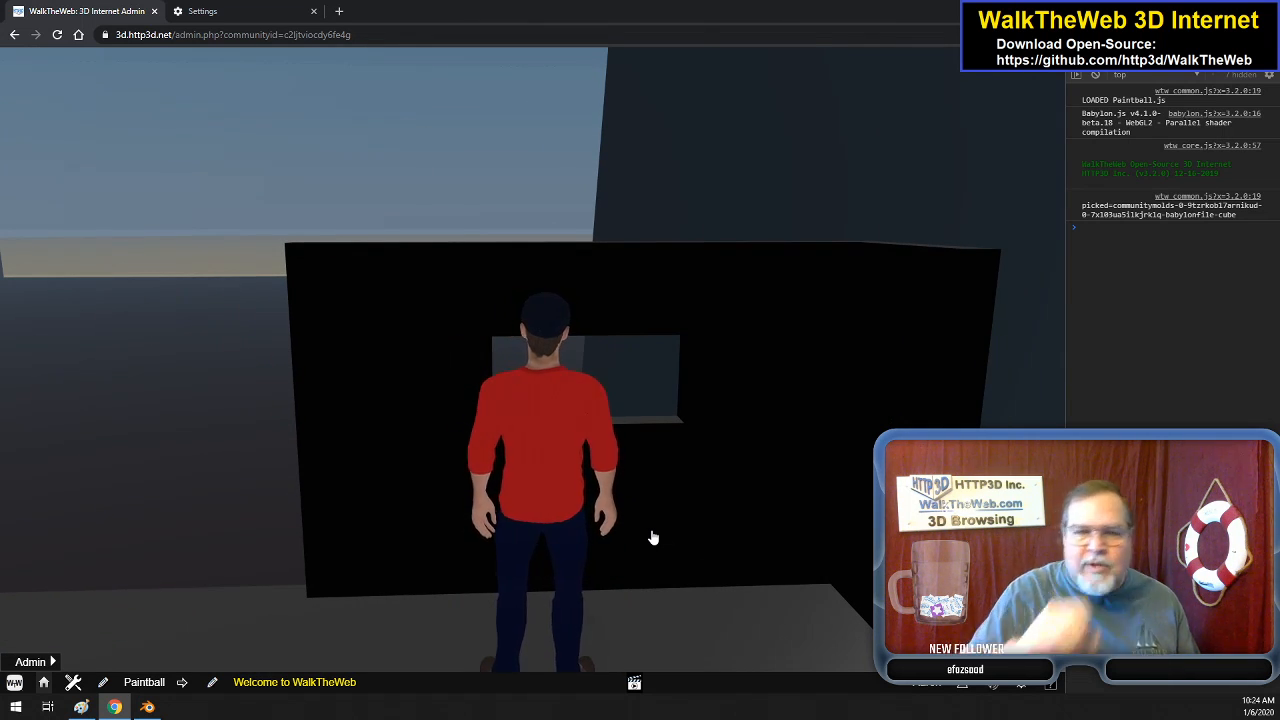
{"action": "key", "text": "Right"}
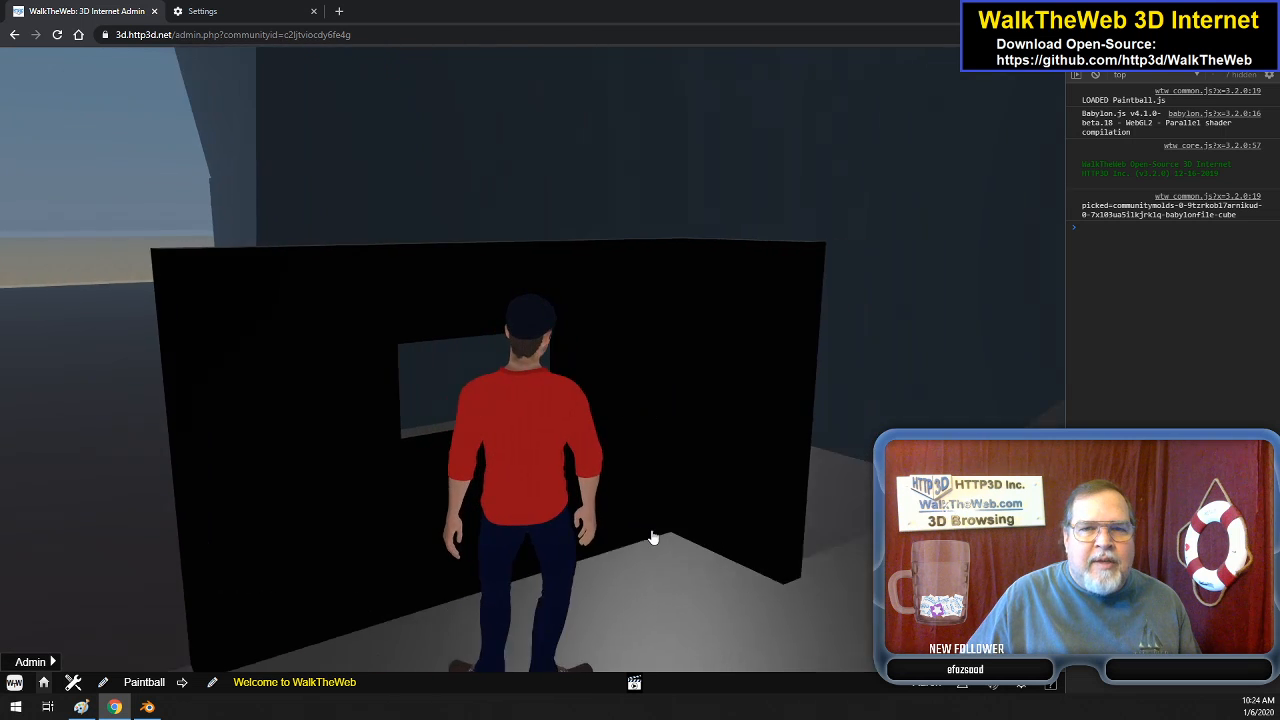
{"action": "key", "text": "Left"}
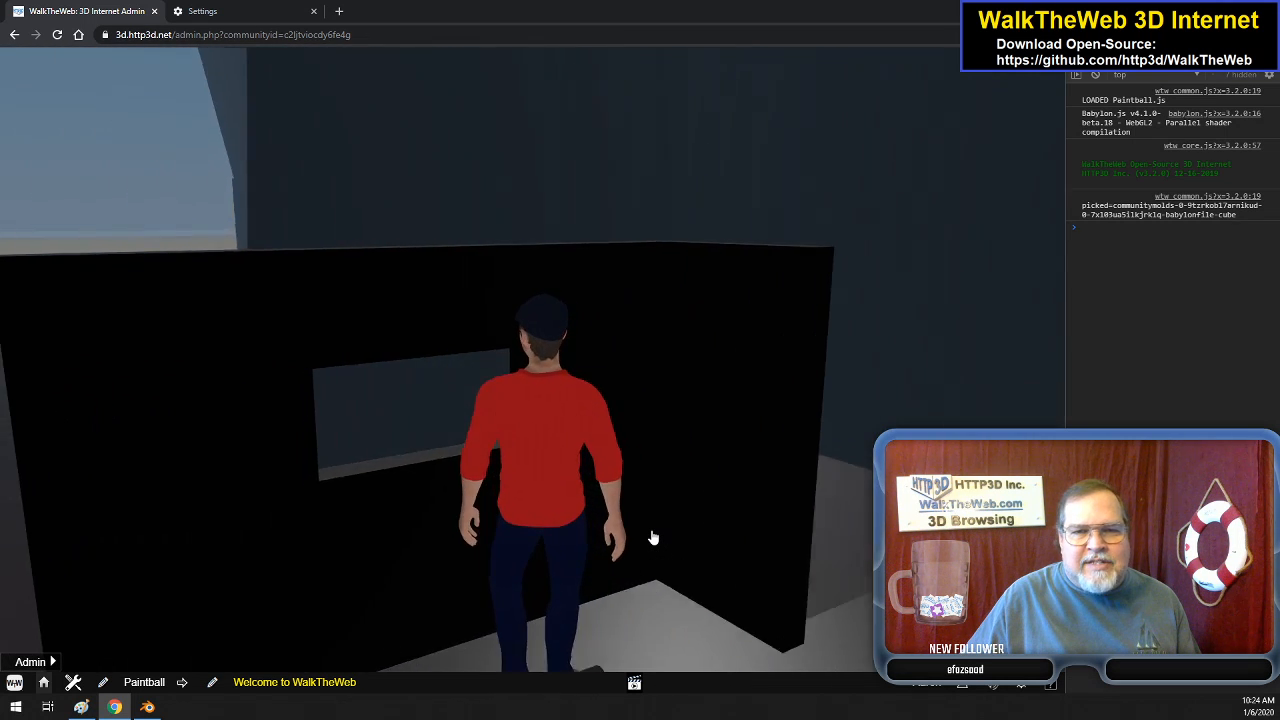
{"action": "key", "text": "Up"}
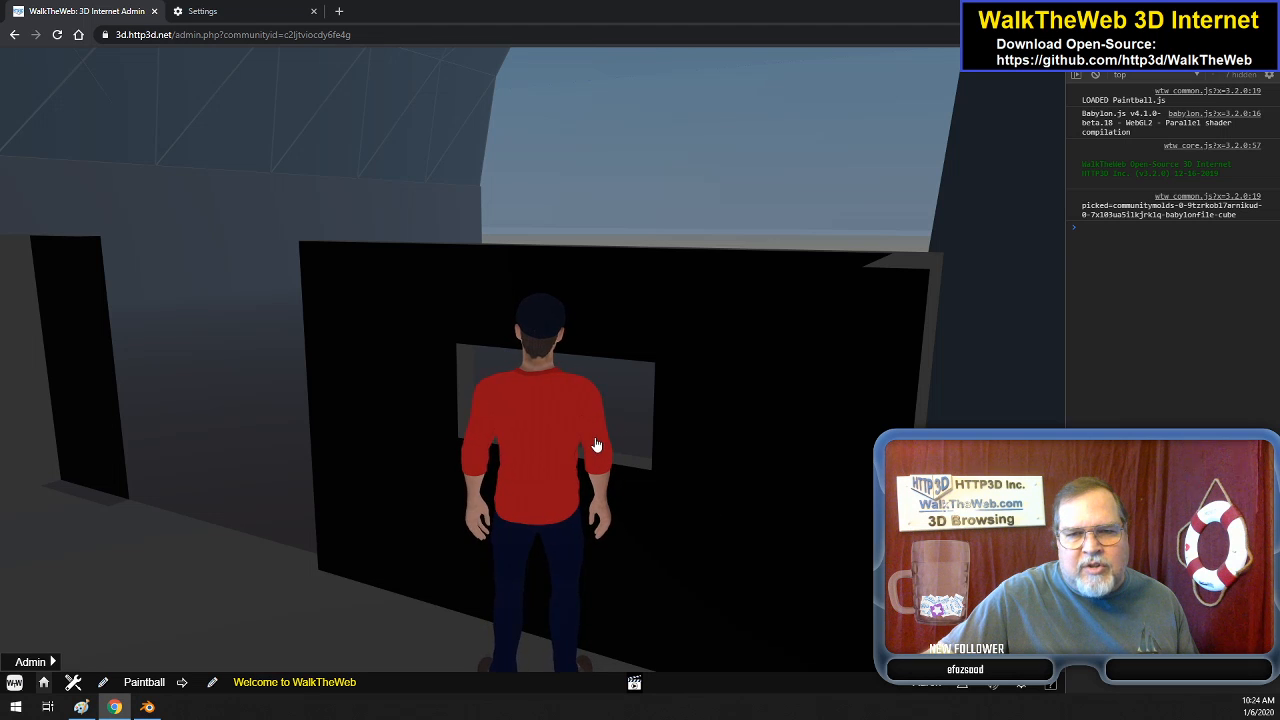
- Switch to Blender and open the Cube building mesh in Edit Mode with a see-through view of its walls
{"action": "left_click", "coordinate": [147, 707]}
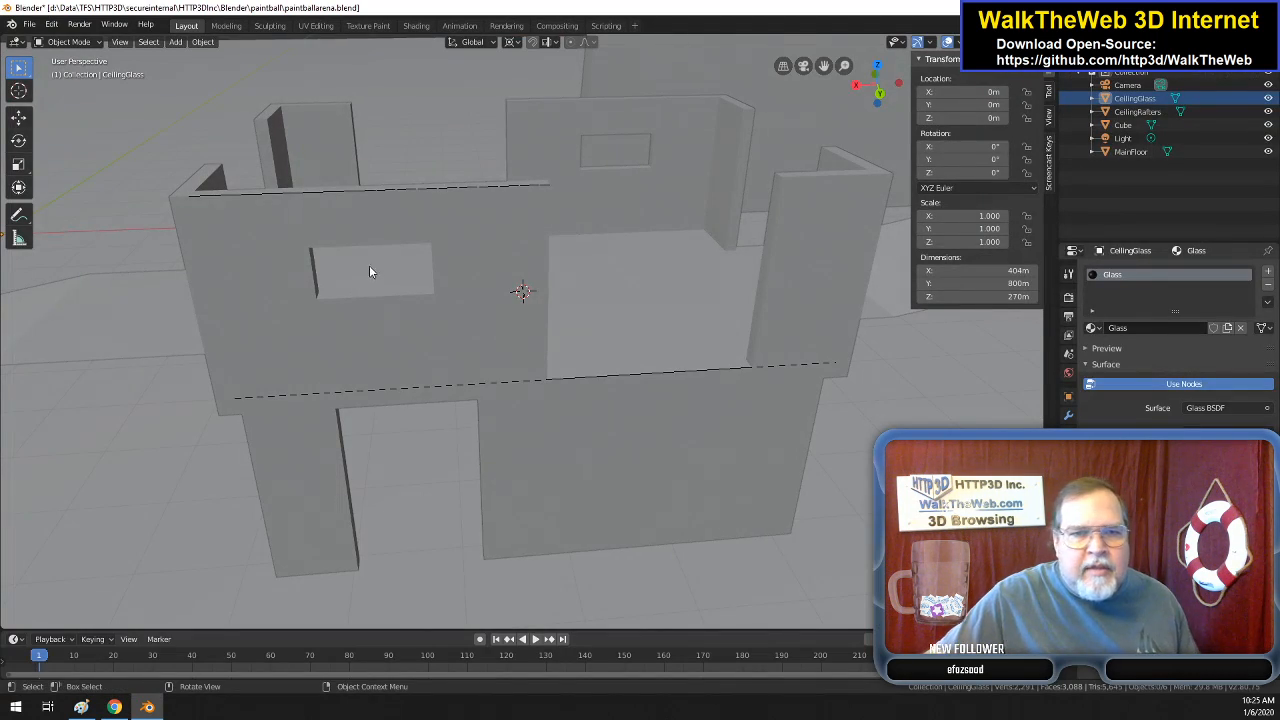
{"action": "left_click", "coordinate": [257, 230]}
{"action": "key", "text": "Tab"}
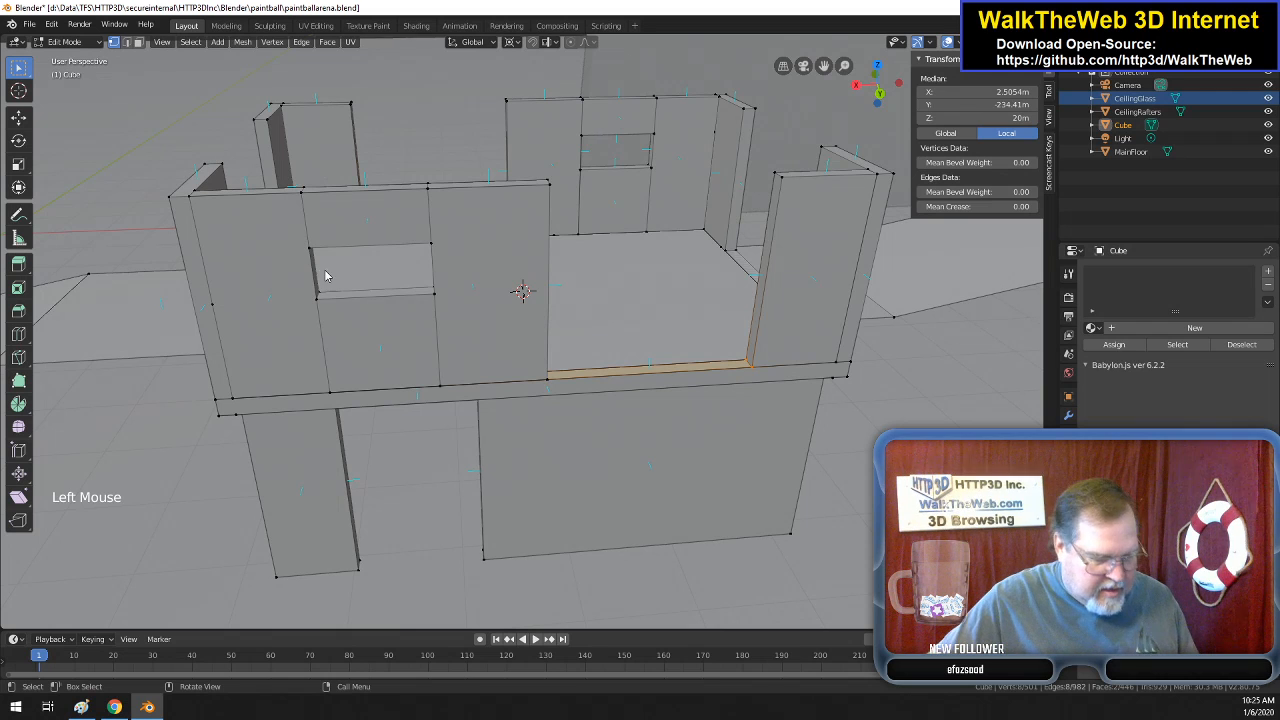
{"action": "key", "text": "z"}
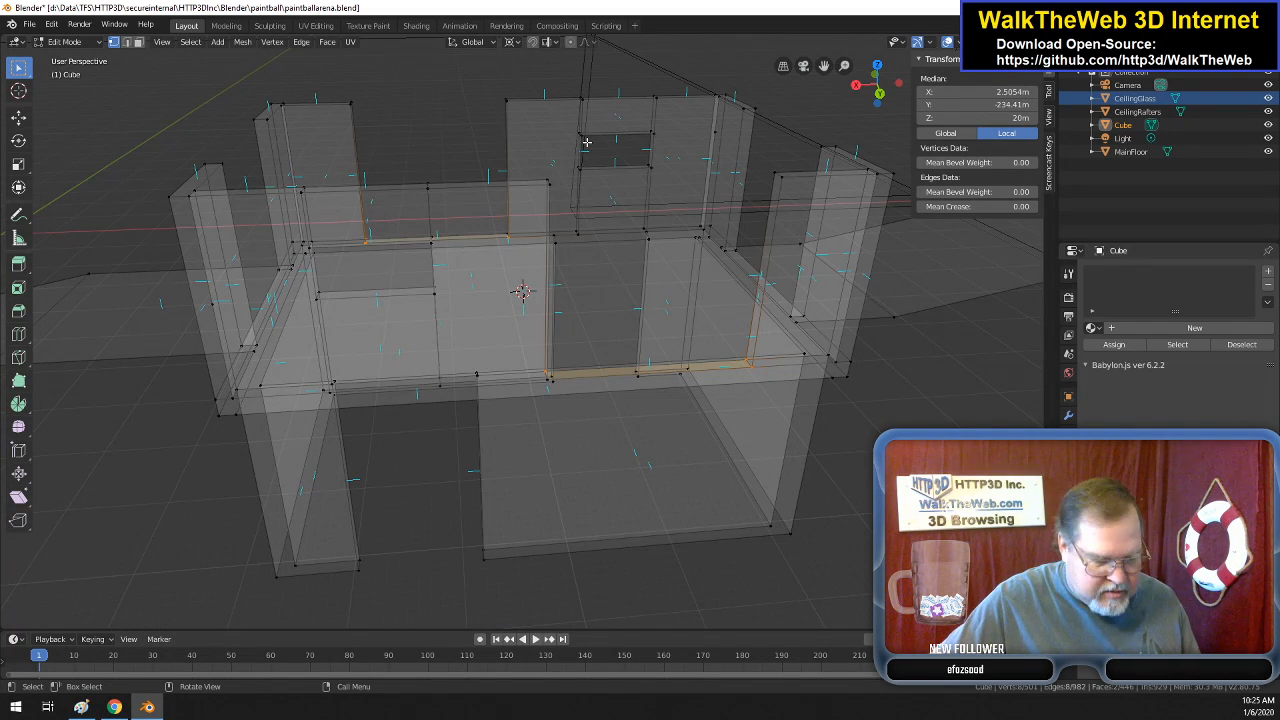
- Clear the selection and circle-select the four vertices along the top edge of the far wall's window opening
{"action": "key", "text": "alt+a"}
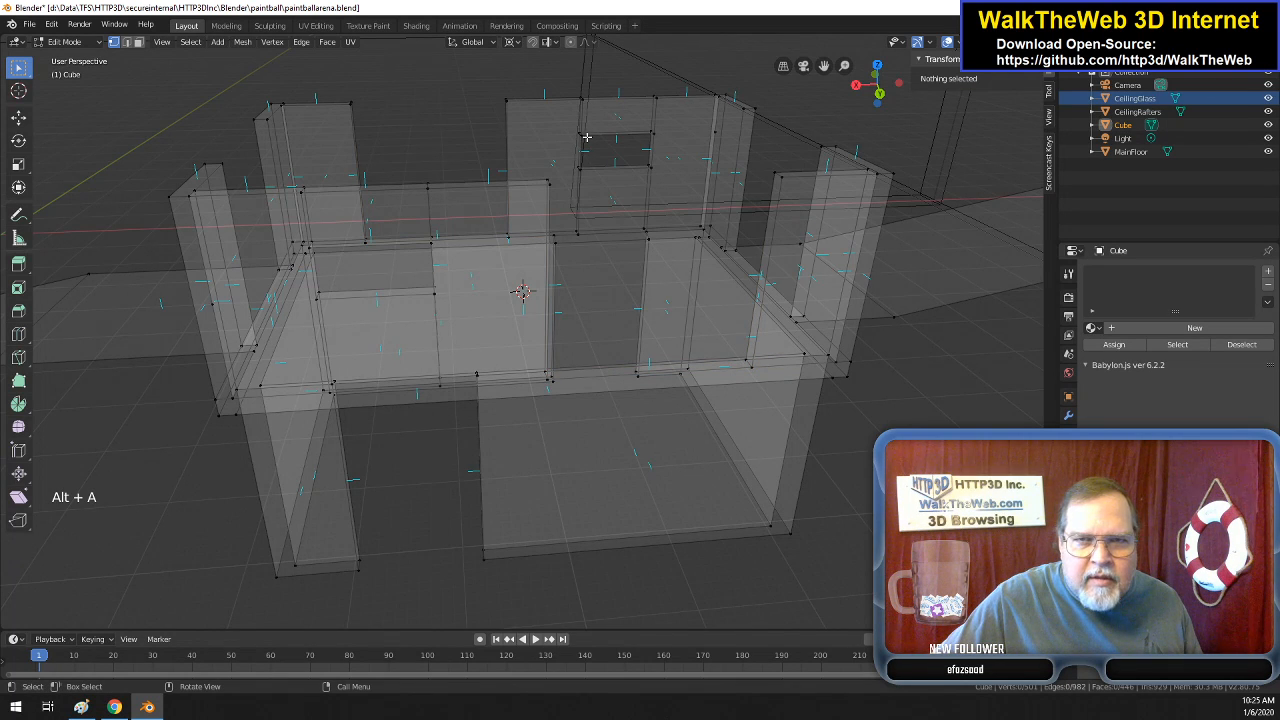
{"action": "key", "text": "c"}
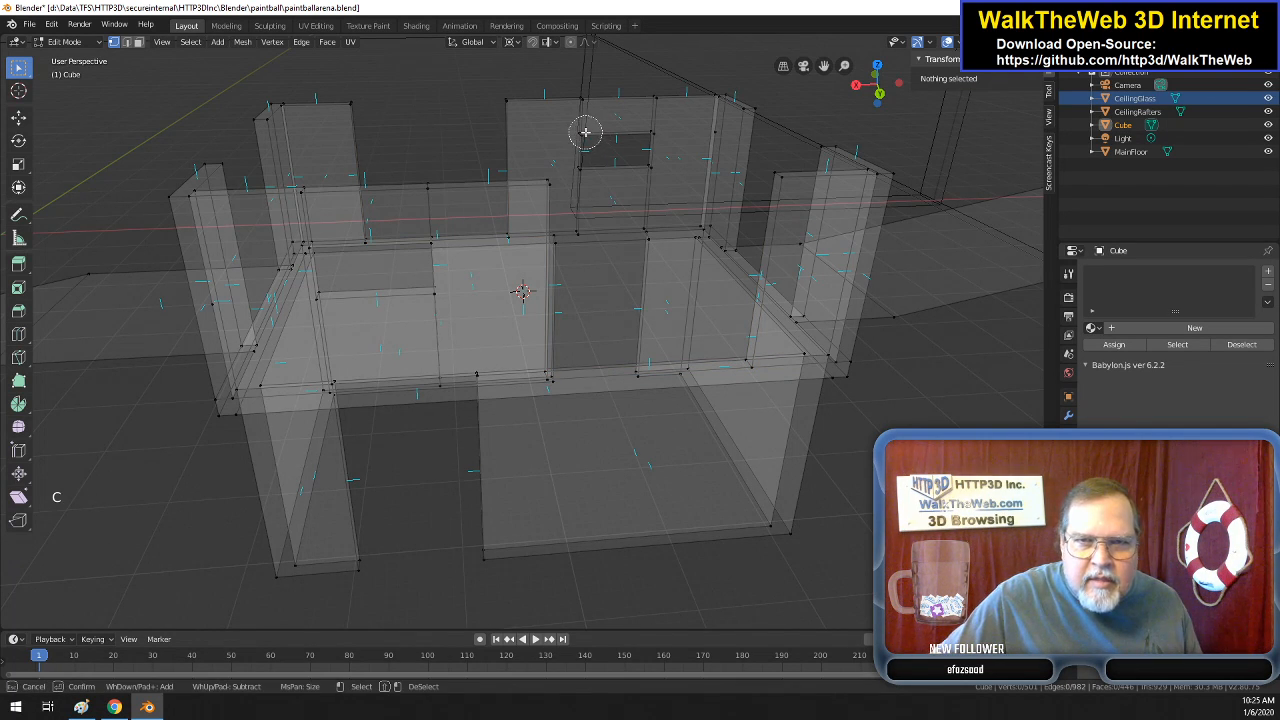
{"action": "left_click_drag", "start_coordinate": [585, 131], "coordinate": [650, 133]}
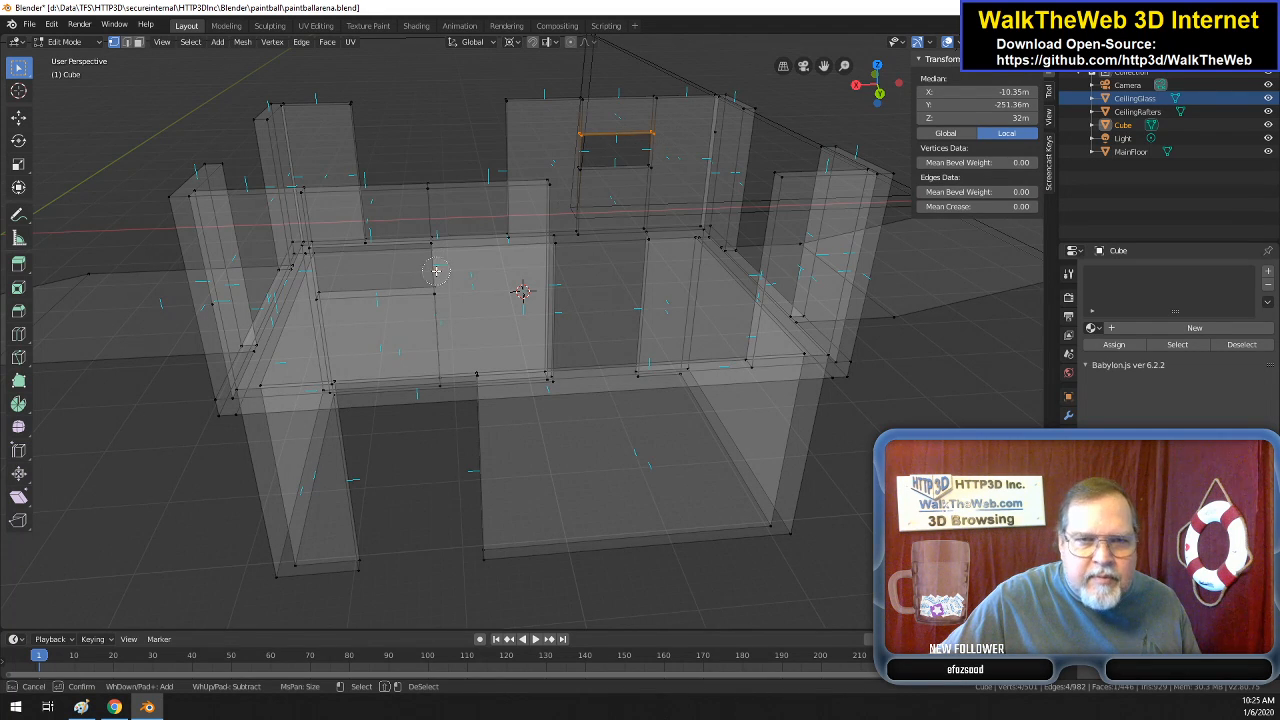
{"action": "key", "text": "Escape"}
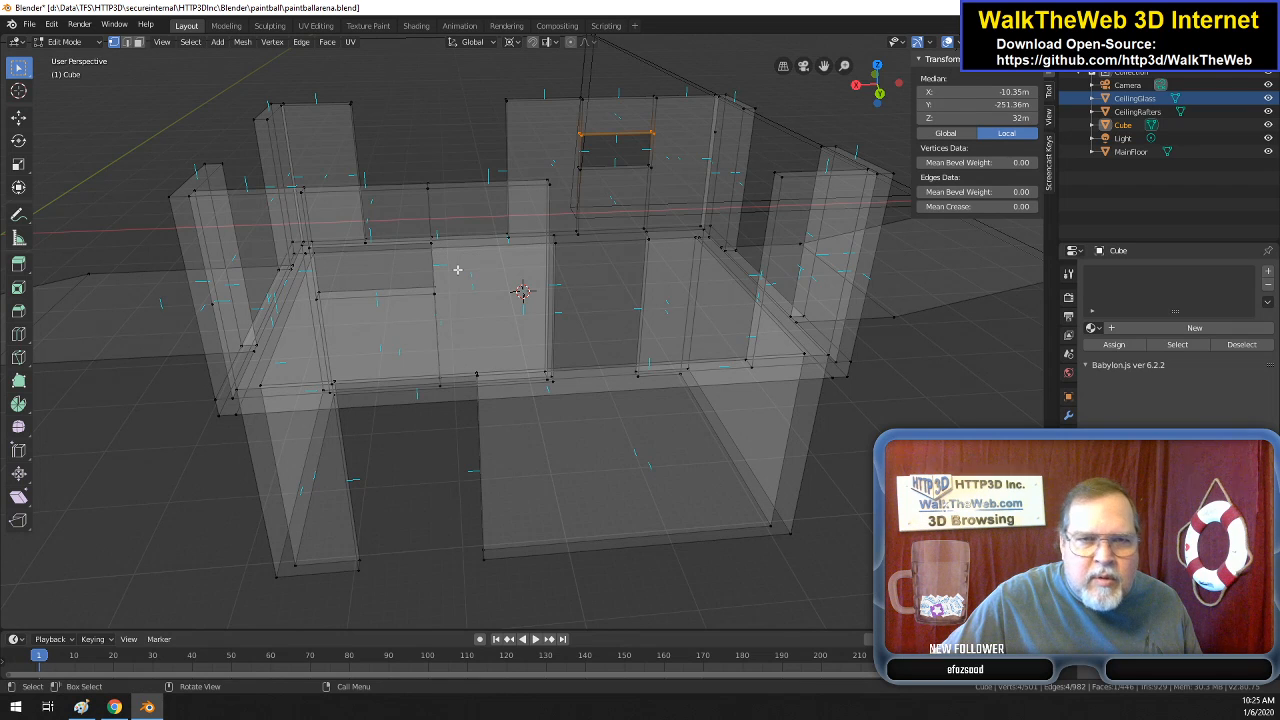
- Add the four vertices along the top edge of the near wall's window opening to the selection
{"action": "left_click", "coordinate": [438, 243], "text": "shift"}
{"action": "left_click", "coordinate": [436, 245], "text": "shift"}
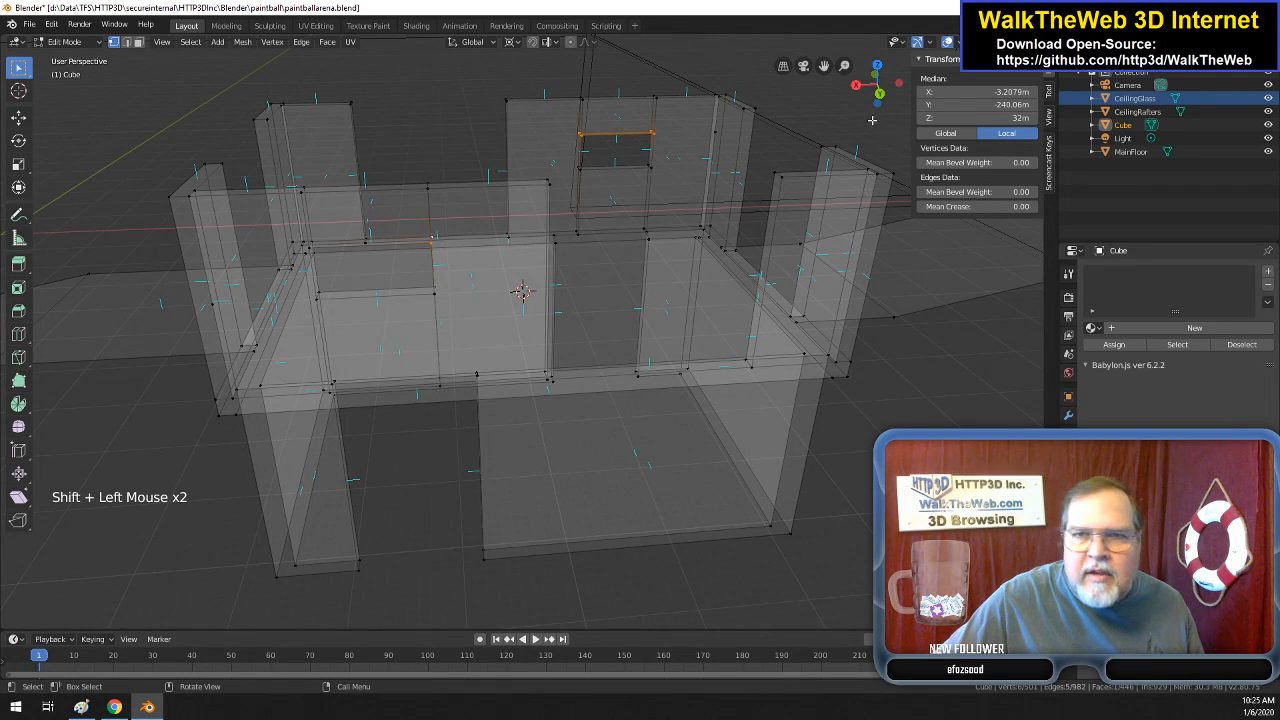
{"action": "left_click_drag", "start_coordinate": [869, 103], "coordinate": [802, 146]}
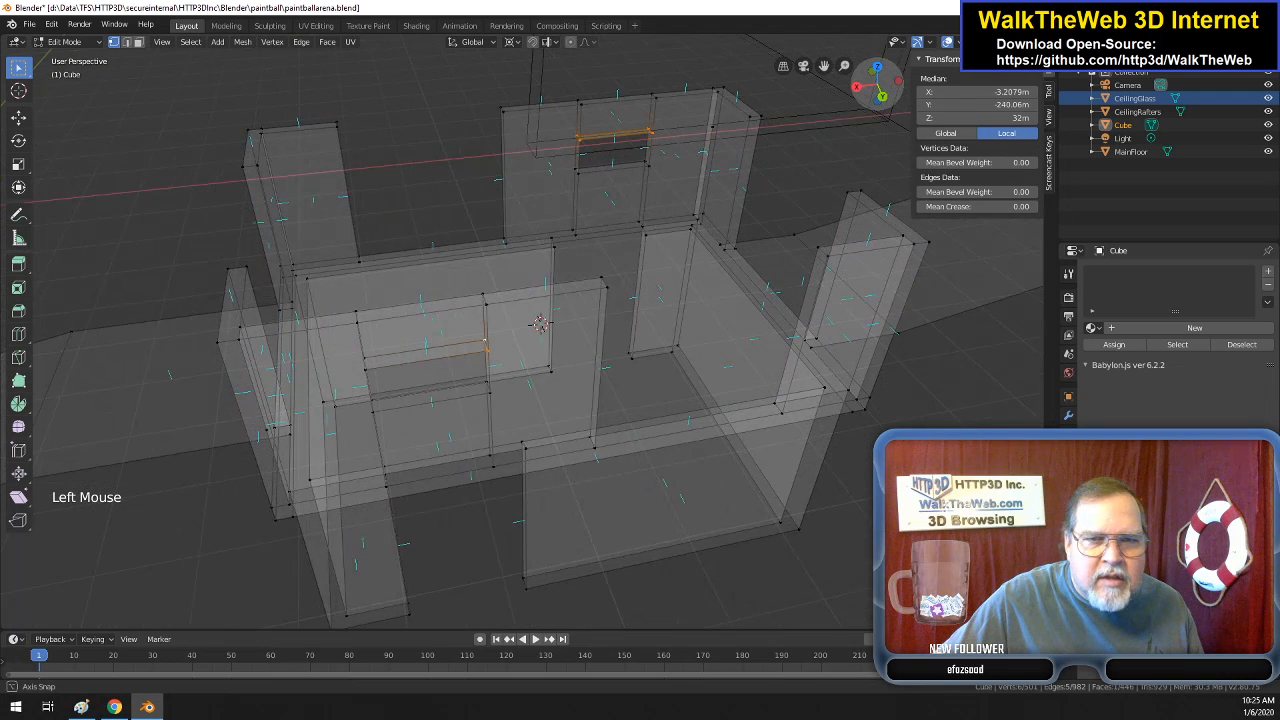
{"action": "left_click", "coordinate": [366, 362], "text": "shift"}
{"action": "left_click", "coordinate": [368, 360], "text": "shift"}
{"action": "left_click_drag", "start_coordinate": [866, 102], "coordinate": [590, 250]}
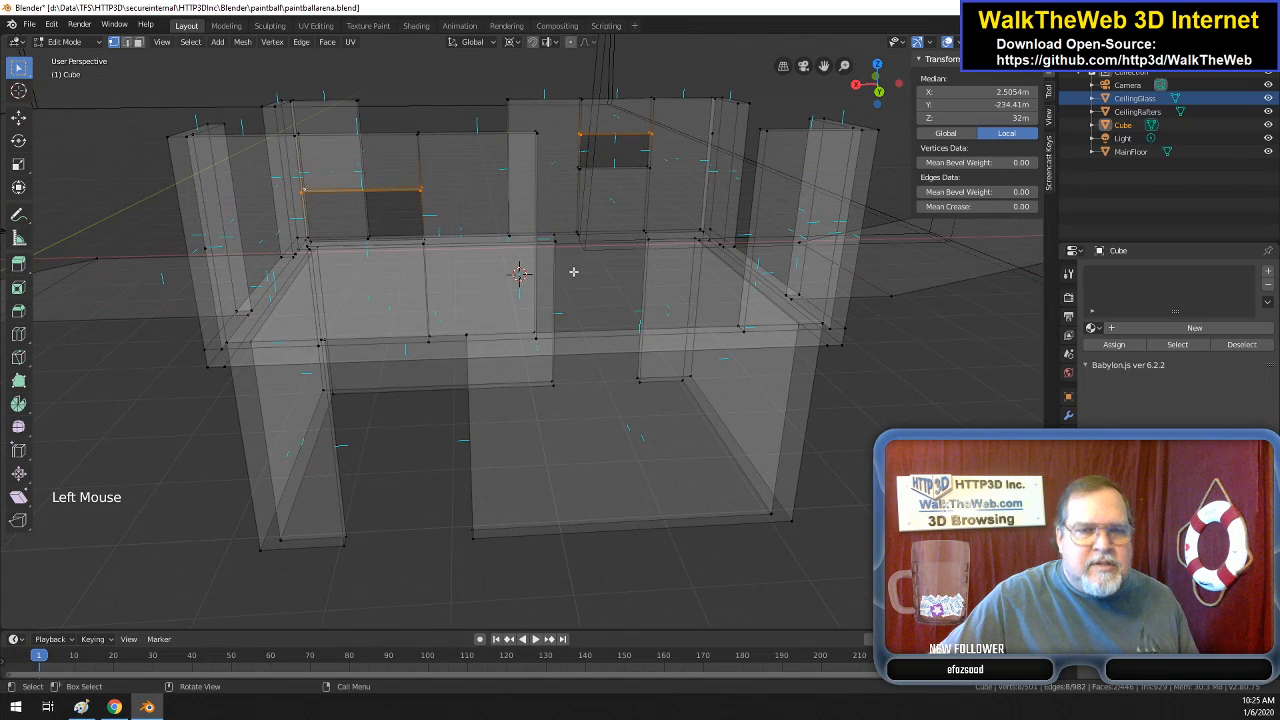
- Raise the selected top edges of both window openings 2 m along the Z axis
{"action": "key", "text": "g"}
{"action": "key", "text": "z"}
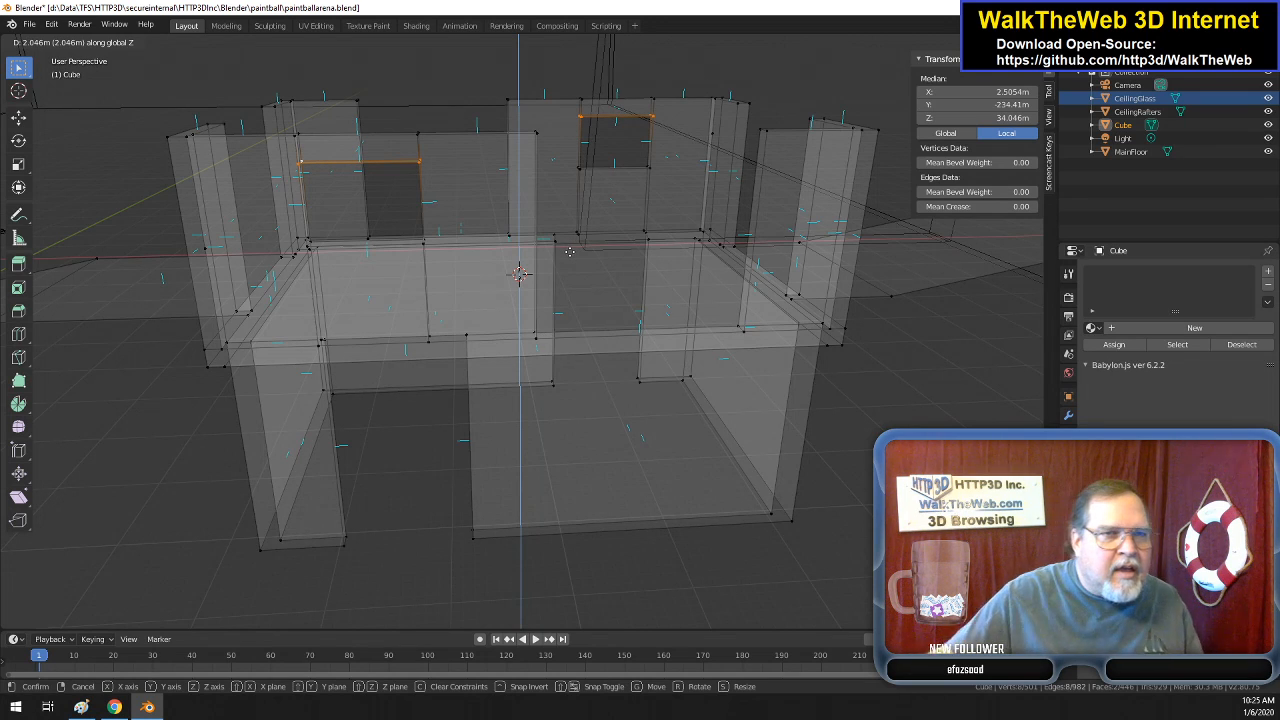
{"action": "type", "text": "2"}
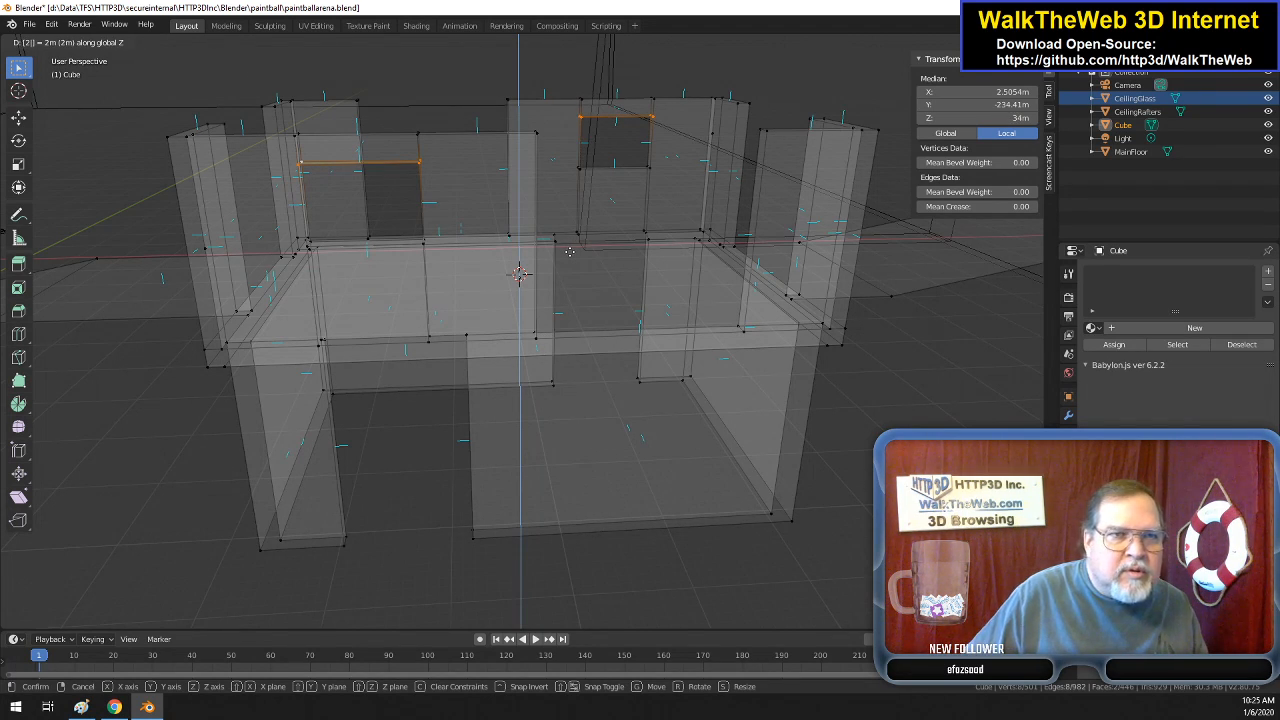
{"action": "key", "text": "Return"}
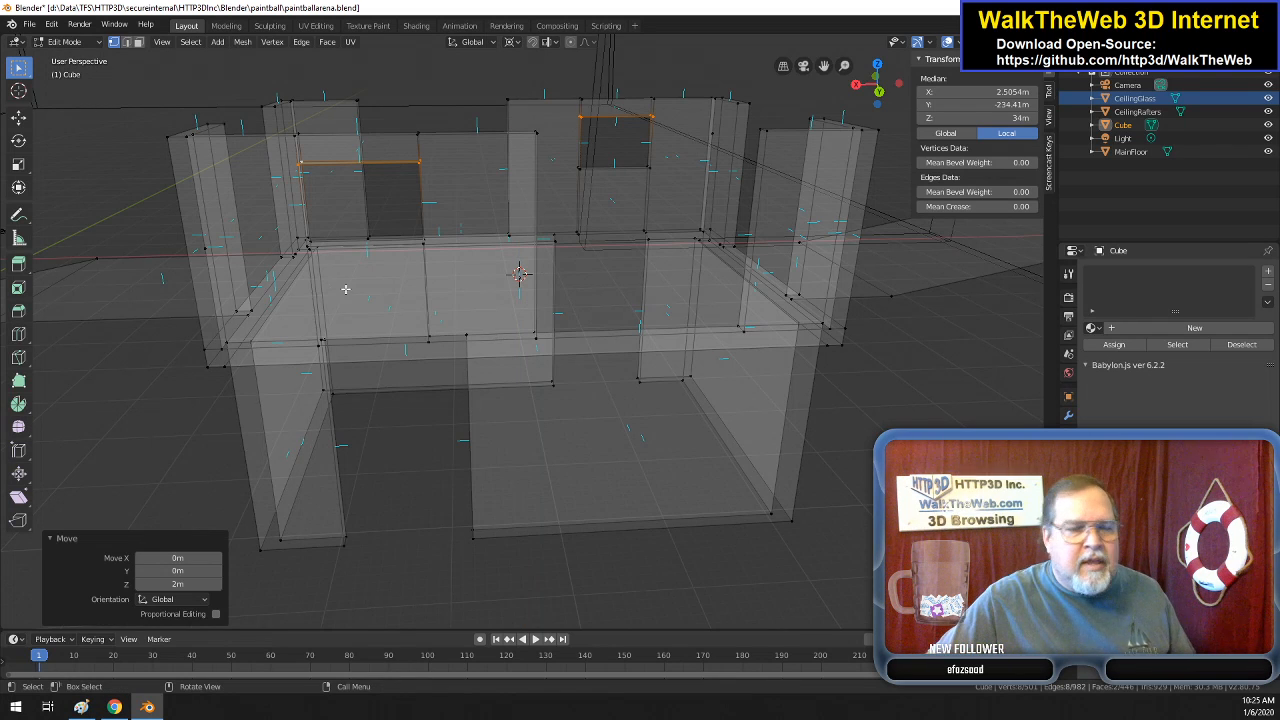
- Return the building mesh to Object Mode and save the Blender file
{"action": "key", "text": "Tab"}
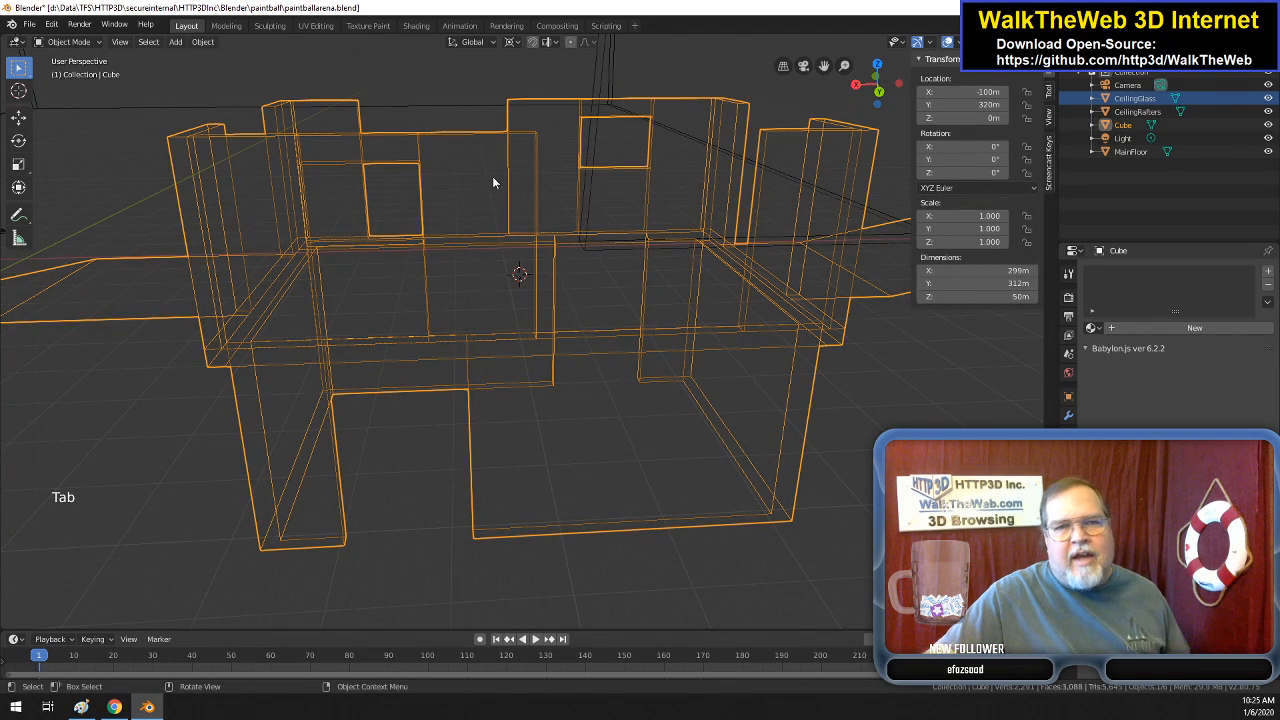
{"action": "left_click", "coordinate": [29, 24]}
{"action": "left_click", "coordinate": [50, 113]}
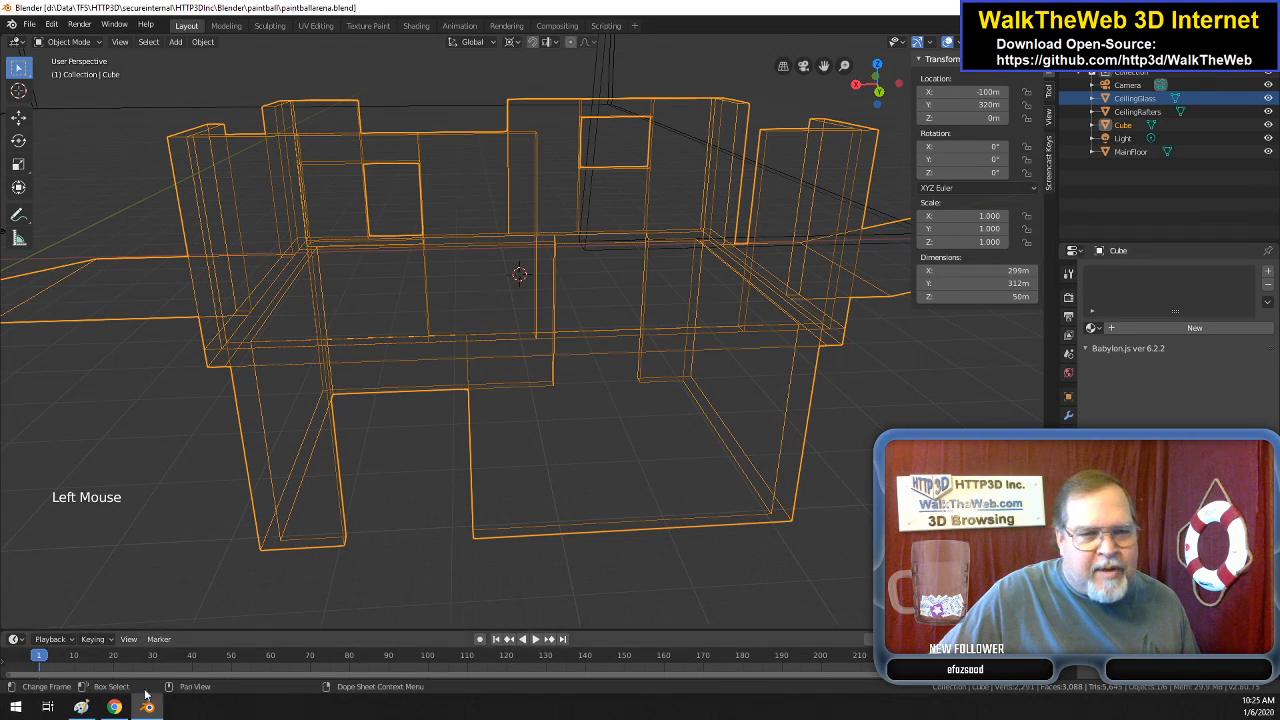
- Switch to the WalkTheWeb scene in Chrome and move the avatar around the upper floor to examine its walls and openings
{"action": "left_click", "coordinate": [115, 707]}
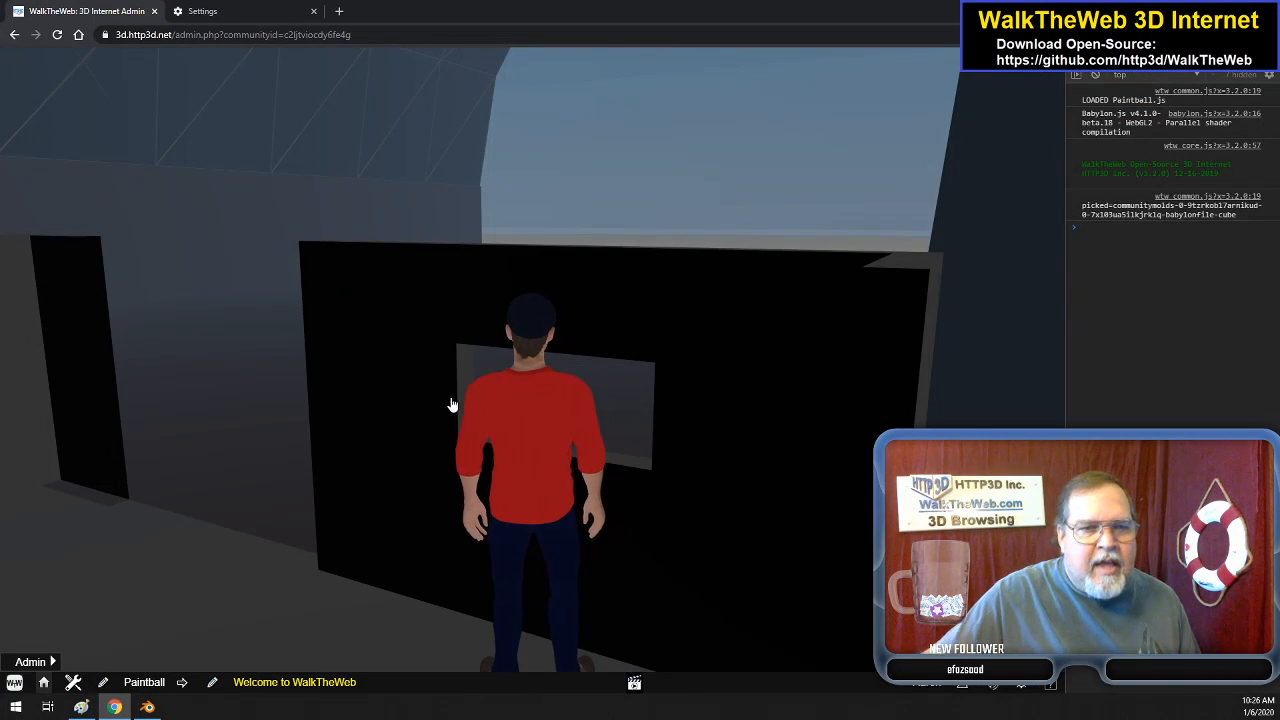
{"action": "key", "text": "Left"}
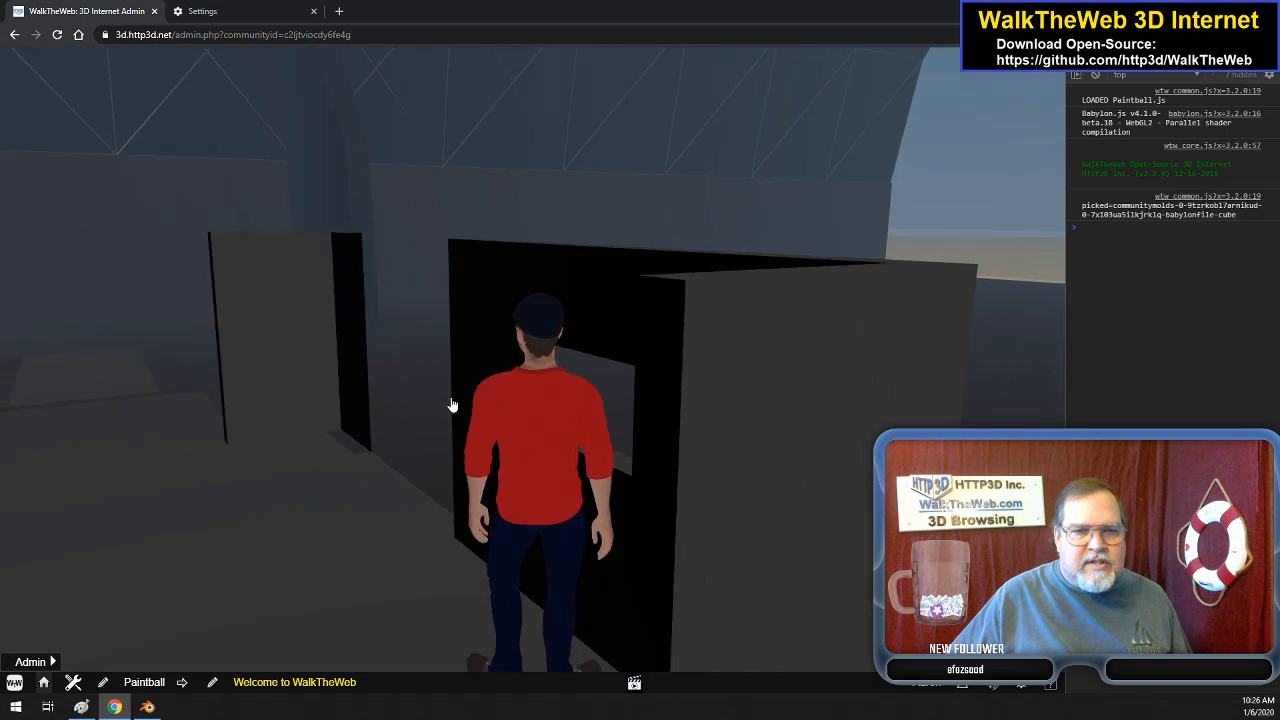
{"action": "key", "text": "Left"}
{"action": "key", "text": "Up"}
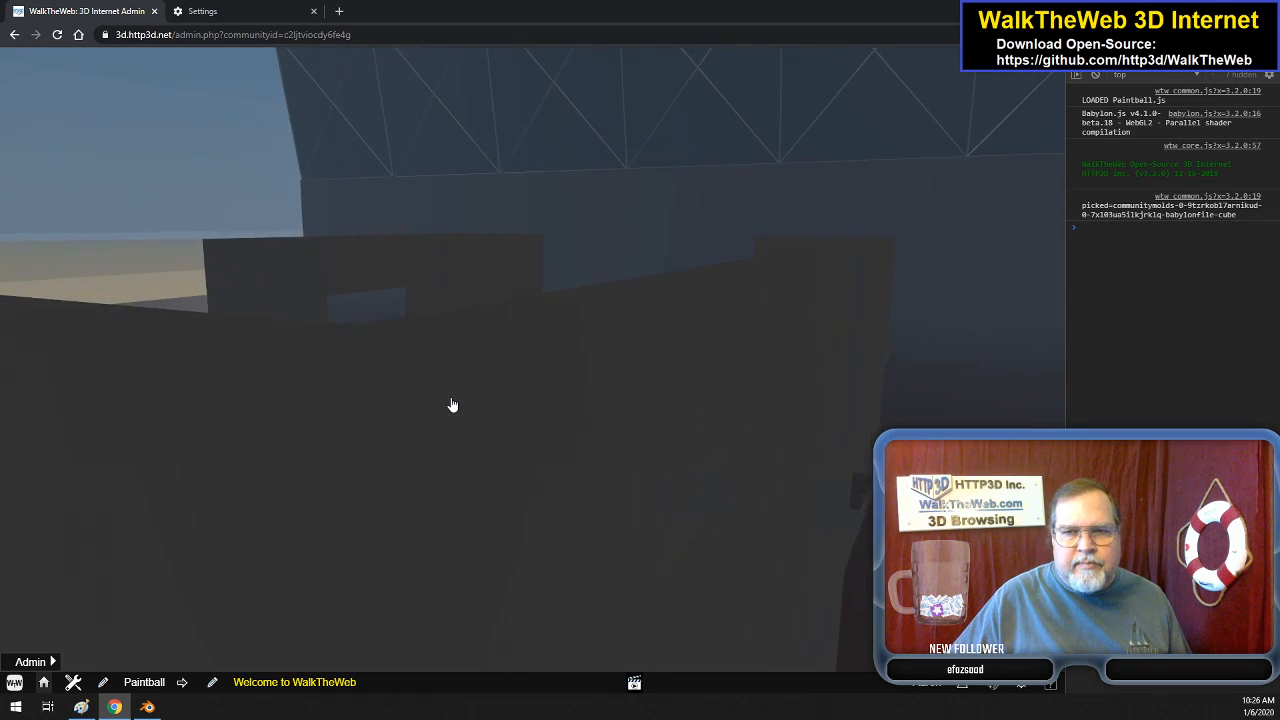
{"action": "key", "text": "Up"}
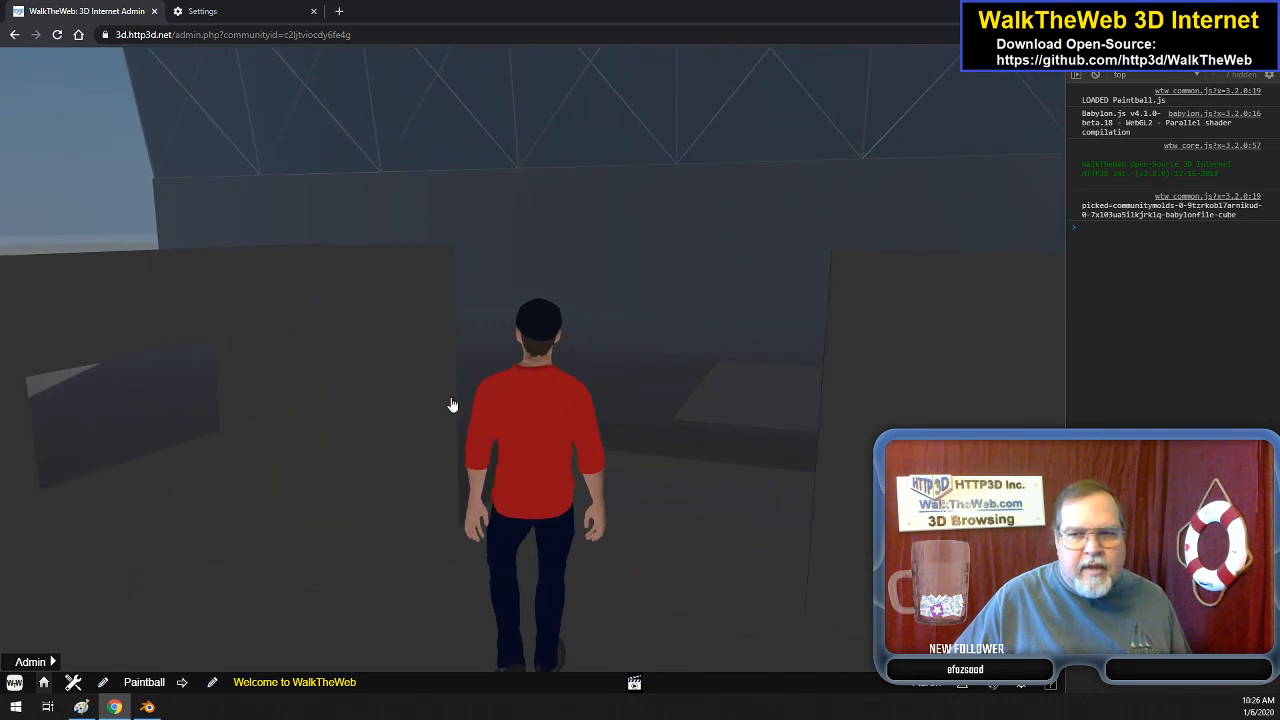
{"action": "key", "text": "Left"}
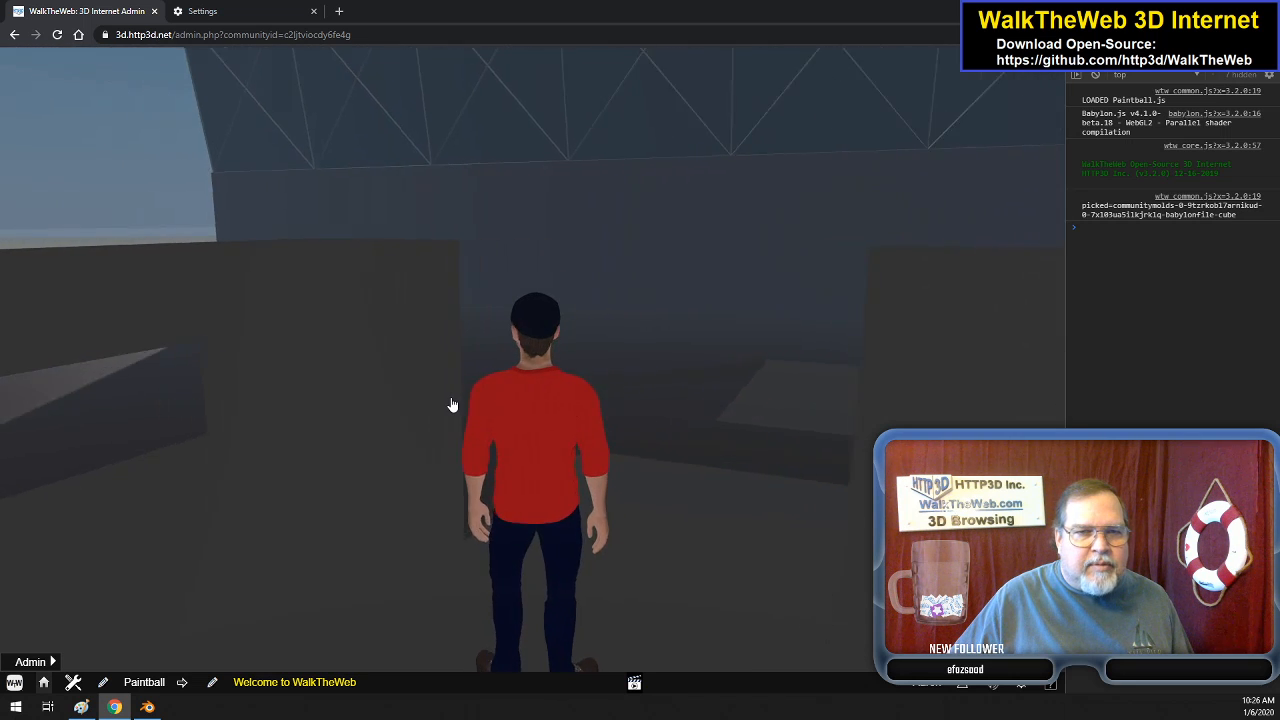
{"action": "key", "text": "Left"}
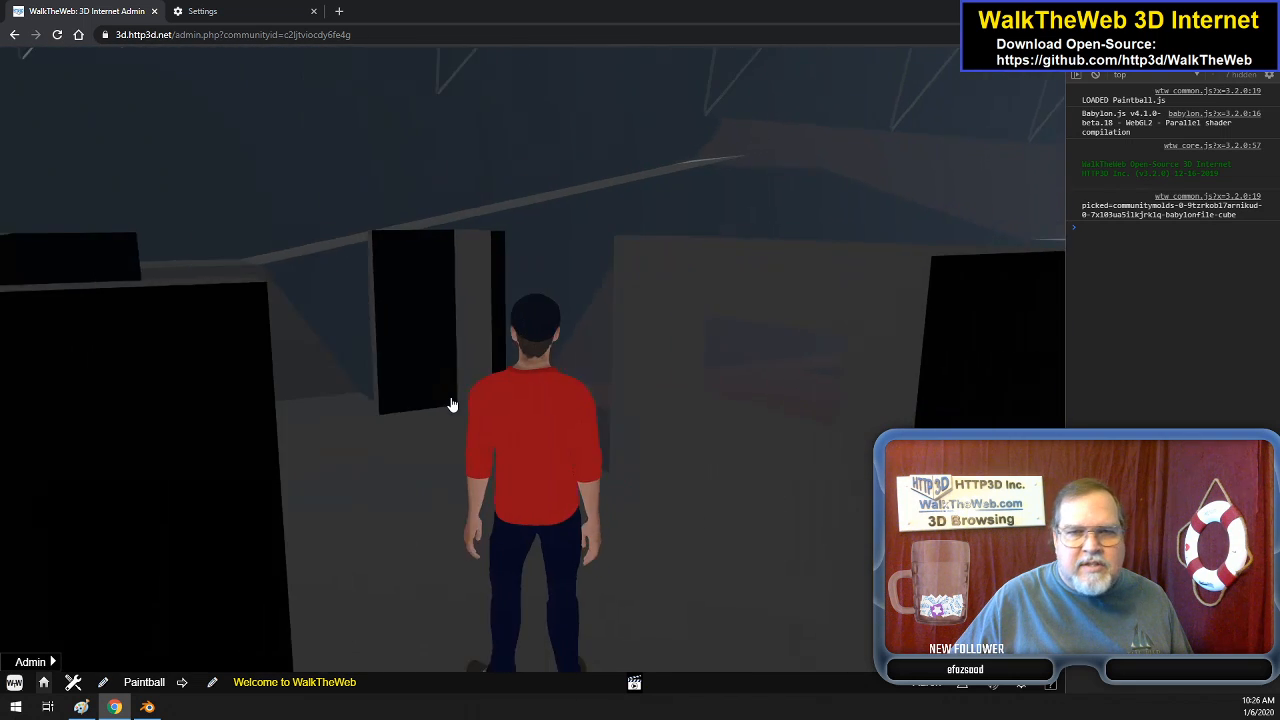
{"action": "key", "text": "Left"}
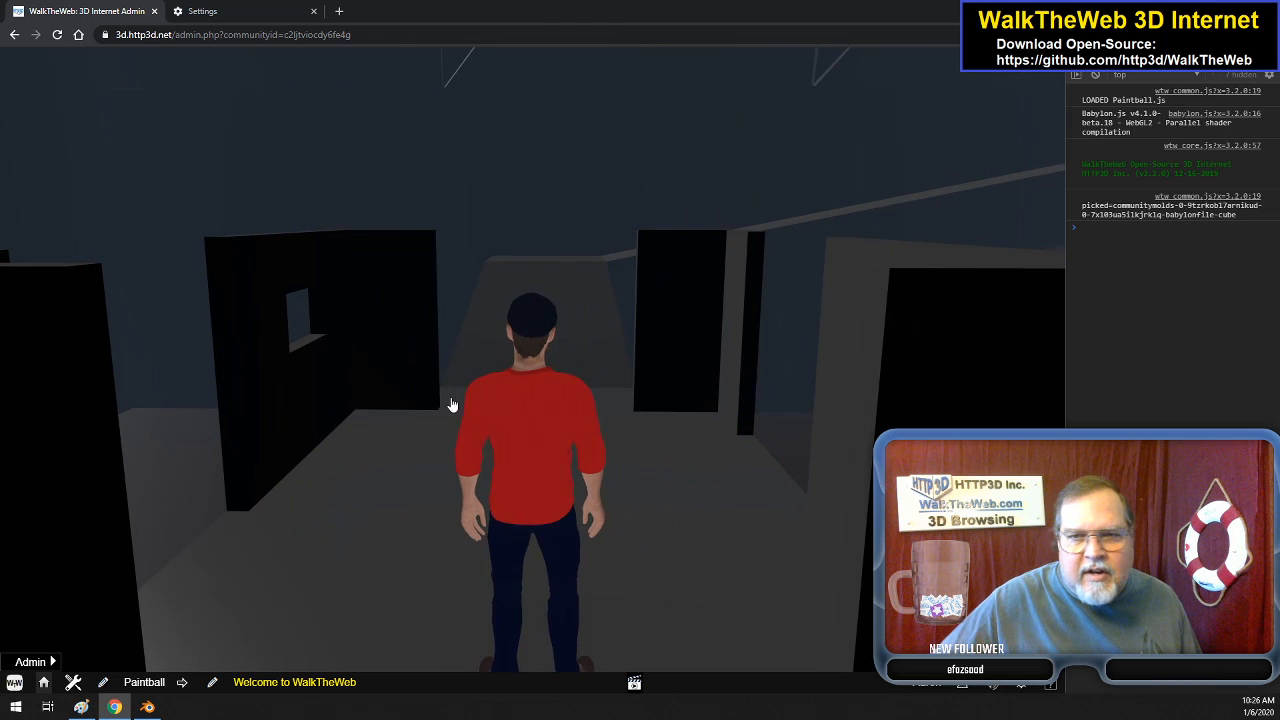